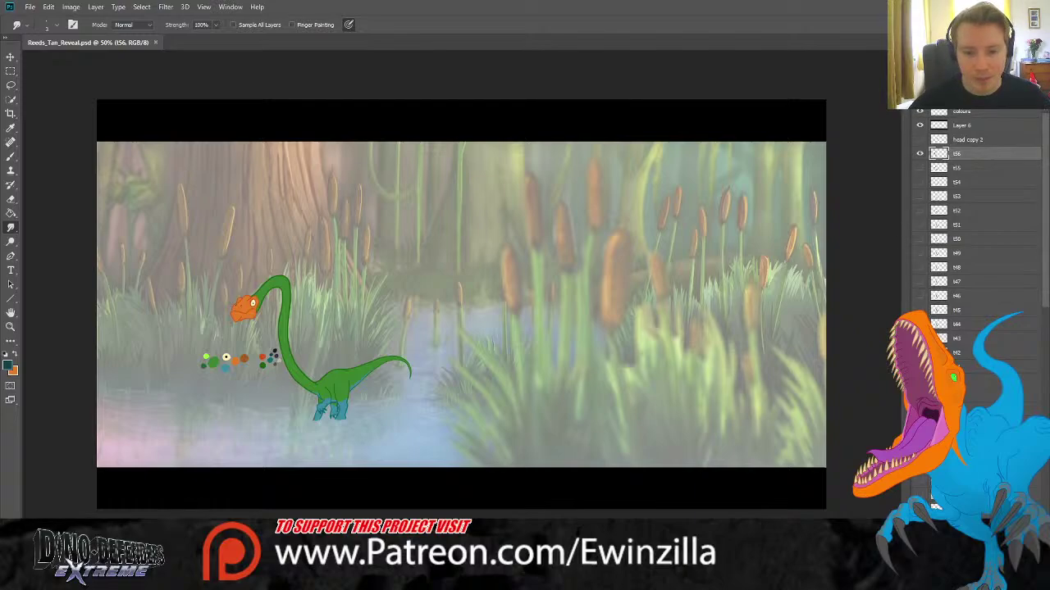
Set the document view to Fill Screen with the Zoom tool.
{"action": "left_click", "coordinate": [11, 326]}
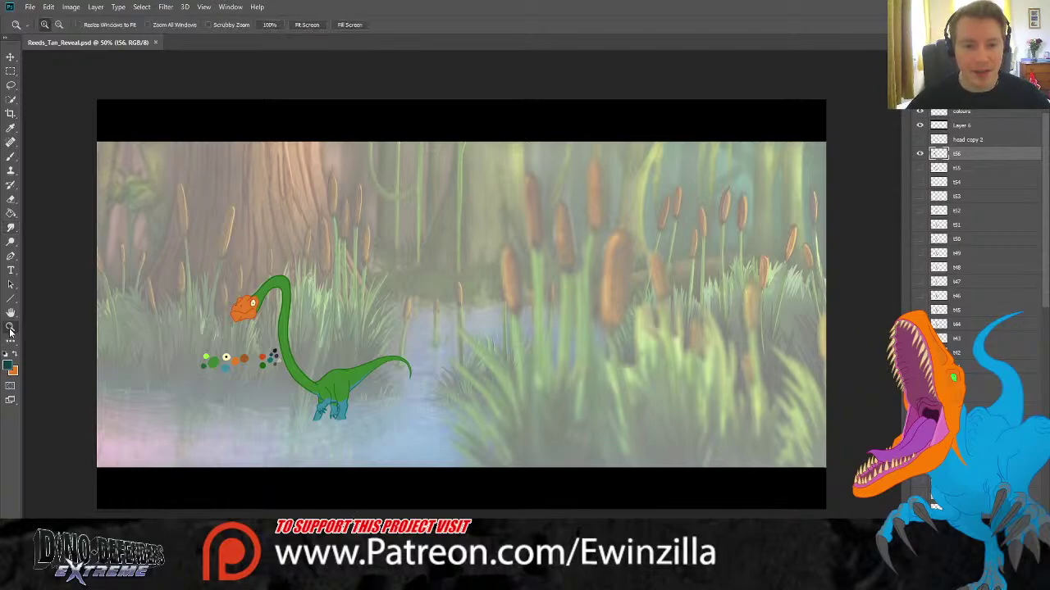
{"action": "left_click", "coordinate": [350, 24]}
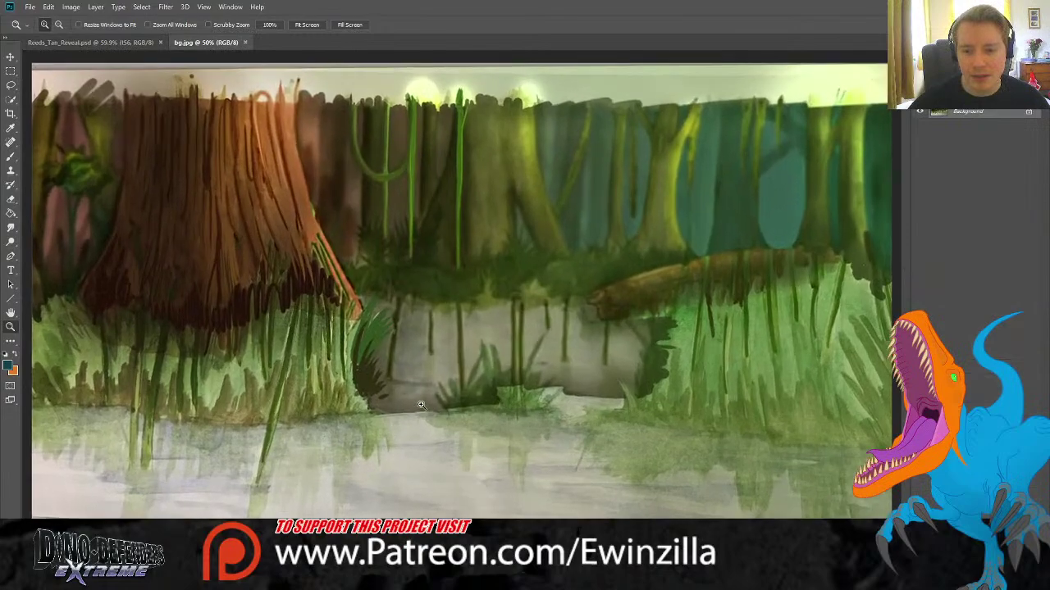
Zoom into the shoreline, sample its colours, and set a small brush at 15% opacity.
{"action": "left_click", "coordinate": [421, 405]}
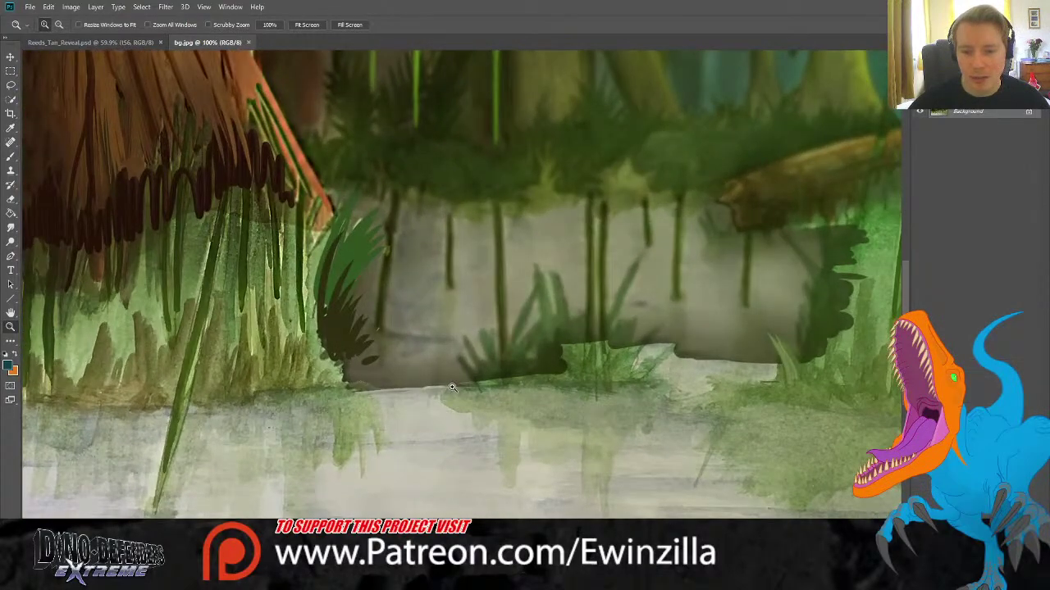
{"action": "left_click", "coordinate": [11, 128]}
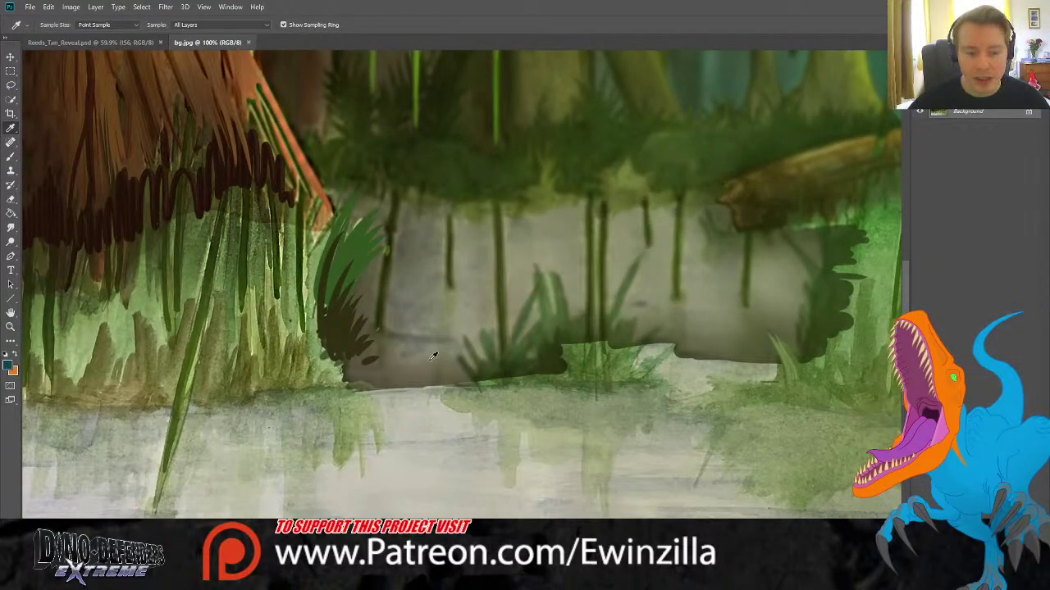
{"action": "left_click", "coordinate": [410, 382]}
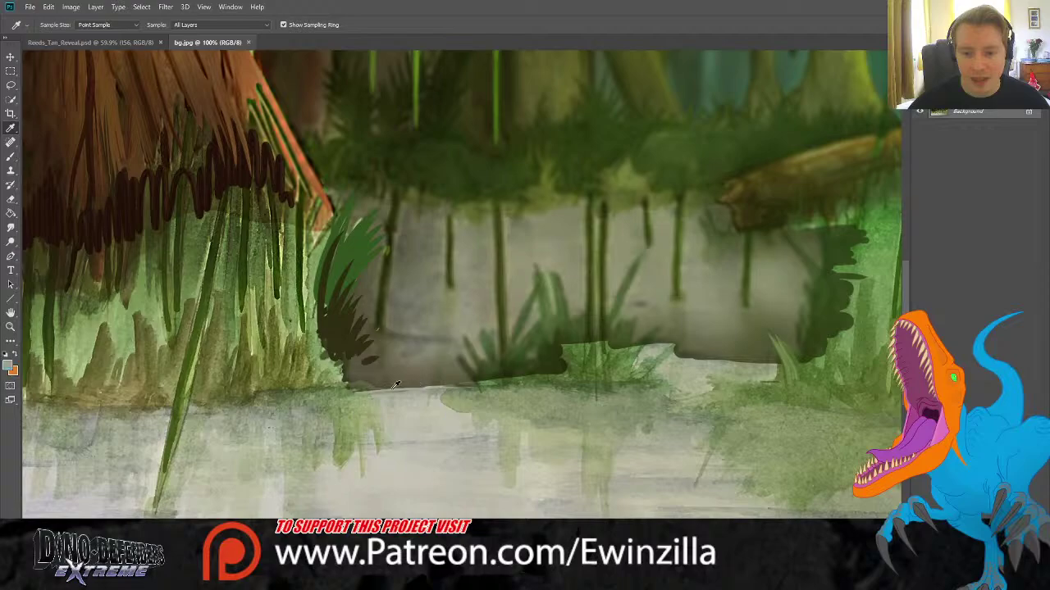
{"action": "left_click", "coordinate": [11, 156]}
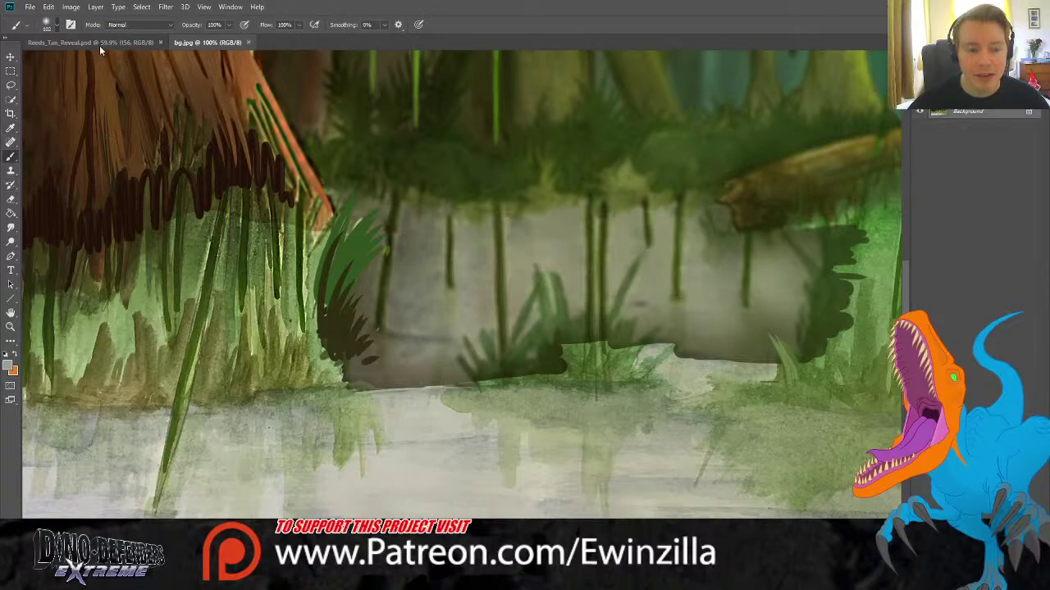
{"action": "key", "text": "1"}
{"action": "key", "text": "5"}
{"action": "key", "text": "bracketleft"}
{"action": "key", "text": "bracketleft"}
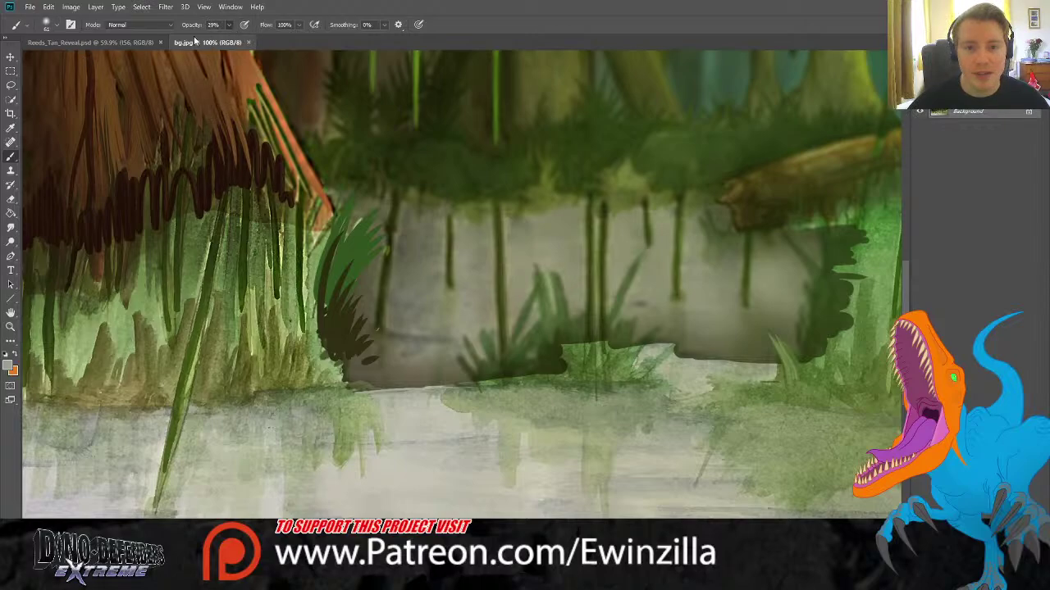
Paint and blur light strokes along the shoreline, then fit the background on screen.
{"action": "mouse_move", "coordinate": [440, 374]}
{"action": "left_mouse_down"}
{"action": "mouse_move", "coordinate": [356, 385]}
{"action": "mouse_move", "coordinate": [436, 385]}
{"action": "left_mouse_up"}
{"action": "left_click", "coordinate": [11, 213]}
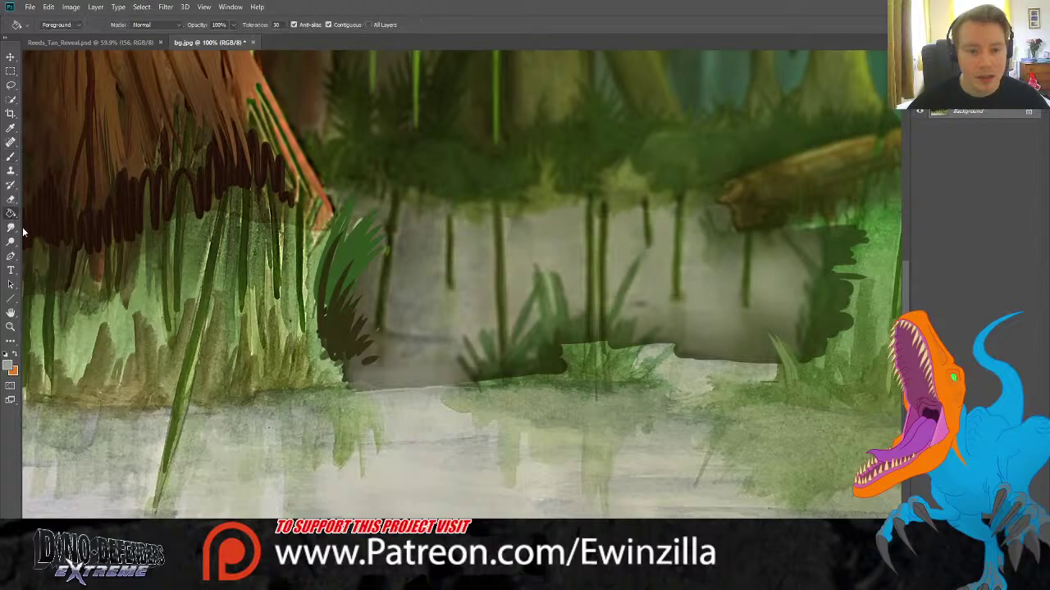
{"action": "key", "text": "r"}
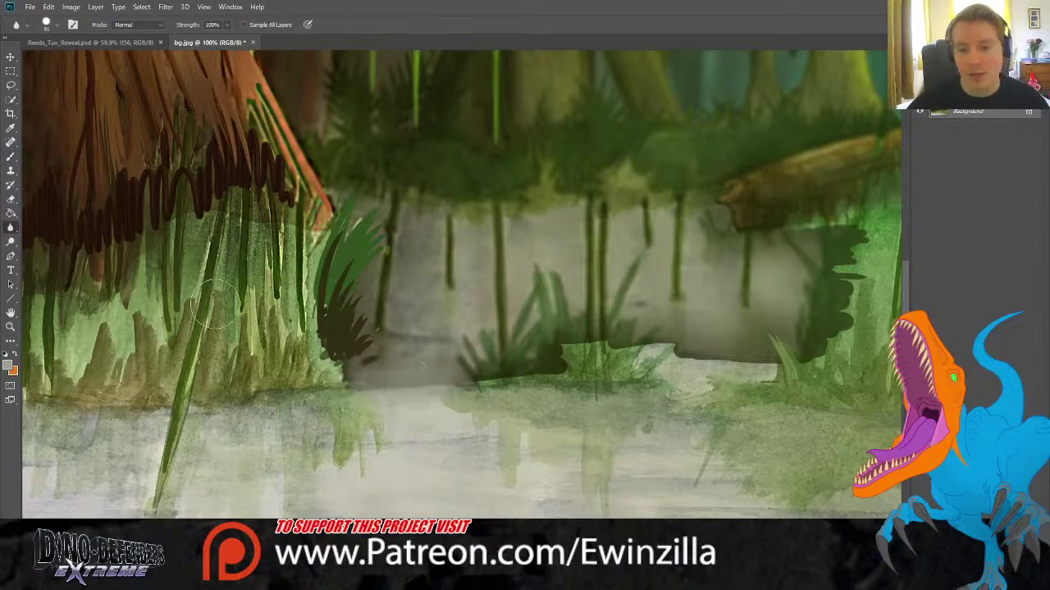
{"action": "left_click", "coordinate": [11, 156]}
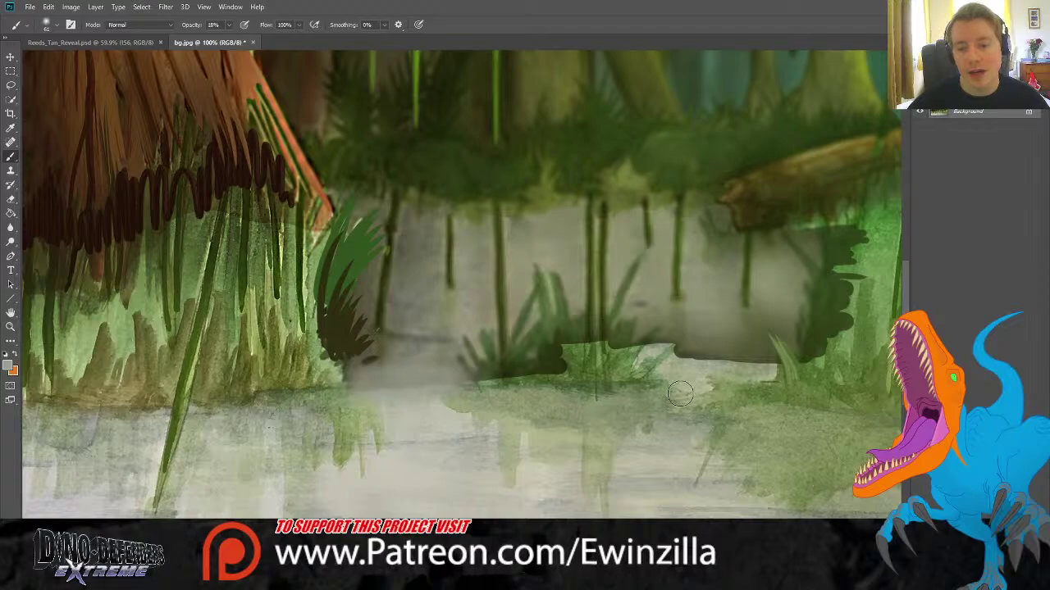
{"action": "mouse_move", "coordinate": [422, 392]}
{"action": "left_mouse_down"}
{"action": "mouse_move", "coordinate": [816, 403]}
{"action": "mouse_move", "coordinate": [760, 403]}
{"action": "mouse_move", "coordinate": [667, 360]}
{"action": "mouse_move", "coordinate": [814, 375]}
{"action": "mouse_move", "coordinate": [638, 362]}
{"action": "mouse_move", "coordinate": [674, 368]}
{"action": "left_mouse_up"}
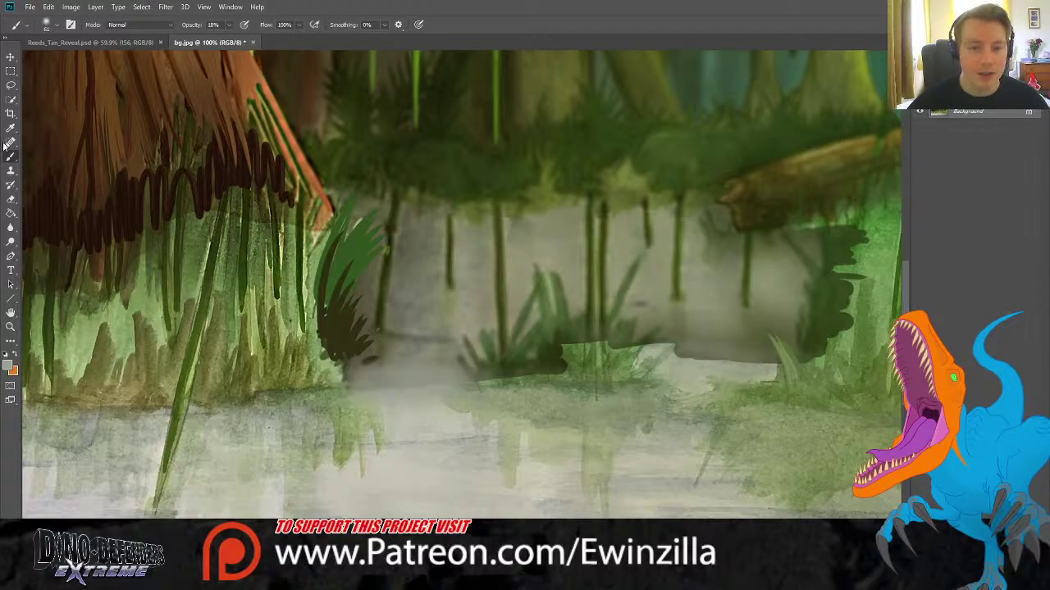
{"action": "left_click", "coordinate": [11, 327]}
{"action": "left_click", "coordinate": [307, 24]}
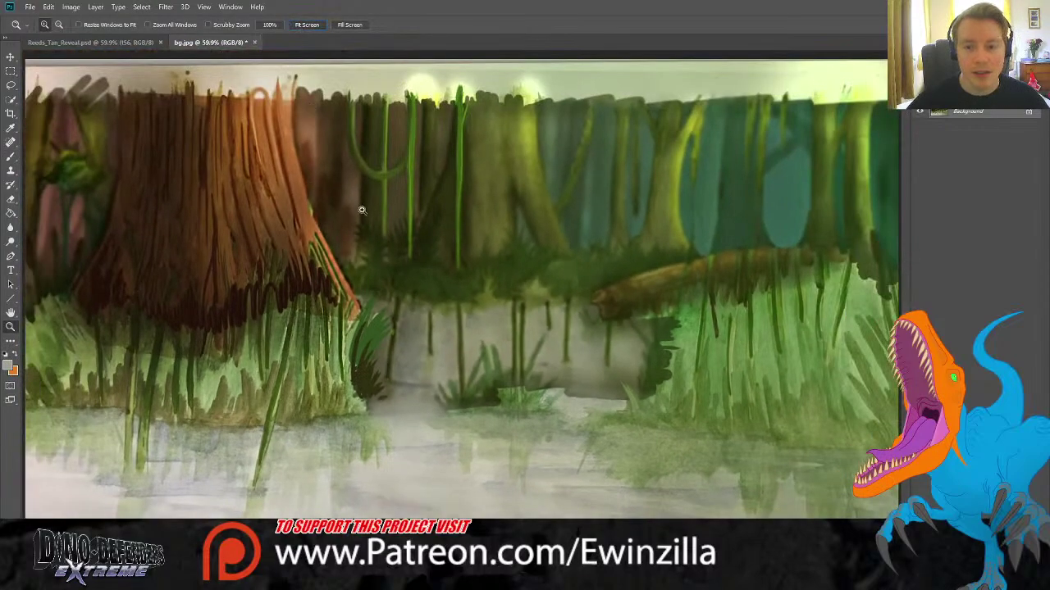
Sample the grass colour, paint faint 6% opacity mist over the water reflections, and close bg.jpg.
{"action": "key", "text": "b"}
{"action": "key", "text": "i"}
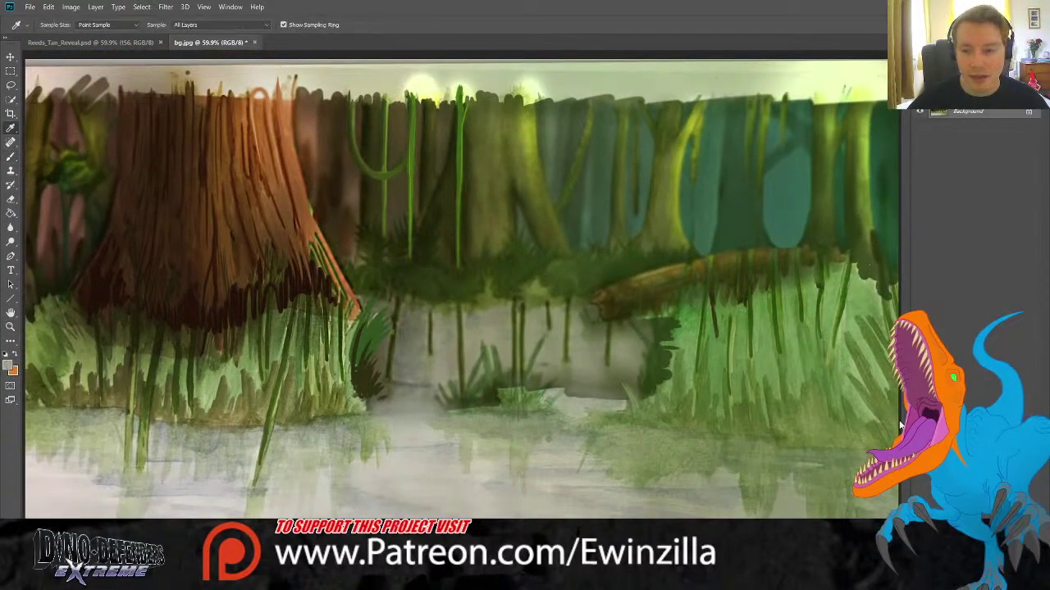
{"action": "left_click", "coordinate": [804, 408]}
{"action": "key", "text": "b"}
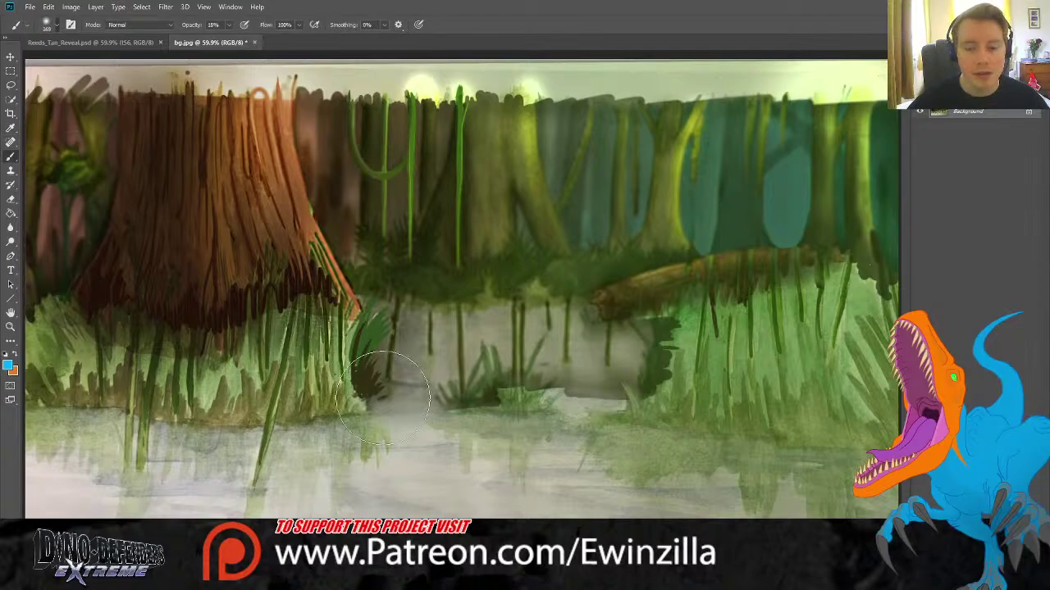
{"action": "key", "text": "0"}
{"action": "key", "text": "6"}
{"action": "mouse_move", "coordinate": [348, 469]}
{"action": "left_mouse_down"}
{"action": "mouse_move", "coordinate": [78, 449]}
{"action": "mouse_move", "coordinate": [52, 468]}
{"action": "mouse_move", "coordinate": [236, 528]}
{"action": "mouse_move", "coordinate": [44, 511]}
{"action": "mouse_move", "coordinate": [411, 481]}
{"action": "mouse_move", "coordinate": [436, 466]}
{"action": "mouse_move", "coordinate": [407, 445]}
{"action": "mouse_move", "coordinate": [559, 468]}
{"action": "mouse_move", "coordinate": [658, 492]}
{"action": "left_mouse_up"}
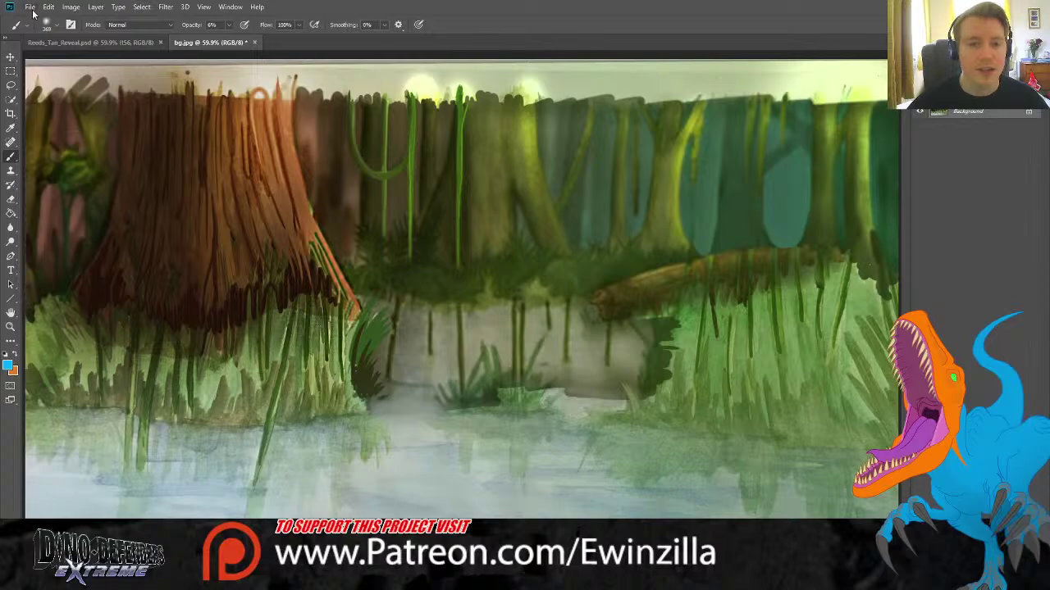
{"action": "left_click", "coordinate": [254, 41]}
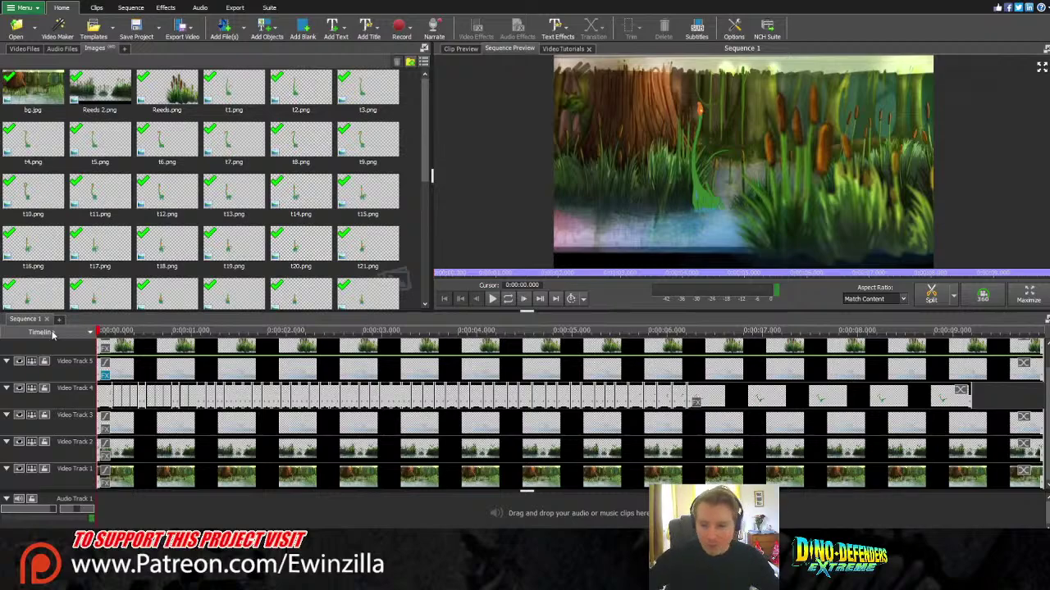
Play the sequence from the start and scrub the playhead back to about 6.224 seconds.
{"action": "left_click", "coordinate": [97, 332]}
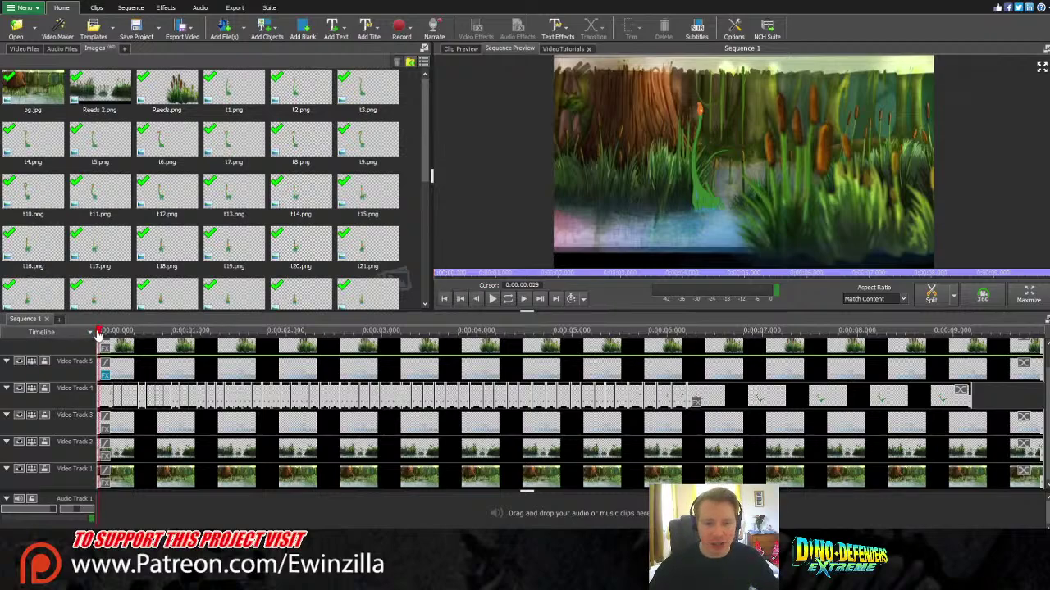
{"action": "left_click", "coordinate": [97, 332]}
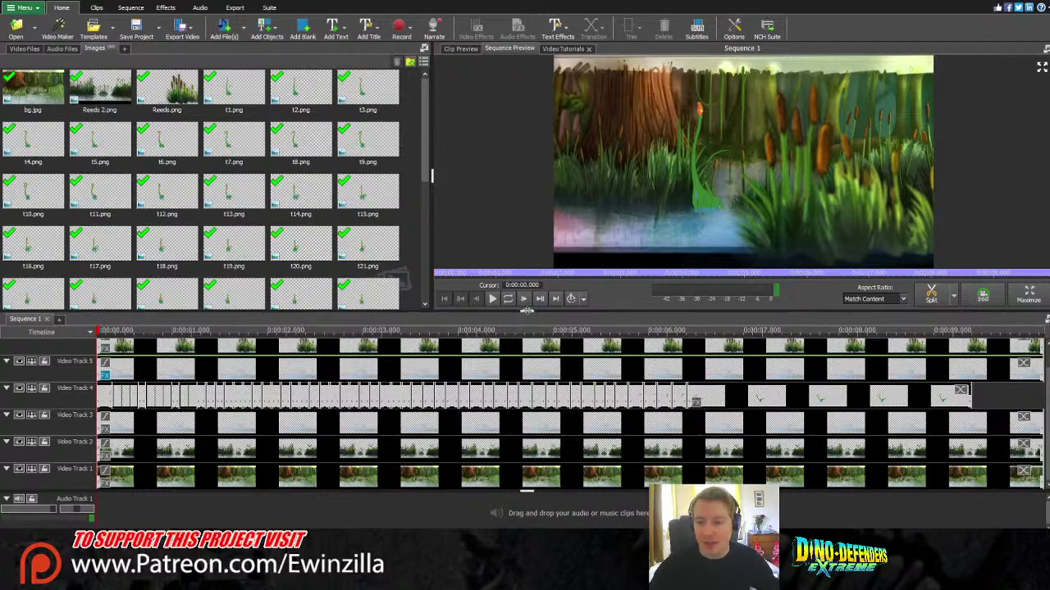
{"action": "left_click_drag", "start_coordinate": [527, 313], "coordinate": [529, 392]}
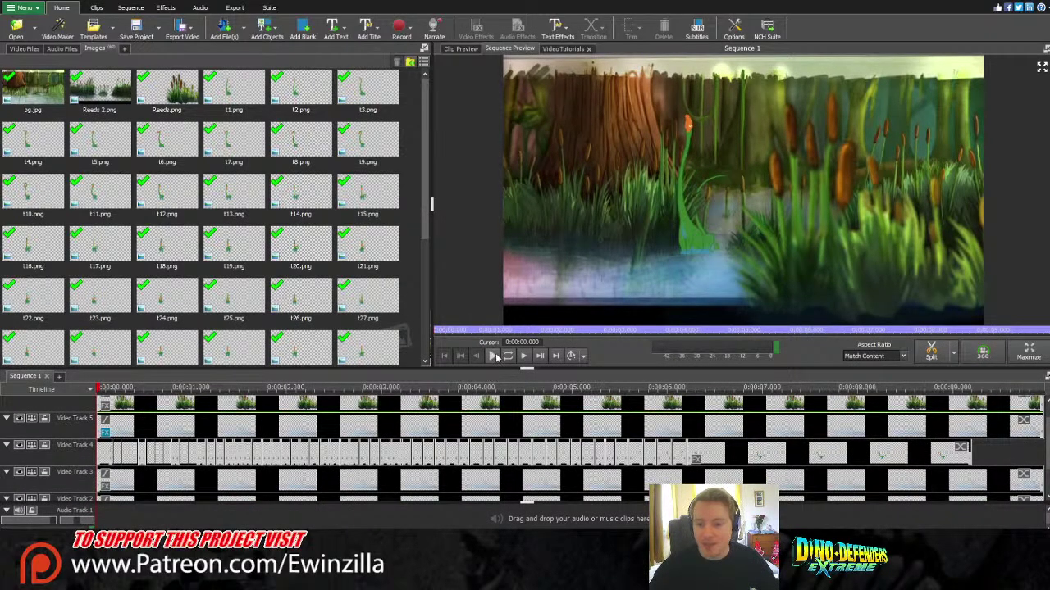
{"action": "left_click", "coordinate": [492, 356]}
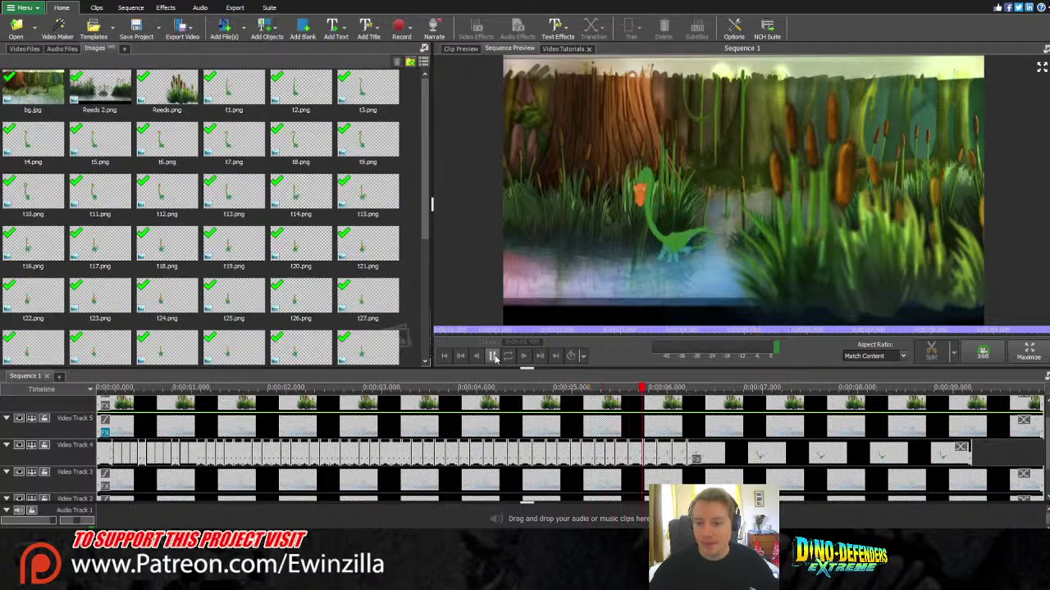
{"action": "left_click", "coordinate": [493, 356]}
{"action": "left_click_drag", "start_coordinate": [661, 396], "coordinate": [689, 399]}
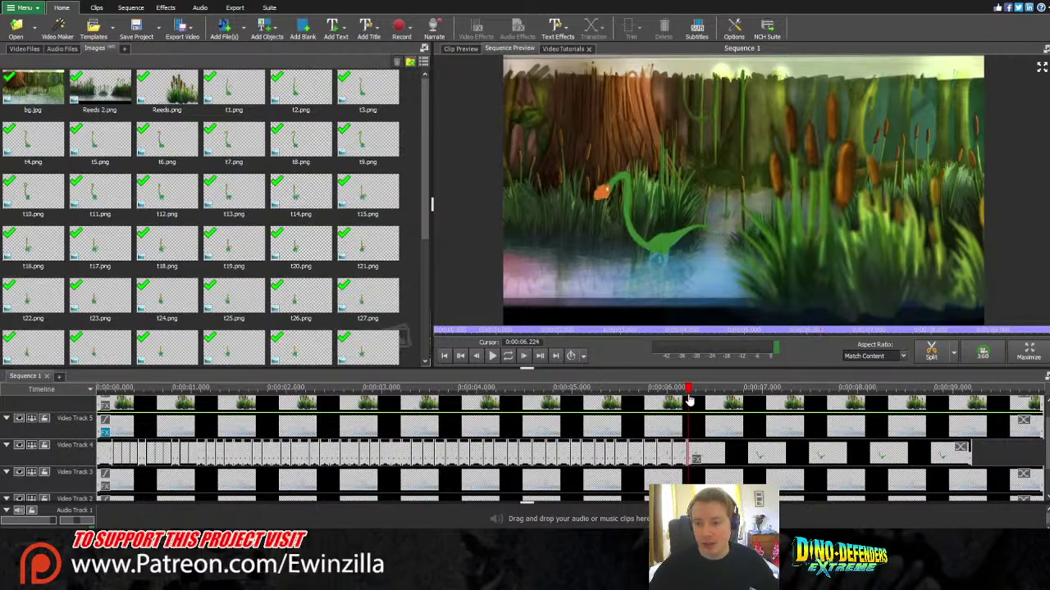
Delete the Video Track 4 dinosaur clips after the playhead and select t56.png in the bin.
{"action": "left_click", "coordinate": [715, 454]}
{"action": "key", "text": "Delete"}
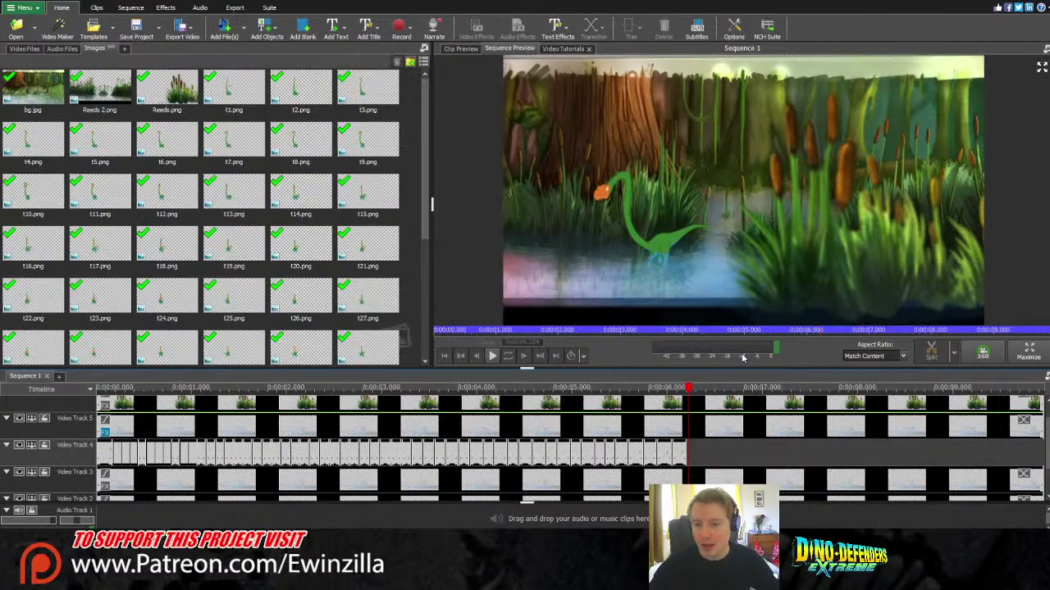
{"action": "scroll", "coordinate": [294, 285], "scroll_direction": "down", "scroll_amount": 4}
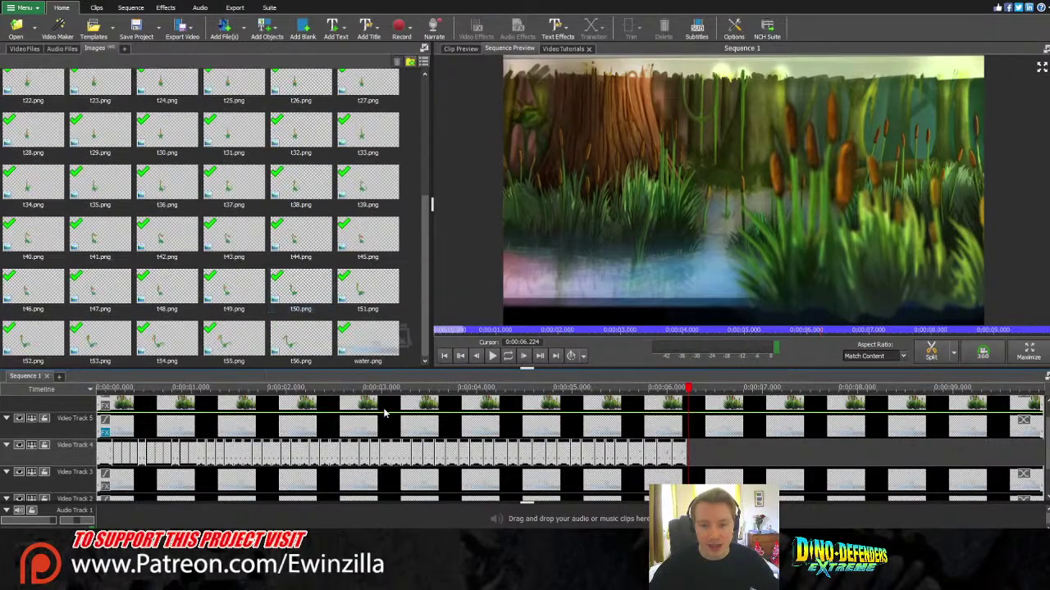
{"action": "left_click", "coordinate": [300, 339]}
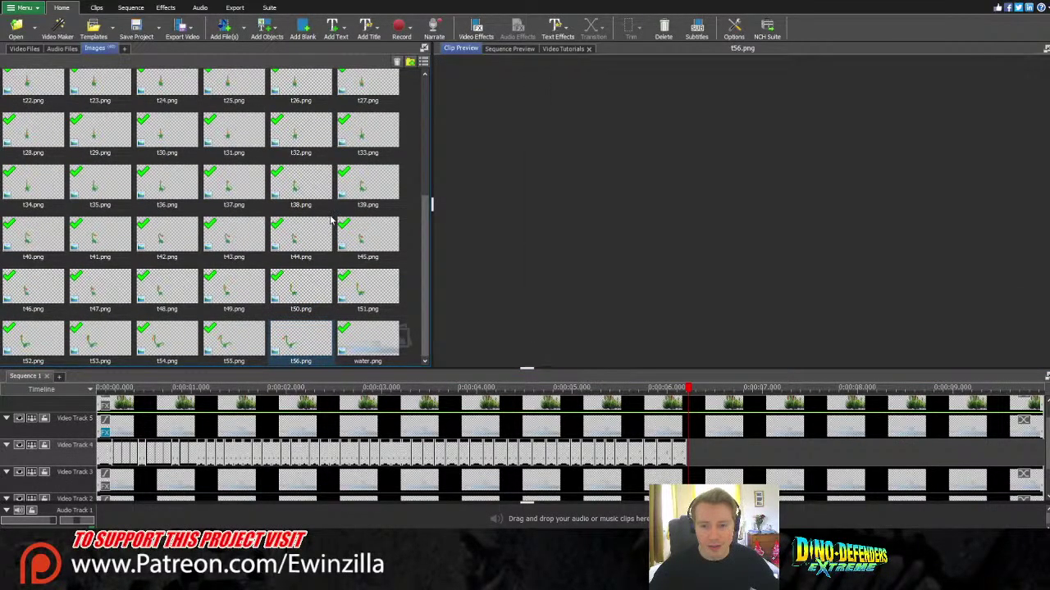
Zoom in on the t56.png dinosaur and lasso around its head and neck.
{"action": "key", "text": "Delete"}
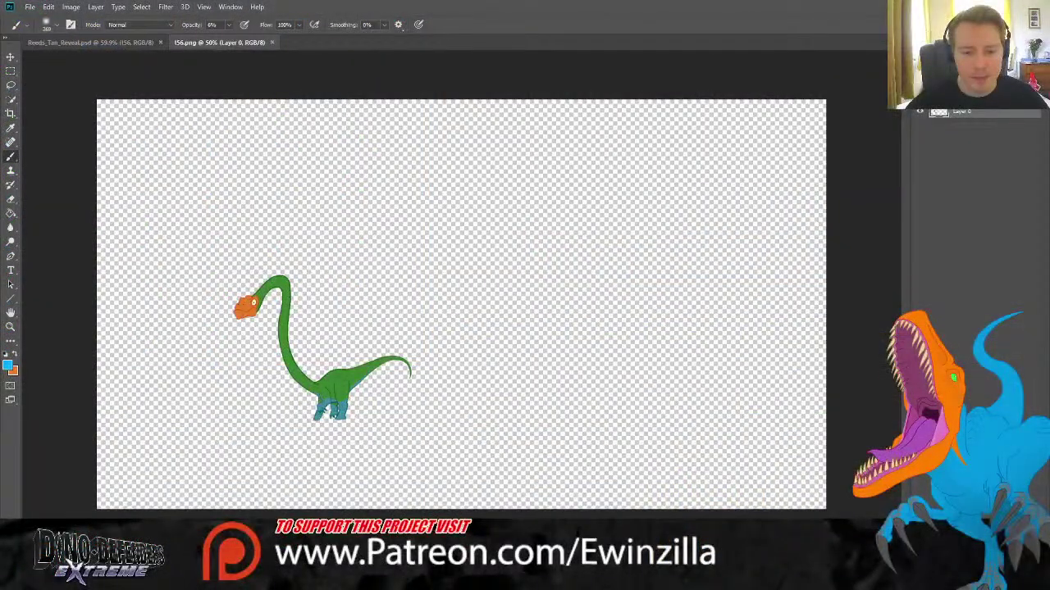
{"action": "left_click", "coordinate": [10, 326]}
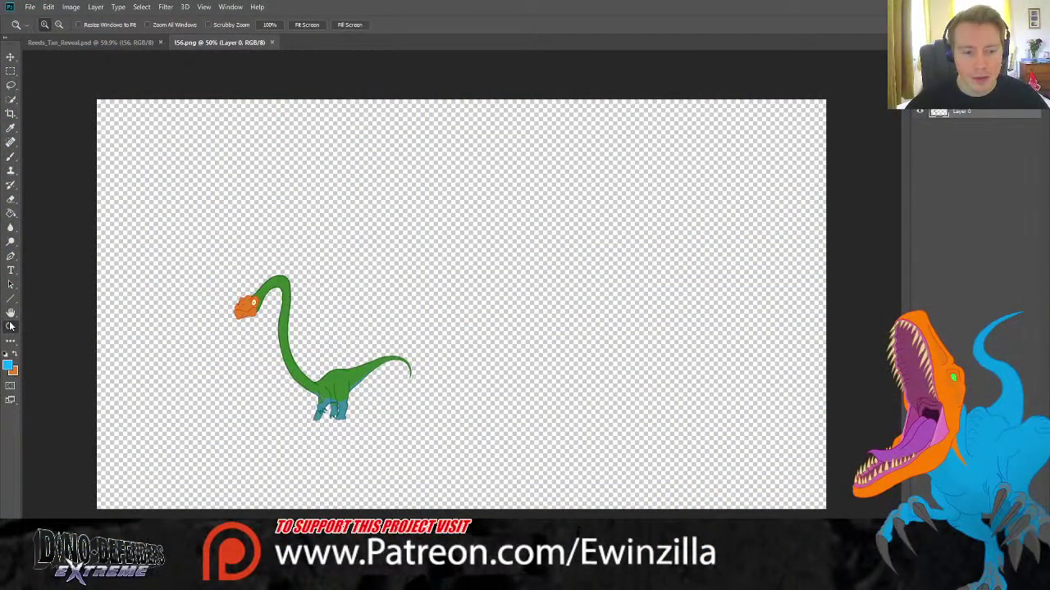
{"action": "left_click", "coordinate": [279, 379]}
{"action": "left_click", "coordinate": [233, 328]}
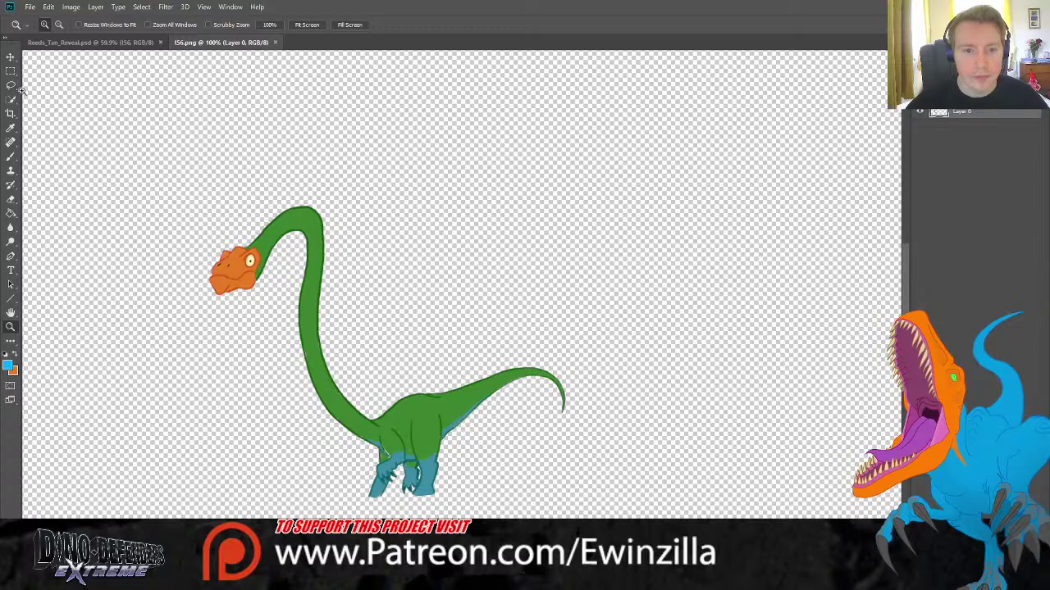
{"action": "key", "text": "l"}
{"action": "mouse_move", "coordinate": [368, 335]}
{"action": "left_mouse_down"}
{"action": "mouse_move", "coordinate": [372, 419]}
{"action": "mouse_move", "coordinate": [384, 435]}
{"action": "mouse_move", "coordinate": [381, 452]}
{"action": "mouse_move", "coordinate": [360, 454]}
{"action": "mouse_move", "coordinate": [245, 372]}
{"action": "mouse_move", "coordinate": [182, 307]}
{"action": "mouse_move", "coordinate": [224, 201]}
{"action": "mouse_move", "coordinate": [328, 187]}
{"action": "left_mouse_up"}
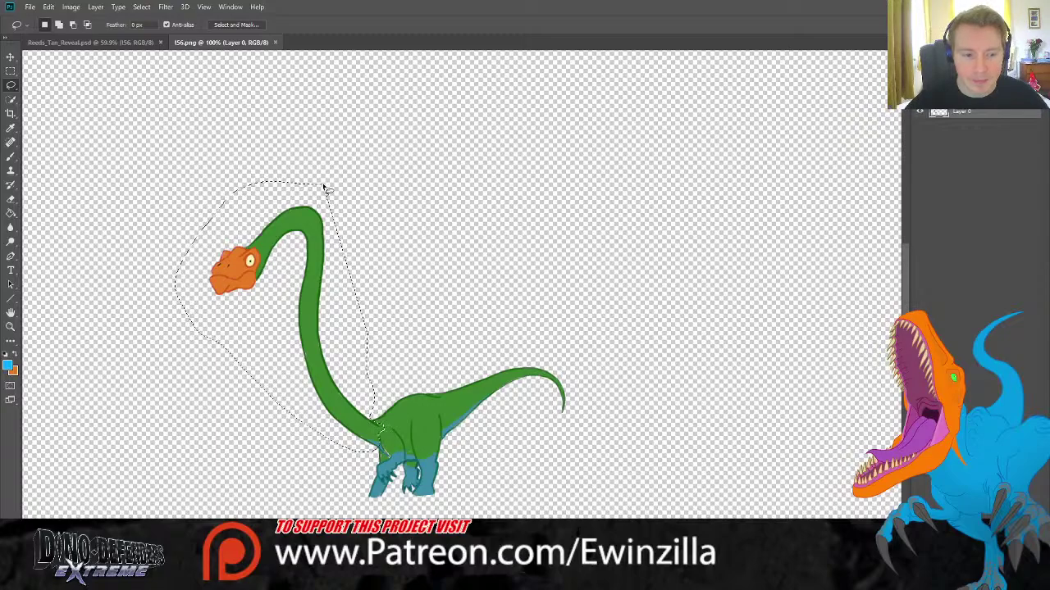
{"action": "left_click", "coordinate": [12, 57]}
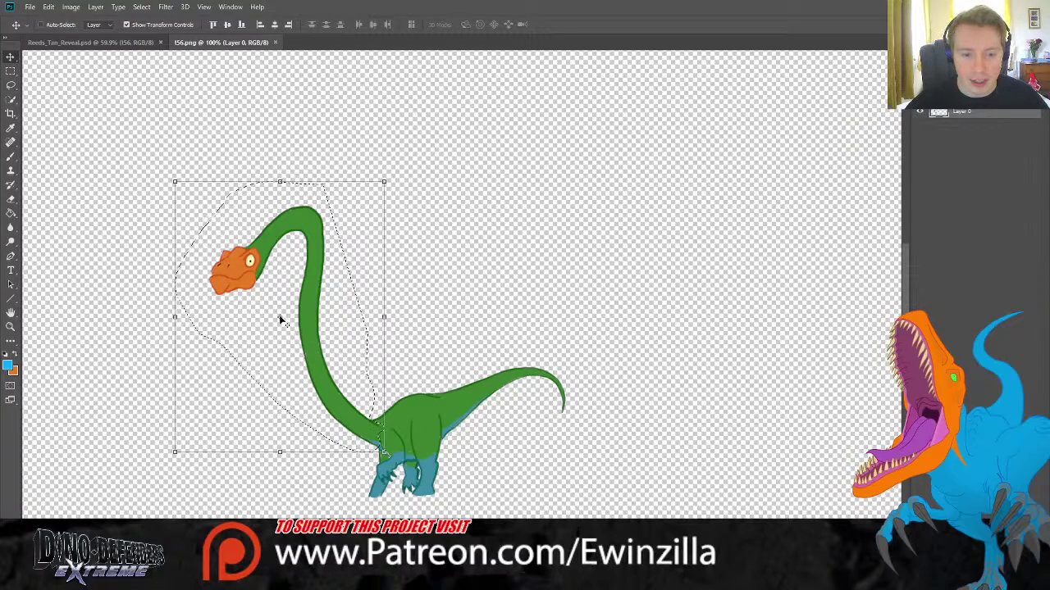
Rotate the selected head and neck about 7° clockwise, nudge it up-right, and commit the transform.
{"action": "key", "text": "ctrl+t"}
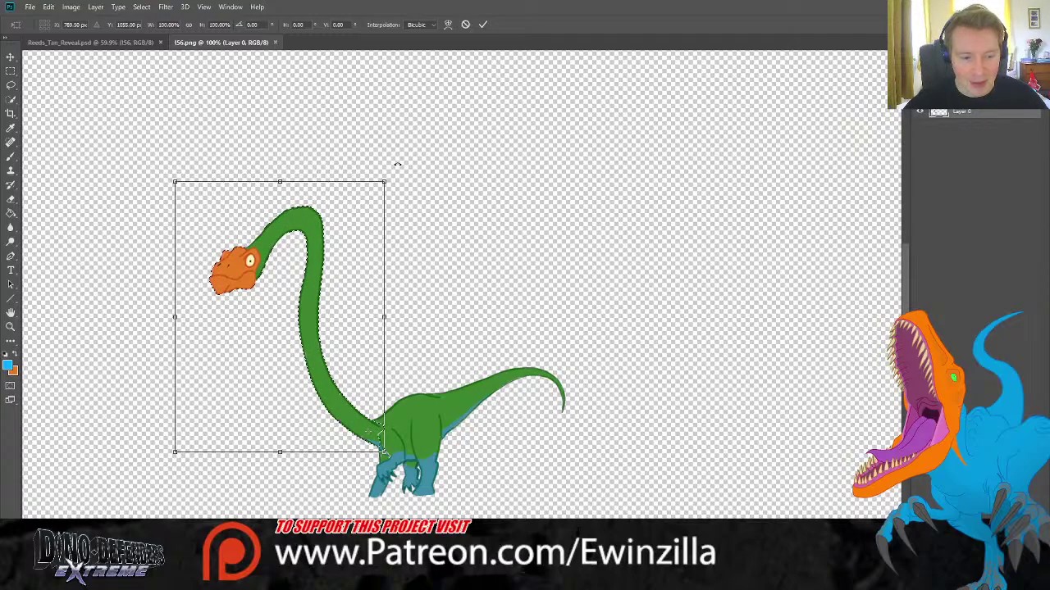
{"action": "left_click_drag", "start_coordinate": [397, 165], "coordinate": [431, 174]}
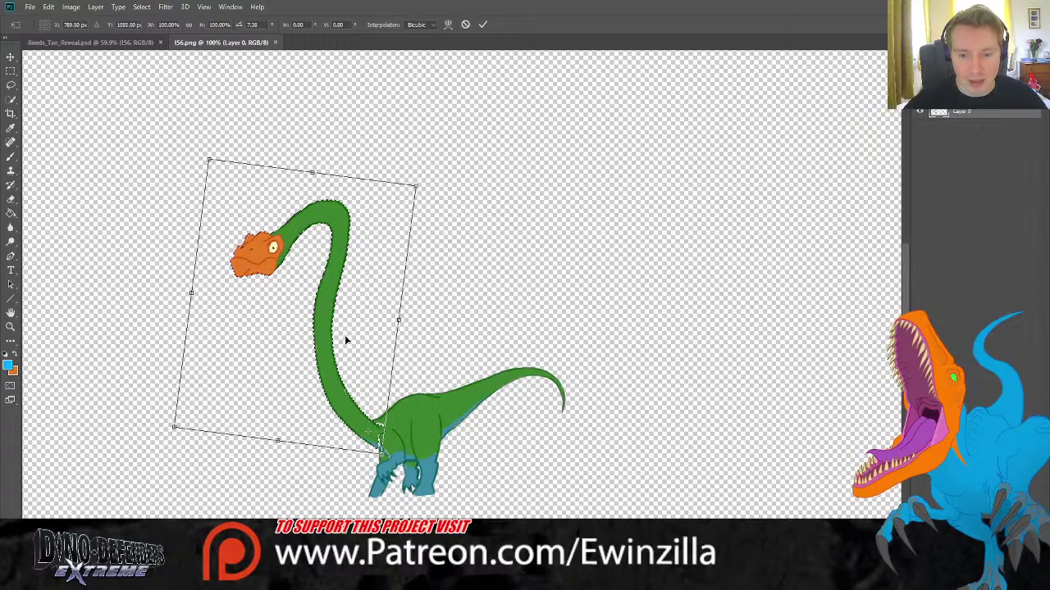
{"action": "left_click_drag", "start_coordinate": [344, 335], "coordinate": [348, 332]}
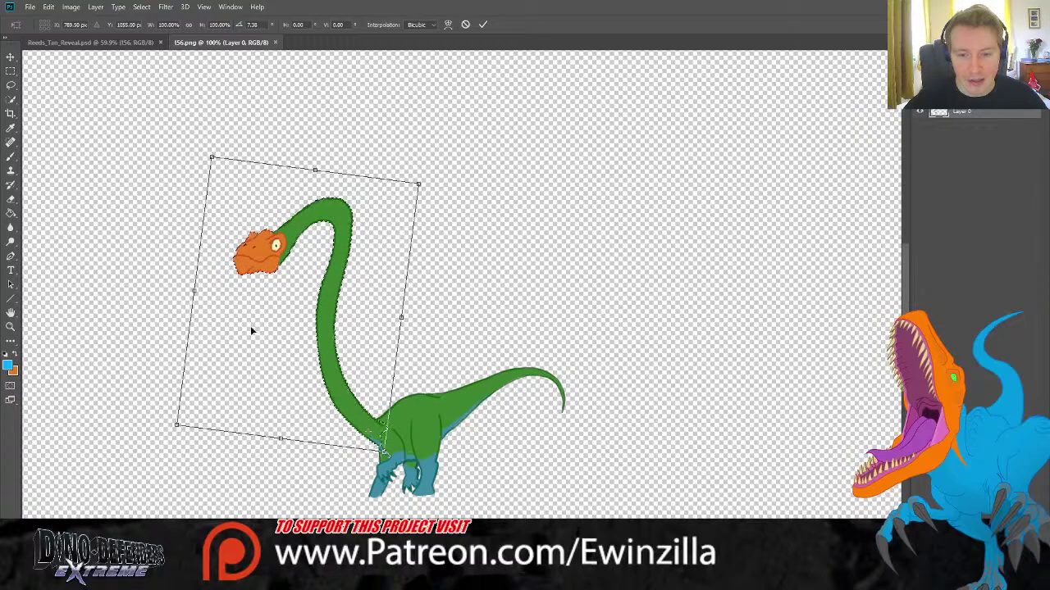
{"action": "key", "text": "Return"}
Deselect, zoom into the front legs, and smudge along the front-leg outline.
{"action": "key", "text": "ctrl+d"}
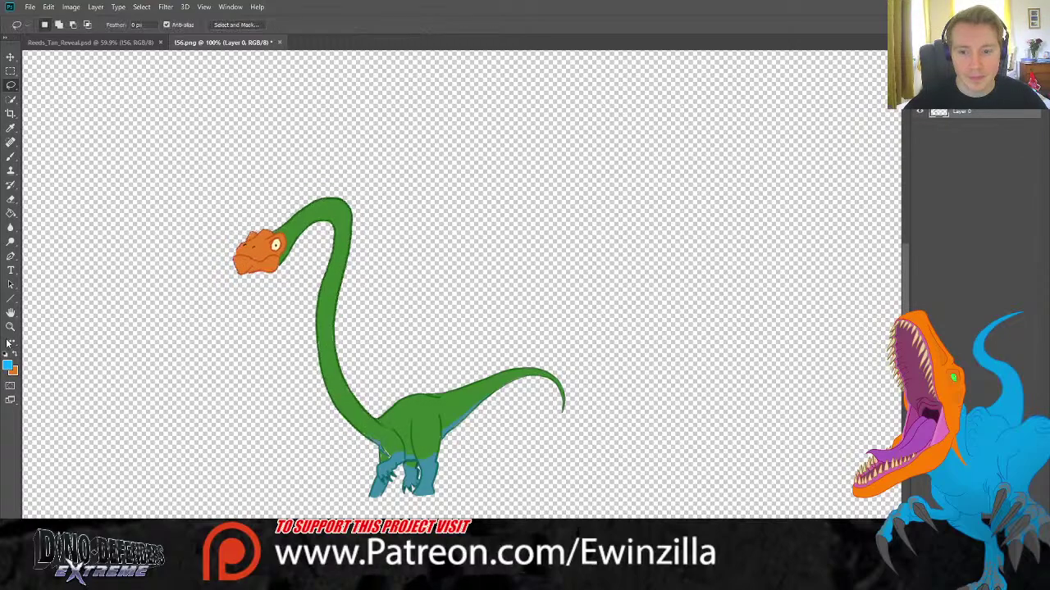
{"action": "key", "text": "z"}
{"action": "left_click", "coordinate": [380, 478]}
{"action": "left_click", "coordinate": [382, 481]}
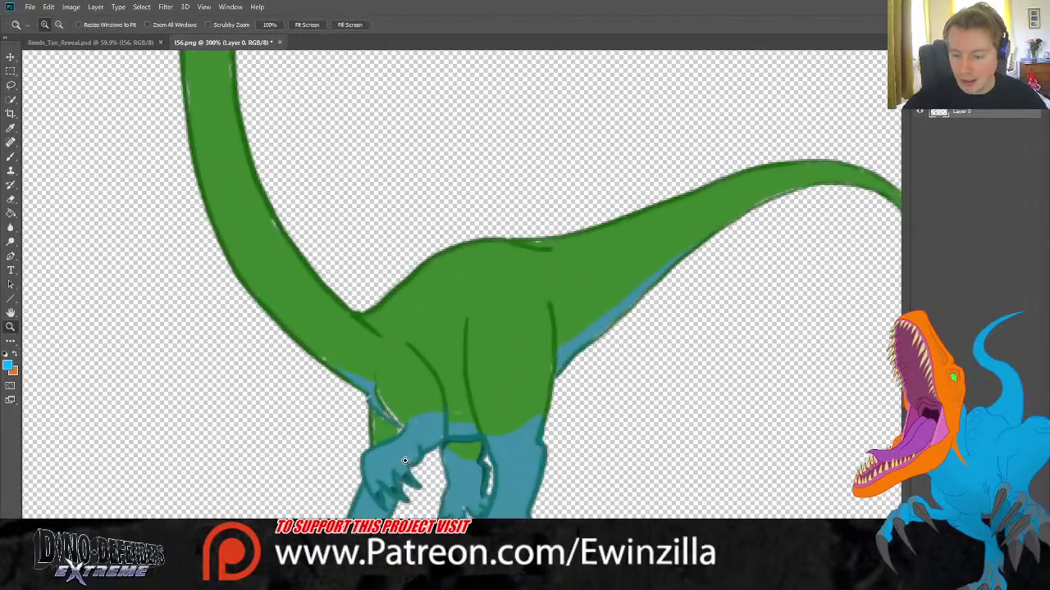
{"action": "left_click", "coordinate": [10, 227]}
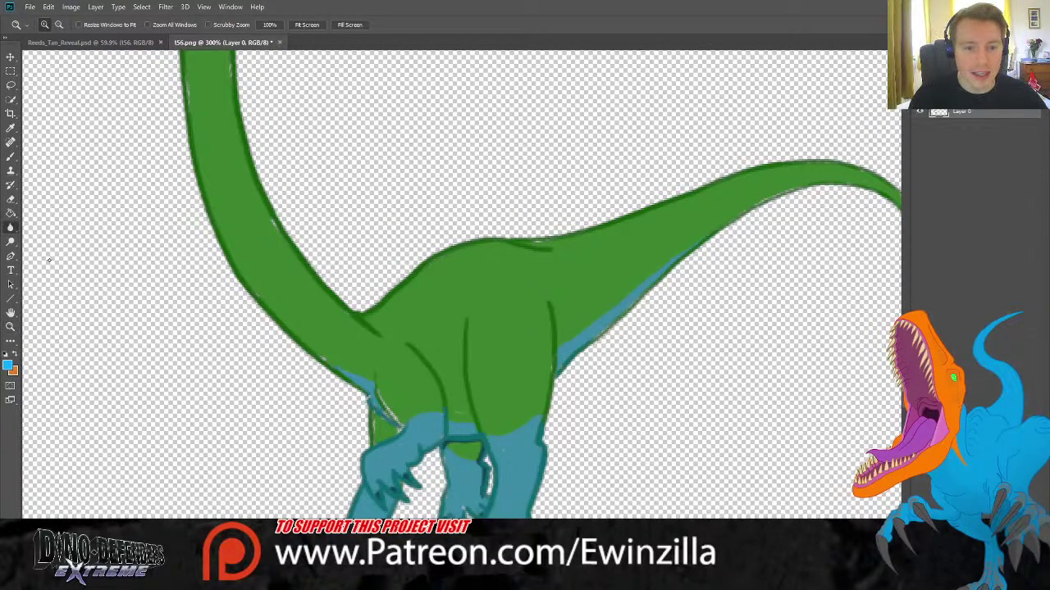
{"action": "key", "text": "shift+r"}
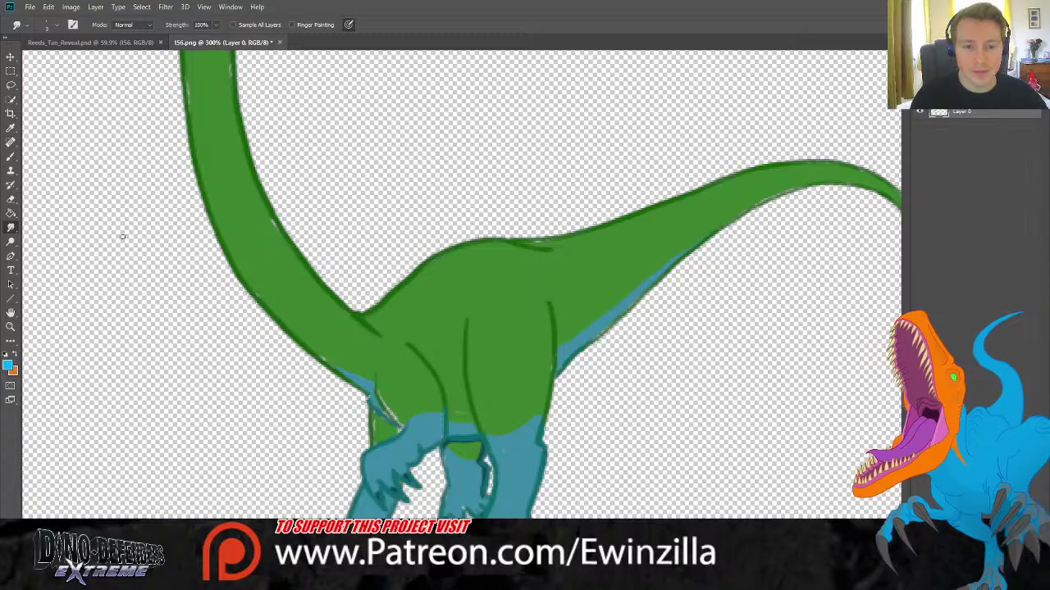
{"action": "mouse_move", "coordinate": [382, 362]}
{"action": "left_mouse_down"}
{"action": "mouse_move", "coordinate": [380, 402]}
{"action": "mouse_move", "coordinate": [379, 388]}
{"action": "mouse_move", "coordinate": [400, 422]}
{"action": "mouse_move", "coordinate": [363, 392]}
{"action": "mouse_move", "coordinate": [377, 410]}
{"action": "mouse_move", "coordinate": [367, 379]}
{"action": "left_mouse_up"}
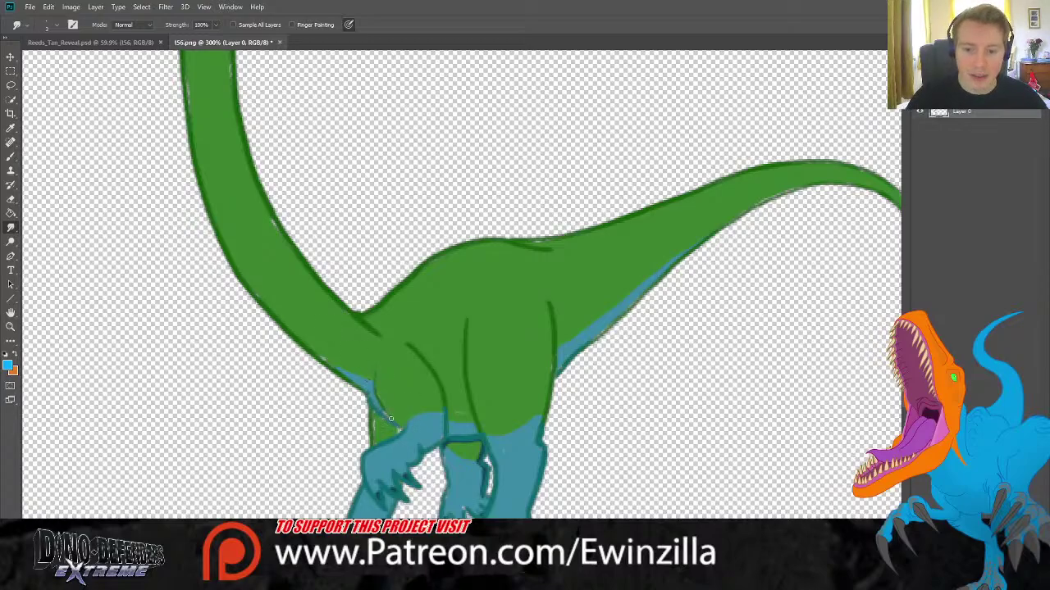
{"action": "mouse_move", "coordinate": [391, 418]}
{"action": "left_mouse_down"}
{"action": "mouse_move", "coordinate": [374, 410]}
{"action": "mouse_move", "coordinate": [401, 427]}
{"action": "mouse_move", "coordinate": [367, 379]}
{"action": "left_mouse_up"}
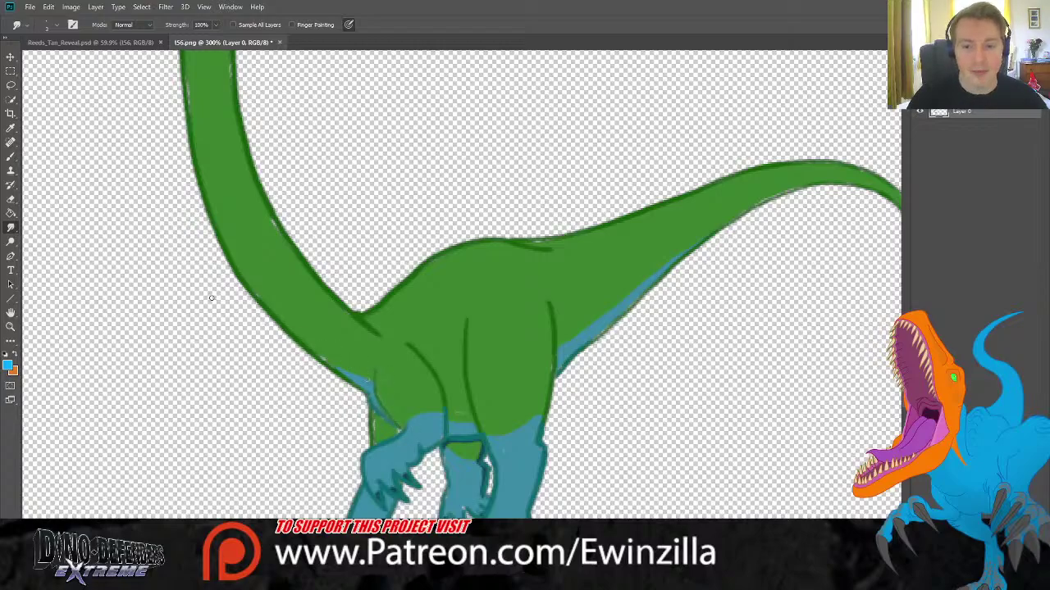
Paint sampled body green over the front-leg edge with a small brush, then fit to screen.
{"action": "key", "text": "b"}
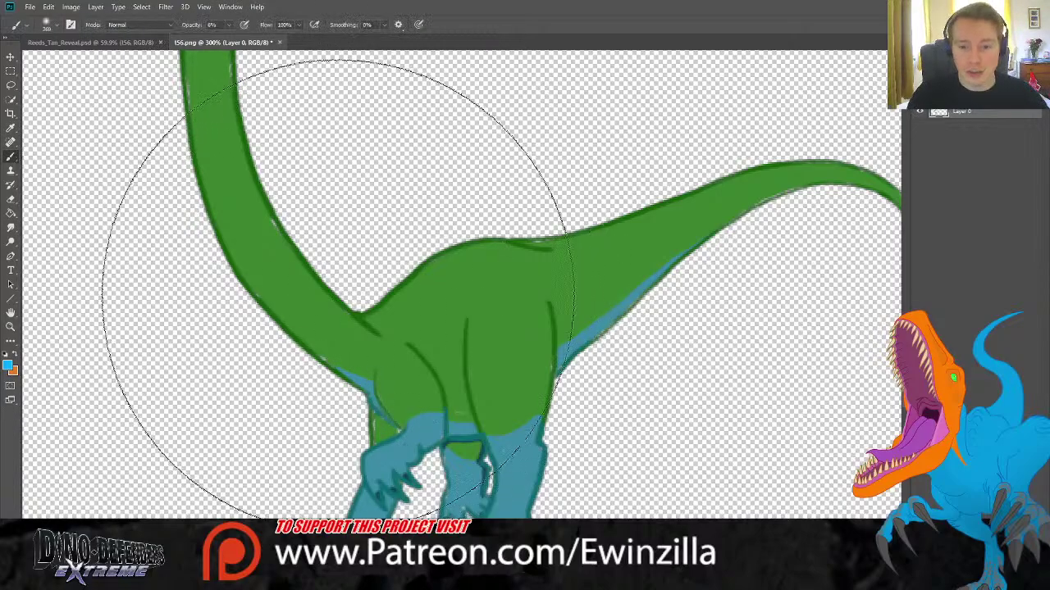
{"action": "key", "text": "bracketleft"}
{"action": "key", "text": "bracketleft"}
{"action": "key", "text": "bracketleft"}
{"action": "key", "text": "bracketleft"}
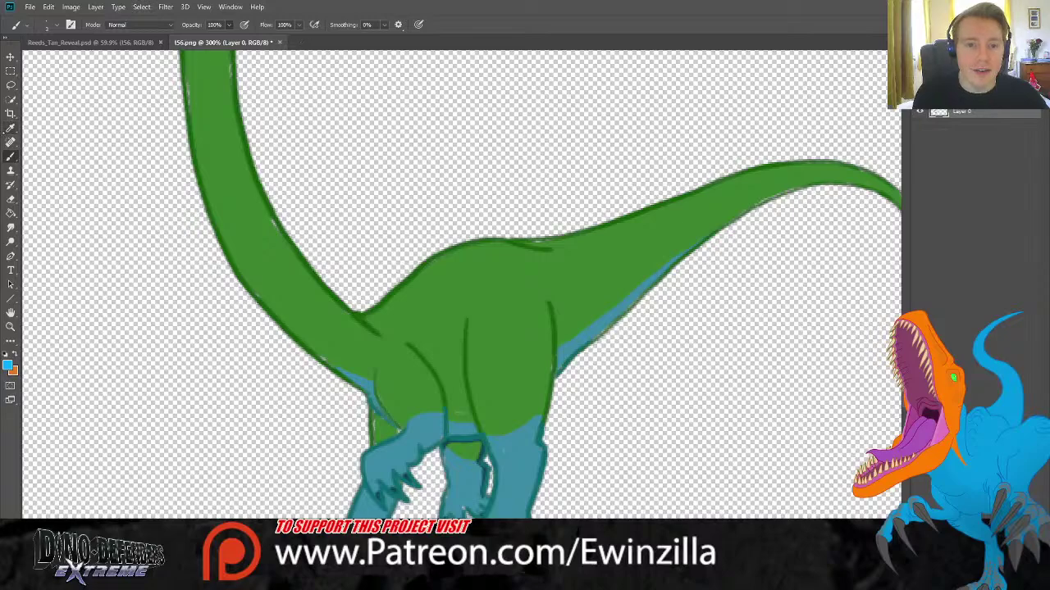
{"action": "left_click", "coordinate": [10, 129]}
{"action": "left_click", "coordinate": [361, 315]}
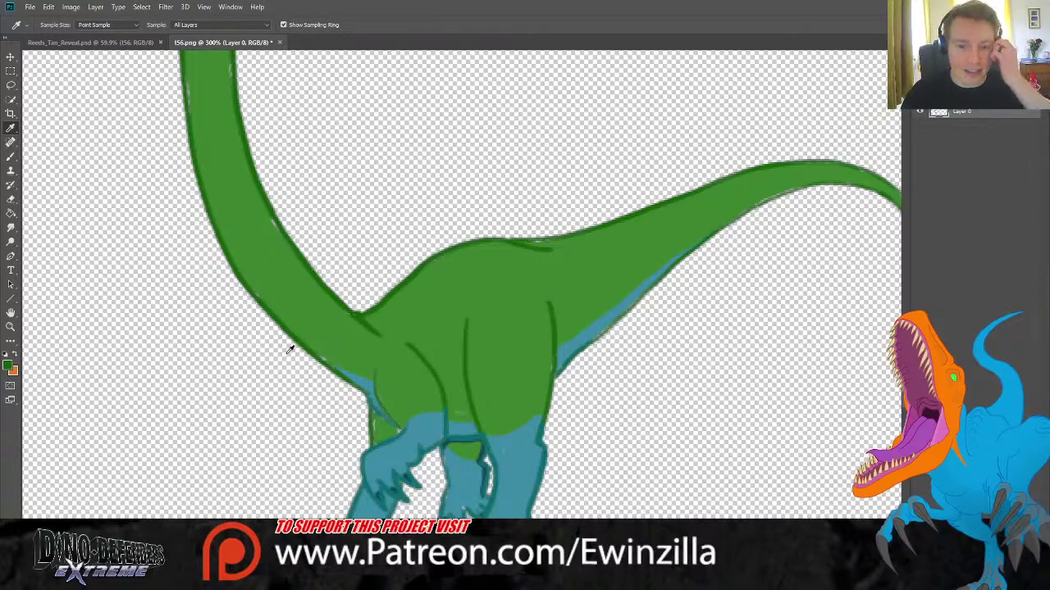
{"action": "left_click", "coordinate": [10, 157]}
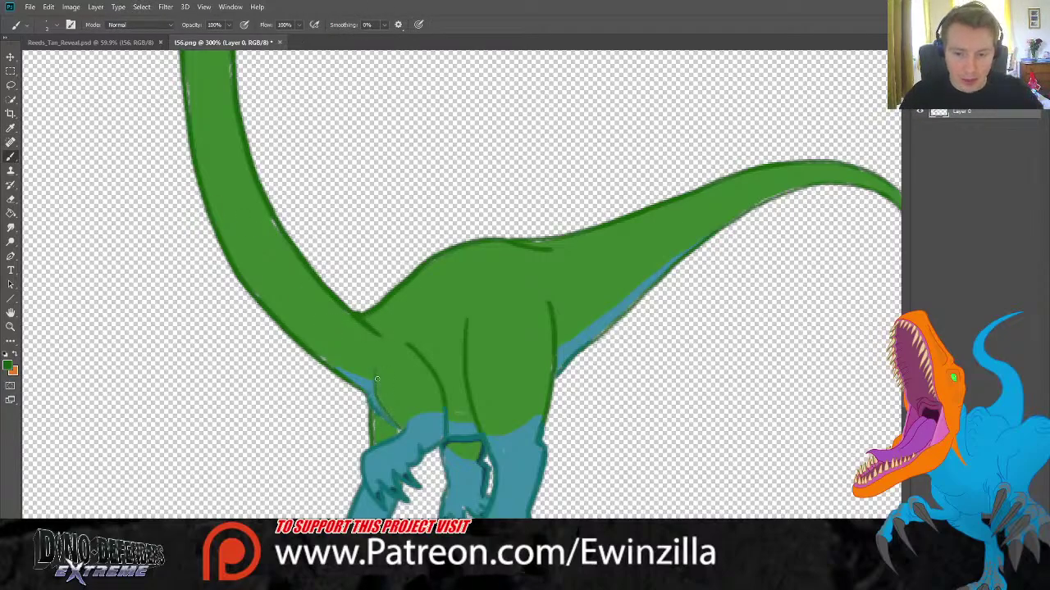
{"action": "mouse_move", "coordinate": [376, 379]}
{"action": "left_mouse_down"}
{"action": "mouse_move", "coordinate": [402, 431]}
{"action": "mouse_move", "coordinate": [395, 413]}
{"action": "mouse_move", "coordinate": [372, 432]}
{"action": "left_mouse_up"}
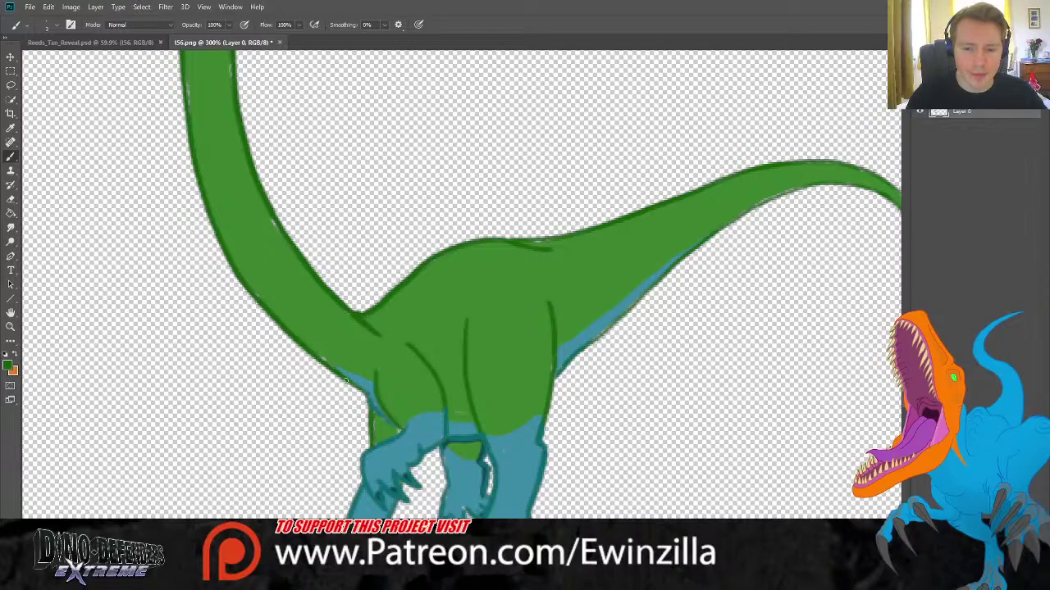
{"action": "key", "text": "z"}
{"action": "key", "text": "ctrl+0"}
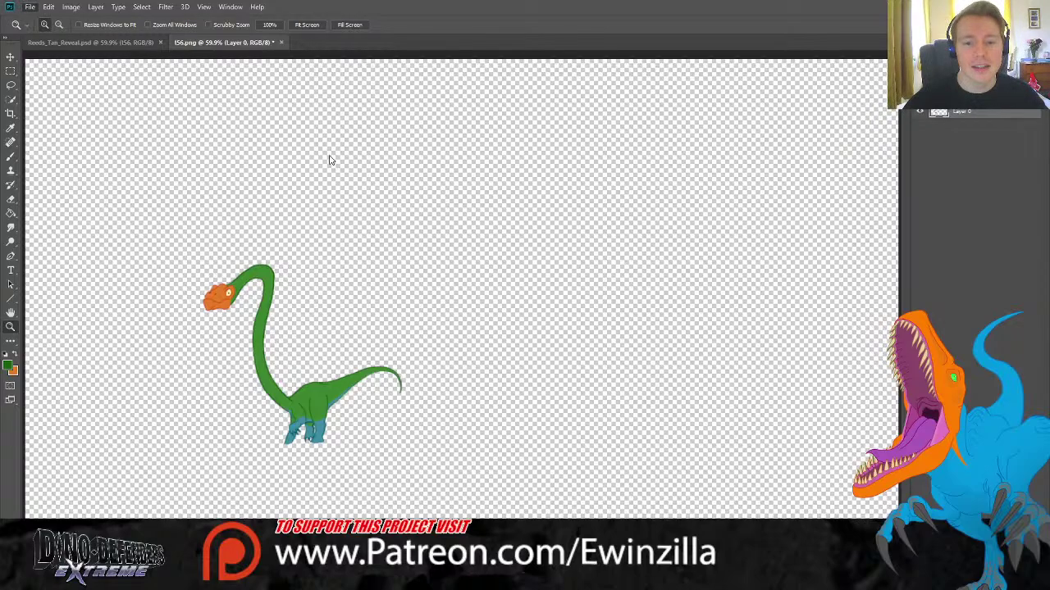
Preview t56.png alone in Clip Preview, then return to the composited Sequence Preview.
{"action": "left_click", "coordinate": [281, 42]}
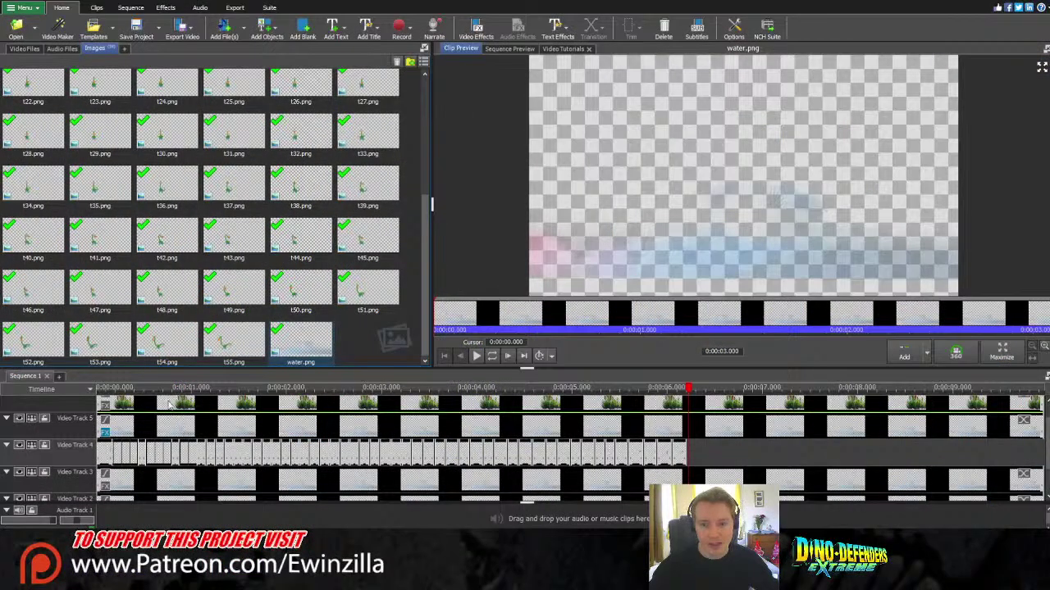
{"action": "left_click_drag", "start_coordinate": [156, 387], "coordinate": [66, 389]}
{"action": "mouse_move", "coordinate": [606, 170]}
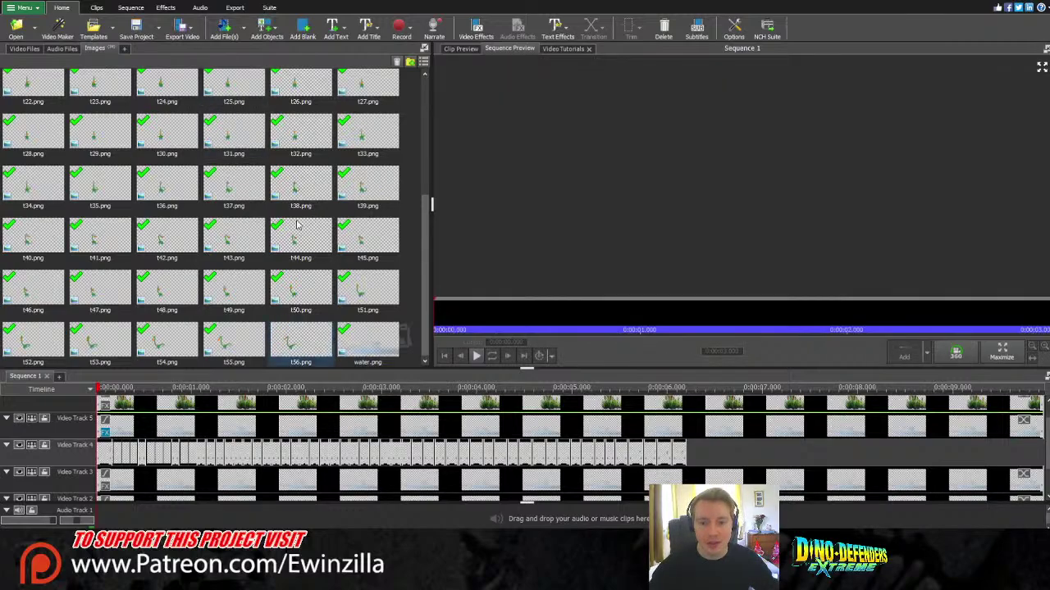
{"action": "left_click", "coordinate": [316, 352]}
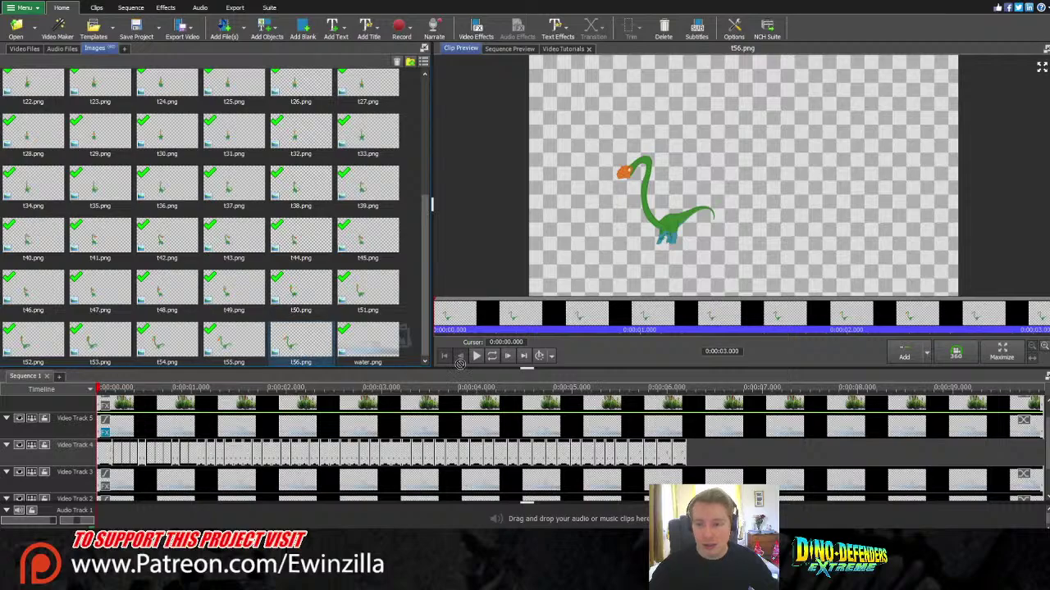
{"action": "scroll", "coordinate": [574, 443], "scroll_direction": "up", "scroll_amount": 2}
{"action": "left_click", "coordinate": [751, 477]}
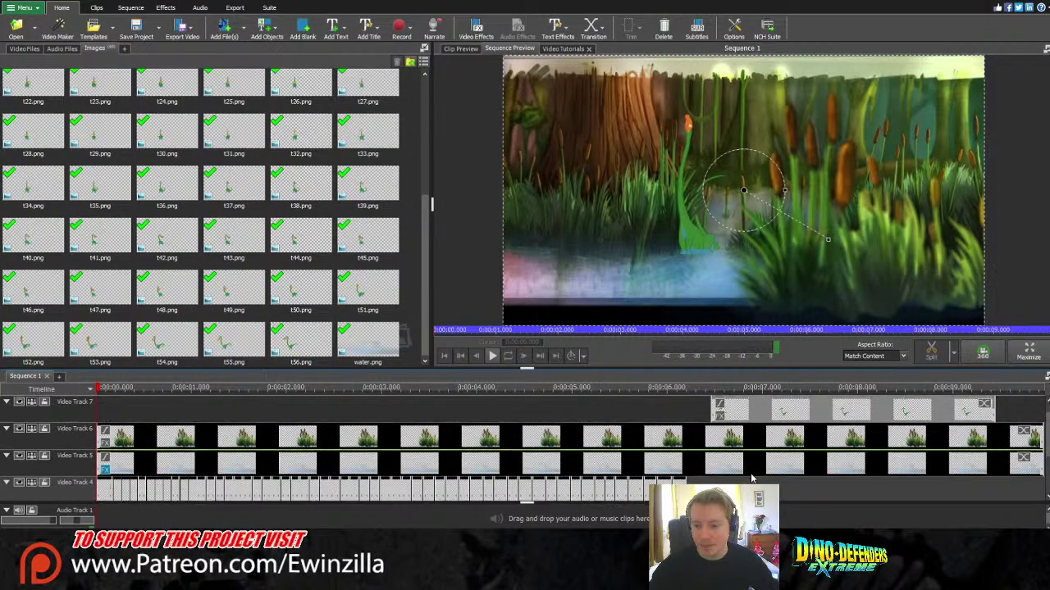
Move the dinosaur clips onto Video Track 4, play the animation, and scrub back to about 6.3 seconds.
{"action": "left_click_drag", "start_coordinate": [751, 477], "coordinate": [753, 479]}
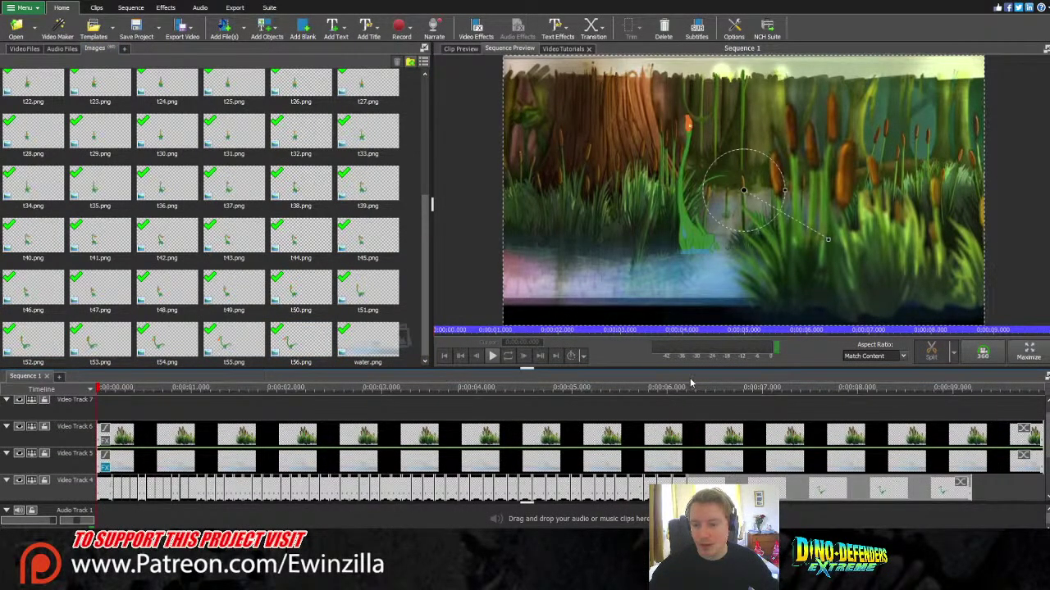
{"action": "left_click_drag", "start_coordinate": [680, 387], "coordinate": [64, 411]}
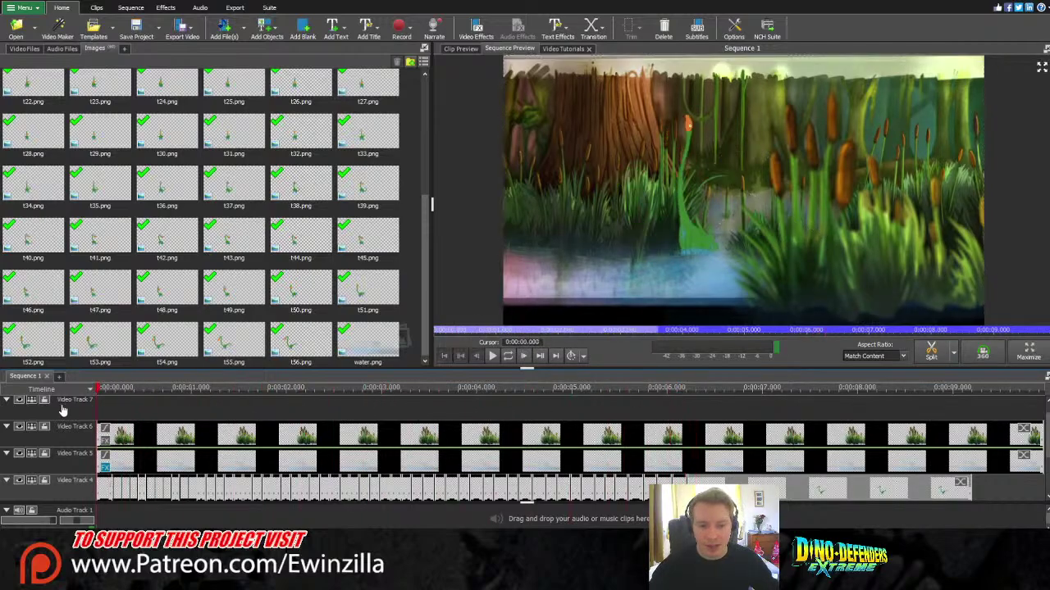
{"action": "left_click", "coordinate": [493, 356]}
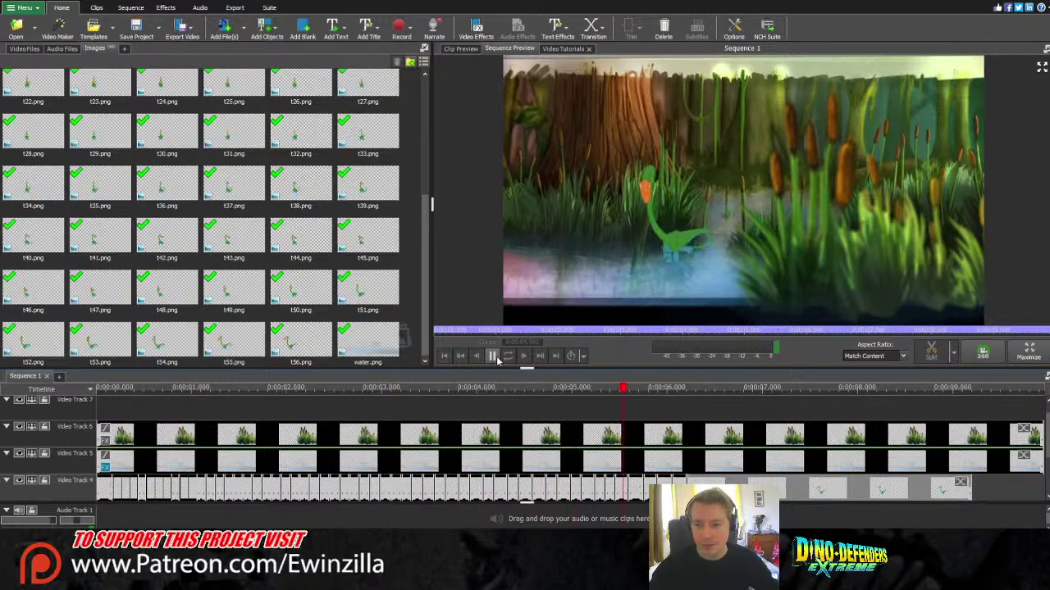
{"action": "left_click", "coordinate": [492, 356]}
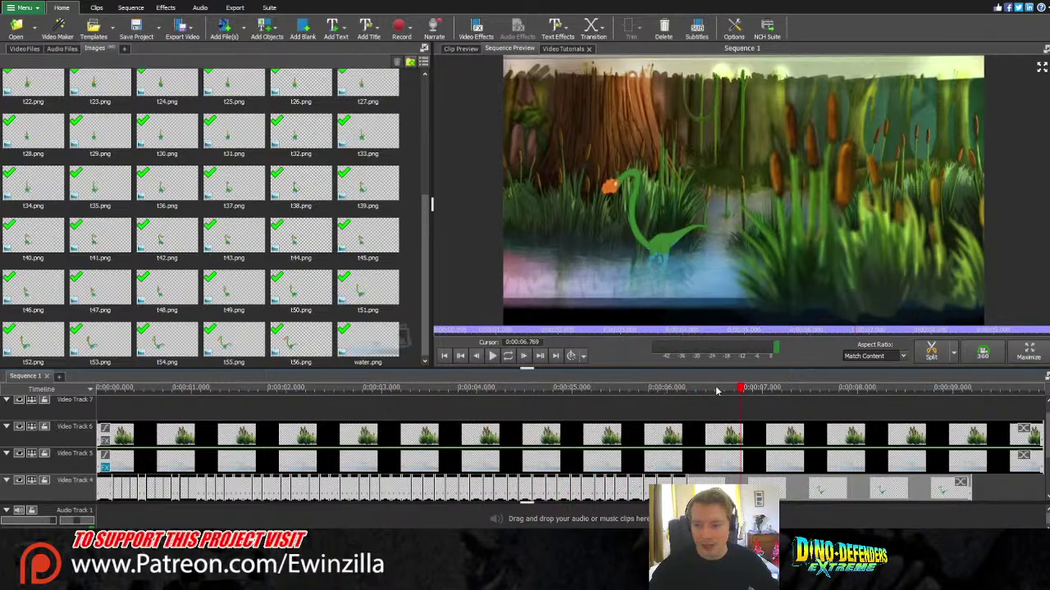
{"action": "left_click_drag", "start_coordinate": [715, 391], "coordinate": [693, 400]}
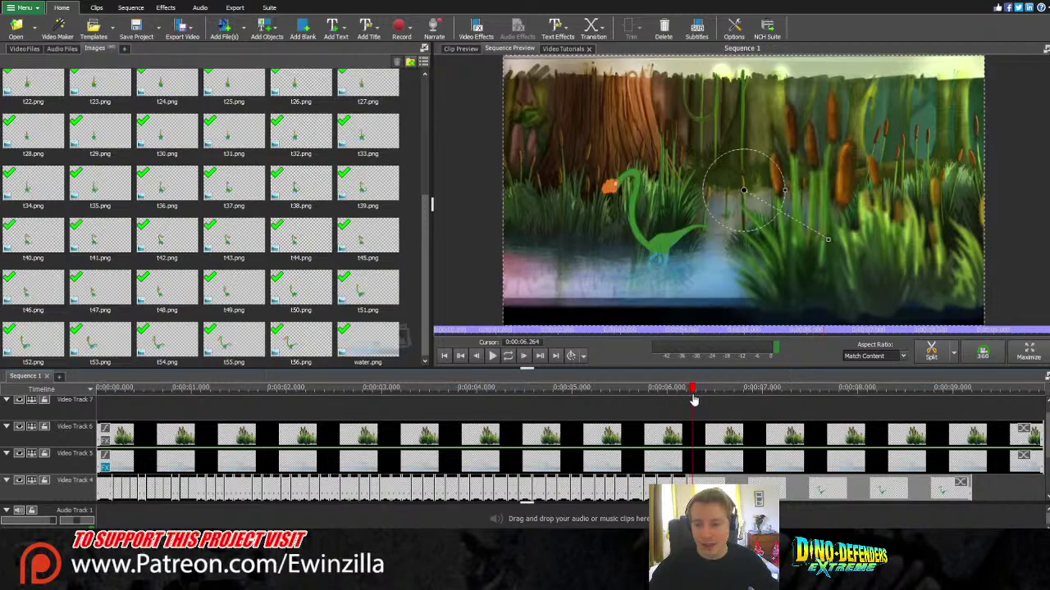
Undo the clip move back to Video Track 7 and delete t56.png from the image bin.
{"action": "key", "text": "ctrl+z"}
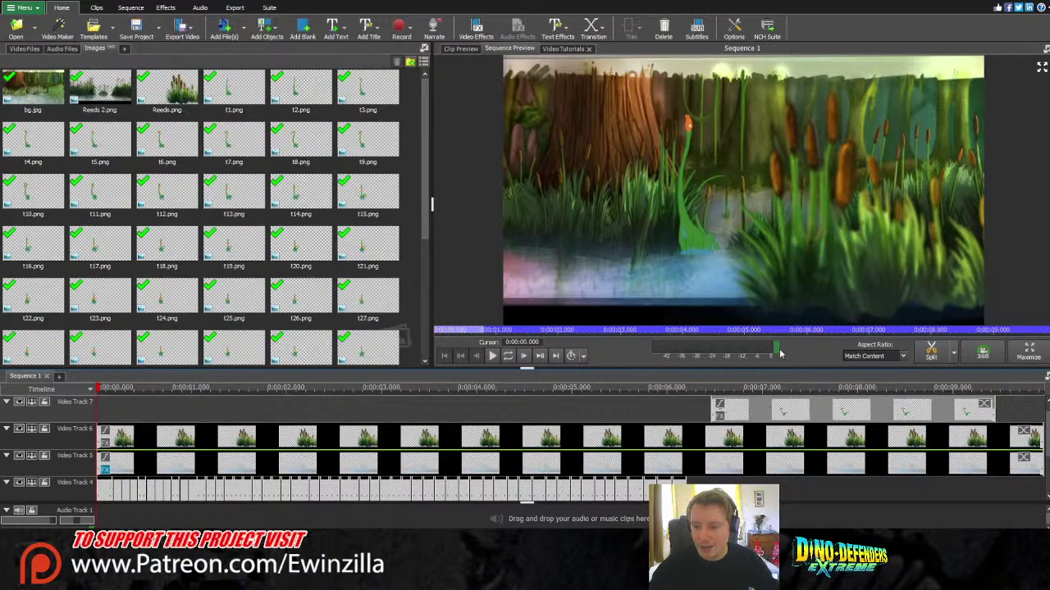
{"action": "scroll", "coordinate": [49, 411], "scroll_direction": "down", "scroll_amount": 1}
{"action": "scroll", "coordinate": [311, 353], "scroll_direction": "down", "scroll_amount": 5}
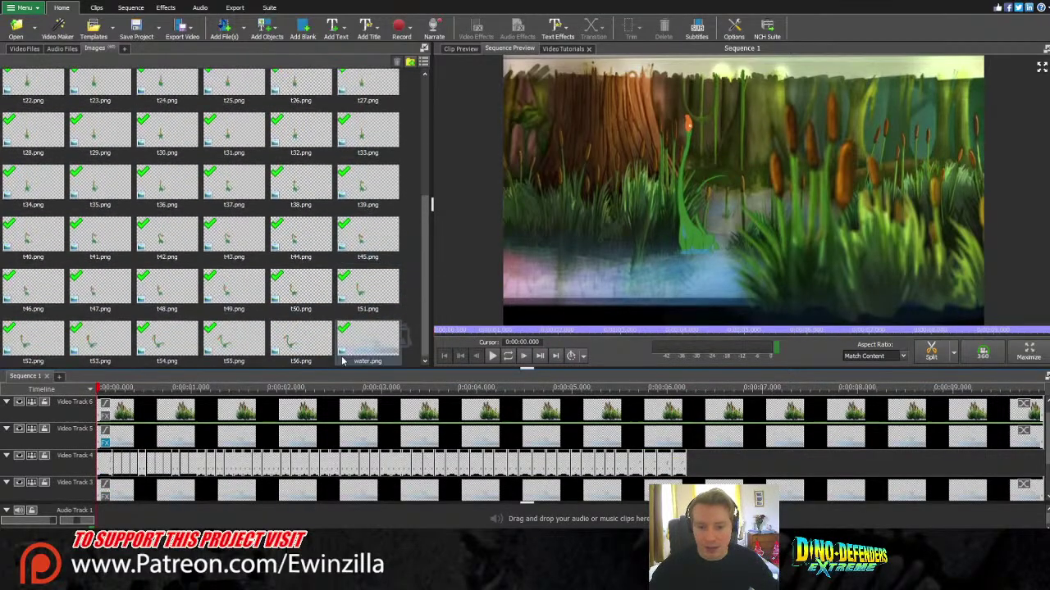
{"action": "left_click", "coordinate": [312, 353]}
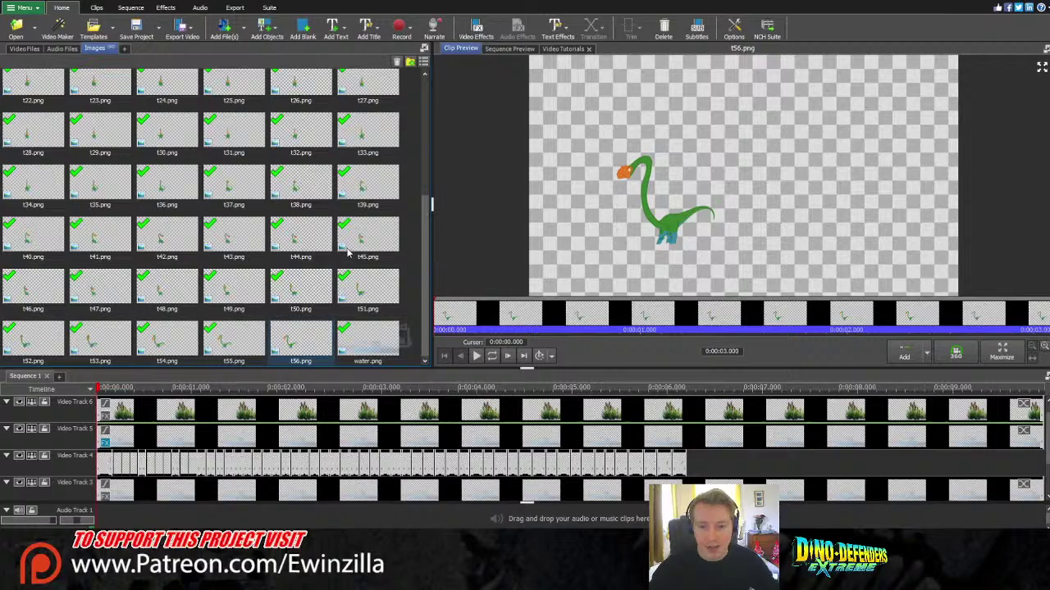
{"action": "key", "text": "Delete"}
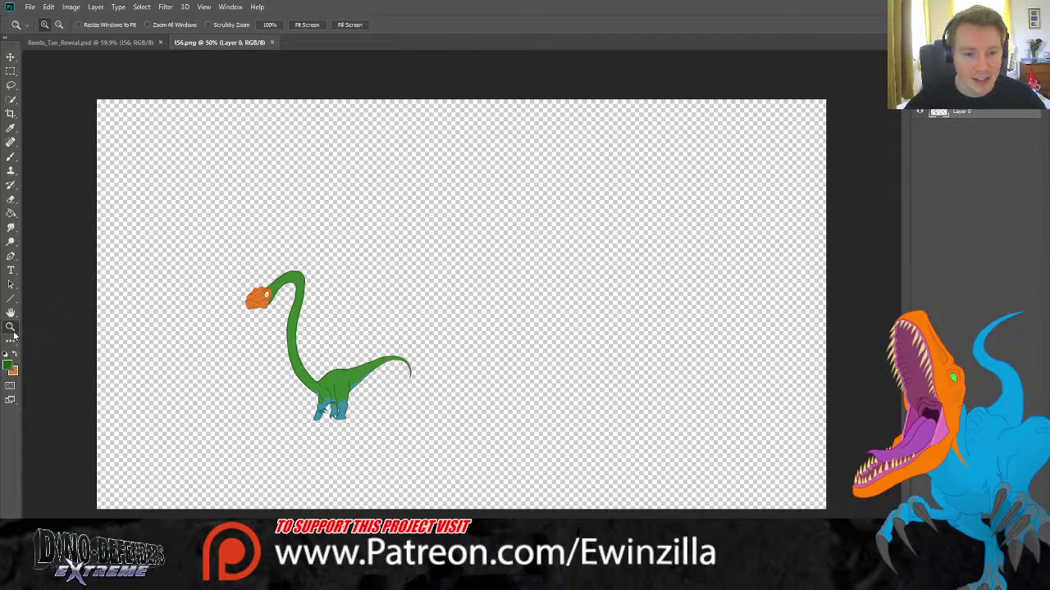
Zoom in and lasso the dinosaur's orange head and upper neck.
{"action": "left_click_drag", "start_coordinate": [268, 321], "coordinate": [268, 321]}
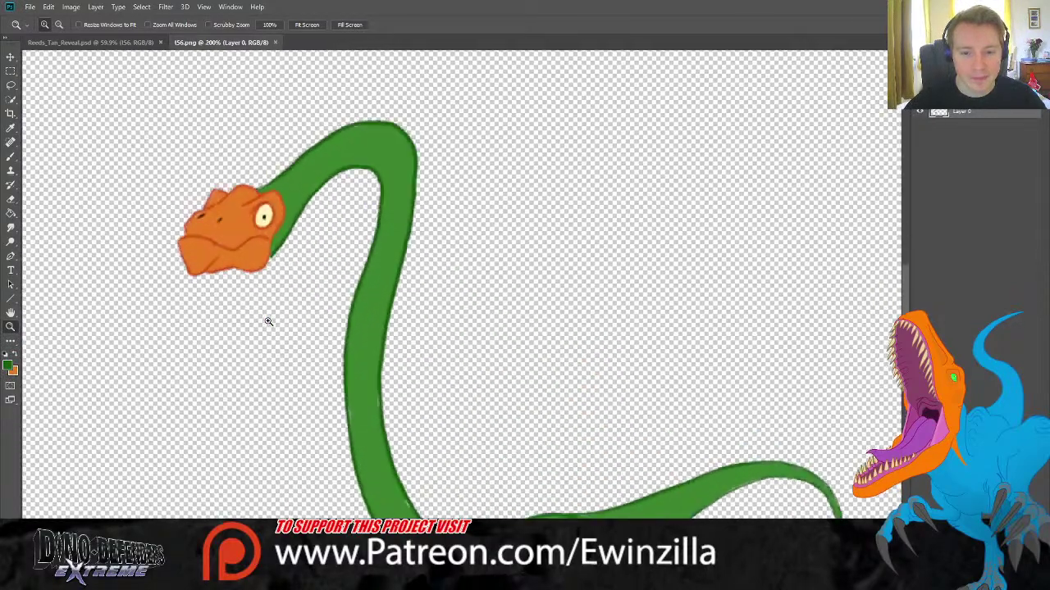
{"action": "left_click", "coordinate": [10, 85]}
{"action": "mouse_move", "coordinate": [382, 98]}
{"action": "left_mouse_down"}
{"action": "mouse_move", "coordinate": [274, 127]}
{"action": "mouse_move", "coordinate": [170, 287]}
{"action": "mouse_move", "coordinate": [312, 303]}
{"action": "mouse_move", "coordinate": [359, 251]}
{"action": "mouse_move", "coordinate": [419, 373]}
{"action": "mouse_move", "coordinate": [466, 115]}
{"action": "left_mouse_up"}
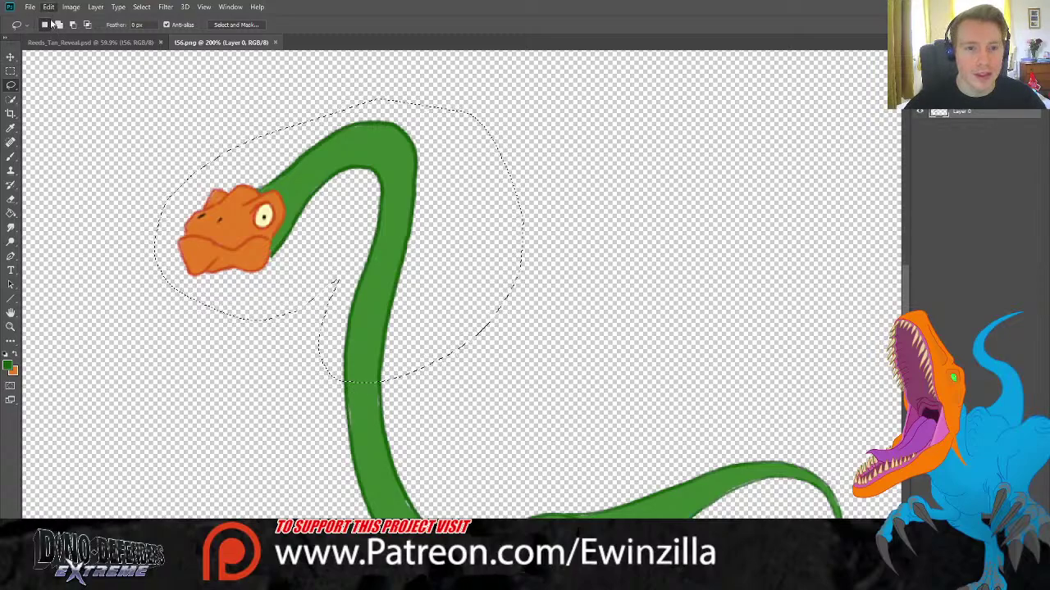
Warp the head and upper neck mesh to reshape the neck curve and head angle, then fit the view.
{"action": "key", "text": "ctrl+t"}
{"action": "mouse_move", "coordinate": [188, 274]}
{"action": "left_mouse_down"}
{"action": "mouse_move", "coordinate": [187, 259]}
{"action": "mouse_move", "coordinate": [203, 283]}
{"action": "mouse_move", "coordinate": [301, 230]}
{"action": "left_mouse_up"}
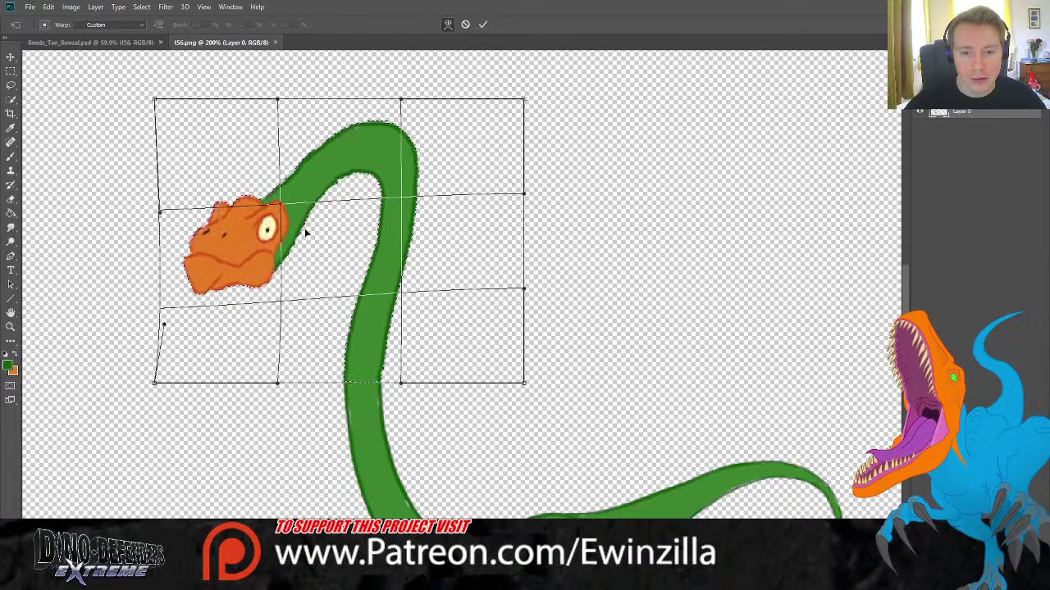
{"action": "left_click_drag", "start_coordinate": [447, 127], "coordinate": [437, 125]}
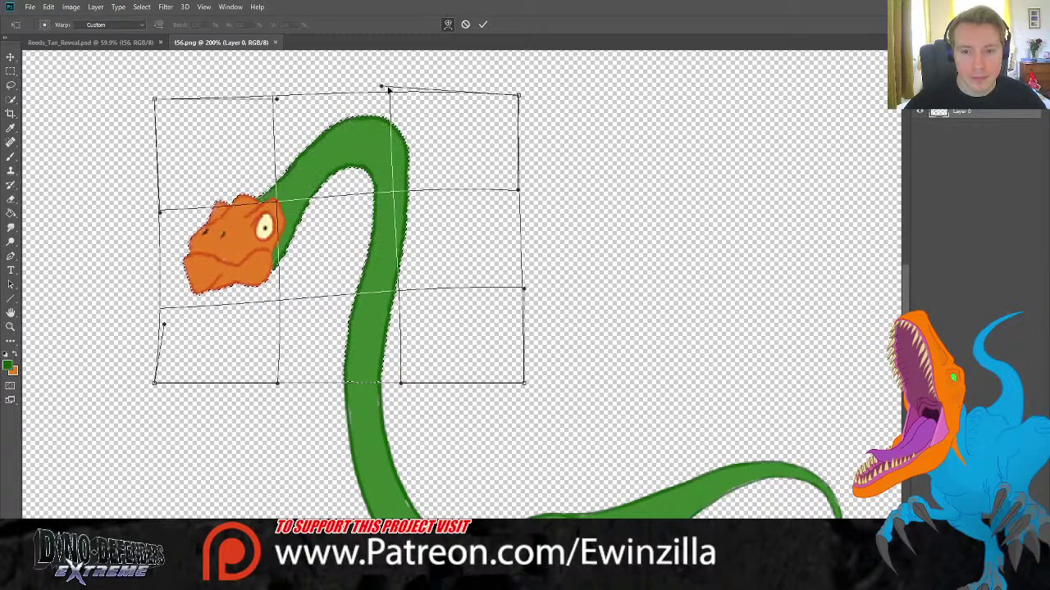
{"action": "left_click_drag", "start_coordinate": [374, 80], "coordinate": [315, 86]}
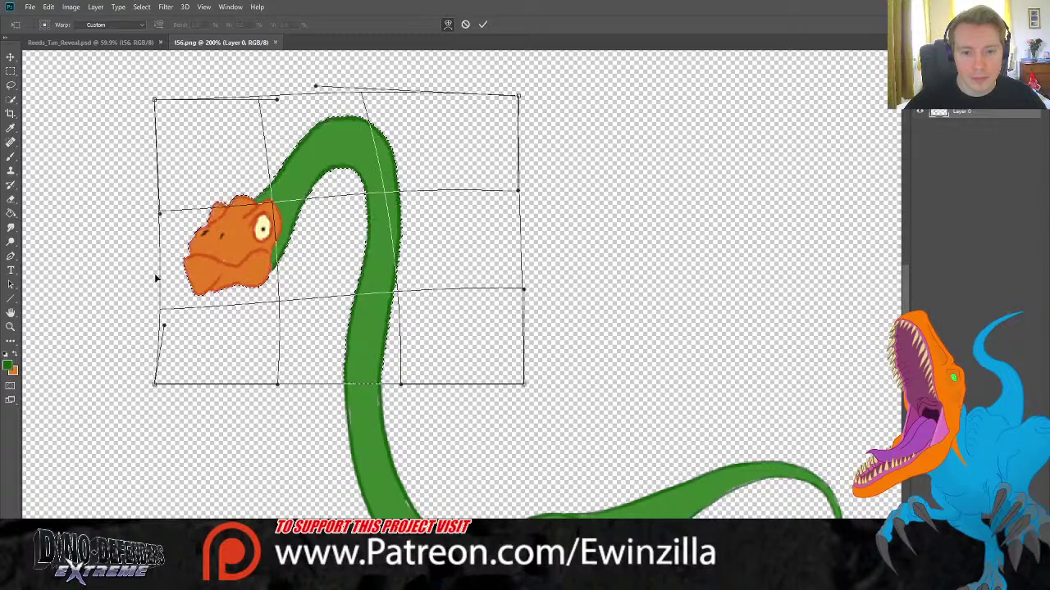
{"action": "left_click_drag", "start_coordinate": [154, 273], "coordinate": [237, 309]}
{"action": "left_click_drag", "start_coordinate": [434, 153], "coordinate": [448, 155]}
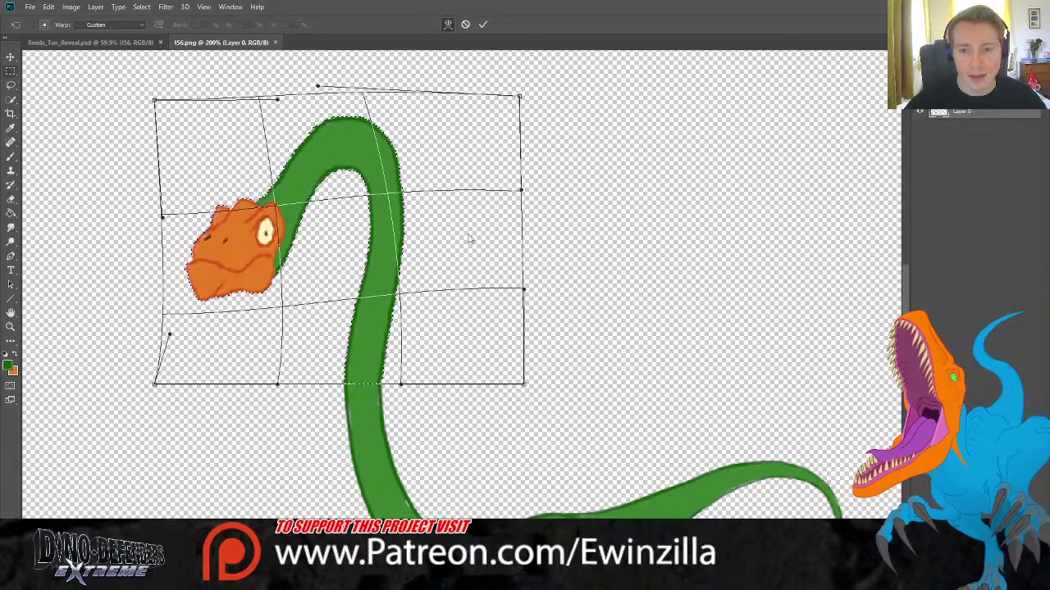
{"action": "key", "text": "Return"}
{"action": "key", "text": "l"}
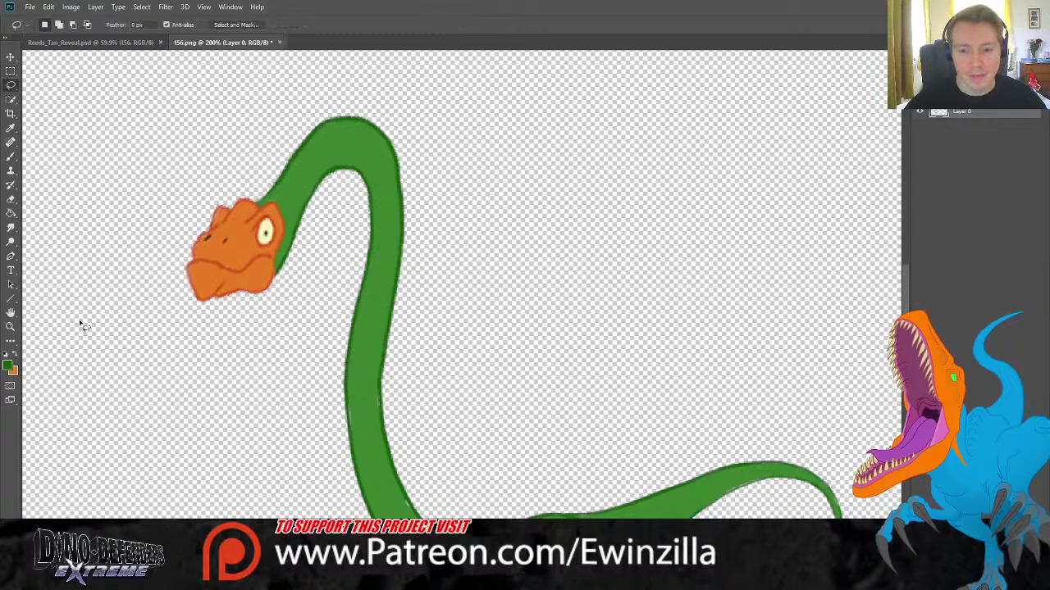
{"action": "left_click", "coordinate": [10, 326]}
{"action": "left_click", "coordinate": [306, 25]}
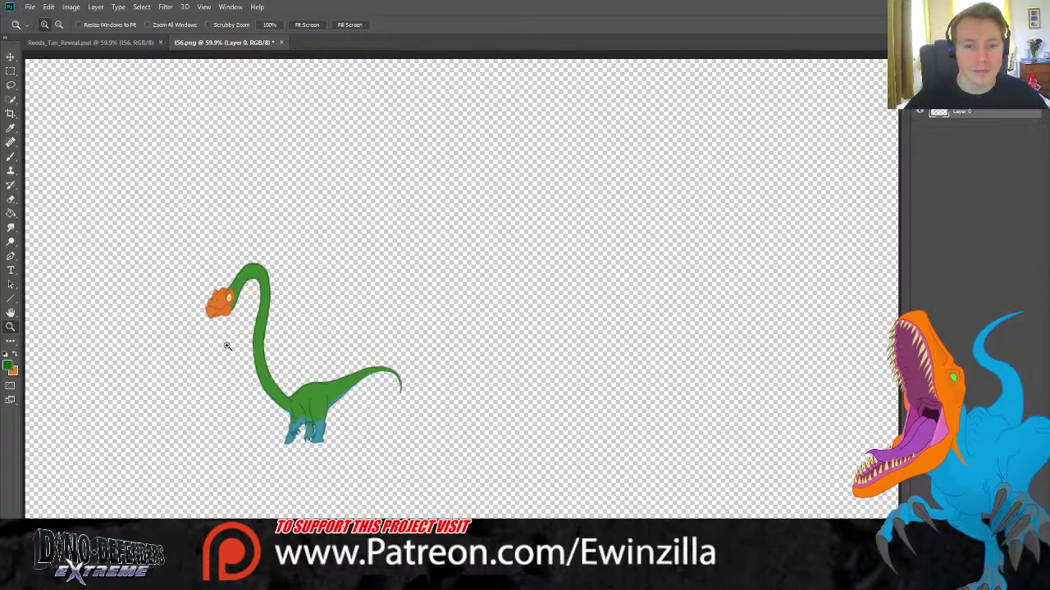
Zoom in and smudge along the neck's top and upper-left edge to smooth it.
{"action": "left_click", "coordinate": [230, 295]}
{"action": "left_click", "coordinate": [9, 226]}
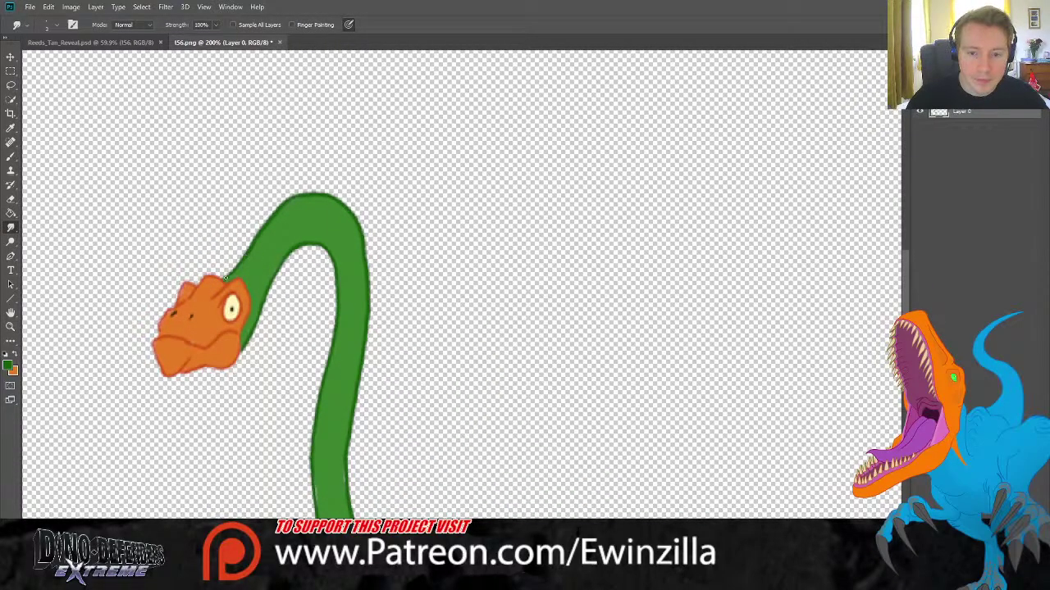
{"action": "left_click_drag", "start_coordinate": [246, 254], "coordinate": [274, 221]}
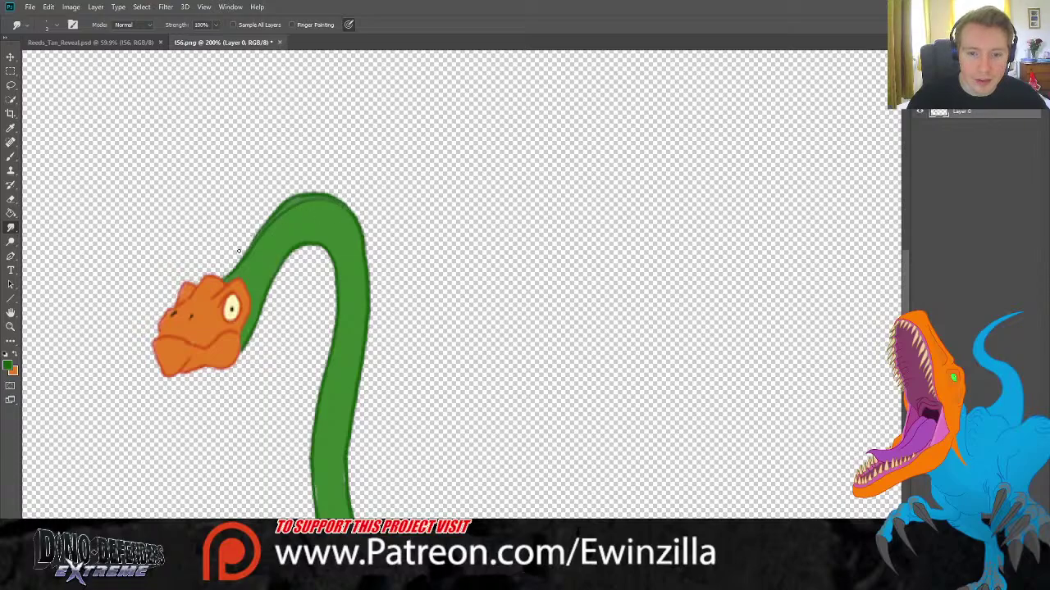
{"action": "left_click_drag", "start_coordinate": [239, 252], "coordinate": [310, 187]}
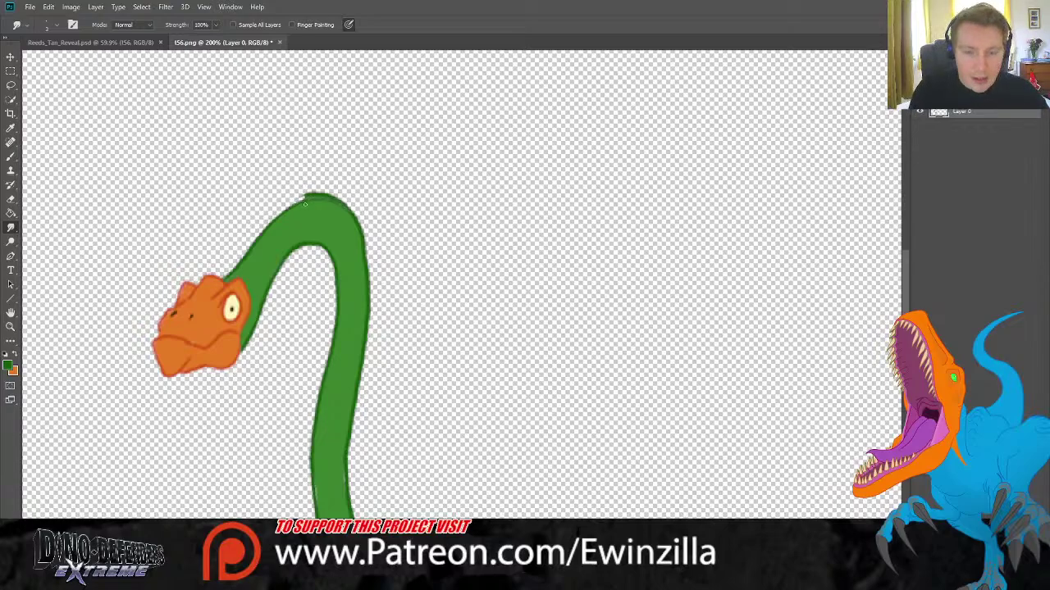
{"action": "left_click_drag", "start_coordinate": [304, 193], "coordinate": [315, 197]}
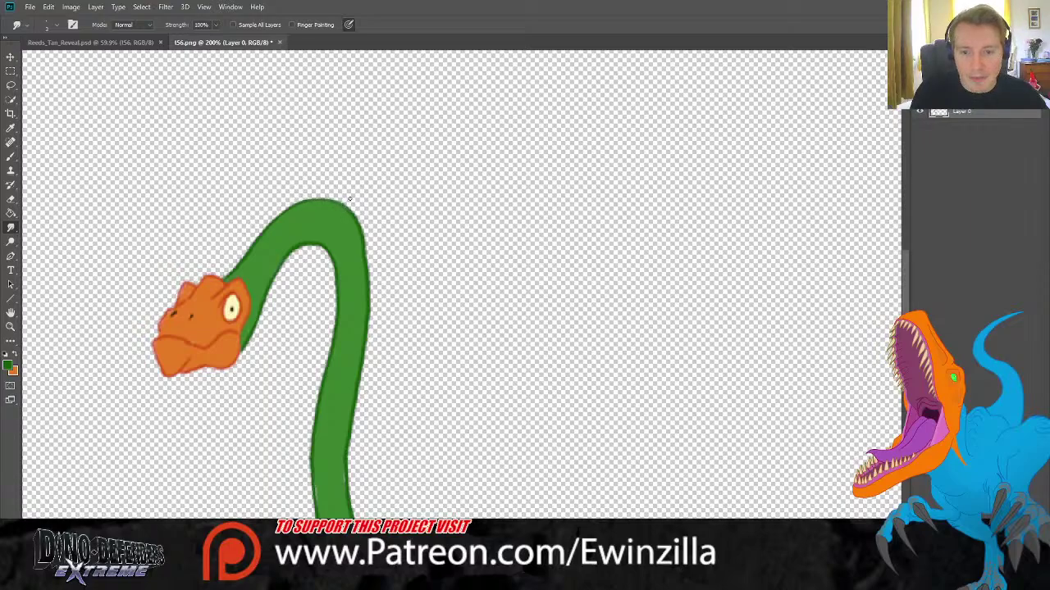
Fit the canvas in the window, save 156.png and close its document.
{"action": "left_click", "coordinate": [11, 326]}
{"action": "left_click", "coordinate": [309, 24]}
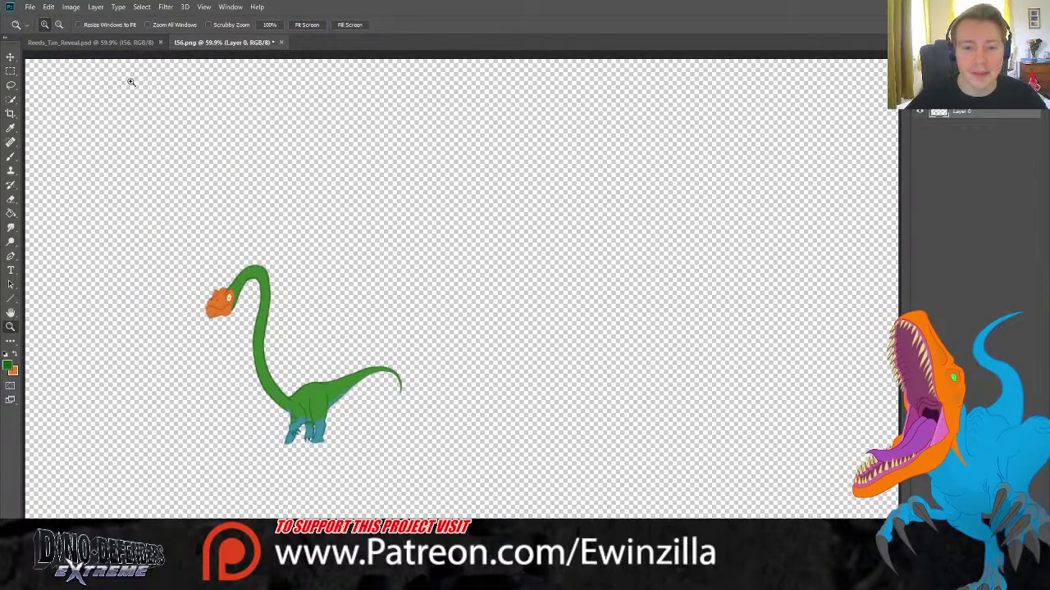
{"action": "key", "text": "ctrl+s"}
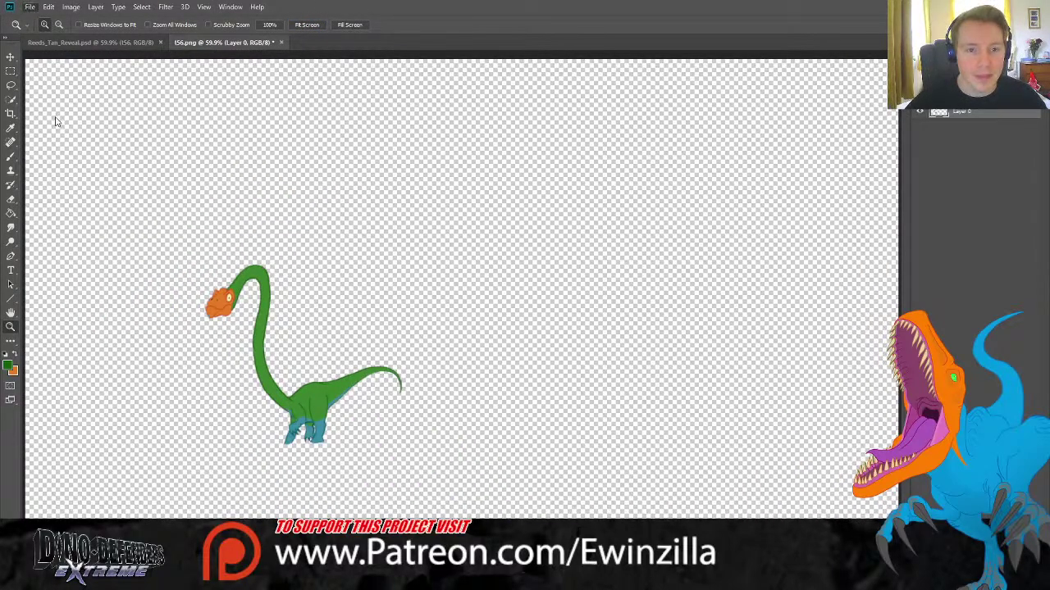
{"action": "left_click", "coordinate": [277, 43]}
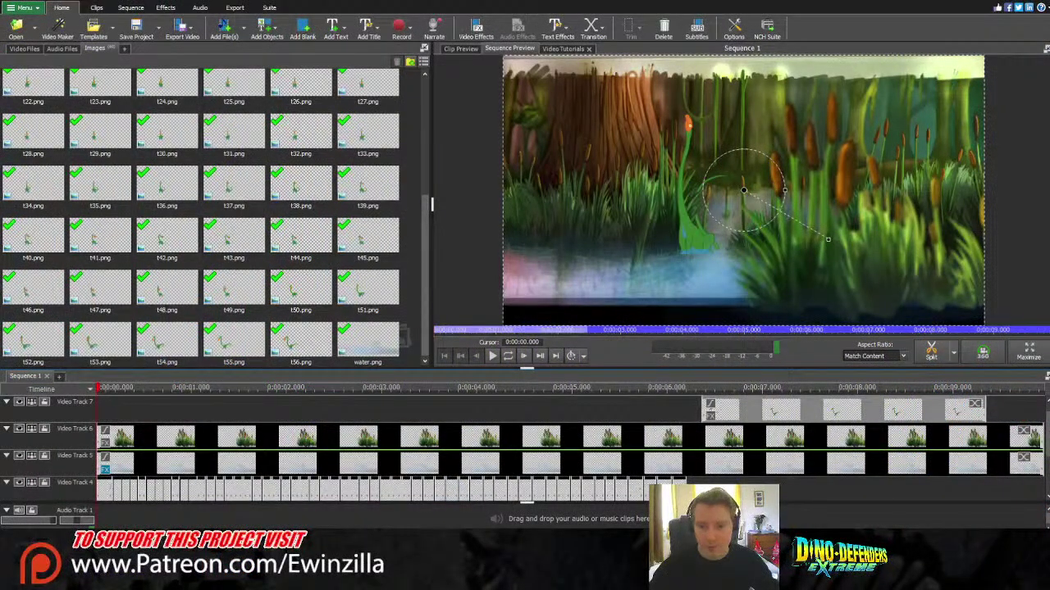
Move the new dinosaur clips from Video Track 7 to Track 4 and check the frame near 6.154 s.
{"action": "left_click_drag", "start_coordinate": [737, 434], "coordinate": [724, 516]}
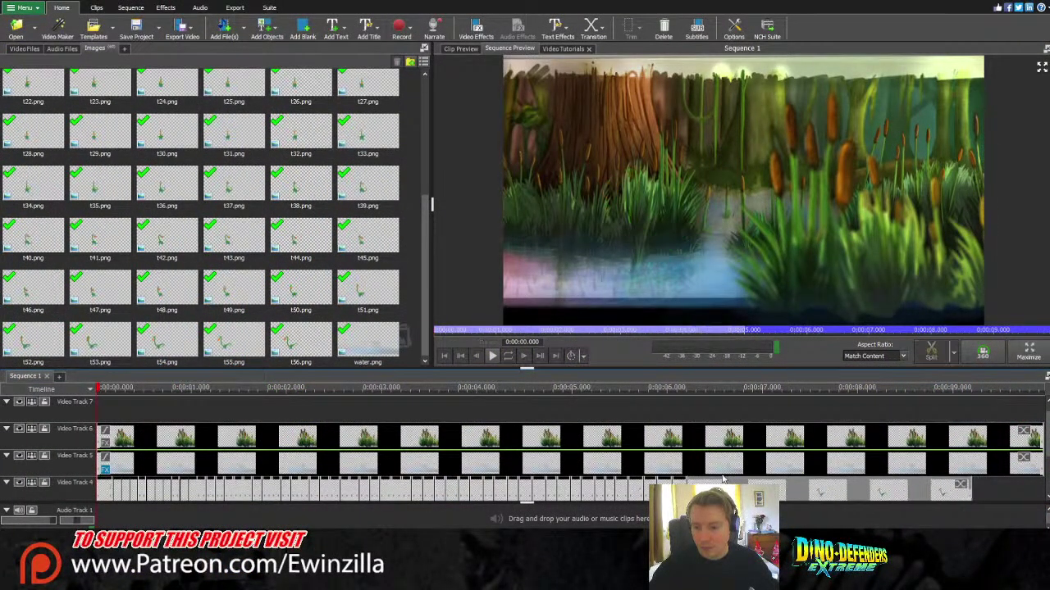
{"action": "left_click", "coordinate": [685, 394]}
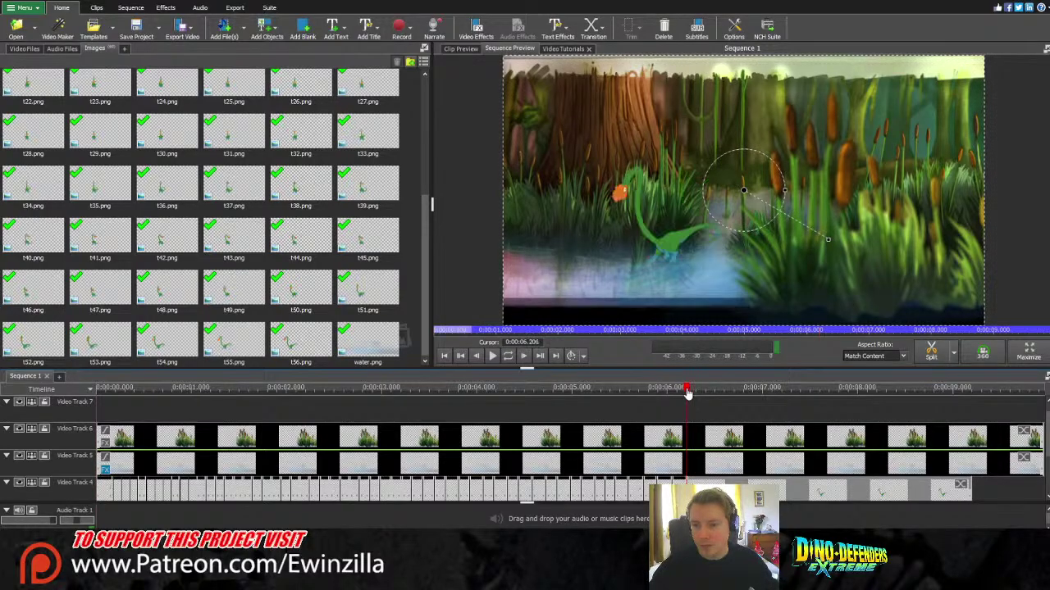
{"action": "left_click", "coordinate": [696, 392]}
{"action": "left_click", "coordinate": [685, 392]}
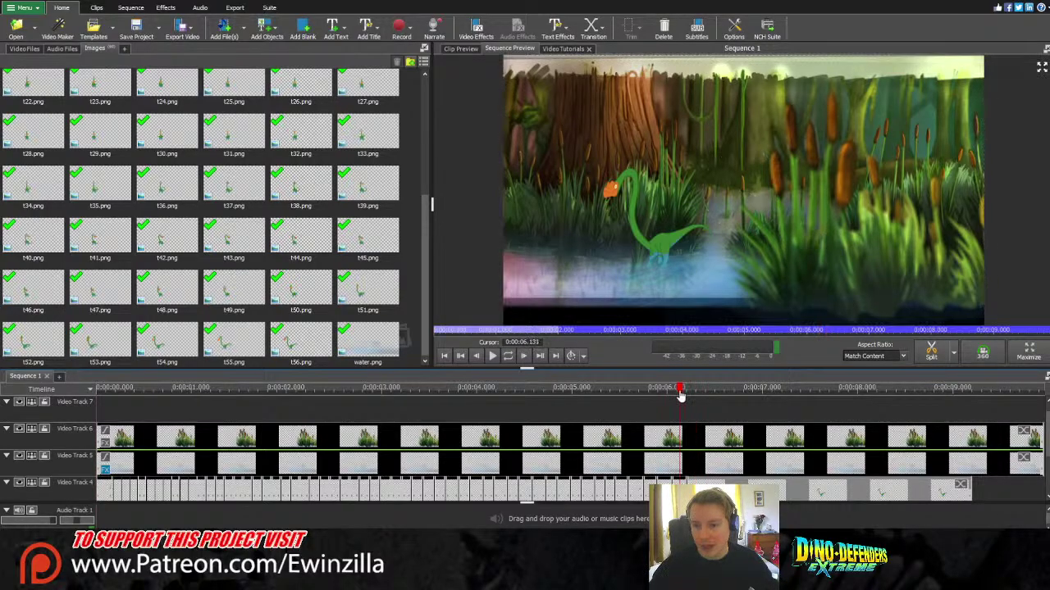
Scrub back to about 5.4 s, then play and pause the sequence preview.
{"action": "left_click_drag", "start_coordinate": [685, 394], "coordinate": [54, 385]}
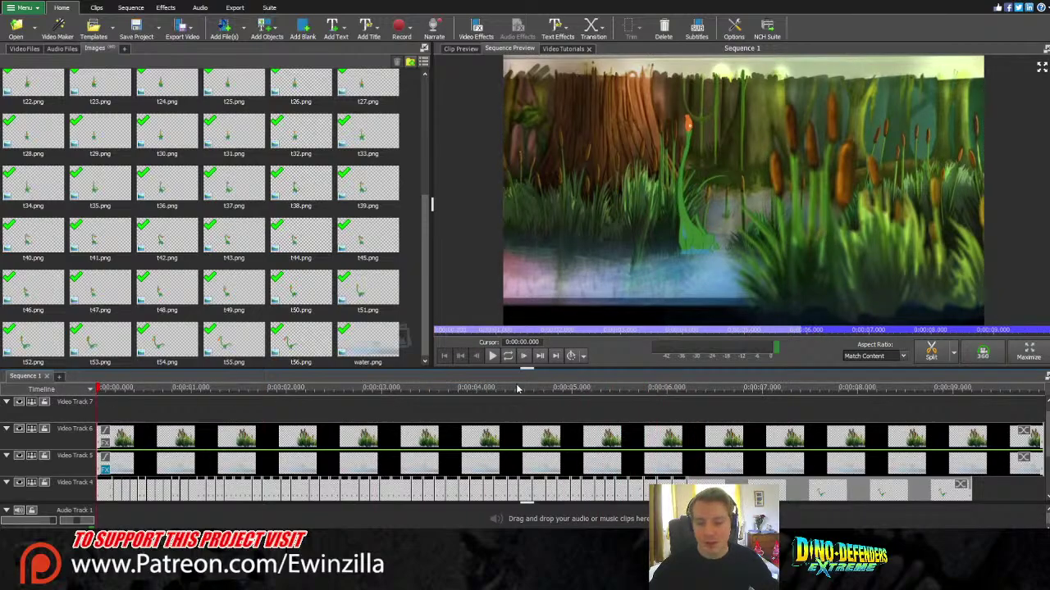
{"action": "left_click", "coordinate": [495, 356]}
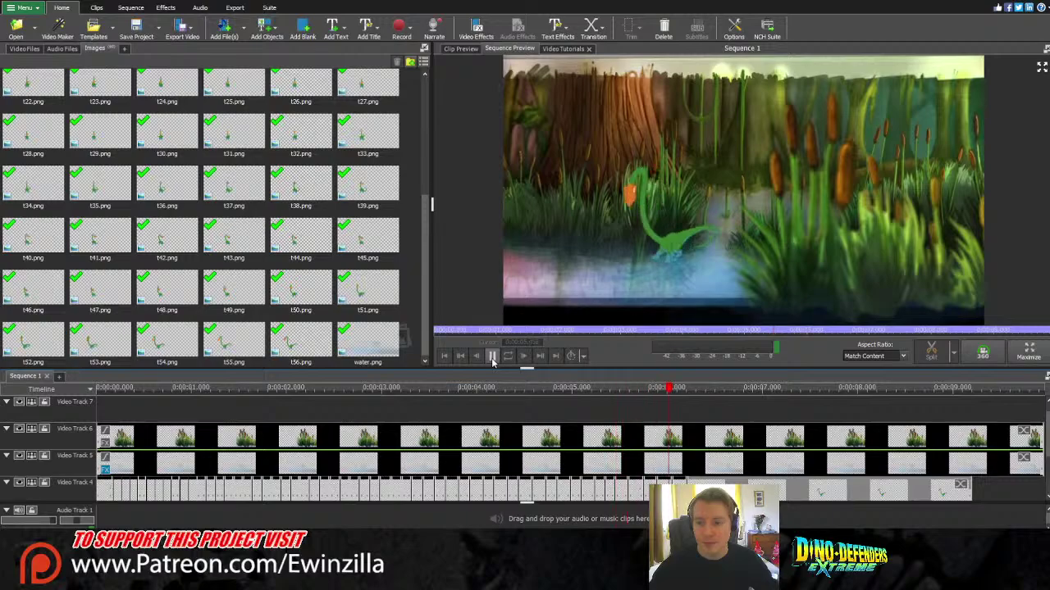
{"action": "left_click", "coordinate": [492, 356]}
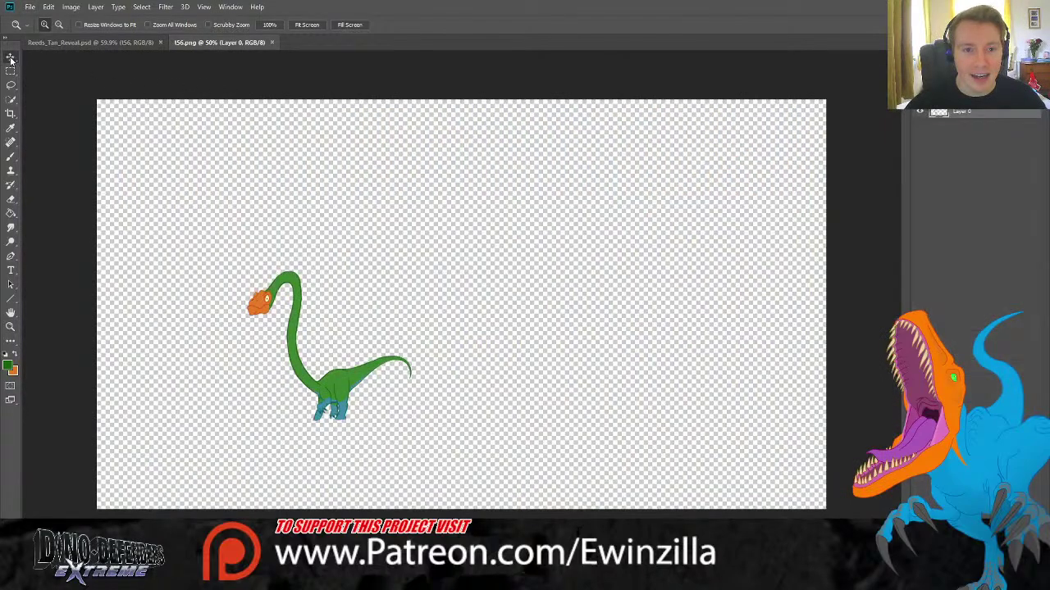
Drag the coloured dinosaur into the Reeds_Tan_Reveal scene and zoom to 200% on it.
{"action": "left_click", "coordinate": [11, 60]}
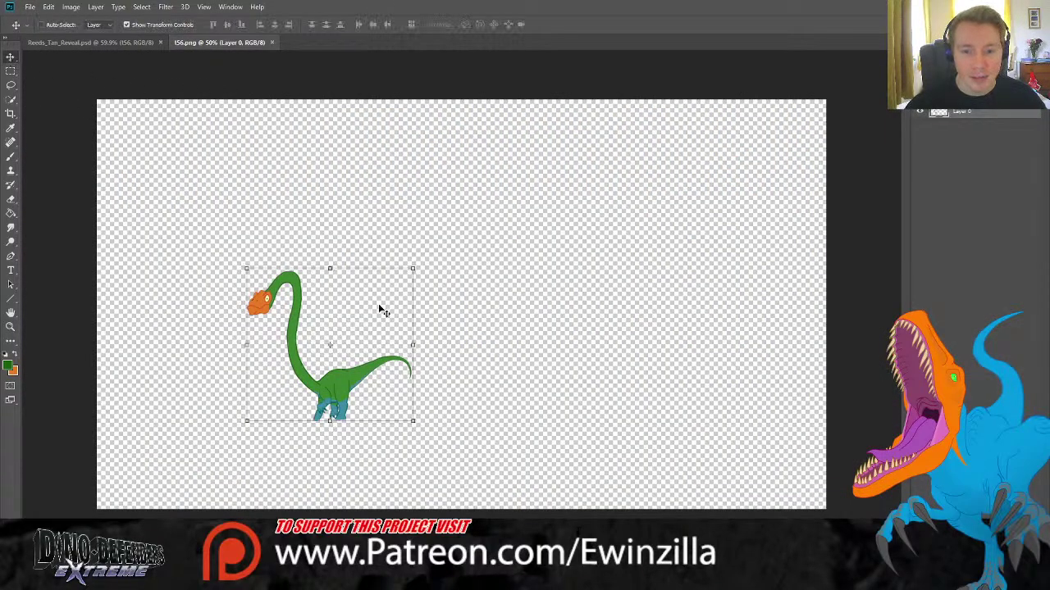
{"action": "mouse_move", "coordinate": [383, 304]}
{"action": "left_mouse_down"}
{"action": "mouse_move", "coordinate": [270, 148]}
{"action": "mouse_move", "coordinate": [163, 56]}
{"action": "mouse_move", "coordinate": [359, 346]}
{"action": "mouse_move", "coordinate": [387, 305]}
{"action": "left_mouse_up"}
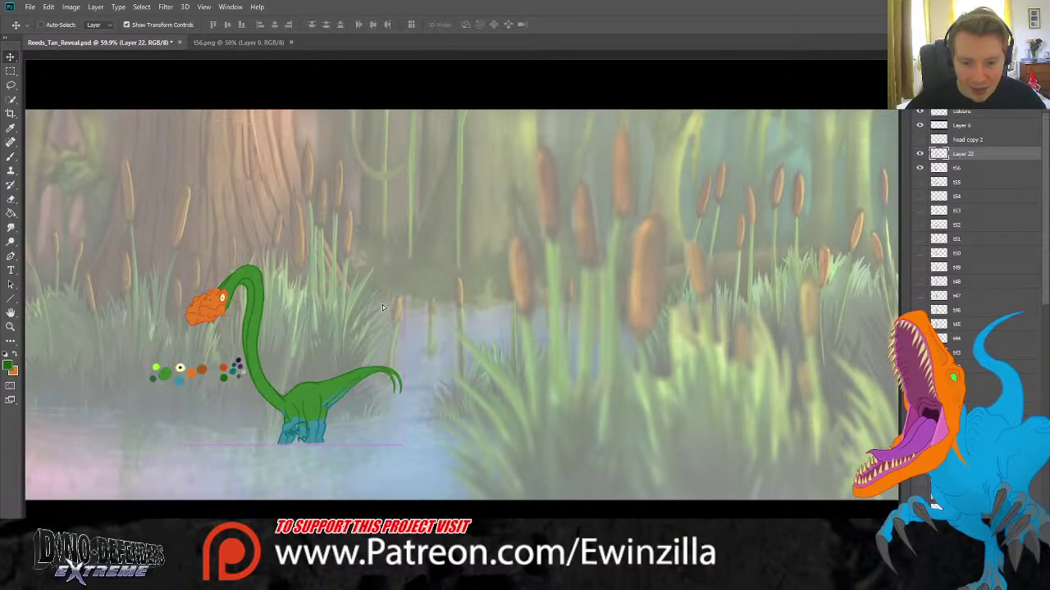
{"action": "key", "text": "ctrl+t"}
{"action": "key", "text": "Return"}
{"action": "key", "text": "z"}
{"action": "left_click", "coordinate": [267, 409]}
{"action": "left_click", "coordinate": [266, 409]}
{"action": "left_click", "coordinate": [267, 408]}
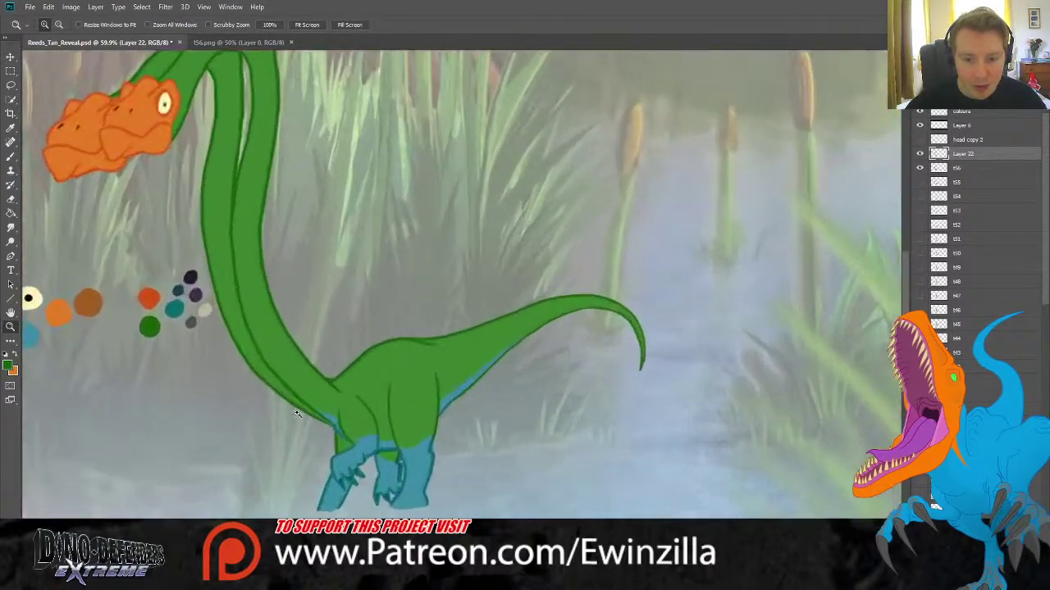
{"action": "left_click", "coordinate": [266, 408]}
Align the new dinosaur over its ghost copy and move Layer 22 into the old t56 frame's place.
{"action": "key", "text": "v"}
{"action": "left_click_drag", "start_coordinate": [485, 364], "coordinate": [510, 364]}
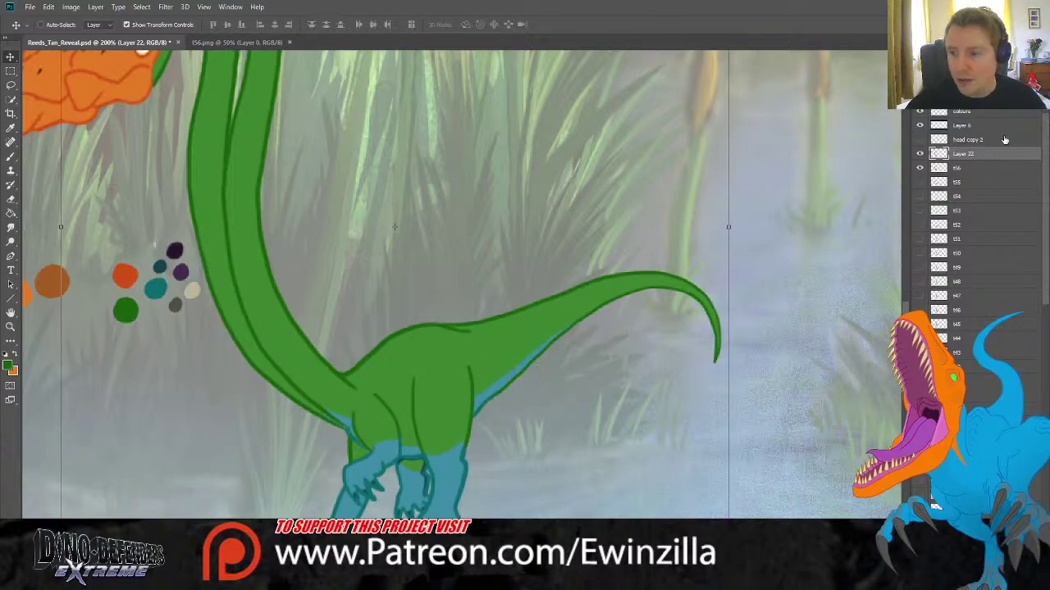
{"action": "left_click_drag", "start_coordinate": [960, 165], "coordinate": [966, 159]}
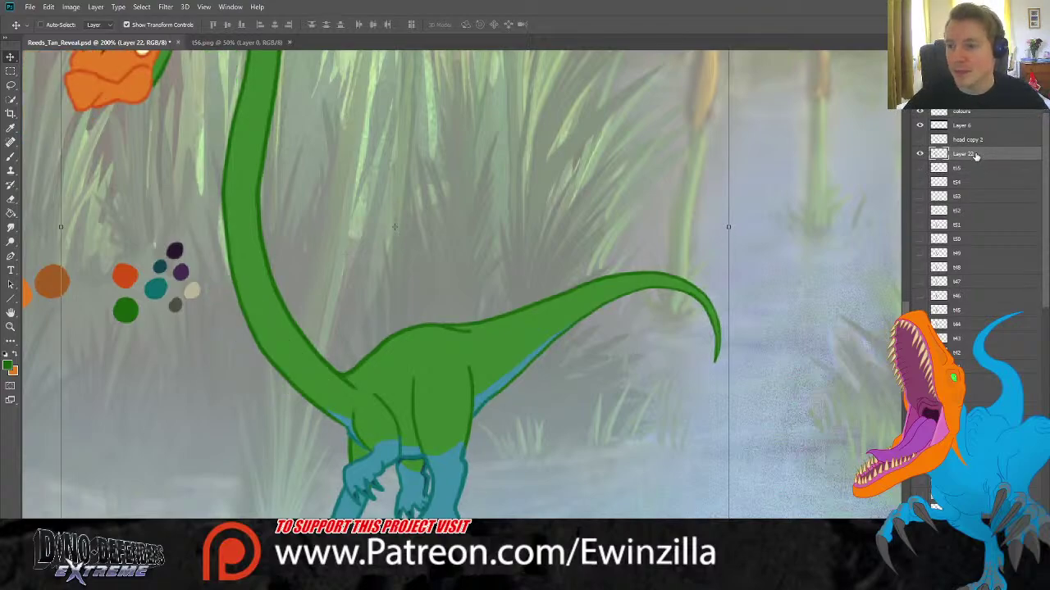
{"action": "double_click", "coordinate": [975, 154]}
Rename Layer 22 to t56, set its opacity to 50% and fit the scene on screen.
{"action": "type", "text": "t56"}
{"action": "key", "text": "Return"}
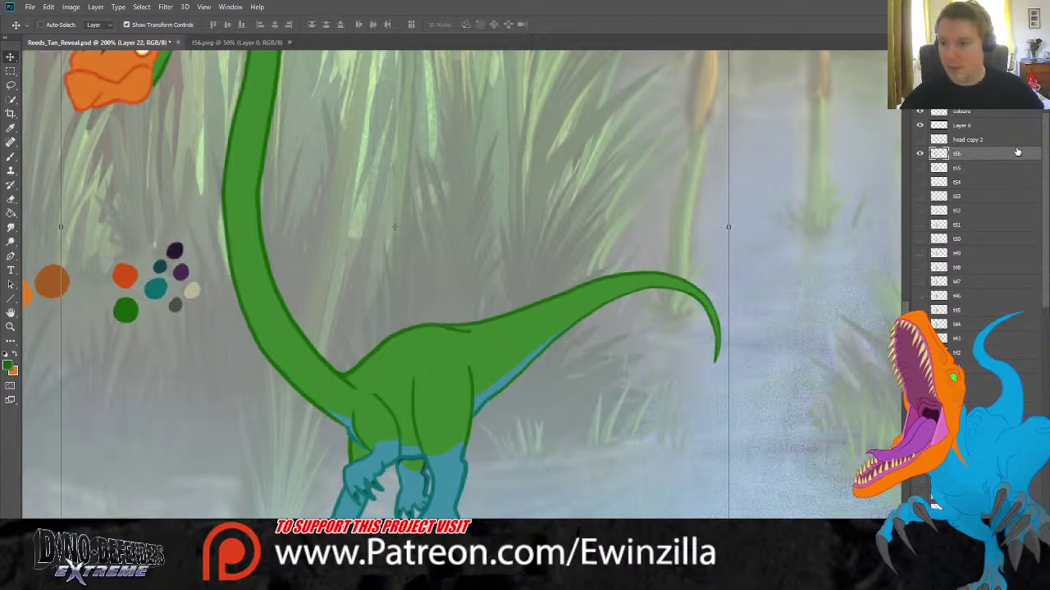
{"action": "key", "text": "5"}
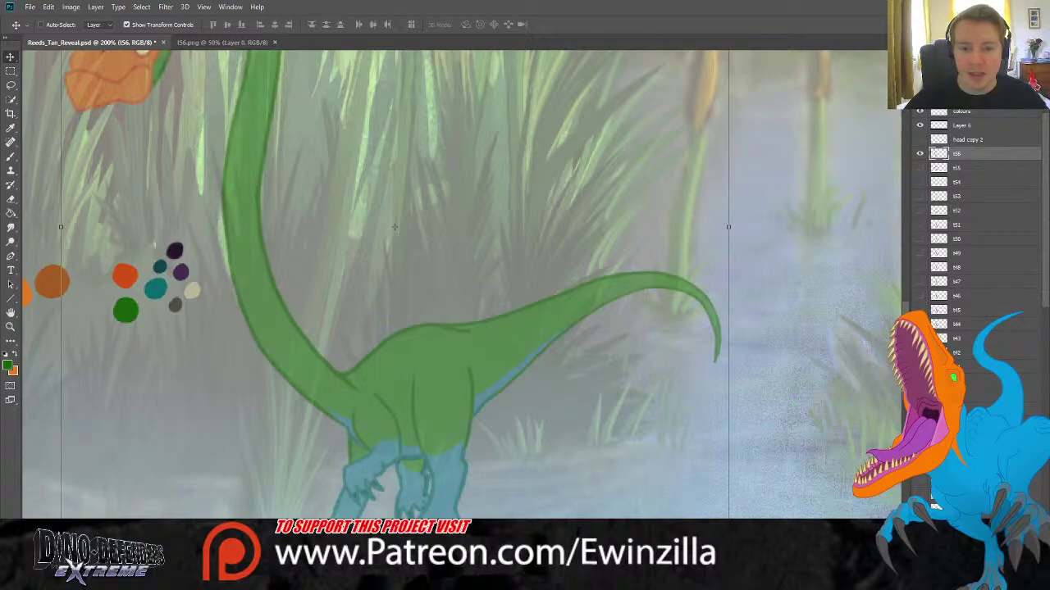
{"action": "left_click", "coordinate": [11, 326]}
{"action": "left_click", "coordinate": [307, 25]}
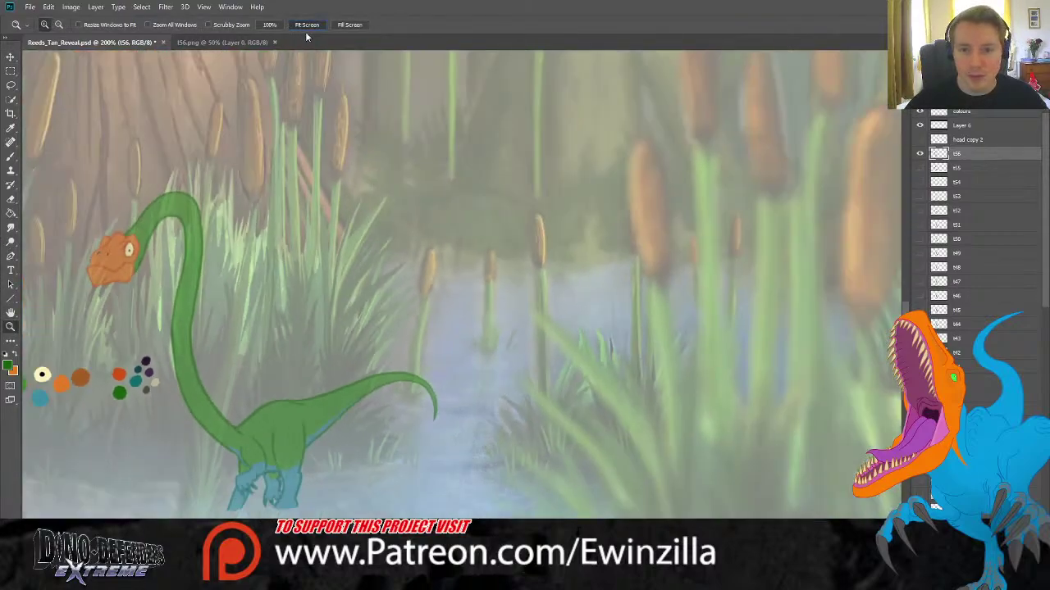
Turn on earlier frames t50 through t55 beneath t56 and zoom to 100%.
{"action": "left_click", "coordinate": [920, 239]}
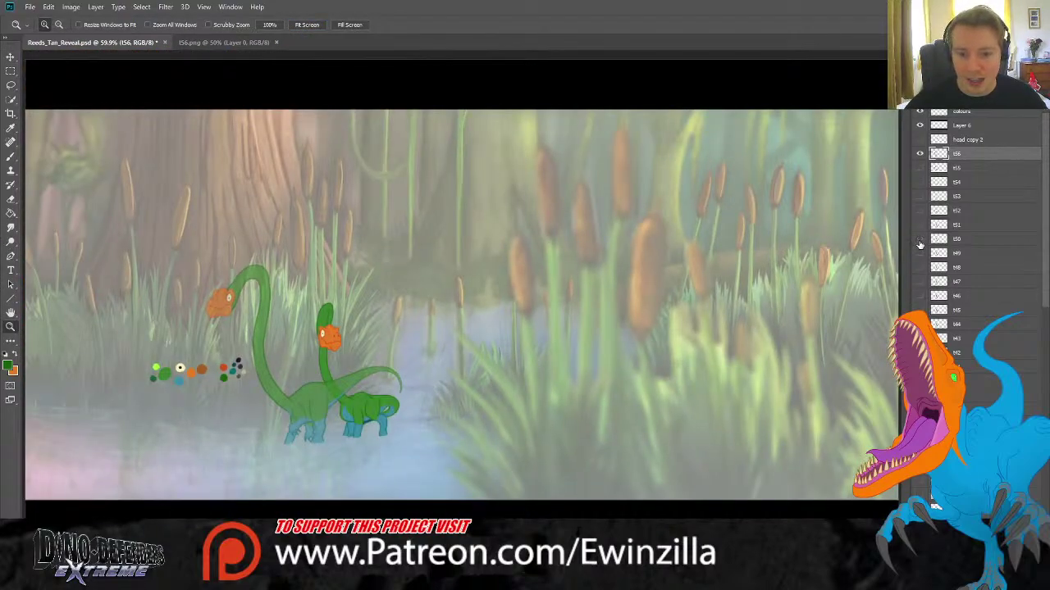
{"action": "left_click", "coordinate": [920, 240]}
{"action": "left_click_drag", "start_coordinate": [919, 240], "coordinate": [920, 202]}
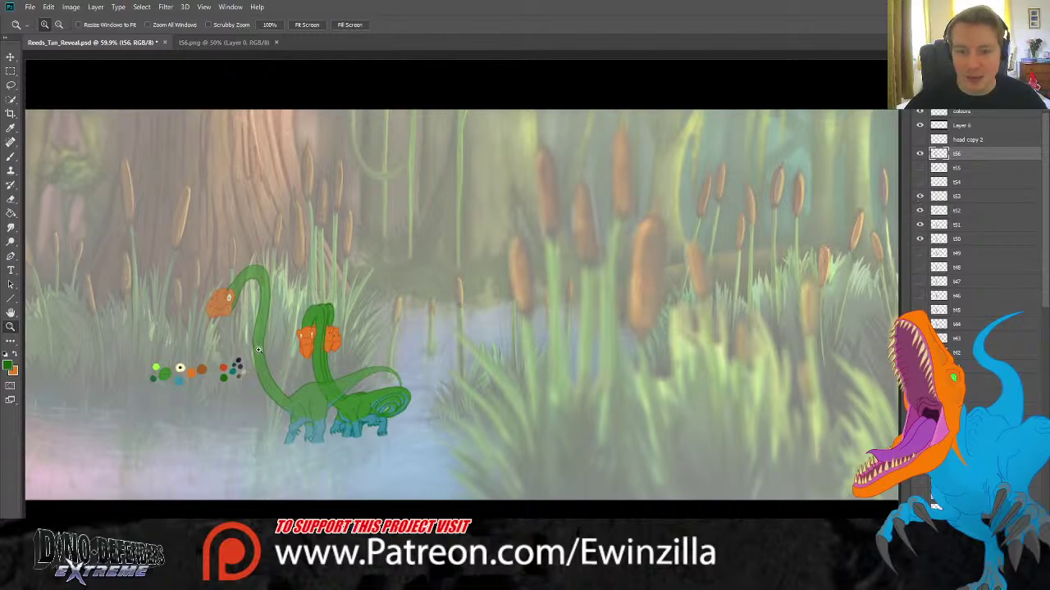
{"action": "double_click", "coordinate": [297, 393]}
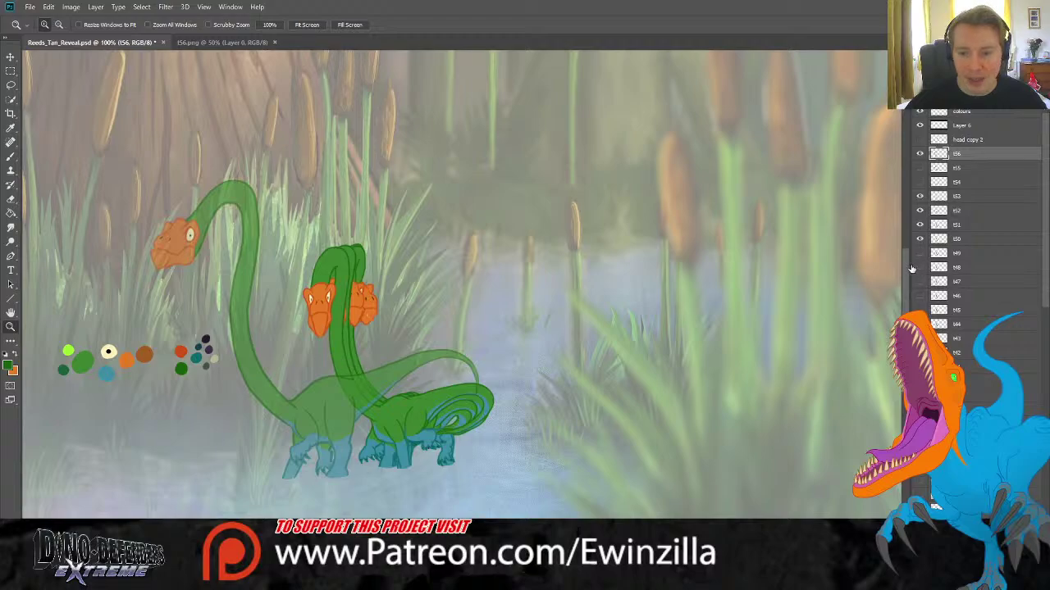
{"action": "left_click", "coordinate": [920, 183]}
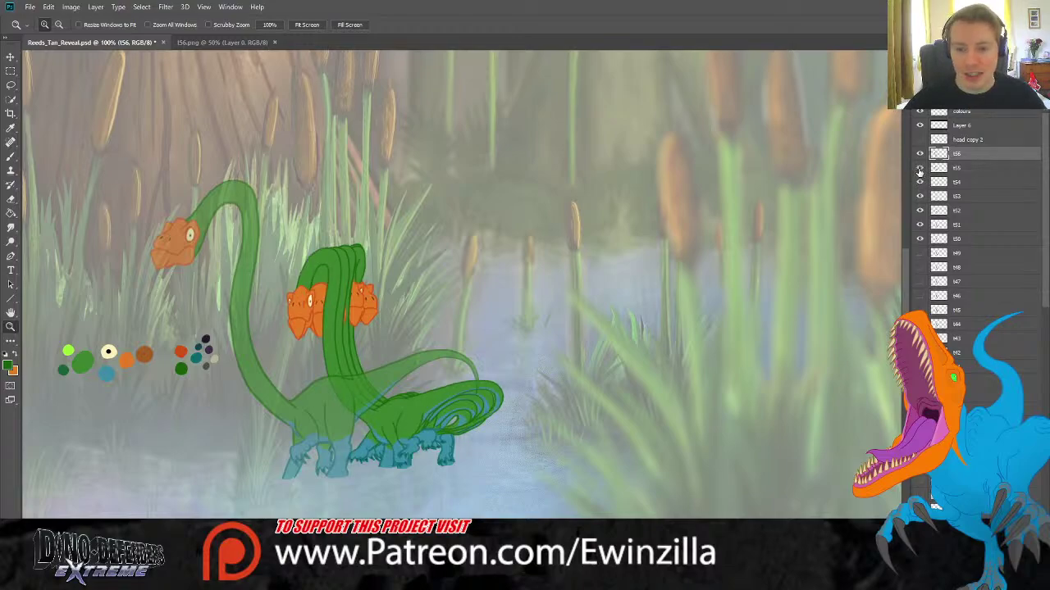
Make t55 the working layer at 100% opacity and hide frames t50 through t54.
{"action": "left_click", "coordinate": [920, 168]}
{"action": "left_click", "coordinate": [964, 168]}
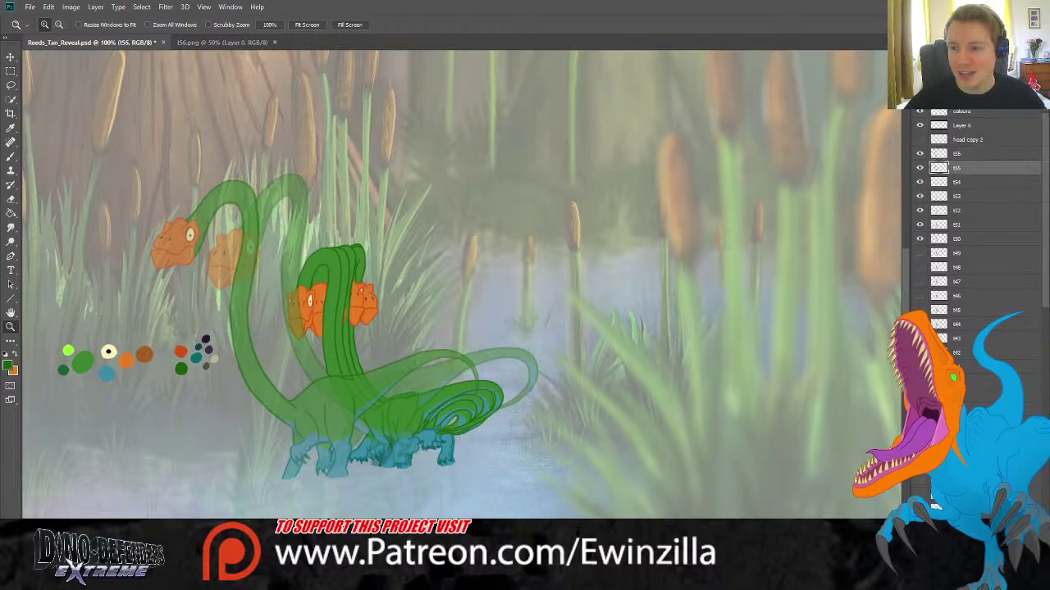
{"action": "key", "text": "0"}
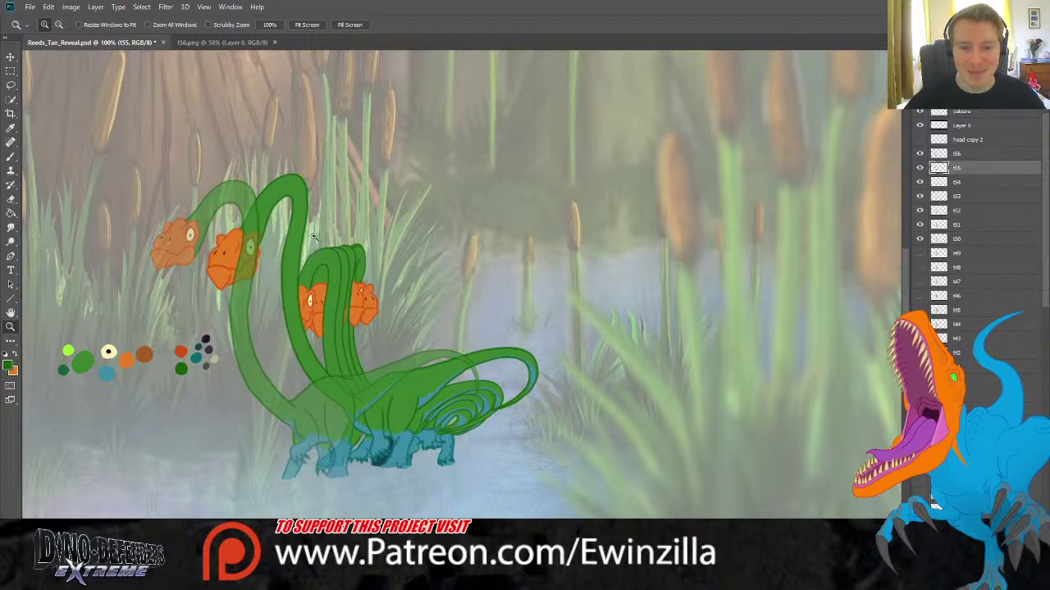
{"action": "left_click_drag", "start_coordinate": [920, 181], "coordinate": [920, 244]}
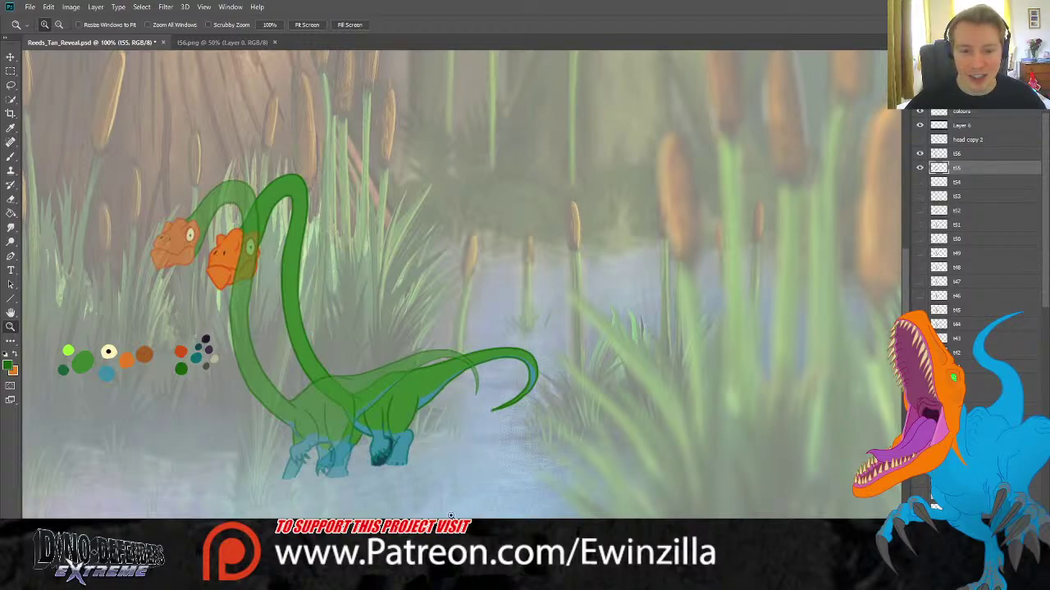
{"action": "scroll", "coordinate": [451, 283], "scroll_direction": "left", "scroll_amount": 5}
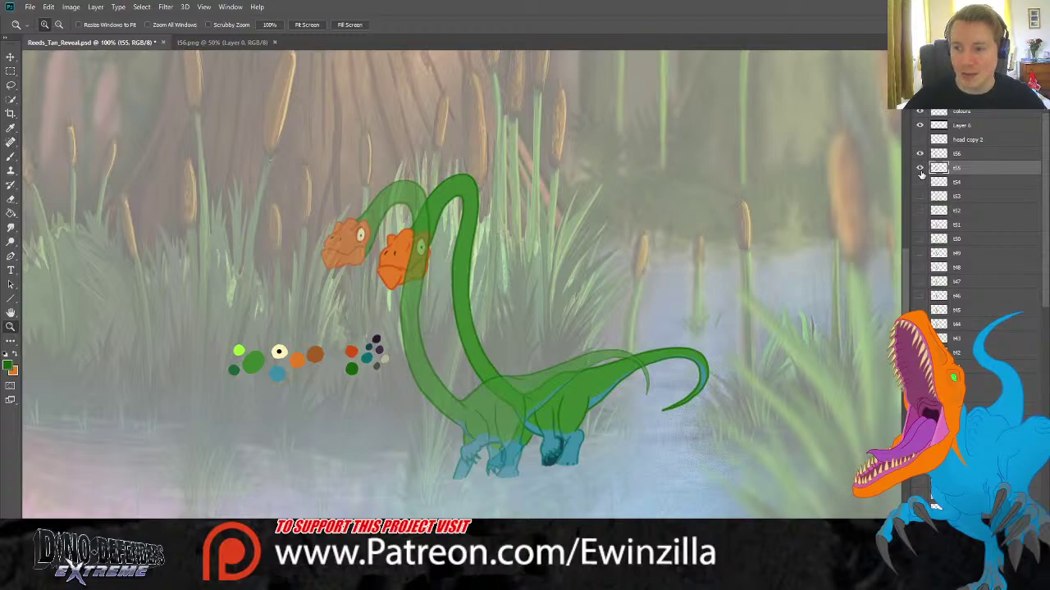
Compare t55 against the current frame, hide it, and select the t56 layer.
{"action": "key", "text": "ctrl+z"}
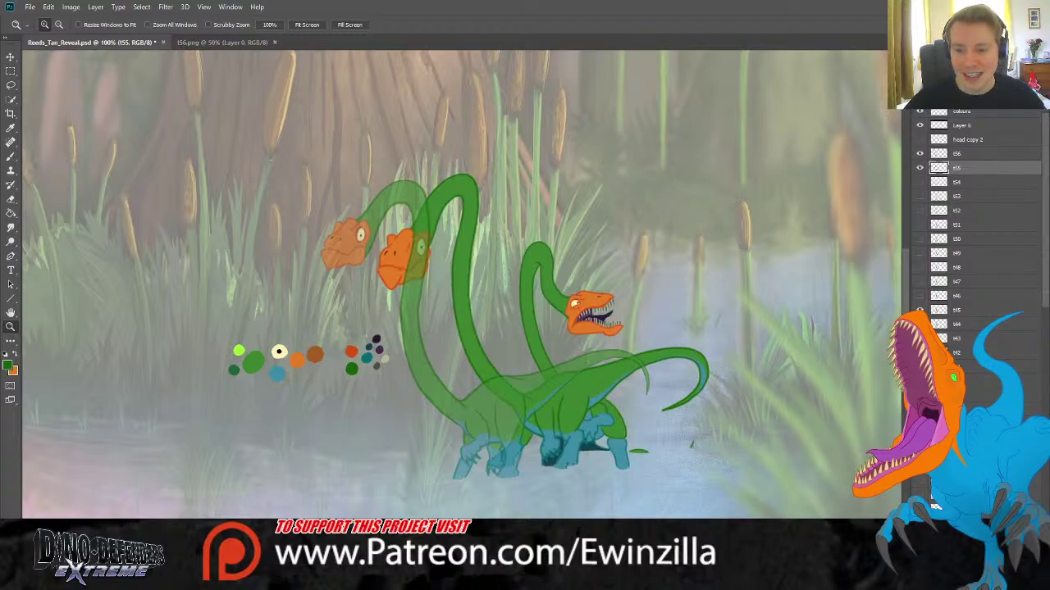
{"action": "left_click", "coordinate": [919, 168]}
{"action": "left_click", "coordinate": [920, 168]}
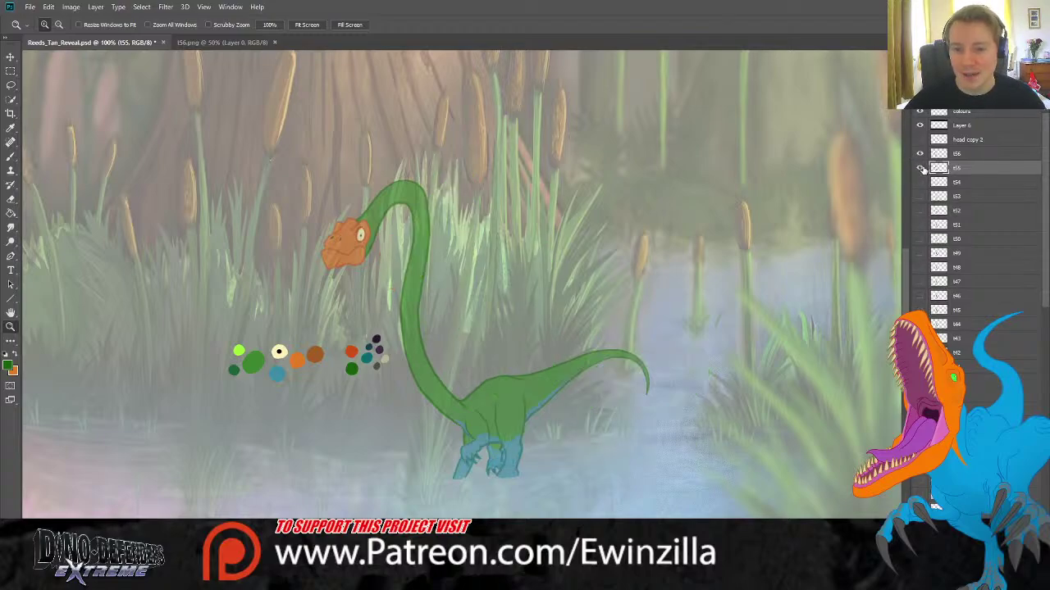
{"action": "left_click", "coordinate": [919, 168]}
{"action": "left_click", "coordinate": [920, 168]}
{"action": "left_click", "coordinate": [956, 154]}
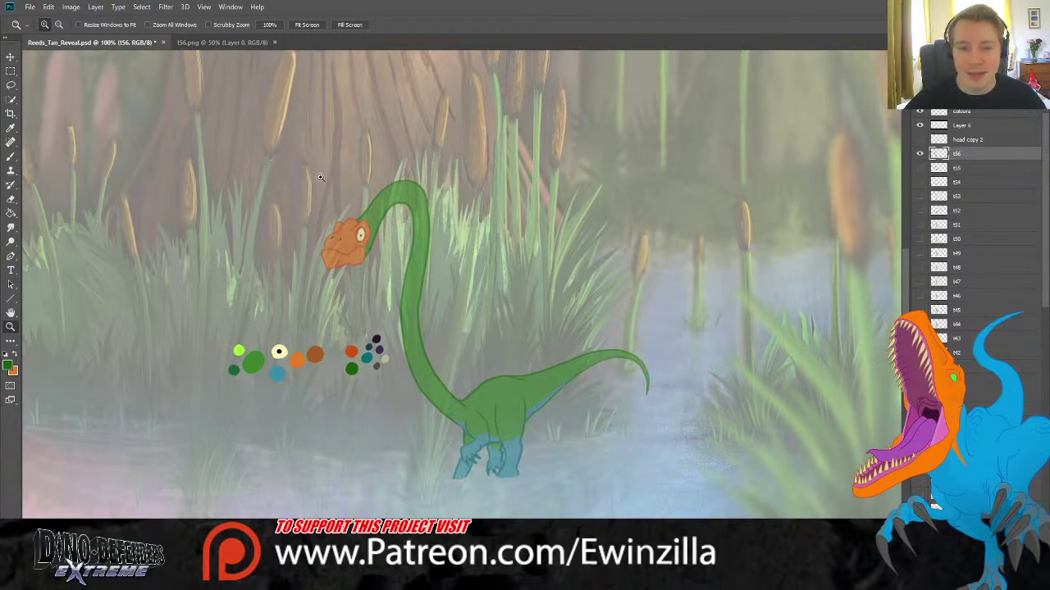
Compare the tall dinosaur's poses and make the T6 frame the working layer.
{"action": "scroll", "coordinate": [976, 246], "scroll_direction": "down", "scroll_amount": 5}
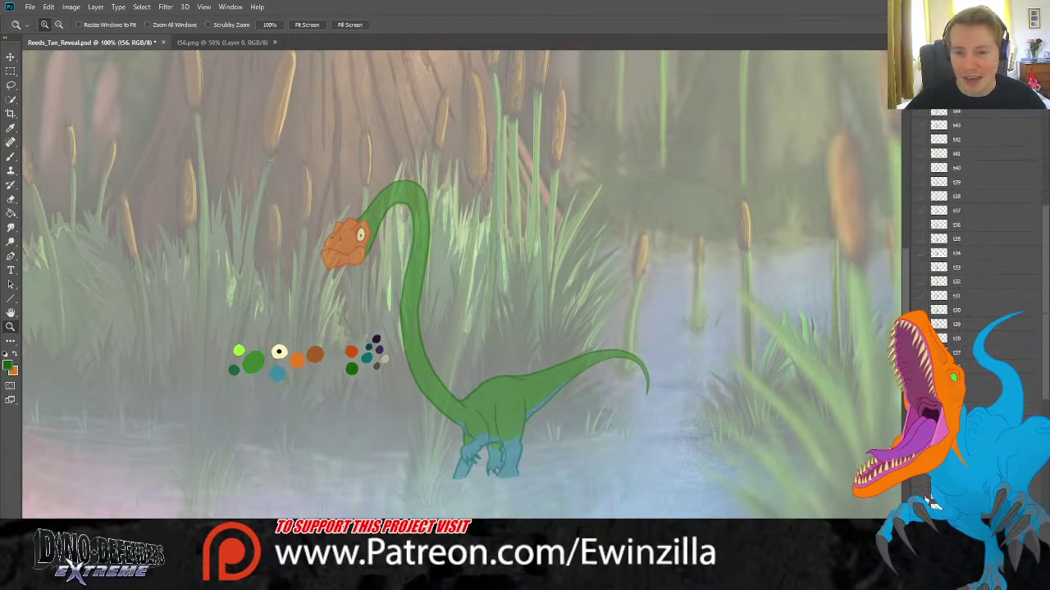
{"action": "scroll", "coordinate": [932, 502], "scroll_direction": "down", "scroll_amount": 1}
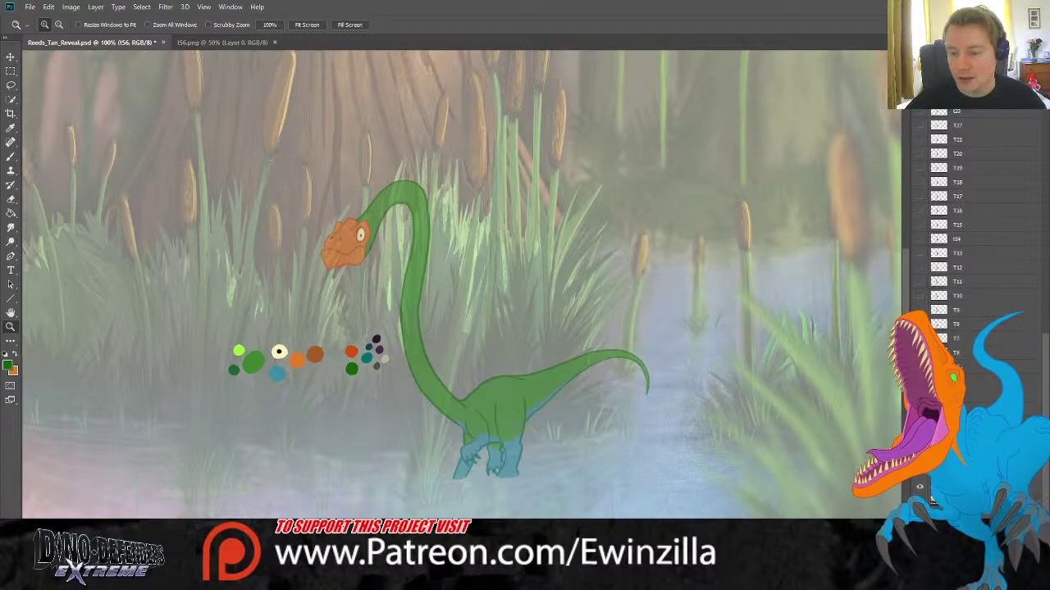
{"action": "left_click", "coordinate": [932, 500]}
{"action": "left_click", "coordinate": [932, 501]}
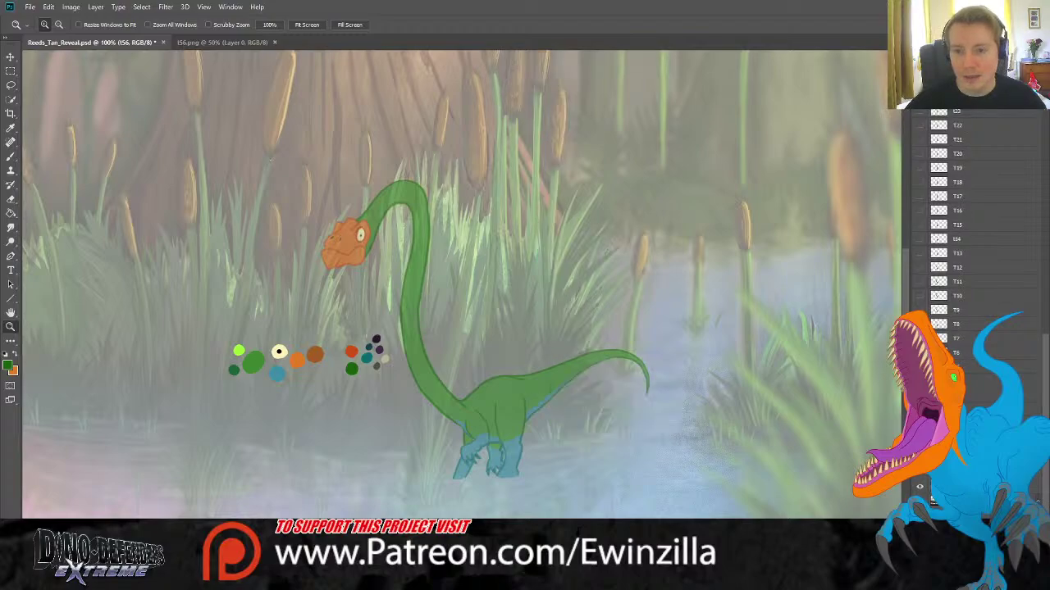
{"action": "left_click", "coordinate": [932, 500]}
{"action": "left_click", "coordinate": [932, 500]}
{"action": "left_click", "coordinate": [931, 500]}
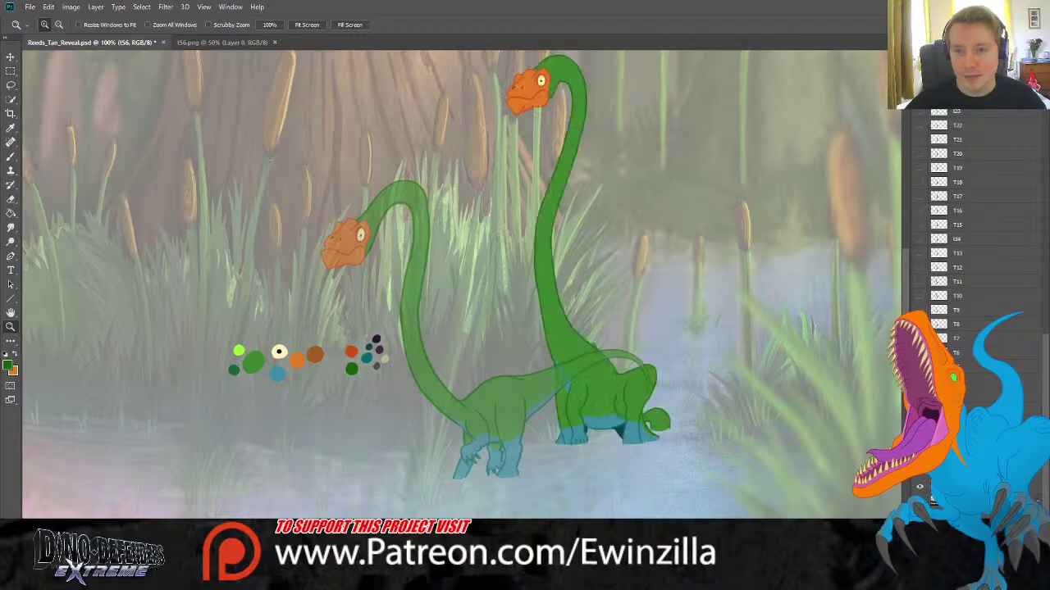
{"action": "left_click", "coordinate": [931, 500]}
{"action": "left_click", "coordinate": [932, 500]}
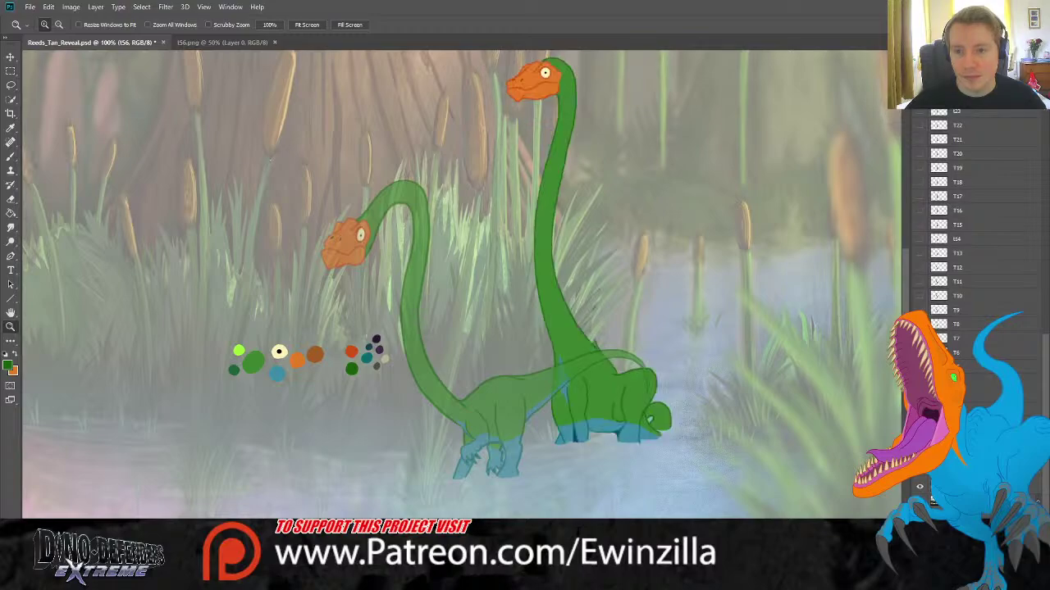
{"action": "left_click", "coordinate": [957, 355]}
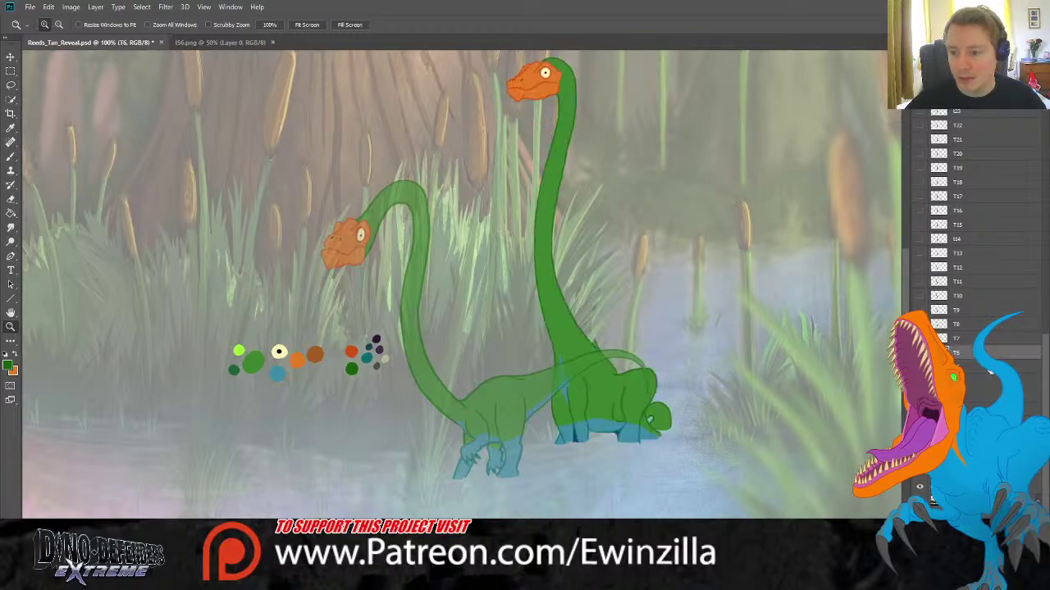
Lasso around the tall dinosaur's orange head on T6.
{"action": "left_click", "coordinate": [11, 85]}
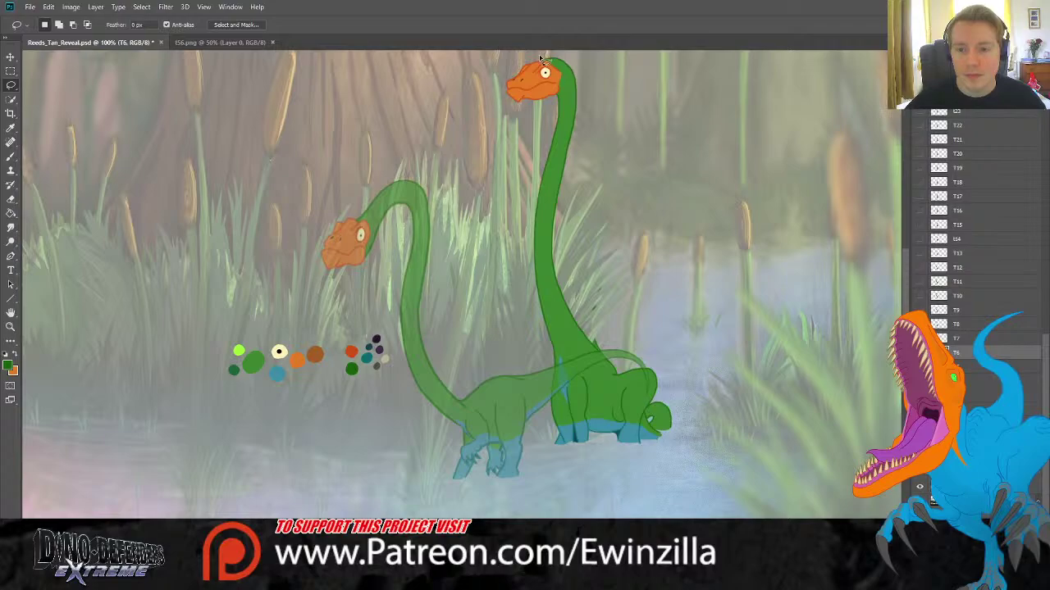
{"action": "mouse_move", "coordinate": [541, 57]}
{"action": "left_mouse_down"}
{"action": "mouse_move", "coordinate": [563, 75]}
{"action": "mouse_move", "coordinate": [561, 97]}
{"action": "left_mouse_up"}
{"action": "left_click", "coordinate": [11, 70]}
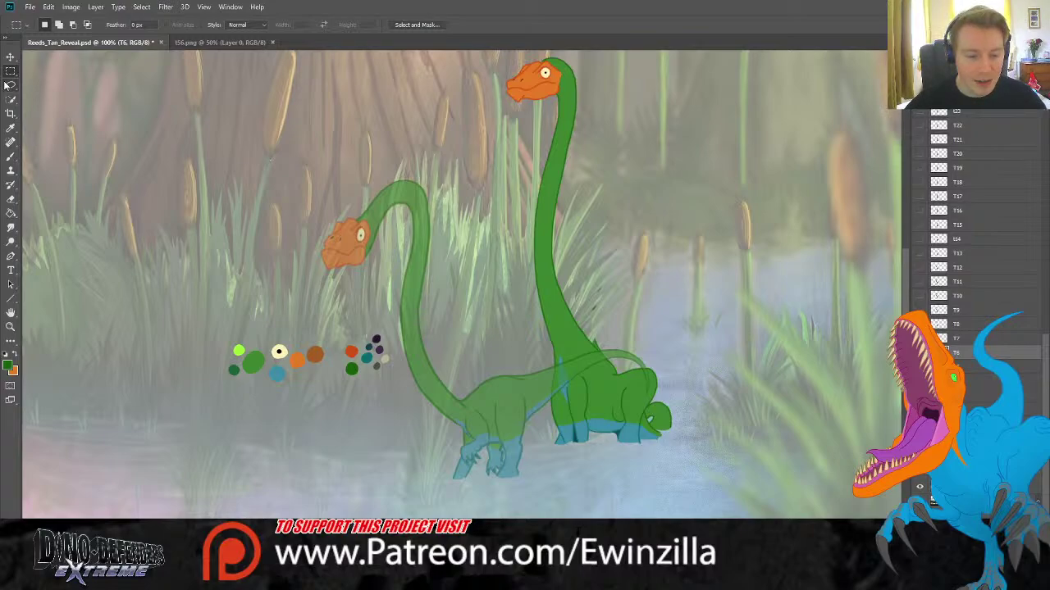
{"action": "left_click", "coordinate": [11, 84]}
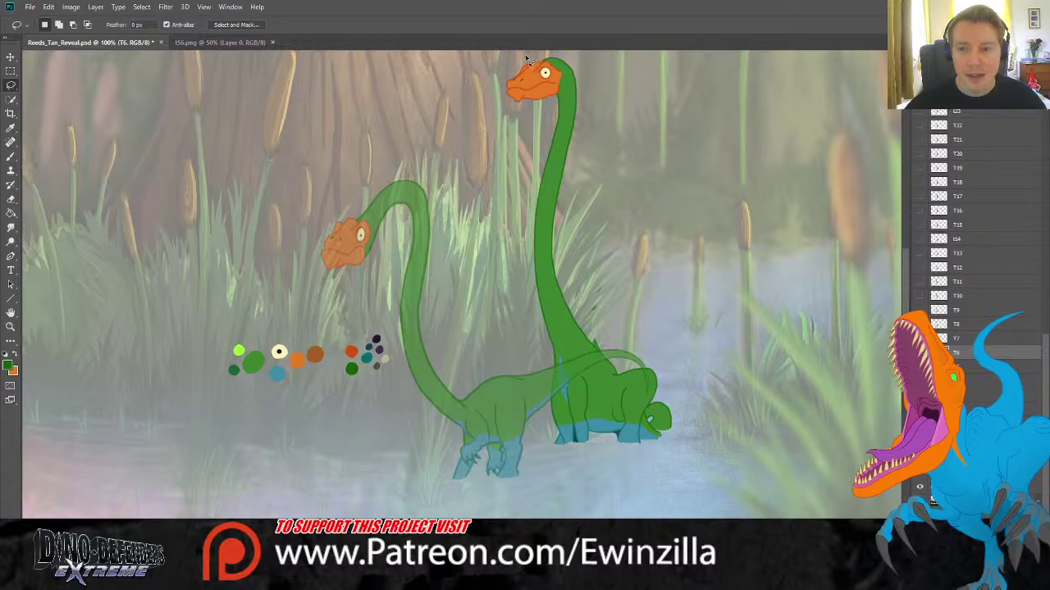
{"action": "mouse_move", "coordinate": [541, 58]}
{"action": "left_mouse_down"}
{"action": "mouse_move", "coordinate": [573, 89]}
{"action": "mouse_move", "coordinate": [541, 115]}
{"action": "mouse_move", "coordinate": [499, 105]}
{"action": "mouse_move", "coordinate": [487, 89]}
{"action": "mouse_move", "coordinate": [481, 96]}
{"action": "left_mouse_up"}
Copy the head to a new layer, move it onto the smaller dinosaur's neck, and hide T6.
{"action": "key", "text": "ctrl+j"}
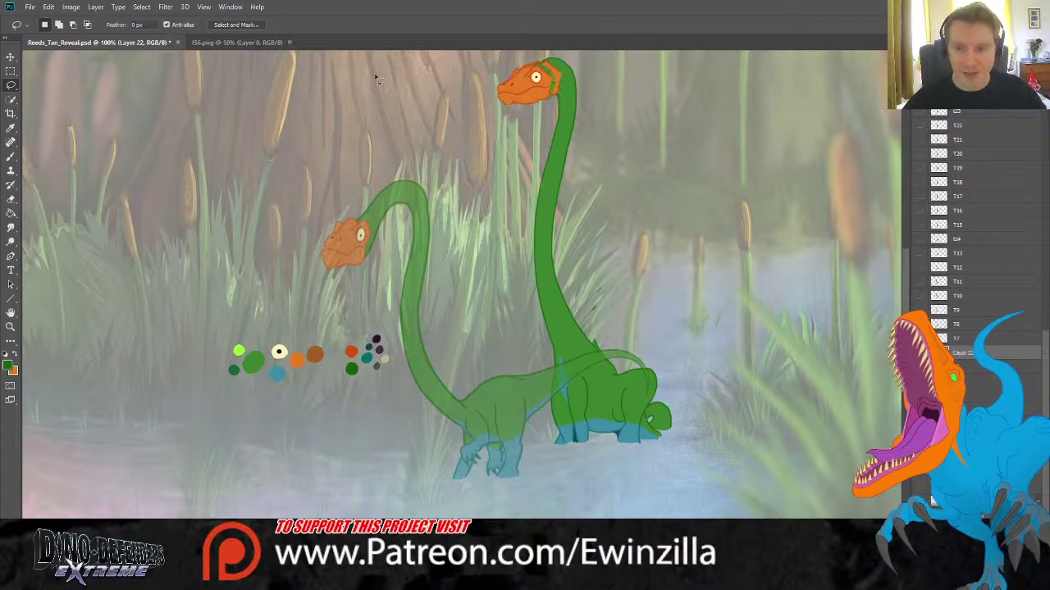
{"action": "left_click", "coordinate": [11, 56]}
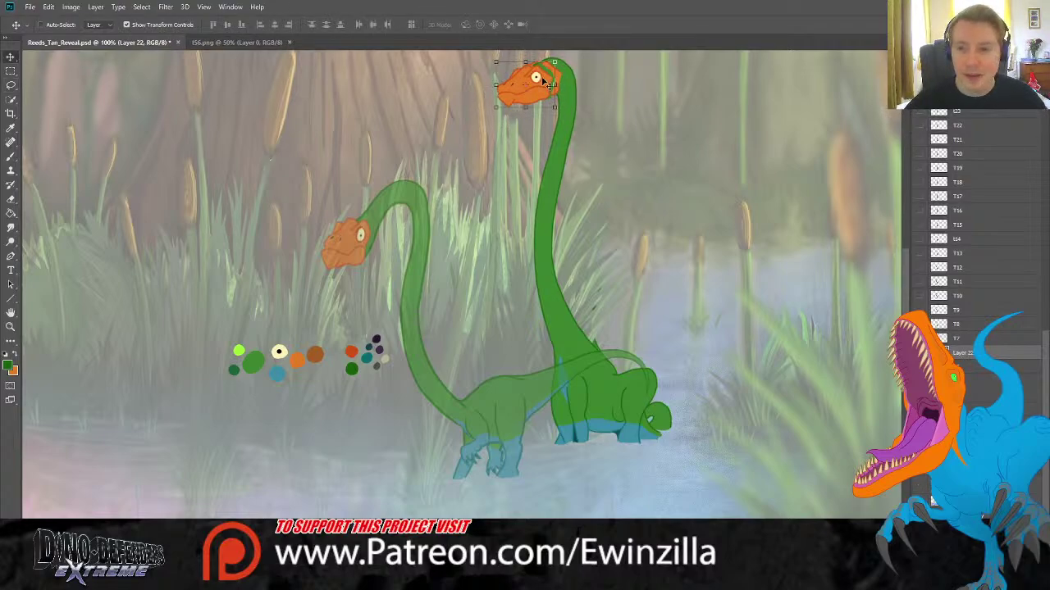
{"action": "left_click_drag", "start_coordinate": [548, 84], "coordinate": [354, 221]}
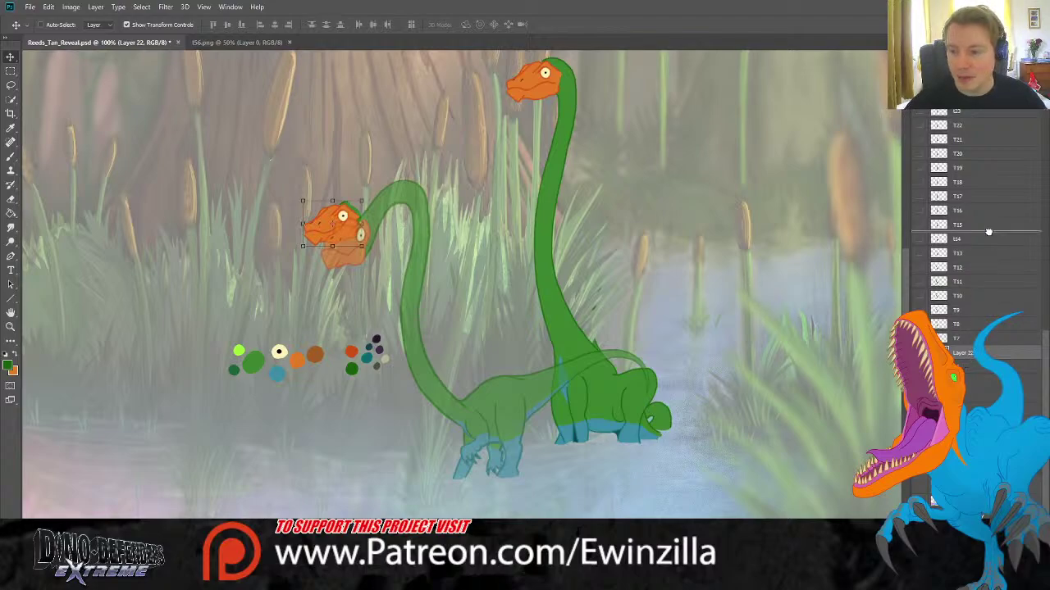
{"action": "scroll", "coordinate": [963, 365], "scroll_direction": "up", "scroll_amount": 3}
{"action": "scroll", "coordinate": [955, 283], "scroll_direction": "up", "scroll_amount": 10}
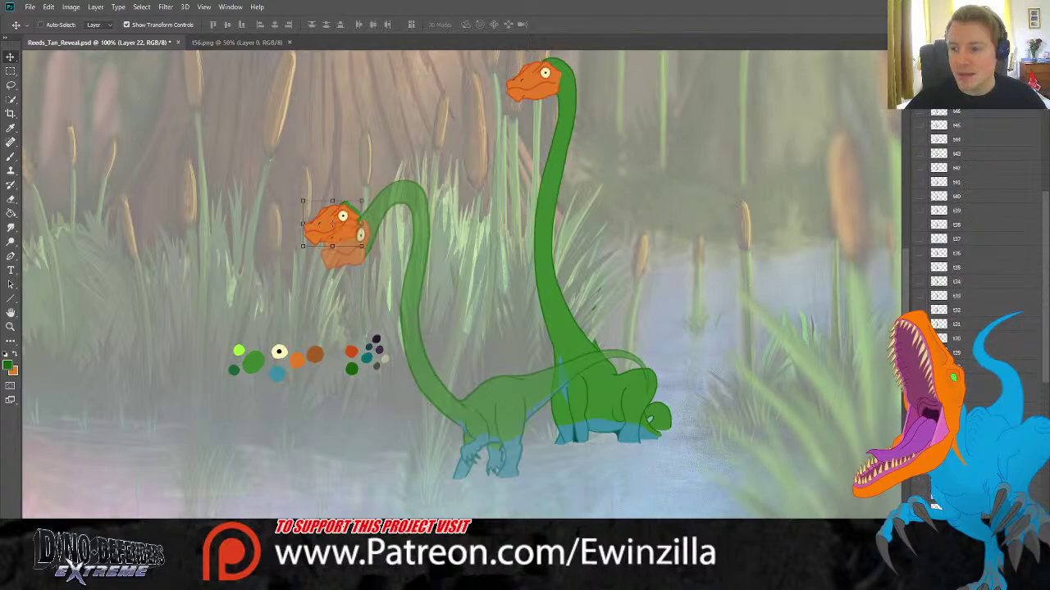
{"action": "scroll", "coordinate": [955, 283], "scroll_direction": "down", "scroll_amount": 5}
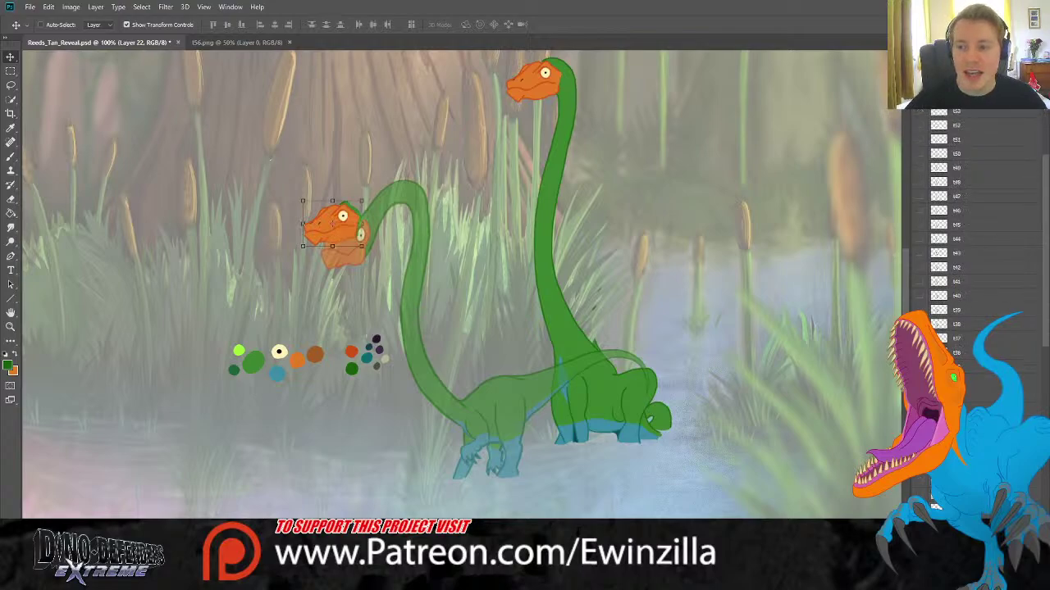
{"action": "scroll", "coordinate": [332, 127], "scroll_direction": "down", "scroll_amount": 3}
{"action": "scroll", "coordinate": [976, 246], "scroll_direction": "down", "scroll_amount": 3}
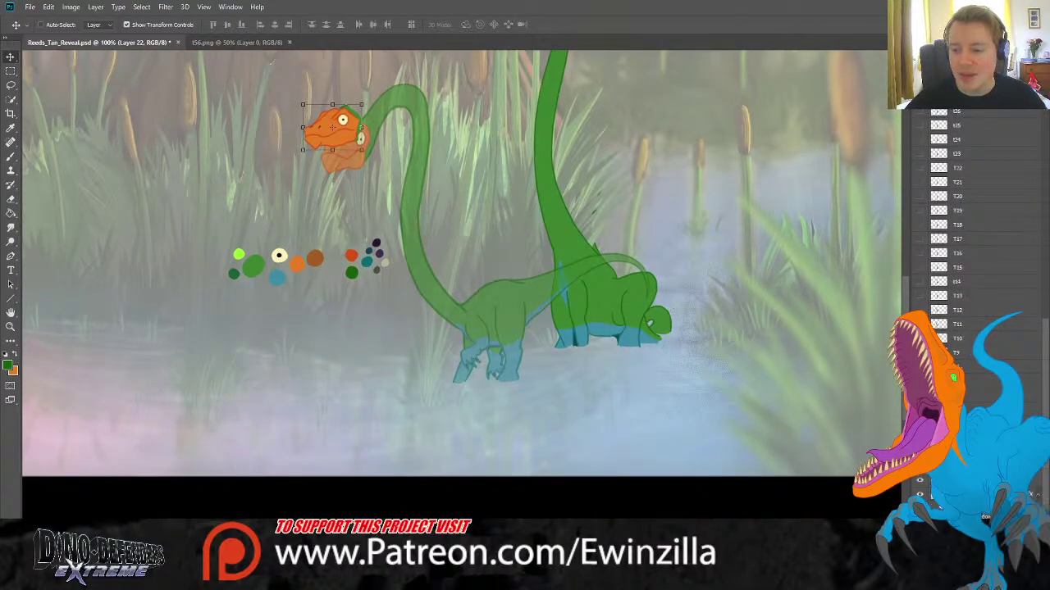
{"action": "left_click", "coordinate": [920, 324]}
Rename Layer 22 to t57.
{"action": "scroll", "coordinate": [992, 376], "scroll_direction": "up", "scroll_amount": 10}
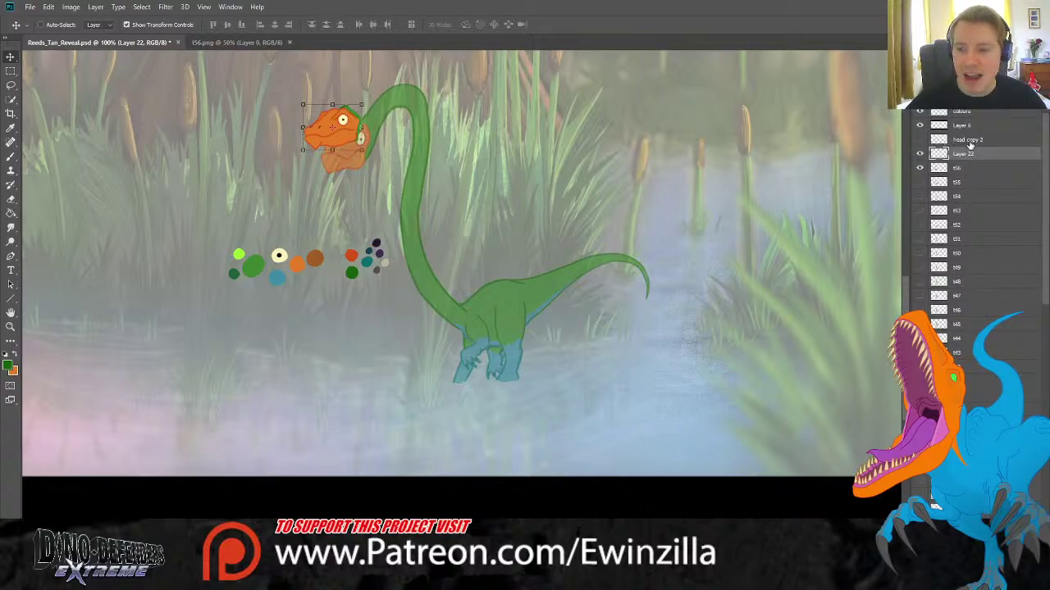
{"action": "double_click", "coordinate": [964, 154]}
{"action": "type", "text": "t57"}
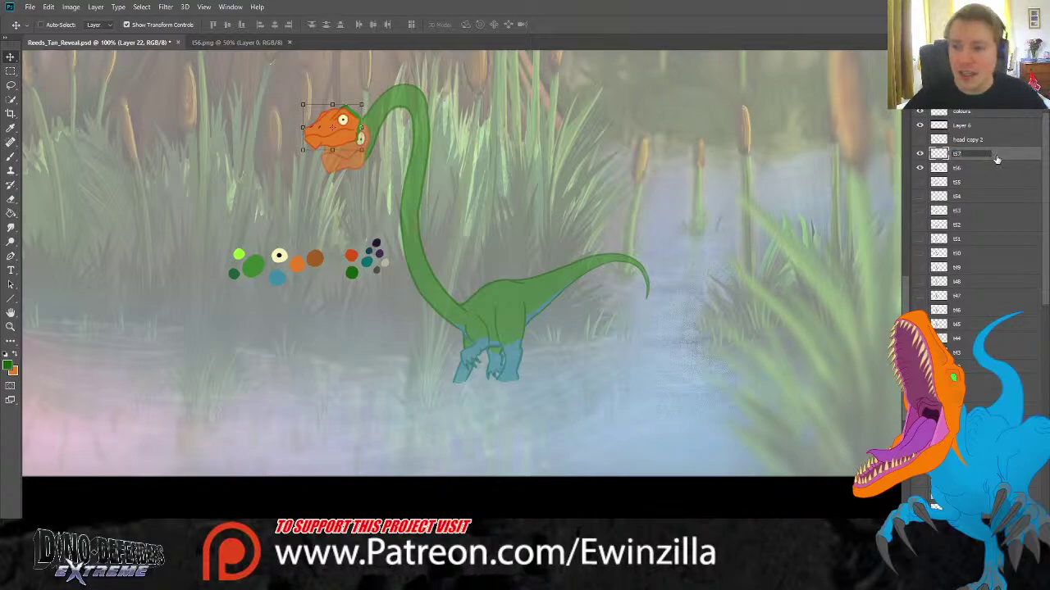
{"action": "key", "text": "Return"}
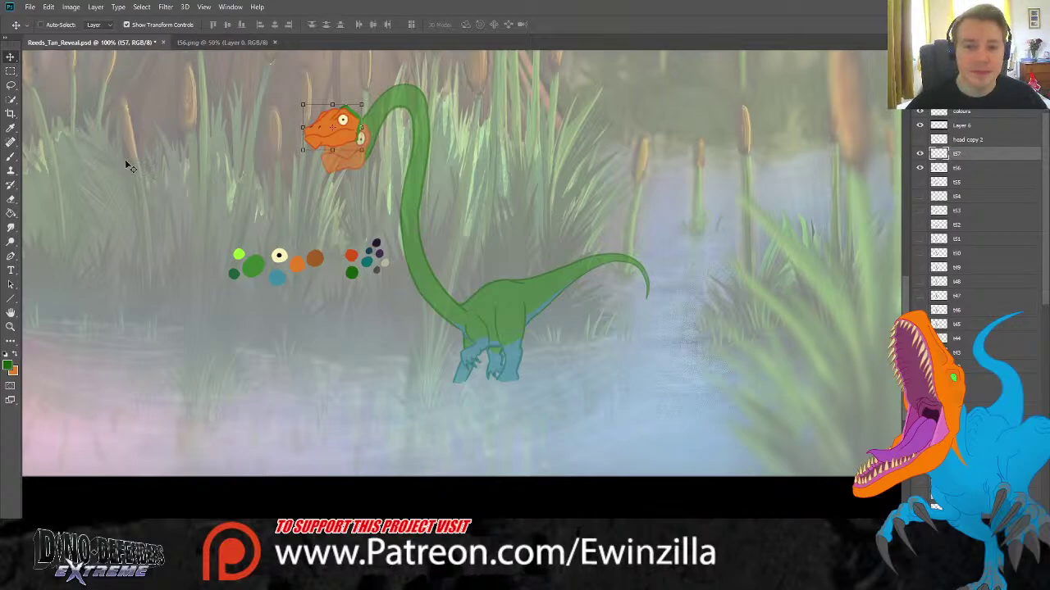
Zoom in and move the t57 head left and down onto the neck, toggling it to compare.
{"action": "left_click", "coordinate": [10, 327]}
{"action": "left_click", "coordinate": [344, 107]}
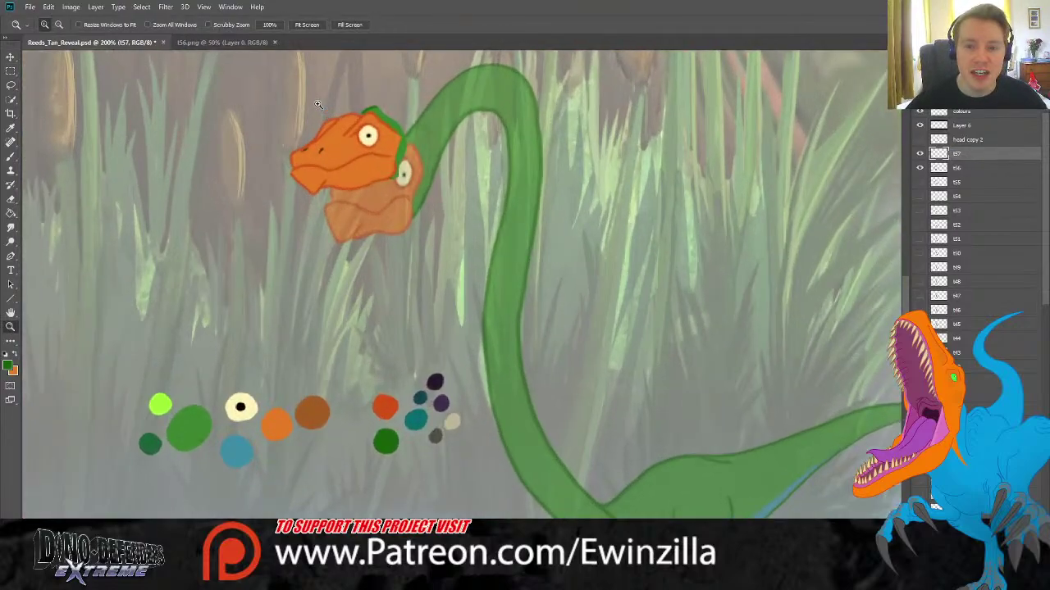
{"action": "scroll", "coordinate": [318, 104], "scroll_direction": "up", "scroll_amount": 1}
{"action": "left_click", "coordinate": [11, 57]}
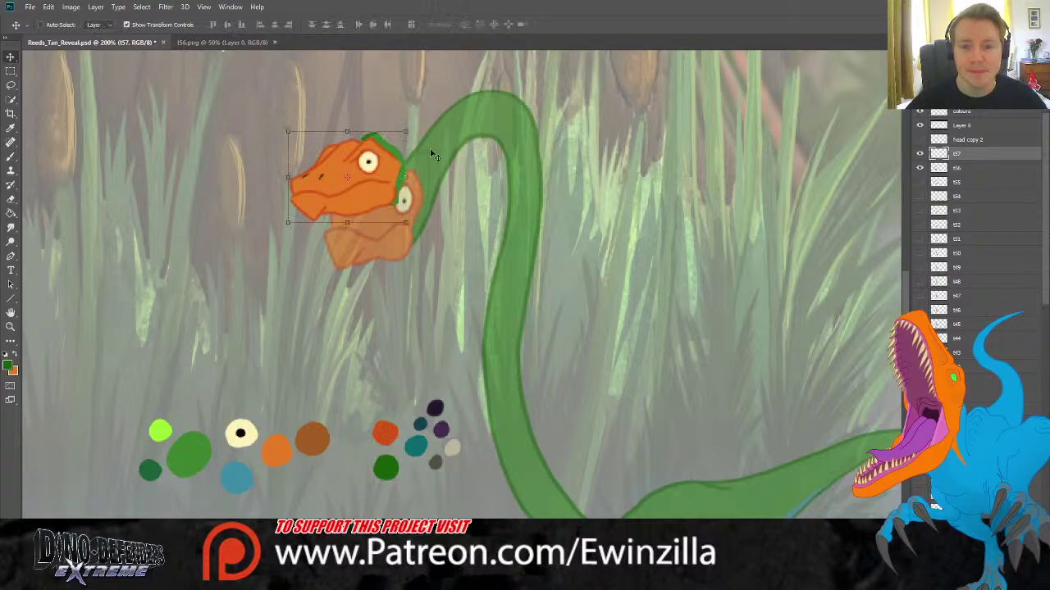
{"action": "left_click_drag", "start_coordinate": [385, 164], "coordinate": [369, 191]}
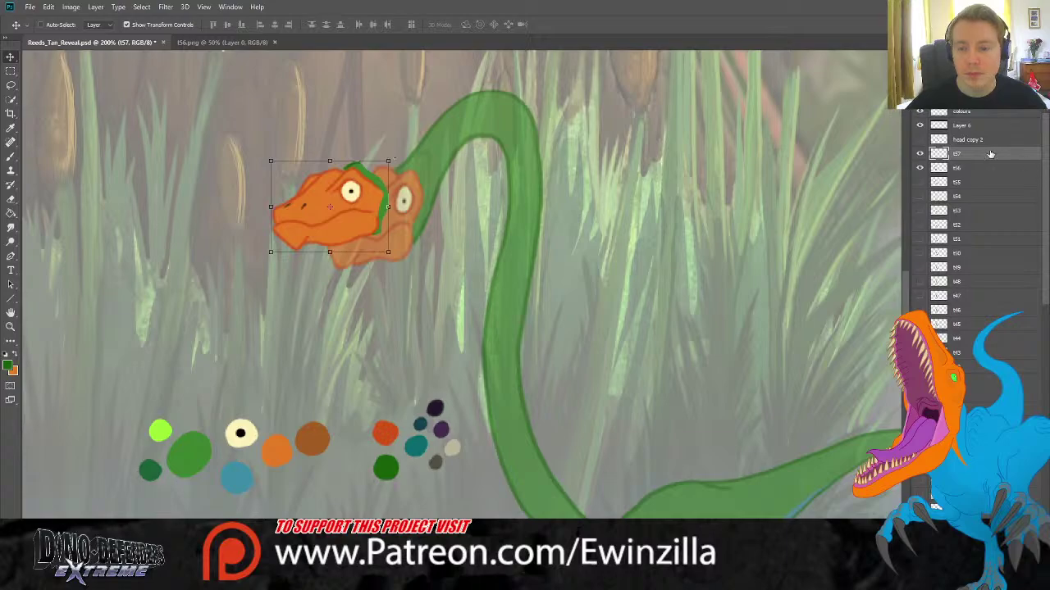
{"action": "left_click", "coordinate": [919, 154]}
{"action": "left_click", "coordinate": [919, 154]}
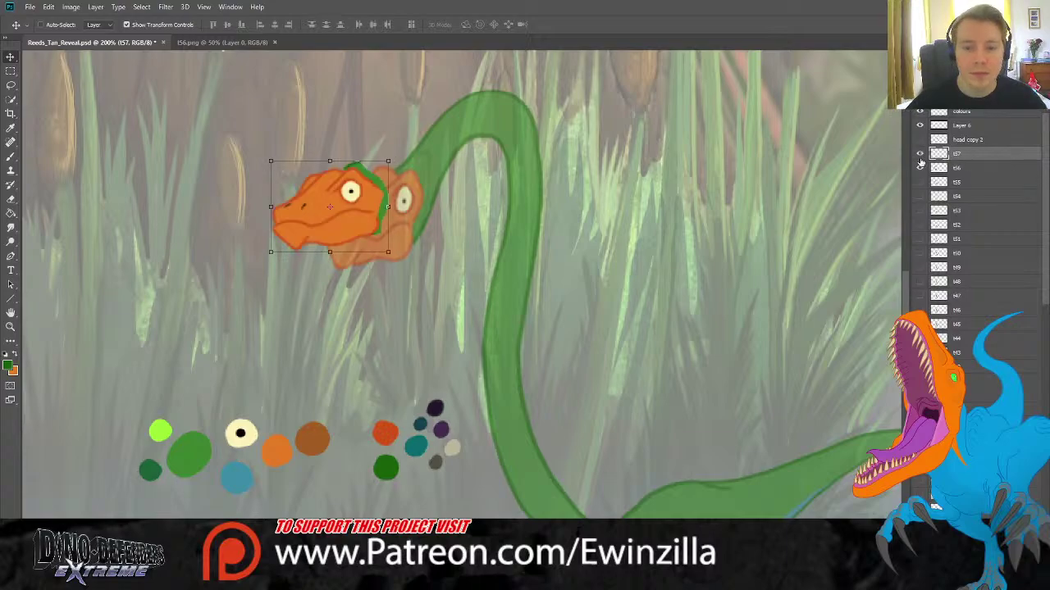
{"action": "left_click", "coordinate": [919, 154]}
{"action": "left_click", "coordinate": [920, 154]}
Skew the head's left corners with Free Transform, commit, and check the fit.
{"action": "mouse_move", "coordinate": [270, 253]}
{"action": "left_mouse_down"}
{"action": "mouse_move", "coordinate": [267, 275]}
{"action": "mouse_move", "coordinate": [271, 266]}
{"action": "left_mouse_up"}
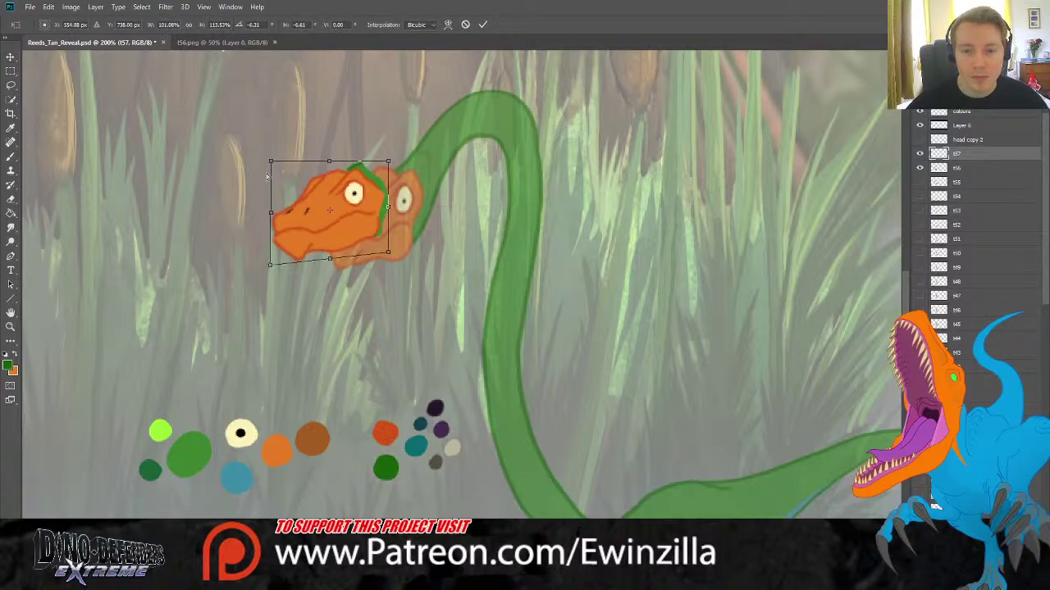
{"action": "left_click_drag", "start_coordinate": [272, 162], "coordinate": [273, 158]}
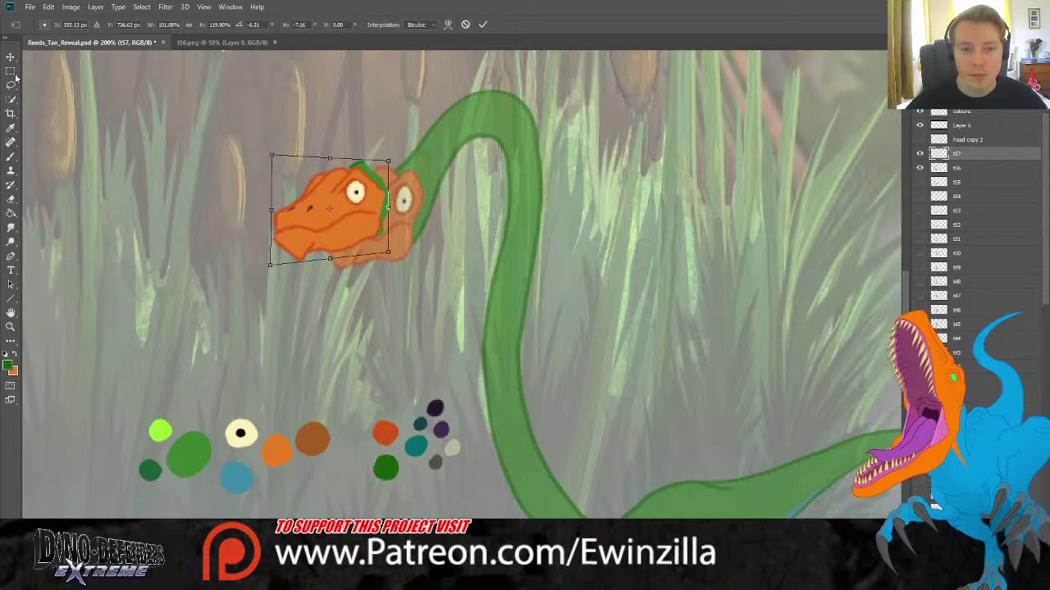
{"action": "key", "text": "Return"}
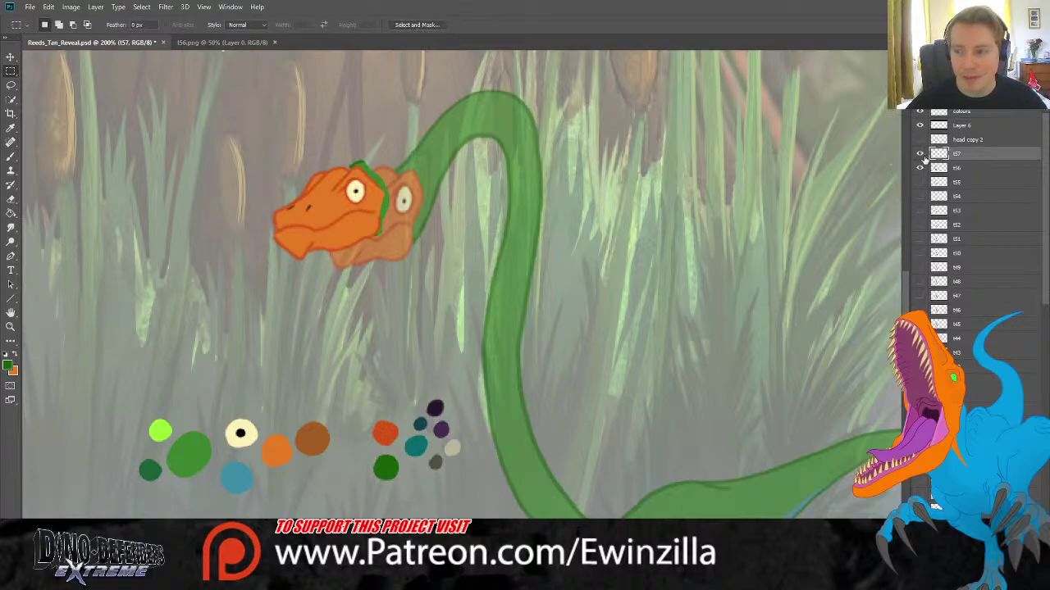
{"action": "left_click", "coordinate": [920, 154]}
{"action": "left_click", "coordinate": [920, 154]}
{"action": "left_click", "coordinate": [920, 154]}
{"action": "left_click", "coordinate": [920, 155]}
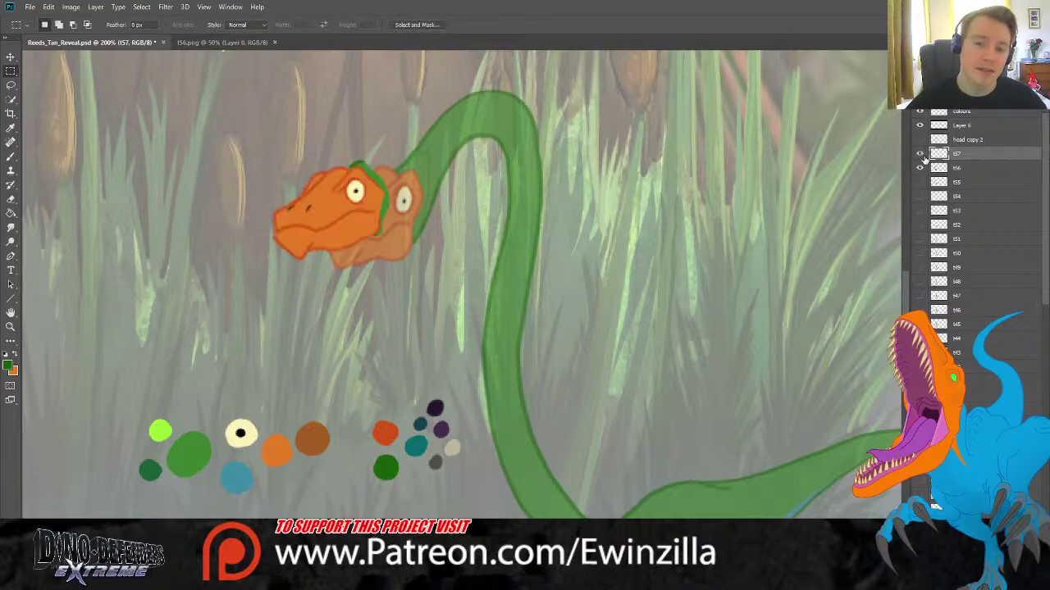
{"action": "left_click", "coordinate": [10, 227]}
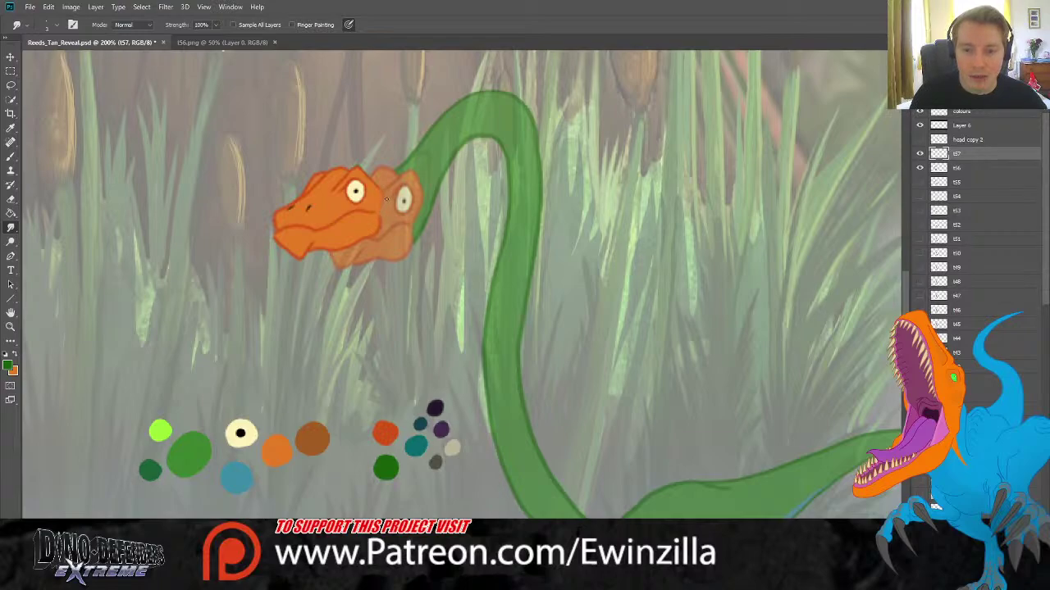
{"action": "key", "text": "i"}
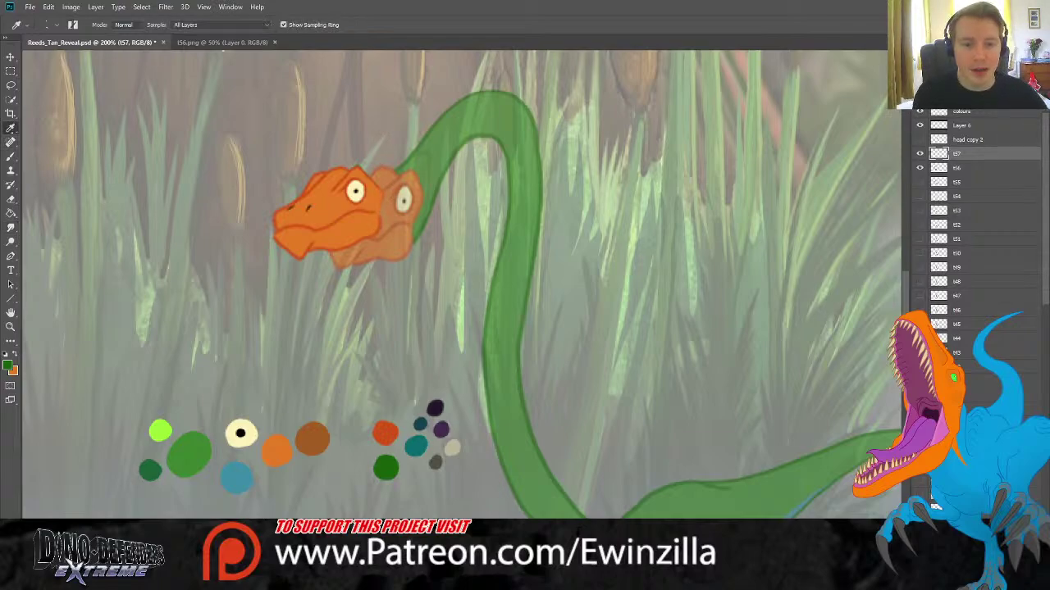
{"action": "key", "text": "b"}
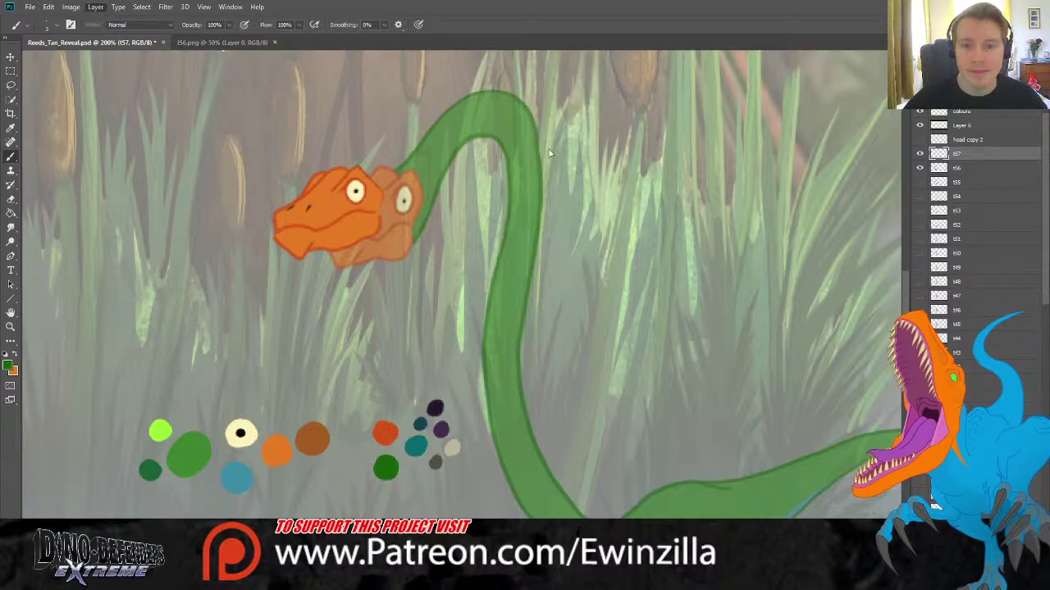
Create an empty Layer 22, drag it below t57, choose the Brush and reselect t57.
{"action": "key", "text": "ctrl+shift+alt+n"}
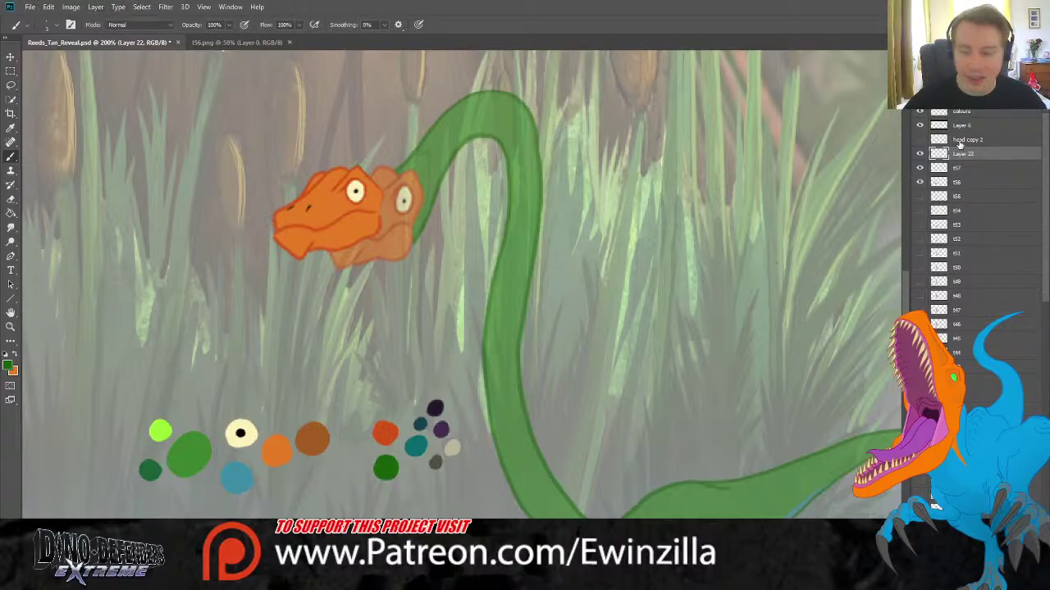
{"action": "left_click_drag", "start_coordinate": [968, 156], "coordinate": [968, 178]}
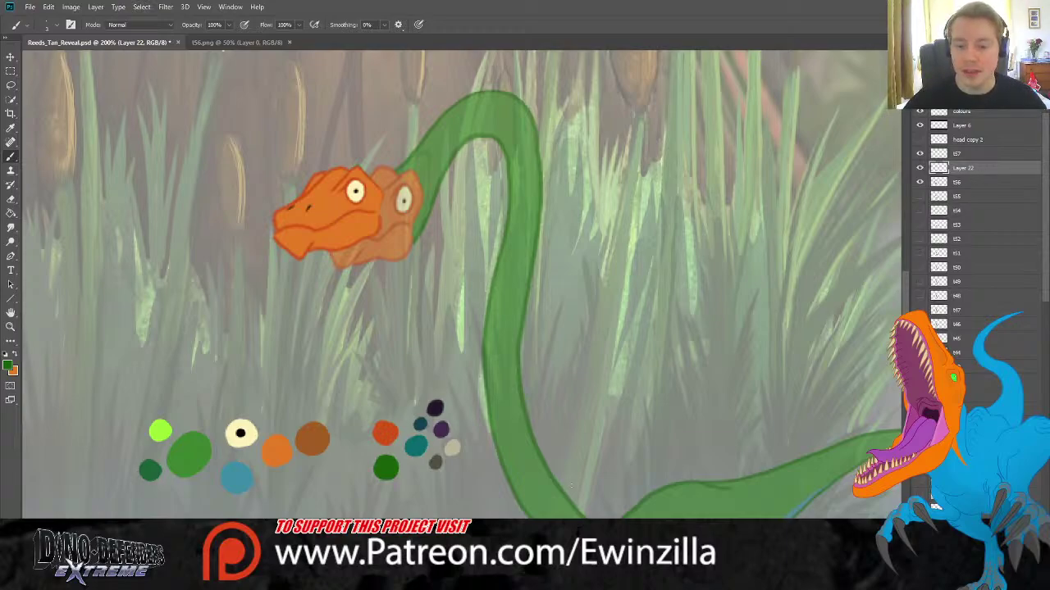
{"action": "left_click_drag", "start_coordinate": [572, 485], "coordinate": [453, 484]}
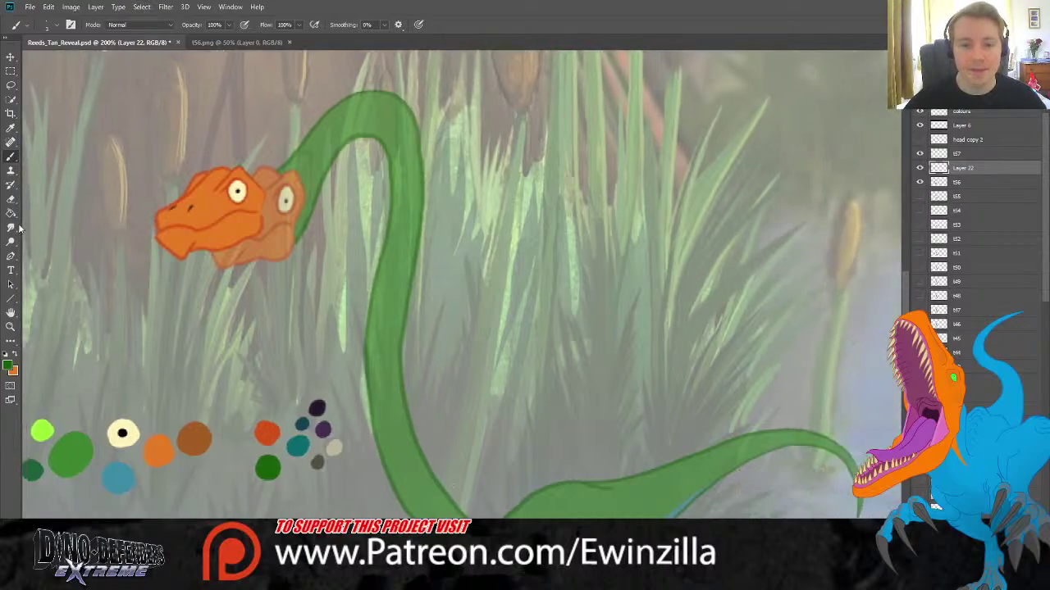
{"action": "left_click", "coordinate": [10, 156]}
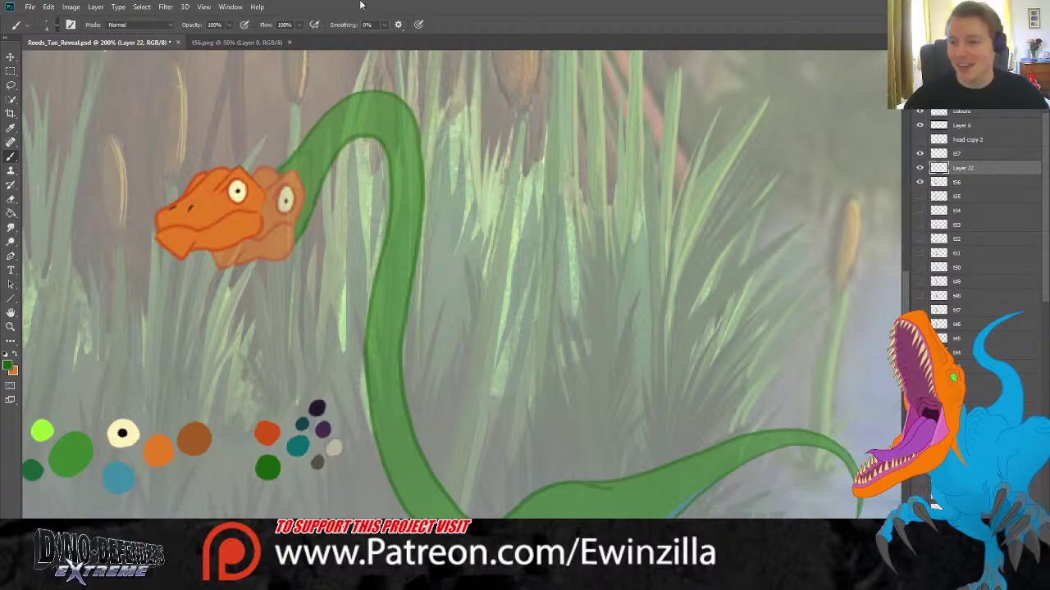
{"action": "left_click", "coordinate": [968, 154]}
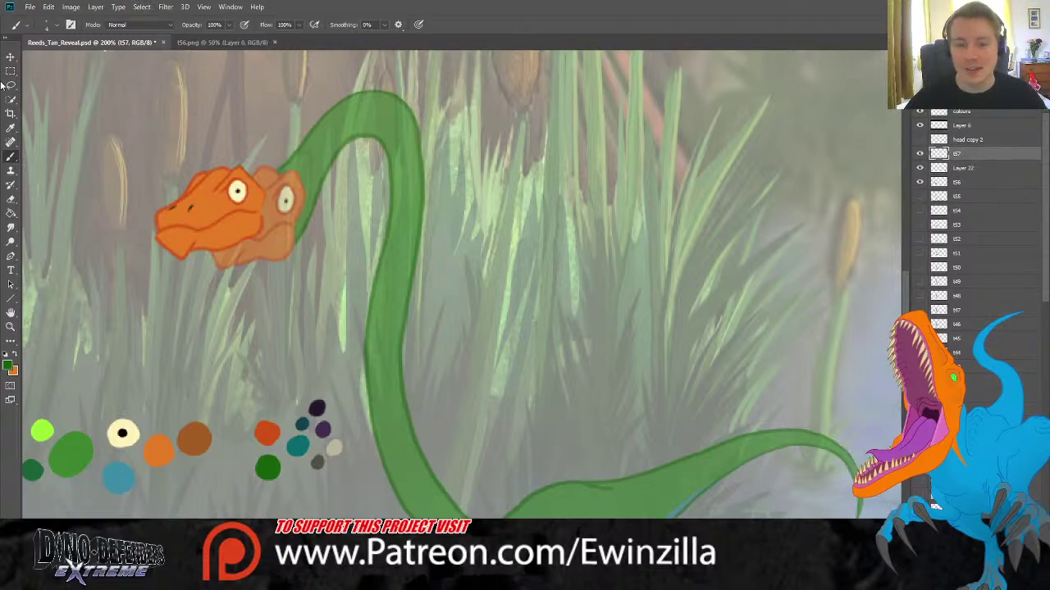
Transform the t57 head up and right onto the neck top, nudge it left, then reselect Layer 22.
{"action": "key", "text": "ctrl+t"}
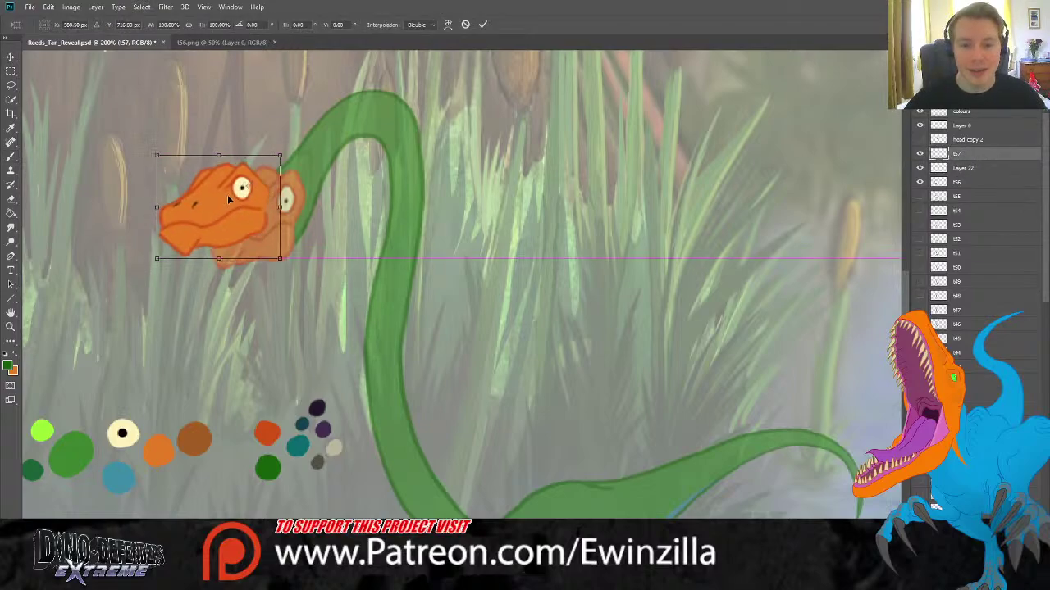
{"action": "left_click_drag", "start_coordinate": [214, 197], "coordinate": [245, 173]}
{"action": "key", "text": "Left"}
{"action": "key", "text": "Left"}
{"action": "key", "text": "Left"}
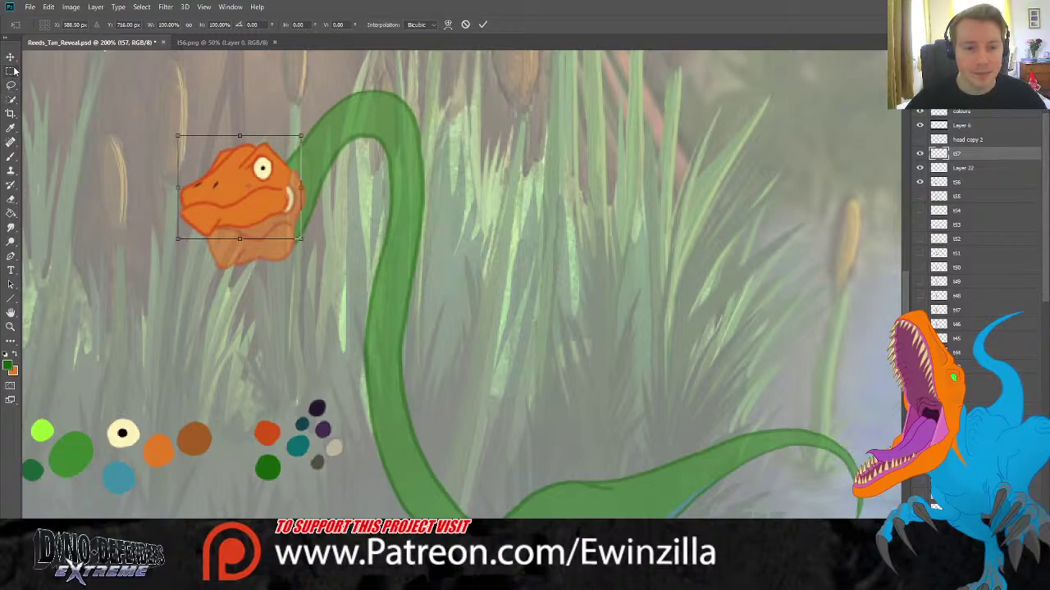
{"action": "key", "text": "Return"}
{"action": "key", "text": "m"}
{"action": "key", "text": "alt+bracketleft"}
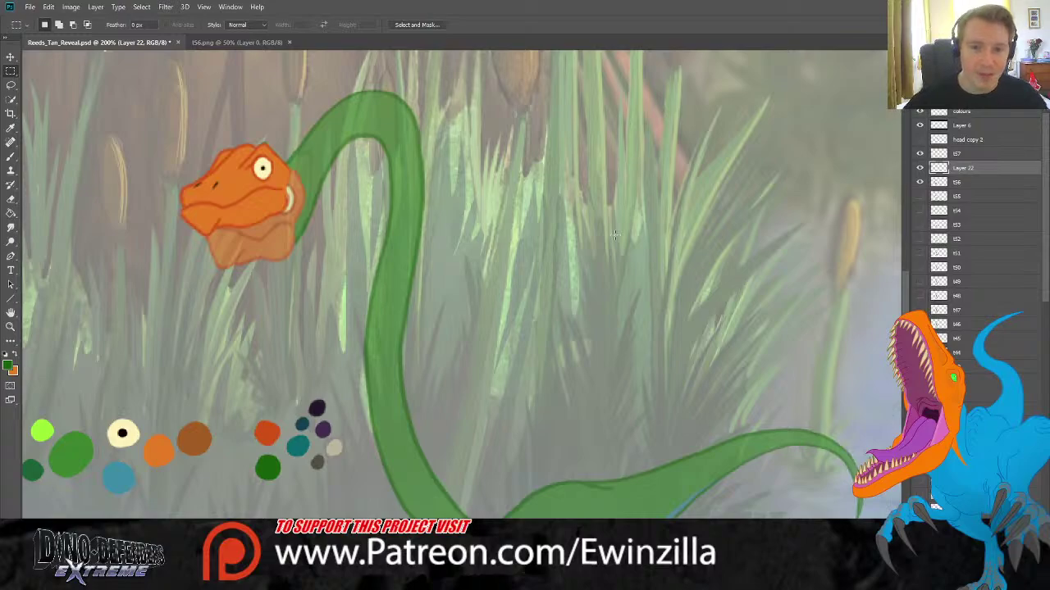
Paint a dark-green outline along the neck's top edge, redoing it until it fits.
{"action": "left_click", "coordinate": [11, 156]}
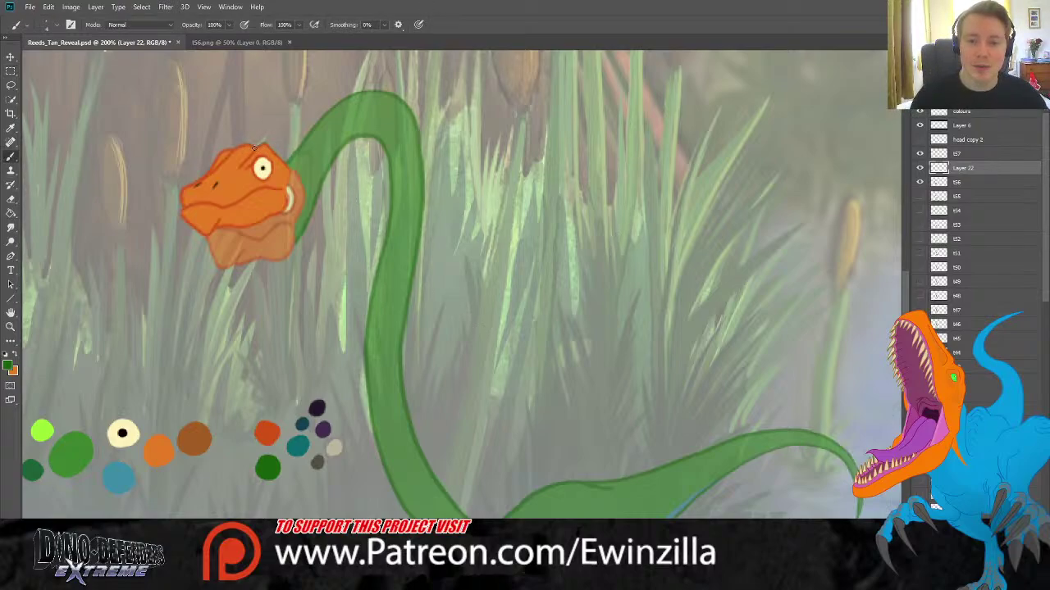
{"action": "mouse_move", "coordinate": [288, 132]}
{"action": "left_mouse_down"}
{"action": "mouse_move", "coordinate": [346, 95]}
{"action": "mouse_move", "coordinate": [373, 96]}
{"action": "mouse_move", "coordinate": [409, 138]}
{"action": "mouse_move", "coordinate": [375, 400]}
{"action": "mouse_move", "coordinate": [385, 459]}
{"action": "mouse_move", "coordinate": [414, 514]}
{"action": "left_mouse_up"}
{"action": "key", "text": "ctrl+z"}
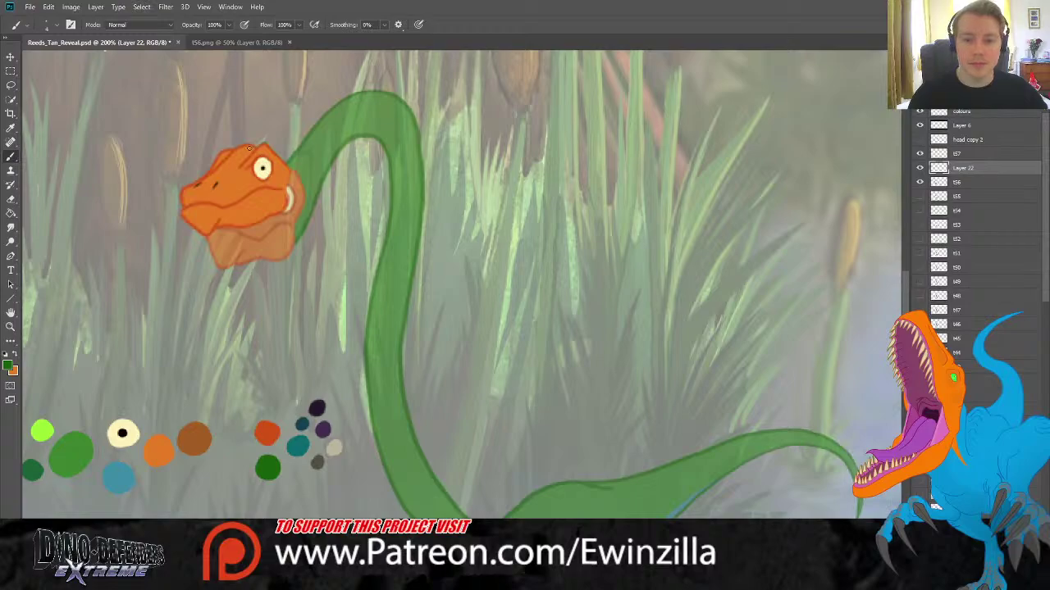
{"action": "mouse_move", "coordinate": [268, 141]}
{"action": "left_mouse_down"}
{"action": "mouse_move", "coordinate": [338, 93]}
{"action": "mouse_move", "coordinate": [397, 115]}
{"action": "mouse_move", "coordinate": [414, 205]}
{"action": "mouse_move", "coordinate": [386, 367]}
{"action": "left_mouse_up"}
{"action": "key", "text": "ctrl+z"}
{"action": "mouse_move", "coordinate": [252, 144]}
{"action": "left_mouse_down"}
{"action": "mouse_move", "coordinate": [321, 95]}
{"action": "mouse_move", "coordinate": [374, 102]}
{"action": "mouse_move", "coordinate": [390, 126]}
{"action": "mouse_move", "coordinate": [411, 208]}
{"action": "mouse_move", "coordinate": [384, 390]}
{"action": "mouse_move", "coordinate": [391, 448]}
{"action": "mouse_move", "coordinate": [427, 519]}
{"action": "left_mouse_up"}
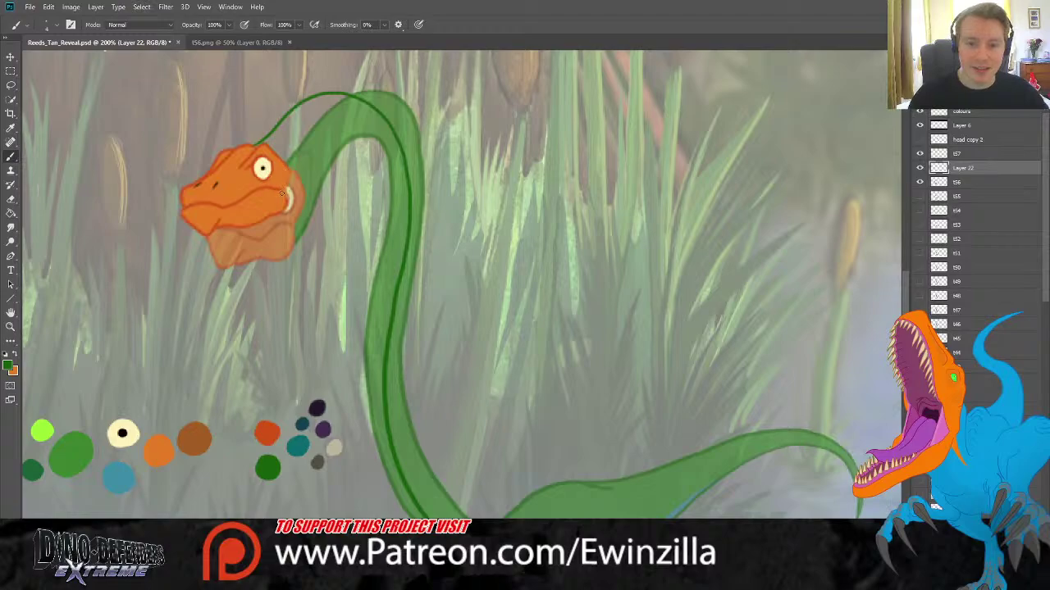
Draw the neck's inner-edge outline from the jaw, replacing the first attempt.
{"action": "mouse_move", "coordinate": [281, 194]}
{"action": "left_mouse_down"}
{"action": "mouse_move", "coordinate": [309, 136]}
{"action": "mouse_move", "coordinate": [339, 126]}
{"action": "mouse_move", "coordinate": [357, 147]}
{"action": "left_mouse_up"}
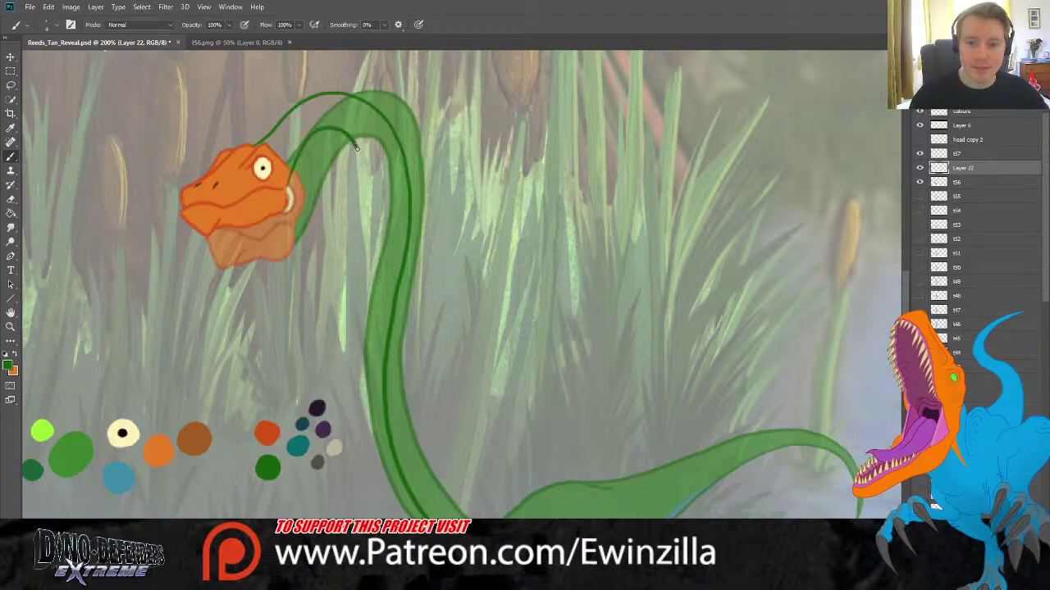
{"action": "key", "text": "ctrl+z"}
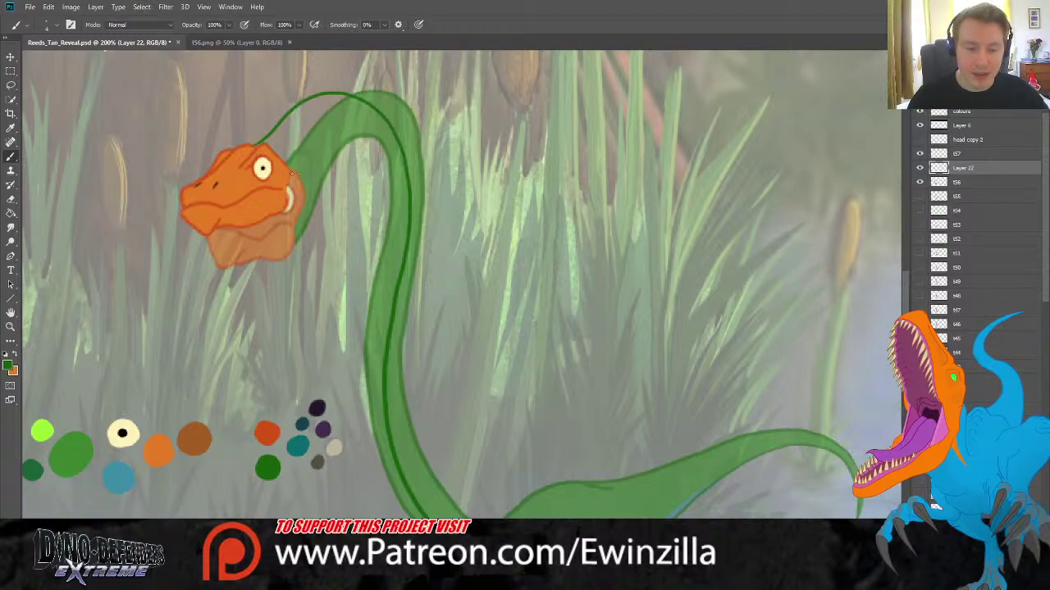
{"action": "mouse_move", "coordinate": [283, 190]}
{"action": "left_mouse_down"}
{"action": "mouse_move", "coordinate": [317, 133]}
{"action": "mouse_move", "coordinate": [345, 131]}
{"action": "mouse_move", "coordinate": [363, 150]}
{"action": "mouse_move", "coordinate": [373, 248]}
{"action": "mouse_move", "coordinate": [345, 406]}
{"action": "mouse_move", "coordinate": [375, 515]}
{"action": "left_mouse_up"}
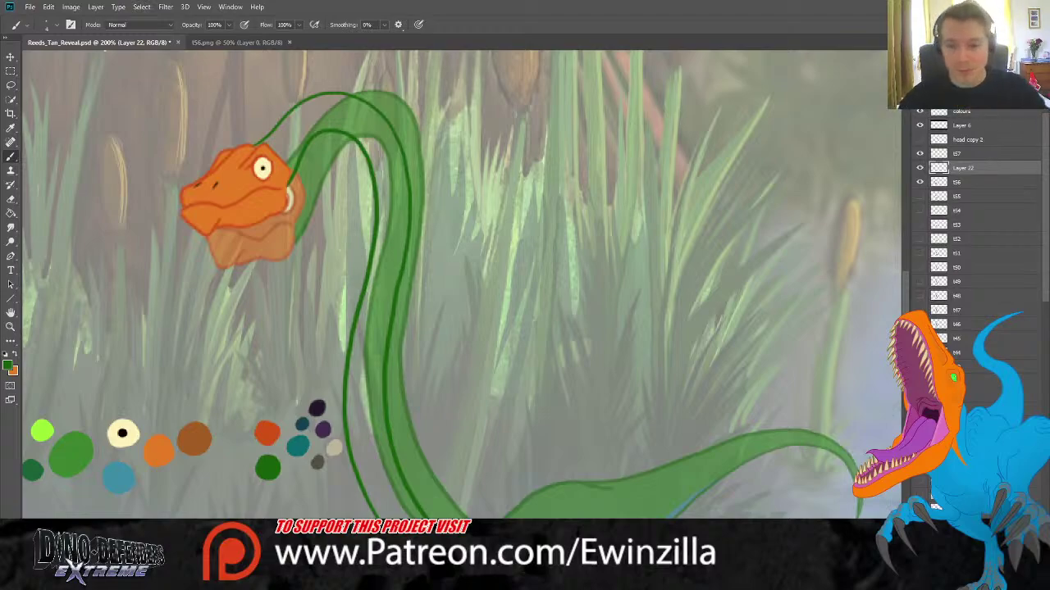
{"action": "scroll", "coordinate": [464, 285], "scroll_direction": "down", "scroll_amount": 2}
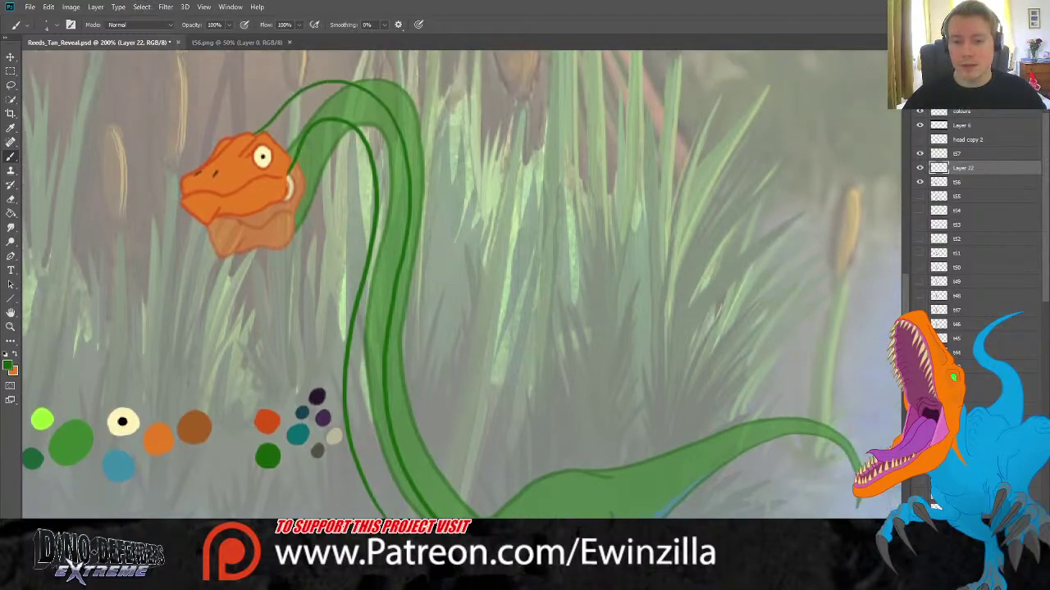
{"action": "key", "text": "a"}
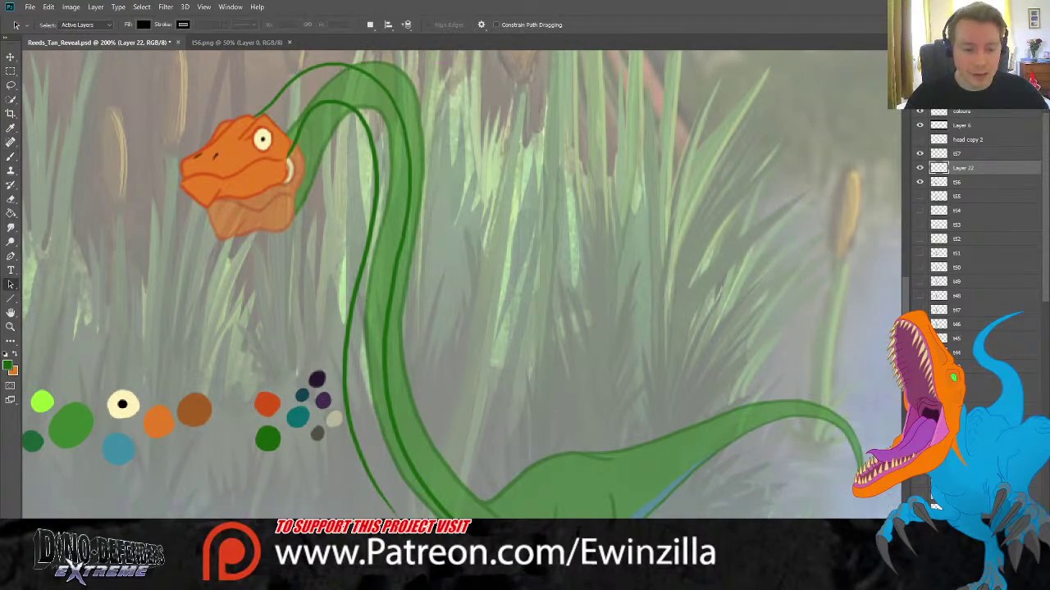
{"action": "key", "text": "Delete"}
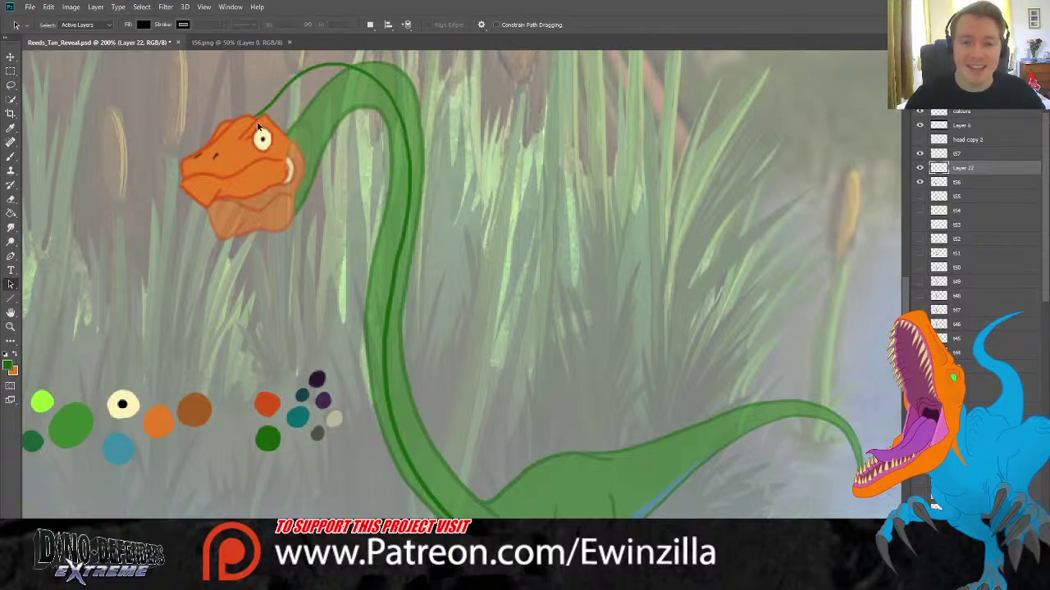
{"action": "key", "text": "b"}
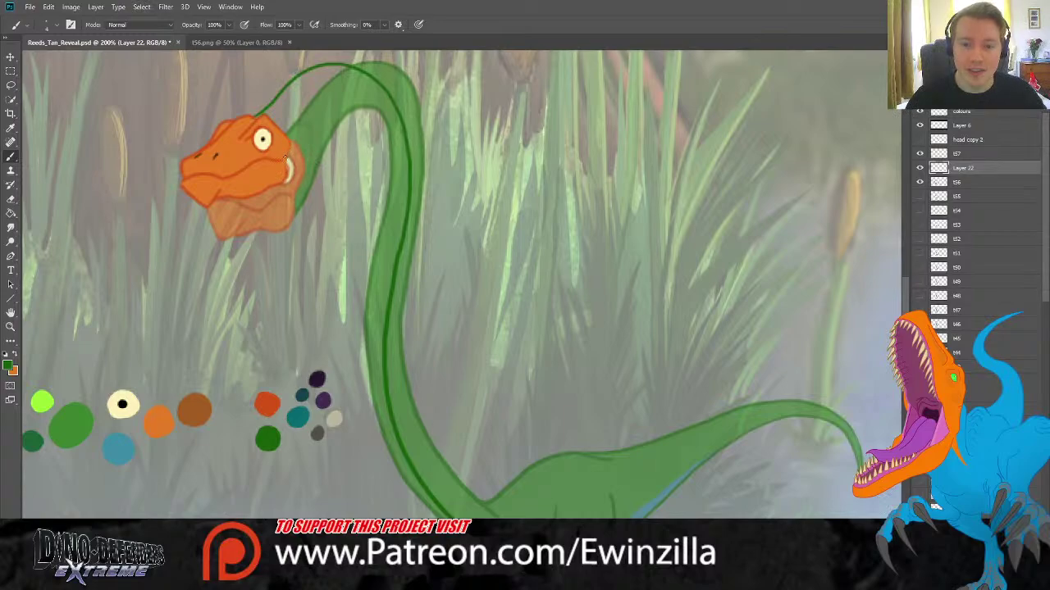
{"action": "mouse_move", "coordinate": [289, 157]}
{"action": "left_mouse_down"}
{"action": "mouse_move", "coordinate": [298, 129]}
{"action": "mouse_move", "coordinate": [345, 94]}
{"action": "mouse_move", "coordinate": [382, 148]}
{"action": "mouse_move", "coordinate": [358, 335]}
{"action": "mouse_move", "coordinate": [360, 396]}
{"action": "mouse_move", "coordinate": [403, 516]}
{"action": "left_mouse_up"}
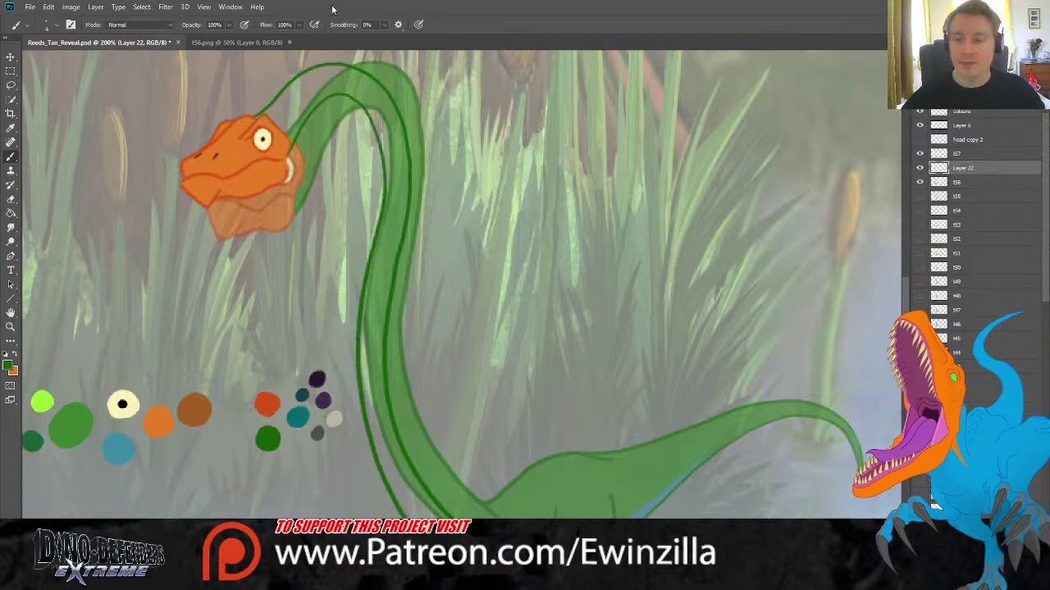
{"action": "left_click", "coordinate": [988, 154], "text": "ctrl"}
Rotate the t57 head and Layer 22 neck together by 3.77° and shift them up-right.
{"action": "key", "text": "ctrl+t"}
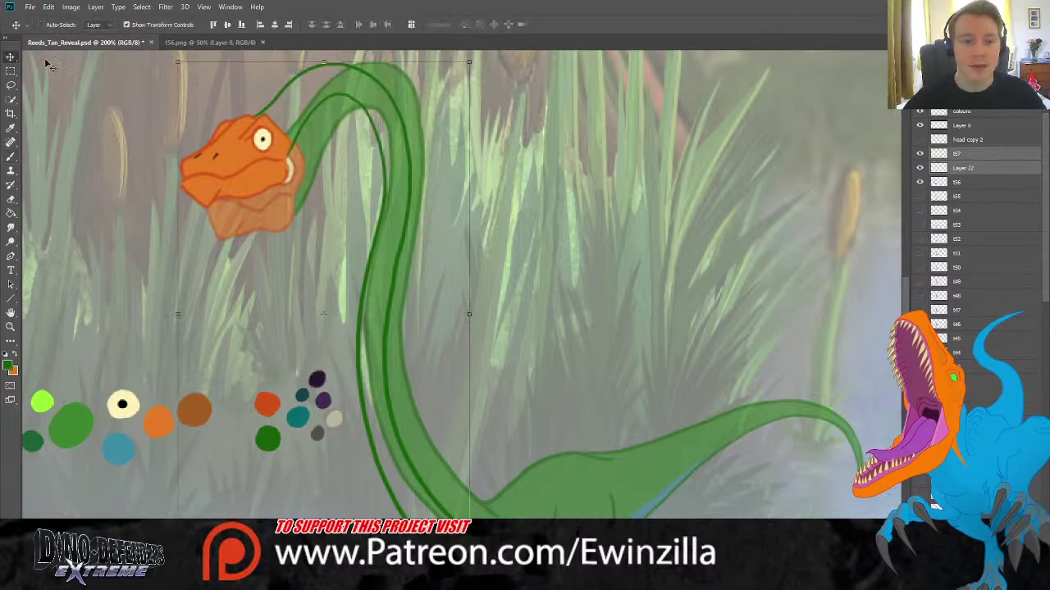
{"action": "left_click_drag", "start_coordinate": [480, 59], "coordinate": [497, 69]}
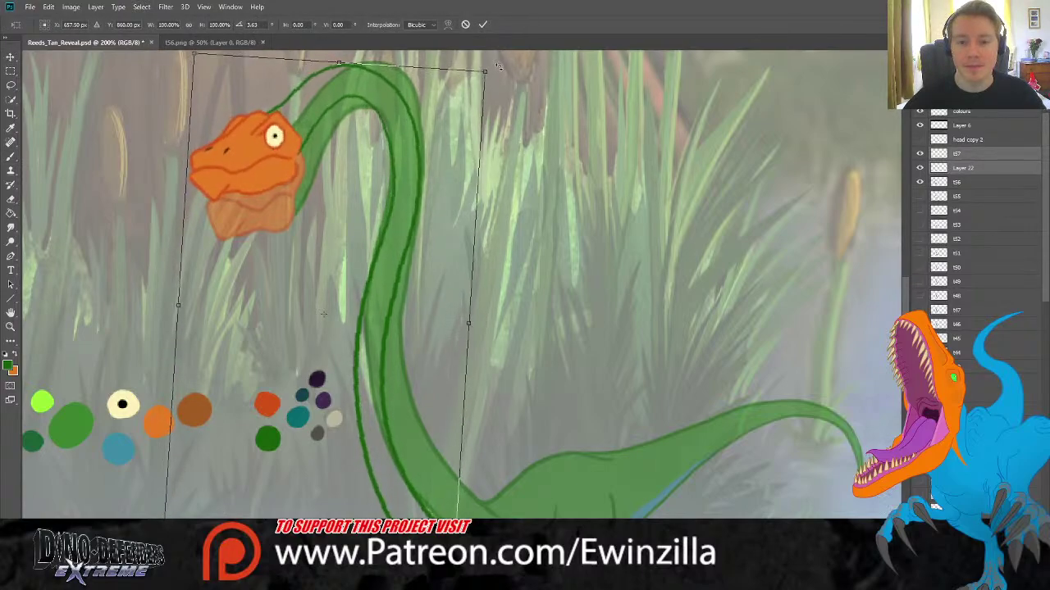
{"action": "left_click_drag", "start_coordinate": [441, 125], "coordinate": [454, 116]}
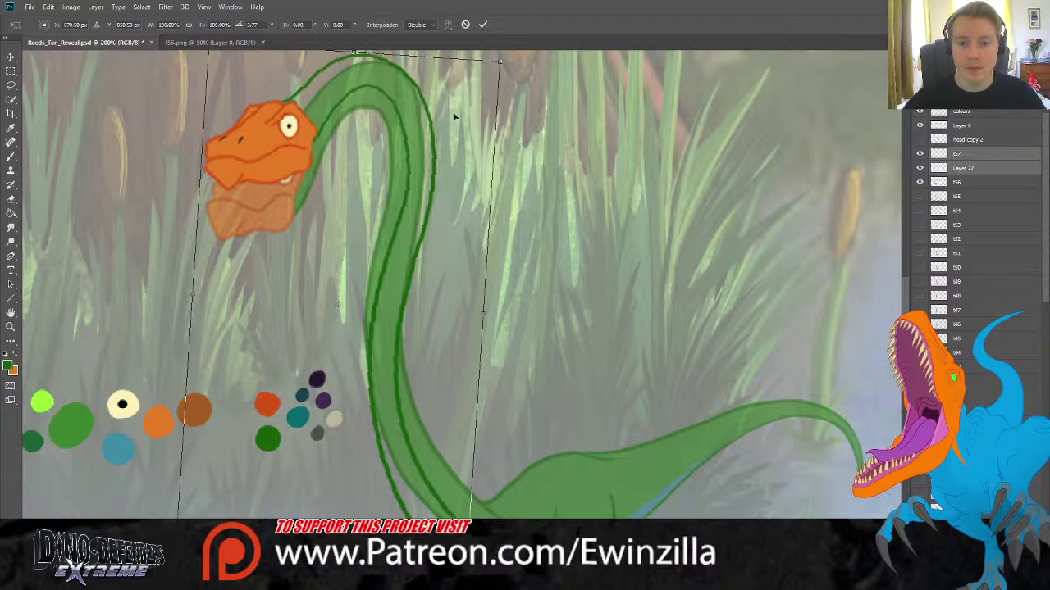
{"action": "left_click_drag", "start_coordinate": [454, 117], "coordinate": [451, 116]}
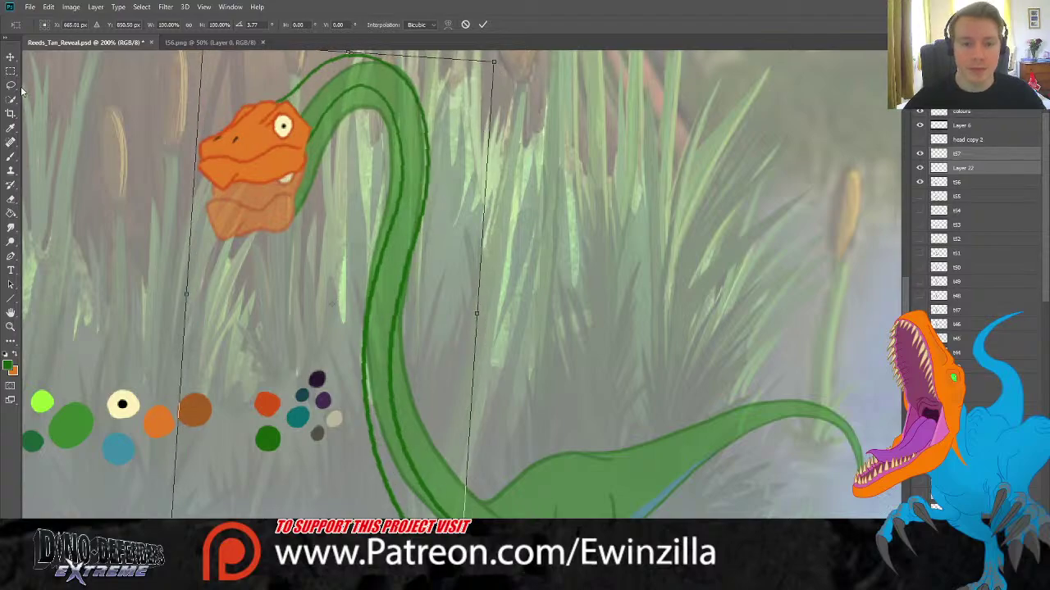
{"action": "key", "text": "Return"}
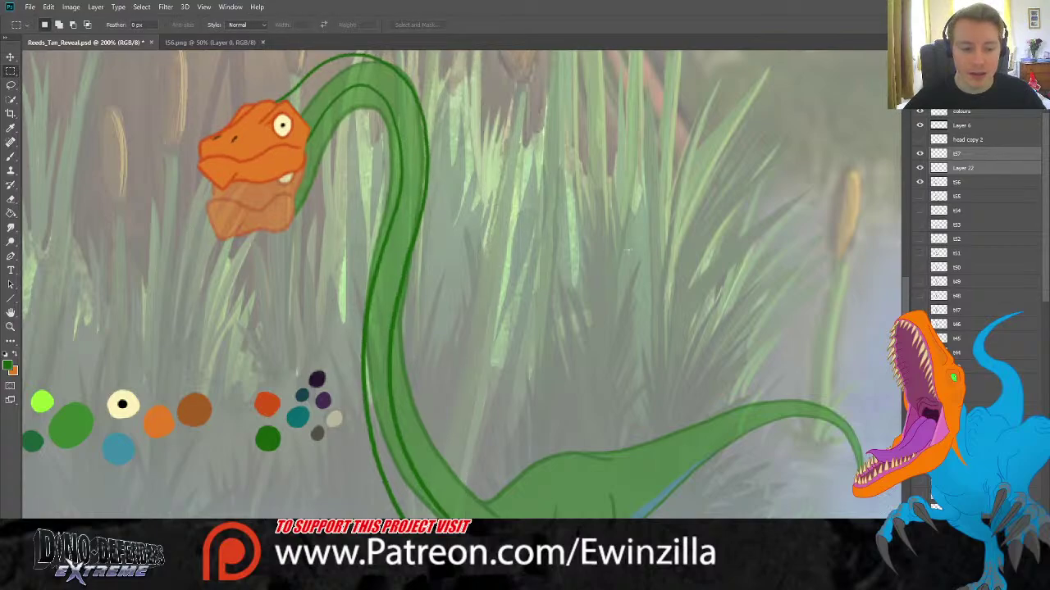
{"action": "scroll", "coordinate": [628, 250], "scroll_direction": "down", "scroll_amount": 3}
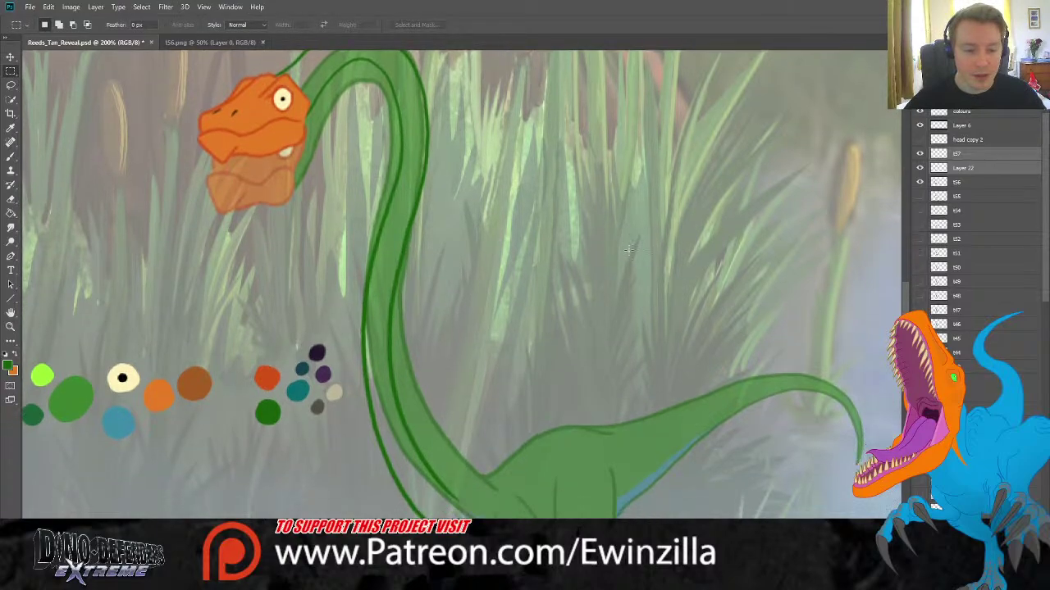
{"action": "scroll", "coordinate": [628, 250], "scroll_direction": "down", "scroll_amount": 1}
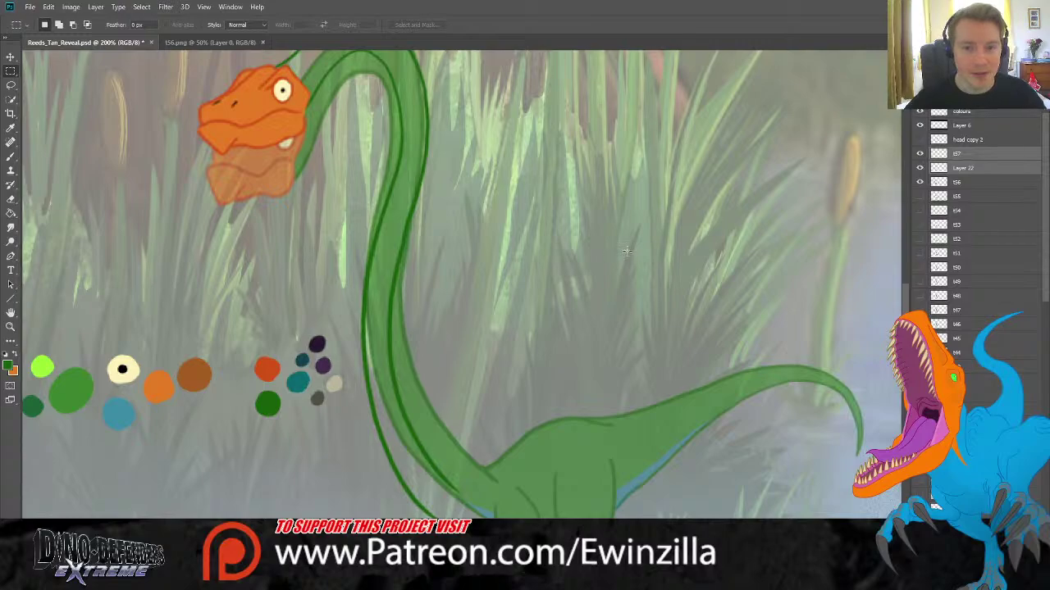
{"action": "scroll", "coordinate": [627, 250], "scroll_direction": "down", "scroll_amount": 8}
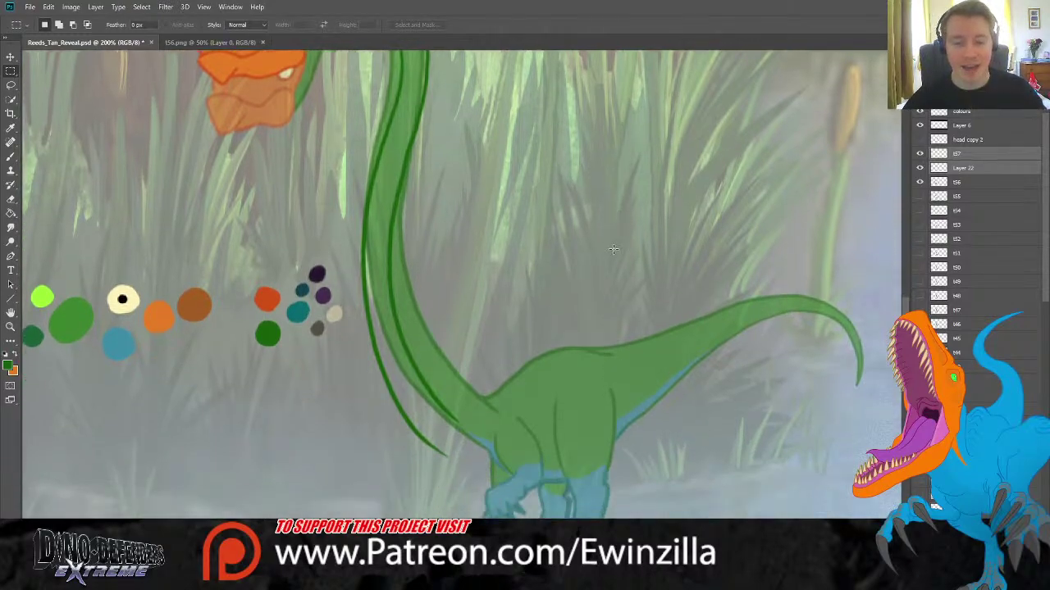
Draw dark-green hind-leg and hip lines plus a line across the body side on Layer 22.
{"action": "left_click", "coordinate": [11, 156]}
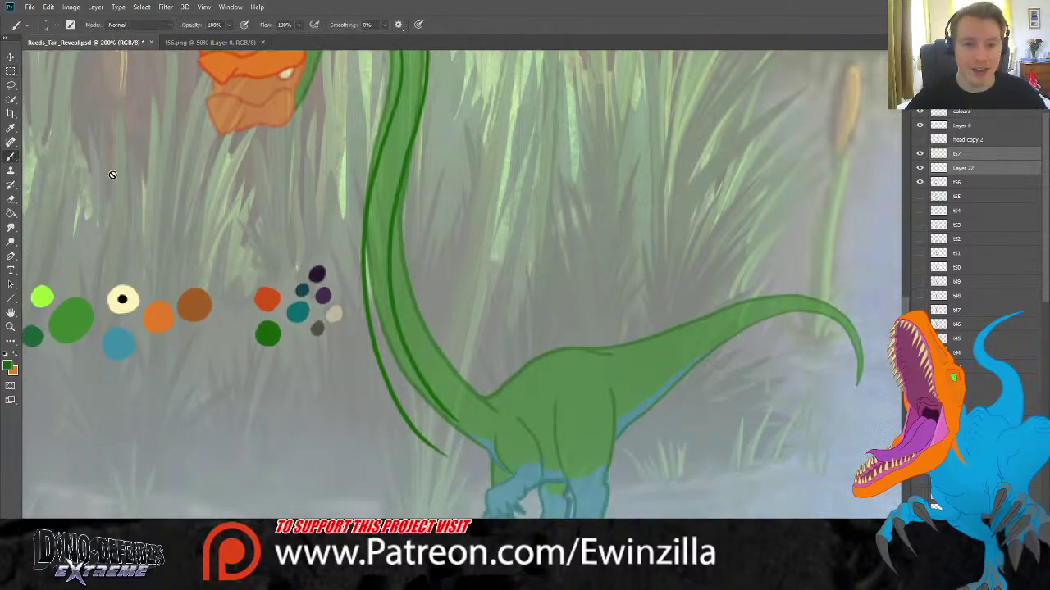
{"action": "left_click", "coordinate": [982, 168]}
{"action": "scroll", "coordinate": [702, 224], "scroll_direction": "up", "scroll_amount": 12}
{"action": "scroll", "coordinate": [703, 224], "scroll_direction": "down", "scroll_amount": 6}
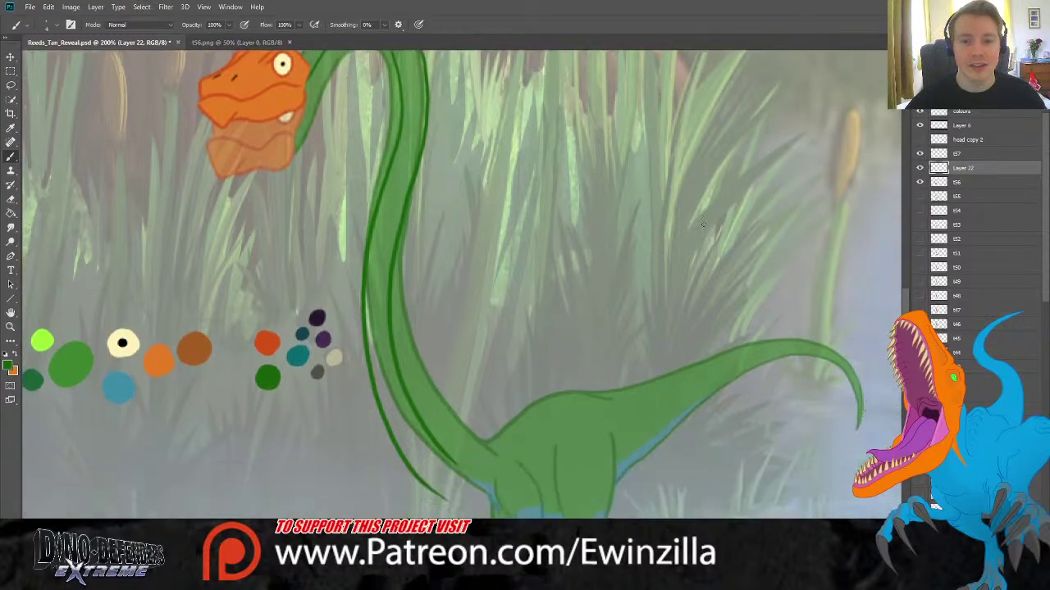
{"action": "scroll", "coordinate": [703, 224], "scroll_direction": "down", "scroll_amount": 6}
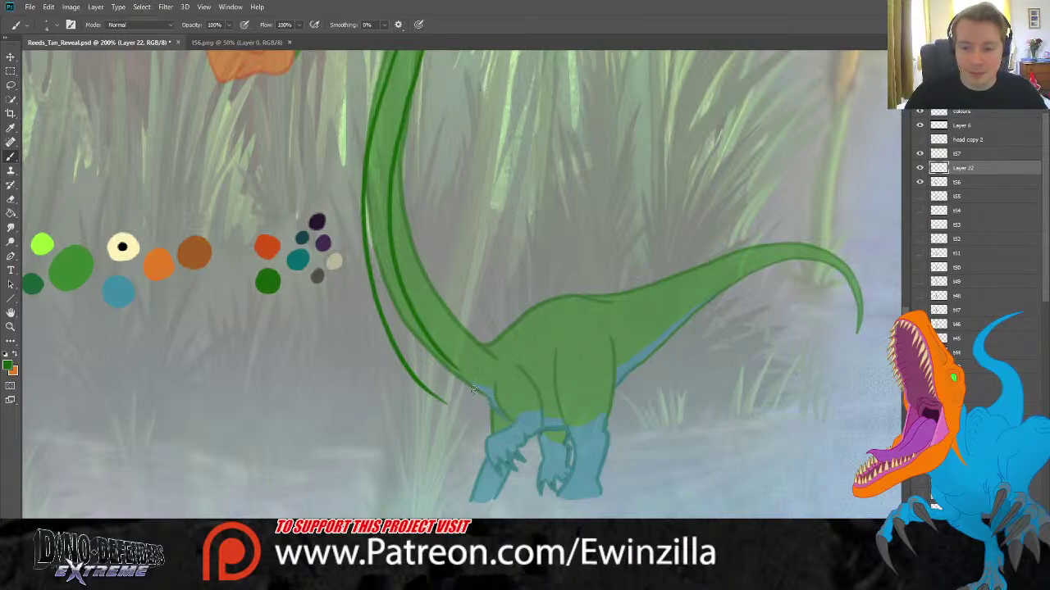
{"action": "left_click_drag", "start_coordinate": [475, 379], "coordinate": [467, 429]}
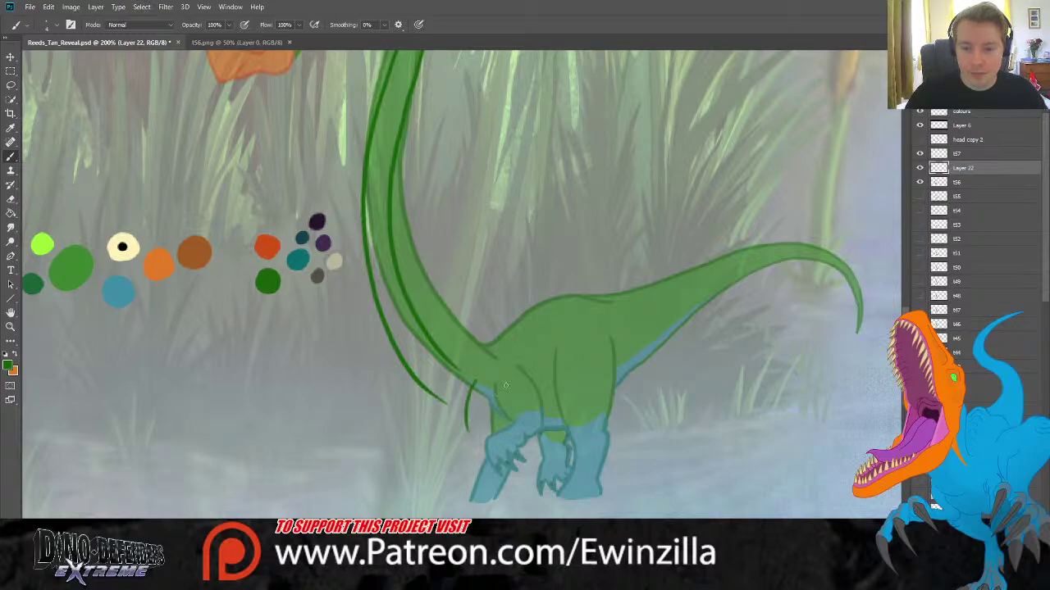
{"action": "left_click_drag", "start_coordinate": [511, 382], "coordinate": [493, 418]}
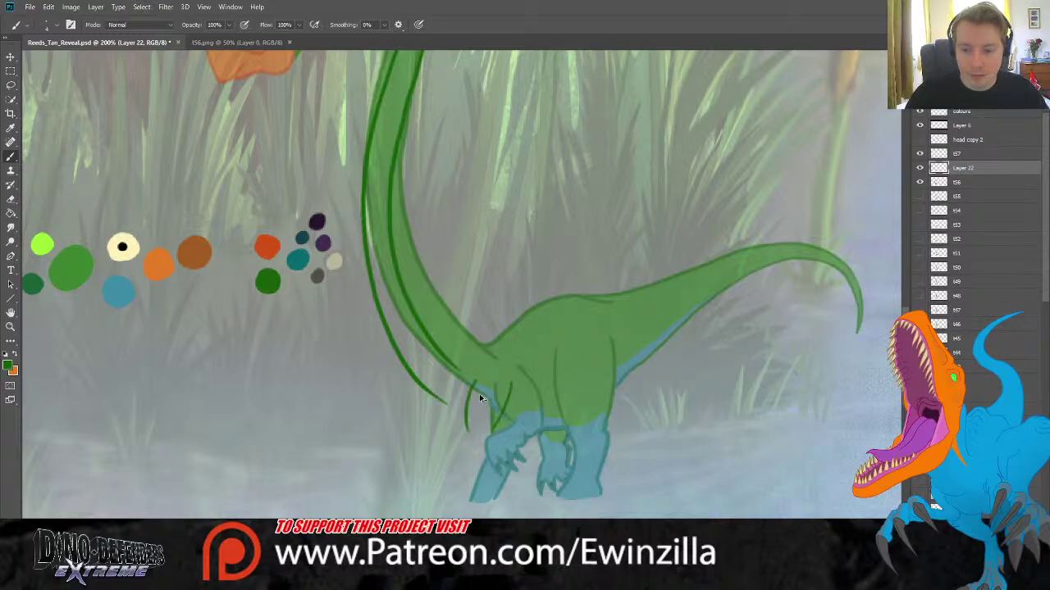
{"action": "key", "text": "ctrl+z"}
{"action": "key", "text": "ctrl+z"}
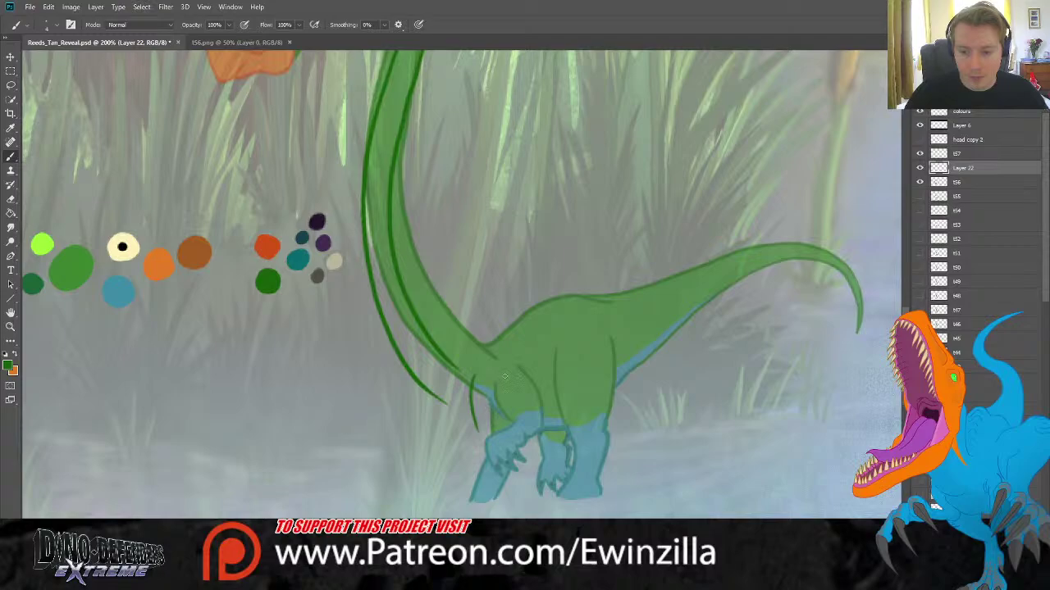
{"action": "left_click_drag", "start_coordinate": [506, 376], "coordinate": [502, 425]}
{"action": "mouse_move", "coordinate": [449, 360]}
{"action": "left_mouse_down"}
{"action": "mouse_move", "coordinate": [531, 310]}
{"action": "mouse_move", "coordinate": [604, 324]}
{"action": "left_mouse_up"}
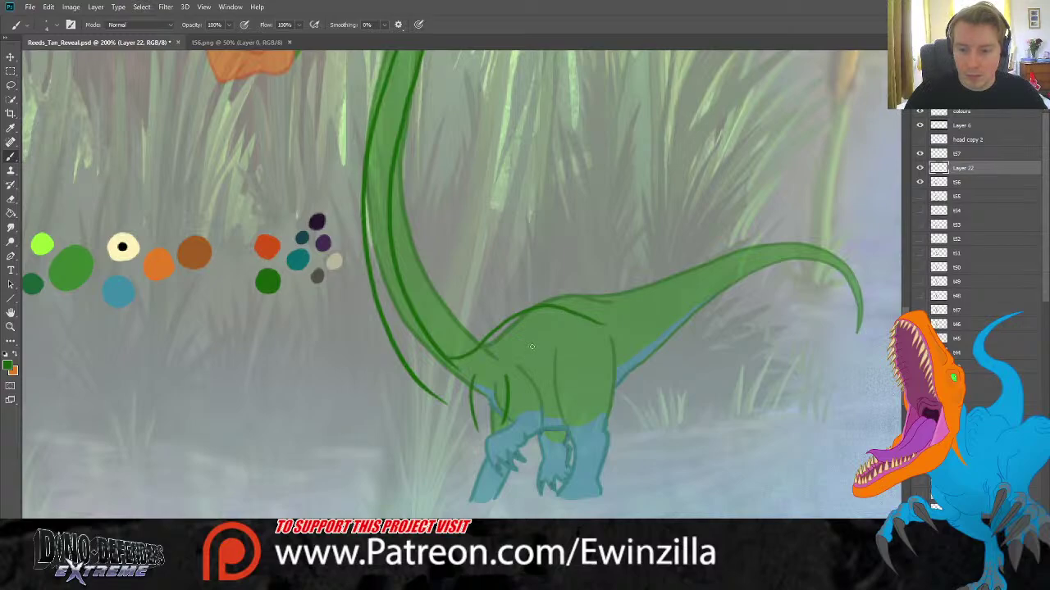
{"action": "mouse_move", "coordinate": [532, 347]}
{"action": "left_mouse_down"}
{"action": "mouse_move", "coordinate": [529, 382]}
{"action": "mouse_move", "coordinate": [566, 430]}
{"action": "left_mouse_up"}
{"action": "left_click_drag", "start_coordinate": [578, 330], "coordinate": [585, 408]}
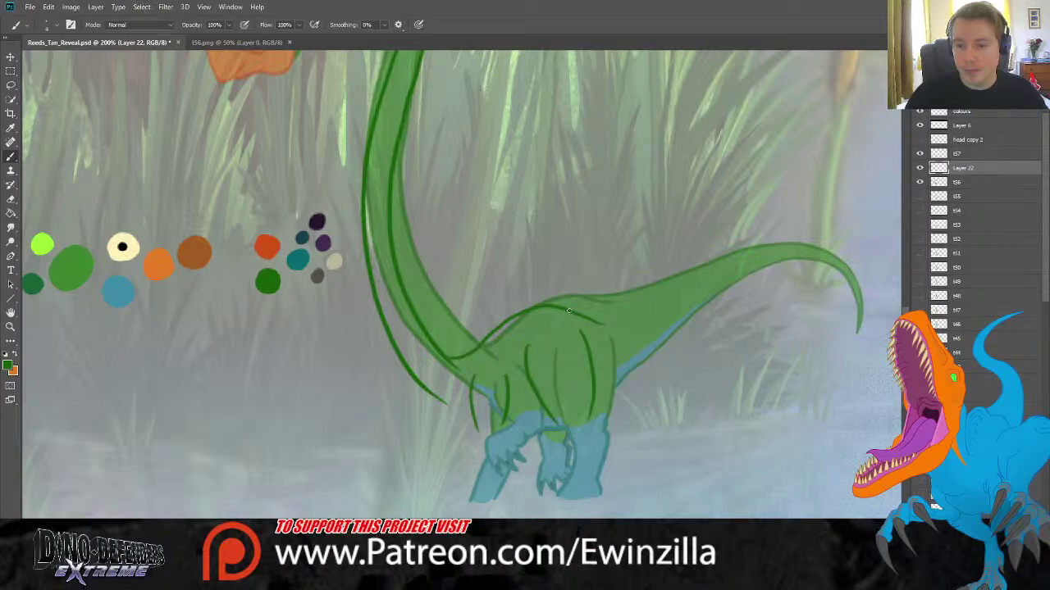
Draw the back line out to the tail tip and along the tail top, redoing strokes.
{"action": "mouse_move", "coordinate": [567, 310]}
{"action": "left_mouse_down"}
{"action": "mouse_move", "coordinate": [628, 299]}
{"action": "mouse_move", "coordinate": [737, 240]}
{"action": "mouse_move", "coordinate": [776, 235]}
{"action": "mouse_move", "coordinate": [850, 279]}
{"action": "left_mouse_up"}
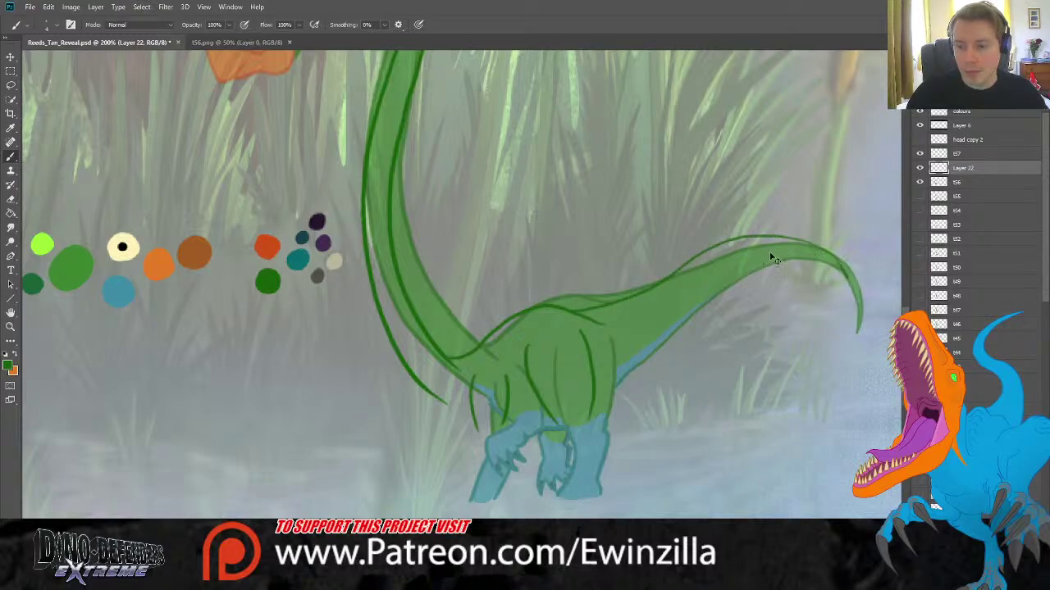
{"action": "key", "text": "ctrl+z"}
{"action": "mouse_move", "coordinate": [567, 310]}
{"action": "left_mouse_down"}
{"action": "mouse_move", "coordinate": [715, 236]}
{"action": "mouse_move", "coordinate": [760, 229]}
{"action": "mouse_move", "coordinate": [805, 240]}
{"action": "mouse_move", "coordinate": [846, 269]}
{"action": "left_mouse_up"}
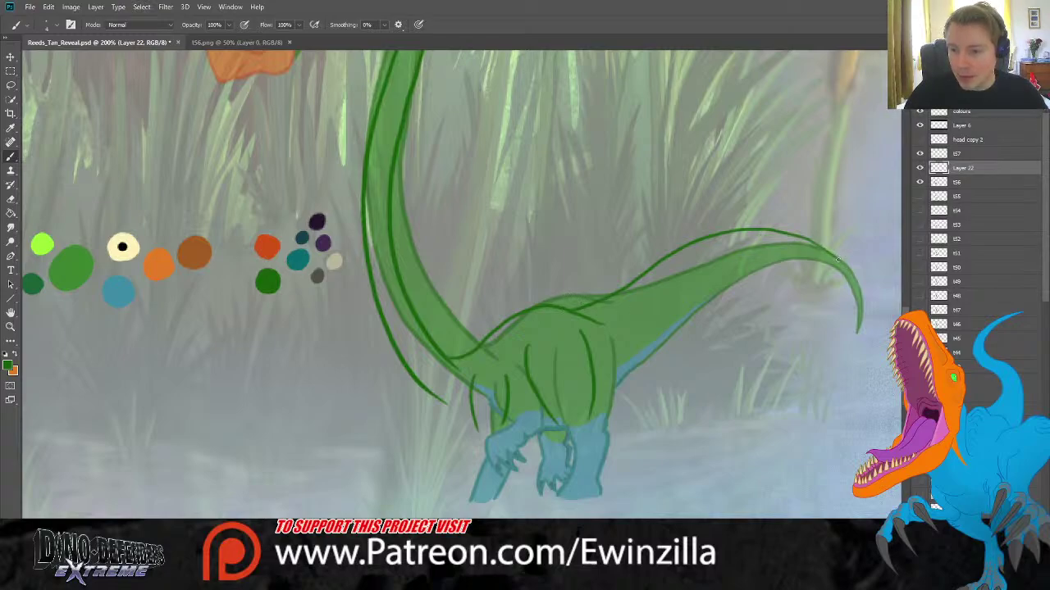
{"action": "mouse_move", "coordinate": [837, 260]}
{"action": "left_mouse_down"}
{"action": "mouse_move", "coordinate": [792, 241]}
{"action": "mouse_move", "coordinate": [704, 253]}
{"action": "mouse_move", "coordinate": [650, 292]}
{"action": "mouse_move", "coordinate": [598, 389]}
{"action": "left_mouse_up"}
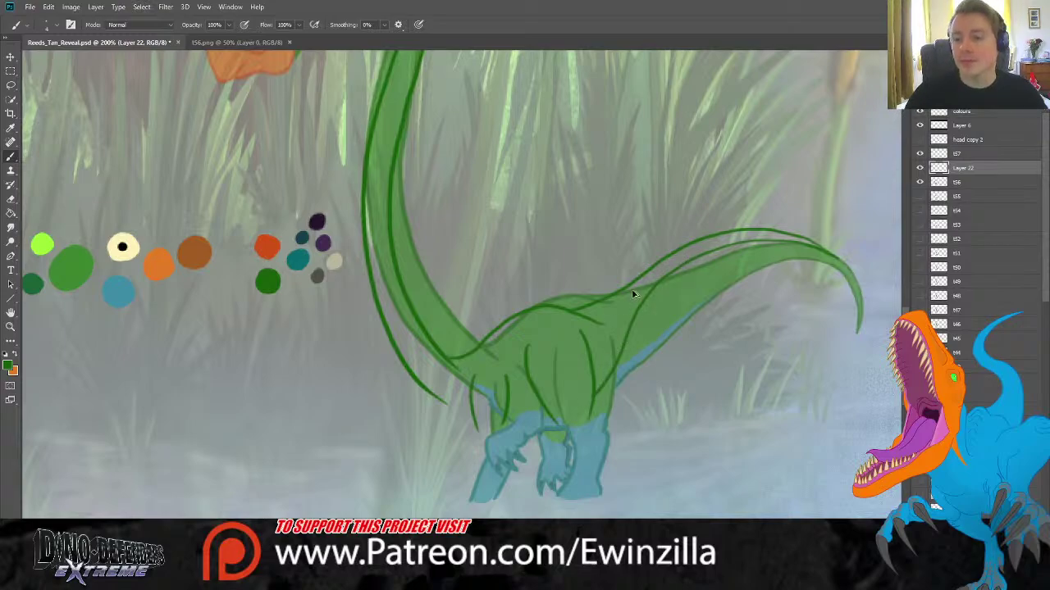
{"action": "key", "text": "ctrl+z"}
{"action": "key", "text": "ctrl+z"}
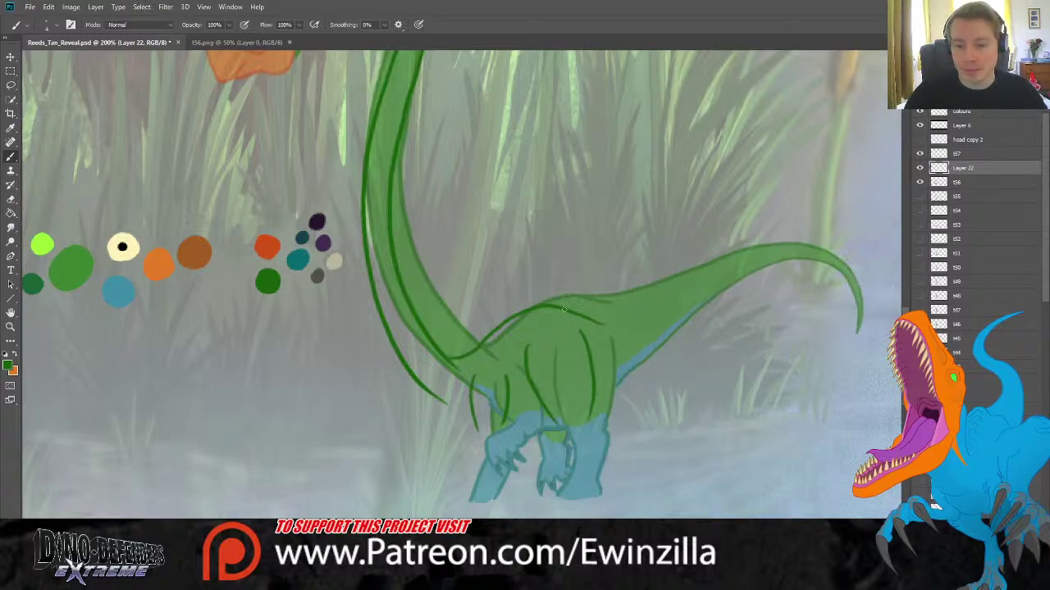
{"action": "mouse_move", "coordinate": [563, 308]}
{"action": "left_mouse_down"}
{"action": "mouse_move", "coordinate": [614, 305]}
{"action": "mouse_move", "coordinate": [742, 237]}
{"action": "mouse_move", "coordinate": [810, 244]}
{"action": "mouse_move", "coordinate": [848, 274]}
{"action": "mouse_move", "coordinate": [794, 247]}
{"action": "mouse_move", "coordinate": [723, 255]}
{"action": "mouse_move", "coordinate": [675, 287]}
{"action": "mouse_move", "coordinate": [597, 384]}
{"action": "left_mouse_up"}
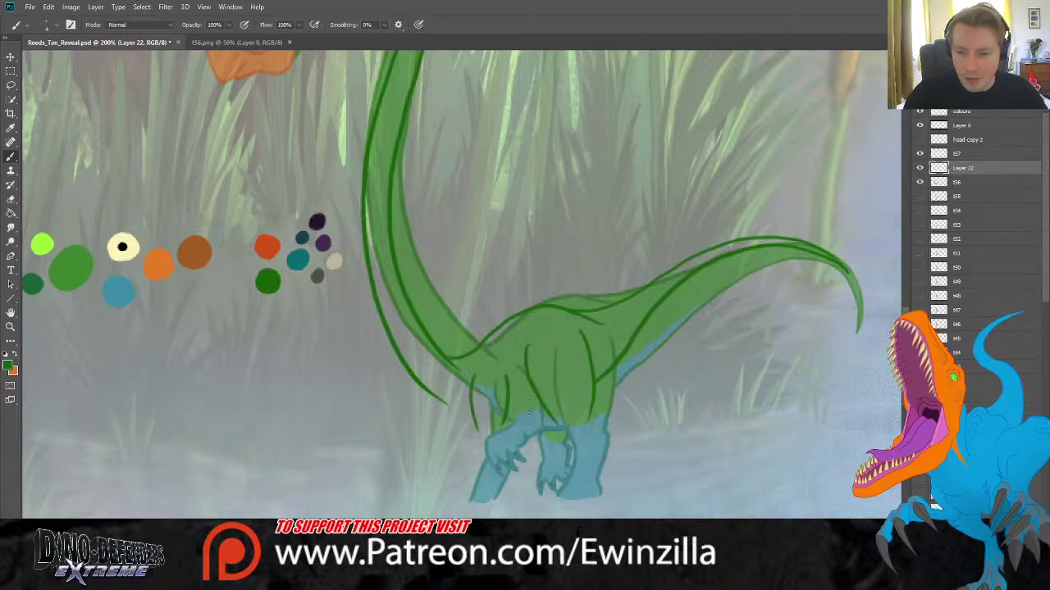
Sample teal from the colour dots and check Layer 22's sketch by toggling its visibility.
{"action": "key", "text": "i"}
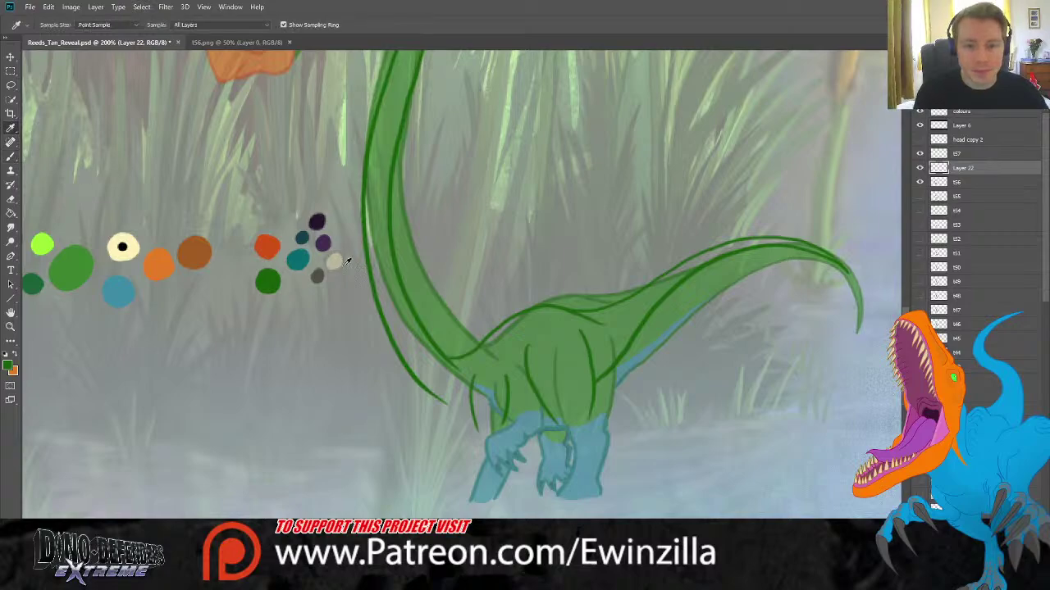
{"action": "left_click", "coordinate": [299, 258]}
{"action": "left_click", "coordinate": [967, 182]}
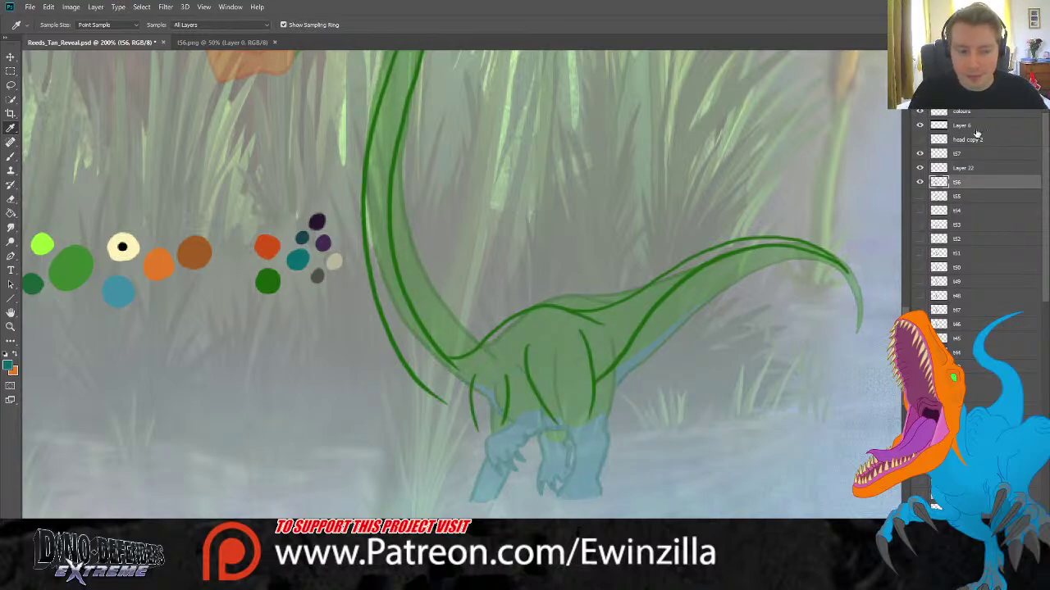
{"action": "left_click", "coordinate": [965, 169]}
{"action": "left_click", "coordinate": [920, 169]}
{"action": "left_click", "coordinate": [919, 168]}
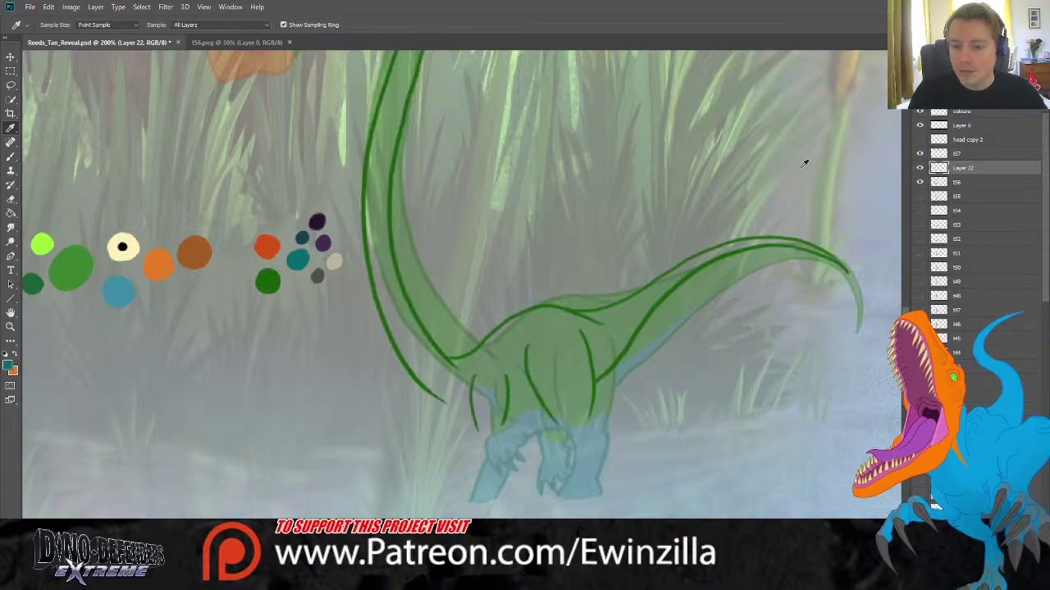
Draw the teal raised near leg with a clawed toe, plus a teal belly line.
{"action": "key", "text": "b"}
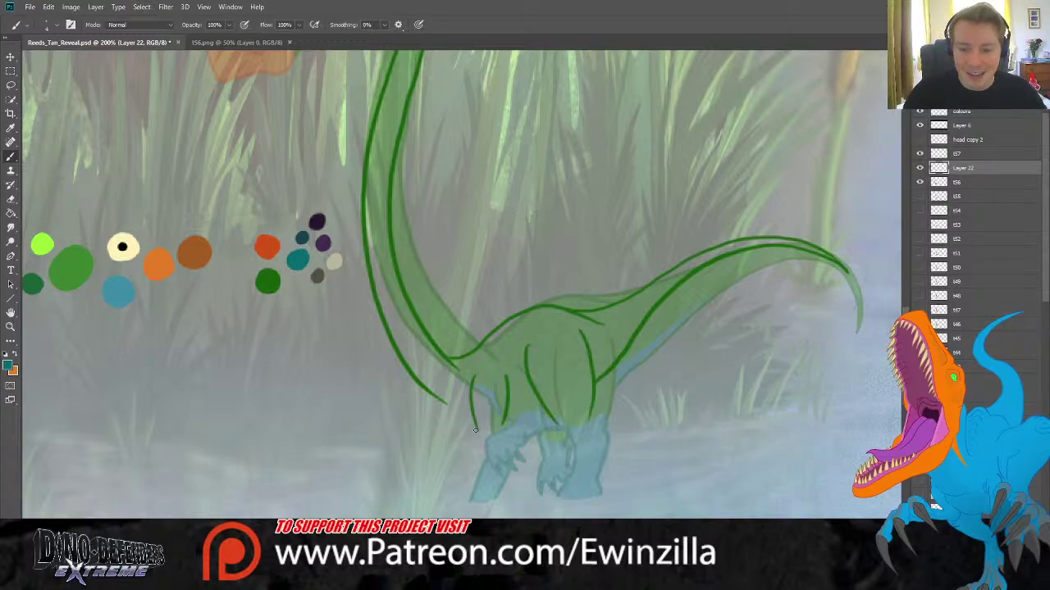
{"action": "mouse_move", "coordinate": [476, 428]}
{"action": "left_mouse_down"}
{"action": "mouse_move", "coordinate": [436, 457]}
{"action": "mouse_move", "coordinate": [430, 482]}
{"action": "mouse_move", "coordinate": [442, 466]}
{"action": "mouse_move", "coordinate": [449, 485]}
{"action": "mouse_move", "coordinate": [454, 465]}
{"action": "mouse_move", "coordinate": [463, 479]}
{"action": "mouse_move", "coordinate": [464, 461]}
{"action": "mouse_move", "coordinate": [503, 429]}
{"action": "left_mouse_up"}
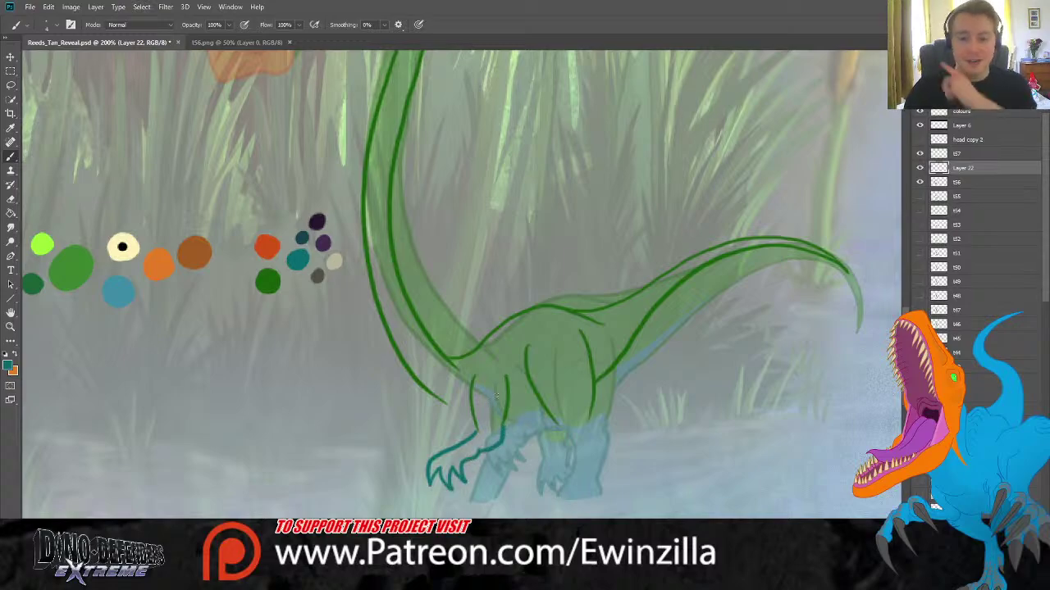
{"action": "left_click_drag", "start_coordinate": [432, 461], "coordinate": [421, 481]}
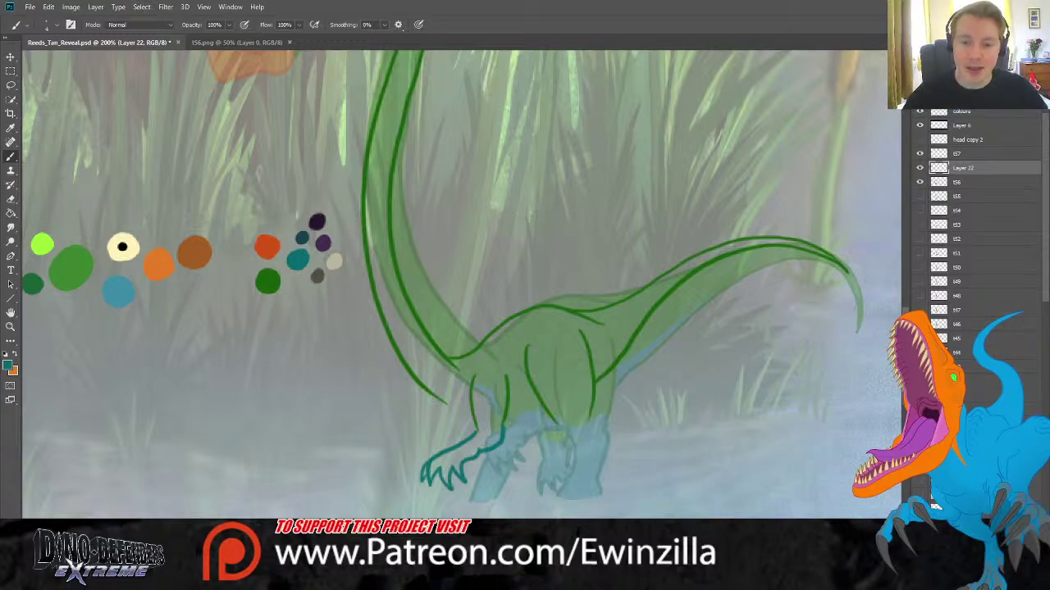
{"action": "mouse_move", "coordinate": [411, 366]}
{"action": "left_mouse_down"}
{"action": "mouse_move", "coordinate": [446, 408]}
{"action": "mouse_move", "coordinate": [475, 423]}
{"action": "left_mouse_up"}
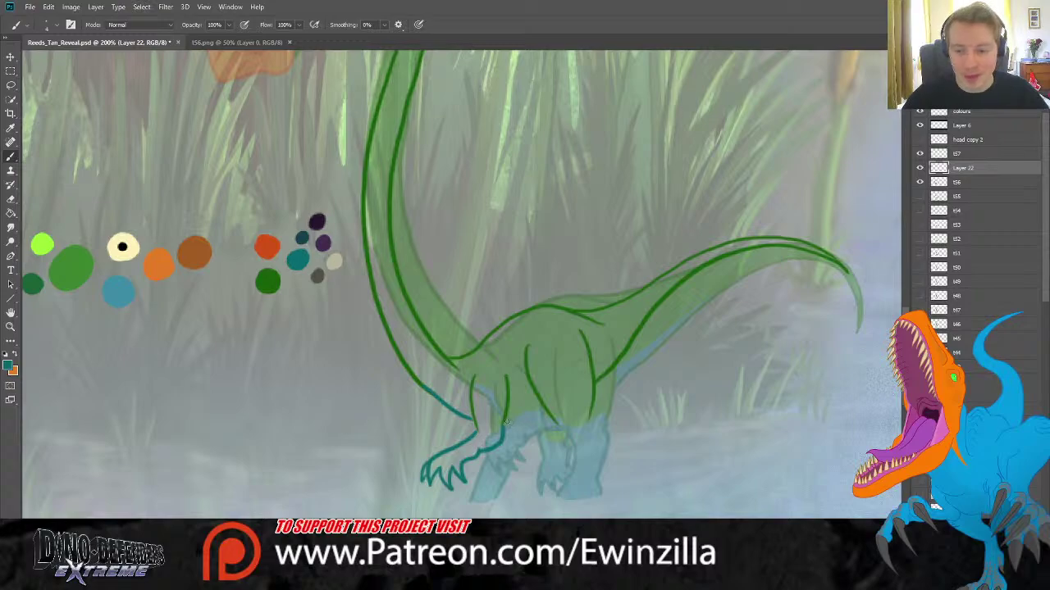
{"action": "left_click_drag", "start_coordinate": [505, 423], "coordinate": [551, 414]}
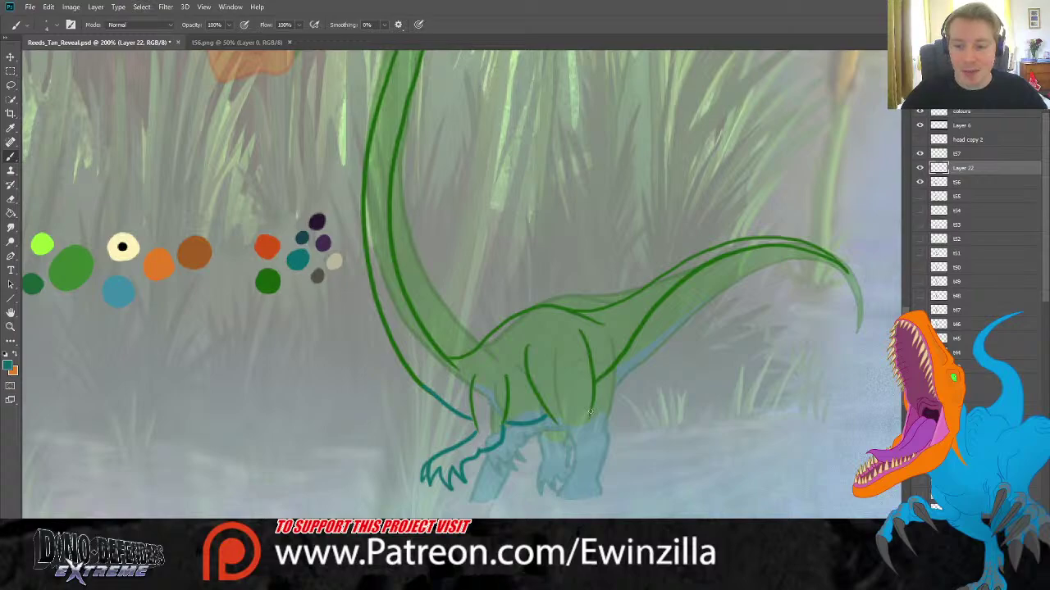
Outline both lower legs in teal, redrawing the near and far leg edges.
{"action": "mouse_move", "coordinate": [589, 412]}
{"action": "left_mouse_down"}
{"action": "mouse_move", "coordinate": [609, 435]}
{"action": "mouse_move", "coordinate": [597, 496]}
{"action": "left_mouse_up"}
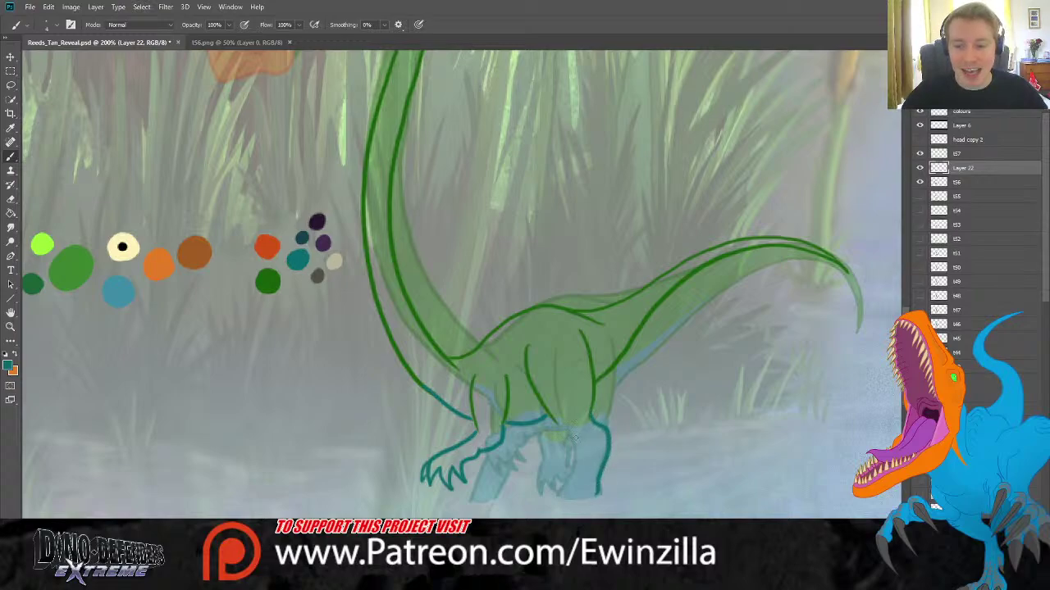
{"action": "mouse_move", "coordinate": [558, 424]}
{"action": "left_mouse_down"}
{"action": "mouse_move", "coordinate": [574, 460]}
{"action": "mouse_move", "coordinate": [556, 488]}
{"action": "left_mouse_up"}
{"action": "key", "text": "z"}
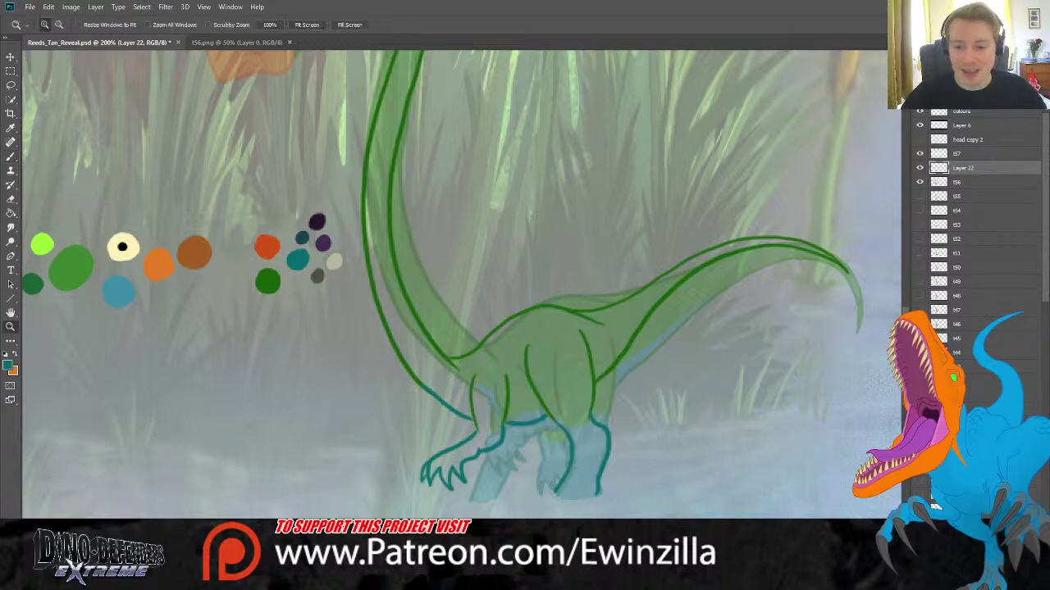
{"action": "key", "text": "b"}
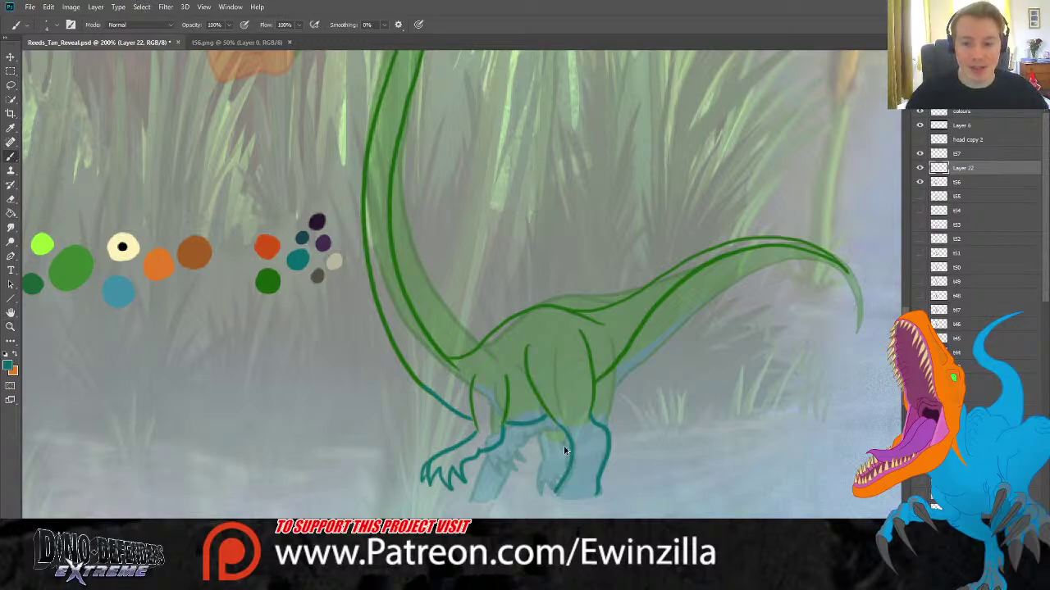
{"action": "key", "text": "ctrl+z"}
{"action": "mouse_move", "coordinate": [558, 424]}
{"action": "left_mouse_down"}
{"action": "mouse_move", "coordinate": [569, 447]}
{"action": "mouse_move", "coordinate": [561, 496]}
{"action": "left_mouse_up"}
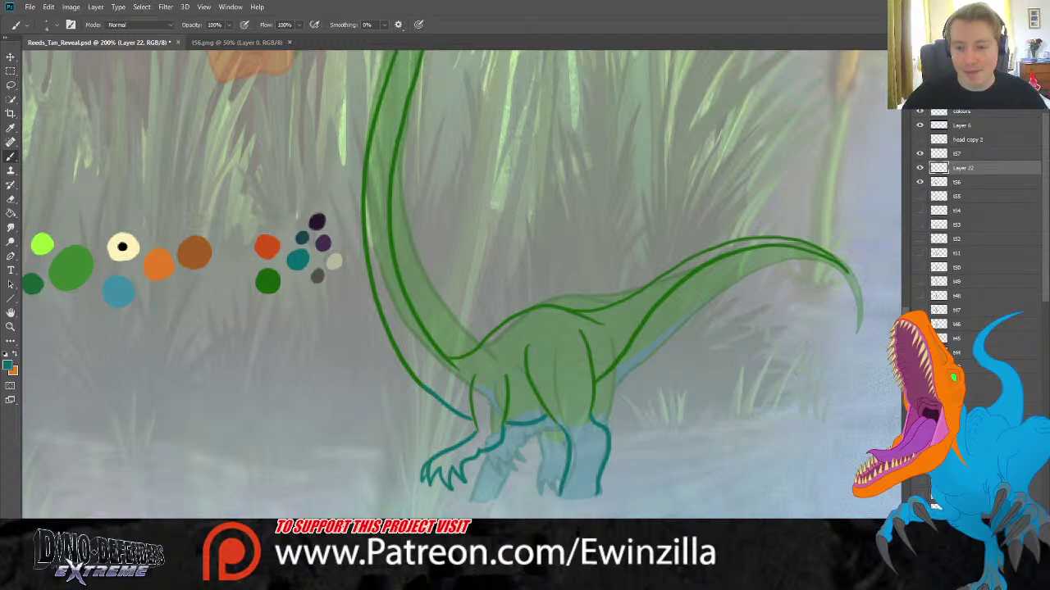
{"action": "key", "text": "ctrl+z"}
{"action": "key", "text": "ctrl+z"}
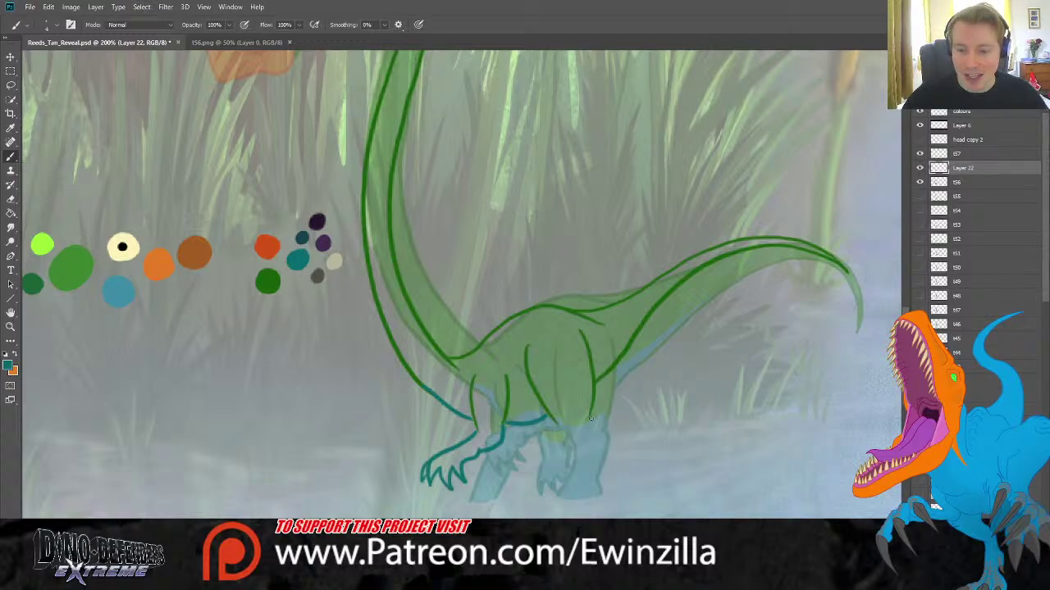
{"action": "mouse_move", "coordinate": [591, 420]}
{"action": "left_mouse_down"}
{"action": "mouse_move", "coordinate": [612, 447]}
{"action": "mouse_move", "coordinate": [600, 491]}
{"action": "left_mouse_up"}
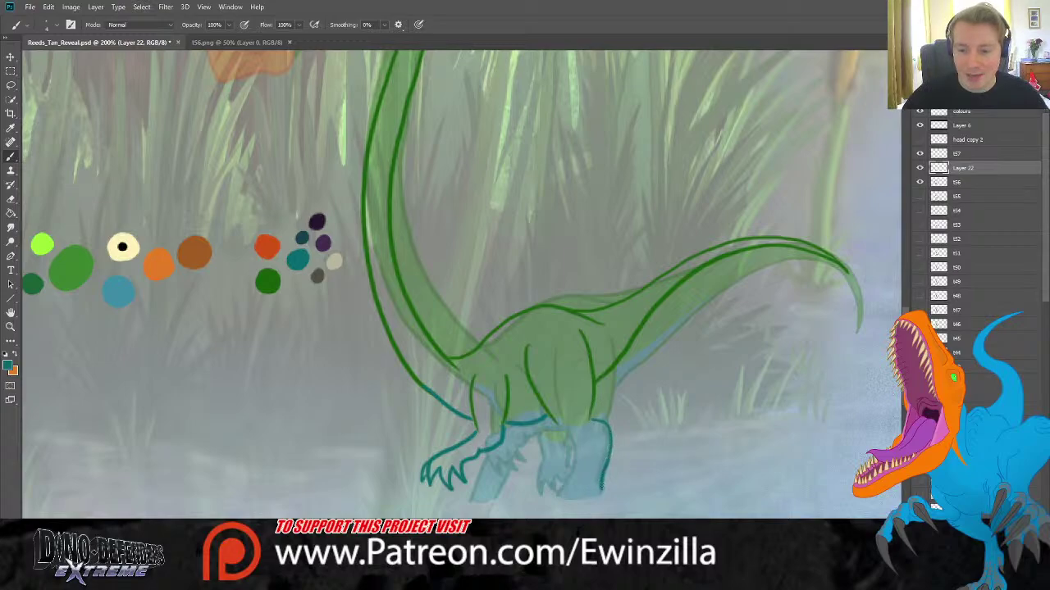
{"action": "mouse_move", "coordinate": [562, 426]}
{"action": "left_mouse_down"}
{"action": "mouse_move", "coordinate": [574, 474]}
{"action": "mouse_move", "coordinate": [561, 495]}
{"action": "left_mouse_up"}
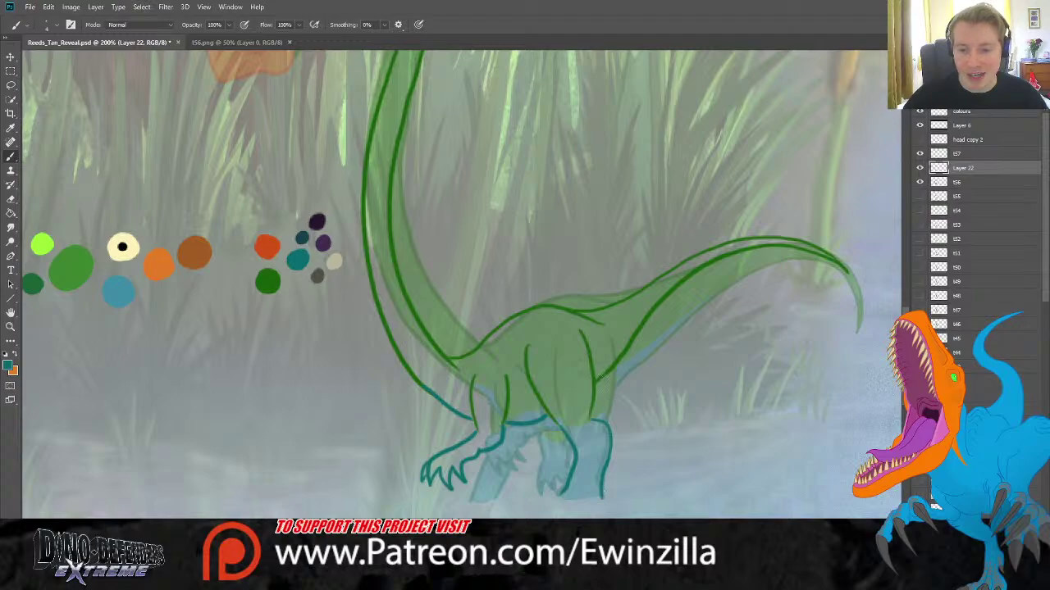
{"action": "mouse_move", "coordinate": [524, 428]}
{"action": "left_mouse_down"}
{"action": "mouse_move", "coordinate": [511, 453]}
{"action": "mouse_move", "coordinate": [516, 472]}
{"action": "mouse_move", "coordinate": [537, 470]}
{"action": "mouse_move", "coordinate": [543, 448]}
{"action": "mouse_move", "coordinate": [516, 465]}
{"action": "mouse_move", "coordinate": [551, 435]}
{"action": "left_mouse_up"}
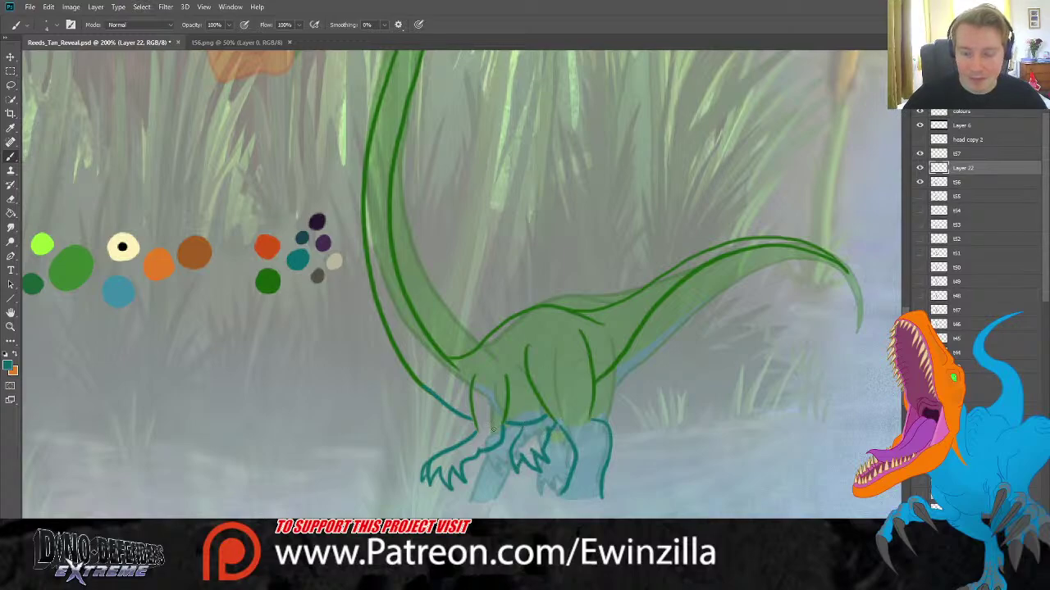
{"action": "mouse_move", "coordinate": [482, 452]}
{"action": "left_mouse_down"}
{"action": "mouse_move", "coordinate": [478, 496]}
{"action": "mouse_move", "coordinate": [502, 497]}
{"action": "mouse_move", "coordinate": [504, 447]}
{"action": "left_mouse_up"}
Sample green and draw a short green line down the near leg.
{"action": "key", "text": "i"}
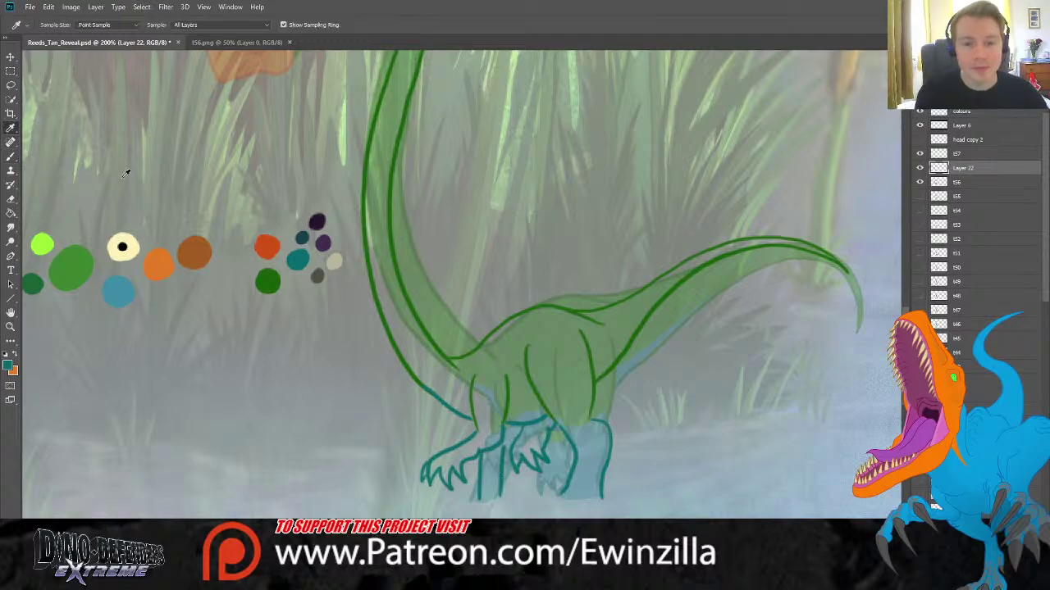
{"action": "left_click", "coordinate": [424, 332]}
{"action": "left_click", "coordinate": [11, 156]}
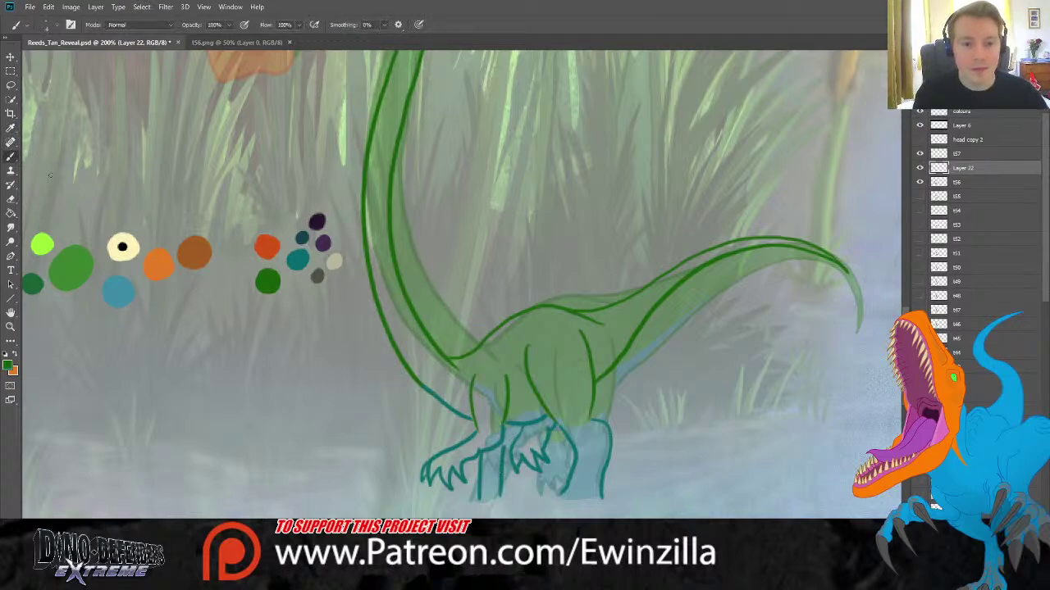
{"action": "mouse_move", "coordinate": [511, 425]}
{"action": "left_mouse_down"}
{"action": "mouse_move", "coordinate": [501, 480]}
{"action": "mouse_move", "coordinate": [516, 422]}
{"action": "left_mouse_up"}
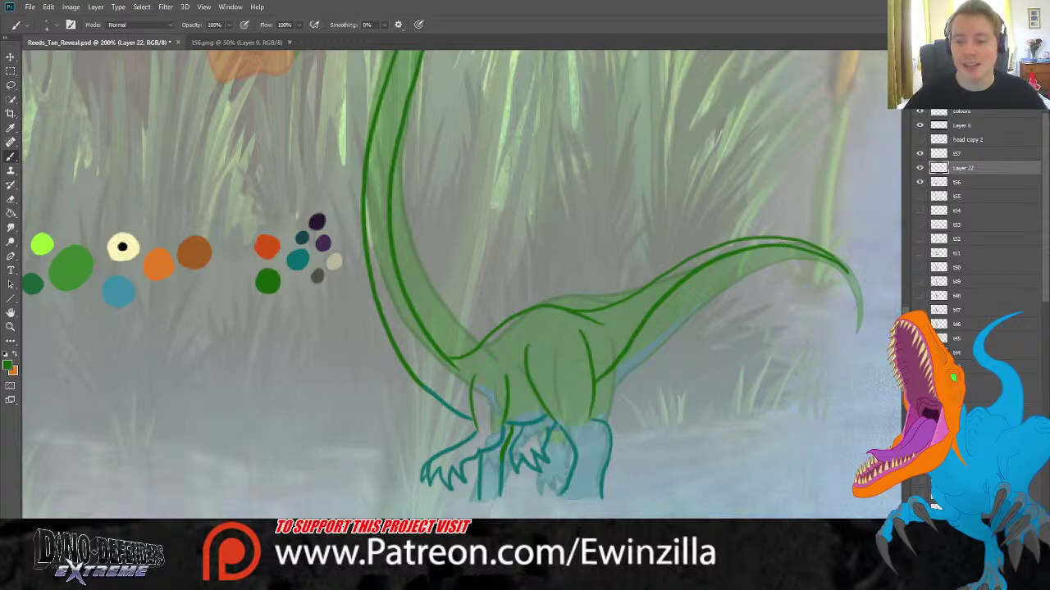
Merge Layer 22 into t57 and flip the lineart on and off to check the colouring.
{"action": "left_click", "coordinate": [955, 156], "text": "shift"}
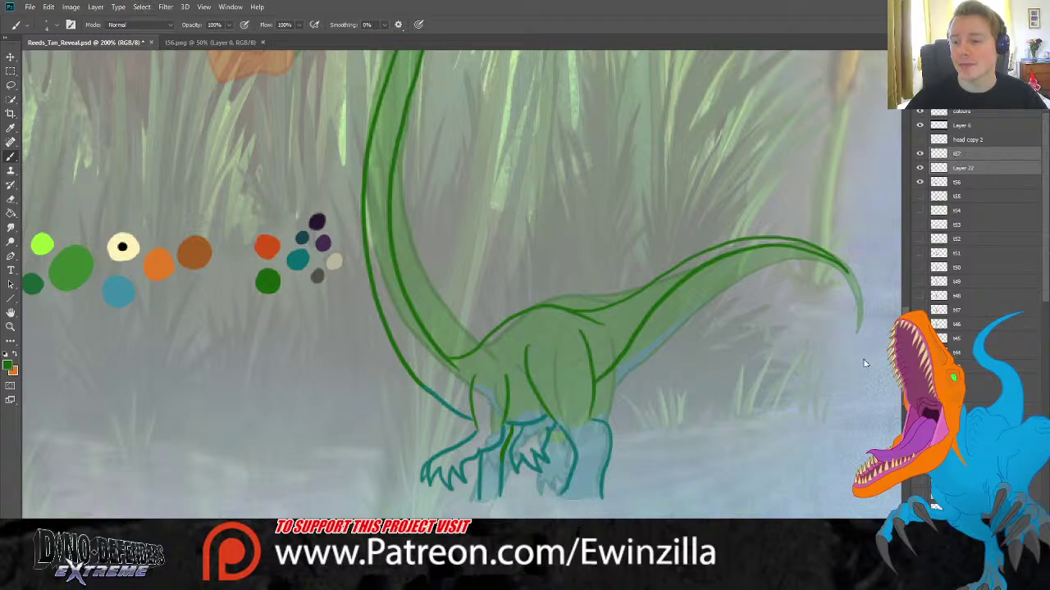
{"action": "key", "text": "ctrl+e"}
{"action": "left_click", "coordinate": [919, 154]}
{"action": "left_click", "coordinate": [919, 155]}
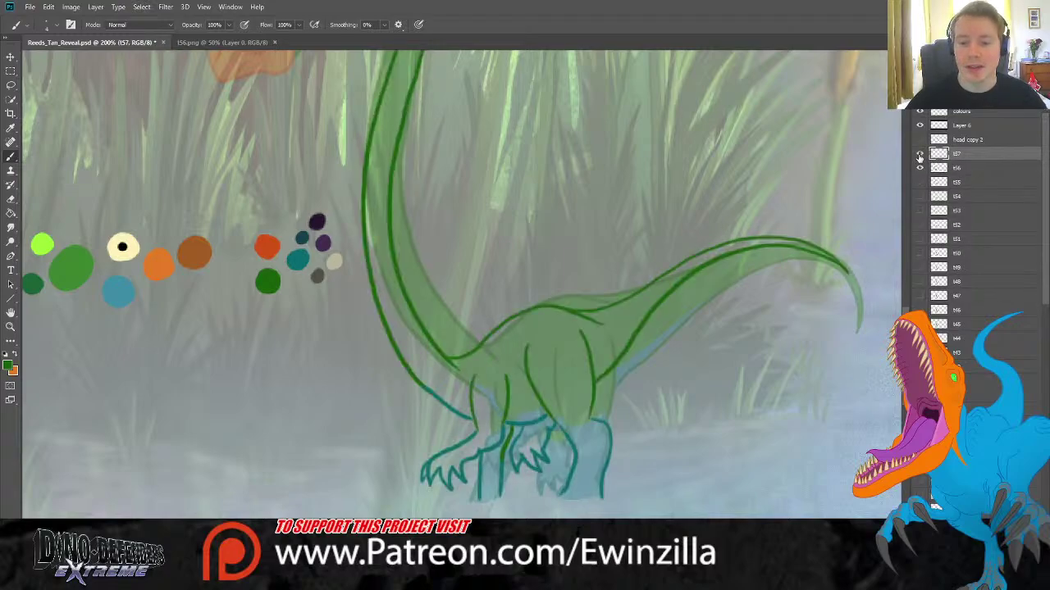
{"action": "left_click", "coordinate": [919, 154]}
{"action": "left_click", "coordinate": [920, 154]}
{"action": "left_click", "coordinate": [920, 154]}
{"action": "left_click", "coordinate": [919, 155]}
{"action": "left_click", "coordinate": [920, 154]}
{"action": "left_click", "coordinate": [920, 154]}
{"action": "left_click", "coordinate": [919, 155]}
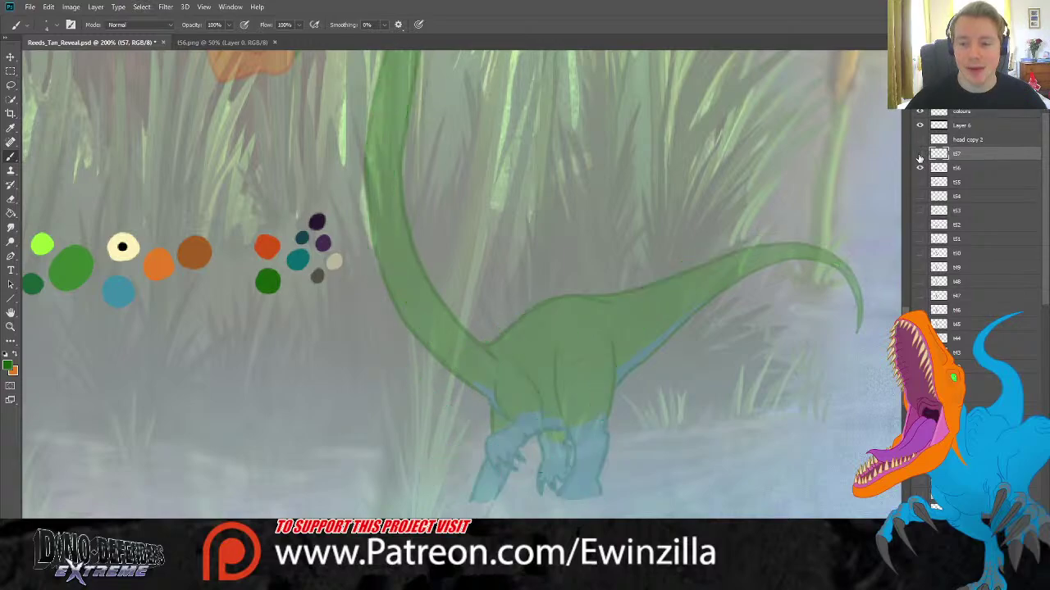
{"action": "left_click", "coordinate": [919, 154]}
{"action": "left_click", "coordinate": [919, 154]}
{"action": "left_click", "coordinate": [919, 154]}
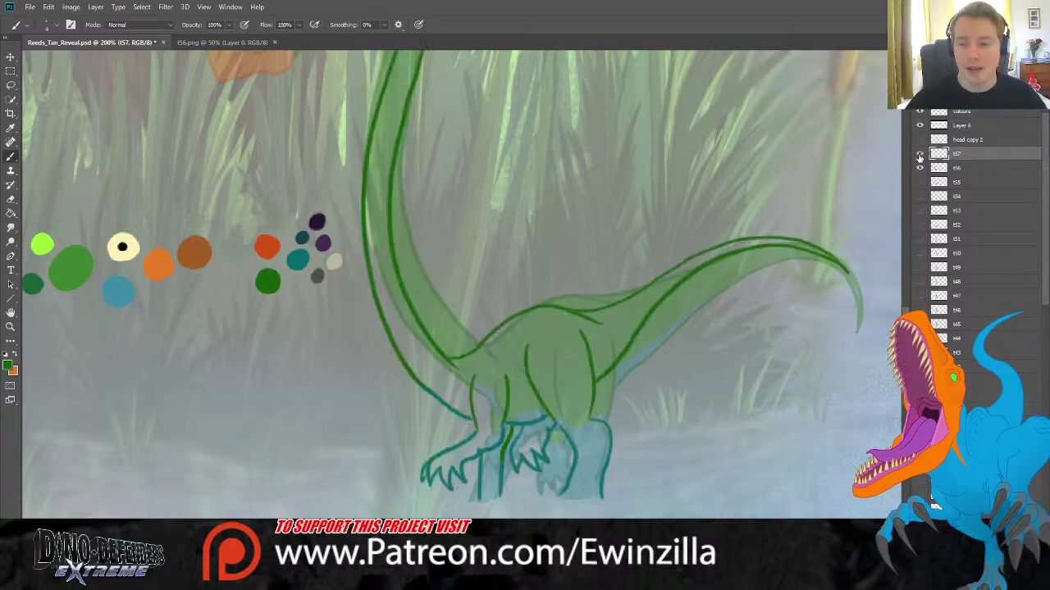
{"action": "scroll", "coordinate": [898, 292], "scroll_direction": "up", "scroll_amount": 3}
{"action": "scroll", "coordinate": [905, 296], "scroll_direction": "down", "scroll_amount": 1}
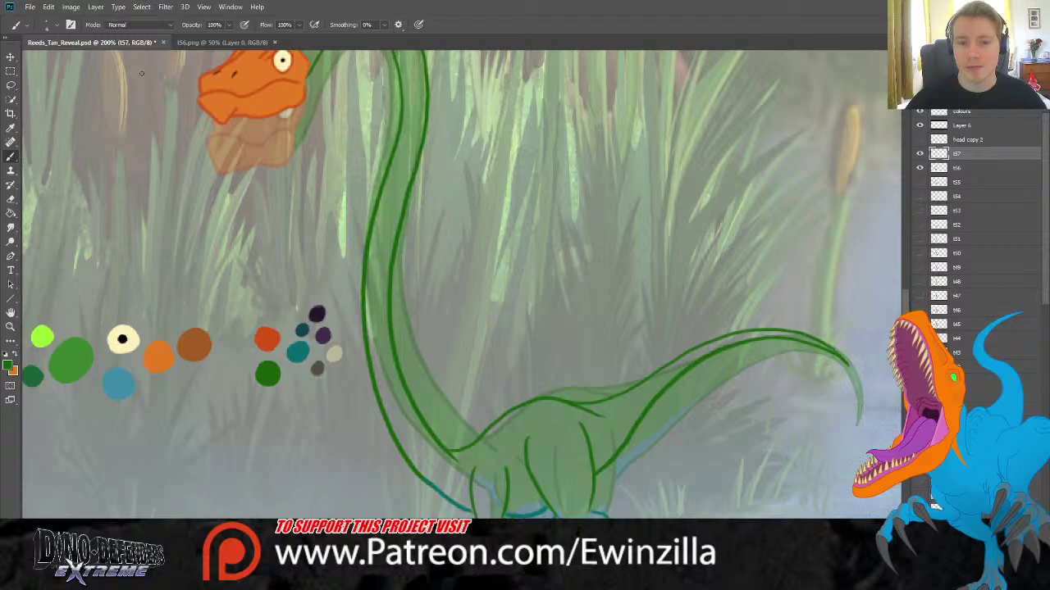
Zoom to 100% and compare with the lineart toggled, then hide it and zoom to 200%.
{"action": "left_click", "coordinate": [11, 326]}
{"action": "left_click_drag", "start_coordinate": [218, 150], "coordinate": [209, 150]}
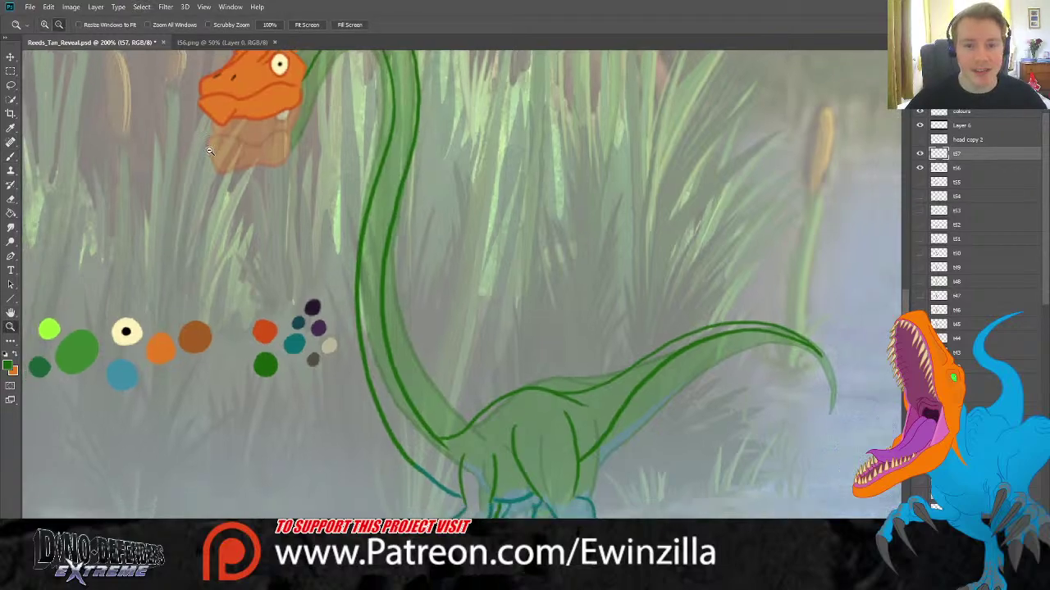
{"action": "left_click", "coordinate": [209, 150], "text": "alt"}
{"action": "left_click", "coordinate": [919, 154]}
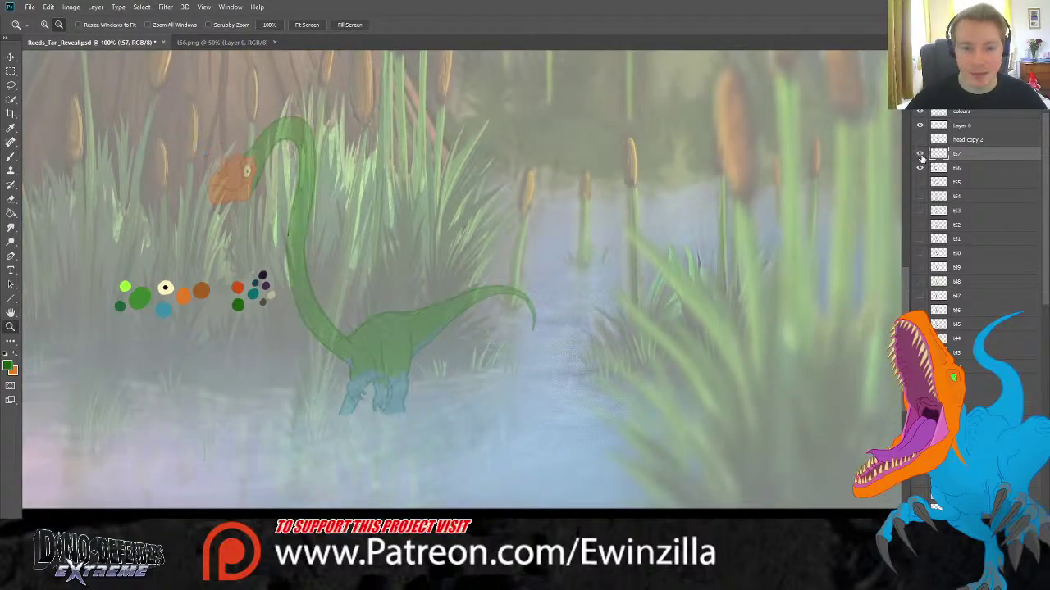
{"action": "left_click", "coordinate": [920, 154]}
{"action": "left_click", "coordinate": [920, 154]}
{"action": "left_click", "coordinate": [920, 155]}
{"action": "left_click", "coordinate": [921, 155]}
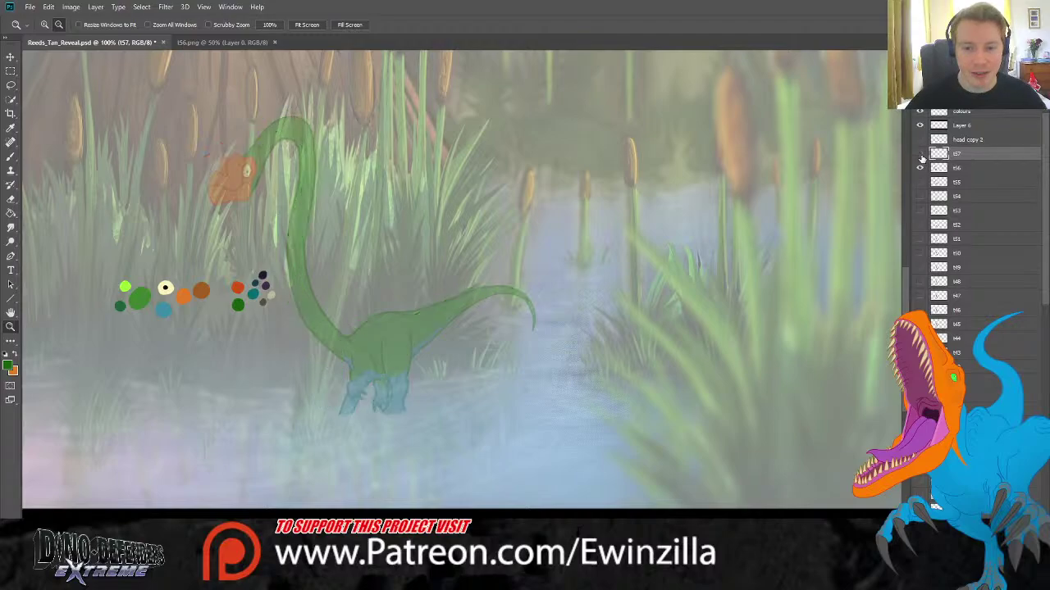
{"action": "left_click", "coordinate": [920, 155]}
{"action": "left_click", "coordinate": [920, 155]}
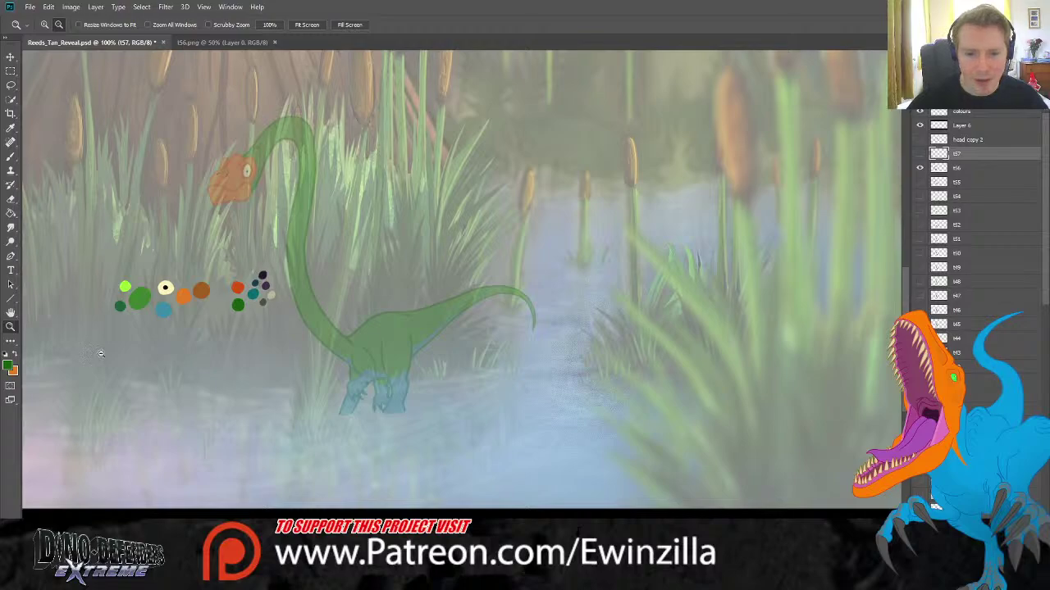
{"action": "key", "text": "ctrl+minus"}
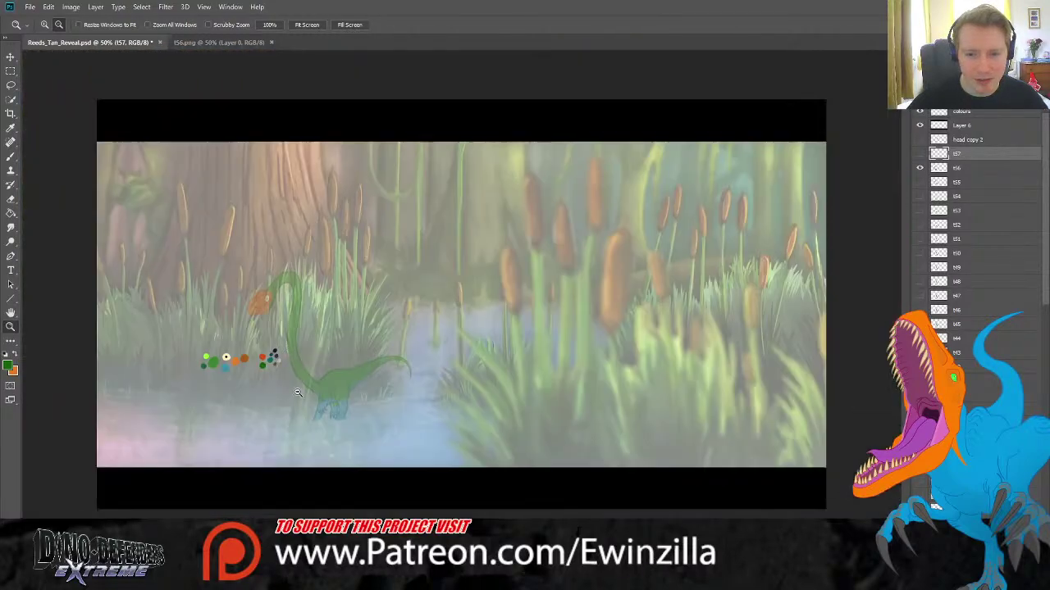
{"action": "left_click_drag", "start_coordinate": [277, 408], "coordinate": [368, 418]}
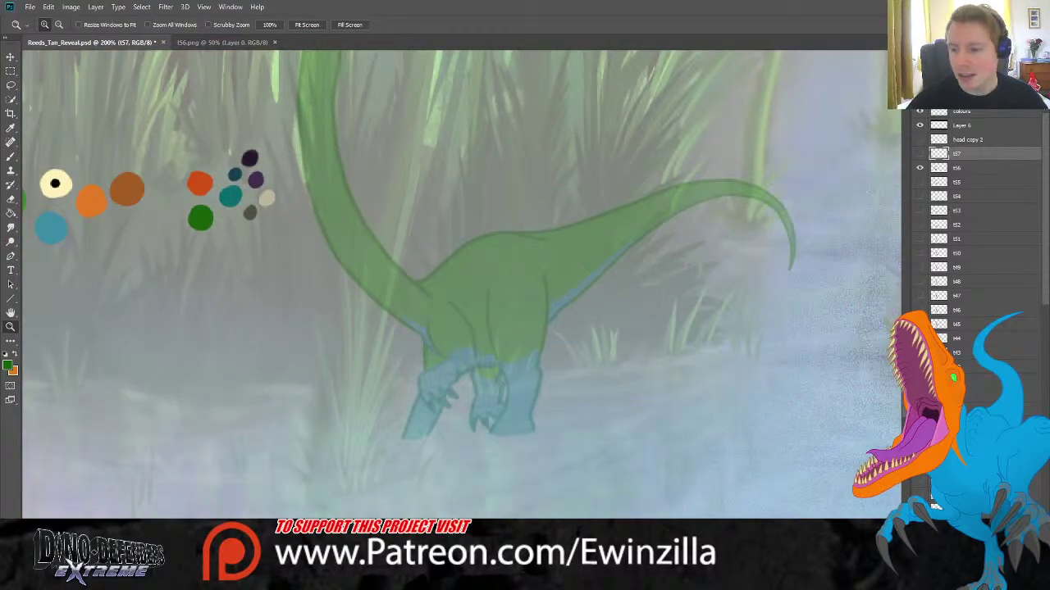
Hide the pale fog overlay briefly, then restore the scene's foggy look.
{"action": "scroll", "coordinate": [963, 309], "scroll_direction": "down", "scroll_amount": 5}
{"action": "scroll", "coordinate": [935, 505], "scroll_direction": "down", "scroll_amount": 5}
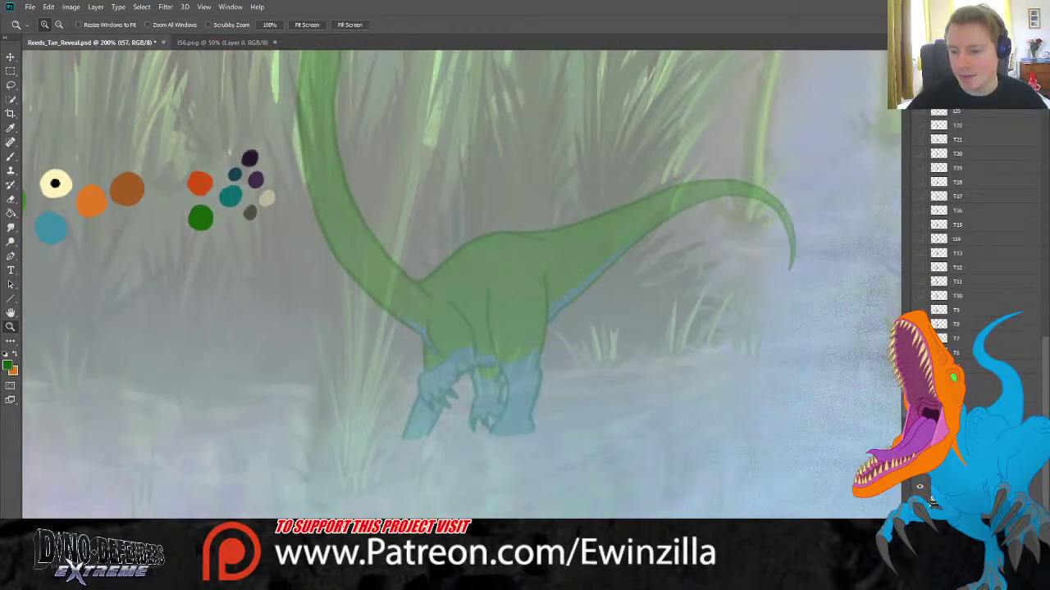
{"action": "left_click", "coordinate": [919, 501]}
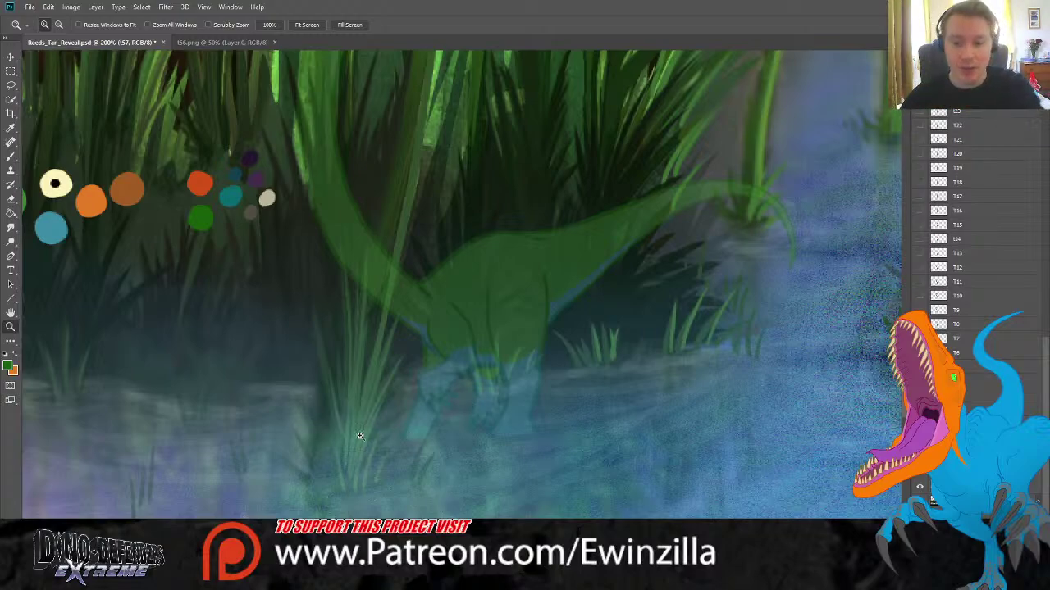
{"action": "left_click", "coordinate": [919, 486]}
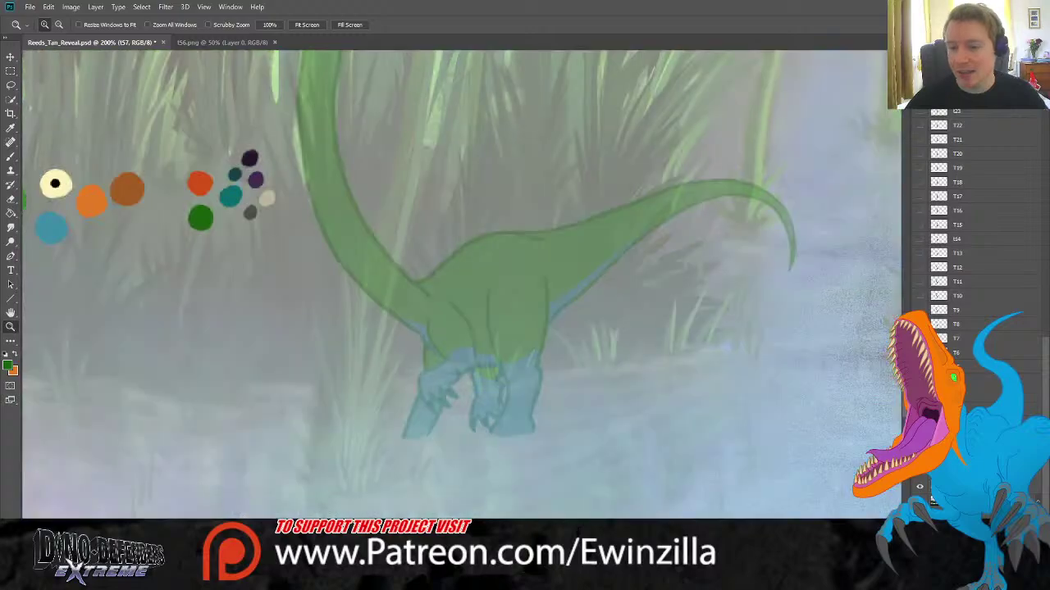
{"action": "scroll", "coordinate": [934, 328], "scroll_direction": "up", "scroll_amount": 10}
{"action": "scroll", "coordinate": [975, 246], "scroll_direction": "up", "scroll_amount": 3}
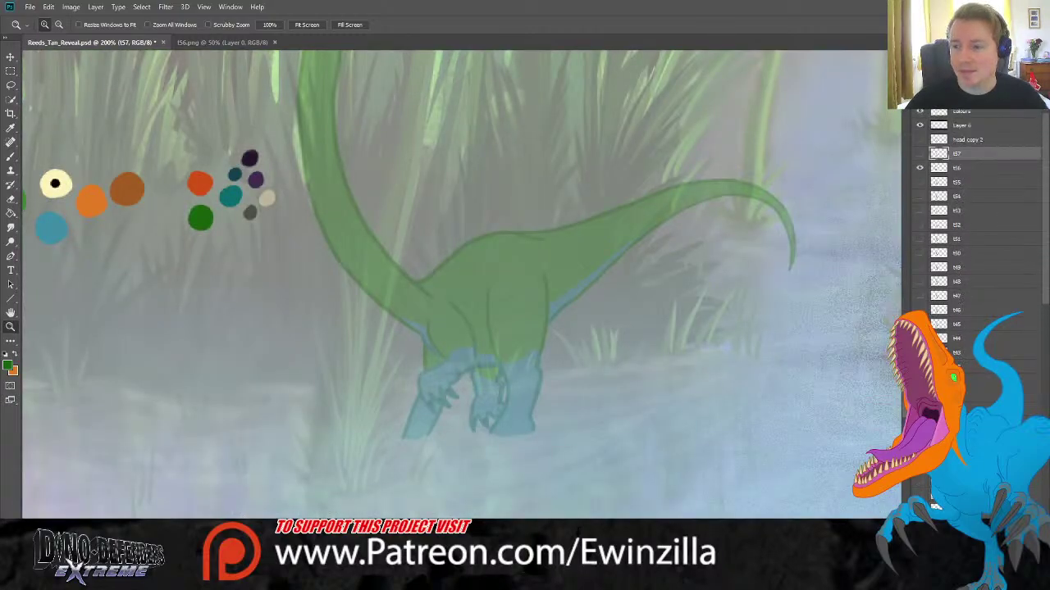
Show t57, hide t56 and add a new empty layer above t56.
{"action": "left_click", "coordinate": [920, 154]}
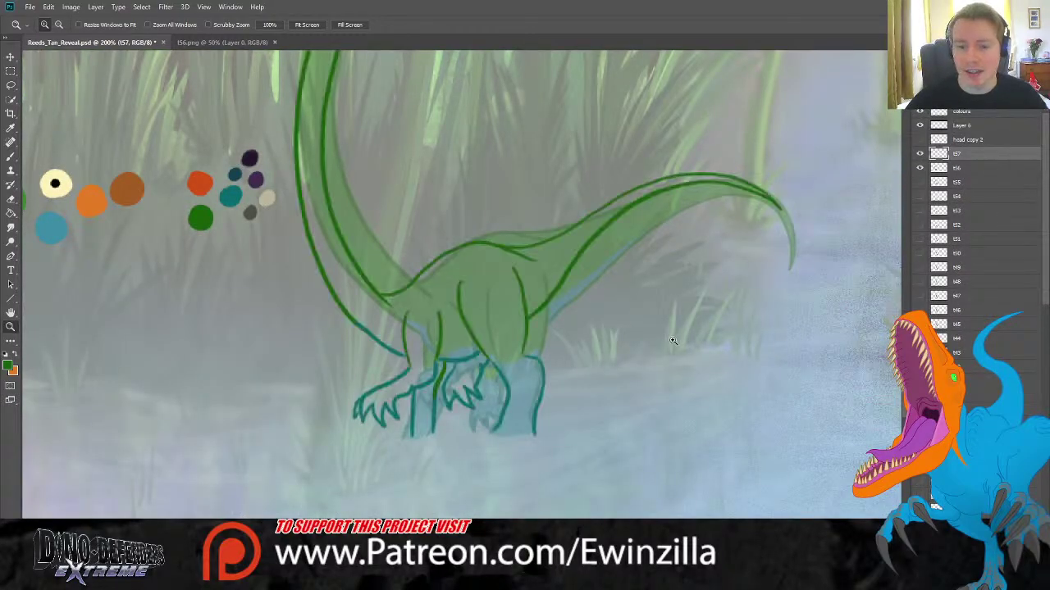
{"action": "scroll", "coordinate": [664, 339], "scroll_direction": "up", "scroll_amount": 1}
{"action": "scroll", "coordinate": [664, 339], "scroll_direction": "up", "scroll_amount": 4}
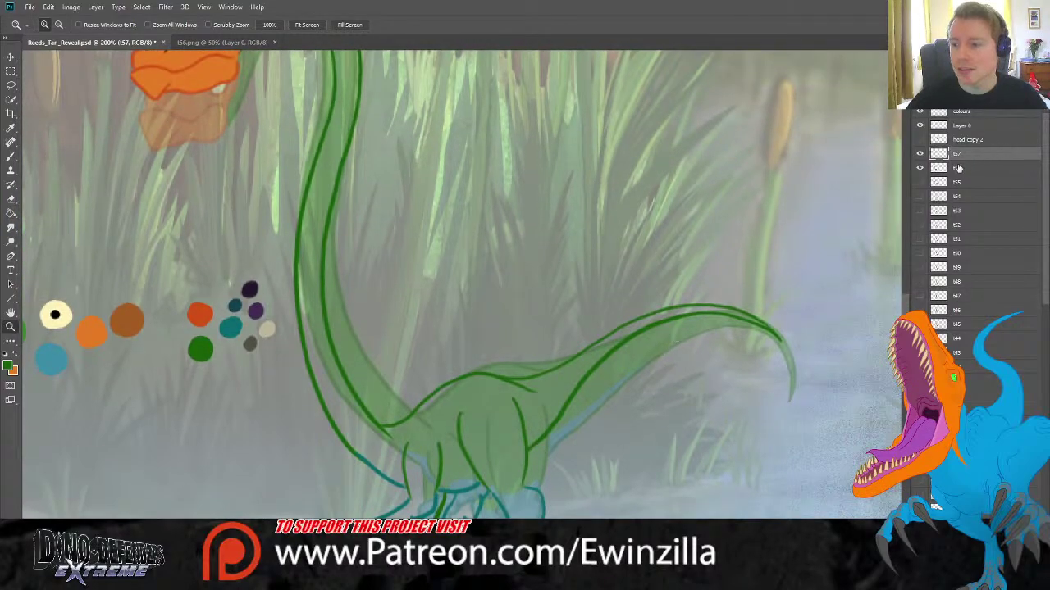
{"action": "left_click", "coordinate": [958, 169]}
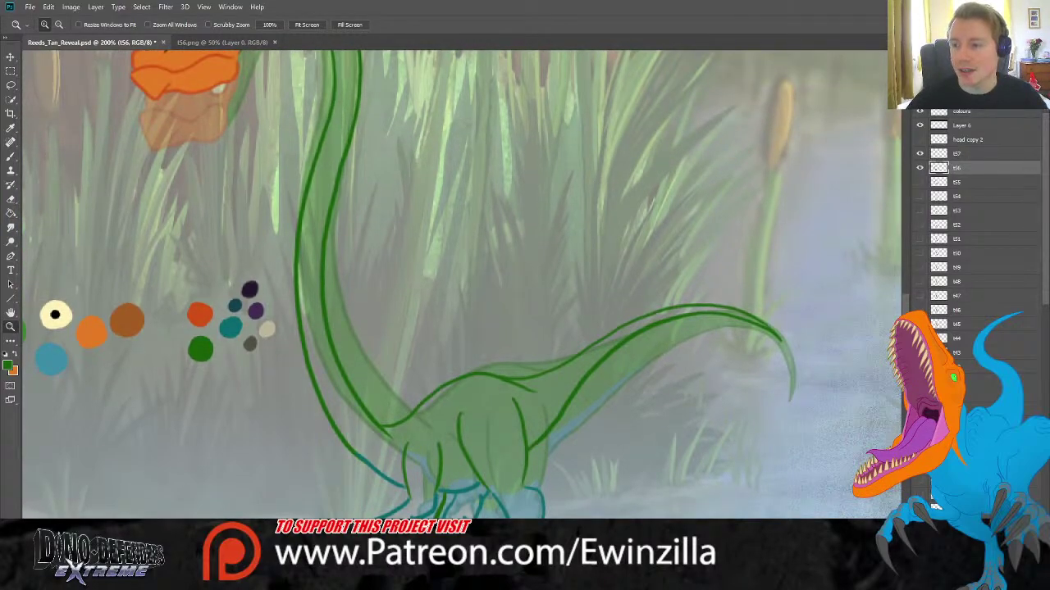
{"action": "left_click", "coordinate": [919, 197]}
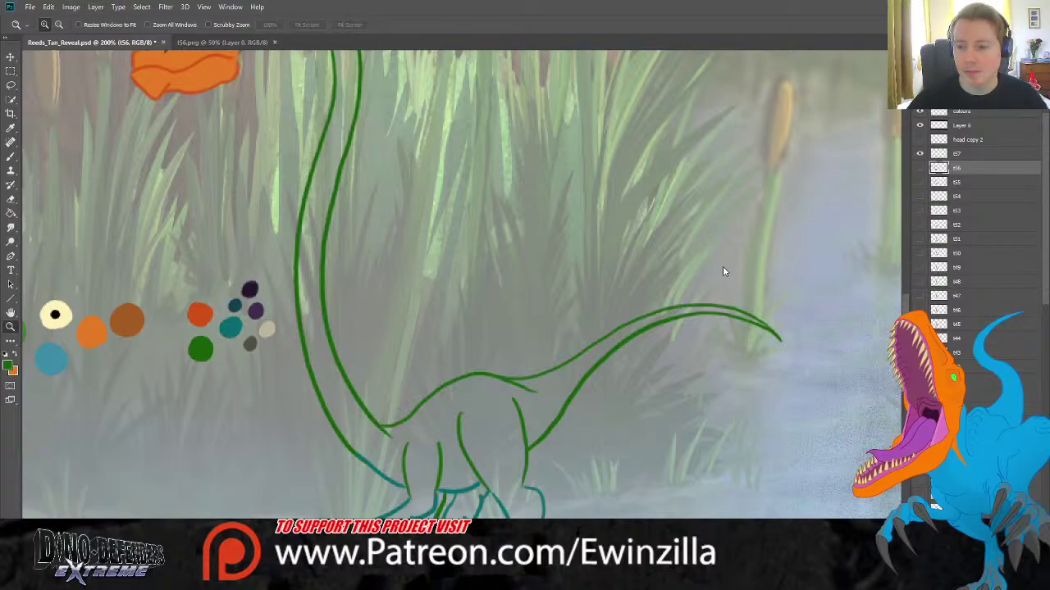
{"action": "key", "text": "ctrl+shift+alt+n"}
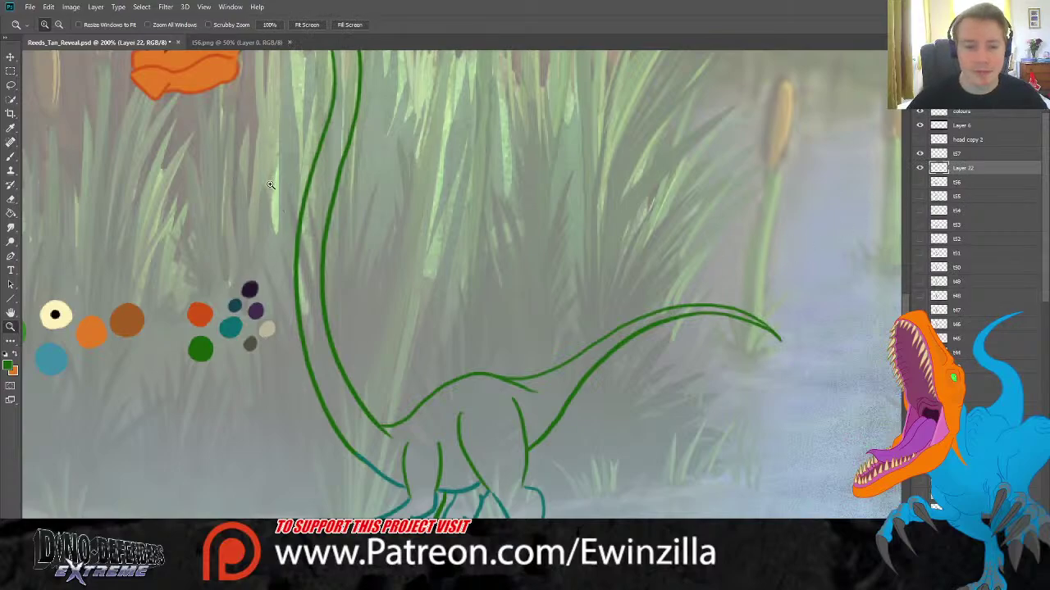
Sample green from the colour dabs and paint a stroke beside the orange head.
{"action": "scroll", "coordinate": [271, 196], "scroll_direction": "up", "scroll_amount": 2}
{"action": "scroll", "coordinate": [271, 197], "scroll_direction": "left", "scroll_amount": 5}
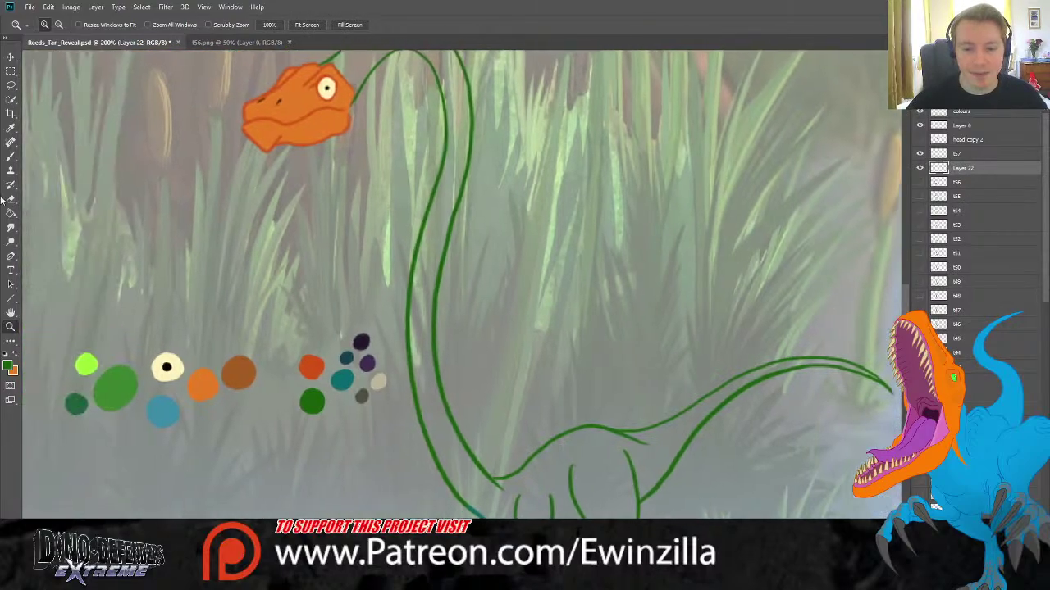
{"action": "left_click", "coordinate": [11, 127]}
{"action": "left_click", "coordinate": [117, 386]}
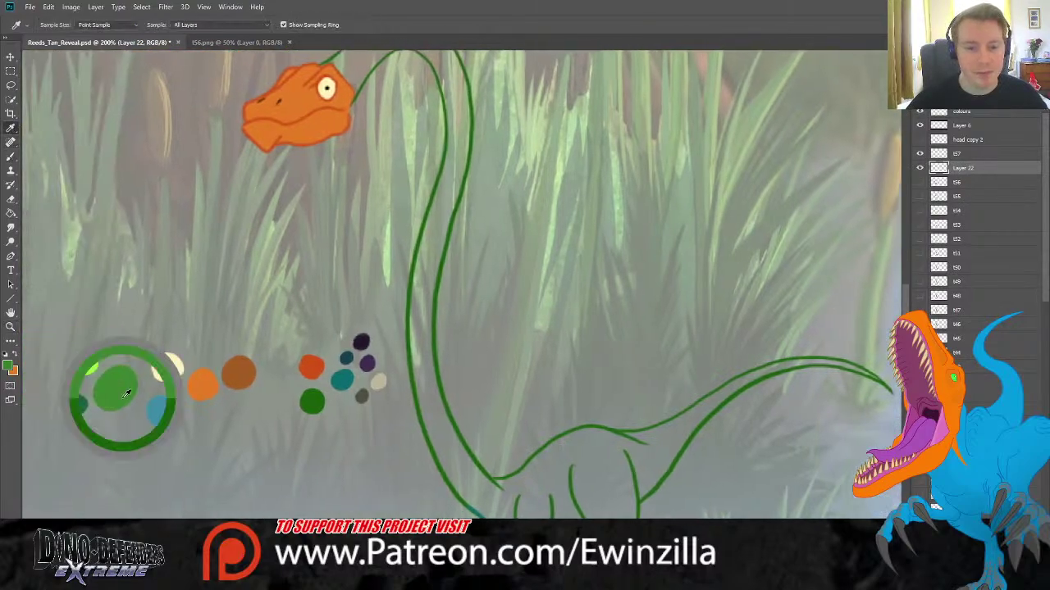
{"action": "left_click", "coordinate": [11, 157]}
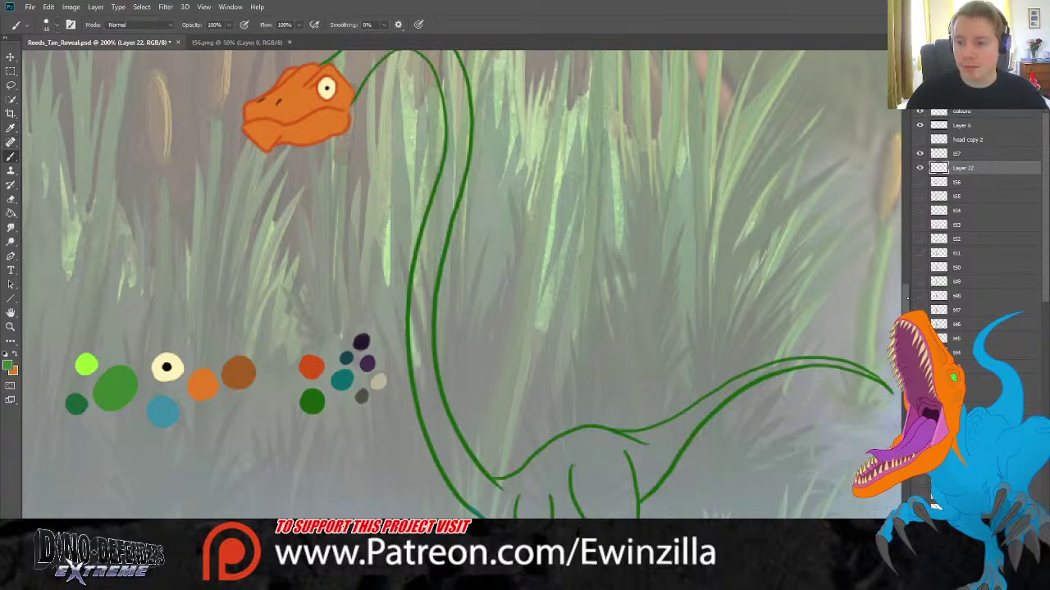
{"action": "scroll", "coordinate": [801, 237], "scroll_direction": "up", "scroll_amount": 3}
{"action": "mouse_move", "coordinate": [335, 143]}
{"action": "left_mouse_down"}
{"action": "mouse_move", "coordinate": [366, 119]}
{"action": "mouse_move", "coordinate": [347, 154]}
{"action": "mouse_move", "coordinate": [347, 167]}
{"action": "mouse_move", "coordinate": [359, 154]}
{"action": "mouse_move", "coordinate": [353, 170]}
{"action": "mouse_move", "coordinate": [377, 133]}
{"action": "mouse_move", "coordinate": [416, 124]}
{"action": "mouse_move", "coordinate": [387, 118]}
{"action": "mouse_move", "coordinate": [391, 110]}
{"action": "mouse_move", "coordinate": [371, 117]}
{"action": "mouse_move", "coordinate": [407, 105]}
{"action": "mouse_move", "coordinate": [441, 123]}
{"action": "mouse_move", "coordinate": [422, 128]}
{"action": "mouse_move", "coordinate": [442, 150]}
{"action": "mouse_move", "coordinate": [452, 142]}
{"action": "mouse_move", "coordinate": [444, 154]}
{"action": "mouse_move", "coordinate": [438, 141]}
{"action": "mouse_move", "coordinate": [463, 169]}
{"action": "mouse_move", "coordinate": [460, 250]}
{"action": "mouse_move", "coordinate": [439, 308]}
{"action": "mouse_move", "coordinate": [431, 305]}
{"action": "mouse_move", "coordinate": [452, 238]}
{"action": "mouse_move", "coordinate": [420, 362]}
{"action": "mouse_move", "coordinate": [431, 484]}
{"action": "mouse_move", "coordinate": [416, 435]}
{"action": "mouse_move", "coordinate": [443, 501]}
{"action": "mouse_move", "coordinate": [435, 508]}
{"action": "mouse_move", "coordinate": [424, 481]}
{"action": "left_mouse_up"}
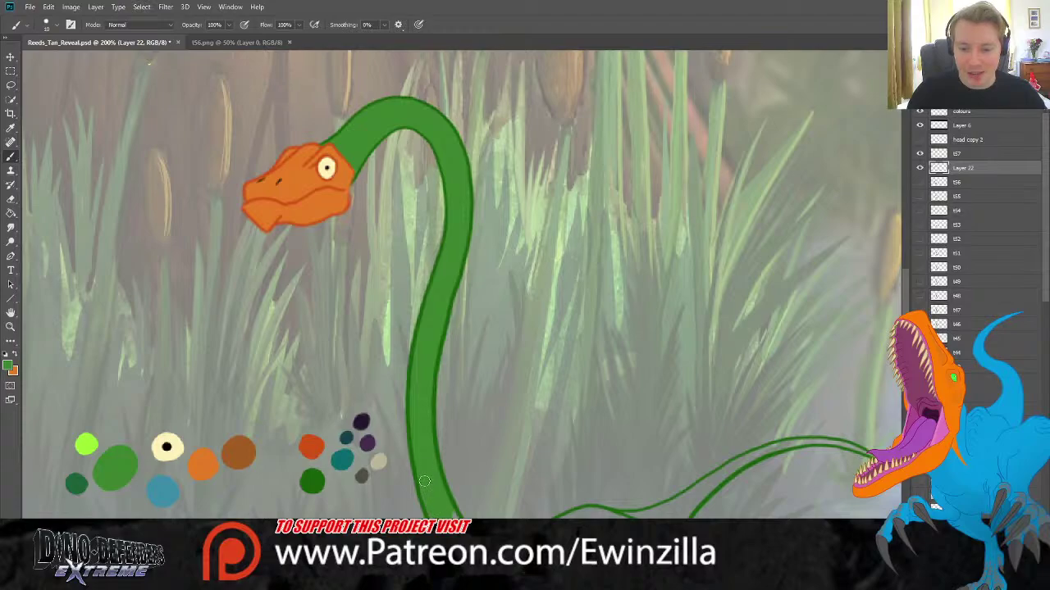
Fill the neck, tail, lower neck and upper body with green.
{"action": "scroll", "coordinate": [460, 287], "scroll_direction": "down", "scroll_amount": 5}
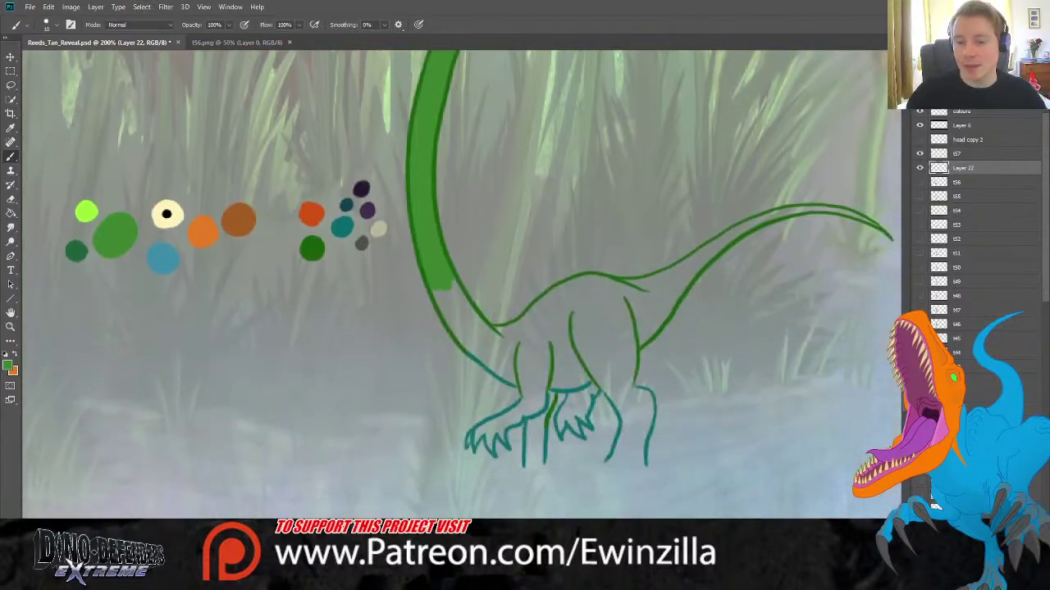
{"action": "scroll", "coordinate": [460, 334], "scroll_direction": "down", "scroll_amount": 1}
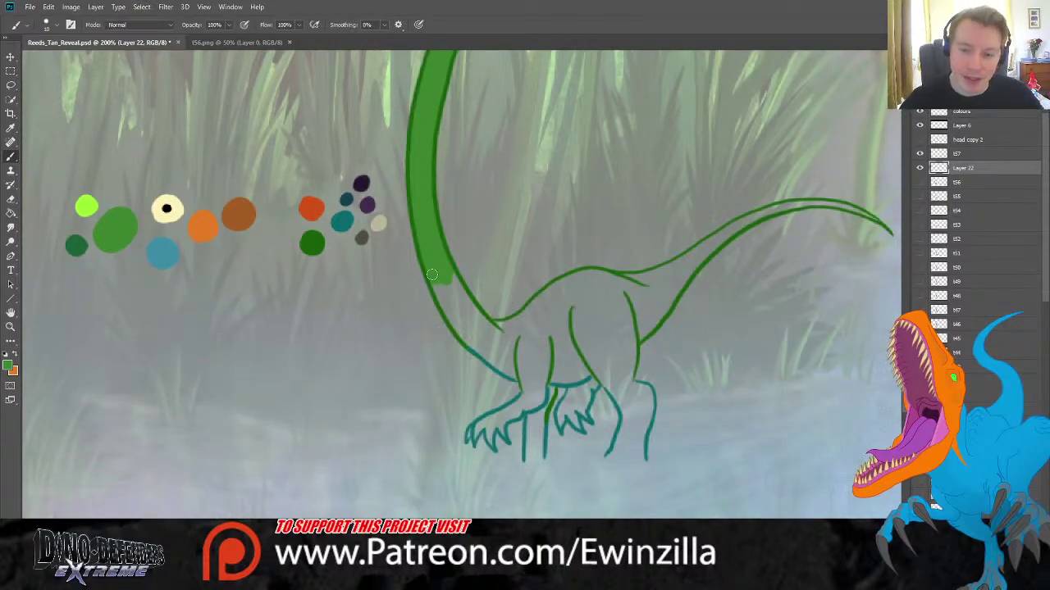
{"action": "mouse_move", "coordinate": [432, 275]}
{"action": "left_mouse_down"}
{"action": "mouse_move", "coordinate": [469, 340]}
{"action": "mouse_move", "coordinate": [523, 370]}
{"action": "mouse_move", "coordinate": [522, 348]}
{"action": "mouse_move", "coordinate": [525, 385]}
{"action": "mouse_move", "coordinate": [543, 371]}
{"action": "mouse_move", "coordinate": [536, 340]}
{"action": "mouse_move", "coordinate": [547, 335]}
{"action": "mouse_move", "coordinate": [547, 374]}
{"action": "mouse_move", "coordinate": [593, 363]}
{"action": "mouse_move", "coordinate": [605, 380]}
{"action": "mouse_move", "coordinate": [629, 371]}
{"action": "mouse_move", "coordinate": [623, 380]}
{"action": "mouse_move", "coordinate": [604, 380]}
{"action": "mouse_move", "coordinate": [627, 335]}
{"action": "mouse_move", "coordinate": [628, 364]}
{"action": "mouse_move", "coordinate": [639, 321]}
{"action": "mouse_move", "coordinate": [741, 231]}
{"action": "mouse_move", "coordinate": [706, 247]}
{"action": "mouse_move", "coordinate": [694, 259]}
{"action": "mouse_move", "coordinate": [790, 206]}
{"action": "mouse_move", "coordinate": [760, 215]}
{"action": "mouse_move", "coordinate": [844, 205]}
{"action": "mouse_move", "coordinate": [817, 202]}
{"action": "mouse_move", "coordinate": [887, 222]}
{"action": "left_mouse_up"}
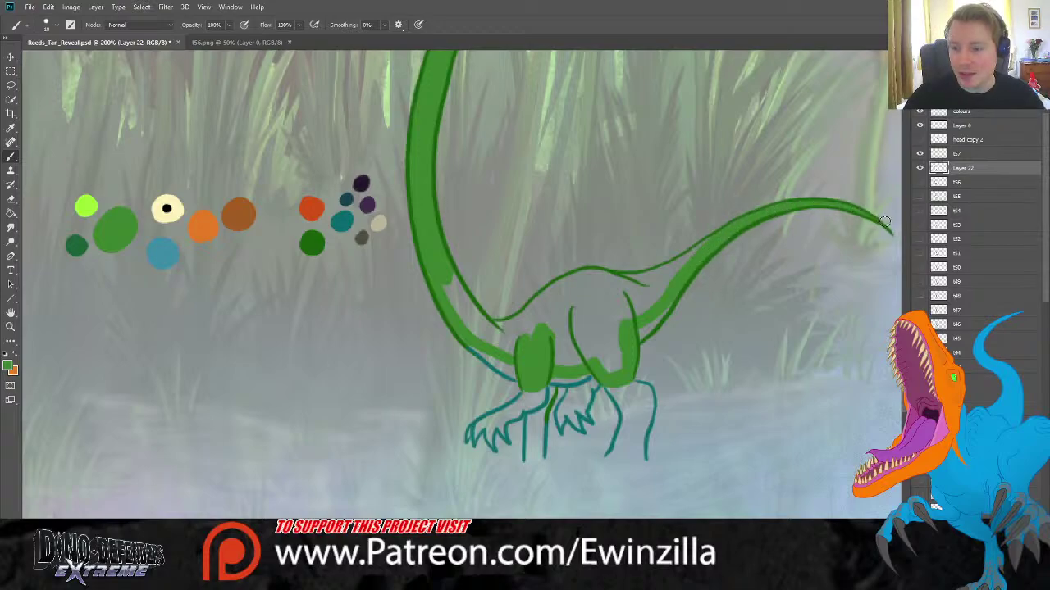
{"action": "mouse_move", "coordinate": [692, 254]}
{"action": "left_mouse_down"}
{"action": "mouse_move", "coordinate": [723, 237]}
{"action": "mouse_move", "coordinate": [676, 267]}
{"action": "mouse_move", "coordinate": [744, 220]}
{"action": "mouse_move", "coordinate": [629, 279]}
{"action": "left_mouse_up"}
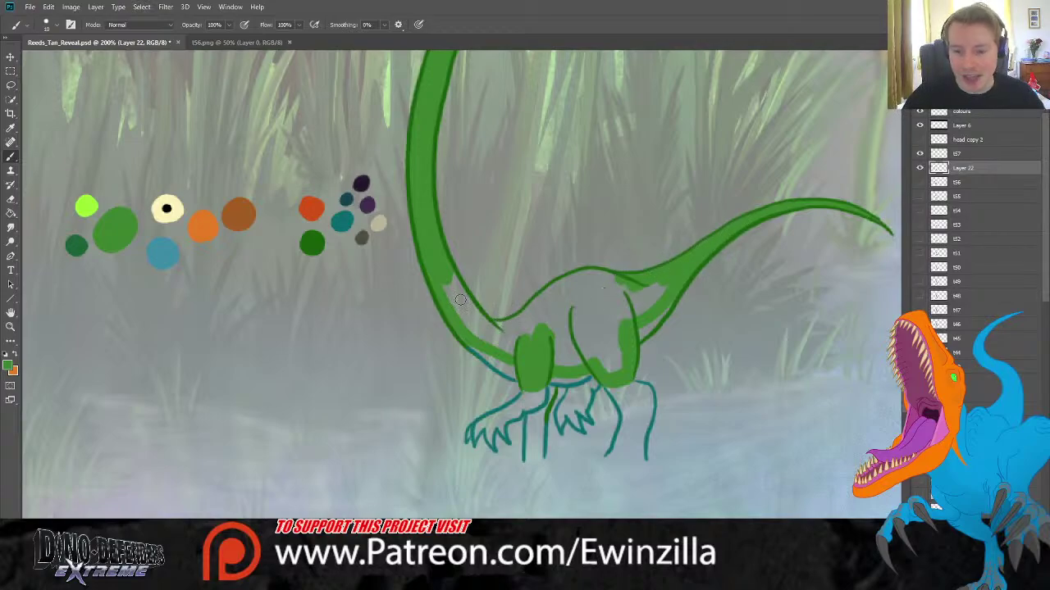
{"action": "mouse_move", "coordinate": [445, 272]}
{"action": "left_mouse_down"}
{"action": "mouse_move", "coordinate": [466, 312]}
{"action": "mouse_move", "coordinate": [447, 274]}
{"action": "mouse_move", "coordinate": [436, 280]}
{"action": "mouse_move", "coordinate": [452, 298]}
{"action": "mouse_move", "coordinate": [483, 313]}
{"action": "mouse_move", "coordinate": [460, 327]}
{"action": "mouse_move", "coordinate": [513, 348]}
{"action": "mouse_move", "coordinate": [541, 333]}
{"action": "mouse_move", "coordinate": [497, 332]}
{"action": "mouse_move", "coordinate": [501, 324]}
{"action": "mouse_move", "coordinate": [553, 296]}
{"action": "left_mouse_up"}
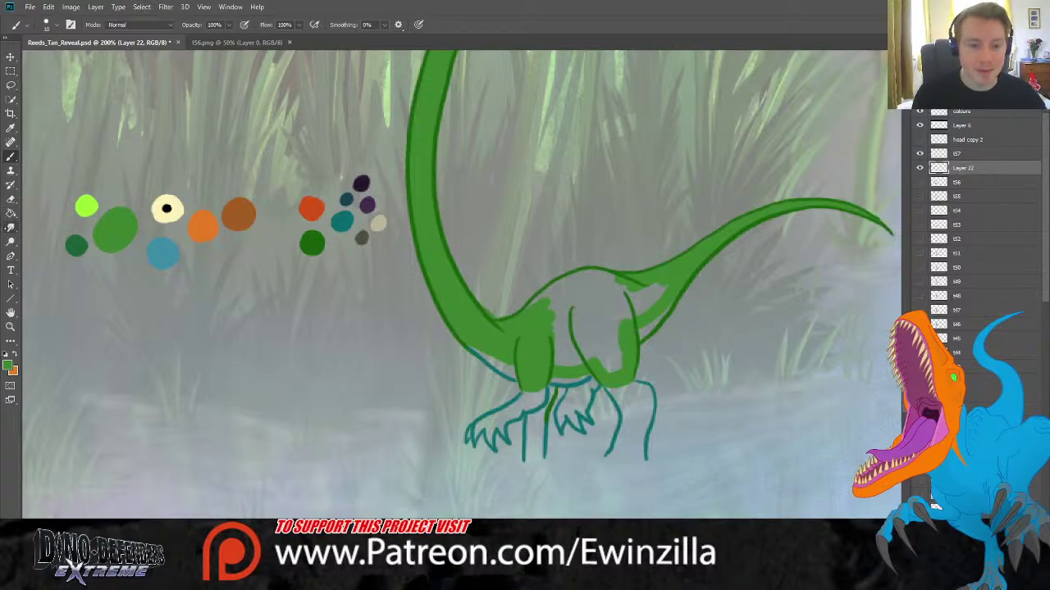
{"action": "left_click", "coordinate": [11, 227]}
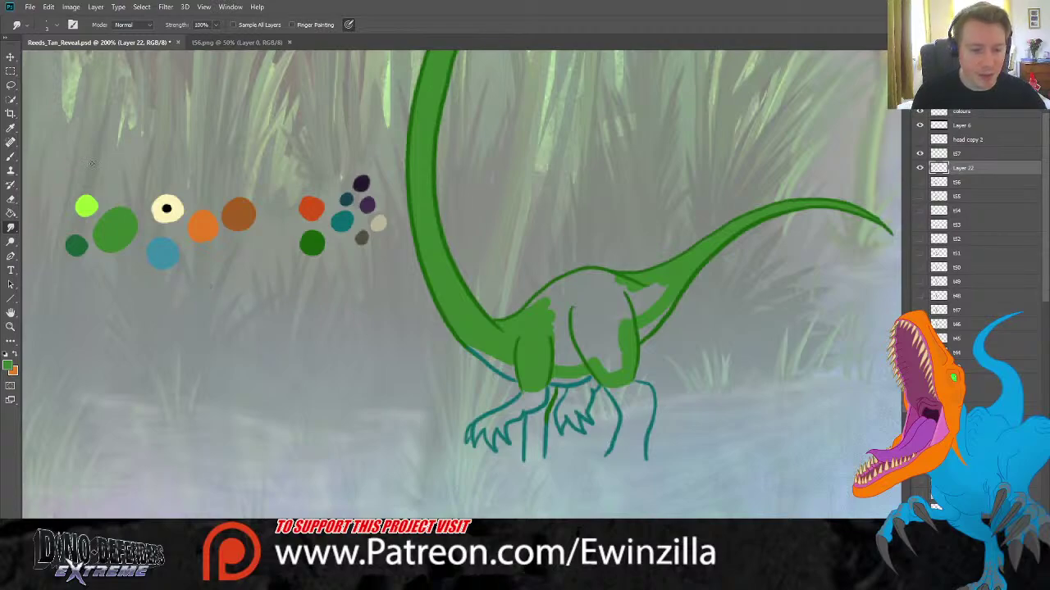
{"action": "key", "text": "b"}
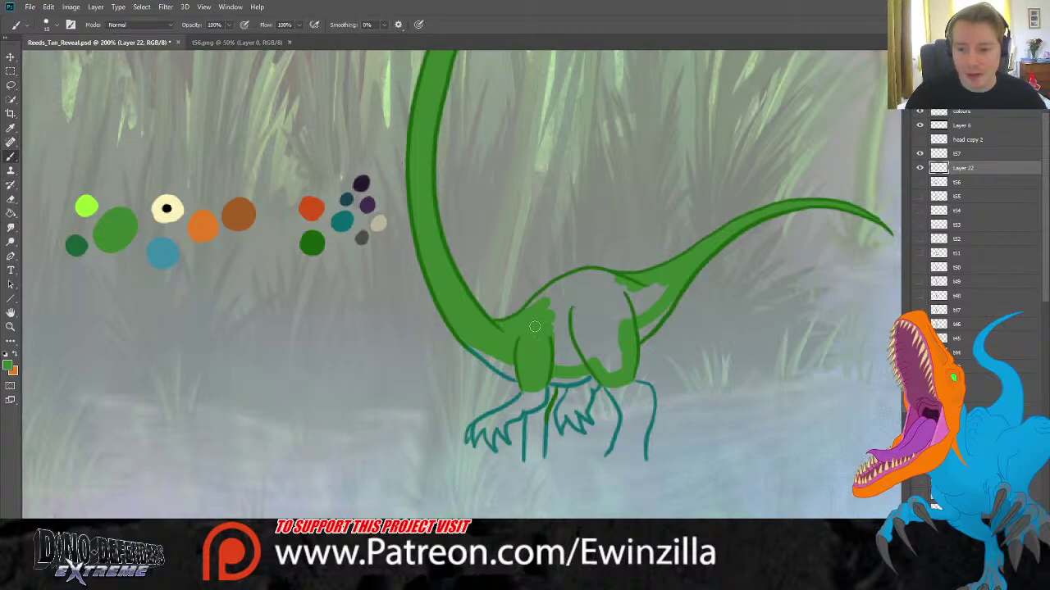
{"action": "mouse_move", "coordinate": [534, 326]}
{"action": "left_mouse_down"}
{"action": "mouse_move", "coordinate": [580, 279]}
{"action": "mouse_move", "coordinate": [647, 296]}
{"action": "mouse_move", "coordinate": [623, 307]}
{"action": "mouse_move", "coordinate": [620, 325]}
{"action": "mouse_move", "coordinate": [642, 312]}
{"action": "mouse_move", "coordinate": [614, 375]}
{"action": "mouse_move", "coordinate": [620, 341]}
{"action": "mouse_move", "coordinate": [541, 367]}
{"action": "mouse_move", "coordinate": [554, 335]}
{"action": "mouse_move", "coordinate": [585, 275]}
{"action": "left_mouse_up"}
Paint teal under the neck and along the belly to the tail base, smudging the edges.
{"action": "key", "text": "i"}
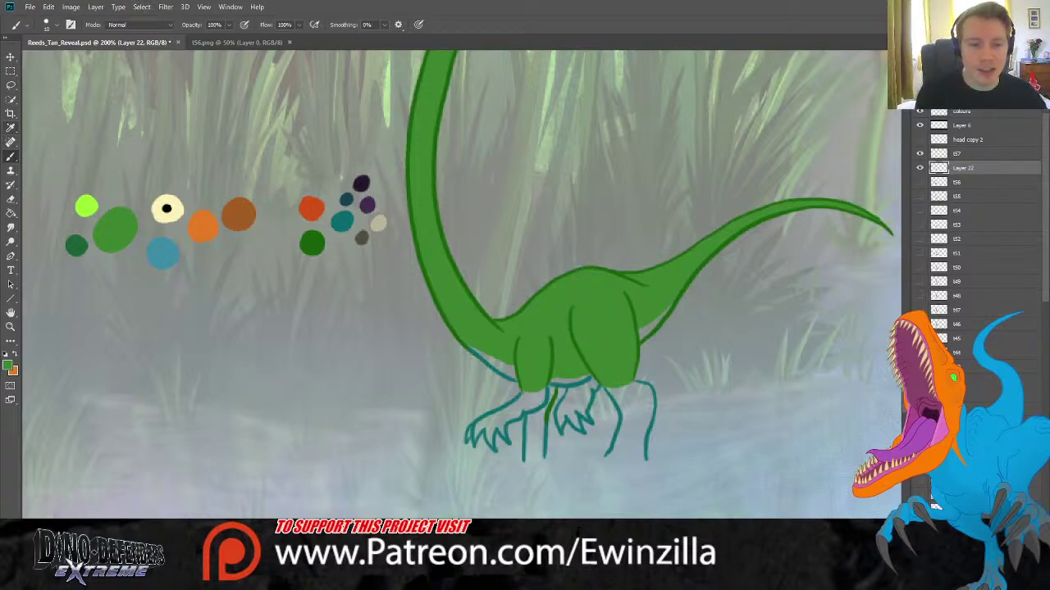
{"action": "left_click", "coordinate": [11, 156]}
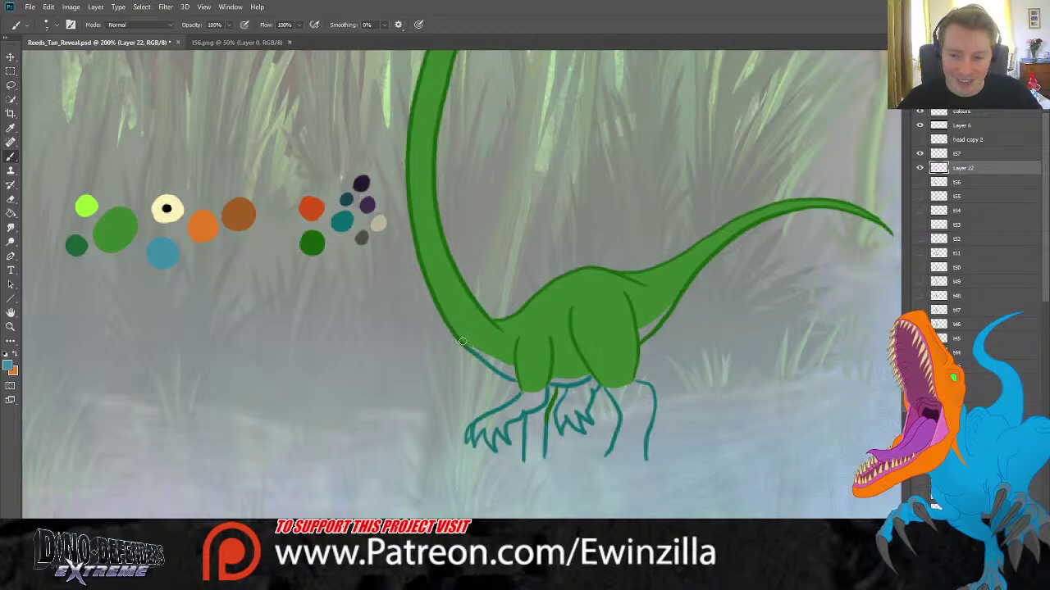
{"action": "mouse_move", "coordinate": [460, 341]}
{"action": "left_mouse_down"}
{"action": "mouse_move", "coordinate": [514, 378]}
{"action": "mouse_move", "coordinate": [468, 345]}
{"action": "left_mouse_up"}
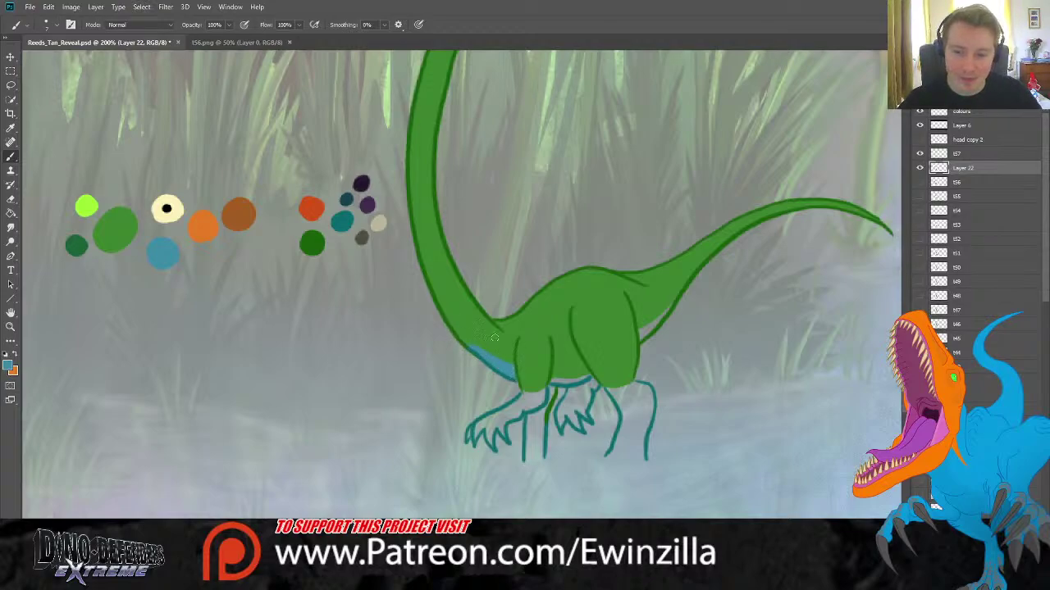
{"action": "left_click", "coordinate": [10, 227]}
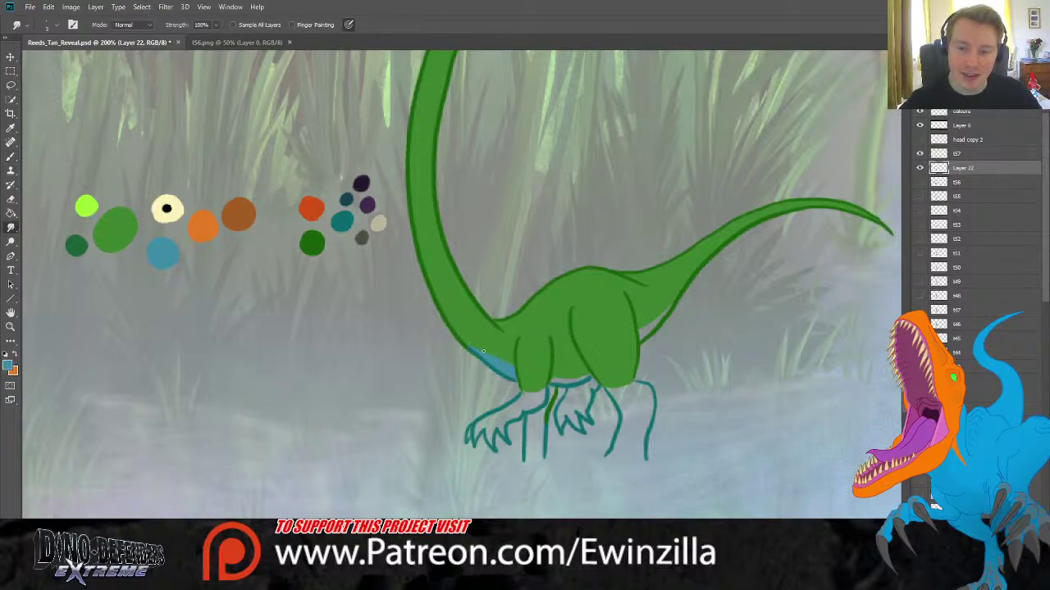
{"action": "left_click", "coordinate": [11, 156]}
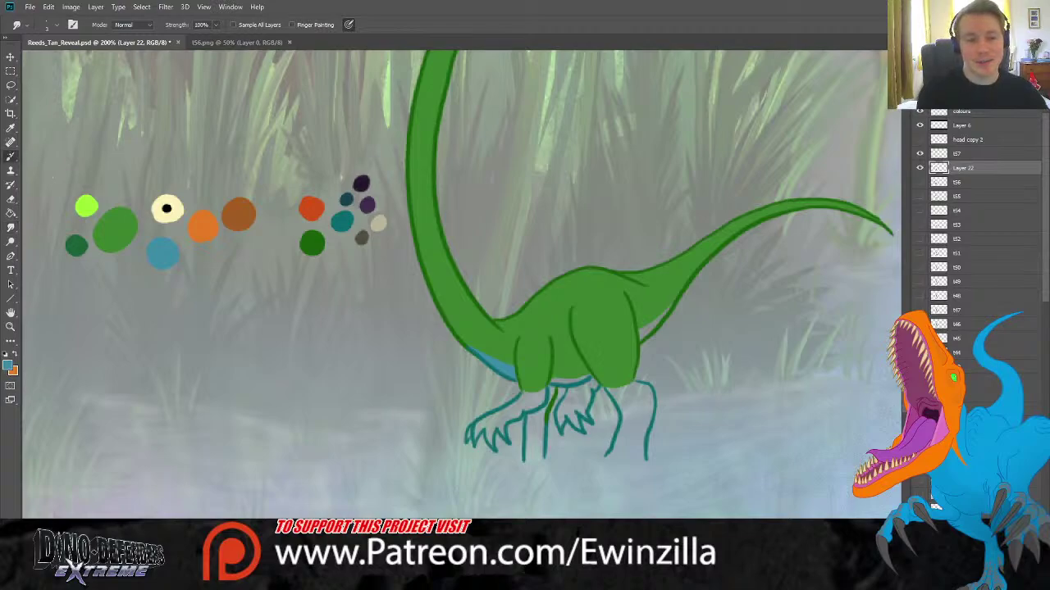
{"action": "left_click_drag", "start_coordinate": [562, 382], "coordinate": [582, 378]}
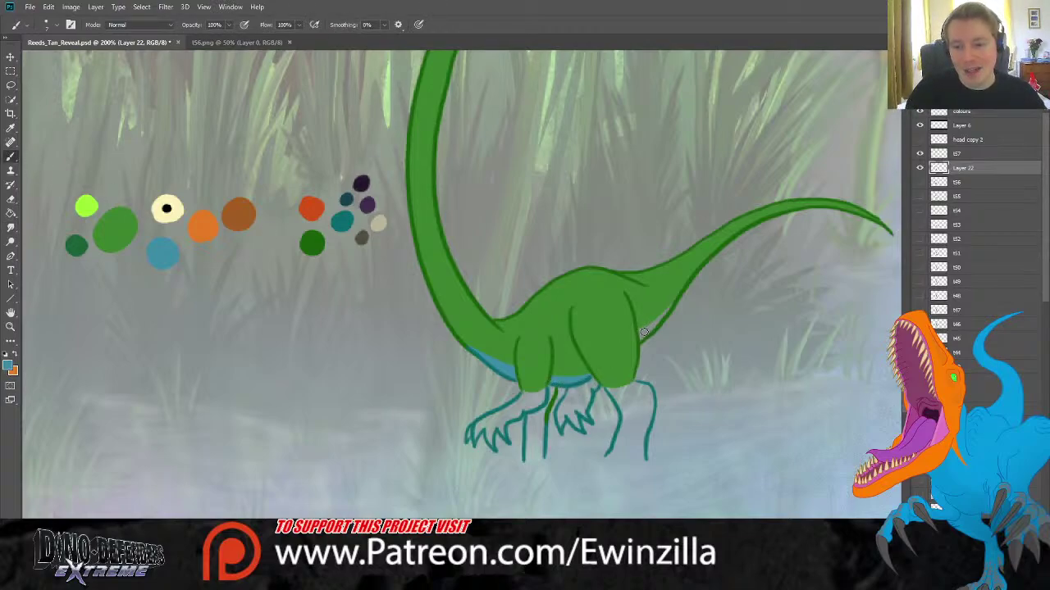
{"action": "mouse_move", "coordinate": [642, 332]}
{"action": "left_mouse_down"}
{"action": "mouse_move", "coordinate": [676, 299]}
{"action": "mouse_move", "coordinate": [646, 337]}
{"action": "left_mouse_up"}
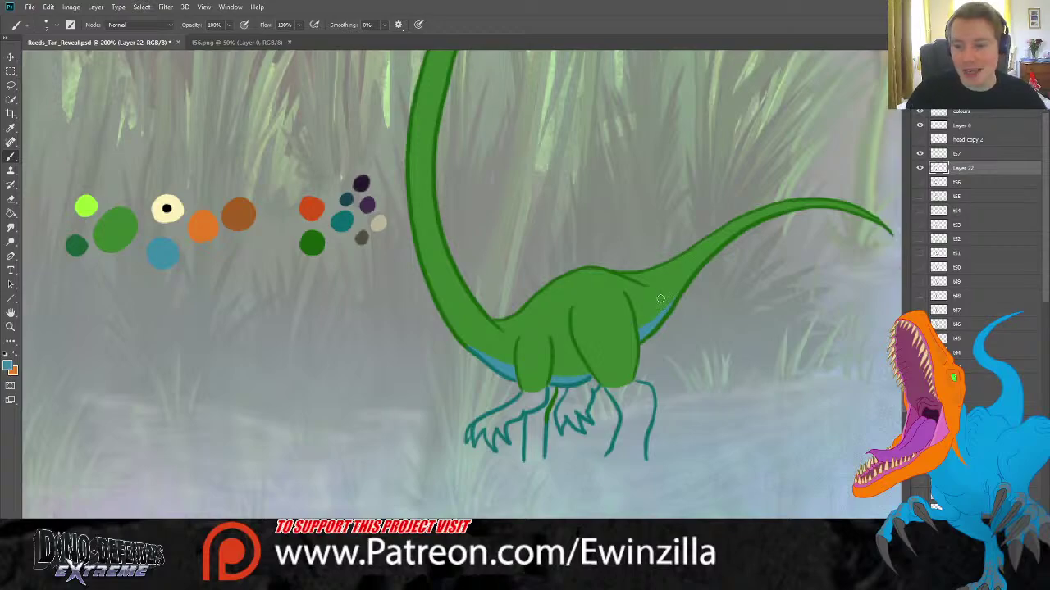
{"action": "key", "text": "r"}
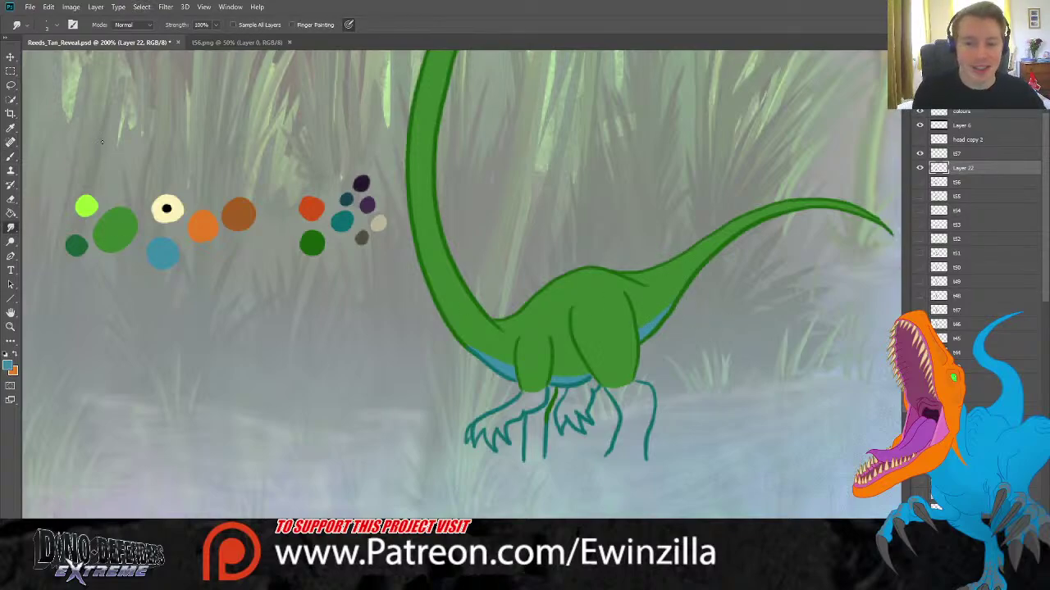
{"action": "left_click", "coordinate": [11, 157]}
Paint the dinosaur's left foot, between the toes, and both front legs teal.
{"action": "left_click_drag", "start_coordinate": [515, 413], "coordinate": [482, 430]}
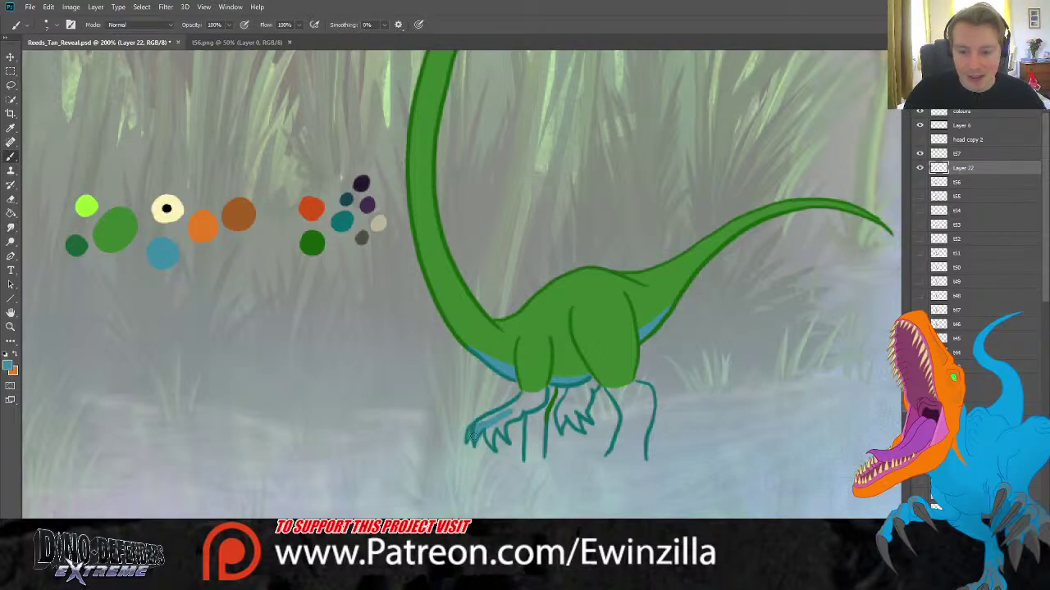
{"action": "mouse_move", "coordinate": [489, 418]}
{"action": "left_mouse_down"}
{"action": "mouse_move", "coordinate": [489, 445]}
{"action": "mouse_move", "coordinate": [500, 417]}
{"action": "mouse_move", "coordinate": [502, 433]}
{"action": "mouse_move", "coordinate": [524, 409]}
{"action": "mouse_move", "coordinate": [512, 407]}
{"action": "mouse_move", "coordinate": [543, 392]}
{"action": "mouse_move", "coordinate": [531, 405]}
{"action": "left_mouse_up"}
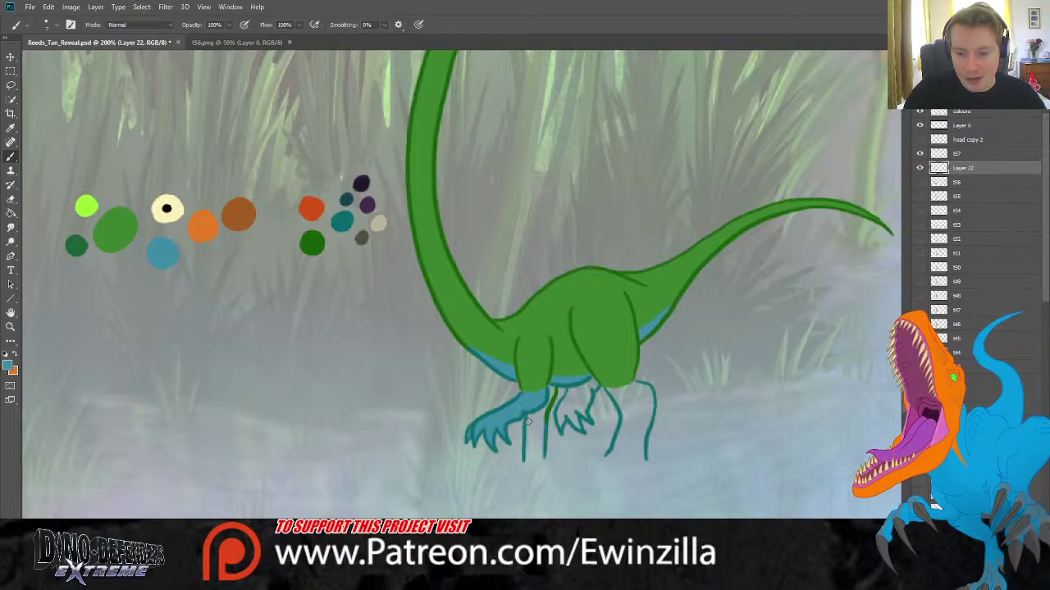
{"action": "left_click_drag", "start_coordinate": [526, 423], "coordinate": [533, 455]}
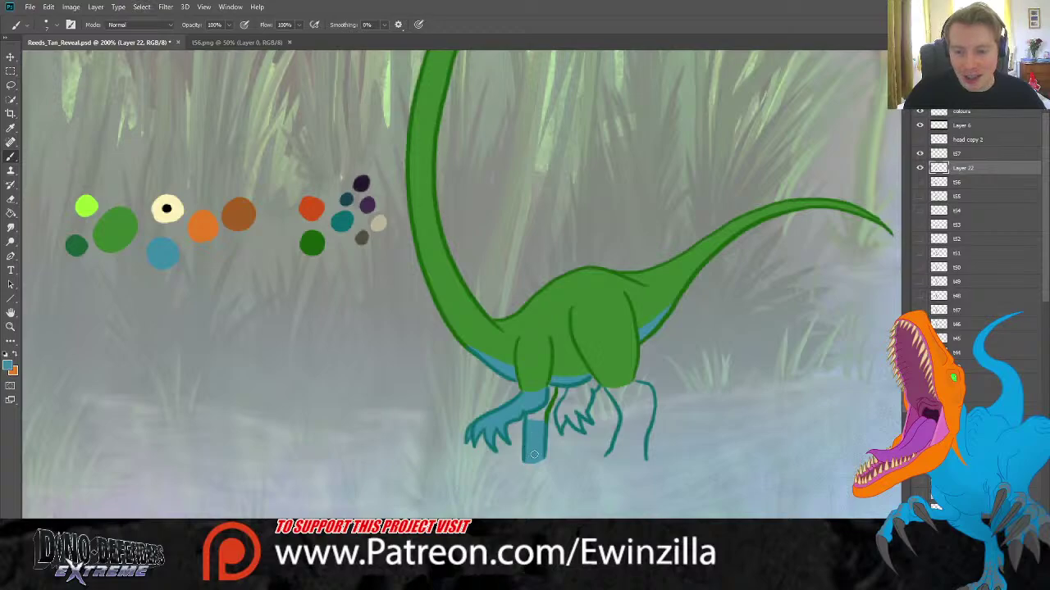
{"action": "mouse_move", "coordinate": [565, 386]}
{"action": "left_mouse_down"}
{"action": "mouse_move", "coordinate": [561, 420]}
{"action": "mouse_move", "coordinate": [567, 412]}
{"action": "mouse_move", "coordinate": [575, 426]}
{"action": "mouse_move", "coordinate": [575, 400]}
{"action": "mouse_move", "coordinate": [586, 418]}
{"action": "mouse_move", "coordinate": [591, 389]}
{"action": "mouse_move", "coordinate": [574, 392]}
{"action": "left_mouse_up"}
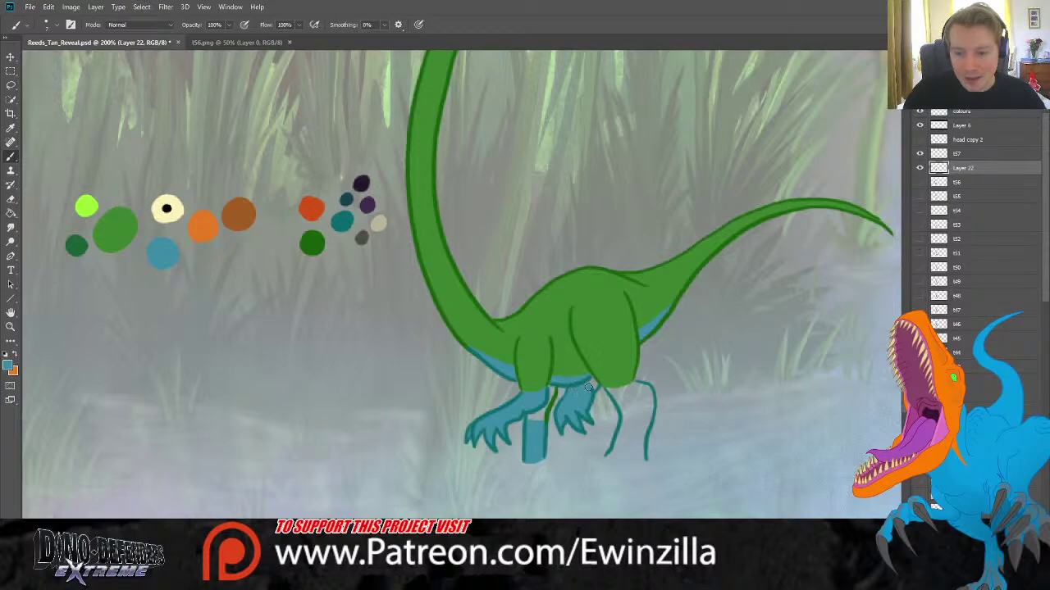
Paint body green where the leg meets the belly, then resample teal from the palette.
{"action": "left_click", "coordinate": [119, 218], "text": "alt"}
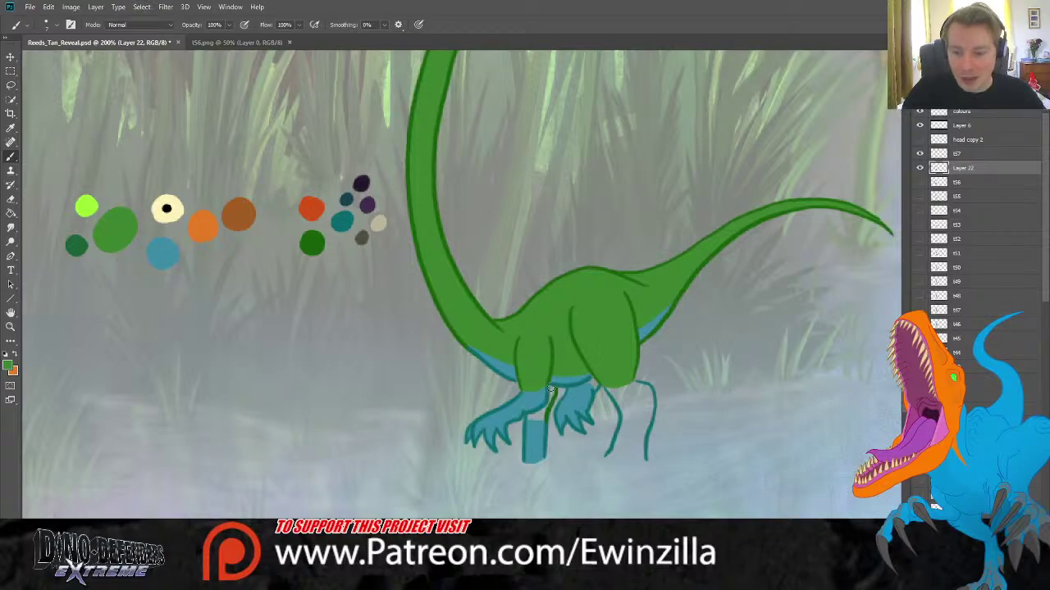
{"action": "left_click_drag", "start_coordinate": [551, 390], "coordinate": [529, 419]}
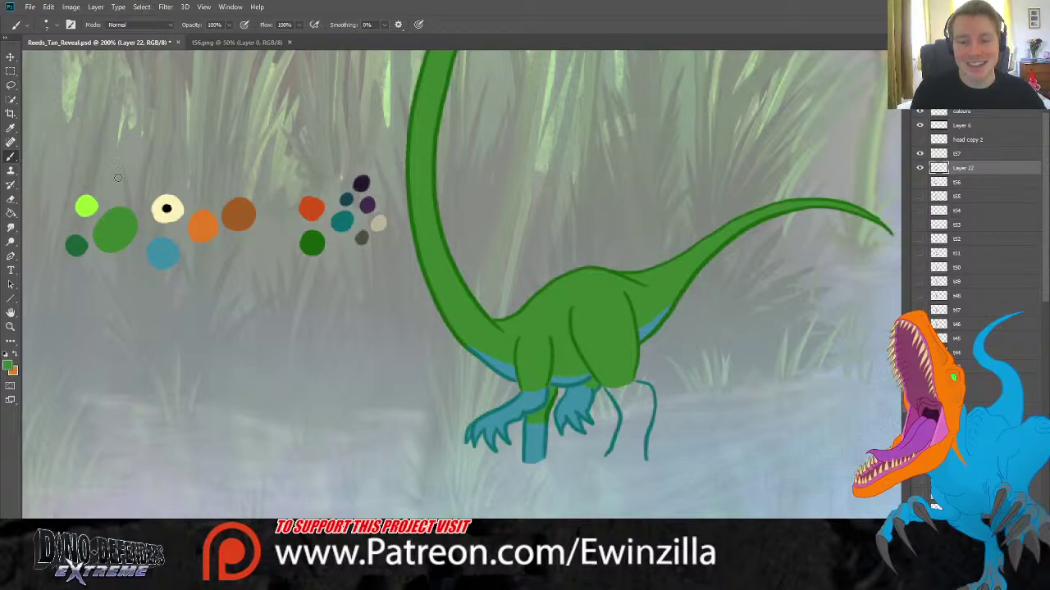
{"action": "key", "text": "i"}
{"action": "left_click", "coordinate": [160, 242]}
{"action": "key", "text": "b"}
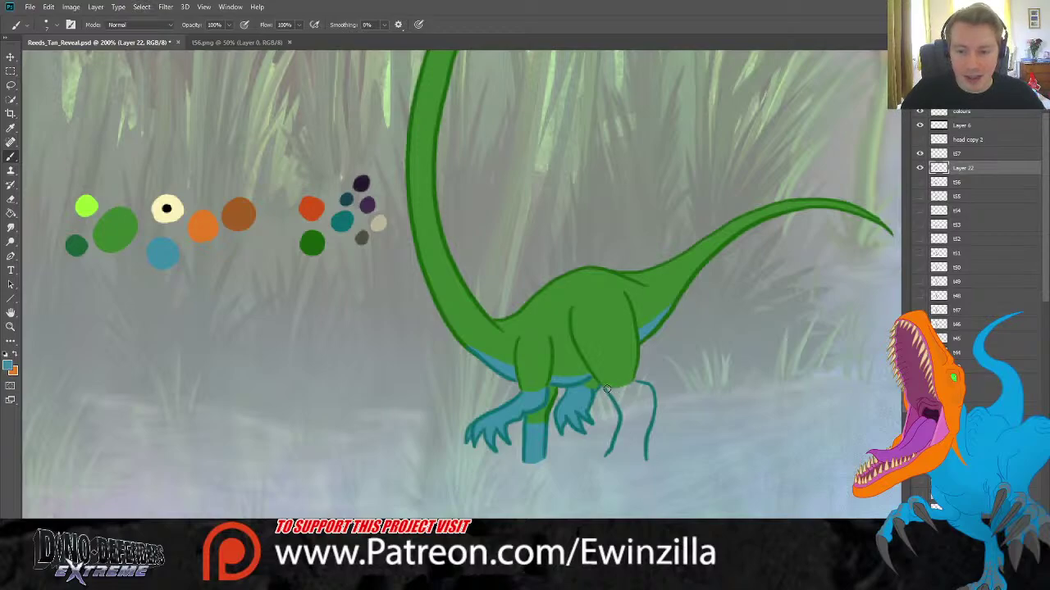
Paint the rear leg teal down to the foot and add a dark mark on the hind foot.
{"action": "mouse_move", "coordinate": [607, 389]}
{"action": "left_mouse_down"}
{"action": "mouse_move", "coordinate": [636, 383]}
{"action": "mouse_move", "coordinate": [655, 403]}
{"action": "mouse_move", "coordinate": [642, 446]}
{"action": "mouse_move", "coordinate": [629, 459]}
{"action": "mouse_move", "coordinate": [607, 457]}
{"action": "mouse_move", "coordinate": [624, 416]}
{"action": "mouse_move", "coordinate": [615, 394]}
{"action": "mouse_move", "coordinate": [630, 390]}
{"action": "mouse_move", "coordinate": [635, 414]}
{"action": "mouse_move", "coordinate": [641, 393]}
{"action": "mouse_move", "coordinate": [640, 406]}
{"action": "left_mouse_up"}
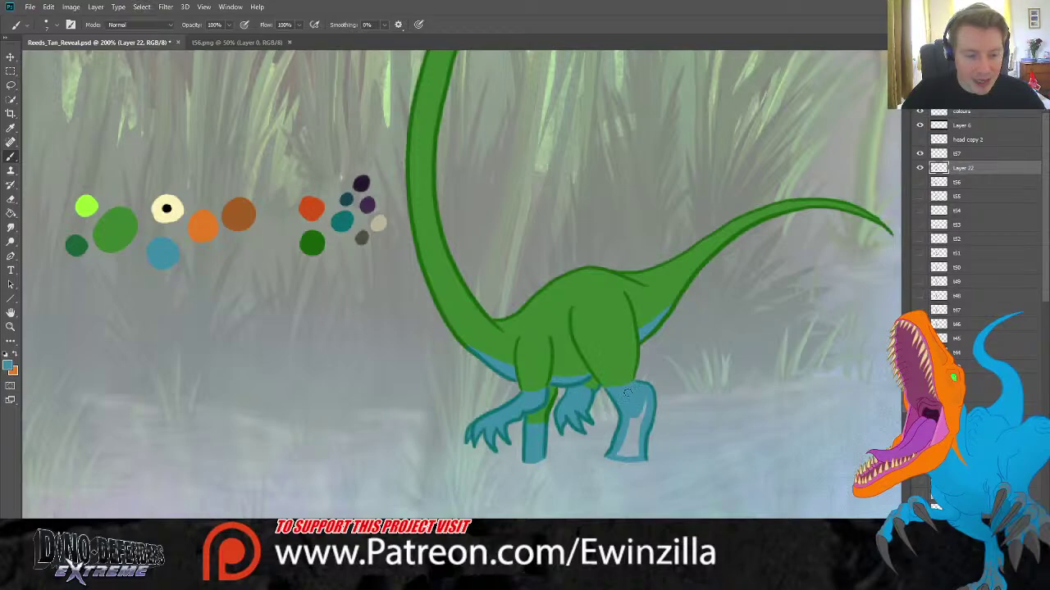
{"action": "mouse_move", "coordinate": [636, 397]}
{"action": "left_mouse_down"}
{"action": "mouse_move", "coordinate": [647, 407]}
{"action": "mouse_move", "coordinate": [620, 451]}
{"action": "mouse_move", "coordinate": [631, 450]}
{"action": "left_mouse_up"}
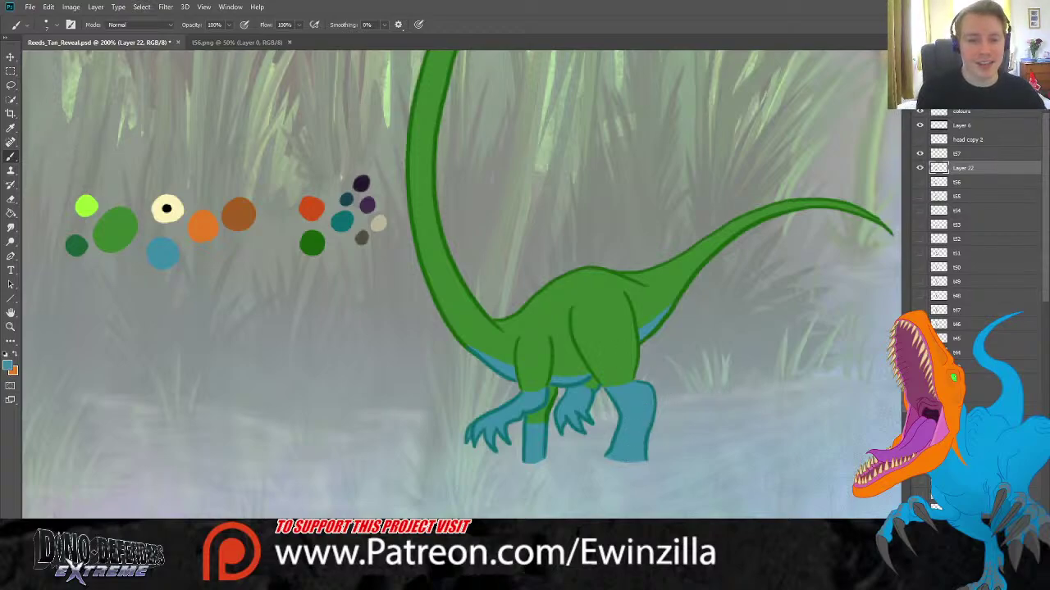
{"action": "key", "text": "i"}
{"action": "left_click_drag", "start_coordinate": [345, 203], "coordinate": [341, 197]}
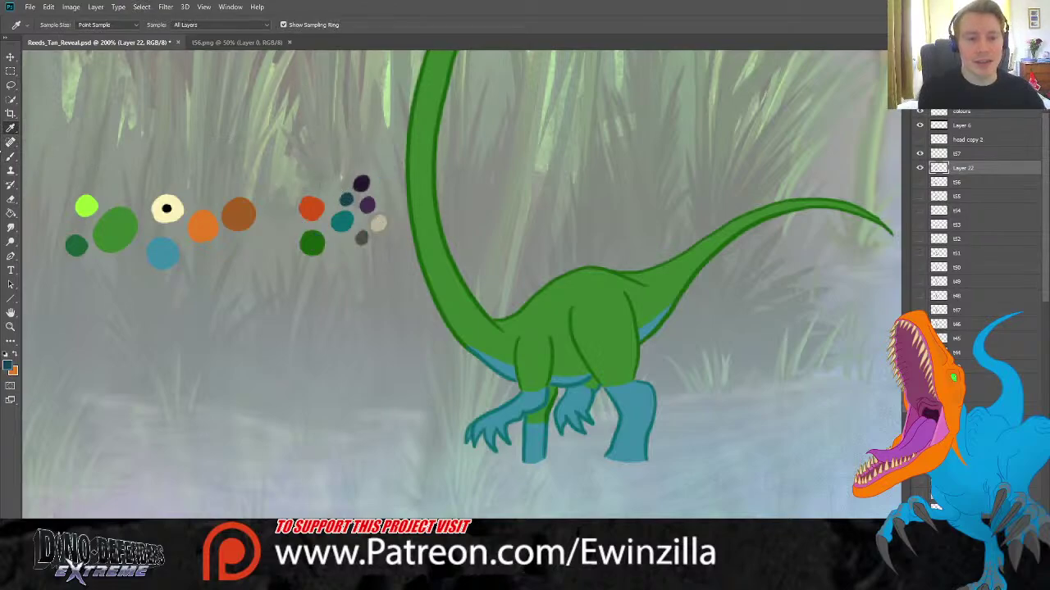
{"action": "key", "text": "b"}
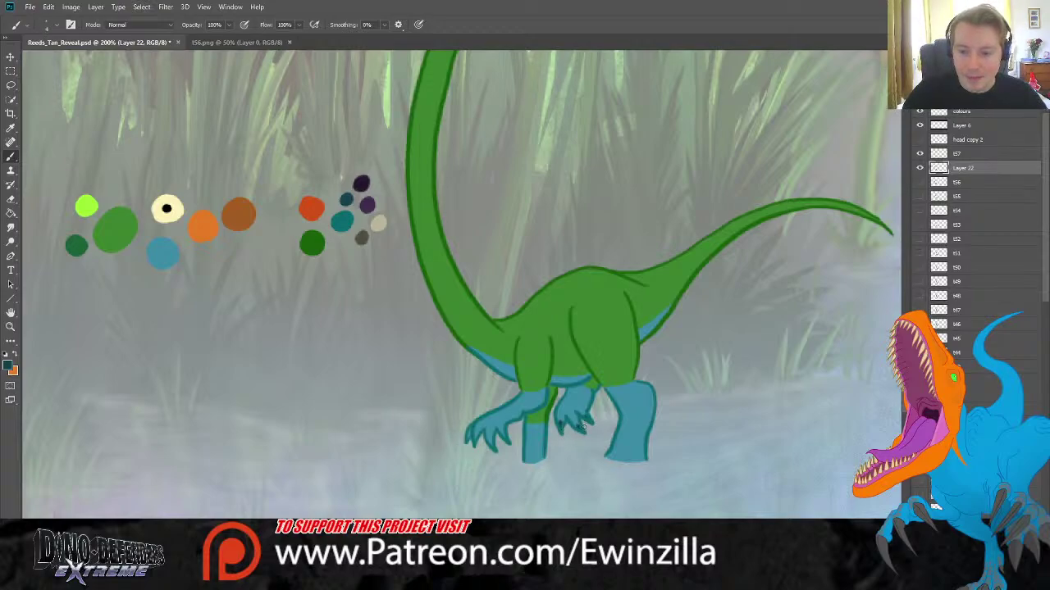
{"action": "left_click_drag", "start_coordinate": [564, 424], "coordinate": [567, 428]}
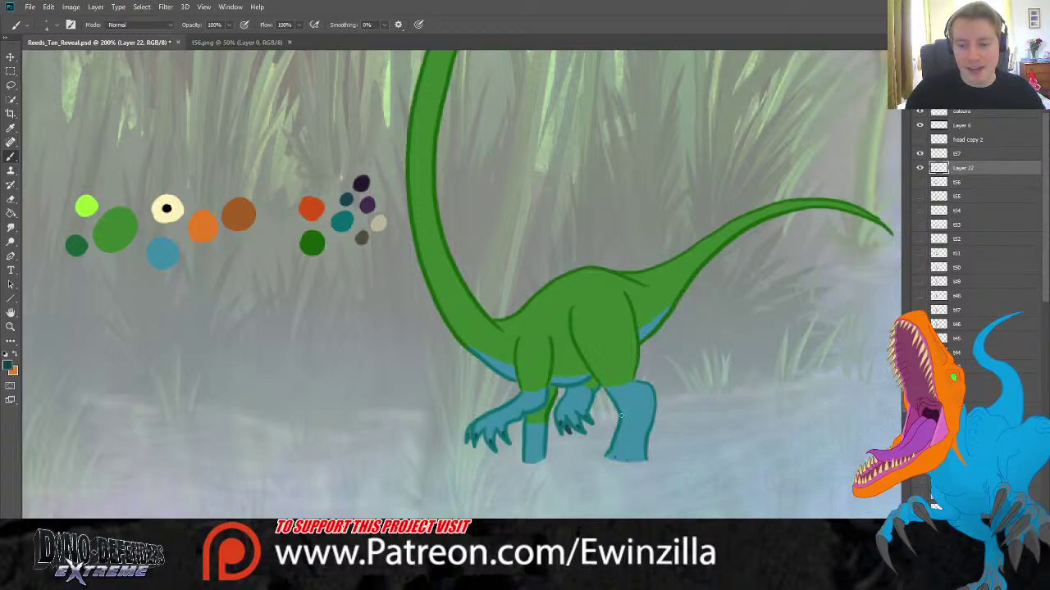
Zoom out to the whole swamp scene and check Layer 22 against frame t56.
{"action": "key", "text": "z"}
{"action": "left_click", "coordinate": [307, 24]}
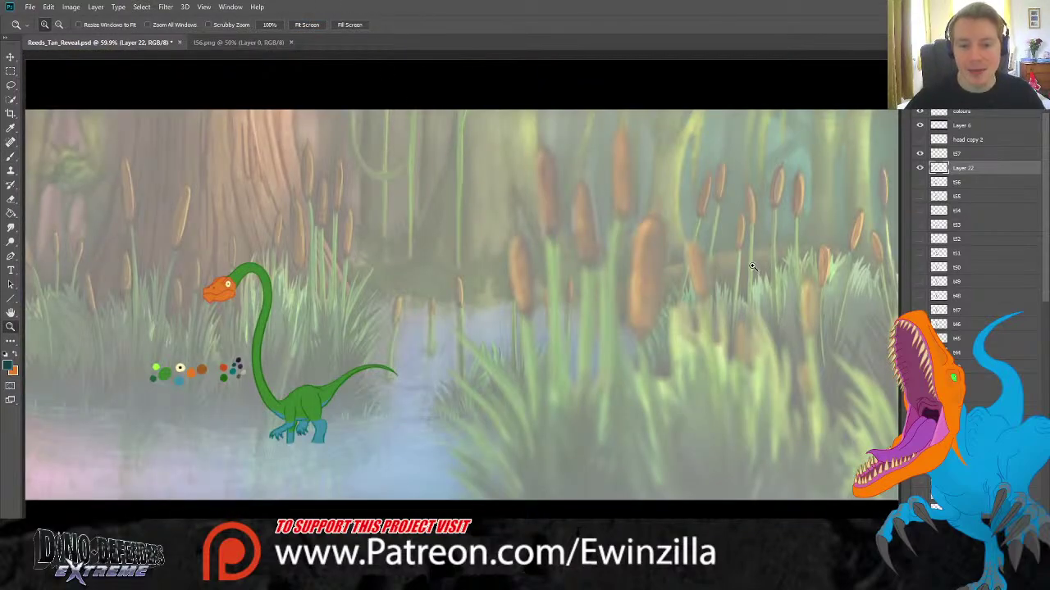
{"action": "left_click", "coordinate": [919, 182]}
{"action": "left_click", "coordinate": [920, 184]}
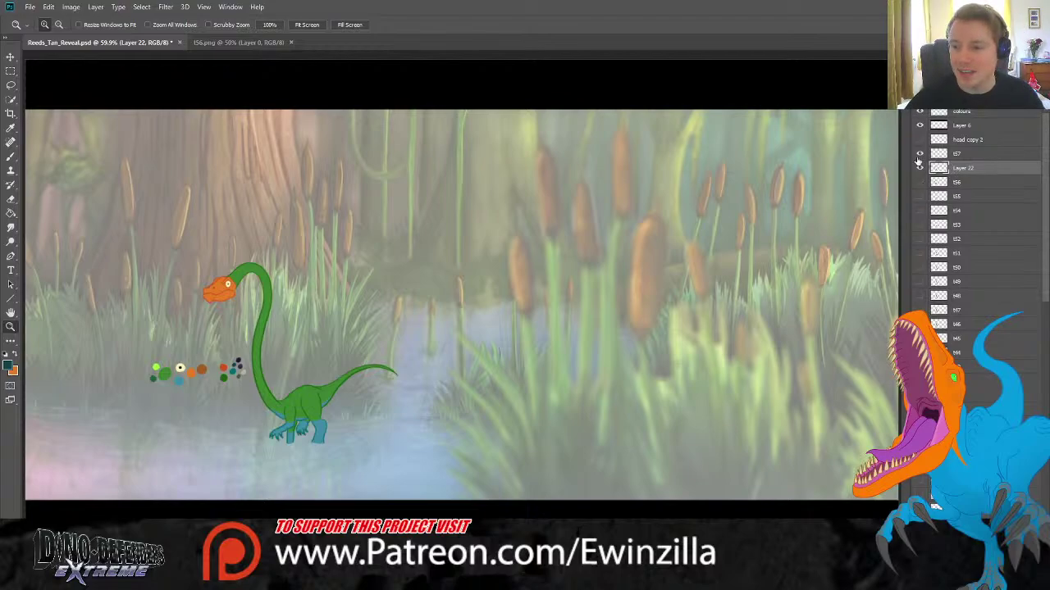
{"action": "left_click", "coordinate": [920, 164]}
{"action": "left_click", "coordinate": [919, 167]}
Merge Layer 22 into frame t57 with Ctrl+E, then compare its pose with t56.
{"action": "left_click", "coordinate": [960, 153], "text": "shift"}
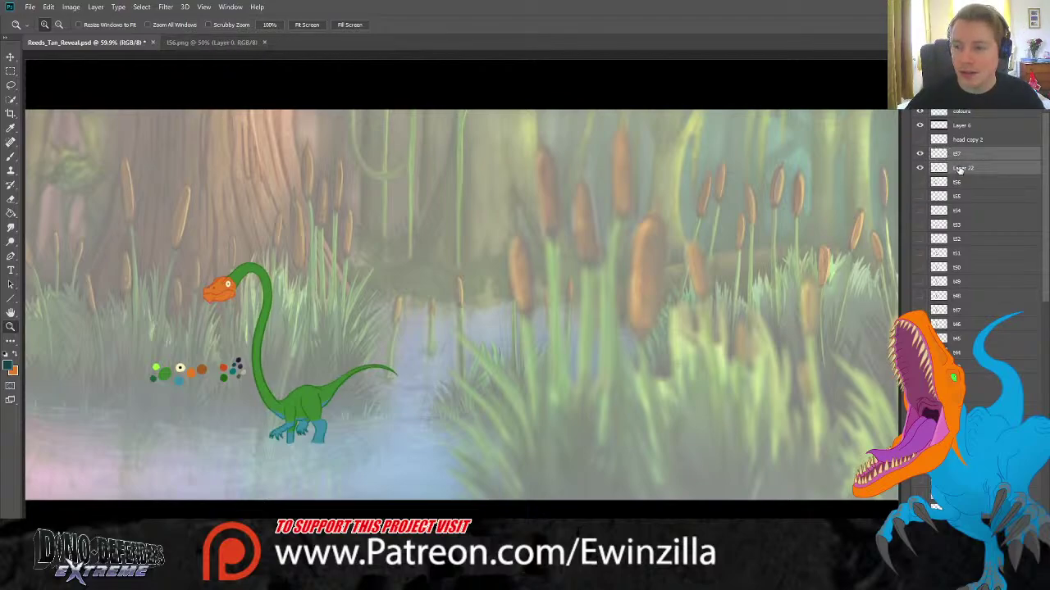
{"action": "key", "text": "ctrl+e"}
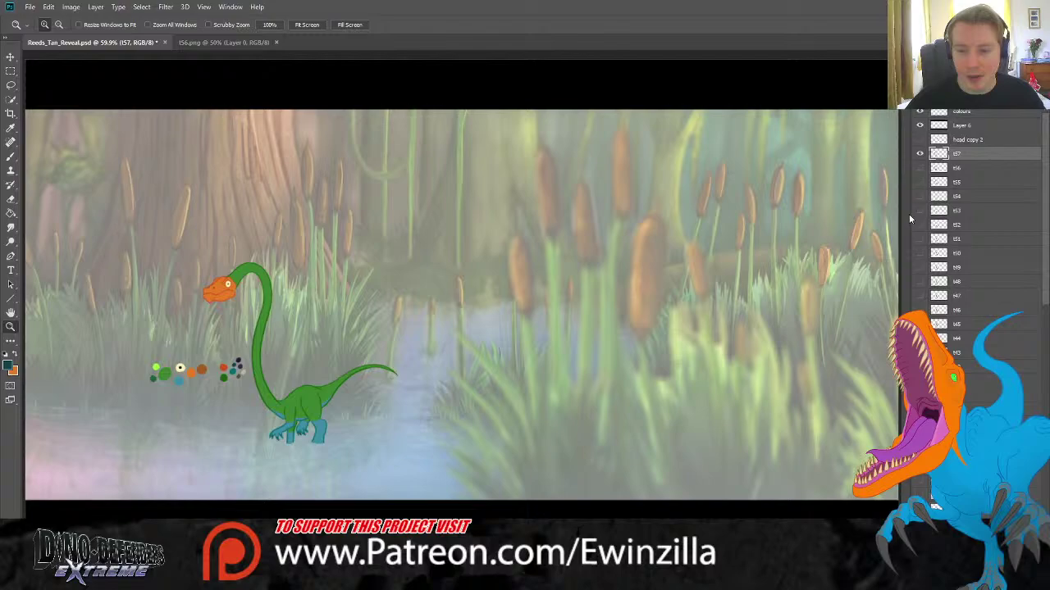
{"action": "left_click", "coordinate": [919, 168]}
{"action": "left_click", "coordinate": [920, 153]}
{"action": "left_click", "coordinate": [919, 155]}
{"action": "left_click", "coordinate": [920, 155]}
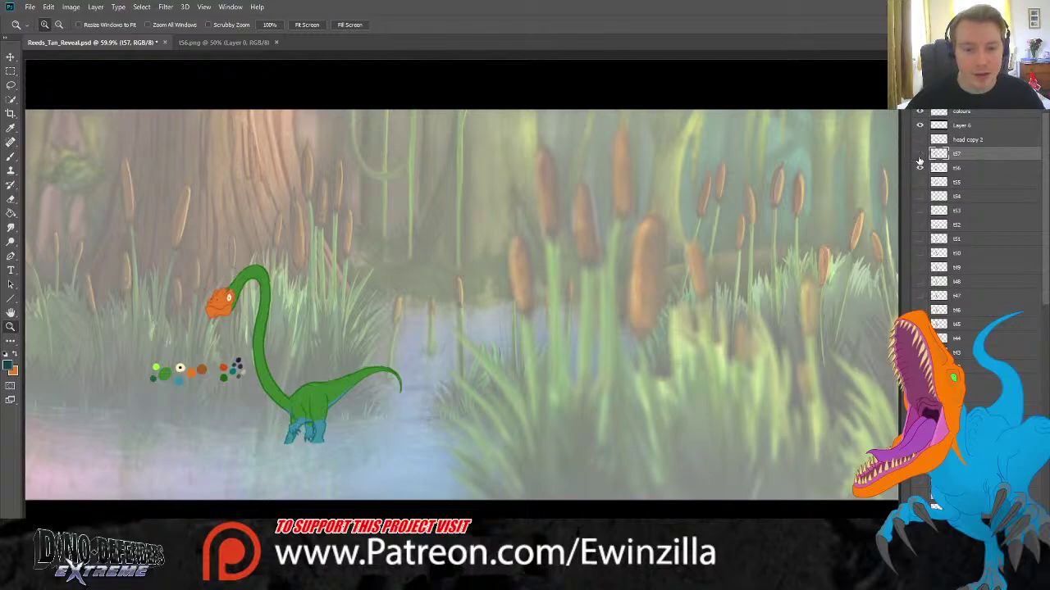
{"action": "left_click", "coordinate": [920, 155]}
{"action": "left_click", "coordinate": [920, 167]}
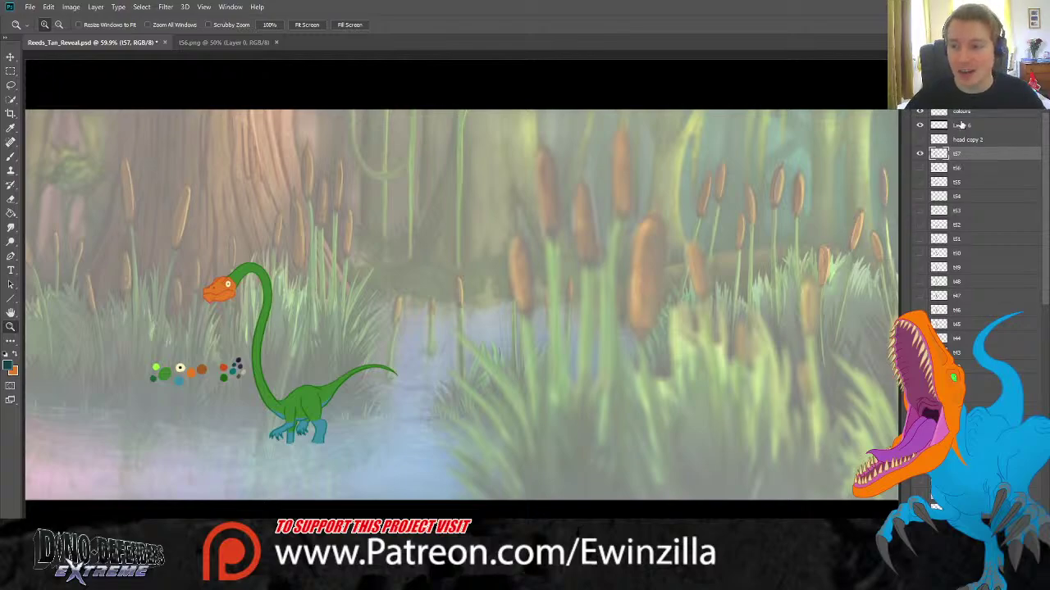
Select frame t57 and show it alone on a transparent background.
{"action": "key", "text": "alt+shift+bracketright"}
{"action": "scroll", "coordinate": [991, 378], "scroll_direction": "down", "scroll_amount": 15}
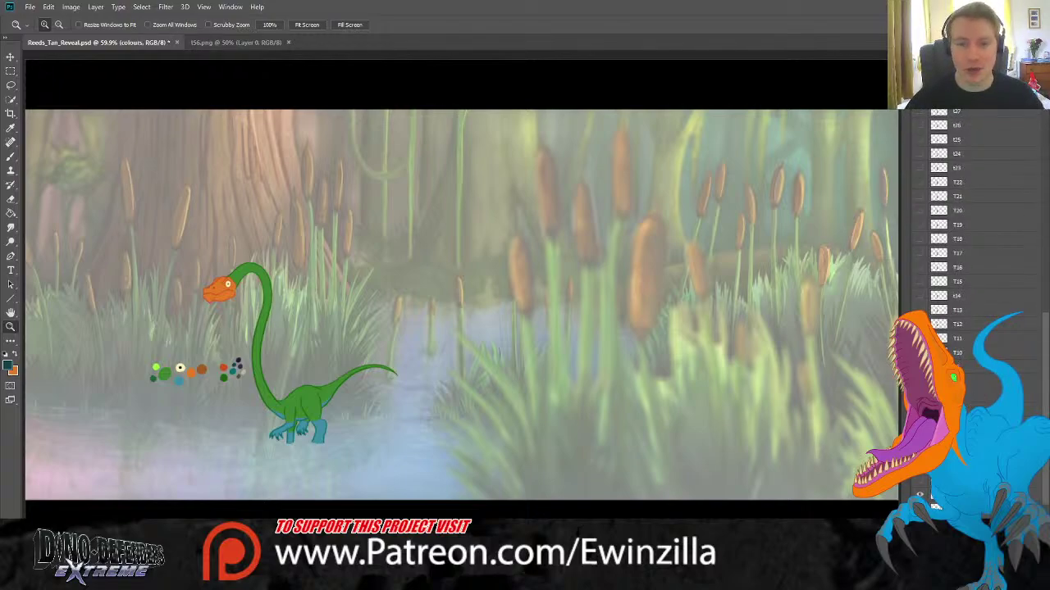
{"action": "key", "text": "ctrl+alt+a"}
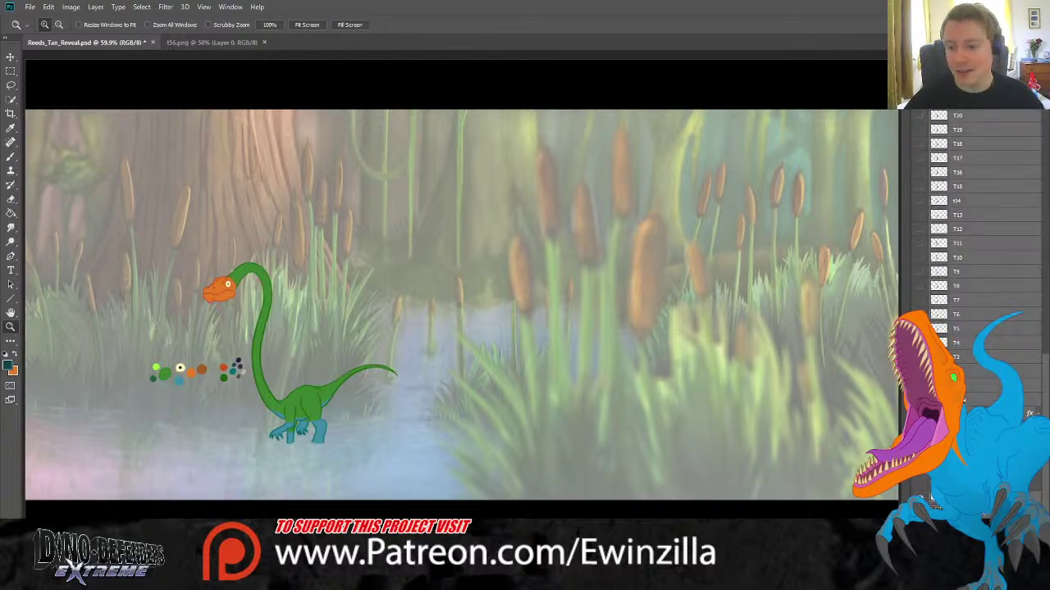
{"action": "scroll", "coordinate": [984, 246], "scroll_direction": "up", "scroll_amount": 2}
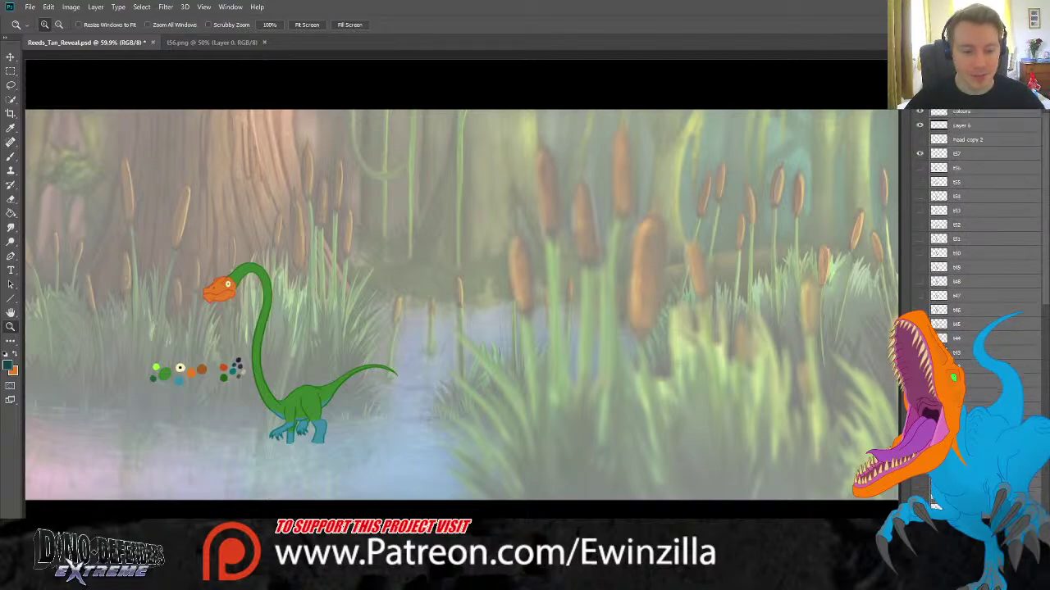
{"action": "left_click", "coordinate": [956, 160]}
{"action": "left_click", "coordinate": [955, 164], "text": "alt"}
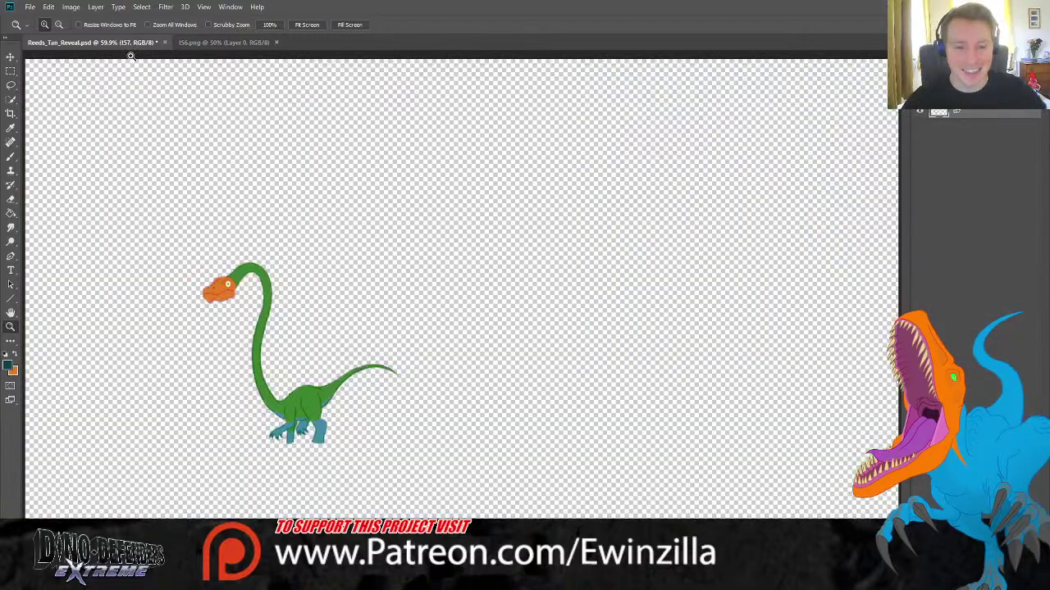
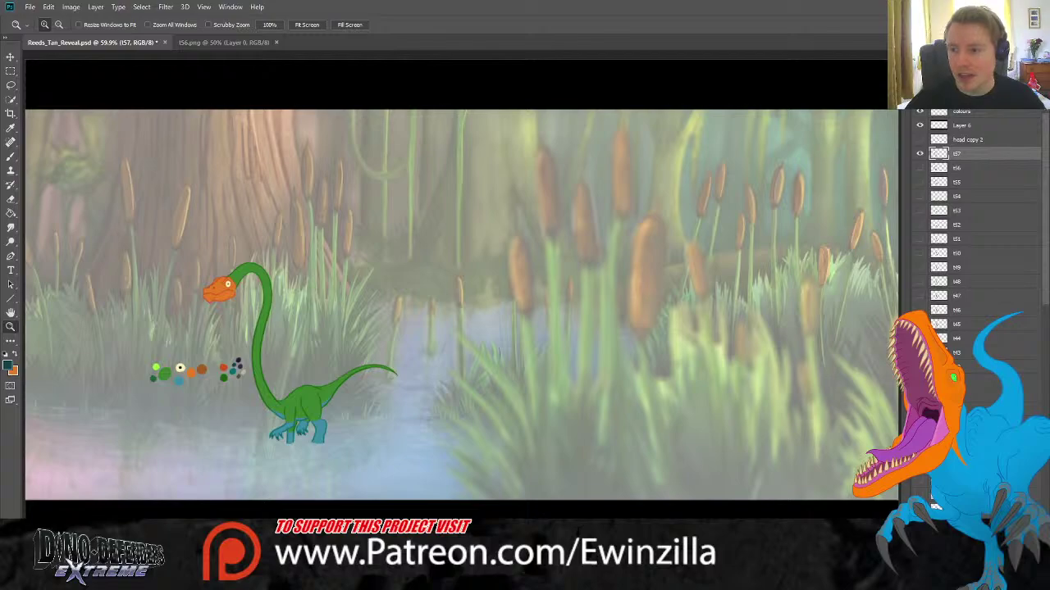
Fade the previous frame to 50% opacity as onion skin and zoom in on the dinosaur's head.
{"action": "key", "text": "5"}
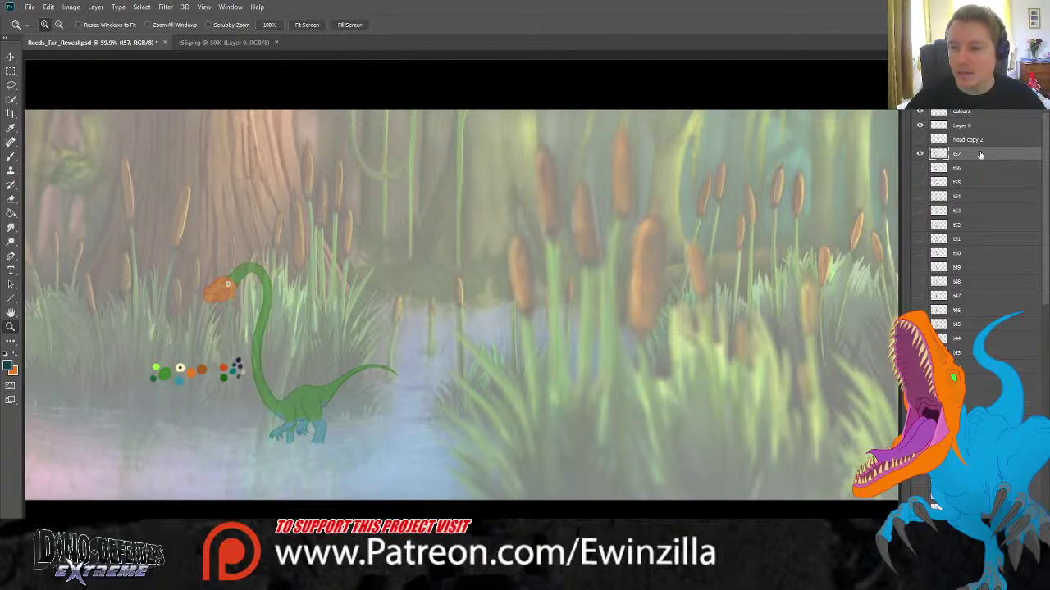
{"action": "left_click", "coordinate": [199, 339]}
{"action": "left_click", "coordinate": [199, 340]}
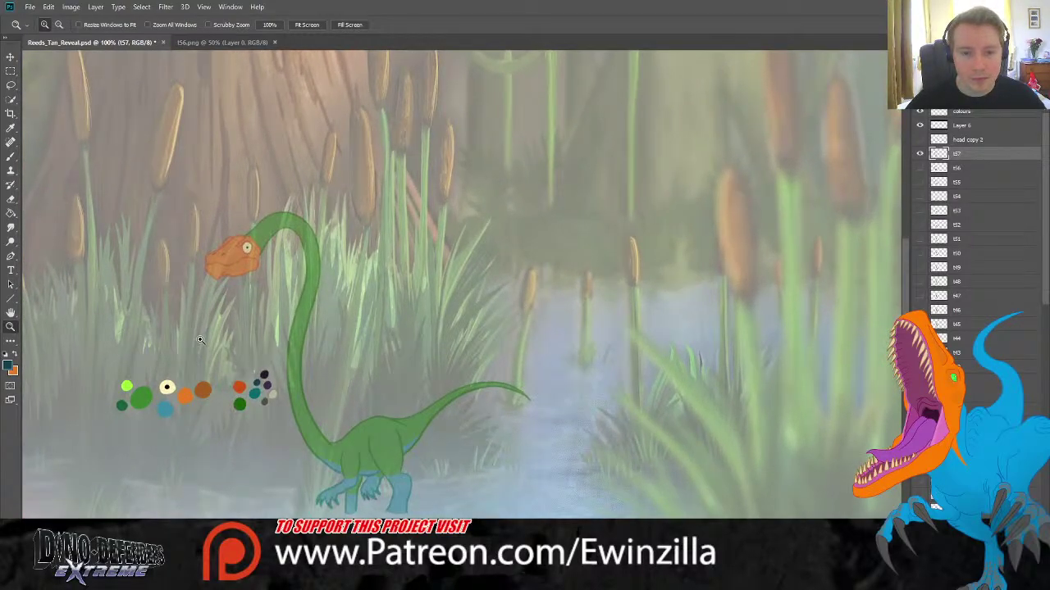
{"action": "left_click", "coordinate": [191, 246]}
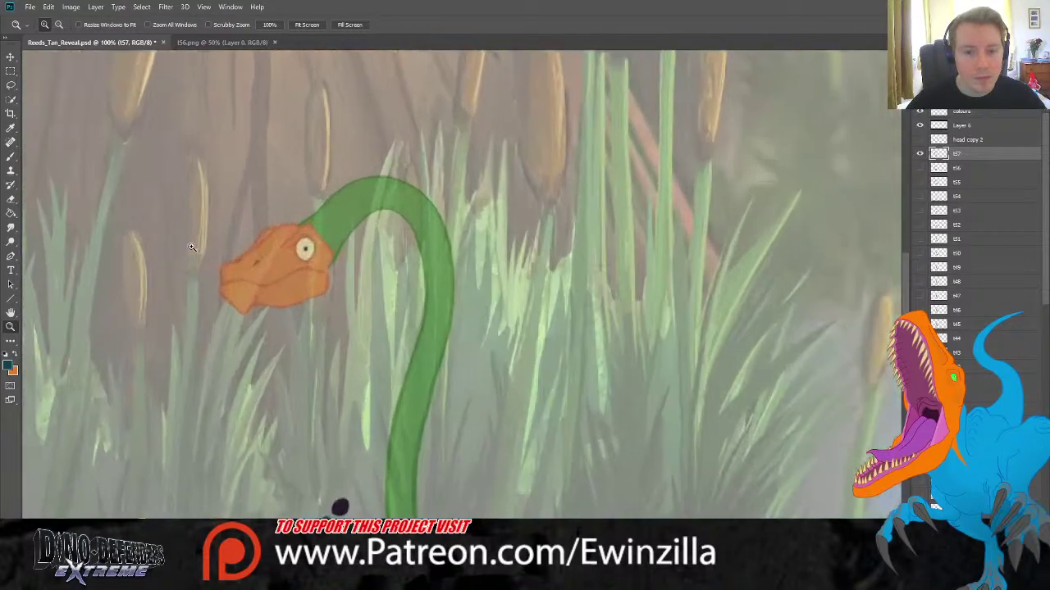
{"action": "left_click", "coordinate": [191, 247]}
Lasso the dinosaur's head and copy it onto a new layer.
{"action": "key", "text": "l"}
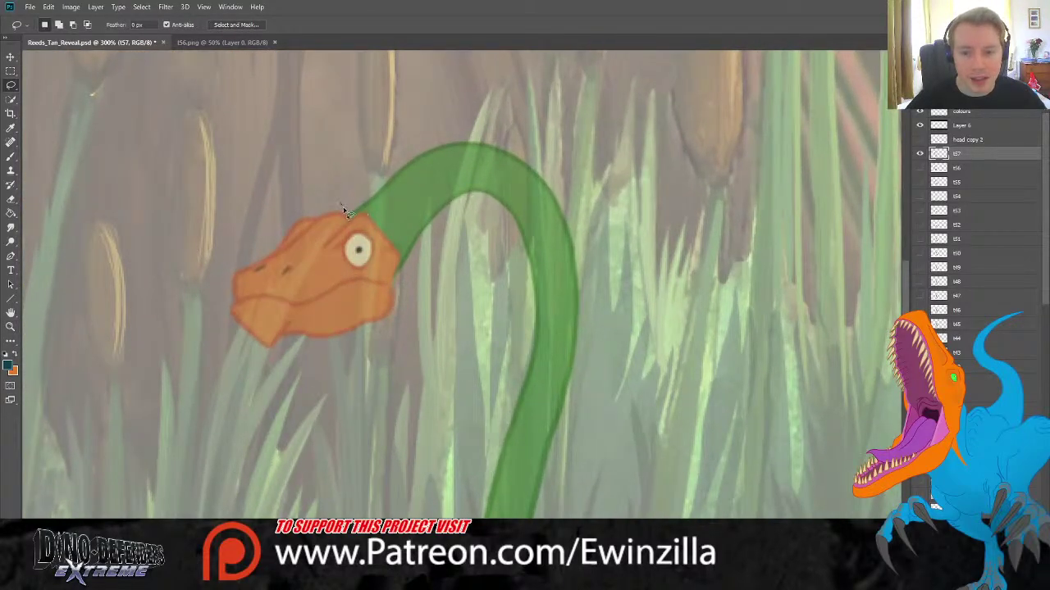
{"action": "mouse_move", "coordinate": [344, 210]}
{"action": "left_mouse_down"}
{"action": "mouse_move", "coordinate": [374, 211]}
{"action": "mouse_move", "coordinate": [404, 257]}
{"action": "mouse_move", "coordinate": [402, 338]}
{"action": "mouse_move", "coordinate": [254, 382]}
{"action": "mouse_move", "coordinate": [176, 279]}
{"action": "mouse_move", "coordinate": [244, 203]}
{"action": "left_mouse_up"}
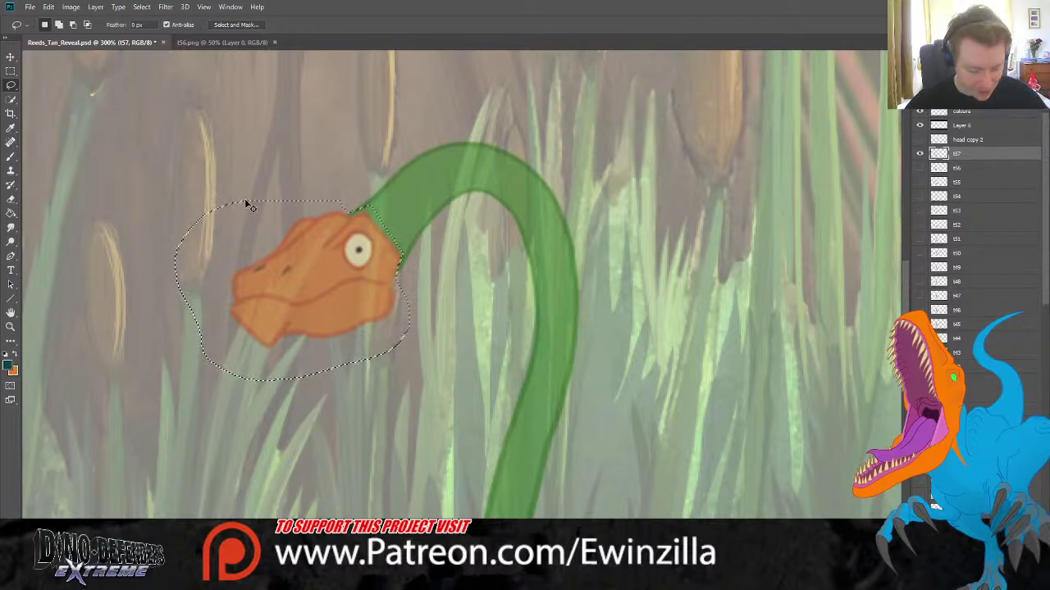
{"action": "key", "text": "ctrl+v"}
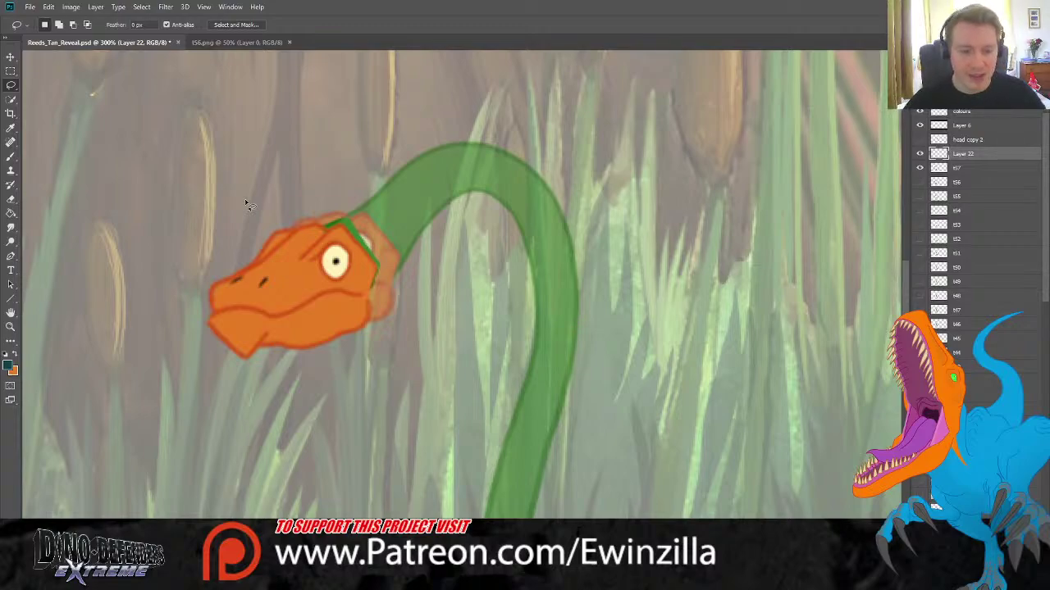
Move the copied head up-left and rotate it slightly to meet the neck top.
{"action": "key", "text": "v"}
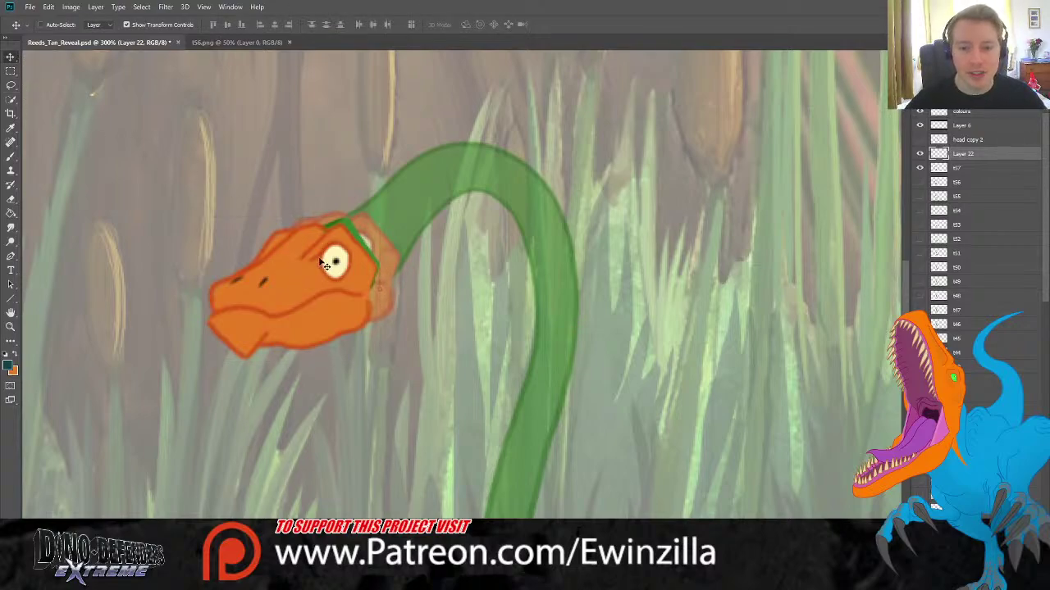
{"action": "left_click_drag", "start_coordinate": [324, 263], "coordinate": [288, 207]}
{"action": "key", "text": "ctrl+t"}
{"action": "left_click_drag", "start_coordinate": [351, 149], "coordinate": [357, 156]}
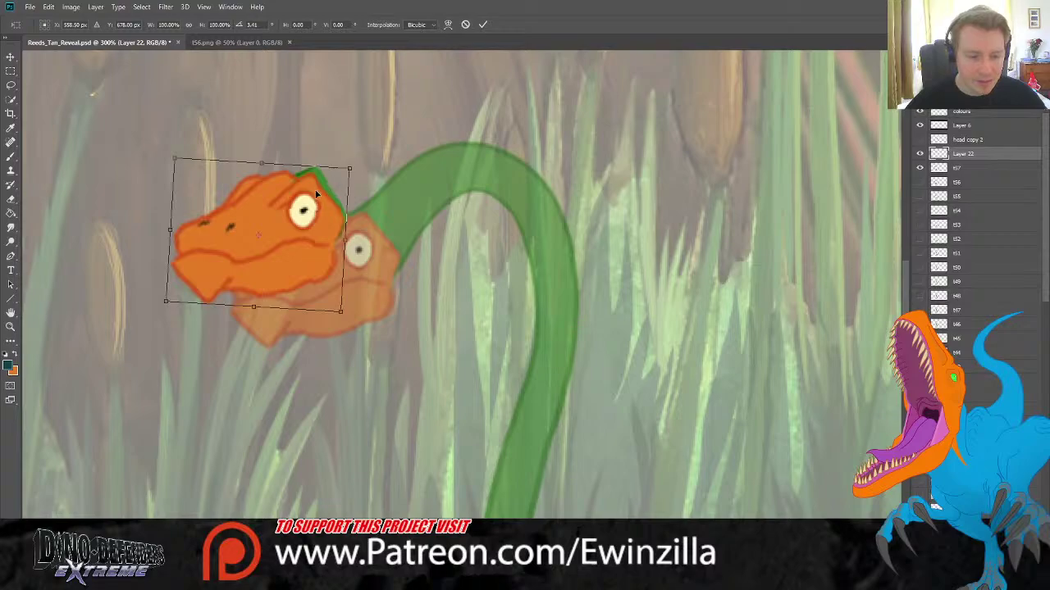
{"action": "left_click_drag", "start_coordinate": [319, 195], "coordinate": [322, 190]}
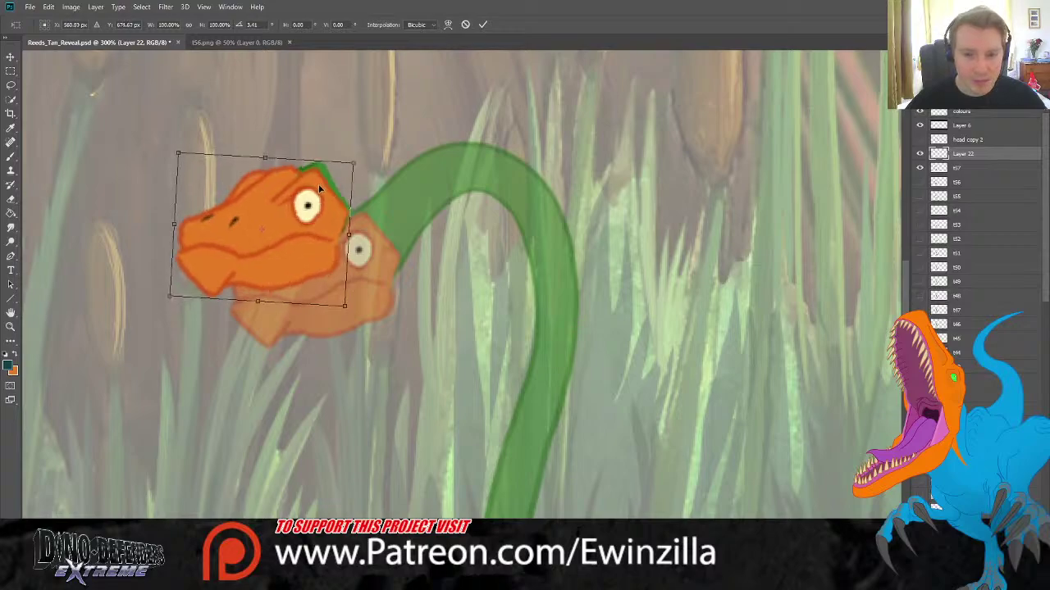
{"action": "left_click", "coordinate": [10, 71]}
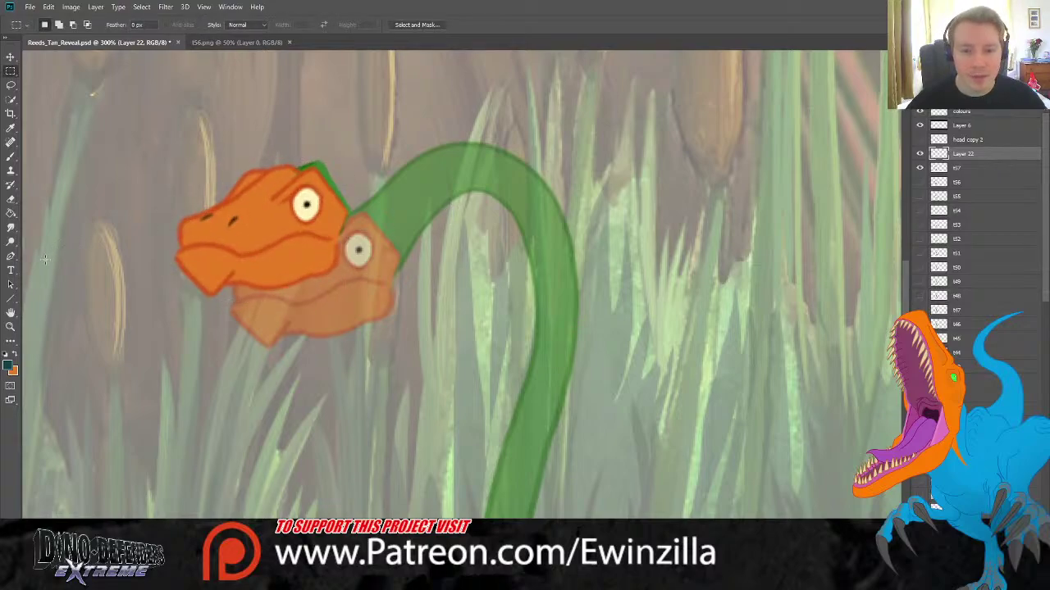
Smudge the green sliver on the head's top and right edges into the orange, and refine the snout.
{"action": "left_click", "coordinate": [9, 228]}
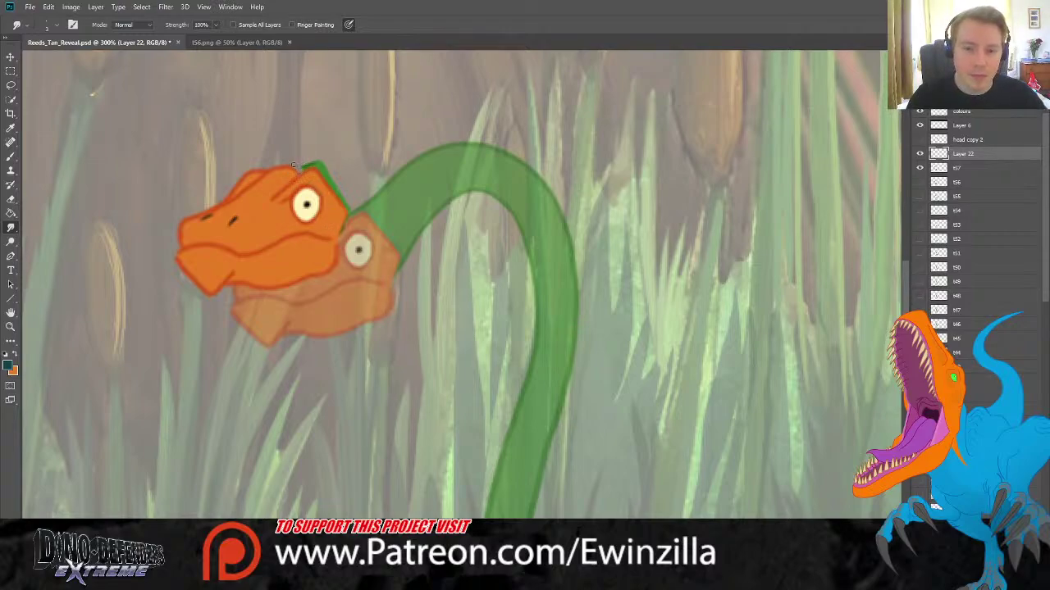
{"action": "left_click_drag", "start_coordinate": [302, 167], "coordinate": [331, 175]}
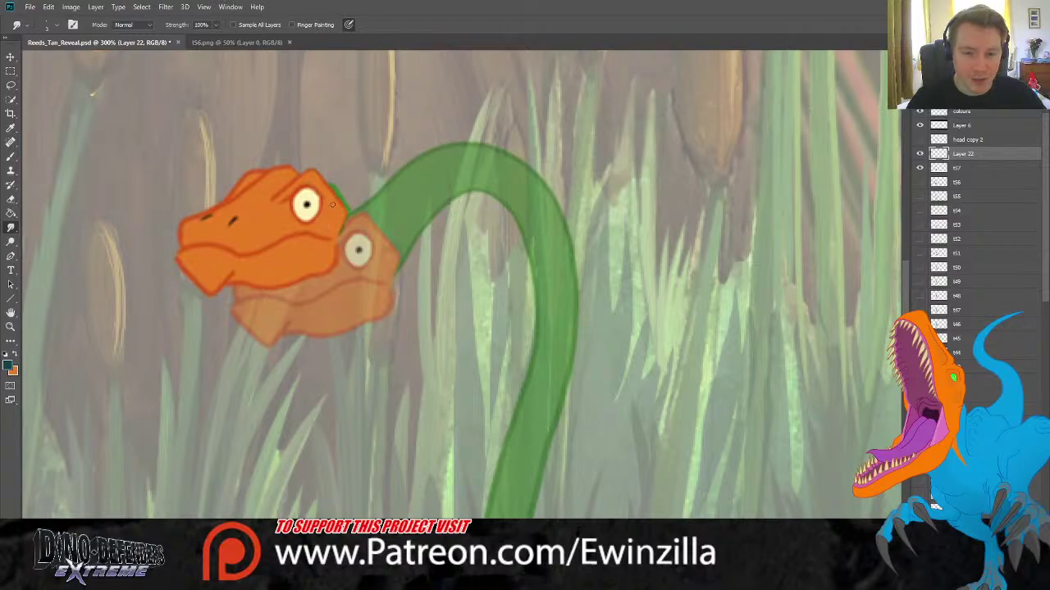
{"action": "mouse_move", "coordinate": [325, 173]}
{"action": "left_mouse_down"}
{"action": "mouse_move", "coordinate": [345, 202]}
{"action": "mouse_move", "coordinate": [340, 235]}
{"action": "left_mouse_up"}
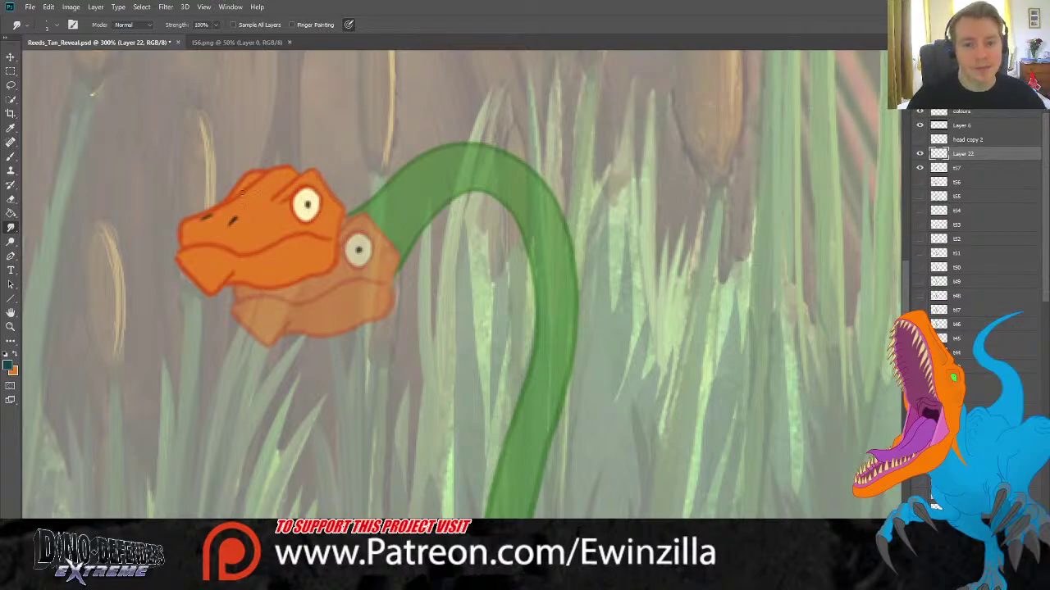
{"action": "mouse_move", "coordinate": [219, 225]}
{"action": "left_mouse_down"}
{"action": "mouse_move", "coordinate": [234, 219]}
{"action": "mouse_move", "coordinate": [218, 217]}
{"action": "left_mouse_up"}
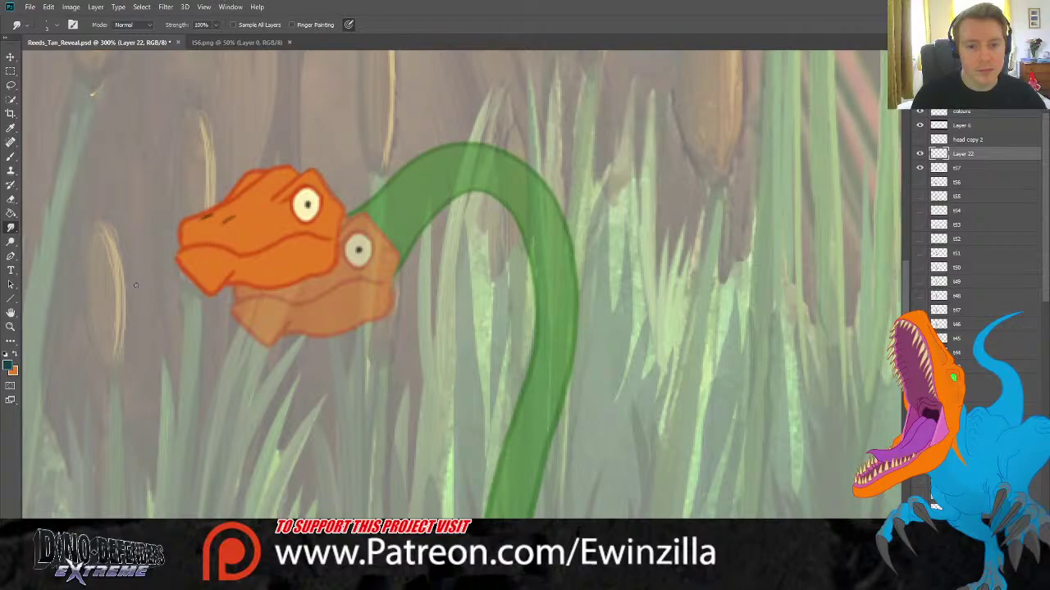
{"action": "left_click", "coordinate": [10, 327]}
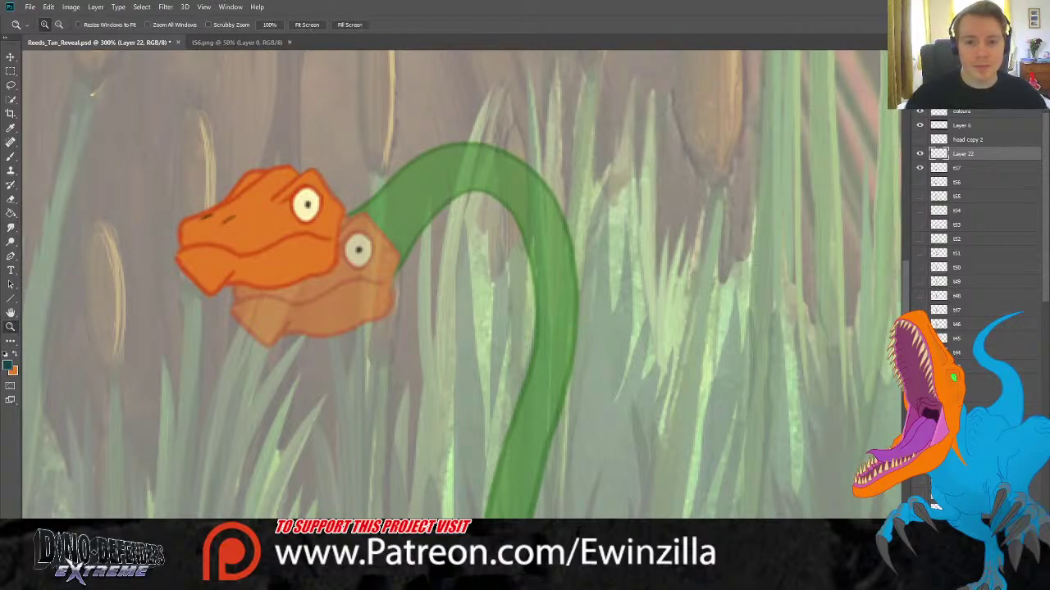
Fit the reed scene in view, check the head layer and rename it t58.
{"action": "left_click", "coordinate": [310, 25]}
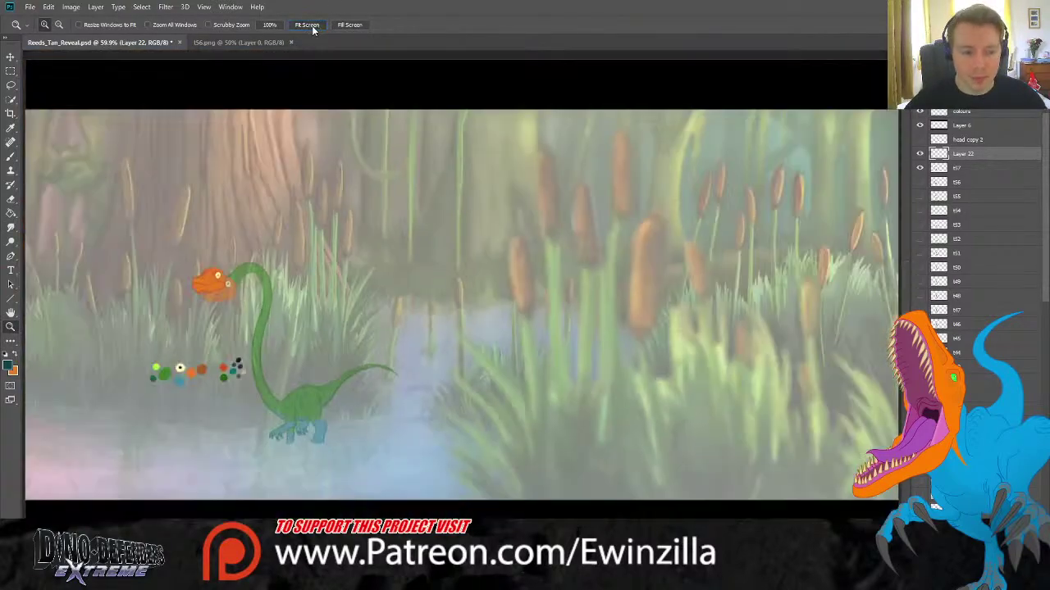
{"action": "left_click", "coordinate": [919, 153]}
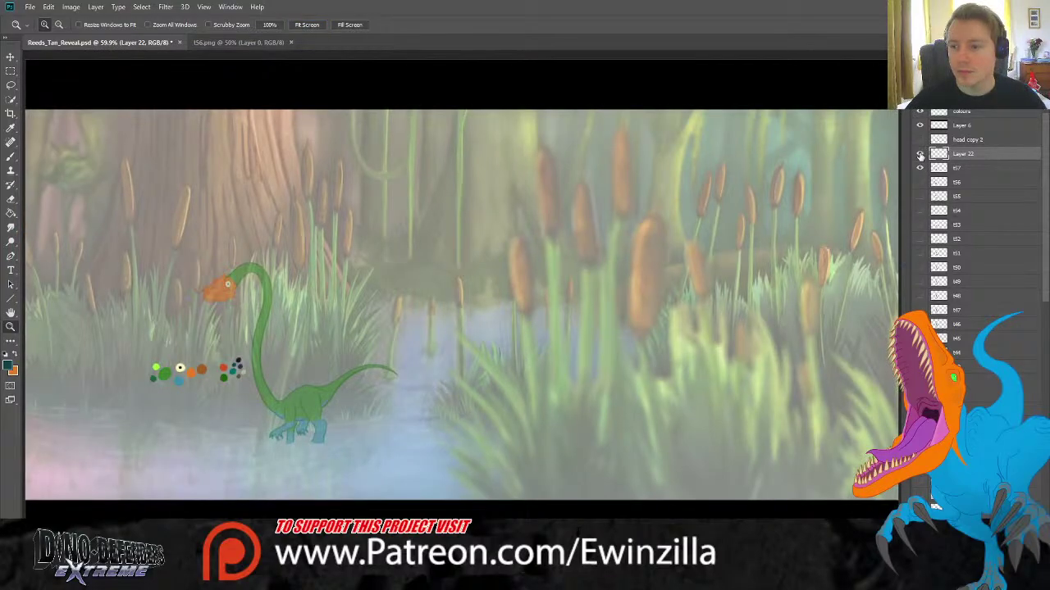
{"action": "left_click", "coordinate": [919, 154]}
{"action": "key", "text": "h"}
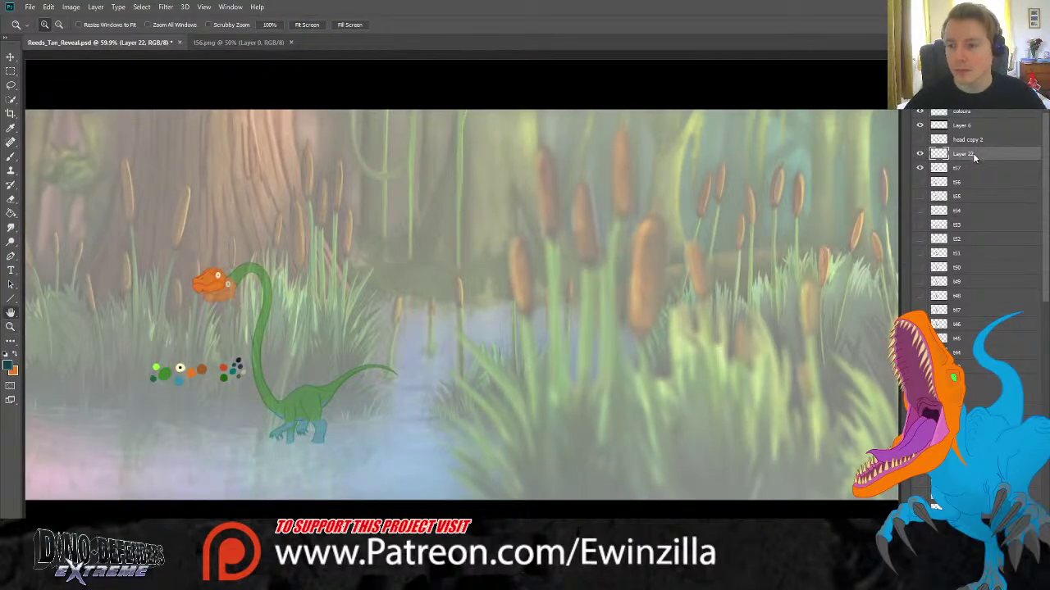
{"action": "key", "text": "z"}
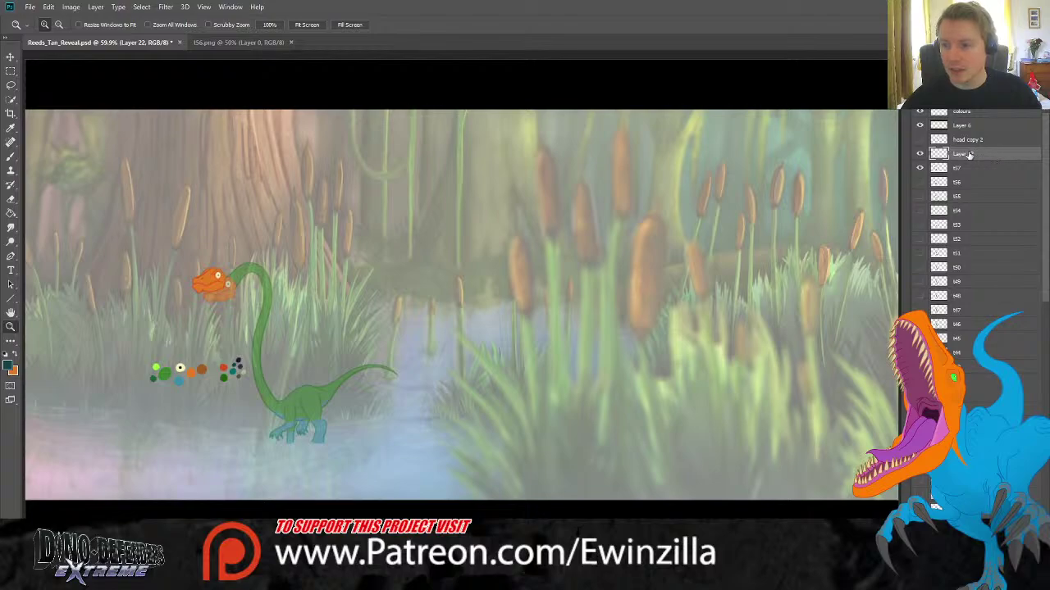
{"action": "double_click", "coordinate": [967, 154]}
{"action": "type", "text": "t58"}
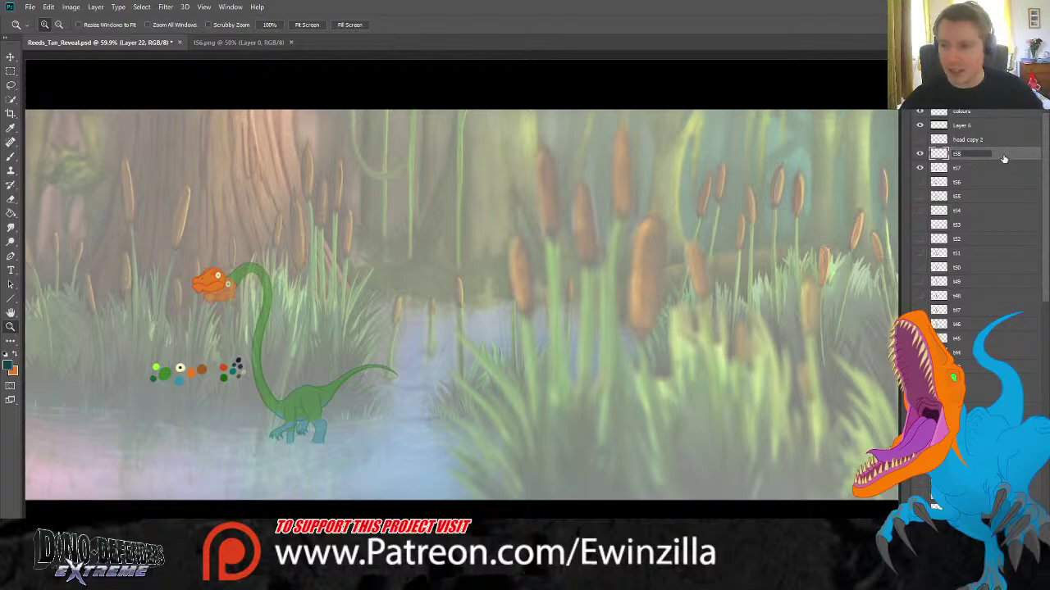
{"action": "key", "text": "Return"}
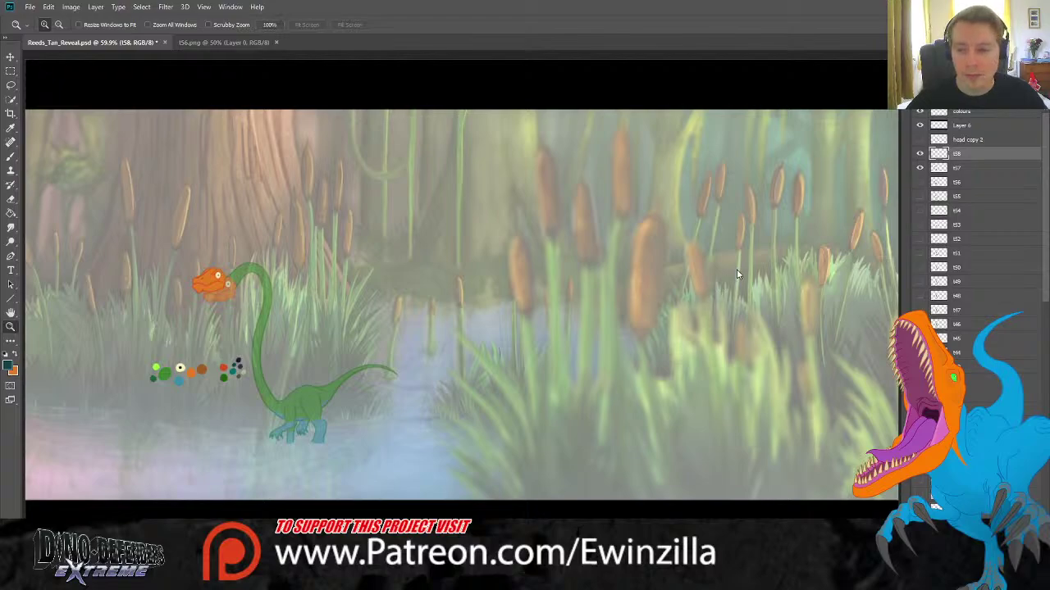
Add a new empty layer below t58 and toggle t58 to check the head.
{"action": "key", "text": "ctrl+shift+alt+n"}
{"action": "left_click_drag", "start_coordinate": [964, 160], "coordinate": [963, 181]}
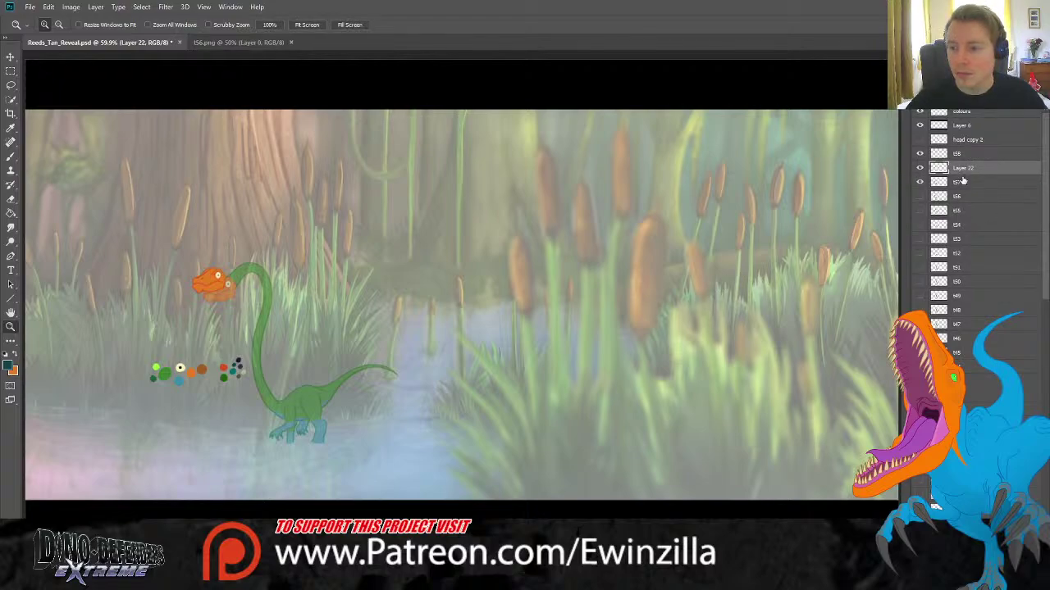
{"action": "left_click", "coordinate": [920, 154]}
{"action": "left_click", "coordinate": [921, 154]}
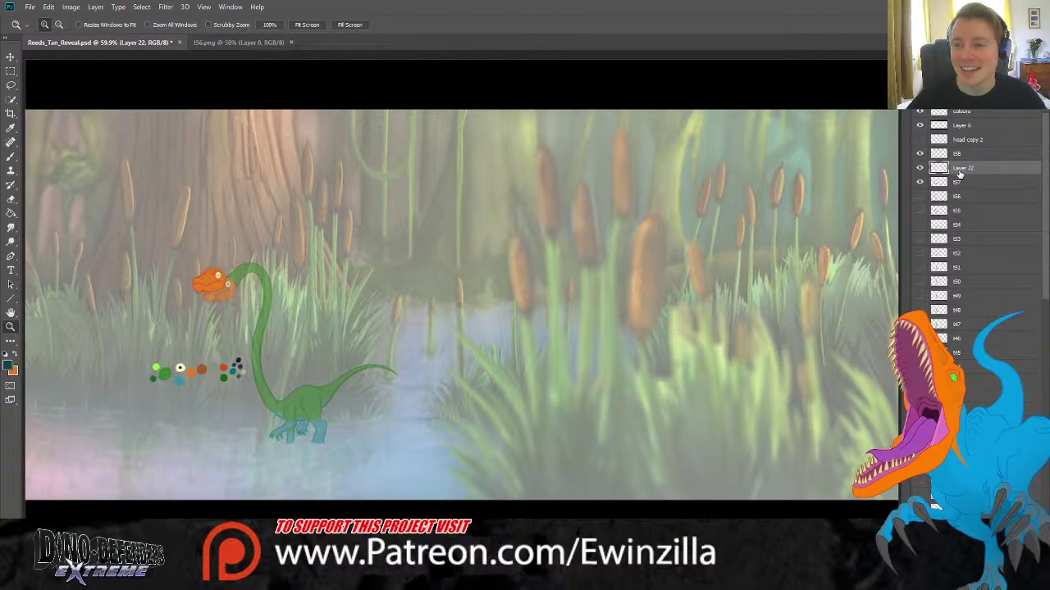
Sample the dark green from the colour dots and zoom in on the head.
{"action": "left_click", "coordinate": [11, 128]}
{"action": "left_click", "coordinate": [225, 377]}
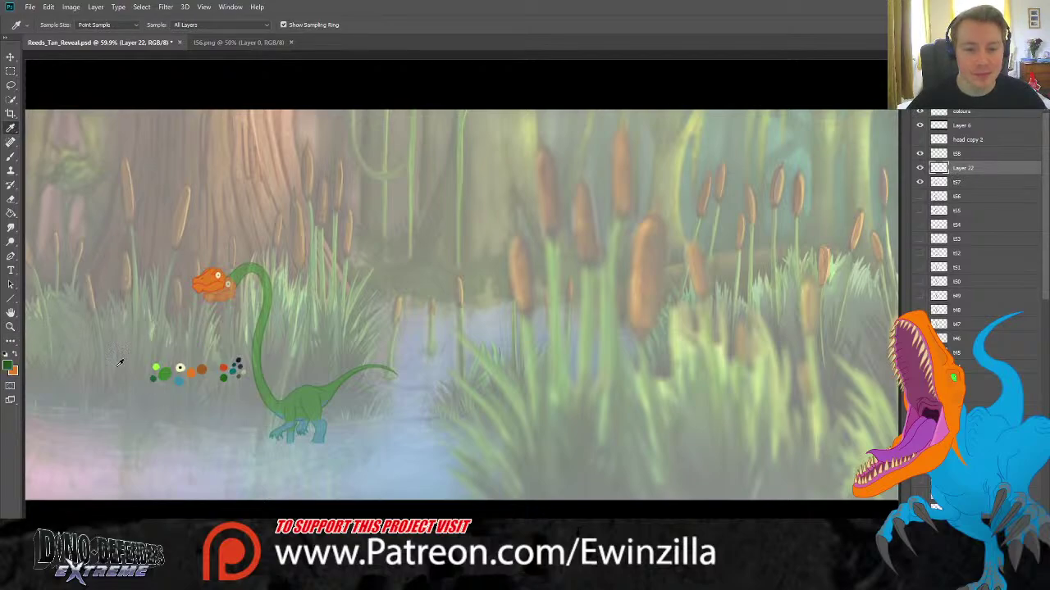
{"action": "double_click", "coordinate": [10, 326]}
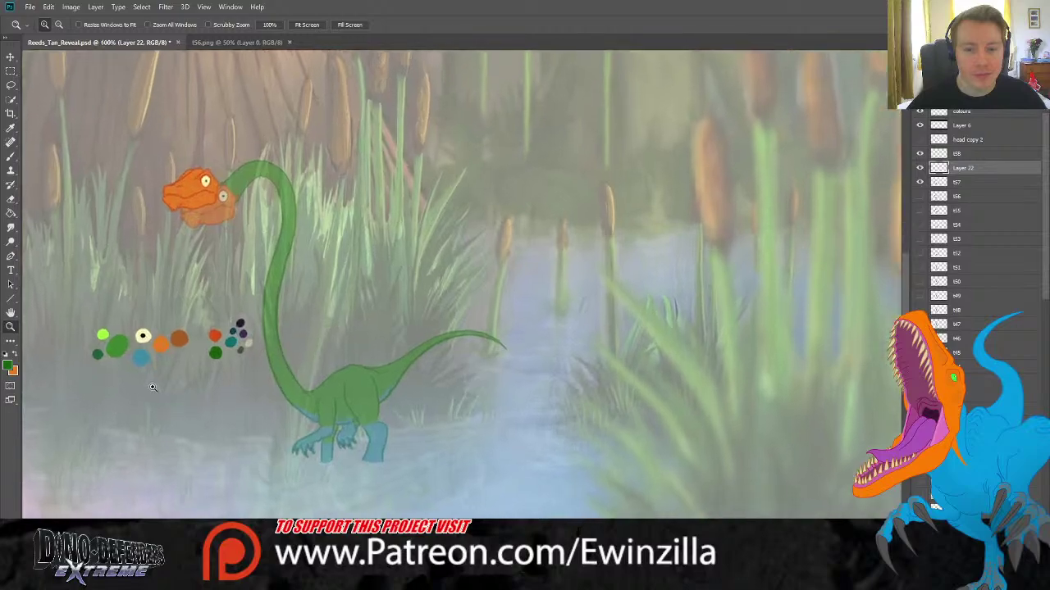
{"action": "left_click", "coordinate": [11, 156]}
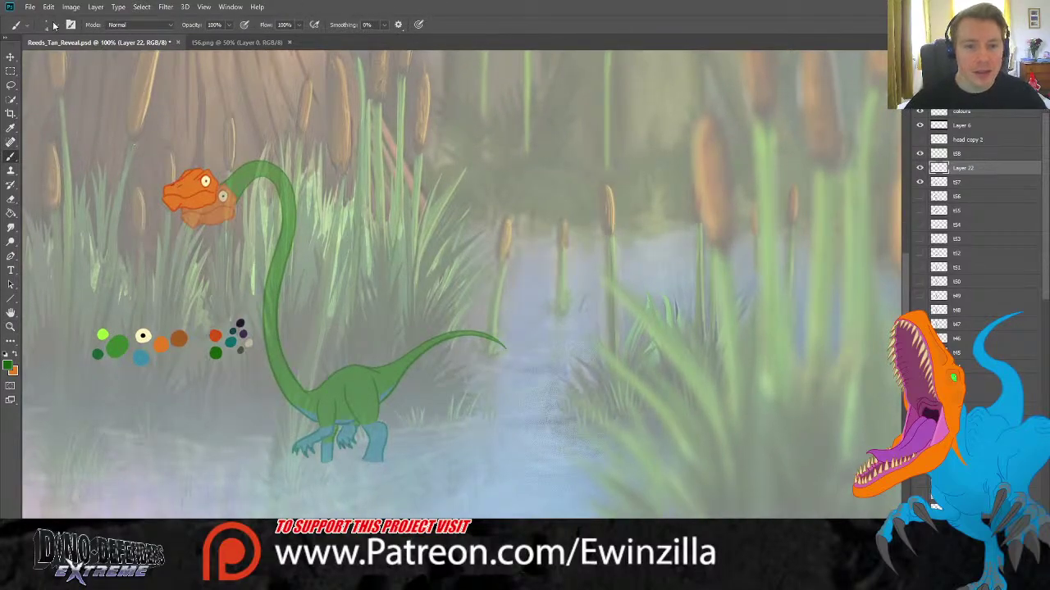
{"action": "left_click", "coordinate": [10, 326]}
{"action": "left_click", "coordinate": [90, 324]}
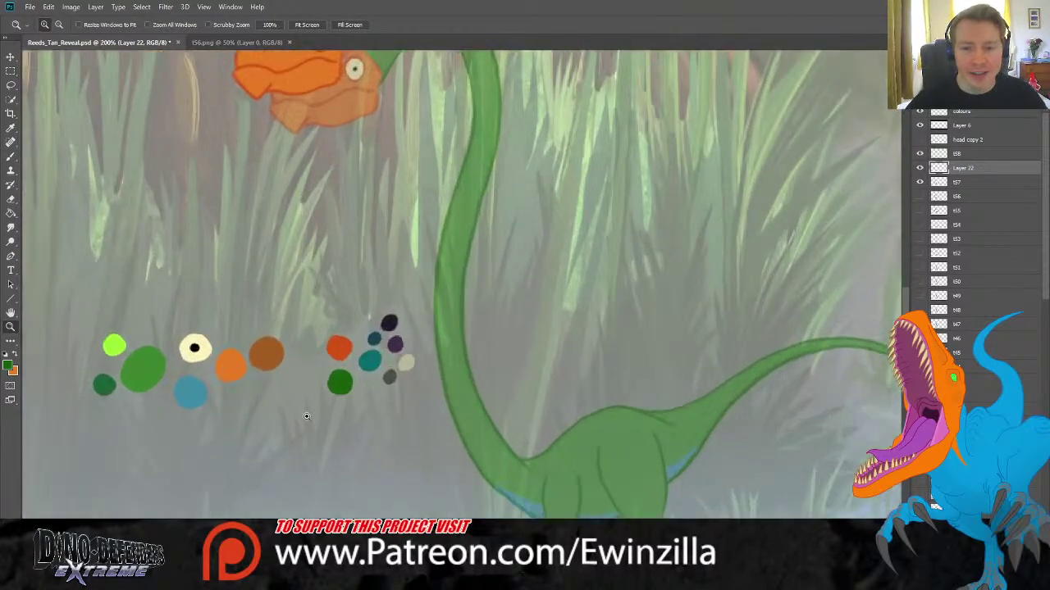
{"action": "scroll", "coordinate": [306, 416], "scroll_direction": "up", "scroll_amount": 3}
{"action": "left_click", "coordinate": [12, 159]}
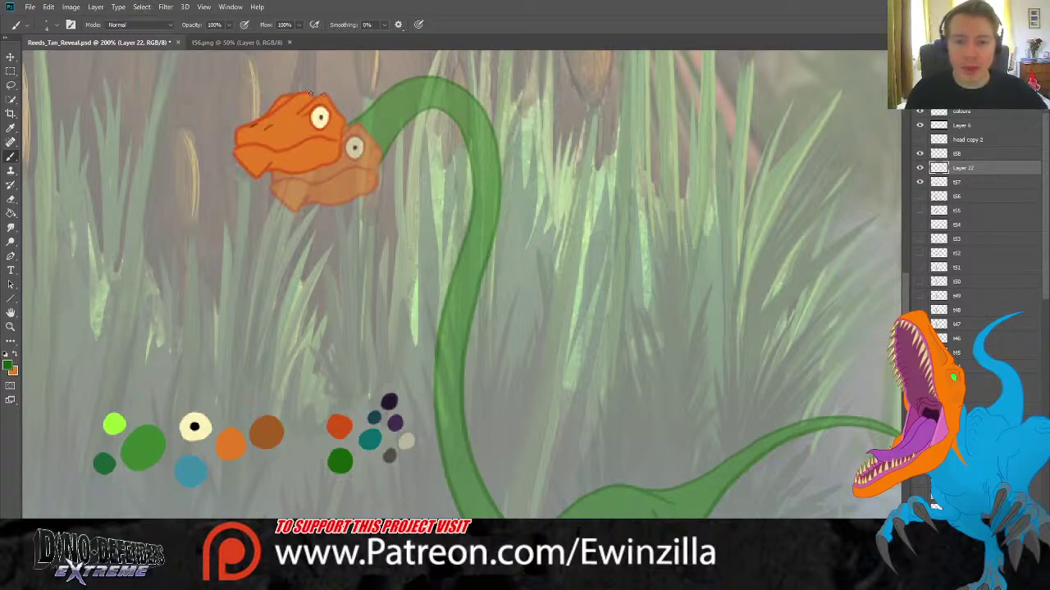
Brush a dark green line from the head down the neck, redrawing until it fits.
{"action": "left_click_drag", "start_coordinate": [308, 96], "coordinate": [384, 72]}
{"action": "key", "text": "ctrl+z"}
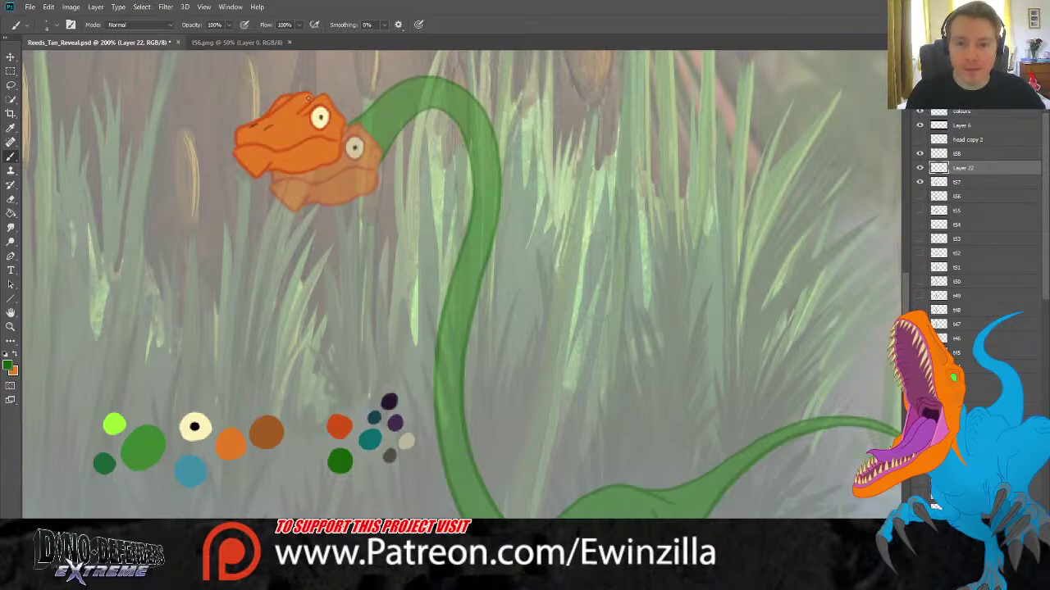
{"action": "mouse_move", "coordinate": [308, 97]}
{"action": "left_mouse_down"}
{"action": "mouse_move", "coordinate": [372, 74]}
{"action": "mouse_move", "coordinate": [425, 75]}
{"action": "mouse_move", "coordinate": [464, 107]}
{"action": "mouse_move", "coordinate": [474, 132]}
{"action": "mouse_move", "coordinate": [484, 204]}
{"action": "mouse_move", "coordinate": [448, 401]}
{"action": "mouse_move", "coordinate": [472, 517]}
{"action": "left_mouse_up"}
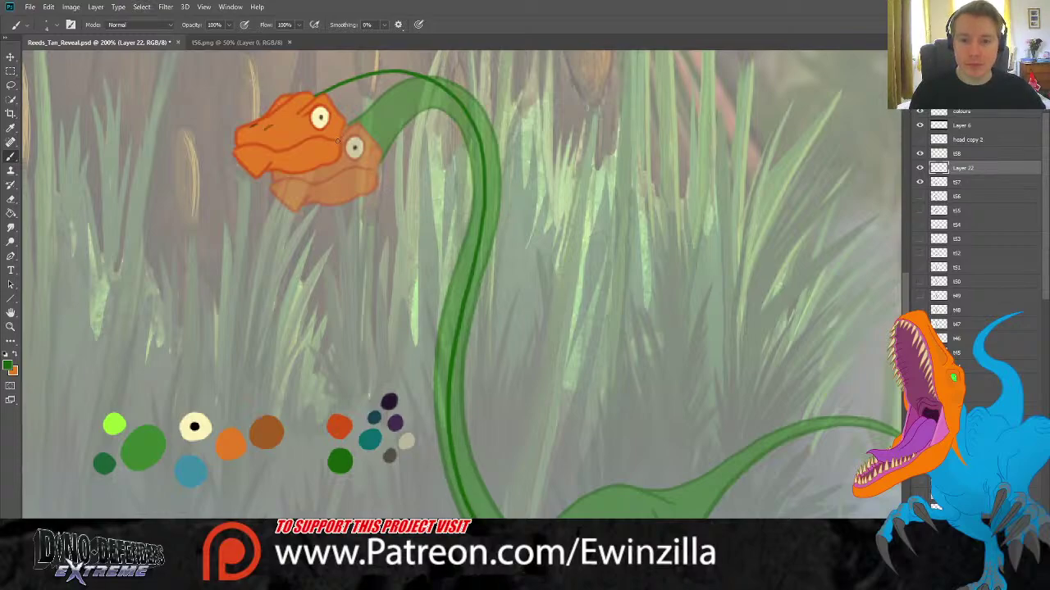
{"action": "mouse_move", "coordinate": [339, 140]}
{"action": "left_mouse_down"}
{"action": "mouse_move", "coordinate": [379, 112]}
{"action": "mouse_move", "coordinate": [433, 129]}
{"action": "left_mouse_up"}
{"action": "key", "text": "ctrl+z"}
{"action": "mouse_move", "coordinate": [335, 136]}
{"action": "left_mouse_down"}
{"action": "mouse_move", "coordinate": [374, 103]}
{"action": "mouse_move", "coordinate": [396, 101]}
{"action": "mouse_move", "coordinate": [438, 130]}
{"action": "mouse_move", "coordinate": [456, 190]}
{"action": "mouse_move", "coordinate": [433, 291]}
{"action": "left_mouse_up"}
{"action": "key", "text": "ctrl+z"}
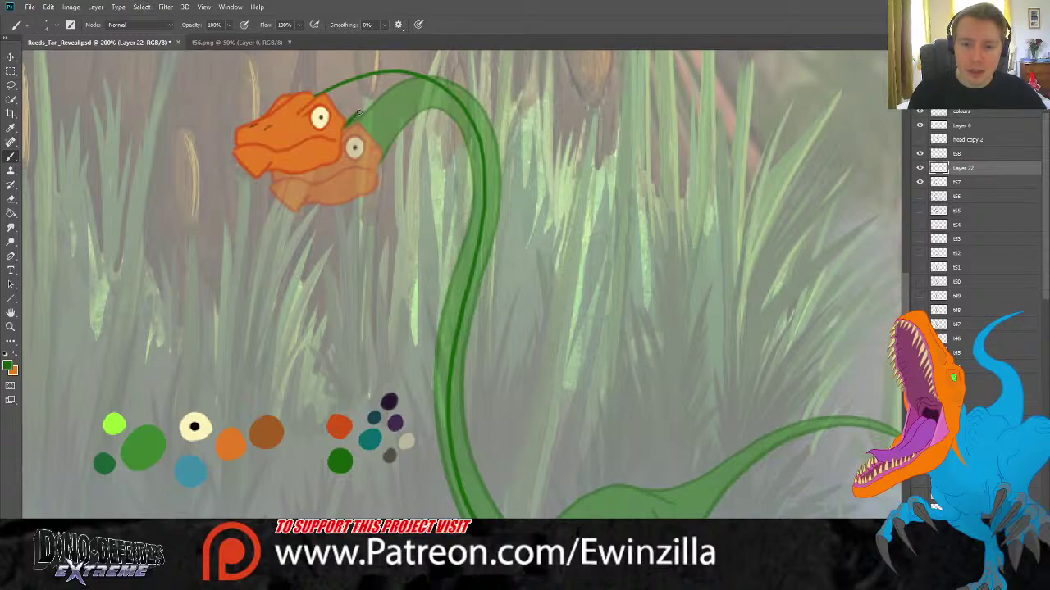
{"action": "mouse_move", "coordinate": [337, 138]}
{"action": "left_mouse_down"}
{"action": "mouse_move", "coordinate": [370, 104]}
{"action": "mouse_move", "coordinate": [396, 100]}
{"action": "mouse_move", "coordinate": [449, 149]}
{"action": "left_mouse_up"}
{"action": "key", "text": "ctrl+z"}
{"action": "mouse_move", "coordinate": [333, 143]}
{"action": "left_mouse_down"}
{"action": "mouse_move", "coordinate": [393, 101]}
{"action": "mouse_move", "coordinate": [425, 106]}
{"action": "mouse_move", "coordinate": [457, 144]}
{"action": "left_mouse_up"}
{"action": "key", "text": "ctrl+z"}
{"action": "mouse_move", "coordinate": [336, 141]}
{"action": "left_mouse_down"}
{"action": "mouse_move", "coordinate": [367, 113]}
{"action": "mouse_move", "coordinate": [404, 100]}
{"action": "mouse_move", "coordinate": [439, 120]}
{"action": "mouse_move", "coordinate": [452, 147]}
{"action": "mouse_move", "coordinate": [453, 214]}
{"action": "mouse_move", "coordinate": [417, 376]}
{"action": "mouse_move", "coordinate": [436, 516]}
{"action": "left_mouse_up"}
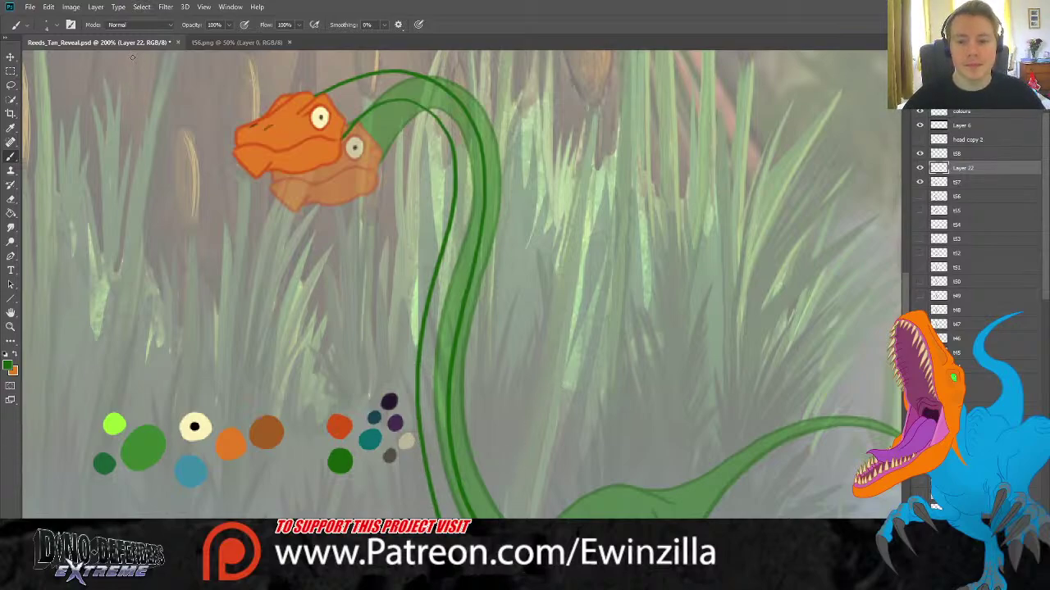
Rotate the neck outline on Layer 22 about 1.78° clockwise.
{"action": "key", "text": "v"}
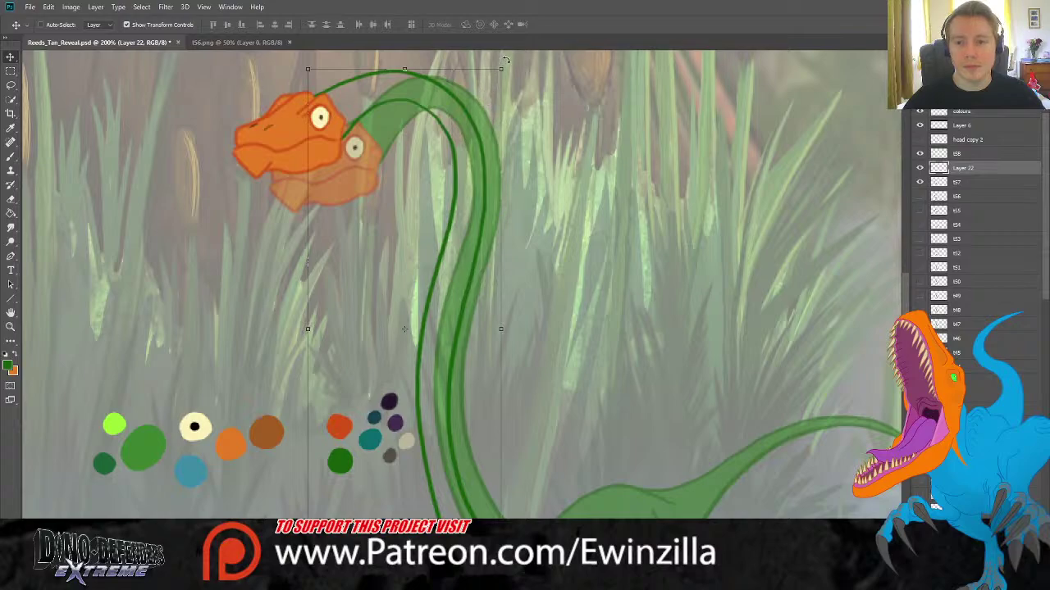
{"action": "key", "text": "ctrl+t"}
{"action": "left_click_drag", "start_coordinate": [680, 74], "coordinate": [684, 85]}
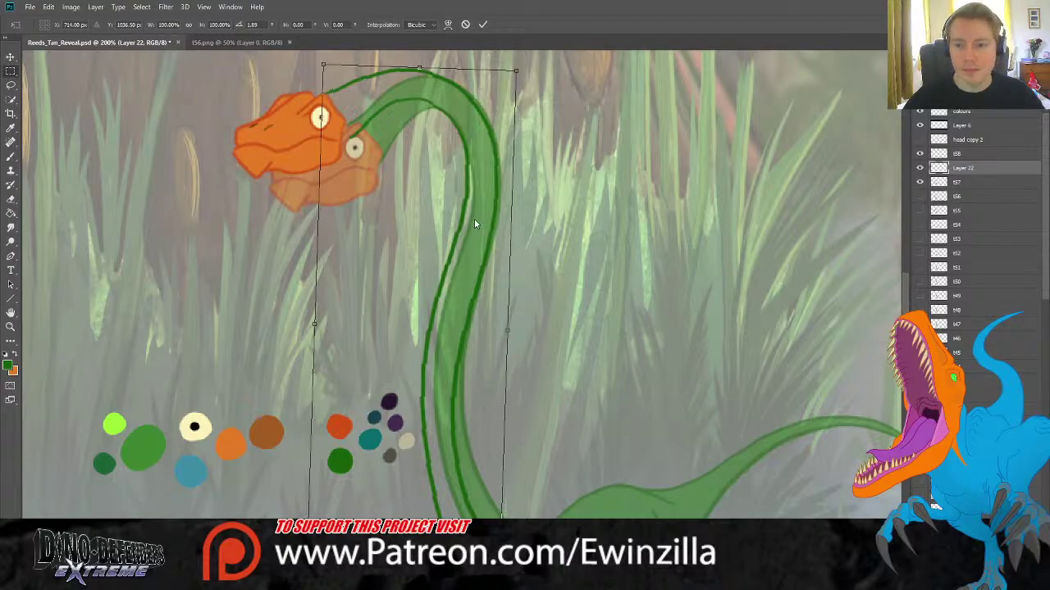
{"action": "key", "text": "Return"}
Shift the t58 head slightly right and up to meet the neck.
{"action": "left_click", "coordinate": [958, 153]}
{"action": "left_click", "coordinate": [11, 57]}
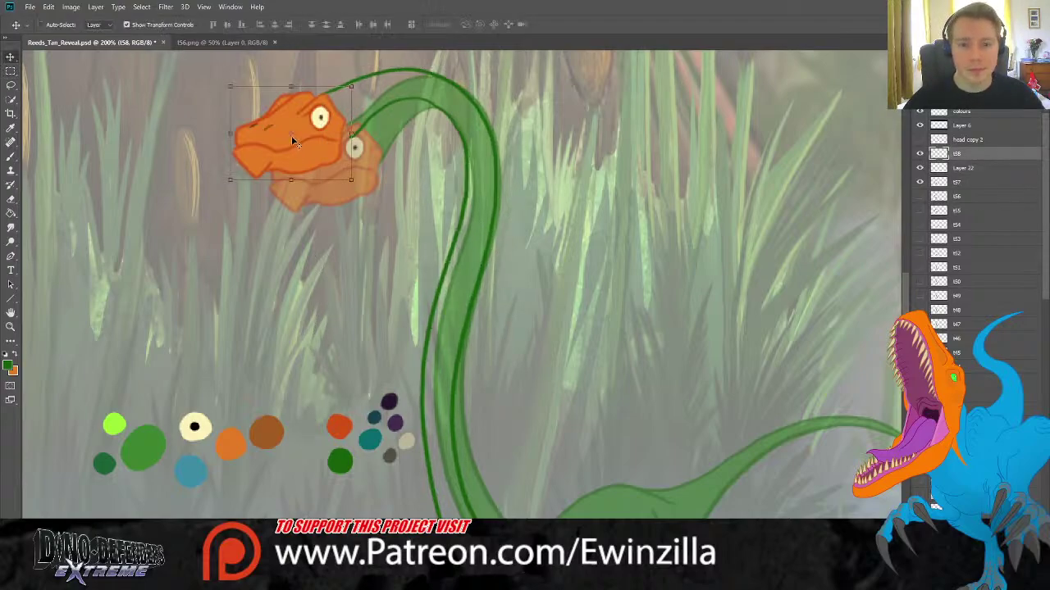
{"action": "key", "text": "ctrl+t"}
{"action": "key", "text": "Right"}
{"action": "key", "text": "Right"}
{"action": "key", "text": "Right"}
{"action": "key", "text": "Right"}
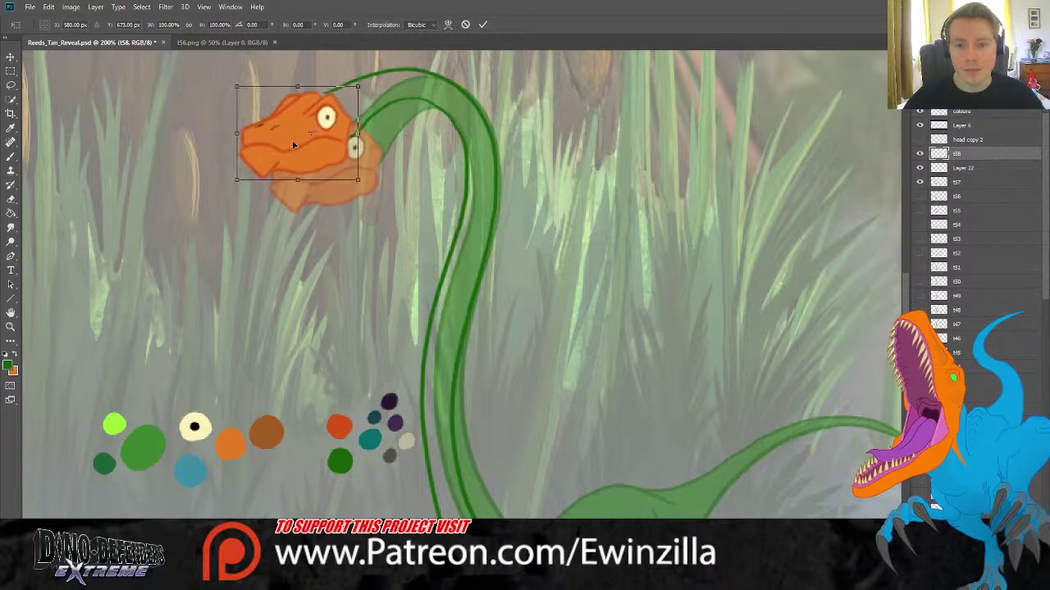
{"action": "left_click_drag", "start_coordinate": [294, 145], "coordinate": [298, 143]}
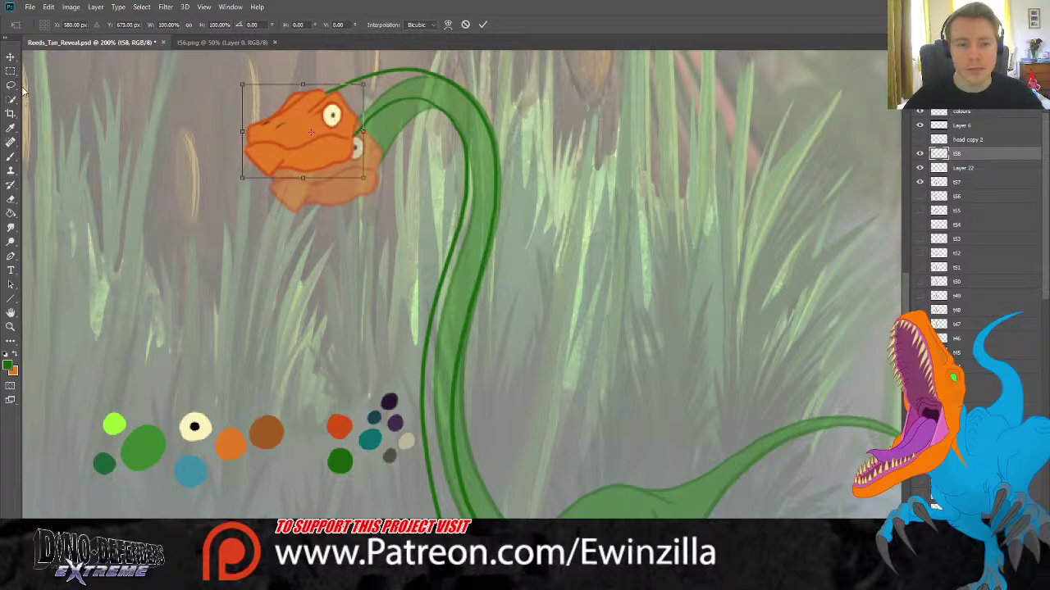
{"action": "key", "text": "Return"}
Smudge back a stray bit at the lower end of the neck outline on Layer 22.
{"action": "key", "text": "m"}
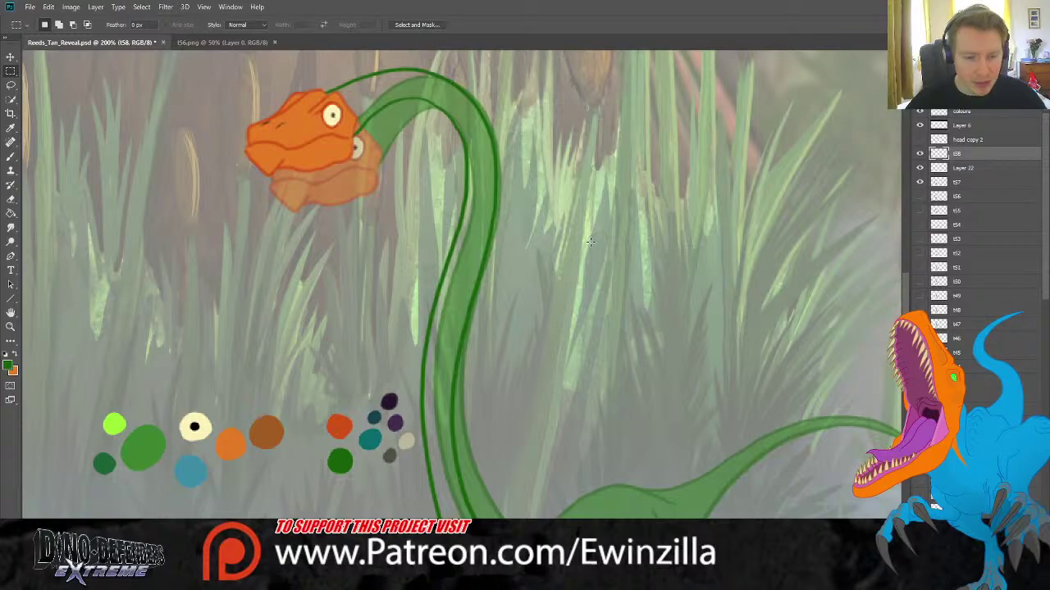
{"action": "scroll", "coordinate": [640, 242], "scroll_direction": "down", "scroll_amount": 5}
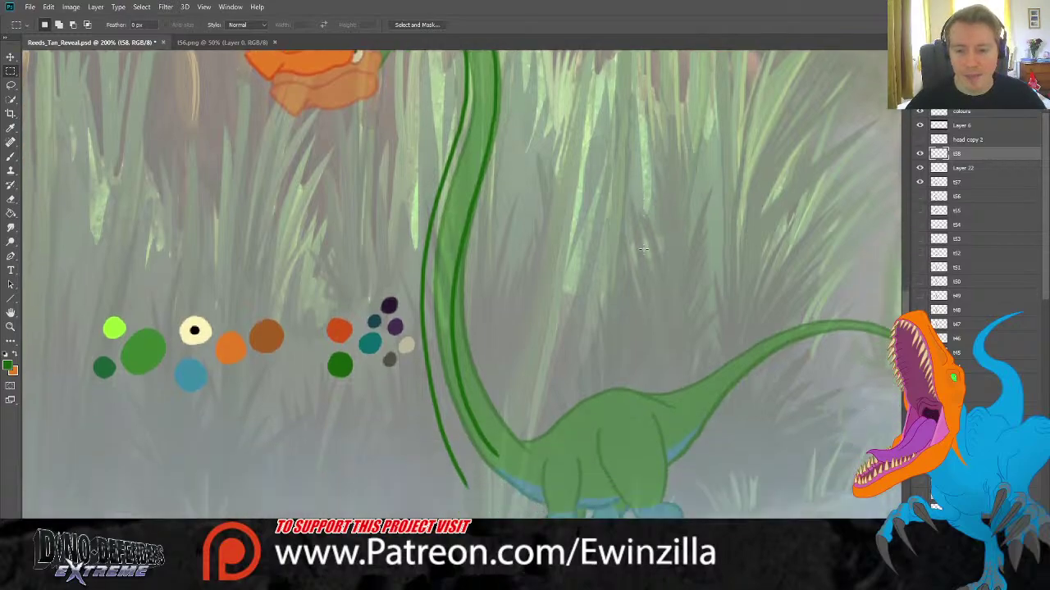
{"action": "scroll", "coordinate": [643, 252], "scroll_direction": "down", "scroll_amount": 1}
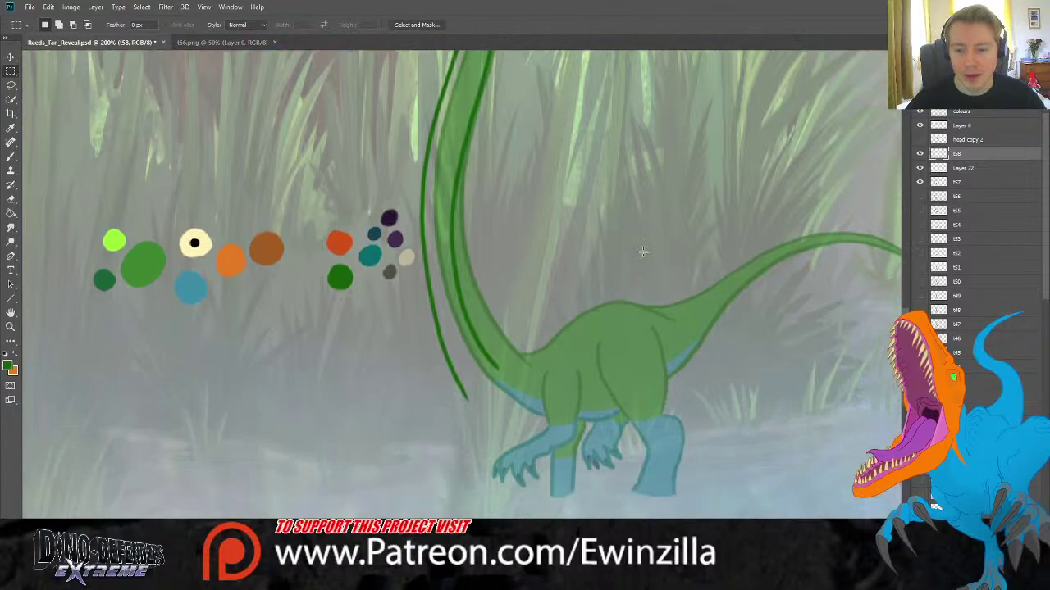
{"action": "left_click", "coordinate": [11, 229]}
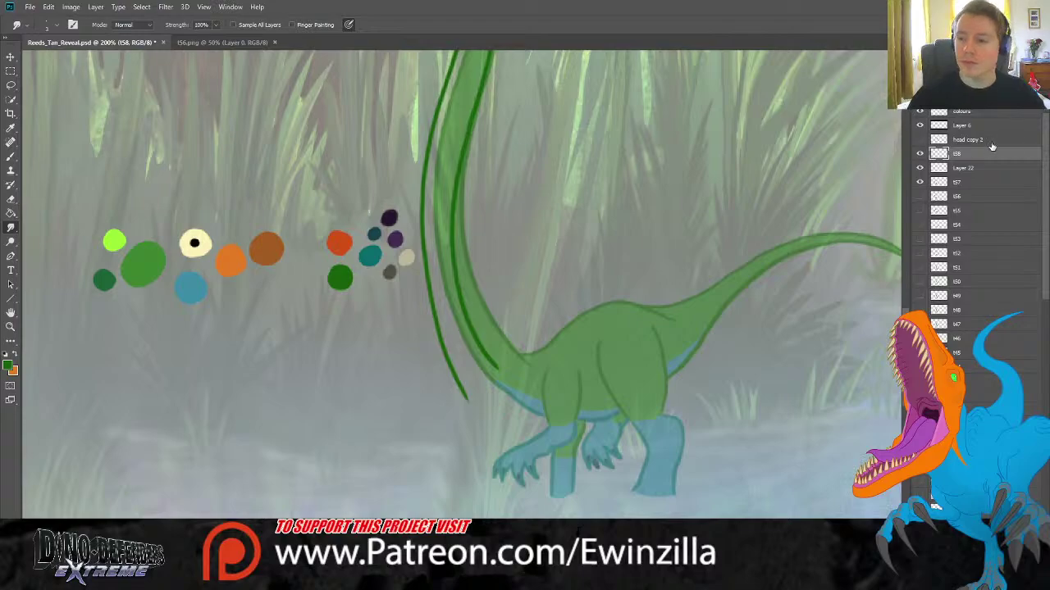
{"action": "key", "text": "alt+bracketleft"}
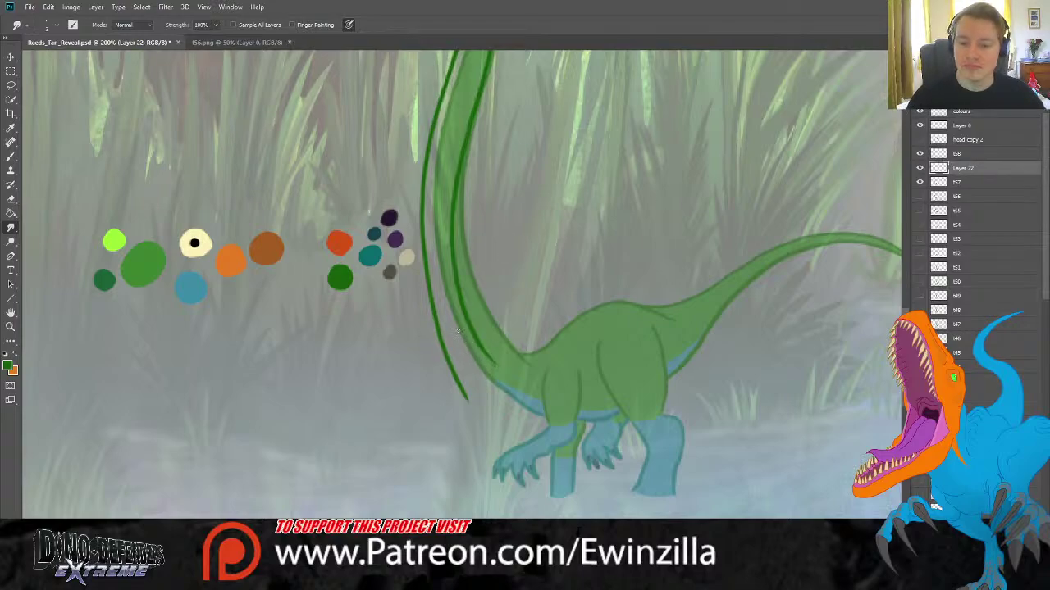
{"action": "mouse_move", "coordinate": [486, 358]}
{"action": "left_mouse_down"}
{"action": "mouse_move", "coordinate": [456, 382]}
{"action": "mouse_move", "coordinate": [425, 314]}
{"action": "left_mouse_up"}
Smudge away the stray line, then brush dark green lines below the neck and along the belly.
{"action": "left_click_drag", "start_coordinate": [448, 366], "coordinate": [473, 403]}
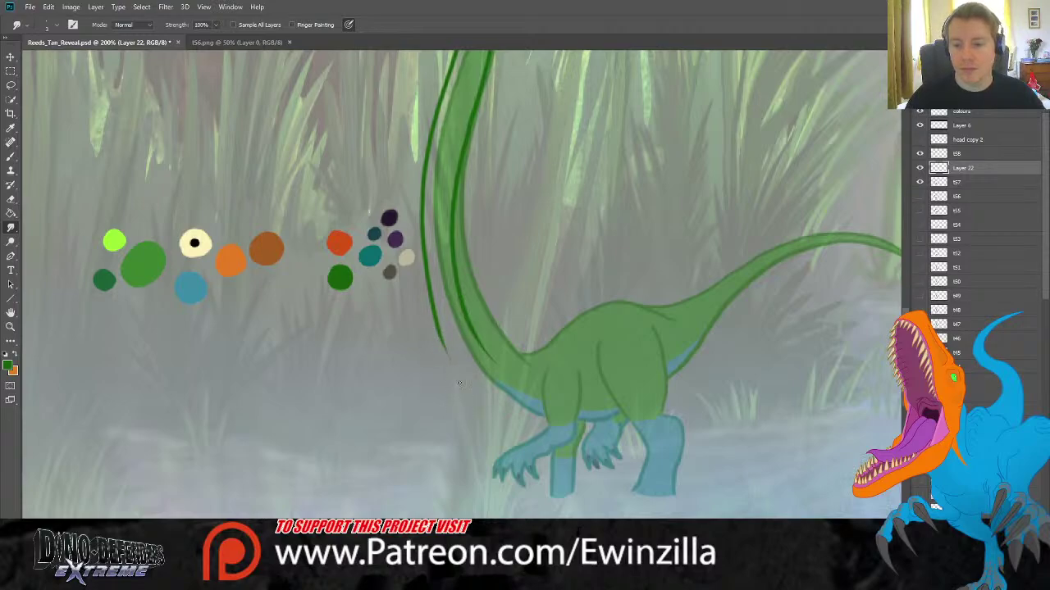
{"action": "key", "text": "i"}
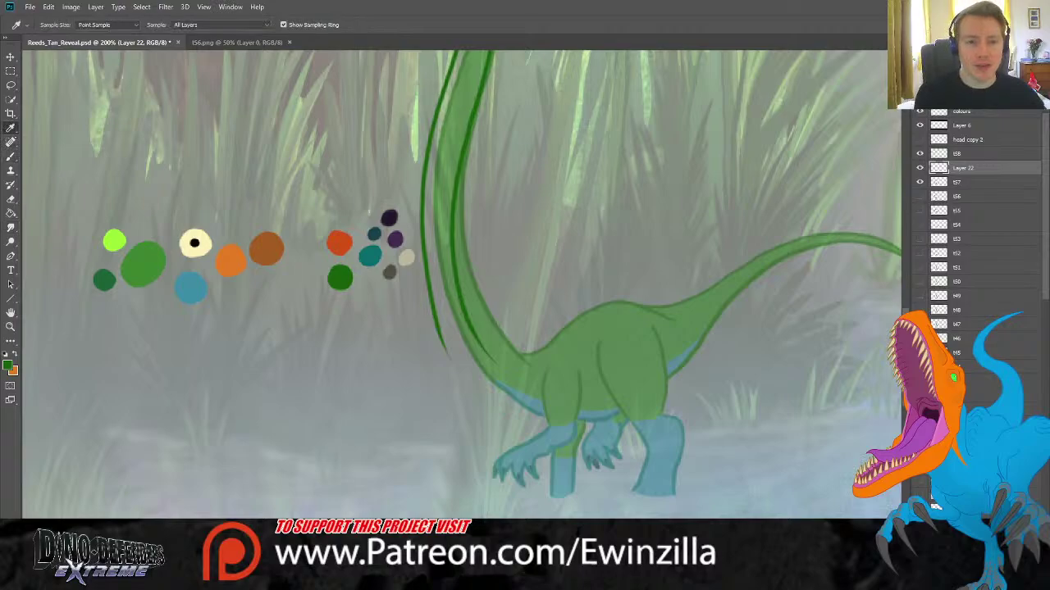
{"action": "key", "text": "b"}
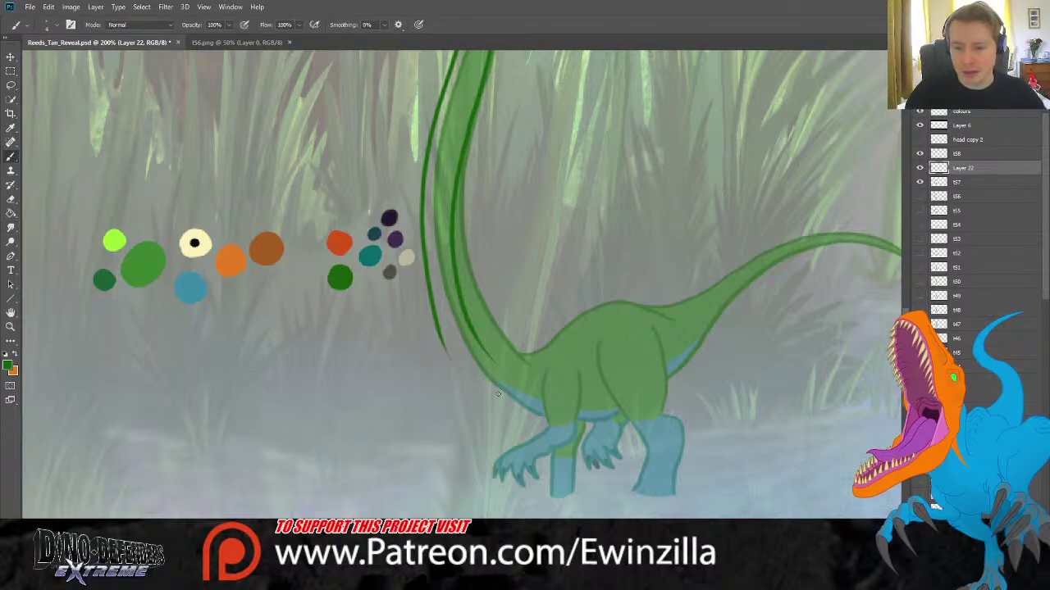
{"action": "left_click_drag", "start_coordinate": [504, 381], "coordinate": [489, 425]}
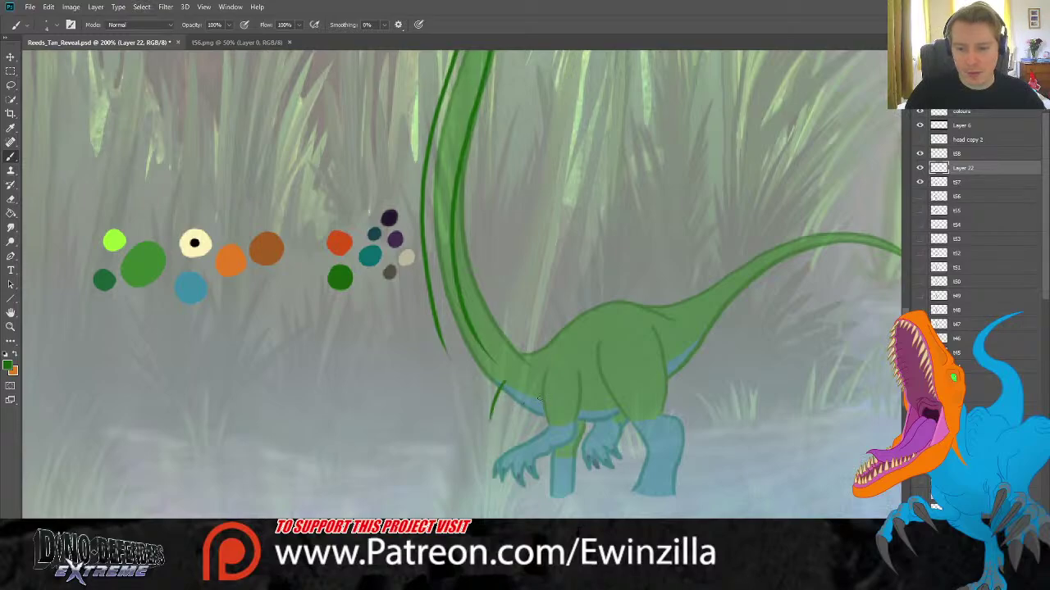
{"action": "left_click_drag", "start_coordinate": [541, 393], "coordinate": [510, 430]}
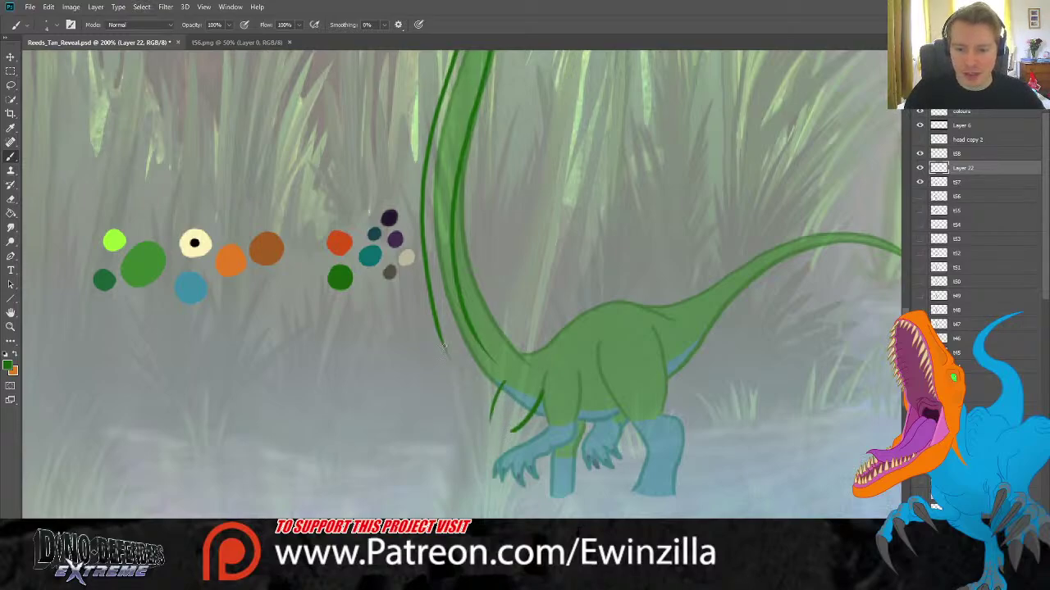
{"action": "left_click_drag", "start_coordinate": [442, 344], "coordinate": [478, 400]}
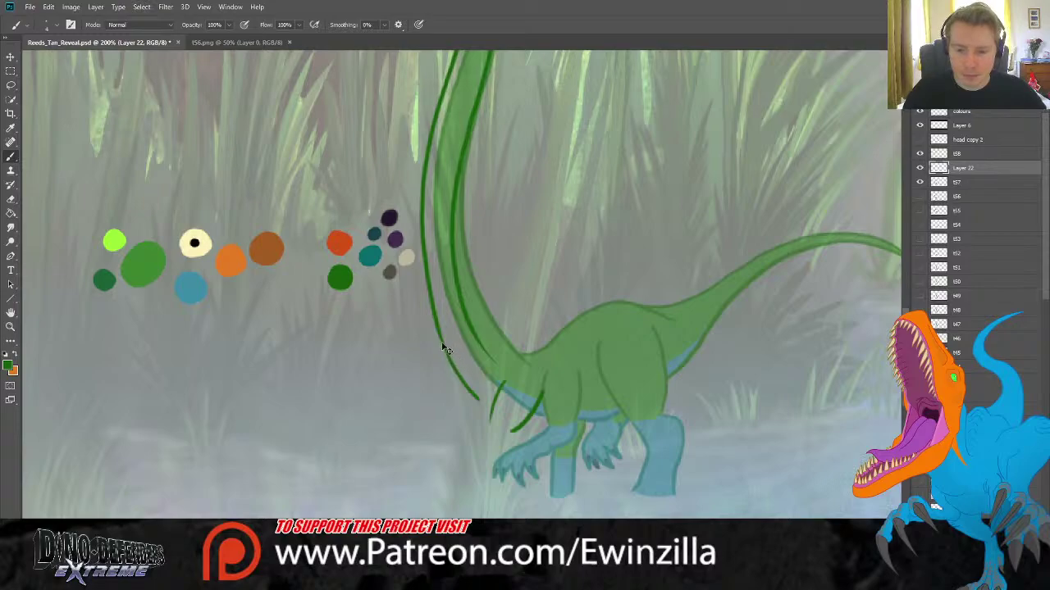
{"action": "key", "text": "ctrl+z"}
{"action": "mouse_move", "coordinate": [440, 337]}
{"action": "left_mouse_down"}
{"action": "mouse_move", "coordinate": [471, 403]}
{"action": "mouse_move", "coordinate": [490, 418]}
{"action": "left_mouse_up"}
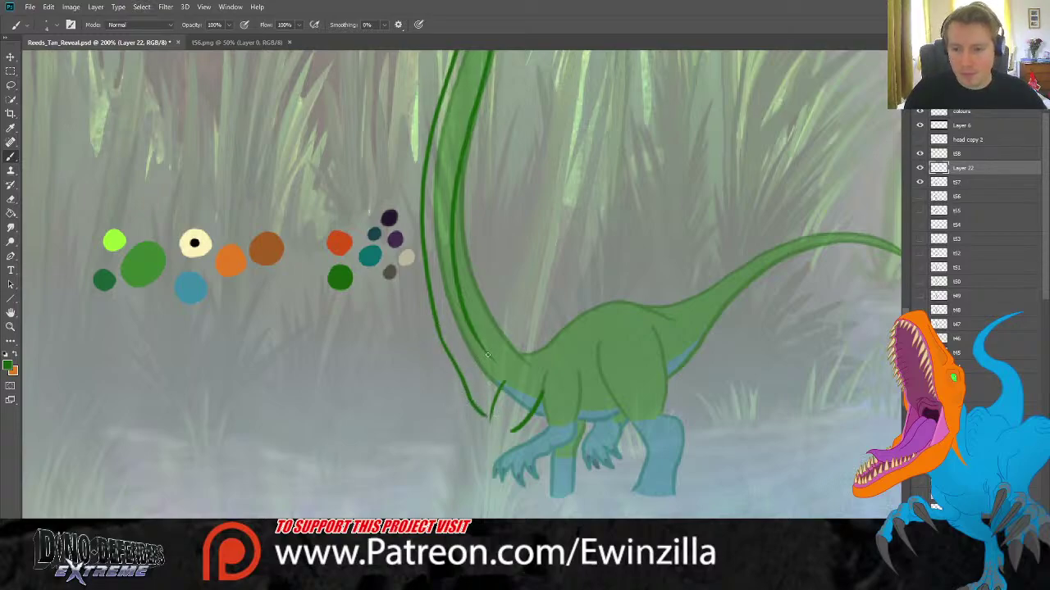
Outline the neck underside into the body, the hip and thigh, and the back toward the tail.
{"action": "left_click_drag", "start_coordinate": [487, 354], "coordinate": [526, 354]}
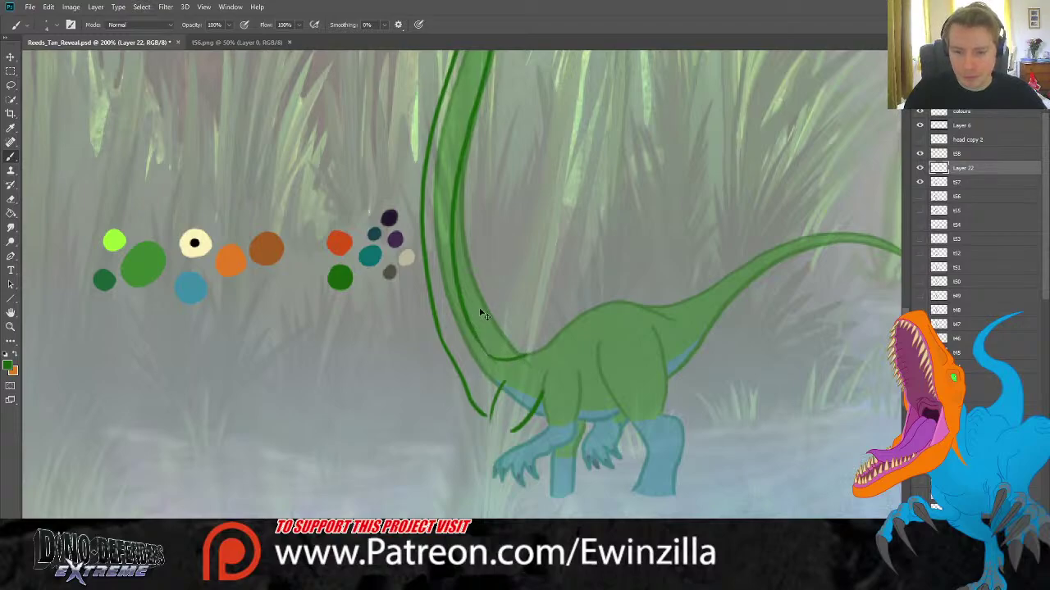
{"action": "key", "text": "ctrl+z"}
{"action": "mouse_move", "coordinate": [474, 335]}
{"action": "left_mouse_down"}
{"action": "mouse_move", "coordinate": [525, 351]}
{"action": "mouse_move", "coordinate": [572, 320]}
{"action": "mouse_move", "coordinate": [617, 310]}
{"action": "mouse_move", "coordinate": [656, 328]}
{"action": "left_mouse_up"}
{"action": "left_click_drag", "start_coordinate": [571, 358], "coordinate": [620, 416]}
{"action": "left_click_drag", "start_coordinate": [630, 334], "coordinate": [643, 404]}
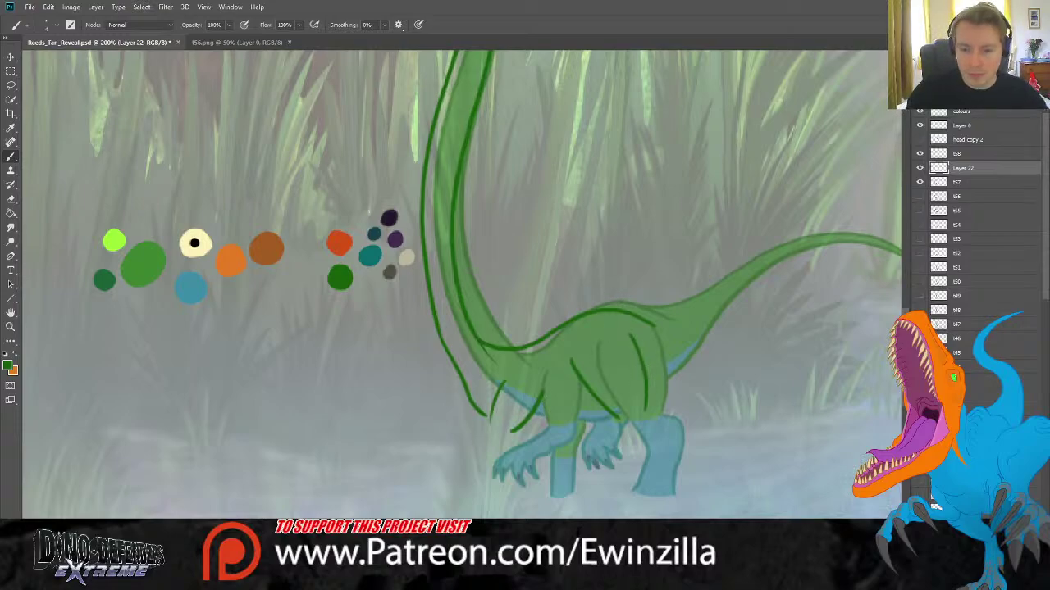
{"action": "mouse_move", "coordinate": [649, 309]}
{"action": "left_mouse_down"}
{"action": "mouse_move", "coordinate": [336, 308]}
{"action": "mouse_move", "coordinate": [423, 246]}
{"action": "mouse_move", "coordinate": [474, 228]}
{"action": "mouse_move", "coordinate": [539, 232]}
{"action": "mouse_move", "coordinate": [587, 250]}
{"action": "mouse_move", "coordinate": [540, 240]}
{"action": "mouse_move", "coordinate": [479, 254]}
{"action": "left_mouse_up"}
{"action": "key", "text": "ctrl+z"}
{"action": "mouse_move", "coordinate": [326, 314]}
{"action": "left_mouse_down"}
{"action": "mouse_move", "coordinate": [418, 239]}
{"action": "mouse_move", "coordinate": [517, 230]}
{"action": "mouse_move", "coordinate": [561, 240]}
{"action": "mouse_move", "coordinate": [482, 232]}
{"action": "mouse_move", "coordinate": [430, 247]}
{"action": "mouse_move", "coordinate": [397, 278]}
{"action": "mouse_move", "coordinate": [365, 361]}
{"action": "mouse_move", "coordinate": [334, 386]}
{"action": "left_mouse_up"}
{"action": "scroll", "coordinate": [47, 127], "scroll_direction": "left", "scroll_amount": 5}
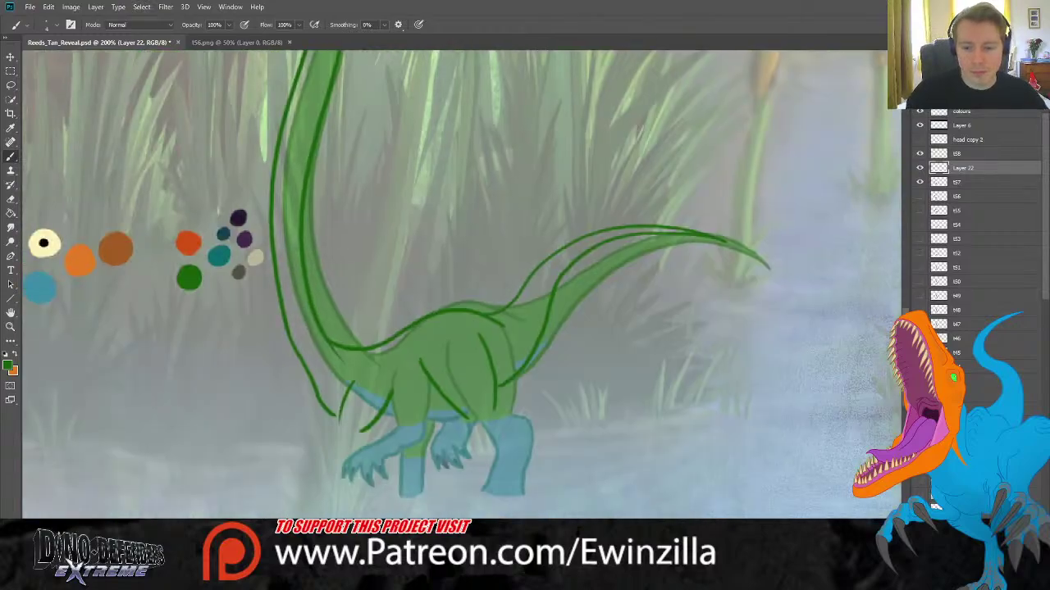
Pick teal and draw the front leg ending in a clawed foot.
{"action": "left_click", "coordinate": [11, 128]}
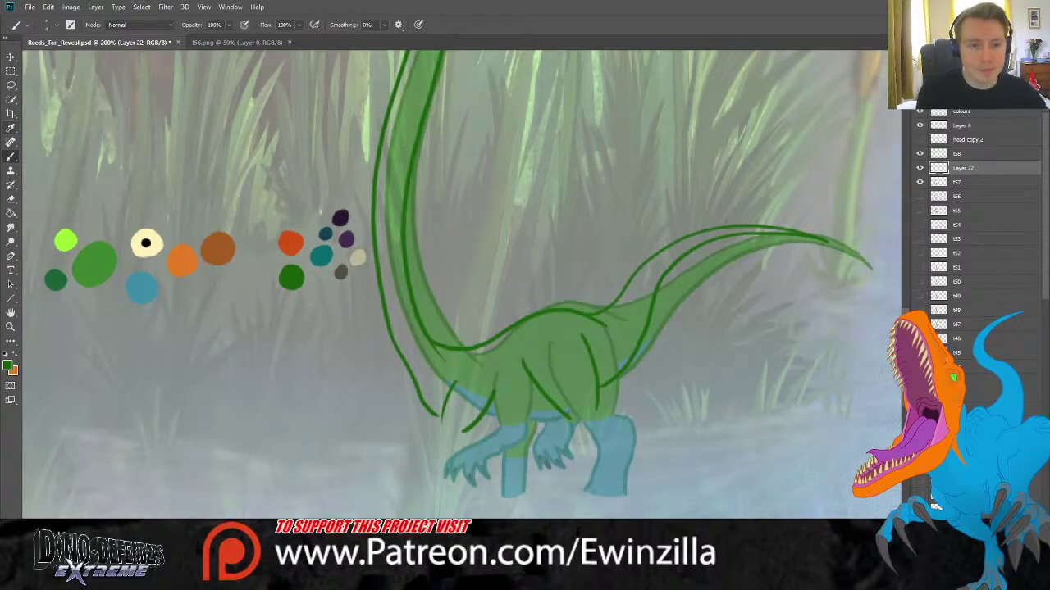
{"action": "left_click", "coordinate": [326, 251]}
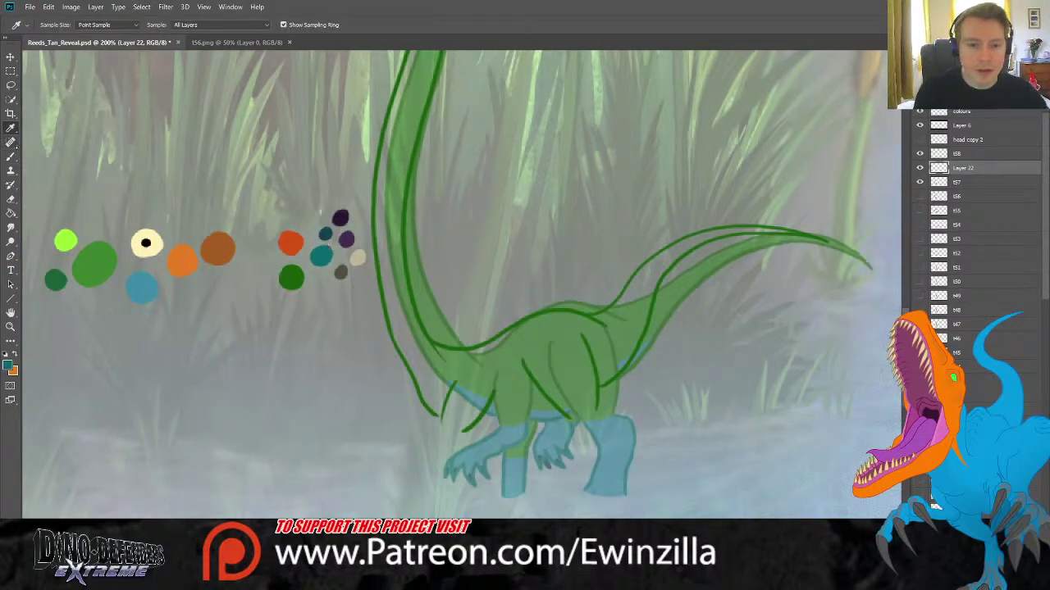
{"action": "left_click", "coordinate": [11, 156]}
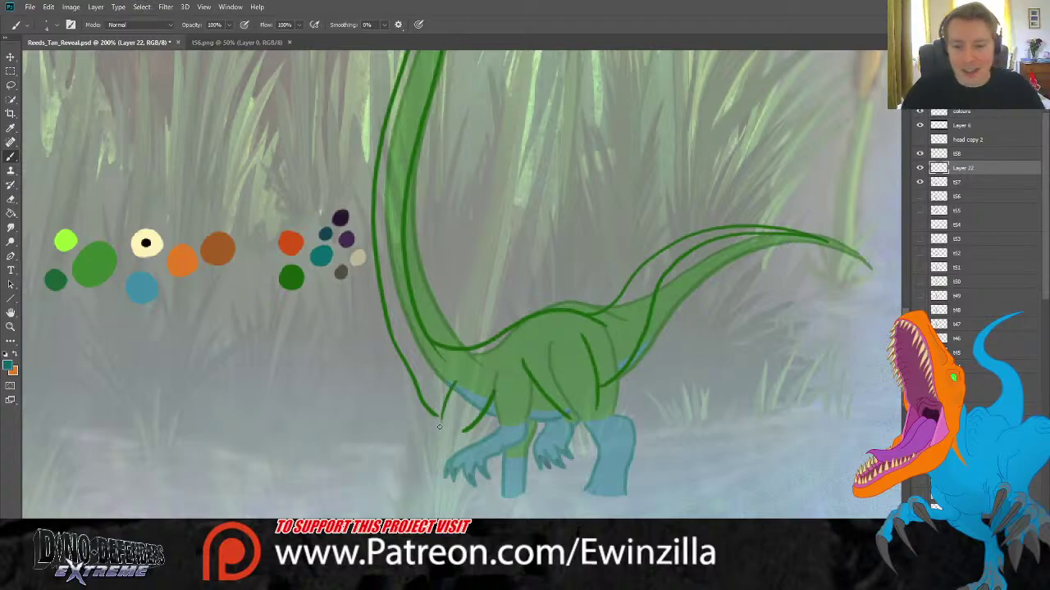
{"action": "left_click_drag", "start_coordinate": [438, 423], "coordinate": [379, 480]}
{"action": "key", "text": "ctrl+z"}
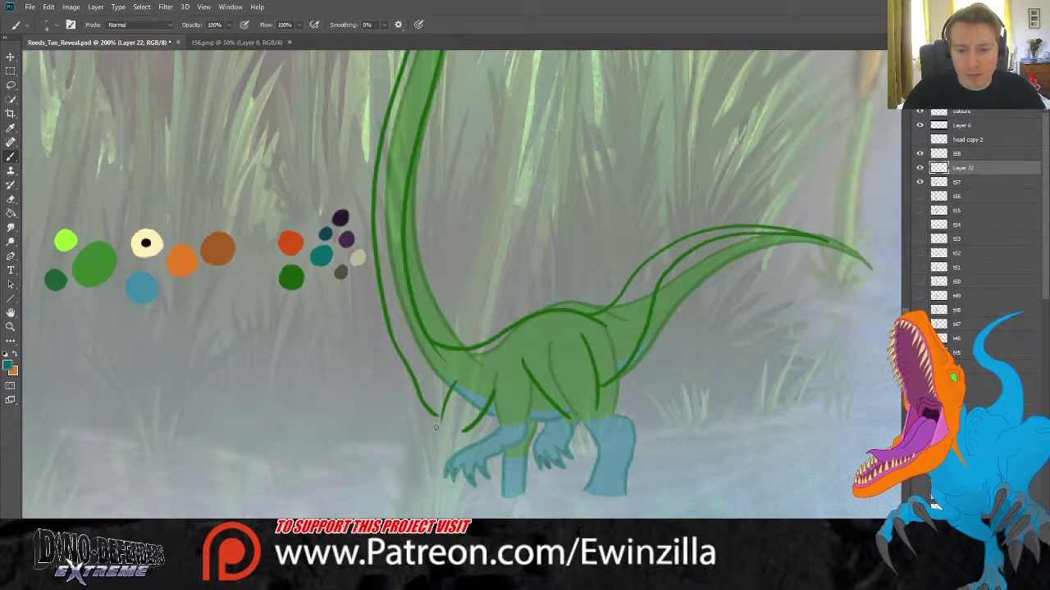
{"action": "mouse_move", "coordinate": [438, 421]}
{"action": "left_mouse_down"}
{"action": "mouse_move", "coordinate": [382, 484]}
{"action": "mouse_move", "coordinate": [401, 471]}
{"action": "mouse_move", "coordinate": [396, 493]}
{"action": "mouse_move", "coordinate": [426, 494]}
{"action": "left_mouse_up"}
{"action": "left_click_drag", "start_coordinate": [432, 458], "coordinate": [432, 481]}
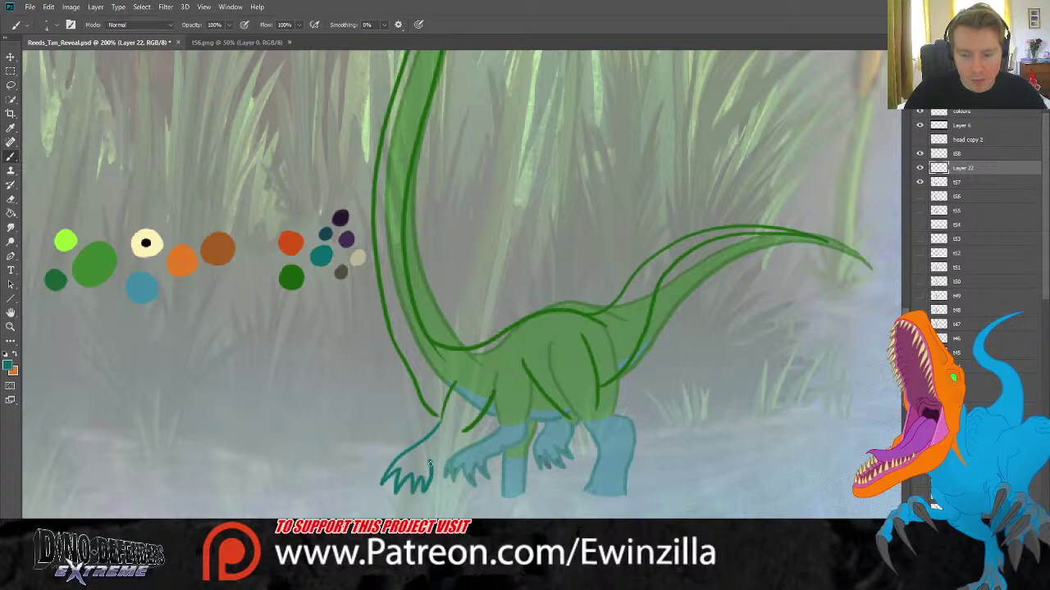
{"action": "key", "text": "z"}
{"action": "key", "text": "ctrl+z"}
{"action": "key", "text": "b"}
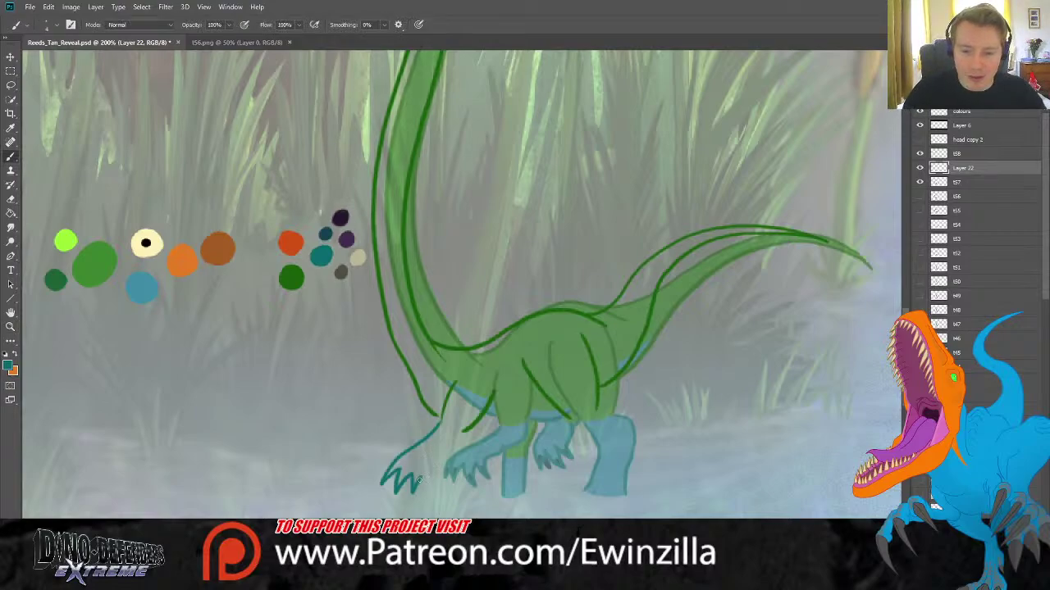
{"action": "mouse_move", "coordinate": [419, 480]}
{"action": "left_mouse_down"}
{"action": "mouse_move", "coordinate": [431, 458]}
{"action": "mouse_move", "coordinate": [376, 482]}
{"action": "left_mouse_up"}
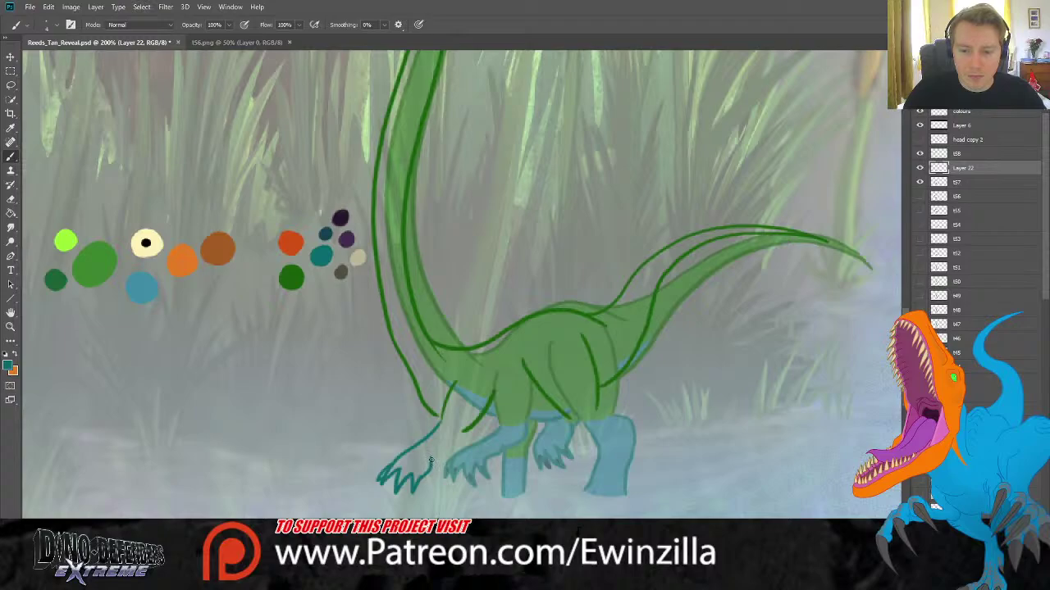
{"action": "left_click_drag", "start_coordinate": [426, 458], "coordinate": [470, 425]}
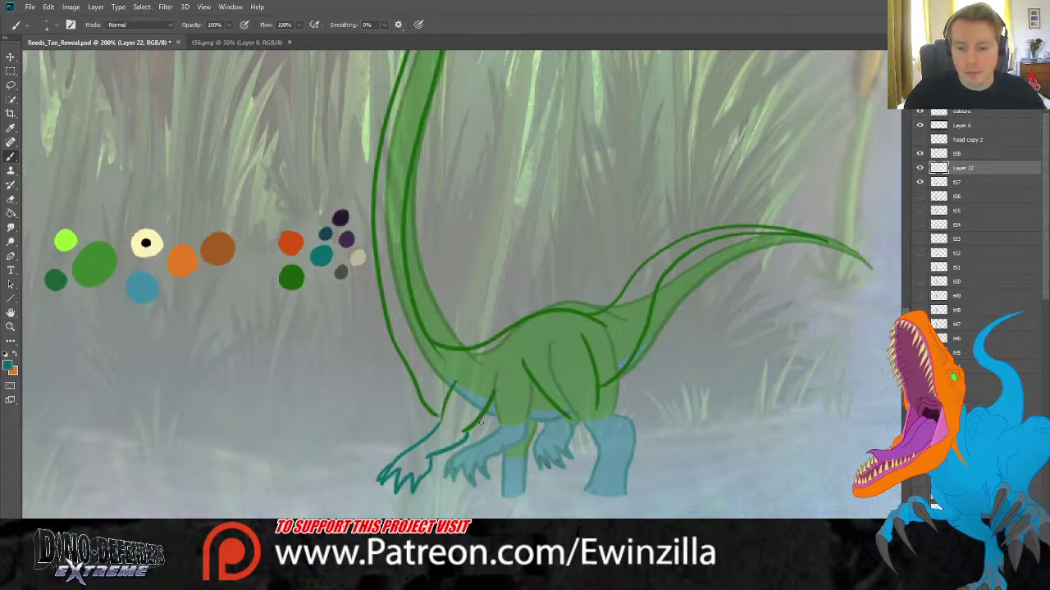
Add teal strokes along the belly, the hind leg's edge and between the legs.
{"action": "mouse_move", "coordinate": [479, 420]}
{"action": "left_mouse_down"}
{"action": "mouse_move", "coordinate": [536, 419]}
{"action": "mouse_move", "coordinate": [562, 403]}
{"action": "mouse_move", "coordinate": [626, 419]}
{"action": "mouse_move", "coordinate": [623, 492]}
{"action": "left_mouse_up"}
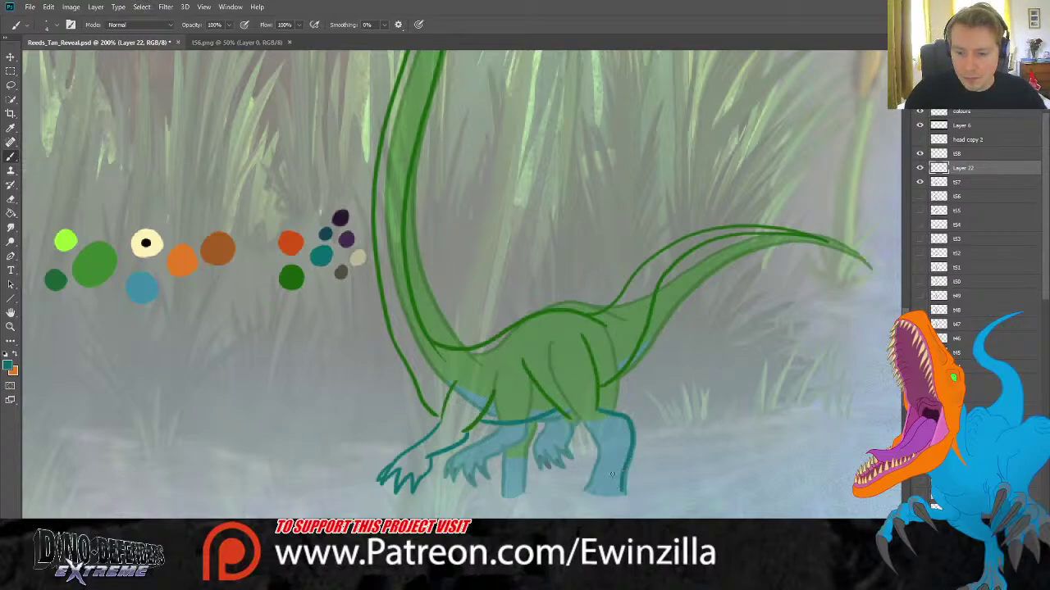
{"action": "left_click_drag", "start_coordinate": [572, 418], "coordinate": [590, 435]}
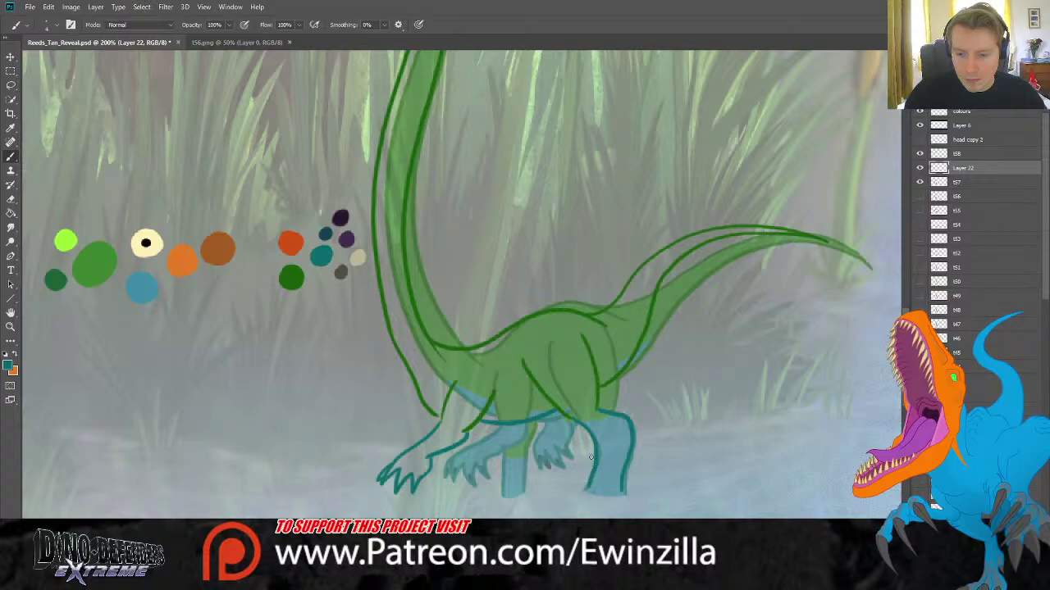
{"action": "mouse_move", "coordinate": [577, 420]}
{"action": "left_mouse_down"}
{"action": "mouse_move", "coordinate": [596, 453]}
{"action": "mouse_move", "coordinate": [595, 488]}
{"action": "left_mouse_up"}
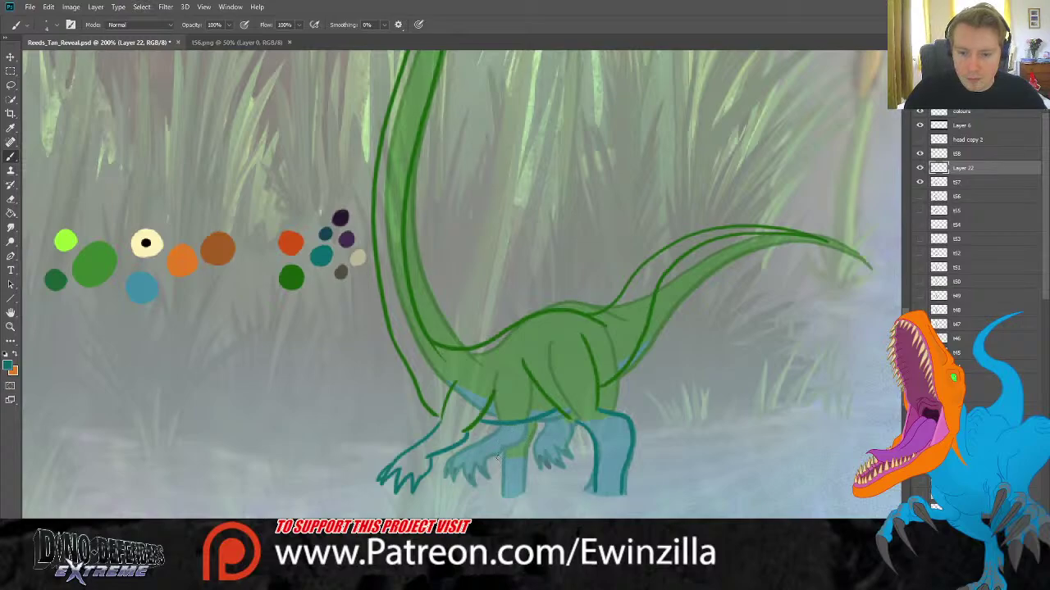
{"action": "mouse_move", "coordinate": [499, 456]}
{"action": "left_mouse_down"}
{"action": "mouse_move", "coordinate": [504, 486]}
{"action": "mouse_move", "coordinate": [524, 492]}
{"action": "mouse_move", "coordinate": [520, 436]}
{"action": "mouse_move", "coordinate": [496, 466]}
{"action": "left_mouse_up"}
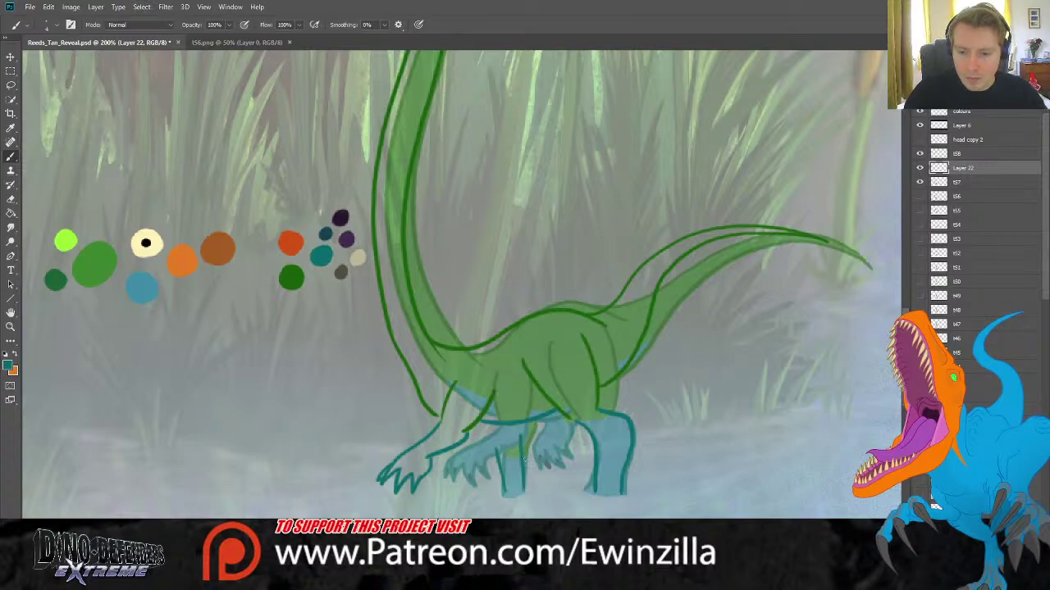
{"action": "left_click_drag", "start_coordinate": [521, 461], "coordinate": [545, 434]}
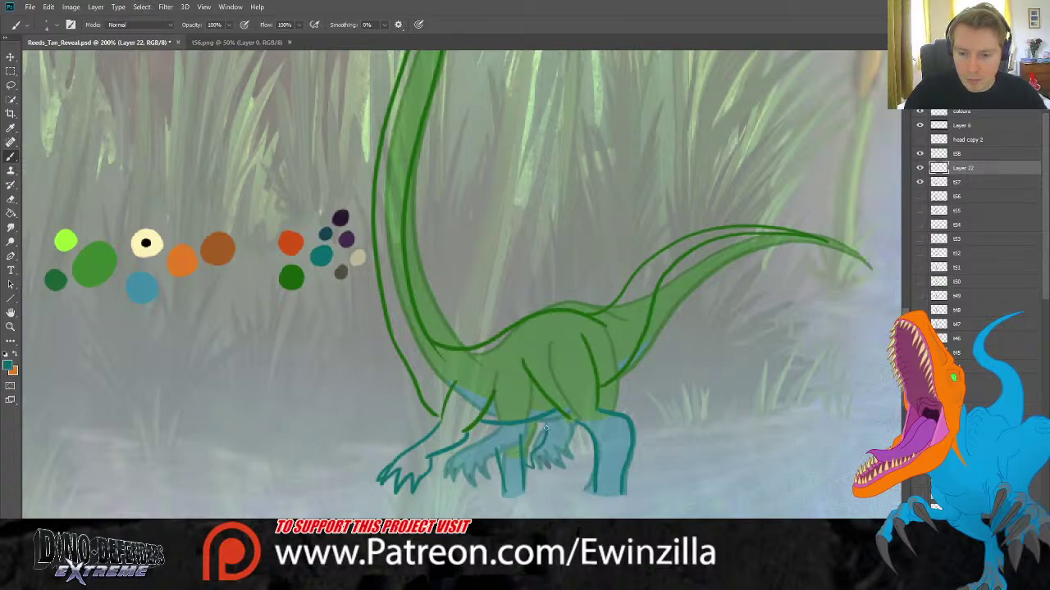
Sample the swatch green, add a short green stroke on the leg, and toggle the sketch layer to compare.
{"action": "key", "text": "i"}
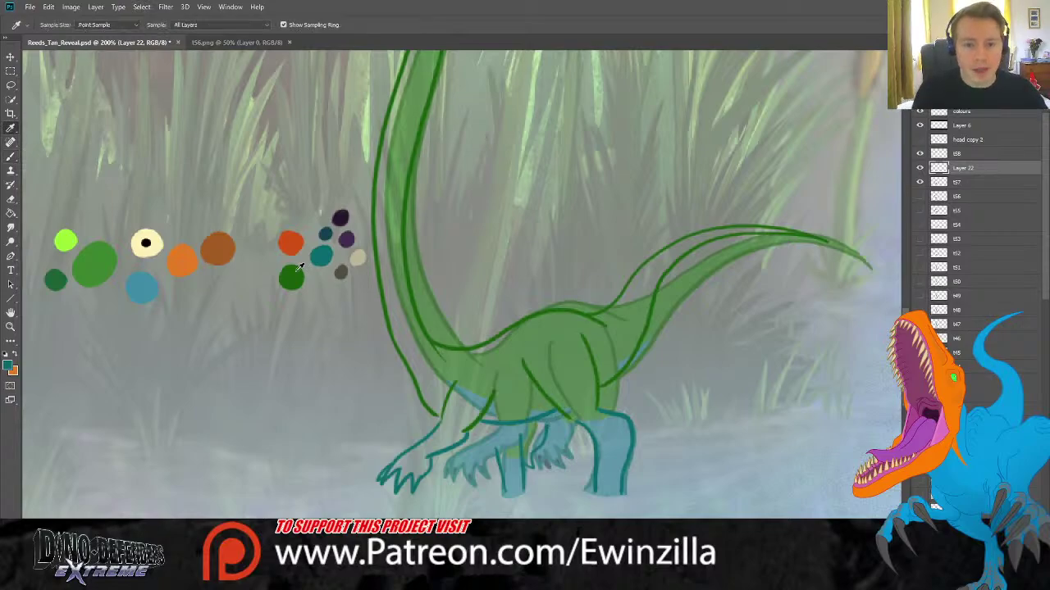
{"action": "left_click", "coordinate": [296, 271]}
{"action": "key", "text": "b"}
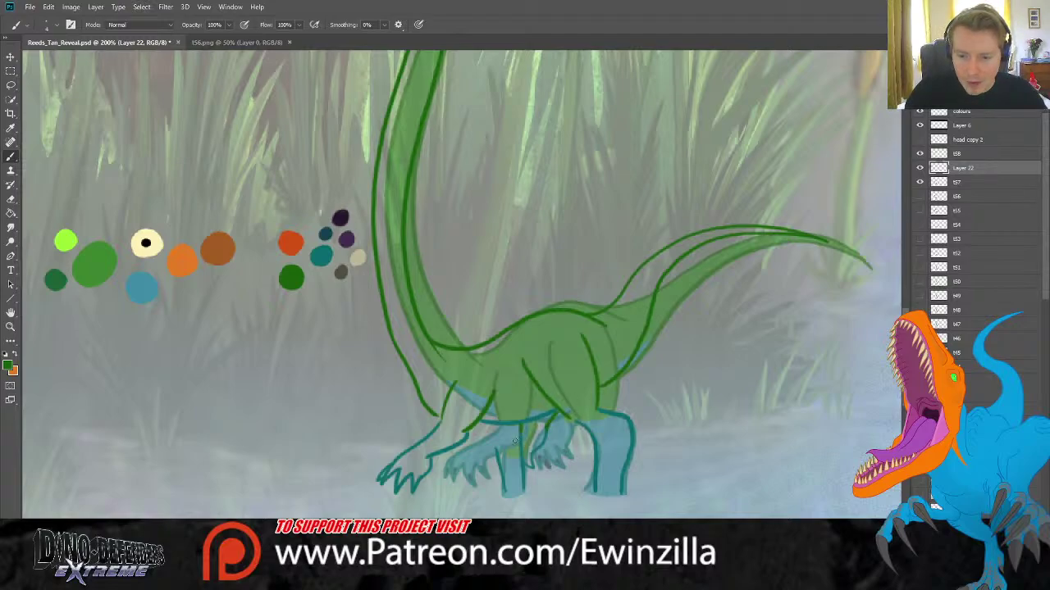
{"action": "left_click_drag", "start_coordinate": [495, 450], "coordinate": [482, 426]}
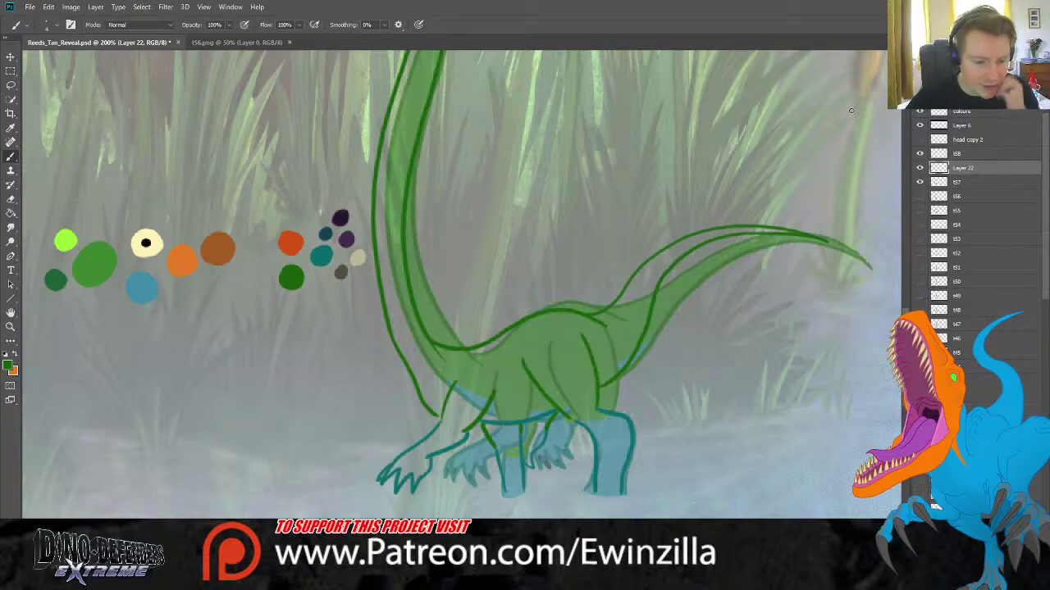
{"action": "left_click", "coordinate": [919, 168]}
{"action": "left_click", "coordinate": [919, 168]}
{"action": "left_click", "coordinate": [919, 168]}
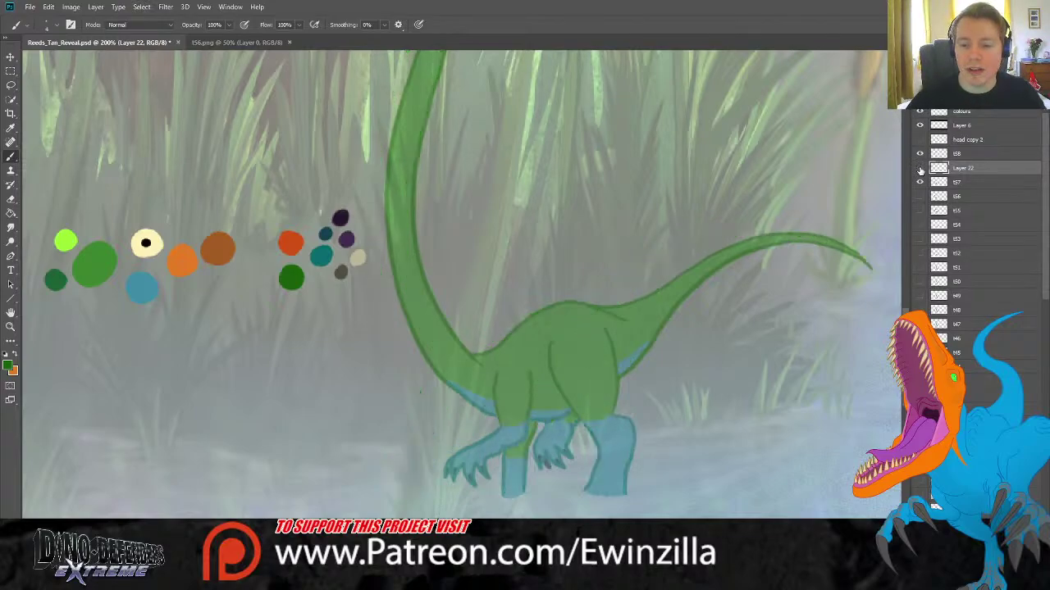
{"action": "left_click", "coordinate": [919, 168]}
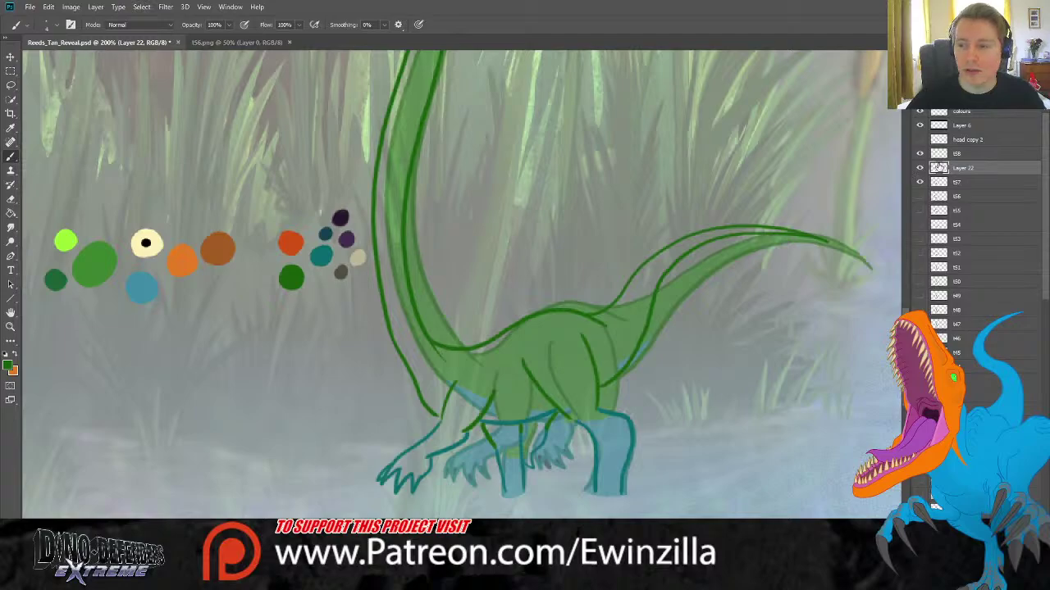
Select the Smudge tool in the toolbar.
{"action": "left_click", "coordinate": [11, 227]}
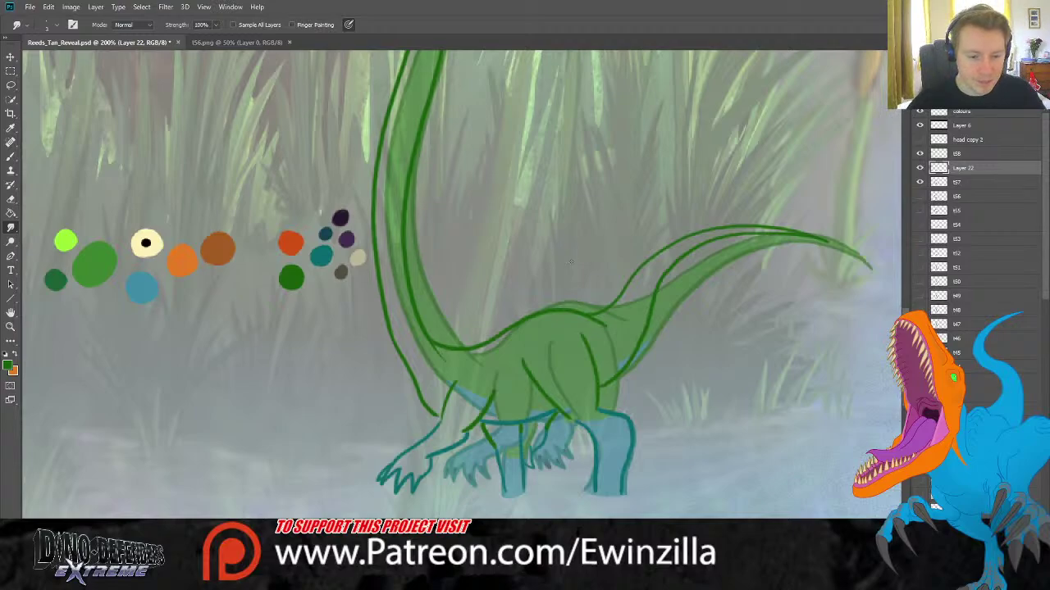
Merge Layer 22 into frame ts8 and toggle ts8 to check the sketch.
{"action": "left_click", "coordinate": [954, 156], "text": "shift"}
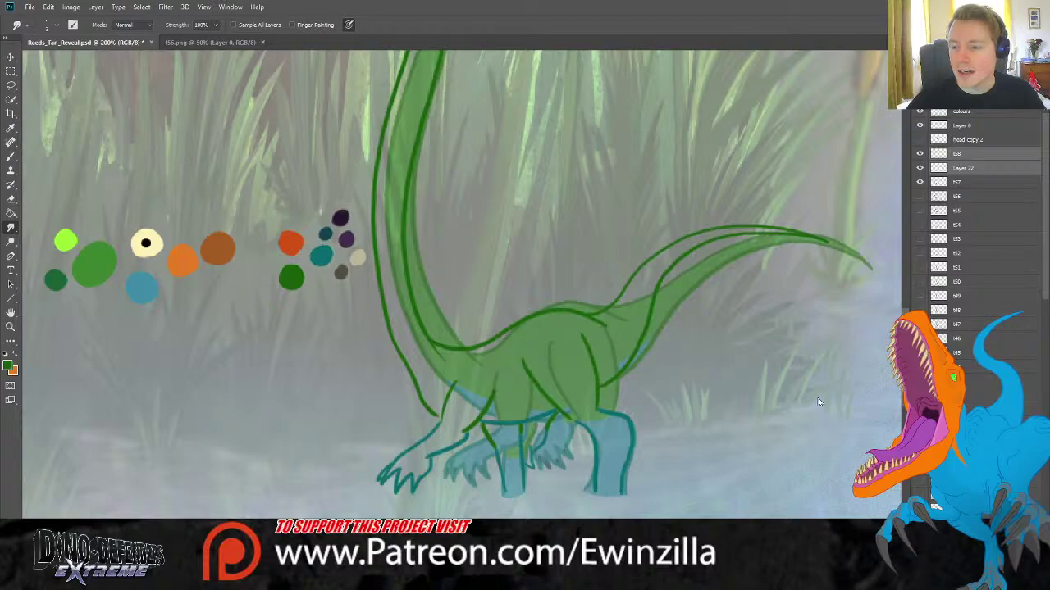
{"action": "key", "text": "ctrl+e"}
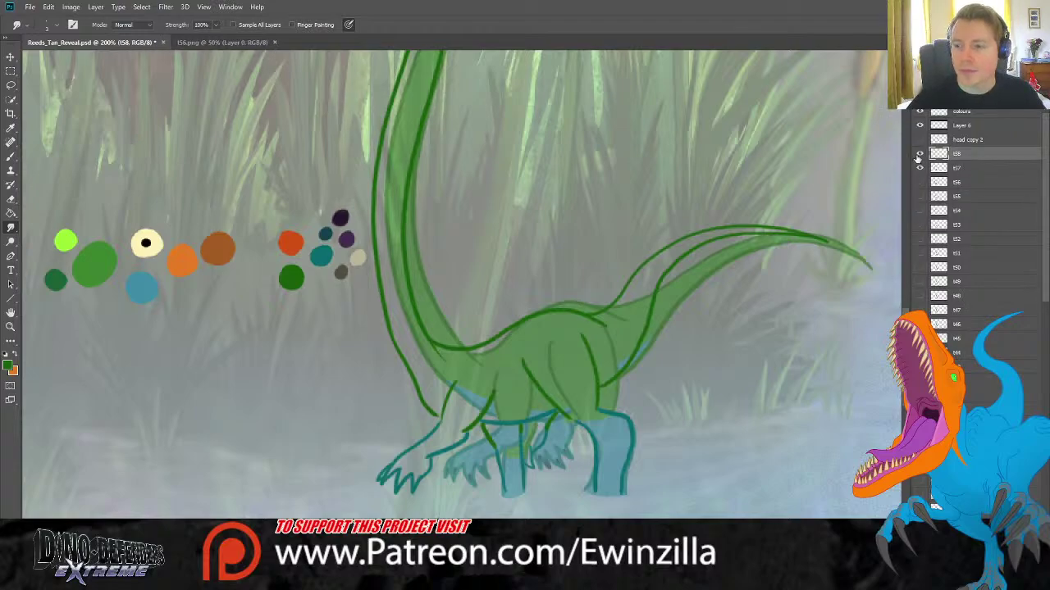
{"action": "left_click", "coordinate": [920, 154]}
{"action": "left_click", "coordinate": [919, 154]}
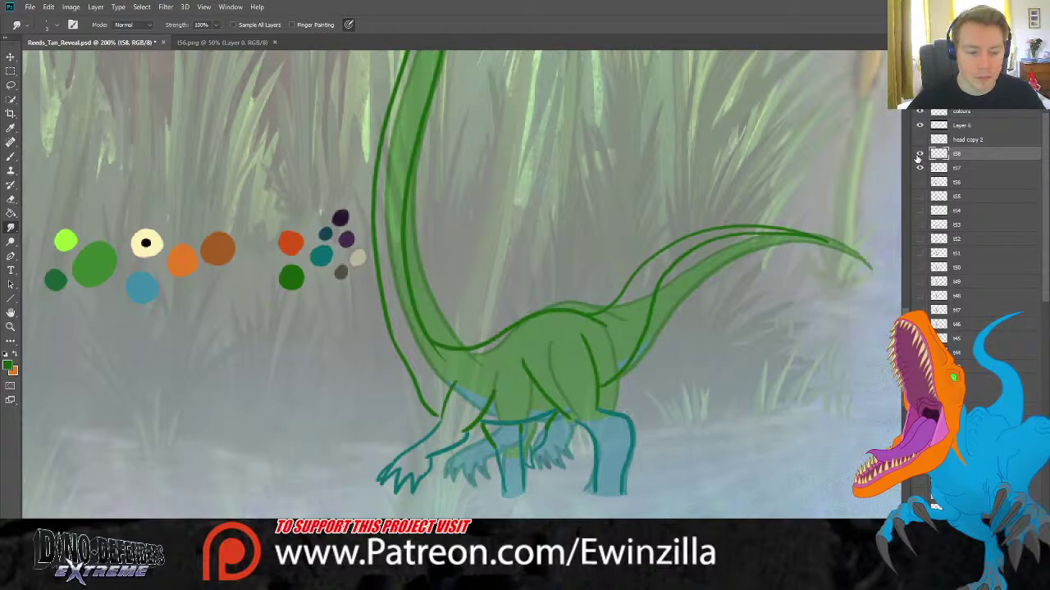
{"action": "left_click", "coordinate": [919, 154]}
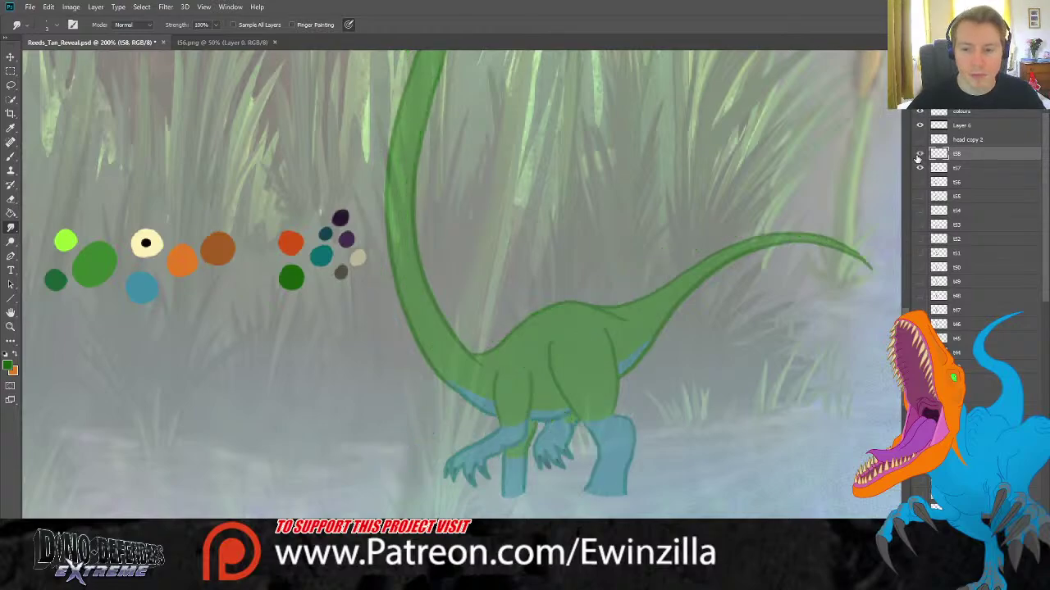
{"action": "left_click", "coordinate": [919, 154]}
{"action": "scroll", "coordinate": [907, 290], "scroll_direction": "up", "scroll_amount": 5}
{"action": "scroll", "coordinate": [907, 290], "scroll_direction": "down", "scroll_amount": 5}
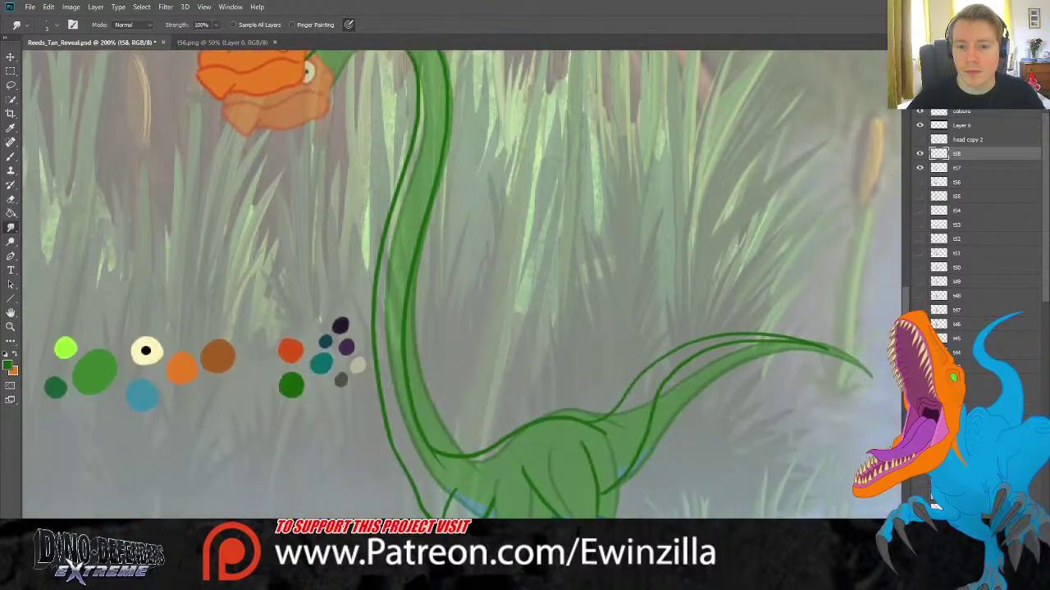
{"action": "scroll", "coordinate": [907, 290], "scroll_direction": "up", "scroll_amount": 1}
{"action": "scroll", "coordinate": [907, 290], "scroll_direction": "down", "scroll_amount": 1}
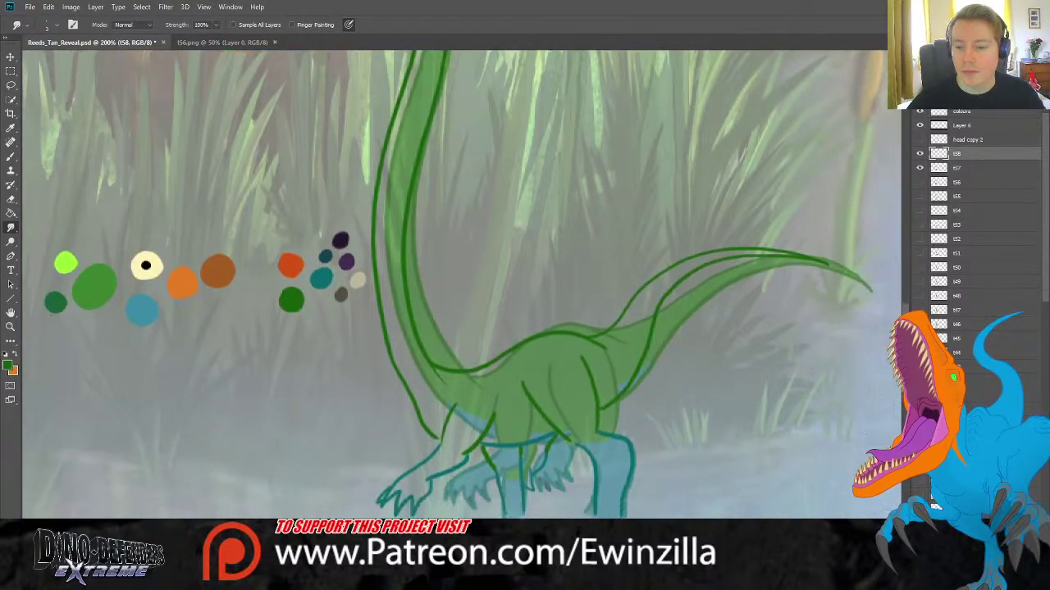
Hide frame ts7, reselect ts8 and add a new empty layer for colouring.
{"action": "left_click", "coordinate": [943, 169]}
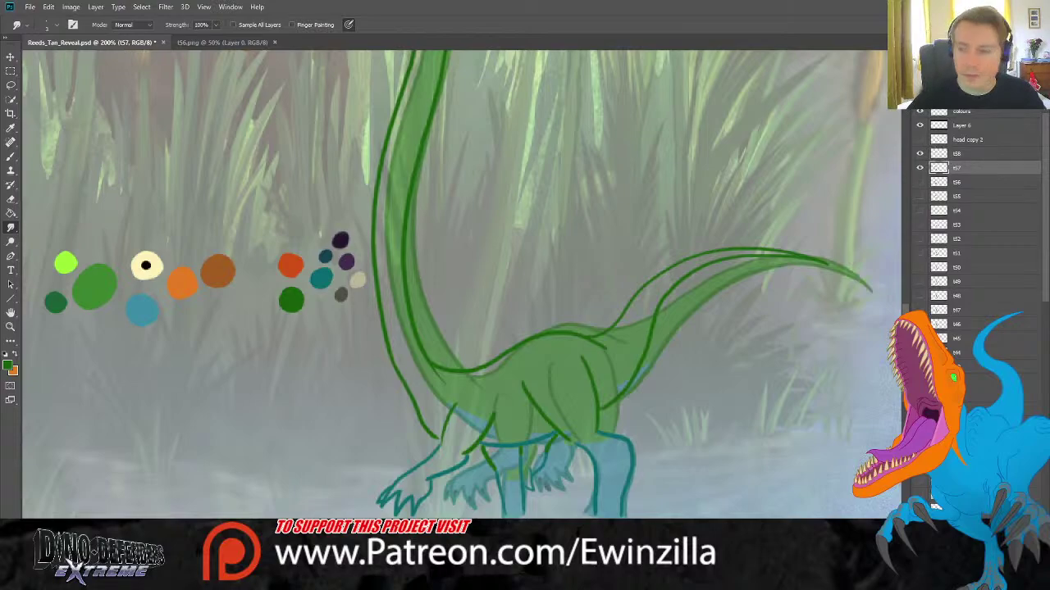
{"action": "left_click", "coordinate": [919, 168]}
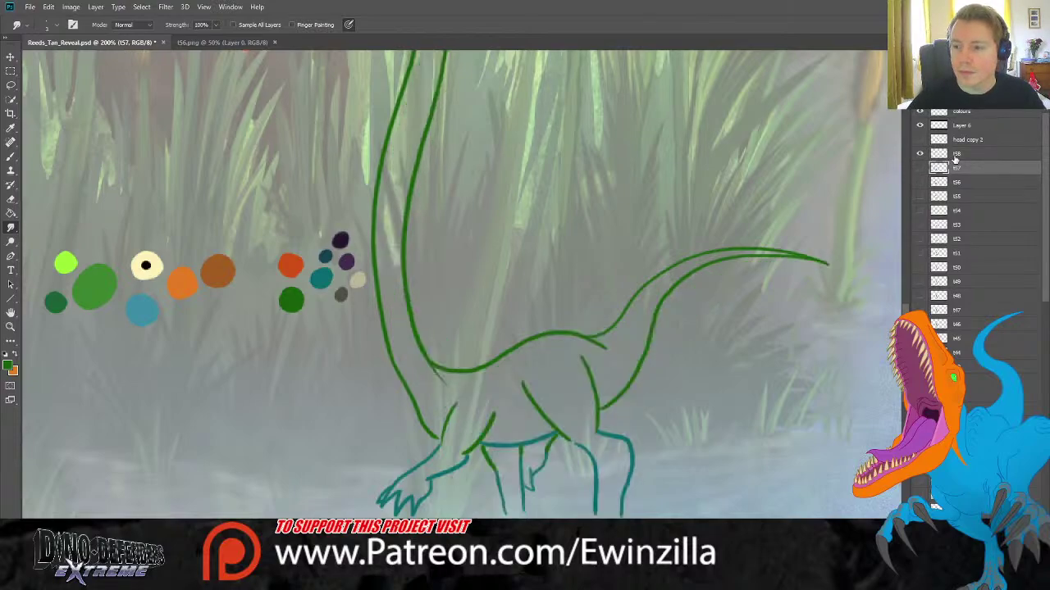
{"action": "left_click", "coordinate": [955, 154]}
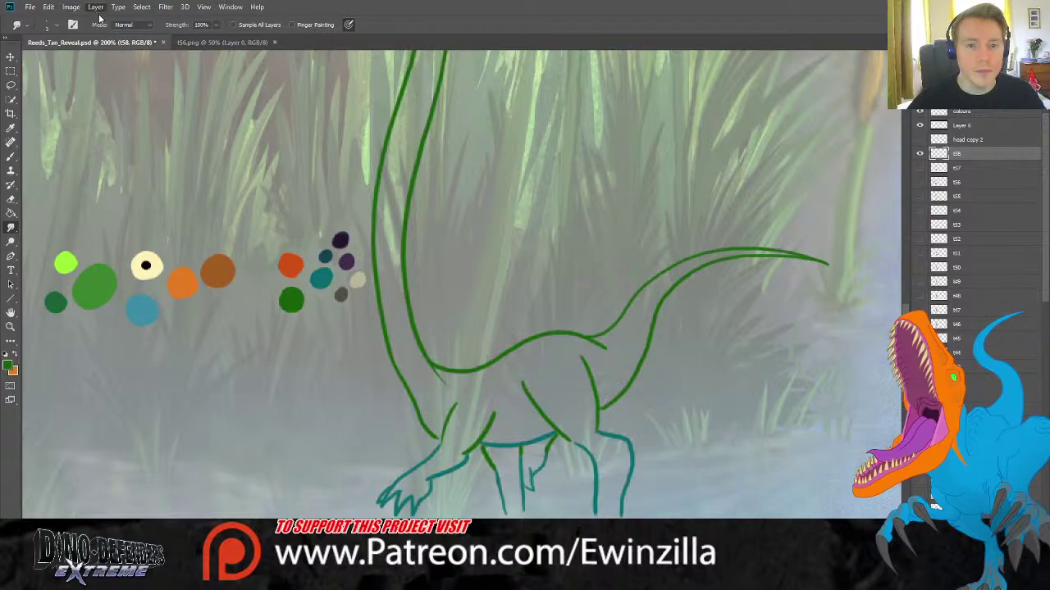
{"action": "key", "text": "ctrl+shift+alt+n"}
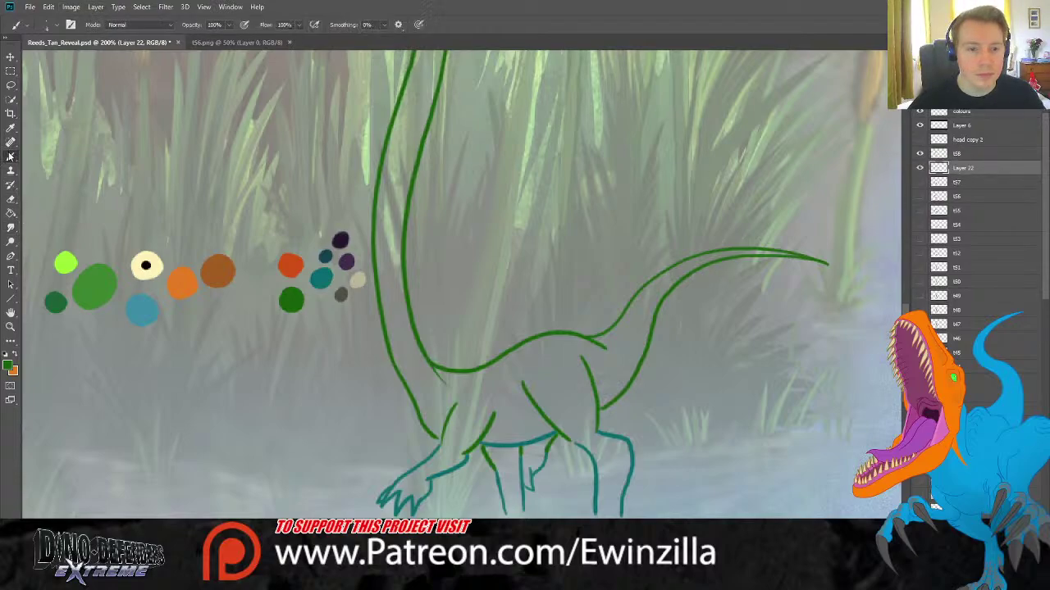
Sample the lighter green swatch and paint it from behind the orange head down through the neck bend.
{"action": "left_click", "coordinate": [11, 128]}
{"action": "left_click", "coordinate": [105, 283]}
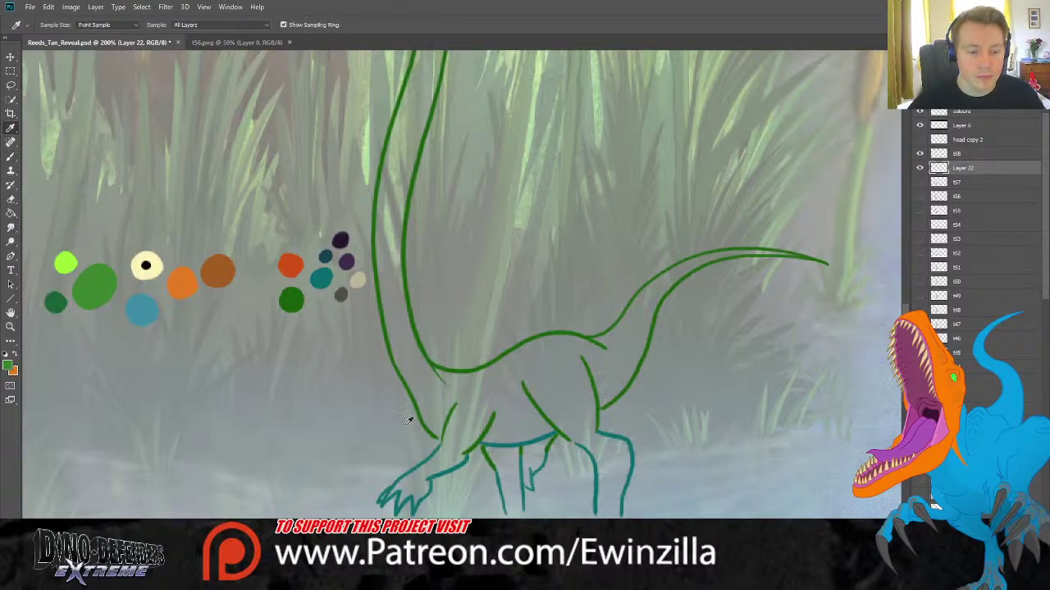
{"action": "scroll", "coordinate": [408, 421], "scroll_direction": "up", "scroll_amount": 5}
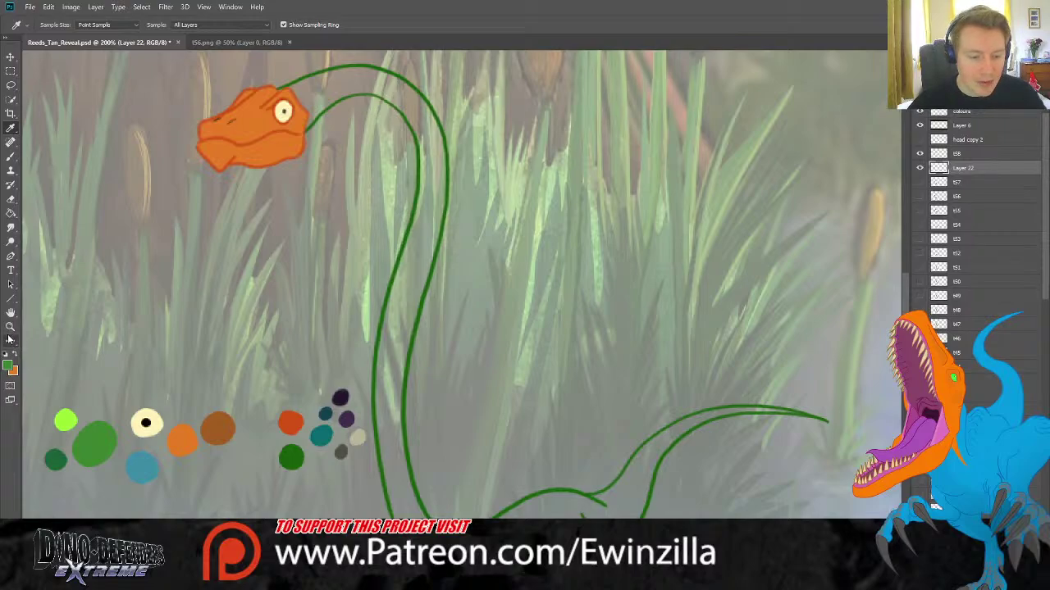
{"action": "left_click", "coordinate": [10, 156]}
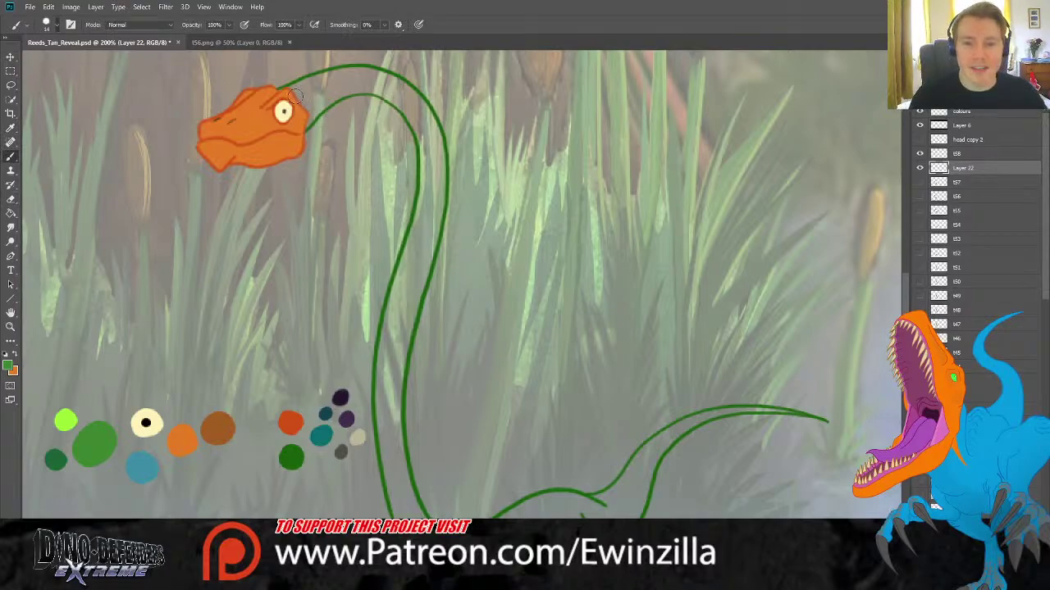
{"action": "mouse_move", "coordinate": [294, 96]}
{"action": "left_mouse_down"}
{"action": "mouse_move", "coordinate": [324, 86]}
{"action": "mouse_move", "coordinate": [303, 82]}
{"action": "mouse_move", "coordinate": [311, 111]}
{"action": "mouse_move", "coordinate": [352, 82]}
{"action": "mouse_move", "coordinate": [345, 77]}
{"action": "mouse_move", "coordinate": [373, 77]}
{"action": "mouse_move", "coordinate": [394, 86]}
{"action": "mouse_move", "coordinate": [361, 92]}
{"action": "mouse_move", "coordinate": [377, 86]}
{"action": "mouse_move", "coordinate": [410, 105]}
{"action": "left_mouse_up"}
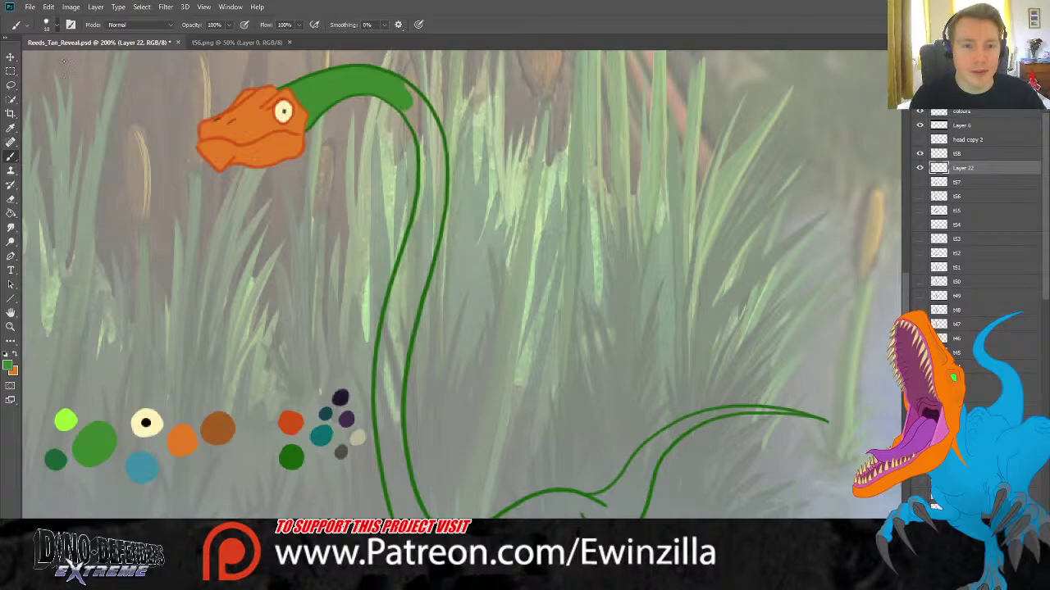
{"action": "mouse_move", "coordinate": [401, 92]}
{"action": "left_mouse_down"}
{"action": "mouse_move", "coordinate": [434, 127]}
{"action": "mouse_move", "coordinate": [431, 144]}
{"action": "mouse_move", "coordinate": [401, 103]}
{"action": "mouse_move", "coordinate": [435, 172]}
{"action": "mouse_move", "coordinate": [439, 139]}
{"action": "mouse_move", "coordinate": [434, 215]}
{"action": "mouse_move", "coordinate": [440, 177]}
{"action": "mouse_move", "coordinate": [427, 223]}
{"action": "mouse_move", "coordinate": [424, 131]}
{"action": "mouse_move", "coordinate": [409, 266]}
{"action": "mouse_move", "coordinate": [429, 204]}
{"action": "mouse_move", "coordinate": [414, 271]}
{"action": "mouse_move", "coordinate": [428, 263]}
{"action": "mouse_move", "coordinate": [390, 338]}
{"action": "mouse_move", "coordinate": [381, 395]}
{"action": "mouse_move", "coordinate": [413, 306]}
{"action": "mouse_move", "coordinate": [409, 354]}
{"action": "left_mouse_up"}
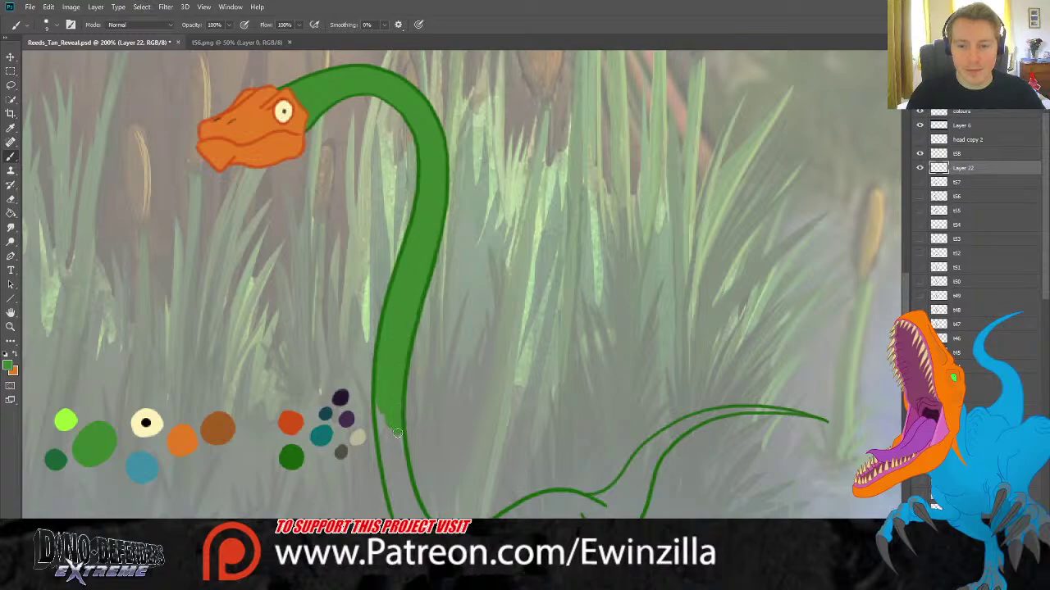
Paint green along the lower neck, chest, back toward the tail and front of the neck, smudging between strokes.
{"action": "scroll", "coordinate": [414, 350], "scroll_direction": "down", "scroll_amount": 5}
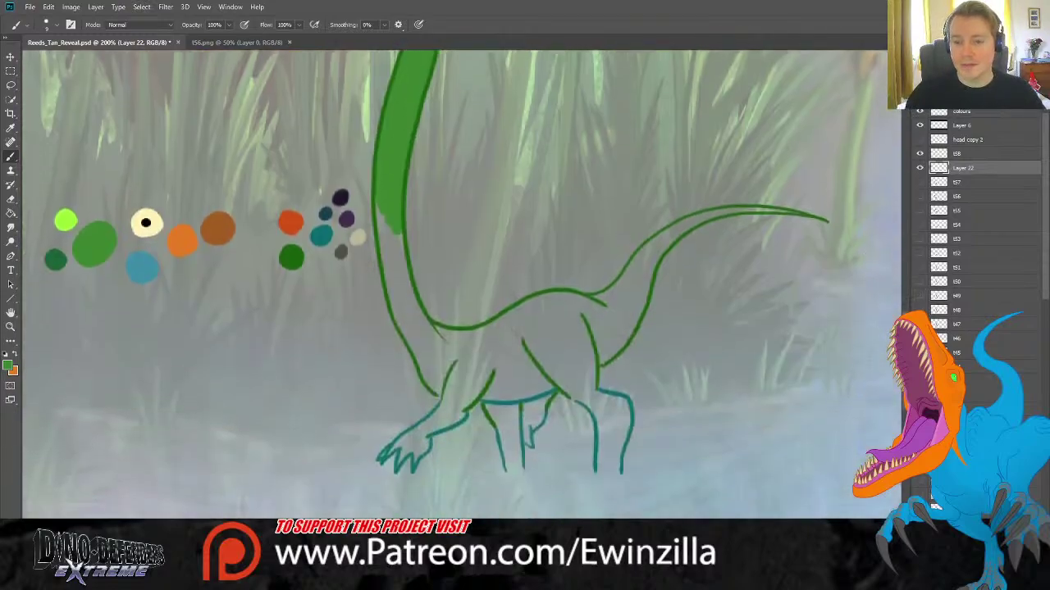
{"action": "mouse_move", "coordinate": [414, 350]}
{"action": "left_mouse_down"}
{"action": "mouse_move", "coordinate": [455, 406]}
{"action": "mouse_move", "coordinate": [482, 387]}
{"action": "mouse_move", "coordinate": [461, 367]}
{"action": "mouse_move", "coordinate": [511, 376]}
{"action": "mouse_move", "coordinate": [480, 389]}
{"action": "mouse_move", "coordinate": [554, 370]}
{"action": "mouse_move", "coordinate": [584, 392]}
{"action": "mouse_move", "coordinate": [591, 349]}
{"action": "mouse_move", "coordinate": [619, 328]}
{"action": "mouse_move", "coordinate": [645, 281]}
{"action": "left_mouse_up"}
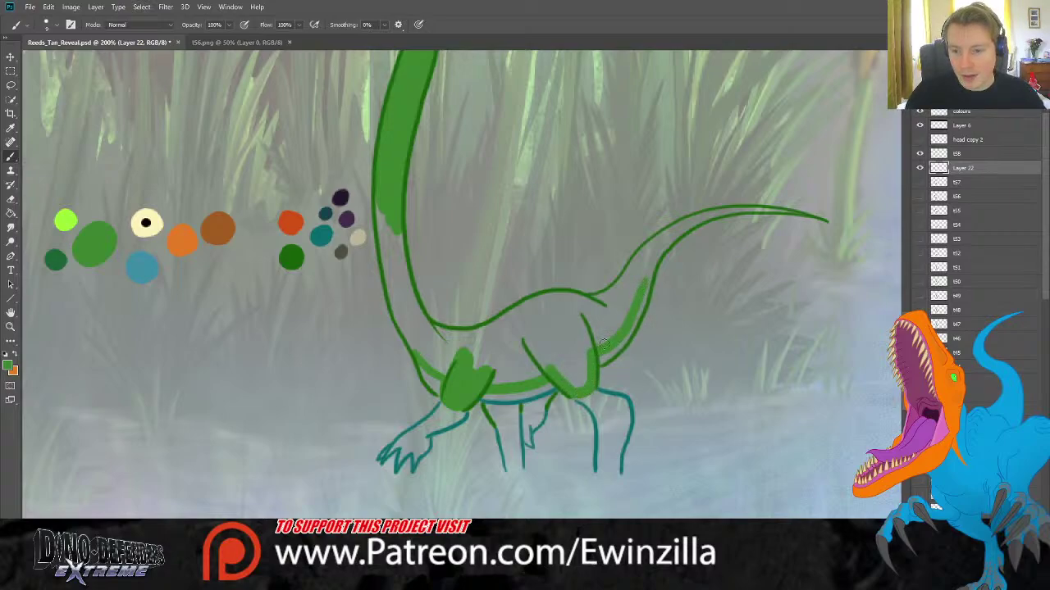
{"action": "mouse_move", "coordinate": [592, 356]}
{"action": "left_mouse_down"}
{"action": "mouse_move", "coordinate": [633, 327]}
{"action": "mouse_move", "coordinate": [664, 242]}
{"action": "mouse_move", "coordinate": [641, 281]}
{"action": "mouse_move", "coordinate": [677, 230]}
{"action": "mouse_move", "coordinate": [657, 255]}
{"action": "mouse_move", "coordinate": [703, 218]}
{"action": "mouse_move", "coordinate": [654, 248]}
{"action": "mouse_move", "coordinate": [740, 209]}
{"action": "mouse_move", "coordinate": [702, 218]}
{"action": "mouse_move", "coordinate": [780, 211]}
{"action": "left_mouse_up"}
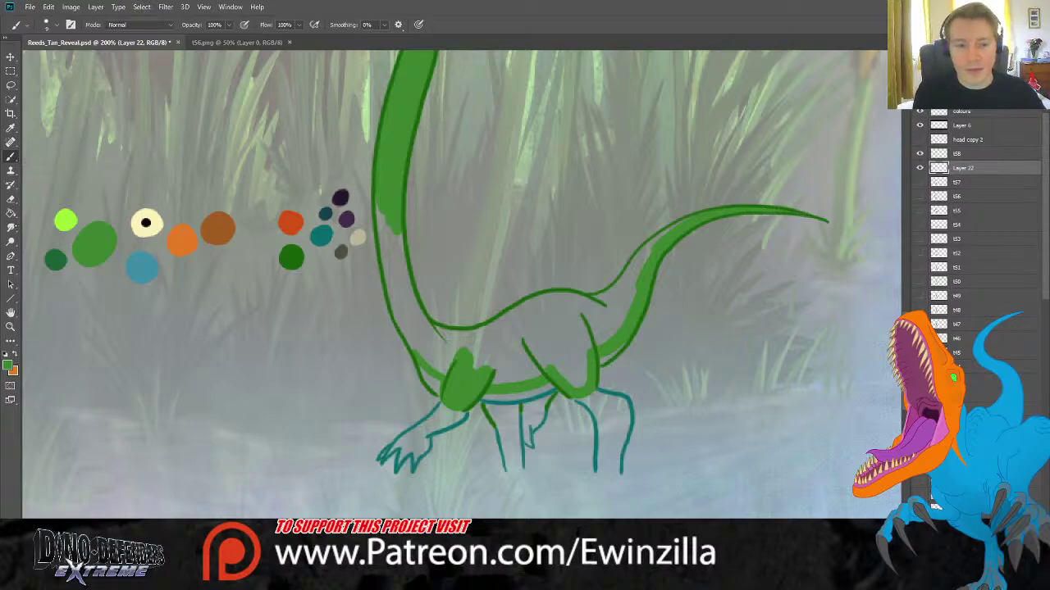
{"action": "key", "text": "r"}
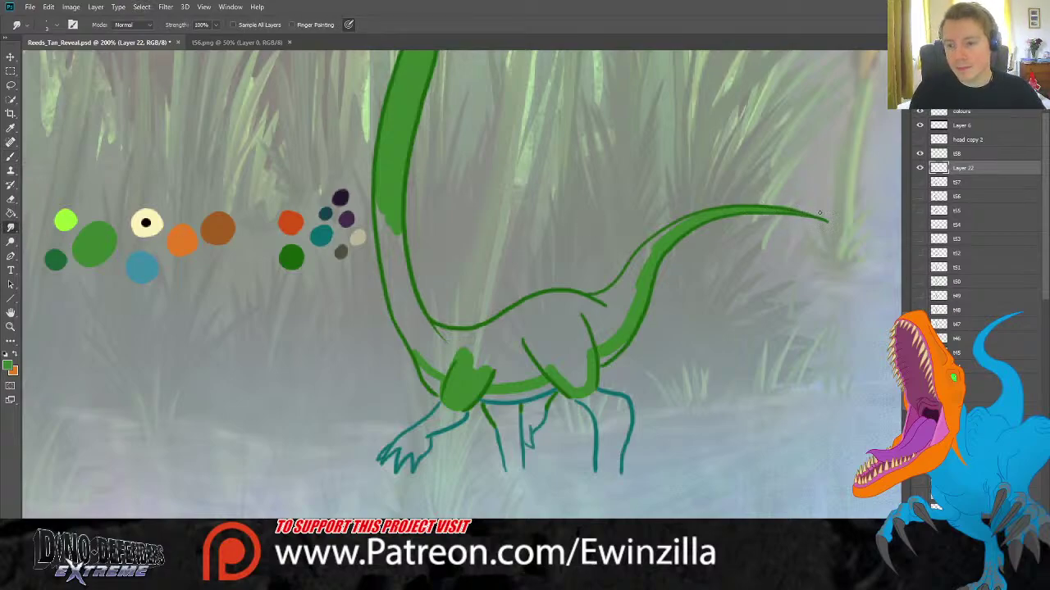
{"action": "key", "text": "b"}
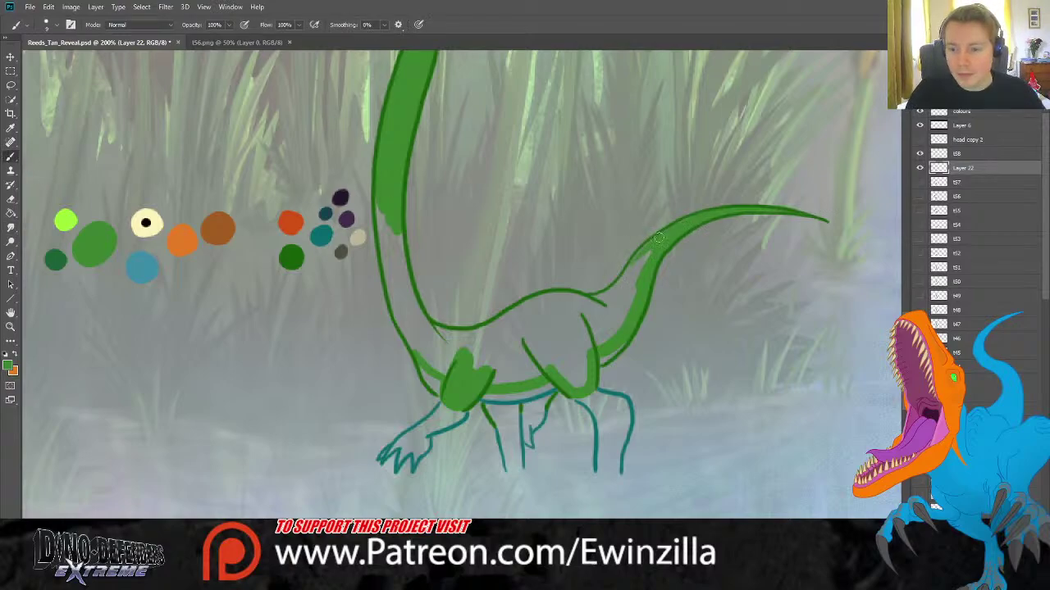
{"action": "mouse_move", "coordinate": [656, 240]}
{"action": "left_mouse_down"}
{"action": "mouse_move", "coordinate": [615, 291]}
{"action": "mouse_move", "coordinate": [666, 237]}
{"action": "mouse_move", "coordinate": [637, 263]}
{"action": "mouse_move", "coordinate": [646, 256]}
{"action": "mouse_move", "coordinate": [643, 276]}
{"action": "mouse_move", "coordinate": [586, 358]}
{"action": "mouse_move", "coordinate": [588, 321]}
{"action": "mouse_move", "coordinate": [618, 292]}
{"action": "mouse_move", "coordinate": [597, 301]}
{"action": "mouse_move", "coordinate": [613, 274]}
{"action": "left_mouse_up"}
{"action": "key", "text": "r"}
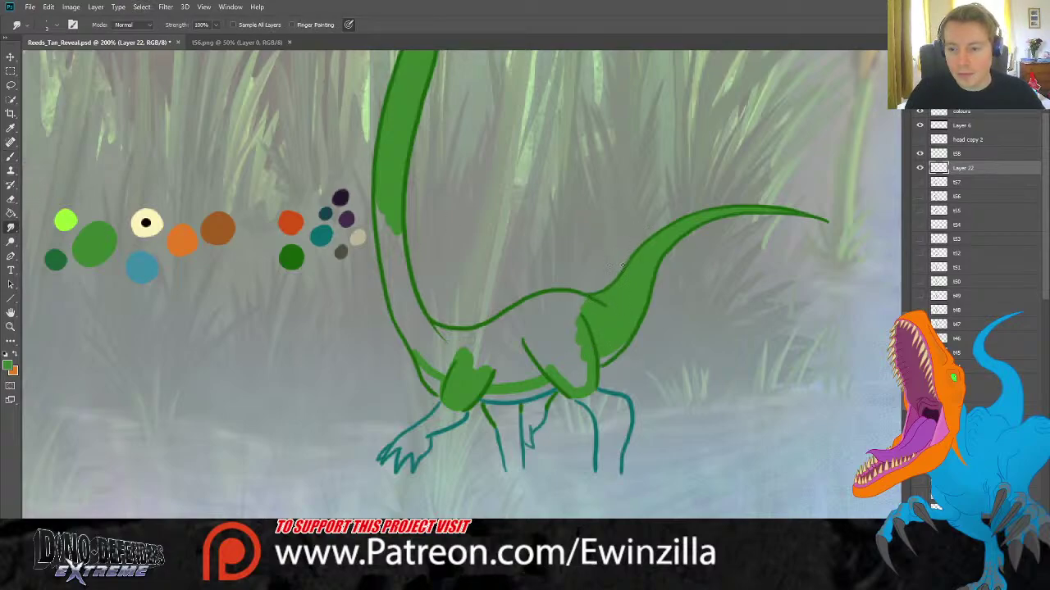
{"action": "key", "text": "b"}
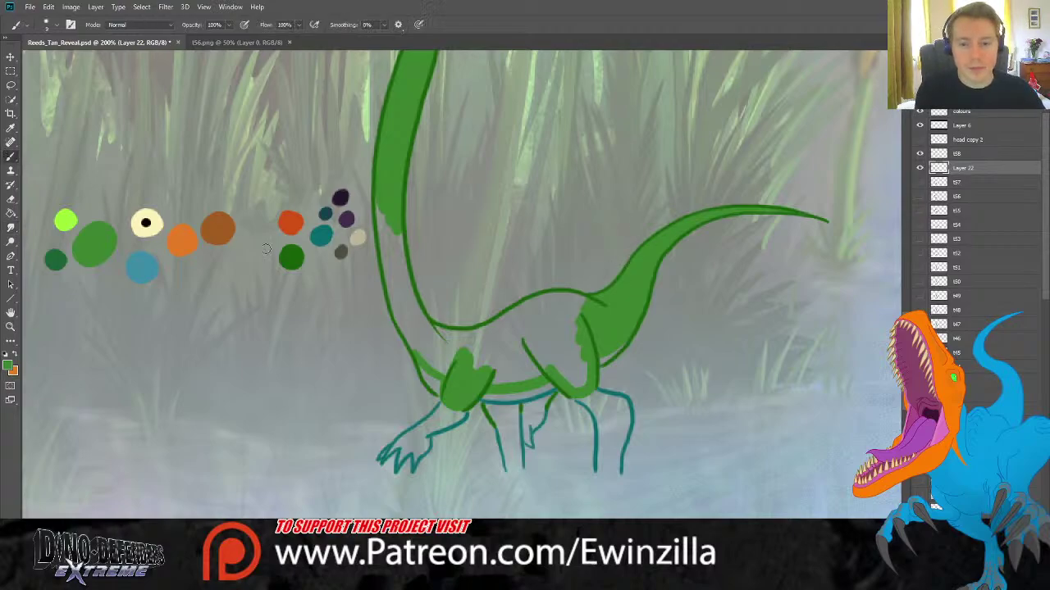
Thicken the neck's left edge with green and fill the belly and upper legs.
{"action": "mouse_move", "coordinate": [386, 296]}
{"action": "left_mouse_down"}
{"action": "mouse_move", "coordinate": [382, 216]}
{"action": "mouse_move", "coordinate": [404, 320]}
{"action": "mouse_move", "coordinate": [395, 230]}
{"action": "mouse_move", "coordinate": [413, 343]}
{"action": "mouse_move", "coordinate": [438, 365]}
{"action": "mouse_move", "coordinate": [412, 312]}
{"action": "mouse_move", "coordinate": [455, 358]}
{"action": "mouse_move", "coordinate": [433, 328]}
{"action": "mouse_move", "coordinate": [437, 336]}
{"action": "left_mouse_up"}
{"action": "key", "text": "r"}
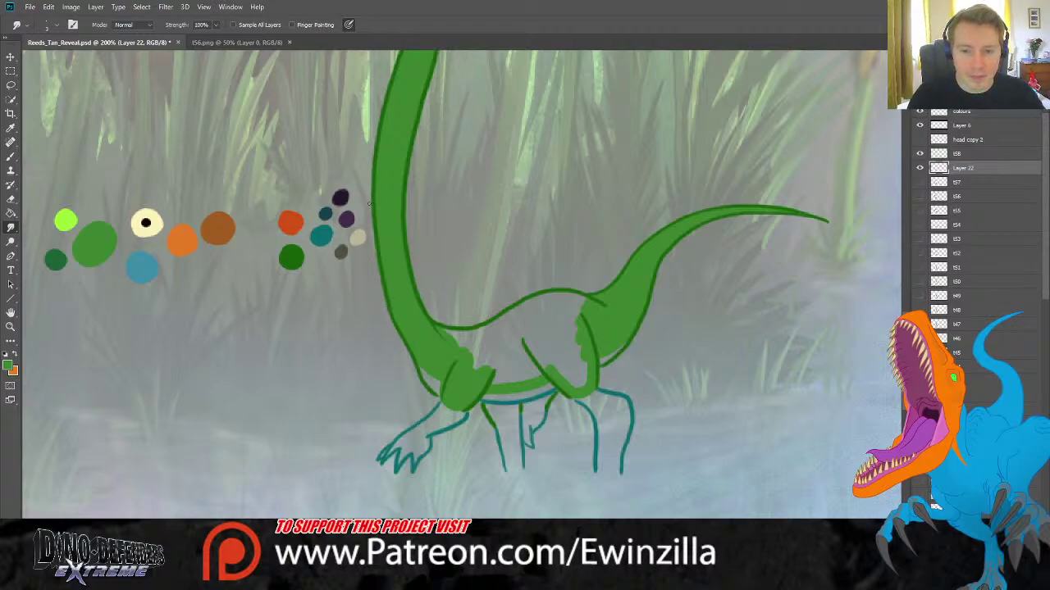
{"action": "key", "text": "b"}
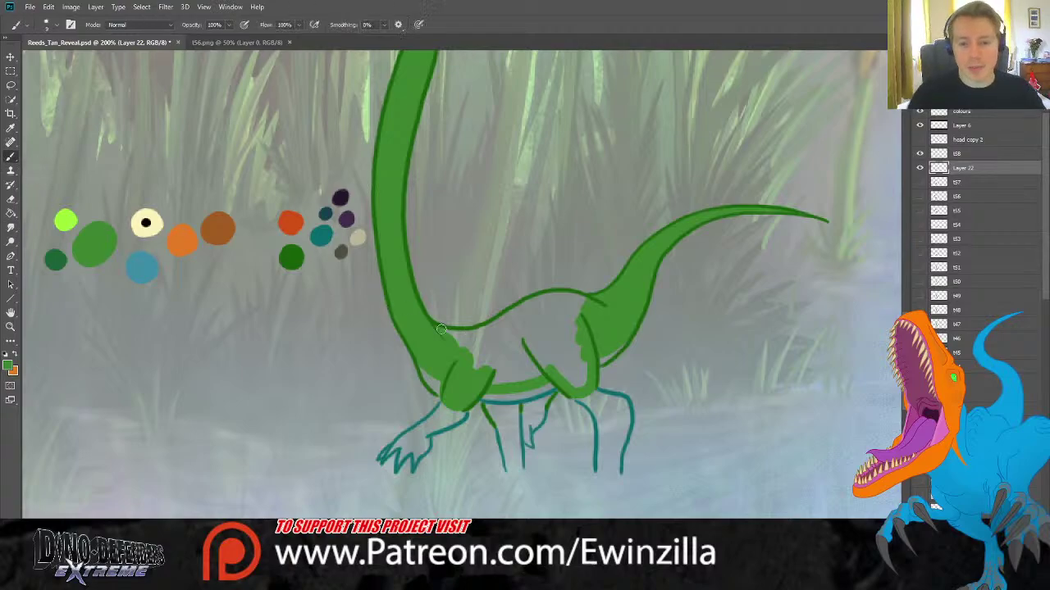
{"action": "mouse_move", "coordinate": [477, 334]}
{"action": "left_mouse_down"}
{"action": "mouse_move", "coordinate": [471, 376]}
{"action": "mouse_move", "coordinate": [531, 374]}
{"action": "mouse_move", "coordinate": [570, 355]}
{"action": "mouse_move", "coordinate": [548, 371]}
{"action": "mouse_move", "coordinate": [583, 366]}
{"action": "mouse_move", "coordinate": [581, 389]}
{"action": "mouse_move", "coordinate": [559, 353]}
{"action": "mouse_move", "coordinate": [578, 349]}
{"action": "mouse_move", "coordinate": [577, 329]}
{"action": "mouse_move", "coordinate": [474, 345]}
{"action": "mouse_move", "coordinate": [553, 299]}
{"action": "mouse_move", "coordinate": [529, 306]}
{"action": "mouse_move", "coordinate": [569, 305]}
{"action": "mouse_move", "coordinate": [538, 318]}
{"action": "mouse_move", "coordinate": [565, 319]}
{"action": "left_mouse_up"}
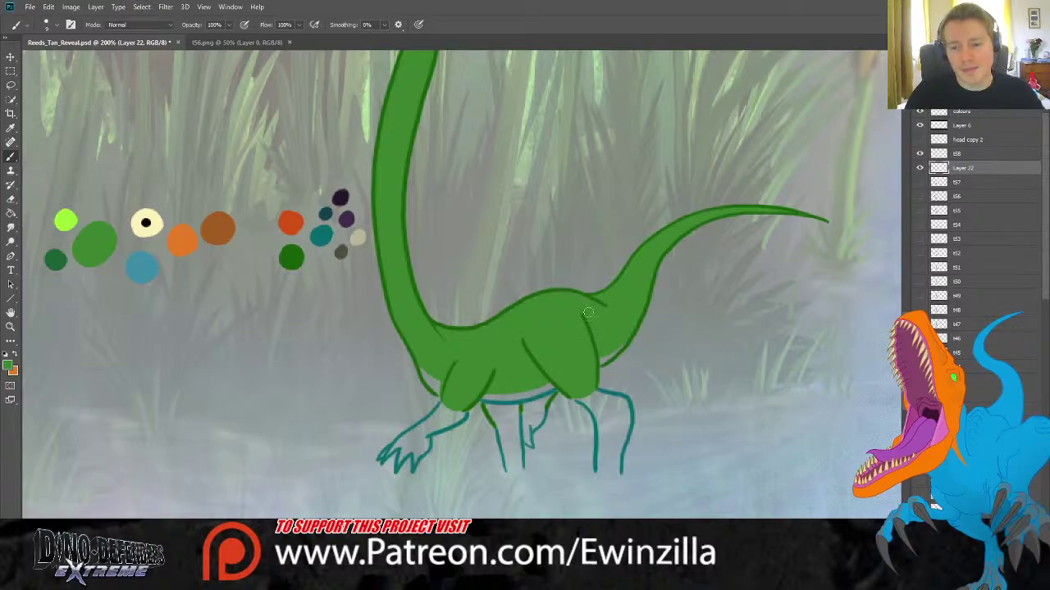
{"action": "mouse_move", "coordinate": [492, 407]}
{"action": "left_mouse_down"}
{"action": "mouse_move", "coordinate": [509, 418]}
{"action": "mouse_move", "coordinate": [516, 408]}
{"action": "mouse_move", "coordinate": [489, 408]}
{"action": "mouse_move", "coordinate": [553, 394]}
{"action": "left_mouse_up"}
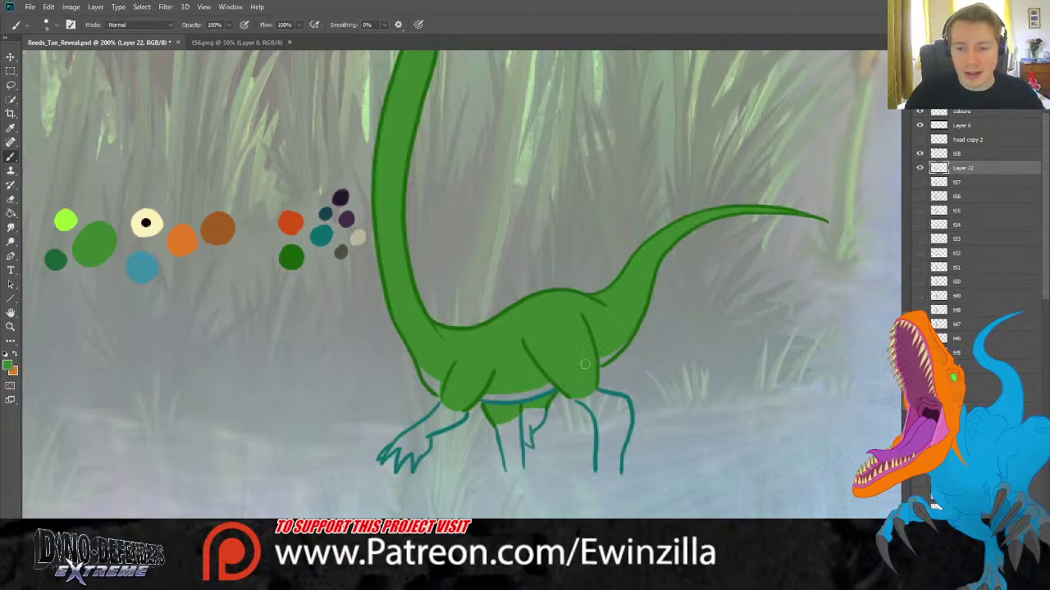
Sample the light blue palette colour and paint the chest, belly underside, front leg, front foot and back leg.
{"action": "key", "text": "i"}
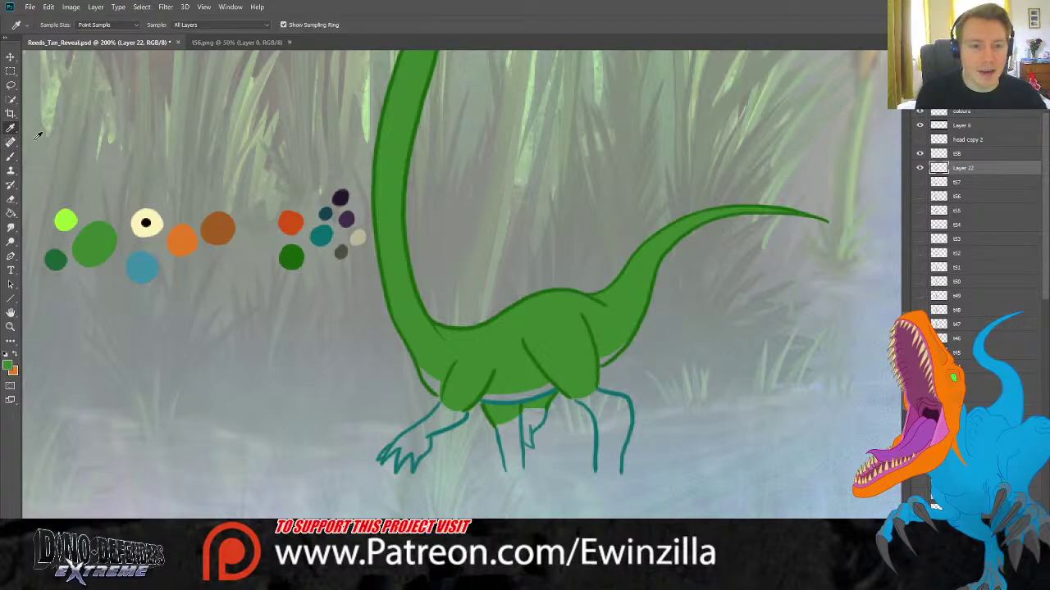
{"action": "left_click", "coordinate": [146, 261]}
{"action": "key", "text": "b"}
{"action": "mouse_move", "coordinate": [432, 375]}
{"action": "left_mouse_down"}
{"action": "mouse_move", "coordinate": [435, 385]}
{"action": "mouse_move", "coordinate": [418, 366]}
{"action": "mouse_move", "coordinate": [436, 391]}
{"action": "mouse_move", "coordinate": [422, 369]}
{"action": "left_mouse_up"}
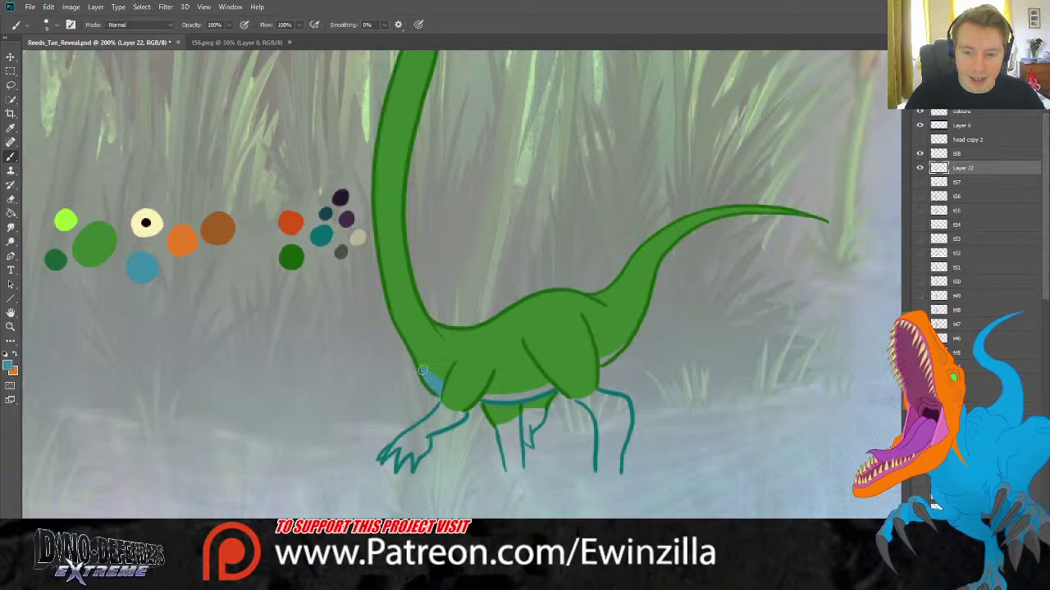
{"action": "left_click_drag", "start_coordinate": [489, 397], "coordinate": [548, 391]}
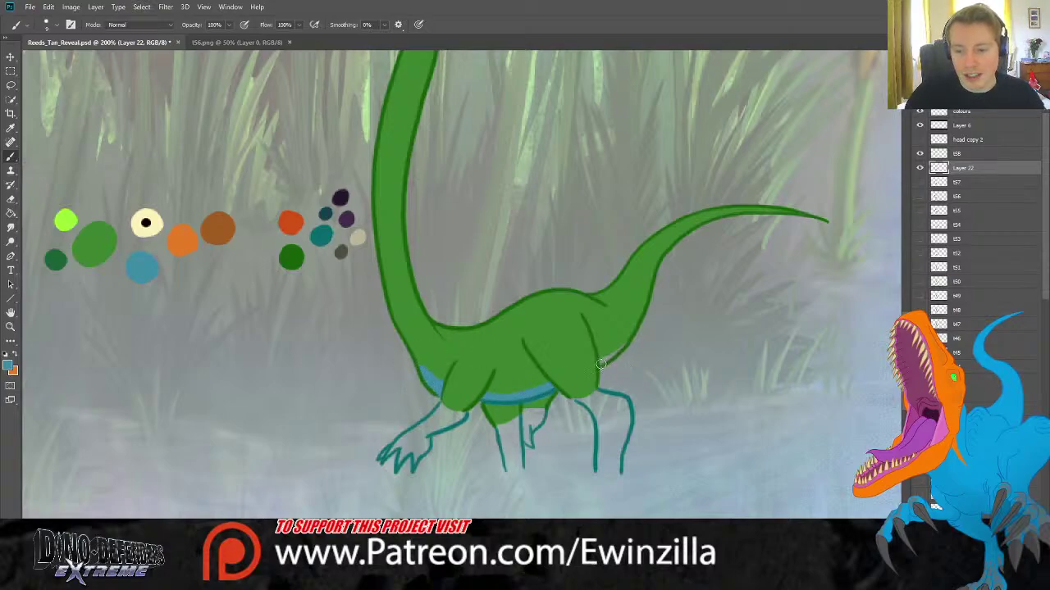
{"action": "left_click_drag", "start_coordinate": [600, 364], "coordinate": [634, 333]}
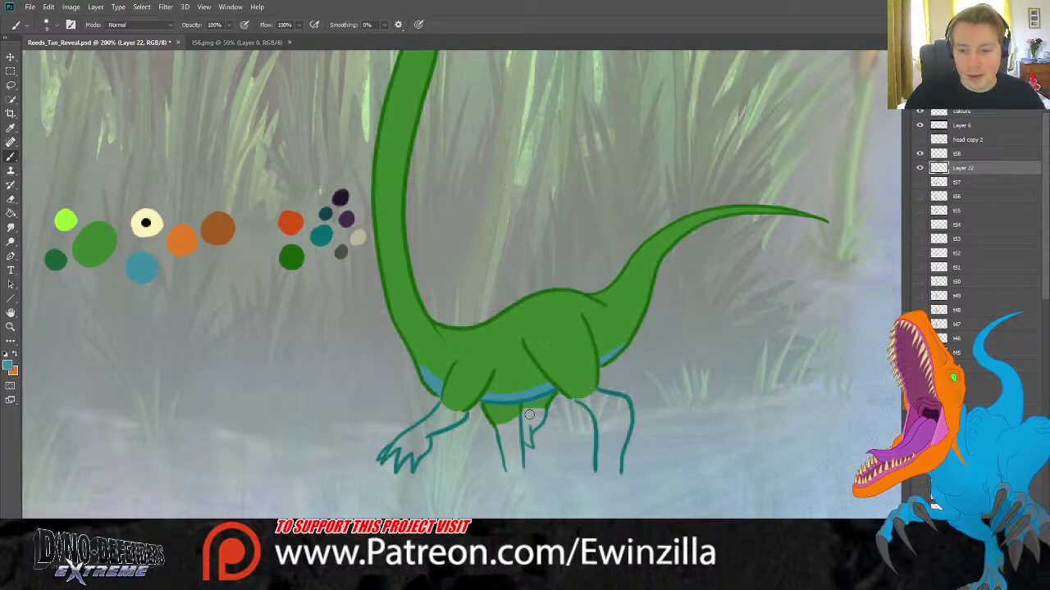
{"action": "mouse_move", "coordinate": [529, 410]}
{"action": "left_mouse_down"}
{"action": "mouse_move", "coordinate": [531, 445]}
{"action": "mouse_move", "coordinate": [540, 415]}
{"action": "mouse_move", "coordinate": [530, 413]}
{"action": "mouse_move", "coordinate": [551, 407]}
{"action": "mouse_move", "coordinate": [500, 428]}
{"action": "mouse_move", "coordinate": [526, 414]}
{"action": "mouse_move", "coordinate": [504, 434]}
{"action": "mouse_move", "coordinate": [511, 472]}
{"action": "mouse_move", "coordinate": [516, 432]}
{"action": "mouse_move", "coordinate": [505, 449]}
{"action": "left_mouse_up"}
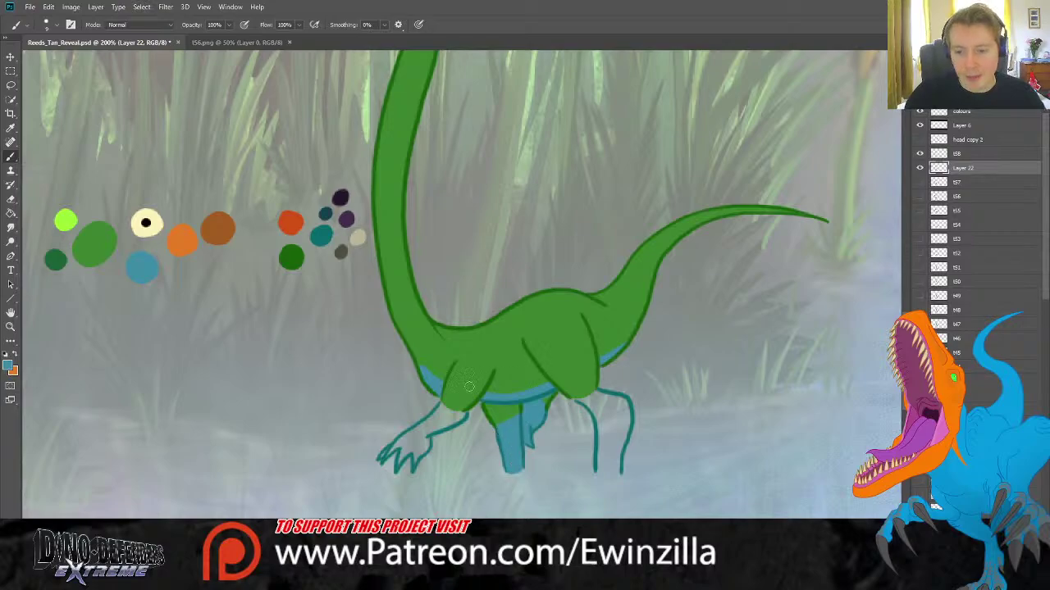
{"action": "mouse_move", "coordinate": [382, 456]}
{"action": "left_mouse_down"}
{"action": "mouse_move", "coordinate": [412, 434]}
{"action": "mouse_move", "coordinate": [383, 457]}
{"action": "mouse_move", "coordinate": [408, 441]}
{"action": "mouse_move", "coordinate": [399, 464]}
{"action": "mouse_move", "coordinate": [417, 434]}
{"action": "mouse_move", "coordinate": [413, 465]}
{"action": "mouse_move", "coordinate": [441, 408]}
{"action": "mouse_move", "coordinate": [458, 419]}
{"action": "mouse_move", "coordinate": [426, 423]}
{"action": "left_mouse_up"}
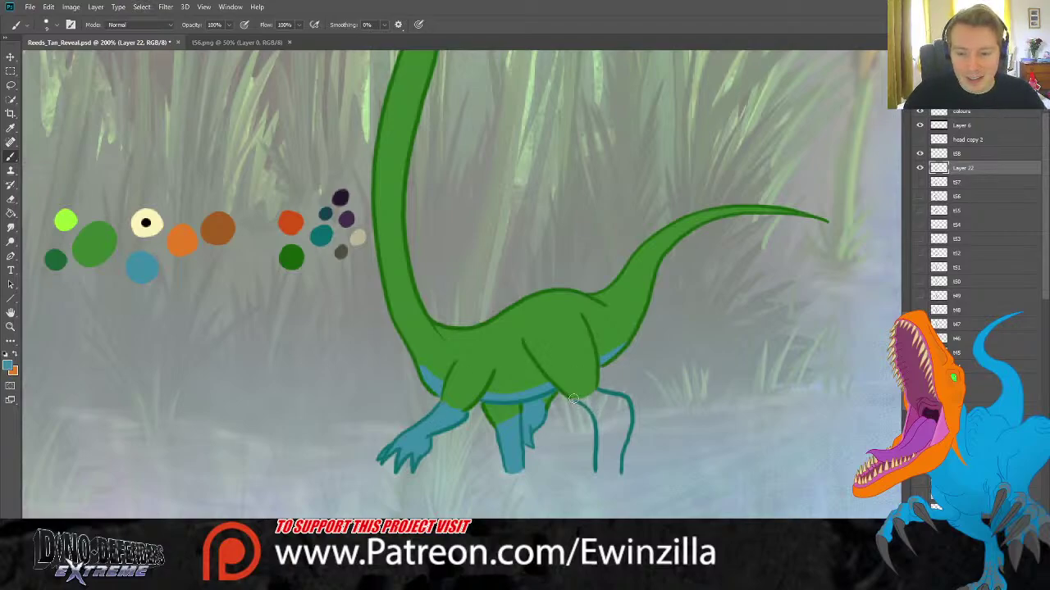
{"action": "mouse_move", "coordinate": [570, 398]}
{"action": "left_mouse_down"}
{"action": "mouse_move", "coordinate": [597, 391]}
{"action": "mouse_move", "coordinate": [627, 412]}
{"action": "mouse_move", "coordinate": [615, 471]}
{"action": "mouse_move", "coordinate": [598, 472]}
{"action": "mouse_move", "coordinate": [600, 433]}
{"action": "mouse_move", "coordinate": [587, 405]}
{"action": "mouse_move", "coordinate": [604, 399]}
{"action": "mouse_move", "coordinate": [611, 447]}
{"action": "mouse_move", "coordinate": [621, 412]}
{"action": "left_mouse_up"}
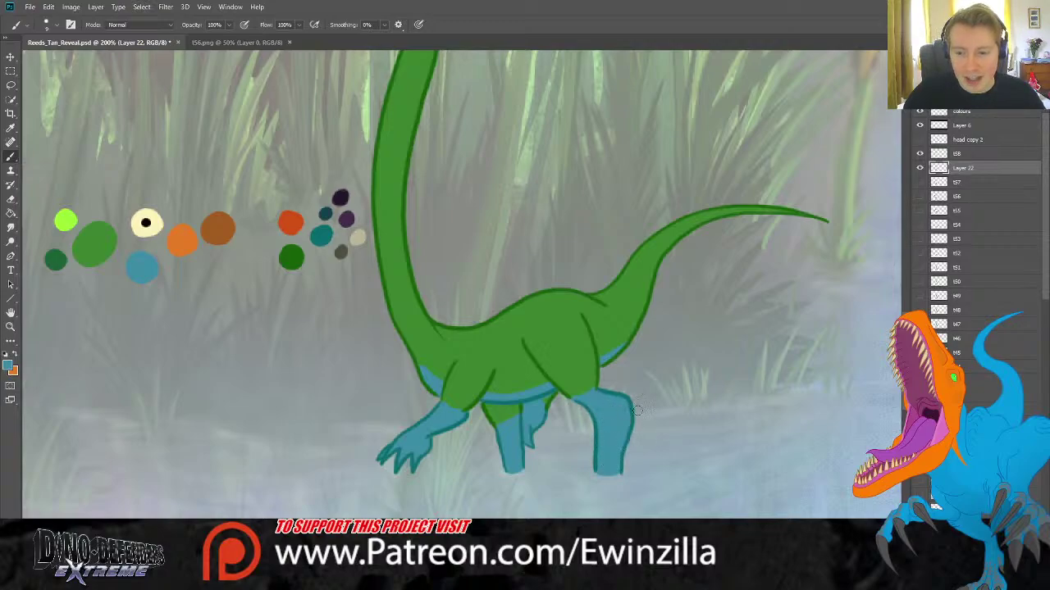
Sample the dark teal palette colour, brush and smudge the legs, then select layer t58.
{"action": "left_click", "coordinate": [11, 128]}
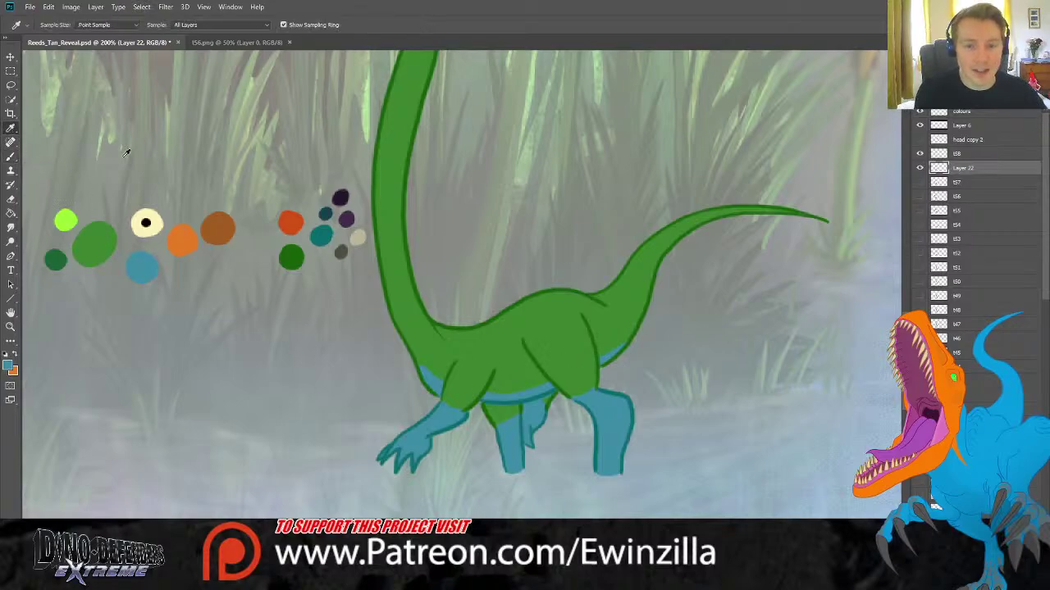
{"action": "left_click", "coordinate": [324, 212]}
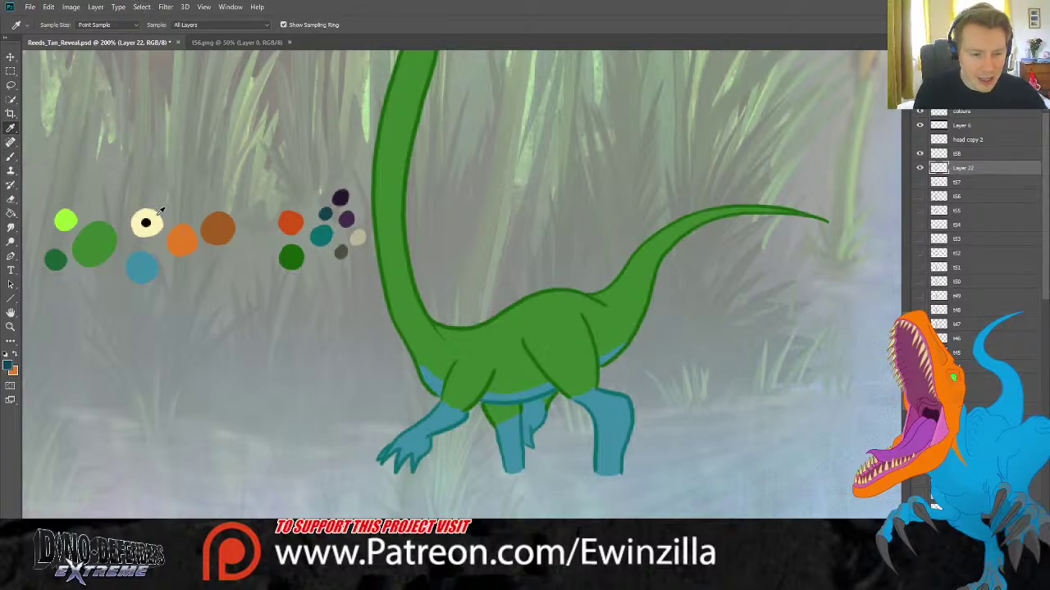
{"action": "left_click", "coordinate": [11, 156]}
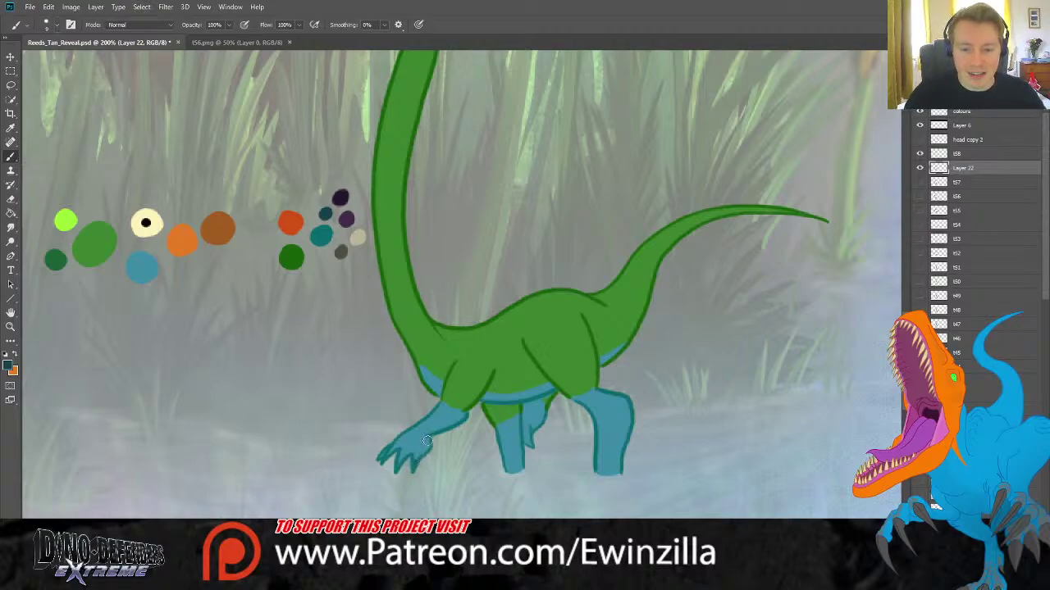
{"action": "key", "text": "r"}
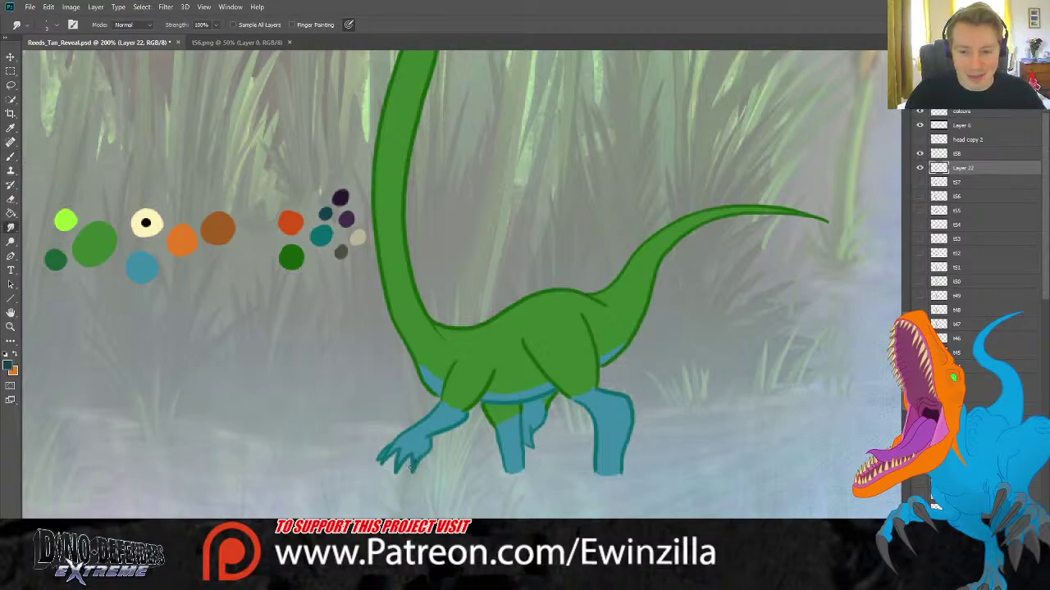
{"action": "key", "text": "b"}
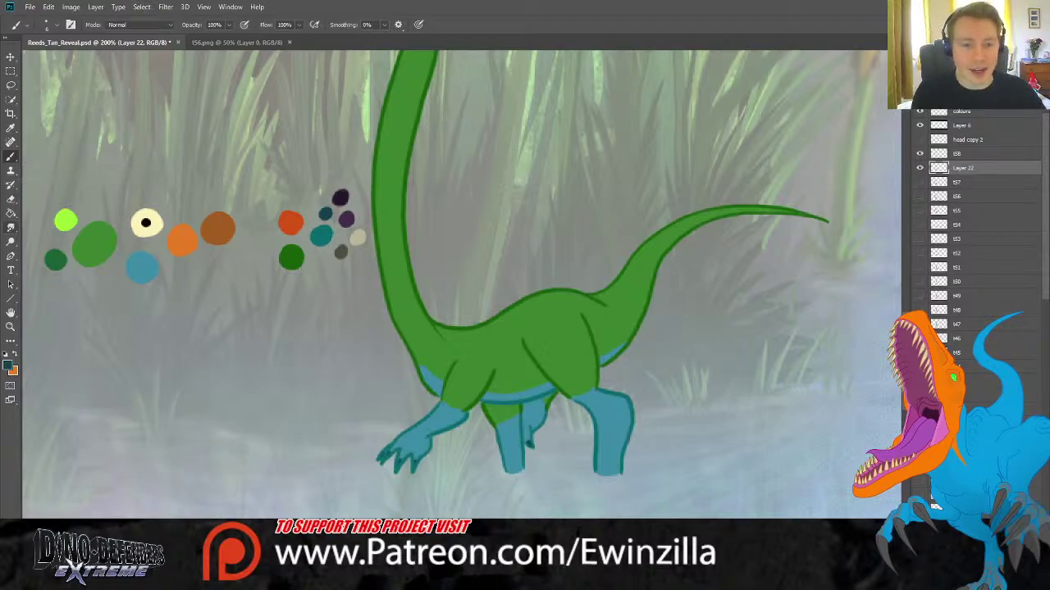
{"action": "left_click", "coordinate": [11, 228]}
{"action": "left_click", "coordinate": [963, 156]}
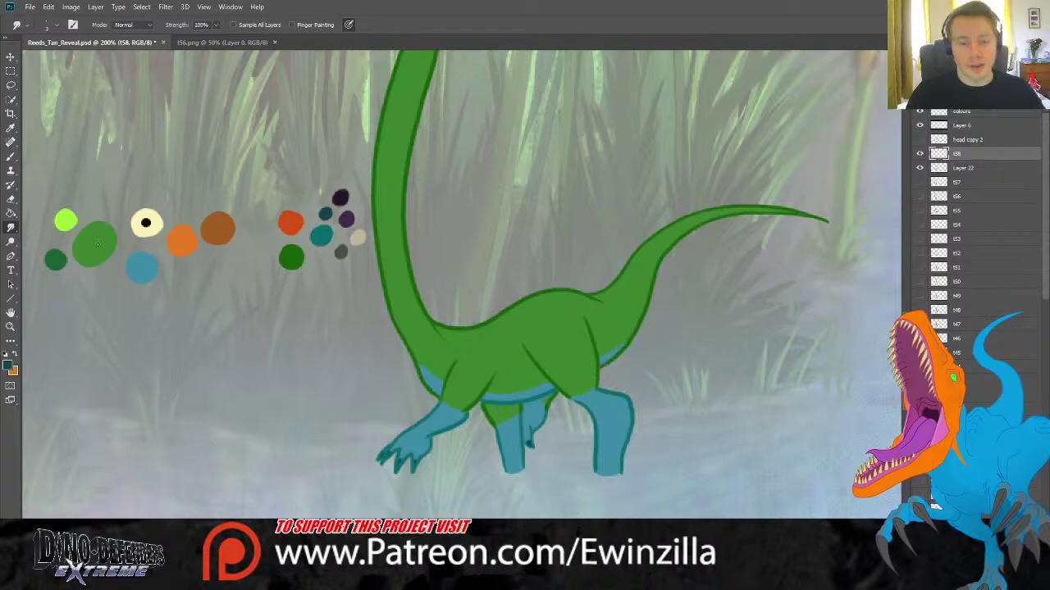
Dodge t58's leg lines with a smaller brush, smudge on Layer 22, then fit the whole scene on screen.
{"action": "left_click", "coordinate": [10, 241]}
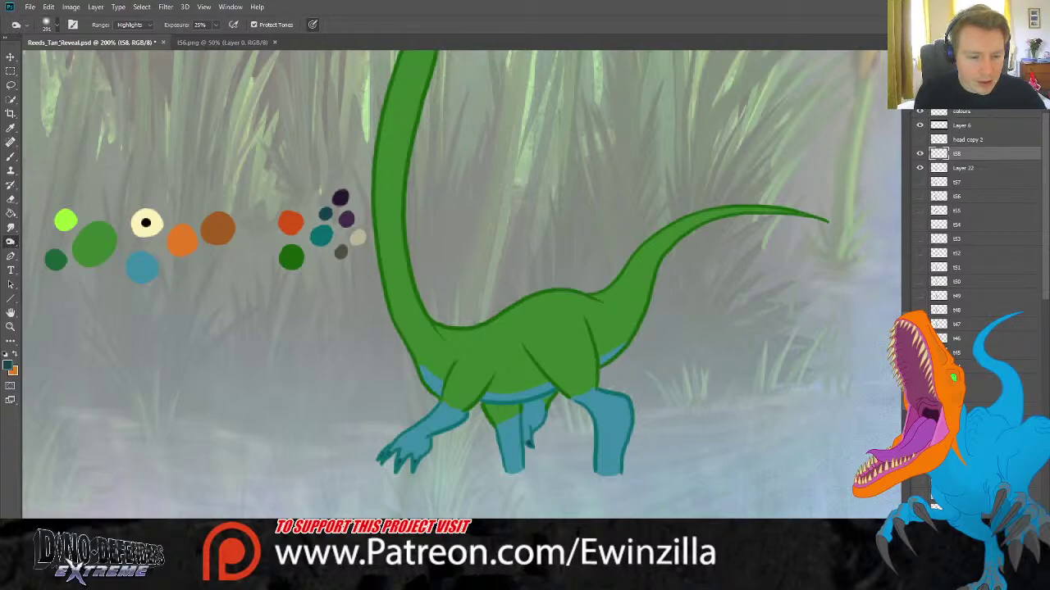
{"action": "key", "text": "bracketleft"}
{"action": "key", "text": "bracketleft"}
{"action": "key", "text": "bracketleft"}
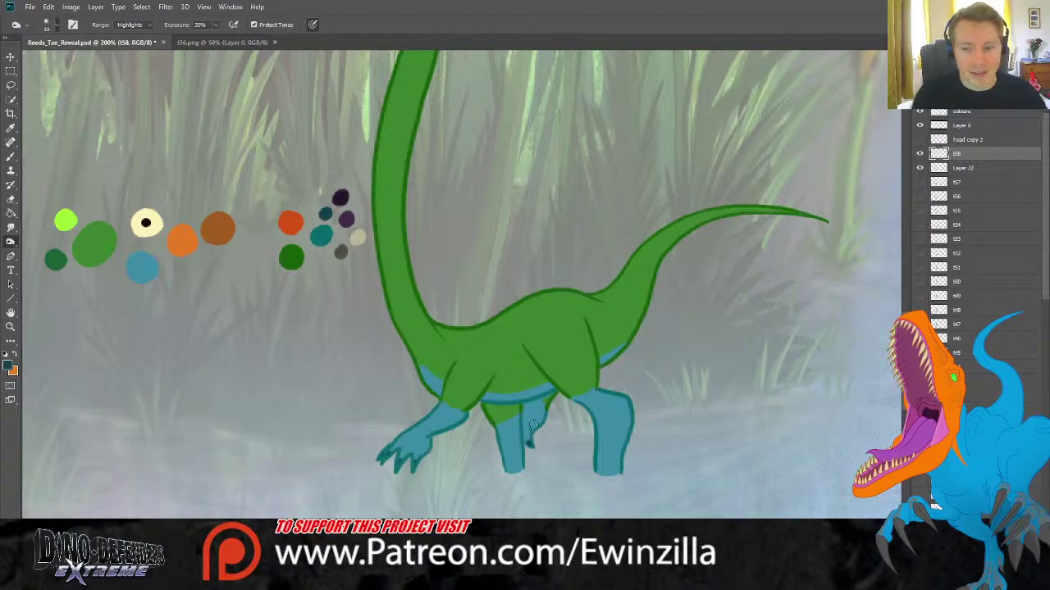
{"action": "left_click", "coordinate": [966, 168]}
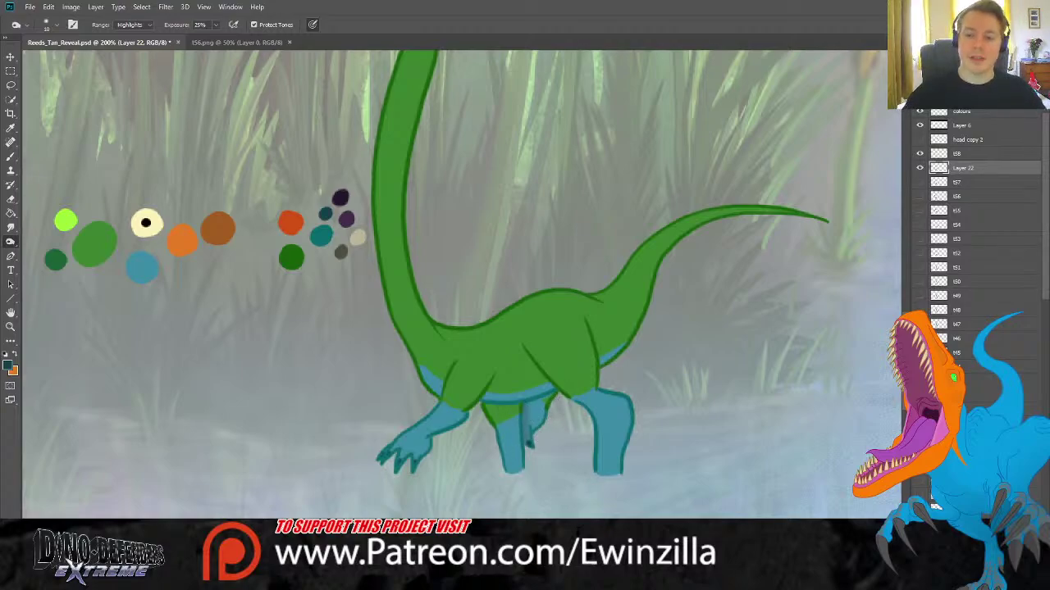
{"action": "left_click", "coordinate": [11, 230]}
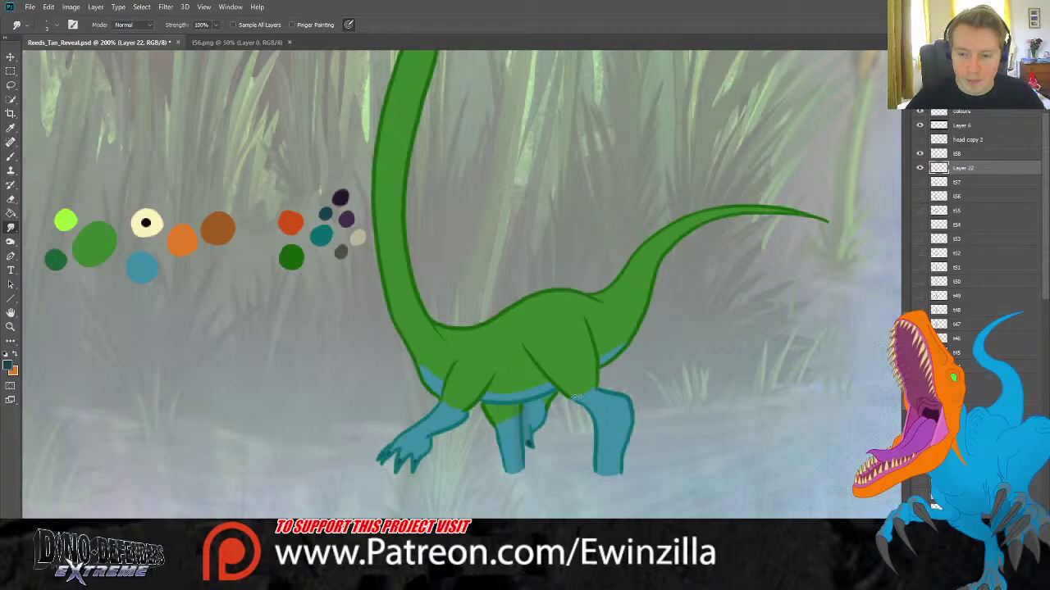
{"action": "left_click", "coordinate": [960, 153]}
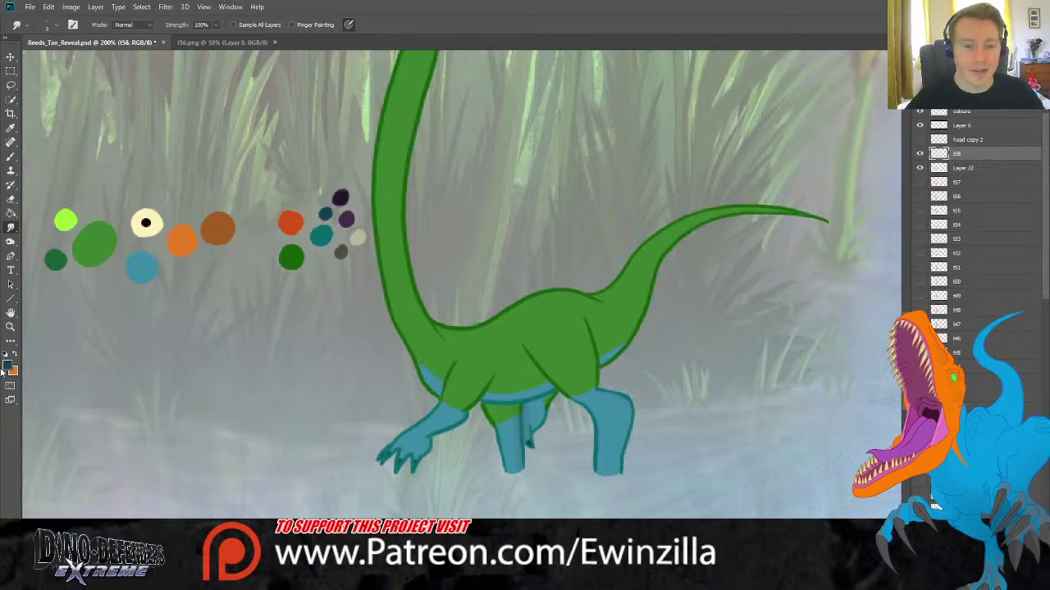
{"action": "left_click", "coordinate": [10, 326]}
{"action": "left_click", "coordinate": [307, 25]}
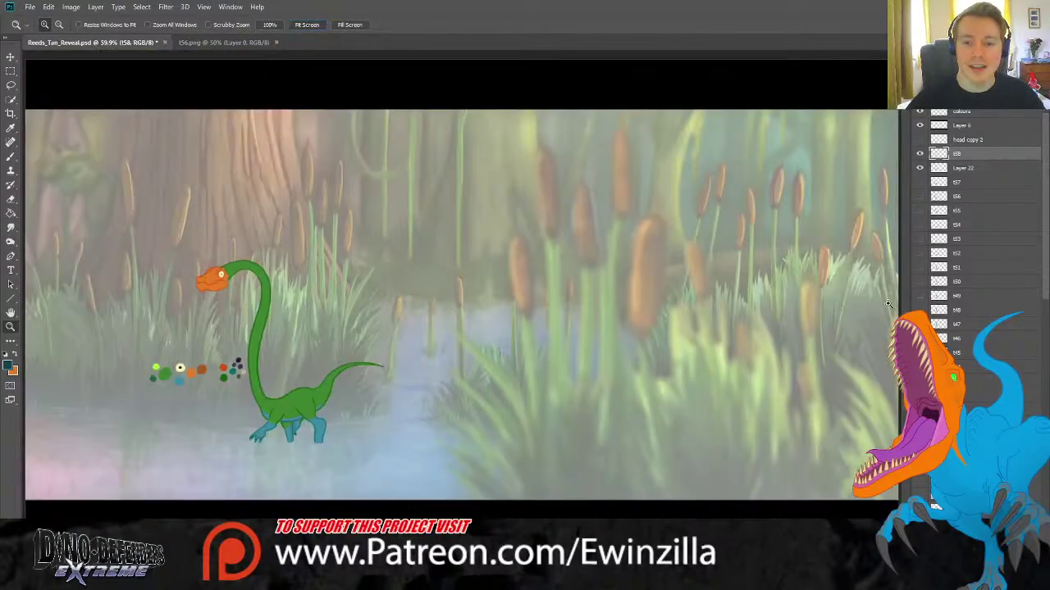
Merge Layer 22 into frame t58, then toggle t58 and t57 to compare poses, leaving t57 hidden.
{"action": "left_click", "coordinate": [966, 169], "text": "shift"}
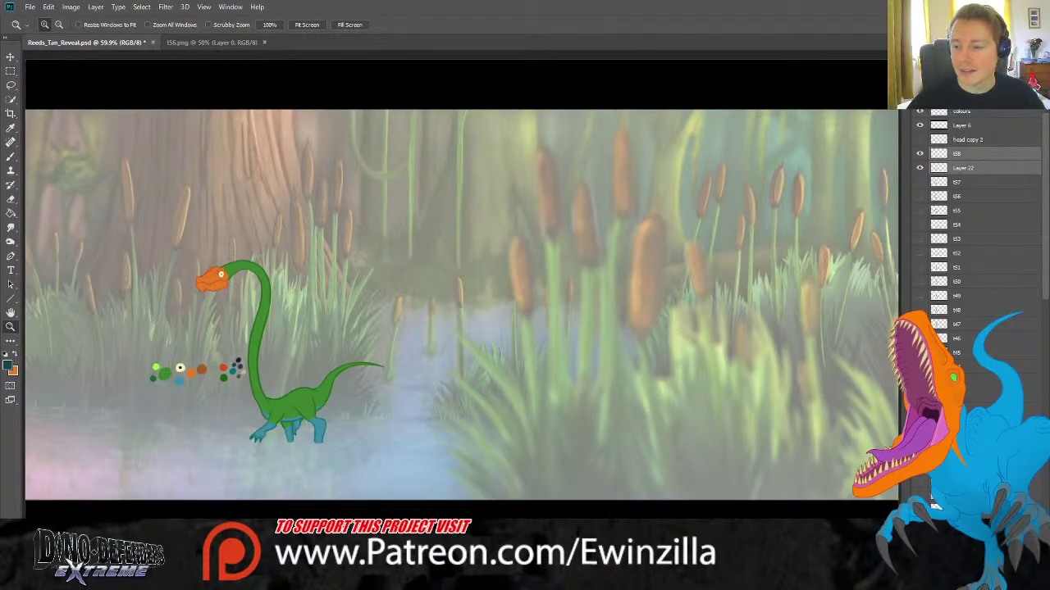
{"action": "key", "text": "ctrl+e"}
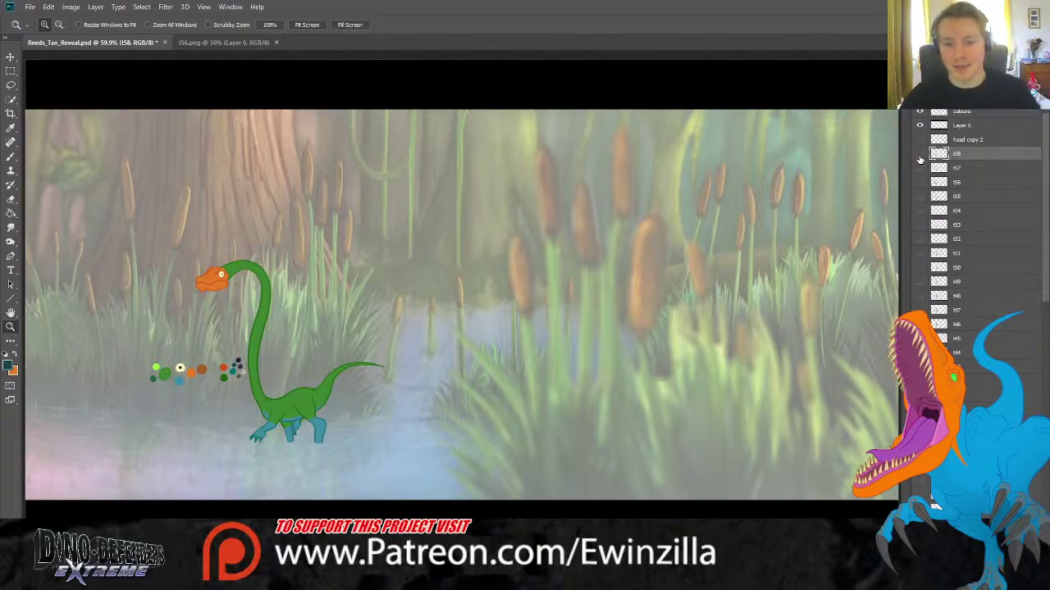
{"action": "left_click", "coordinate": [919, 158]}
{"action": "left_click", "coordinate": [919, 157]}
{"action": "left_click", "coordinate": [919, 157]}
{"action": "left_click", "coordinate": [919, 165]}
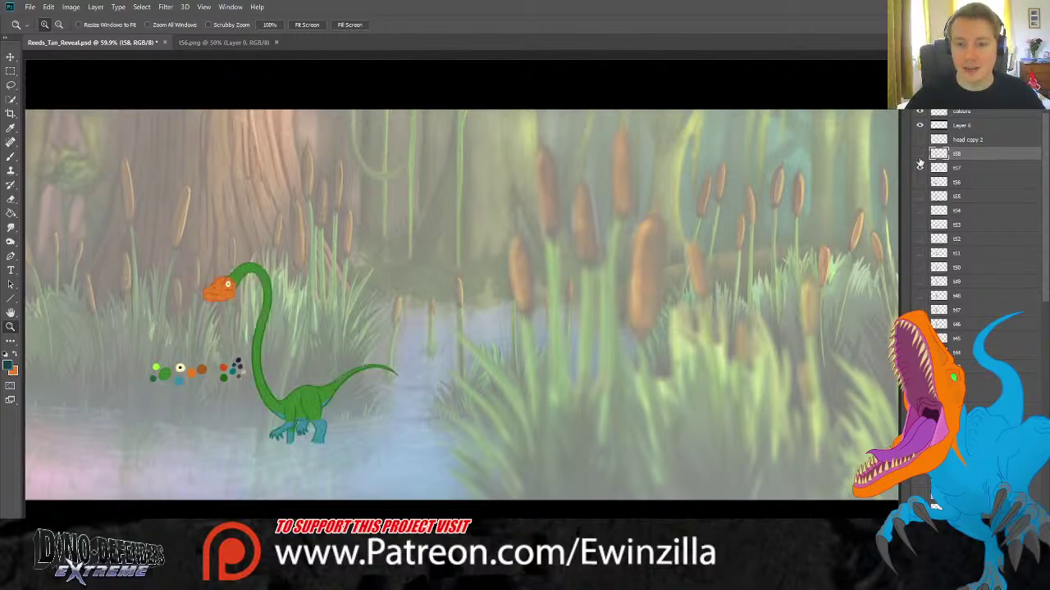
{"action": "left_click", "coordinate": [919, 156]}
{"action": "left_click", "coordinate": [919, 157]}
{"action": "left_click", "coordinate": [919, 157]}
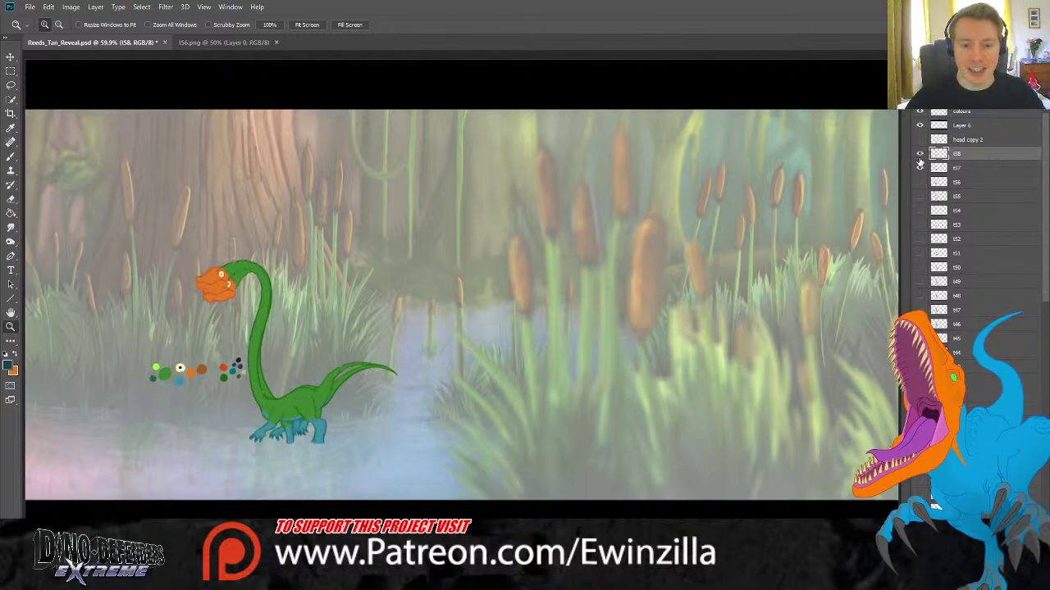
{"action": "left_click", "coordinate": [920, 162]}
{"action": "left_click", "coordinate": [920, 156]}
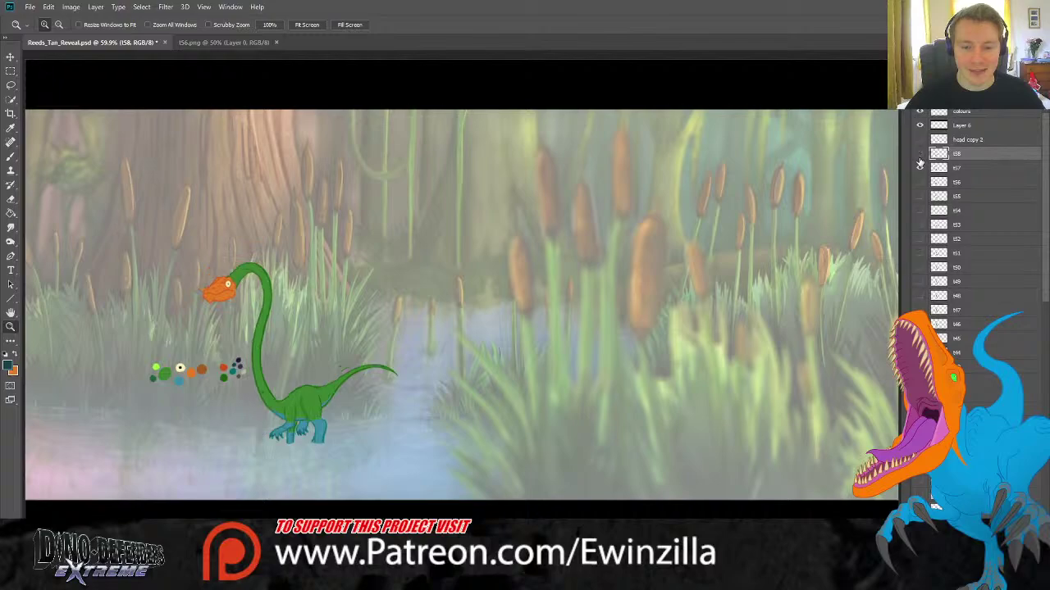
{"action": "left_click", "coordinate": [920, 156]}
{"action": "left_click", "coordinate": [920, 159]}
{"action": "left_click", "coordinate": [920, 159]}
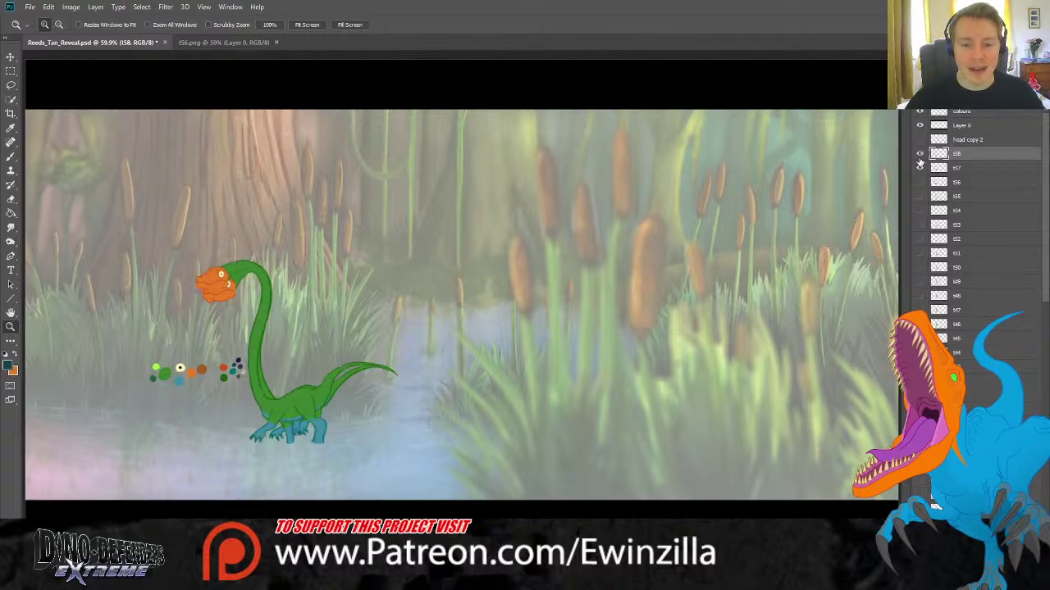
{"action": "left_click", "coordinate": [920, 159]}
{"action": "left_click", "coordinate": [920, 159]}
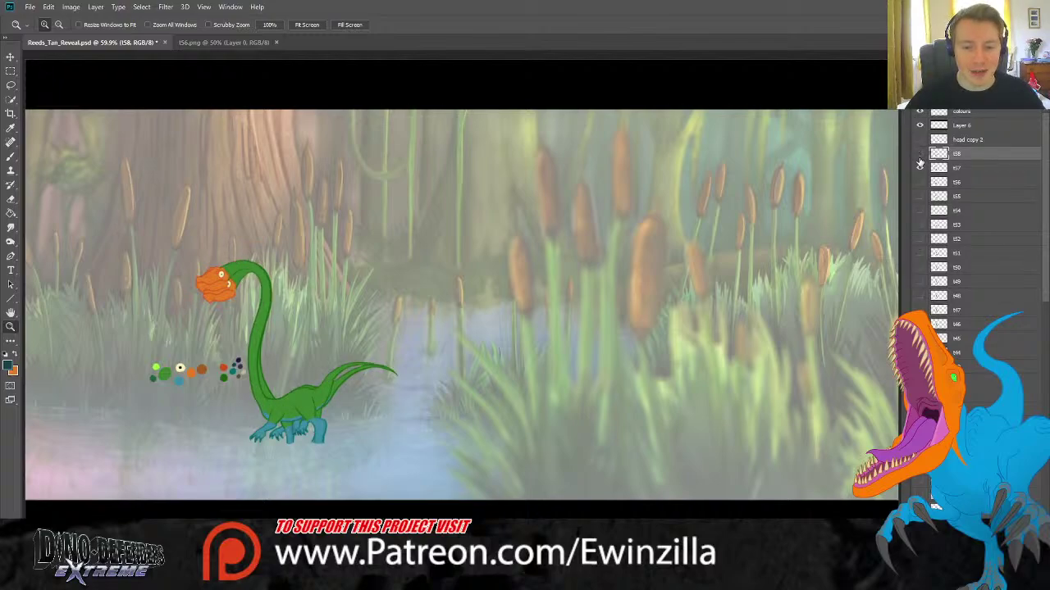
{"action": "left_click", "coordinate": [920, 159]}
{"action": "left_click", "coordinate": [920, 159]}
{"action": "left_click", "coordinate": [920, 159]}
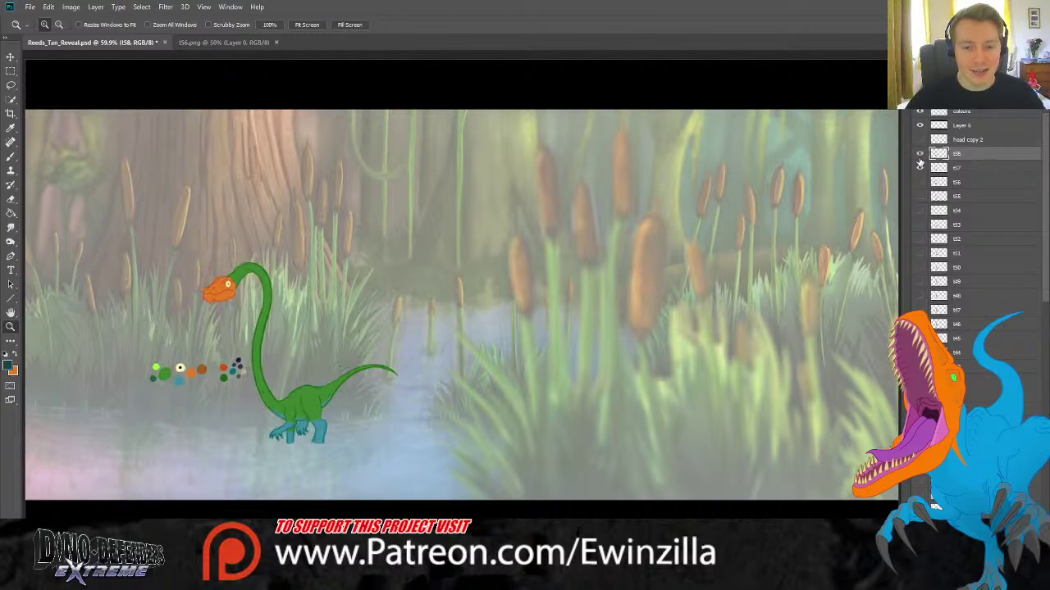
{"action": "left_click", "coordinate": [920, 159]}
{"action": "left_click", "coordinate": [920, 159]}
{"action": "left_click", "coordinate": [920, 159]}
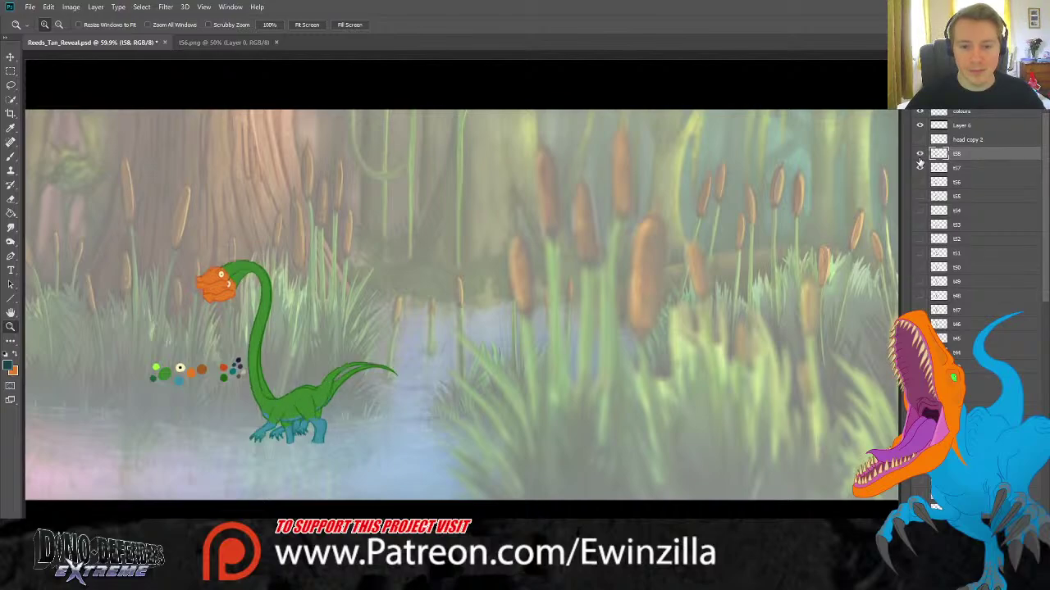
{"action": "left_click", "coordinate": [920, 167]}
{"action": "left_click", "coordinate": [920, 167]}
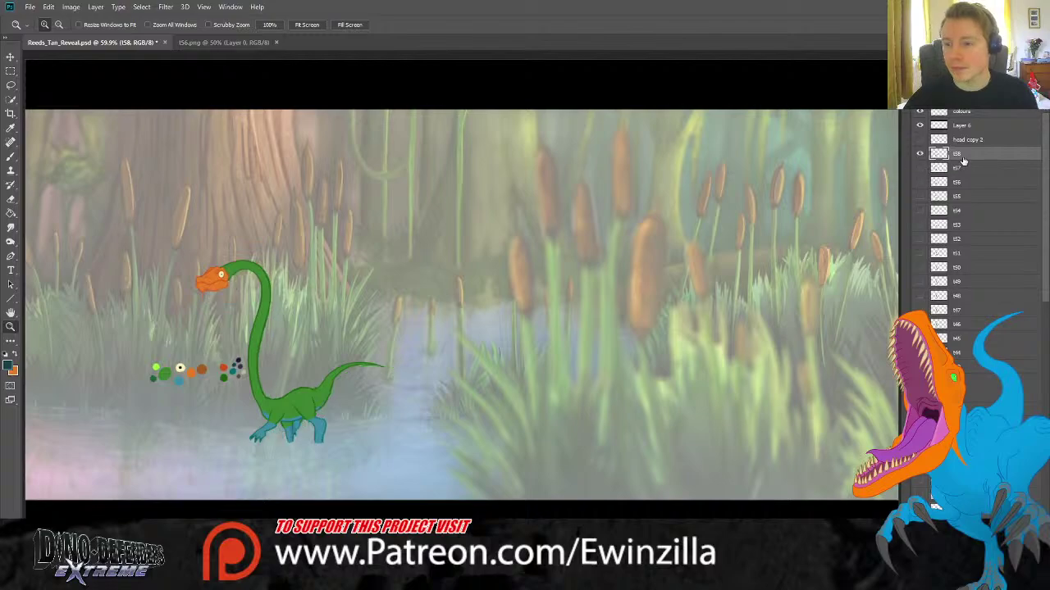
Make frame t58 the active layer and zoom in slightly around the dinosaur.
{"action": "left_click", "coordinate": [967, 112]}
{"action": "scroll", "coordinate": [976, 246], "scroll_direction": "down", "scroll_amount": 20}
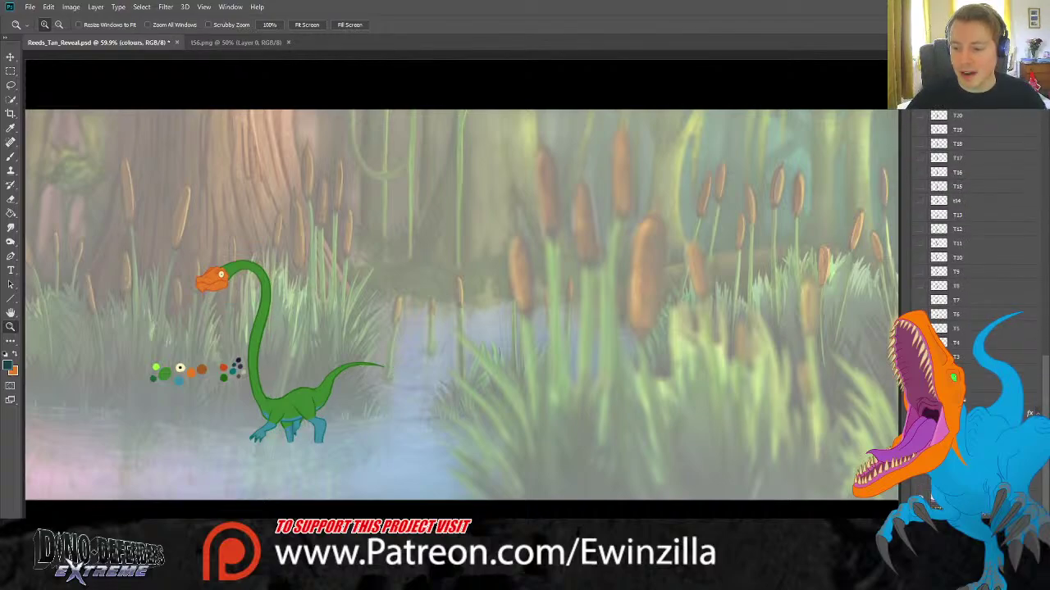
{"action": "scroll", "coordinate": [976, 246], "scroll_direction": "up", "scroll_amount": 15}
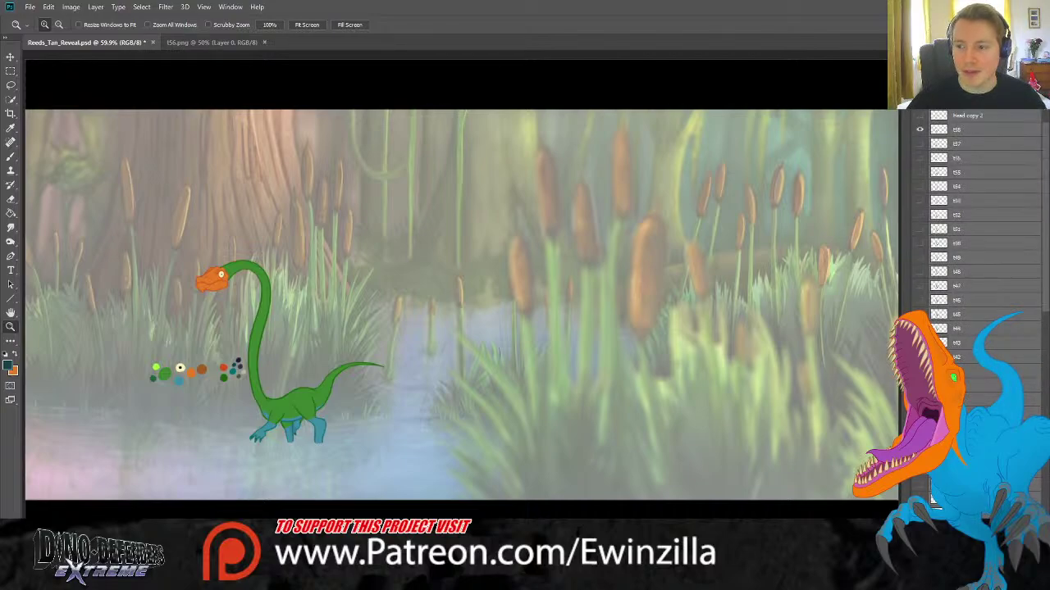
{"action": "scroll", "coordinate": [980, 154], "scroll_direction": "up", "scroll_amount": 2}
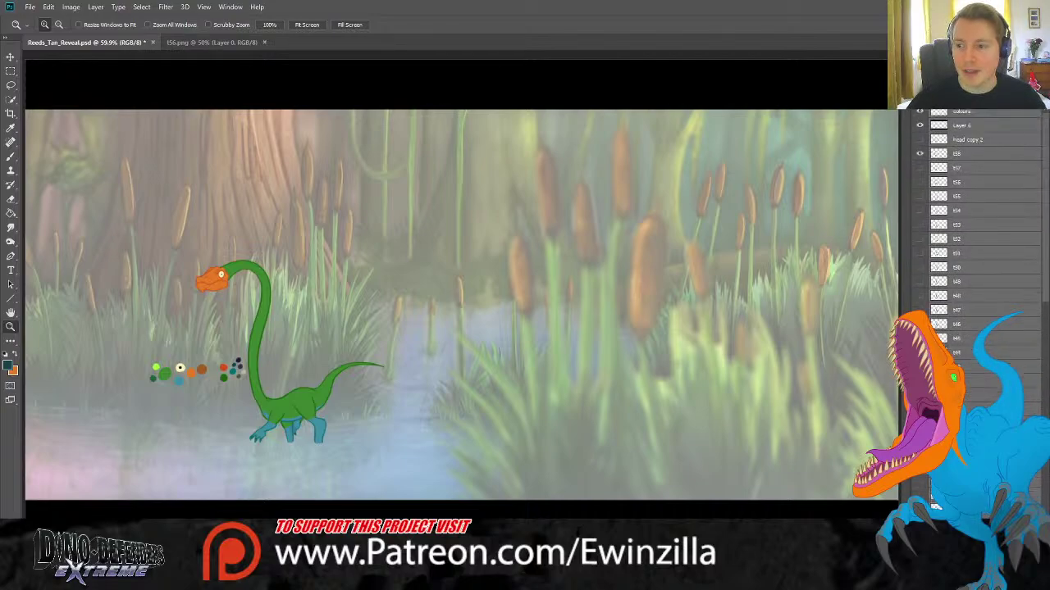
{"action": "left_click", "coordinate": [980, 154]}
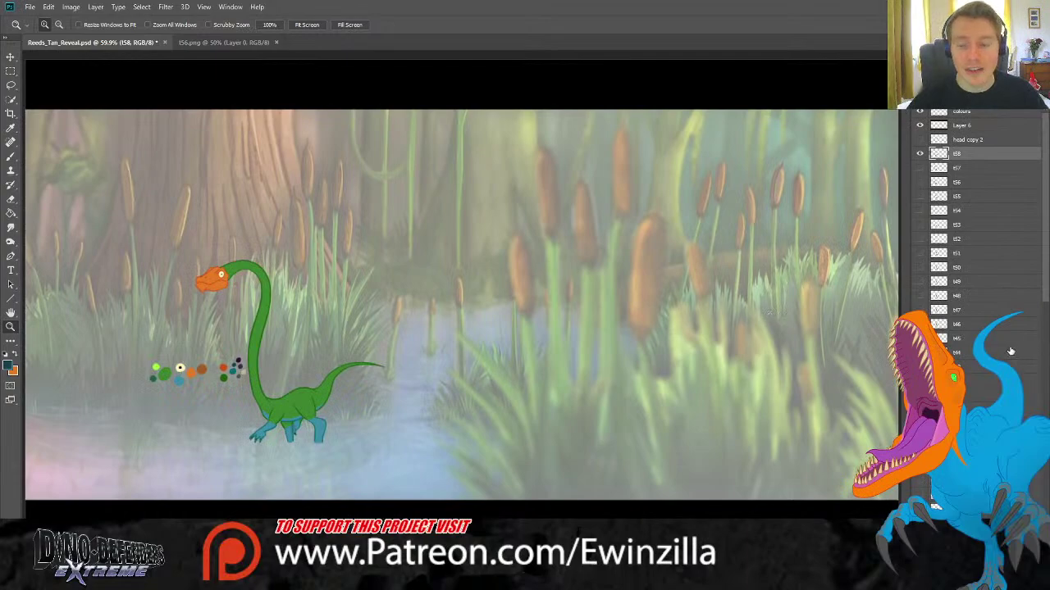
{"action": "left_click", "coordinate": [920, 153]}
{"action": "left_click", "coordinate": [919, 153]}
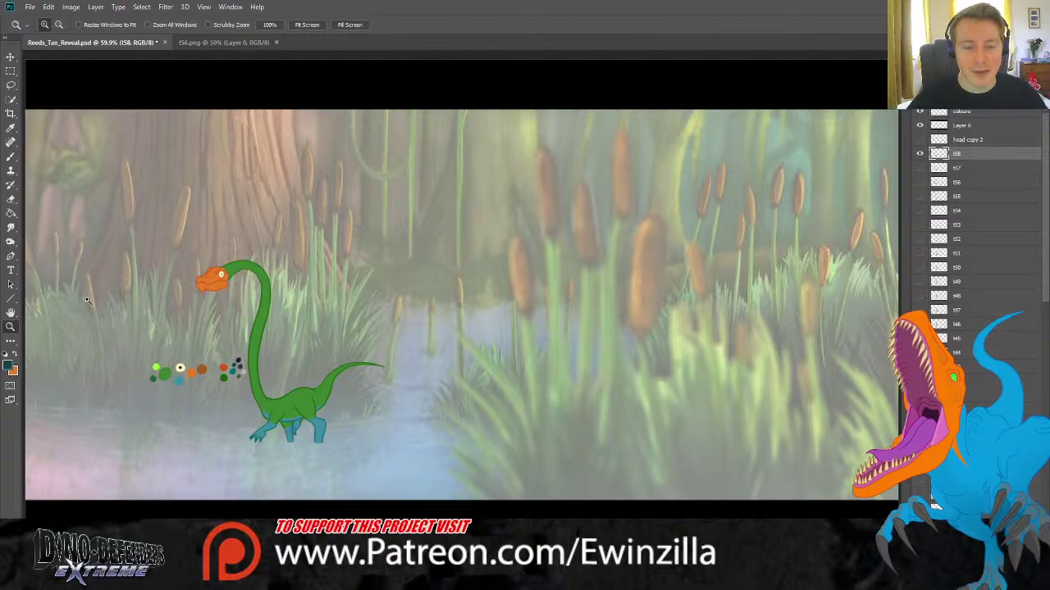
{"action": "left_click", "coordinate": [201, 276]}
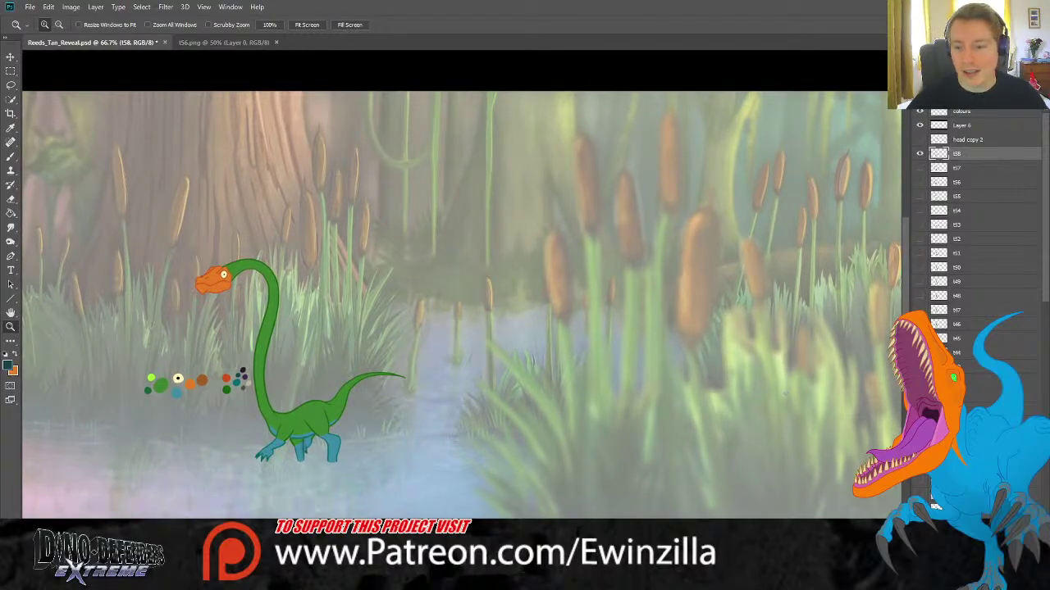
Step through the second dinosaur's earlier frames and make frame T5 the visible, active layer.
{"action": "scroll", "coordinate": [968, 369], "scroll_direction": "down", "scroll_amount": 6}
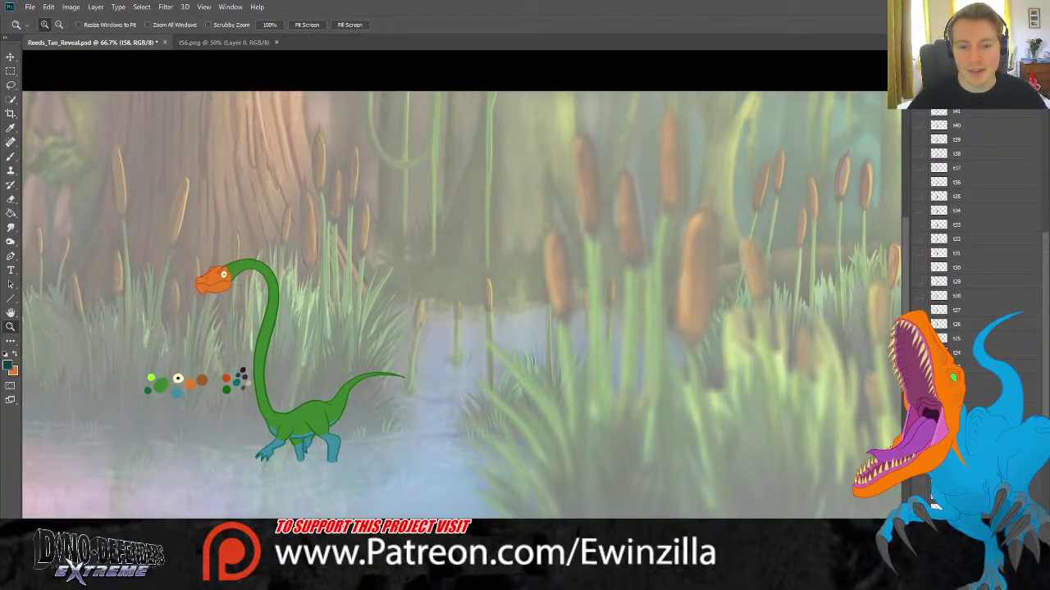
{"action": "scroll", "coordinate": [976, 230], "scroll_direction": "up", "scroll_amount": 2}
{"action": "scroll", "coordinate": [935, 505], "scroll_direction": "down", "scroll_amount": 8}
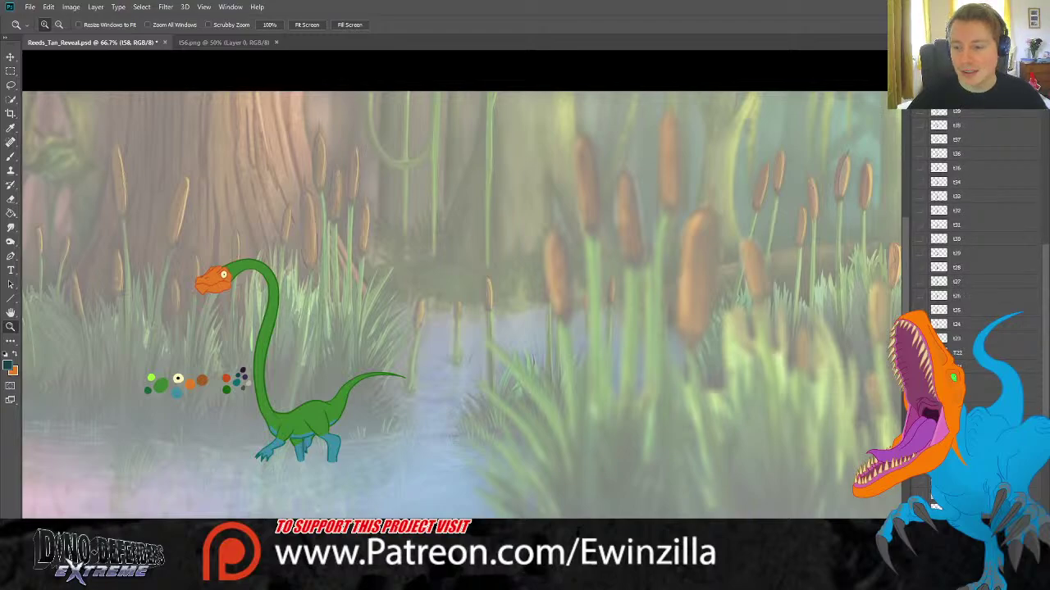
{"action": "left_click", "coordinate": [934, 505]}
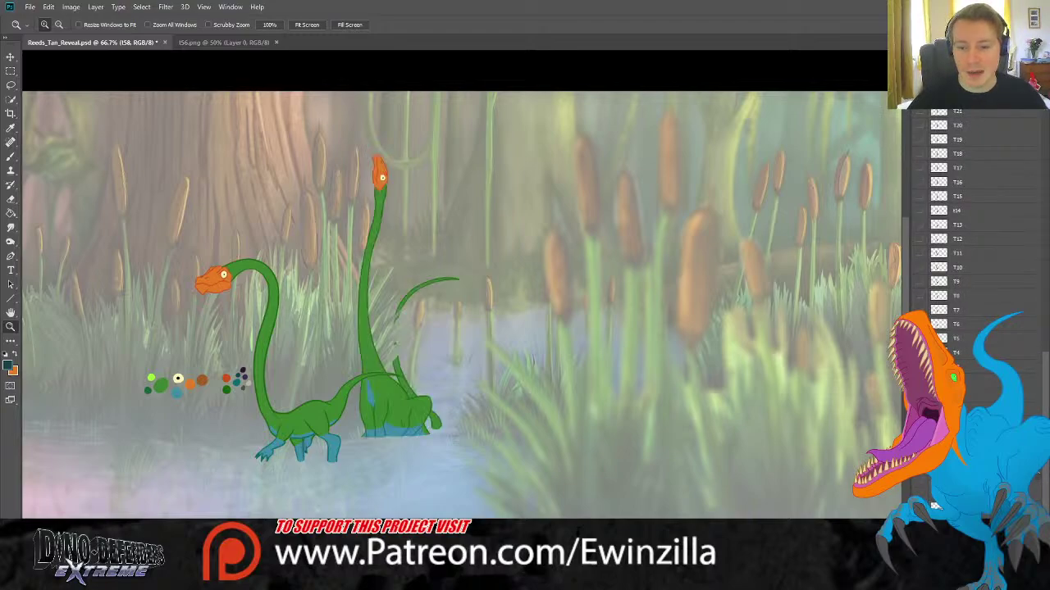
{"action": "left_click", "coordinate": [935, 505]}
{"action": "left_click", "coordinate": [935, 505]}
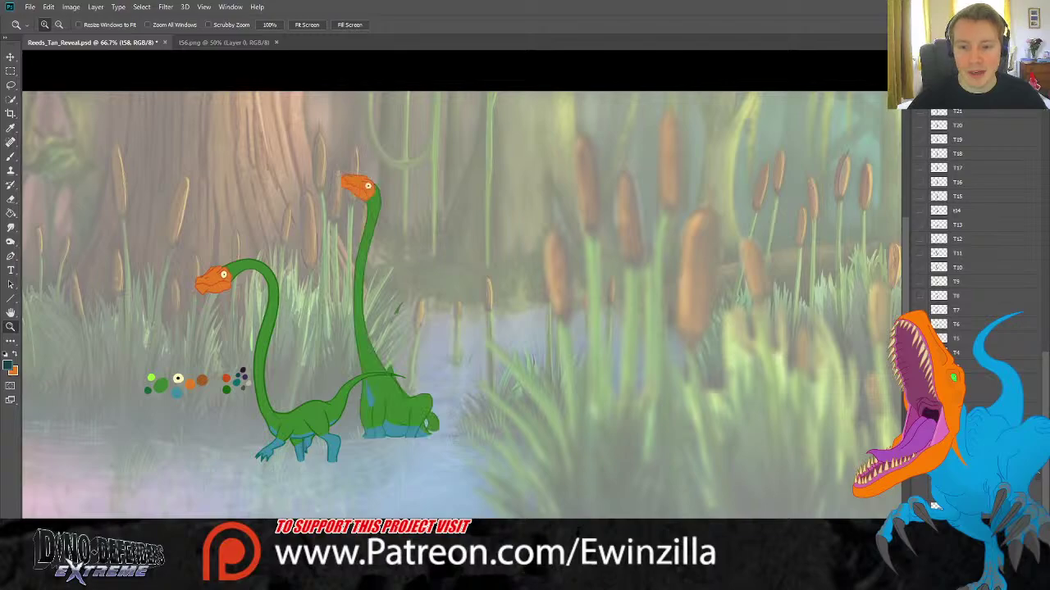
{"action": "left_click", "coordinate": [935, 506]}
{"action": "left_click", "coordinate": [935, 506]}
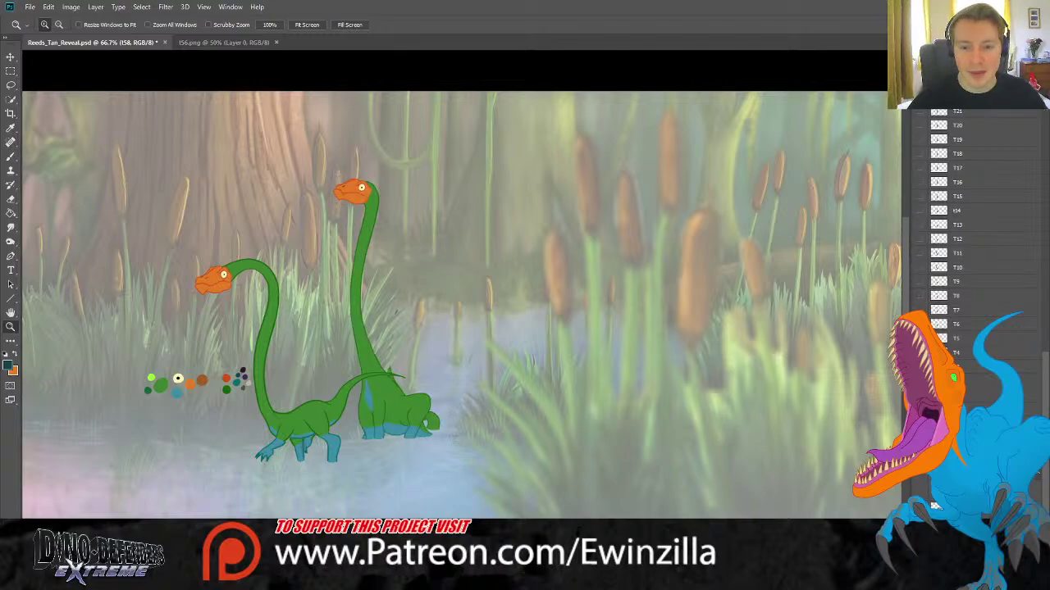
{"action": "left_click", "coordinate": [935, 505]}
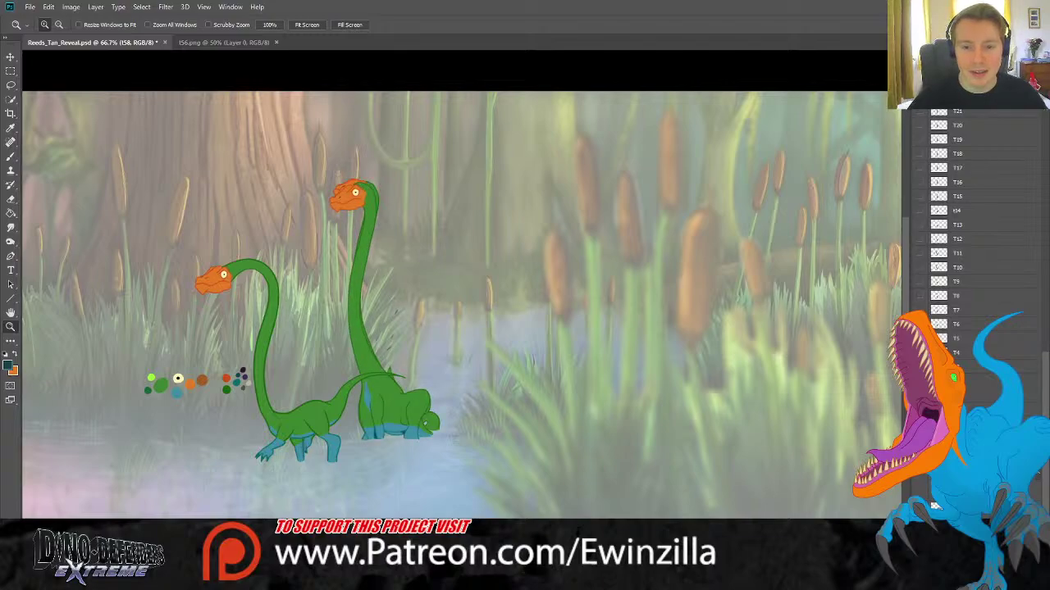
{"action": "left_click", "coordinate": [935, 505]}
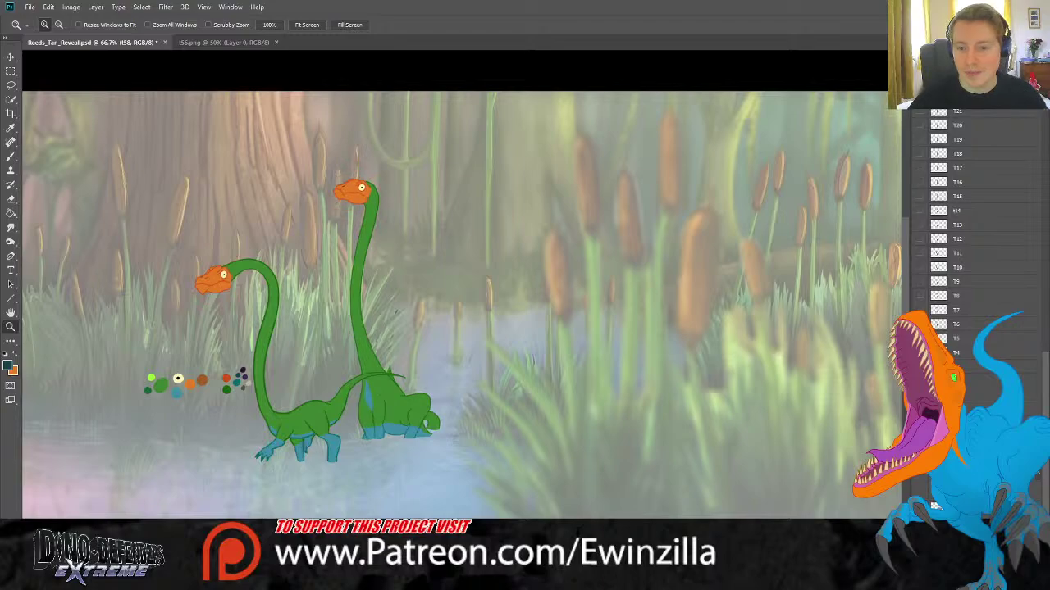
{"action": "left_click", "coordinate": [935, 505]}
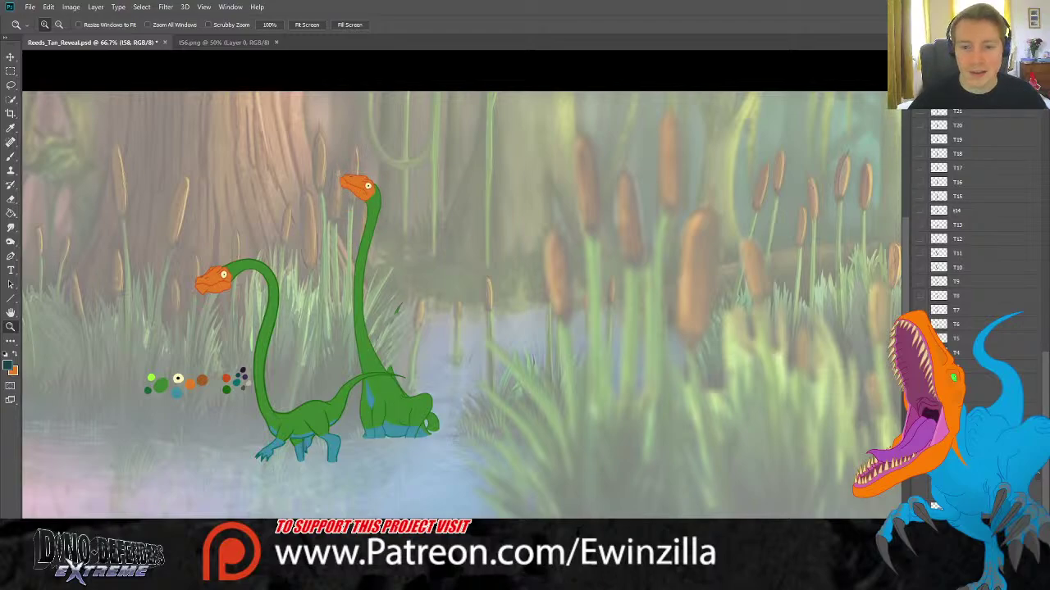
{"action": "left_click", "coordinate": [920, 324]}
{"action": "left_click", "coordinate": [920, 337]}
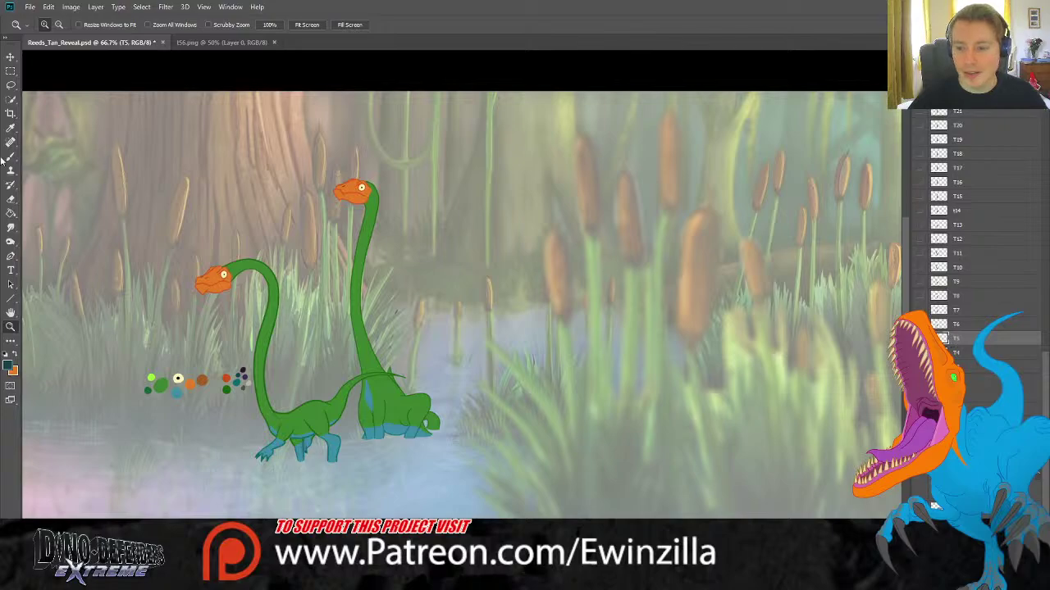
Lasso T5's orange head onto a new Layer 22, hide T5, and move Layer 22 above t58.
{"action": "left_click", "coordinate": [13, 88]}
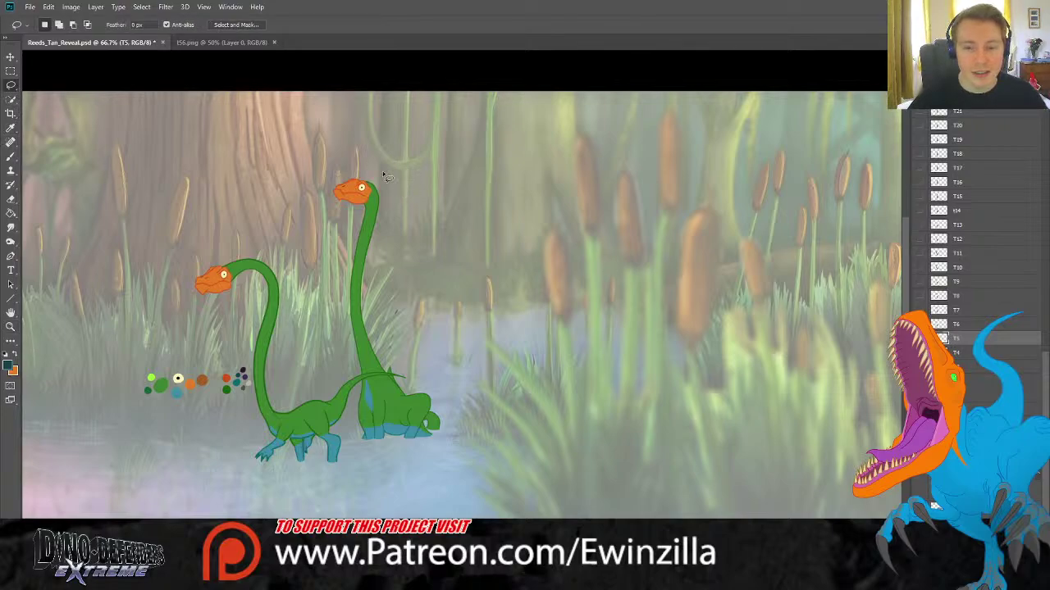
{"action": "mouse_move", "coordinate": [370, 187]}
{"action": "left_mouse_down"}
{"action": "mouse_move", "coordinate": [374, 210]}
{"action": "mouse_move", "coordinate": [333, 214]}
{"action": "mouse_move", "coordinate": [321, 173]}
{"action": "left_mouse_up"}
{"action": "key", "text": "ctrl+j"}
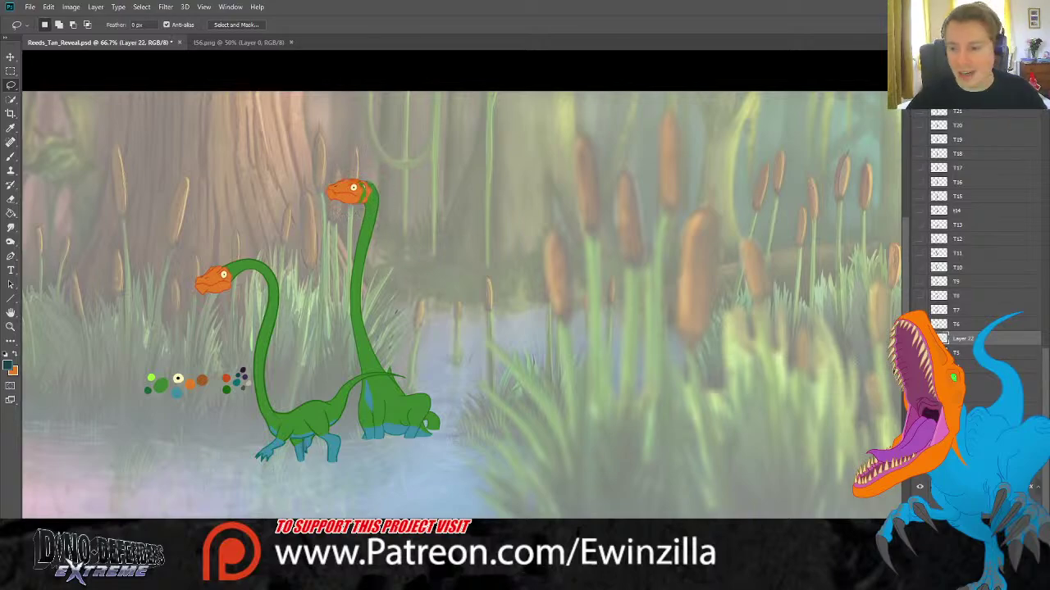
{"action": "left_click", "coordinate": [920, 353]}
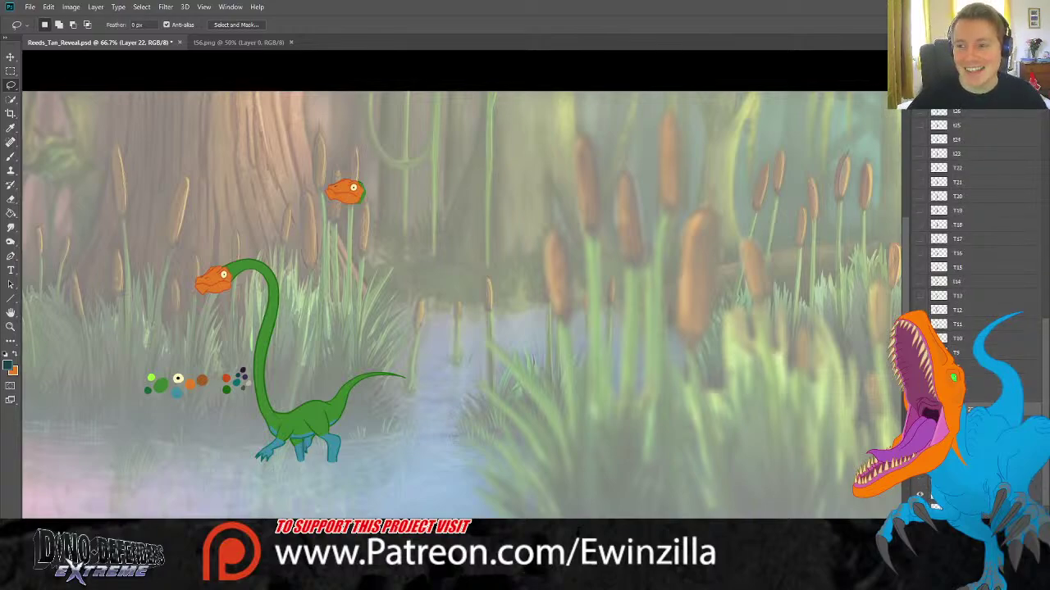
{"action": "scroll", "coordinate": [934, 506], "scroll_direction": "up", "scroll_amount": 5}
{"action": "scroll", "coordinate": [935, 502], "scroll_direction": "up", "scroll_amount": 10}
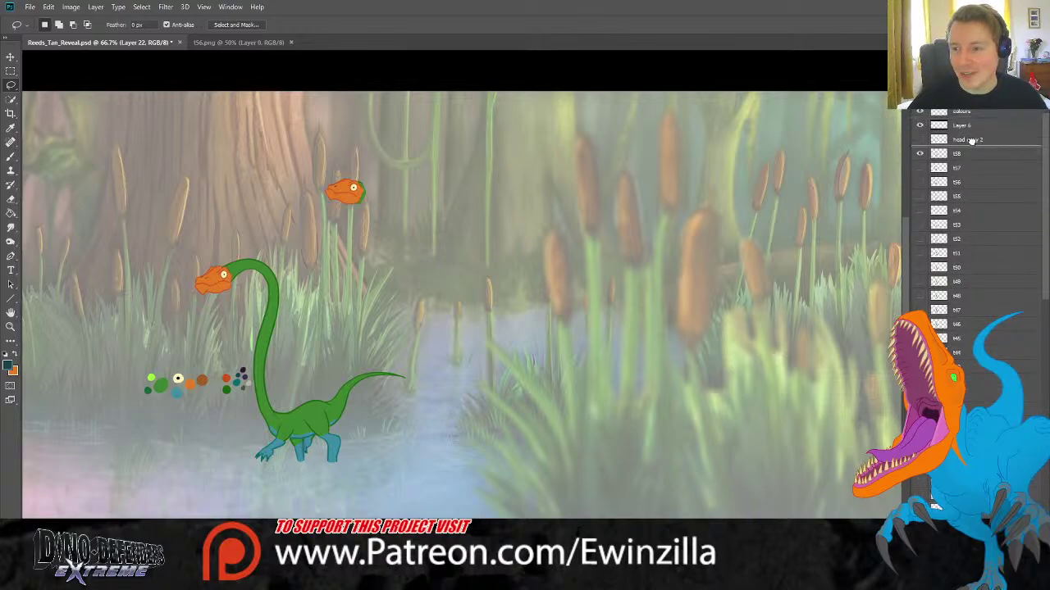
{"action": "left_click_drag", "start_coordinate": [966, 148], "coordinate": [967, 151]}
Move the copied orange head onto the green dinosaur's neck and zoom in close on it.
{"action": "left_click", "coordinate": [10, 56]}
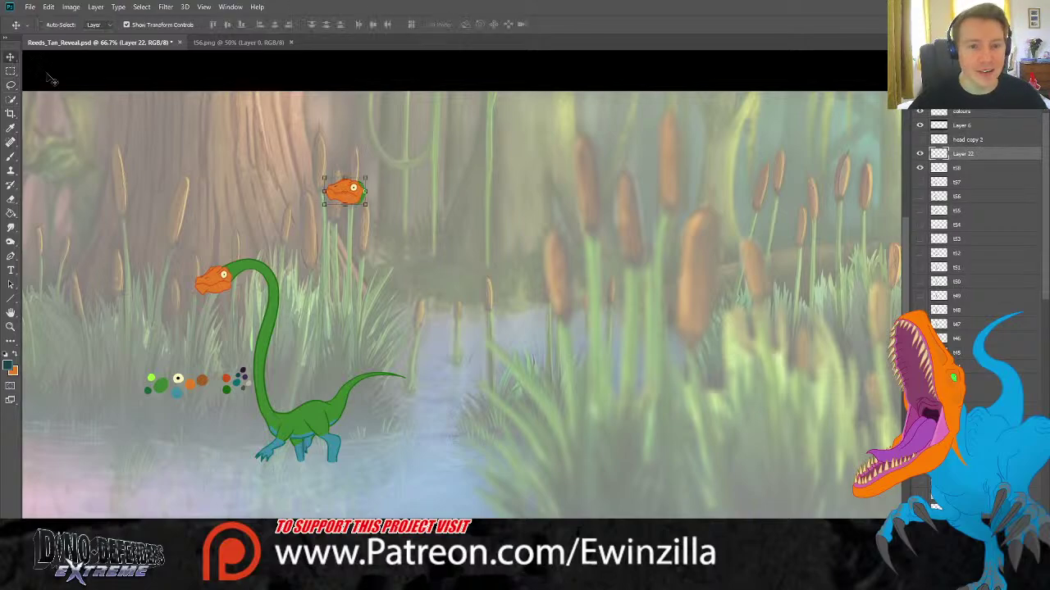
{"action": "left_click_drag", "start_coordinate": [361, 193], "coordinate": [227, 286]}
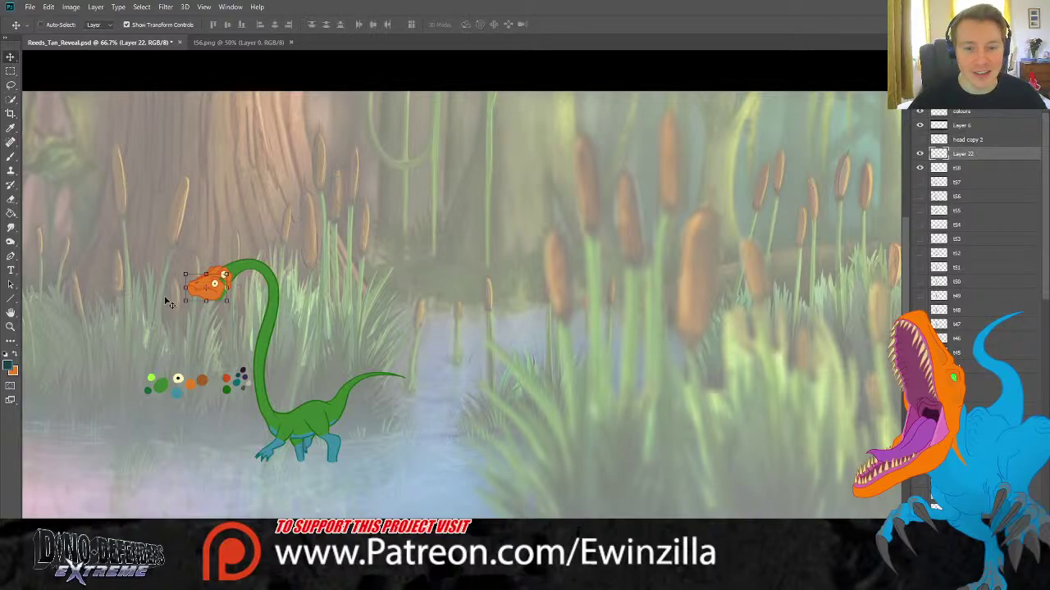
{"action": "left_click", "coordinate": [10, 326]}
{"action": "left_click", "coordinate": [203, 274]}
{"action": "left_click", "coordinate": [202, 274]}
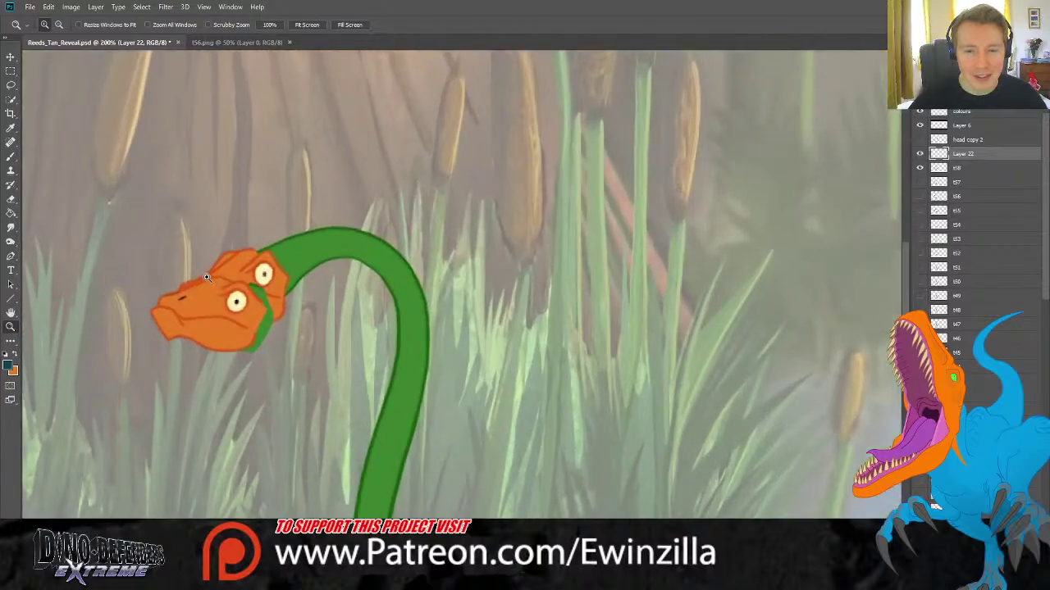
Nudge the head about 70 px up, rotate it about 14.5°, and scale it to about 103%.
{"action": "left_click", "coordinate": [11, 56]}
{"action": "left_click_drag", "start_coordinate": [233, 299], "coordinate": [233, 242]}
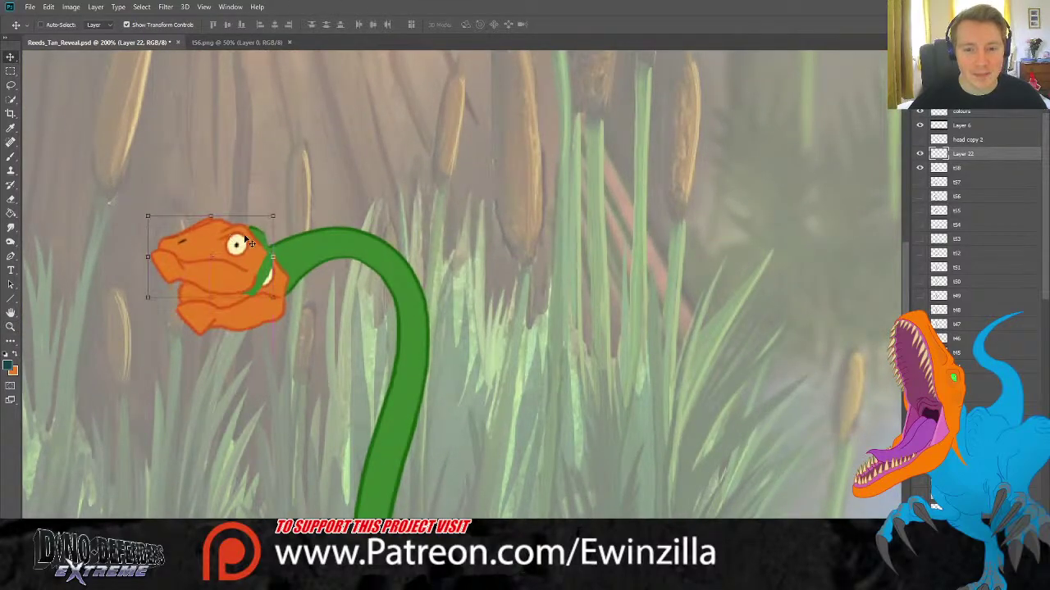
{"action": "mouse_move", "coordinate": [276, 207]}
{"action": "left_mouse_down"}
{"action": "mouse_move", "coordinate": [261, 191]}
{"action": "mouse_move", "coordinate": [246, 211]}
{"action": "mouse_move", "coordinate": [244, 202]}
{"action": "mouse_move", "coordinate": [268, 199]}
{"action": "left_mouse_up"}
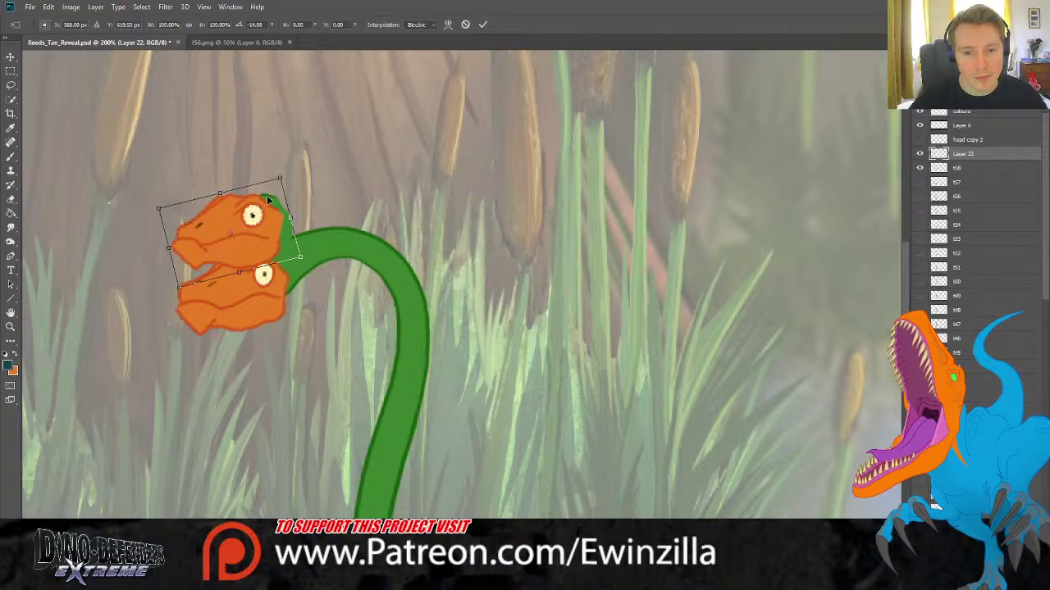
{"action": "left_click_drag", "start_coordinate": [159, 209], "coordinate": [155, 207]}
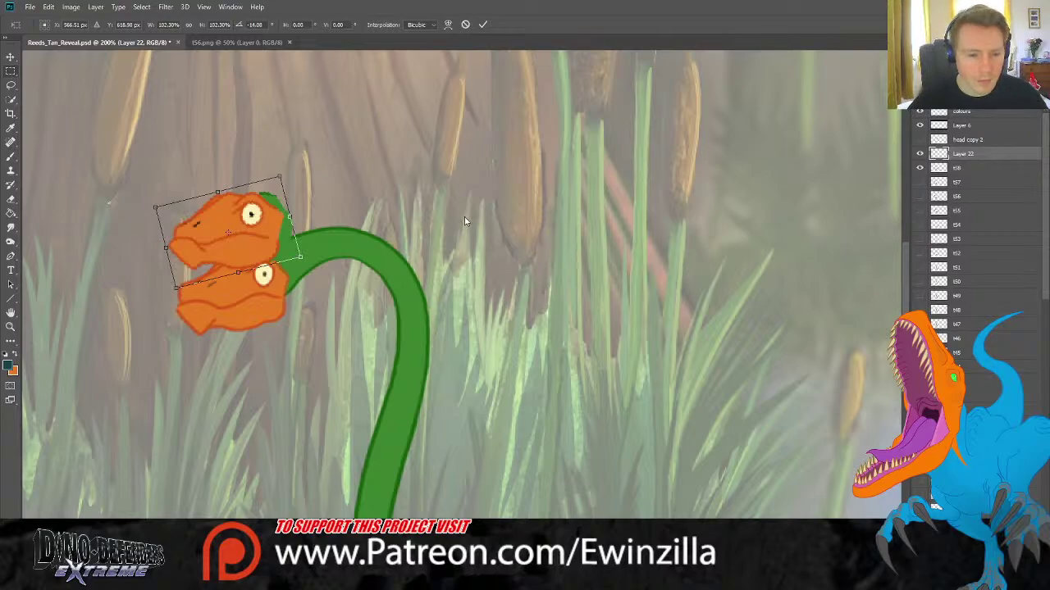
{"action": "key", "text": "Return"}
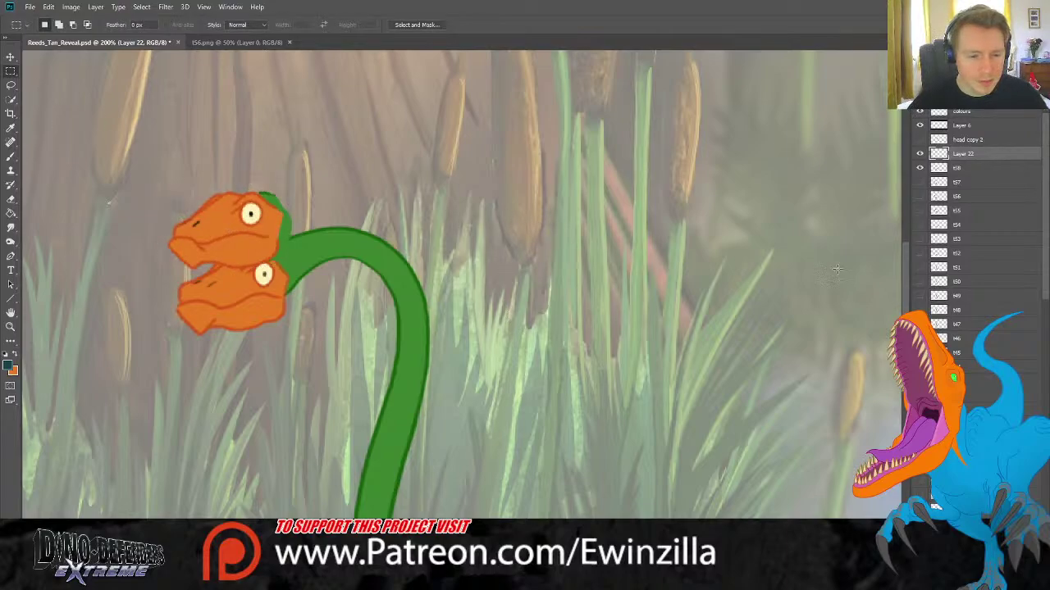
Hide frame t58 and smudge the green patch on the head into the orange.
{"action": "left_click", "coordinate": [919, 168]}
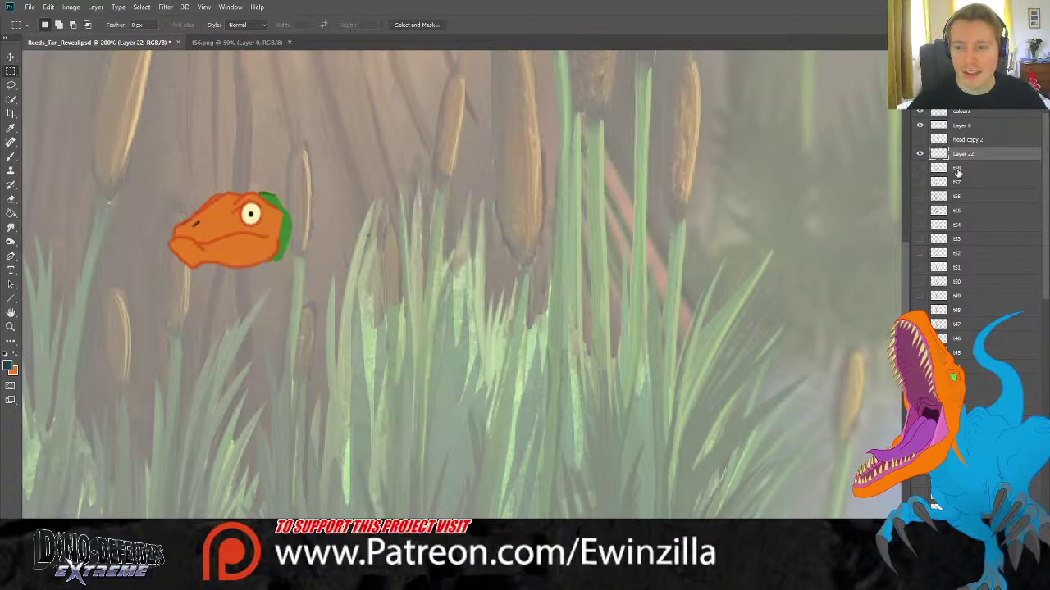
{"action": "left_click", "coordinate": [11, 229]}
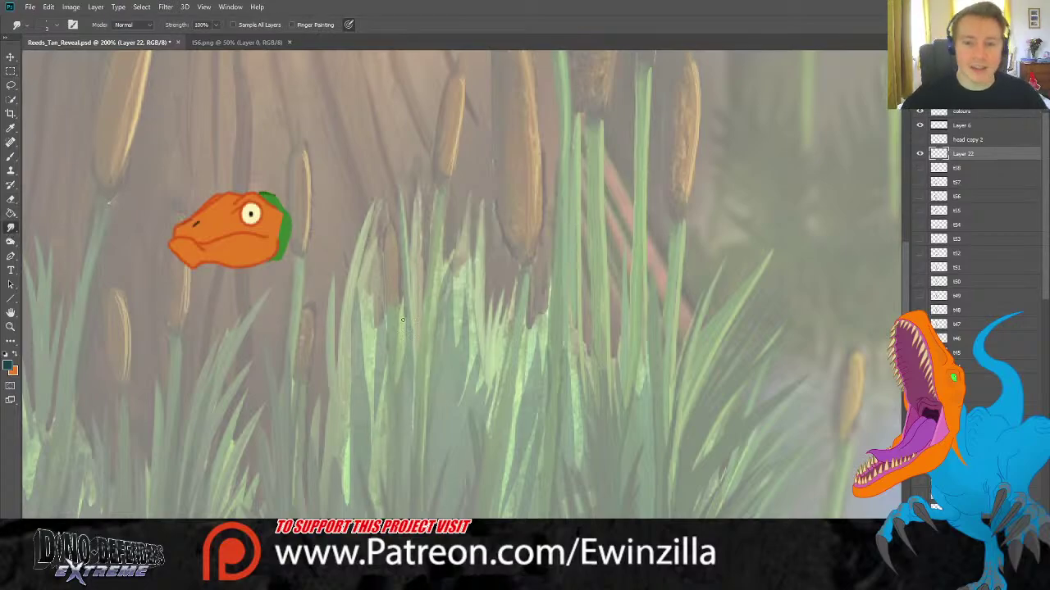
{"action": "mouse_move", "coordinate": [257, 184]}
{"action": "left_mouse_down"}
{"action": "mouse_move", "coordinate": [256, 190]}
{"action": "mouse_move", "coordinate": [290, 215]}
{"action": "mouse_move", "coordinate": [276, 204]}
{"action": "mouse_move", "coordinate": [289, 220]}
{"action": "mouse_move", "coordinate": [279, 236]}
{"action": "mouse_move", "coordinate": [273, 207]}
{"action": "mouse_move", "coordinate": [278, 234]}
{"action": "mouse_move", "coordinate": [286, 219]}
{"action": "mouse_move", "coordinate": [285, 260]}
{"action": "mouse_move", "coordinate": [291, 214]}
{"action": "mouse_move", "coordinate": [278, 191]}
{"action": "mouse_move", "coordinate": [275, 260]}
{"action": "left_mouse_up"}
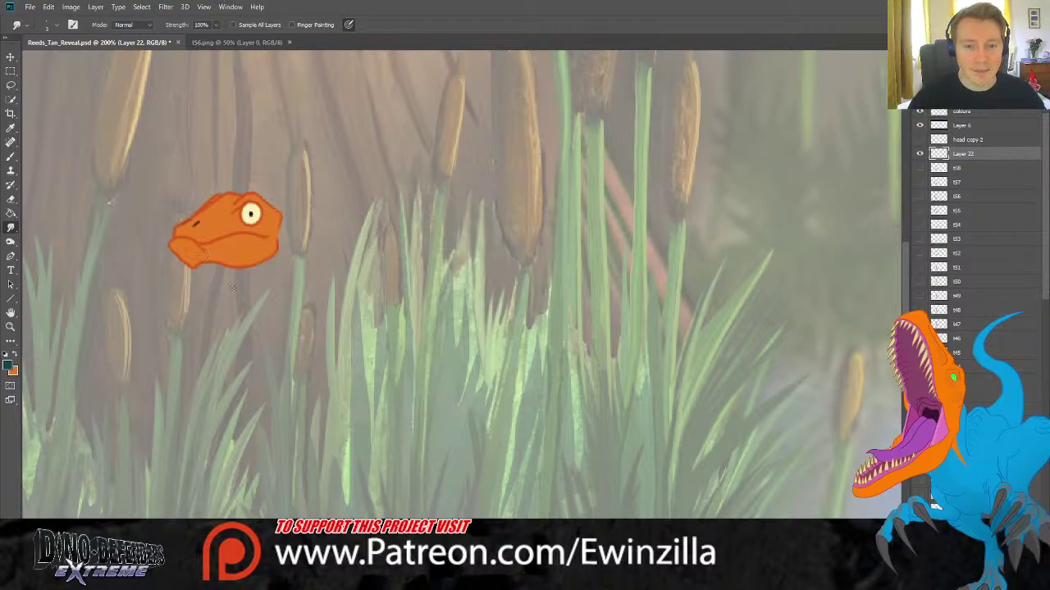
Zoom in on the eye, smudge out the old black pupil, and ready the brush to repaint it.
{"action": "left_click", "coordinate": [10, 326]}
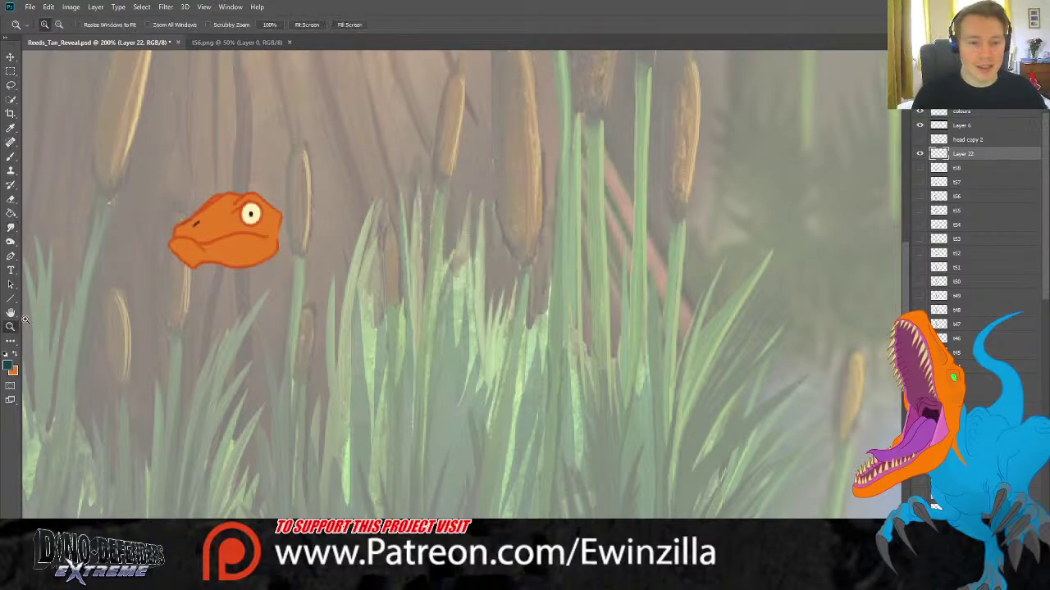
{"action": "left_click", "coordinate": [215, 219]}
{"action": "left_click", "coordinate": [215, 220]}
{"action": "left_click", "coordinate": [215, 219]}
{"action": "key", "text": "r"}
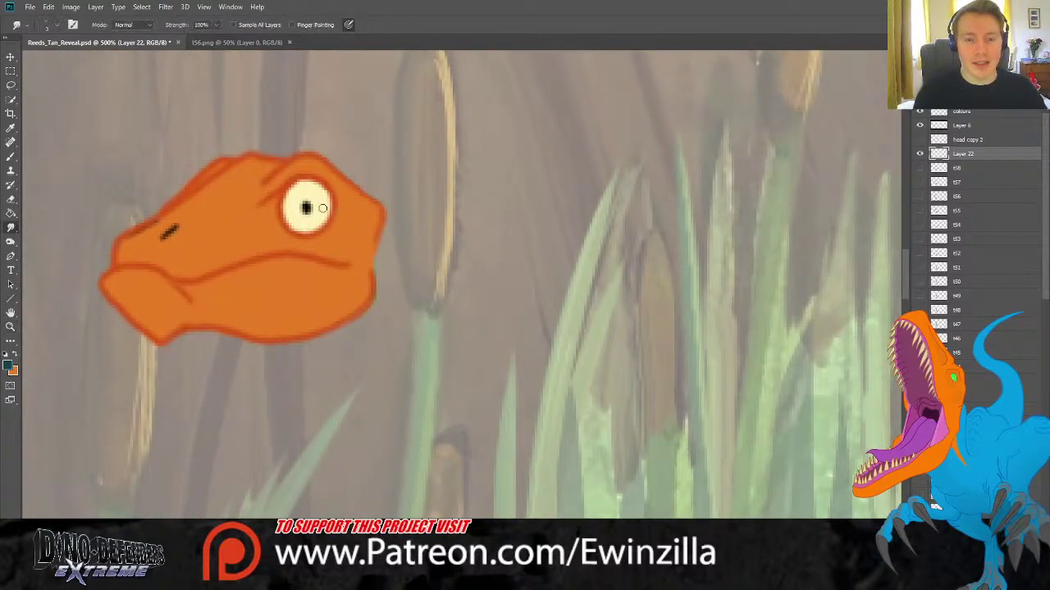
{"action": "left_click_drag", "start_coordinate": [305, 206], "coordinate": [314, 207]}
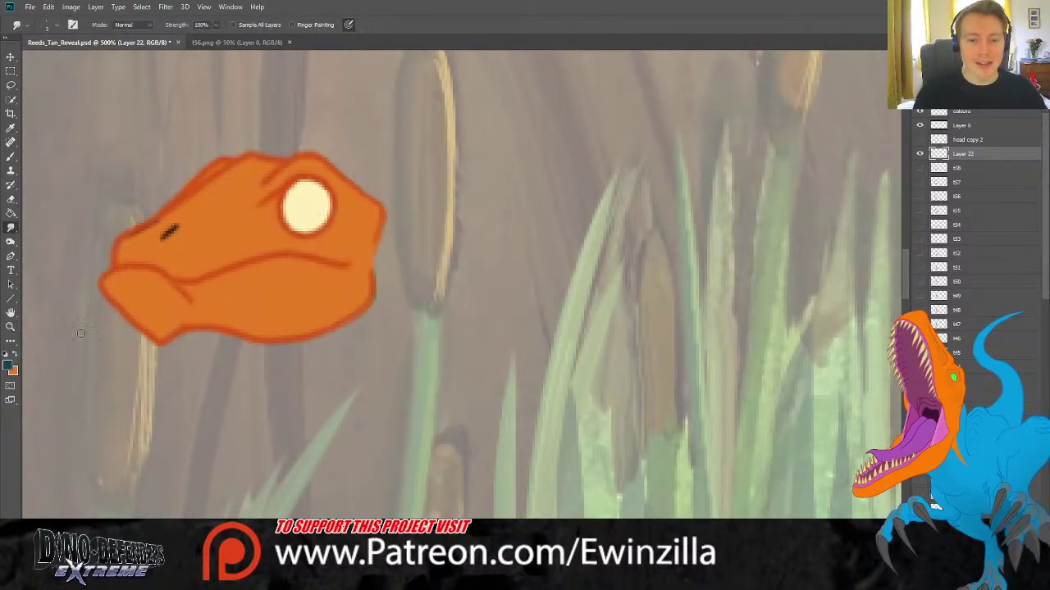
{"action": "key", "text": "i"}
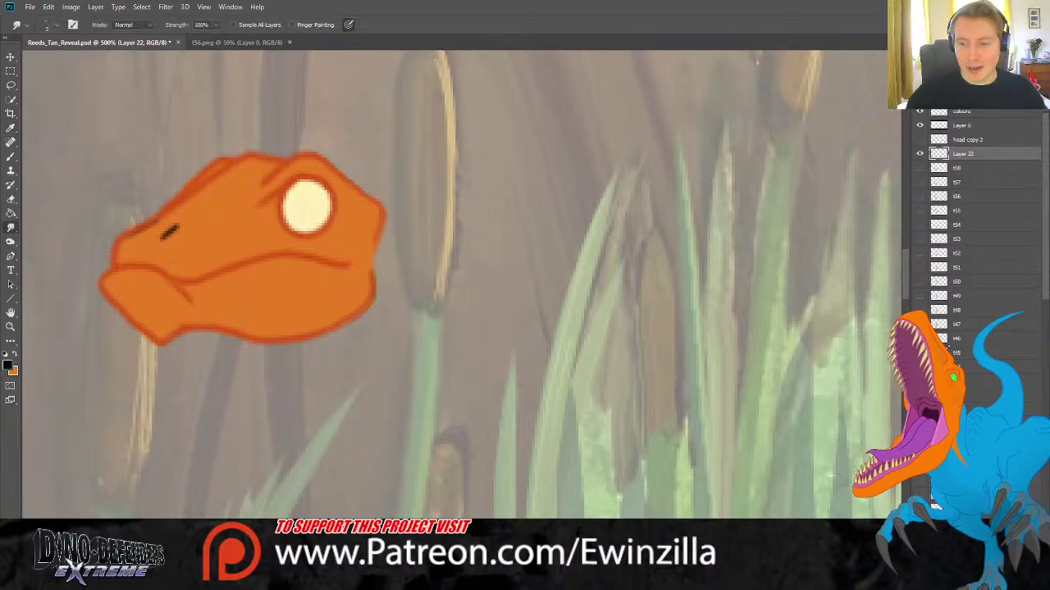
{"action": "key", "text": "b"}
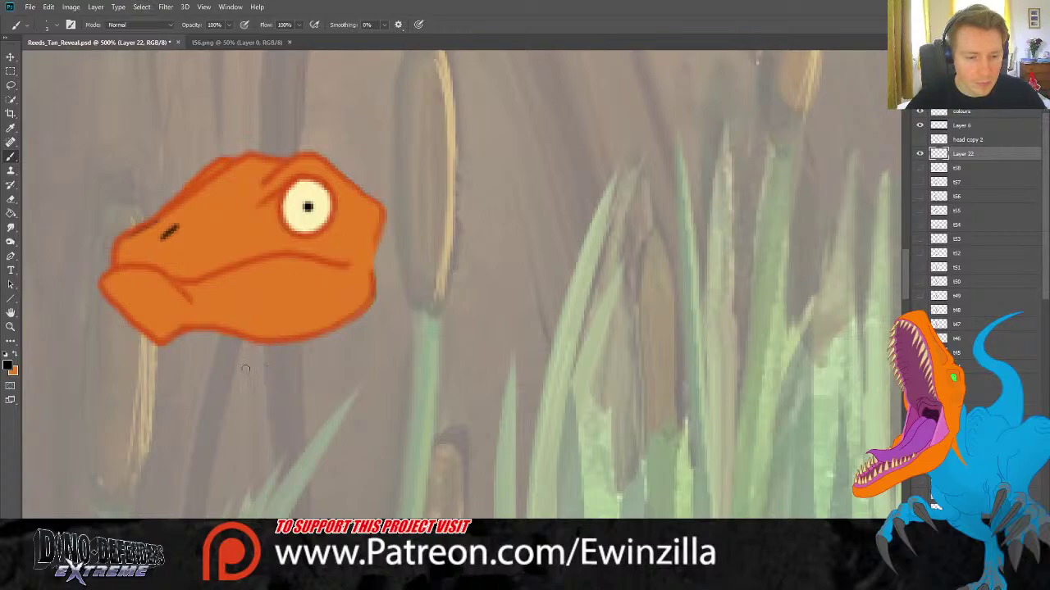
Fit the scene on screen and show frame t58 at 50% opacity as an onion skin.
{"action": "left_click", "coordinate": [10, 326]}
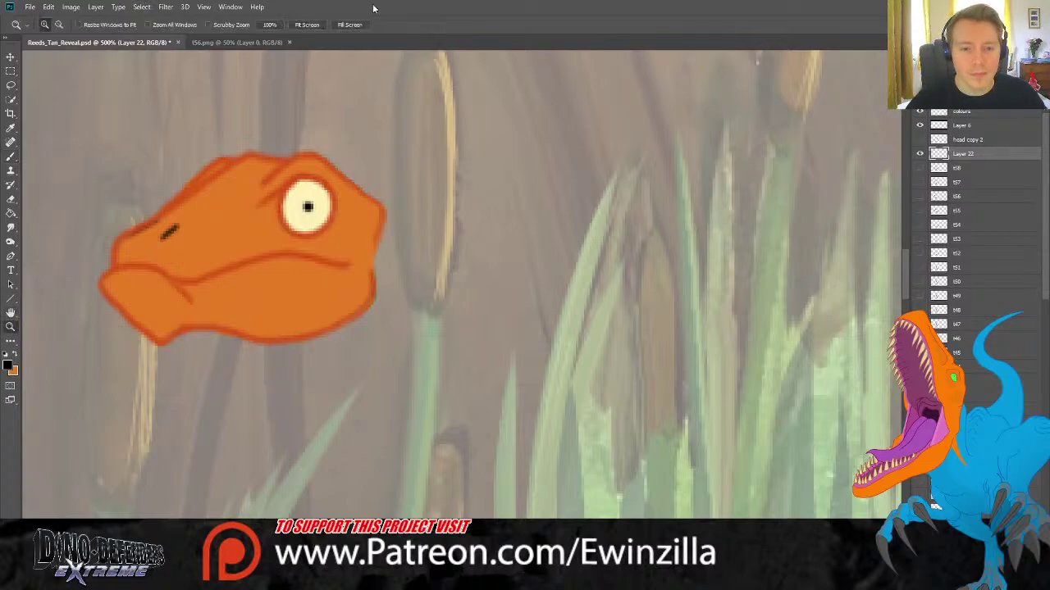
{"action": "left_click", "coordinate": [308, 24]}
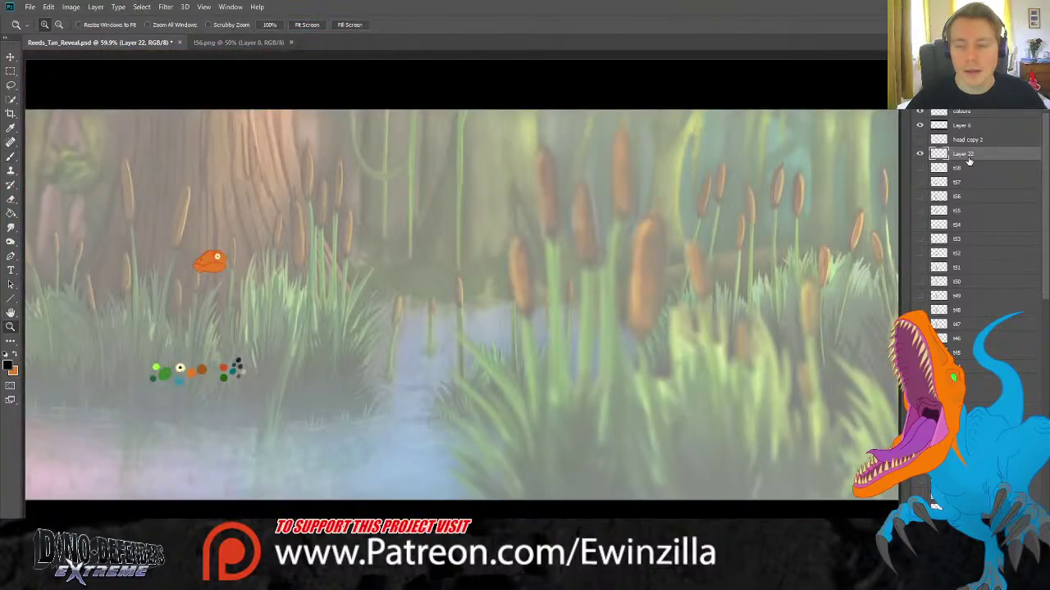
{"action": "left_click", "coordinate": [919, 168]}
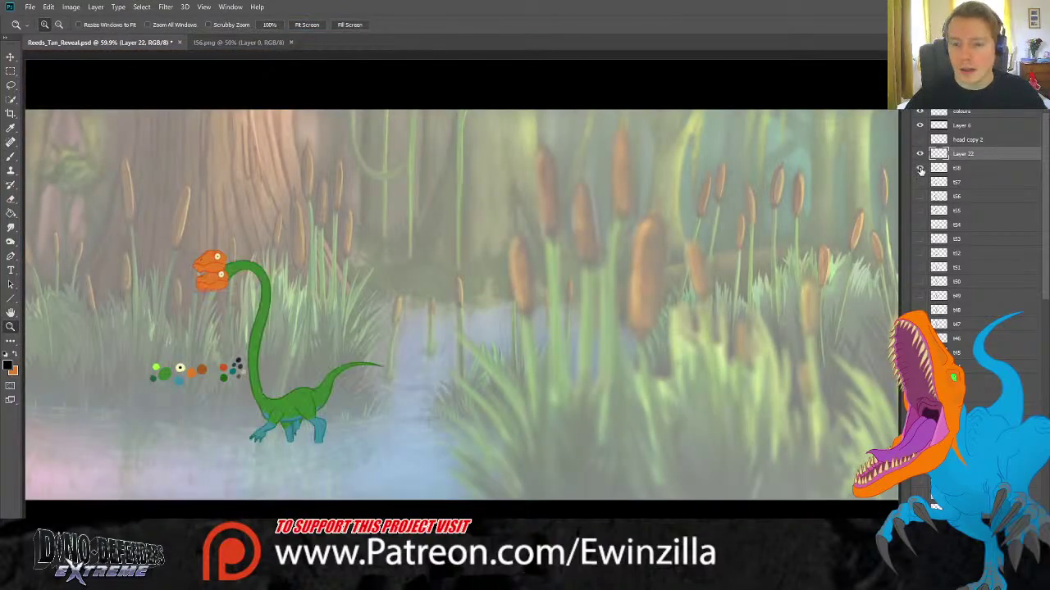
{"action": "left_click", "coordinate": [974, 168]}
{"action": "key", "text": "5"}
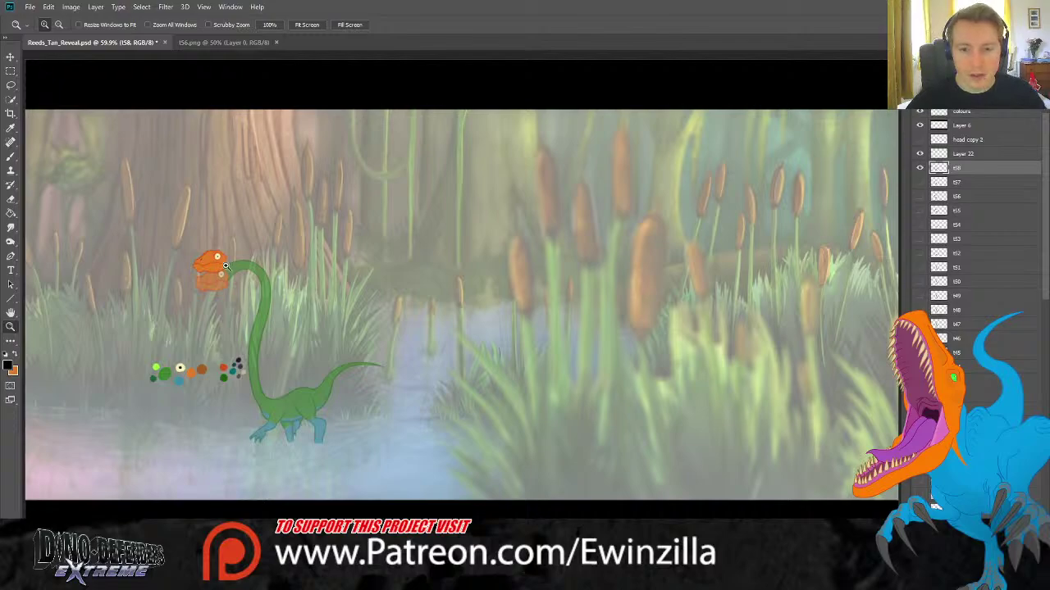
Rename the head layer to t59 and add a new empty layer beneath it.
{"action": "double_click", "coordinate": [963, 154]}
{"action": "type", "text": "t"}
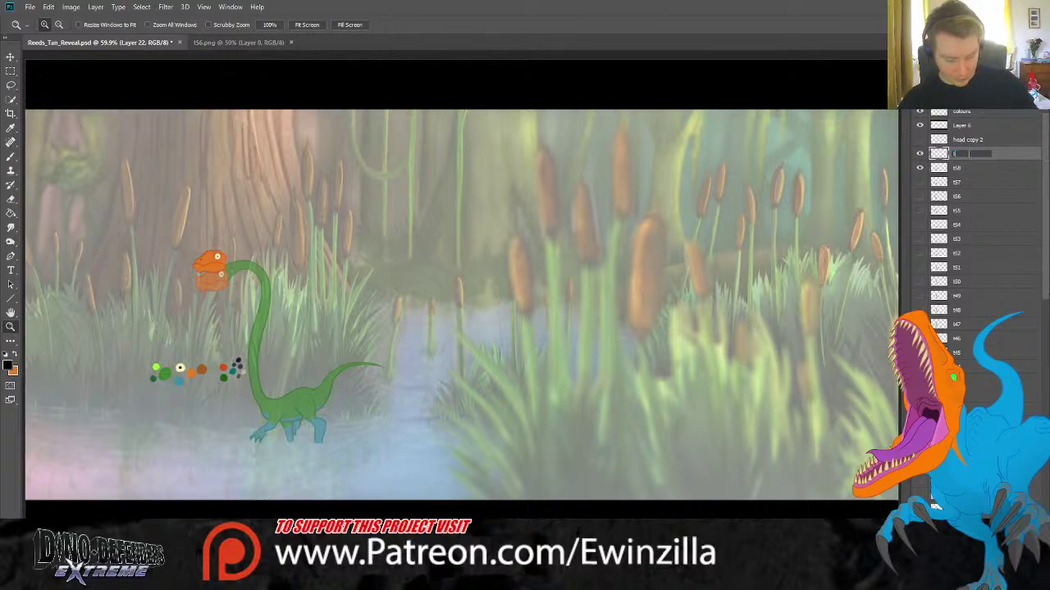
{"action": "type", "text": "59"}
{"action": "key", "text": "Return"}
{"action": "left_click_drag", "start_coordinate": [919, 168], "coordinate": [920, 153]}
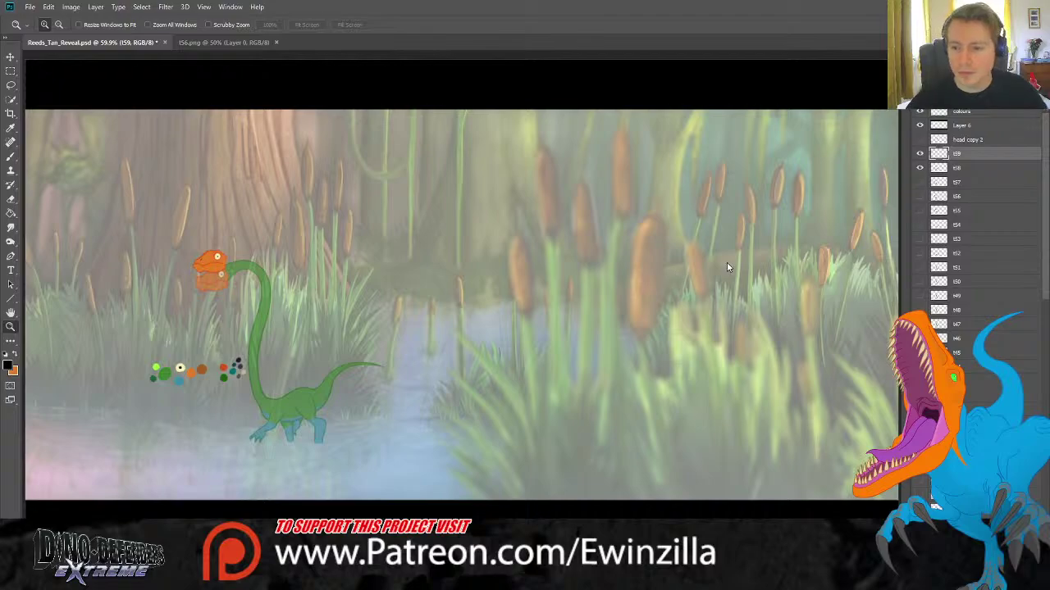
{"action": "key", "text": "ctrl+shift+alt+n"}
{"action": "key", "text": "ctrl+bracketleft"}
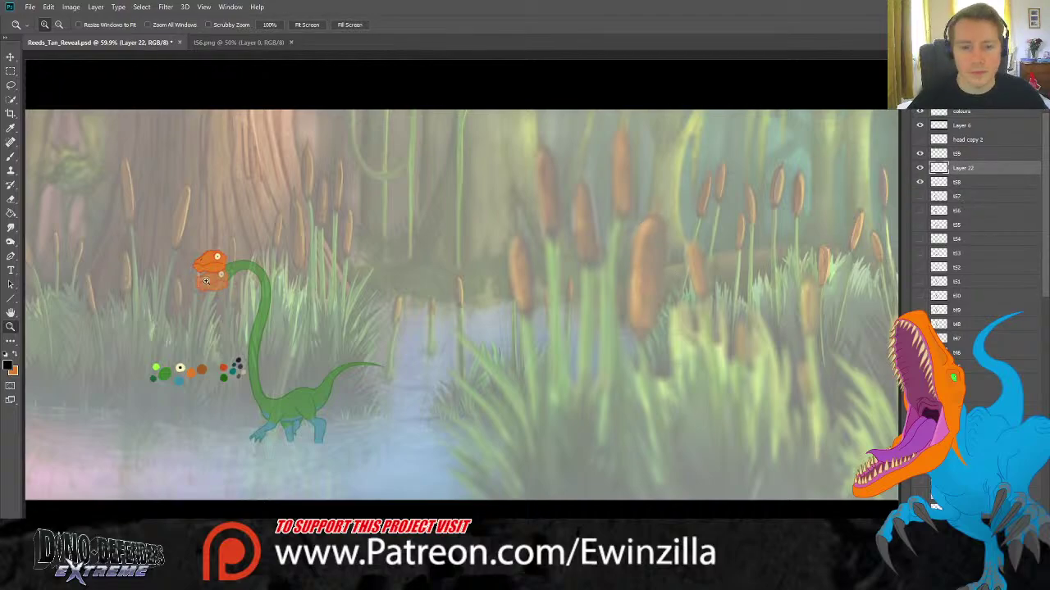
Zoom in to 100% on the dinosaur and sample the dark green swatch.
{"action": "left_click", "coordinate": [177, 379]}
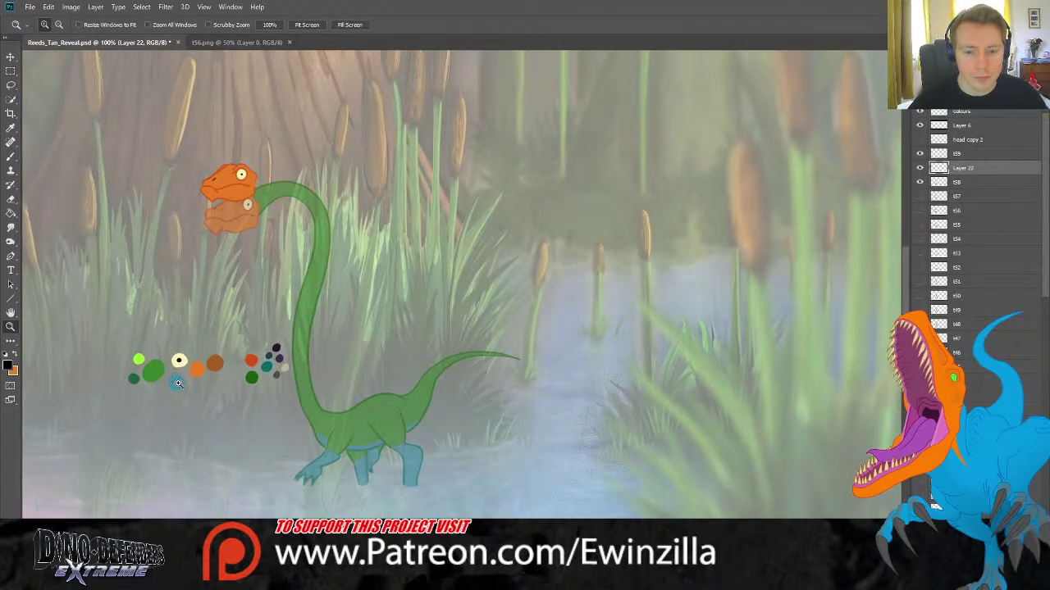
{"action": "key", "text": "i"}
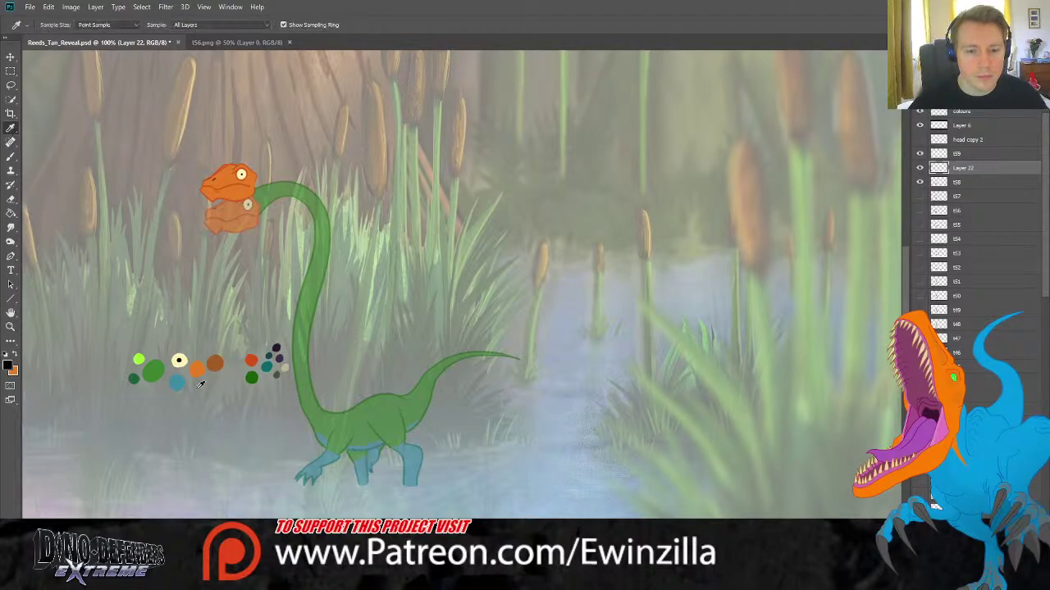
{"action": "left_click", "coordinate": [252, 377]}
{"action": "left_click", "coordinate": [9, 157]}
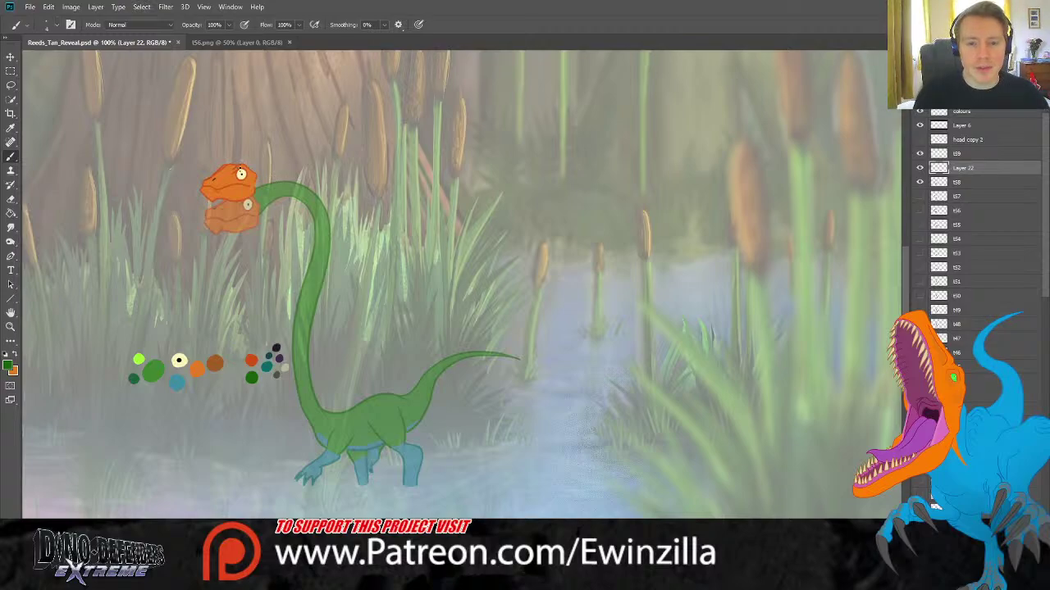
Draw the dark green neck outline from the head down its front, redoing the stroke several times.
{"action": "left_click_drag", "start_coordinate": [247, 167], "coordinate": [305, 176]}
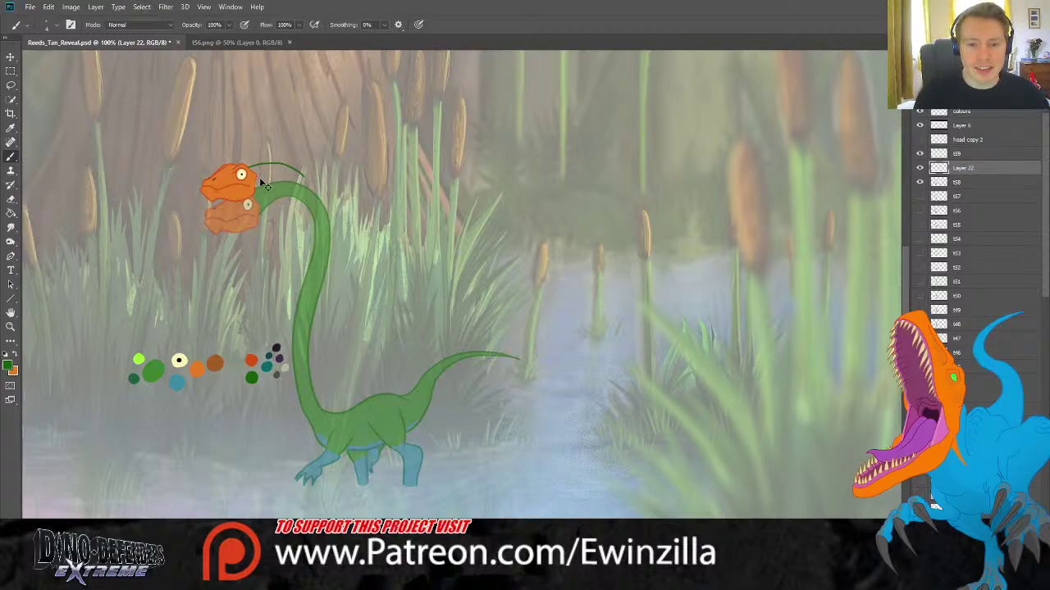
{"action": "key", "text": "ctrl+z"}
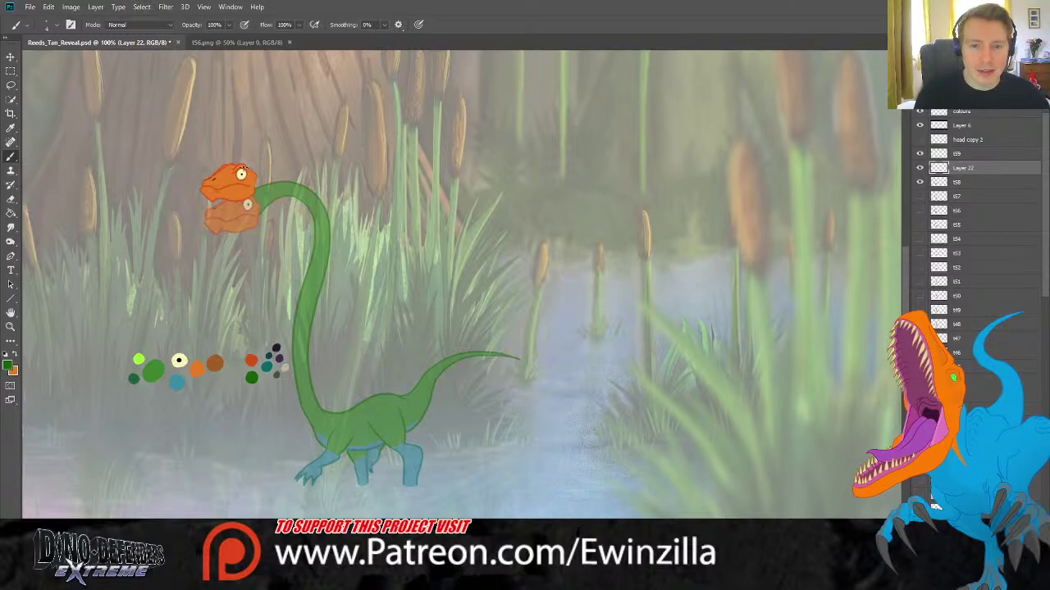
{"action": "mouse_move", "coordinate": [245, 166]}
{"action": "left_mouse_down"}
{"action": "mouse_move", "coordinate": [298, 167]}
{"action": "mouse_move", "coordinate": [304, 176]}
{"action": "mouse_move", "coordinate": [274, 167]}
{"action": "mouse_move", "coordinate": [316, 203]}
{"action": "left_mouse_up"}
{"action": "key", "text": "ctrl+z"}
{"action": "key", "text": "ctrl+z"}
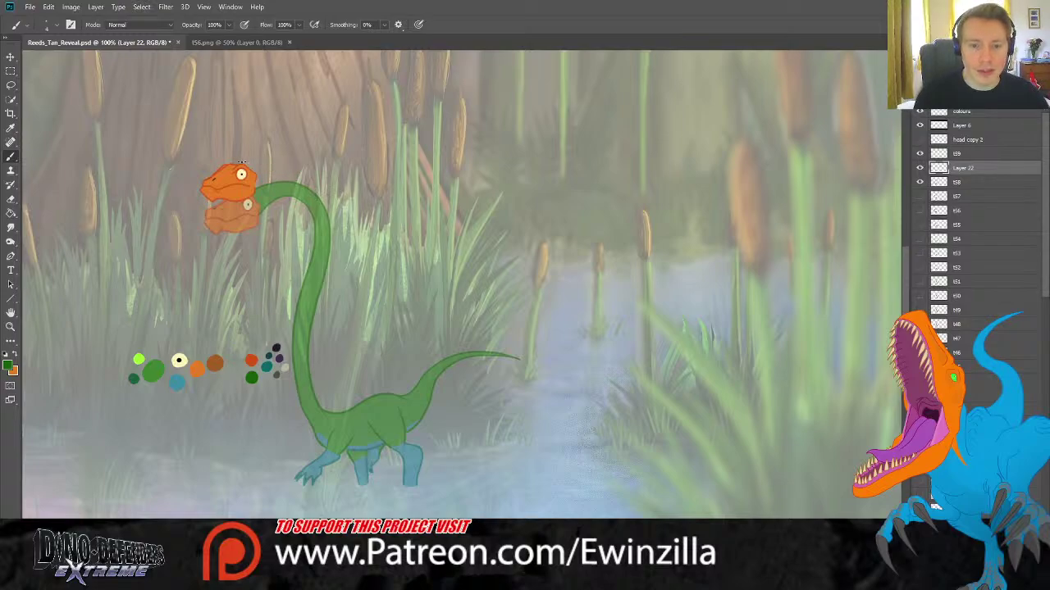
{"action": "mouse_move", "coordinate": [265, 167]}
{"action": "left_mouse_down"}
{"action": "mouse_move", "coordinate": [306, 191]}
{"action": "mouse_move", "coordinate": [315, 221]}
{"action": "mouse_move", "coordinate": [305, 349]}
{"action": "mouse_move", "coordinate": [326, 415]}
{"action": "left_mouse_up"}
{"action": "key", "text": "ctrl+z"}
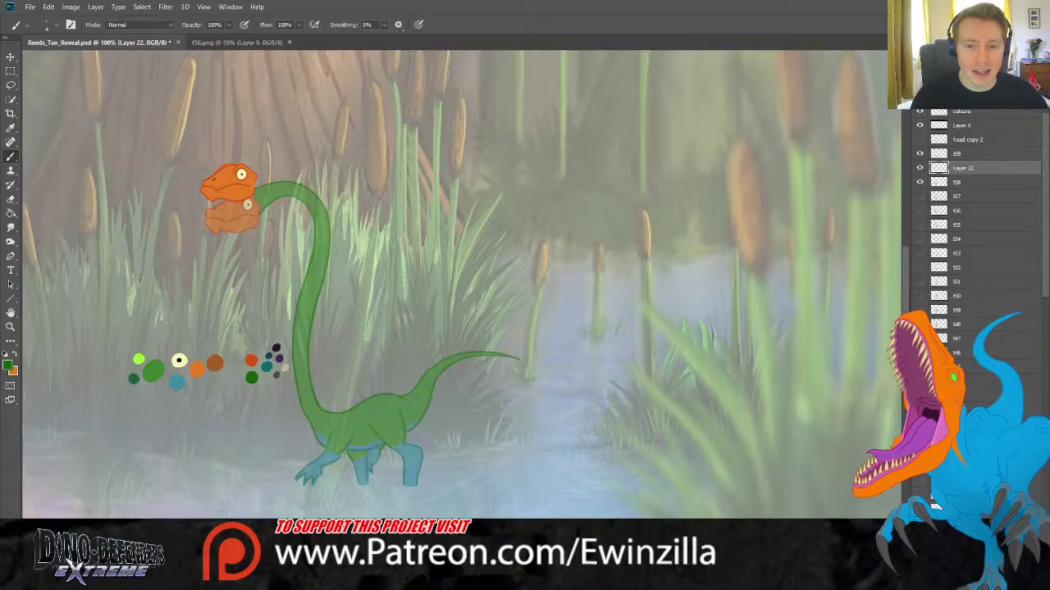
{"action": "mouse_move", "coordinate": [241, 165]}
{"action": "left_mouse_down"}
{"action": "mouse_move", "coordinate": [284, 166]}
{"action": "mouse_move", "coordinate": [305, 181]}
{"action": "left_mouse_up"}
{"action": "key", "text": "ctrl+z"}
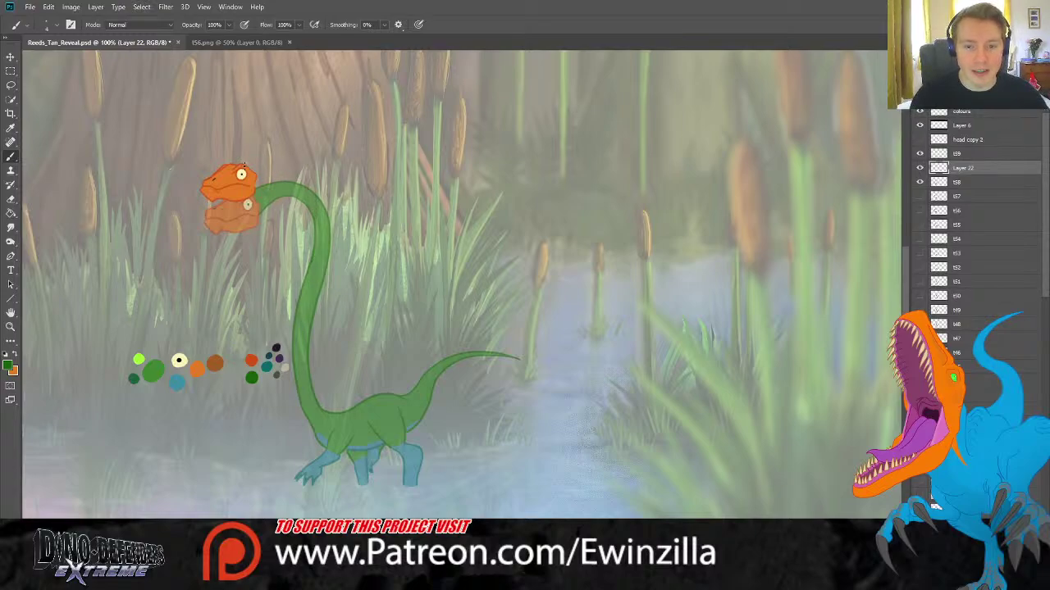
{"action": "left_click_drag", "start_coordinate": [243, 165], "coordinate": [323, 187]}
{"action": "key", "text": "ctrl+z"}
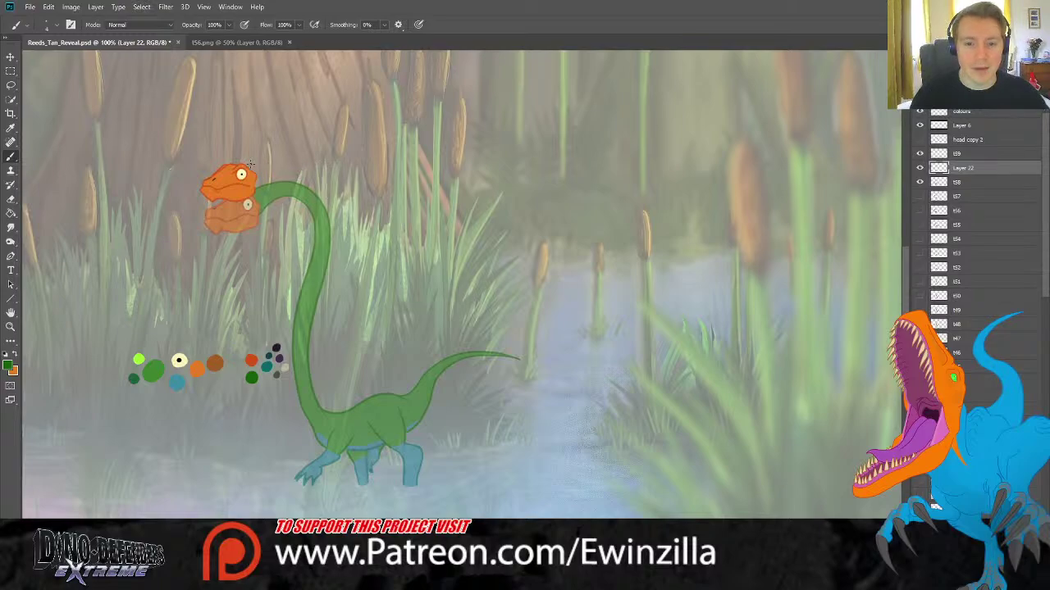
{"action": "mouse_move", "coordinate": [244, 165]}
{"action": "left_mouse_down"}
{"action": "mouse_move", "coordinate": [308, 172]}
{"action": "mouse_move", "coordinate": [327, 199]}
{"action": "mouse_move", "coordinate": [326, 291]}
{"action": "mouse_move", "coordinate": [306, 357]}
{"action": "mouse_move", "coordinate": [332, 423]}
{"action": "left_mouse_up"}
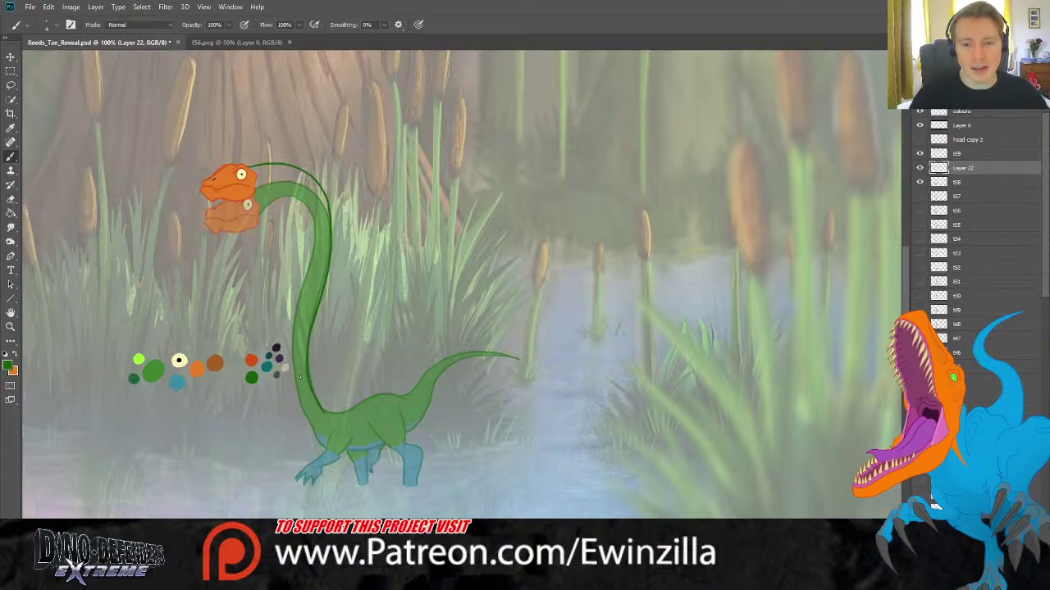
Draw the neck's outer and inner dark green lines from the head down, redrawing strokes until they fit.
{"action": "key", "text": "ctrl+z"}
{"action": "mouse_move", "coordinate": [246, 167]}
{"action": "left_mouse_down"}
{"action": "mouse_move", "coordinate": [277, 164]}
{"action": "mouse_move", "coordinate": [307, 193]}
{"action": "mouse_move", "coordinate": [295, 365]}
{"action": "mouse_move", "coordinate": [315, 425]}
{"action": "left_mouse_up"}
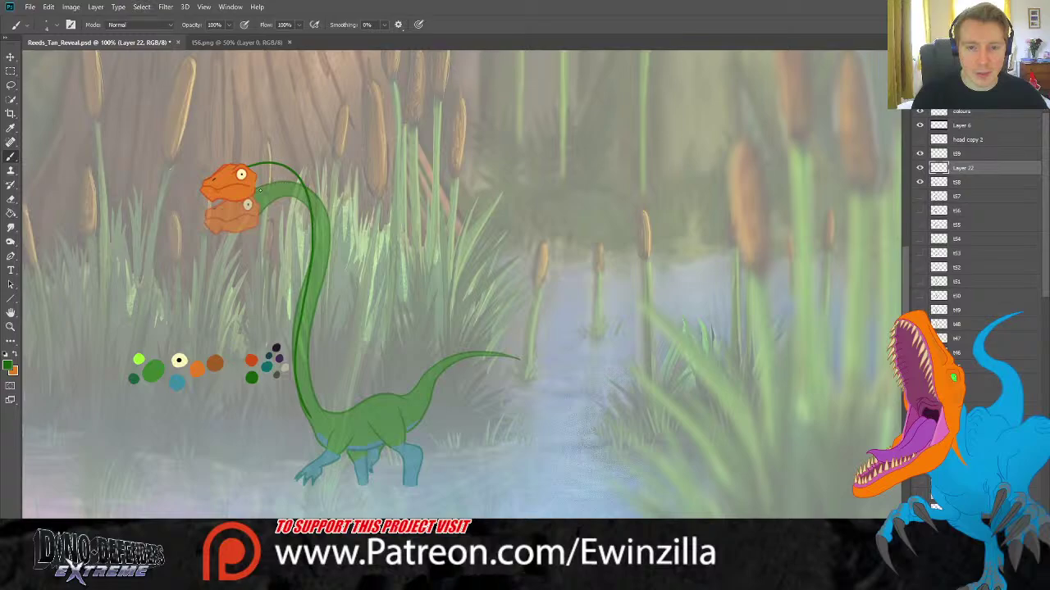
{"action": "mouse_move", "coordinate": [258, 187]}
{"action": "left_mouse_down"}
{"action": "mouse_move", "coordinate": [283, 183]}
{"action": "mouse_move", "coordinate": [295, 195]}
{"action": "mouse_move", "coordinate": [283, 373]}
{"action": "mouse_move", "coordinate": [300, 420]}
{"action": "left_mouse_up"}
{"action": "key", "text": "ctrl+z"}
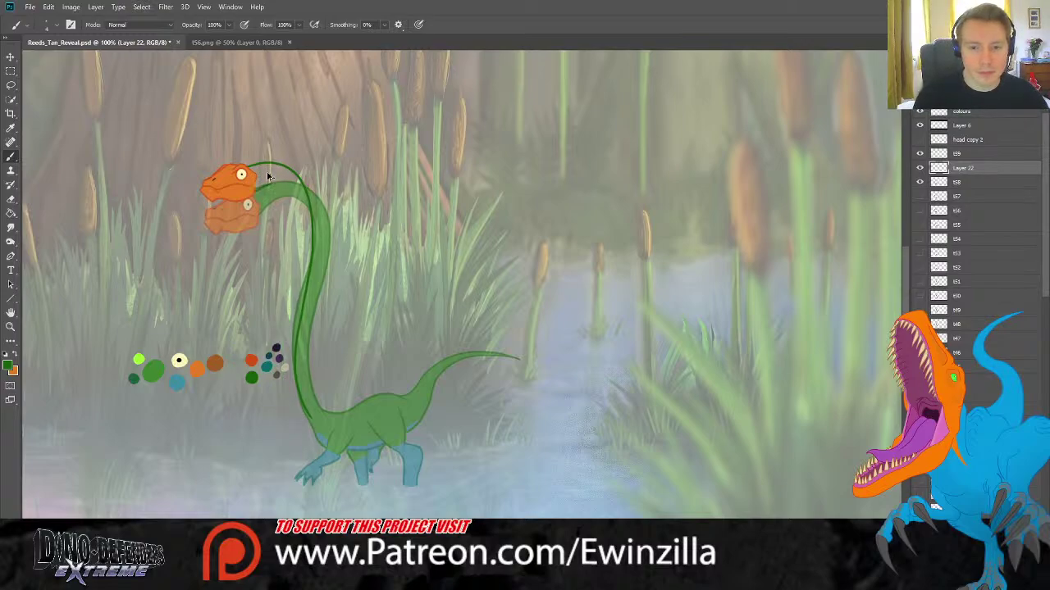
{"action": "mouse_move", "coordinate": [249, 187]}
{"action": "left_mouse_down"}
{"action": "mouse_move", "coordinate": [275, 180]}
{"action": "mouse_move", "coordinate": [295, 201]}
{"action": "mouse_move", "coordinate": [284, 378]}
{"action": "mouse_move", "coordinate": [310, 441]}
{"action": "left_mouse_up"}
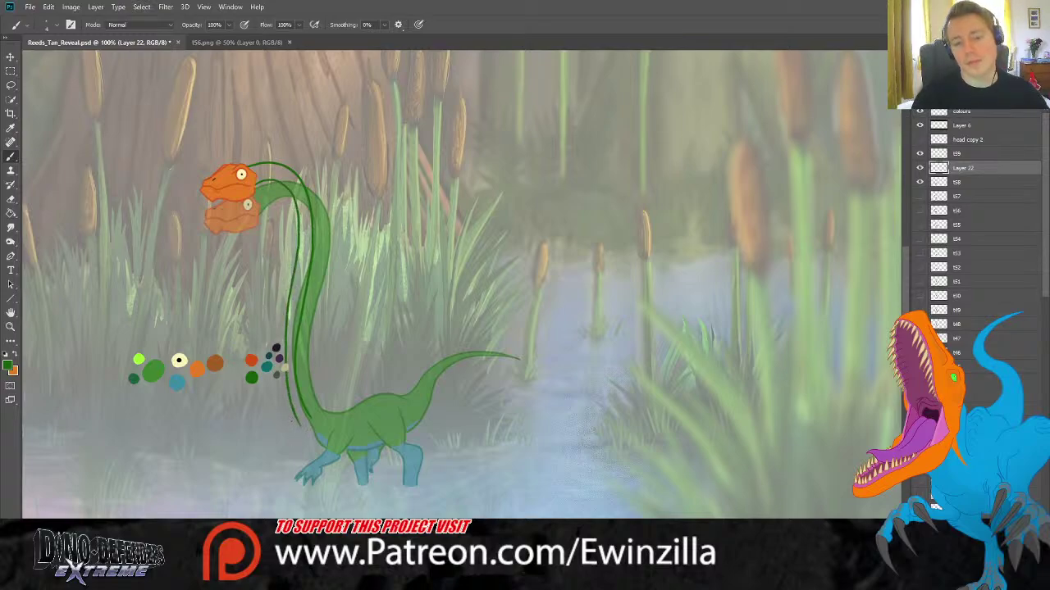
{"action": "key", "text": "ctrl+z"}
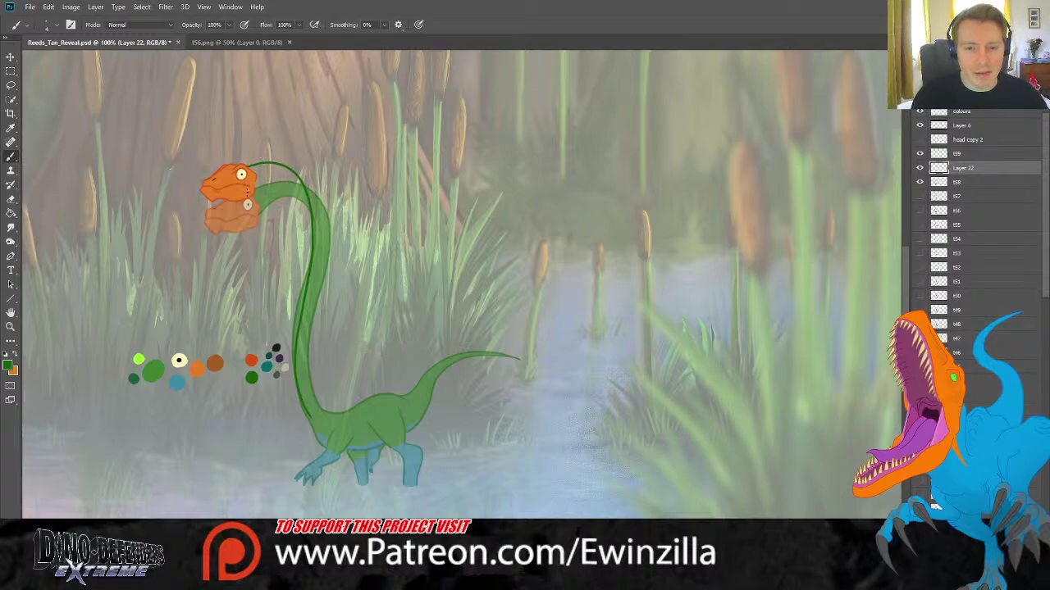
{"action": "mouse_move", "coordinate": [257, 185]}
{"action": "left_mouse_down"}
{"action": "mouse_move", "coordinate": [279, 179]}
{"action": "mouse_move", "coordinate": [293, 198]}
{"action": "mouse_move", "coordinate": [283, 366]}
{"action": "mouse_move", "coordinate": [297, 425]}
{"action": "left_mouse_up"}
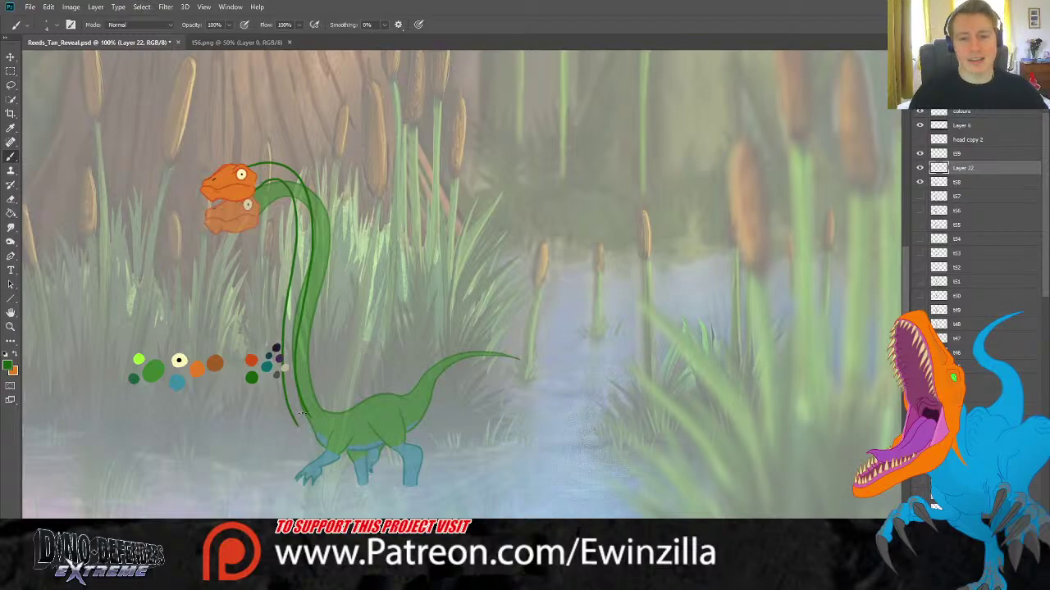
{"action": "key", "text": "ctrl+z"}
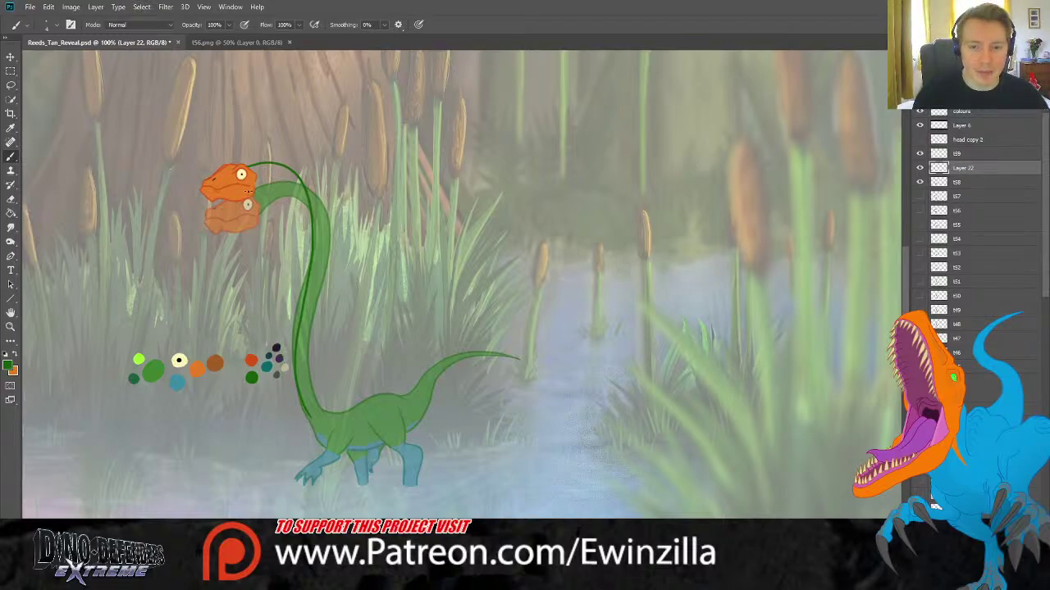
{"action": "mouse_move", "coordinate": [249, 190]}
{"action": "left_mouse_down"}
{"action": "mouse_move", "coordinate": [282, 182]}
{"action": "mouse_move", "coordinate": [298, 212]}
{"action": "mouse_move", "coordinate": [281, 378]}
{"action": "mouse_move", "coordinate": [298, 441]}
{"action": "left_mouse_up"}
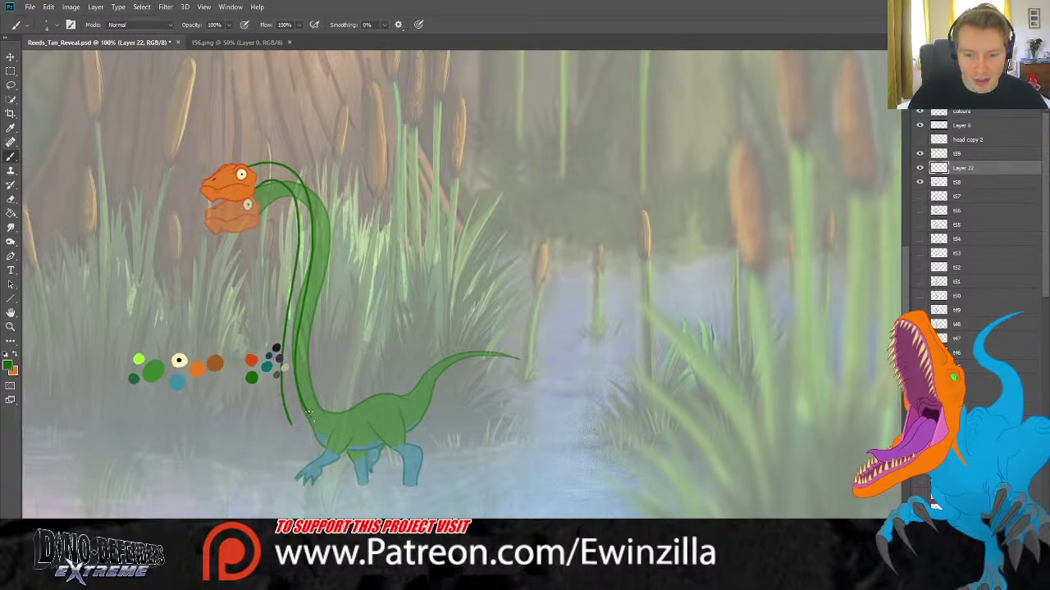
Add the belly line, hind leg marks and a back stroke toward the tail base.
{"action": "mouse_move", "coordinate": [308, 413]}
{"action": "left_mouse_down"}
{"action": "mouse_move", "coordinate": [371, 397]}
{"action": "mouse_move", "coordinate": [392, 407]}
{"action": "mouse_move", "coordinate": [354, 423]}
{"action": "mouse_move", "coordinate": [389, 442]}
{"action": "mouse_move", "coordinate": [378, 411]}
{"action": "mouse_move", "coordinate": [393, 433]}
{"action": "left_mouse_up"}
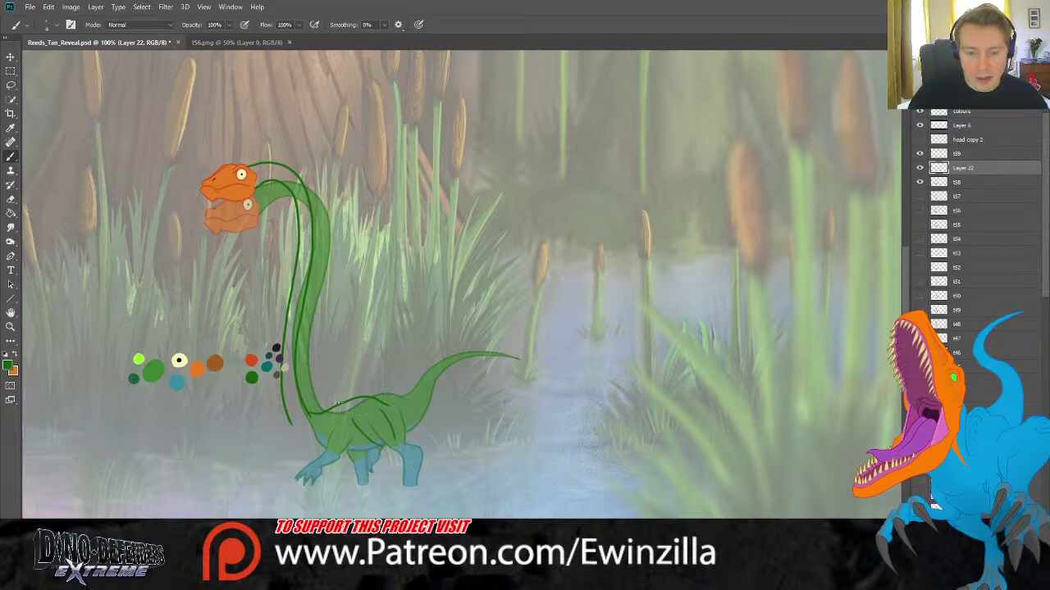
{"action": "left_click_drag", "start_coordinate": [294, 420], "coordinate": [312, 440]}
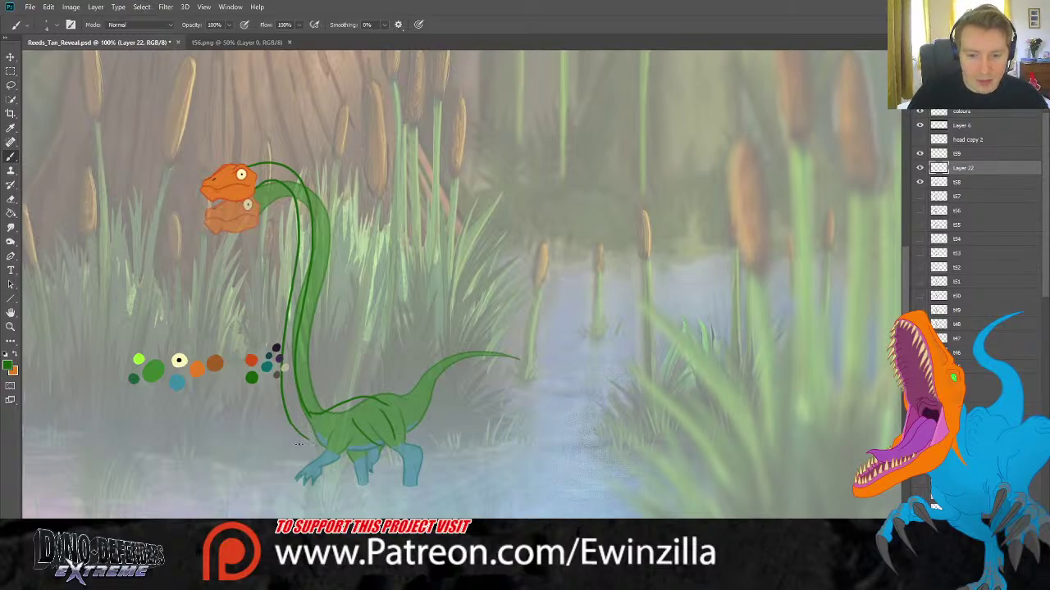
{"action": "key", "text": "ctrl+z"}
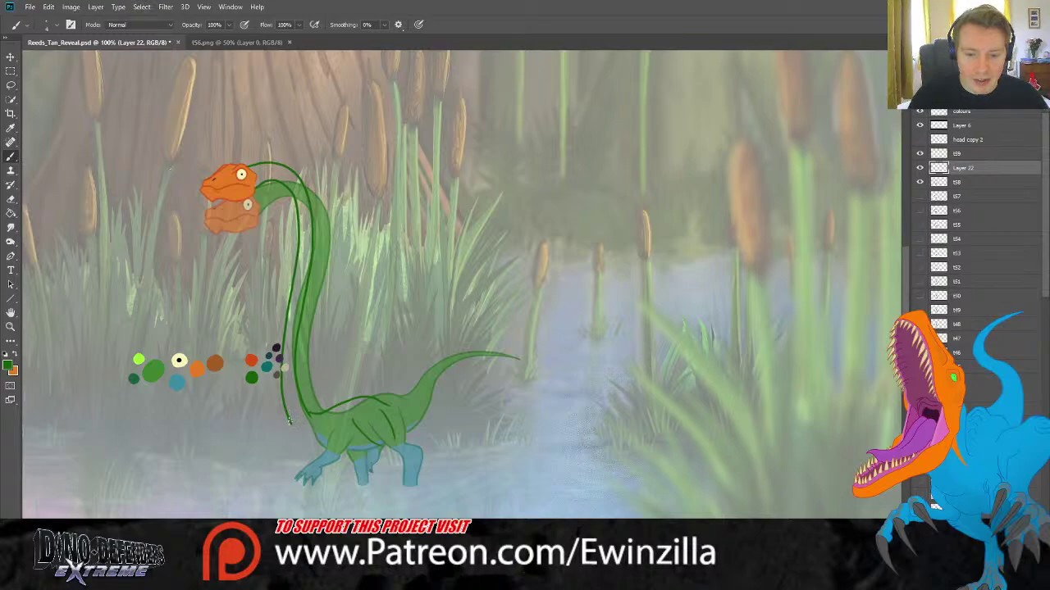
{"action": "left_click_drag", "start_coordinate": [290, 421], "coordinate": [308, 443]}
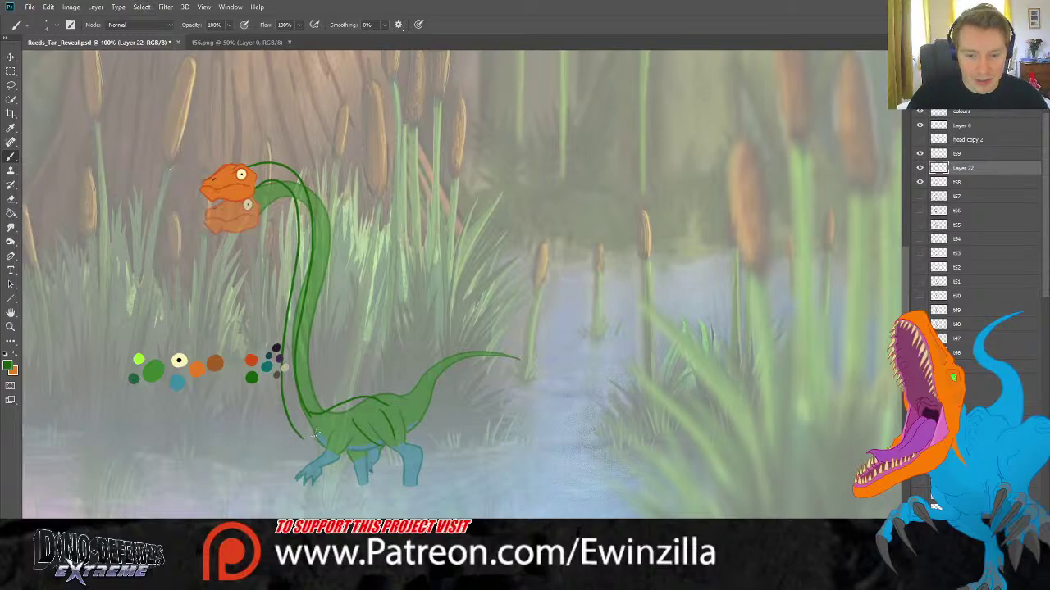
{"action": "mouse_move", "coordinate": [315, 433]}
{"action": "left_mouse_down"}
{"action": "mouse_move", "coordinate": [320, 452]}
{"action": "mouse_move", "coordinate": [336, 438]}
{"action": "left_mouse_up"}
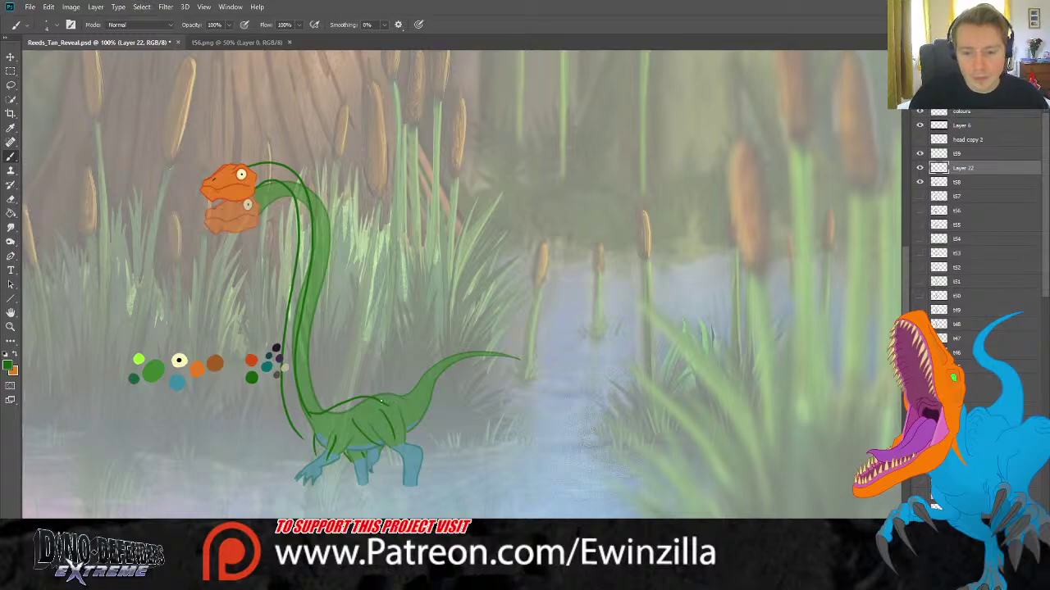
{"action": "mouse_move", "coordinate": [379, 400]}
{"action": "left_mouse_down"}
{"action": "mouse_move", "coordinate": [418, 392]}
{"action": "mouse_move", "coordinate": [416, 380]}
{"action": "mouse_move", "coordinate": [414, 405]}
{"action": "mouse_move", "coordinate": [440, 359]}
{"action": "mouse_move", "coordinate": [484, 351]}
{"action": "mouse_move", "coordinate": [441, 363]}
{"action": "mouse_move", "coordinate": [437, 406]}
{"action": "mouse_move", "coordinate": [422, 428]}
{"action": "mouse_move", "coordinate": [394, 433]}
{"action": "left_mouse_up"}
{"action": "key", "text": "ctrl+z"}
{"action": "key", "text": "ctrl+z"}
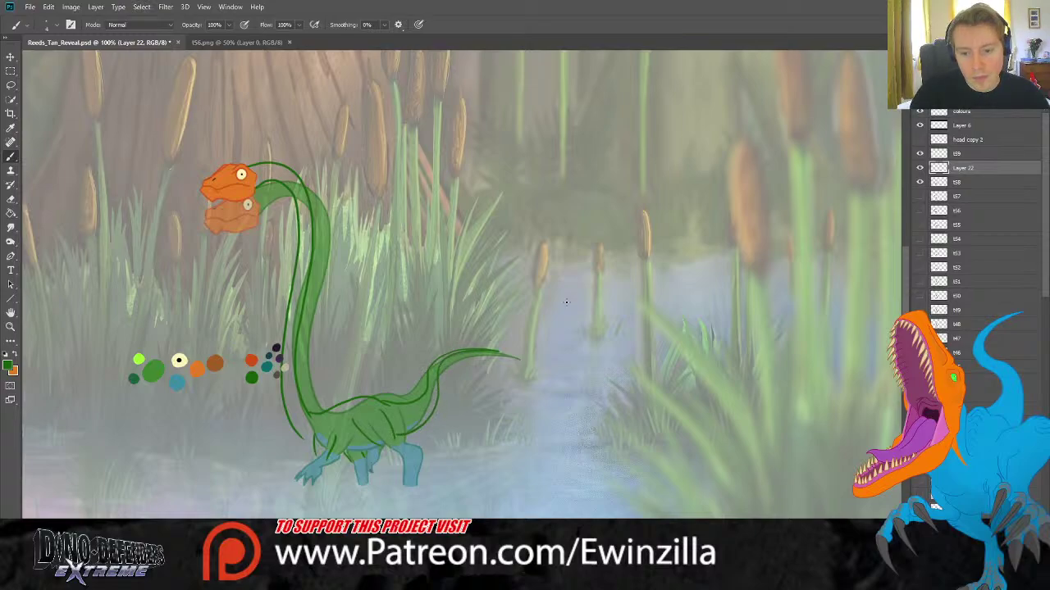
Toggle Layer 22 and frame t59 visibility to compare the new lines with the previous pose.
{"action": "left_click", "coordinate": [919, 168]}
{"action": "left_click", "coordinate": [920, 168]}
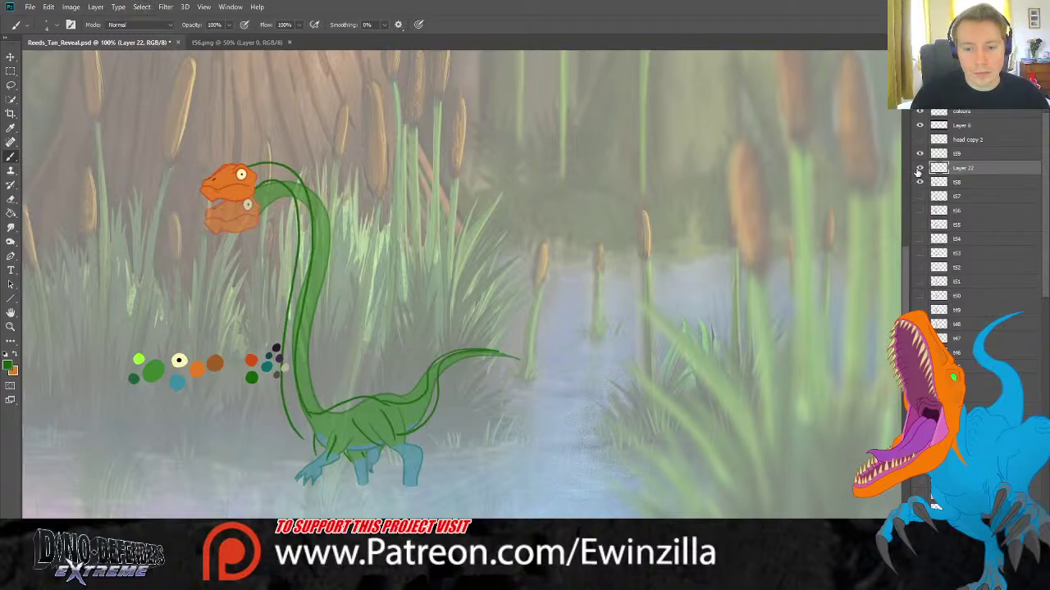
{"action": "left_click", "coordinate": [920, 169]}
{"action": "left_click", "coordinate": [919, 169]}
{"action": "left_click", "coordinate": [919, 169]}
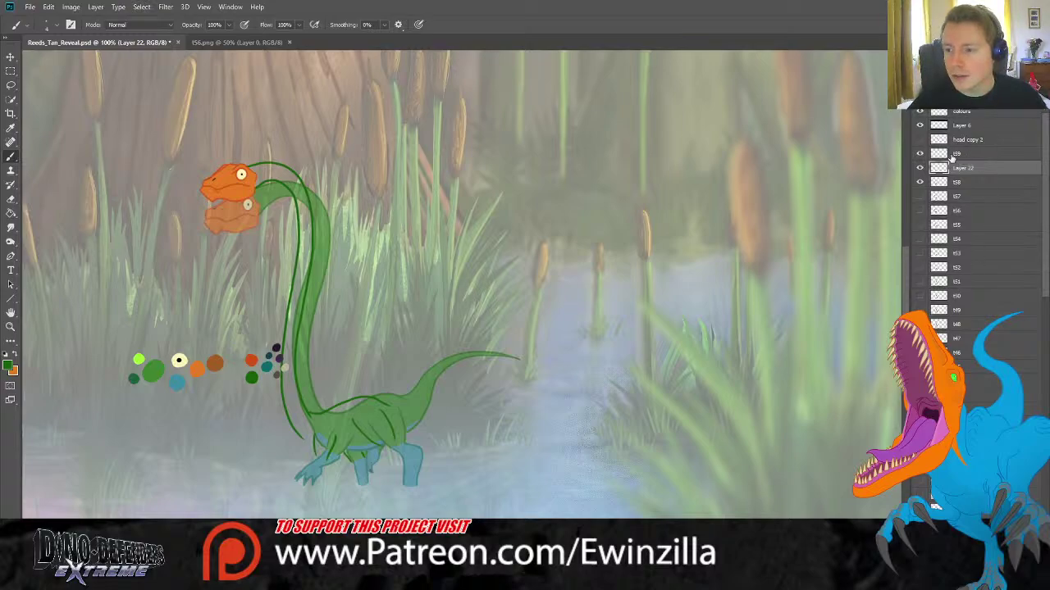
{"action": "left_click", "coordinate": [920, 154]}
{"action": "left_click", "coordinate": [920, 154]}
Merge Layer 22 into frame t59 and nudge its line art slightly left.
{"action": "left_click", "coordinate": [968, 154], "text": "ctrl"}
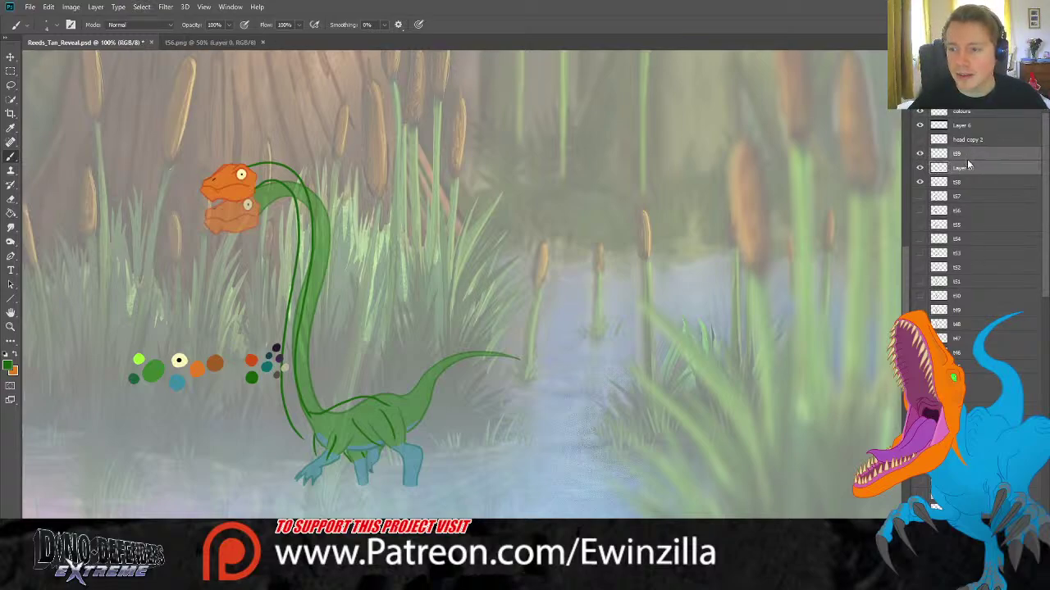
{"action": "key", "text": "ctrl+e"}
{"action": "left_click", "coordinate": [11, 57]}
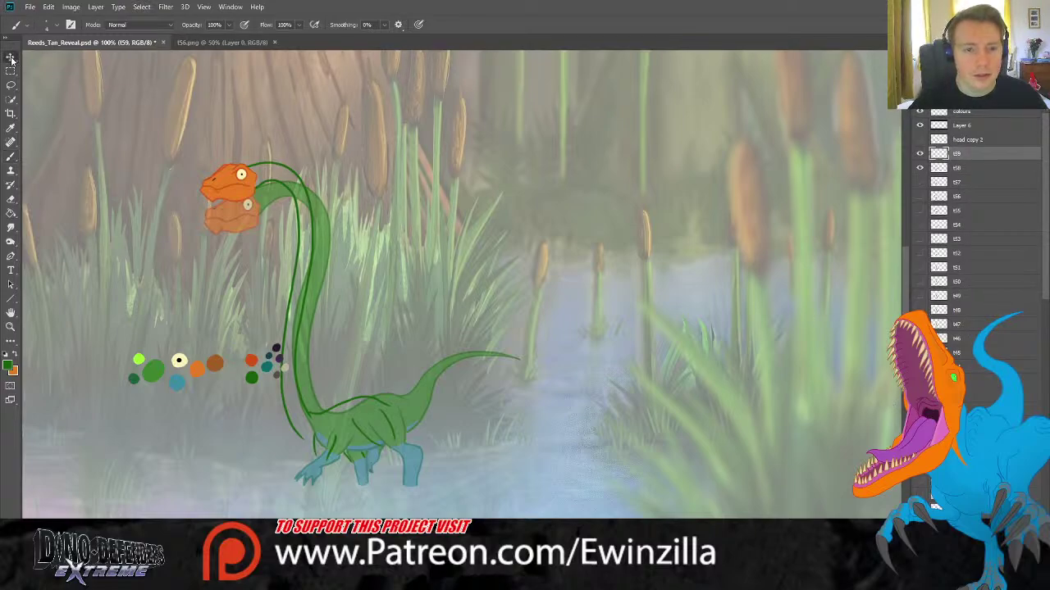
{"action": "left_click_drag", "start_coordinate": [327, 376], "coordinate": [323, 378]}
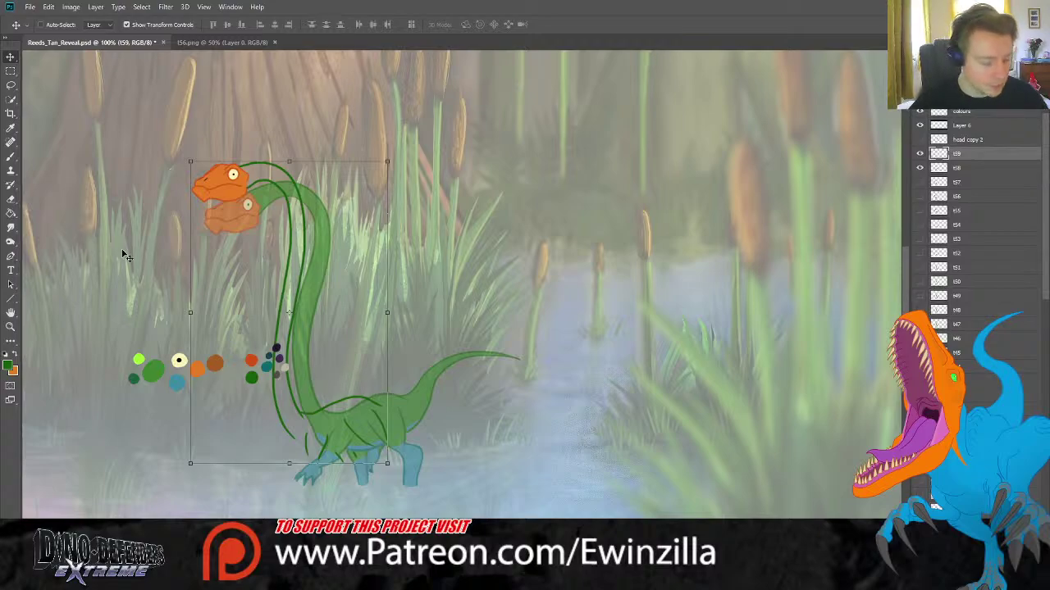
{"action": "left_click", "coordinate": [11, 155]}
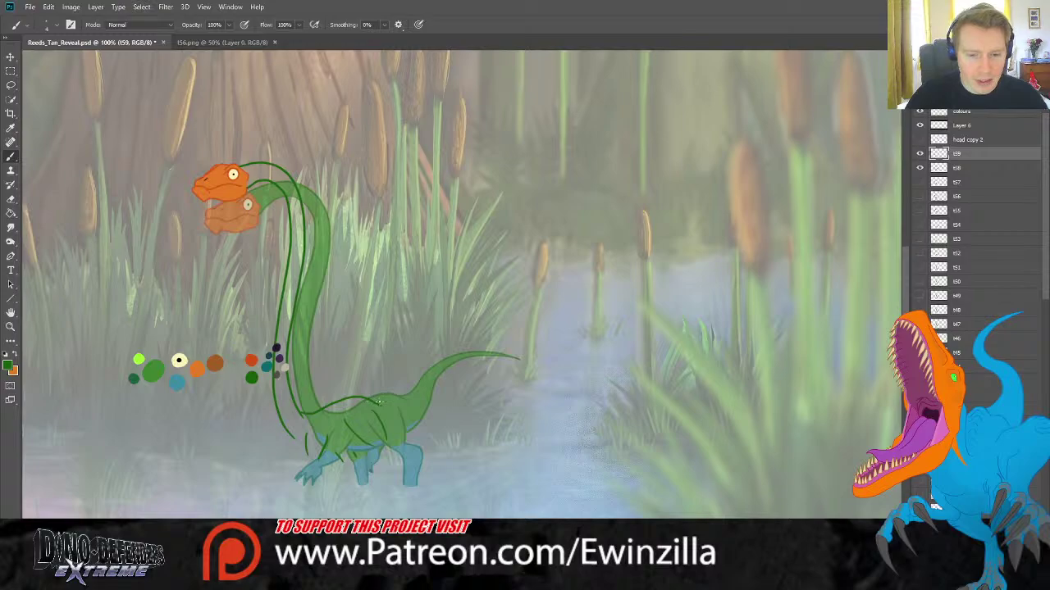
Draw the back line up the top of the tail on t59, checking it against the previous frame.
{"action": "mouse_move", "coordinate": [372, 401]}
{"action": "left_mouse_down"}
{"action": "mouse_move", "coordinate": [416, 393]}
{"action": "mouse_move", "coordinate": [449, 351]}
{"action": "mouse_move", "coordinate": [487, 352]}
{"action": "mouse_move", "coordinate": [454, 353]}
{"action": "mouse_move", "coordinate": [436, 368]}
{"action": "mouse_move", "coordinate": [410, 430]}
{"action": "mouse_move", "coordinate": [384, 445]}
{"action": "left_mouse_up"}
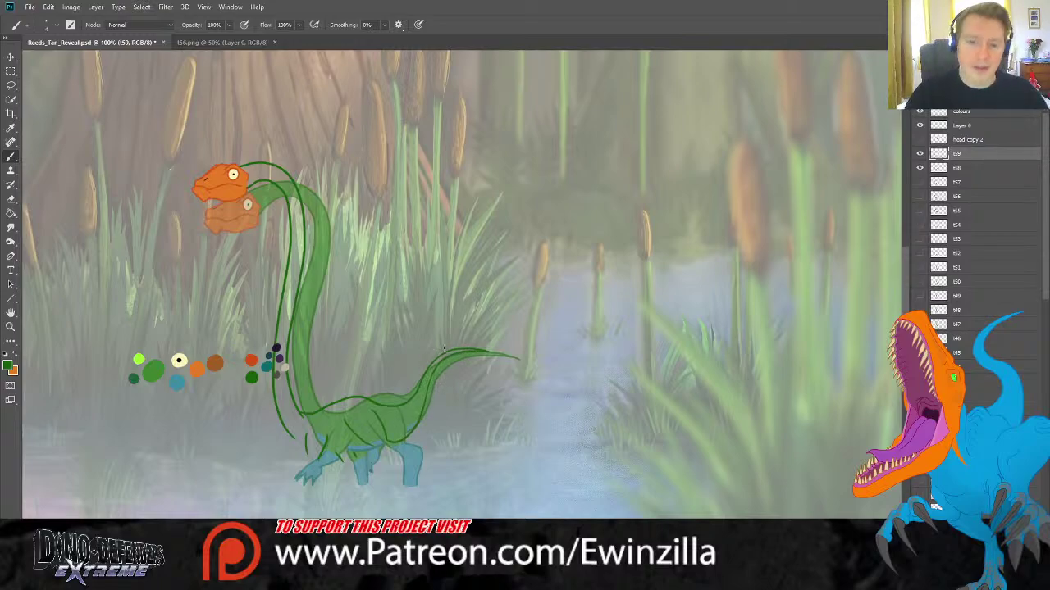
{"action": "left_click", "coordinate": [919, 153]}
{"action": "left_click", "coordinate": [919, 154]}
{"action": "left_click", "coordinate": [919, 154]}
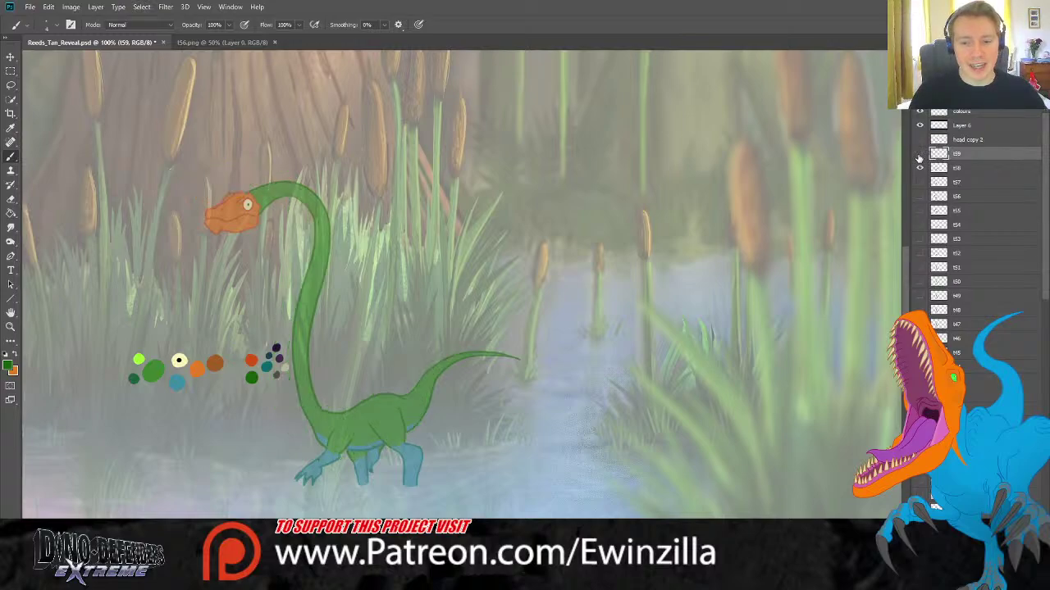
{"action": "left_click", "coordinate": [920, 154]}
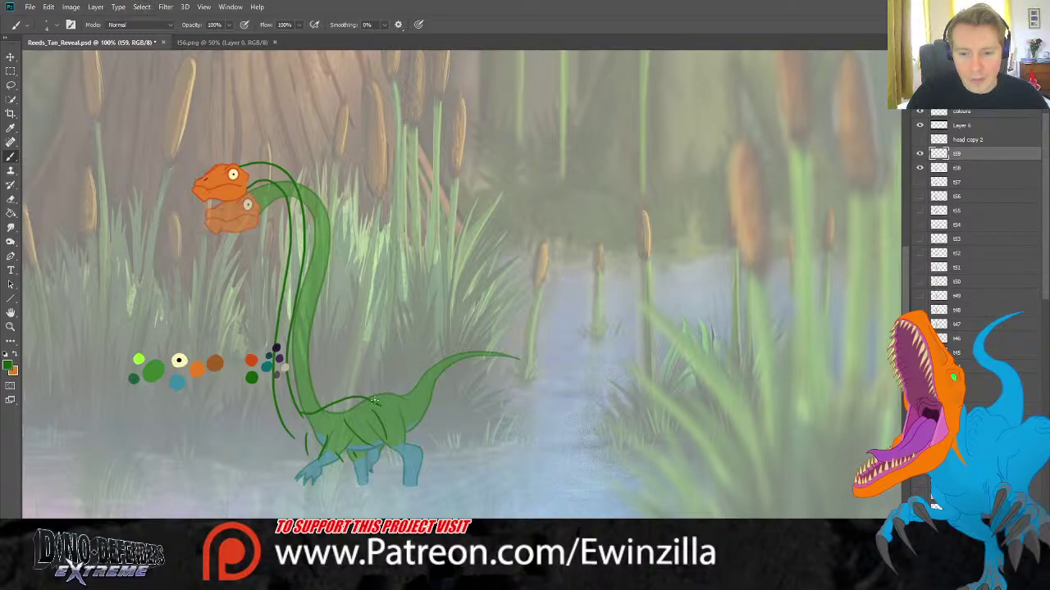
{"action": "mouse_move", "coordinate": [373, 400]}
{"action": "left_mouse_down"}
{"action": "mouse_move", "coordinate": [398, 393]}
{"action": "mouse_move", "coordinate": [428, 360]}
{"action": "mouse_move", "coordinate": [478, 352]}
{"action": "mouse_move", "coordinate": [419, 372]}
{"action": "mouse_move", "coordinate": [401, 432]}
{"action": "left_mouse_up"}
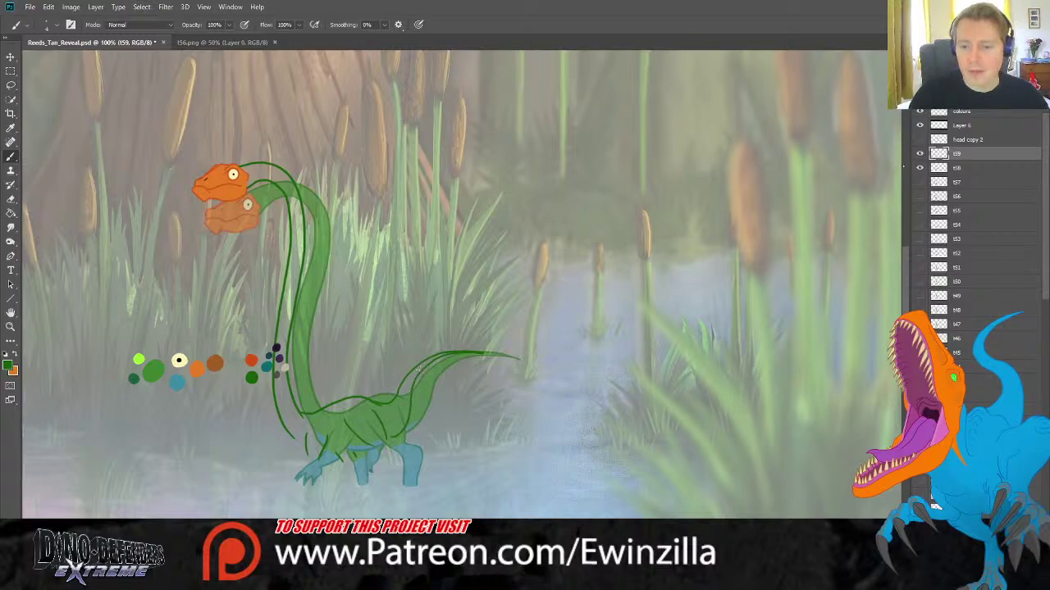
{"action": "left_click", "coordinate": [919, 153]}
{"action": "left_click", "coordinate": [920, 154]}
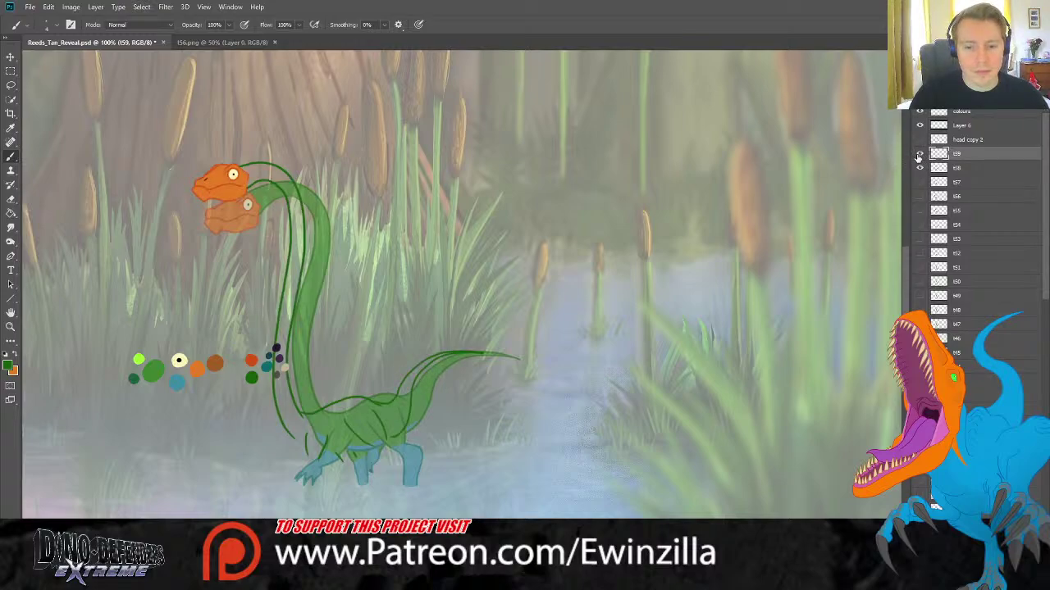
{"action": "left_click", "coordinate": [919, 154]}
{"action": "left_click", "coordinate": [920, 153]}
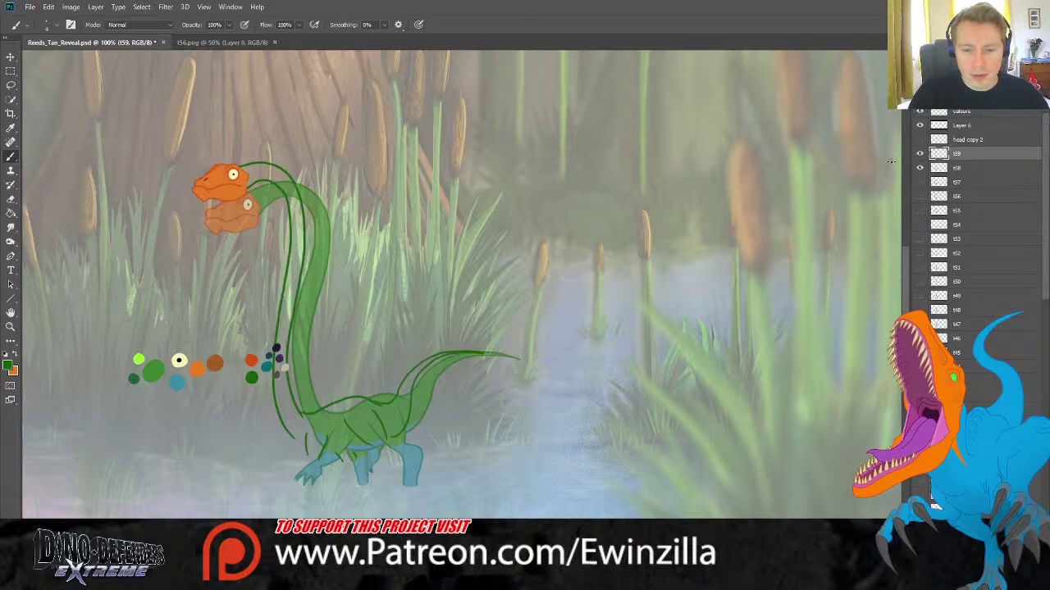
Redraw the back and tail-top outline until it lines up with the onion-skinned frame.
{"action": "key", "text": "ctrl+z"}
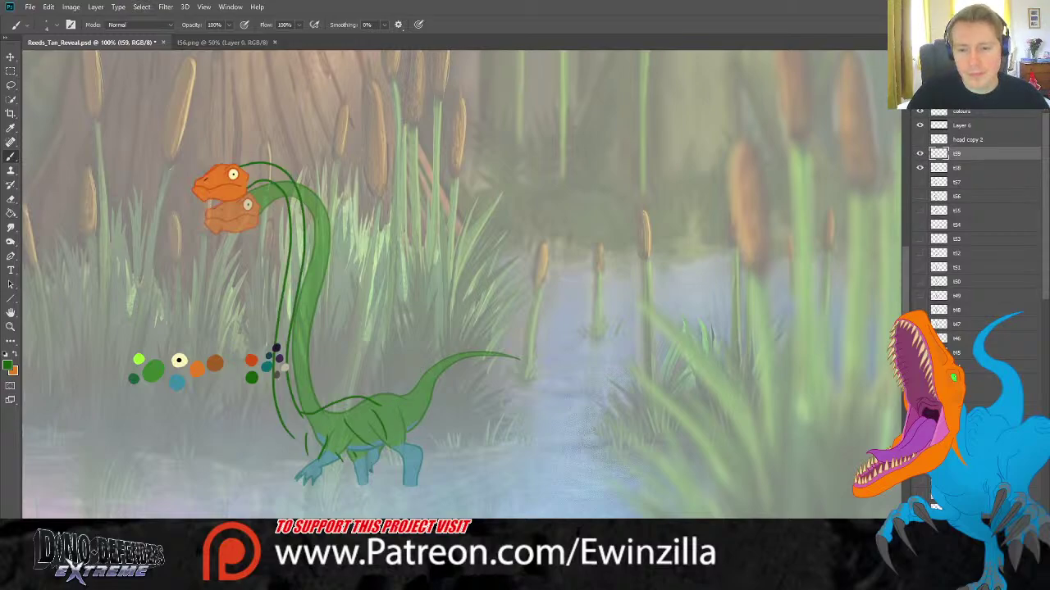
{"action": "mouse_move", "coordinate": [371, 402]}
{"action": "left_mouse_down"}
{"action": "mouse_move", "coordinate": [412, 396]}
{"action": "mouse_move", "coordinate": [427, 366]}
{"action": "mouse_move", "coordinate": [453, 350]}
{"action": "mouse_move", "coordinate": [491, 352]}
{"action": "mouse_move", "coordinate": [443, 357]}
{"action": "mouse_move", "coordinate": [410, 435]}
{"action": "left_mouse_up"}
{"action": "key", "text": "ctrl+z"}
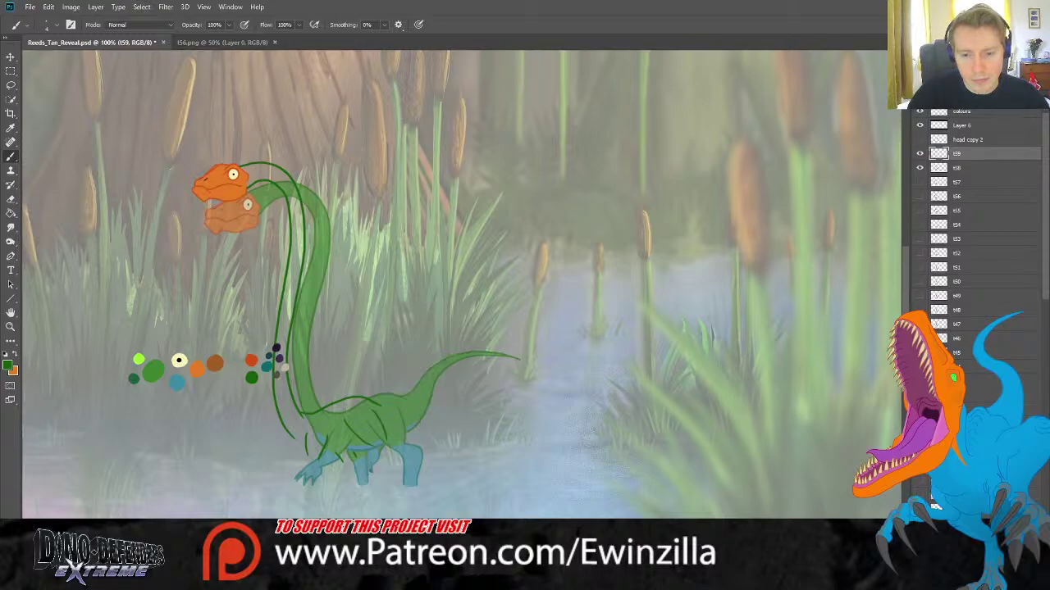
{"action": "mouse_move", "coordinate": [376, 403]}
{"action": "left_mouse_down"}
{"action": "mouse_move", "coordinate": [420, 413]}
{"action": "mouse_move", "coordinate": [424, 364]}
{"action": "mouse_move", "coordinate": [491, 353]}
{"action": "mouse_move", "coordinate": [433, 369]}
{"action": "mouse_move", "coordinate": [423, 425]}
{"action": "mouse_move", "coordinate": [402, 433]}
{"action": "left_mouse_up"}
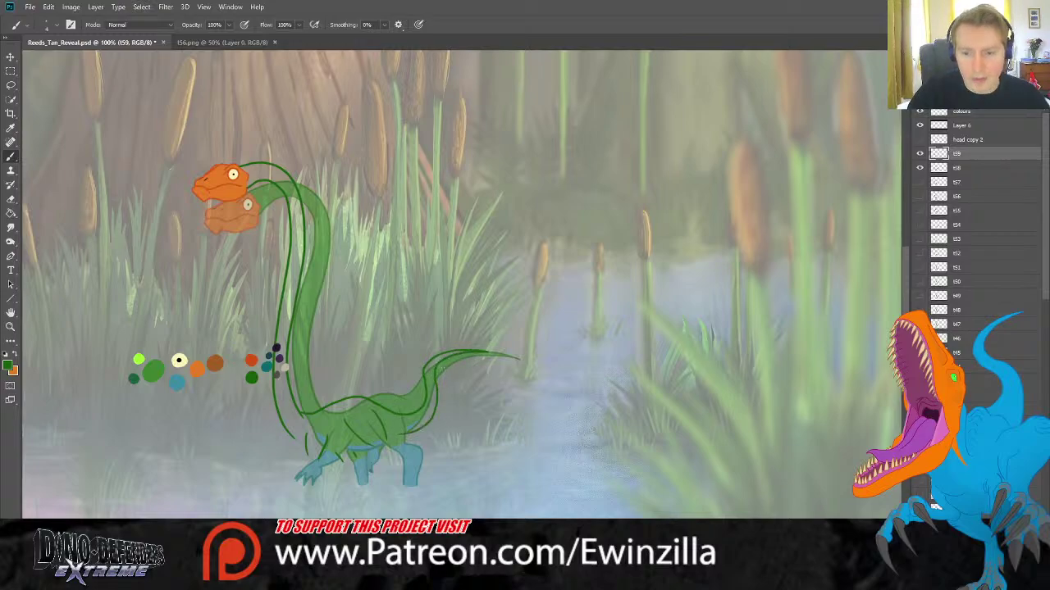
{"action": "left_click", "coordinate": [919, 154]}
{"action": "left_click", "coordinate": [919, 154]}
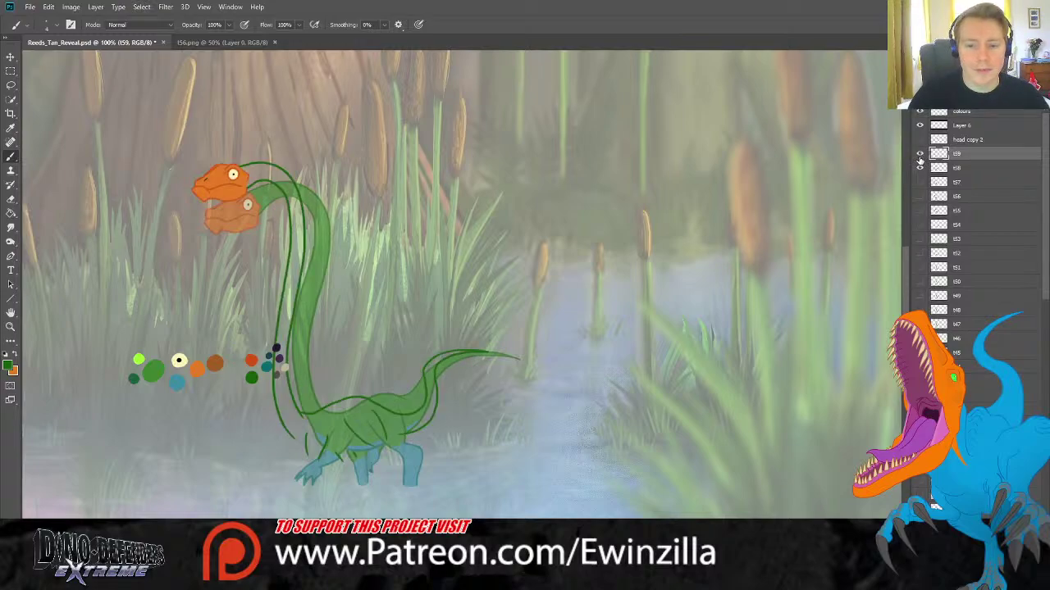
{"action": "key", "text": "ctrl+z"}
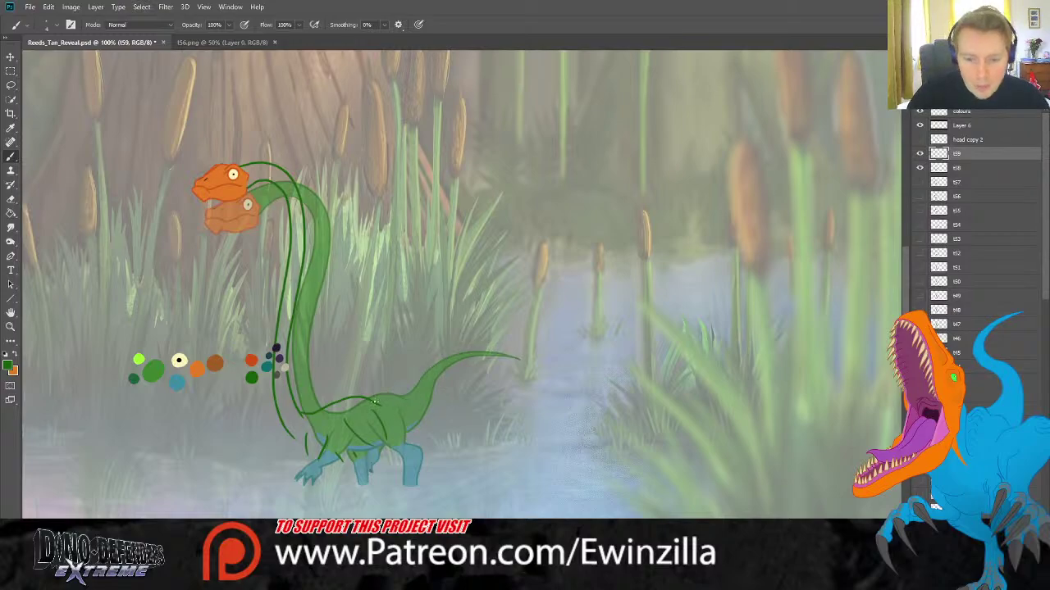
{"action": "mouse_move", "coordinate": [373, 400]}
{"action": "left_mouse_down"}
{"action": "mouse_move", "coordinate": [403, 399]}
{"action": "mouse_move", "coordinate": [438, 357]}
{"action": "mouse_move", "coordinate": [487, 352]}
{"action": "mouse_move", "coordinate": [425, 374]}
{"action": "mouse_move", "coordinate": [384, 437]}
{"action": "left_mouse_up"}
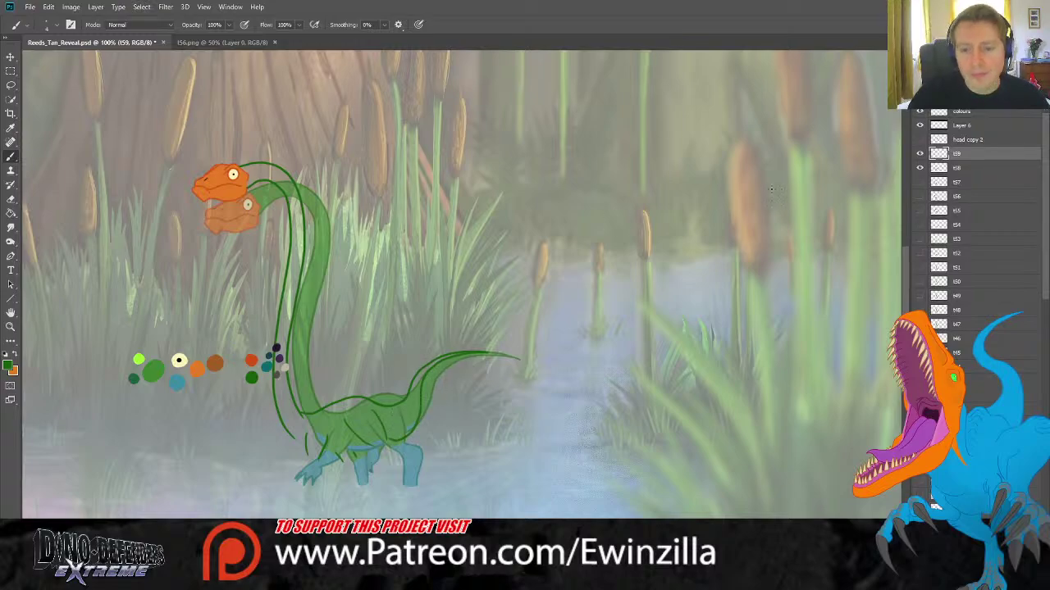
{"action": "left_click", "coordinate": [920, 155]}
{"action": "left_click", "coordinate": [920, 154]}
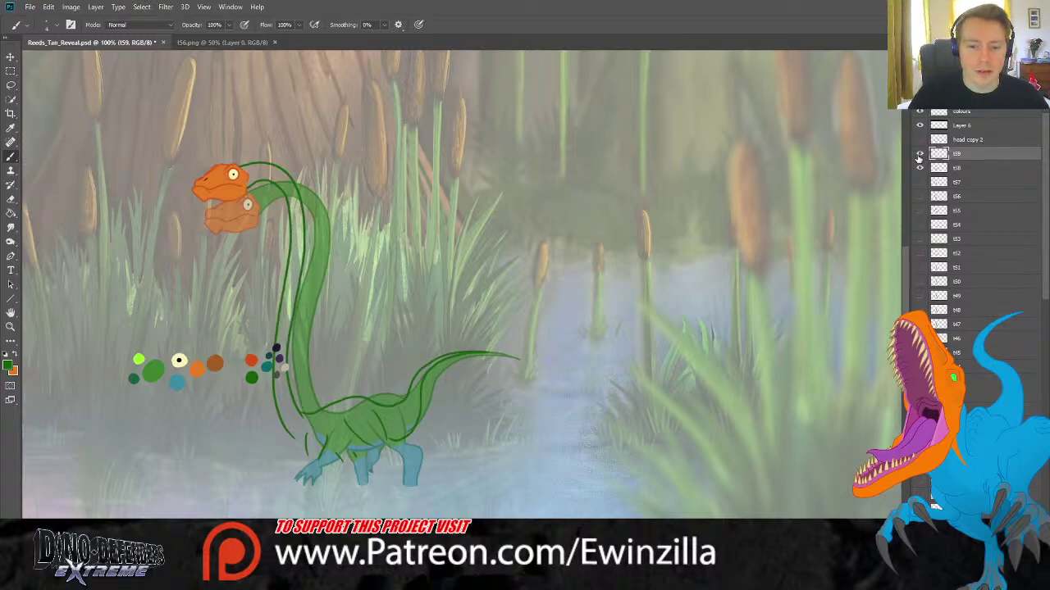
Zoom in on the lower body and sample the teal colour from the paint dab.
{"action": "key", "text": "z"}
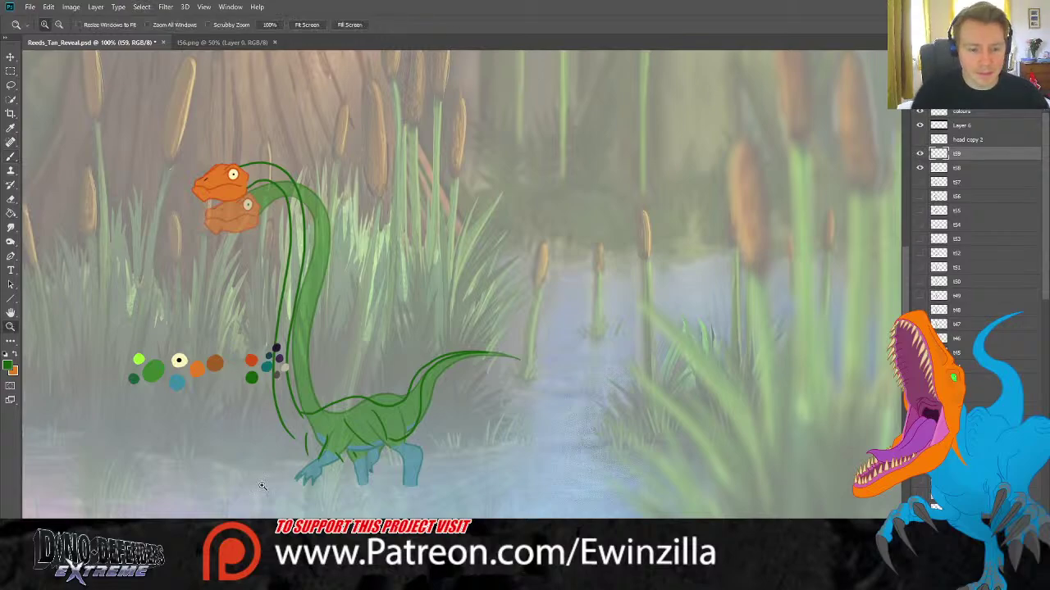
{"action": "left_click", "coordinate": [246, 480]}
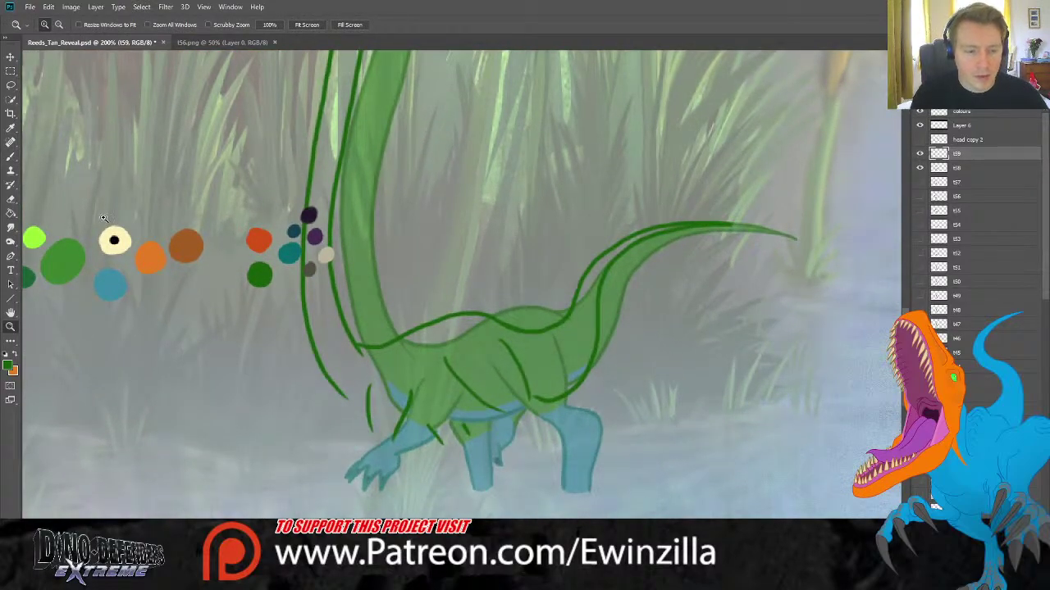
{"action": "left_click", "coordinate": [10, 127]}
{"action": "left_click", "coordinate": [284, 249]}
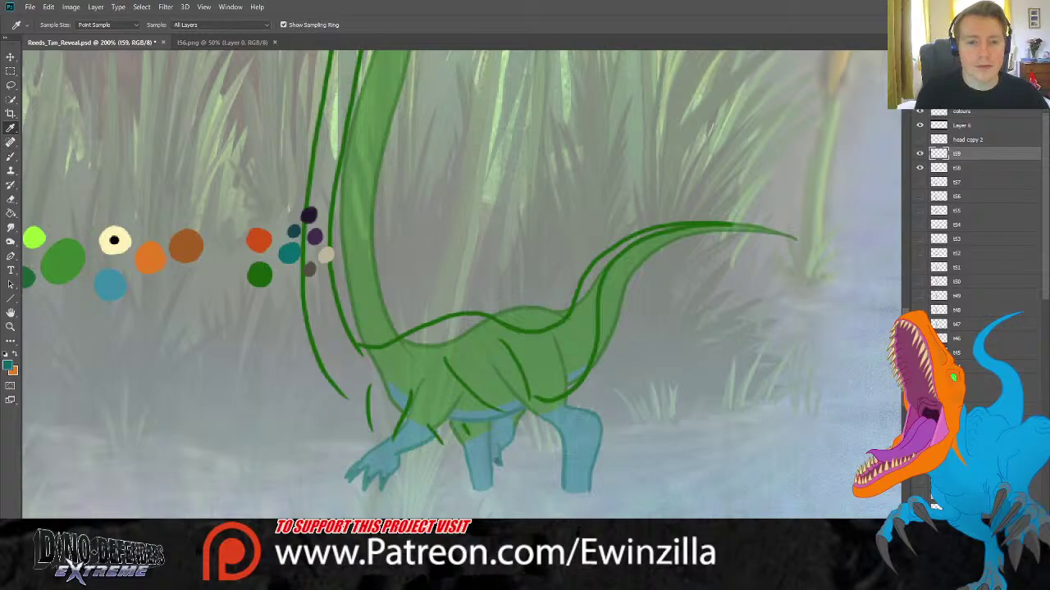
{"action": "key", "text": "b"}
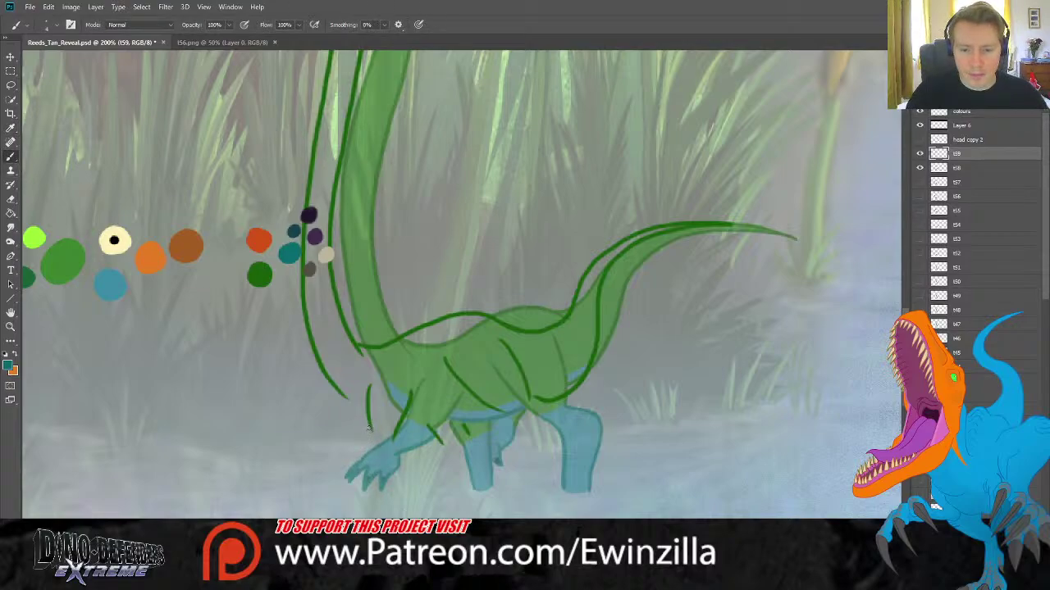
Draw teal outlines for both front legs with toes, and the hind leg.
{"action": "mouse_move", "coordinate": [368, 427]}
{"action": "left_mouse_down"}
{"action": "mouse_move", "coordinate": [326, 506]}
{"action": "mouse_move", "coordinate": [355, 493]}
{"action": "left_mouse_up"}
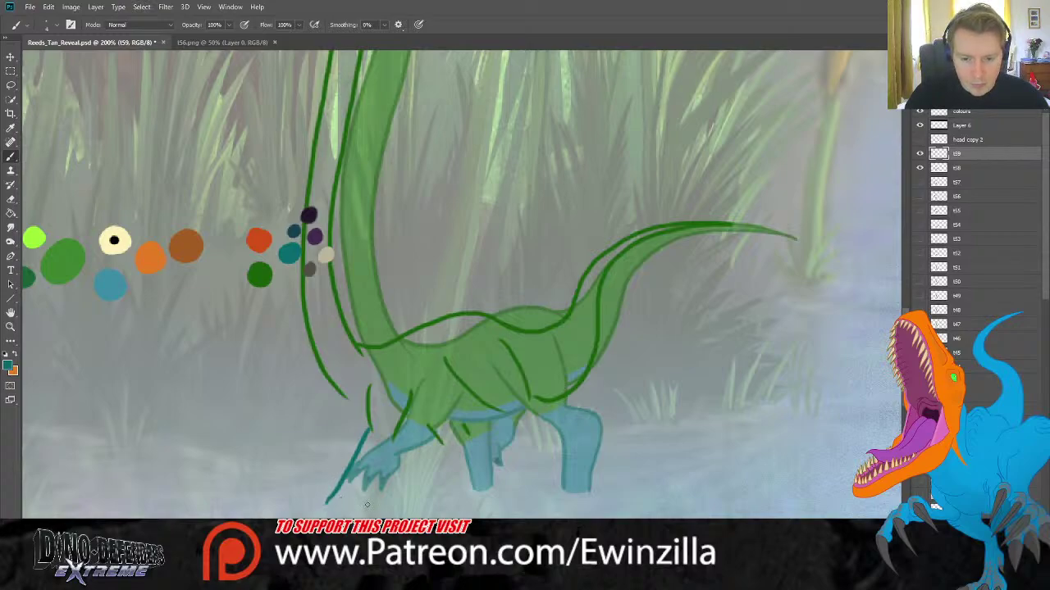
{"action": "left_click_drag", "start_coordinate": [365, 490], "coordinate": [399, 433]}
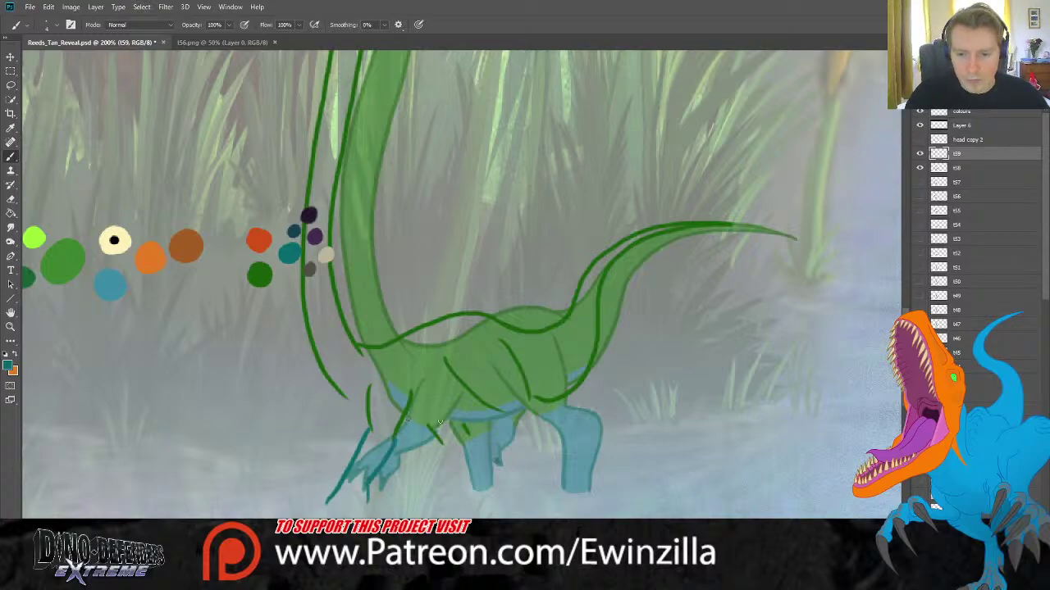
{"action": "mouse_move", "coordinate": [336, 391]}
{"action": "left_mouse_down"}
{"action": "mouse_move", "coordinate": [368, 417]}
{"action": "mouse_move", "coordinate": [496, 413]}
{"action": "left_mouse_up"}
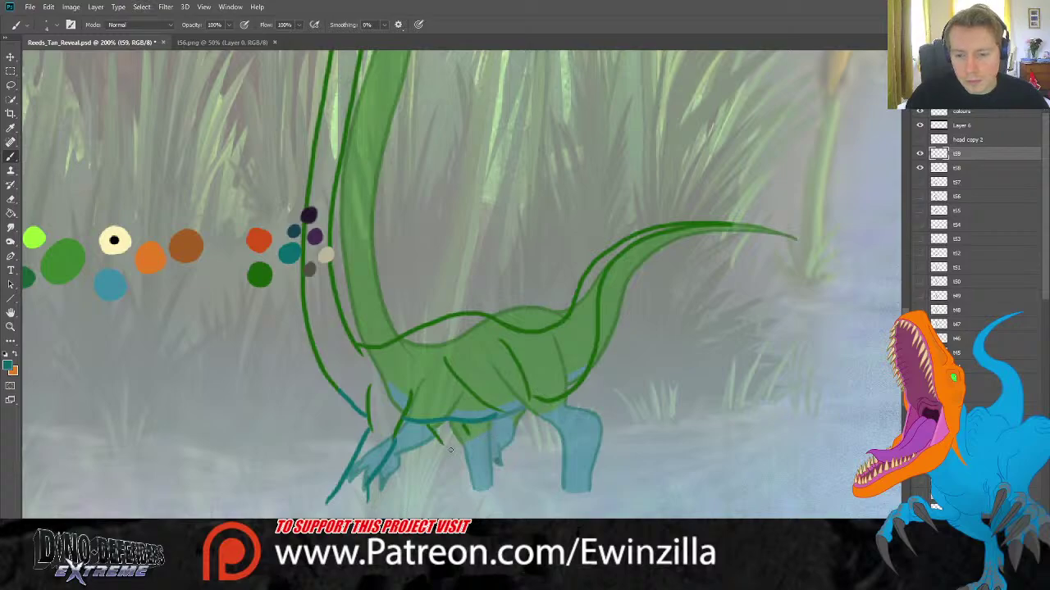
{"action": "left_click_drag", "start_coordinate": [440, 445], "coordinate": [474, 489]}
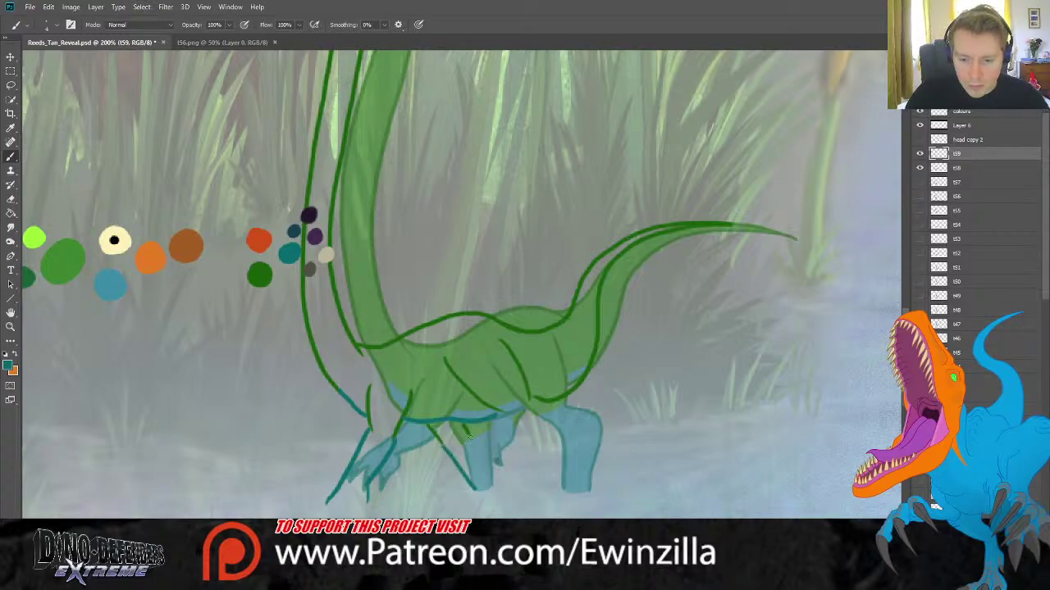
{"action": "left_click_drag", "start_coordinate": [470, 438], "coordinate": [490, 483]}
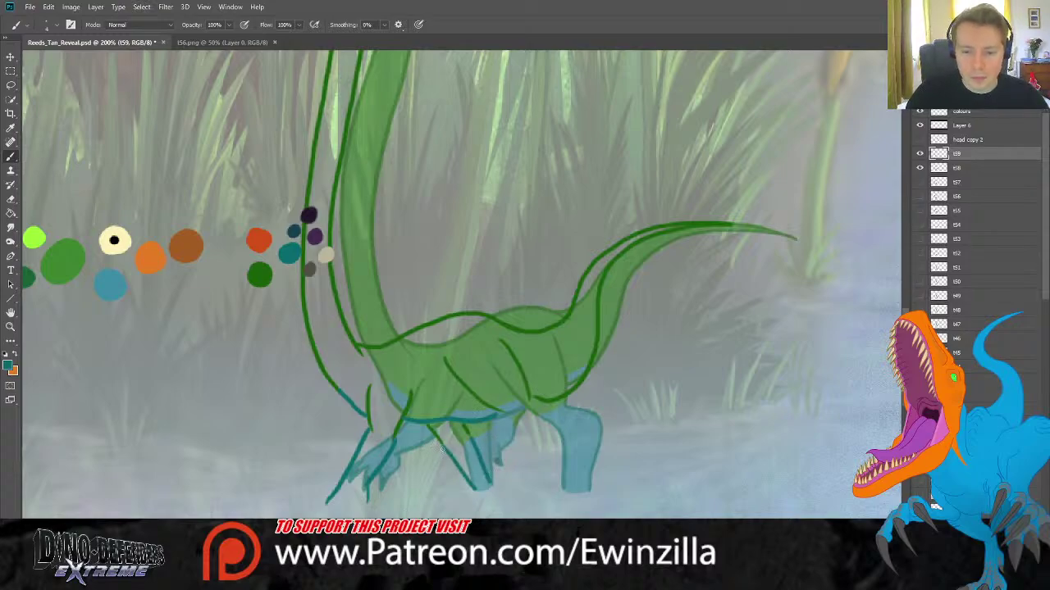
{"action": "mouse_move", "coordinate": [441, 450]}
{"action": "left_mouse_down"}
{"action": "mouse_move", "coordinate": [429, 469]}
{"action": "mouse_move", "coordinate": [443, 483]}
{"action": "mouse_move", "coordinate": [457, 469]}
{"action": "mouse_move", "coordinate": [463, 479]}
{"action": "left_mouse_up"}
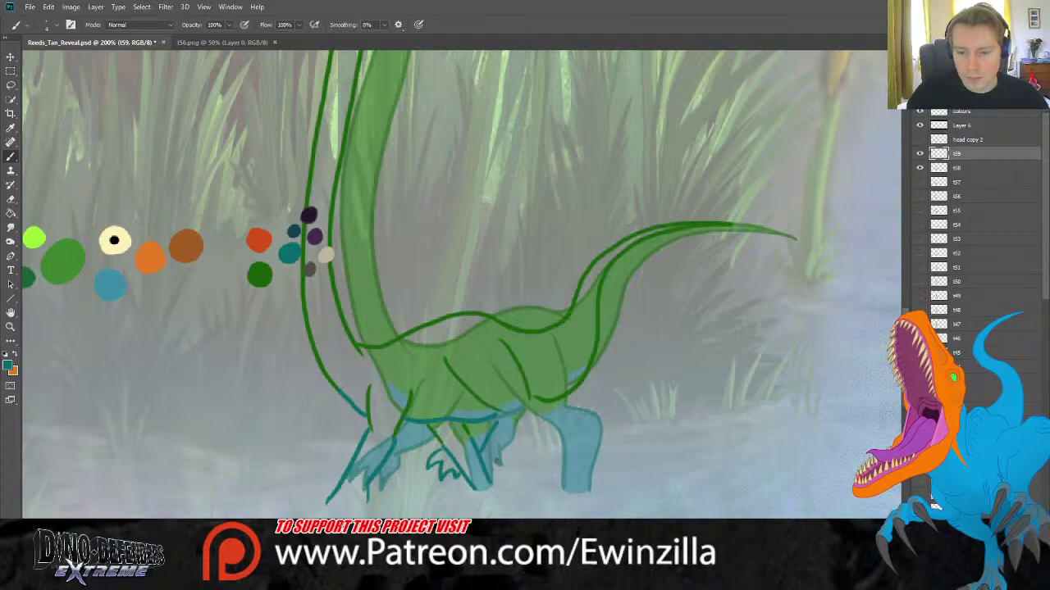
{"action": "mouse_move", "coordinate": [506, 411]}
{"action": "left_mouse_down"}
{"action": "mouse_move", "coordinate": [559, 462]}
{"action": "mouse_move", "coordinate": [558, 491]}
{"action": "mouse_move", "coordinate": [587, 478]}
{"action": "mouse_move", "coordinate": [592, 489]}
{"action": "mouse_move", "coordinate": [601, 462]}
{"action": "mouse_move", "coordinate": [563, 430]}
{"action": "left_mouse_up"}
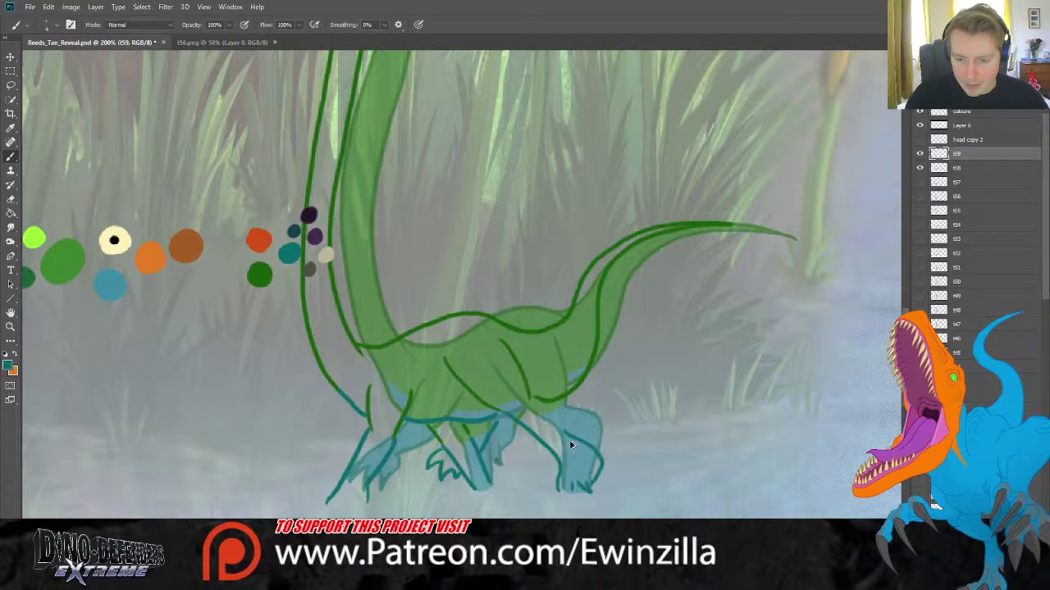
{"action": "key", "text": "ctrl+z"}
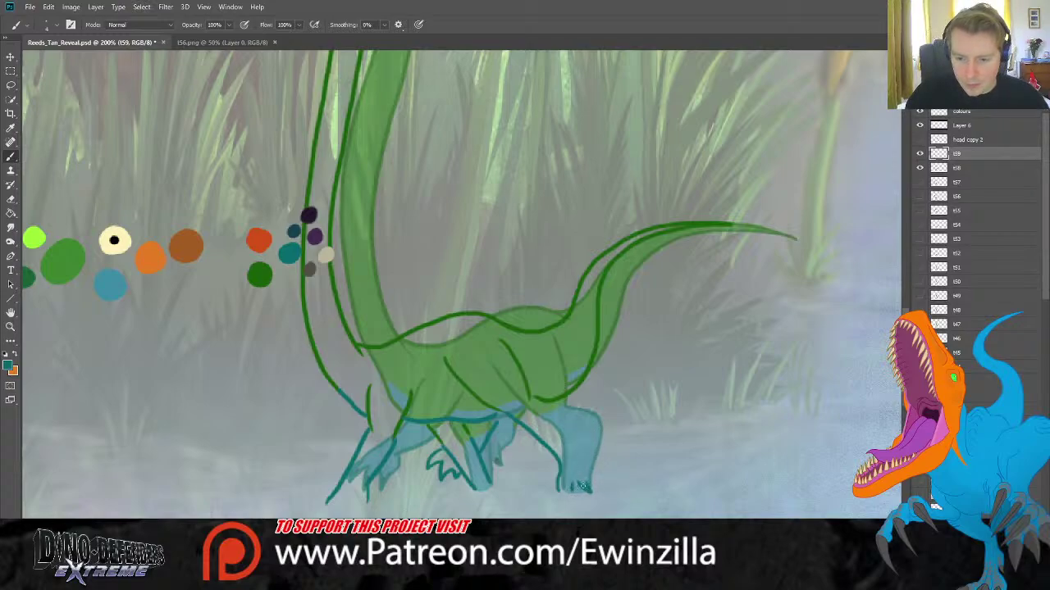
{"action": "mouse_move", "coordinate": [586, 485]}
{"action": "left_mouse_down"}
{"action": "mouse_move", "coordinate": [581, 442]}
{"action": "mouse_move", "coordinate": [558, 432]}
{"action": "mouse_move", "coordinate": [526, 396]}
{"action": "left_mouse_up"}
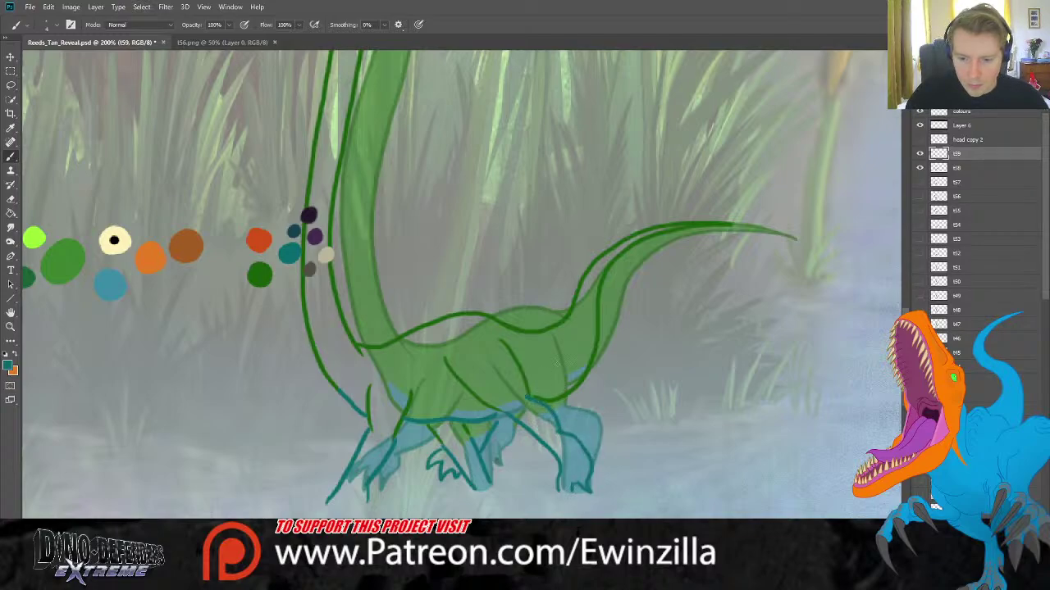
Compare frame t59 with the previous pose, then draw its belly line.
{"action": "left_click", "coordinate": [920, 154]}
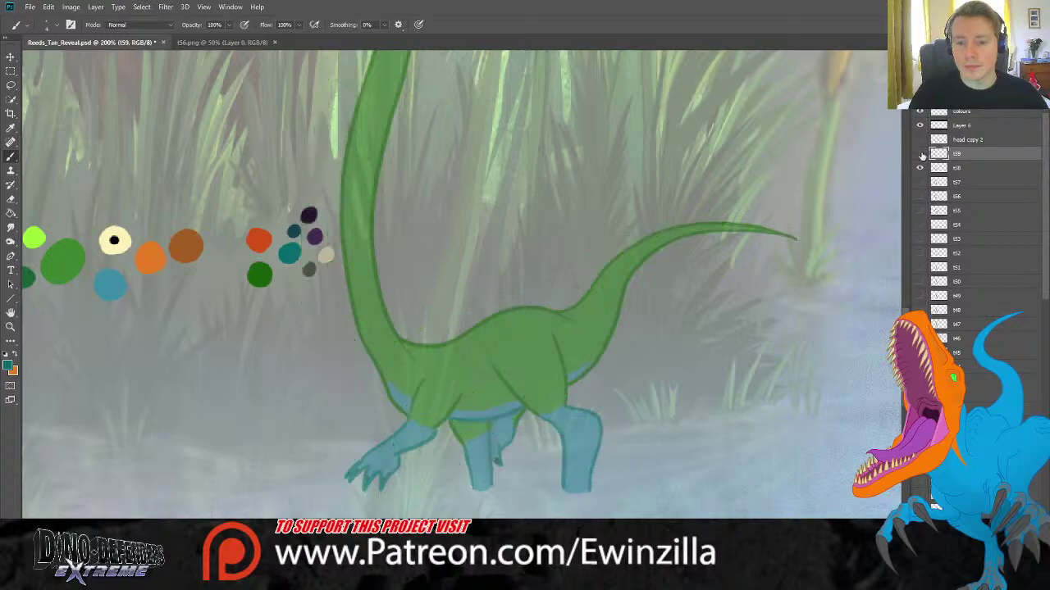
{"action": "left_click", "coordinate": [921, 154]}
{"action": "left_click", "coordinate": [920, 154]}
{"action": "left_click", "coordinate": [920, 154]}
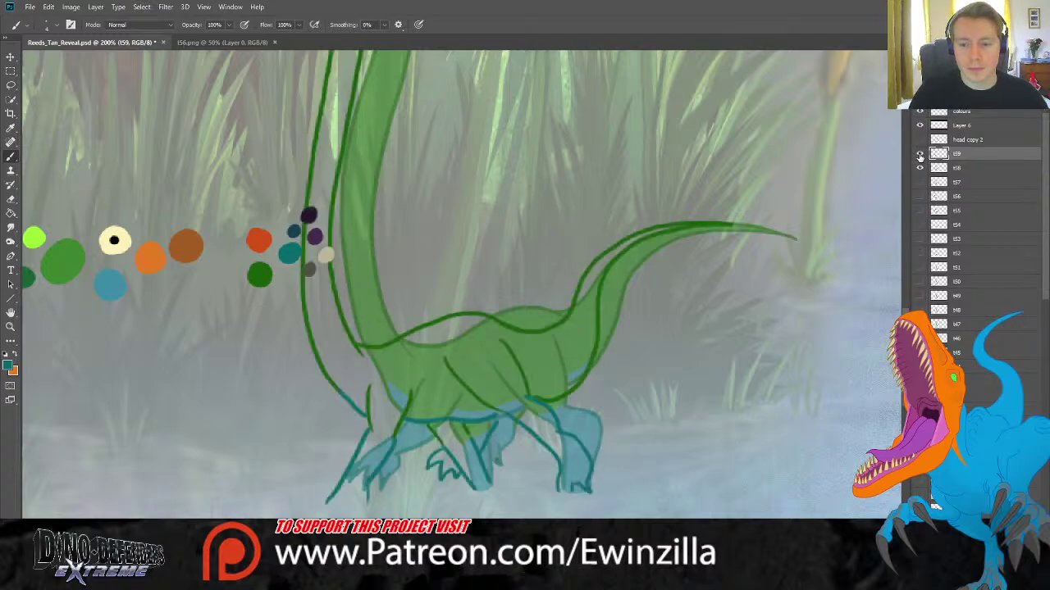
{"action": "left_click", "coordinate": [921, 154]}
{"action": "left_click", "coordinate": [920, 154]}
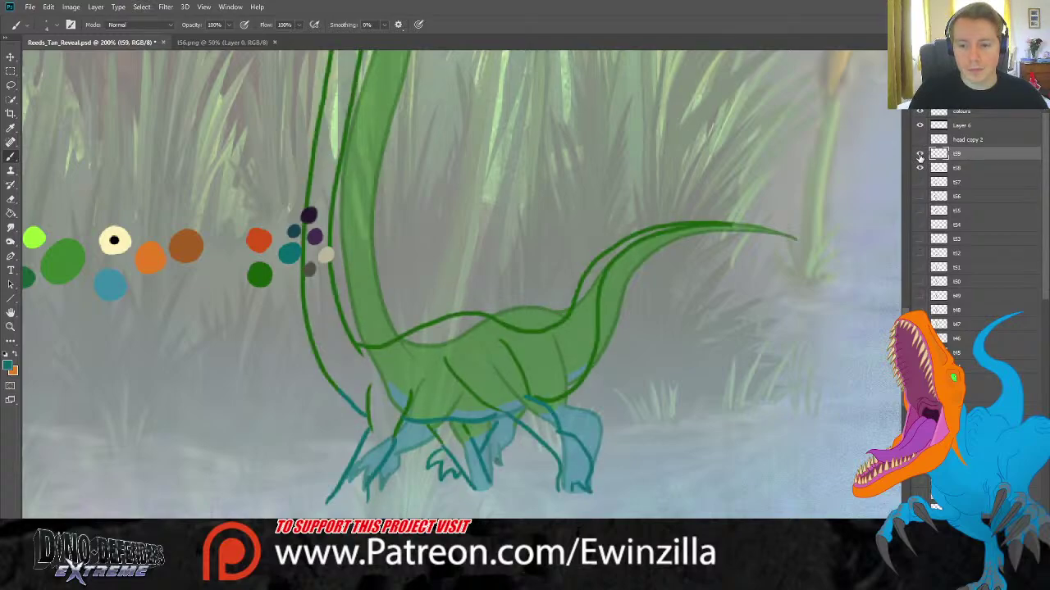
{"action": "left_click", "coordinate": [920, 155]}
{"action": "left_click", "coordinate": [920, 154]}
{"action": "left_click", "coordinate": [957, 168]}
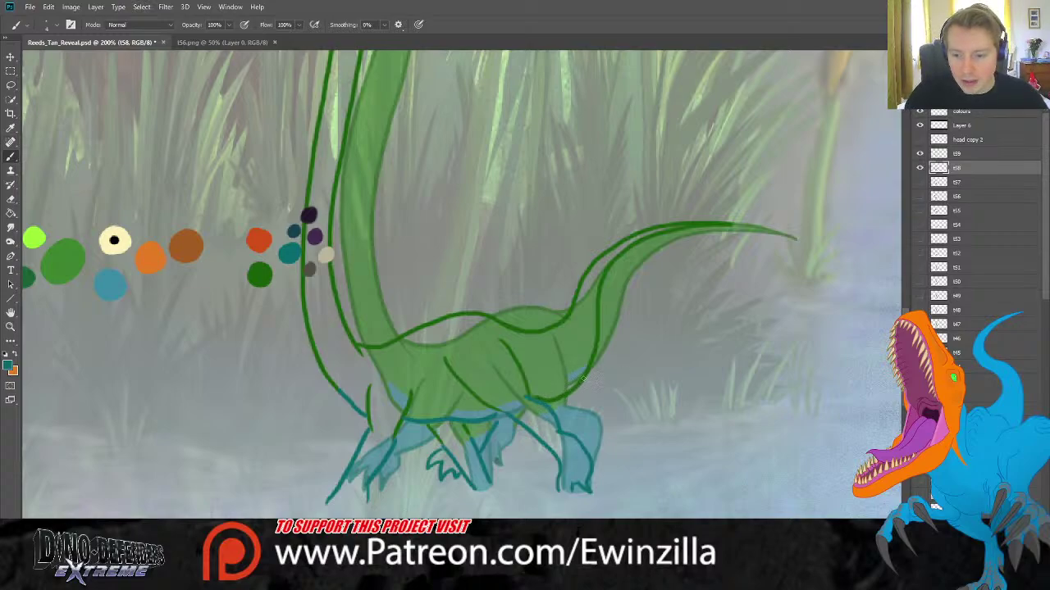
{"action": "key", "text": "alt+bracketright"}
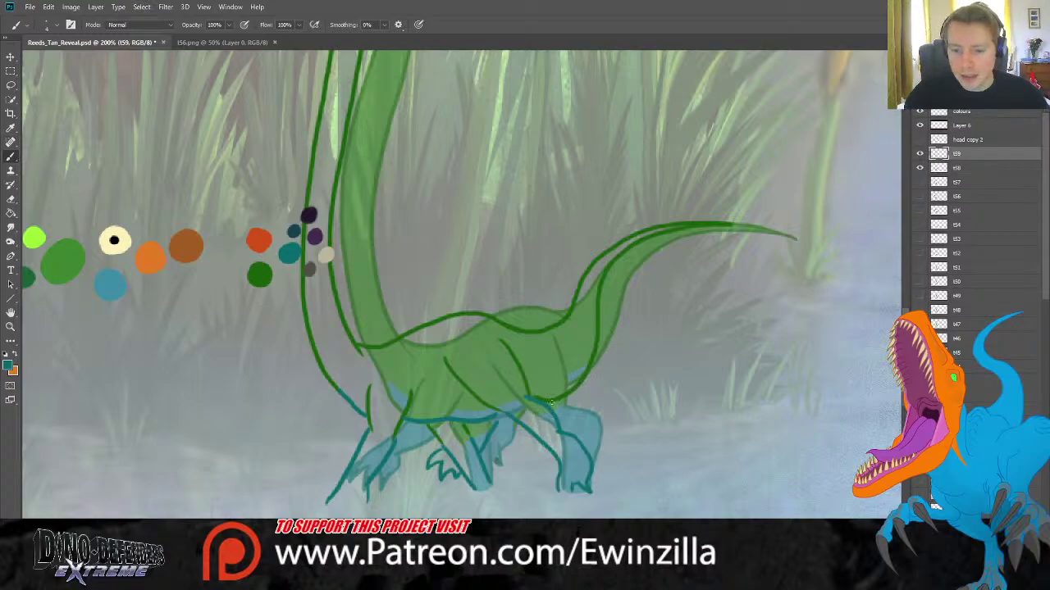
{"action": "left_click_drag", "start_coordinate": [557, 398], "coordinate": [592, 353]}
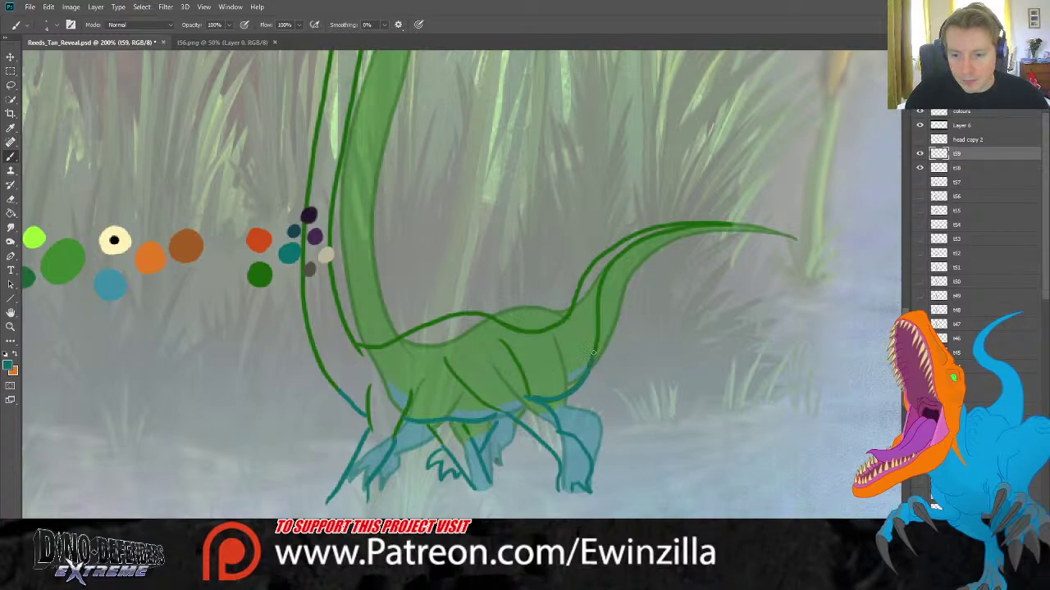
Hide the coloured t58 frame and fit the whole painting on screen.
{"action": "left_click", "coordinate": [958, 169]}
{"action": "left_click", "coordinate": [920, 168]}
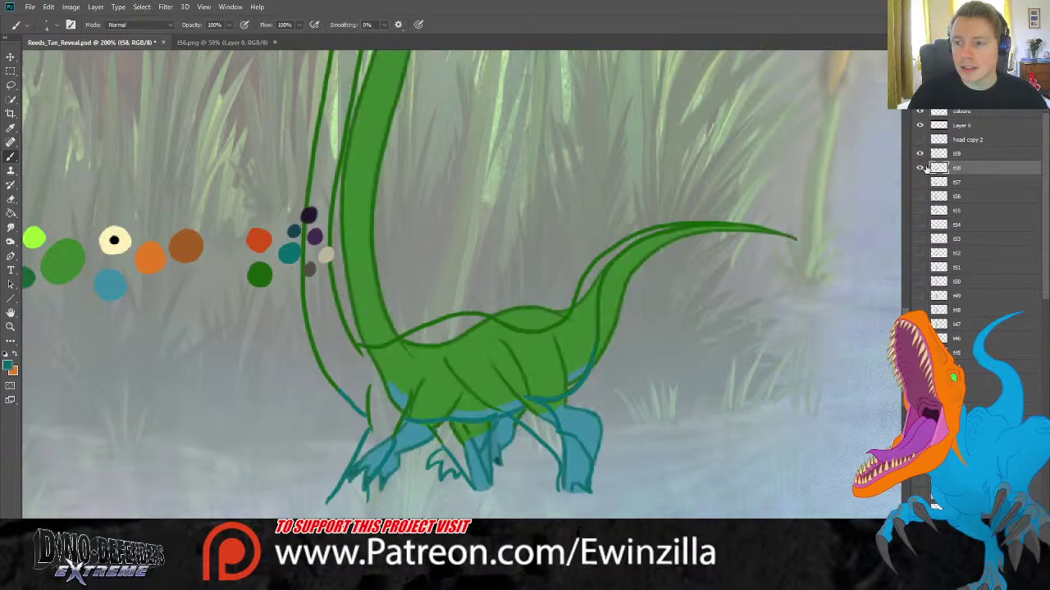
{"action": "left_click", "coordinate": [920, 167]}
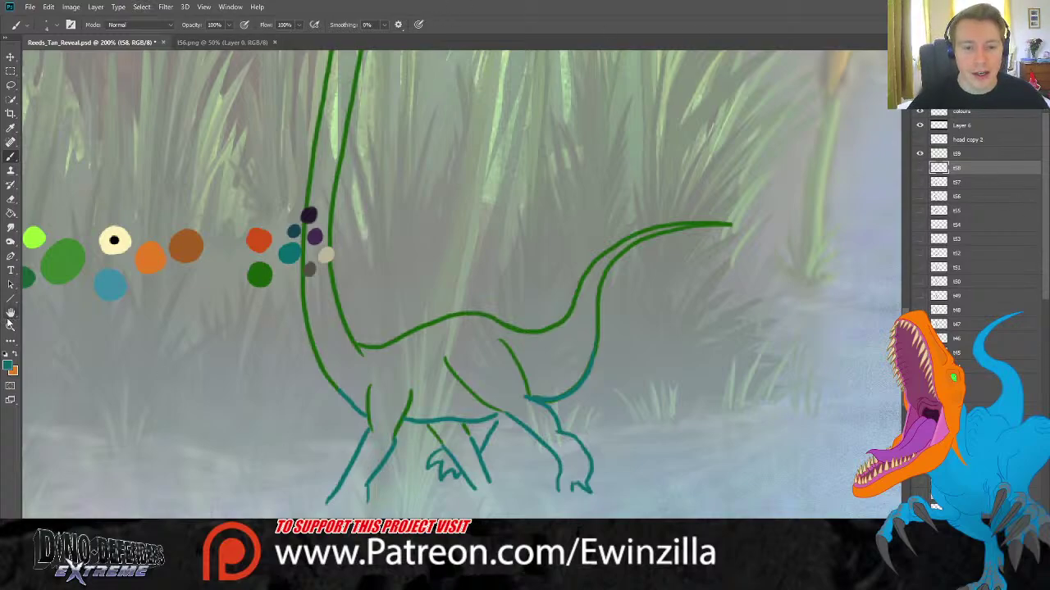
{"action": "key", "text": "z"}
{"action": "left_click", "coordinate": [308, 26]}
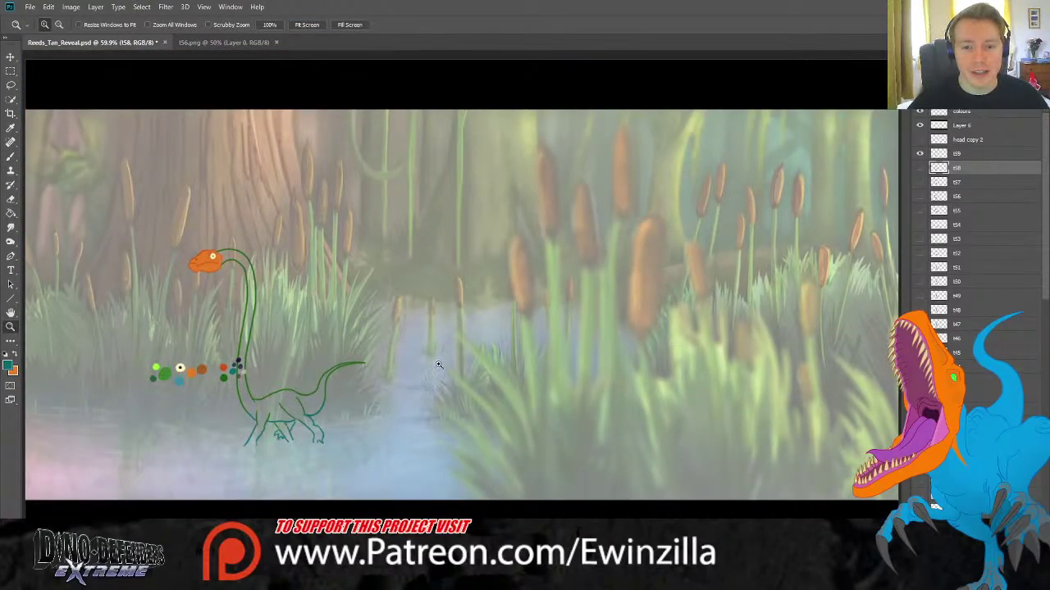
Hide the whitish haze layer, zoom on the neck, then fit the painting to the screen.
{"action": "scroll", "coordinate": [935, 506], "scroll_direction": "down", "scroll_amount": 15}
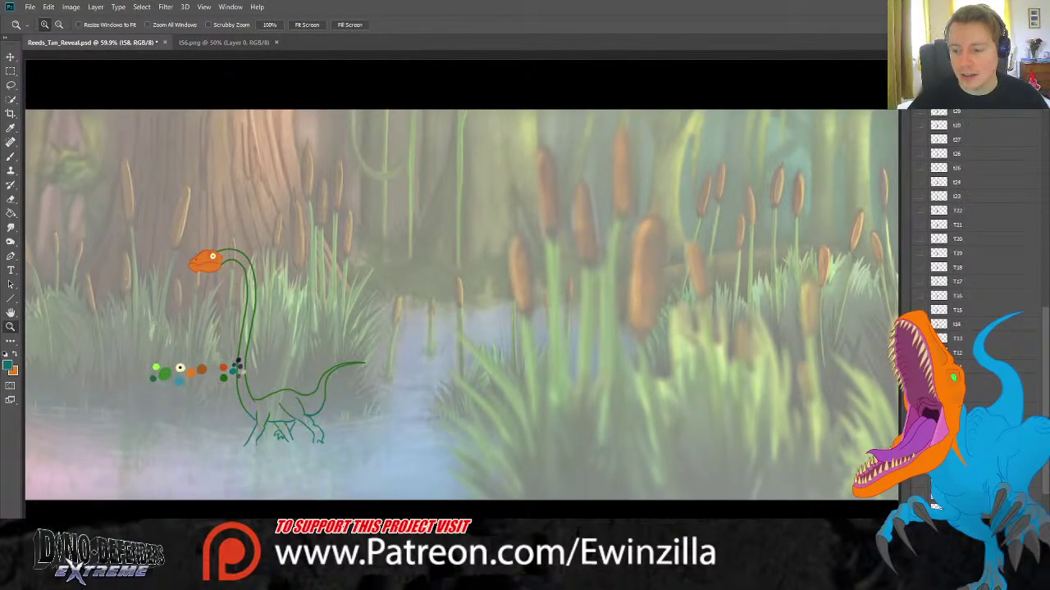
{"action": "left_click", "coordinate": [920, 479]}
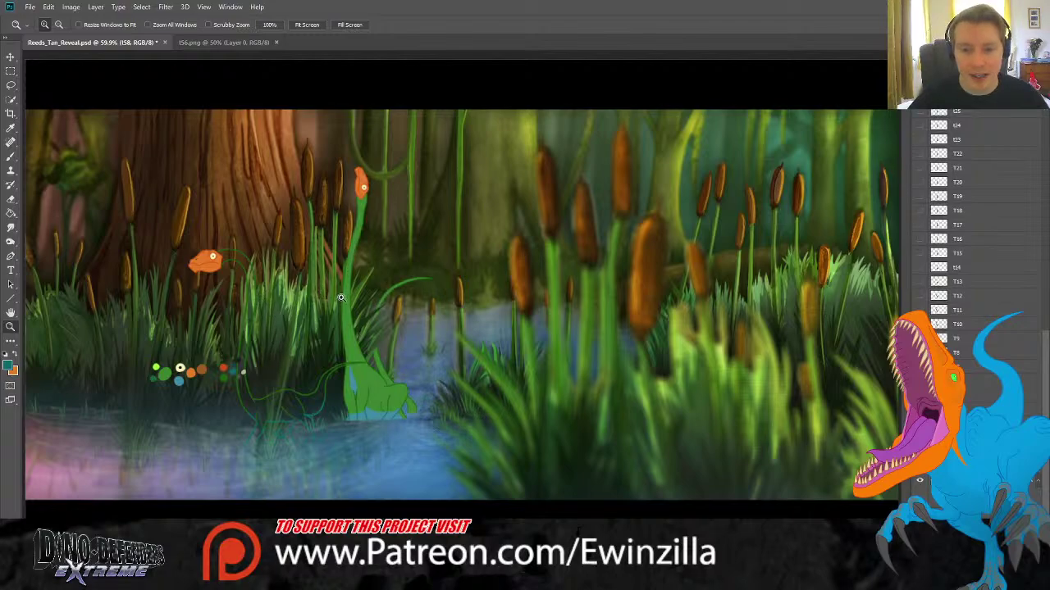
{"action": "left_click_drag", "start_coordinate": [343, 317], "coordinate": [424, 418]}
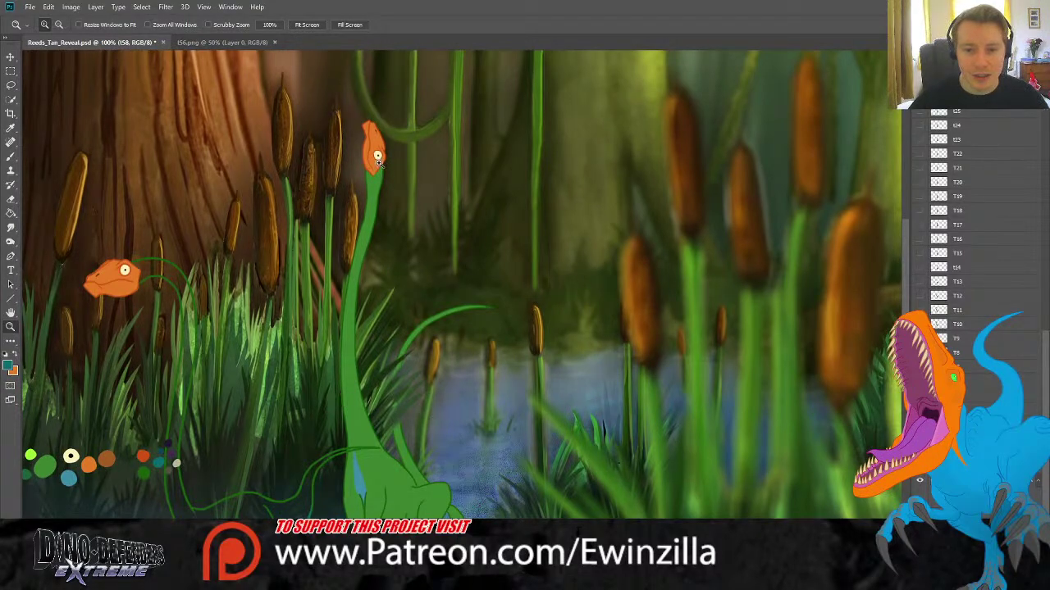
{"action": "left_click", "coordinate": [307, 25]}
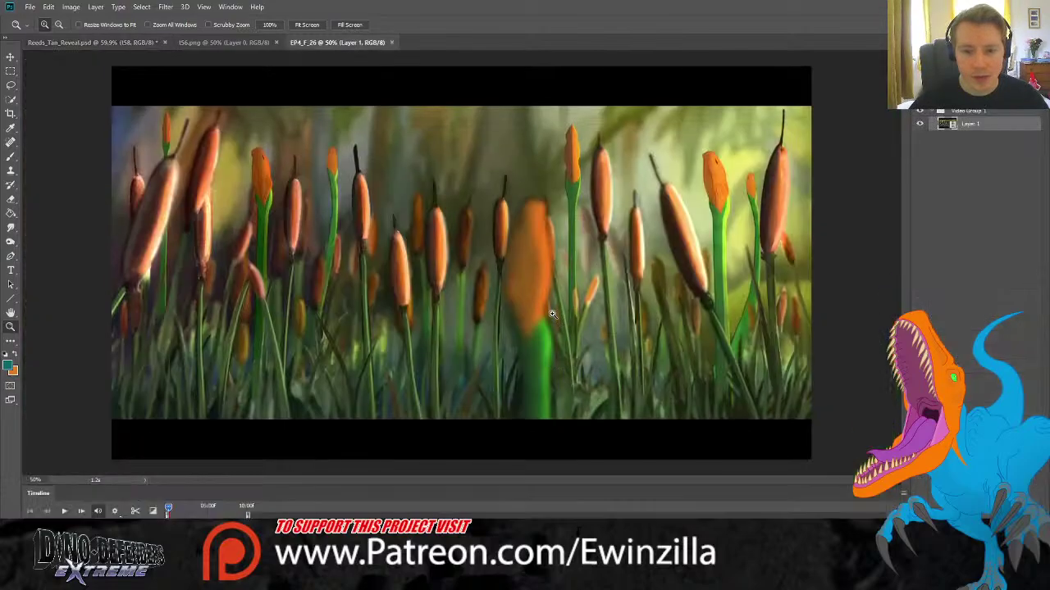
Fill the window with the cattail scene and play its timeline animation.
{"action": "left_click", "coordinate": [349, 24]}
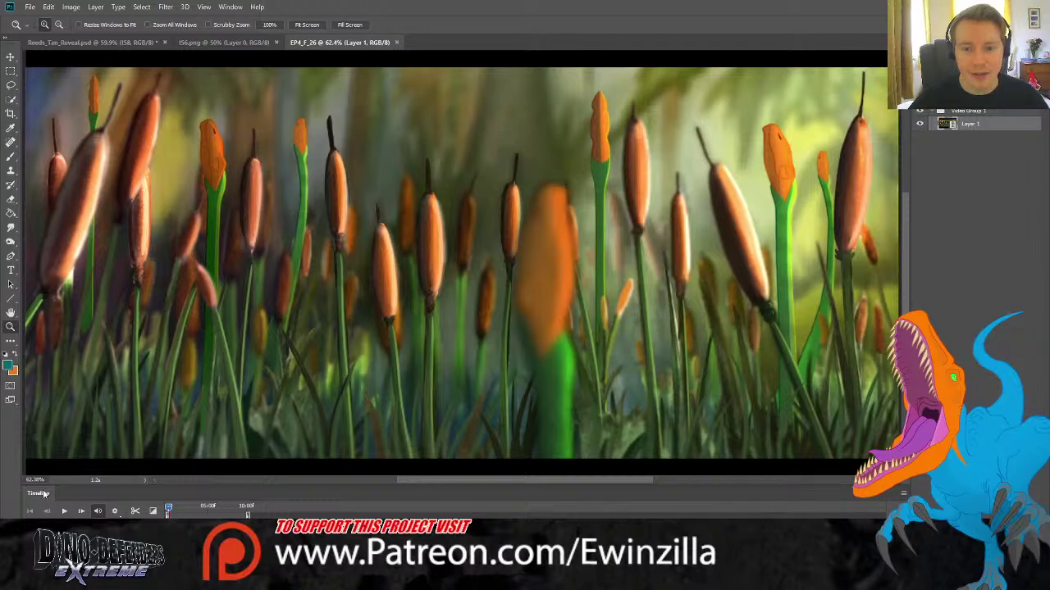
{"action": "left_click", "coordinate": [64, 511]}
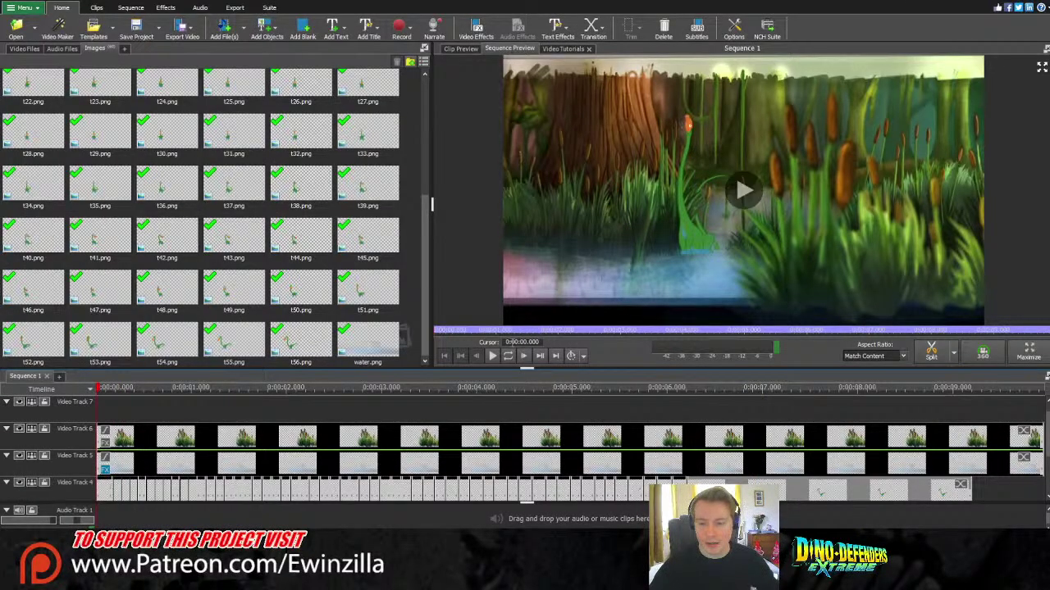
Play the assembled sequence preview, stop it, and rewind the playhead to 0:00:00.000.
{"action": "left_click", "coordinate": [492, 357]}
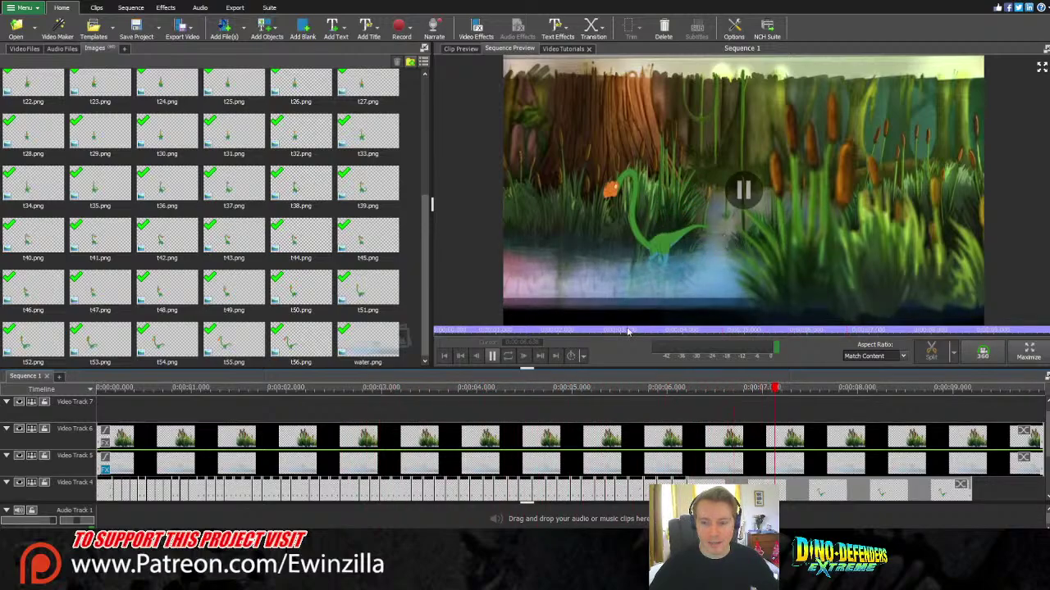
{"action": "left_click_drag", "start_coordinate": [525, 389], "coordinate": [98, 388]}
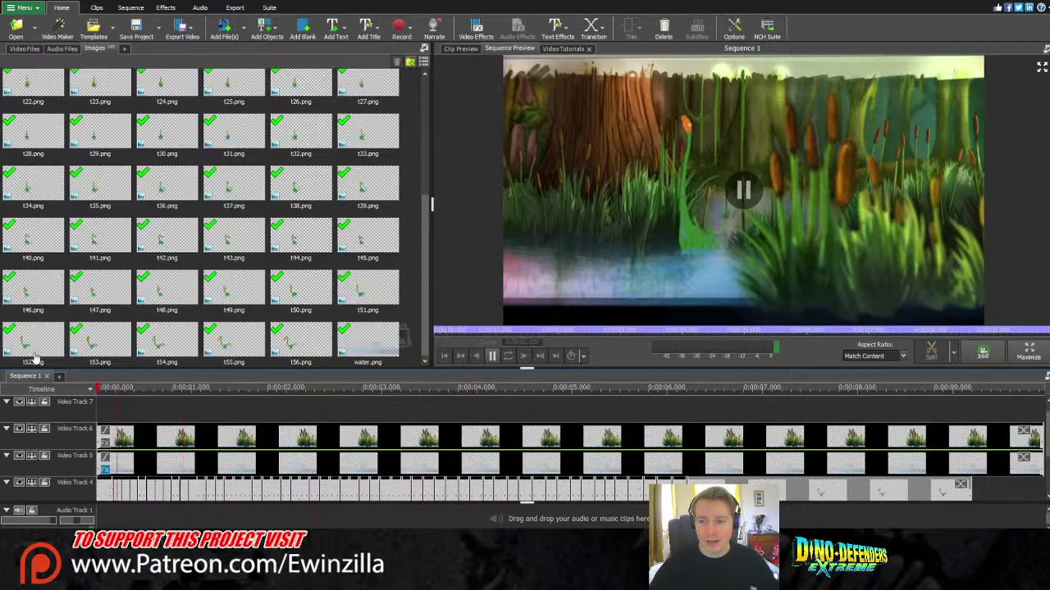
{"action": "left_click", "coordinate": [704, 267]}
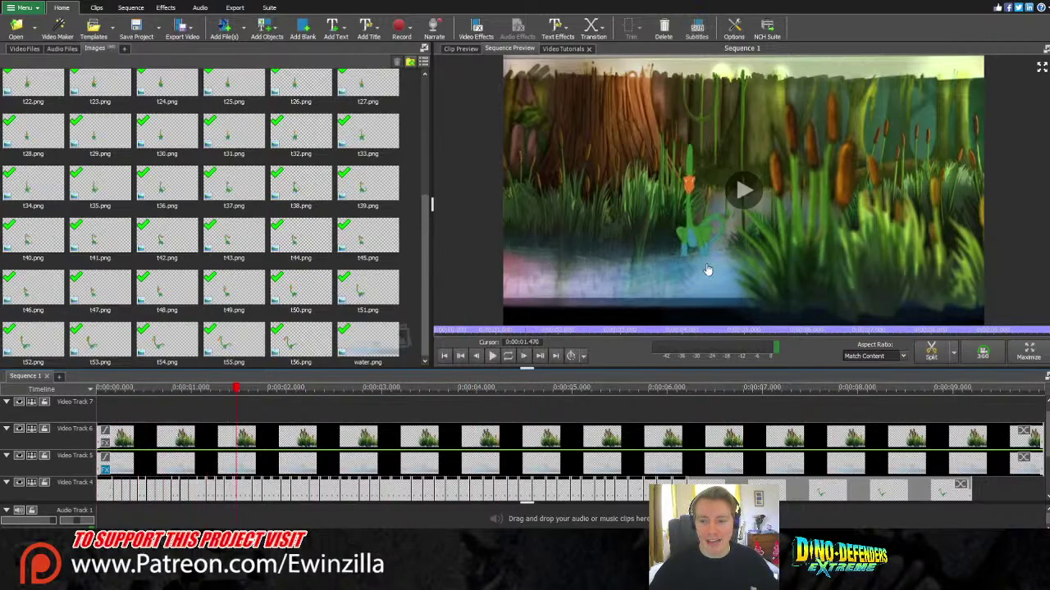
{"action": "left_click_drag", "start_coordinate": [358, 383], "coordinate": [546, 407]}
{"action": "mouse_move", "coordinate": [680, 176]}
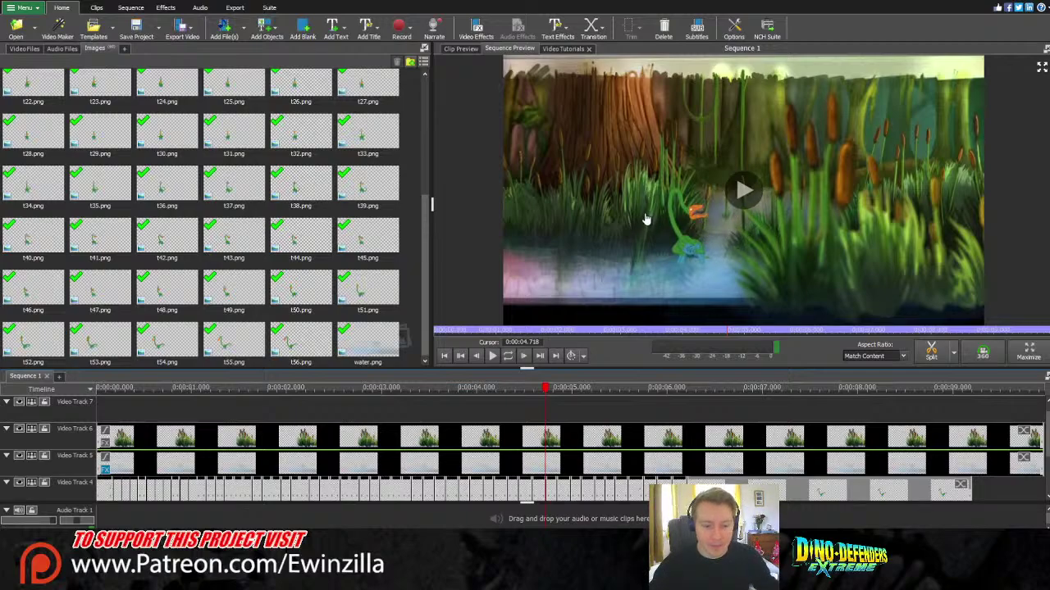
{"action": "left_click_drag", "start_coordinate": [546, 387], "coordinate": [3, 371]}
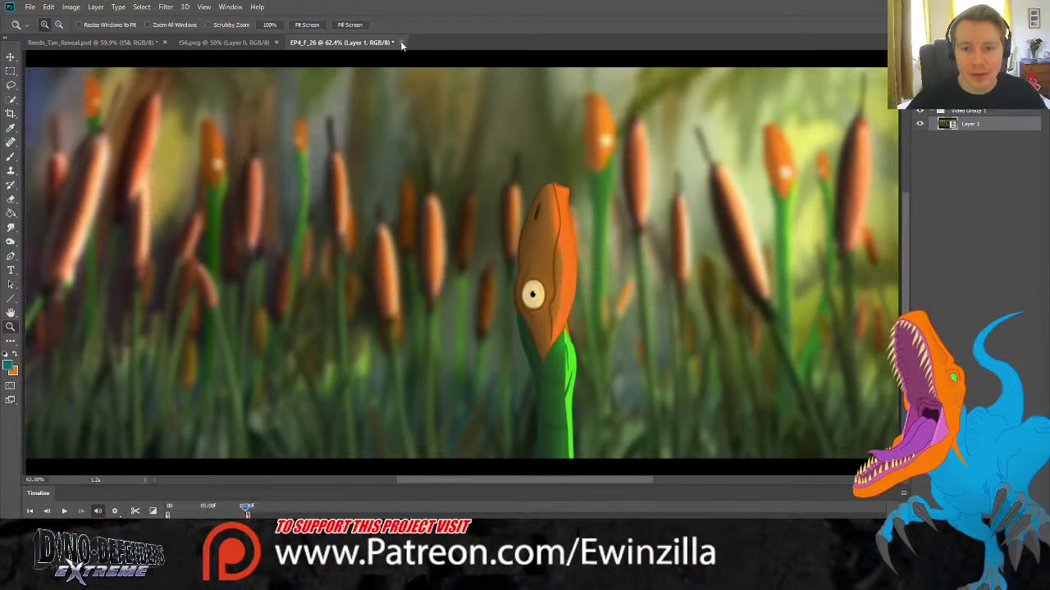
Rewind and close EP4_F_26, then restore the white overlay over the reed scene.
{"action": "left_click_drag", "start_coordinate": [202, 515], "coordinate": [168, 509]}
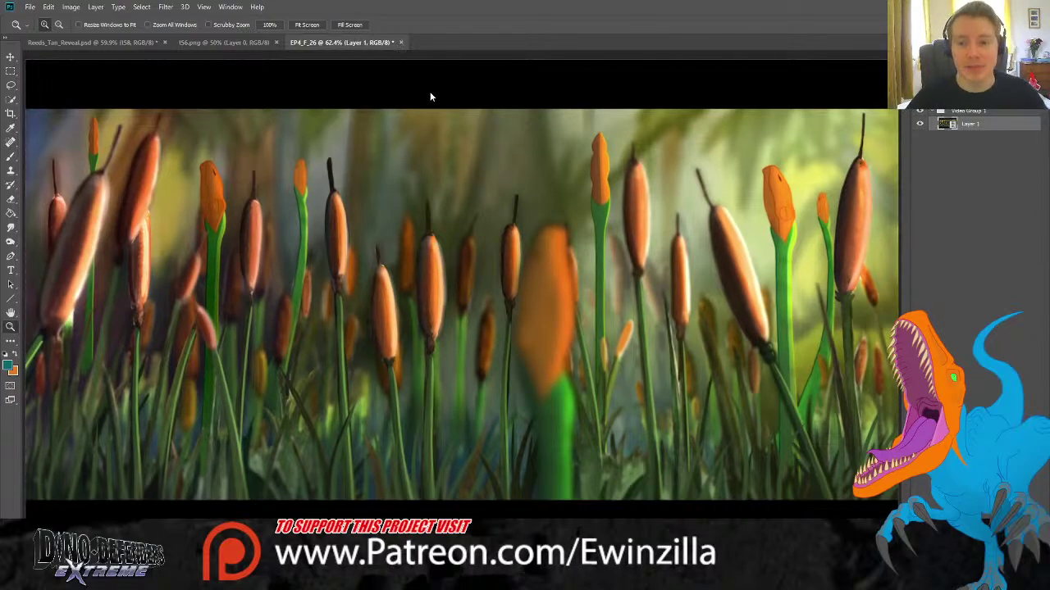
{"action": "key", "text": "ctrl+w"}
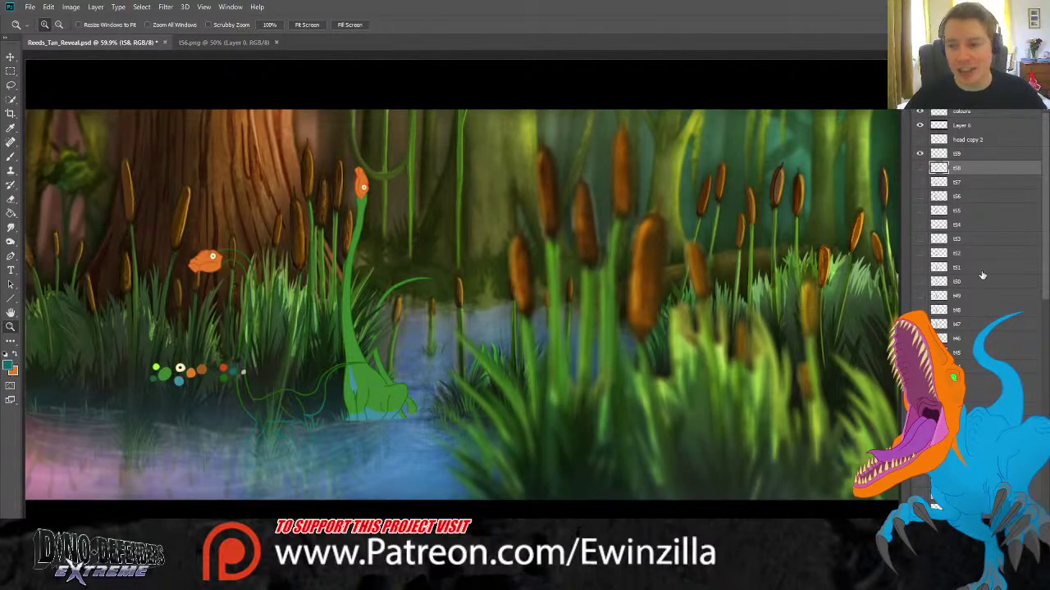
{"action": "scroll", "coordinate": [976, 312], "scroll_direction": "down", "scroll_amount": 10}
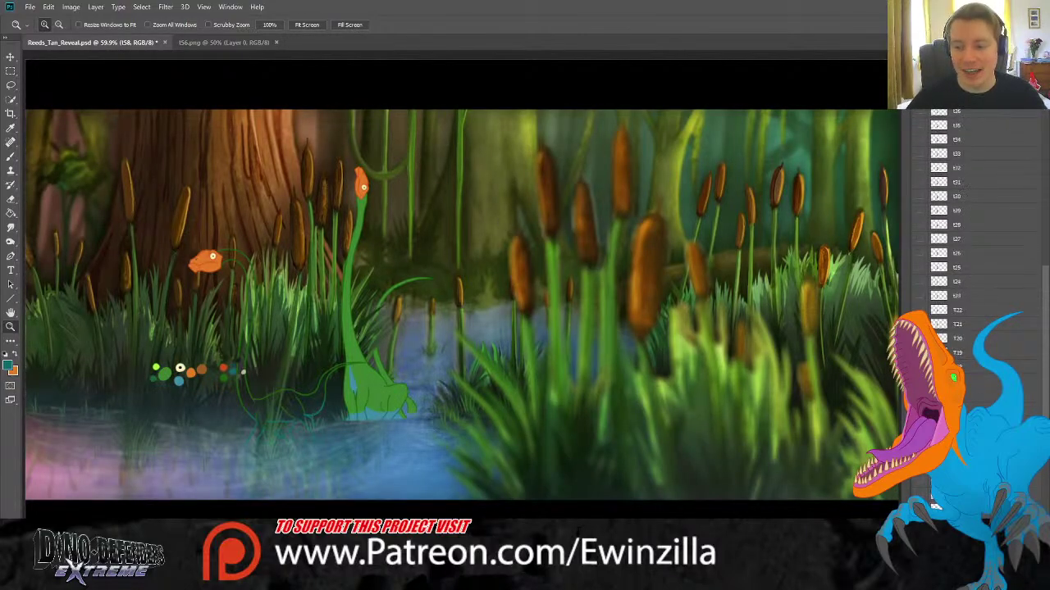
{"action": "scroll", "coordinate": [976, 312], "scroll_direction": "down", "scroll_amount": 1}
{"action": "left_click", "coordinate": [919, 480]}
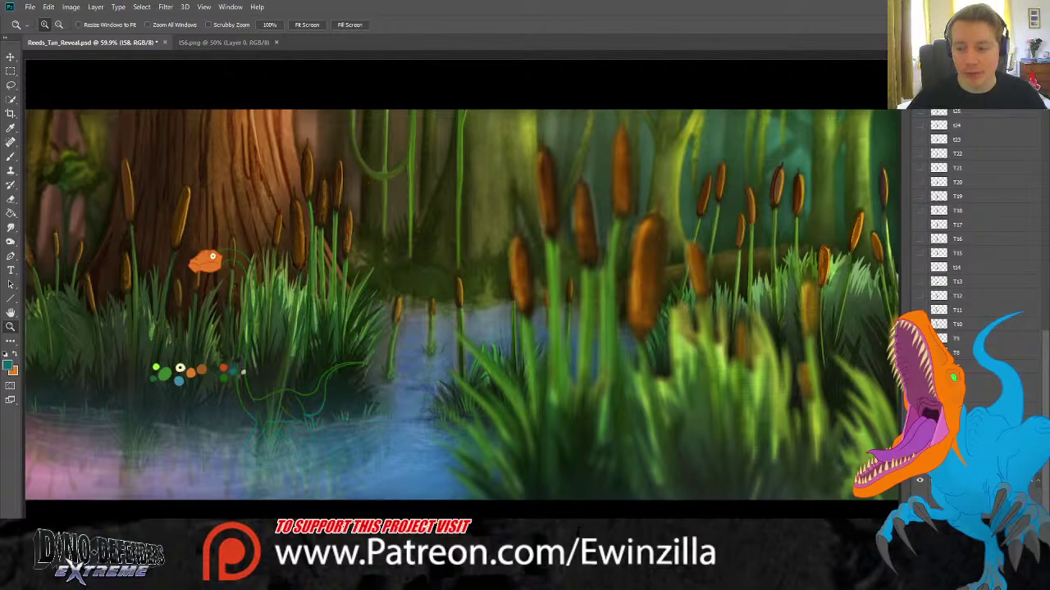
{"action": "scroll", "coordinate": [935, 492], "scroll_direction": "up", "scroll_amount": 12}
{"action": "scroll", "coordinate": [975, 311], "scroll_direction": "down", "scroll_amount": 11}
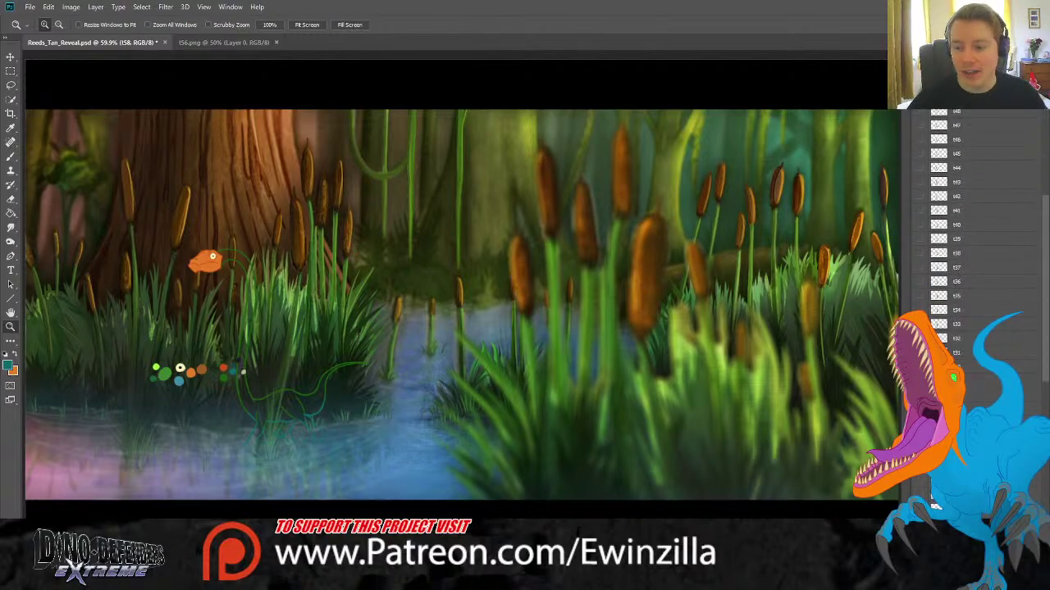
{"action": "left_click", "coordinate": [916, 490]}
{"action": "scroll", "coordinate": [918, 488], "scroll_direction": "up", "scroll_amount": 3}
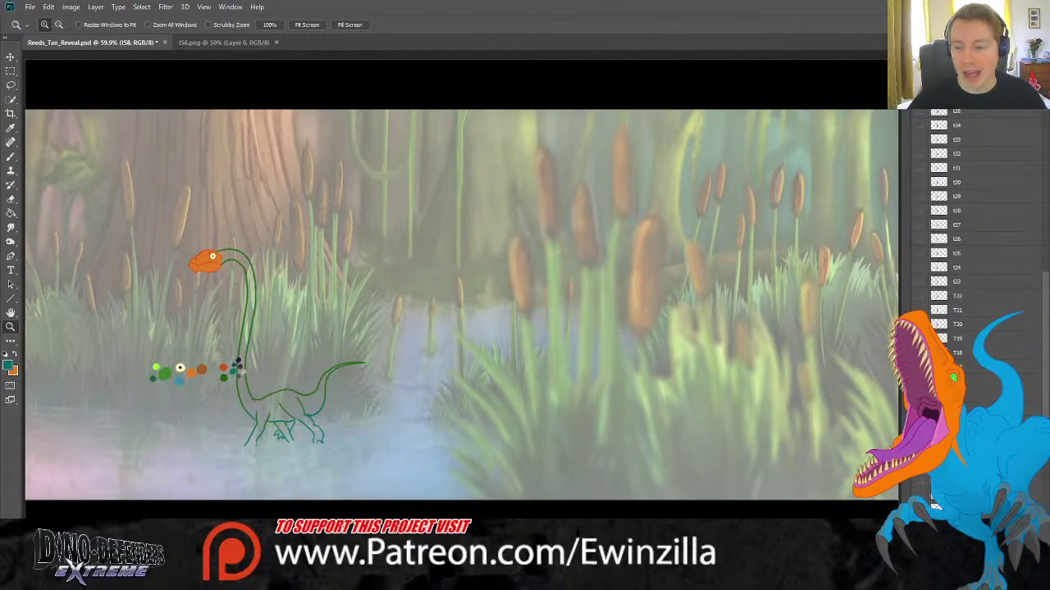
Select the colours layer, ready to reposition it.
{"action": "left_click_drag", "start_coordinate": [1043, 347], "coordinate": [1043, 191]}
{"action": "left_click", "coordinate": [955, 155]}
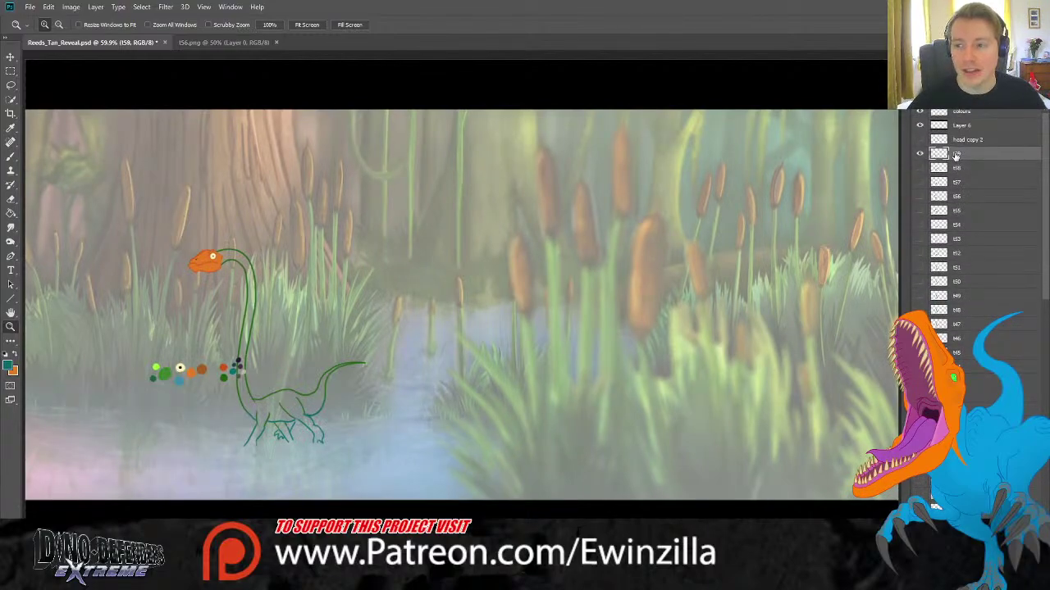
{"action": "left_click", "coordinate": [960, 111]}
{"action": "left_click", "coordinate": [11, 56]}
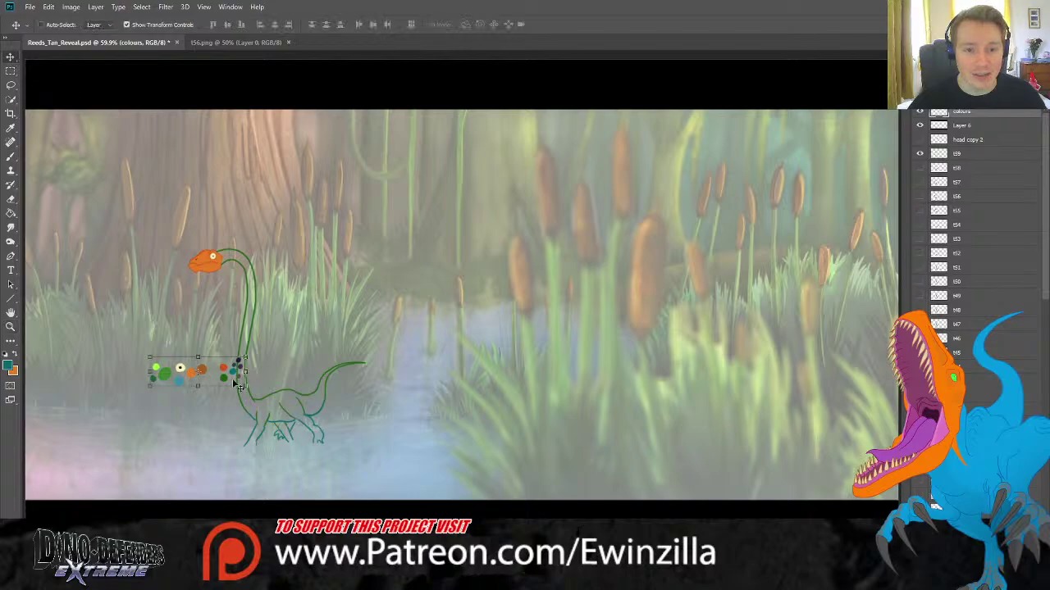
Drag the colour dots up-left into the reeds and zoom the dinosaur to 100%.
{"action": "left_click_drag", "start_coordinate": [236, 384], "coordinate": [213, 337]}
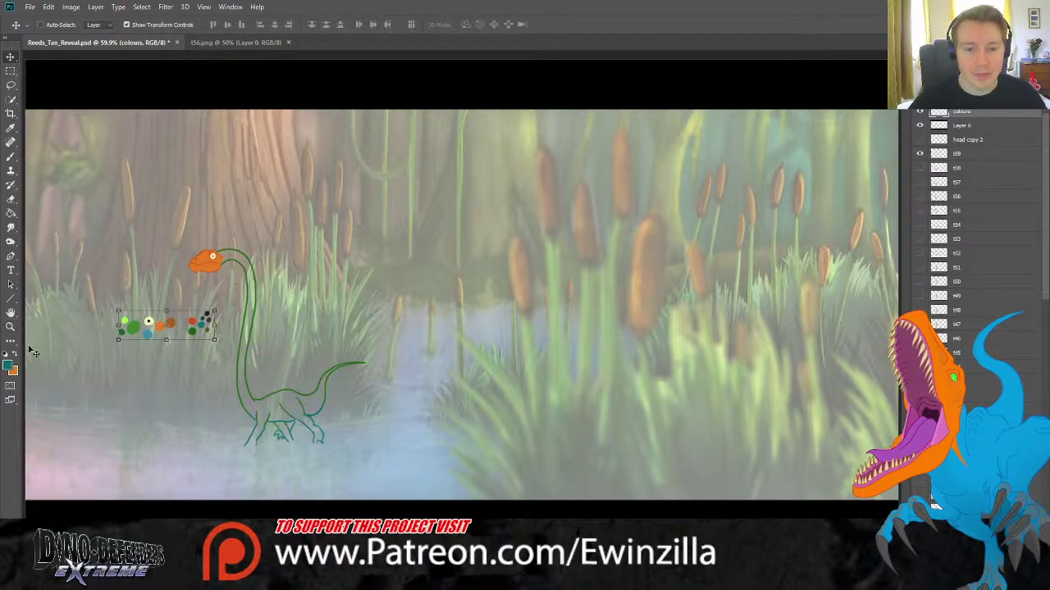
{"action": "key", "text": "z"}
{"action": "left_click_drag", "start_coordinate": [191, 381], "coordinate": [197, 368]}
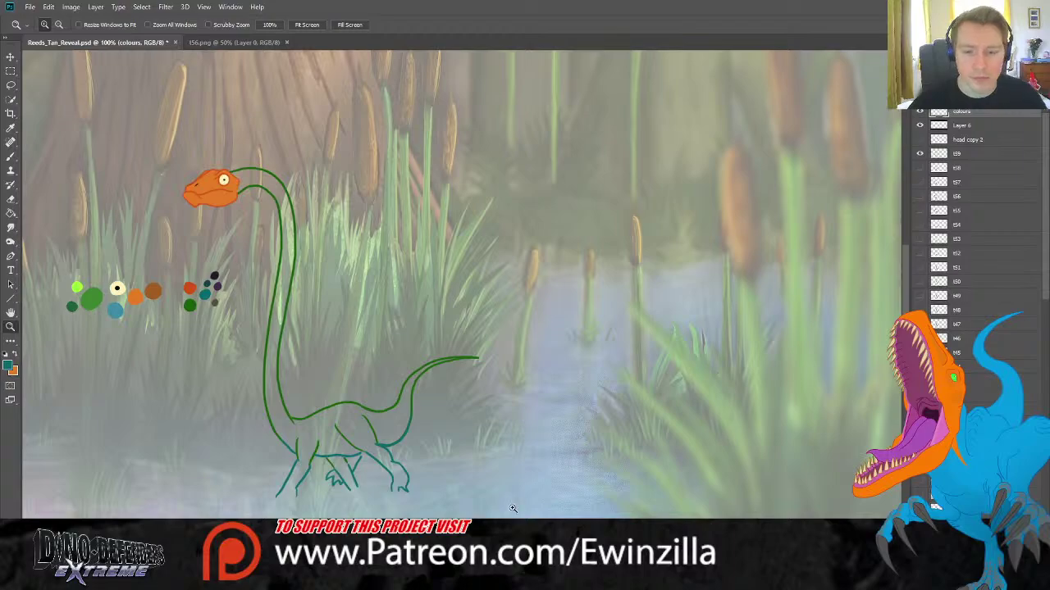
Select frame t59, hide t58, and add a visible Layer 22 above it at 200% zoom.
{"action": "left_click", "coordinate": [953, 156]}
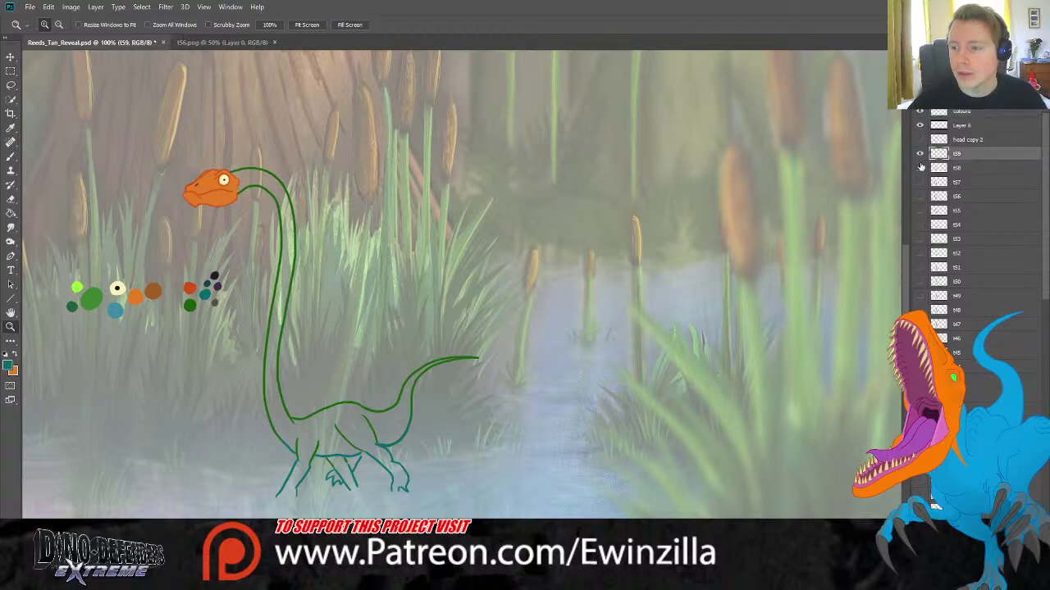
{"action": "left_click", "coordinate": [921, 161]}
{"action": "left_click", "coordinate": [920, 168]}
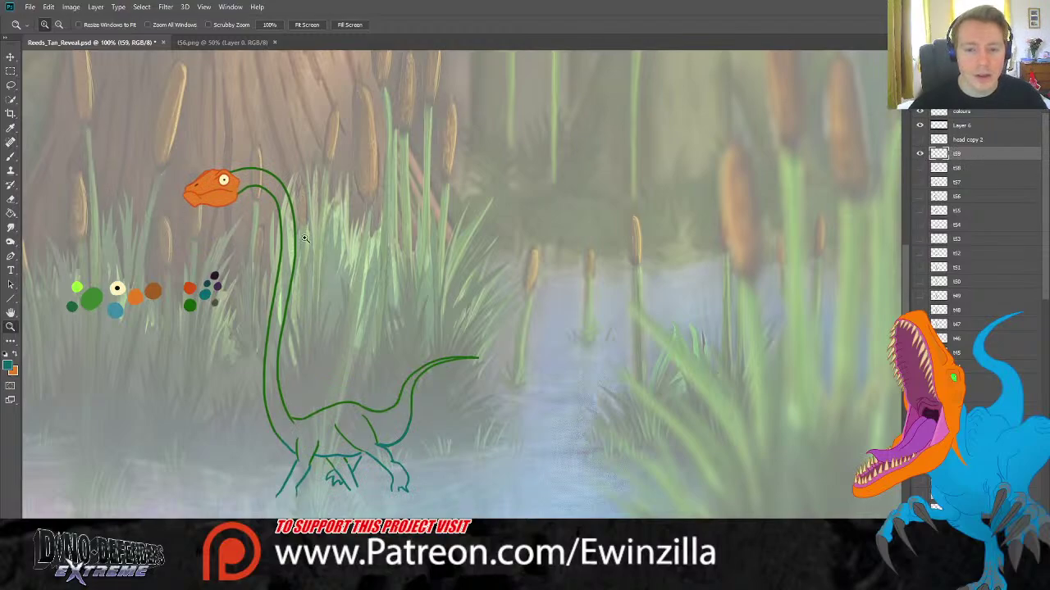
{"action": "left_click", "coordinate": [269, 26]}
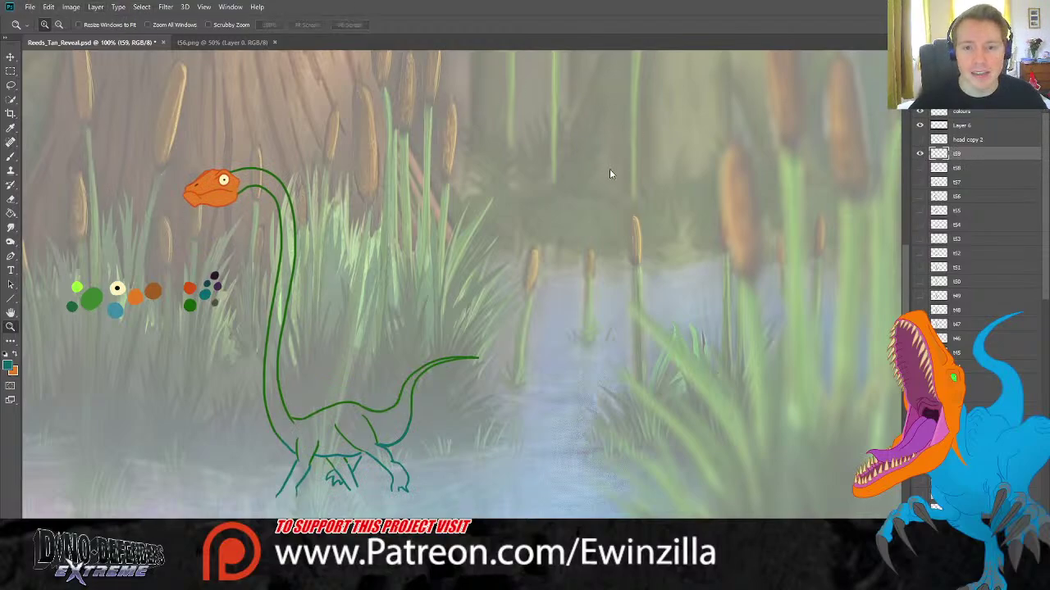
{"action": "key", "text": "ctrl+shift+alt+n"}
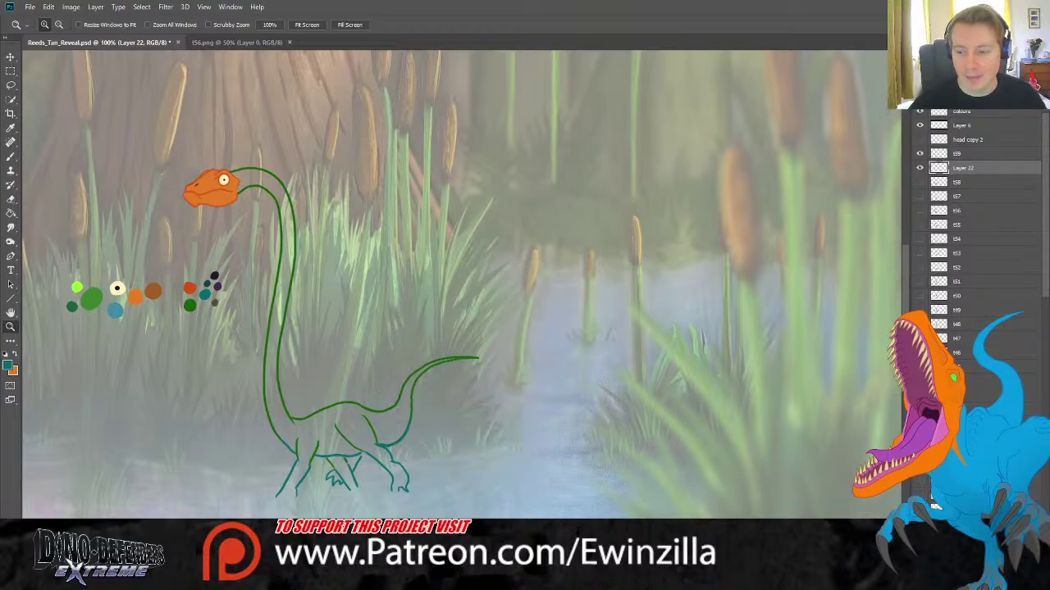
{"action": "left_click", "coordinate": [920, 168]}
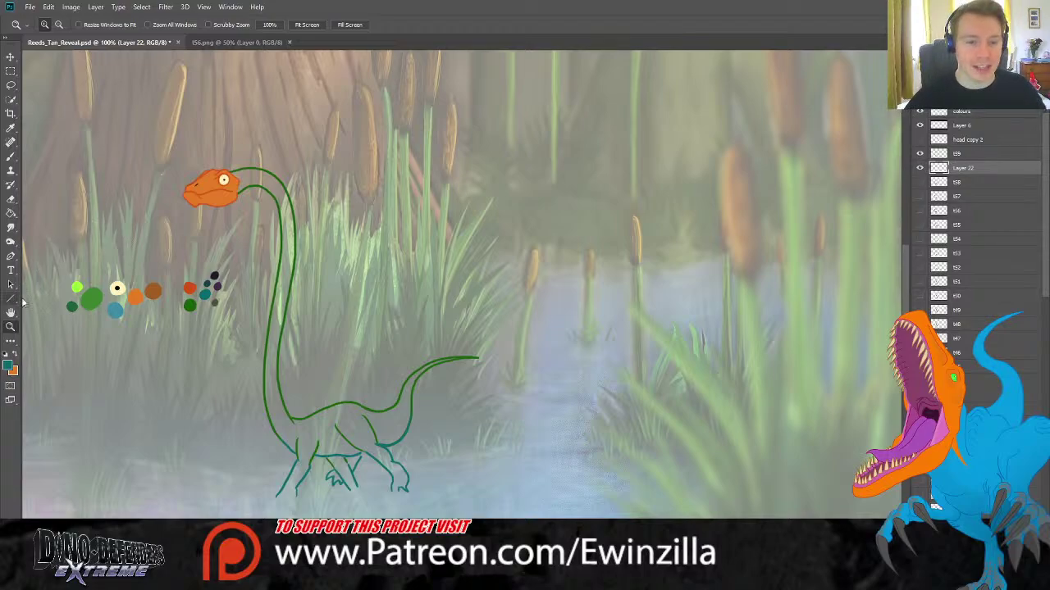
{"action": "left_click", "coordinate": [150, 336]}
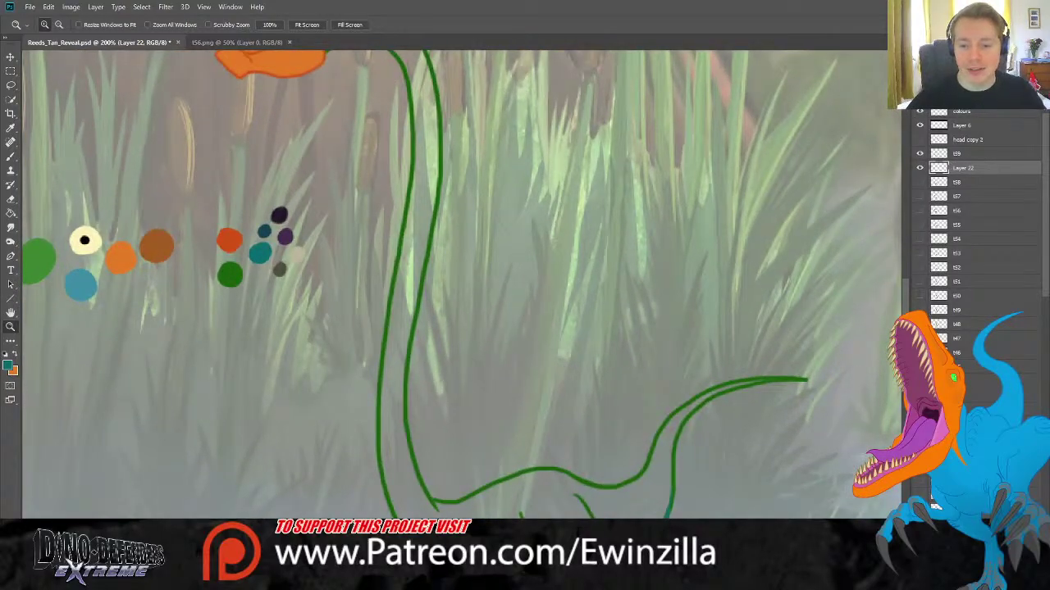
Sample the green from the colour dots and switch to the Brush tool.
{"action": "left_click_drag", "start_coordinate": [41, 256], "coordinate": [112, 257]}
{"action": "key", "text": "i"}
{"action": "left_click", "coordinate": [113, 257]}
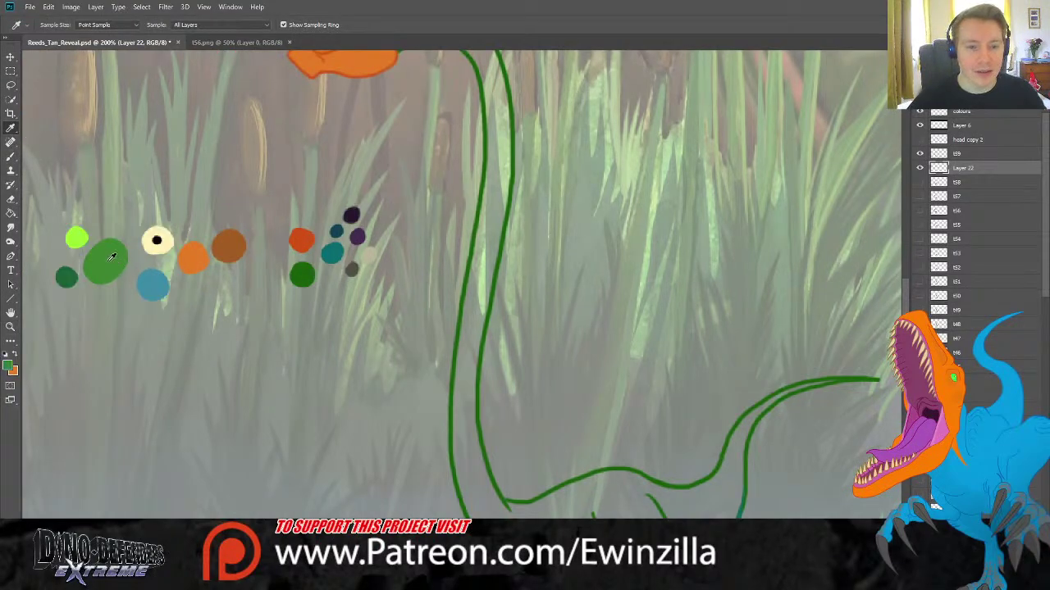
{"action": "key", "text": "z"}
{"action": "scroll", "coordinate": [465, 285], "scroll_direction": "up", "scroll_amount": 5}
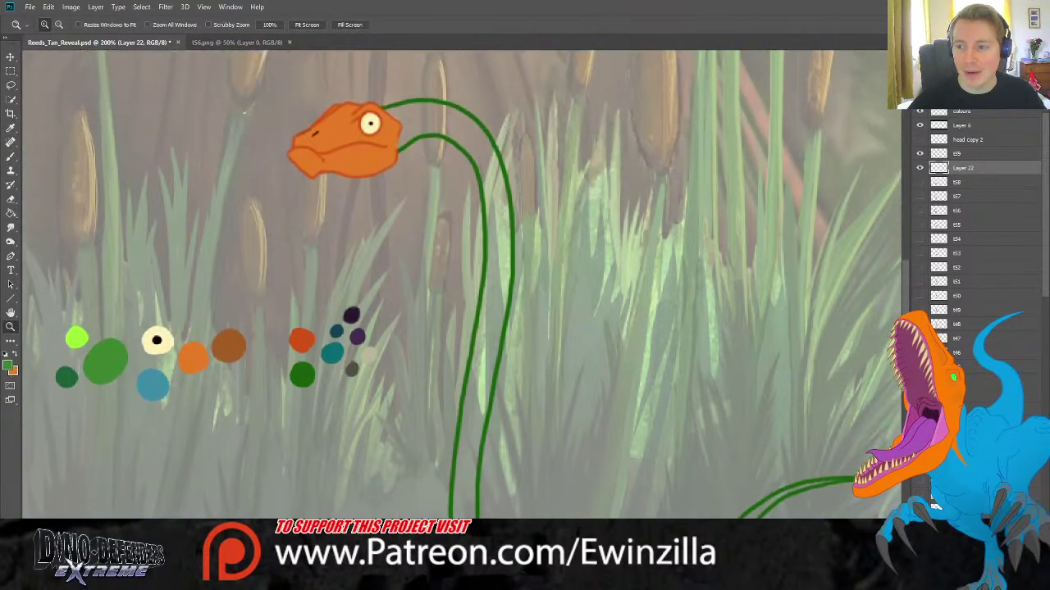
{"action": "left_click", "coordinate": [7, 154]}
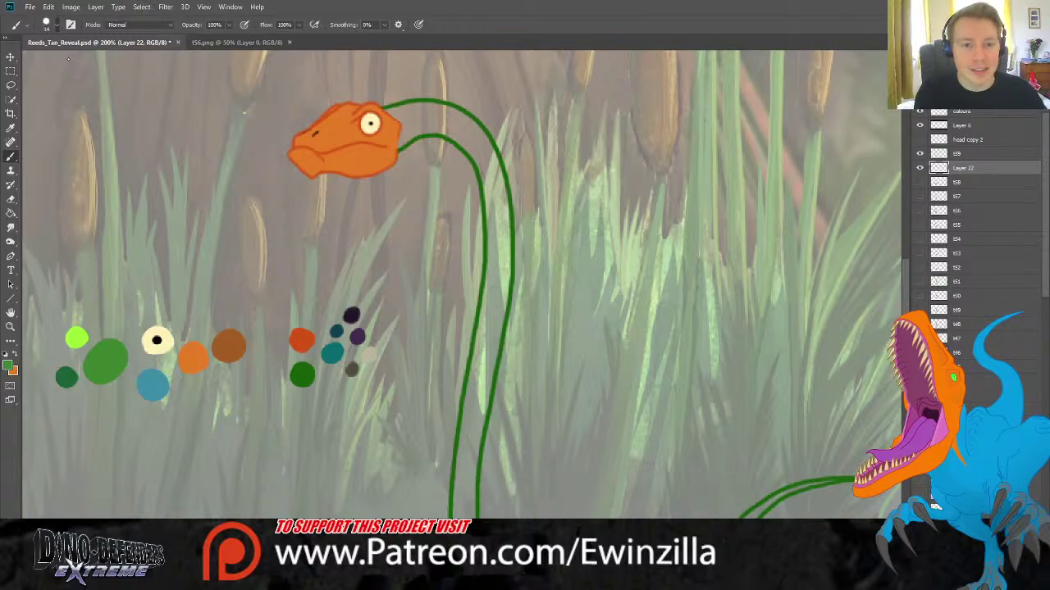
Paint green over the dinosaur's neck, hip and tail between the outlines.
{"action": "mouse_move", "coordinate": [389, 113]}
{"action": "left_mouse_down"}
{"action": "mouse_move", "coordinate": [414, 115]}
{"action": "mouse_move", "coordinate": [393, 122]}
{"action": "mouse_move", "coordinate": [397, 138]}
{"action": "mouse_move", "coordinate": [447, 113]}
{"action": "mouse_move", "coordinate": [456, 123]}
{"action": "mouse_move", "coordinate": [440, 125]}
{"action": "mouse_move", "coordinate": [471, 130]}
{"action": "mouse_move", "coordinate": [484, 152]}
{"action": "mouse_move", "coordinate": [468, 143]}
{"action": "left_mouse_up"}
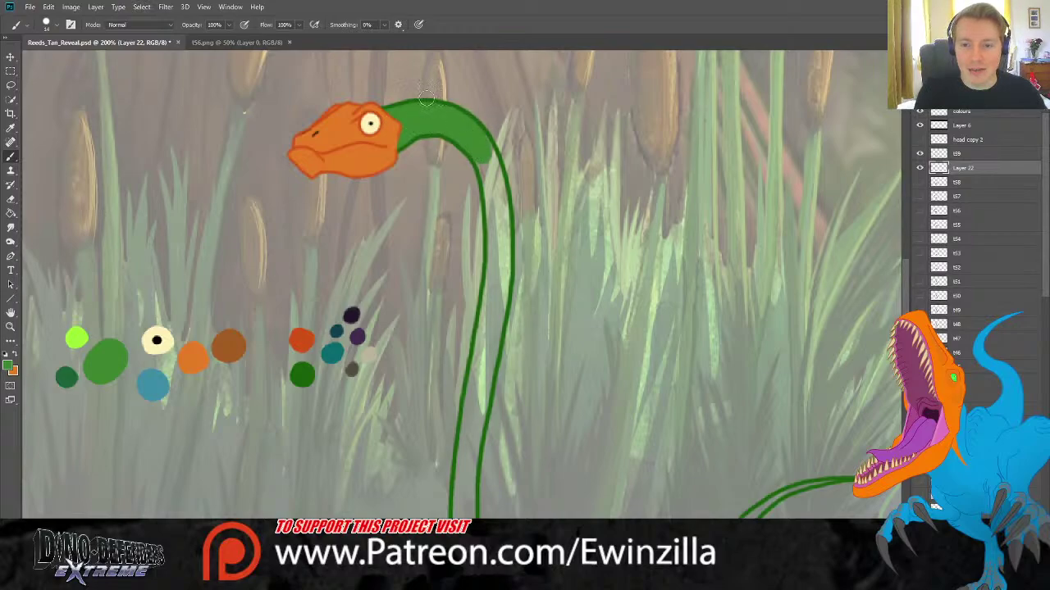
{"action": "mouse_move", "coordinate": [426, 98]}
{"action": "left_mouse_down"}
{"action": "mouse_move", "coordinate": [491, 164]}
{"action": "mouse_move", "coordinate": [494, 231]}
{"action": "mouse_move", "coordinate": [501, 191]}
{"action": "mouse_move", "coordinate": [498, 301]}
{"action": "mouse_move", "coordinate": [499, 228]}
{"action": "mouse_move", "coordinate": [482, 352]}
{"action": "mouse_move", "coordinate": [495, 345]}
{"action": "mouse_move", "coordinate": [487, 326]}
{"action": "mouse_move", "coordinate": [483, 375]}
{"action": "left_mouse_up"}
{"action": "scroll", "coordinate": [908, 285], "scroll_direction": "down", "scroll_amount": 3}
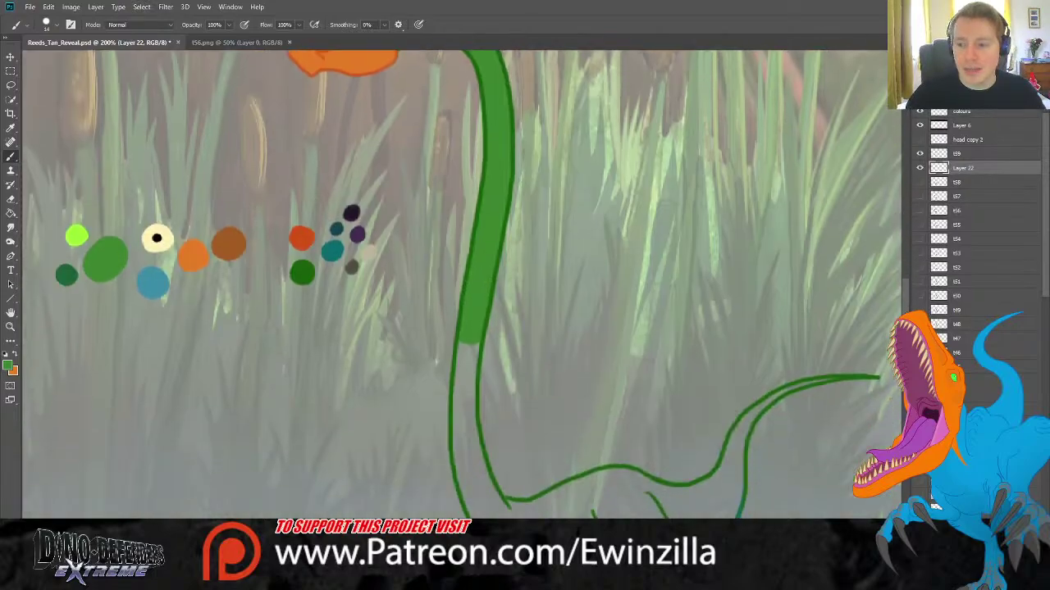
{"action": "scroll", "coordinate": [463, 246], "scroll_direction": "down", "scroll_amount": 4}
{"action": "mouse_move", "coordinate": [464, 215]}
{"action": "left_mouse_down"}
{"action": "mouse_move", "coordinate": [476, 331]}
{"action": "mouse_move", "coordinate": [459, 313]}
{"action": "mouse_move", "coordinate": [460, 286]}
{"action": "mouse_move", "coordinate": [466, 350]}
{"action": "mouse_move", "coordinate": [485, 396]}
{"action": "mouse_move", "coordinate": [525, 415]}
{"action": "mouse_move", "coordinate": [534, 451]}
{"action": "mouse_move", "coordinate": [556, 399]}
{"action": "mouse_move", "coordinate": [551, 423]}
{"action": "mouse_move", "coordinate": [620, 425]}
{"action": "left_mouse_up"}
{"action": "mouse_move", "coordinate": [656, 410]}
{"action": "left_mouse_down"}
{"action": "mouse_move", "coordinate": [717, 392]}
{"action": "mouse_move", "coordinate": [735, 350]}
{"action": "mouse_move", "coordinate": [727, 382]}
{"action": "mouse_move", "coordinate": [680, 405]}
{"action": "mouse_move", "coordinate": [732, 345]}
{"action": "mouse_move", "coordinate": [730, 372]}
{"action": "mouse_move", "coordinate": [740, 297]}
{"action": "mouse_move", "coordinate": [738, 309]}
{"action": "mouse_move", "coordinate": [760, 273]}
{"action": "mouse_move", "coordinate": [735, 317]}
{"action": "mouse_move", "coordinate": [786, 259]}
{"action": "mouse_move", "coordinate": [747, 291]}
{"action": "mouse_move", "coordinate": [808, 249]}
{"action": "mouse_move", "coordinate": [757, 280]}
{"action": "mouse_move", "coordinate": [840, 246]}
{"action": "left_mouse_up"}
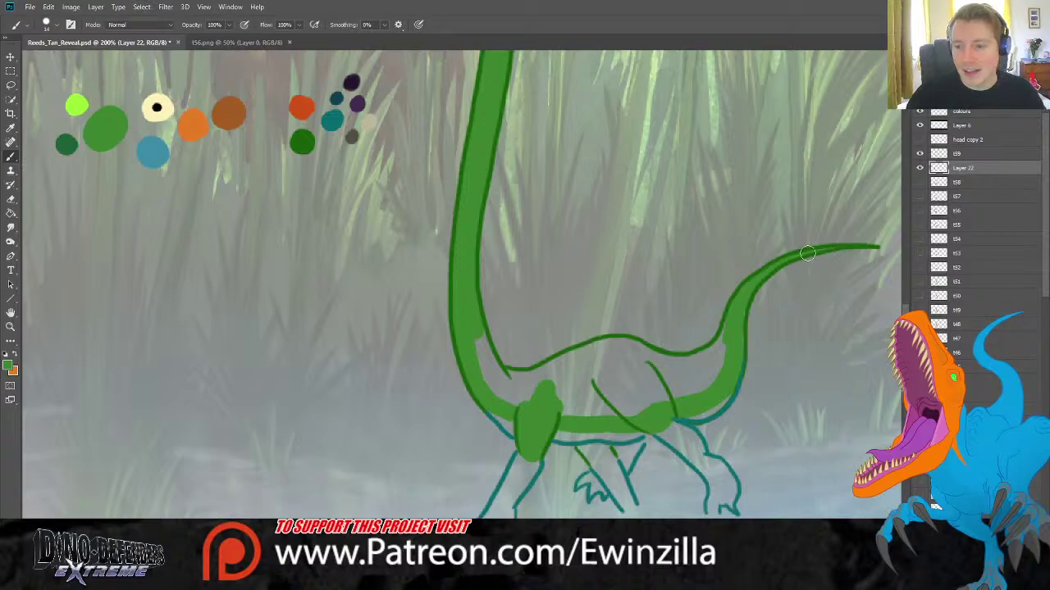
{"action": "mouse_move", "coordinate": [738, 323]}
{"action": "left_mouse_down"}
{"action": "mouse_move", "coordinate": [703, 398]}
{"action": "mouse_move", "coordinate": [717, 369]}
{"action": "mouse_move", "coordinate": [703, 386]}
{"action": "mouse_move", "coordinate": [670, 392]}
{"action": "mouse_move", "coordinate": [703, 360]}
{"action": "mouse_move", "coordinate": [667, 364]}
{"action": "mouse_move", "coordinate": [615, 345]}
{"action": "mouse_move", "coordinate": [523, 377]}
{"action": "mouse_move", "coordinate": [495, 367]}
{"action": "mouse_move", "coordinate": [479, 337]}
{"action": "mouse_move", "coordinate": [477, 357]}
{"action": "mouse_move", "coordinate": [524, 409]}
{"action": "mouse_move", "coordinate": [549, 378]}
{"action": "mouse_move", "coordinate": [590, 359]}
{"action": "mouse_move", "coordinate": [576, 414]}
{"action": "mouse_move", "coordinate": [621, 419]}
{"action": "mouse_move", "coordinate": [688, 396]}
{"action": "mouse_move", "coordinate": [583, 387]}
{"action": "mouse_move", "coordinate": [591, 455]}
{"action": "mouse_move", "coordinate": [583, 450]}
{"action": "mouse_move", "coordinate": [614, 448]}
{"action": "mouse_move", "coordinate": [606, 482]}
{"action": "mouse_move", "coordinate": [485, 388]}
{"action": "mouse_move", "coordinate": [598, 428]}
{"action": "mouse_move", "coordinate": [626, 451]}
{"action": "mouse_move", "coordinate": [616, 448]}
{"action": "mouse_move", "coordinate": [651, 438]}
{"action": "left_mouse_up"}
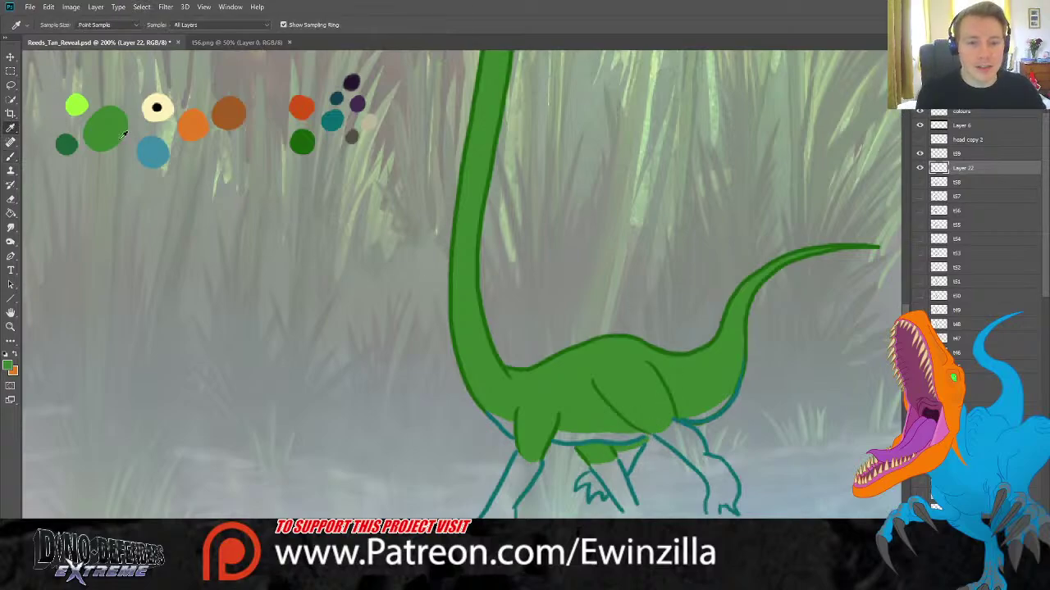
Sample the light teal and paint the chest, front leg and front foot.
{"action": "left_click", "coordinate": [151, 150], "text": "alt"}
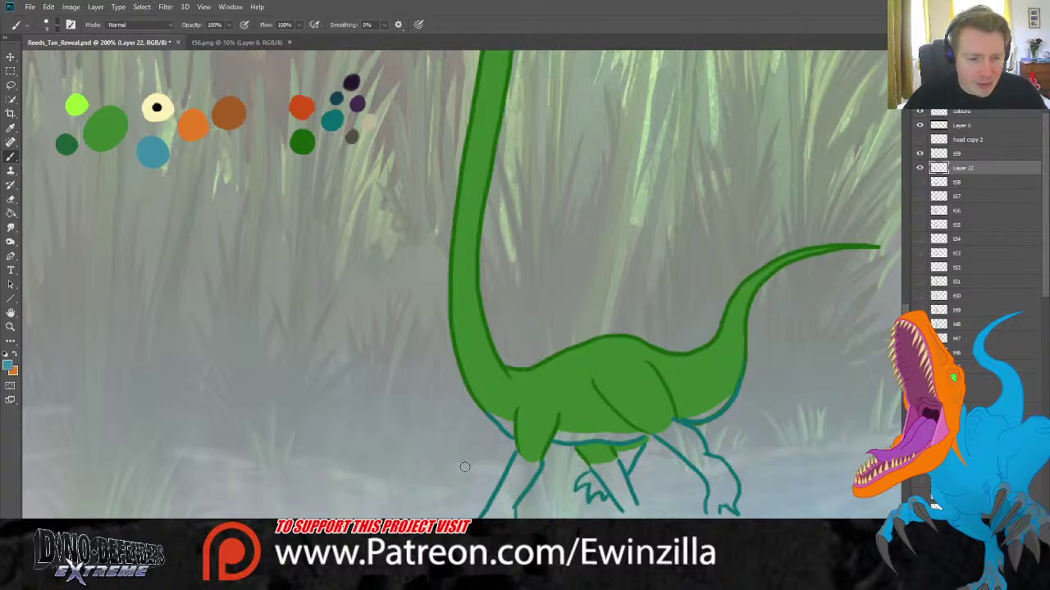
{"action": "mouse_move", "coordinate": [490, 414]}
{"action": "left_mouse_down"}
{"action": "mouse_move", "coordinate": [509, 429]}
{"action": "mouse_move", "coordinate": [502, 420]}
{"action": "left_mouse_up"}
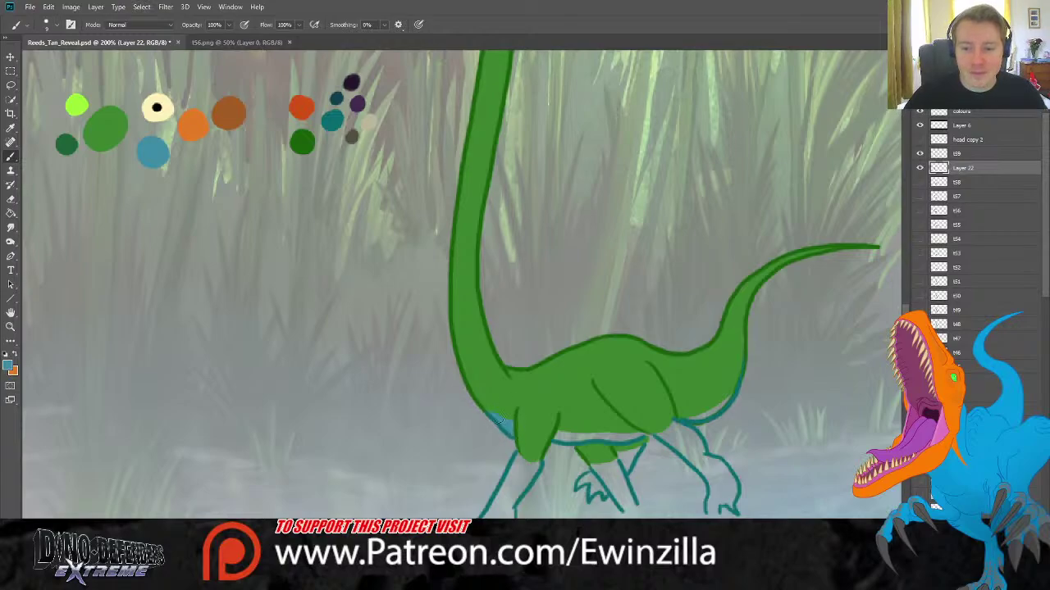
{"action": "left_click", "coordinate": [11, 227]}
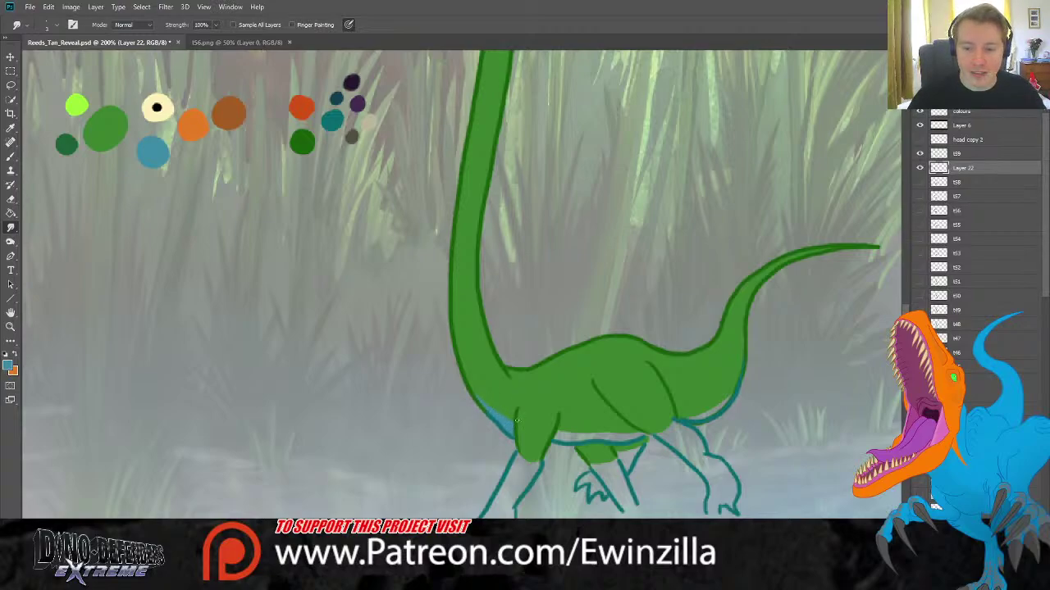
{"action": "left_click", "coordinate": [11, 156]}
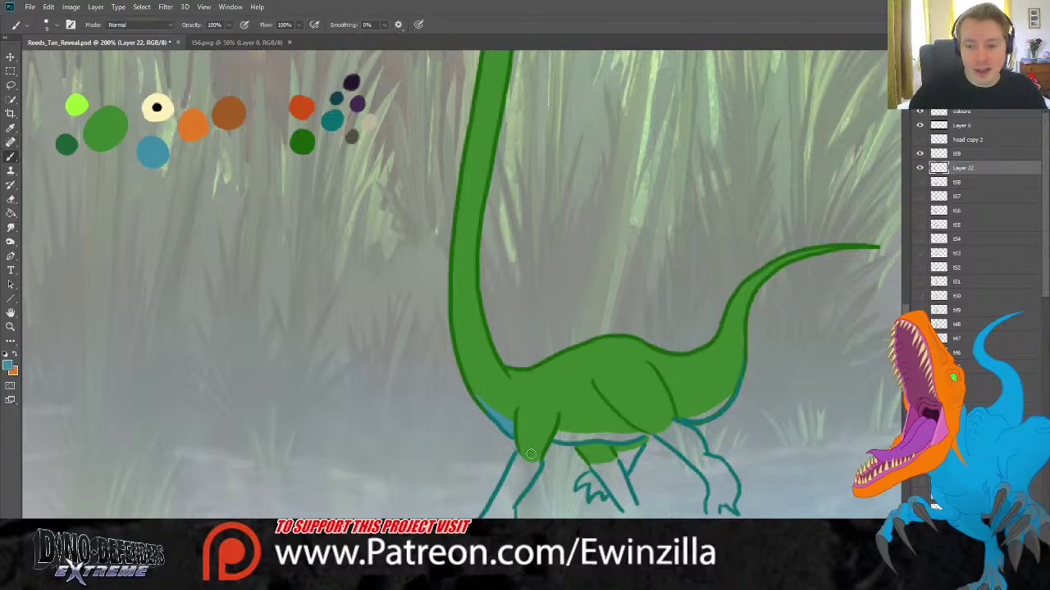
{"action": "mouse_move", "coordinate": [519, 456]}
{"action": "left_mouse_down"}
{"action": "mouse_move", "coordinate": [537, 474]}
{"action": "mouse_move", "coordinate": [510, 513]}
{"action": "mouse_move", "coordinate": [492, 512]}
{"action": "mouse_move", "coordinate": [516, 465]}
{"action": "mouse_move", "coordinate": [598, 441]}
{"action": "mouse_move", "coordinate": [575, 437]}
{"action": "mouse_move", "coordinate": [646, 435]}
{"action": "mouse_move", "coordinate": [604, 431]}
{"action": "left_mouse_up"}
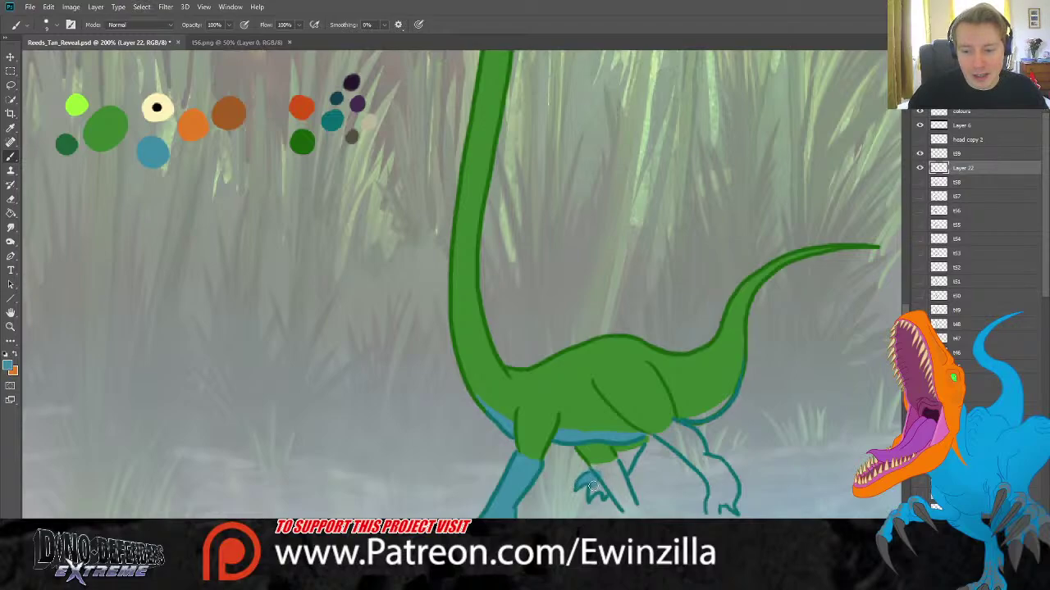
{"action": "mouse_move", "coordinate": [604, 491]}
{"action": "left_mouse_down"}
{"action": "mouse_move", "coordinate": [620, 456]}
{"action": "mouse_move", "coordinate": [632, 454]}
{"action": "mouse_move", "coordinate": [627, 463]}
{"action": "mouse_move", "coordinate": [639, 447]}
{"action": "mouse_move", "coordinate": [617, 488]}
{"action": "mouse_move", "coordinate": [630, 502]}
{"action": "mouse_move", "coordinate": [619, 485]}
{"action": "left_mouse_up"}
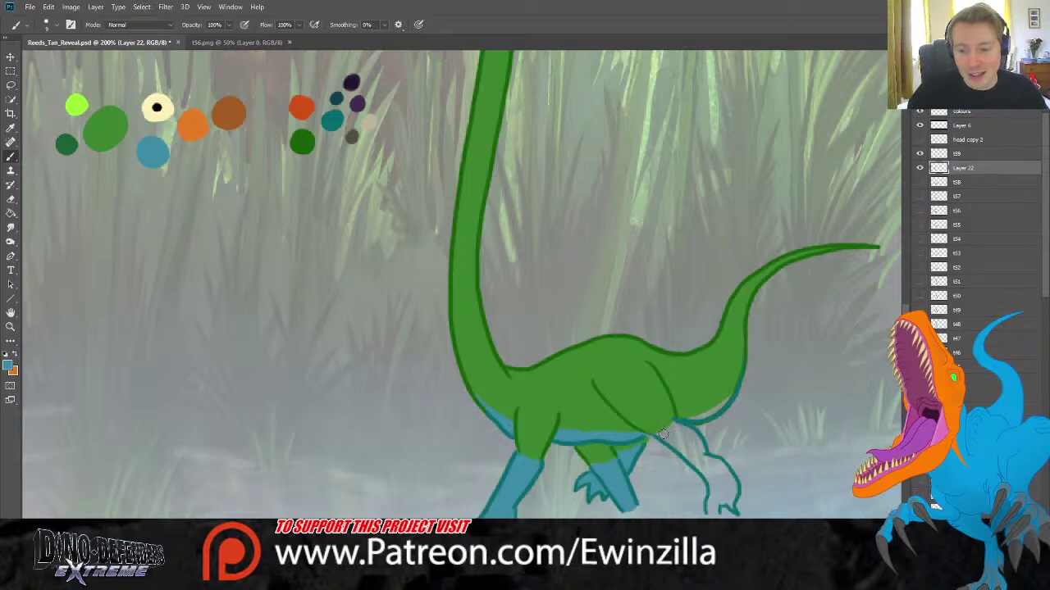
Paint teal on the rear thigh, rear foot edge and belly's lower edge.
{"action": "mouse_move", "coordinate": [663, 433]}
{"action": "left_mouse_down"}
{"action": "mouse_move", "coordinate": [677, 423]}
{"action": "mouse_move", "coordinate": [692, 433]}
{"action": "mouse_move", "coordinate": [686, 446]}
{"action": "mouse_move", "coordinate": [669, 443]}
{"action": "mouse_move", "coordinate": [720, 475]}
{"action": "mouse_move", "coordinate": [733, 502]}
{"action": "left_mouse_up"}
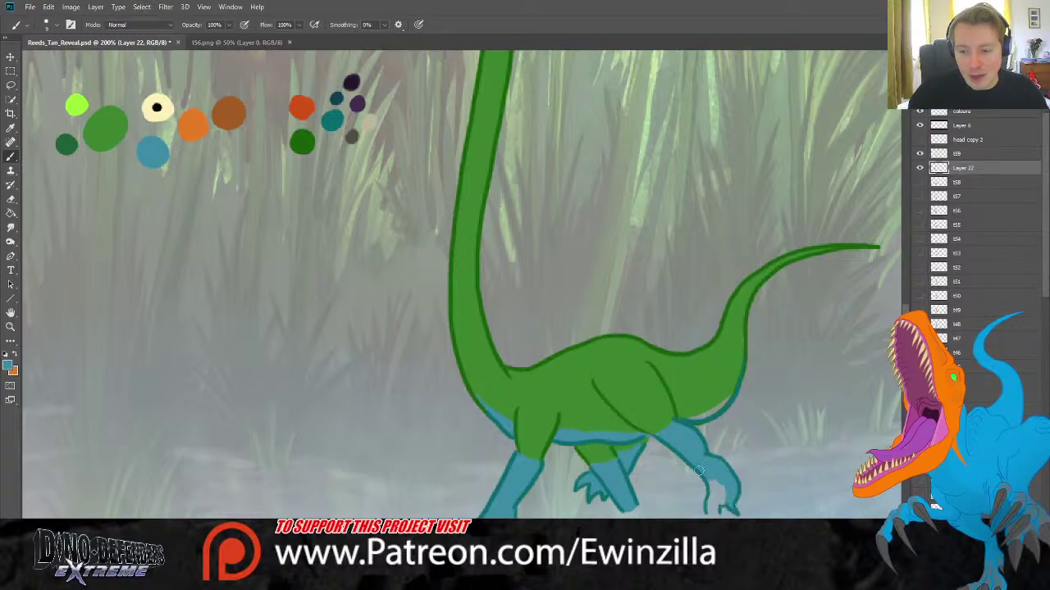
{"action": "mouse_move", "coordinate": [698, 470]}
{"action": "left_mouse_down"}
{"action": "mouse_move", "coordinate": [721, 489]}
{"action": "mouse_move", "coordinate": [715, 512]}
{"action": "mouse_move", "coordinate": [722, 496]}
{"action": "left_mouse_up"}
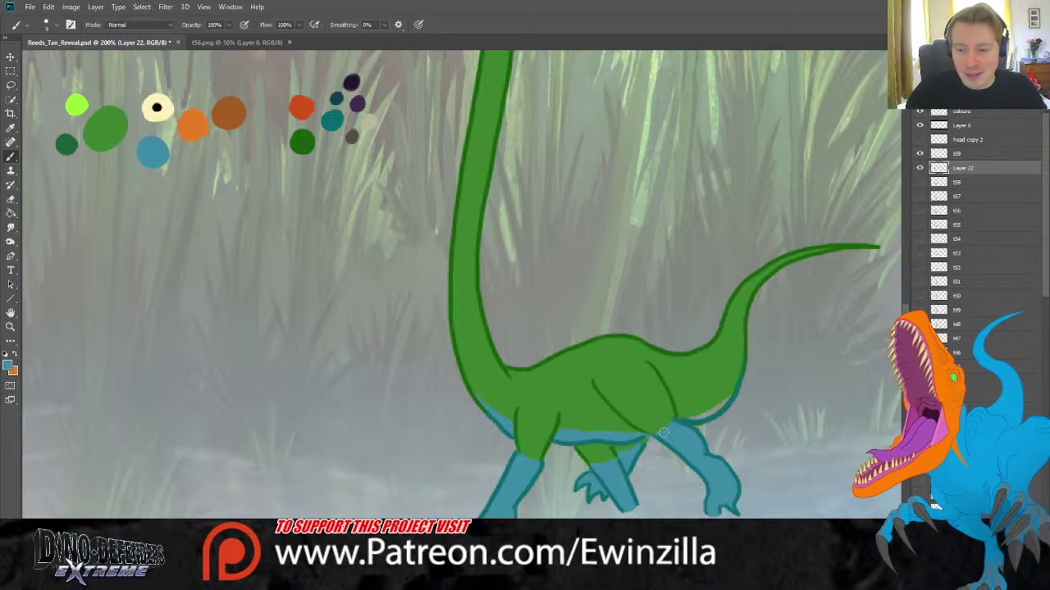
{"action": "mouse_move", "coordinate": [684, 418]}
{"action": "left_mouse_down"}
{"action": "mouse_move", "coordinate": [729, 397]}
{"action": "mouse_move", "coordinate": [709, 414]}
{"action": "mouse_move", "coordinate": [717, 407]}
{"action": "left_mouse_up"}
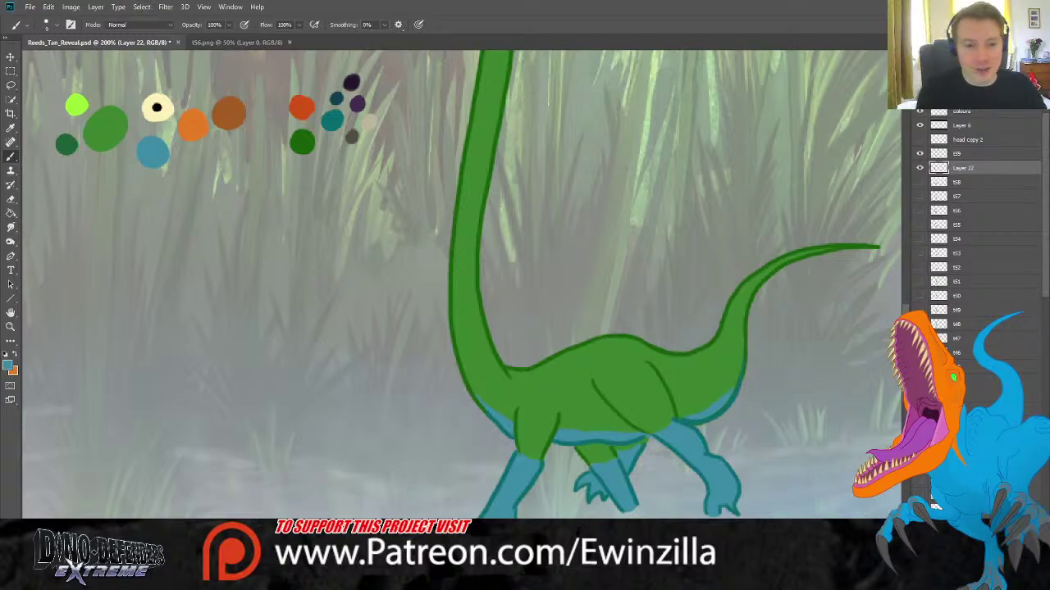
{"action": "key", "text": "r"}
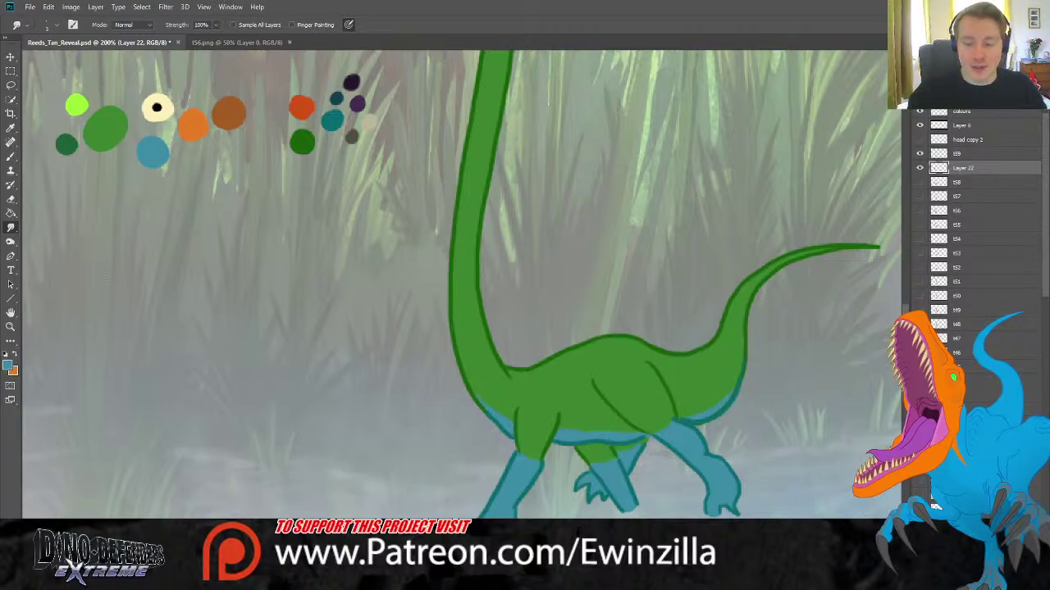
{"action": "left_click", "coordinate": [11, 128]}
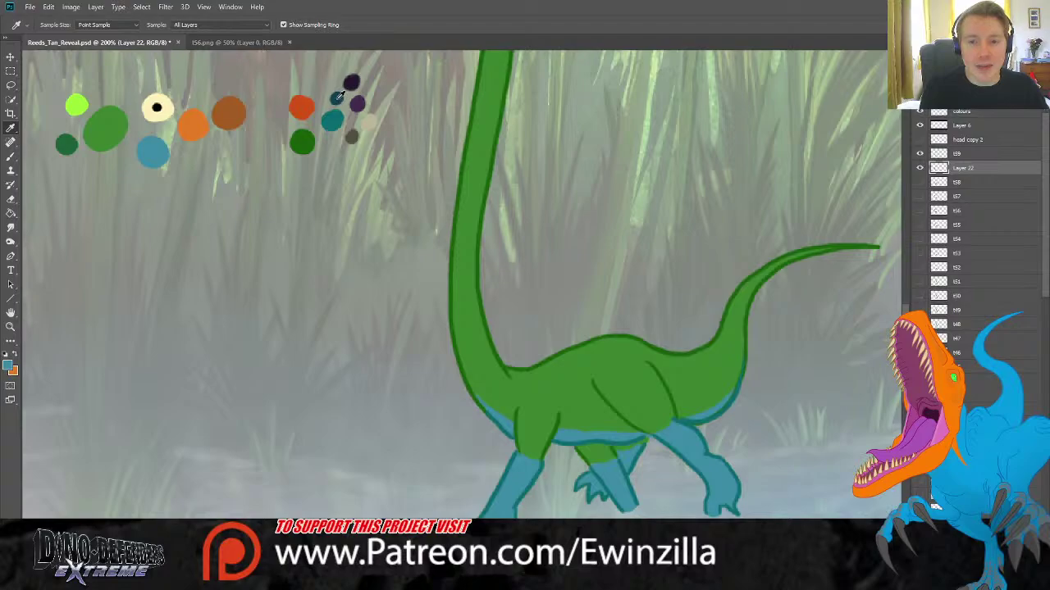
Brush a dark teal shading stroke on the foot, then fit the whole scene on screen.
{"action": "left_click", "coordinate": [337, 98]}
{"action": "key", "text": "b"}
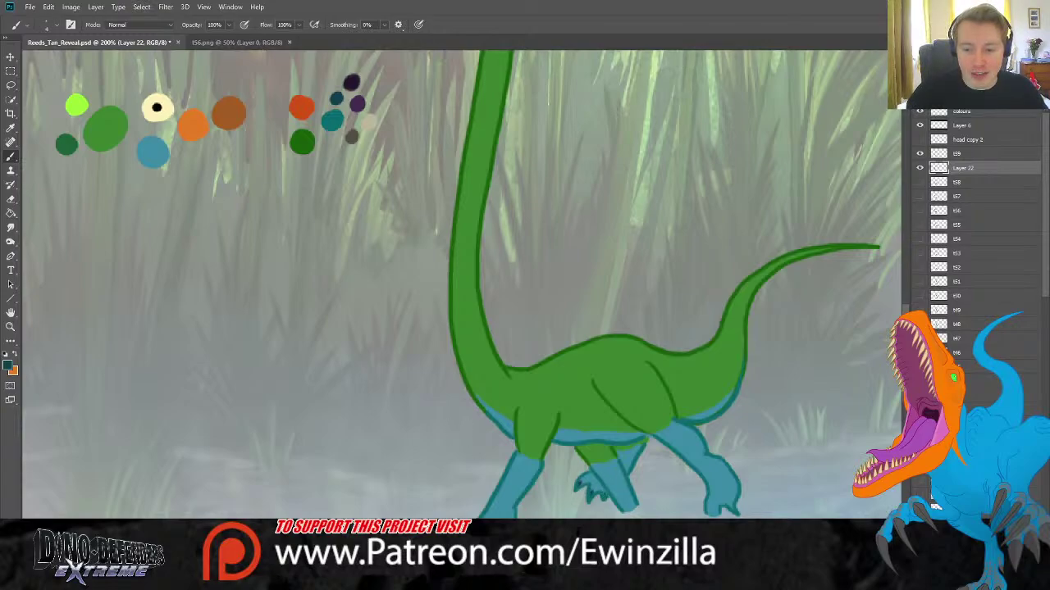
{"action": "left_click_drag", "start_coordinate": [583, 488], "coordinate": [582, 492]}
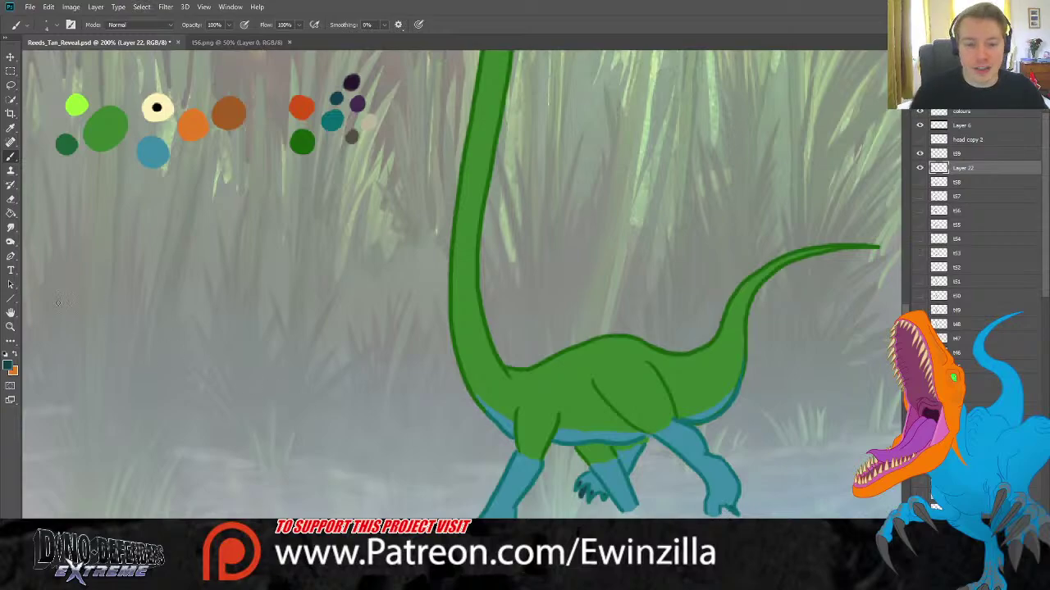
{"action": "key", "text": "z"}
{"action": "left_click", "coordinate": [307, 24]}
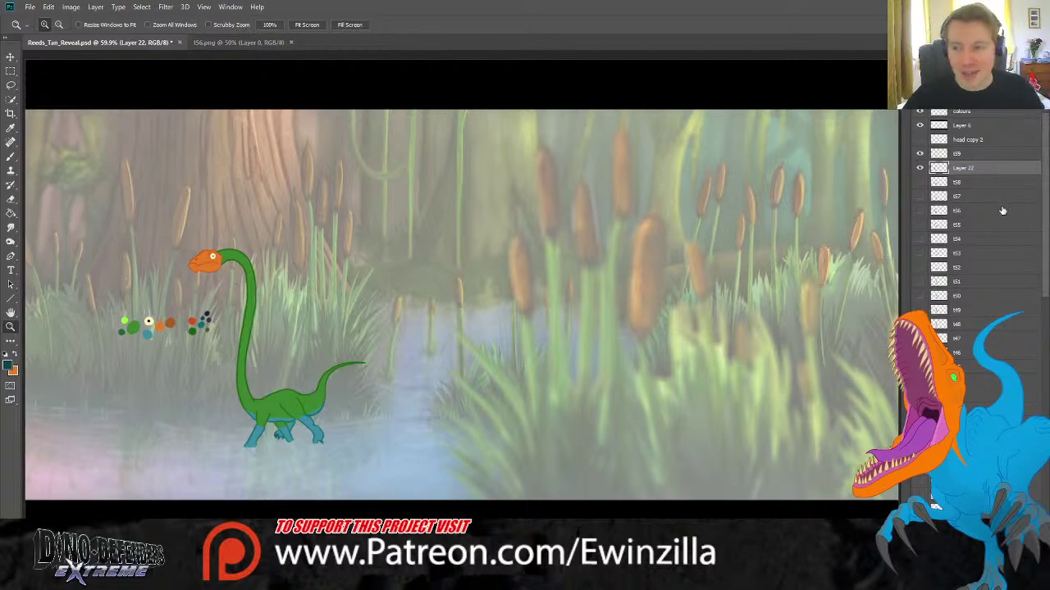
Merge Layer 22 into frame t59 and flip its visibility to compare it with t58.
{"action": "left_click", "coordinate": [969, 154], "text": "shift"}
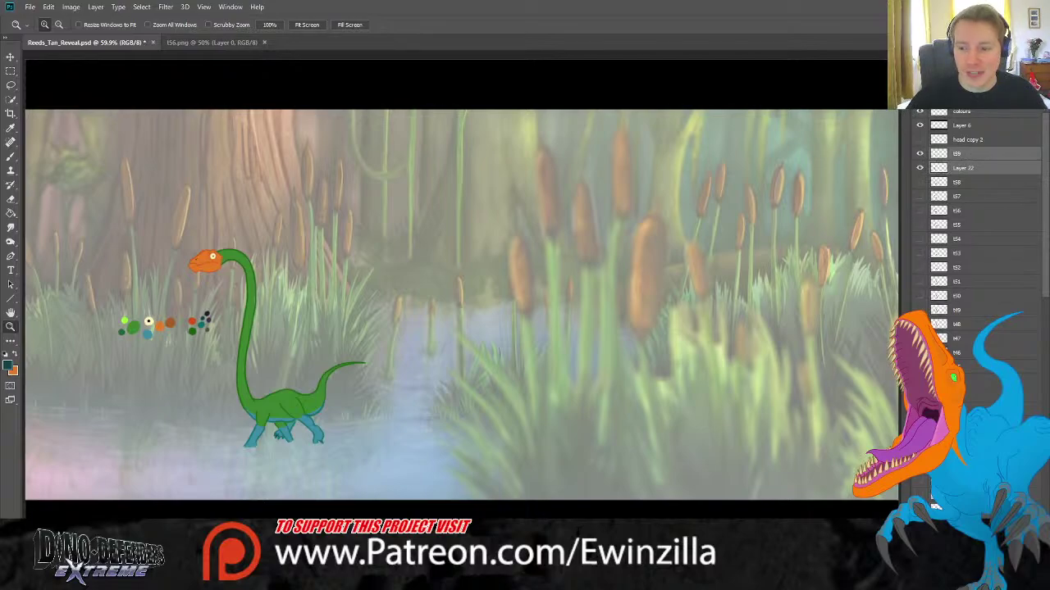
{"action": "key", "text": "ctrl+e"}
{"action": "left_click", "coordinate": [919, 167]}
{"action": "left_click", "coordinate": [920, 155]}
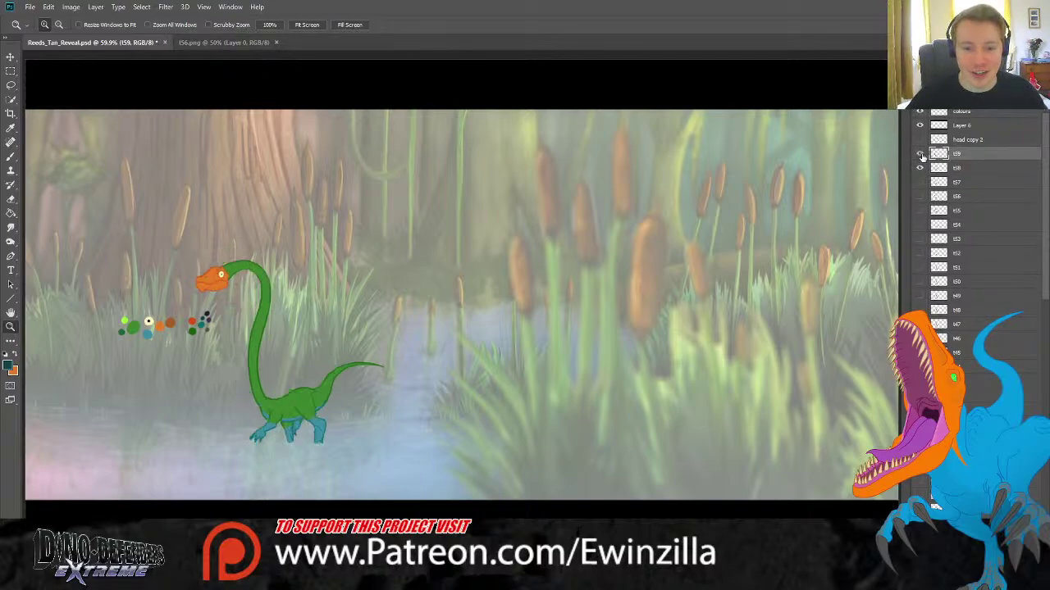
{"action": "left_click", "coordinate": [920, 155]}
{"action": "left_click", "coordinate": [920, 154]}
{"action": "left_click", "coordinate": [920, 154]}
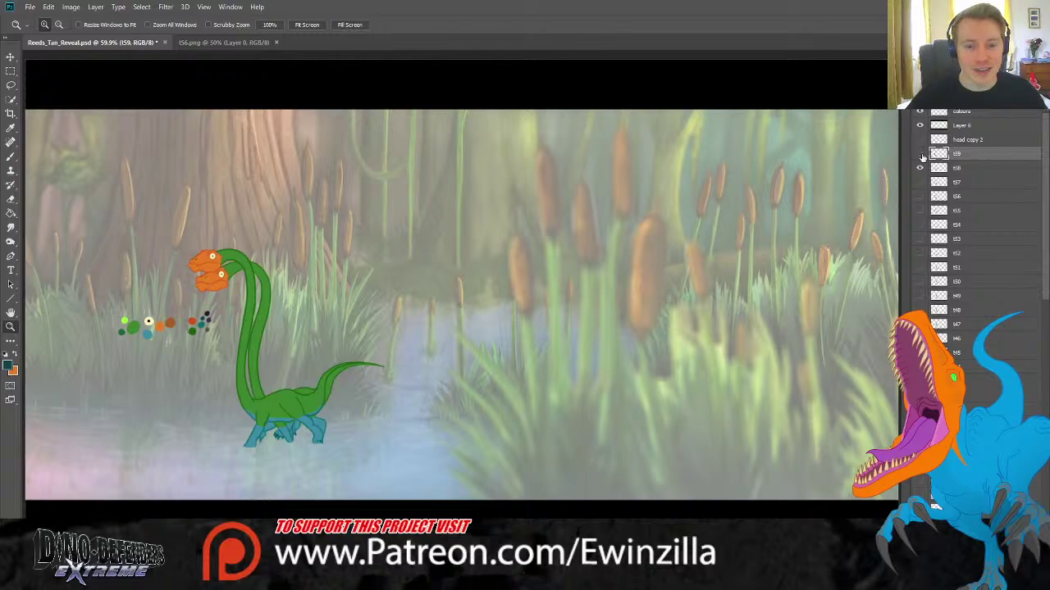
{"action": "left_click", "coordinate": [920, 154]}
{"action": "left_click", "coordinate": [920, 154]}
{"action": "left_click", "coordinate": [920, 154]}
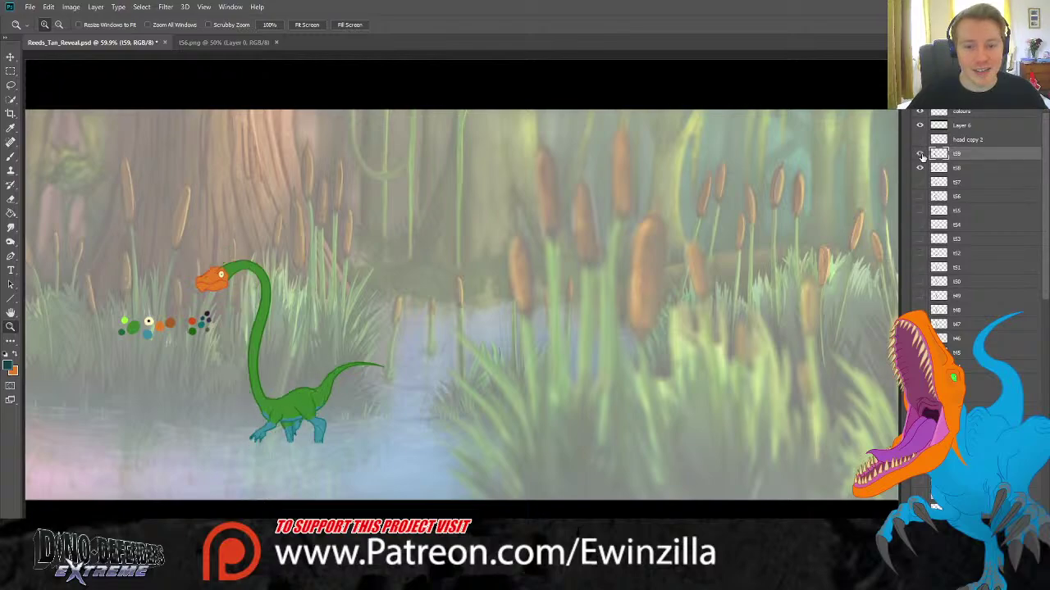
{"action": "left_click", "coordinate": [920, 154]}
{"action": "left_click", "coordinate": [920, 154]}
{"action": "left_click", "coordinate": [920, 154]}
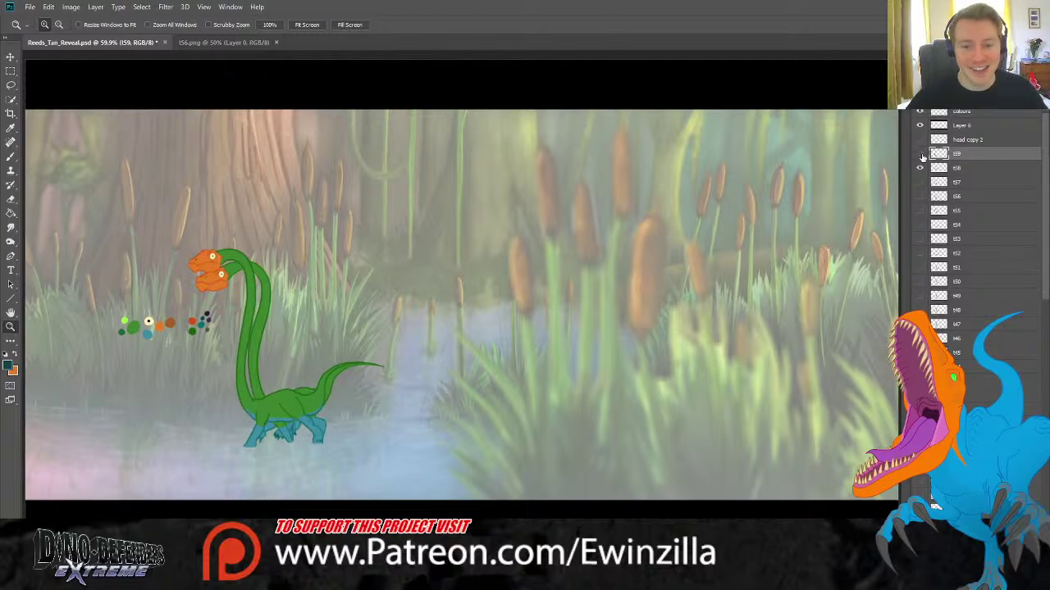
{"action": "left_click", "coordinate": [920, 154]}
{"action": "left_click", "coordinate": [920, 154]}
{"action": "left_click", "coordinate": [920, 154]}
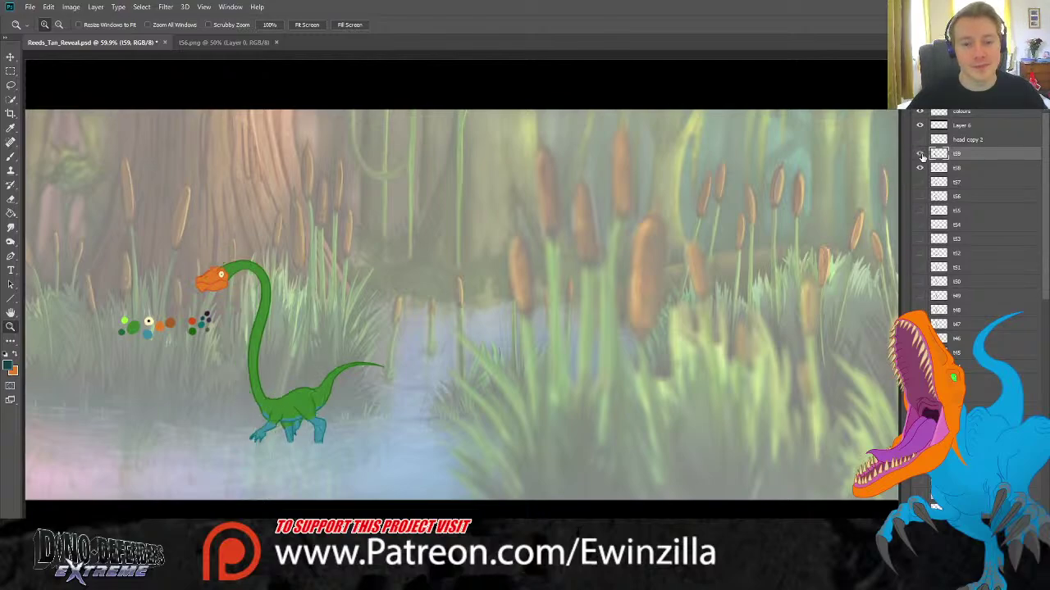
{"action": "left_click", "coordinate": [920, 154]}
Hide t58 and lasso-select the dinosaur's head in frame t59.
{"action": "left_click", "coordinate": [920, 169]}
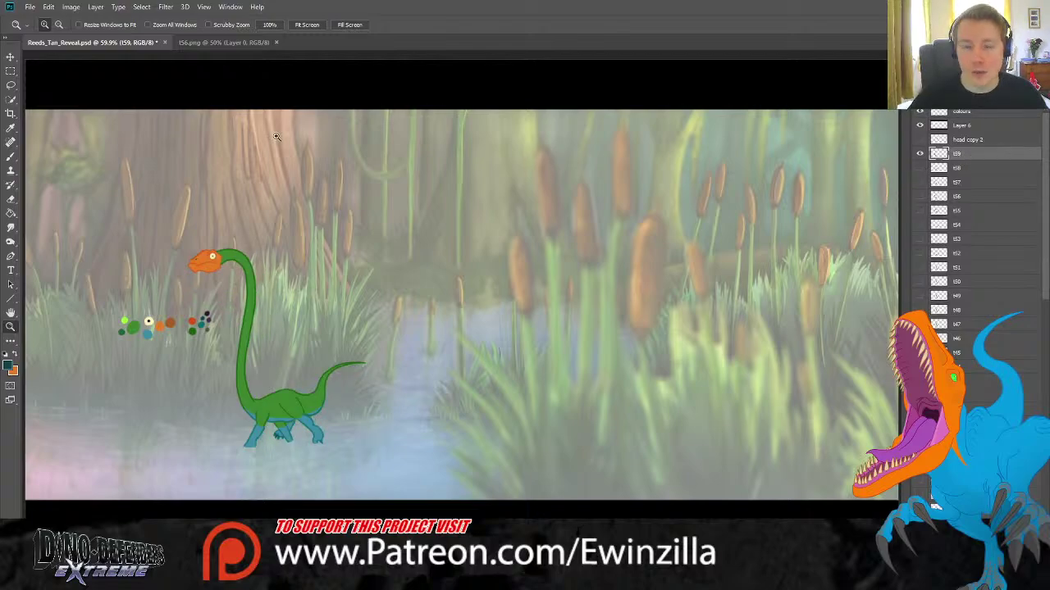
{"action": "key", "text": "l"}
{"action": "mouse_move", "coordinate": [215, 233]}
{"action": "left_mouse_down"}
{"action": "mouse_move", "coordinate": [226, 272]}
{"action": "mouse_move", "coordinate": [191, 283]}
{"action": "mouse_move", "coordinate": [192, 248]}
{"action": "mouse_move", "coordinate": [210, 237]}
{"action": "left_mouse_up"}
Copy the head onto a new layer named t60 and fade t59 to a faint onion skin.
{"action": "key", "text": "ctrl+j"}
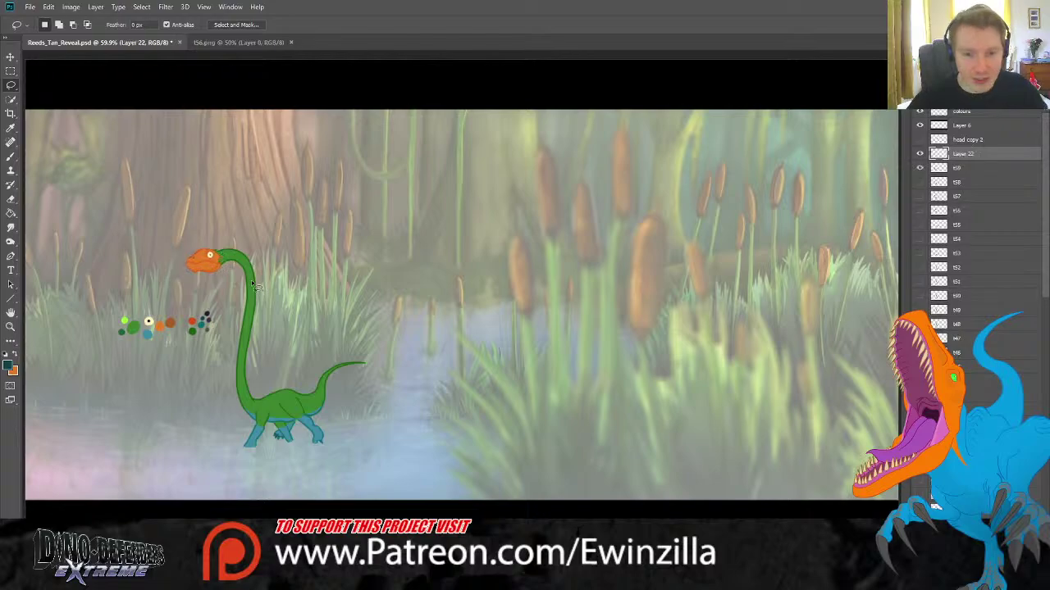
{"action": "key", "text": "alt+["}
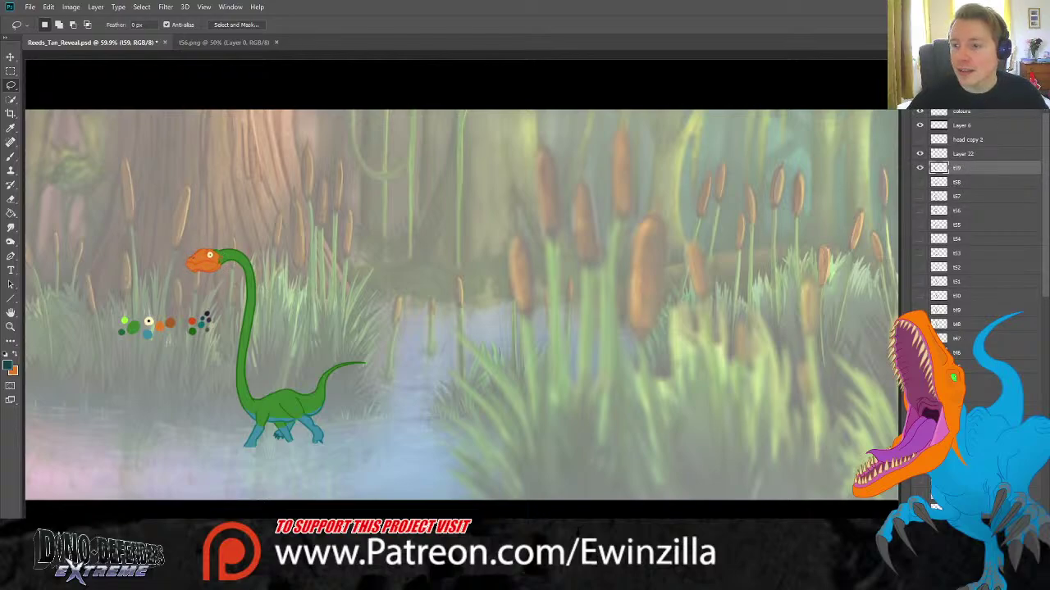
{"action": "key", "text": "2"}
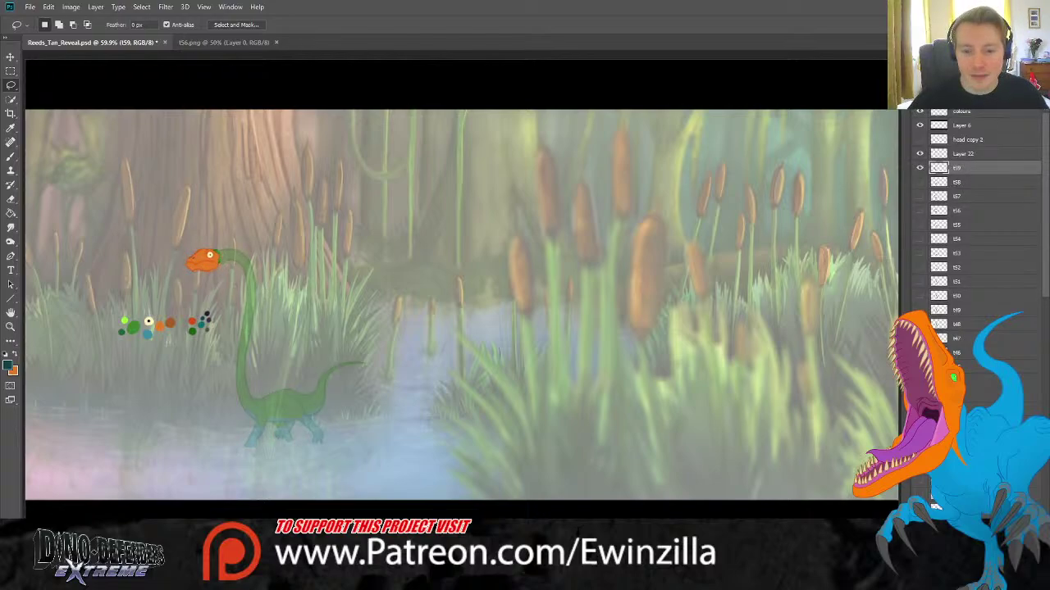
{"action": "double_click", "coordinate": [963, 154]}
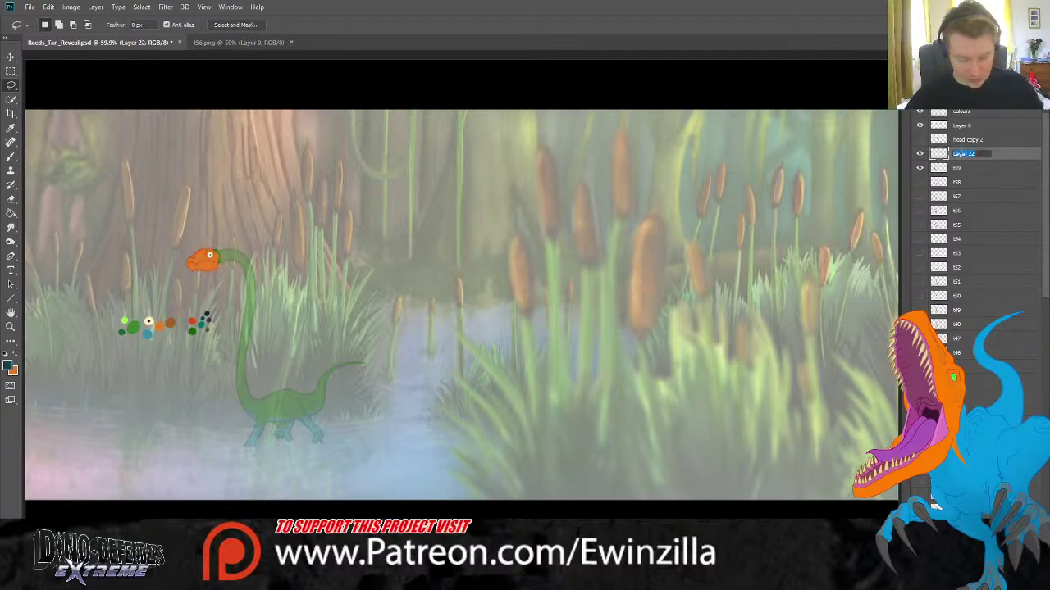
{"action": "type", "text": "t6"}
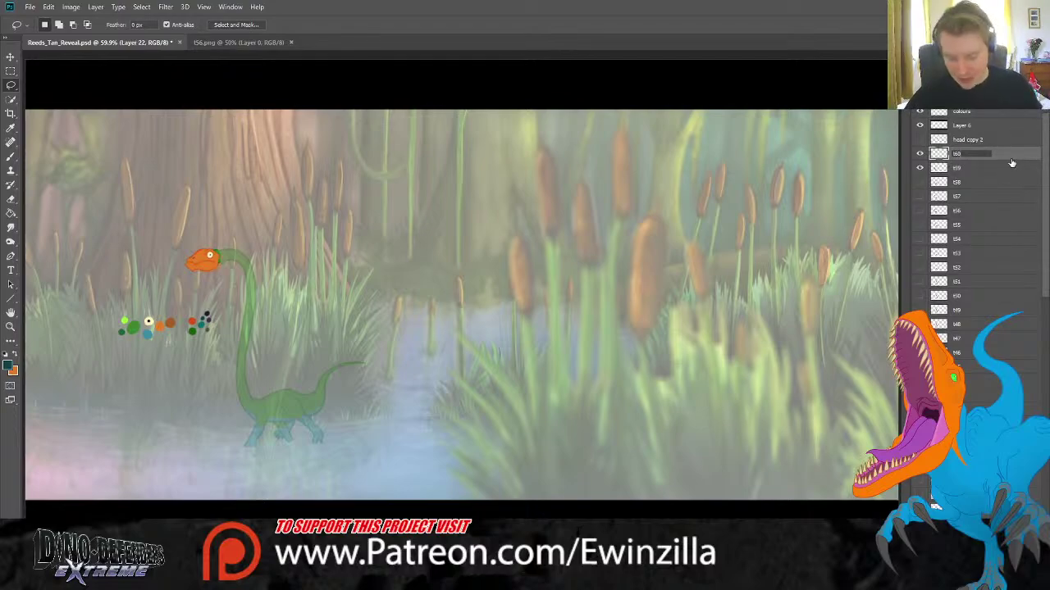
{"action": "type", "text": "0"}
{"action": "key", "text": "Return"}
Zoom in close on the dinosaur's head and switch to the Smudge tool.
{"action": "left_click", "coordinate": [11, 326]}
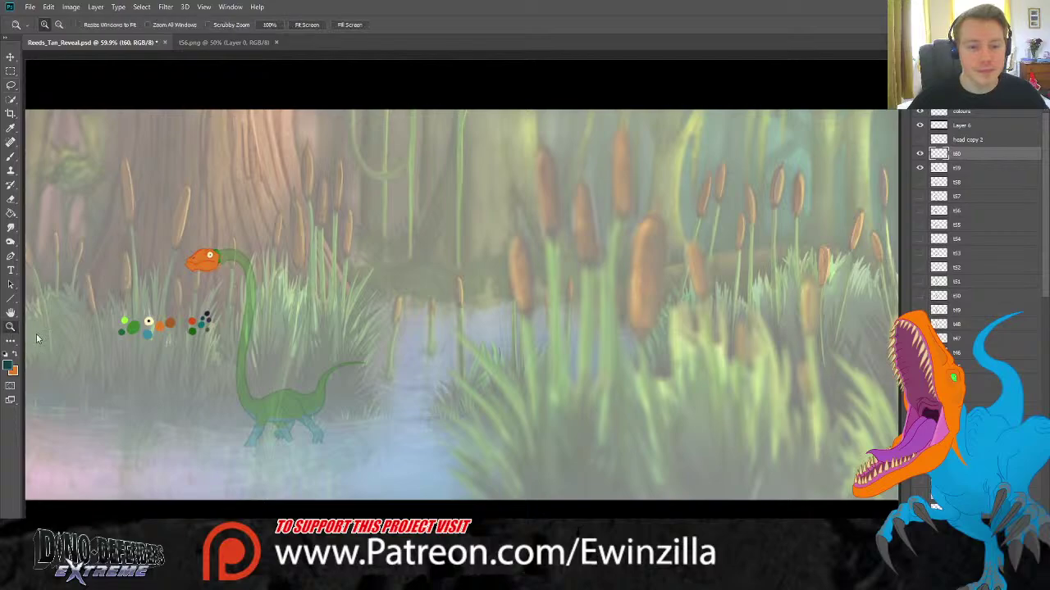
{"action": "left_click", "coordinate": [238, 328]}
{"action": "left_click", "coordinate": [145, 236]}
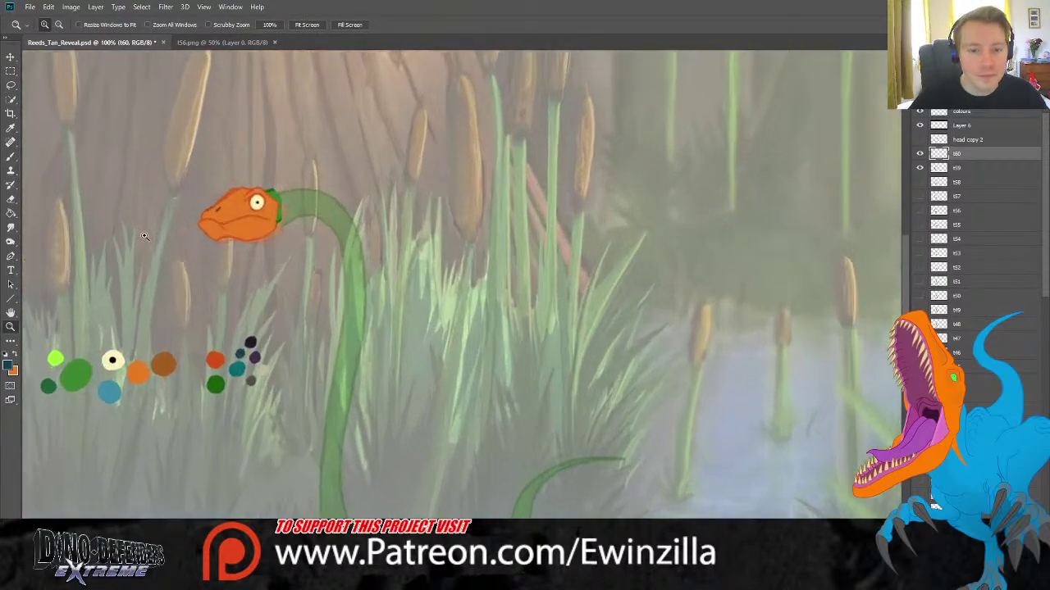
{"action": "left_click", "coordinate": [10, 226]}
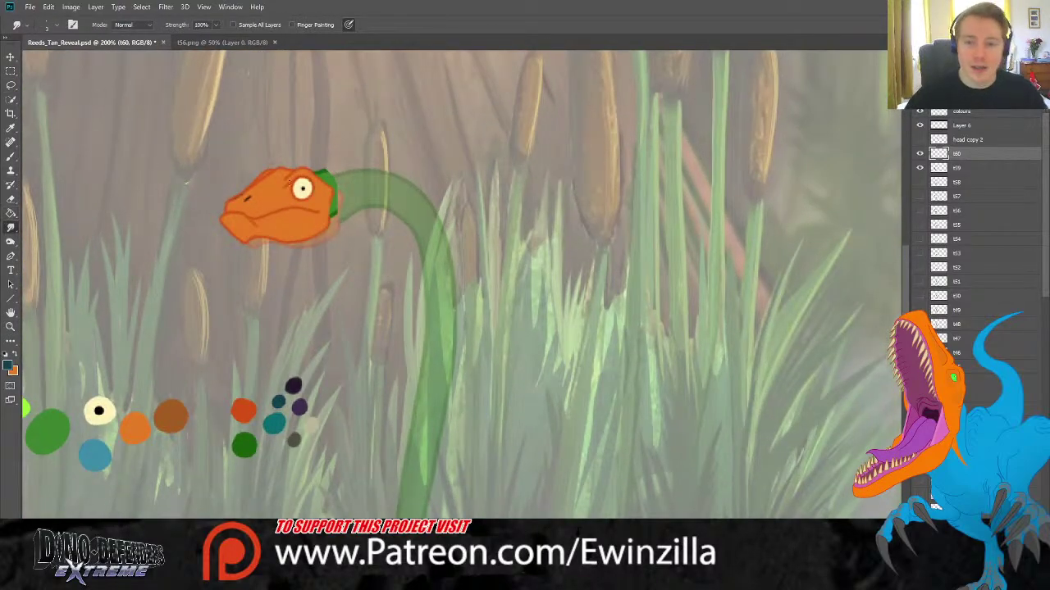
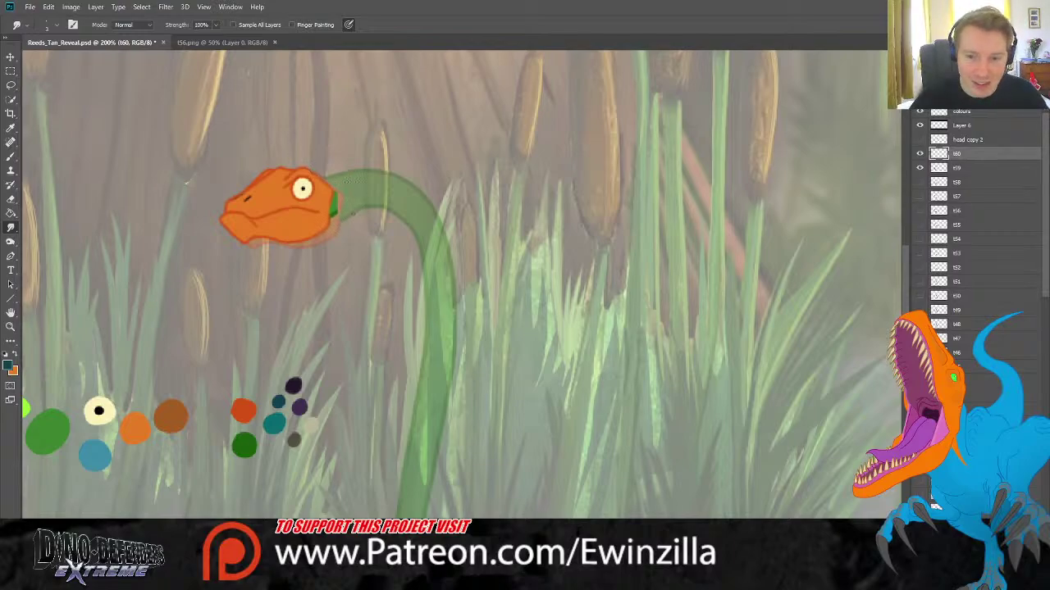
Smudge the green sliver into the orange head, then shift the head up and left.
{"action": "mouse_move", "coordinate": [344, 179]}
{"action": "left_mouse_down"}
{"action": "mouse_move", "coordinate": [337, 220]}
{"action": "mouse_move", "coordinate": [335, 188]}
{"action": "left_mouse_up"}
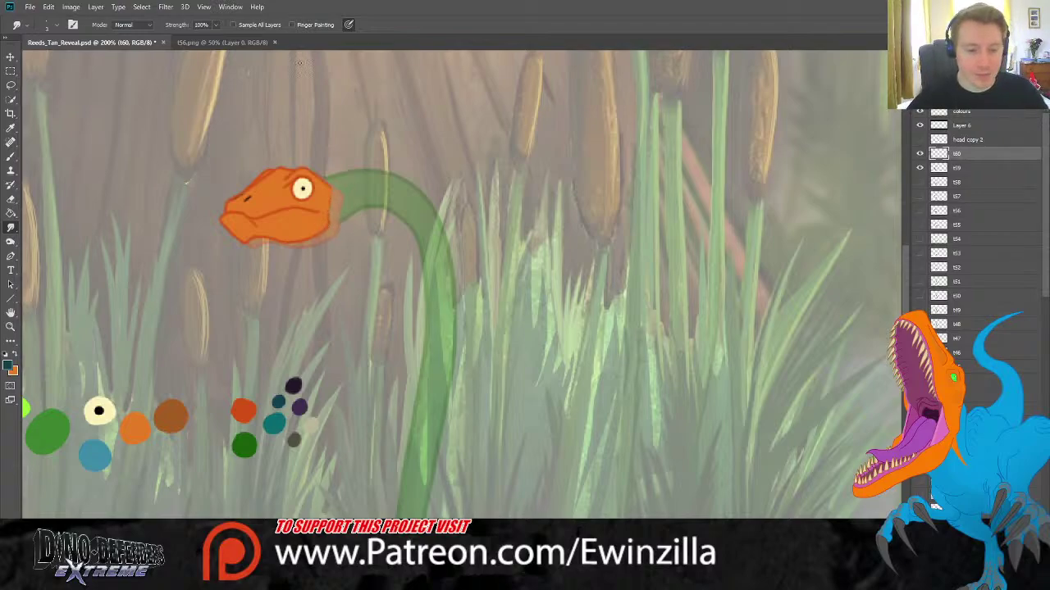
{"action": "left_click", "coordinate": [11, 57]}
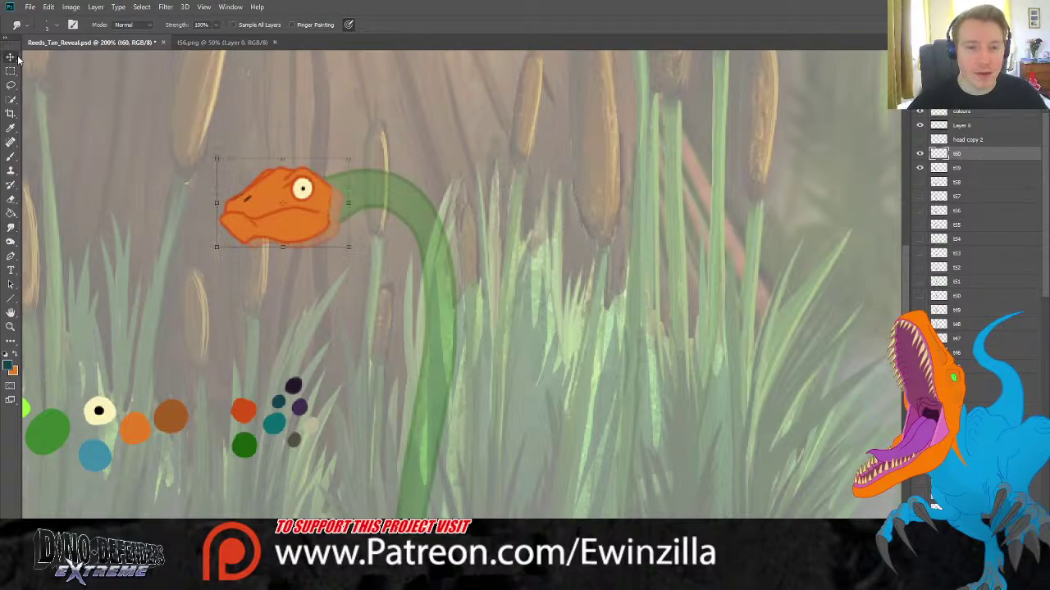
{"action": "left_click_drag", "start_coordinate": [332, 200], "coordinate": [307, 147]}
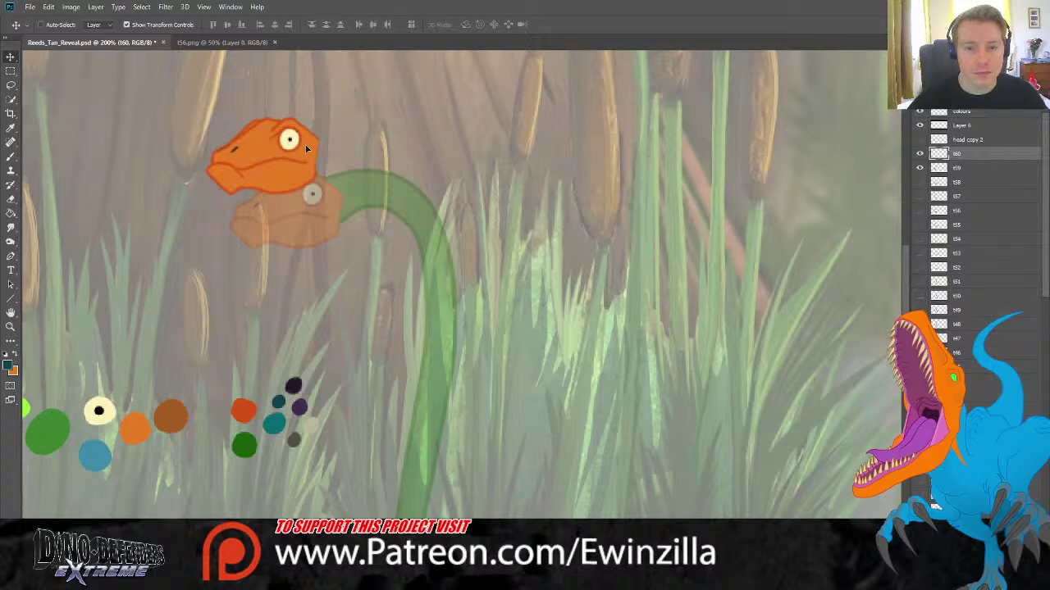
{"action": "key", "text": "z"}
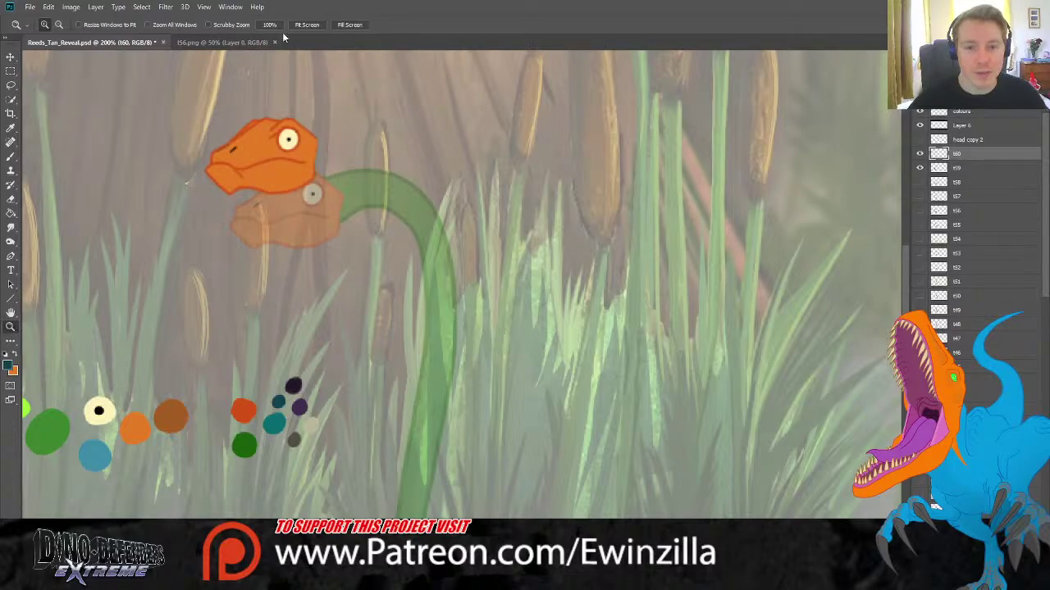
{"action": "key", "text": "ctrl+0"}
{"action": "left_click", "coordinate": [203, 347]}
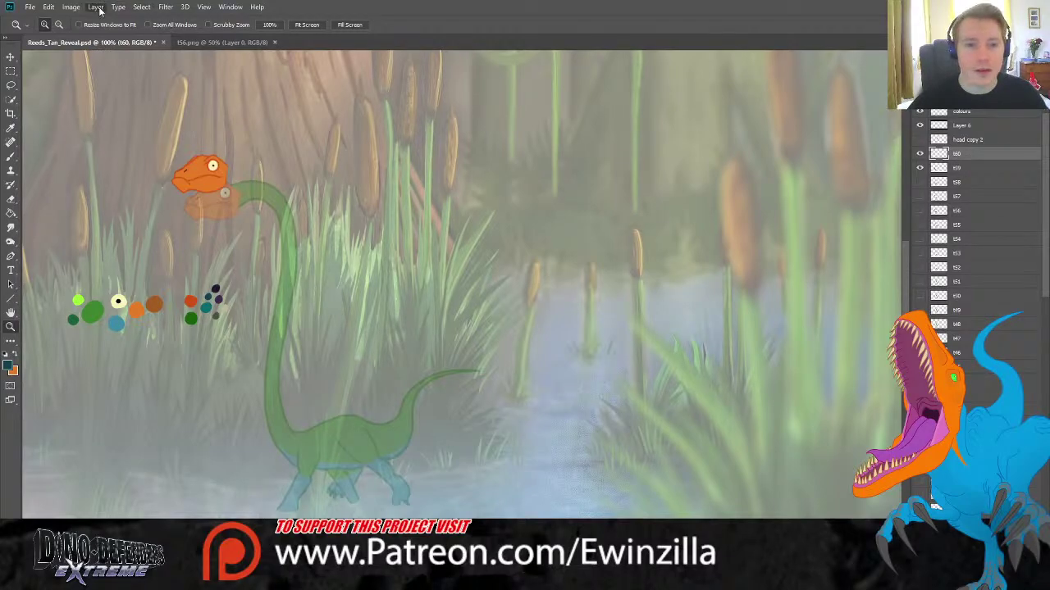
Add a new empty layer and place Layer 22 beneath t60.
{"action": "key", "text": "ctrl+shift+alt+n"}
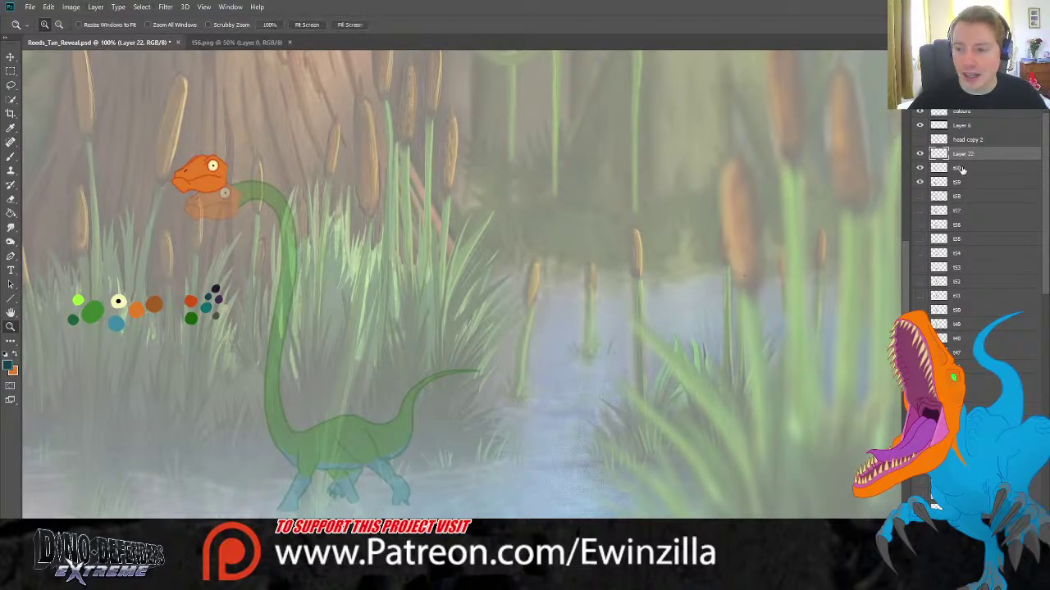
{"action": "left_click_drag", "start_coordinate": [975, 156], "coordinate": [972, 175]}
{"action": "left_click", "coordinate": [10, 127]}
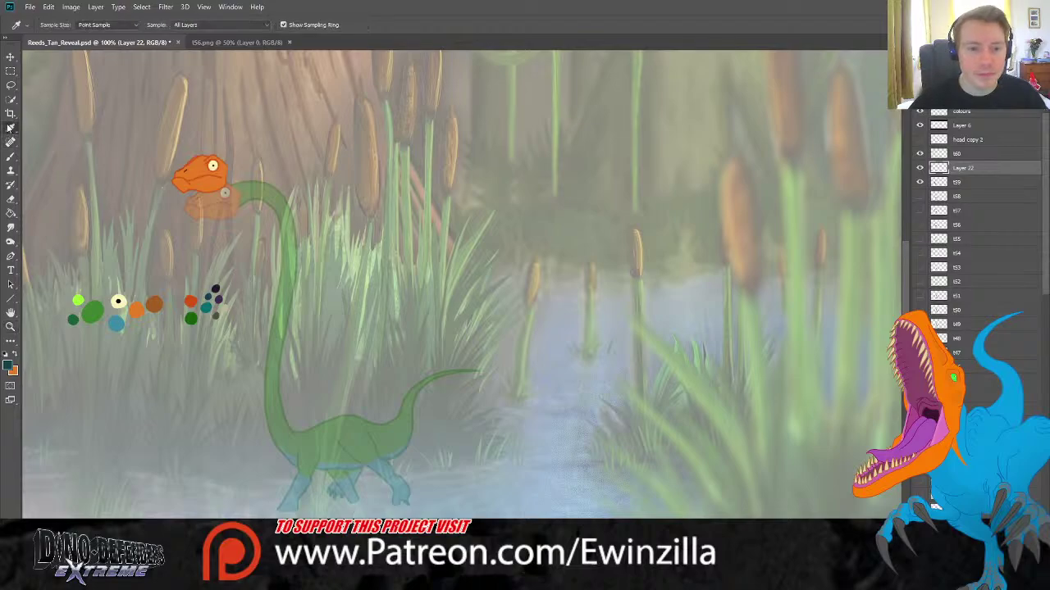
{"action": "key", "text": "j"}
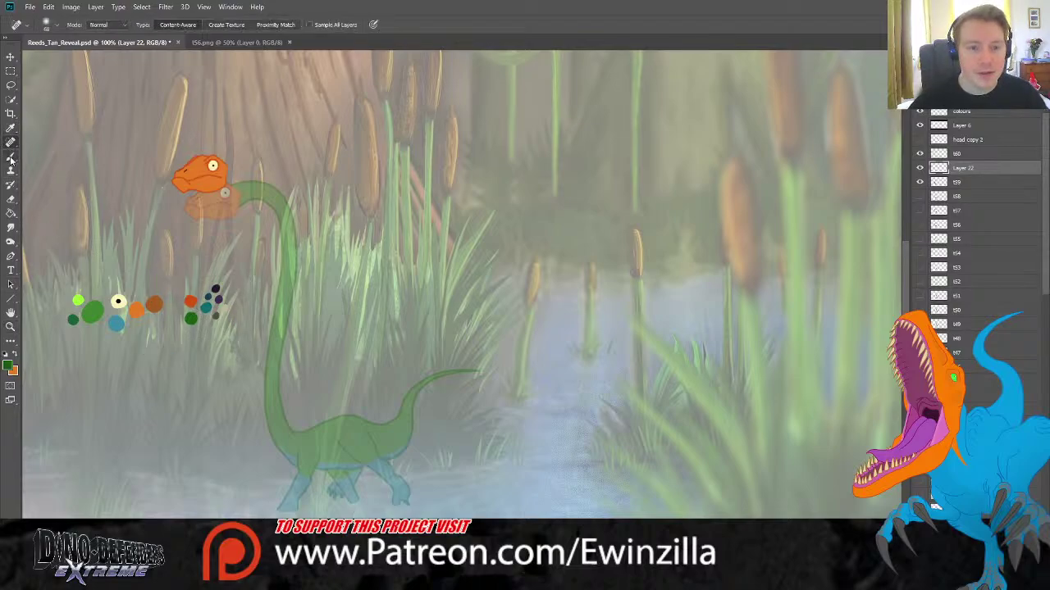
{"action": "left_click", "coordinate": [11, 156]}
At 200% zoom, paint two dark green neck curves running down from the raised head.
{"action": "left_click", "coordinate": [11, 326]}
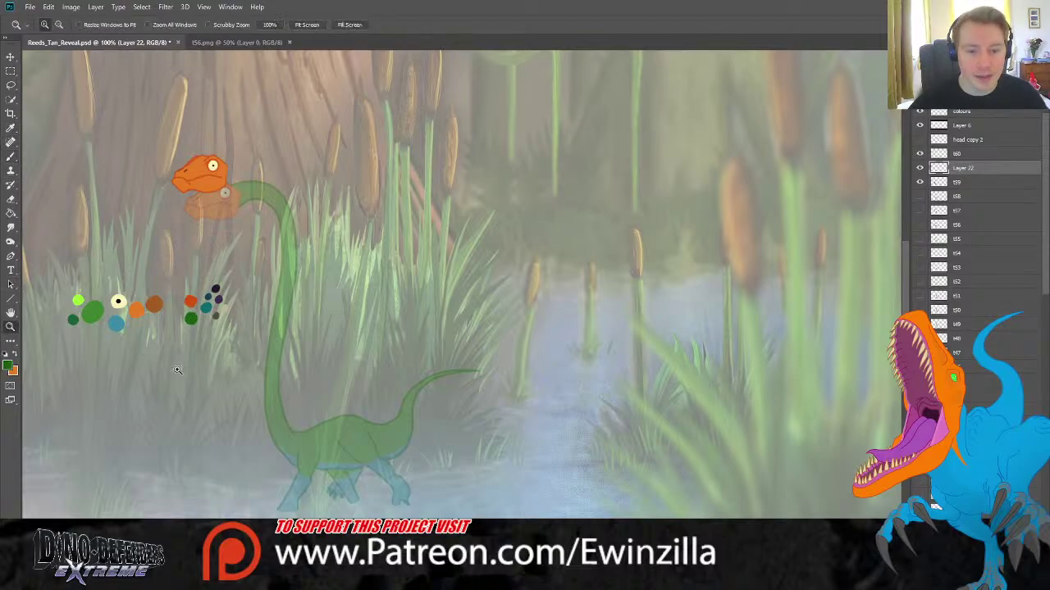
{"action": "left_click", "coordinate": [178, 370]}
{"action": "scroll", "coordinate": [164, 328], "scroll_direction": "up", "scroll_amount": 3}
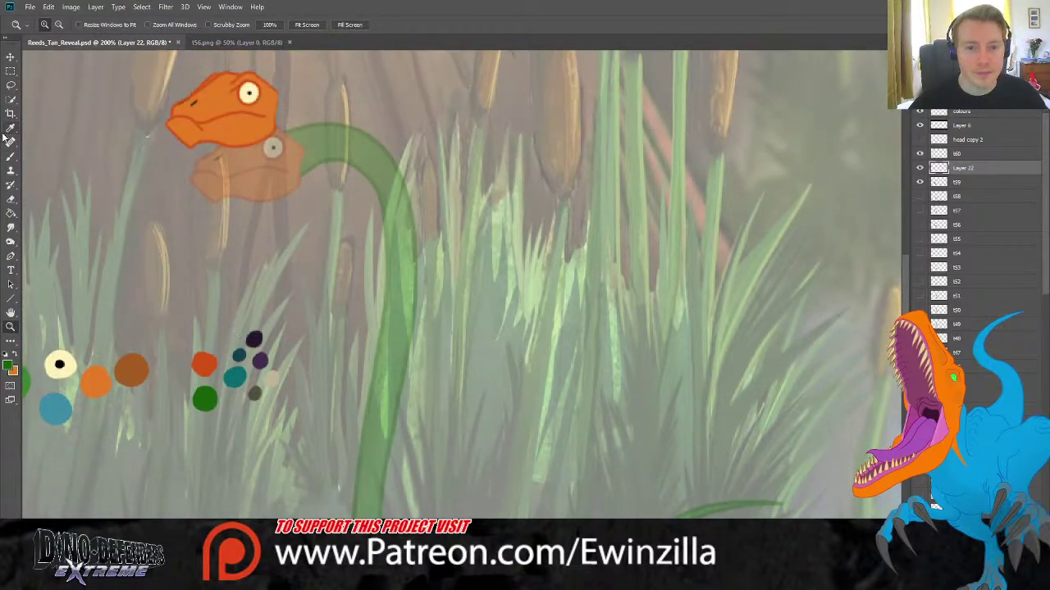
{"action": "left_click", "coordinate": [11, 157]}
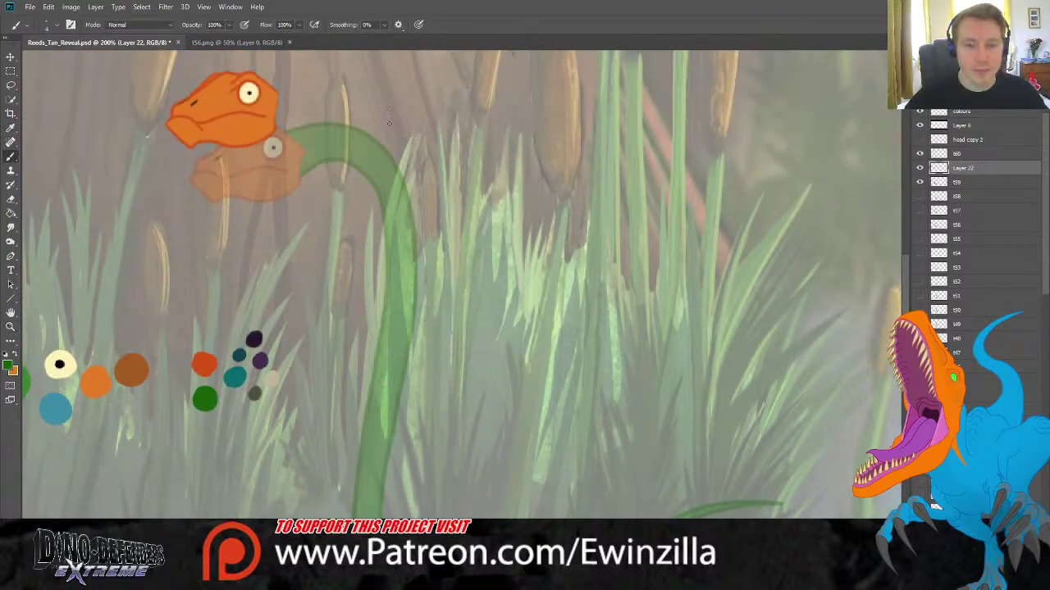
{"action": "mouse_move", "coordinate": [256, 79]}
{"action": "left_mouse_down"}
{"action": "mouse_move", "coordinate": [335, 102]}
{"action": "mouse_move", "coordinate": [366, 181]}
{"action": "mouse_move", "coordinate": [345, 518]}
{"action": "left_mouse_up"}
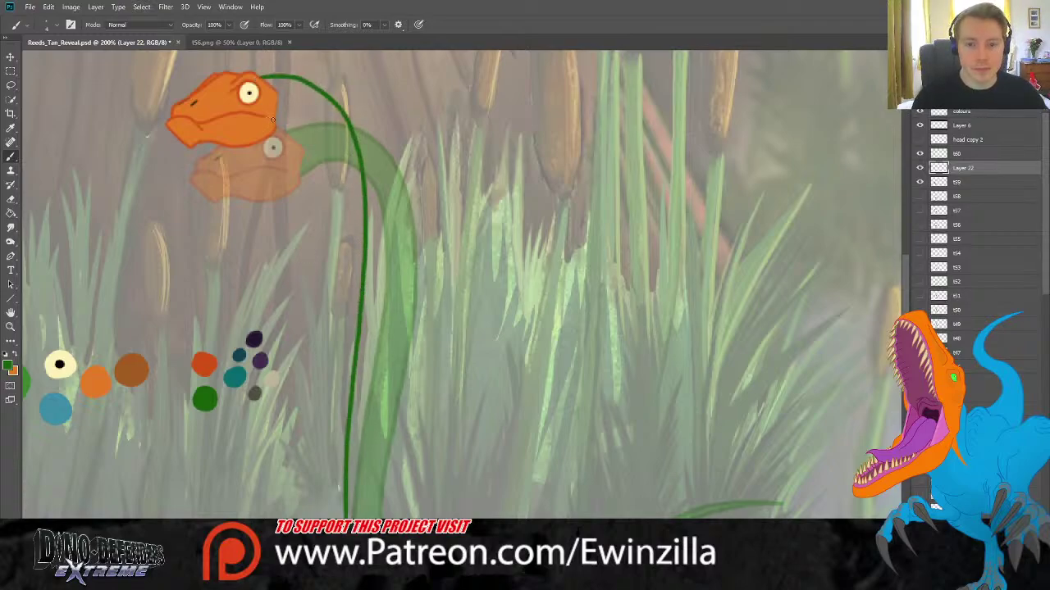
{"action": "mouse_move", "coordinate": [270, 121]}
{"action": "left_mouse_down"}
{"action": "mouse_move", "coordinate": [308, 130]}
{"action": "mouse_move", "coordinate": [321, 149]}
{"action": "mouse_move", "coordinate": [333, 216]}
{"action": "mouse_move", "coordinate": [312, 518]}
{"action": "left_mouse_up"}
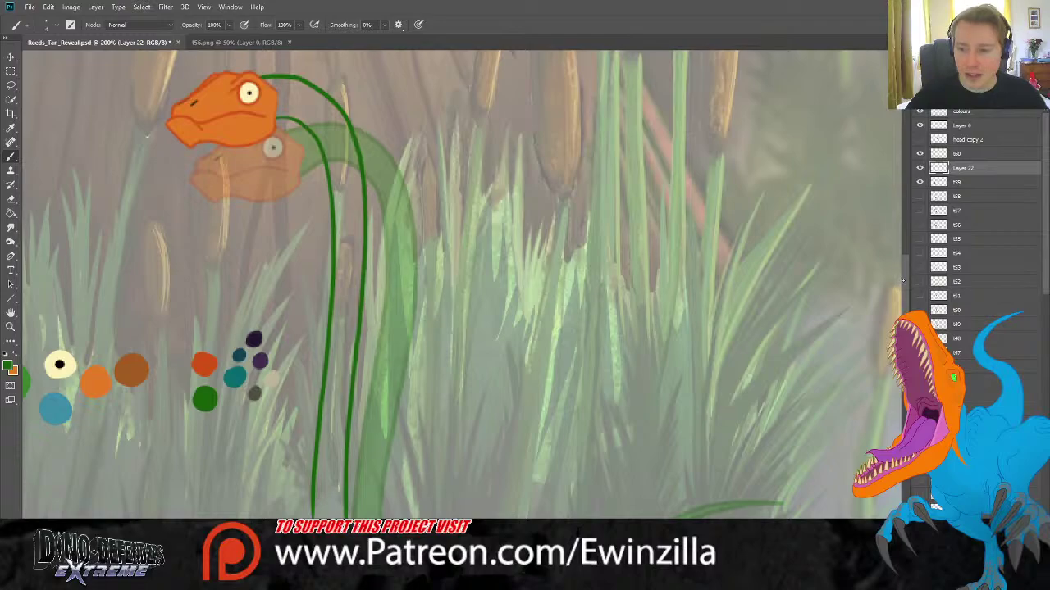
{"action": "scroll", "coordinate": [455, 283], "scroll_direction": "down", "scroll_amount": 5}
{"action": "scroll", "coordinate": [455, 283], "scroll_direction": "down", "scroll_amount": 1}
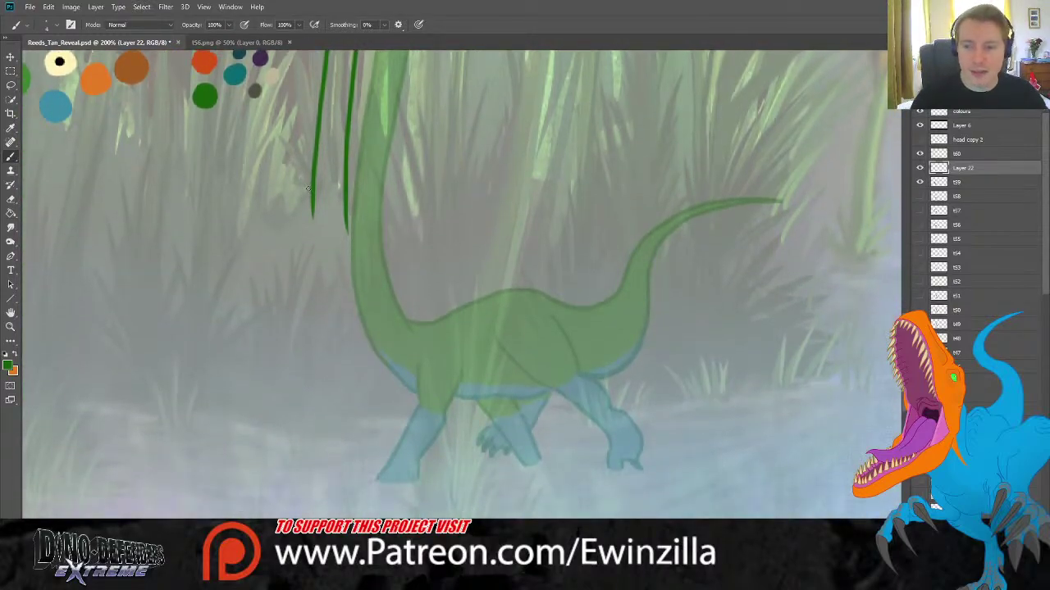
Draw the neck's left edge line and two short chest lines in green.
{"action": "mouse_move", "coordinate": [312, 197]}
{"action": "left_mouse_down"}
{"action": "mouse_move", "coordinate": [329, 325]}
{"action": "mouse_move", "coordinate": [349, 364]}
{"action": "left_mouse_up"}
{"action": "mouse_move", "coordinate": [346, 220]}
{"action": "left_mouse_down"}
{"action": "mouse_move", "coordinate": [354, 267]}
{"action": "mouse_move", "coordinate": [390, 329]}
{"action": "left_mouse_up"}
{"action": "key", "text": "ctrl+z"}
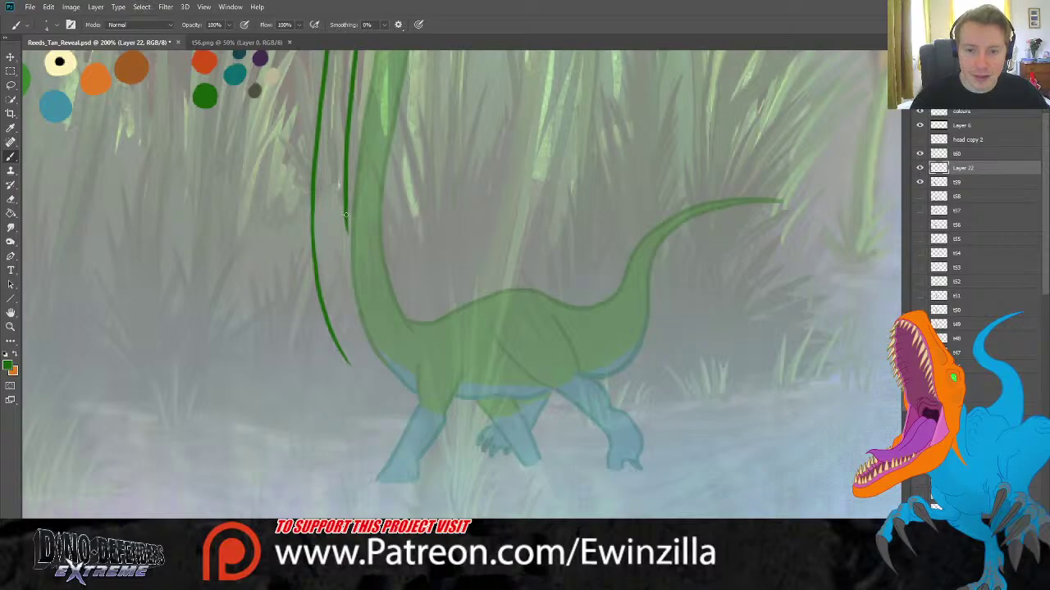
{"action": "left_click_drag", "start_coordinate": [347, 220], "coordinate": [378, 328]}
{"action": "key", "text": "ctrl+z"}
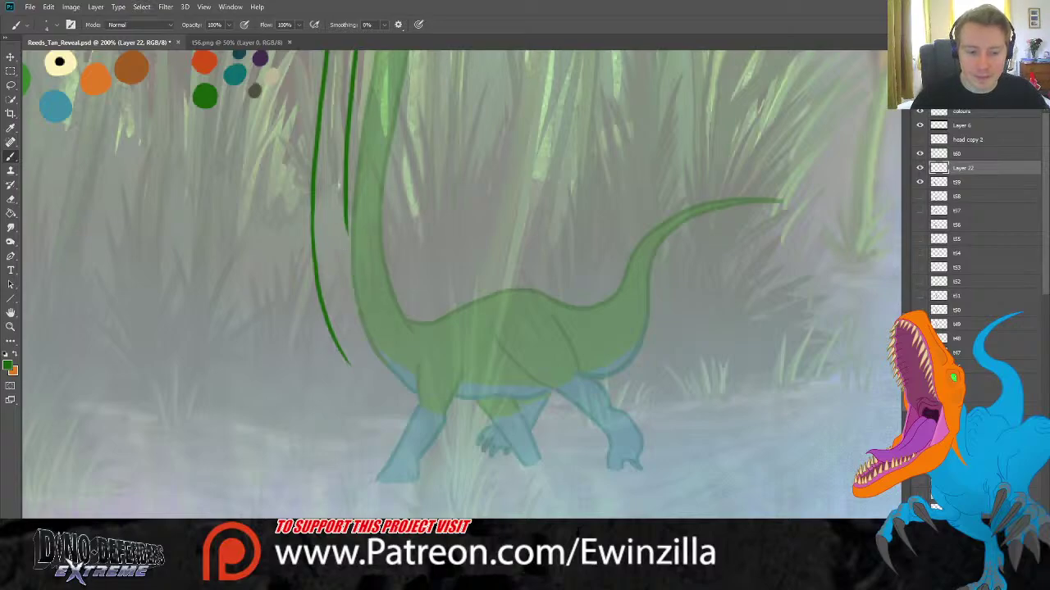
{"action": "left_click_drag", "start_coordinate": [347, 233], "coordinate": [377, 320]}
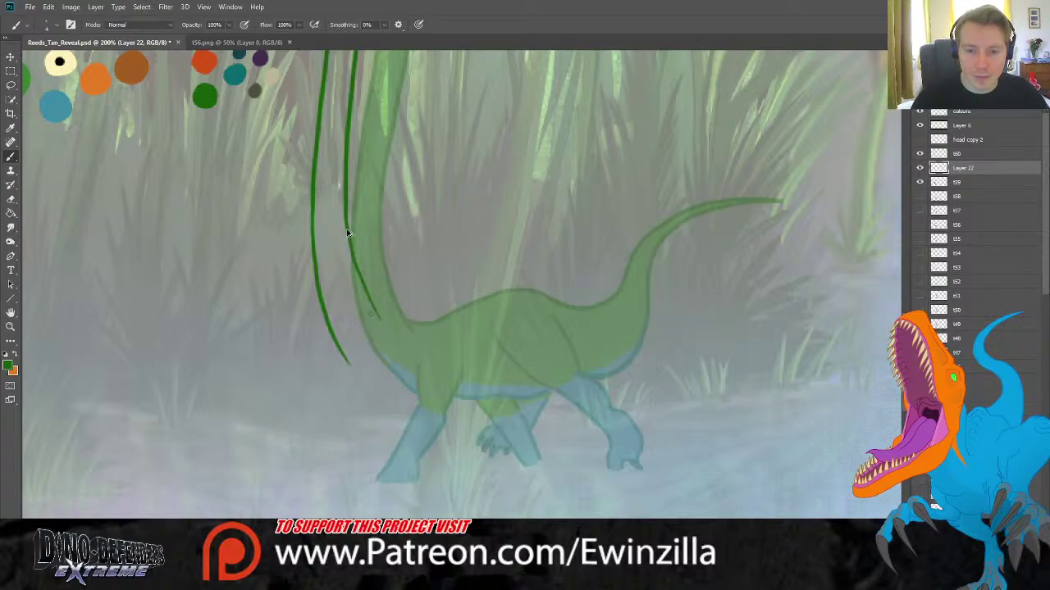
{"action": "key", "text": "ctrl+z"}
{"action": "left_click_drag", "start_coordinate": [346, 220], "coordinate": [379, 327]}
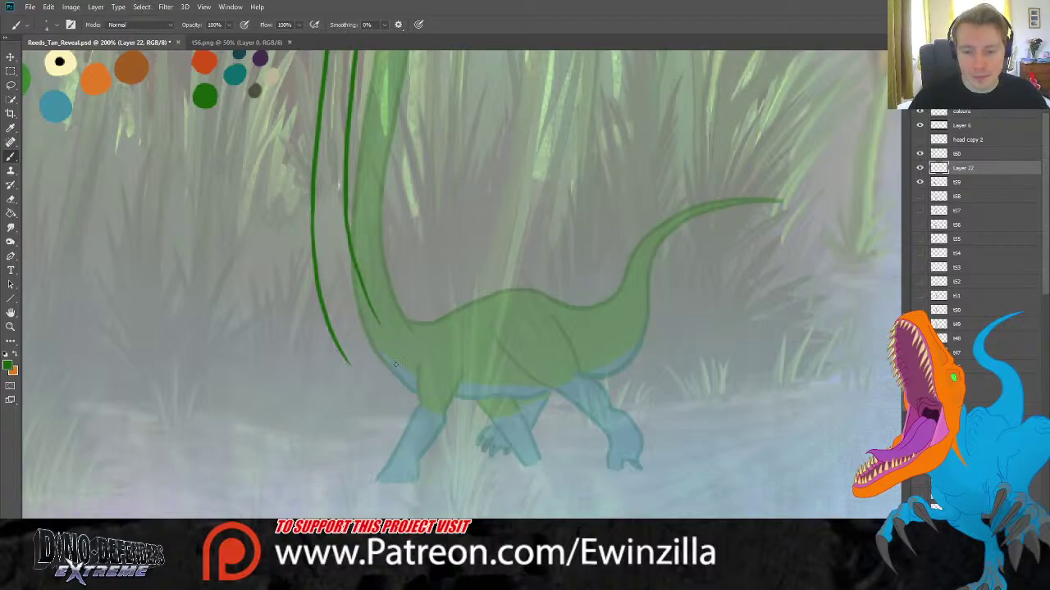
{"action": "left_click_drag", "start_coordinate": [393, 350], "coordinate": [403, 408]}
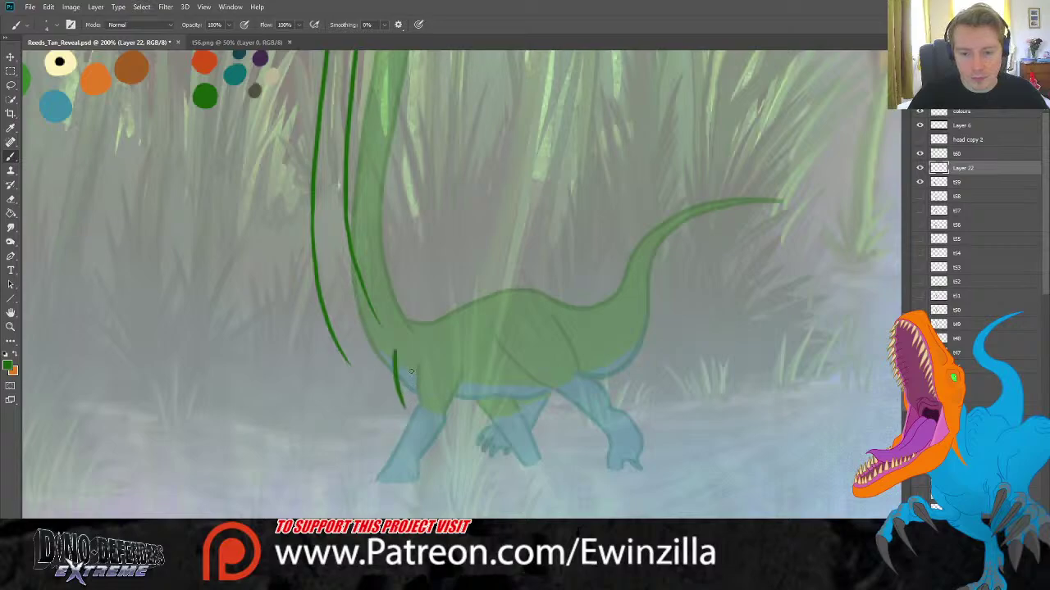
{"action": "left_click_drag", "start_coordinate": [435, 354], "coordinate": [438, 414]}
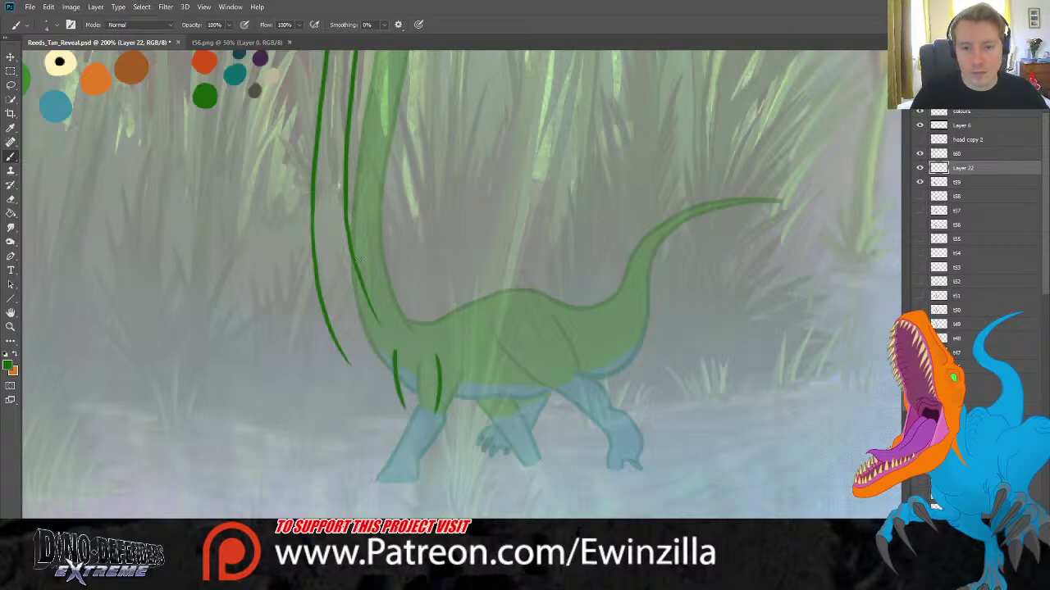
Smudge the green neck lines to soften them and smear away the stray stroke.
{"action": "left_click", "coordinate": [10, 227]}
{"action": "left_click_drag", "start_coordinate": [336, 341], "coordinate": [328, 320]}
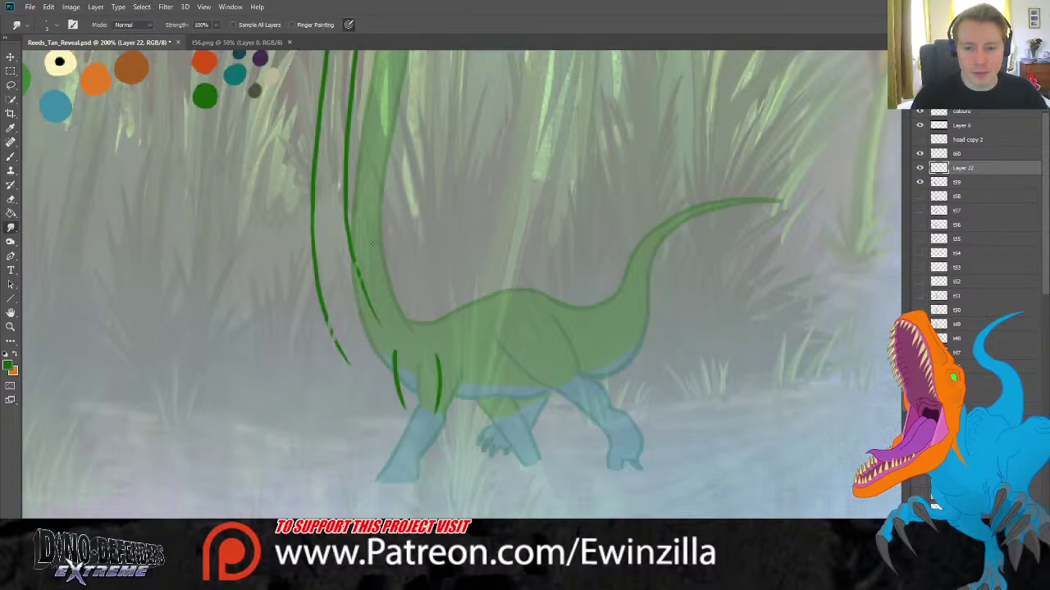
{"action": "left_click_drag", "start_coordinate": [357, 279], "coordinate": [355, 266]}
{"action": "left_click_drag", "start_coordinate": [336, 341], "coordinate": [349, 362]}
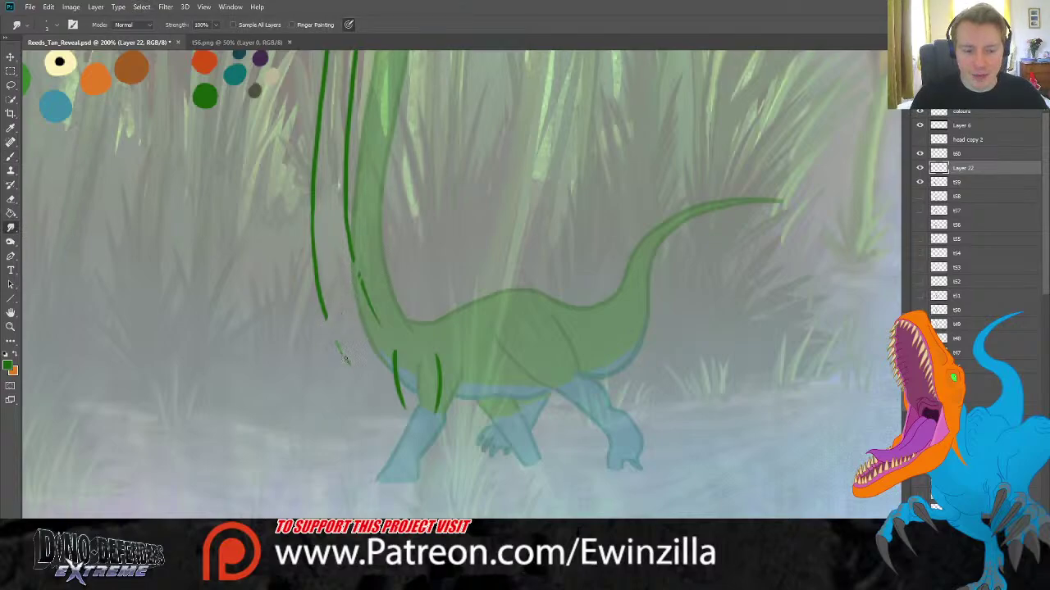
{"action": "left_click_drag", "start_coordinate": [359, 282], "coordinate": [373, 313]}
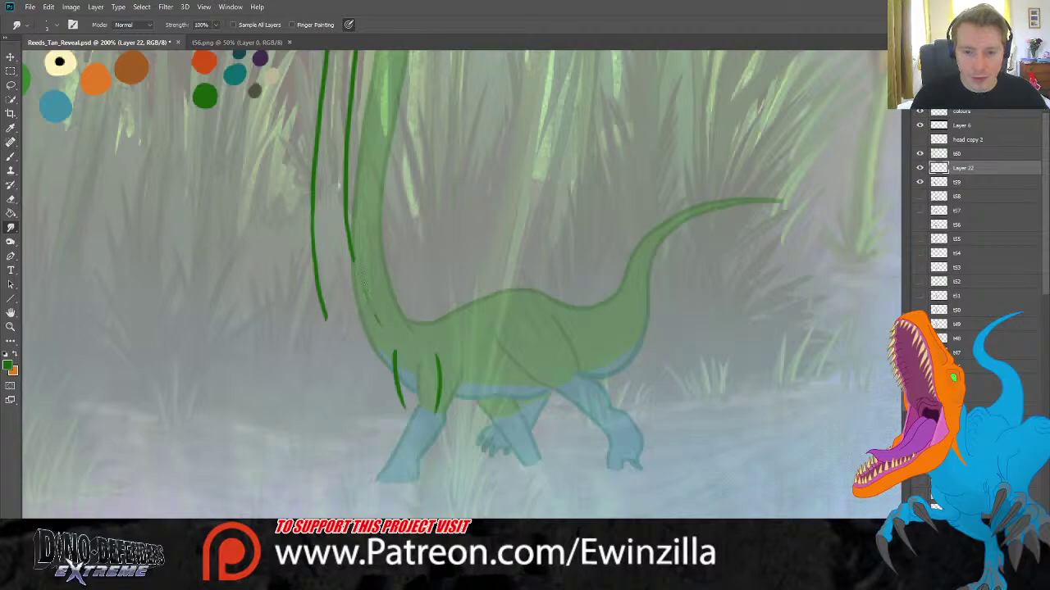
Draw the neck's lower curve into the body and a new back line across it.
{"action": "key", "text": "b"}
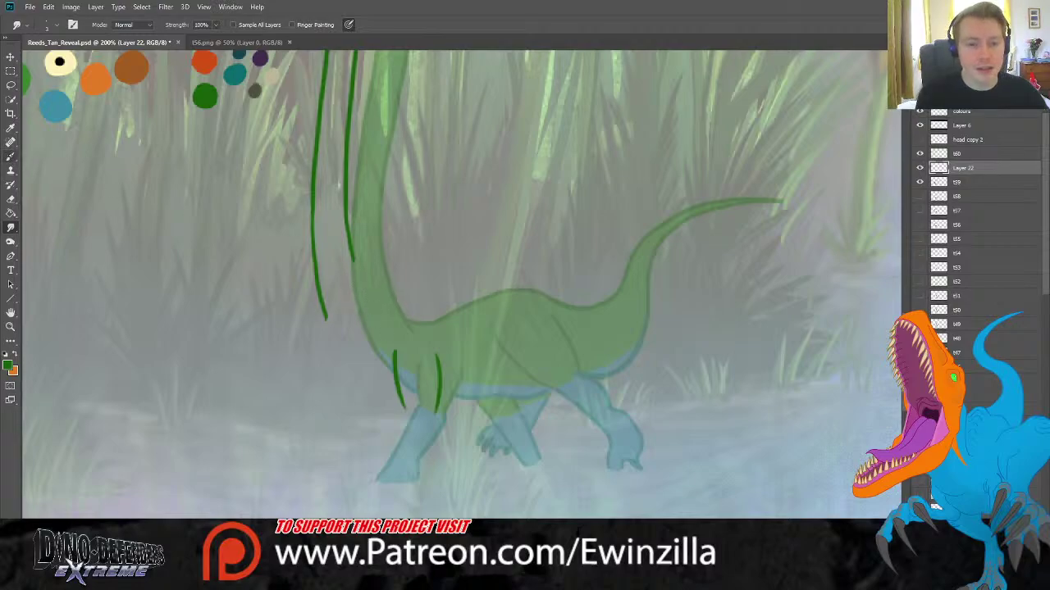
{"action": "mouse_move", "coordinate": [353, 259]}
{"action": "left_mouse_down"}
{"action": "mouse_move", "coordinate": [416, 316]}
{"action": "mouse_move", "coordinate": [496, 295]}
{"action": "mouse_move", "coordinate": [522, 304]}
{"action": "left_mouse_up"}
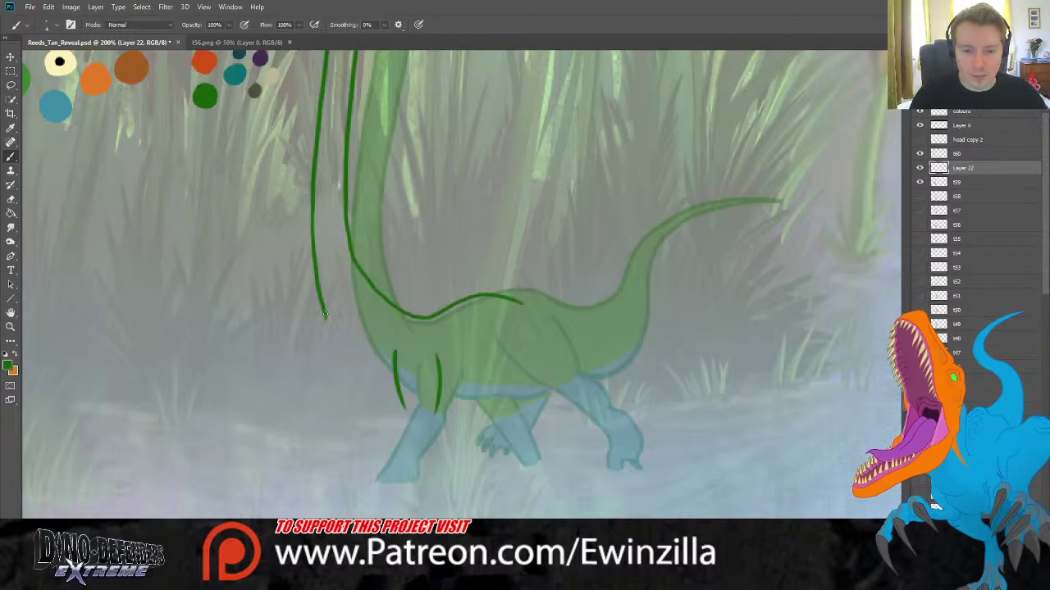
{"action": "left_click_drag", "start_coordinate": [322, 318], "coordinate": [390, 388]}
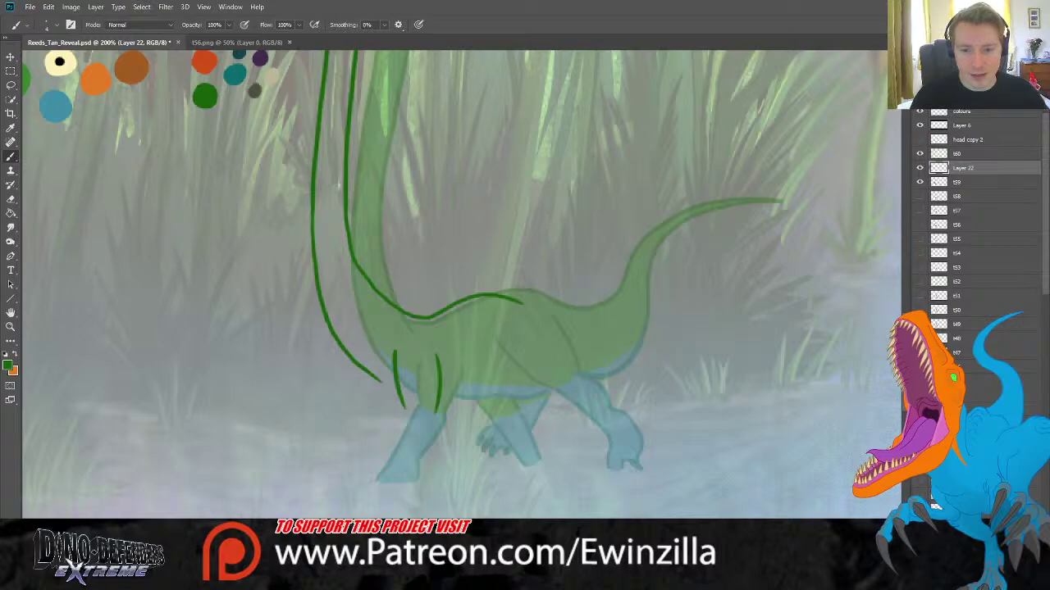
{"action": "key", "text": "ctrl+z"}
{"action": "key", "text": "ctrl+z"}
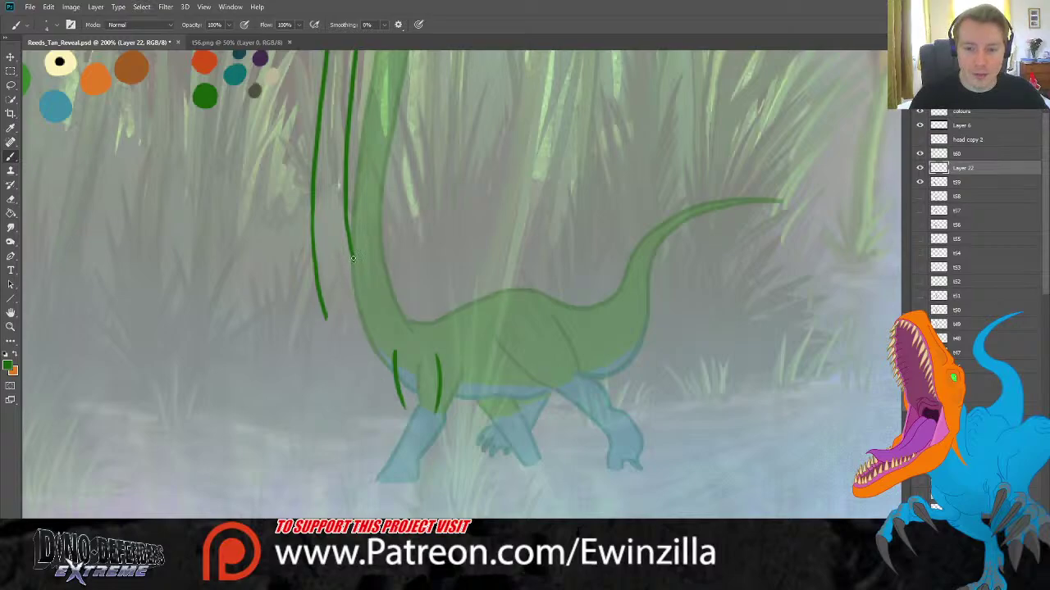
{"action": "mouse_move", "coordinate": [353, 258]}
{"action": "left_mouse_down"}
{"action": "mouse_move", "coordinate": [390, 310]}
{"action": "mouse_move", "coordinate": [374, 283]}
{"action": "mouse_move", "coordinate": [391, 294]}
{"action": "mouse_move", "coordinate": [392, 306]}
{"action": "mouse_move", "coordinate": [383, 304]}
{"action": "mouse_move", "coordinate": [406, 309]}
{"action": "mouse_move", "coordinate": [541, 312]}
{"action": "left_mouse_up"}
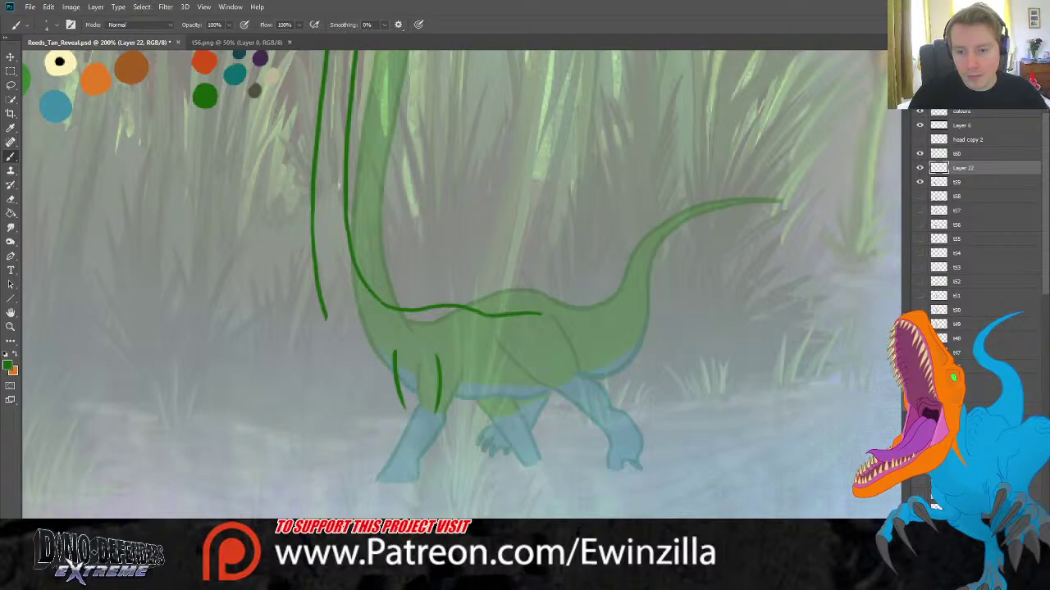
{"action": "key", "text": "ctrl+z"}
{"action": "left_click_drag", "start_coordinate": [457, 323], "coordinate": [523, 316]}
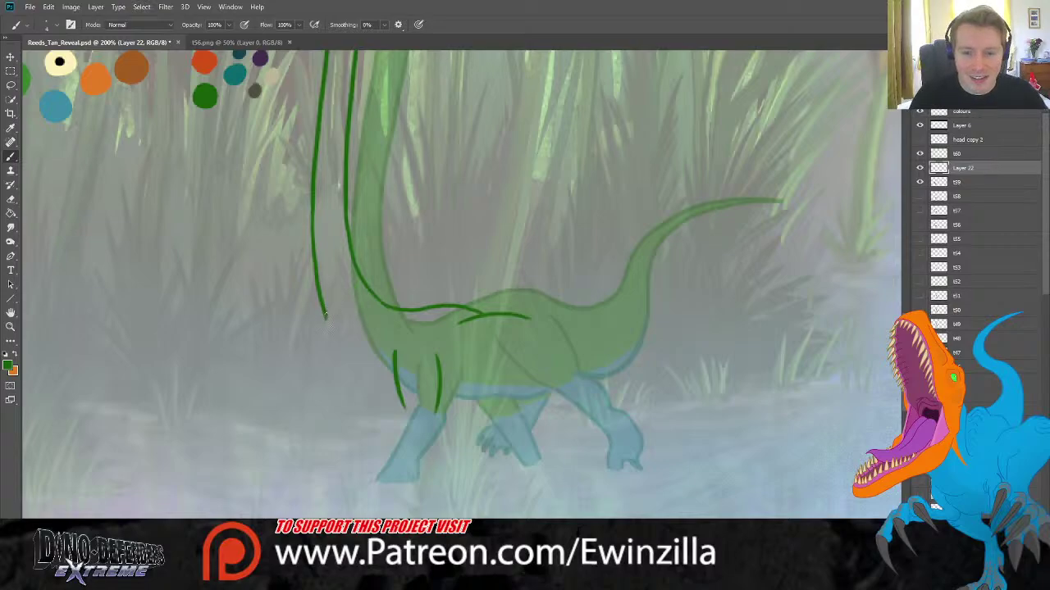
Add two front leg lines and redraw the belly line curving up into the tail.
{"action": "left_click_drag", "start_coordinate": [324, 315], "coordinate": [346, 353]}
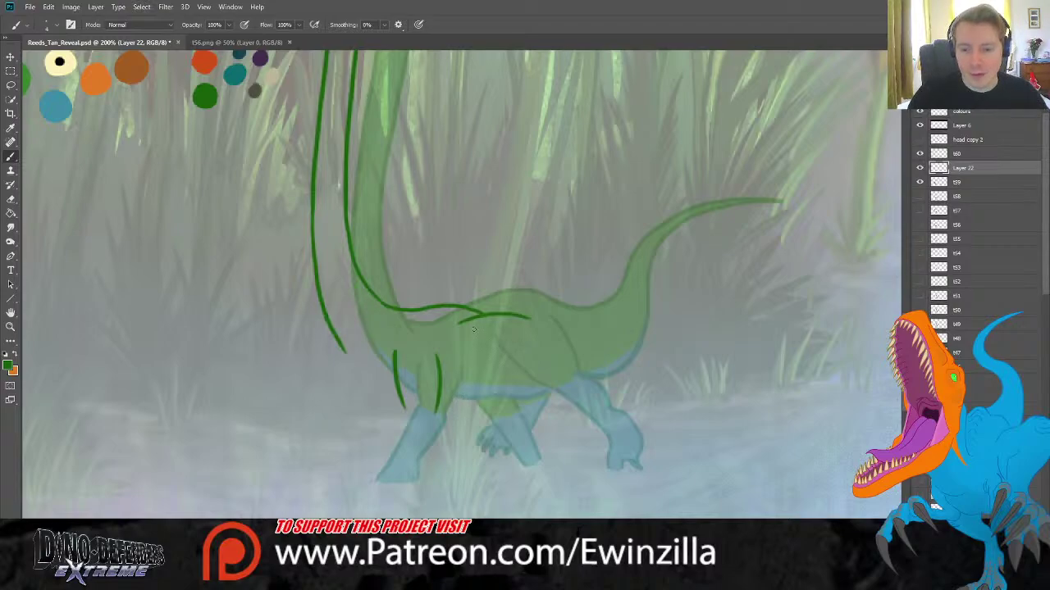
{"action": "left_click_drag", "start_coordinate": [471, 326], "coordinate": [478, 392]}
{"action": "left_click_drag", "start_coordinate": [532, 329], "coordinate": [513, 399]}
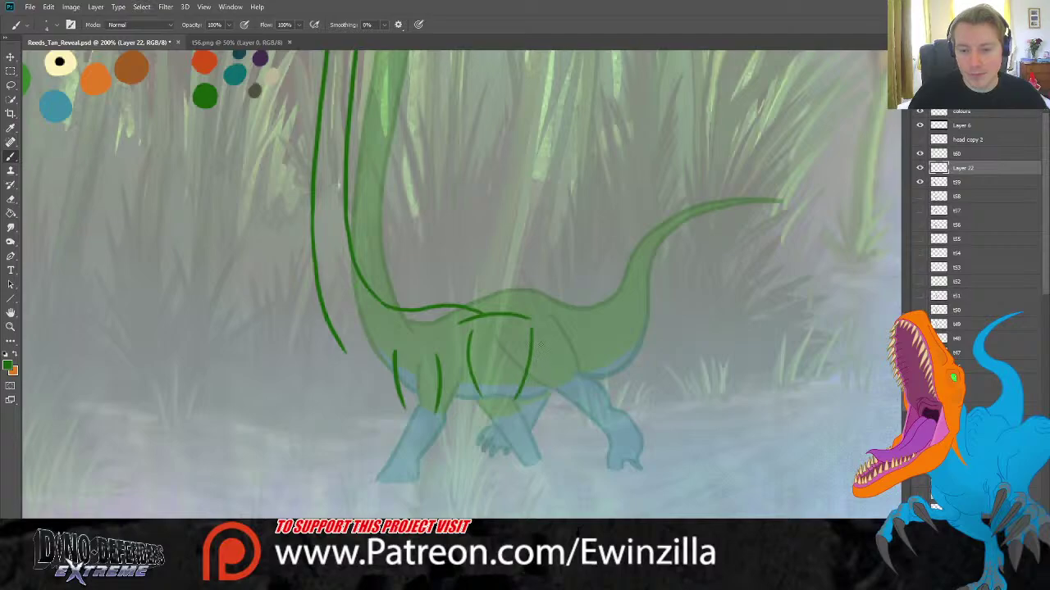
{"action": "mouse_move", "coordinate": [481, 311]}
{"action": "left_mouse_down"}
{"action": "mouse_move", "coordinate": [572, 338]}
{"action": "mouse_move", "coordinate": [597, 333]}
{"action": "mouse_move", "coordinate": [607, 298]}
{"action": "mouse_move", "coordinate": [592, 279]}
{"action": "mouse_move", "coordinate": [592, 234]}
{"action": "left_mouse_up"}
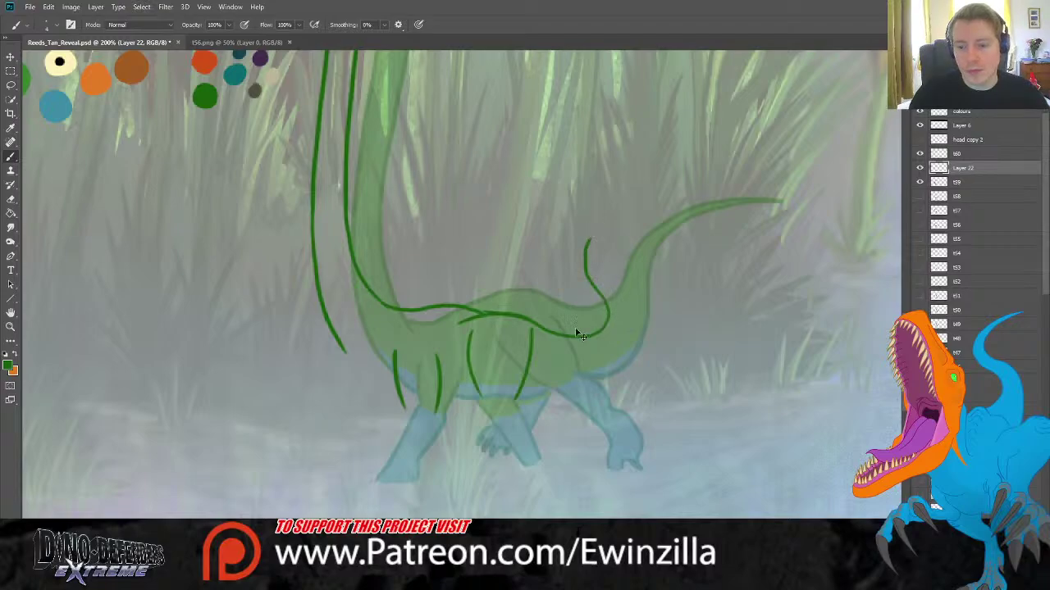
{"action": "key", "text": "ctrl+z"}
{"action": "mouse_move", "coordinate": [522, 315]}
{"action": "left_mouse_down"}
{"action": "mouse_move", "coordinate": [601, 333]}
{"action": "mouse_move", "coordinate": [621, 314]}
{"action": "mouse_move", "coordinate": [621, 235]}
{"action": "mouse_move", "coordinate": [642, 213]}
{"action": "mouse_move", "coordinate": [713, 201]}
{"action": "mouse_move", "coordinate": [664, 210]}
{"action": "mouse_move", "coordinate": [640, 231]}
{"action": "mouse_move", "coordinate": [635, 259]}
{"action": "mouse_move", "coordinate": [655, 328]}
{"action": "mouse_move", "coordinate": [643, 350]}
{"action": "mouse_move", "coordinate": [597, 379]}
{"action": "mouse_move", "coordinate": [529, 384]}
{"action": "left_mouse_up"}
{"action": "left_click", "coordinate": [920, 168]}
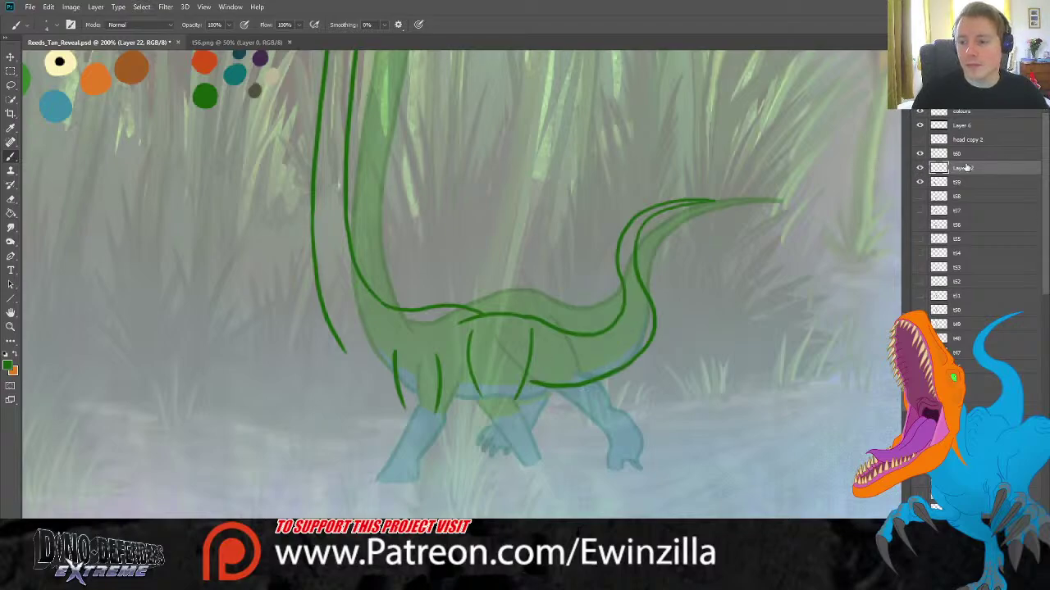
Pick teal from the palette and outline the front and back edges of the front leg.
{"action": "key", "text": "i"}
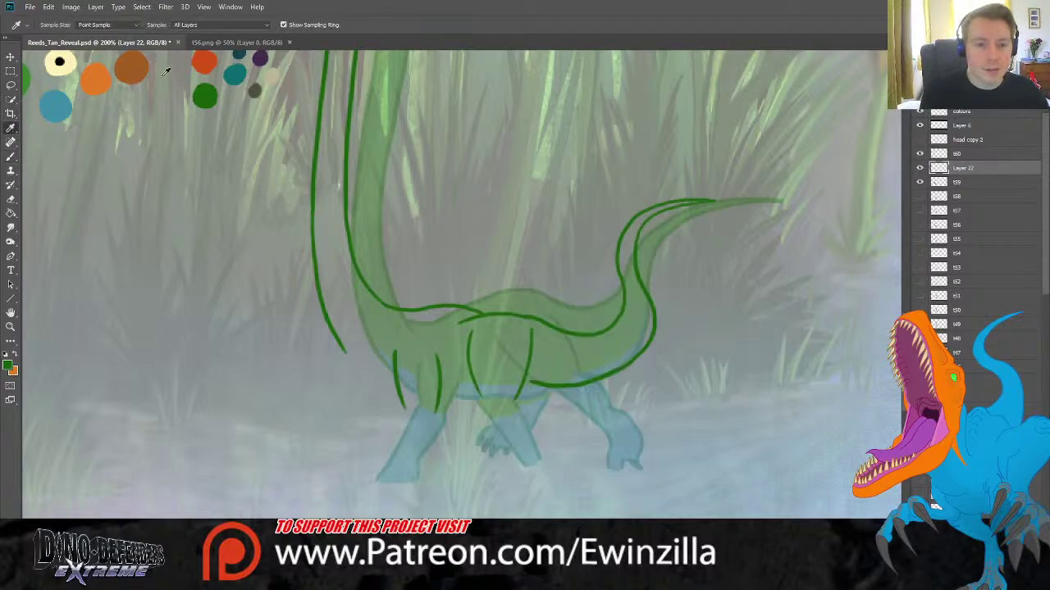
{"action": "left_click", "coordinate": [236, 73]}
{"action": "key", "text": "b"}
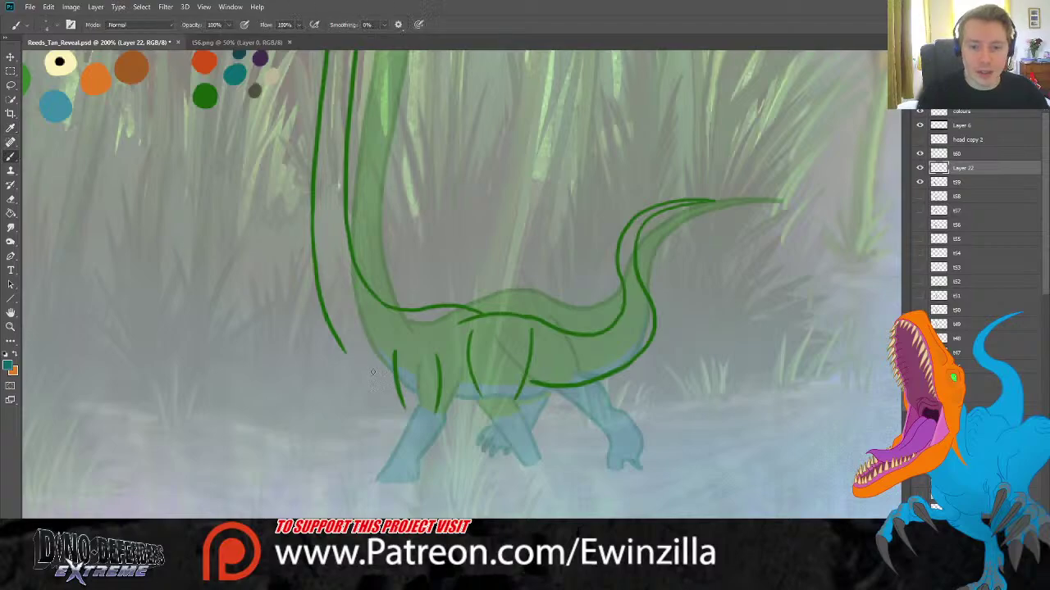
{"action": "mouse_move", "coordinate": [338, 344]}
{"action": "left_mouse_down"}
{"action": "mouse_move", "coordinate": [392, 385]}
{"action": "mouse_move", "coordinate": [385, 480]}
{"action": "left_mouse_up"}
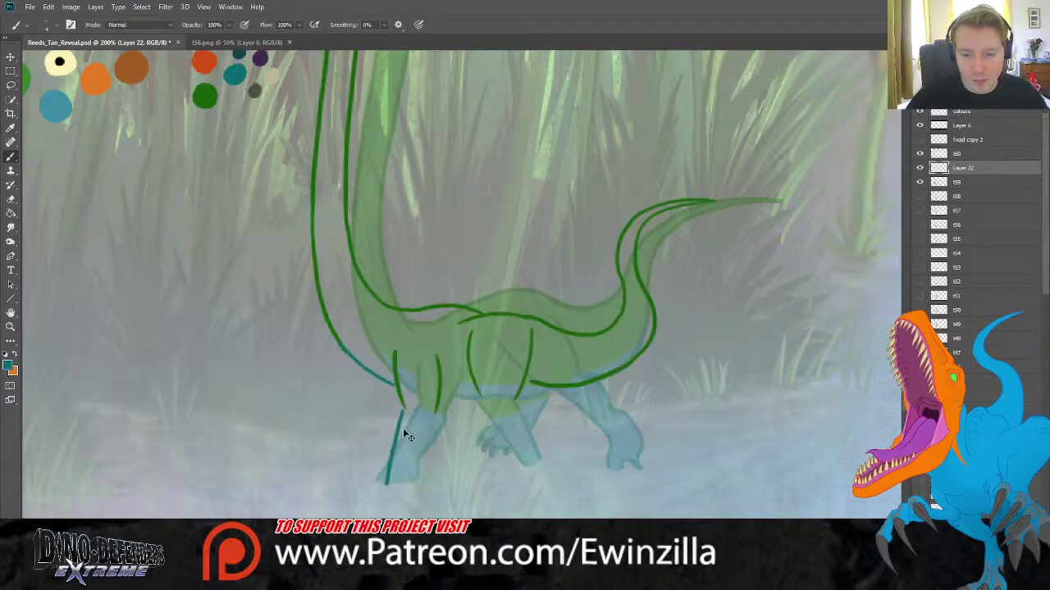
{"action": "key", "text": "ctrl+z"}
{"action": "left_click_drag", "start_coordinate": [403, 410], "coordinate": [390, 484]}
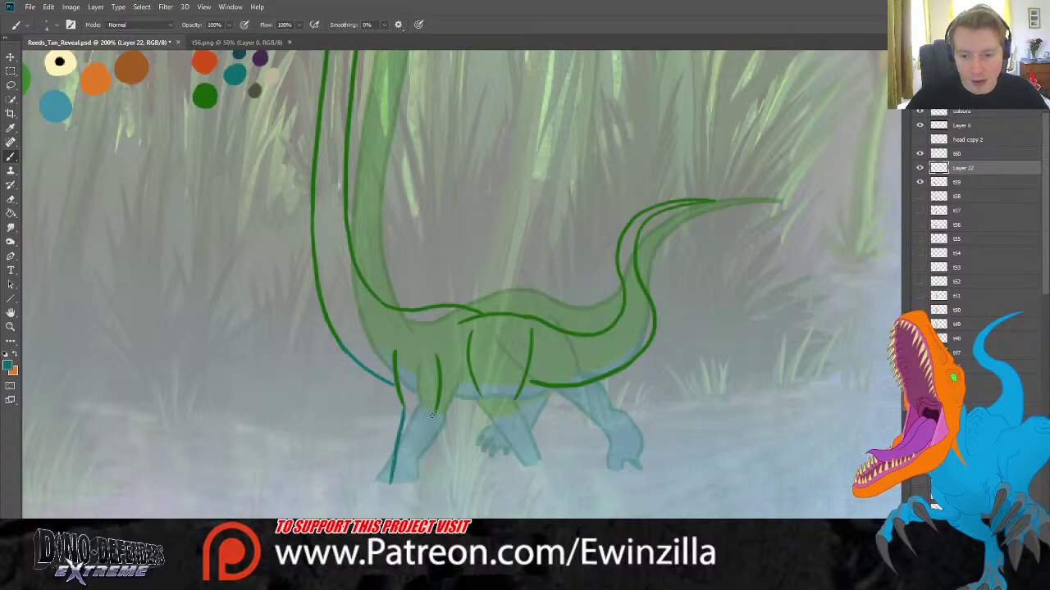
{"action": "left_click_drag", "start_coordinate": [431, 415], "coordinate": [414, 484]}
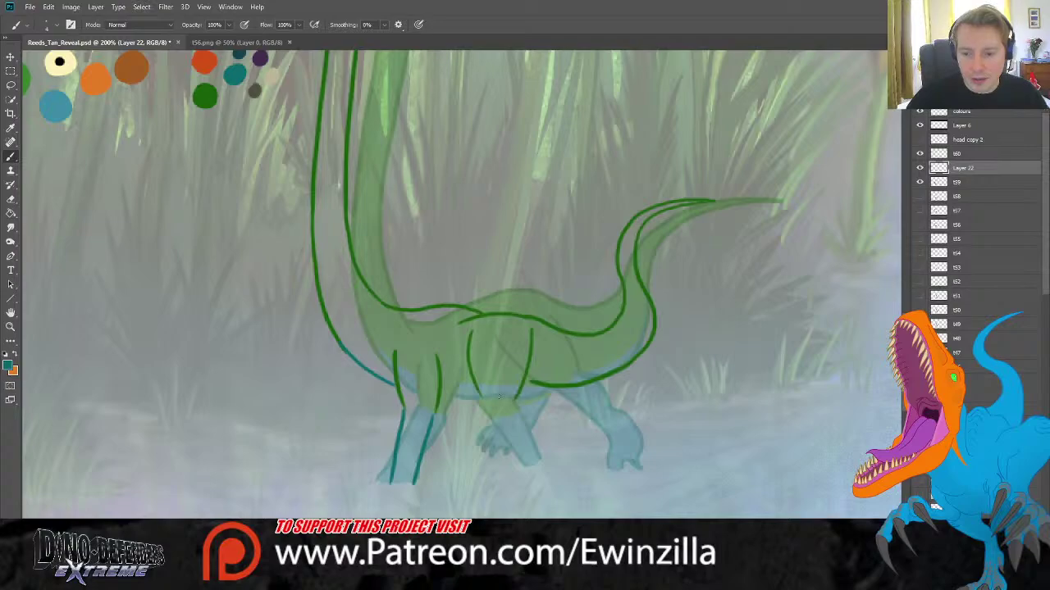
Outline the belly underside, the hind leg and the lifted foot with its toes and claws.
{"action": "left_click_drag", "start_coordinate": [501, 398], "coordinate": [549, 392]}
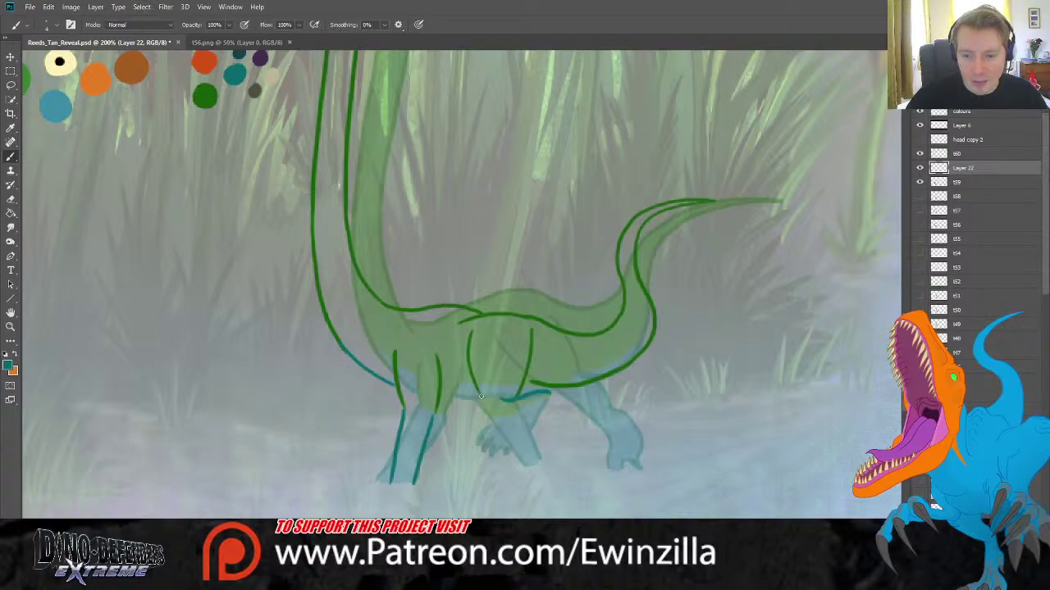
{"action": "mouse_move", "coordinate": [480, 396]}
{"action": "left_mouse_down"}
{"action": "mouse_move", "coordinate": [501, 421]}
{"action": "mouse_move", "coordinate": [537, 416]}
{"action": "mouse_move", "coordinate": [535, 449]}
{"action": "mouse_move", "coordinate": [538, 438]}
{"action": "mouse_move", "coordinate": [553, 450]}
{"action": "mouse_move", "coordinate": [549, 438]}
{"action": "mouse_move", "coordinate": [564, 438]}
{"action": "mouse_move", "coordinate": [564, 381]}
{"action": "left_mouse_up"}
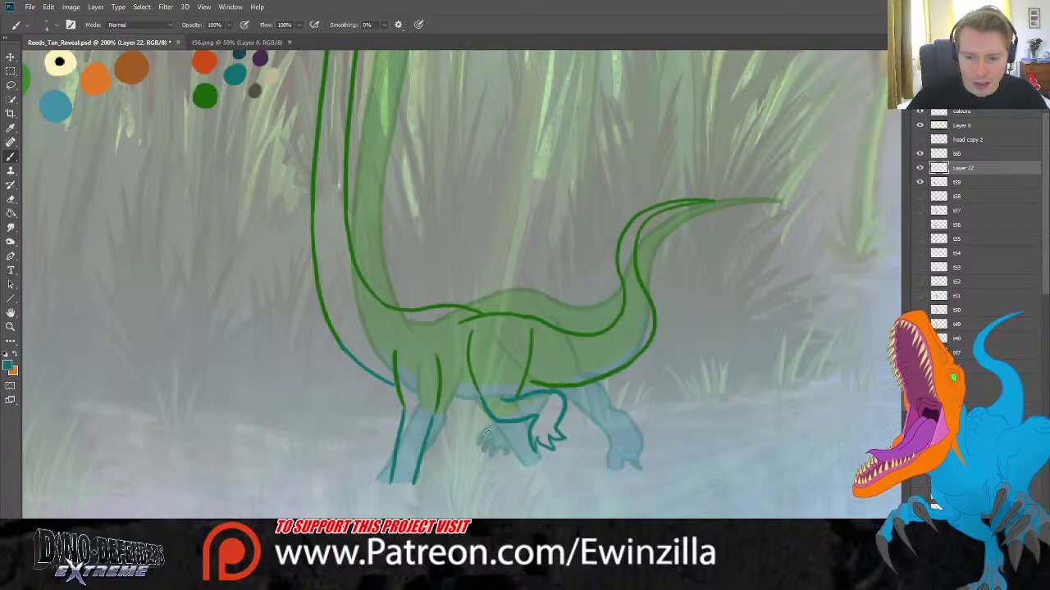
{"action": "mouse_move", "coordinate": [484, 433]}
{"action": "left_mouse_down"}
{"action": "mouse_move", "coordinate": [514, 452]}
{"action": "mouse_move", "coordinate": [504, 426]}
{"action": "mouse_move", "coordinate": [483, 445]}
{"action": "mouse_move", "coordinate": [469, 400]}
{"action": "mouse_move", "coordinate": [473, 355]}
{"action": "mouse_move", "coordinate": [473, 403]}
{"action": "mouse_move", "coordinate": [439, 395]}
{"action": "mouse_move", "coordinate": [483, 396]}
{"action": "left_mouse_up"}
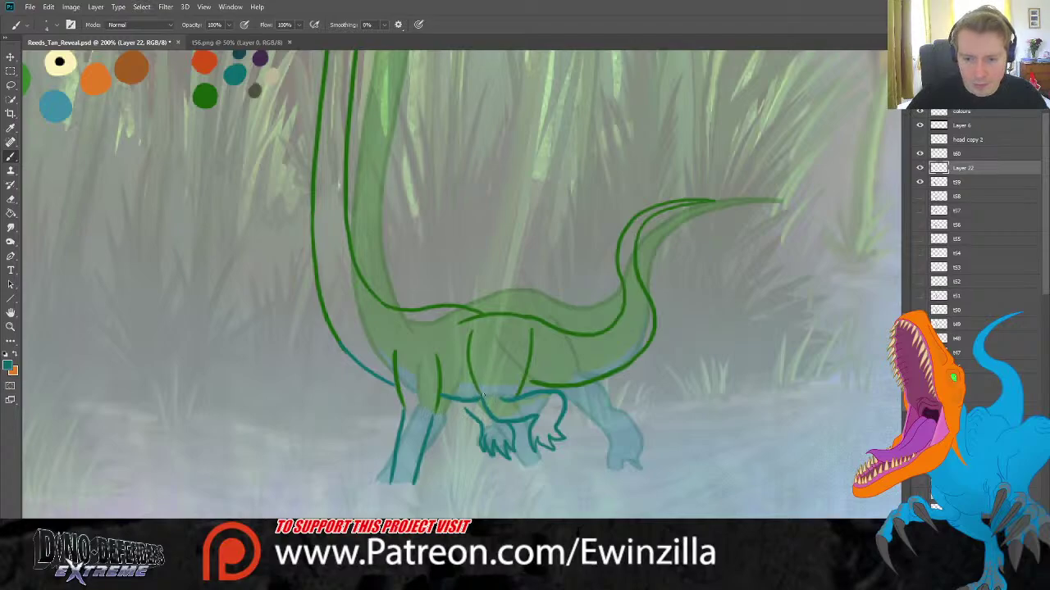
{"action": "mouse_move", "coordinate": [482, 433]}
{"action": "left_mouse_down"}
{"action": "mouse_move", "coordinate": [467, 464]}
{"action": "mouse_move", "coordinate": [472, 454]}
{"action": "mouse_move", "coordinate": [498, 468]}
{"action": "mouse_move", "coordinate": [519, 425]}
{"action": "left_mouse_up"}
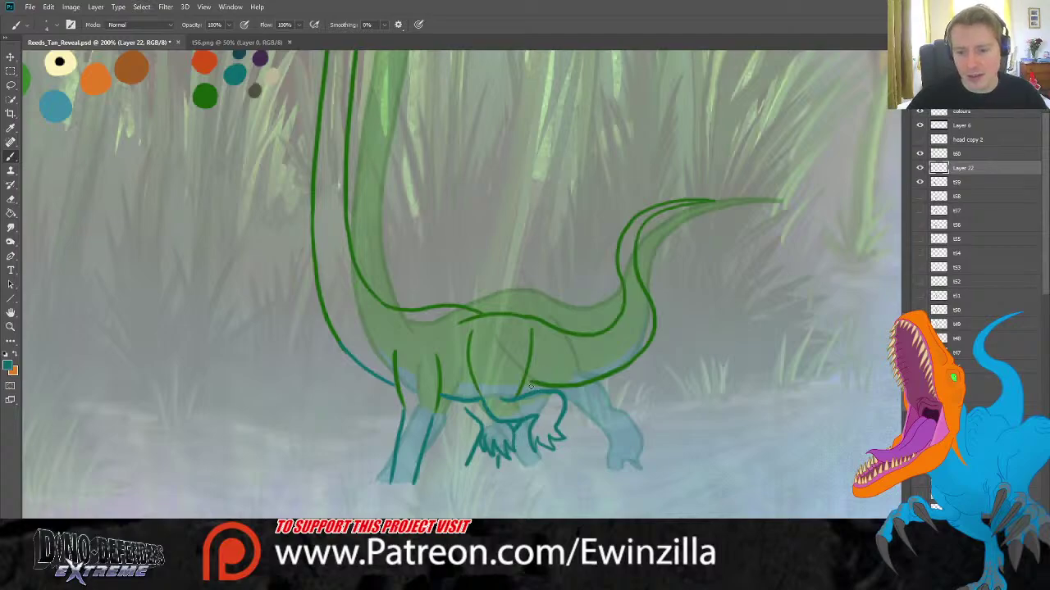
Reinforce the belly line with a green brush stroke.
{"action": "key", "text": "i"}
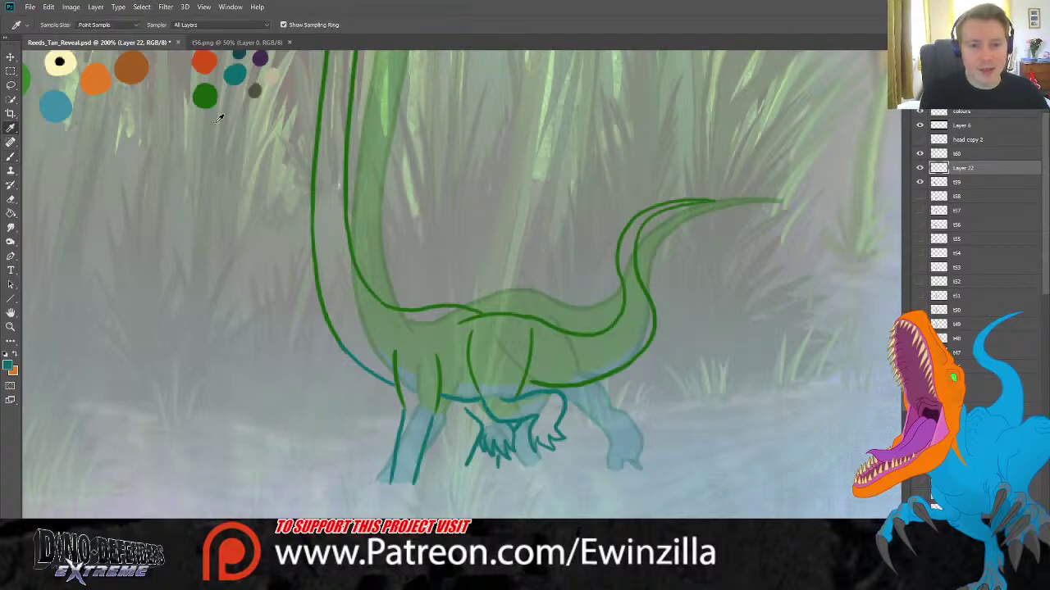
{"action": "key", "text": "b"}
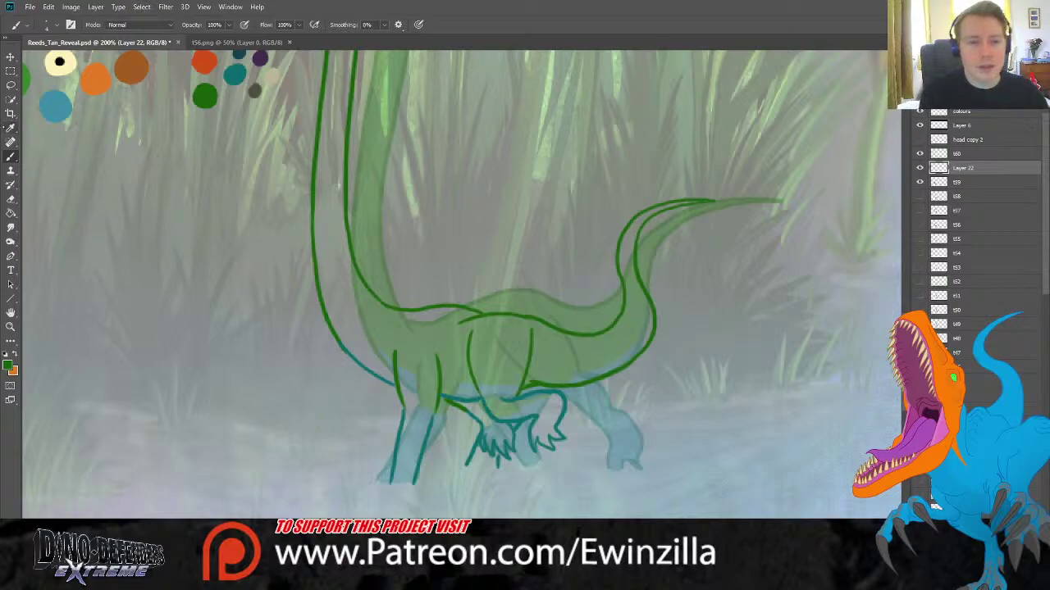
{"action": "key", "text": "i"}
{"action": "key", "text": "b"}
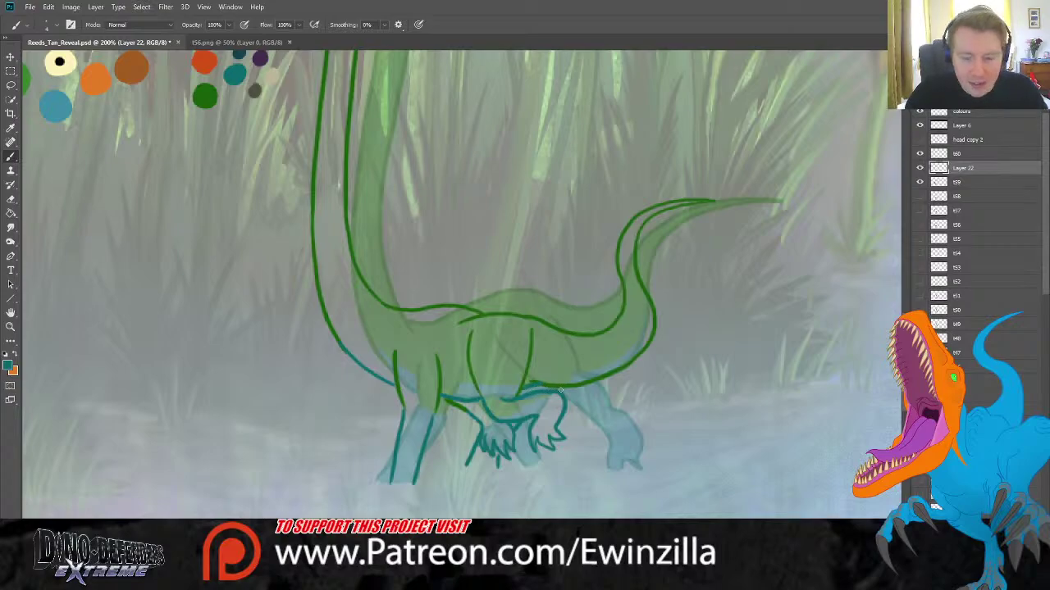
{"action": "mouse_move", "coordinate": [528, 381]}
{"action": "left_mouse_down"}
{"action": "mouse_move", "coordinate": [579, 385]}
{"action": "mouse_move", "coordinate": [626, 366]}
{"action": "mouse_move", "coordinate": [642, 346]}
{"action": "left_mouse_up"}
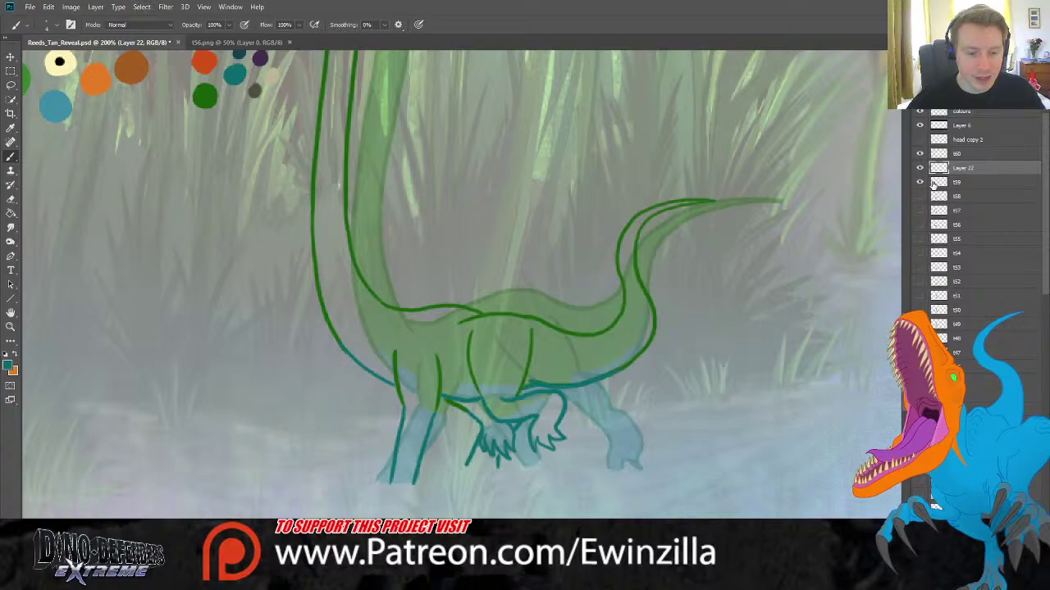
Merge Layer 22 into t60 and flick its visibility to compare with the previous frame.
{"action": "left_click", "coordinate": [963, 153], "text": "ctrl"}
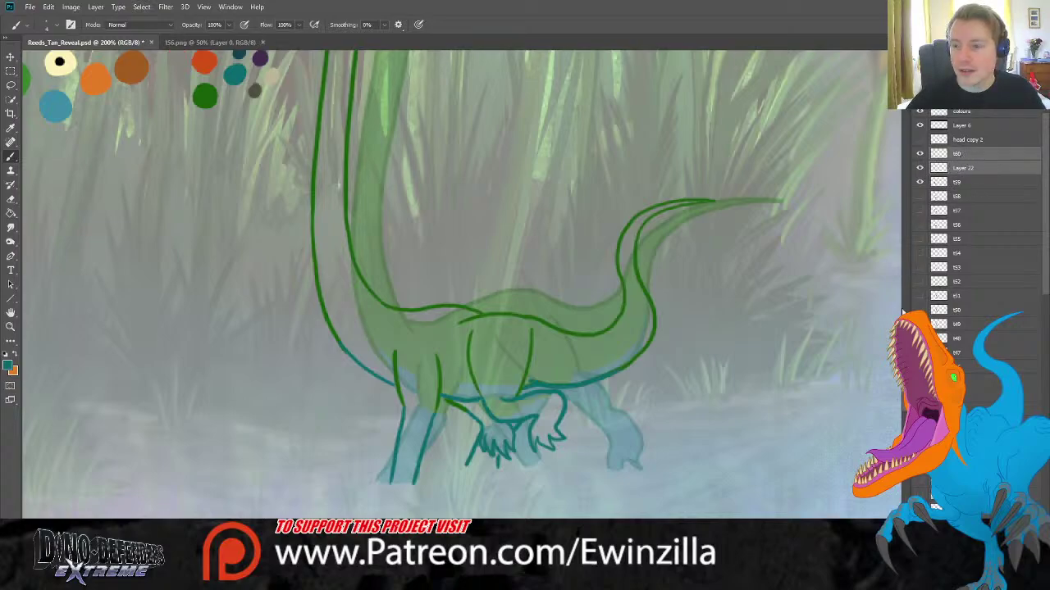
{"action": "key", "text": "ctrl+e"}
{"action": "left_click", "coordinate": [919, 153]}
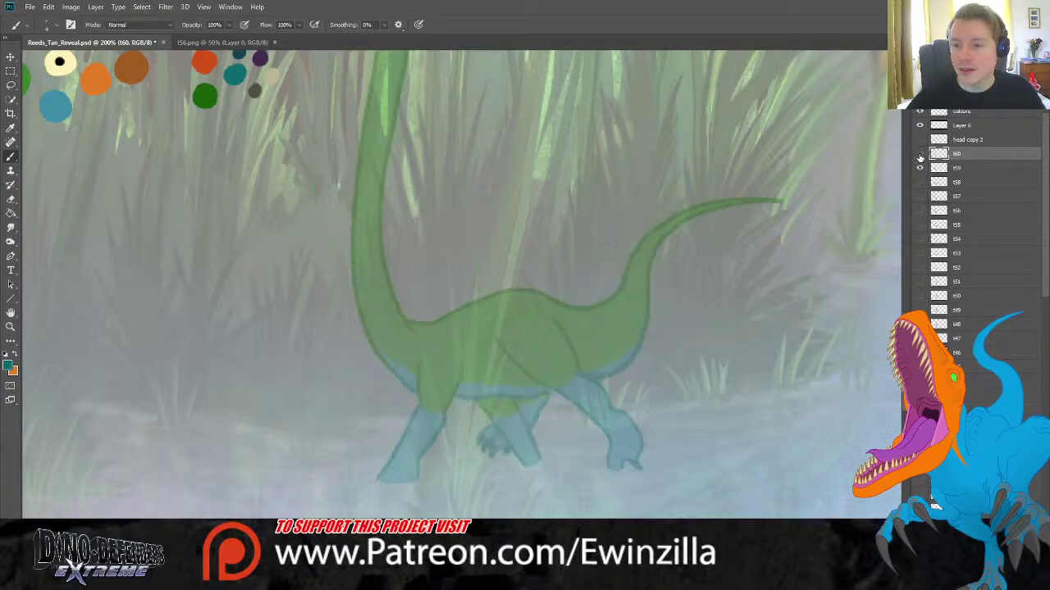
{"action": "left_click", "coordinate": [919, 153]}
{"action": "left_click", "coordinate": [920, 153]}
{"action": "left_click", "coordinate": [920, 153]}
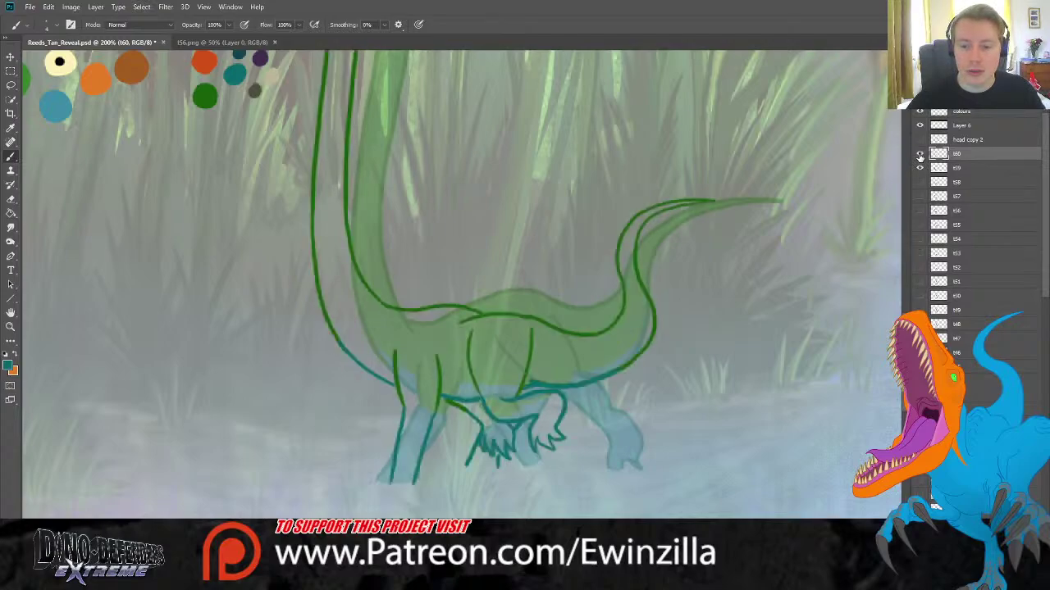
{"action": "left_click", "coordinate": [919, 153]}
{"action": "left_click", "coordinate": [919, 153]}
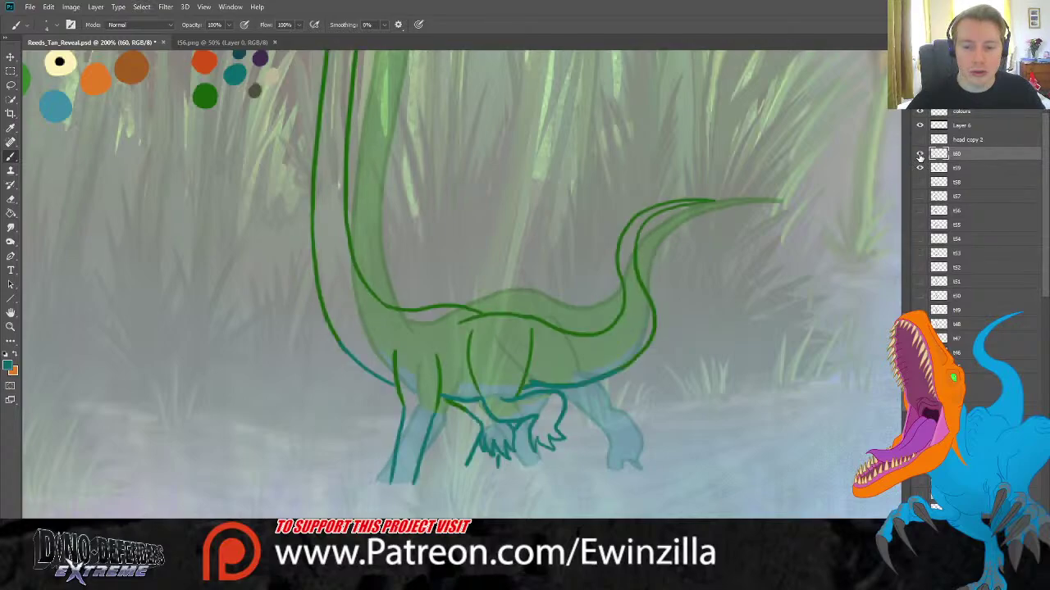
{"action": "left_click", "coordinate": [919, 153]}
{"action": "left_click", "coordinate": [919, 154]}
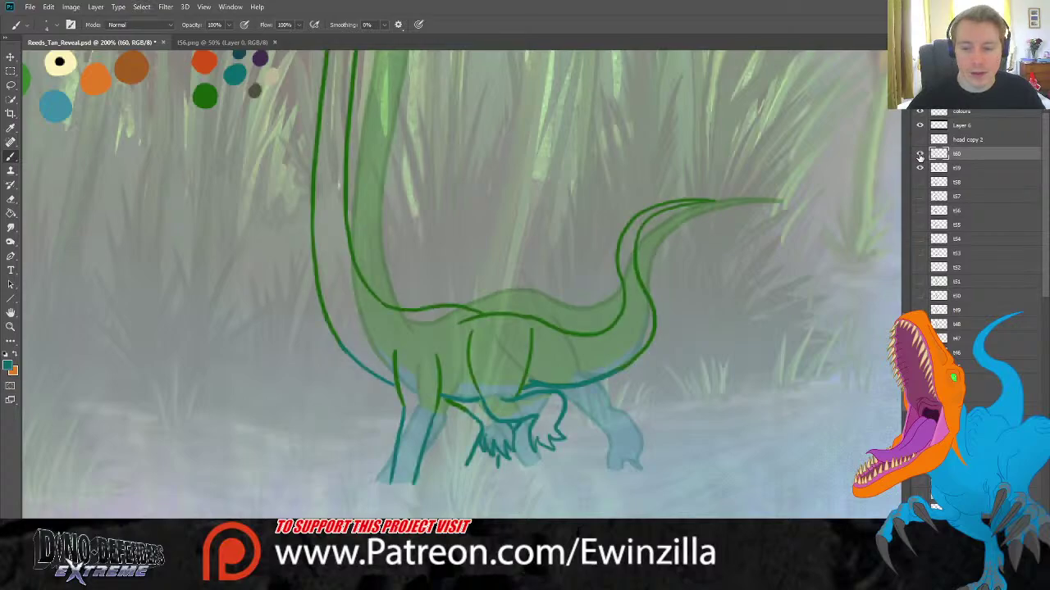
{"action": "left_click", "coordinate": [919, 154]}
{"action": "left_click", "coordinate": [919, 153]}
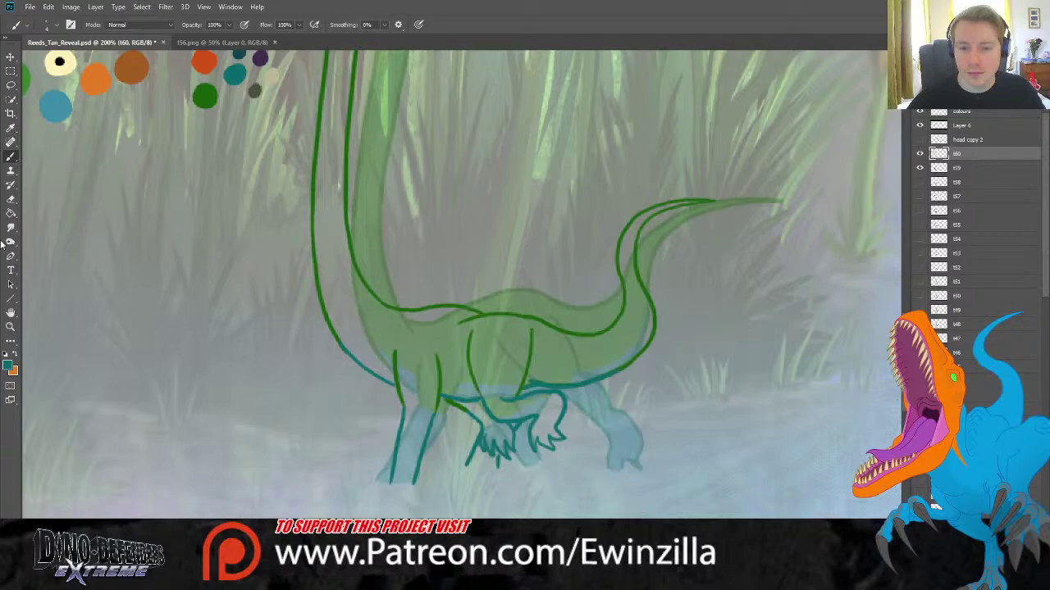
{"action": "left_click", "coordinate": [11, 326]}
{"action": "left_click", "coordinate": [306, 25]}
{"action": "left_click", "coordinate": [919, 156]}
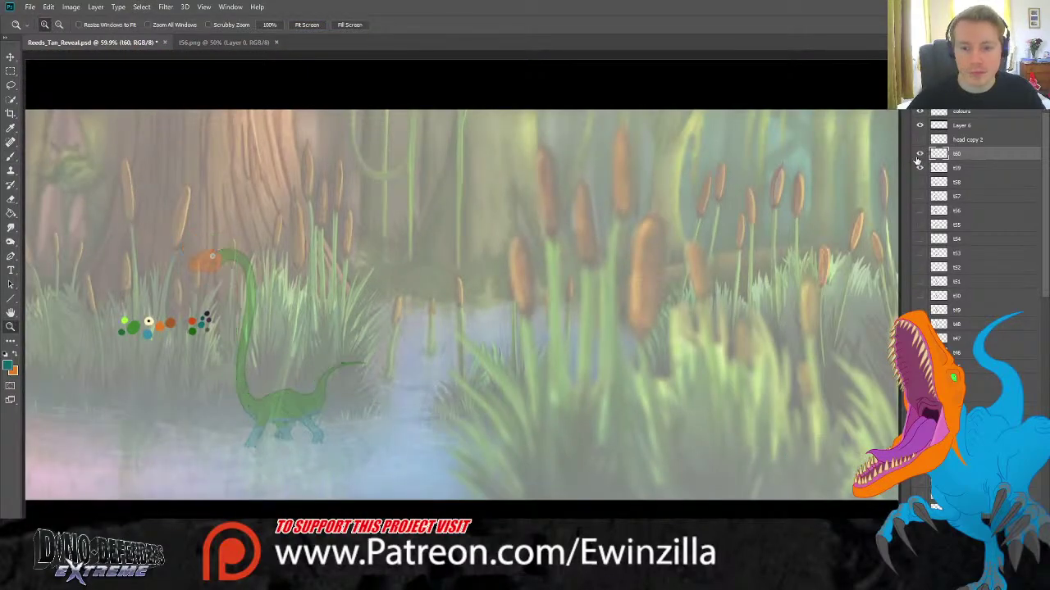
{"action": "left_click", "coordinate": [919, 155]}
{"action": "left_click", "coordinate": [918, 155]}
{"action": "left_click", "coordinate": [918, 155]}
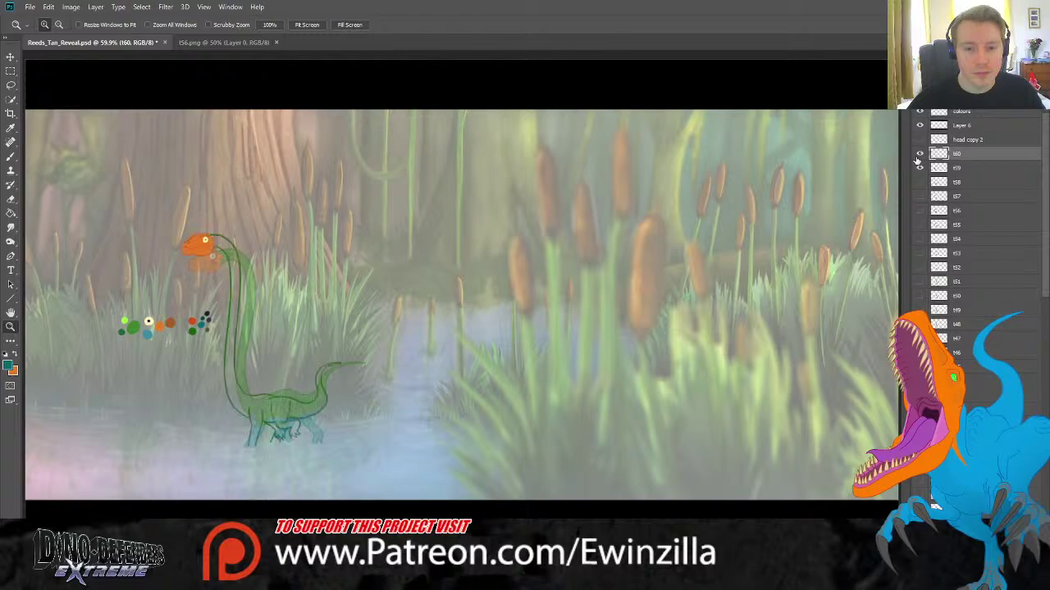
{"action": "left_click", "coordinate": [917, 157]}
{"action": "left_click", "coordinate": [918, 157]}
{"action": "left_click", "coordinate": [919, 154]}
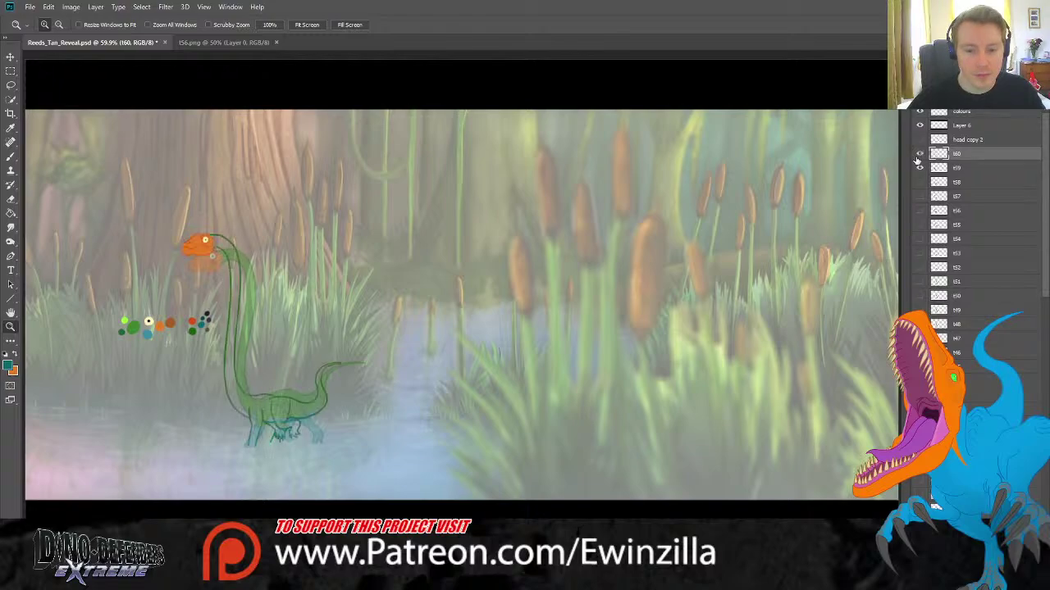
{"action": "left_click", "coordinate": [229, 429]}
{"action": "left_click", "coordinate": [239, 421]}
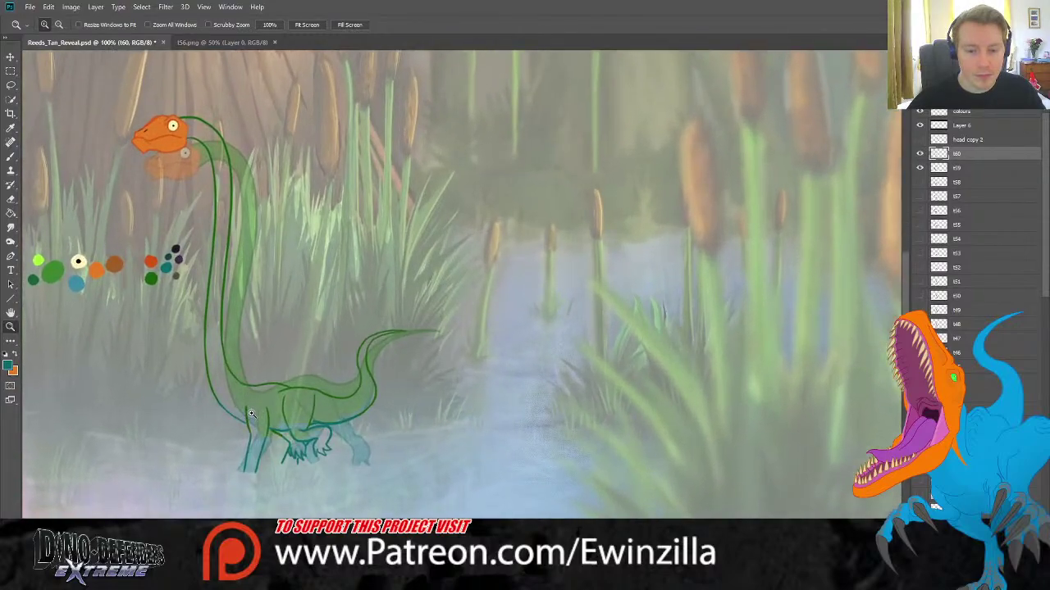
{"action": "left_click", "coordinate": [252, 415]}
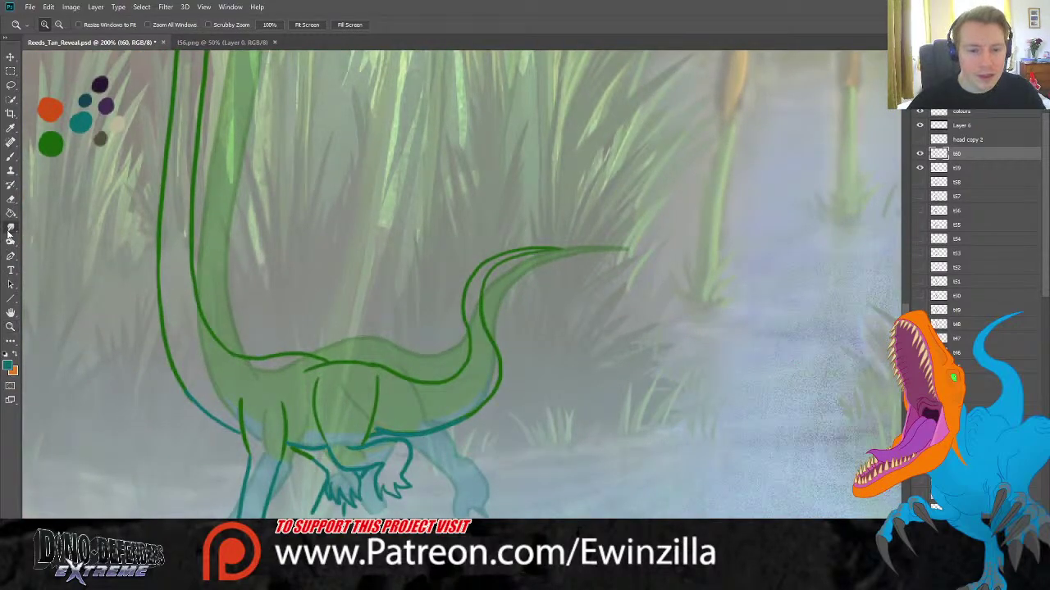
Smudge the green belly line to close its gap.
{"action": "left_click", "coordinate": [11, 227]}
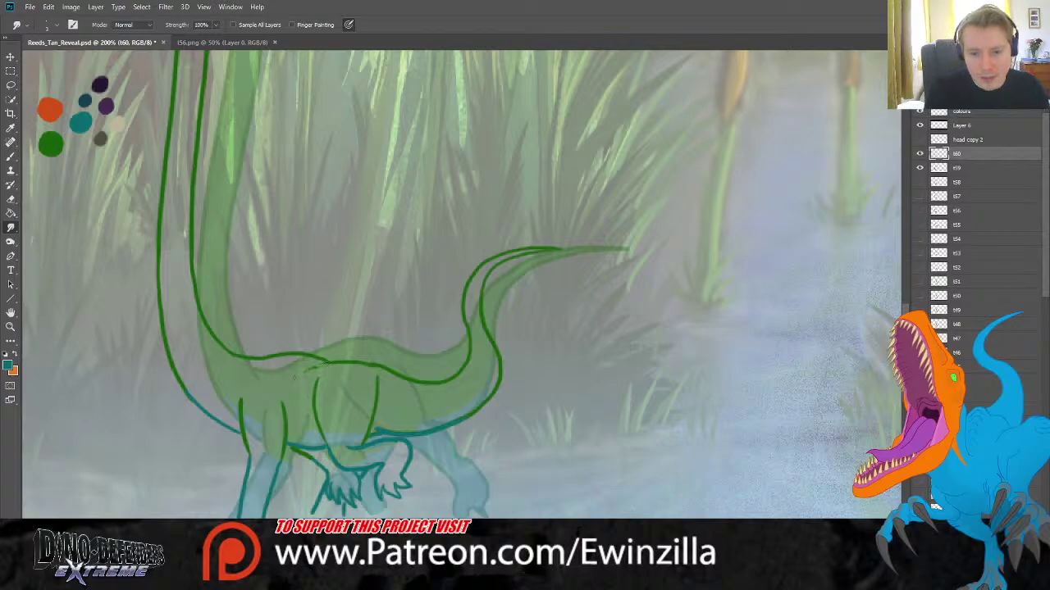
{"action": "mouse_move", "coordinate": [369, 365]}
{"action": "left_mouse_down"}
{"action": "mouse_move", "coordinate": [316, 370]}
{"action": "mouse_move", "coordinate": [353, 363]}
{"action": "mouse_move", "coordinate": [334, 356]}
{"action": "mouse_move", "coordinate": [377, 367]}
{"action": "left_mouse_up"}
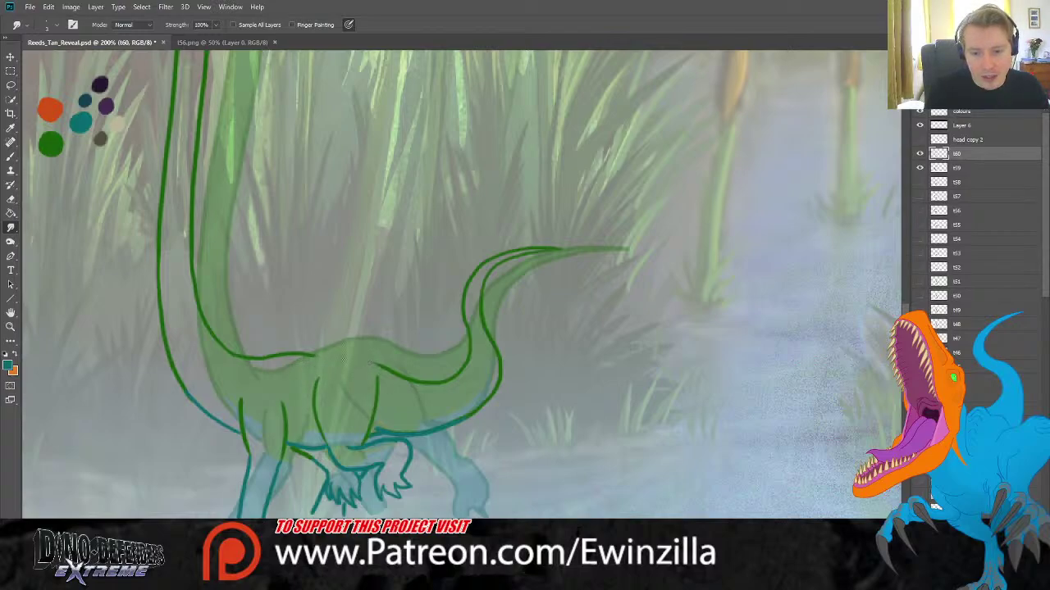
{"action": "mouse_move", "coordinate": [257, 358]}
{"action": "left_mouse_down"}
{"action": "mouse_move", "coordinate": [357, 356]}
{"action": "mouse_move", "coordinate": [386, 371]}
{"action": "mouse_move", "coordinate": [344, 354]}
{"action": "mouse_move", "coordinate": [257, 357]}
{"action": "mouse_move", "coordinate": [311, 352]}
{"action": "mouse_move", "coordinate": [379, 365]}
{"action": "mouse_move", "coordinate": [290, 355]}
{"action": "left_mouse_up"}
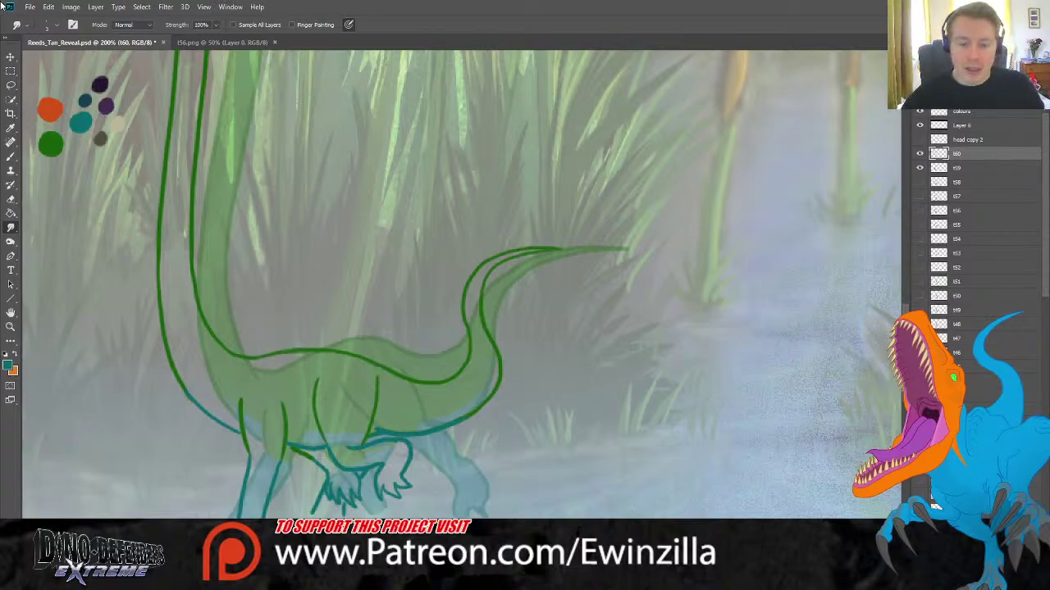
Lasso the lifted foot, move it up-left, and slightly enlarge and tilt it.
{"action": "key", "text": "l"}
{"action": "mouse_move", "coordinate": [338, 435]}
{"action": "left_mouse_down"}
{"action": "mouse_move", "coordinate": [331, 473]}
{"action": "mouse_move", "coordinate": [373, 479]}
{"action": "mouse_move", "coordinate": [370, 511]}
{"action": "mouse_move", "coordinate": [428, 500]}
{"action": "mouse_move", "coordinate": [411, 439]}
{"action": "mouse_move", "coordinate": [369, 437]}
{"action": "mouse_move", "coordinate": [381, 376]}
{"action": "mouse_move", "coordinate": [314, 370]}
{"action": "mouse_move", "coordinate": [304, 408]}
{"action": "mouse_move", "coordinate": [313, 432]}
{"action": "mouse_move", "coordinate": [335, 440]}
{"action": "mouse_move", "coordinate": [329, 465]}
{"action": "mouse_move", "coordinate": [344, 478]}
{"action": "mouse_move", "coordinate": [371, 472]}
{"action": "mouse_move", "coordinate": [384, 512]}
{"action": "mouse_move", "coordinate": [432, 486]}
{"action": "mouse_move", "coordinate": [419, 443]}
{"action": "mouse_move", "coordinate": [341, 441]}
{"action": "left_mouse_up"}
{"action": "left_click", "coordinate": [10, 57]}
{"action": "mouse_move", "coordinate": [410, 465]}
{"action": "left_mouse_down"}
{"action": "mouse_move", "coordinate": [405, 449]}
{"action": "mouse_move", "coordinate": [436, 426]}
{"action": "mouse_move", "coordinate": [466, 424]}
{"action": "mouse_move", "coordinate": [464, 435]}
{"action": "left_mouse_up"}
{"action": "key", "text": "ctrl+t"}
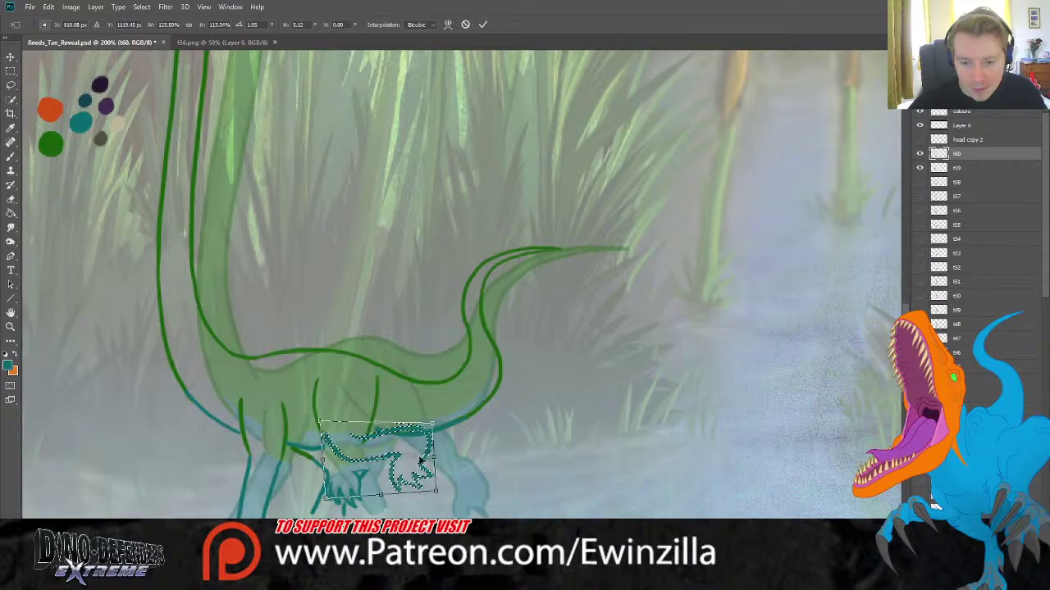
{"action": "left_click_drag", "start_coordinate": [414, 463], "coordinate": [417, 470]}
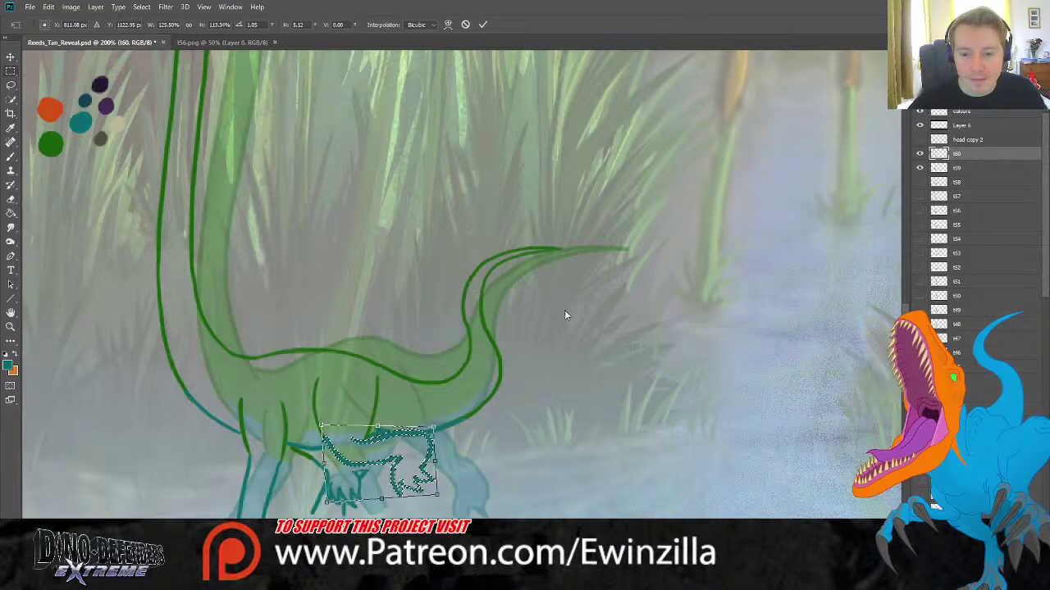
{"action": "key", "text": "Return"}
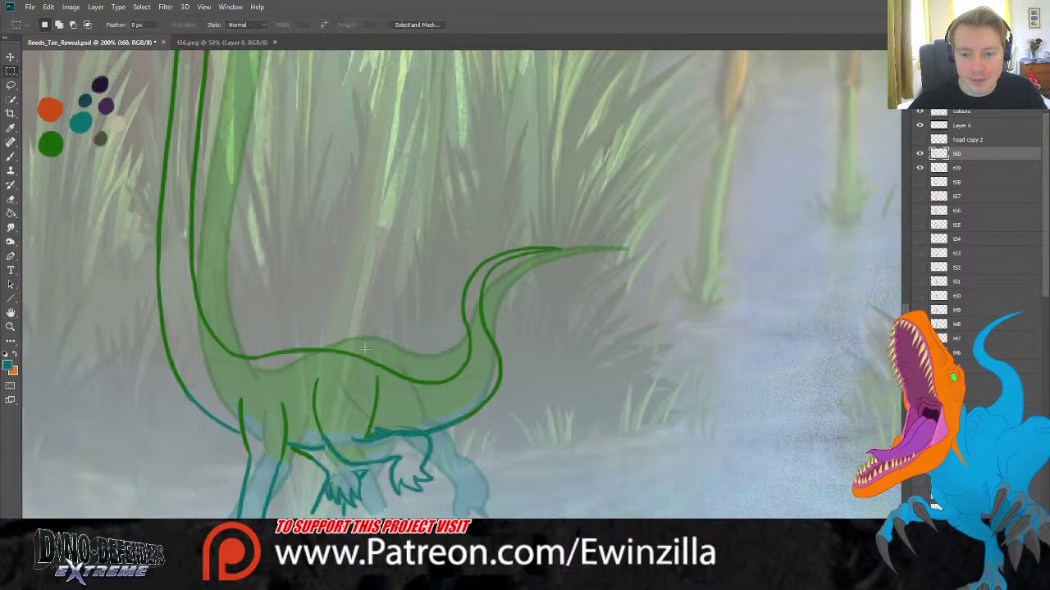
Smudge the teal belly line into a clean curve along the body, then fit the scene on screen.
{"action": "left_click", "coordinate": [11, 229]}
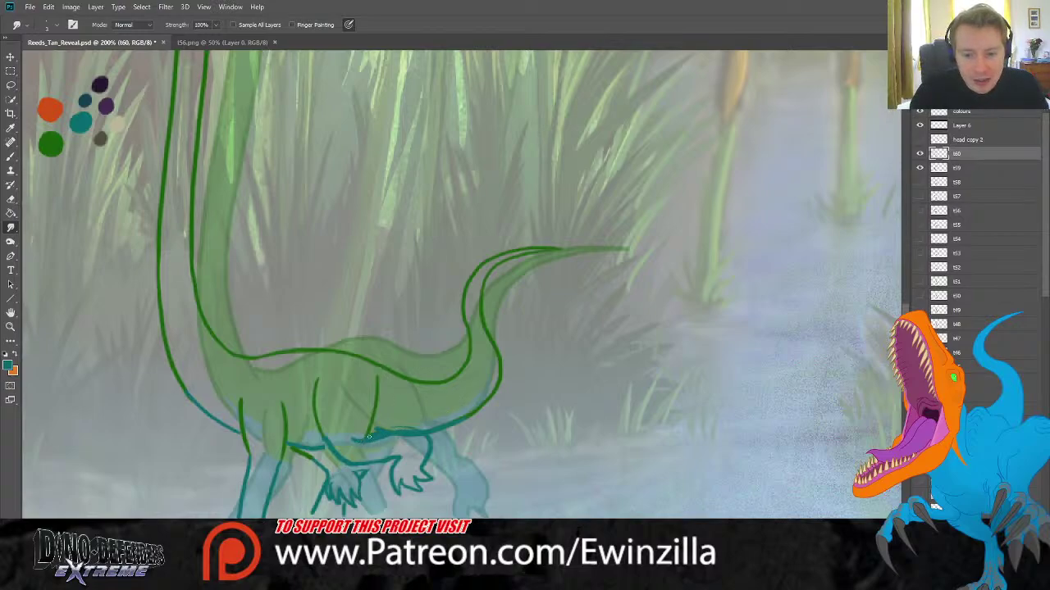
{"action": "left_click_drag", "start_coordinate": [369, 437], "coordinate": [410, 430]}
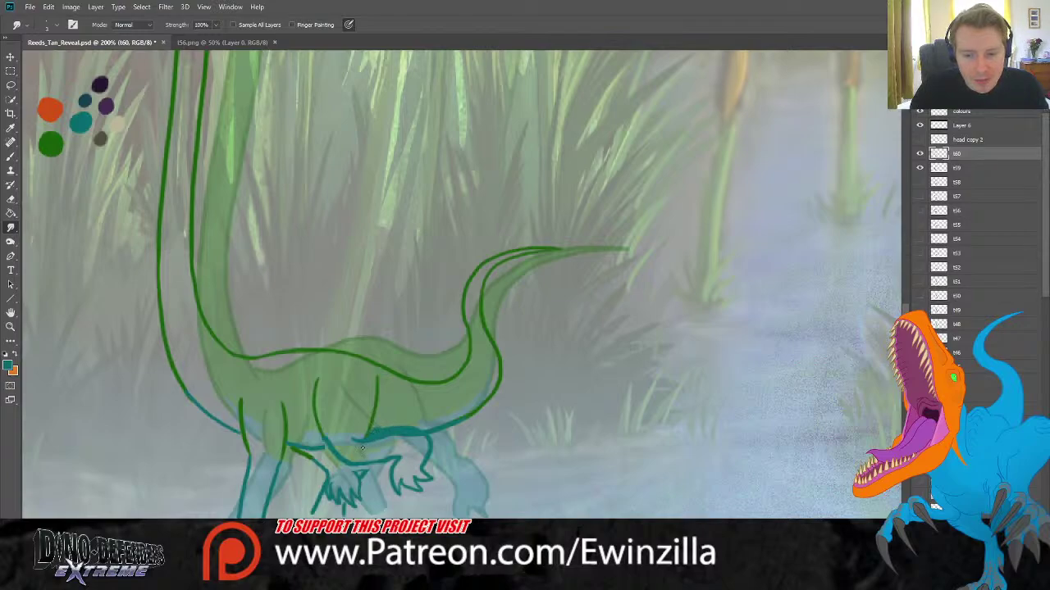
{"action": "left_click_drag", "start_coordinate": [362, 447], "coordinate": [412, 433]}
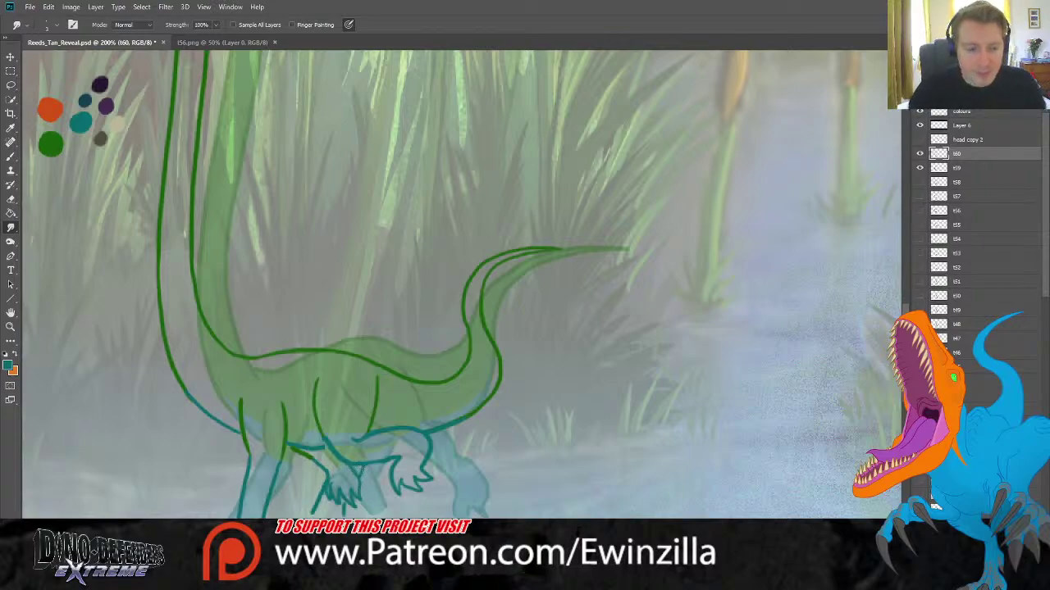
{"action": "left_click", "coordinate": [10, 326]}
{"action": "left_click", "coordinate": [315, 26]}
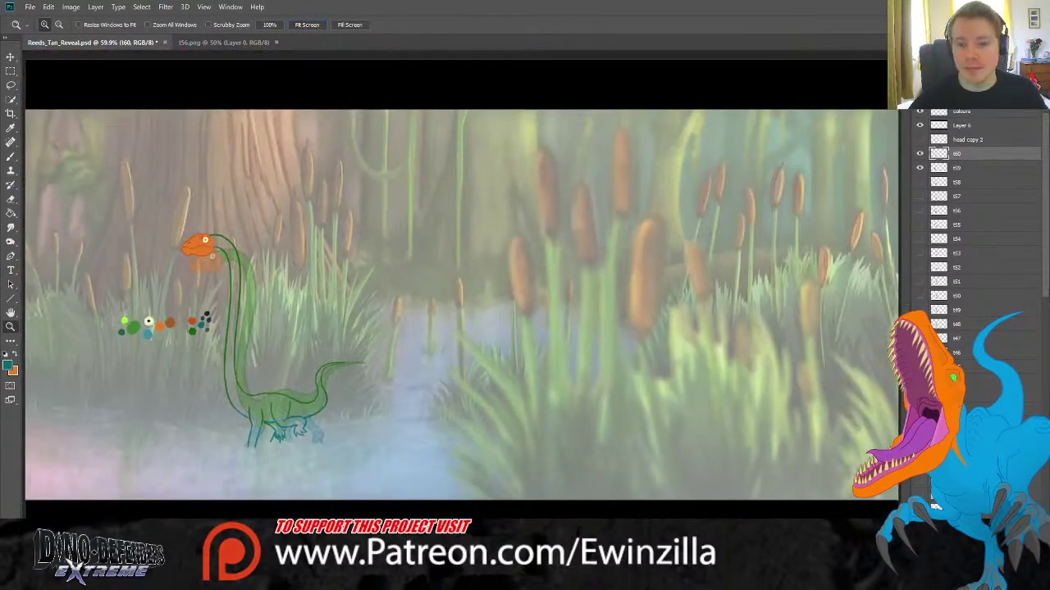
Toggle t60 on and off to compare poses, then hide frame t59.
{"action": "left_click", "coordinate": [920, 154]}
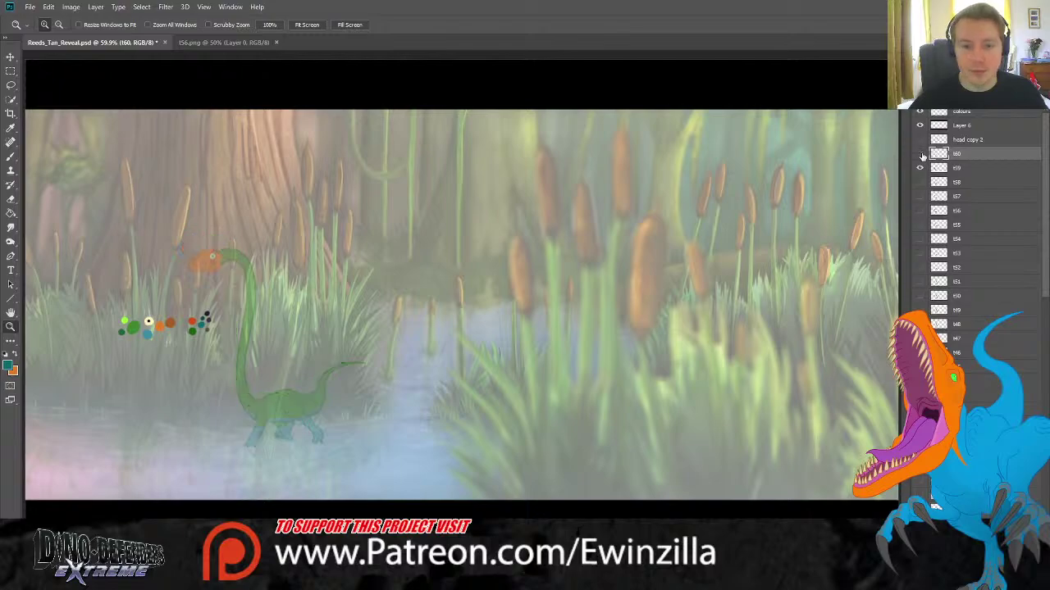
{"action": "left_click", "coordinate": [920, 153]}
{"action": "left_click", "coordinate": [920, 153]}
{"action": "left_click", "coordinate": [920, 153]}
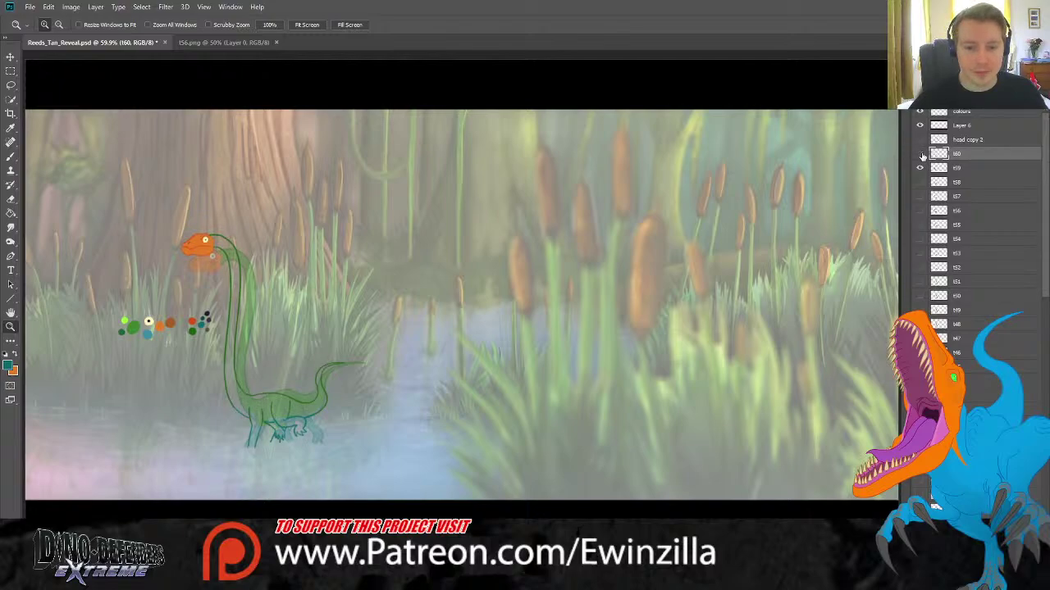
{"action": "left_click", "coordinate": [920, 154]}
{"action": "left_click", "coordinate": [965, 169]}
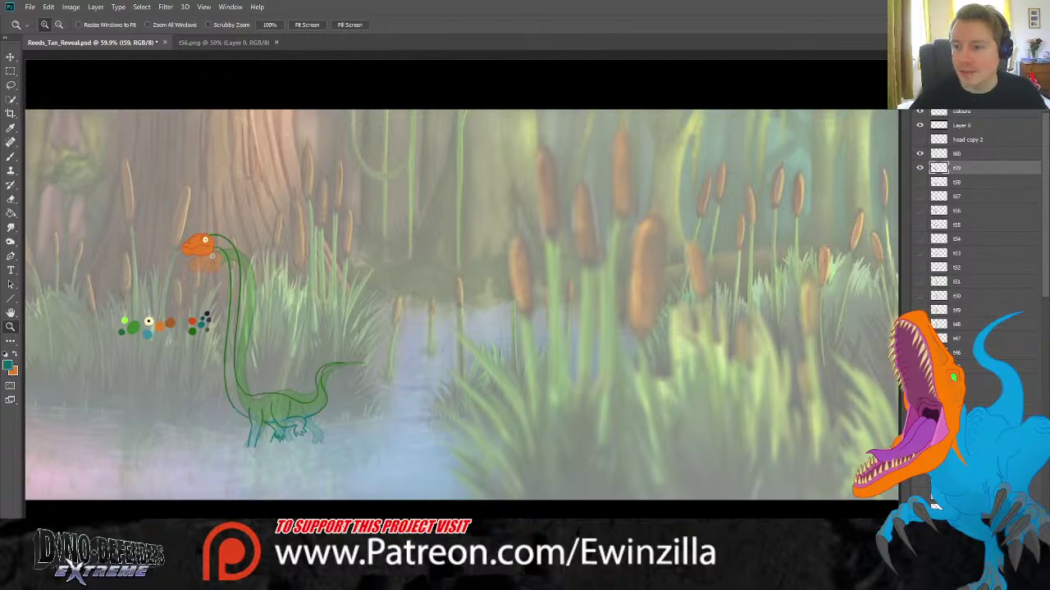
{"action": "left_click", "coordinate": [919, 167]}
{"action": "left_click", "coordinate": [965, 153]}
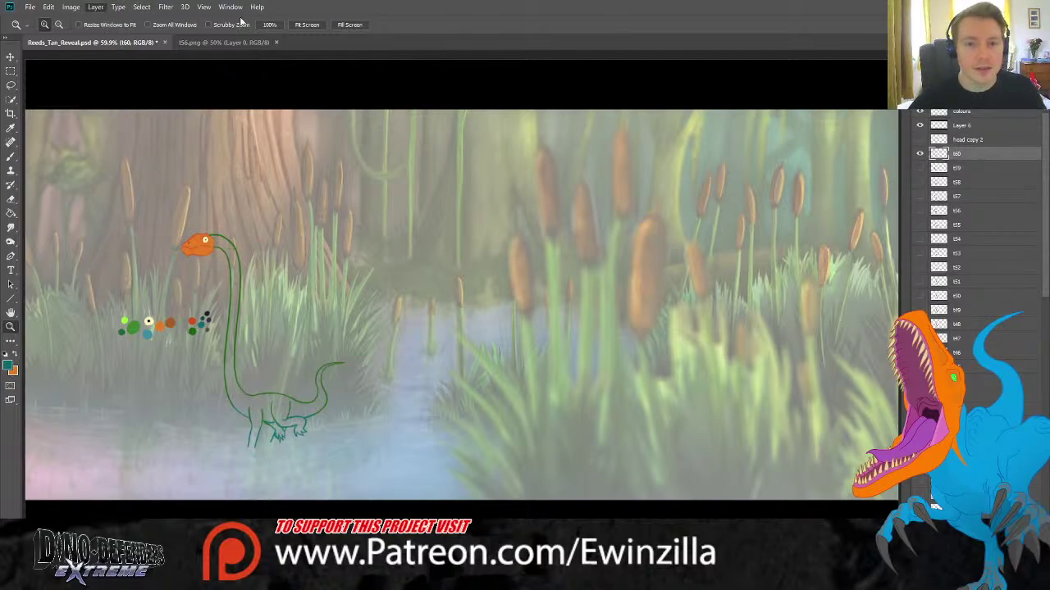
Create a new empty Layer 22 and zoom to 100% on the dinosaur.
{"action": "key", "text": "ctrl+shift+alt+n"}
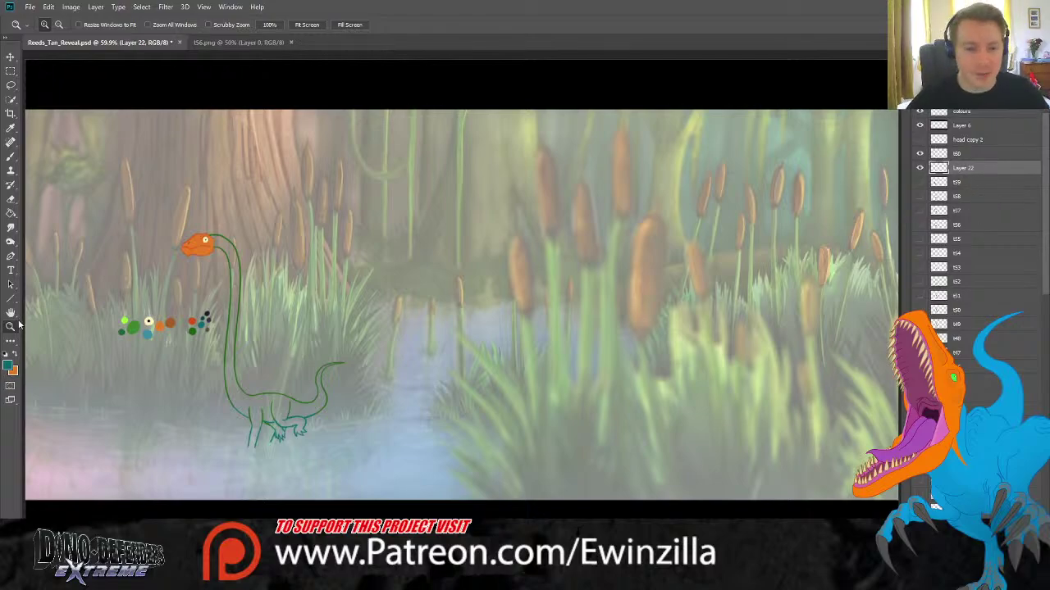
{"action": "left_click", "coordinate": [208, 391]}
{"action": "left_click", "coordinate": [208, 391]}
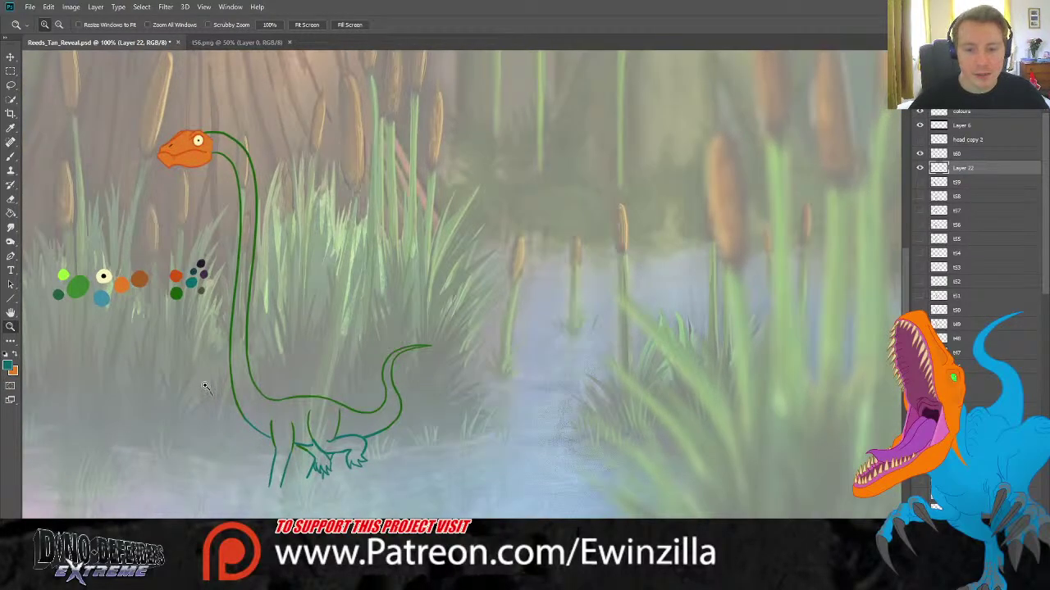
Sample the green swatch and paint solid green over the neck, body and tail.
{"action": "left_click", "coordinate": [10, 130]}
{"action": "left_click", "coordinate": [77, 286]}
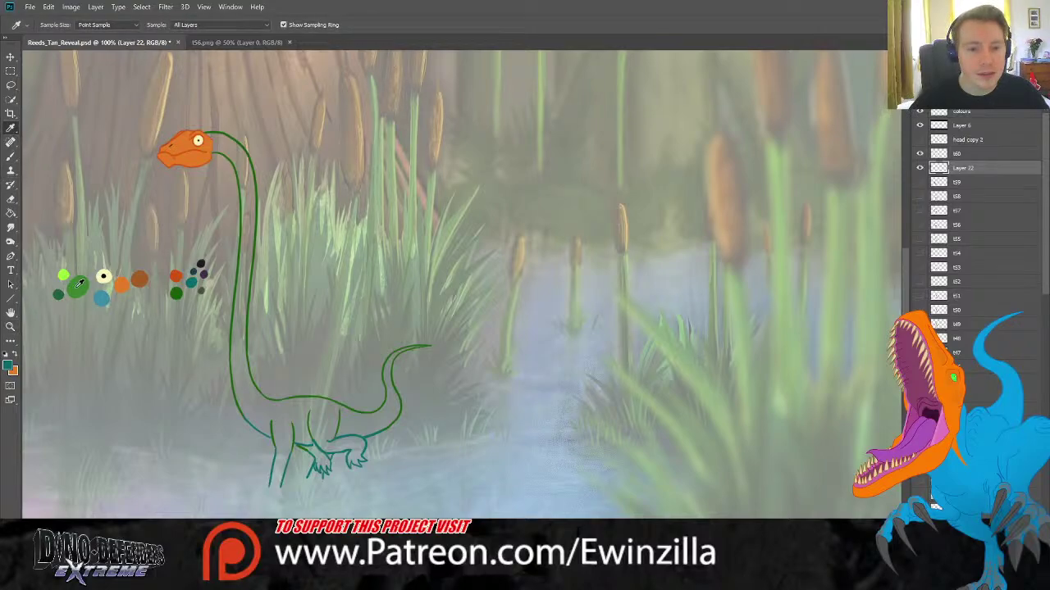
{"action": "left_click", "coordinate": [11, 326]}
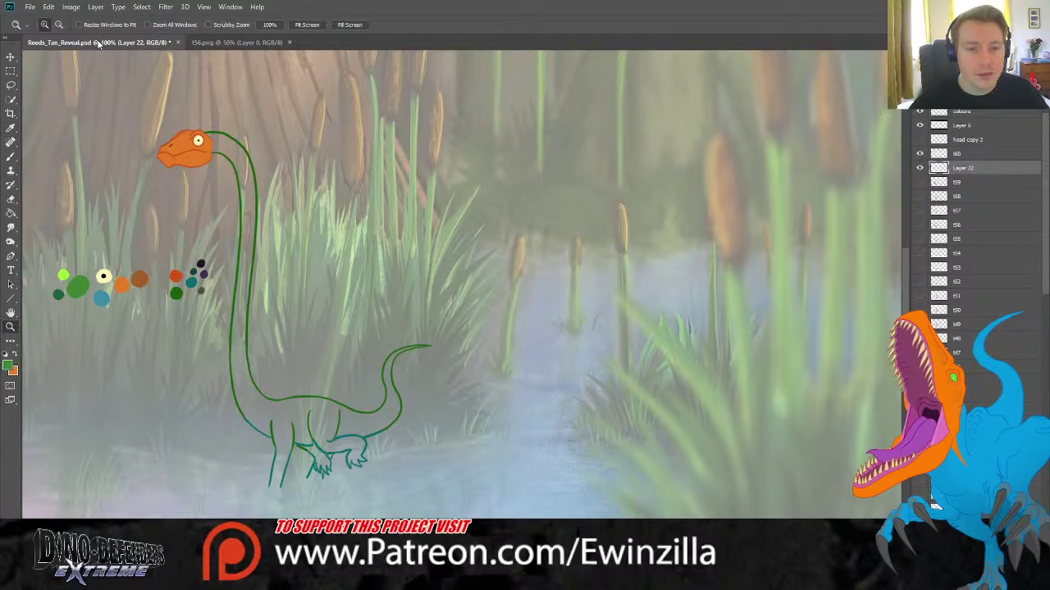
{"action": "left_click", "coordinate": [11, 156]}
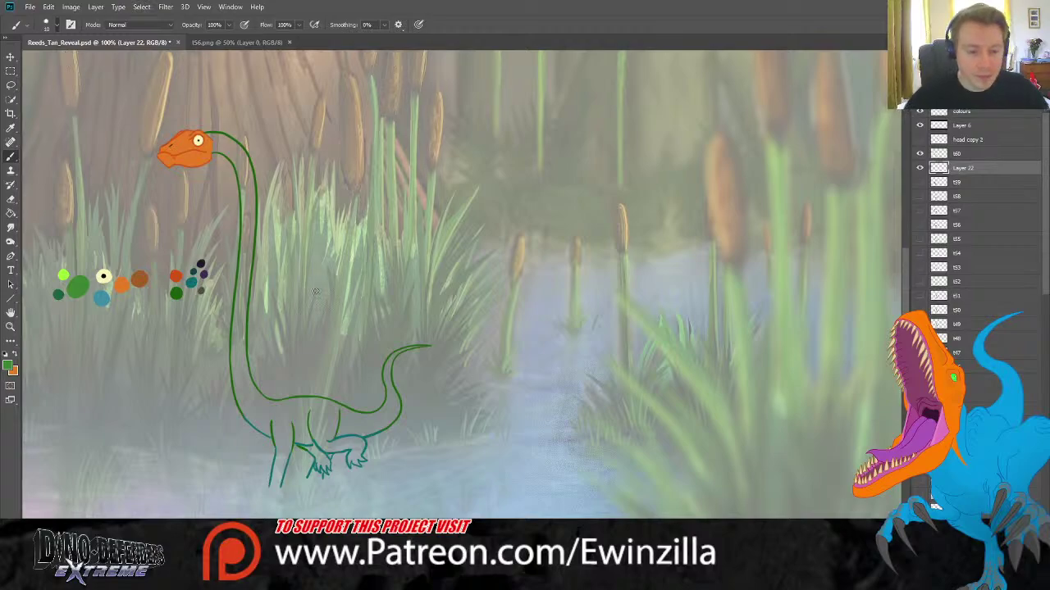
{"action": "mouse_move", "coordinate": [199, 146]}
{"action": "left_mouse_down"}
{"action": "mouse_move", "coordinate": [233, 154]}
{"action": "mouse_move", "coordinate": [211, 136]}
{"action": "mouse_move", "coordinate": [234, 144]}
{"action": "left_mouse_up"}
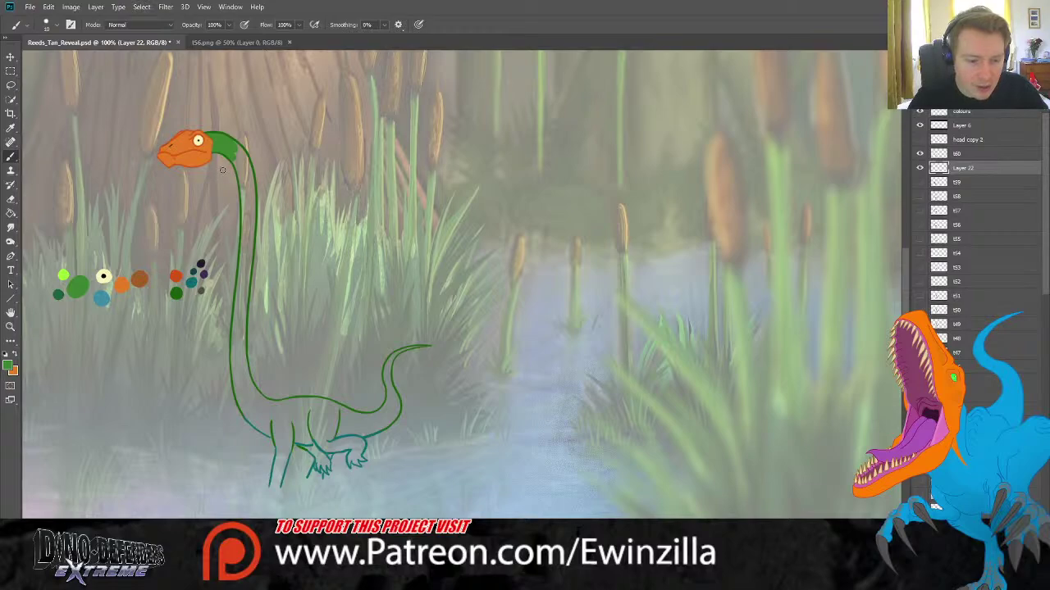
{"action": "mouse_move", "coordinate": [240, 166]}
{"action": "left_mouse_down"}
{"action": "mouse_move", "coordinate": [241, 175]}
{"action": "mouse_move", "coordinate": [233, 144]}
{"action": "mouse_move", "coordinate": [249, 182]}
{"action": "mouse_move", "coordinate": [252, 239]}
{"action": "mouse_move", "coordinate": [254, 213]}
{"action": "mouse_move", "coordinate": [236, 324]}
{"action": "mouse_move", "coordinate": [240, 315]}
{"action": "mouse_move", "coordinate": [244, 413]}
{"action": "mouse_move", "coordinate": [269, 429]}
{"action": "mouse_move", "coordinate": [243, 396]}
{"action": "mouse_move", "coordinate": [280, 447]}
{"action": "mouse_move", "coordinate": [282, 425]}
{"action": "mouse_move", "coordinate": [285, 442]}
{"action": "mouse_move", "coordinate": [293, 433]}
{"action": "left_mouse_up"}
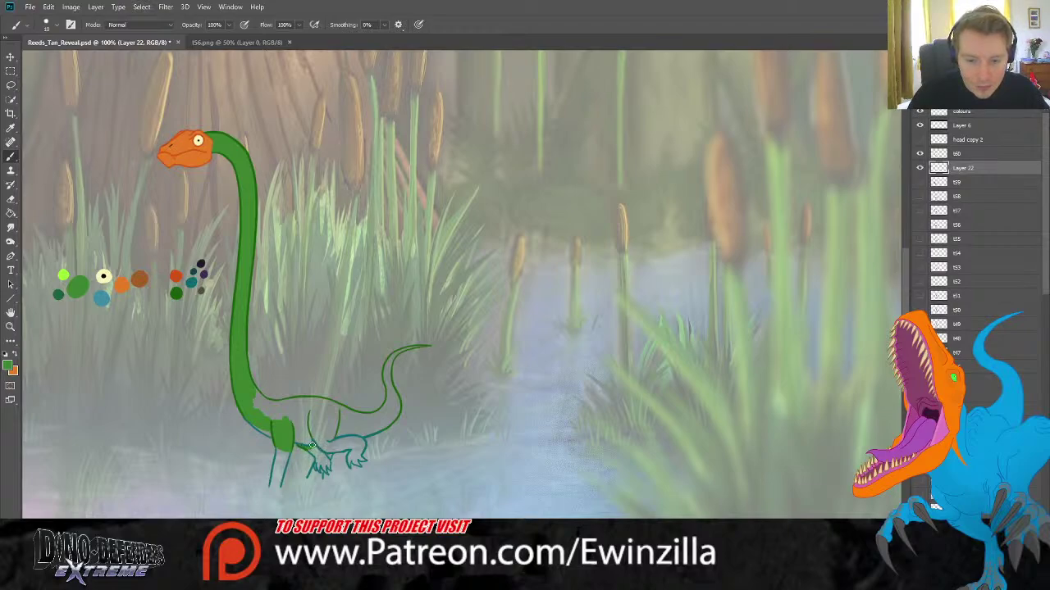
{"action": "mouse_move", "coordinate": [289, 435]}
{"action": "left_mouse_down"}
{"action": "mouse_move", "coordinate": [337, 435]}
{"action": "mouse_move", "coordinate": [299, 433]}
{"action": "mouse_move", "coordinate": [321, 424]}
{"action": "left_mouse_up"}
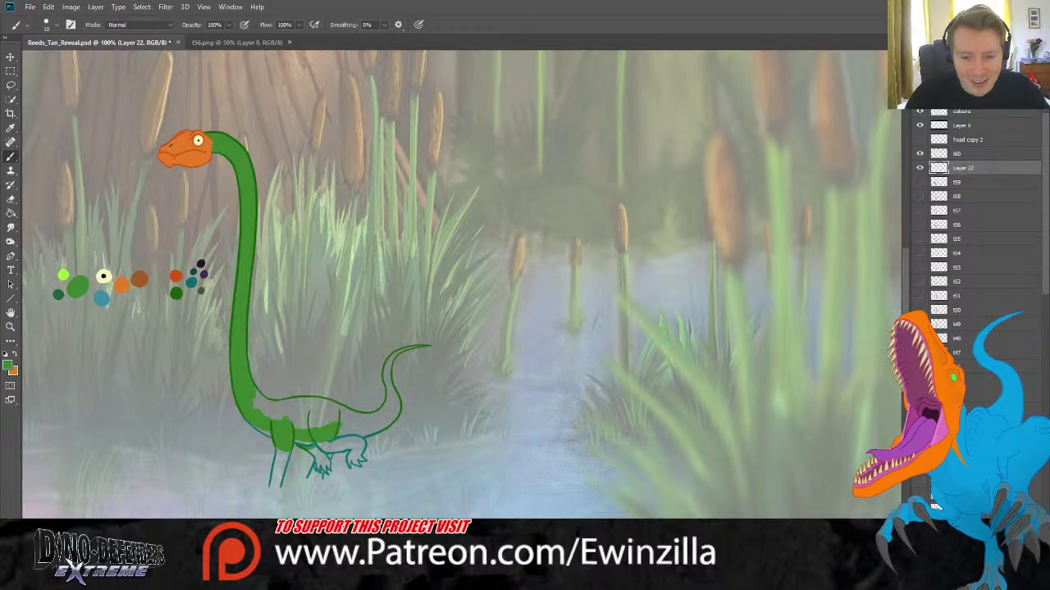
{"action": "mouse_move", "coordinate": [355, 424]}
{"action": "left_mouse_down"}
{"action": "mouse_move", "coordinate": [336, 432]}
{"action": "mouse_move", "coordinate": [382, 427]}
{"action": "mouse_move", "coordinate": [373, 428]}
{"action": "mouse_move", "coordinate": [395, 414]}
{"action": "mouse_move", "coordinate": [371, 415]}
{"action": "left_mouse_up"}
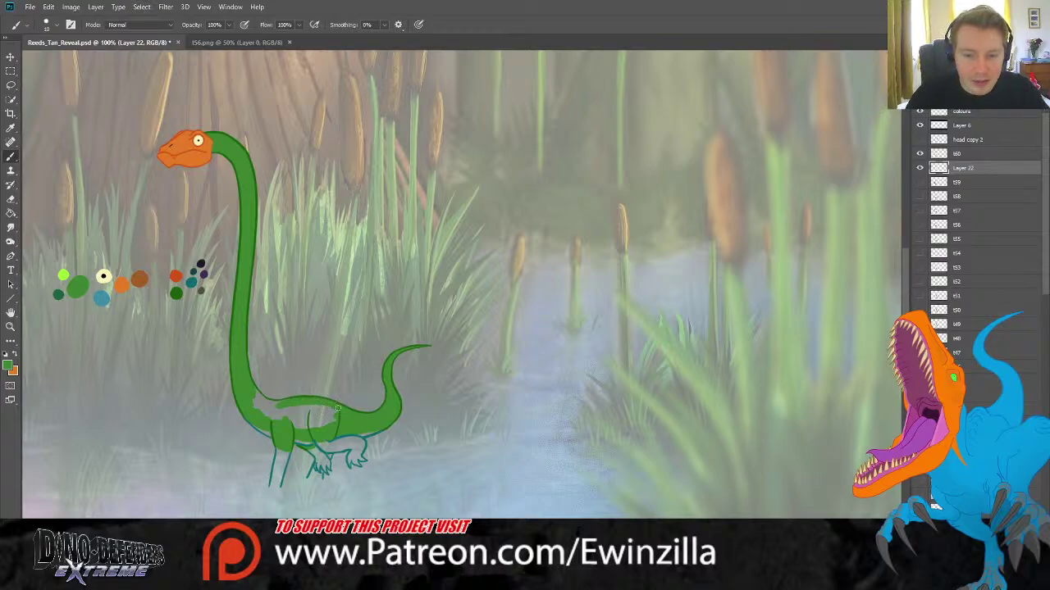
{"action": "mouse_move", "coordinate": [334, 407]}
{"action": "left_mouse_down"}
{"action": "mouse_move", "coordinate": [316, 433]}
{"action": "mouse_move", "coordinate": [321, 405]}
{"action": "mouse_move", "coordinate": [274, 425]}
{"action": "mouse_move", "coordinate": [292, 403]}
{"action": "left_mouse_up"}
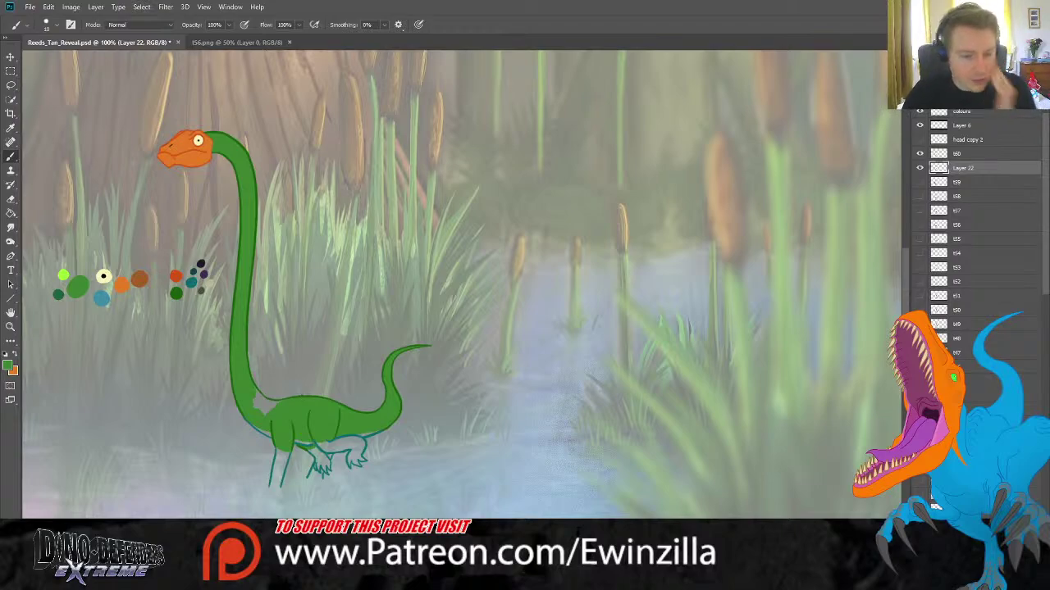
{"action": "mouse_move", "coordinate": [254, 378]}
{"action": "left_mouse_down"}
{"action": "mouse_move", "coordinate": [282, 403]}
{"action": "mouse_move", "coordinate": [250, 410]}
{"action": "left_mouse_up"}
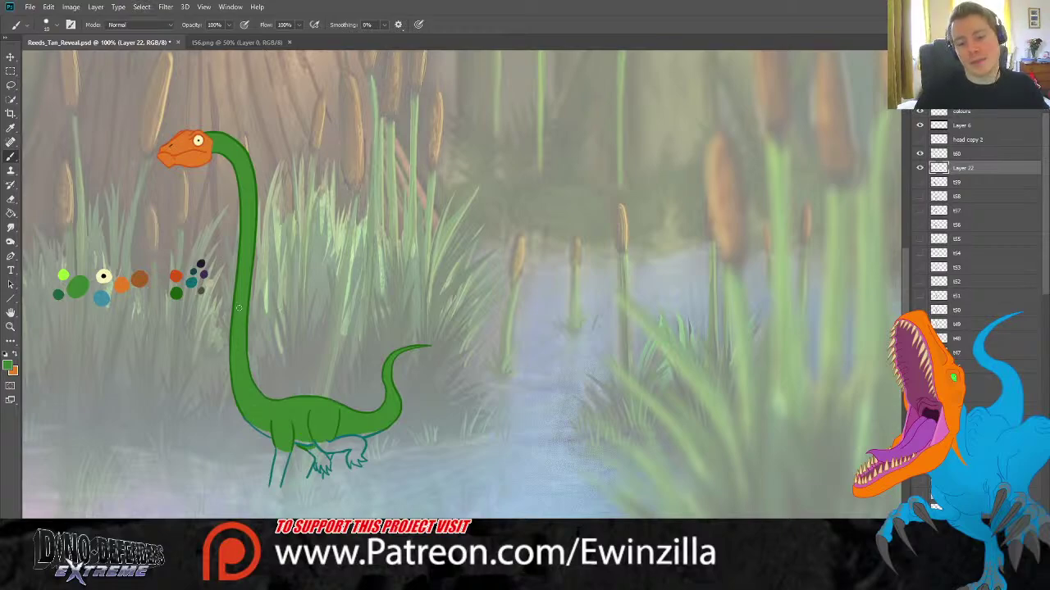
Sample the light blue swatch and, at 300%, paint teal along the belly underside.
{"action": "left_click", "coordinate": [11, 127]}
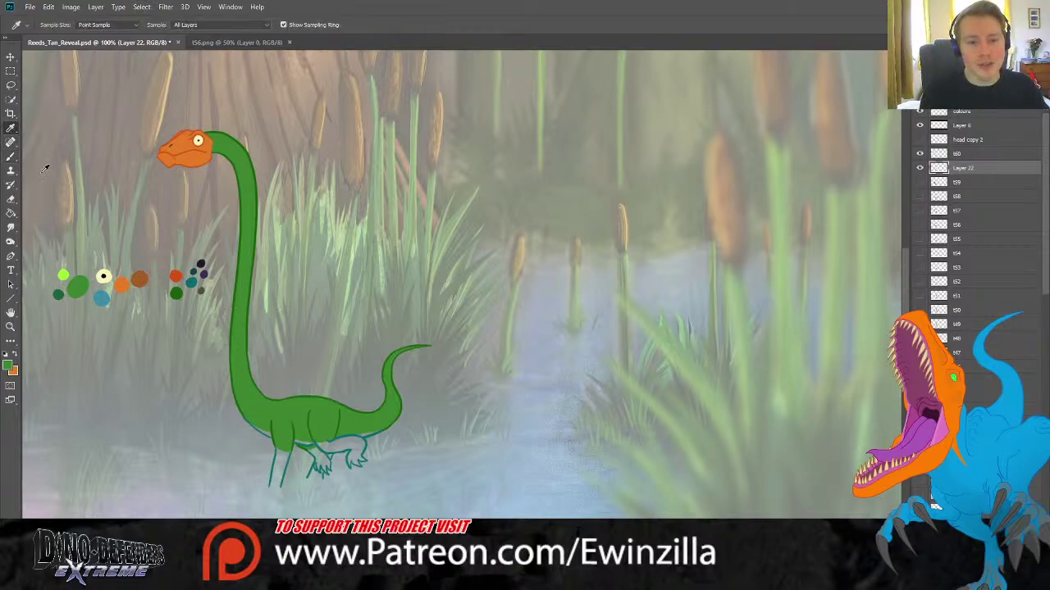
{"action": "left_click", "coordinate": [101, 298]}
{"action": "left_click", "coordinate": [10, 326]}
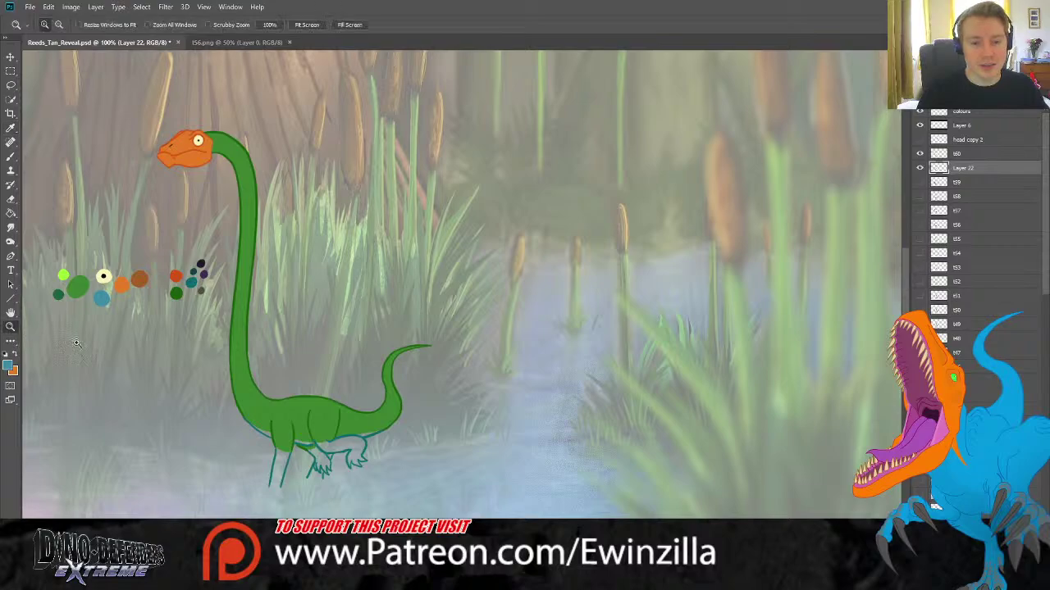
{"action": "left_click", "coordinate": [278, 494]}
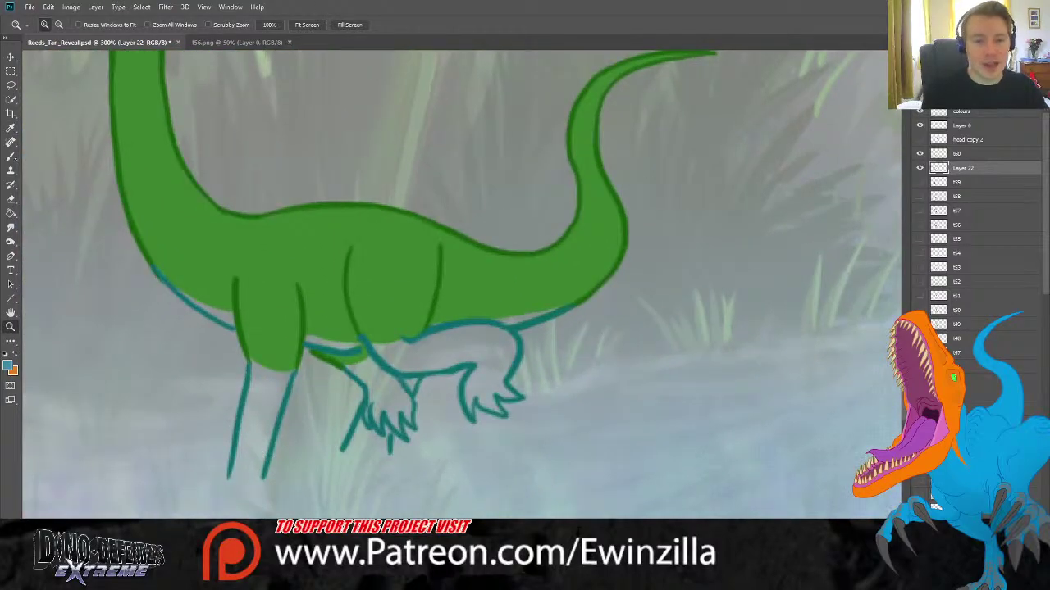
{"action": "key", "text": "b"}
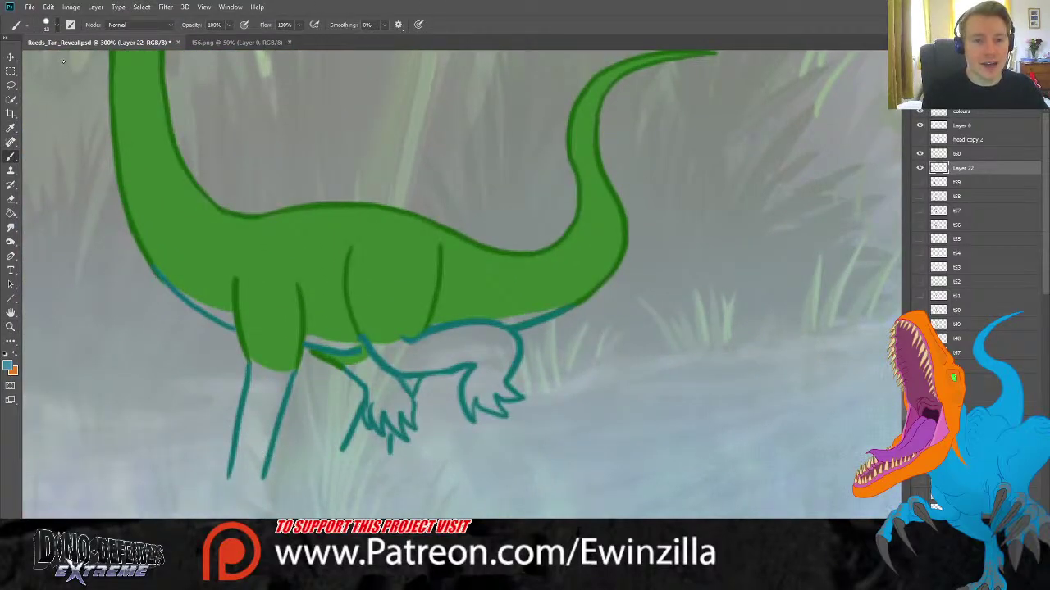
{"action": "mouse_move", "coordinate": [161, 277]}
{"action": "left_mouse_down"}
{"action": "mouse_move", "coordinate": [233, 318]}
{"action": "mouse_move", "coordinate": [180, 292]}
{"action": "mouse_move", "coordinate": [223, 321]}
{"action": "mouse_move", "coordinate": [231, 315]}
{"action": "left_mouse_up"}
{"action": "left_click_drag", "start_coordinate": [164, 272], "coordinate": [139, 236]}
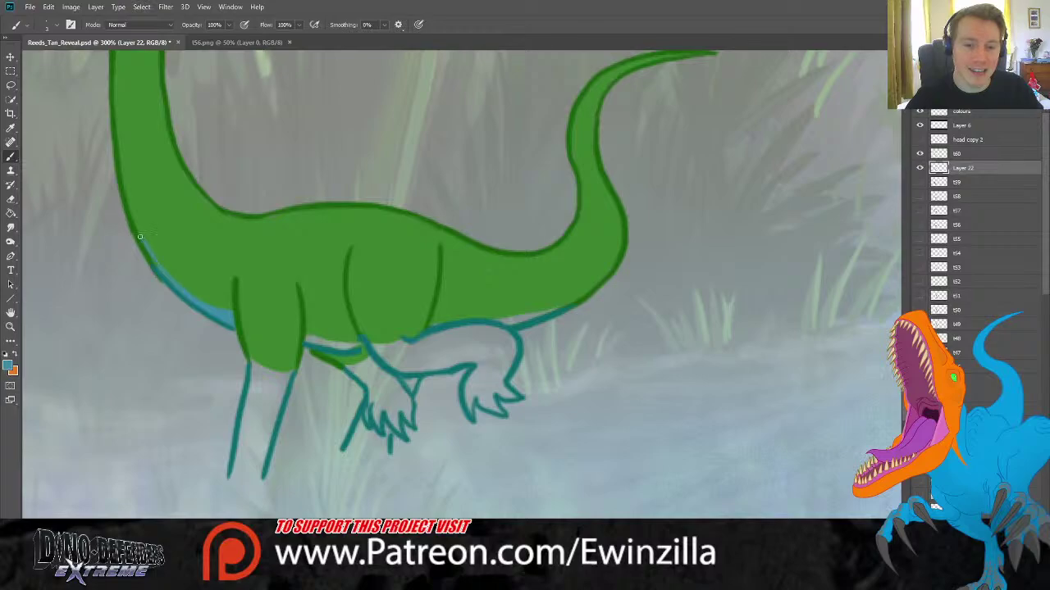
Fill the front leg with teal and extend teal along the hind leg and belly.
{"action": "left_click", "coordinate": [11, 227]}
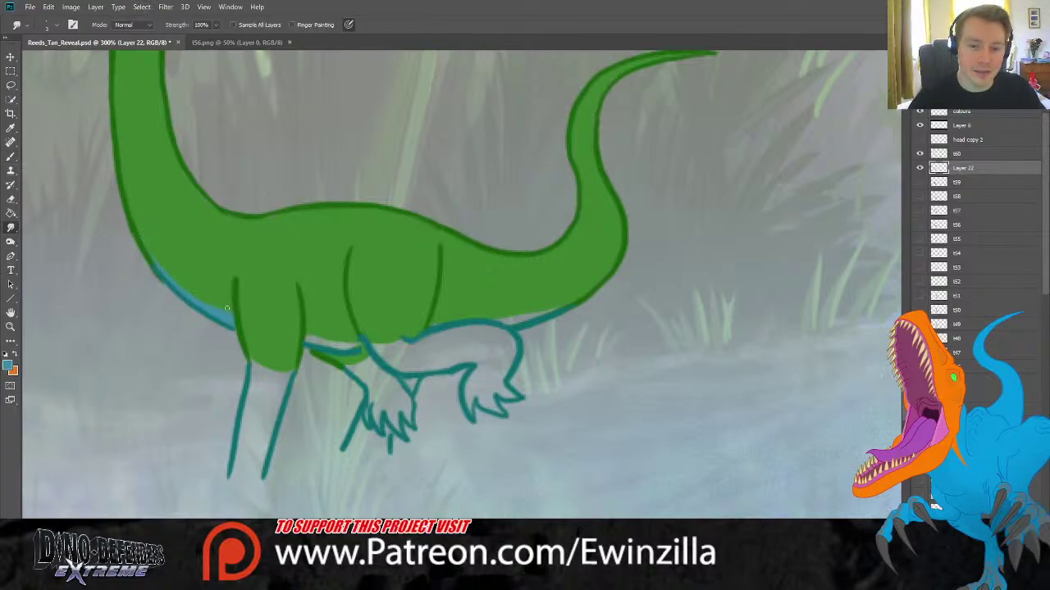
{"action": "left_click", "coordinate": [11, 156]}
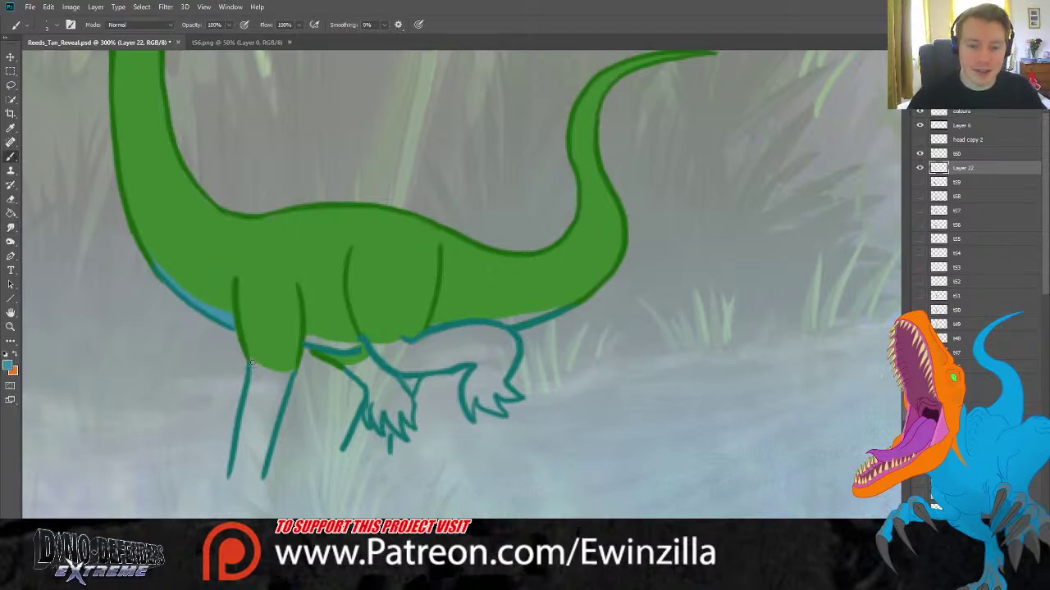
{"action": "mouse_move", "coordinate": [258, 368]}
{"action": "left_mouse_down"}
{"action": "mouse_move", "coordinate": [293, 371]}
{"action": "mouse_move", "coordinate": [263, 370]}
{"action": "mouse_move", "coordinate": [243, 415]}
{"action": "mouse_move", "coordinate": [266, 372]}
{"action": "mouse_move", "coordinate": [256, 408]}
{"action": "mouse_move", "coordinate": [262, 416]}
{"action": "mouse_move", "coordinate": [274, 375]}
{"action": "mouse_move", "coordinate": [274, 416]}
{"action": "mouse_move", "coordinate": [278, 374]}
{"action": "mouse_move", "coordinate": [264, 466]}
{"action": "mouse_move", "coordinate": [243, 478]}
{"action": "mouse_move", "coordinate": [232, 470]}
{"action": "mouse_move", "coordinate": [260, 473]}
{"action": "mouse_move", "coordinate": [254, 479]}
{"action": "mouse_move", "coordinate": [231, 478]}
{"action": "mouse_move", "coordinate": [261, 473]}
{"action": "mouse_move", "coordinate": [240, 478]}
{"action": "mouse_move", "coordinate": [239, 423]}
{"action": "mouse_move", "coordinate": [256, 400]}
{"action": "mouse_move", "coordinate": [237, 475]}
{"action": "mouse_move", "coordinate": [264, 416]}
{"action": "mouse_move", "coordinate": [252, 468]}
{"action": "left_mouse_up"}
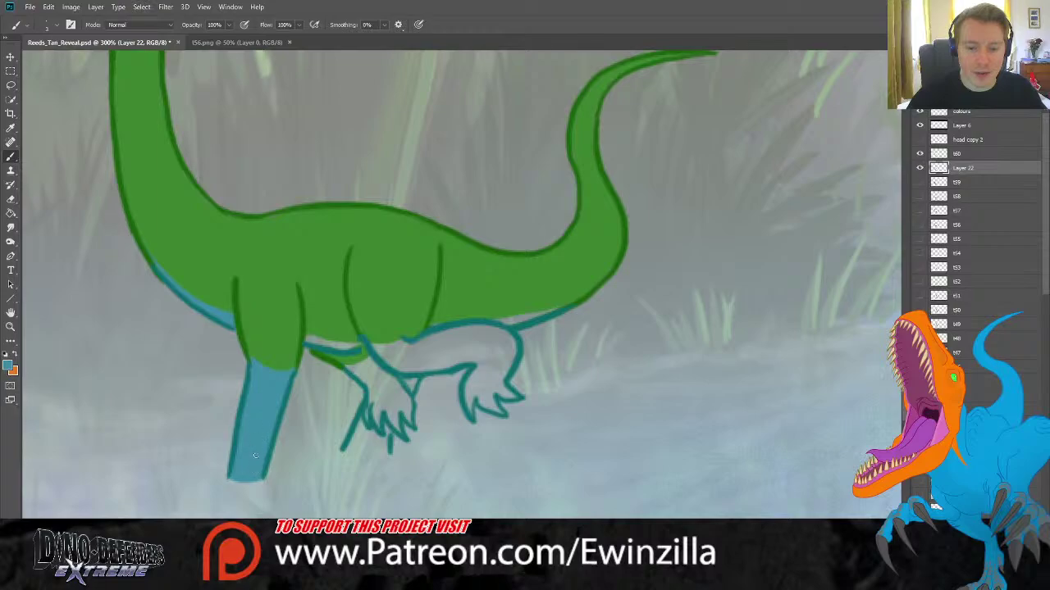
{"action": "left_click", "coordinate": [11, 227]}
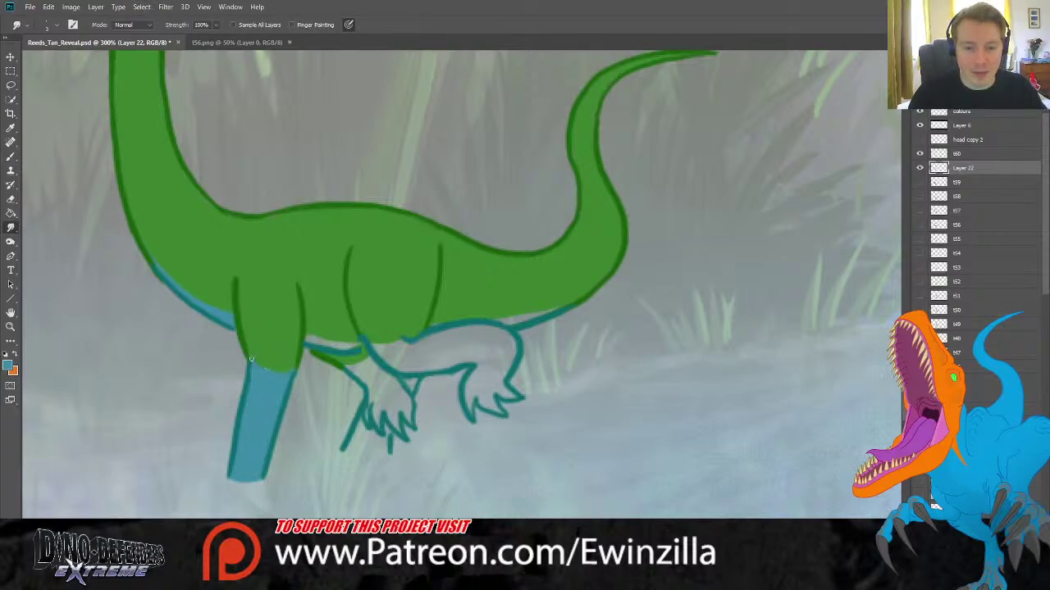
{"action": "key", "text": "b"}
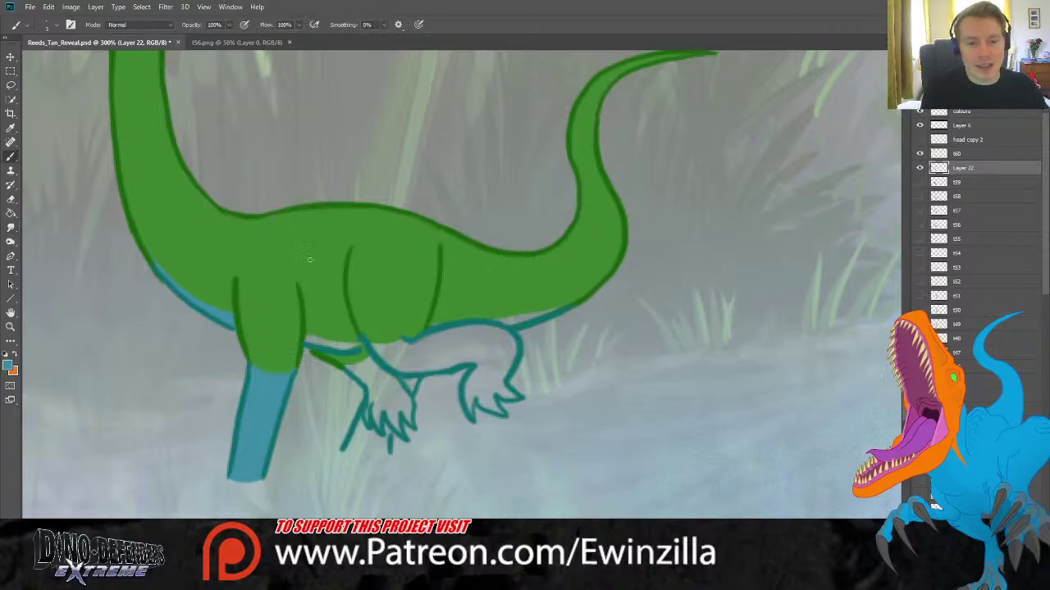
{"action": "mouse_move", "coordinate": [343, 350]}
{"action": "left_mouse_down"}
{"action": "mouse_move", "coordinate": [310, 341]}
{"action": "mouse_move", "coordinate": [379, 349]}
{"action": "mouse_move", "coordinate": [370, 346]}
{"action": "mouse_move", "coordinate": [469, 329]}
{"action": "mouse_move", "coordinate": [427, 328]}
{"action": "left_mouse_up"}
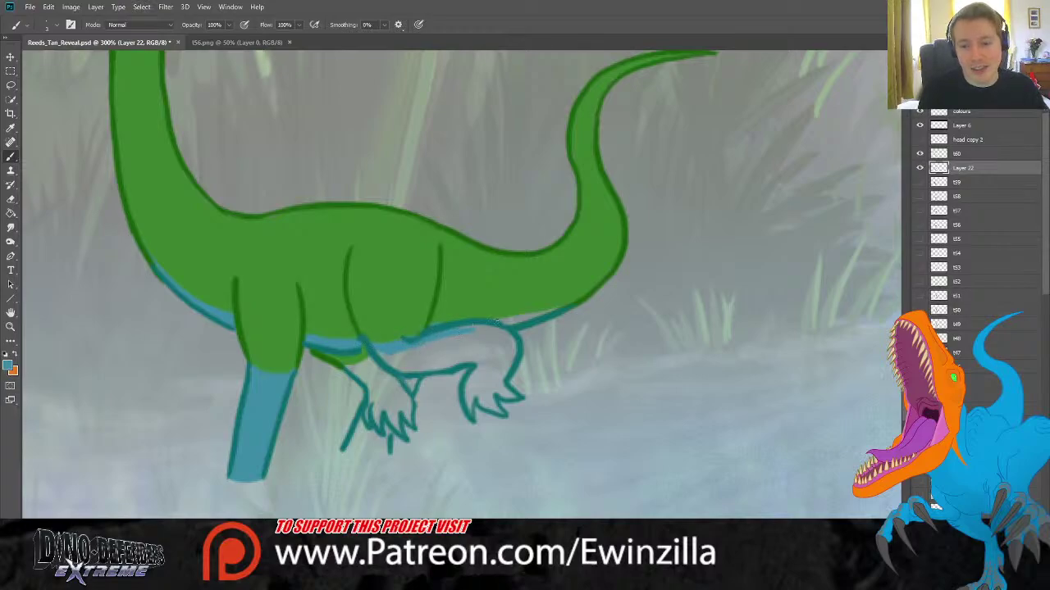
{"action": "mouse_move", "coordinate": [495, 321]}
{"action": "left_mouse_down"}
{"action": "mouse_move", "coordinate": [563, 308]}
{"action": "mouse_move", "coordinate": [447, 337]}
{"action": "mouse_move", "coordinate": [508, 333]}
{"action": "mouse_move", "coordinate": [497, 346]}
{"action": "mouse_move", "coordinate": [483, 342]}
{"action": "mouse_move", "coordinate": [506, 337]}
{"action": "mouse_move", "coordinate": [509, 366]}
{"action": "mouse_move", "coordinate": [496, 340]}
{"action": "mouse_move", "coordinate": [510, 357]}
{"action": "mouse_move", "coordinate": [489, 394]}
{"action": "mouse_move", "coordinate": [516, 399]}
{"action": "mouse_move", "coordinate": [497, 378]}
{"action": "mouse_move", "coordinate": [481, 402]}
{"action": "mouse_move", "coordinate": [500, 413]}
{"action": "mouse_move", "coordinate": [479, 394]}
{"action": "mouse_move", "coordinate": [494, 378]}
{"action": "mouse_move", "coordinate": [469, 410]}
{"action": "mouse_move", "coordinate": [478, 373]}
{"action": "mouse_move", "coordinate": [465, 388]}
{"action": "mouse_move", "coordinate": [498, 354]}
{"action": "mouse_move", "coordinate": [478, 389]}
{"action": "mouse_move", "coordinate": [493, 352]}
{"action": "mouse_move", "coordinate": [467, 363]}
{"action": "mouse_move", "coordinate": [492, 349]}
{"action": "mouse_move", "coordinate": [396, 364]}
{"action": "mouse_move", "coordinate": [457, 329]}
{"action": "mouse_move", "coordinate": [422, 337]}
{"action": "mouse_move", "coordinate": [457, 328]}
{"action": "mouse_move", "coordinate": [424, 370]}
{"action": "left_mouse_up"}
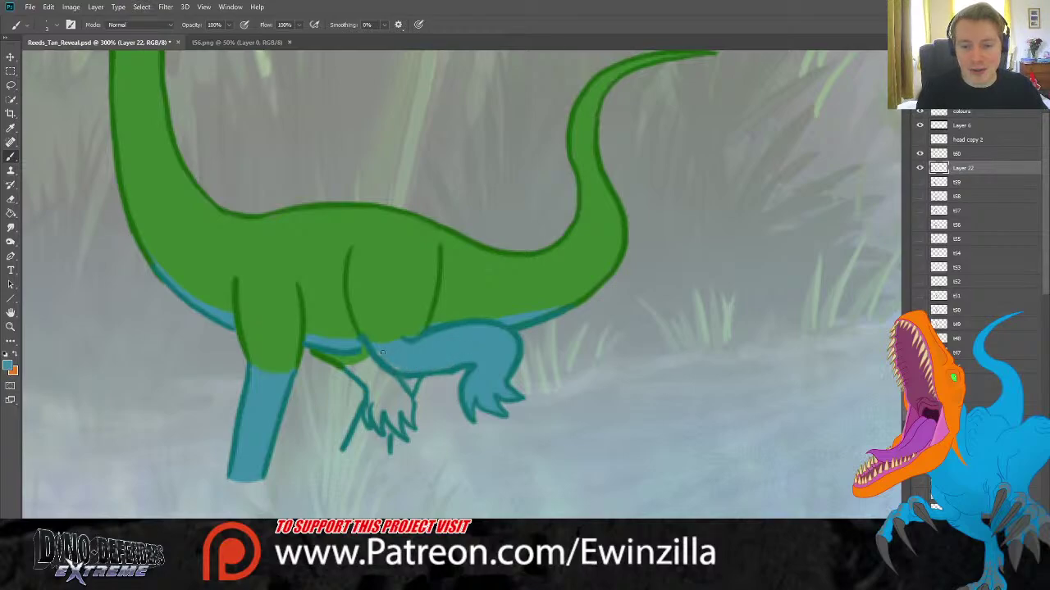
Fill the lifted foot and claw with teal, then sample the dark teal swatch.
{"action": "mouse_move", "coordinate": [391, 388]}
{"action": "left_mouse_down"}
{"action": "mouse_move", "coordinate": [417, 370]}
{"action": "mouse_move", "coordinate": [409, 415]}
{"action": "mouse_move", "coordinate": [400, 418]}
{"action": "mouse_move", "coordinate": [388, 400]}
{"action": "mouse_move", "coordinate": [392, 424]}
{"action": "mouse_move", "coordinate": [384, 398]}
{"action": "left_mouse_up"}
{"action": "mouse_move", "coordinate": [388, 450]}
{"action": "left_mouse_down"}
{"action": "mouse_move", "coordinate": [344, 452]}
{"action": "mouse_move", "coordinate": [388, 452]}
{"action": "mouse_move", "coordinate": [351, 451]}
{"action": "mouse_move", "coordinate": [361, 425]}
{"action": "mouse_move", "coordinate": [359, 446]}
{"action": "mouse_move", "coordinate": [369, 431]}
{"action": "mouse_move", "coordinate": [374, 450]}
{"action": "mouse_move", "coordinate": [383, 444]}
{"action": "mouse_move", "coordinate": [379, 376]}
{"action": "mouse_move", "coordinate": [376, 420]}
{"action": "mouse_move", "coordinate": [375, 369]}
{"action": "mouse_move", "coordinate": [370, 383]}
{"action": "mouse_move", "coordinate": [363, 368]}
{"action": "mouse_move", "coordinate": [371, 357]}
{"action": "mouse_move", "coordinate": [359, 368]}
{"action": "left_mouse_up"}
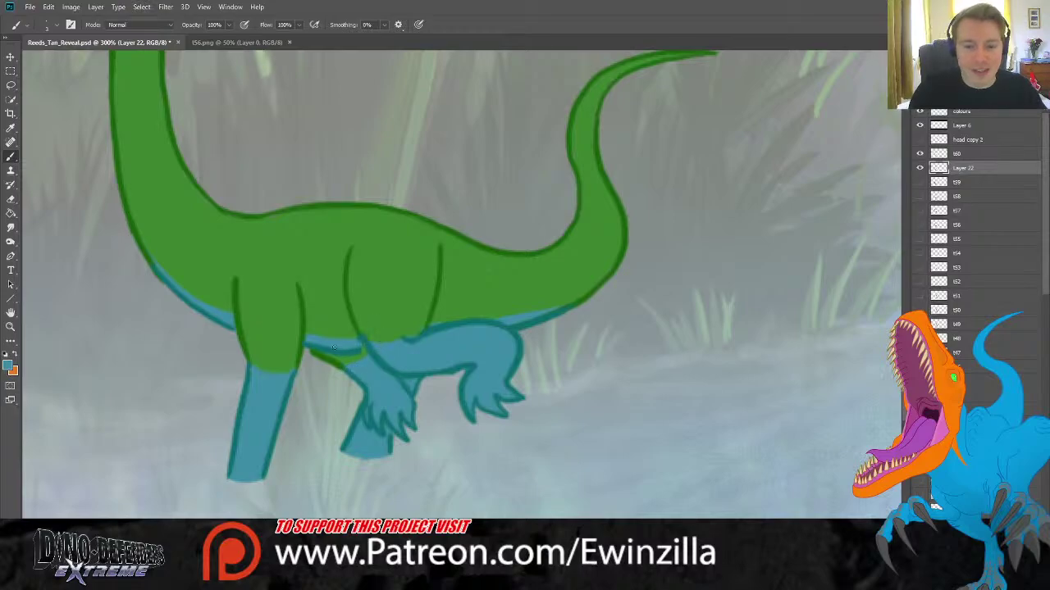
{"action": "key", "text": "r"}
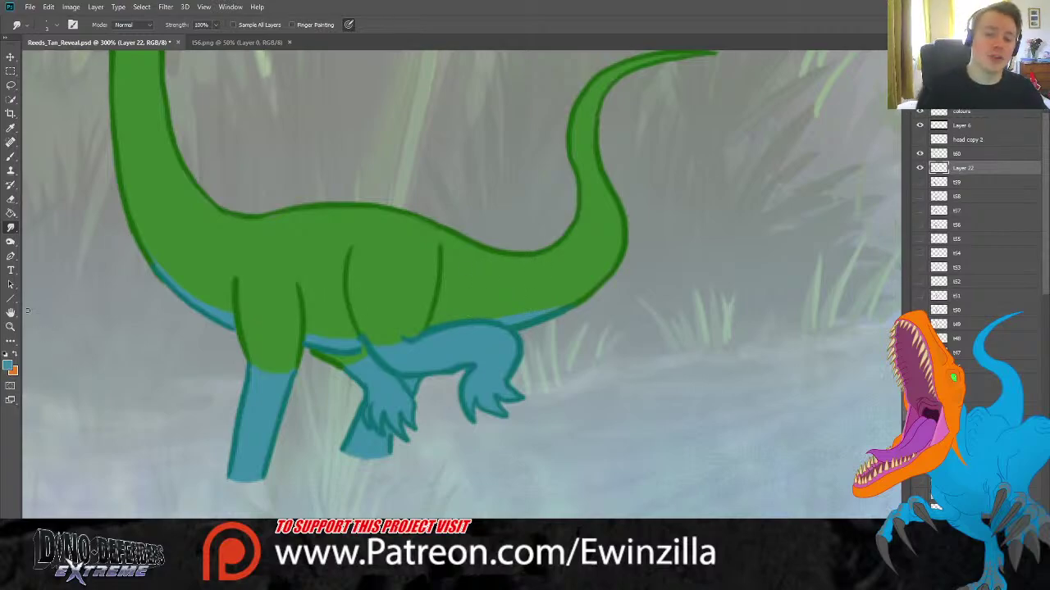
{"action": "scroll", "coordinate": [459, 283], "scroll_direction": "left", "scroll_amount": 10}
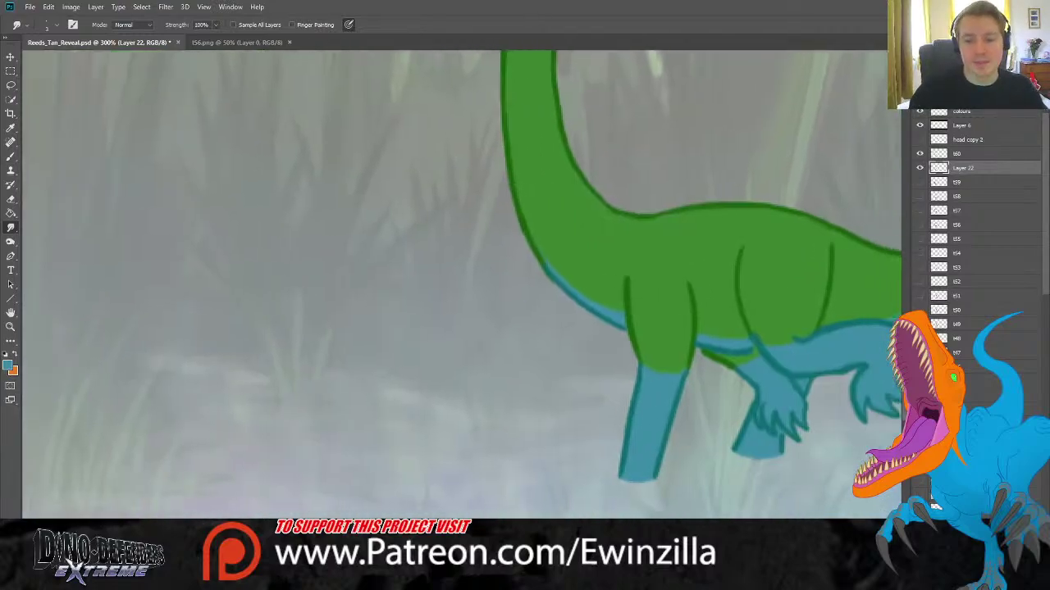
{"action": "scroll", "coordinate": [459, 283], "scroll_direction": "right", "scroll_amount": 12}
{"action": "scroll", "coordinate": [459, 283], "scroll_direction": "left", "scroll_amount": 10}
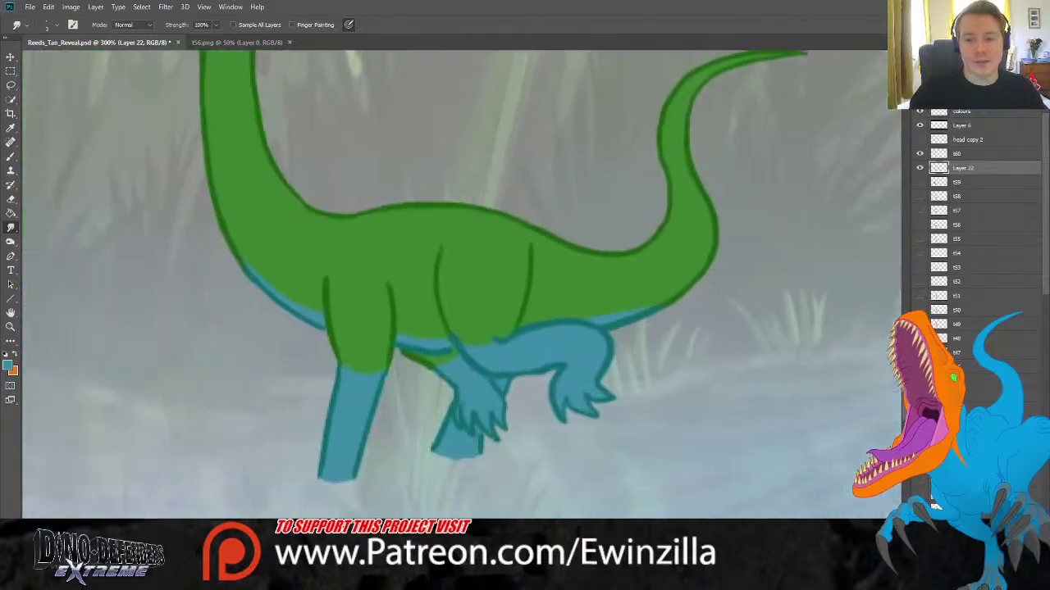
{"action": "scroll", "coordinate": [459, 283], "scroll_direction": "right", "scroll_amount": 3}
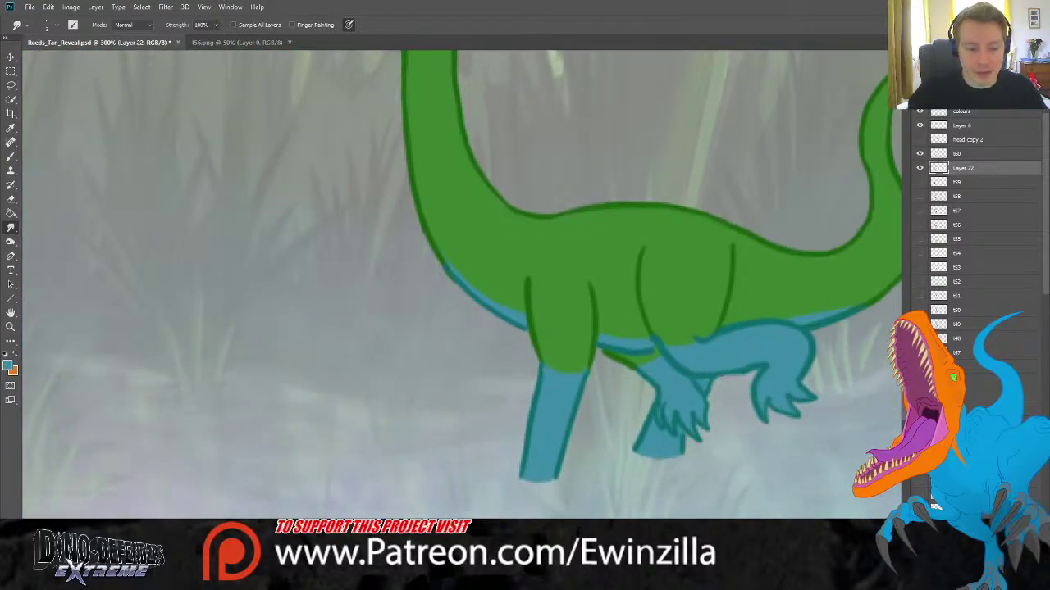
{"action": "scroll", "coordinate": [336, 78], "scroll_direction": "up", "scroll_amount": 5}
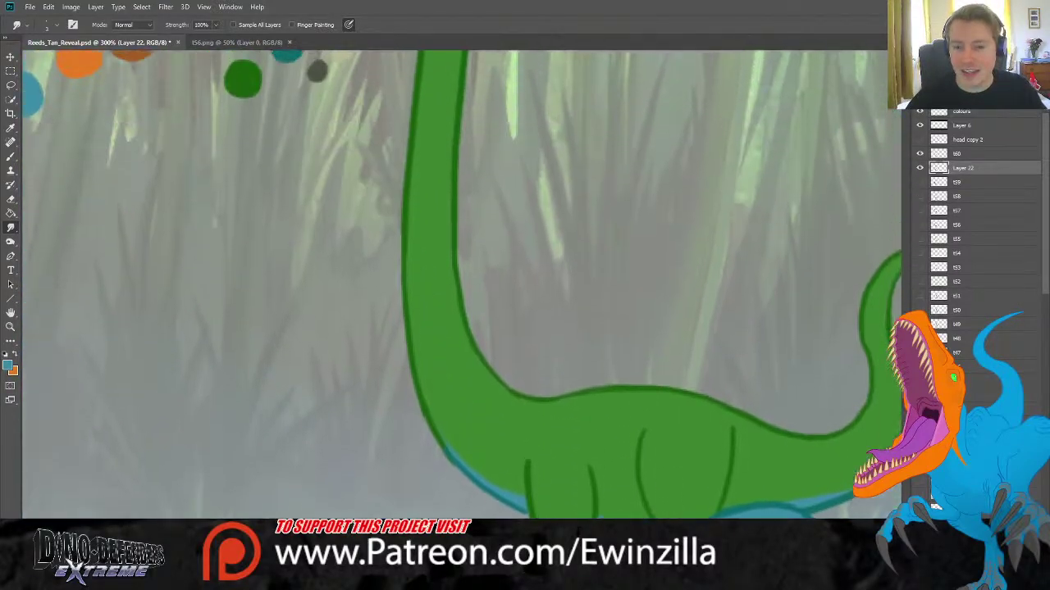
{"action": "key", "text": "i"}
{"action": "left_click", "coordinate": [302, 66]}
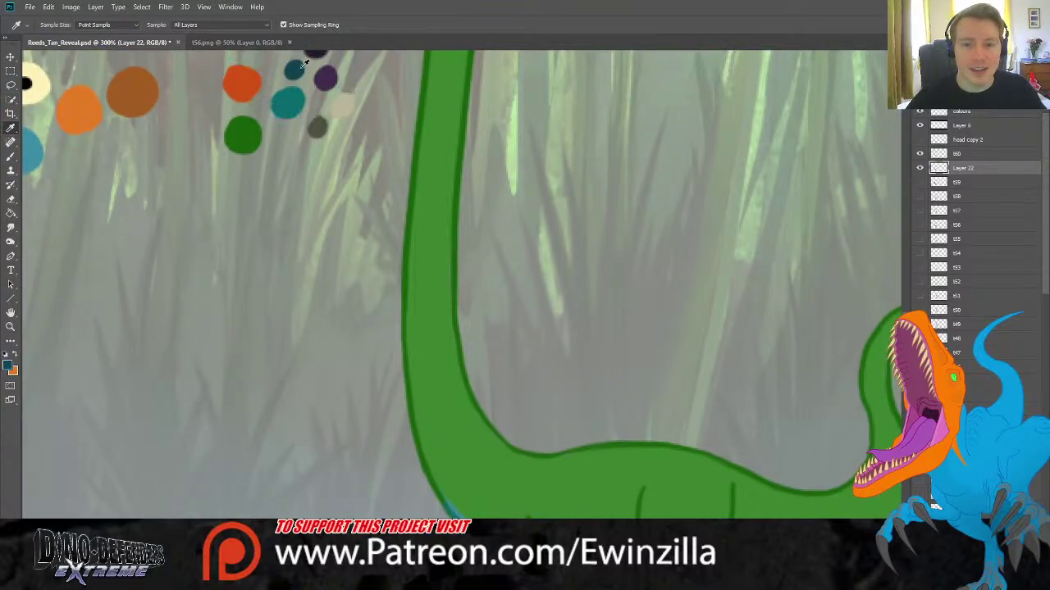
{"action": "scroll", "coordinate": [312, 78], "scroll_direction": "down", "scroll_amount": 5}
{"action": "left_click", "coordinate": [12, 158]}
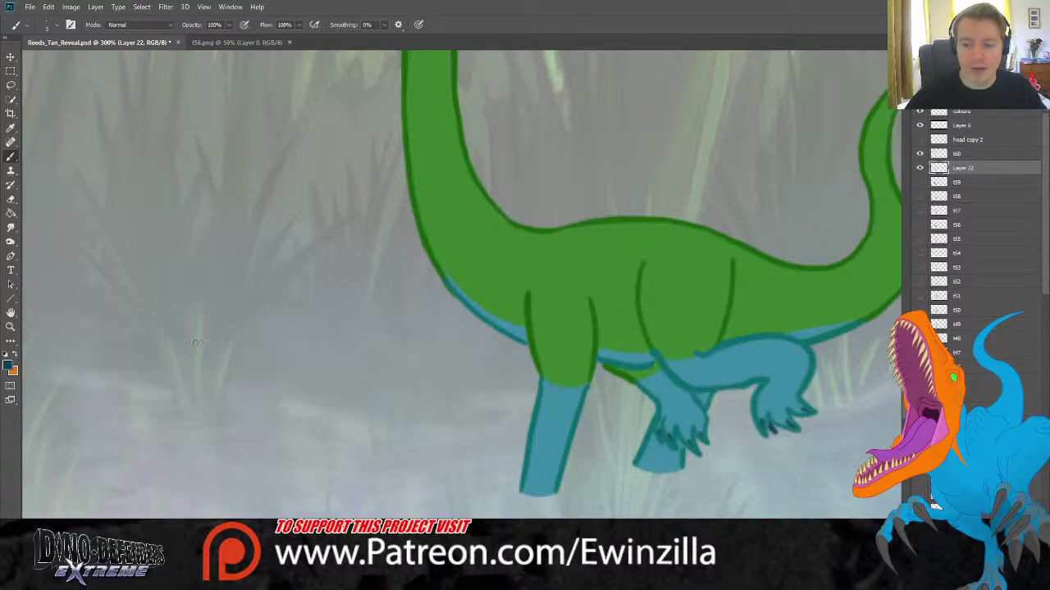
Fit the scene on screen and merge Layer 22 into frame t60.
{"action": "left_click", "coordinate": [10, 326]}
{"action": "key", "text": "ctrl+0"}
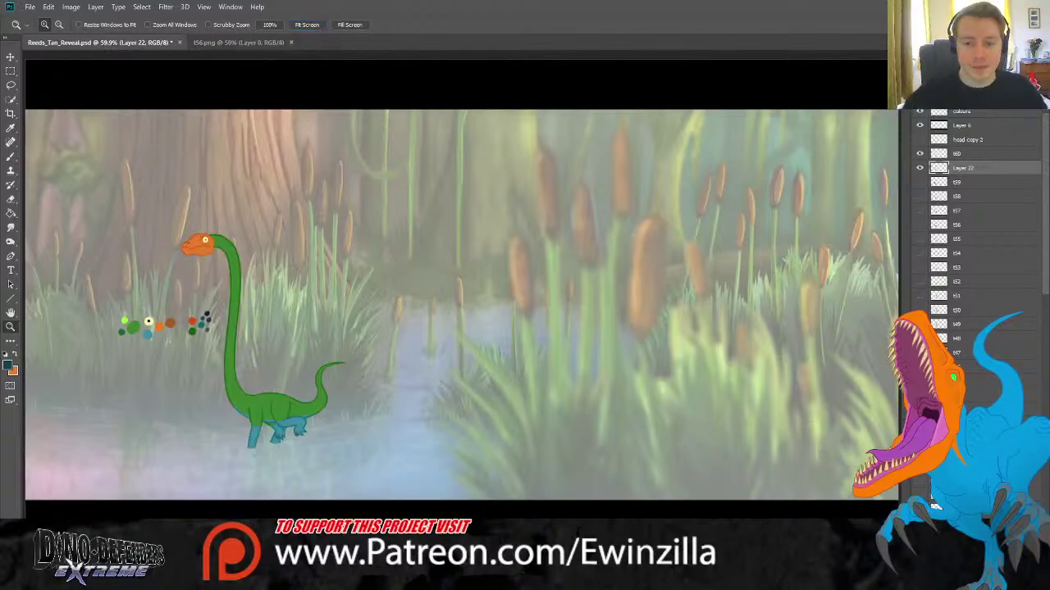
{"action": "left_click", "coordinate": [971, 154], "text": "ctrl"}
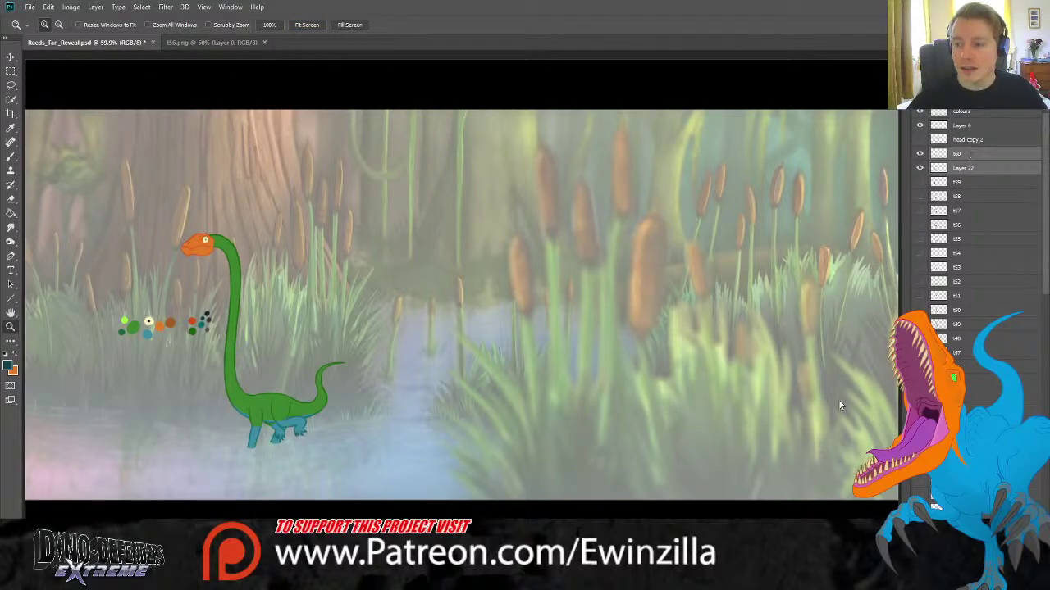
{"action": "left_click", "coordinate": [865, 404]}
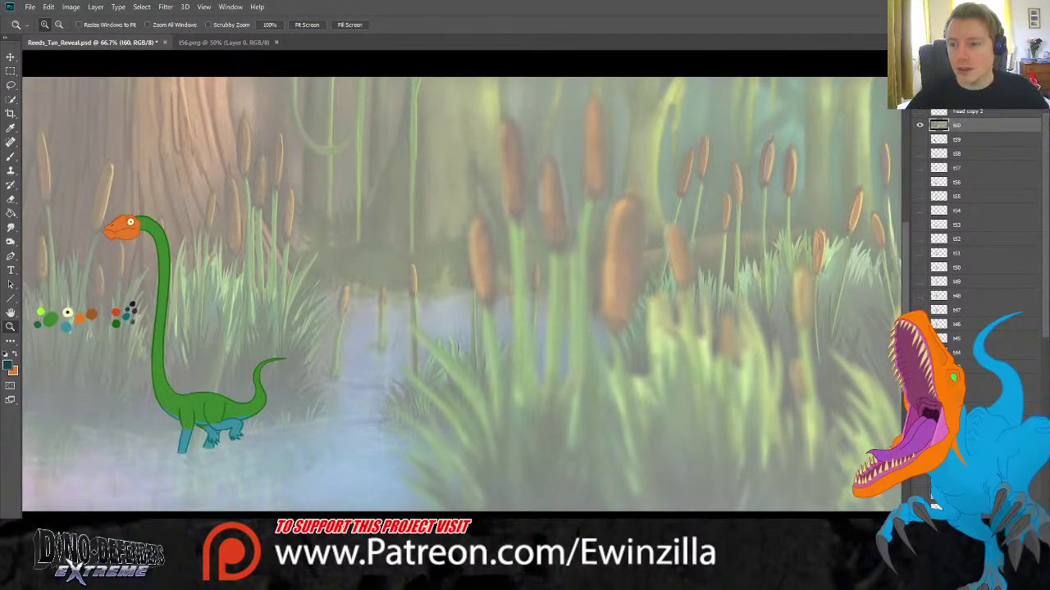
{"action": "left_click", "coordinate": [960, 156], "text": "ctrl"}
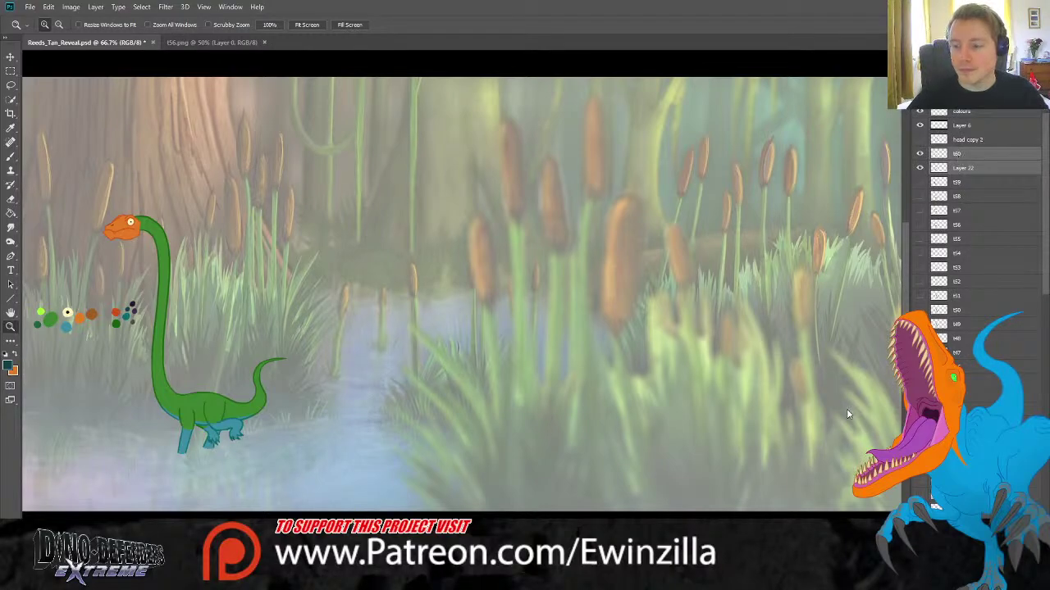
{"action": "key", "text": "ctrl+e"}
Toggle frames t59 and t60 on and off to compare the sauropod's poses, then hide t59.
{"action": "left_click", "coordinate": [306, 25]}
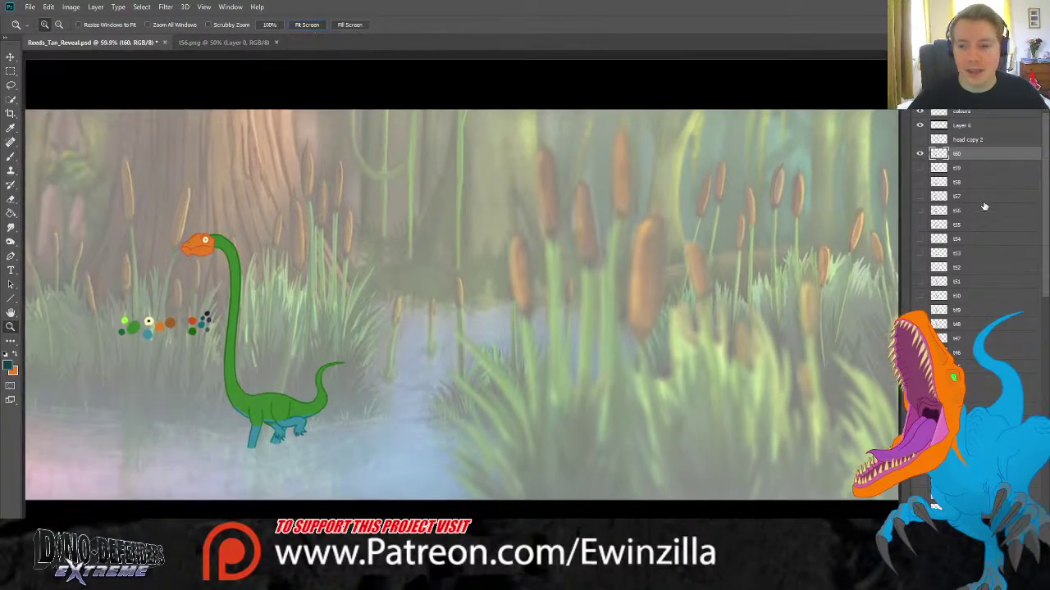
{"action": "left_click", "coordinate": [920, 168]}
{"action": "left_click", "coordinate": [920, 156]}
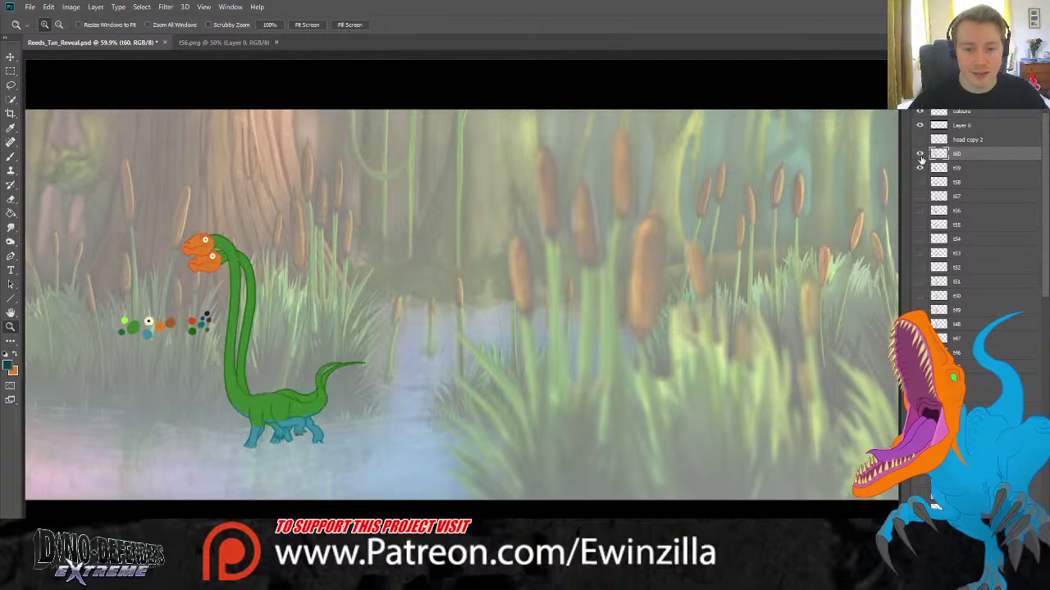
{"action": "left_click", "coordinate": [920, 156]}
{"action": "left_click", "coordinate": [921, 156]}
{"action": "left_click", "coordinate": [920, 156]}
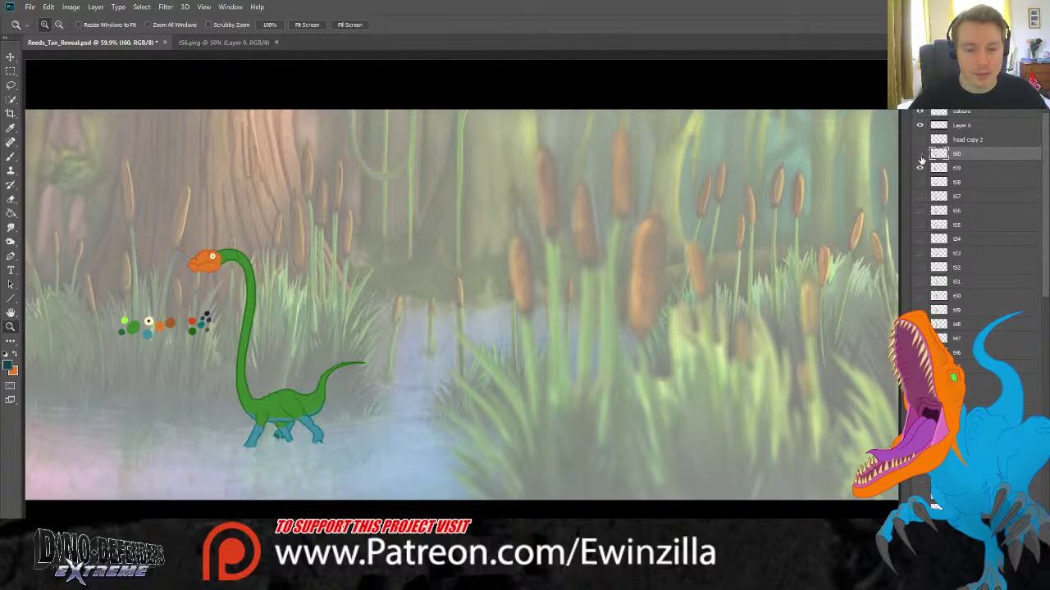
{"action": "left_click", "coordinate": [920, 156]}
{"action": "left_click", "coordinate": [920, 155]}
{"action": "left_click", "coordinate": [920, 156]}
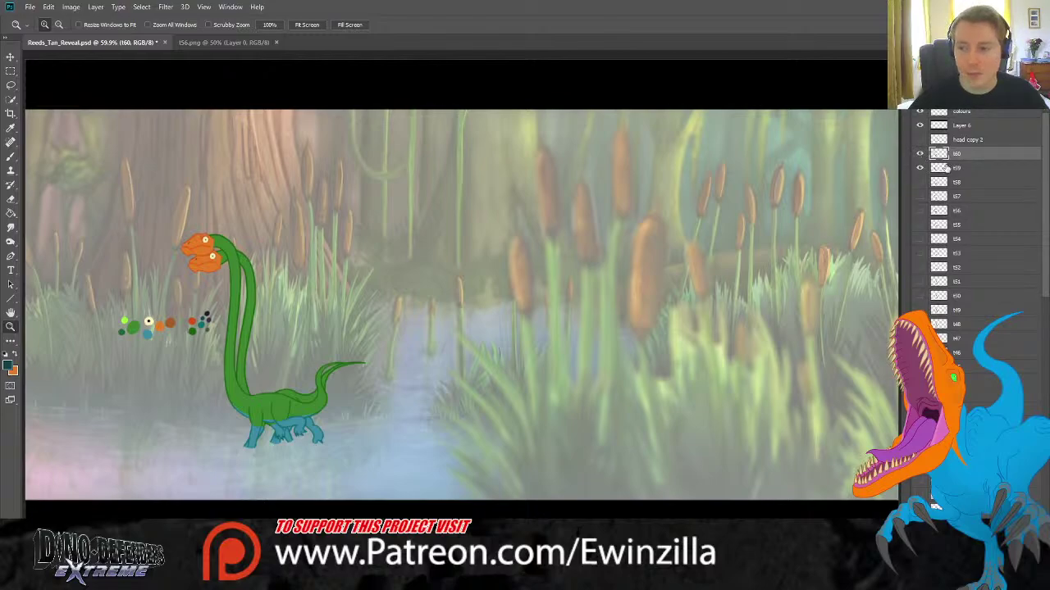
{"action": "left_click", "coordinate": [920, 168]}
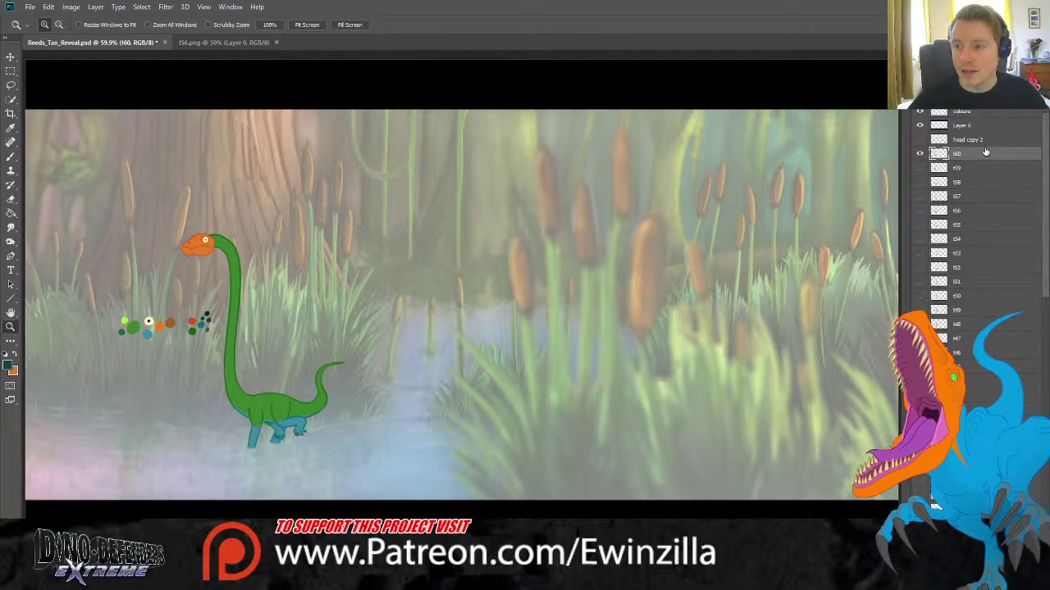
{"action": "scroll", "coordinate": [984, 156], "scroll_direction": "down", "scroll_amount": 3}
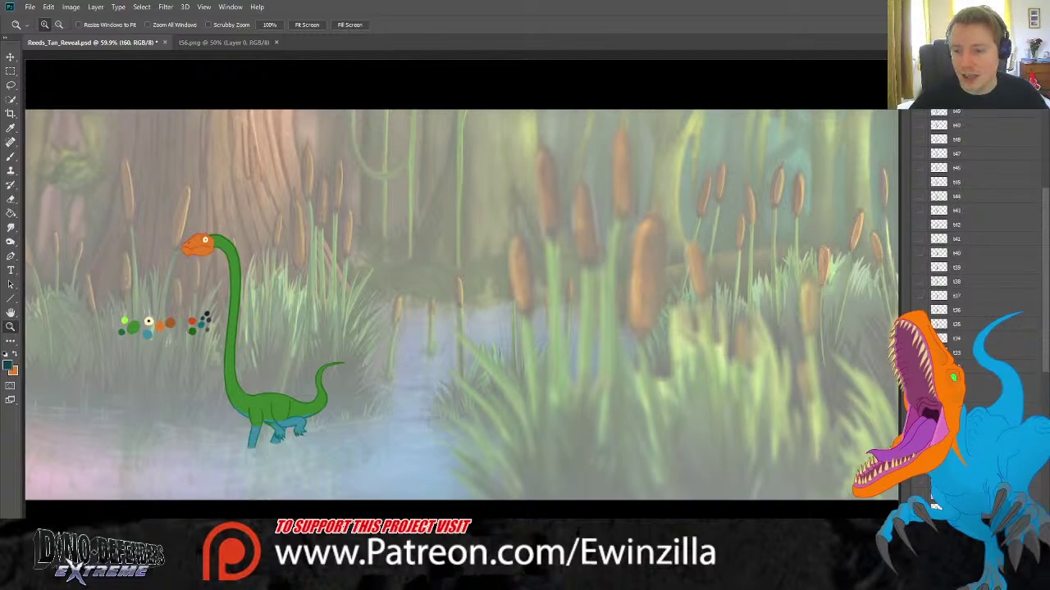
{"action": "scroll", "coordinate": [976, 238], "scroll_direction": "up", "scroll_amount": 3}
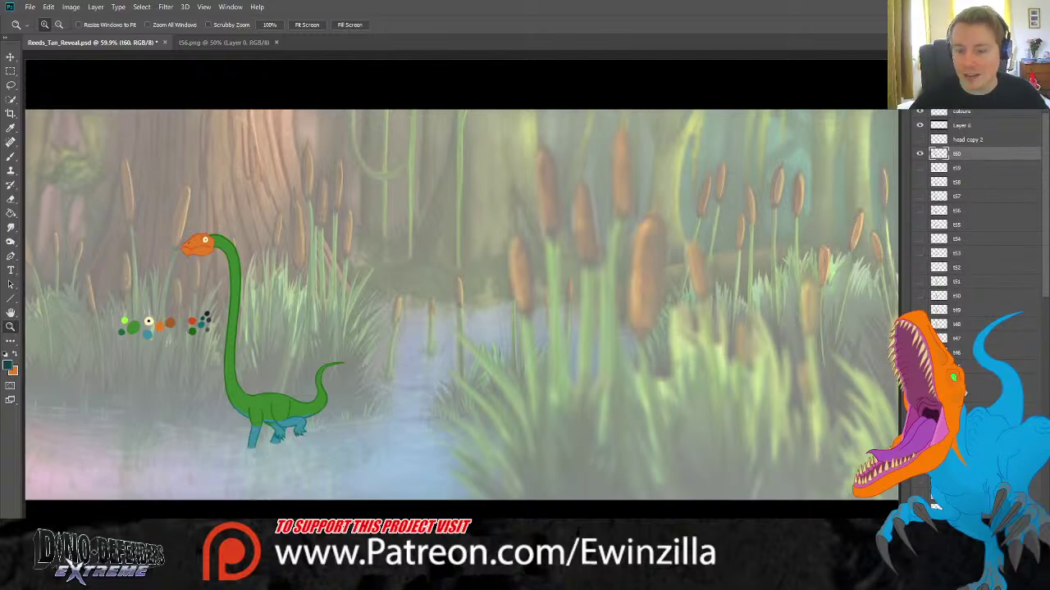
Onion-skin frames t58, t57 and t56 in turn, leaving t57 visible and active.
{"action": "left_click", "coordinate": [921, 182]}
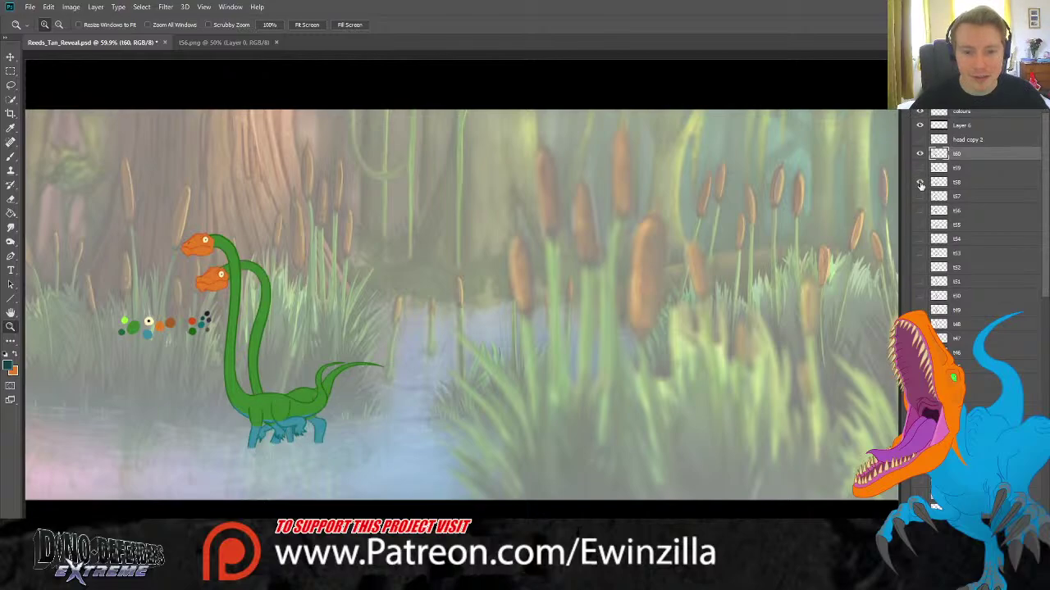
{"action": "left_click", "coordinate": [920, 182]}
{"action": "left_click", "coordinate": [920, 196]}
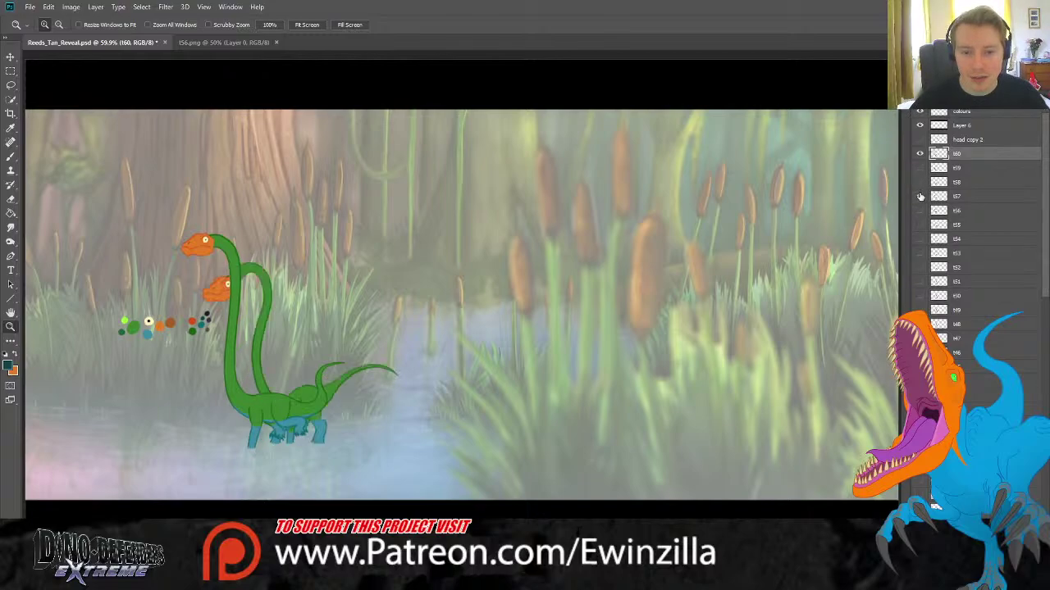
{"action": "left_click", "coordinate": [921, 196]}
{"action": "left_click", "coordinate": [919, 211]}
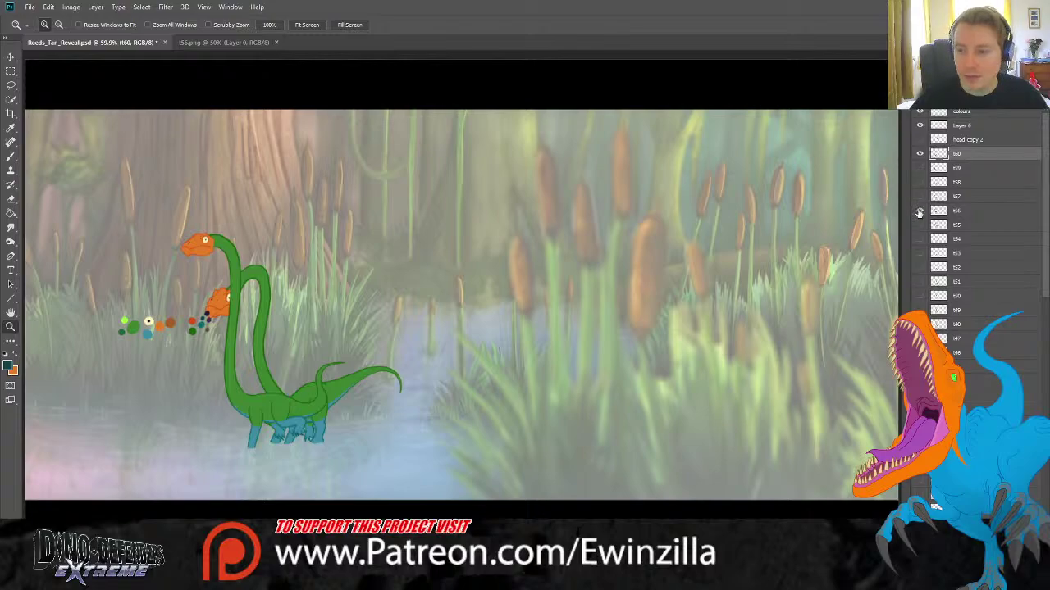
{"action": "left_click", "coordinate": [919, 211]}
{"action": "left_click", "coordinate": [920, 196]}
{"action": "left_click", "coordinate": [953, 199]}
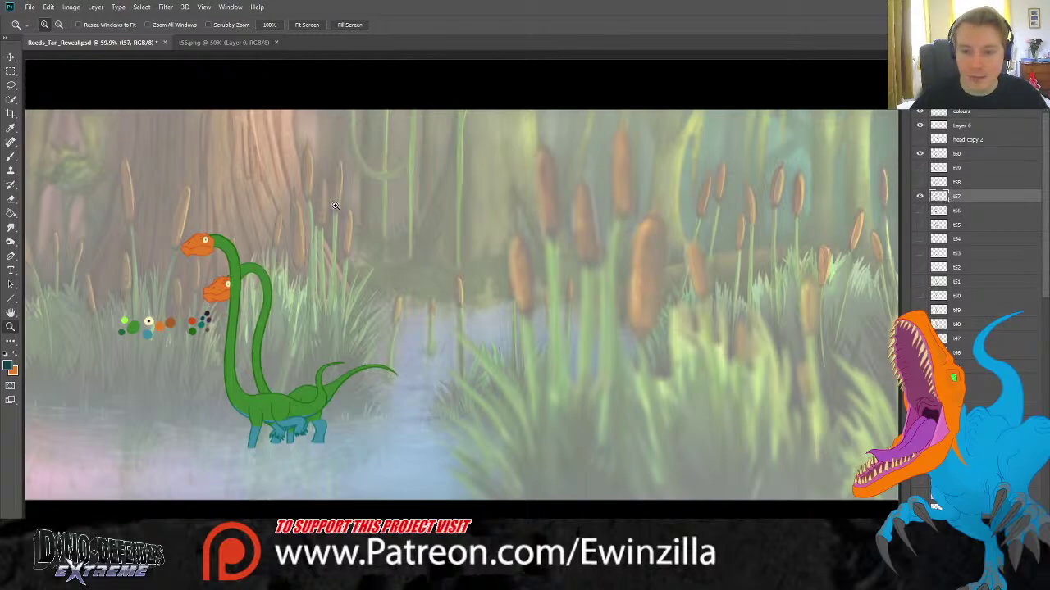
{"action": "left_click", "coordinate": [11, 86]}
Copy frame t57's head onto a new layer, hide t57, and place the copy above t60.
{"action": "mouse_move", "coordinate": [222, 275]}
{"action": "left_mouse_down"}
{"action": "mouse_move", "coordinate": [241, 280]}
{"action": "mouse_move", "coordinate": [246, 297]}
{"action": "mouse_move", "coordinate": [208, 310]}
{"action": "mouse_move", "coordinate": [201, 296]}
{"action": "mouse_move", "coordinate": [222, 274]}
{"action": "left_mouse_up"}
{"action": "key", "text": "ctrl+j"}
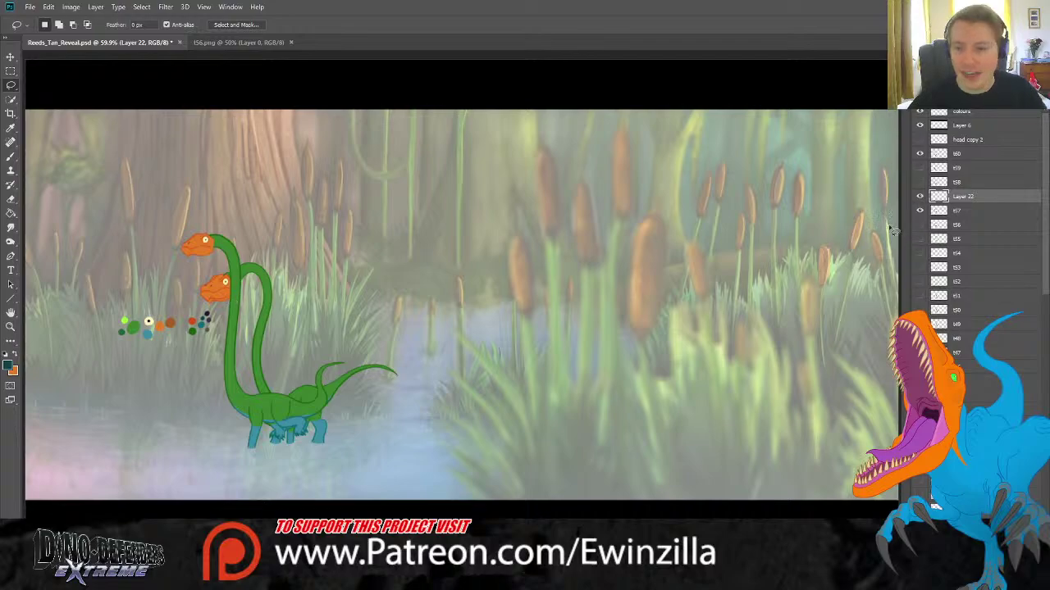
{"action": "left_click", "coordinate": [920, 210]}
{"action": "left_click_drag", "start_coordinate": [957, 153], "coordinate": [958, 154]}
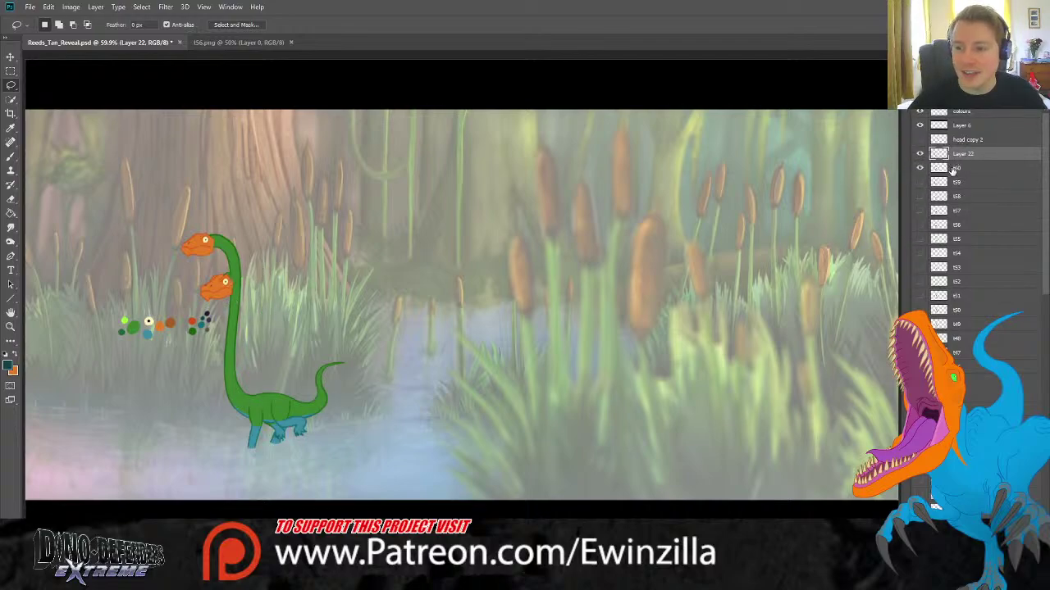
Move the copied head onto the current head and scale it to about 96% at 100% zoom.
{"action": "left_click", "coordinate": [11, 71]}
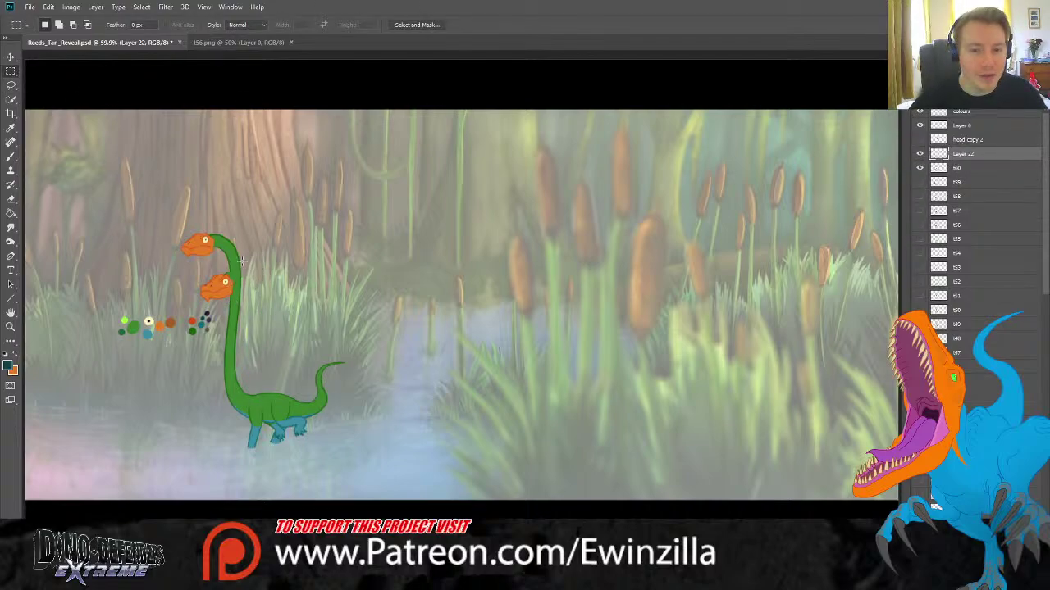
{"action": "left_click", "coordinate": [10, 57]}
{"action": "left_click_drag", "start_coordinate": [227, 285], "coordinate": [207, 232]}
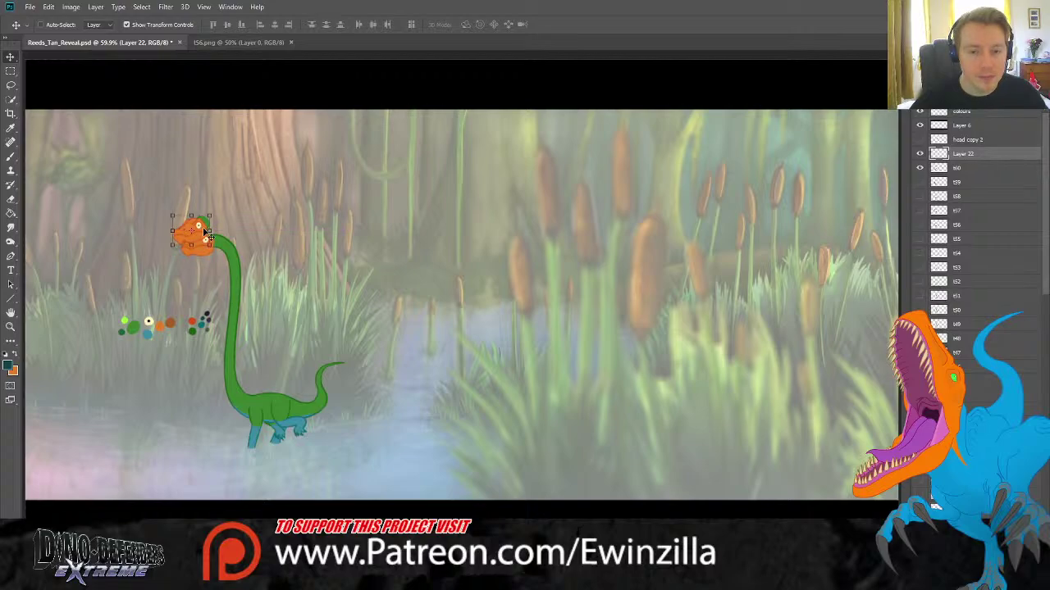
{"action": "left_click", "coordinate": [11, 327]}
{"action": "left_click", "coordinate": [139, 272]}
{"action": "left_click", "coordinate": [152, 267]}
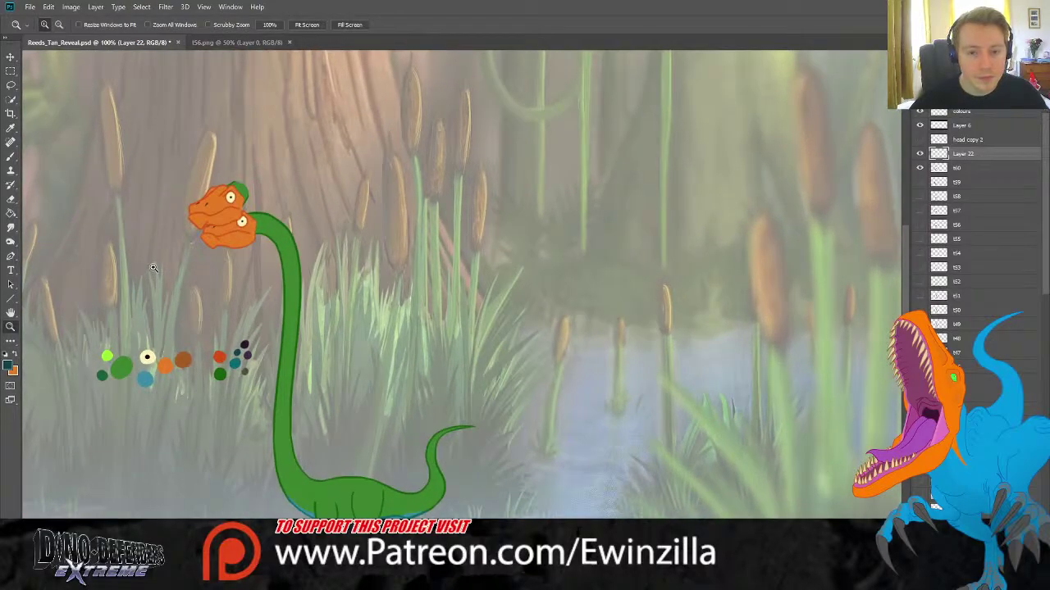
{"action": "left_click", "coordinate": [10, 56]}
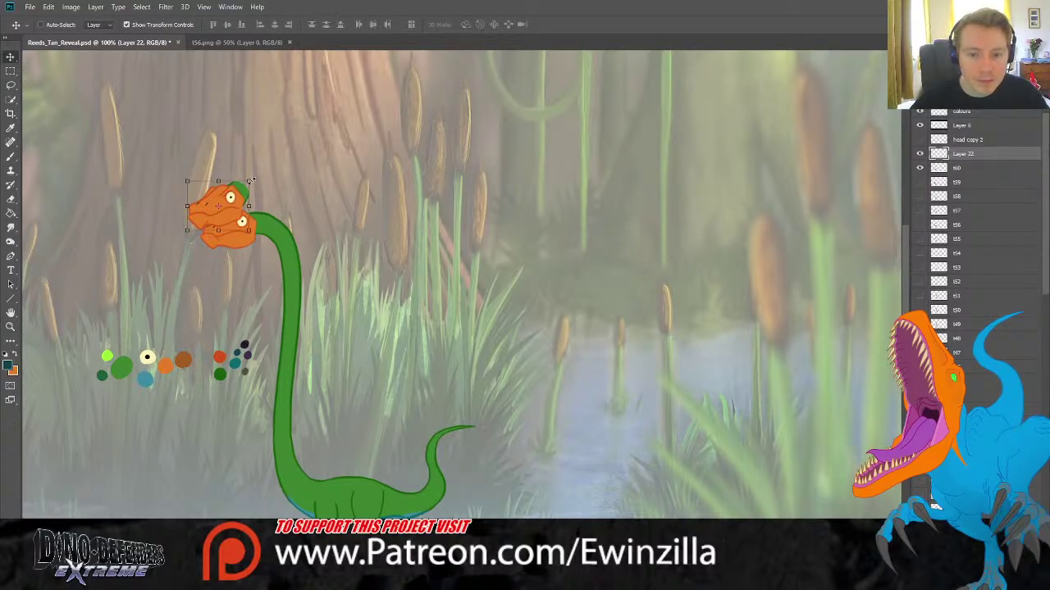
{"action": "mouse_move", "coordinate": [250, 180]}
{"action": "left_mouse_down"}
{"action": "mouse_move", "coordinate": [266, 172]}
{"action": "mouse_move", "coordinate": [241, 198]}
{"action": "left_mouse_up"}
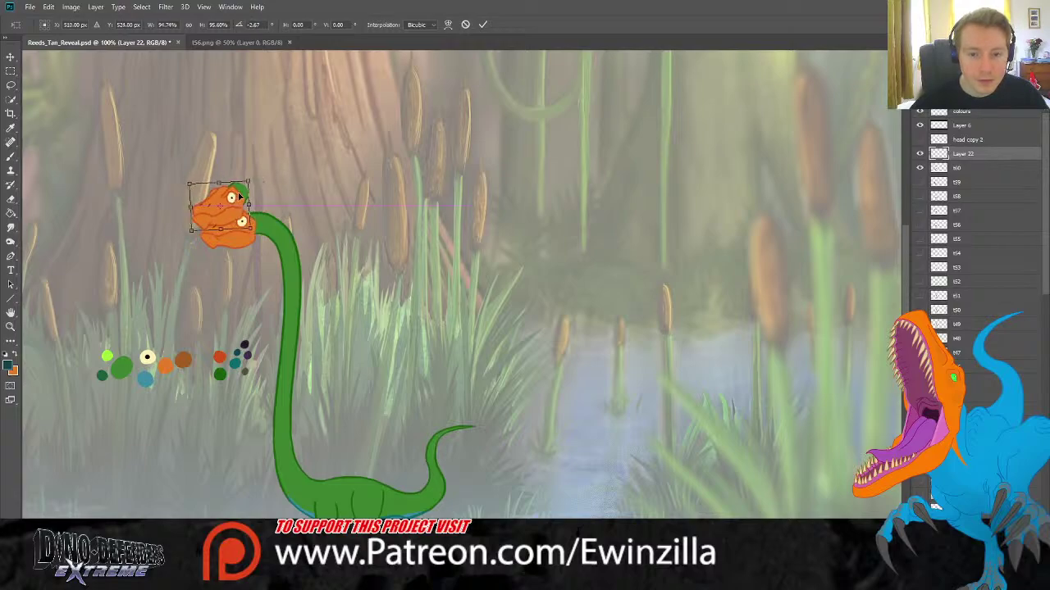
{"action": "left_click", "coordinate": [11, 70]}
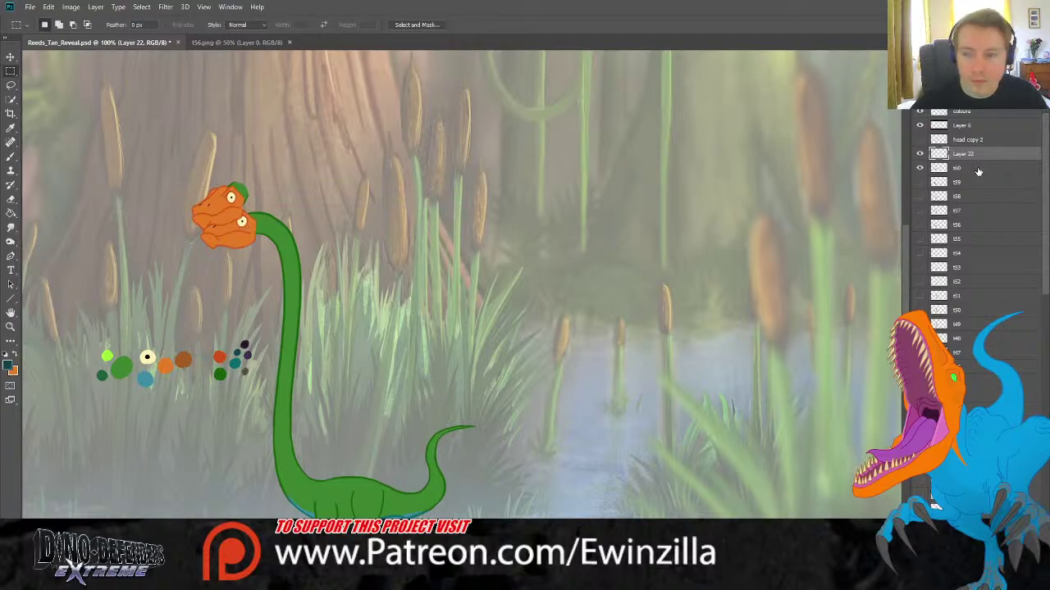
Fade frame t60 to 50% opacity and zoom in close on the copied head on Layer 22.
{"action": "left_click", "coordinate": [977, 170]}
{"action": "key", "text": "5"}
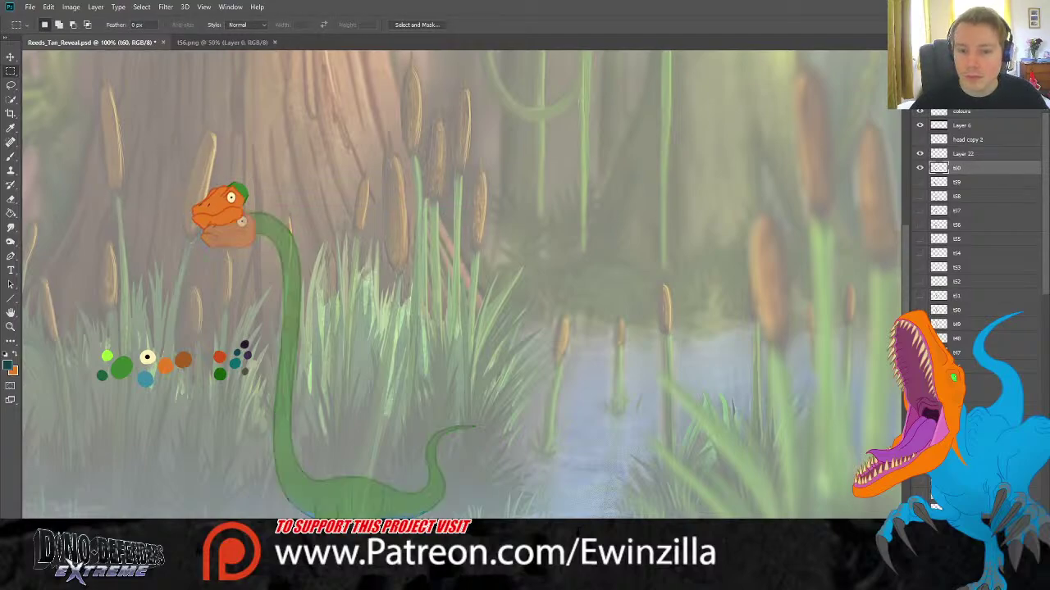
{"action": "left_click", "coordinate": [971, 154]}
{"action": "left_click", "coordinate": [10, 227]}
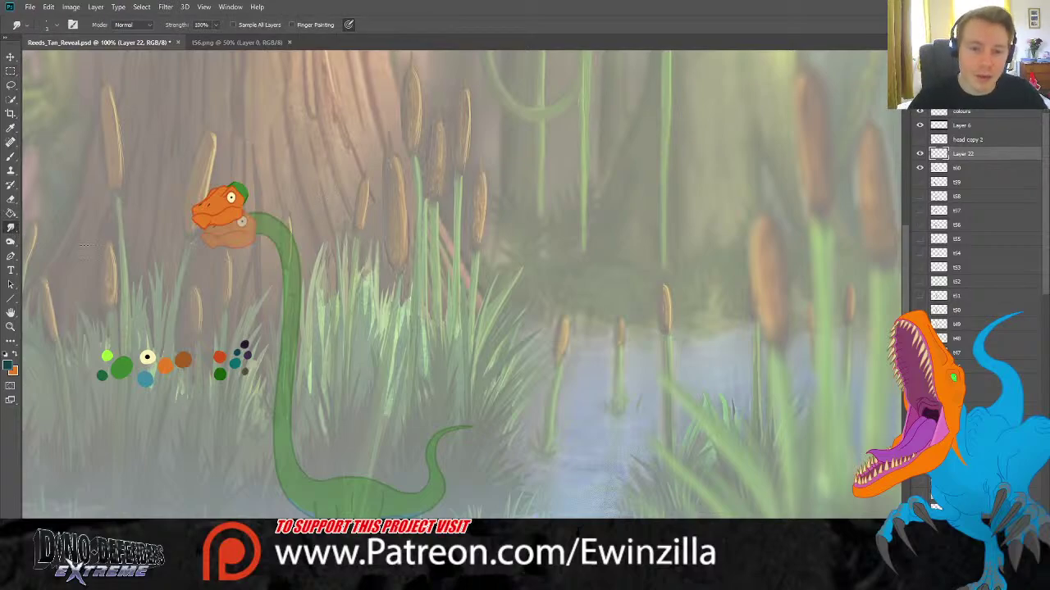
{"action": "key", "text": "z"}
{"action": "left_click_drag", "start_coordinate": [218, 181], "coordinate": [218, 181]}
{"action": "key", "text": "z"}
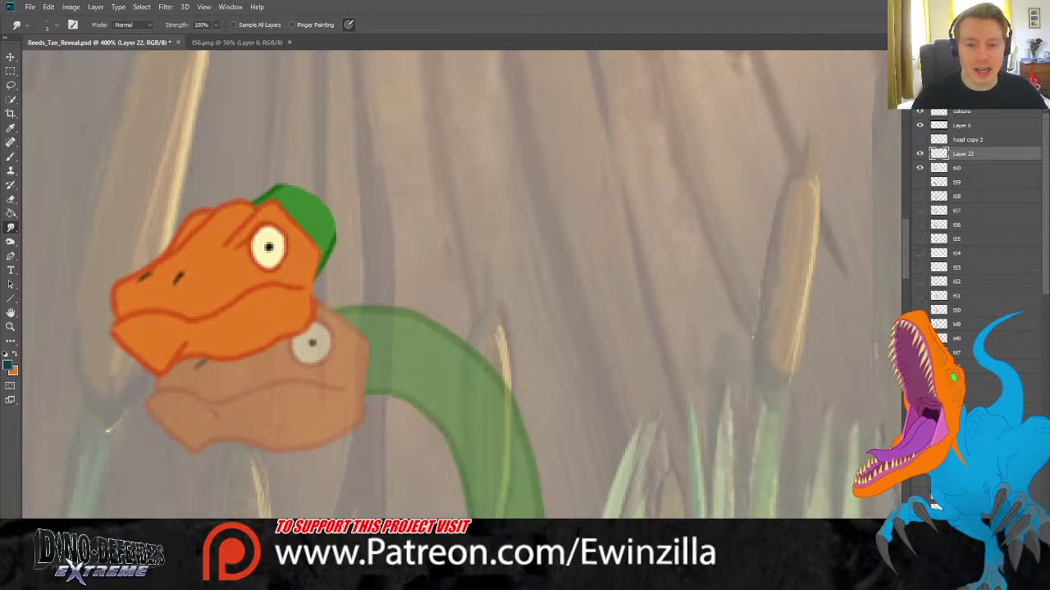
Smudge the green cap's side and top edges into the orange head.
{"action": "left_click_drag", "start_coordinate": [329, 288], "coordinate": [326, 260]}
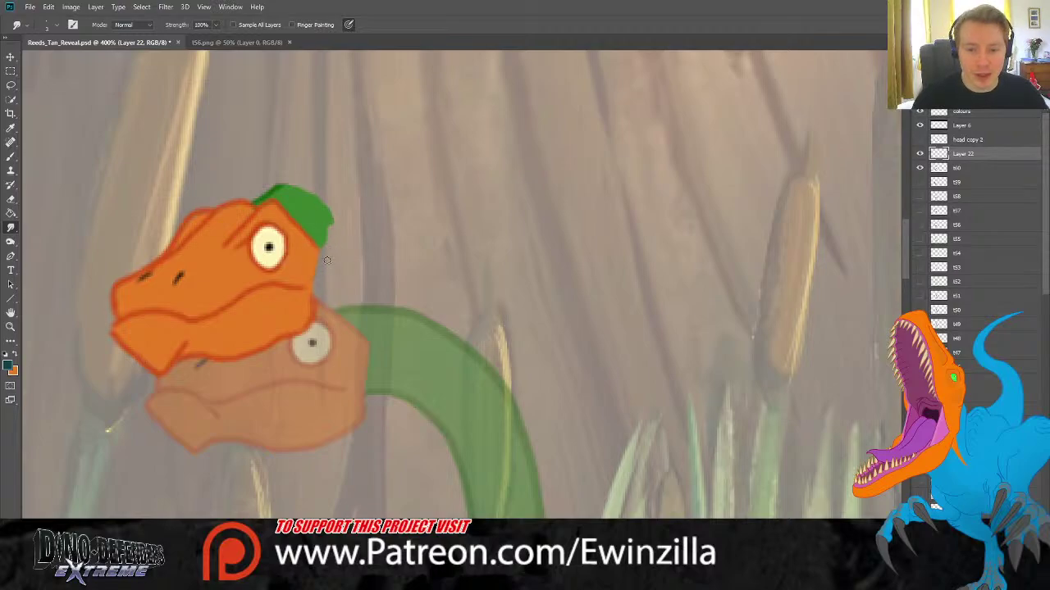
{"action": "left_click_drag", "start_coordinate": [312, 307], "coordinate": [313, 256]}
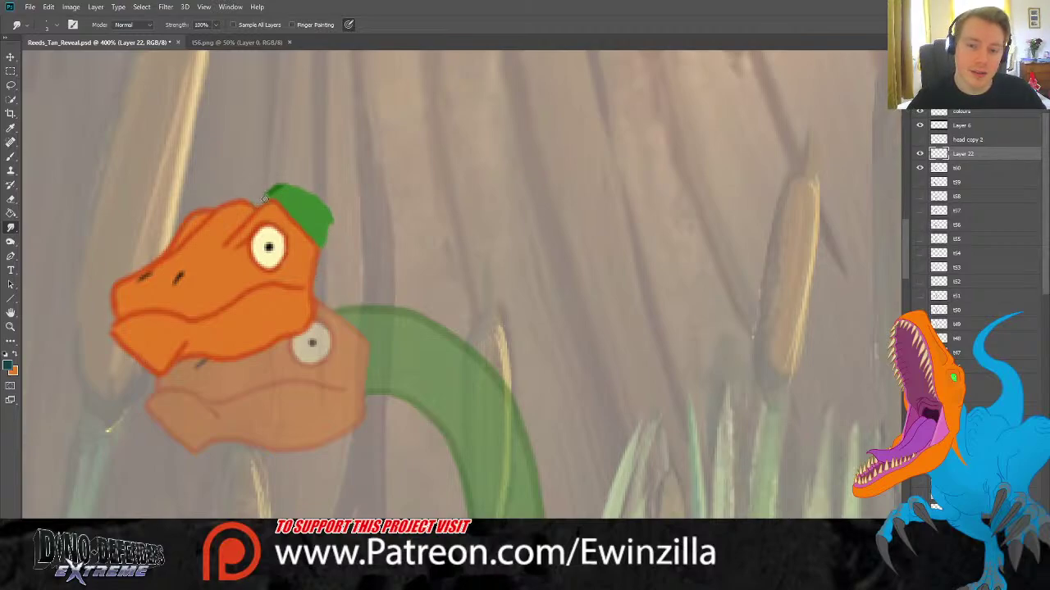
{"action": "mouse_move", "coordinate": [277, 198]}
{"action": "left_mouse_down"}
{"action": "mouse_move", "coordinate": [302, 223]}
{"action": "mouse_move", "coordinate": [285, 205]}
{"action": "mouse_move", "coordinate": [296, 213]}
{"action": "mouse_move", "coordinate": [324, 247]}
{"action": "mouse_move", "coordinate": [278, 197]}
{"action": "mouse_move", "coordinate": [270, 169]}
{"action": "mouse_move", "coordinate": [341, 231]}
{"action": "mouse_move", "coordinate": [317, 210]}
{"action": "left_mouse_up"}
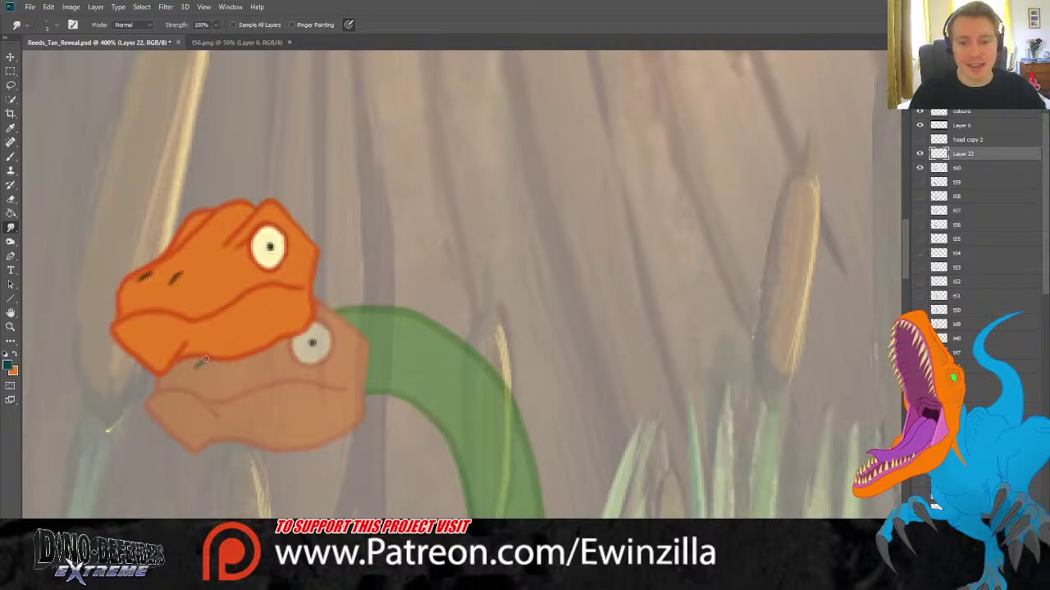
Fit the scene, sample green from the palette dots, and zoom back in on the dinosaur.
{"action": "key", "text": "z"}
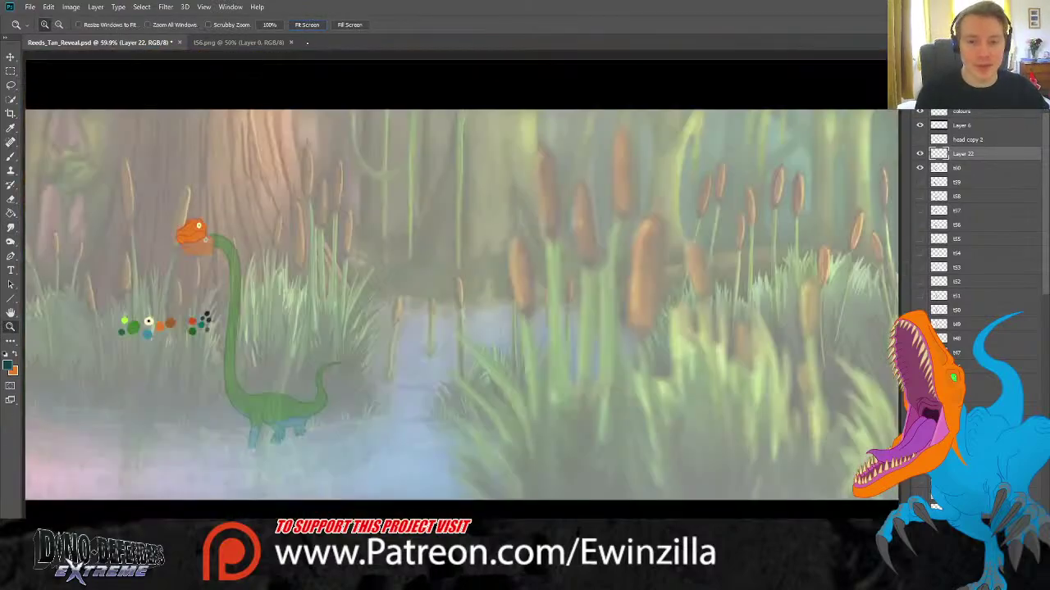
{"action": "key", "text": "ctrl+0"}
{"action": "left_click", "coordinate": [11, 127]}
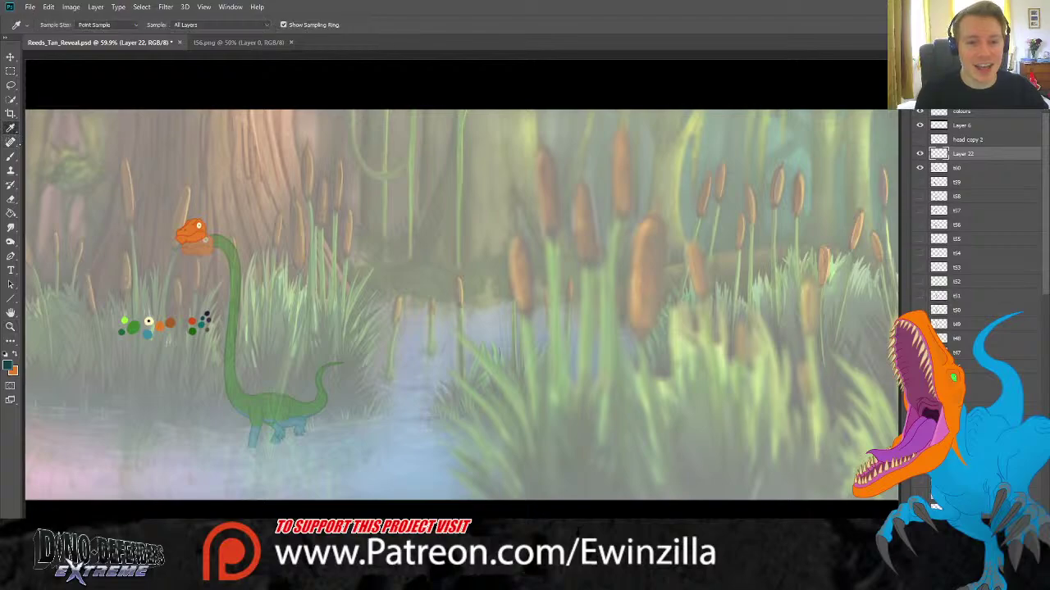
{"action": "left_click", "coordinate": [194, 324]}
{"action": "left_click", "coordinate": [11, 327]}
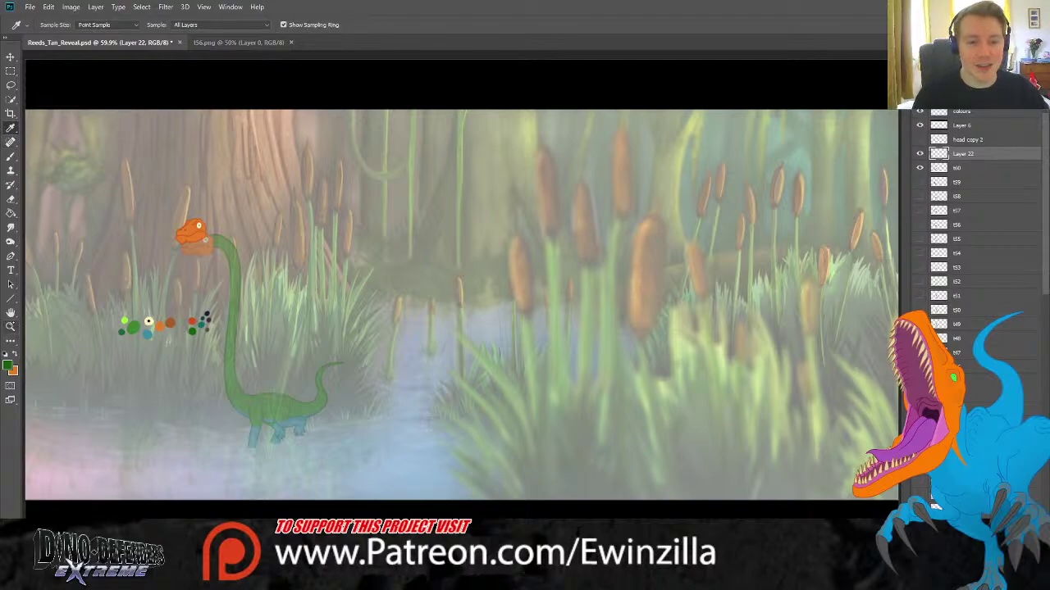
{"action": "left_click", "coordinate": [210, 394]}
{"action": "left_click", "coordinate": [206, 394]}
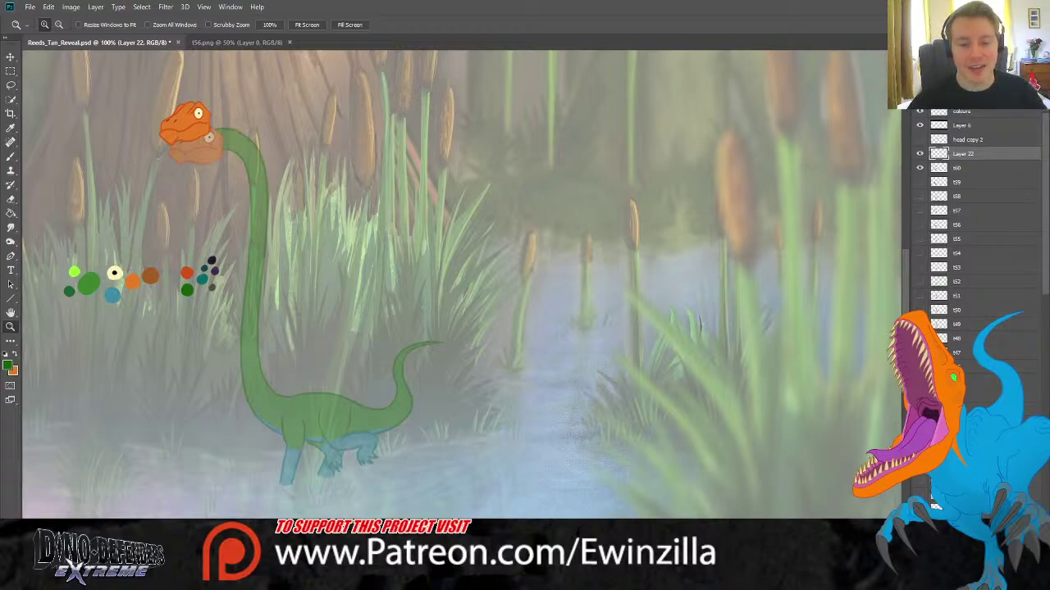
{"action": "left_click", "coordinate": [920, 154]}
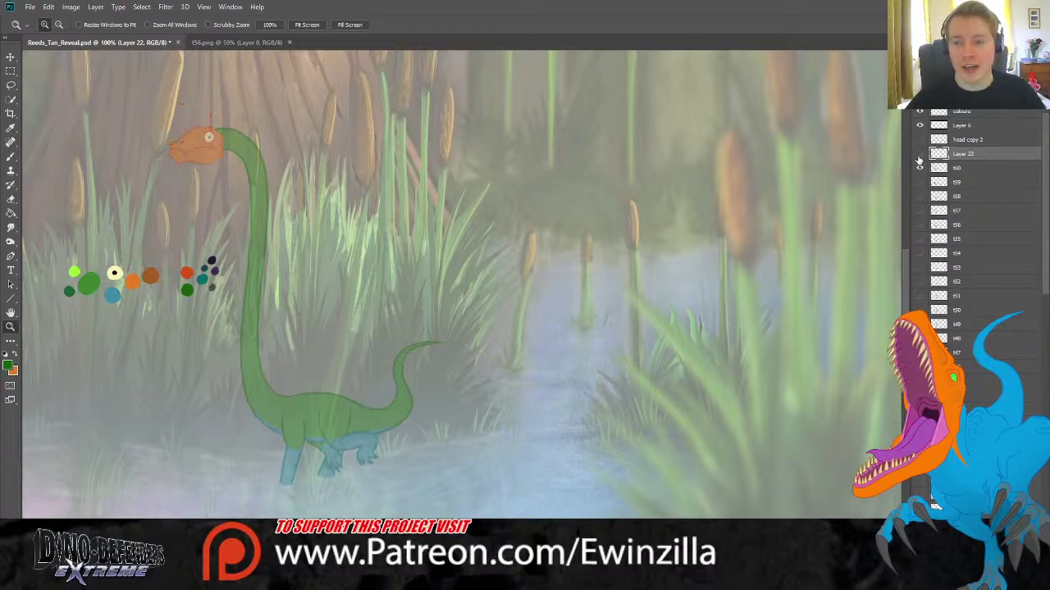
{"action": "left_click", "coordinate": [919, 155]}
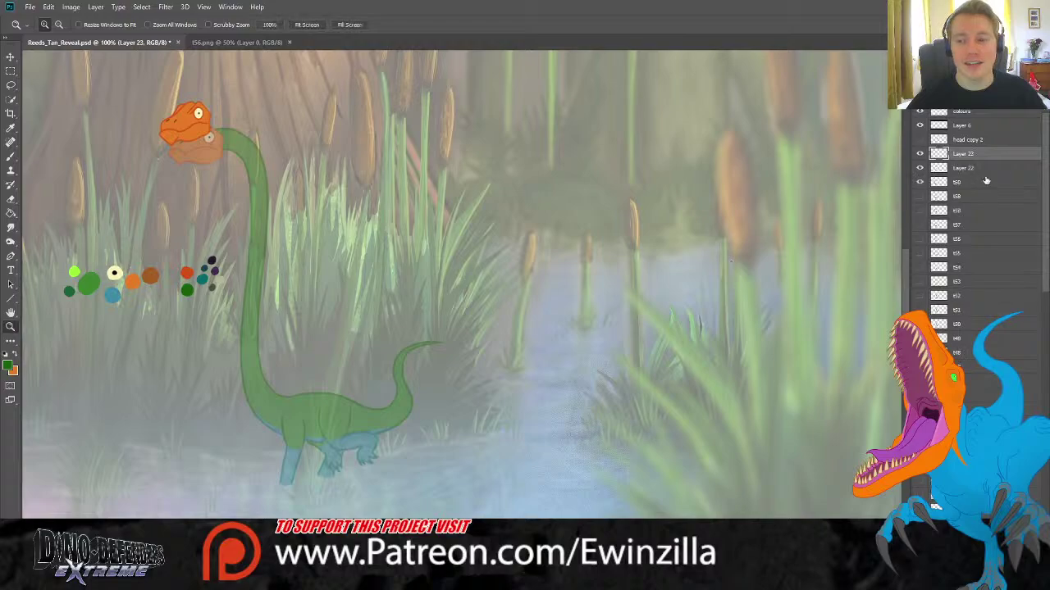
Add a new empty layer and rename Layer 22 to 't61'.
{"action": "key", "text": "ctrl+shift+alt+n"}
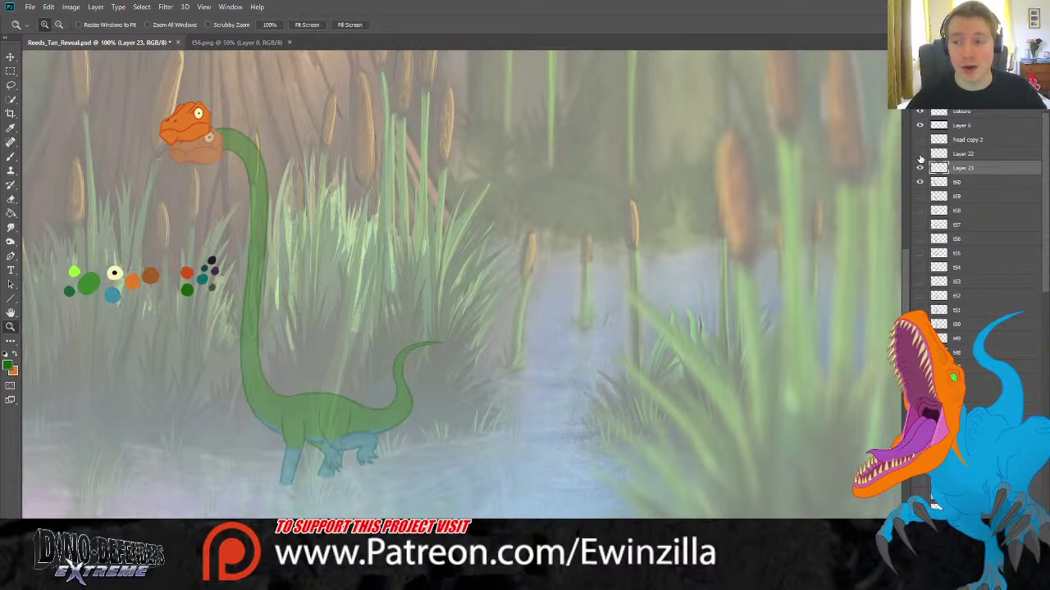
{"action": "double_click", "coordinate": [962, 154]}
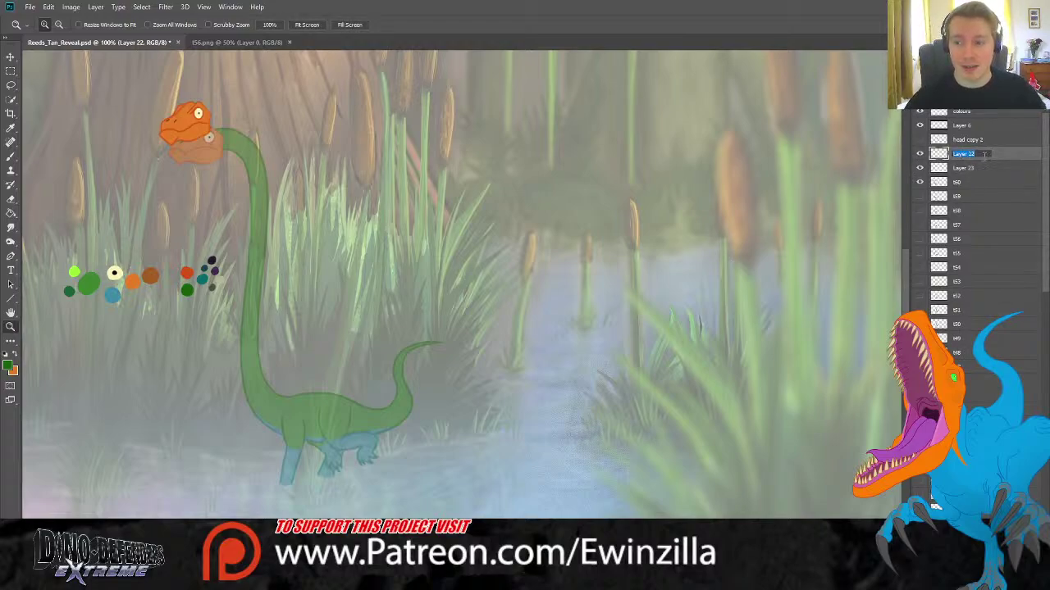
{"action": "type", "text": "t6"}
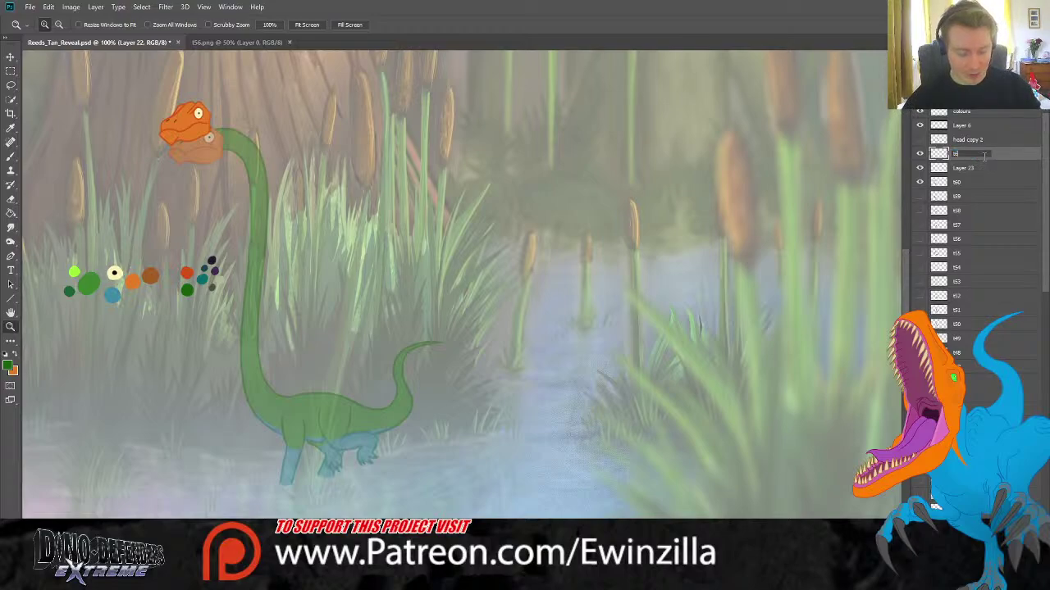
{"action": "type", "text": "1"}
{"action": "key", "text": "Return"}
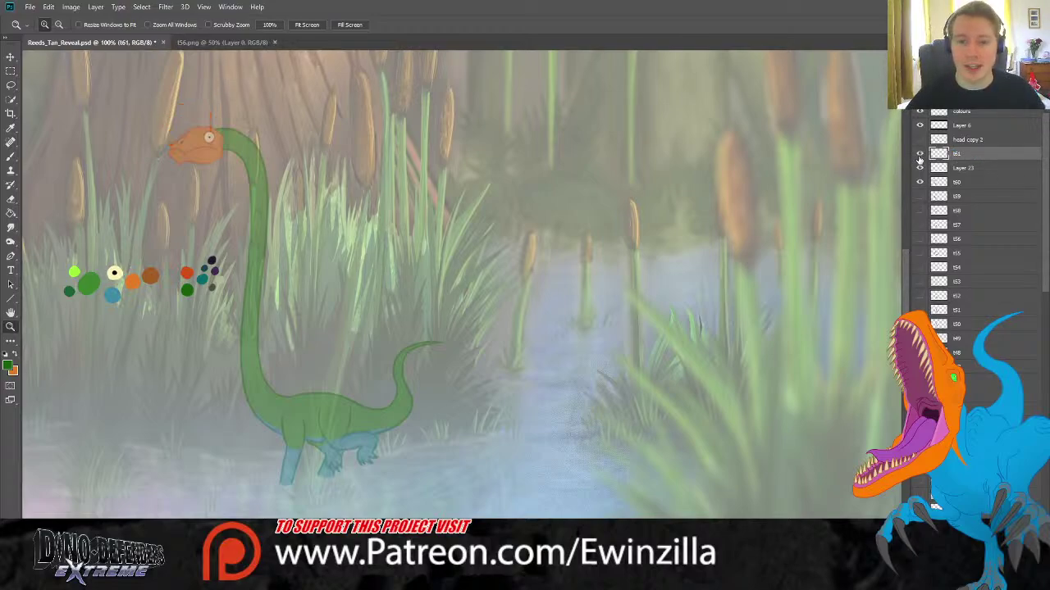
Select Layer 23 and sample the dark green palette dot as the drawing colour.
{"action": "left_click", "coordinate": [961, 168]}
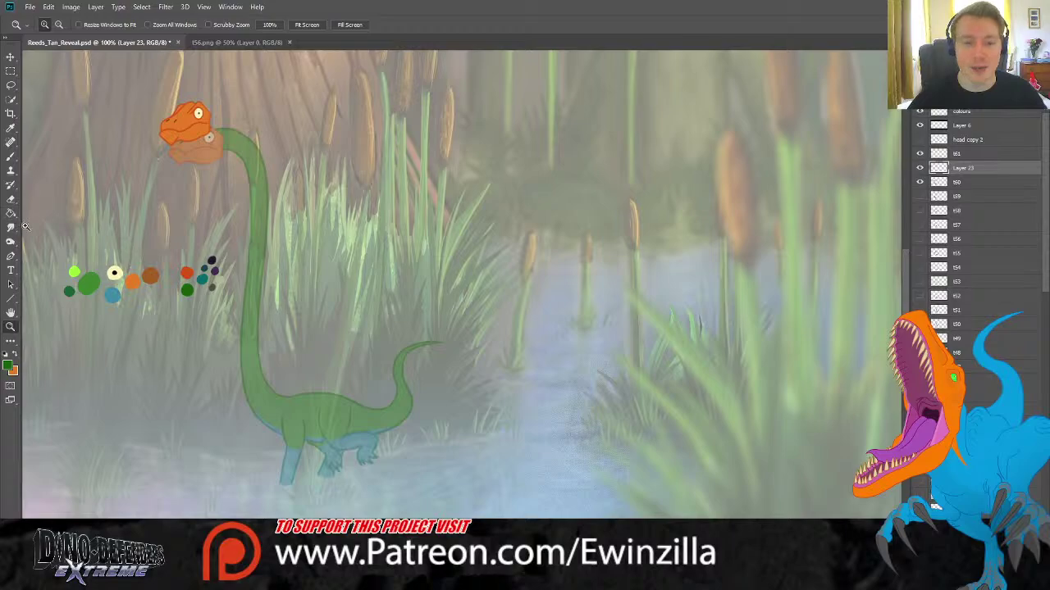
{"action": "left_click", "coordinate": [12, 128]}
{"action": "left_click", "coordinate": [188, 292]}
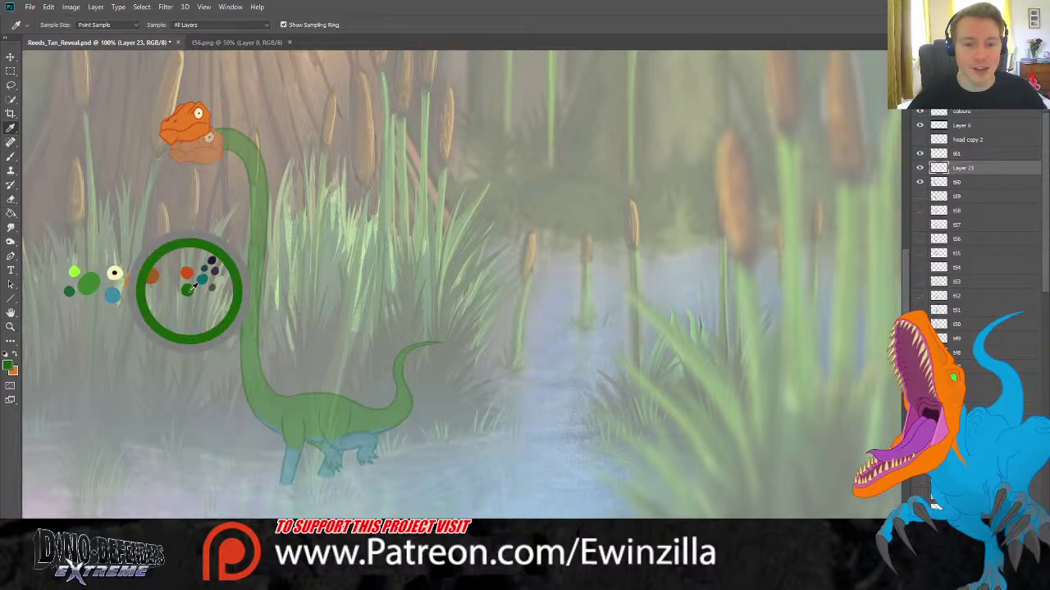
{"action": "left_click", "coordinate": [11, 156]}
{"action": "left_click", "coordinate": [10, 327]}
Brush two dark green neck lines down from the raised head on Layer 23, undoing misplaced strokes.
{"action": "left_click", "coordinate": [181, 146]}
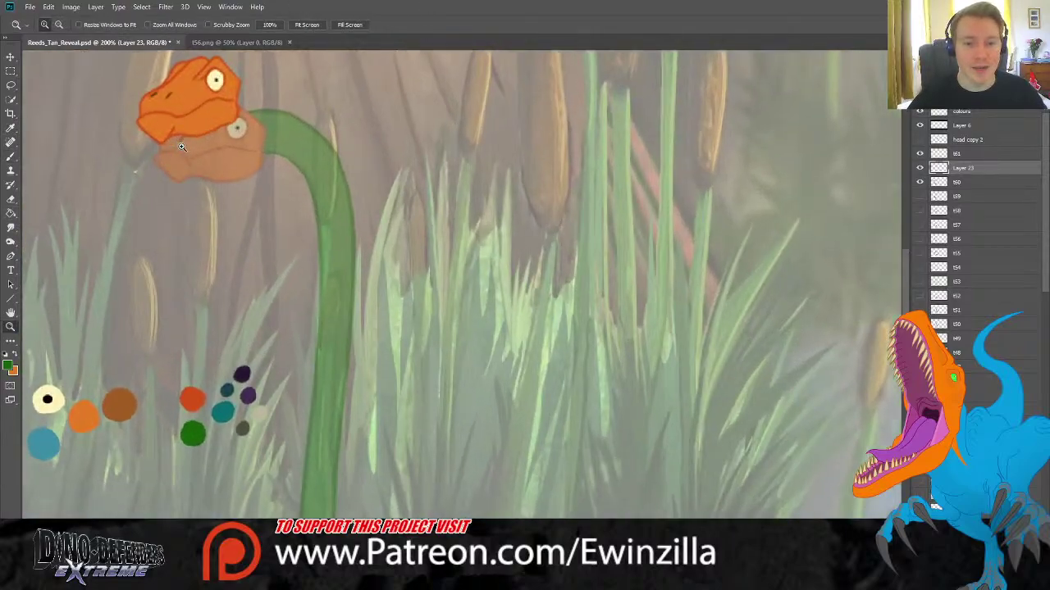
{"action": "scroll", "coordinate": [180, 240], "scroll_direction": "up", "scroll_amount": 1}
{"action": "left_click", "coordinate": [11, 156]}
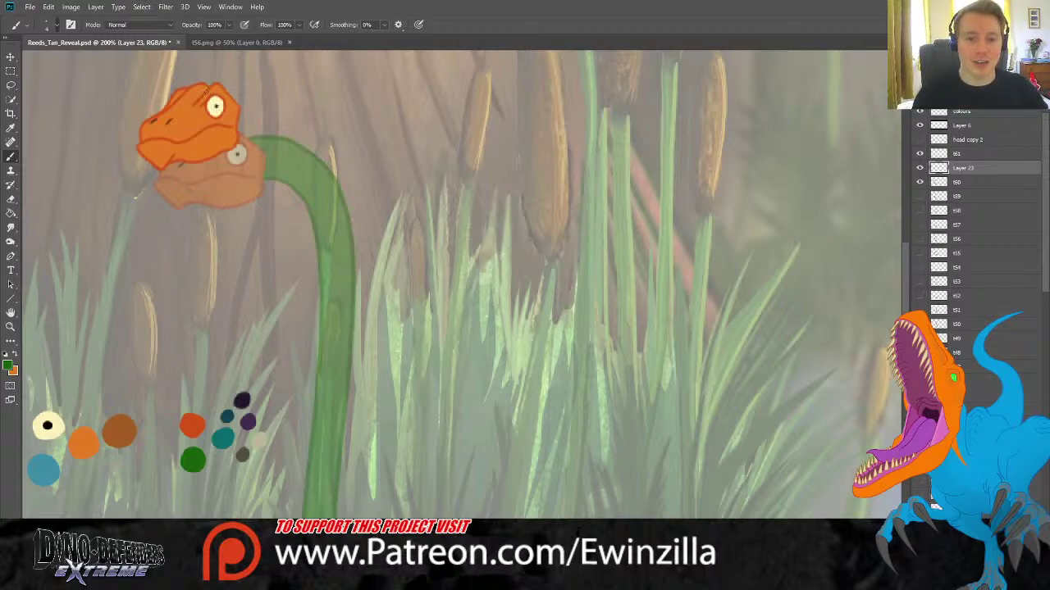
{"action": "mouse_move", "coordinate": [216, 82]}
{"action": "left_mouse_down"}
{"action": "mouse_move", "coordinate": [244, 80]}
{"action": "mouse_move", "coordinate": [269, 89]}
{"action": "mouse_move", "coordinate": [300, 148]}
{"action": "mouse_move", "coordinate": [292, 402]}
{"action": "left_mouse_up"}
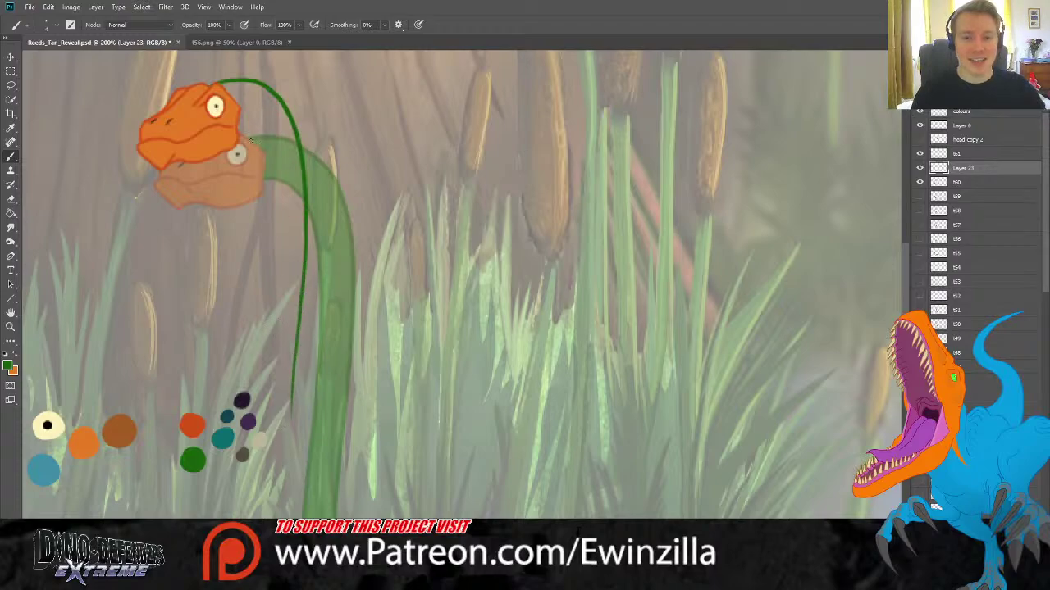
{"action": "mouse_move", "coordinate": [236, 133]}
{"action": "left_mouse_down"}
{"action": "mouse_move", "coordinate": [261, 141]}
{"action": "mouse_move", "coordinate": [271, 171]}
{"action": "mouse_move", "coordinate": [268, 271]}
{"action": "left_mouse_up"}
{"action": "key", "text": "ctrl+z"}
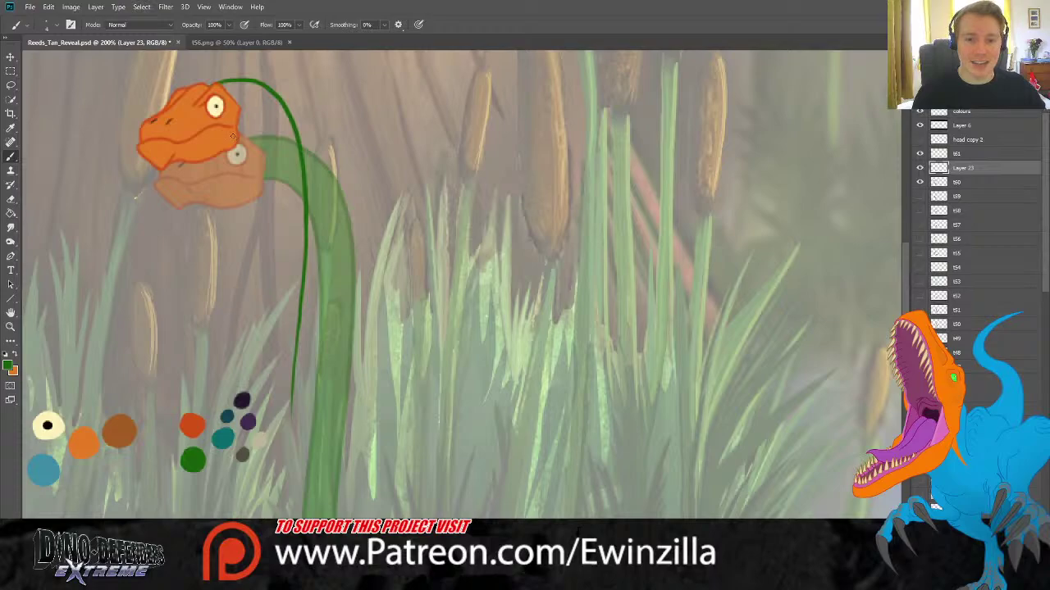
{"action": "mouse_move", "coordinate": [233, 136]}
{"action": "left_mouse_down"}
{"action": "mouse_move", "coordinate": [264, 133]}
{"action": "mouse_move", "coordinate": [276, 175]}
{"action": "left_mouse_up"}
{"action": "key", "text": "ctrl+z"}
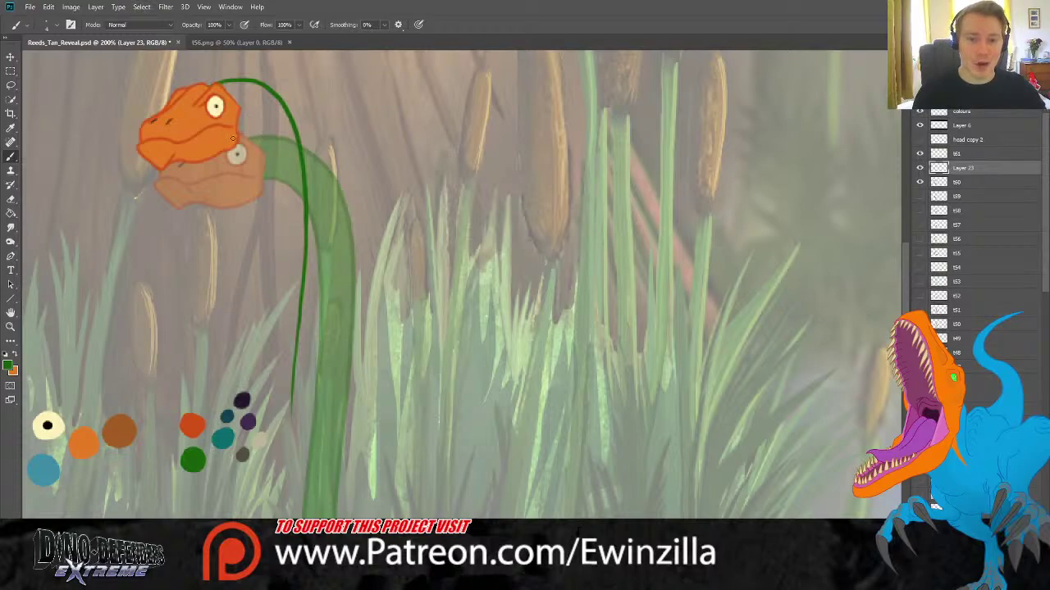
{"action": "mouse_move", "coordinate": [233, 138]}
{"action": "left_mouse_down"}
{"action": "mouse_move", "coordinate": [268, 139]}
{"action": "mouse_move", "coordinate": [276, 186]}
{"action": "mouse_move", "coordinate": [259, 466]}
{"action": "left_mouse_up"}
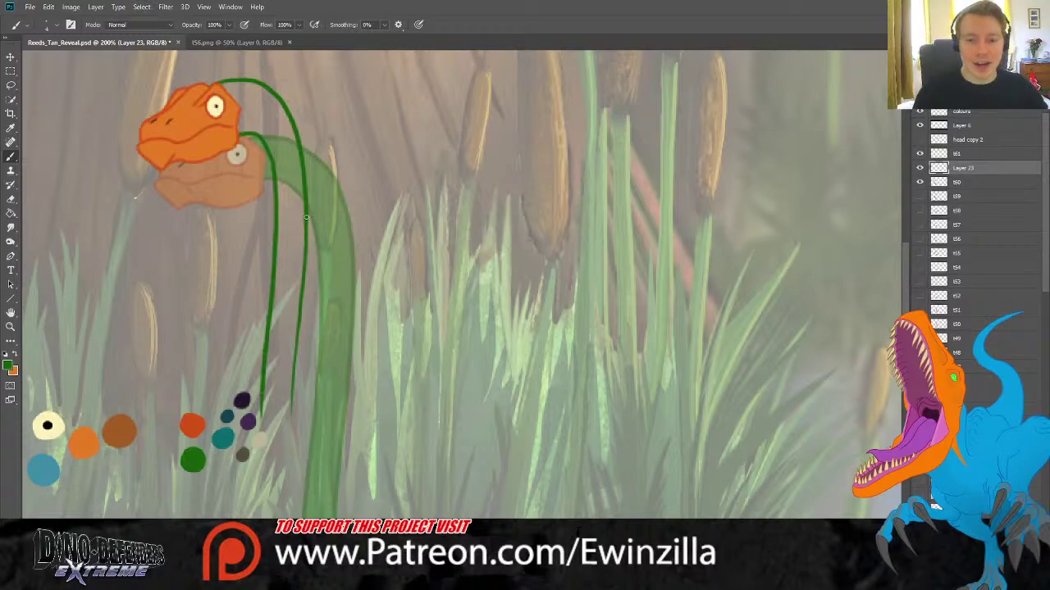
{"action": "left_click_drag", "start_coordinate": [303, 277], "coordinate": [289, 449]}
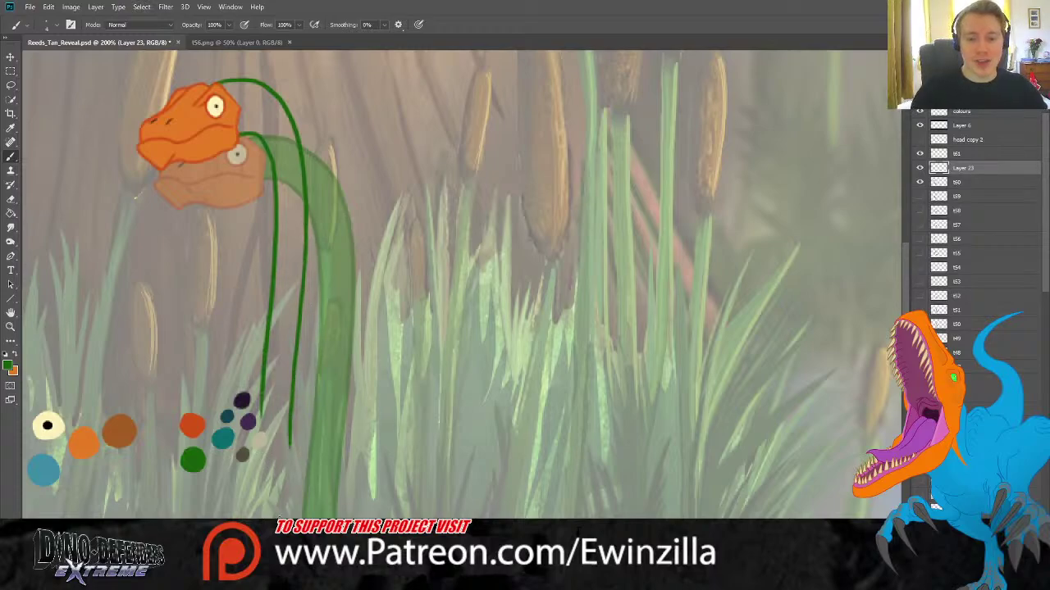
{"action": "scroll", "coordinate": [867, 345], "scroll_direction": "down", "scroll_amount": 5}
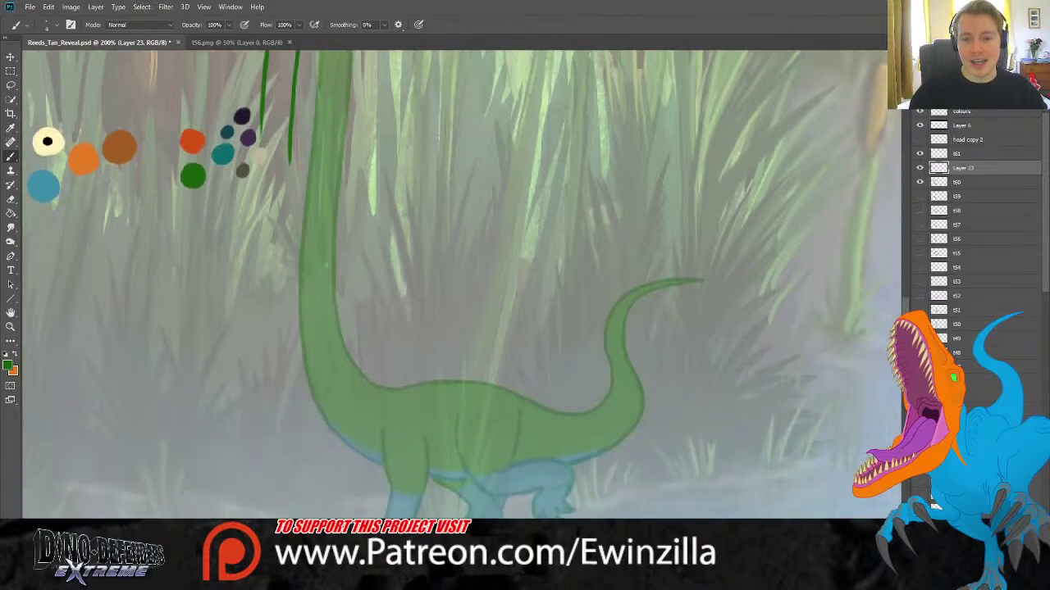
Extend both dark green neck lines down to meet the body.
{"action": "scroll", "coordinate": [867, 345], "scroll_direction": "up", "scroll_amount": 1}
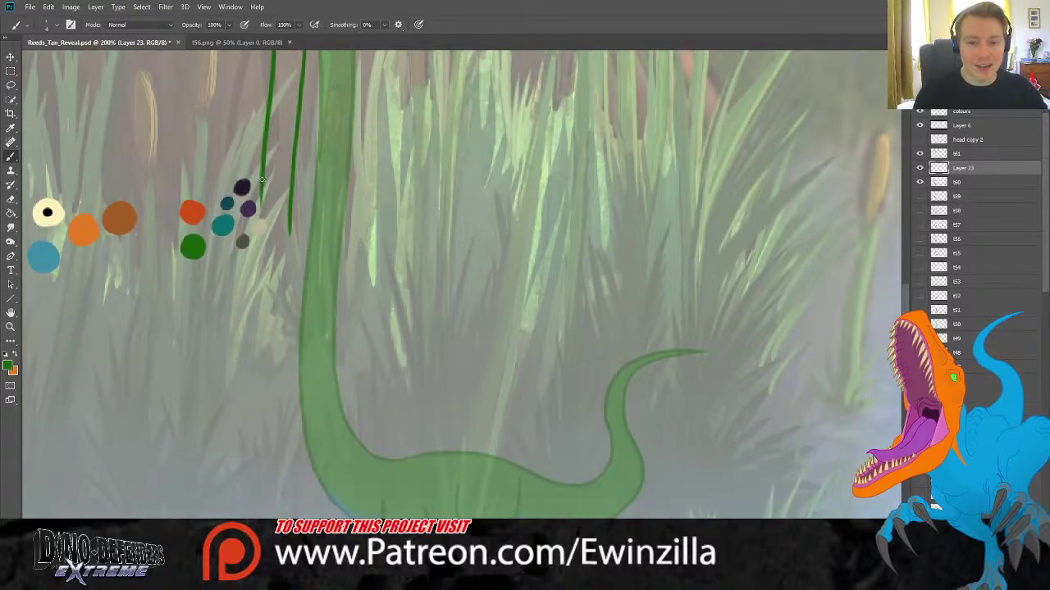
{"action": "mouse_move", "coordinate": [262, 179]}
{"action": "left_mouse_down"}
{"action": "mouse_move", "coordinate": [257, 358]}
{"action": "mouse_move", "coordinate": [268, 432]}
{"action": "mouse_move", "coordinate": [295, 484]}
{"action": "left_mouse_up"}
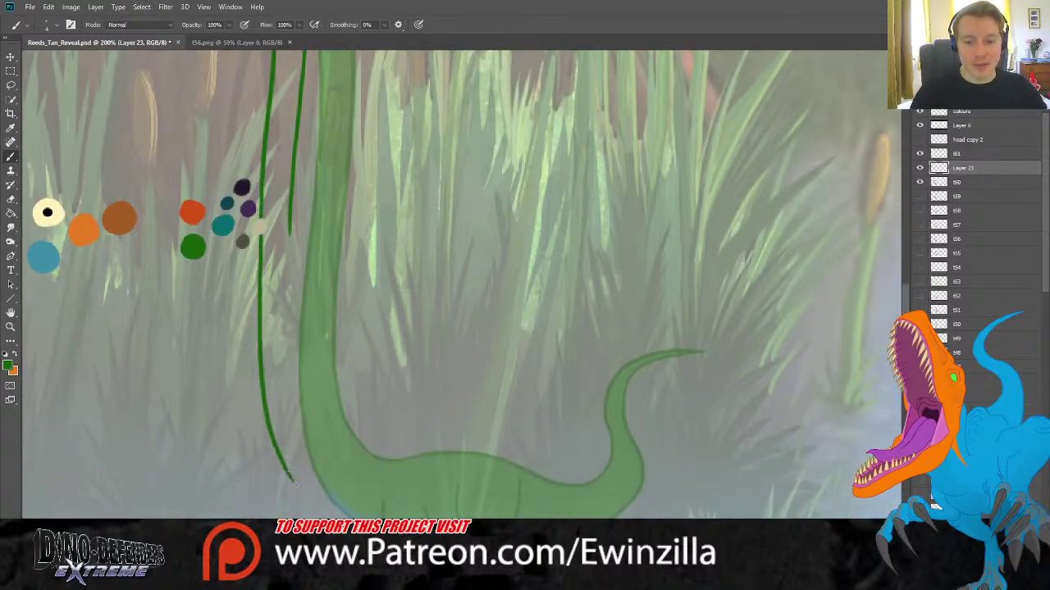
{"action": "mouse_move", "coordinate": [292, 182]}
{"action": "left_mouse_down"}
{"action": "mouse_move", "coordinate": [303, 388]}
{"action": "mouse_move", "coordinate": [330, 457]}
{"action": "left_mouse_up"}
{"action": "key", "text": "ctrl+z"}
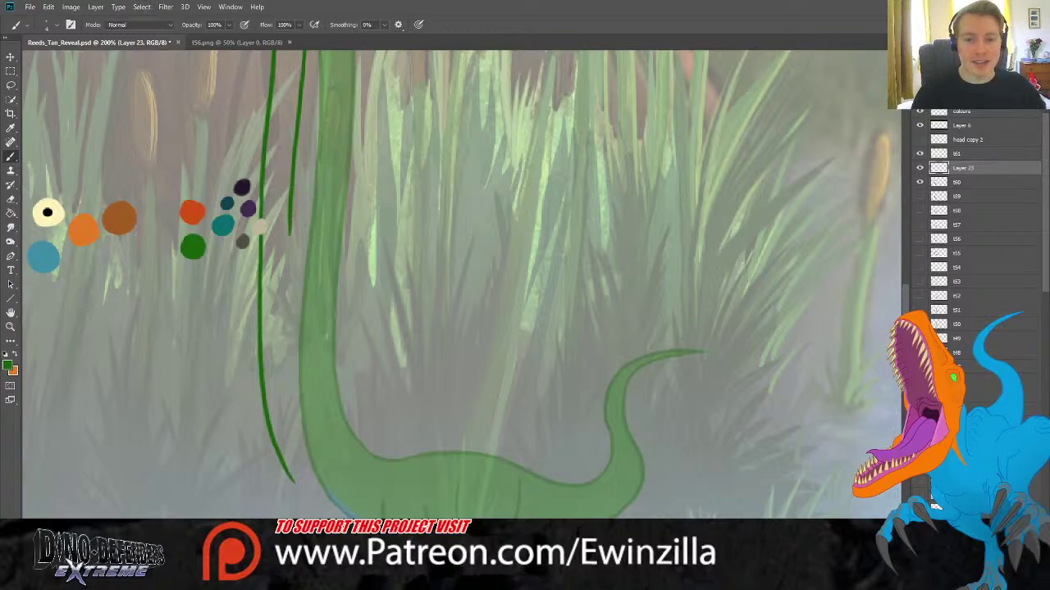
{"action": "mouse_move", "coordinate": [289, 235]}
{"action": "left_mouse_down"}
{"action": "mouse_move", "coordinate": [297, 358]}
{"action": "mouse_move", "coordinate": [329, 455]}
{"action": "left_mouse_up"}
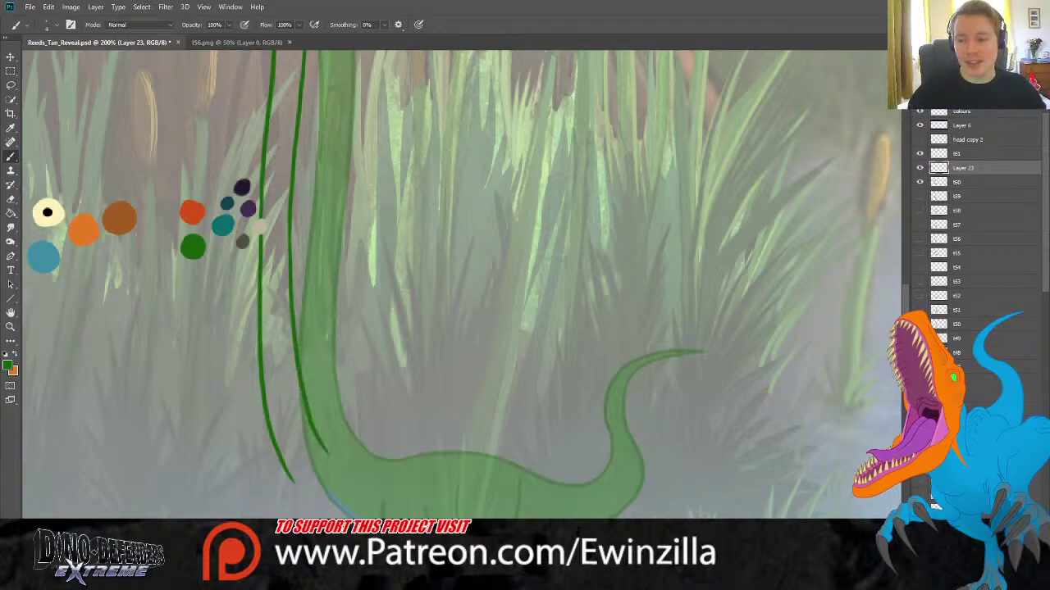
{"action": "scroll", "coordinate": [466, 284], "scroll_direction": "up", "scroll_amount": 5}
{"action": "scroll", "coordinate": [466, 284], "scroll_direction": "down", "scroll_amount": 7}
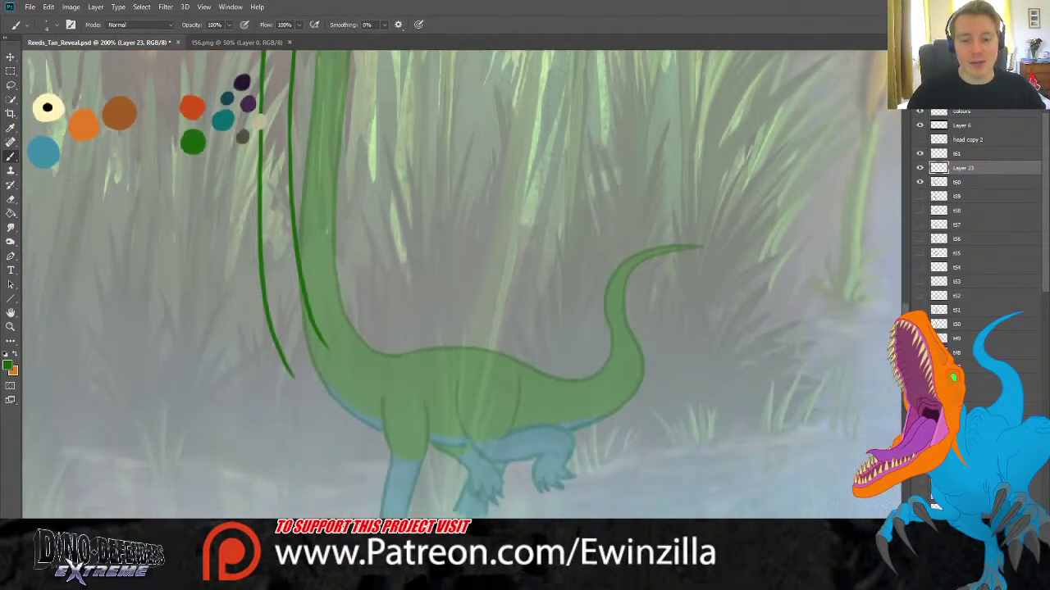
{"action": "scroll", "coordinate": [466, 284], "scroll_direction": "down", "scroll_amount": 1}
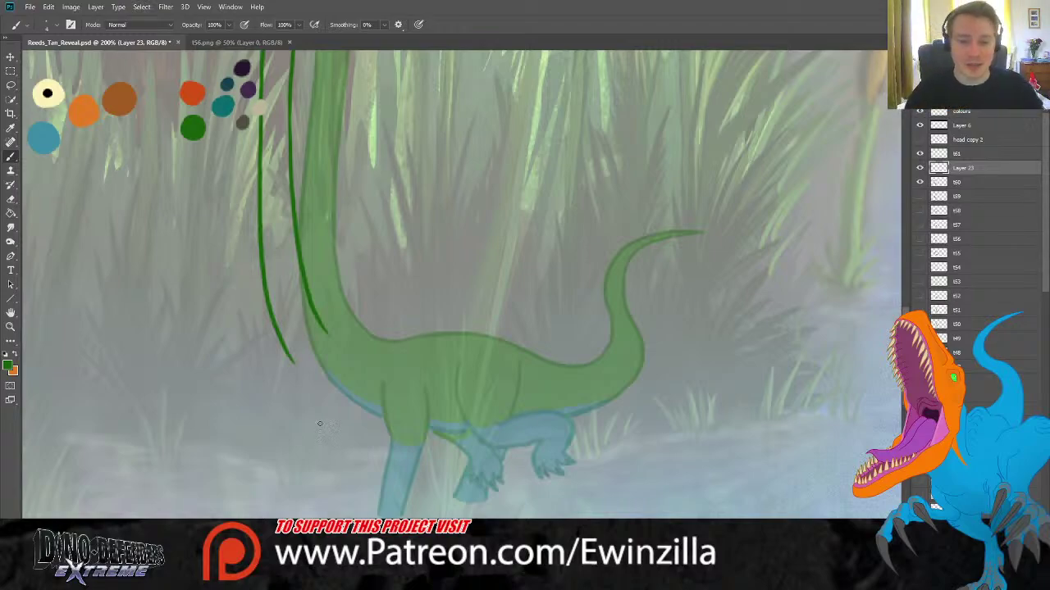
Sketch dark green lines down the front leg and along the hind leg's edge.
{"action": "left_click_drag", "start_coordinate": [344, 374], "coordinate": [366, 443]}
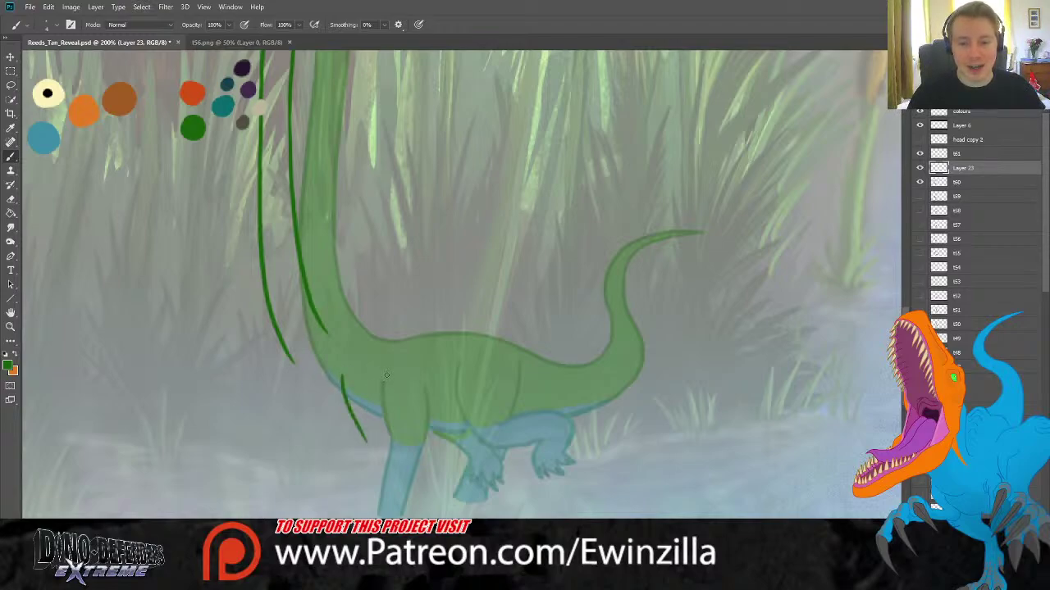
{"action": "left_click_drag", "start_coordinate": [386, 376], "coordinate": [395, 440]}
{"action": "key", "text": "ctrl+z"}
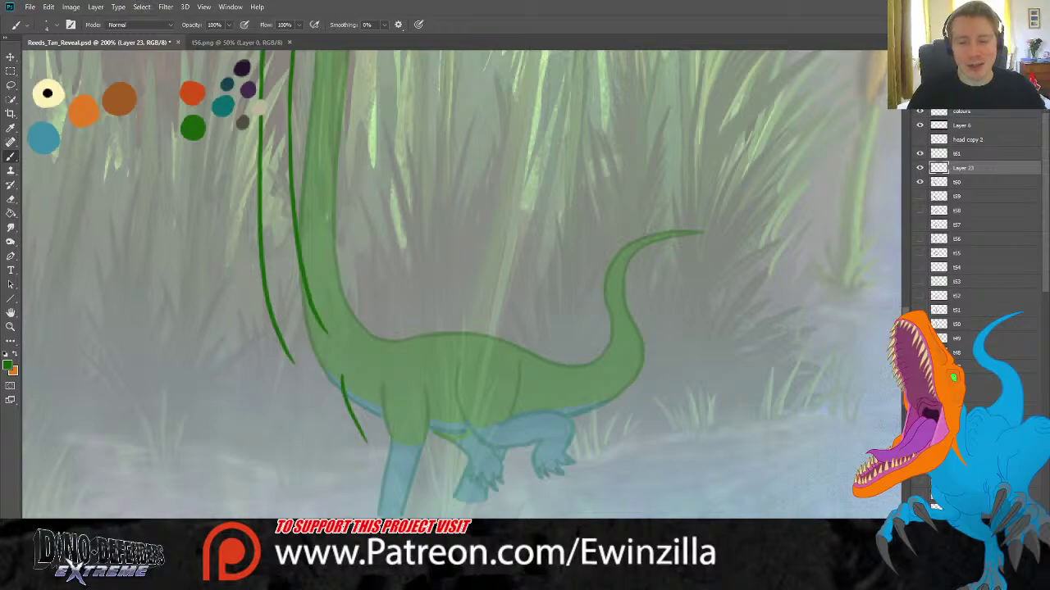
{"action": "key", "text": "ctrl+z"}
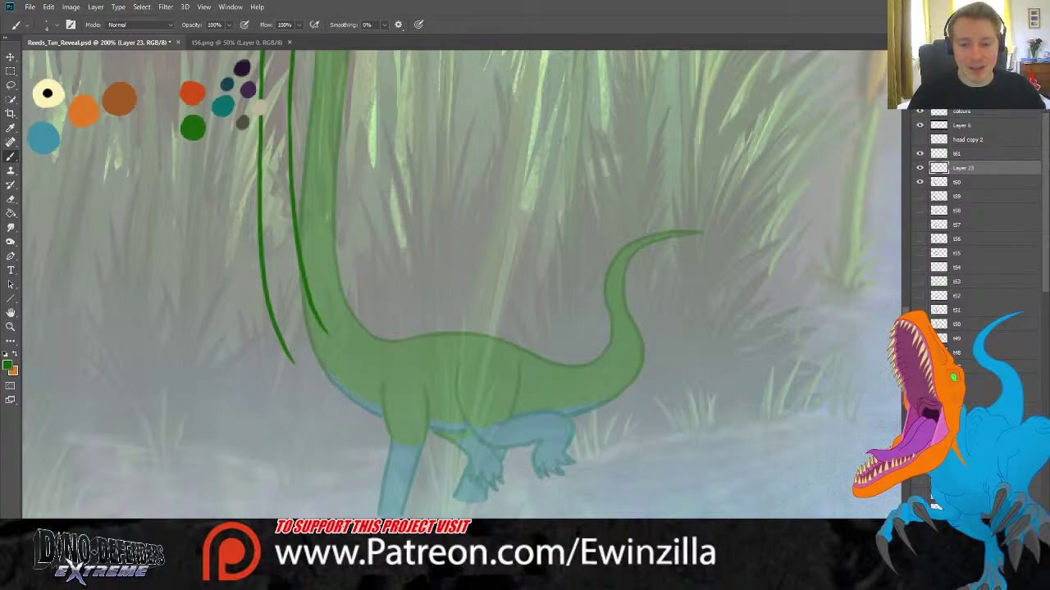
{"action": "left_click_drag", "start_coordinate": [338, 386], "coordinate": [371, 436]}
{"action": "left_click_drag", "start_coordinate": [337, 382], "coordinate": [373, 447]}
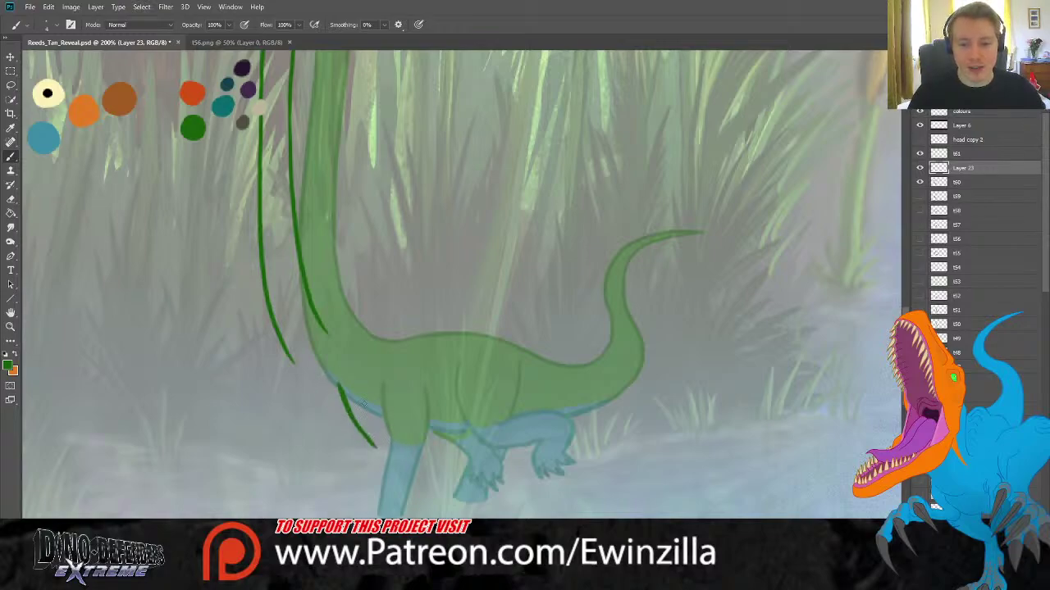
{"action": "key", "text": "ctrl+z"}
{"action": "left_click_drag", "start_coordinate": [337, 384], "coordinate": [374, 449]}
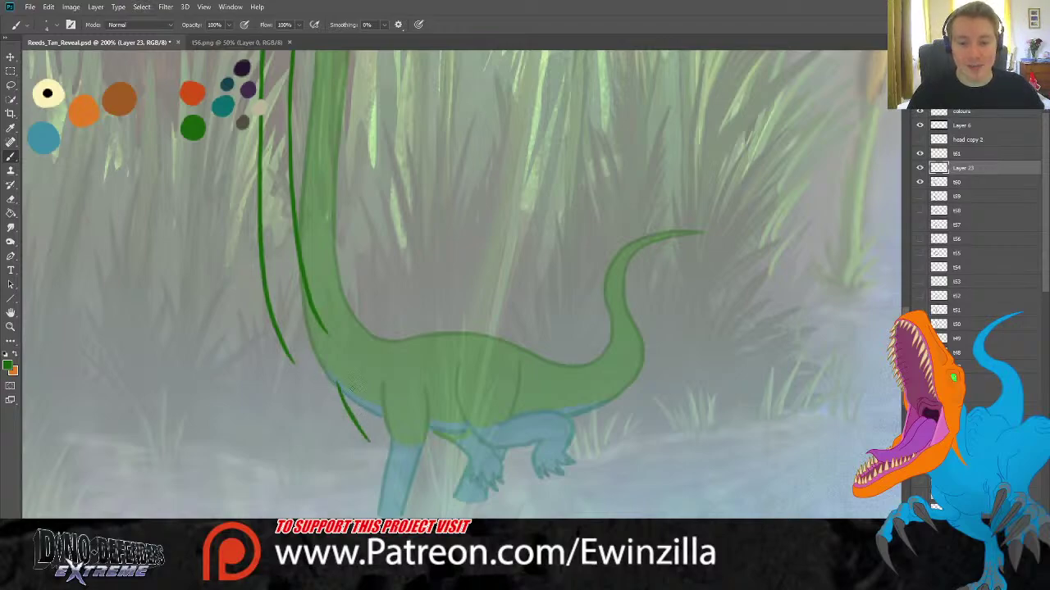
{"action": "left_click_drag", "start_coordinate": [370, 375], "coordinate": [390, 420]}
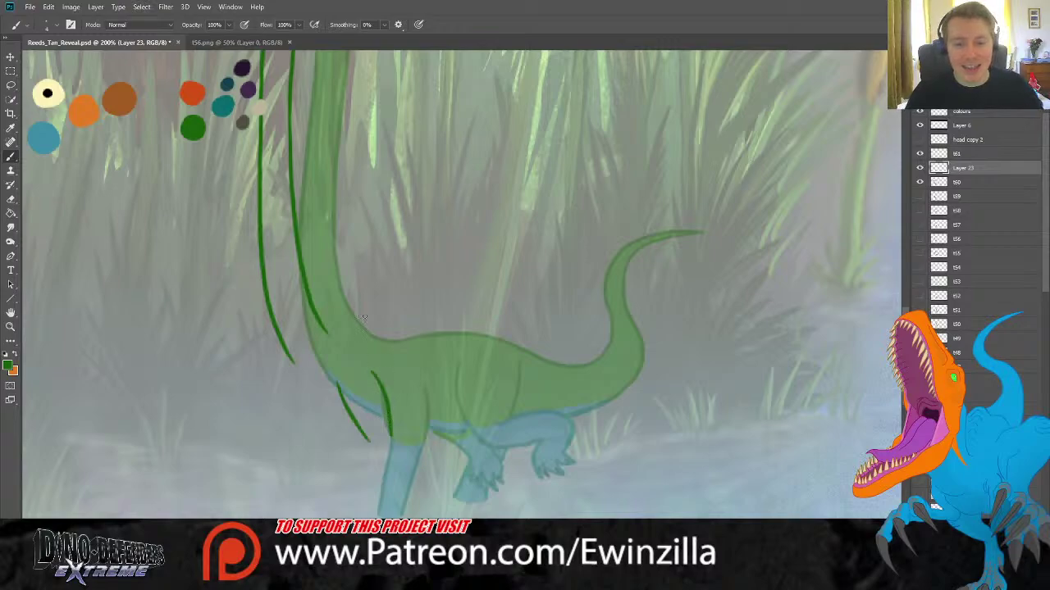
Draw the neck-underside and belly line plus curved flank strokes, undoing a failed tail extension.
{"action": "left_click_drag", "start_coordinate": [324, 328], "coordinate": [388, 334]}
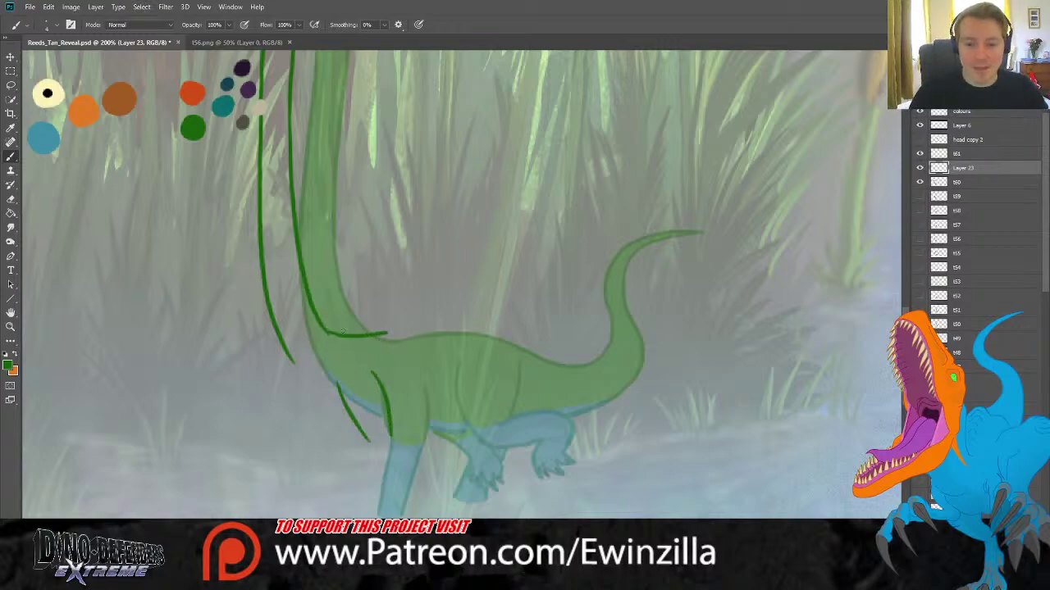
{"action": "key", "text": "ctrl+z"}
{"action": "mouse_move", "coordinate": [317, 319]}
{"action": "left_mouse_down"}
{"action": "mouse_move", "coordinate": [345, 337]}
{"action": "mouse_move", "coordinate": [431, 333]}
{"action": "mouse_move", "coordinate": [500, 352]}
{"action": "left_mouse_up"}
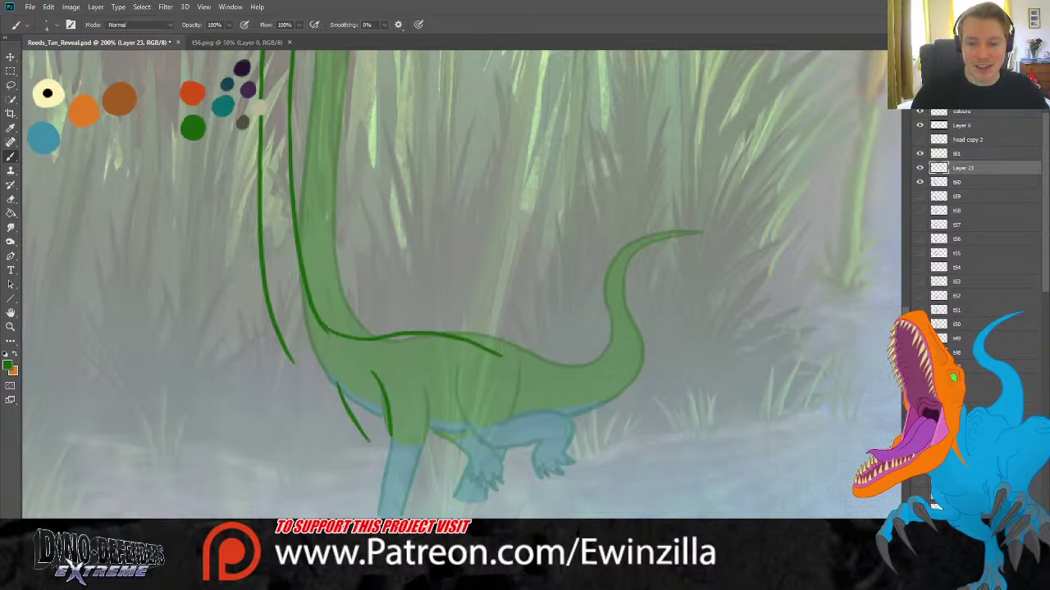
{"action": "left_click_drag", "start_coordinate": [435, 355], "coordinate": [417, 415]}
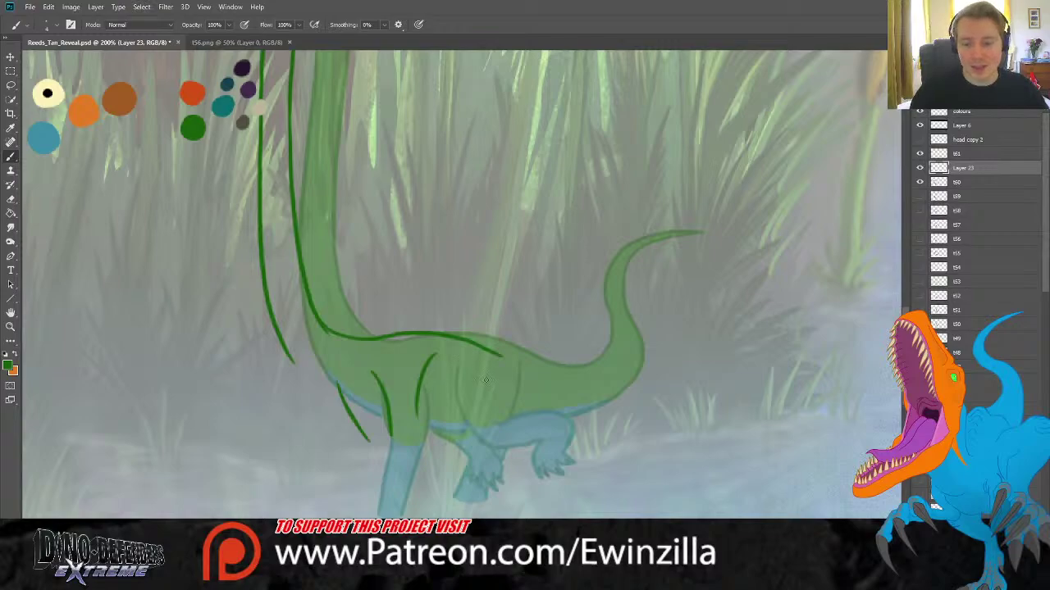
{"action": "left_click_drag", "start_coordinate": [490, 370], "coordinate": [450, 424]}
{"action": "key", "text": "ctrl+z"}
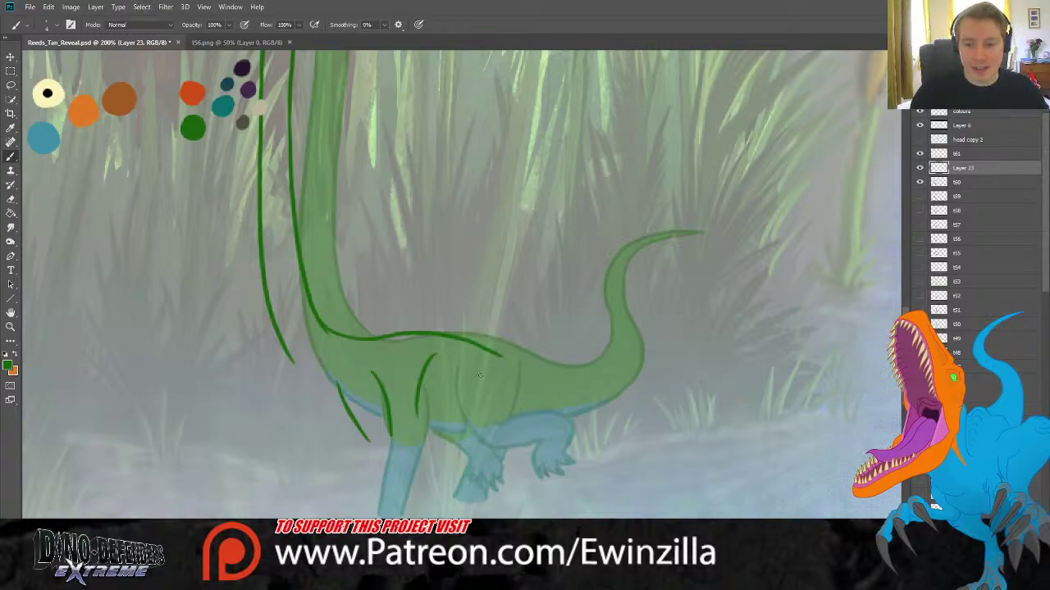
{"action": "left_click_drag", "start_coordinate": [494, 372], "coordinate": [456, 422]}
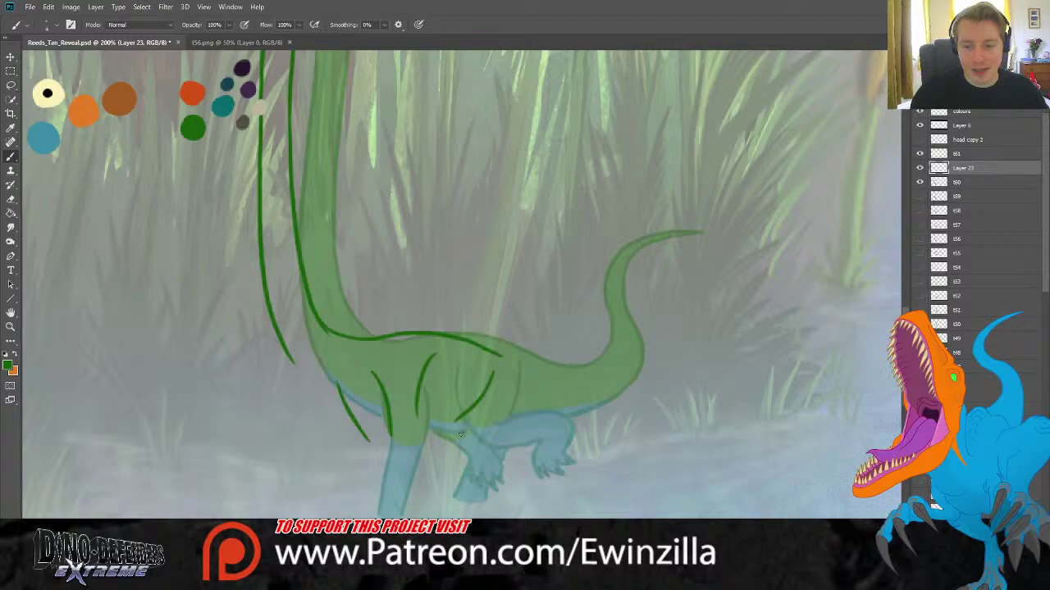
{"action": "mouse_move", "coordinate": [462, 433]}
{"action": "left_mouse_down"}
{"action": "mouse_move", "coordinate": [470, 451]}
{"action": "mouse_move", "coordinate": [506, 429]}
{"action": "left_mouse_up"}
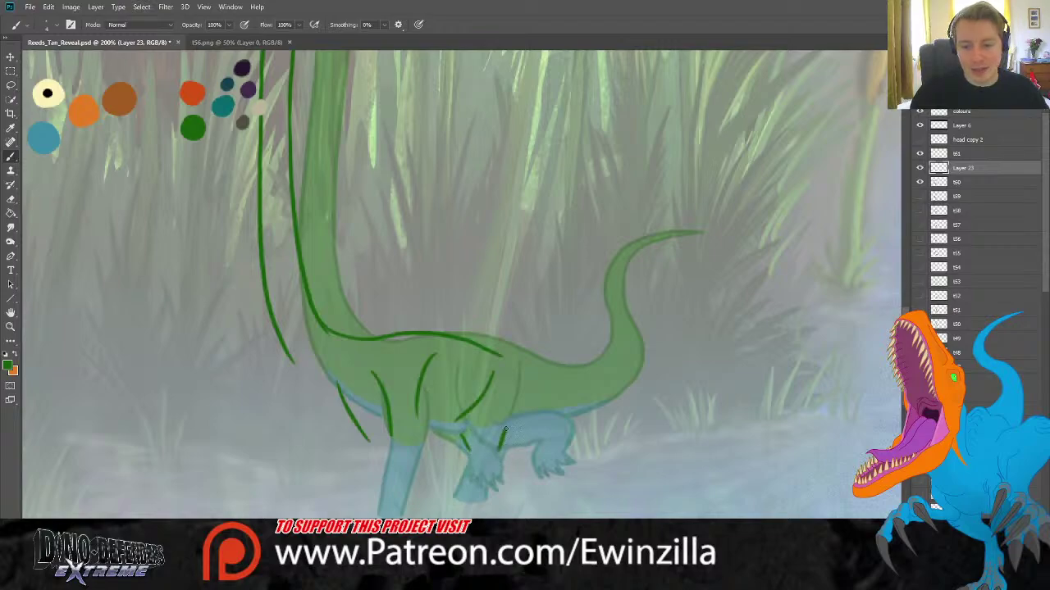
{"action": "left_click_drag", "start_coordinate": [490, 349], "coordinate": [550, 369]}
{"action": "key", "text": "ctrl+z"}
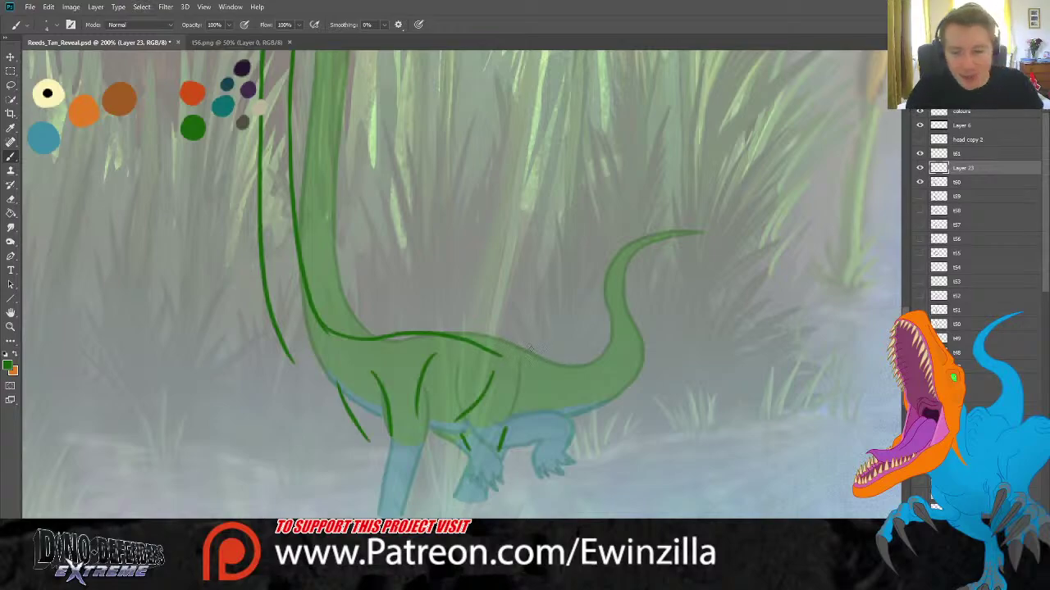
Paint the dark green belly line toward the tail, redoing two failed attempts.
{"action": "mouse_move", "coordinate": [496, 353]}
{"action": "left_mouse_down"}
{"action": "mouse_move", "coordinate": [557, 371]}
{"action": "mouse_move", "coordinate": [600, 363]}
{"action": "mouse_move", "coordinate": [610, 335]}
{"action": "mouse_move", "coordinate": [594, 304]}
{"action": "mouse_move", "coordinate": [595, 268]}
{"action": "mouse_move", "coordinate": [622, 240]}
{"action": "mouse_move", "coordinate": [648, 236]}
{"action": "mouse_move", "coordinate": [615, 256]}
{"action": "mouse_move", "coordinate": [611, 312]}
{"action": "left_mouse_up"}
{"action": "key", "text": "ctrl+z"}
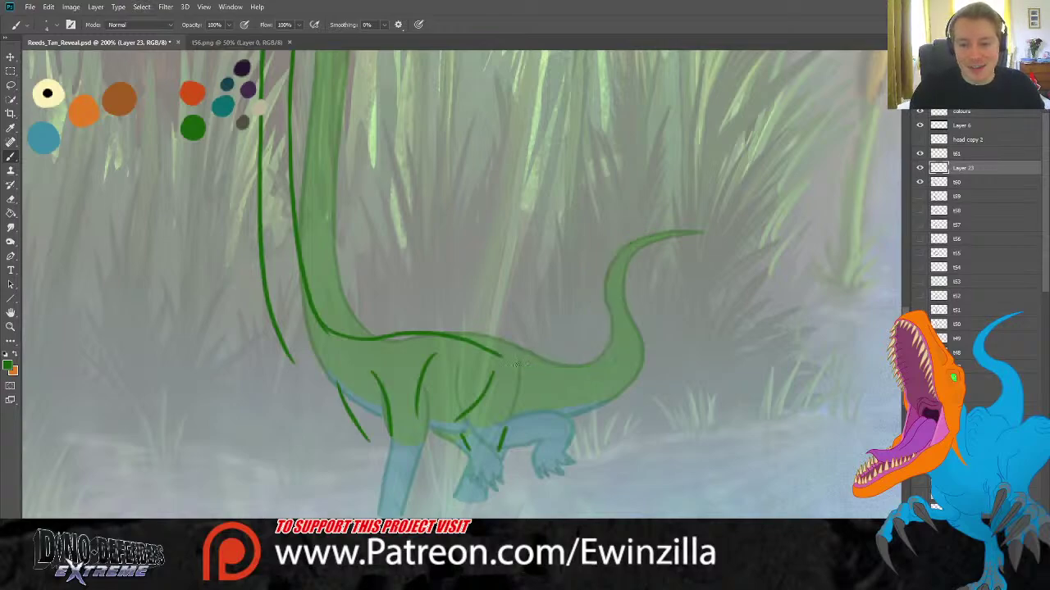
{"action": "mouse_move", "coordinate": [500, 356]}
{"action": "left_mouse_down"}
{"action": "mouse_move", "coordinate": [578, 371]}
{"action": "mouse_move", "coordinate": [594, 351]}
{"action": "left_mouse_up"}
{"action": "key", "text": "ctrl+z"}
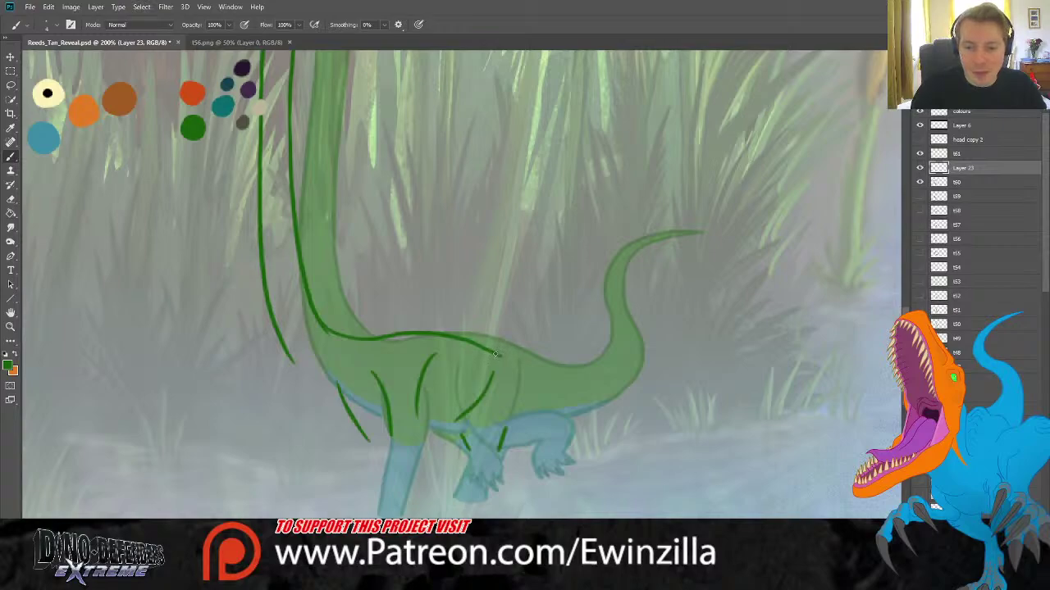
{"action": "mouse_move", "coordinate": [498, 354]}
{"action": "left_mouse_down"}
{"action": "mouse_move", "coordinate": [550, 375]}
{"action": "mouse_move", "coordinate": [610, 365]}
{"action": "mouse_move", "coordinate": [623, 338]}
{"action": "mouse_move", "coordinate": [609, 269]}
{"action": "mouse_move", "coordinate": [638, 242]}
{"action": "mouse_move", "coordinate": [614, 284]}
{"action": "mouse_move", "coordinate": [636, 334]}
{"action": "mouse_move", "coordinate": [621, 384]}
{"action": "mouse_move", "coordinate": [630, 378]}
{"action": "mouse_move", "coordinate": [566, 414]}
{"action": "left_mouse_up"}
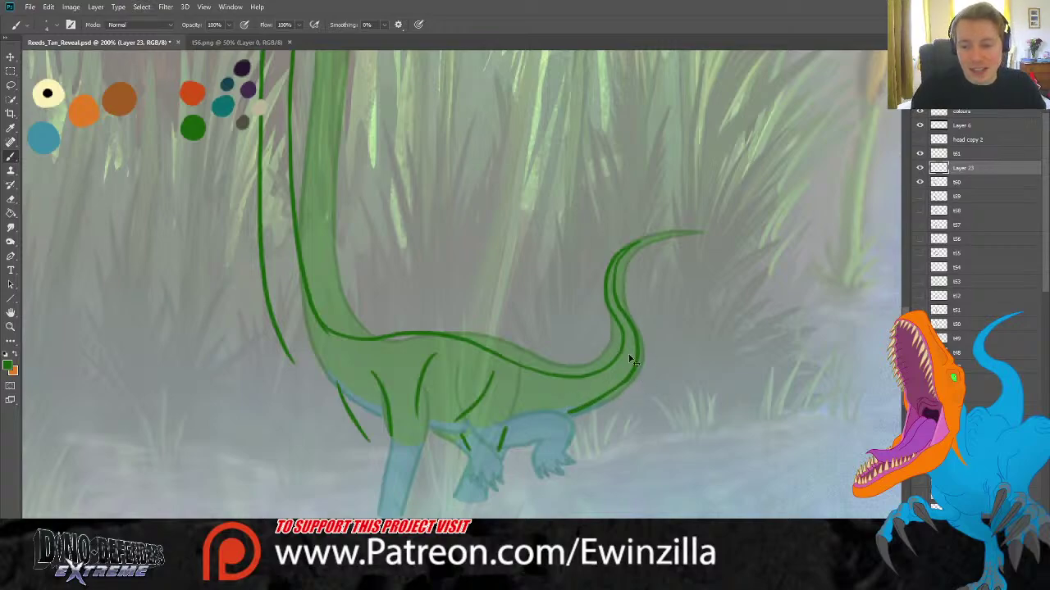
Retrace the belly-to-tail line darker, curving it up the inside of the tail.
{"action": "left_click_drag", "start_coordinate": [627, 379], "coordinate": [573, 415]}
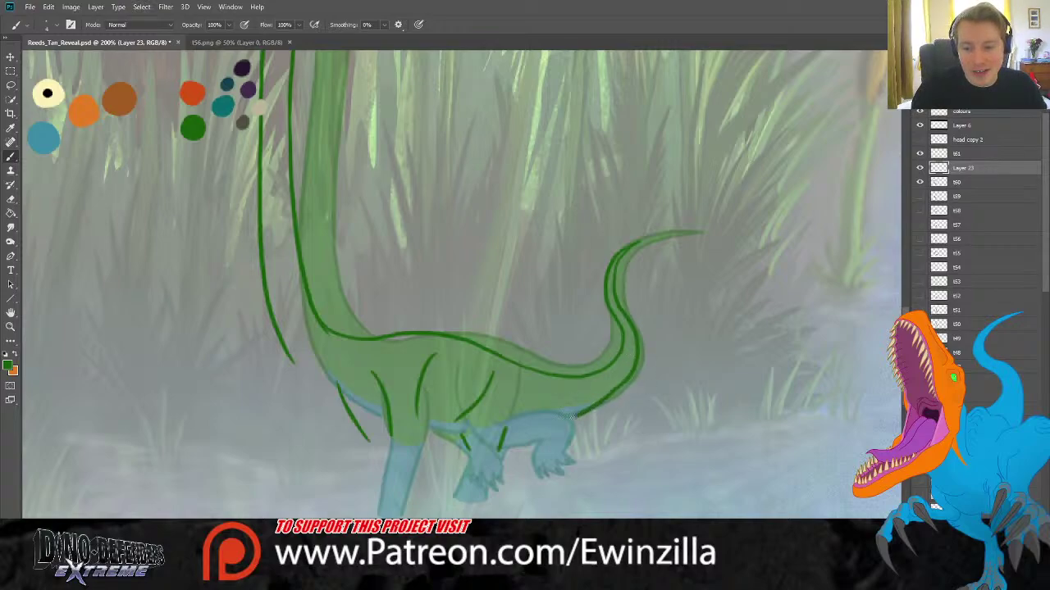
{"action": "left_click_drag", "start_coordinate": [631, 376], "coordinate": [566, 416]}
{"action": "key", "text": "z"}
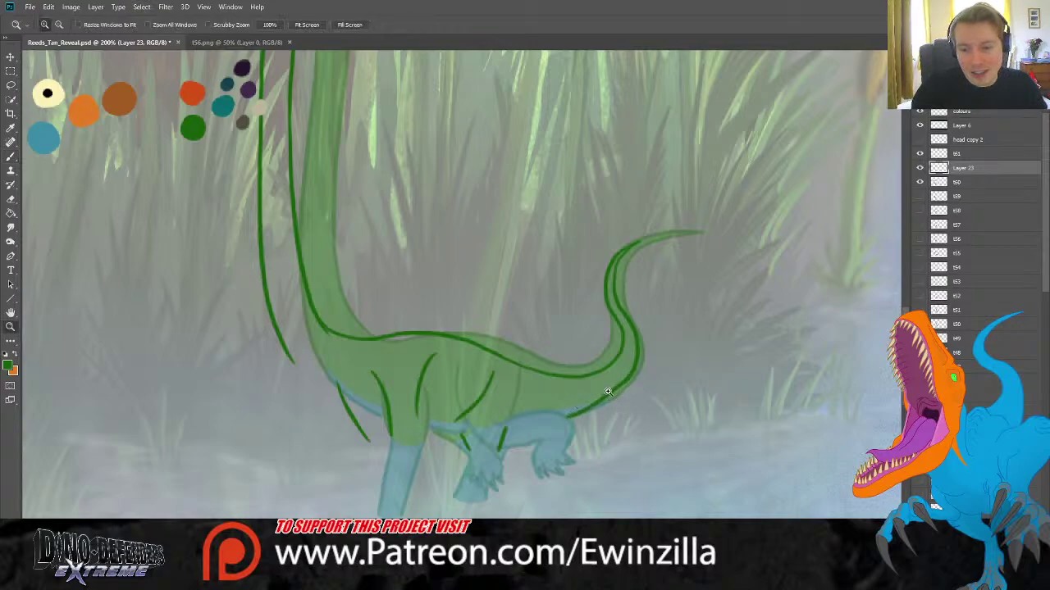
{"action": "left_click", "coordinate": [10, 156]}
{"action": "key", "text": "ctrl+z"}
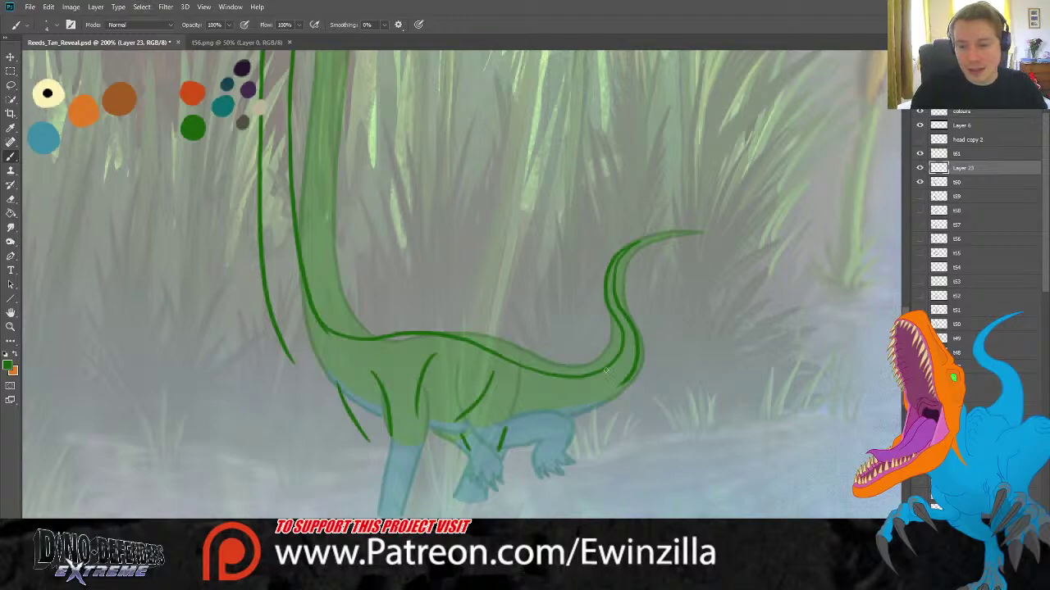
{"action": "left_click_drag", "start_coordinate": [622, 386], "coordinate": [571, 414]}
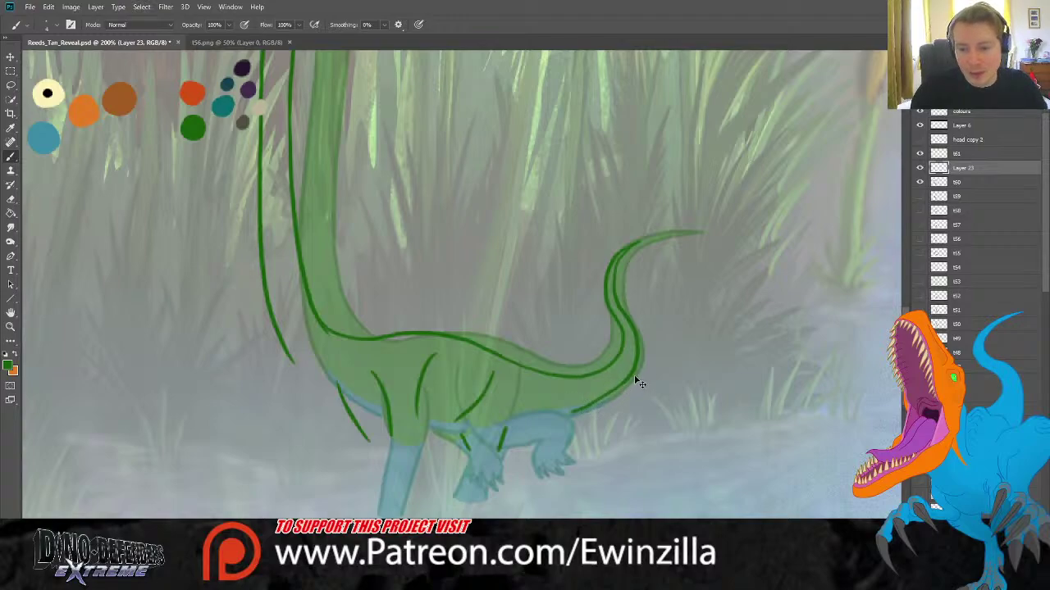
{"action": "key", "text": "ctrl+z"}
{"action": "left_click_drag", "start_coordinate": [636, 367], "coordinate": [558, 426]}
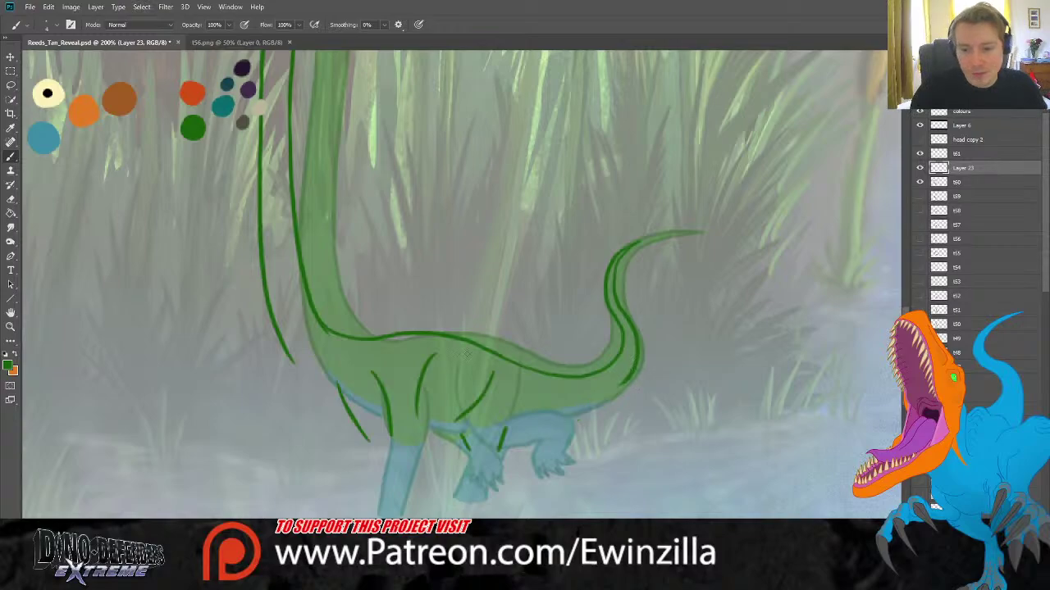
{"action": "left_click", "coordinate": [11, 227]}
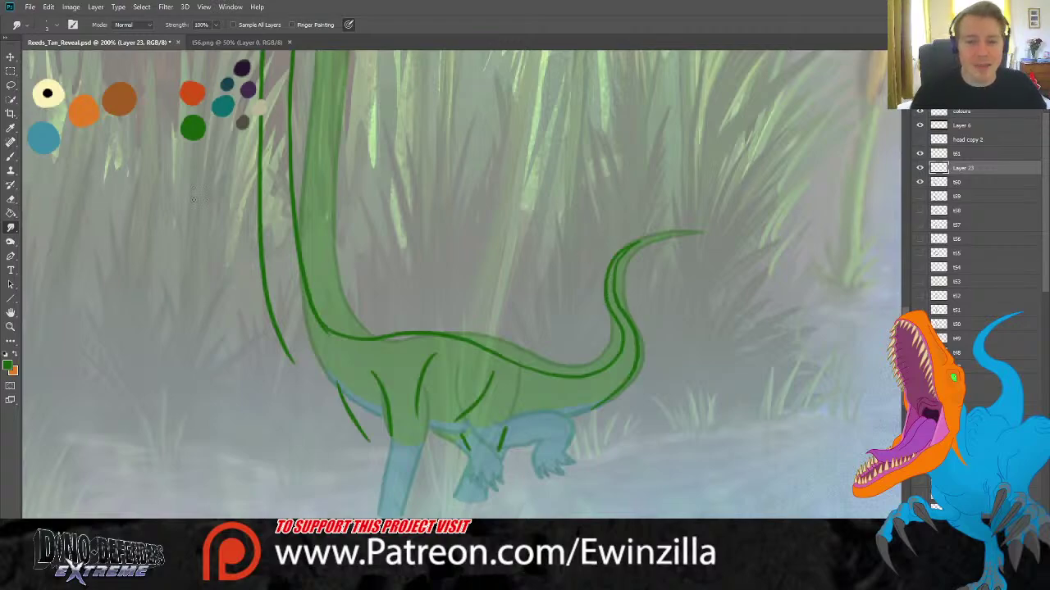
Sample the teal swatch and draw teal lines down the front leg, its right edge and belly.
{"action": "key", "text": "i"}
{"action": "left_click", "coordinate": [222, 104]}
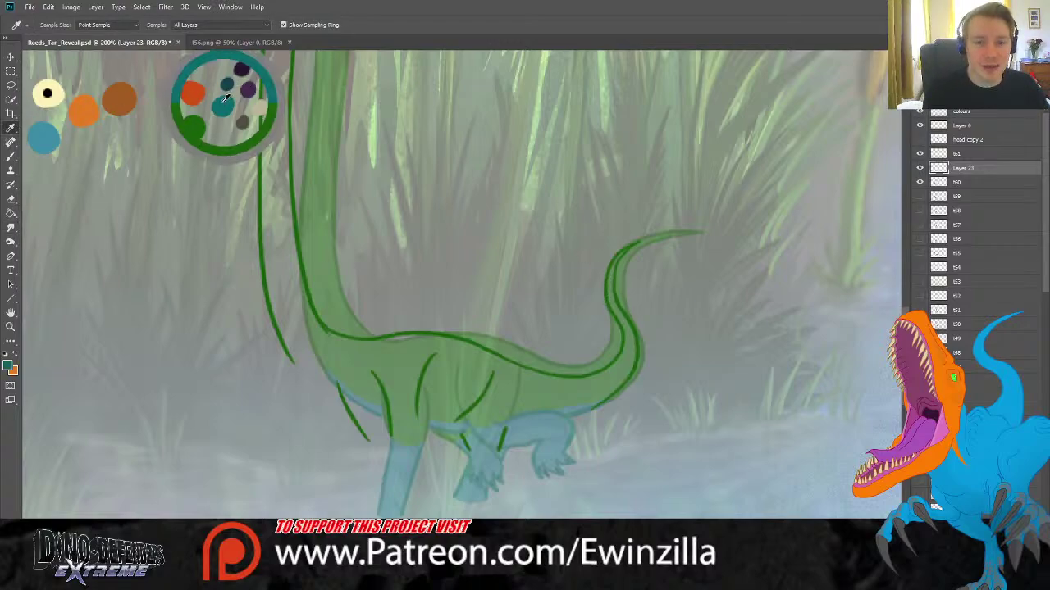
{"action": "key", "text": "b"}
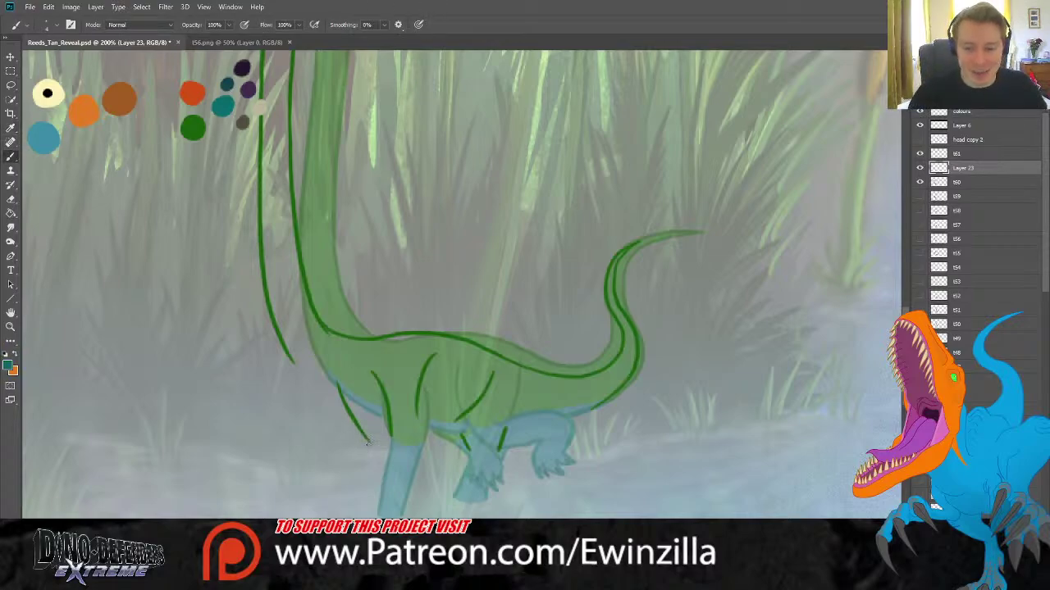
{"action": "left_click_drag", "start_coordinate": [366, 440], "coordinate": [383, 504]}
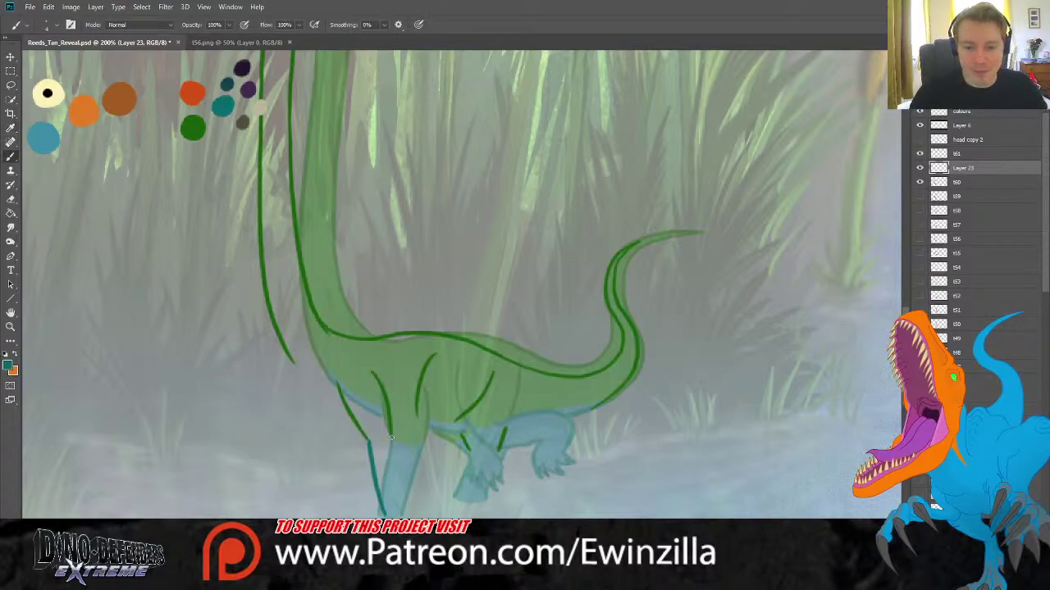
{"action": "left_click_drag", "start_coordinate": [391, 437], "coordinate": [397, 514]}
{"action": "key", "text": "ctrl+z"}
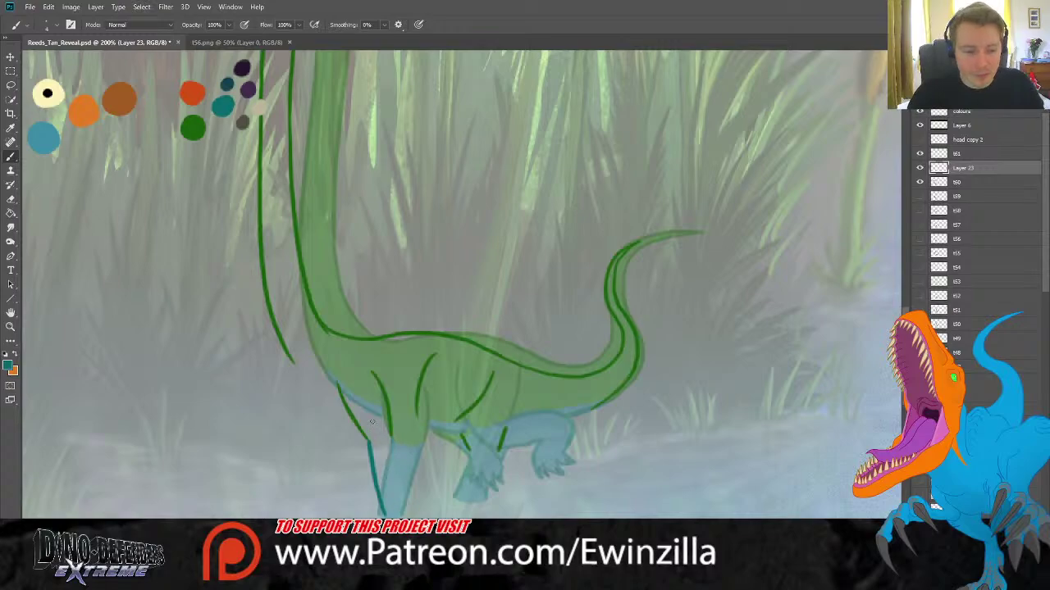
{"action": "left_click_drag", "start_coordinate": [392, 437], "coordinate": [403, 514]}
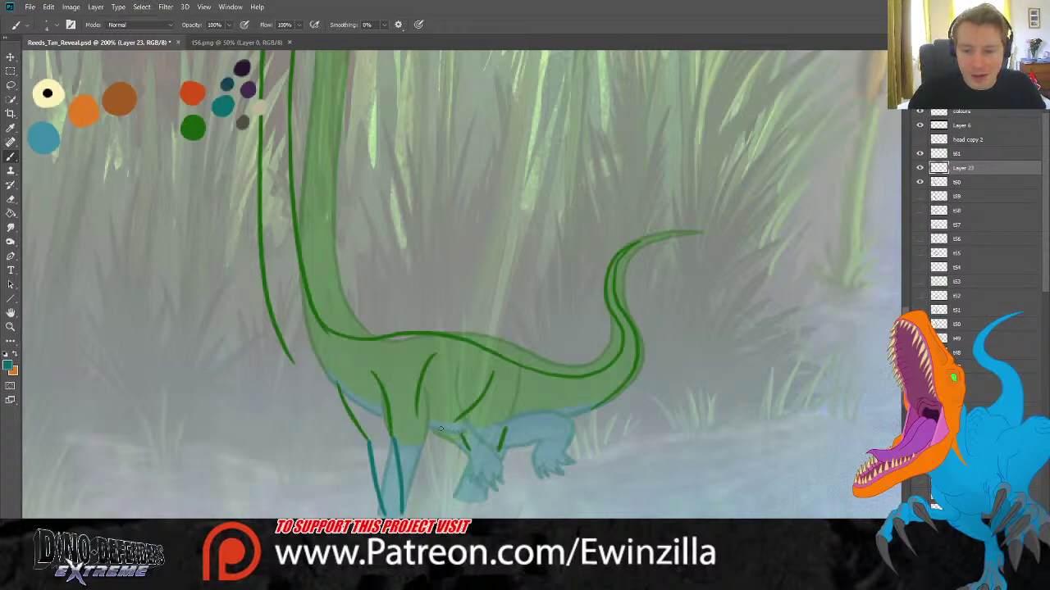
{"action": "mouse_move", "coordinate": [416, 414]}
{"action": "left_mouse_down"}
{"action": "mouse_move", "coordinate": [423, 435]}
{"action": "mouse_move", "coordinate": [447, 449]}
{"action": "mouse_move", "coordinate": [472, 444]}
{"action": "left_mouse_up"}
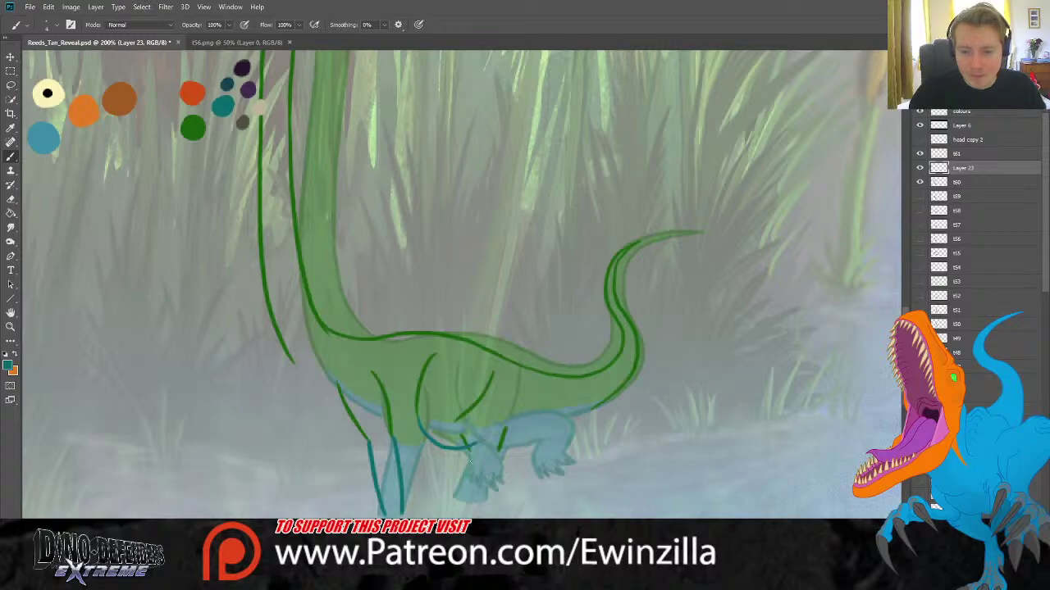
Erase at 100% opacity, then add teal curves along the belly, chest, leg outline and toes.
{"action": "key", "text": "e"}
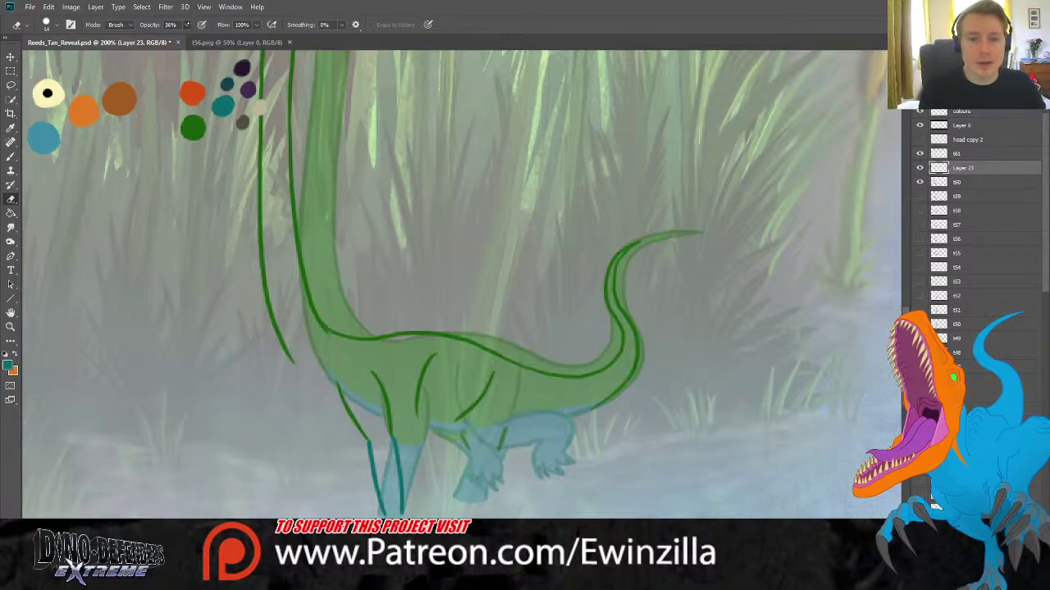
{"action": "key", "text": "0"}
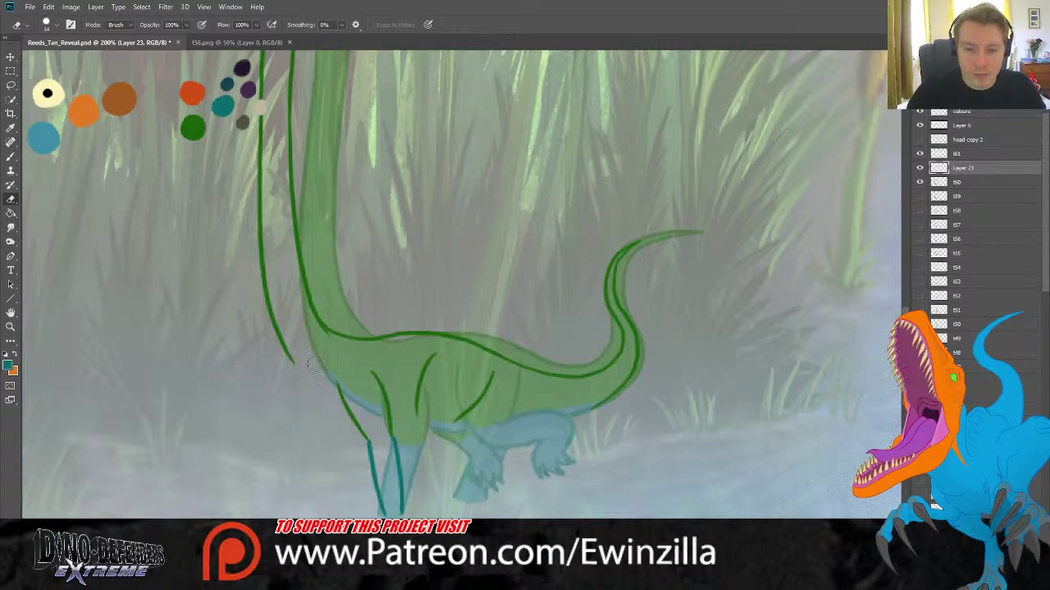
{"action": "left_click", "coordinate": [11, 156]}
{"action": "mouse_move", "coordinate": [454, 420]}
{"action": "left_mouse_down"}
{"action": "mouse_move", "coordinate": [506, 425]}
{"action": "mouse_move", "coordinate": [517, 440]}
{"action": "mouse_move", "coordinate": [491, 476]}
{"action": "mouse_move", "coordinate": [482, 457]}
{"action": "mouse_move", "coordinate": [477, 475]}
{"action": "mouse_move", "coordinate": [471, 447]}
{"action": "mouse_move", "coordinate": [434, 442]}
{"action": "mouse_move", "coordinate": [418, 413]}
{"action": "left_mouse_up"}
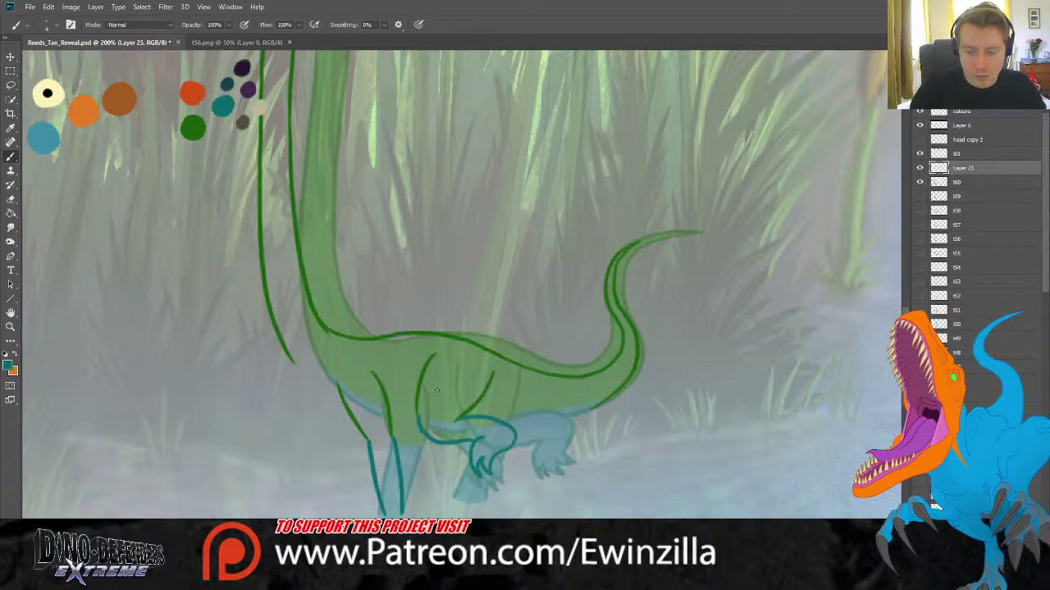
{"action": "key", "text": "r"}
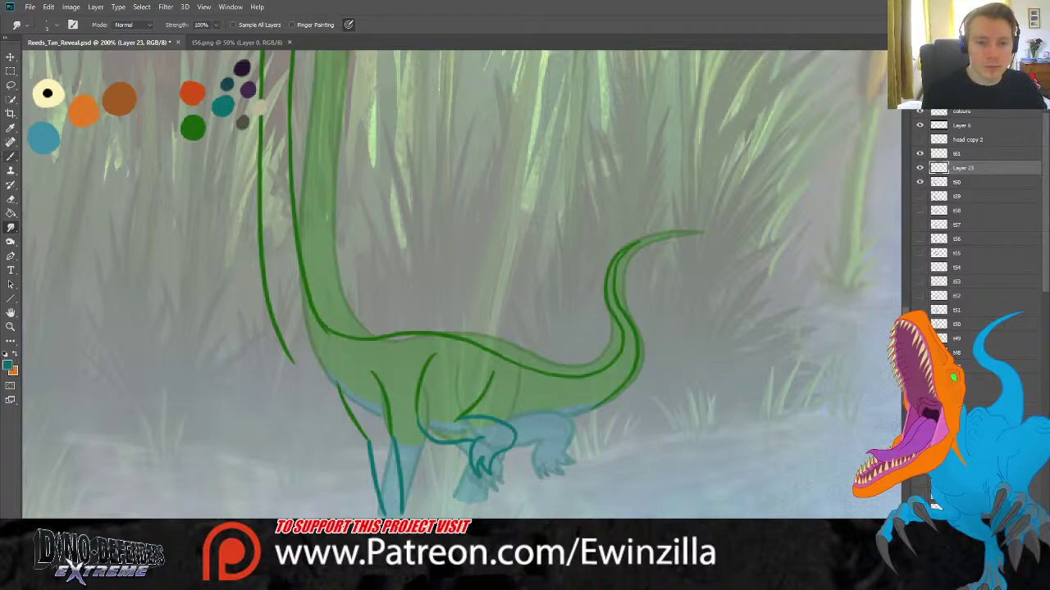
{"action": "left_click", "coordinate": [11, 156]}
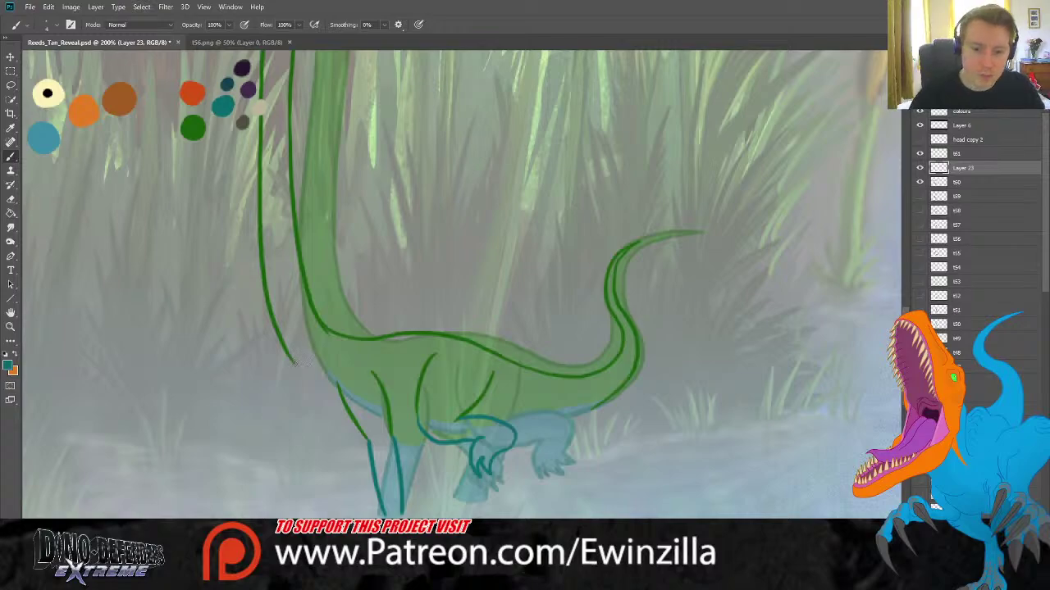
{"action": "left_click_drag", "start_coordinate": [289, 358], "coordinate": [342, 405]}
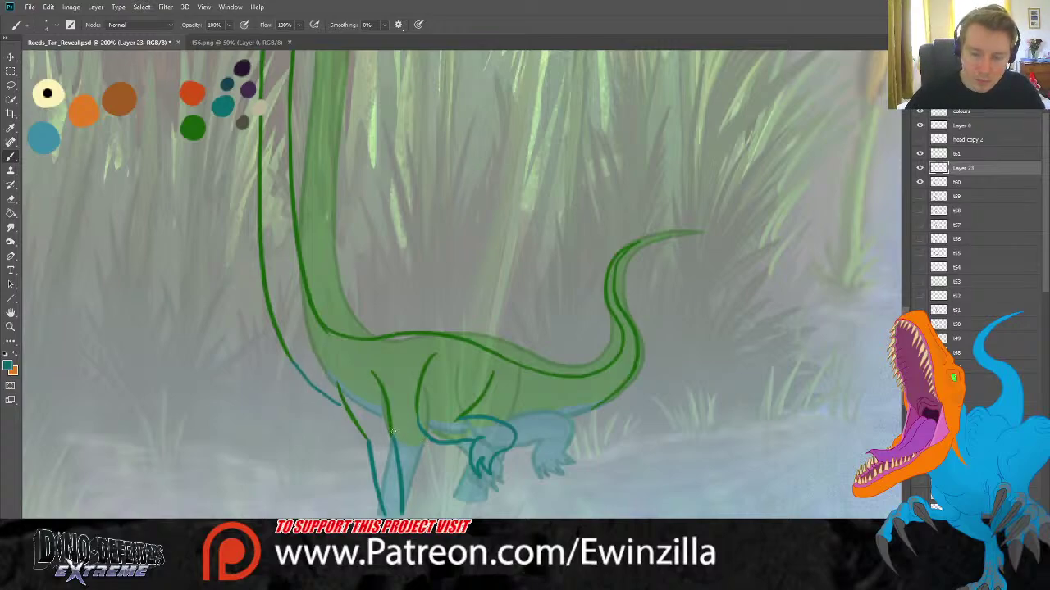
{"action": "left_click_drag", "start_coordinate": [393, 432], "coordinate": [428, 431]}
{"action": "mouse_move", "coordinate": [600, 404]}
{"action": "left_mouse_down"}
{"action": "mouse_move", "coordinate": [525, 427]}
{"action": "mouse_move", "coordinate": [511, 428]}
{"action": "mouse_move", "coordinate": [538, 414]}
{"action": "mouse_move", "coordinate": [507, 412]}
{"action": "mouse_move", "coordinate": [443, 458]}
{"action": "mouse_move", "coordinate": [461, 465]}
{"action": "mouse_move", "coordinate": [455, 495]}
{"action": "mouse_move", "coordinate": [485, 502]}
{"action": "left_mouse_up"}
{"action": "left_click_drag", "start_coordinate": [492, 464], "coordinate": [481, 469]}
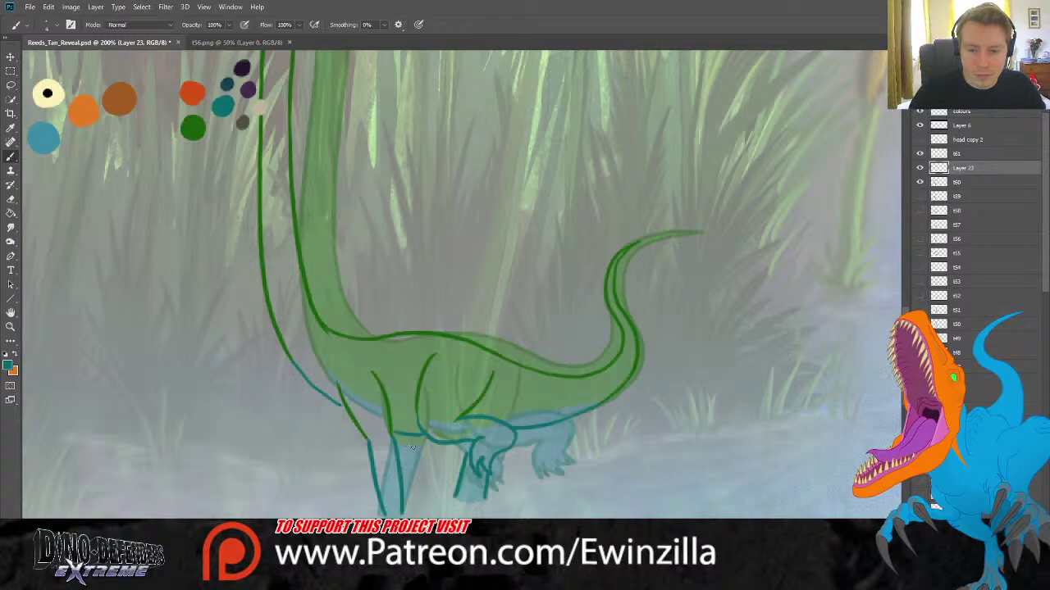
{"action": "mouse_move", "coordinate": [413, 448]}
{"action": "left_mouse_down"}
{"action": "mouse_move", "coordinate": [407, 480]}
{"action": "mouse_move", "coordinate": [435, 476]}
{"action": "left_mouse_up"}
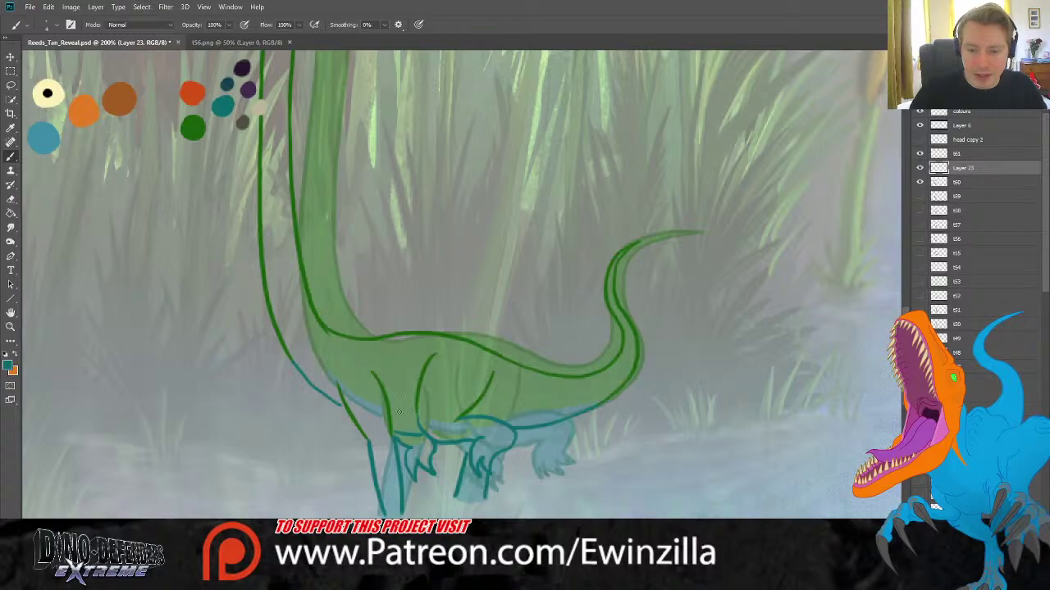
Smudge the strokes, sample the palette green, and fit the whole painting on screen.
{"action": "key", "text": "r"}
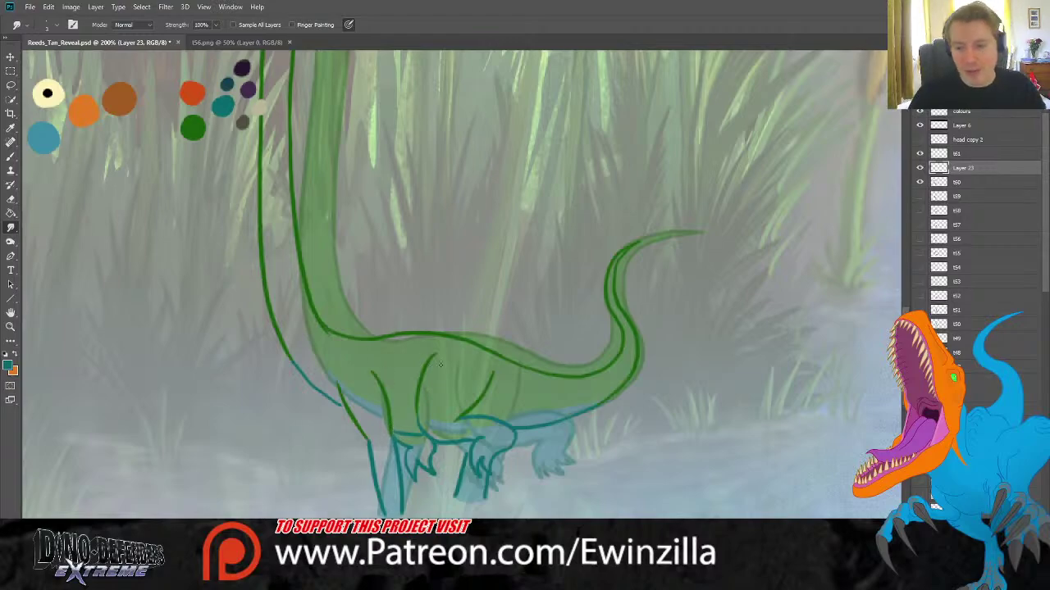
{"action": "key", "text": "i"}
{"action": "left_click", "coordinate": [193, 128]}
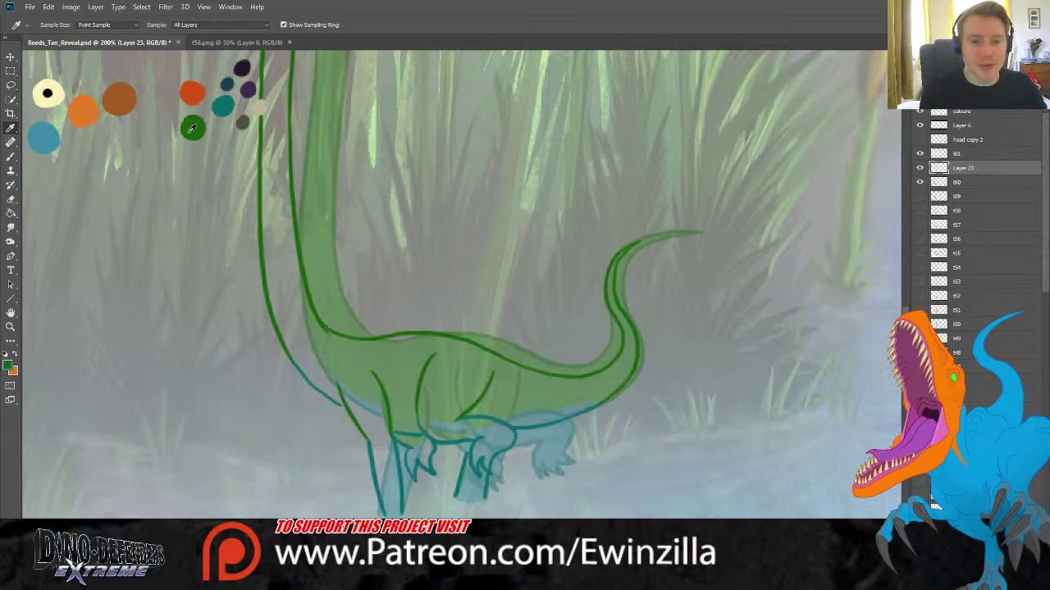
{"action": "key", "text": "b"}
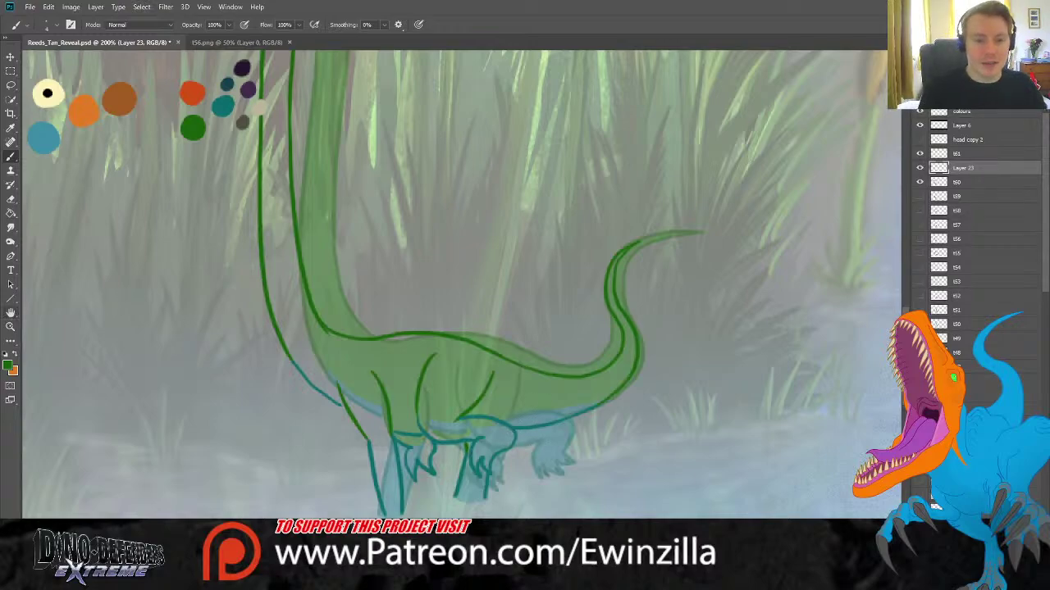
{"action": "key", "text": "z"}
{"action": "key", "text": "ctrl+0"}
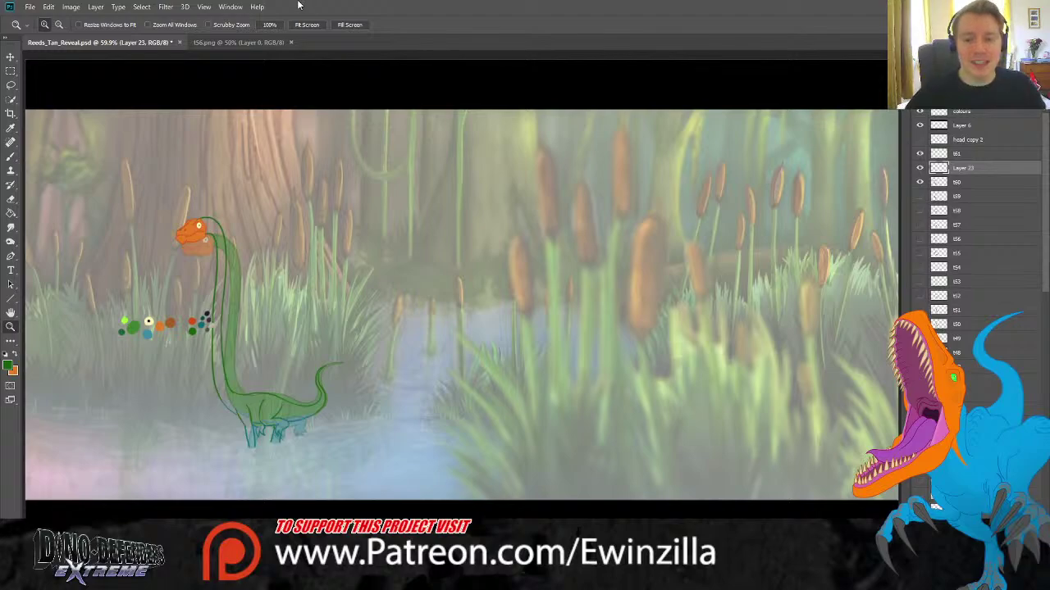
Merge the colour layer into frame t61 with Ctrl+E and flick its visibility to compare.
{"action": "left_click", "coordinate": [951, 154], "text": "shift"}
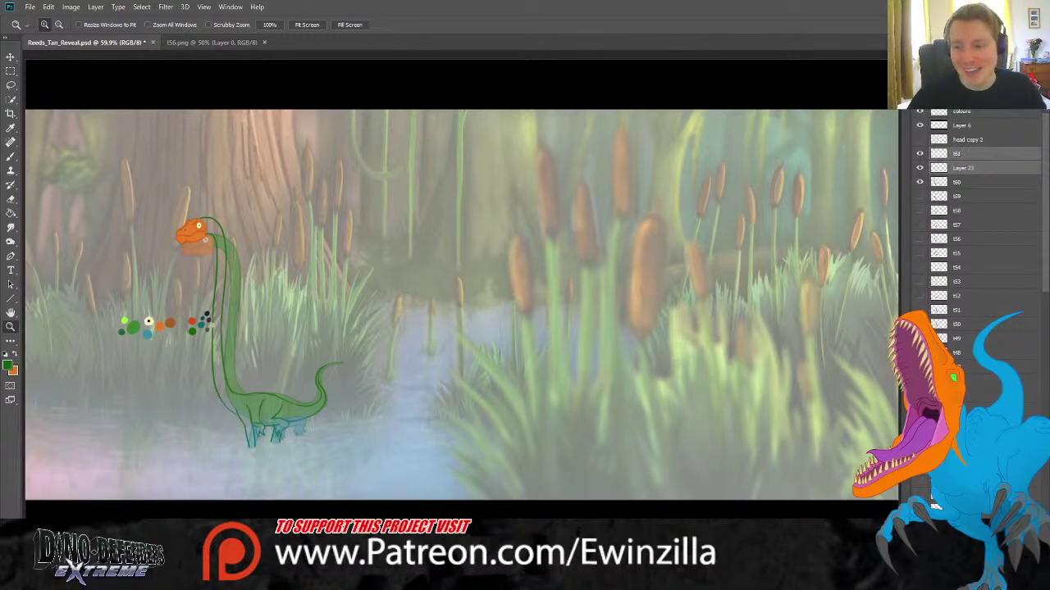
{"action": "key", "text": "ctrl+e"}
{"action": "left_click", "coordinate": [919, 153]}
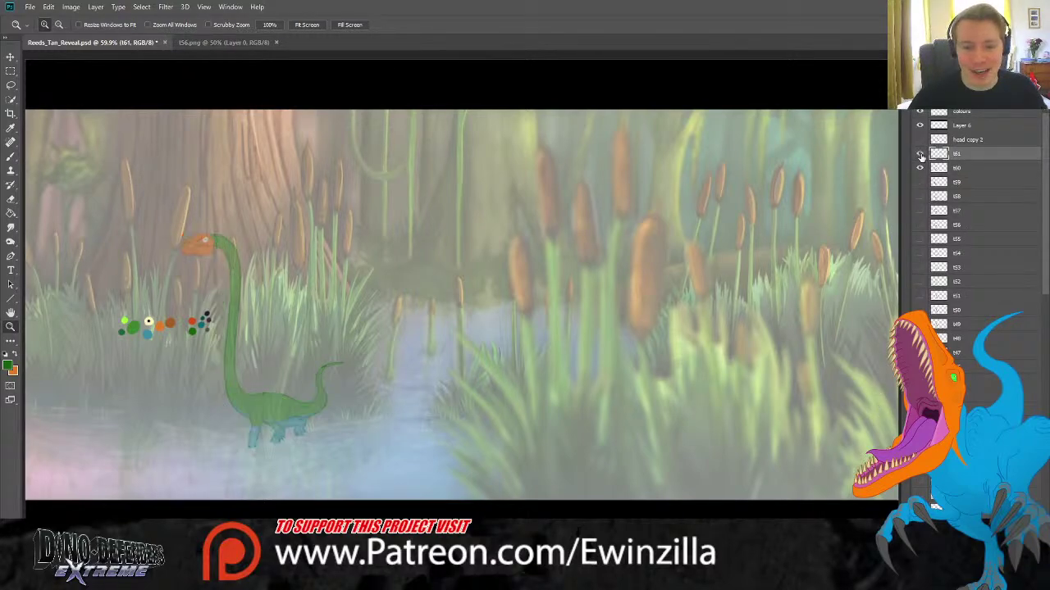
{"action": "left_click", "coordinate": [919, 153]}
{"action": "left_click", "coordinate": [919, 153]}
{"action": "left_click", "coordinate": [919, 153]}
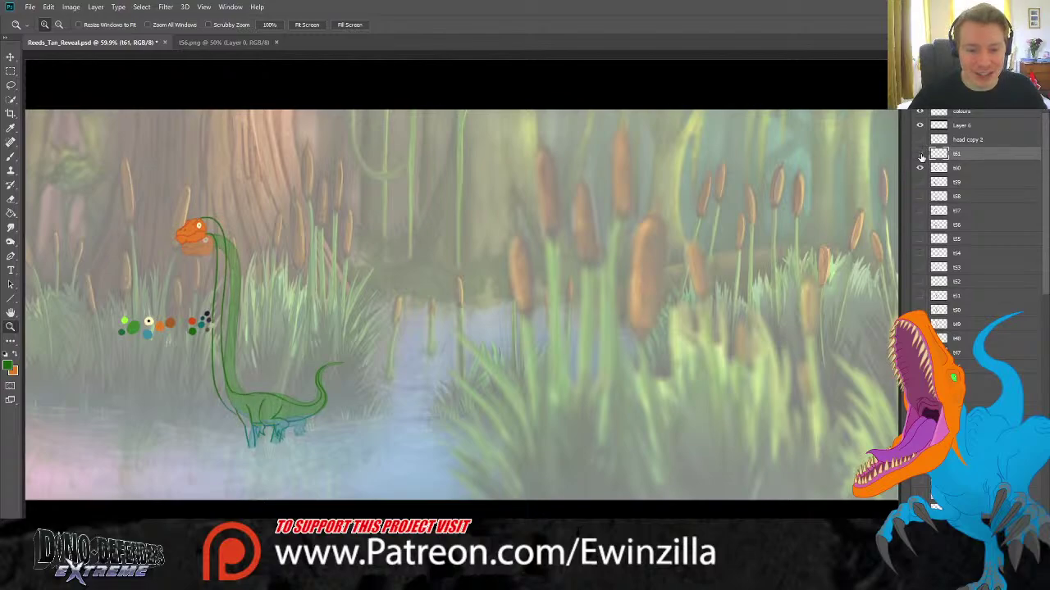
{"action": "left_click", "coordinate": [920, 153]}
{"action": "left_click", "coordinate": [920, 153]}
Keep toggling t61 against the frame beneath to check head and neck, then zoom to 100%.
{"action": "left_click", "coordinate": [920, 153]}
{"action": "left_click", "coordinate": [919, 153]}
{"action": "left_click", "coordinate": [919, 154]}
{"action": "left_click", "coordinate": [919, 153]}
{"action": "left_click", "coordinate": [919, 153]}
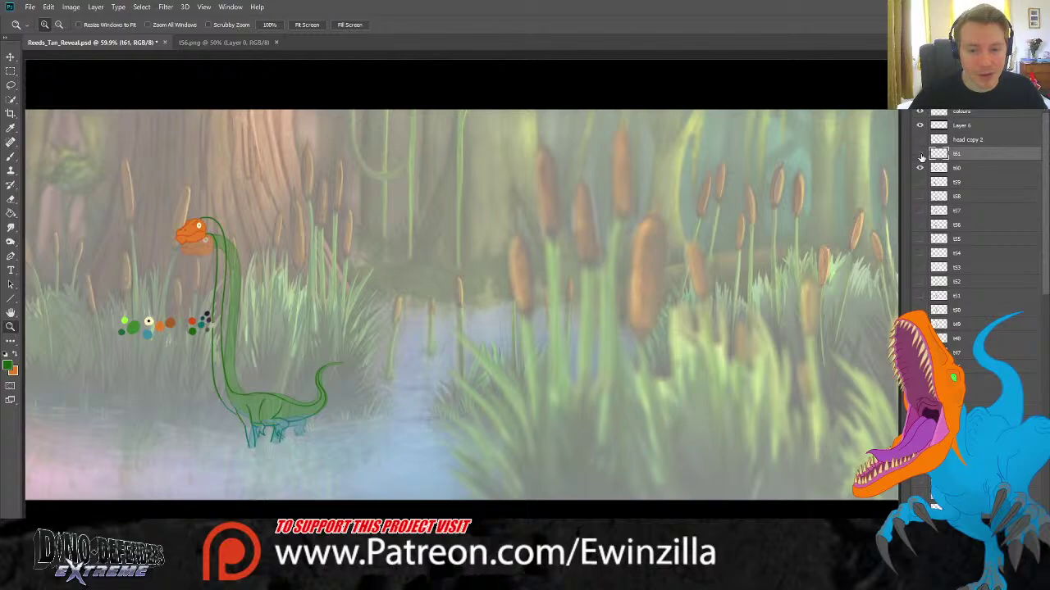
{"action": "left_click", "coordinate": [919, 153]}
{"action": "left_click", "coordinate": [920, 154]}
{"action": "left_click", "coordinate": [919, 153]}
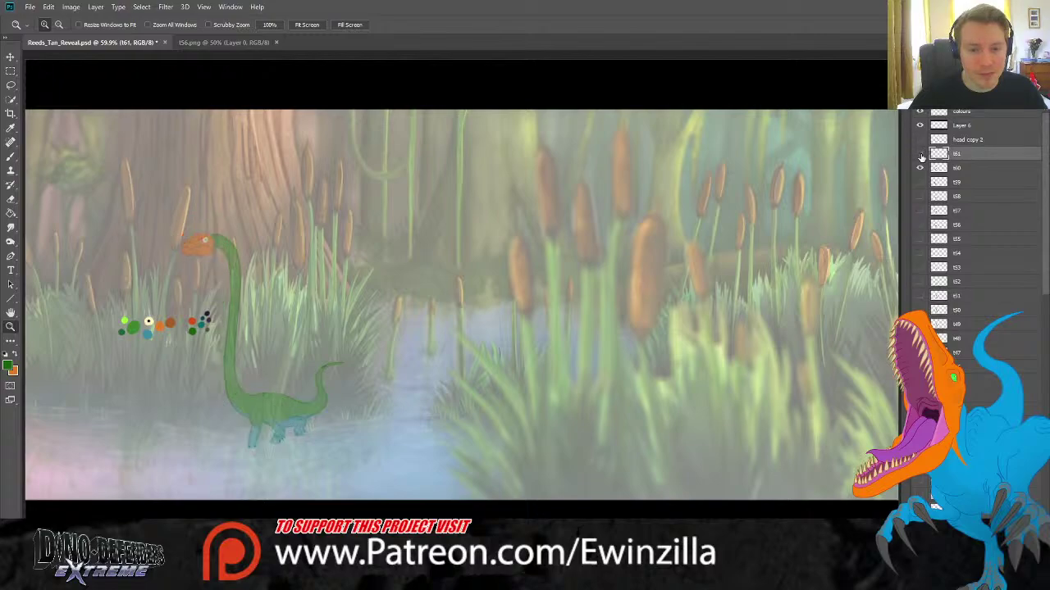
{"action": "left_click", "coordinate": [919, 154]}
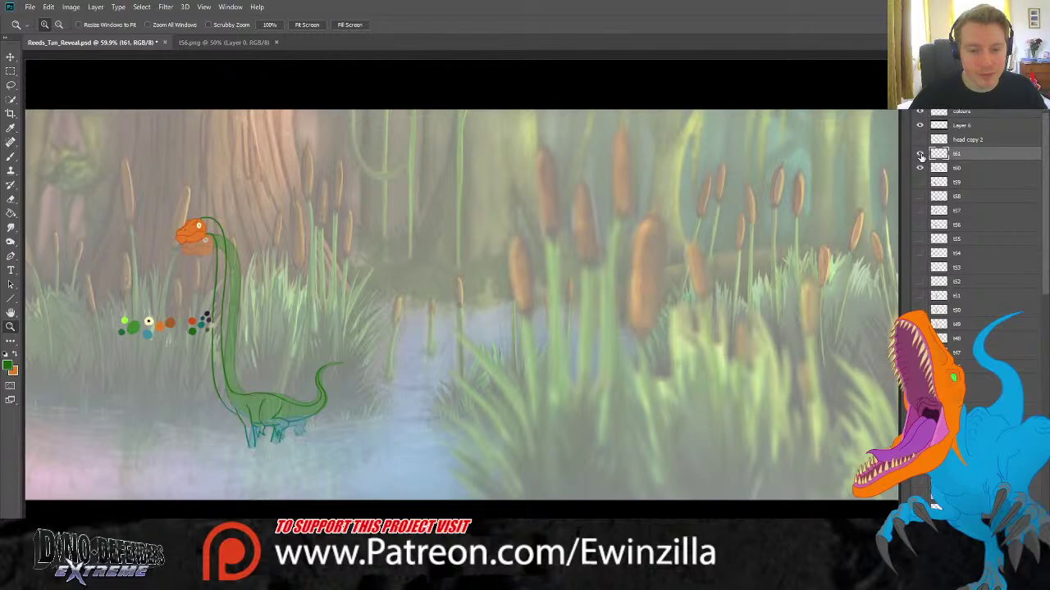
{"action": "left_click", "coordinate": [246, 376]}
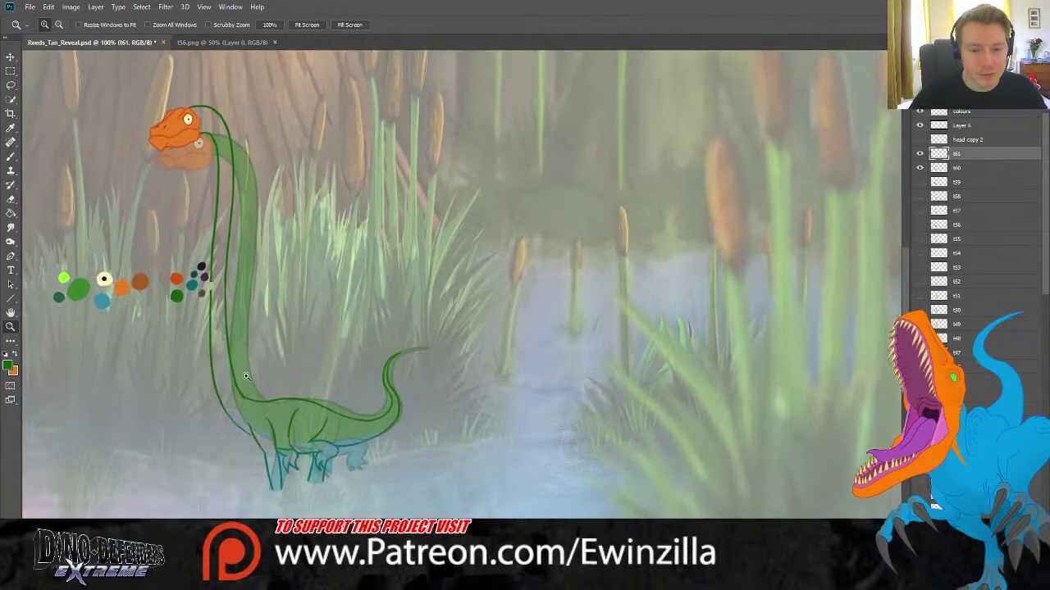
Lasso the head and neck, move them a few pixels right and down, then deselect.
{"action": "key", "text": "l"}
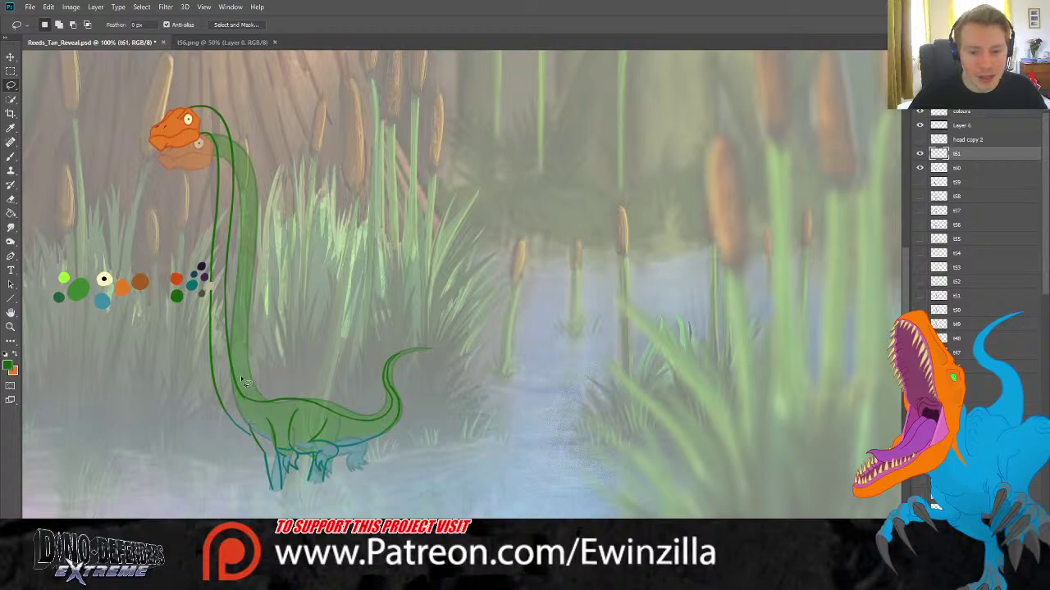
{"action": "mouse_move", "coordinate": [244, 382]}
{"action": "left_mouse_down"}
{"action": "mouse_move", "coordinate": [252, 441]}
{"action": "mouse_move", "coordinate": [180, 401]}
{"action": "mouse_move", "coordinate": [120, 217]}
{"action": "mouse_move", "coordinate": [141, 95]}
{"action": "mouse_move", "coordinate": [223, 86]}
{"action": "mouse_move", "coordinate": [302, 193]}
{"action": "left_mouse_up"}
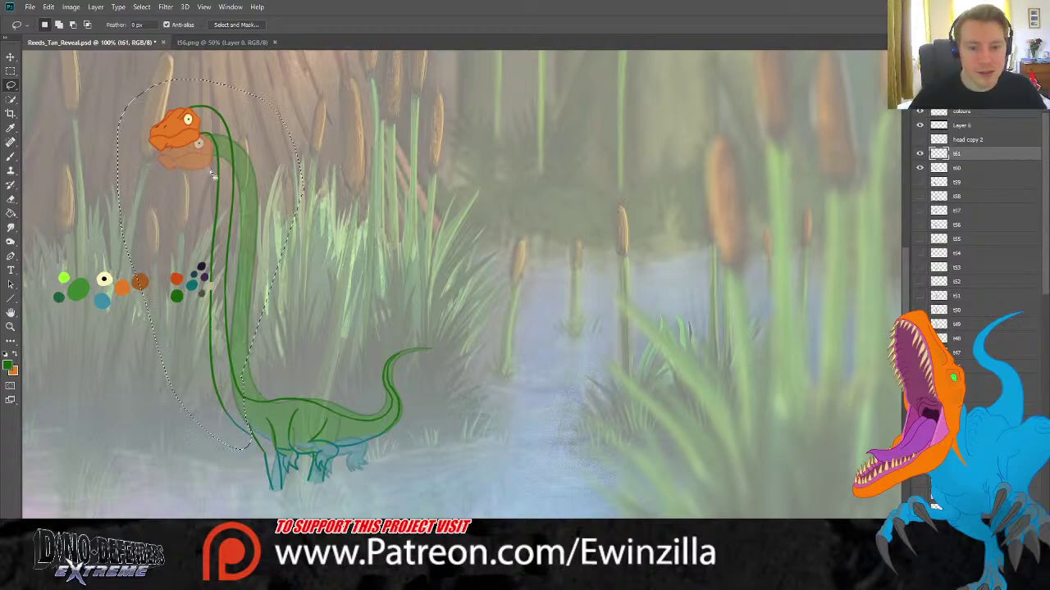
{"action": "key", "text": "v"}
{"action": "key", "text": "Right"}
{"action": "key", "text": "Right"}
{"action": "key", "text": "Right"}
{"action": "key", "text": "Right"}
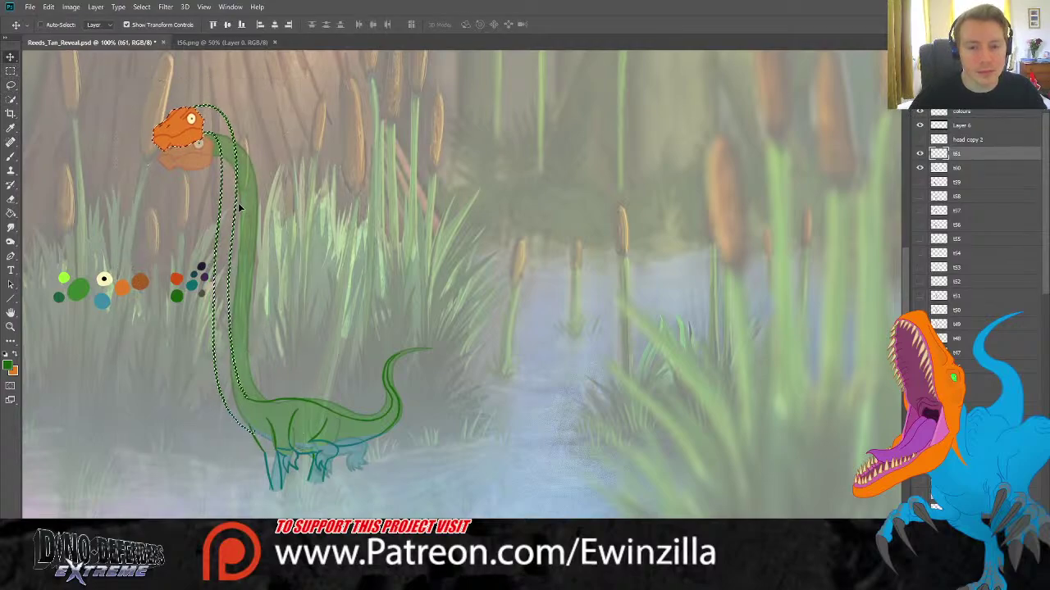
{"action": "left_click_drag", "start_coordinate": [239, 207], "coordinate": [250, 206]}
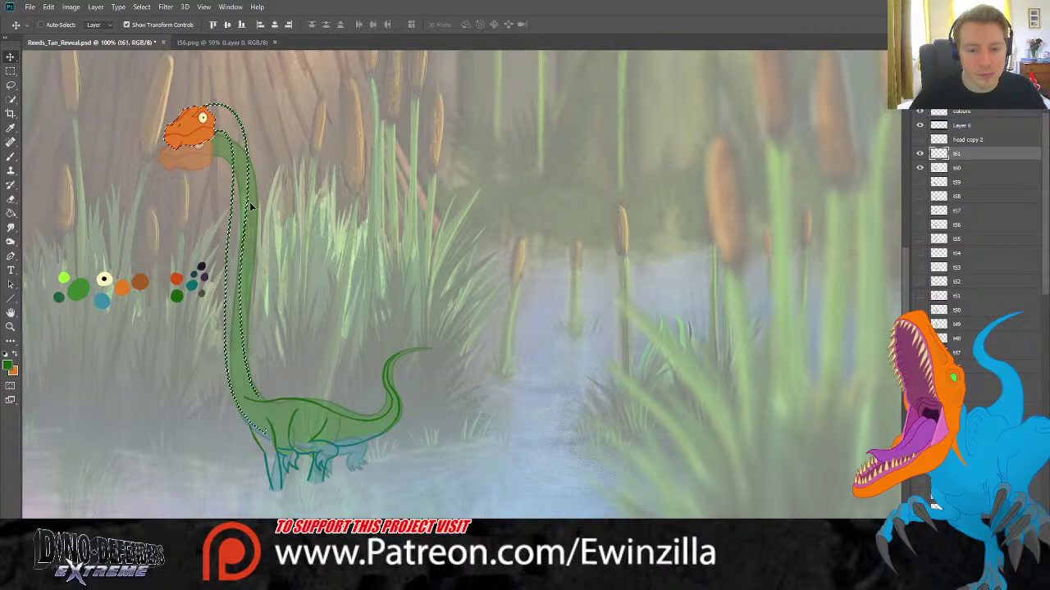
{"action": "left_click_drag", "start_coordinate": [251, 207], "coordinate": [252, 211]}
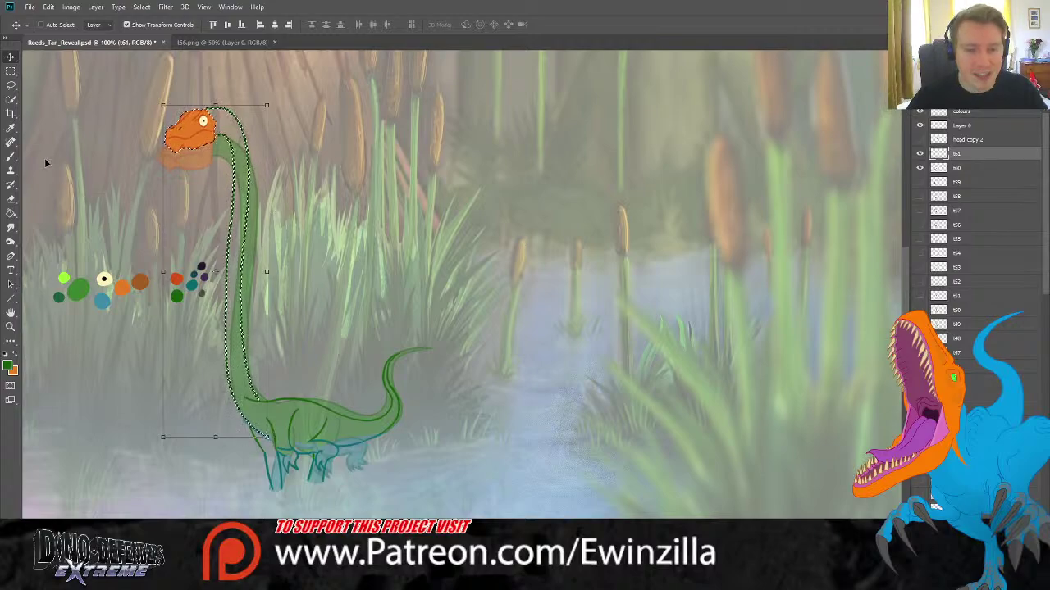
{"action": "key", "text": "m"}
{"action": "key", "text": "ctrl+d"}
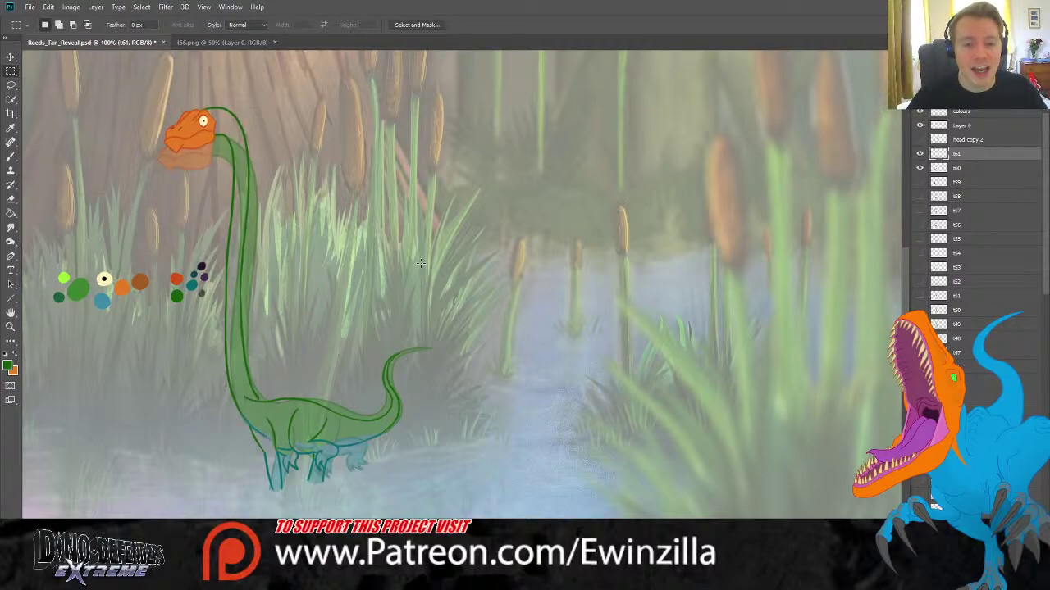
Zoom to 200% on the legs and smudge the outlines near the front legs and neck-body junction.
{"action": "left_click", "coordinate": [11, 326]}
{"action": "left_click", "coordinate": [293, 506]}
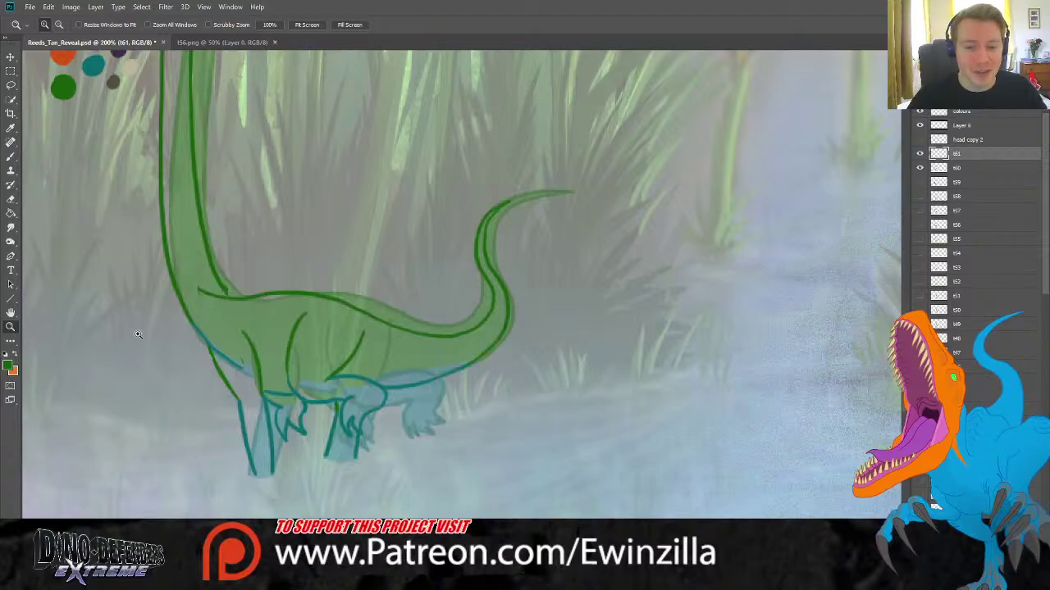
{"action": "left_click", "coordinate": [11, 232]}
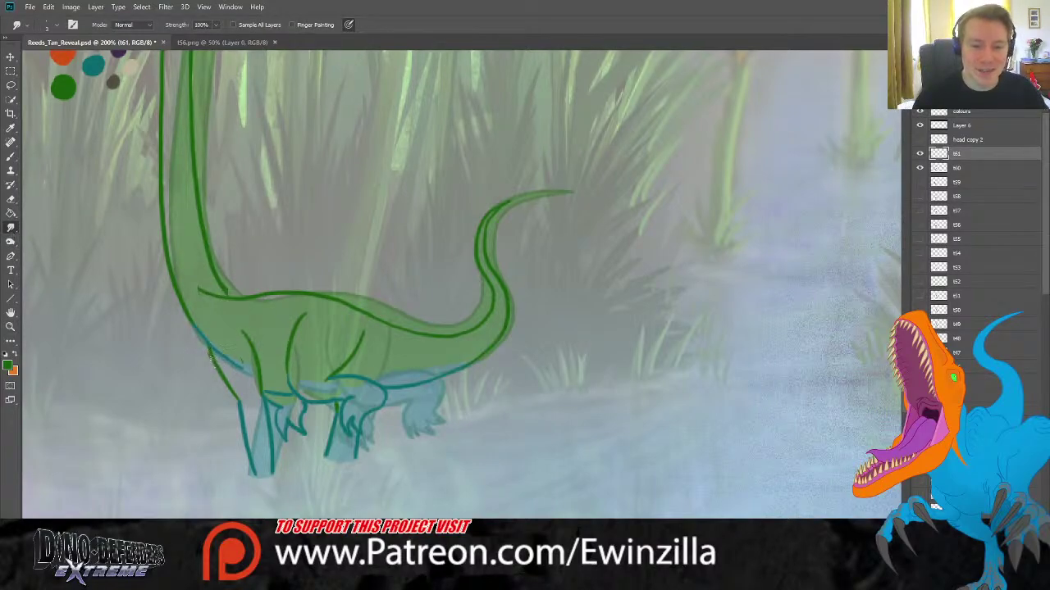
{"action": "left_click_drag", "start_coordinate": [214, 336], "coordinate": [208, 331]}
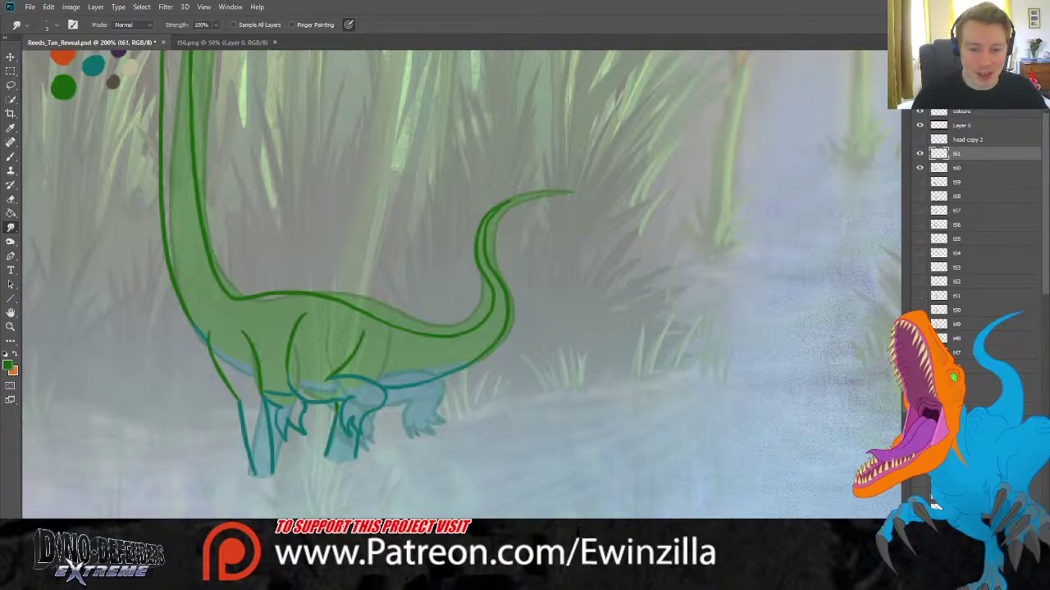
{"action": "left_click_drag", "start_coordinate": [223, 303], "coordinate": [239, 300]}
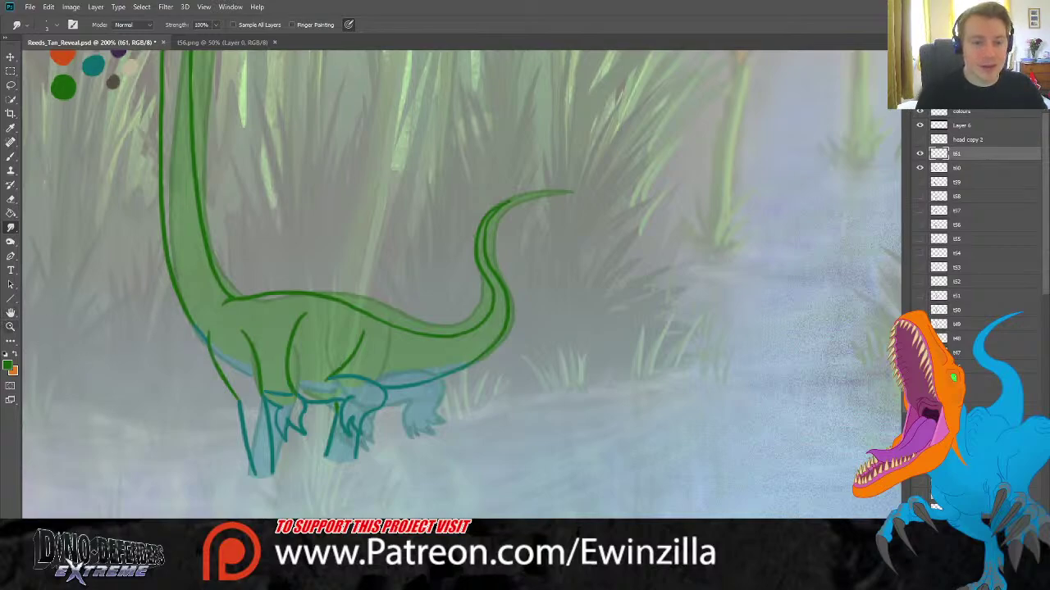
{"action": "left_click", "coordinate": [11, 326]}
Zoom out and flick frame t61's visibility several times to compare poses.
{"action": "left_click", "coordinate": [307, 25]}
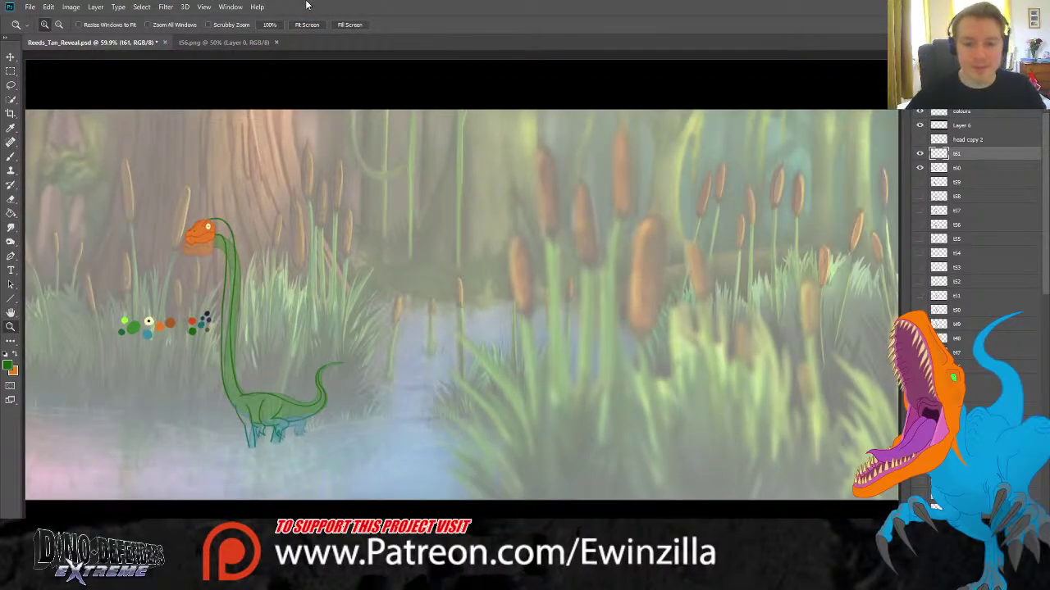
{"action": "left_click", "coordinate": [919, 154]}
{"action": "left_click", "coordinate": [919, 154]}
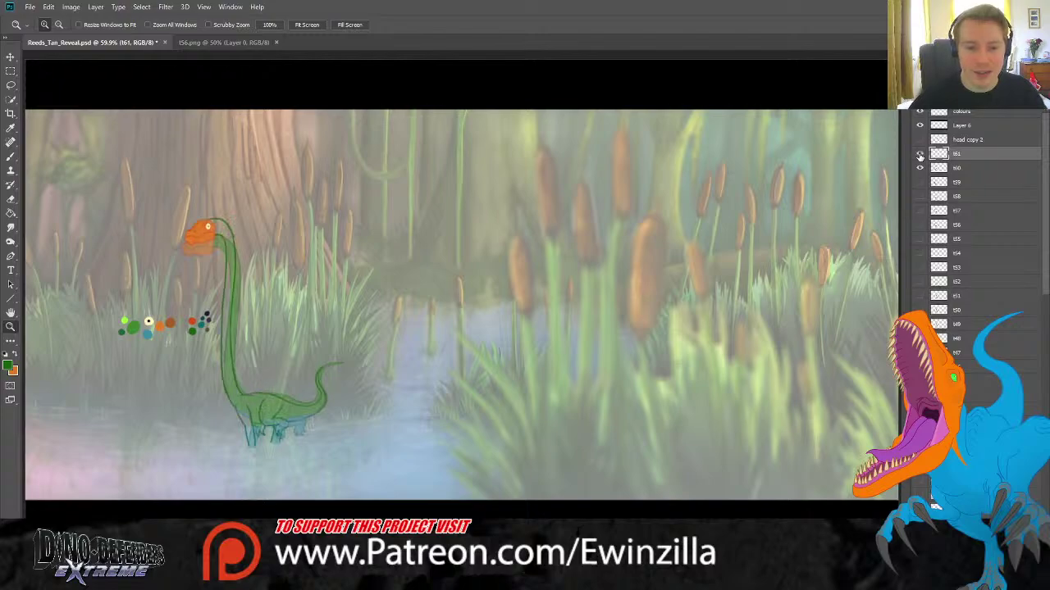
{"action": "left_click", "coordinate": [919, 154]}
{"action": "left_click", "coordinate": [920, 155]}
{"action": "left_click", "coordinate": [919, 155]}
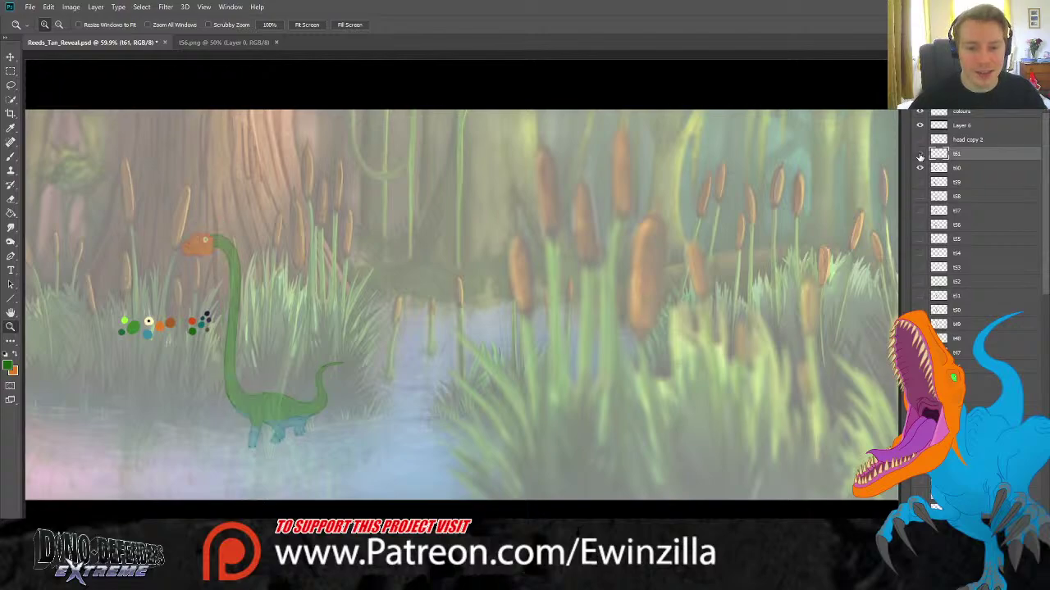
{"action": "left_click", "coordinate": [920, 154]}
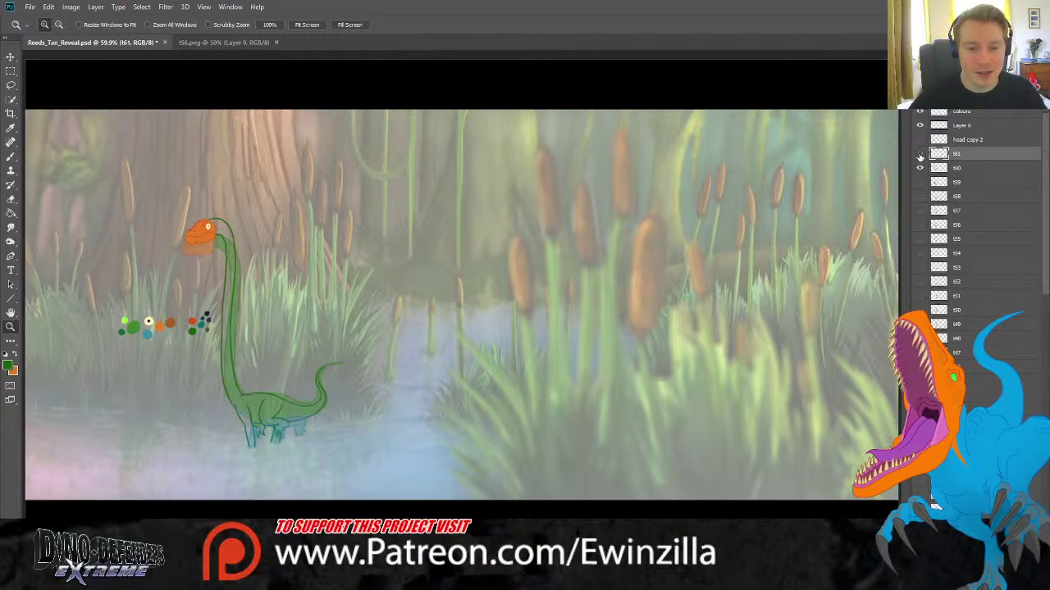
{"action": "left_click", "coordinate": [919, 154]}
{"action": "left_click", "coordinate": [919, 155]}
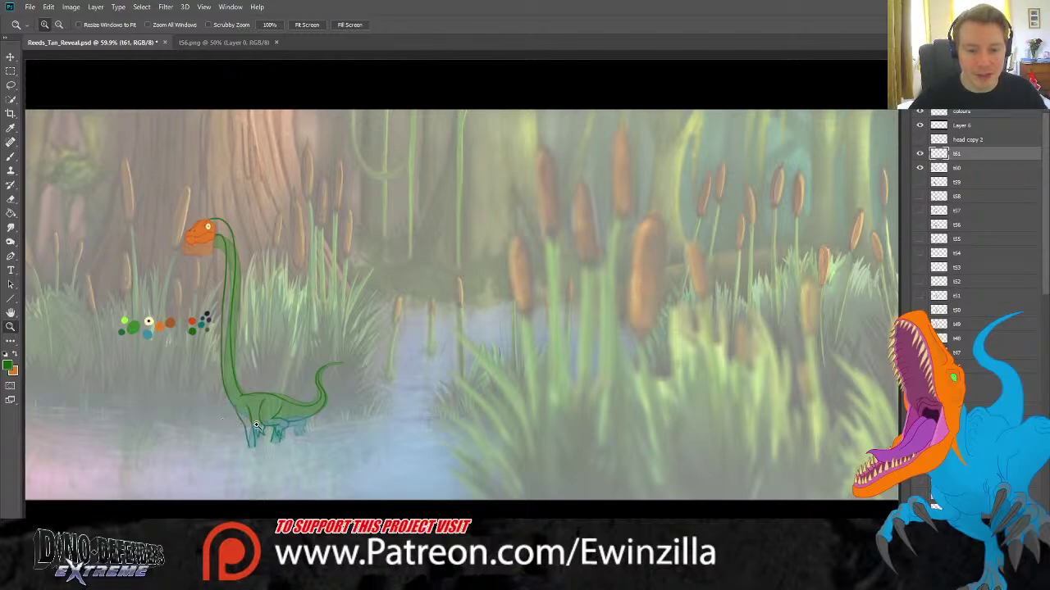
Hide frame t60 and create the new empty Layer 22 with Ctrl+Shift+Alt+N.
{"action": "left_click", "coordinate": [939, 169]}
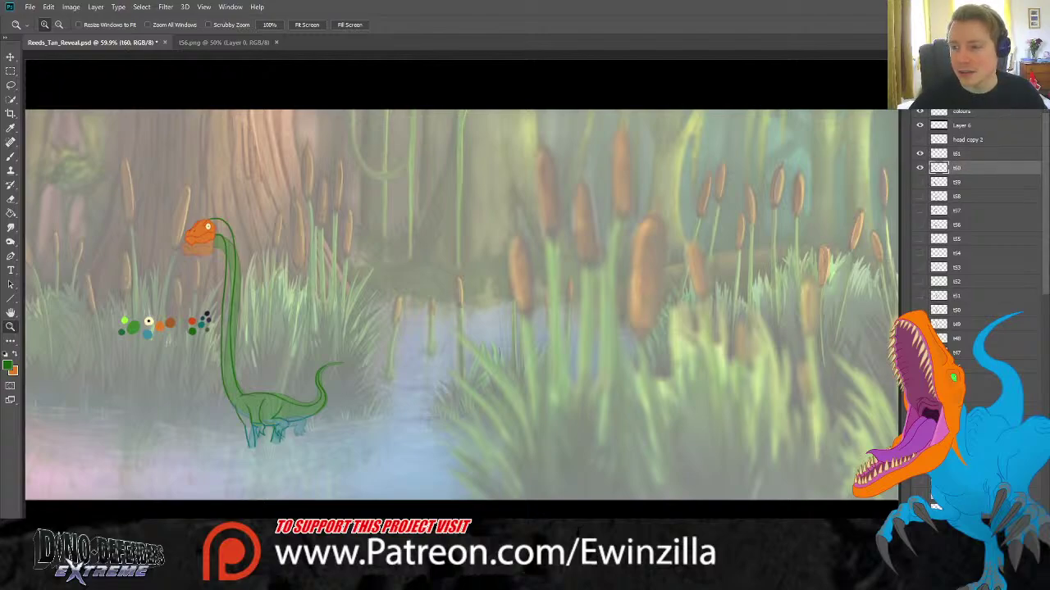
{"action": "left_click", "coordinate": [919, 168]}
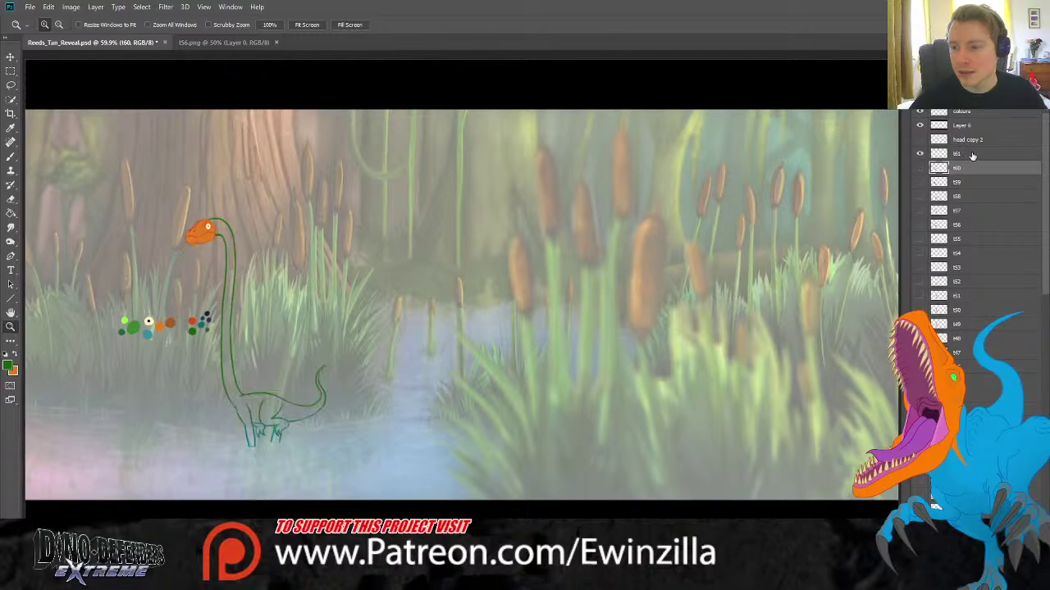
{"action": "left_click", "coordinate": [972, 154]}
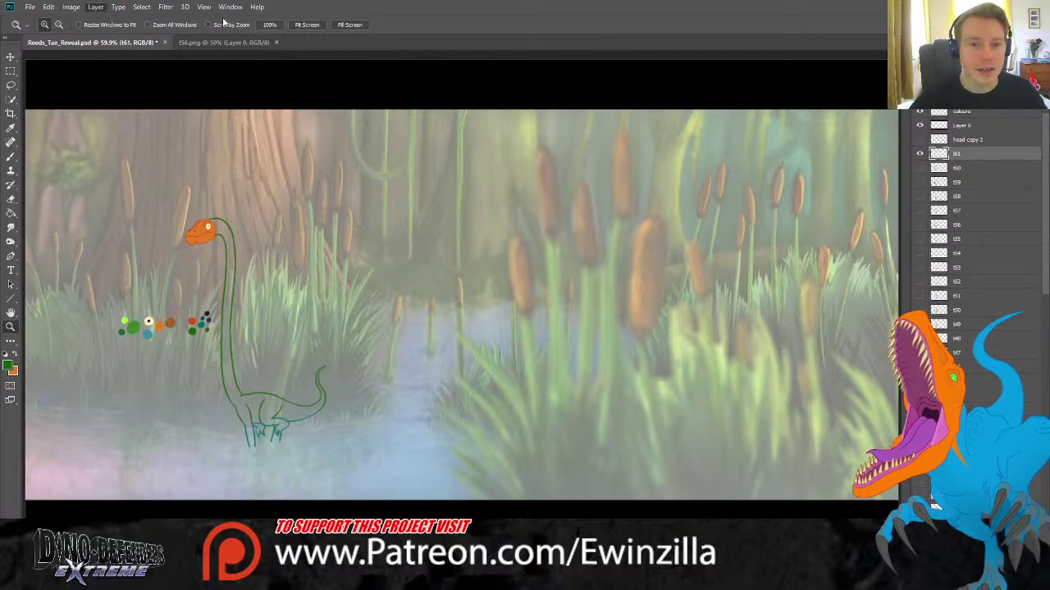
{"action": "key", "text": "ctrl+shift+alt+n"}
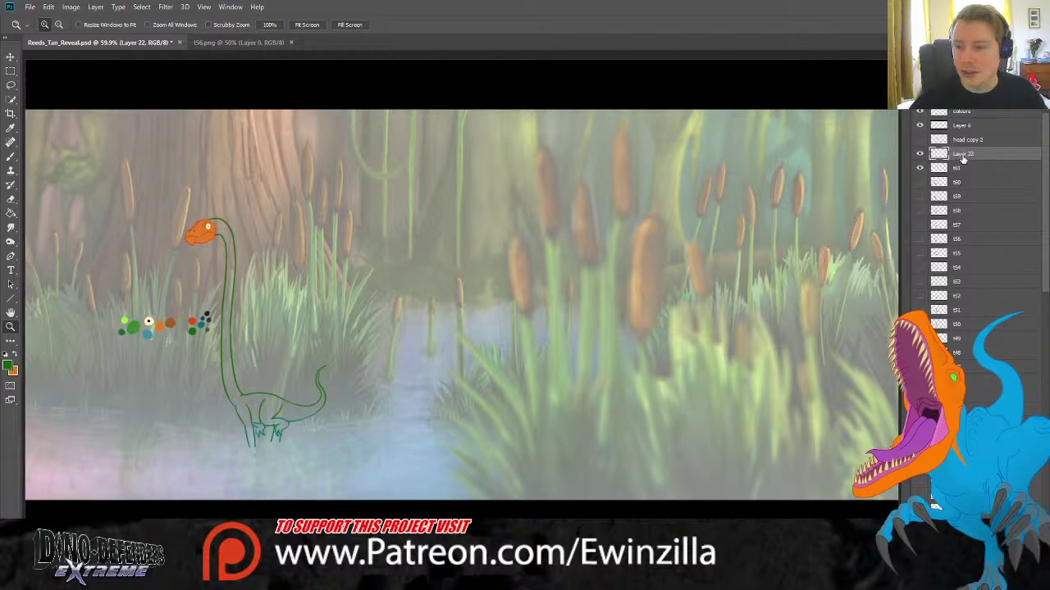
Zoom to 200%, sample the green, paint behind the orange head and smudge it down the neck.
{"action": "left_click", "coordinate": [173, 315]}
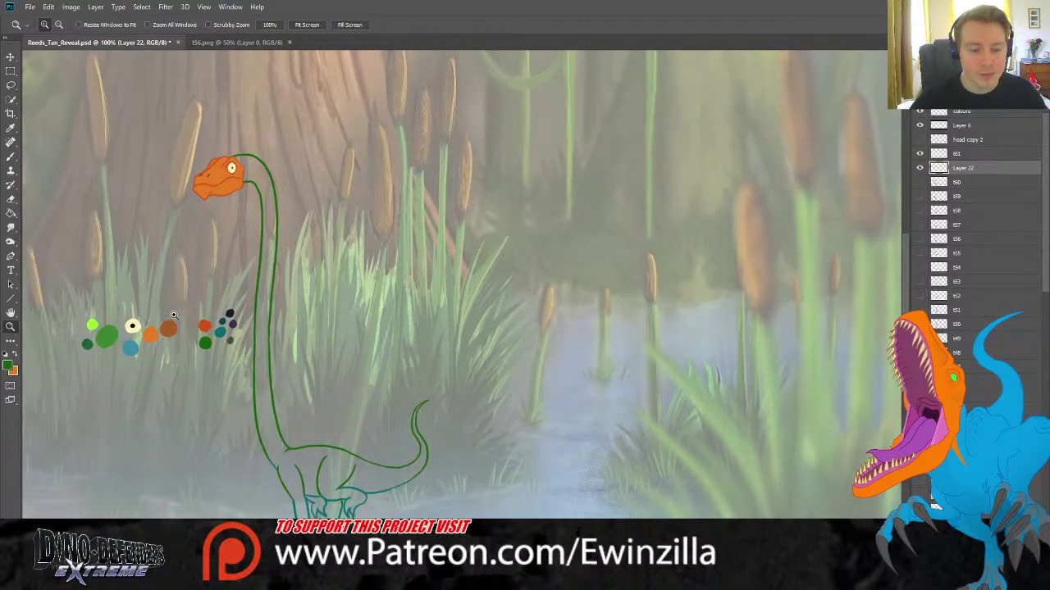
{"action": "left_click", "coordinate": [173, 316]}
{"action": "key", "text": "i"}
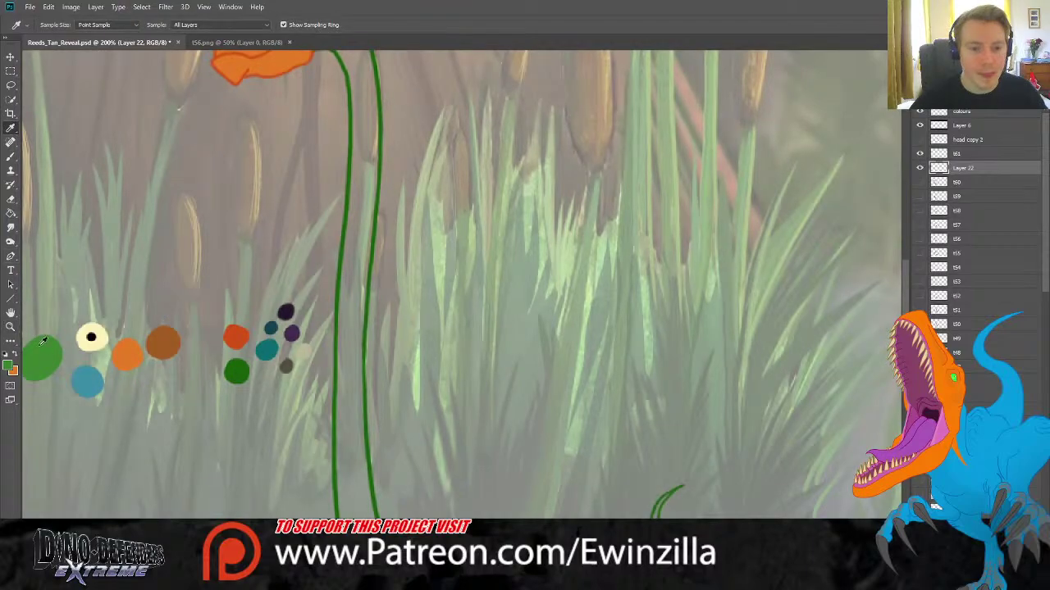
{"action": "scroll", "coordinate": [419, 422], "scroll_direction": "up", "scroll_amount": 3}
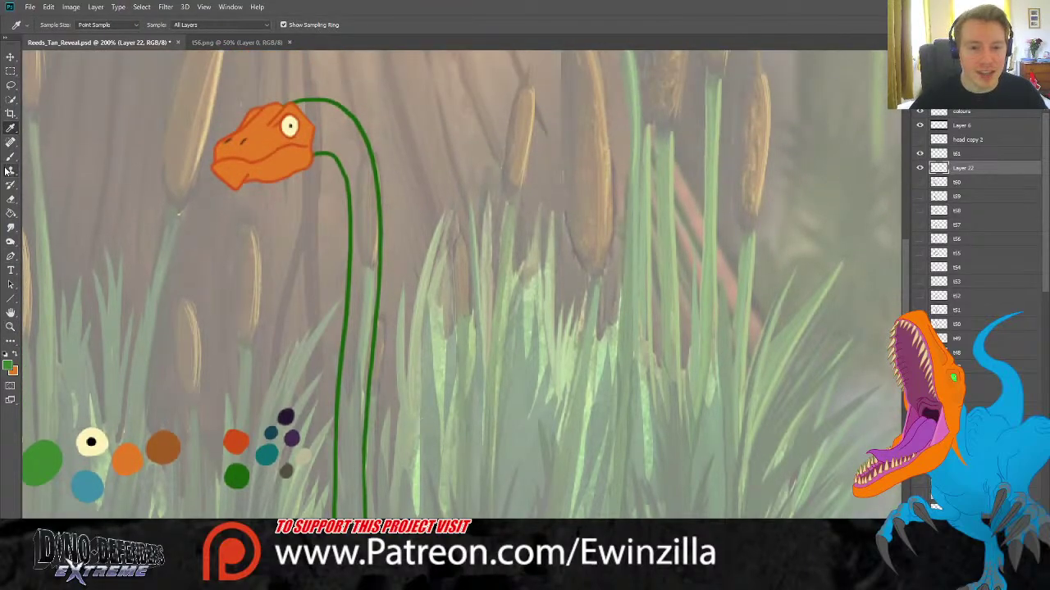
{"action": "left_click", "coordinate": [11, 156]}
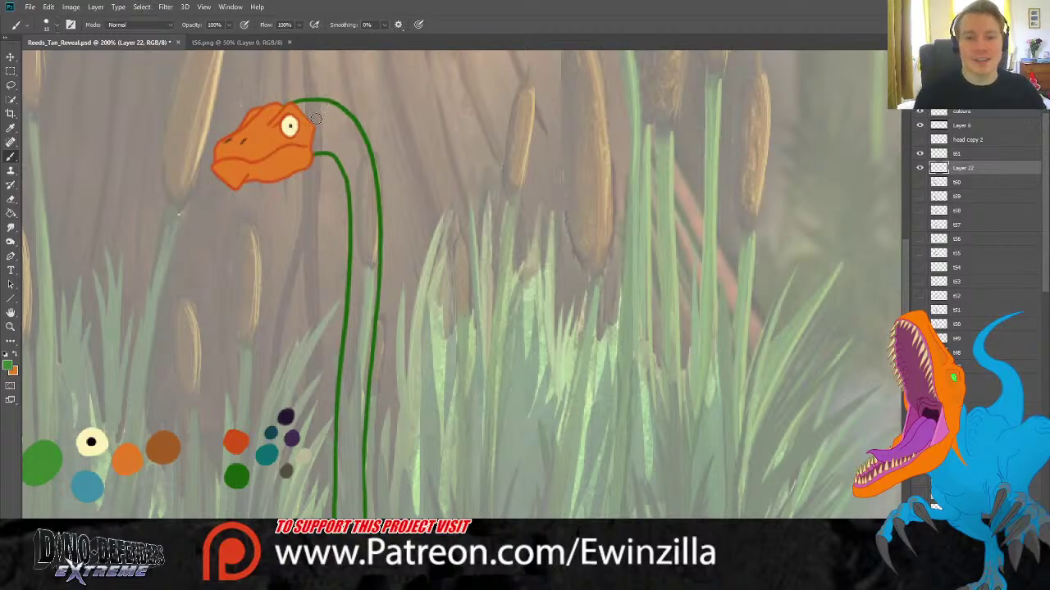
{"action": "mouse_move", "coordinate": [321, 116]}
{"action": "left_mouse_down"}
{"action": "mouse_move", "coordinate": [298, 110]}
{"action": "mouse_move", "coordinate": [328, 113]}
{"action": "mouse_move", "coordinate": [350, 133]}
{"action": "mouse_move", "coordinate": [326, 129]}
{"action": "mouse_move", "coordinate": [316, 141]}
{"action": "mouse_move", "coordinate": [366, 187]}
{"action": "mouse_move", "coordinate": [363, 169]}
{"action": "mouse_move", "coordinate": [354, 196]}
{"action": "mouse_move", "coordinate": [367, 257]}
{"action": "left_mouse_up"}
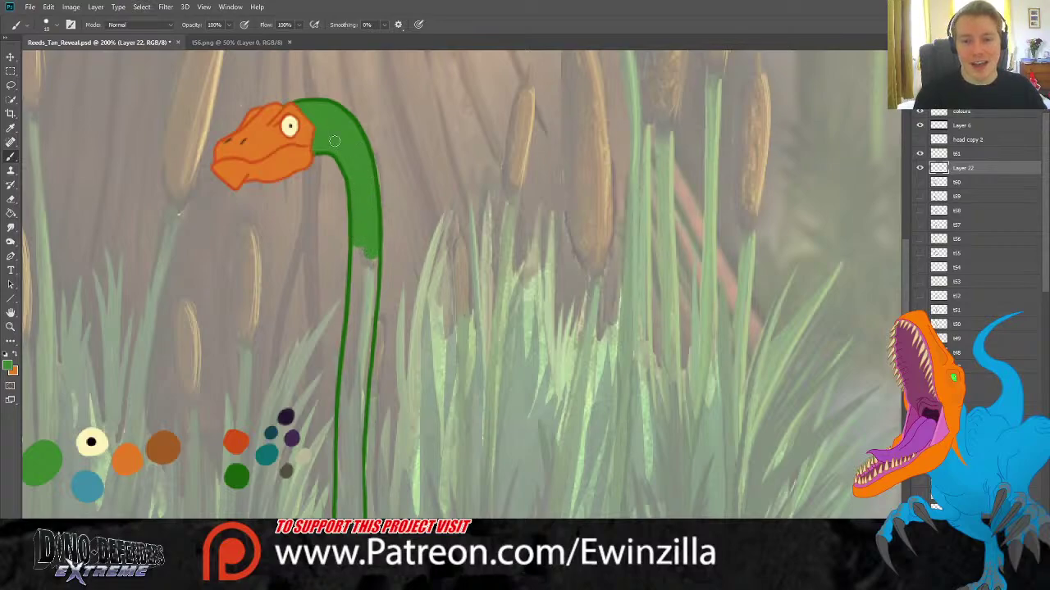
{"action": "left_click", "coordinate": [10, 227]}
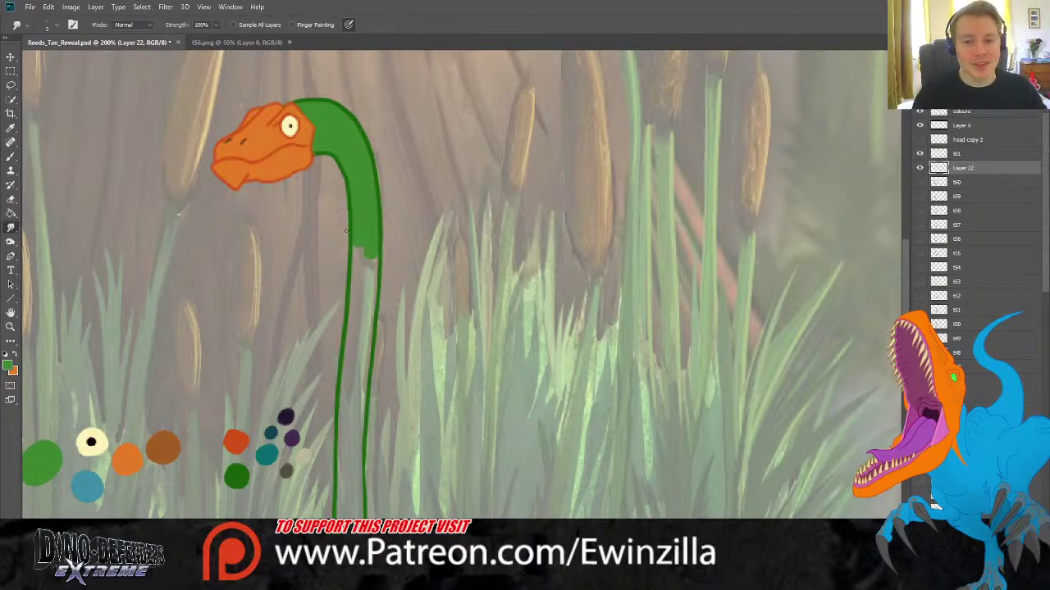
{"action": "mouse_move", "coordinate": [362, 247]}
{"action": "left_mouse_down"}
{"action": "mouse_move", "coordinate": [355, 299]}
{"action": "mouse_move", "coordinate": [366, 244]}
{"action": "mouse_move", "coordinate": [374, 293]}
{"action": "mouse_move", "coordinate": [377, 255]}
{"action": "left_mouse_up"}
{"action": "mouse_move", "coordinate": [364, 305]}
{"action": "left_mouse_down"}
{"action": "mouse_move", "coordinate": [367, 323]}
{"action": "mouse_move", "coordinate": [373, 291]}
{"action": "mouse_move", "coordinate": [363, 365]}
{"action": "left_mouse_up"}
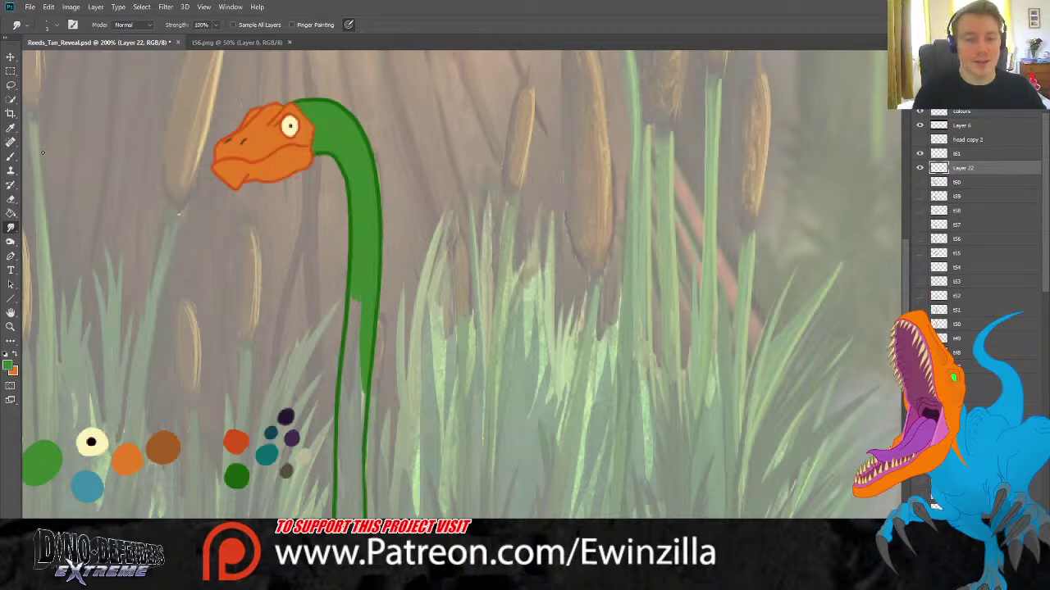
Brush green between the neck outlines down its full length to the base at the body.
{"action": "key", "text": "b"}
{"action": "scroll", "coordinate": [898, 305], "scroll_direction": "down", "scroll_amount": 5}
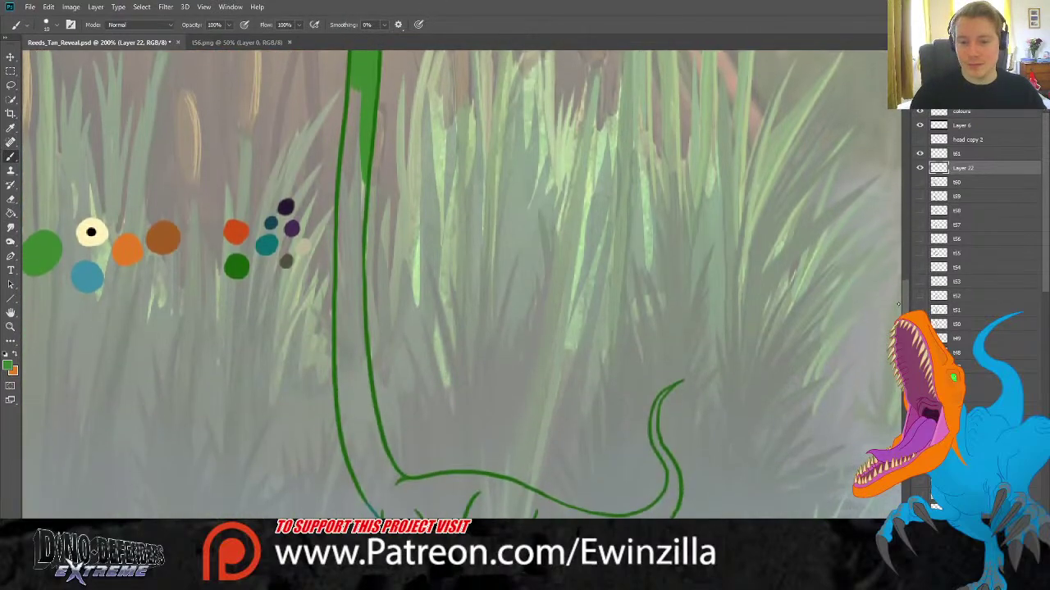
{"action": "mouse_move", "coordinate": [361, 75]}
{"action": "left_mouse_down"}
{"action": "mouse_move", "coordinate": [356, 240]}
{"action": "mouse_move", "coordinate": [351, 270]}
{"action": "mouse_move", "coordinate": [343, 237]}
{"action": "mouse_move", "coordinate": [341, 291]}
{"action": "mouse_move", "coordinate": [344, 282]}
{"action": "mouse_move", "coordinate": [356, 357]}
{"action": "mouse_move", "coordinate": [343, 361]}
{"action": "mouse_move", "coordinate": [340, 335]}
{"action": "mouse_move", "coordinate": [356, 477]}
{"action": "mouse_move", "coordinate": [392, 515]}
{"action": "left_mouse_up"}
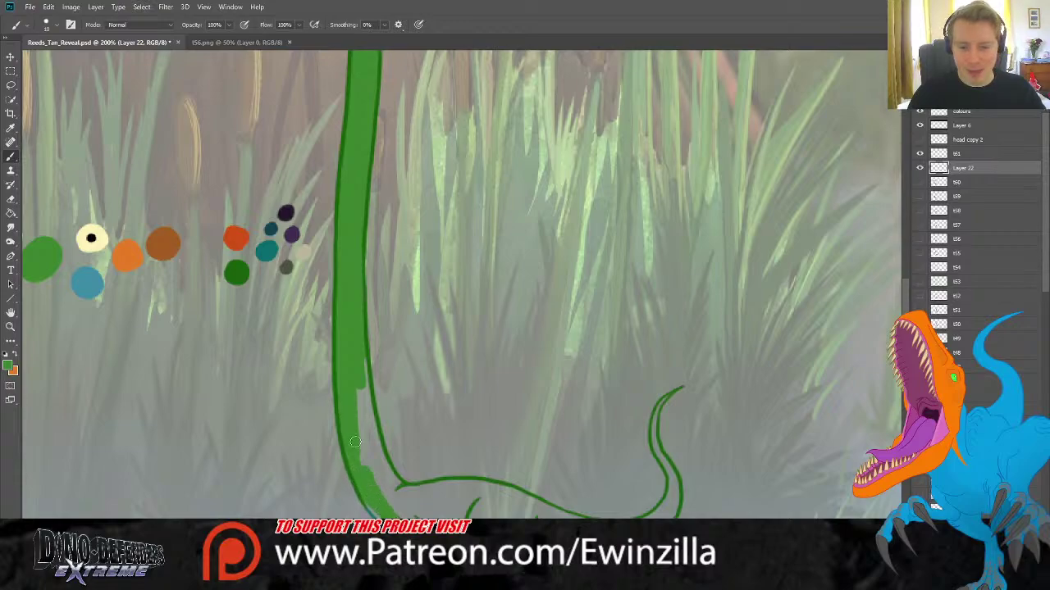
{"action": "mouse_move", "coordinate": [355, 442]}
{"action": "left_mouse_down"}
{"action": "mouse_move", "coordinate": [395, 511]}
{"action": "mouse_move", "coordinate": [371, 426]}
{"action": "left_mouse_up"}
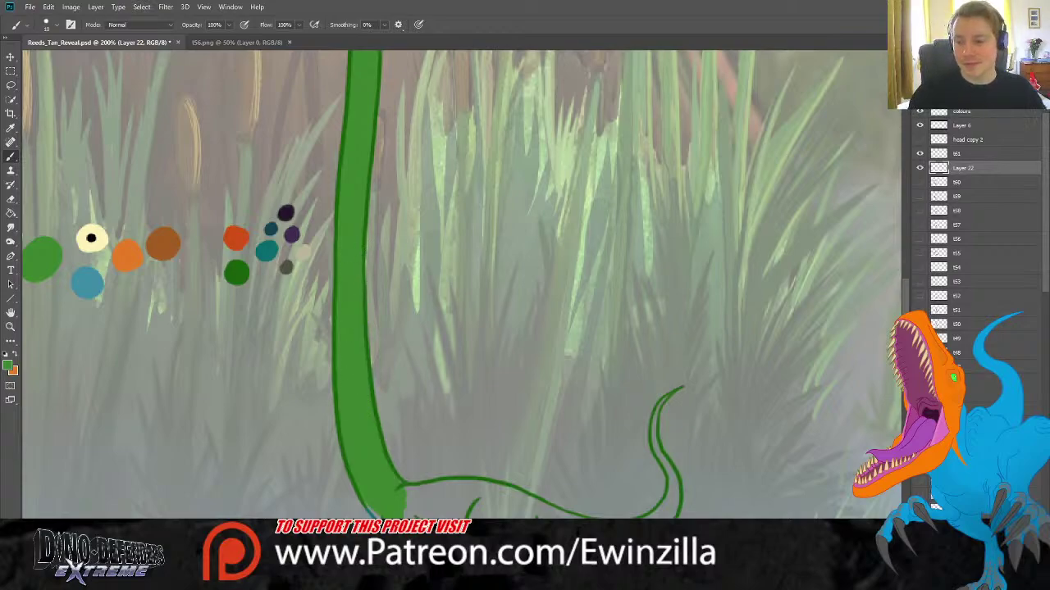
{"action": "scroll", "coordinate": [848, 370], "scroll_direction": "down", "scroll_amount": 4}
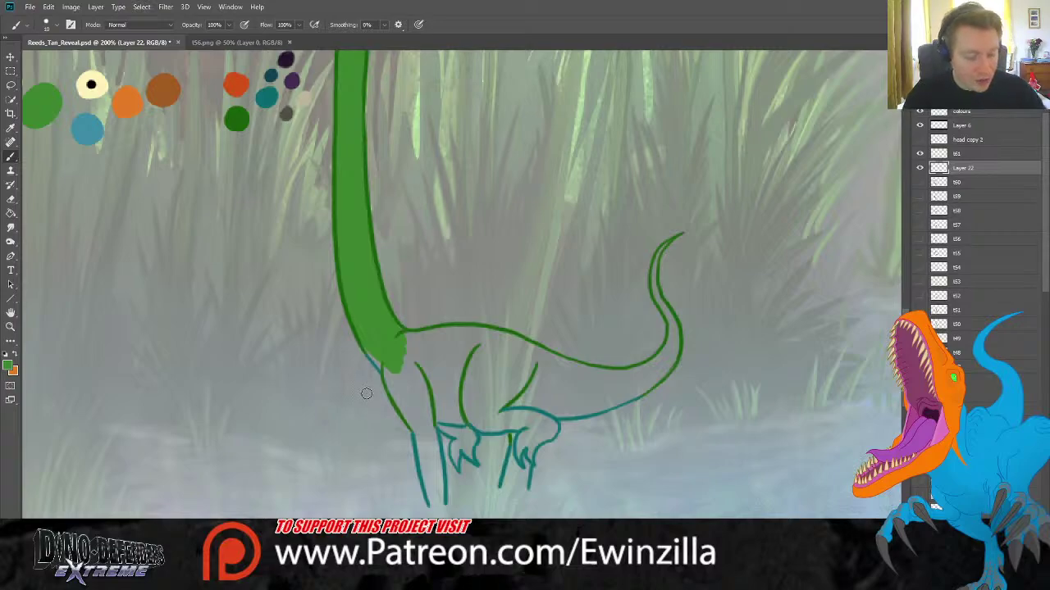
Paint green along the neck base, body and tail, then smudge the fill edges.
{"action": "mouse_move", "coordinate": [383, 364]}
{"action": "left_mouse_down"}
{"action": "mouse_move", "coordinate": [415, 426]}
{"action": "mouse_move", "coordinate": [427, 411]}
{"action": "mouse_move", "coordinate": [420, 426]}
{"action": "mouse_move", "coordinate": [402, 347]}
{"action": "mouse_move", "coordinate": [424, 395]}
{"action": "mouse_move", "coordinate": [424, 382]}
{"action": "mouse_move", "coordinate": [444, 378]}
{"action": "mouse_move", "coordinate": [428, 403]}
{"action": "mouse_move", "coordinate": [471, 414]}
{"action": "mouse_move", "coordinate": [438, 405]}
{"action": "mouse_move", "coordinate": [474, 411]}
{"action": "mouse_move", "coordinate": [479, 381]}
{"action": "mouse_move", "coordinate": [418, 381]}
{"action": "mouse_move", "coordinate": [461, 351]}
{"action": "mouse_move", "coordinate": [398, 333]}
{"action": "mouse_move", "coordinate": [517, 348]}
{"action": "mouse_move", "coordinate": [455, 353]}
{"action": "mouse_move", "coordinate": [500, 355]}
{"action": "mouse_move", "coordinate": [469, 394]}
{"action": "mouse_move", "coordinate": [472, 411]}
{"action": "mouse_move", "coordinate": [505, 357]}
{"action": "mouse_move", "coordinate": [488, 395]}
{"action": "mouse_move", "coordinate": [507, 379]}
{"action": "mouse_move", "coordinate": [495, 400]}
{"action": "mouse_move", "coordinate": [467, 418]}
{"action": "mouse_move", "coordinate": [501, 403]}
{"action": "mouse_move", "coordinate": [518, 384]}
{"action": "mouse_move", "coordinate": [489, 397]}
{"action": "mouse_move", "coordinate": [490, 377]}
{"action": "mouse_move", "coordinate": [528, 352]}
{"action": "mouse_move", "coordinate": [501, 406]}
{"action": "mouse_move", "coordinate": [600, 401]}
{"action": "mouse_move", "coordinate": [649, 381]}
{"action": "mouse_move", "coordinate": [519, 395]}
{"action": "mouse_move", "coordinate": [554, 361]}
{"action": "mouse_move", "coordinate": [608, 383]}
{"action": "left_mouse_up"}
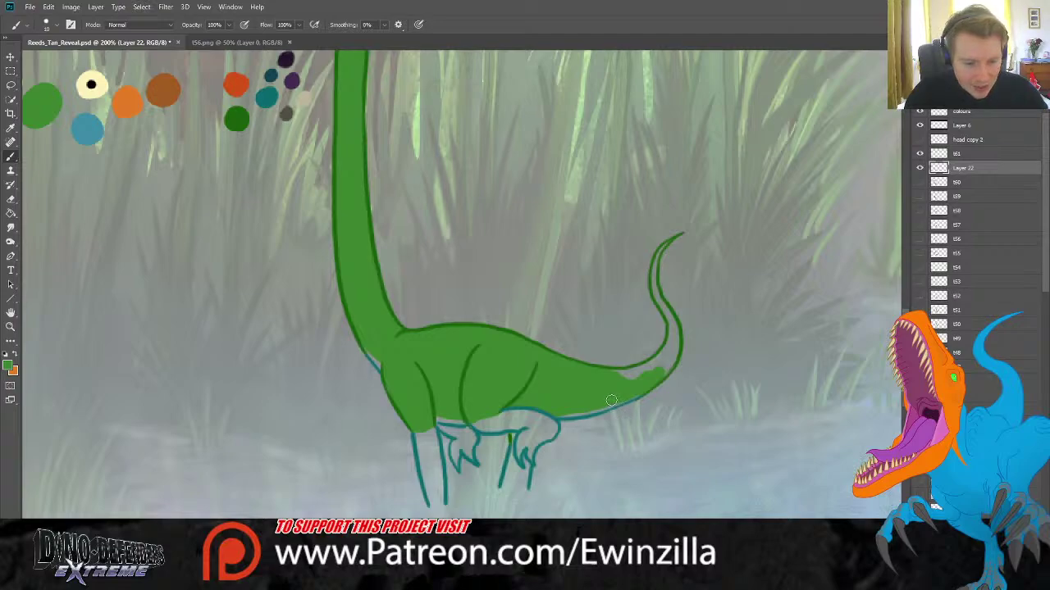
{"action": "mouse_move", "coordinate": [674, 238]}
{"action": "left_mouse_down"}
{"action": "mouse_move", "coordinate": [657, 278]}
{"action": "mouse_move", "coordinate": [663, 250]}
{"action": "mouse_move", "coordinate": [661, 311]}
{"action": "mouse_move", "coordinate": [660, 287]}
{"action": "mouse_move", "coordinate": [674, 346]}
{"action": "mouse_move", "coordinate": [631, 369]}
{"action": "left_mouse_up"}
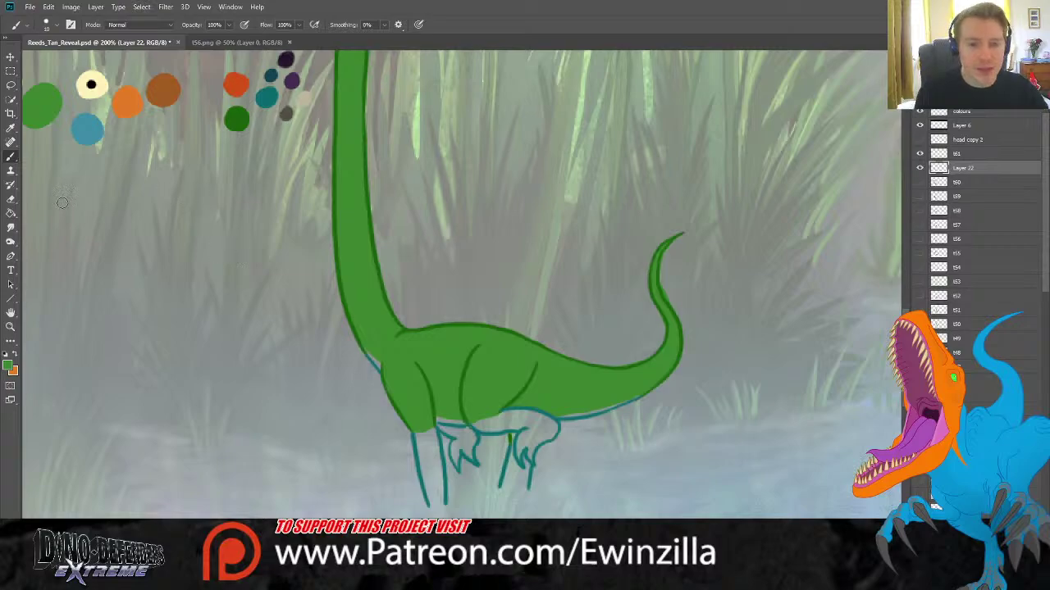
{"action": "left_click", "coordinate": [11, 227]}
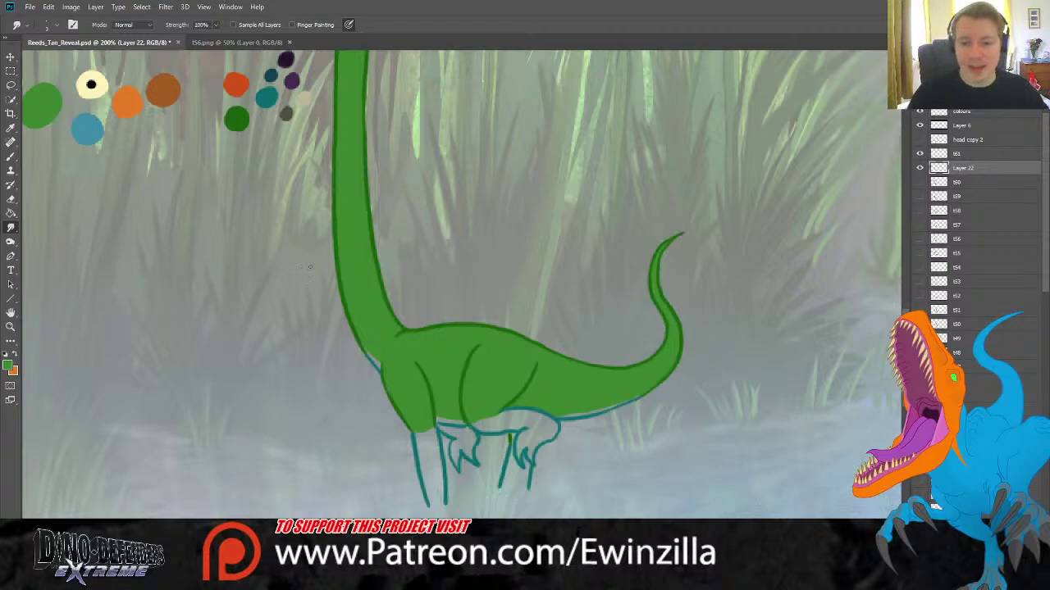
Sample the teal swatch and fill the chest, near leg and upper thigh under the belly, smudging edges.
{"action": "key", "text": "i"}
{"action": "left_click", "coordinate": [89, 127]}
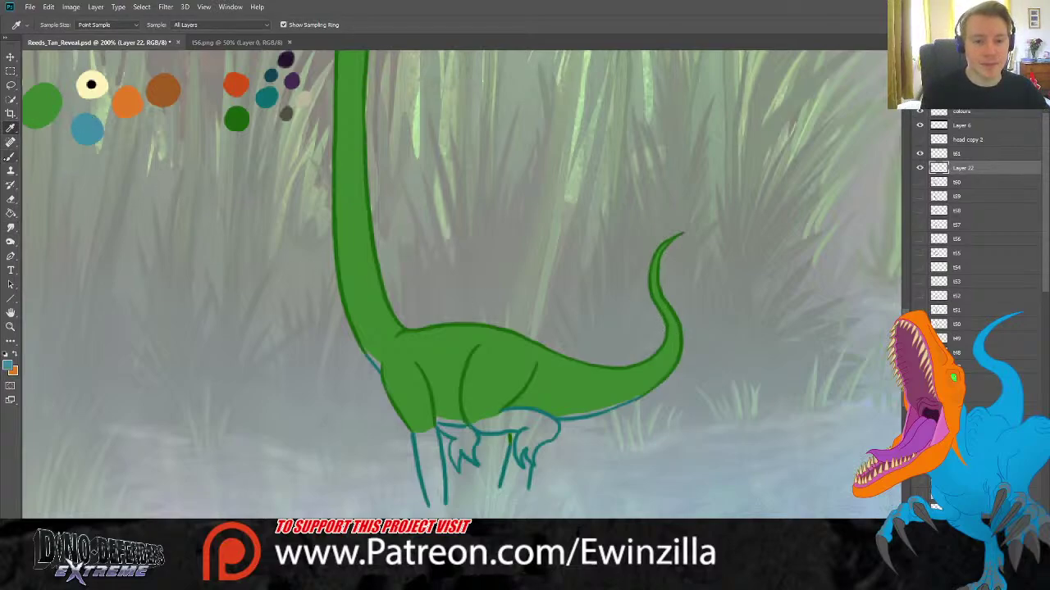
{"action": "key", "text": "b"}
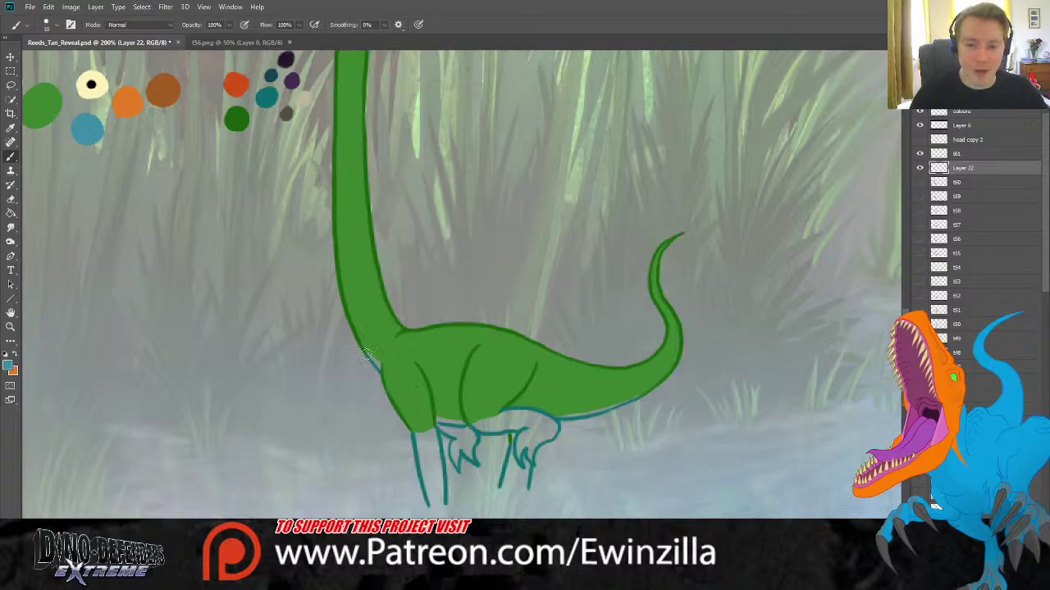
{"action": "mouse_move", "coordinate": [381, 373]}
{"action": "left_mouse_down"}
{"action": "mouse_move", "coordinate": [368, 355]}
{"action": "mouse_move", "coordinate": [377, 366]}
{"action": "left_mouse_up"}
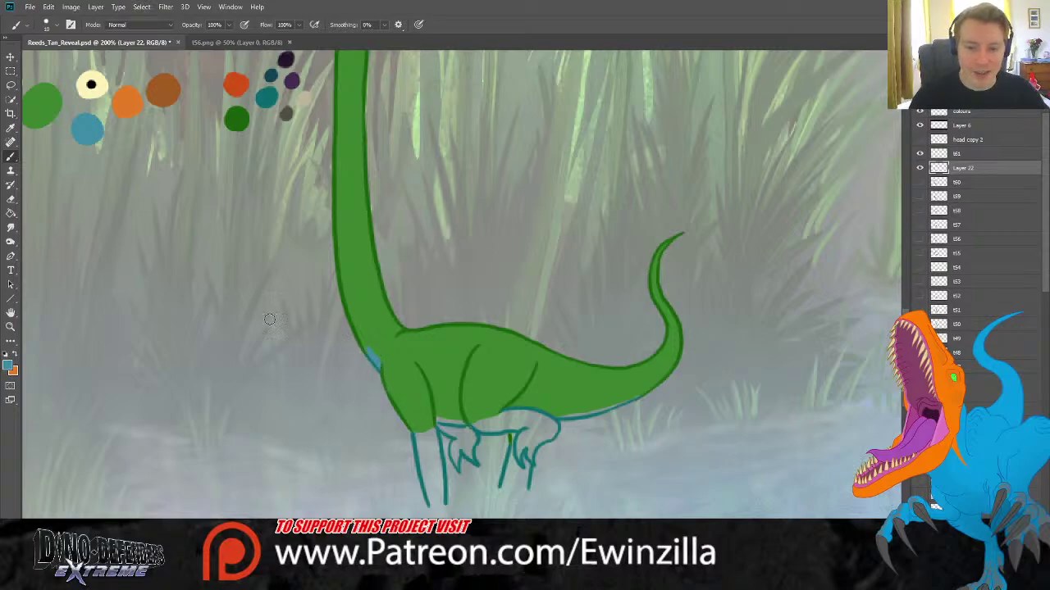
{"action": "key", "text": "r"}
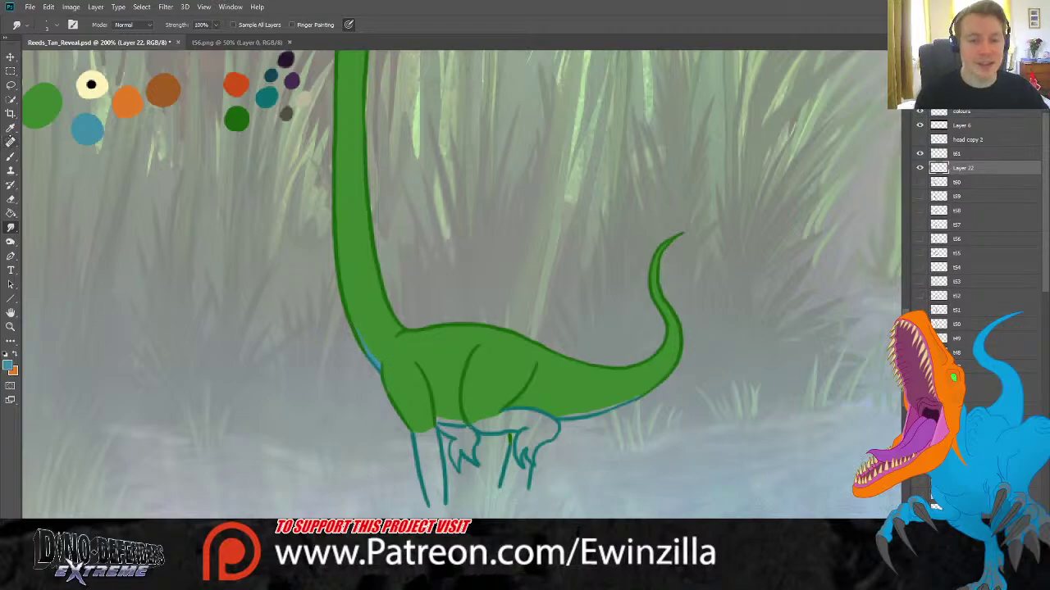
{"action": "left_click", "coordinate": [11, 155]}
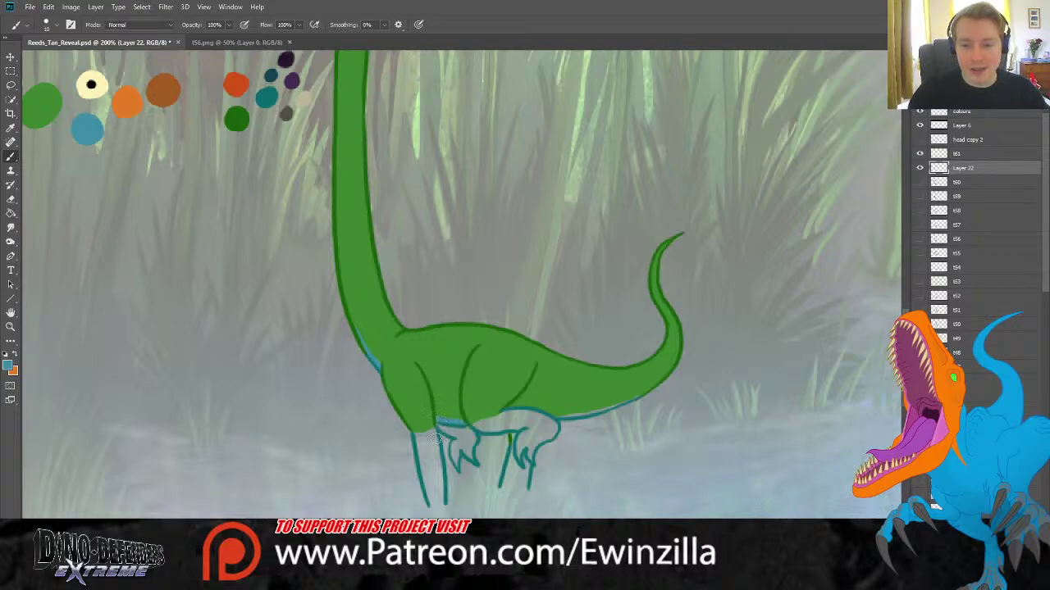
{"action": "mouse_move", "coordinate": [434, 433]}
{"action": "left_mouse_down"}
{"action": "mouse_move", "coordinate": [420, 471]}
{"action": "mouse_move", "coordinate": [431, 502]}
{"action": "mouse_move", "coordinate": [440, 499]}
{"action": "left_mouse_up"}
{"action": "mouse_move", "coordinate": [468, 430]}
{"action": "left_mouse_down"}
{"action": "mouse_move", "coordinate": [440, 426]}
{"action": "mouse_move", "coordinate": [459, 439]}
{"action": "mouse_move", "coordinate": [457, 465]}
{"action": "mouse_move", "coordinate": [462, 435]}
{"action": "mouse_move", "coordinate": [472, 459]}
{"action": "mouse_move", "coordinate": [474, 434]}
{"action": "mouse_move", "coordinate": [462, 432]}
{"action": "mouse_move", "coordinate": [504, 415]}
{"action": "mouse_move", "coordinate": [499, 426]}
{"action": "mouse_move", "coordinate": [528, 430]}
{"action": "mouse_move", "coordinate": [505, 483]}
{"action": "mouse_move", "coordinate": [518, 488]}
{"action": "mouse_move", "coordinate": [529, 442]}
{"action": "mouse_move", "coordinate": [551, 425]}
{"action": "mouse_move", "coordinate": [513, 415]}
{"action": "mouse_move", "coordinate": [542, 429]}
{"action": "mouse_move", "coordinate": [547, 396]}
{"action": "mouse_move", "coordinate": [598, 399]}
{"action": "mouse_move", "coordinate": [554, 415]}
{"action": "mouse_move", "coordinate": [509, 413]}
{"action": "mouse_move", "coordinate": [566, 417]}
{"action": "mouse_move", "coordinate": [648, 394]}
{"action": "left_mouse_up"}
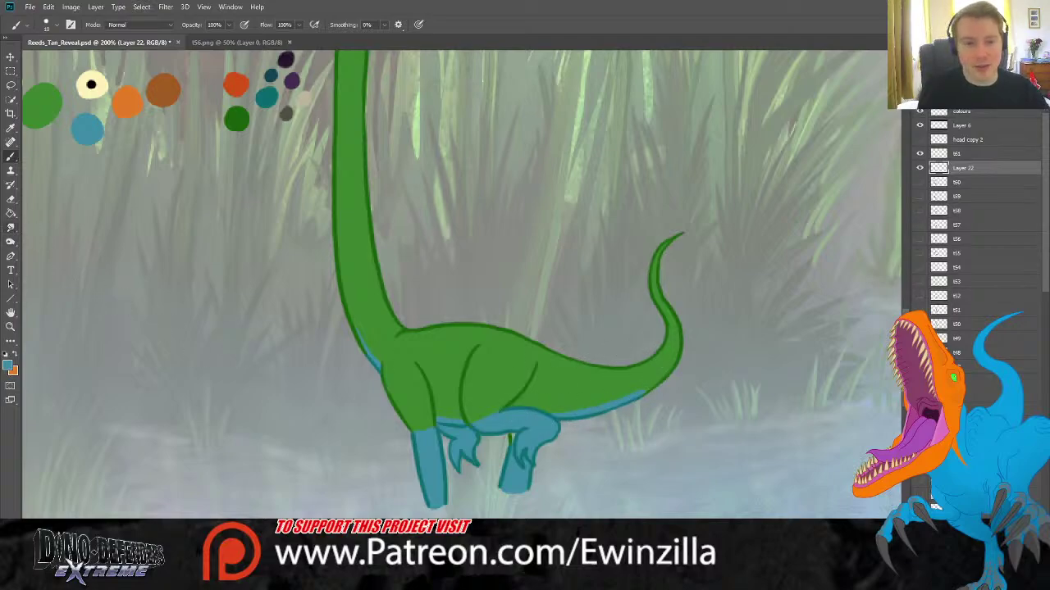
{"action": "left_click", "coordinate": [11, 228]}
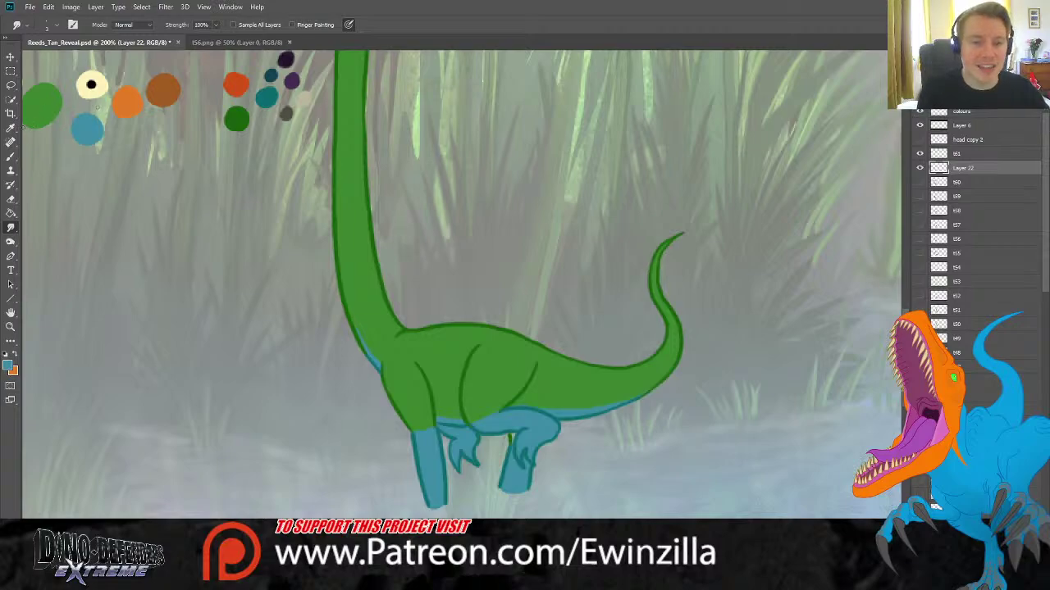
Sample the dark teal swatch from the palette for the brush.
{"action": "key", "text": "i"}
{"action": "left_click", "coordinate": [272, 75]}
{"action": "key", "text": "b"}
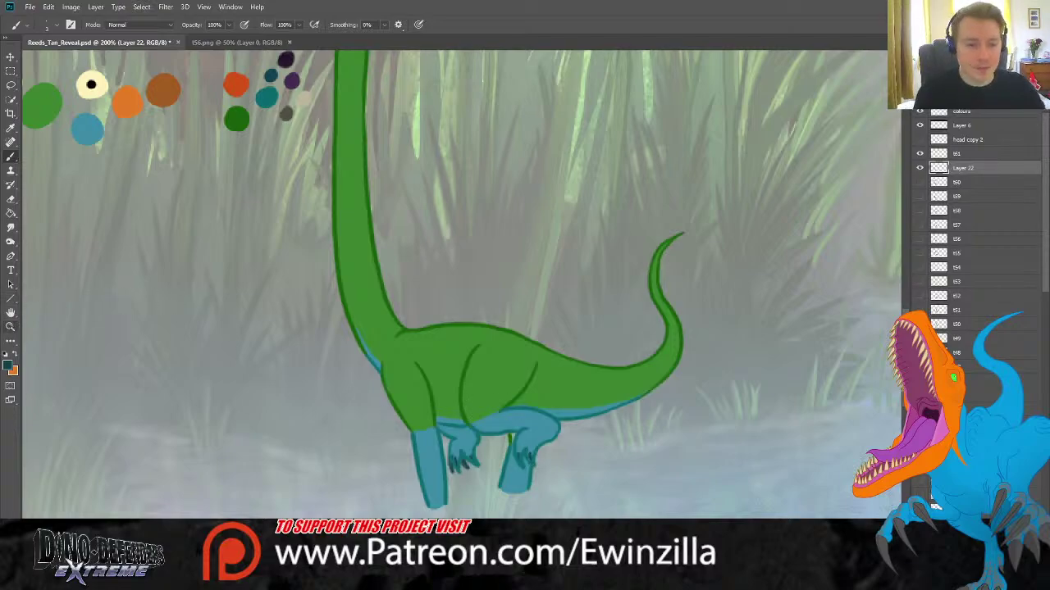
{"action": "left_click", "coordinate": [11, 325]}
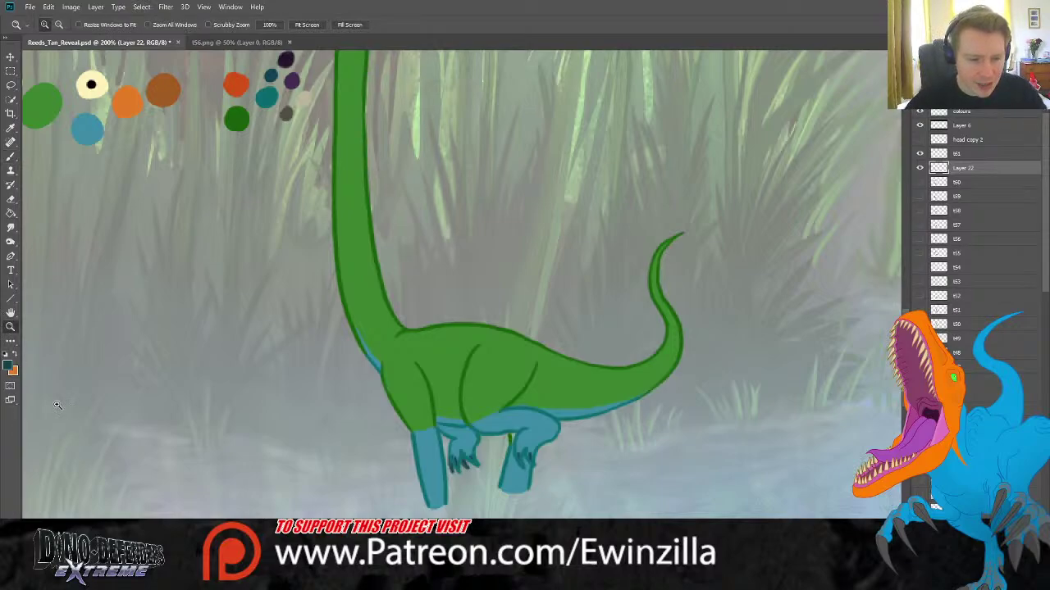
Zoom out, merge the new colouring into frame t61 and toggle frames to compare poses.
{"action": "left_click", "coordinate": [315, 27]}
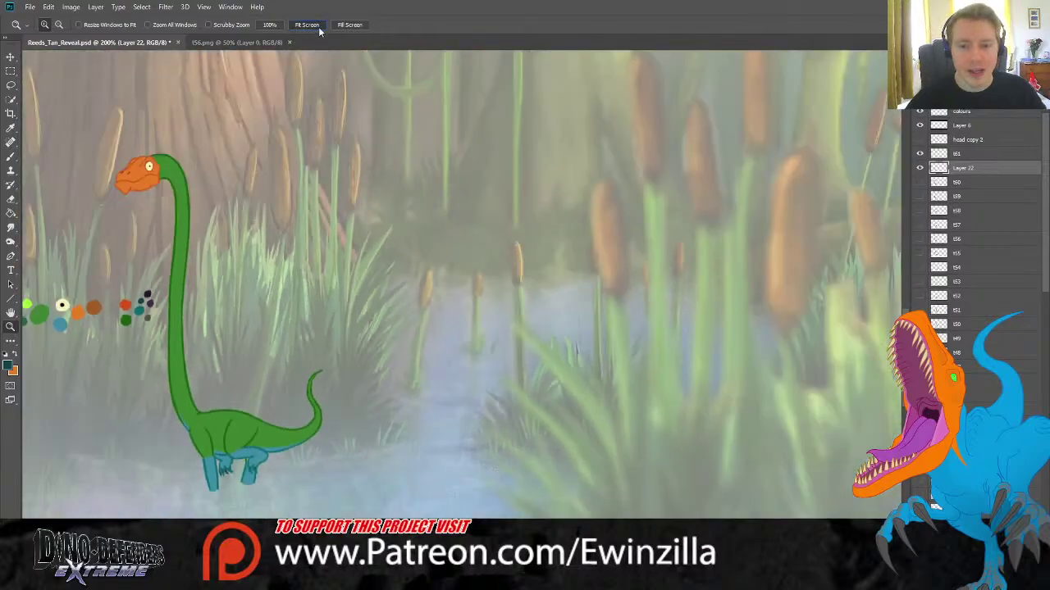
{"action": "left_click", "coordinate": [969, 156], "text": "shift"}
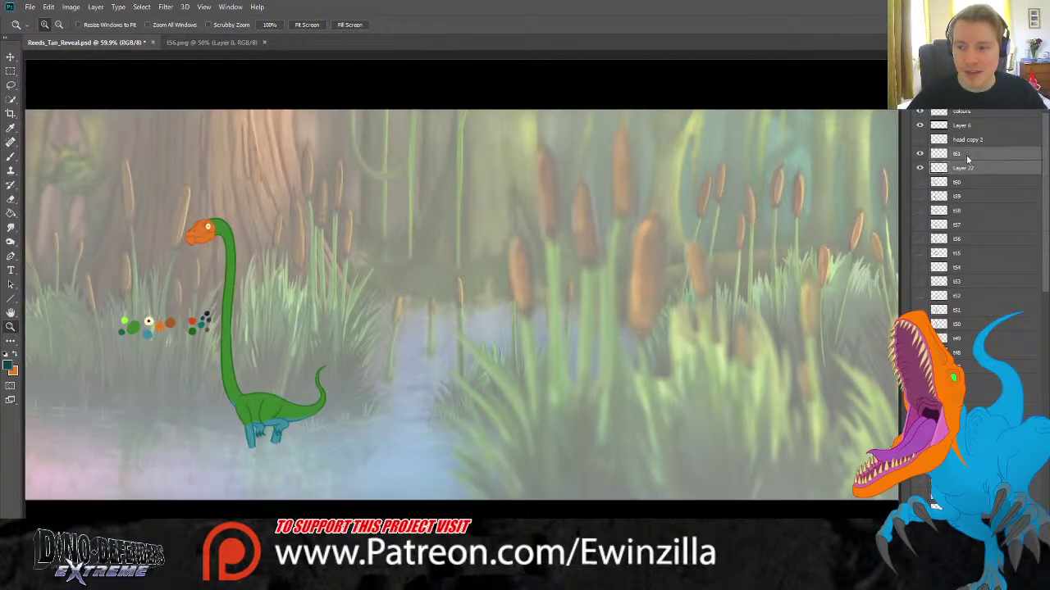
{"action": "key", "text": "ctrl+e"}
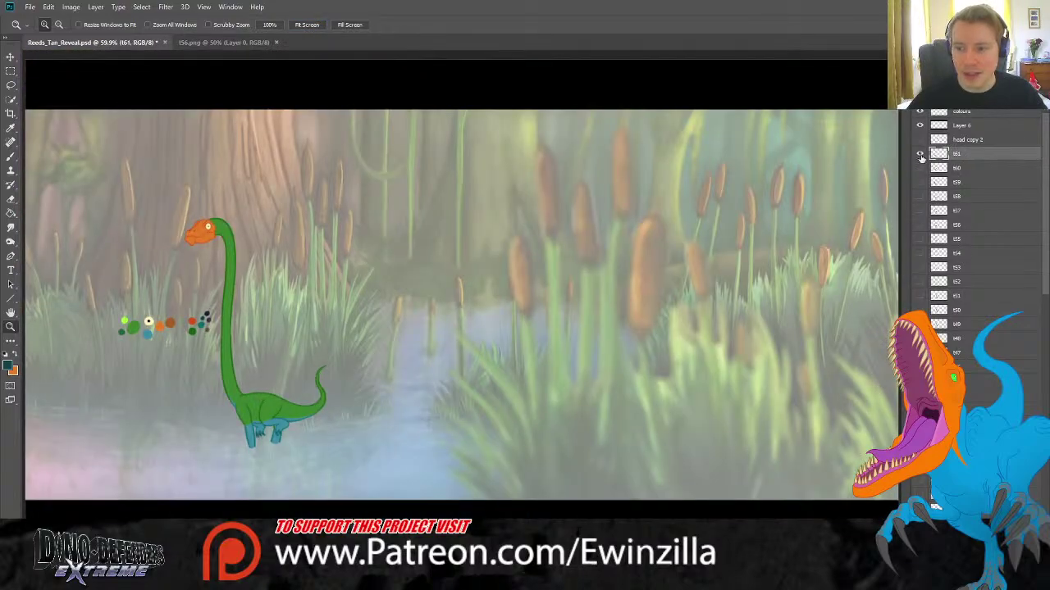
{"action": "left_click", "coordinate": [920, 155]}
{"action": "left_click", "coordinate": [920, 167]}
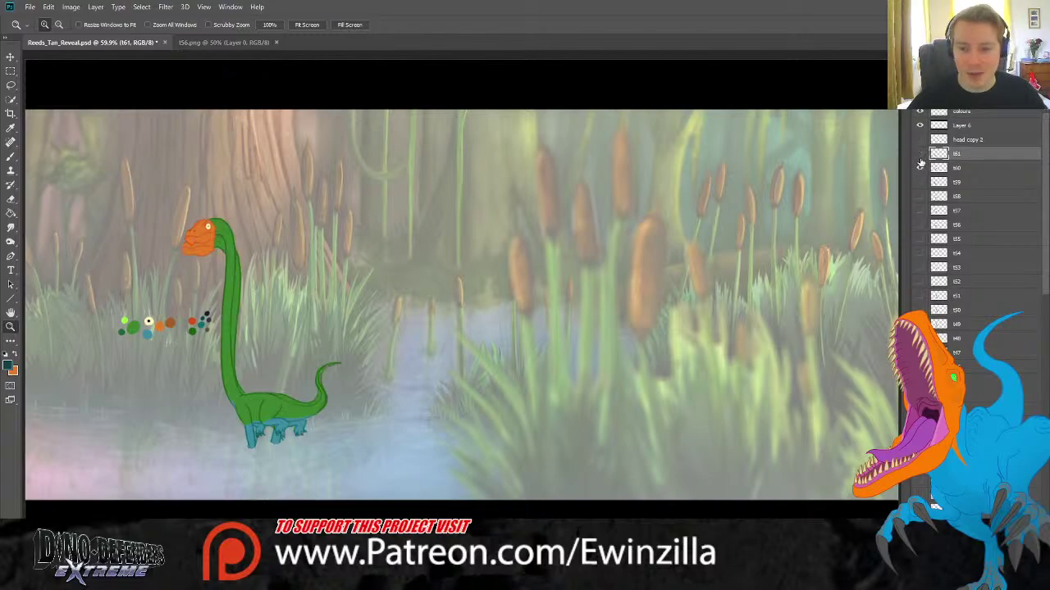
{"action": "left_click", "coordinate": [921, 155]}
{"action": "left_click", "coordinate": [920, 155]}
{"action": "left_click", "coordinate": [920, 155]}
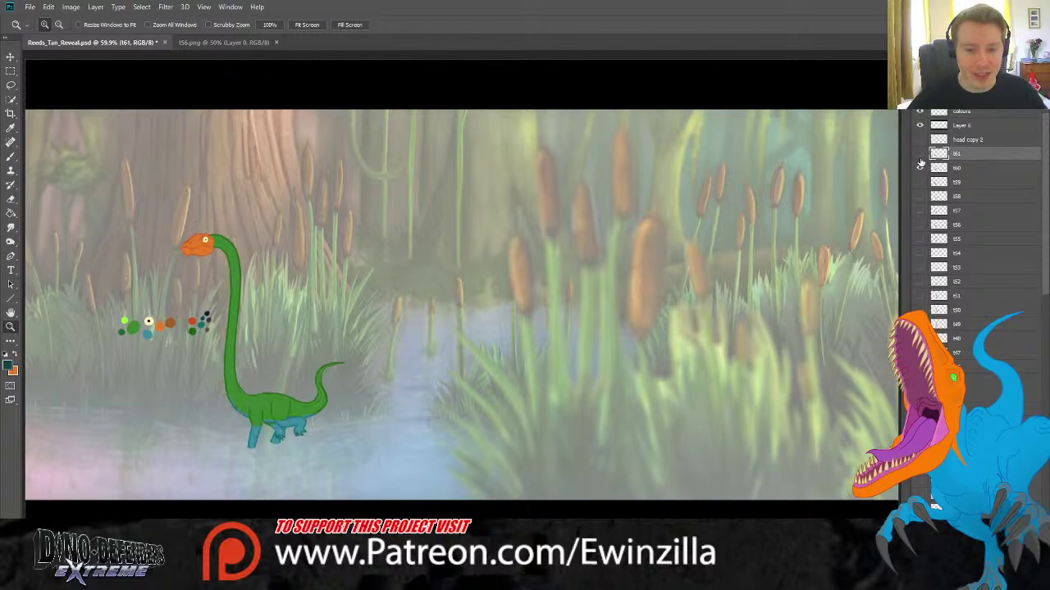
{"action": "left_click", "coordinate": [920, 155]}
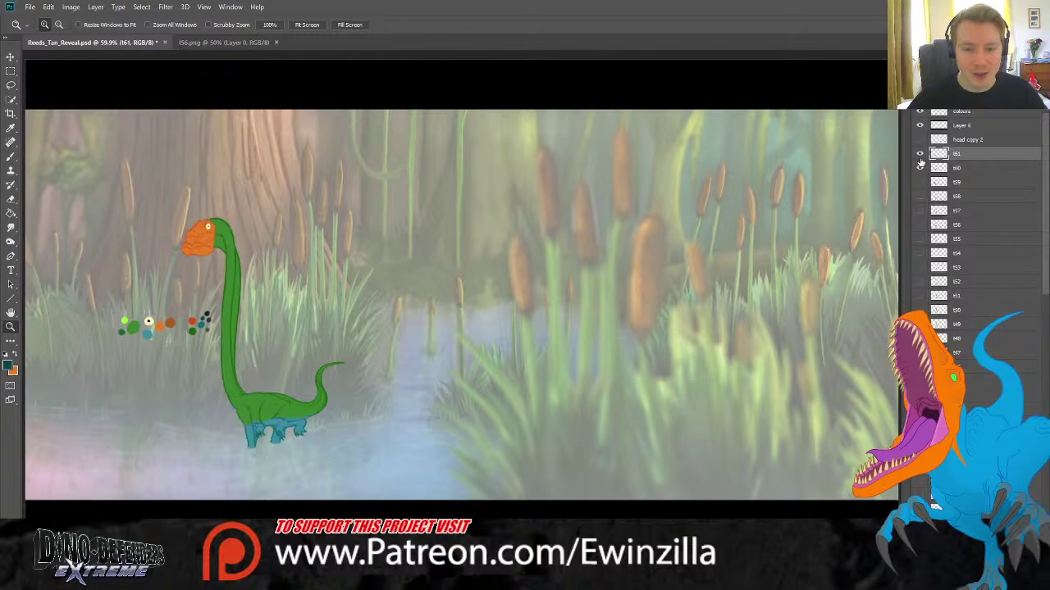
Flick frame t61 on and off repeatedly to compare the neck poses.
{"action": "left_click", "coordinate": [920, 155]}
{"action": "left_click", "coordinate": [920, 155]}
{"action": "left_click", "coordinate": [919, 156]}
{"action": "left_click", "coordinate": [919, 156]}
{"action": "left_click", "coordinate": [920, 156]}
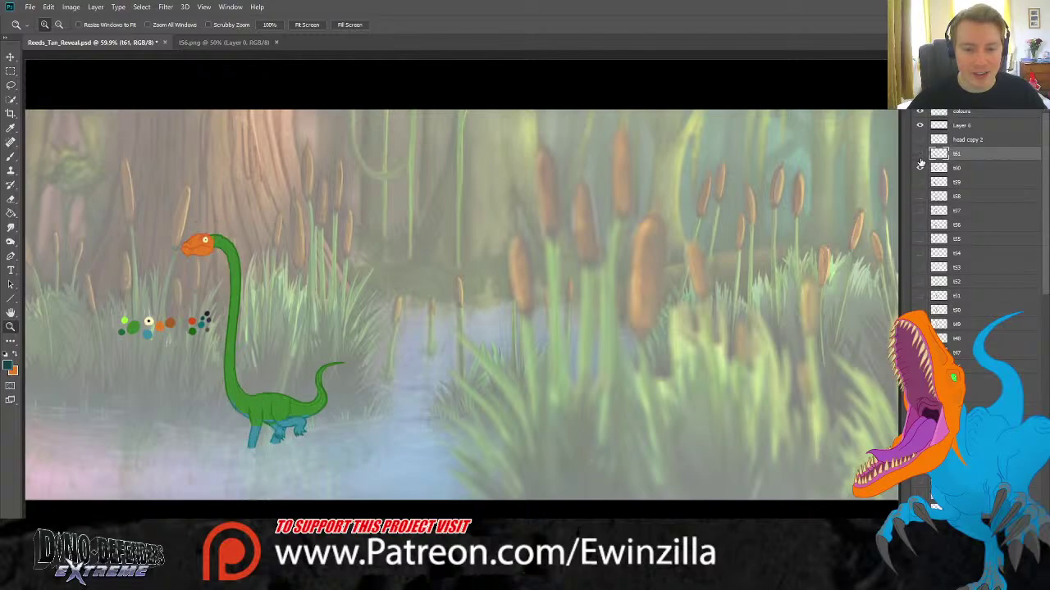
{"action": "left_click", "coordinate": [919, 156]}
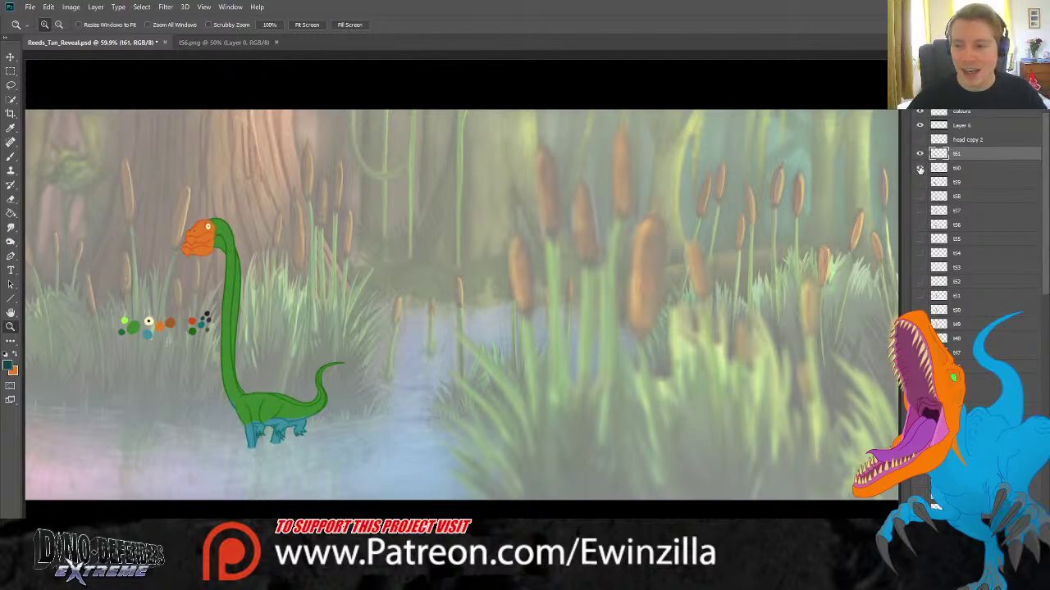
{"action": "left_click", "coordinate": [920, 158]}
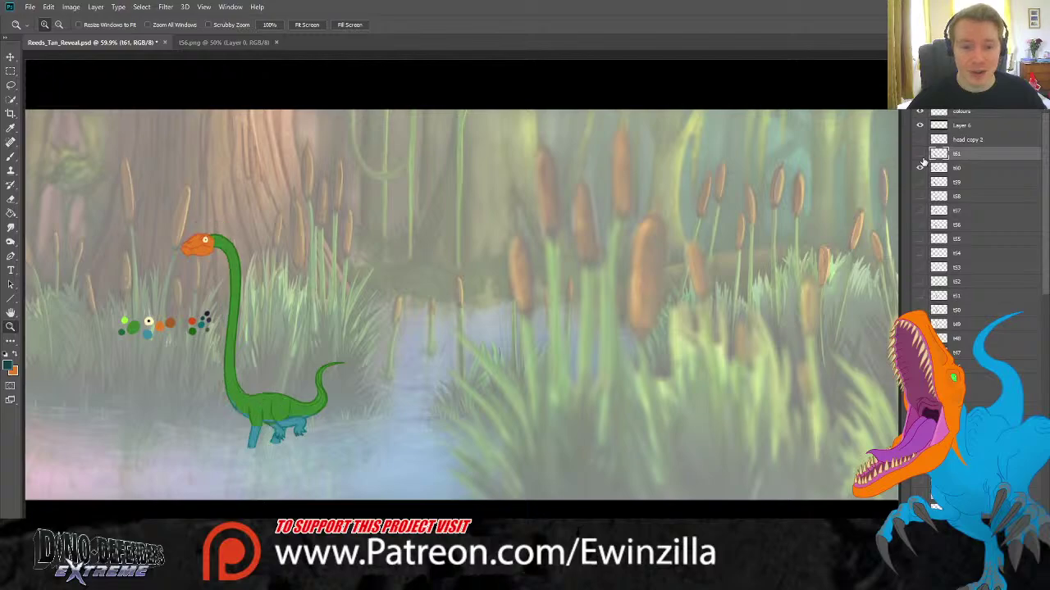
{"action": "left_click", "coordinate": [919, 153]}
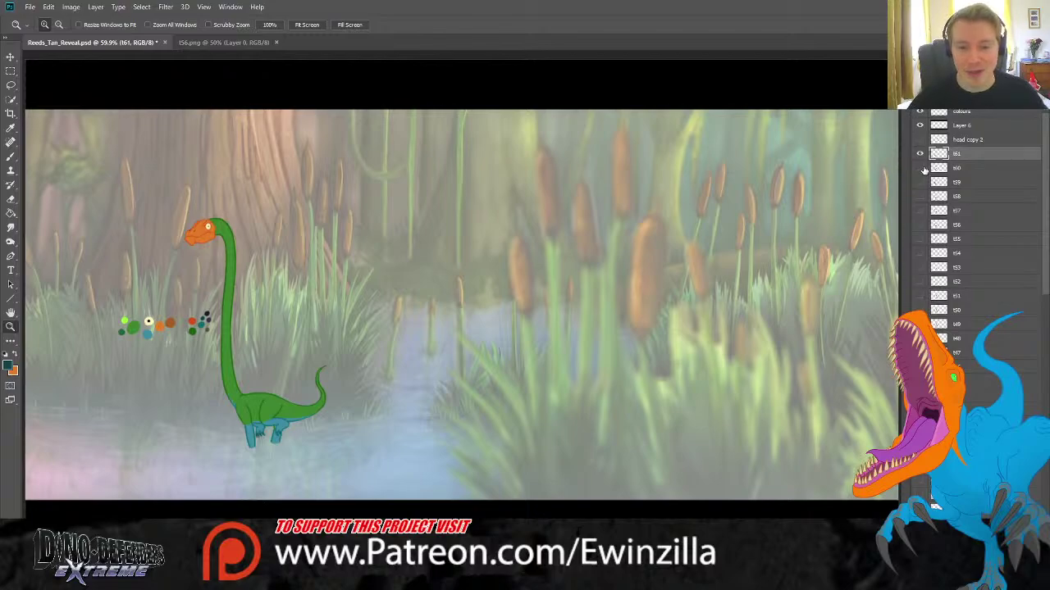
Zoom in on the body to smudge the paint, then fit the whole reeds scene on screen.
{"action": "left_click", "coordinate": [244, 417]}
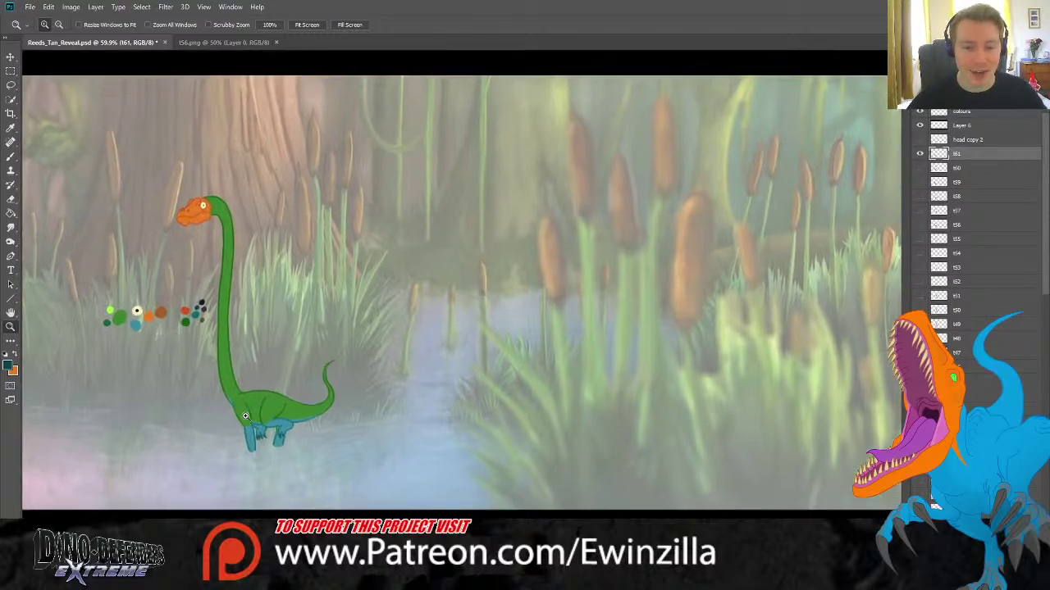
{"action": "left_click", "coordinate": [244, 416]}
{"action": "left_click", "coordinate": [245, 416]}
{"action": "left_click", "coordinate": [245, 417]}
{"action": "left_click", "coordinate": [9, 228]}
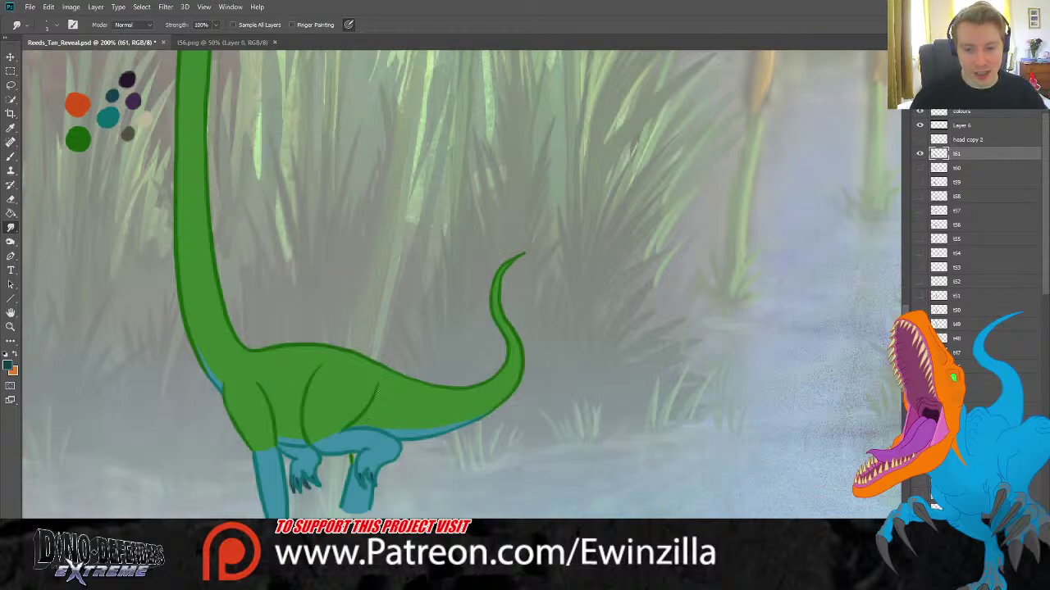
{"action": "key", "text": "z"}
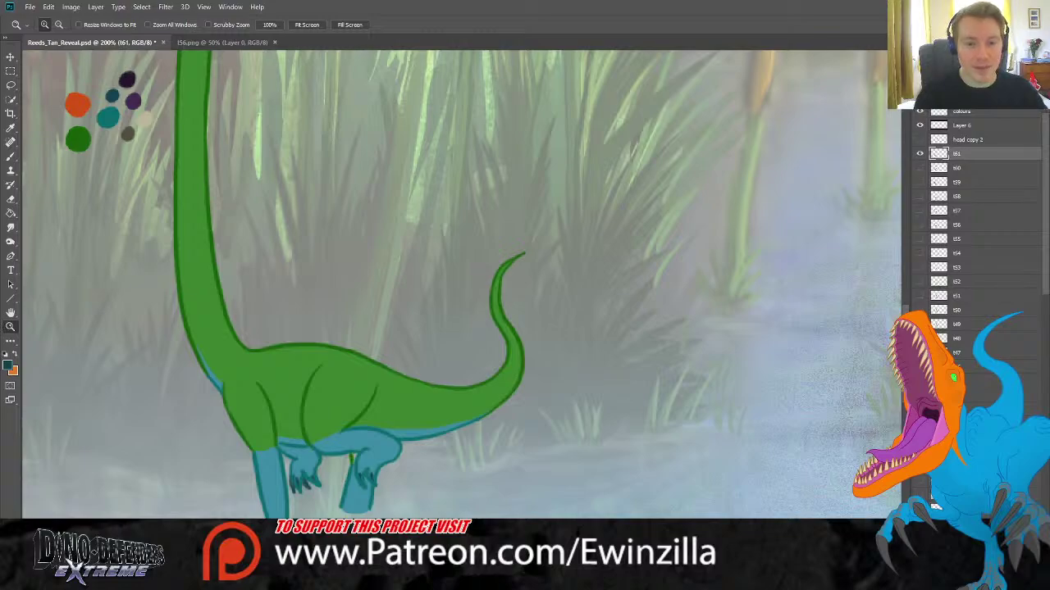
{"action": "key", "text": "ctrl+0"}
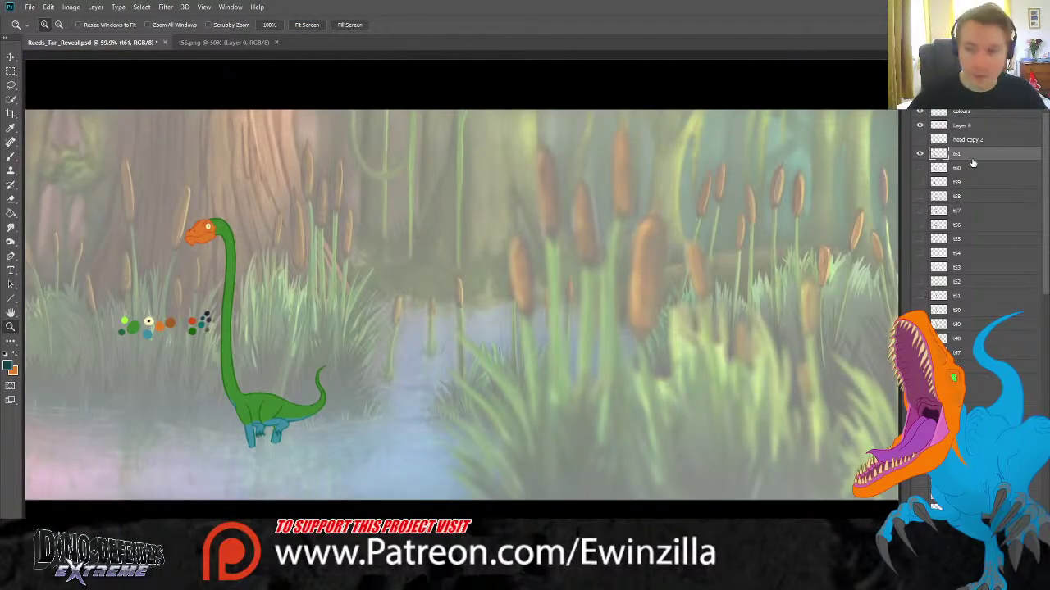
Flicker t61 again and briefly preview another frame's bent-neck pose, then undo it.
{"action": "left_click", "coordinate": [919, 154]}
{"action": "left_click", "coordinate": [919, 154]}
{"action": "left_click", "coordinate": [919, 154]}
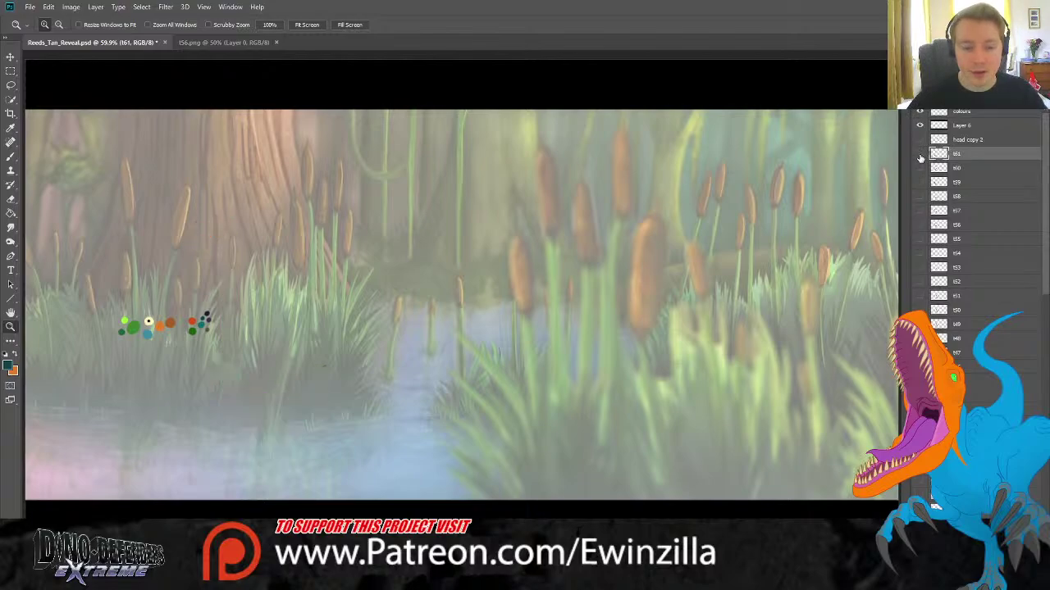
{"action": "left_click", "coordinate": [919, 154]}
{"action": "left_click", "coordinate": [919, 154]}
{"action": "left_click", "coordinate": [920, 154]}
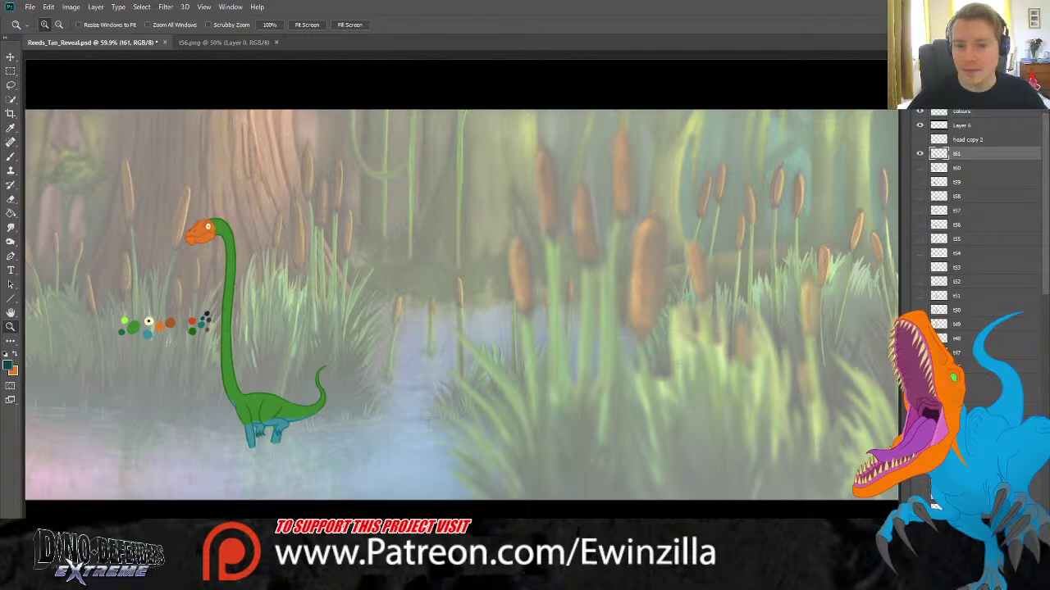
{"action": "key", "text": "ctrl+v"}
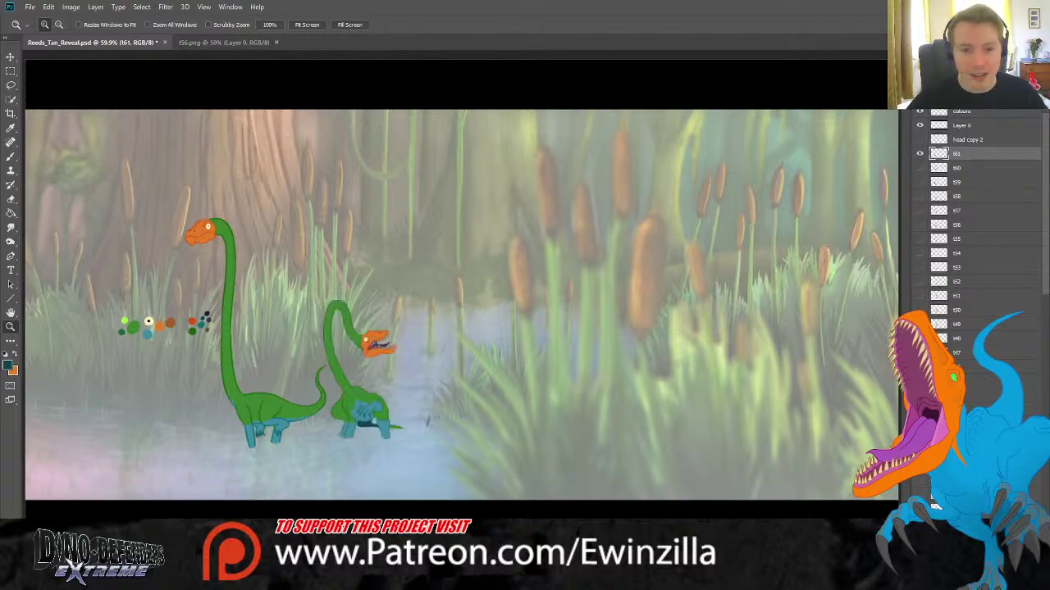
{"action": "key", "text": "ctrl+z"}
{"action": "key", "text": "ctrl+z"}
{"action": "key", "text": "ctrl+z"}
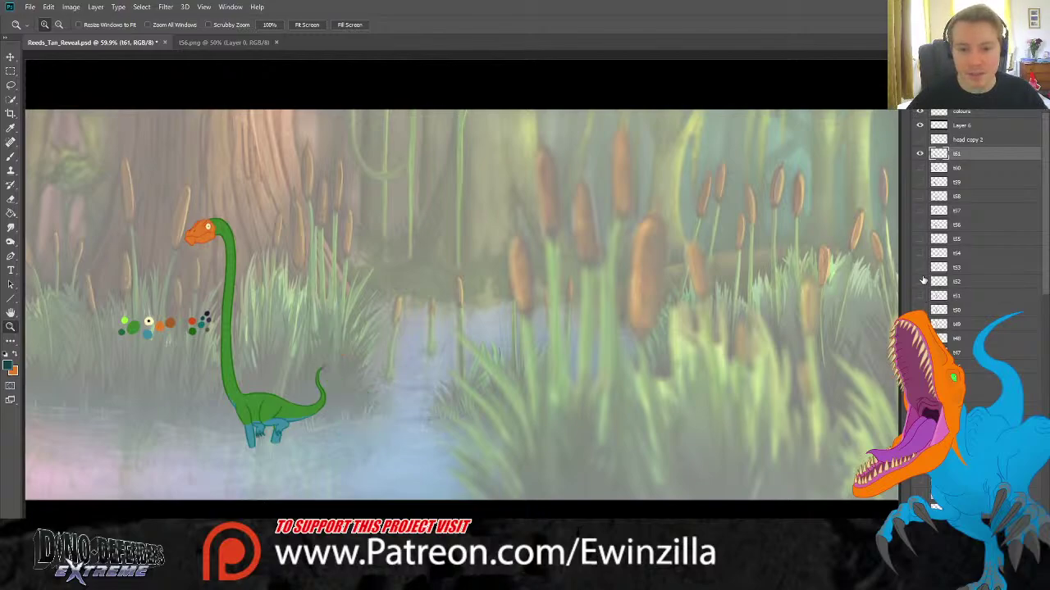
Flash frames t52 and t57 for comparison, then show t56 and make it the working layer.
{"action": "left_click", "coordinate": [920, 280]}
{"action": "left_click", "coordinate": [920, 280]}
{"action": "left_click", "coordinate": [920, 211]}
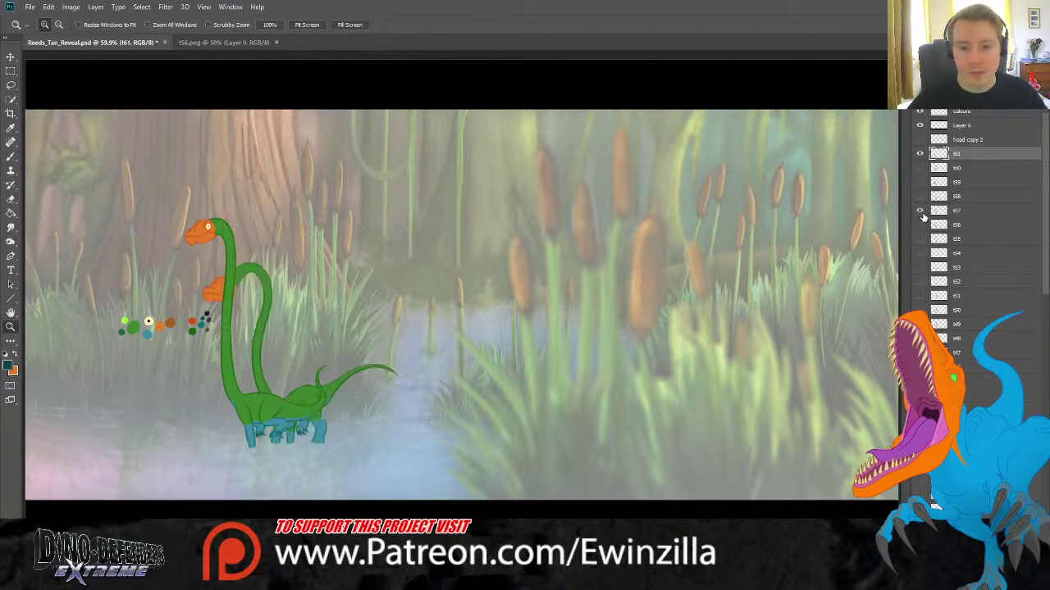
{"action": "left_click", "coordinate": [920, 211]}
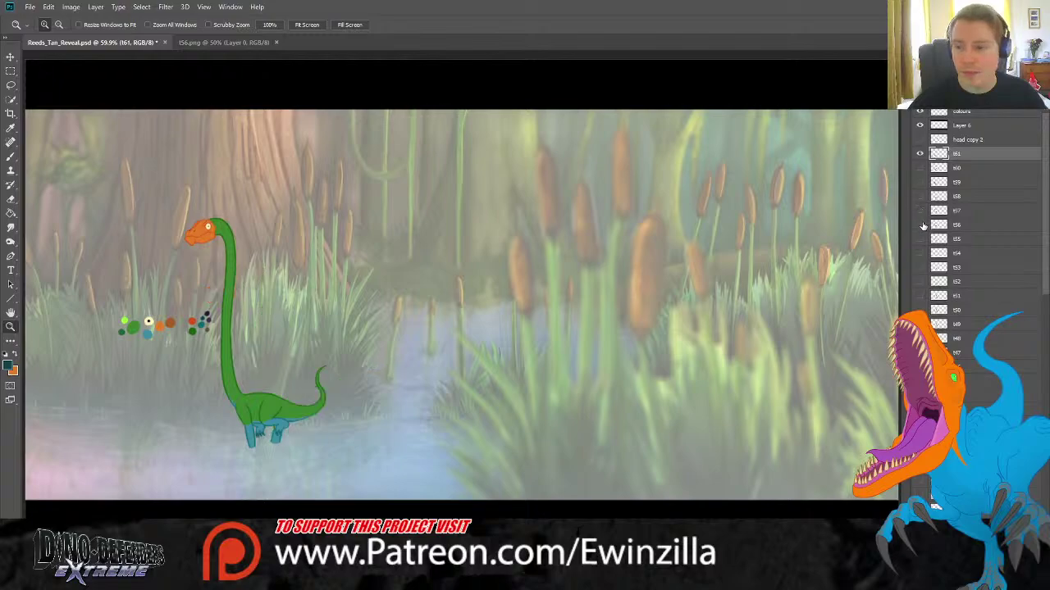
{"action": "left_click", "coordinate": [920, 225]}
{"action": "left_click", "coordinate": [943, 225]}
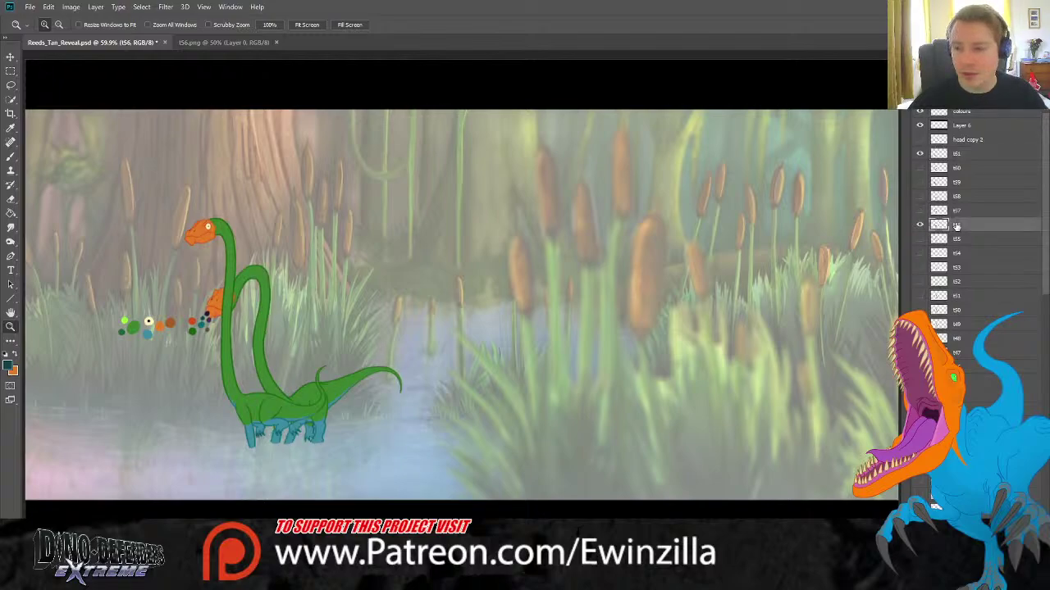
{"action": "left_click", "coordinate": [11, 85]}
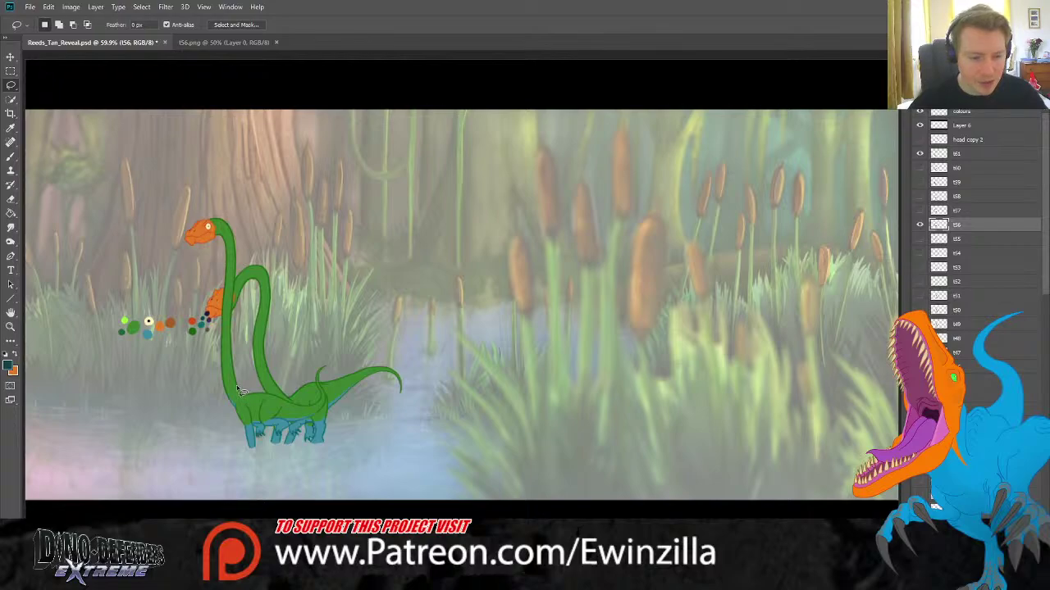
Copy the lassoed orange head to a new layer above t61, named t62, and hide t56.
{"action": "mouse_move", "coordinate": [210, 284]}
{"action": "left_mouse_down"}
{"action": "mouse_move", "coordinate": [240, 298]}
{"action": "mouse_move", "coordinate": [233, 328]}
{"action": "mouse_move", "coordinate": [201, 322]}
{"action": "mouse_move", "coordinate": [207, 285]}
{"action": "left_mouse_up"}
{"action": "key", "text": "ctrl+j"}
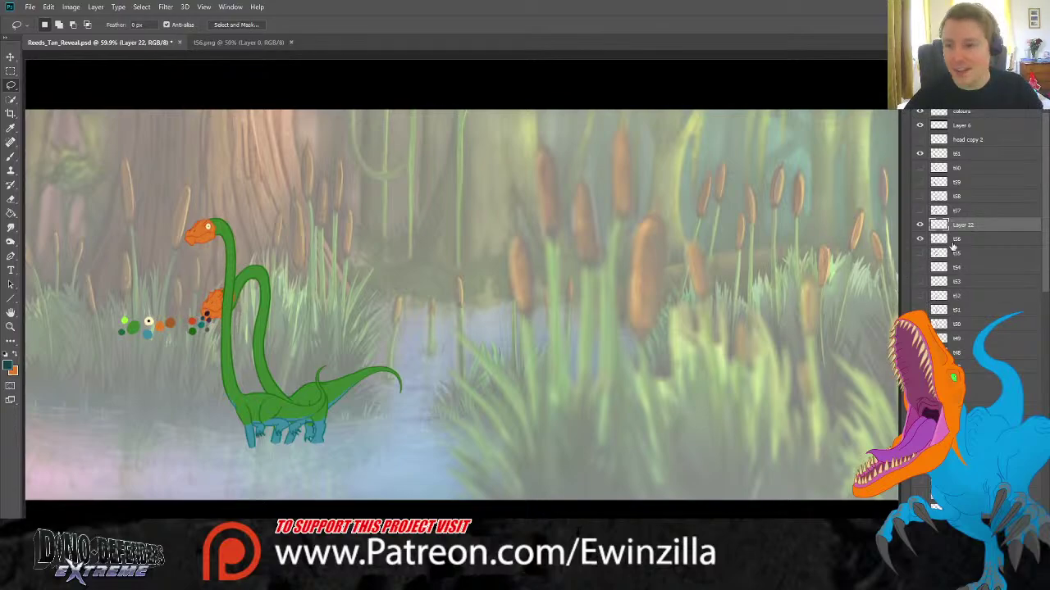
{"action": "left_click_drag", "start_coordinate": [957, 226], "coordinate": [961, 153]}
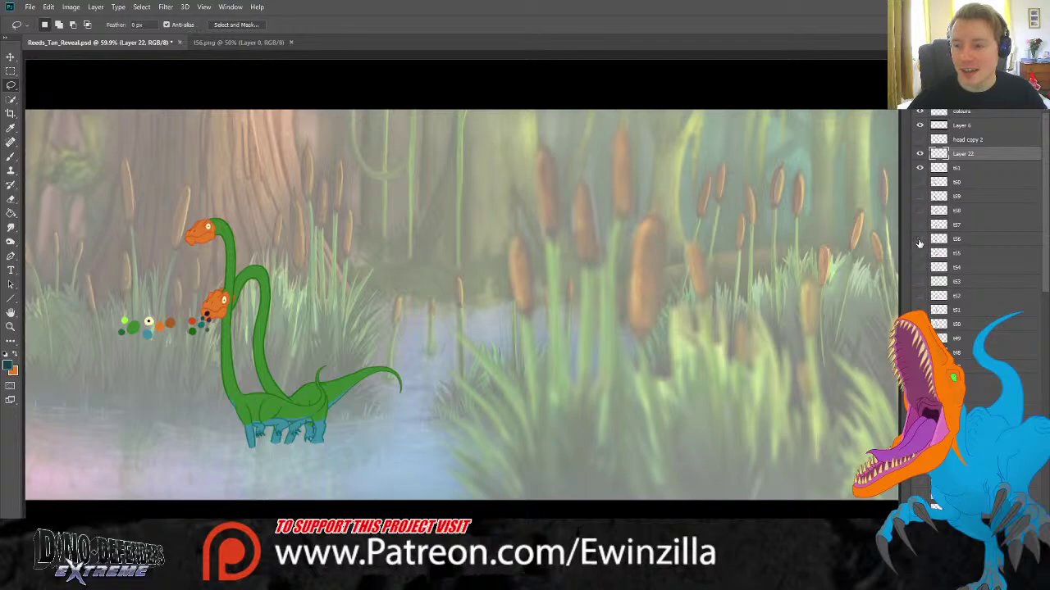
{"action": "left_click", "coordinate": [920, 241]}
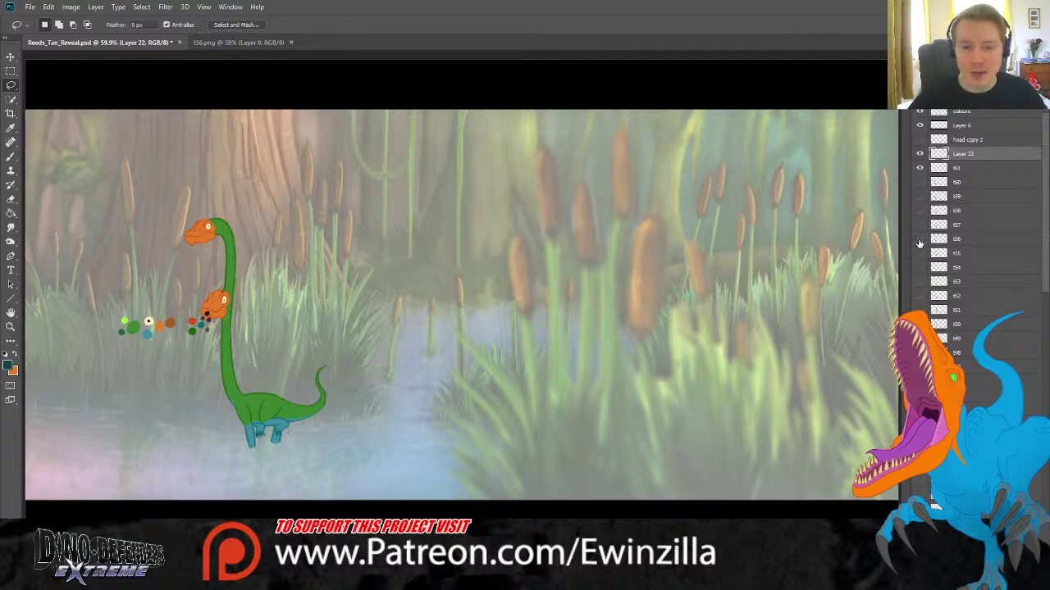
{"action": "double_click", "coordinate": [967, 154]}
{"action": "type", "text": "t6"}
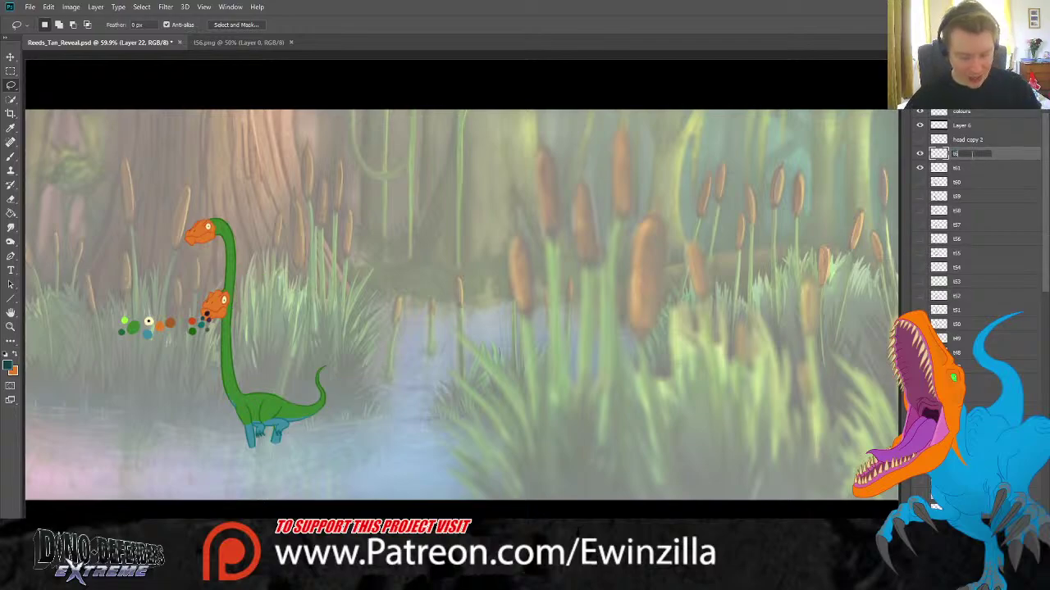
{"action": "type", "text": "2"}
{"action": "key", "text": "Return"}
Move the copied head up onto the top of the neck, raising it about 44 px.
{"action": "left_click", "coordinate": [10, 56]}
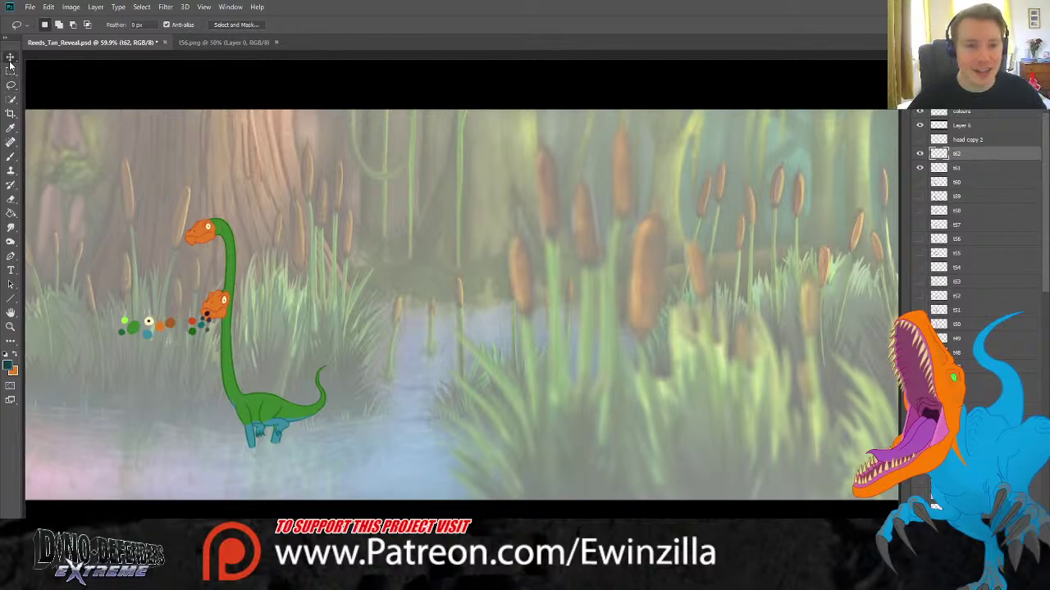
{"action": "left_click_drag", "start_coordinate": [283, 302], "coordinate": [258, 228]}
{"action": "left_click", "coordinate": [11, 325]}
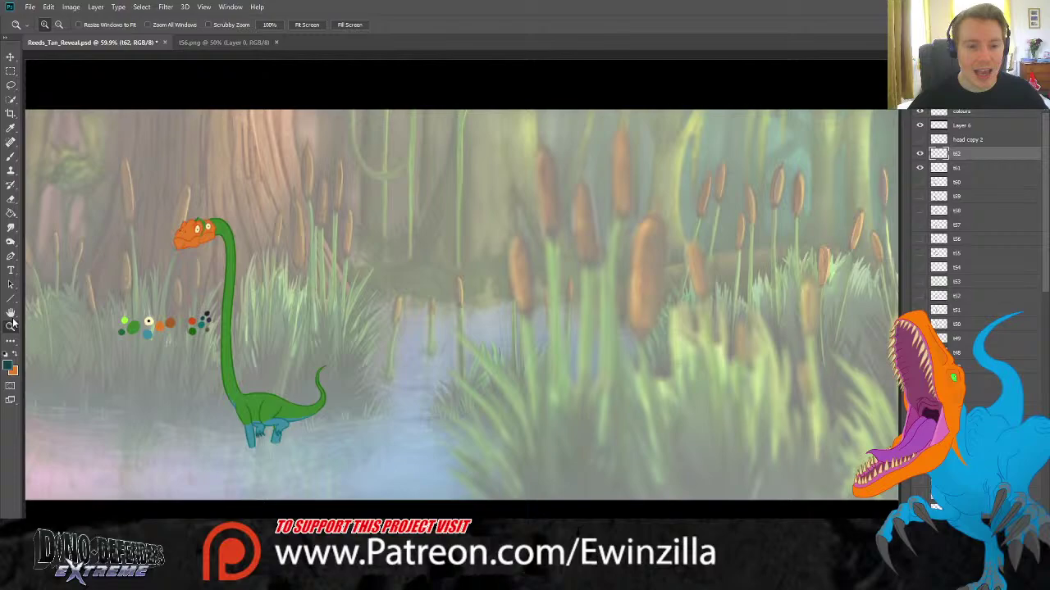
{"action": "left_click", "coordinate": [171, 244]}
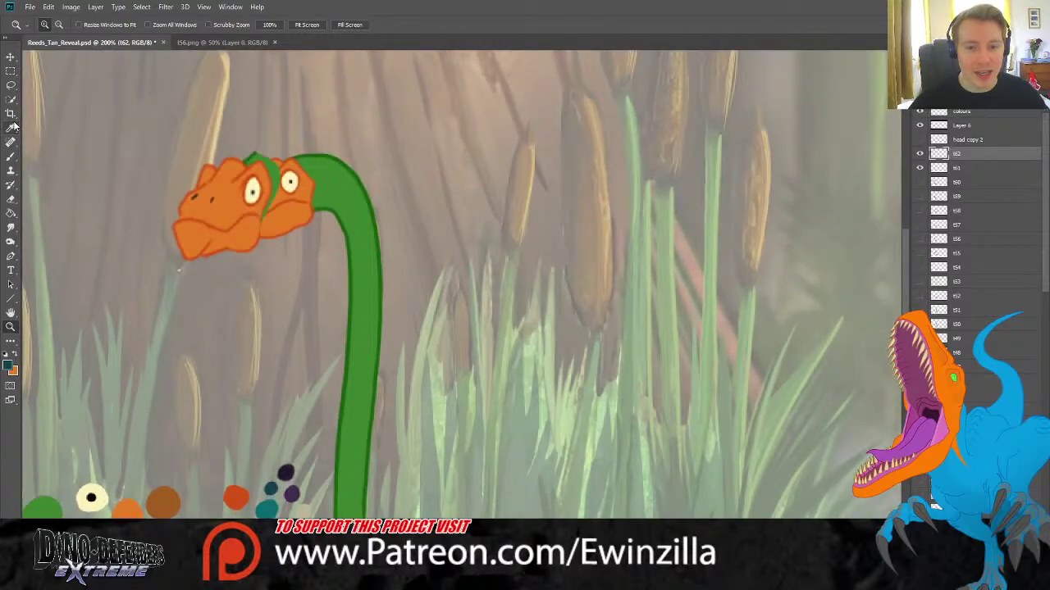
{"action": "left_click", "coordinate": [11, 56]}
{"action": "left_click_drag", "start_coordinate": [256, 200], "coordinate": [257, 164]}
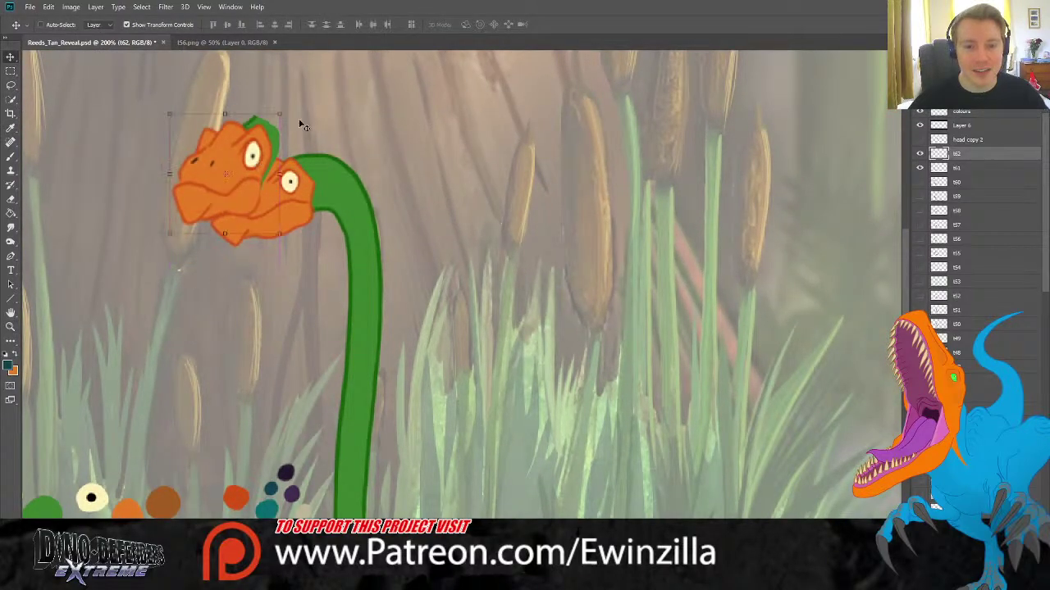
Rotate the head about −12.82° up-left with Free Transform, then zoom to 400% on it.
{"action": "key", "text": "ctrl+t"}
{"action": "left_click_drag", "start_coordinate": [297, 107], "coordinate": [272, 87]}
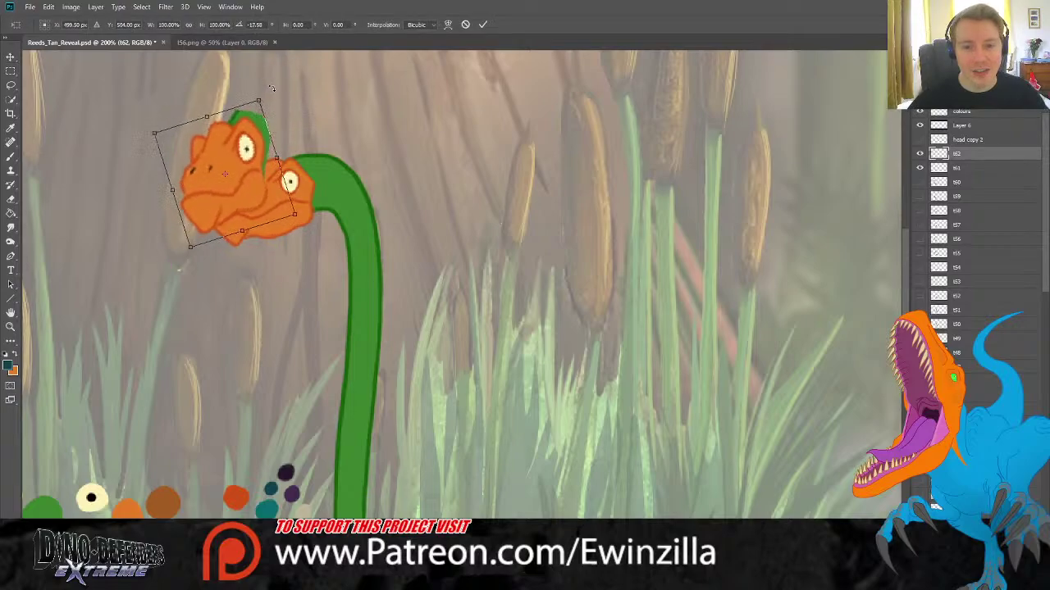
{"action": "mouse_move", "coordinate": [228, 153]}
{"action": "left_mouse_down"}
{"action": "mouse_move", "coordinate": [246, 144]}
{"action": "mouse_move", "coordinate": [214, 148]}
{"action": "left_mouse_up"}
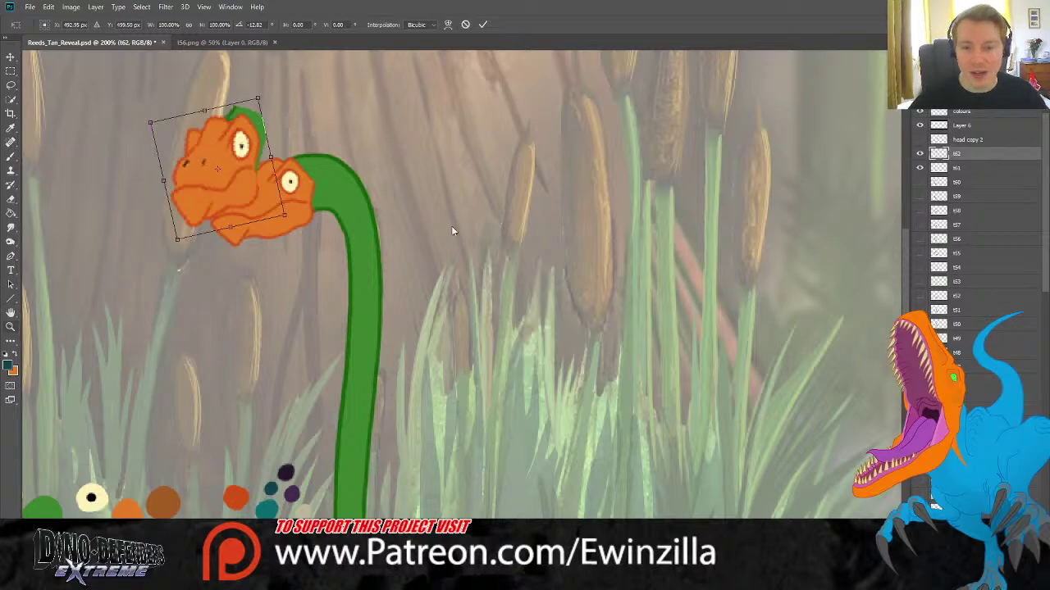
{"action": "key", "text": "Return"}
{"action": "key", "text": "z"}
{"action": "left_click", "coordinate": [223, 146]}
{"action": "left_click", "coordinate": [223, 146]}
{"action": "left_click", "coordinate": [11, 227]}
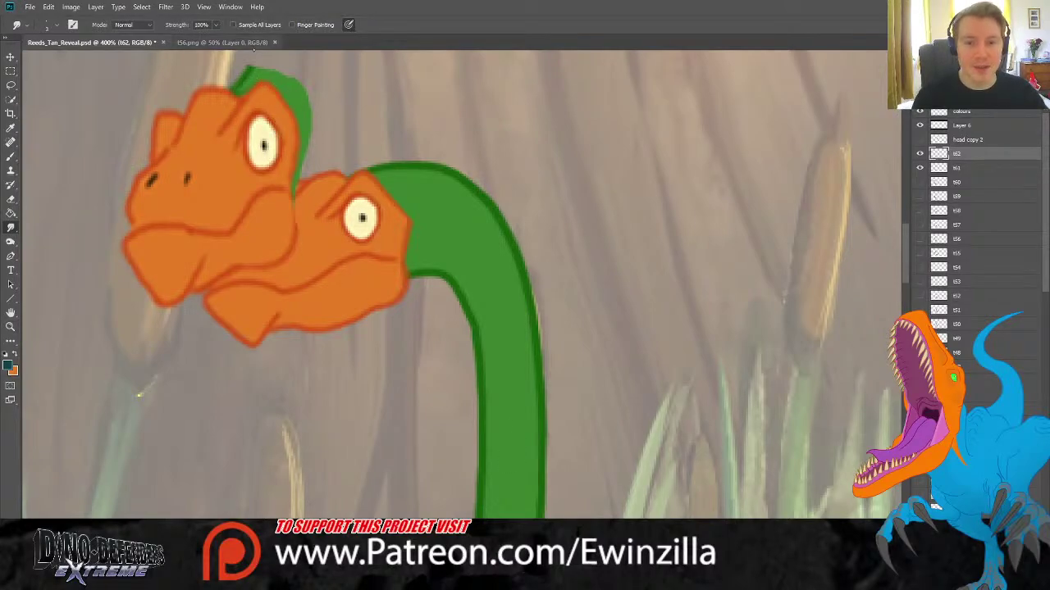
Close the t56.png document, keeping Reeds_Tan_Reveal open.
{"action": "left_click", "coordinate": [274, 42]}
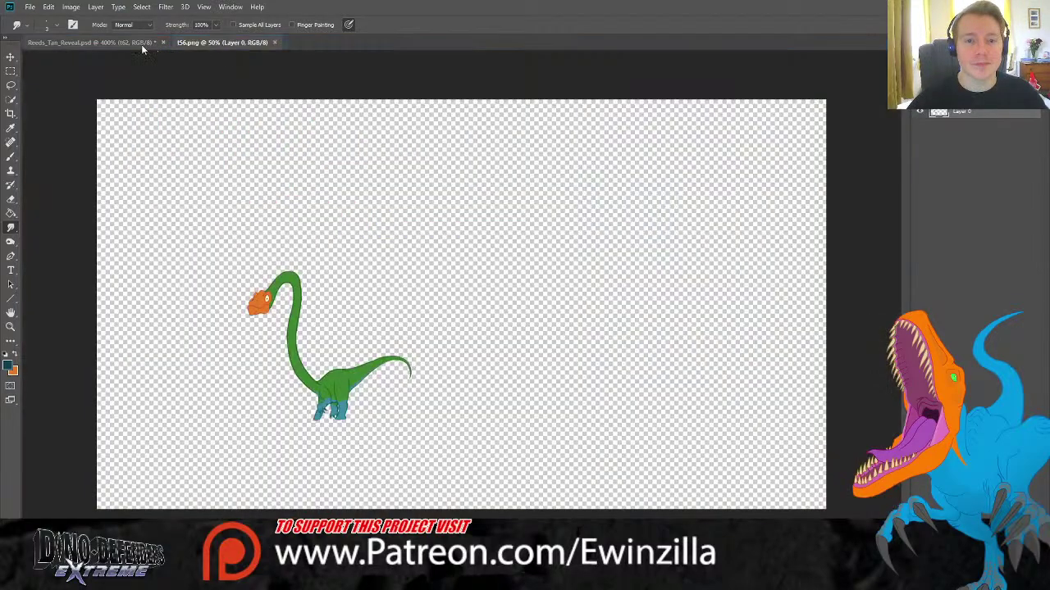
{"action": "left_click", "coordinate": [141, 45]}
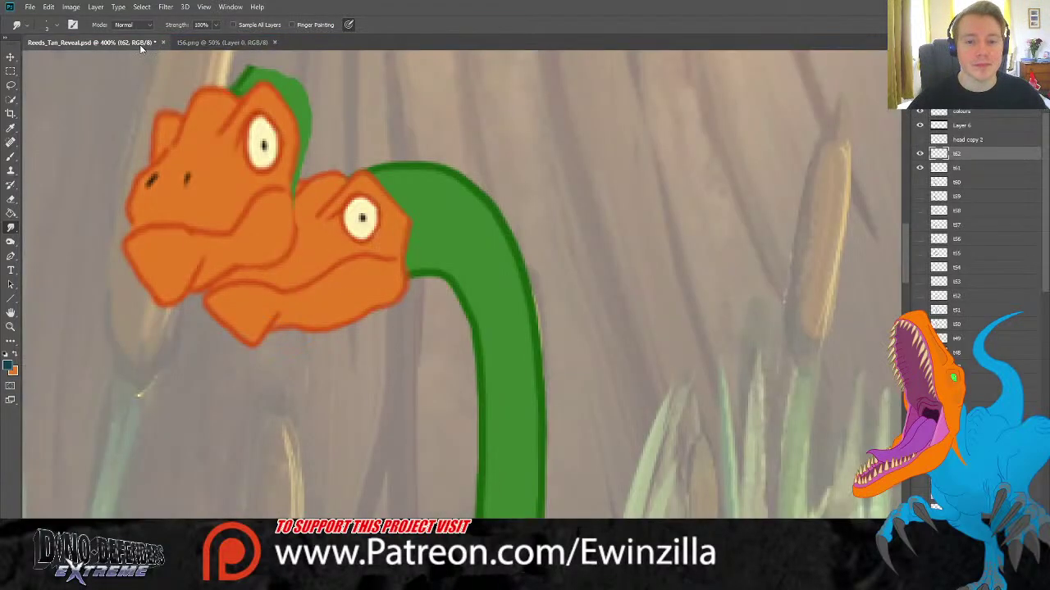
{"action": "left_click", "coordinate": [275, 41]}
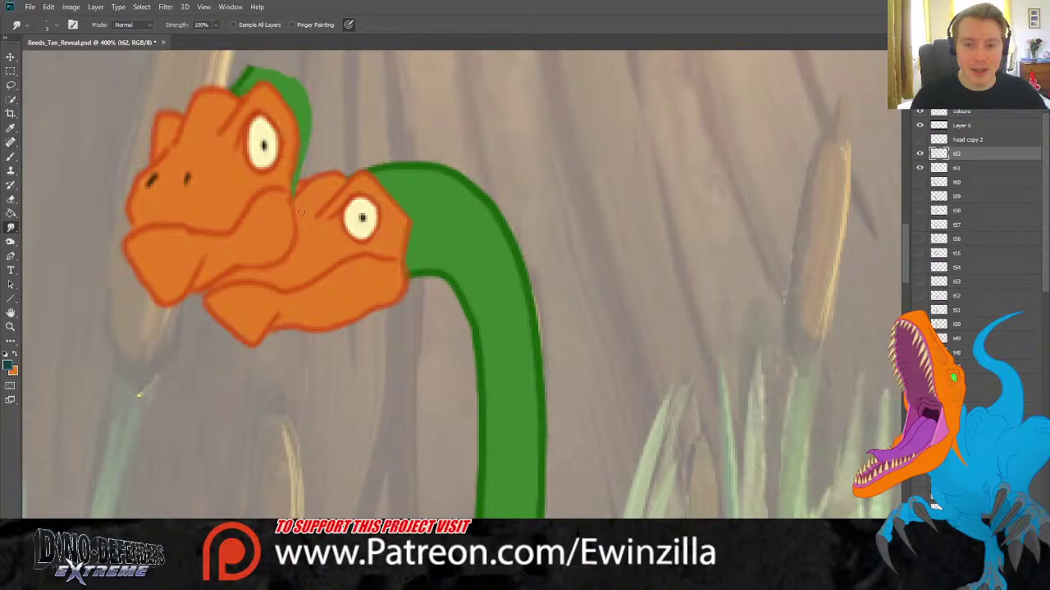
Smudge orange over the green crest on t62's head until the head is solid orange.
{"action": "left_click_drag", "start_coordinate": [293, 182], "coordinate": [309, 112]}
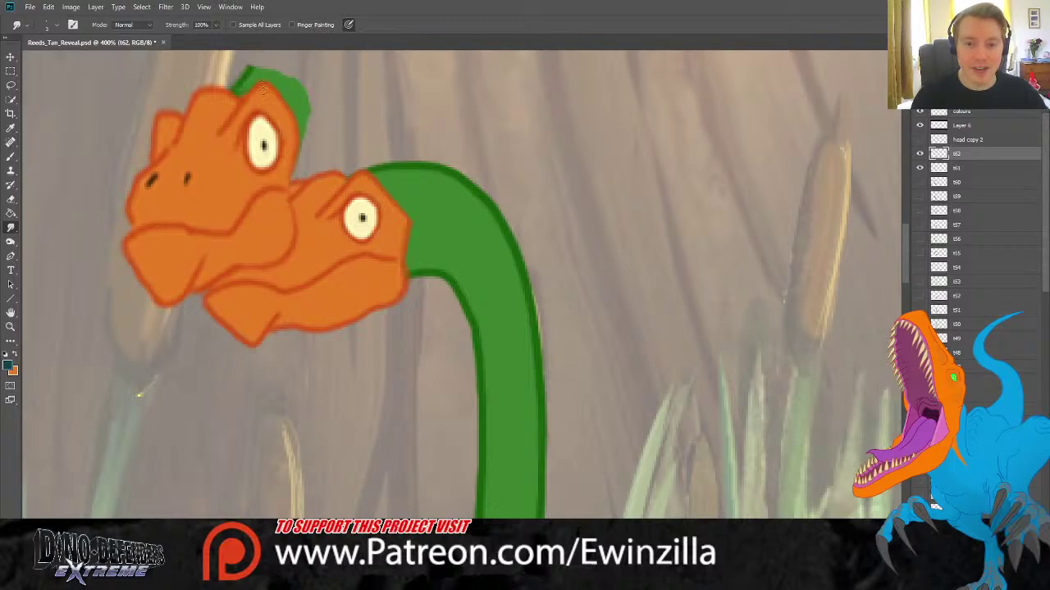
{"action": "left_click_drag", "start_coordinate": [264, 85], "coordinate": [293, 121]}
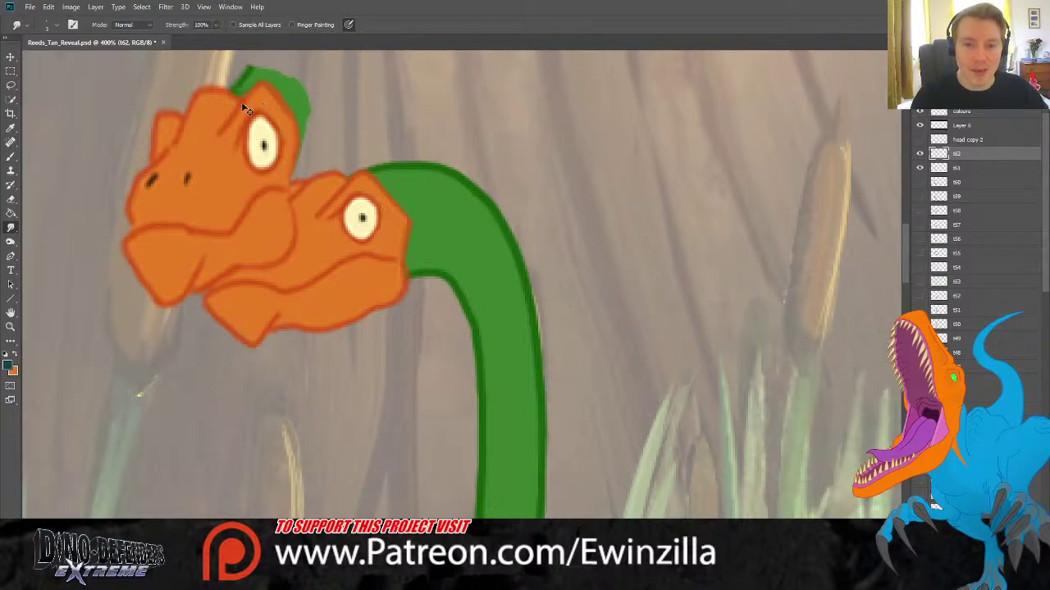
{"action": "left_click_drag", "start_coordinate": [269, 86], "coordinate": [297, 126]}
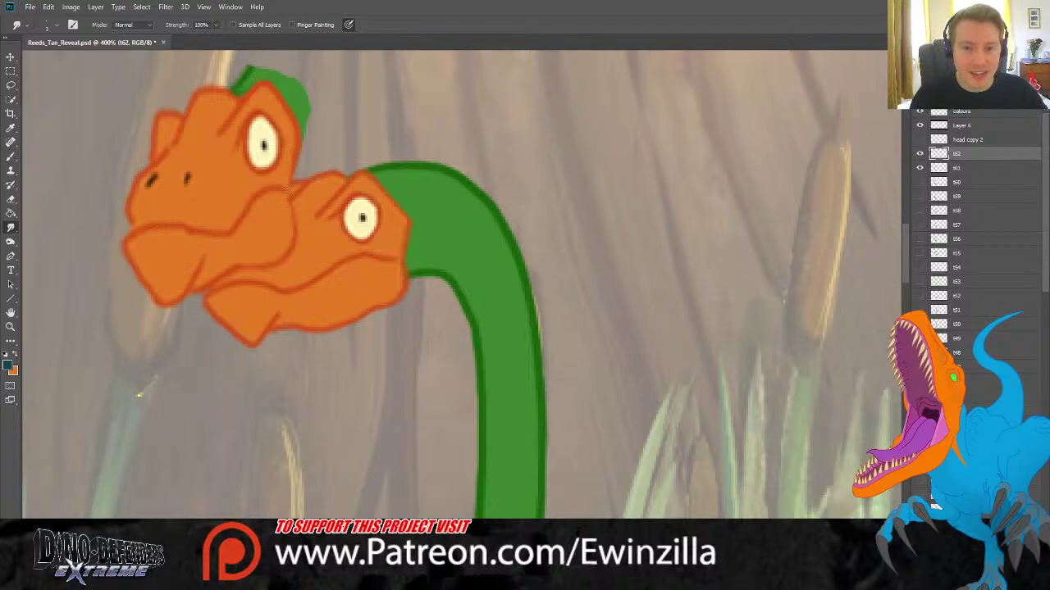
{"action": "mouse_move", "coordinate": [311, 131]}
{"action": "left_mouse_down"}
{"action": "mouse_move", "coordinate": [288, 97]}
{"action": "mouse_move", "coordinate": [308, 117]}
{"action": "mouse_move", "coordinate": [306, 91]}
{"action": "mouse_move", "coordinate": [269, 61]}
{"action": "mouse_move", "coordinate": [285, 93]}
{"action": "mouse_move", "coordinate": [290, 75]}
{"action": "mouse_move", "coordinate": [246, 77]}
{"action": "mouse_move", "coordinate": [276, 64]}
{"action": "mouse_move", "coordinate": [237, 74]}
{"action": "mouse_move", "coordinate": [258, 64]}
{"action": "mouse_move", "coordinate": [242, 69]}
{"action": "mouse_move", "coordinate": [274, 74]}
{"action": "mouse_move", "coordinate": [237, 90]}
{"action": "left_mouse_up"}
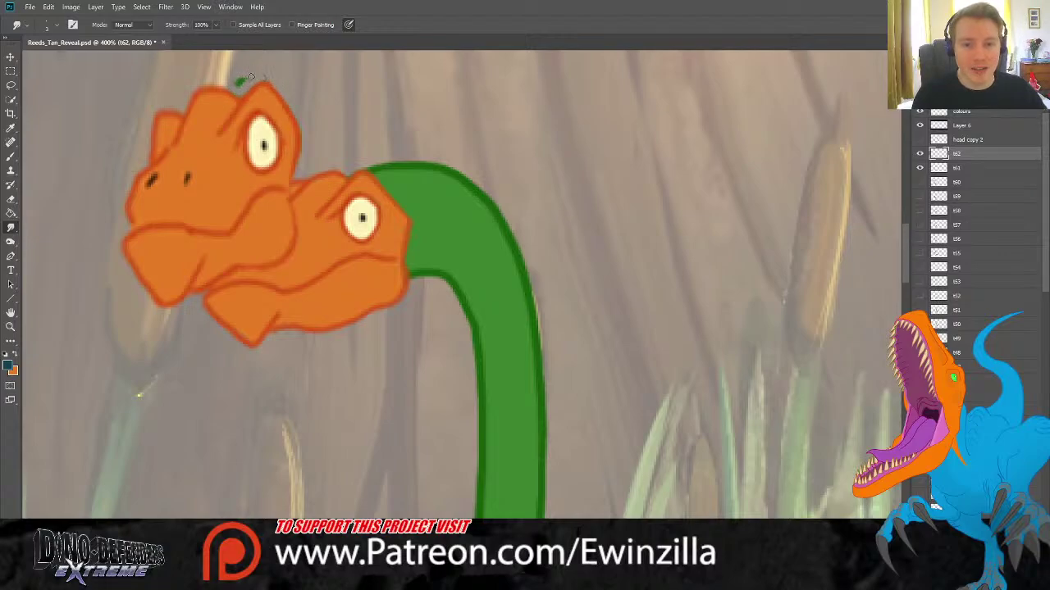
{"action": "left_click_drag", "start_coordinate": [255, 77], "coordinate": [237, 84]}
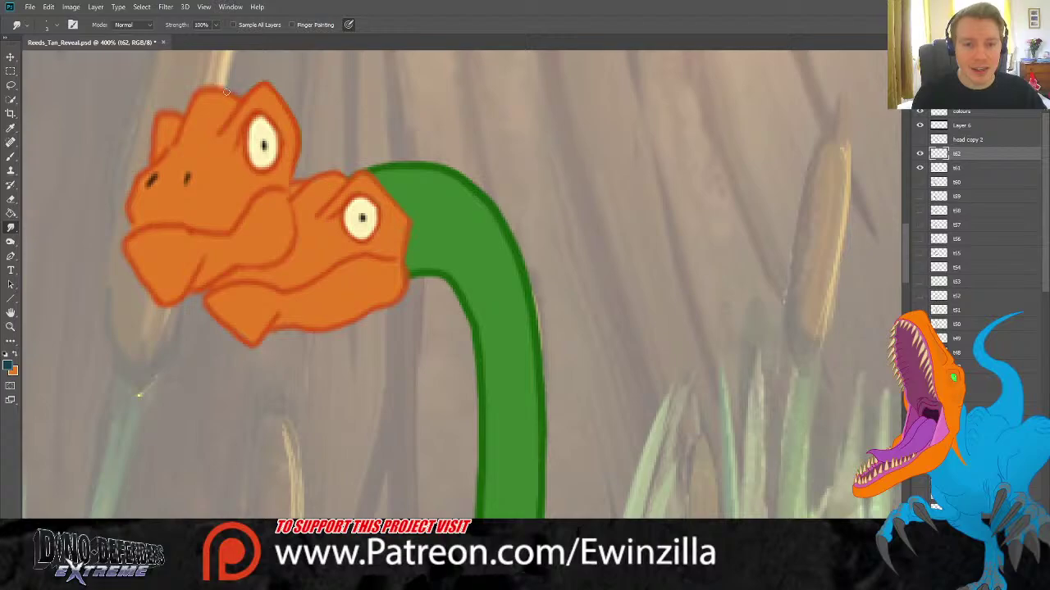
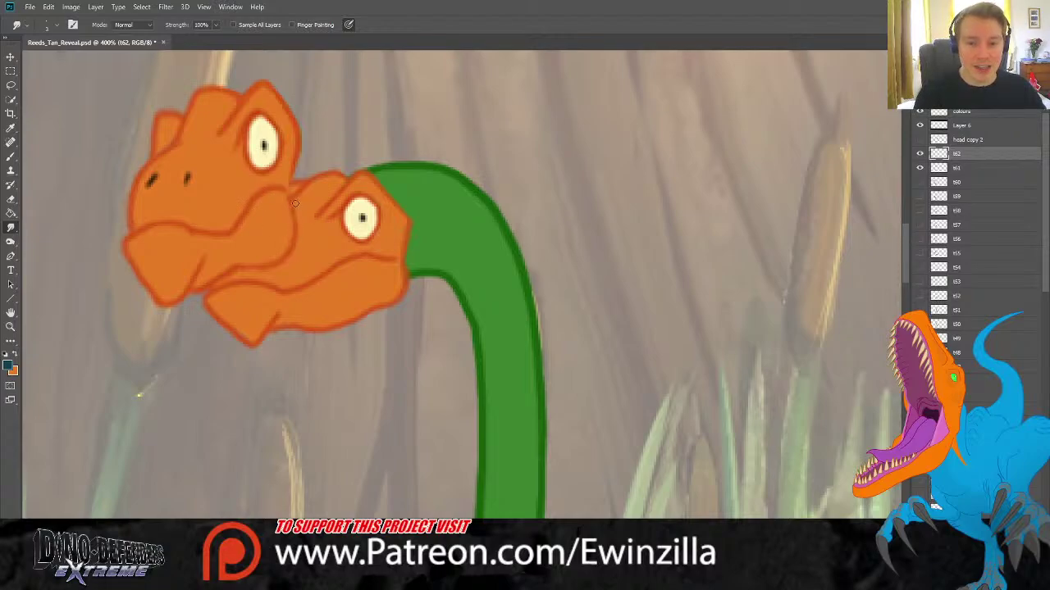
Fit the swamp scene in the window, then view the canvas at actual size.
{"action": "key", "text": "ctrl+space"}
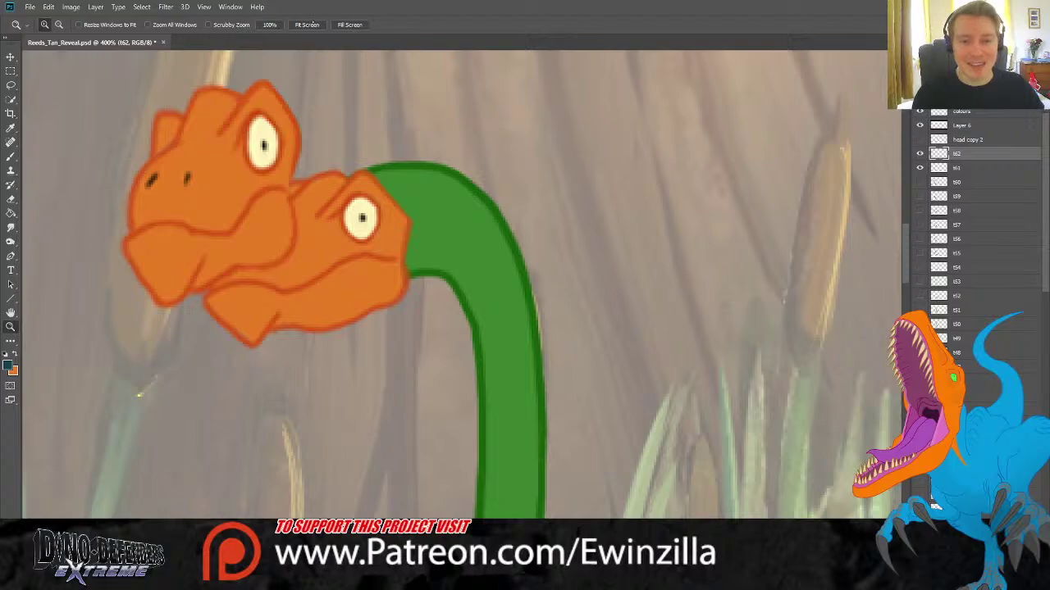
{"action": "left_click", "coordinate": [310, 25]}
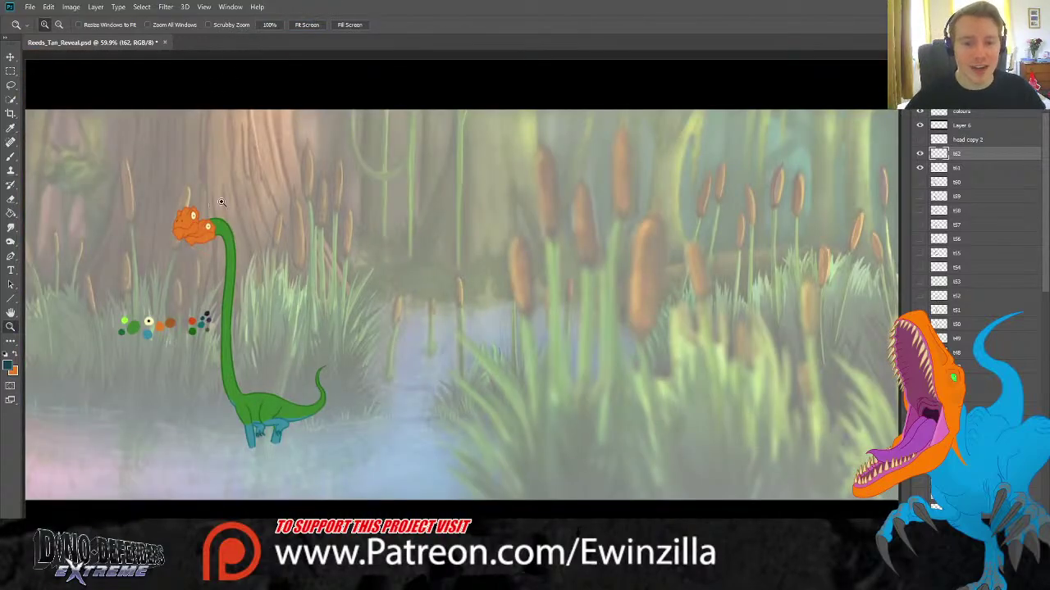
{"action": "left_click", "coordinate": [11, 56]}
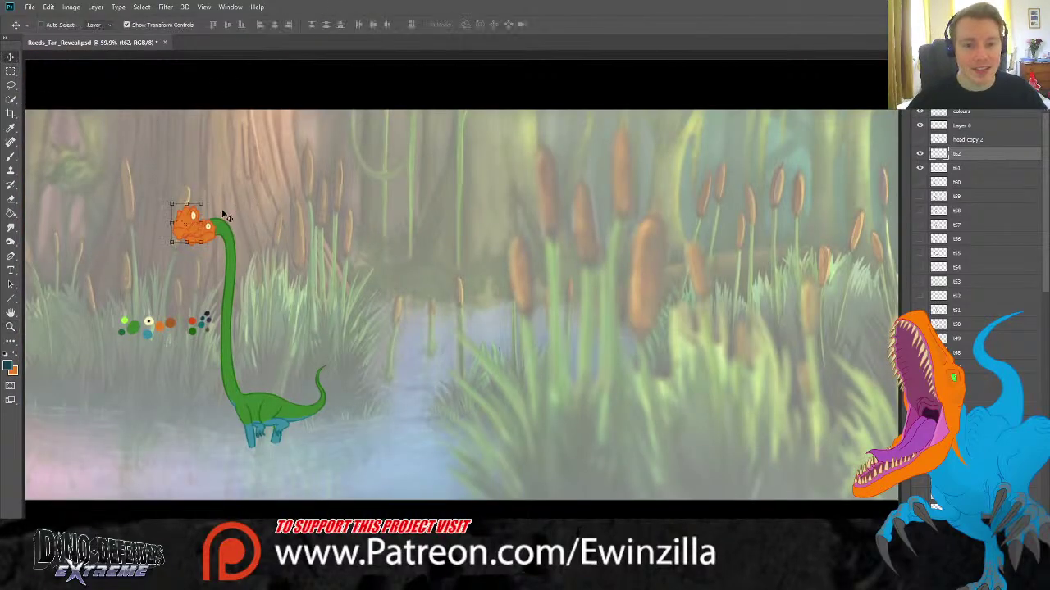
{"action": "double_click", "coordinate": [11, 327]}
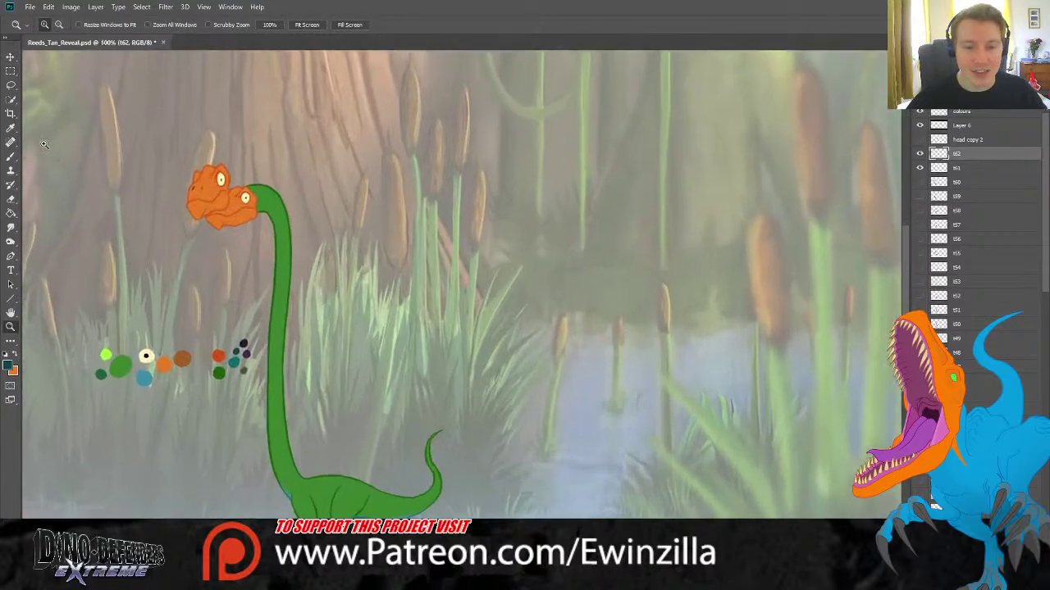
{"action": "left_click", "coordinate": [11, 56]}
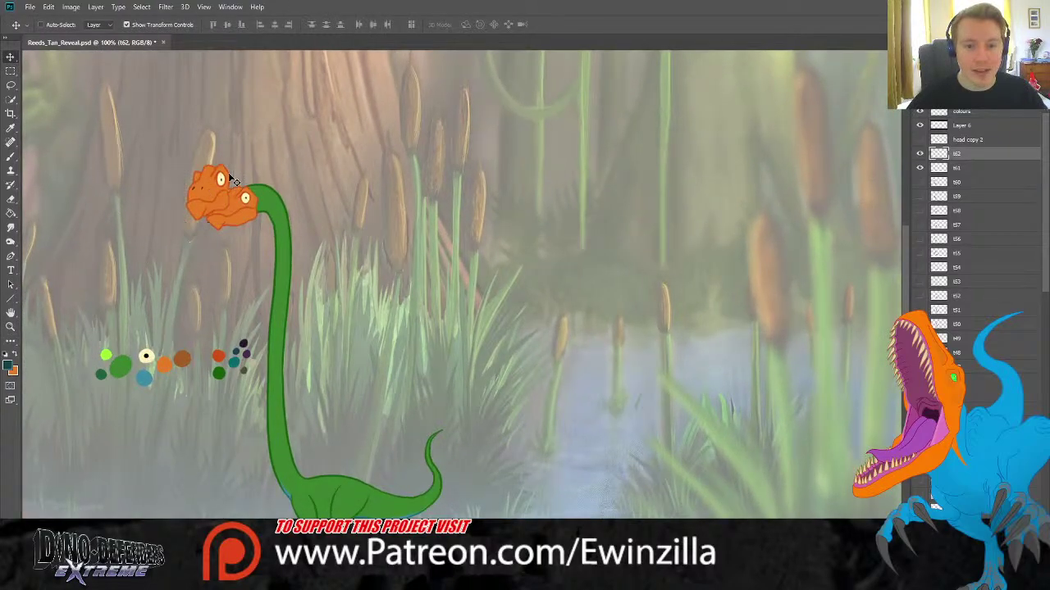
Rotate the orange t62 head about 5°, flicking it on and off to compare frames.
{"action": "left_click", "coordinate": [920, 154]}
{"action": "left_click", "coordinate": [920, 154]}
{"action": "left_click", "coordinate": [919, 154]}
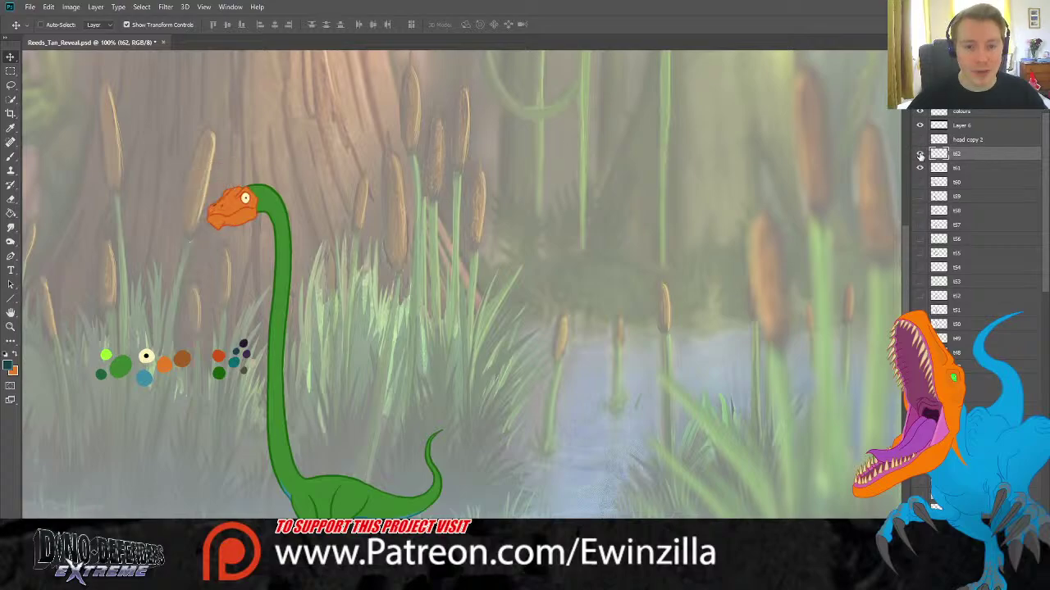
{"action": "left_click", "coordinate": [919, 154]}
{"action": "left_click_drag", "start_coordinate": [239, 154], "coordinate": [225, 174]}
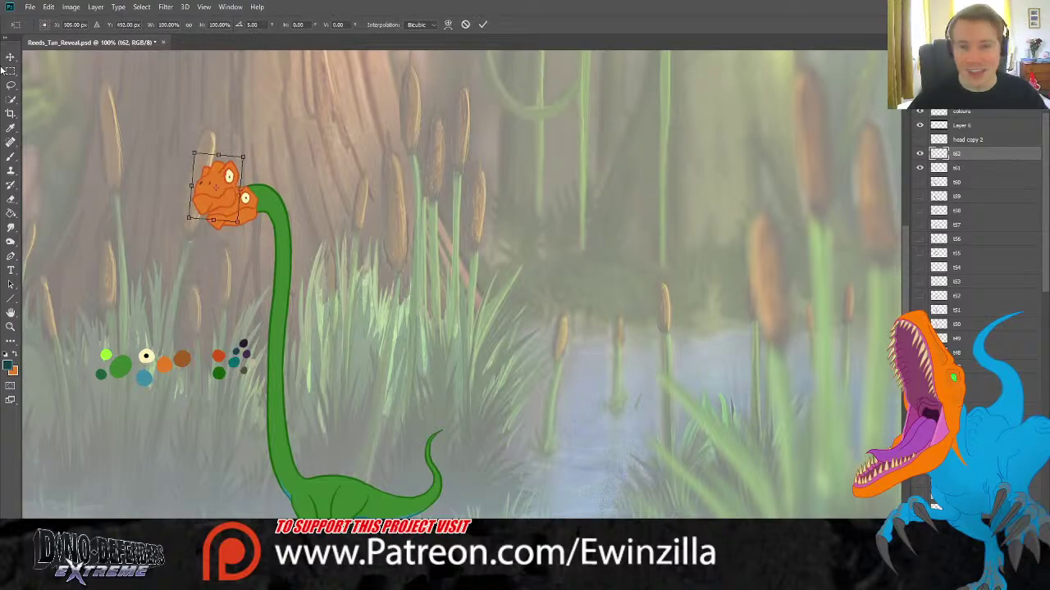
{"action": "key", "text": "Return"}
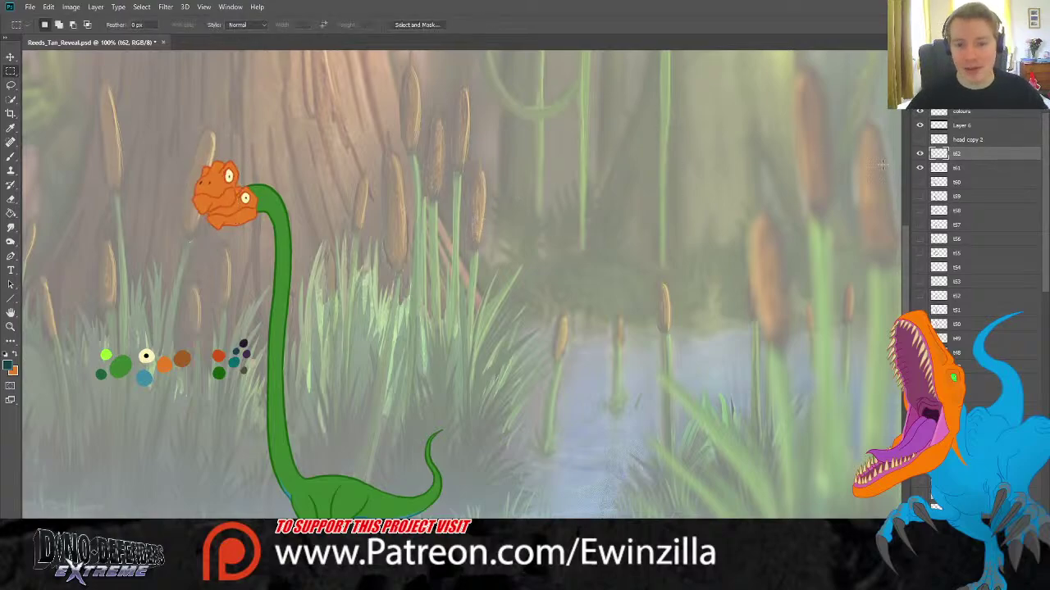
{"action": "left_click", "coordinate": [920, 155]}
{"action": "left_click", "coordinate": [920, 155]}
{"action": "left_click", "coordinate": [920, 155]}
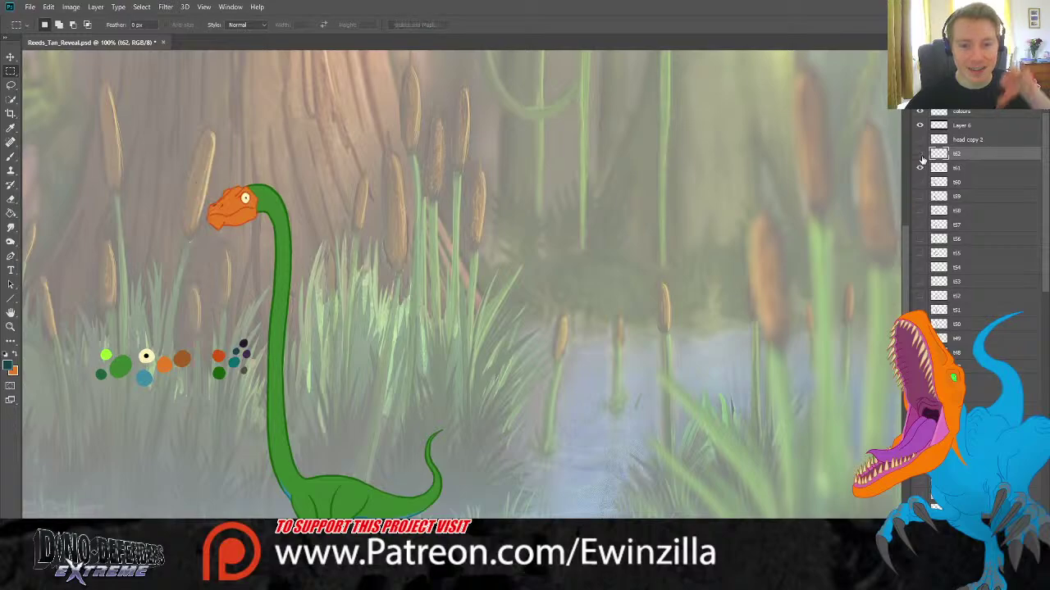
{"action": "left_click", "coordinate": [920, 155]}
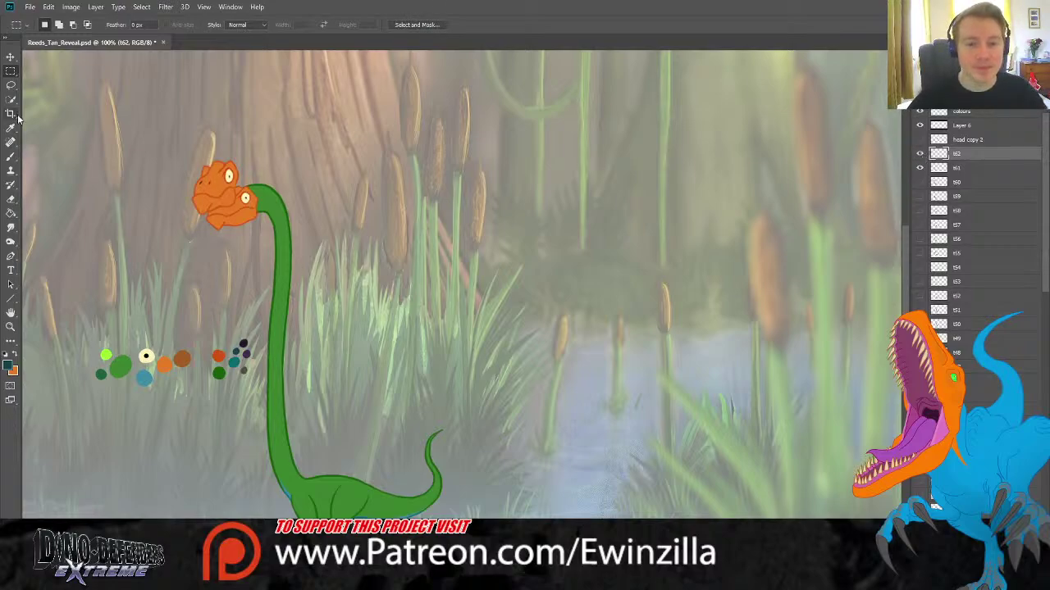
Nudge the orange head slightly right, compare frames, and sample the palette green.
{"action": "left_click", "coordinate": [10, 56]}
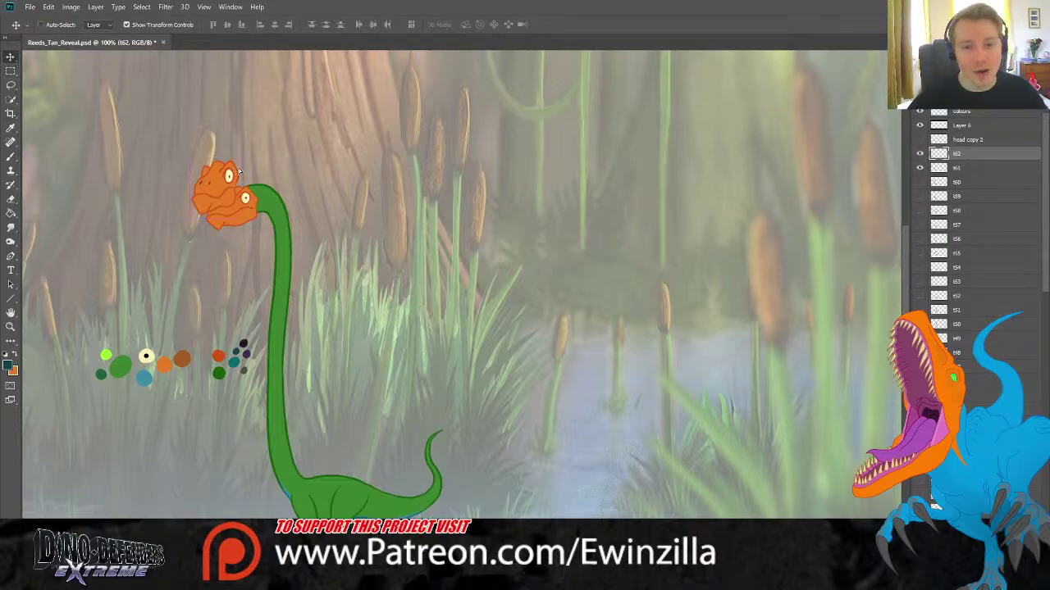
{"action": "left_click_drag", "start_coordinate": [238, 172], "coordinate": [243, 172]}
{"action": "left_click", "coordinate": [920, 155]}
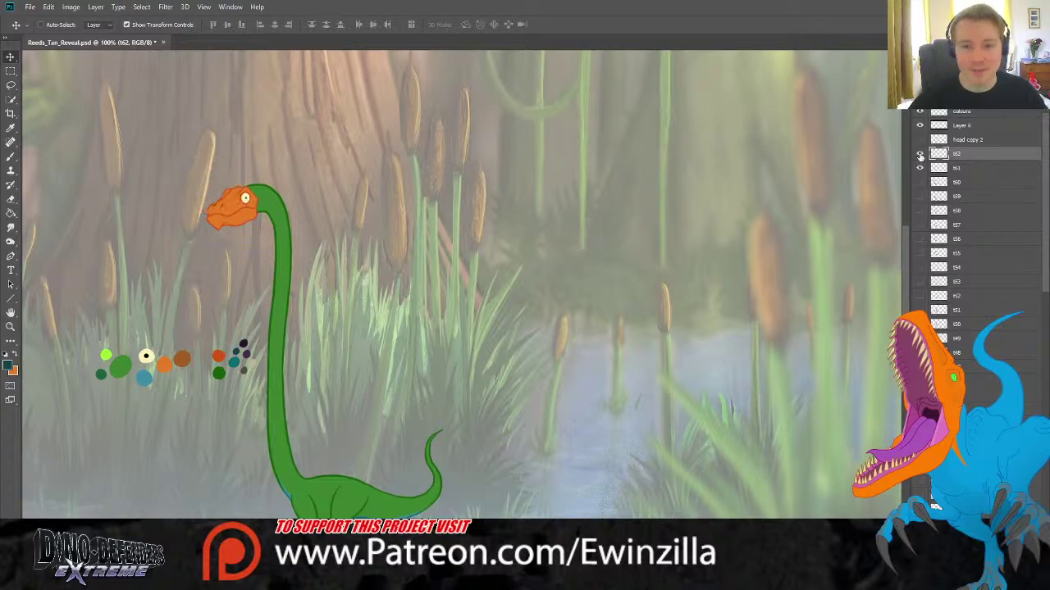
{"action": "left_click", "coordinate": [920, 155]}
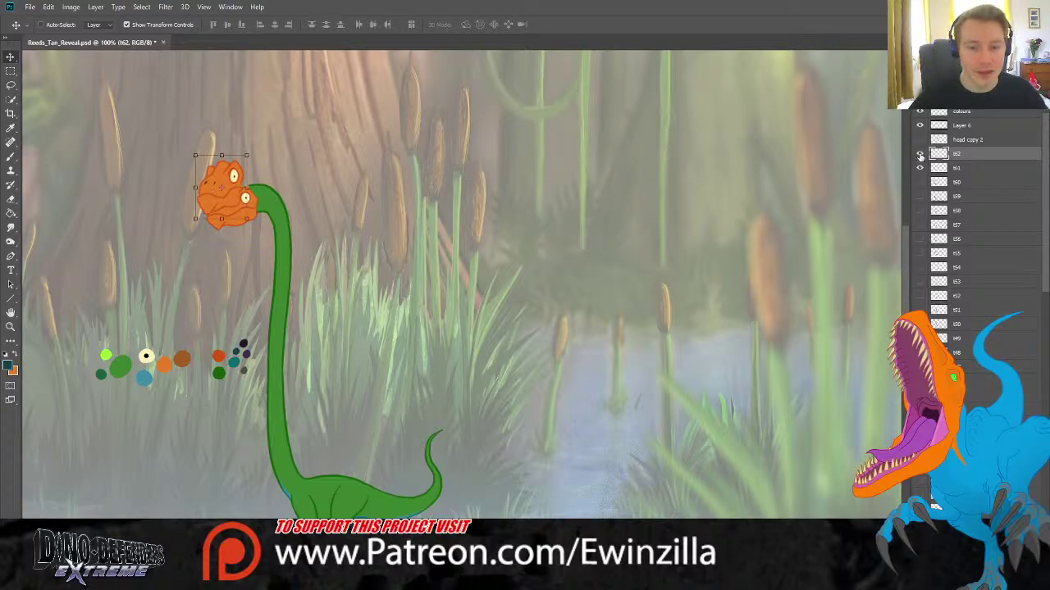
{"action": "left_click", "coordinate": [920, 155]}
{"action": "left_click", "coordinate": [920, 155]}
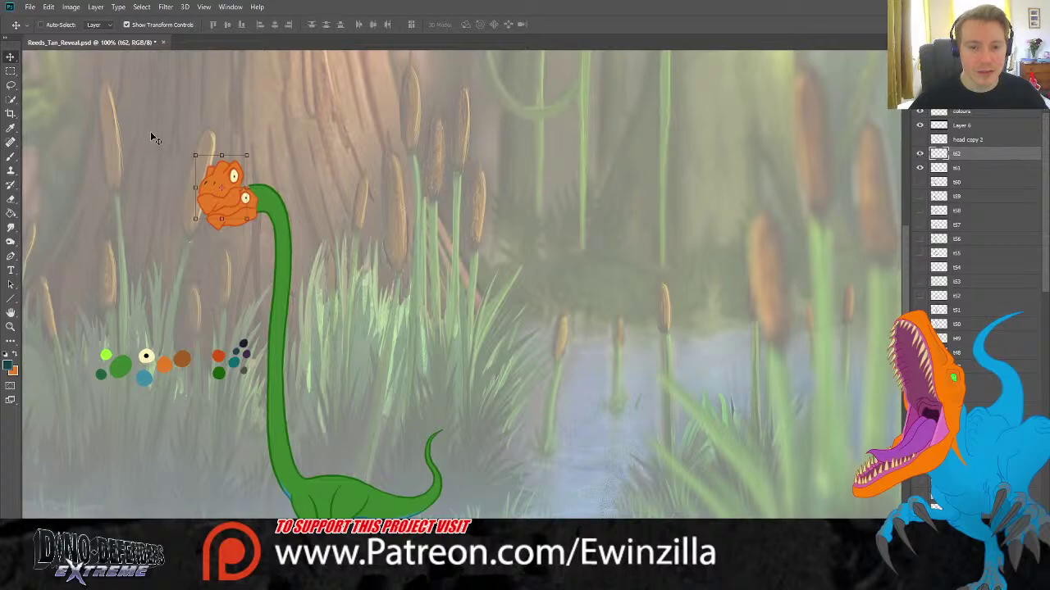
{"action": "left_click", "coordinate": [10, 128]}
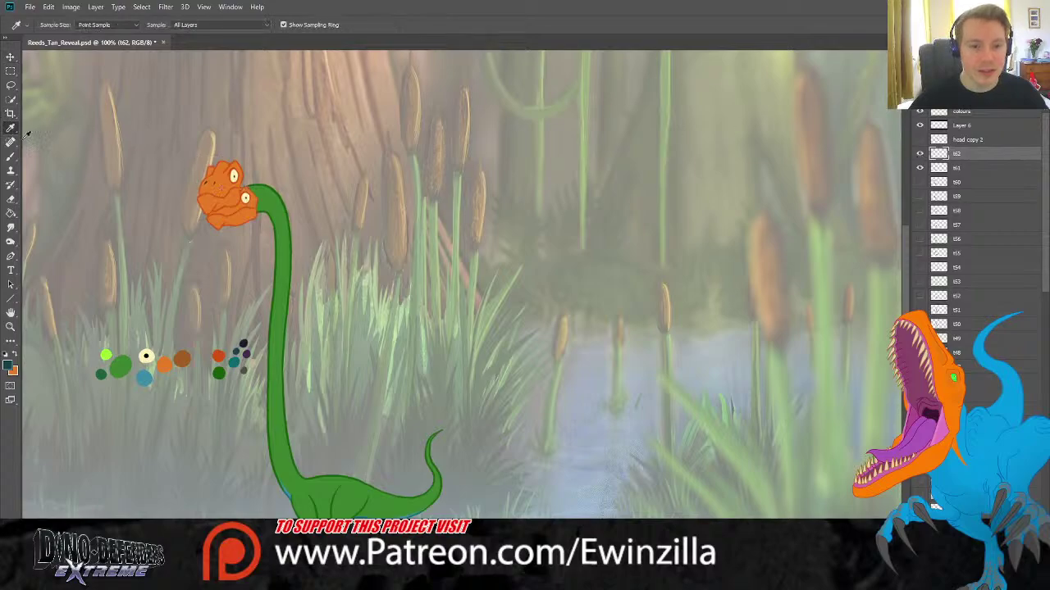
{"action": "left_click", "coordinate": [220, 373]}
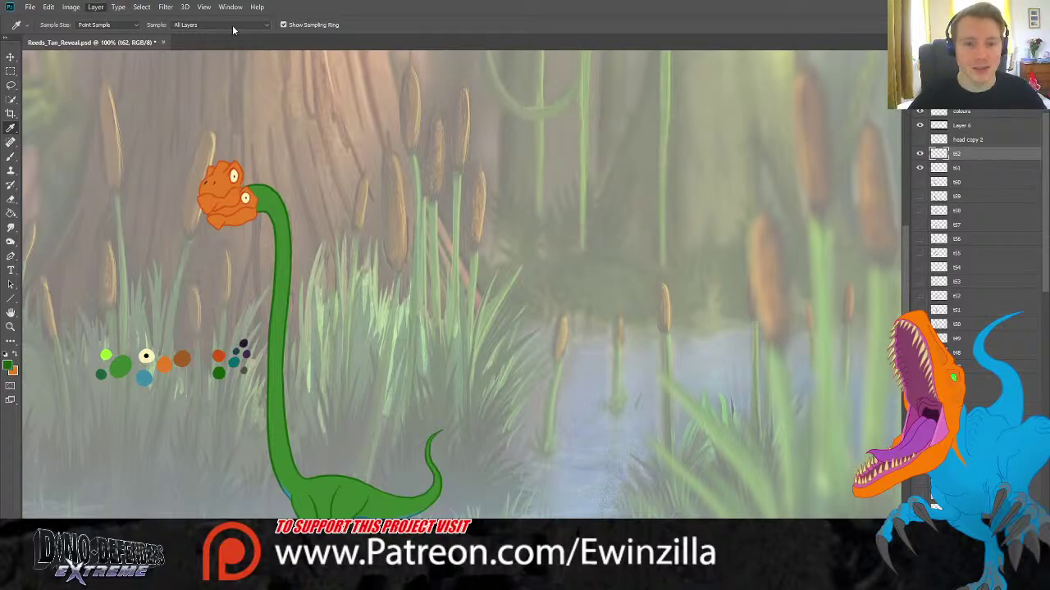
Add a new empty layer and make previous frame t61 semi-transparent as an onion skin.
{"action": "key", "text": "ctrl+shift+alt+n"}
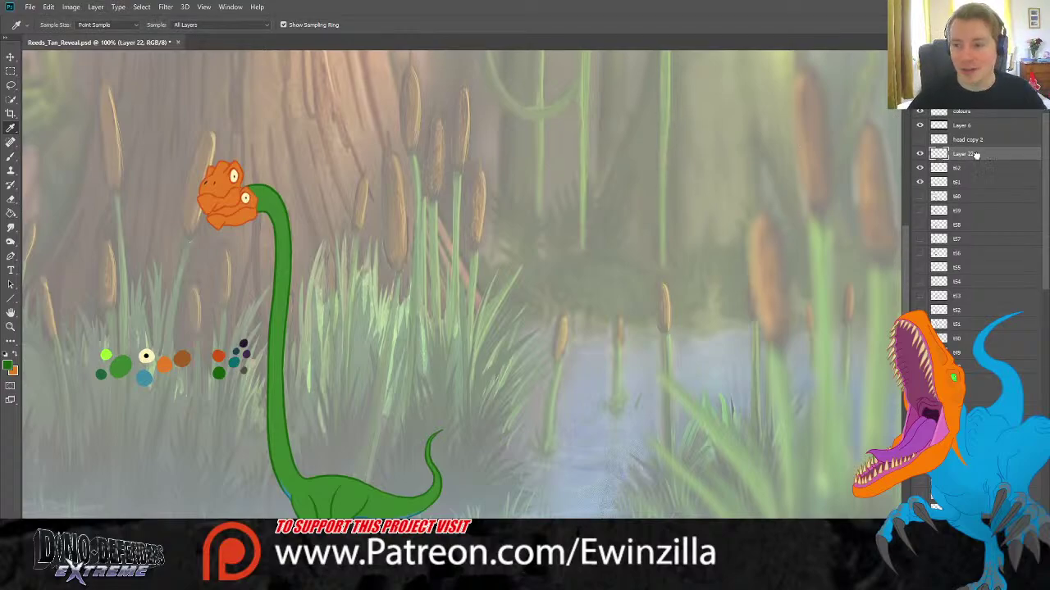
{"action": "left_click", "coordinate": [954, 183]}
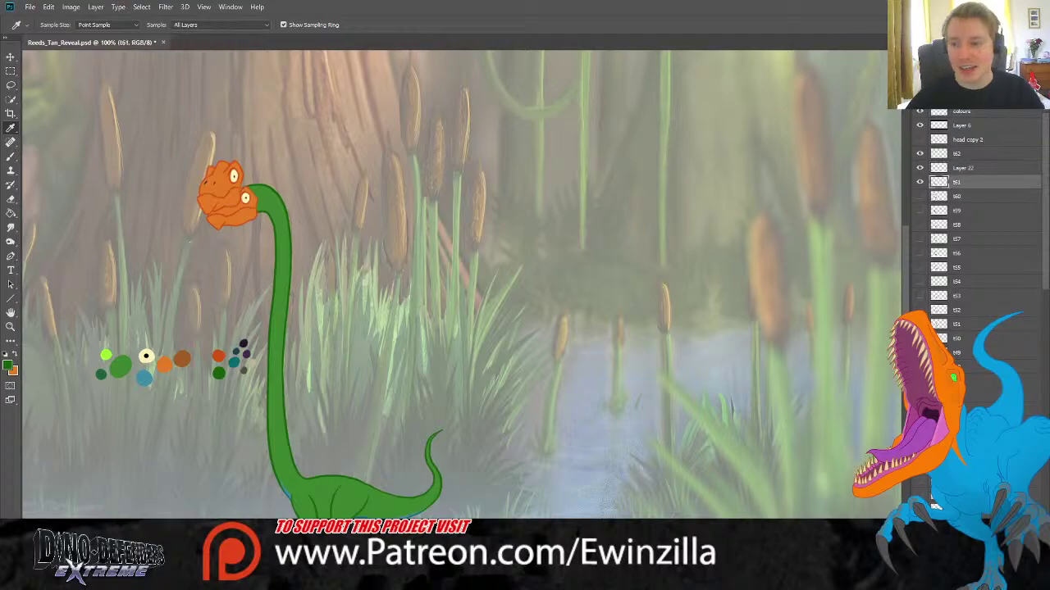
{"action": "key", "text": "5"}
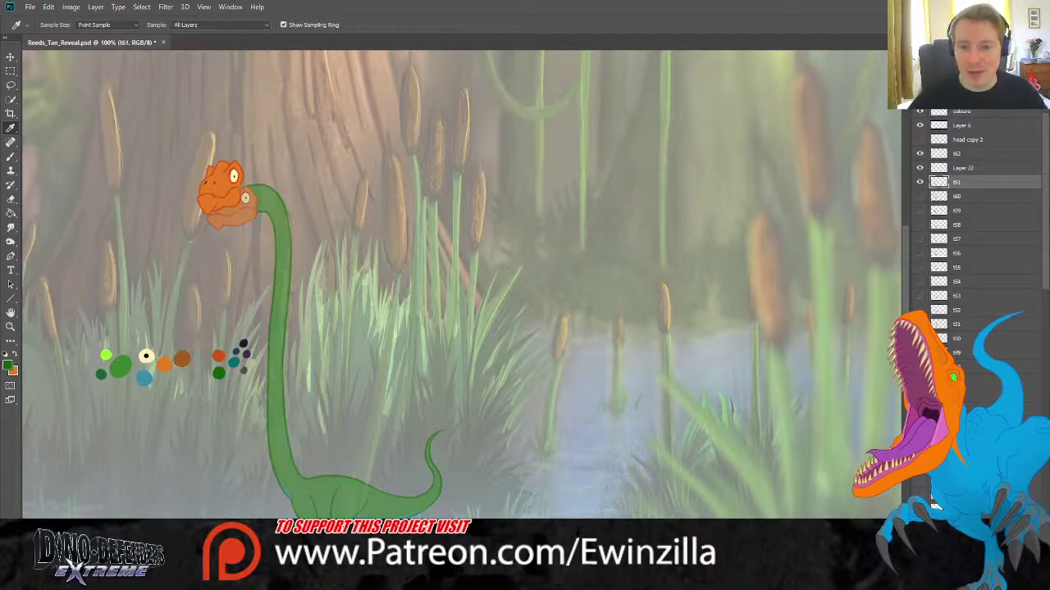
{"action": "left_click", "coordinate": [966, 169]}
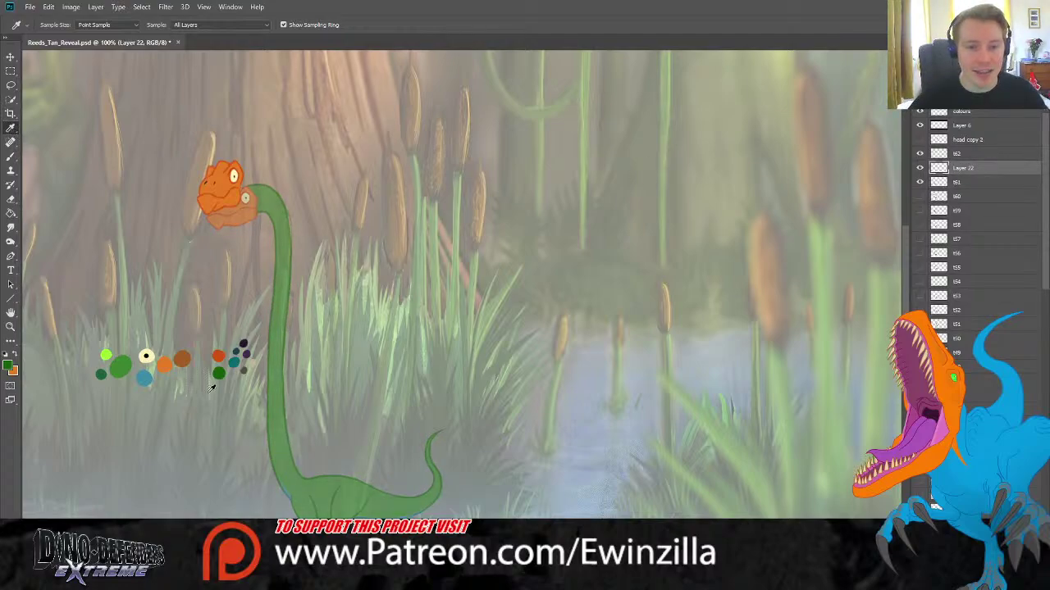
Ready a small Brush on Layer 22, zooming the view out a little.
{"action": "left_click", "coordinate": [11, 156]}
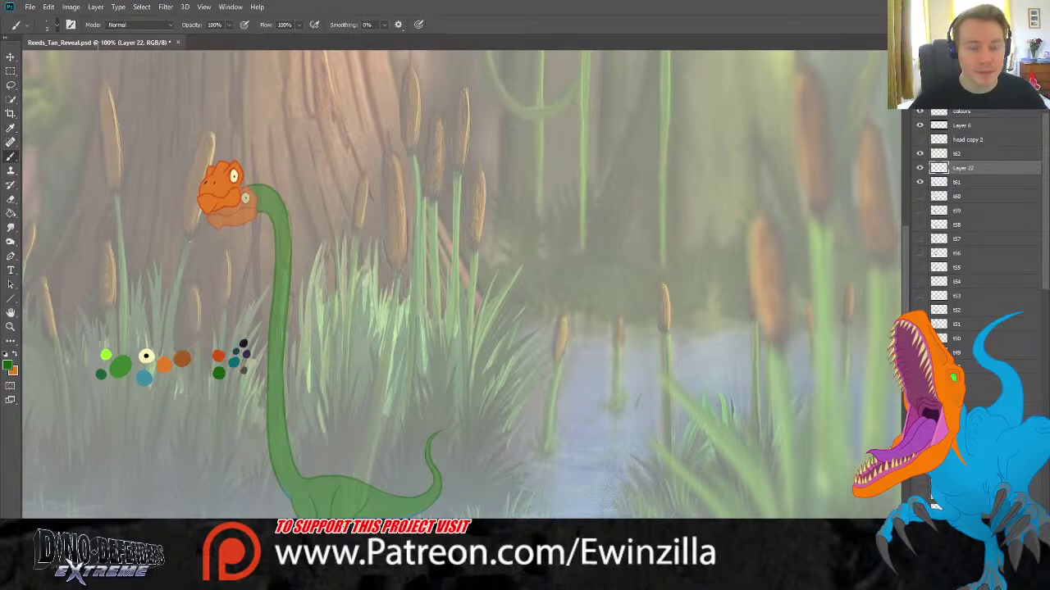
{"action": "key", "text": "bracketright"}
{"action": "key", "text": "bracketright"}
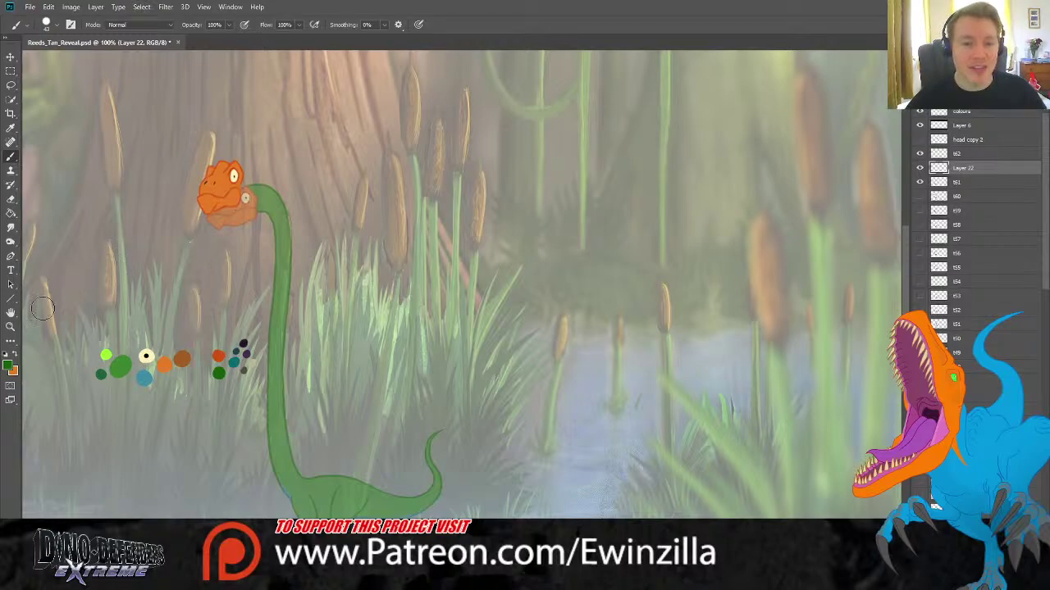
{"action": "left_click", "coordinate": [11, 326]}
{"action": "scroll", "coordinate": [359, 422], "scroll_direction": "down", "scroll_amount": 2}
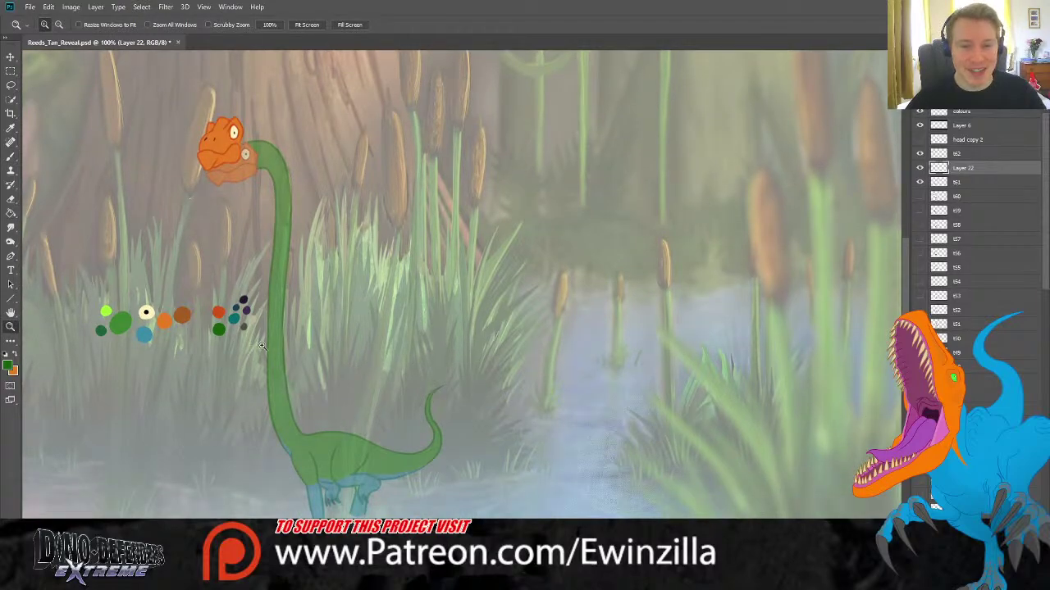
{"action": "left_click", "coordinate": [13, 155]}
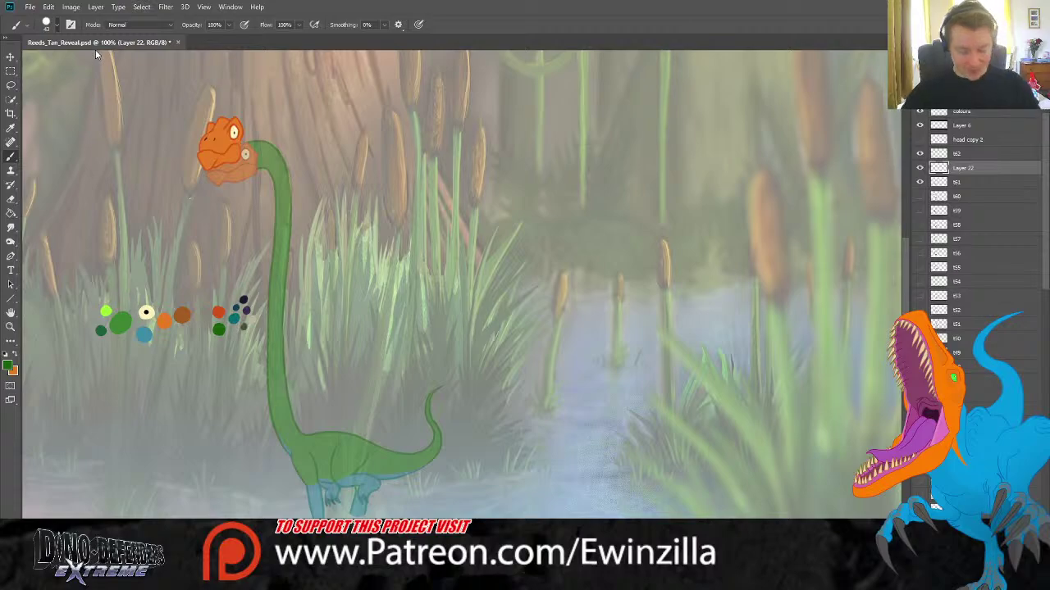
With a fine brush, trace the head top and both neck edges in dark green.
{"action": "key", "text": "bracketleft"}
{"action": "key", "text": "bracketleft"}
{"action": "key", "text": "bracketleft"}
{"action": "key", "text": "bracketleft"}
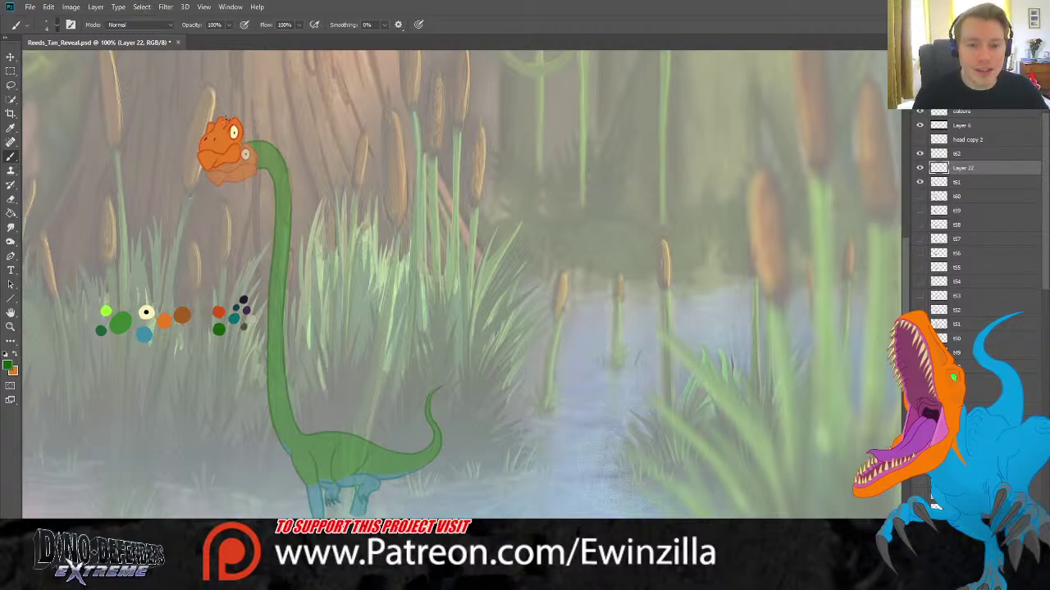
{"action": "mouse_move", "coordinate": [225, 119]}
{"action": "left_mouse_down"}
{"action": "mouse_move", "coordinate": [264, 138]}
{"action": "mouse_move", "coordinate": [263, 176]}
{"action": "left_mouse_up"}
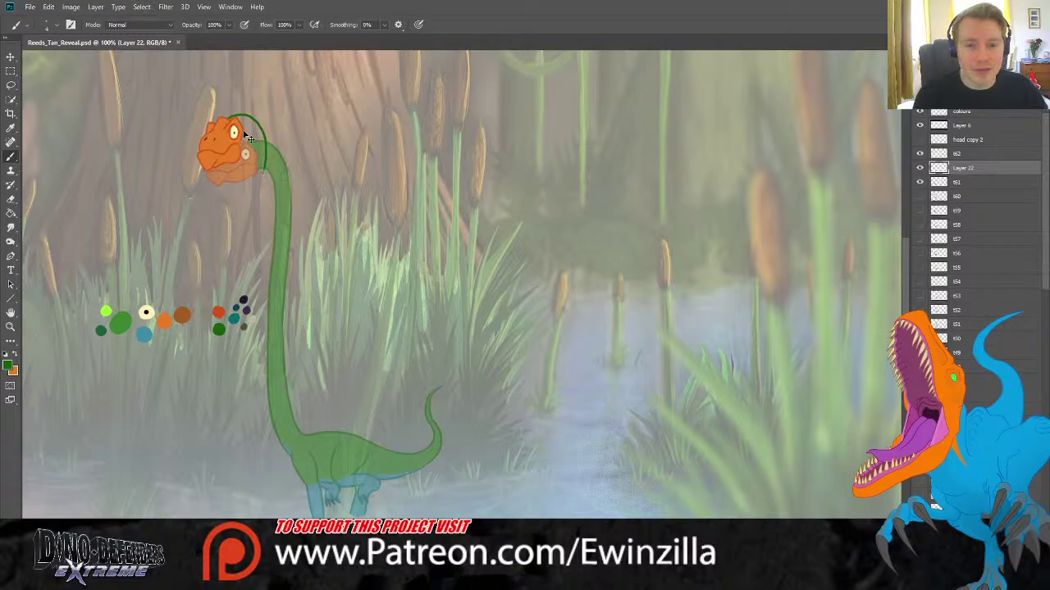
{"action": "key", "text": "ctrl+z"}
{"action": "mouse_move", "coordinate": [223, 121]}
{"action": "left_mouse_down"}
{"action": "mouse_move", "coordinate": [261, 157]}
{"action": "mouse_move", "coordinate": [252, 367]}
{"action": "mouse_move", "coordinate": [268, 414]}
{"action": "mouse_move", "coordinate": [285, 435]}
{"action": "left_mouse_up"}
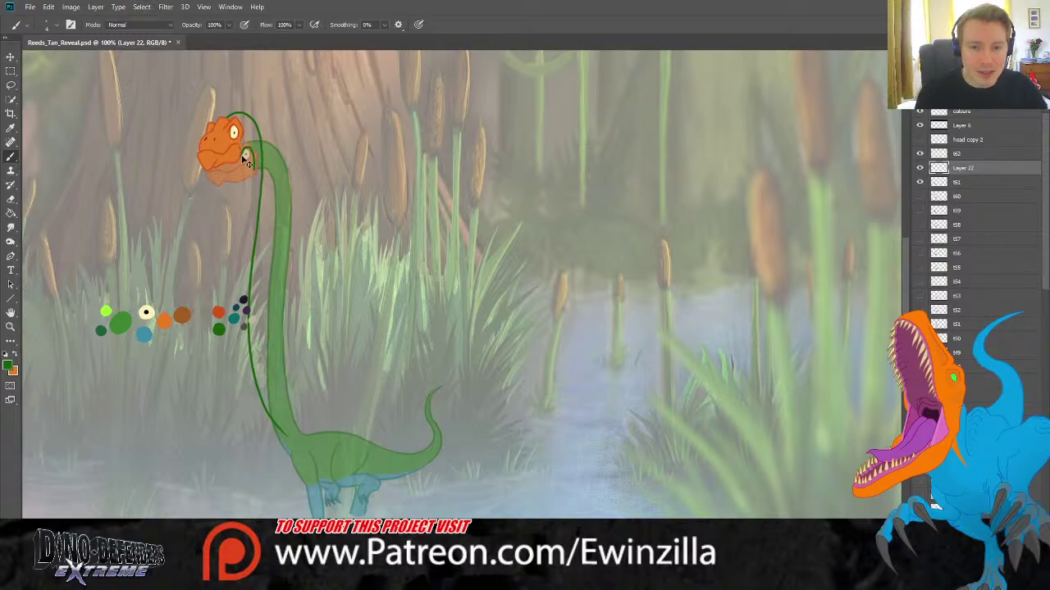
{"action": "mouse_move", "coordinate": [237, 154]}
{"action": "left_mouse_down"}
{"action": "mouse_move", "coordinate": [248, 197]}
{"action": "mouse_move", "coordinate": [237, 343]}
{"action": "mouse_move", "coordinate": [265, 441]}
{"action": "left_mouse_up"}
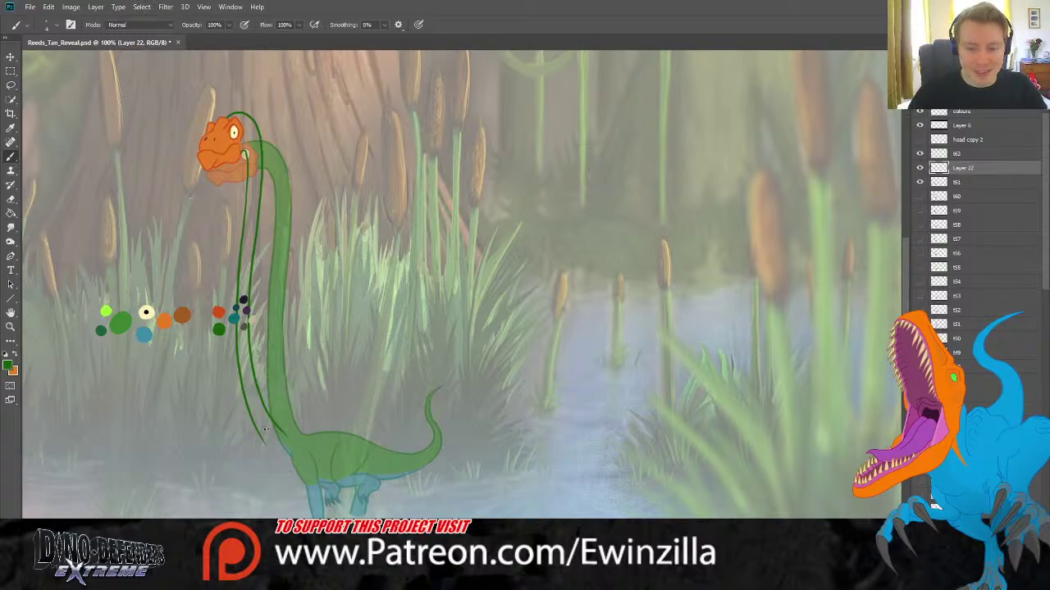
Zoom into the lower body and draw the back line and belly line curving toward the tail.
{"action": "left_click", "coordinate": [11, 326]}
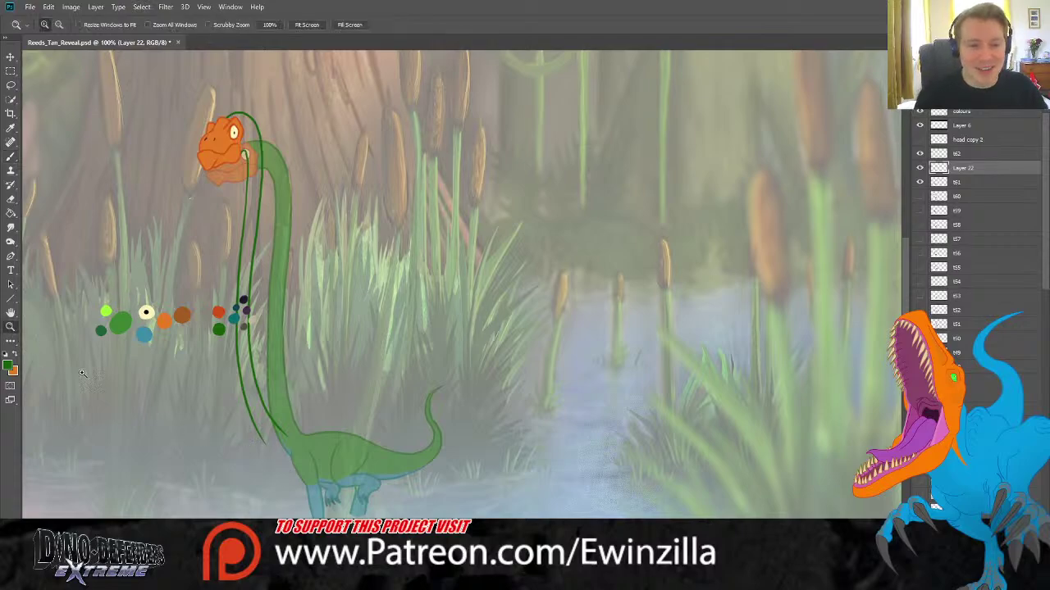
{"action": "left_click", "coordinate": [305, 497]}
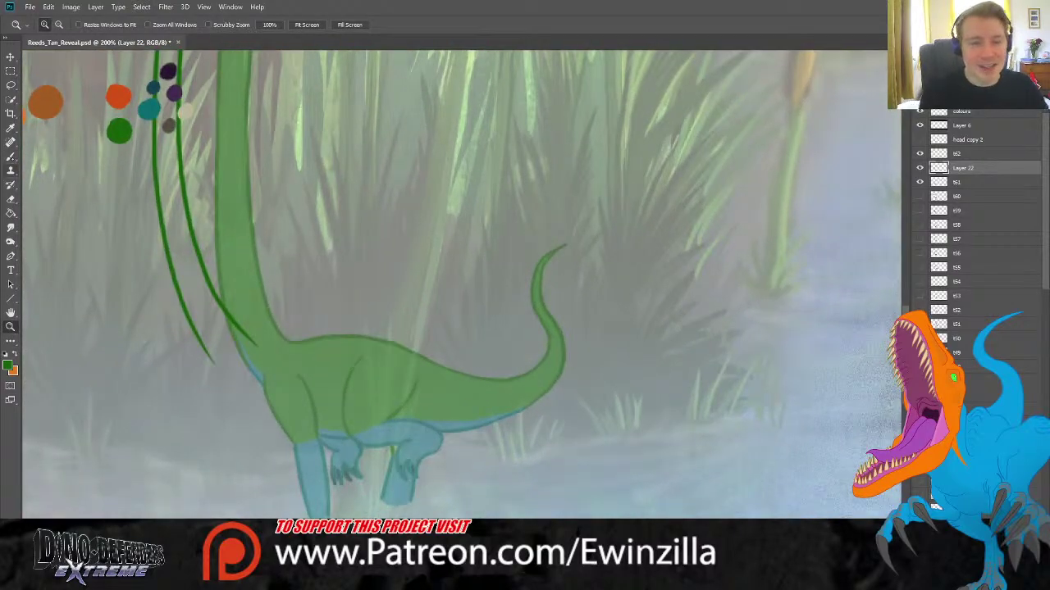
{"action": "key", "text": "b"}
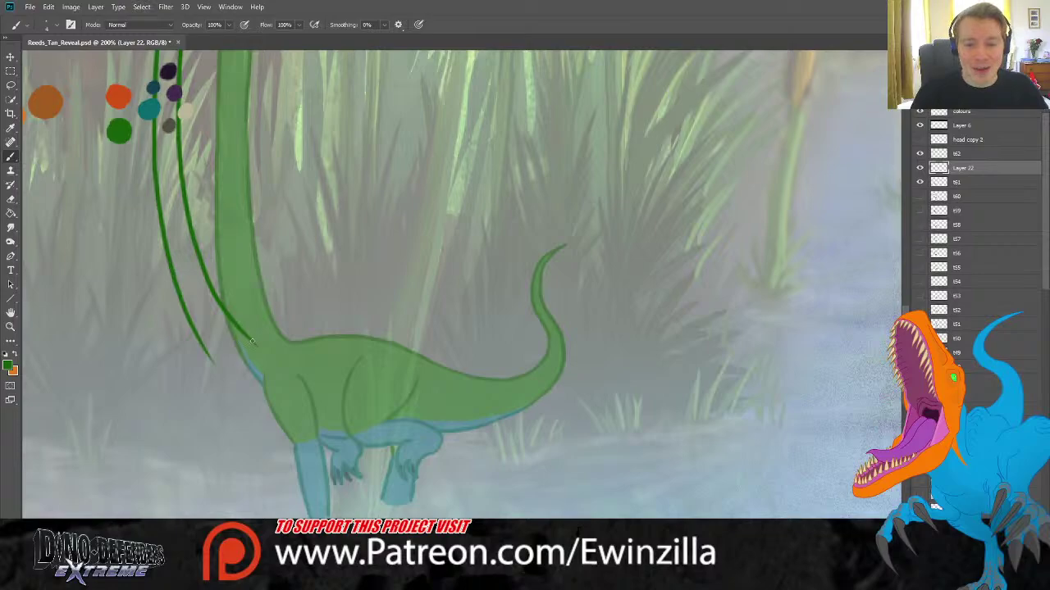
{"action": "mouse_move", "coordinate": [251, 340]}
{"action": "left_mouse_down"}
{"action": "mouse_move", "coordinate": [345, 334]}
{"action": "mouse_move", "coordinate": [387, 356]}
{"action": "mouse_move", "coordinate": [317, 376]}
{"action": "mouse_move", "coordinate": [312, 422]}
{"action": "left_mouse_up"}
{"action": "left_click_drag", "start_coordinate": [370, 372], "coordinate": [344, 435]}
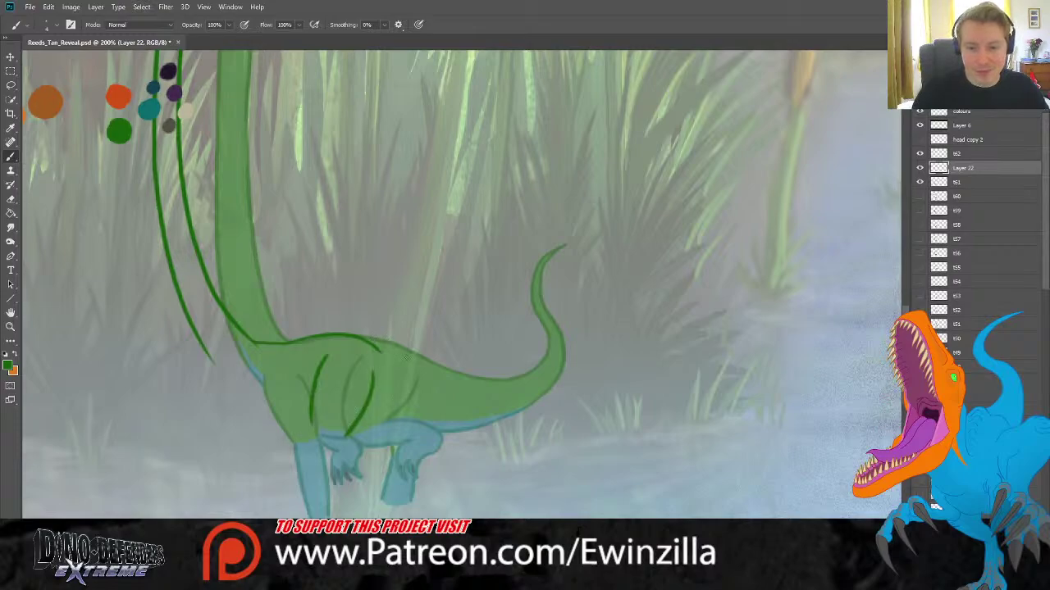
{"action": "left_click_drag", "start_coordinate": [379, 349], "coordinate": [442, 394]}
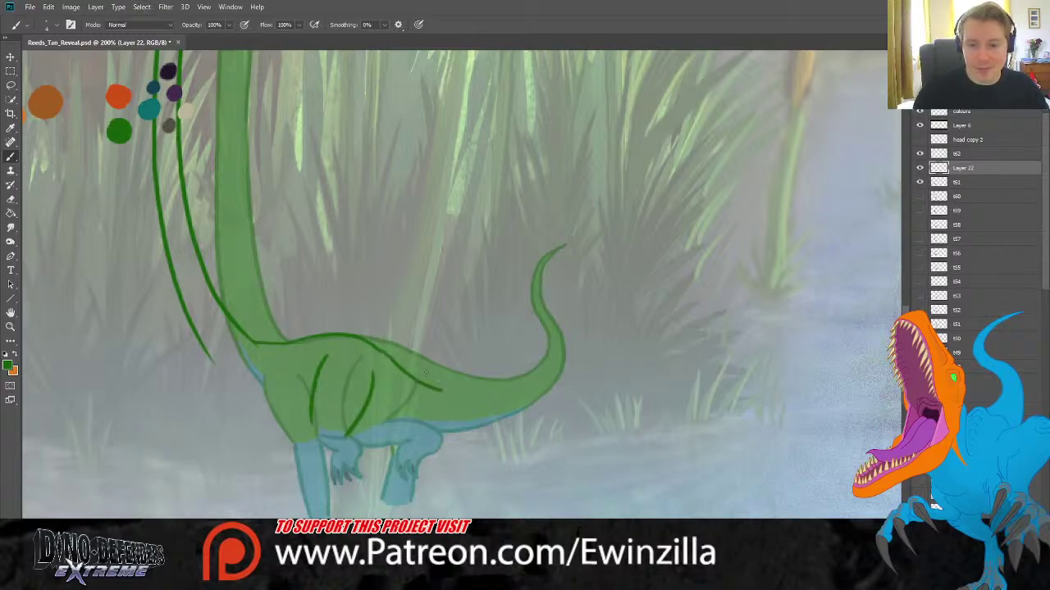
{"action": "key", "text": "ctrl+z"}
{"action": "mouse_move", "coordinate": [378, 351]}
{"action": "left_mouse_down"}
{"action": "mouse_move", "coordinate": [442, 390]}
{"action": "mouse_move", "coordinate": [504, 392]}
{"action": "left_mouse_up"}
{"action": "key", "text": "ctrl+z"}
{"action": "left_click_drag", "start_coordinate": [378, 348], "coordinate": [438, 396]}
{"action": "key", "text": "ctrl+z"}
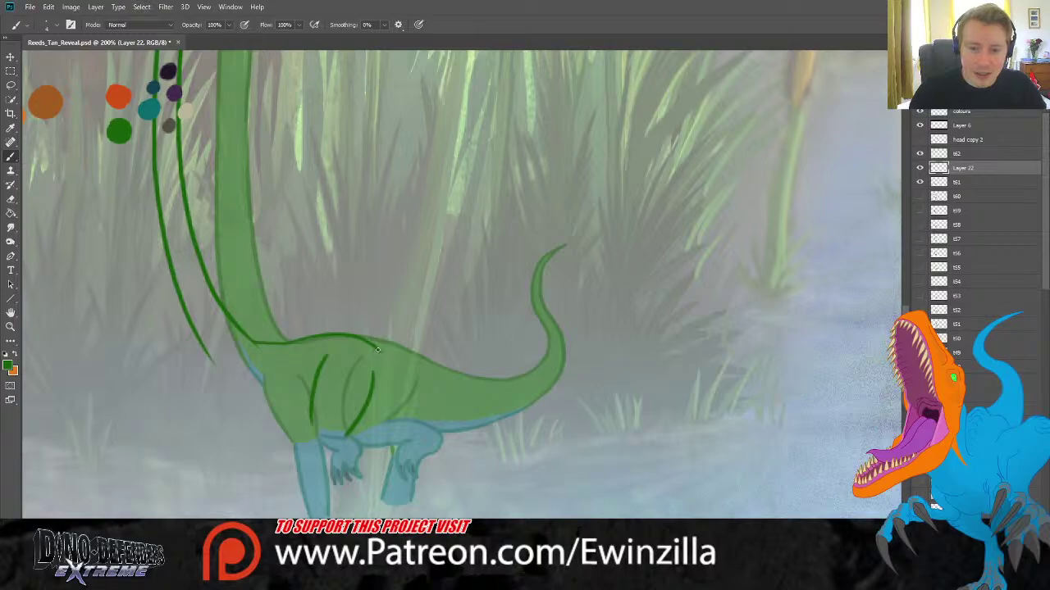
{"action": "mouse_move", "coordinate": [377, 350]}
{"action": "left_mouse_down"}
{"action": "mouse_move", "coordinate": [428, 389]}
{"action": "mouse_move", "coordinate": [511, 394]}
{"action": "mouse_move", "coordinate": [537, 363]}
{"action": "mouse_move", "coordinate": [521, 300]}
{"action": "mouse_move", "coordinate": [539, 262]}
{"action": "mouse_move", "coordinate": [527, 297]}
{"action": "mouse_move", "coordinate": [543, 351]}
{"action": "mouse_move", "coordinate": [537, 391]}
{"action": "mouse_move", "coordinate": [521, 412]}
{"action": "left_mouse_up"}
Draw the inner edge of the tail from its tip down to the belly.
{"action": "key", "text": "ctrl+z"}
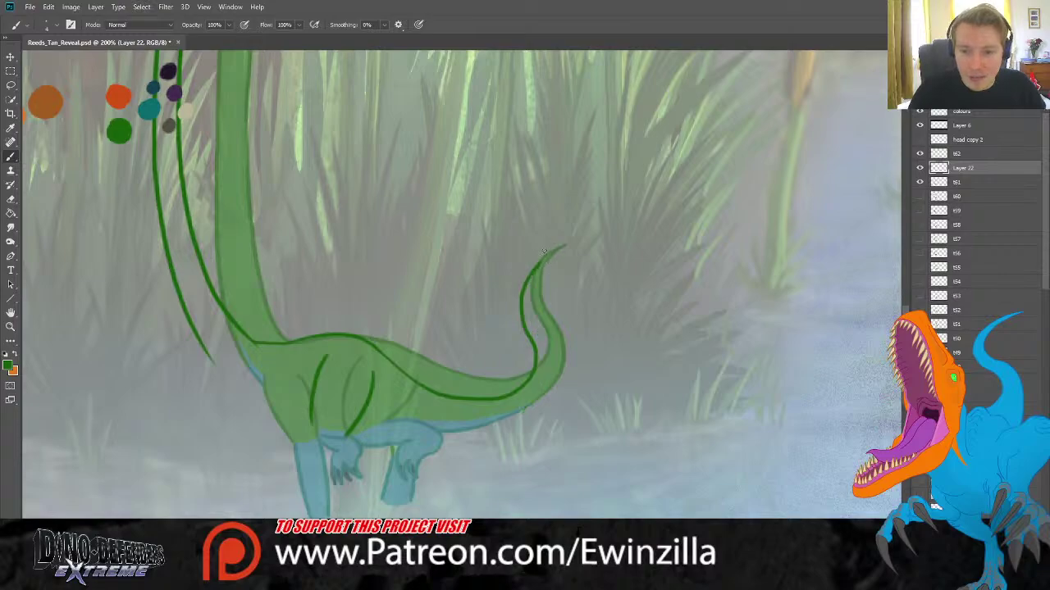
{"action": "left_click_drag", "start_coordinate": [540, 261], "coordinate": [531, 328]}
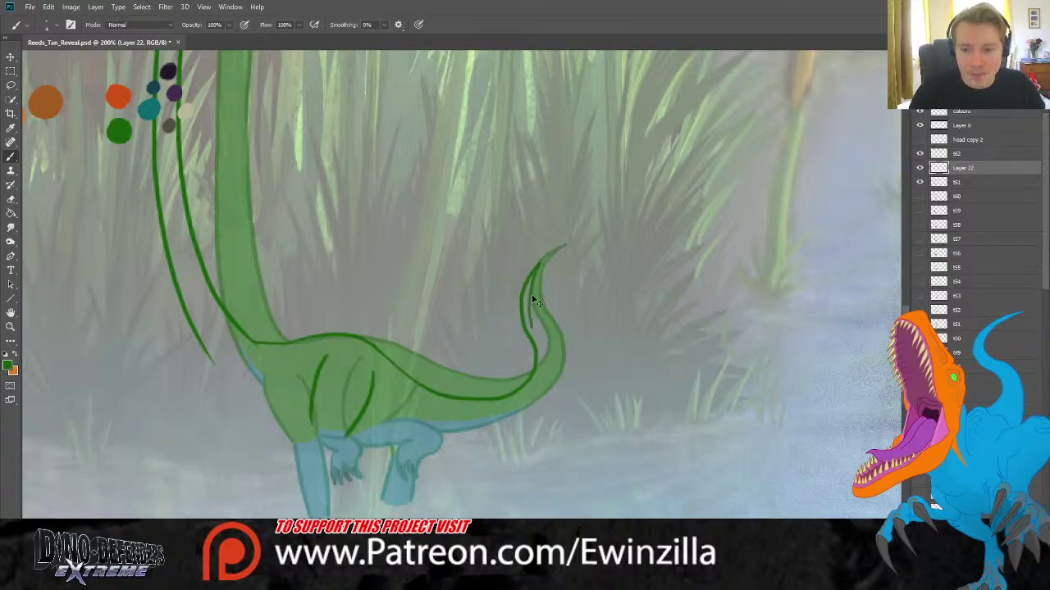
{"action": "key", "text": "ctrl+z"}
{"action": "mouse_move", "coordinate": [540, 261]}
{"action": "left_mouse_down"}
{"action": "mouse_move", "coordinate": [528, 297]}
{"action": "mouse_move", "coordinate": [541, 353]}
{"action": "left_mouse_up"}
{"action": "key", "text": "ctrl+z"}
{"action": "left_click_drag", "start_coordinate": [540, 263], "coordinate": [536, 324]}
{"action": "key", "text": "ctrl+z"}
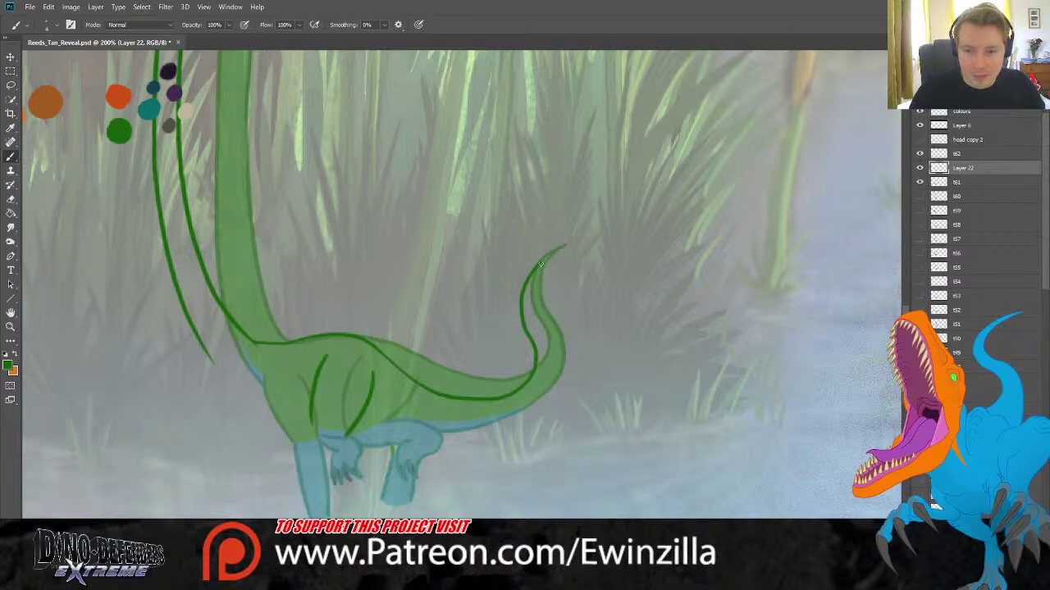
{"action": "mouse_move", "coordinate": [539, 266]}
{"action": "left_mouse_down"}
{"action": "mouse_move", "coordinate": [539, 335]}
{"action": "mouse_move", "coordinate": [546, 312]}
{"action": "left_mouse_up"}
{"action": "key", "text": "ctrl+z"}
{"action": "mouse_move", "coordinate": [542, 264]}
{"action": "left_mouse_down"}
{"action": "mouse_move", "coordinate": [528, 305]}
{"action": "mouse_move", "coordinate": [543, 358]}
{"action": "left_mouse_up"}
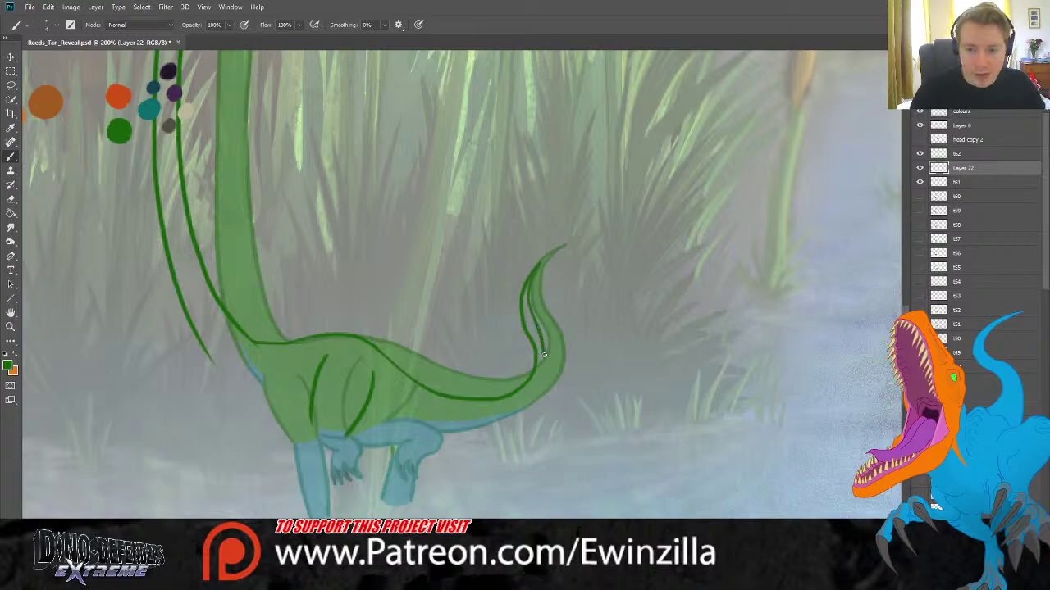
{"action": "key", "text": "ctrl+z"}
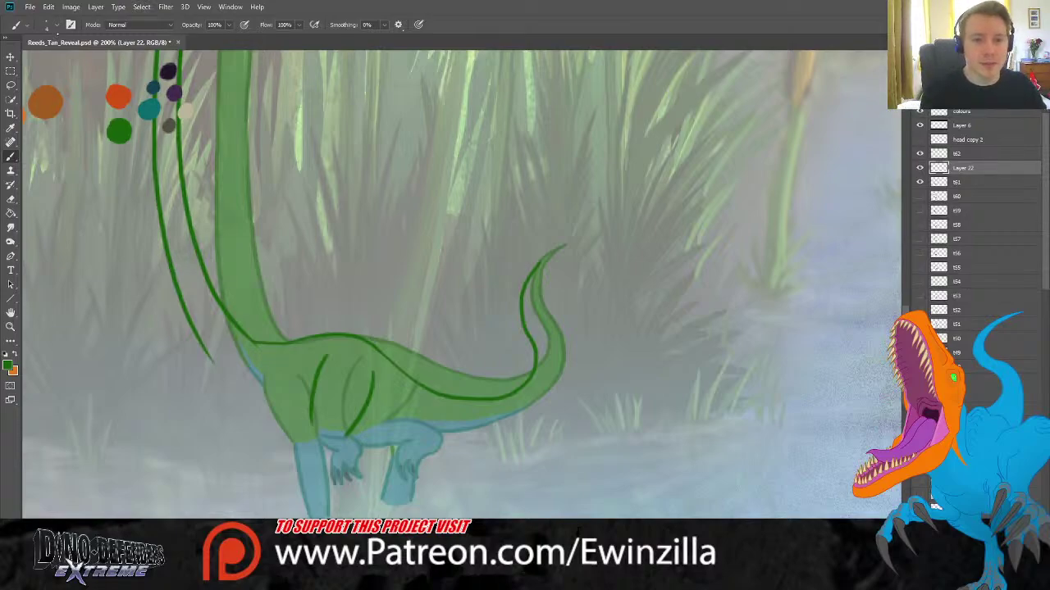
{"action": "mouse_move", "coordinate": [540, 262]}
{"action": "left_mouse_down"}
{"action": "mouse_move", "coordinate": [530, 308]}
{"action": "mouse_move", "coordinate": [546, 352]}
{"action": "left_mouse_up"}
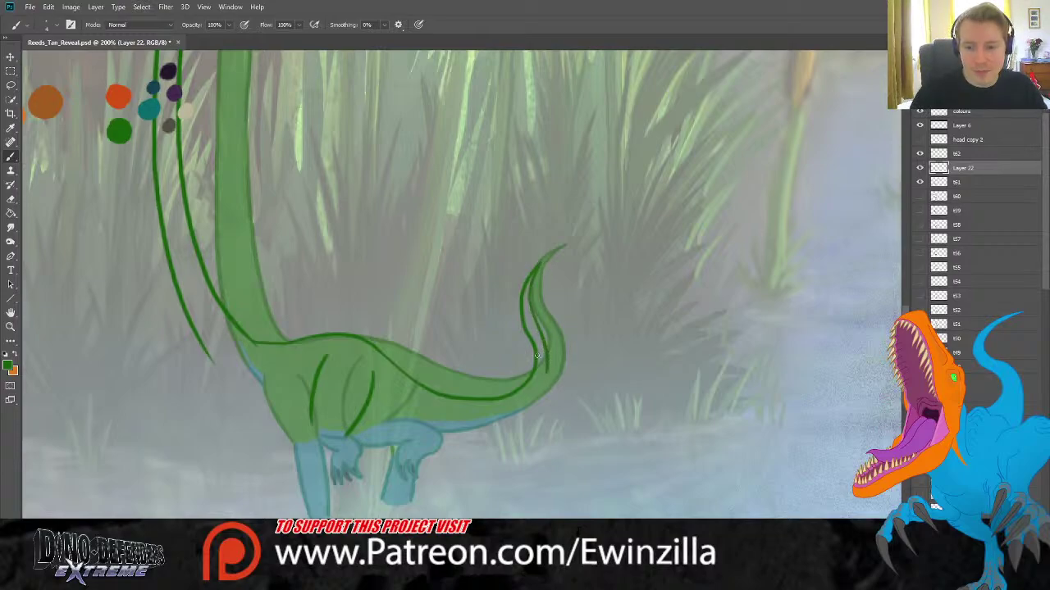
{"action": "key", "text": "ctrl+z"}
{"action": "mouse_move", "coordinate": [541, 262]}
{"action": "left_mouse_down"}
{"action": "mouse_move", "coordinate": [529, 284]}
{"action": "mouse_move", "coordinate": [547, 352]}
{"action": "mouse_move", "coordinate": [542, 387]}
{"action": "mouse_move", "coordinate": [520, 414]}
{"action": "mouse_move", "coordinate": [456, 441]}
{"action": "mouse_move", "coordinate": [370, 424]}
{"action": "left_mouse_up"}
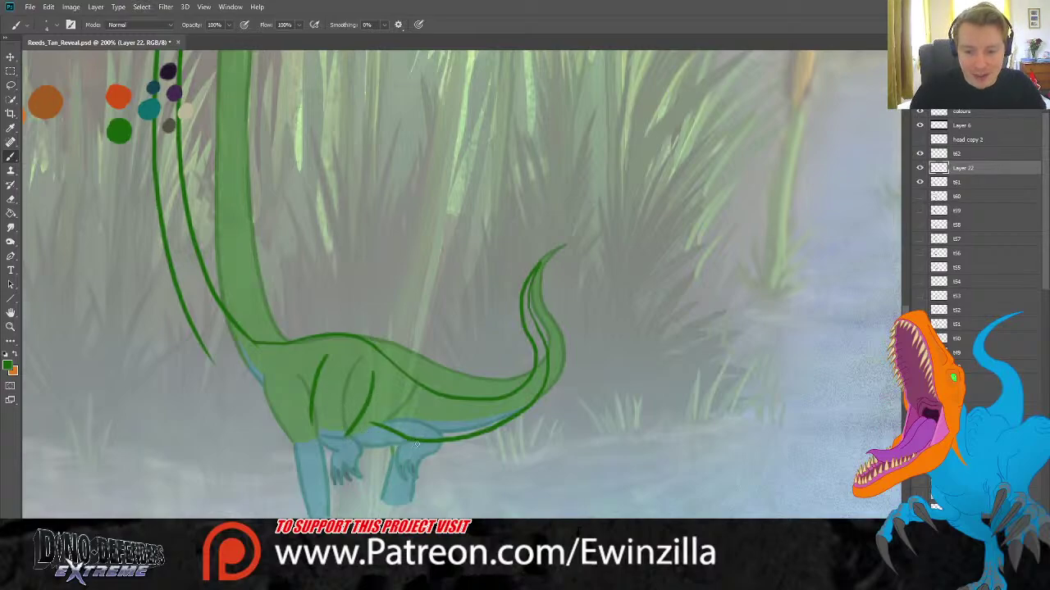
Add and smudge the belly underside, then draw chest lines down to the front leg.
{"action": "left_click_drag", "start_coordinate": [413, 440], "coordinate": [361, 429]}
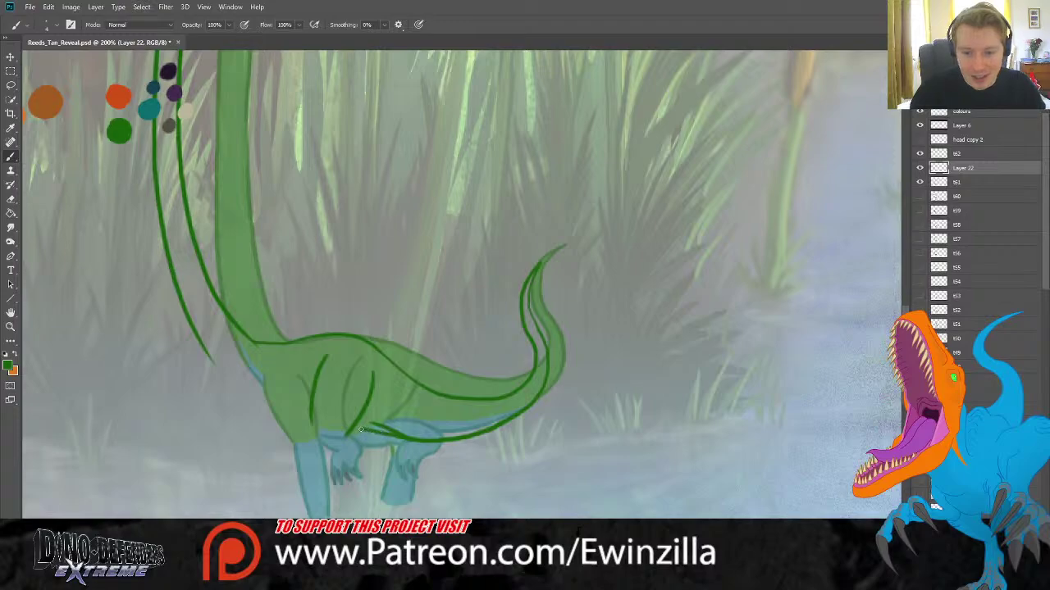
{"action": "left_click", "coordinate": [11, 228]}
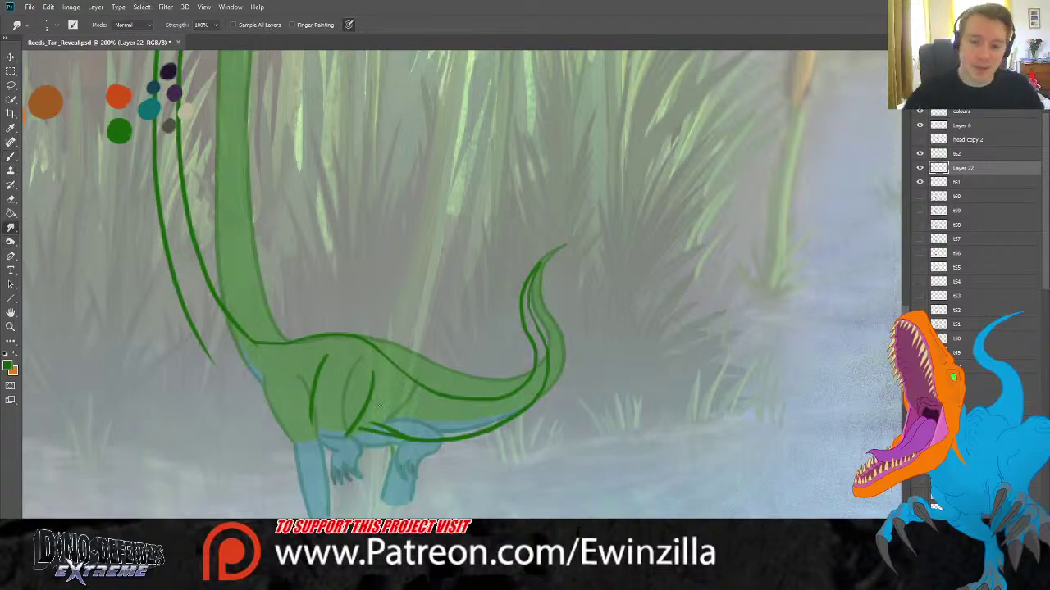
{"action": "mouse_move", "coordinate": [361, 427]}
{"action": "left_mouse_down"}
{"action": "mouse_move", "coordinate": [406, 435]}
{"action": "mouse_move", "coordinate": [380, 428]}
{"action": "left_mouse_up"}
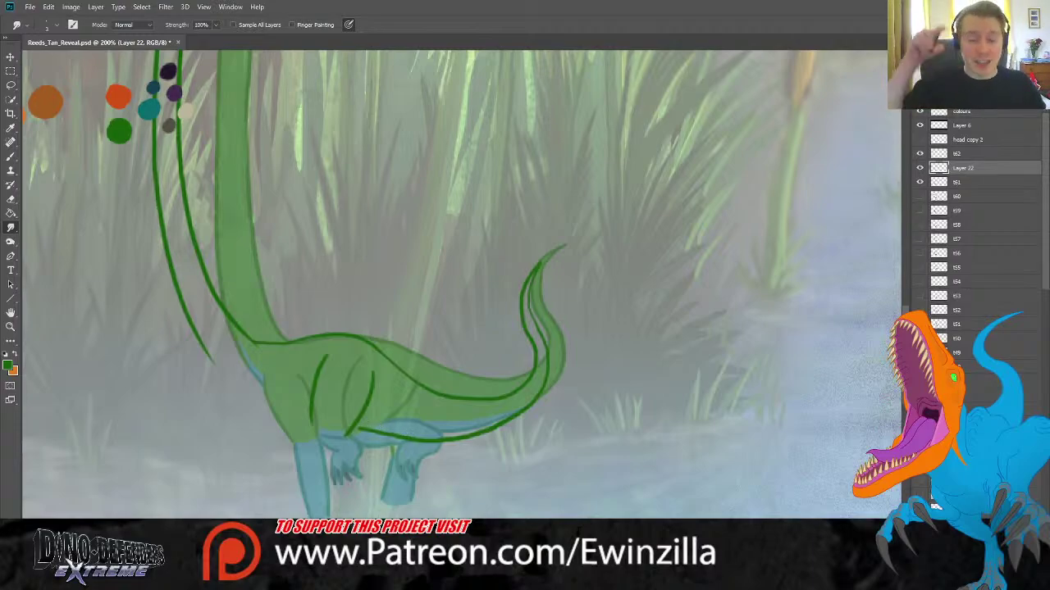
{"action": "key", "text": "b"}
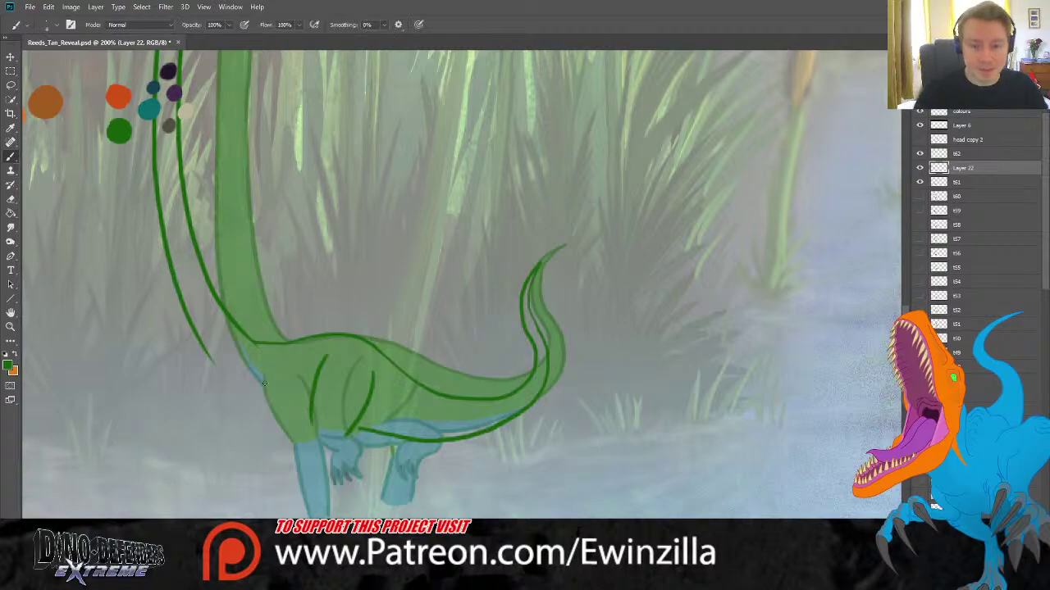
{"action": "left_click_drag", "start_coordinate": [258, 382], "coordinate": [288, 431]}
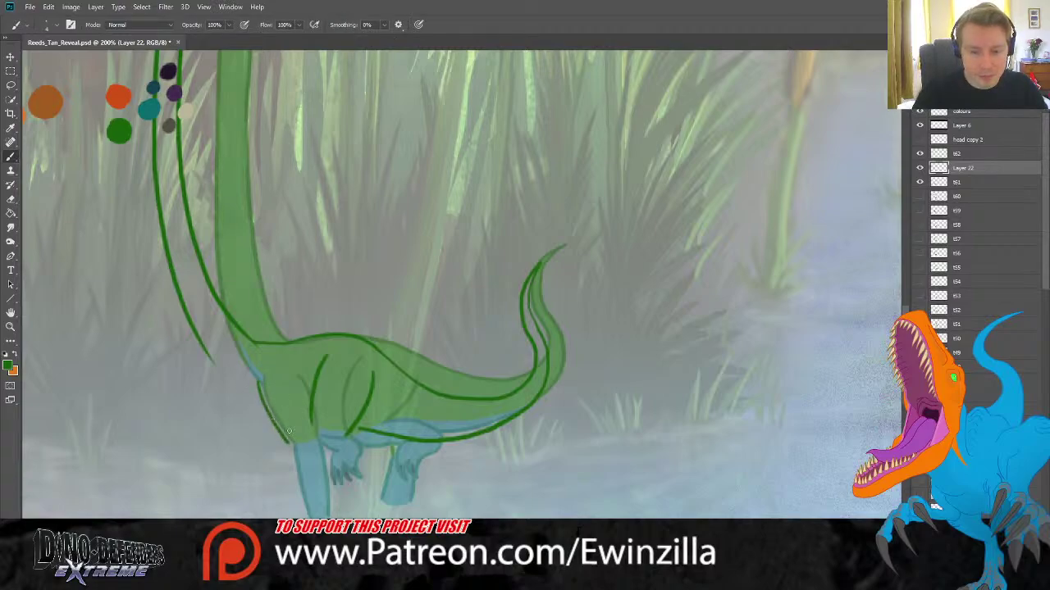
{"action": "key", "text": "ctrl+z"}
{"action": "left_click_drag", "start_coordinate": [248, 391], "coordinate": [289, 440]}
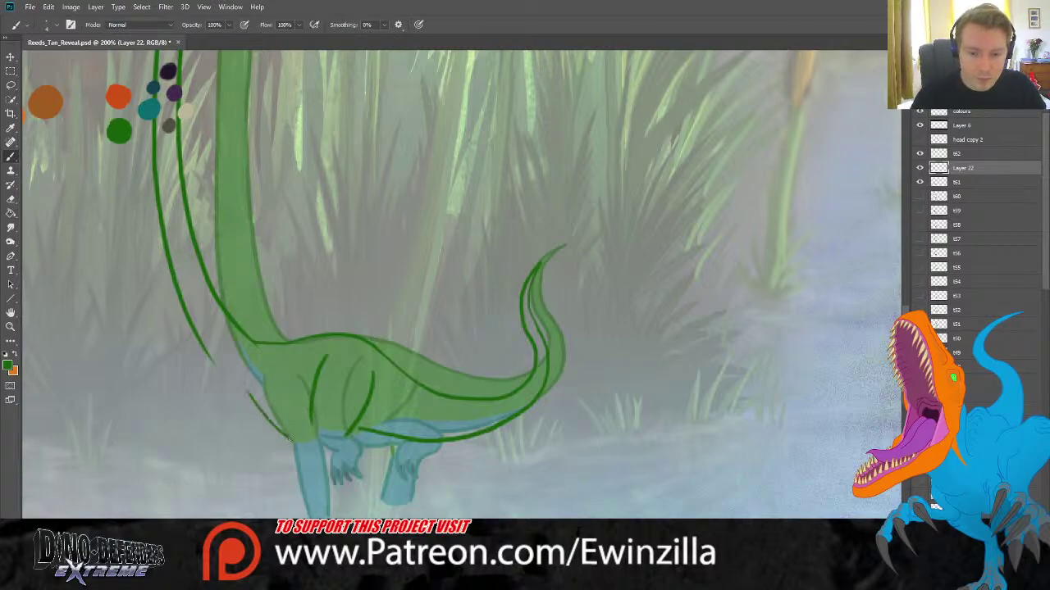
{"action": "left_click_drag", "start_coordinate": [281, 379], "coordinate": [313, 433]}
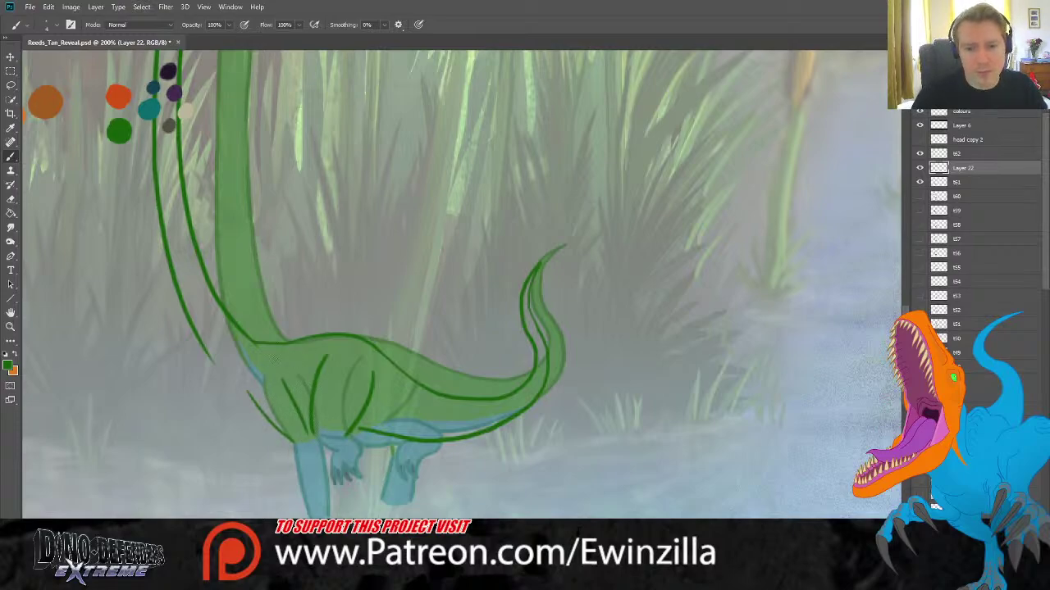
Sample the teal swatch as the new drawing colour.
{"action": "key", "text": "i"}
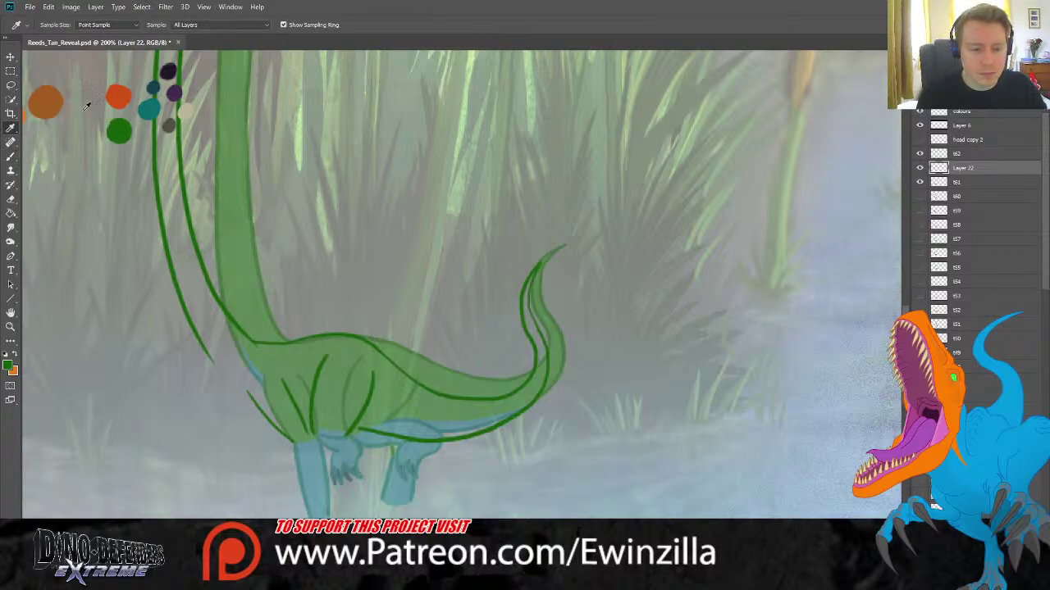
{"action": "left_click", "coordinate": [152, 106]}
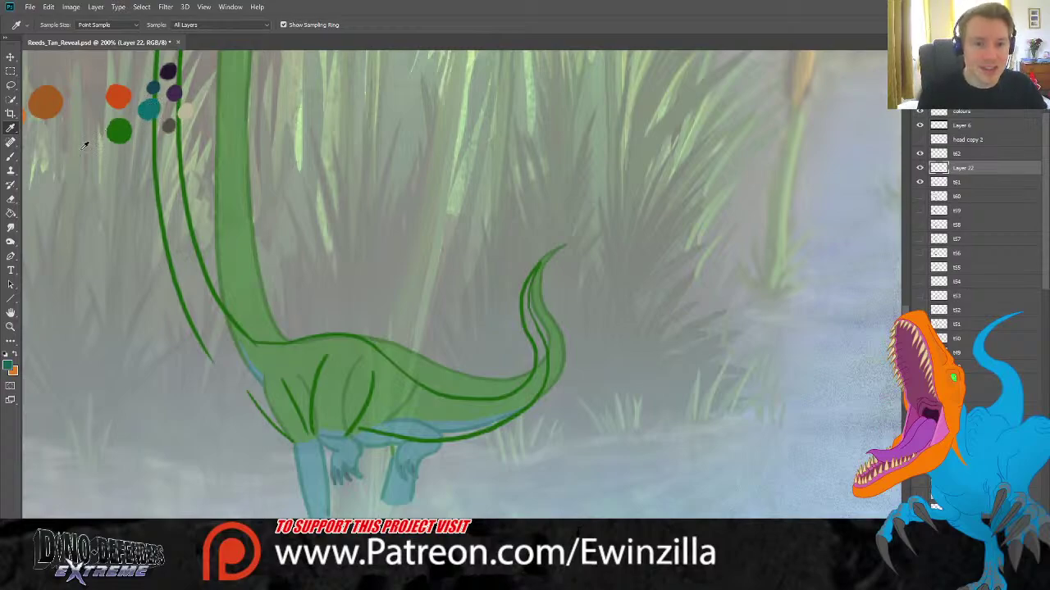
{"action": "key", "text": "b"}
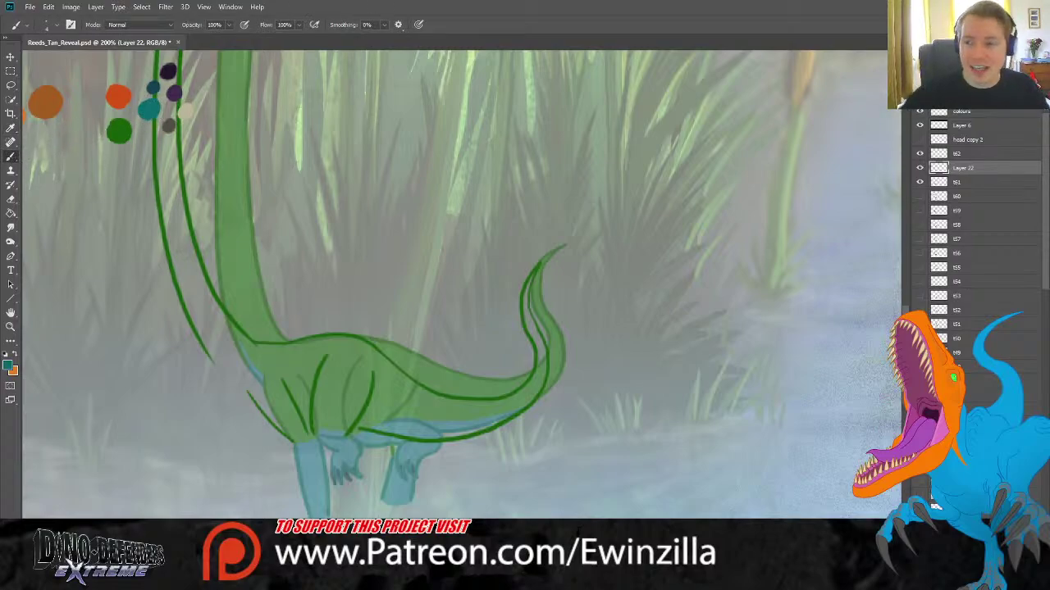
Move the colours swatch layer to the top middle, then return to Layer 22 with the Brush.
{"action": "left_click", "coordinate": [966, 111]}
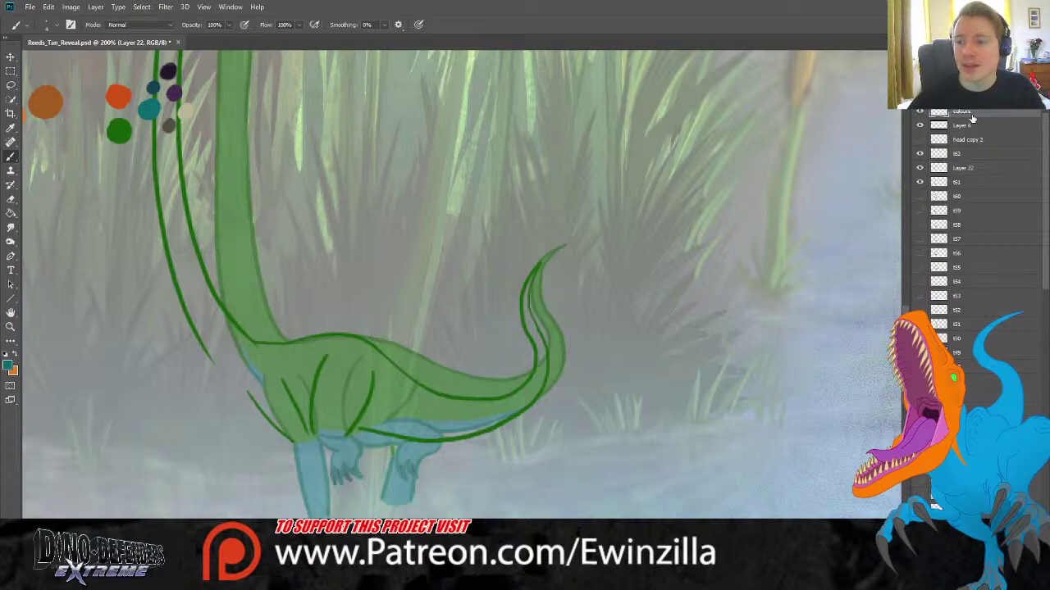
{"action": "left_click", "coordinate": [11, 56]}
{"action": "mouse_move", "coordinate": [188, 114]}
{"action": "left_mouse_down"}
{"action": "mouse_move", "coordinate": [657, 151]}
{"action": "mouse_move", "coordinate": [640, 156]}
{"action": "left_mouse_up"}
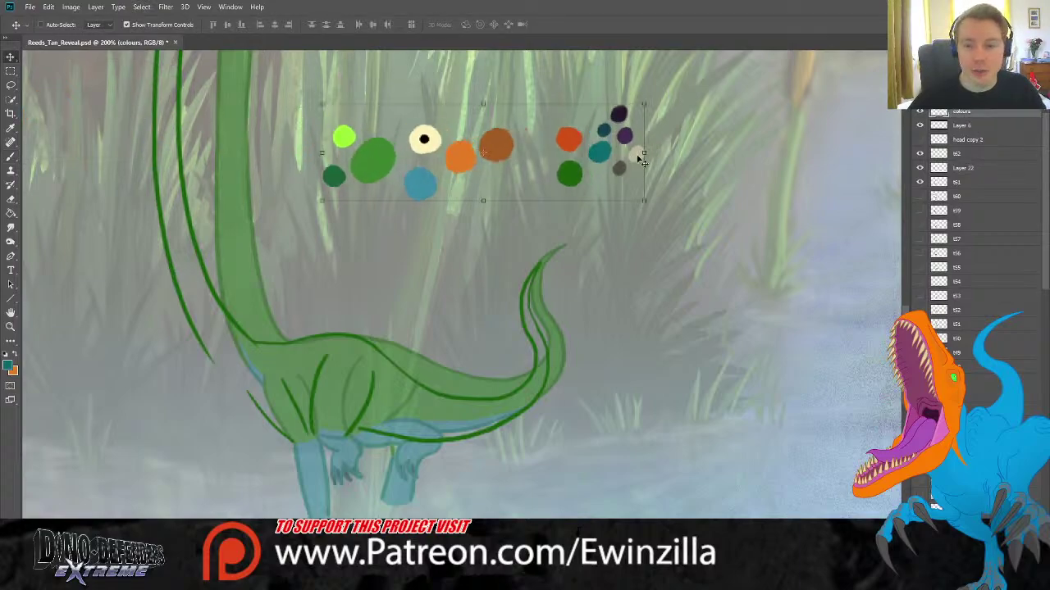
{"action": "left_click", "coordinate": [979, 169]}
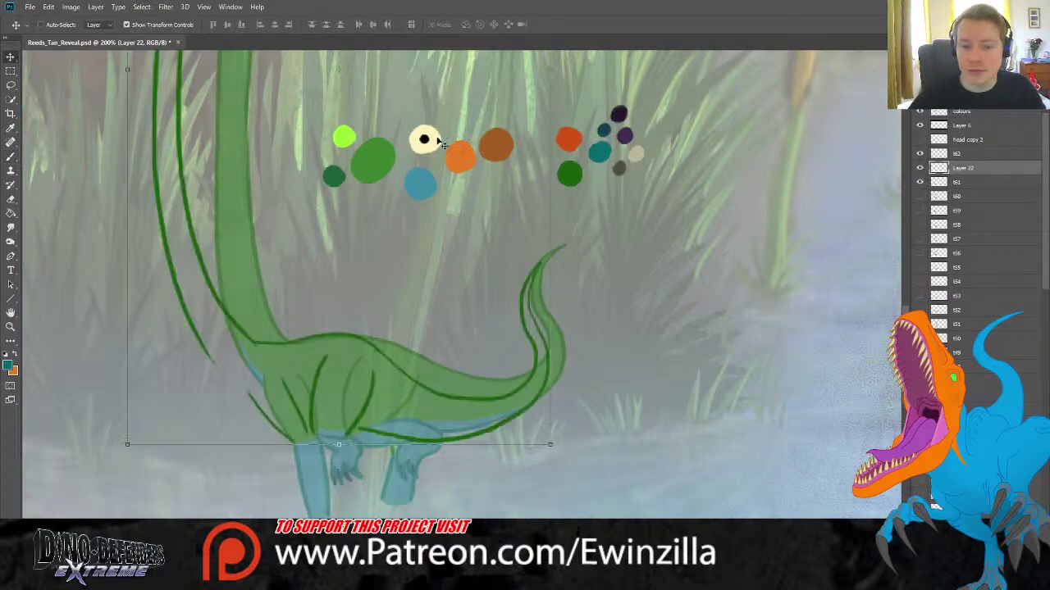
{"action": "left_click", "coordinate": [10, 155]}
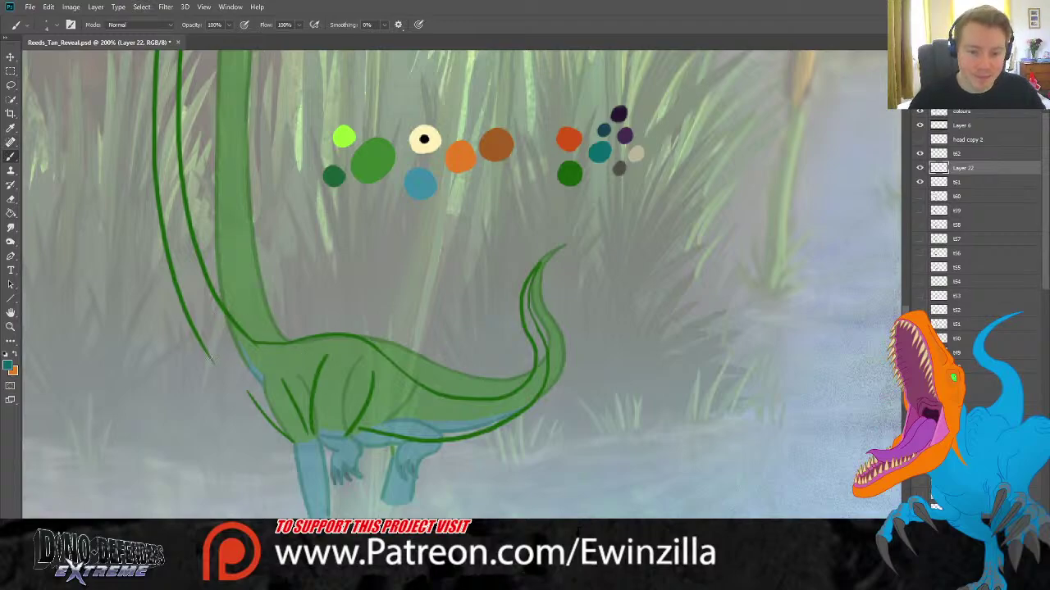
Rough in teal leg lines below the chest, undoing the unwanted strokes.
{"action": "left_click_drag", "start_coordinate": [208, 357], "coordinate": [261, 413]}
{"action": "key", "text": "ctrl+z"}
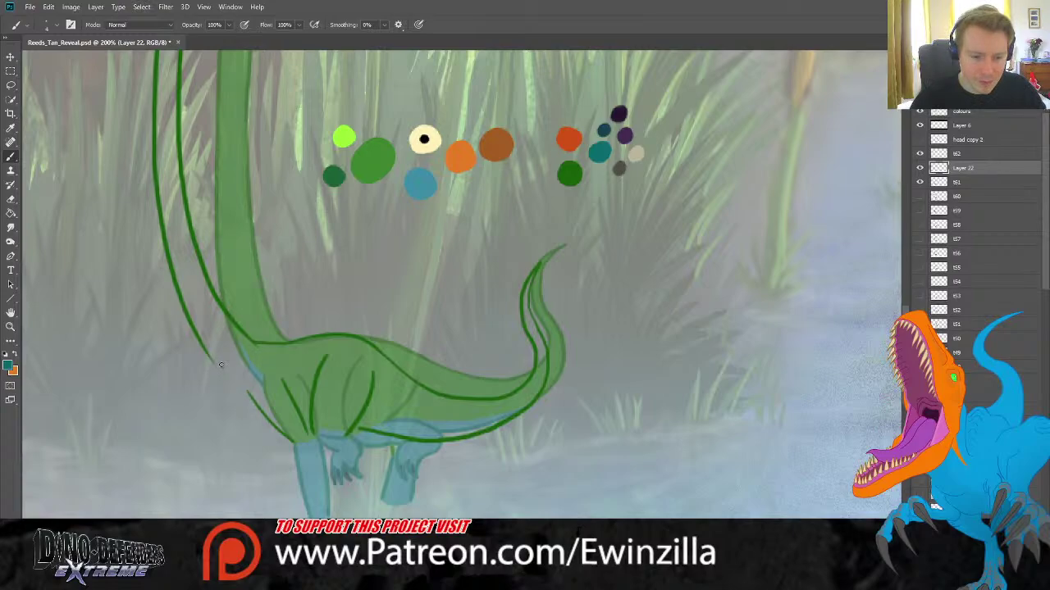
{"action": "mouse_move", "coordinate": [207, 354]}
{"action": "left_mouse_down"}
{"action": "mouse_move", "coordinate": [270, 434]}
{"action": "mouse_move", "coordinate": [291, 443]}
{"action": "mouse_move", "coordinate": [313, 515]}
{"action": "left_mouse_up"}
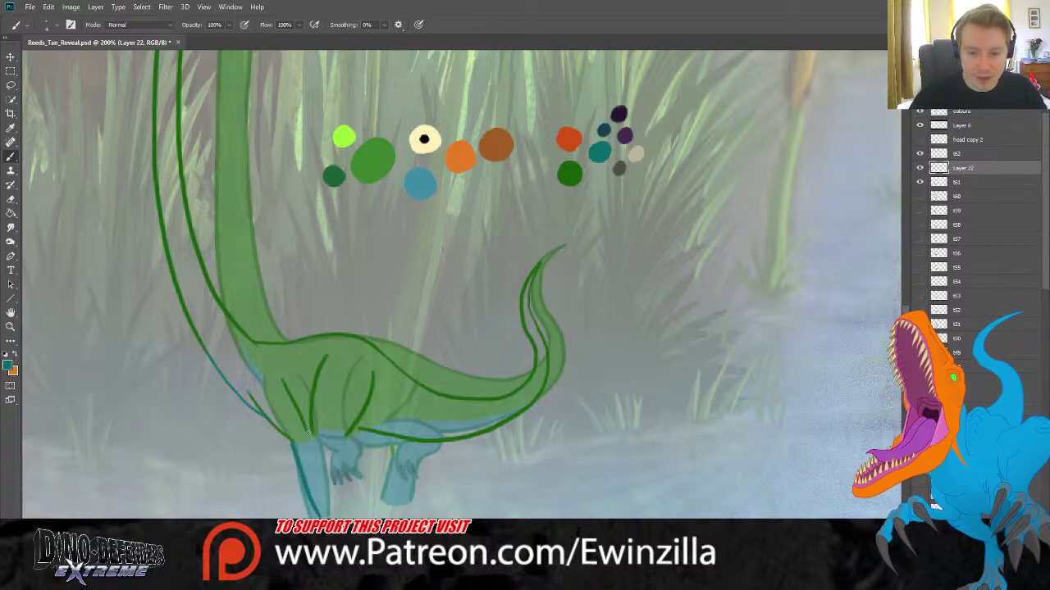
{"action": "left_click_drag", "start_coordinate": [308, 433], "coordinate": [326, 507]}
{"action": "key", "text": "ctrl+z"}
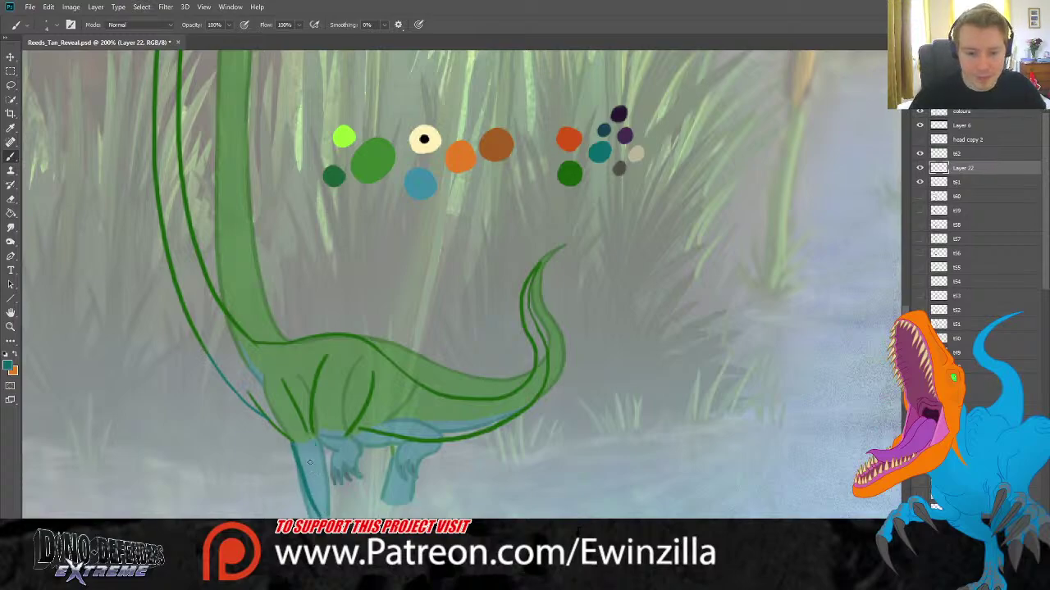
{"action": "key", "text": "ctrl+z"}
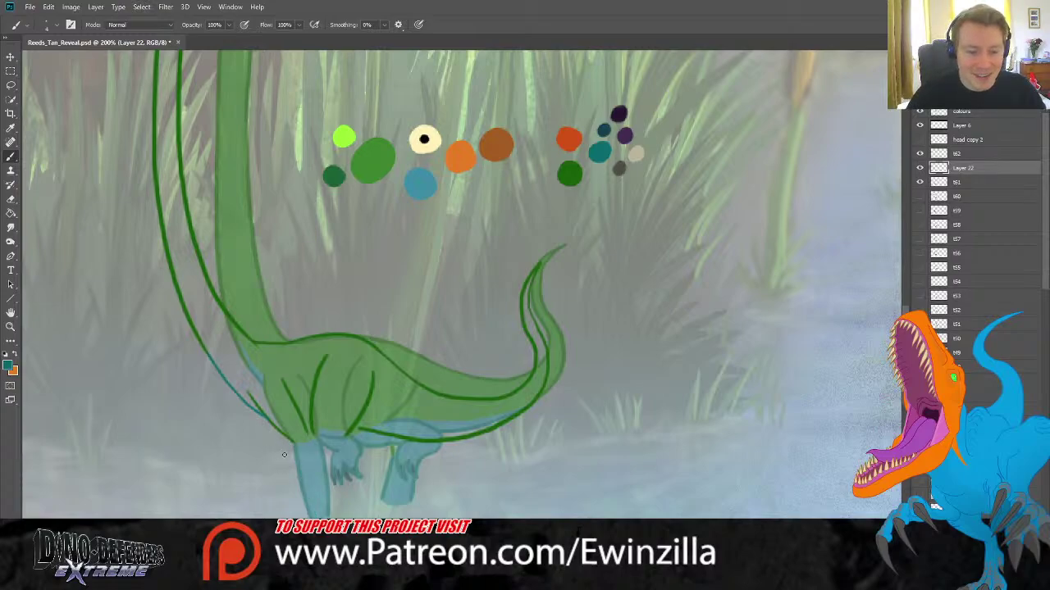
{"action": "left_click_drag", "start_coordinate": [292, 441], "coordinate": [309, 518]}
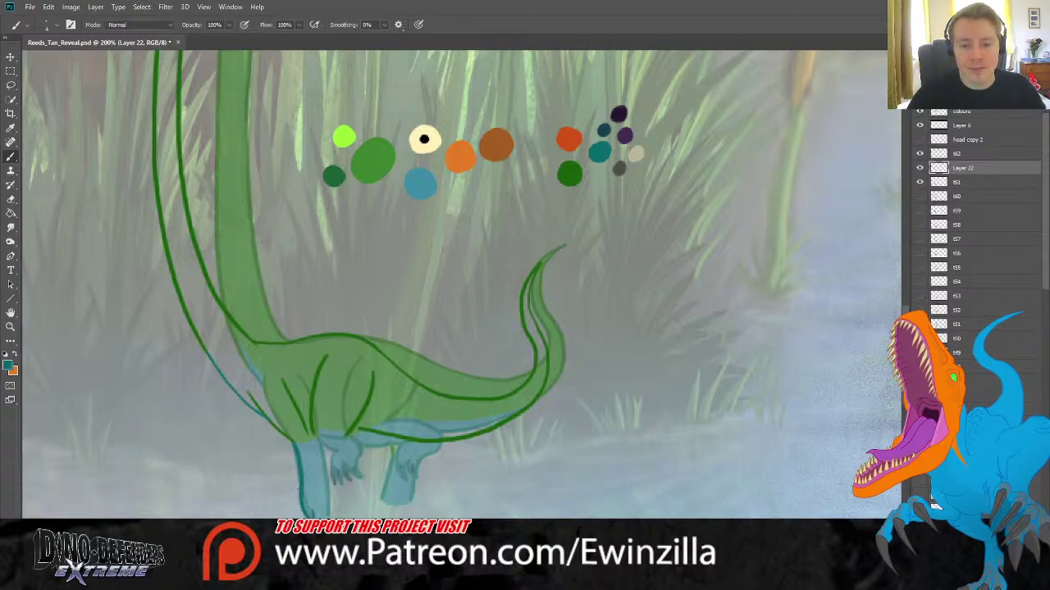
{"action": "left_click_drag", "start_coordinate": [332, 512], "coordinate": [308, 435]}
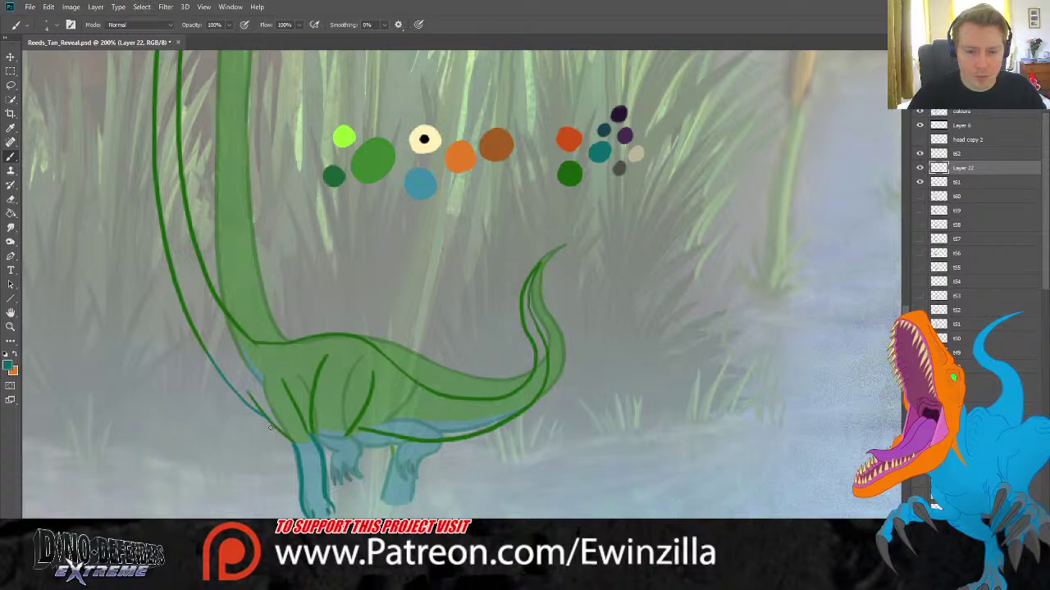
{"action": "mouse_move", "coordinate": [273, 429]}
{"action": "left_mouse_down"}
{"action": "mouse_move", "coordinate": [268, 454]}
{"action": "mouse_move", "coordinate": [259, 482]}
{"action": "left_mouse_up"}
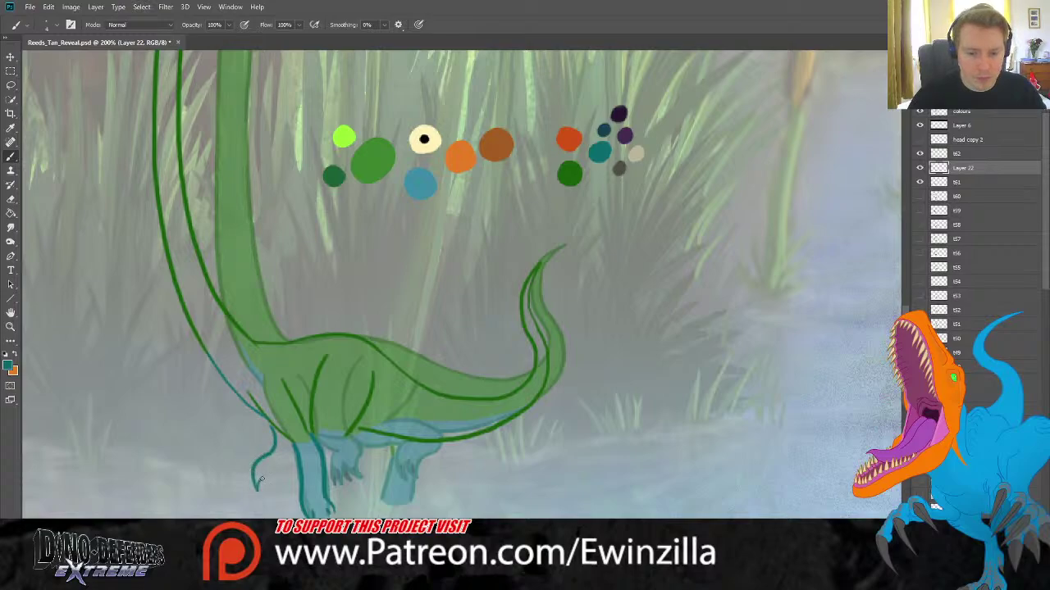
{"action": "key", "text": "ctrl+z"}
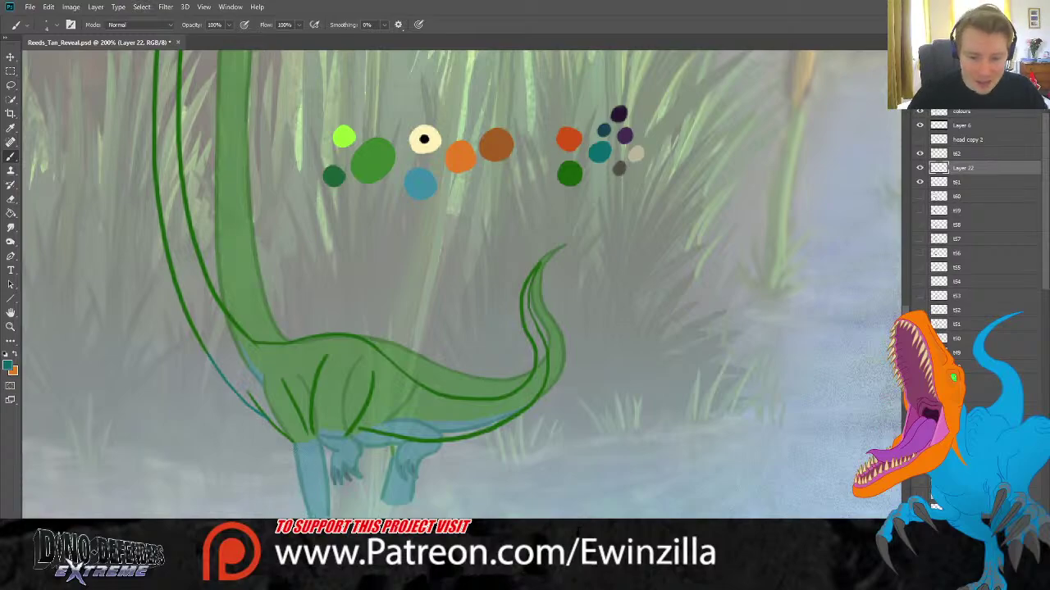
Outline both front-leg edges, the foot underside and claws, plus a clawed foot by the back leg.
{"action": "left_click_drag", "start_coordinate": [294, 444], "coordinate": [306, 518]}
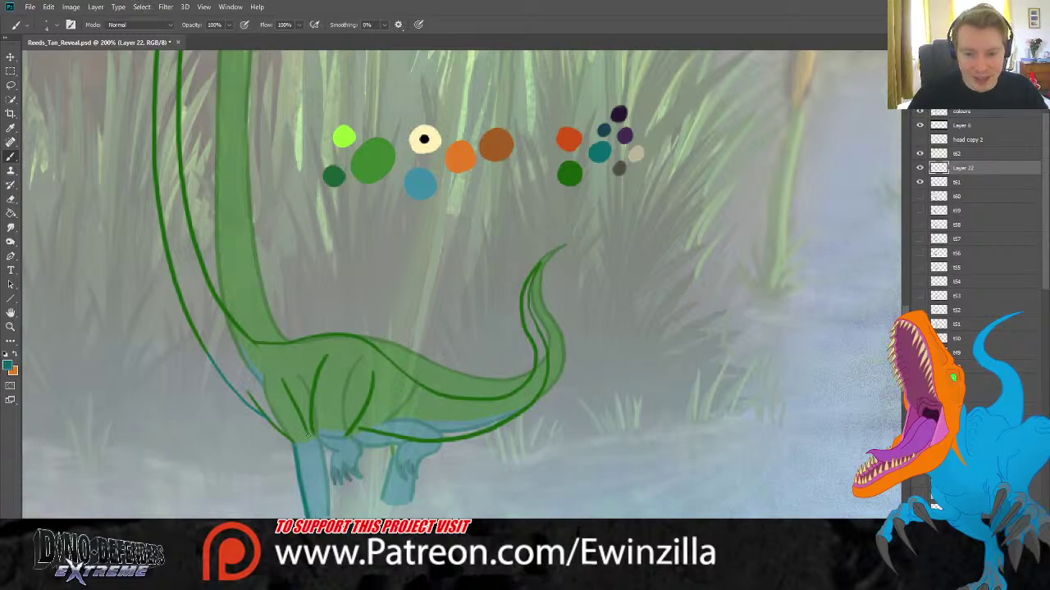
{"action": "left_click_drag", "start_coordinate": [308, 433], "coordinate": [325, 510]}
{"action": "key", "text": "ctrl+z"}
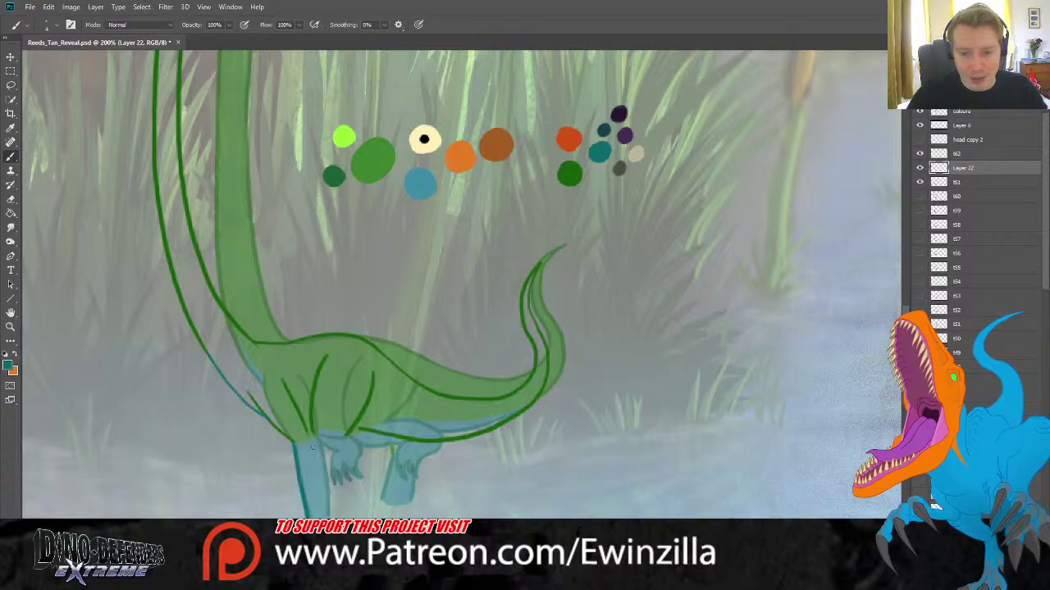
{"action": "left_click_drag", "start_coordinate": [308, 433], "coordinate": [324, 513]}
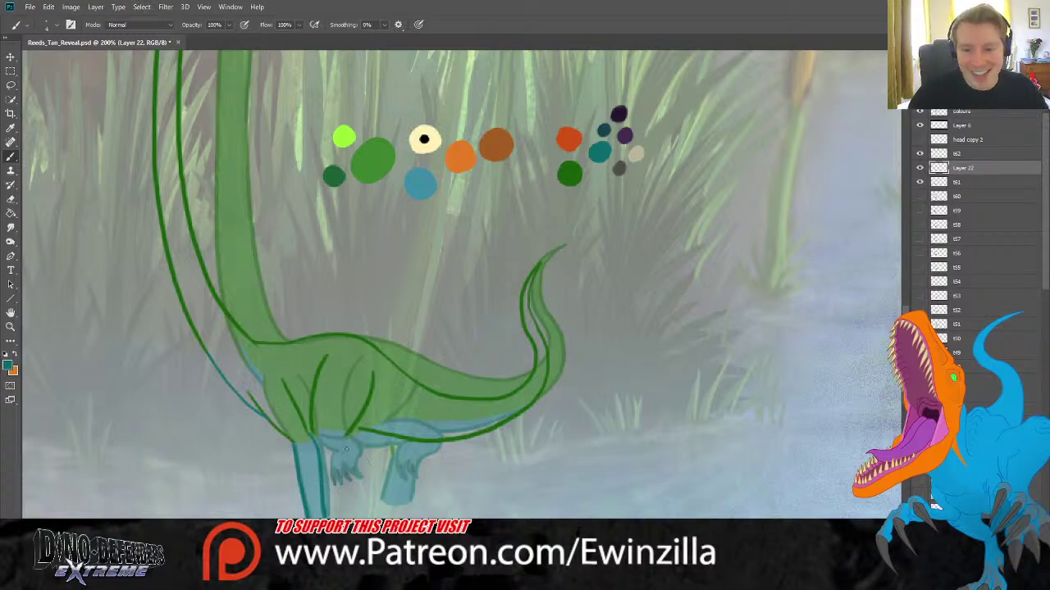
{"action": "mouse_move", "coordinate": [312, 436]}
{"action": "left_mouse_down"}
{"action": "mouse_move", "coordinate": [332, 455]}
{"action": "mouse_move", "coordinate": [361, 459]}
{"action": "mouse_move", "coordinate": [343, 490]}
{"action": "mouse_move", "coordinate": [358, 498]}
{"action": "mouse_move", "coordinate": [385, 481]}
{"action": "mouse_move", "coordinate": [394, 455]}
{"action": "mouse_move", "coordinate": [355, 431]}
{"action": "left_mouse_up"}
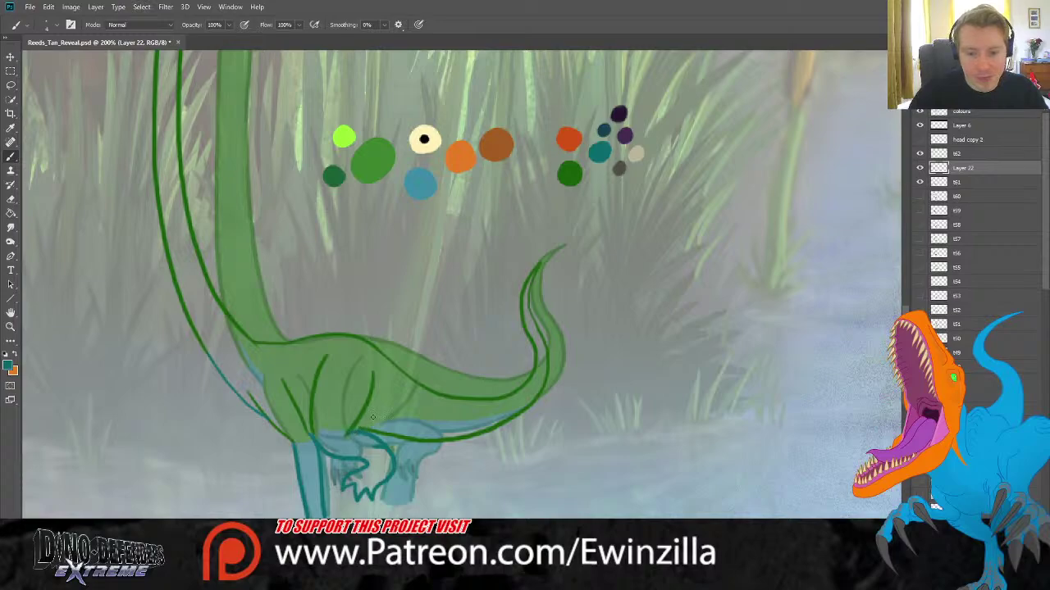
{"action": "mouse_move", "coordinate": [369, 489]}
{"action": "left_mouse_down"}
{"action": "mouse_move", "coordinate": [406, 497]}
{"action": "mouse_move", "coordinate": [393, 444]}
{"action": "left_mouse_up"}
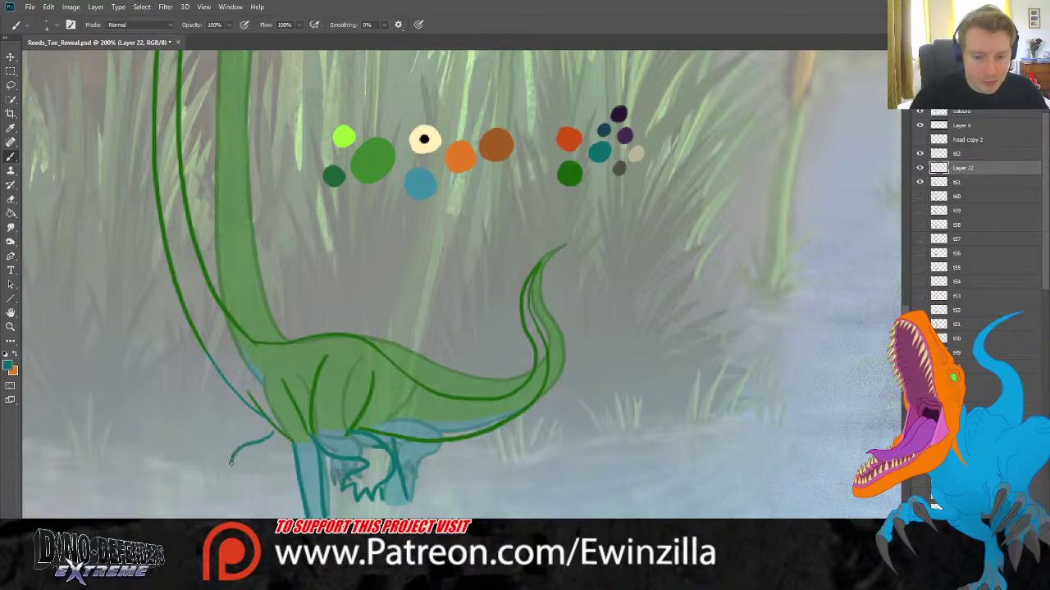
{"action": "mouse_move", "coordinate": [265, 448]}
{"action": "left_mouse_down"}
{"action": "mouse_move", "coordinate": [251, 479]}
{"action": "mouse_move", "coordinate": [263, 464]}
{"action": "mouse_move", "coordinate": [284, 477]}
{"action": "mouse_move", "coordinate": [287, 456]}
{"action": "mouse_move", "coordinate": [245, 478]}
{"action": "mouse_move", "coordinate": [292, 435]}
{"action": "left_mouse_up"}
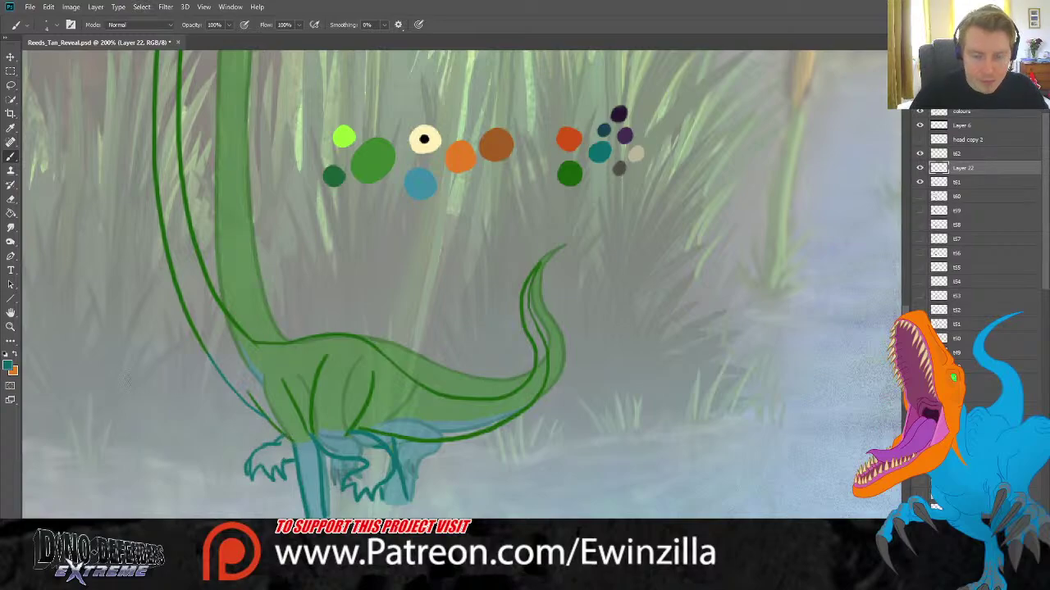
Fit the image to the window and merge Layer 22 into frame t62.
{"action": "left_click", "coordinate": [10, 325]}
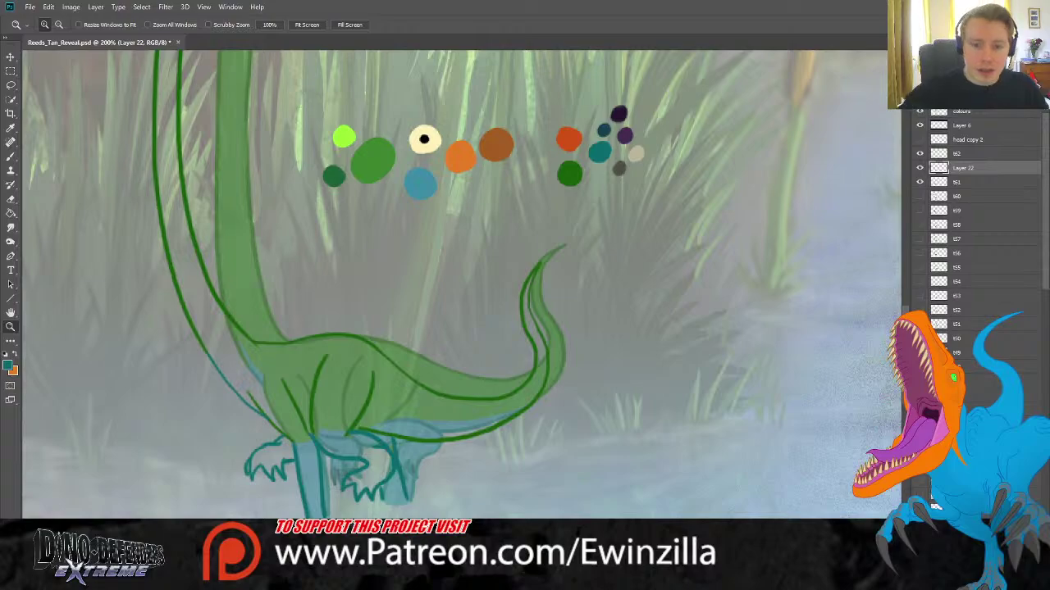
{"action": "left_click", "coordinate": [307, 25]}
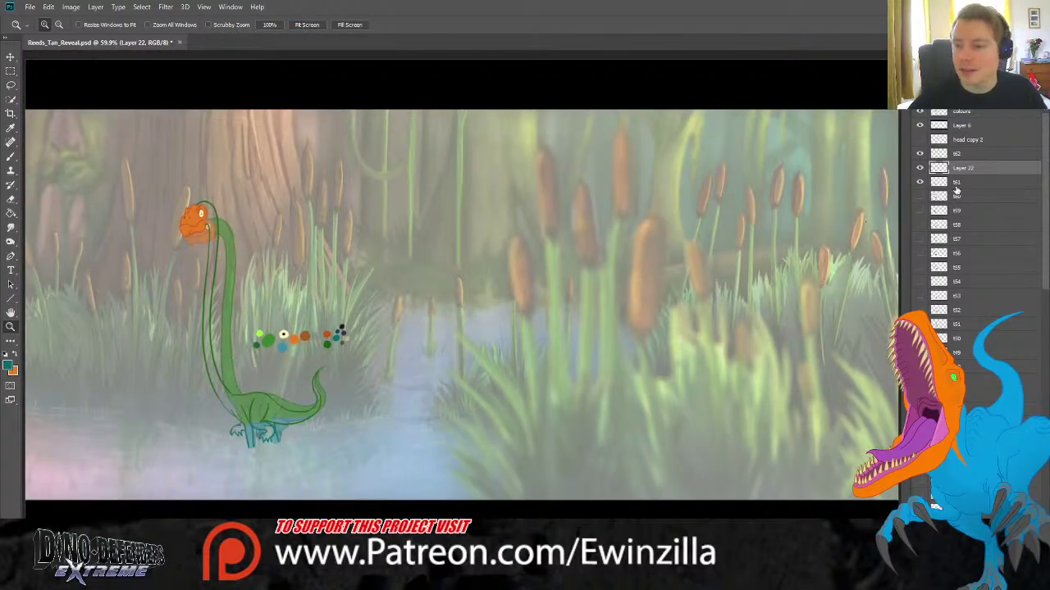
{"action": "left_click", "coordinate": [963, 154], "text": "shift"}
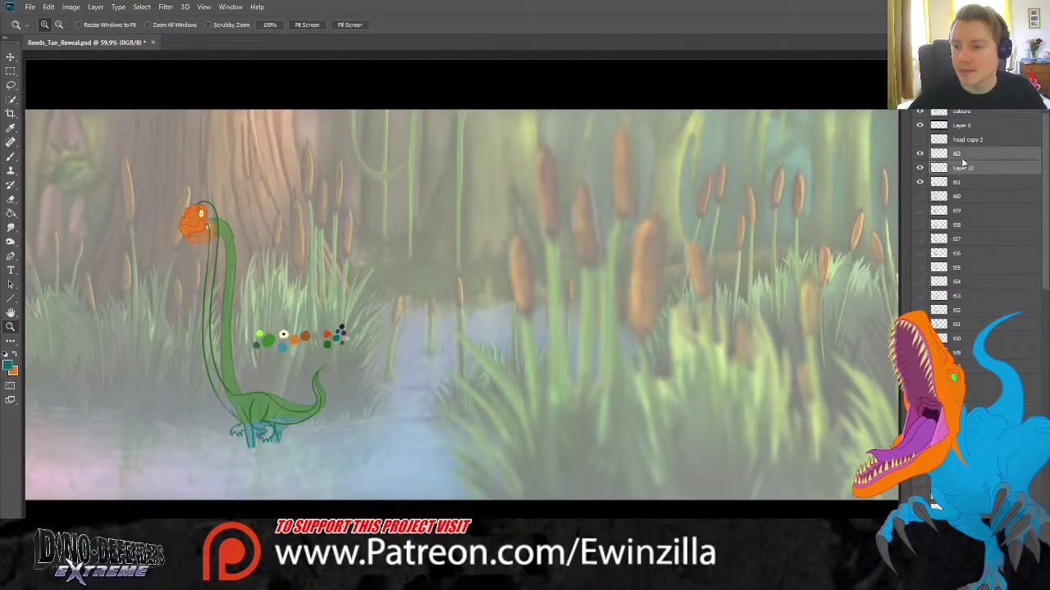
{"action": "key", "text": "ctrl+e"}
Select t61 and flick frame t62 on and off repeatedly to compare the motion.
{"action": "left_click", "coordinate": [951, 169]}
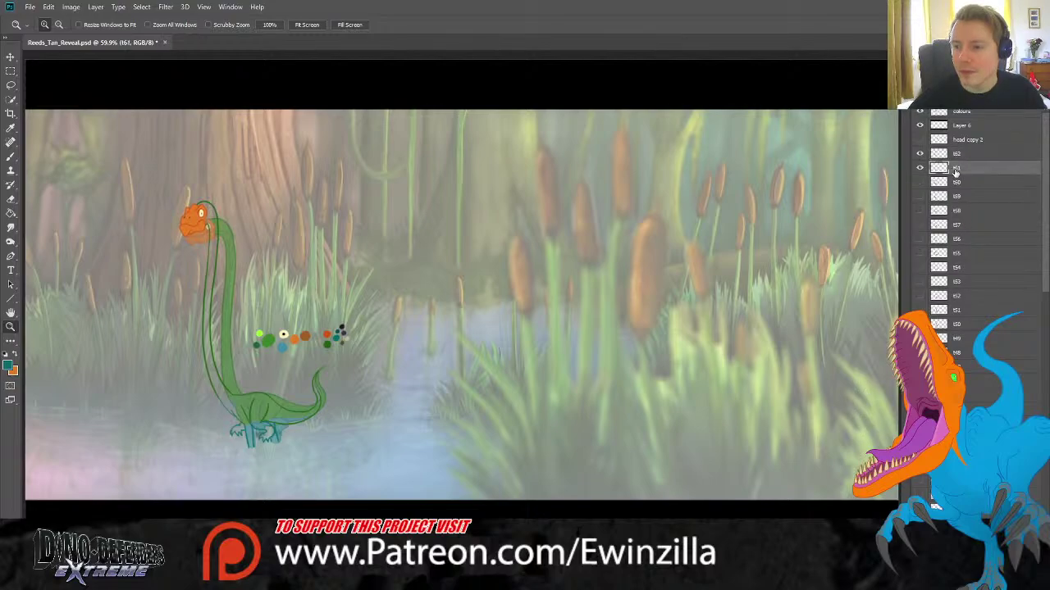
{"action": "left_click", "coordinate": [919, 154]}
{"action": "left_click", "coordinate": [919, 154]}
{"action": "left_click", "coordinate": [919, 154]}
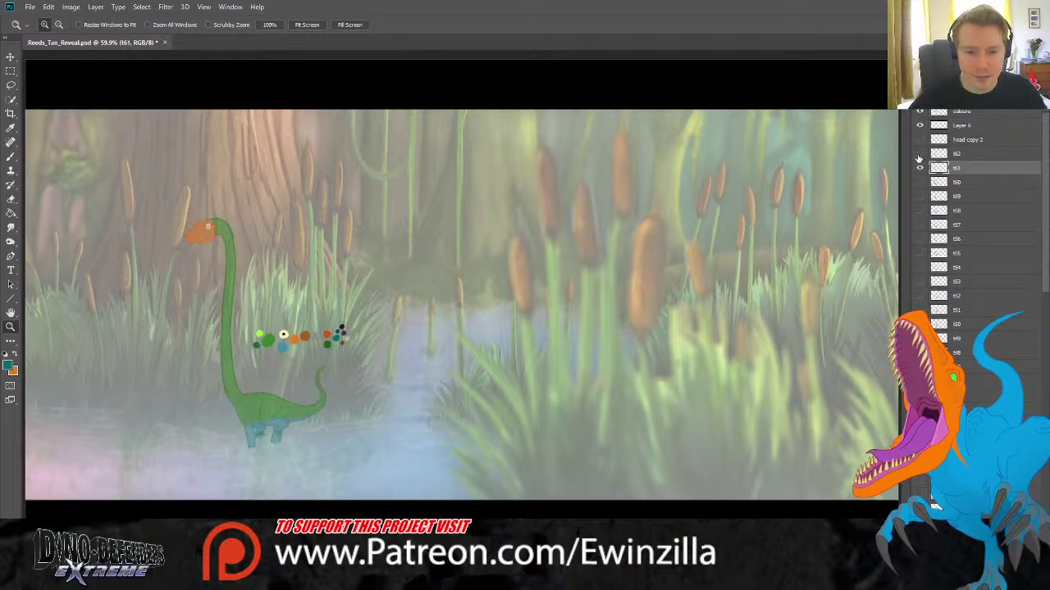
{"action": "left_click", "coordinate": [920, 154]}
{"action": "left_click", "coordinate": [919, 154]}
{"action": "left_click", "coordinate": [919, 155]}
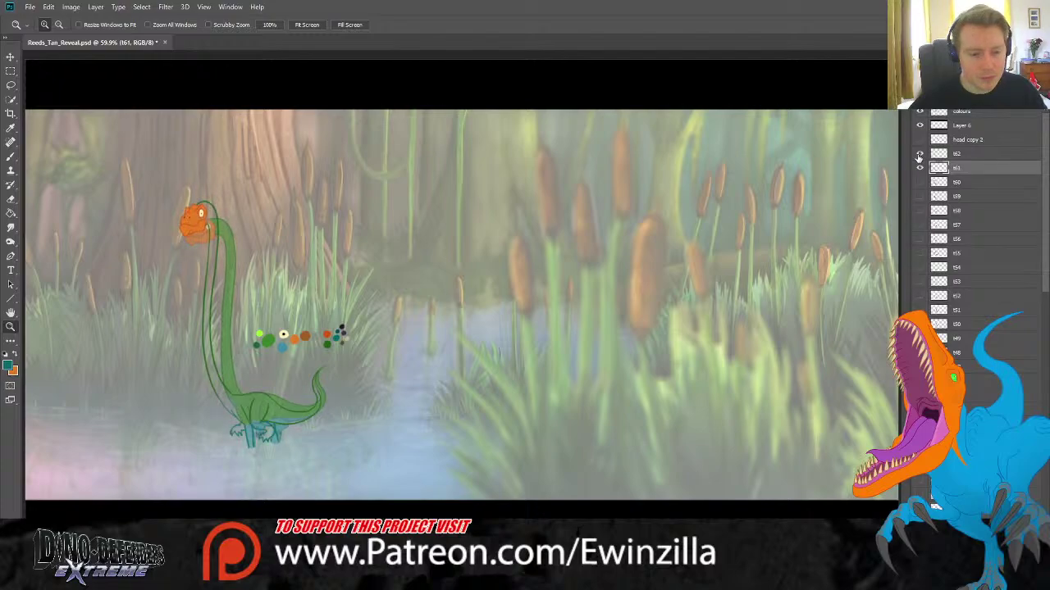
{"action": "left_click", "coordinate": [919, 154]}
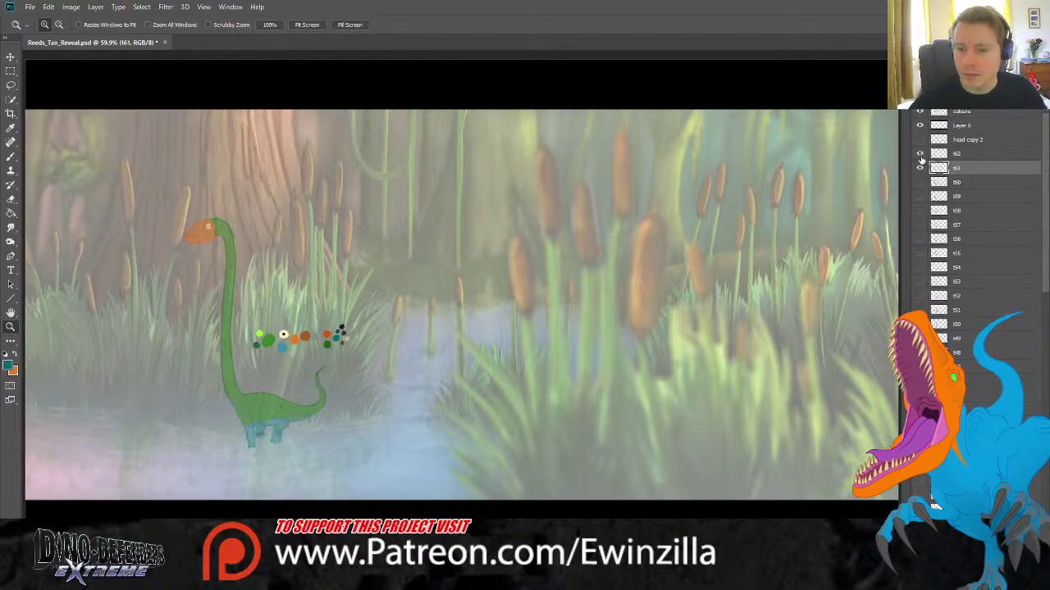
{"action": "left_click", "coordinate": [919, 154]}
{"action": "left_click", "coordinate": [919, 154]}
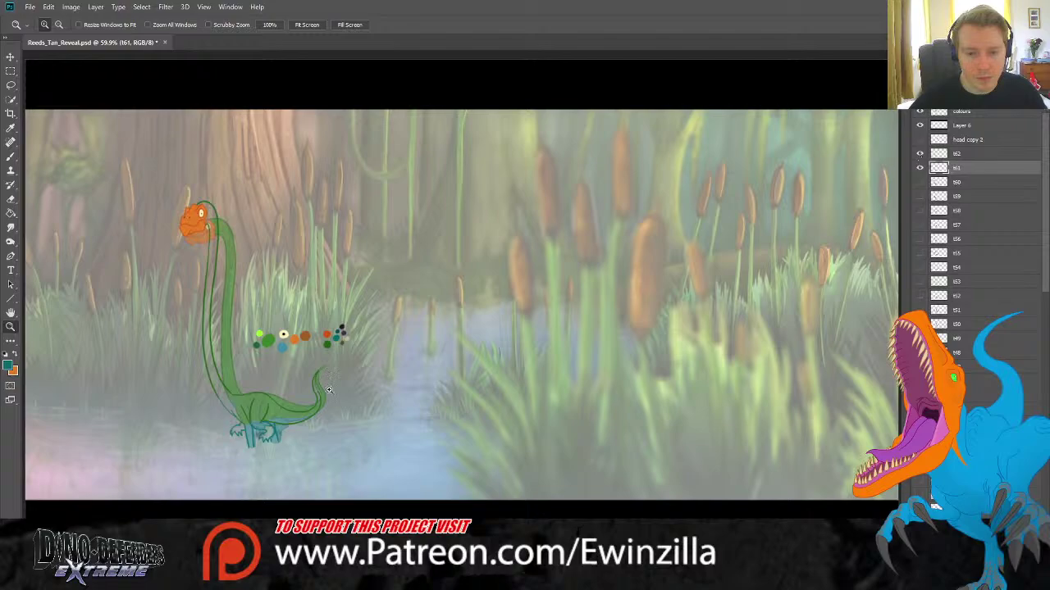
{"action": "scroll", "coordinate": [305, 395], "scroll_direction": "up", "scroll_amount": 3}
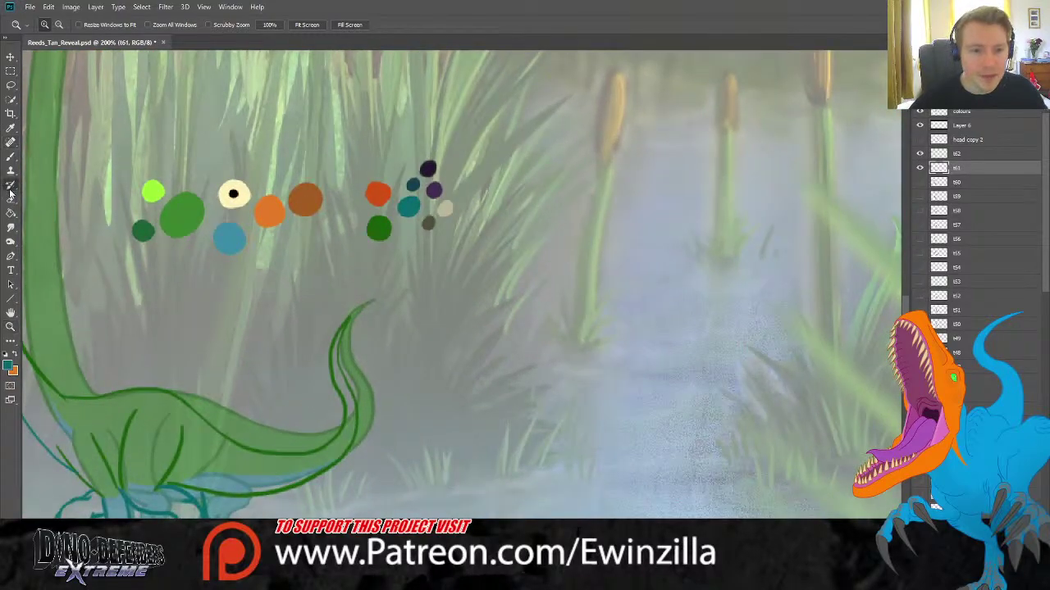
Erase the doubled inner tail lines on t62 and sample the green dot colour.
{"action": "left_click", "coordinate": [11, 200]}
{"action": "left_click", "coordinate": [967, 153]}
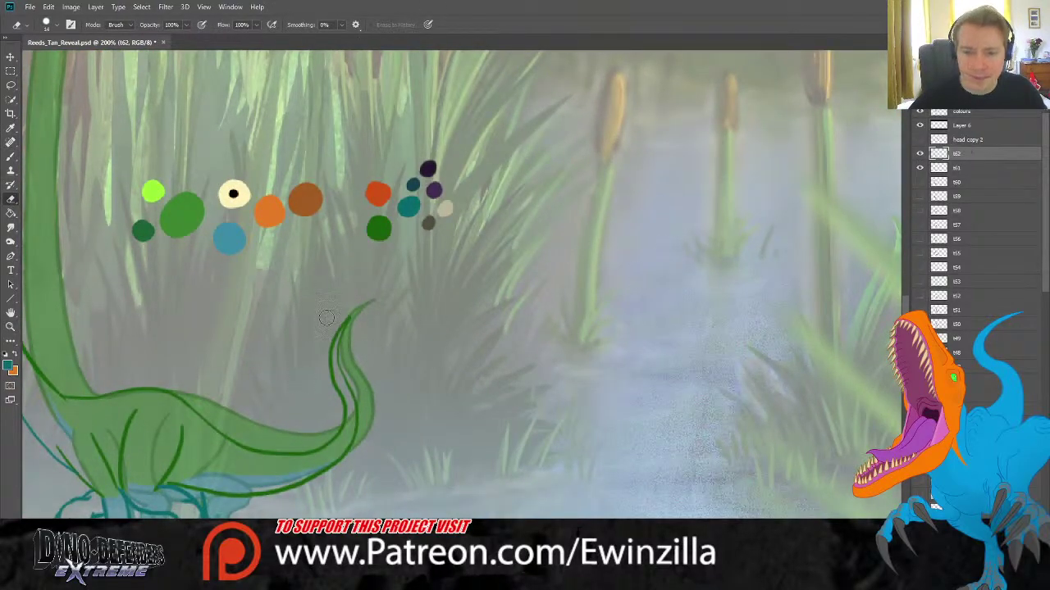
{"action": "mouse_move", "coordinate": [344, 320]}
{"action": "left_mouse_down"}
{"action": "mouse_move", "coordinate": [325, 406]}
{"action": "mouse_move", "coordinate": [344, 382]}
{"action": "mouse_move", "coordinate": [333, 403]}
{"action": "mouse_move", "coordinate": [362, 450]}
{"action": "mouse_move", "coordinate": [369, 428]}
{"action": "mouse_move", "coordinate": [340, 429]}
{"action": "mouse_move", "coordinate": [319, 410]}
{"action": "mouse_move", "coordinate": [274, 509]}
{"action": "left_mouse_up"}
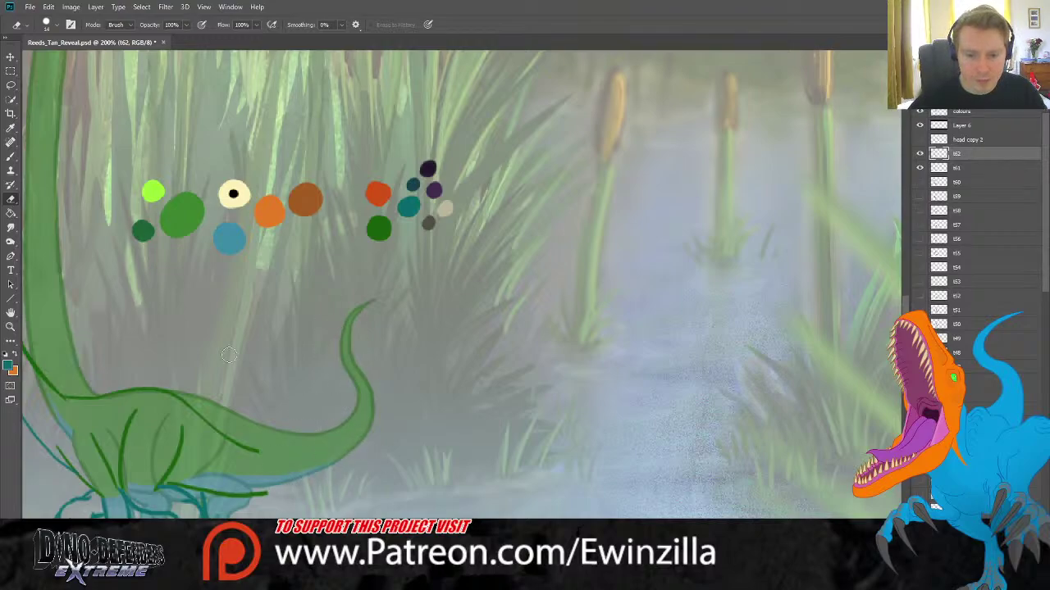
{"action": "left_click", "coordinate": [11, 129]}
{"action": "left_click", "coordinate": [380, 226]}
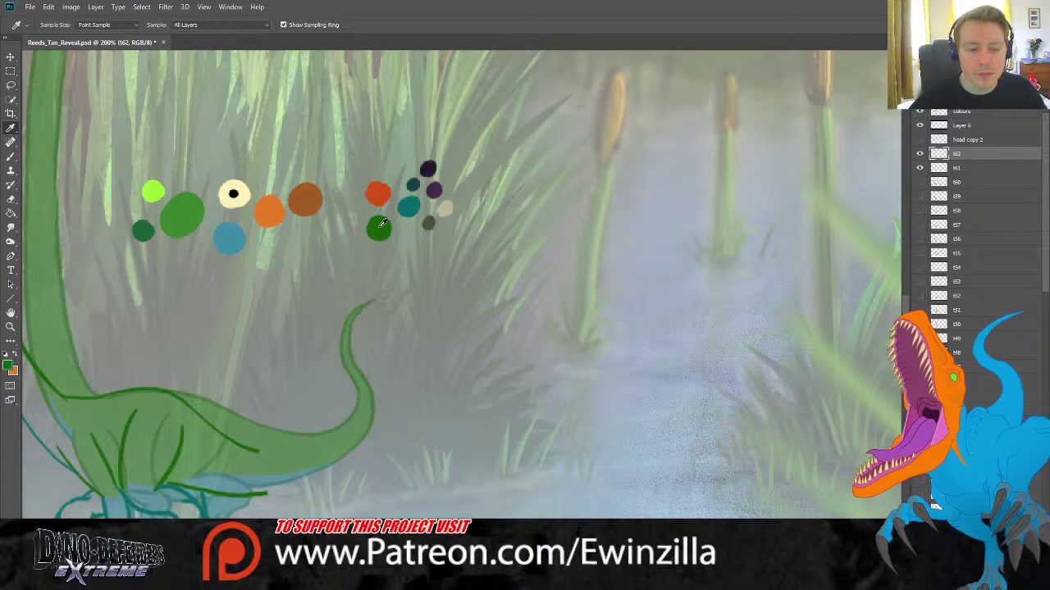
{"action": "left_click", "coordinate": [11, 156]}
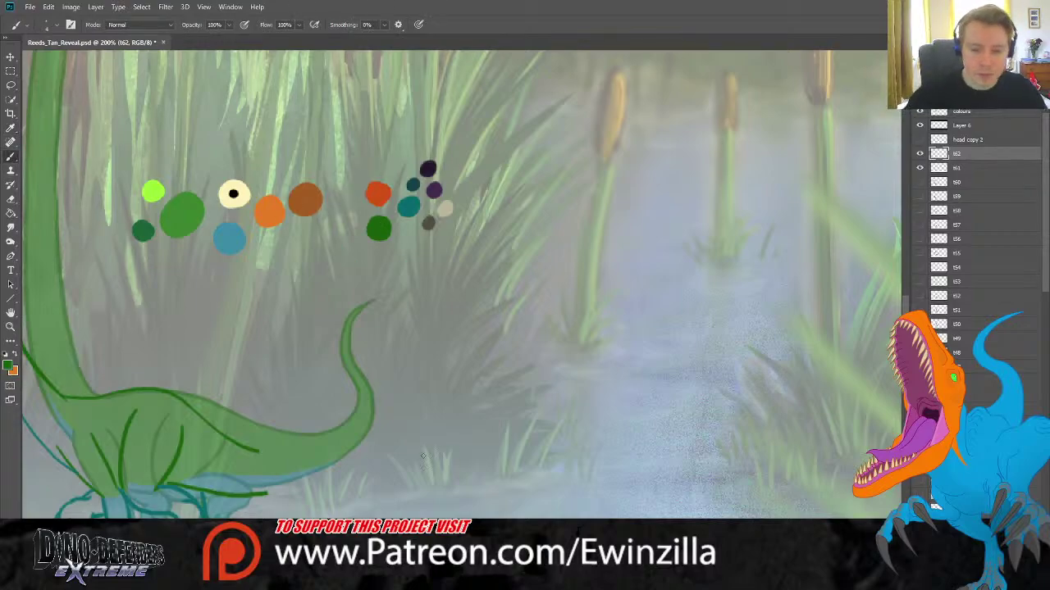
Redraw the belly line along the underside and the lower front edge of the neck.
{"action": "left_click_drag", "start_coordinate": [255, 450], "coordinate": [328, 437]}
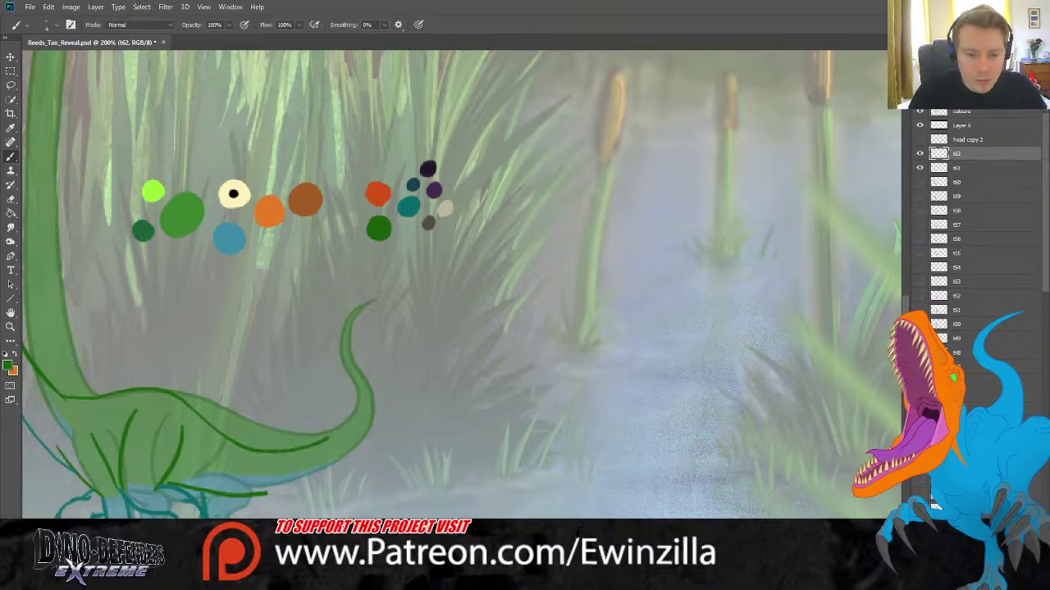
{"action": "key", "text": "ctrl+z"}
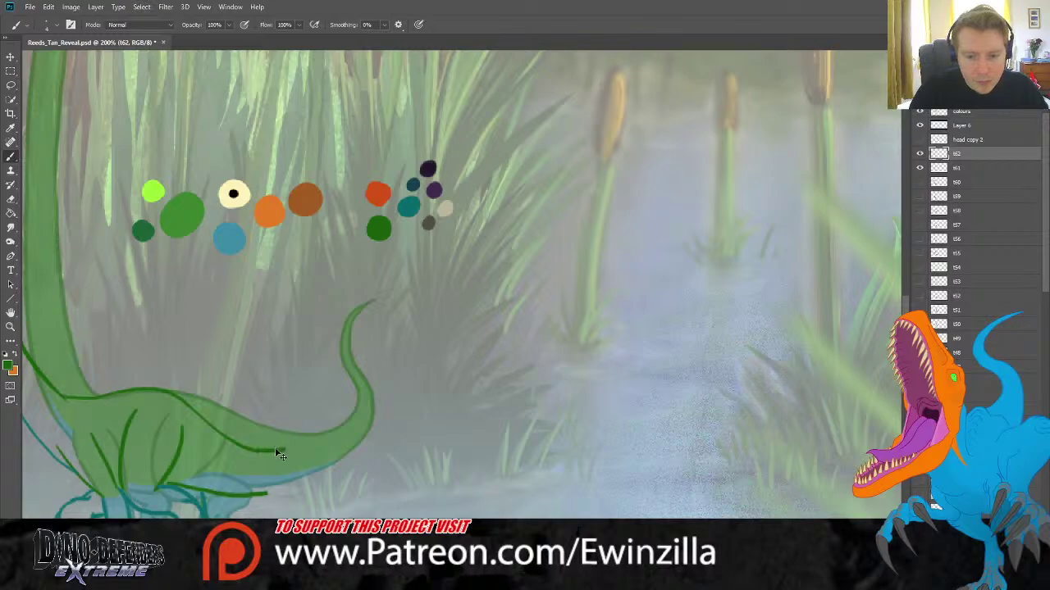
{"action": "mouse_move", "coordinate": [253, 450]}
{"action": "left_mouse_down"}
{"action": "mouse_move", "coordinate": [312, 448]}
{"action": "mouse_move", "coordinate": [361, 415]}
{"action": "mouse_move", "coordinate": [365, 391]}
{"action": "mouse_move", "coordinate": [342, 343]}
{"action": "left_mouse_up"}
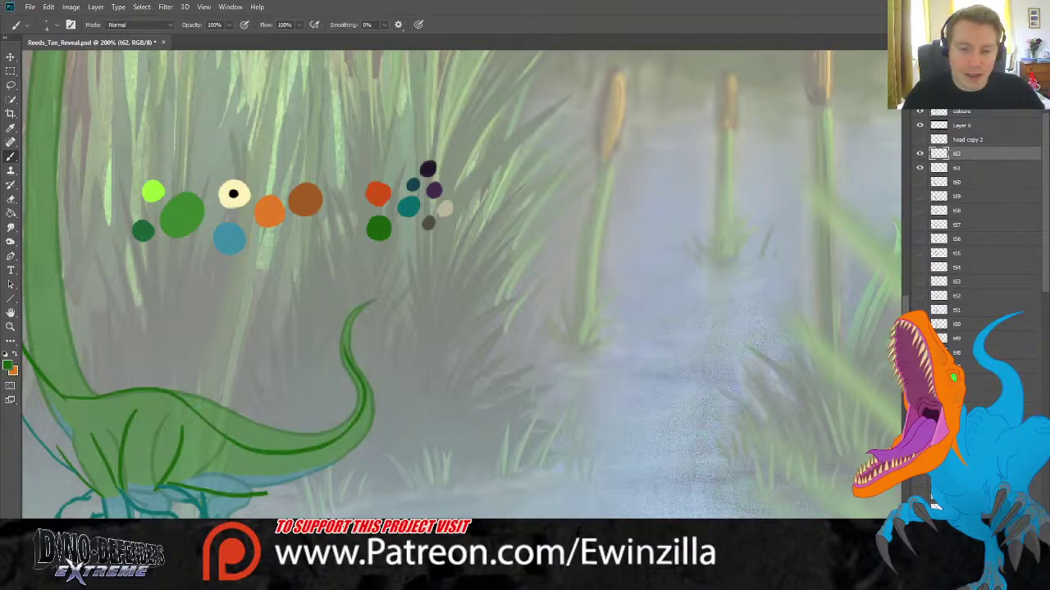
{"action": "key", "text": "ctrl+z"}
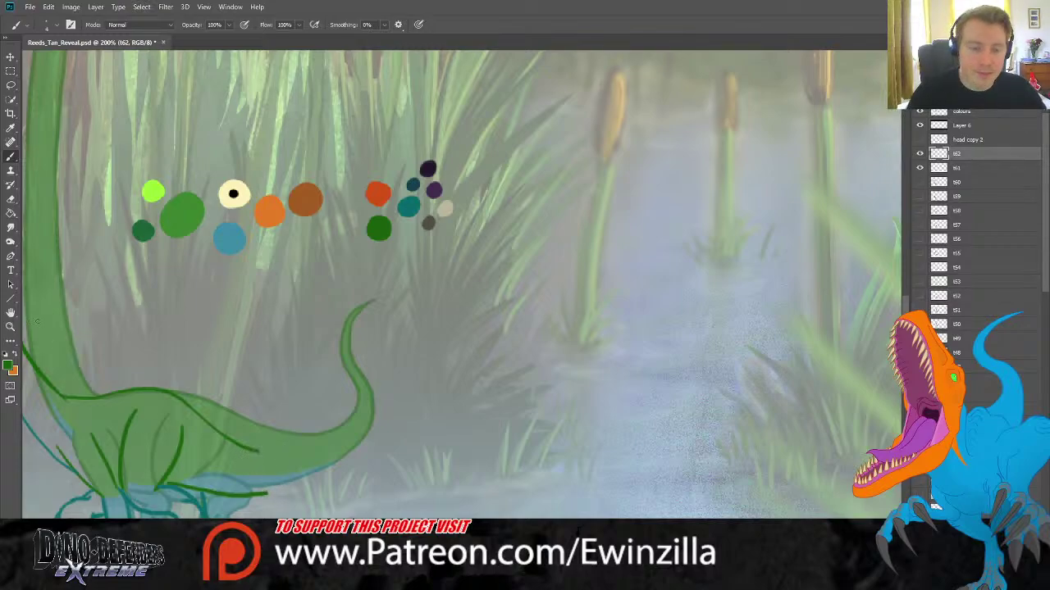
{"action": "left_click", "coordinate": [11, 227]}
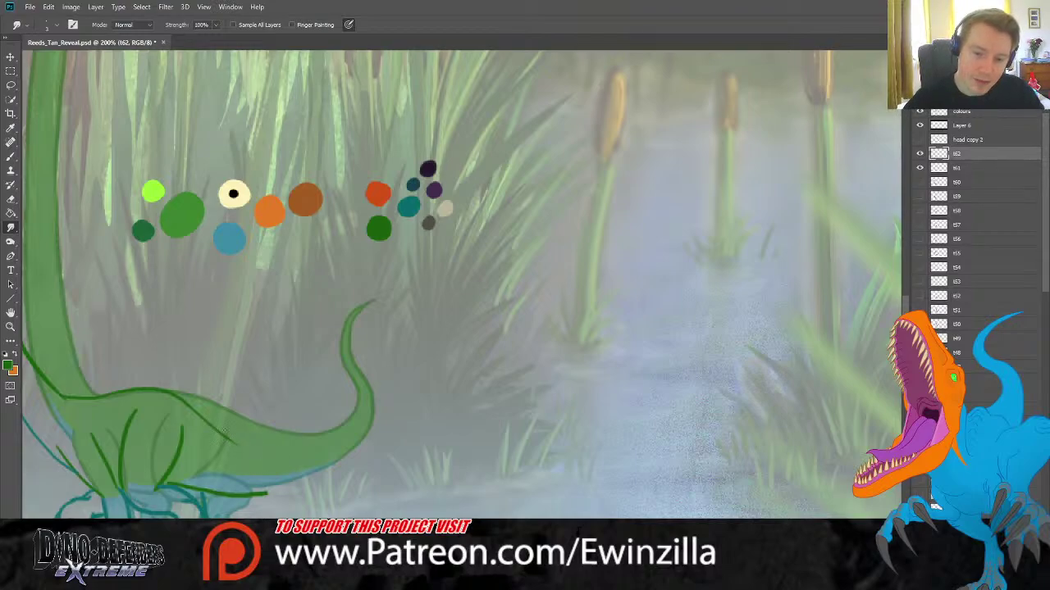
{"action": "key", "text": "b"}
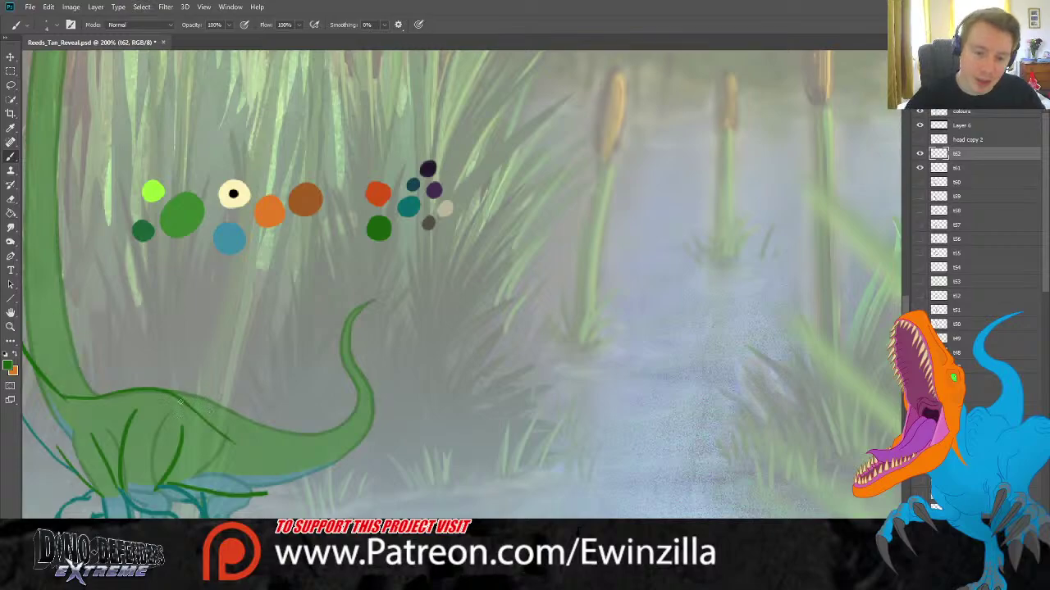
{"action": "left_click_drag", "start_coordinate": [201, 416], "coordinate": [286, 461]}
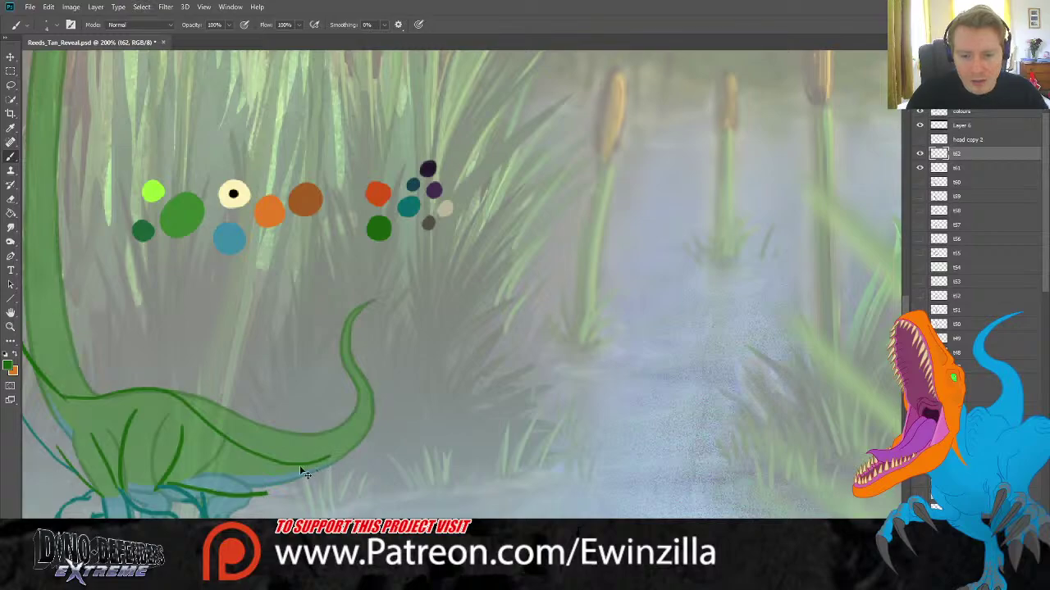
{"action": "mouse_move", "coordinate": [278, 464]}
{"action": "left_mouse_down"}
{"action": "mouse_move", "coordinate": [317, 460]}
{"action": "mouse_move", "coordinate": [357, 431]}
{"action": "mouse_move", "coordinate": [362, 407]}
{"action": "mouse_move", "coordinate": [346, 339]}
{"action": "left_mouse_up"}
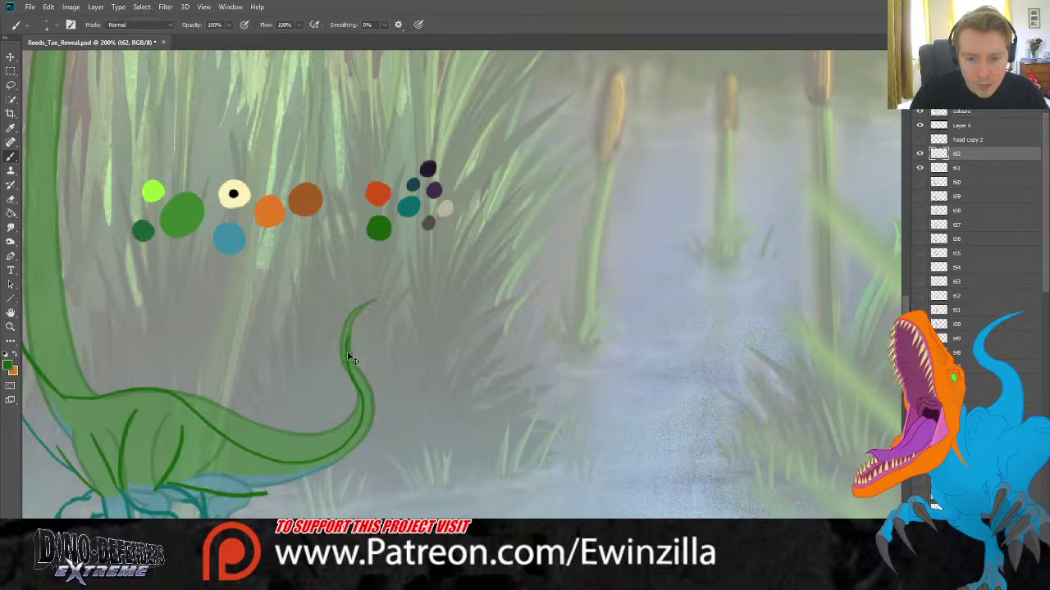
{"action": "key", "text": "ctrl+z"}
{"action": "mouse_move", "coordinate": [276, 460]}
{"action": "left_mouse_down"}
{"action": "mouse_move", "coordinate": [325, 455]}
{"action": "mouse_move", "coordinate": [352, 426]}
{"action": "mouse_move", "coordinate": [347, 323]}
{"action": "mouse_move", "coordinate": [363, 441]}
{"action": "mouse_move", "coordinate": [338, 469]}
{"action": "mouse_move", "coordinate": [261, 492]}
{"action": "left_mouse_up"}
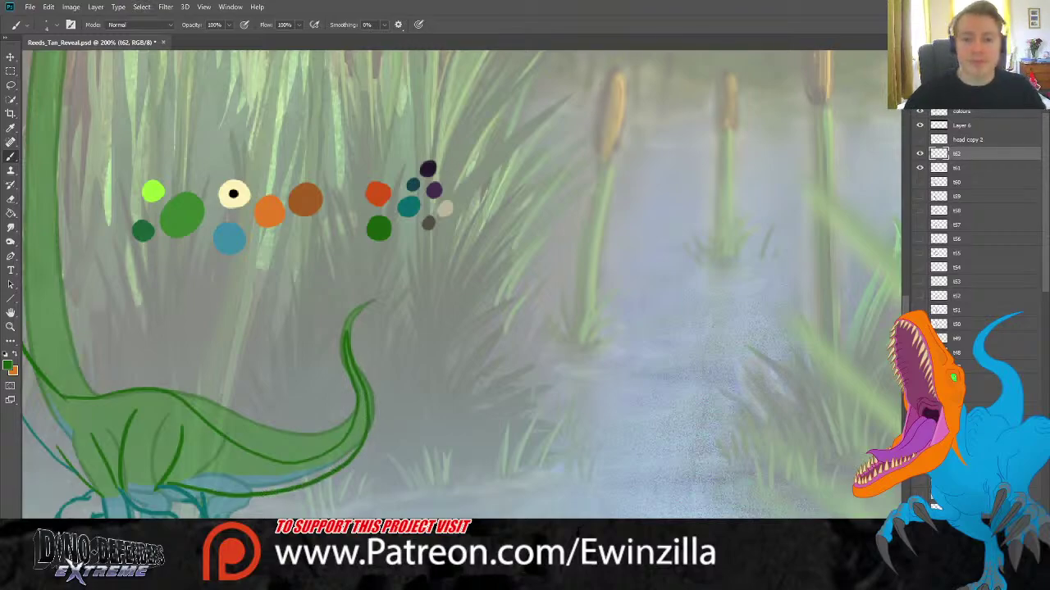
Fit the scene, flick t62 on and off against t61, then hide t61 and select t62.
{"action": "left_click", "coordinate": [307, 25]}
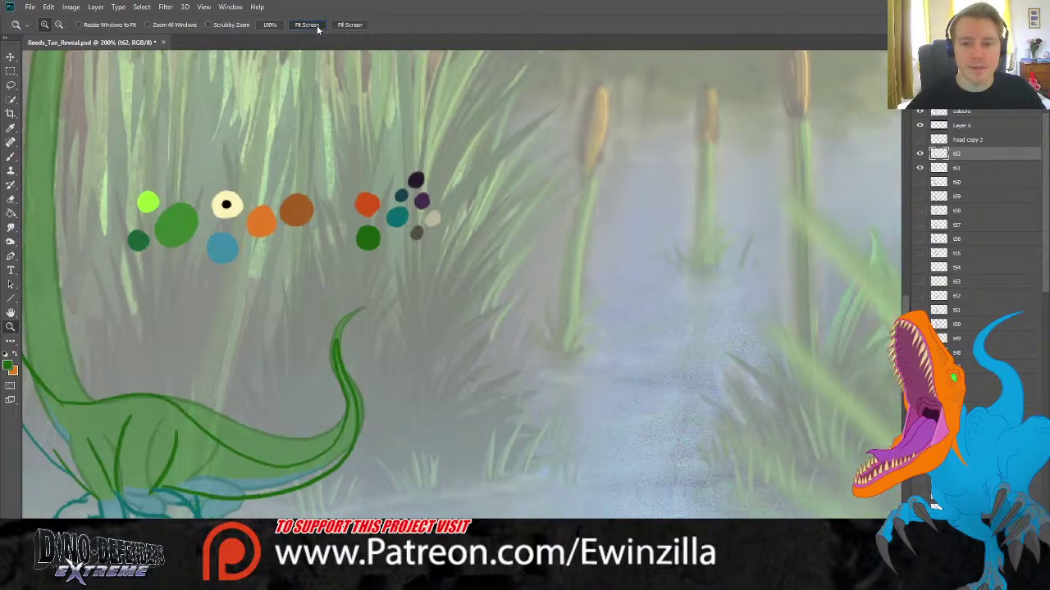
{"action": "left_click", "coordinate": [920, 154]}
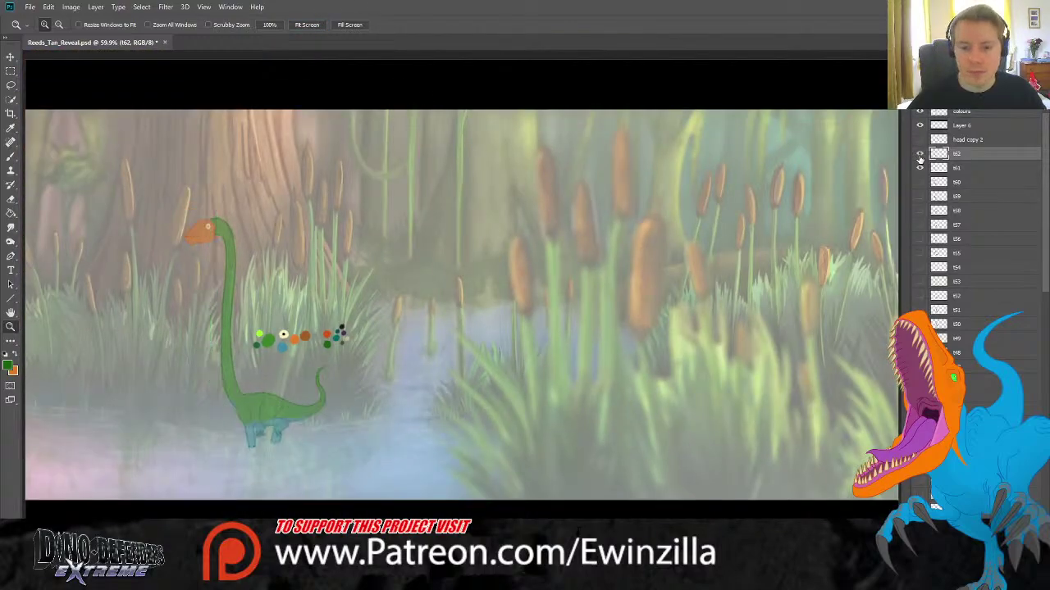
{"action": "left_click", "coordinate": [919, 154]}
{"action": "left_click", "coordinate": [919, 154]}
{"action": "left_click", "coordinate": [919, 154]}
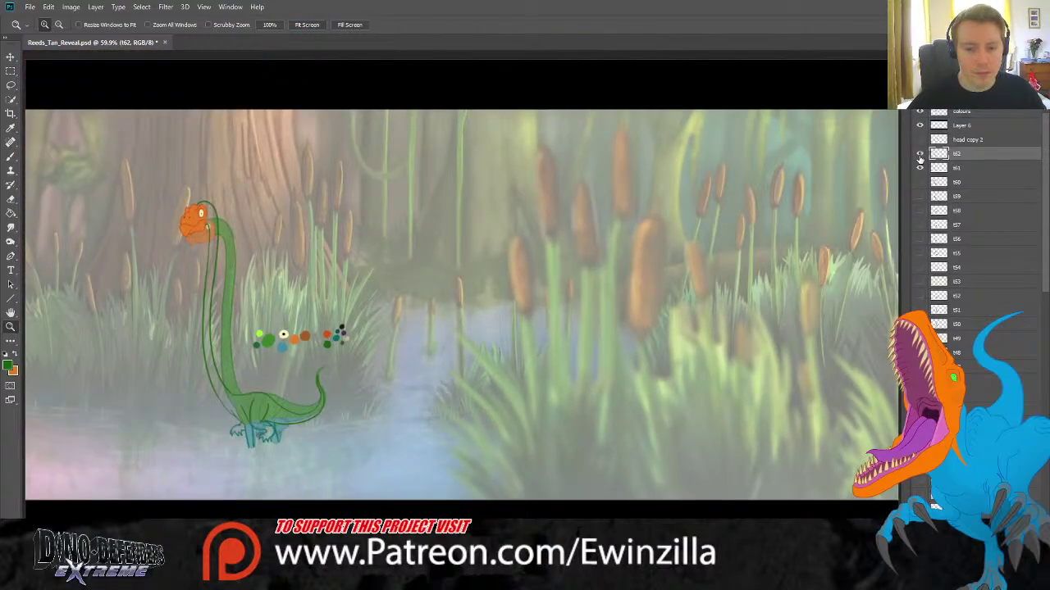
{"action": "left_click", "coordinate": [968, 169]}
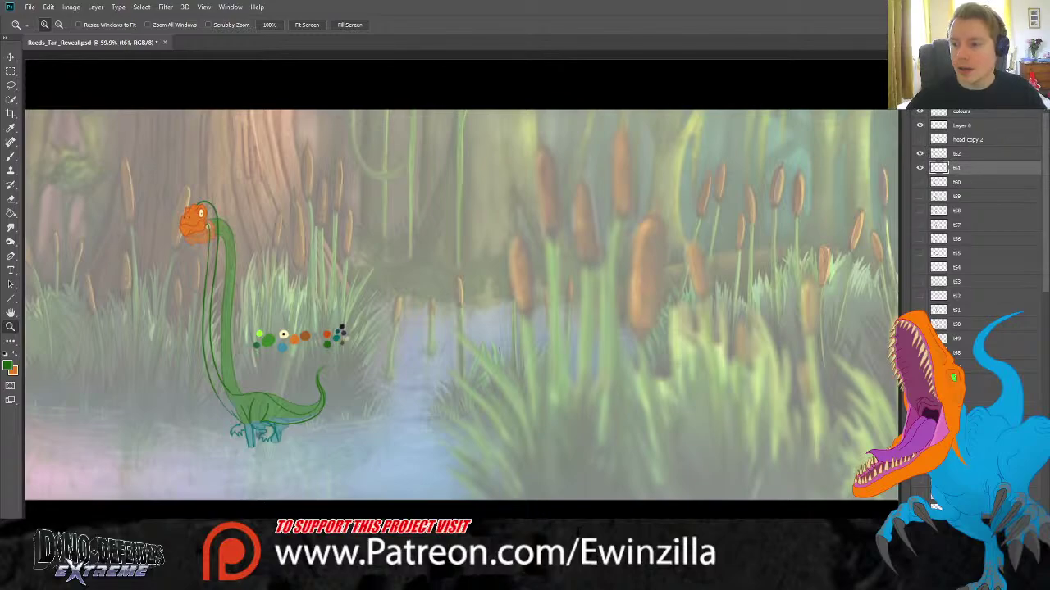
{"action": "left_click", "coordinate": [919, 167]}
{"action": "left_click", "coordinate": [963, 154]}
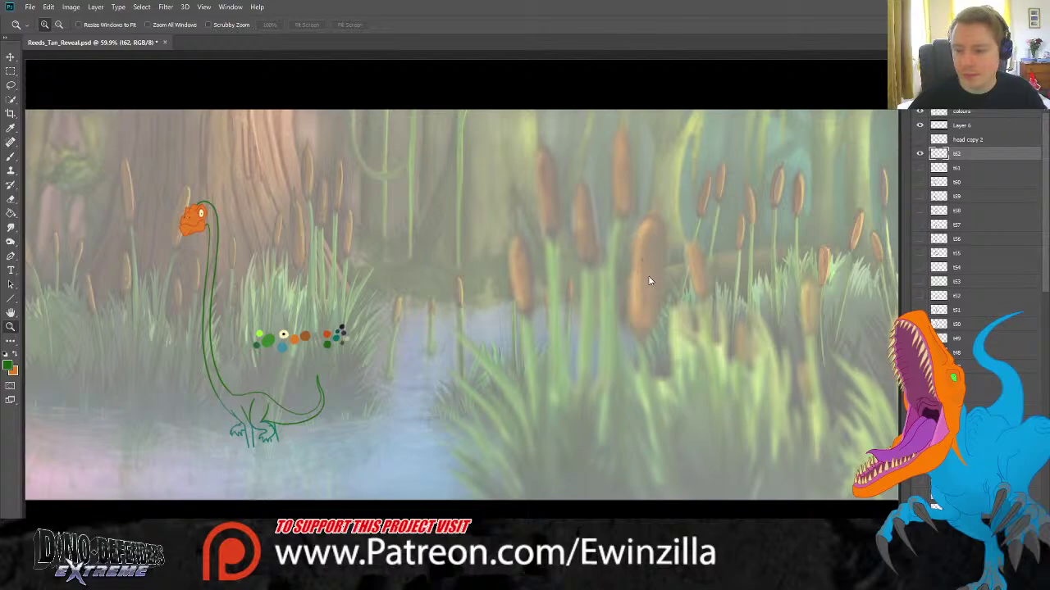
Create a new blank layer and switch to the Tanystropheus_EDIT.psd reference document.
{"action": "key", "text": "ctrl+shift+alt+n"}
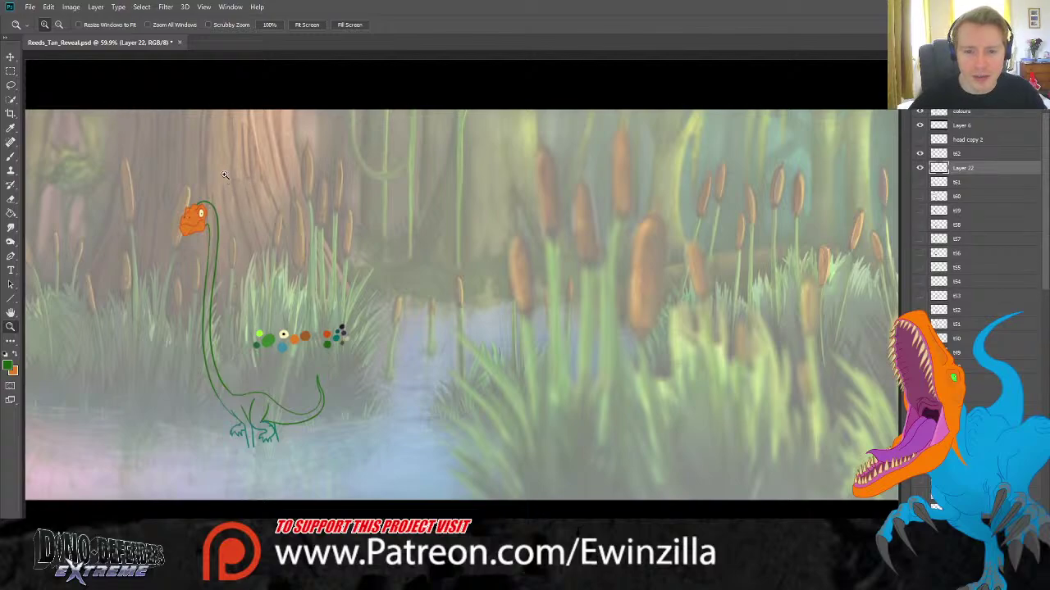
{"action": "key", "text": "ctrl+Tab"}
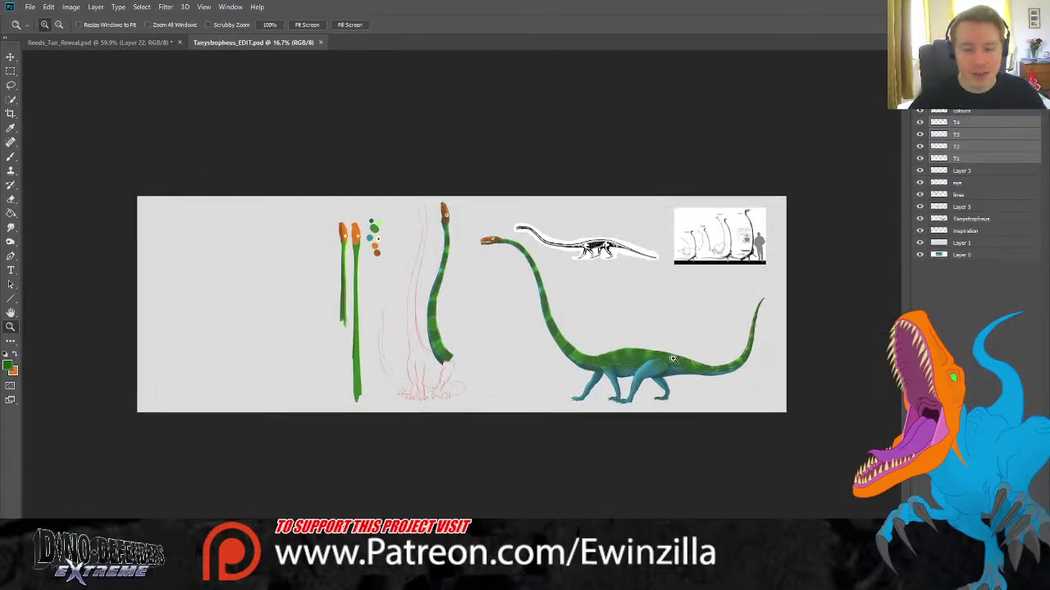
Zoom in closely on the Tanystropheus head on the reference sheet, then fit the sheet on screen.
{"action": "left_click", "coordinate": [352, 345]}
{"action": "scroll", "coordinate": [475, 379], "scroll_direction": "up", "scroll_amount": 3}
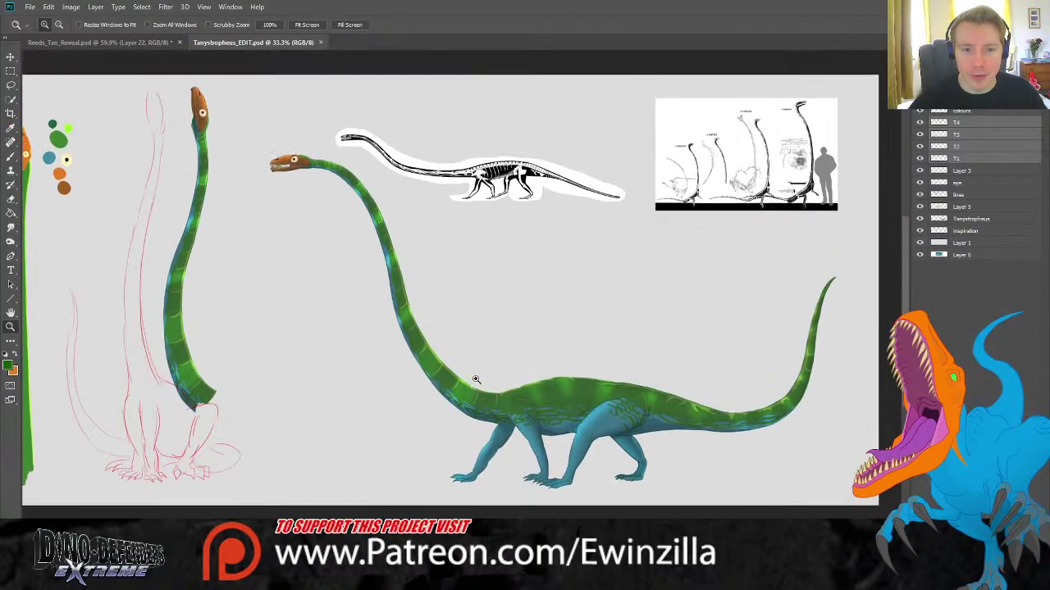
{"action": "scroll", "coordinate": [321, 328], "scroll_direction": "left", "scroll_amount": 5}
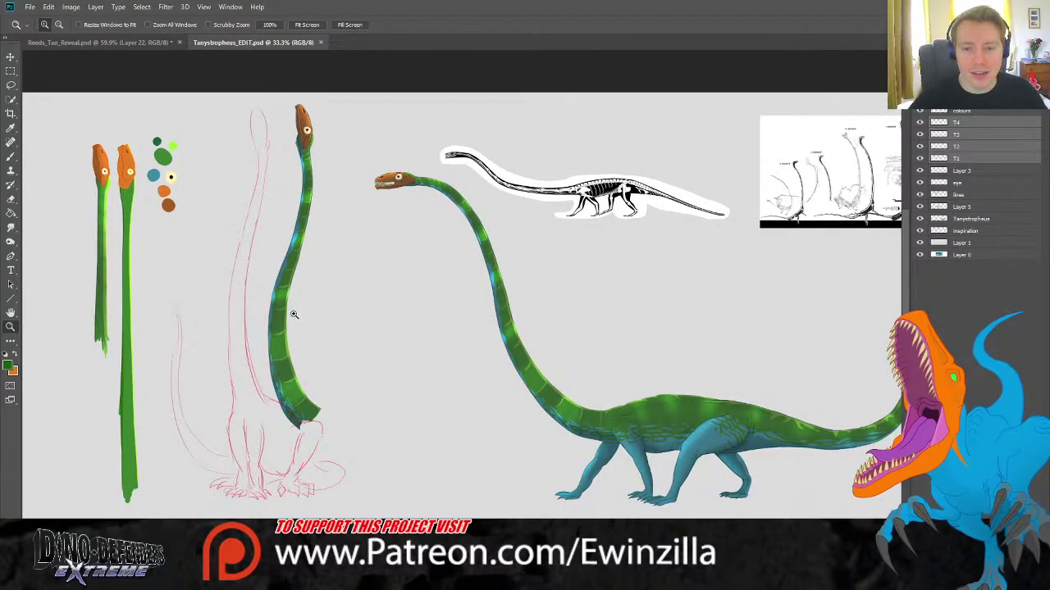
{"action": "left_click_drag", "start_coordinate": [389, 183], "coordinate": [435, 185]}
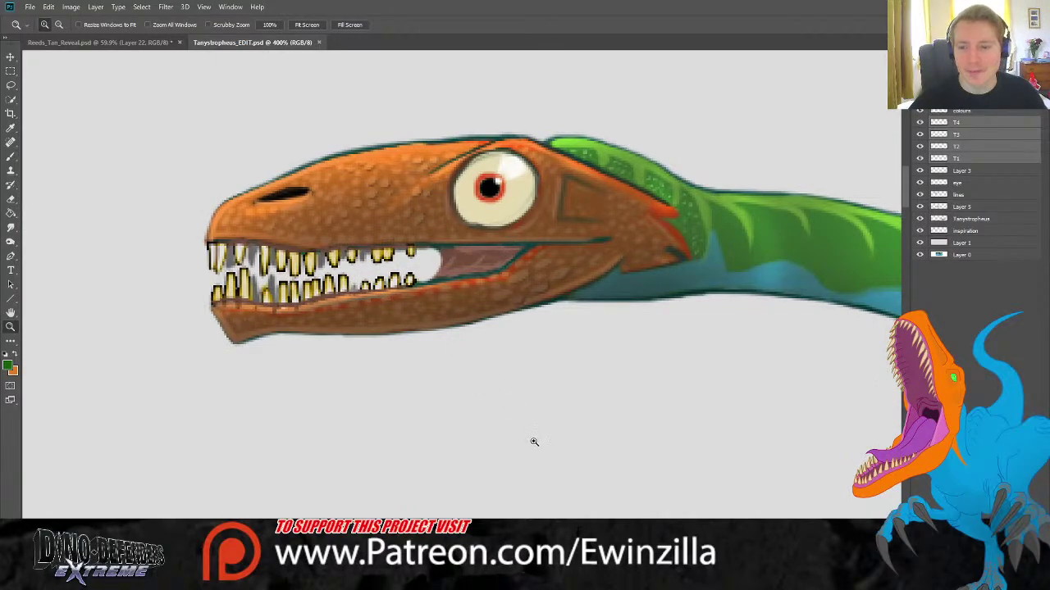
{"action": "left_click", "coordinate": [305, 24]}
Zoom in on the left neck studies and the second study's head, then fit the sheet again.
{"action": "left_click", "coordinate": [303, 191]}
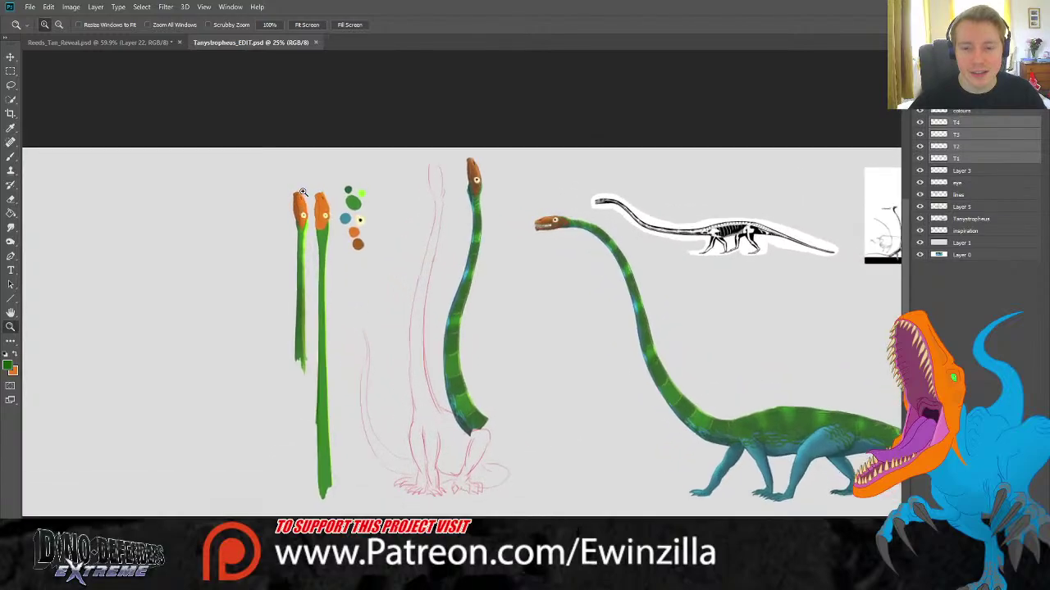
{"action": "left_click", "coordinate": [302, 192]}
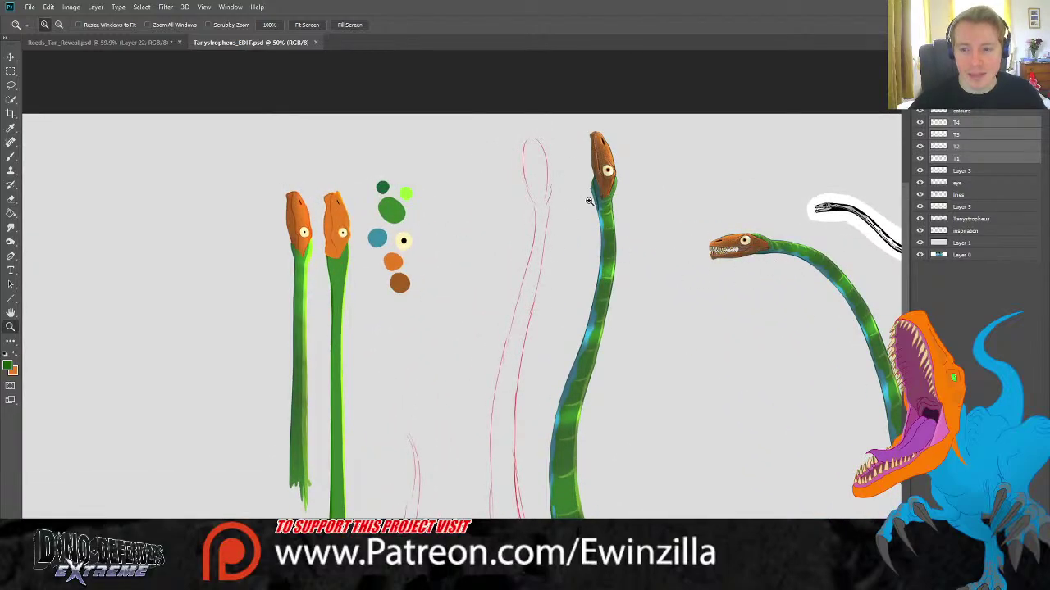
{"action": "left_click", "coordinate": [341, 217]}
{"action": "left_click", "coordinate": [340, 217]}
{"action": "left_click", "coordinate": [328, 213]}
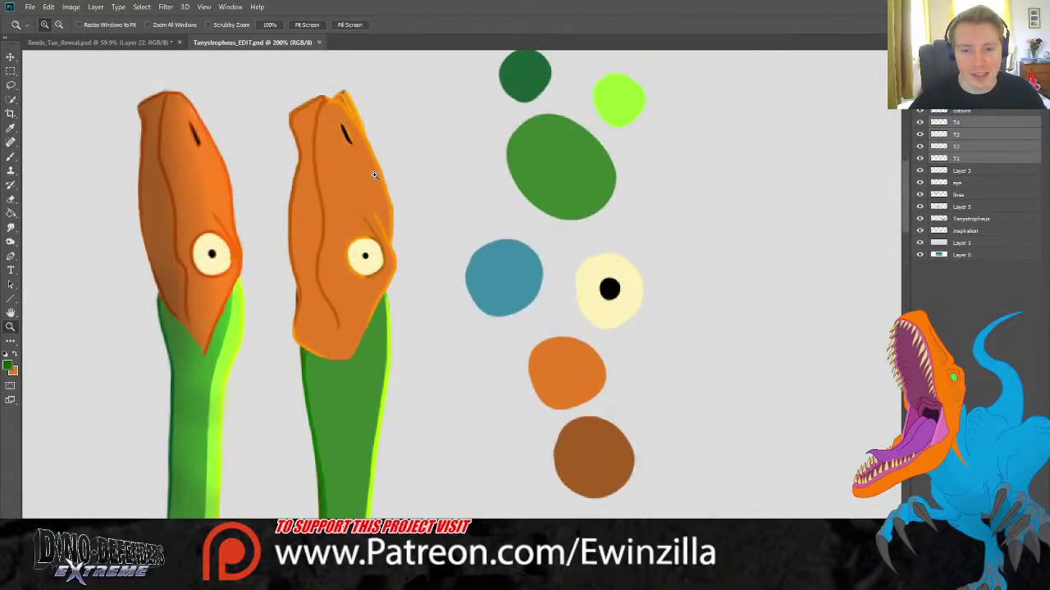
{"action": "left_click", "coordinate": [312, 24]}
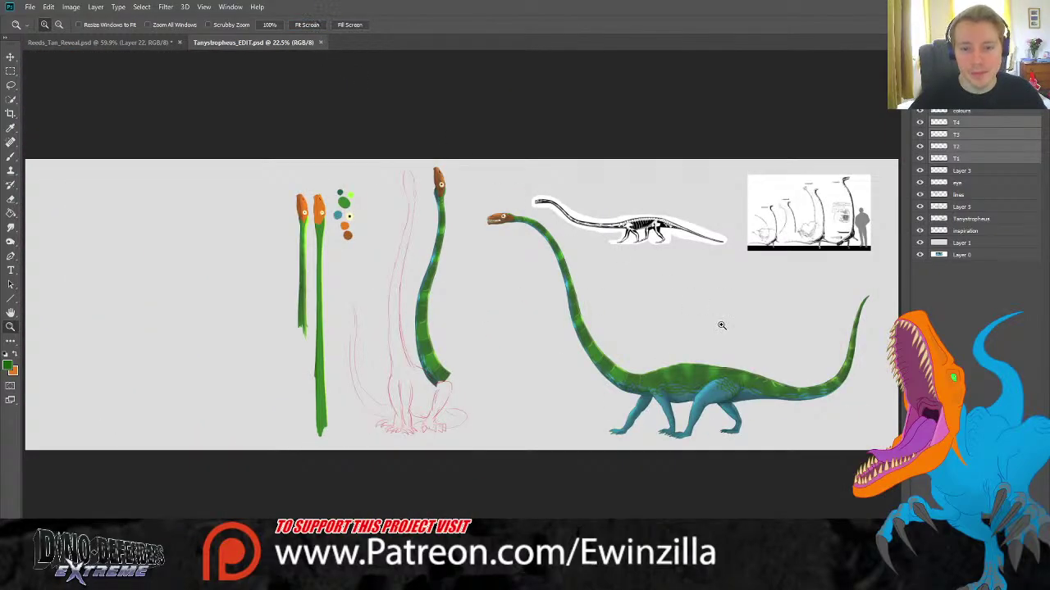
View the skeletal reference image at 100%, then fit and close the reference document.
{"action": "left_click", "coordinate": [879, 189]}
{"action": "left_click", "coordinate": [880, 189]}
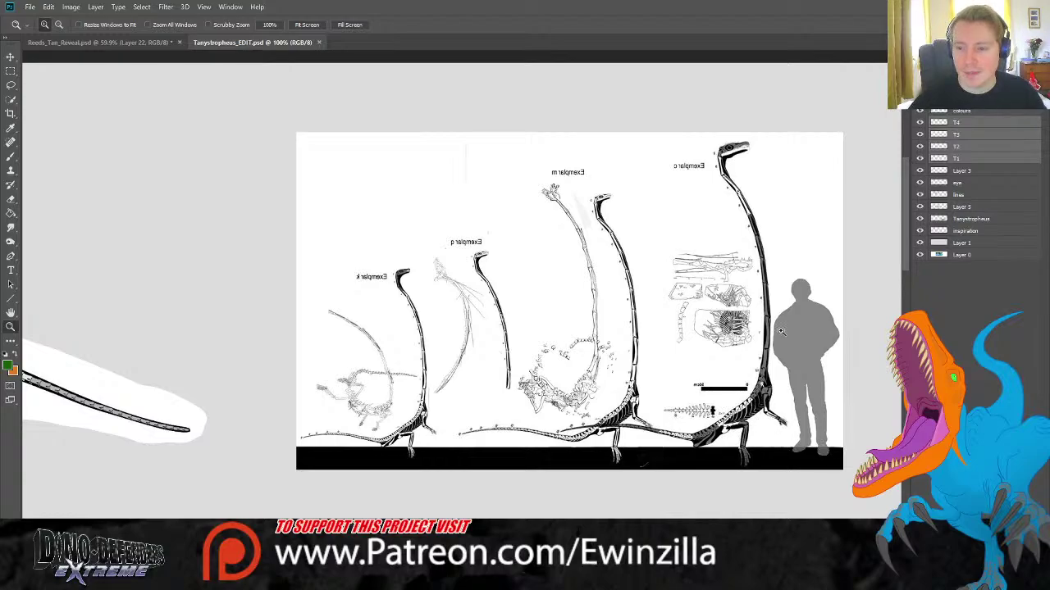
{"action": "left_click", "coordinate": [307, 26]}
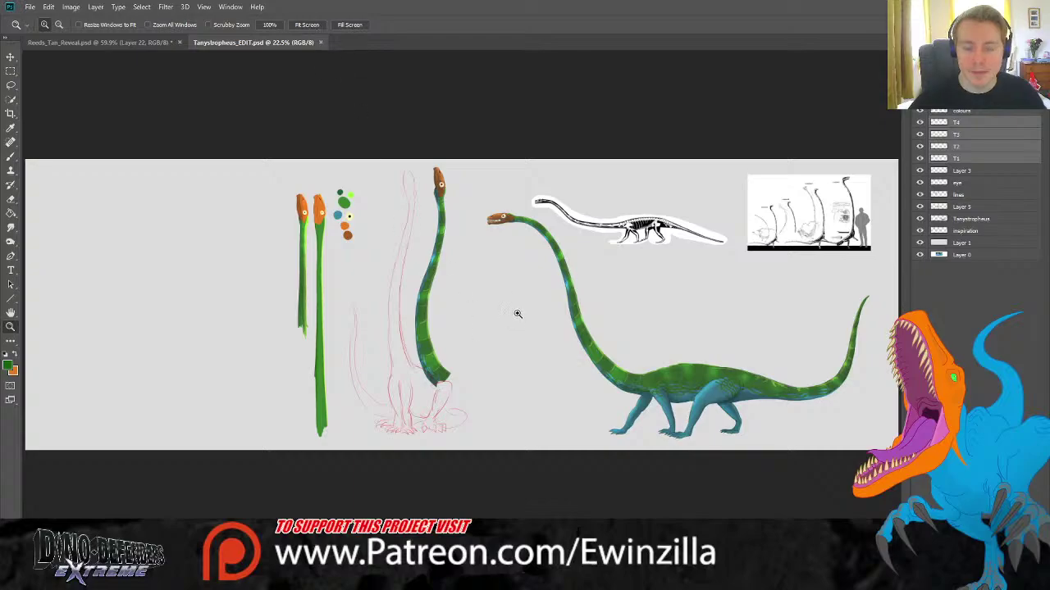
{"action": "left_click", "coordinate": [321, 43]}
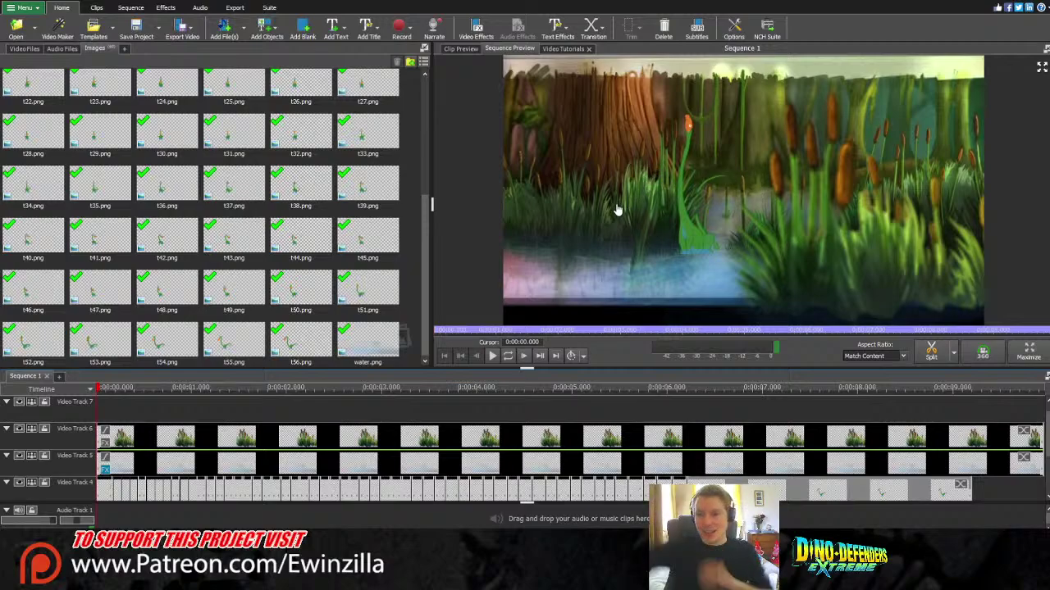
{"action": "left_click", "coordinate": [19, 430]}
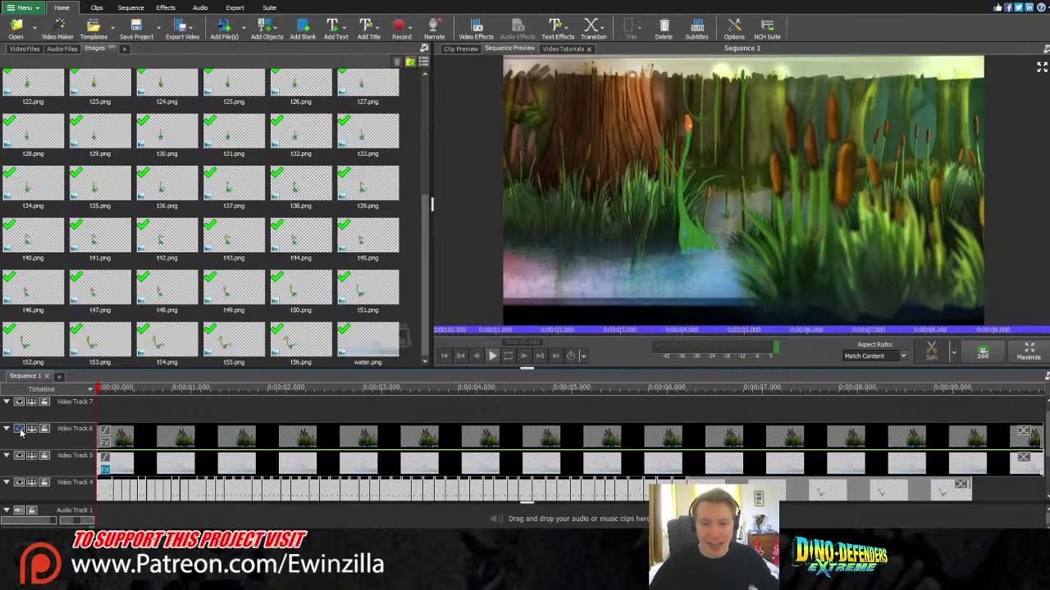
{"action": "left_click", "coordinate": [19, 430]}
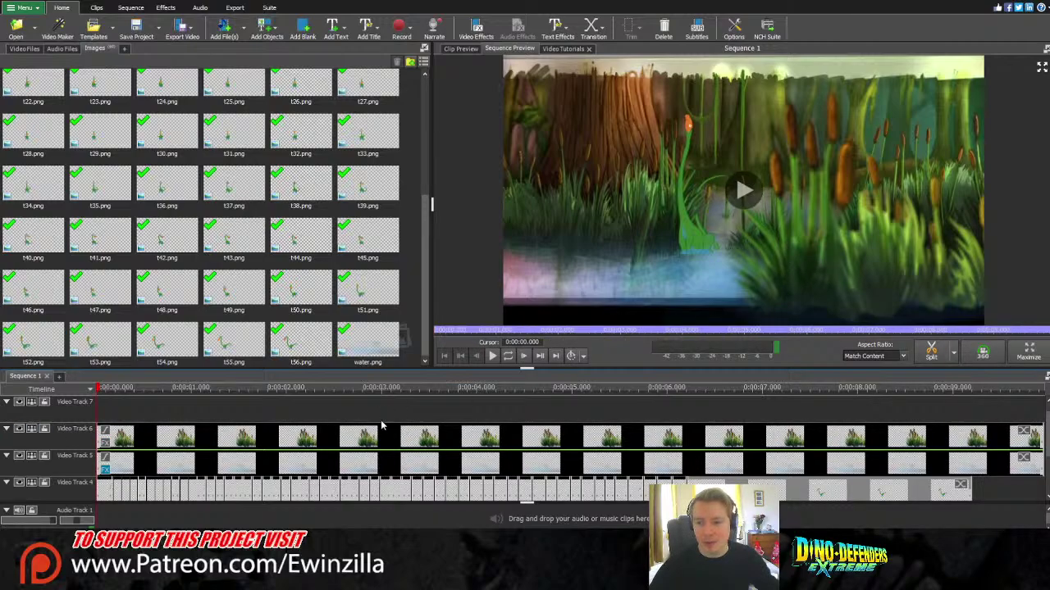
{"action": "left_click_drag", "start_coordinate": [310, 394], "coordinate": [95, 398]}
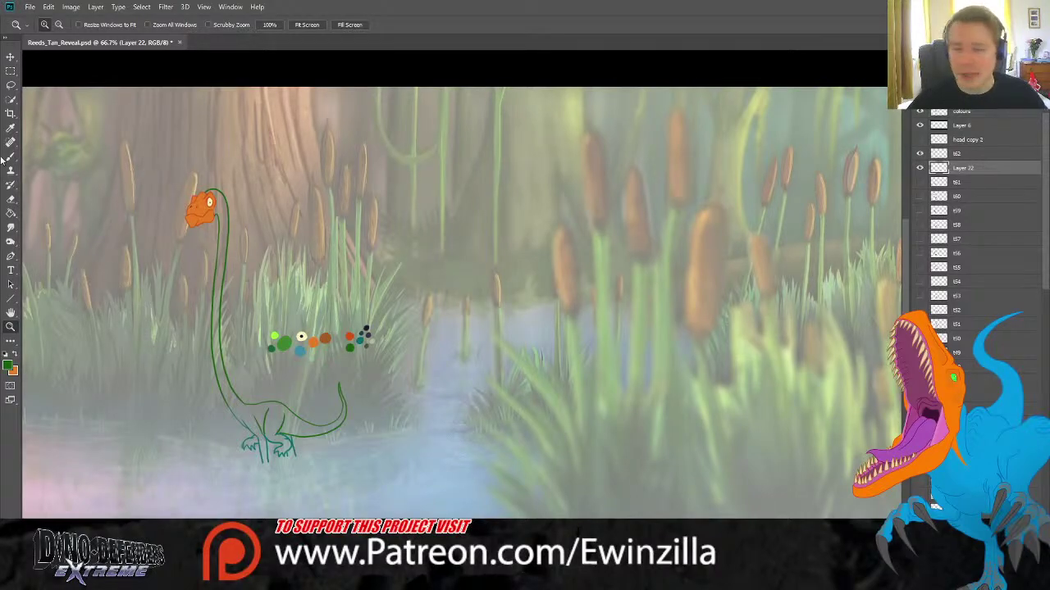
Select the Eyedropper, view the swamp frame at 100%, and pick the Brush tool.
{"action": "key", "text": "i"}
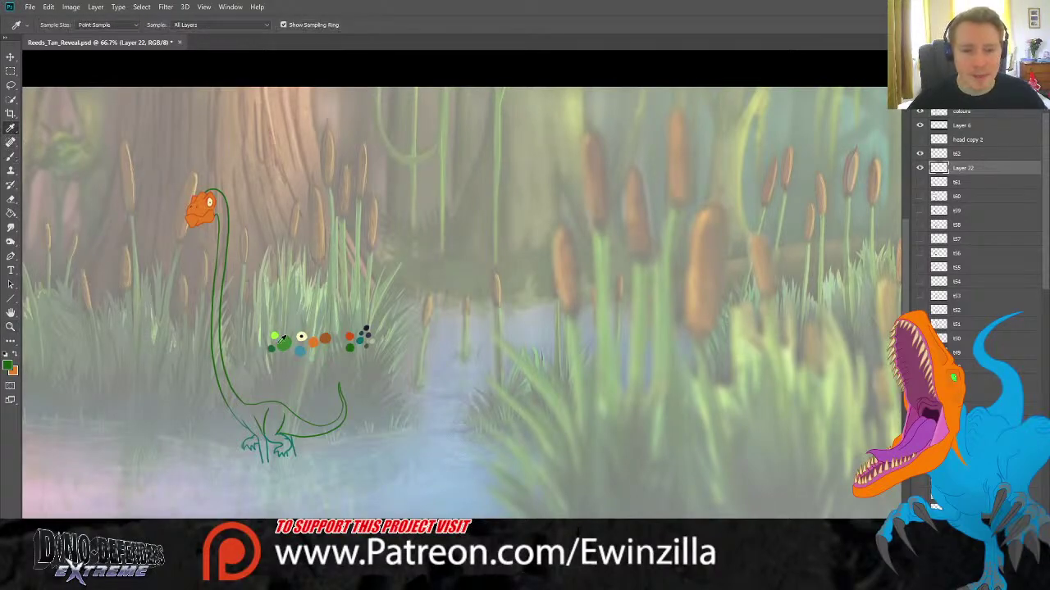
{"action": "double_click", "coordinate": [10, 326]}
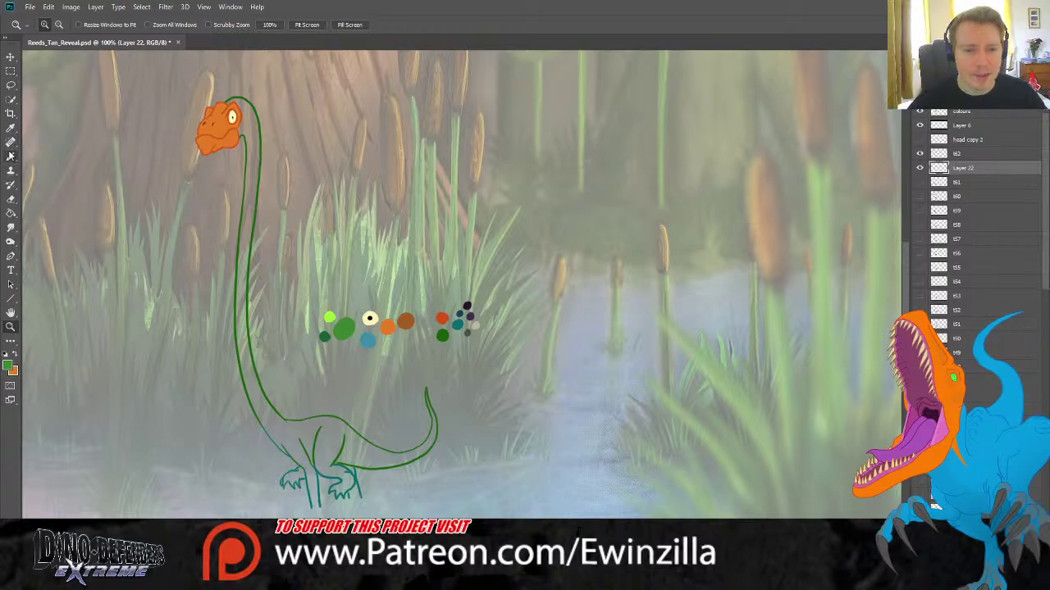
{"action": "left_click", "coordinate": [10, 155]}
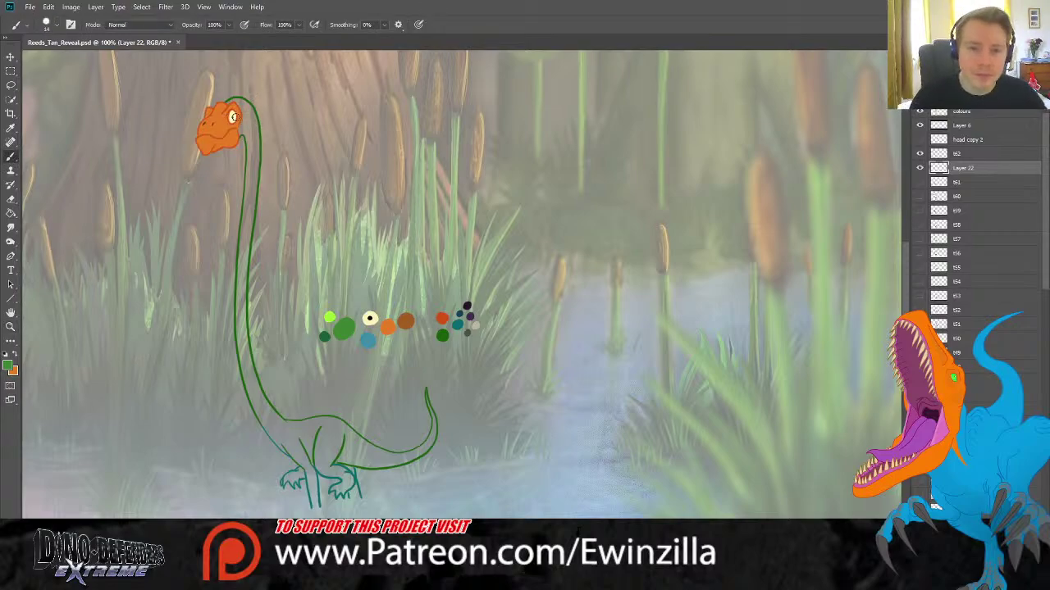
Paint green strokes down the neck, into the body, and along the tail's underside on Layer 22.
{"action": "mouse_move", "coordinate": [224, 109]}
{"action": "left_mouse_down"}
{"action": "mouse_move", "coordinate": [253, 122]}
{"action": "mouse_move", "coordinate": [239, 130]}
{"action": "mouse_move", "coordinate": [252, 151]}
{"action": "mouse_move", "coordinate": [255, 123]}
{"action": "mouse_move", "coordinate": [256, 170]}
{"action": "mouse_move", "coordinate": [249, 141]}
{"action": "mouse_move", "coordinate": [241, 288]}
{"action": "mouse_move", "coordinate": [248, 379]}
{"action": "left_mouse_up"}
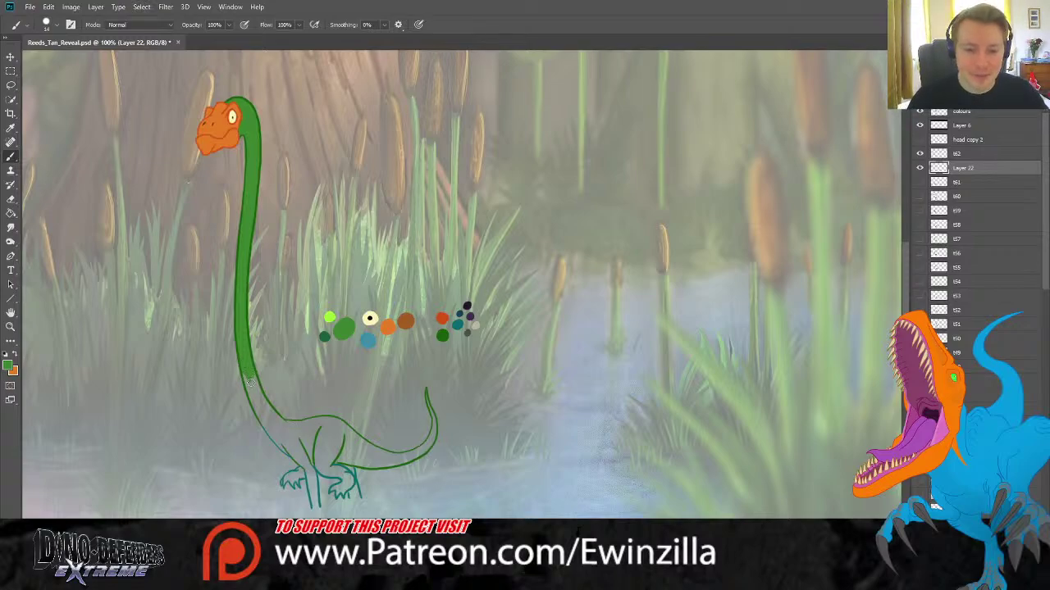
{"action": "mouse_move", "coordinate": [250, 382]}
{"action": "left_mouse_down"}
{"action": "mouse_move", "coordinate": [257, 408]}
{"action": "mouse_move", "coordinate": [274, 420]}
{"action": "mouse_move", "coordinate": [260, 422]}
{"action": "mouse_move", "coordinate": [304, 464]}
{"action": "mouse_move", "coordinate": [288, 436]}
{"action": "mouse_move", "coordinate": [322, 467]}
{"action": "mouse_move", "coordinate": [335, 447]}
{"action": "left_mouse_up"}
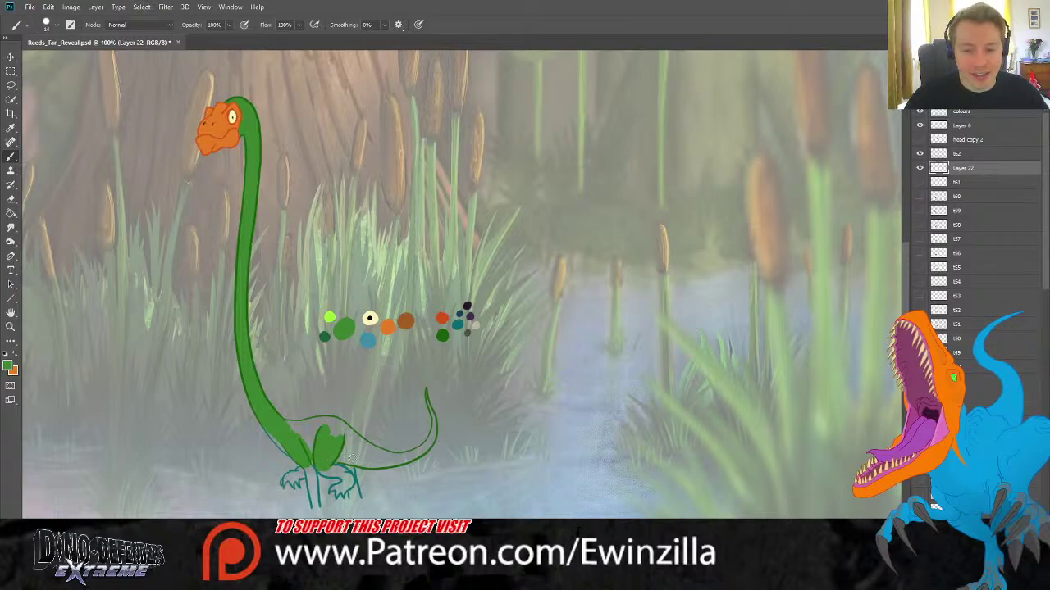
{"action": "mouse_move", "coordinate": [348, 459]}
{"action": "left_mouse_down"}
{"action": "mouse_move", "coordinate": [402, 465]}
{"action": "mouse_move", "coordinate": [384, 464]}
{"action": "mouse_move", "coordinate": [425, 449]}
{"action": "mouse_move", "coordinate": [434, 432]}
{"action": "mouse_move", "coordinate": [426, 395]}
{"action": "left_mouse_up"}
{"action": "mouse_move", "coordinate": [337, 447]}
{"action": "left_mouse_down"}
{"action": "mouse_move", "coordinate": [401, 459]}
{"action": "mouse_move", "coordinate": [328, 421]}
{"action": "mouse_move", "coordinate": [295, 425]}
{"action": "mouse_move", "coordinate": [291, 443]}
{"action": "mouse_move", "coordinate": [306, 451]}
{"action": "mouse_move", "coordinate": [344, 435]}
{"action": "mouse_move", "coordinate": [329, 424]}
{"action": "left_mouse_up"}
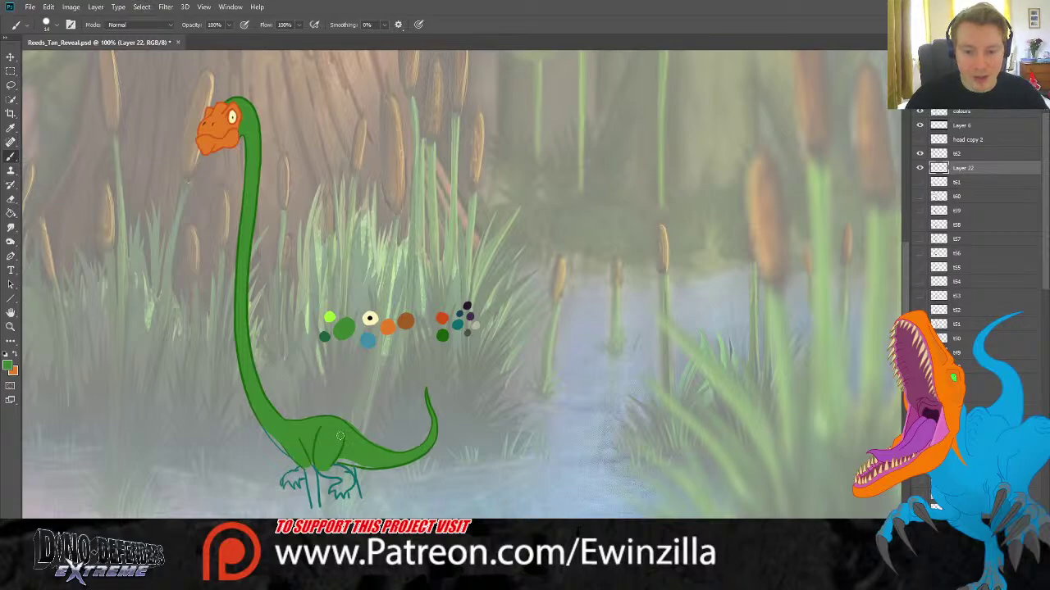
Zoom to 300% and smudge the green body's back outline smooth.
{"action": "key", "text": "z"}
{"action": "left_click", "coordinate": [354, 487]}
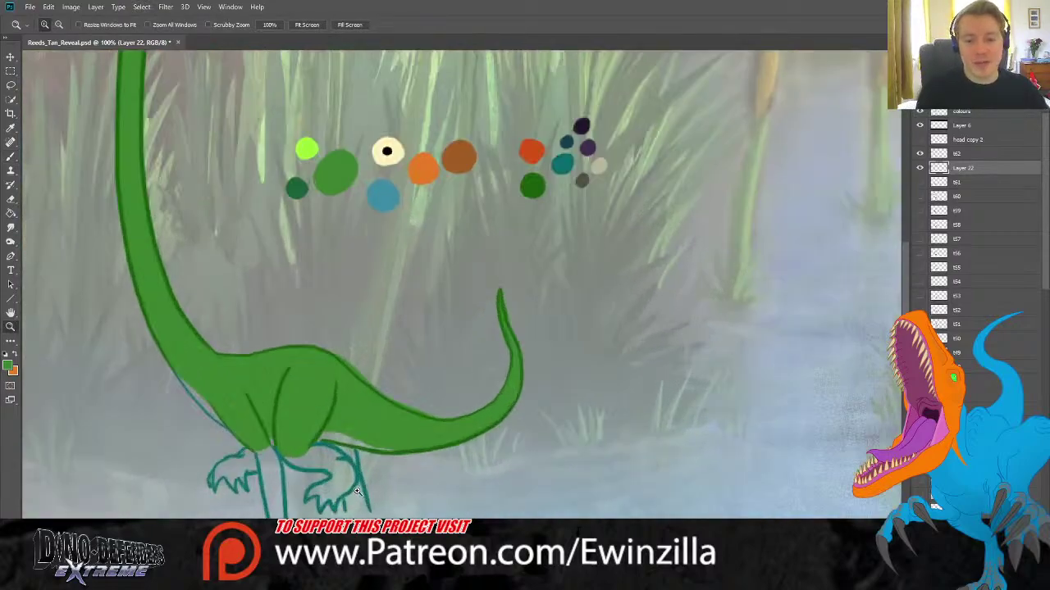
{"action": "left_click", "coordinate": [358, 484]}
{"action": "key", "text": "r"}
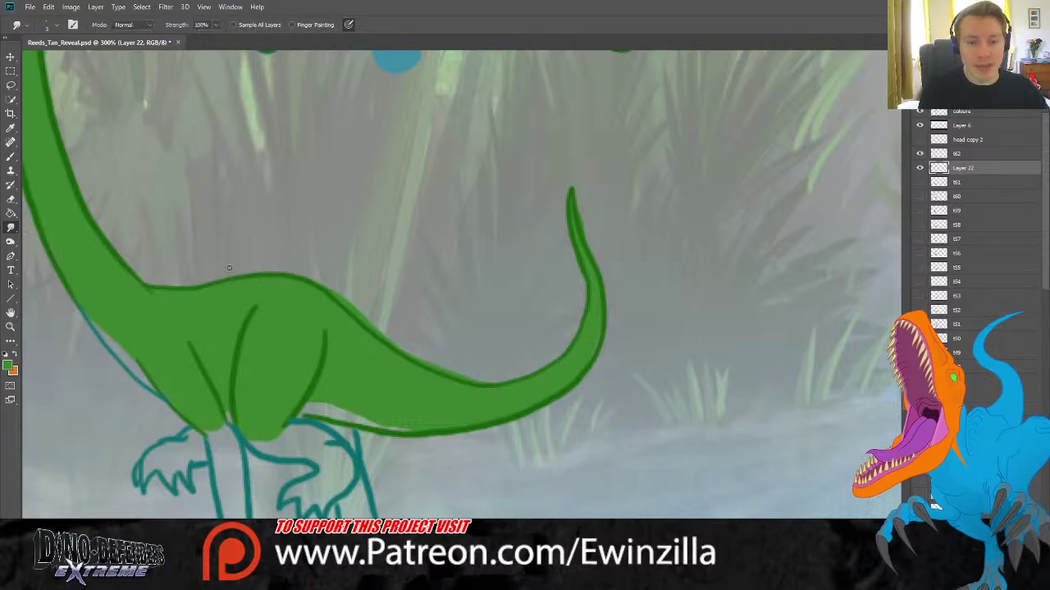
{"action": "mouse_move", "coordinate": [300, 277]}
{"action": "left_mouse_down"}
{"action": "mouse_move", "coordinate": [329, 286]}
{"action": "mouse_move", "coordinate": [379, 335]}
{"action": "mouse_move", "coordinate": [444, 375]}
{"action": "left_mouse_up"}
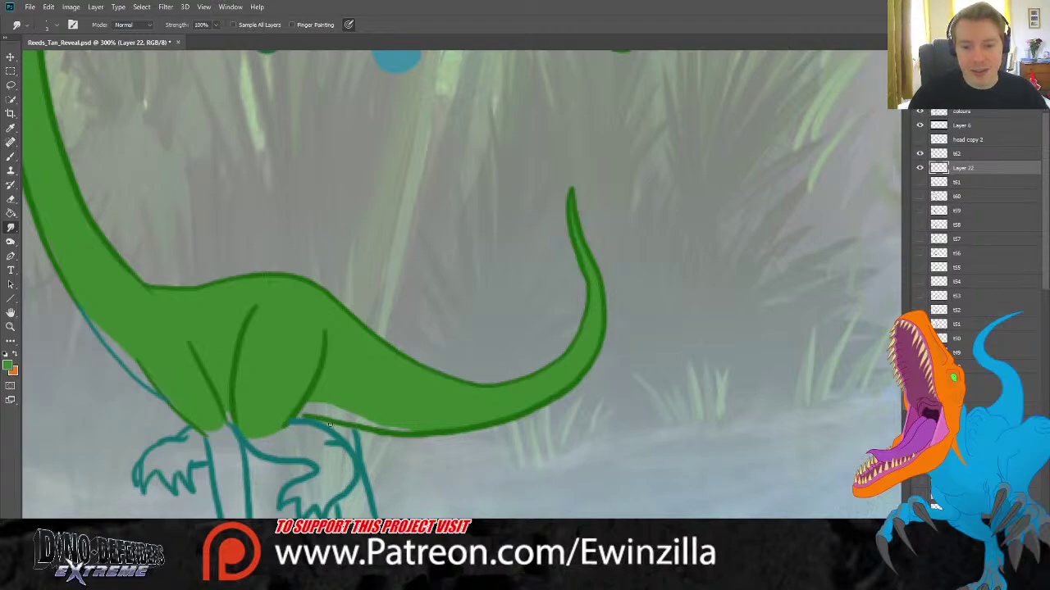
Switch between the t62 frame layer and Layer 22 to compare, ending on t62.
{"action": "left_click", "coordinate": [955, 155]}
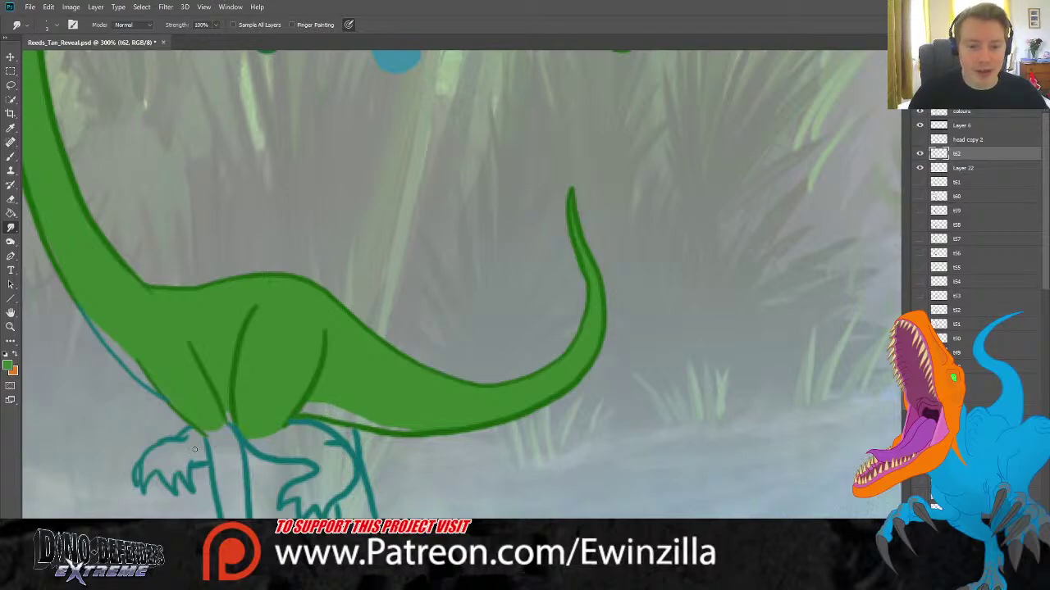
{"action": "left_click", "coordinate": [956, 168]}
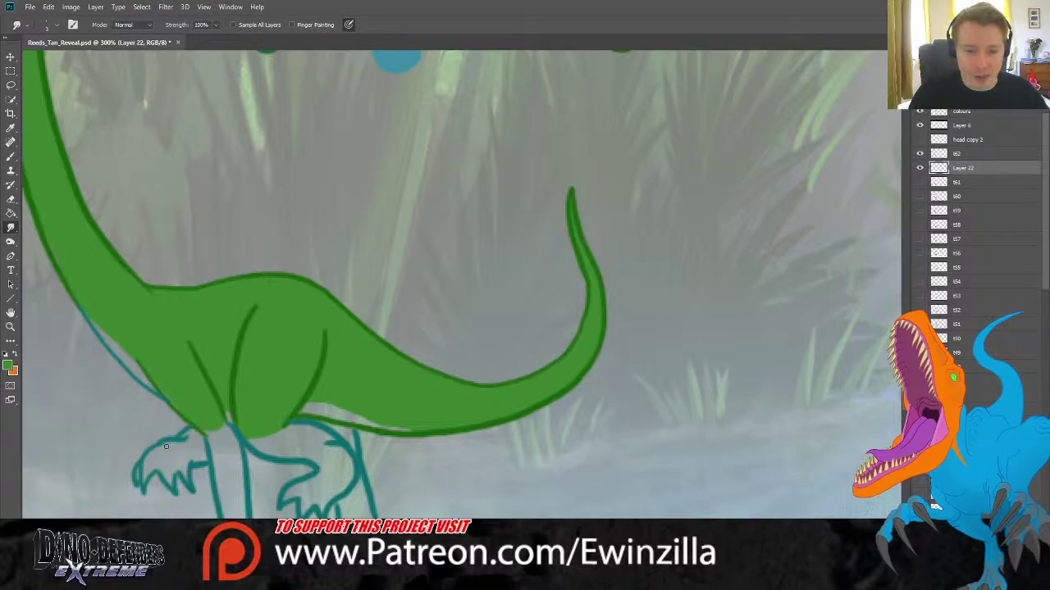
{"action": "left_click", "coordinate": [956, 156]}
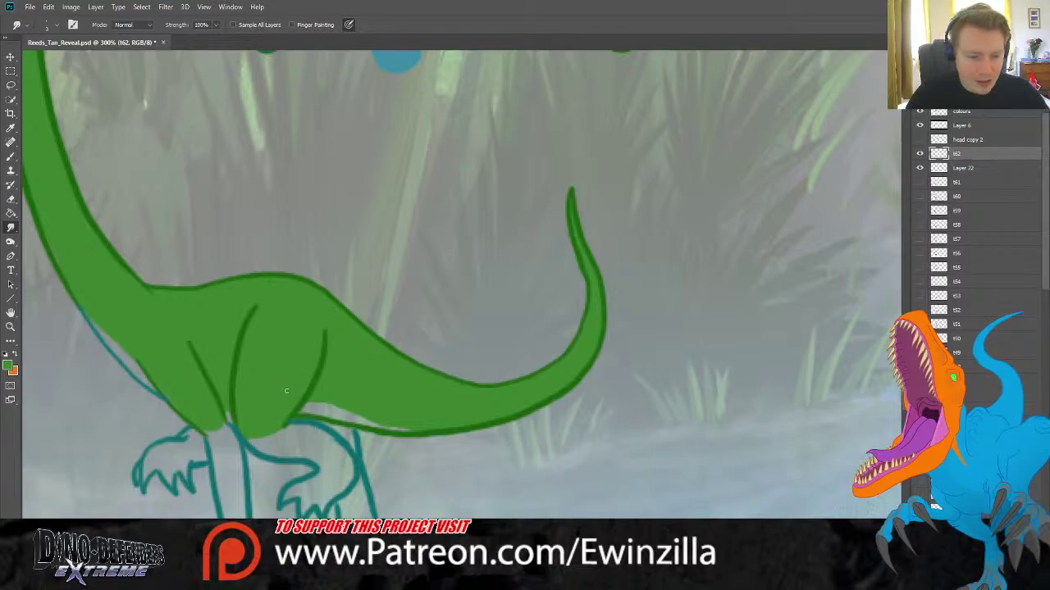
Sample light blue from a paint dot, return to Layer 22, and zoom in on the feet.
{"action": "key", "text": "z"}
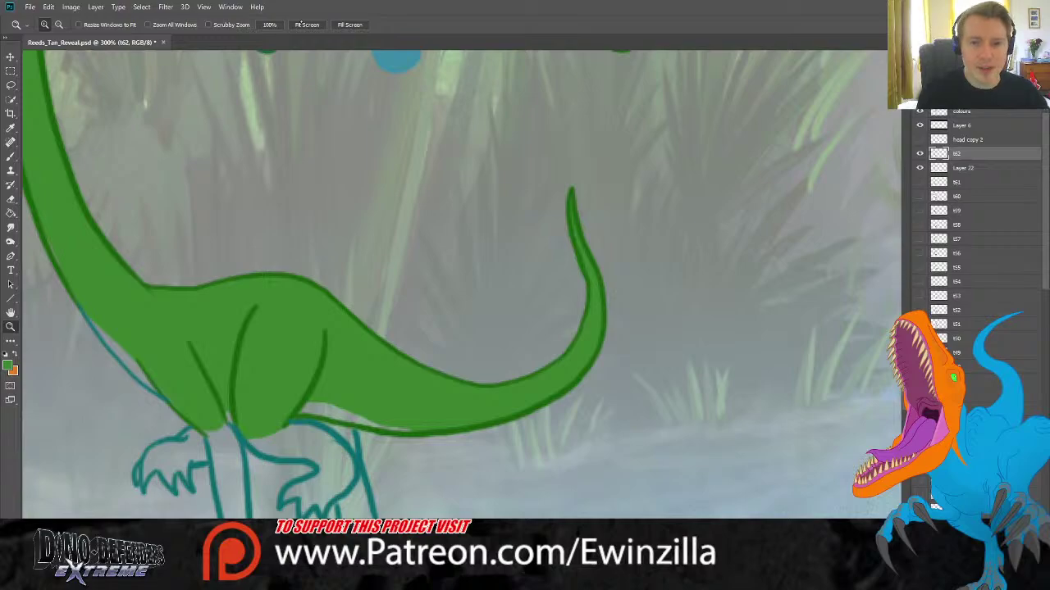
{"action": "left_click", "coordinate": [305, 25]}
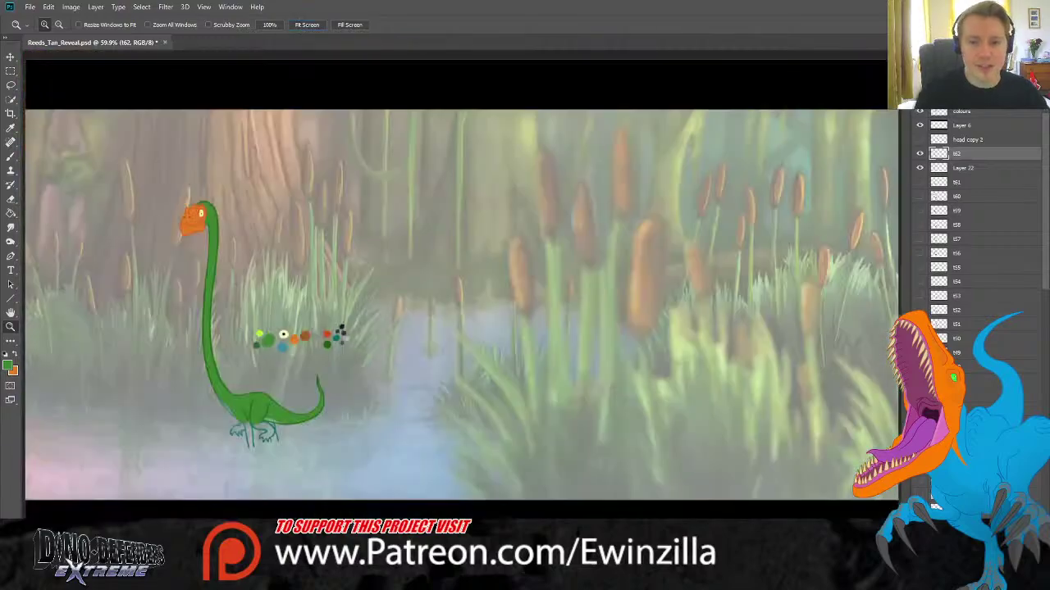
{"action": "left_click", "coordinate": [11, 128]}
{"action": "left_click", "coordinate": [285, 345]}
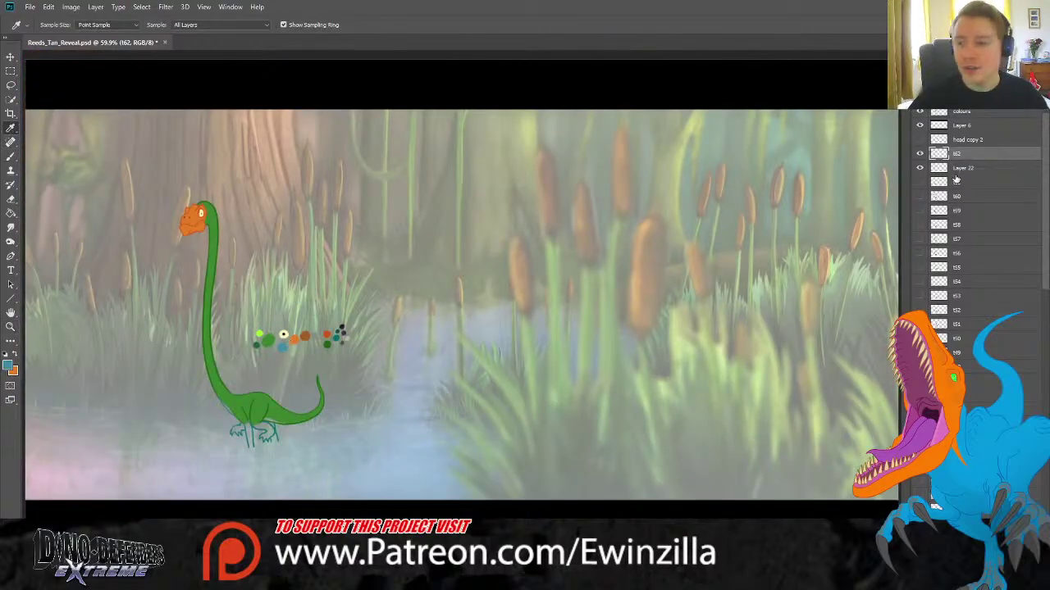
{"action": "key", "text": "alt+bracketleft"}
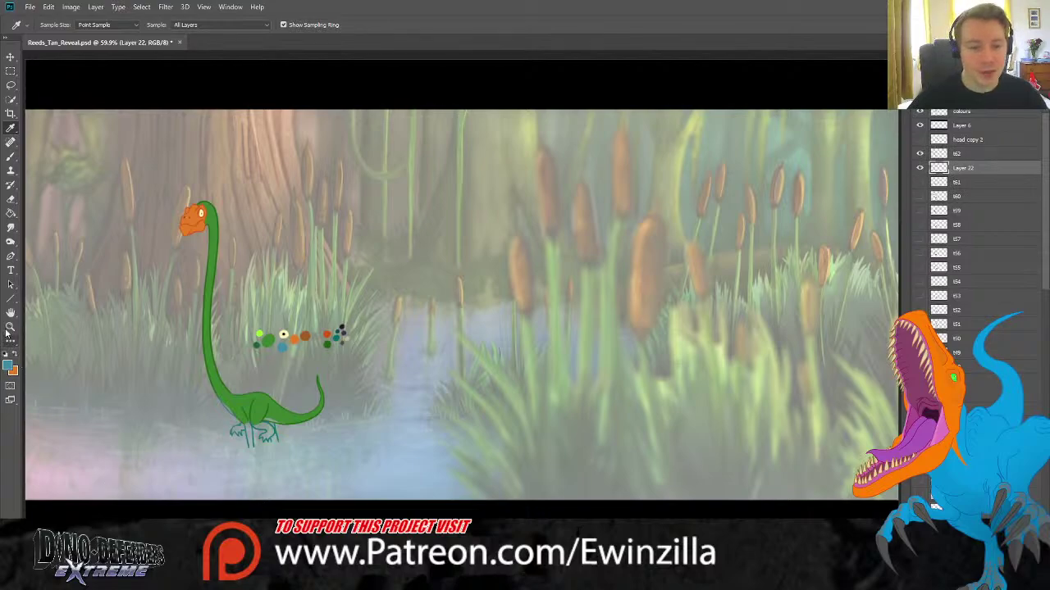
{"action": "left_click", "coordinate": [10, 327]}
{"action": "left_click", "coordinate": [266, 467]}
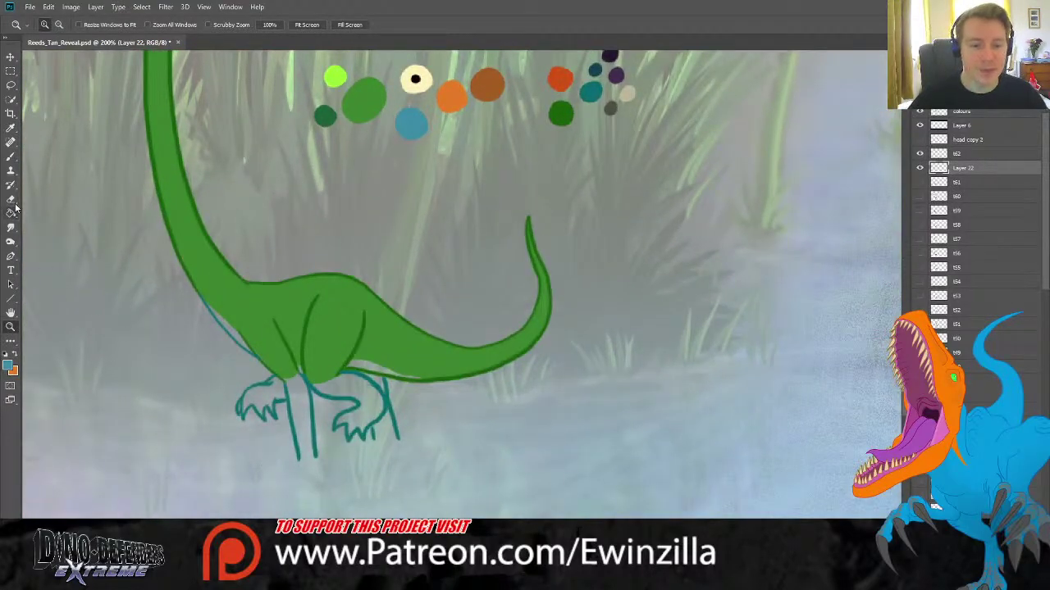
{"action": "left_click", "coordinate": [6, 159]}
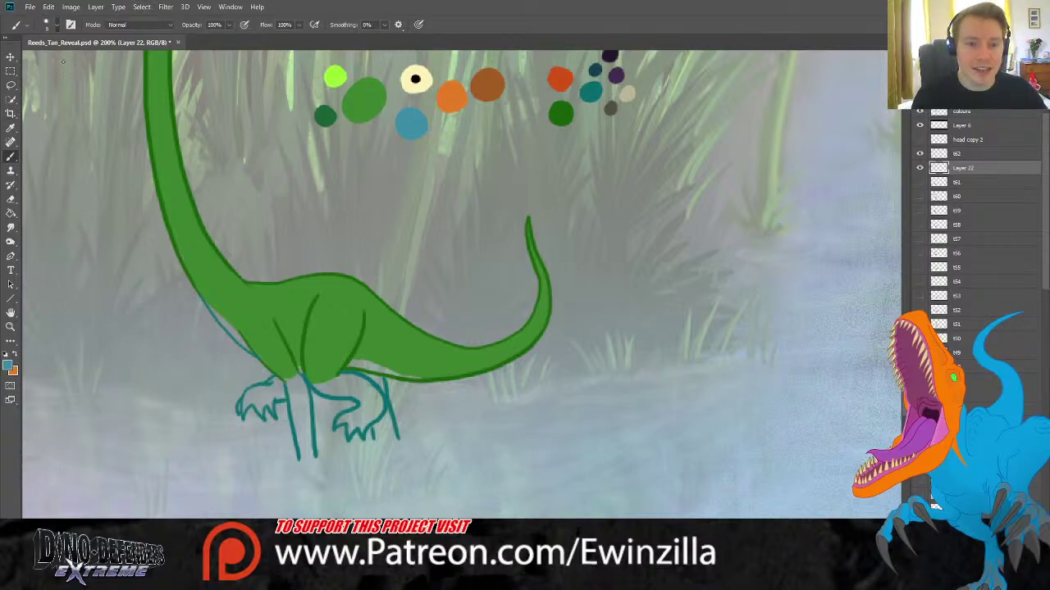
Paint a light-blue band along the belly edge and underside, smudging it in.
{"action": "left_click_drag", "start_coordinate": [207, 308], "coordinate": [252, 352]}
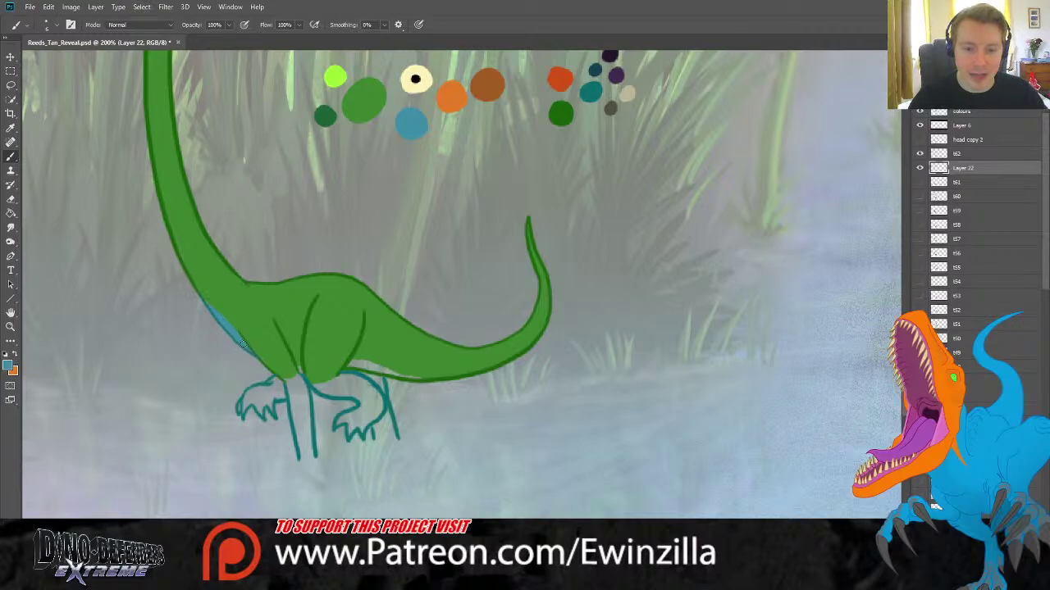
{"action": "key", "text": "r"}
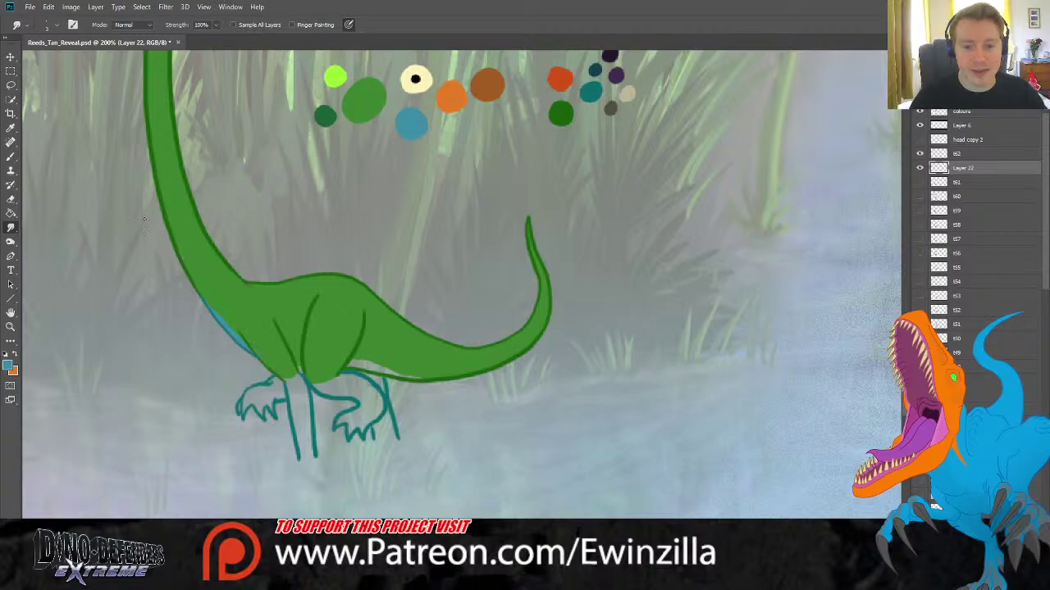
{"action": "key", "text": "b"}
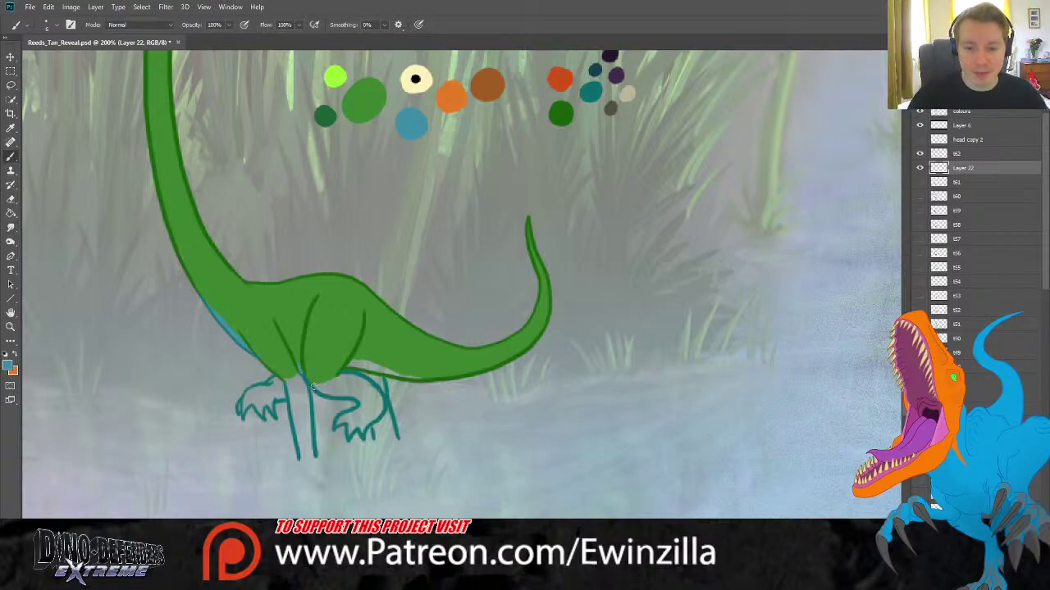
{"action": "mouse_move", "coordinate": [313, 387]}
{"action": "left_mouse_down"}
{"action": "mouse_move", "coordinate": [340, 376]}
{"action": "mouse_move", "coordinate": [374, 386]}
{"action": "mouse_move", "coordinate": [378, 402]}
{"action": "mouse_move", "coordinate": [359, 430]}
{"action": "mouse_move", "coordinate": [341, 421]}
{"action": "mouse_move", "coordinate": [371, 406]}
{"action": "mouse_move", "coordinate": [359, 388]}
{"action": "mouse_move", "coordinate": [331, 397]}
{"action": "mouse_move", "coordinate": [321, 387]}
{"action": "mouse_move", "coordinate": [373, 379]}
{"action": "mouse_move", "coordinate": [392, 435]}
{"action": "mouse_move", "coordinate": [377, 437]}
{"action": "mouse_move", "coordinate": [384, 425]}
{"action": "left_mouse_up"}
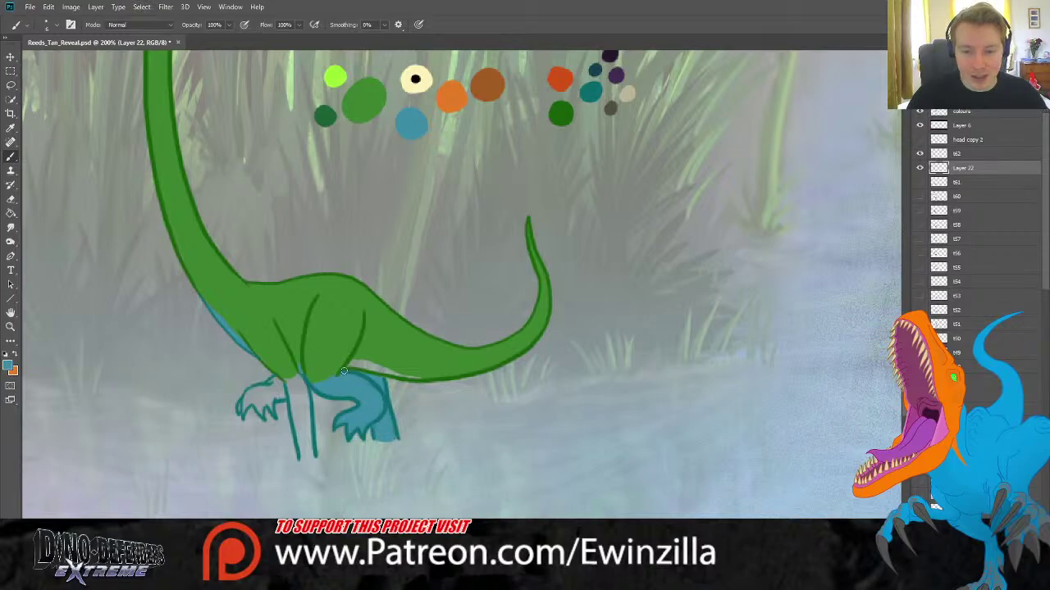
{"action": "mouse_move", "coordinate": [336, 378]}
{"action": "left_mouse_down"}
{"action": "mouse_move", "coordinate": [366, 362]}
{"action": "mouse_move", "coordinate": [425, 380]}
{"action": "mouse_move", "coordinate": [349, 370]}
{"action": "mouse_move", "coordinate": [393, 370]}
{"action": "left_mouse_up"}
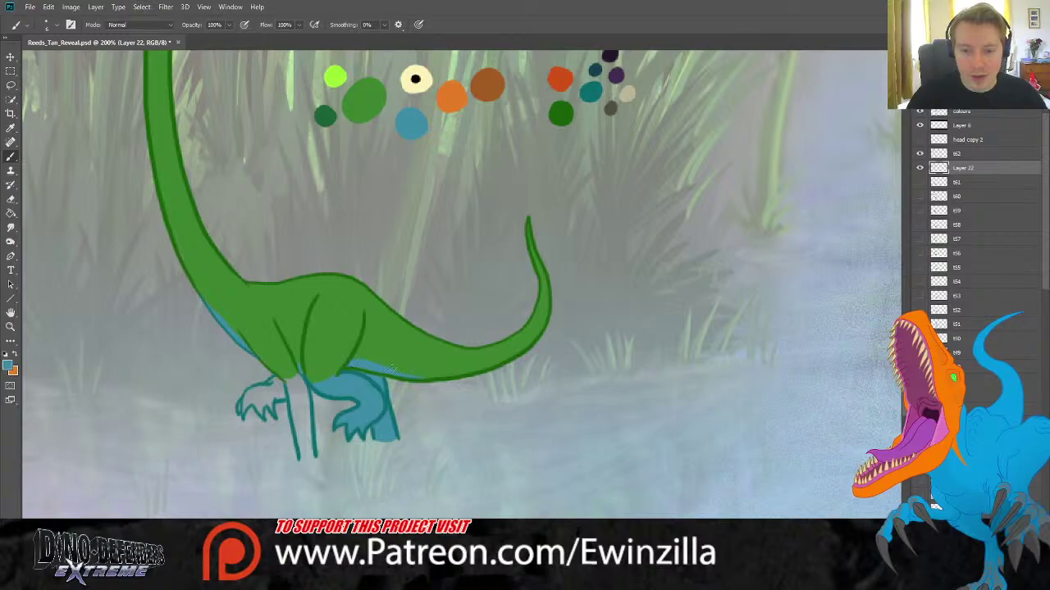
{"action": "left_click", "coordinate": [11, 227]}
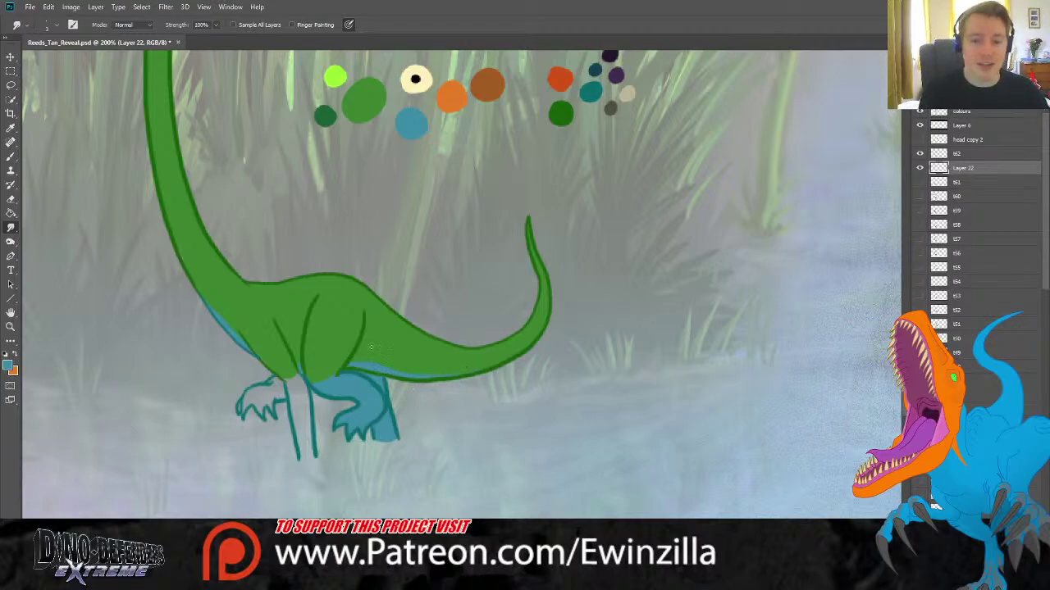
{"action": "left_click", "coordinate": [10, 156]}
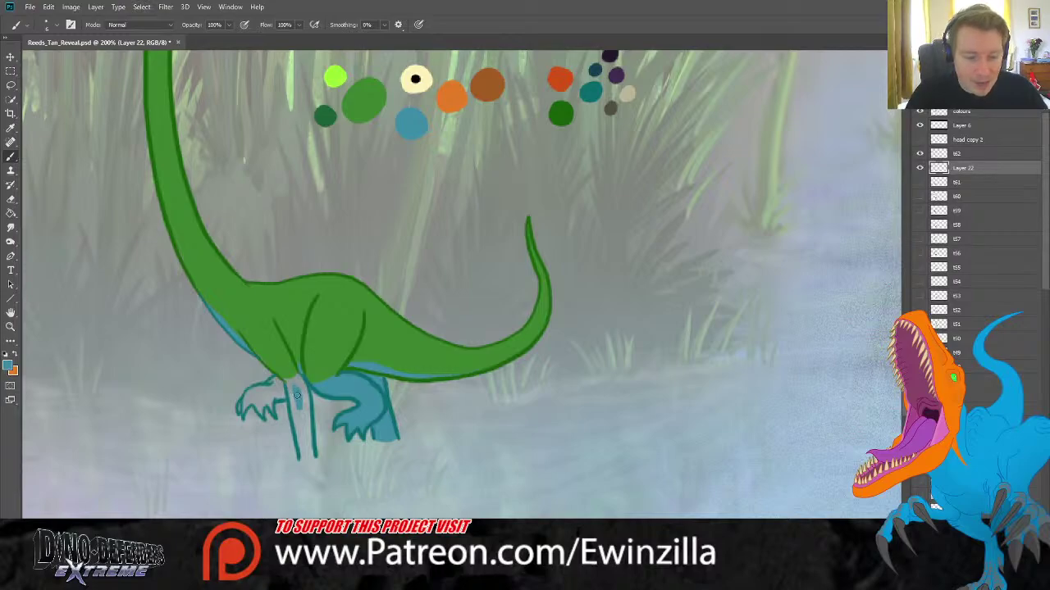
Paint the front leg and its small claw light blue, then sample a new canvas colour.
{"action": "left_click_drag", "start_coordinate": [292, 387], "coordinate": [298, 420]}
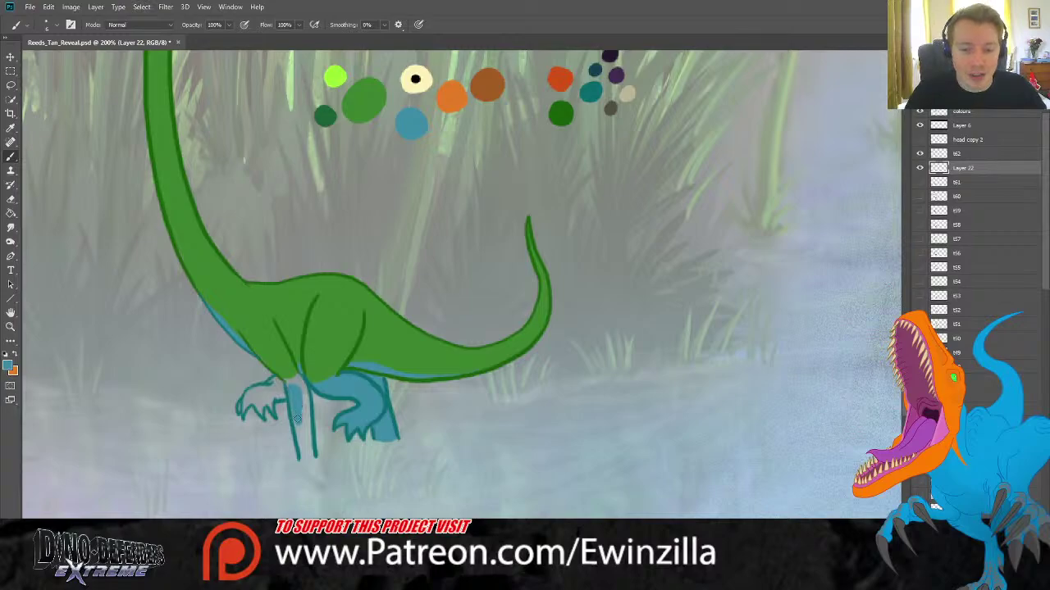
{"action": "mouse_move", "coordinate": [287, 380]}
{"action": "left_mouse_down"}
{"action": "mouse_move", "coordinate": [313, 456]}
{"action": "mouse_move", "coordinate": [303, 459]}
{"action": "mouse_move", "coordinate": [296, 414]}
{"action": "mouse_move", "coordinate": [307, 455]}
{"action": "left_mouse_up"}
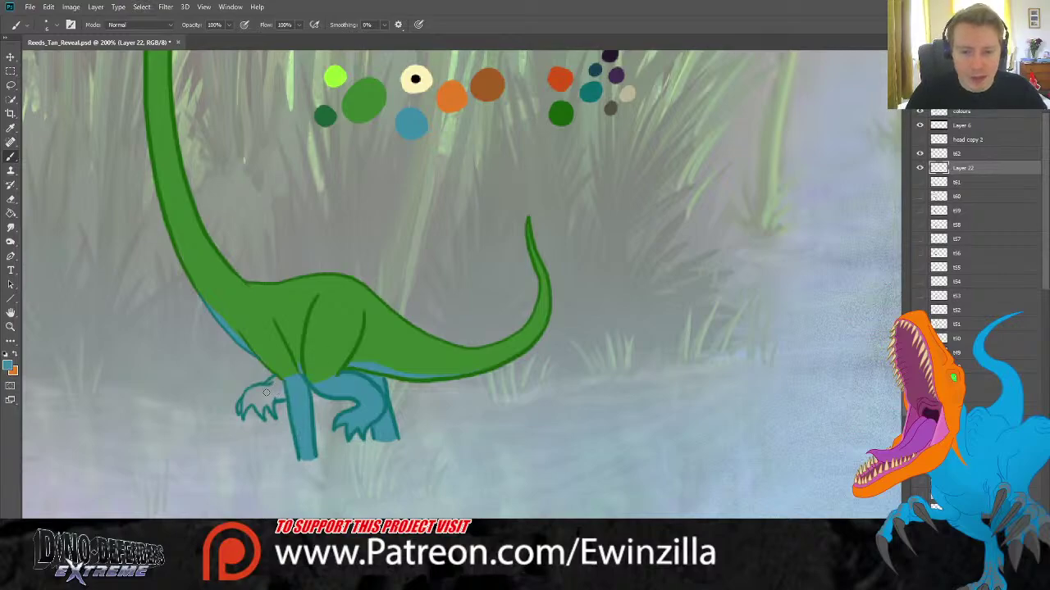
{"action": "mouse_move", "coordinate": [277, 387]}
{"action": "left_mouse_down"}
{"action": "mouse_move", "coordinate": [241, 407]}
{"action": "mouse_move", "coordinate": [277, 381]}
{"action": "mouse_move", "coordinate": [282, 397]}
{"action": "mouse_move", "coordinate": [260, 414]}
{"action": "mouse_move", "coordinate": [276, 392]}
{"action": "left_mouse_up"}
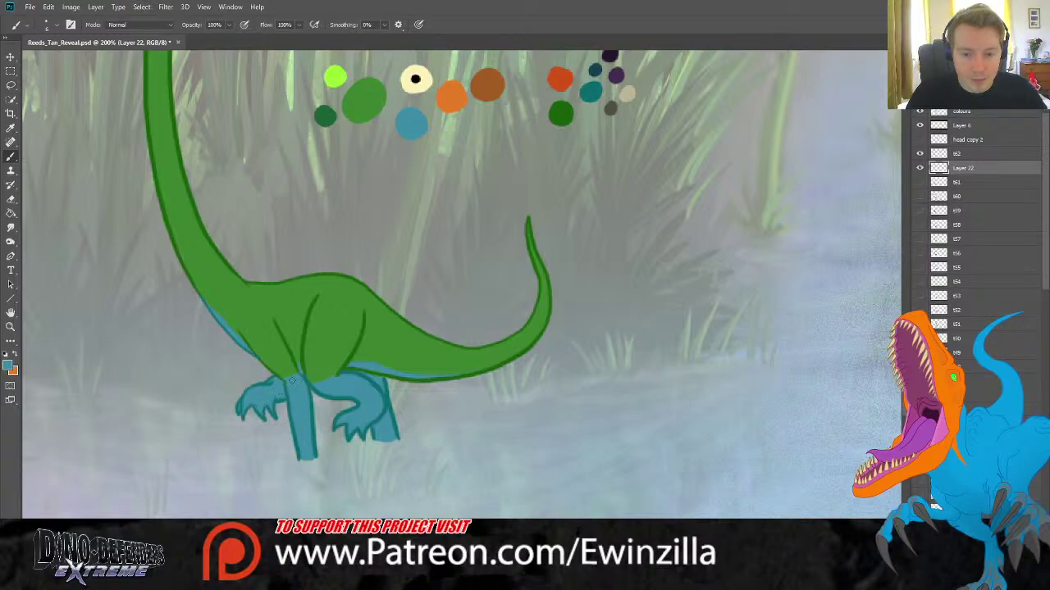
{"action": "left_click", "coordinate": [10, 127]}
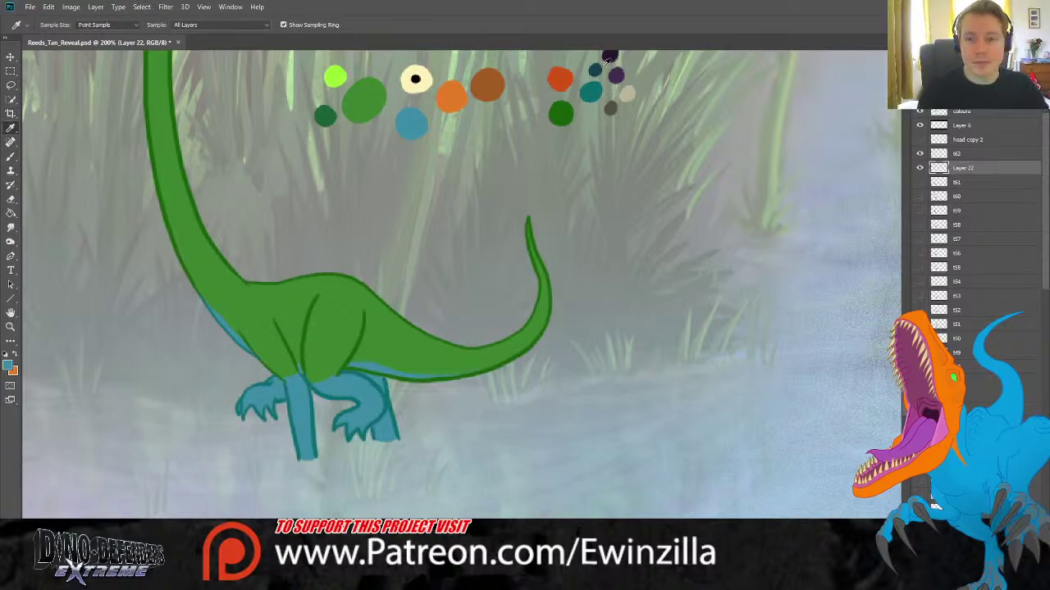
{"action": "key", "text": "b"}
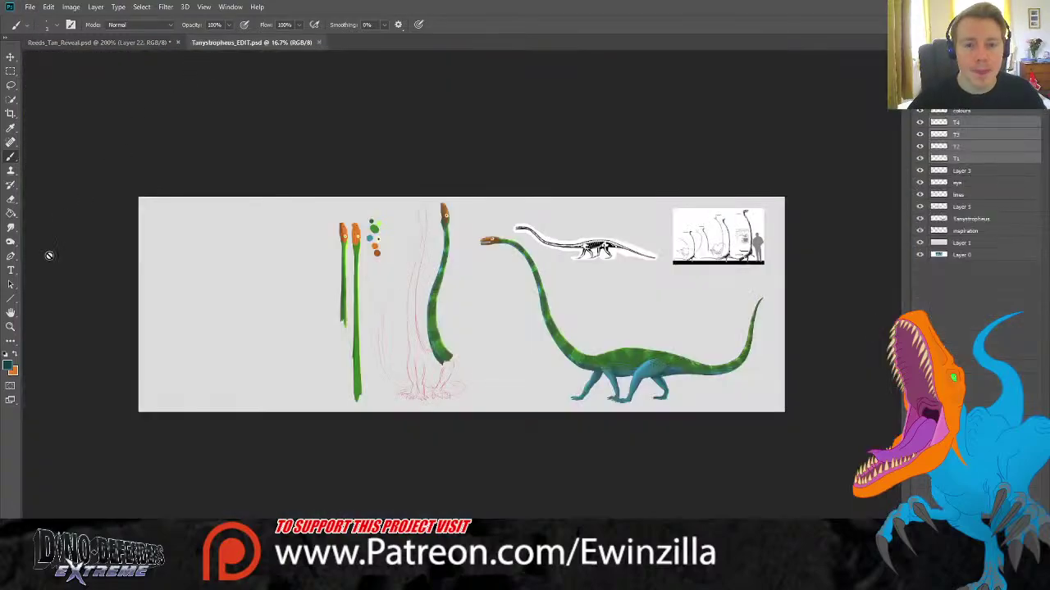
Zoom in step by step on the skeleton reference, then fit the sheet on screen.
{"action": "left_click", "coordinate": [10, 326]}
{"action": "left_click", "coordinate": [734, 225]}
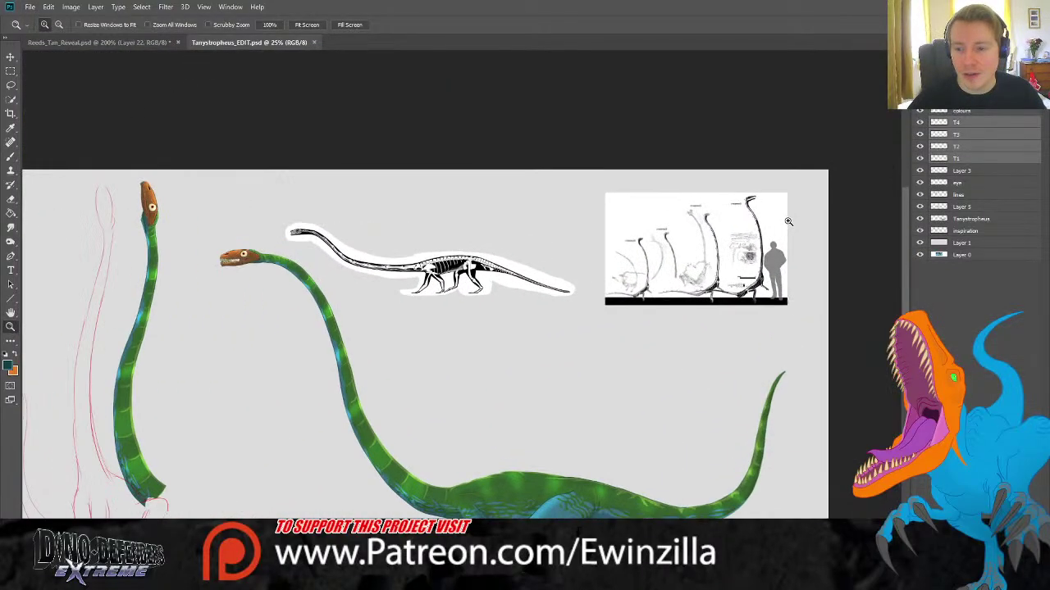
{"action": "left_click", "coordinate": [788, 221]}
{"action": "left_click", "coordinate": [734, 244]}
{"action": "left_click", "coordinate": [715, 281]}
{"action": "left_click", "coordinate": [666, 310]}
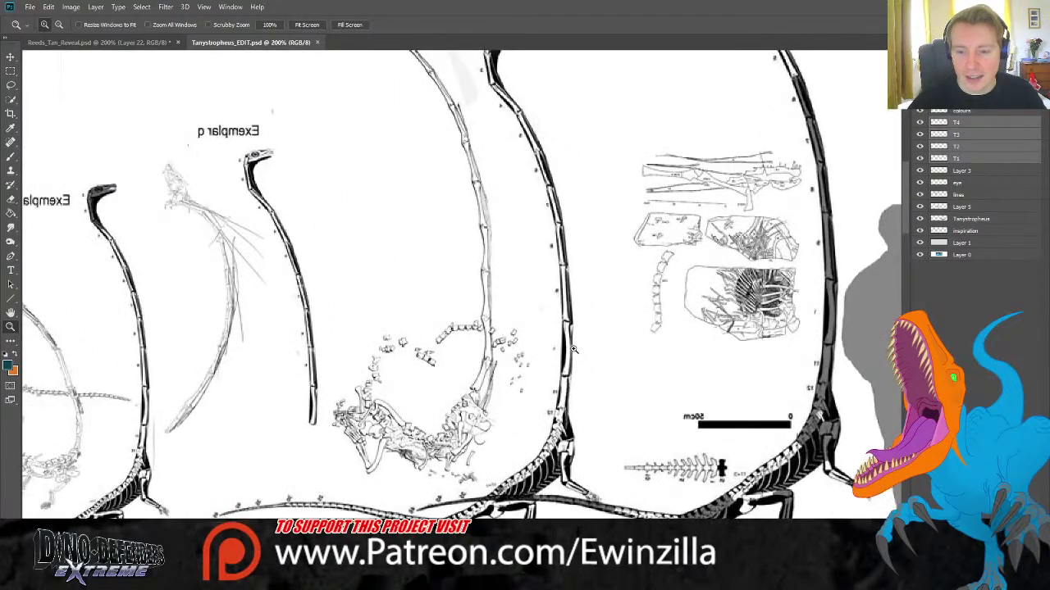
{"action": "left_click", "coordinate": [310, 26]}
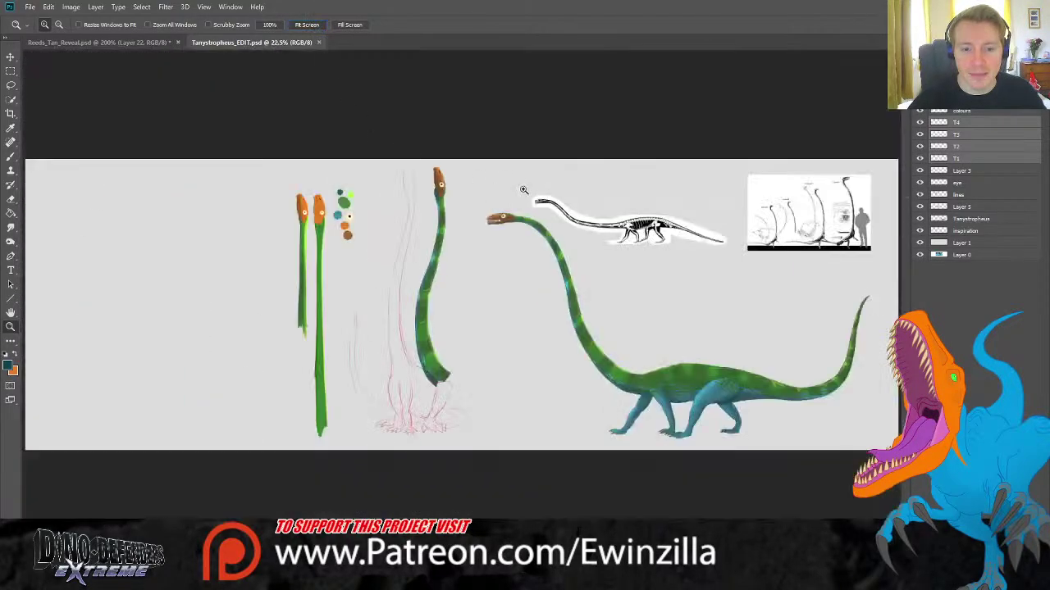
View the reference images at 100%, panning left and right across them, then fit the sheet.
{"action": "left_click", "coordinate": [740, 215]}
{"action": "left_click", "coordinate": [739, 214]}
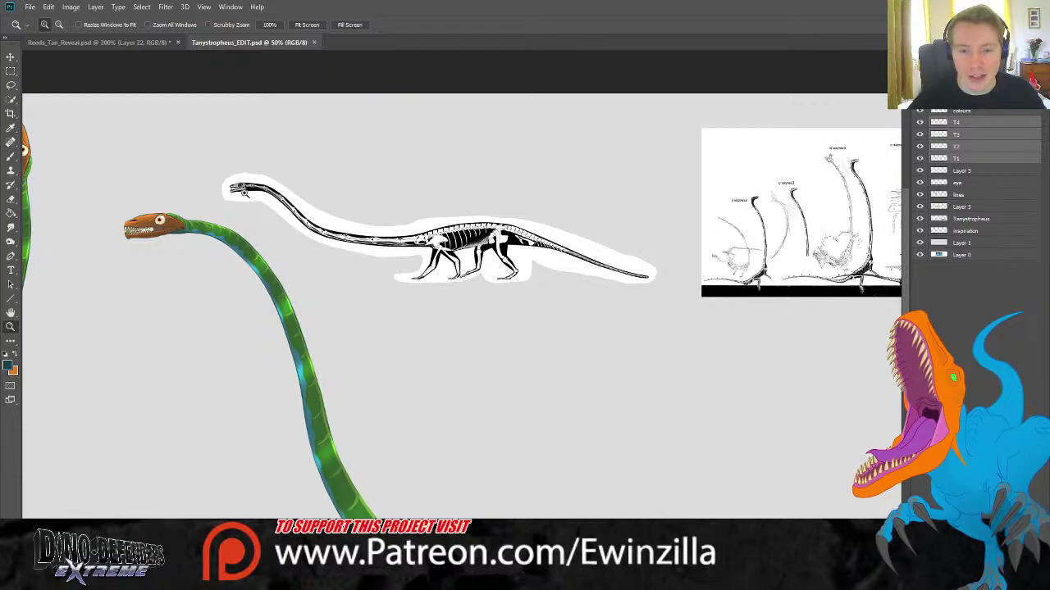
{"action": "scroll", "coordinate": [512, 497], "scroll_direction": "right", "scroll_amount": 3}
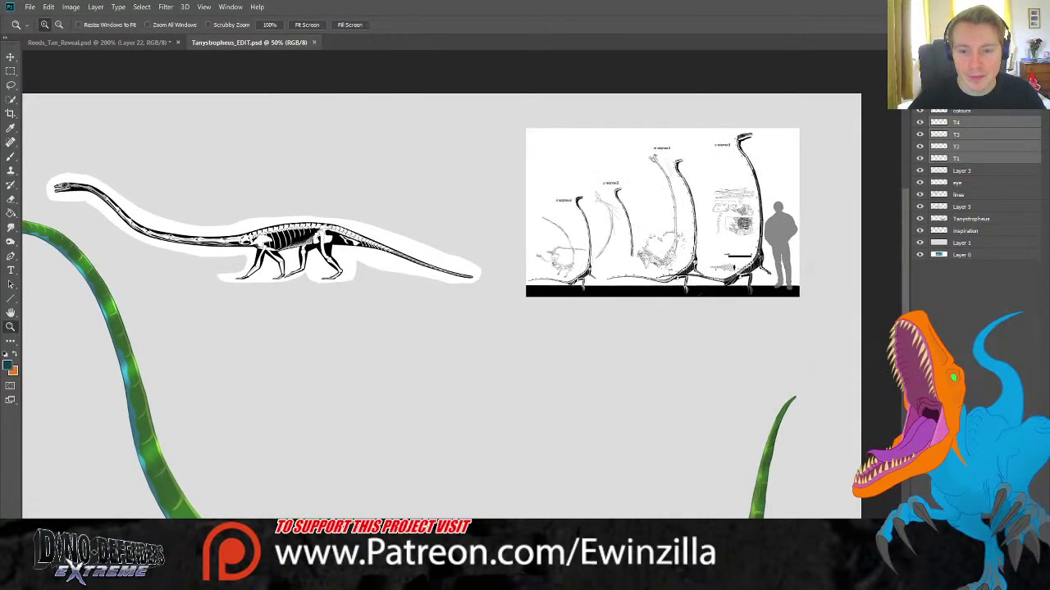
{"action": "left_click", "coordinate": [819, 137]}
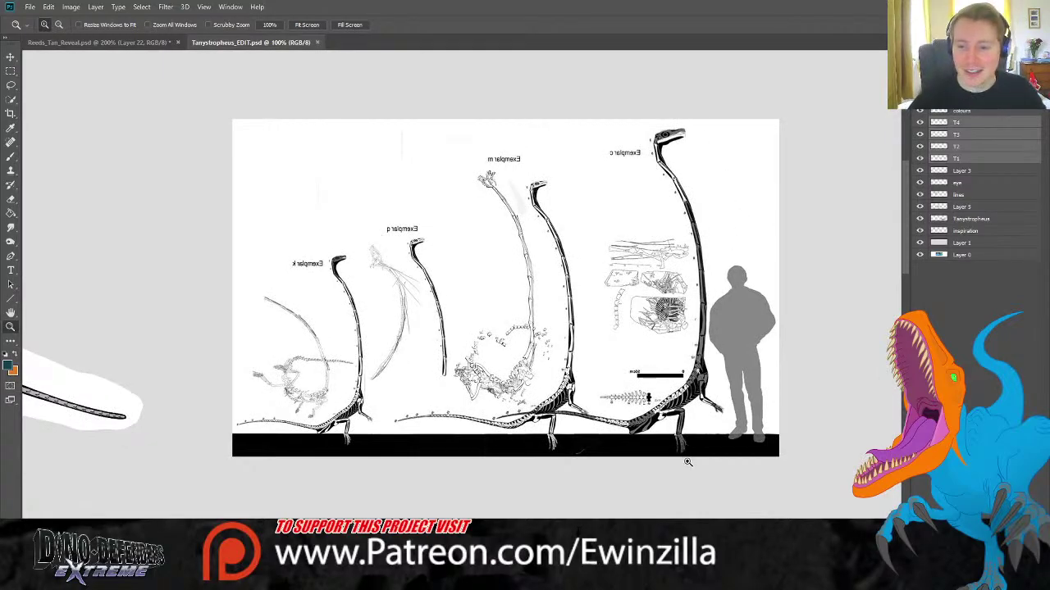
{"action": "scroll", "coordinate": [459, 287], "scroll_direction": "left", "scroll_amount": 10}
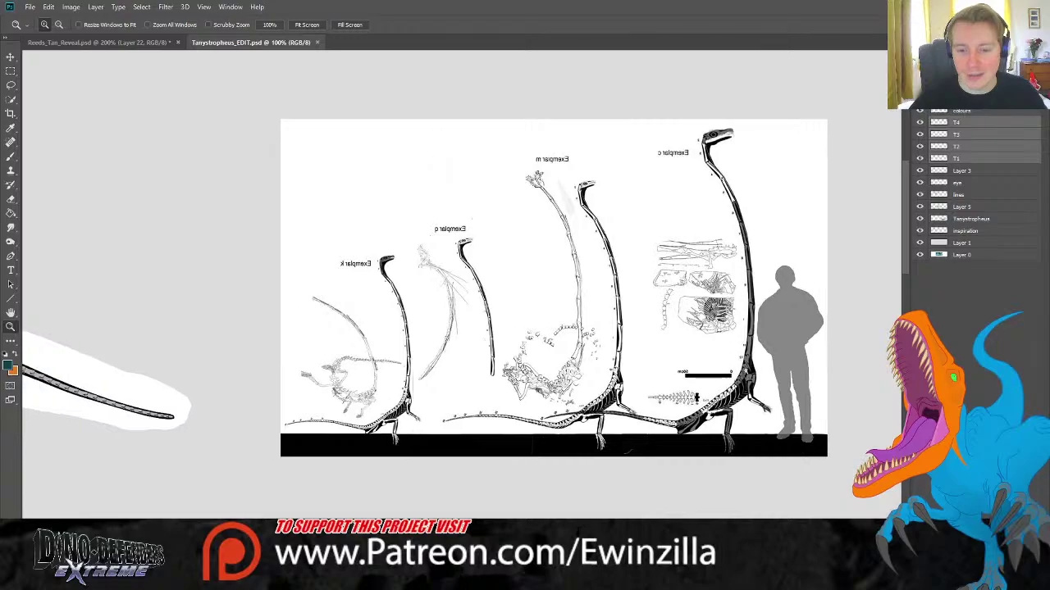
{"action": "scroll", "coordinate": [459, 287], "scroll_direction": "left", "scroll_amount": 7}
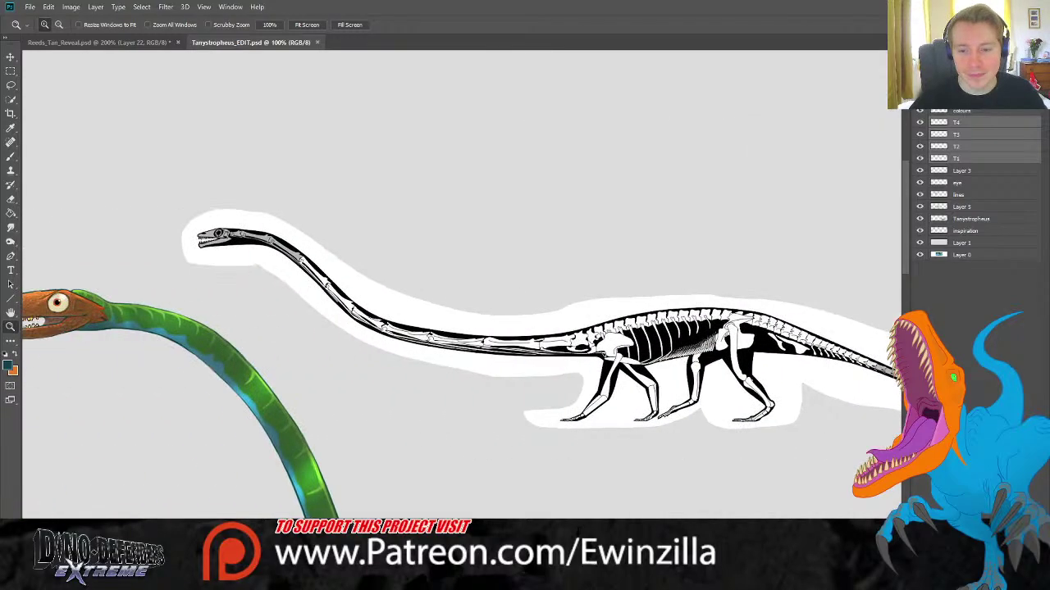
{"action": "scroll", "coordinate": [460, 320], "scroll_direction": "right", "scroll_amount": 4}
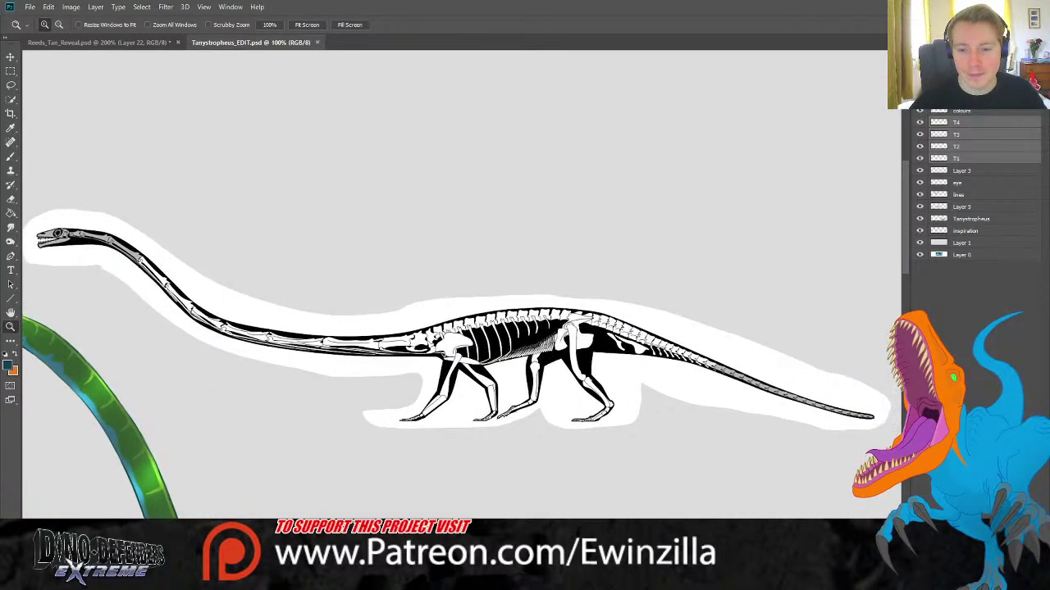
{"action": "scroll", "coordinate": [459, 320], "scroll_direction": "left", "scroll_amount": 4}
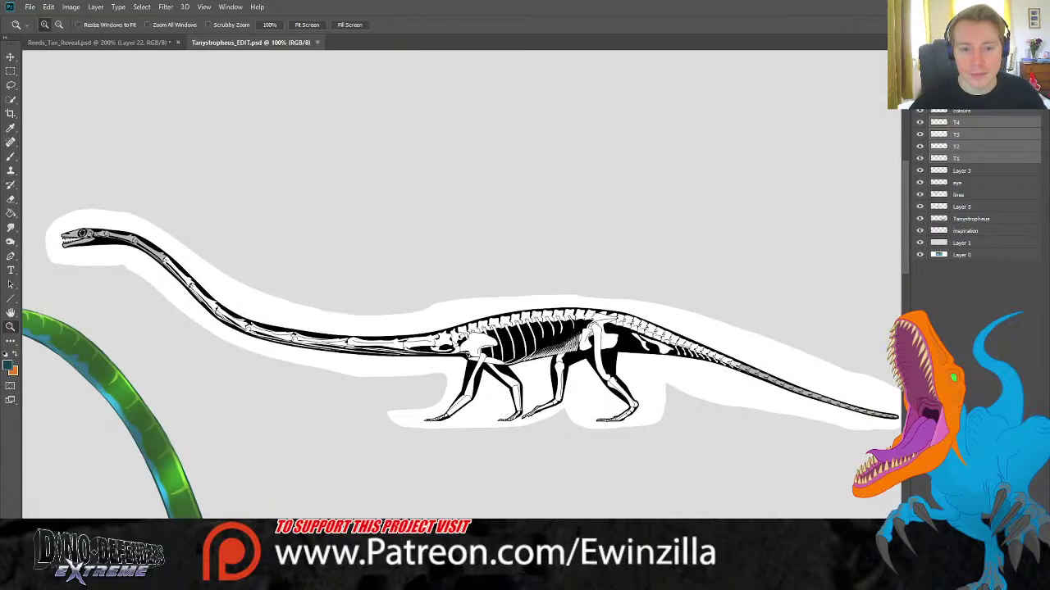
{"action": "left_click", "coordinate": [318, 25]}
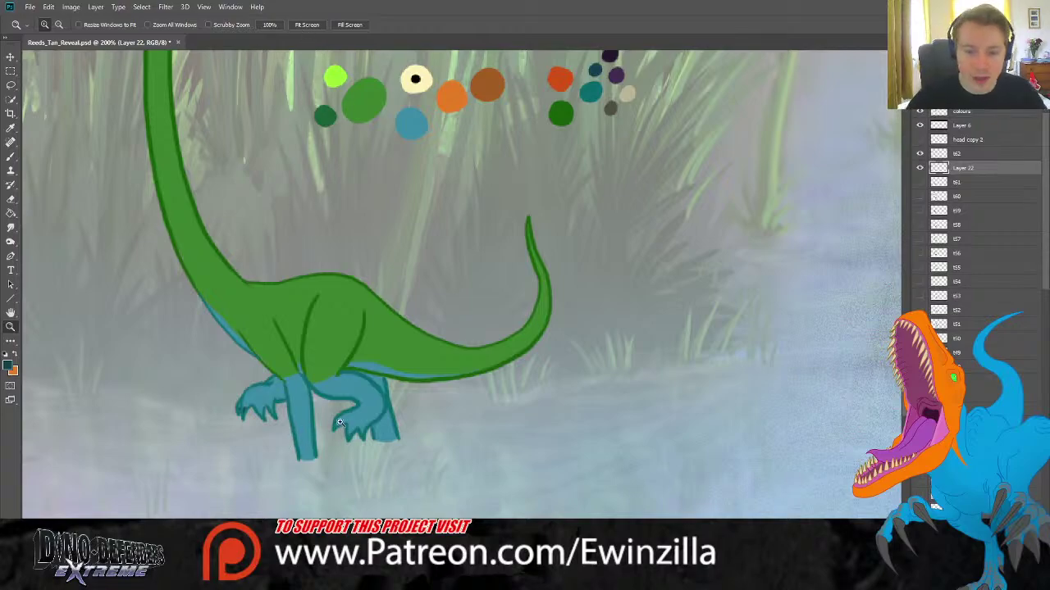
Select the Brush tool and fit the whole swamp scene on screen.
{"action": "key", "text": "b"}
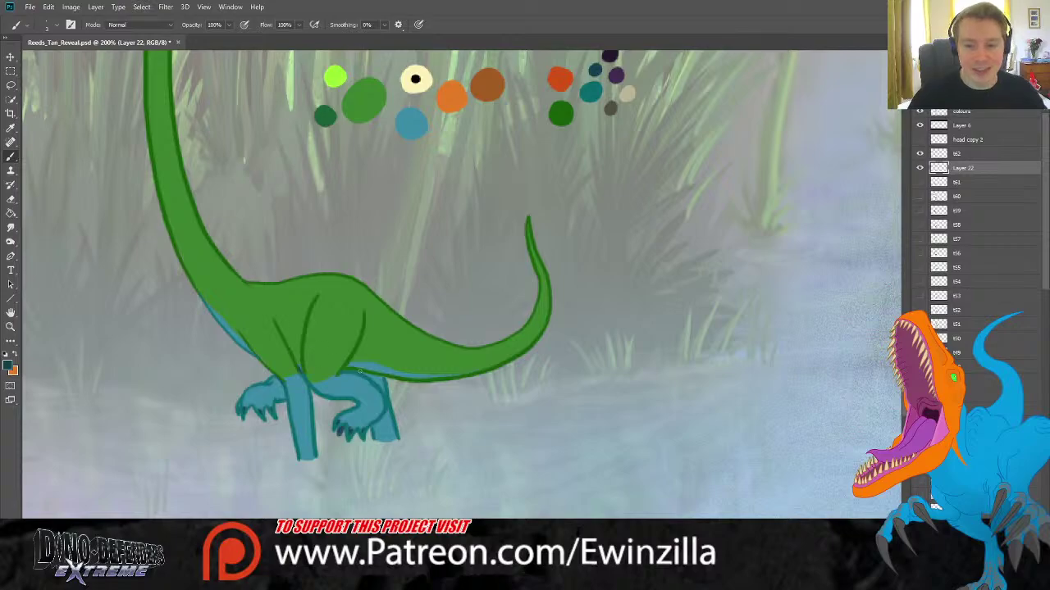
{"action": "key", "text": "z"}
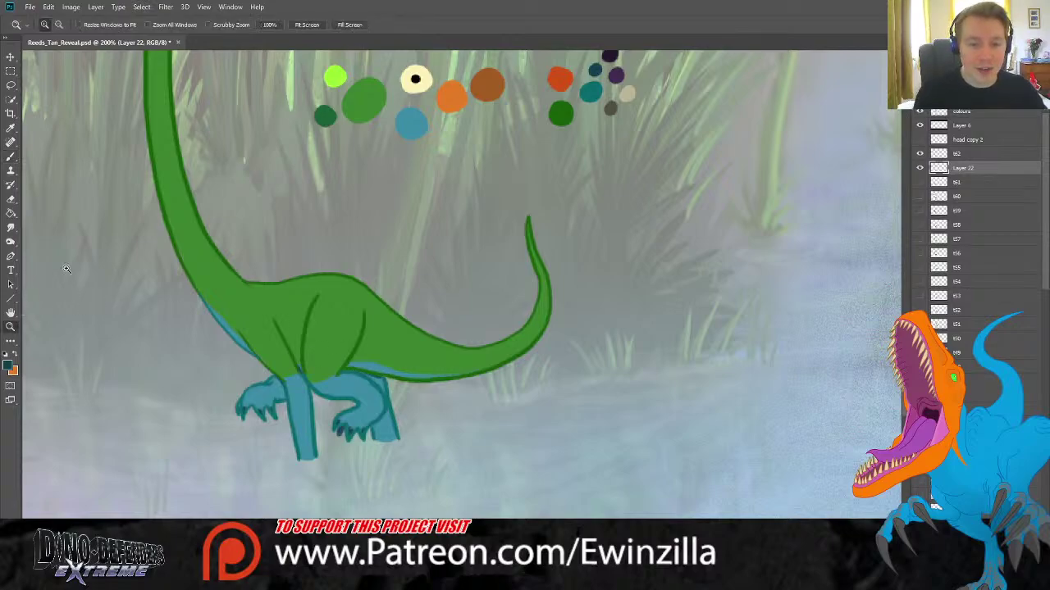
{"action": "left_click", "coordinate": [305, 24]}
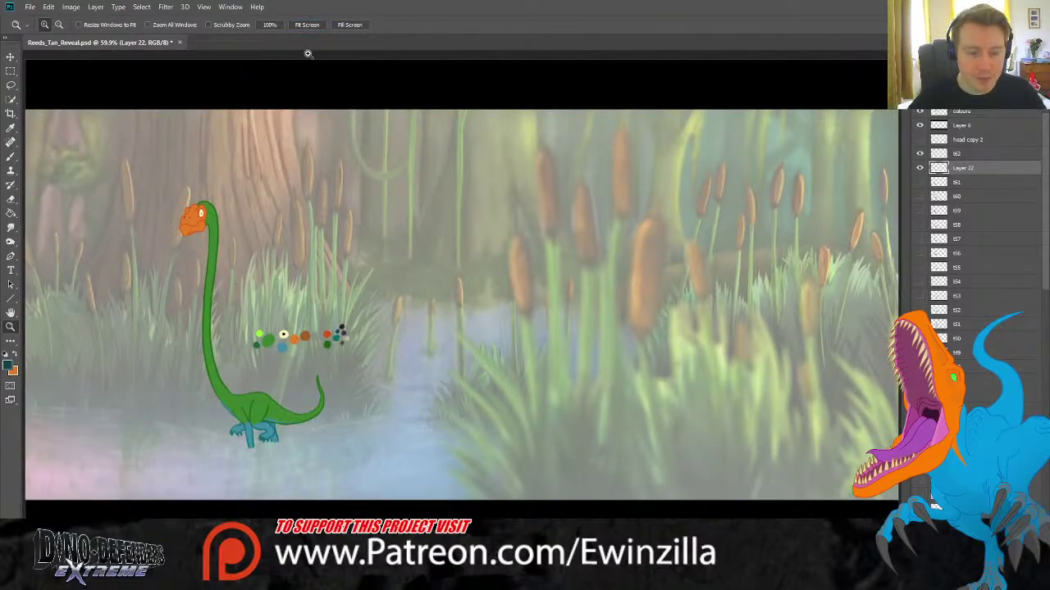
Merge Layer 22 into frame t62 with Ctrl+E and show frame t61 beneath it.
{"action": "left_click", "coordinate": [961, 154], "text": "shift"}
{"action": "key", "text": "ctrl+e"}
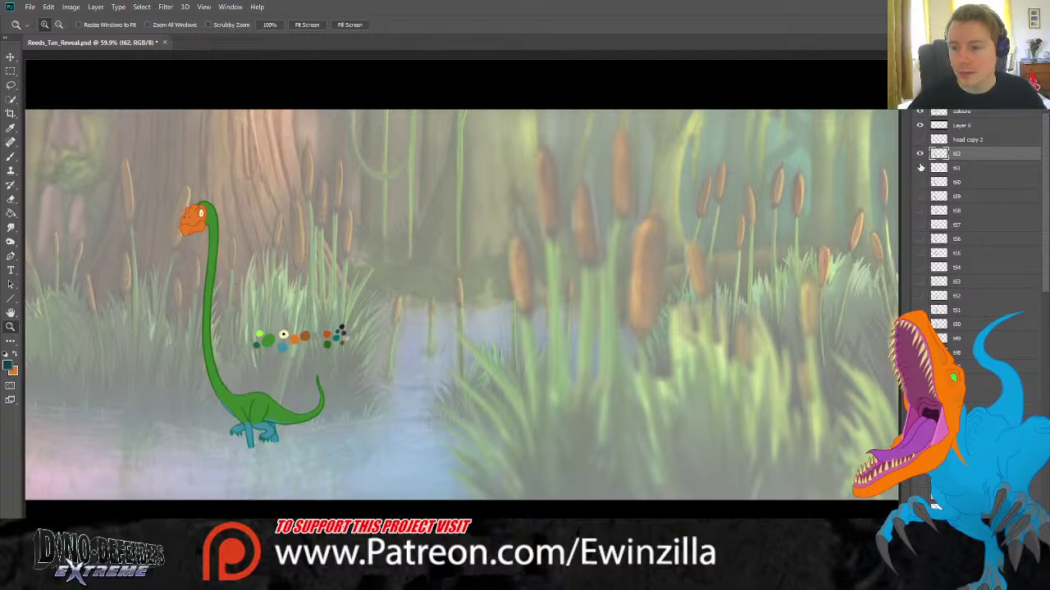
{"action": "left_click", "coordinate": [919, 169]}
Flip frame t61 on and off to compare poses, leave it showing, and zoom on the head.
{"action": "left_click", "coordinate": [919, 156]}
{"action": "left_click", "coordinate": [919, 156]}
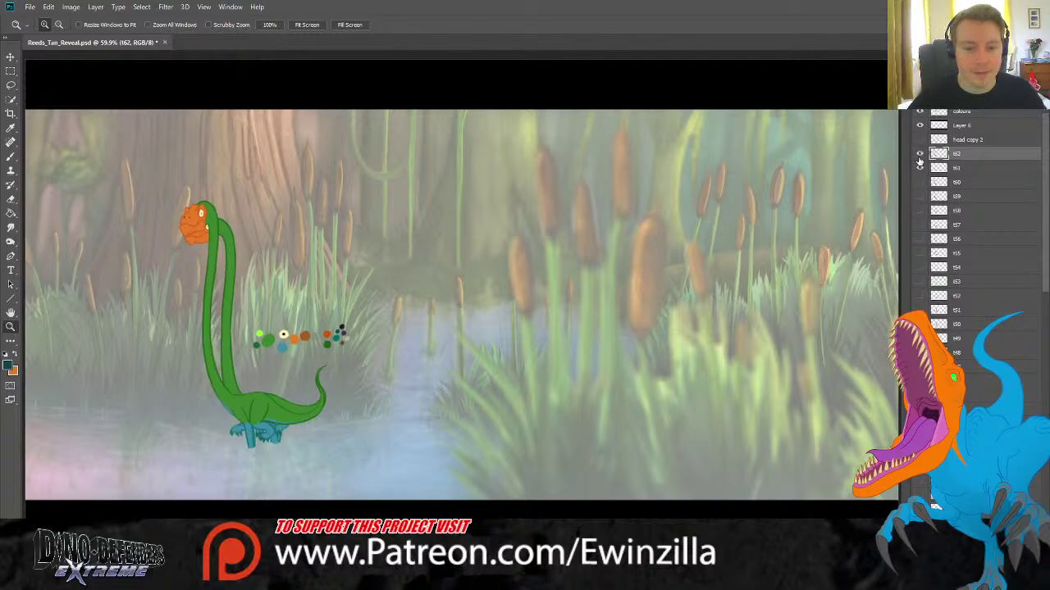
{"action": "left_click", "coordinate": [919, 156]}
{"action": "left_click", "coordinate": [920, 156]}
{"action": "left_click", "coordinate": [920, 156]}
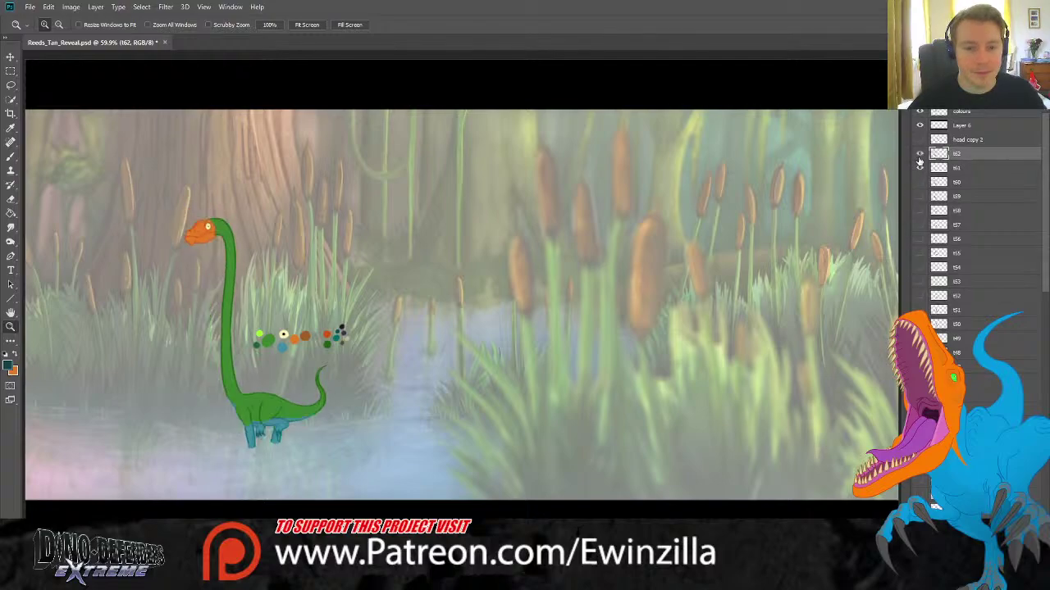
{"action": "left_click", "coordinate": [919, 156]}
{"action": "left_click", "coordinate": [920, 156]}
{"action": "left_click", "coordinate": [919, 156]}
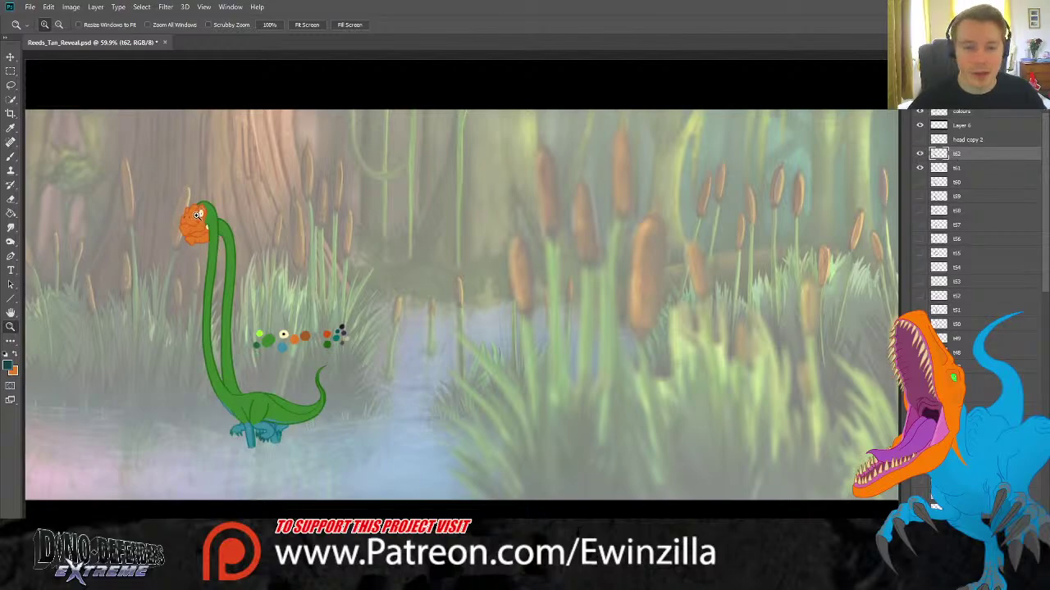
{"action": "left_click", "coordinate": [181, 213]}
{"action": "left_click", "coordinate": [180, 212]}
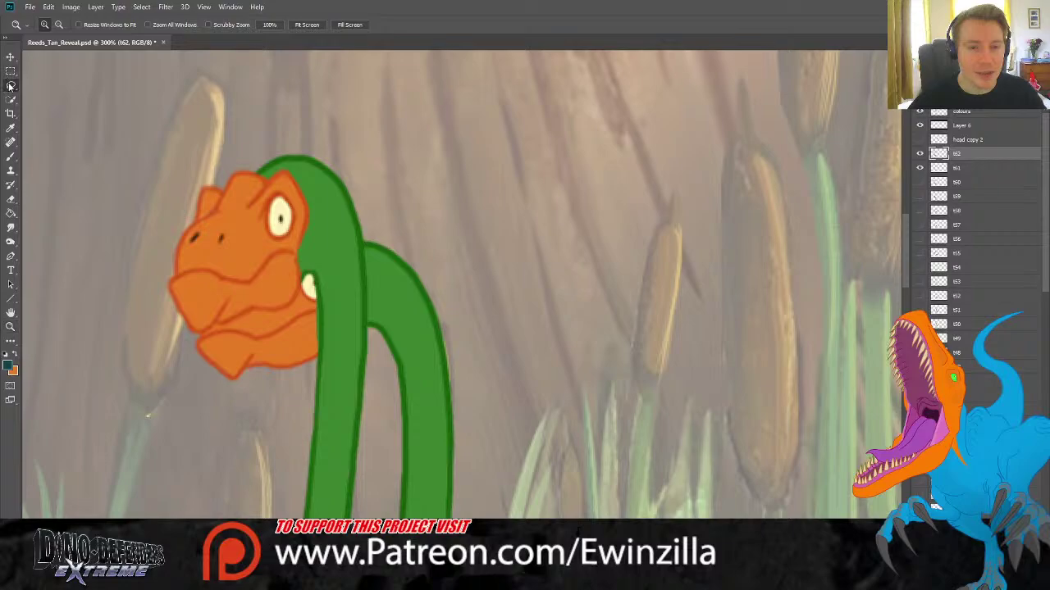
Lasso the orange head on t62, stretch and skew it slightly, then commit and deselect.
{"action": "key", "text": "l"}
{"action": "mouse_move", "coordinate": [223, 146]}
{"action": "left_mouse_down"}
{"action": "mouse_move", "coordinate": [189, 174]}
{"action": "mouse_move", "coordinate": [139, 261]}
{"action": "mouse_move", "coordinate": [165, 353]}
{"action": "mouse_move", "coordinate": [252, 362]}
{"action": "mouse_move", "coordinate": [292, 317]}
{"action": "mouse_move", "coordinate": [316, 211]}
{"action": "mouse_move", "coordinate": [303, 179]}
{"action": "mouse_move", "coordinate": [259, 172]}
{"action": "left_mouse_up"}
{"action": "key", "text": "v"}
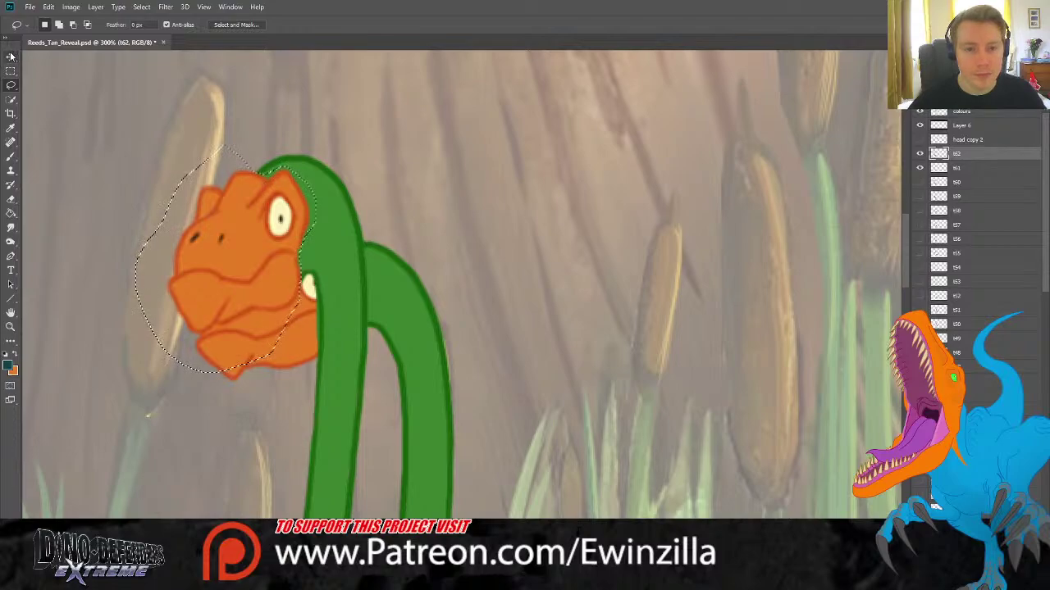
{"action": "left_click_drag", "start_coordinate": [136, 372], "coordinate": [150, 354]}
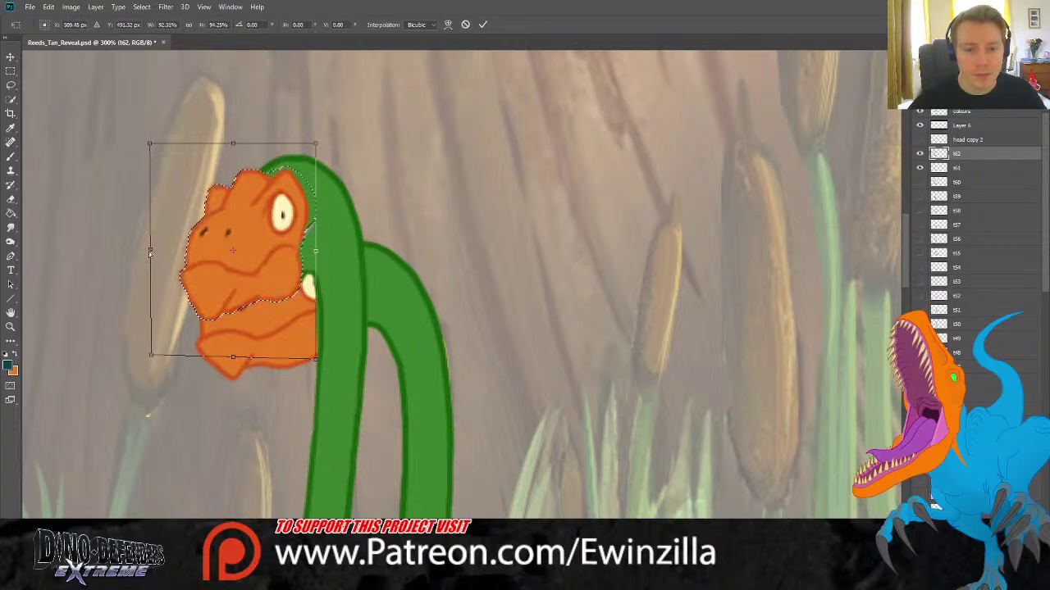
{"action": "left_click_drag", "start_coordinate": [149, 251], "coordinate": [149, 245]}
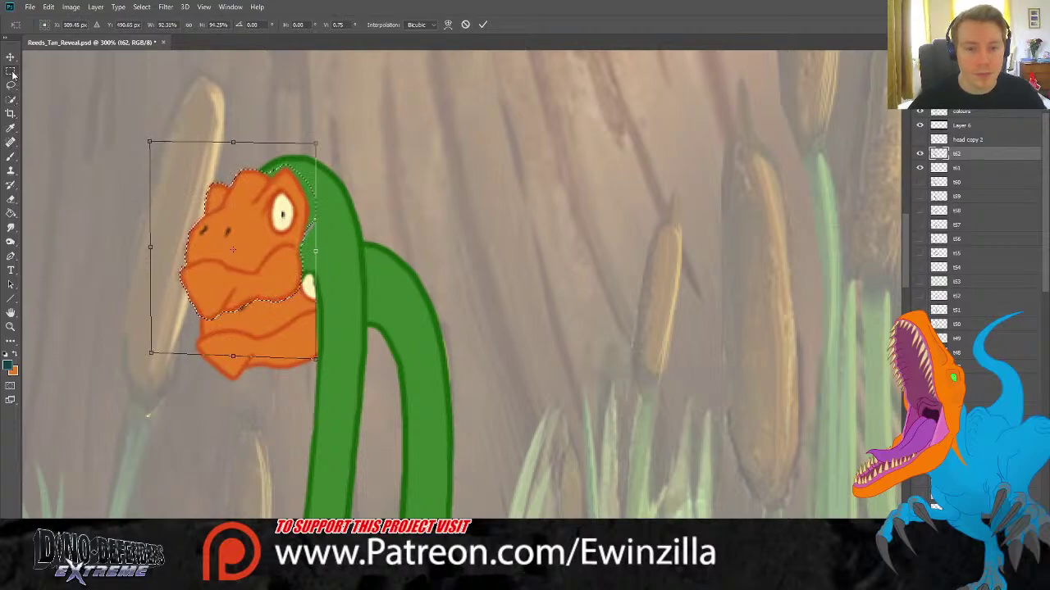
{"action": "key", "text": "Return"}
{"action": "key", "text": "ctrl+d"}
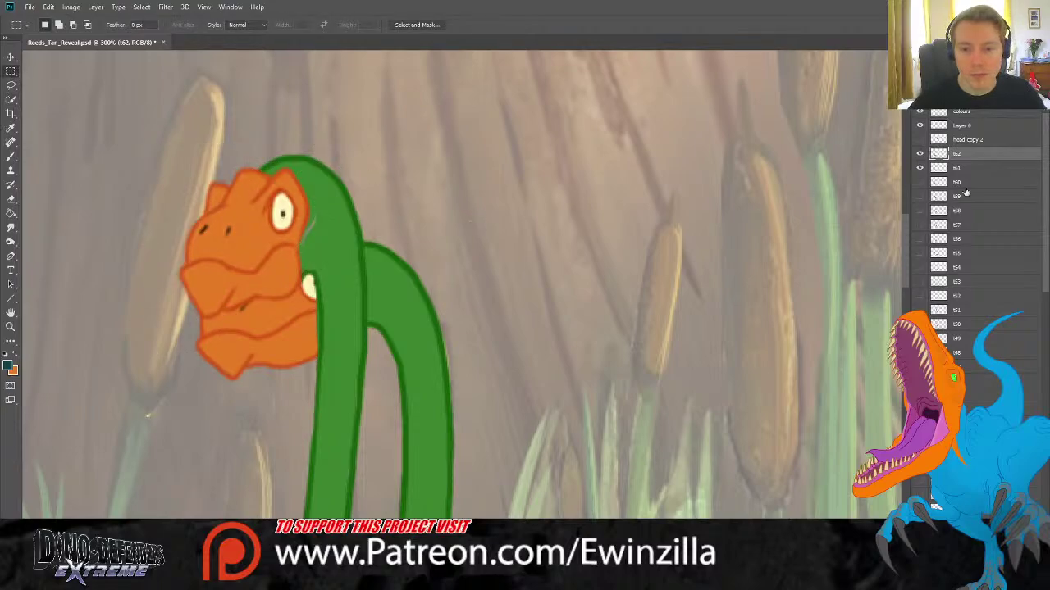
Smudge the head's back edge into the green neck.
{"action": "left_click", "coordinate": [9, 227]}
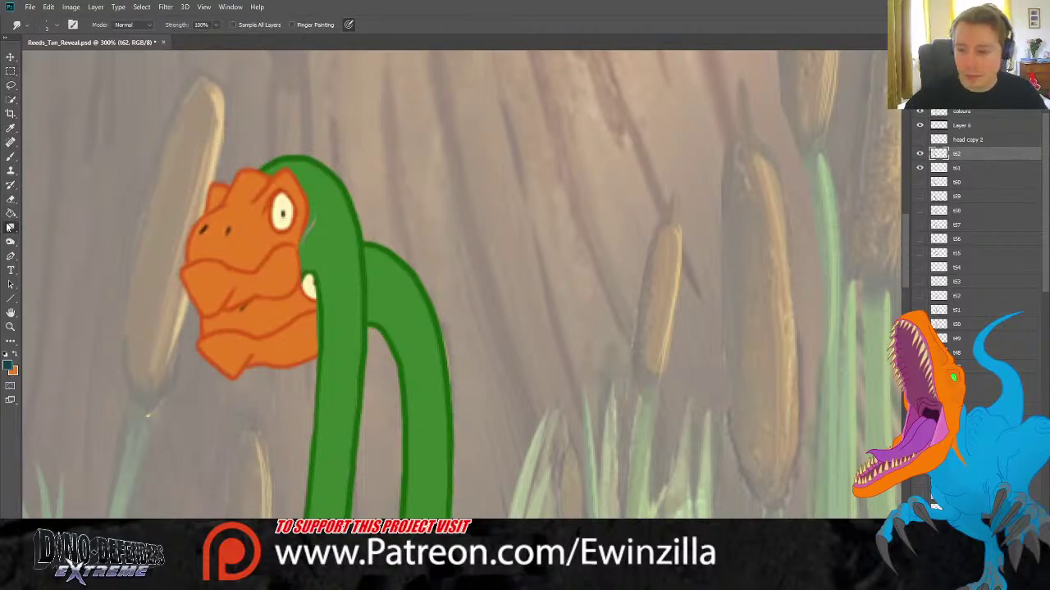
{"action": "left_click_drag", "start_coordinate": [319, 217], "coordinate": [301, 243]}
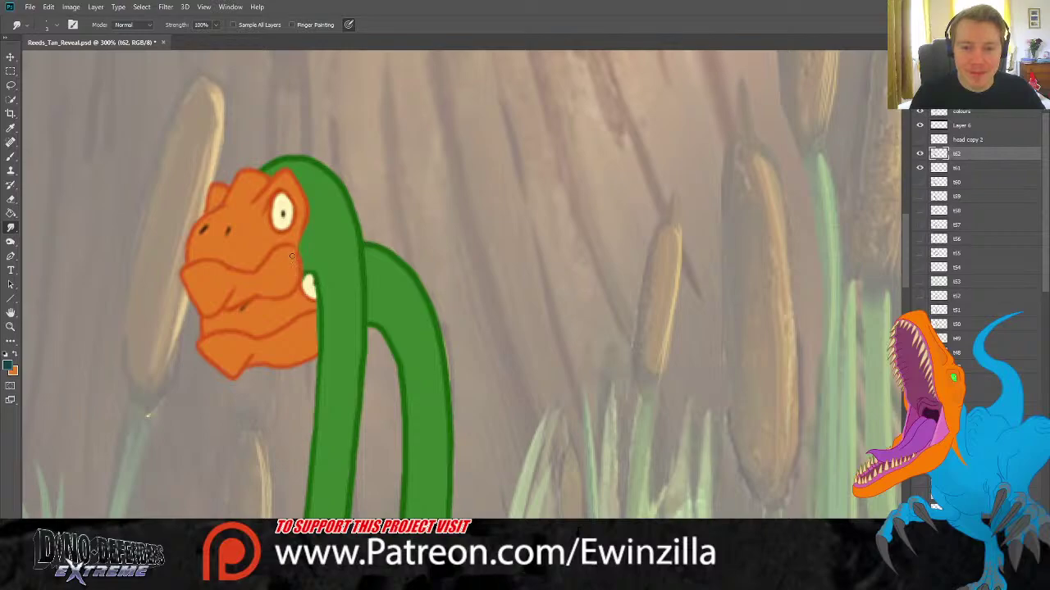
{"action": "left_click", "coordinate": [10, 326]}
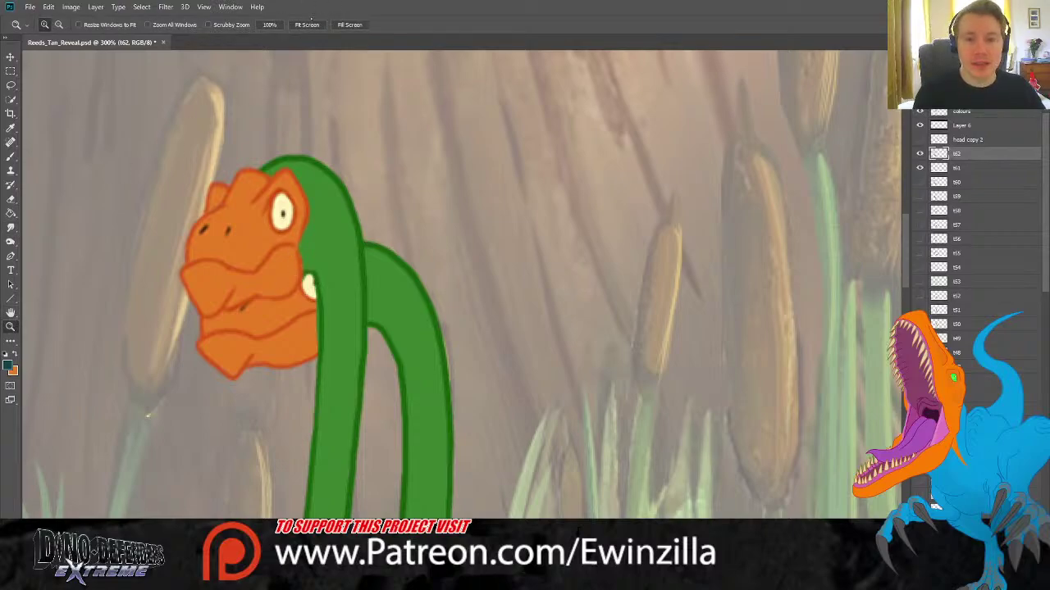
Fit the scene, flip frame t62 off and on twice against t61, then reselect t62.
{"action": "left_click", "coordinate": [307, 24]}
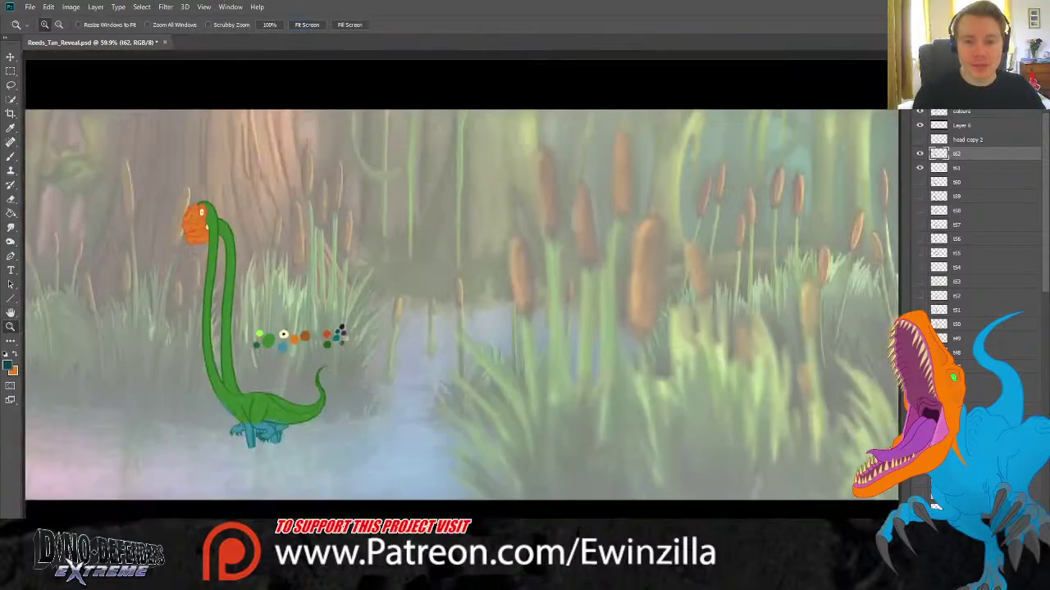
{"action": "left_click", "coordinate": [919, 154]}
{"action": "left_click", "coordinate": [920, 155]}
{"action": "left_click", "coordinate": [919, 154]}
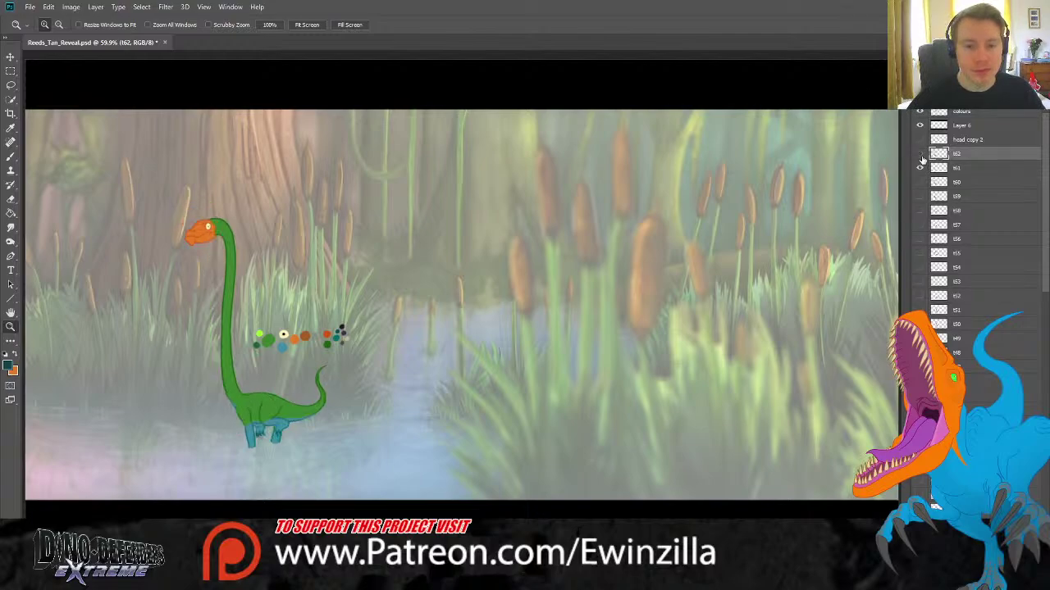
{"action": "left_click", "coordinate": [919, 155]}
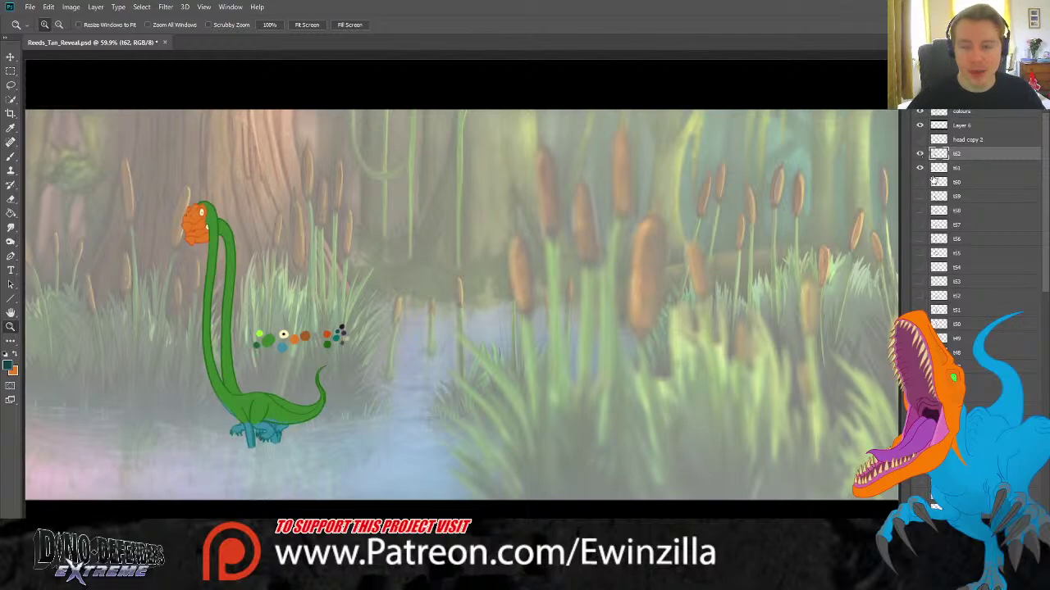
{"action": "left_click", "coordinate": [921, 169]}
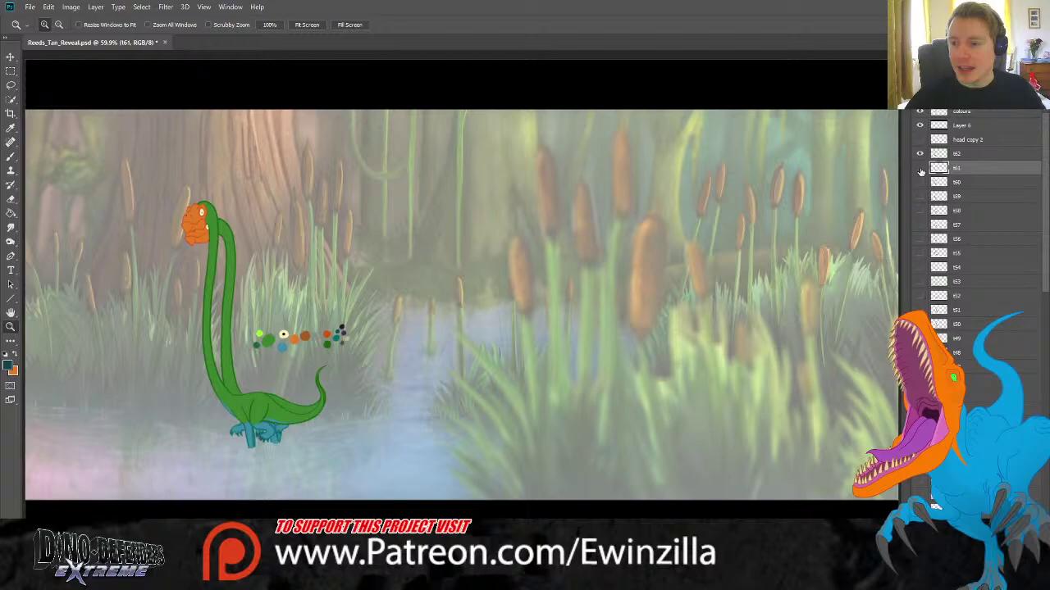
{"action": "left_click", "coordinate": [960, 154]}
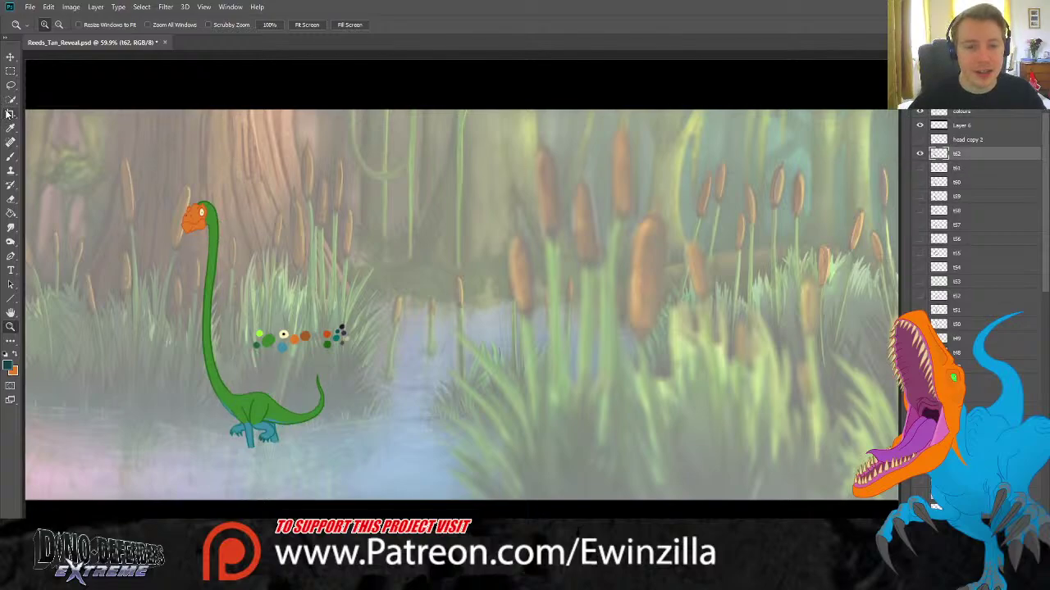
{"action": "left_click", "coordinate": [13, 85]}
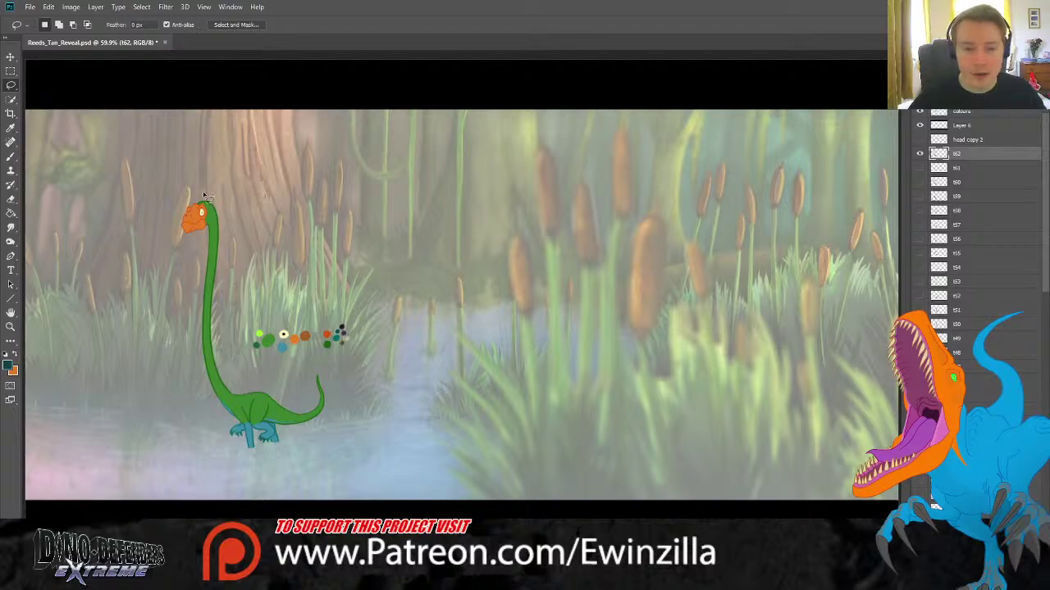
Copy the lassoed head onto a new Layer 22 and fade frame t62 to 50% opacity.
{"action": "mouse_move", "coordinate": [207, 197]}
{"action": "left_mouse_down"}
{"action": "mouse_move", "coordinate": [213, 230]}
{"action": "mouse_move", "coordinate": [198, 250]}
{"action": "mouse_move", "coordinate": [169, 214]}
{"action": "left_mouse_up"}
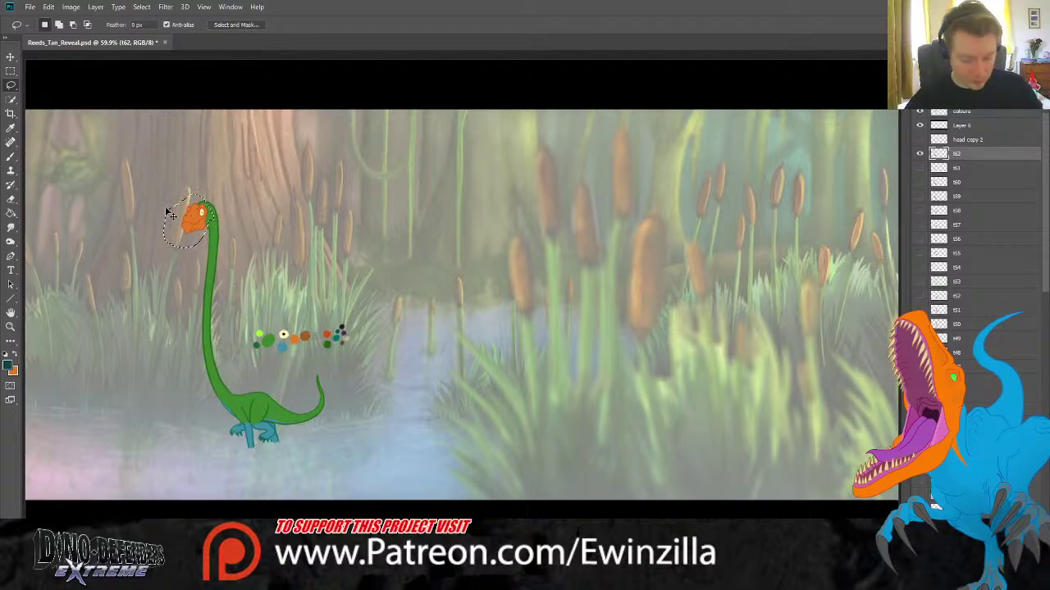
{"action": "key", "text": "ctrl+j"}
{"action": "left_click", "coordinate": [920, 167]}
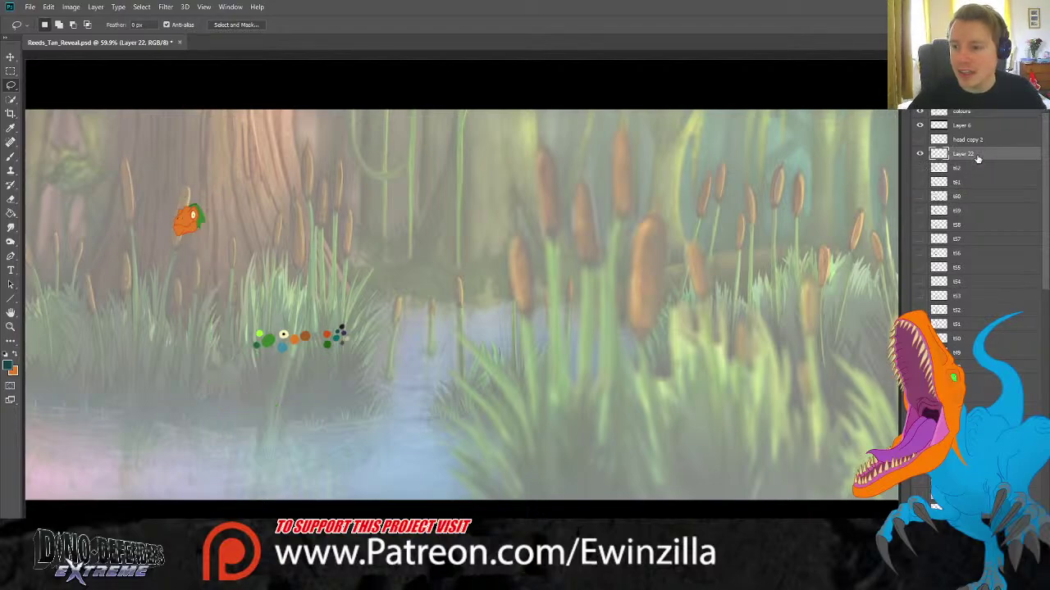
{"action": "left_click", "coordinate": [920, 168]}
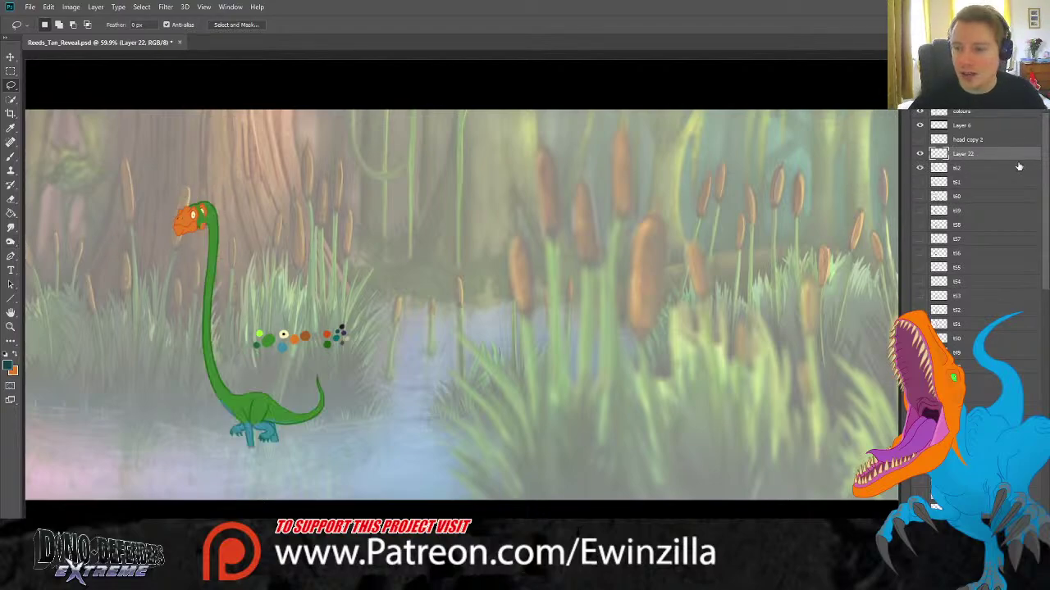
{"action": "left_click", "coordinate": [1001, 168]}
{"action": "key", "text": "5"}
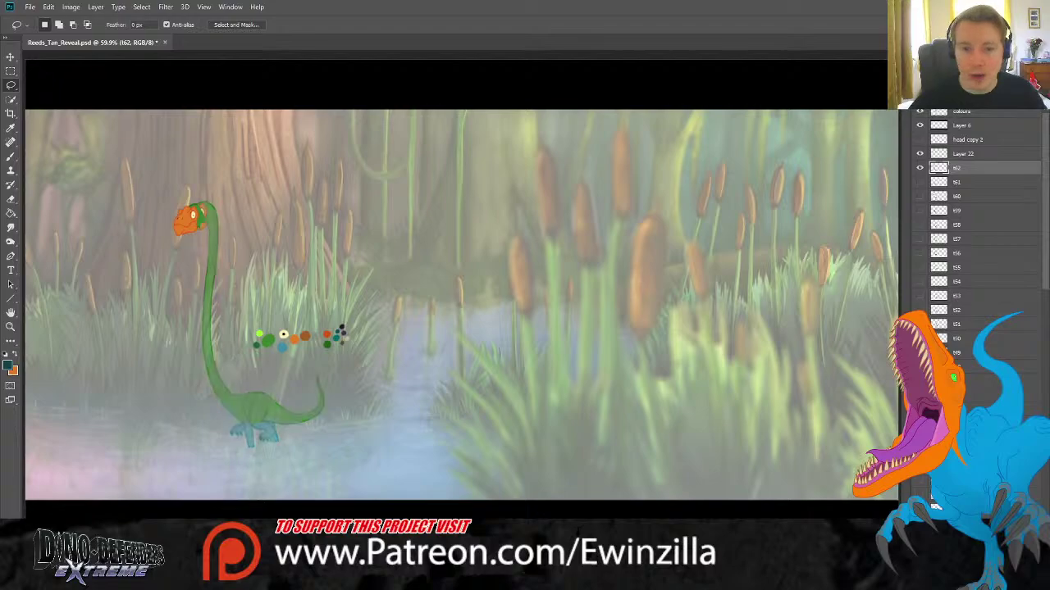
{"action": "left_click", "coordinate": [972, 154]}
Zoom onto the head, then nudge the copy up-left, scale it ~106% and rotate ~3° clockwise.
{"action": "left_click", "coordinate": [10, 327]}
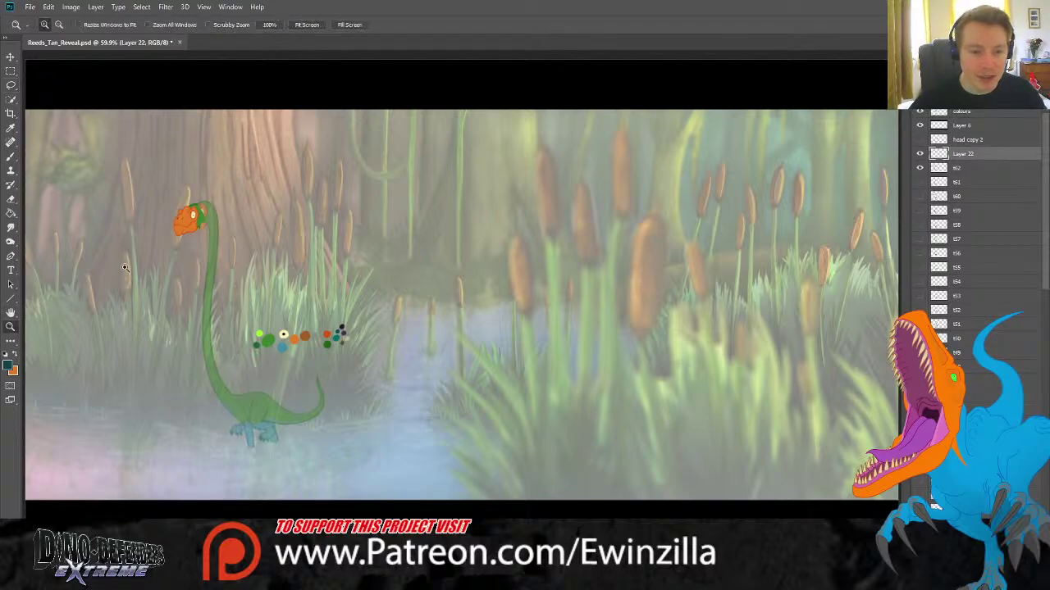
{"action": "left_click", "coordinate": [174, 214]}
{"action": "left_click", "coordinate": [173, 214]}
{"action": "left_click", "coordinate": [11, 57]}
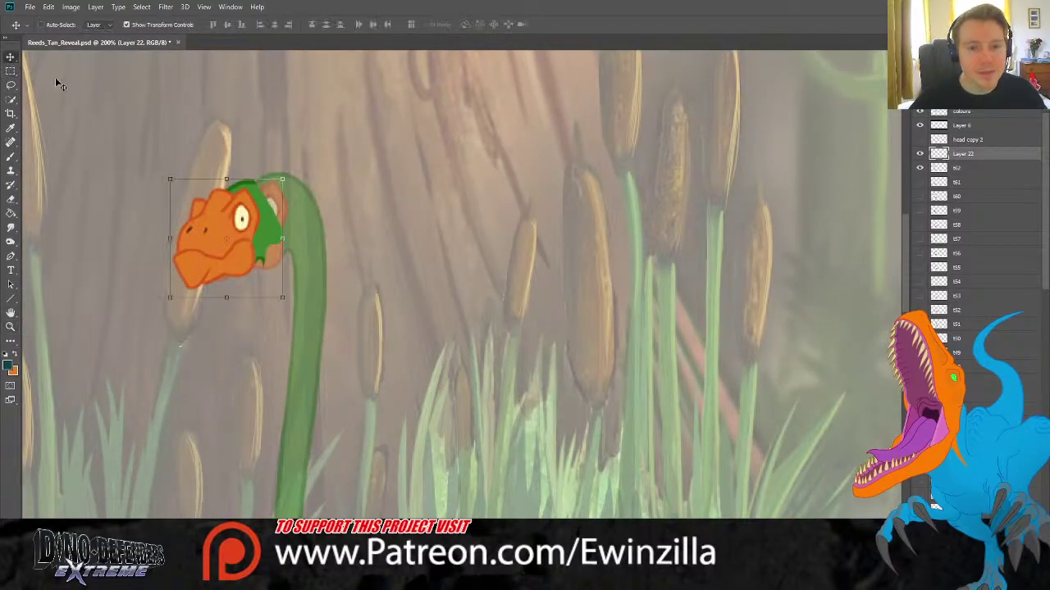
{"action": "mouse_move", "coordinate": [250, 209]}
{"action": "left_mouse_down"}
{"action": "mouse_move", "coordinate": [225, 205]}
{"action": "mouse_move", "coordinate": [242, 201]}
{"action": "left_mouse_up"}
{"action": "left_click_drag", "start_coordinate": [284, 171], "coordinate": [229, 191]}
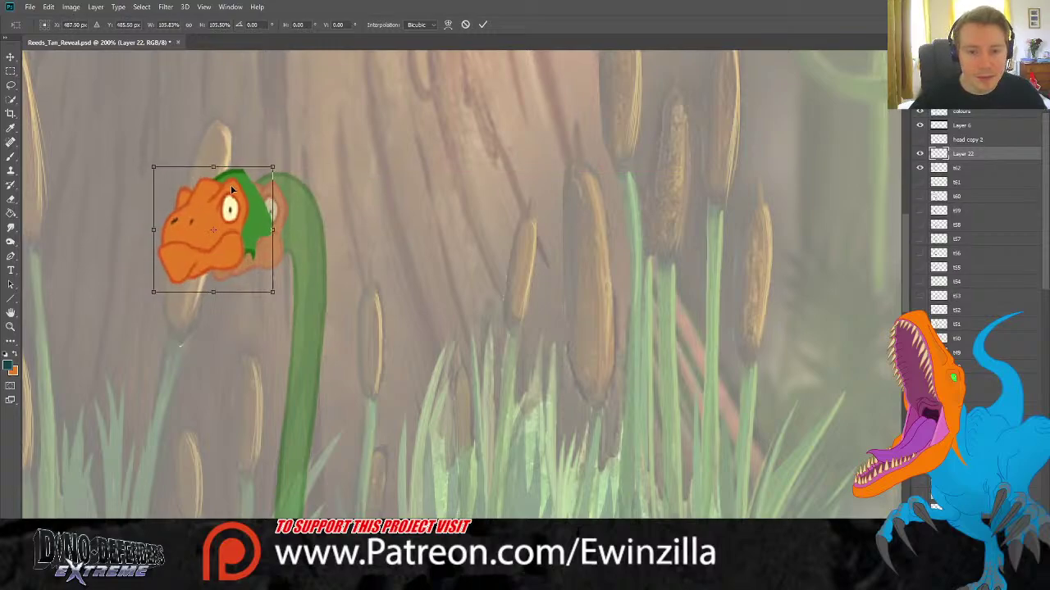
{"action": "left_click_drag", "start_coordinate": [284, 129], "coordinate": [286, 131]}
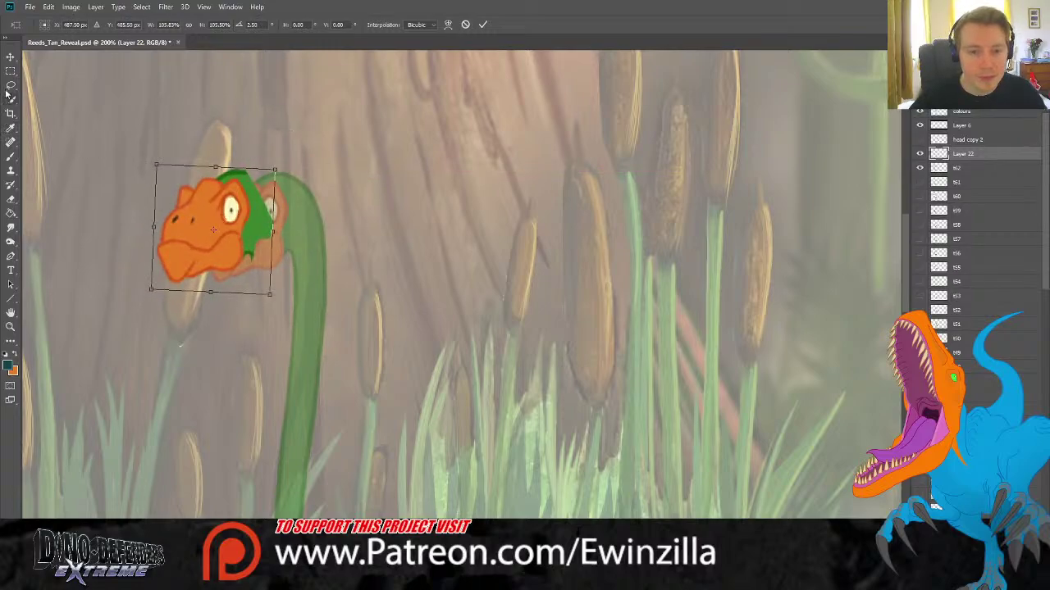
Commit the head transform and smudge the green neck edge, top patch and eye streak into orange.
{"action": "key", "text": "Return"}
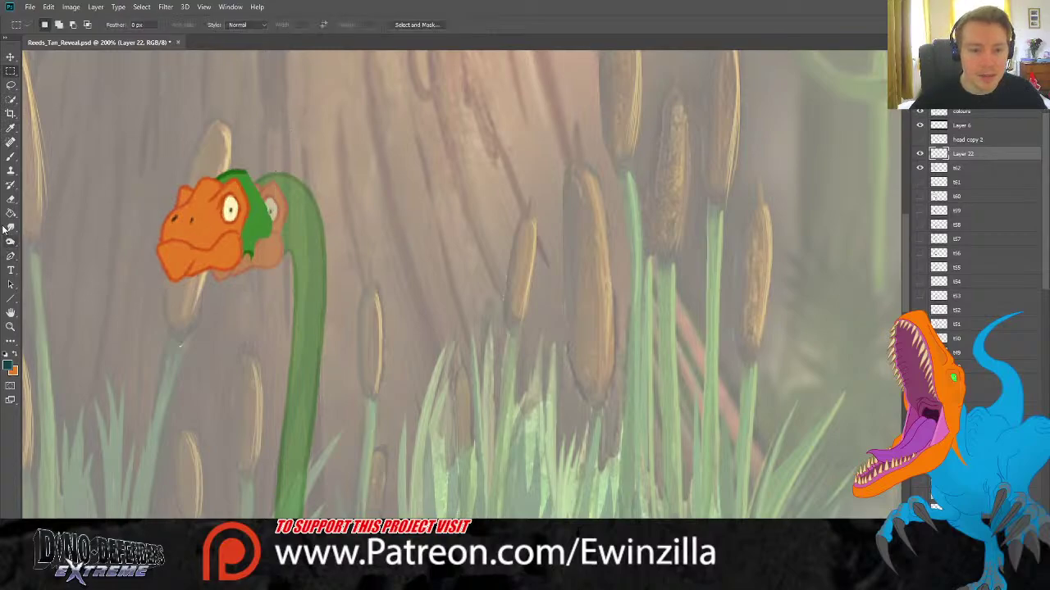
{"action": "left_click", "coordinate": [10, 227]}
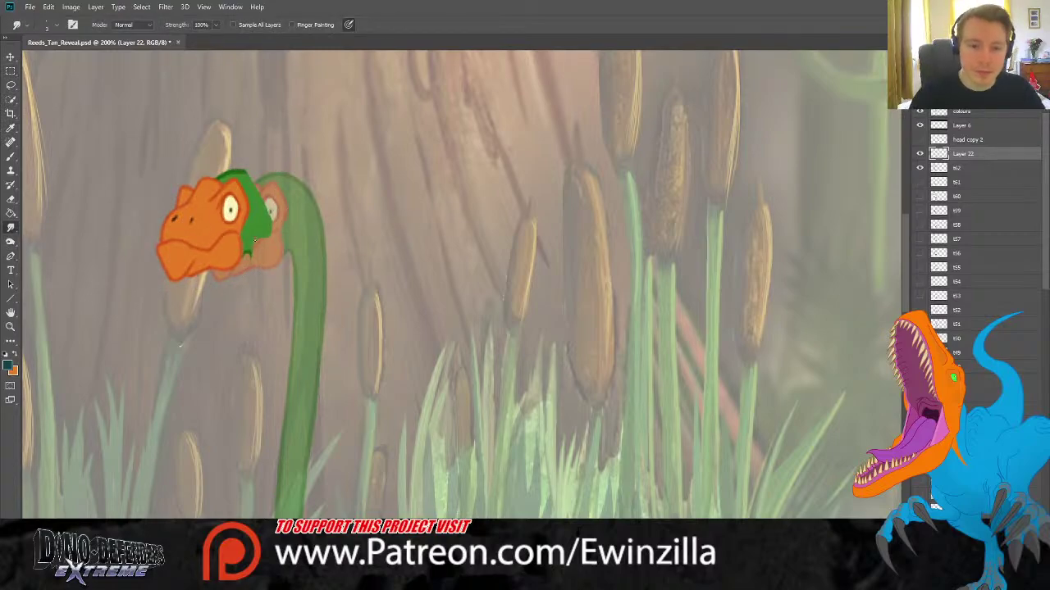
{"action": "left_click_drag", "start_coordinate": [254, 241], "coordinate": [245, 246]}
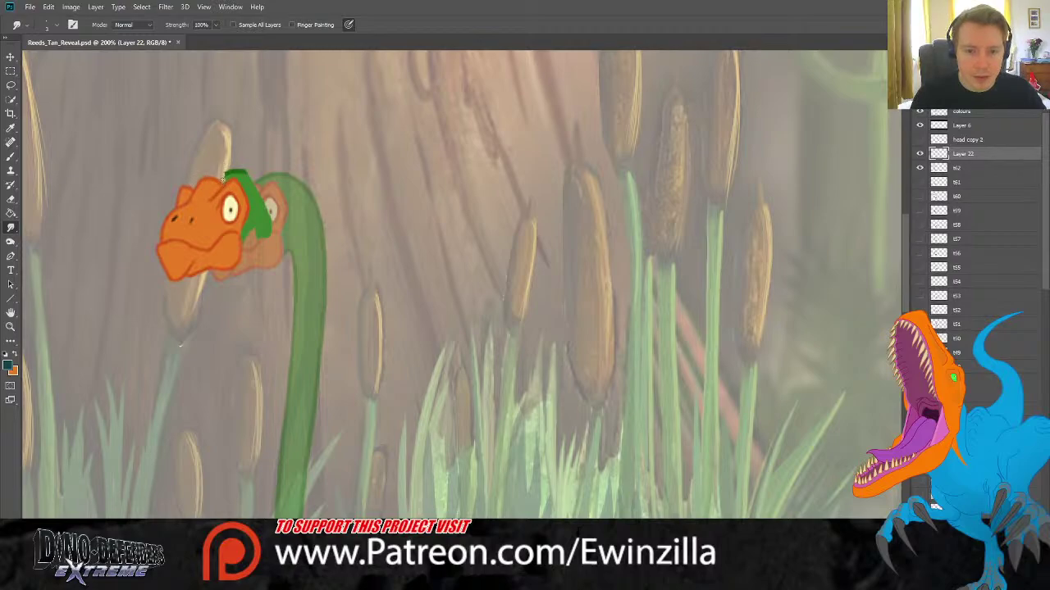
{"action": "mouse_move", "coordinate": [223, 177]}
{"action": "left_mouse_down"}
{"action": "mouse_move", "coordinate": [240, 176]}
{"action": "mouse_move", "coordinate": [251, 203]}
{"action": "mouse_move", "coordinate": [240, 243]}
{"action": "left_mouse_up"}
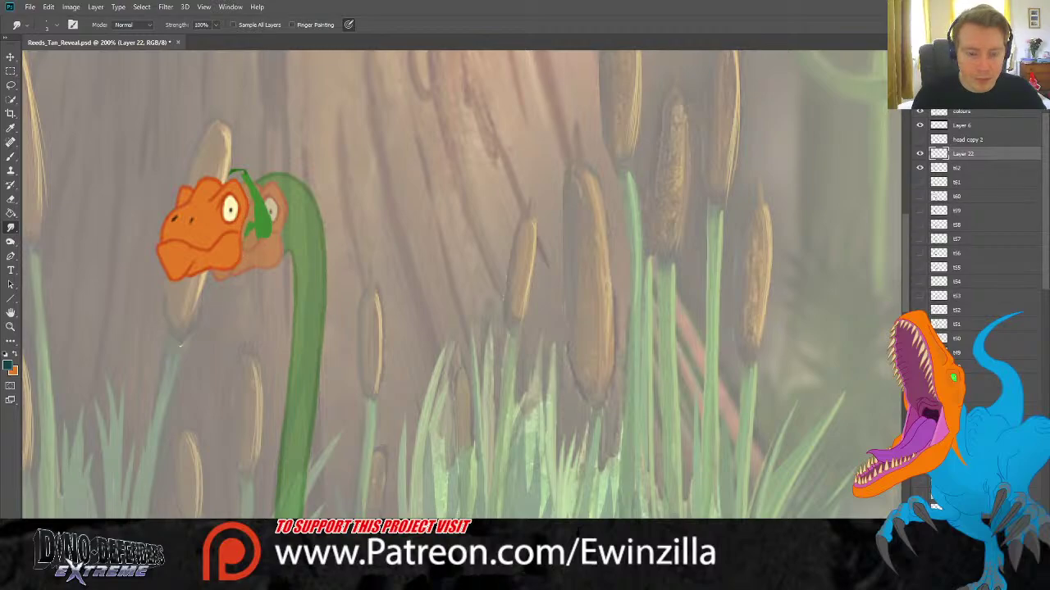
{"action": "mouse_move", "coordinate": [267, 236]}
{"action": "left_mouse_down"}
{"action": "mouse_move", "coordinate": [271, 210]}
{"action": "mouse_move", "coordinate": [244, 242]}
{"action": "left_mouse_up"}
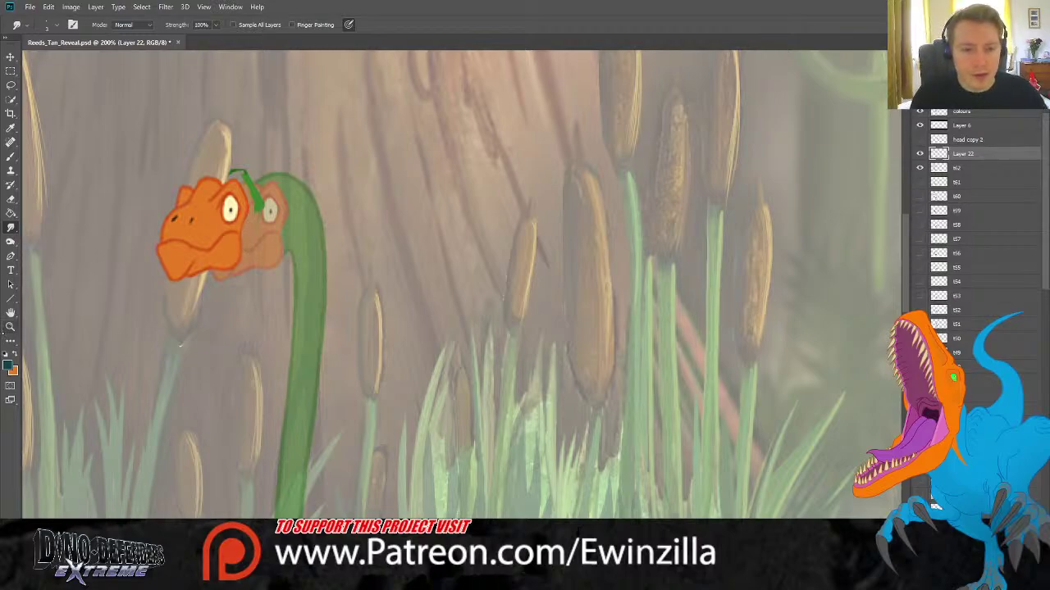
Zoom closer, smudge away the last green stroke and blob, then fit the scene on screen.
{"action": "left_click", "coordinate": [11, 327]}
{"action": "left_click", "coordinate": [127, 221]}
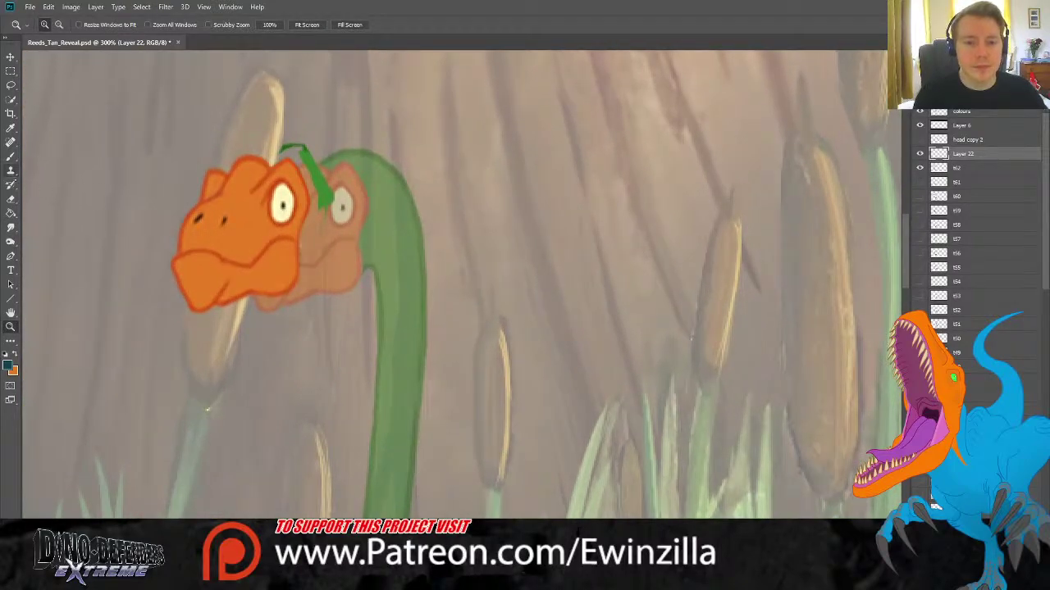
{"action": "scroll", "coordinate": [52, 284], "scroll_direction": "left", "scroll_amount": 5}
{"action": "scroll", "coordinate": [54, 145], "scroll_direction": "right", "scroll_amount": 2}
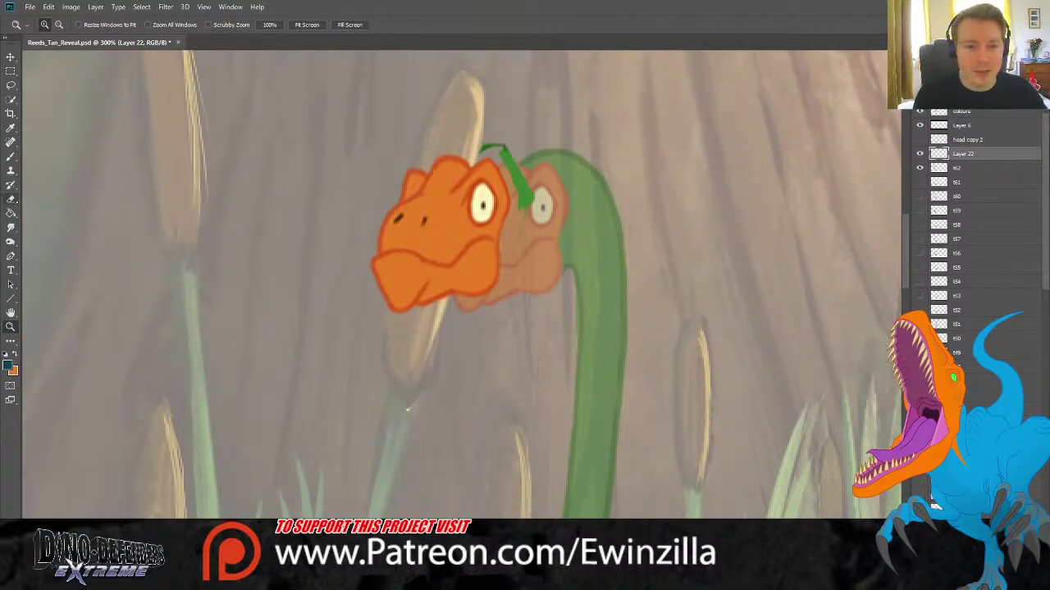
{"action": "left_click", "coordinate": [10, 227]}
{"action": "left_click_drag", "start_coordinate": [503, 144], "coordinate": [523, 195]}
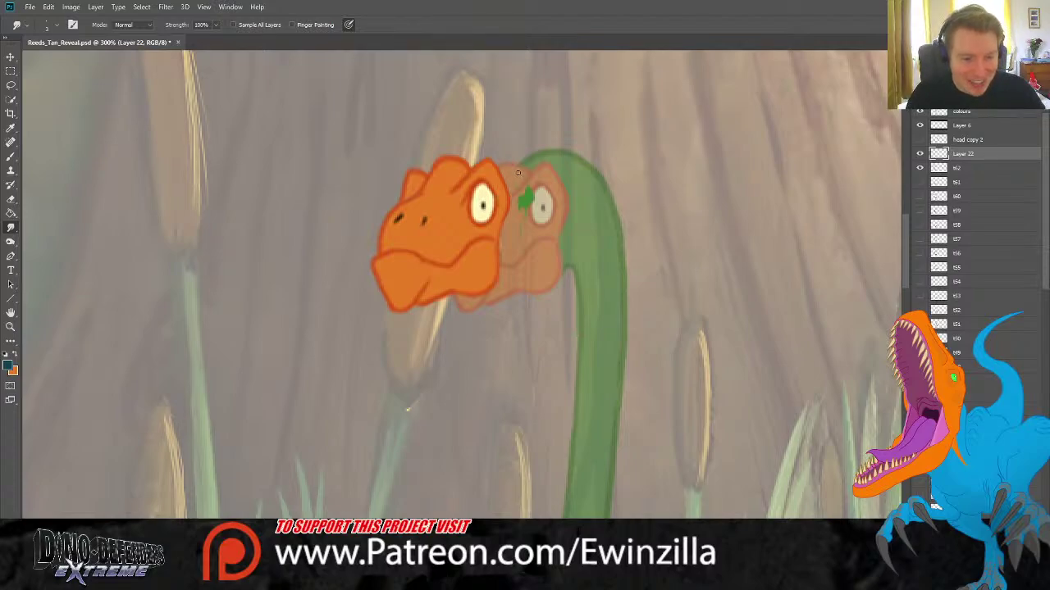
{"action": "left_click_drag", "start_coordinate": [522, 171], "coordinate": [530, 187]}
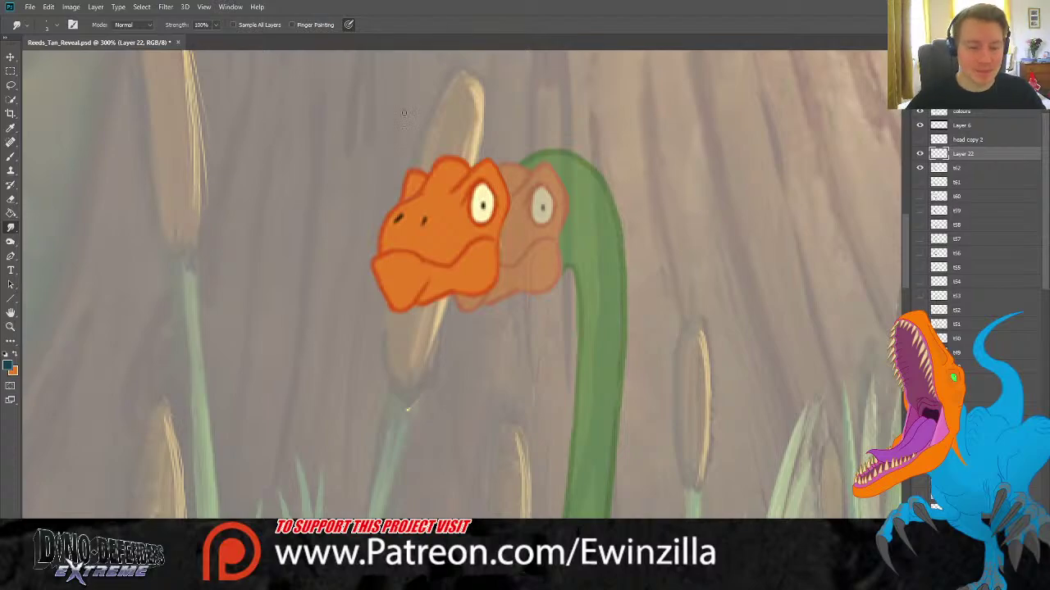
{"action": "key", "text": "z"}
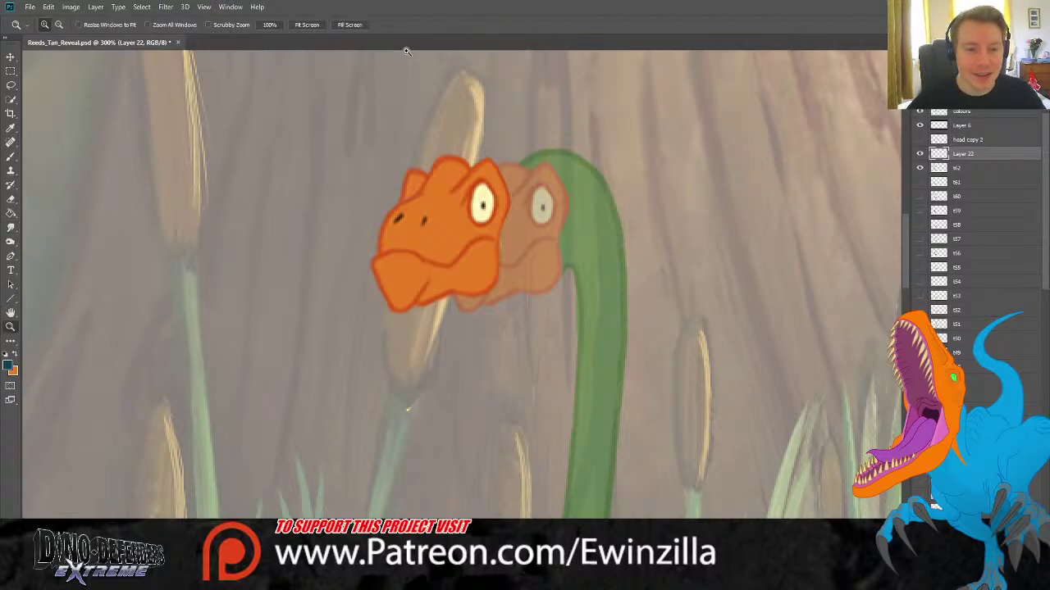
{"action": "left_click", "coordinate": [310, 25]}
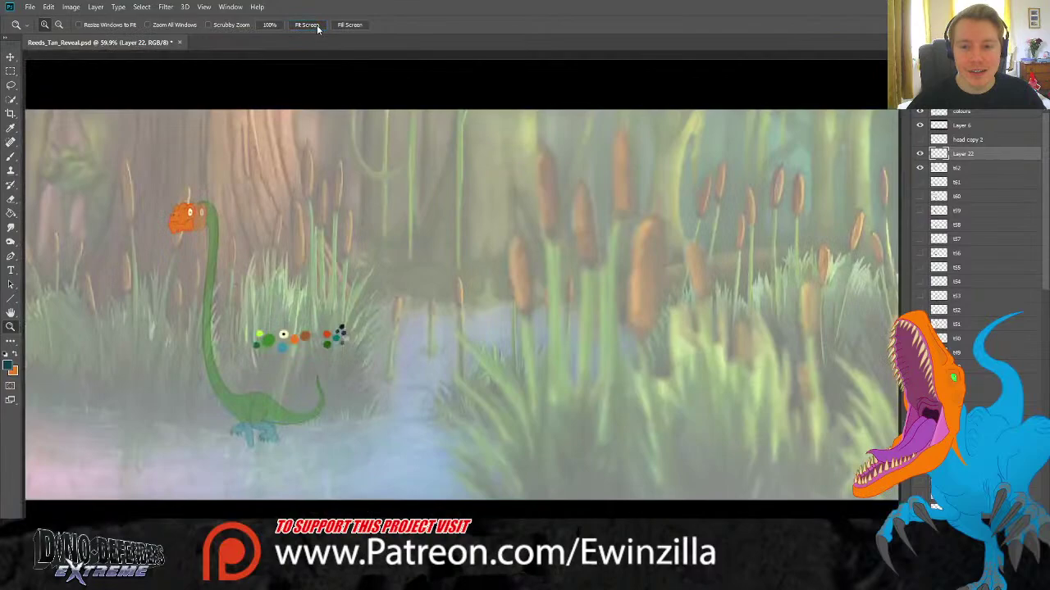
Sample the green from the colour dots and rename Layer 22 to 't63'.
{"action": "left_click", "coordinate": [11, 128]}
{"action": "left_click", "coordinate": [328, 343]}
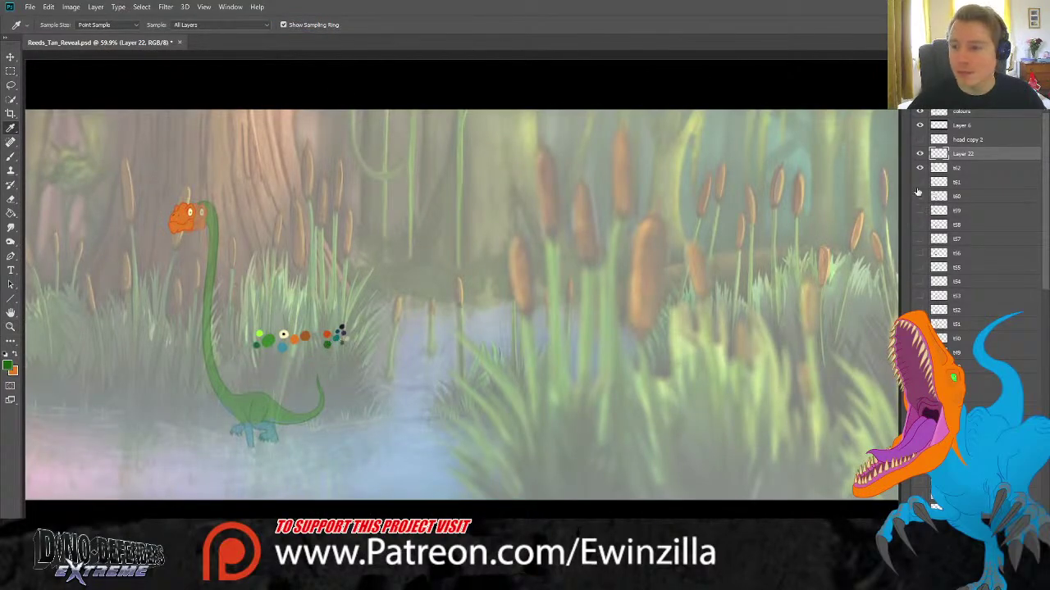
{"action": "double_click", "coordinate": [962, 154]}
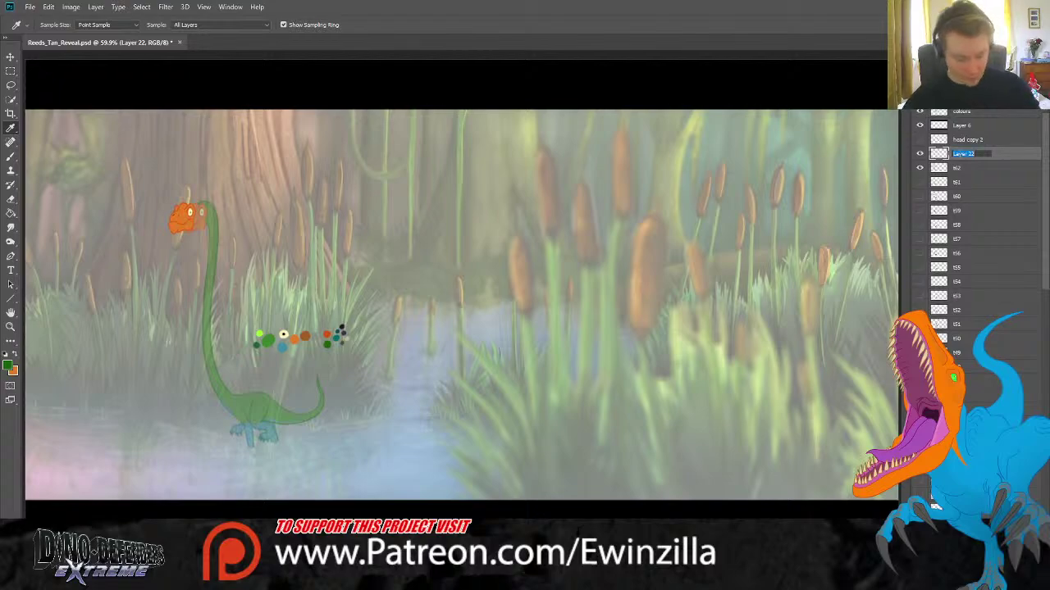
{"action": "type", "text": "t63"}
{"action": "key", "text": "Return"}
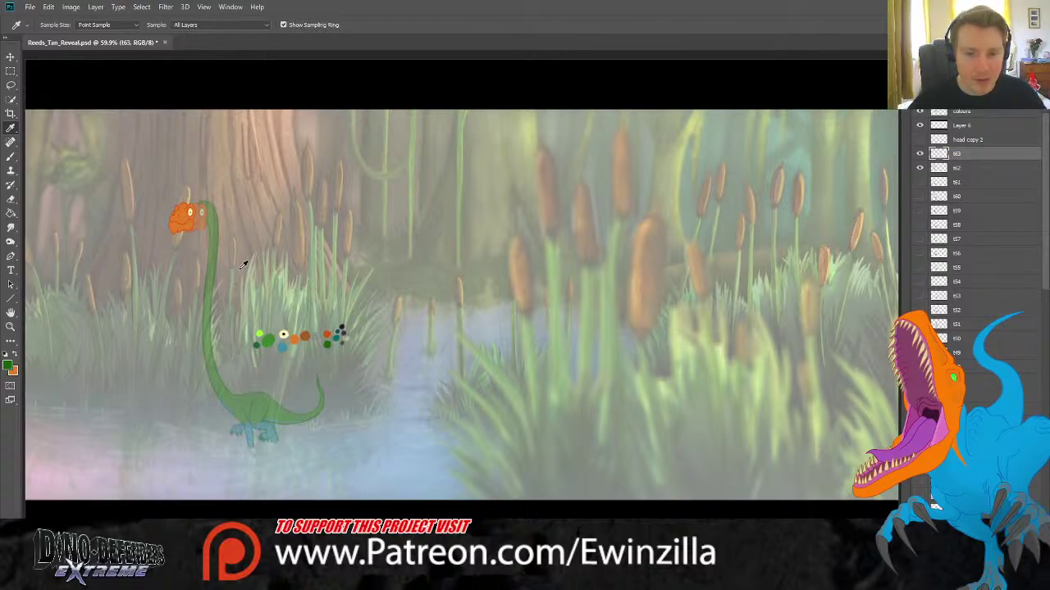
Zoom the dinosaur to 100% and add a new empty layer below t63.
{"action": "left_click", "coordinate": [9, 157]}
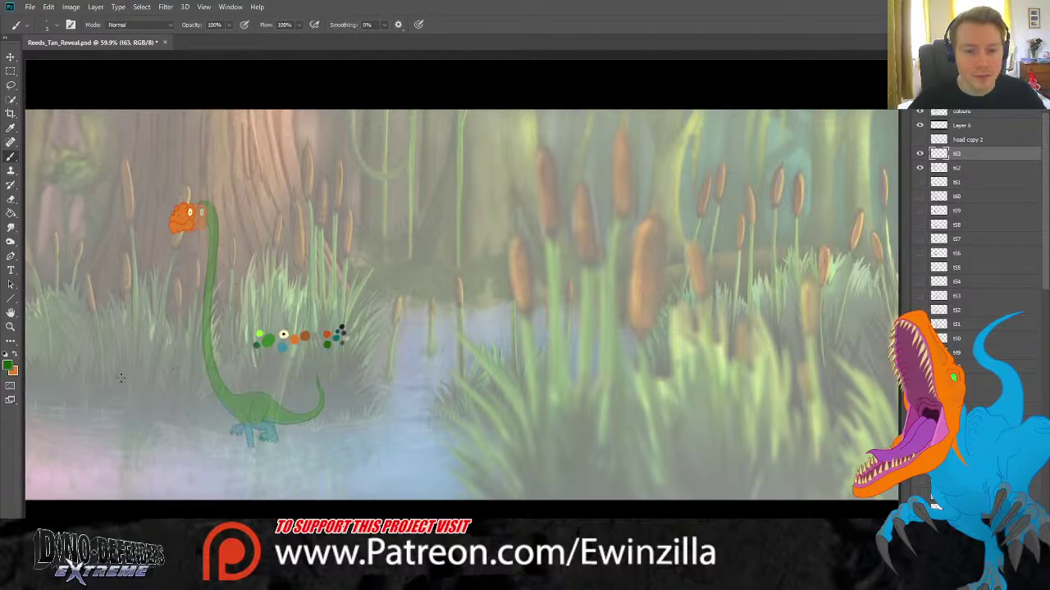
{"action": "left_click", "coordinate": [11, 326]}
{"action": "left_click", "coordinate": [148, 370]}
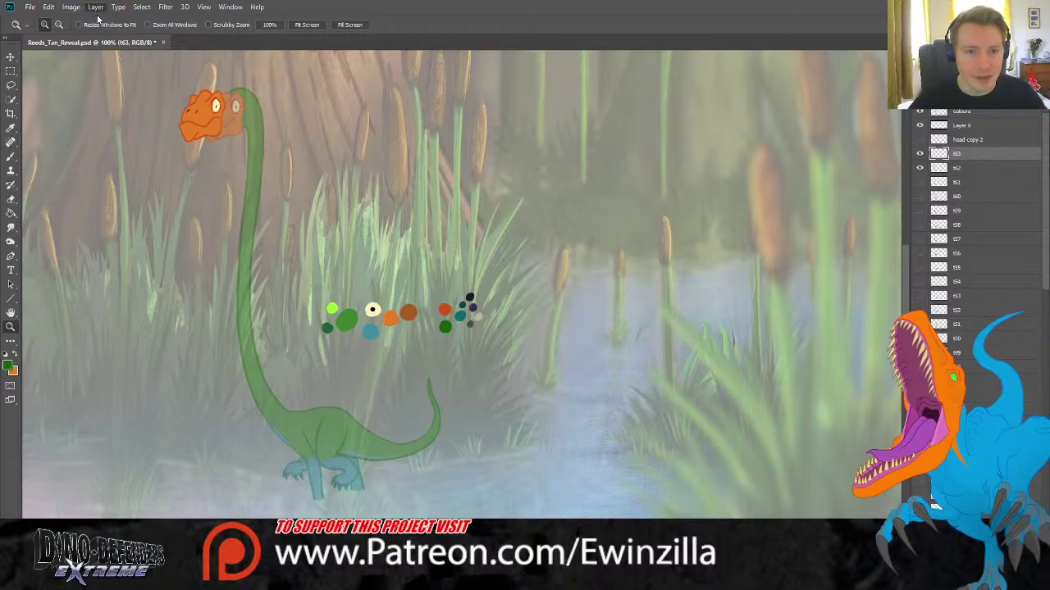
{"action": "key", "text": "ctrl+shift+alt+n"}
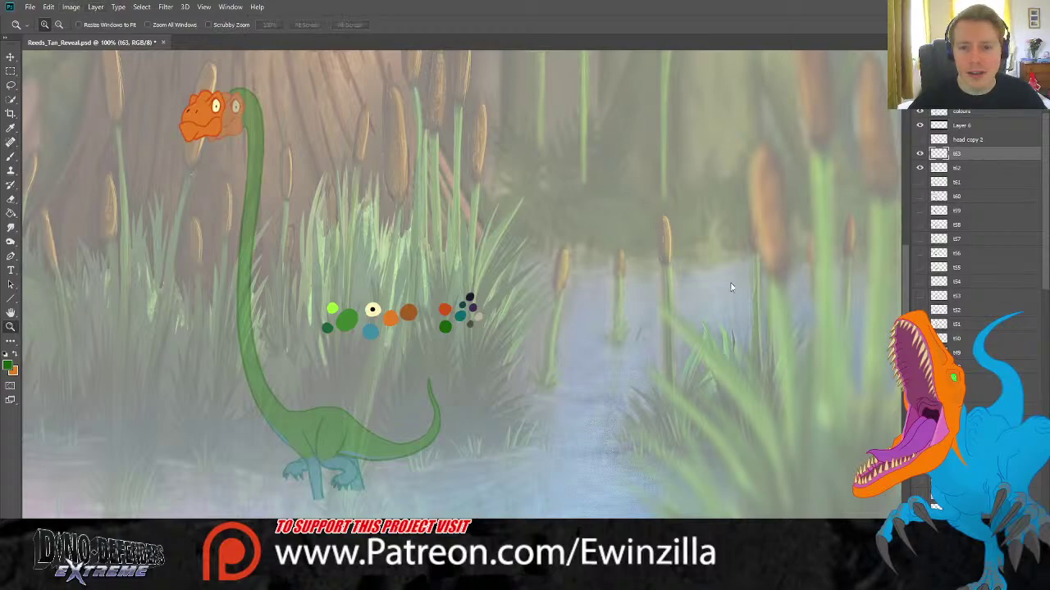
{"action": "key", "text": "ctrl+bracketleft"}
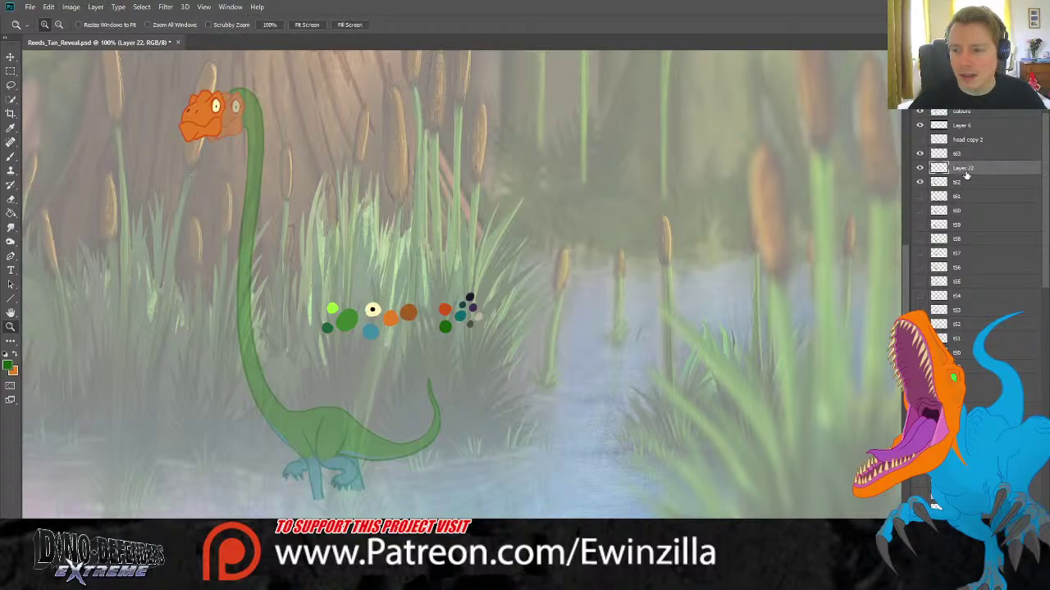
Brush two green neck outlines from below the head to the body, redoing rejected strokes.
{"action": "left_click", "coordinate": [11, 156]}
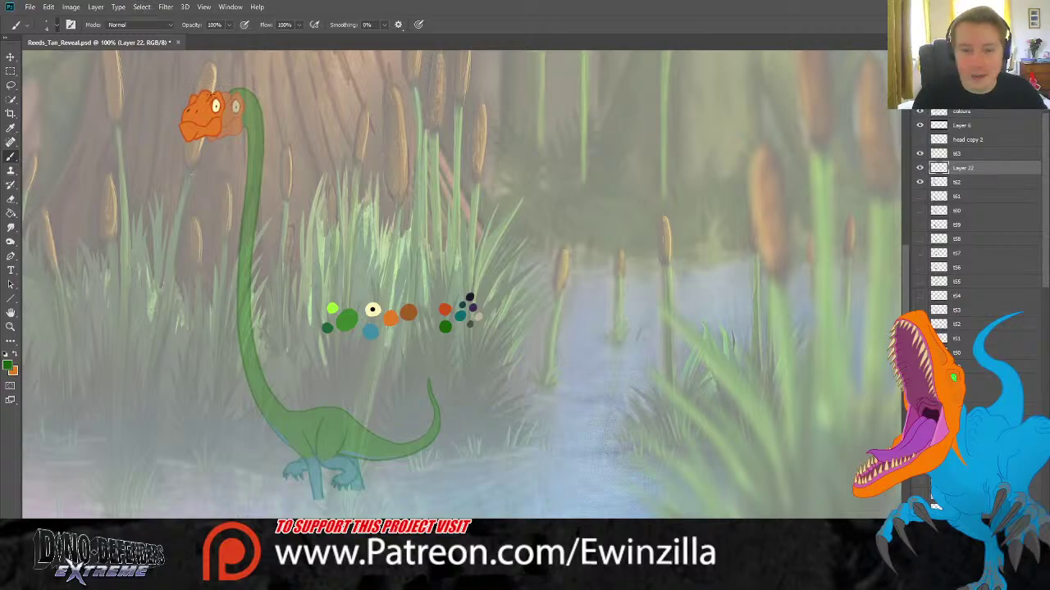
{"action": "mouse_move", "coordinate": [207, 90]}
{"action": "left_mouse_down"}
{"action": "mouse_move", "coordinate": [232, 89]}
{"action": "mouse_move", "coordinate": [238, 105]}
{"action": "mouse_move", "coordinate": [232, 275]}
{"action": "mouse_move", "coordinate": [243, 350]}
{"action": "mouse_move", "coordinate": [284, 410]}
{"action": "left_mouse_up"}
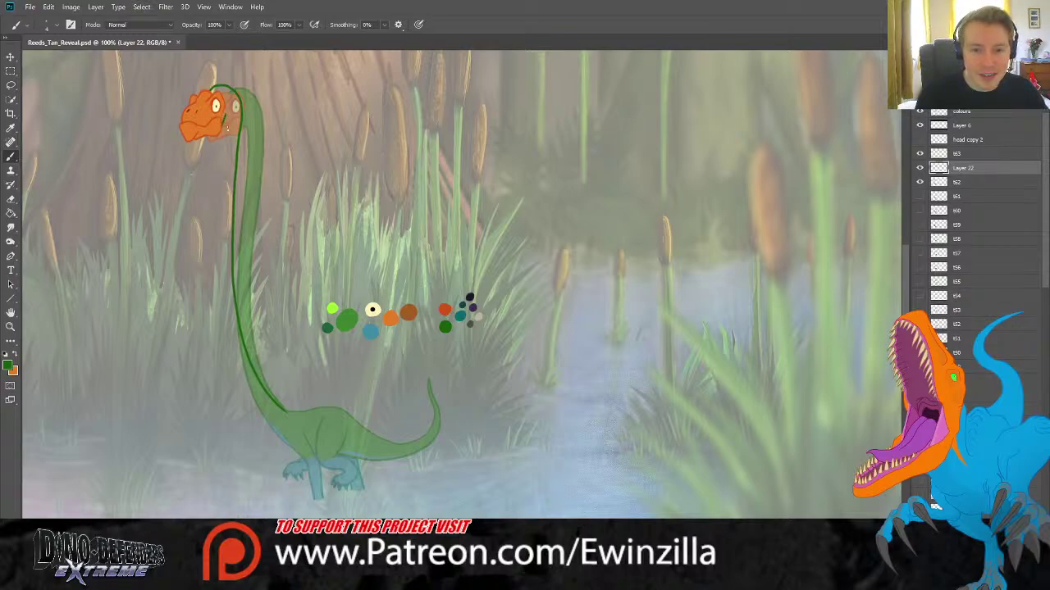
{"action": "left_click_drag", "start_coordinate": [228, 117], "coordinate": [221, 166]}
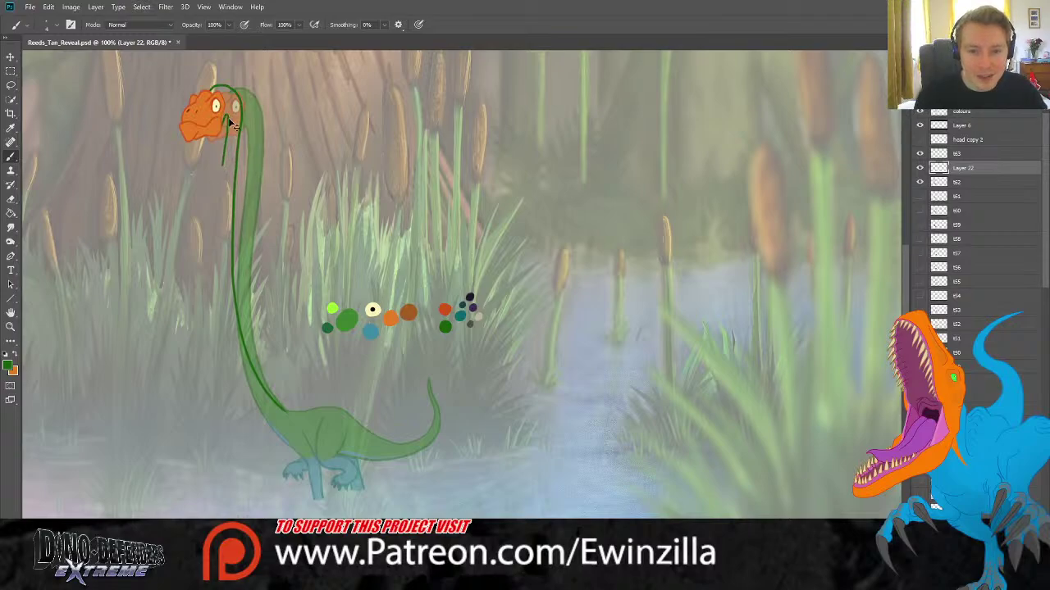
{"action": "key", "text": "ctrl+z"}
{"action": "left_click_drag", "start_coordinate": [228, 113], "coordinate": [215, 190]}
{"action": "key", "text": "ctrl+z"}
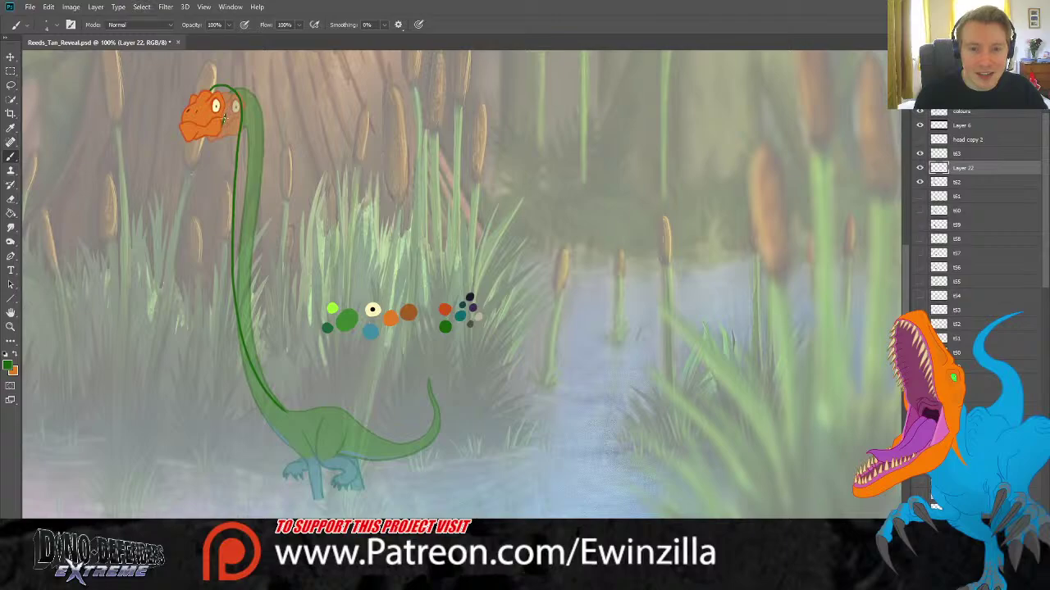
{"action": "mouse_move", "coordinate": [223, 119]}
{"action": "left_mouse_down"}
{"action": "mouse_move", "coordinate": [220, 309]}
{"action": "mouse_move", "coordinate": [234, 375]}
{"action": "mouse_move", "coordinate": [265, 429]}
{"action": "left_mouse_up"}
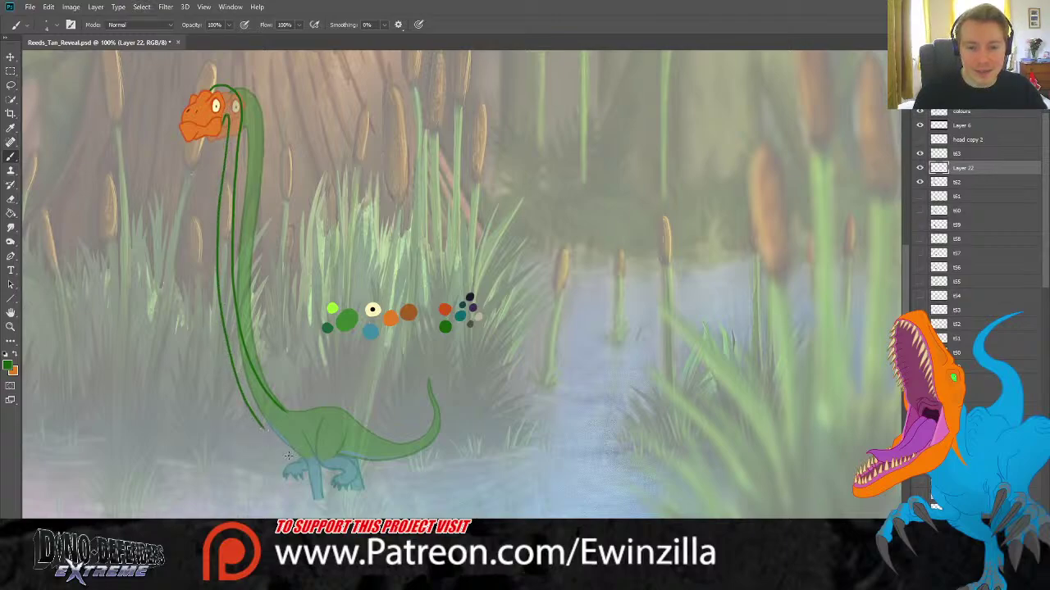
{"action": "left_click", "coordinate": [11, 326]}
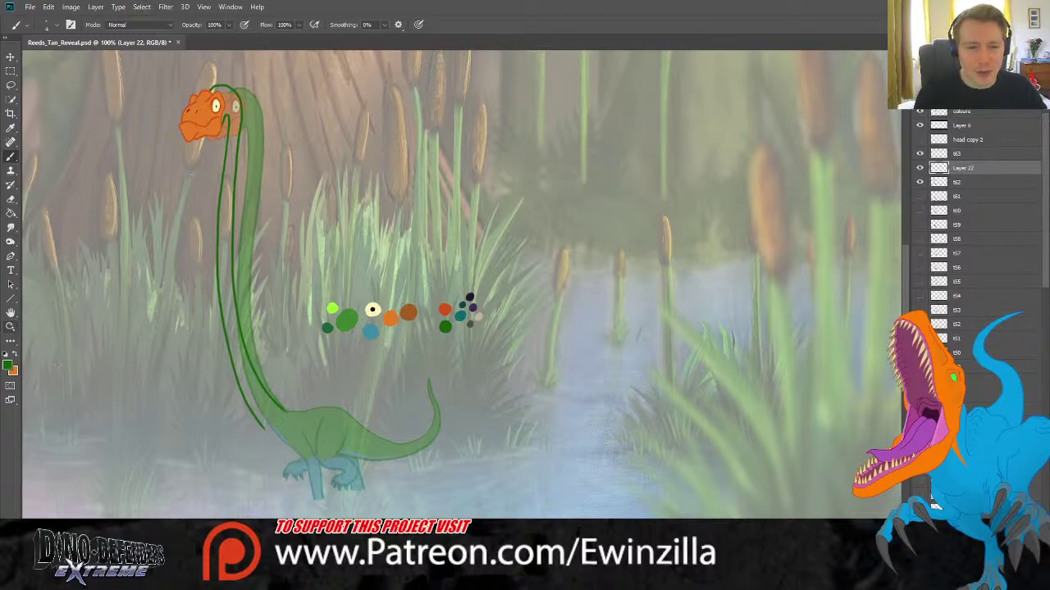
{"action": "left_click", "coordinate": [291, 492]}
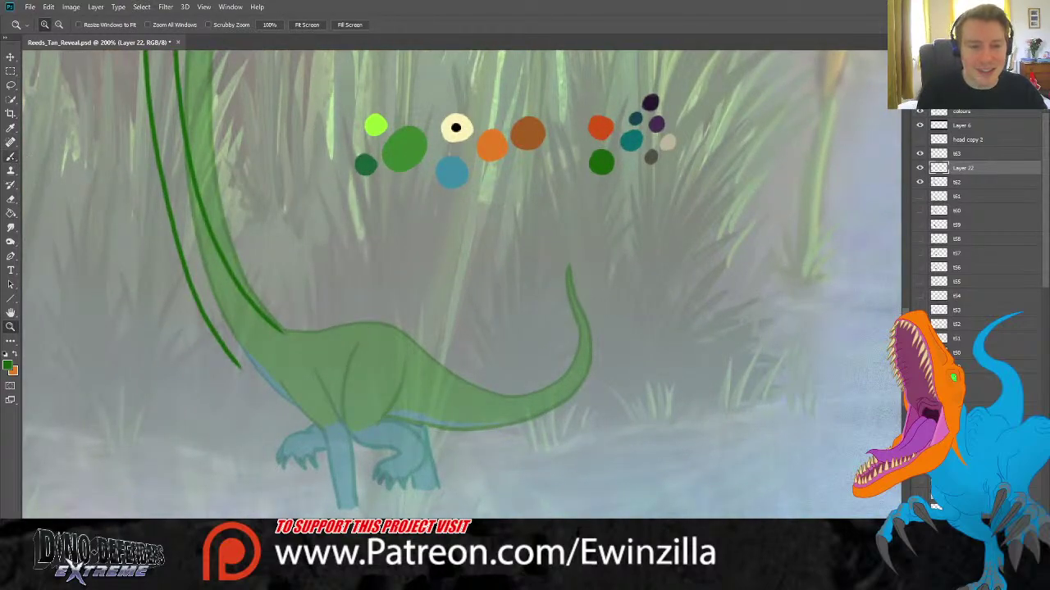
Draw the green back line and a darker curled tail outline, softening the tail edge.
{"action": "left_click", "coordinate": [11, 157]}
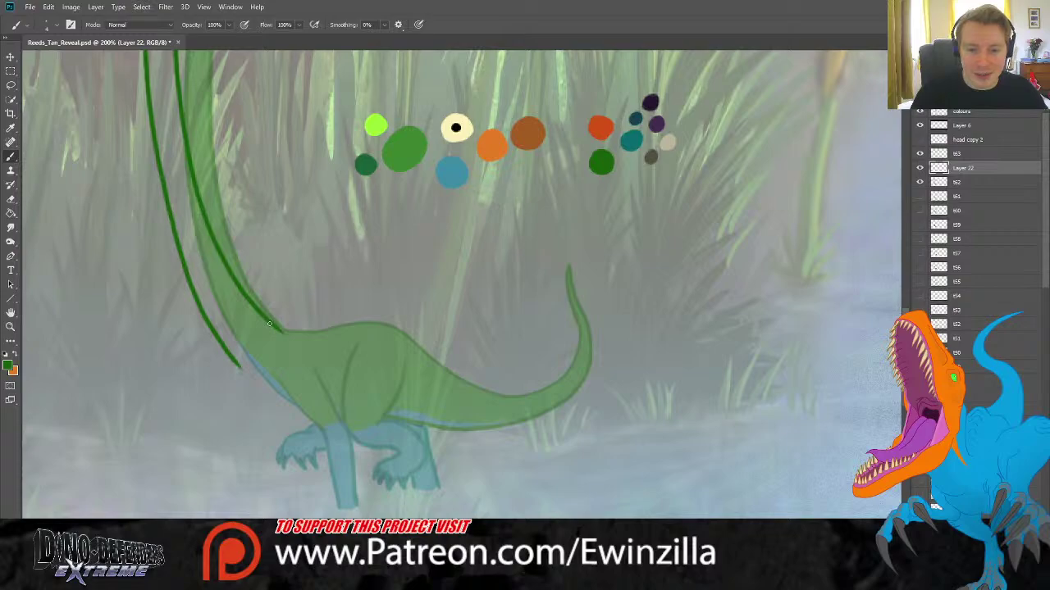
{"action": "mouse_move", "coordinate": [279, 329]}
{"action": "left_mouse_down"}
{"action": "mouse_move", "coordinate": [376, 313]}
{"action": "mouse_move", "coordinate": [468, 392]}
{"action": "mouse_move", "coordinate": [520, 418]}
{"action": "mouse_move", "coordinate": [572, 402]}
{"action": "mouse_move", "coordinate": [582, 350]}
{"action": "mouse_move", "coordinate": [584, 382]}
{"action": "mouse_move", "coordinate": [584, 367]}
{"action": "left_mouse_up"}
{"action": "left_click", "coordinate": [10, 227]}
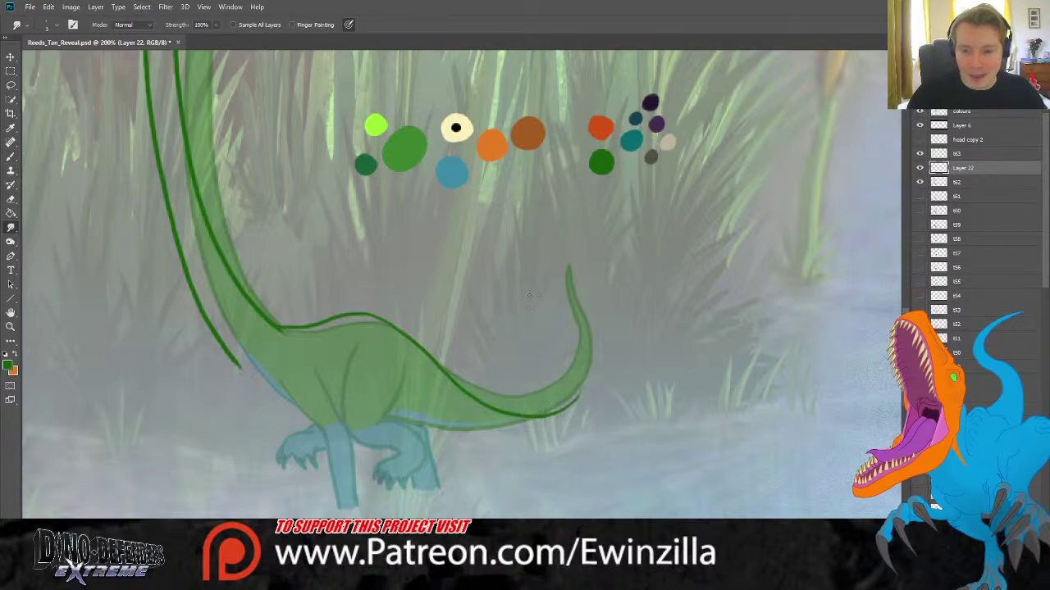
{"action": "left_click", "coordinate": [11, 156]}
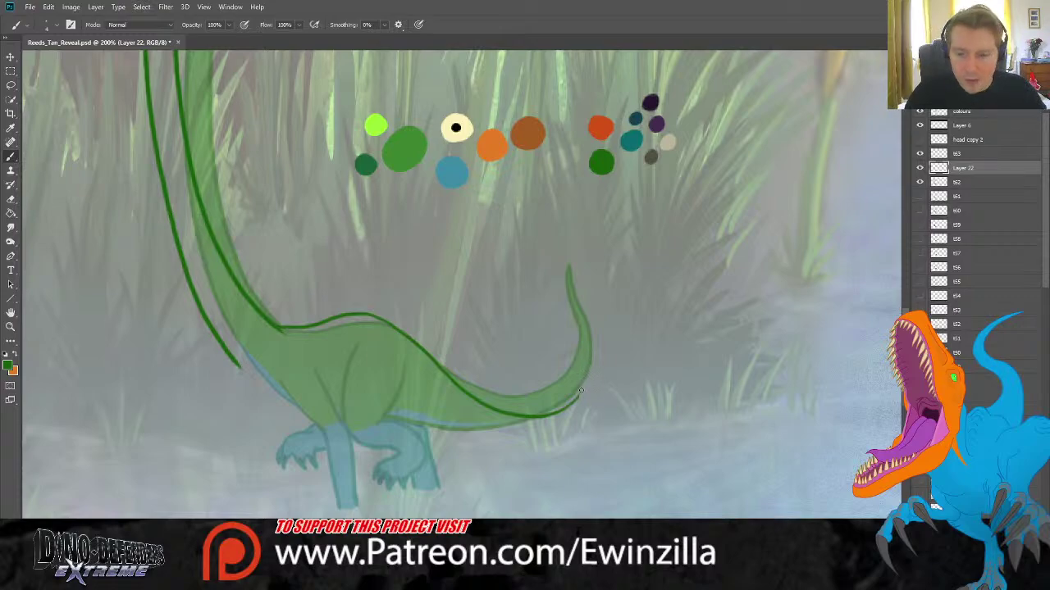
{"action": "mouse_move", "coordinate": [577, 399]}
{"action": "left_mouse_down"}
{"action": "mouse_move", "coordinate": [588, 349]}
{"action": "mouse_move", "coordinate": [576, 305]}
{"action": "mouse_move", "coordinate": [588, 354]}
{"action": "left_mouse_up"}
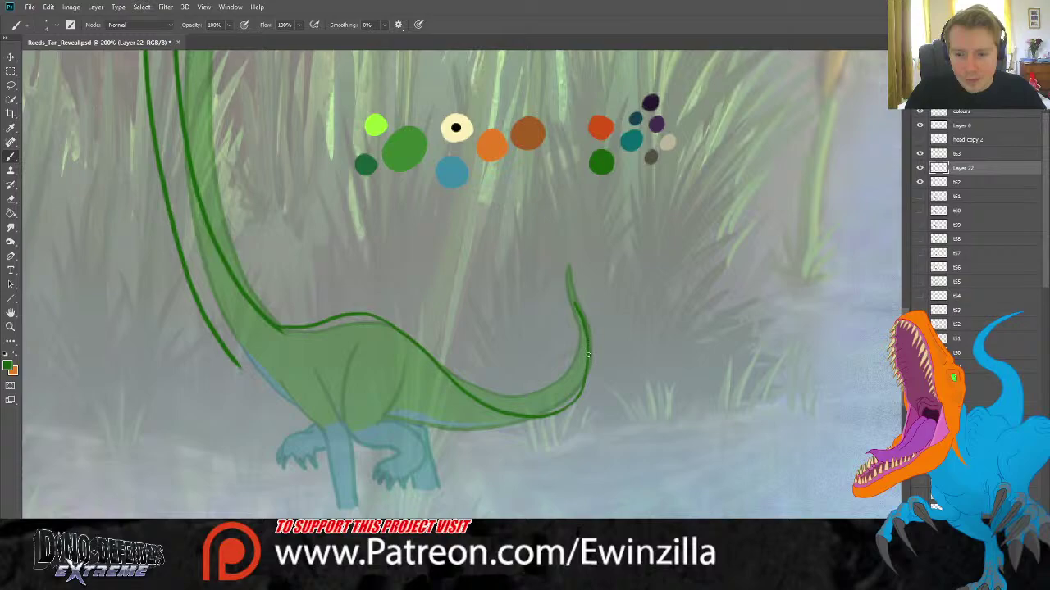
{"action": "mouse_move", "coordinate": [579, 310]}
{"action": "left_mouse_down"}
{"action": "mouse_move", "coordinate": [590, 349]}
{"action": "mouse_move", "coordinate": [580, 412]}
{"action": "left_mouse_up"}
{"action": "key", "text": "ctrl+z"}
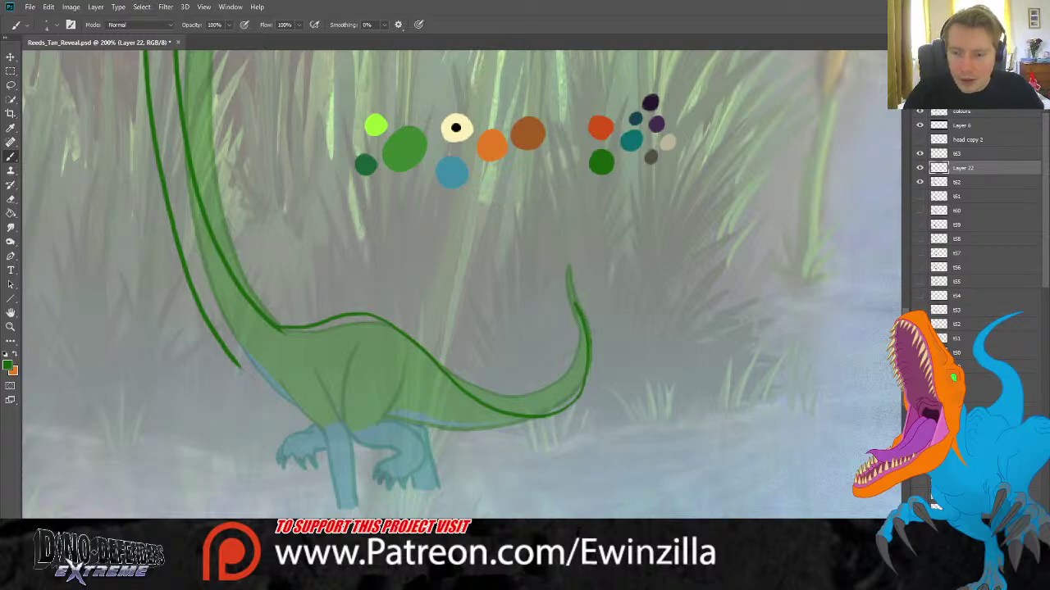
{"action": "mouse_move", "coordinate": [574, 309]}
{"action": "left_mouse_down"}
{"action": "mouse_move", "coordinate": [594, 380]}
{"action": "mouse_move", "coordinate": [579, 412]}
{"action": "mouse_move", "coordinate": [548, 431]}
{"action": "mouse_move", "coordinate": [453, 440]}
{"action": "mouse_move", "coordinate": [389, 412]}
{"action": "left_mouse_up"}
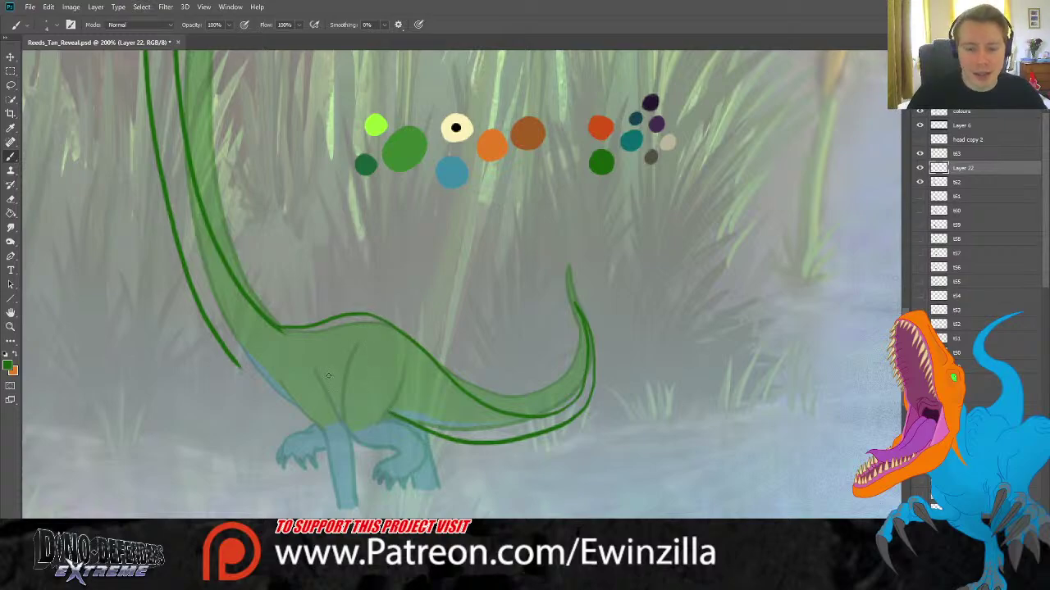
Draw four green leg lines down from the belly, redoing the hind-leg front line.
{"action": "left_click_drag", "start_coordinate": [333, 354], "coordinate": [339, 439]}
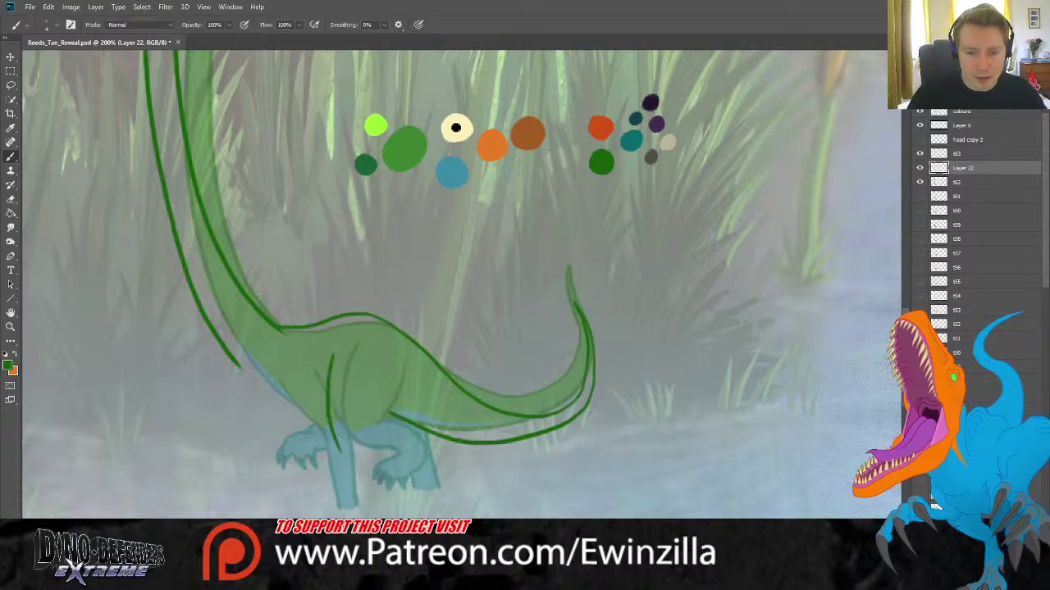
{"action": "key", "text": "ctrl+z"}
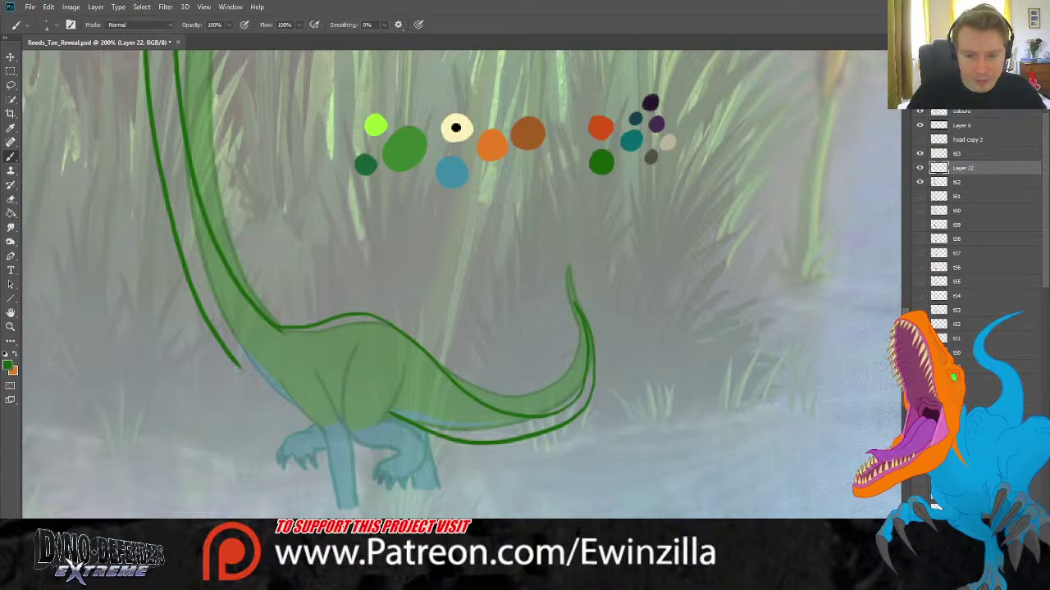
{"action": "left_click_drag", "start_coordinate": [331, 354], "coordinate": [334, 439]}
{"action": "left_click_drag", "start_coordinate": [390, 360], "coordinate": [373, 428]}
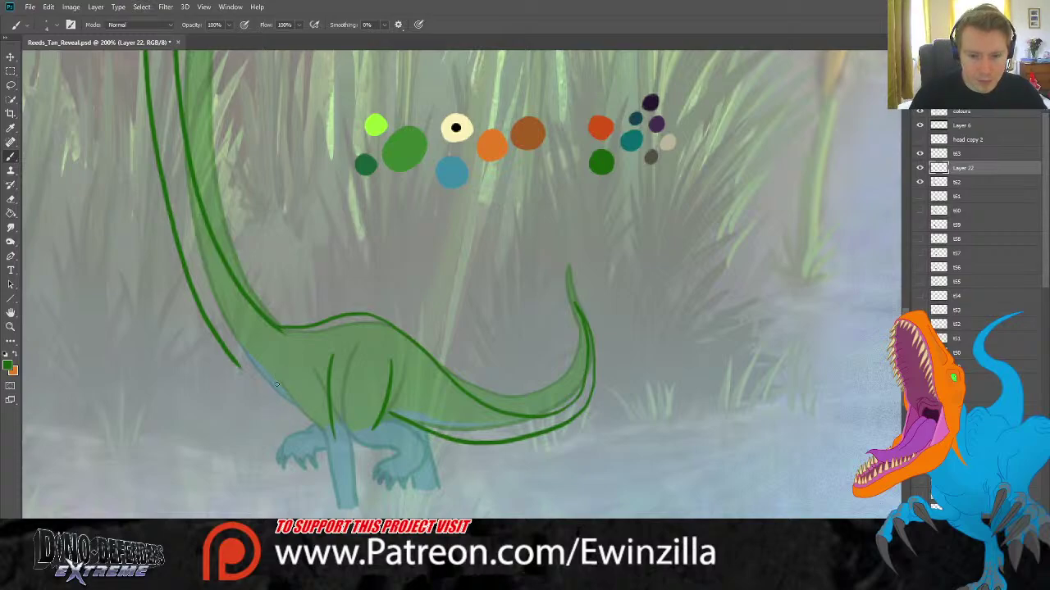
{"action": "left_click_drag", "start_coordinate": [274, 371], "coordinate": [291, 427]}
{"action": "left_click_drag", "start_coordinate": [305, 369], "coordinate": [313, 430]}
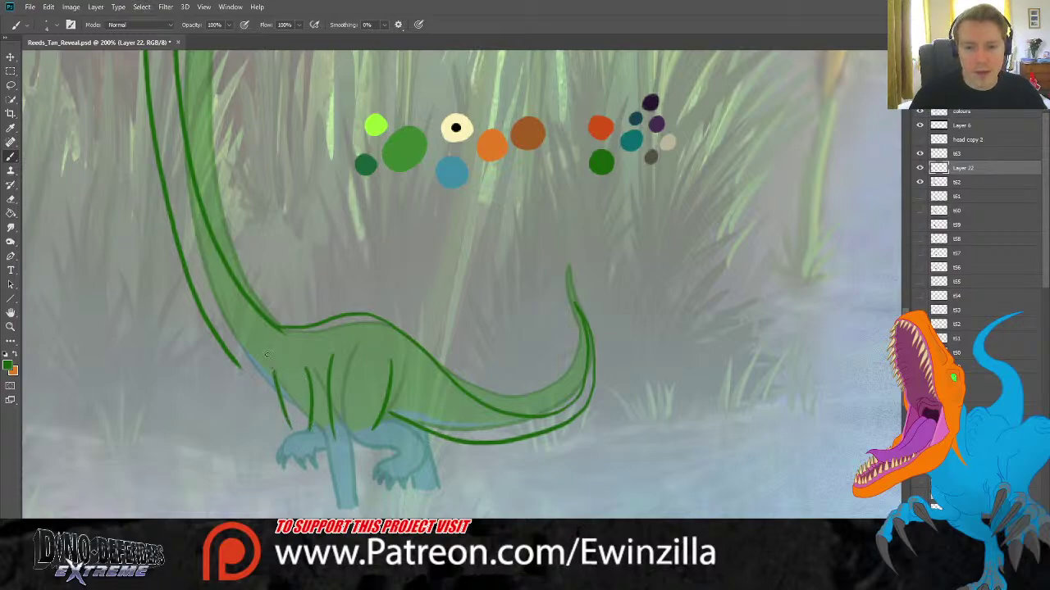
{"action": "left_click", "coordinate": [11, 128]}
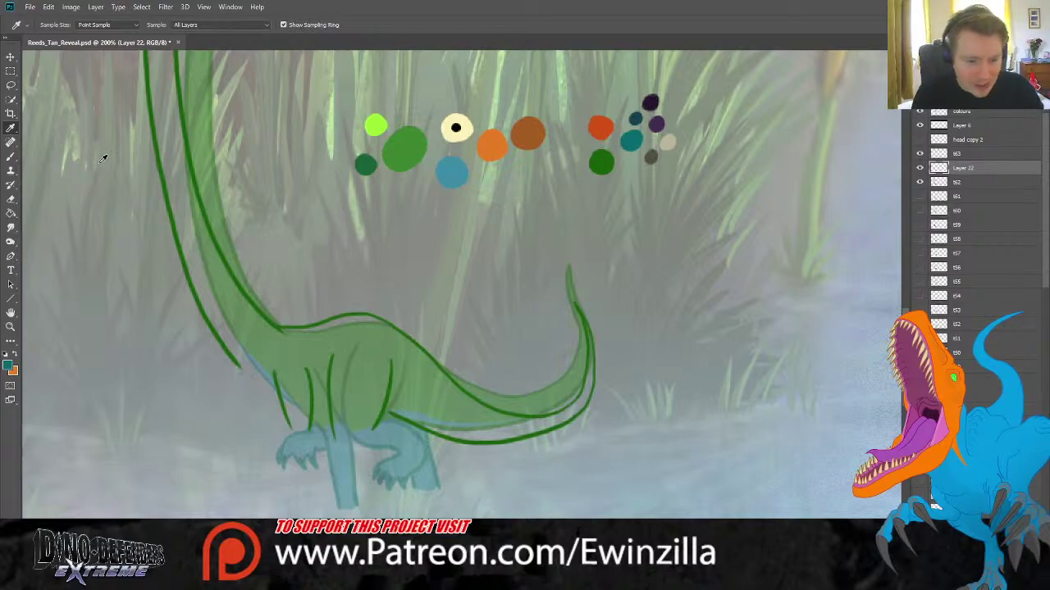
Draw lines under the neck base, down the front leg and for the back-foot toes.
{"action": "key", "text": "b"}
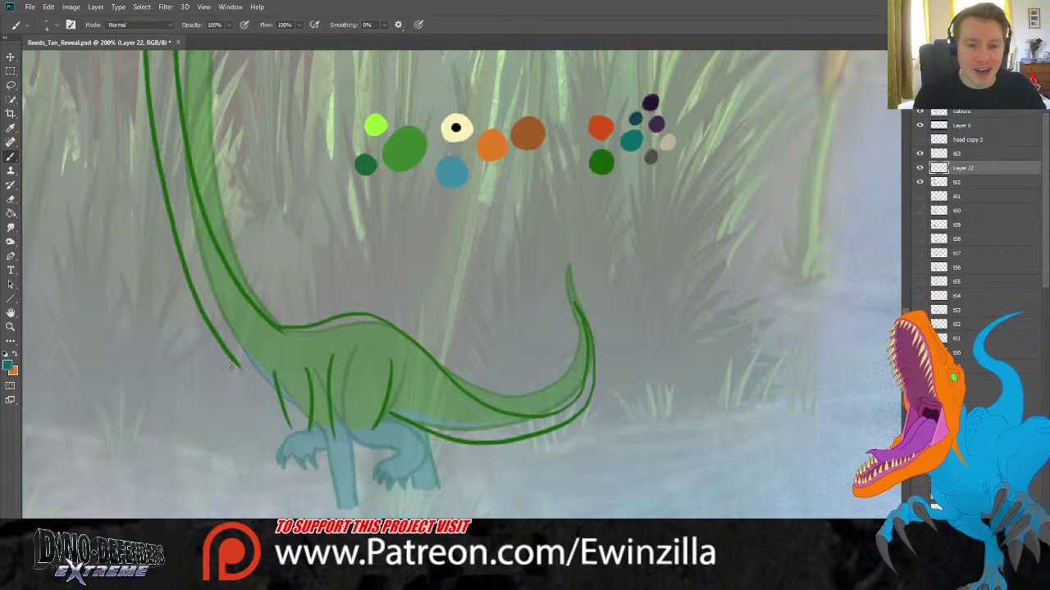
{"action": "left_click_drag", "start_coordinate": [238, 361], "coordinate": [278, 397]}
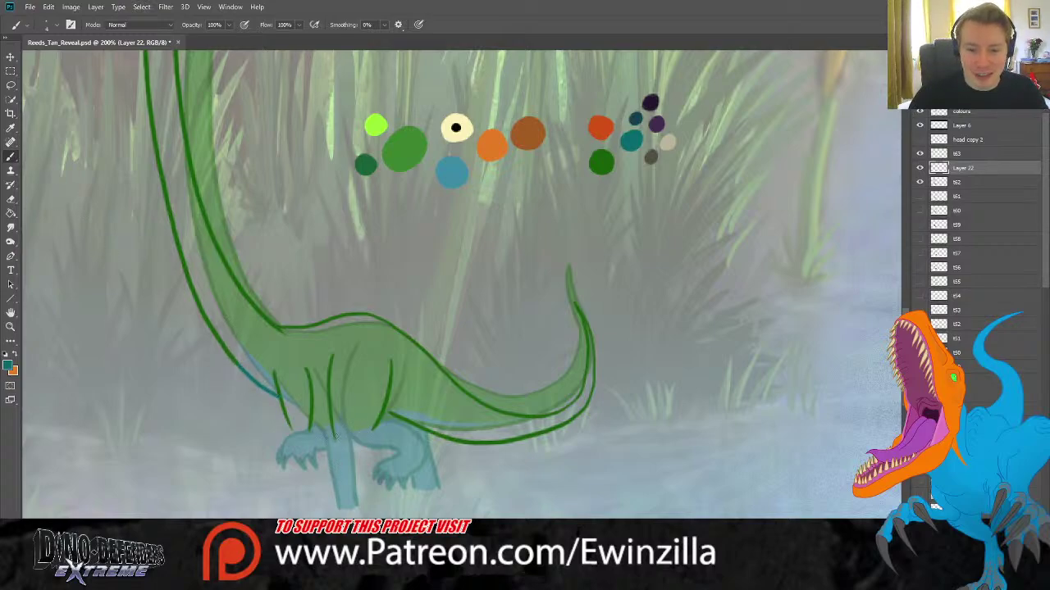
{"action": "mouse_move", "coordinate": [333, 433]}
{"action": "left_mouse_down"}
{"action": "mouse_move", "coordinate": [365, 458]}
{"action": "mouse_move", "coordinate": [336, 495]}
{"action": "mouse_move", "coordinate": [385, 485]}
{"action": "mouse_move", "coordinate": [387, 475]}
{"action": "mouse_move", "coordinate": [334, 490]}
{"action": "mouse_move", "coordinate": [394, 456]}
{"action": "mouse_move", "coordinate": [382, 438]}
{"action": "mouse_move", "coordinate": [393, 442]}
{"action": "left_mouse_up"}
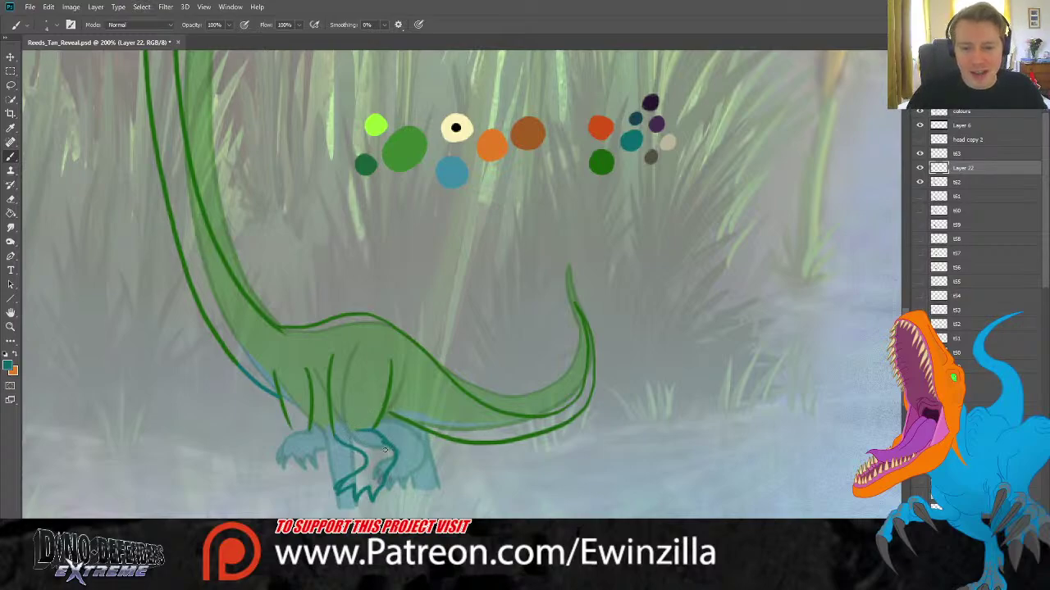
{"action": "mouse_move", "coordinate": [415, 491]}
{"action": "left_mouse_down"}
{"action": "mouse_move", "coordinate": [394, 454]}
{"action": "mouse_move", "coordinate": [437, 486]}
{"action": "mouse_move", "coordinate": [410, 432]}
{"action": "left_mouse_up"}
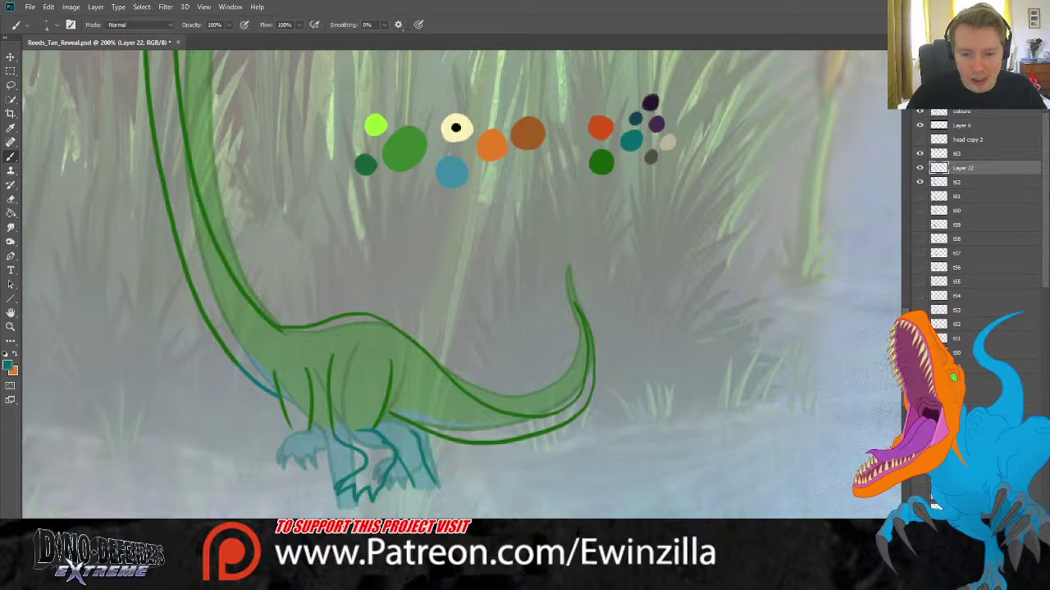
{"action": "key", "text": "i"}
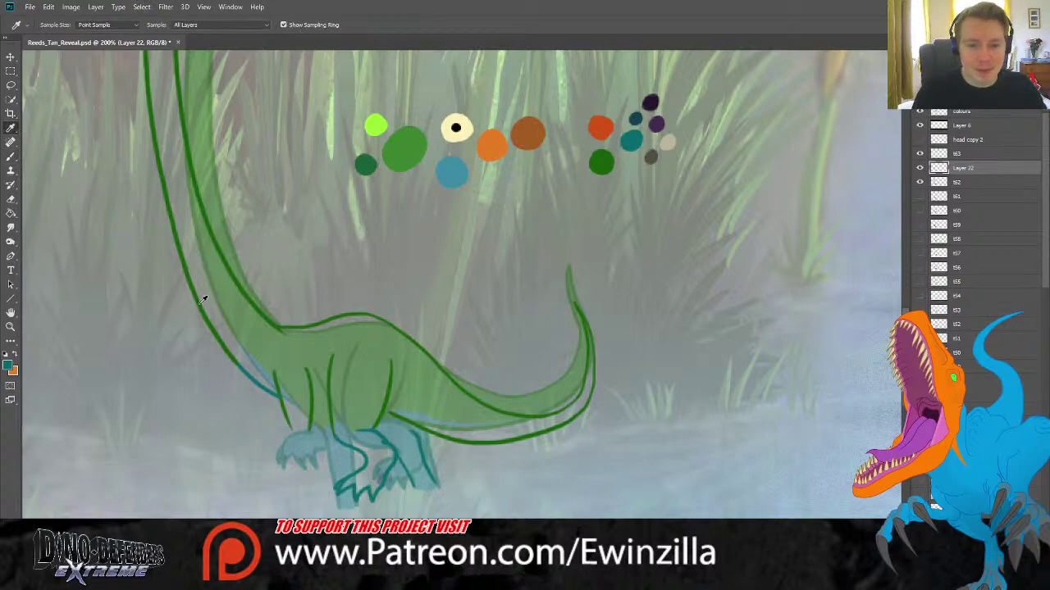
{"action": "left_click", "coordinate": [197, 283]}
{"action": "key", "text": "b"}
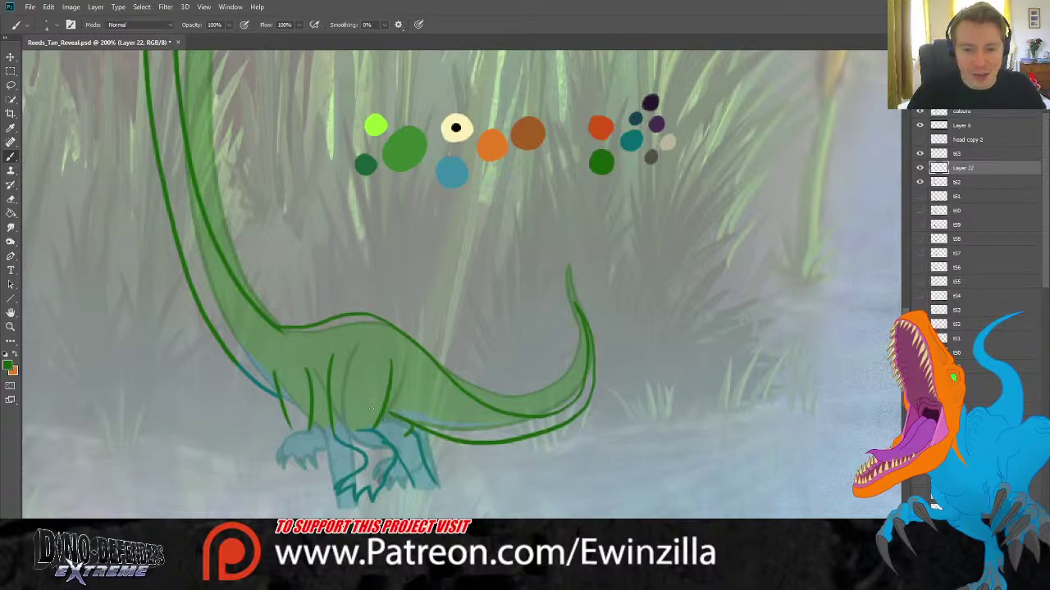
{"action": "key", "text": "r"}
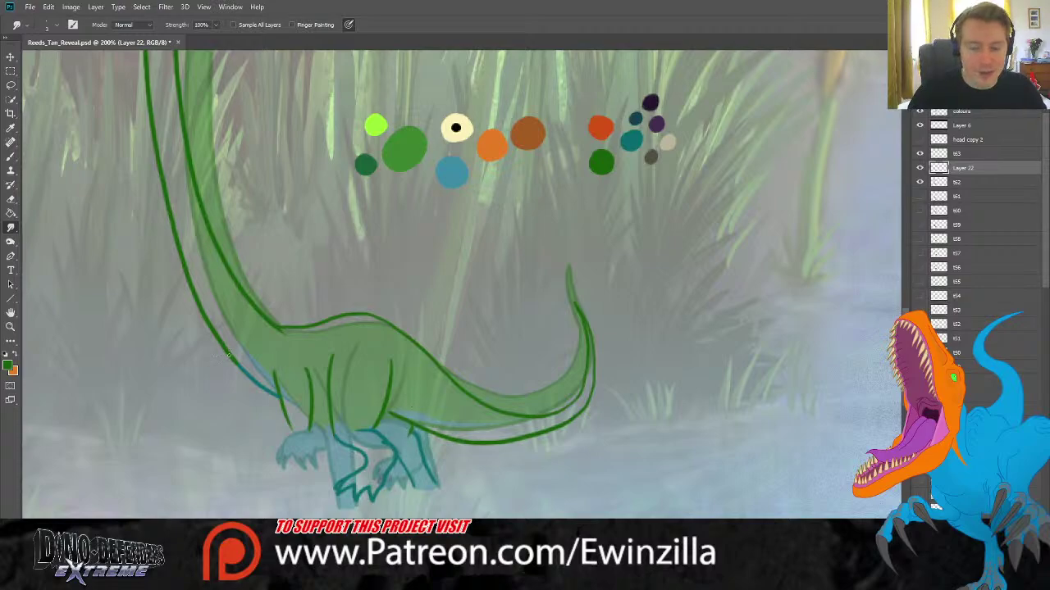
Pick teal from the palette blobs and draw a teal line down the front leg.
{"action": "left_click", "coordinate": [11, 155]}
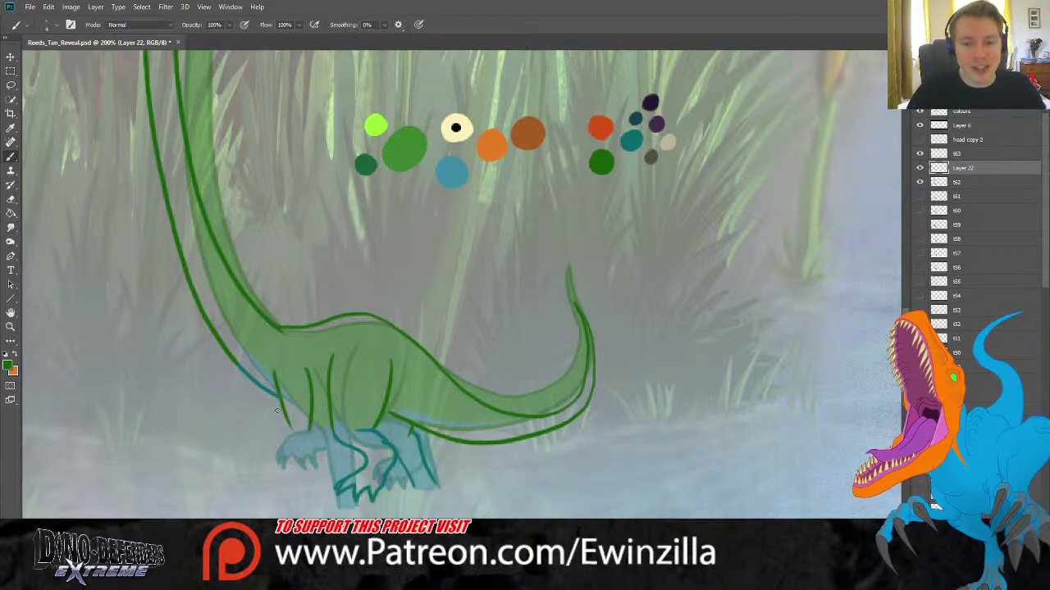
{"action": "left_click", "coordinate": [11, 128]}
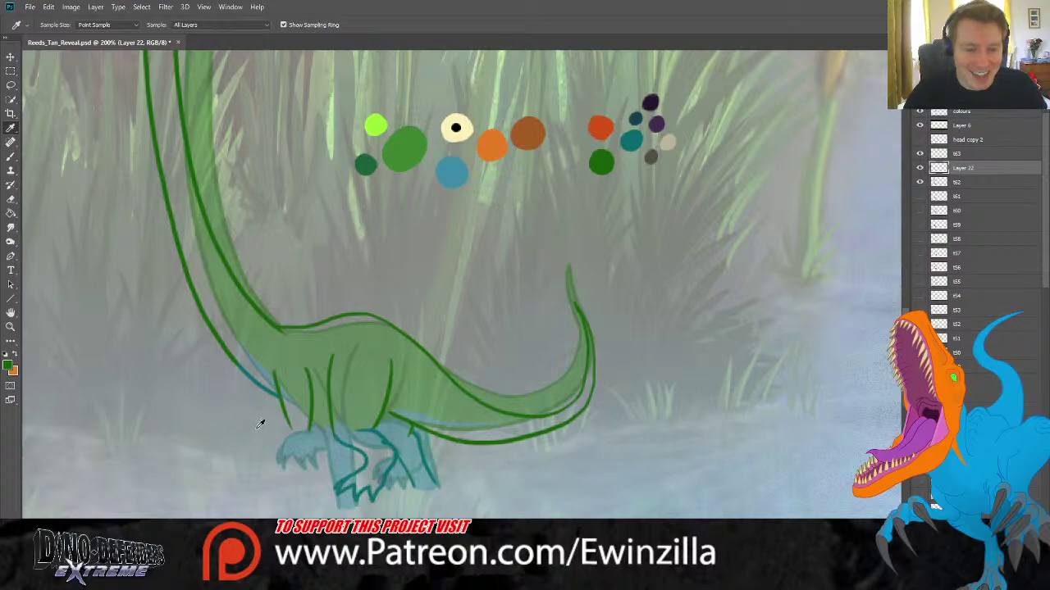
{"action": "left_click", "coordinate": [631, 140]}
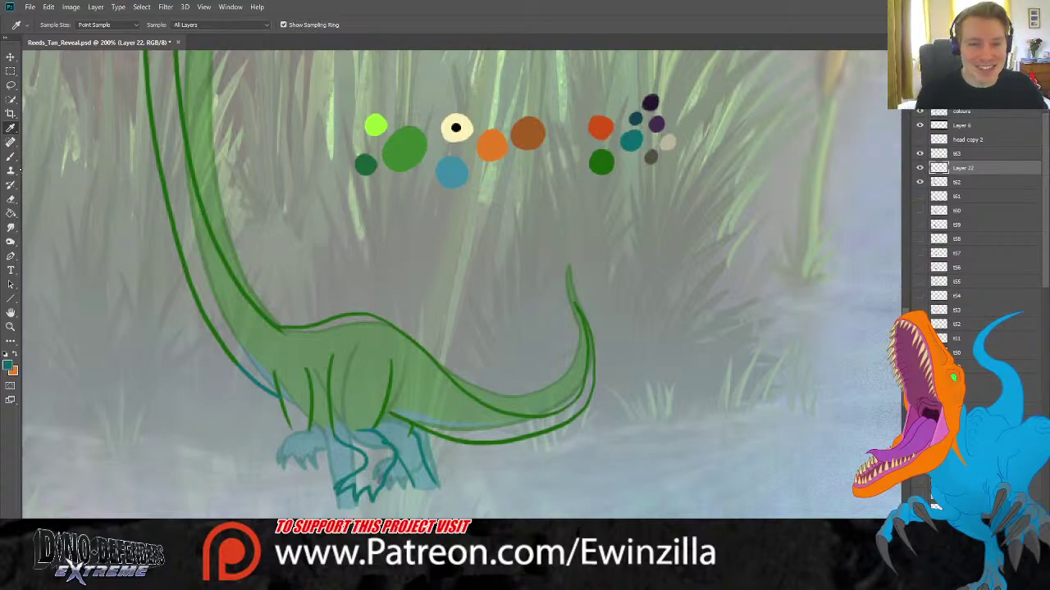
{"action": "key", "text": "b"}
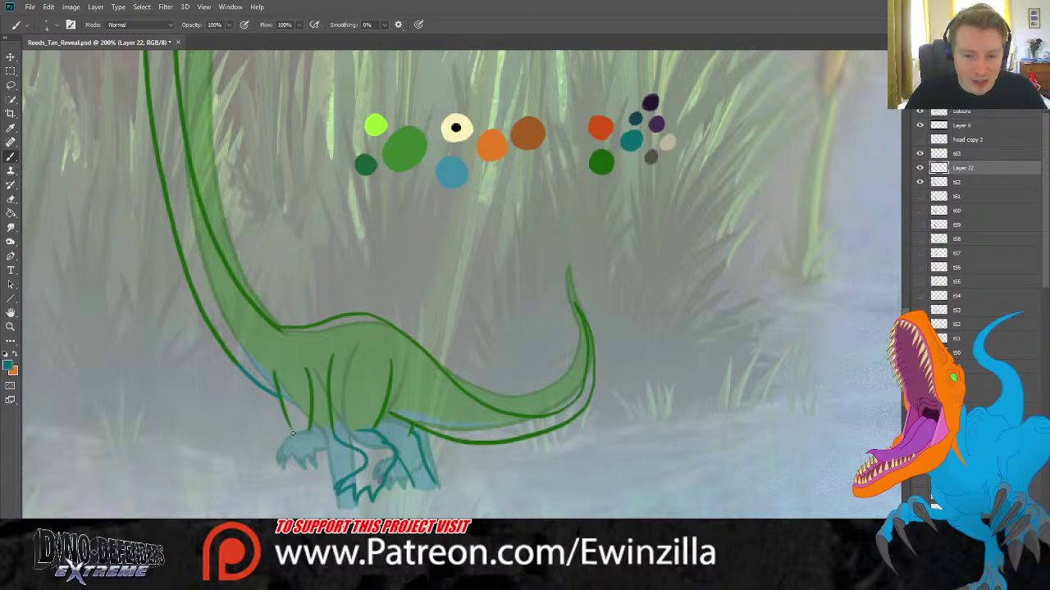
{"action": "mouse_move", "coordinate": [291, 431]}
{"action": "left_mouse_down"}
{"action": "mouse_move", "coordinate": [309, 468]}
{"action": "mouse_move", "coordinate": [304, 510]}
{"action": "mouse_move", "coordinate": [313, 492]}
{"action": "mouse_move", "coordinate": [324, 507]}
{"action": "mouse_move", "coordinate": [326, 494]}
{"action": "mouse_move", "coordinate": [308, 490]}
{"action": "mouse_move", "coordinate": [323, 491]}
{"action": "mouse_move", "coordinate": [311, 424]}
{"action": "left_mouse_up"}
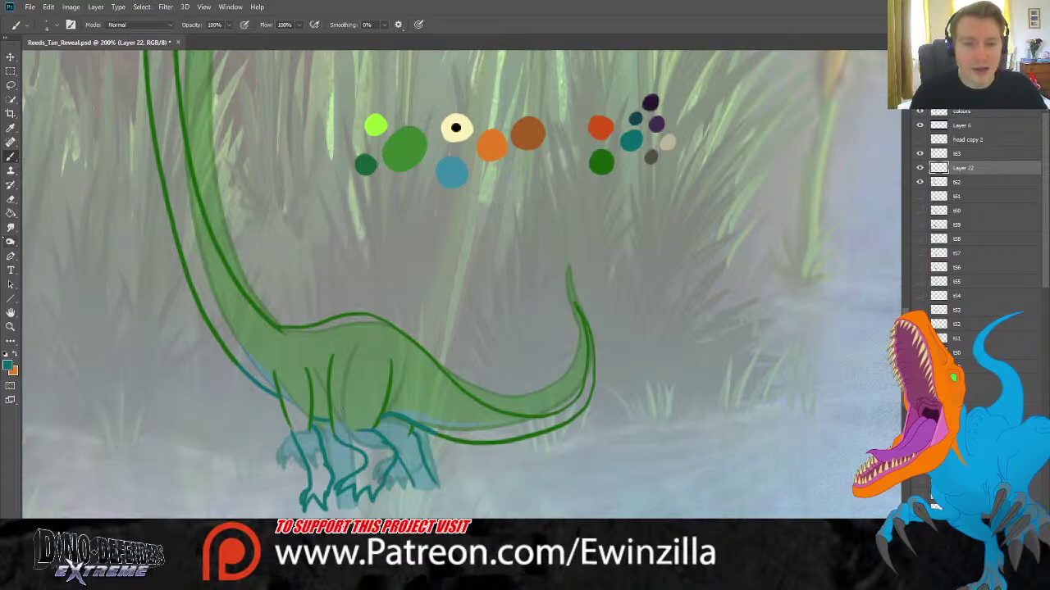
{"action": "left_click", "coordinate": [10, 228]}
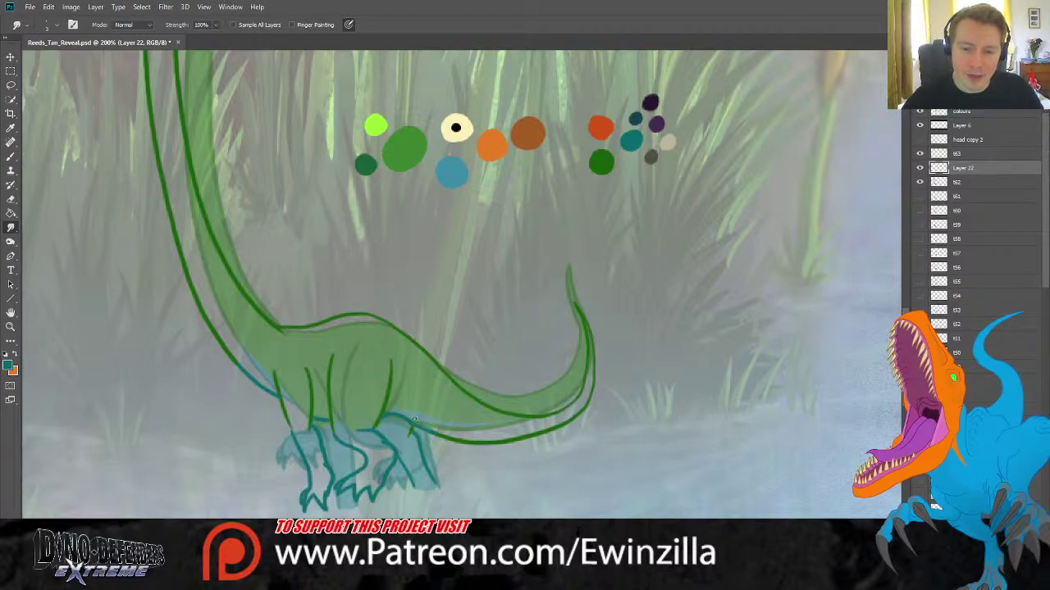
Smudge the lower body outline near the hind leg.
{"action": "left_click_drag", "start_coordinate": [411, 423], "coordinate": [447, 433]}
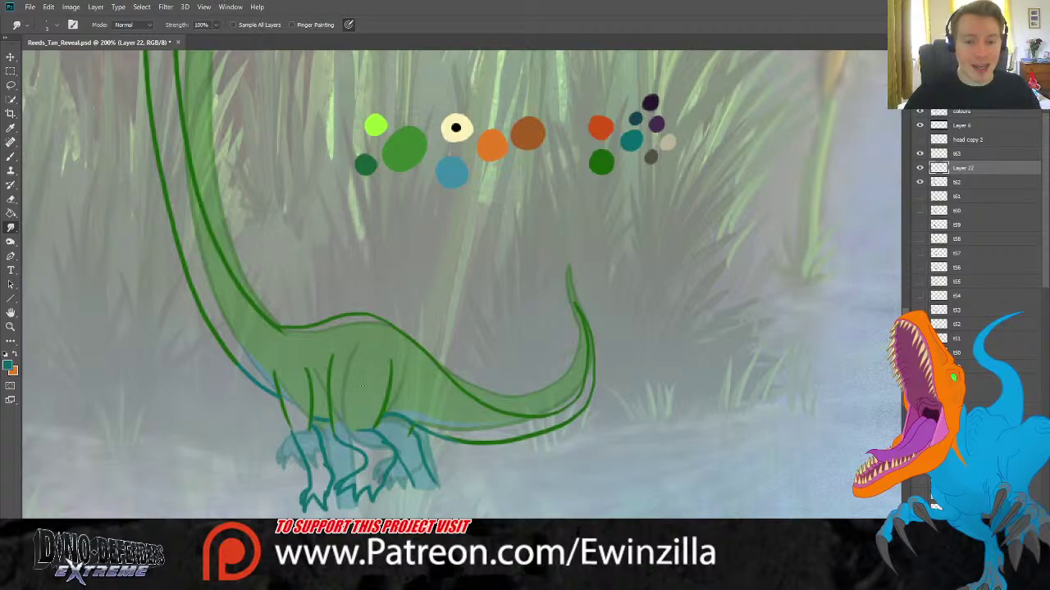
{"action": "left_click", "coordinate": [11, 127]}
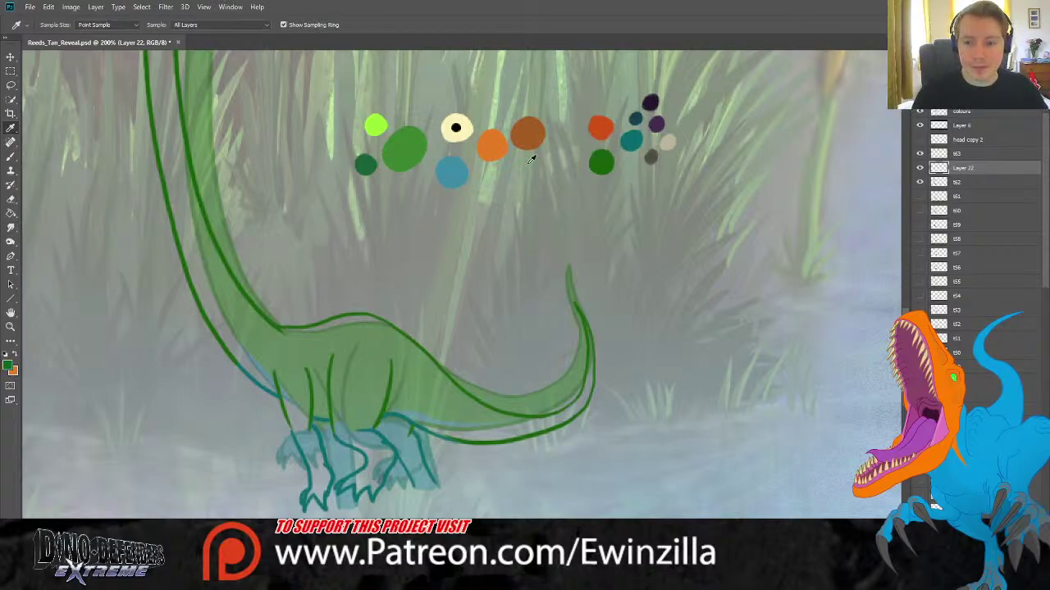
{"action": "left_click", "coordinate": [11, 156]}
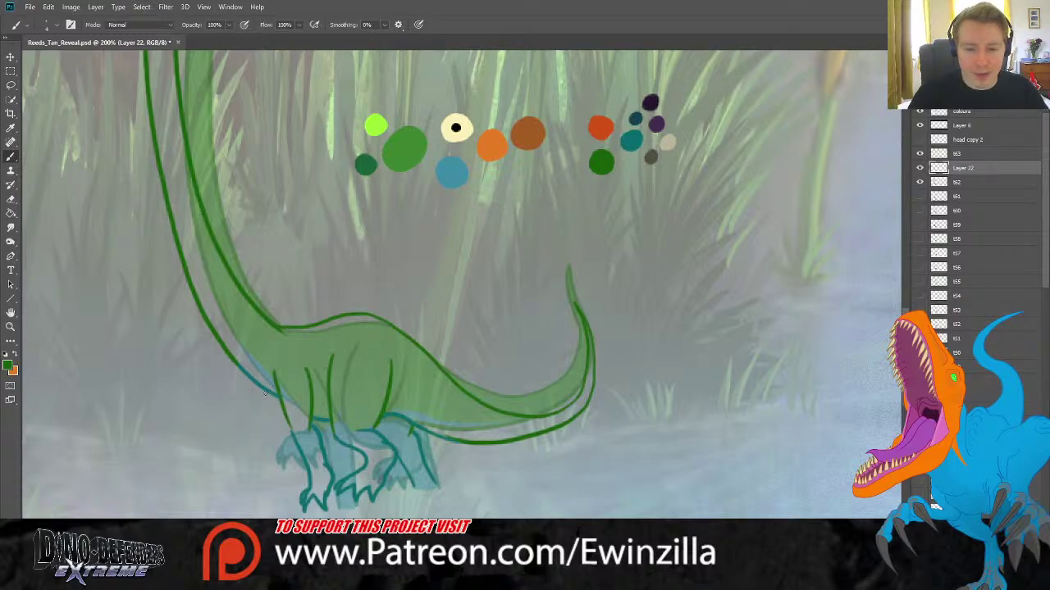
Try leg and clawed-foot strokes below the chest, keeping one short diagonal stroke left of the foot.
{"action": "mouse_move", "coordinate": [265, 395]}
{"action": "left_mouse_down"}
{"action": "mouse_move", "coordinate": [237, 444]}
{"action": "mouse_move", "coordinate": [289, 425]}
{"action": "left_mouse_up"}
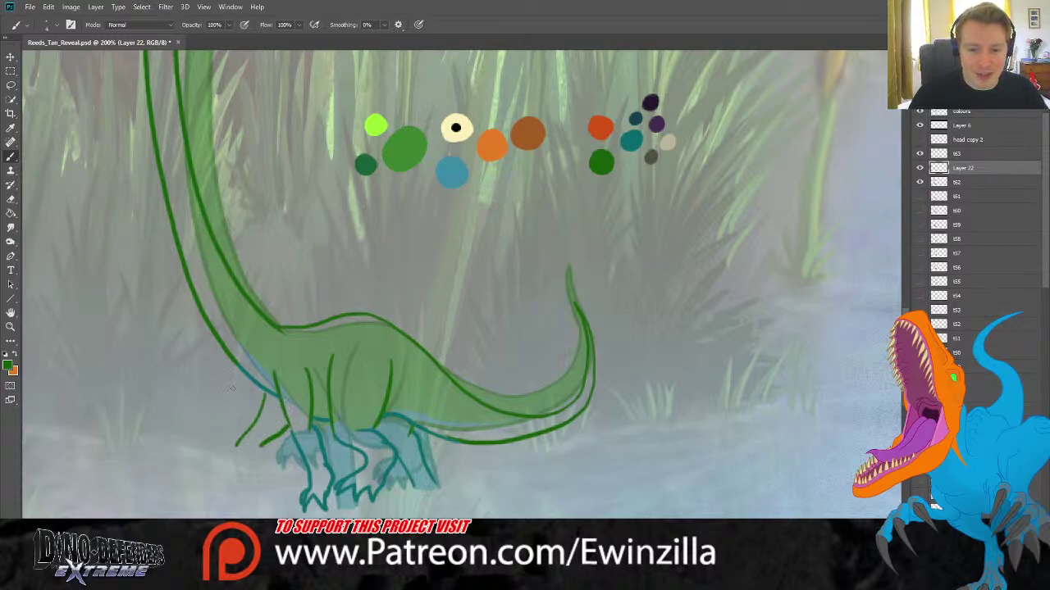
{"action": "key", "text": "i"}
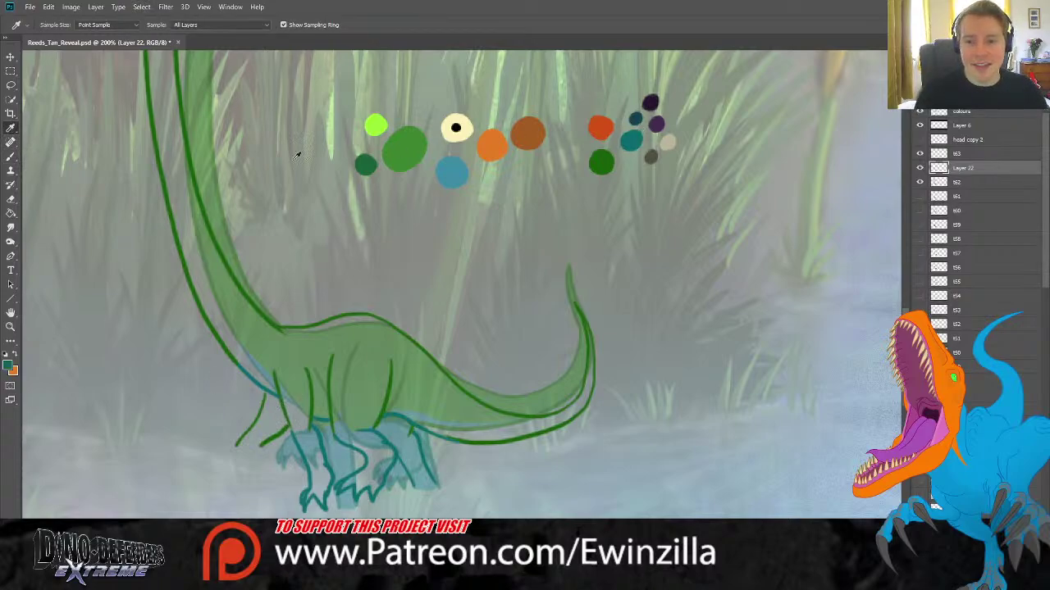
{"action": "left_click", "coordinate": [11, 155]}
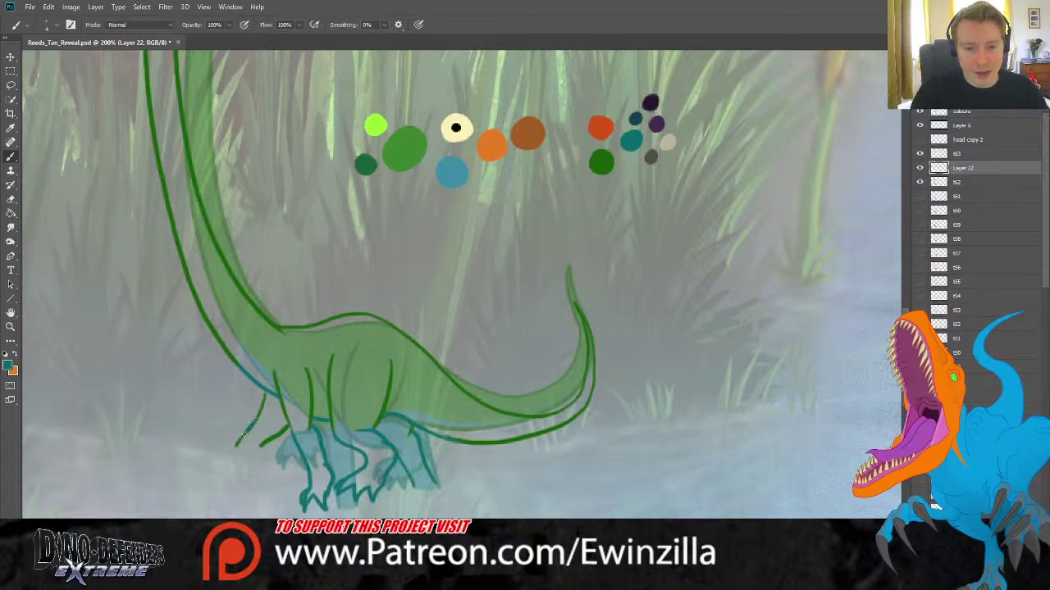
{"action": "mouse_move", "coordinate": [242, 435]}
{"action": "left_mouse_down"}
{"action": "mouse_move", "coordinate": [195, 476]}
{"action": "mouse_move", "coordinate": [221, 476]}
{"action": "left_mouse_up"}
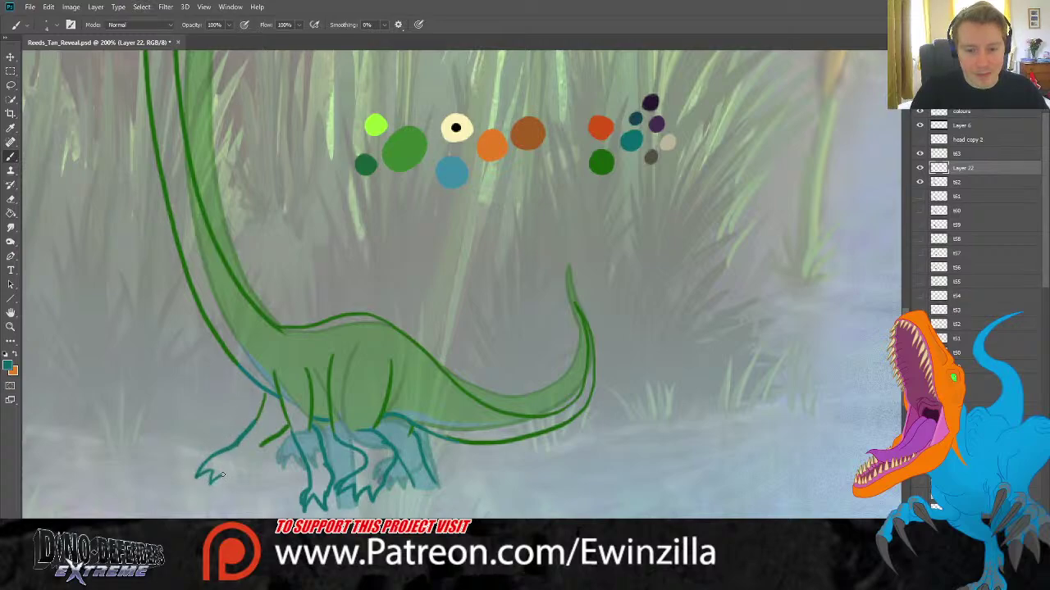
{"action": "key", "text": "ctrl+z"}
{"action": "key", "text": "ctrl+z"}
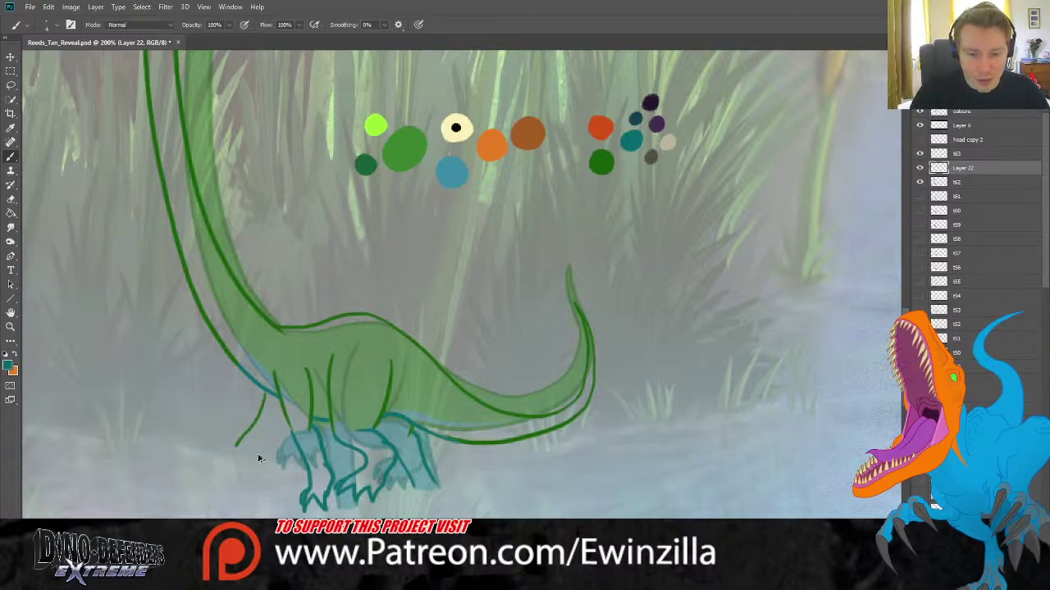
{"action": "key", "text": "ctrl+z"}
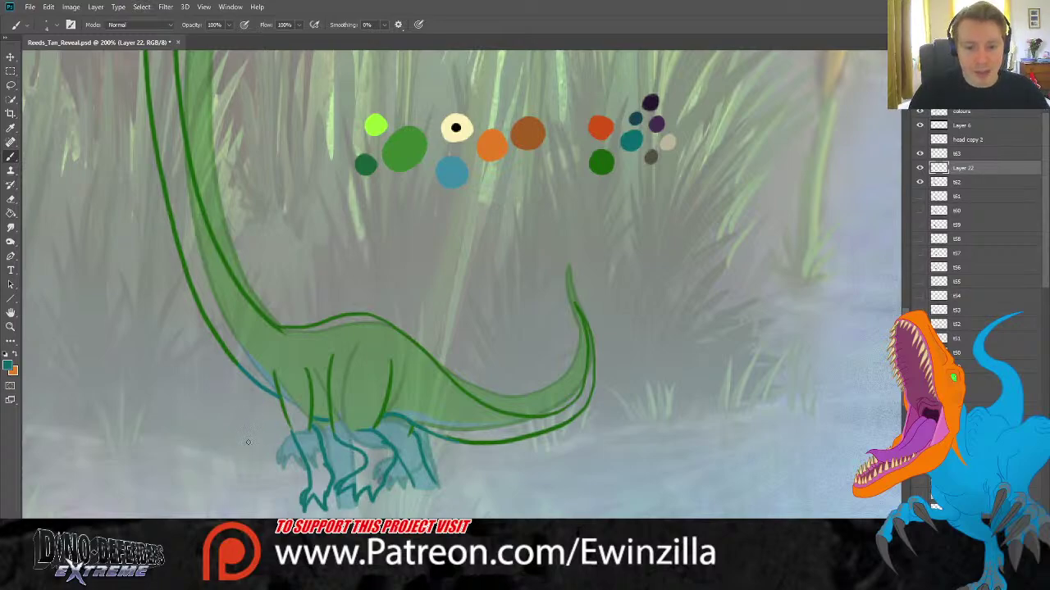
{"action": "left_click_drag", "start_coordinate": [252, 436], "coordinate": [225, 476]}
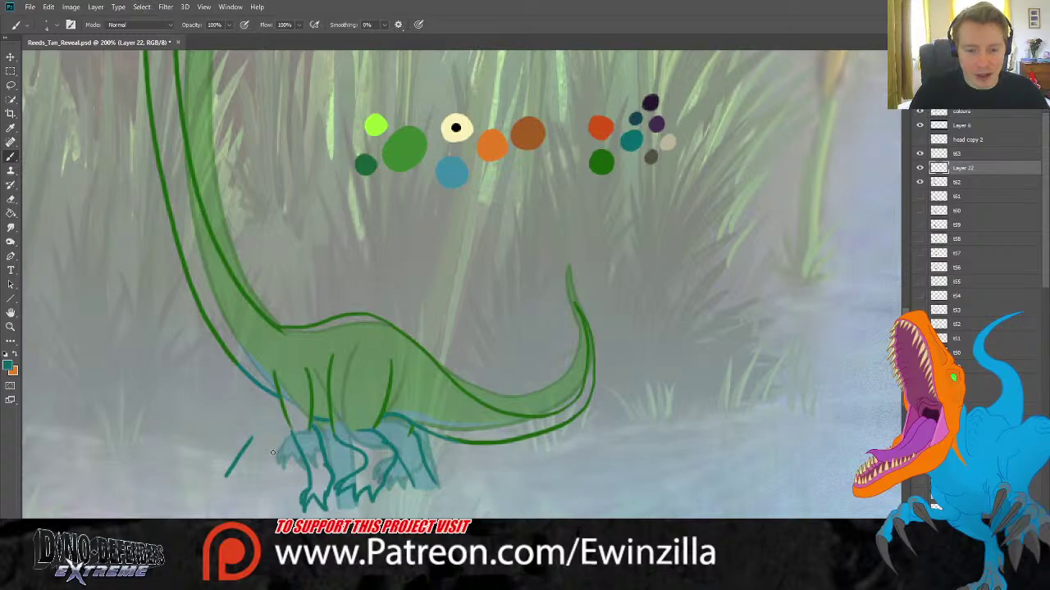
Try and undo several leg strokes, then erase the teal toe lines of the foot.
{"action": "left_click_drag", "start_coordinate": [277, 450], "coordinate": [244, 492]}
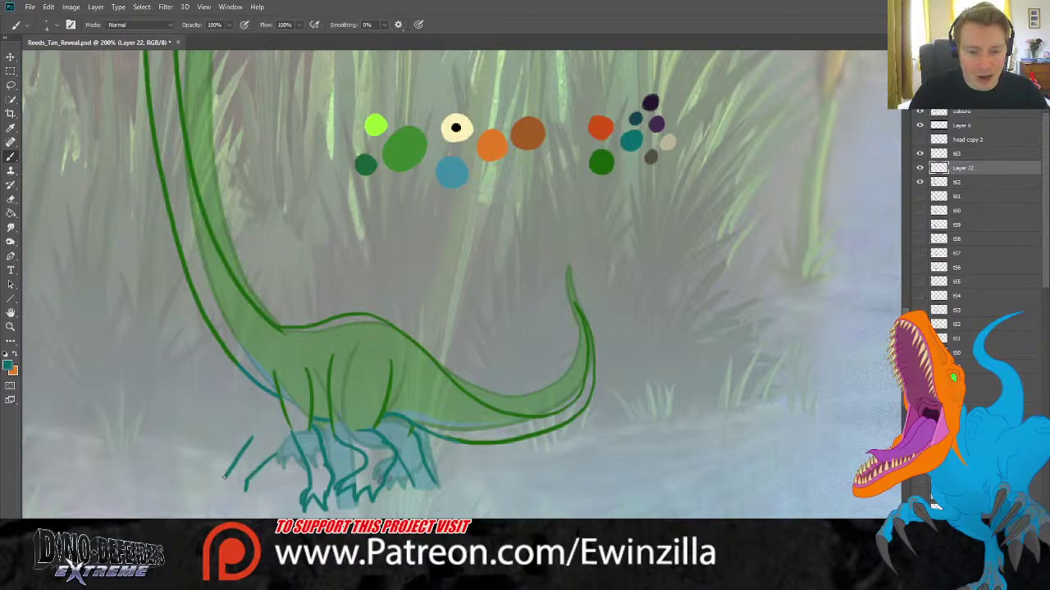
{"action": "key", "text": "ctrl+z"}
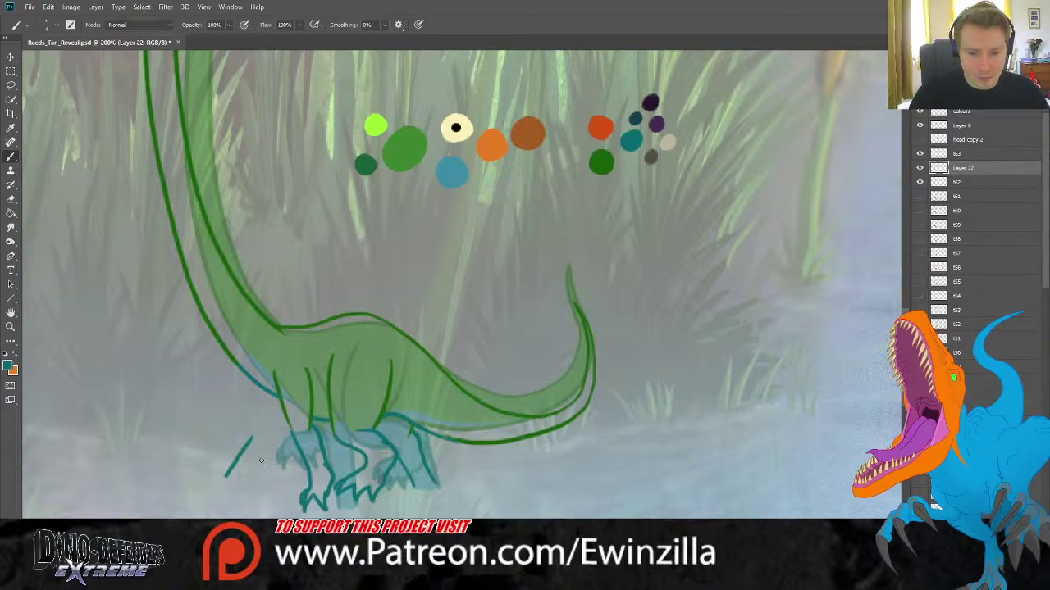
{"action": "key", "text": "ctrl+z"}
{"action": "mouse_move", "coordinate": [260, 461]}
{"action": "left_mouse_down"}
{"action": "mouse_move", "coordinate": [257, 492]}
{"action": "mouse_move", "coordinate": [294, 459]}
{"action": "mouse_move", "coordinate": [260, 473]}
{"action": "left_mouse_up"}
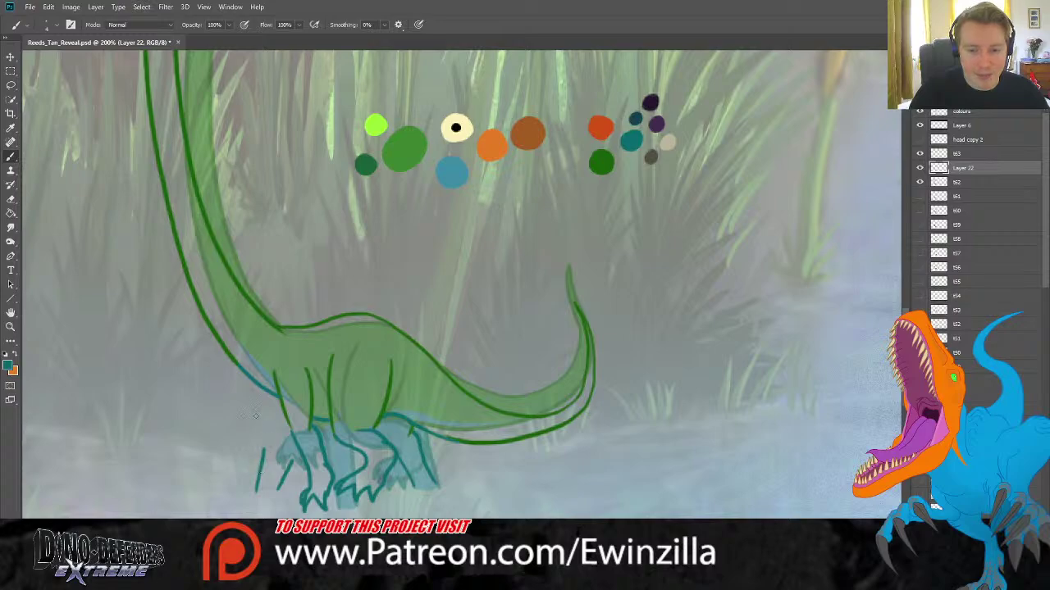
{"action": "left_click", "coordinate": [11, 127]}
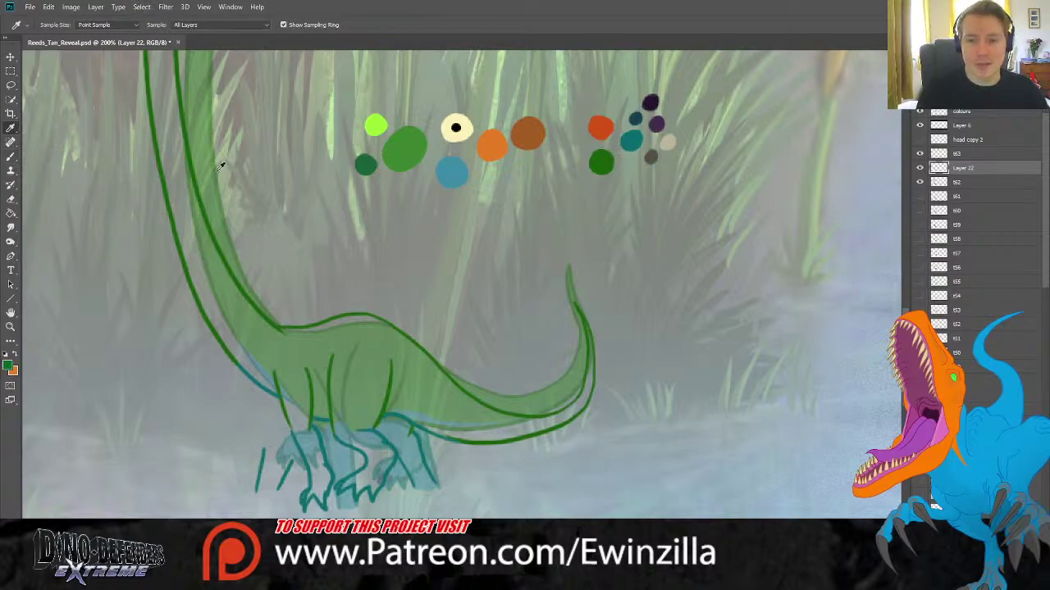
{"action": "key", "text": "b"}
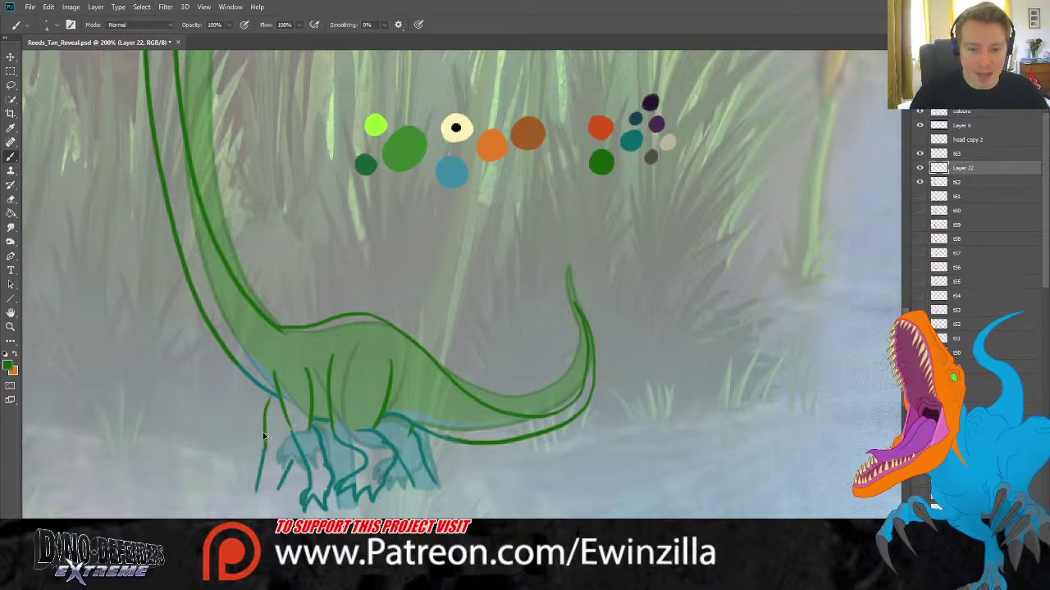
{"action": "mouse_move", "coordinate": [263, 441]}
{"action": "left_mouse_down"}
{"action": "mouse_move", "coordinate": [264, 451]}
{"action": "mouse_move", "coordinate": [264, 405]}
{"action": "mouse_move", "coordinate": [277, 394]}
{"action": "left_mouse_up"}
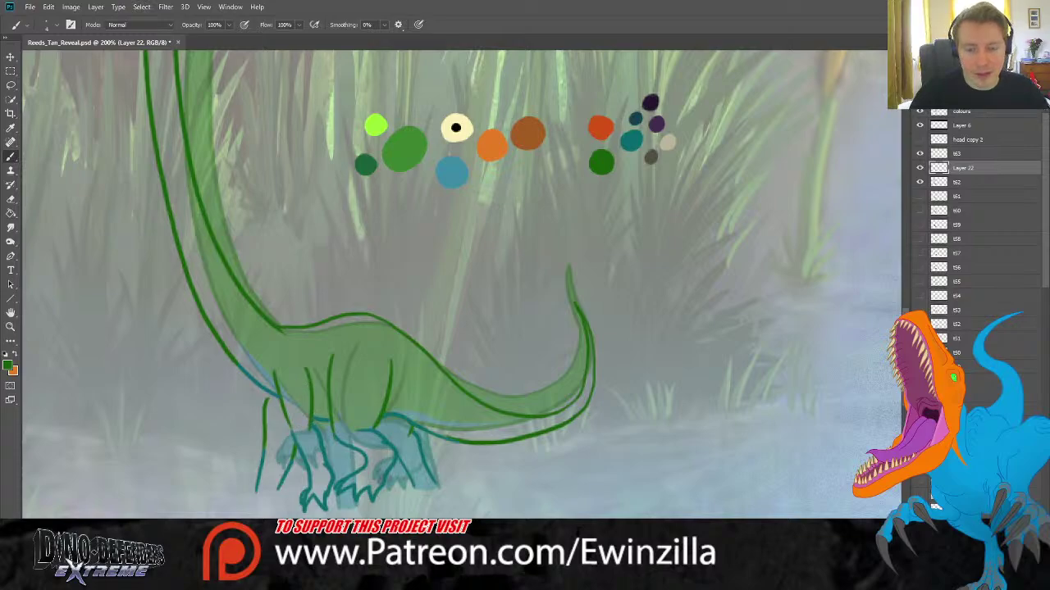
{"action": "key", "text": "ctrl+z"}
{"action": "key", "text": "ctrl+z"}
{"action": "key", "text": "ctrl+z"}
{"action": "key", "text": "ctrl+z"}
{"action": "key", "text": "ctrl+z"}
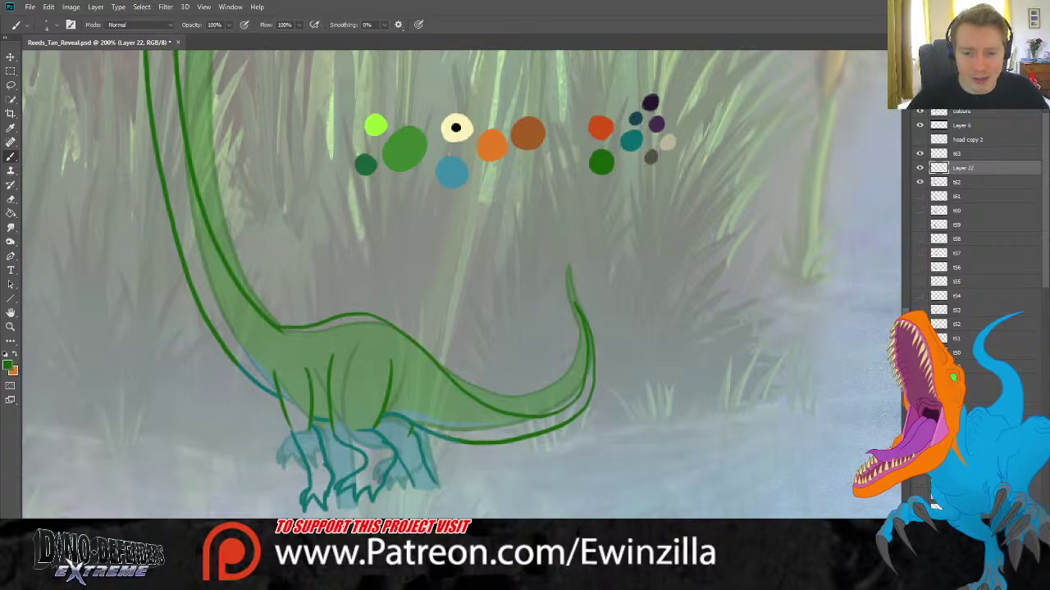
{"action": "left_click", "coordinate": [12, 200]}
{"action": "mouse_move", "coordinate": [297, 459]}
{"action": "left_mouse_down"}
{"action": "mouse_move", "coordinate": [280, 498]}
{"action": "mouse_move", "coordinate": [297, 505]}
{"action": "mouse_move", "coordinate": [308, 492]}
{"action": "mouse_move", "coordinate": [320, 513]}
{"action": "mouse_move", "coordinate": [330, 466]}
{"action": "mouse_move", "coordinate": [320, 493]}
{"action": "mouse_move", "coordinate": [305, 446]}
{"action": "left_mouse_up"}
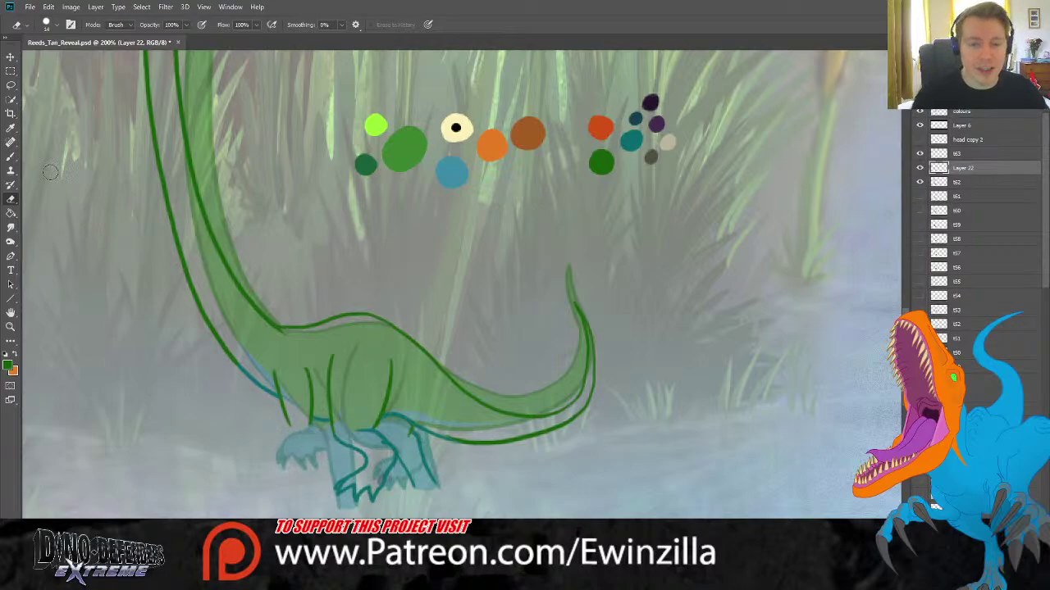
Pick teal from the palette and draw the front foot line and toes, redoing the first stroke.
{"action": "left_click", "coordinate": [11, 128]}
{"action": "left_click", "coordinate": [633, 135]}
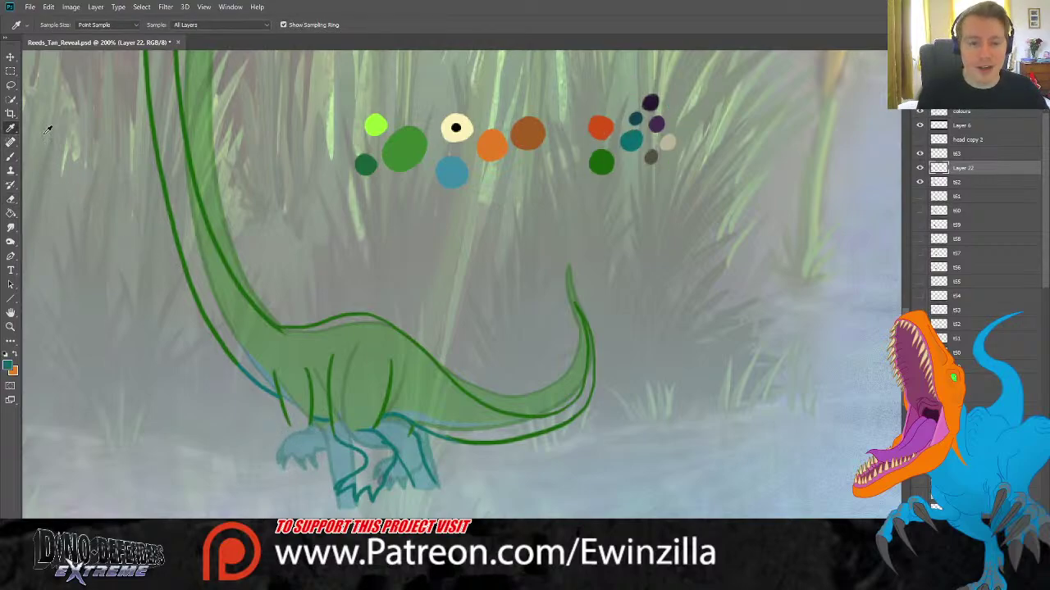
{"action": "left_click", "coordinate": [11, 156]}
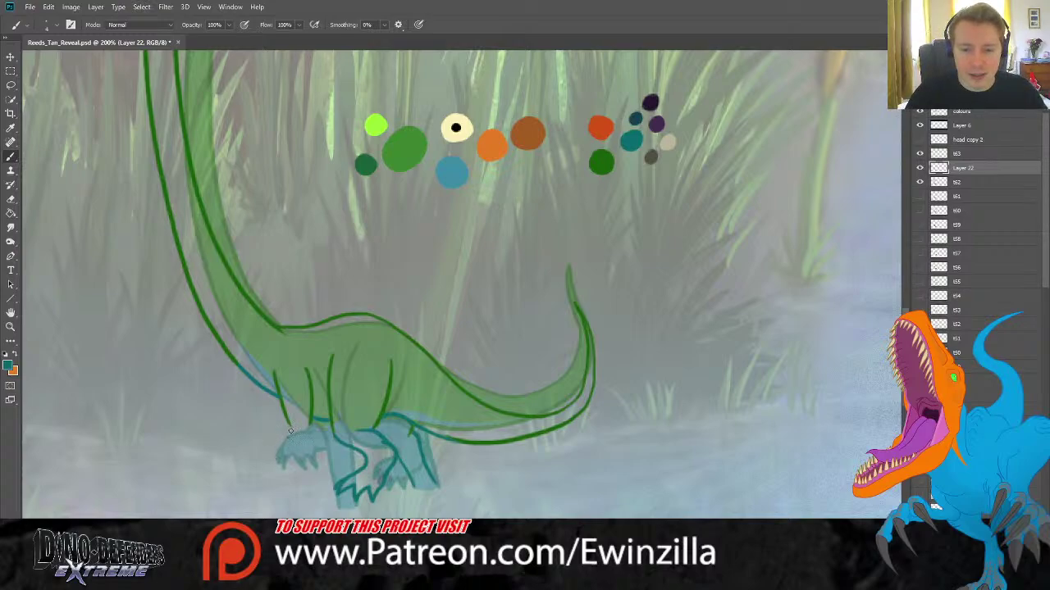
{"action": "left_click_drag", "start_coordinate": [288, 427], "coordinate": [324, 506]}
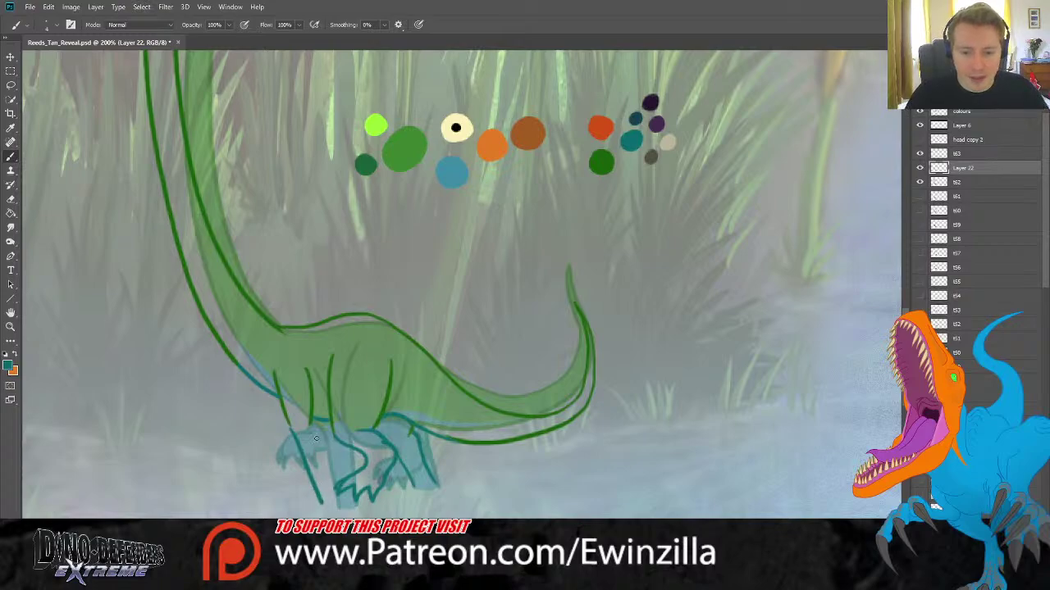
{"action": "key", "text": "ctrl+z"}
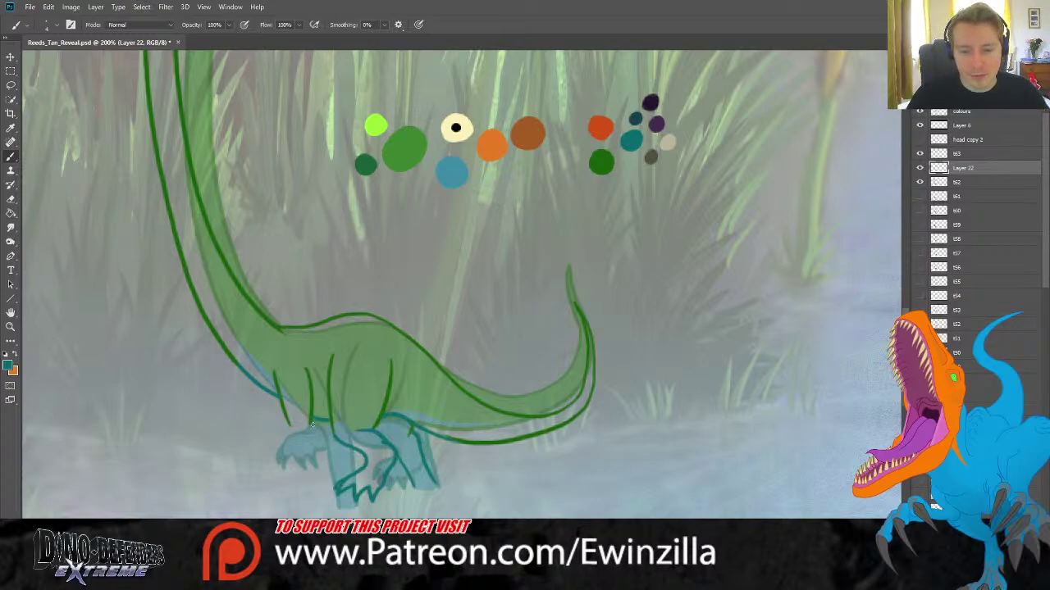
{"action": "left_click_drag", "start_coordinate": [313, 424], "coordinate": [341, 476]}
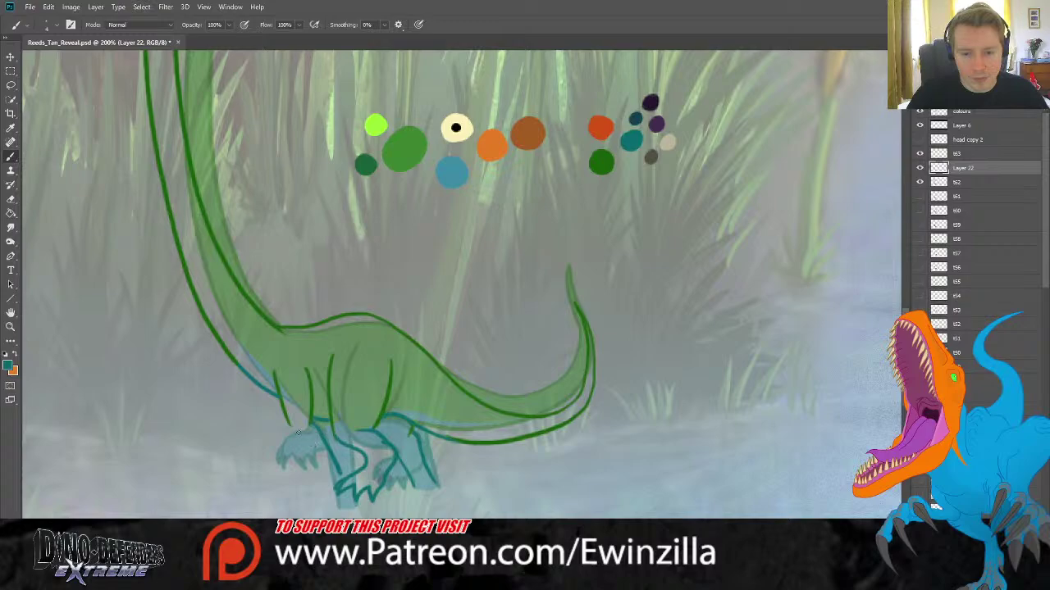
{"action": "mouse_move", "coordinate": [299, 440]}
{"action": "left_mouse_down"}
{"action": "mouse_move", "coordinate": [336, 500]}
{"action": "mouse_move", "coordinate": [346, 474]}
{"action": "left_mouse_up"}
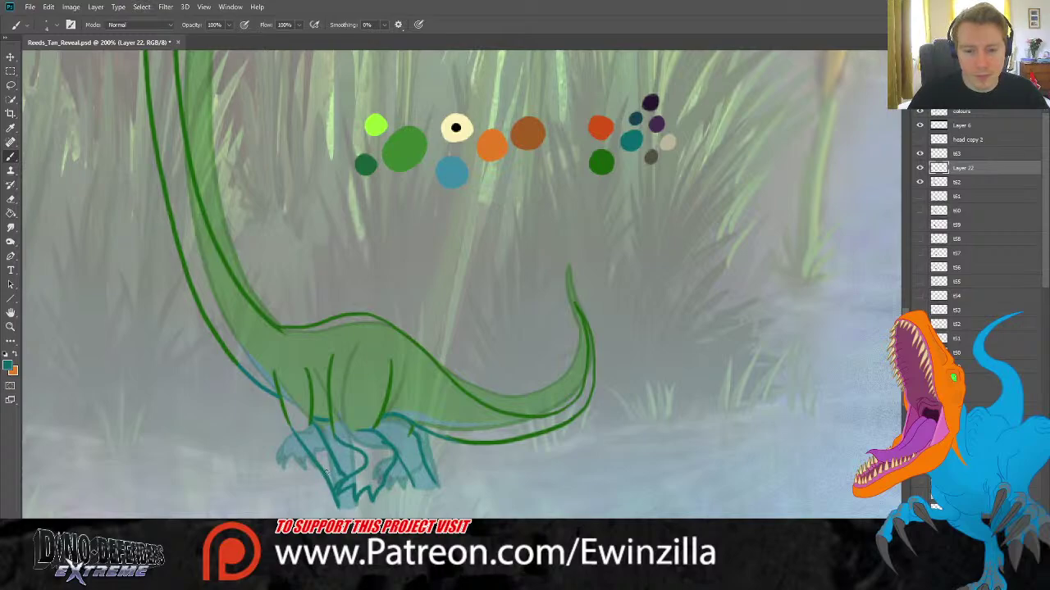
Smudge the thin green front-leg line until it fades away.
{"action": "key", "text": "r"}
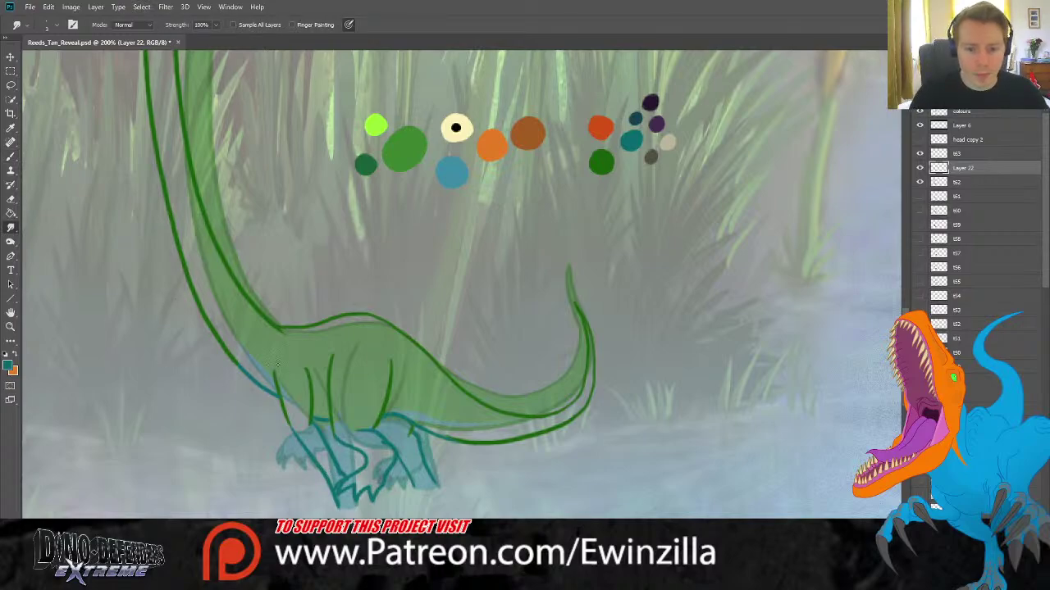
{"action": "mouse_move", "coordinate": [277, 367]}
{"action": "left_mouse_down"}
{"action": "mouse_move", "coordinate": [285, 428]}
{"action": "mouse_move", "coordinate": [275, 374]}
{"action": "mouse_move", "coordinate": [290, 394]}
{"action": "left_mouse_up"}
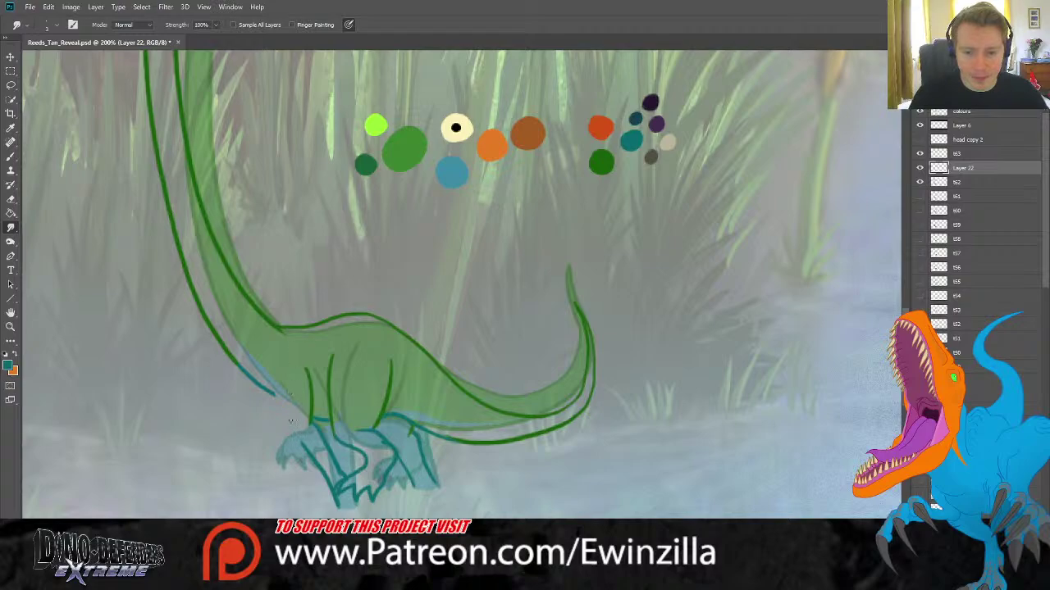
{"action": "left_click_drag", "start_coordinate": [302, 433], "coordinate": [308, 380]}
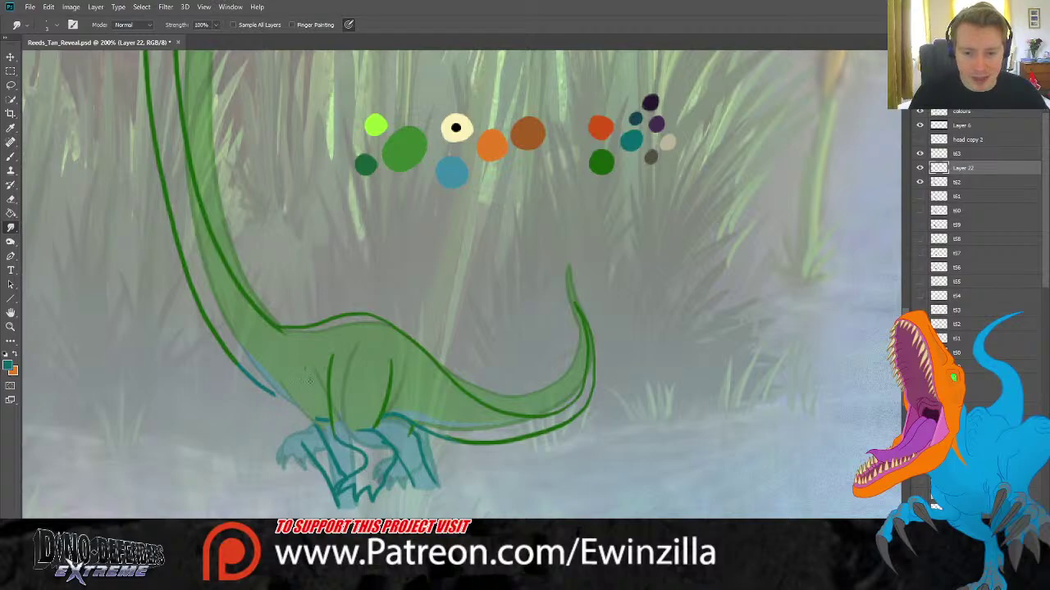
{"action": "mouse_move", "coordinate": [317, 425]}
{"action": "left_mouse_down"}
{"action": "mouse_move", "coordinate": [344, 477]}
{"action": "mouse_move", "coordinate": [331, 475]}
{"action": "mouse_move", "coordinate": [336, 503]}
{"action": "mouse_move", "coordinate": [333, 454]}
{"action": "mouse_move", "coordinate": [342, 466]}
{"action": "mouse_move", "coordinate": [329, 470]}
{"action": "mouse_move", "coordinate": [298, 439]}
{"action": "left_mouse_up"}
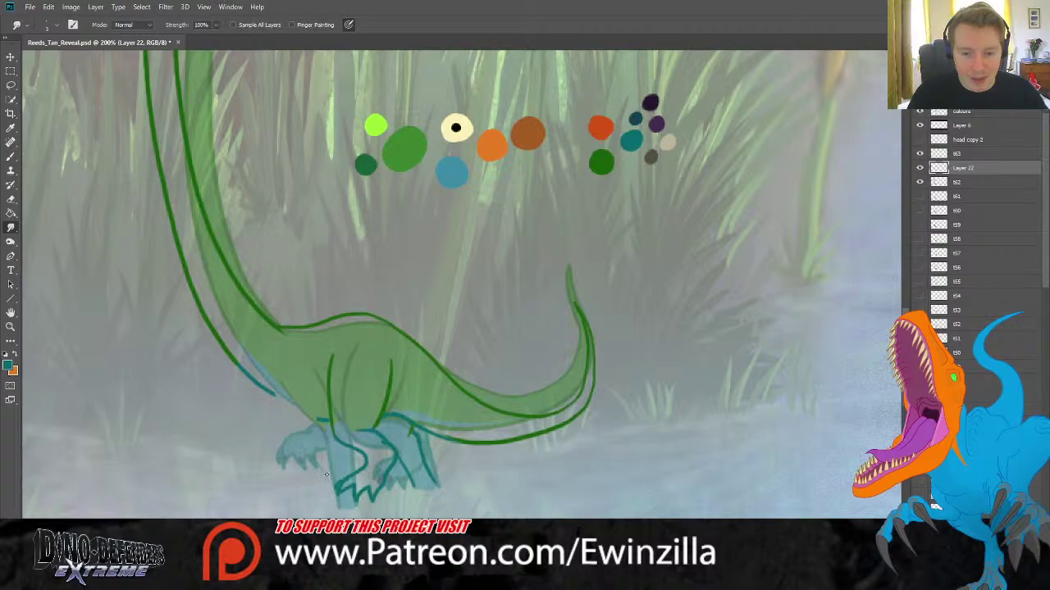
{"action": "left_click_drag", "start_coordinate": [325, 474], "coordinate": [298, 443]}
Redraw two dark green front-leg lines, replacing the first rejected stroke.
{"action": "key", "text": "b"}
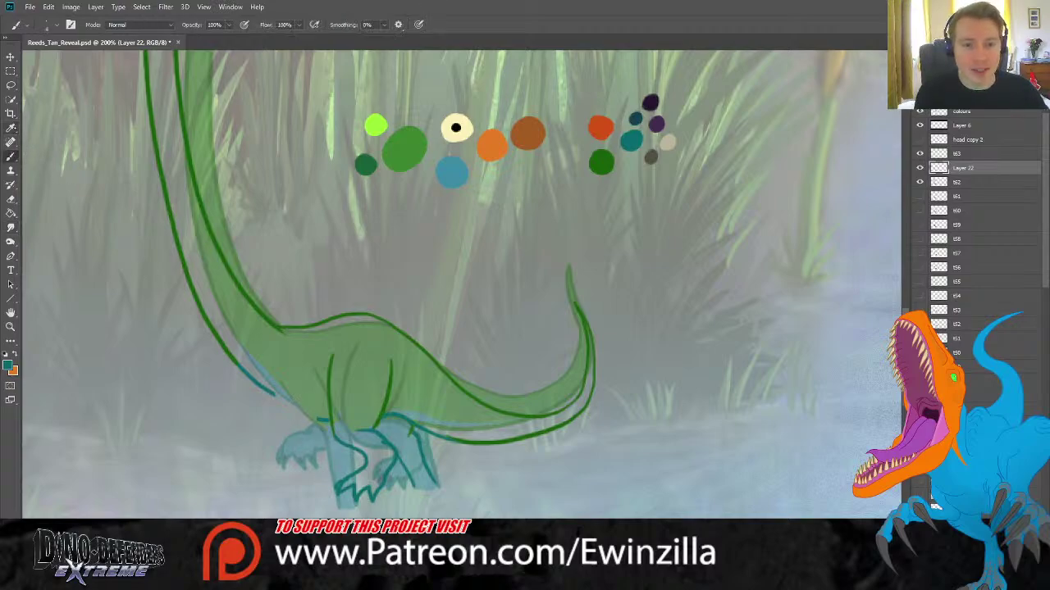
{"action": "key", "text": "i"}
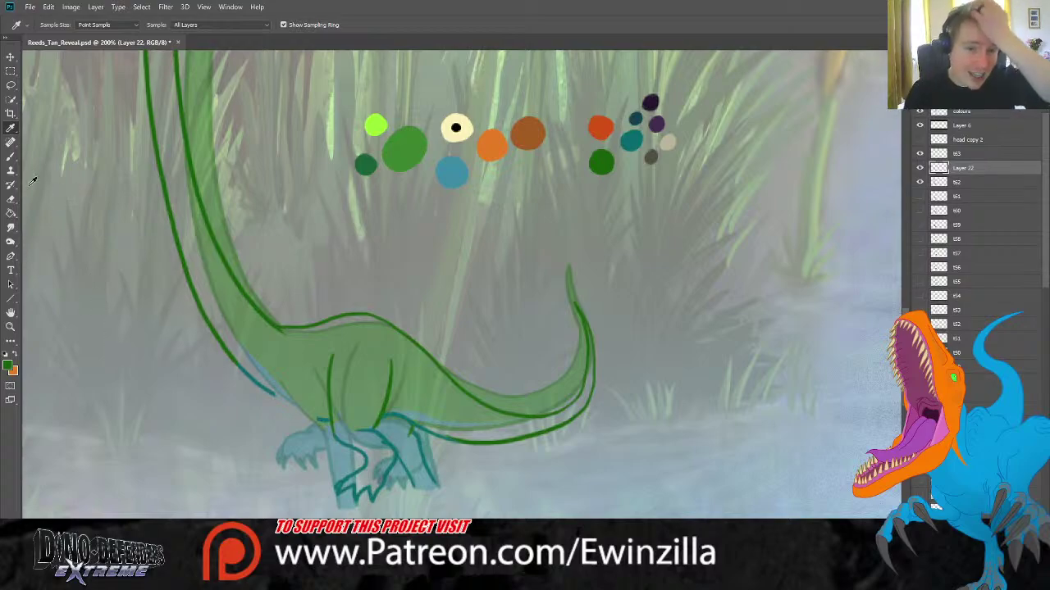
{"action": "left_click", "coordinate": [11, 156]}
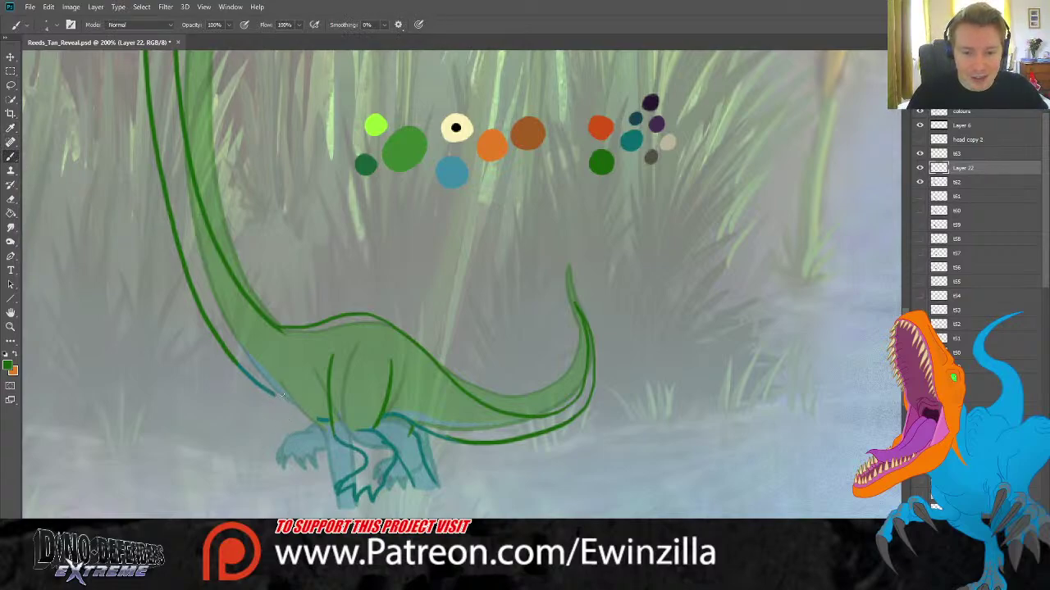
{"action": "left_click_drag", "start_coordinate": [279, 393], "coordinate": [317, 466]}
{"action": "key", "text": "ctrl+z"}
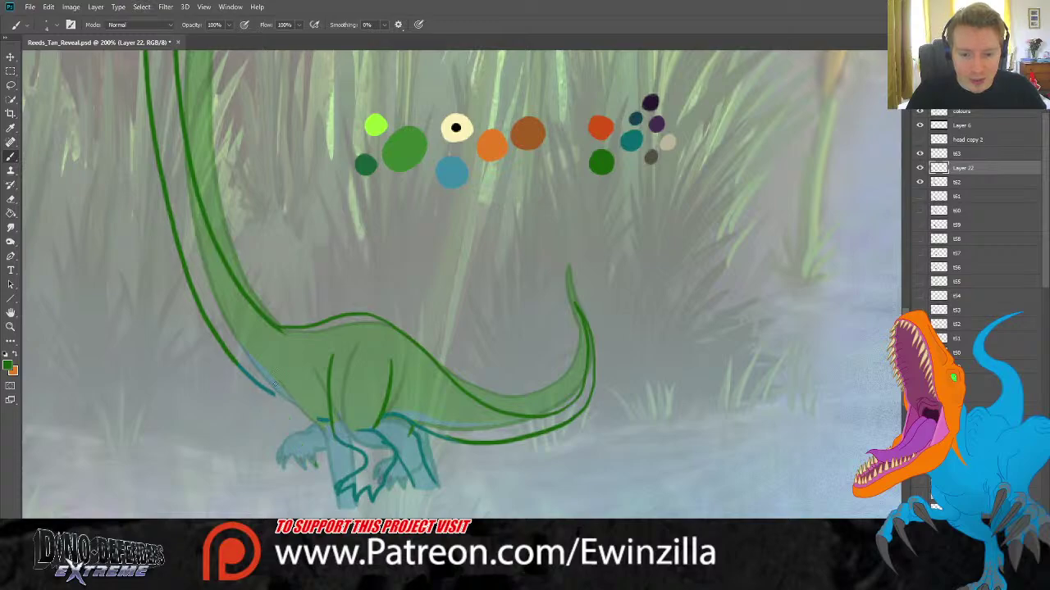
{"action": "left_click_drag", "start_coordinate": [275, 384], "coordinate": [310, 456]}
{"action": "left_click_drag", "start_coordinate": [303, 389], "coordinate": [323, 447]}
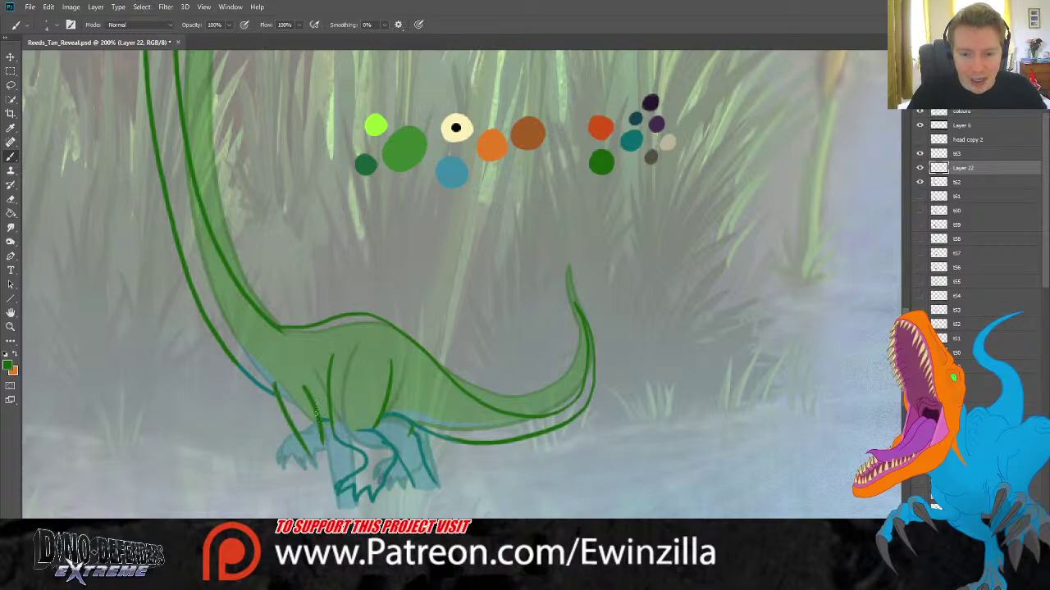
Pick teal from the swatch blobs and paint the front leg with a clawed foot below it.
{"action": "key", "text": "i"}
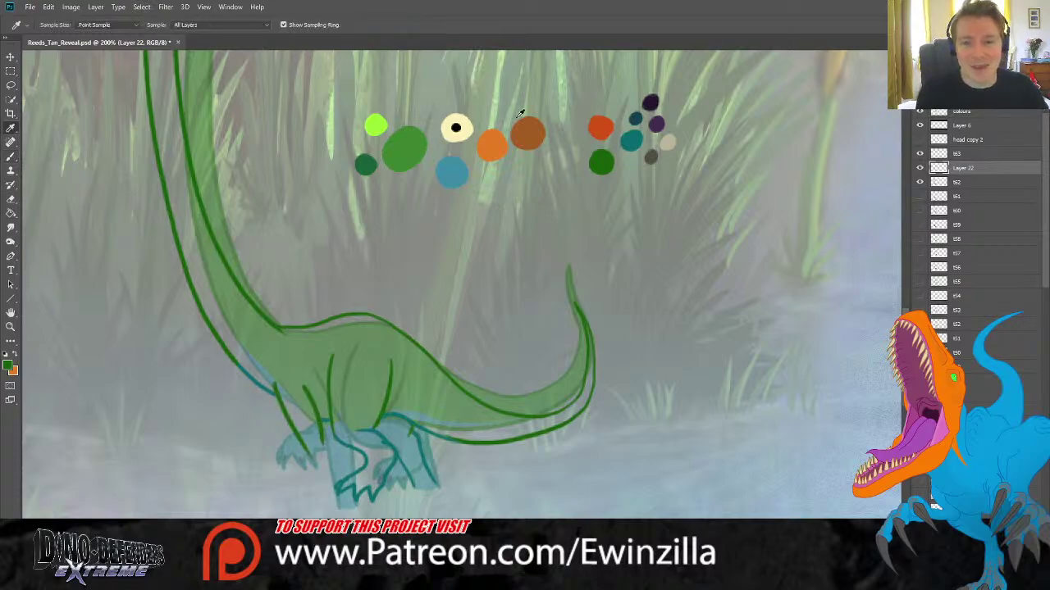
{"action": "left_click", "coordinate": [628, 134]}
{"action": "left_click", "coordinate": [10, 156]}
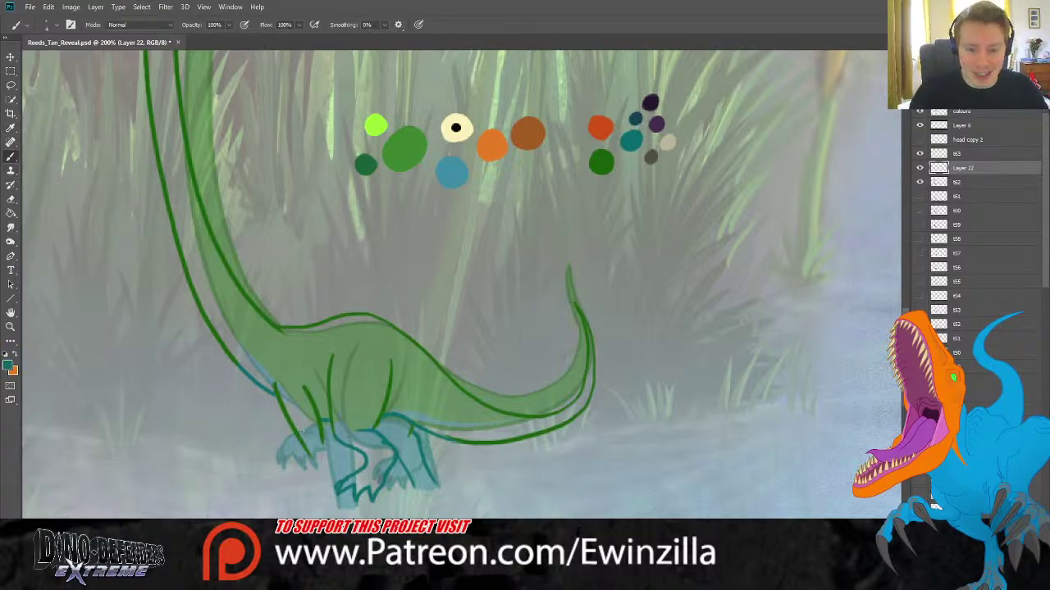
{"action": "left_click_drag", "start_coordinate": [303, 445], "coordinate": [334, 499]}
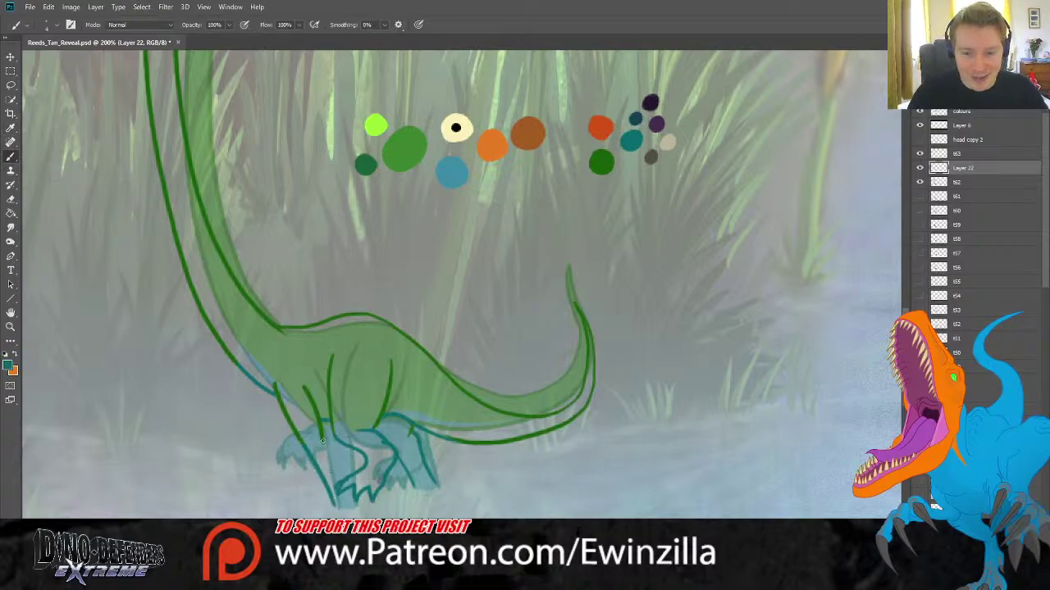
{"action": "left_click_drag", "start_coordinate": [319, 425], "coordinate": [343, 470]}
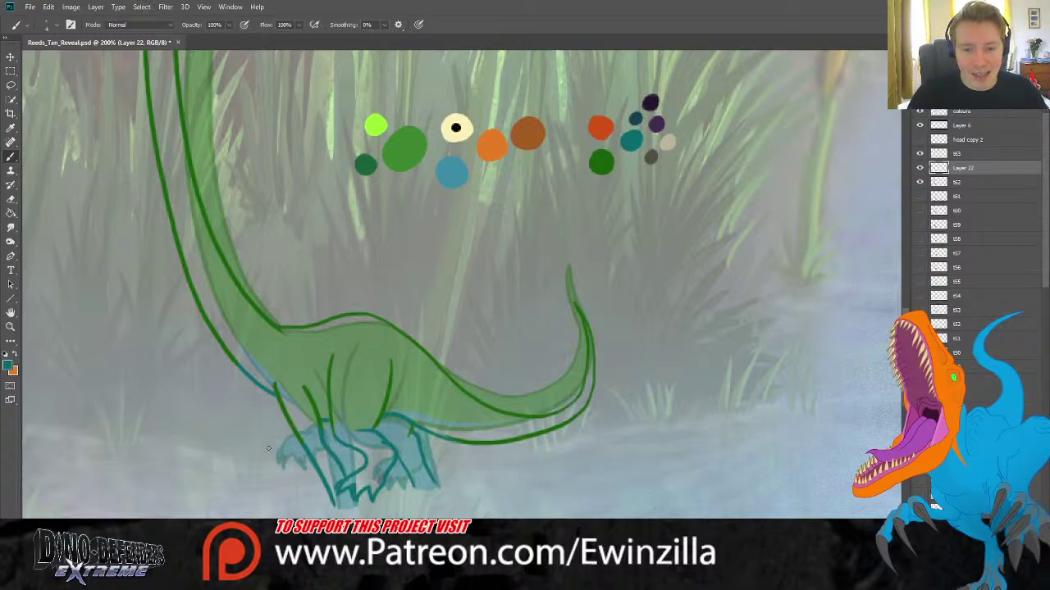
{"action": "mouse_move", "coordinate": [261, 460]}
{"action": "left_mouse_down"}
{"action": "mouse_move", "coordinate": [233, 492]}
{"action": "mouse_move", "coordinate": [290, 483]}
{"action": "mouse_move", "coordinate": [269, 435]}
{"action": "mouse_move", "coordinate": [283, 422]}
{"action": "mouse_move", "coordinate": [292, 472]}
{"action": "mouse_move", "coordinate": [298, 435]}
{"action": "left_mouse_up"}
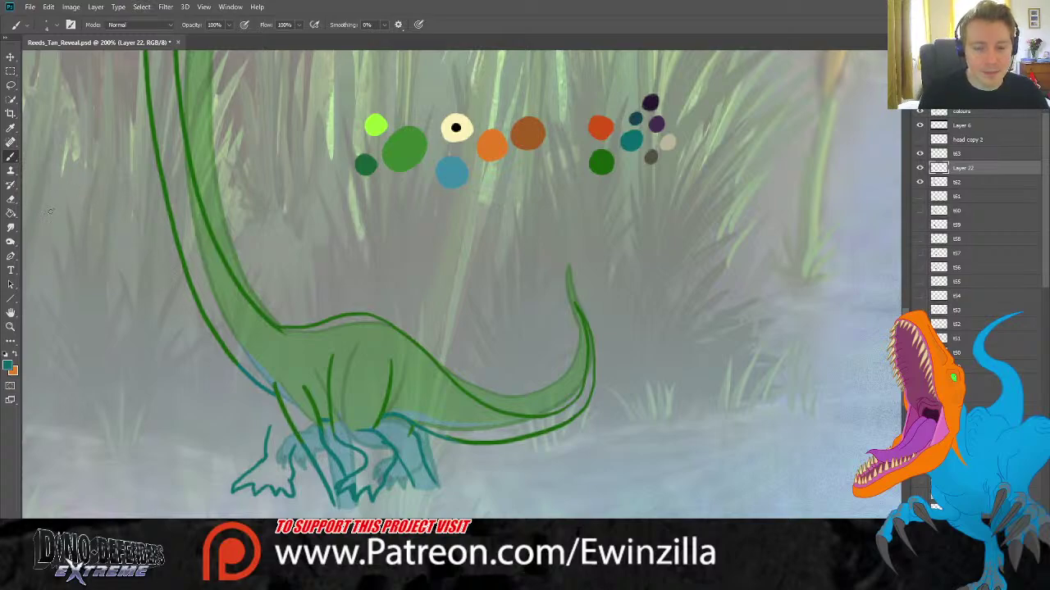
Lasso the new teal foot and transform it to about 87% scale, rotated -2.35°.
{"action": "left_click", "coordinate": [11, 85]}
{"action": "mouse_move", "coordinate": [254, 408]}
{"action": "left_mouse_down"}
{"action": "mouse_move", "coordinate": [215, 479]}
{"action": "mouse_move", "coordinate": [268, 515]}
{"action": "mouse_move", "coordinate": [305, 509]}
{"action": "mouse_move", "coordinate": [307, 471]}
{"action": "mouse_move", "coordinate": [262, 402]}
{"action": "left_mouse_up"}
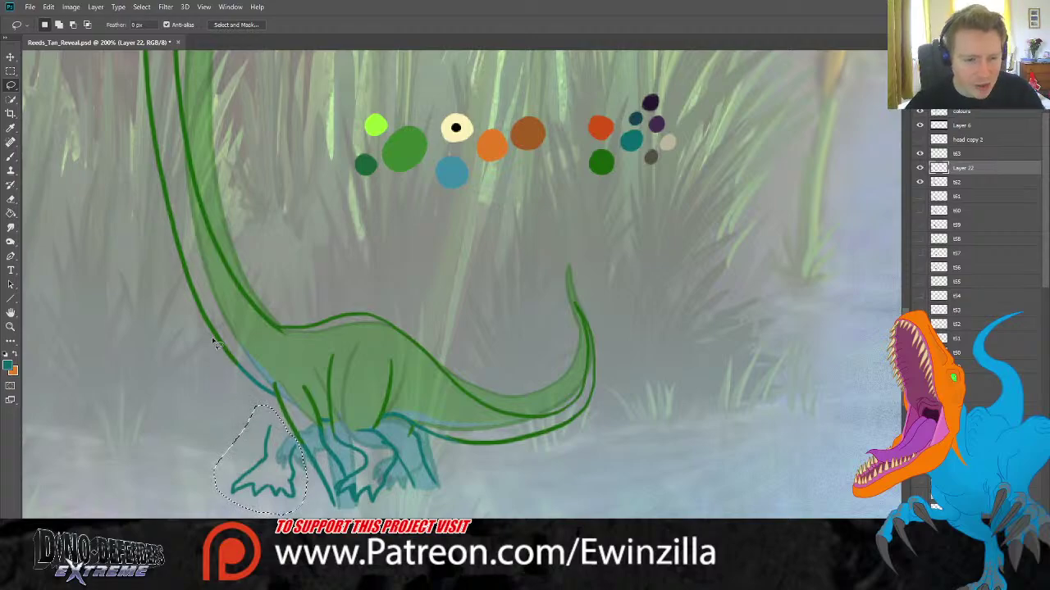
{"action": "left_click", "coordinate": [10, 57]}
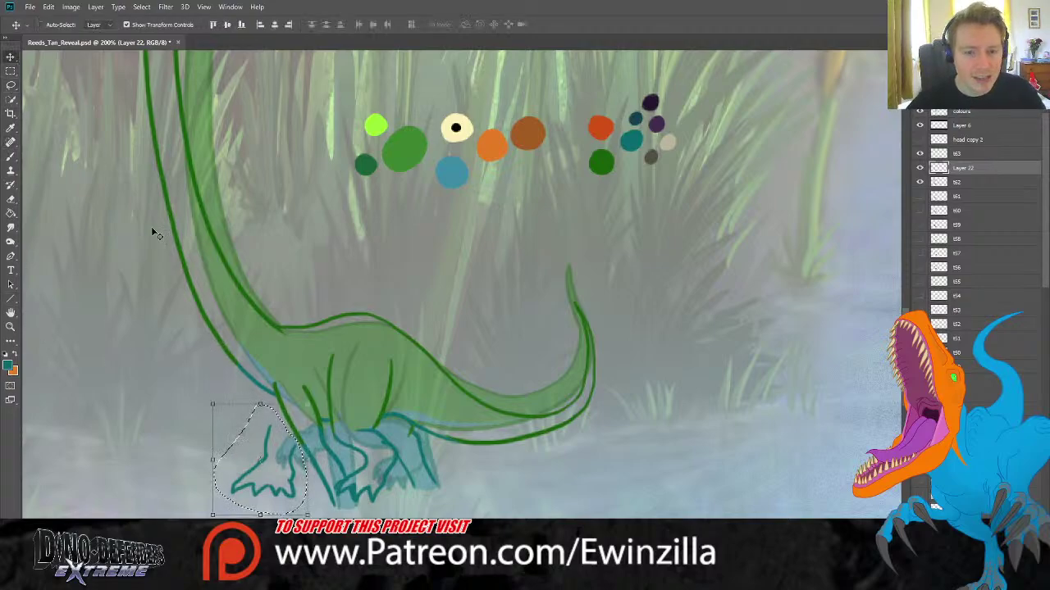
{"action": "mouse_move", "coordinate": [306, 403]}
{"action": "left_mouse_down"}
{"action": "mouse_move", "coordinate": [294, 417]}
{"action": "mouse_move", "coordinate": [308, 404]}
{"action": "left_mouse_up"}
{"action": "left_click_drag", "start_coordinate": [286, 451], "coordinate": [277, 450]}
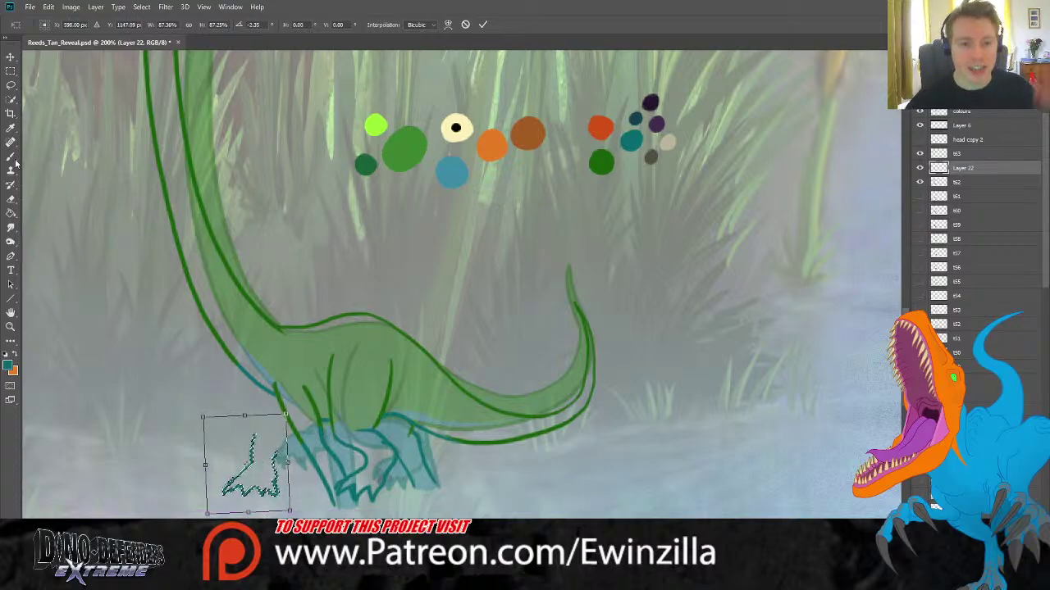
{"action": "key", "text": "Return"}
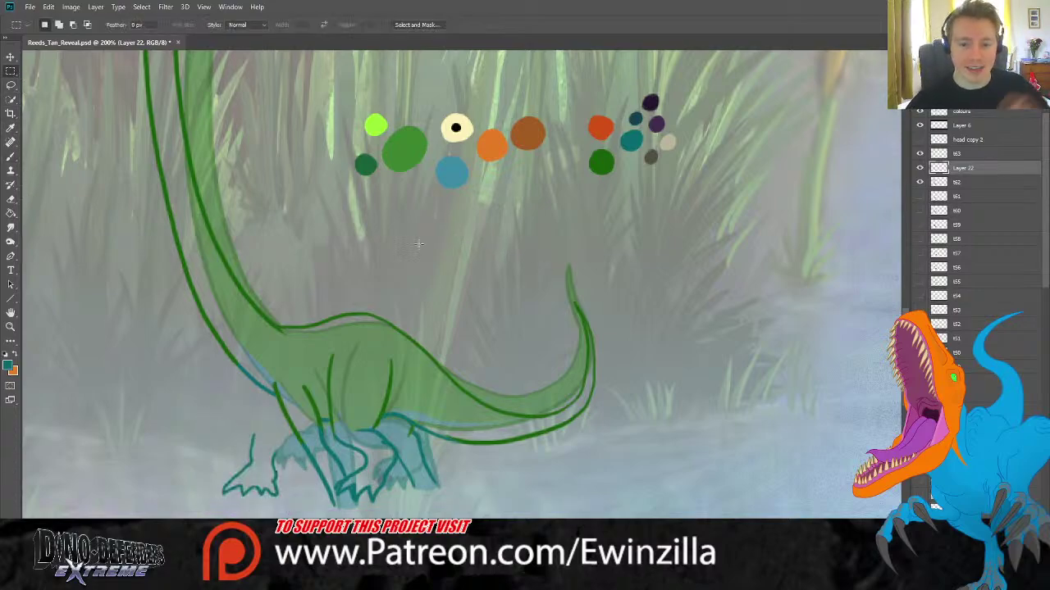
Sample the dark green swatch colour and return to the Brush.
{"action": "left_click", "coordinate": [11, 127]}
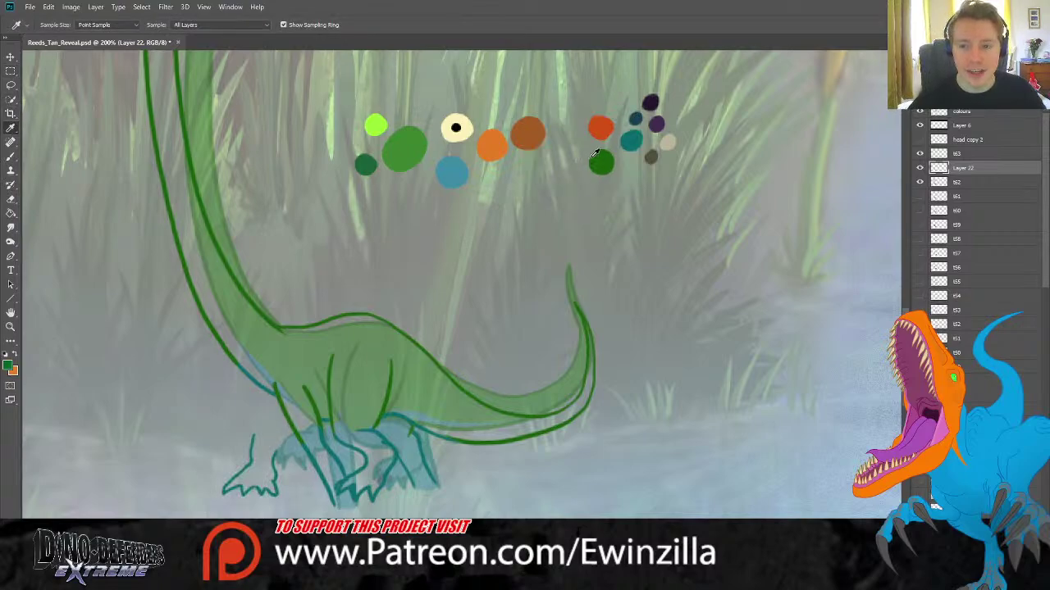
{"action": "left_click", "coordinate": [601, 162]}
{"action": "left_click", "coordinate": [12, 157]}
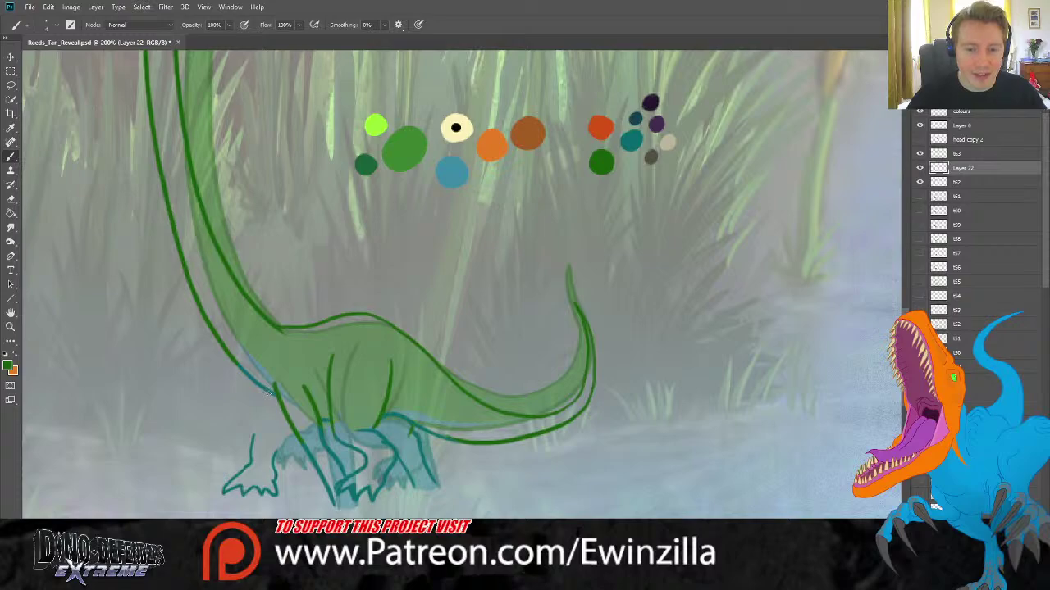
Sketch a dark green front-leg line from the belly down to the foot, retrying with undo.
{"action": "left_click_drag", "start_coordinate": [269, 392], "coordinate": [255, 447]}
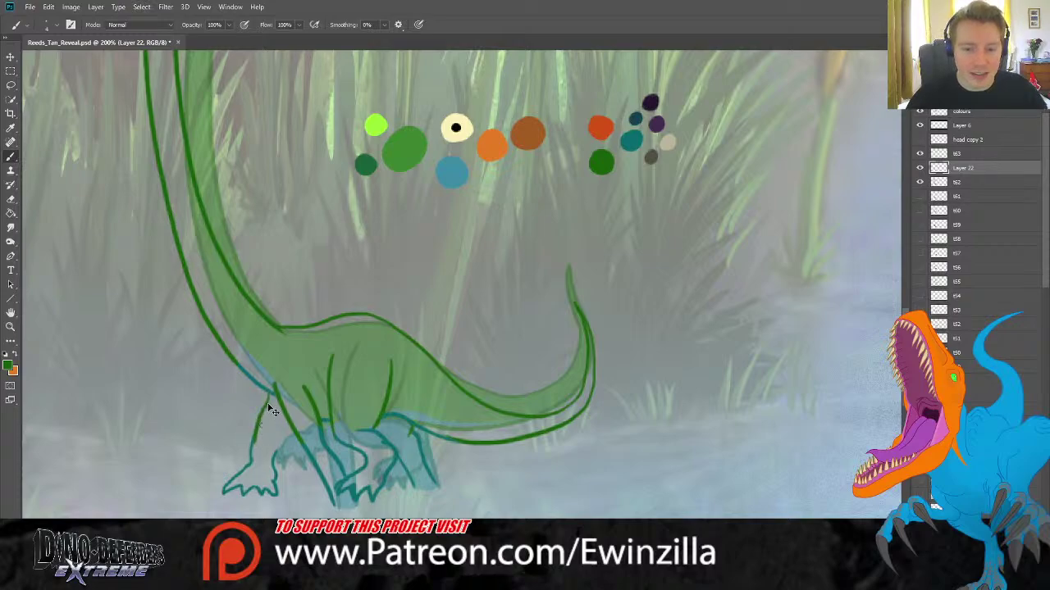
{"action": "key", "text": "ctrl+z"}
{"action": "mouse_move", "coordinate": [268, 392]}
{"action": "left_mouse_down"}
{"action": "mouse_move", "coordinate": [251, 453]}
{"action": "mouse_move", "coordinate": [287, 407]}
{"action": "mouse_move", "coordinate": [273, 454]}
{"action": "left_mouse_up"}
{"action": "key", "text": "ctrl+z"}
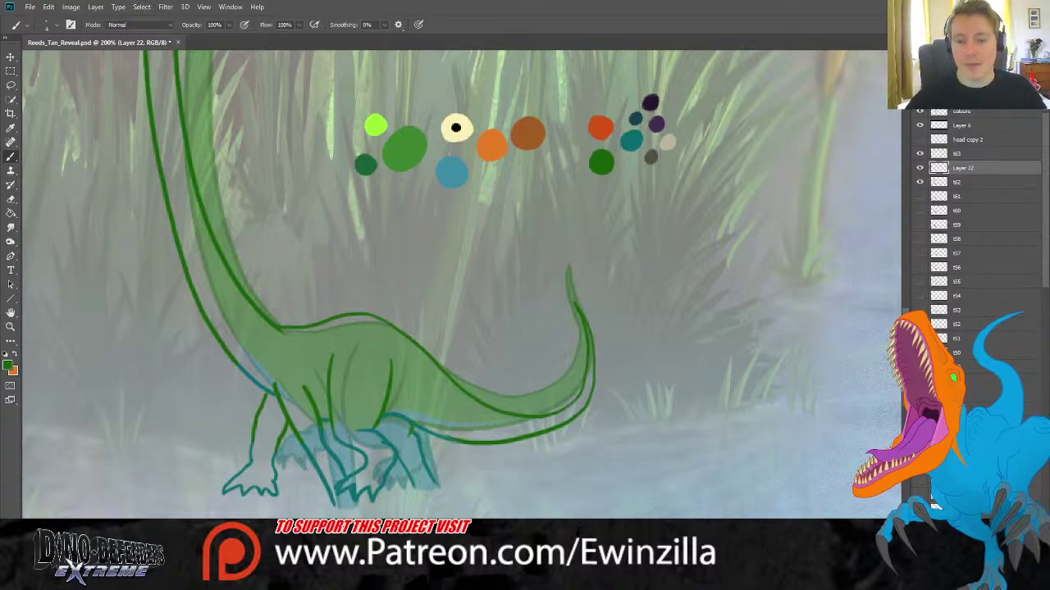
Merge Layer 22 into the t63 layer and toggle t63's visibility to compare frames.
{"action": "left_click", "coordinate": [952, 156], "text": "ctrl"}
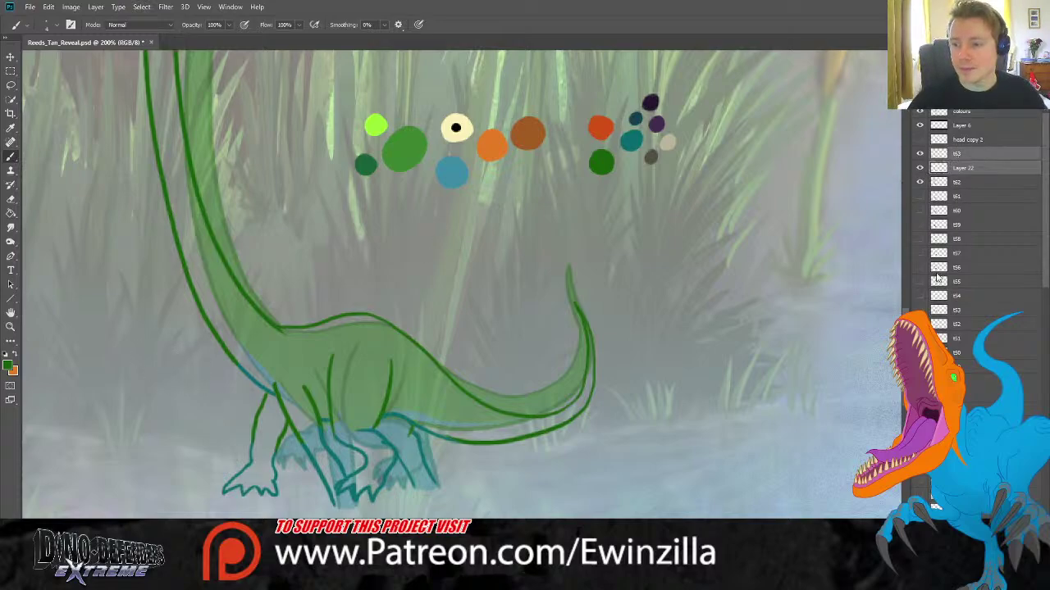
{"action": "key", "text": "ctrl+e"}
{"action": "left_click", "coordinate": [919, 153]}
{"action": "left_click", "coordinate": [919, 153]}
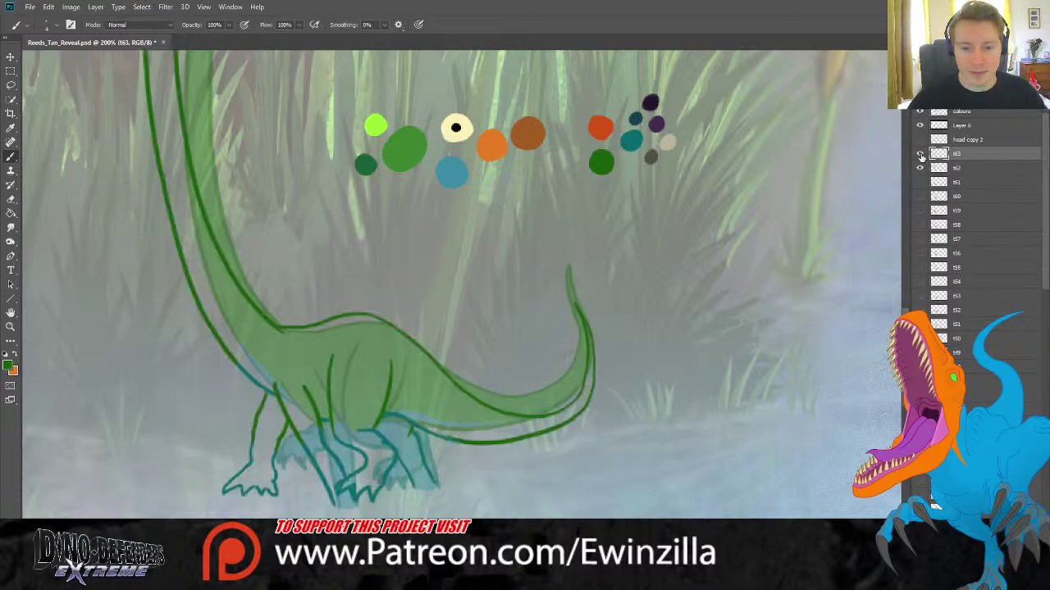
{"action": "left_click", "coordinate": [919, 154]}
{"action": "left_click", "coordinate": [919, 154]}
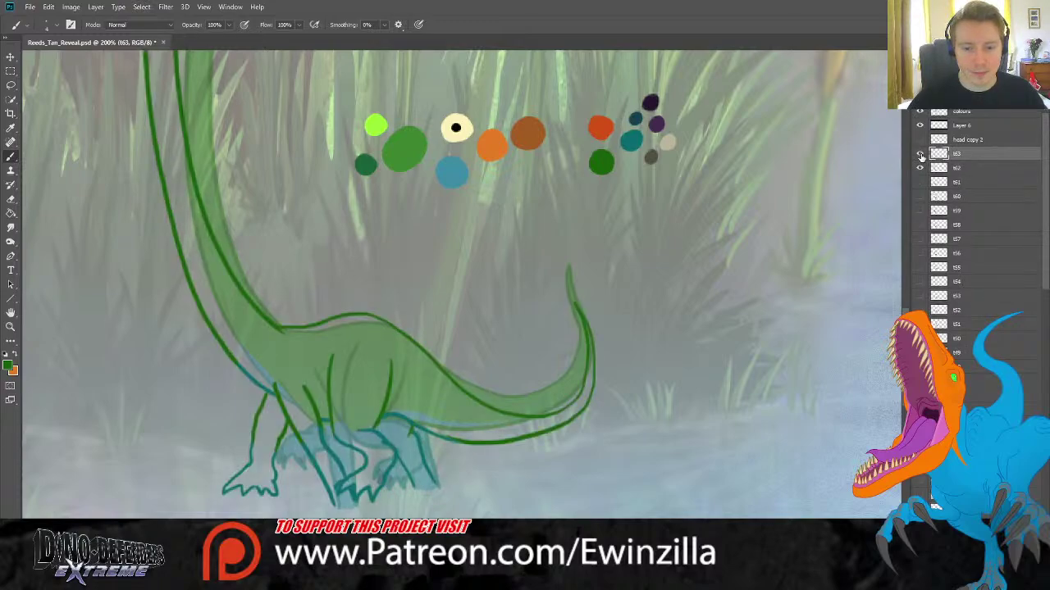
Fit the whole scene on screen and flip t63 on and off to compare poses.
{"action": "left_click", "coordinate": [11, 327]}
{"action": "left_click", "coordinate": [310, 25]}
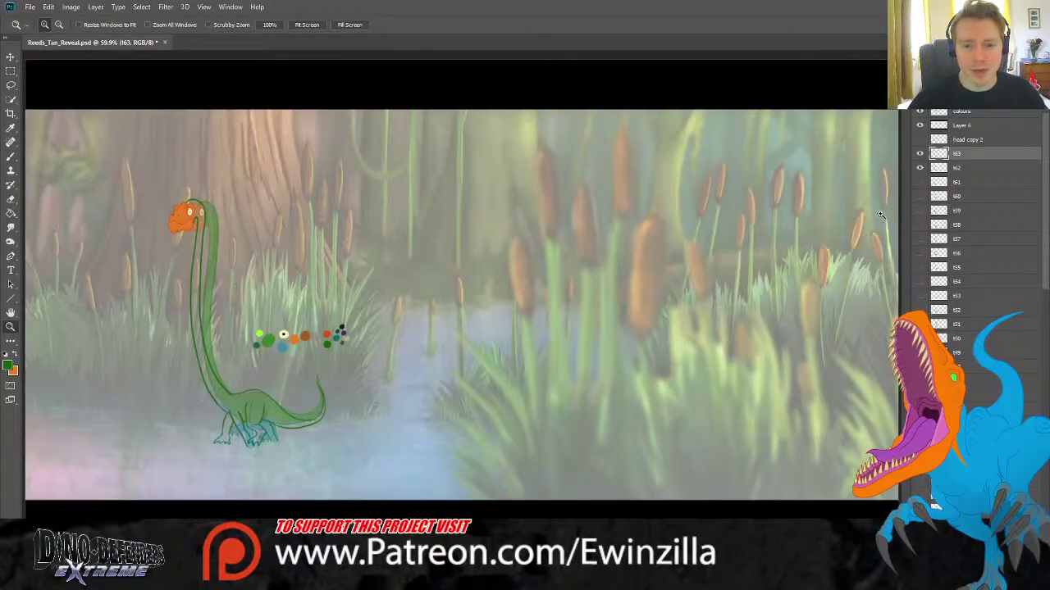
{"action": "left_click", "coordinate": [920, 155]}
{"action": "left_click", "coordinate": [919, 154]}
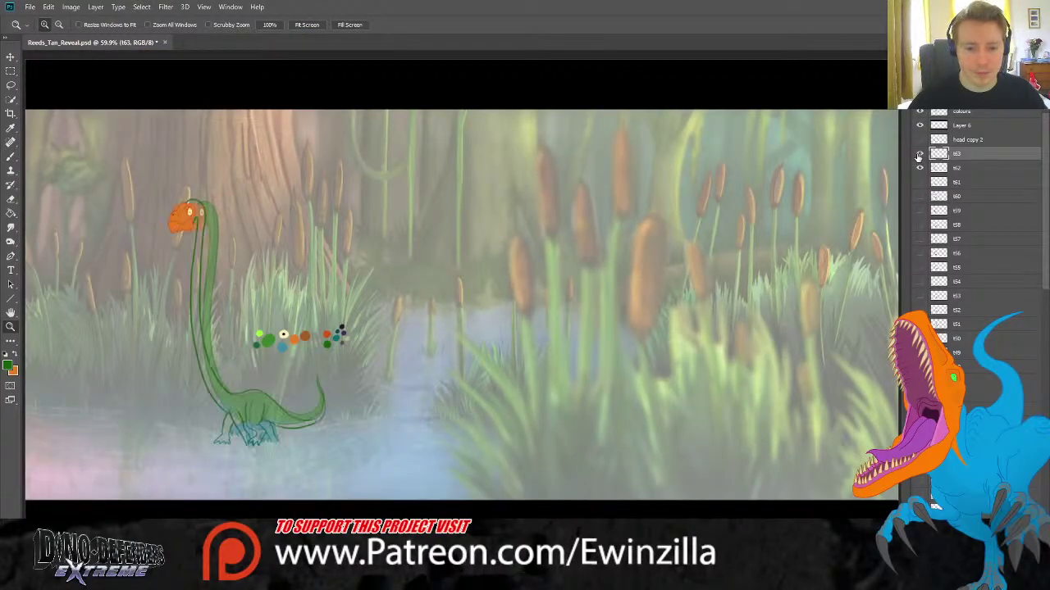
{"action": "left_click", "coordinate": [919, 154]}
{"action": "left_click", "coordinate": [920, 154]}
{"action": "left_click", "coordinate": [919, 154]}
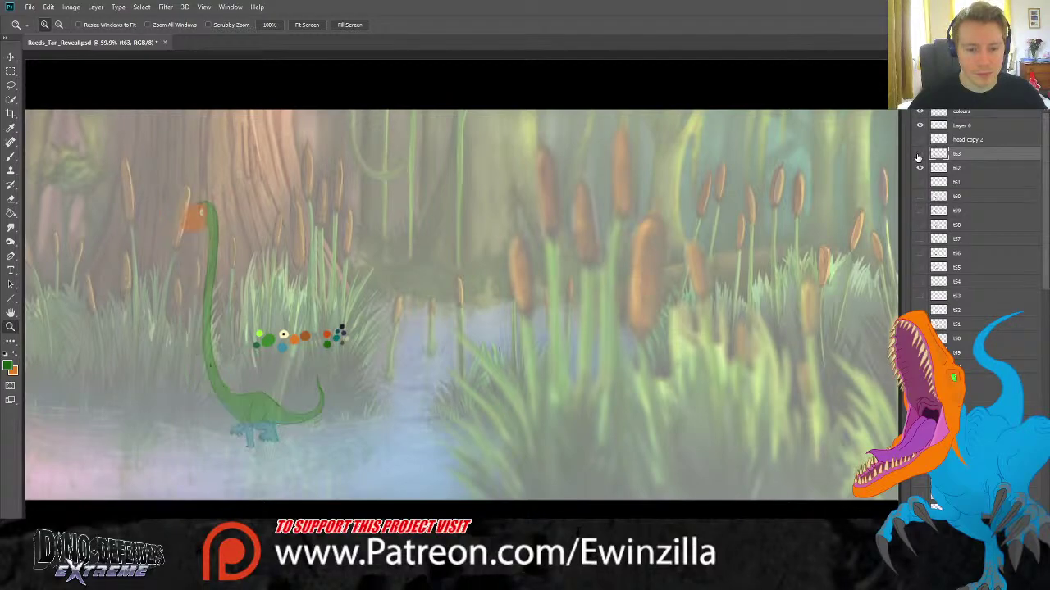
{"action": "left_click", "coordinate": [920, 154]}
Zoom in to 300% on the dinosaur's legs.
{"action": "left_click", "coordinate": [230, 435]}
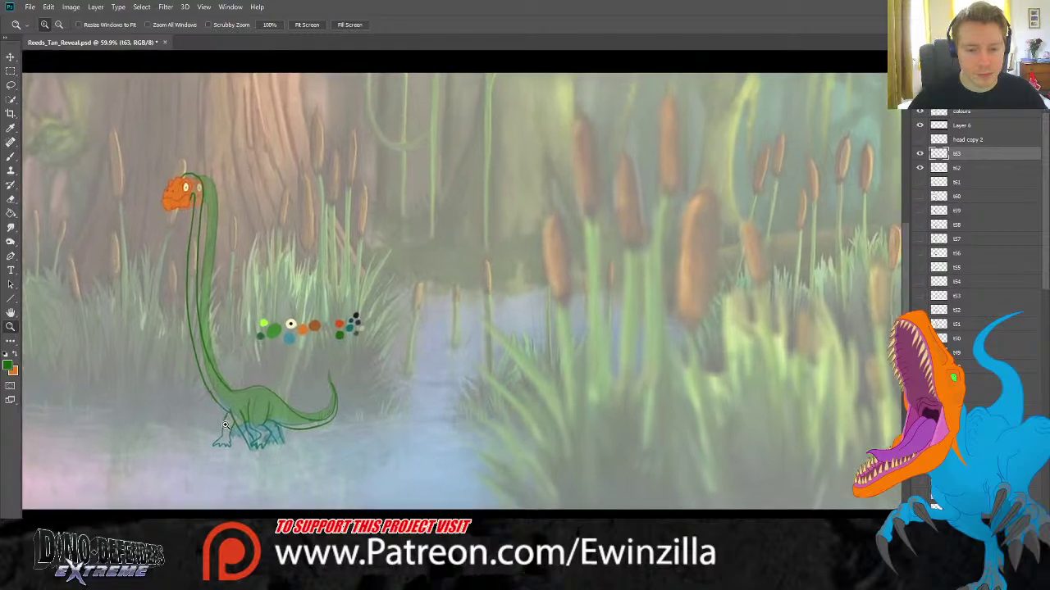
{"action": "left_click", "coordinate": [11, 227]}
{"action": "scroll", "coordinate": [152, 446], "scroll_direction": "down", "scroll_amount": 2}
{"action": "scroll", "coordinate": [151, 446], "scroll_direction": "down", "scroll_amount": 2}
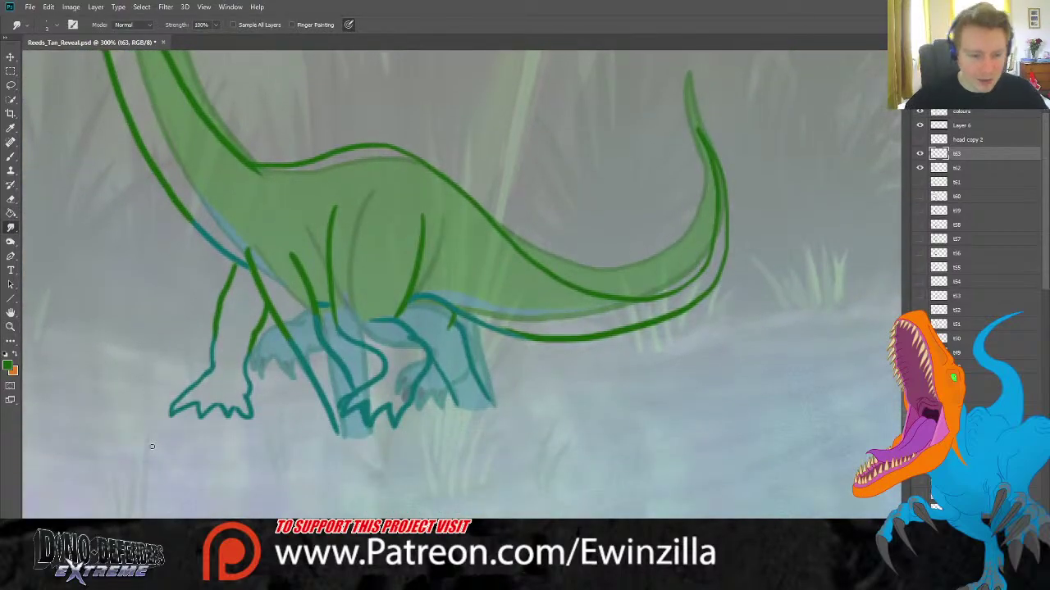
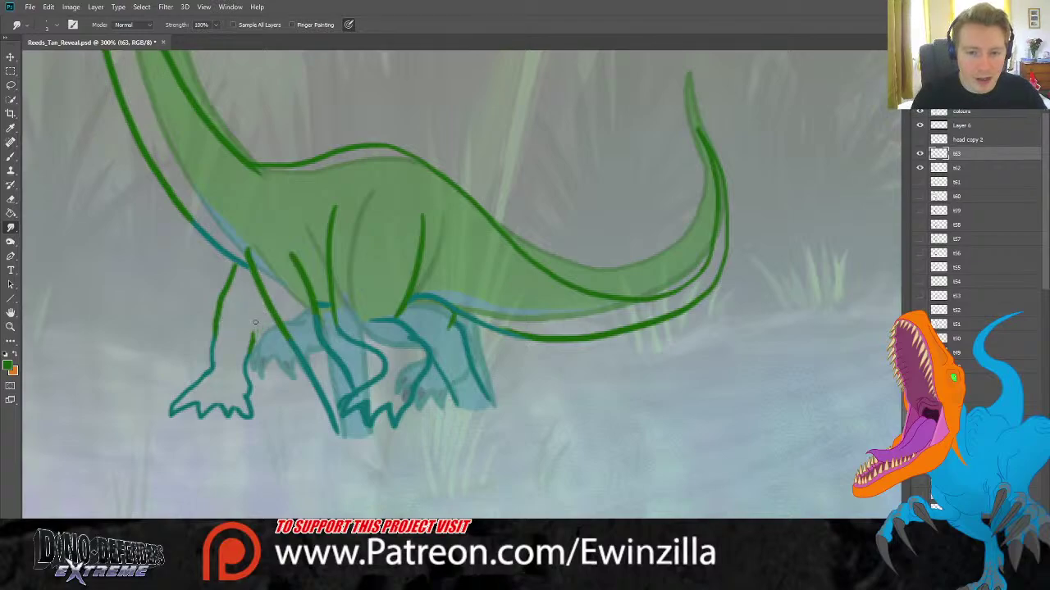
Erase the old front leg, foot and thin leg line strokes in frame t63.
{"action": "mouse_move", "coordinate": [255, 323]}
{"action": "left_mouse_down"}
{"action": "mouse_move", "coordinate": [257, 390]}
{"action": "mouse_move", "coordinate": [243, 361]}
{"action": "mouse_move", "coordinate": [249, 418]}
{"action": "mouse_move", "coordinate": [239, 423]}
{"action": "mouse_move", "coordinate": [211, 351]}
{"action": "mouse_move", "coordinate": [219, 377]}
{"action": "mouse_move", "coordinate": [205, 355]}
{"action": "mouse_move", "coordinate": [205, 373]}
{"action": "mouse_move", "coordinate": [224, 416]}
{"action": "mouse_move", "coordinate": [201, 385]}
{"action": "mouse_move", "coordinate": [204, 421]}
{"action": "mouse_move", "coordinate": [188, 378]}
{"action": "left_mouse_up"}
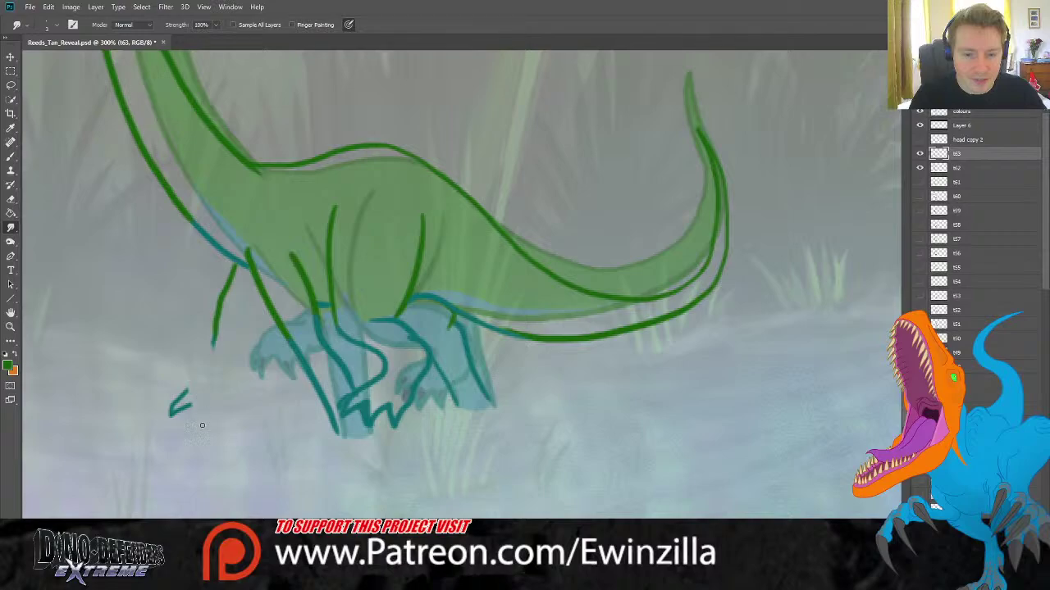
{"action": "mouse_move", "coordinate": [202, 426]}
{"action": "left_mouse_down"}
{"action": "mouse_move", "coordinate": [182, 393]}
{"action": "mouse_move", "coordinate": [186, 407]}
{"action": "mouse_move", "coordinate": [170, 410]}
{"action": "left_mouse_up"}
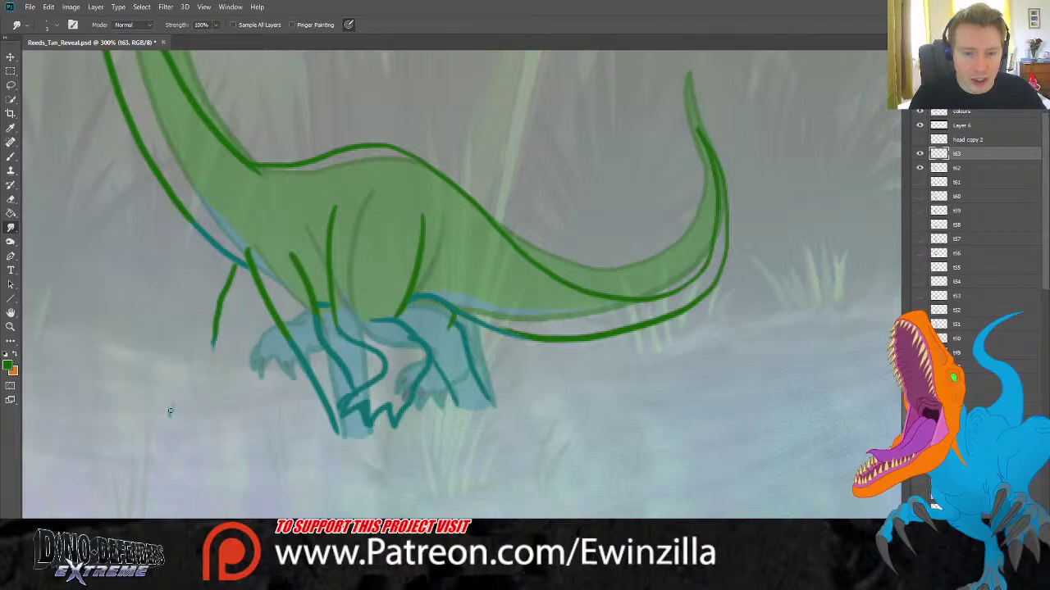
{"action": "mouse_move", "coordinate": [200, 374]}
{"action": "left_mouse_down"}
{"action": "mouse_move", "coordinate": [216, 286]}
{"action": "mouse_move", "coordinate": [220, 317]}
{"action": "mouse_move", "coordinate": [235, 270]}
{"action": "left_mouse_up"}
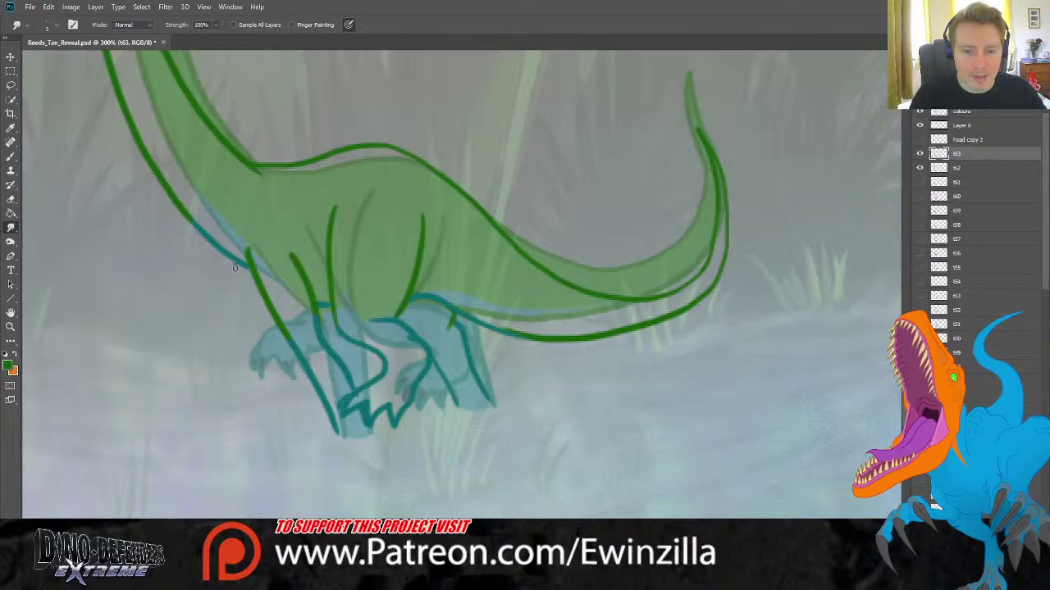
Draw a new teal curved foot with a claw line rising to it.
{"action": "key", "text": "i"}
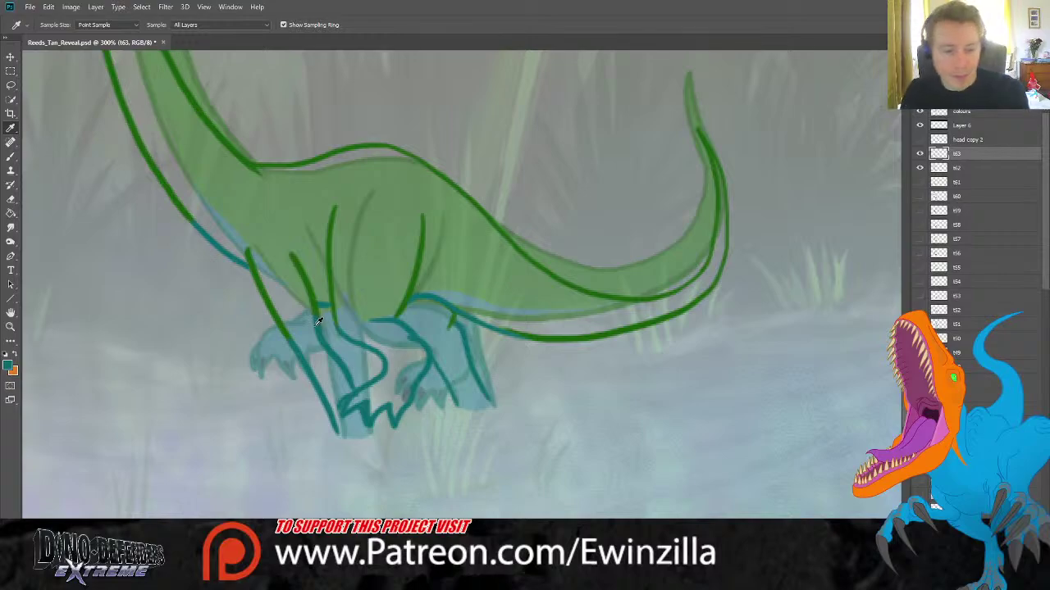
{"action": "key", "text": "b"}
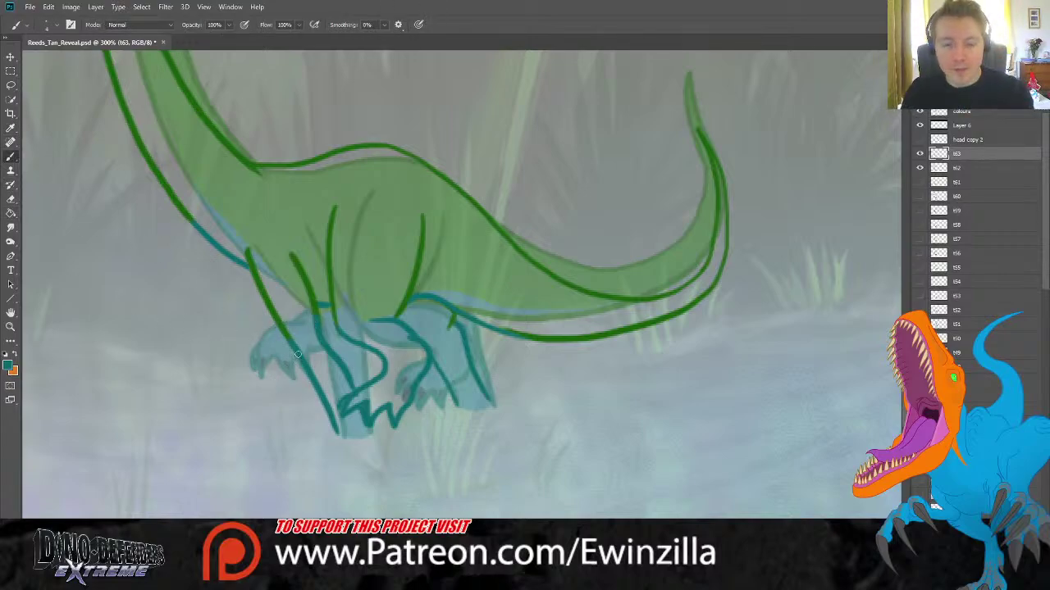
{"action": "mouse_move", "coordinate": [218, 344]}
{"action": "left_mouse_down"}
{"action": "mouse_move", "coordinate": [159, 390]}
{"action": "mouse_move", "coordinate": [157, 406]}
{"action": "mouse_move", "coordinate": [175, 392]}
{"action": "mouse_move", "coordinate": [186, 410]}
{"action": "mouse_move", "coordinate": [196, 393]}
{"action": "mouse_move", "coordinate": [204, 412]}
{"action": "mouse_move", "coordinate": [216, 394]}
{"action": "mouse_move", "coordinate": [149, 400]}
{"action": "left_mouse_up"}
{"action": "left_click_drag", "start_coordinate": [216, 397], "coordinate": [257, 345]}
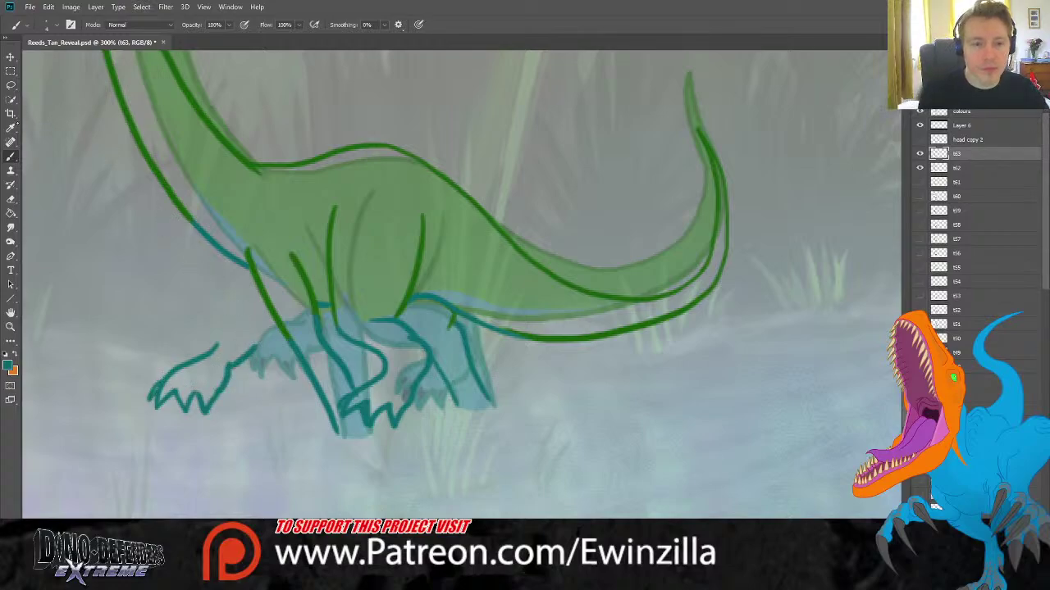
Sample the leg green and draw fresh green front leg lines, redoing the first stroke.
{"action": "key", "text": "i"}
{"action": "left_click", "coordinate": [145, 144]}
{"action": "key", "text": "b"}
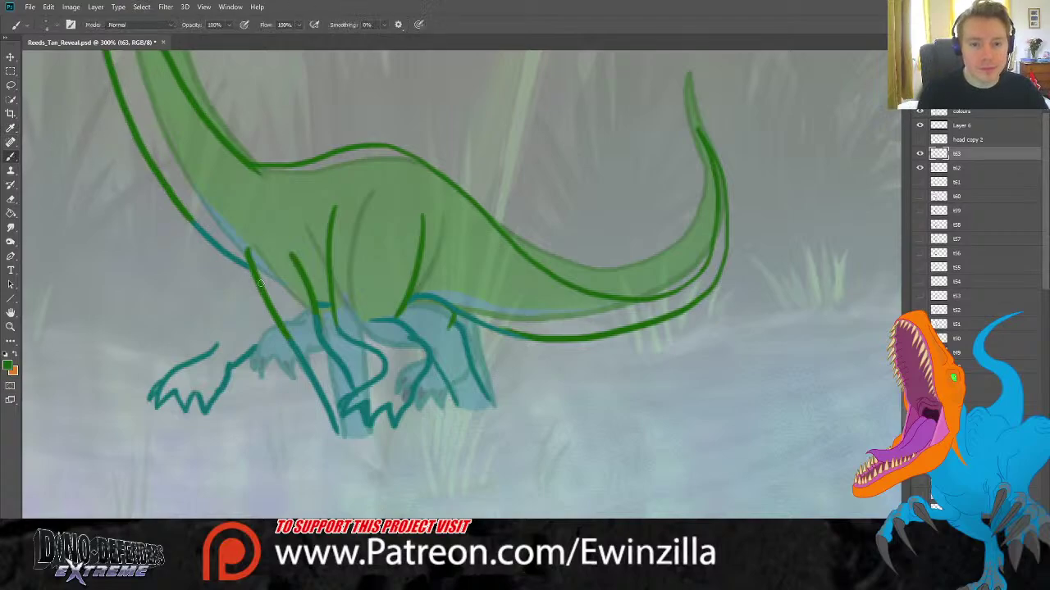
{"action": "mouse_move", "coordinate": [224, 257]}
{"action": "left_mouse_down"}
{"action": "mouse_move", "coordinate": [209, 342]}
{"action": "mouse_move", "coordinate": [214, 289]}
{"action": "mouse_move", "coordinate": [239, 261]}
{"action": "mouse_move", "coordinate": [255, 349]}
{"action": "left_mouse_up"}
{"action": "key", "text": "ctrl+z"}
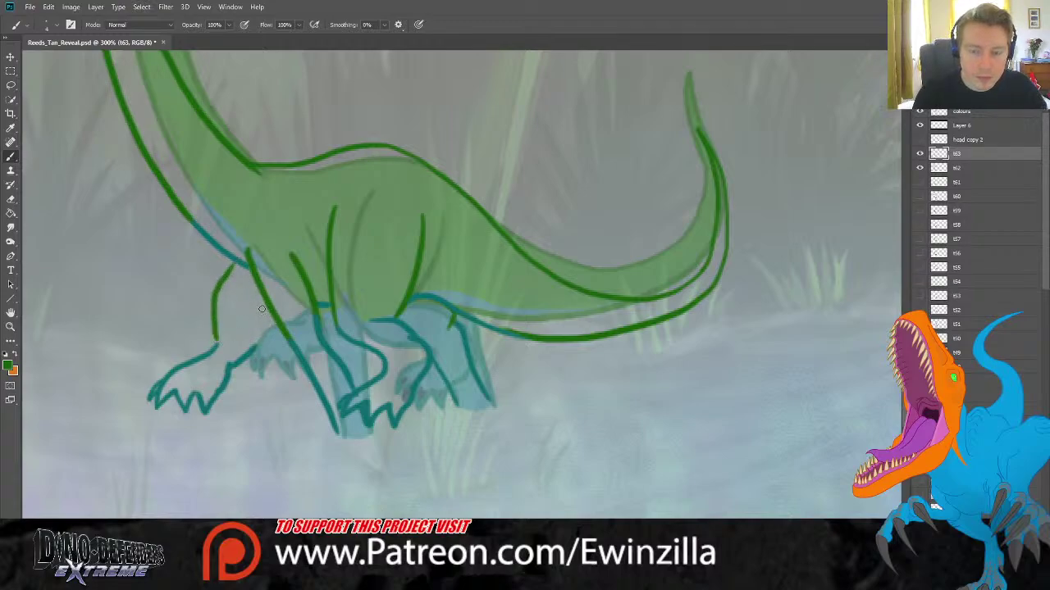
{"action": "left_click_drag", "start_coordinate": [257, 295], "coordinate": [249, 348]}
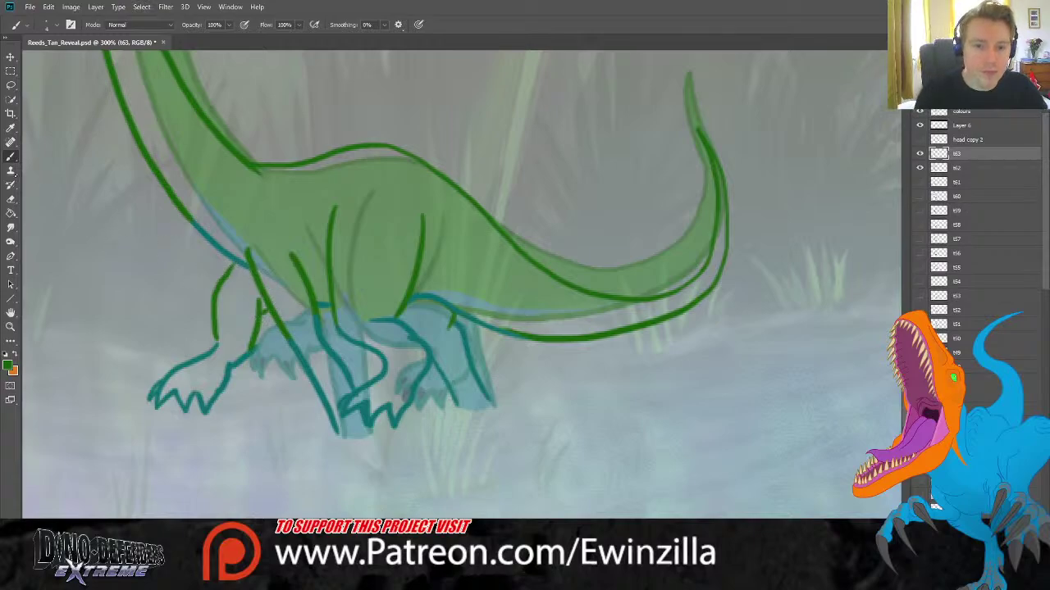
Smudge the teal chest line down toward the leg to smooth it.
{"action": "left_click", "coordinate": [11, 227]}
{"action": "mouse_move", "coordinate": [196, 227]}
{"action": "left_mouse_down"}
{"action": "mouse_move", "coordinate": [262, 297]}
{"action": "mouse_move", "coordinate": [196, 227]}
{"action": "mouse_move", "coordinate": [251, 287]}
{"action": "left_mouse_up"}
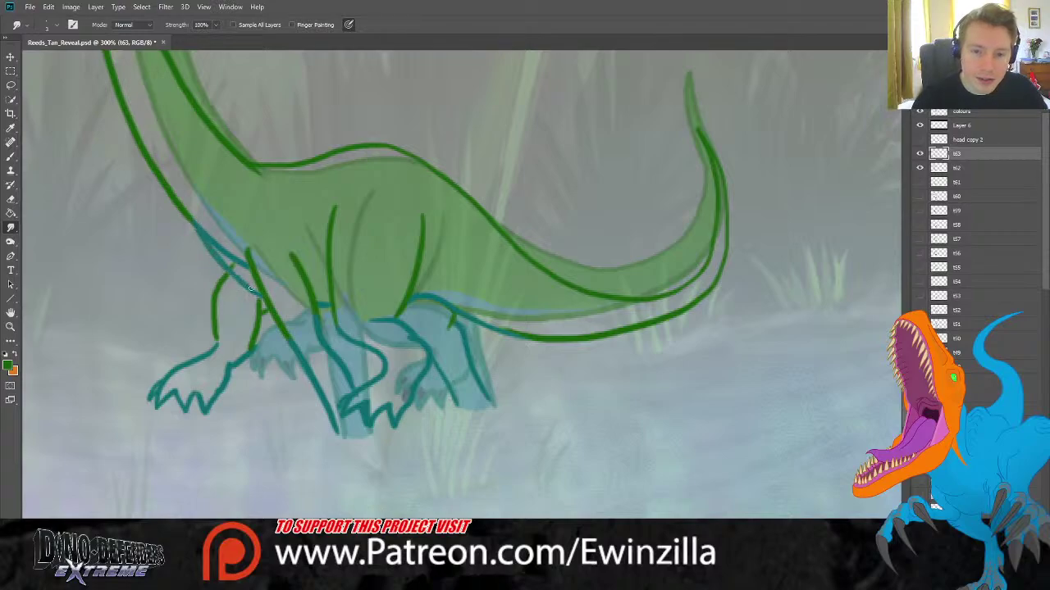
{"action": "mouse_move", "coordinate": [198, 212]}
{"action": "left_mouse_down"}
{"action": "mouse_move", "coordinate": [241, 276]}
{"action": "mouse_move", "coordinate": [238, 261]}
{"action": "mouse_move", "coordinate": [247, 269]}
{"action": "left_mouse_up"}
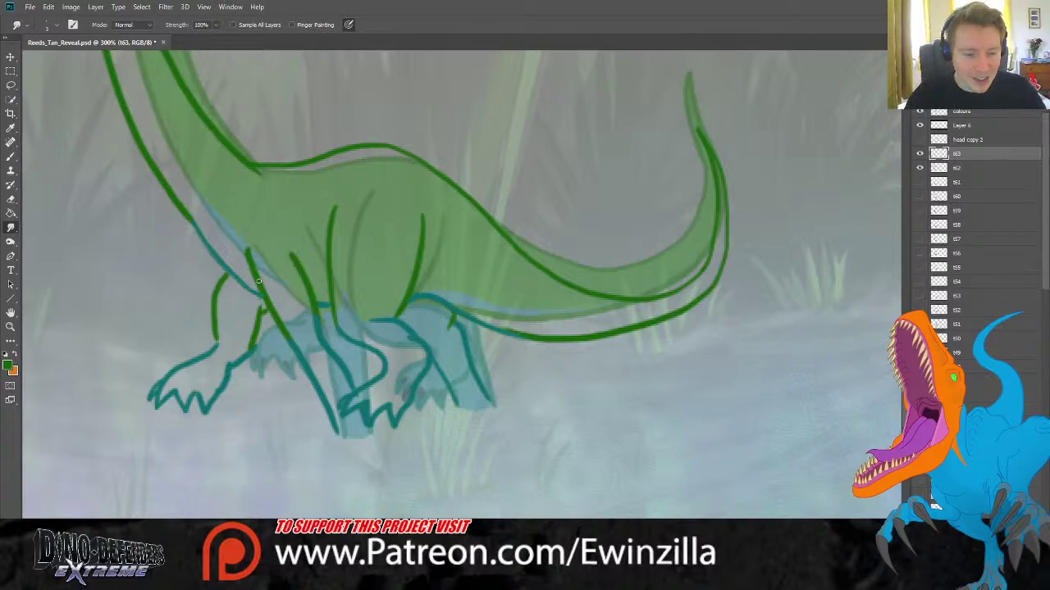
Fit the marsh scene to screen and flip frame t63 off and on repeatedly to compare poses.
{"action": "left_click", "coordinate": [10, 326]}
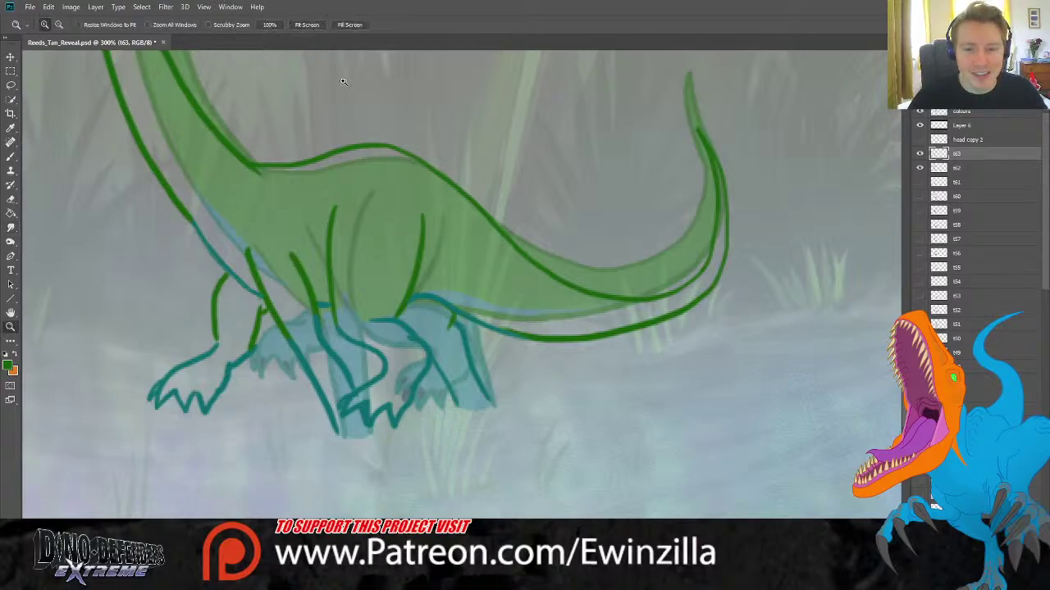
{"action": "left_click", "coordinate": [311, 25]}
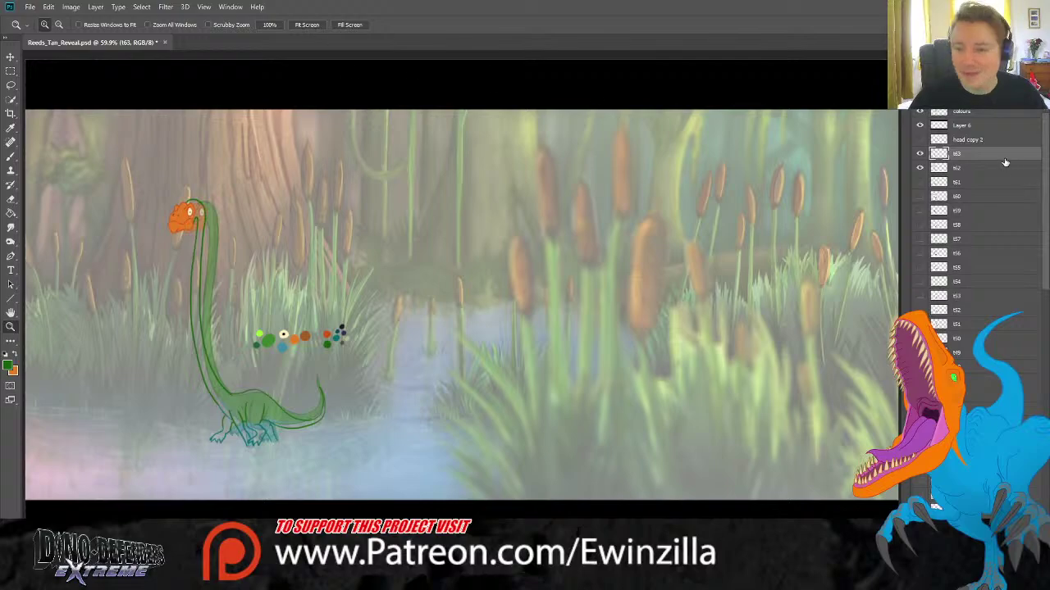
{"action": "left_click", "coordinate": [919, 154]}
{"action": "left_click", "coordinate": [919, 154]}
{"action": "left_click", "coordinate": [920, 153]}
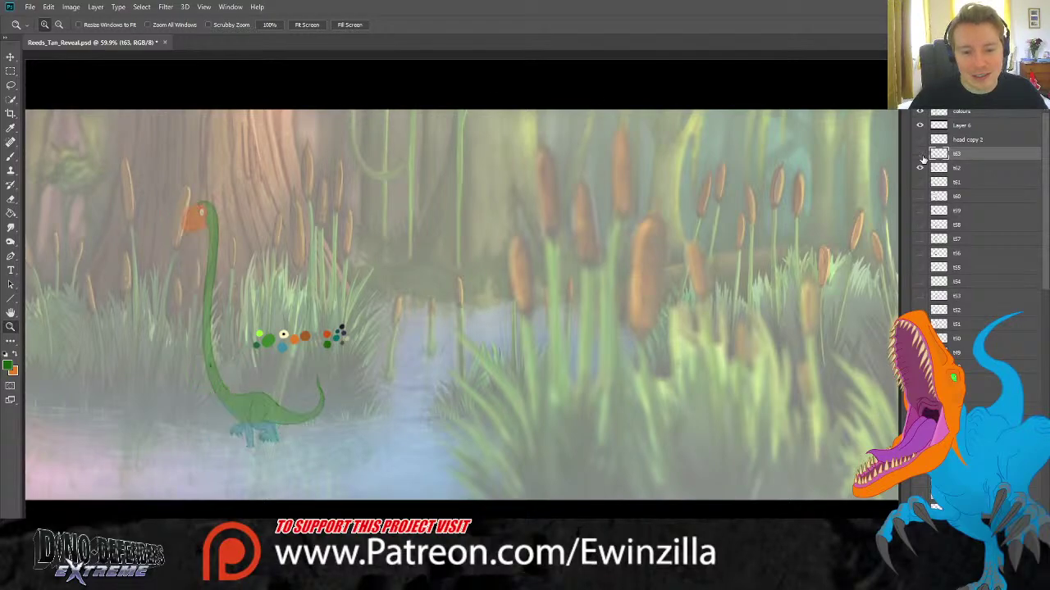
{"action": "left_click", "coordinate": [919, 153]}
{"action": "left_click", "coordinate": [921, 154]}
{"action": "left_click", "coordinate": [920, 154]}
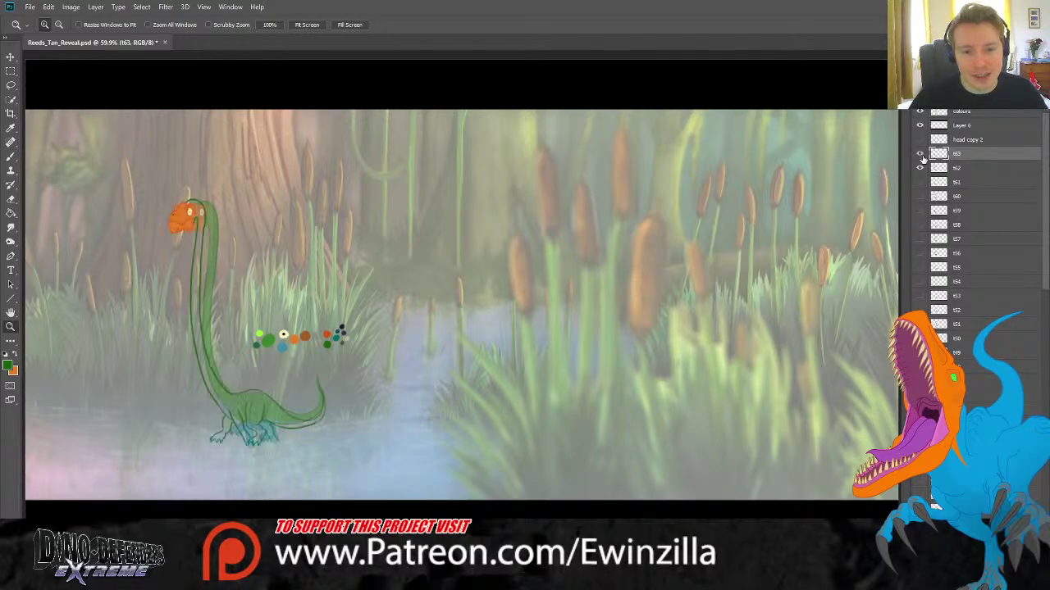
{"action": "left_click", "coordinate": [920, 154]}
{"action": "left_click", "coordinate": [921, 154]}
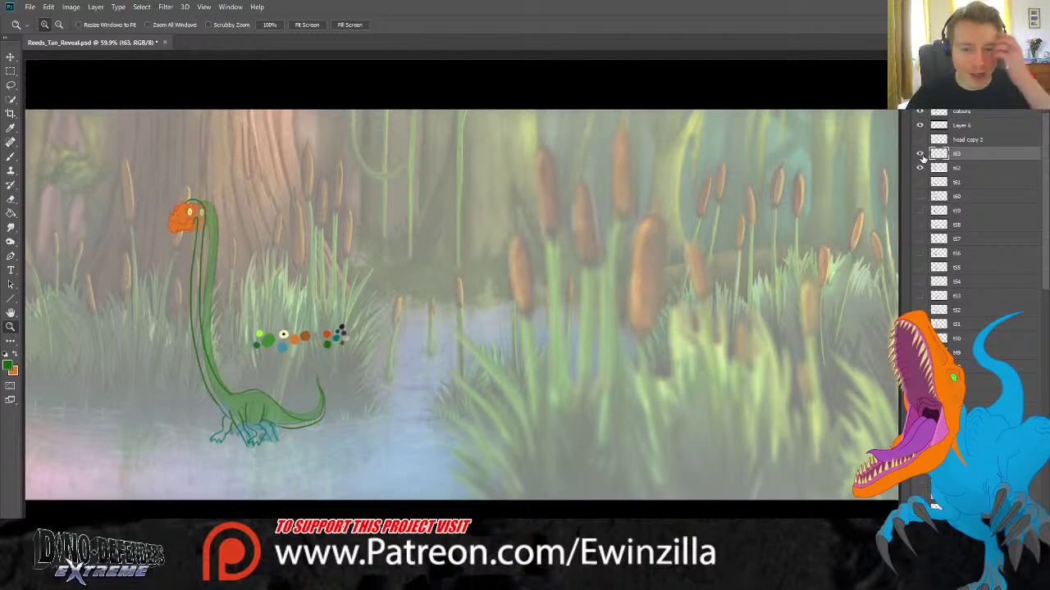
{"action": "left_click", "coordinate": [920, 155]}
{"action": "left_click", "coordinate": [920, 154]}
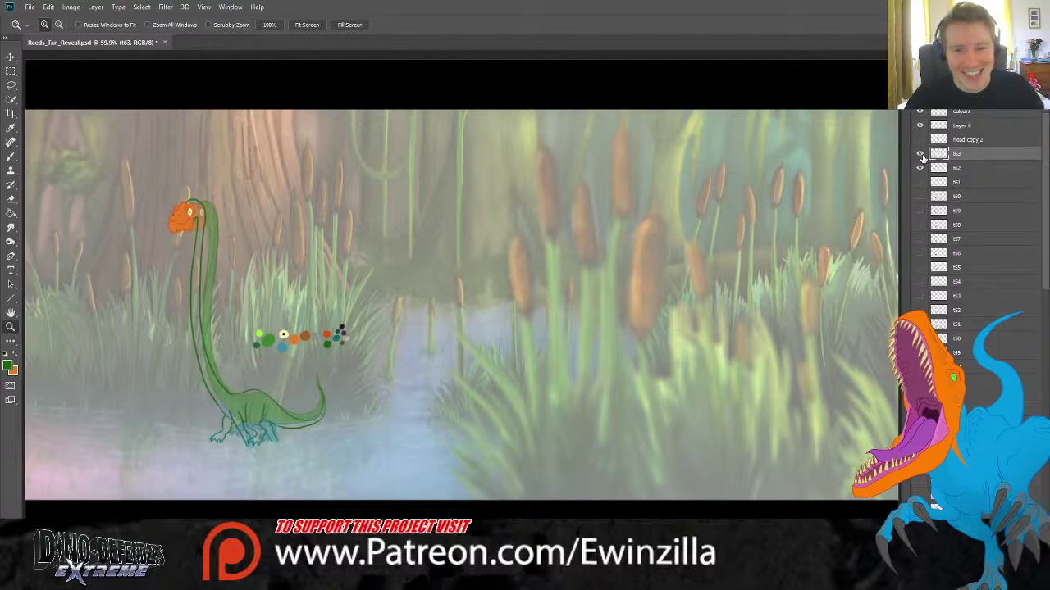
{"action": "left_click", "coordinate": [920, 154]}
{"action": "left_click", "coordinate": [920, 154]}
{"action": "left_click", "coordinate": [920, 155]}
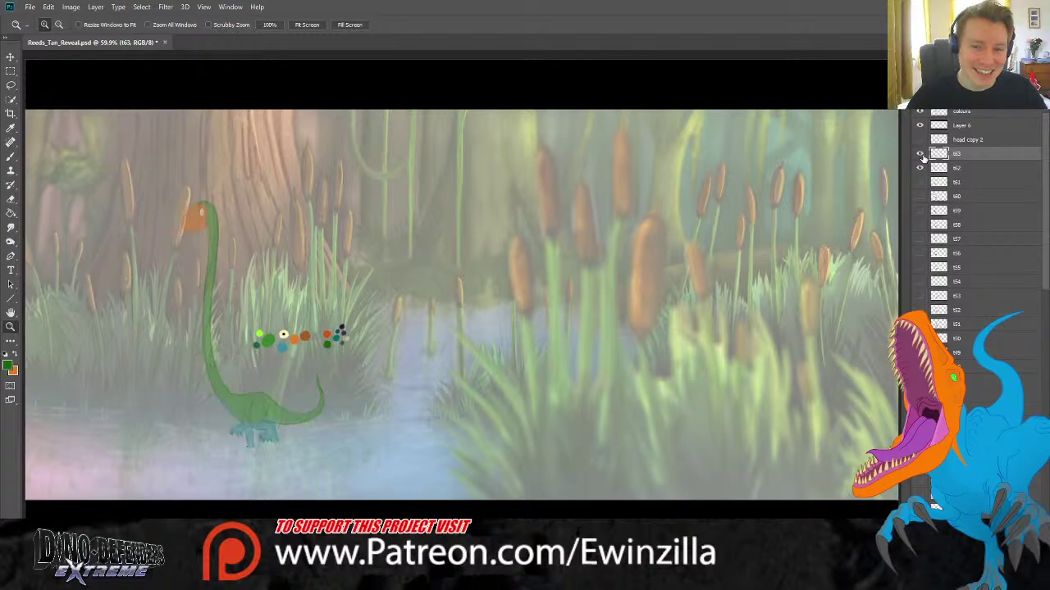
{"action": "left_click", "coordinate": [920, 154]}
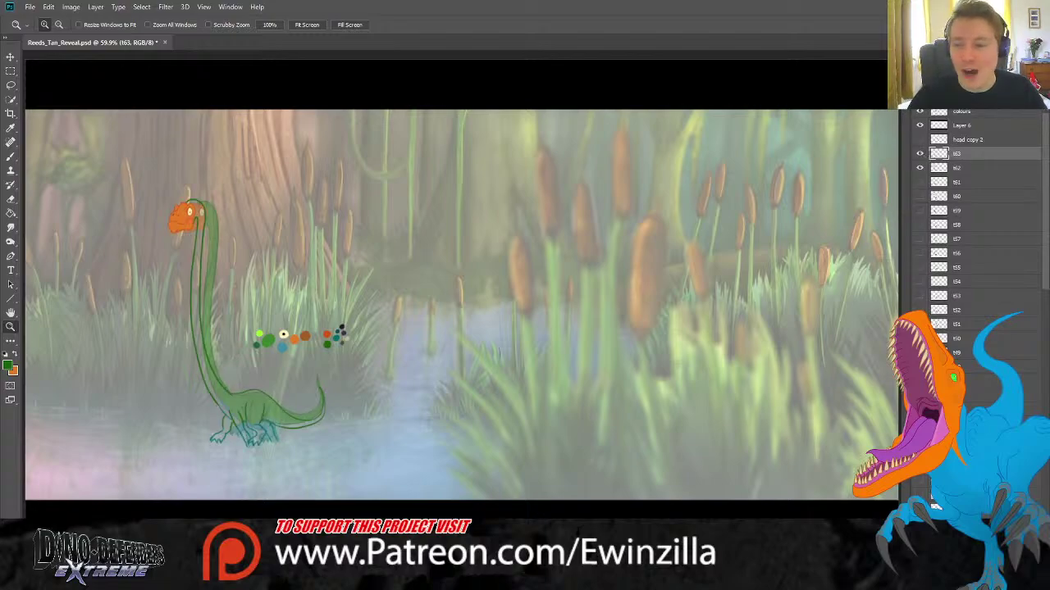
Briefly show an earlier frame layer for comparison, then flip t63 off and on again.
{"action": "scroll", "coordinate": [935, 503], "scroll_direction": "down", "scroll_amount": 15}
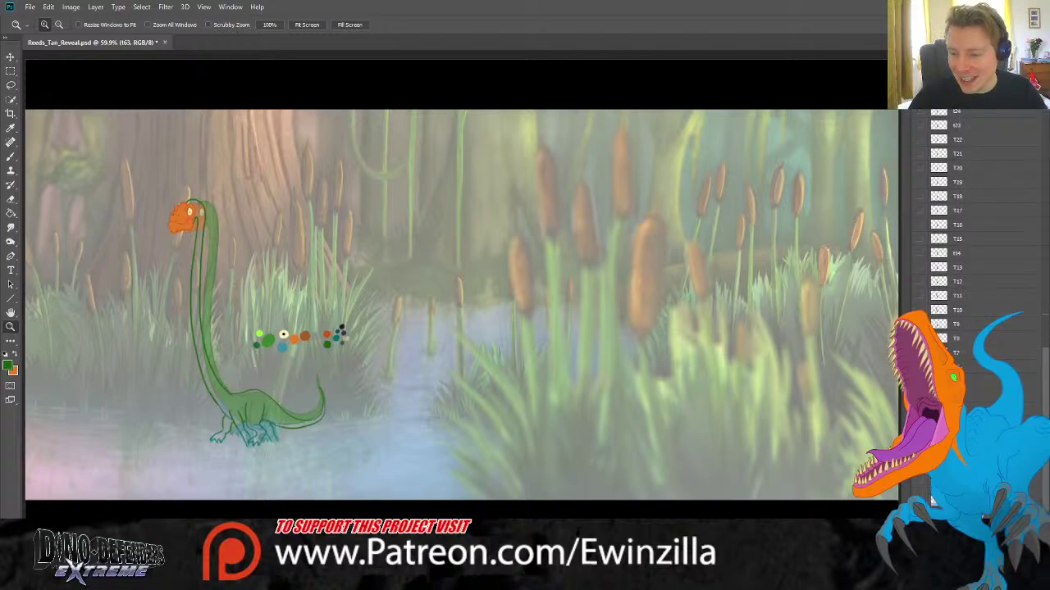
{"action": "left_click", "coordinate": [931, 498]}
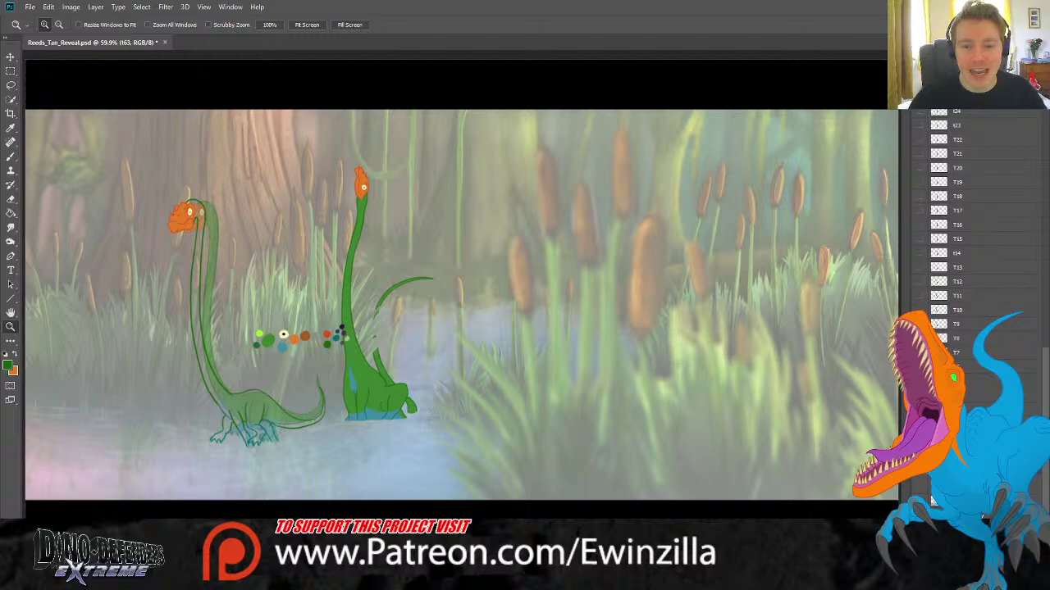
{"action": "left_click", "coordinate": [932, 500]}
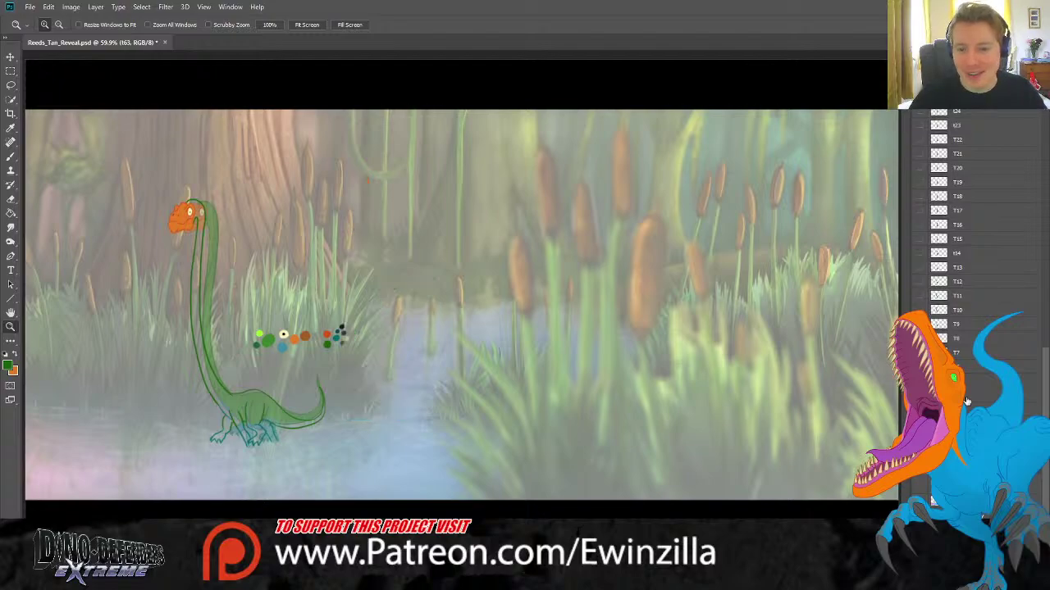
{"action": "scroll", "coordinate": [935, 503], "scroll_direction": "up", "scroll_amount": 15}
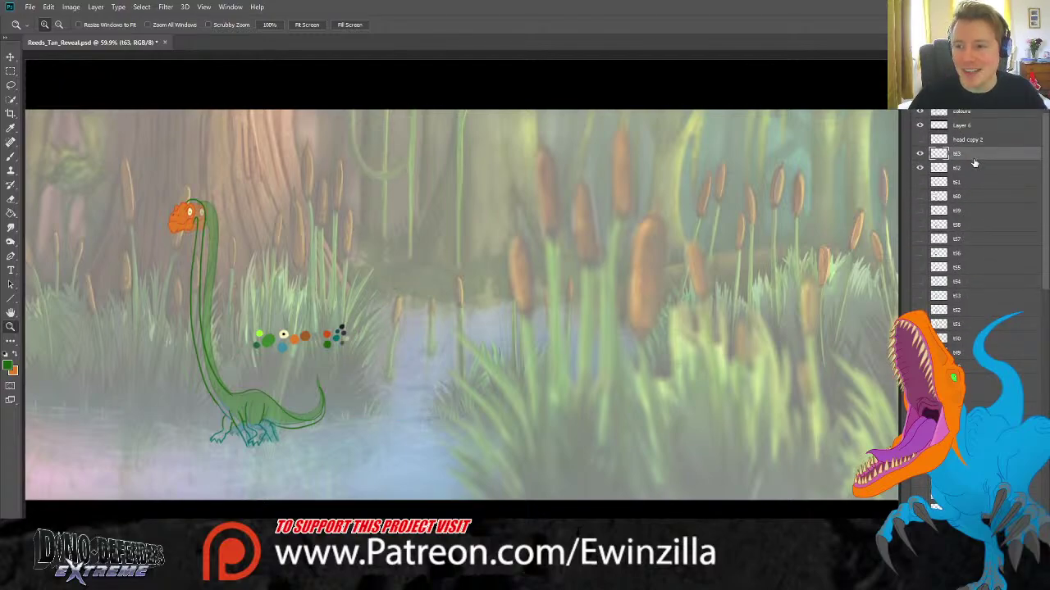
{"action": "left_click", "coordinate": [919, 157]}
{"action": "left_click", "coordinate": [919, 157]}
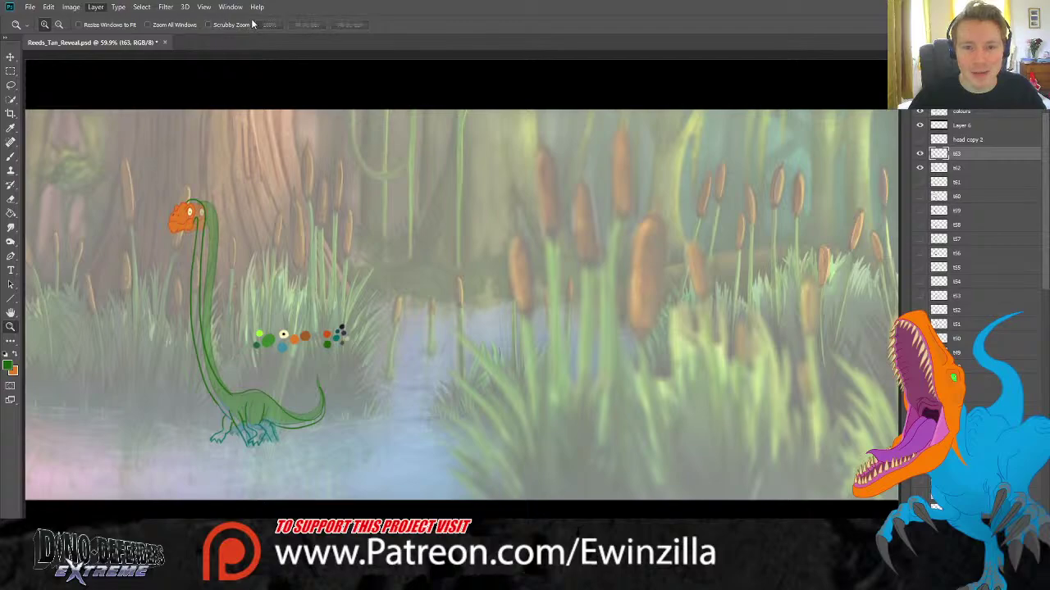
Add a new Layer 22 below frame t63, hide t62's green fill, and make Layer 22 active.
{"action": "key", "text": "ctrl+shift+alt+n"}
{"action": "left_click_drag", "start_coordinate": [978, 157], "coordinate": [963, 187]}
{"action": "left_click", "coordinate": [149, 343]}
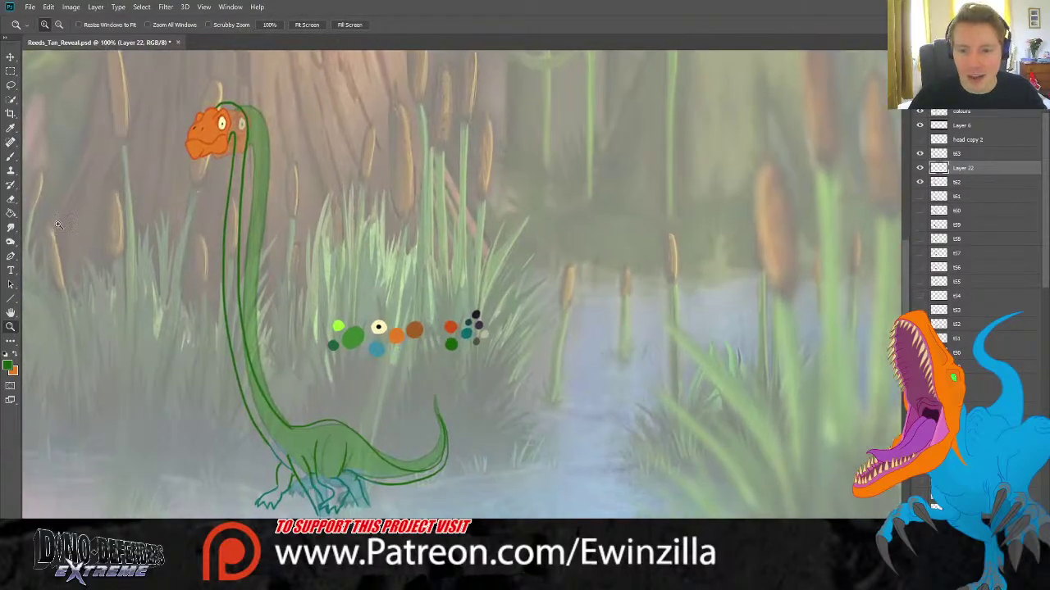
{"action": "left_click", "coordinate": [11, 128]}
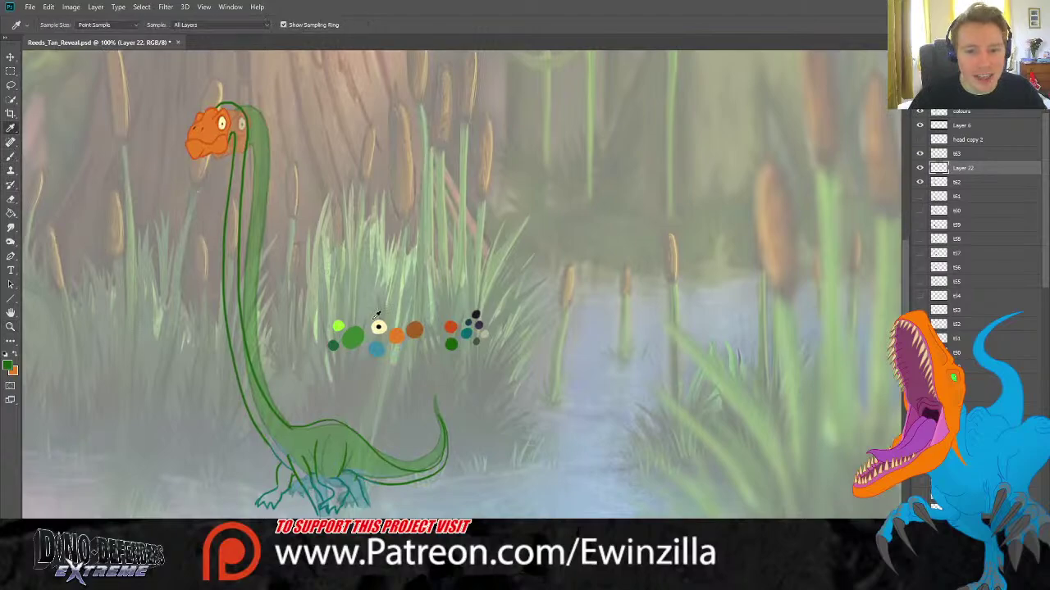
{"action": "left_click", "coordinate": [11, 156]}
{"action": "left_click", "coordinate": [973, 182]}
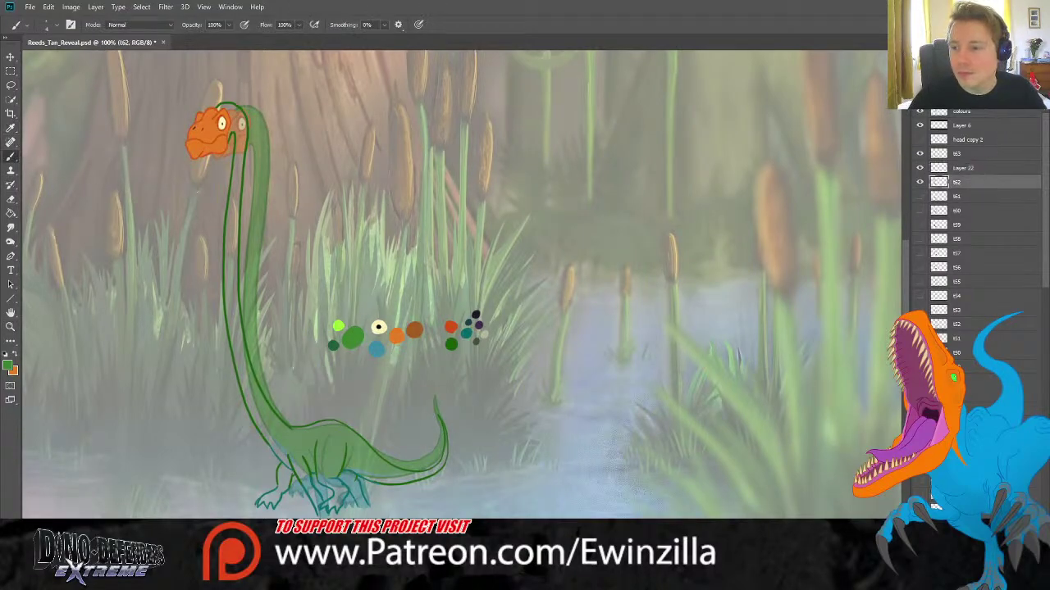
{"action": "left_click", "coordinate": [919, 181]}
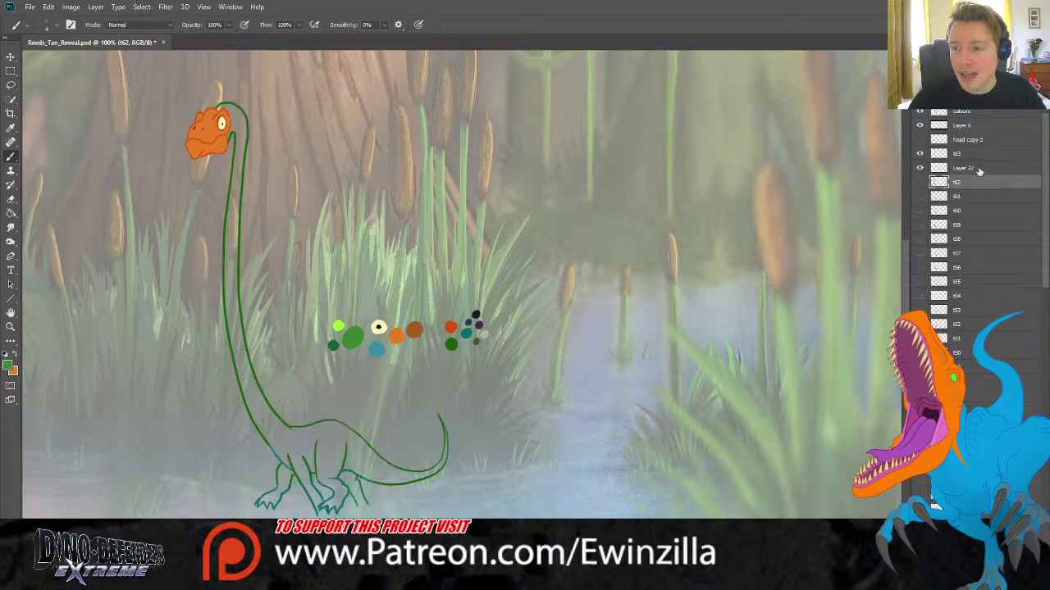
{"action": "left_click", "coordinate": [976, 168]}
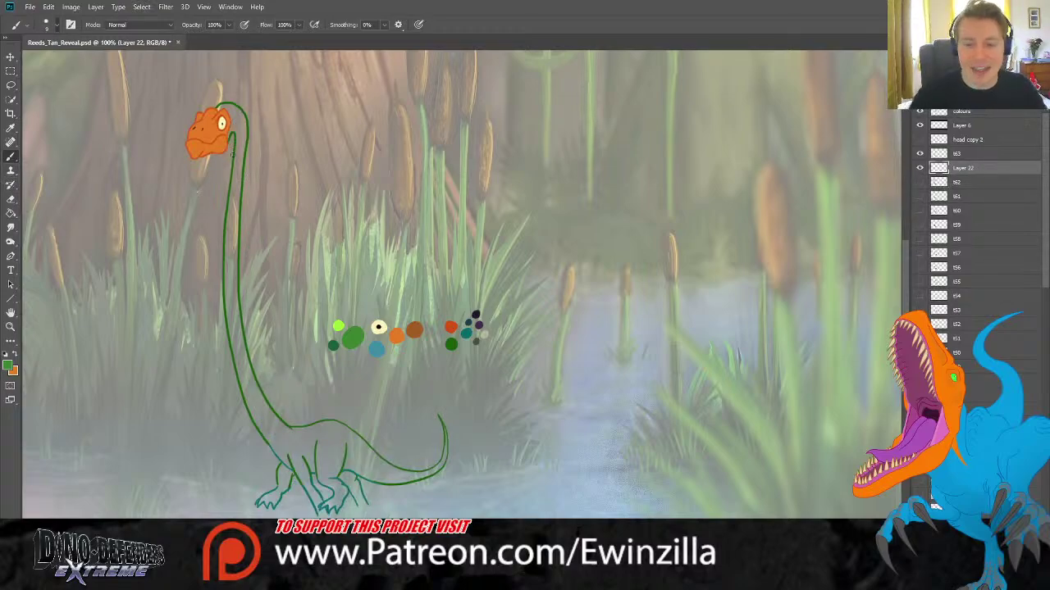
Paint solid green down the neck from just beneath the orange head.
{"action": "mouse_move", "coordinate": [233, 120]}
{"action": "left_mouse_down"}
{"action": "mouse_move", "coordinate": [223, 113]}
{"action": "mouse_move", "coordinate": [239, 116]}
{"action": "mouse_move", "coordinate": [239, 147]}
{"action": "mouse_move", "coordinate": [242, 123]}
{"action": "mouse_move", "coordinate": [238, 205]}
{"action": "mouse_move", "coordinate": [238, 182]}
{"action": "left_mouse_up"}
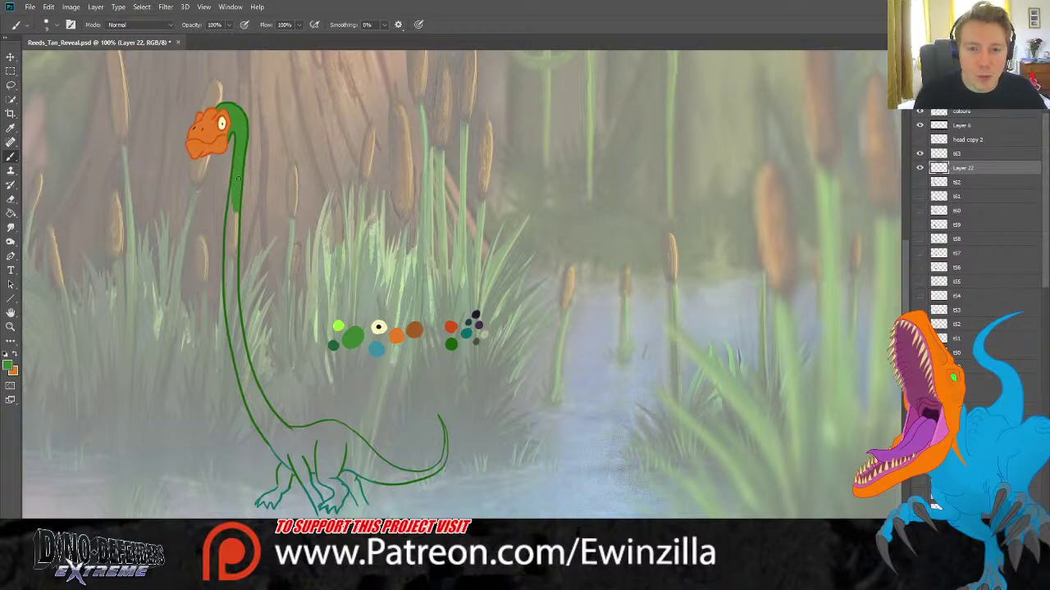
{"action": "key", "text": "r"}
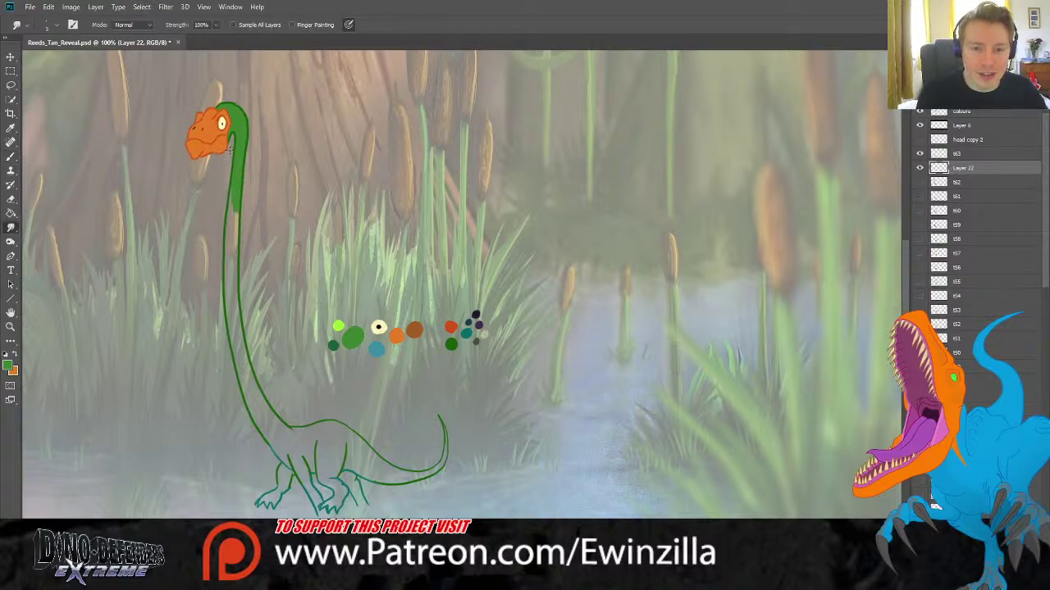
{"action": "key", "text": "b"}
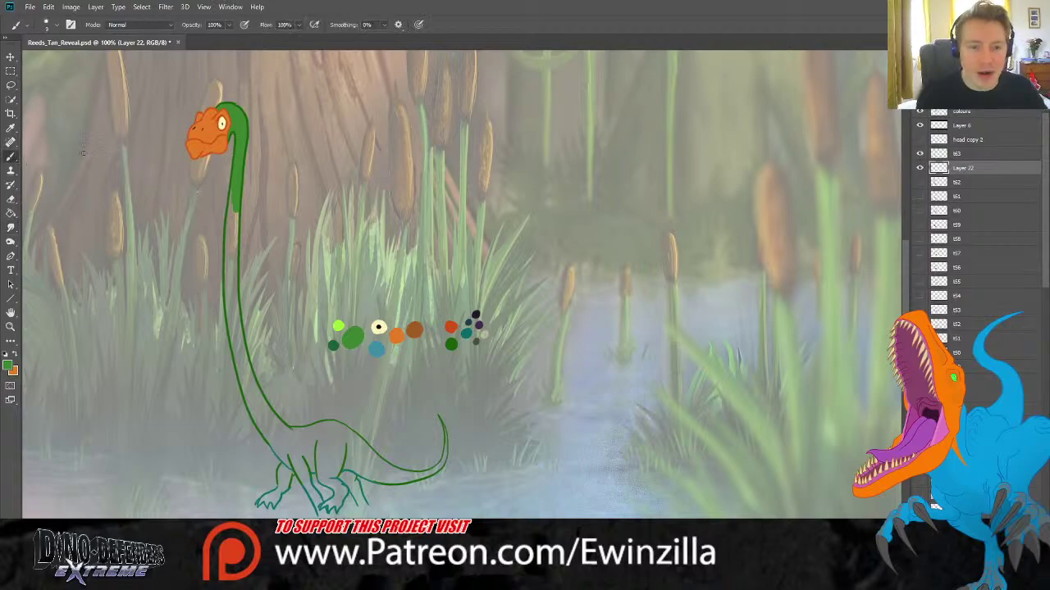
{"action": "mouse_move", "coordinate": [236, 210]}
{"action": "left_mouse_down"}
{"action": "mouse_move", "coordinate": [232, 245]}
{"action": "mouse_move", "coordinate": [237, 215]}
{"action": "mouse_move", "coordinate": [233, 332]}
{"action": "mouse_move", "coordinate": [231, 308]}
{"action": "left_mouse_up"}
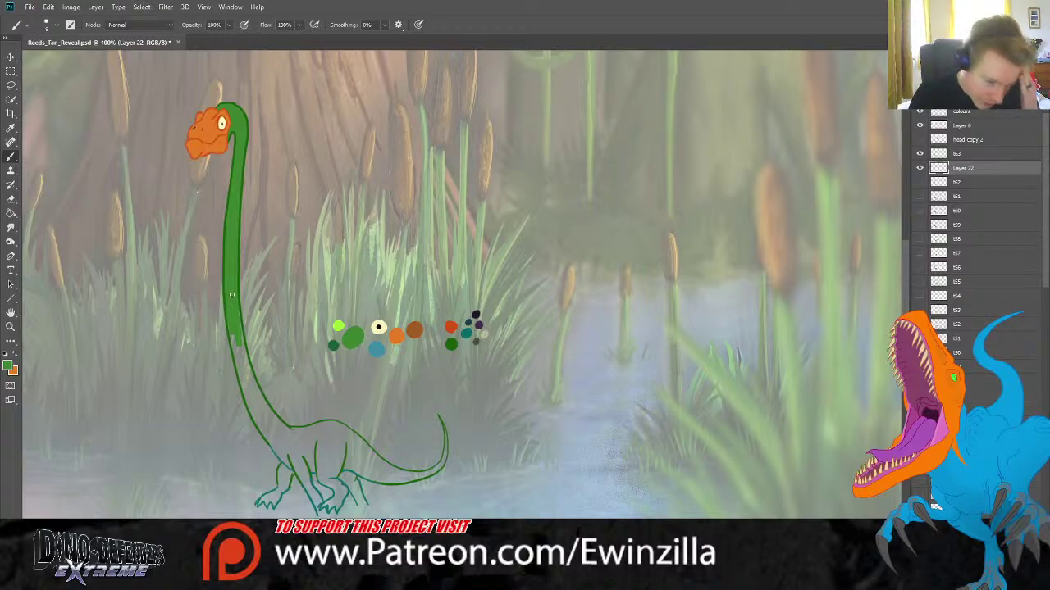
Fill the lower neck, front leg, body, belly and hind leg green and thicken the tail tip.
{"action": "mouse_move", "coordinate": [236, 315]}
{"action": "left_mouse_down"}
{"action": "mouse_move", "coordinate": [258, 426]}
{"action": "mouse_move", "coordinate": [300, 476]}
{"action": "mouse_move", "coordinate": [301, 464]}
{"action": "left_mouse_up"}
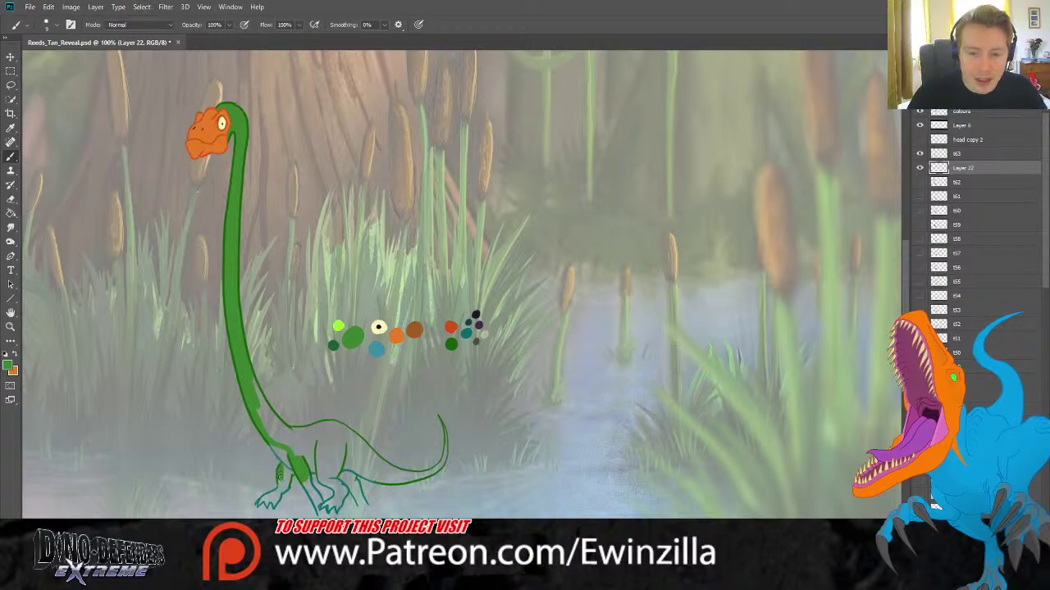
{"action": "left_click_drag", "start_coordinate": [280, 482], "coordinate": [300, 472]}
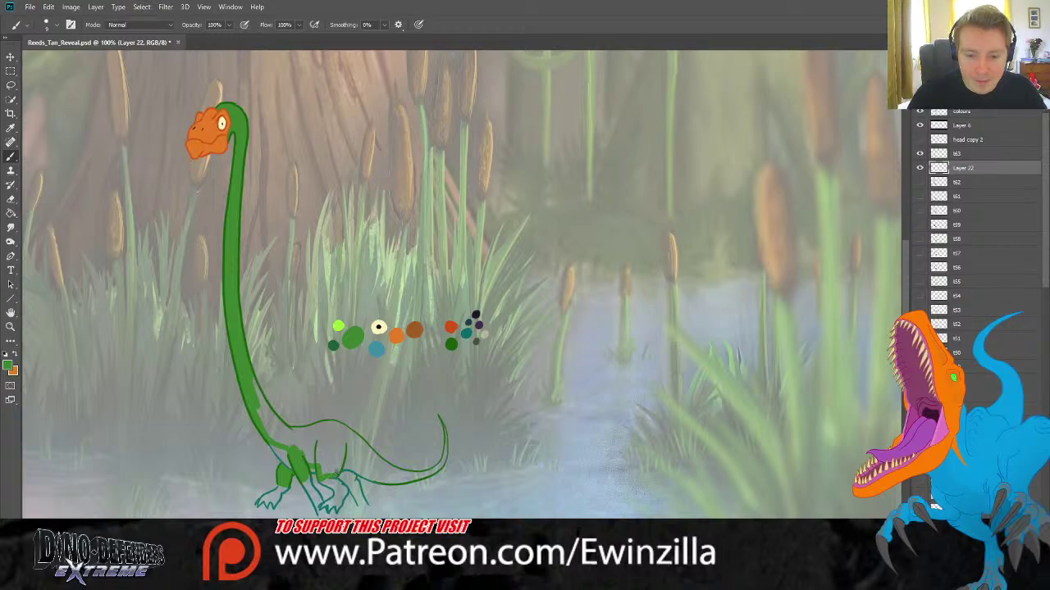
{"action": "left_click_drag", "start_coordinate": [336, 473], "coordinate": [283, 434]}
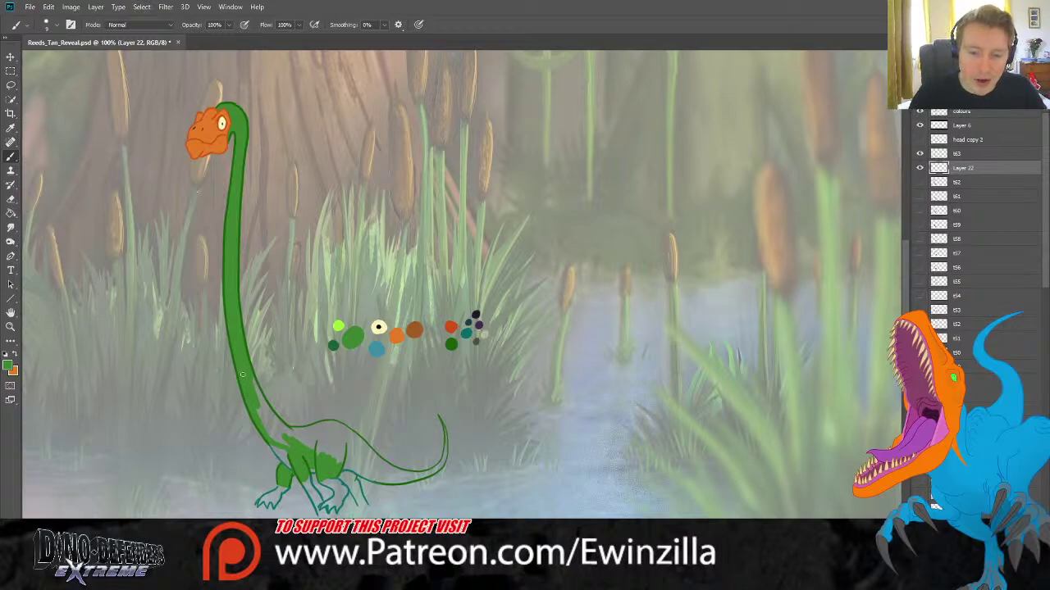
{"action": "mouse_move", "coordinate": [242, 374]}
{"action": "left_mouse_down"}
{"action": "mouse_move", "coordinate": [283, 427]}
{"action": "mouse_move", "coordinate": [265, 409]}
{"action": "mouse_move", "coordinate": [279, 439]}
{"action": "mouse_move", "coordinate": [263, 418]}
{"action": "left_mouse_up"}
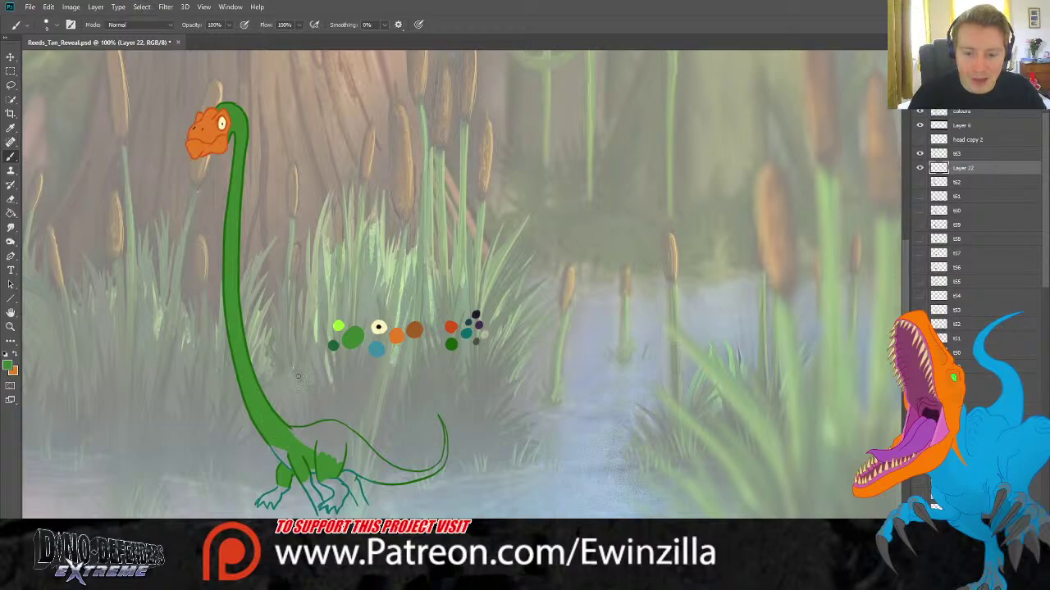
{"action": "mouse_move", "coordinate": [309, 449]}
{"action": "left_mouse_down"}
{"action": "mouse_move", "coordinate": [405, 481]}
{"action": "mouse_move", "coordinate": [389, 482]}
{"action": "mouse_move", "coordinate": [324, 460]}
{"action": "mouse_move", "coordinate": [390, 479]}
{"action": "mouse_move", "coordinate": [423, 475]}
{"action": "mouse_move", "coordinate": [399, 482]}
{"action": "mouse_move", "coordinate": [435, 469]}
{"action": "left_mouse_up"}
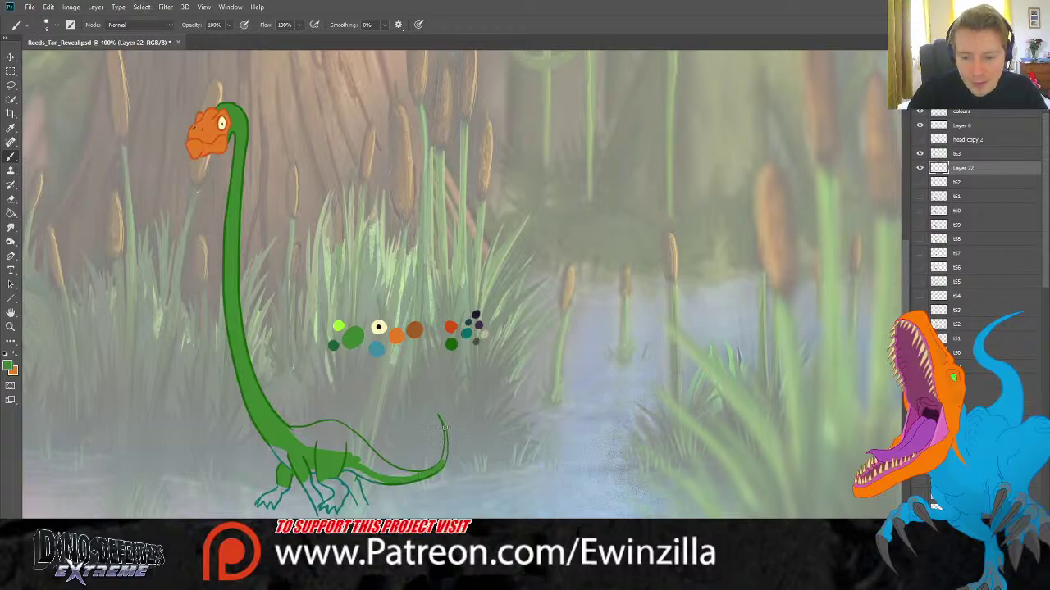
{"action": "mouse_move", "coordinate": [442, 430]}
{"action": "left_mouse_down"}
{"action": "mouse_move", "coordinate": [441, 466]}
{"action": "mouse_move", "coordinate": [453, 446]}
{"action": "left_mouse_up"}
Fill the tail base underside and belly-hip edge with green.
{"action": "left_click", "coordinate": [11, 227]}
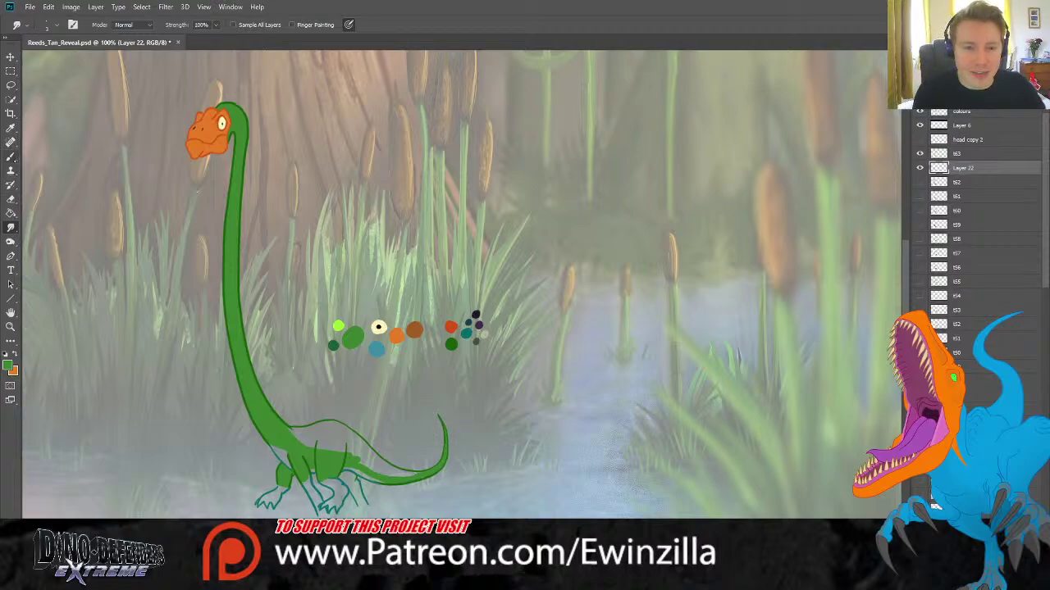
{"action": "left_click", "coordinate": [10, 156]}
{"action": "left_click_drag", "start_coordinate": [351, 454], "coordinate": [409, 476]}
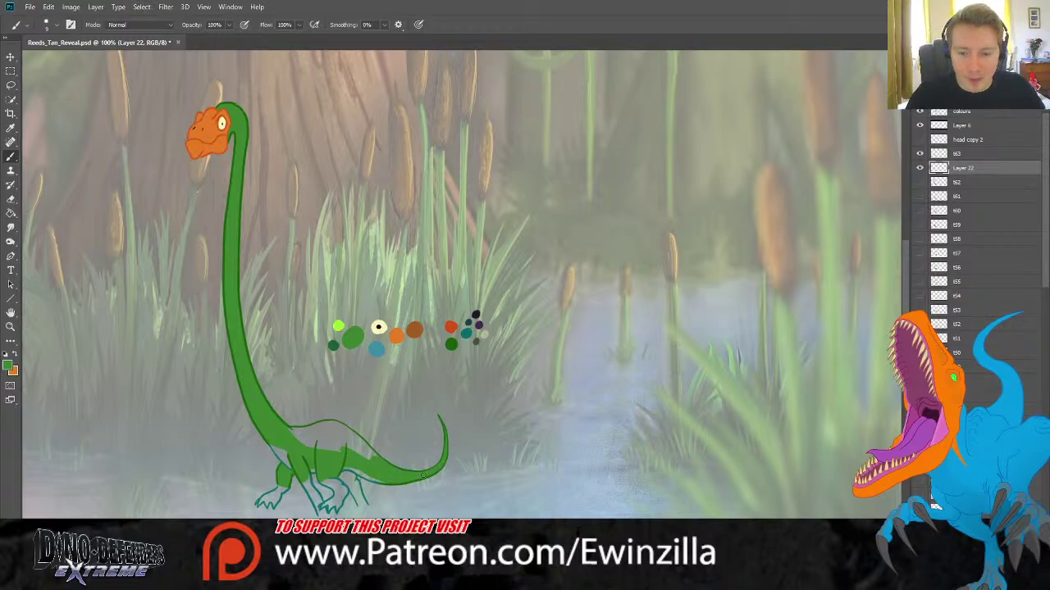
{"action": "mouse_move", "coordinate": [369, 457]}
{"action": "left_mouse_down"}
{"action": "mouse_move", "coordinate": [332, 435]}
{"action": "mouse_move", "coordinate": [343, 425]}
{"action": "left_mouse_up"}
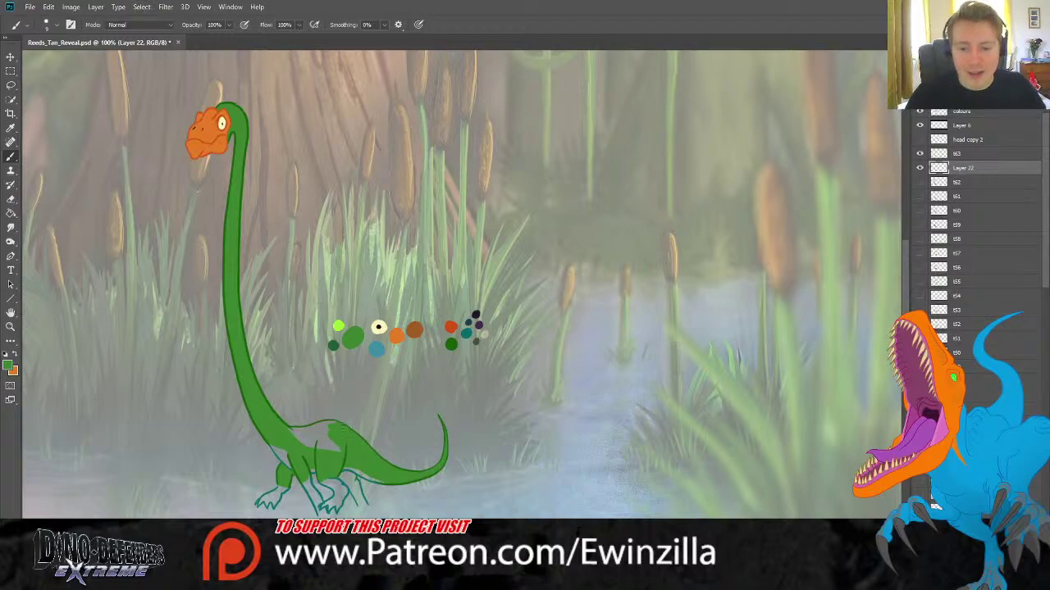
{"action": "mouse_move", "coordinate": [279, 433]}
{"action": "left_mouse_down"}
{"action": "mouse_move", "coordinate": [335, 423]}
{"action": "mouse_move", "coordinate": [307, 433]}
{"action": "mouse_move", "coordinate": [328, 429]}
{"action": "mouse_move", "coordinate": [310, 446]}
{"action": "mouse_move", "coordinate": [342, 447]}
{"action": "left_mouse_up"}
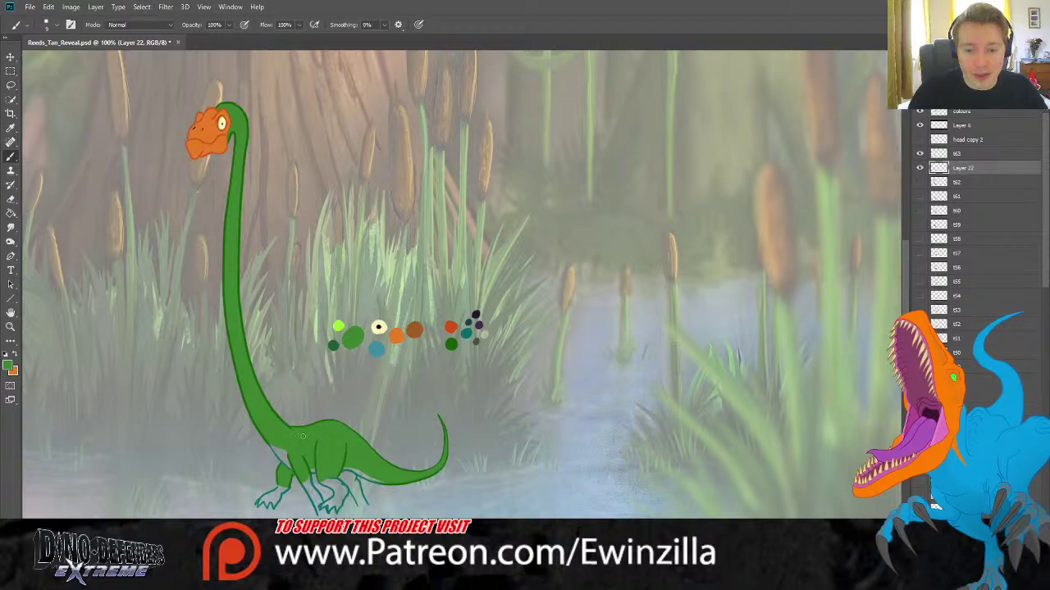
Sample the blue swatch, zoom in on the body, and paint blue under the neck.
{"action": "left_click", "coordinate": [10, 129]}
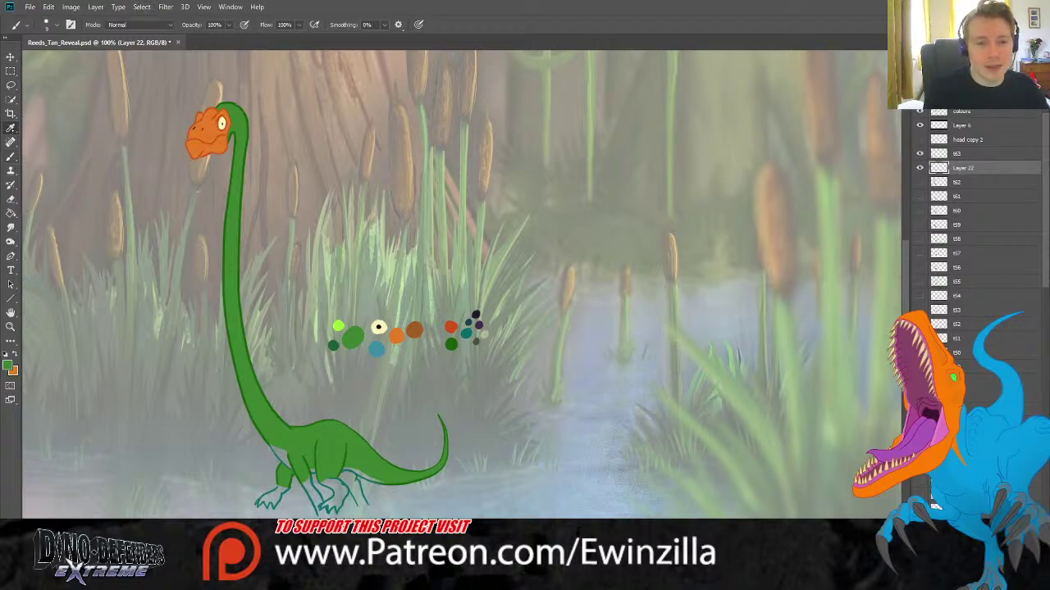
{"action": "left_click", "coordinate": [378, 346]}
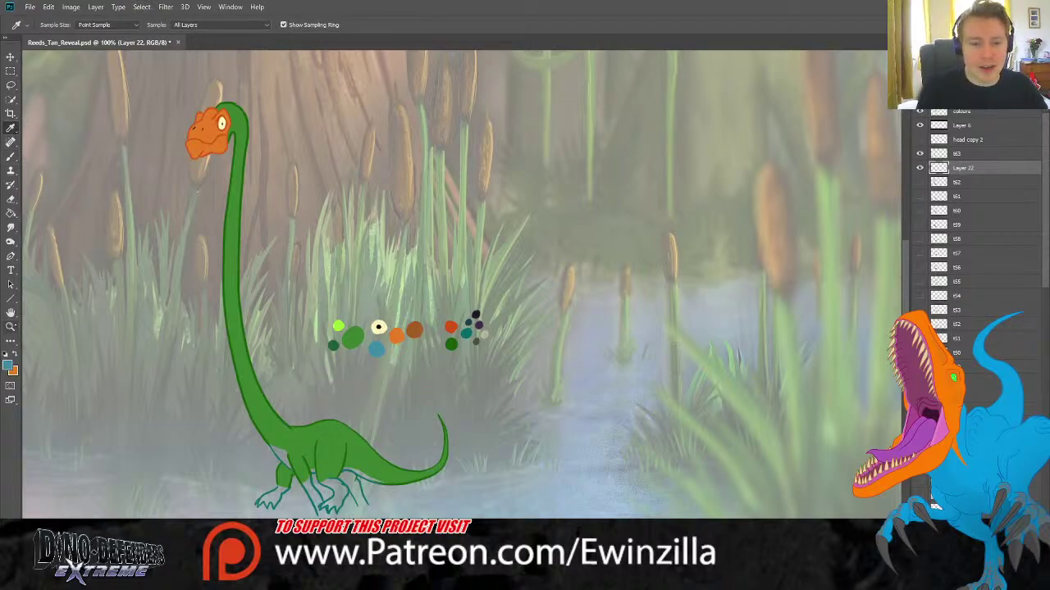
{"action": "key", "text": "z"}
{"action": "left_click", "coordinate": [309, 507]}
{"action": "left_click", "coordinate": [309, 507]}
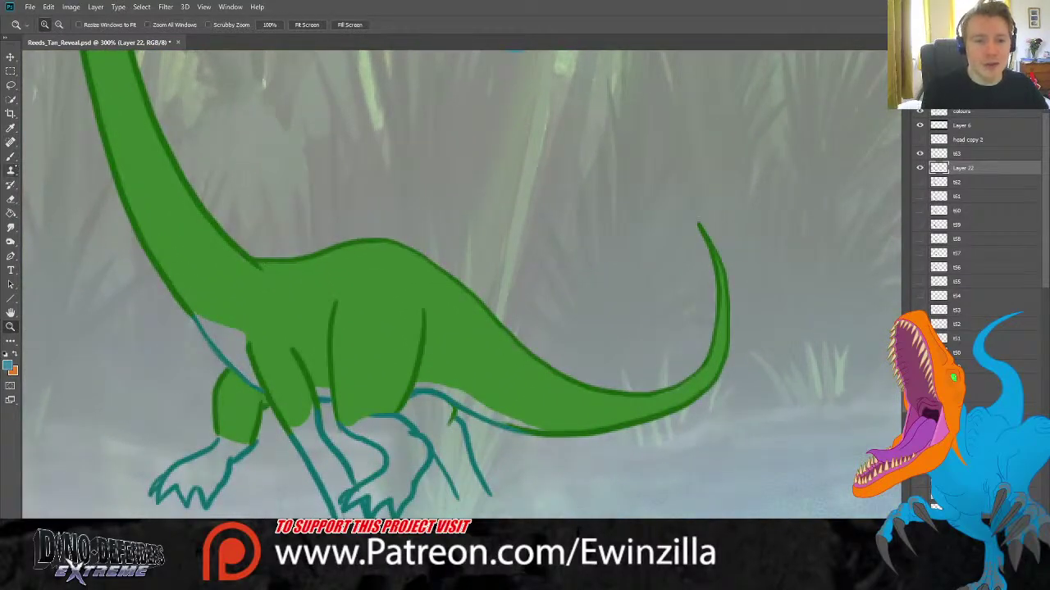
{"action": "key", "text": "b"}
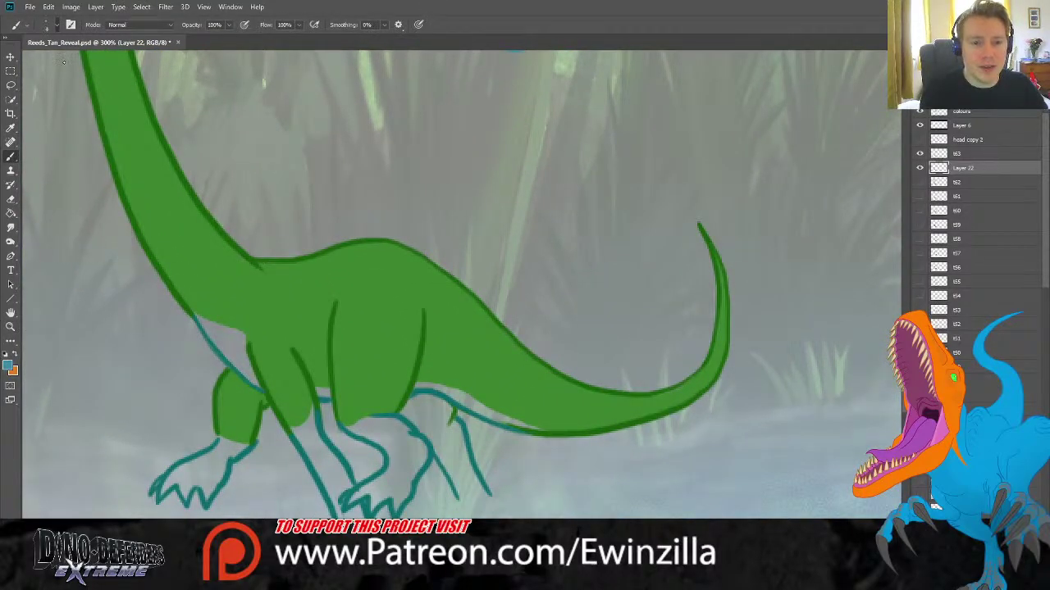
{"action": "mouse_move", "coordinate": [195, 315]}
{"action": "left_mouse_down"}
{"action": "mouse_move", "coordinate": [243, 337]}
{"action": "mouse_move", "coordinate": [261, 385]}
{"action": "mouse_move", "coordinate": [203, 324]}
{"action": "mouse_move", "coordinate": [246, 361]}
{"action": "left_mouse_up"}
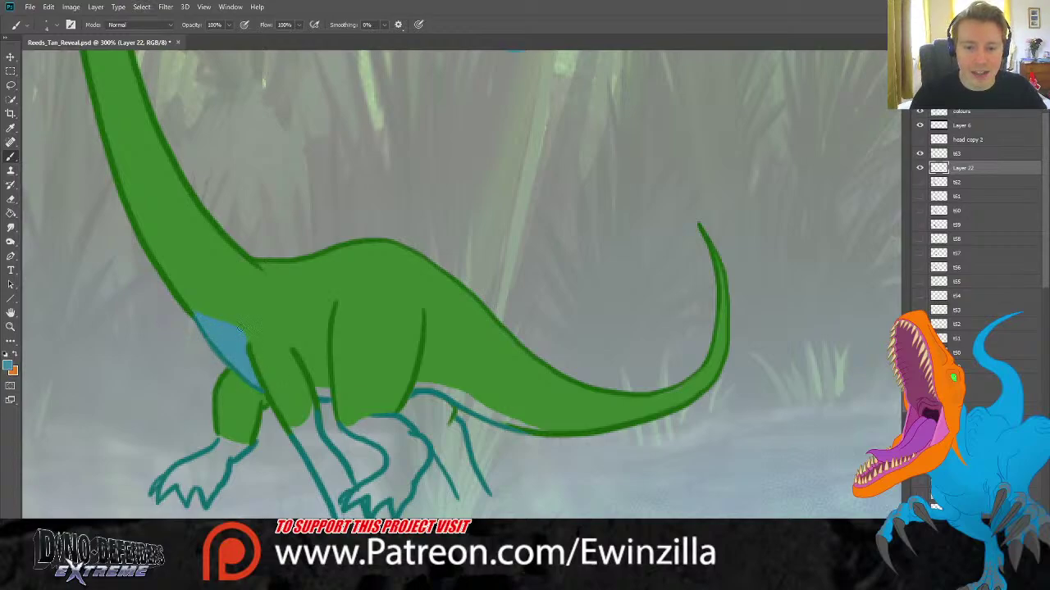
Paint the chest patch, a smudged belly stripe, under the leg and the far hind leg blue.
{"action": "mouse_move", "coordinate": [314, 386]}
{"action": "left_mouse_down"}
{"action": "mouse_move", "coordinate": [328, 397]}
{"action": "mouse_move", "coordinate": [316, 381]}
{"action": "left_mouse_up"}
{"action": "mouse_move", "coordinate": [423, 385]}
{"action": "left_mouse_down"}
{"action": "mouse_move", "coordinate": [509, 425]}
{"action": "mouse_move", "coordinate": [554, 425]}
{"action": "left_mouse_up"}
{"action": "key", "text": "r"}
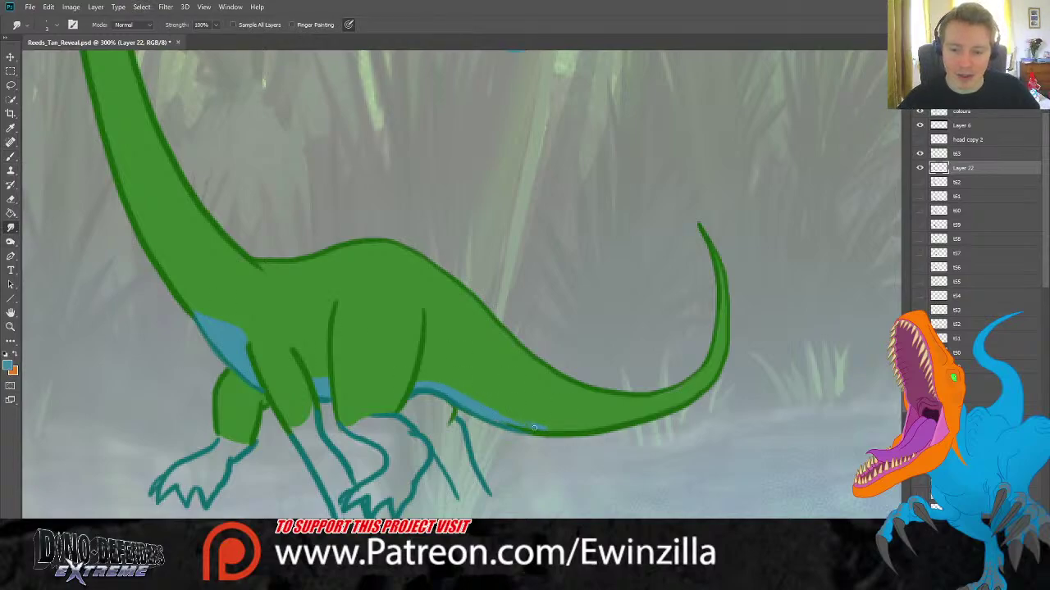
{"action": "left_click_drag", "start_coordinate": [536, 428], "coordinate": [566, 431]}
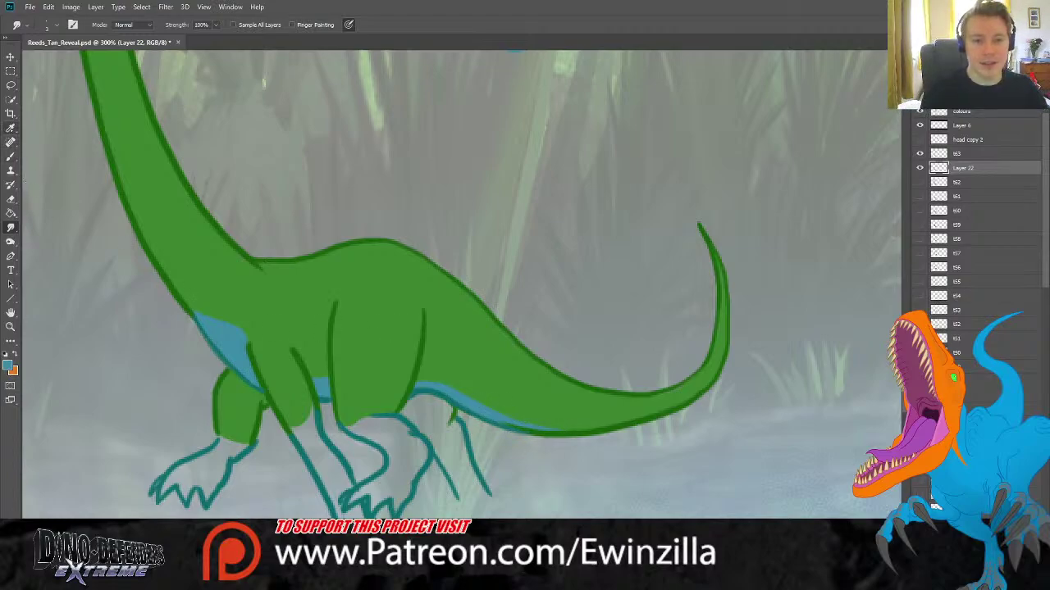
{"action": "key", "text": "b"}
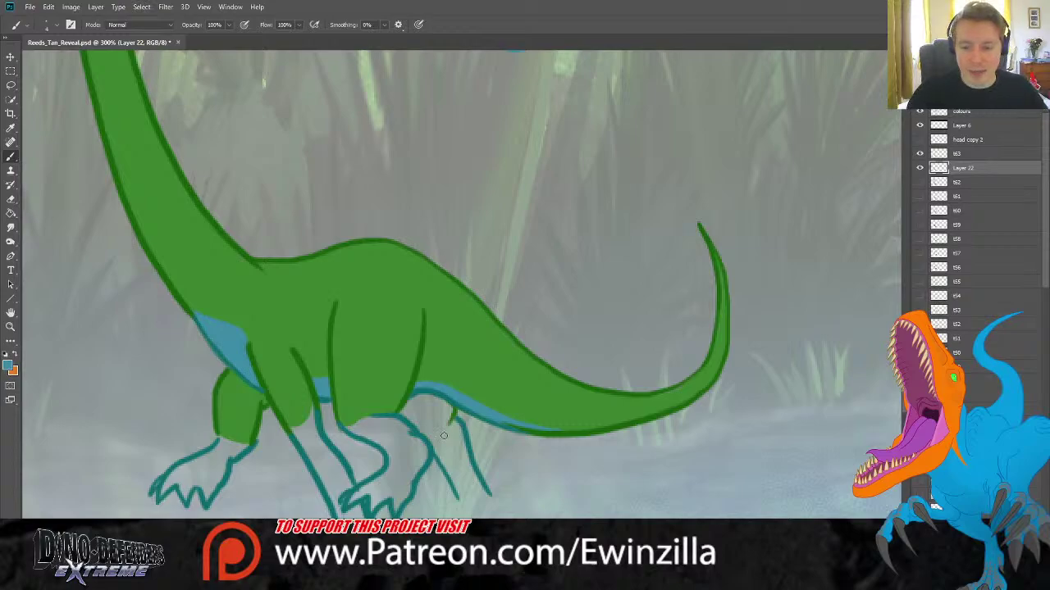
{"action": "mouse_move", "coordinate": [433, 443]}
{"action": "left_mouse_down"}
{"action": "mouse_move", "coordinate": [453, 430]}
{"action": "mouse_move", "coordinate": [486, 497]}
{"action": "mouse_move", "coordinate": [461, 499]}
{"action": "mouse_move", "coordinate": [447, 459]}
{"action": "mouse_move", "coordinate": [477, 487]}
{"action": "left_mouse_up"}
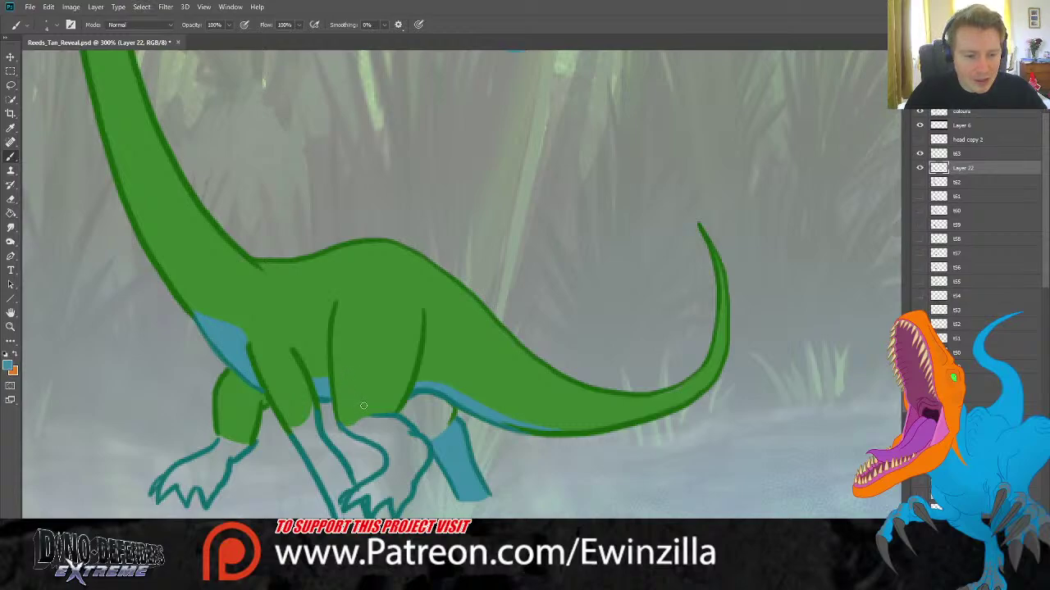
{"action": "mouse_move", "coordinate": [393, 441]}
{"action": "left_mouse_down"}
{"action": "mouse_move", "coordinate": [346, 429]}
{"action": "mouse_move", "coordinate": [390, 421]}
{"action": "mouse_move", "coordinate": [358, 429]}
{"action": "mouse_move", "coordinate": [385, 439]}
{"action": "mouse_move", "coordinate": [390, 466]}
{"action": "mouse_move", "coordinate": [356, 494]}
{"action": "mouse_move", "coordinate": [380, 487]}
{"action": "mouse_move", "coordinate": [374, 504]}
{"action": "mouse_move", "coordinate": [392, 481]}
{"action": "mouse_move", "coordinate": [391, 496]}
{"action": "mouse_move", "coordinate": [424, 457]}
{"action": "mouse_move", "coordinate": [396, 420]}
{"action": "mouse_move", "coordinate": [405, 478]}
{"action": "left_mouse_up"}
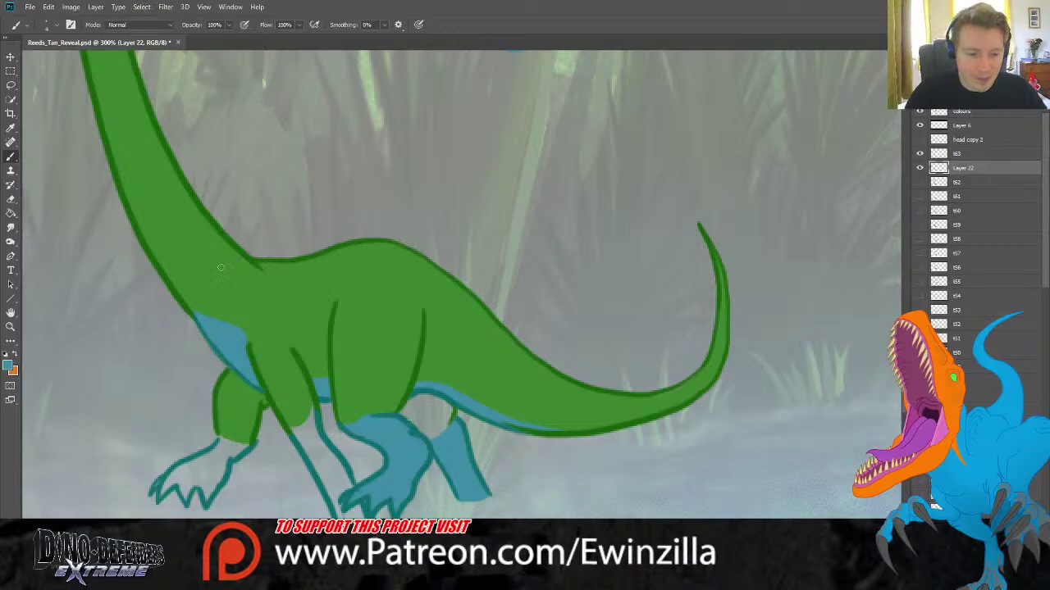
Sample the neck green, paint over stray blue below the belly, and smudge the rear leg edges.
{"action": "left_click", "coordinate": [10, 128]}
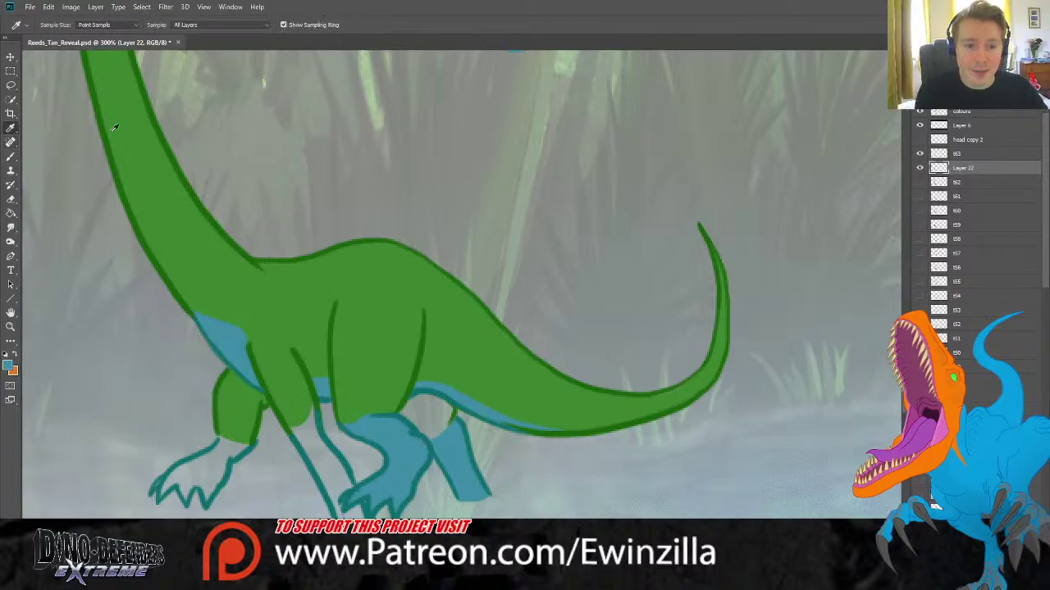
{"action": "left_click", "coordinate": [115, 127]}
{"action": "left_click", "coordinate": [11, 156]}
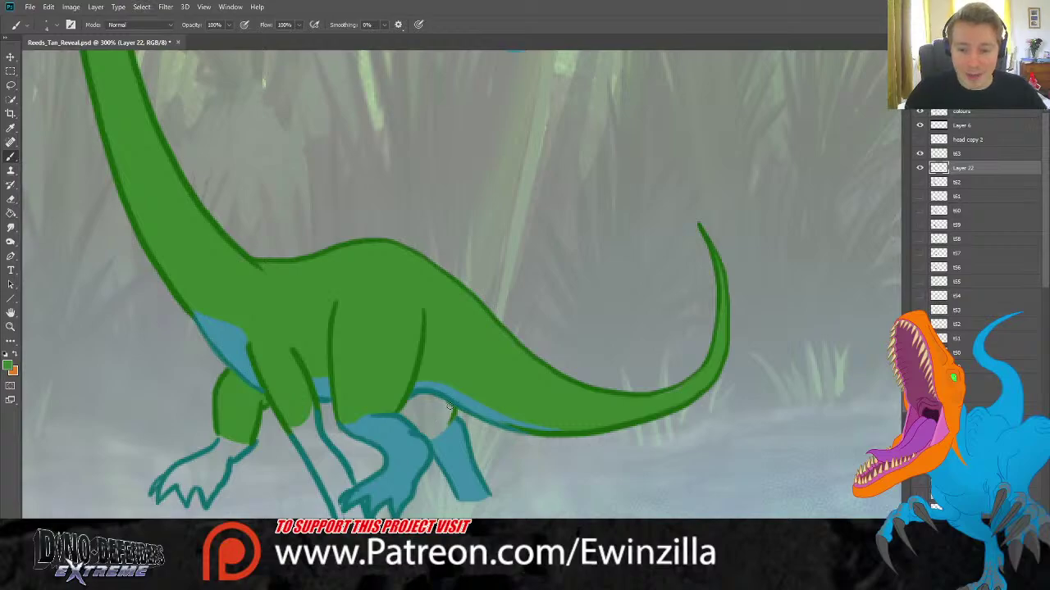
{"action": "mouse_move", "coordinate": [450, 408]}
{"action": "left_mouse_down"}
{"action": "mouse_move", "coordinate": [428, 437]}
{"action": "mouse_move", "coordinate": [406, 408]}
{"action": "mouse_move", "coordinate": [445, 403]}
{"action": "mouse_move", "coordinate": [432, 431]}
{"action": "mouse_move", "coordinate": [441, 412]}
{"action": "mouse_move", "coordinate": [419, 423]}
{"action": "mouse_move", "coordinate": [434, 402]}
{"action": "mouse_move", "coordinate": [402, 415]}
{"action": "left_mouse_up"}
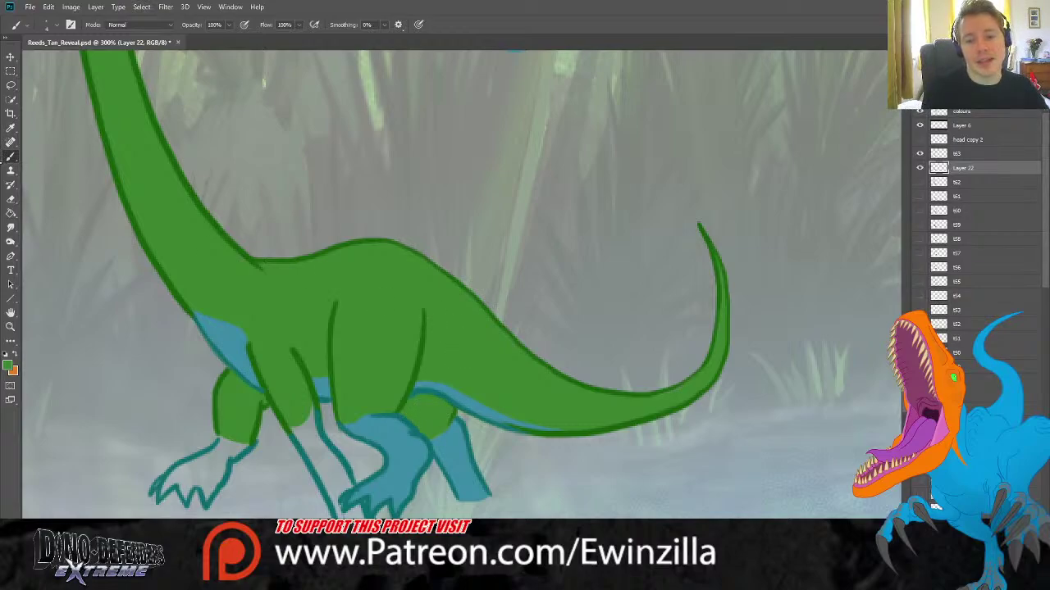
{"action": "left_click", "coordinate": [10, 227]}
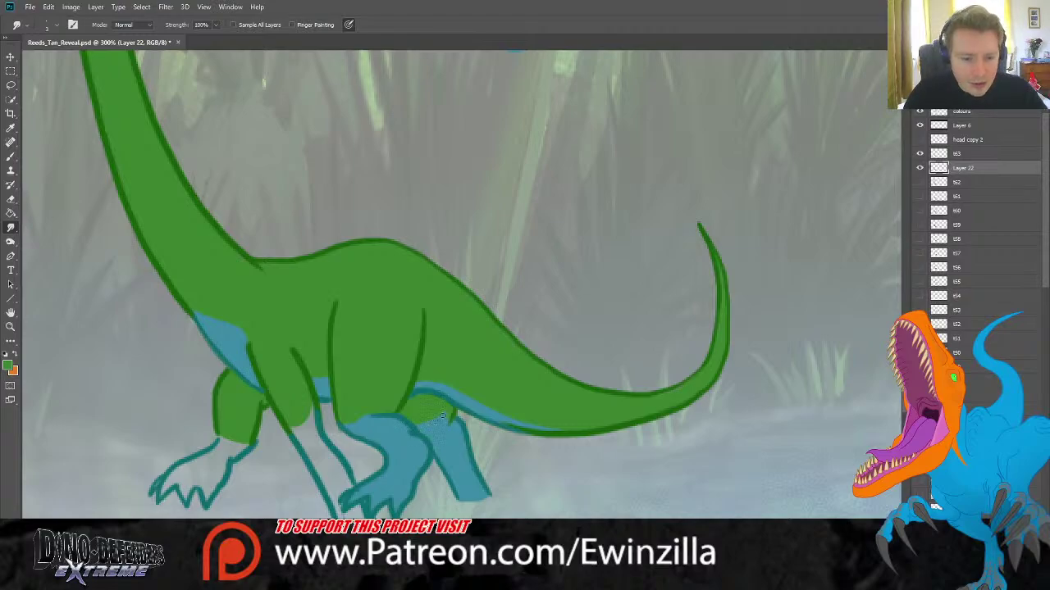
{"action": "left_click_drag", "start_coordinate": [451, 414], "coordinate": [443, 415]}
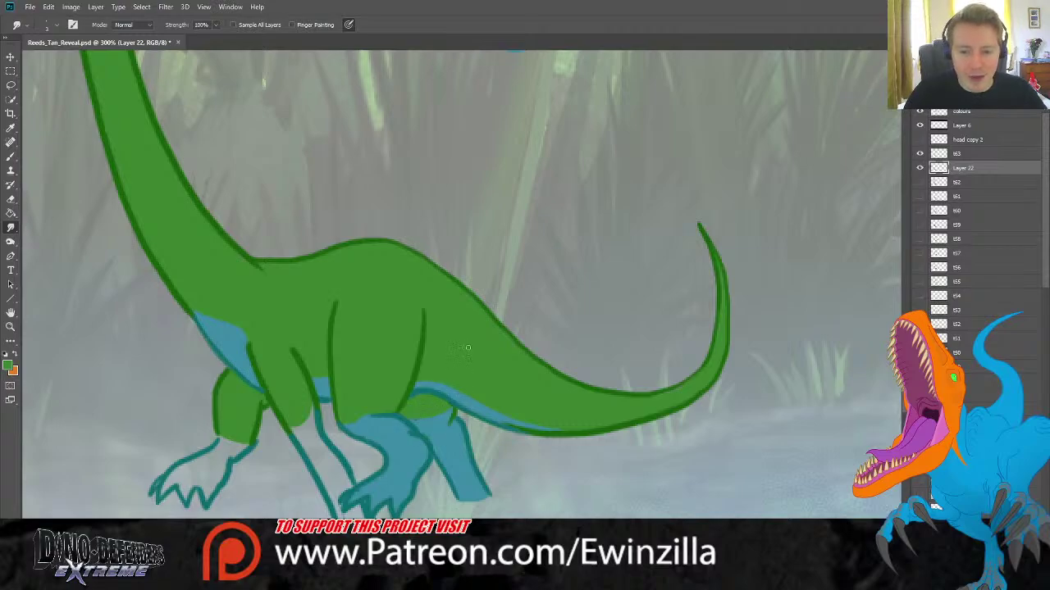
{"action": "left_click", "coordinate": [10, 156]}
Undo a stray green stroke, sample the underside blue, and fill the front foot blue.
{"action": "left_click_drag", "start_coordinate": [214, 466], "coordinate": [220, 443]}
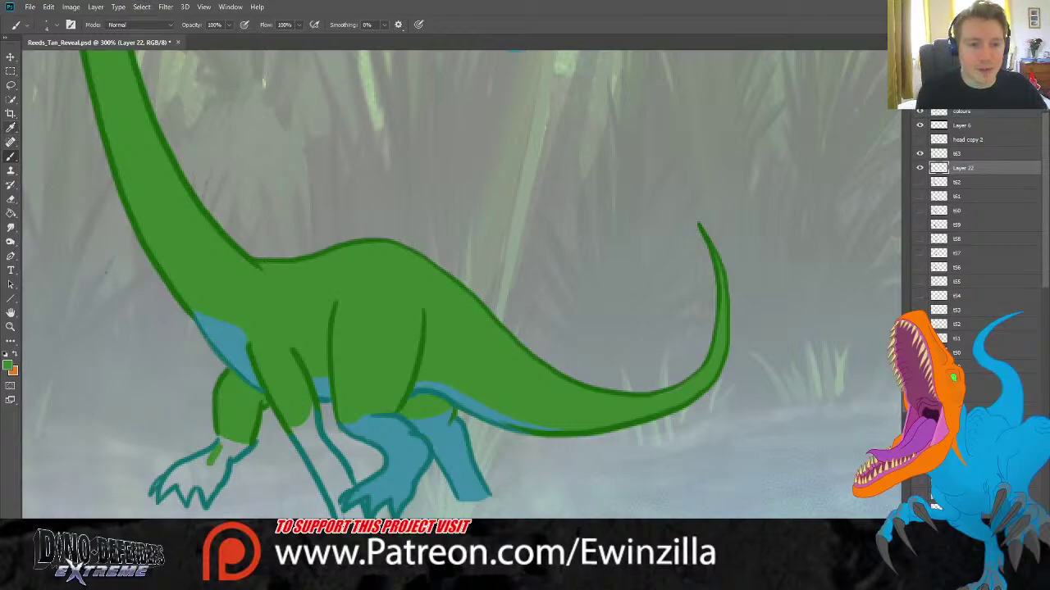
{"action": "key", "text": "ctrl+z"}
{"action": "left_click", "coordinate": [10, 128]}
{"action": "left_click", "coordinate": [231, 330]}
{"action": "left_click", "coordinate": [11, 156]}
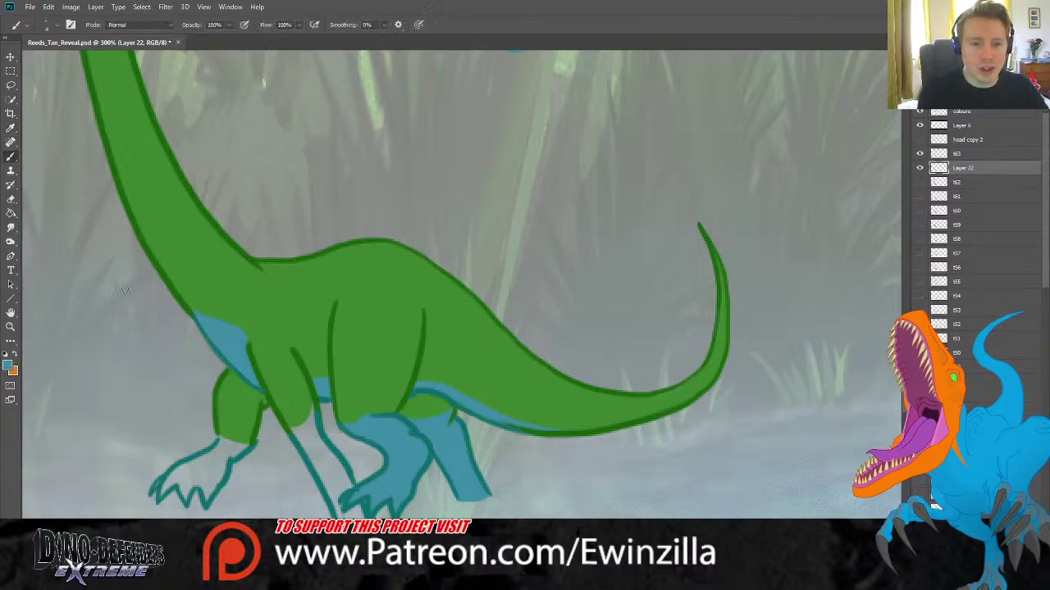
{"action": "mouse_move", "coordinate": [155, 487]}
{"action": "left_mouse_down"}
{"action": "mouse_move", "coordinate": [180, 476]}
{"action": "mouse_move", "coordinate": [186, 497]}
{"action": "mouse_move", "coordinate": [201, 474]}
{"action": "mouse_move", "coordinate": [208, 496]}
{"action": "mouse_move", "coordinate": [246, 447]}
{"action": "mouse_move", "coordinate": [220, 438]}
{"action": "mouse_move", "coordinate": [178, 468]}
{"action": "mouse_move", "coordinate": [199, 460]}
{"action": "mouse_move", "coordinate": [195, 476]}
{"action": "mouse_move", "coordinate": [233, 454]}
{"action": "mouse_move", "coordinate": [182, 482]}
{"action": "left_mouse_up"}
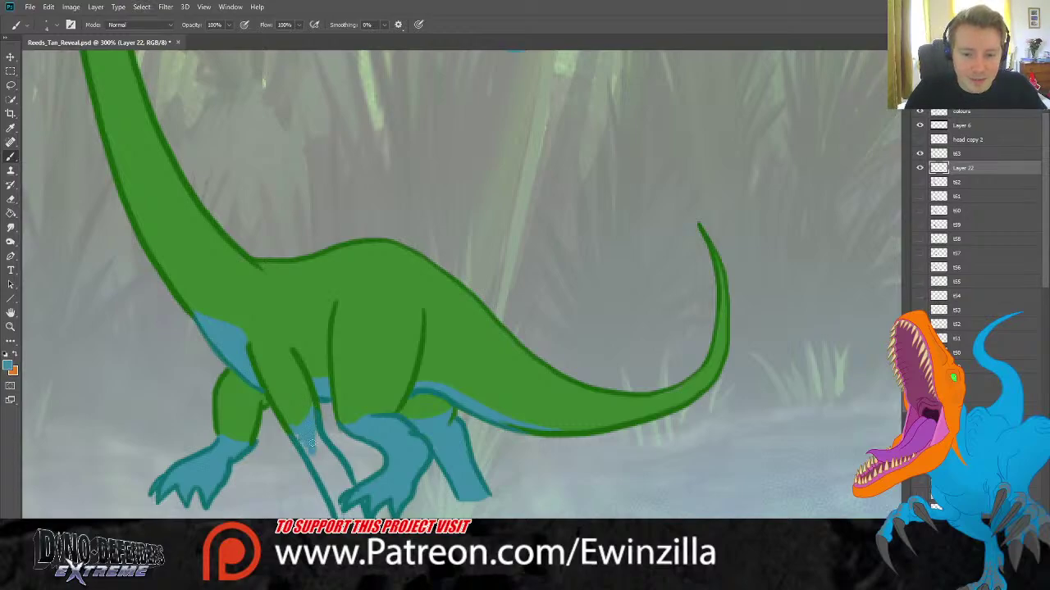
Paint the near hind leg blue down to the foot and smudge it.
{"action": "mouse_move", "coordinate": [297, 432]}
{"action": "left_mouse_down"}
{"action": "mouse_move", "coordinate": [324, 480]}
{"action": "mouse_move", "coordinate": [357, 508]}
{"action": "mouse_move", "coordinate": [343, 503]}
{"action": "mouse_move", "coordinate": [321, 449]}
{"action": "mouse_move", "coordinate": [357, 503]}
{"action": "mouse_move", "coordinate": [321, 441]}
{"action": "left_mouse_up"}
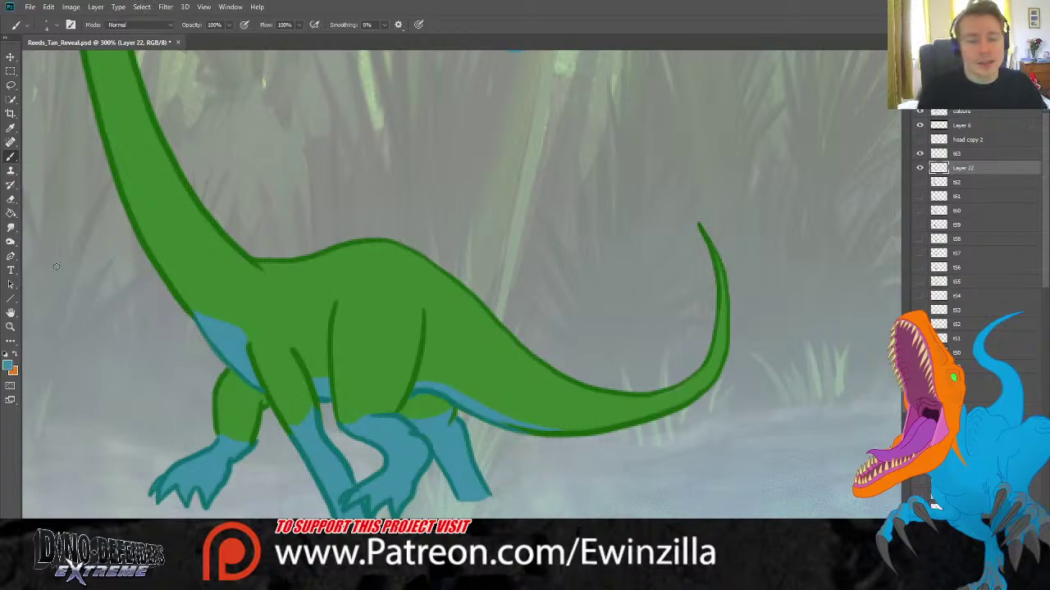
{"action": "left_click", "coordinate": [10, 227]}
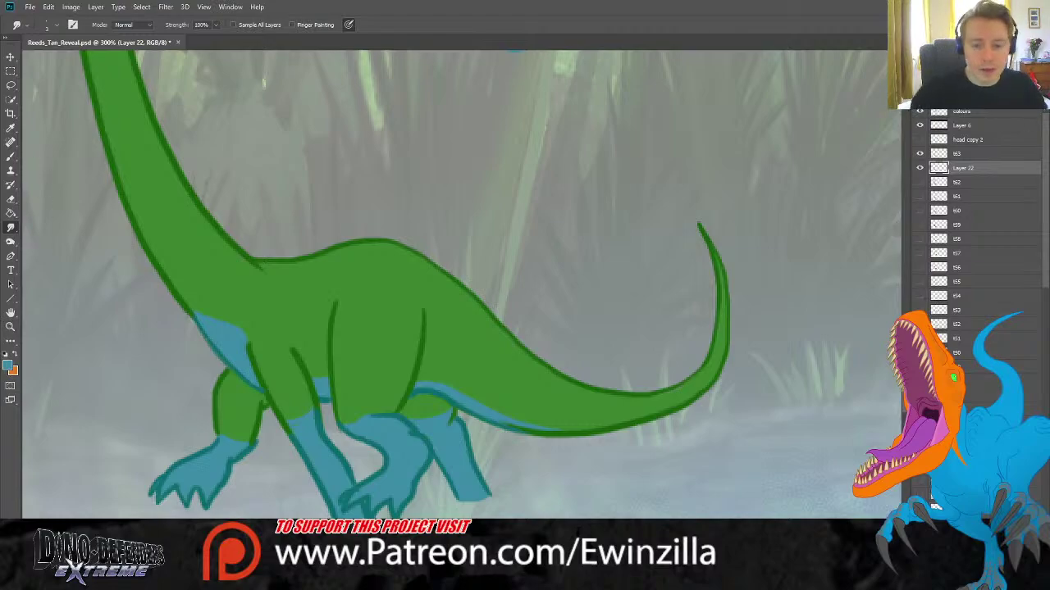
{"action": "scroll", "coordinate": [423, 514], "scroll_direction": "left", "scroll_amount": 7}
{"action": "scroll", "coordinate": [423, 515], "scroll_direction": "right", "scroll_amount": 3}
{"action": "scroll", "coordinate": [853, 369], "scroll_direction": "up", "scroll_amount": 8}
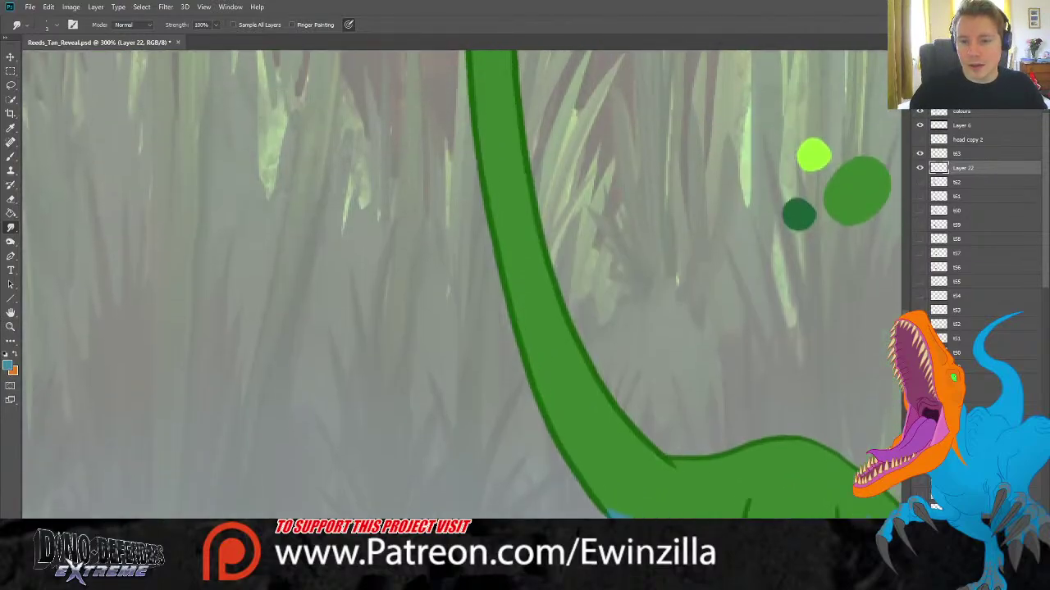
{"action": "scroll", "coordinate": [853, 369], "scroll_direction": "down", "scroll_amount": 4}
{"action": "scroll", "coordinate": [809, 115], "scroll_direction": "right", "scroll_amount": 7}
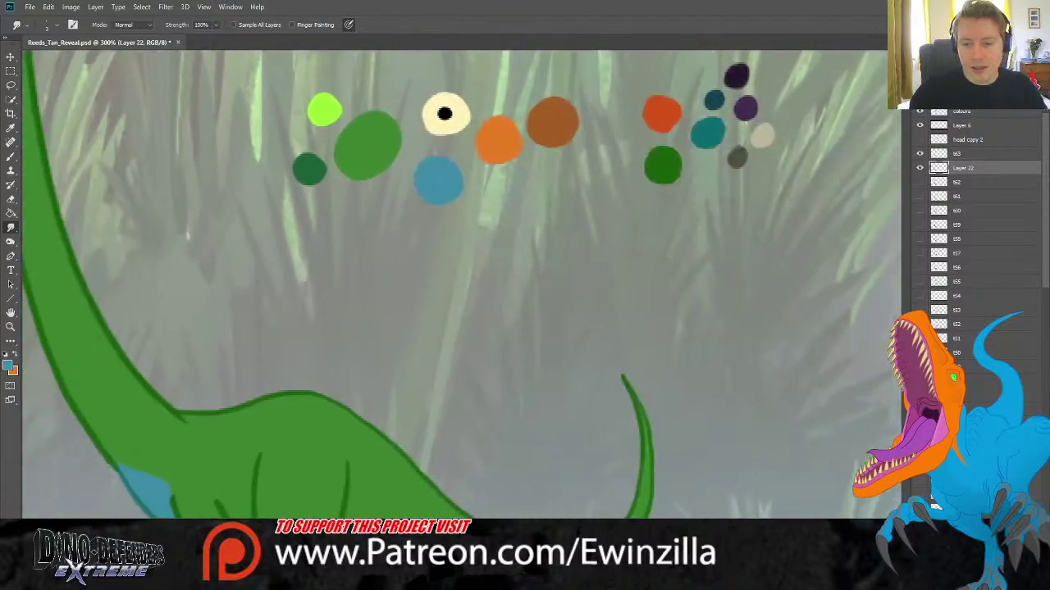
{"action": "scroll", "coordinate": [809, 115], "scroll_direction": "left", "scroll_amount": 1}
Sample a dark colour and paint claws on the toes of both feet.
{"action": "key", "text": "i"}
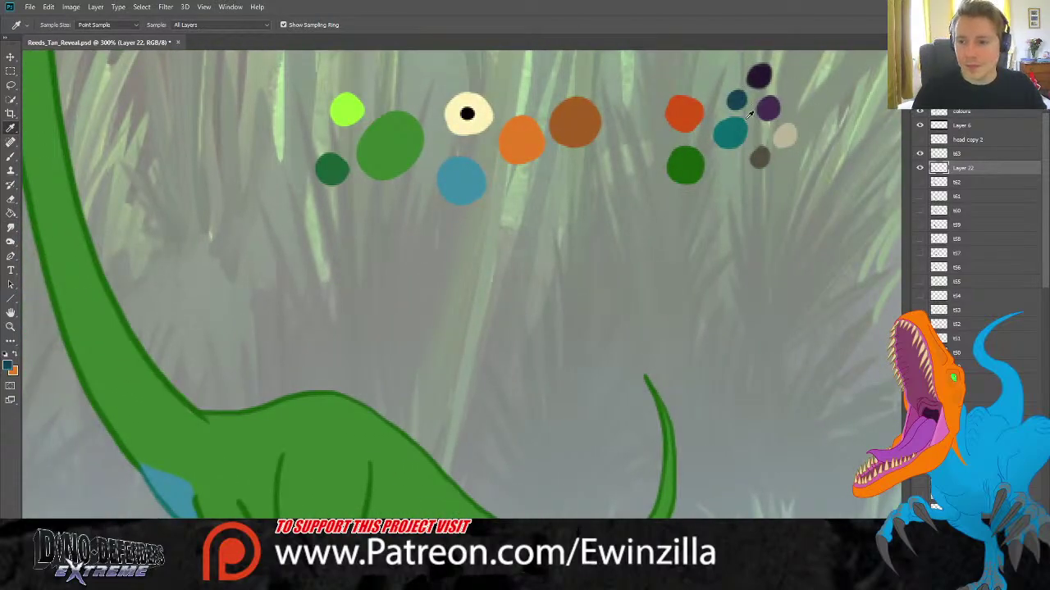
{"action": "scroll", "coordinate": [863, 354], "scroll_direction": "down", "scroll_amount": 5}
{"action": "scroll", "coordinate": [468, 300], "scroll_direction": "down", "scroll_amount": 1}
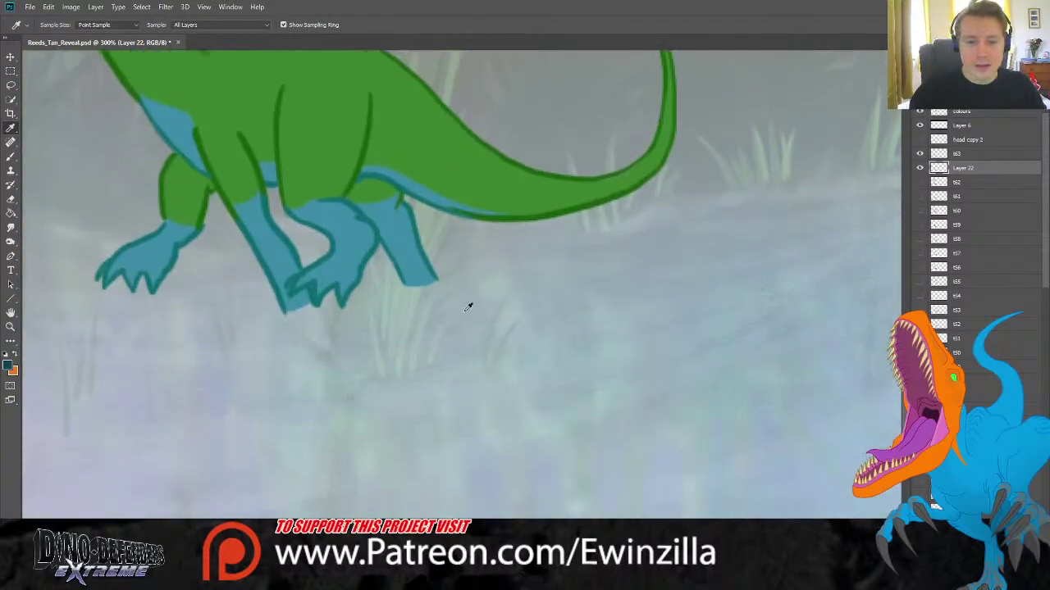
{"action": "key", "text": "b"}
{"action": "mouse_move", "coordinate": [109, 274]}
{"action": "left_mouse_down"}
{"action": "mouse_move", "coordinate": [102, 284]}
{"action": "mouse_move", "coordinate": [152, 287]}
{"action": "left_mouse_up"}
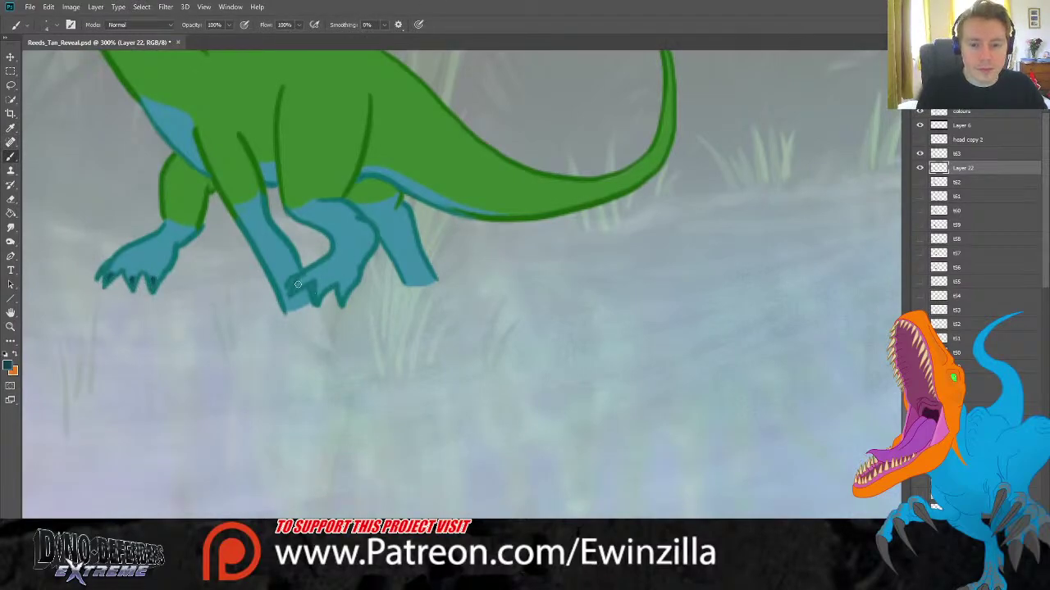
{"action": "mouse_move", "coordinate": [297, 280]}
{"action": "left_mouse_down"}
{"action": "mouse_move", "coordinate": [292, 295]}
{"action": "mouse_move", "coordinate": [341, 300]}
{"action": "left_mouse_up"}
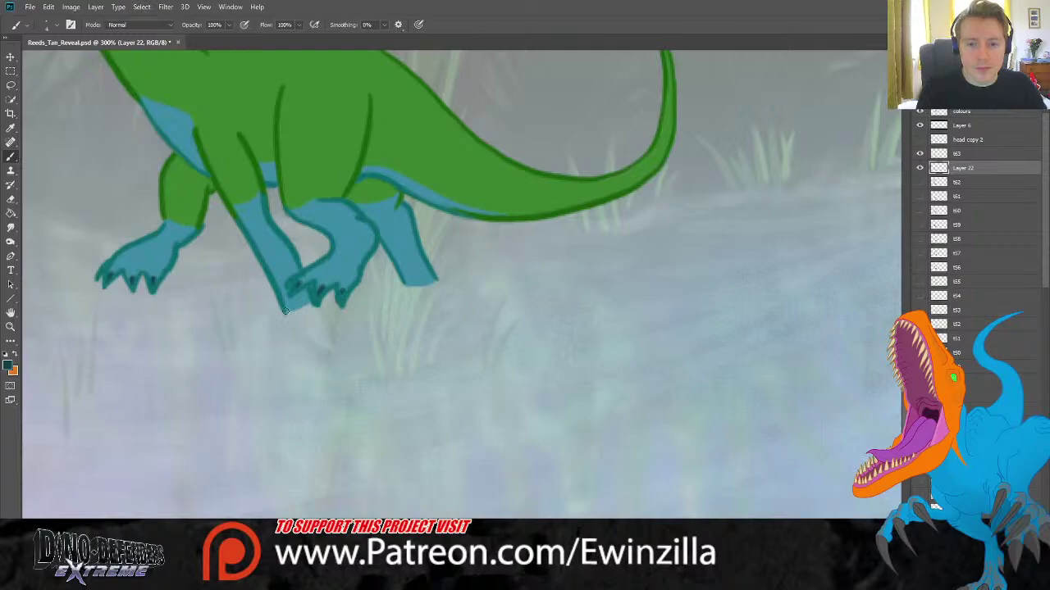
Fit the scene in view and merge Layer 22 into frame t63 with Ctrl+E.
{"action": "key", "text": "z"}
{"action": "key", "text": "ctrl+0"}
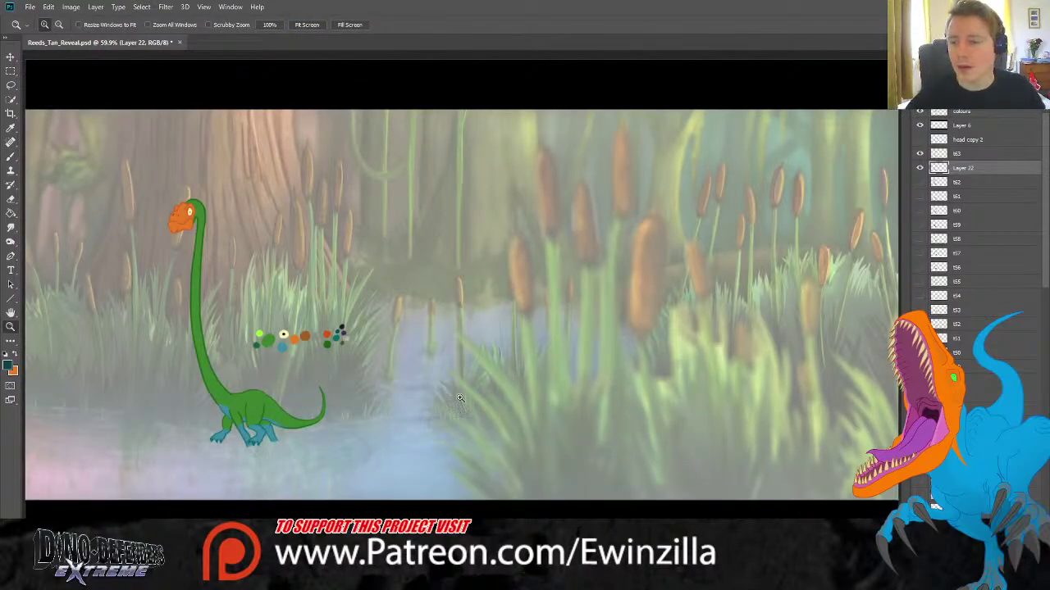
{"action": "left_click", "coordinate": [944, 156], "text": "ctrl"}
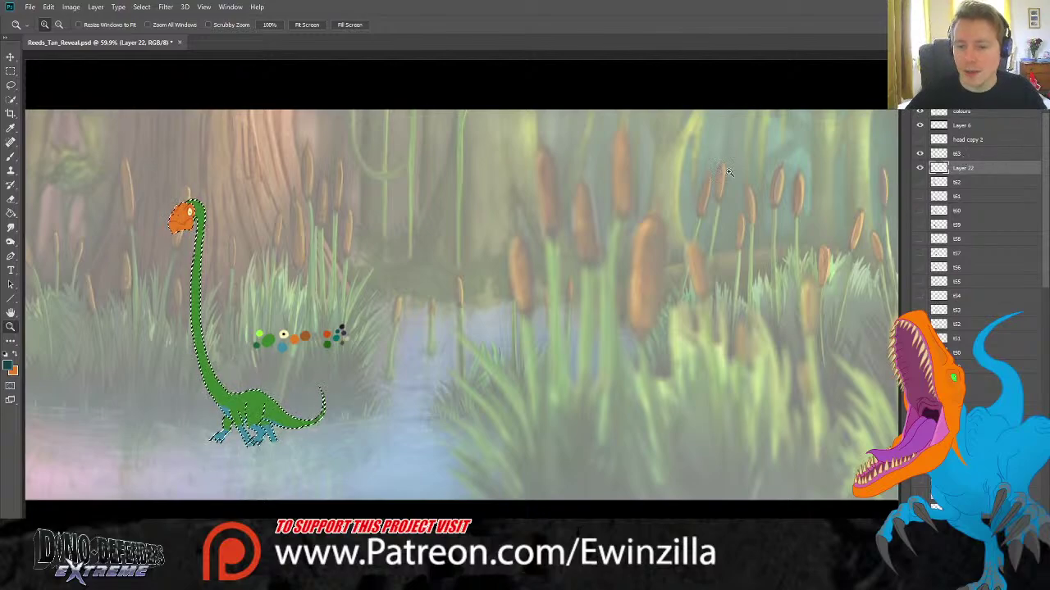
{"action": "key", "text": "m"}
{"action": "left_click", "coordinate": [328, 152]}
{"action": "left_click", "coordinate": [974, 157], "text": "ctrl"}
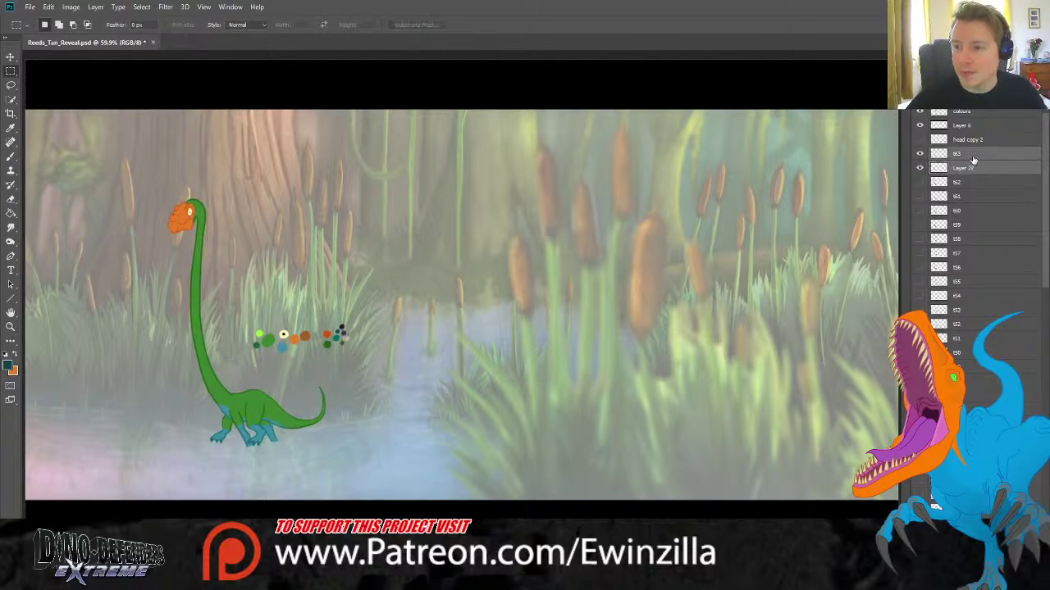
{"action": "key", "text": "ctrl+e"}
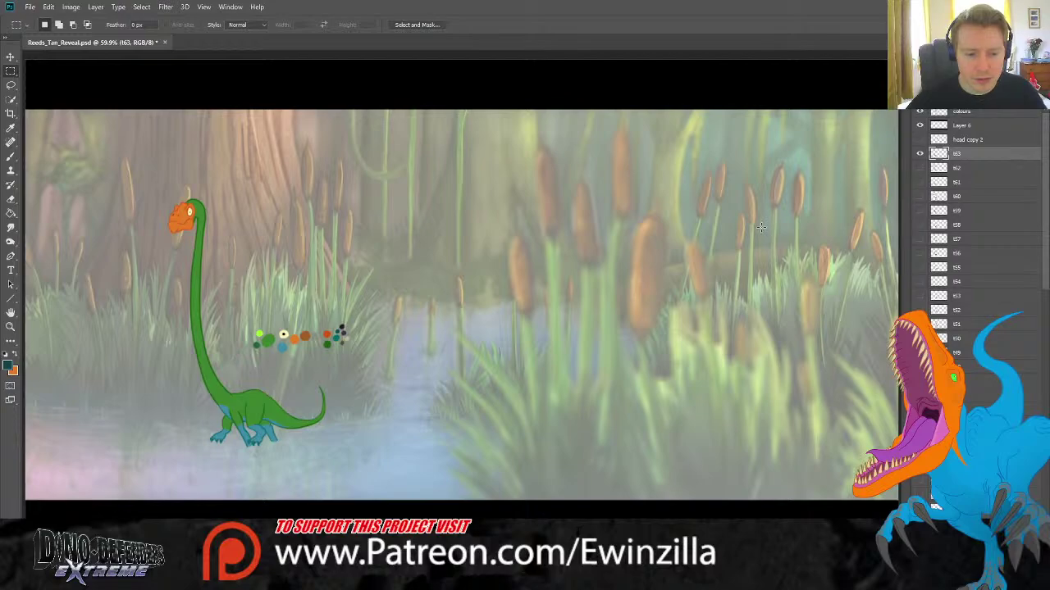
Compare frame t63 against t62 by toggling visibility, hide t62, and set t63 to 50% opacity.
{"action": "left_click", "coordinate": [919, 153]}
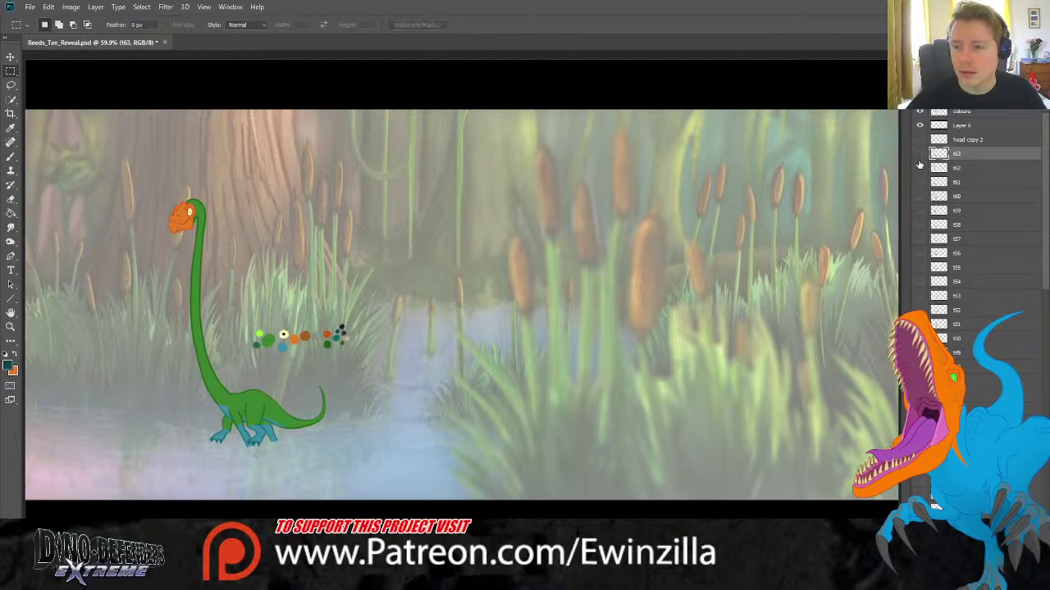
{"action": "left_click", "coordinate": [920, 168]}
{"action": "left_click", "coordinate": [919, 154]}
{"action": "left_click", "coordinate": [919, 154]}
{"action": "left_click", "coordinate": [920, 154]}
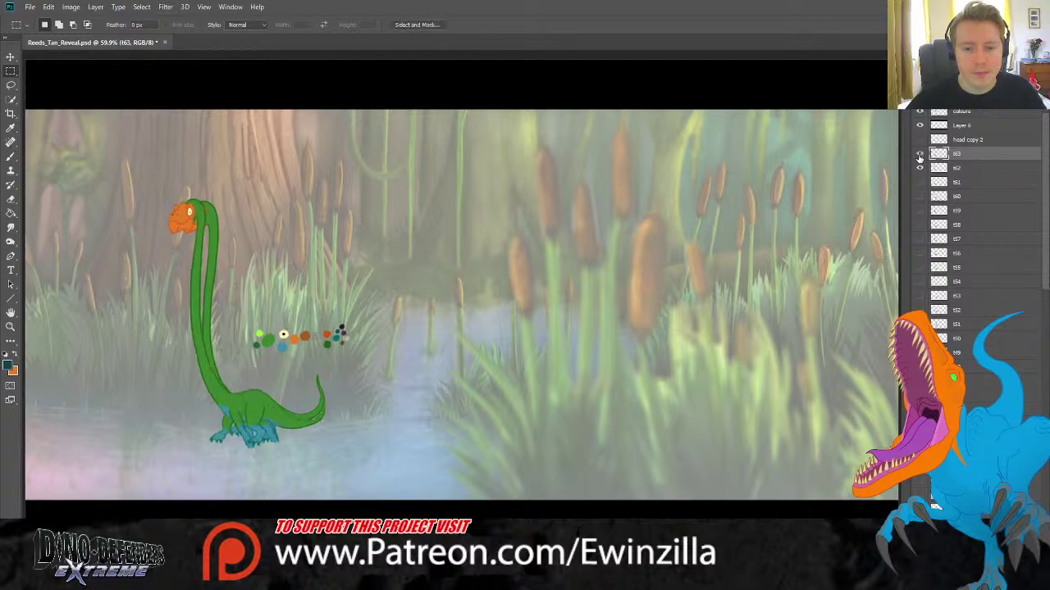
{"action": "left_click", "coordinate": [920, 154]}
{"action": "left_click", "coordinate": [919, 154]}
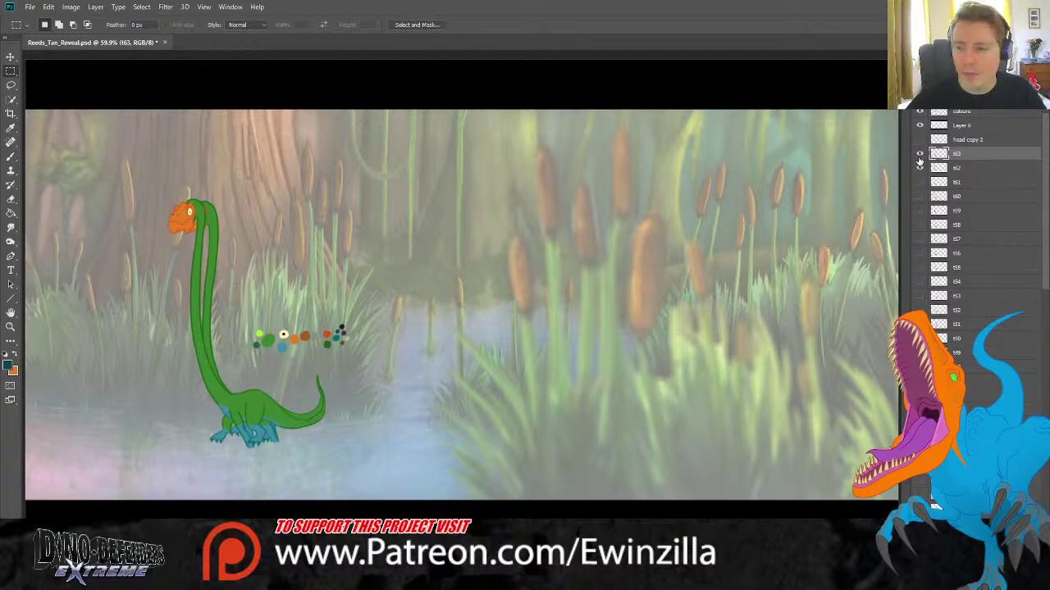
{"action": "left_click", "coordinate": [920, 168]}
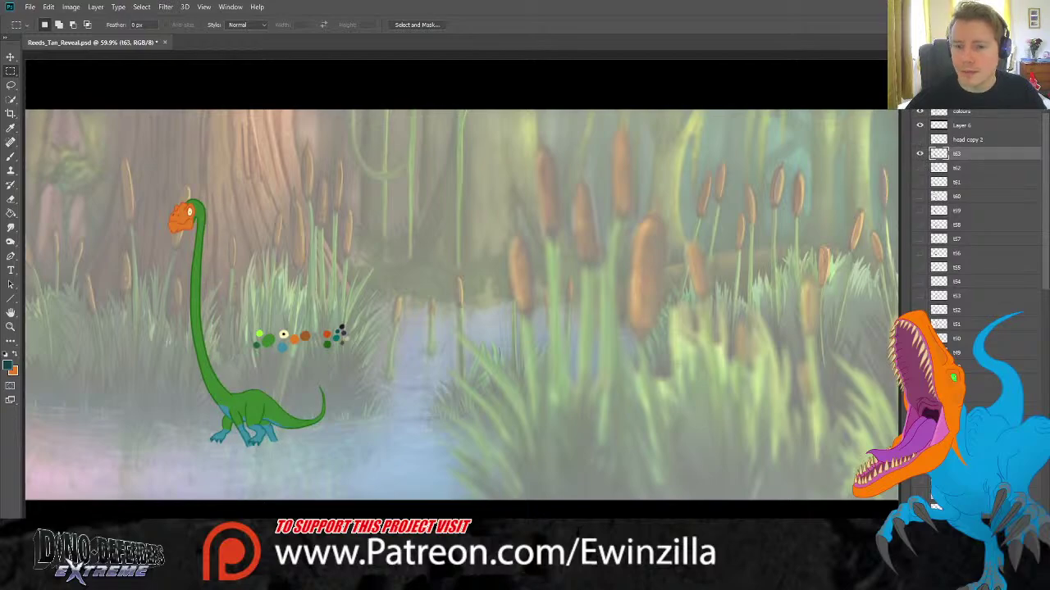
{"action": "key", "text": "5"}
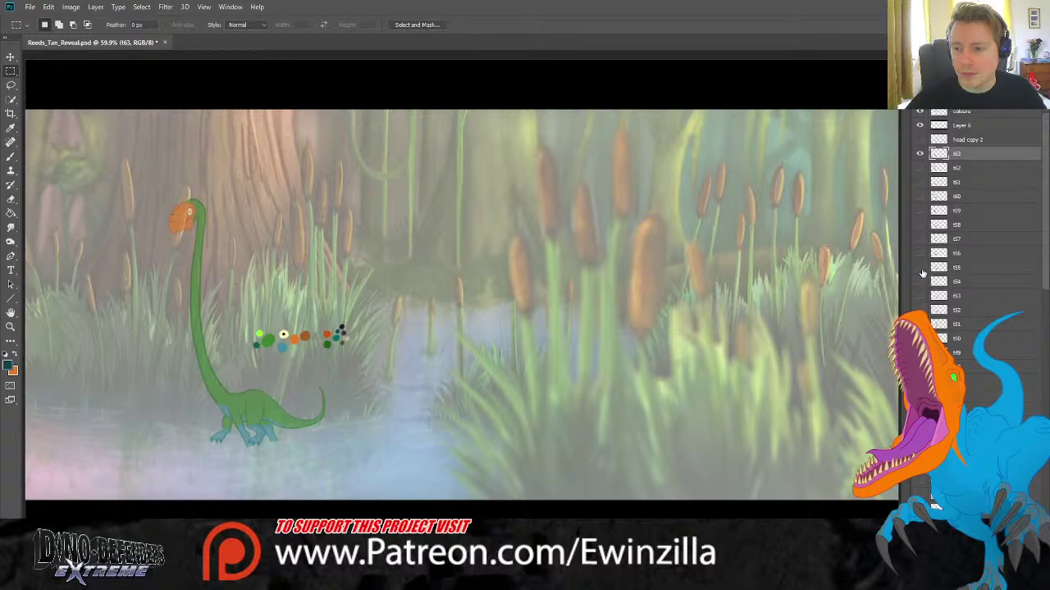
Onion-skin frames t57 through t61 under t63, then hide them again.
{"action": "left_click", "coordinate": [919, 238]}
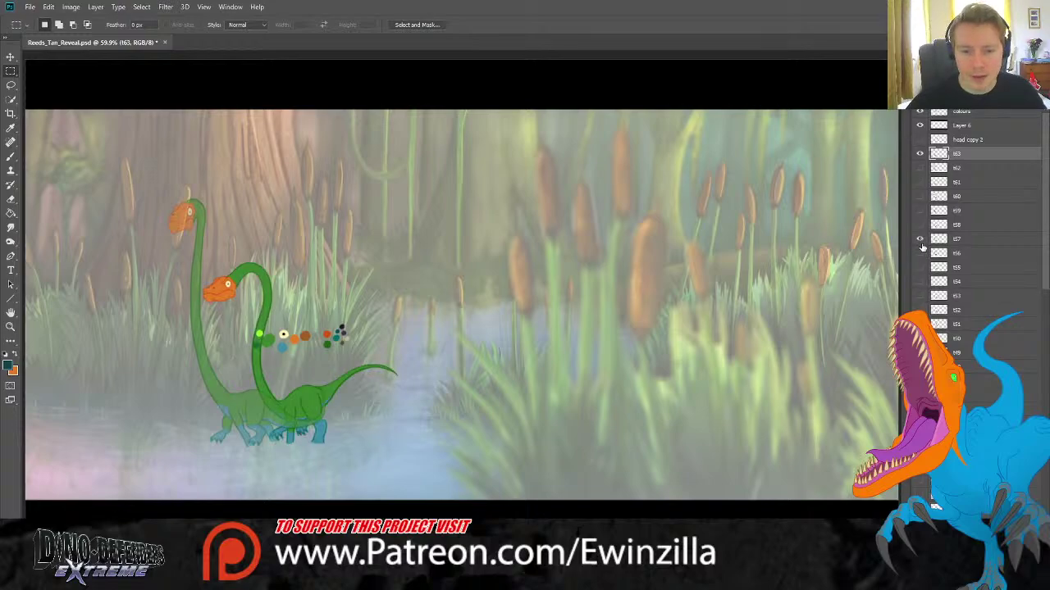
{"action": "left_click", "coordinate": [920, 224]}
{"action": "left_click", "coordinate": [919, 210]}
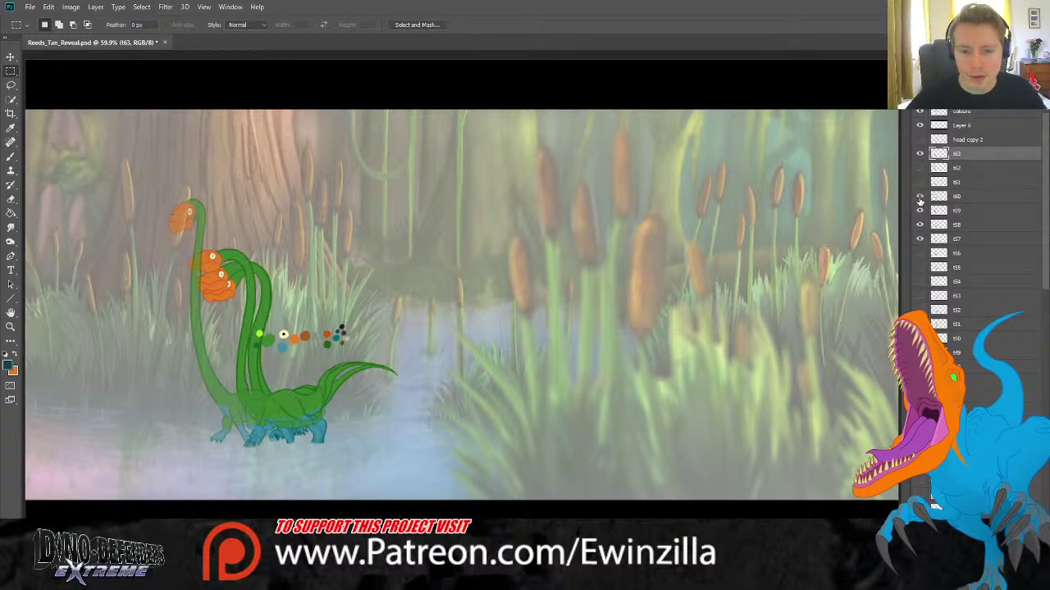
{"action": "left_click", "coordinate": [919, 196]}
{"action": "left_click", "coordinate": [919, 196]}
{"action": "left_click", "coordinate": [919, 196]}
{"action": "left_click", "coordinate": [919, 182]}
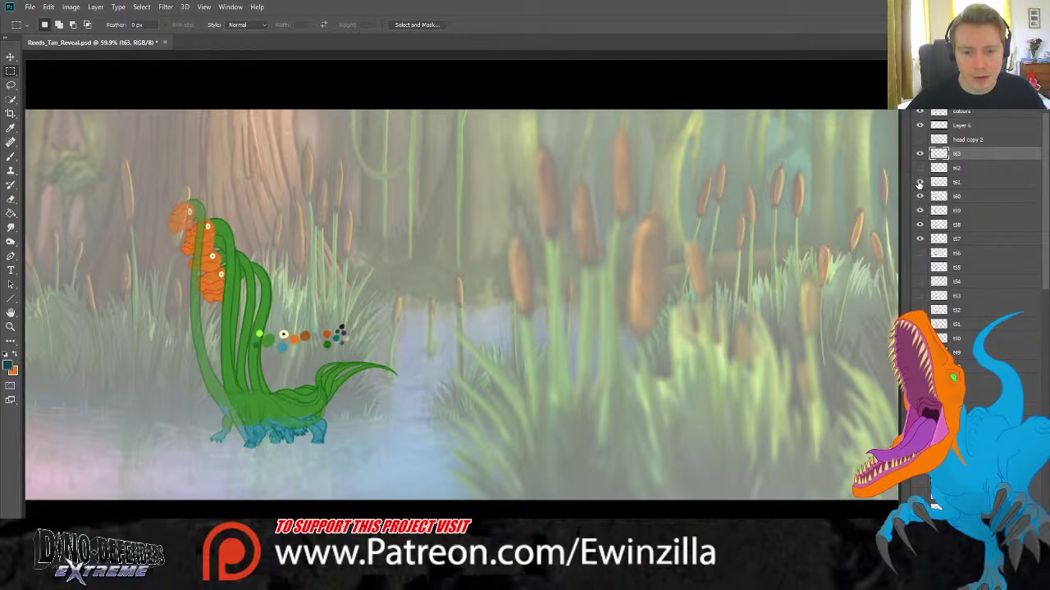
{"action": "left_click", "coordinate": [920, 182]}
{"action": "left_click", "coordinate": [919, 182]}
{"action": "left_click", "coordinate": [919, 196]}
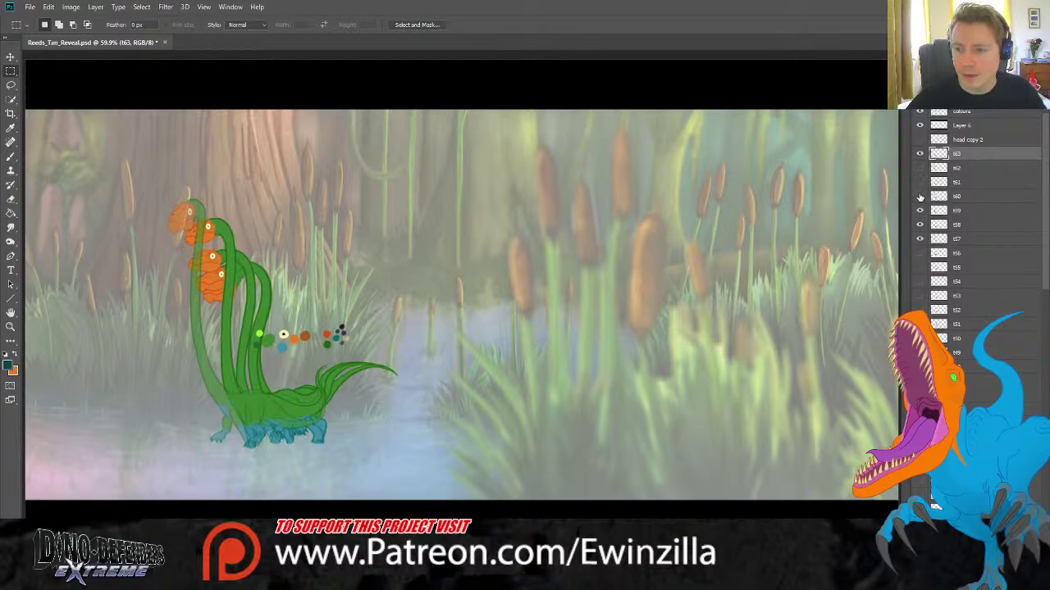
{"action": "left_click", "coordinate": [919, 210]}
{"action": "left_click", "coordinate": [920, 224]}
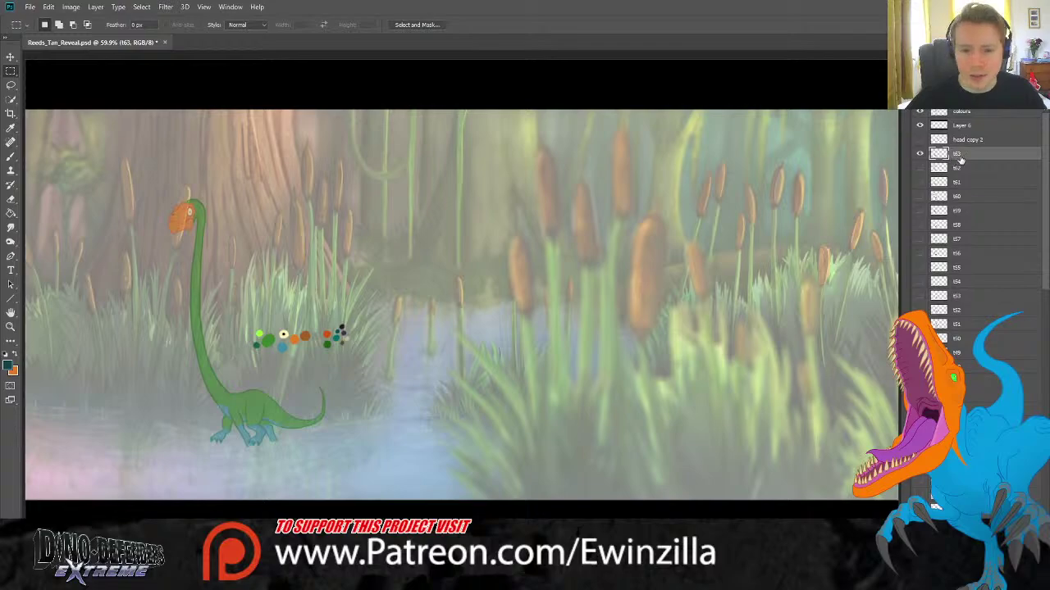
{"action": "left_click", "coordinate": [11, 86]}
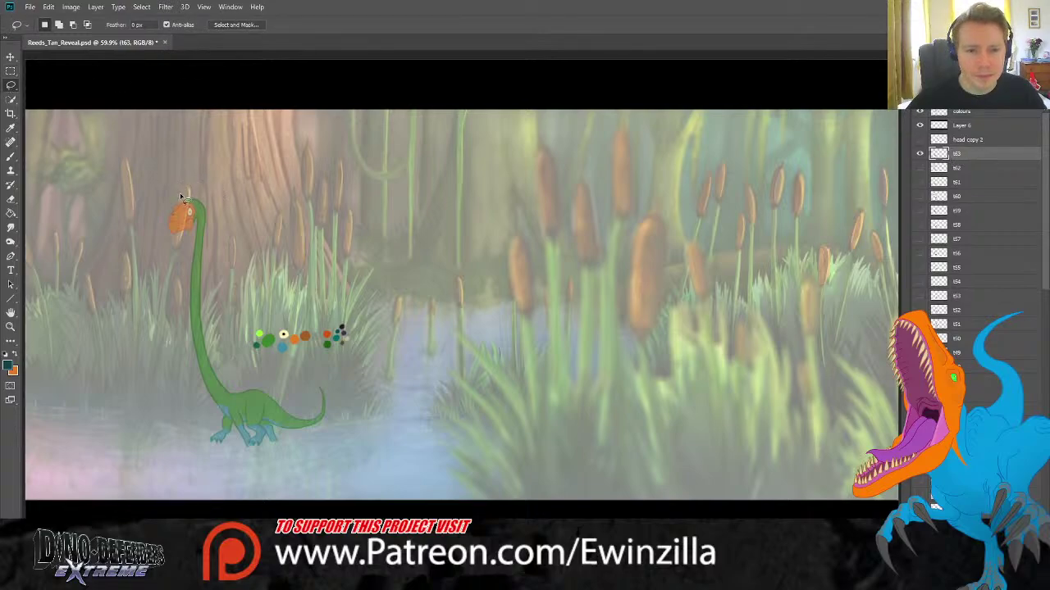
Lasso the orange head and neck and copy it onto a new layer named t64.
{"action": "mouse_move", "coordinate": [185, 200]}
{"action": "left_mouse_down"}
{"action": "mouse_move", "coordinate": [204, 221]}
{"action": "mouse_move", "coordinate": [177, 240]}
{"action": "mouse_move", "coordinate": [167, 228]}
{"action": "mouse_move", "coordinate": [184, 198]}
{"action": "left_mouse_up"}
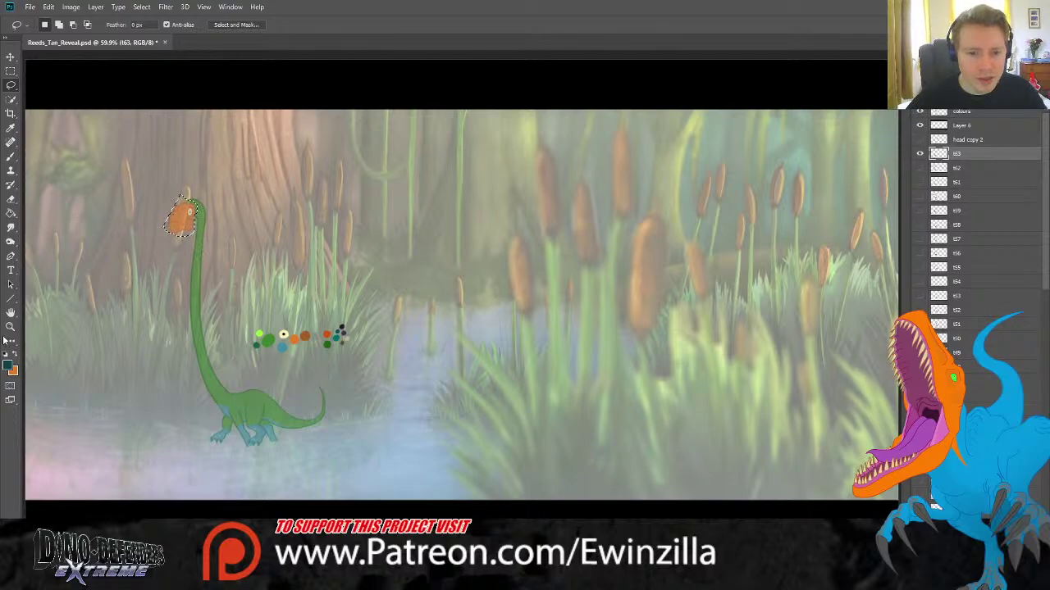
{"action": "key", "text": "z"}
{"action": "left_click", "coordinate": [139, 217]}
{"action": "key", "text": "l"}
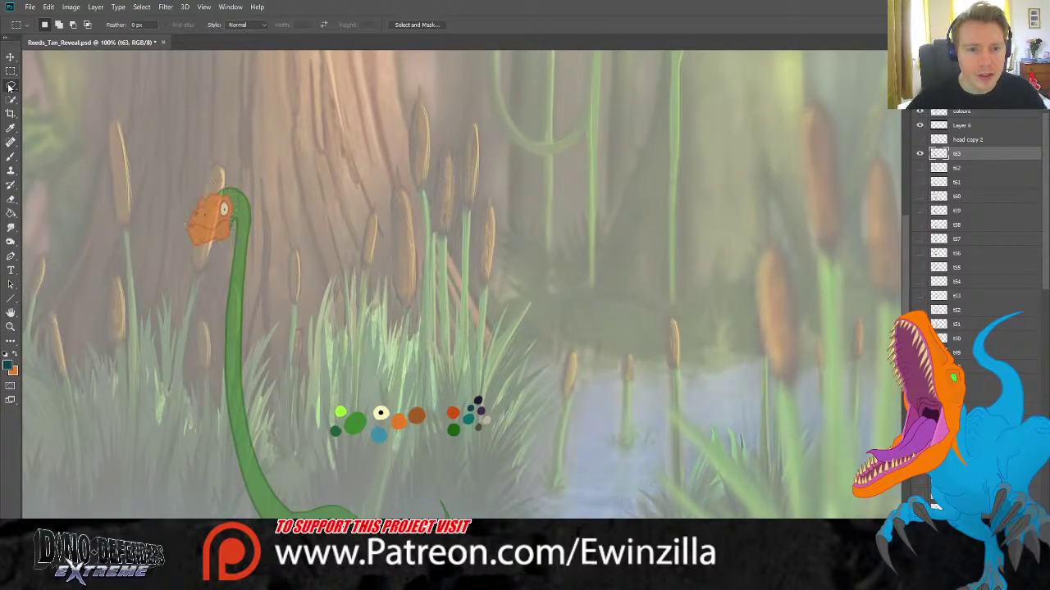
{"action": "mouse_move", "coordinate": [215, 193]}
{"action": "left_mouse_down"}
{"action": "mouse_move", "coordinate": [241, 205]}
{"action": "mouse_move", "coordinate": [223, 259]}
{"action": "mouse_move", "coordinate": [175, 207]}
{"action": "mouse_move", "coordinate": [209, 191]}
{"action": "left_mouse_up"}
{"action": "key", "text": "ctrl+j"}
{"action": "double_click", "coordinate": [963, 154]}
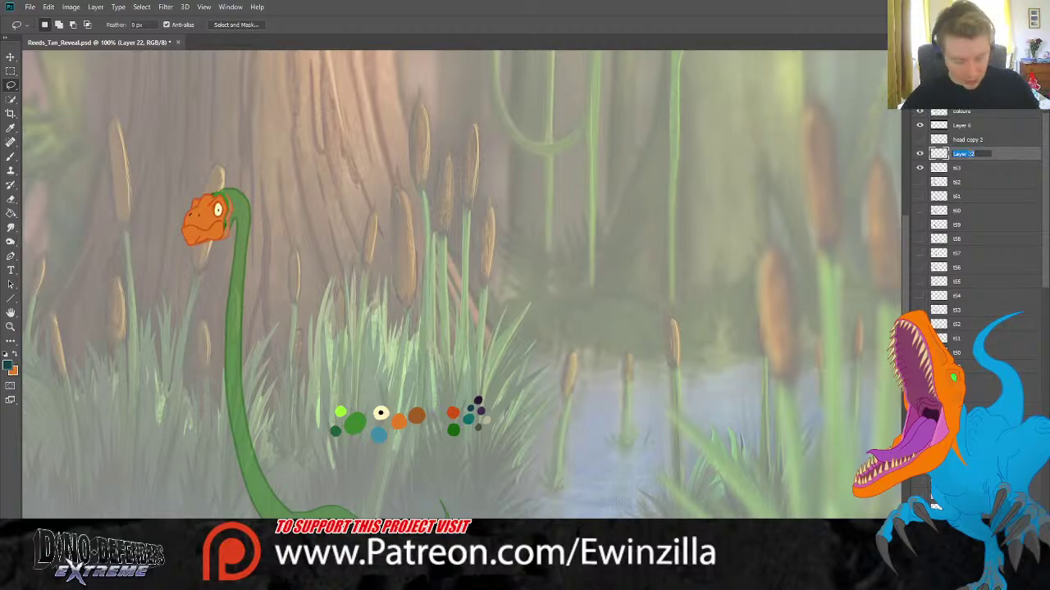
{"action": "type", "text": "t64"}
{"action": "key", "text": "Return"}
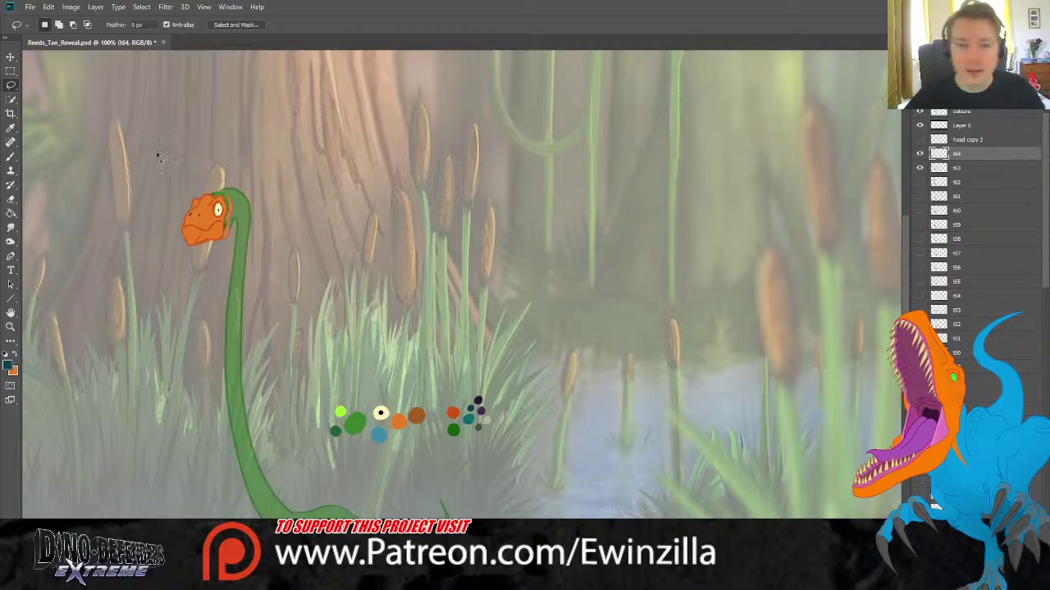
Enlarge the head to about 108% and hide frame t63.
{"action": "key", "text": "v"}
{"action": "left_click_drag", "start_coordinate": [229, 192], "coordinate": [224, 212]}
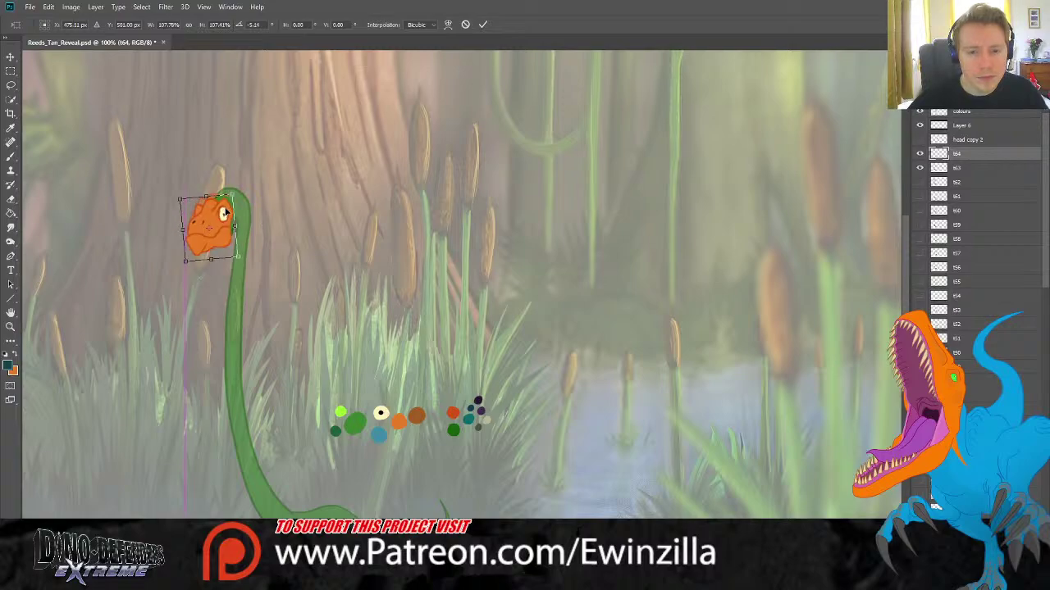
{"action": "key", "text": "Return"}
{"action": "key", "text": "z"}
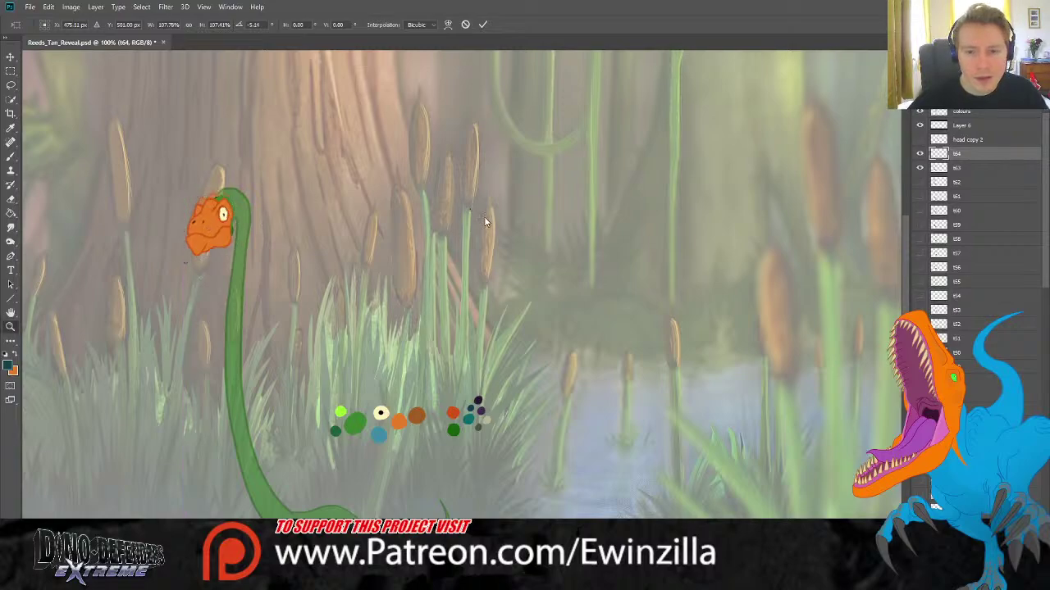
{"action": "left_click", "coordinate": [919, 168]}
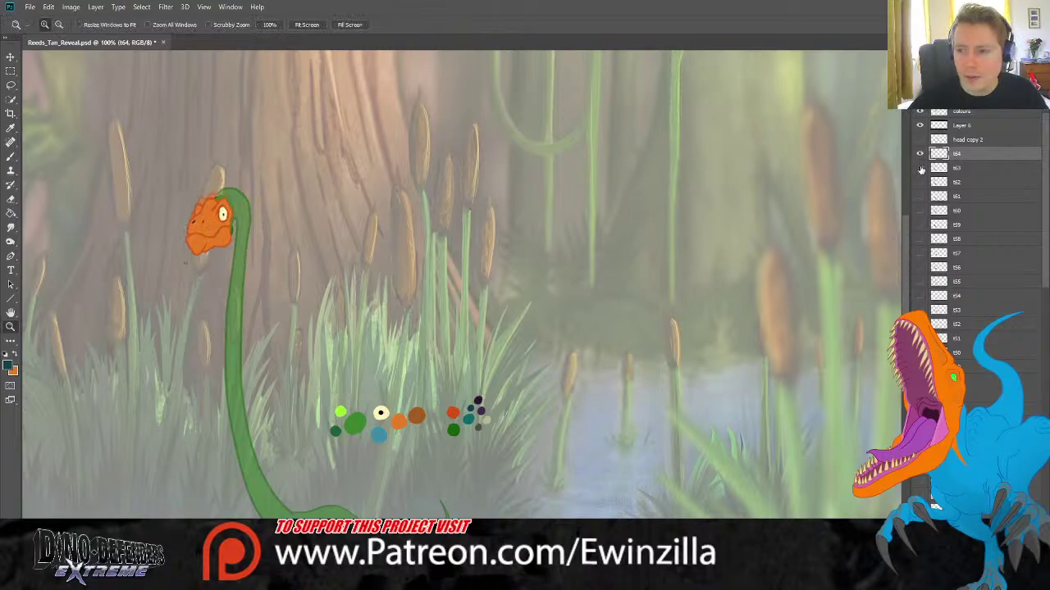
Smudge the green patch on the head's top-right edge into the orange.
{"action": "left_click", "coordinate": [211, 204]}
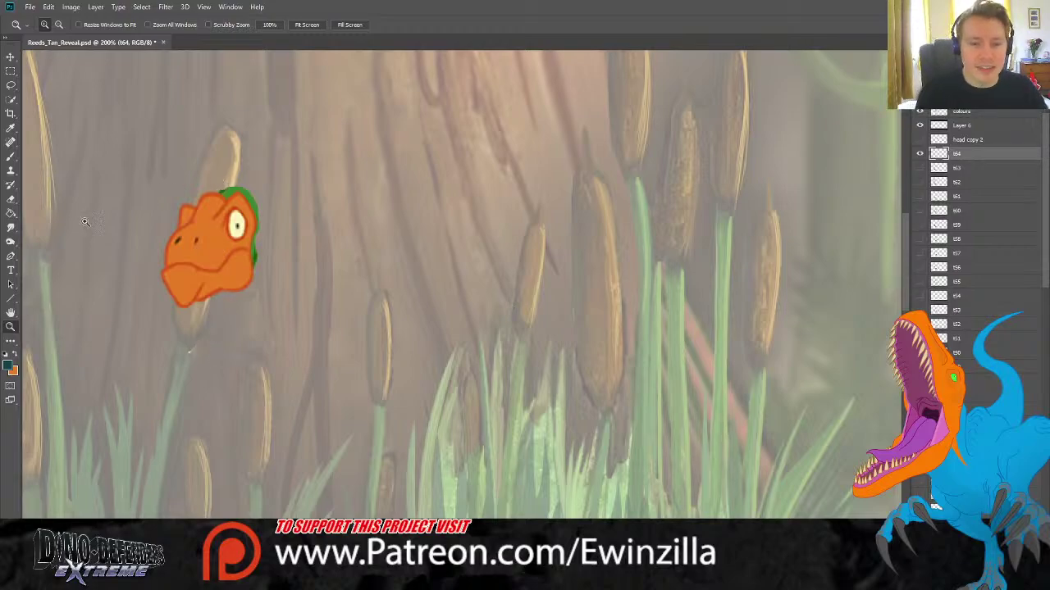
{"action": "left_click", "coordinate": [11, 227]}
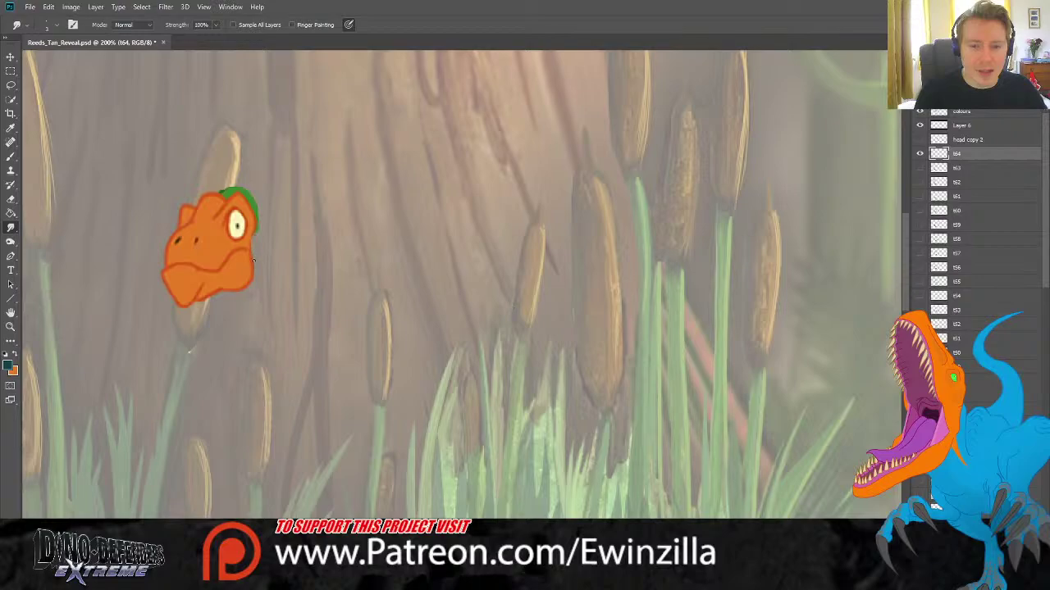
{"action": "left_click_drag", "start_coordinate": [252, 261], "coordinate": [255, 230]}
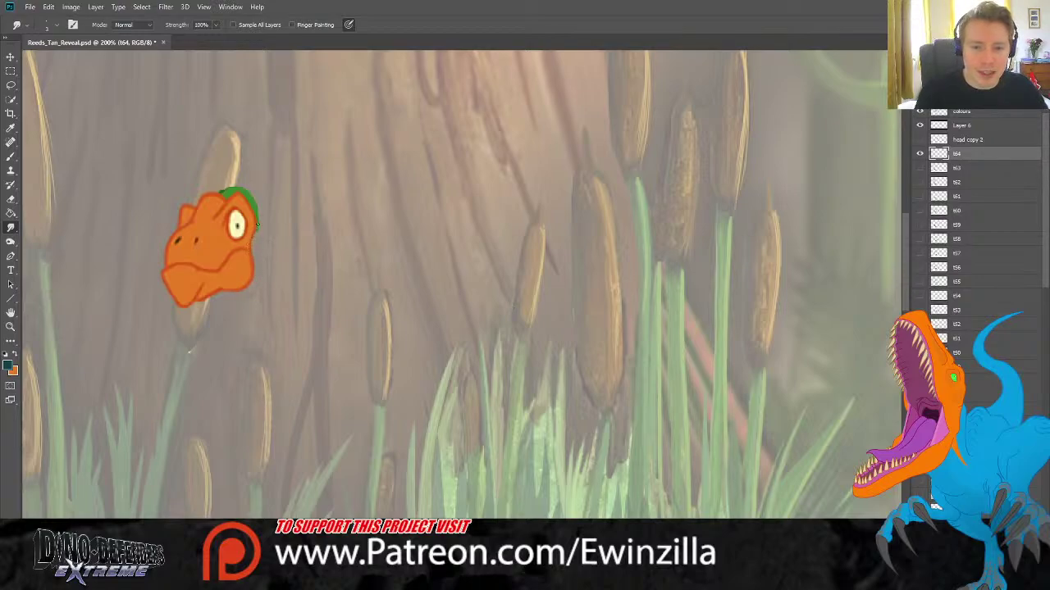
{"action": "mouse_move", "coordinate": [258, 220]}
{"action": "left_mouse_down"}
{"action": "mouse_move", "coordinate": [246, 189]}
{"action": "mouse_move", "coordinate": [258, 190]}
{"action": "mouse_move", "coordinate": [256, 217]}
{"action": "left_mouse_up"}
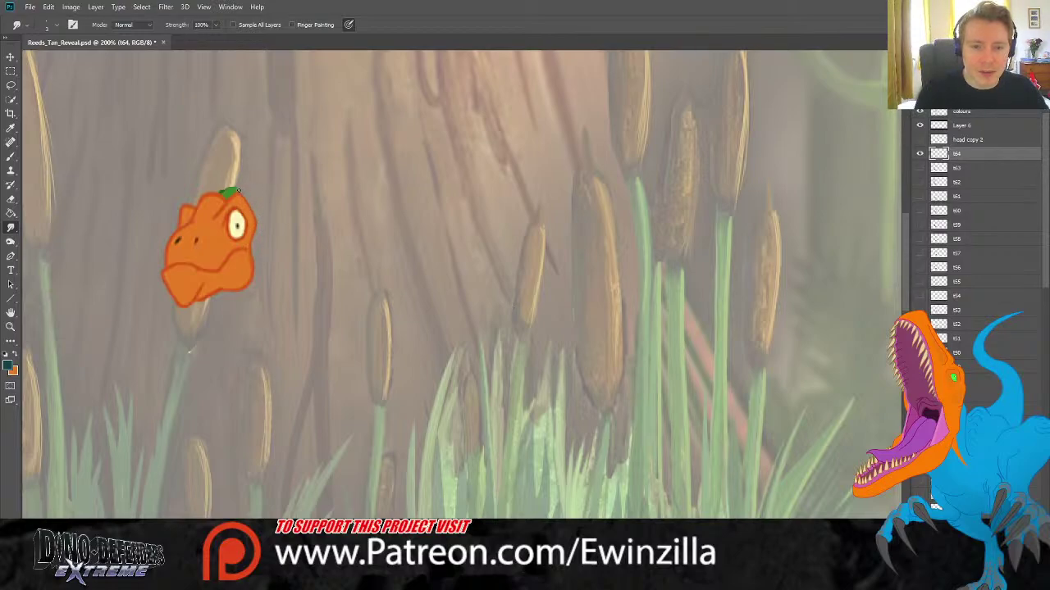
Smudge the last green at the top of the head into orange.
{"action": "left_click_drag", "start_coordinate": [222, 193], "coordinate": [230, 194]}
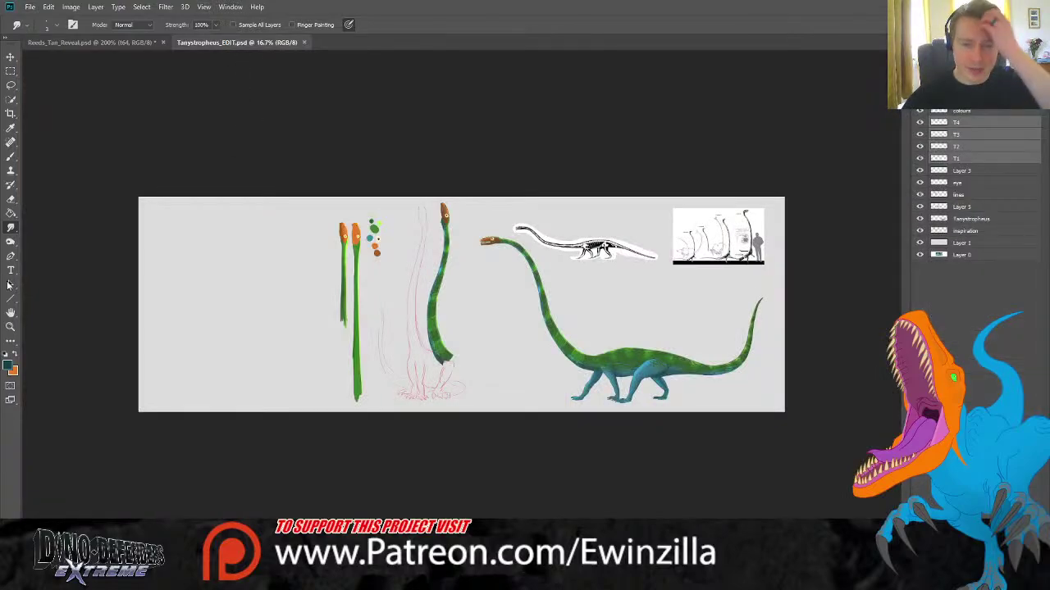
Zoom around the Tanystropheus sheet to inspect the skeleton size chart and coloured neck studies.
{"action": "left_click", "coordinate": [10, 326]}
{"action": "left_click", "coordinate": [776, 220]}
{"action": "left_click", "coordinate": [794, 214]}
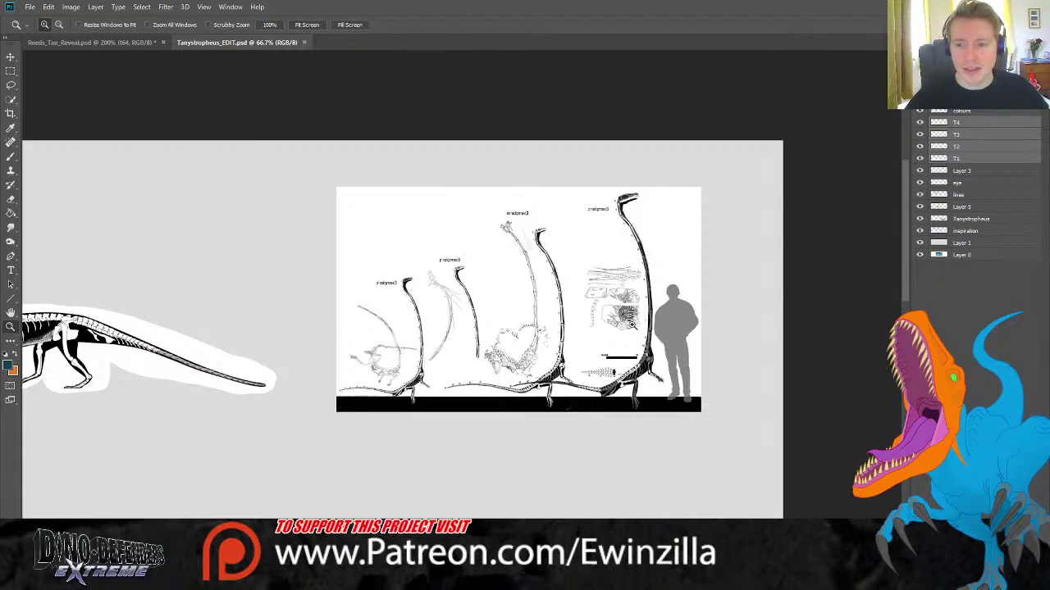
{"action": "scroll", "coordinate": [650, 509], "scroll_direction": "left", "scroll_amount": 10}
{"action": "left_click", "coordinate": [359, 315], "text": "alt"}
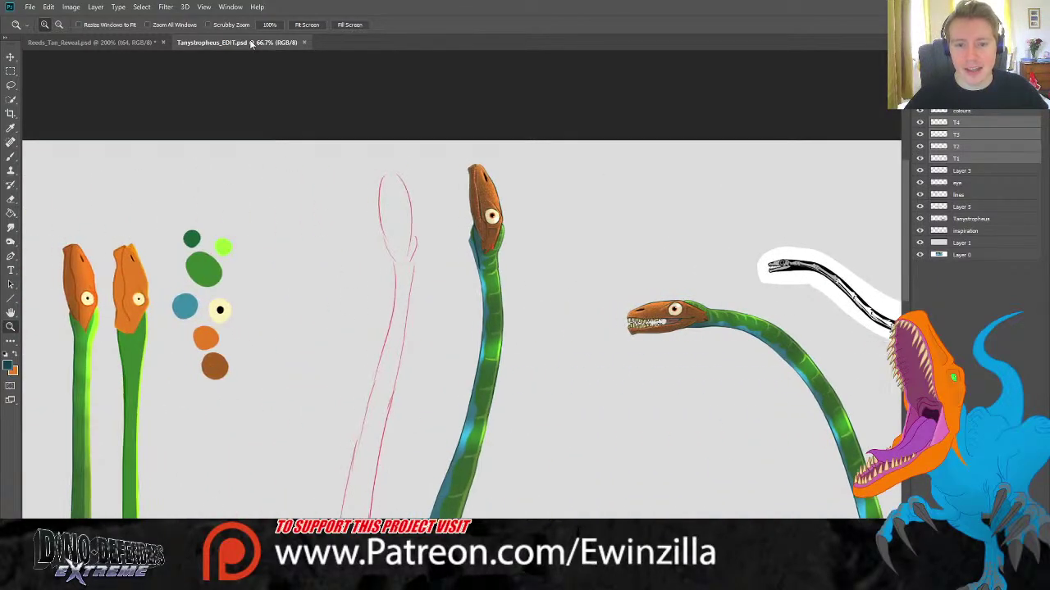
{"action": "left_click", "coordinate": [359, 315], "text": "alt"}
{"action": "left_click", "coordinate": [386, 316], "text": "alt"}
{"action": "left_click", "coordinate": [361, 350]}
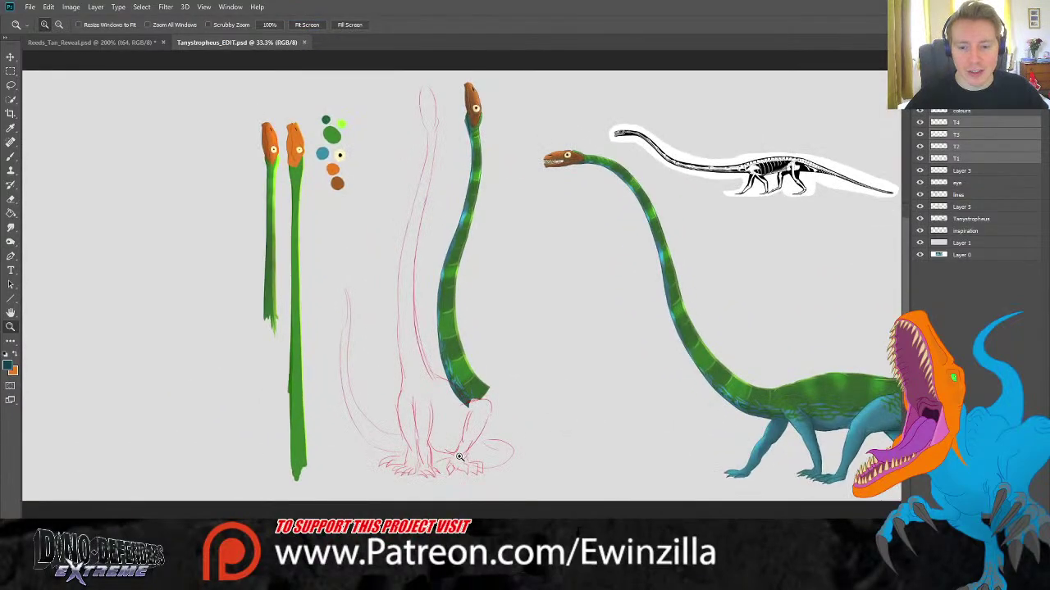
{"action": "left_click", "coordinate": [451, 436]}
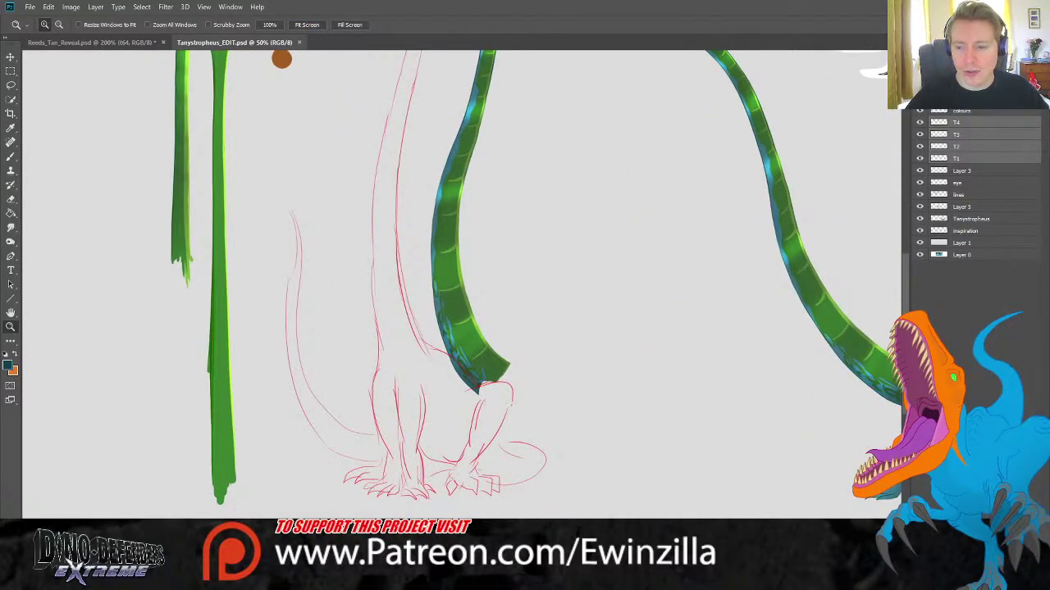
{"action": "scroll", "coordinate": [540, 286], "scroll_direction": "up", "scroll_amount": 6}
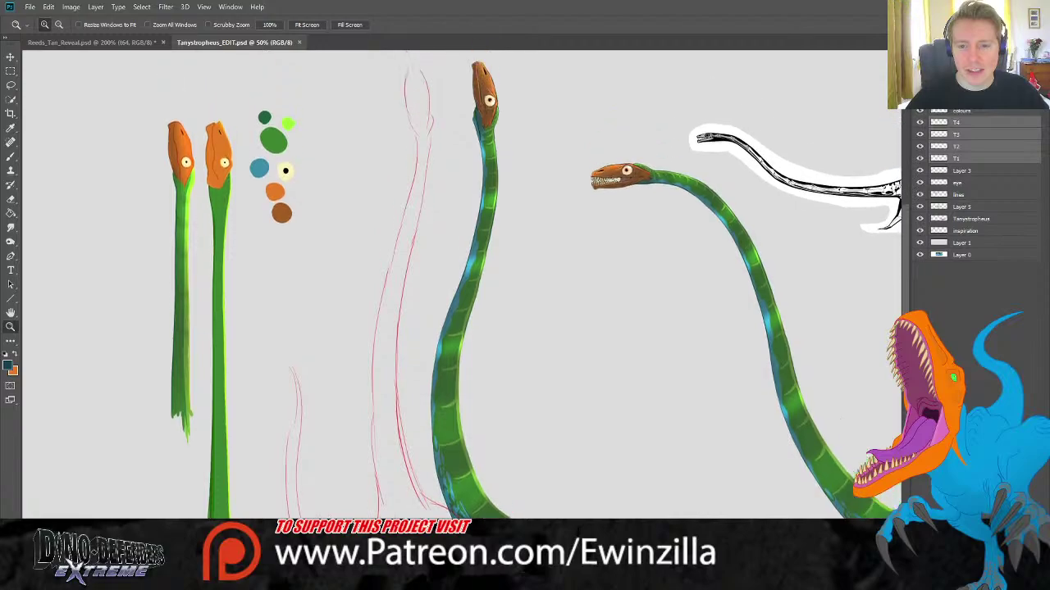
{"action": "scroll", "coordinate": [539, 285], "scroll_direction": "up", "scroll_amount": 1}
{"action": "scroll", "coordinate": [539, 286], "scroll_direction": "down", "scroll_amount": 2}
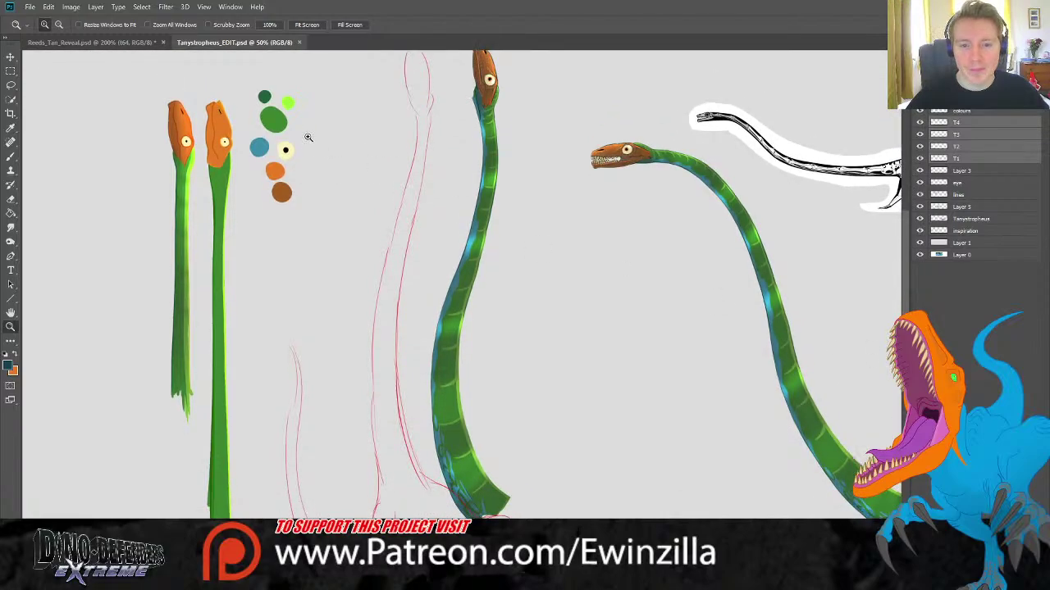
Fit the reference sheet on screen, then close Tanystropheus_EDIT.psd.
{"action": "left_click", "coordinate": [318, 27]}
{"action": "left_click", "coordinate": [321, 29]}
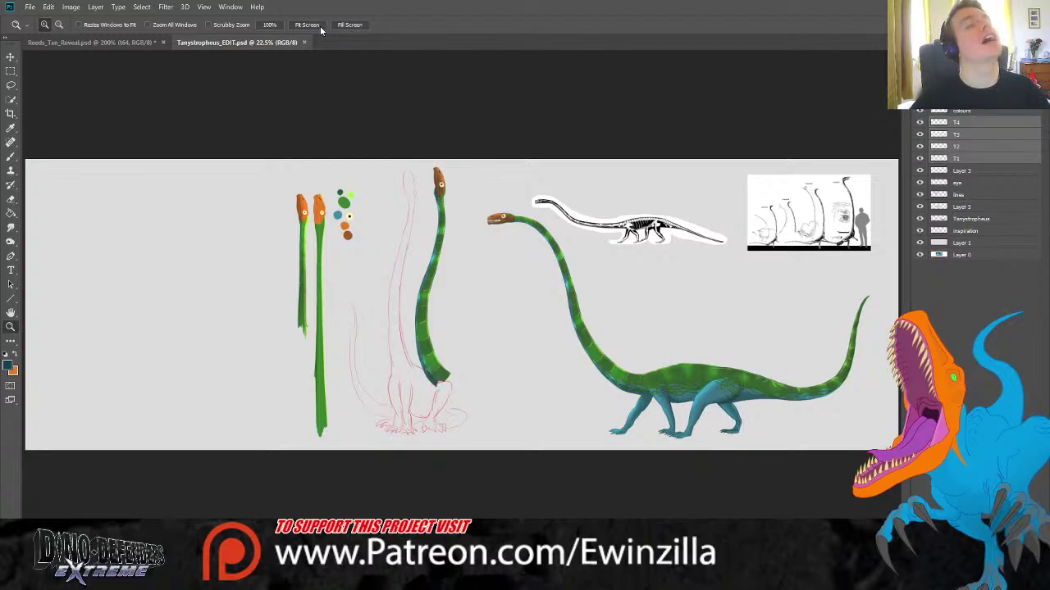
{"action": "left_click", "coordinate": [304, 42]}
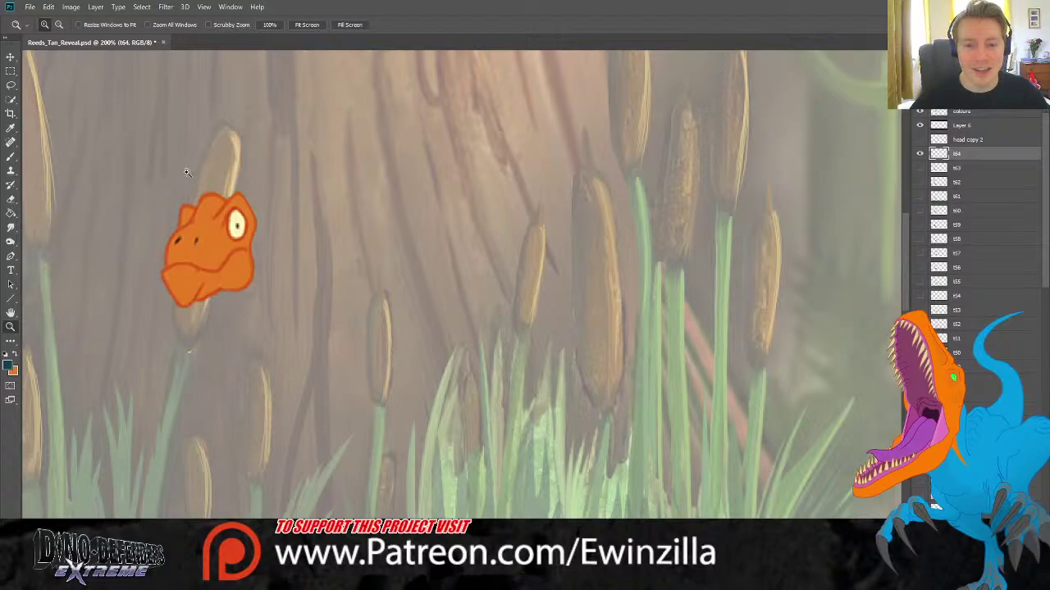
Show frame t63's green neck behind the head and reselect the t64 layer.
{"action": "left_click", "coordinate": [919, 167]}
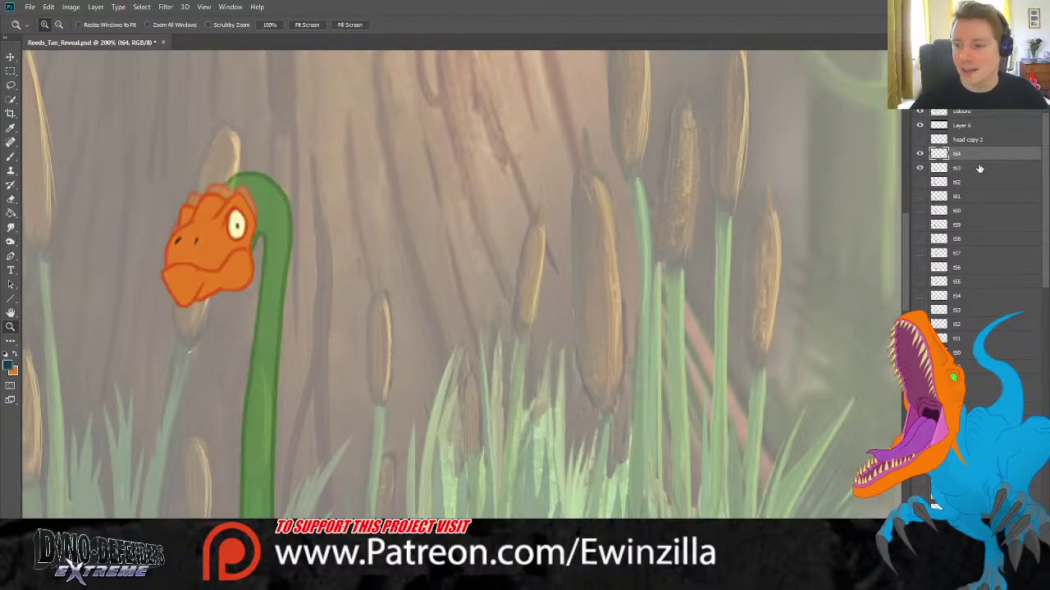
{"action": "left_click", "coordinate": [944, 168]}
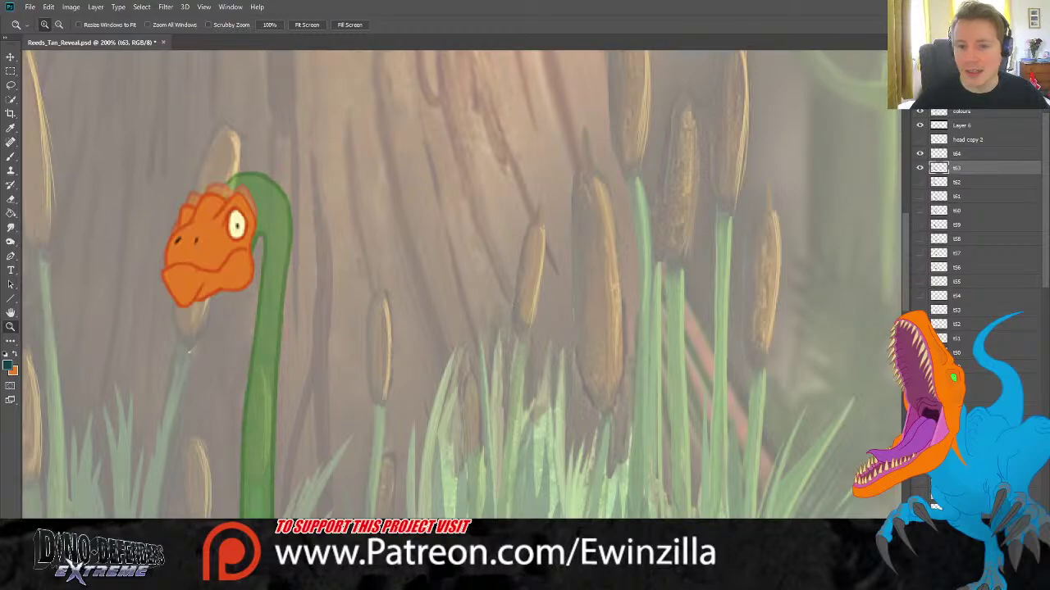
{"action": "left_click", "coordinate": [978, 156]}
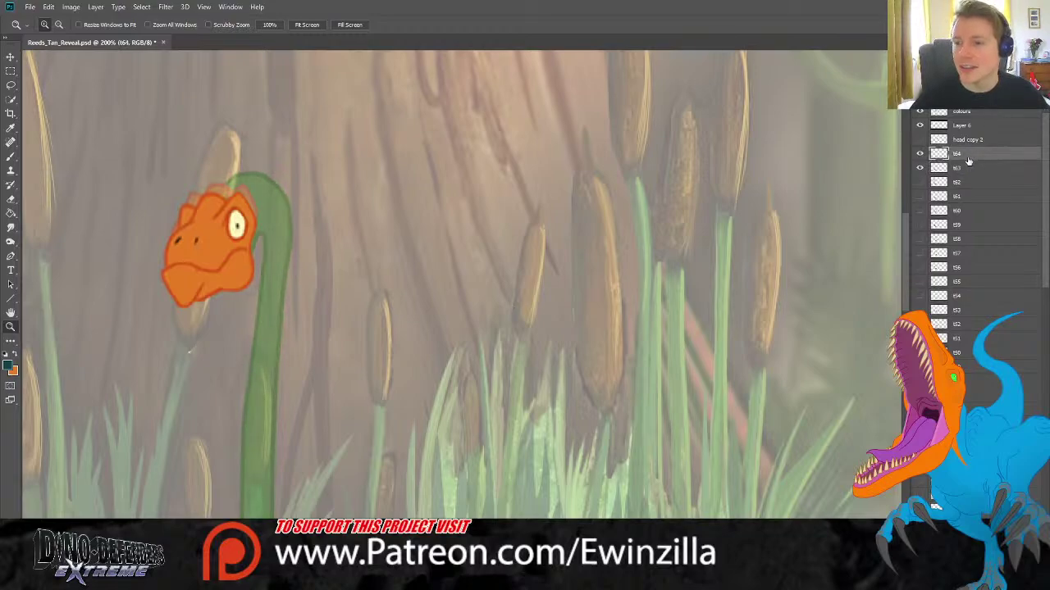
Sample the dark green swatch for the Brush and fit the marsh scene on screen.
{"action": "scroll", "coordinate": [389, 259], "scroll_direction": "down", "scroll_amount": 2}
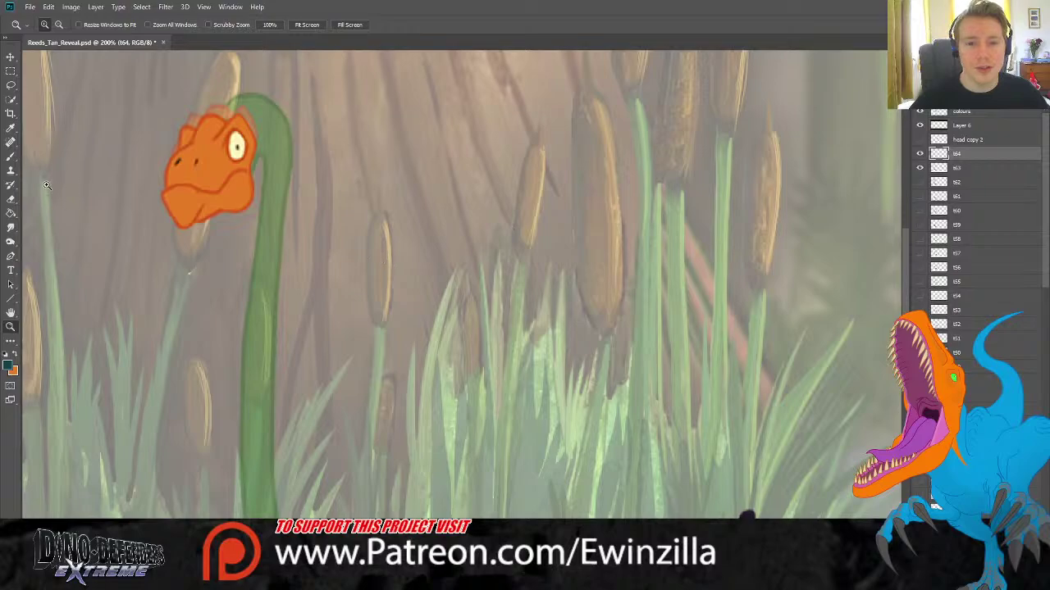
{"action": "left_click", "coordinate": [11, 128]}
{"action": "scroll", "coordinate": [426, 365], "scroll_direction": "down", "scroll_amount": 3}
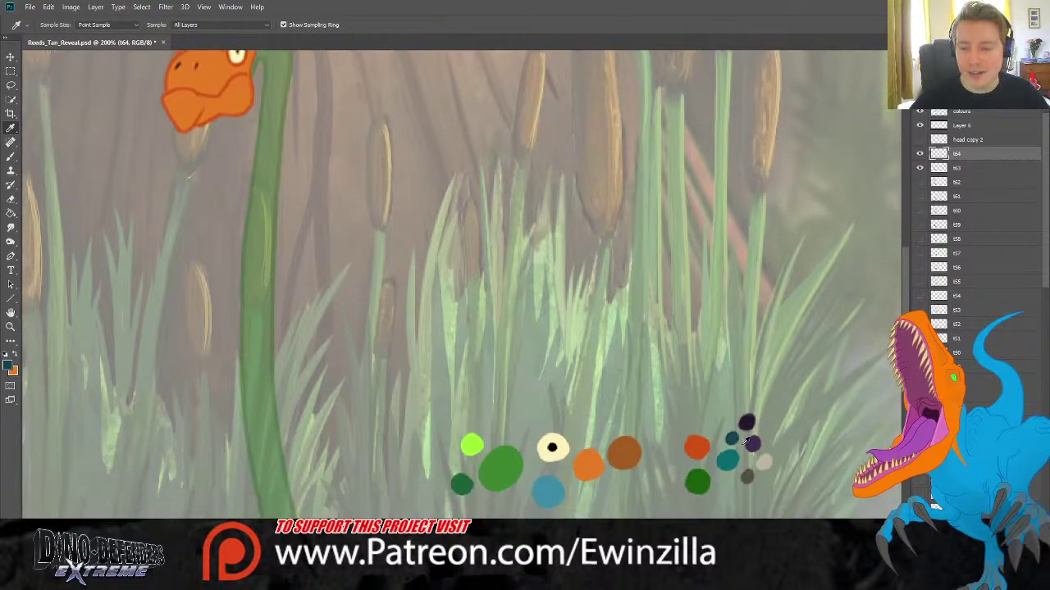
{"action": "scroll", "coordinate": [688, 447], "scroll_direction": "up", "scroll_amount": 1}
{"action": "scroll", "coordinate": [689, 447], "scroll_direction": "up", "scroll_amount": 1}
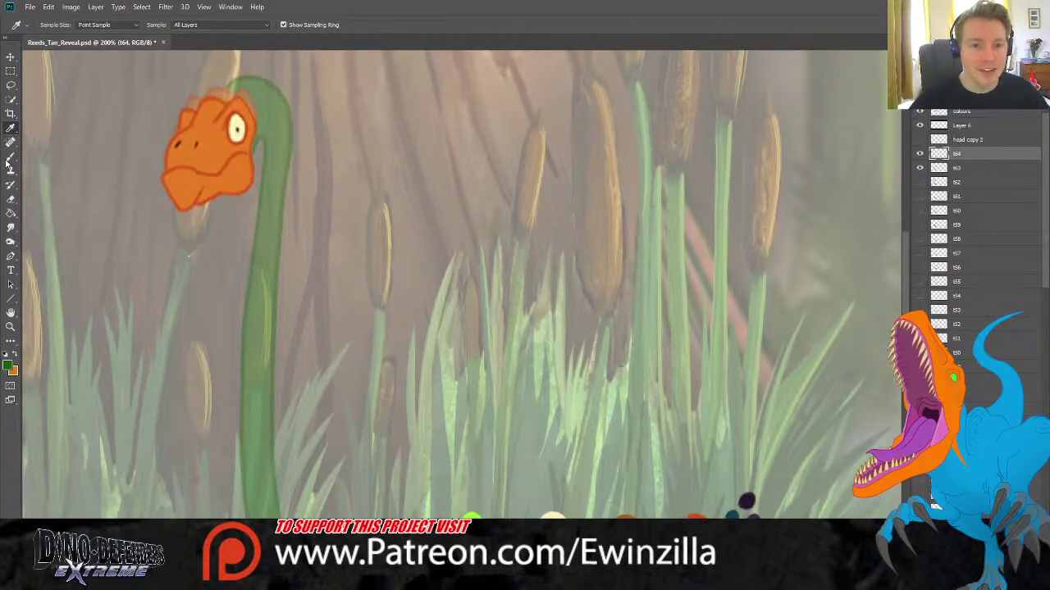
{"action": "left_click", "coordinate": [11, 156]}
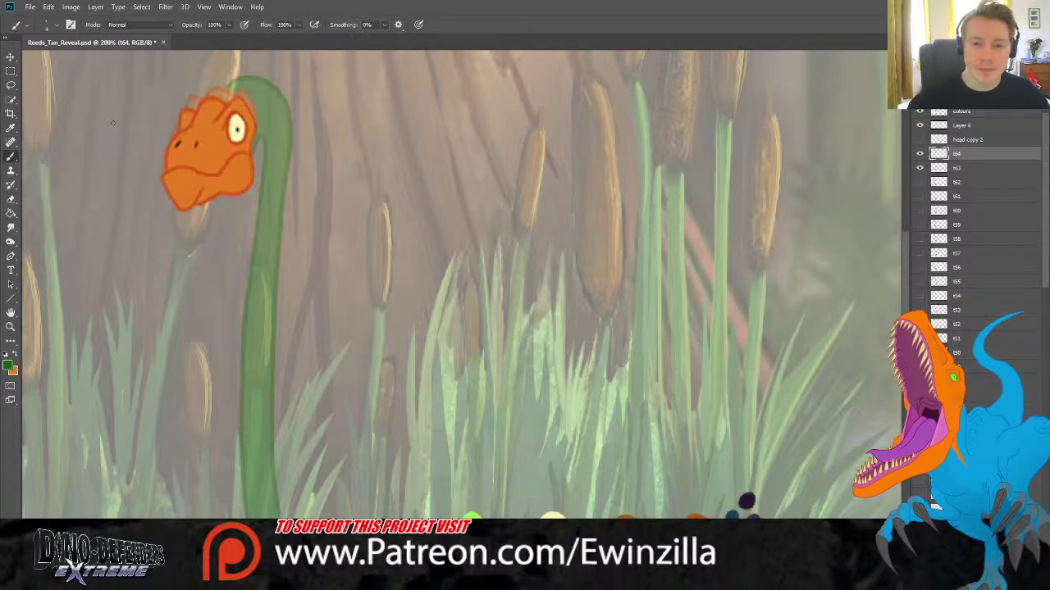
{"action": "left_click", "coordinate": [11, 326]}
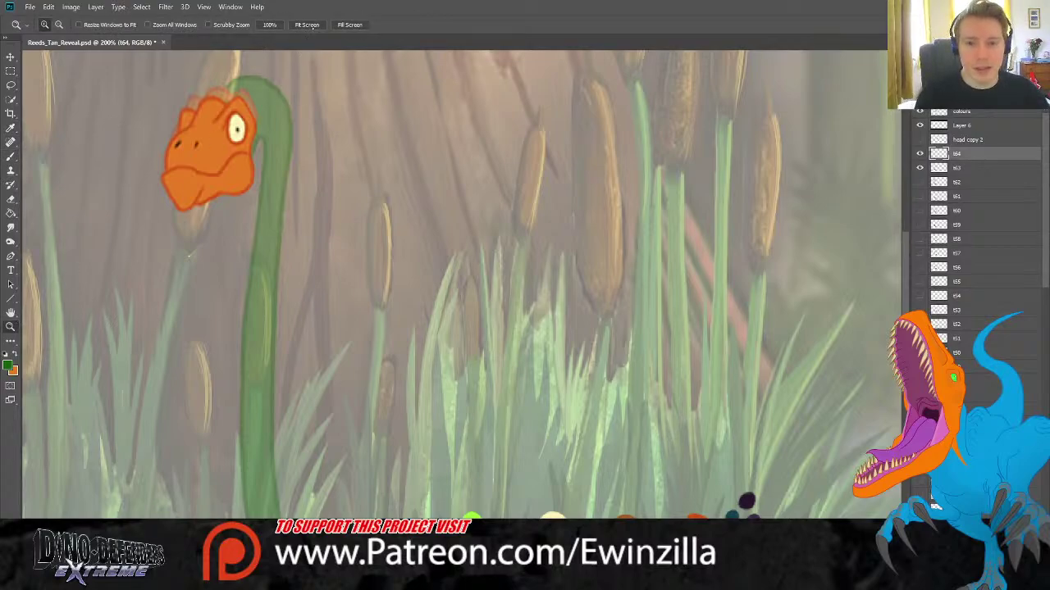
{"action": "left_click", "coordinate": [307, 25]}
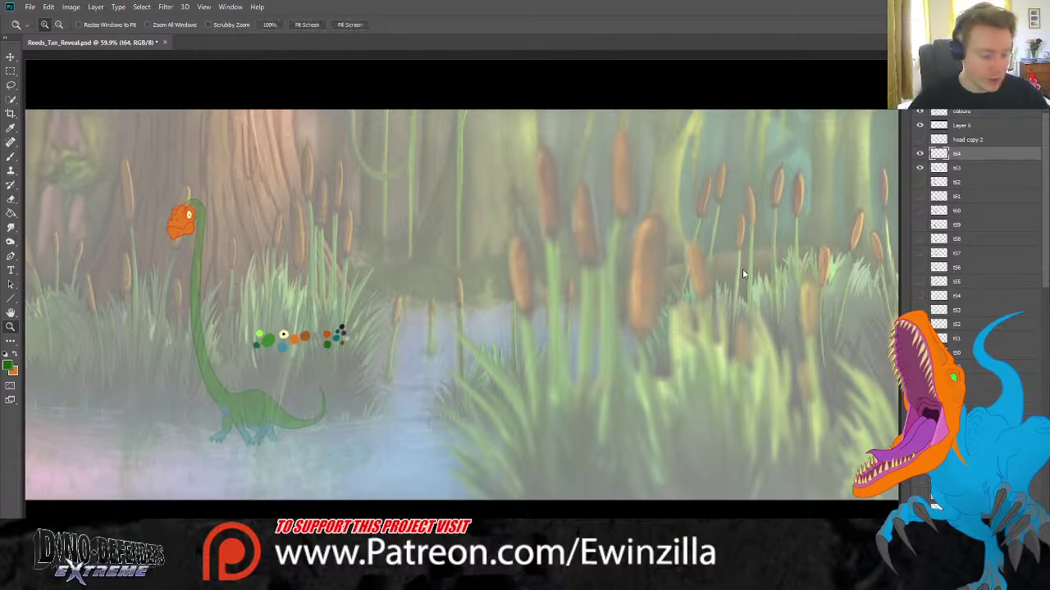
Add a new Layer 22 below t64 and zoom in on the dinosaur's neck.
{"action": "key", "text": "ctrl+shift+alt+n"}
{"action": "left_click_drag", "start_coordinate": [974, 158], "coordinate": [974, 174]}
{"action": "left_click", "coordinate": [143, 307]}
{"action": "left_click", "coordinate": [143, 308]}
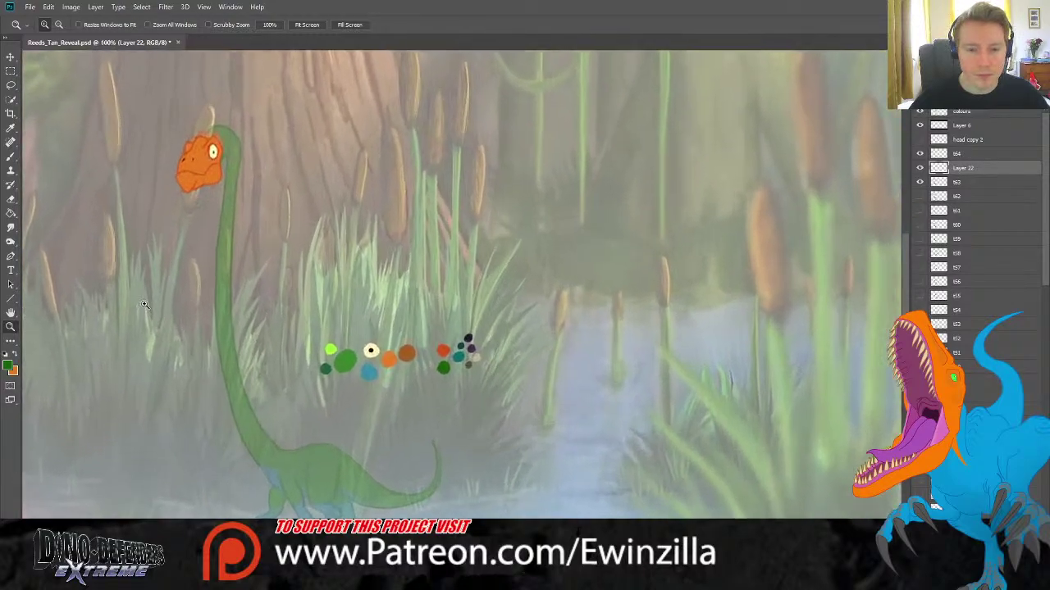
Brush dark green outlines down the front of the neck, along the back and on the legs.
{"action": "key", "text": "b"}
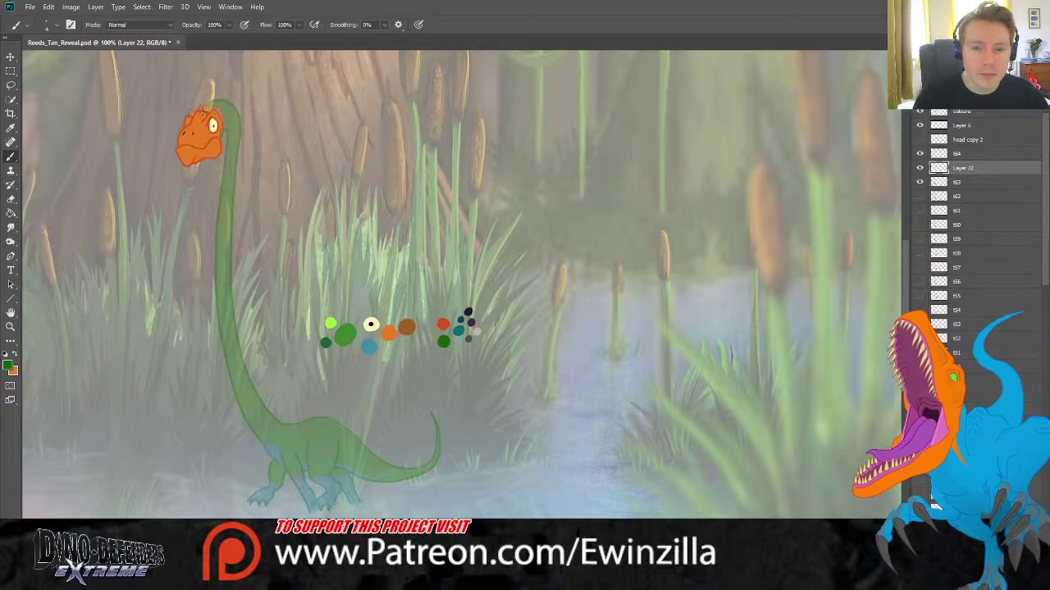
{"action": "mouse_move", "coordinate": [202, 111]}
{"action": "left_mouse_down"}
{"action": "mouse_move", "coordinate": [232, 128]}
{"action": "mouse_move", "coordinate": [224, 328]}
{"action": "mouse_move", "coordinate": [244, 392]}
{"action": "mouse_move", "coordinate": [278, 435]}
{"action": "left_mouse_up"}
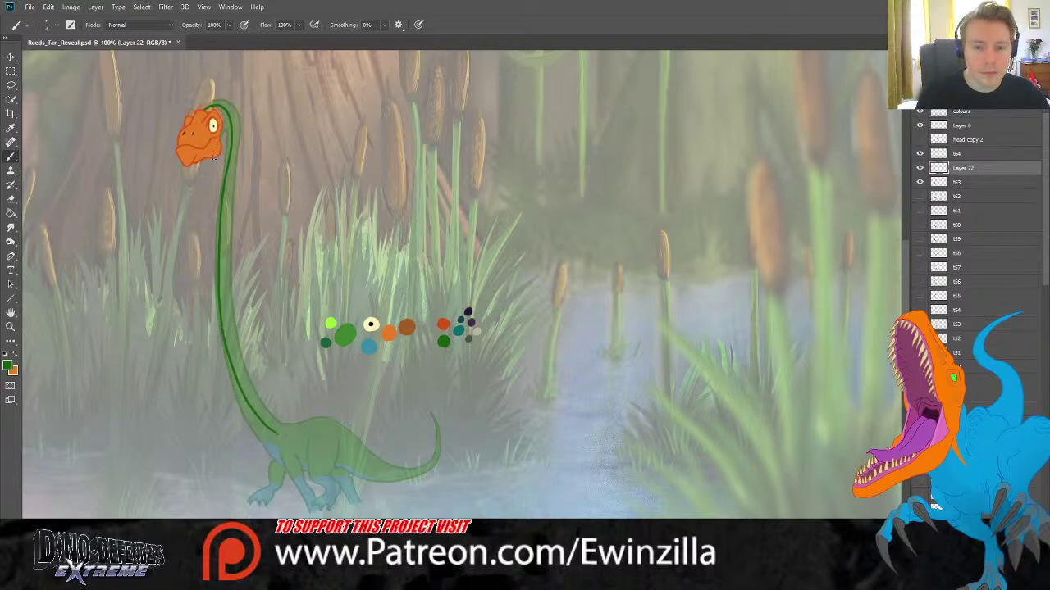
{"action": "mouse_move", "coordinate": [212, 157]}
{"action": "left_mouse_down"}
{"action": "mouse_move", "coordinate": [201, 306]}
{"action": "mouse_move", "coordinate": [217, 379]}
{"action": "mouse_move", "coordinate": [254, 441]}
{"action": "left_mouse_up"}
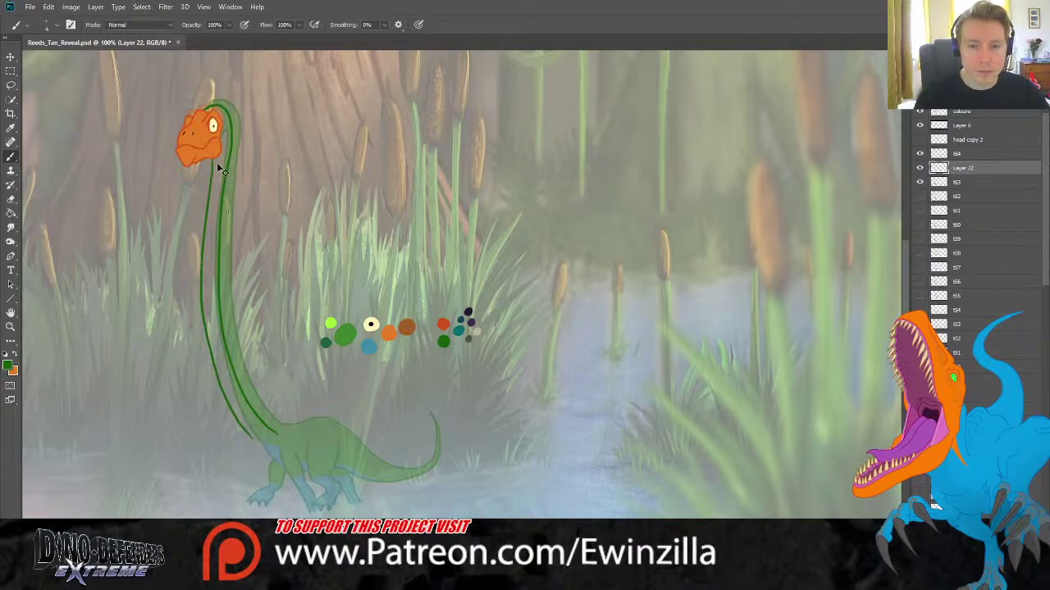
{"action": "key", "text": "ctrl+z"}
{"action": "left_click_drag", "start_coordinate": [212, 159], "coordinate": [205, 226]}
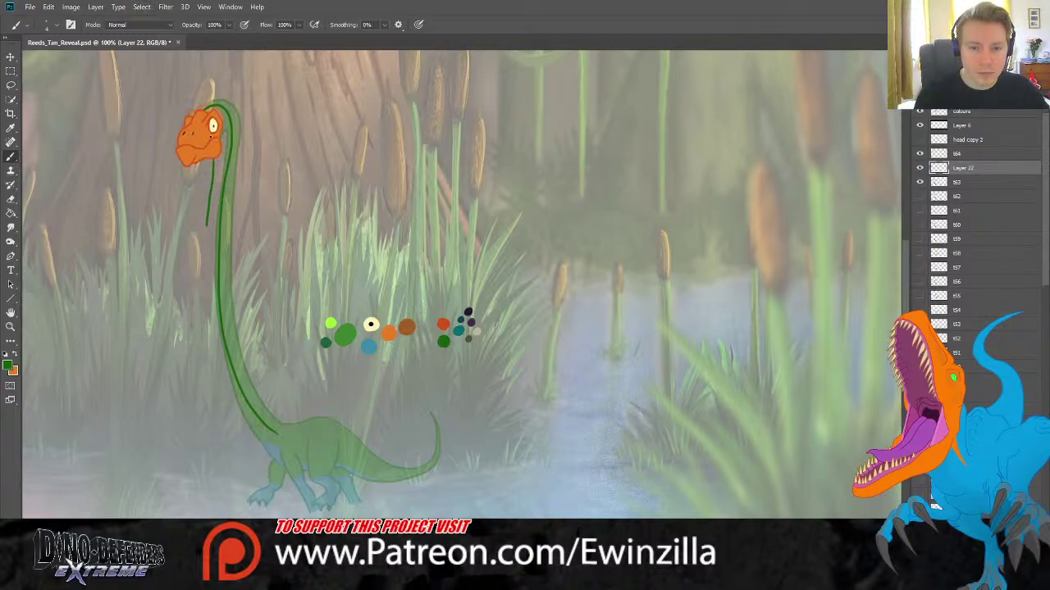
{"action": "key", "text": "ctrl+z"}
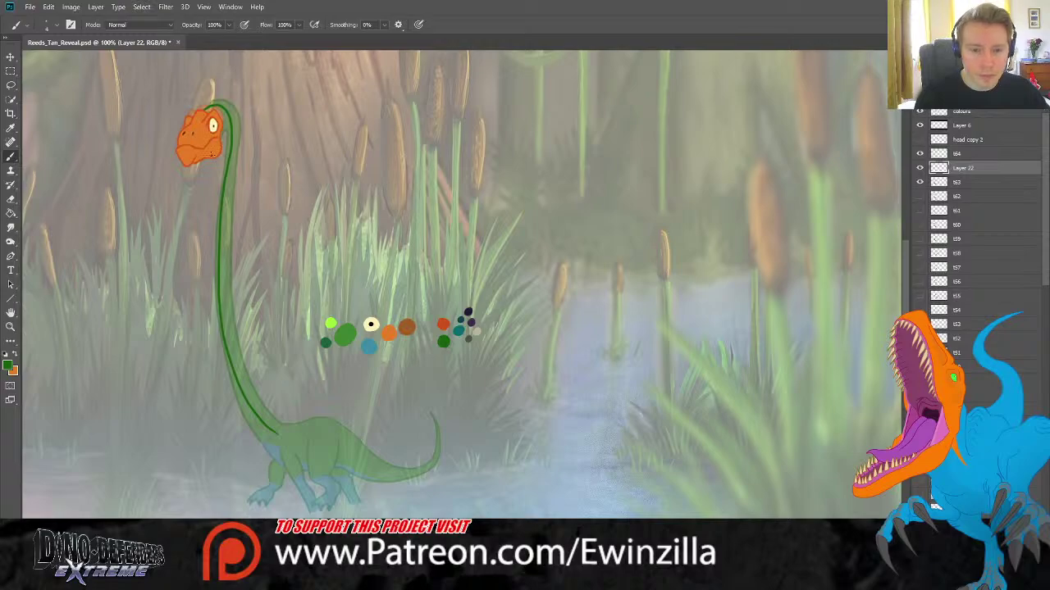
{"action": "mouse_move", "coordinate": [212, 159]}
{"action": "left_mouse_down"}
{"action": "mouse_move", "coordinate": [206, 332]}
{"action": "mouse_move", "coordinate": [218, 387]}
{"action": "mouse_move", "coordinate": [265, 458]}
{"action": "left_mouse_up"}
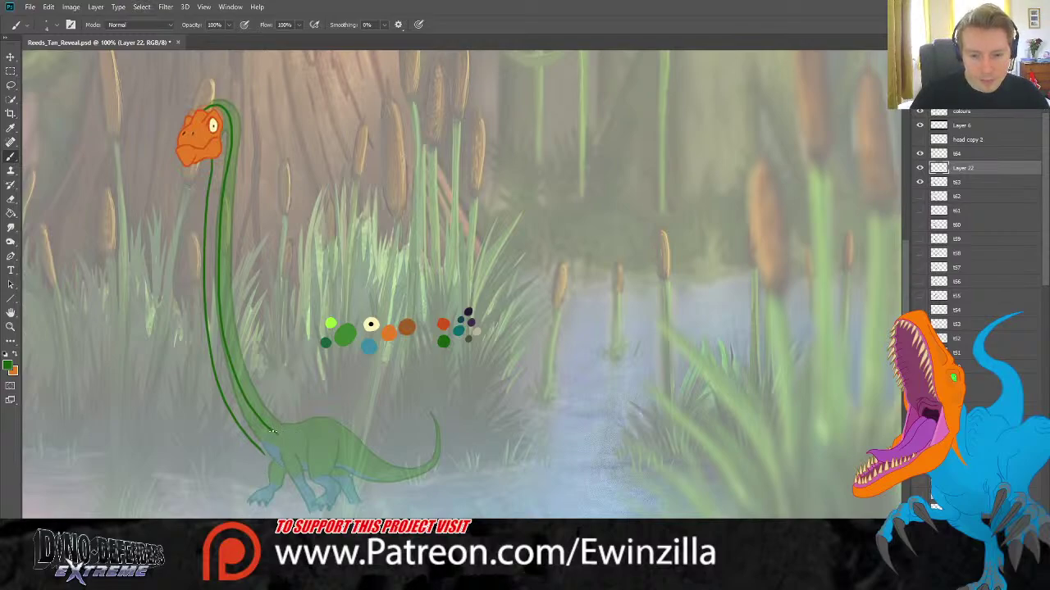
{"action": "mouse_move", "coordinate": [274, 431]}
{"action": "left_mouse_down"}
{"action": "mouse_move", "coordinate": [325, 418]}
{"action": "mouse_move", "coordinate": [335, 426]}
{"action": "mouse_move", "coordinate": [305, 453]}
{"action": "mouse_move", "coordinate": [303, 442]}
{"action": "mouse_move", "coordinate": [307, 477]}
{"action": "left_mouse_up"}
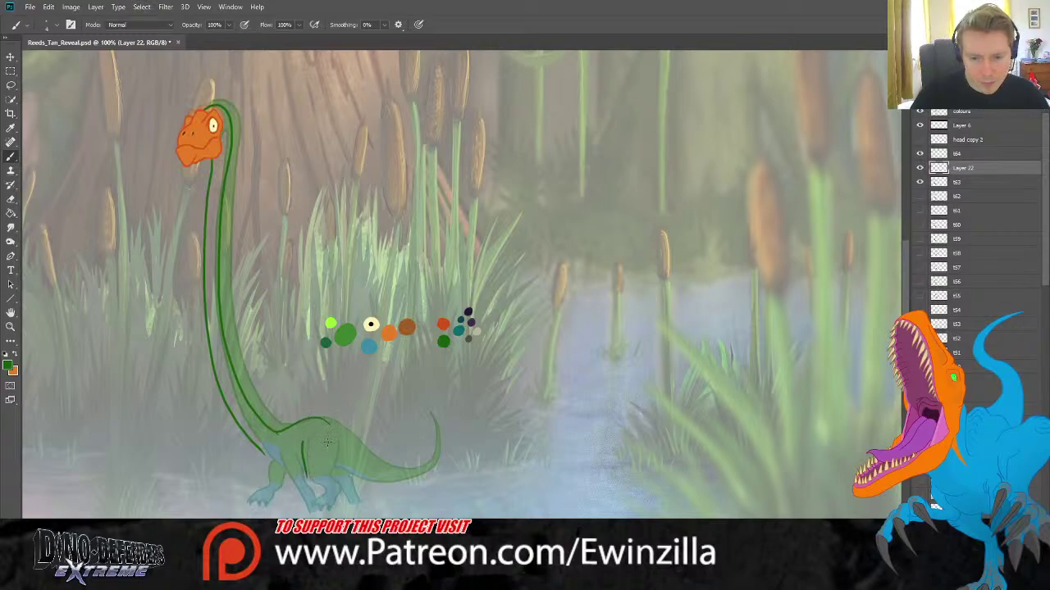
{"action": "mouse_move", "coordinate": [326, 443]}
{"action": "left_mouse_down"}
{"action": "mouse_move", "coordinate": [323, 476]}
{"action": "mouse_move", "coordinate": [323, 465]}
{"action": "mouse_move", "coordinate": [292, 467]}
{"action": "mouse_move", "coordinate": [276, 450]}
{"action": "mouse_move", "coordinate": [288, 478]}
{"action": "mouse_move", "coordinate": [286, 446]}
{"action": "mouse_move", "coordinate": [294, 474]}
{"action": "left_mouse_up"}
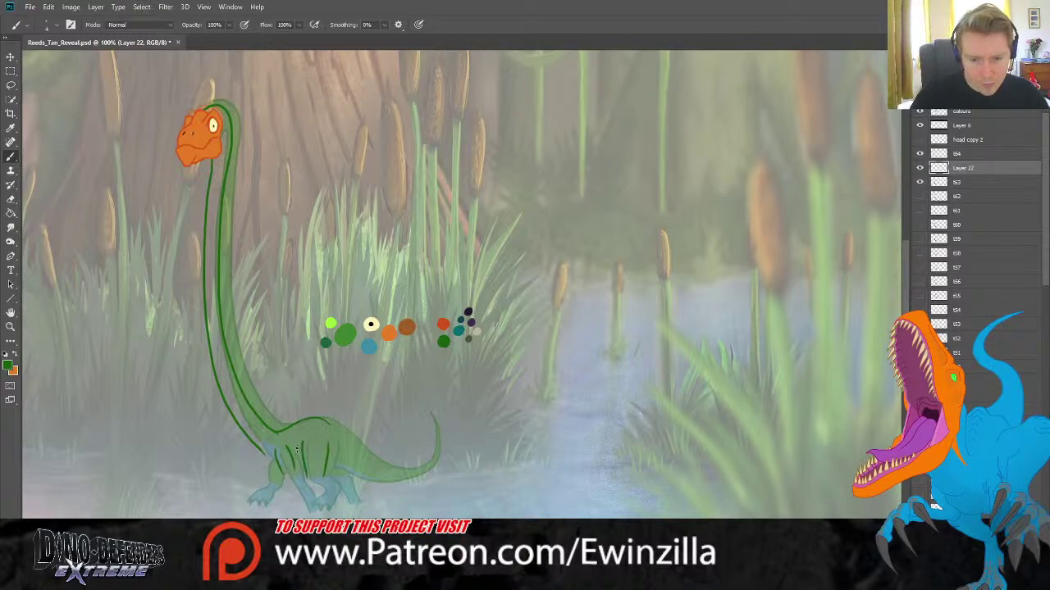
At 200% zoom, brush teal outlines on the chest, legs and belly, then sample the green dot.
{"action": "left_click", "coordinate": [11, 327]}
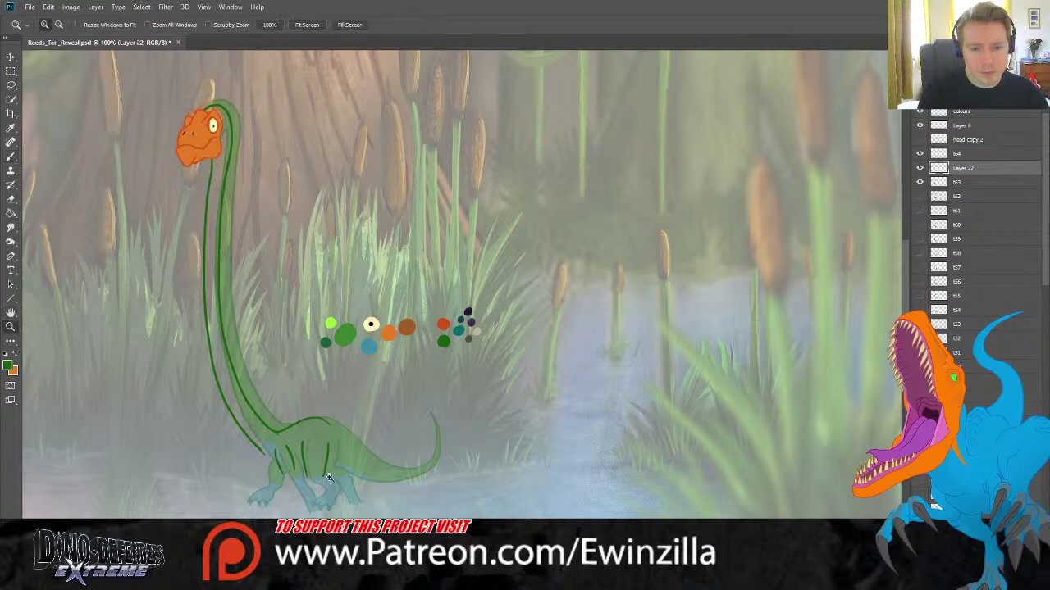
{"action": "left_click", "coordinate": [330, 478]}
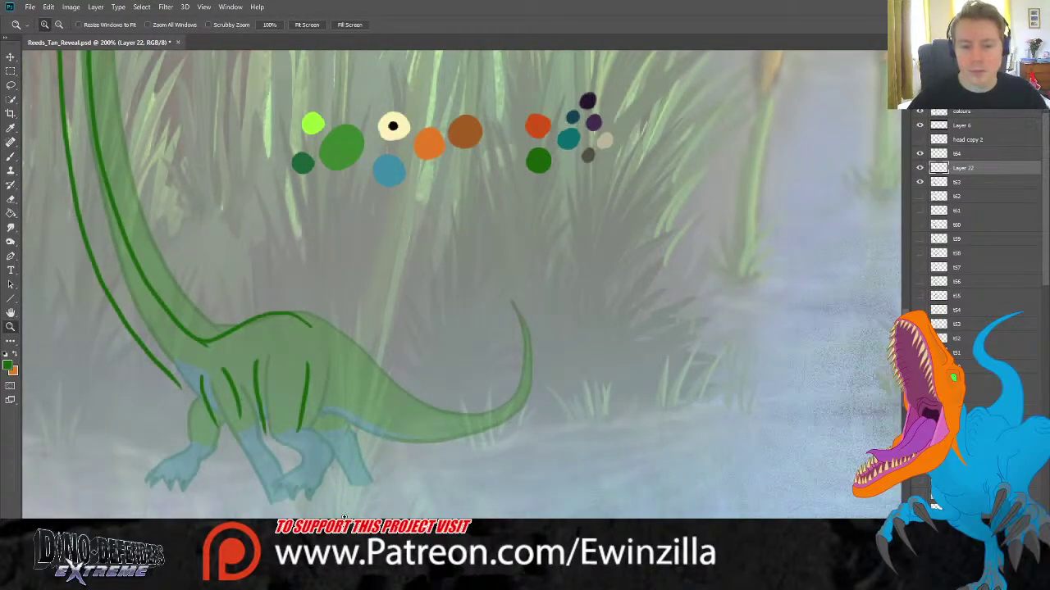
{"action": "left_click", "coordinate": [10, 127]}
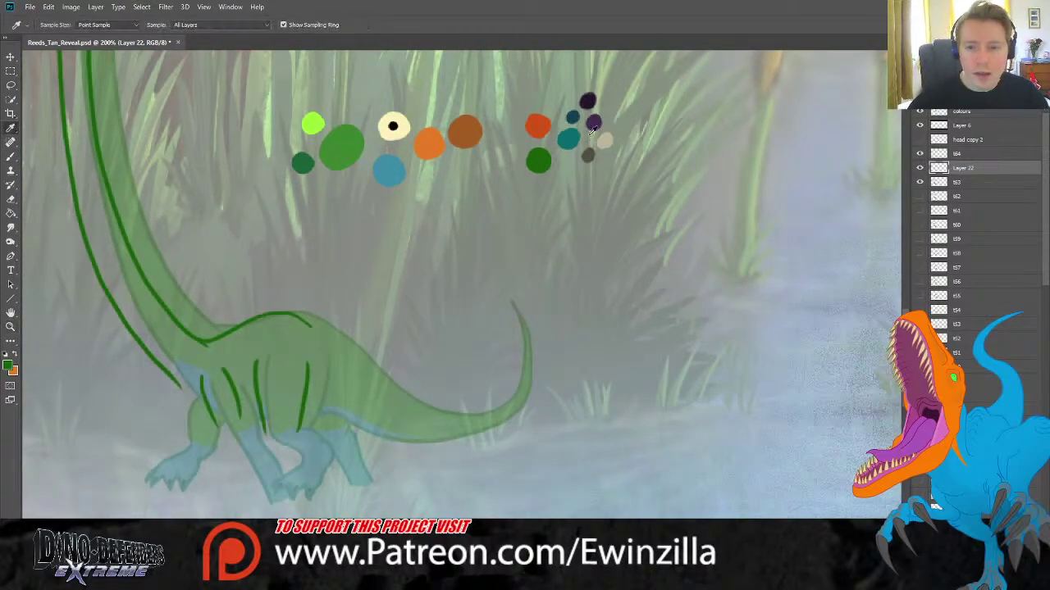
{"action": "left_click", "coordinate": [573, 135]}
{"action": "left_click", "coordinate": [10, 159]}
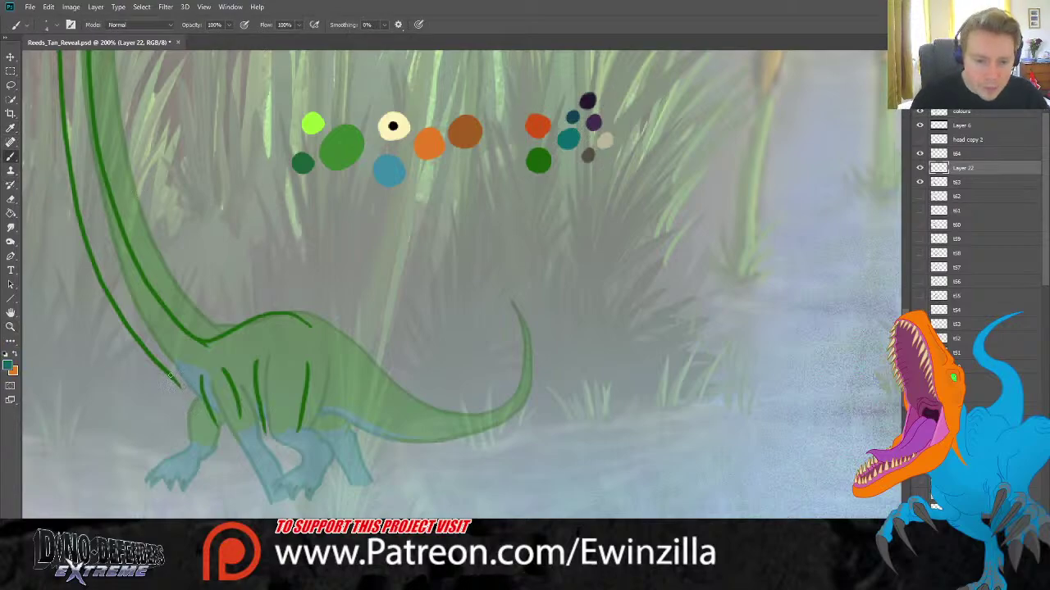
{"action": "mouse_move", "coordinate": [170, 376]}
{"action": "left_mouse_down"}
{"action": "mouse_move", "coordinate": [210, 423]}
{"action": "mouse_move", "coordinate": [223, 451]}
{"action": "mouse_move", "coordinate": [219, 485]}
{"action": "mouse_move", "coordinate": [234, 496]}
{"action": "mouse_move", "coordinate": [253, 493]}
{"action": "mouse_move", "coordinate": [241, 482]}
{"action": "mouse_move", "coordinate": [258, 483]}
{"action": "mouse_move", "coordinate": [240, 451]}
{"action": "mouse_move", "coordinate": [239, 413]}
{"action": "mouse_move", "coordinate": [268, 447]}
{"action": "mouse_move", "coordinate": [275, 474]}
{"action": "mouse_move", "coordinate": [261, 506]}
{"action": "mouse_move", "coordinate": [300, 486]}
{"action": "mouse_move", "coordinate": [303, 405]}
{"action": "left_mouse_up"}
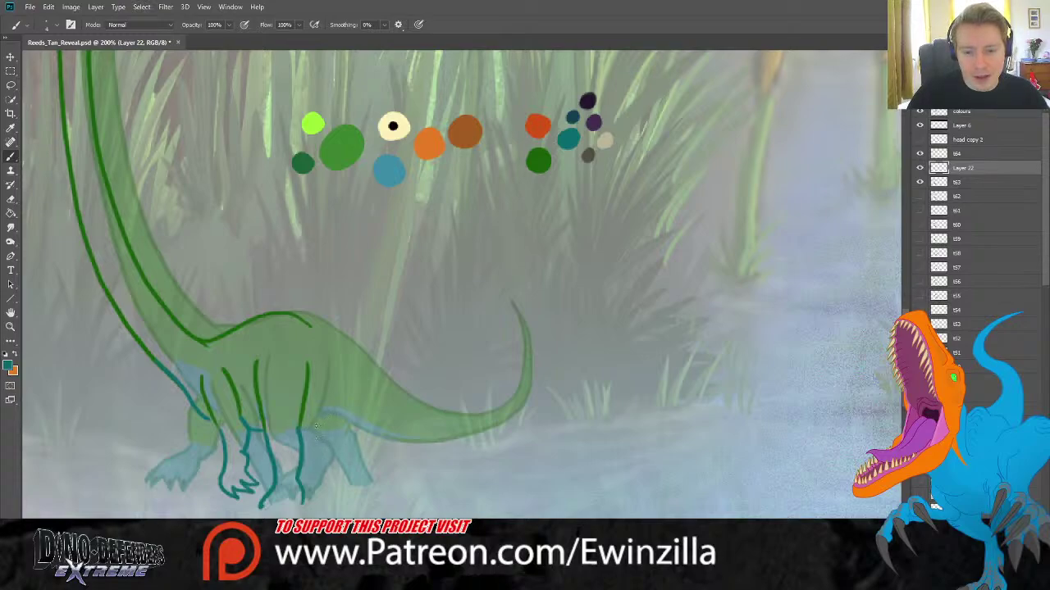
{"action": "left_click_drag", "start_coordinate": [299, 429], "coordinate": [334, 414]}
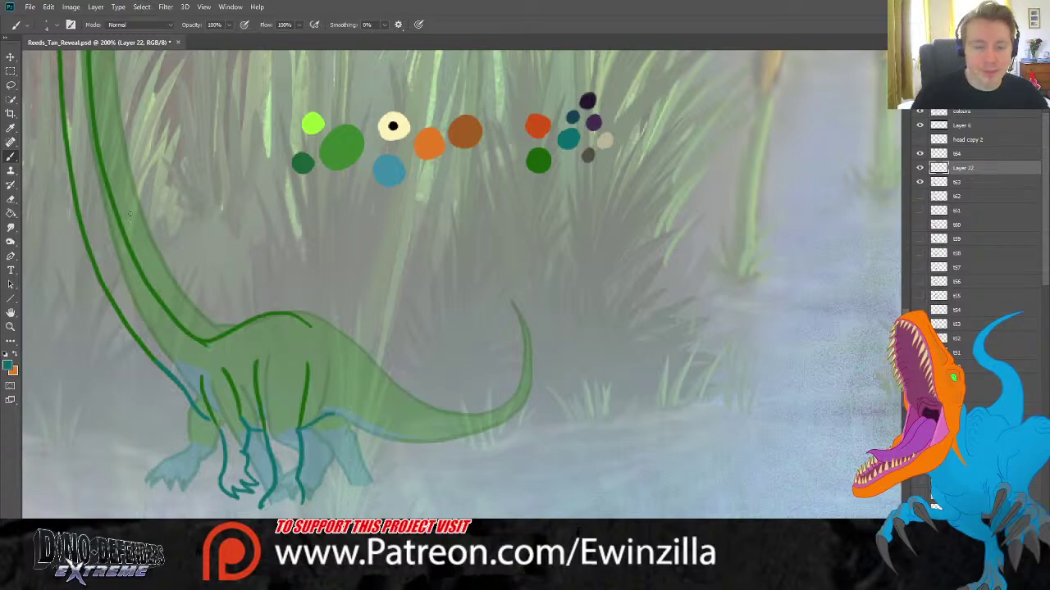
{"action": "left_click", "coordinate": [11, 128]}
{"action": "left_click", "coordinate": [538, 158]}
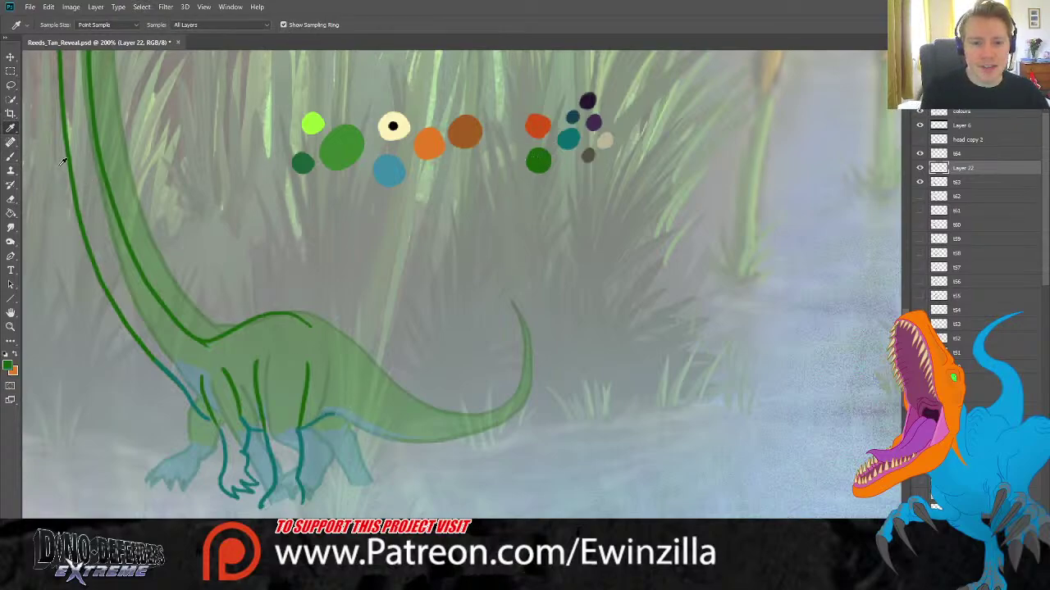
Outline the back and the tail's top edge in green up to the tail tip.
{"action": "left_click", "coordinate": [10, 156]}
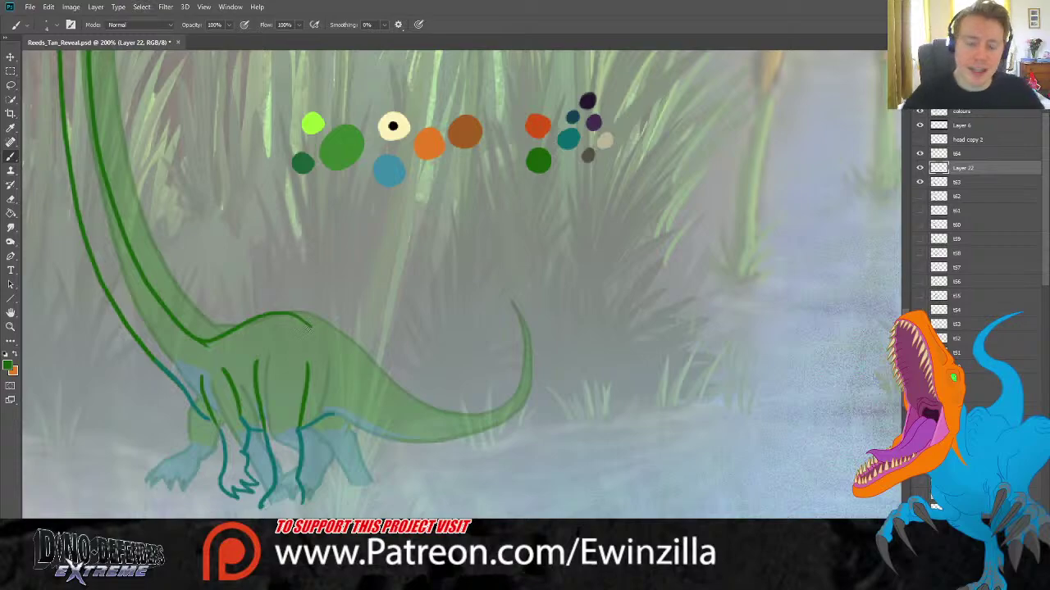
{"action": "left_click_drag", "start_coordinate": [309, 324], "coordinate": [386, 386]}
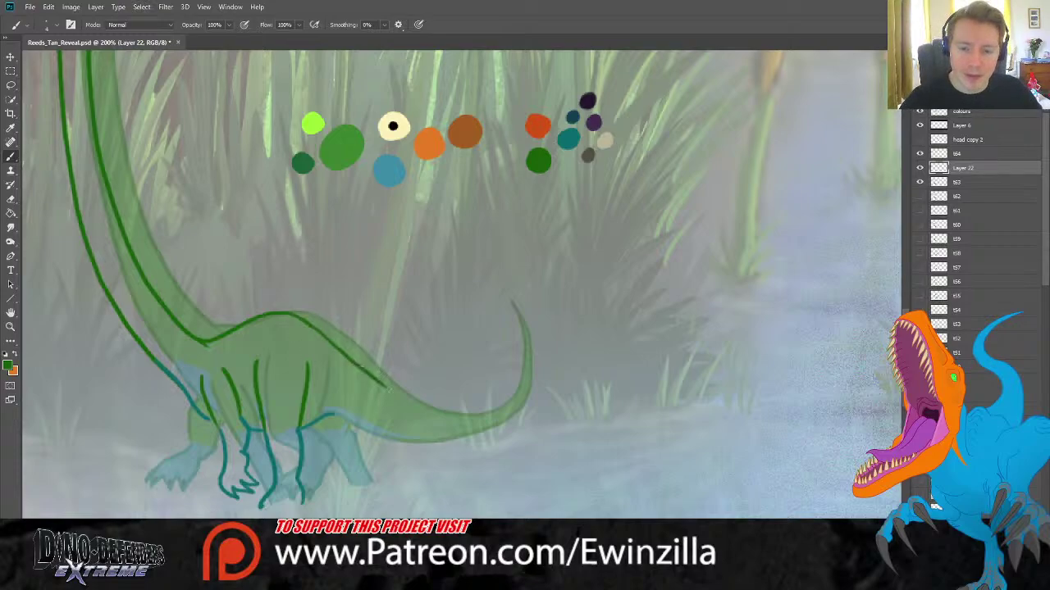
{"action": "key", "text": "ctrl+z"}
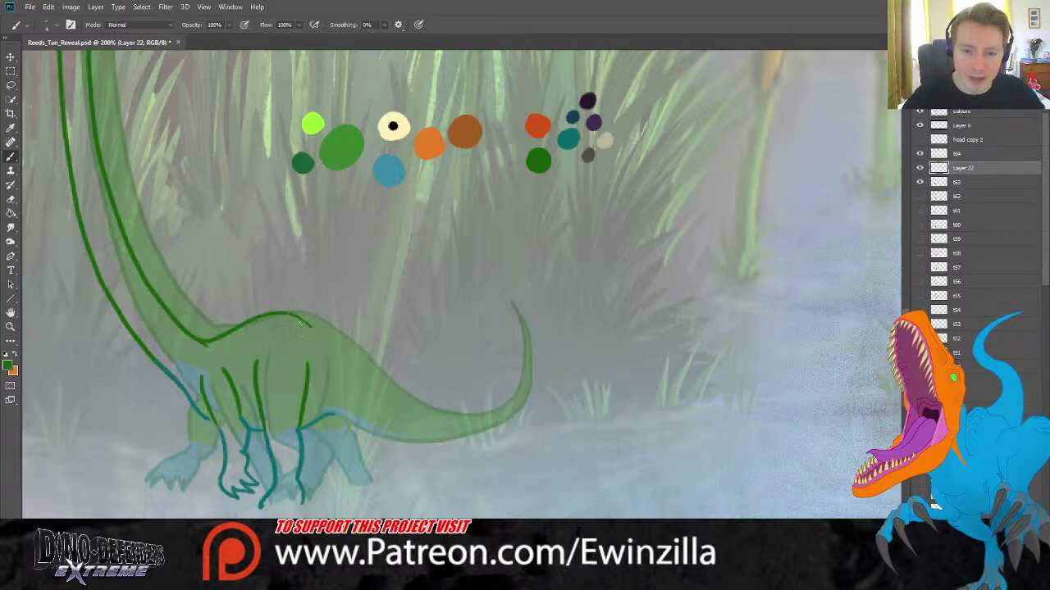
{"action": "left_click_drag", "start_coordinate": [301, 324], "coordinate": [343, 357]}
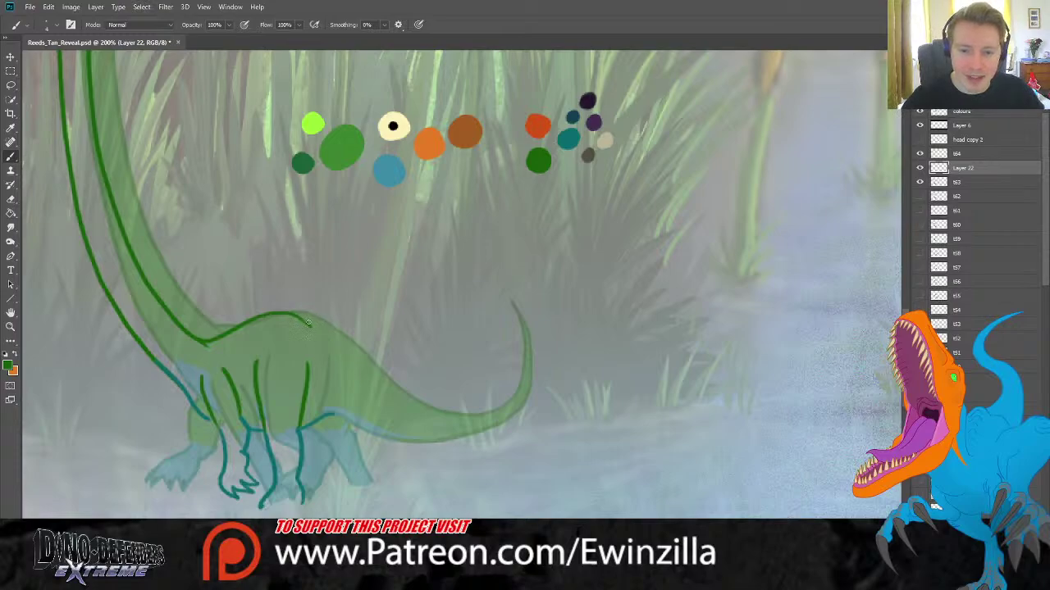
{"action": "mouse_move", "coordinate": [309, 324]}
{"action": "left_mouse_down"}
{"action": "mouse_move", "coordinate": [380, 393]}
{"action": "mouse_move", "coordinate": [461, 438]}
{"action": "mouse_move", "coordinate": [520, 436]}
{"action": "mouse_move", "coordinate": [533, 398]}
{"action": "mouse_move", "coordinate": [526, 354]}
{"action": "left_mouse_up"}
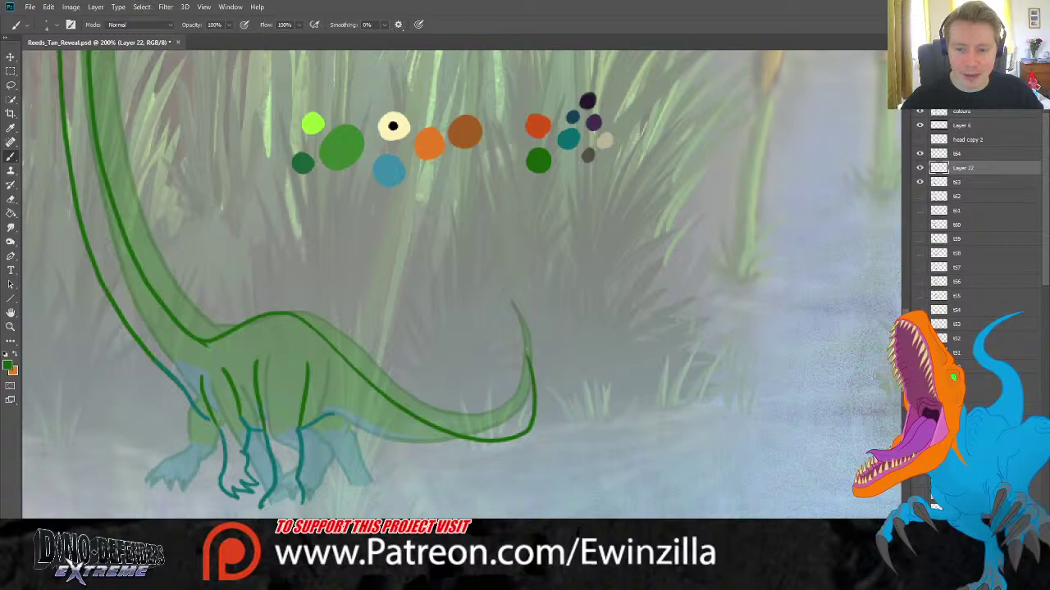
{"action": "key", "text": "ctrl+z"}
{"action": "left_click_drag", "start_coordinate": [305, 321], "coordinate": [369, 382]}
{"action": "key", "text": "ctrl+z"}
{"action": "mouse_move", "coordinate": [302, 320]}
{"action": "left_mouse_down"}
{"action": "mouse_move", "coordinate": [391, 399]}
{"action": "mouse_move", "coordinate": [464, 437]}
{"action": "mouse_move", "coordinate": [528, 431]}
{"action": "mouse_move", "coordinate": [535, 383]}
{"action": "mouse_move", "coordinate": [537, 428]}
{"action": "mouse_move", "coordinate": [521, 448]}
{"action": "mouse_move", "coordinate": [482, 458]}
{"action": "mouse_move", "coordinate": [404, 432]}
{"action": "left_mouse_up"}
{"action": "key", "text": "ctrl+z"}
{"action": "key", "text": "ctrl+z"}
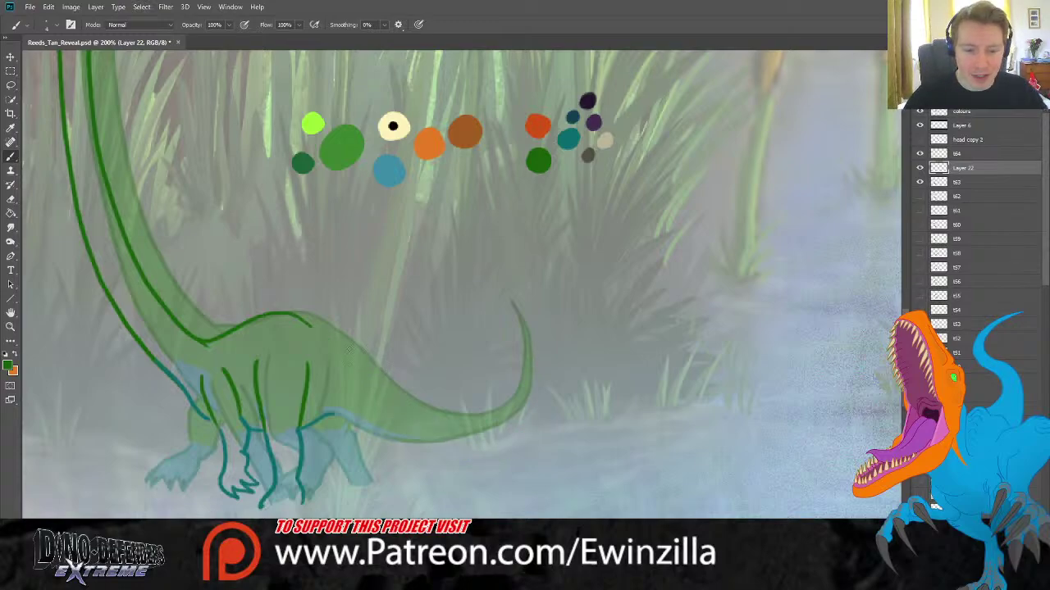
{"action": "mouse_move", "coordinate": [303, 322]}
{"action": "left_mouse_down"}
{"action": "mouse_move", "coordinate": [459, 435]}
{"action": "mouse_move", "coordinate": [519, 433]}
{"action": "mouse_move", "coordinate": [533, 402]}
{"action": "left_mouse_up"}
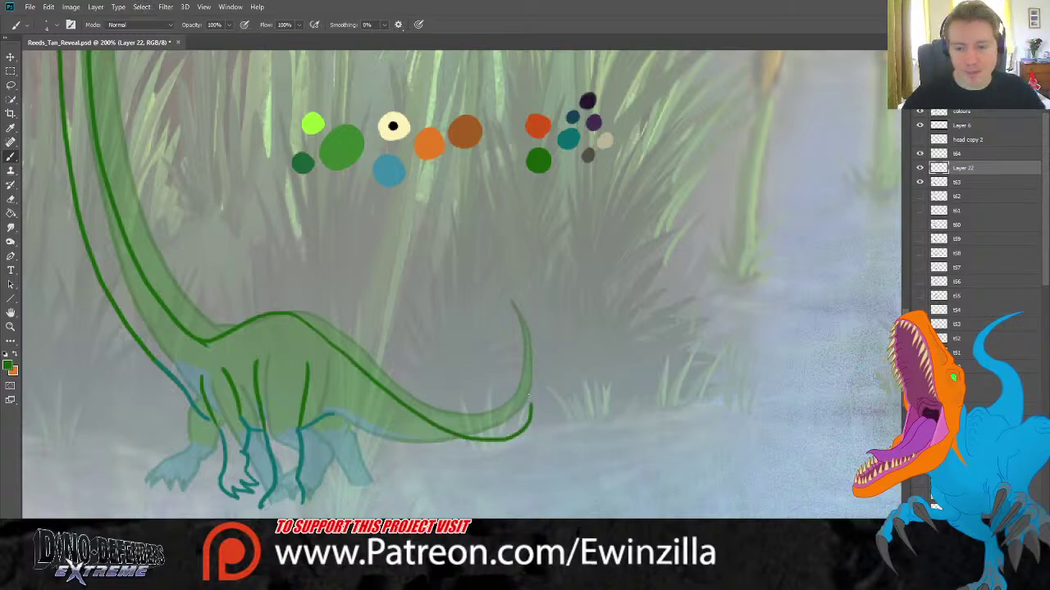
{"action": "key", "text": "ctrl+z"}
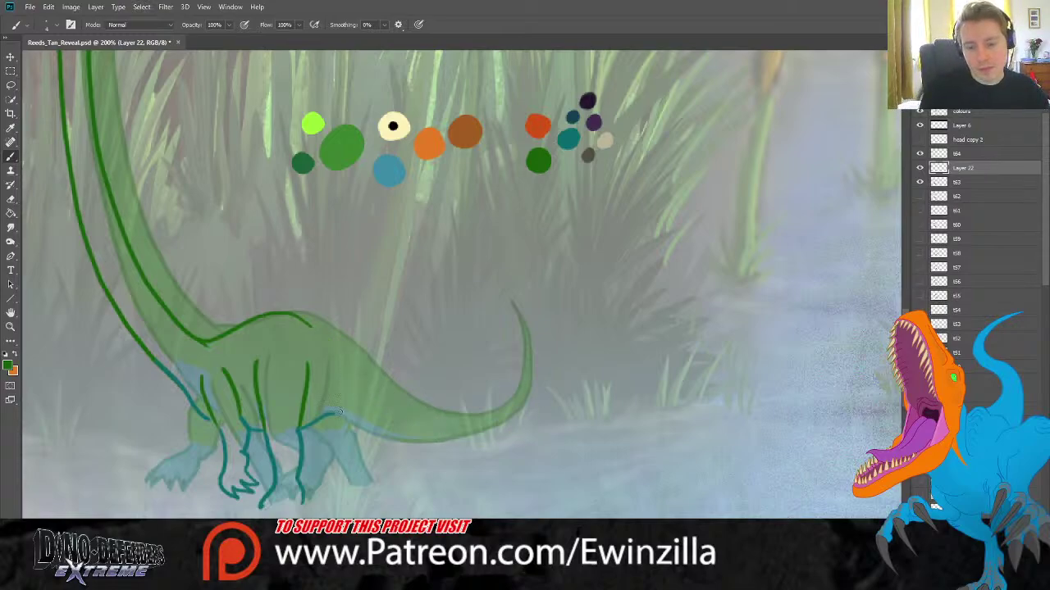
{"action": "mouse_move", "coordinate": [341, 352]}
{"action": "left_mouse_down"}
{"action": "mouse_move", "coordinate": [411, 415]}
{"action": "mouse_move", "coordinate": [464, 435]}
{"action": "mouse_move", "coordinate": [511, 424]}
{"action": "mouse_move", "coordinate": [534, 367]}
{"action": "mouse_move", "coordinate": [534, 402]}
{"action": "mouse_move", "coordinate": [499, 446]}
{"action": "mouse_move", "coordinate": [436, 456]}
{"action": "mouse_move", "coordinate": [366, 426]}
{"action": "left_mouse_up"}
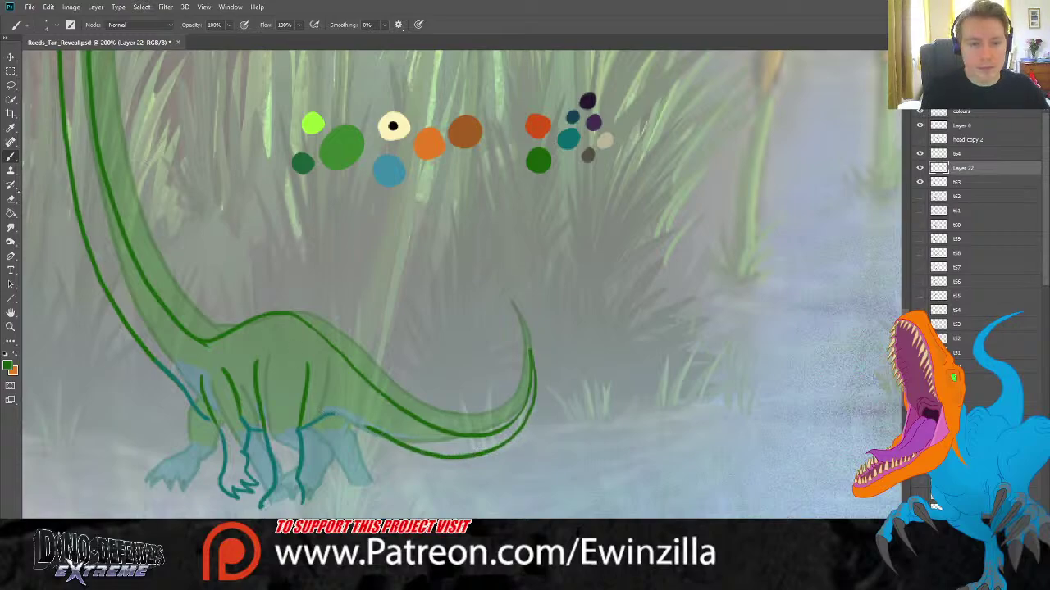
Sample teal, paint a belly line and taper its end with the Smudge tool.
{"action": "key", "text": "i"}
{"action": "left_click", "coordinate": [566, 134]}
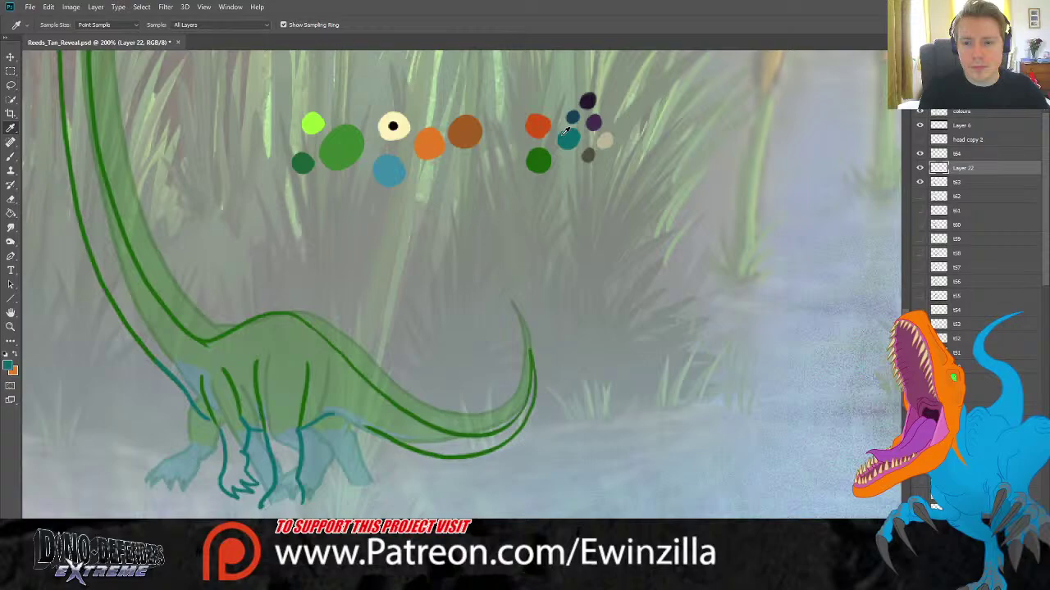
{"action": "left_click", "coordinate": [10, 156]}
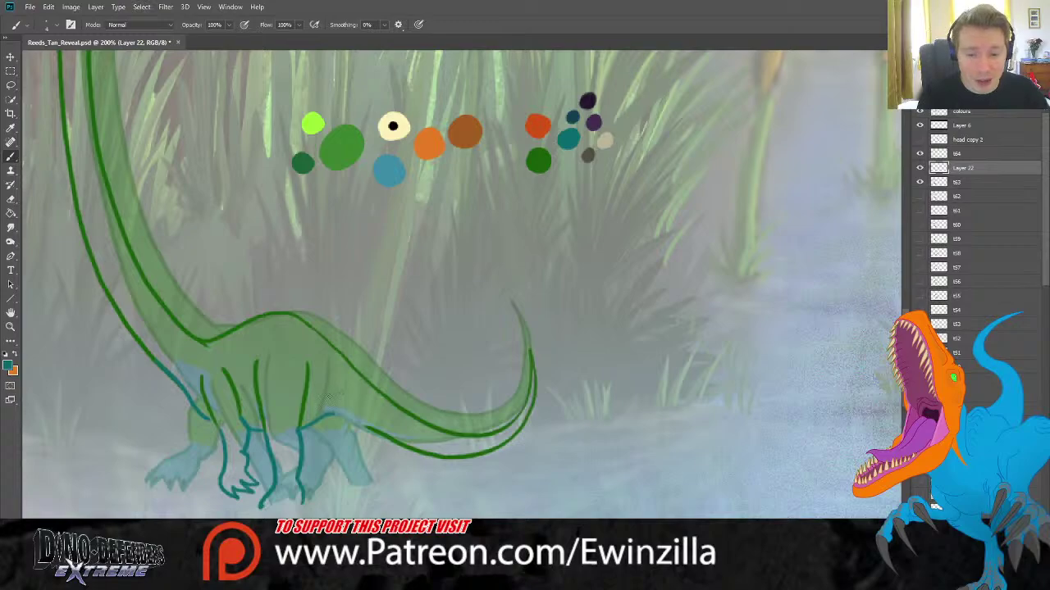
{"action": "mouse_move", "coordinate": [328, 413]}
{"action": "left_mouse_down"}
{"action": "mouse_move", "coordinate": [380, 433]}
{"action": "mouse_move", "coordinate": [330, 415]}
{"action": "mouse_move", "coordinate": [378, 434]}
{"action": "left_mouse_up"}
{"action": "key", "text": "ctrl+z"}
{"action": "key", "text": "r"}
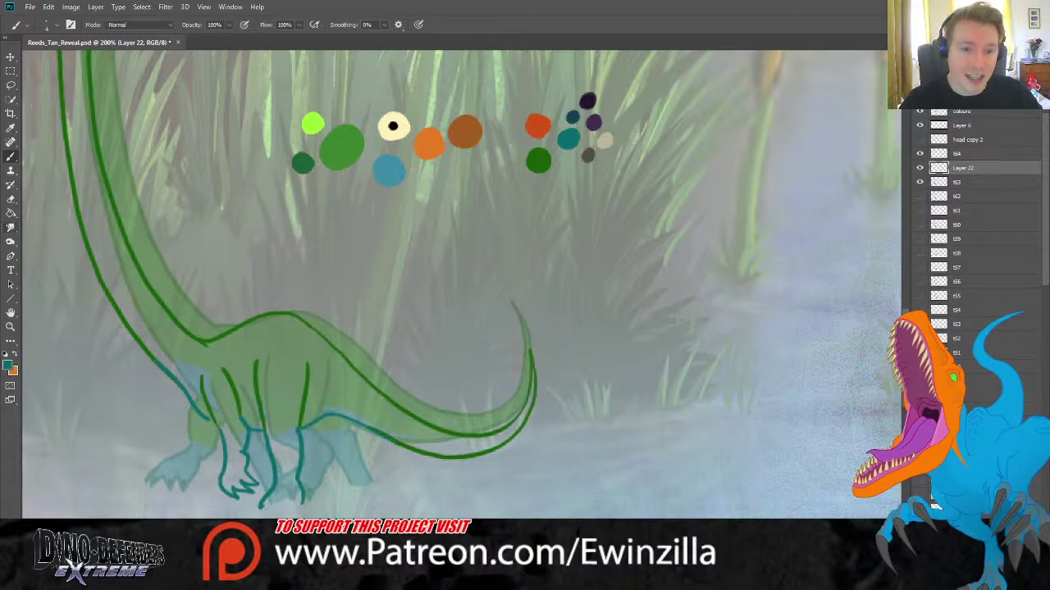
{"action": "left_click_drag", "start_coordinate": [366, 420], "coordinate": [411, 445]}
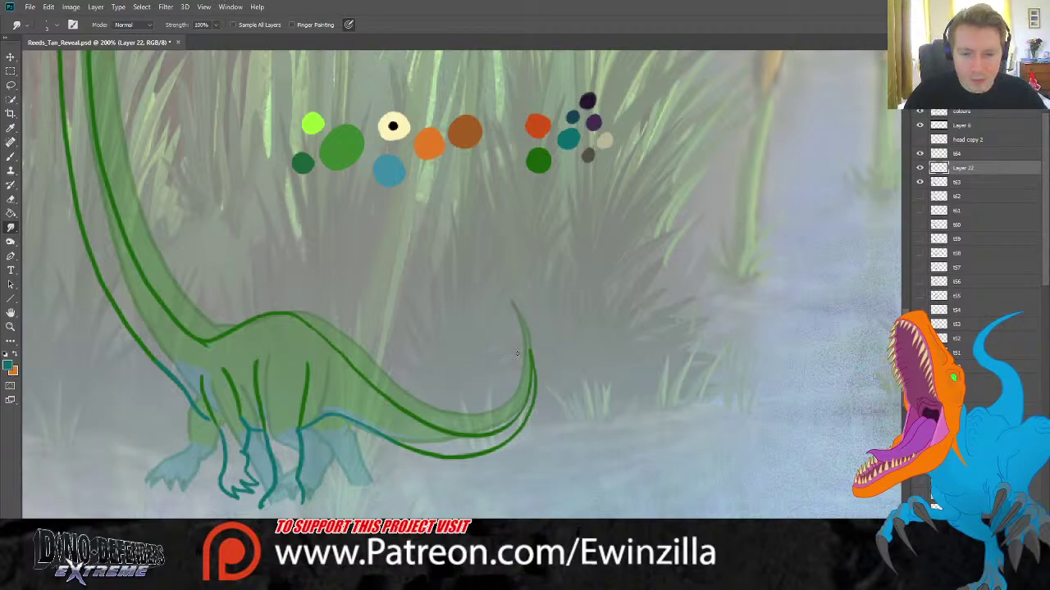
Paint green strokes on the front foot, front leg and near the belly.
{"action": "key", "text": "b"}
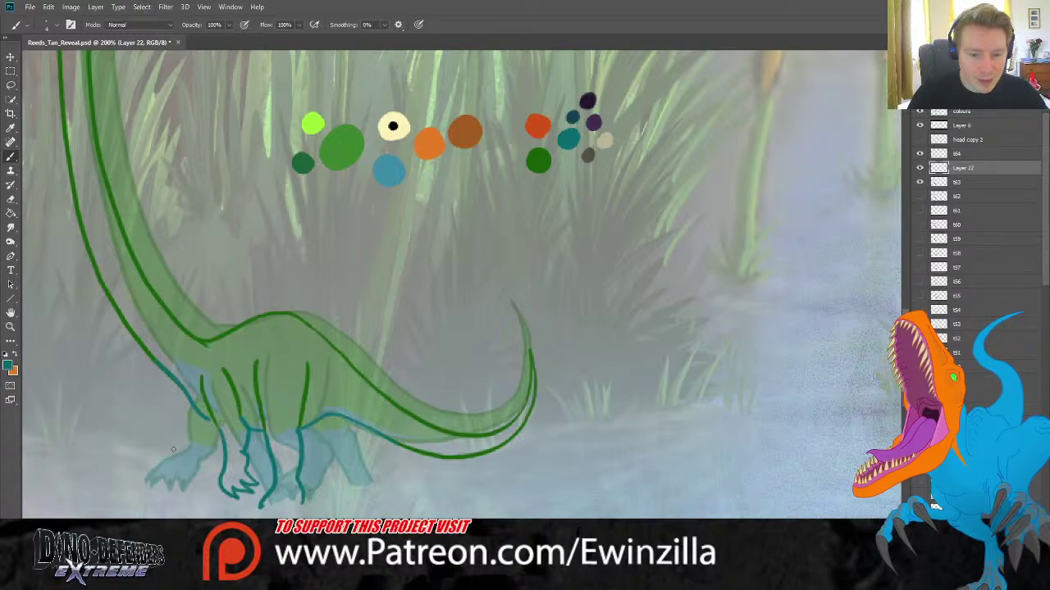
{"action": "mouse_move", "coordinate": [174, 444]}
{"action": "left_mouse_down"}
{"action": "mouse_move", "coordinate": [145, 495]}
{"action": "mouse_move", "coordinate": [188, 476]}
{"action": "mouse_move", "coordinate": [199, 446]}
{"action": "left_mouse_up"}
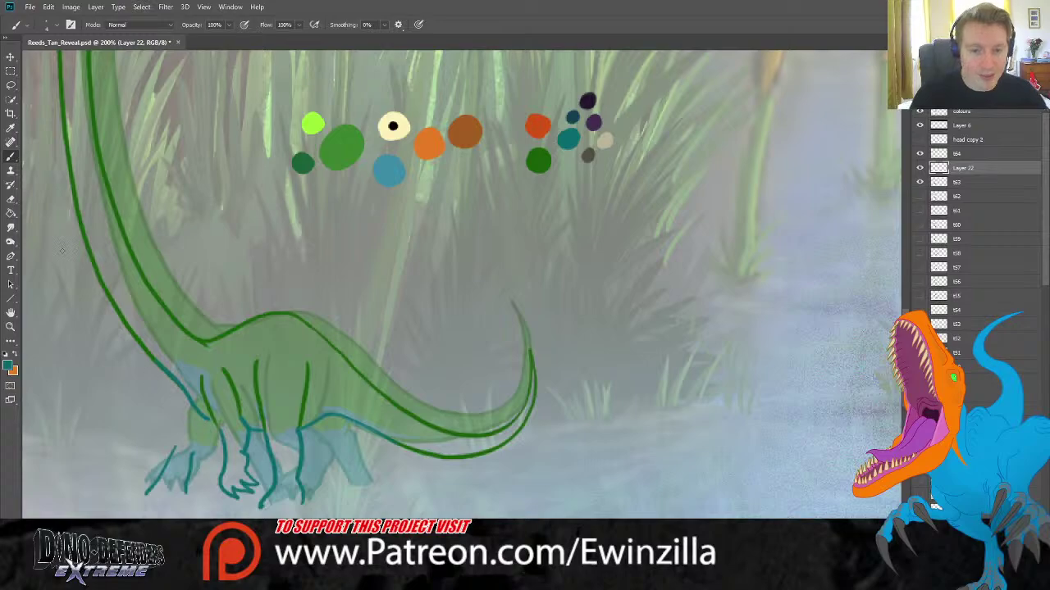
{"action": "key", "text": "i"}
{"action": "left_click", "coordinate": [540, 164]}
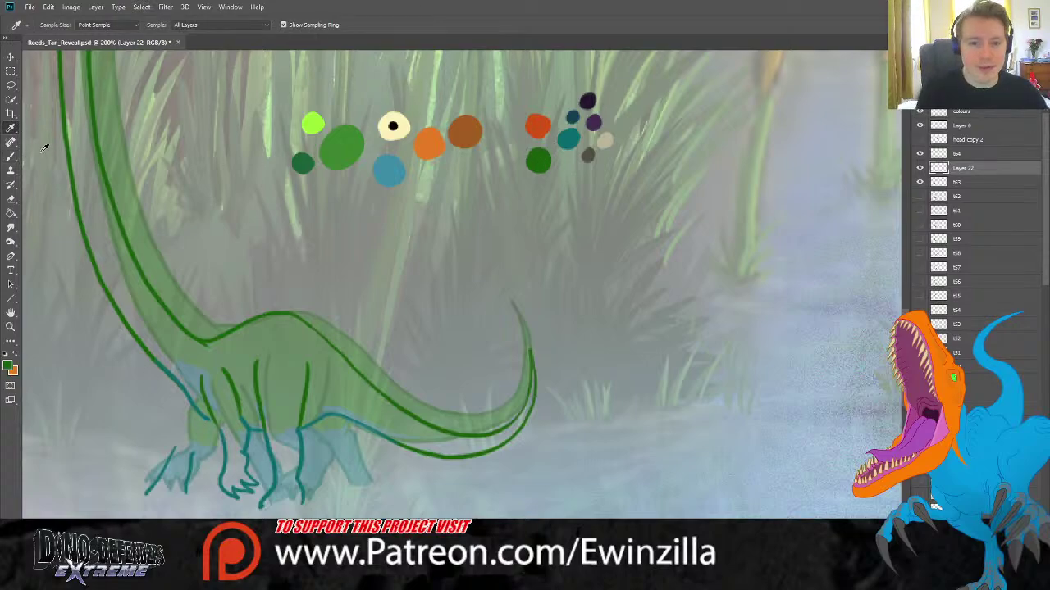
{"action": "left_click", "coordinate": [10, 156]}
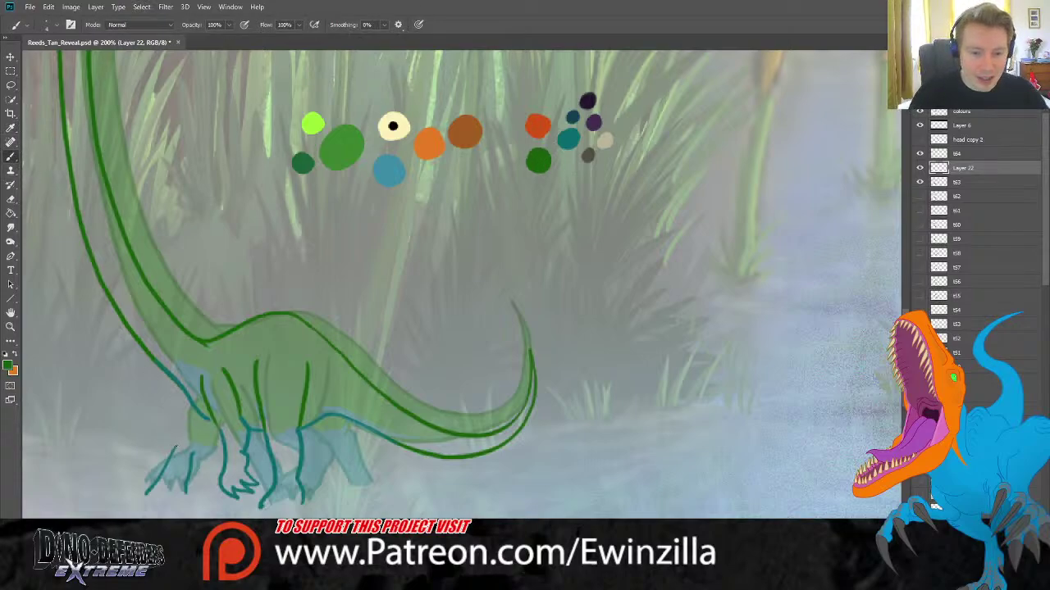
{"action": "mouse_move", "coordinate": [174, 447]}
{"action": "left_mouse_down"}
{"action": "mouse_move", "coordinate": [187, 394]}
{"action": "mouse_move", "coordinate": [191, 458]}
{"action": "left_mouse_up"}
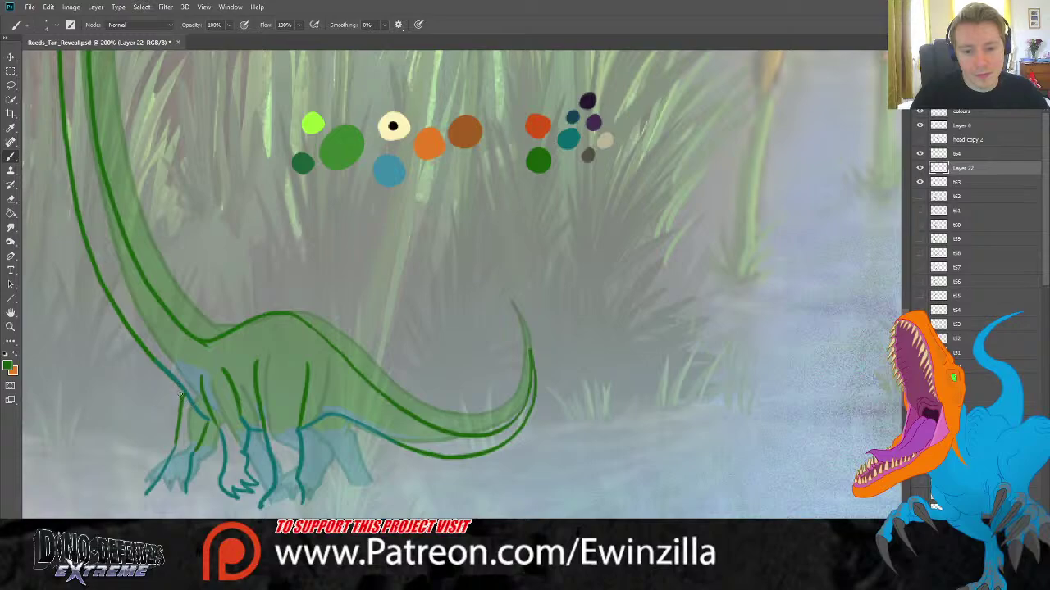
{"action": "left_click_drag", "start_coordinate": [329, 416], "coordinate": [332, 428]}
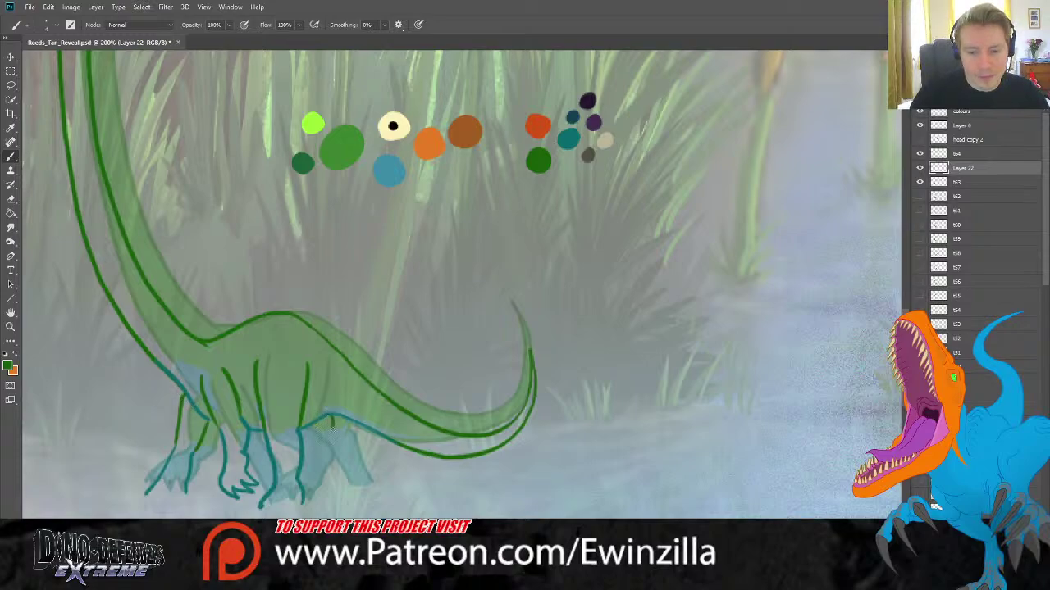
Sample teal and paint strokes down the leg undersides and the rear leg.
{"action": "key", "text": "i"}
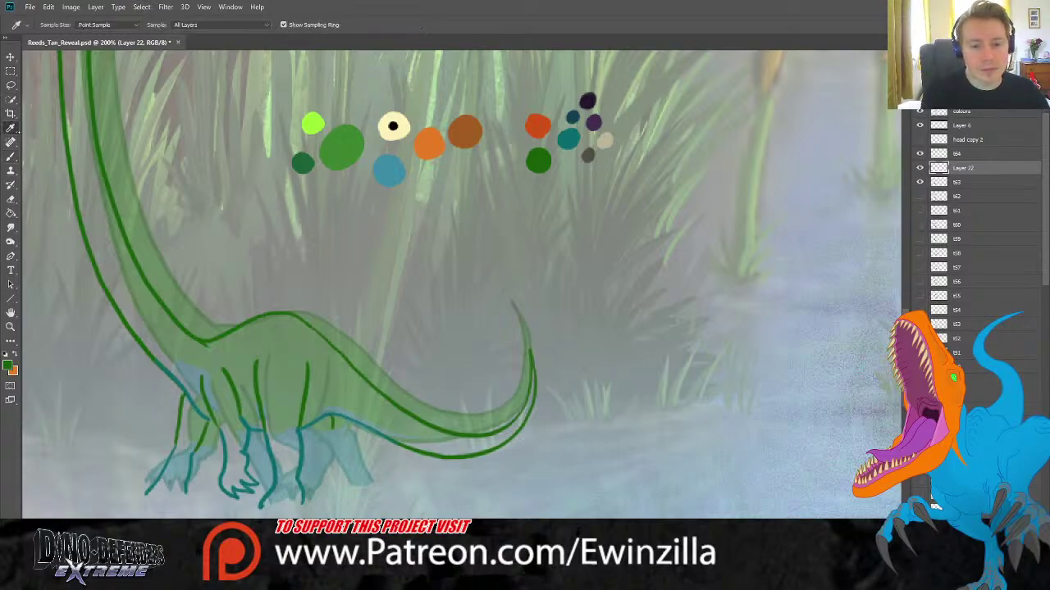
{"action": "left_click", "coordinate": [569, 134]}
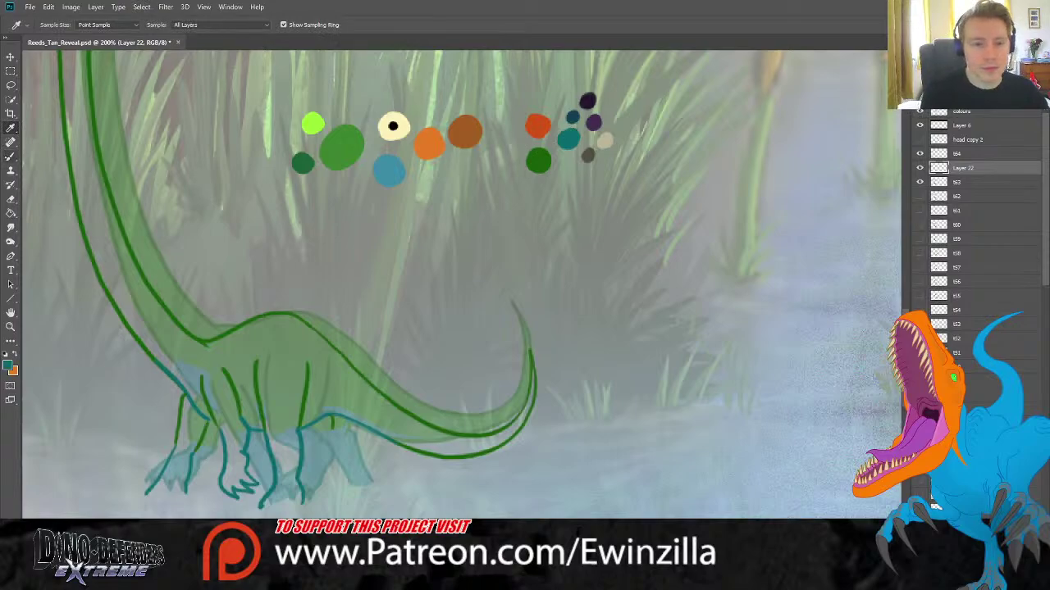
{"action": "key", "text": "b"}
{"action": "left_click_drag", "start_coordinate": [326, 427], "coordinate": [371, 484]}
{"action": "mouse_move", "coordinate": [338, 465]}
{"action": "left_mouse_down"}
{"action": "mouse_move", "coordinate": [332, 482]}
{"action": "mouse_move", "coordinate": [366, 480]}
{"action": "mouse_move", "coordinate": [303, 438]}
{"action": "left_mouse_up"}
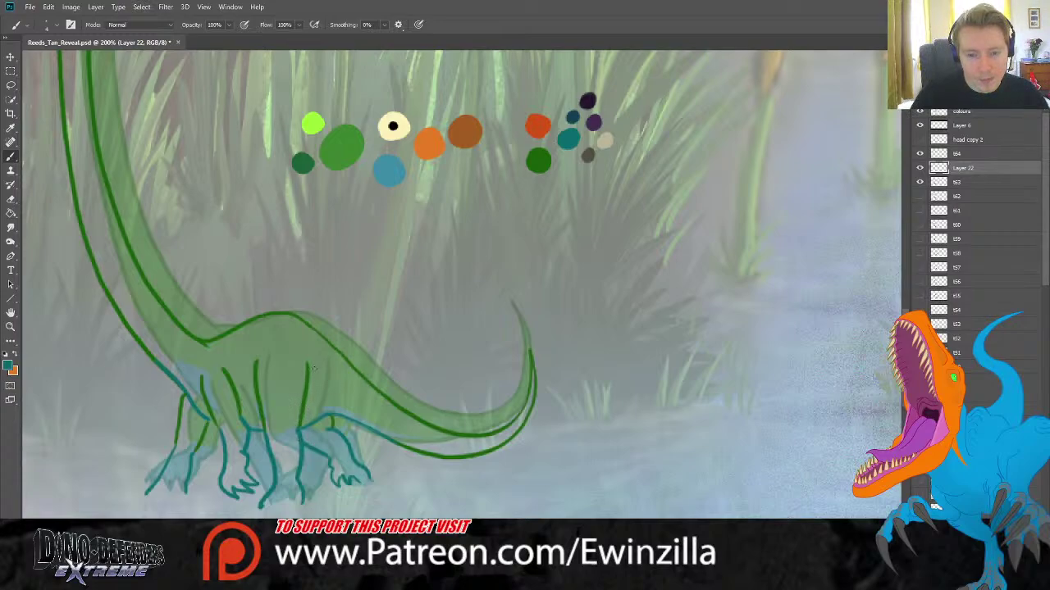
{"action": "left_click_drag", "start_coordinate": [170, 376], "coordinate": [212, 430]}
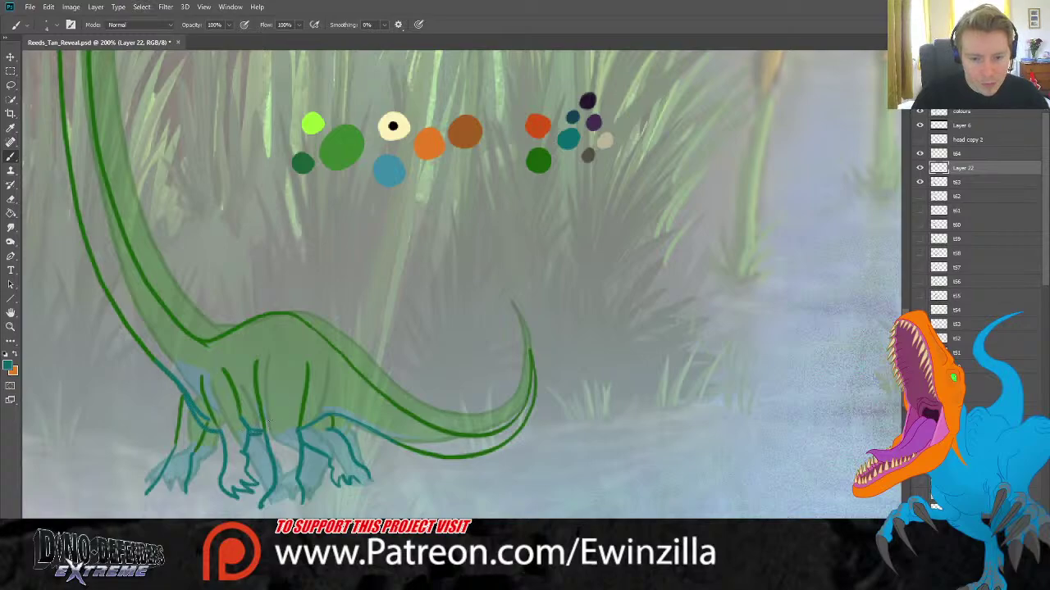
{"action": "left_click", "coordinate": [11, 227]}
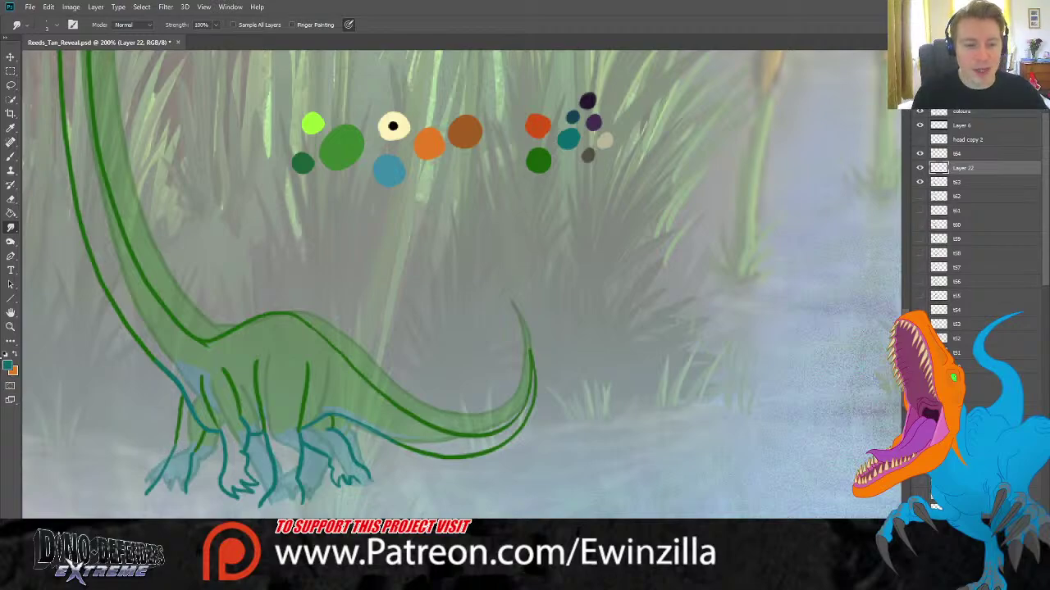
Fit the marsh scene in view and merge Layer 22 down into frame t64.
{"action": "key", "text": "z"}
{"action": "key", "text": "ctrl+0"}
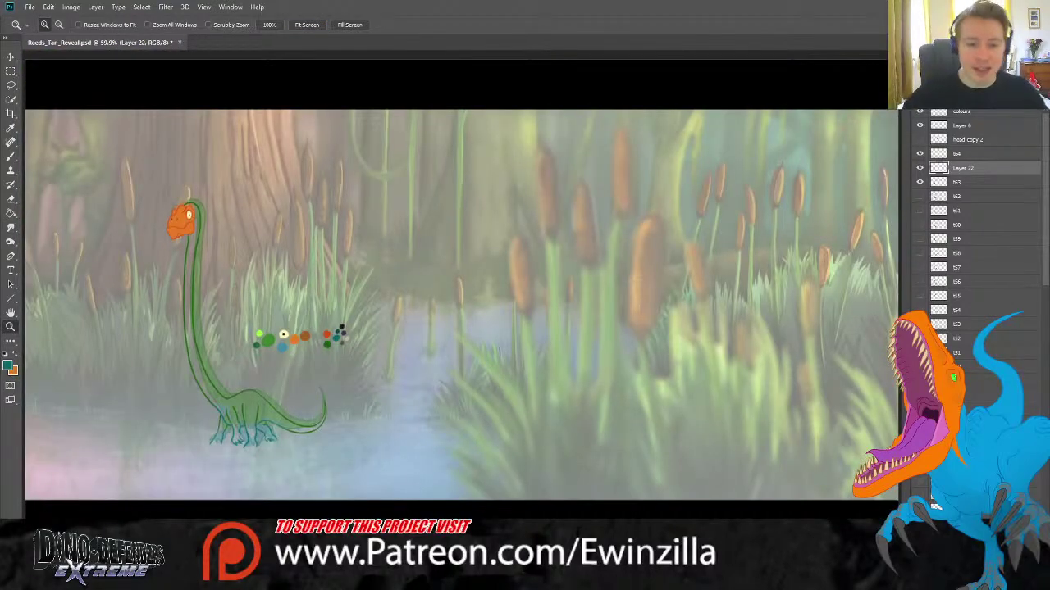
{"action": "left_click", "coordinate": [973, 157], "text": "shift"}
{"action": "key", "text": "ctrl+e"}
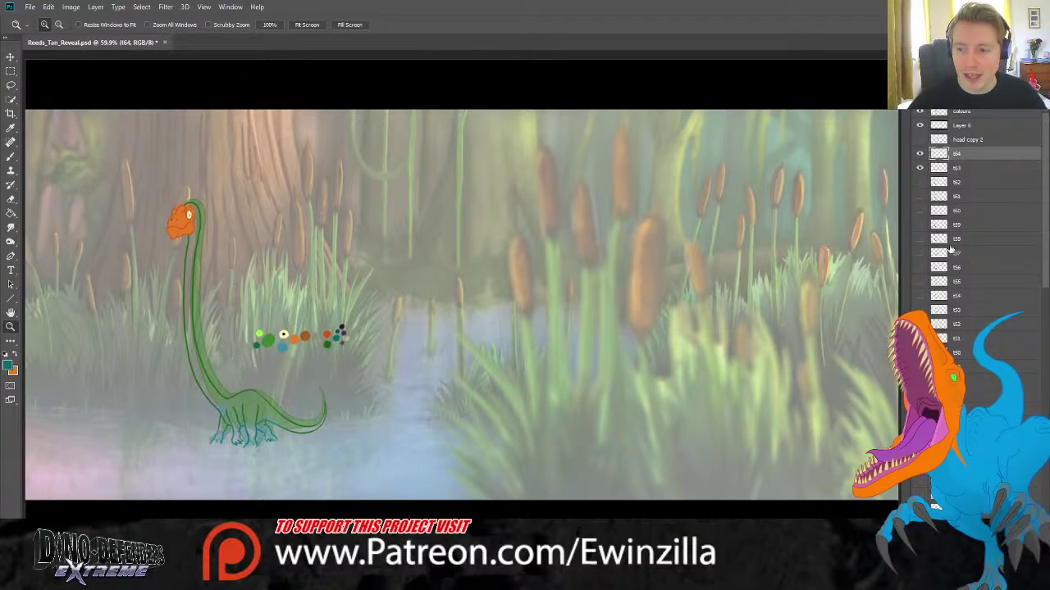
Flip frame t64's visibility repeatedly to compare it against the neighbouring frame.
{"action": "left_click", "coordinate": [920, 155]}
{"action": "left_click", "coordinate": [920, 154]}
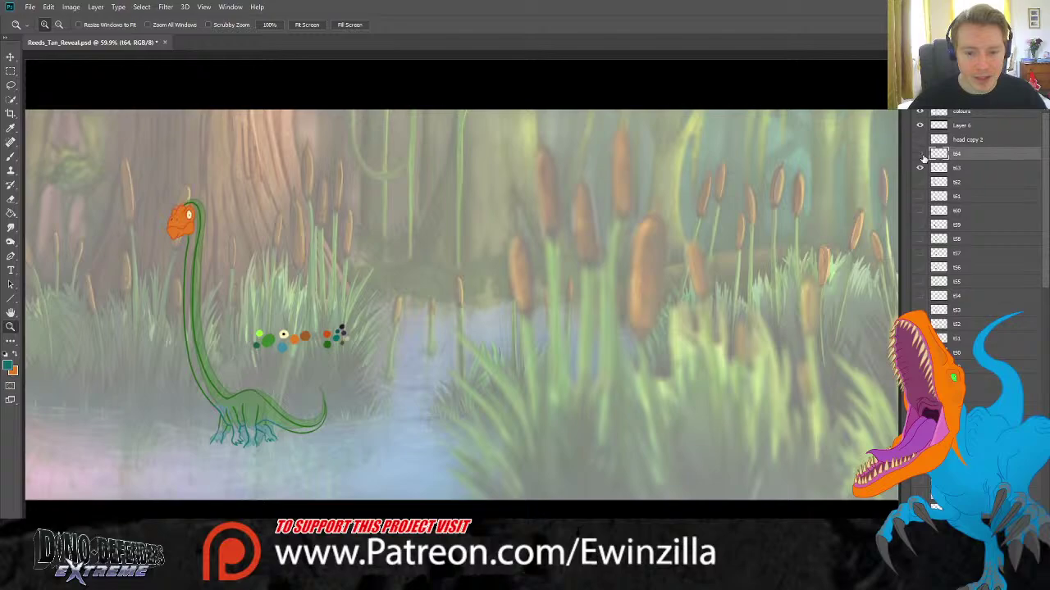
{"action": "left_click", "coordinate": [920, 154]}
{"action": "left_click", "coordinate": [920, 155]}
{"action": "left_click", "coordinate": [920, 154]}
{"action": "left_click", "coordinate": [920, 155]}
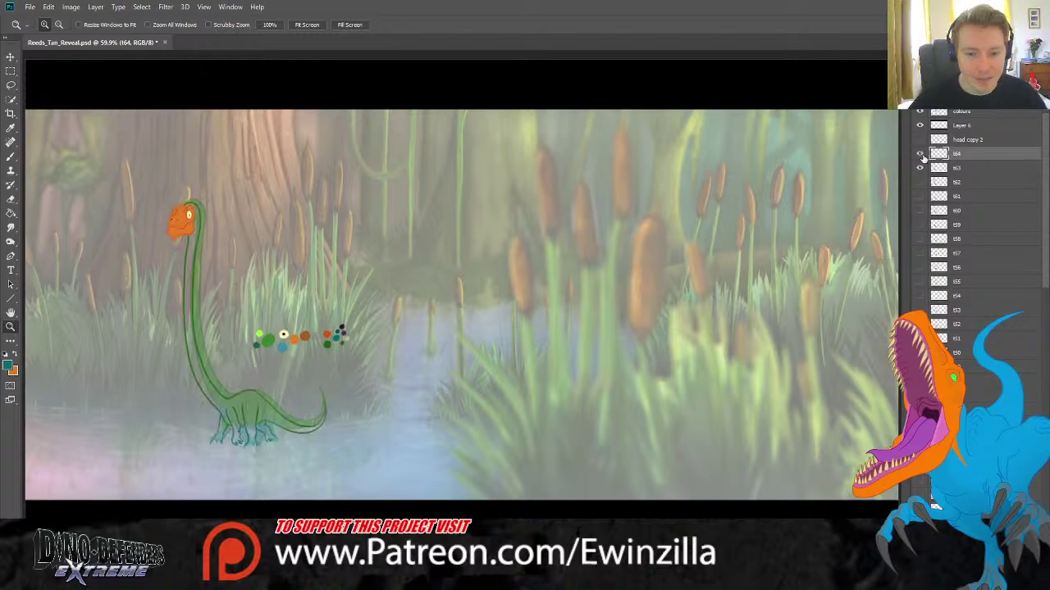
{"action": "left_click", "coordinate": [921, 154]}
{"action": "left_click", "coordinate": [920, 155]}
{"action": "left_click", "coordinate": [920, 154]}
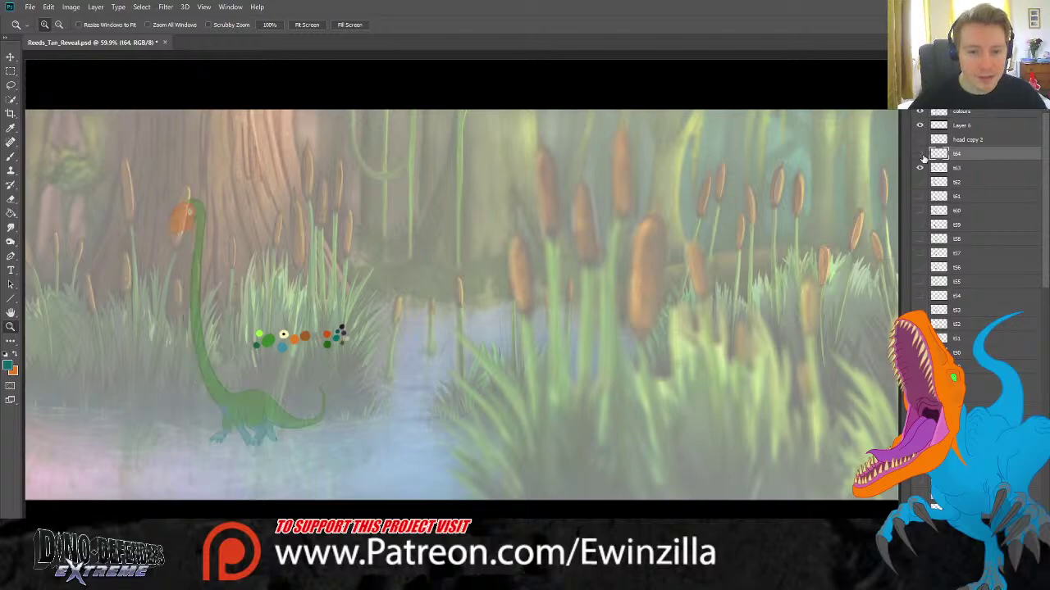
{"action": "left_click", "coordinate": [920, 154]}
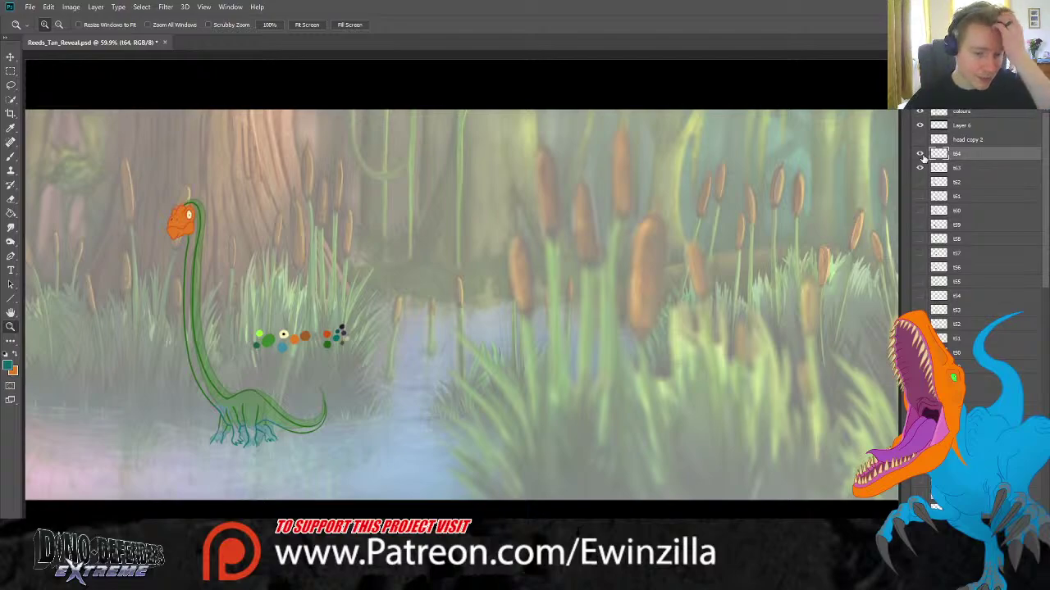
{"action": "left_click", "coordinate": [920, 154]}
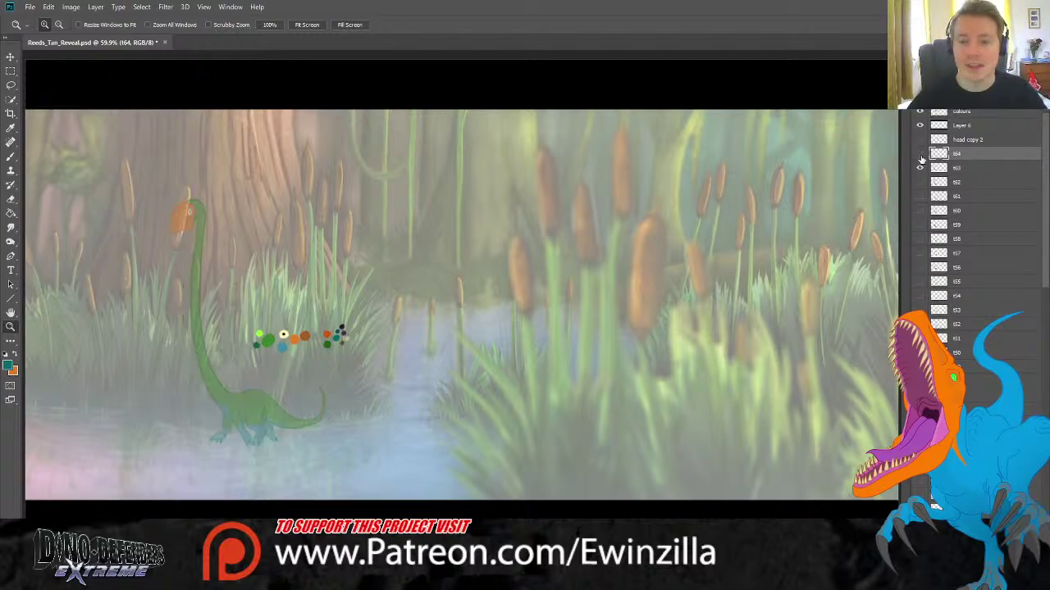
{"action": "left_click", "coordinate": [920, 155]}
{"action": "left_click", "coordinate": [920, 155]}
{"action": "left_click", "coordinate": [920, 154]}
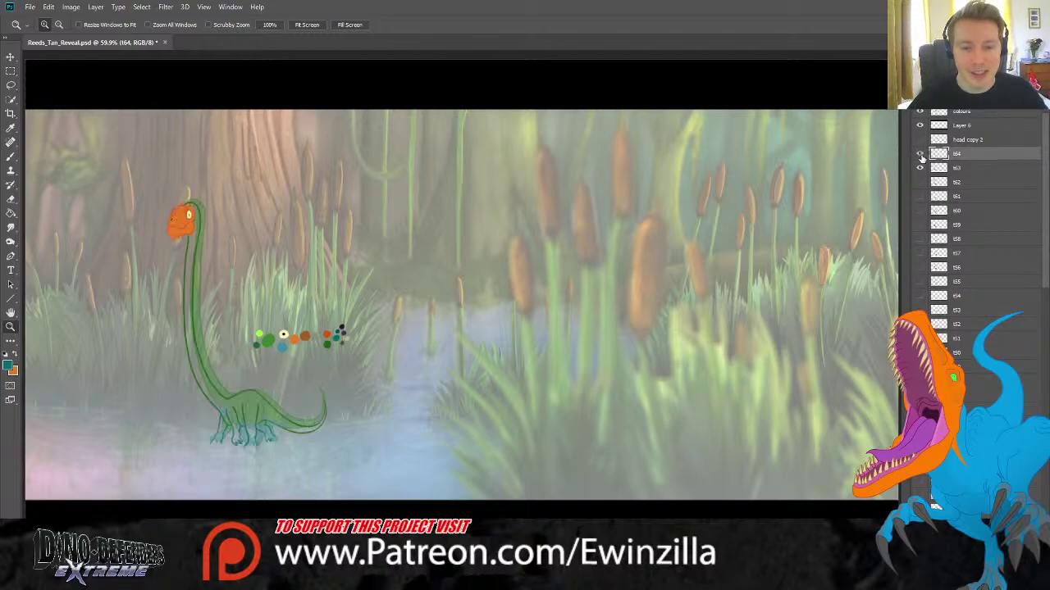
{"action": "left_click", "coordinate": [920, 154]}
{"action": "left_click", "coordinate": [920, 154]}
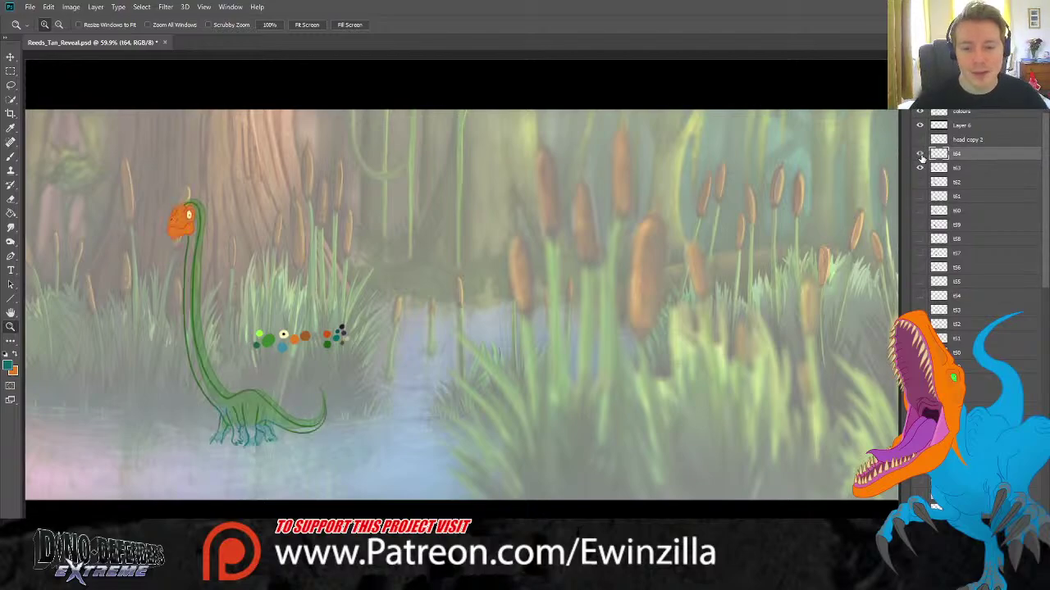
{"action": "left_click", "coordinate": [920, 155]}
{"action": "left_click", "coordinate": [921, 154]}
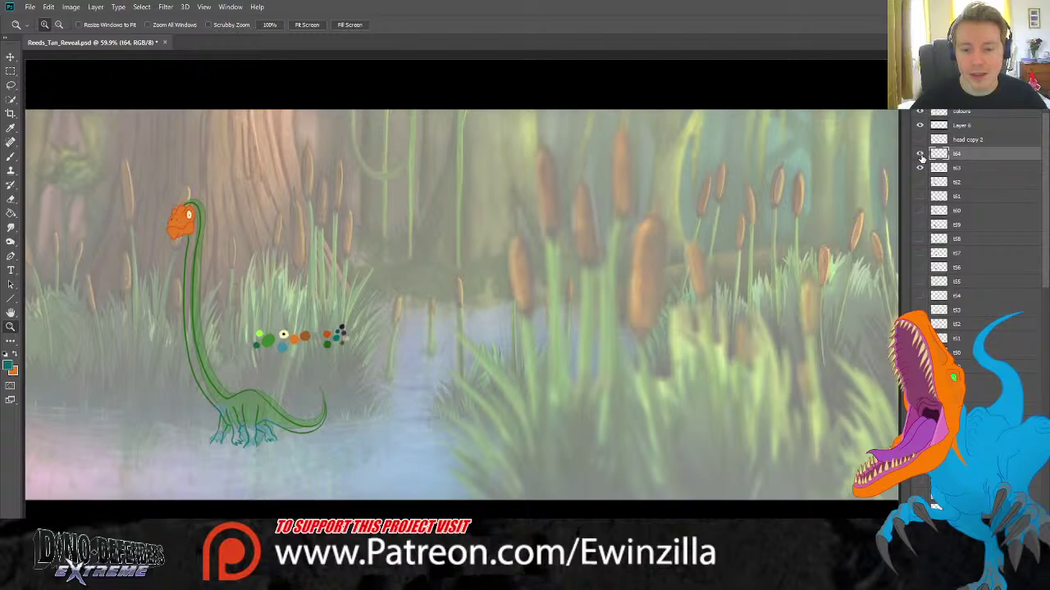
Hide frame t63, select t64, and create a new empty layer for colouring.
{"action": "left_click", "coordinate": [956, 168]}
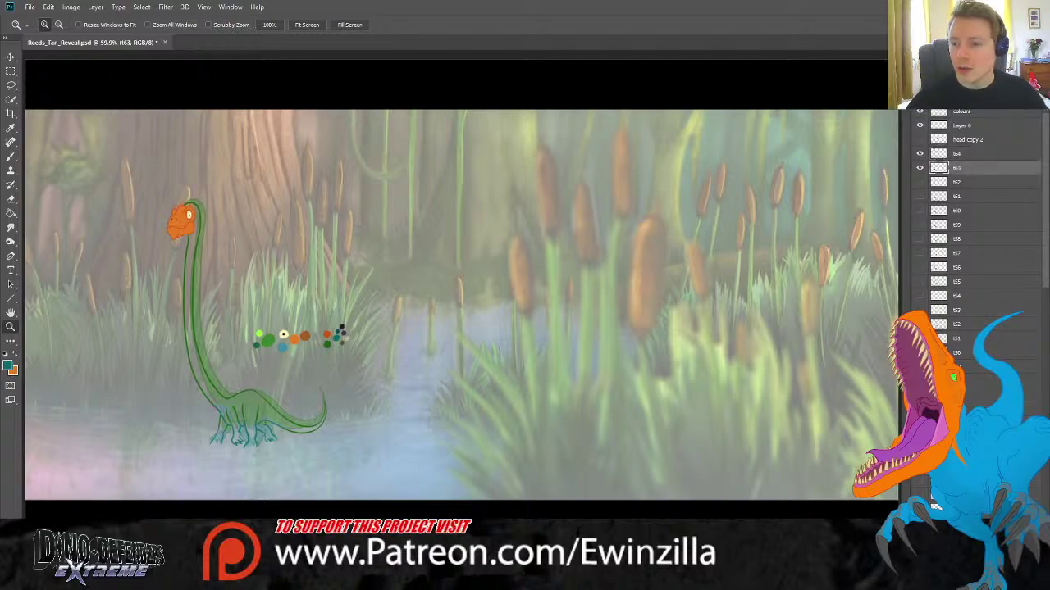
{"action": "left_click", "coordinate": [920, 168]}
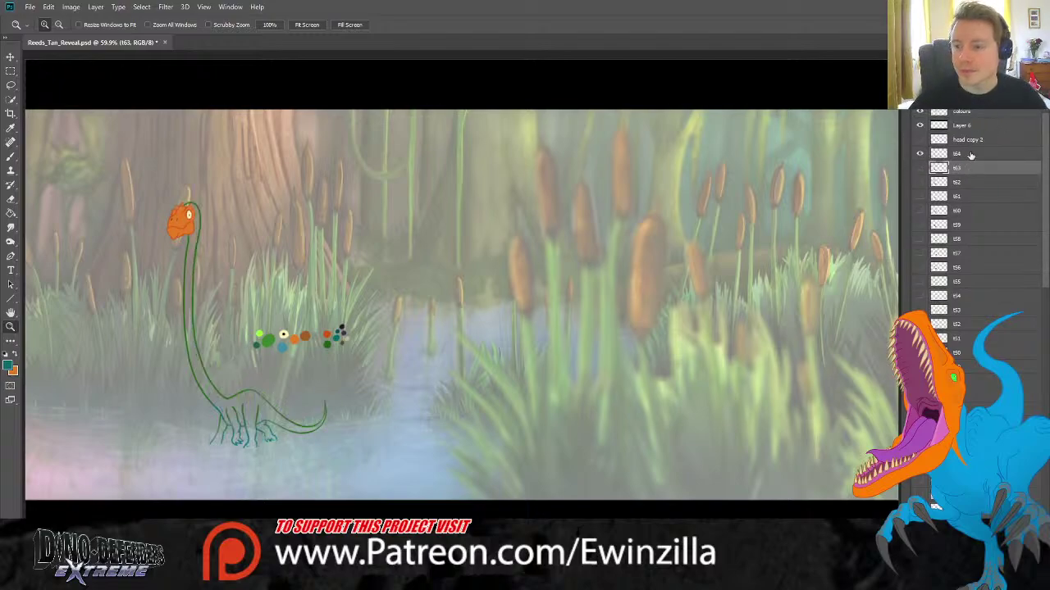
{"action": "left_click", "coordinate": [955, 155]}
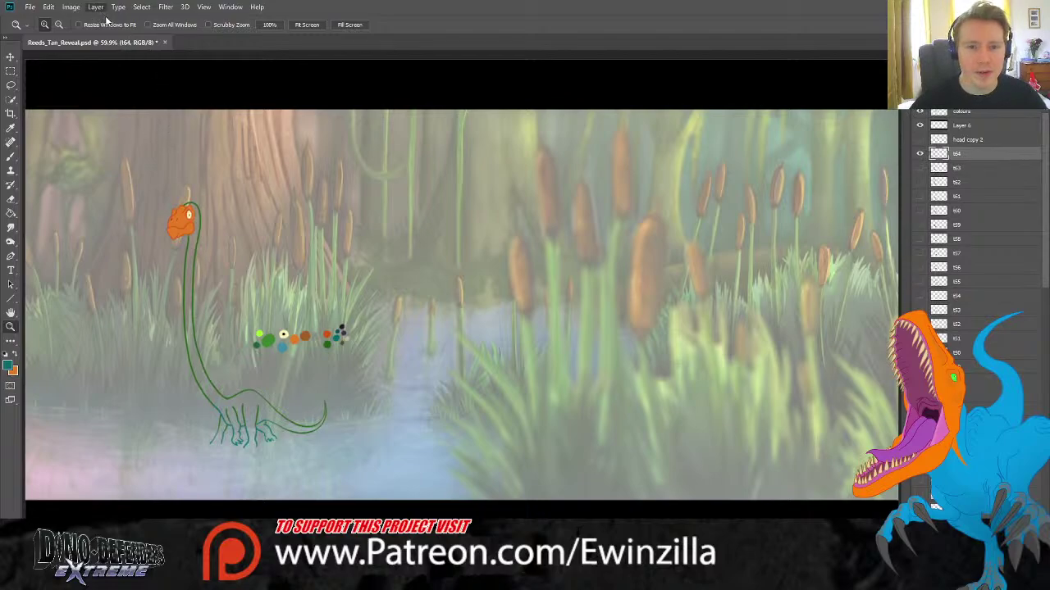
{"action": "key", "text": "ctrl+shift+alt+n"}
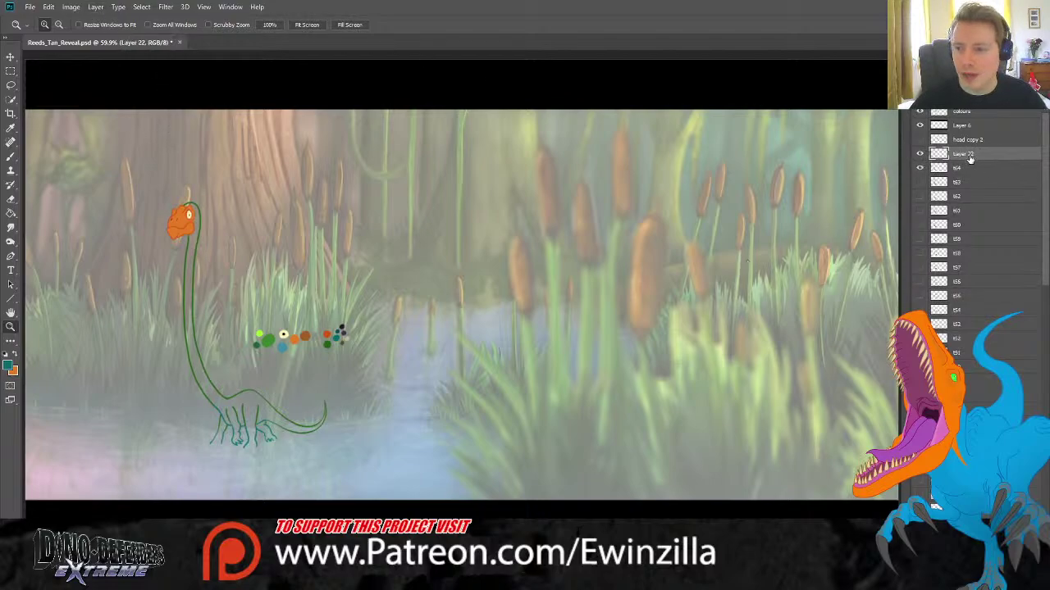
Zoom in and paint green over the back of the head and down the neck.
{"action": "left_click", "coordinate": [155, 365]}
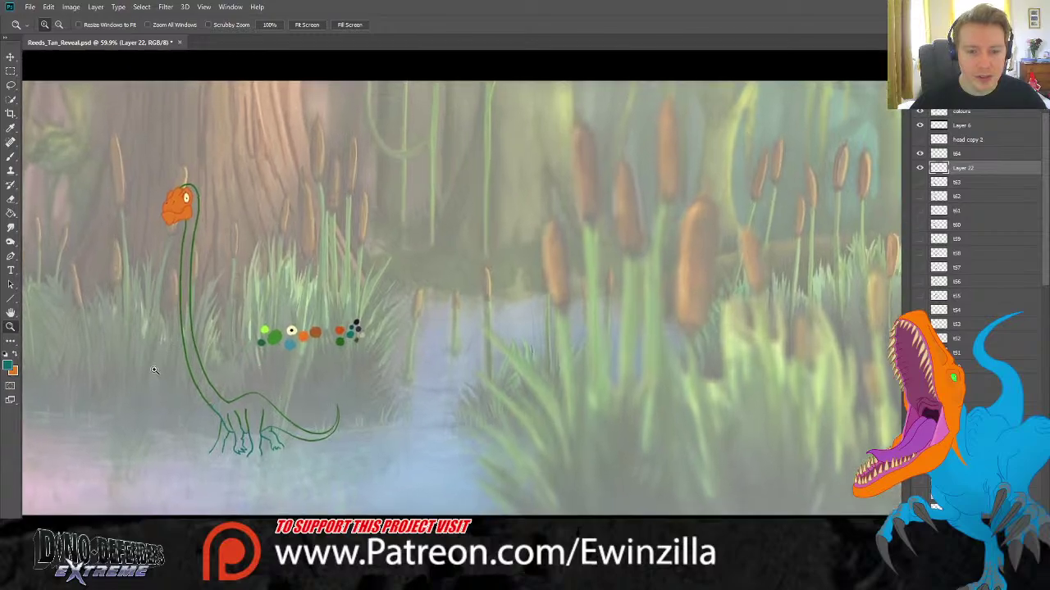
{"action": "left_click", "coordinate": [11, 128]}
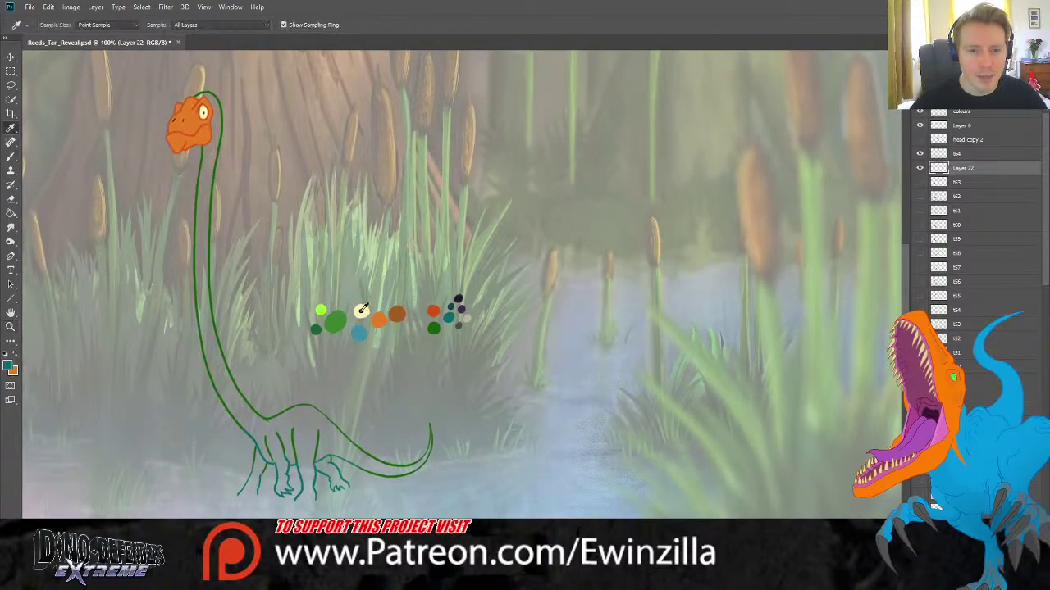
{"action": "left_click", "coordinate": [11, 156]}
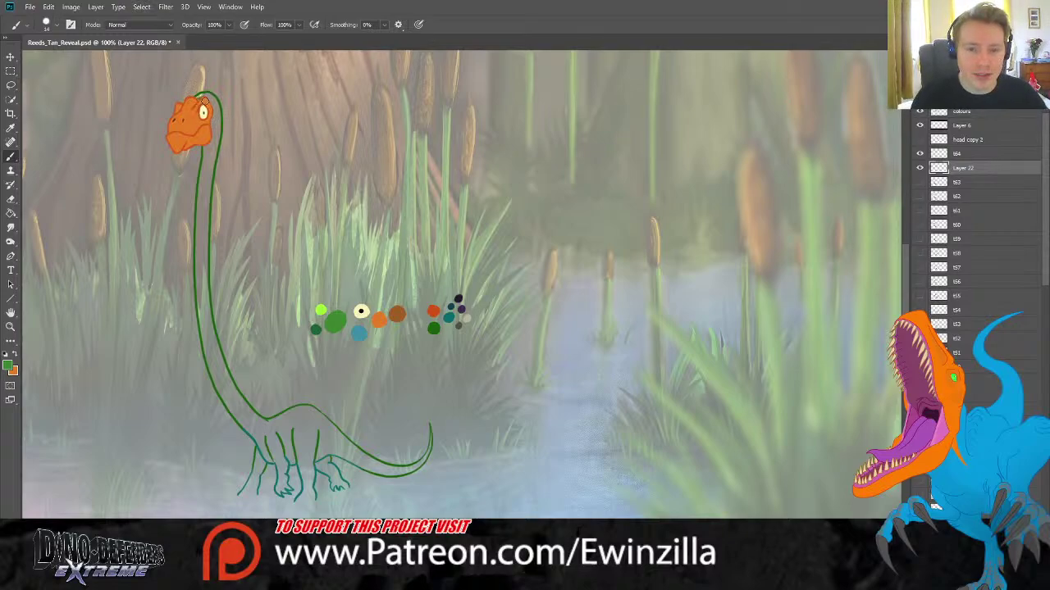
{"action": "mouse_move", "coordinate": [210, 104]}
{"action": "left_mouse_down"}
{"action": "mouse_move", "coordinate": [202, 287]}
{"action": "mouse_move", "coordinate": [197, 254]}
{"action": "mouse_move", "coordinate": [207, 322]}
{"action": "left_mouse_up"}
{"action": "key", "text": "r"}
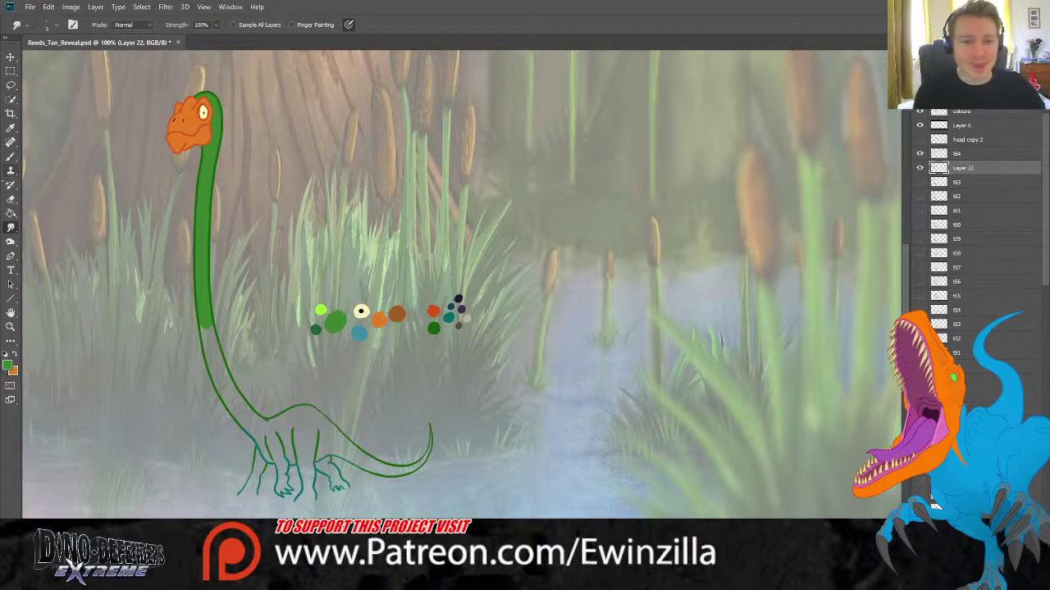
{"action": "left_click", "coordinate": [10, 156]}
{"action": "mouse_move", "coordinate": [204, 325]}
{"action": "left_mouse_down"}
{"action": "mouse_move", "coordinate": [237, 402]}
{"action": "mouse_move", "coordinate": [205, 360]}
{"action": "mouse_move", "coordinate": [219, 386]}
{"action": "mouse_move", "coordinate": [264, 433]}
{"action": "mouse_move", "coordinate": [236, 414]}
{"action": "mouse_move", "coordinate": [264, 430]}
{"action": "left_mouse_up"}
Smudge the green edge where neck meets body and extend green at the neck base.
{"action": "left_click", "coordinate": [11, 228]}
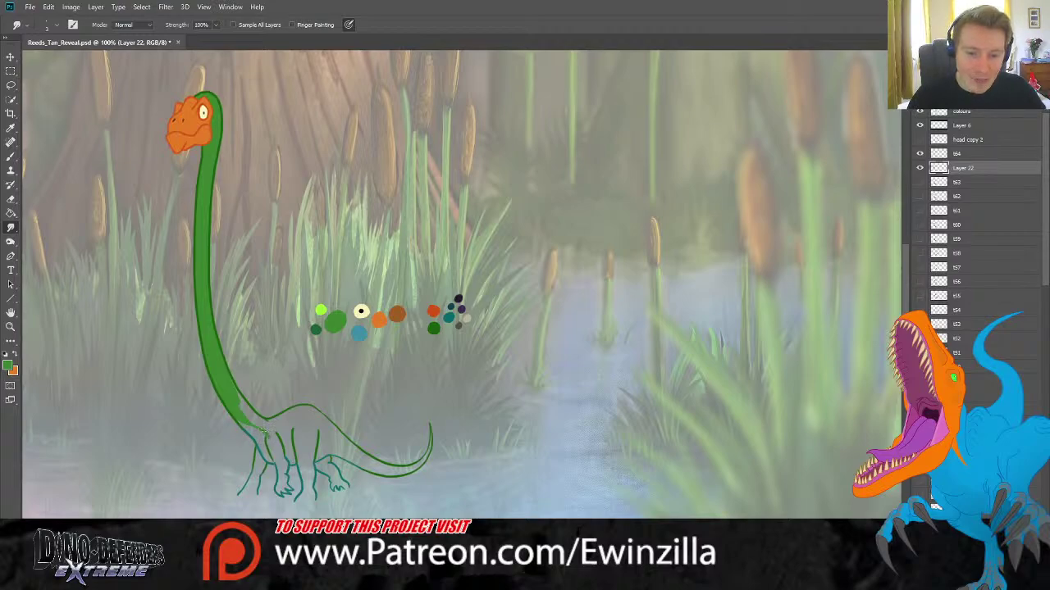
{"action": "left_click_drag", "start_coordinate": [262, 428], "coordinate": [271, 439]}
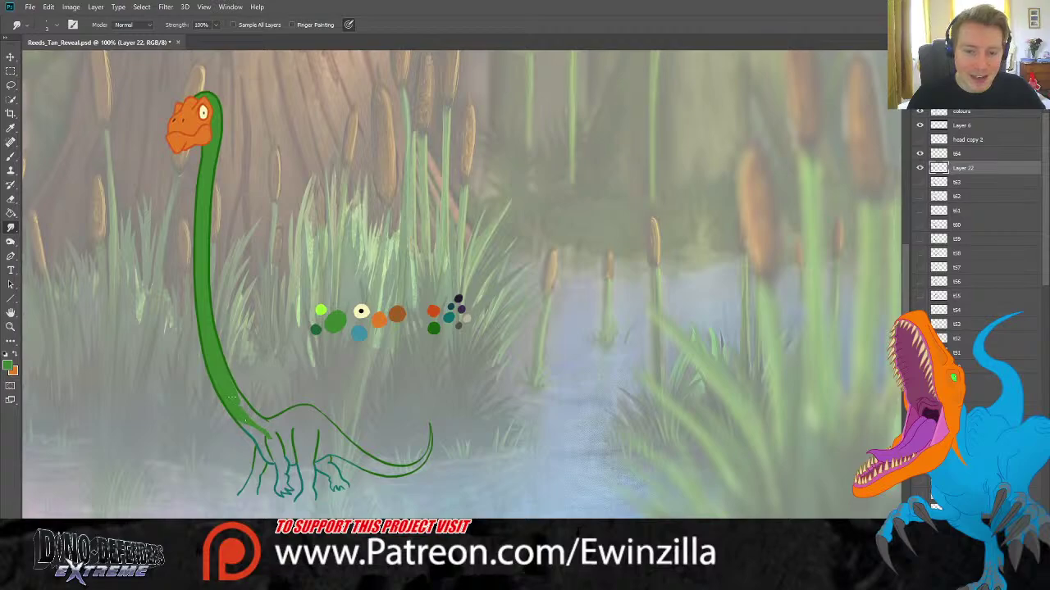
{"action": "left_click_drag", "start_coordinate": [227, 387], "coordinate": [229, 381]}
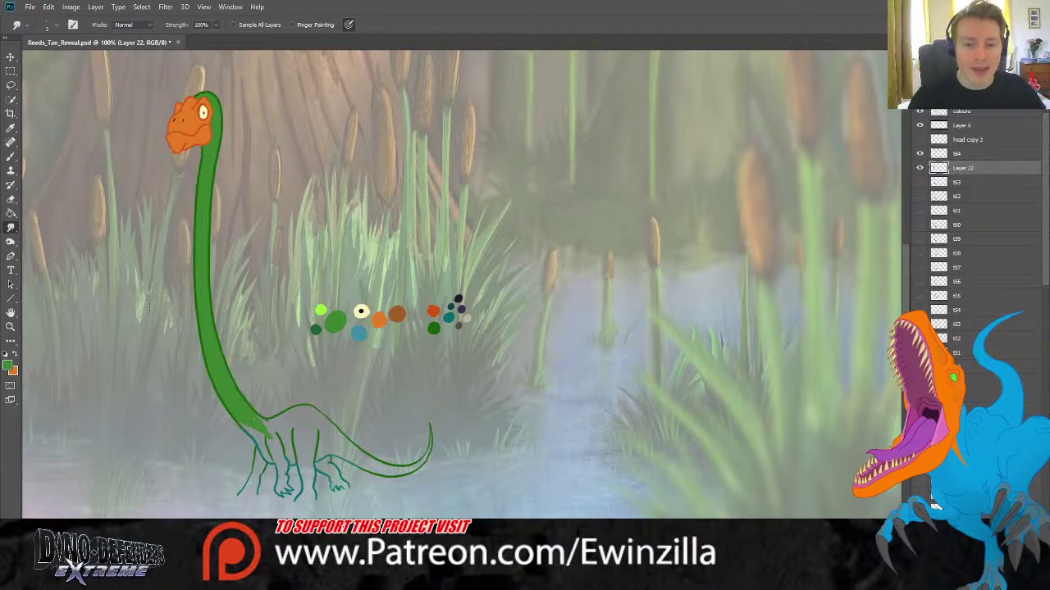
{"action": "key", "text": "b"}
{"action": "mouse_move", "coordinate": [268, 431]}
{"action": "left_mouse_down"}
{"action": "mouse_move", "coordinate": [283, 454]}
{"action": "mouse_move", "coordinate": [273, 457]}
{"action": "mouse_move", "coordinate": [256, 416]}
{"action": "mouse_move", "coordinate": [284, 424]}
{"action": "left_mouse_up"}
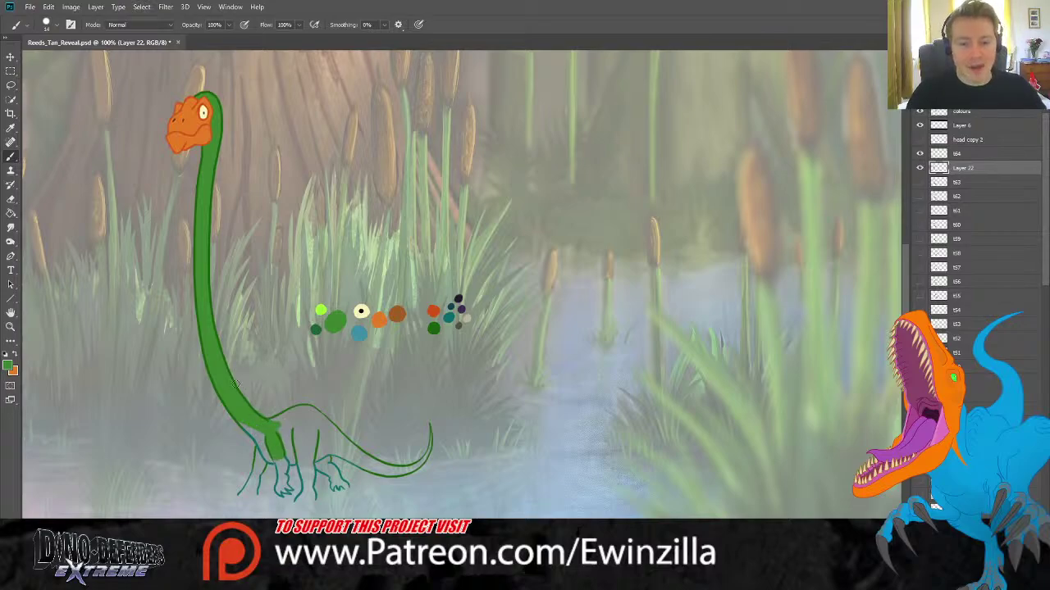
{"action": "left_click", "coordinate": [11, 227]}
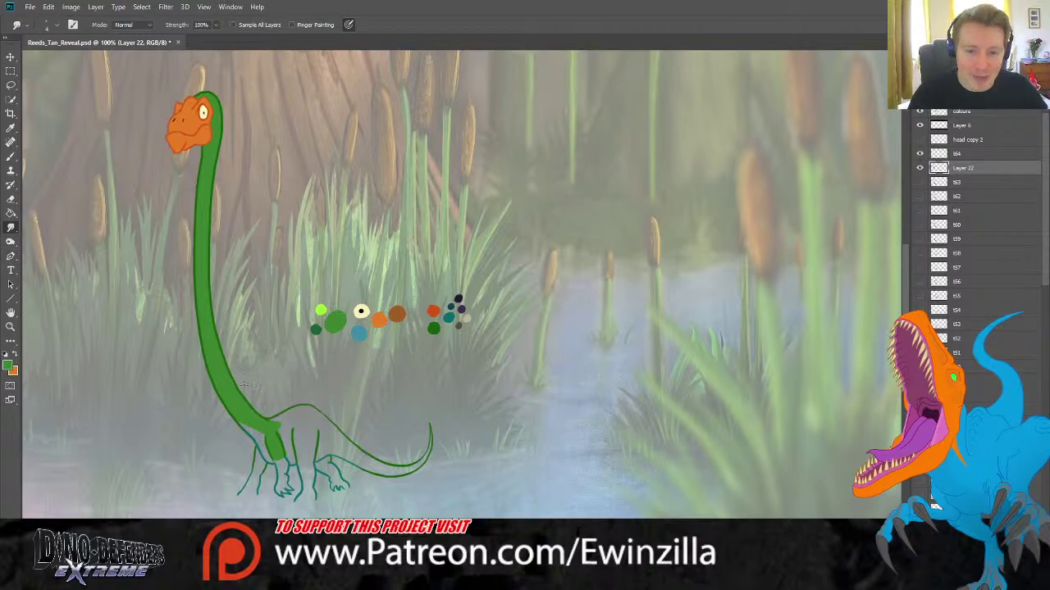
Fill the dinosaur's back and hips with green, undoing the stray tail stroke.
{"action": "left_click", "coordinate": [10, 157]}
{"action": "mouse_move", "coordinate": [286, 435]}
{"action": "left_mouse_down"}
{"action": "mouse_move", "coordinate": [292, 417]}
{"action": "mouse_move", "coordinate": [272, 423]}
{"action": "mouse_move", "coordinate": [304, 410]}
{"action": "mouse_move", "coordinate": [318, 416]}
{"action": "left_mouse_up"}
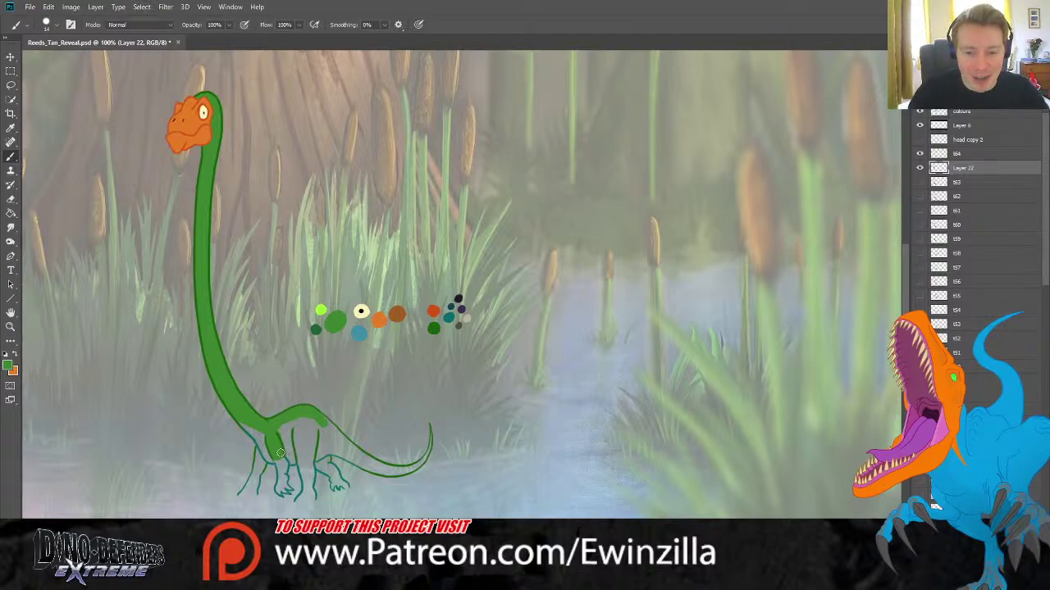
{"action": "mouse_move", "coordinate": [297, 454]}
{"action": "left_mouse_down"}
{"action": "mouse_move", "coordinate": [307, 415]}
{"action": "mouse_move", "coordinate": [283, 430]}
{"action": "mouse_move", "coordinate": [354, 452]}
{"action": "mouse_move", "coordinate": [314, 454]}
{"action": "mouse_move", "coordinate": [414, 466]}
{"action": "left_mouse_up"}
{"action": "key", "text": "ctrl+z"}
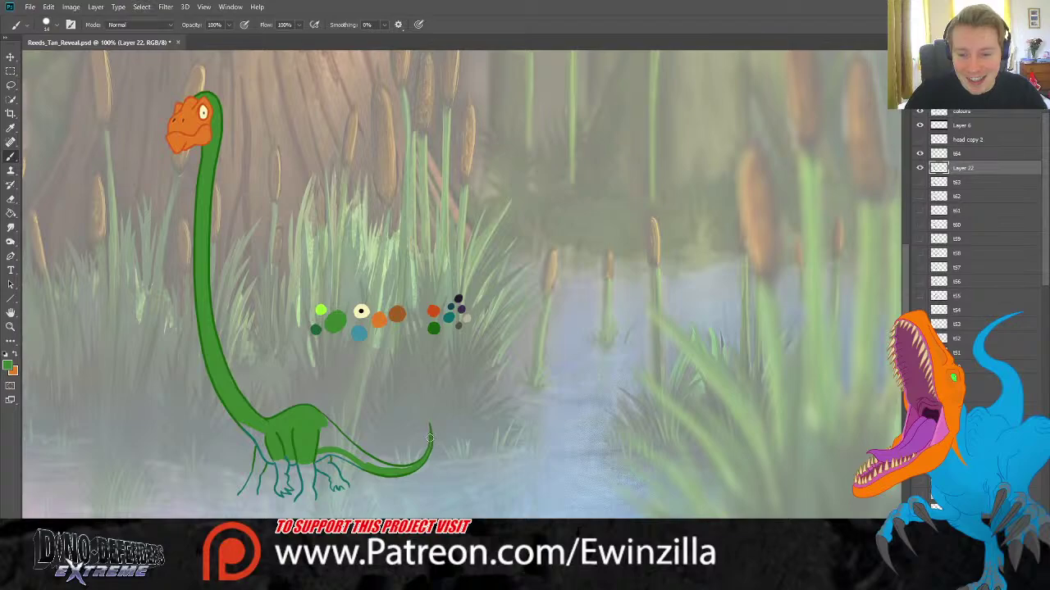
Smudge the tail's edge and base smooth, then zoom in on the legs.
{"action": "left_click", "coordinate": [10, 227]}
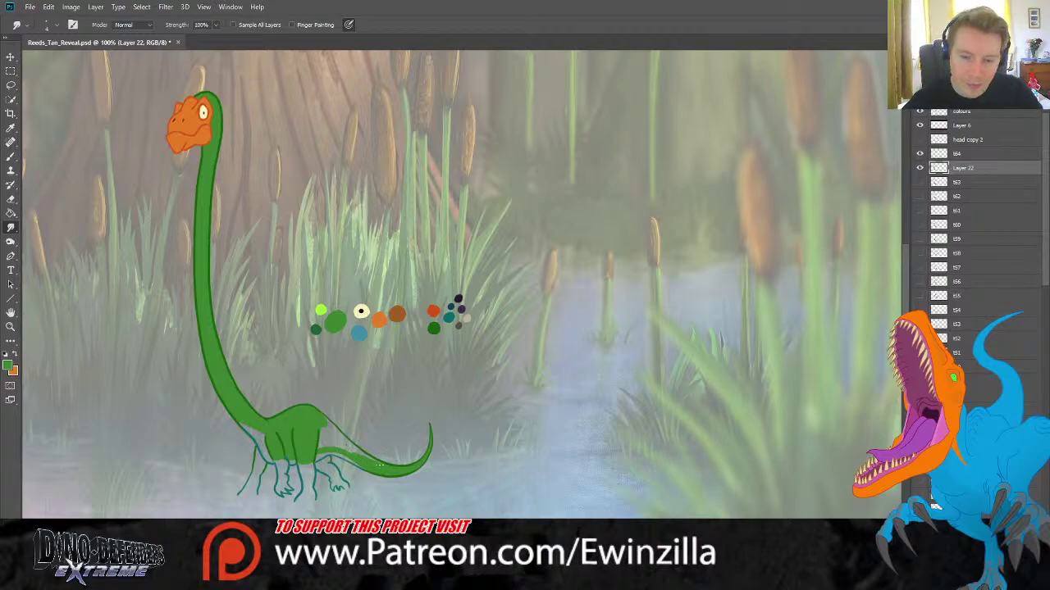
{"action": "left_click_drag", "start_coordinate": [380, 464], "coordinate": [351, 447]}
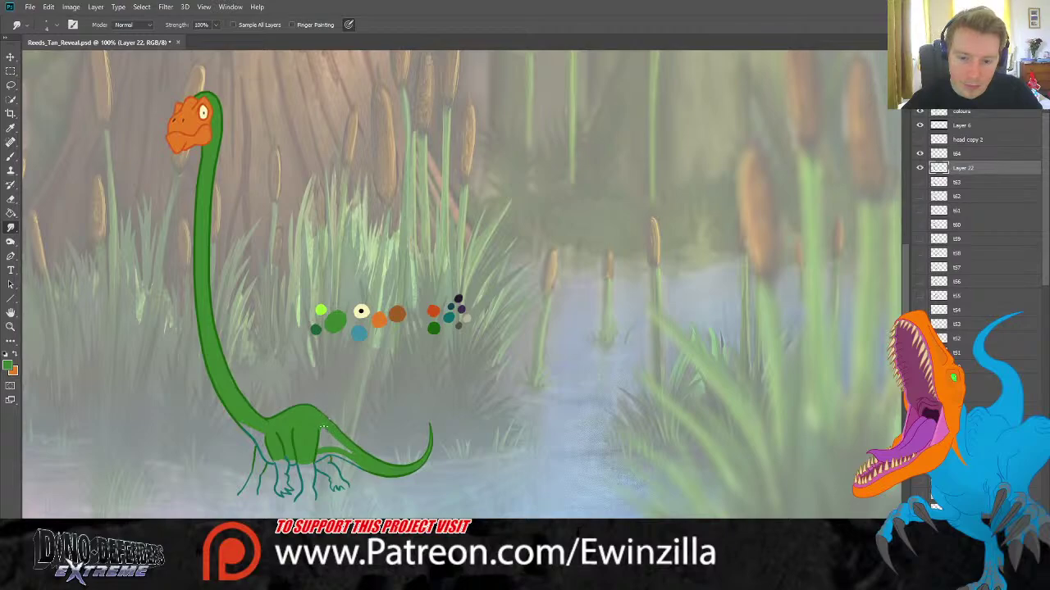
{"action": "left_click_drag", "start_coordinate": [323, 427], "coordinate": [345, 451]}
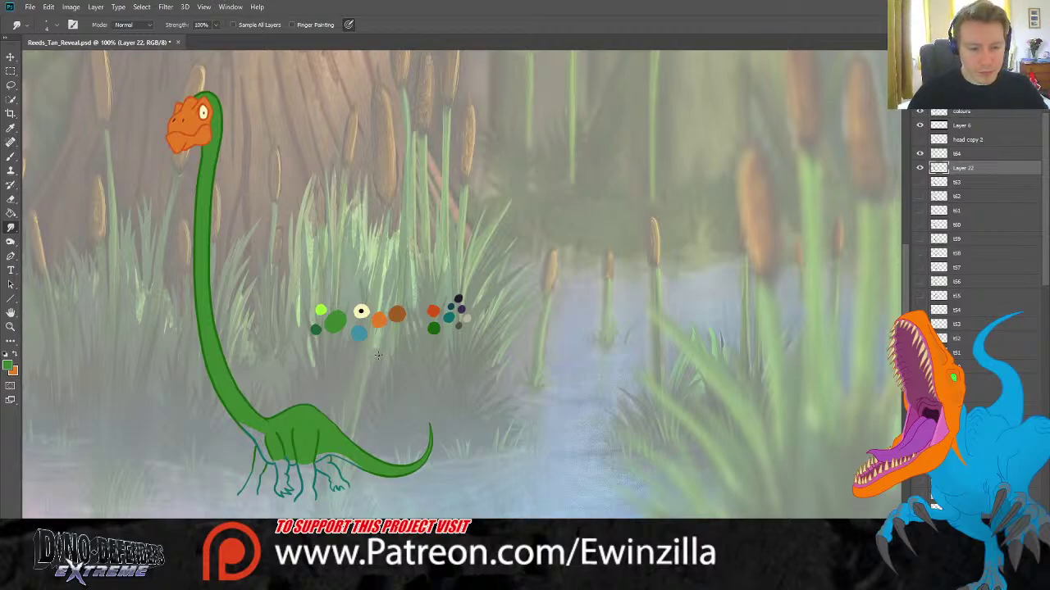
{"action": "left_click", "coordinate": [10, 326]}
{"action": "left_click", "coordinate": [274, 503]}
{"action": "left_click", "coordinate": [275, 503]}
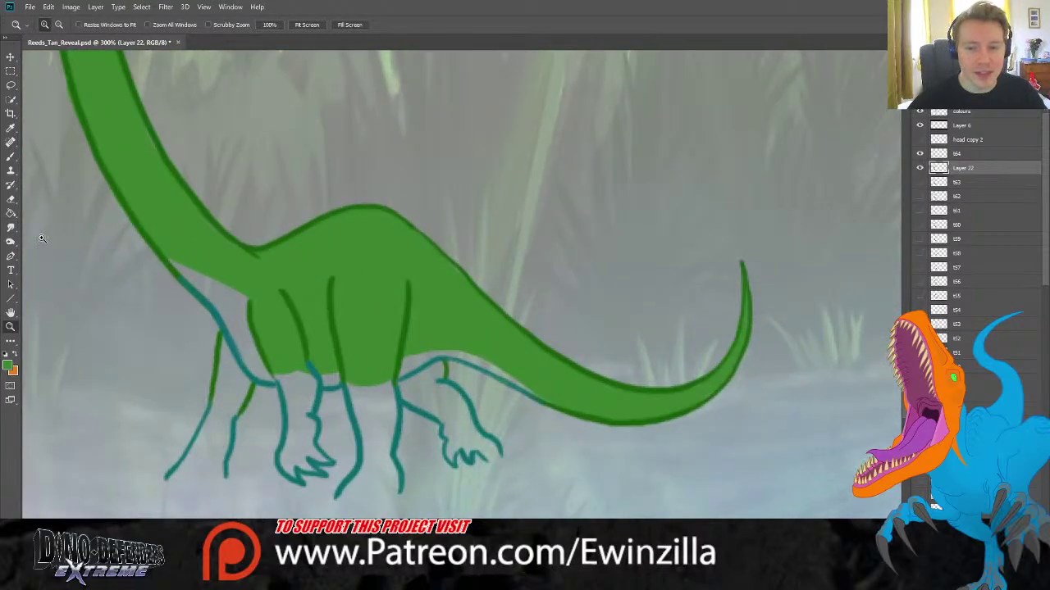
Paint green down the near foreleg and pick the blue swatch as the colour.
{"action": "left_click", "coordinate": [11, 157]}
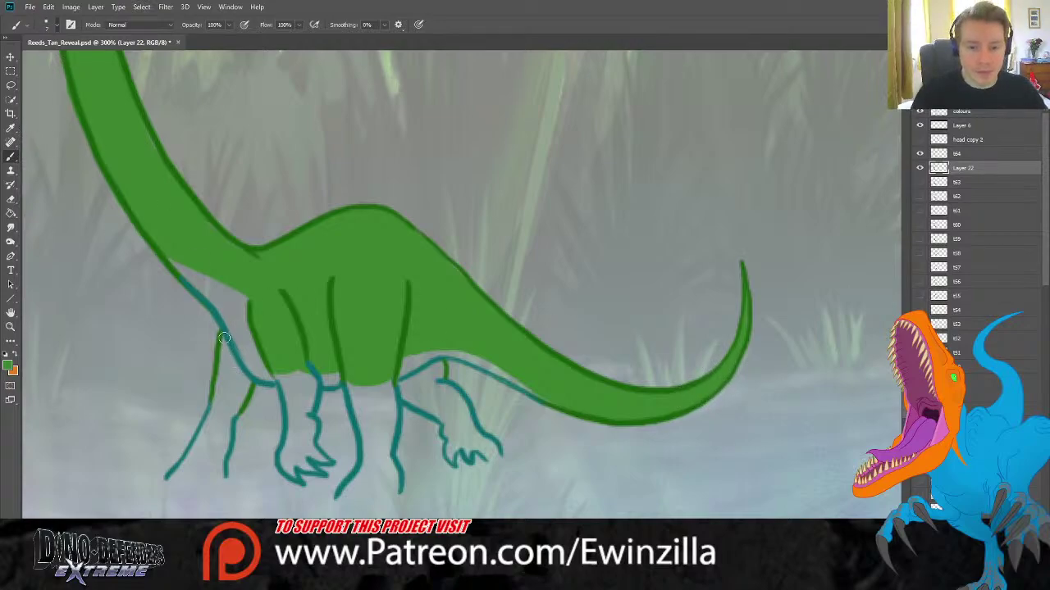
{"action": "mouse_move", "coordinate": [222, 334]}
{"action": "left_mouse_down"}
{"action": "mouse_move", "coordinate": [215, 401]}
{"action": "mouse_move", "coordinate": [235, 410]}
{"action": "mouse_move", "coordinate": [240, 403]}
{"action": "mouse_move", "coordinate": [224, 404]}
{"action": "mouse_move", "coordinate": [226, 374]}
{"action": "mouse_move", "coordinate": [231, 394]}
{"action": "mouse_move", "coordinate": [246, 385]}
{"action": "mouse_move", "coordinate": [226, 349]}
{"action": "mouse_move", "coordinate": [261, 360]}
{"action": "left_mouse_up"}
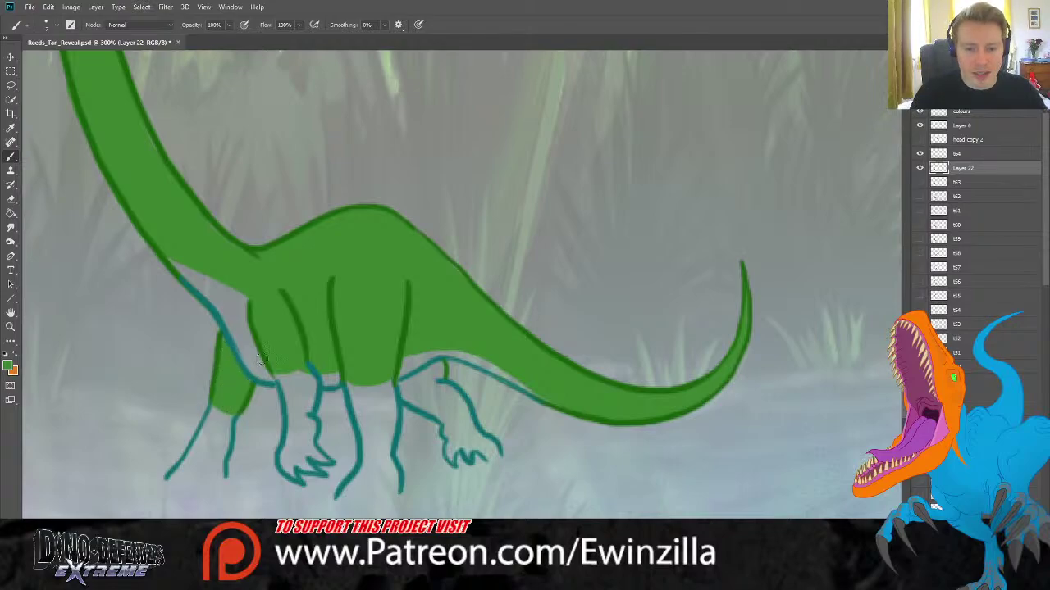
{"action": "scroll", "coordinate": [344, 149], "scroll_direction": "up", "scroll_amount": 5}
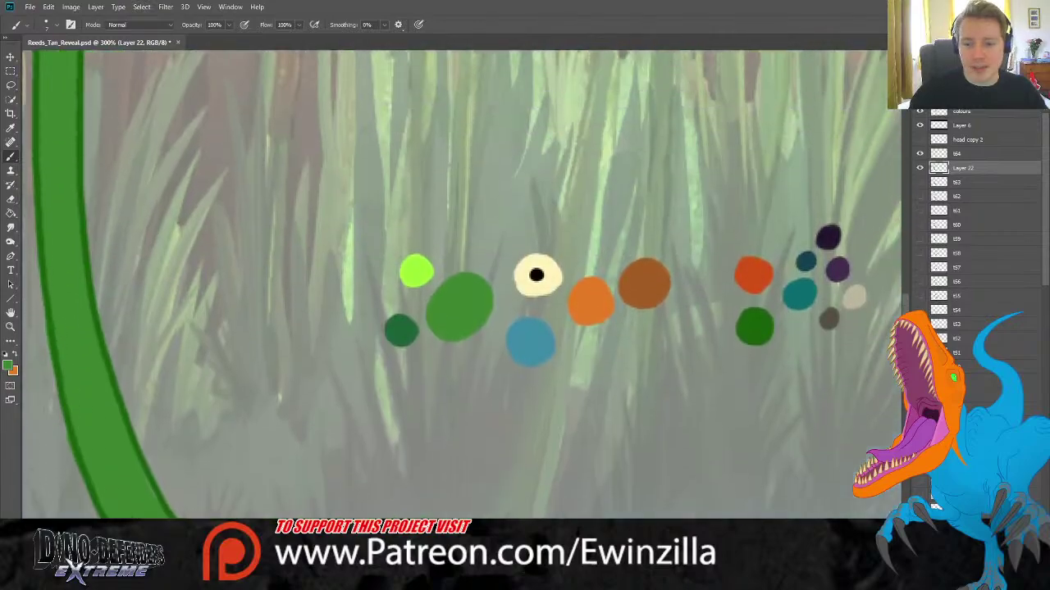
{"action": "scroll", "coordinate": [343, 148], "scroll_direction": "down", "scroll_amount": 2}
{"action": "key", "text": "i"}
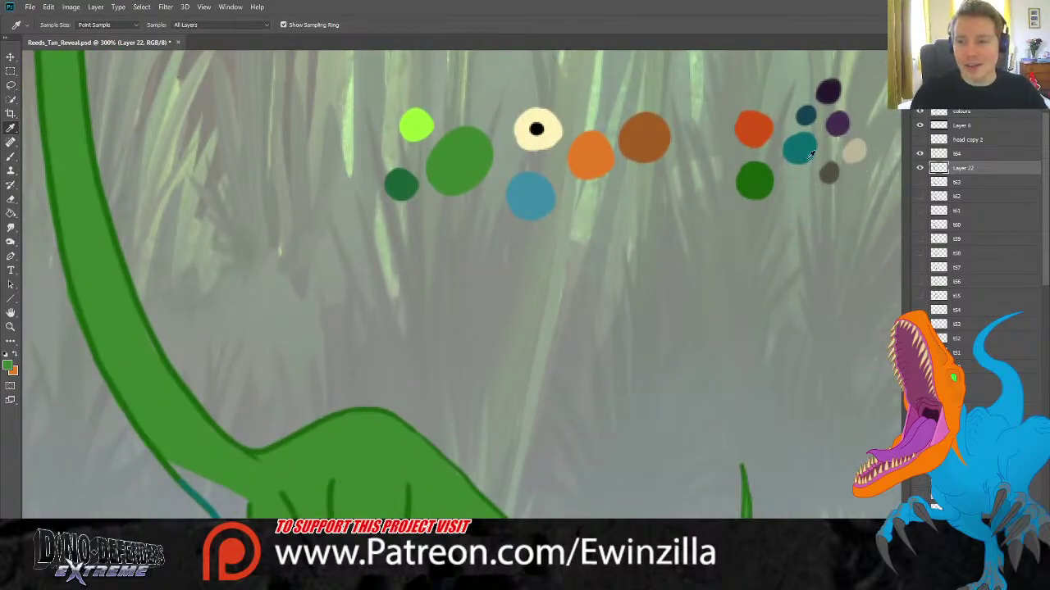
{"action": "left_click", "coordinate": [533, 193]}
{"action": "scroll", "coordinate": [459, 285], "scroll_direction": "down", "scroll_amount": 3}
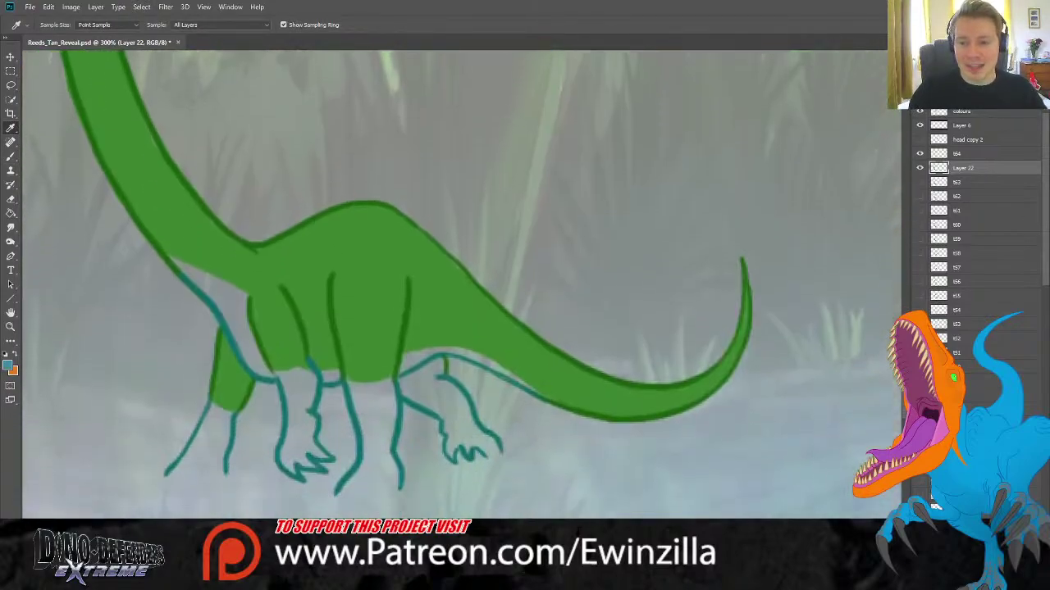
{"action": "key", "text": "b"}
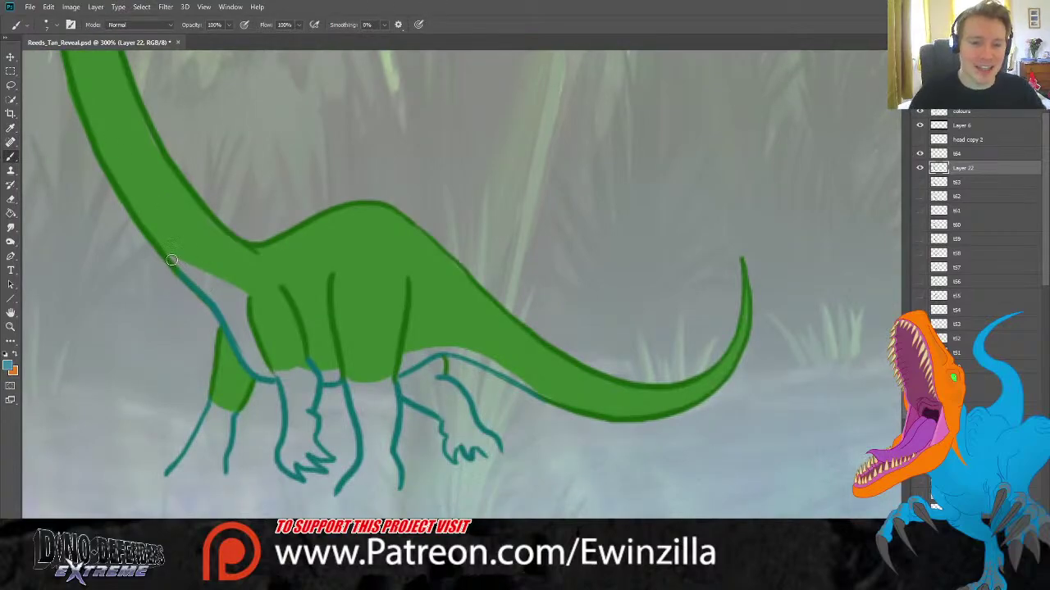
Paint blue along the chest and down the front leg, blending the foot's top.
{"action": "mouse_move", "coordinate": [245, 294]}
{"action": "left_mouse_down"}
{"action": "mouse_move", "coordinate": [174, 261]}
{"action": "mouse_move", "coordinate": [245, 324]}
{"action": "mouse_move", "coordinate": [246, 308]}
{"action": "mouse_move", "coordinate": [272, 376]}
{"action": "mouse_move", "coordinate": [243, 338]}
{"action": "mouse_move", "coordinate": [254, 354]}
{"action": "left_mouse_up"}
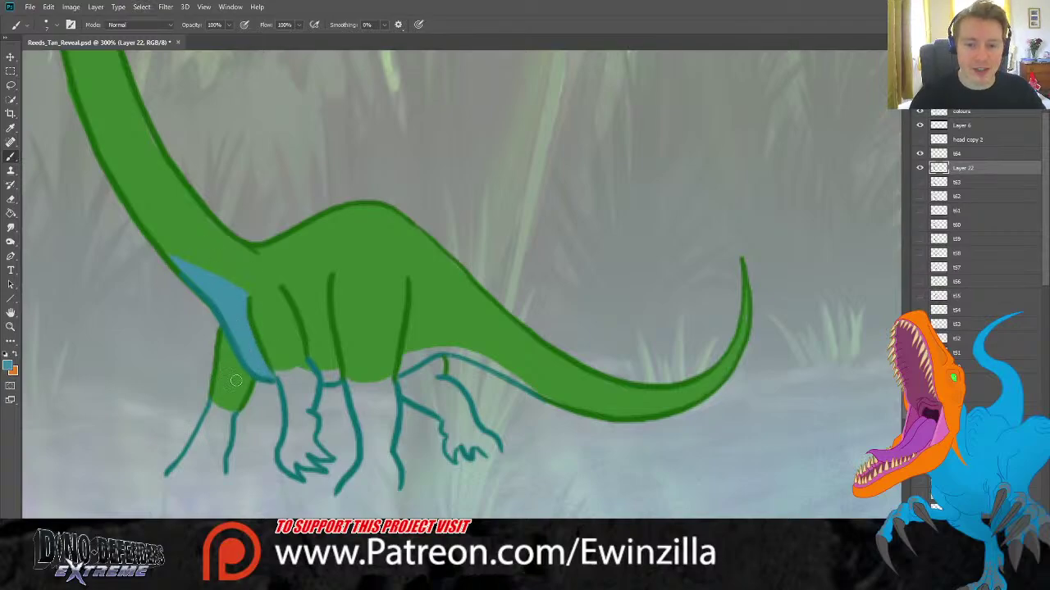
{"action": "mouse_move", "coordinate": [210, 407]}
{"action": "left_mouse_down"}
{"action": "mouse_move", "coordinate": [170, 469]}
{"action": "mouse_move", "coordinate": [220, 466]}
{"action": "mouse_move", "coordinate": [228, 414]}
{"action": "mouse_move", "coordinate": [212, 406]}
{"action": "mouse_move", "coordinate": [235, 406]}
{"action": "mouse_move", "coordinate": [215, 403]}
{"action": "mouse_move", "coordinate": [233, 408]}
{"action": "mouse_move", "coordinate": [217, 415]}
{"action": "mouse_move", "coordinate": [203, 450]}
{"action": "left_mouse_up"}
{"action": "left_click", "coordinate": [11, 228]}
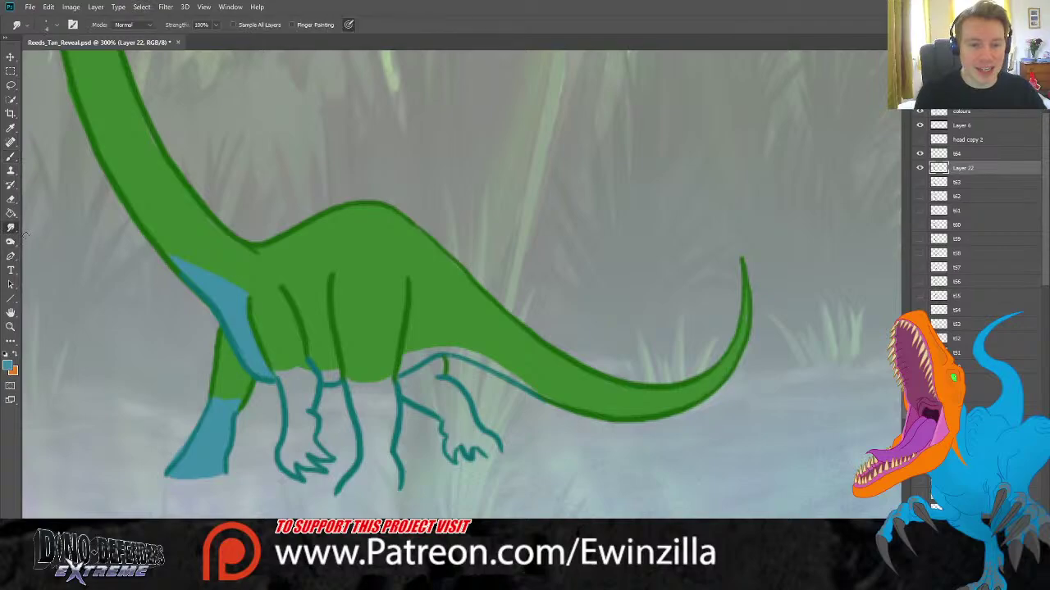
{"action": "left_click_drag", "start_coordinate": [238, 404], "coordinate": [214, 398]}
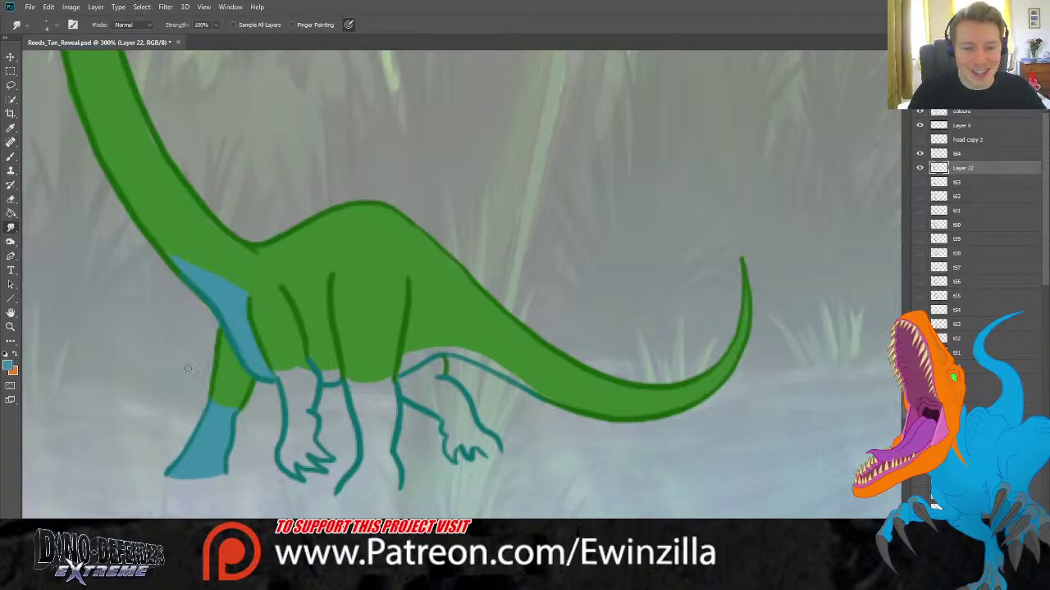
Paint blue on the leg, front foot, back foot and the gap under the belly.
{"action": "left_click", "coordinate": [11, 155]}
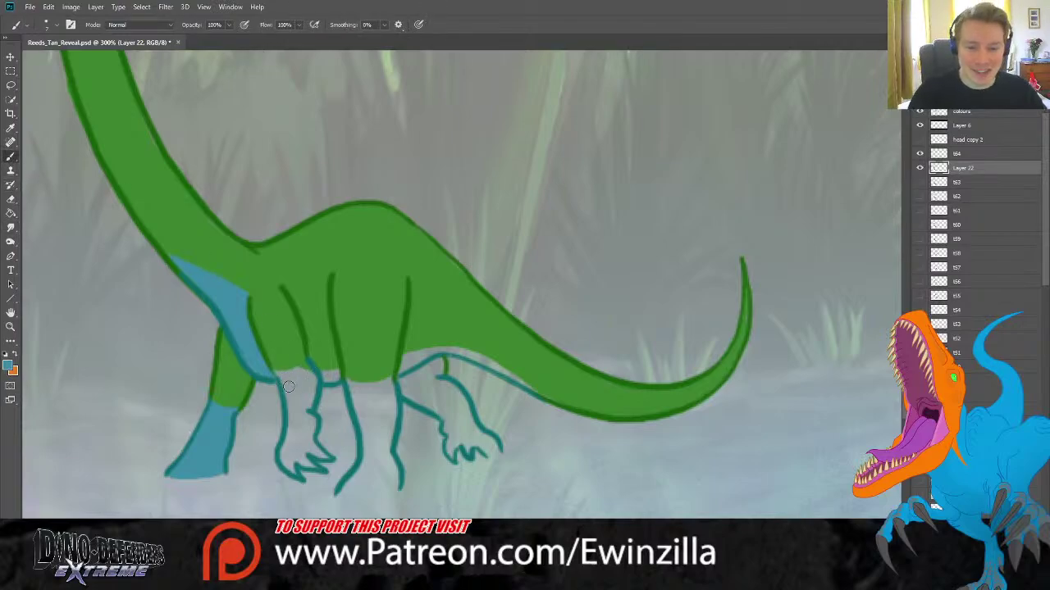
{"action": "mouse_move", "coordinate": [284, 376]}
{"action": "left_mouse_down"}
{"action": "mouse_move", "coordinate": [291, 403]}
{"action": "mouse_move", "coordinate": [306, 369]}
{"action": "mouse_move", "coordinate": [287, 371]}
{"action": "mouse_move", "coordinate": [299, 375]}
{"action": "mouse_move", "coordinate": [299, 409]}
{"action": "mouse_move", "coordinate": [316, 373]}
{"action": "mouse_move", "coordinate": [328, 379]}
{"action": "left_mouse_up"}
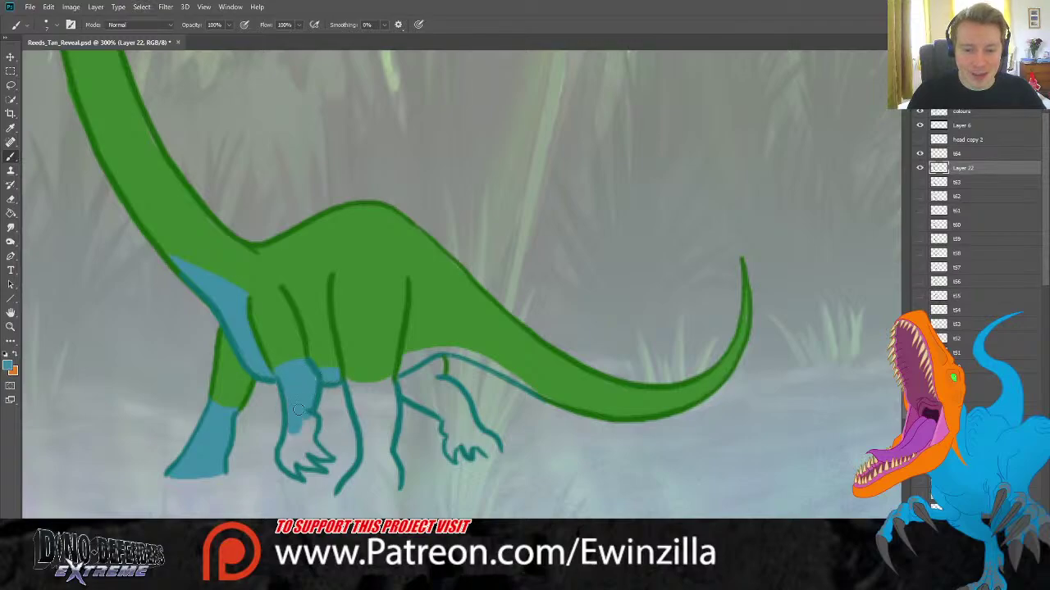
{"action": "mouse_move", "coordinate": [289, 462]}
{"action": "left_mouse_down"}
{"action": "mouse_move", "coordinate": [292, 449]}
{"action": "mouse_move", "coordinate": [322, 469]}
{"action": "mouse_move", "coordinate": [310, 420]}
{"action": "mouse_move", "coordinate": [312, 447]}
{"action": "mouse_move", "coordinate": [324, 456]}
{"action": "left_mouse_up"}
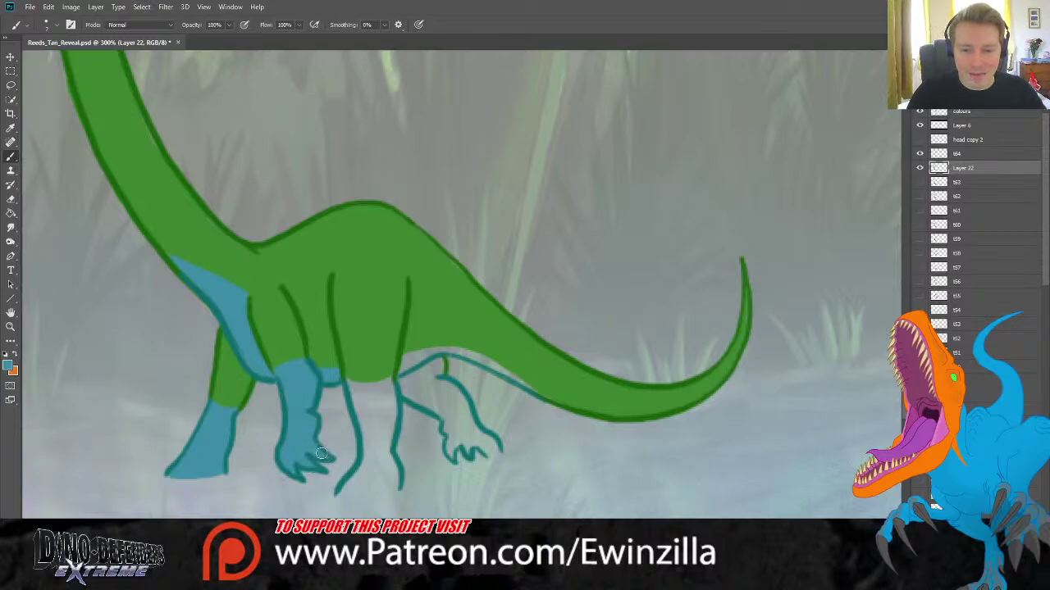
{"action": "mouse_move", "coordinate": [338, 494]}
{"action": "left_mouse_down"}
{"action": "mouse_move", "coordinate": [392, 486]}
{"action": "mouse_move", "coordinate": [390, 459]}
{"action": "mouse_move", "coordinate": [378, 487]}
{"action": "mouse_move", "coordinate": [340, 490]}
{"action": "mouse_move", "coordinate": [394, 487]}
{"action": "mouse_move", "coordinate": [359, 487]}
{"action": "mouse_move", "coordinate": [361, 467]}
{"action": "mouse_move", "coordinate": [384, 453]}
{"action": "mouse_move", "coordinate": [389, 380]}
{"action": "mouse_move", "coordinate": [349, 383]}
{"action": "mouse_move", "coordinate": [365, 462]}
{"action": "mouse_move", "coordinate": [361, 406]}
{"action": "mouse_move", "coordinate": [370, 440]}
{"action": "mouse_move", "coordinate": [382, 401]}
{"action": "left_mouse_up"}
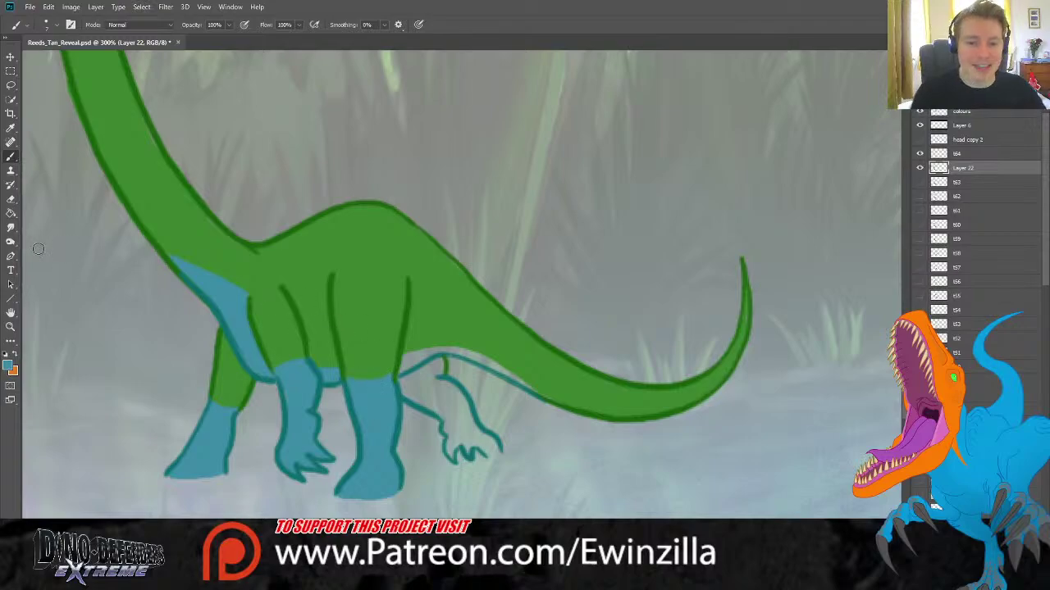
{"action": "left_click", "coordinate": [10, 227]}
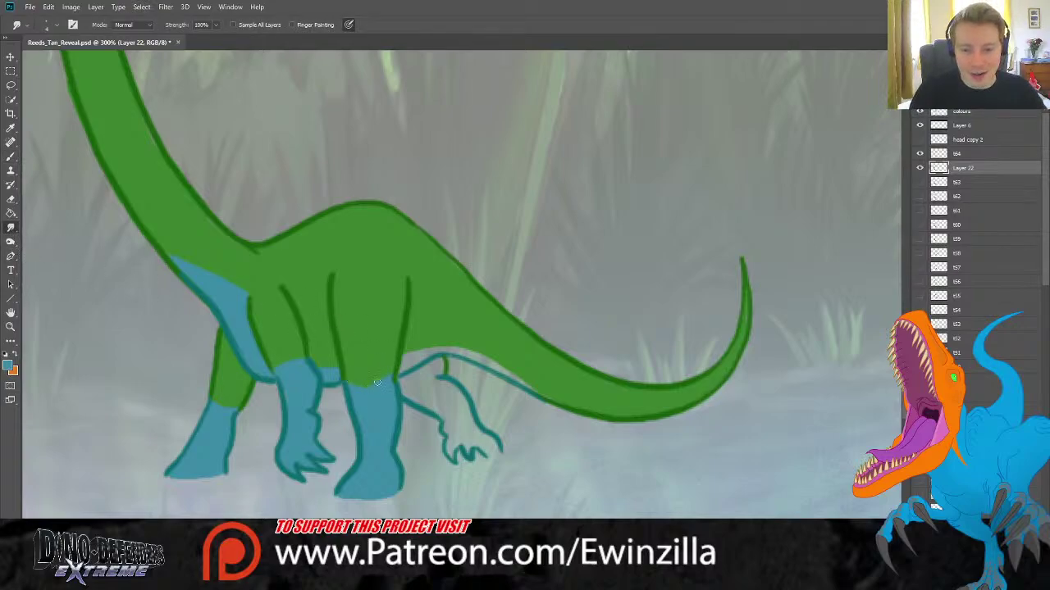
{"action": "key", "text": "b"}
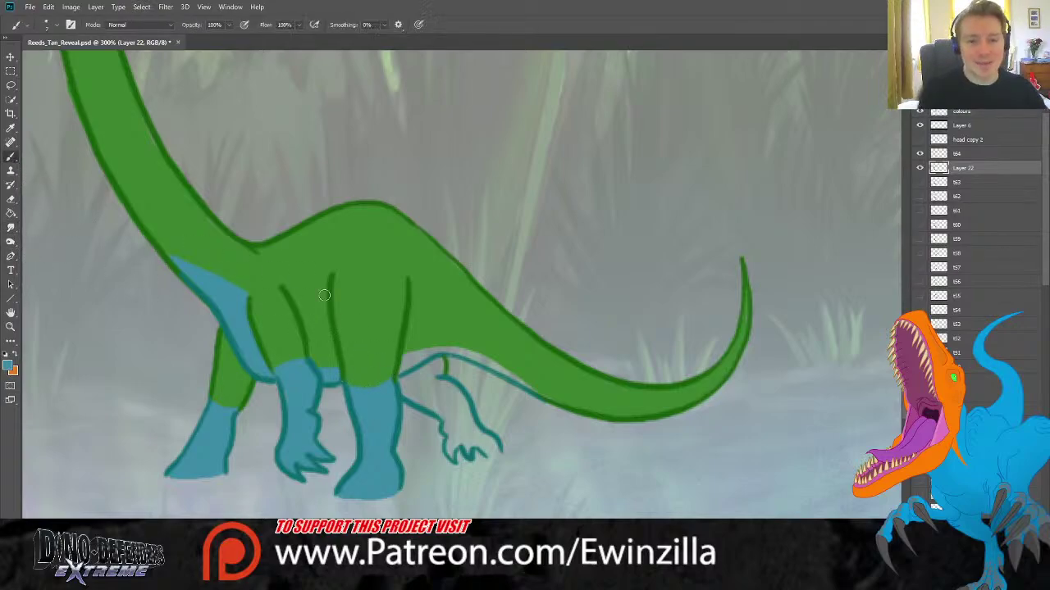
{"action": "mouse_move", "coordinate": [403, 364]}
{"action": "left_mouse_down"}
{"action": "mouse_move", "coordinate": [413, 356]}
{"action": "mouse_move", "coordinate": [481, 358]}
{"action": "mouse_move", "coordinate": [567, 406]}
{"action": "left_mouse_up"}
Smudge the blue edge under the tail and paint blue under the belly and forearm.
{"action": "left_click", "coordinate": [11, 227]}
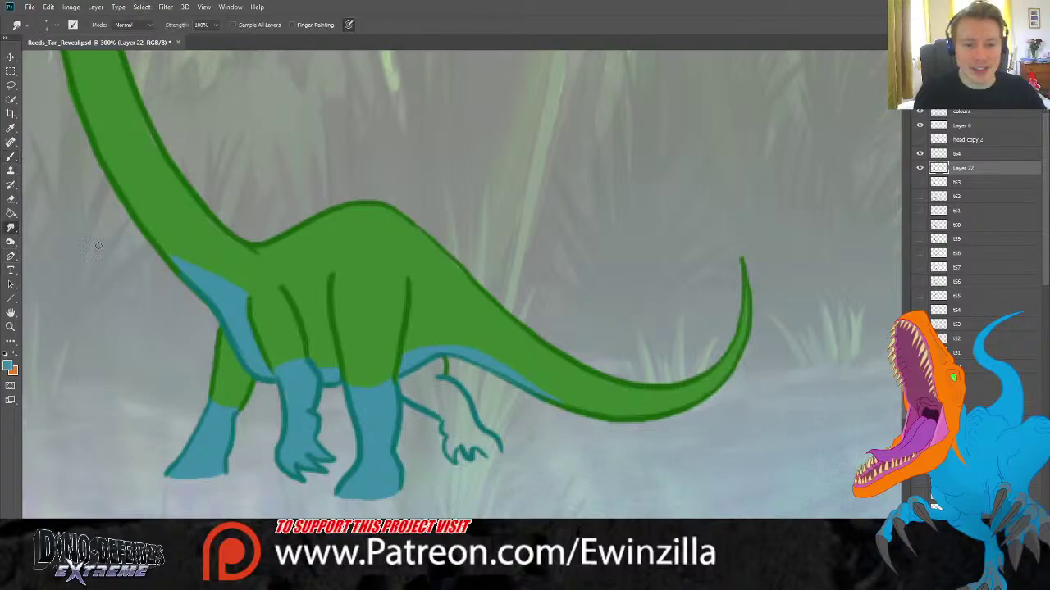
{"action": "left_click_drag", "start_coordinate": [450, 340], "coordinate": [565, 402]}
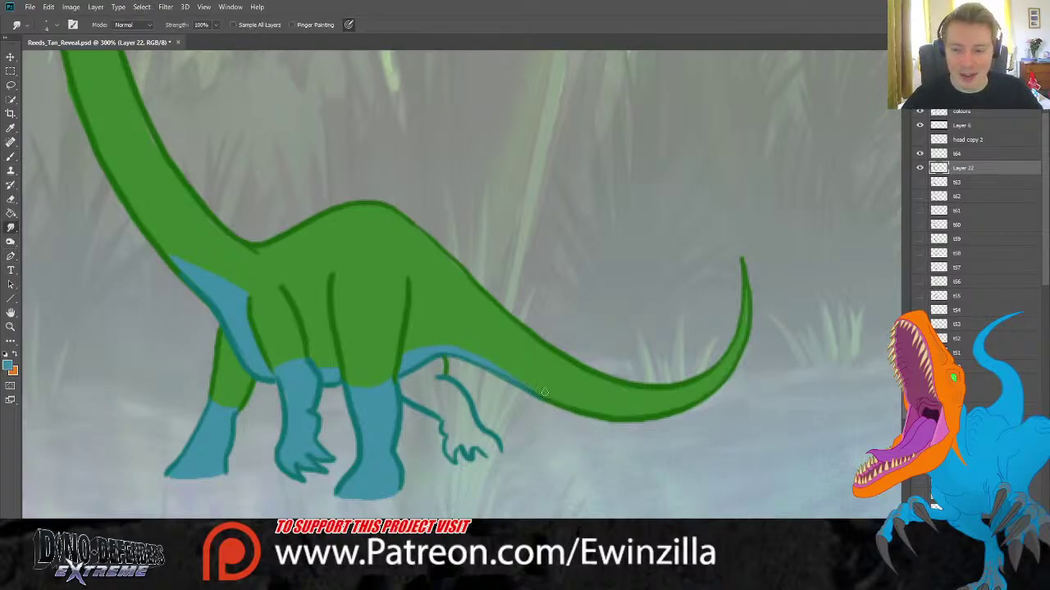
{"action": "left_click", "coordinate": [10, 156]}
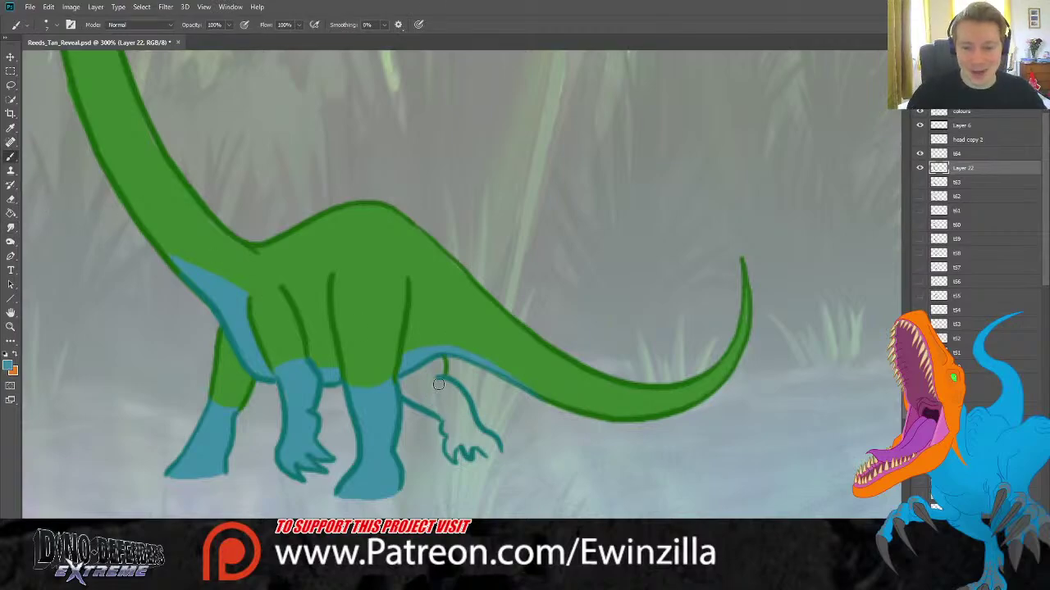
{"action": "mouse_move", "coordinate": [449, 379]}
{"action": "left_mouse_down"}
{"action": "mouse_move", "coordinate": [408, 386]}
{"action": "mouse_move", "coordinate": [439, 409]}
{"action": "mouse_move", "coordinate": [450, 391]}
{"action": "mouse_move", "coordinate": [451, 400]}
{"action": "left_mouse_up"}
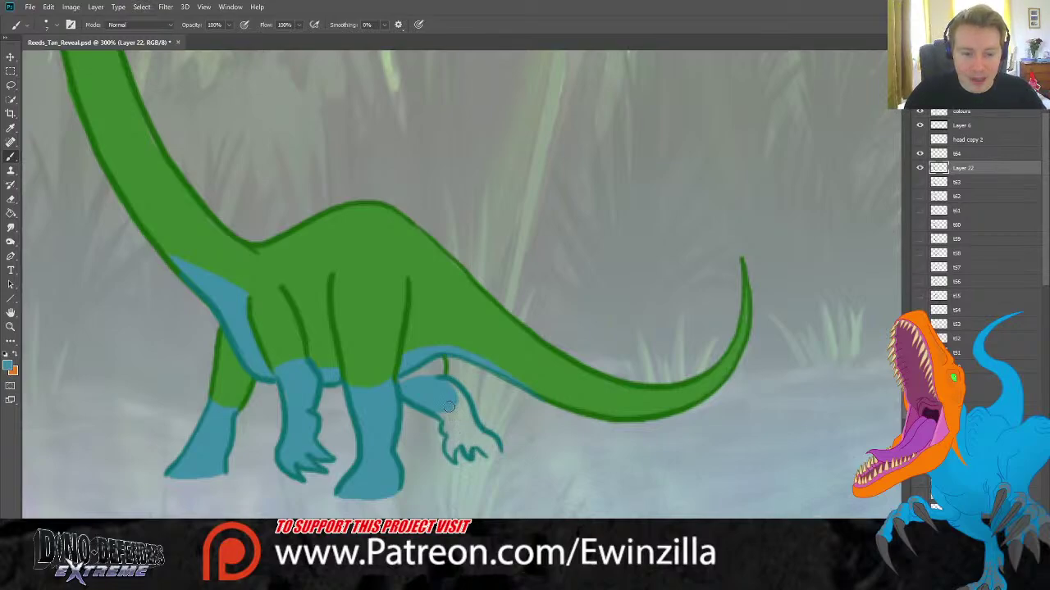
{"action": "mouse_move", "coordinate": [452, 414]}
{"action": "left_mouse_down"}
{"action": "mouse_move", "coordinate": [448, 433]}
{"action": "mouse_move", "coordinate": [450, 404]}
{"action": "mouse_move", "coordinate": [493, 447]}
{"action": "mouse_move", "coordinate": [454, 438]}
{"action": "mouse_move", "coordinate": [453, 456]}
{"action": "left_mouse_up"}
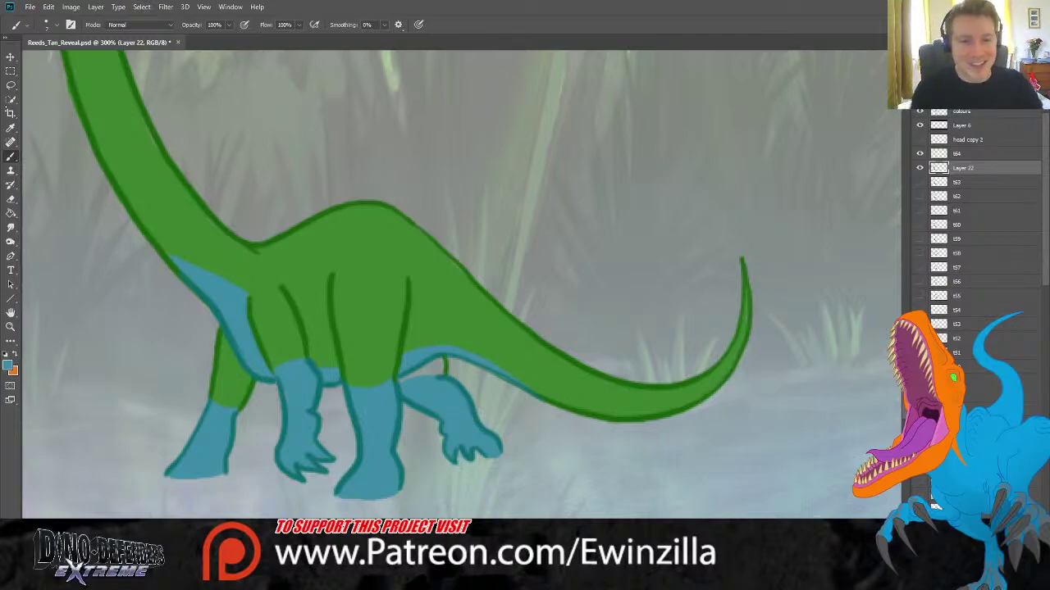
Sample the body's green and paint it over the blue belly edge.
{"action": "key", "text": "i"}
{"action": "left_click", "coordinate": [91, 144]}
{"action": "key", "text": "b"}
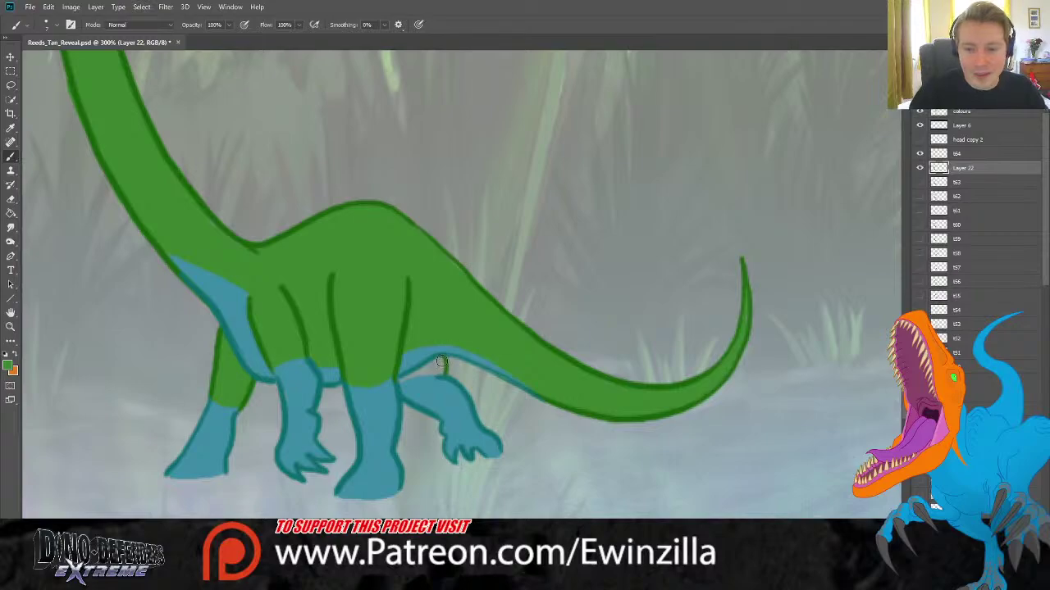
{"action": "mouse_move", "coordinate": [441, 369]}
{"action": "left_mouse_down"}
{"action": "mouse_move", "coordinate": [398, 379]}
{"action": "mouse_move", "coordinate": [438, 373]}
{"action": "left_mouse_up"}
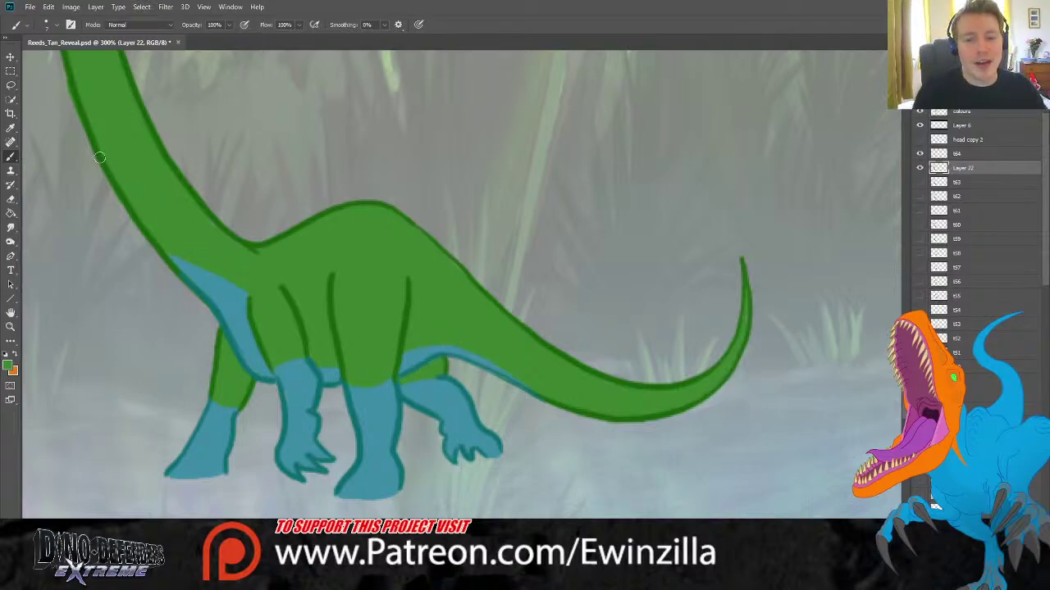
{"action": "left_click", "coordinate": [10, 127]}
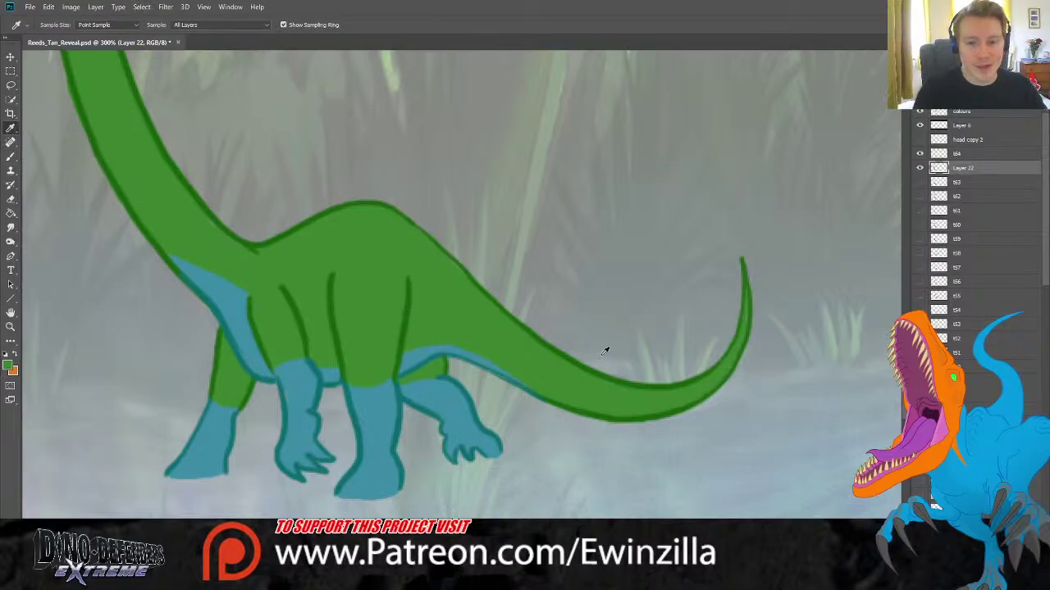
Sample the dark teal swatch as the brush colour and zoom out to the whole scene.
{"action": "scroll", "coordinate": [809, 236], "scroll_direction": "up", "scroll_amount": 5}
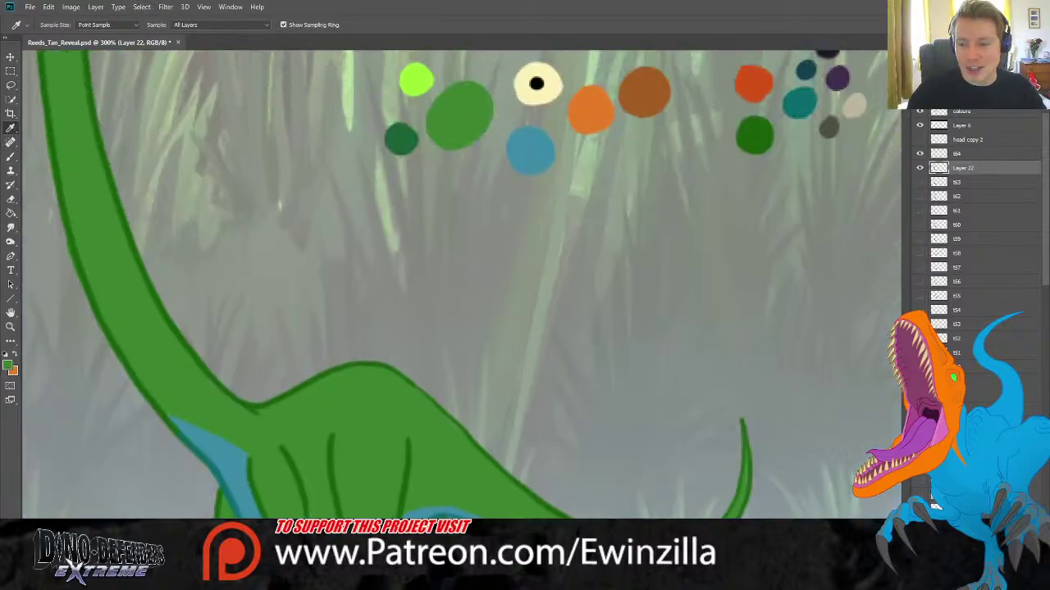
{"action": "left_click", "coordinate": [808, 233]}
{"action": "left_click", "coordinate": [809, 236]}
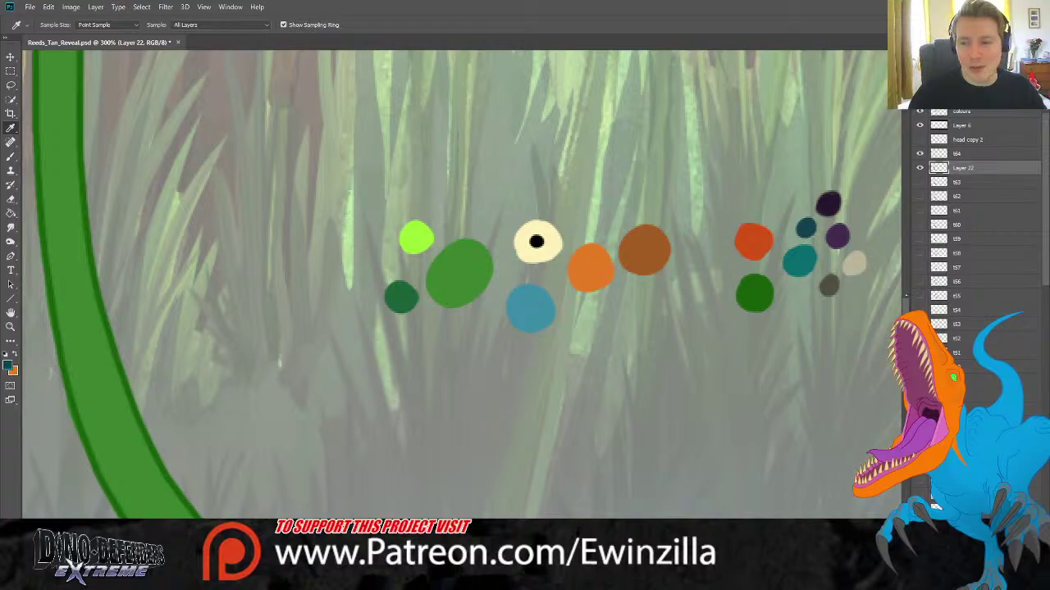
{"action": "scroll", "coordinate": [855, 333], "scroll_direction": "down", "scroll_amount": 5}
{"action": "key", "text": "b"}
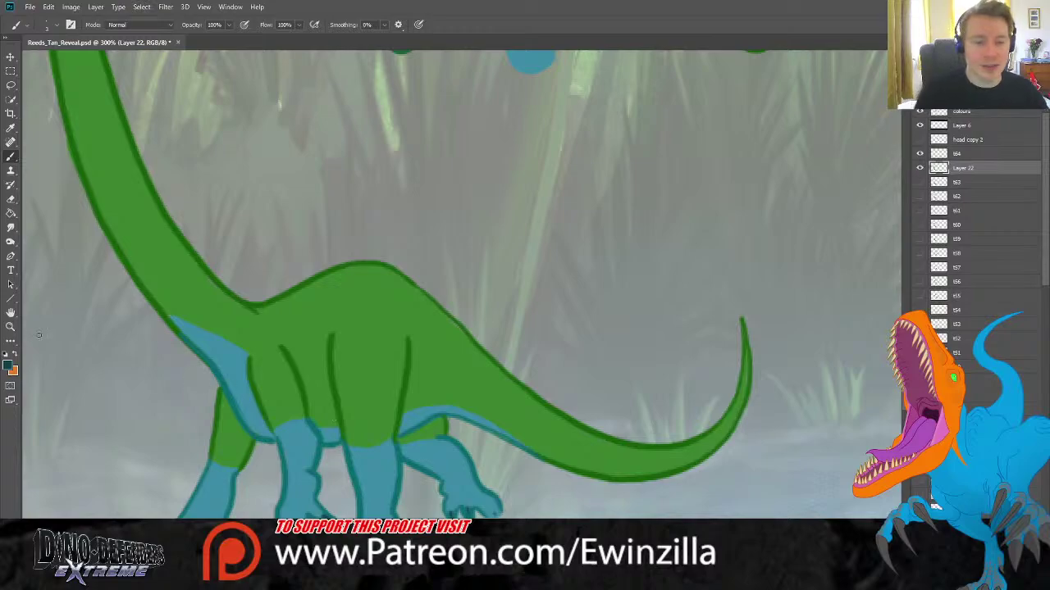
{"action": "key", "text": "z"}
{"action": "left_click", "coordinate": [306, 25]}
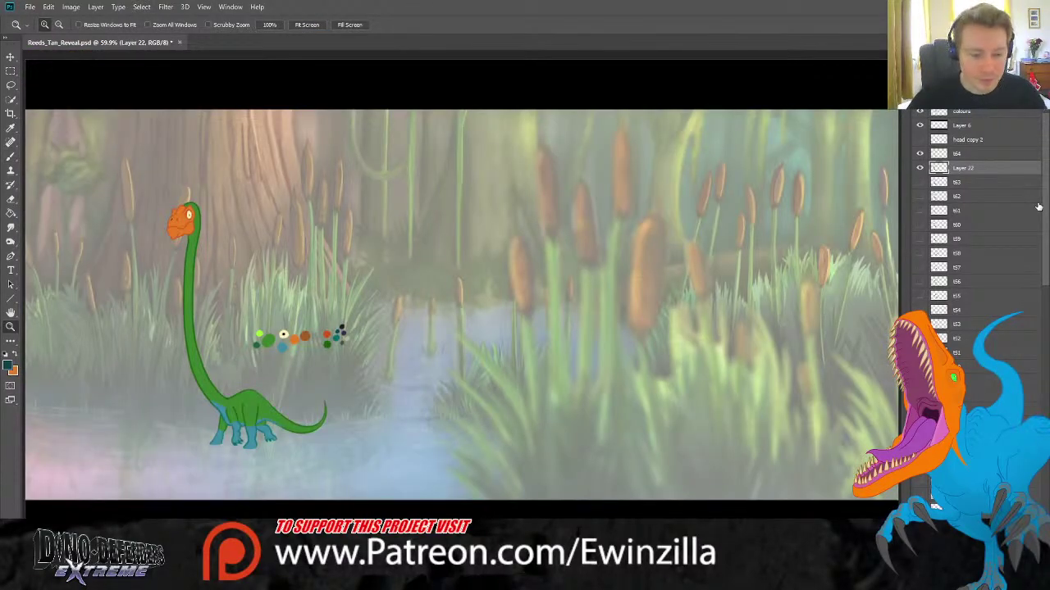
Merge Layer 22 into frame t64 and check the result by toggling its visibility.
{"action": "left_click", "coordinate": [969, 155], "text": "ctrl"}
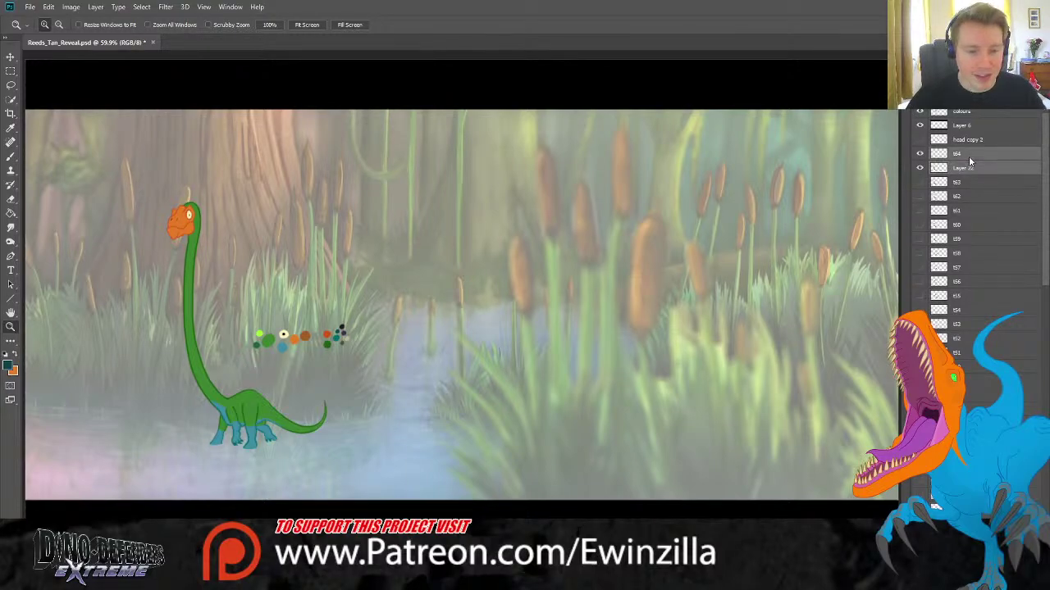
{"action": "key", "text": "ctrl+e"}
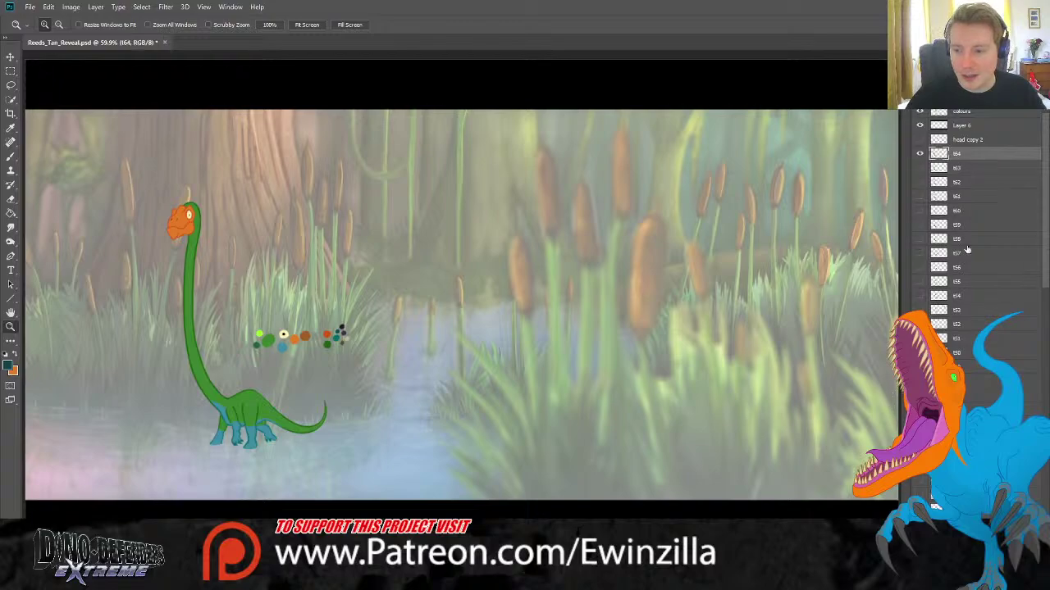
{"action": "left_click", "coordinate": [919, 154]}
{"action": "left_click", "coordinate": [920, 154]}
Toggle frame t64 on and off repeatedly to compare its pose with t63.
{"action": "left_click", "coordinate": [919, 168]}
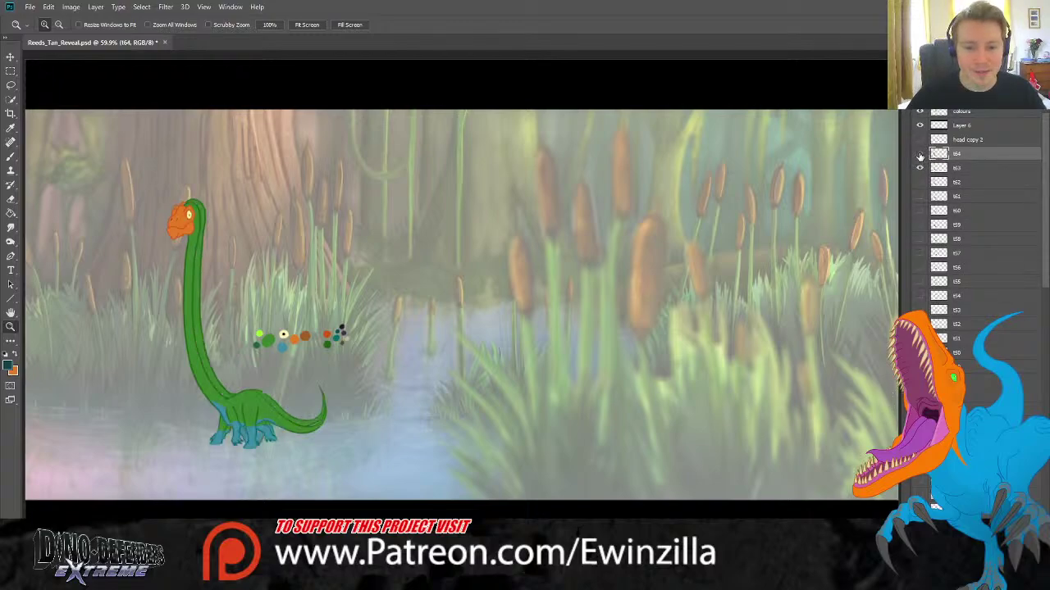
{"action": "left_click", "coordinate": [920, 154]}
{"action": "left_click", "coordinate": [919, 154]}
{"action": "left_click", "coordinate": [919, 154]}
{"action": "left_click", "coordinate": [919, 154]}
{"action": "left_click", "coordinate": [919, 154]}
{"action": "left_click", "coordinate": [919, 154]}
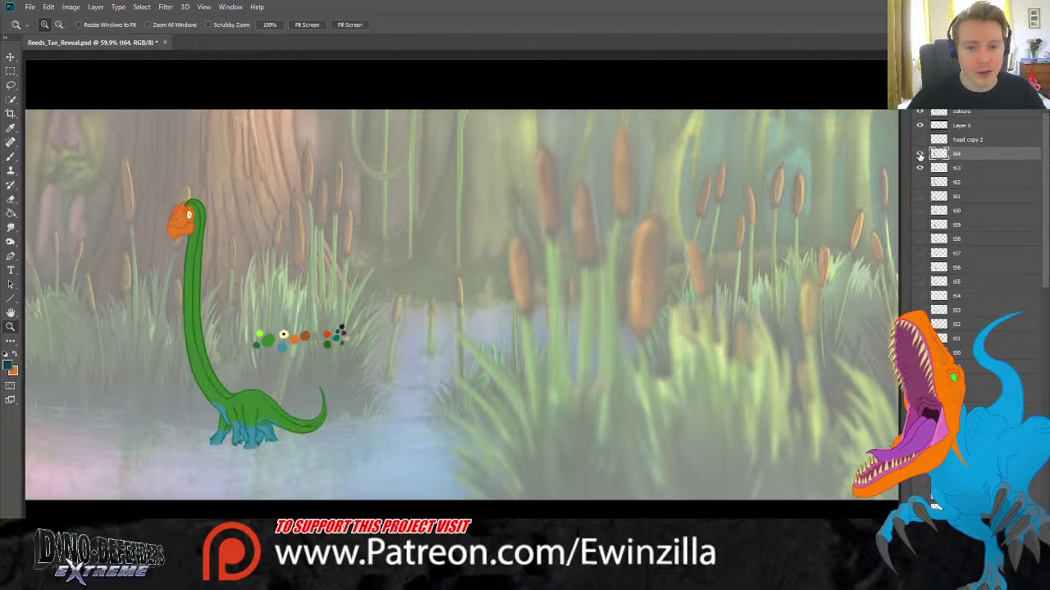
{"action": "left_click", "coordinate": [920, 154]}
{"action": "left_click", "coordinate": [920, 154]}
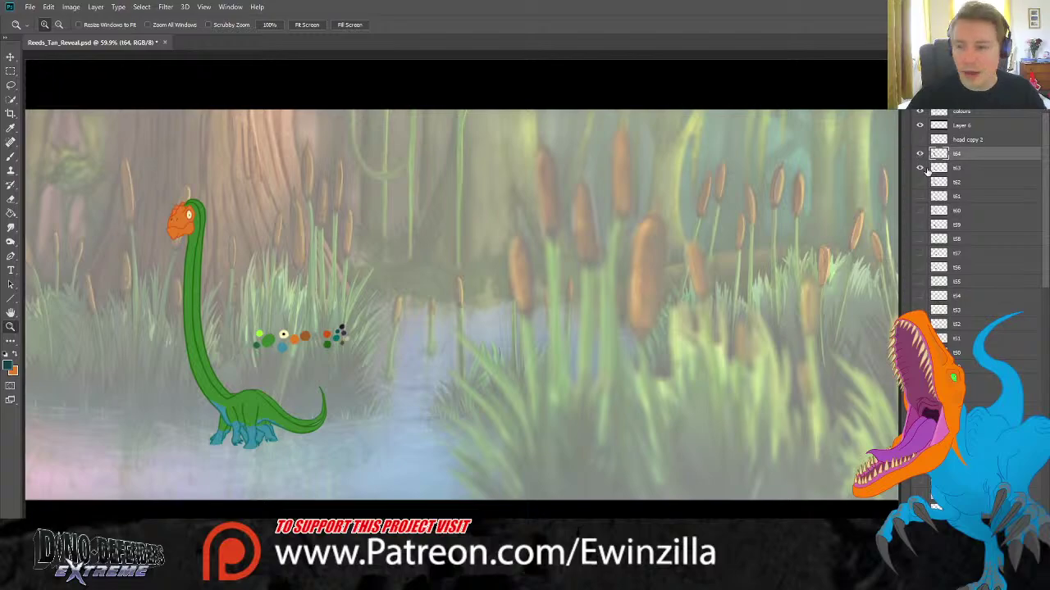
Show frames t63 down to t57 together and clear the active layer selection.
{"action": "left_click_drag", "start_coordinate": [920, 182], "coordinate": [920, 255]}
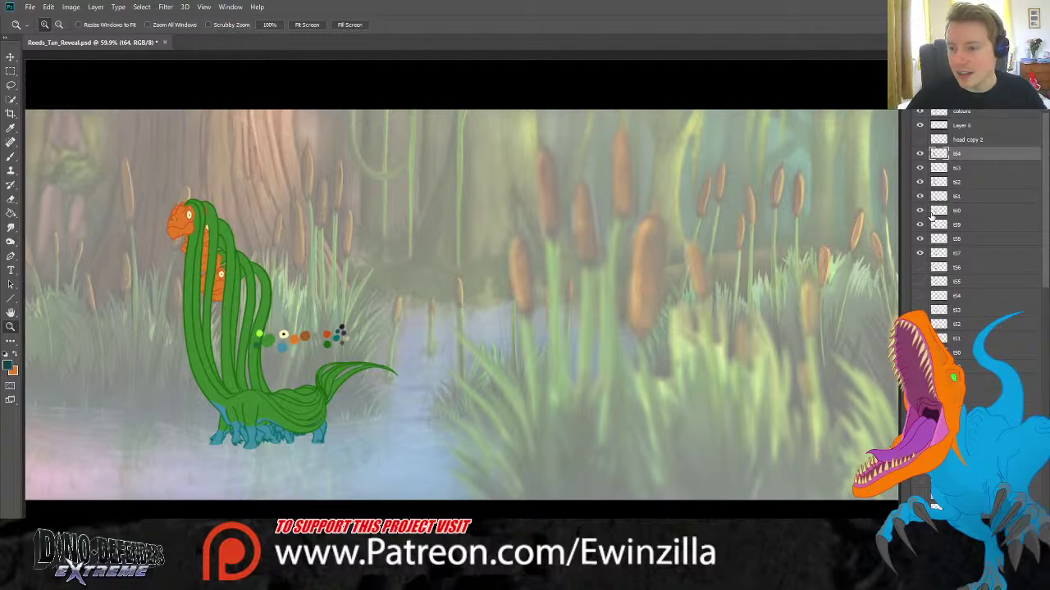
{"action": "left_click", "coordinate": [978, 114]}
{"action": "scroll", "coordinate": [976, 246], "scroll_direction": "down", "scroll_amount": 10}
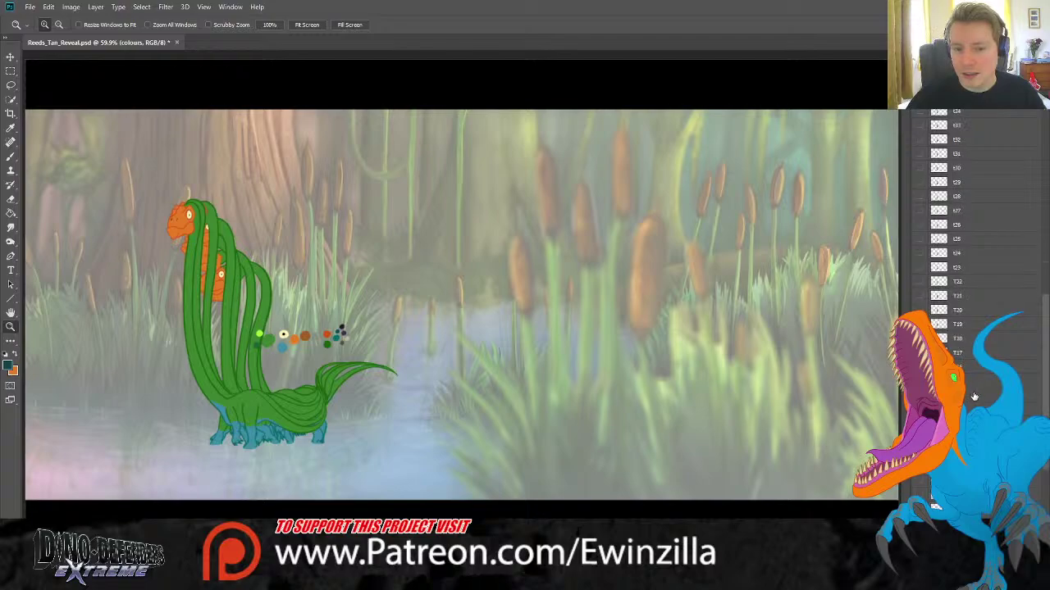
{"action": "left_click", "coordinate": [933, 501]}
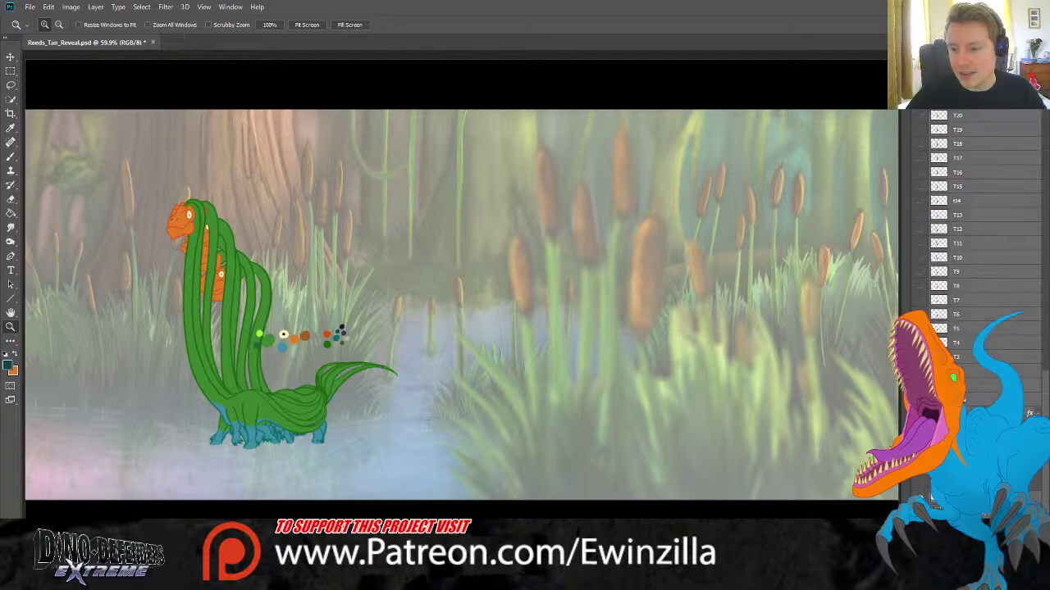
{"action": "scroll", "coordinate": [933, 502], "scroll_direction": "up", "scroll_amount": 3}
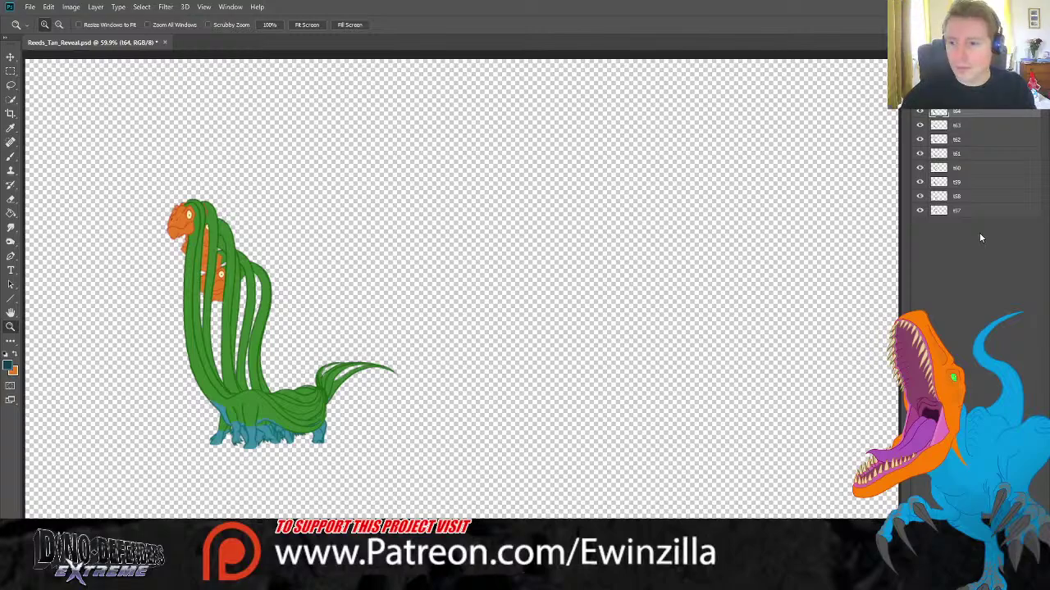
Delete frames t64 through t58 to export t57 alone as PNG, then restore them.
{"action": "left_click", "coordinate": [982, 200], "text": "shift"}
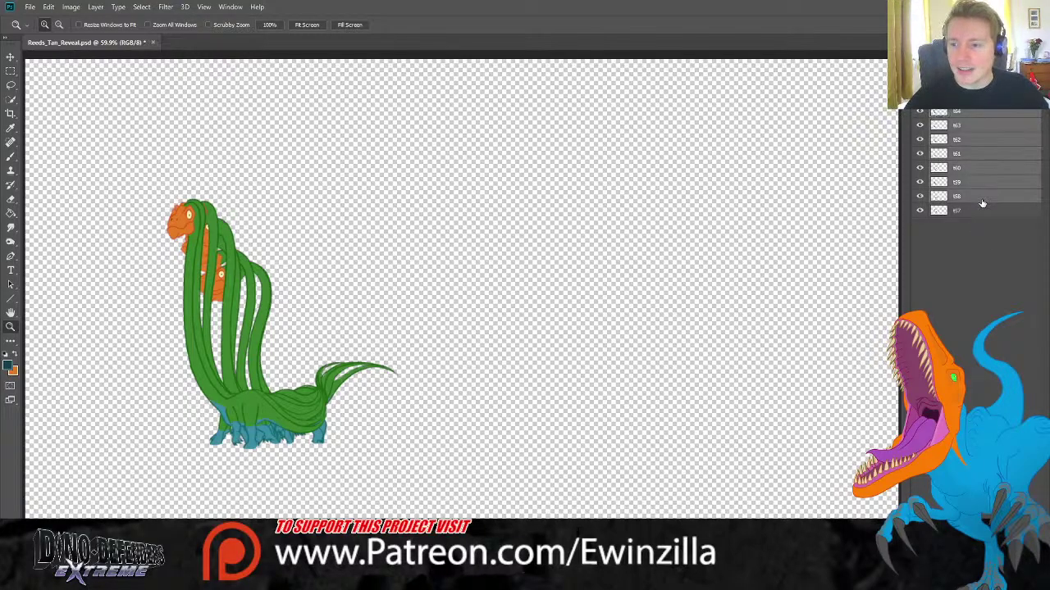
{"action": "key", "text": "Delete"}
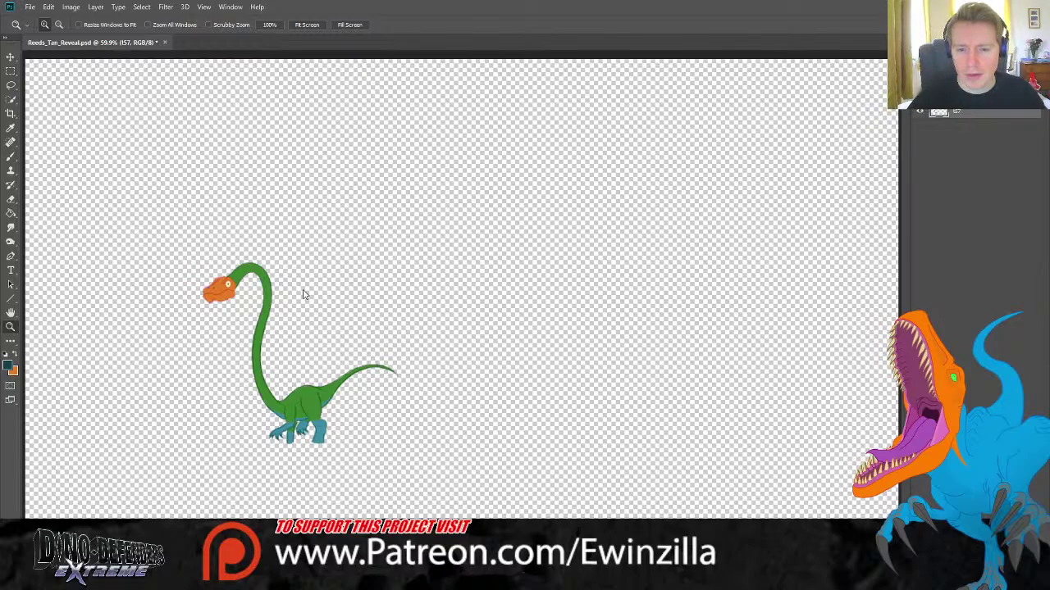
{"action": "key", "text": "ctrl+z"}
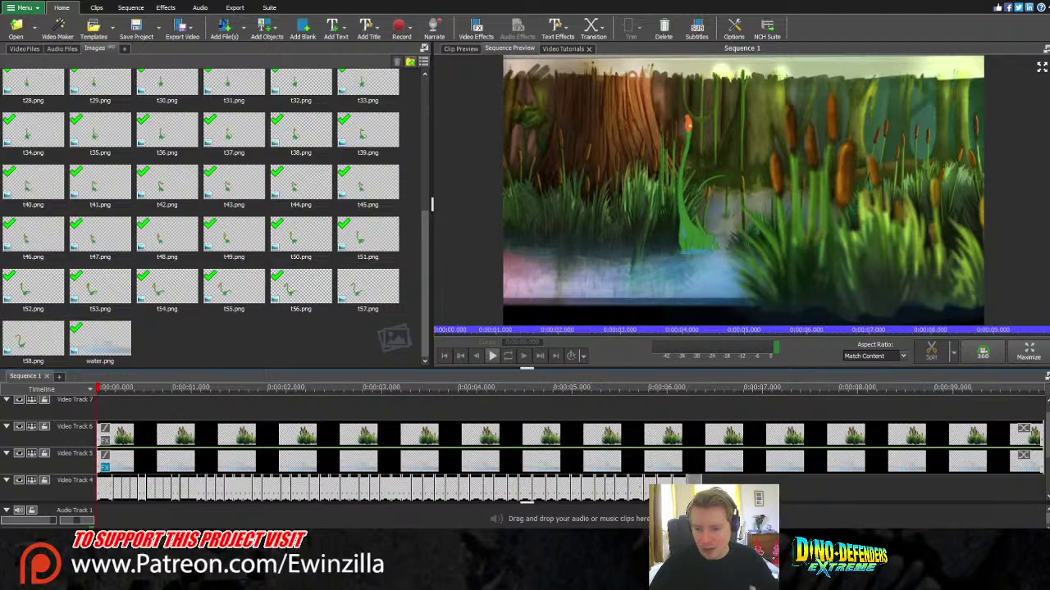
Preview t57.png and pick up the frame clip on Video Track 7.
{"action": "left_click", "coordinate": [384, 311]}
{"action": "scroll", "coordinate": [740, 476], "scroll_direction": "down", "scroll_amount": 1}
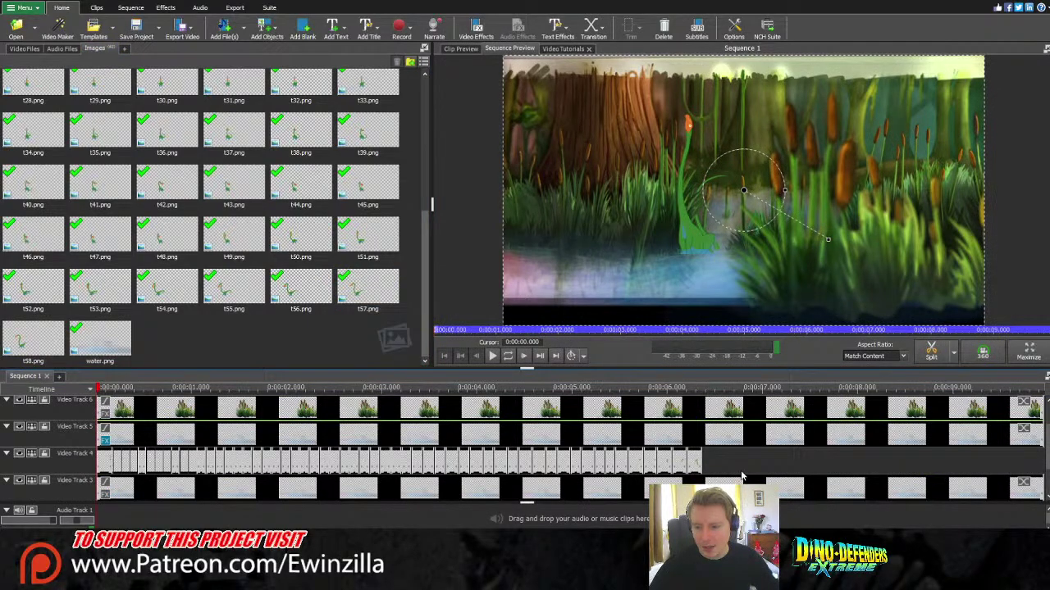
{"action": "scroll", "coordinate": [1046, 456], "scroll_direction": "up", "scroll_amount": 1}
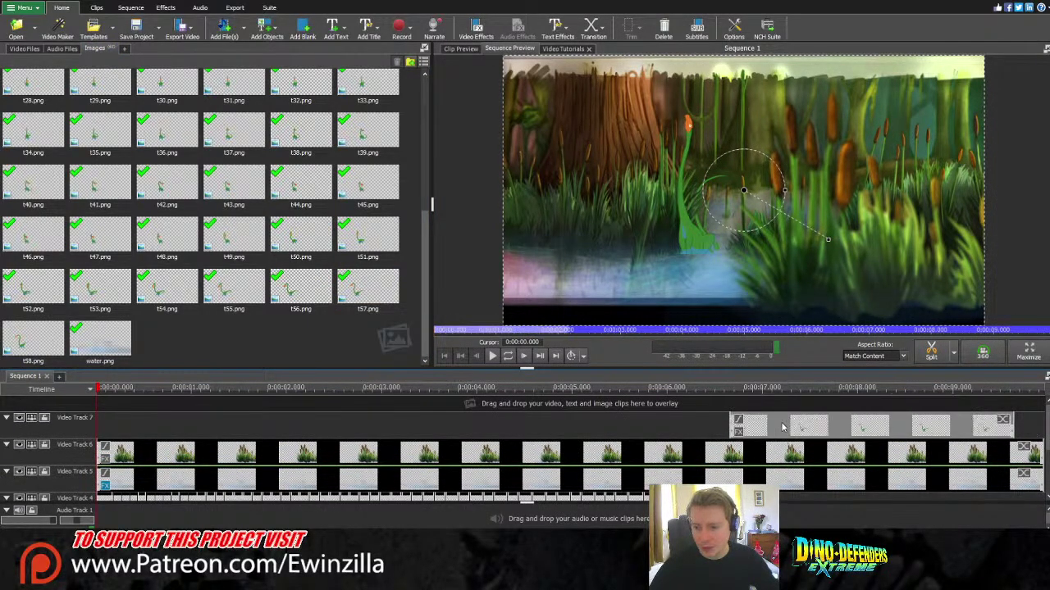
{"action": "left_click", "coordinate": [1023, 456]}
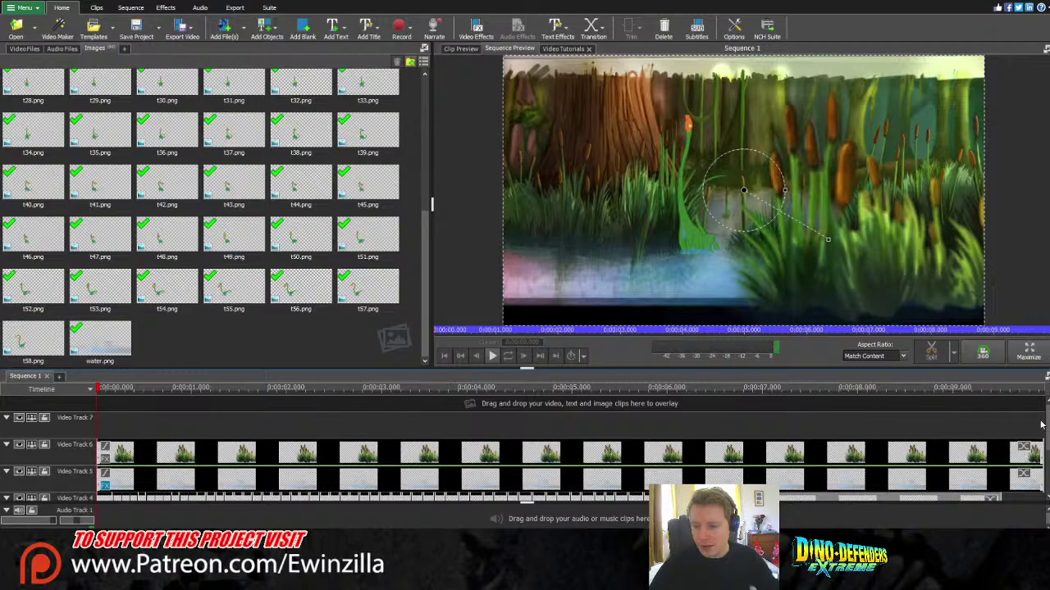
{"action": "scroll", "coordinate": [1041, 424], "scroll_direction": "down", "scroll_amount": 2}
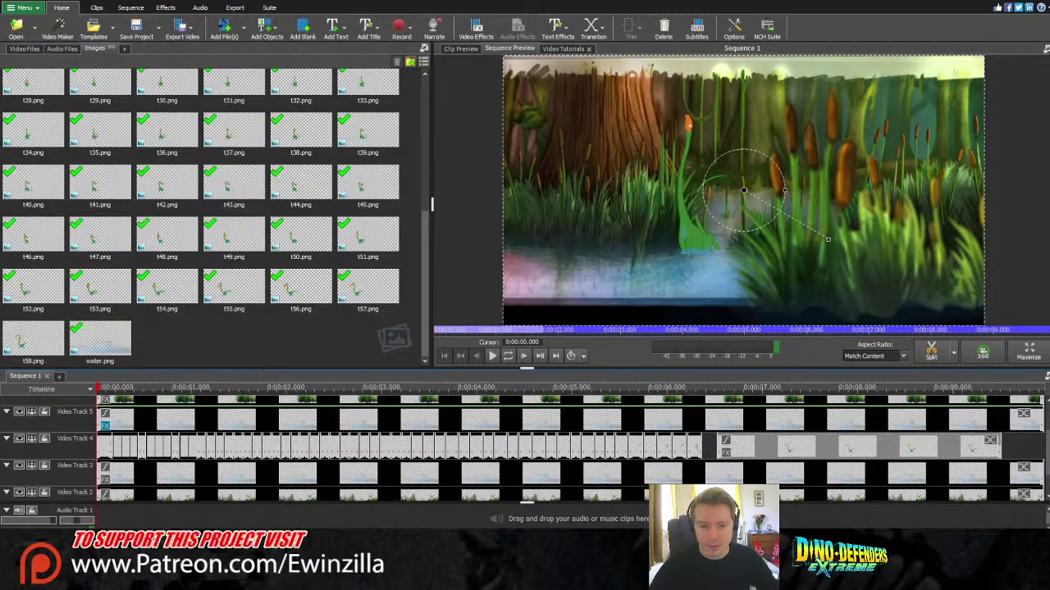
{"action": "scroll", "coordinate": [504, 449], "scroll_direction": "right", "scroll_amount": 5}
Trim the last Video Track 4 clip's end and add t58.png to the timeline.
{"action": "left_click", "coordinate": [504, 449]}
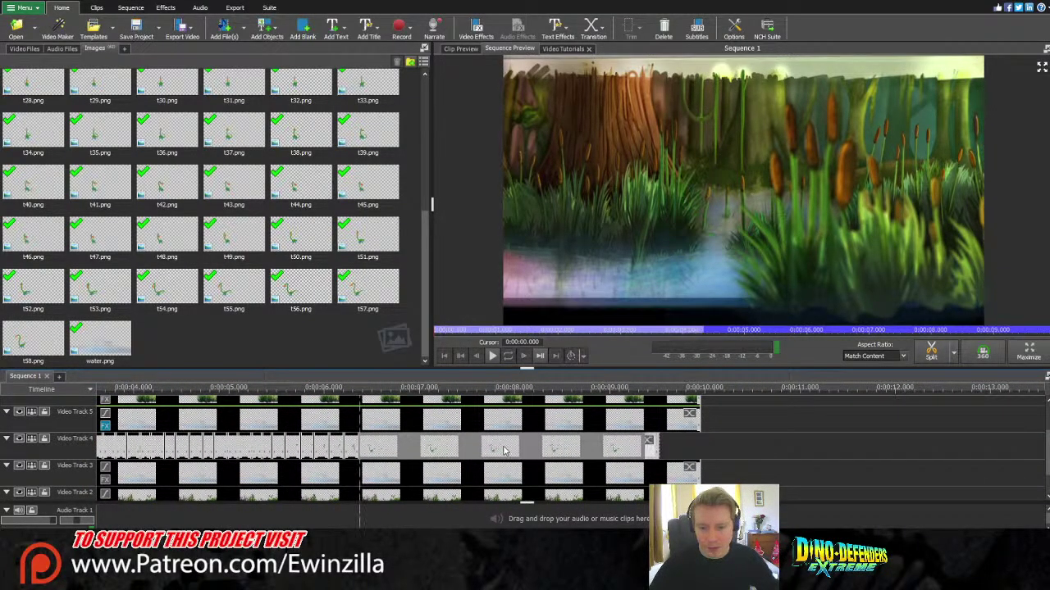
{"action": "left_click_drag", "start_coordinate": [644, 448], "coordinate": [375, 456]}
{"action": "mouse_move", "coordinate": [33, 340]}
{"action": "left_mouse_down"}
{"action": "mouse_move", "coordinate": [511, 429]}
{"action": "mouse_move", "coordinate": [580, 472]}
{"action": "left_mouse_up"}
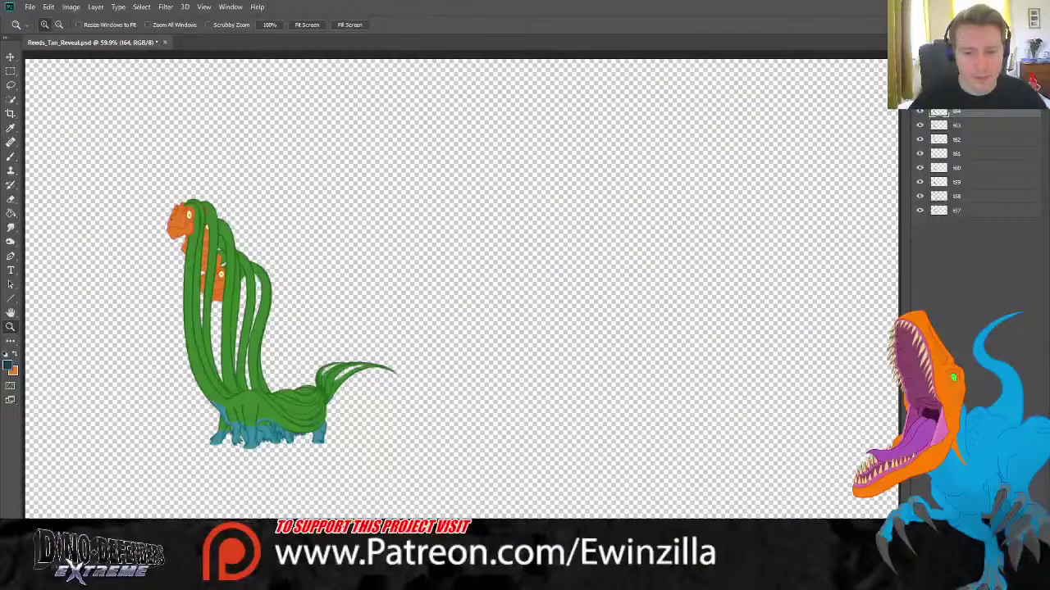
Delete frames t58, t57, t59 and t61 through t64, keeping only t60.
{"action": "left_click", "coordinate": [973, 196]}
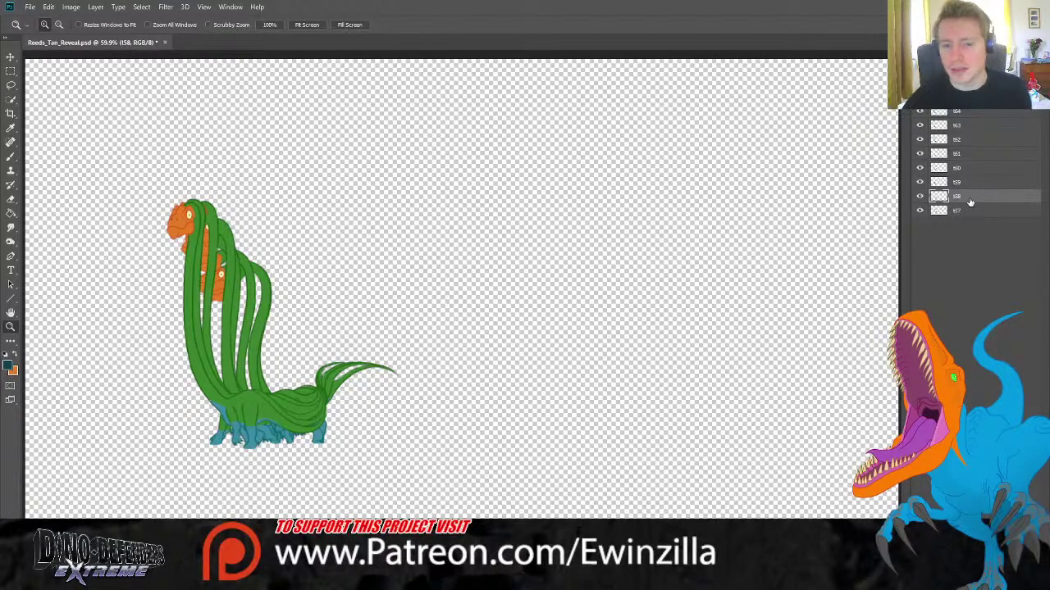
{"action": "key", "text": "Delete"}
{"action": "key", "text": "Delete"}
{"action": "key", "text": "Delete"}
{"action": "key", "text": "Delete"}
{"action": "key", "text": "Delete"}
{"action": "key", "text": "Delete"}
{"action": "key", "text": "Delete"}
{"action": "key", "text": "Delete"}
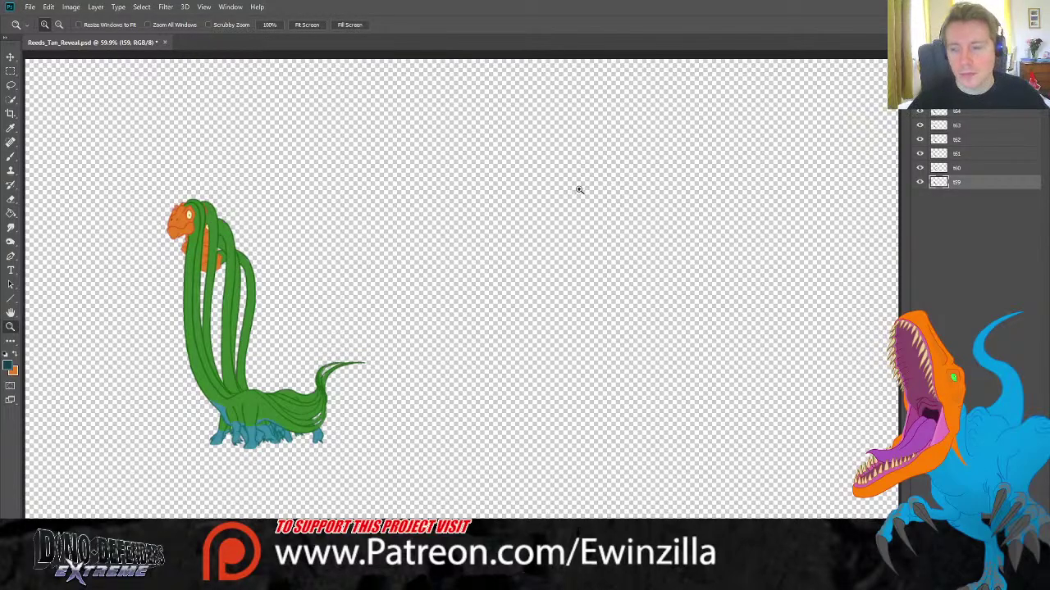
{"action": "key", "text": "Delete"}
{"action": "left_click", "coordinate": [971, 156]}
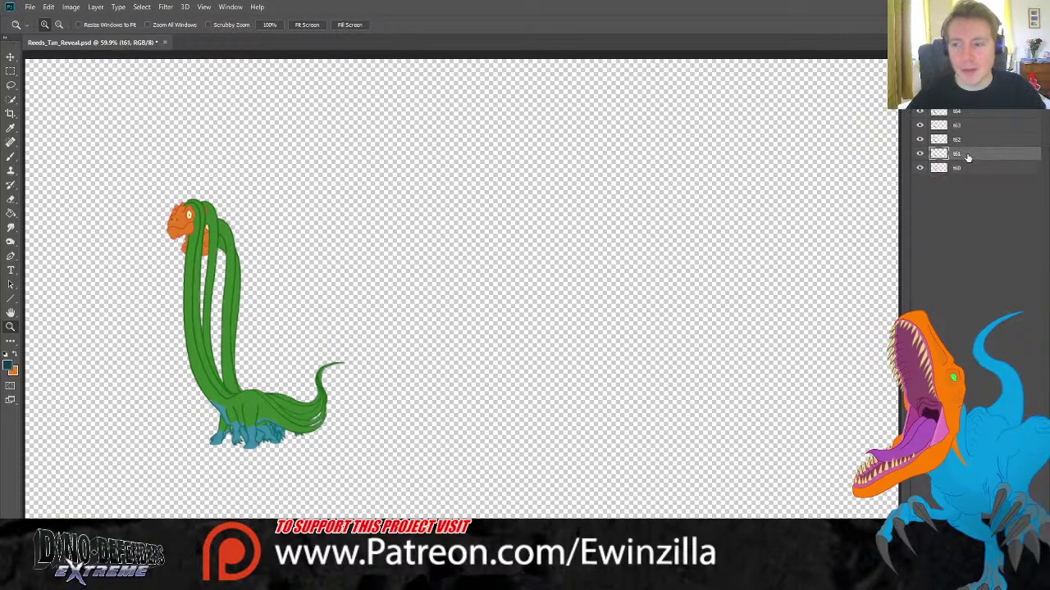
{"action": "left_click", "coordinate": [965, 112], "text": "shift"}
{"action": "key", "text": "Delete"}
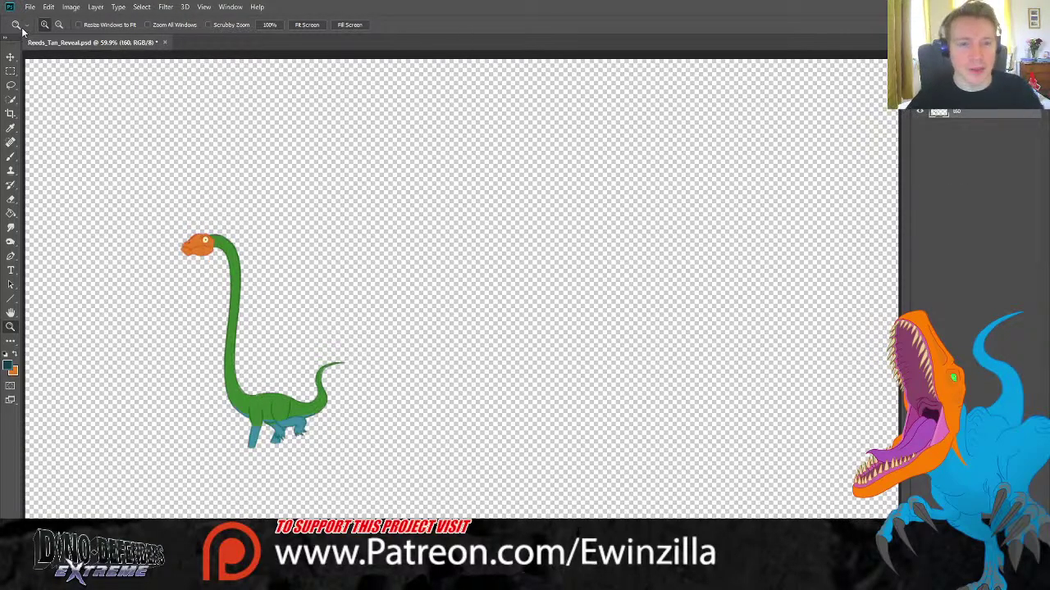
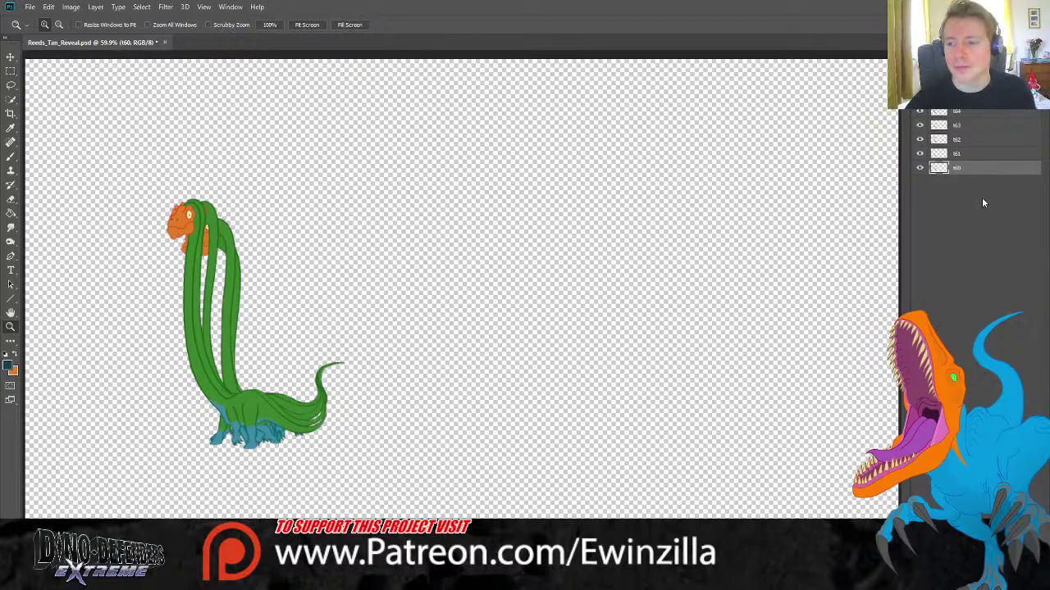
Step back and forward through history to review the neck poses of layers t60–t64.
{"action": "key", "text": "Delete"}
{"action": "key", "text": "Delete"}
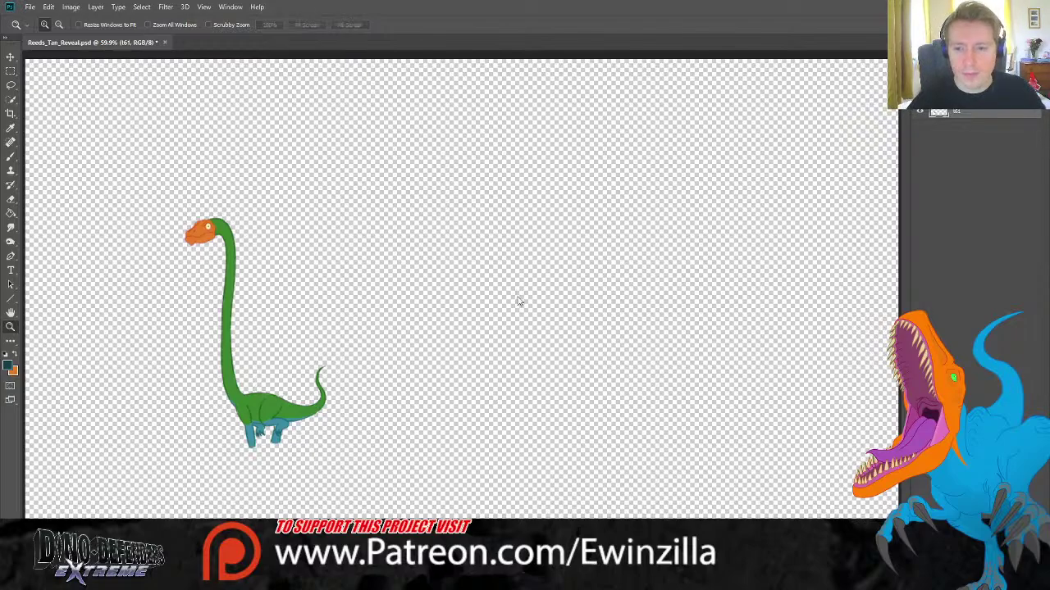
{"action": "key", "text": "ctrl+z"}
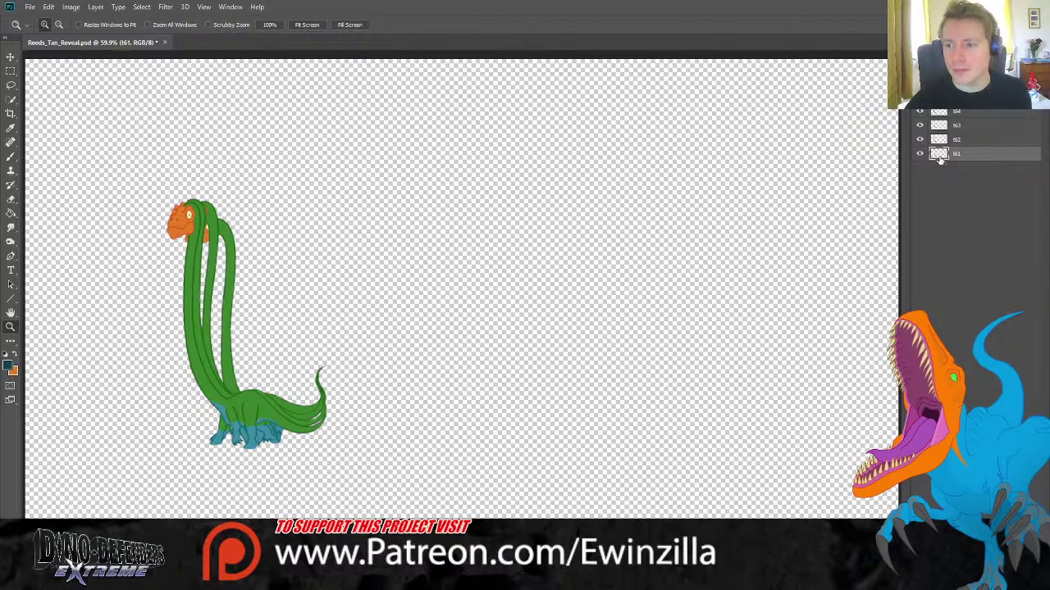
{"action": "key", "text": "Delete"}
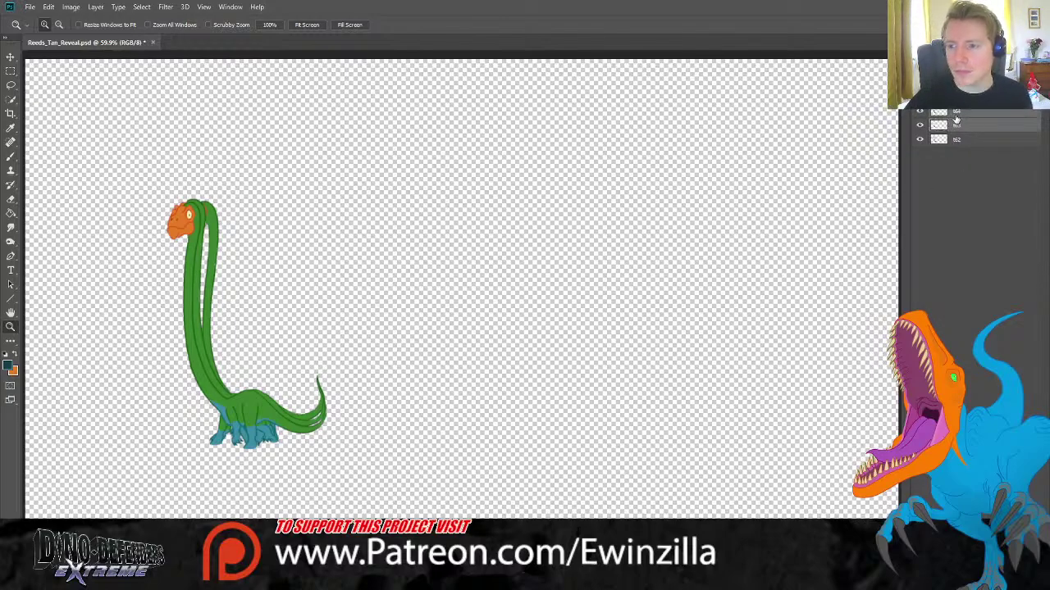
{"action": "key", "text": "Delete"}
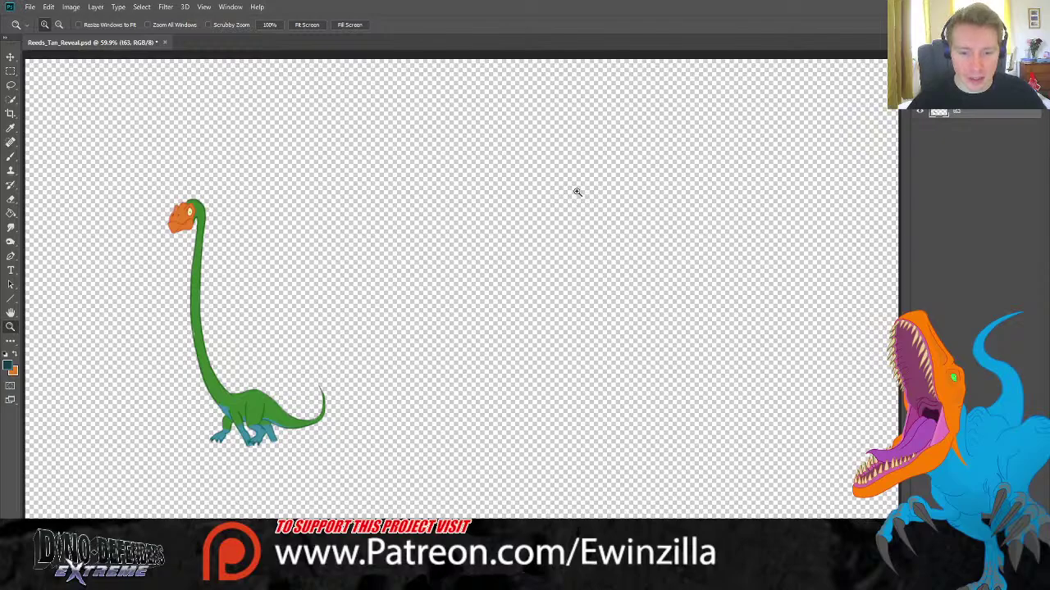
{"action": "key", "text": "alt+]"}
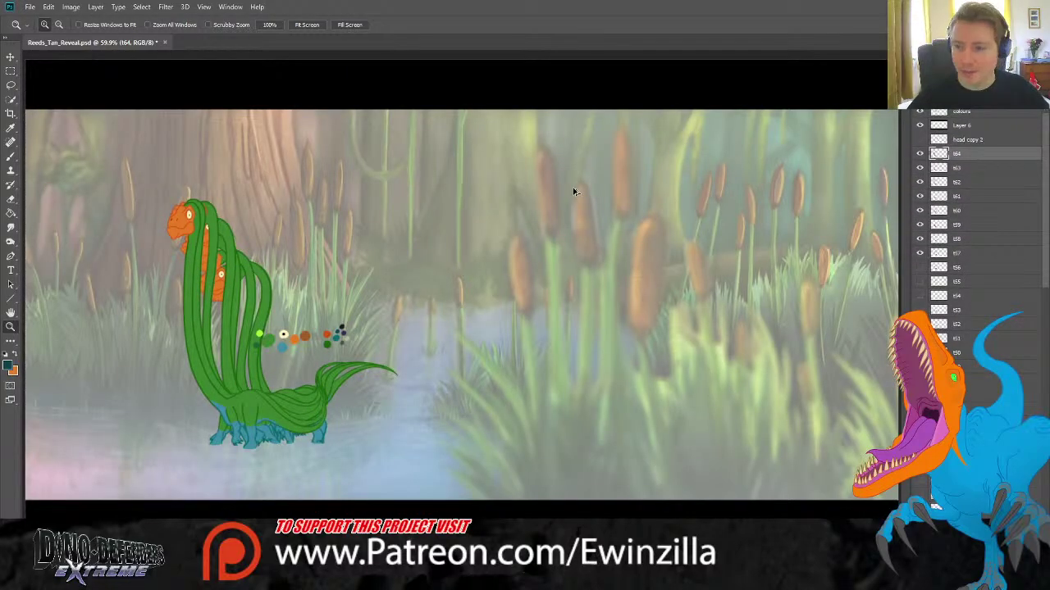
Hide layers t63 through t60 and make layer t64 the active layer.
{"action": "left_click_drag", "start_coordinate": [920, 167], "coordinate": [919, 255]}
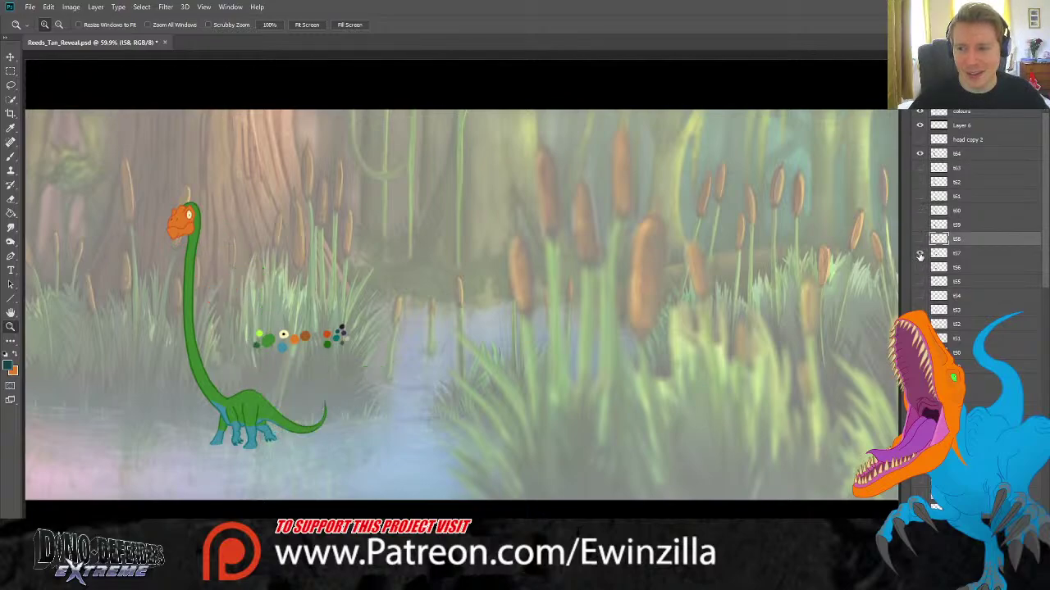
{"action": "left_click", "coordinate": [960, 154]}
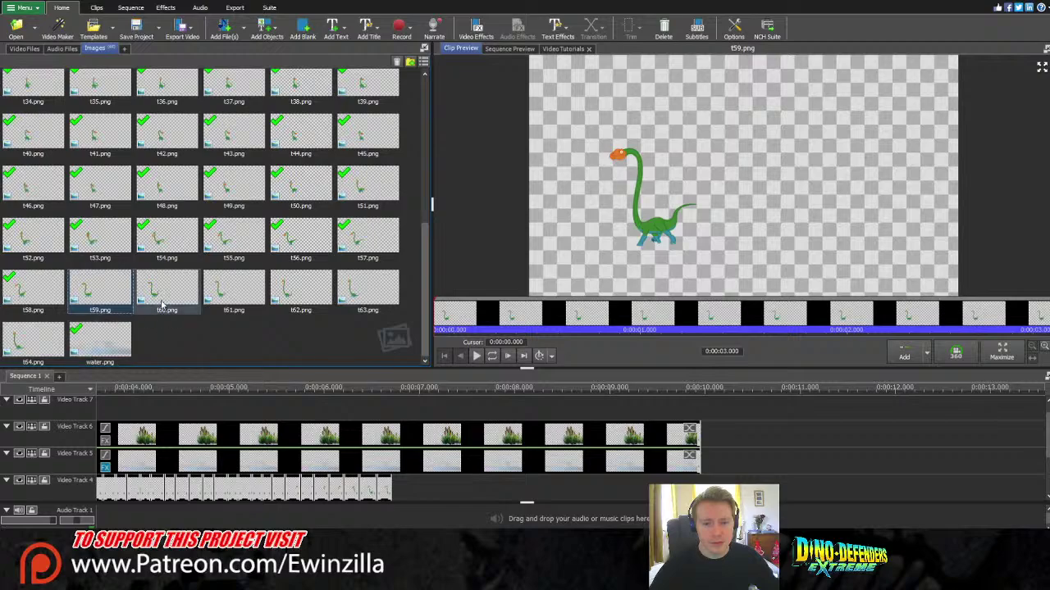
Bring frames t59–t64 from the Images bin into the sequence and place them on Video Track 4.
{"action": "left_click", "coordinate": [236, 300], "text": "shift"}
{"action": "left_click", "coordinate": [366, 294], "text": "shift"}
{"action": "left_click", "coordinate": [33, 340], "text": "shift"}
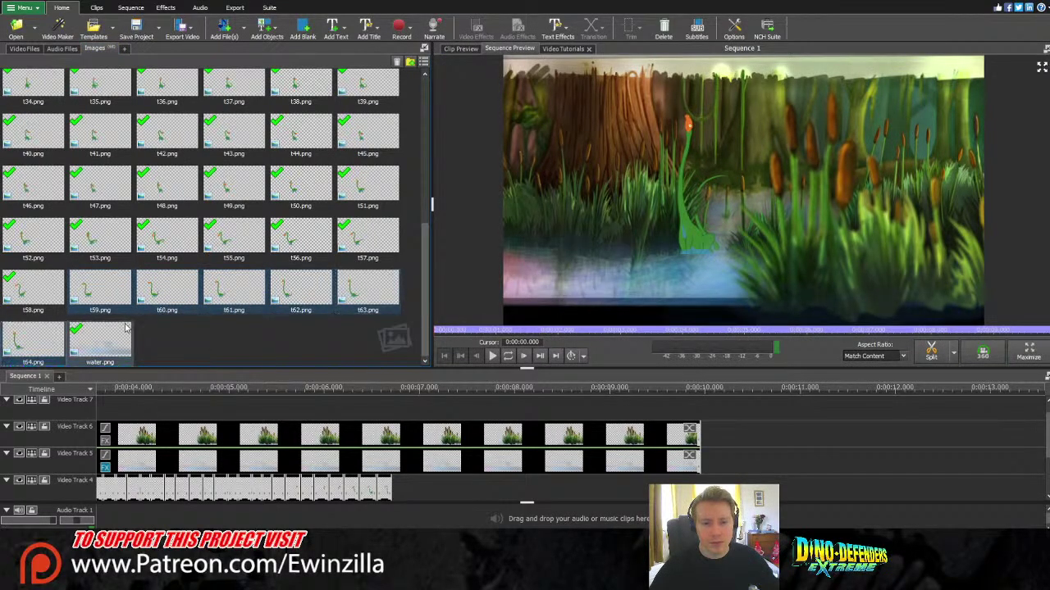
{"action": "left_click_drag", "start_coordinate": [111, 306], "coordinate": [757, 484]}
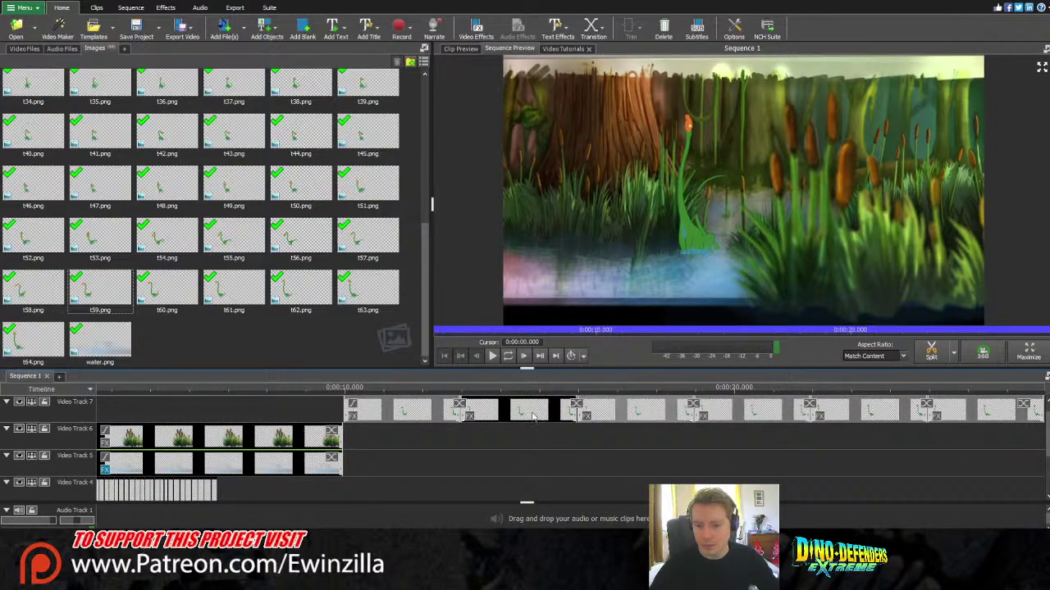
{"action": "left_click_drag", "start_coordinate": [398, 414], "coordinate": [416, 459]}
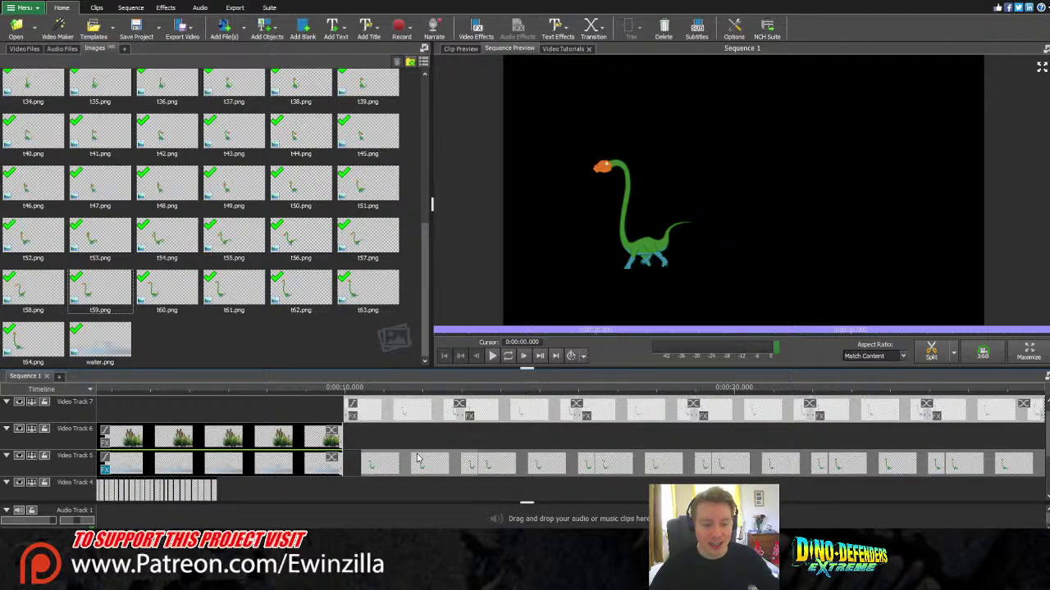
{"action": "left_click_drag", "start_coordinate": [416, 459], "coordinate": [277, 489]}
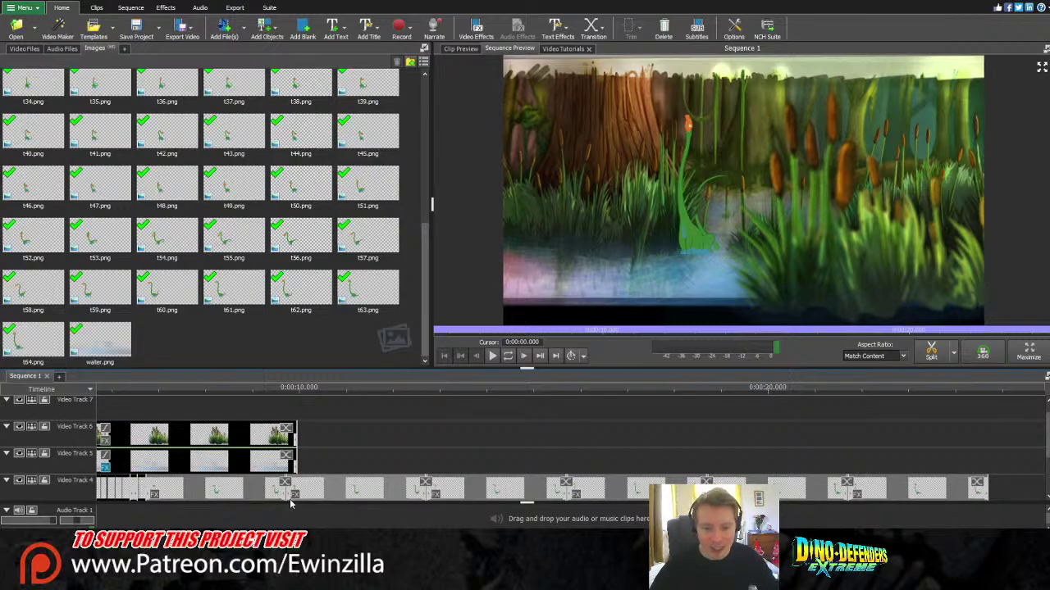
Shift the Video Track 4 frame clips slightly earlier in the timeline.
{"action": "left_click_drag", "start_coordinate": [291, 503], "coordinate": [148, 493]}
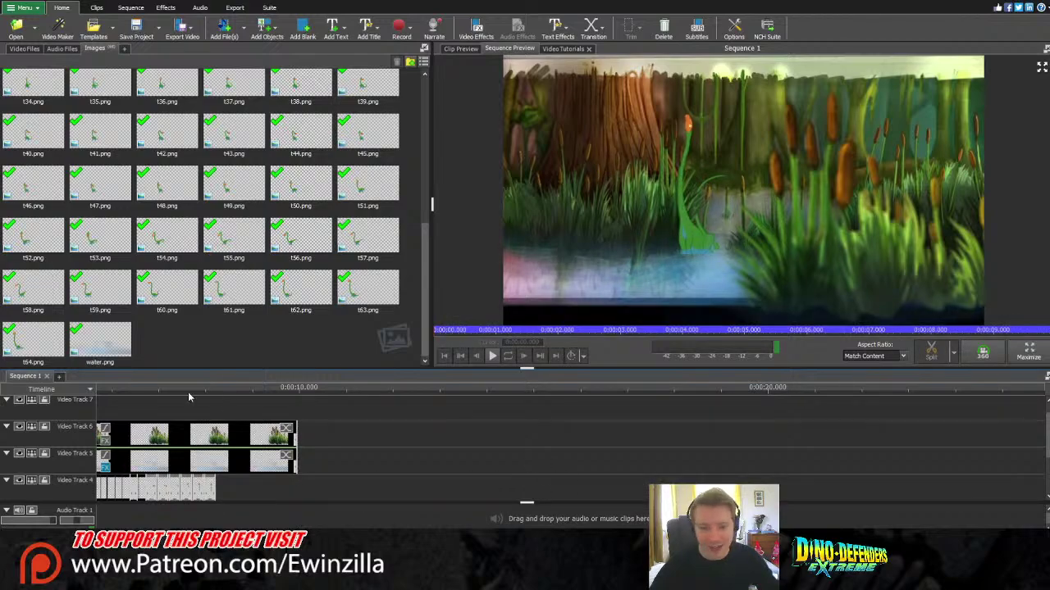
{"action": "scroll", "coordinate": [342, 445], "scroll_direction": "up", "scroll_amount": 3}
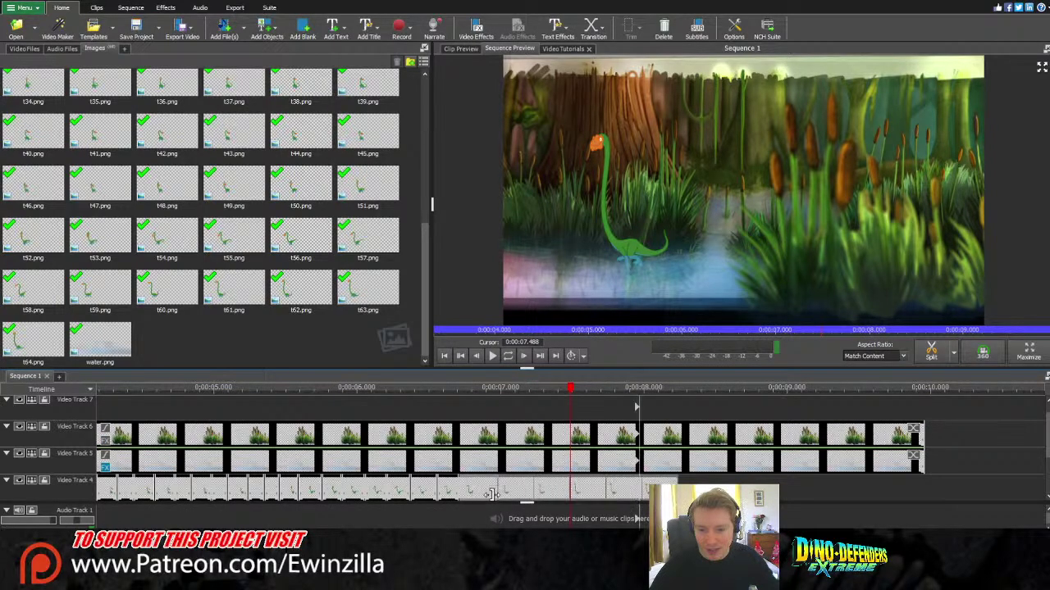
{"action": "left_click_drag", "start_coordinate": [492, 495], "coordinate": [459, 490]}
{"action": "left_click", "coordinate": [666, 387]}
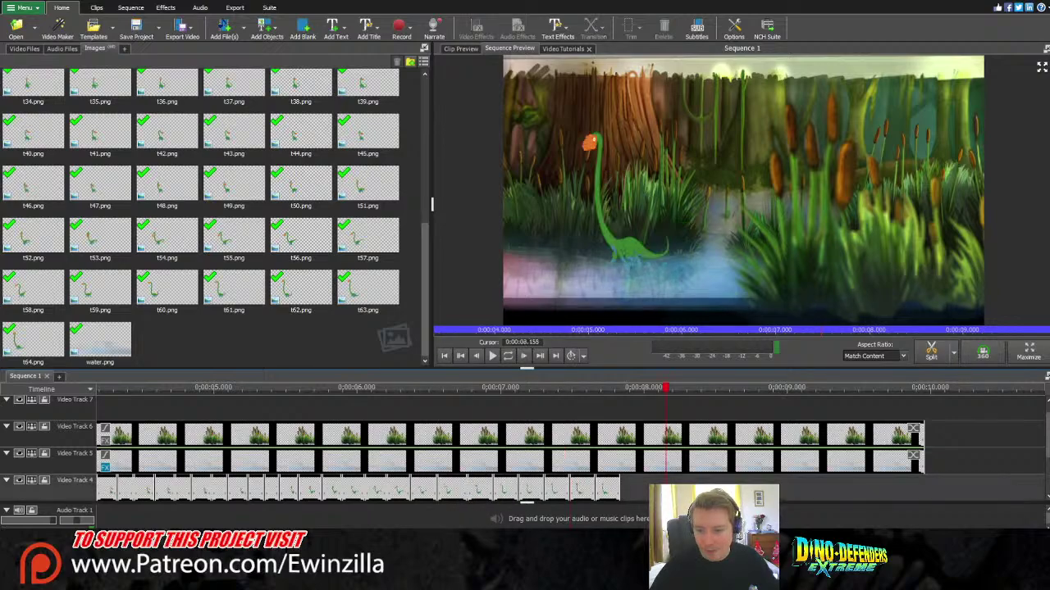
Preview the animation from the start, then rewind to about 0:00:06.914.
{"action": "left_click", "coordinate": [443, 355]}
{"action": "key", "text": "ctrl+minus"}
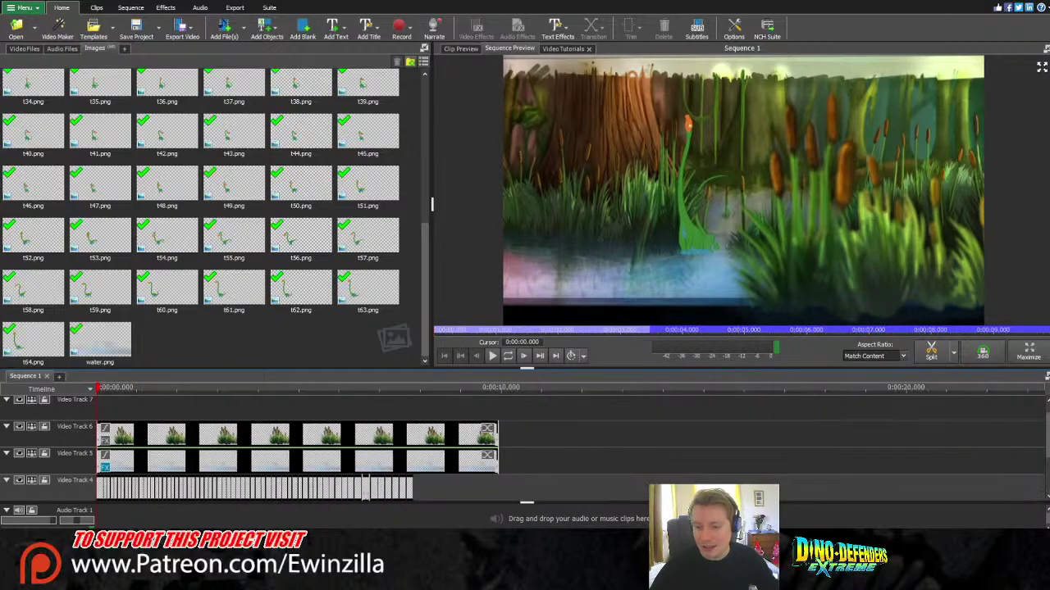
{"action": "left_click", "coordinate": [493, 356]}
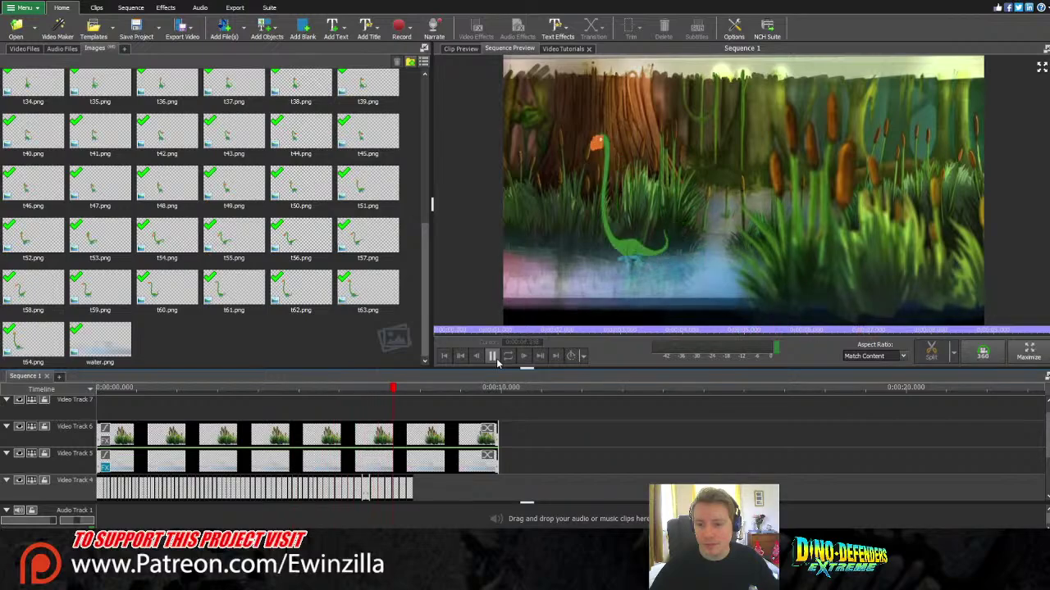
{"action": "left_click", "coordinate": [493, 358]}
{"action": "left_click_drag", "start_coordinate": [379, 394], "coordinate": [300, 403]}
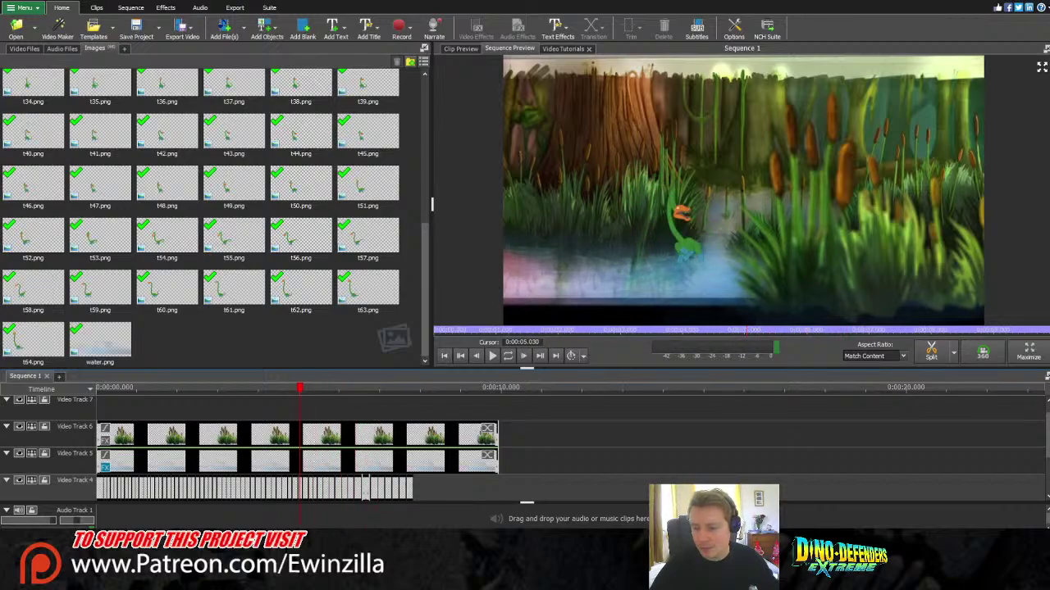
{"action": "scroll", "coordinate": [525, 451], "scroll_direction": "up", "scroll_amount": 5}
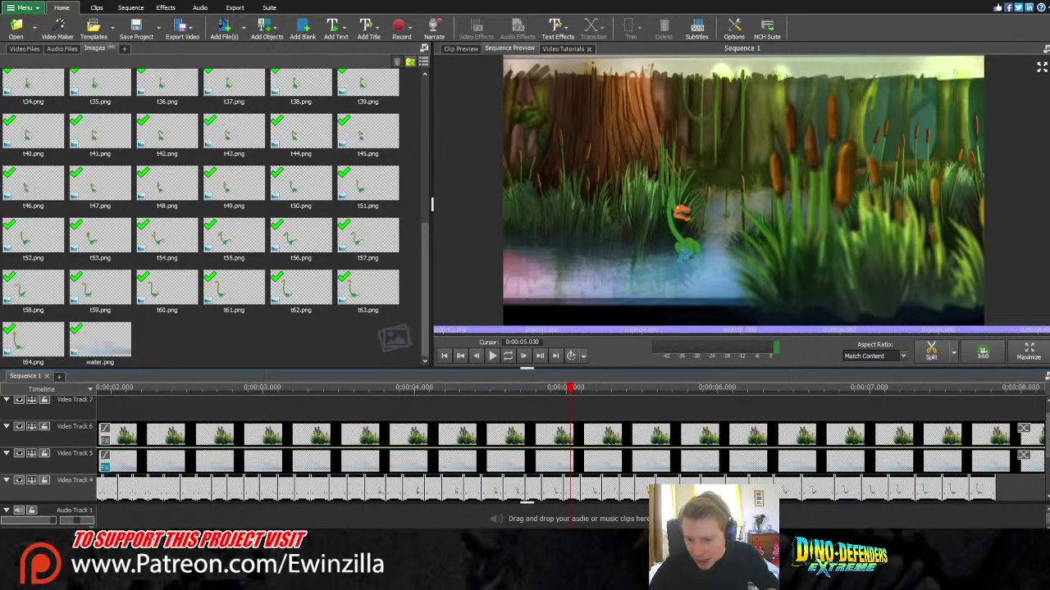
Delete five surplus frame clips from the end of Video Track 4.
{"action": "left_click", "coordinate": [814, 490]}
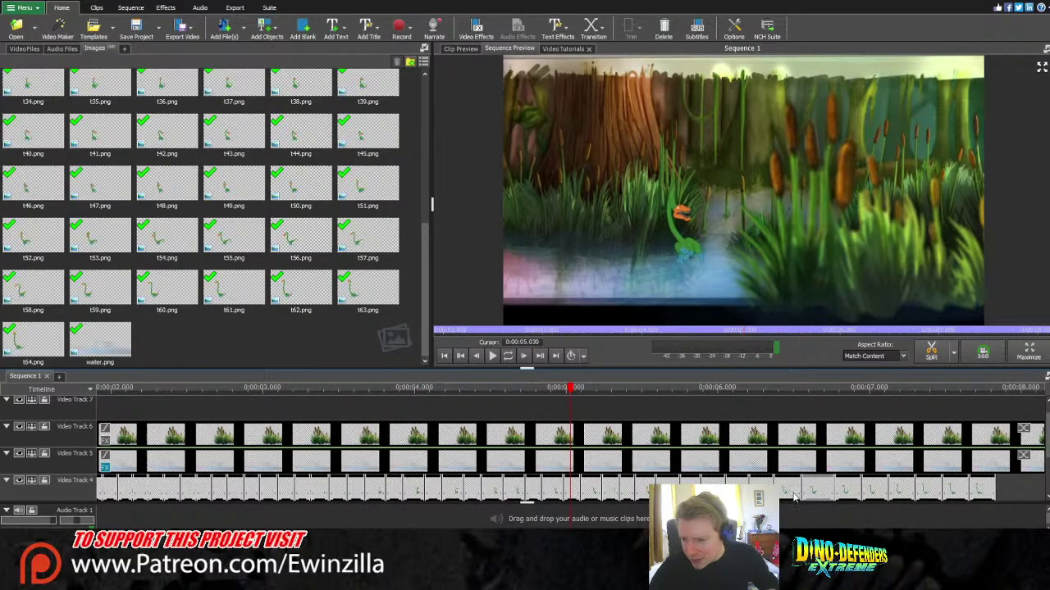
{"action": "left_click", "coordinate": [787, 490]}
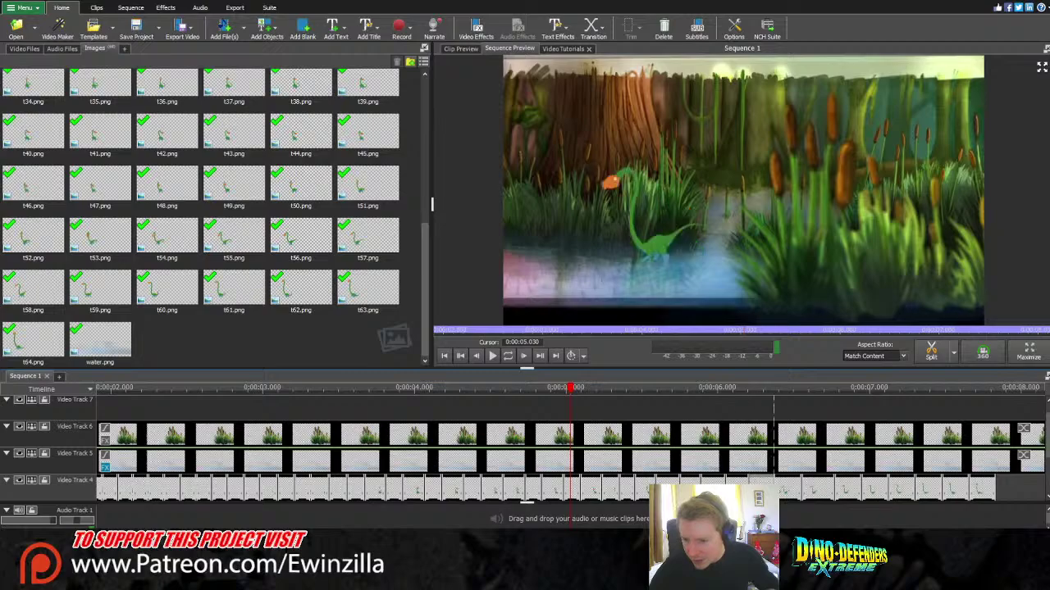
{"action": "left_click", "coordinate": [812, 490]}
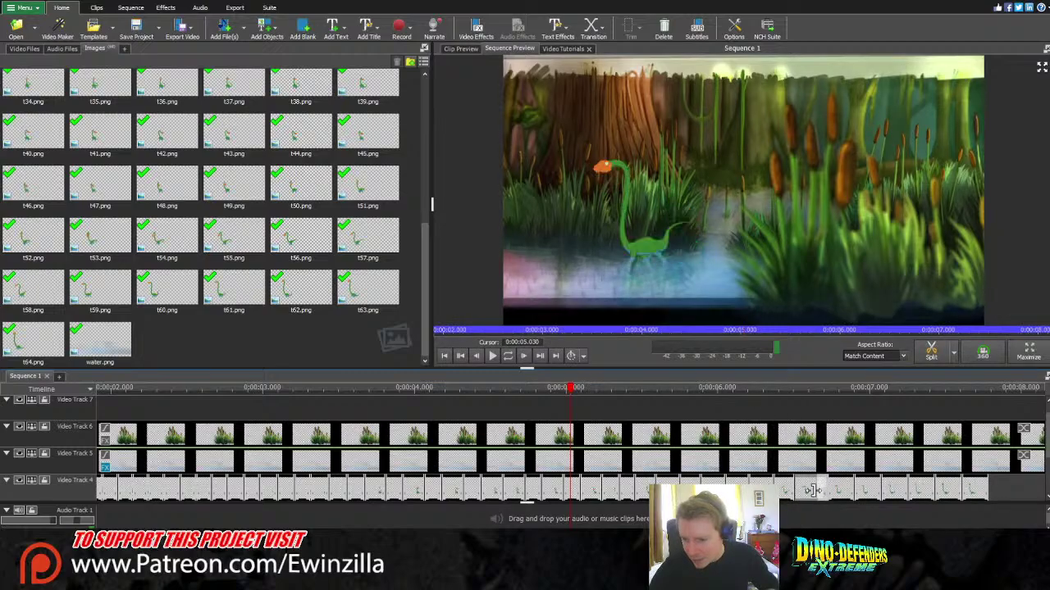
{"action": "key", "text": "Delete"}
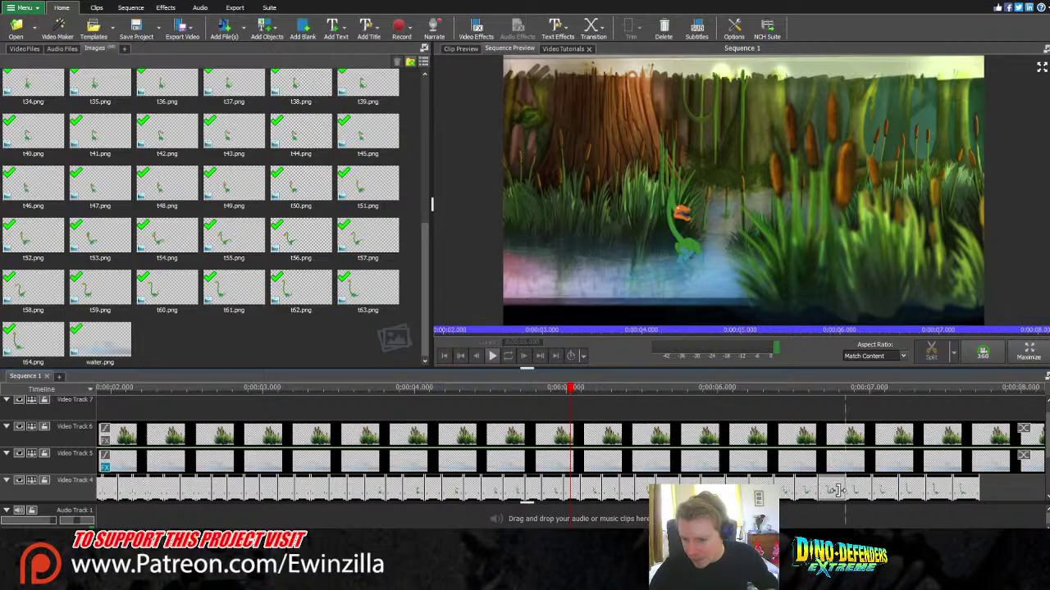
{"action": "left_click", "coordinate": [838, 490]}
{"action": "key", "text": "Delete"}
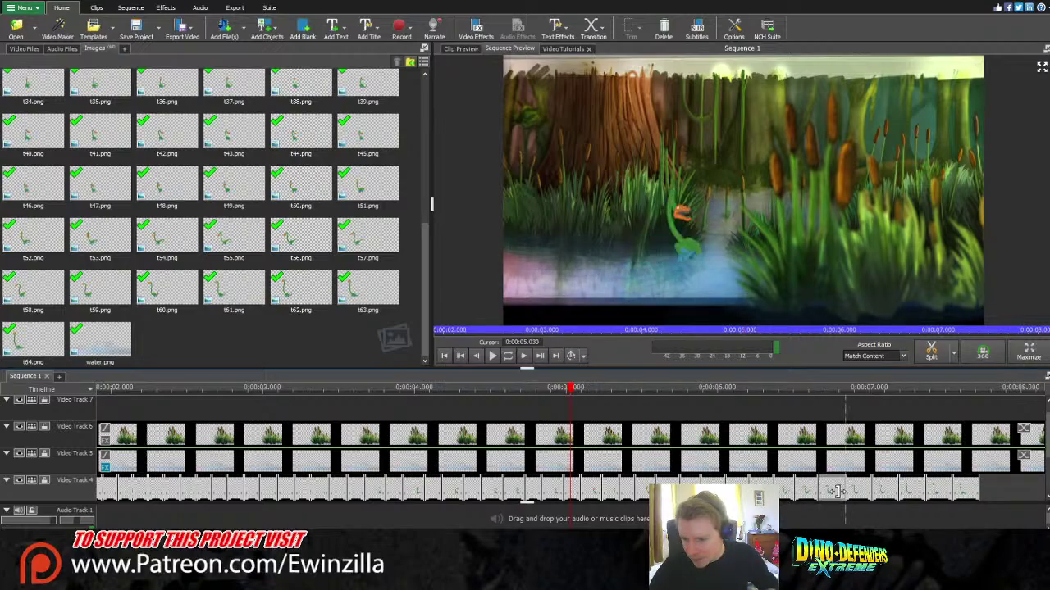
{"action": "left_click", "coordinate": [861, 488]}
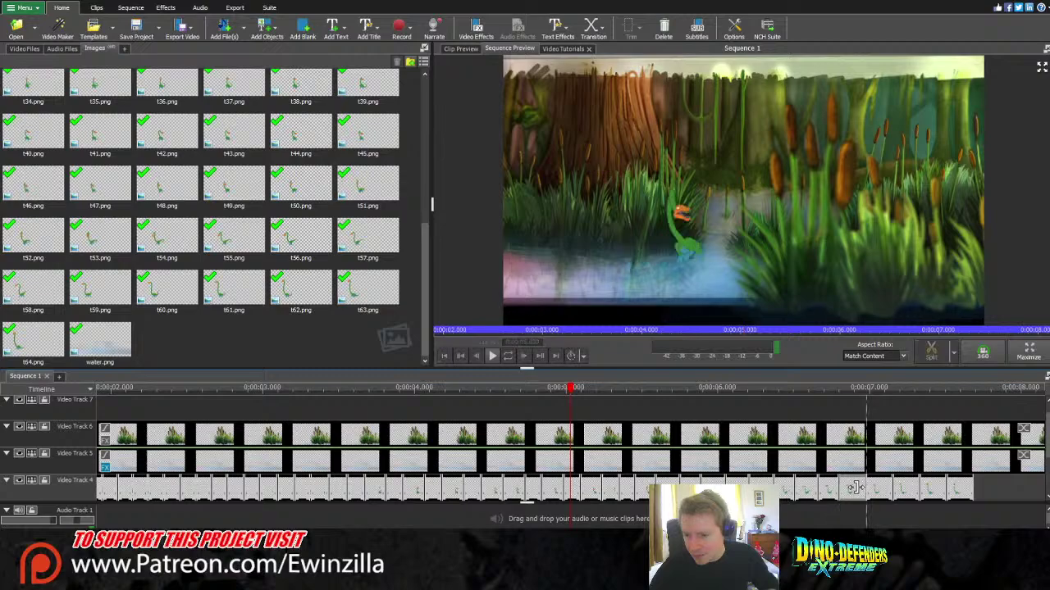
{"action": "key", "text": "Delete"}
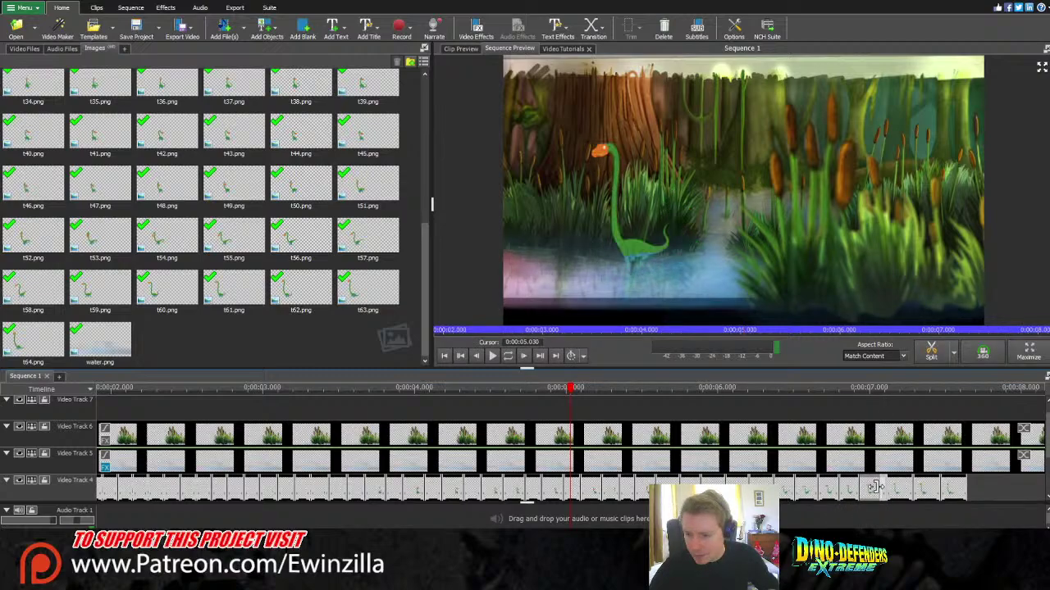
{"action": "left_click", "coordinate": [898, 487]}
{"action": "key", "text": "Delete"}
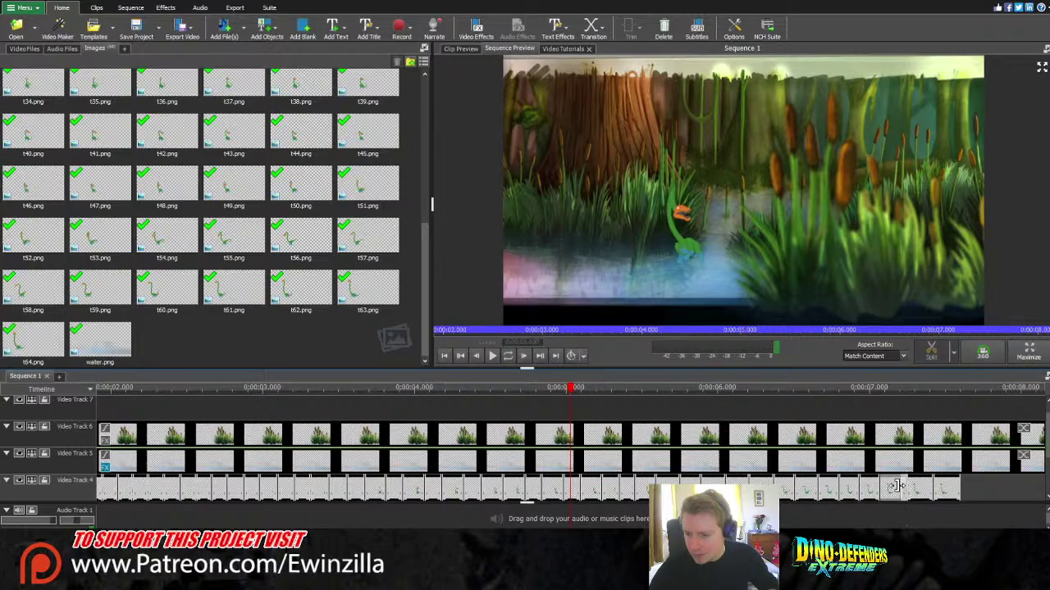
{"action": "left_click", "coordinate": [902, 487]}
{"action": "key", "text": "Delete"}
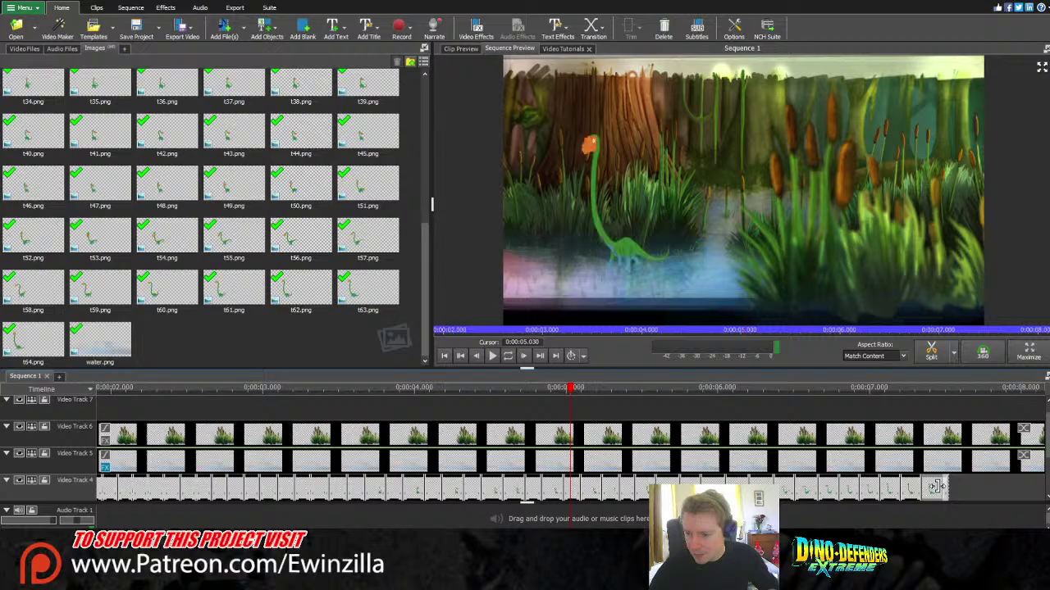
{"action": "scroll", "coordinate": [934, 487], "scroll_direction": "down", "scroll_amount": 3}
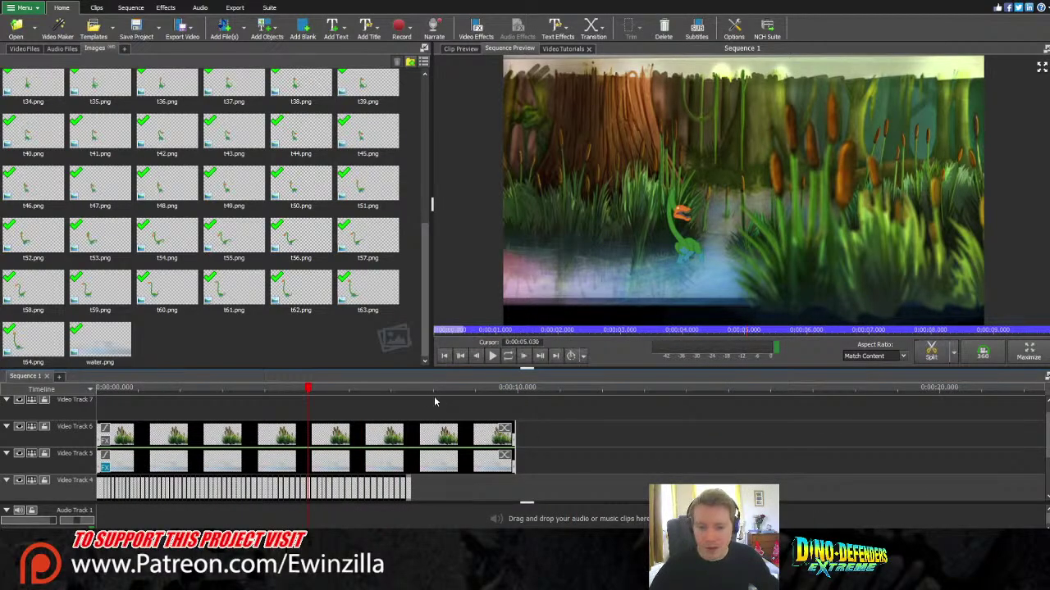
Play the revised animation from 0:00 and scrub back to about 0:00:05.6 to check frames.
{"action": "left_click_drag", "start_coordinate": [311, 388], "coordinate": [51, 406]}
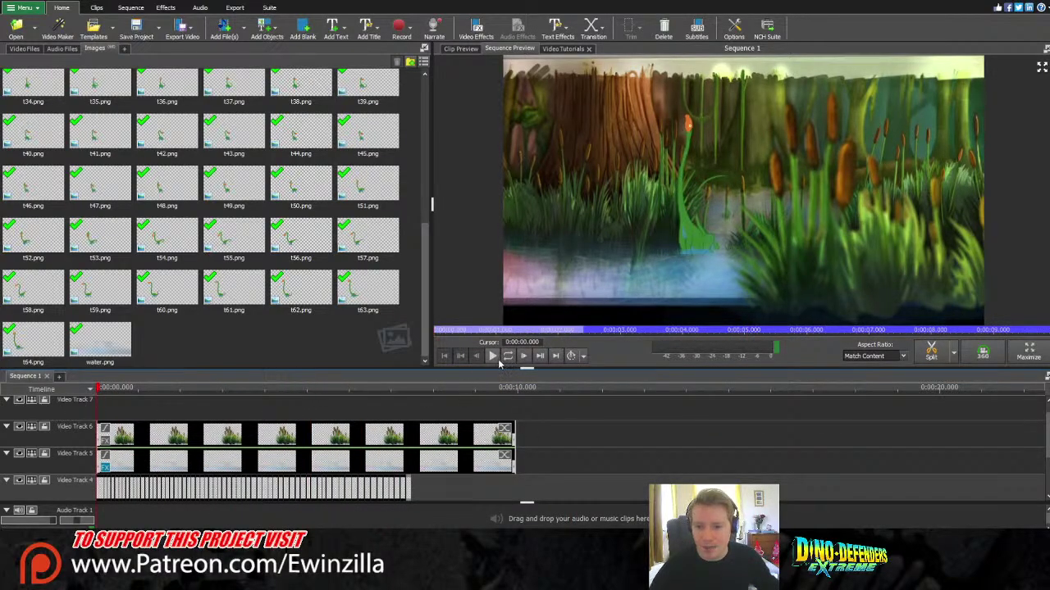
{"action": "left_click", "coordinate": [492, 356]}
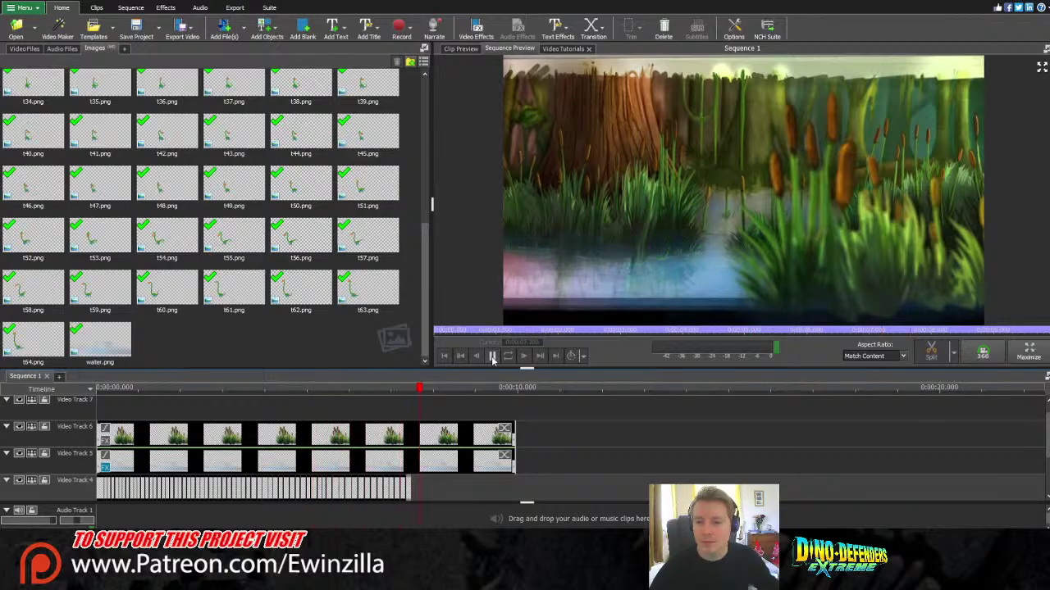
{"action": "left_click", "coordinate": [492, 358]}
{"action": "left_click_drag", "start_coordinate": [397, 394], "coordinate": [293, 398]}
{"action": "left_click", "coordinate": [492, 357]}
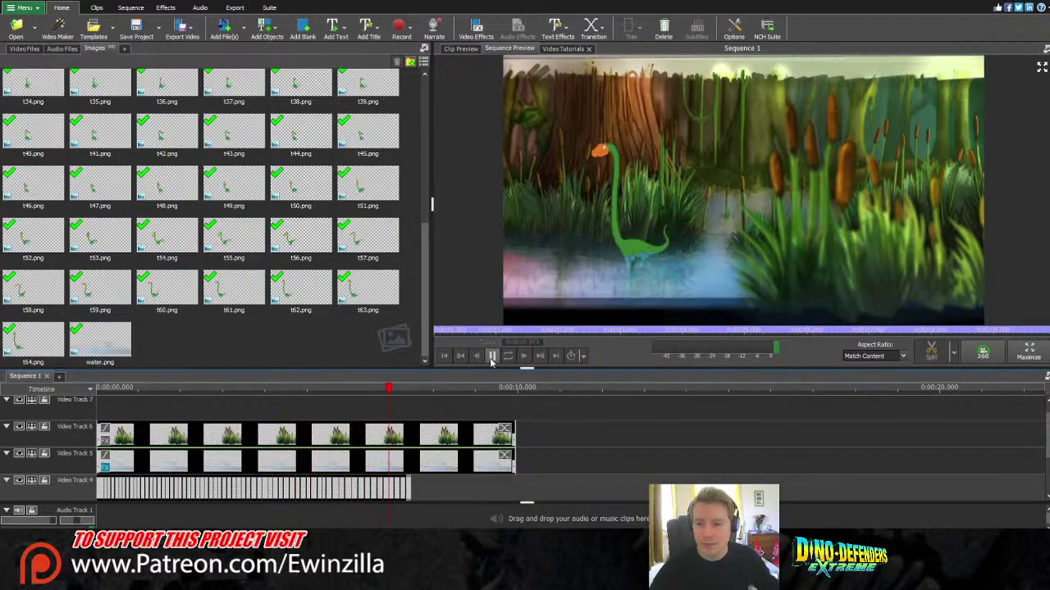
{"action": "left_click", "coordinate": [492, 357]}
{"action": "left_click_drag", "start_coordinate": [402, 397], "coordinate": [341, 408]}
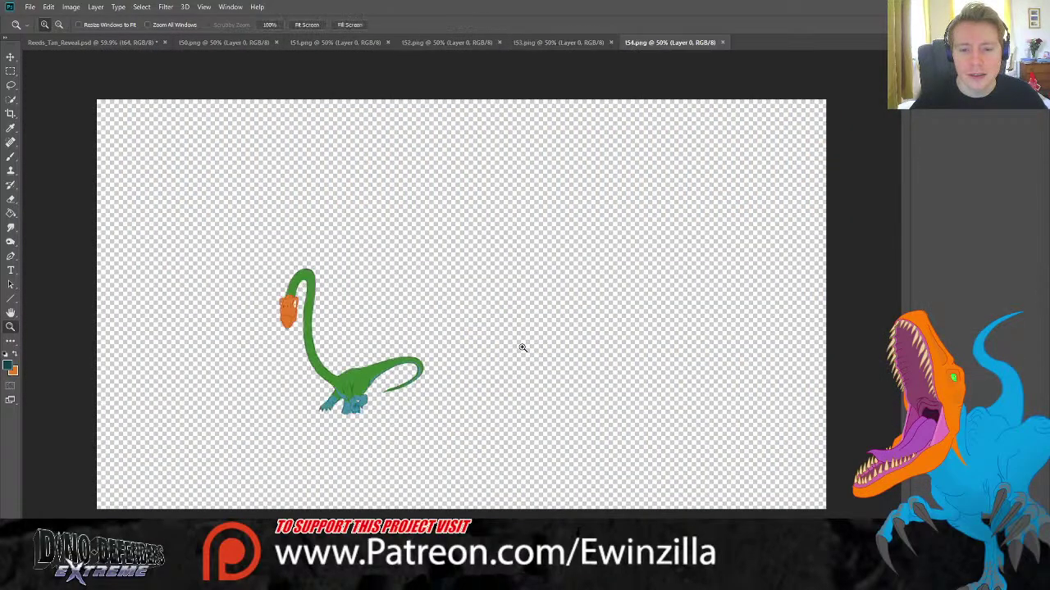
In t50.png, shrink the lasso-selected orange head slightly, then save and close the frame.
{"action": "left_click", "coordinate": [215, 43]}
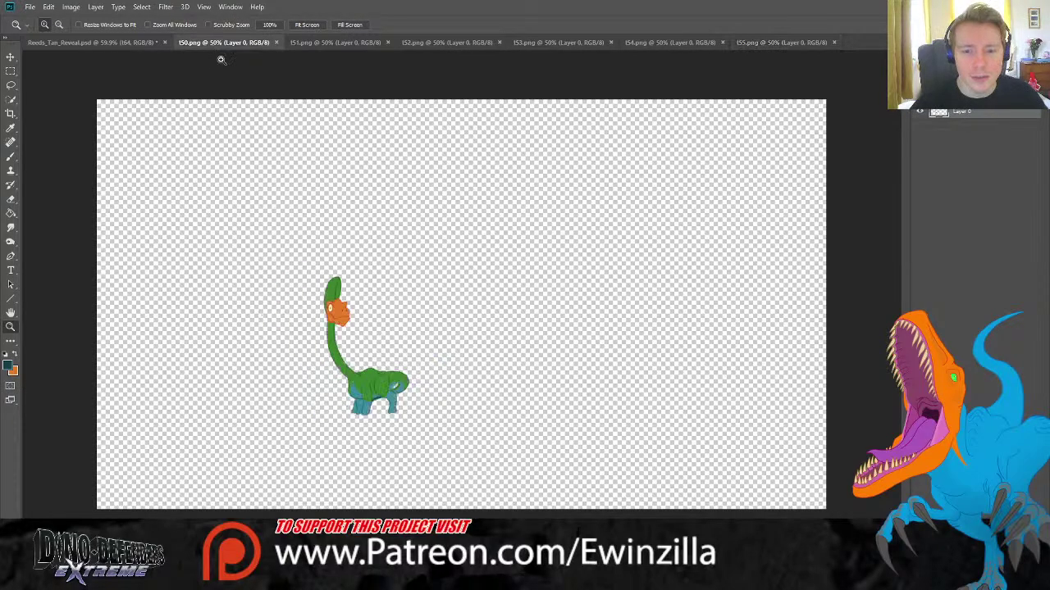
{"action": "left_click", "coordinate": [338, 324]}
{"action": "left_click", "coordinate": [340, 326]}
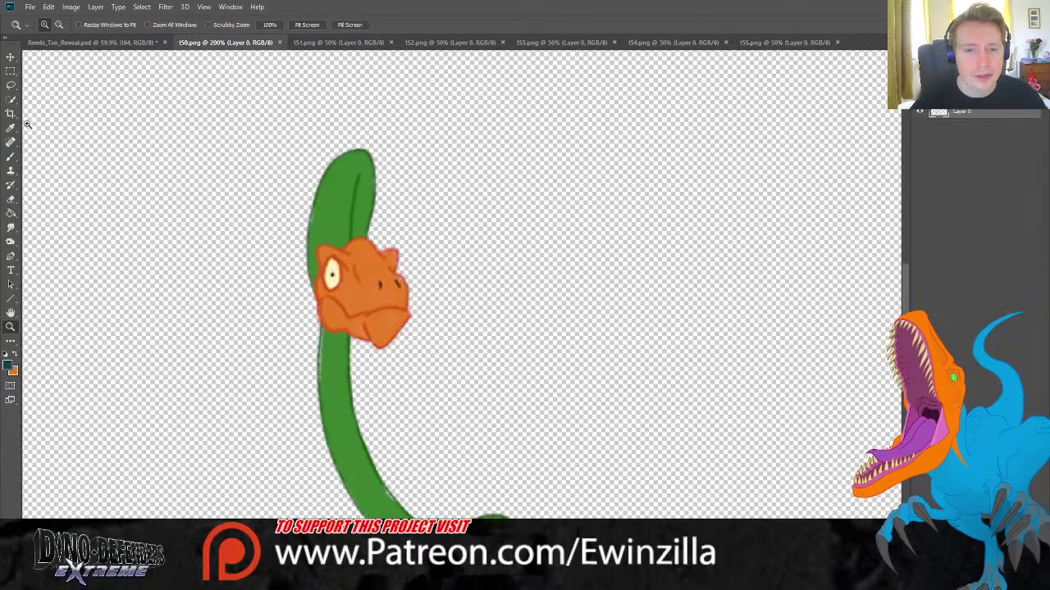
{"action": "left_click", "coordinate": [11, 84]}
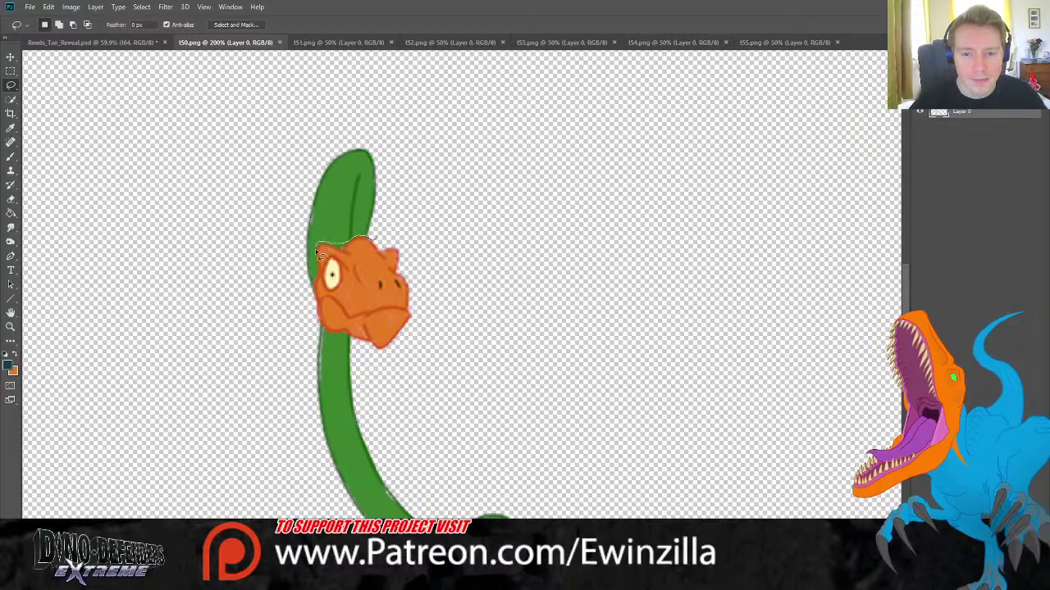
{"action": "mouse_move", "coordinate": [315, 294]}
{"action": "left_mouse_down"}
{"action": "mouse_move", "coordinate": [316, 320]}
{"action": "mouse_move", "coordinate": [405, 356]}
{"action": "mouse_move", "coordinate": [422, 246]}
{"action": "mouse_move", "coordinate": [377, 237]}
{"action": "left_mouse_up"}
{"action": "key", "text": "v"}
{"action": "left_click_drag", "start_coordinate": [427, 357], "coordinate": [418, 348]}
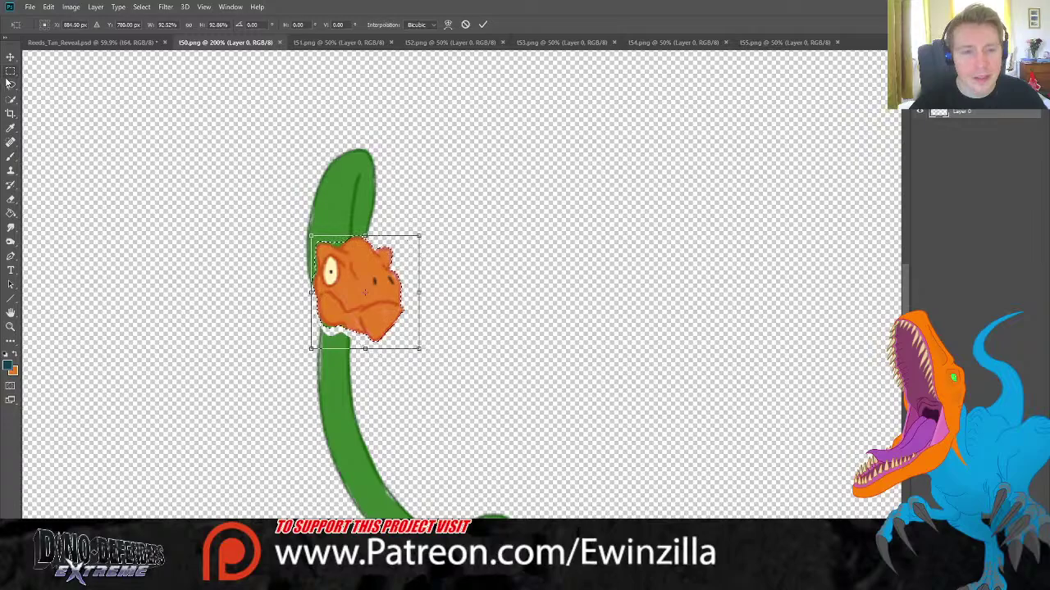
{"action": "key", "text": "Return"}
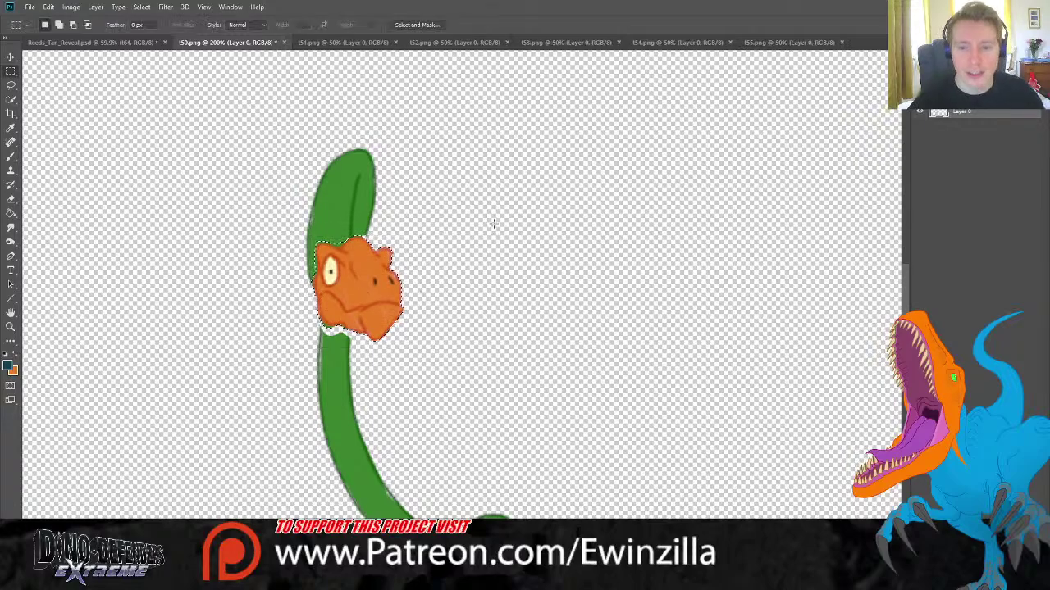
{"action": "left_click", "coordinate": [10, 229]}
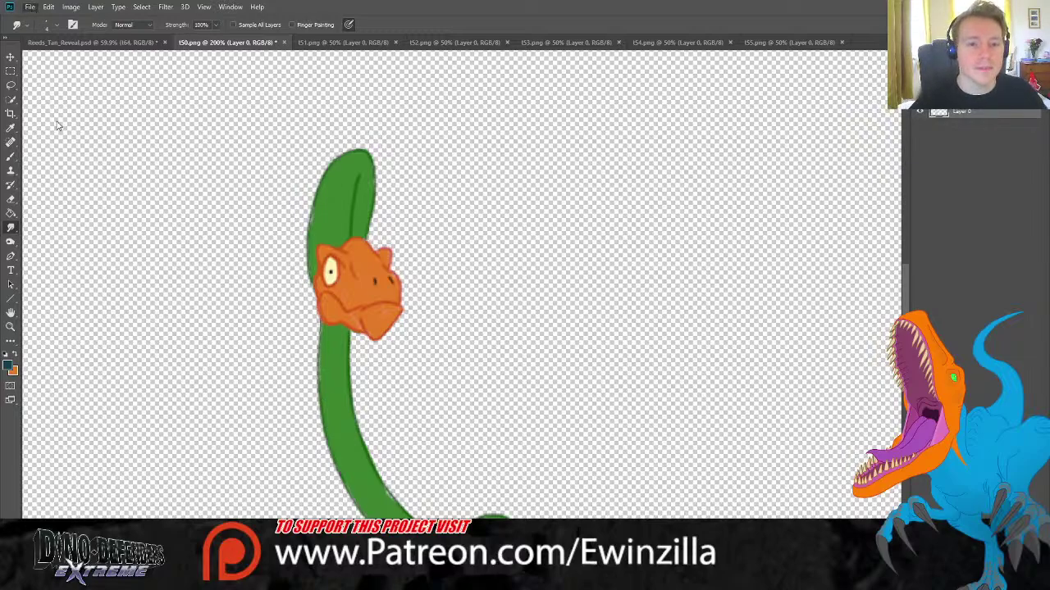
{"action": "key", "text": "ctrl+s"}
{"action": "left_click", "coordinate": [280, 43]}
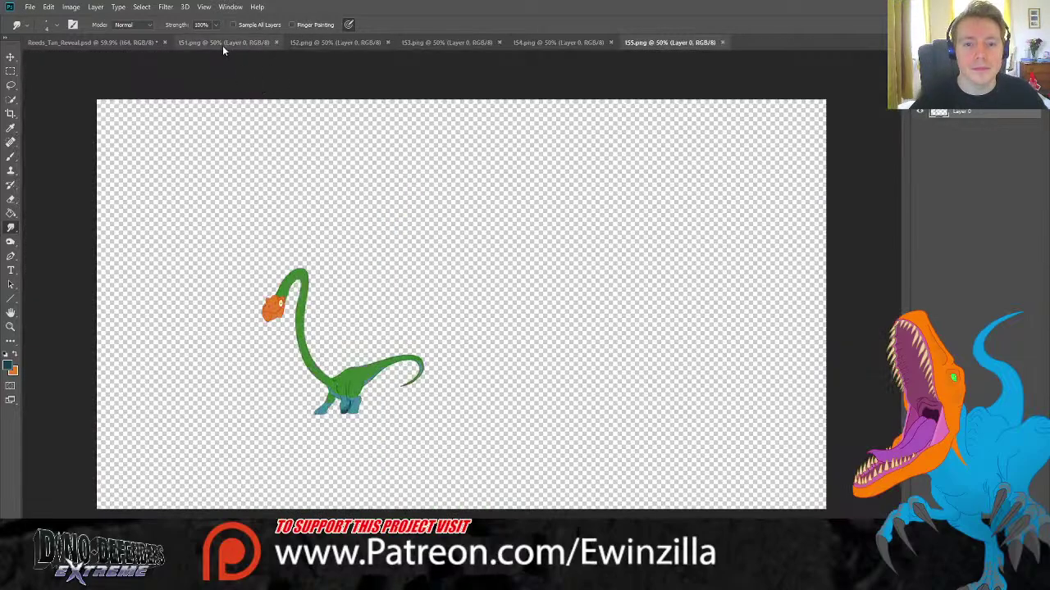
In t51.png, lasso the orange head and shrink it slightly with Free Transform.
{"action": "left_click", "coordinate": [11, 326]}
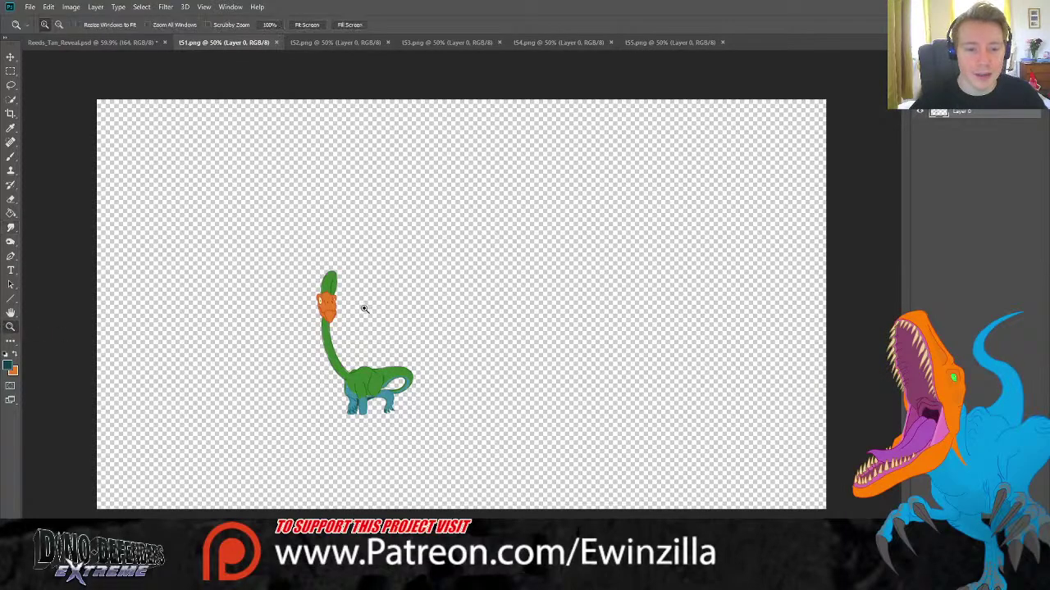
{"action": "left_click", "coordinate": [324, 301]}
{"action": "left_click", "coordinate": [323, 301]}
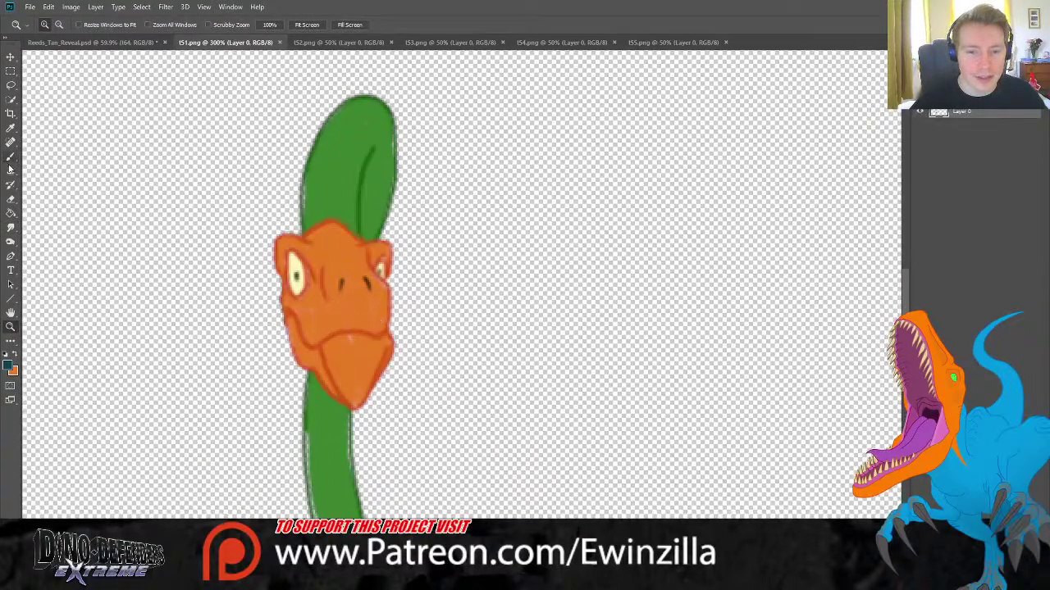
{"action": "left_click", "coordinate": [11, 84]}
{"action": "mouse_move", "coordinate": [280, 218]}
{"action": "left_mouse_down"}
{"action": "mouse_move", "coordinate": [294, 234]}
{"action": "mouse_move", "coordinate": [354, 232]}
{"action": "mouse_move", "coordinate": [414, 303]}
{"action": "mouse_move", "coordinate": [371, 416]}
{"action": "mouse_move", "coordinate": [282, 370]}
{"action": "mouse_move", "coordinate": [251, 235]}
{"action": "mouse_move", "coordinate": [280, 241]}
{"action": "left_mouse_up"}
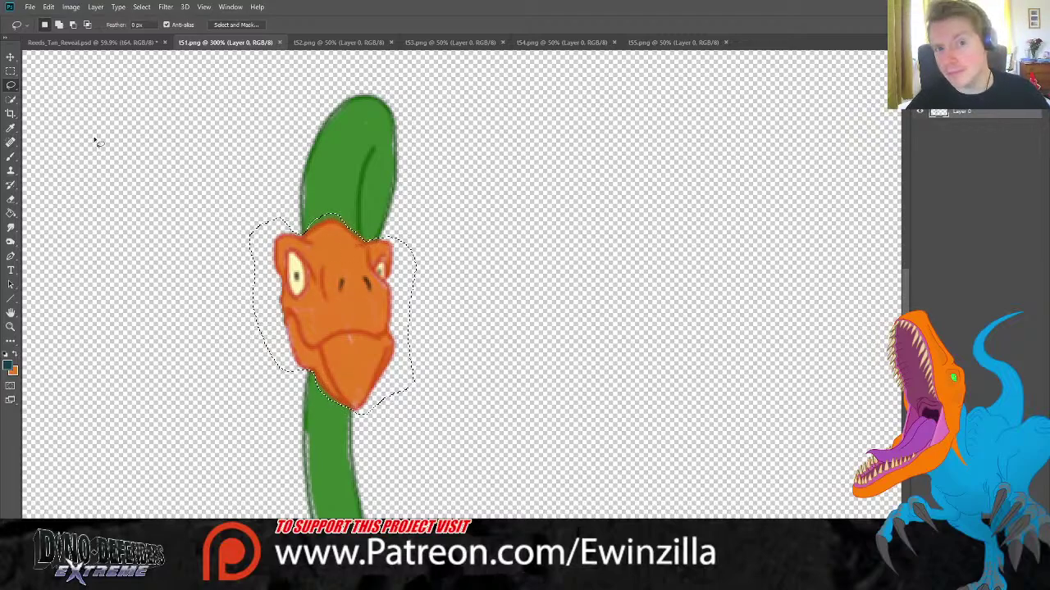
{"action": "key", "text": "ctrl+t"}
{"action": "key", "text": "Tab"}
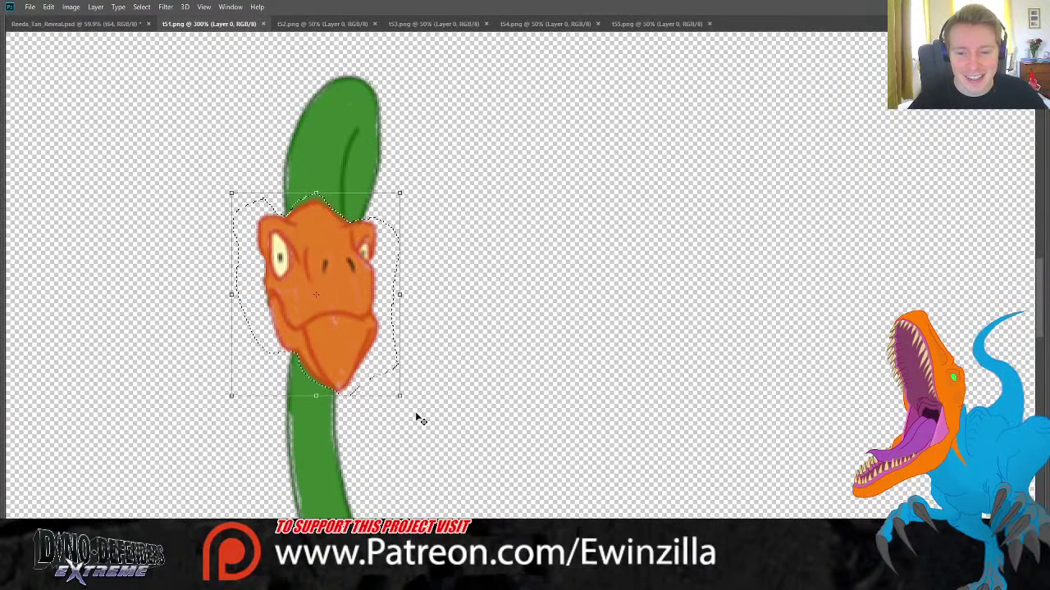
{"action": "key", "text": "Tab"}
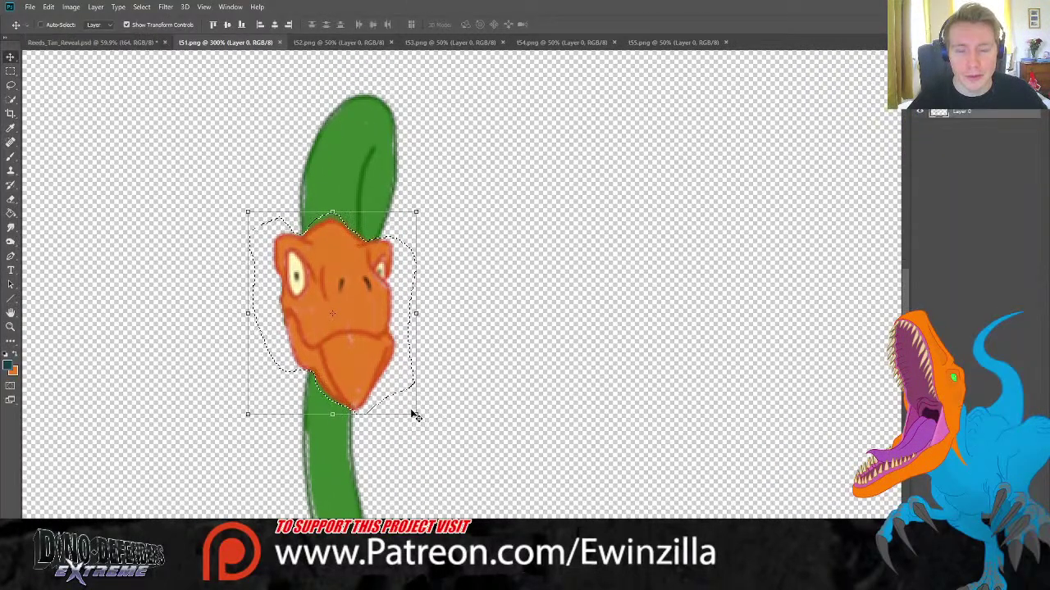
{"action": "left_click_drag", "start_coordinate": [414, 416], "coordinate": [382, 345]}
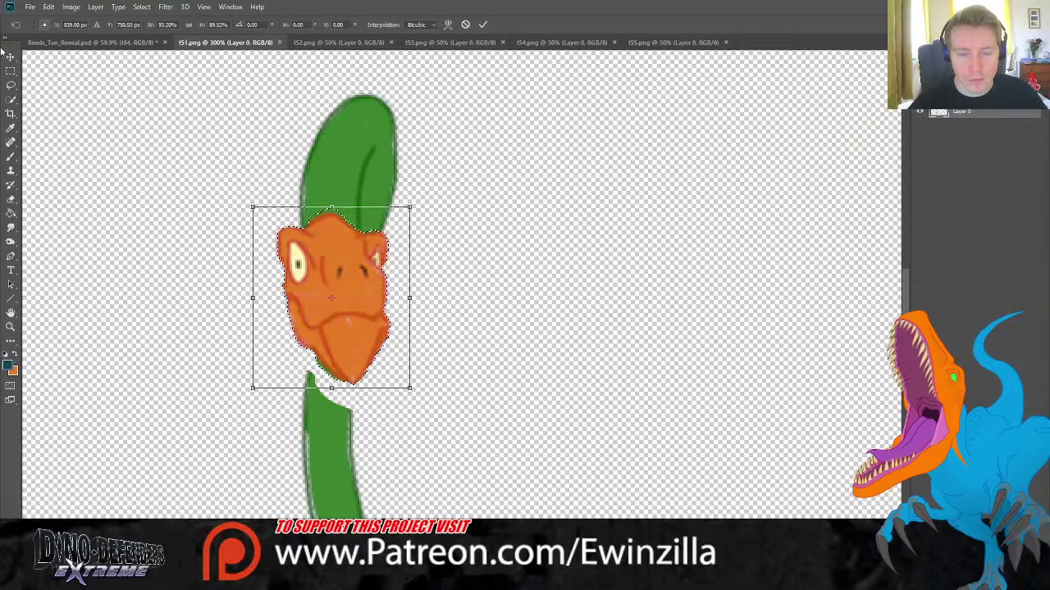
{"action": "key", "text": "Return"}
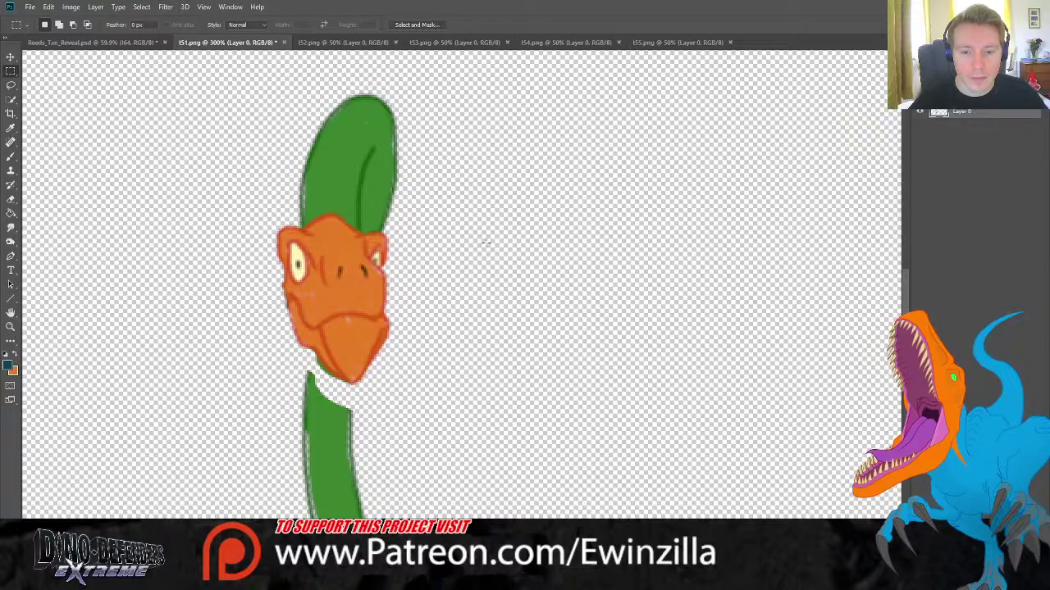
Smudge t51's left neck edge under the head to remove the white patch.
{"action": "left_click", "coordinate": [11, 225]}
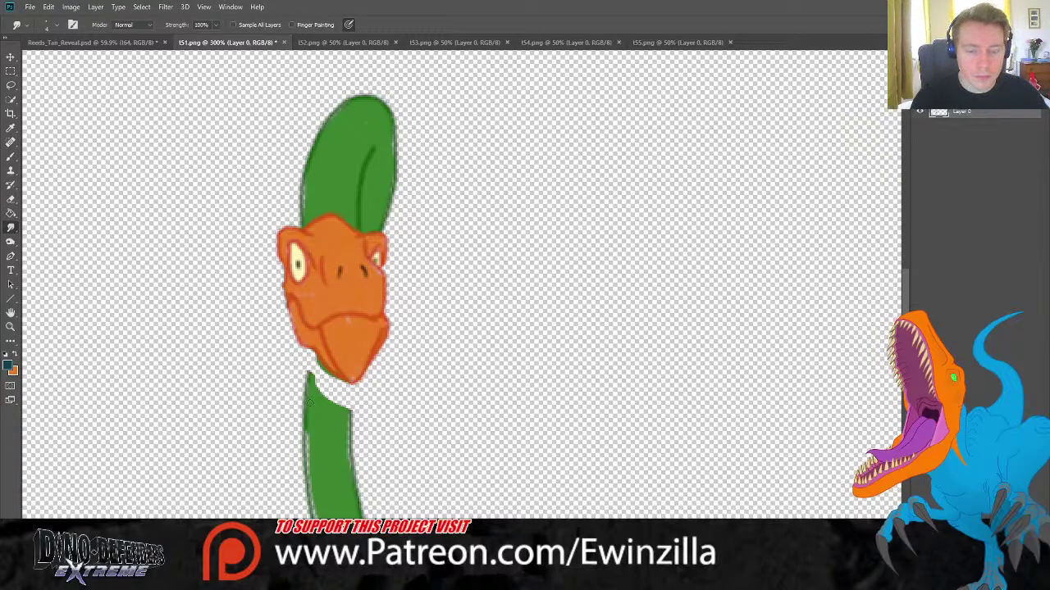
{"action": "mouse_move", "coordinate": [313, 422]}
{"action": "left_mouse_down"}
{"action": "mouse_move", "coordinate": [318, 508]}
{"action": "mouse_move", "coordinate": [345, 419]}
{"action": "mouse_move", "coordinate": [344, 445]}
{"action": "mouse_move", "coordinate": [338, 398]}
{"action": "left_mouse_up"}
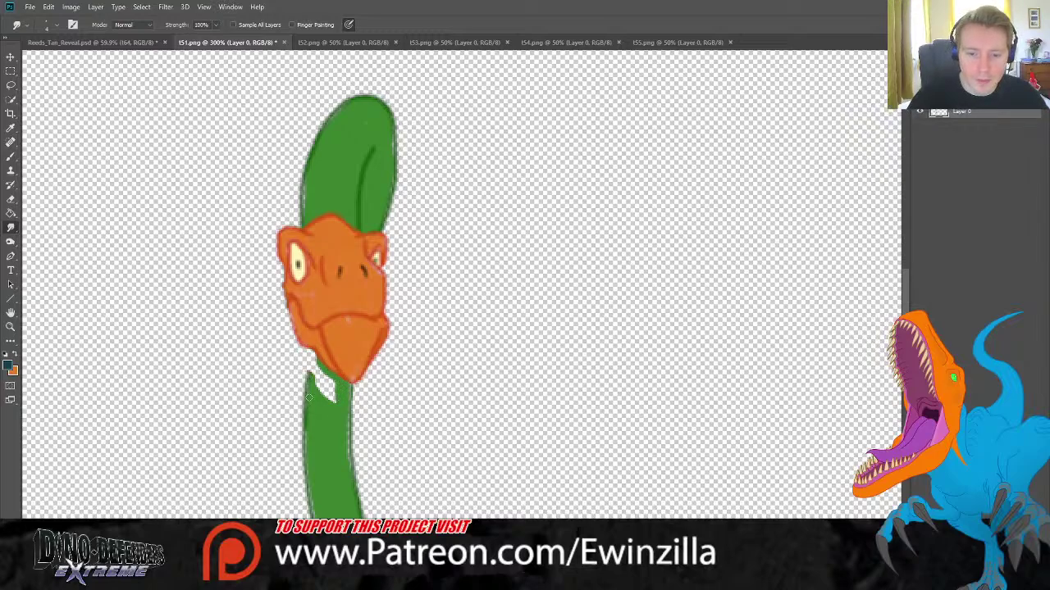
{"action": "left_click_drag", "start_coordinate": [305, 412], "coordinate": [309, 371]}
{"action": "key", "text": "z"}
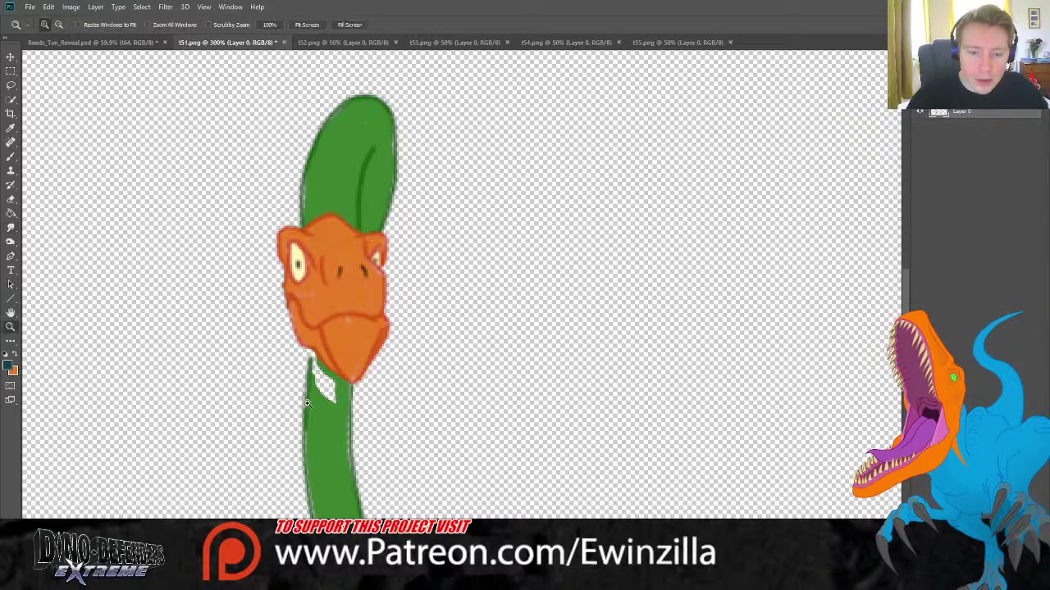
{"action": "key", "text": "r"}
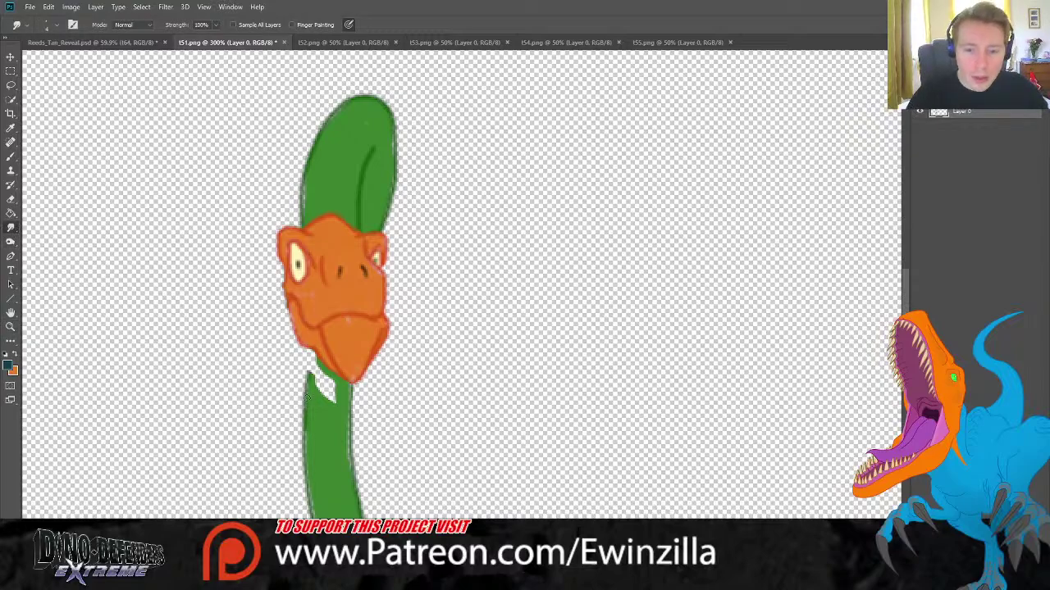
{"action": "mouse_move", "coordinate": [305, 411]}
{"action": "left_mouse_down"}
{"action": "mouse_move", "coordinate": [305, 356]}
{"action": "mouse_move", "coordinate": [306, 392]}
{"action": "mouse_move", "coordinate": [313, 356]}
{"action": "left_mouse_up"}
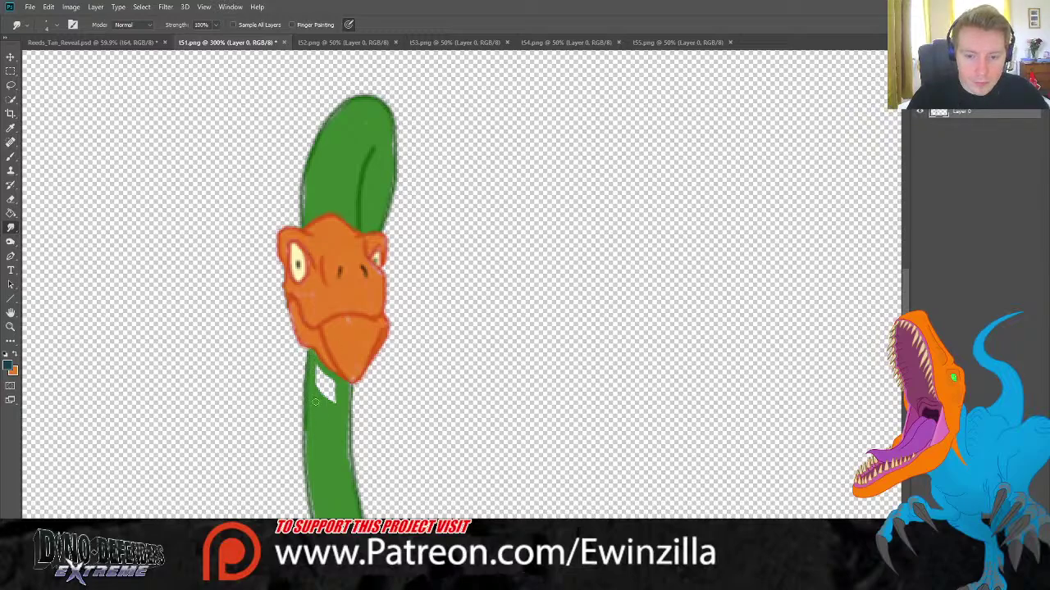
{"action": "mouse_move", "coordinate": [315, 401]}
{"action": "left_mouse_down"}
{"action": "mouse_move", "coordinate": [319, 379]}
{"action": "mouse_move", "coordinate": [330, 385]}
{"action": "left_mouse_up"}
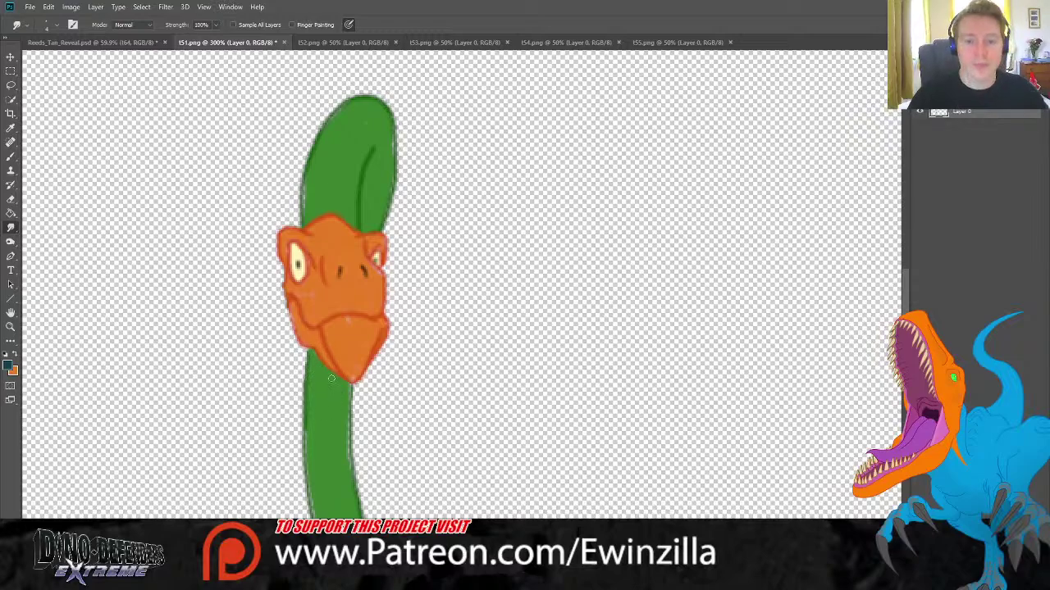
{"action": "left_click", "coordinate": [11, 327]}
{"action": "left_click", "coordinate": [324, 25]}
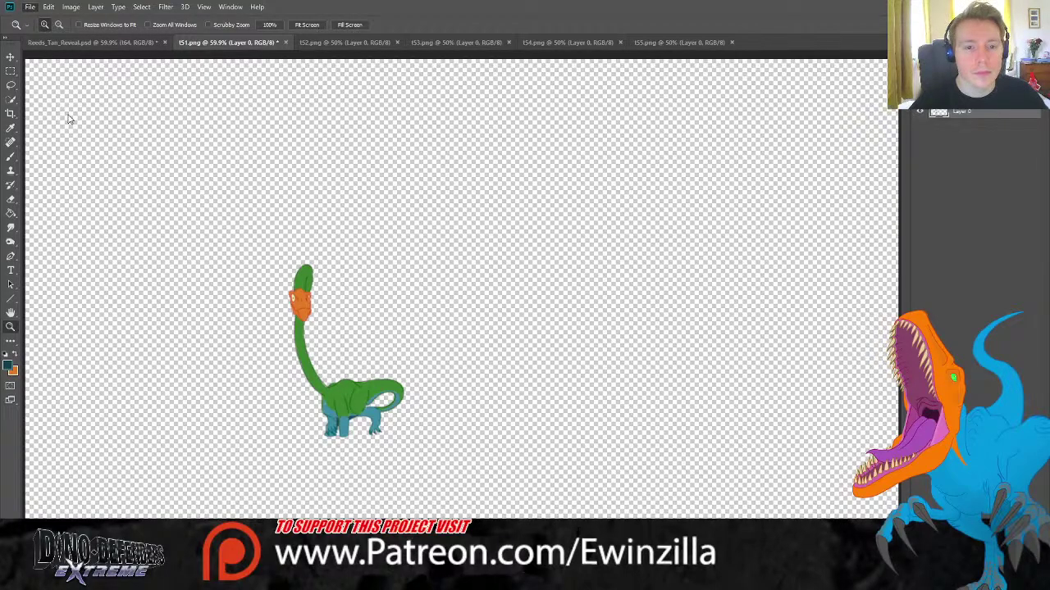
Save and close t51, then shrink, skew and nudge t52's lasso-selected head up-left.
{"action": "key", "text": "ctrl+s"}
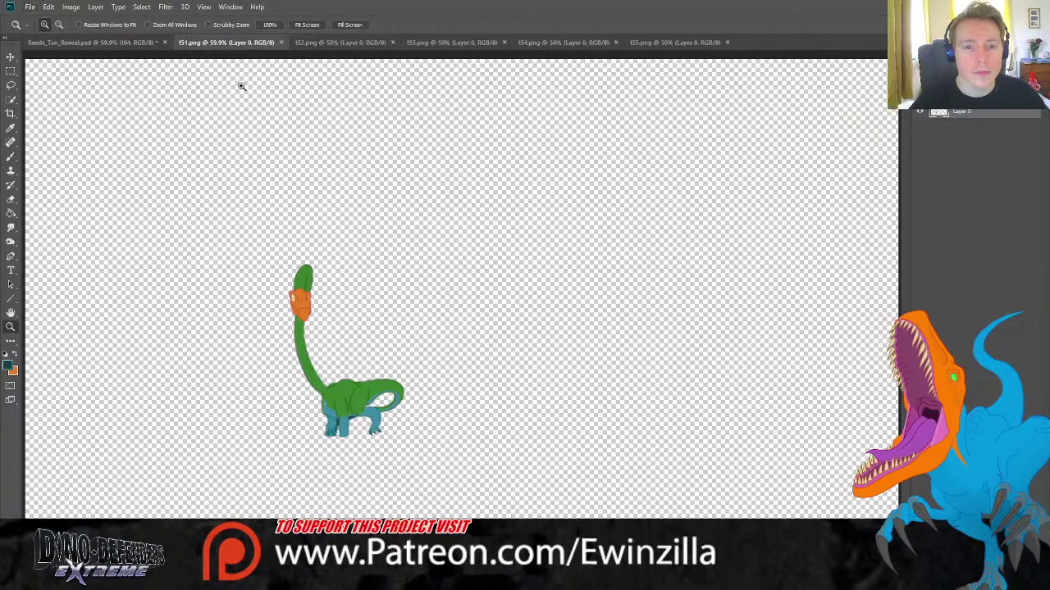
{"action": "left_click", "coordinate": [282, 42]}
{"action": "left_click", "coordinate": [316, 307]}
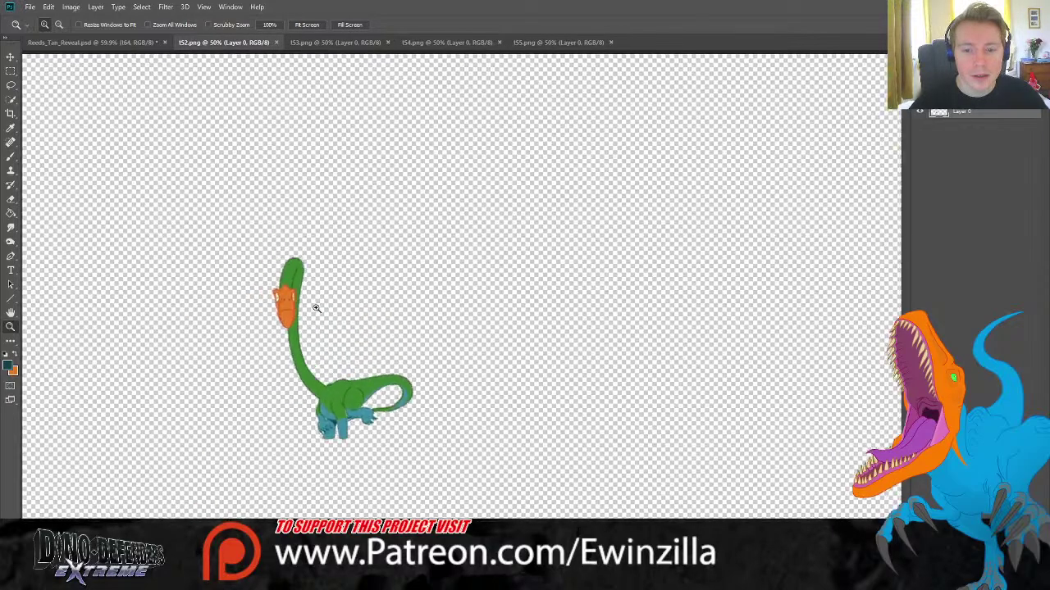
{"action": "left_click", "coordinate": [301, 293]}
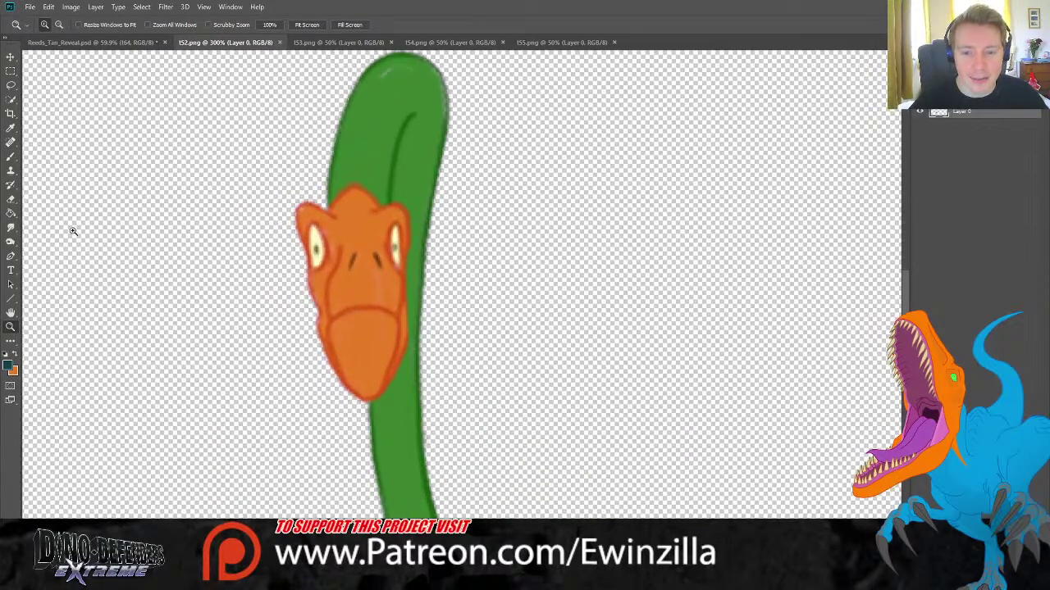
{"action": "left_click", "coordinate": [10, 85]}
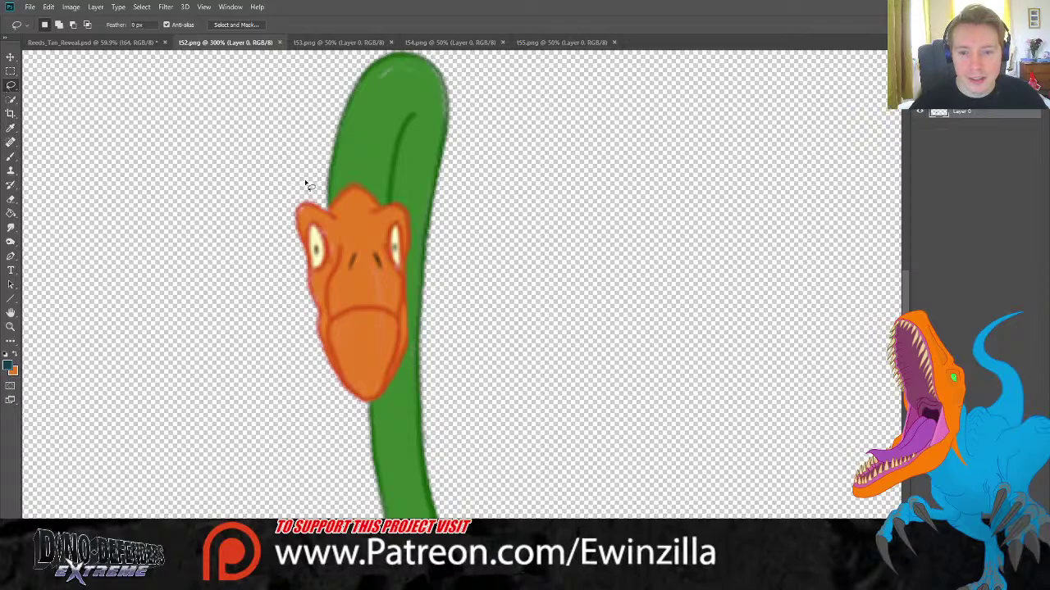
{"action": "mouse_move", "coordinate": [305, 184]}
{"action": "left_mouse_down"}
{"action": "mouse_move", "coordinate": [326, 209]}
{"action": "mouse_move", "coordinate": [358, 177]}
{"action": "mouse_move", "coordinate": [382, 205]}
{"action": "mouse_move", "coordinate": [417, 230]}
{"action": "left_mouse_up"}
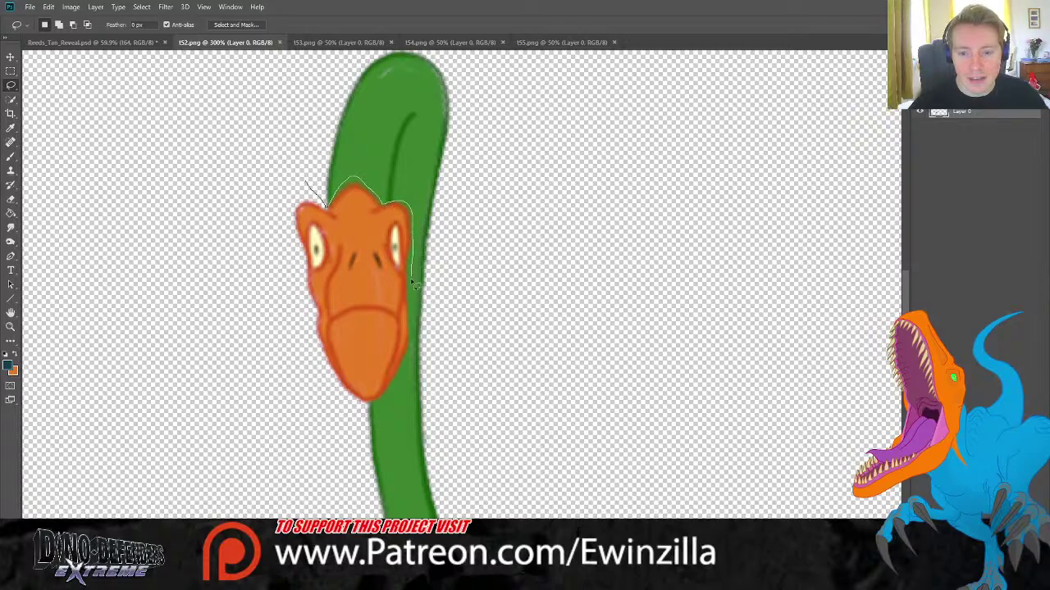
{"action": "mouse_move", "coordinate": [371, 400]}
{"action": "left_mouse_down"}
{"action": "mouse_move", "coordinate": [336, 396]}
{"action": "mouse_move", "coordinate": [289, 288]}
{"action": "mouse_move", "coordinate": [288, 208]}
{"action": "mouse_move", "coordinate": [305, 183]}
{"action": "left_mouse_up"}
{"action": "key", "text": "v"}
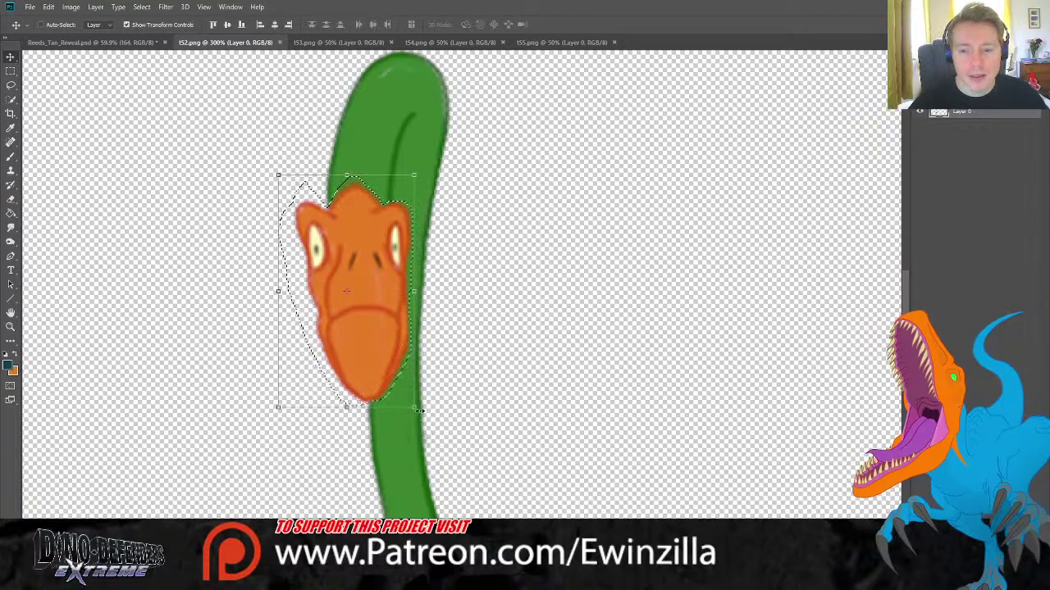
{"action": "left_click_drag", "start_coordinate": [414, 407], "coordinate": [412, 401]}
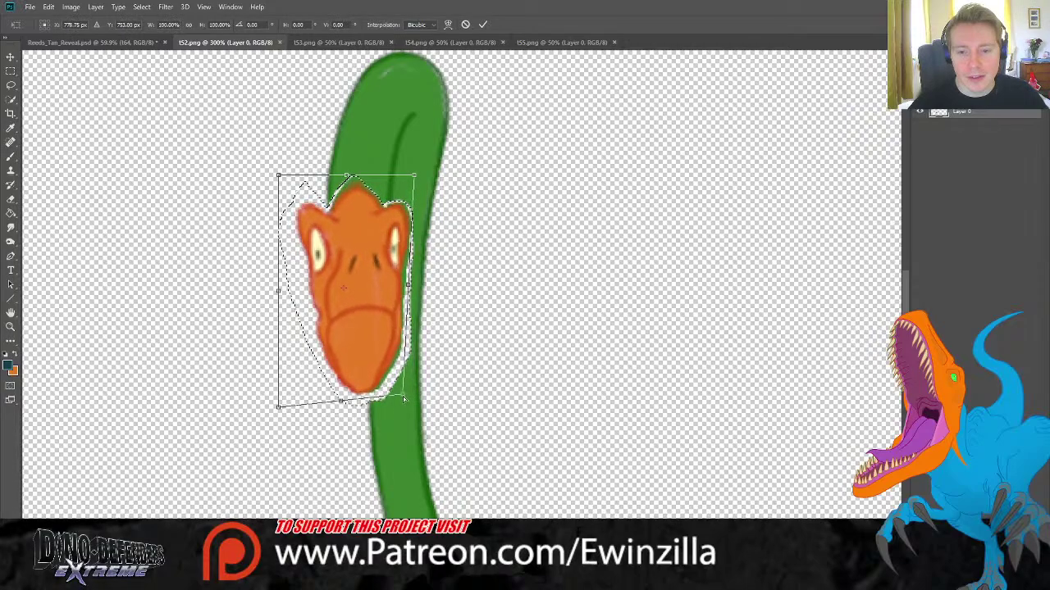
{"action": "left_click_drag", "start_coordinate": [275, 398], "coordinate": [287, 380]}
{"action": "left_click_drag", "start_coordinate": [378, 359], "coordinate": [409, 388]}
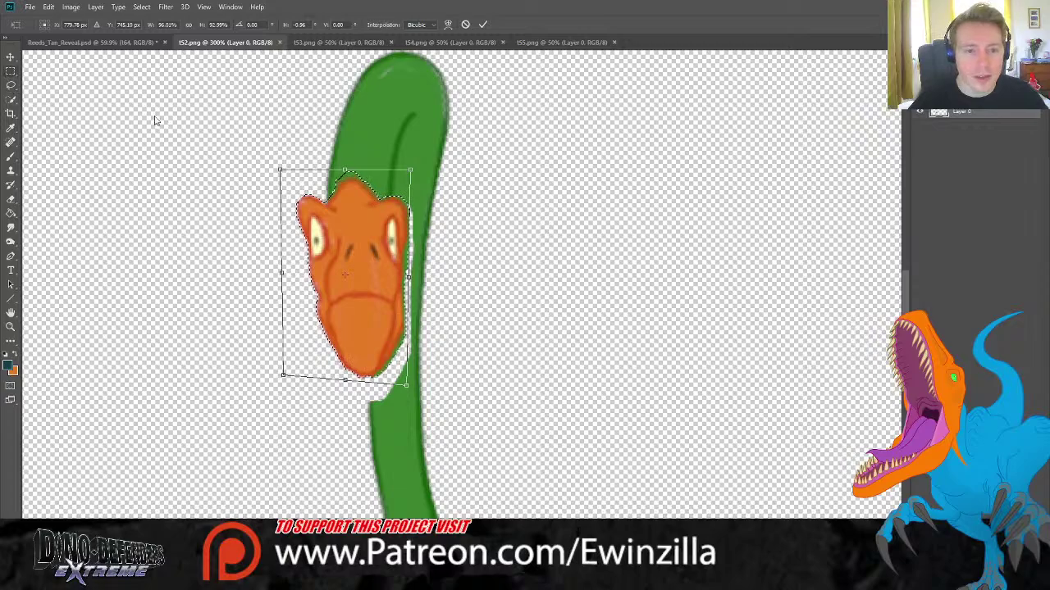
{"action": "key", "text": "Return"}
{"action": "key", "text": "ctrl+d"}
Smudge green up t52's left neck edge, then save and close the frame.
{"action": "left_click", "coordinate": [10, 228]}
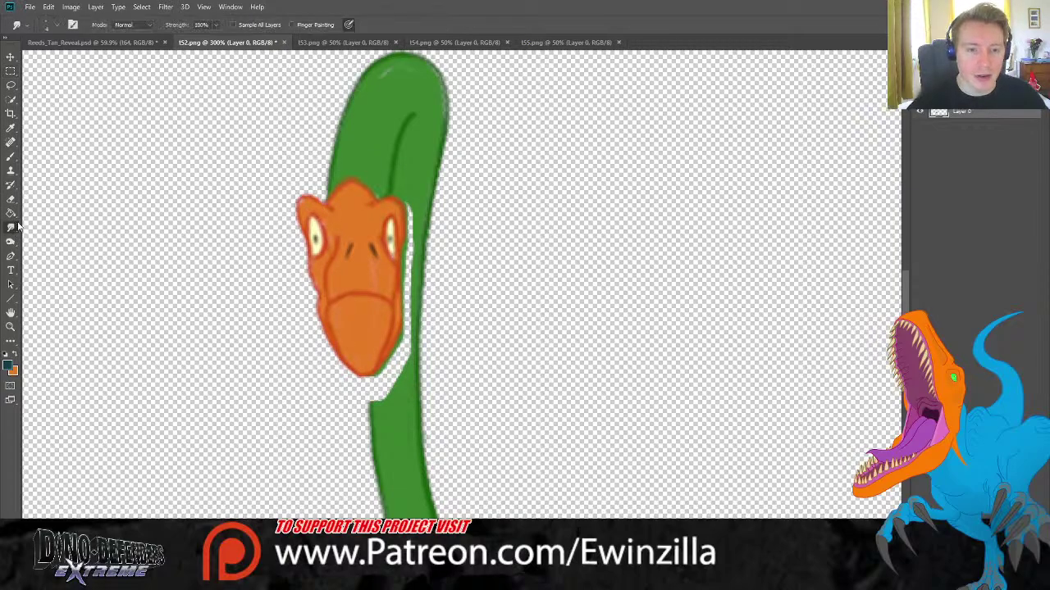
{"action": "mouse_move", "coordinate": [373, 409]}
{"action": "left_mouse_down"}
{"action": "mouse_move", "coordinate": [383, 425]}
{"action": "mouse_move", "coordinate": [374, 381]}
{"action": "mouse_move", "coordinate": [390, 357]}
{"action": "mouse_move", "coordinate": [391, 398]}
{"action": "mouse_move", "coordinate": [407, 324]}
{"action": "mouse_move", "coordinate": [408, 333]}
{"action": "mouse_move", "coordinate": [408, 199]}
{"action": "left_mouse_up"}
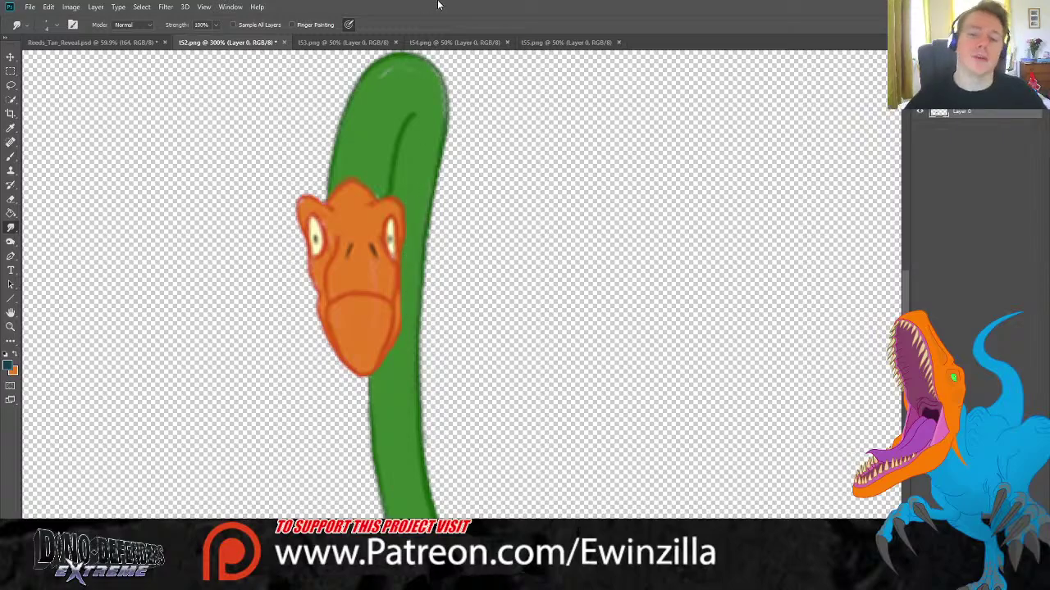
{"action": "left_click", "coordinate": [10, 326]}
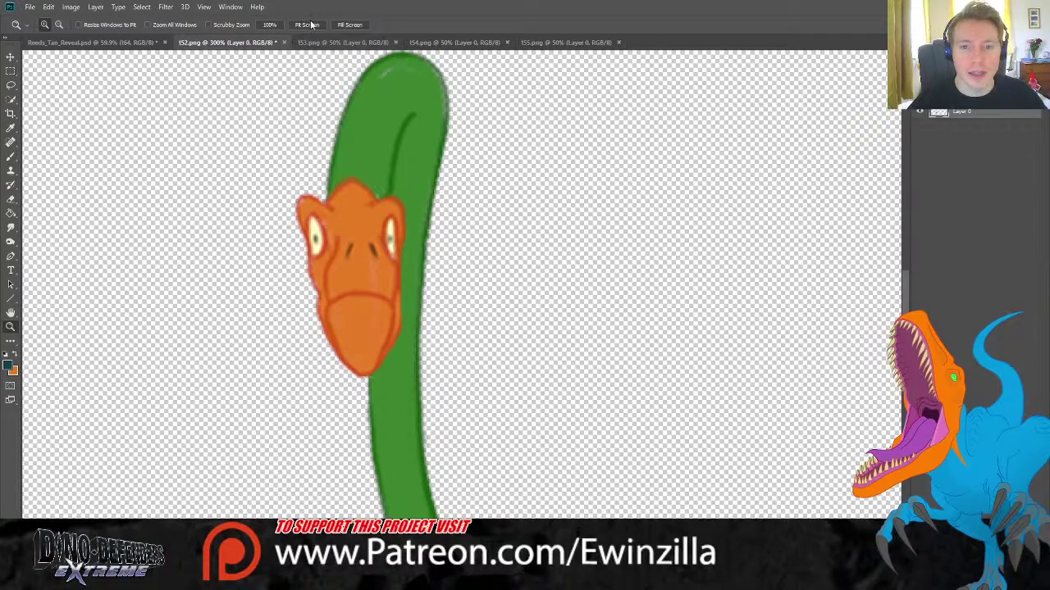
{"action": "left_click", "coordinate": [307, 25]}
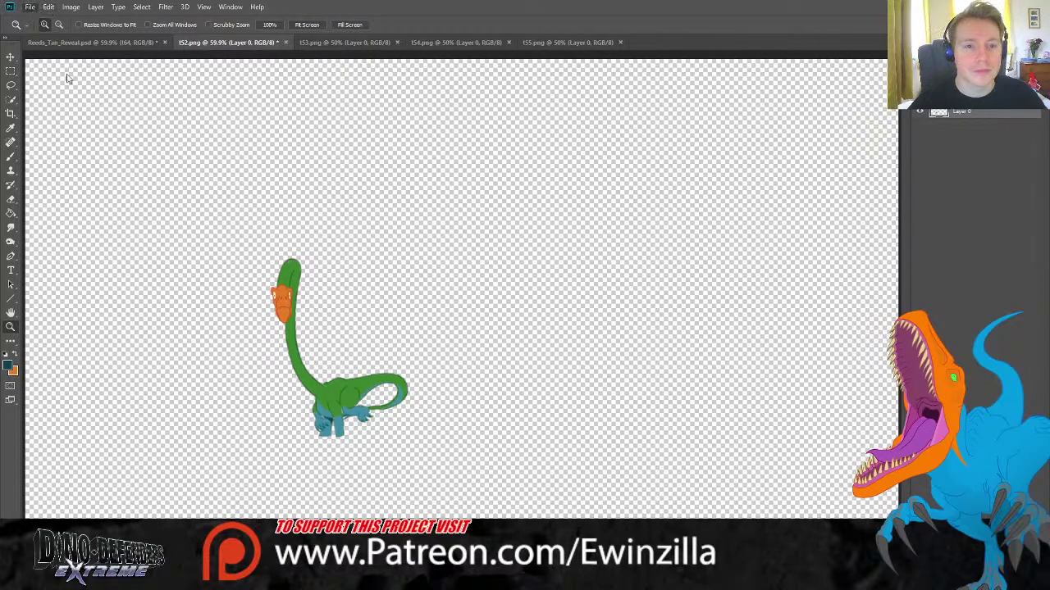
{"action": "key", "text": "ctrl+s"}
{"action": "left_click", "coordinate": [281, 42]}
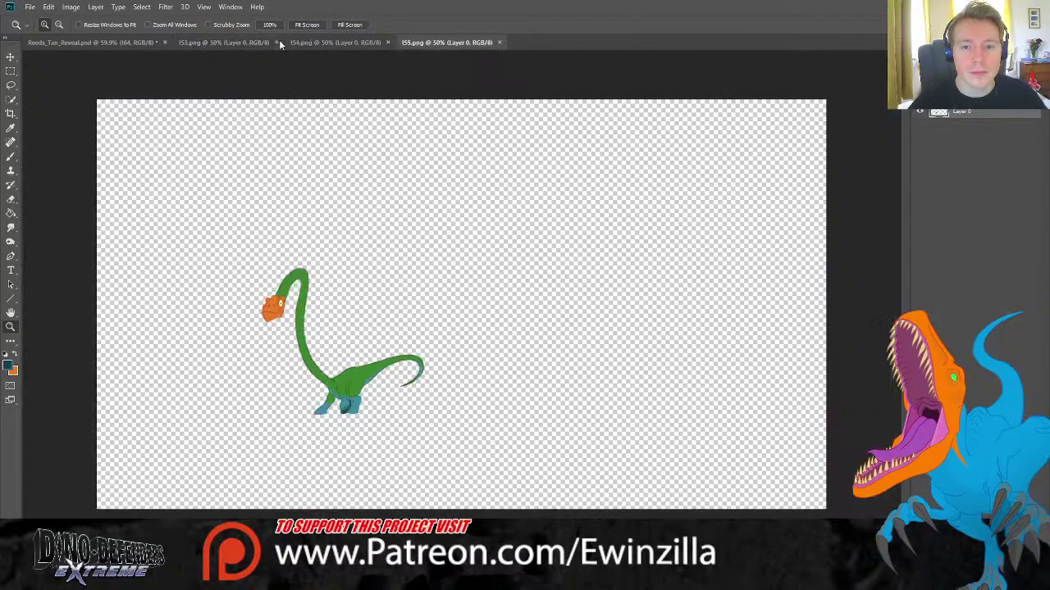
{"action": "left_click", "coordinate": [255, 40]}
{"action": "left_click", "coordinate": [335, 45]}
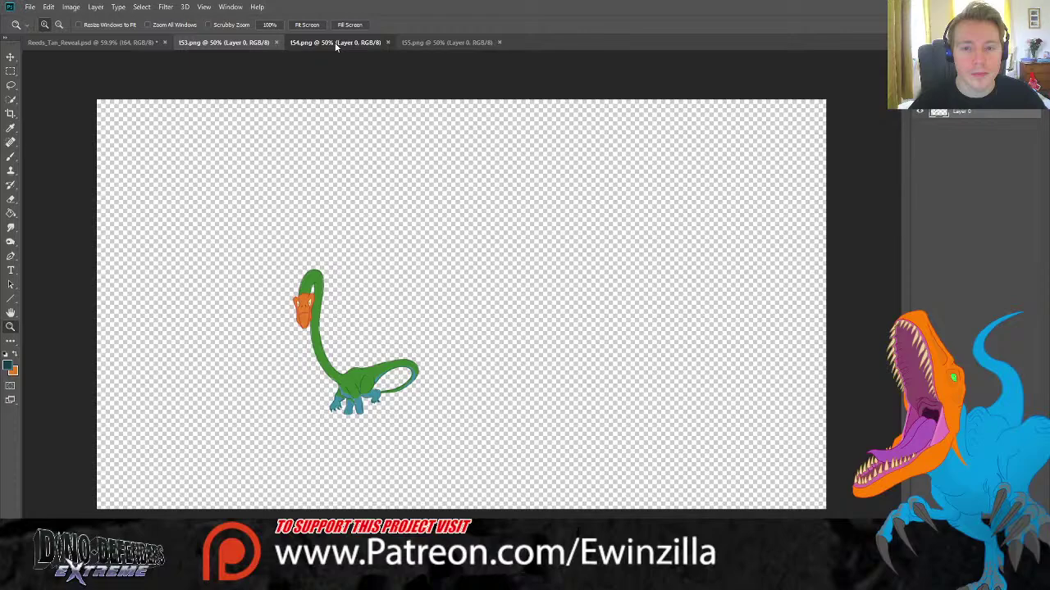
In t53.png, lasso the head, scale it slightly and skew it to tilt downward.
{"action": "left_click", "coordinate": [236, 42]}
{"action": "left_click", "coordinate": [301, 310]}
{"action": "left_click", "coordinate": [287, 304]}
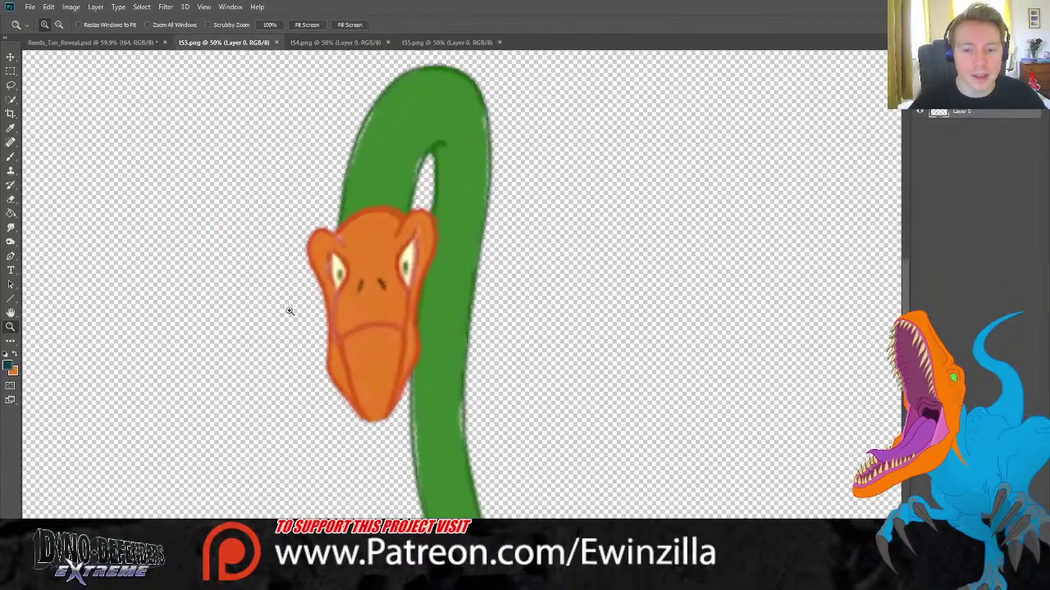
{"action": "left_click", "coordinate": [12, 85]}
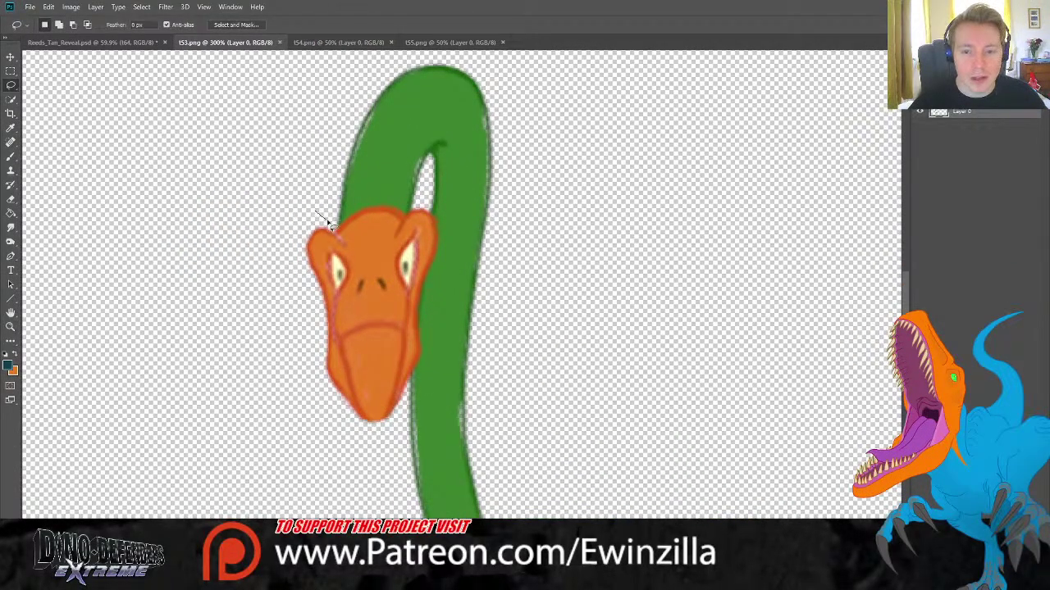
{"action": "left_click_drag", "start_coordinate": [354, 221], "coordinate": [422, 211]}
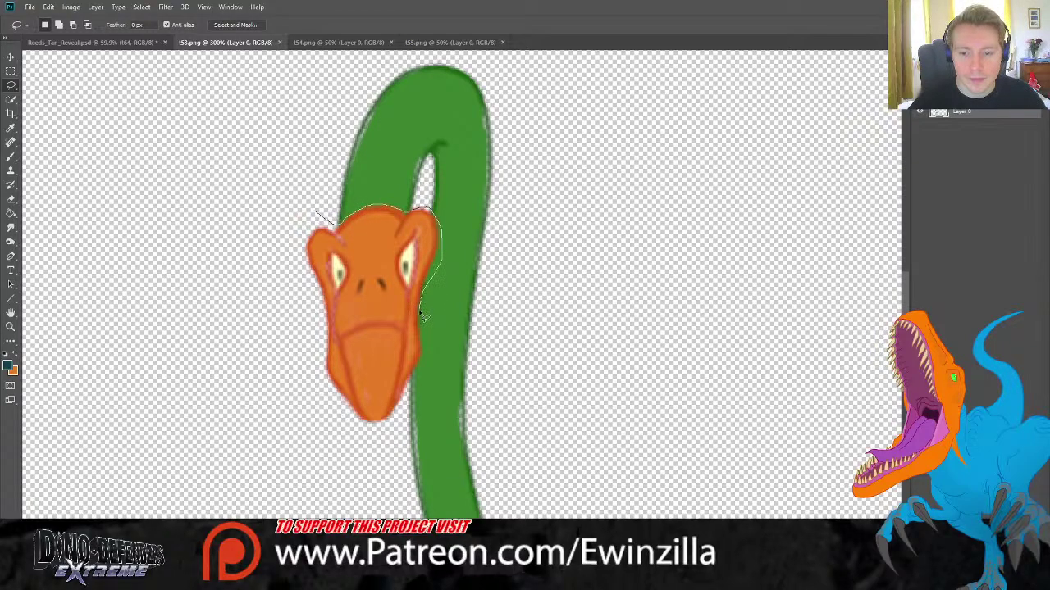
{"action": "mouse_move", "coordinate": [424, 317]}
{"action": "left_mouse_down"}
{"action": "mouse_move", "coordinate": [424, 357]}
{"action": "mouse_move", "coordinate": [398, 425]}
{"action": "mouse_move", "coordinate": [366, 442]}
{"action": "mouse_move", "coordinate": [327, 412]}
{"action": "mouse_move", "coordinate": [316, 214]}
{"action": "left_mouse_up"}
{"action": "key", "text": "v"}
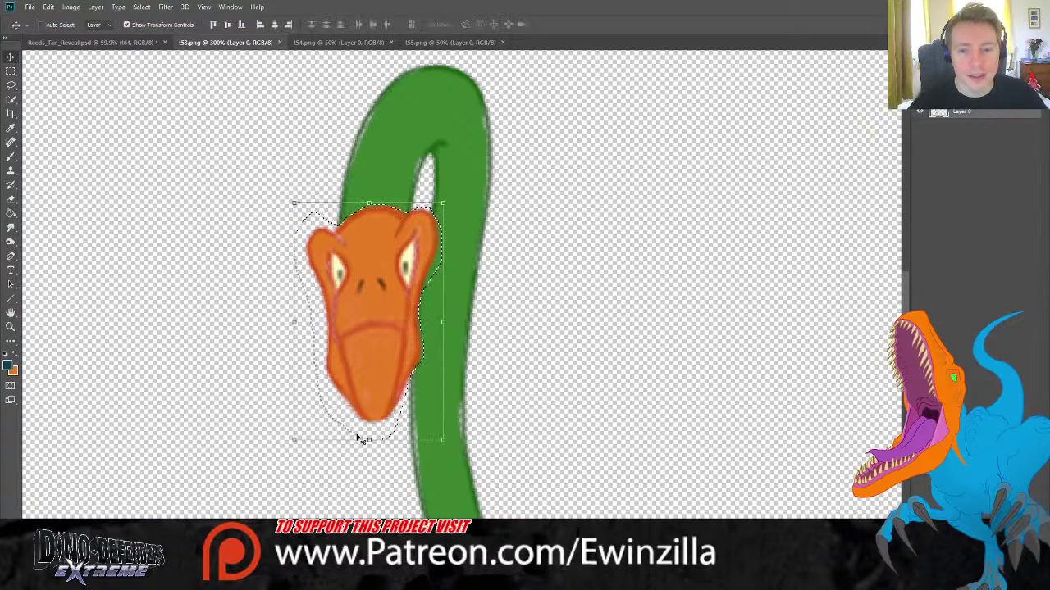
{"action": "left_click_drag", "start_coordinate": [295, 440], "coordinate": [356, 387]}
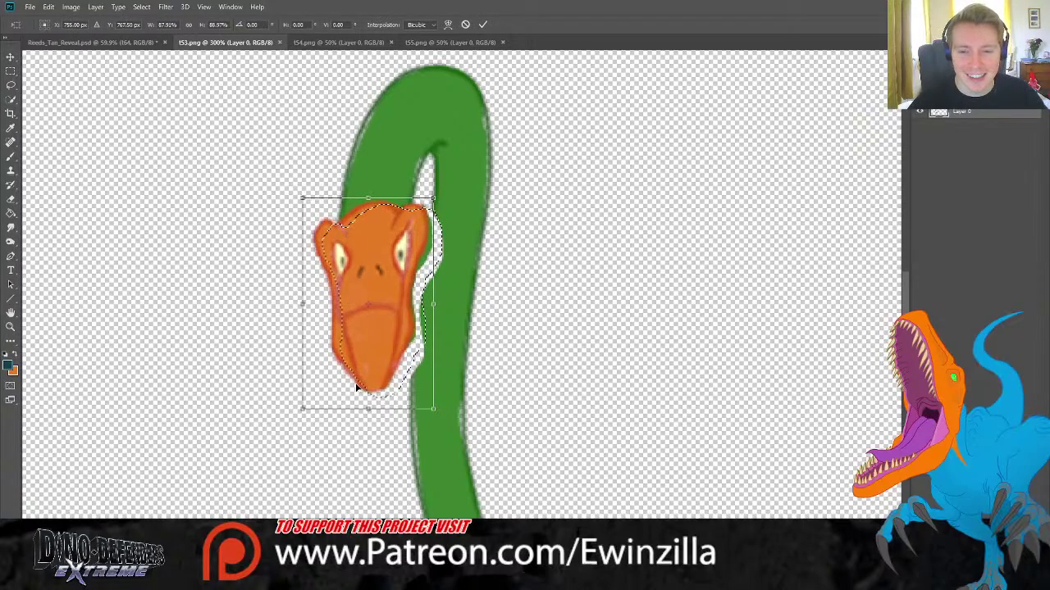
{"action": "left_click_drag", "start_coordinate": [433, 304], "coordinate": [434, 318]}
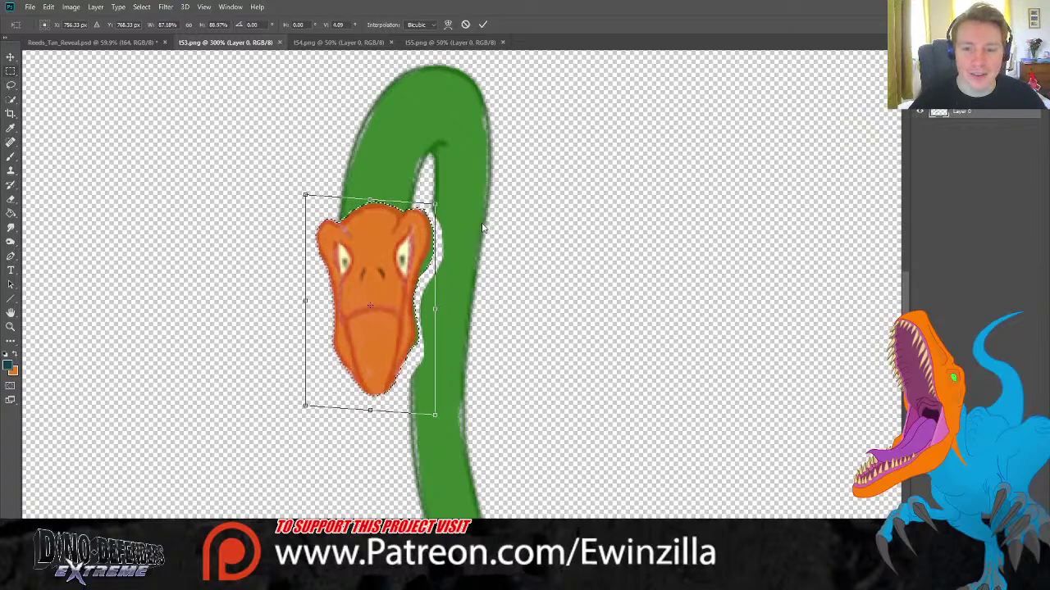
{"action": "key", "text": "Return"}
Smudge away the white gaps and pale neck fringes, then save and close t53.
{"action": "left_click", "coordinate": [11, 228]}
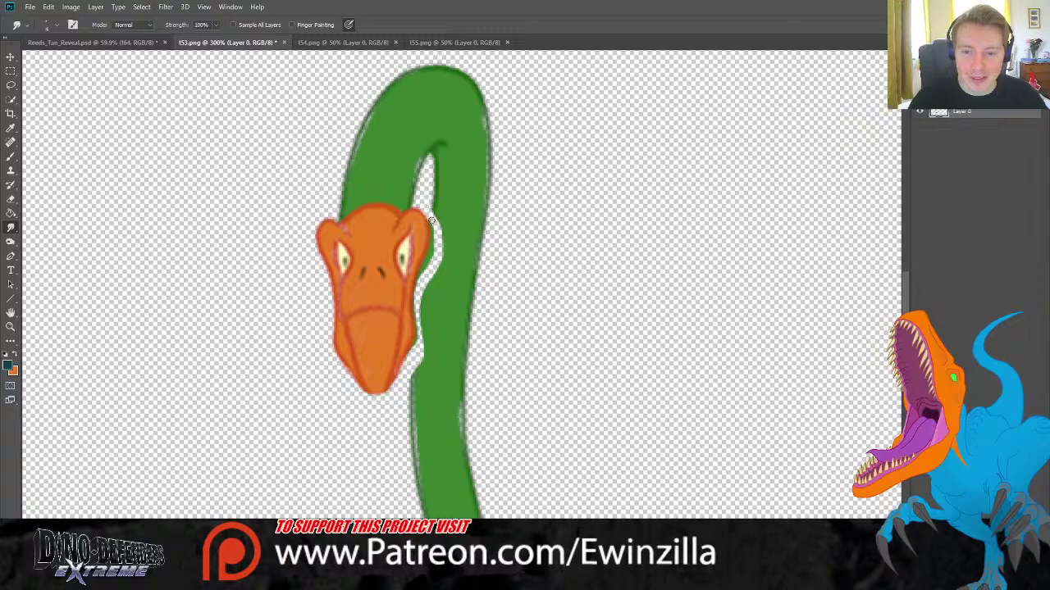
{"action": "mouse_move", "coordinate": [434, 236]}
{"action": "left_mouse_down"}
{"action": "mouse_move", "coordinate": [418, 282]}
{"action": "mouse_move", "coordinate": [425, 258]}
{"action": "left_mouse_up"}
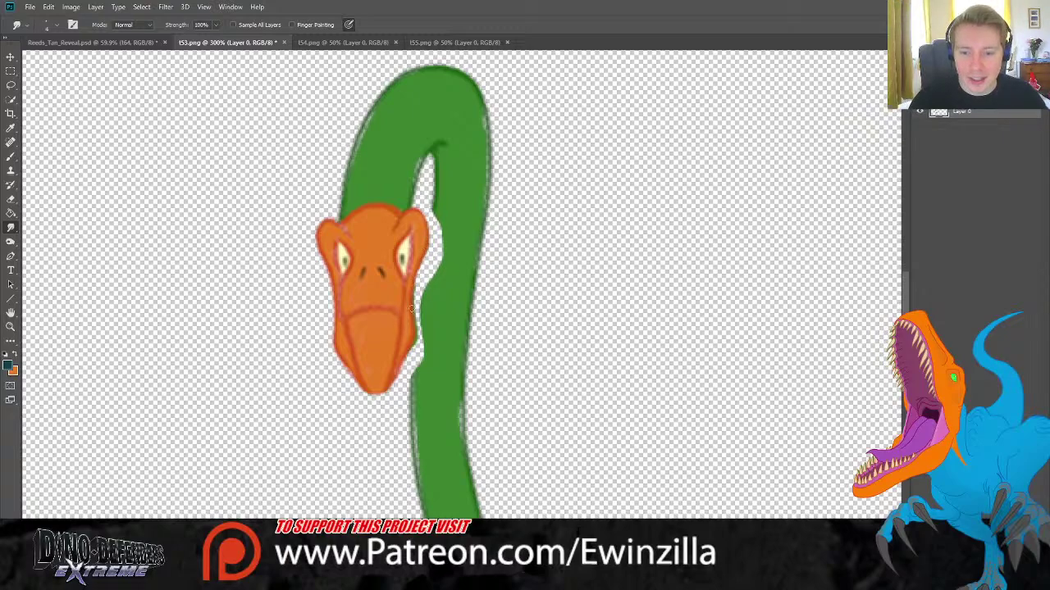
{"action": "mouse_move", "coordinate": [415, 297]}
{"action": "left_mouse_down"}
{"action": "mouse_move", "coordinate": [411, 353]}
{"action": "mouse_move", "coordinate": [425, 295]}
{"action": "left_mouse_up"}
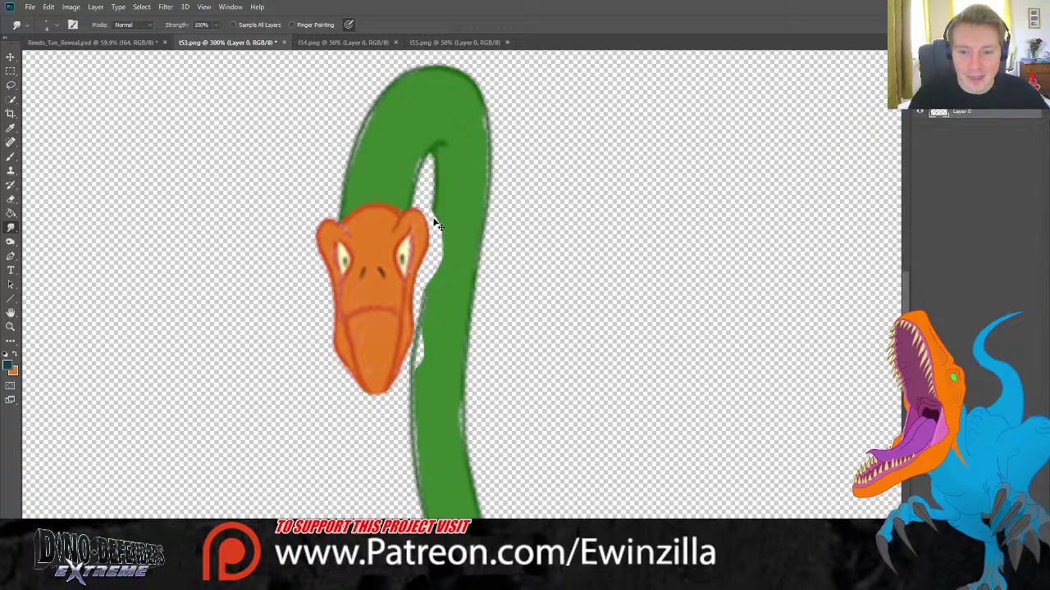
{"action": "mouse_move", "coordinate": [433, 211]}
{"action": "left_mouse_down"}
{"action": "mouse_move", "coordinate": [428, 243]}
{"action": "mouse_move", "coordinate": [434, 207]}
{"action": "mouse_move", "coordinate": [410, 387]}
{"action": "mouse_move", "coordinate": [423, 320]}
{"action": "mouse_move", "coordinate": [422, 350]}
{"action": "left_mouse_up"}
{"action": "mouse_move", "coordinate": [425, 310]}
{"action": "left_mouse_down"}
{"action": "mouse_move", "coordinate": [439, 225]}
{"action": "mouse_move", "coordinate": [440, 254]}
{"action": "left_mouse_up"}
{"action": "left_click_drag", "start_coordinate": [453, 384], "coordinate": [458, 451]}
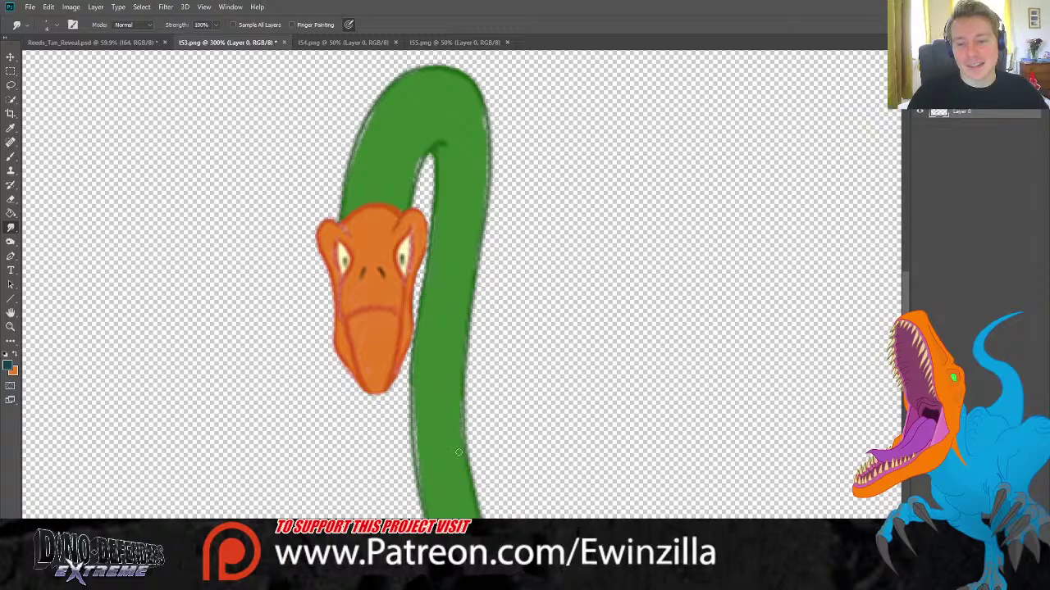
{"action": "left_click_drag", "start_coordinate": [422, 378], "coordinate": [422, 384]}
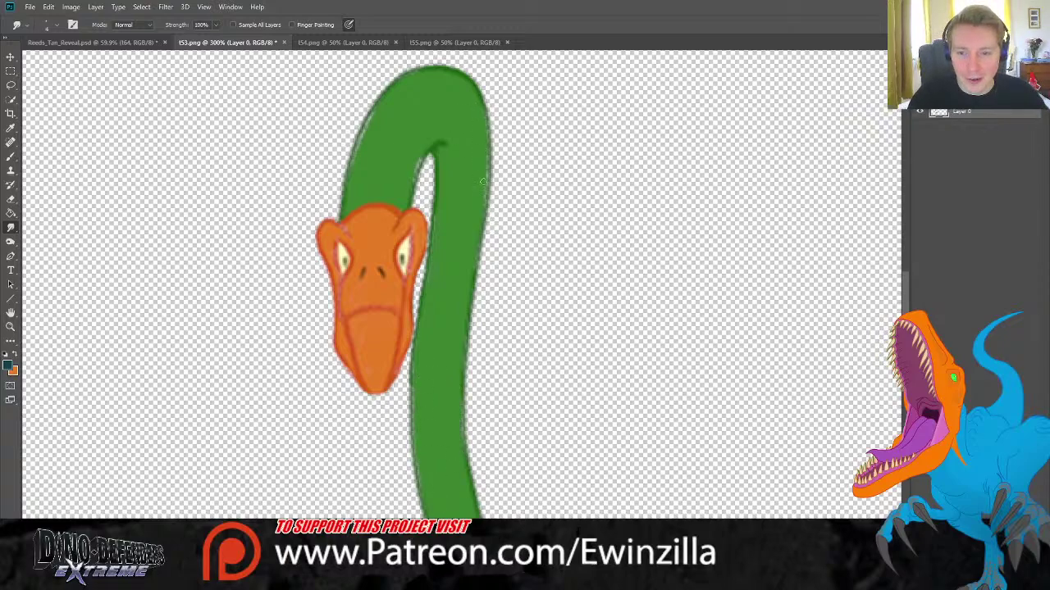
{"action": "left_click_drag", "start_coordinate": [361, 151], "coordinate": [360, 177]}
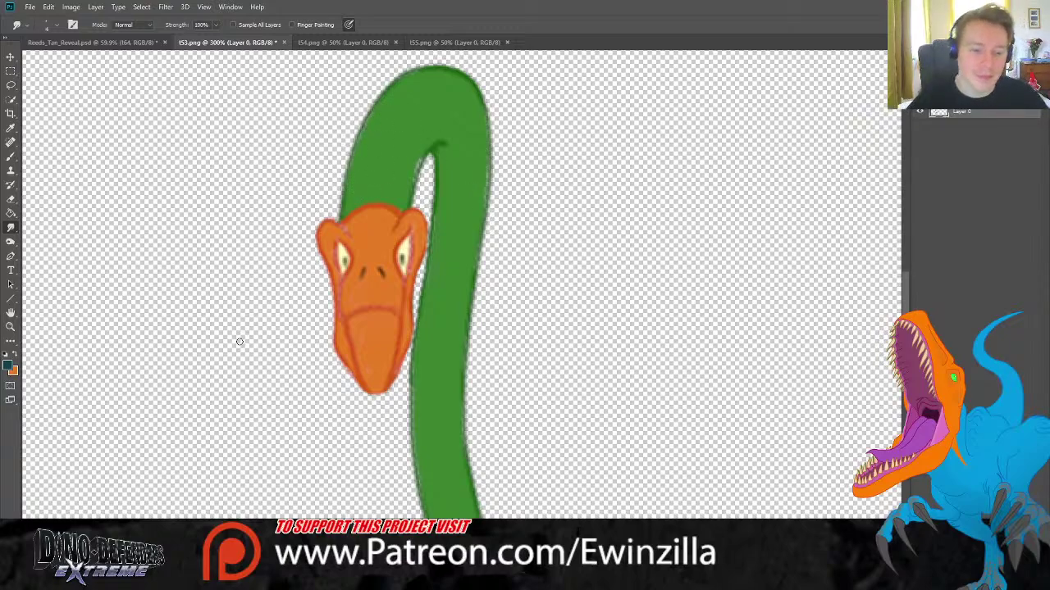
{"action": "left_click", "coordinate": [11, 327]}
{"action": "left_click", "coordinate": [307, 25]}
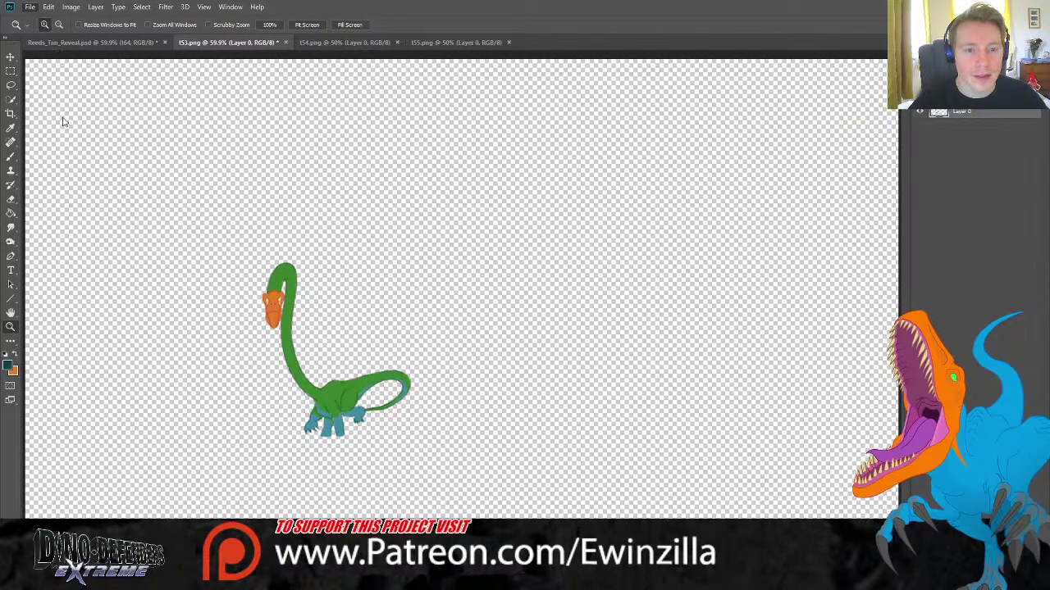
{"action": "key", "text": "ctrl+s"}
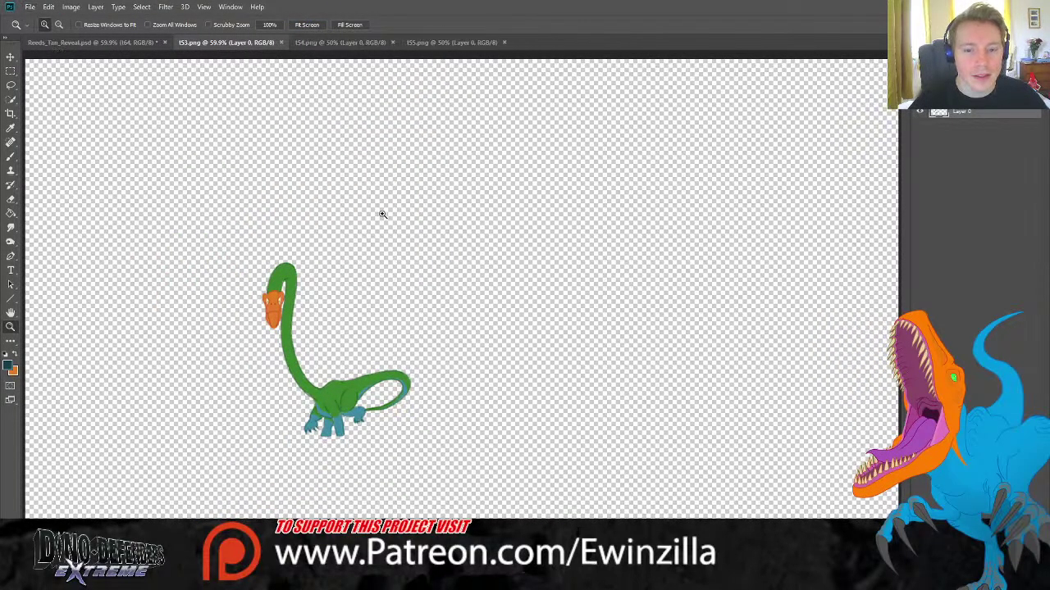
{"action": "left_click", "coordinate": [281, 42]}
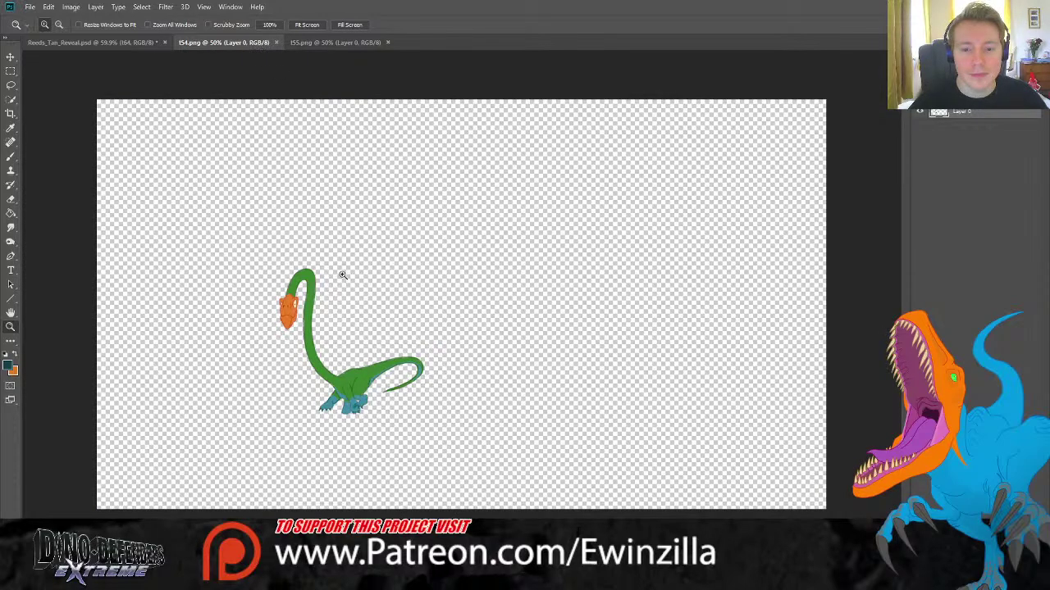
Shrink t54's lasso-selected head to about 92%, nudge it up-left, and save the frame.
{"action": "left_click", "coordinate": [282, 310]}
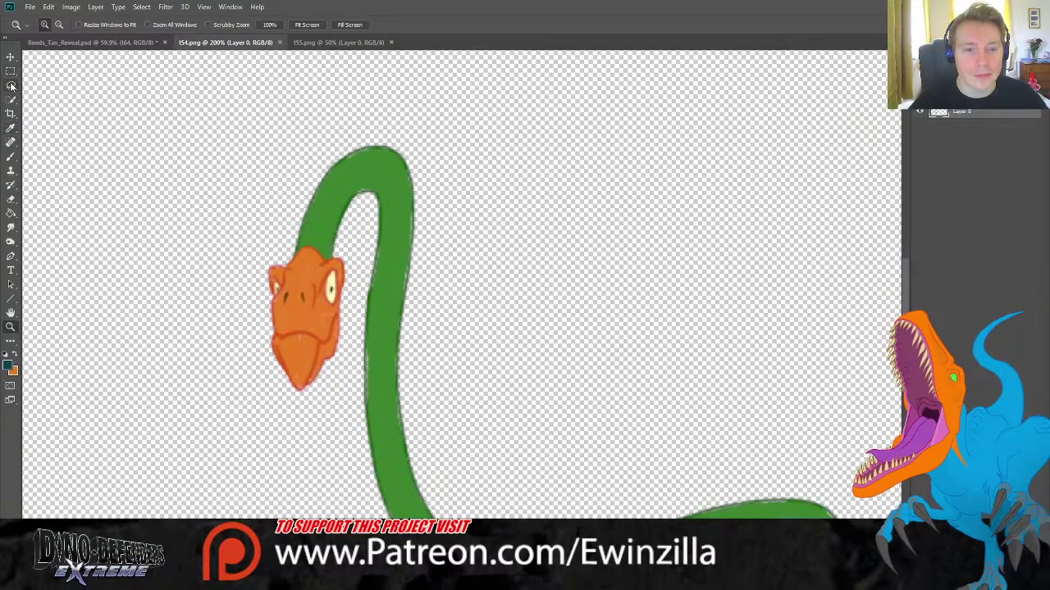
{"action": "left_click", "coordinate": [11, 85]}
{"action": "mouse_move", "coordinate": [247, 242]}
{"action": "left_mouse_down"}
{"action": "mouse_move", "coordinate": [267, 386]}
{"action": "mouse_move", "coordinate": [298, 422]}
{"action": "mouse_move", "coordinate": [354, 351]}
{"action": "mouse_move", "coordinate": [359, 300]}
{"action": "mouse_move", "coordinate": [352, 262]}
{"action": "mouse_move", "coordinate": [283, 256]}
{"action": "left_mouse_up"}
{"action": "key", "text": "ctrl+t"}
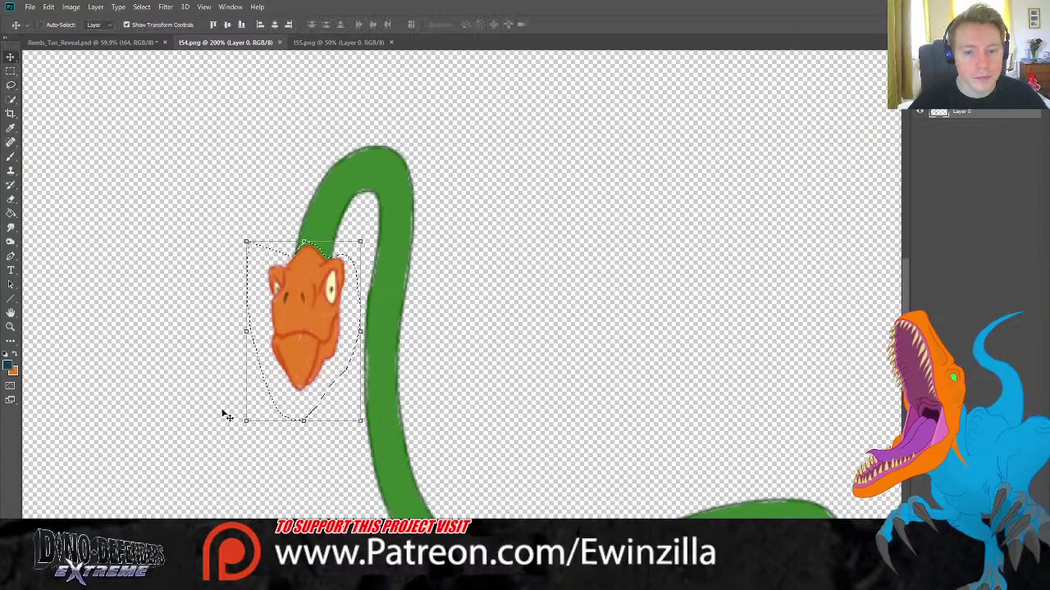
{"action": "left_click_drag", "start_coordinate": [248, 408], "coordinate": [254, 403]}
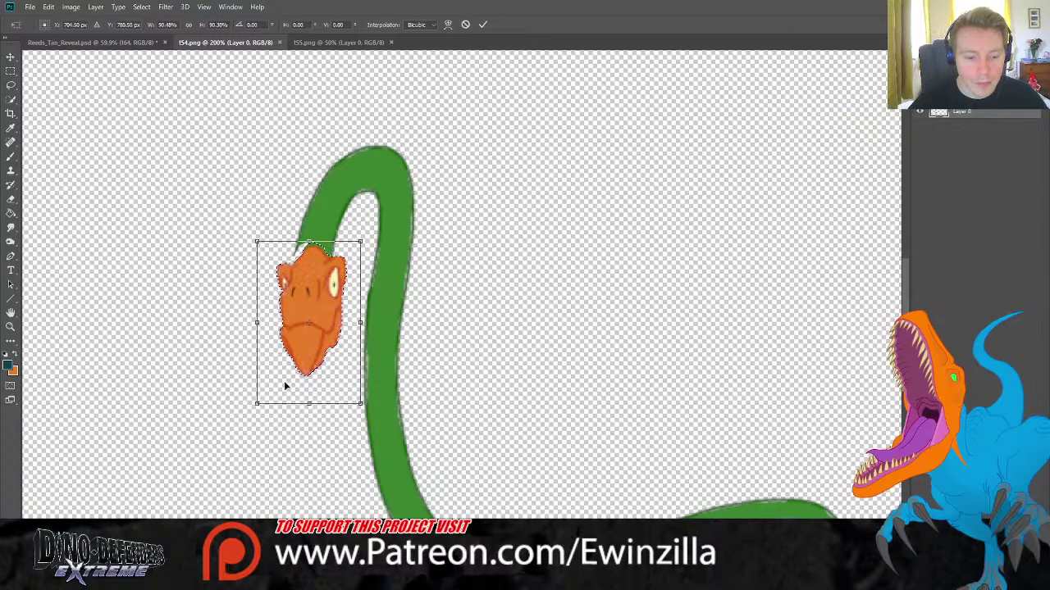
{"action": "left_click_drag", "start_coordinate": [310, 346], "coordinate": [304, 342]}
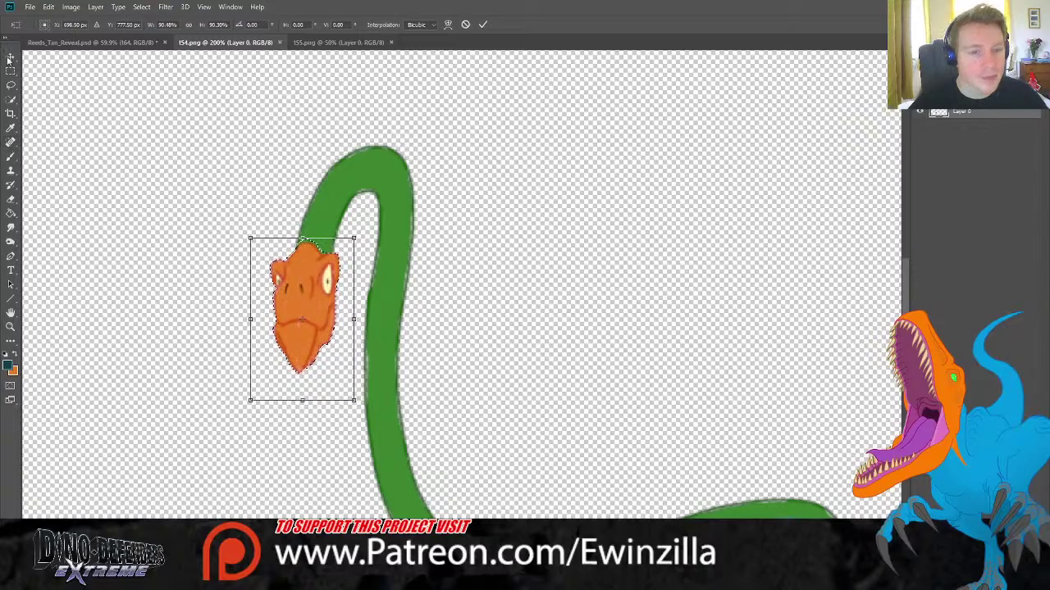
{"action": "key", "text": "m"}
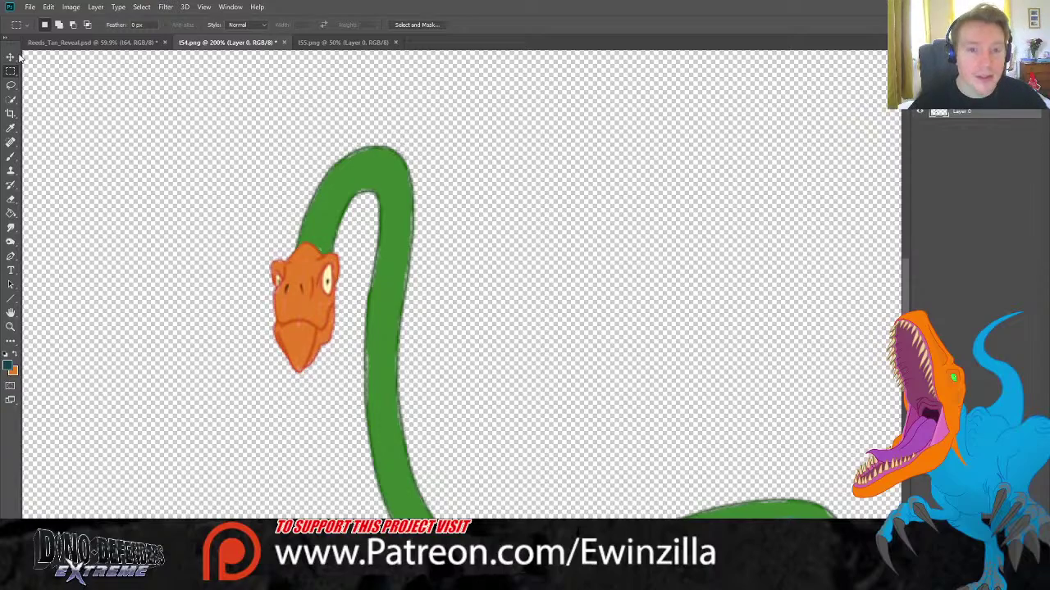
{"action": "key", "text": "ctrl+s"}
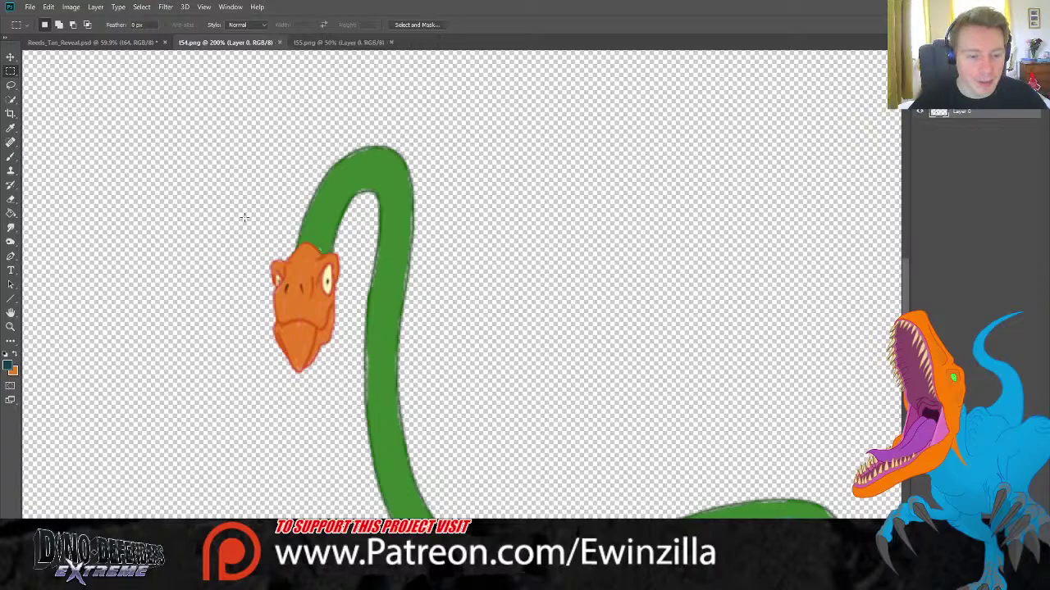
Close t54, then shrink t55's lasso-selected head to about 92%.
{"action": "left_click", "coordinate": [279, 42]}
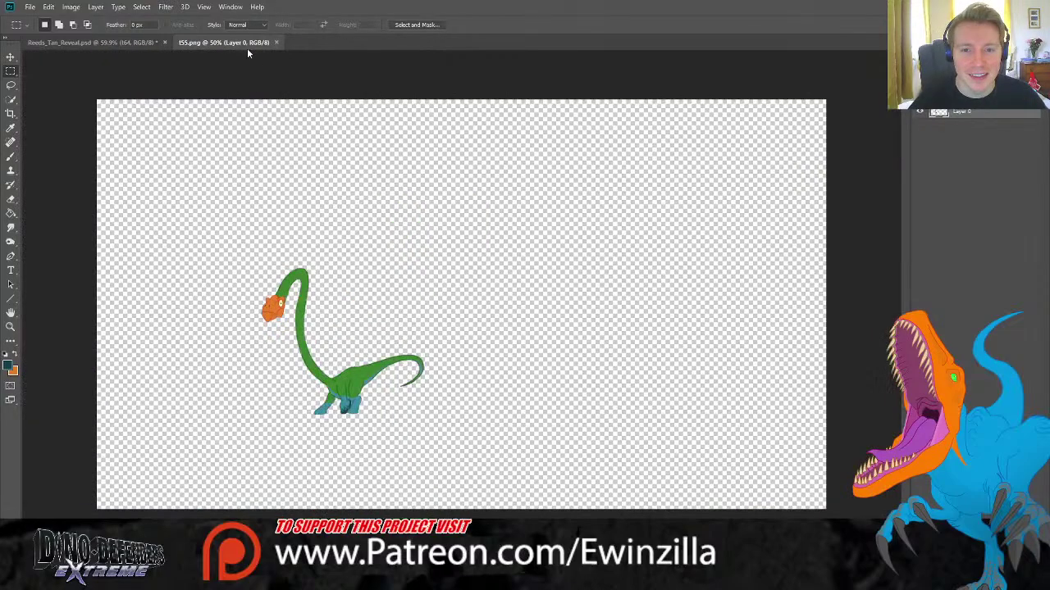
{"action": "left_click", "coordinate": [11, 326]}
{"action": "left_click", "coordinate": [271, 308]}
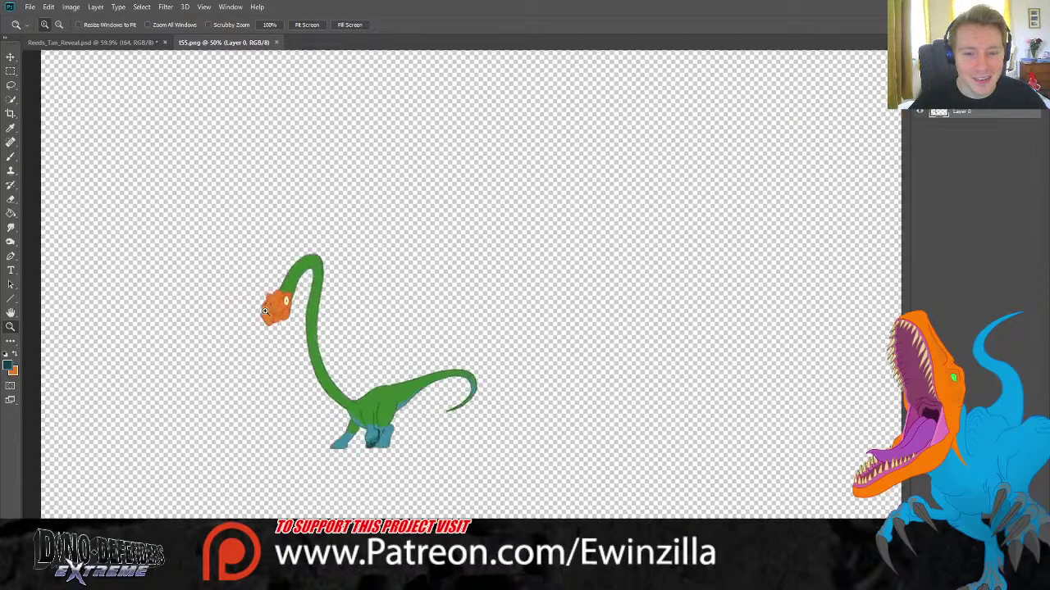
{"action": "left_click", "coordinate": [275, 305]}
{"action": "left_click", "coordinate": [283, 296]}
{"action": "key", "text": "l"}
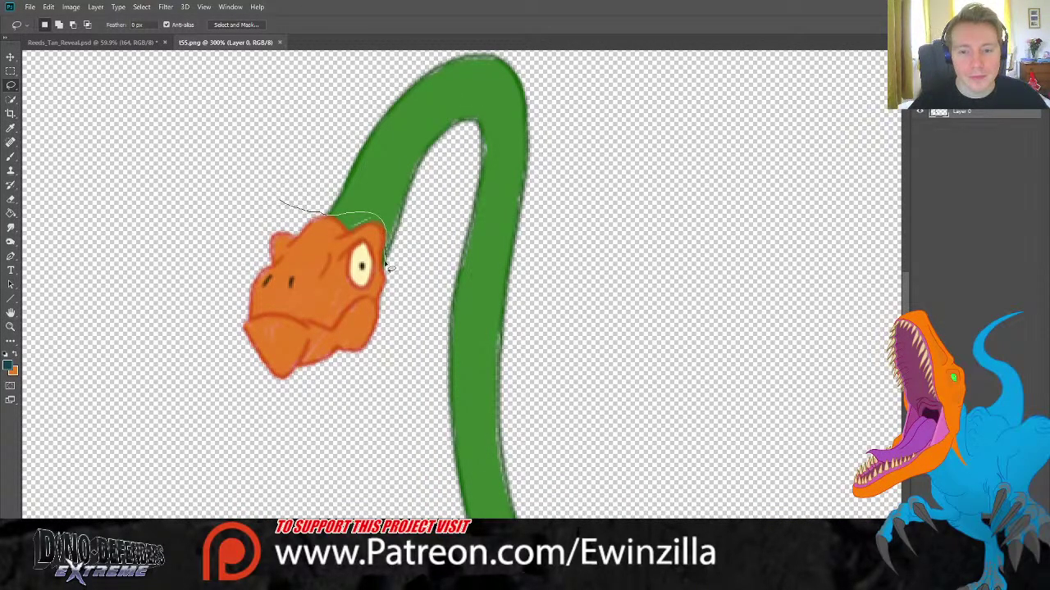
{"action": "left_click_drag", "start_coordinate": [232, 258], "coordinate": [261, 218]}
{"action": "key", "text": "v"}
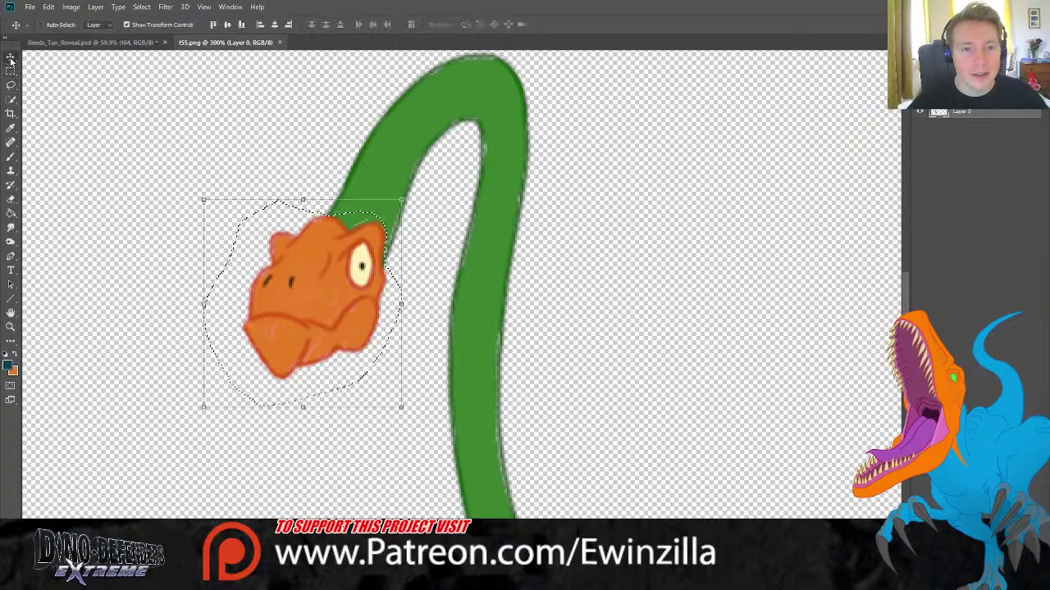
{"action": "left_click_drag", "start_coordinate": [201, 406], "coordinate": [216, 391]}
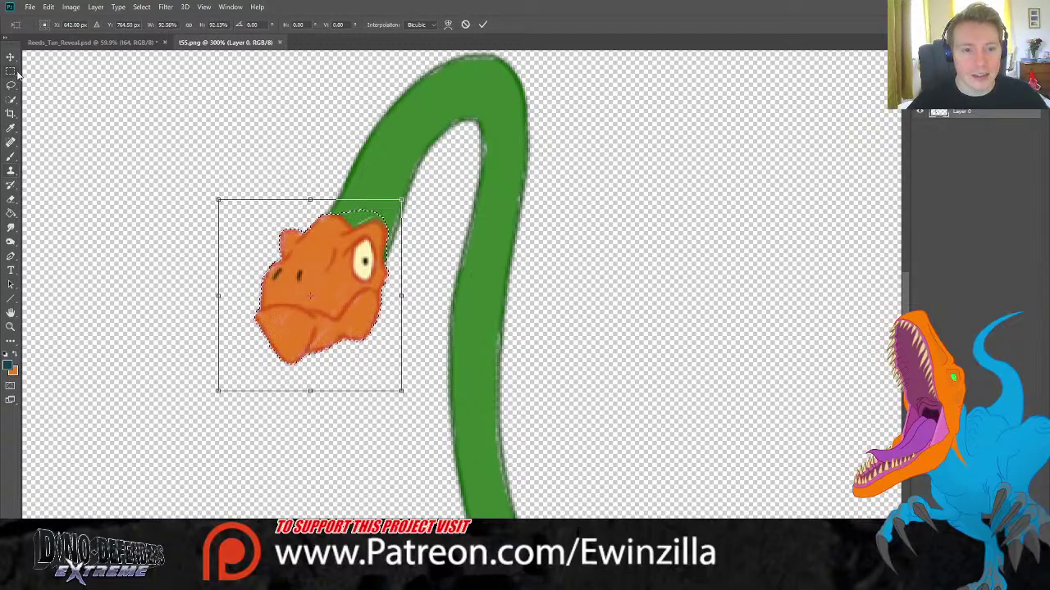
{"action": "key", "text": "m"}
{"action": "left_click", "coordinate": [483, 310]}
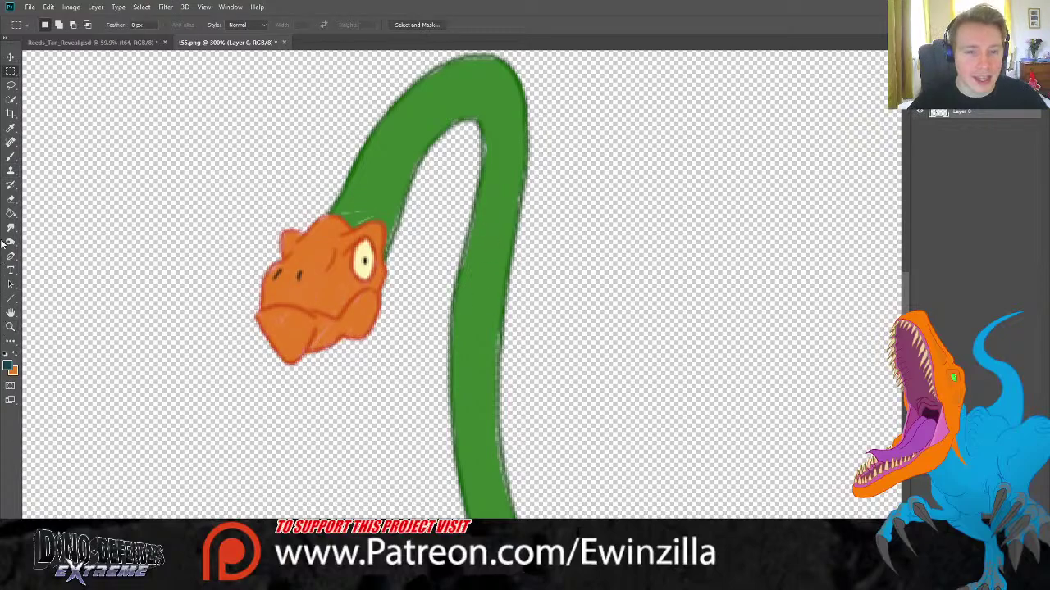
Fit t55.png on screen, save it, and close the document.
{"action": "left_click", "coordinate": [11, 227]}
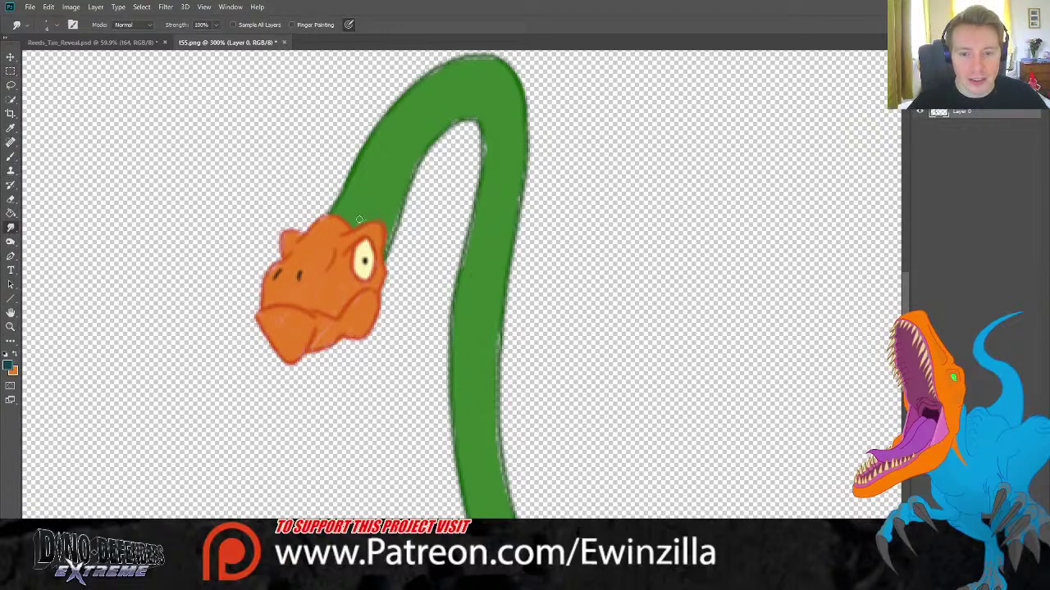
{"action": "left_click", "coordinate": [10, 328]}
{"action": "left_click", "coordinate": [306, 24]}
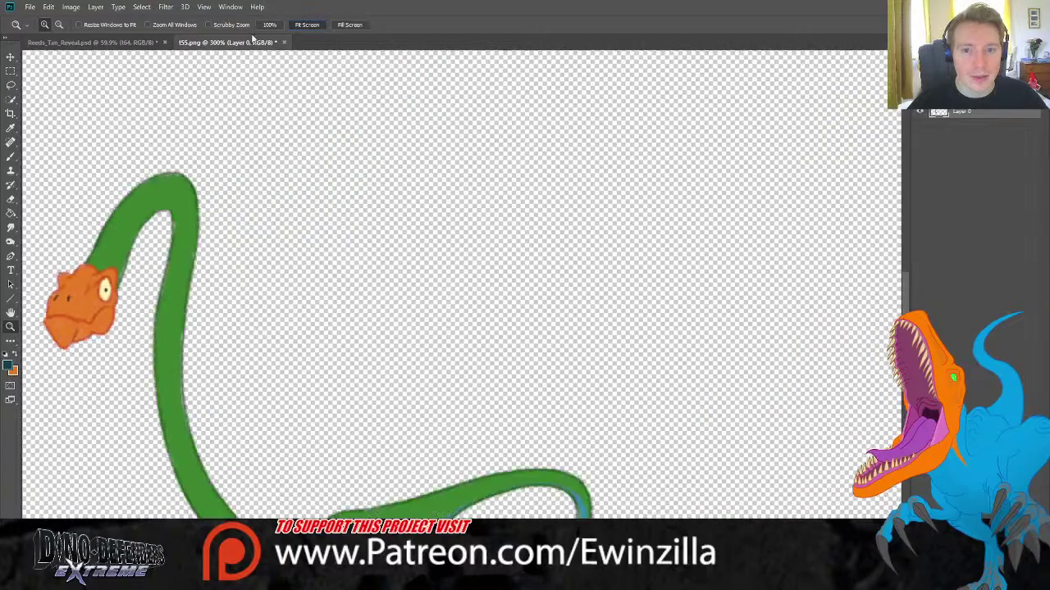
{"action": "key", "text": "ctrl+s"}
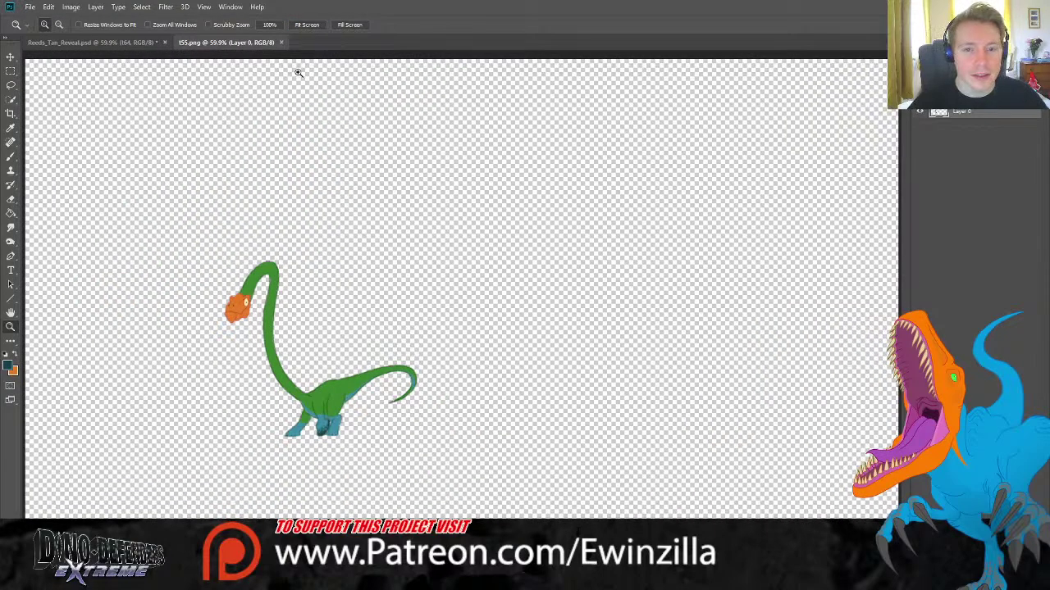
{"action": "left_click", "coordinate": [281, 43]}
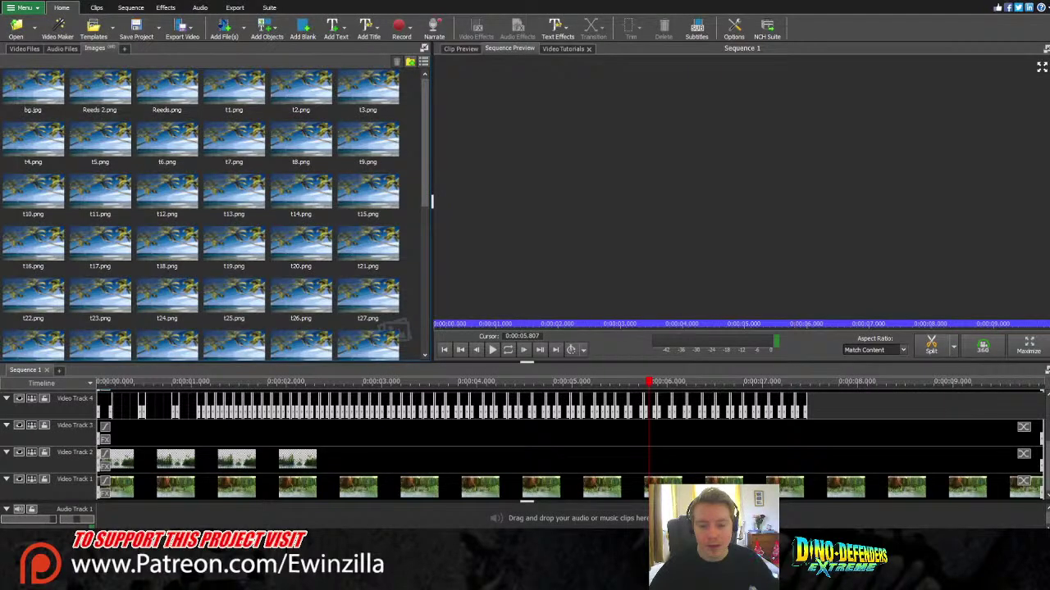
Play the swamp animation, stop near 7.5 s, then return the playhead to about 0:00:05.4.
{"action": "left_click", "coordinate": [98, 382]}
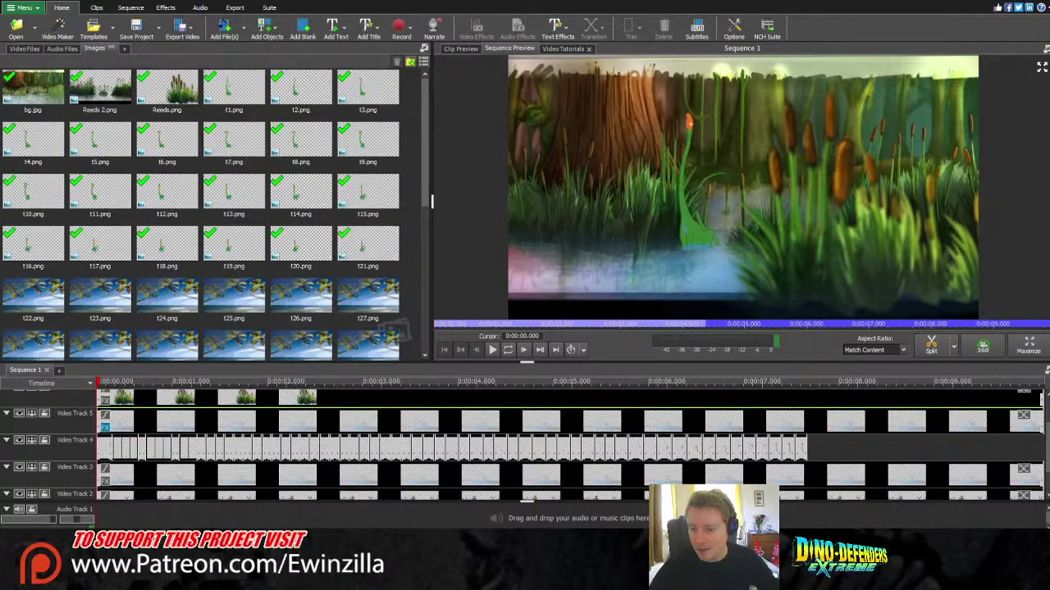
{"action": "left_click", "coordinate": [492, 350]}
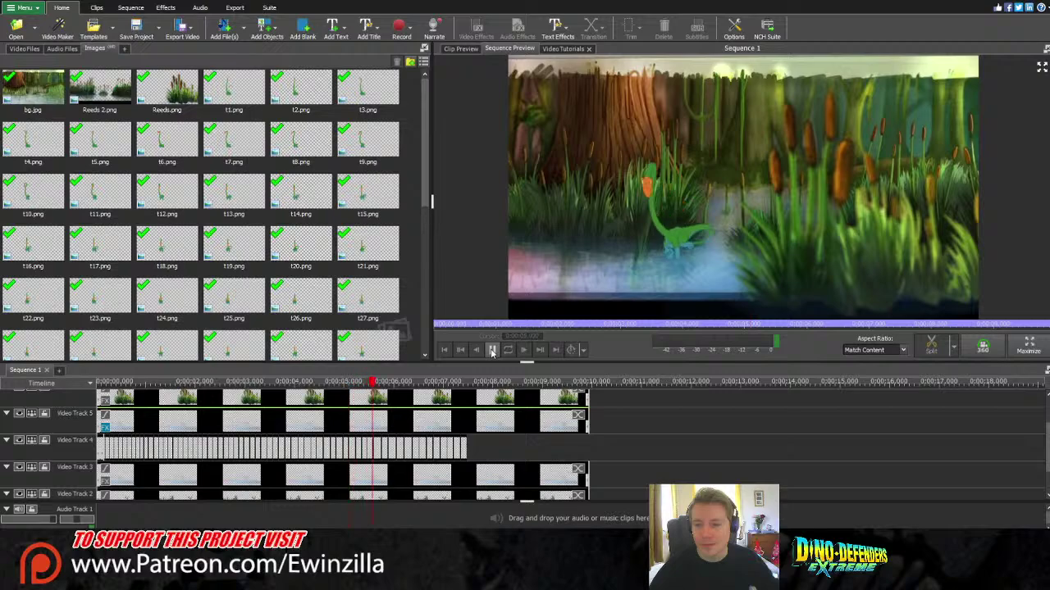
{"action": "left_click", "coordinate": [493, 350]}
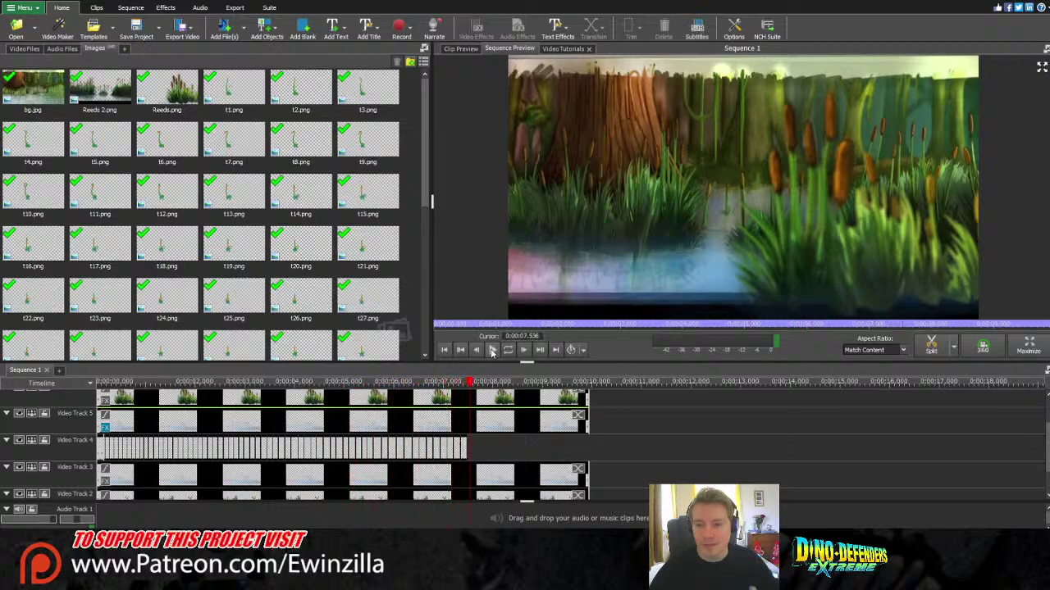
{"action": "left_click_drag", "start_coordinate": [392, 385], "coordinate": [367, 394]}
Trim three dinosaur frame clips on Video Track 4 shorter, pulling later clips earlier.
{"action": "scroll", "coordinate": [570, 443], "scroll_direction": "up", "scroll_amount": 5}
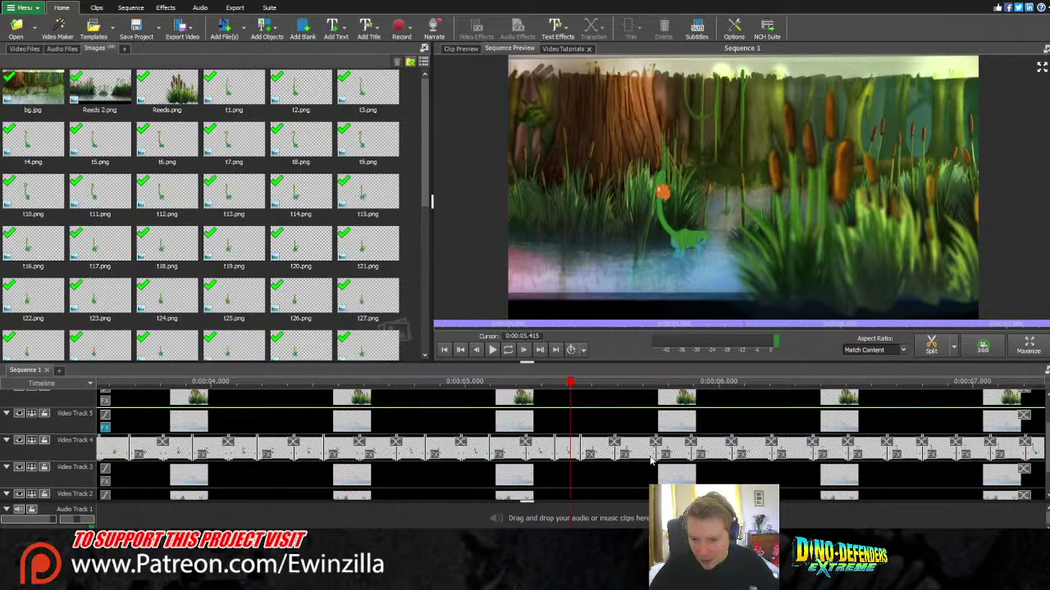
{"action": "scroll", "coordinate": [652, 461], "scroll_direction": "down", "scroll_amount": 3}
{"action": "left_click", "coordinate": [629, 454]}
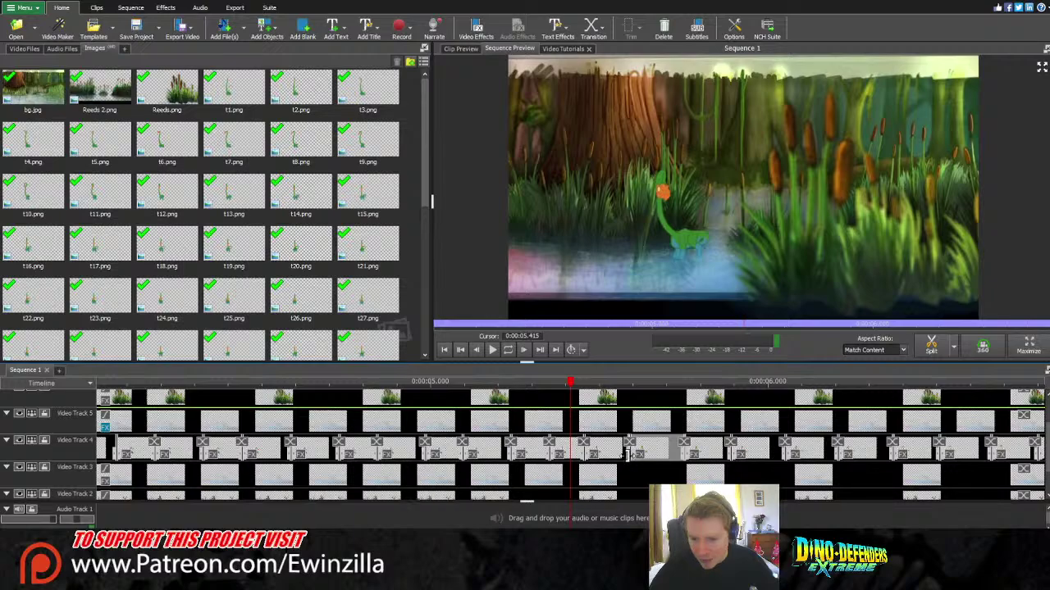
{"action": "left_click_drag", "start_coordinate": [629, 453], "coordinate": [607, 457]}
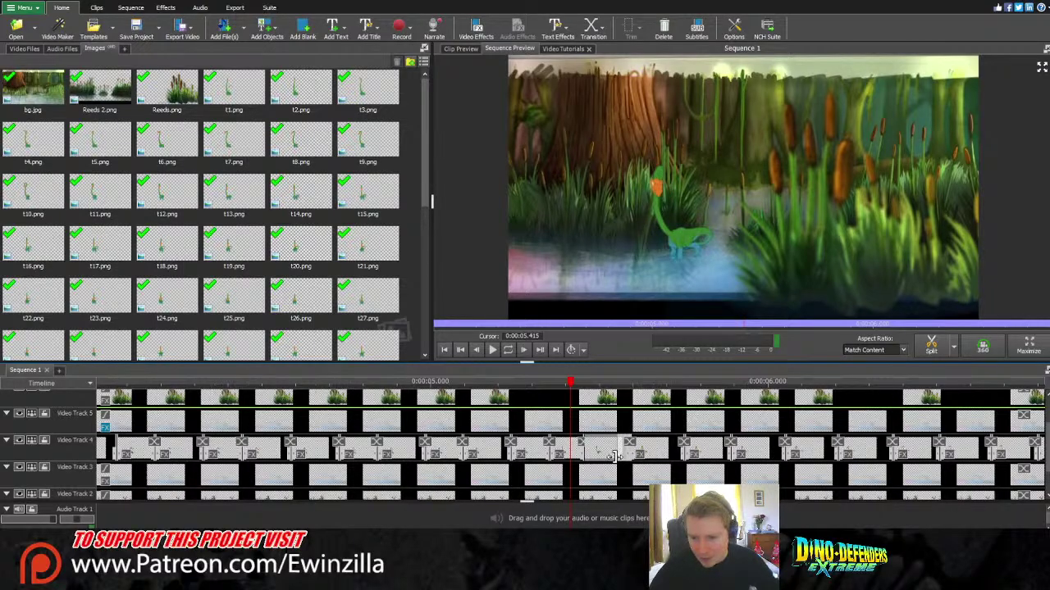
{"action": "left_click", "coordinate": [508, 458]}
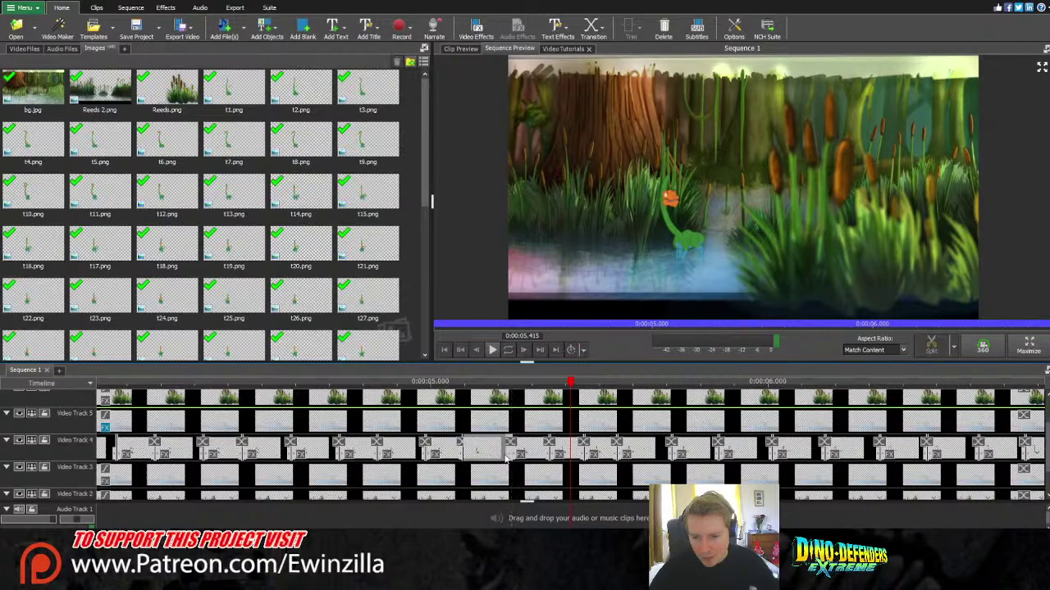
{"action": "left_click_drag", "start_coordinate": [505, 458], "coordinate": [498, 459]}
{"action": "left_click_drag", "start_coordinate": [662, 455], "coordinate": [720, 459]}
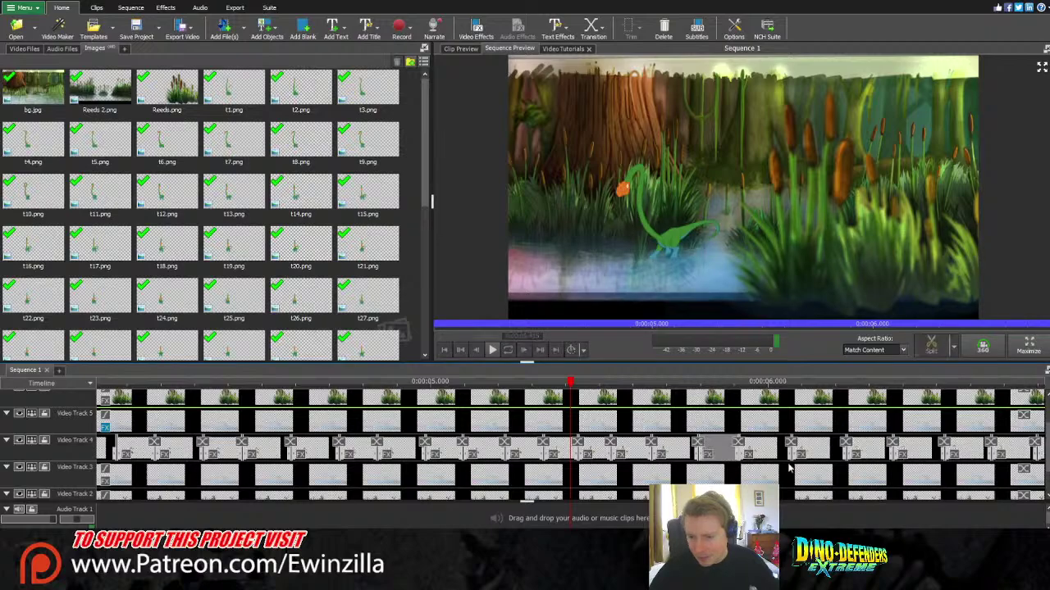
Shorten the t56.png and t55.png clips, then preview the whole sequence again.
{"action": "double_click", "coordinate": [840, 456]}
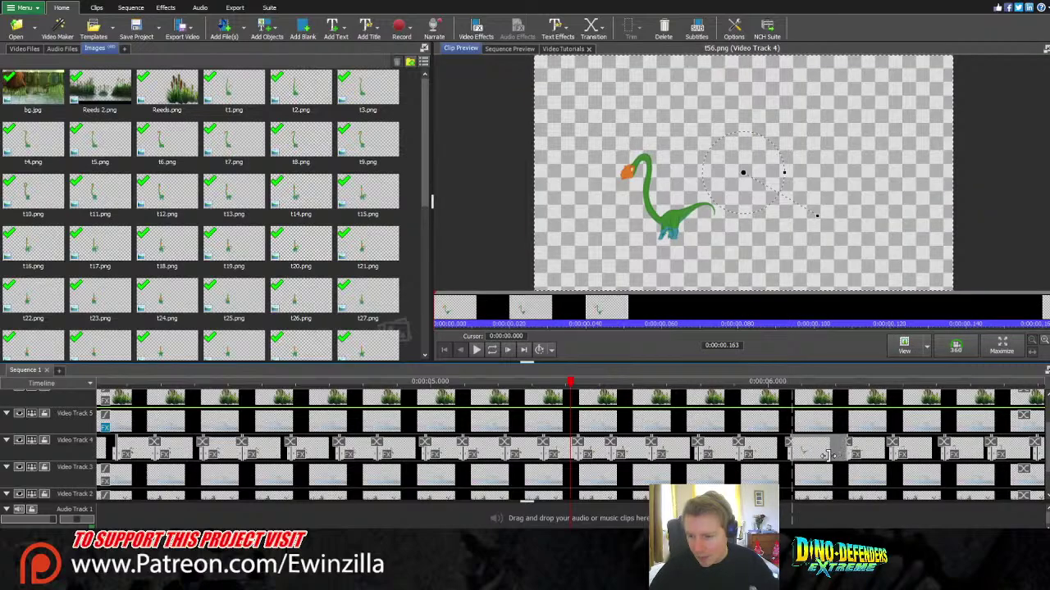
{"action": "left_click_drag", "start_coordinate": [830, 454], "coordinate": [791, 462]}
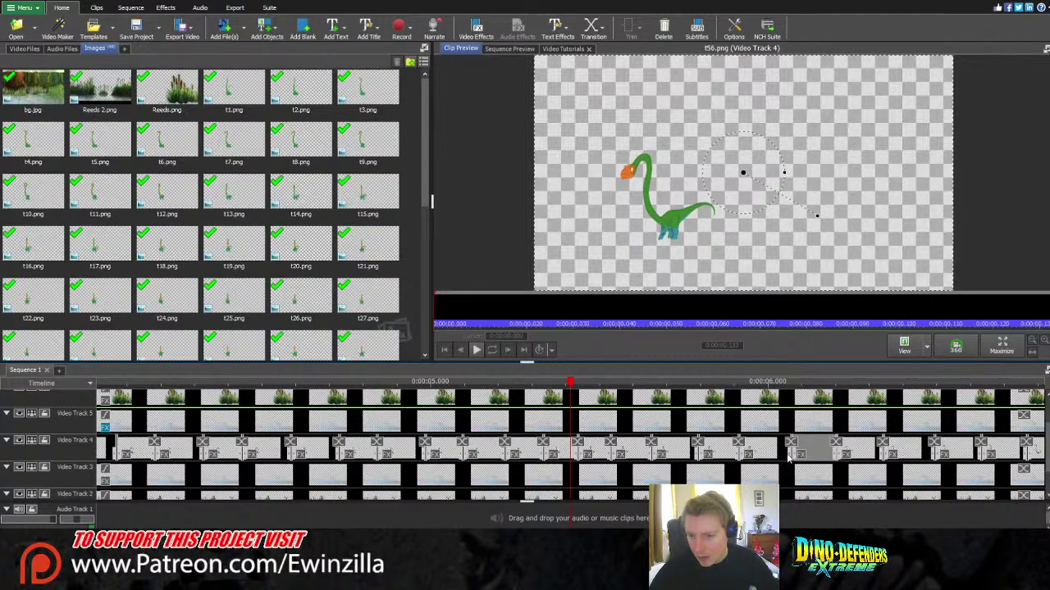
{"action": "left_click", "coordinate": [788, 452]}
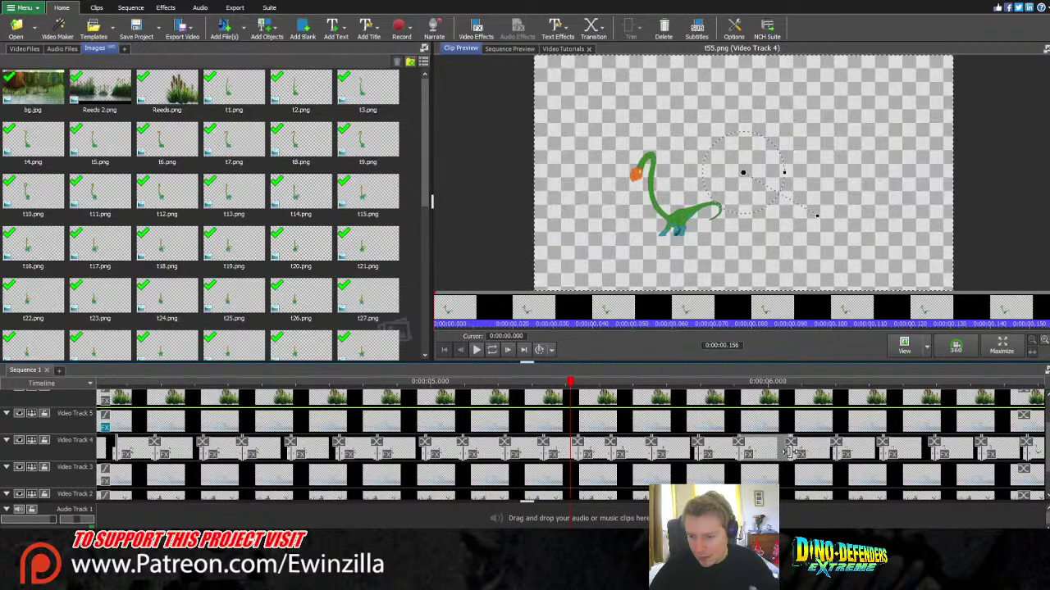
{"action": "left_click_drag", "start_coordinate": [778, 453], "coordinate": [767, 453]}
{"action": "scroll", "coordinate": [768, 453], "scroll_direction": "down", "scroll_amount": 5}
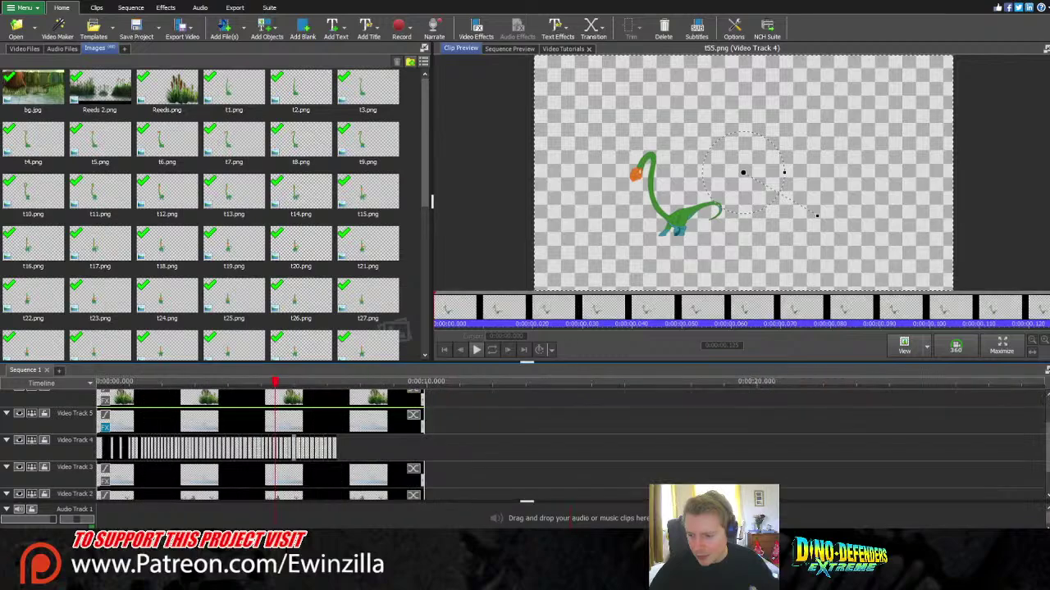
{"action": "left_click", "coordinate": [498, 447]}
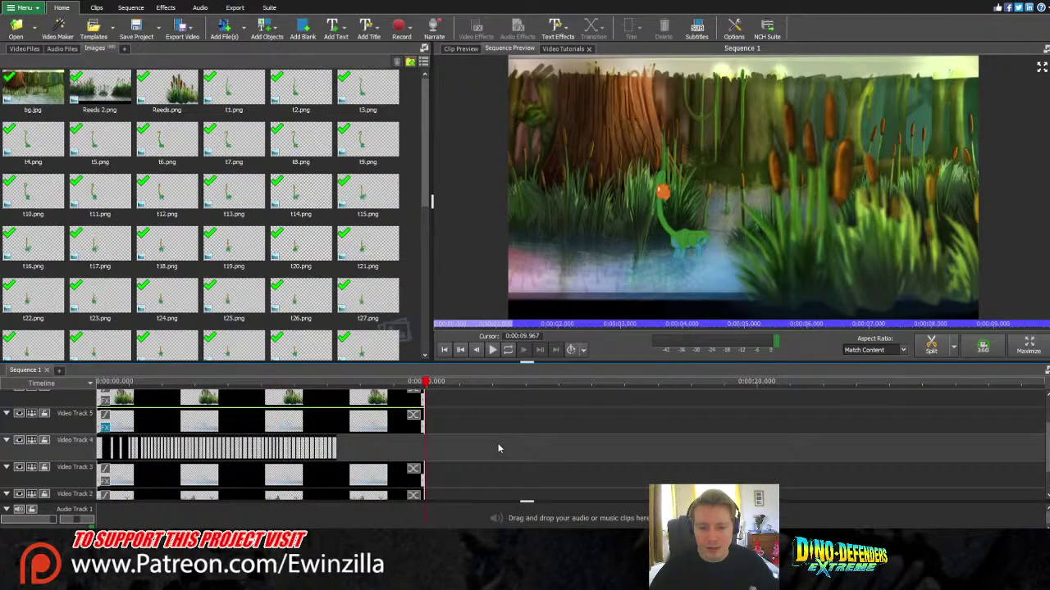
Play the edited sequence and scrub back to review the frames around 5.6 seconds.
{"action": "left_click", "coordinate": [444, 349]}
{"action": "left_click", "coordinate": [492, 350]}
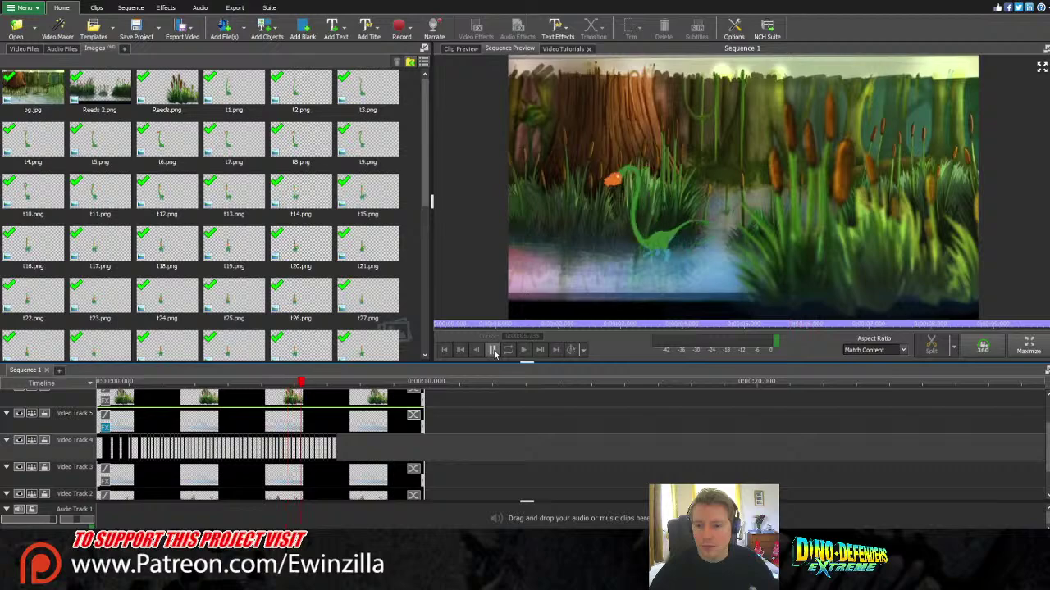
{"action": "left_click", "coordinate": [492, 351]}
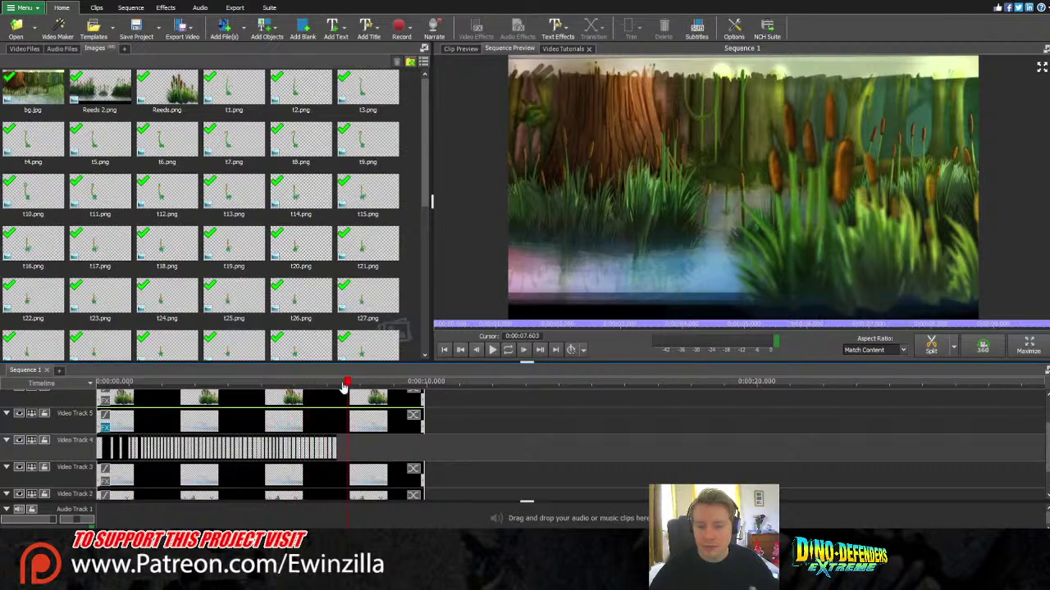
{"action": "left_click_drag", "start_coordinate": [344, 390], "coordinate": [283, 394]}
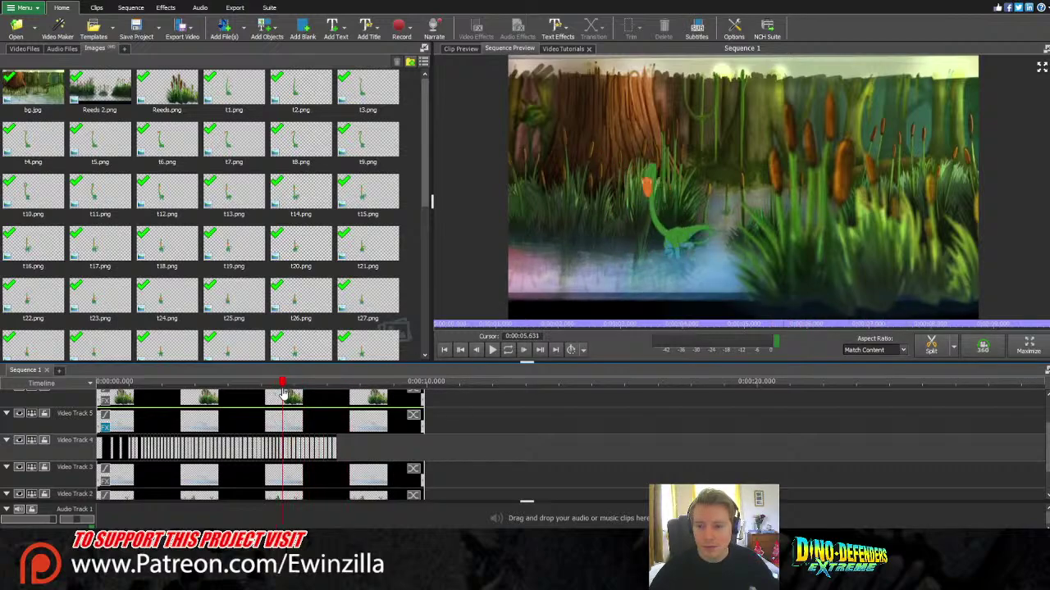
{"action": "left_click", "coordinate": [492, 350]}
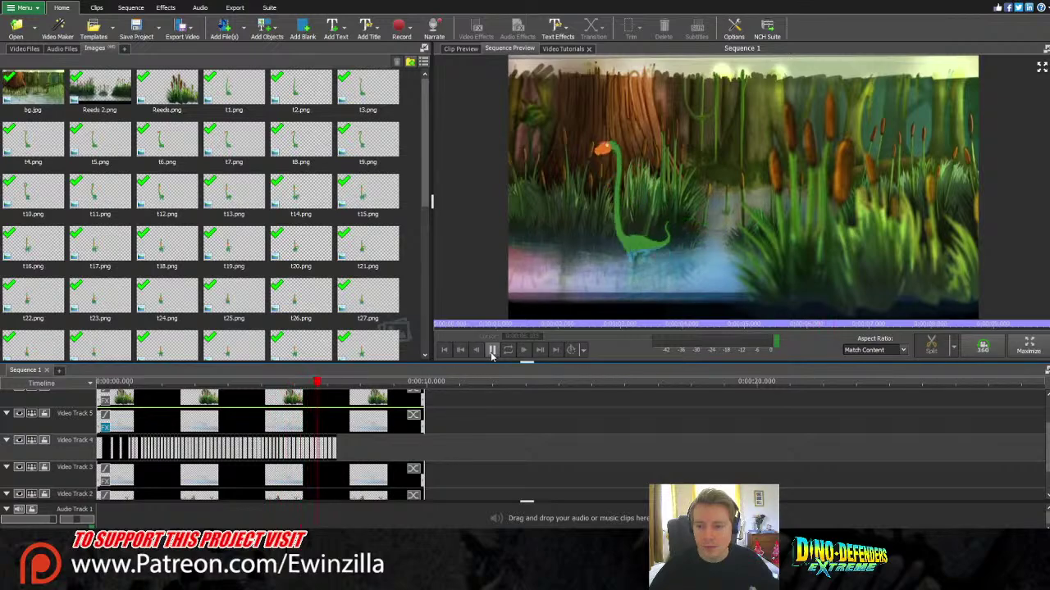
{"action": "left_click", "coordinate": [492, 351]}
{"action": "mouse_move", "coordinate": [348, 391]}
{"action": "left_mouse_down"}
{"action": "mouse_move", "coordinate": [292, 392]}
{"action": "mouse_move", "coordinate": [337, 393]}
{"action": "mouse_move", "coordinate": [329, 394]}
{"action": "left_mouse_up"}
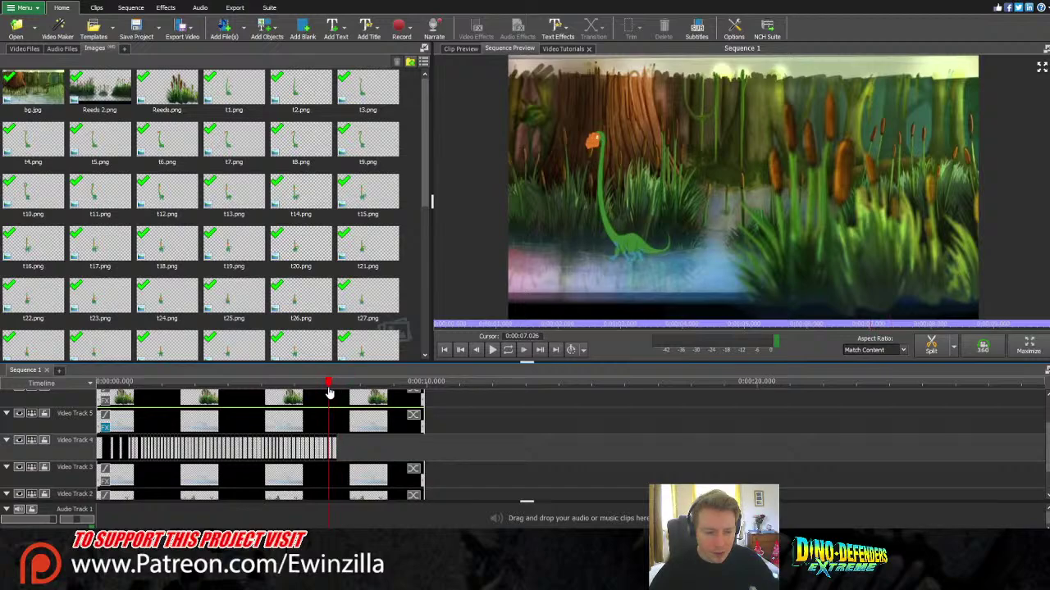
{"action": "left_click_drag", "start_coordinate": [329, 394], "coordinate": [84, 389]}
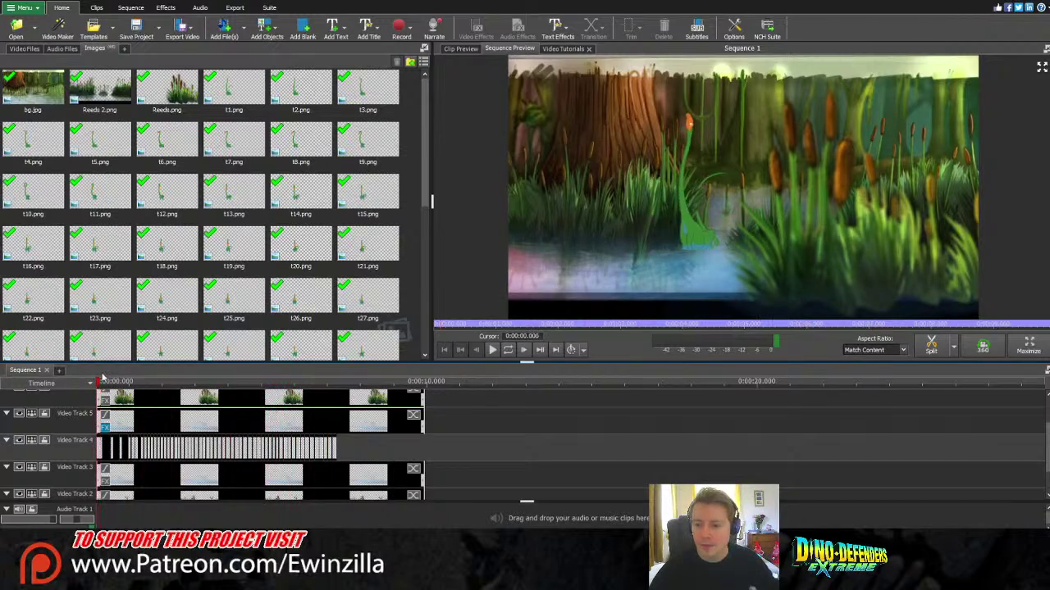
{"action": "left_click", "coordinate": [492, 350]}
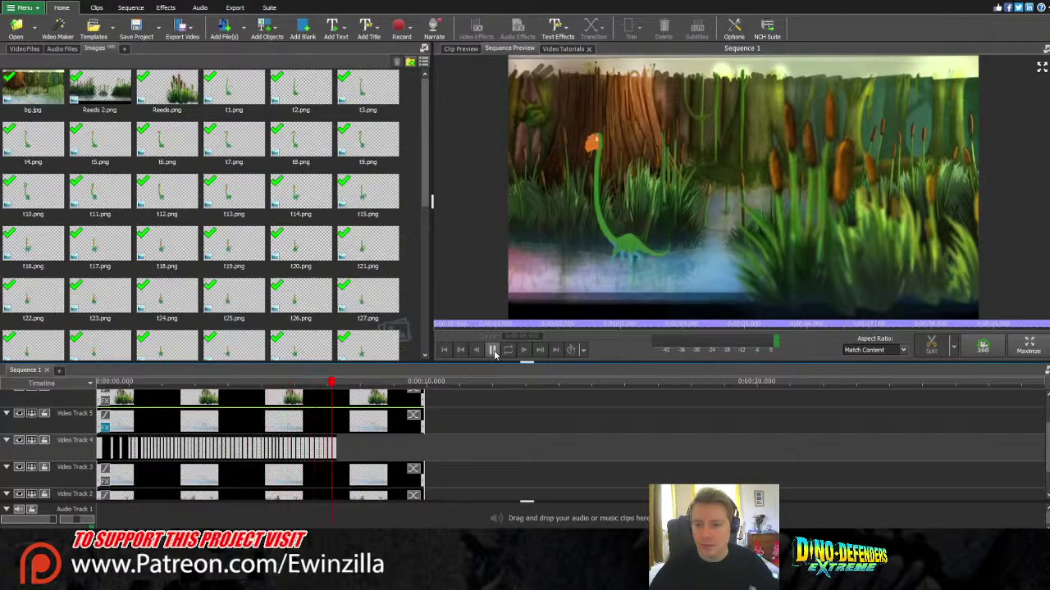
{"action": "left_click", "coordinate": [493, 350]}
Replay the head-movement section between about 5.08 and 6.1 seconds several times.
{"action": "left_click", "coordinate": [257, 393]}
{"action": "left_click_drag", "start_coordinate": [257, 394], "coordinate": [284, 399]}
{"action": "left_click", "coordinate": [493, 350]}
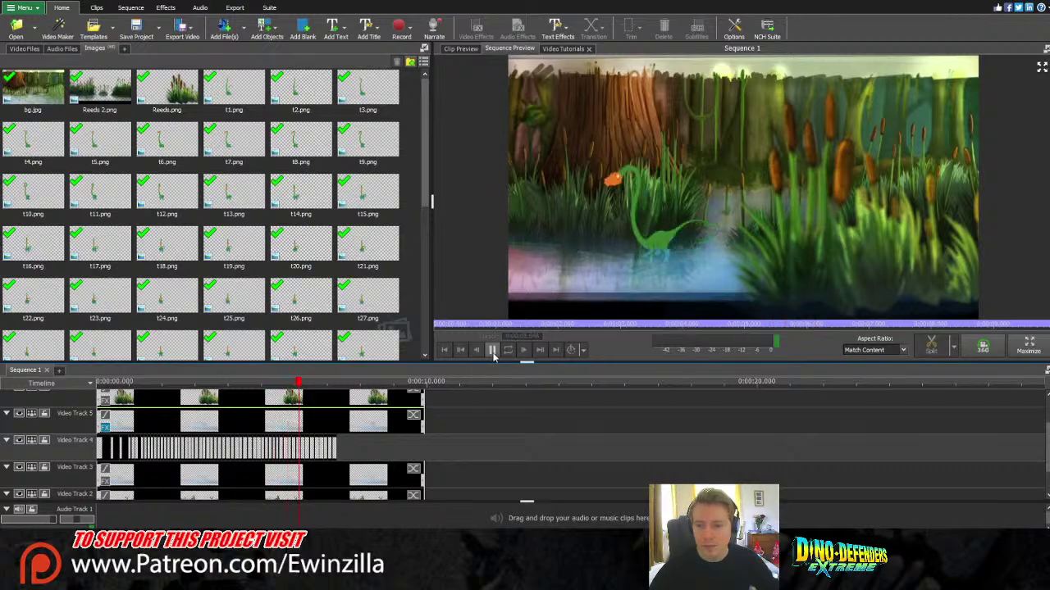
{"action": "left_click", "coordinate": [493, 350]}
{"action": "left_click_drag", "start_coordinate": [344, 395], "coordinate": [270, 397]}
{"action": "left_click", "coordinate": [492, 351]}
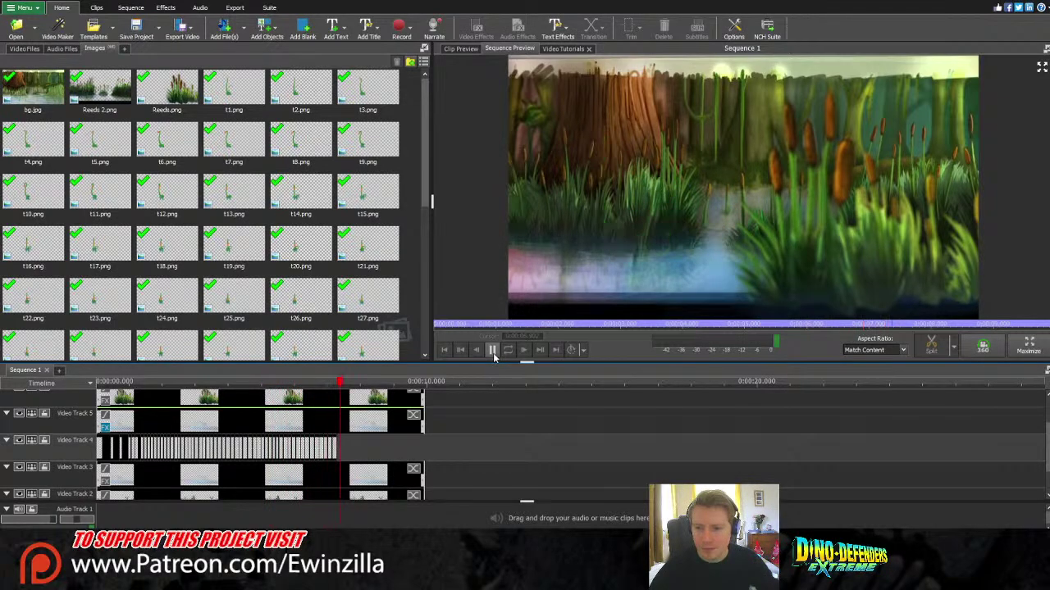
{"action": "left_click", "coordinate": [493, 350]}
{"action": "left_click", "coordinate": [264, 383]}
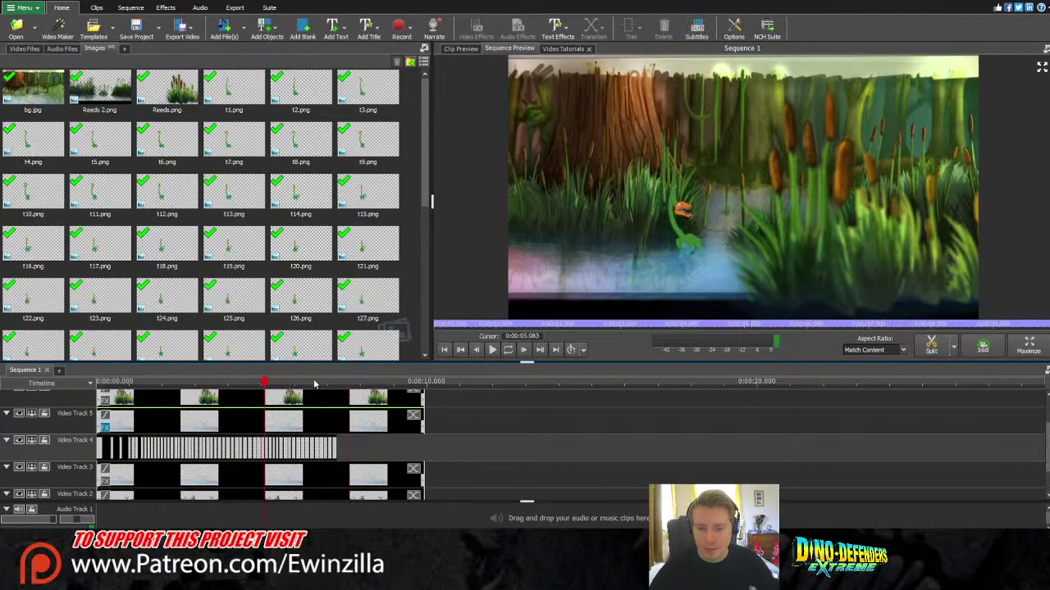
{"action": "left_click", "coordinate": [493, 350]}
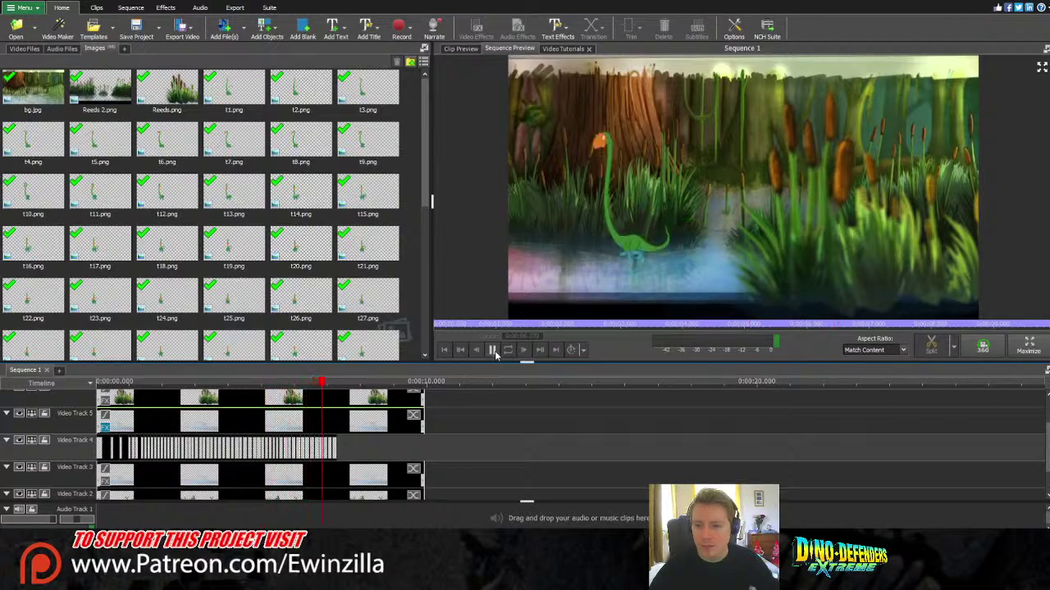
{"action": "left_click", "coordinate": [493, 351]}
{"action": "left_click", "coordinate": [281, 384]}
{"action": "left_click", "coordinate": [244, 384]}
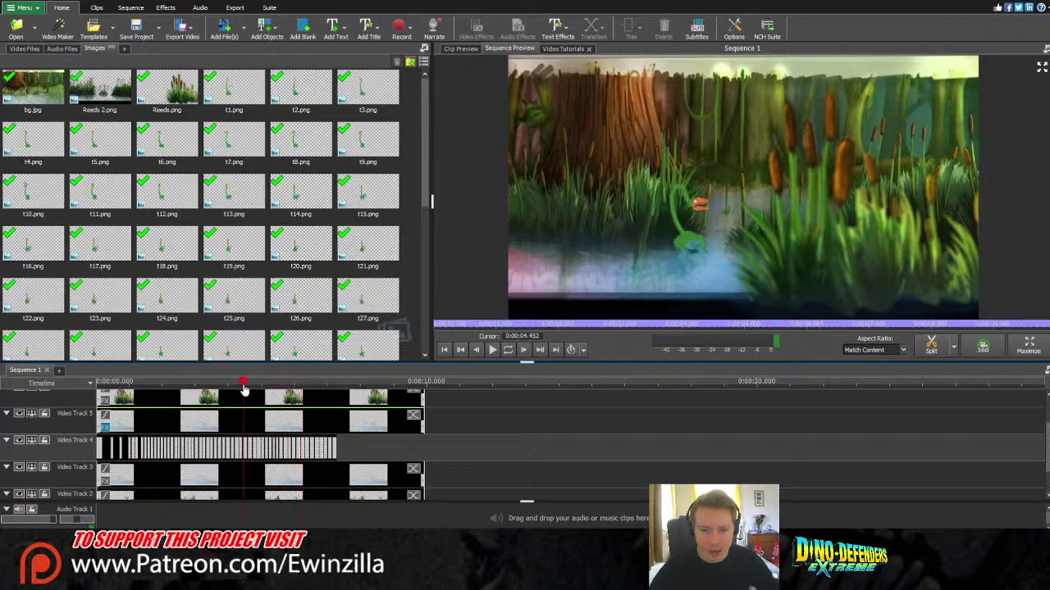
Shift the reeds clip on Video Track 6 later, leaving a new empty Video Track 7 above.
{"action": "left_click", "coordinate": [244, 396]}
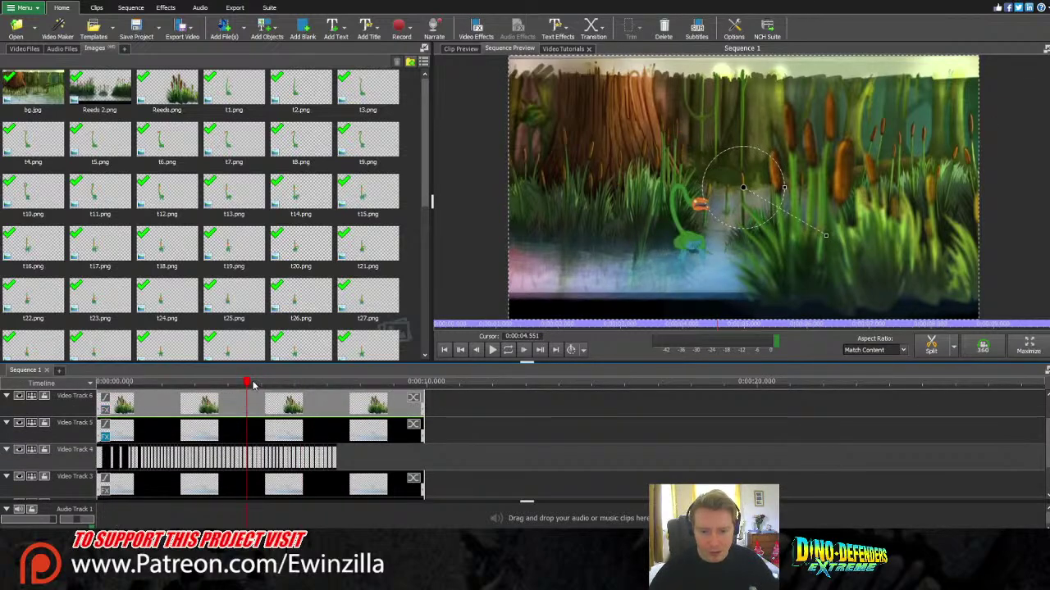
{"action": "left_click", "coordinate": [427, 402]}
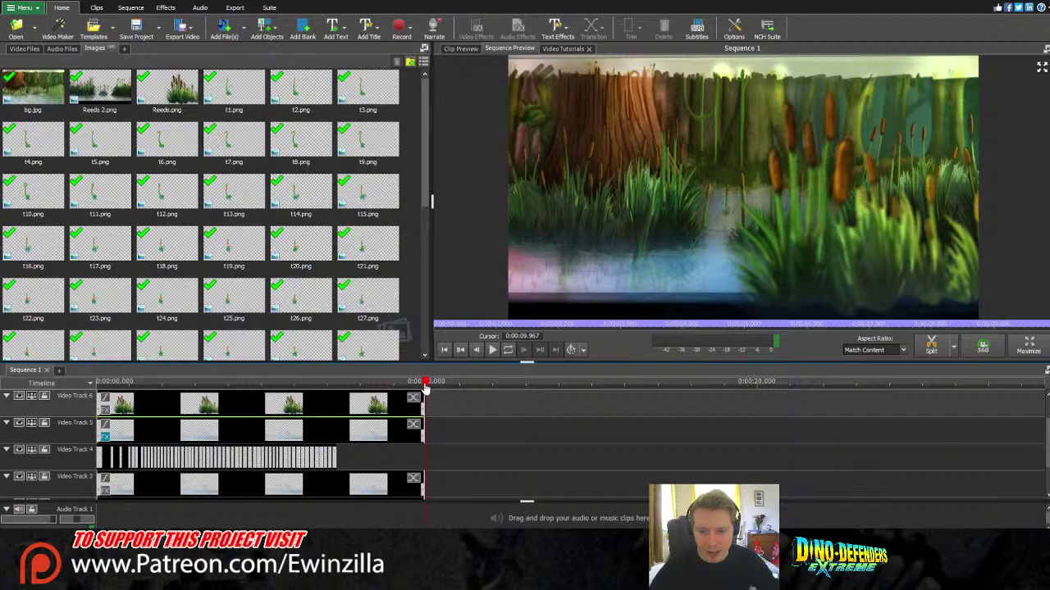
{"action": "left_click_drag", "start_coordinate": [413, 385], "coordinate": [265, 402]}
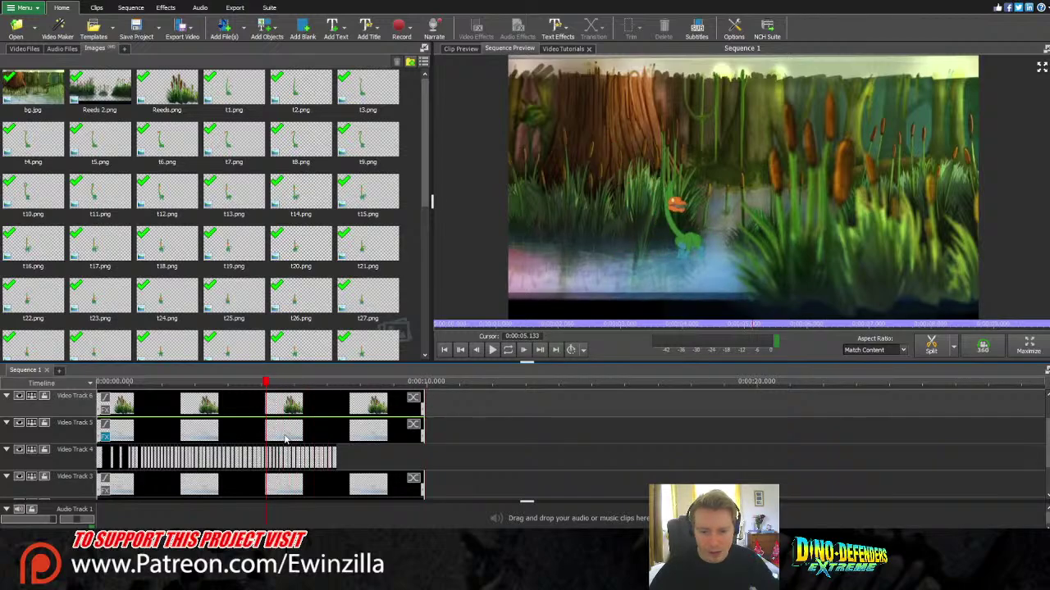
{"action": "key", "text": "ctrl+z"}
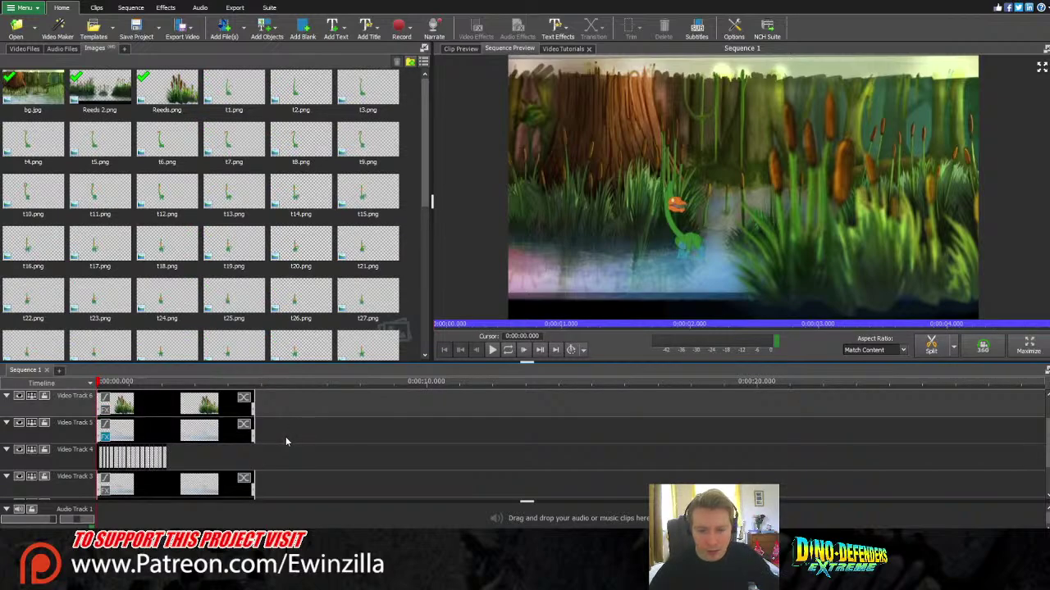
{"action": "key", "text": "ctrl+y"}
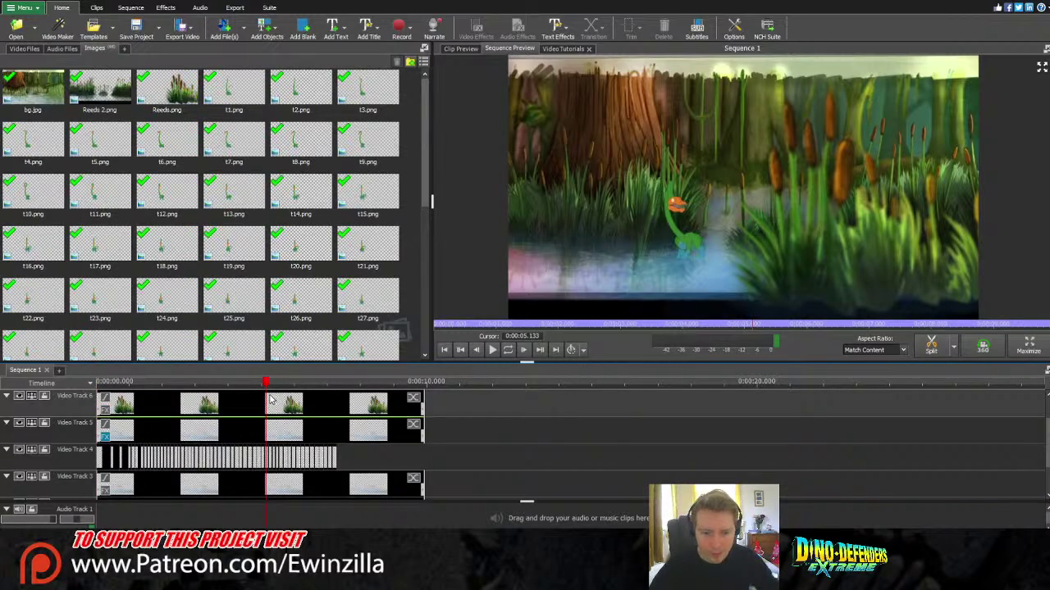
{"action": "left_click_drag", "start_coordinate": [271, 399], "coordinate": [271, 416]}
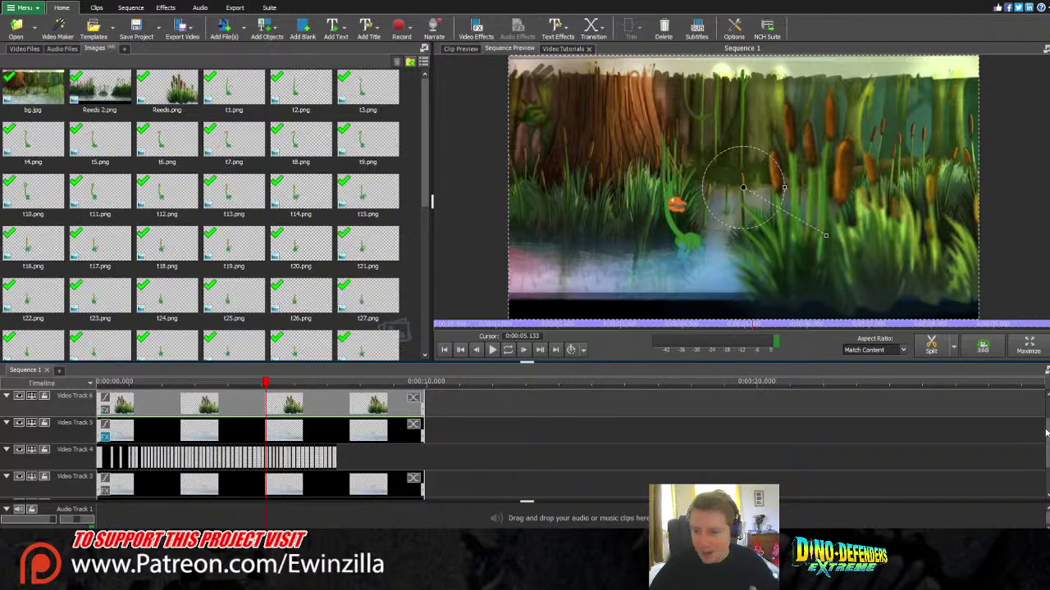
{"action": "left_click_drag", "start_coordinate": [1046, 432], "coordinate": [1040, 397]}
{"action": "left_click", "coordinate": [266, 410]}
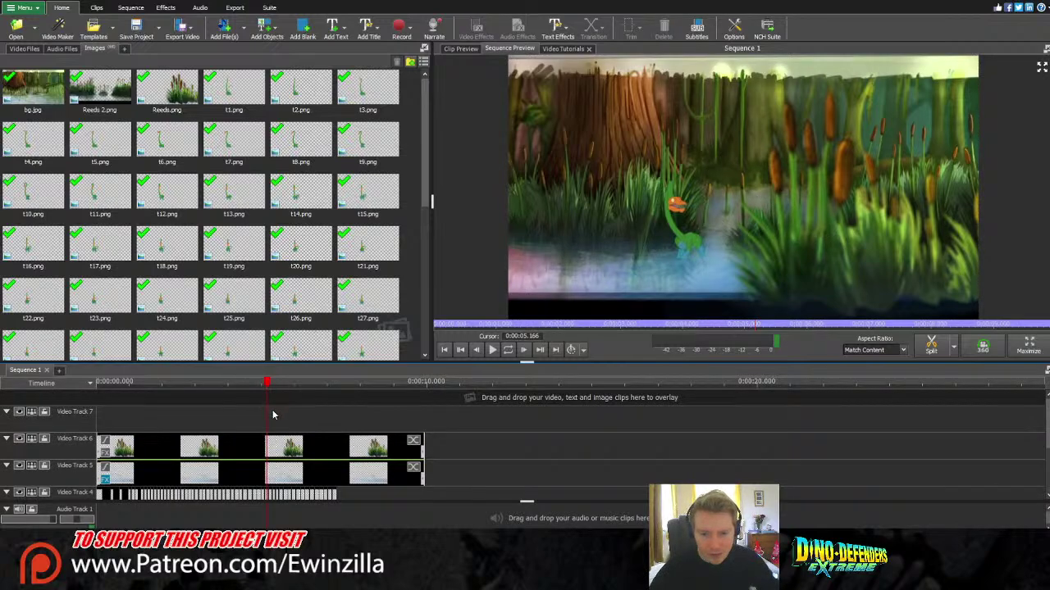
Mark a range around the third clip near five seconds, play it, then pause and rewind to the start.
{"action": "left_click_drag", "start_coordinate": [273, 415], "coordinate": [335, 428]}
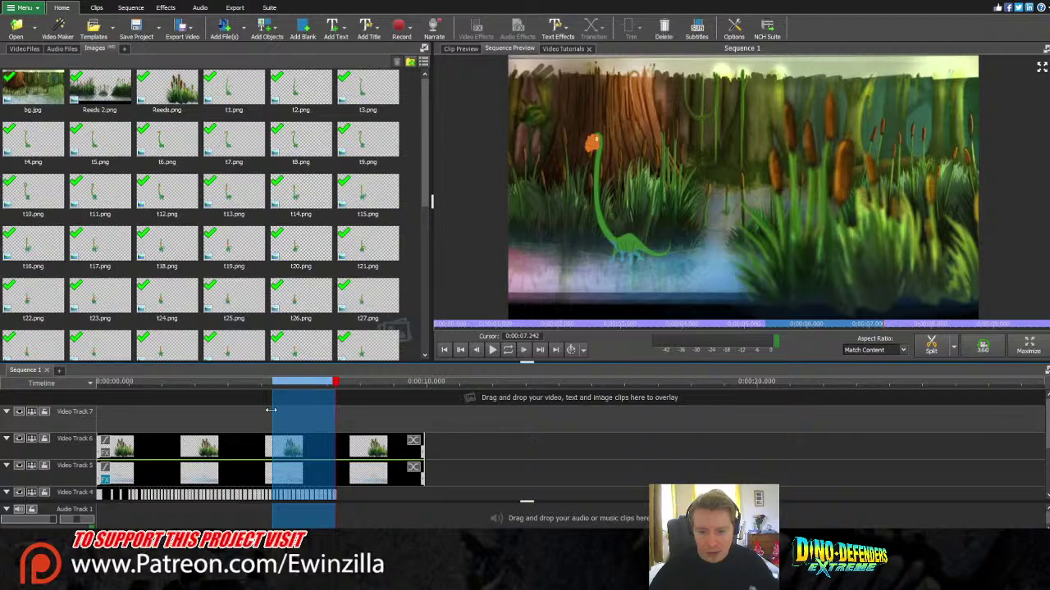
{"action": "left_click_drag", "start_coordinate": [271, 410], "coordinate": [256, 411]}
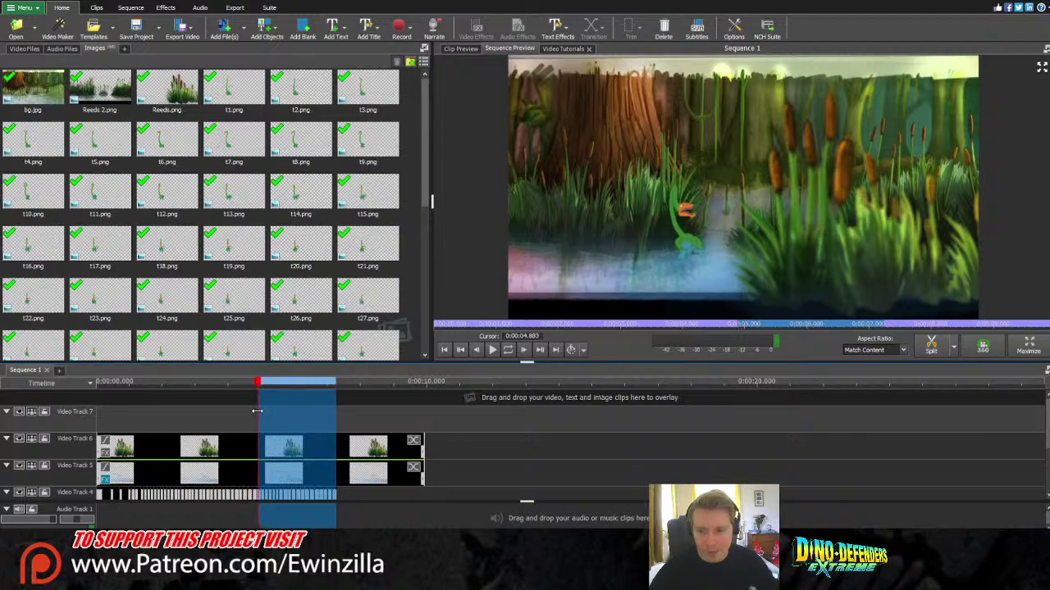
{"action": "left_click", "coordinate": [495, 355]}
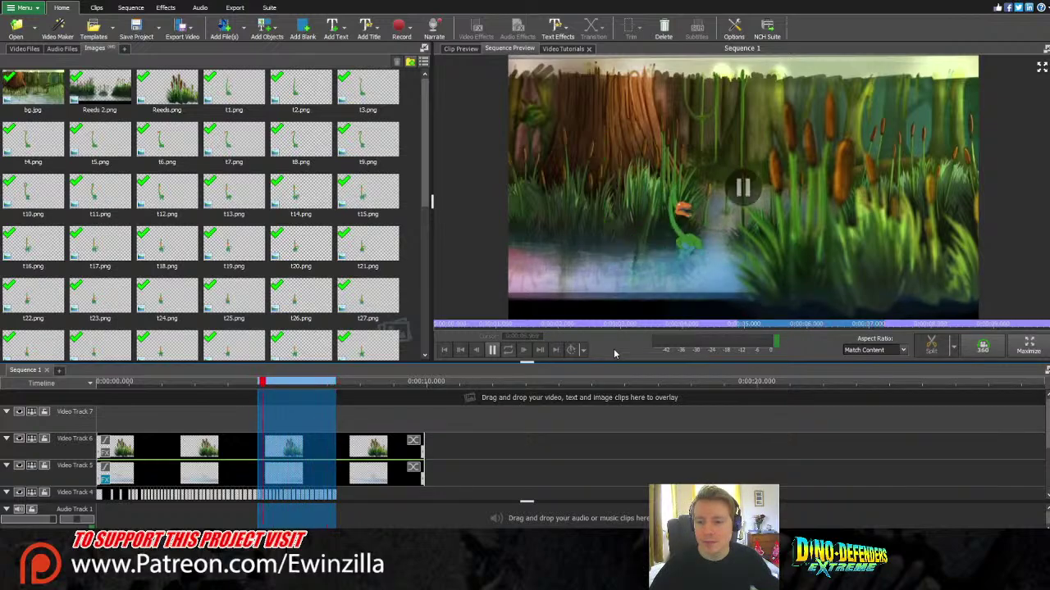
{"action": "left_click", "coordinate": [590, 448]}
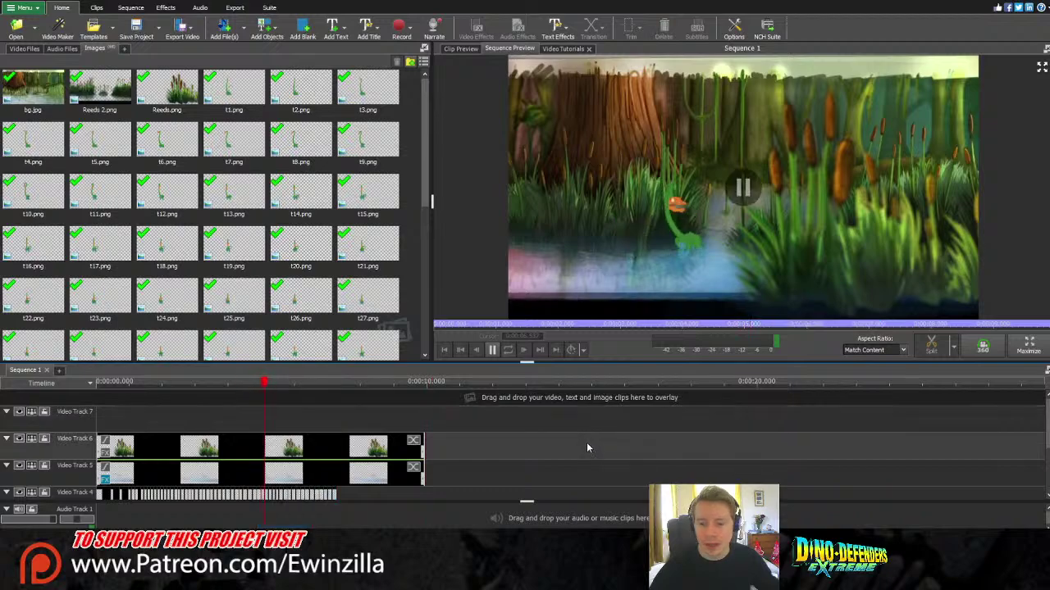
{"action": "left_click", "coordinate": [492, 349]}
{"action": "left_click", "coordinate": [444, 350]}
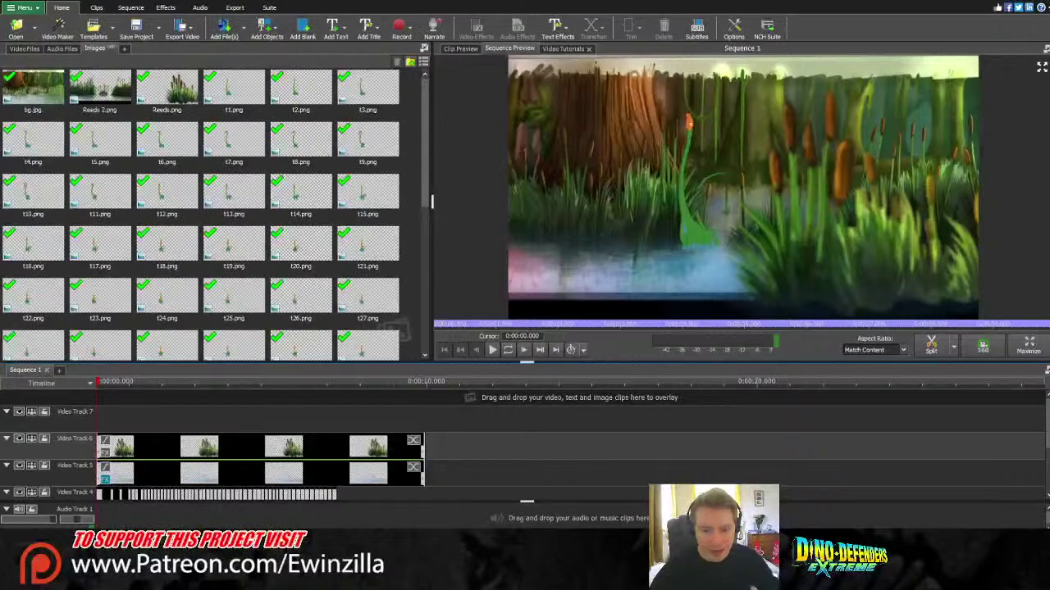
Scroll through the lower video tracks to review the clip timing.
{"action": "scroll", "coordinate": [368, 492], "scroll_direction": "down", "scroll_amount": 2}
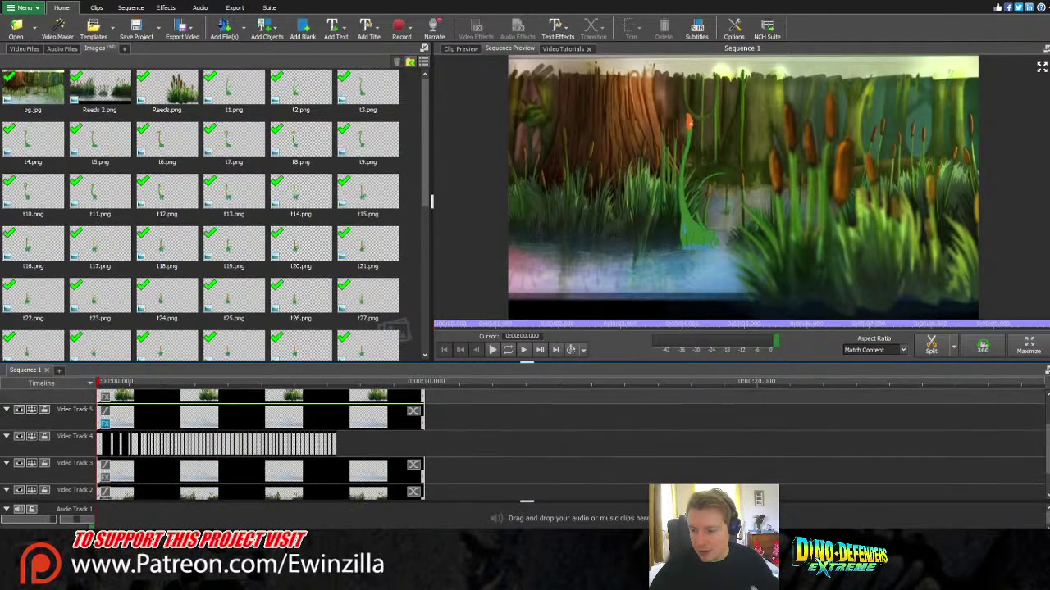
{"action": "scroll", "coordinate": [368, 443], "scroll_direction": "up", "scroll_amount": 4}
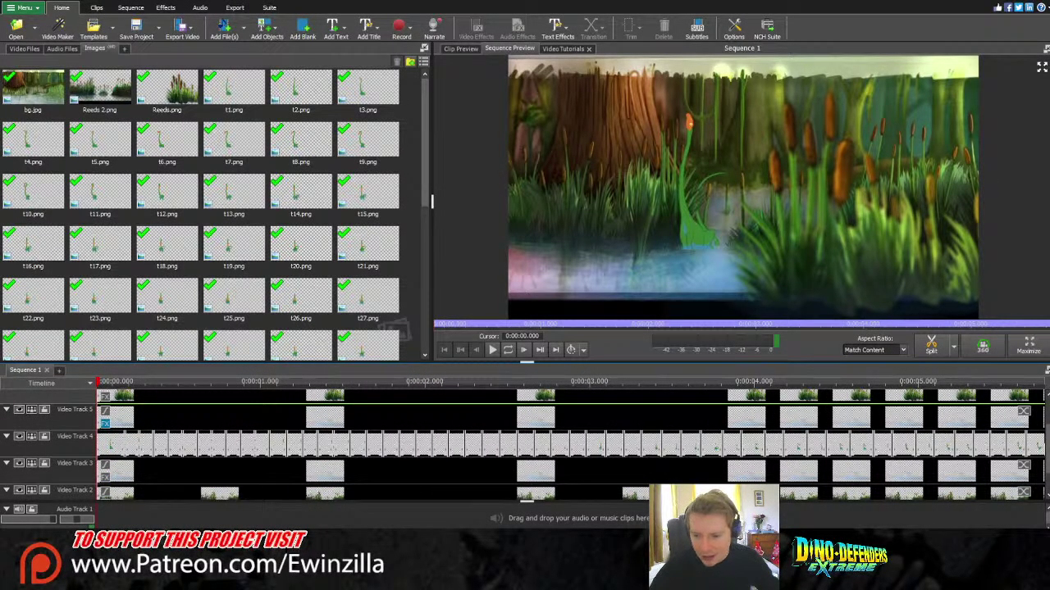
{"action": "scroll", "coordinate": [525, 443], "scroll_direction": "down", "scroll_amount": 4}
{"action": "scroll", "coordinate": [525, 443], "scroll_direction": "up", "scroll_amount": 3}
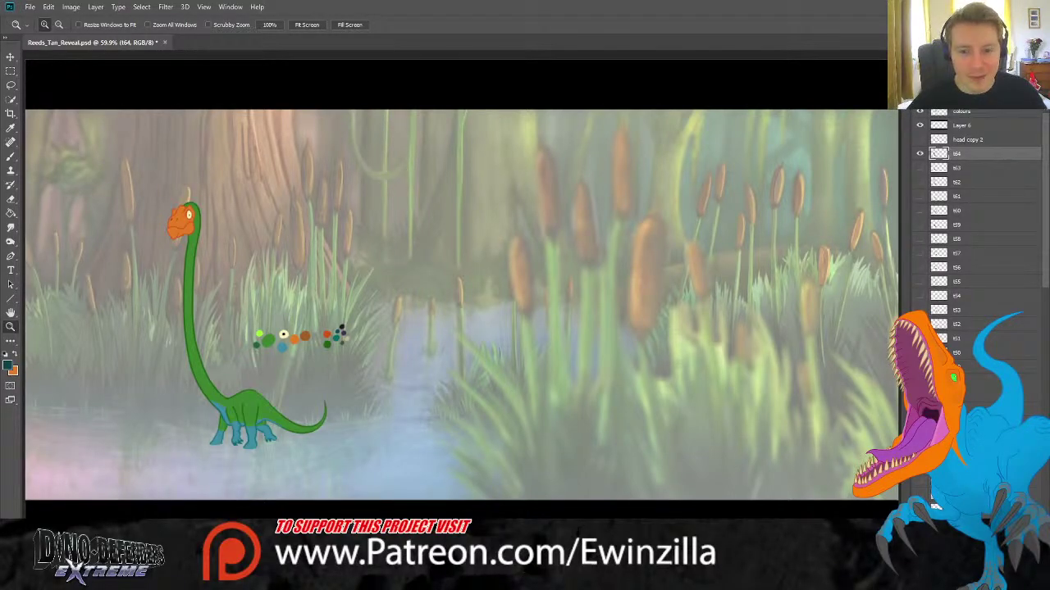
Lasso the dinosaur's head and neck and copy them onto a new layer.
{"action": "left_click", "coordinate": [10, 86]}
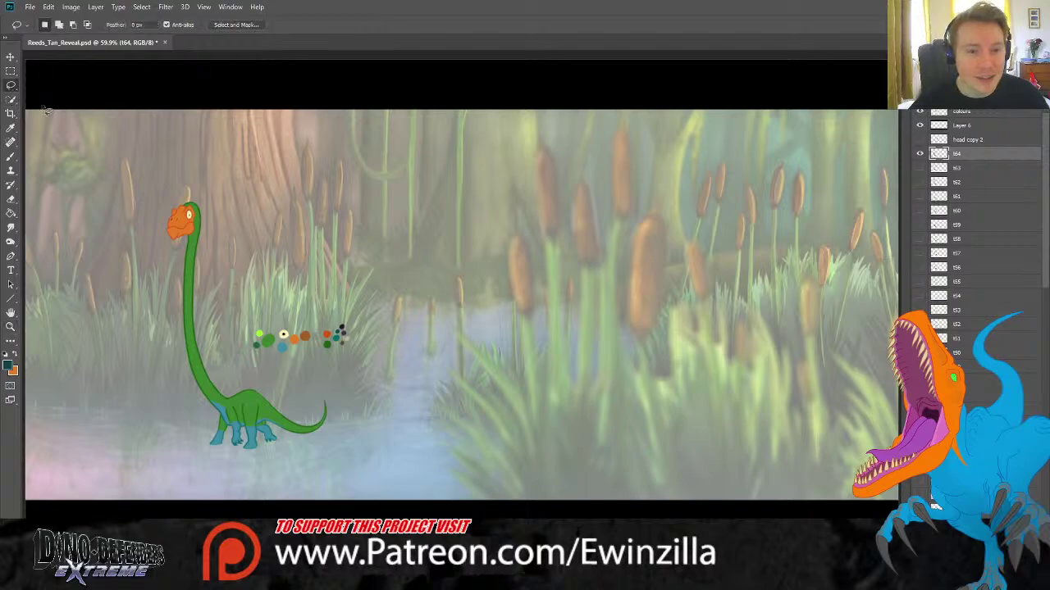
{"action": "mouse_move", "coordinate": [201, 201]}
{"action": "left_mouse_down"}
{"action": "mouse_move", "coordinate": [228, 403]}
{"action": "mouse_move", "coordinate": [206, 400]}
{"action": "mouse_move", "coordinate": [162, 361]}
{"action": "mouse_move", "coordinate": [121, 250]}
{"action": "mouse_move", "coordinate": [162, 200]}
{"action": "left_mouse_up"}
{"action": "key", "text": "ctrl+j"}
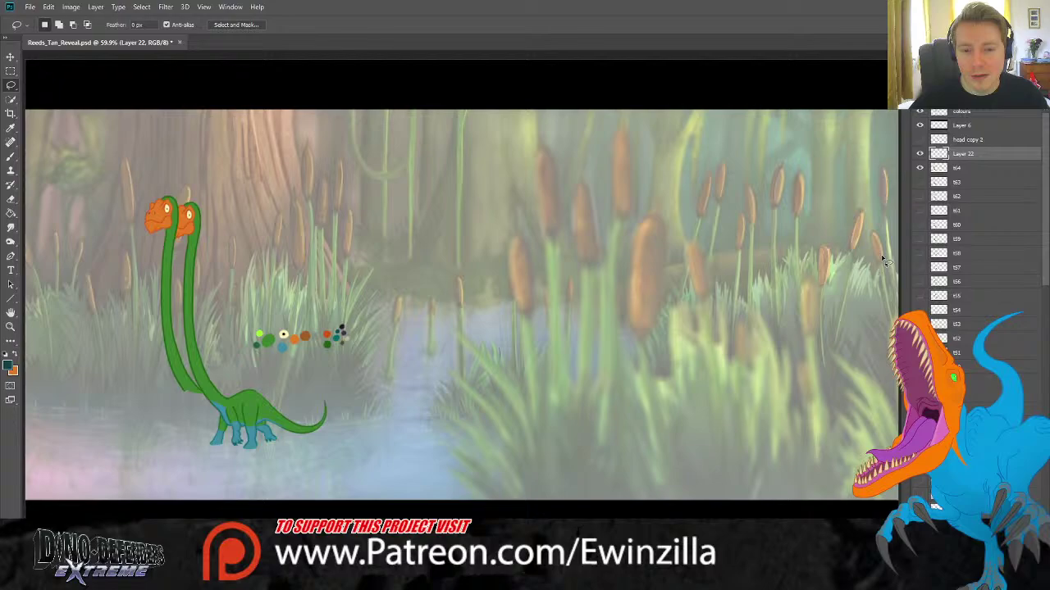
{"action": "key", "text": "ctrl+alt+z"}
{"action": "key", "text": "ctrl+alt+z"}
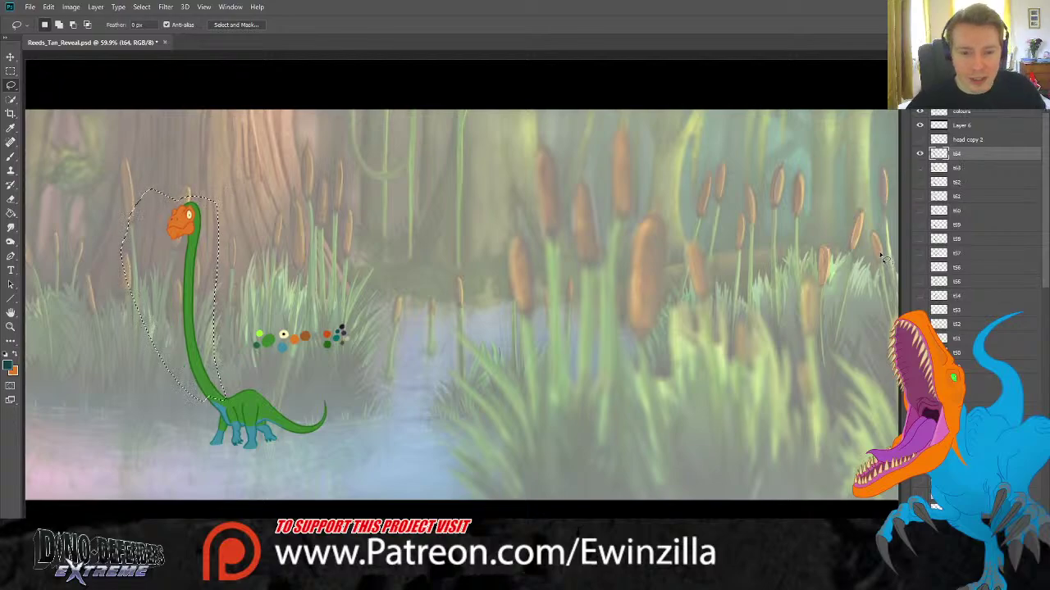
{"action": "left_click", "coordinate": [10, 71]}
{"action": "left_click", "coordinate": [11, 85]}
{"action": "mouse_move", "coordinate": [172, 175]}
{"action": "left_mouse_down"}
{"action": "mouse_move", "coordinate": [235, 249]}
{"action": "mouse_move", "coordinate": [213, 311]}
{"action": "mouse_move", "coordinate": [175, 314]}
{"action": "mouse_move", "coordinate": [152, 300]}
{"action": "mouse_move", "coordinate": [142, 182]}
{"action": "left_mouse_up"}
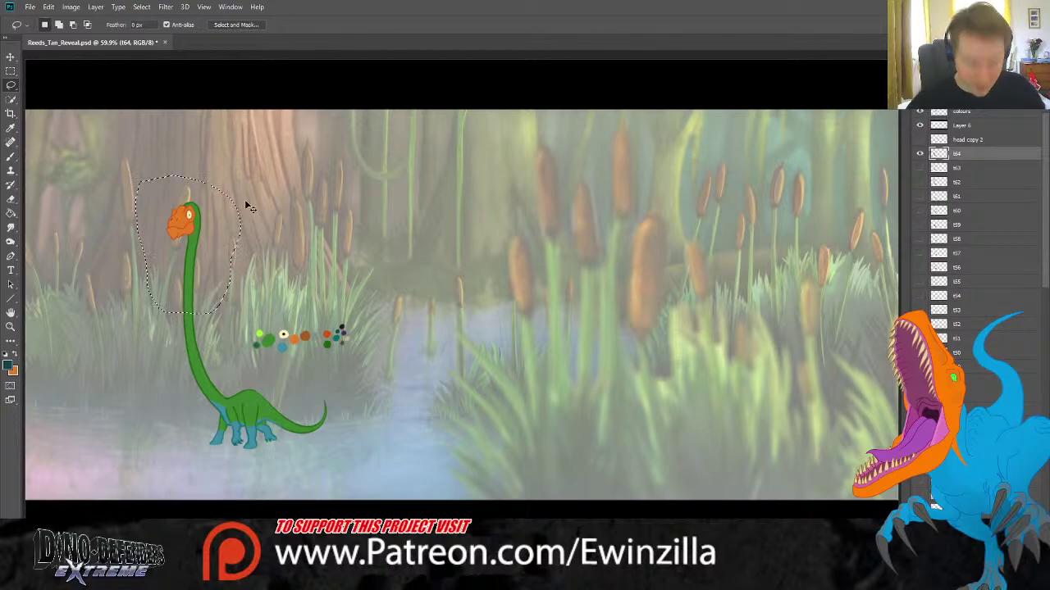
{"action": "key", "text": "ctrl+j"}
{"action": "left_click", "coordinate": [11, 326]}
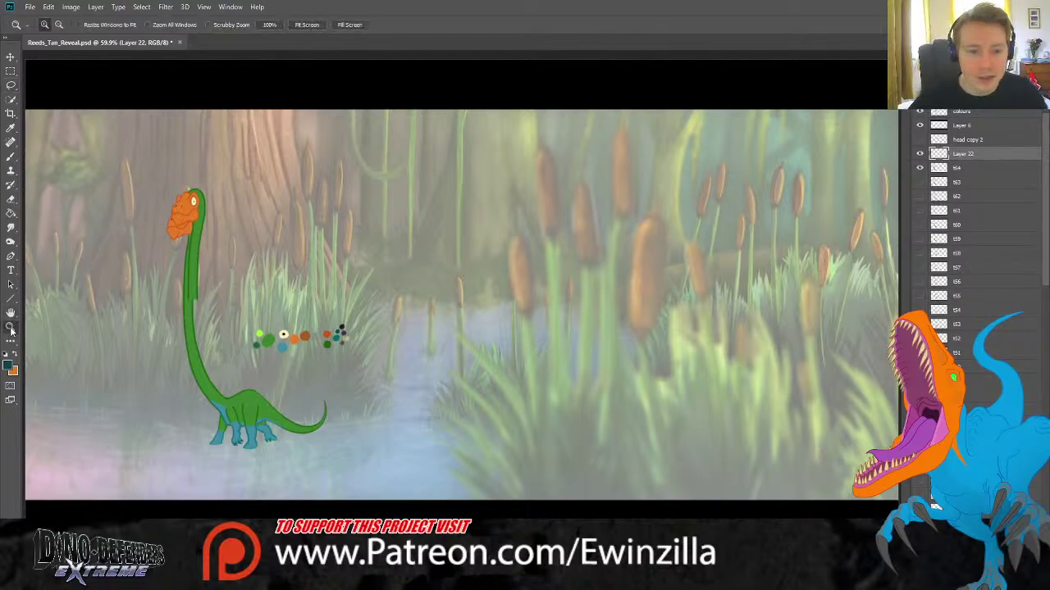
{"action": "left_click", "coordinate": [143, 324]}
{"action": "left_click", "coordinate": [142, 324]}
Fade layer t64 to 50% opacity, then move the copy left, enlarge it to about 106% and tilt it.
{"action": "key", "text": "alt+bracketleft"}
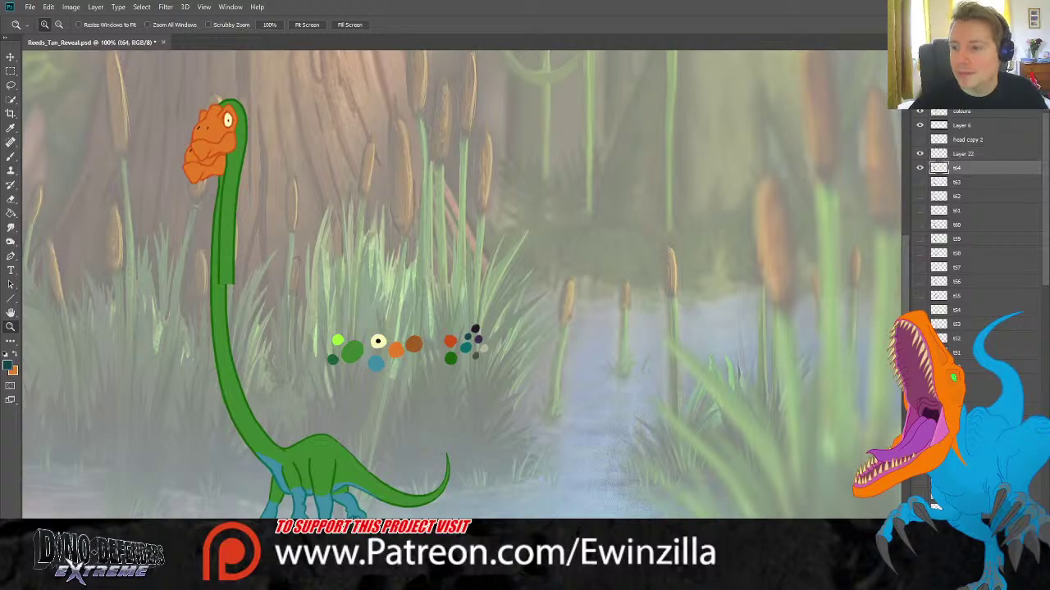
{"action": "key", "text": "5"}
{"action": "key", "text": "alt+bracketright"}
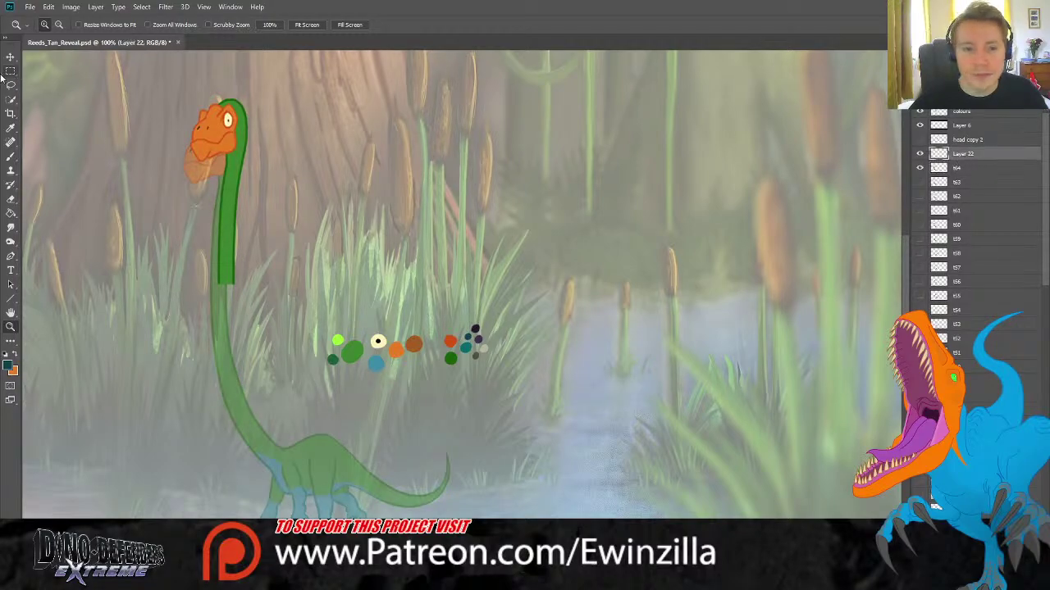
{"action": "key", "text": "v"}
{"action": "mouse_move", "coordinate": [212, 130]}
{"action": "left_mouse_down"}
{"action": "mouse_move", "coordinate": [205, 153]}
{"action": "mouse_move", "coordinate": [218, 145]}
{"action": "left_mouse_up"}
{"action": "key", "text": "ctrl+t"}
{"action": "left_click_drag", "start_coordinate": [178, 116], "coordinate": [190, 153]}
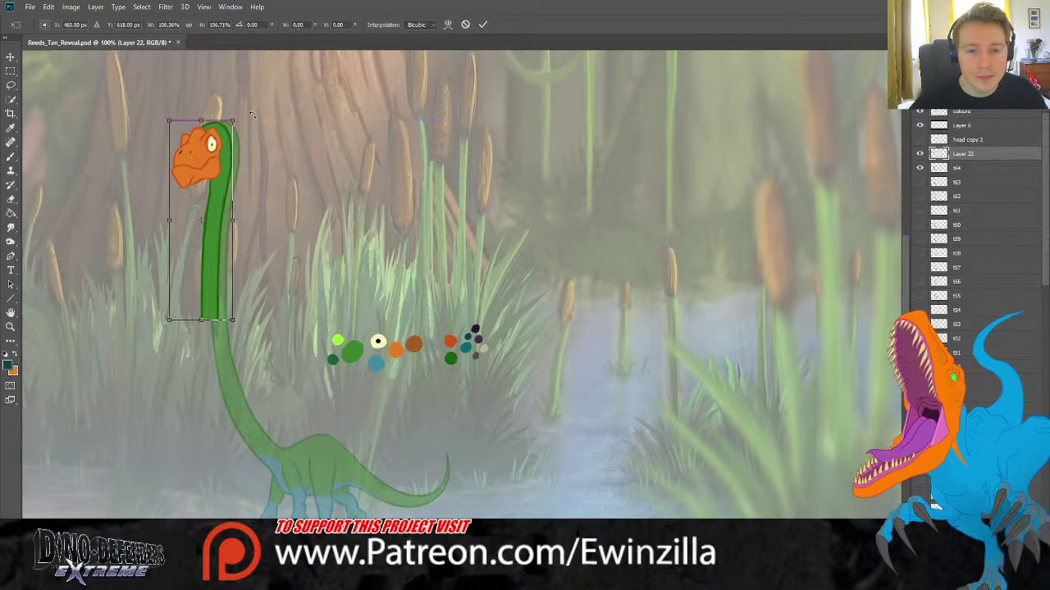
{"action": "left_click_drag", "start_coordinate": [253, 112], "coordinate": [250, 111]}
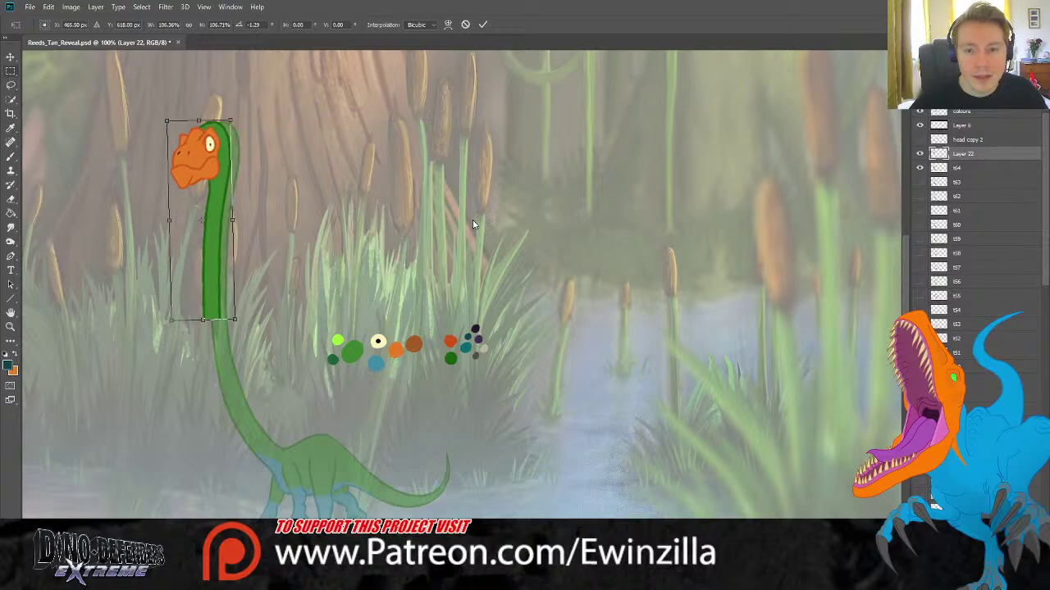
{"action": "key", "text": "Return"}
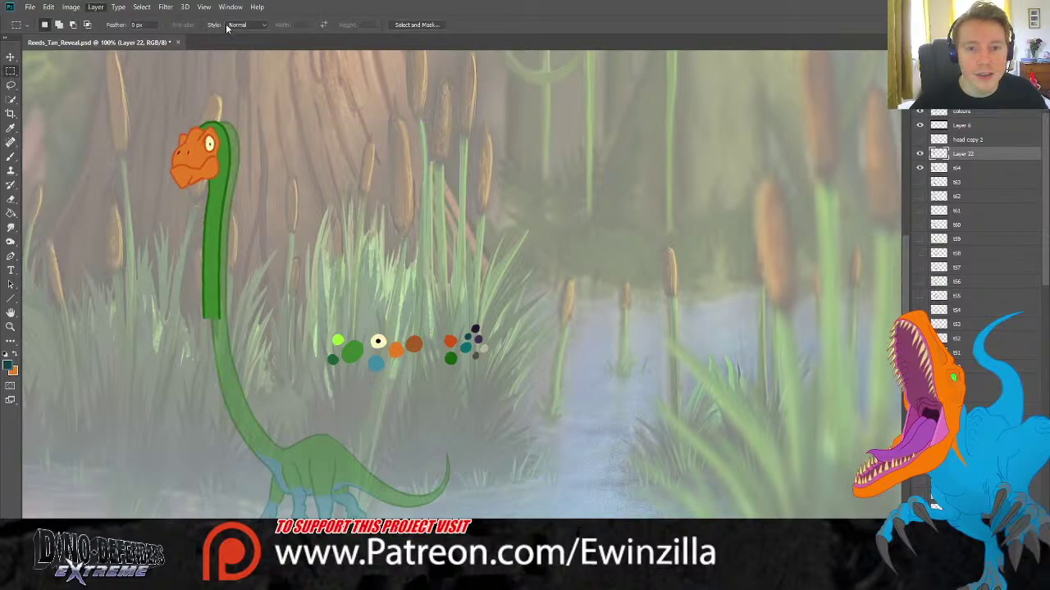
Add a new Layer 23 below the head copy, rename Layer 22 to t65, and sample the neck green.
{"action": "key", "text": "ctrl+shift+alt+n"}
{"action": "left_click_drag", "start_coordinate": [976, 154], "coordinate": [970, 169]}
{"action": "double_click", "coordinate": [965, 154]}
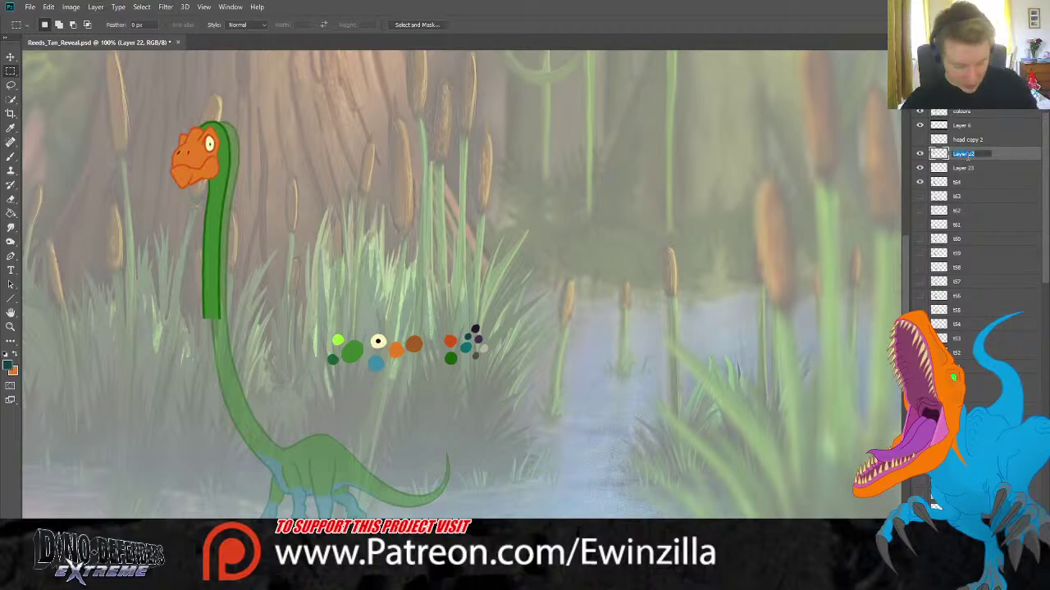
{"action": "type", "text": "t65"}
{"action": "key", "text": "Return"}
{"action": "left_click", "coordinate": [919, 154]}
{"action": "left_click", "coordinate": [919, 154]}
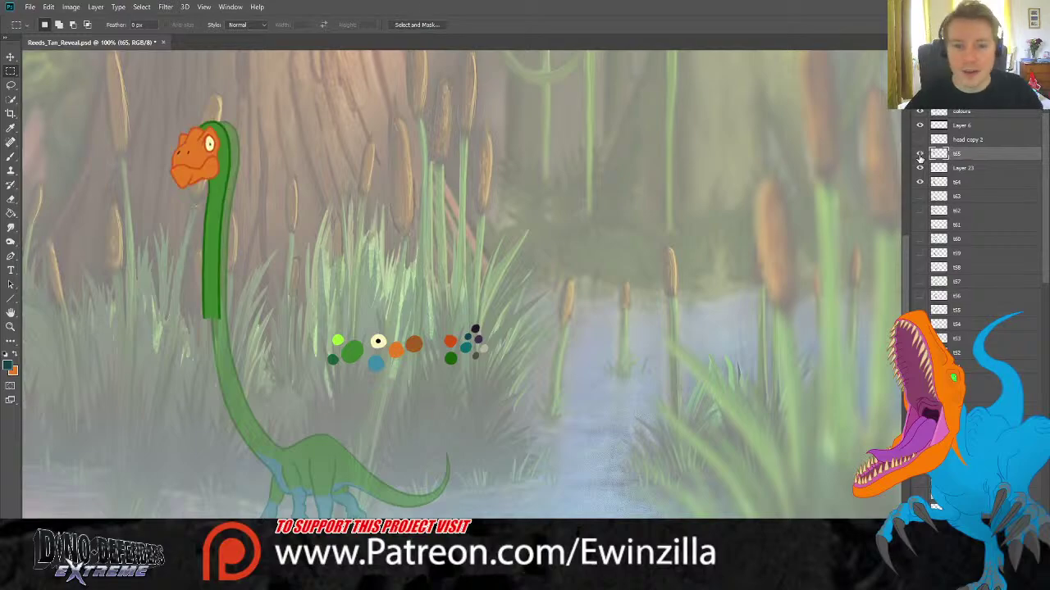
{"action": "key", "text": "i"}
{"action": "left_click", "coordinate": [453, 358]}
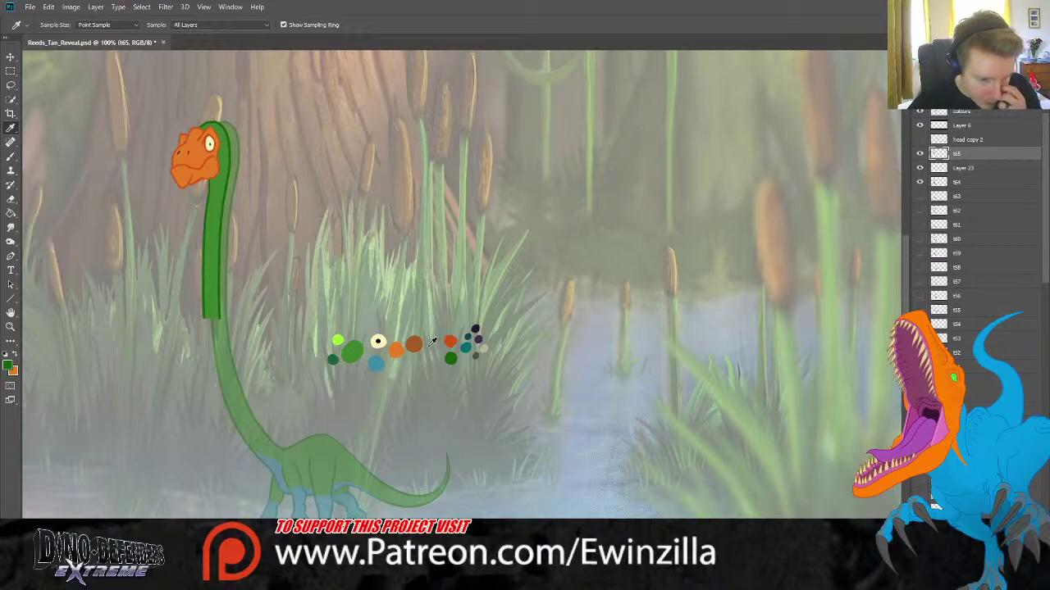
{"action": "left_click", "coordinate": [10, 159]}
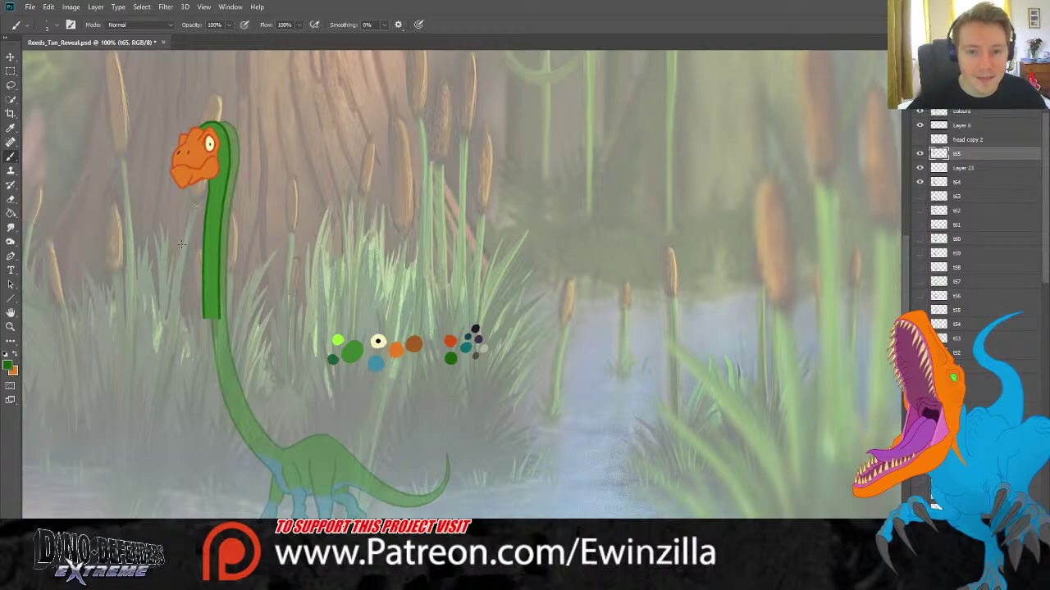
{"action": "left_click", "coordinate": [920, 154]}
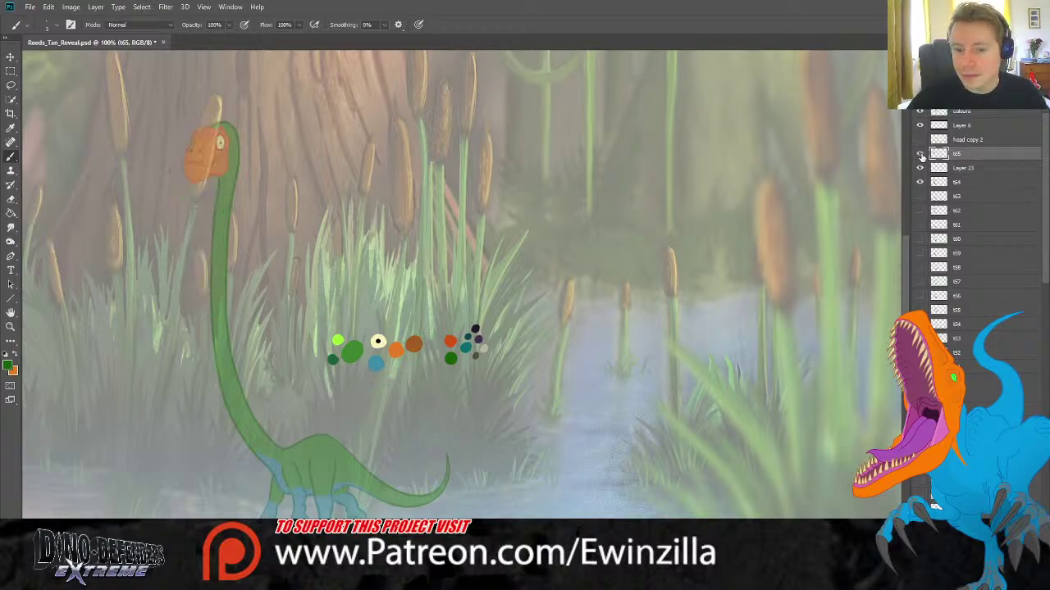
{"action": "left_click", "coordinate": [919, 154]}
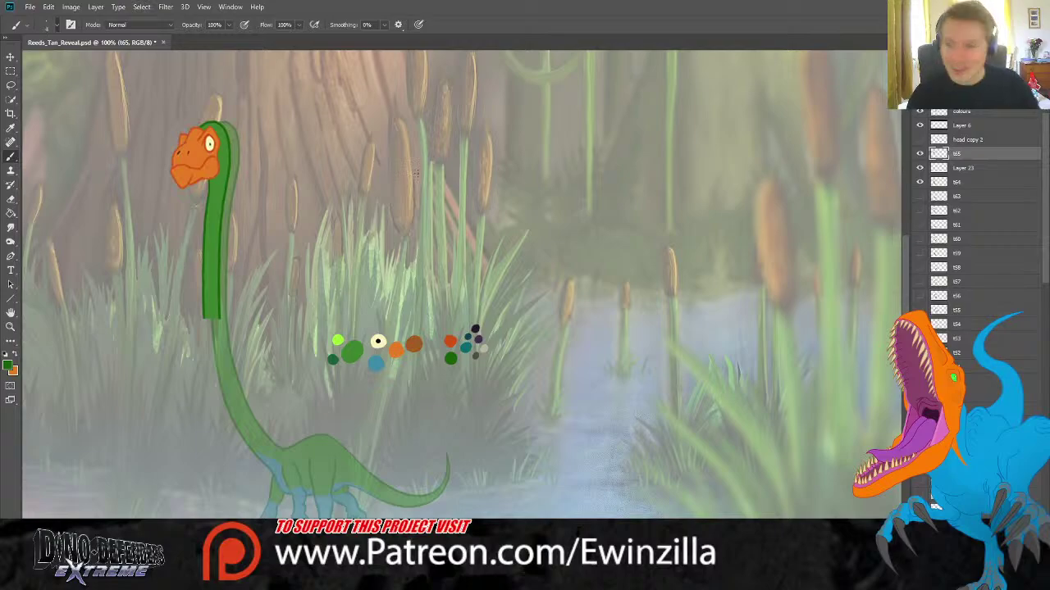
{"action": "left_click", "coordinate": [973, 168]}
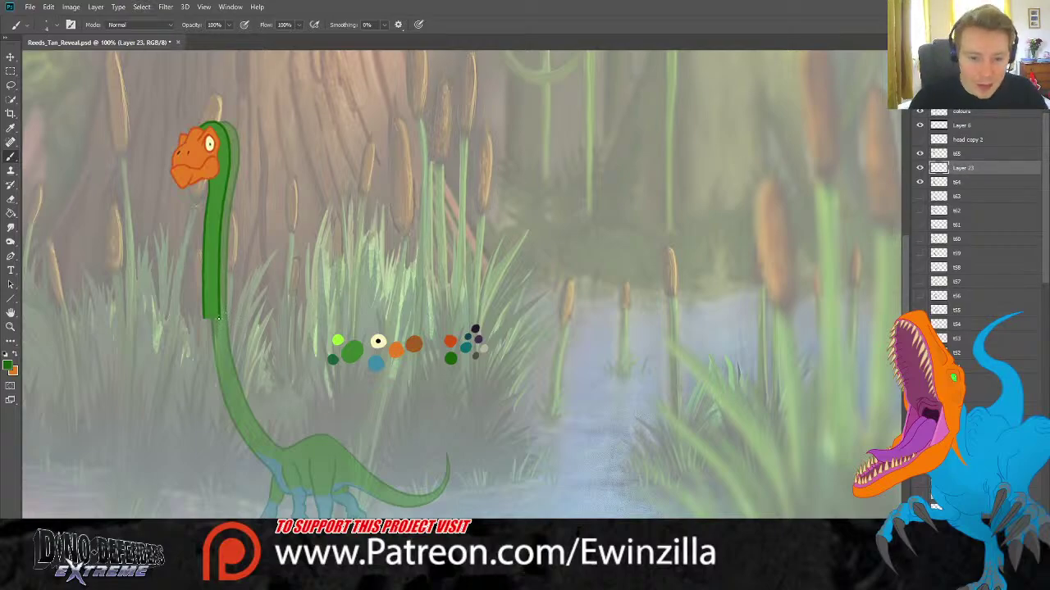
Paint the lower neck's left outline down to the body, redoing the stroke until it fits.
{"action": "left_click_drag", "start_coordinate": [218, 317], "coordinate": [229, 369]}
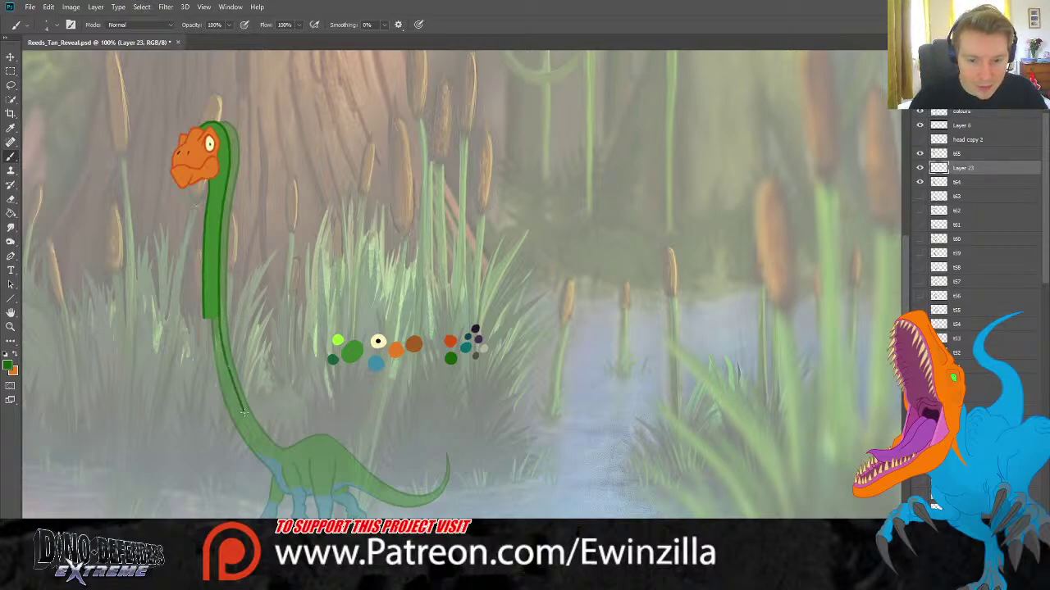
{"action": "left_click_drag", "start_coordinate": [243, 413], "coordinate": [259, 439]}
{"action": "key", "text": "ctrl+z"}
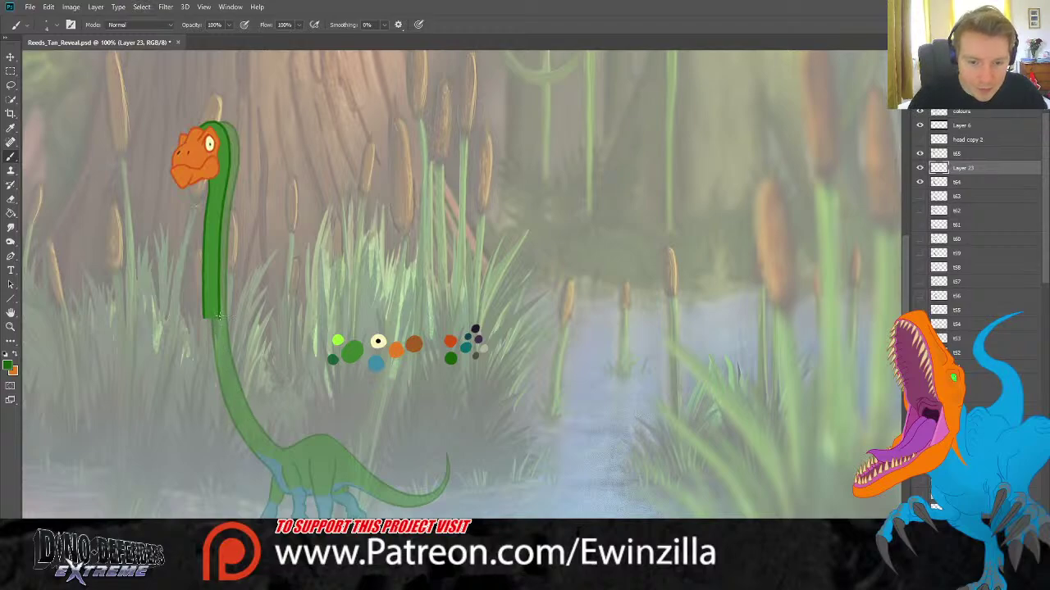
{"action": "mouse_move", "coordinate": [218, 317]}
{"action": "left_mouse_down"}
{"action": "mouse_move", "coordinate": [246, 418]}
{"action": "mouse_move", "coordinate": [271, 453]}
{"action": "left_mouse_up"}
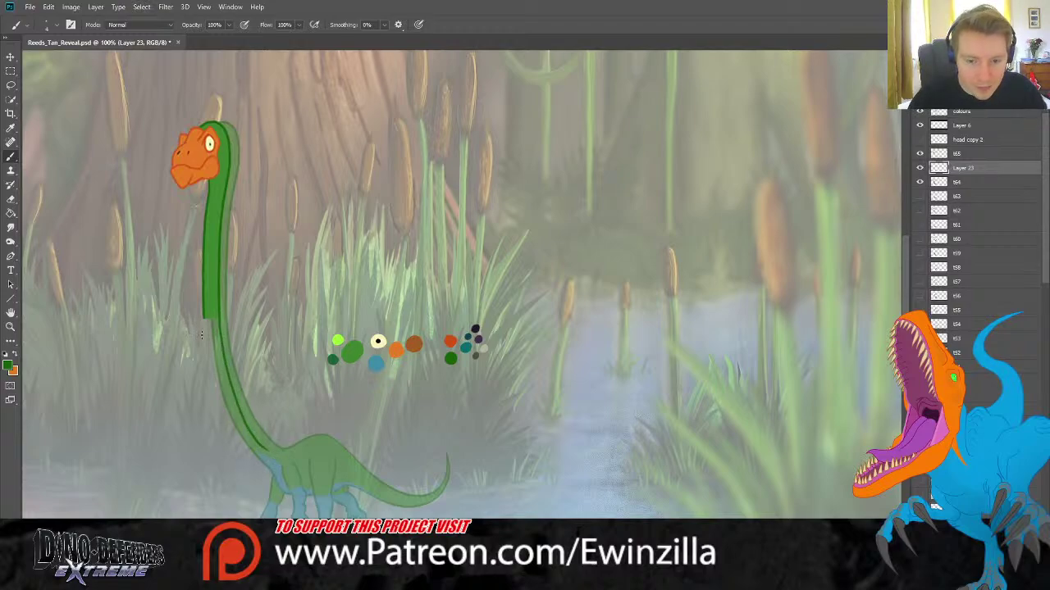
{"action": "left_click_drag", "start_coordinate": [205, 328], "coordinate": [227, 424]}
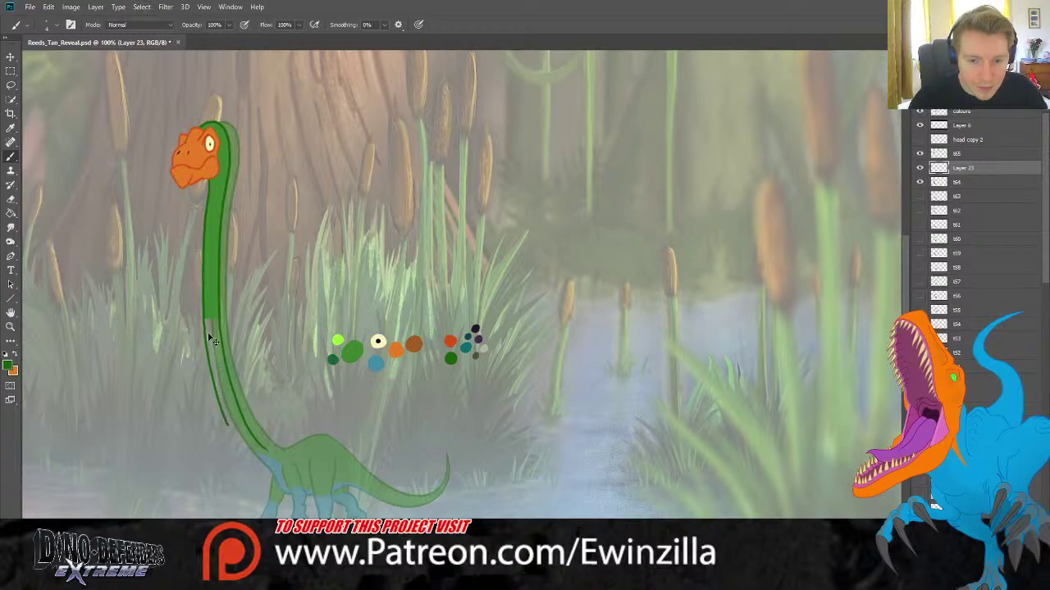
{"action": "key", "text": "ctrl+z"}
{"action": "left_click_drag", "start_coordinate": [204, 314], "coordinate": [215, 426]}
{"action": "key", "text": "ctrl+z"}
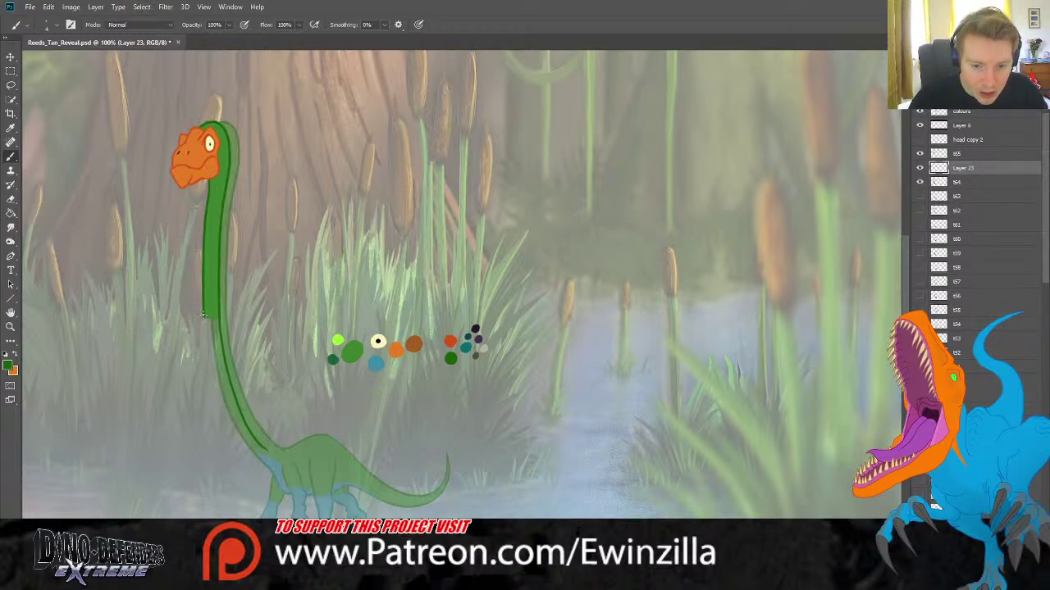
{"action": "left_click_drag", "start_coordinate": [203, 315], "coordinate": [206, 384]}
{"action": "key", "text": "ctrl+z"}
{"action": "left_click_drag", "start_coordinate": [203, 315], "coordinate": [227, 448]}
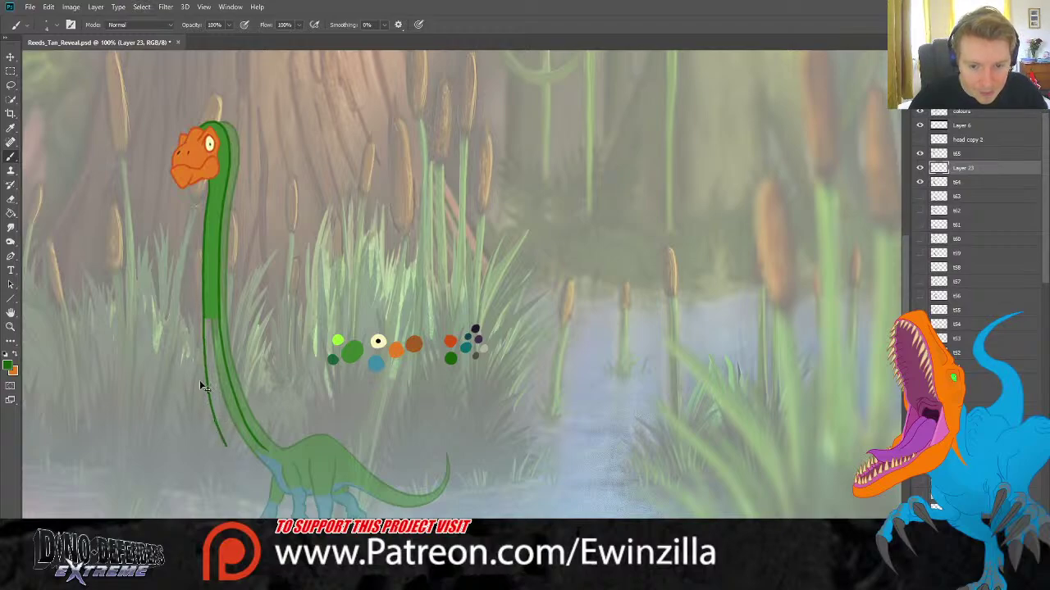
{"action": "key", "text": "ctrl+z"}
{"action": "mouse_move", "coordinate": [203, 315]}
{"action": "left_mouse_down"}
{"action": "mouse_move", "coordinate": [218, 404]}
{"action": "mouse_move", "coordinate": [252, 457]}
{"action": "left_mouse_up"}
{"action": "key", "text": "ctrl+z"}
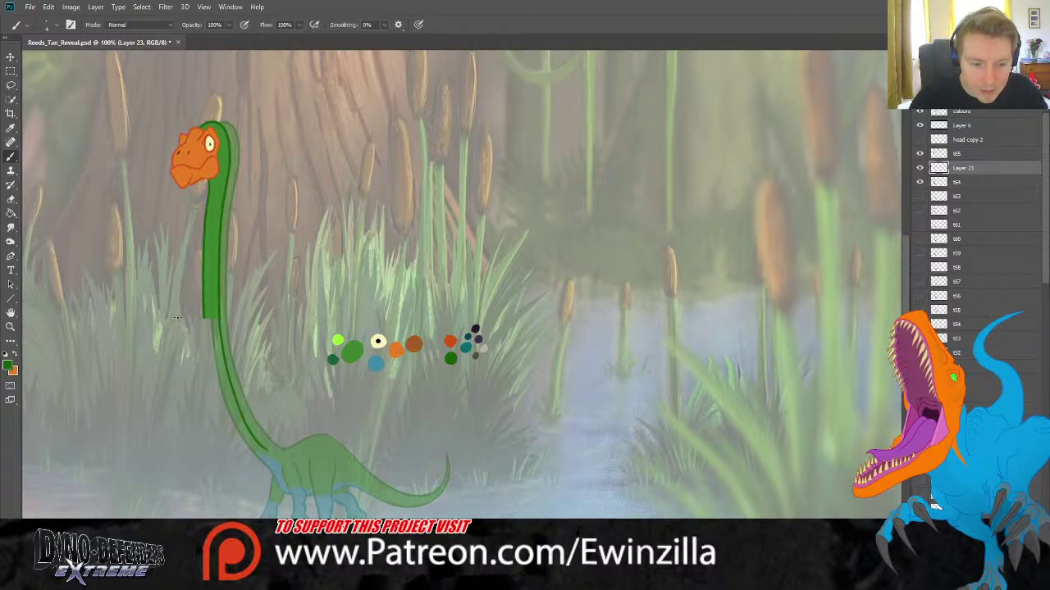
{"action": "mouse_move", "coordinate": [204, 316]}
{"action": "left_mouse_down"}
{"action": "mouse_move", "coordinate": [206, 369]}
{"action": "mouse_move", "coordinate": [240, 455]}
{"action": "left_mouse_up"}
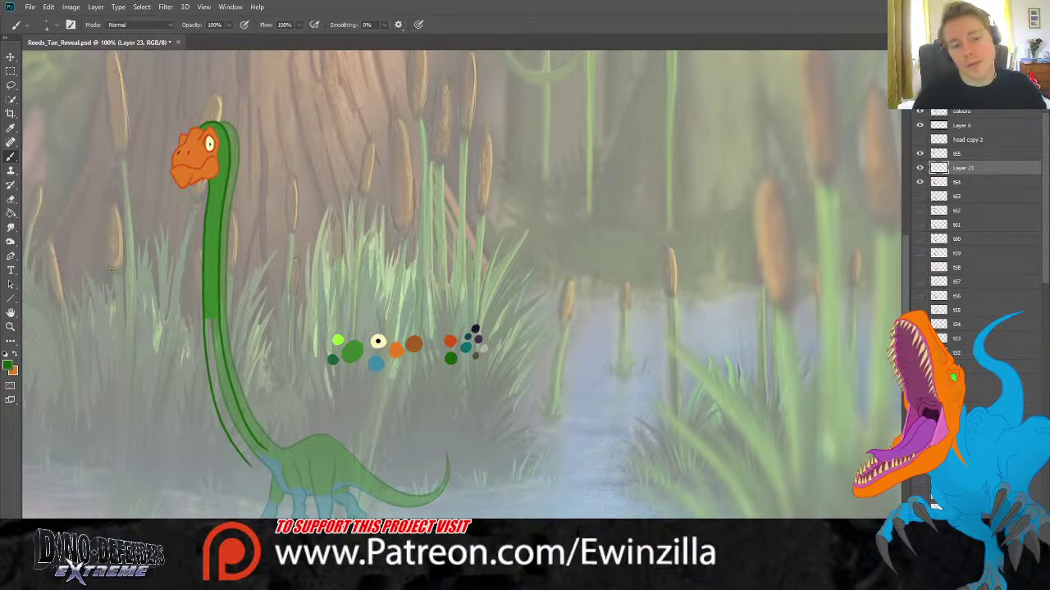
Smudge the lower neck outline smoothly down toward the body.
{"action": "left_click", "coordinate": [10, 227]}
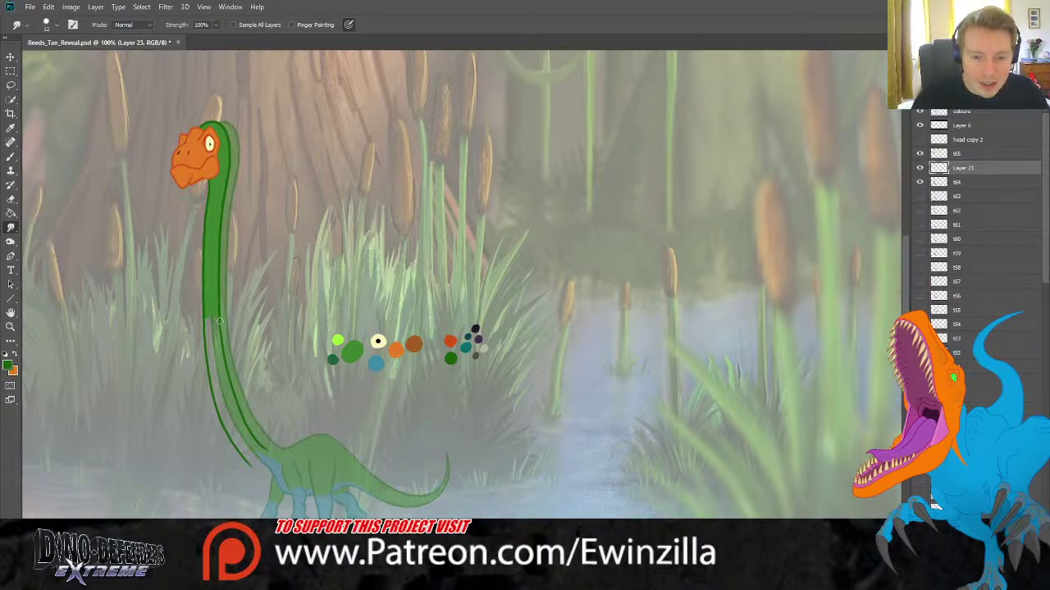
{"action": "mouse_move", "coordinate": [221, 328]}
{"action": "left_mouse_down"}
{"action": "mouse_move", "coordinate": [242, 435]}
{"action": "mouse_move", "coordinate": [221, 314]}
{"action": "mouse_move", "coordinate": [250, 450]}
{"action": "left_mouse_up"}
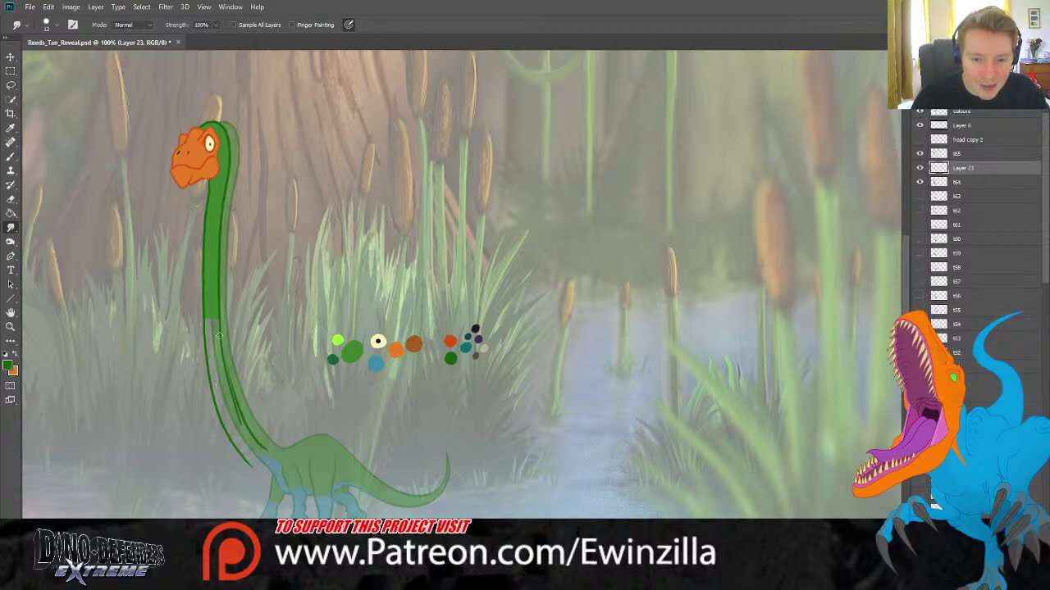
{"action": "mouse_move", "coordinate": [217, 321]}
{"action": "left_mouse_down"}
{"action": "mouse_move", "coordinate": [250, 443]}
{"action": "mouse_move", "coordinate": [220, 354]}
{"action": "mouse_move", "coordinate": [233, 328]}
{"action": "mouse_move", "coordinate": [244, 430]}
{"action": "left_mouse_up"}
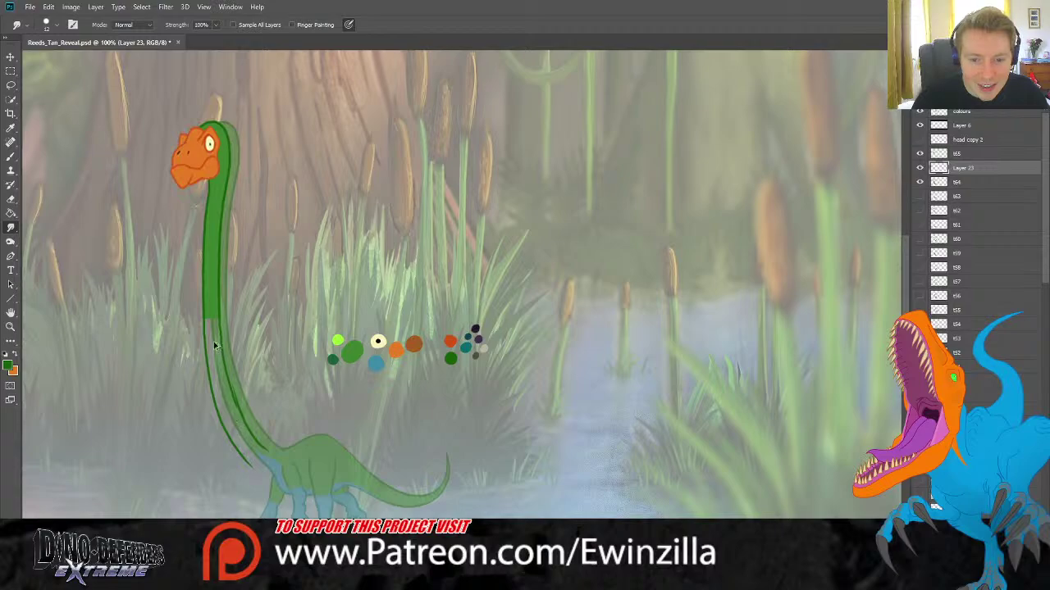
{"action": "mouse_move", "coordinate": [214, 345]}
{"action": "left_mouse_down"}
{"action": "mouse_move", "coordinate": [223, 328]}
{"action": "mouse_move", "coordinate": [266, 462]}
{"action": "left_mouse_up"}
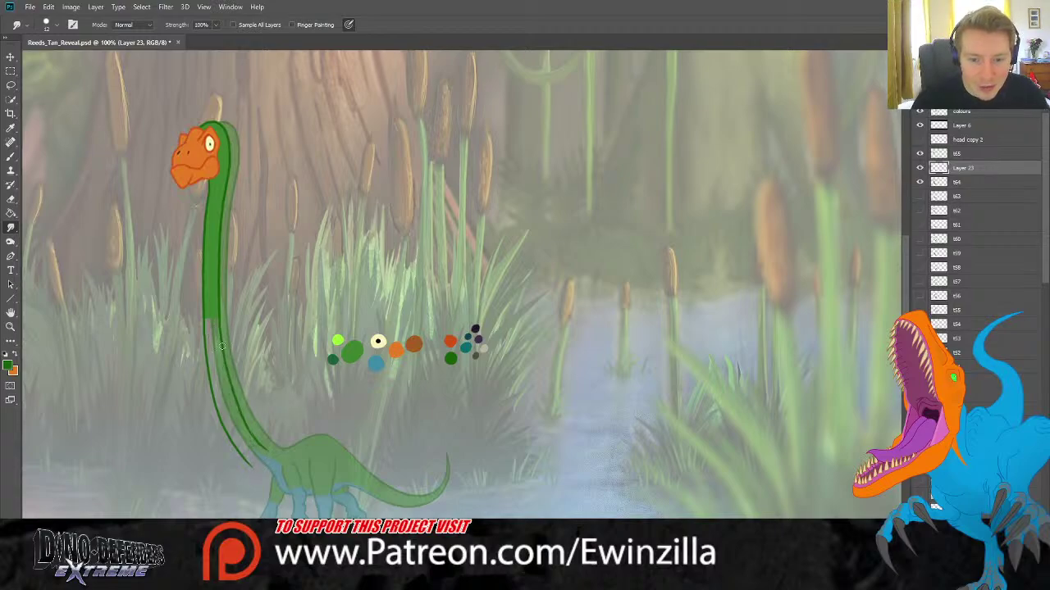
{"action": "mouse_move", "coordinate": [220, 334]}
{"action": "left_mouse_down"}
{"action": "mouse_move", "coordinate": [274, 475]}
{"action": "mouse_move", "coordinate": [235, 425]}
{"action": "mouse_move", "coordinate": [266, 461]}
{"action": "left_mouse_up"}
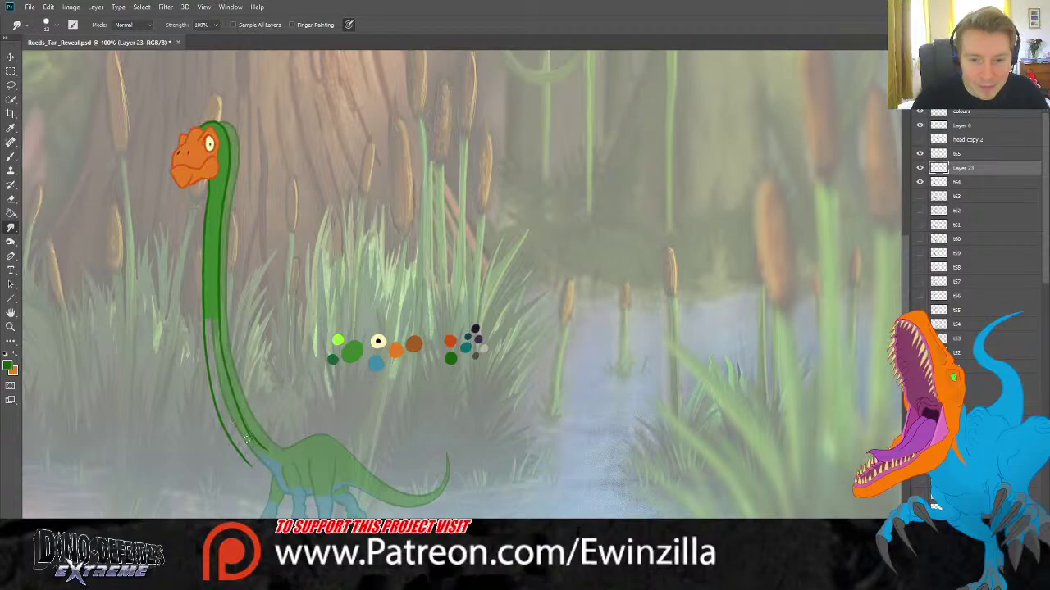
{"action": "left_click_drag", "start_coordinate": [235, 424], "coordinate": [264, 455]}
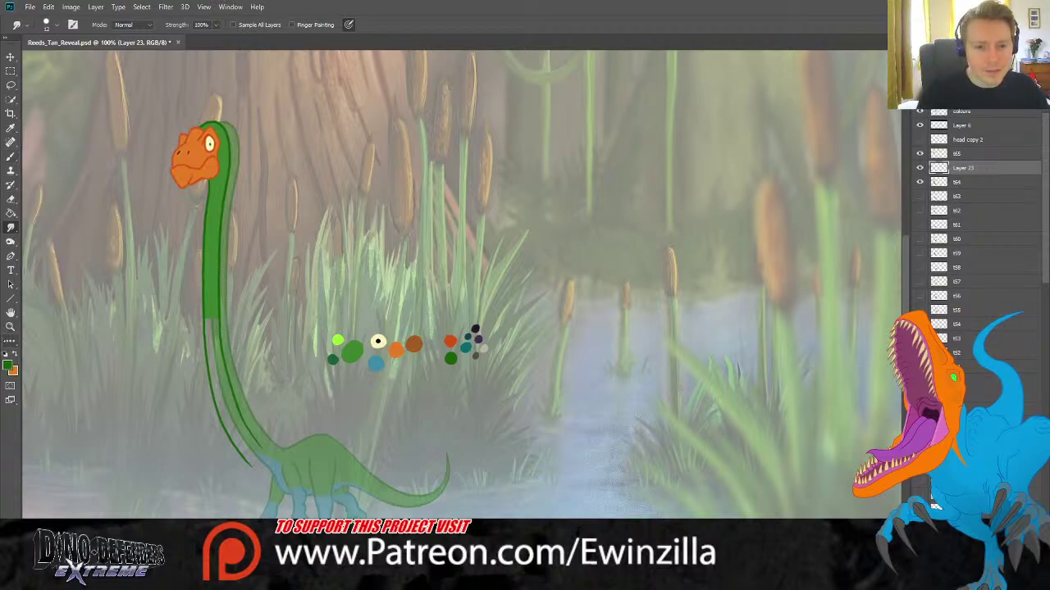
{"action": "left_click", "coordinate": [11, 326]}
Zoom to 300% on the body and erase the lower ends of the neck outlines.
{"action": "left_click", "coordinate": [179, 464]}
{"action": "left_click", "coordinate": [225, 328]}
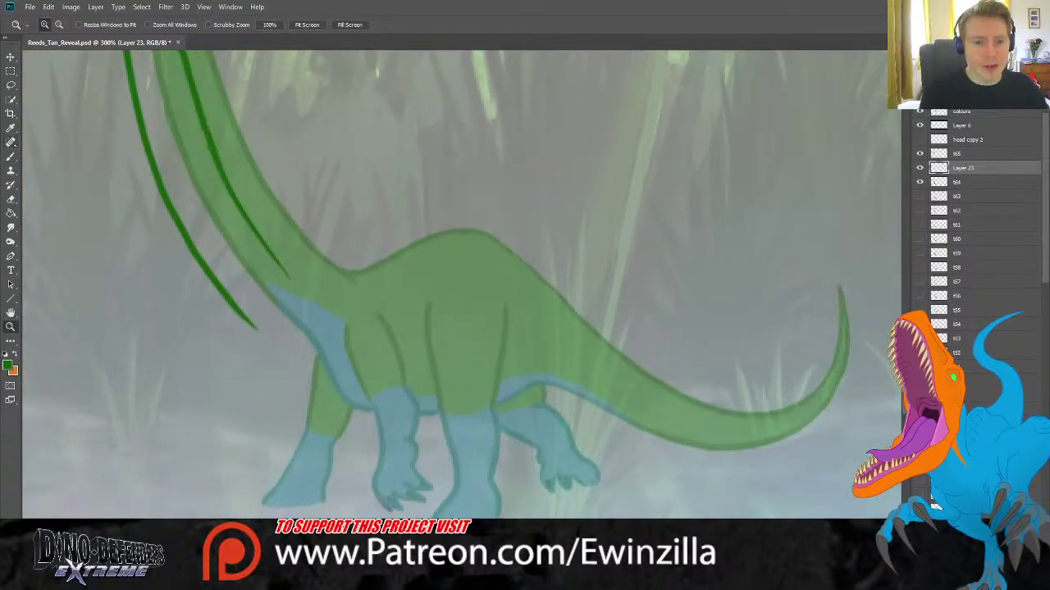
{"action": "key", "text": "e"}
{"action": "mouse_move", "coordinate": [246, 320]}
{"action": "left_mouse_down"}
{"action": "mouse_move", "coordinate": [199, 380]}
{"action": "mouse_move", "coordinate": [218, 283]}
{"action": "mouse_move", "coordinate": [182, 295]}
{"action": "left_mouse_up"}
{"action": "left_click_drag", "start_coordinate": [259, 214], "coordinate": [191, 246]}
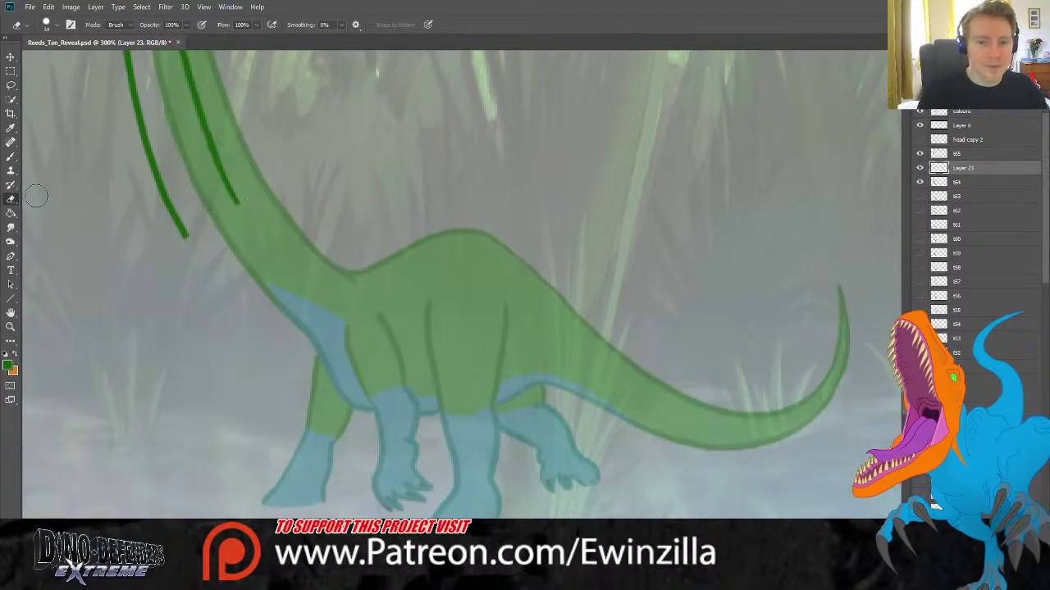
{"action": "left_click", "coordinate": [11, 156]}
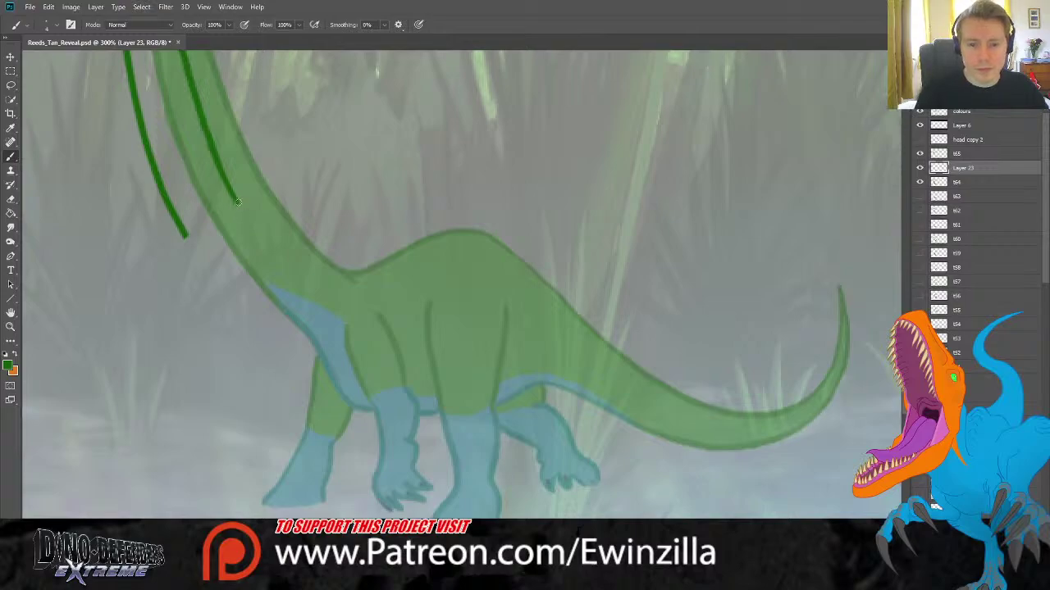
{"action": "mouse_move", "coordinate": [236, 202]}
{"action": "left_mouse_down"}
{"action": "mouse_move", "coordinate": [277, 243]}
{"action": "mouse_move", "coordinate": [332, 257]}
{"action": "left_mouse_up"}
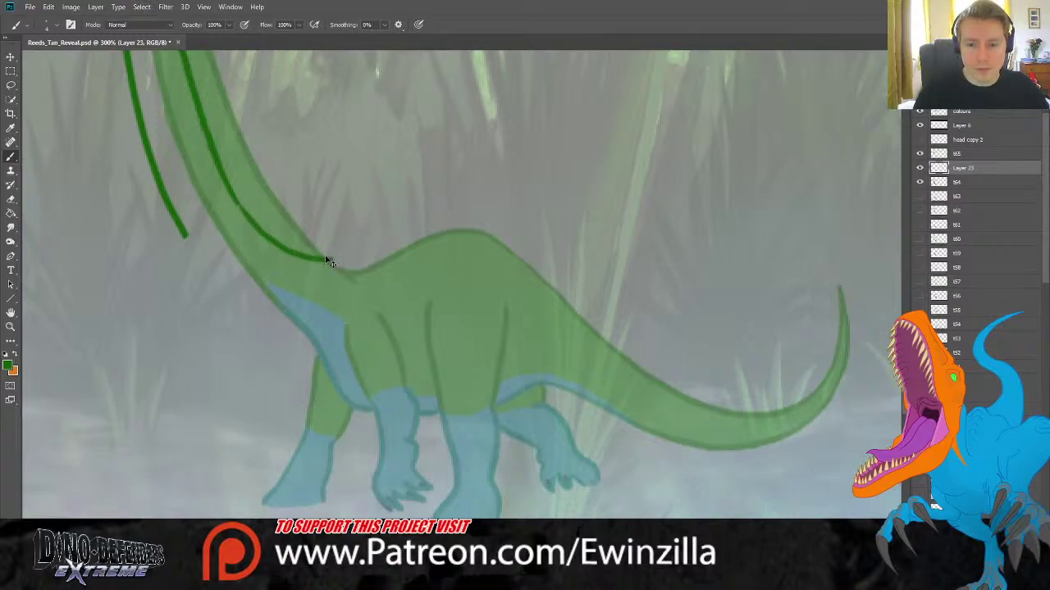
{"action": "key", "text": "ctrl+z"}
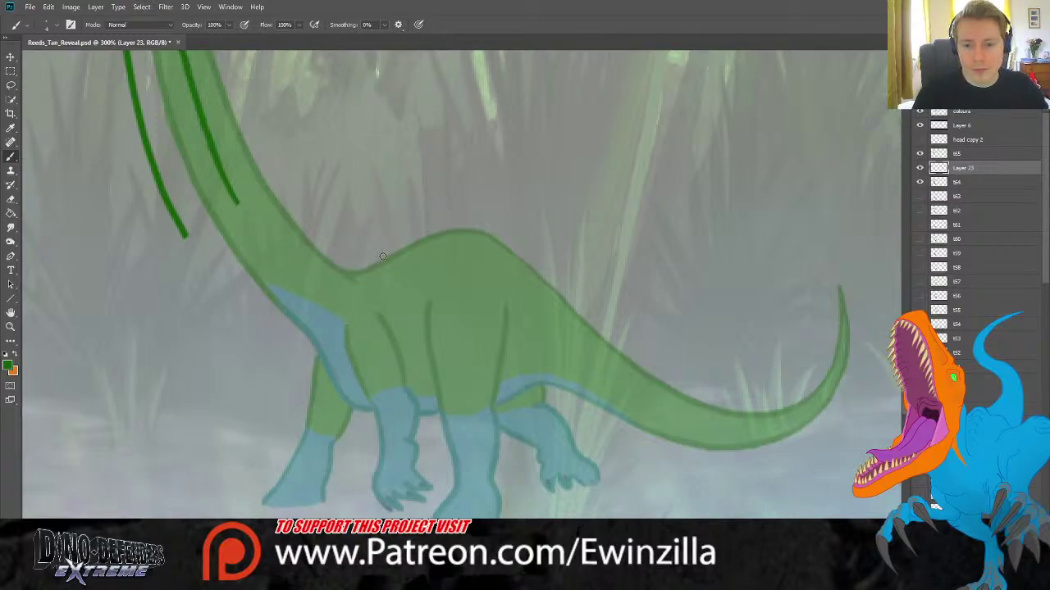
Draw the outline along the dinosaur's back and two curved fold lines on the torso.
{"action": "mouse_move", "coordinate": [329, 266]}
{"action": "left_mouse_down"}
{"action": "mouse_move", "coordinate": [418, 230]}
{"action": "mouse_move", "coordinate": [492, 238]}
{"action": "left_mouse_up"}
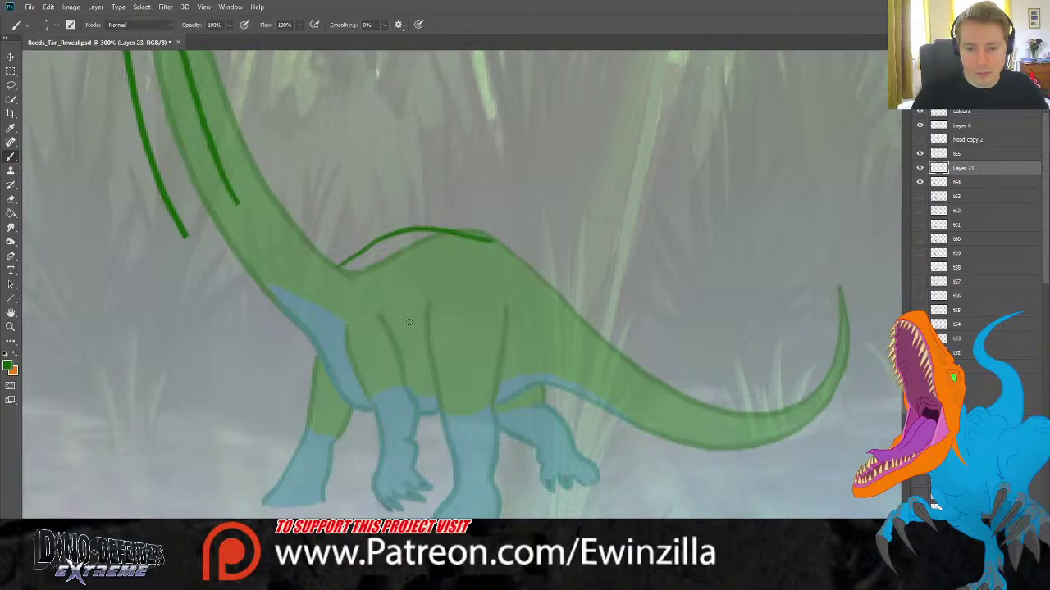
{"action": "left_click", "coordinate": [920, 197]}
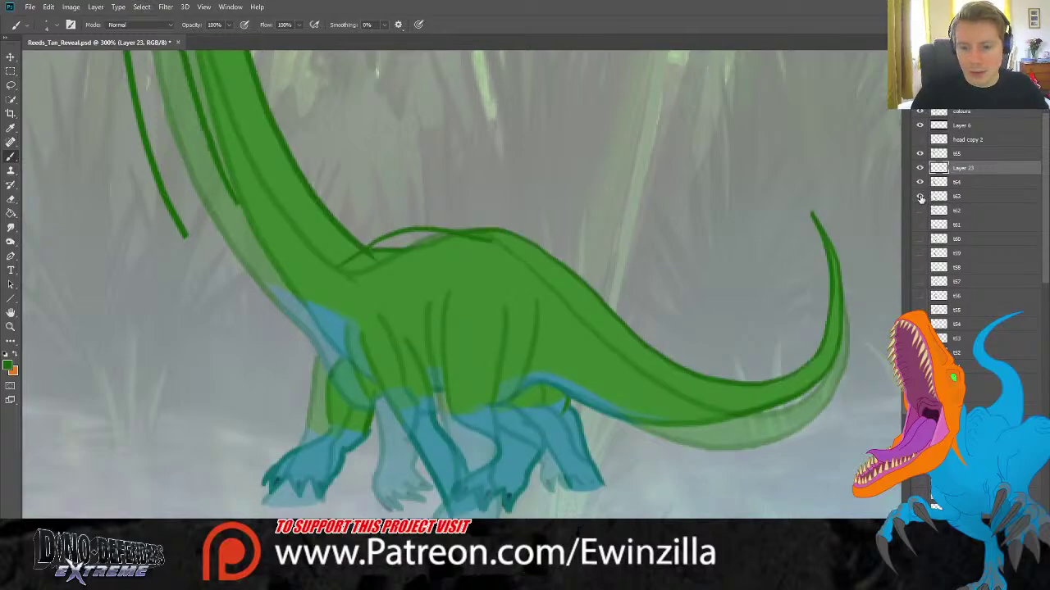
{"action": "left_click", "coordinate": [920, 199]}
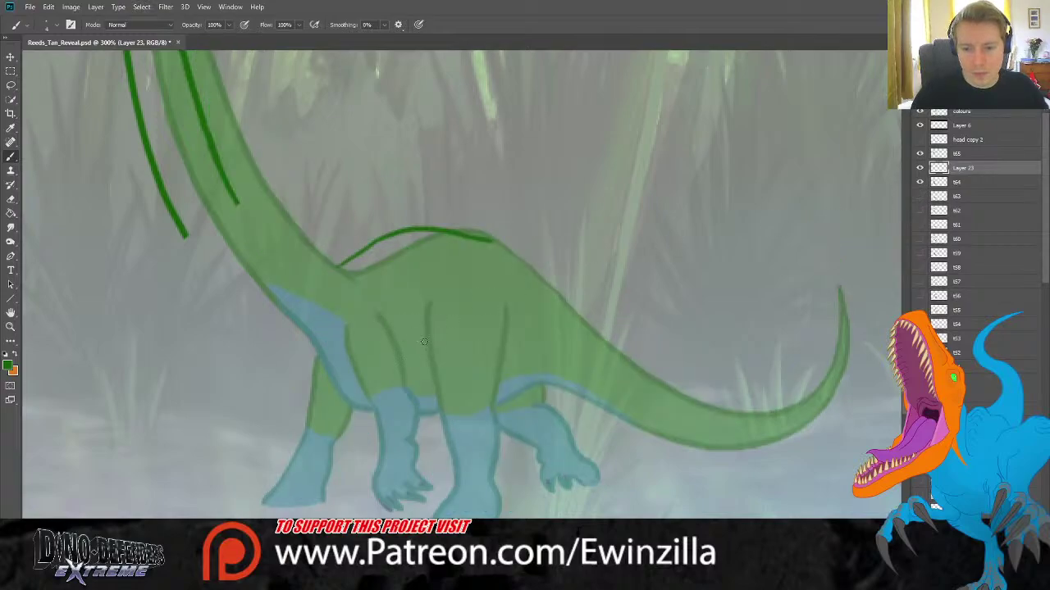
{"action": "mouse_move", "coordinate": [429, 306]}
{"action": "left_mouse_down"}
{"action": "mouse_move", "coordinate": [423, 341]}
{"action": "mouse_move", "coordinate": [427, 400]}
{"action": "left_mouse_up"}
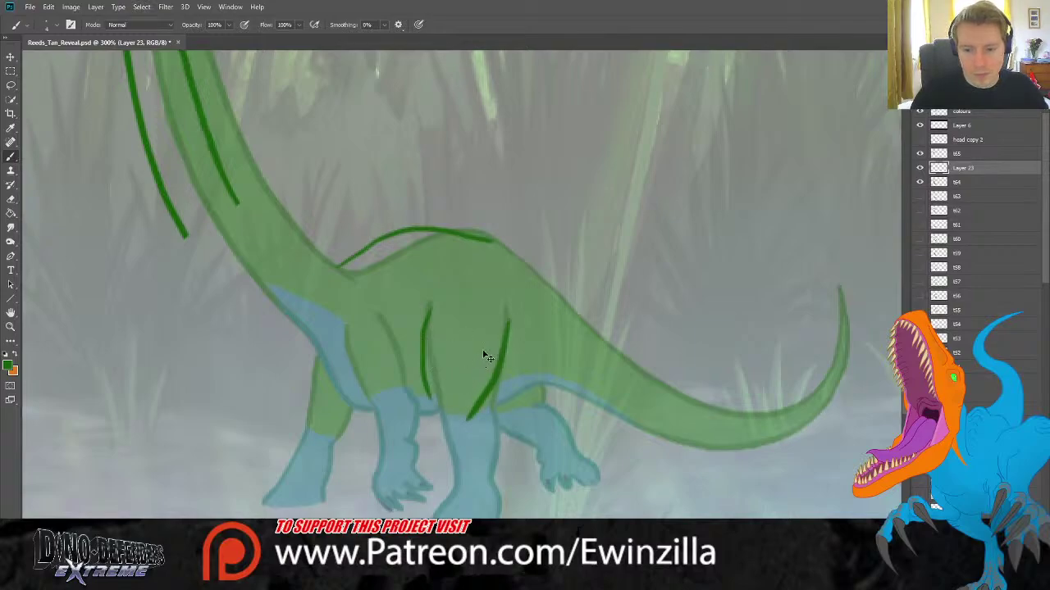
{"action": "left_click_drag", "start_coordinate": [508, 319], "coordinate": [473, 410]}
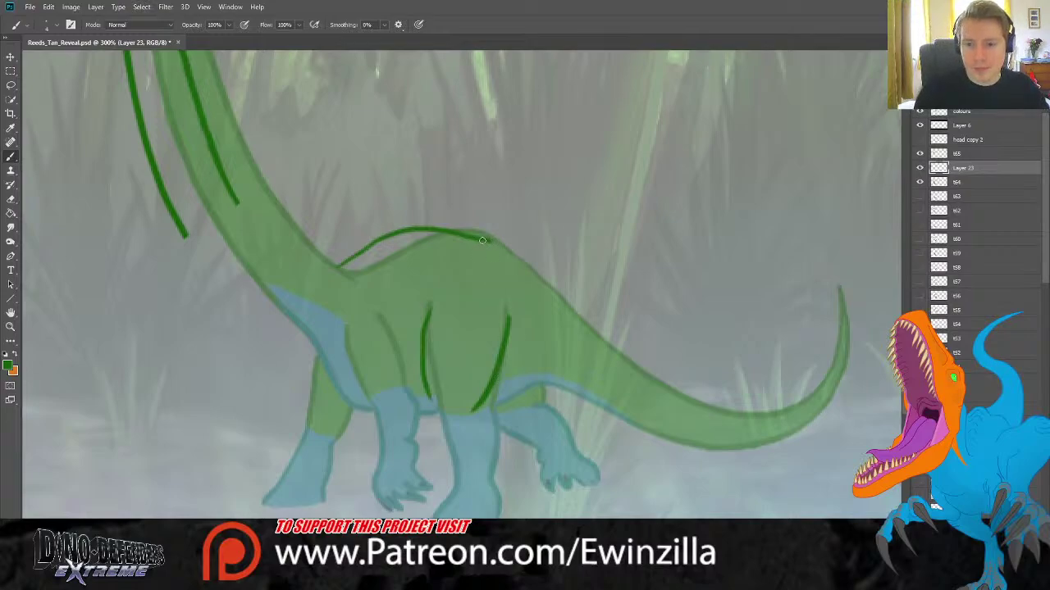
Draw the outline from the back down along the tail, retrying until it fits.
{"action": "mouse_move", "coordinate": [482, 240]}
{"action": "left_mouse_down"}
{"action": "mouse_move", "coordinate": [525, 265]}
{"action": "mouse_move", "coordinate": [552, 294]}
{"action": "mouse_move", "coordinate": [515, 256]}
{"action": "mouse_move", "coordinate": [637, 390]}
{"action": "mouse_move", "coordinate": [743, 454]}
{"action": "mouse_move", "coordinate": [792, 456]}
{"action": "mouse_move", "coordinate": [832, 441]}
{"action": "mouse_move", "coordinate": [862, 404]}
{"action": "mouse_move", "coordinate": [867, 371]}
{"action": "mouse_move", "coordinate": [838, 301]}
{"action": "left_mouse_up"}
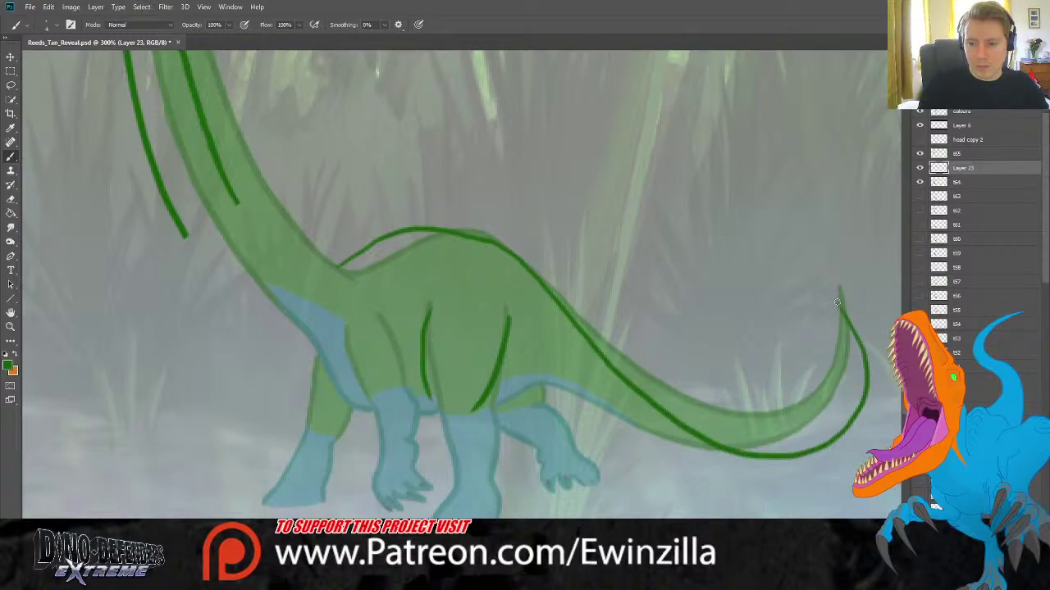
{"action": "key", "text": "ctrl+z"}
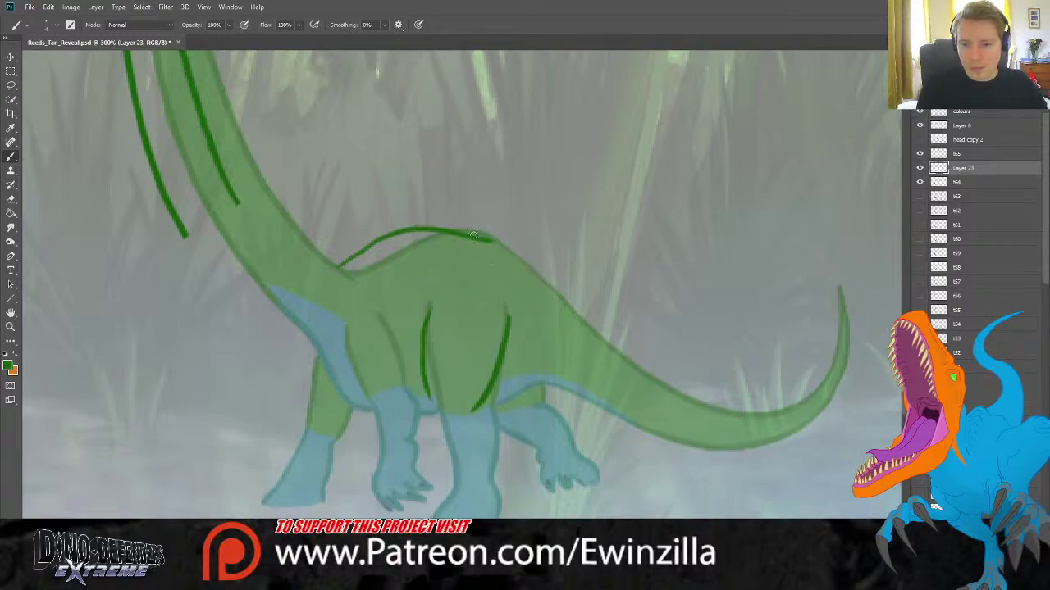
{"action": "mouse_move", "coordinate": [474, 238]}
{"action": "left_mouse_down"}
{"action": "mouse_move", "coordinate": [519, 264]}
{"action": "mouse_move", "coordinate": [557, 324]}
{"action": "left_mouse_up"}
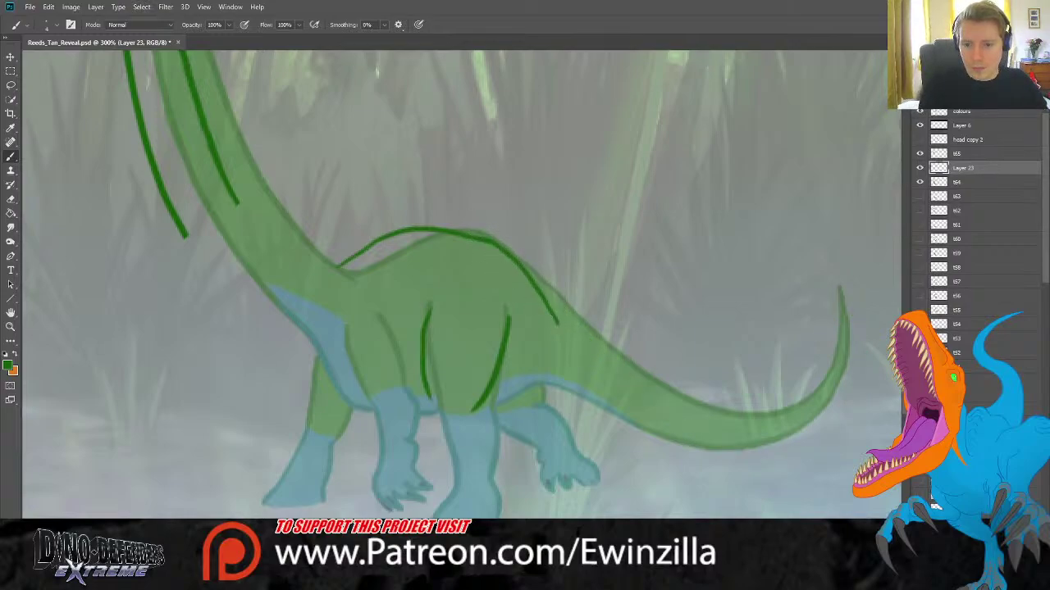
{"action": "key", "text": "ctrl+z"}
{"action": "mouse_move", "coordinate": [438, 229]}
{"action": "left_mouse_down"}
{"action": "mouse_move", "coordinate": [480, 244]}
{"action": "mouse_move", "coordinate": [528, 283]}
{"action": "mouse_move", "coordinate": [634, 414]}
{"action": "mouse_move", "coordinate": [724, 454]}
{"action": "mouse_move", "coordinate": [804, 449]}
{"action": "mouse_move", "coordinate": [858, 409]}
{"action": "mouse_move", "coordinate": [868, 365]}
{"action": "mouse_move", "coordinate": [853, 310]}
{"action": "left_mouse_up"}
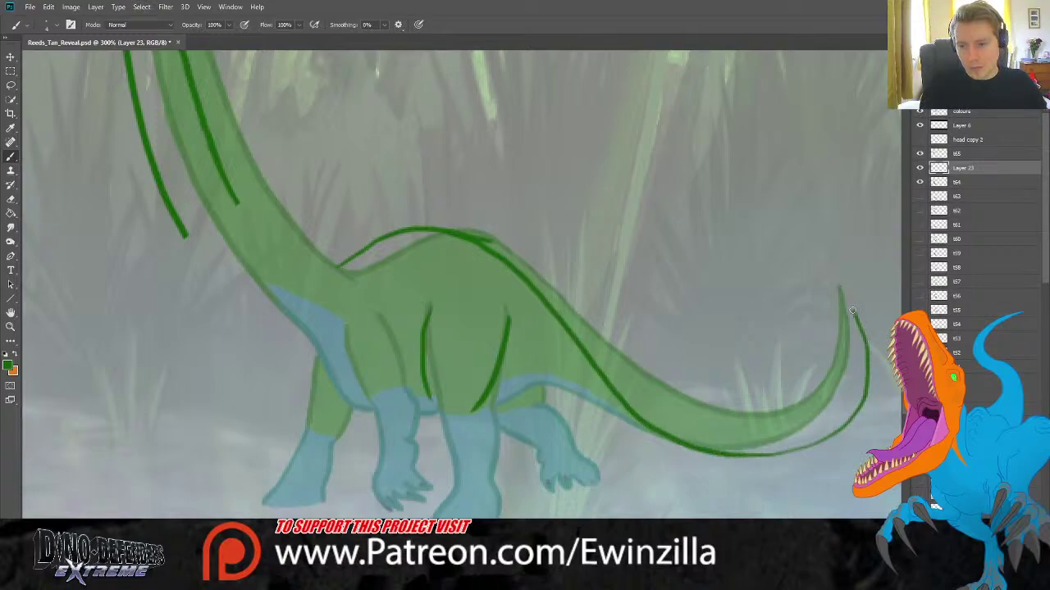
{"action": "key", "text": "ctrl+z"}
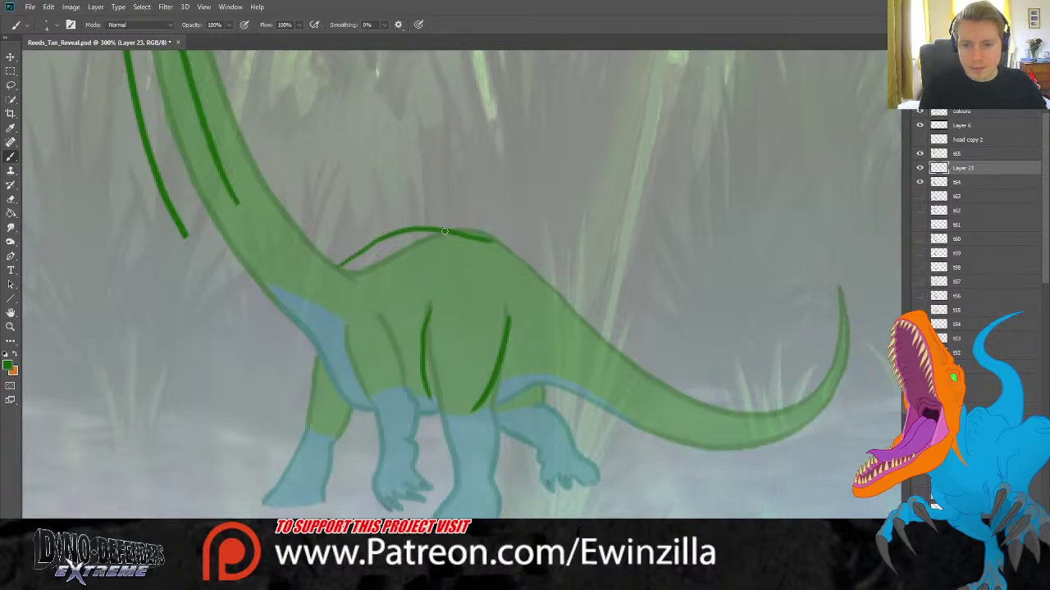
{"action": "mouse_move", "coordinate": [450, 235]}
{"action": "left_mouse_down"}
{"action": "mouse_move", "coordinate": [496, 259]}
{"action": "mouse_move", "coordinate": [597, 380]}
{"action": "mouse_move", "coordinate": [678, 446]}
{"action": "mouse_move", "coordinate": [747, 453]}
{"action": "mouse_move", "coordinate": [783, 442]}
{"action": "mouse_move", "coordinate": [824, 401]}
{"action": "mouse_move", "coordinate": [842, 340]}
{"action": "mouse_move", "coordinate": [825, 422]}
{"action": "mouse_move", "coordinate": [795, 461]}
{"action": "left_mouse_up"}
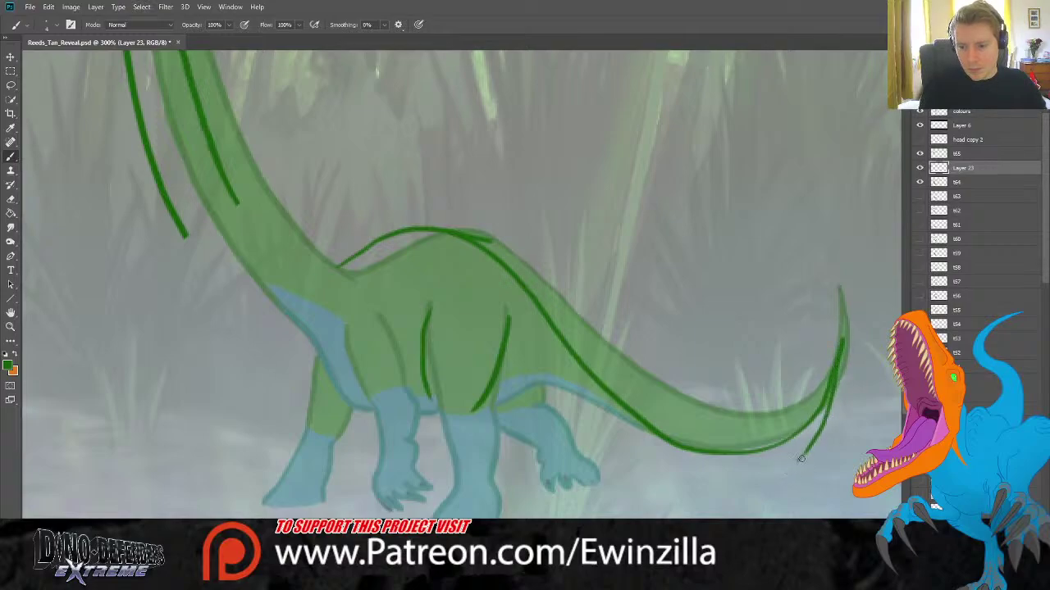
Draw two chest fold lines, the front leg outline and the lower belly outline near the leg.
{"action": "left_click_drag", "start_coordinate": [645, 465], "coordinate": [577, 424]}
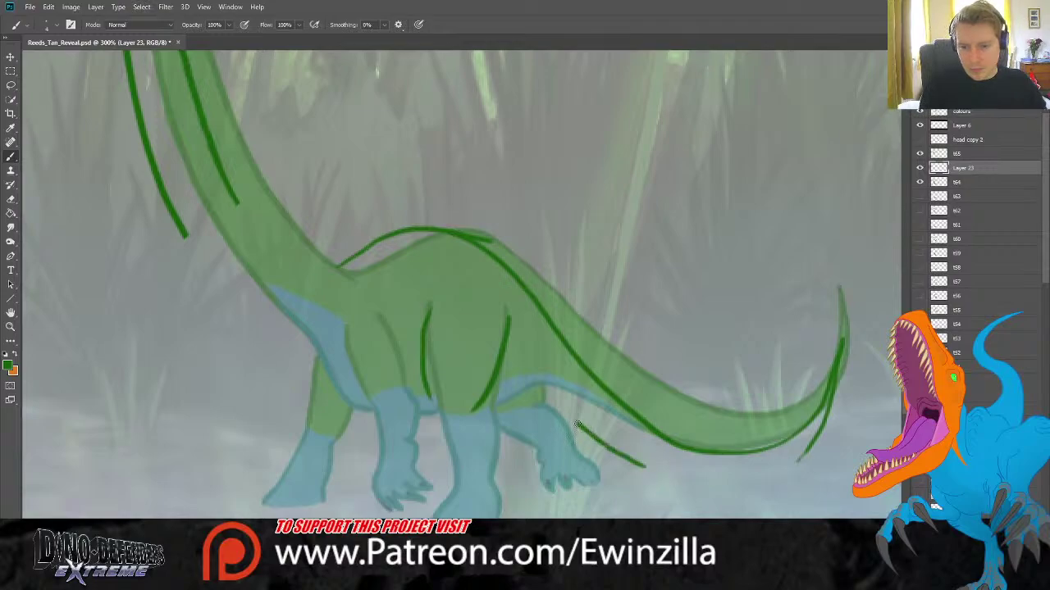
{"action": "key", "text": "ctrl+z"}
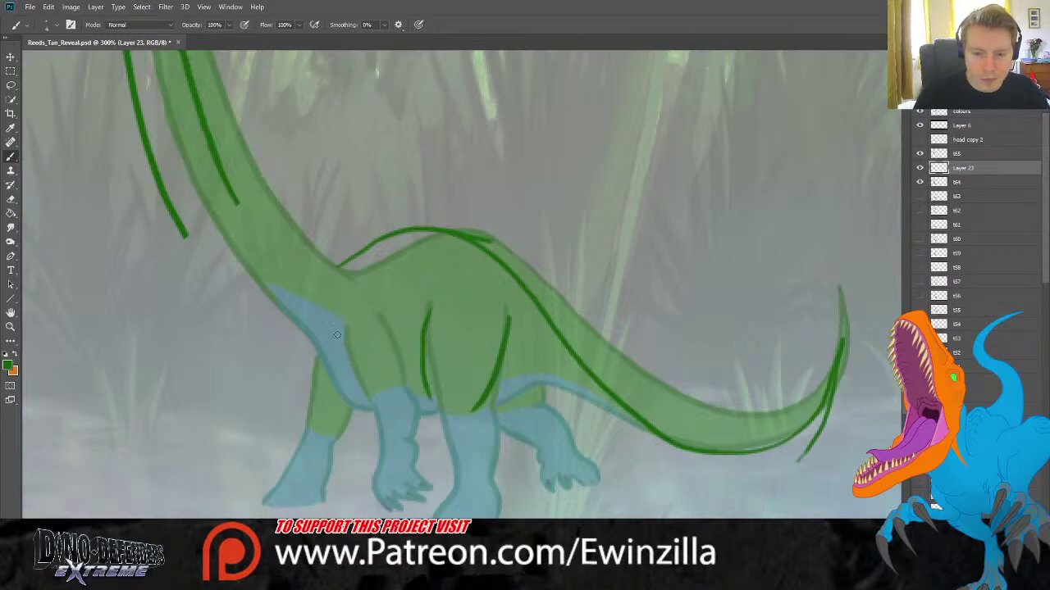
{"action": "left_click_drag", "start_coordinate": [339, 326], "coordinate": [362, 379]}
{"action": "left_click_drag", "start_coordinate": [384, 315], "coordinate": [385, 373]}
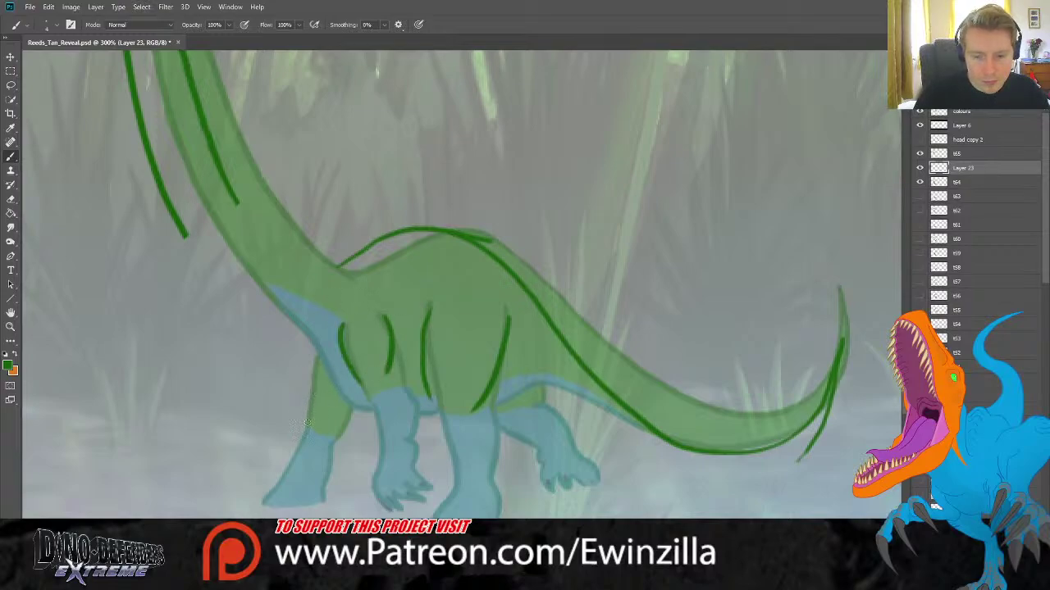
{"action": "left_click_drag", "start_coordinate": [308, 423], "coordinate": [328, 385]}
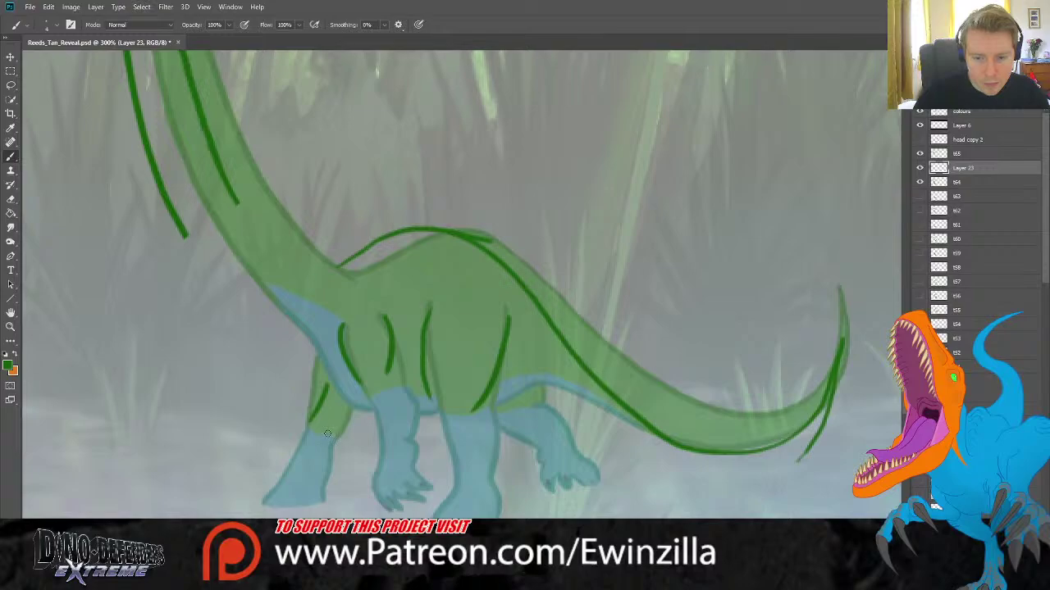
{"action": "key", "text": "ctrl+z"}
{"action": "left_click_drag", "start_coordinate": [311, 425], "coordinate": [327, 374]}
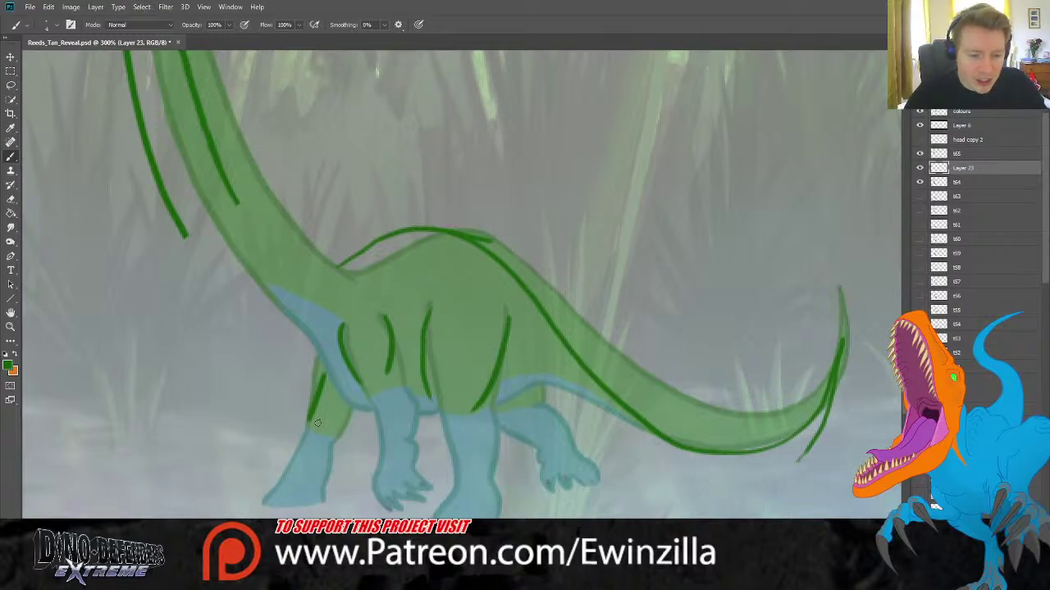
{"action": "left_click_drag", "start_coordinate": [333, 434], "coordinate": [361, 414]}
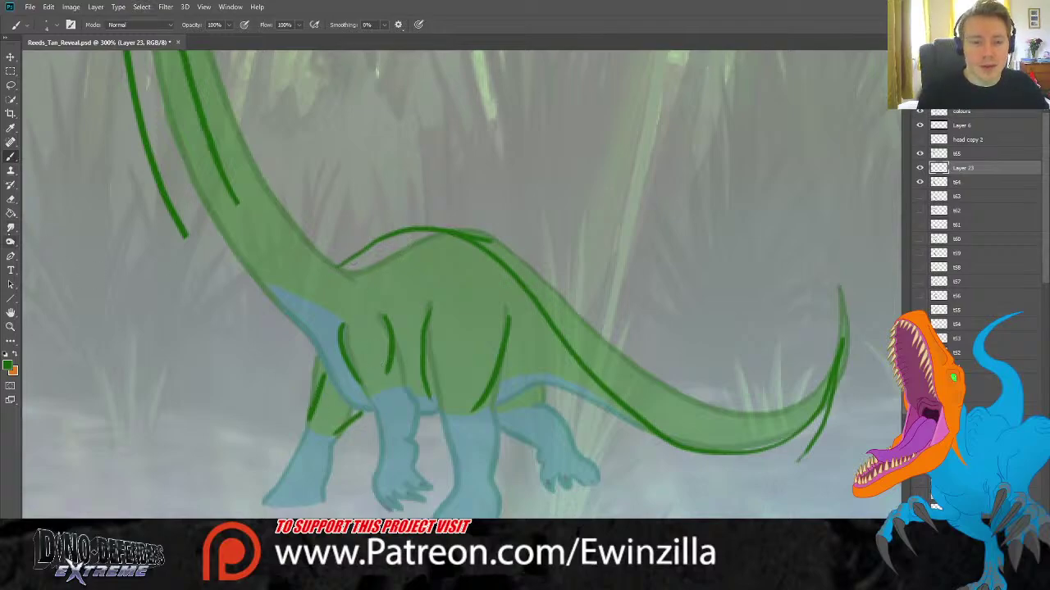
Smudge away the stray tail-line end and redraw the tail's outer outline.
{"action": "left_click", "coordinate": [11, 228]}
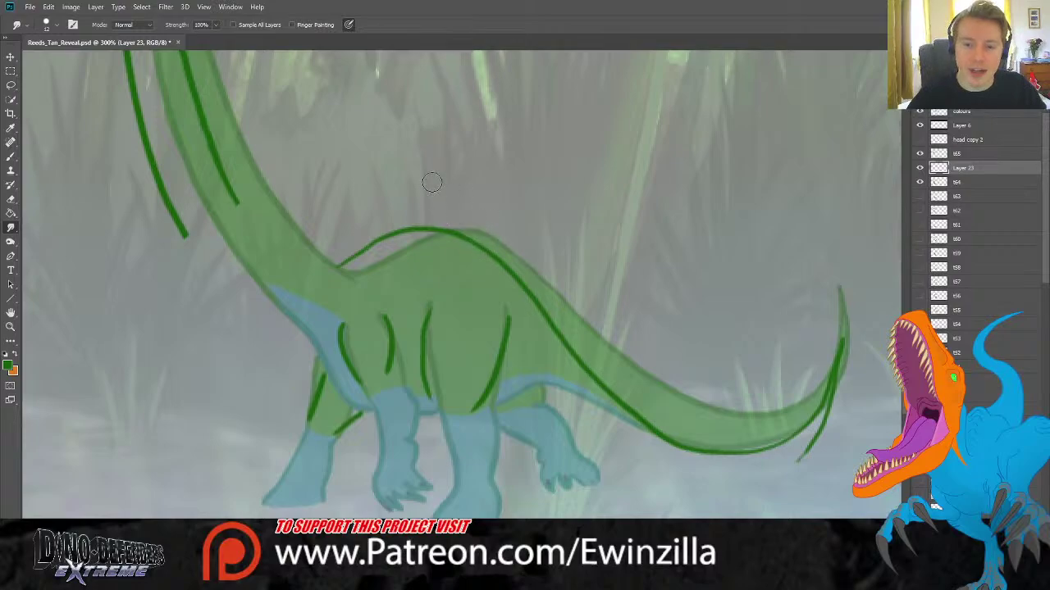
{"action": "key", "text": "b"}
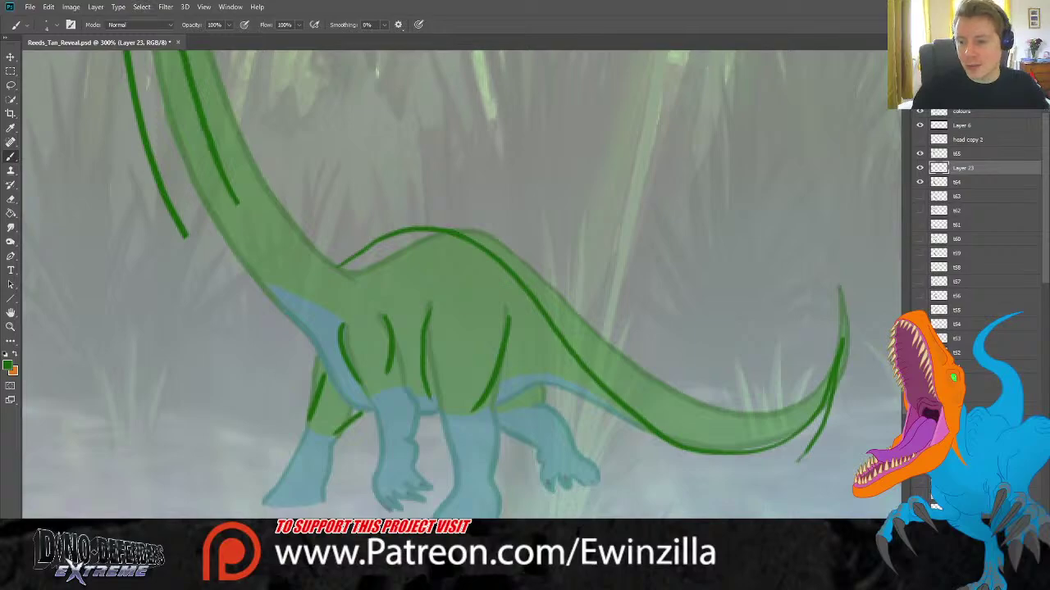
{"action": "scroll", "coordinate": [459, 279], "scroll_direction": "up", "scroll_amount": 3}
{"action": "scroll", "coordinate": [459, 279], "scroll_direction": "down", "scroll_amount": 4}
{"action": "left_click", "coordinate": [11, 227]}
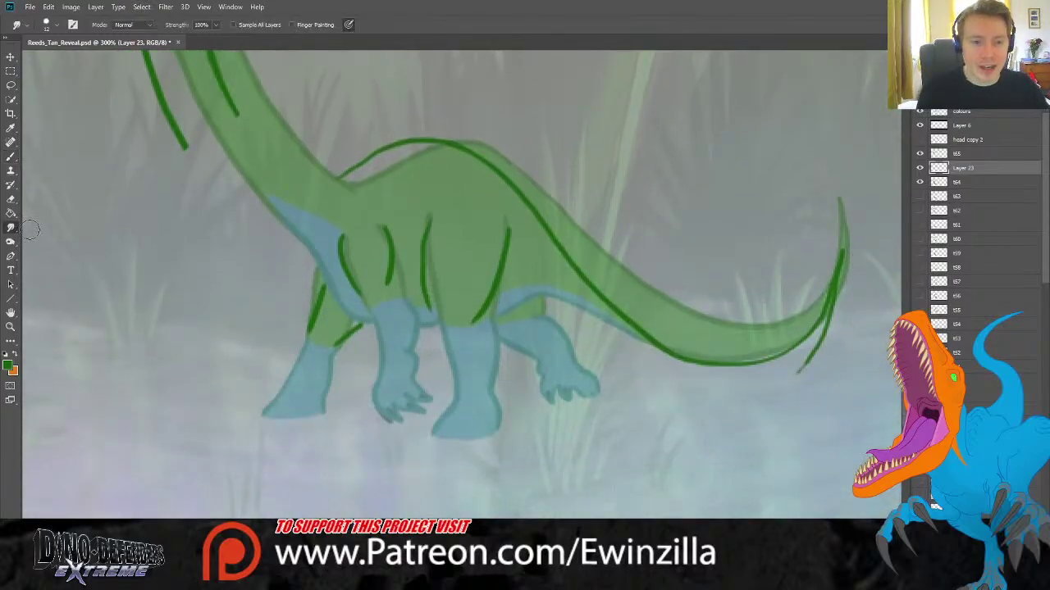
{"action": "mouse_move", "coordinate": [788, 392]}
{"action": "left_mouse_down"}
{"action": "mouse_move", "coordinate": [835, 330]}
{"action": "mouse_move", "coordinate": [848, 271]}
{"action": "mouse_move", "coordinate": [822, 309]}
{"action": "left_mouse_up"}
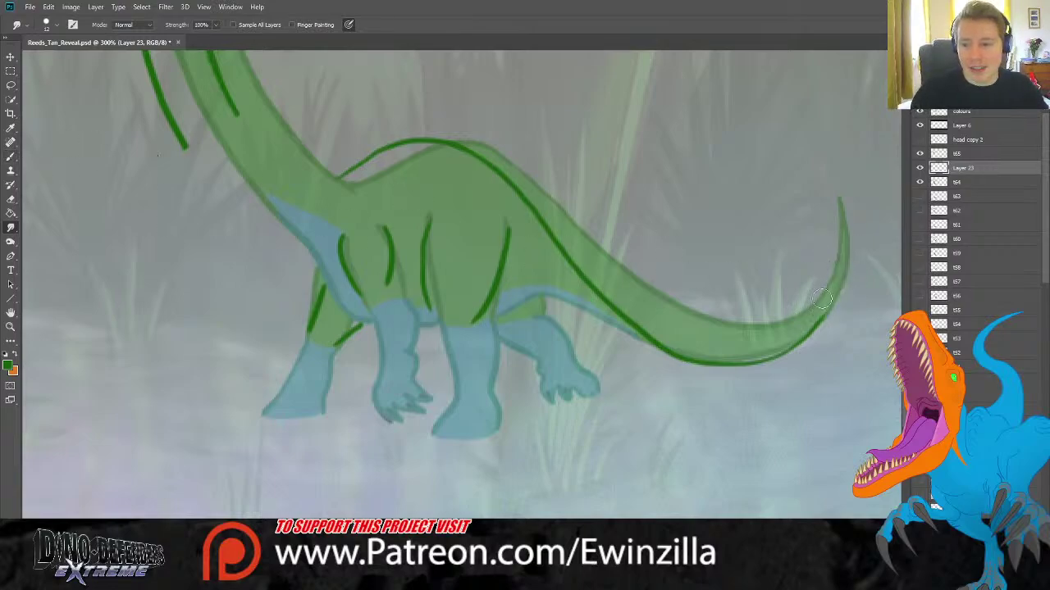
{"action": "left_click", "coordinate": [11, 156]}
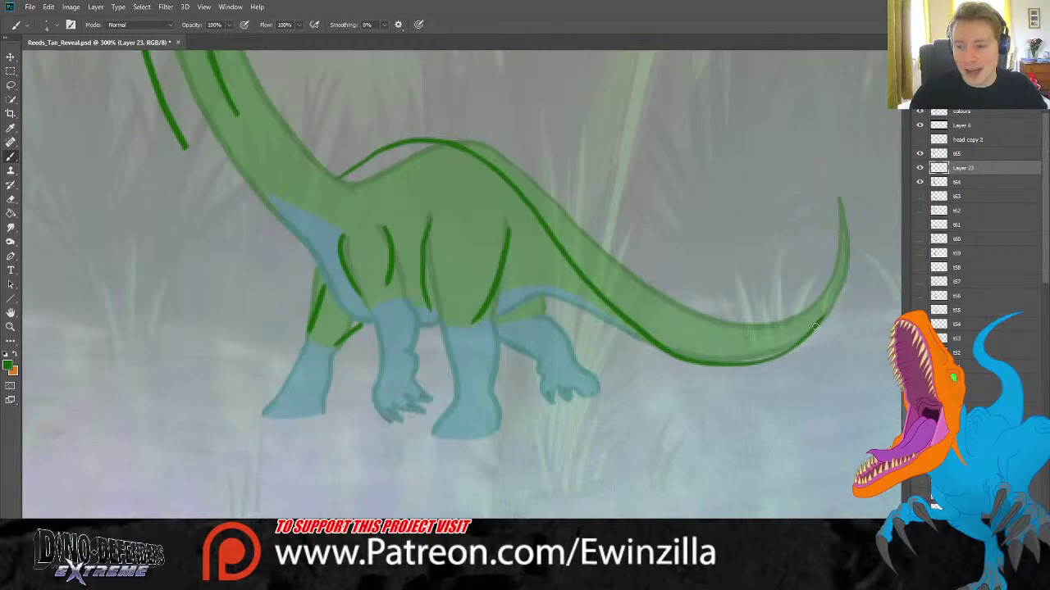
{"action": "mouse_move", "coordinate": [814, 327]}
{"action": "left_mouse_down"}
{"action": "mouse_move", "coordinate": [842, 240]}
{"action": "mouse_move", "coordinate": [829, 324]}
{"action": "mouse_move", "coordinate": [769, 388]}
{"action": "left_mouse_up"}
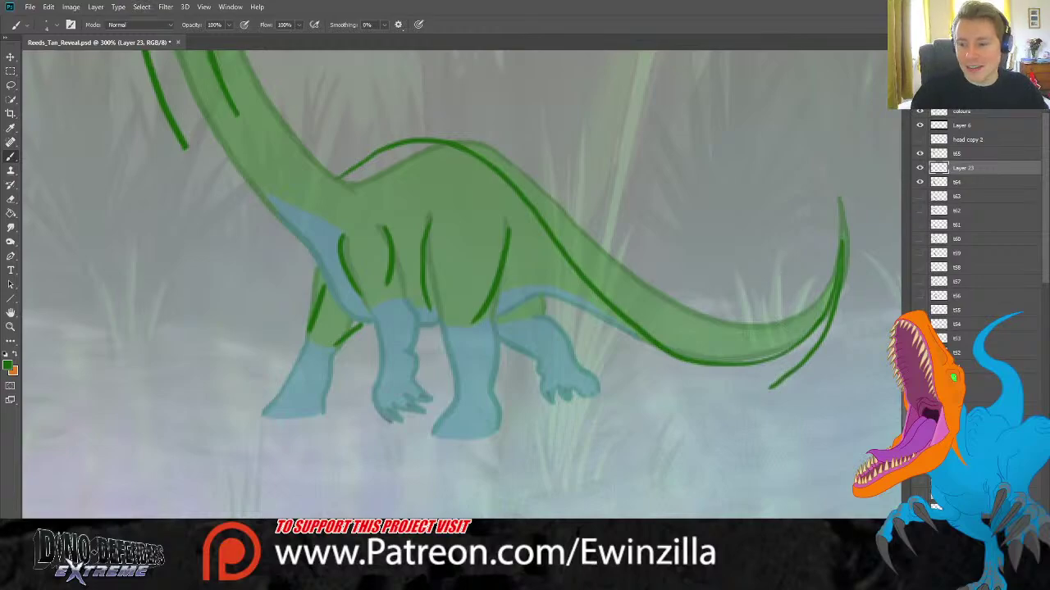
{"action": "scroll", "coordinate": [275, 189], "scroll_direction": "up", "scroll_amount": 5}
Sample the teal swatch and outline the front leg and back leg edges in teal.
{"action": "key", "text": "i"}
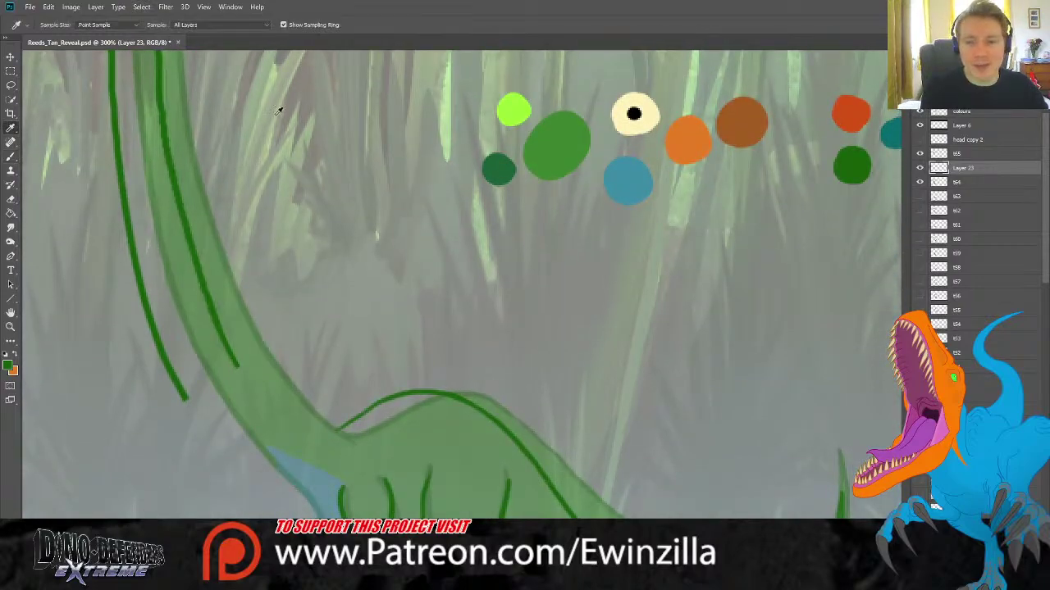
{"action": "left_click", "coordinate": [898, 134]}
{"action": "scroll", "coordinate": [533, 287], "scroll_direction": "down", "scroll_amount": 5}
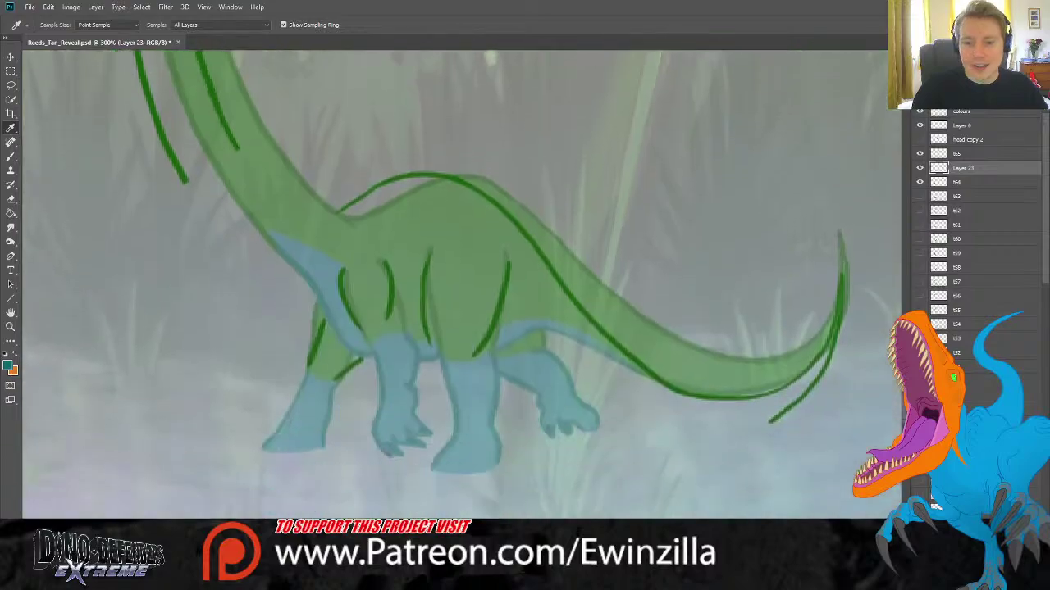
{"action": "key", "text": "b"}
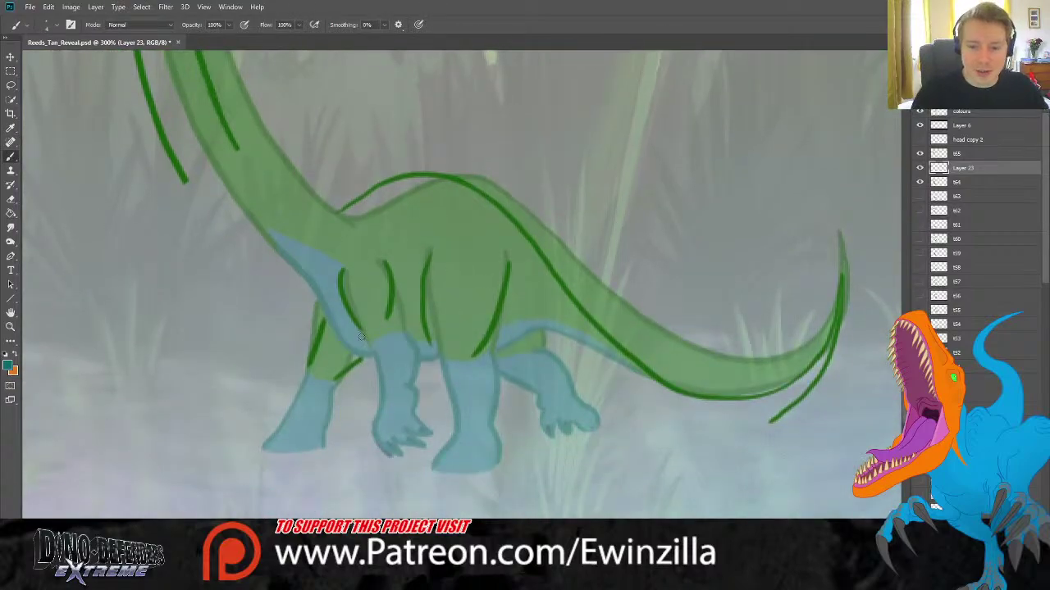
{"action": "left_click_drag", "start_coordinate": [333, 378], "coordinate": [320, 446]}
{"action": "key", "text": "ctrl+z"}
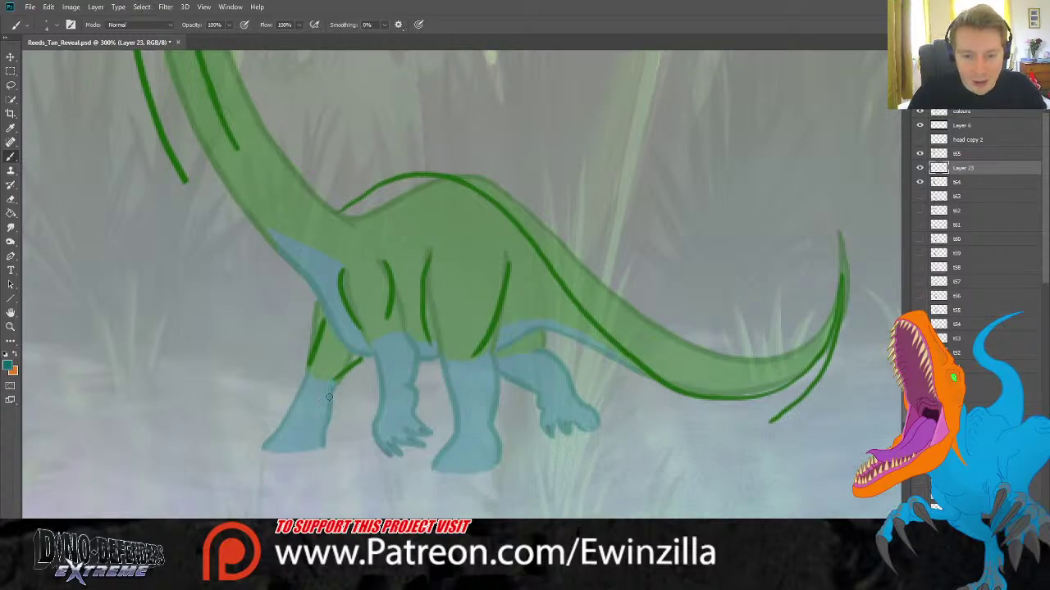
{"action": "left_click_drag", "start_coordinate": [333, 378], "coordinate": [321, 445]}
{"action": "left_click_drag", "start_coordinate": [306, 373], "coordinate": [264, 447]}
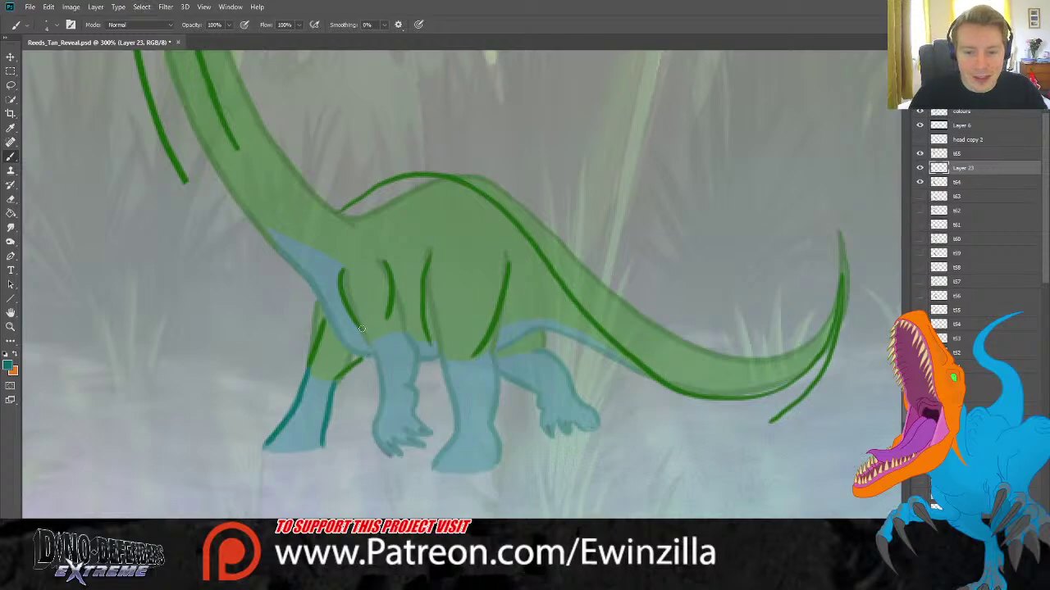
{"action": "mouse_move", "coordinate": [361, 328]}
{"action": "left_mouse_down"}
{"action": "mouse_move", "coordinate": [329, 369]}
{"action": "mouse_move", "coordinate": [330, 395]}
{"action": "mouse_move", "coordinate": [342, 373]}
{"action": "mouse_move", "coordinate": [350, 397]}
{"action": "mouse_move", "coordinate": [363, 374]}
{"action": "mouse_move", "coordinate": [368, 399]}
{"action": "mouse_move", "coordinate": [379, 377]}
{"action": "mouse_move", "coordinate": [390, 396]}
{"action": "mouse_move", "coordinate": [391, 319]}
{"action": "left_mouse_up"}
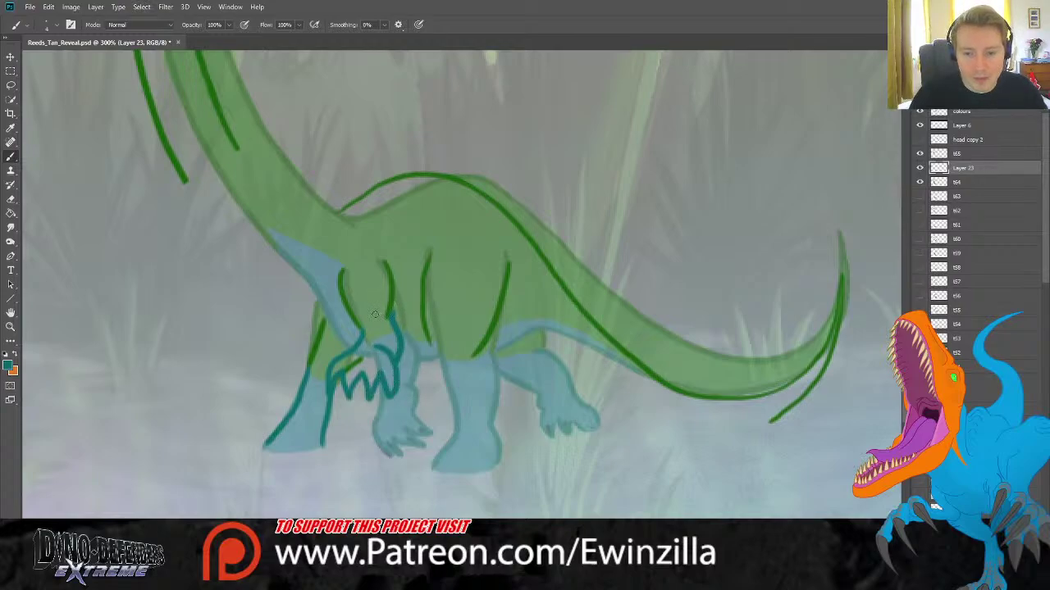
Soften the front-leg strokes, then draw the chest line toward the neck and the hind-leg outline.
{"action": "left_click", "coordinate": [11, 227]}
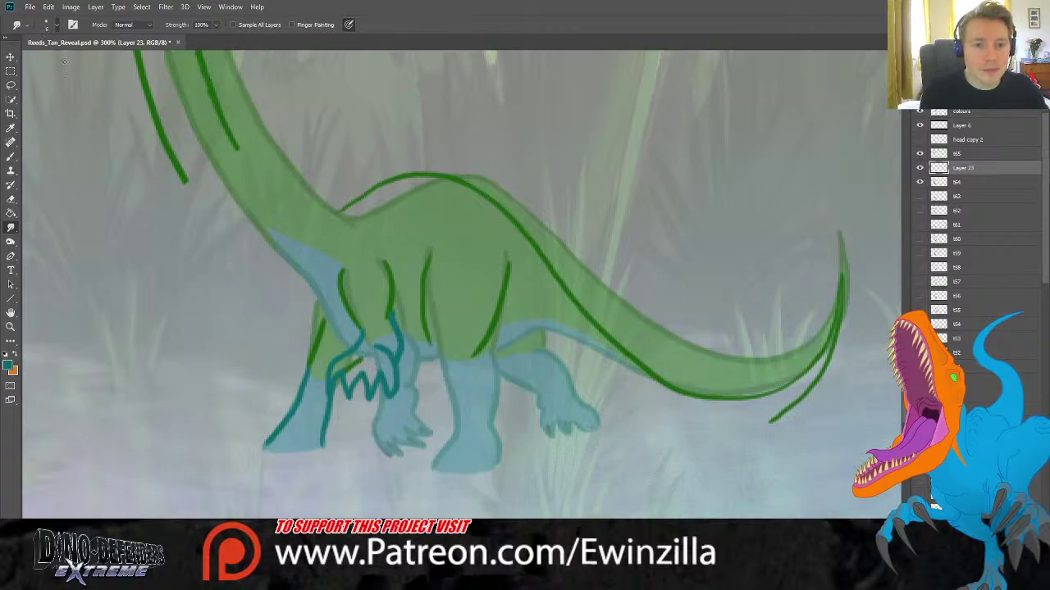
{"action": "left_click_drag", "start_coordinate": [369, 366], "coordinate": [356, 368]}
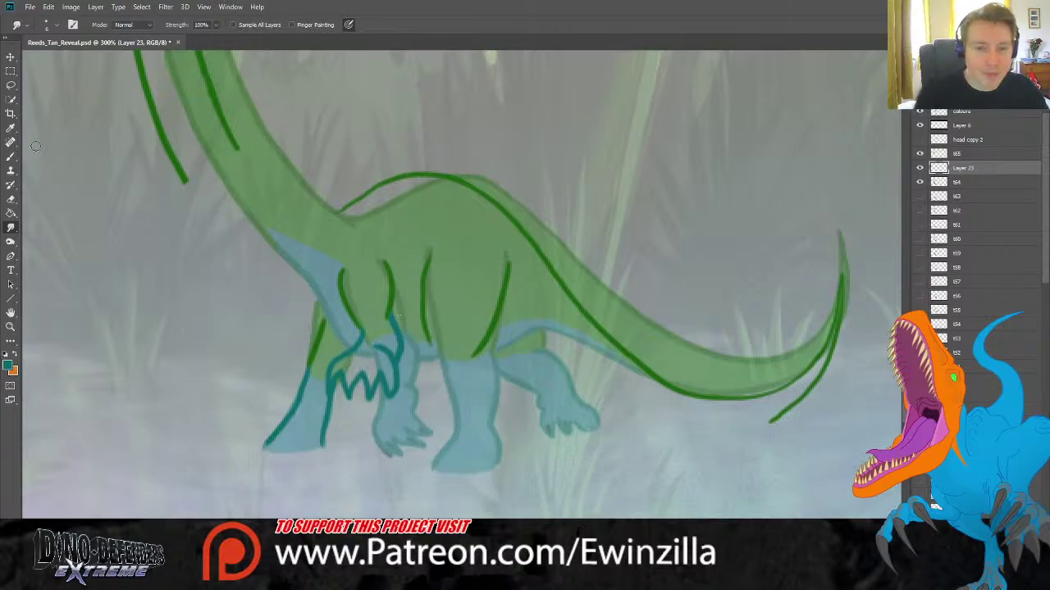
{"action": "left_click", "coordinate": [11, 155]}
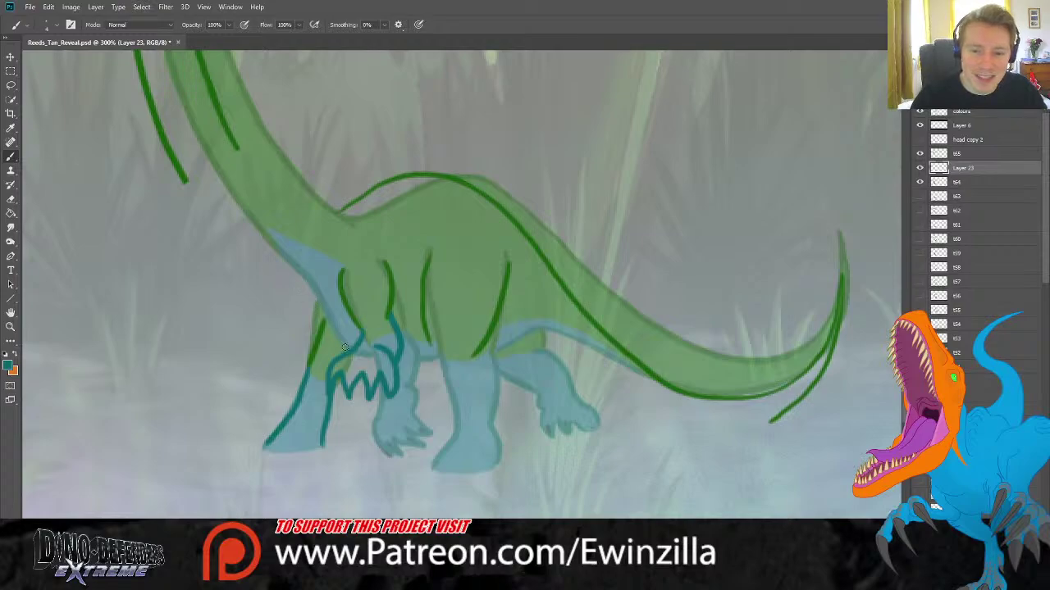
{"action": "left_click_drag", "start_coordinate": [351, 347], "coordinate": [252, 253]}
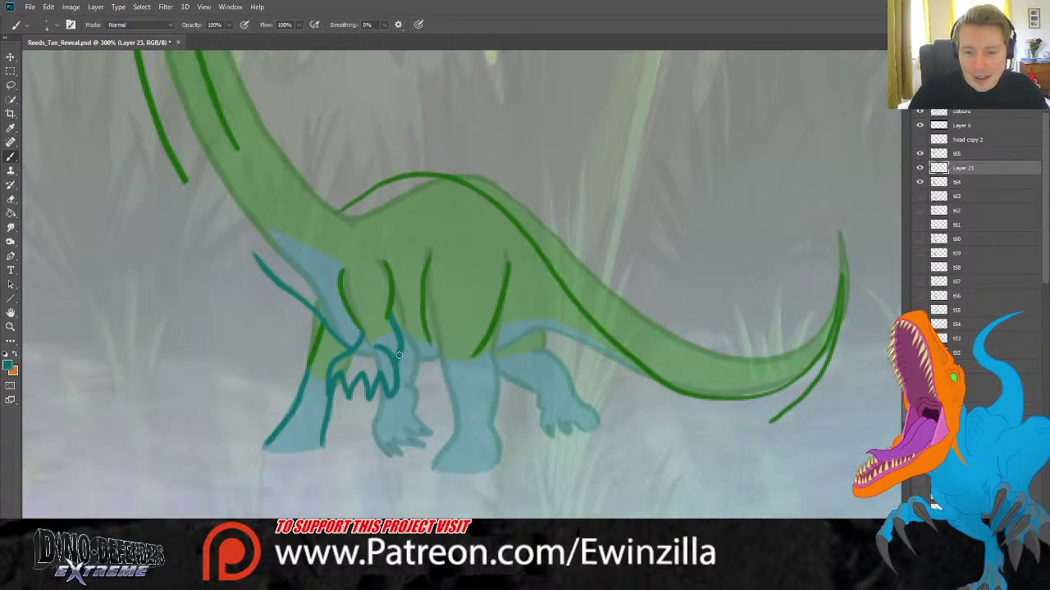
{"action": "mouse_move", "coordinate": [399, 354]}
{"action": "left_mouse_down"}
{"action": "mouse_move", "coordinate": [431, 353]}
{"action": "mouse_move", "coordinate": [429, 344]}
{"action": "mouse_move", "coordinate": [460, 417]}
{"action": "mouse_move", "coordinate": [431, 466]}
{"action": "left_mouse_up"}
{"action": "mouse_move", "coordinate": [494, 459]}
{"action": "left_mouse_down"}
{"action": "mouse_move", "coordinate": [500, 354]}
{"action": "mouse_move", "coordinate": [480, 361]}
{"action": "left_mouse_up"}
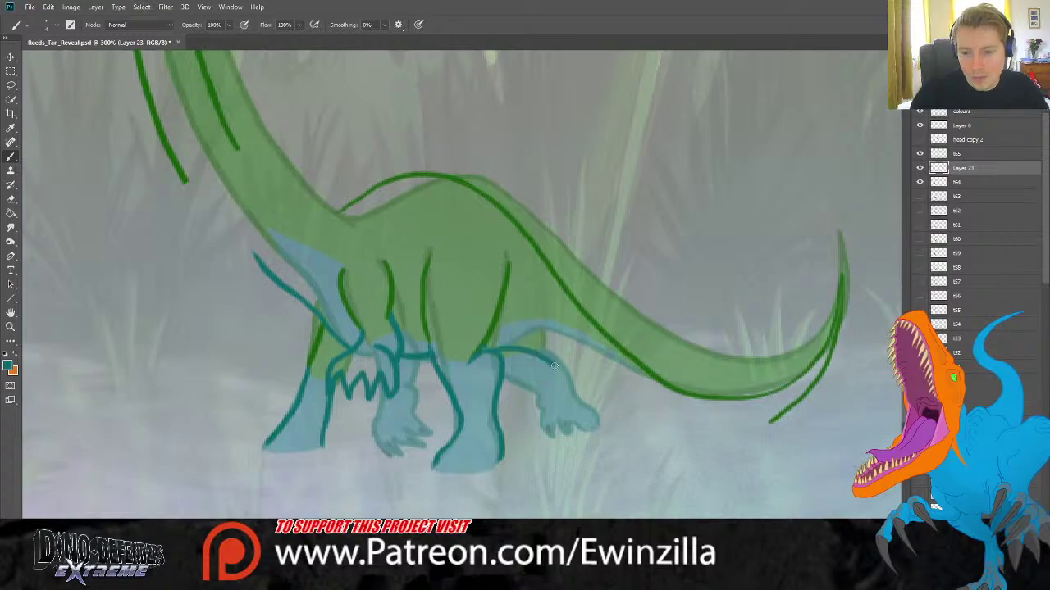
Draw the curved line from the hind leg toward the foot, plus the hind-foot claws and toes.
{"action": "mouse_move", "coordinate": [497, 354]}
{"action": "left_mouse_down"}
{"action": "mouse_move", "coordinate": [559, 358]}
{"action": "mouse_move", "coordinate": [605, 390]}
{"action": "left_mouse_up"}
{"action": "key", "text": "ctrl+z"}
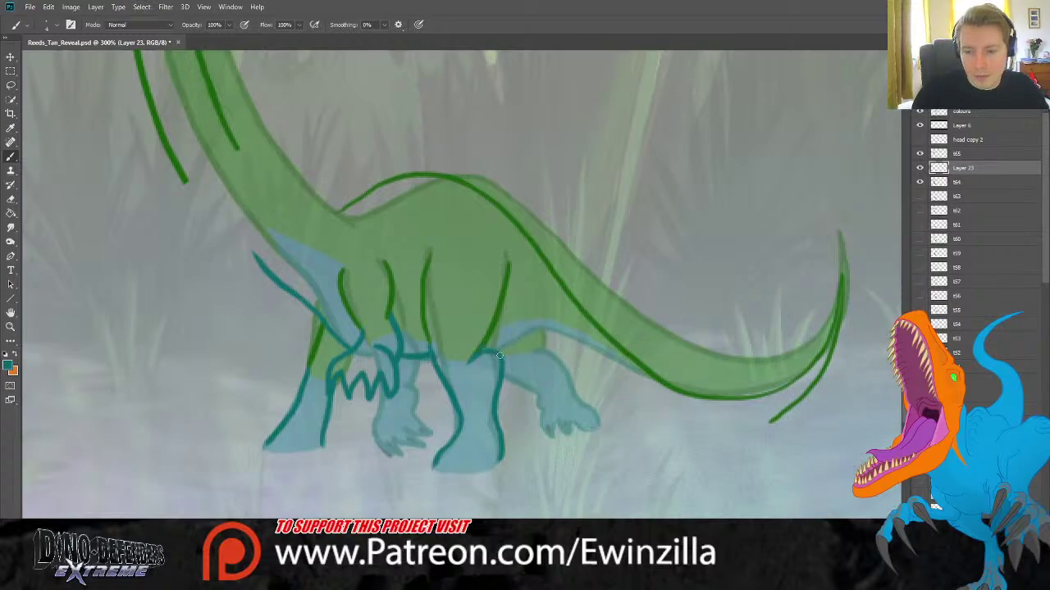
{"action": "mouse_move", "coordinate": [497, 354]}
{"action": "left_mouse_down"}
{"action": "mouse_move", "coordinate": [554, 362]}
{"action": "mouse_move", "coordinate": [598, 403]}
{"action": "left_mouse_up"}
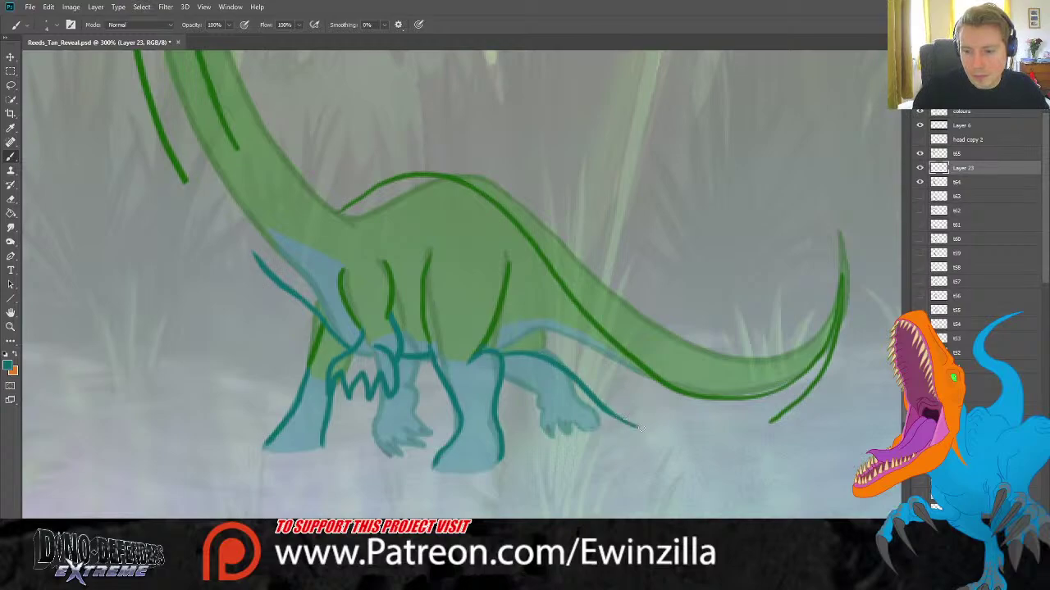
{"action": "key", "text": "ctrl+z"}
{"action": "mouse_move", "coordinate": [501, 361]}
{"action": "left_mouse_down"}
{"action": "mouse_move", "coordinate": [531, 348]}
{"action": "mouse_move", "coordinate": [556, 355]}
{"action": "mouse_move", "coordinate": [644, 424]}
{"action": "left_mouse_up"}
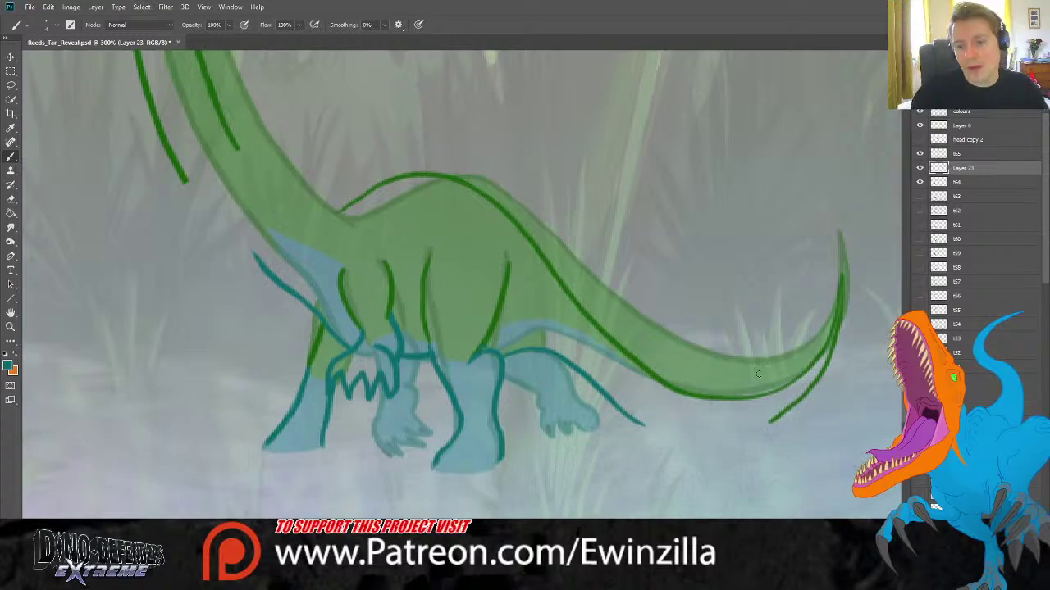
{"action": "mouse_move", "coordinate": [510, 383]}
{"action": "left_mouse_down"}
{"action": "mouse_move", "coordinate": [513, 413]}
{"action": "mouse_move", "coordinate": [515, 393]}
{"action": "mouse_move", "coordinate": [521, 406]}
{"action": "mouse_move", "coordinate": [545, 382]}
{"action": "left_mouse_up"}
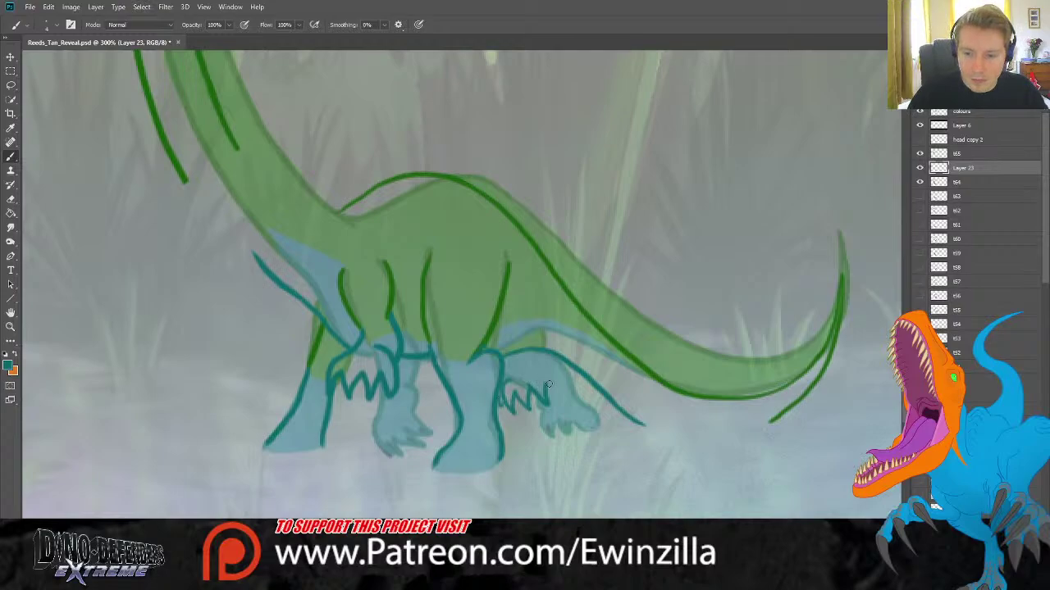
{"action": "mouse_move", "coordinate": [546, 385]}
{"action": "left_mouse_down"}
{"action": "mouse_move", "coordinate": [552, 368]}
{"action": "mouse_move", "coordinate": [535, 361]}
{"action": "left_mouse_up"}
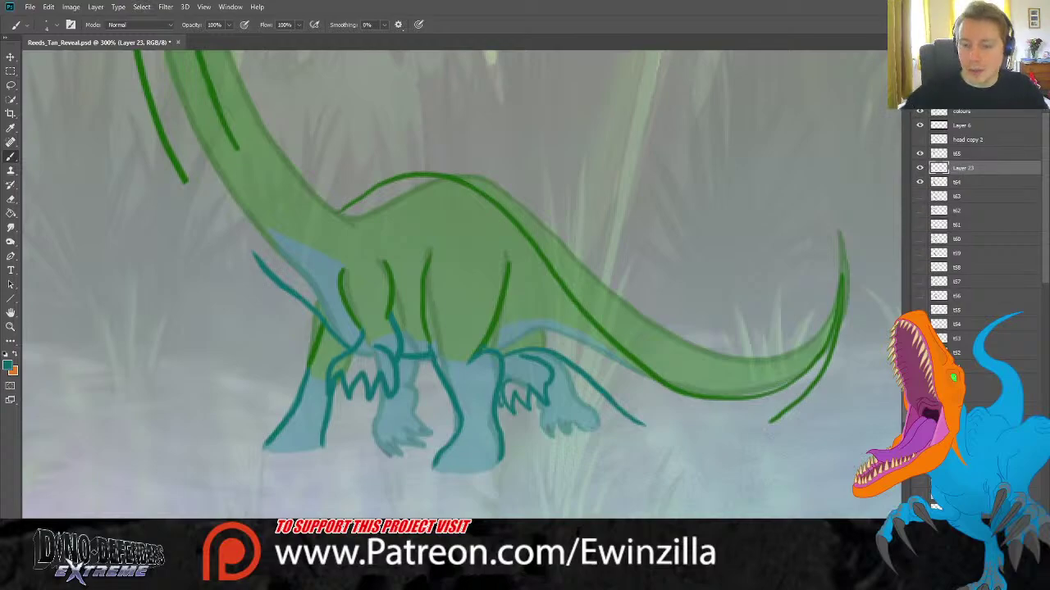
{"action": "left_click", "coordinate": [959, 154], "text": "ctrl"}
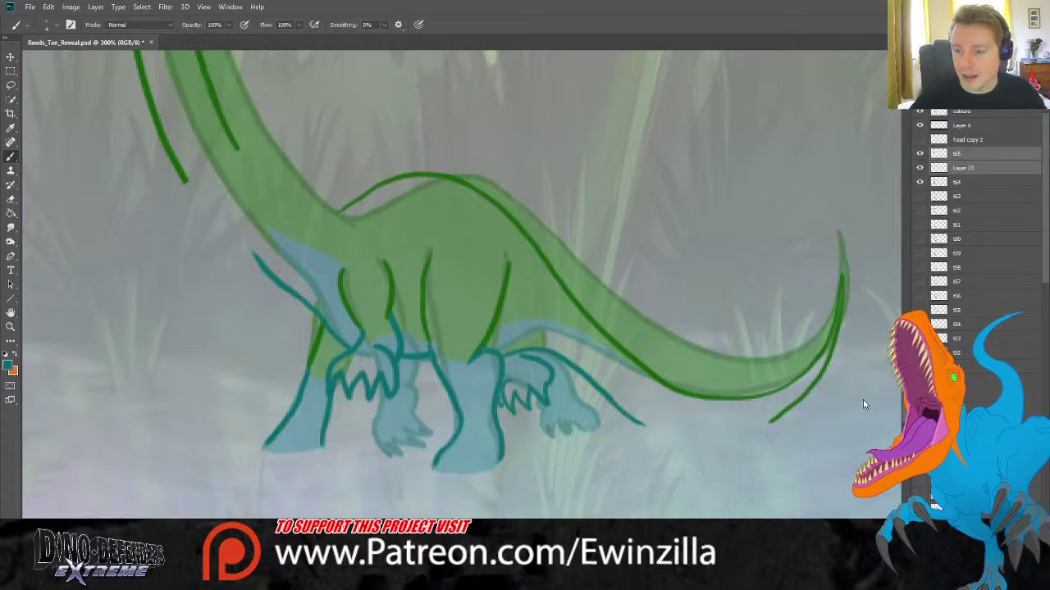
Merge Layer 23 into t65 and rework the lower tail line as one darker, smoothed stroke.
{"action": "key", "text": "ctrl+e"}
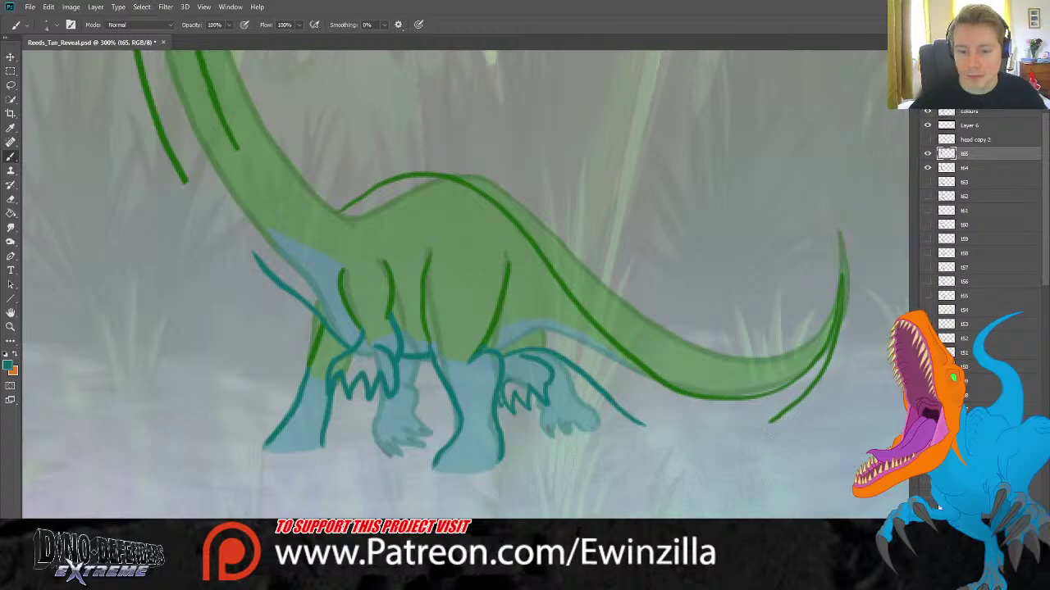
{"action": "scroll", "coordinate": [465, 284], "scroll_direction": "right", "scroll_amount": 5}
{"action": "left_click", "coordinate": [11, 228]}
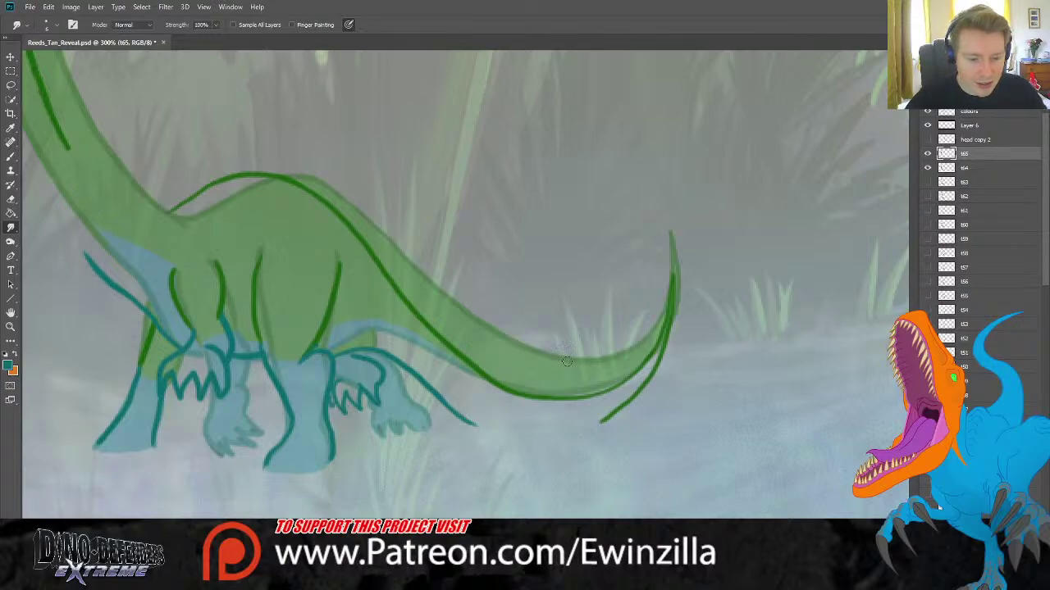
{"action": "left_click_drag", "start_coordinate": [661, 358], "coordinate": [591, 427]}
{"action": "key", "text": "ctrl+z"}
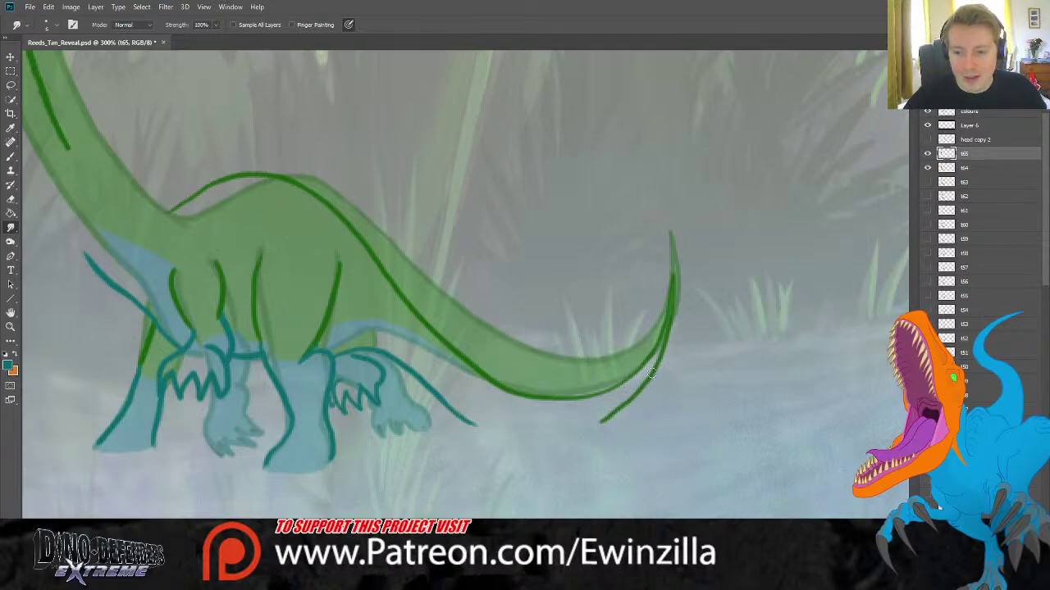
{"action": "left_click_drag", "start_coordinate": [661, 364], "coordinate": [587, 423]}
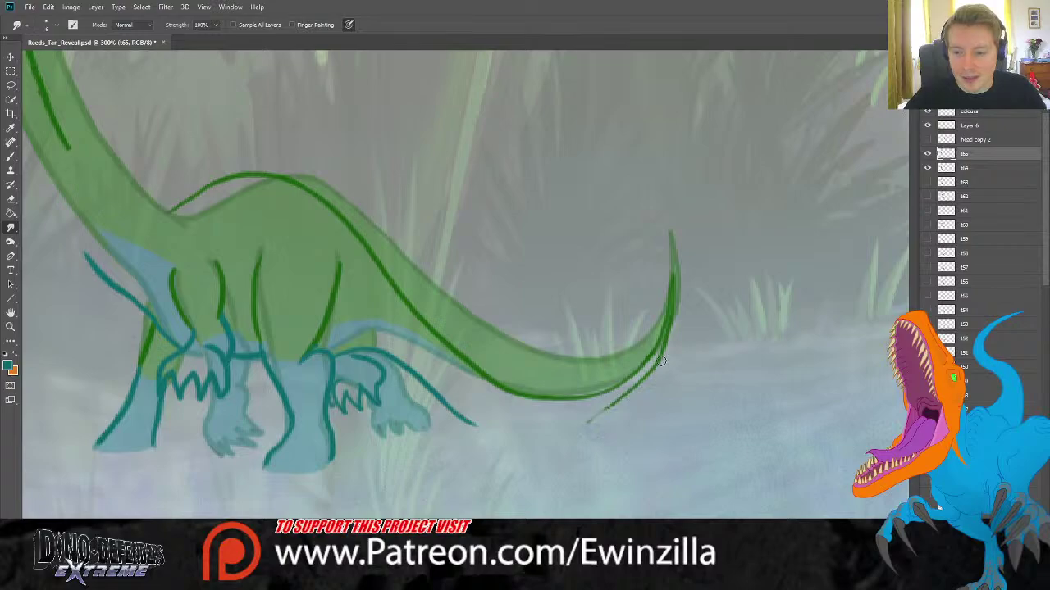
{"action": "mouse_move", "coordinate": [661, 361]}
{"action": "left_mouse_down"}
{"action": "mouse_move", "coordinate": [624, 401]}
{"action": "mouse_move", "coordinate": [583, 424]}
{"action": "left_mouse_up"}
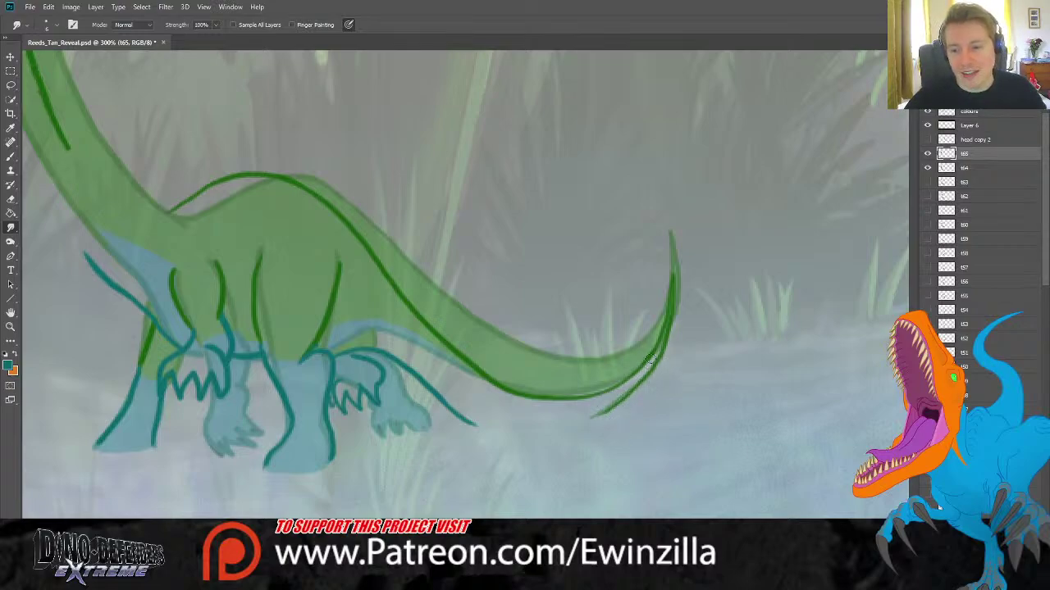
{"action": "mouse_move", "coordinate": [674, 316]}
{"action": "left_mouse_down"}
{"action": "mouse_move", "coordinate": [657, 359]}
{"action": "mouse_move", "coordinate": [587, 413]}
{"action": "left_mouse_up"}
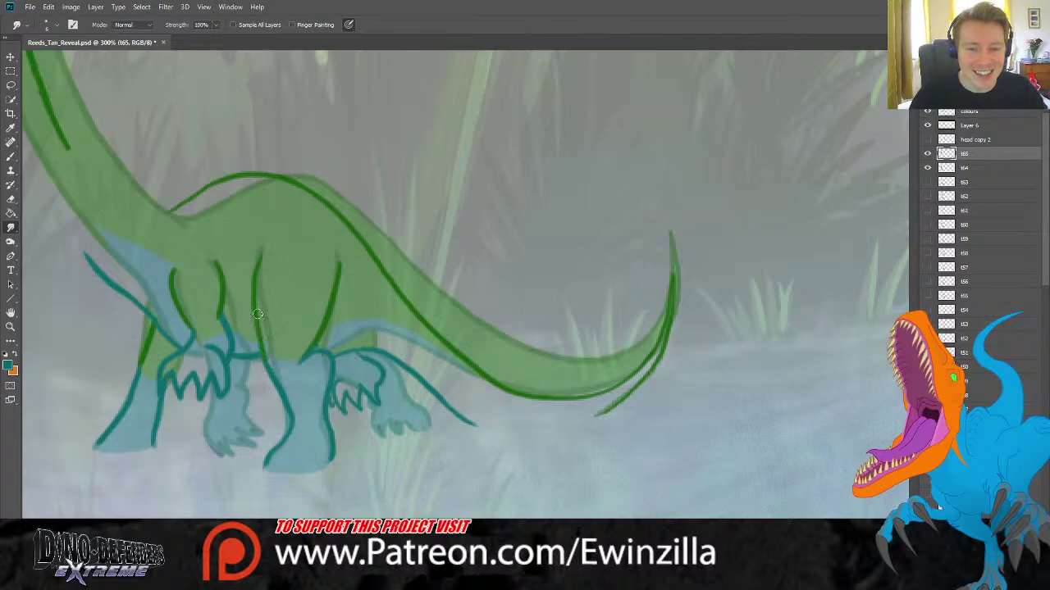
{"action": "key", "text": "a"}
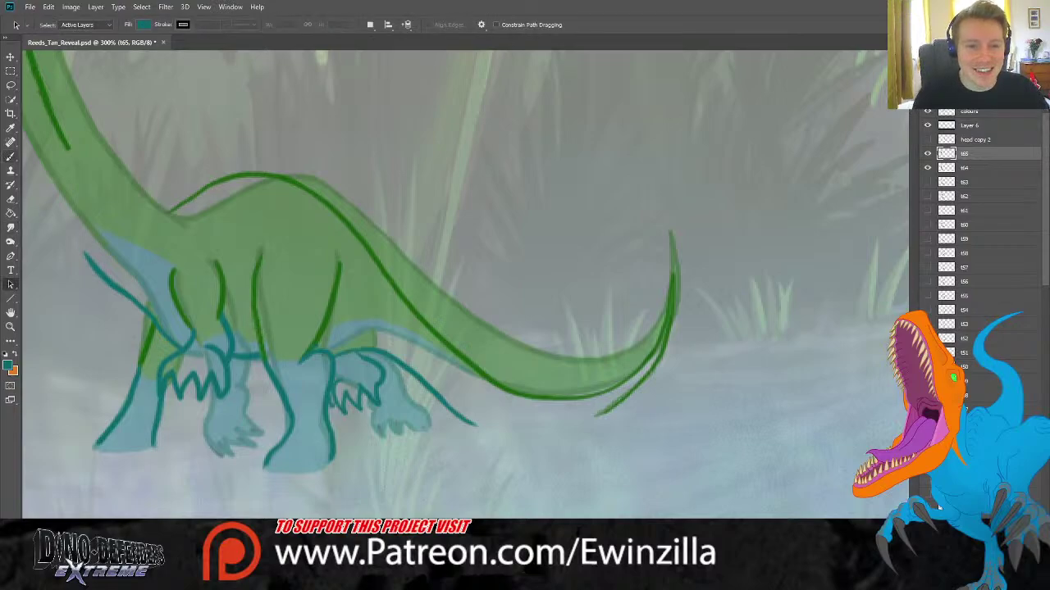
{"action": "left_click", "coordinate": [11, 156]}
{"action": "left_click", "coordinate": [11, 227]}
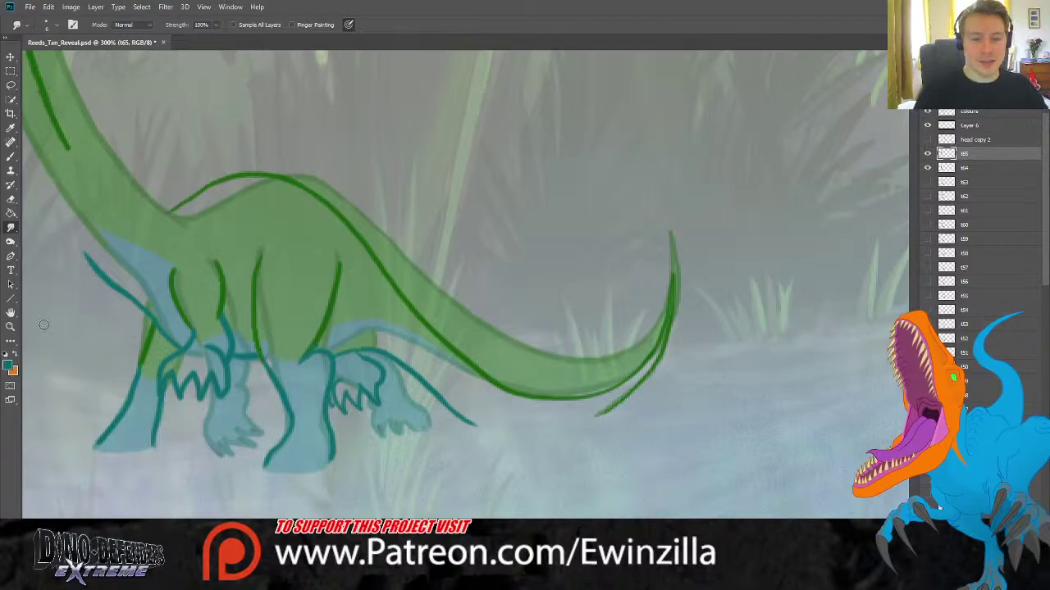
Zoom in on the body, lasso the front-leg outline and free-transform it to fit, then deselect.
{"action": "left_click", "coordinate": [11, 326]}
{"action": "key", "text": "ctrl+0"}
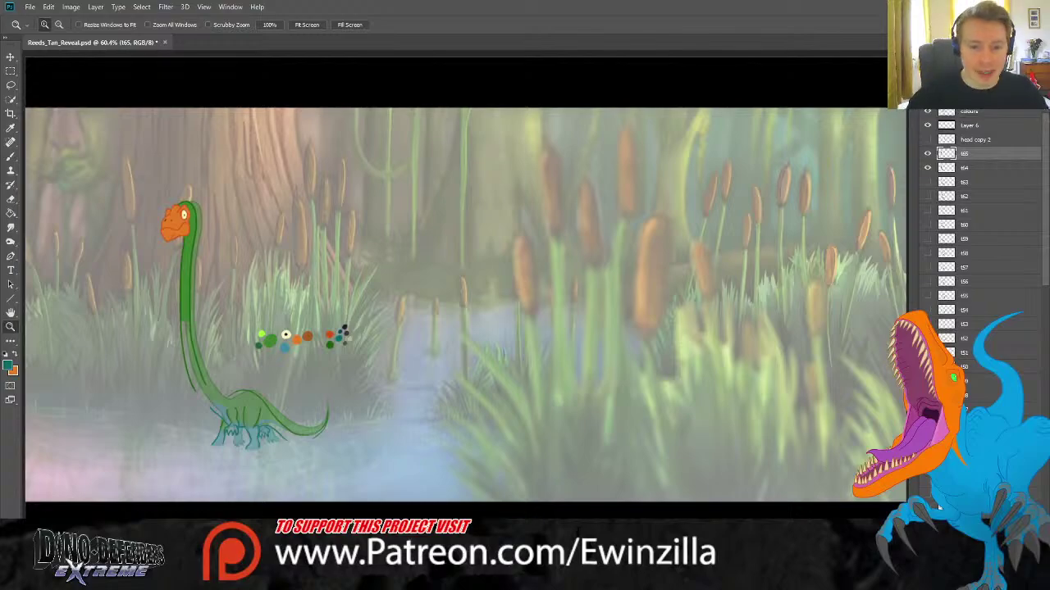
{"action": "left_click", "coordinate": [210, 395]}
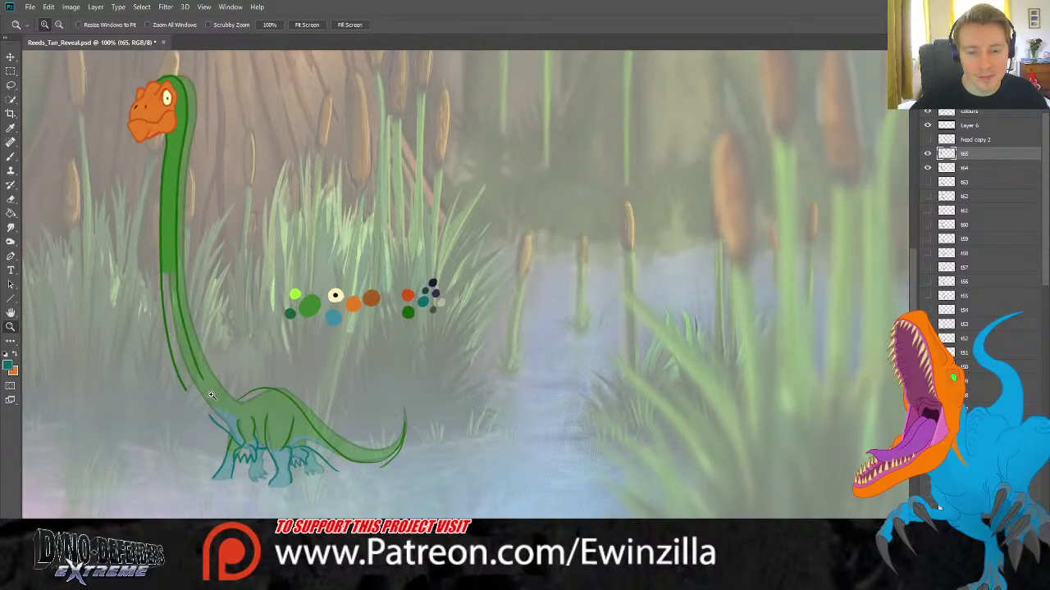
{"action": "left_click", "coordinate": [211, 396]}
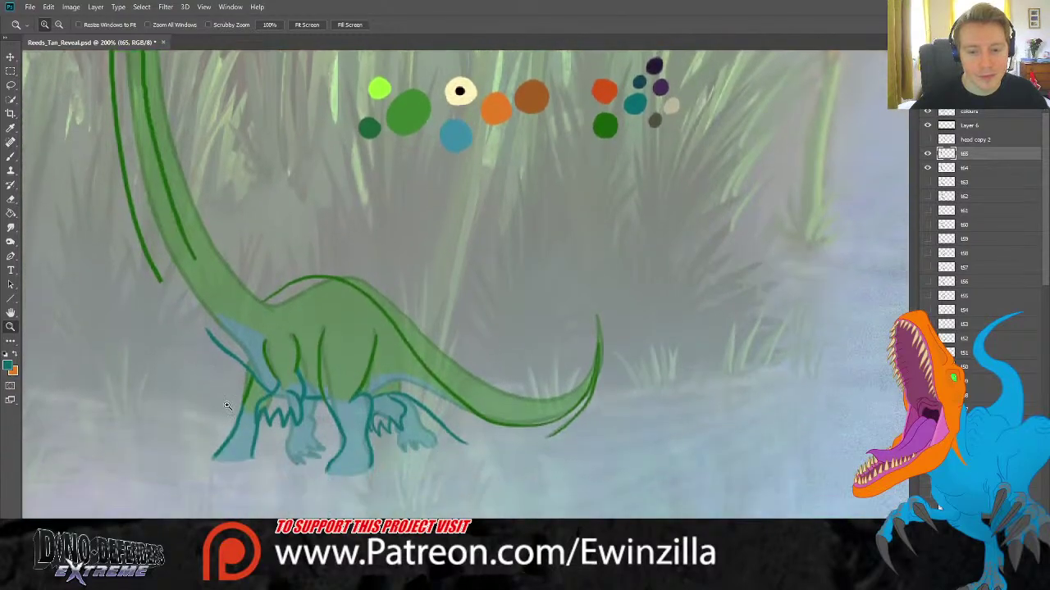
{"action": "left_click", "coordinate": [10, 85]}
{"action": "mouse_move", "coordinate": [309, 323]}
{"action": "left_mouse_down"}
{"action": "mouse_move", "coordinate": [309, 412]}
{"action": "mouse_move", "coordinate": [283, 439]}
{"action": "mouse_move", "coordinate": [264, 433]}
{"action": "mouse_move", "coordinate": [252, 416]}
{"action": "mouse_move", "coordinate": [279, 394]}
{"action": "mouse_move", "coordinate": [268, 369]}
{"action": "mouse_move", "coordinate": [284, 328]}
{"action": "mouse_move", "coordinate": [323, 310]}
{"action": "mouse_move", "coordinate": [304, 343]}
{"action": "left_mouse_up"}
{"action": "key", "text": "v"}
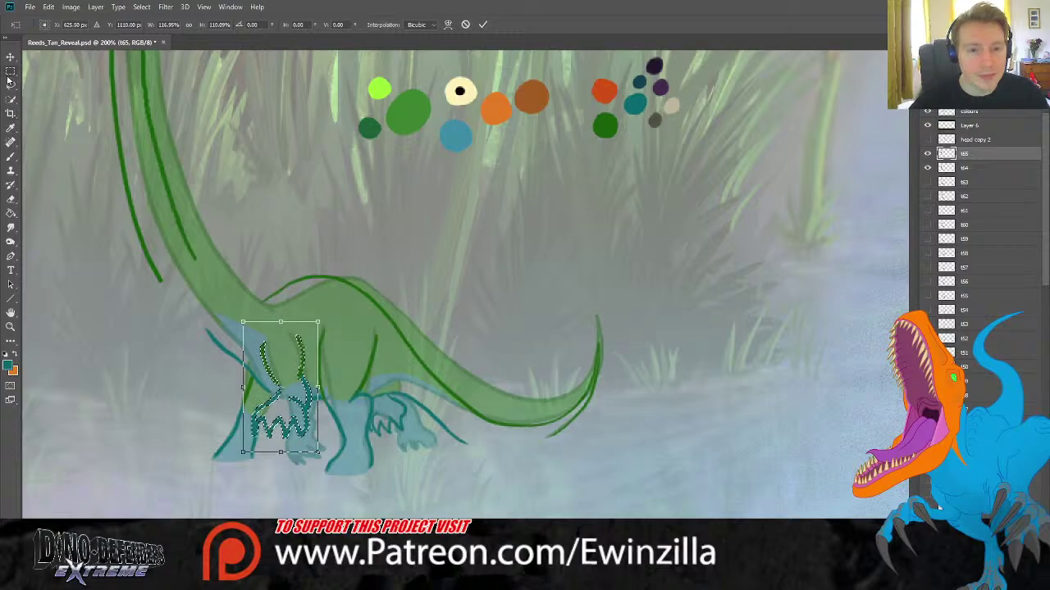
{"action": "key", "text": "Return"}
{"action": "key", "text": "ctrl+d"}
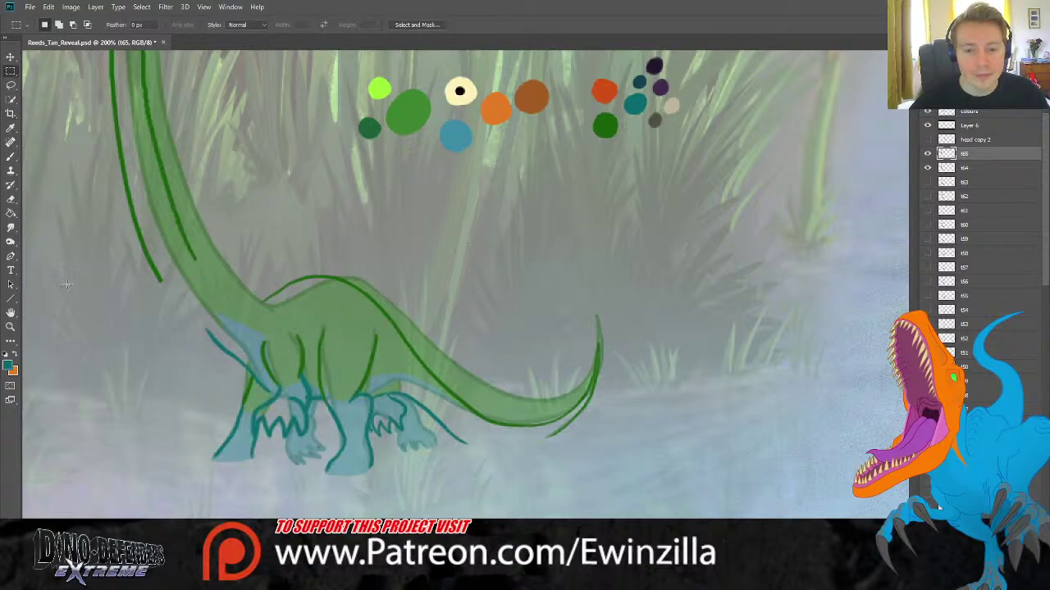
{"action": "left_click", "coordinate": [10, 228]}
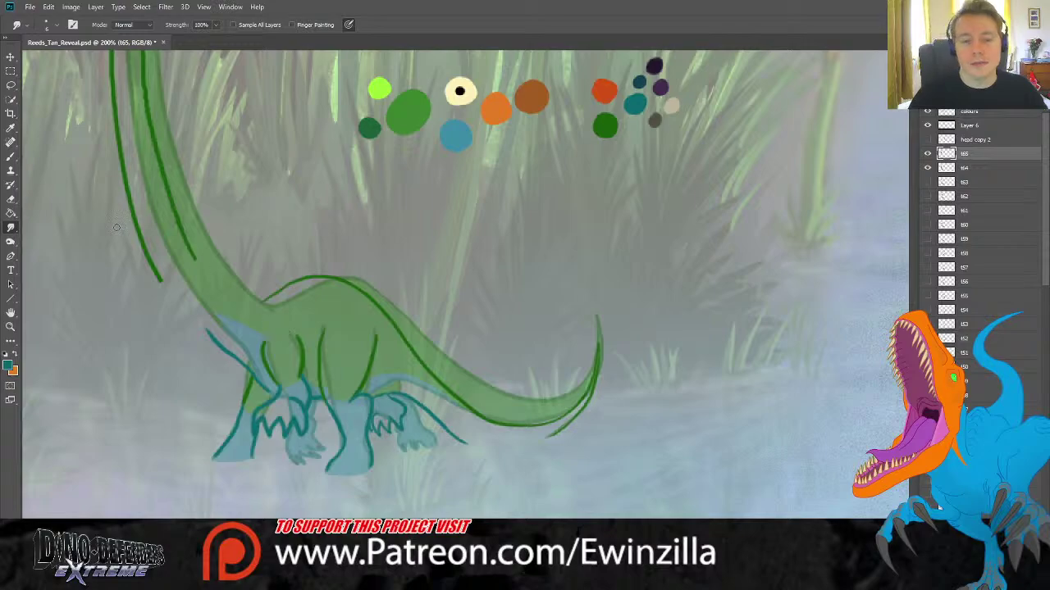
Sample the neck outline's dark green and compare the colours with the sketch layer hidden.
{"action": "left_click", "coordinate": [11, 127]}
{"action": "left_click", "coordinate": [607, 123]}
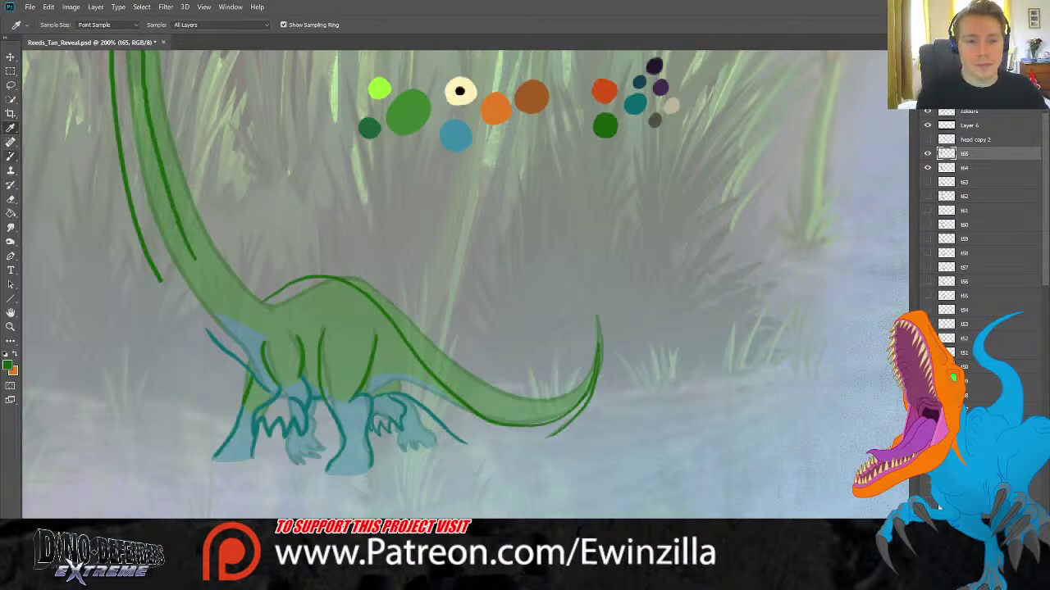
{"action": "left_click", "coordinate": [10, 156]}
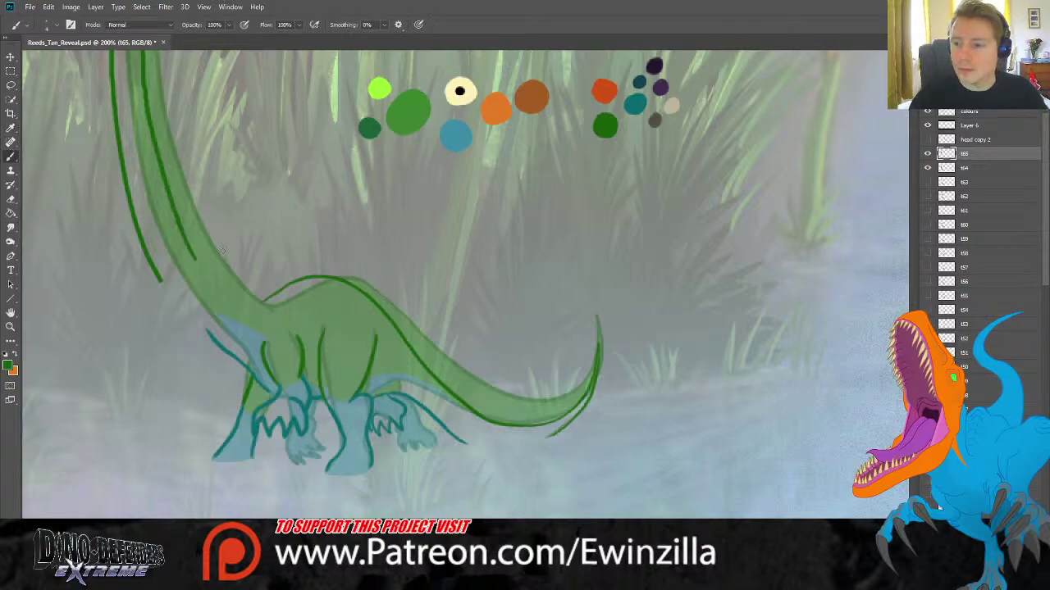
{"action": "left_click", "coordinate": [926, 154]}
{"action": "left_click", "coordinate": [927, 154]}
{"action": "left_click", "coordinate": [928, 155]}
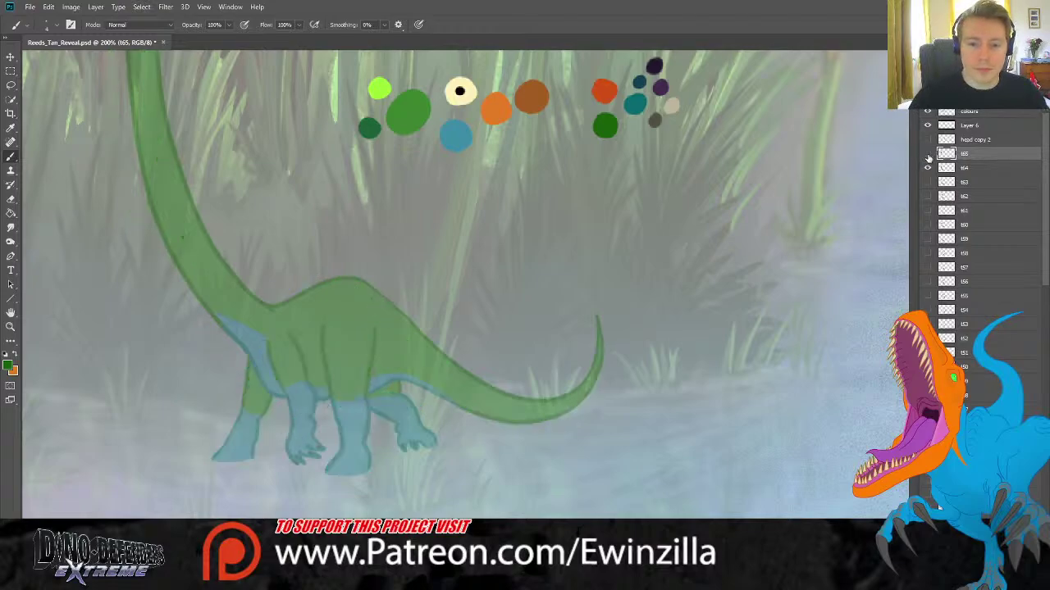
{"action": "left_click", "coordinate": [928, 156]}
{"action": "left_click", "coordinate": [928, 155]}
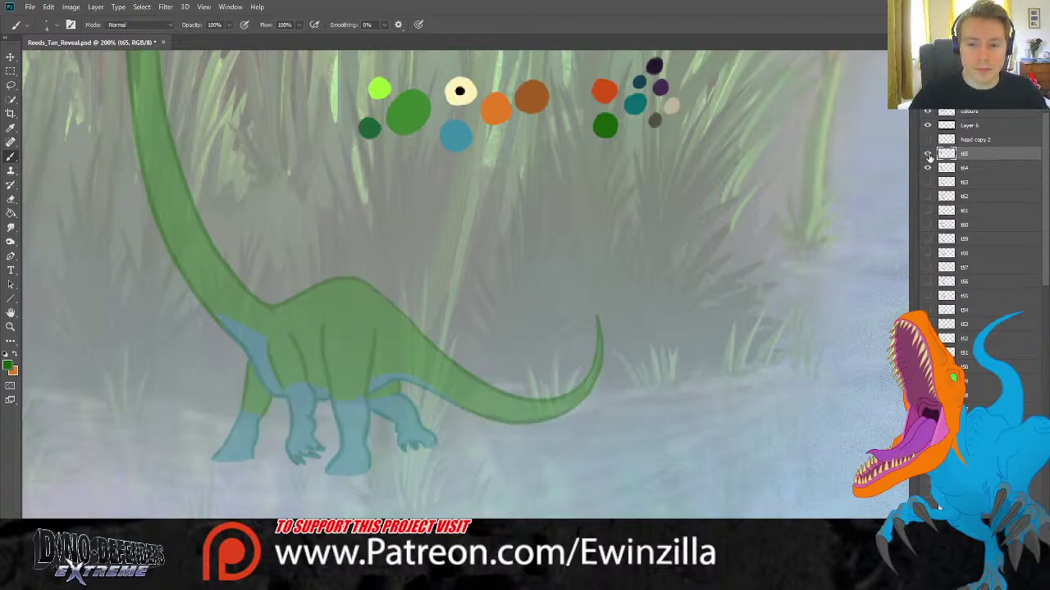
{"action": "left_click", "coordinate": [928, 155]}
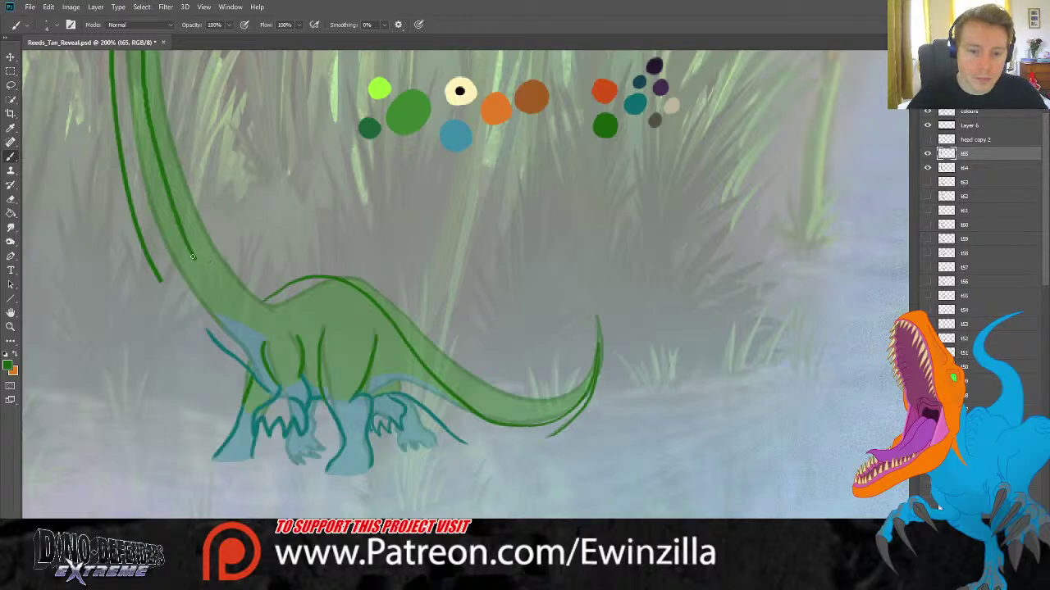
Paint the lower neck outline and extend the outer neck outline down to the body.
{"action": "left_click_drag", "start_coordinate": [192, 256], "coordinate": [229, 302]}
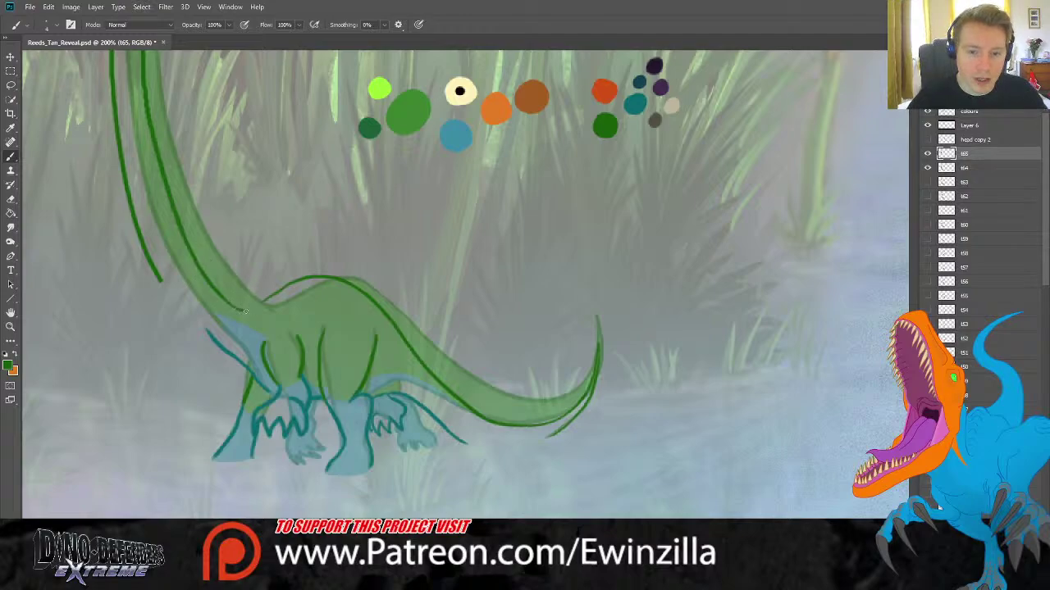
{"action": "key", "text": "ctrl+z"}
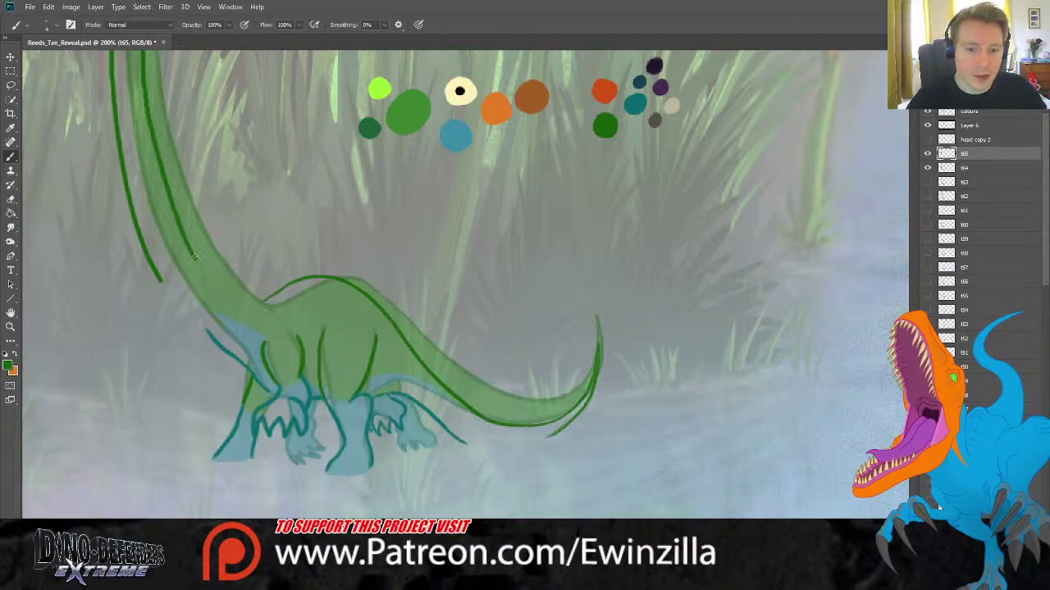
{"action": "mouse_move", "coordinate": [192, 256]}
{"action": "left_mouse_down"}
{"action": "mouse_move", "coordinate": [230, 294]}
{"action": "mouse_move", "coordinate": [263, 304]}
{"action": "left_mouse_up"}
{"action": "key", "text": "ctrl+z"}
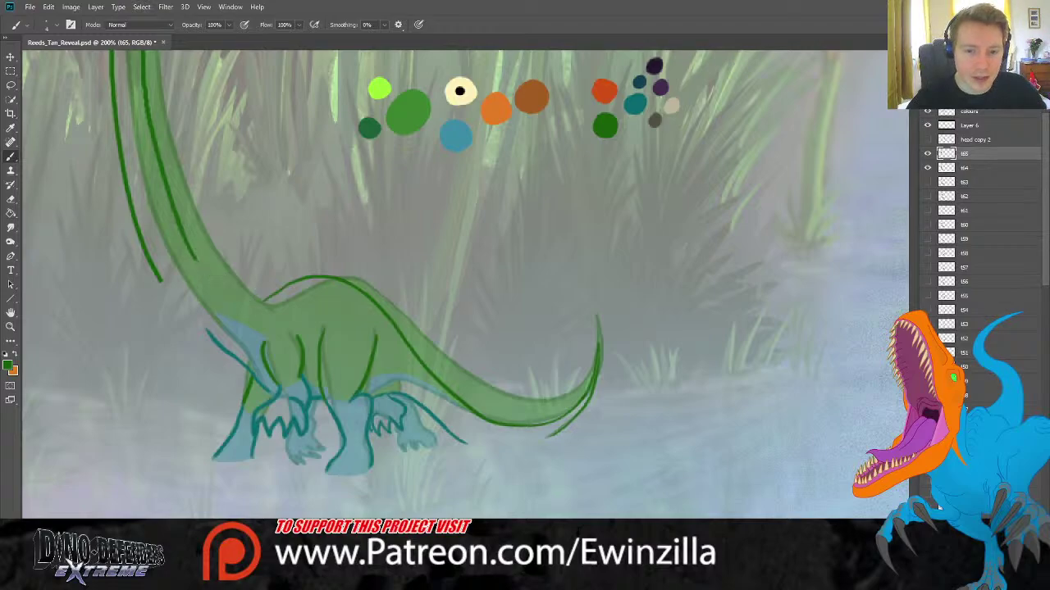
{"action": "mouse_move", "coordinate": [192, 254]}
{"action": "left_mouse_down"}
{"action": "mouse_move", "coordinate": [243, 304]}
{"action": "mouse_move", "coordinate": [264, 302]}
{"action": "left_mouse_up"}
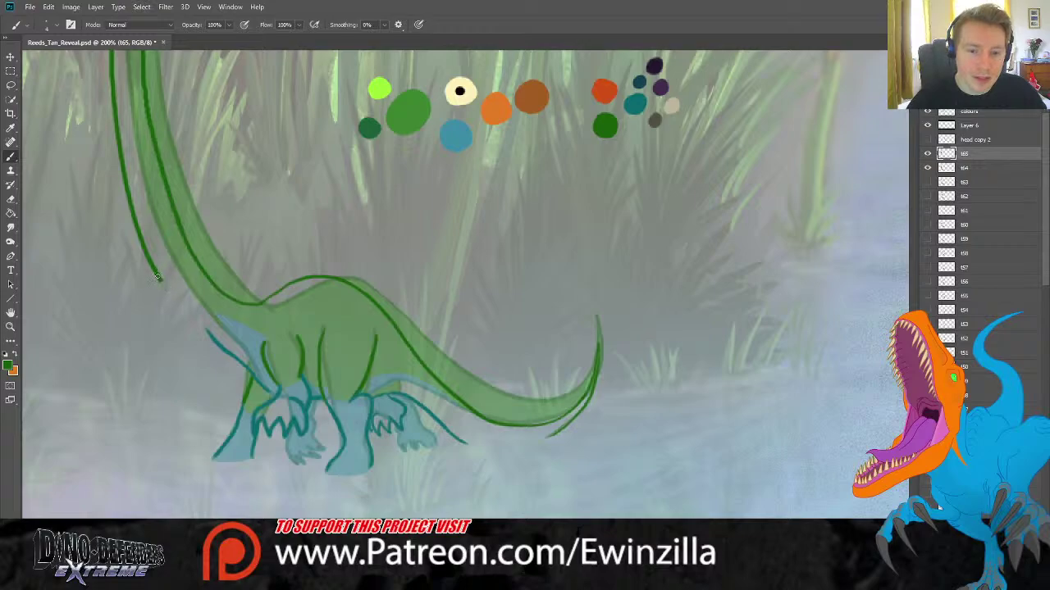
{"action": "left_click_drag", "start_coordinate": [158, 277], "coordinate": [206, 334]}
{"action": "key", "text": "ctrl+z"}
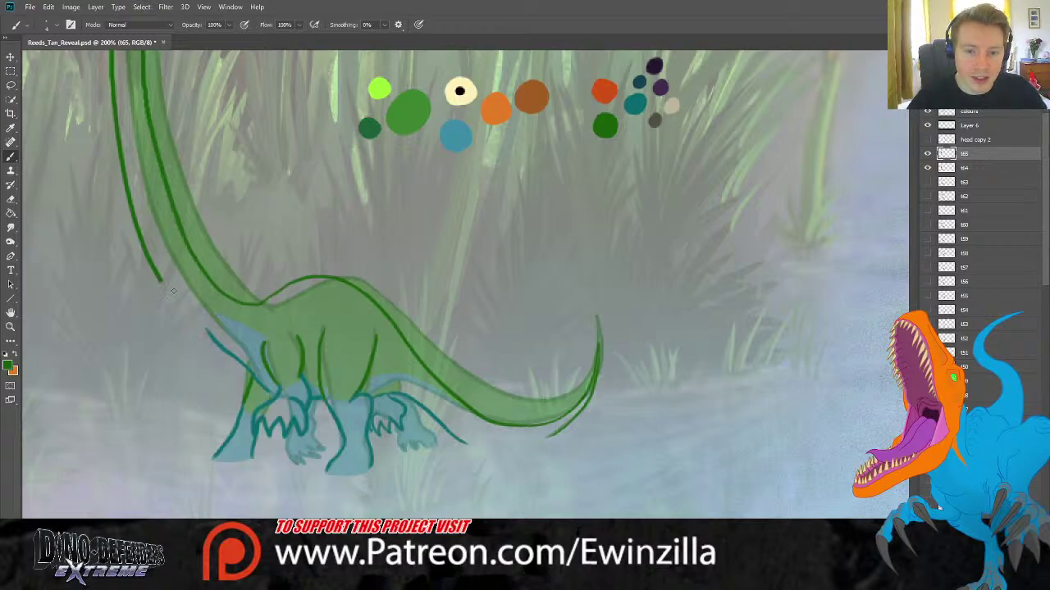
{"action": "left_click_drag", "start_coordinate": [155, 276], "coordinate": [226, 358]}
{"action": "key", "text": "ctrl+z"}
{"action": "left_click_drag", "start_coordinate": [158, 277], "coordinate": [207, 334]}
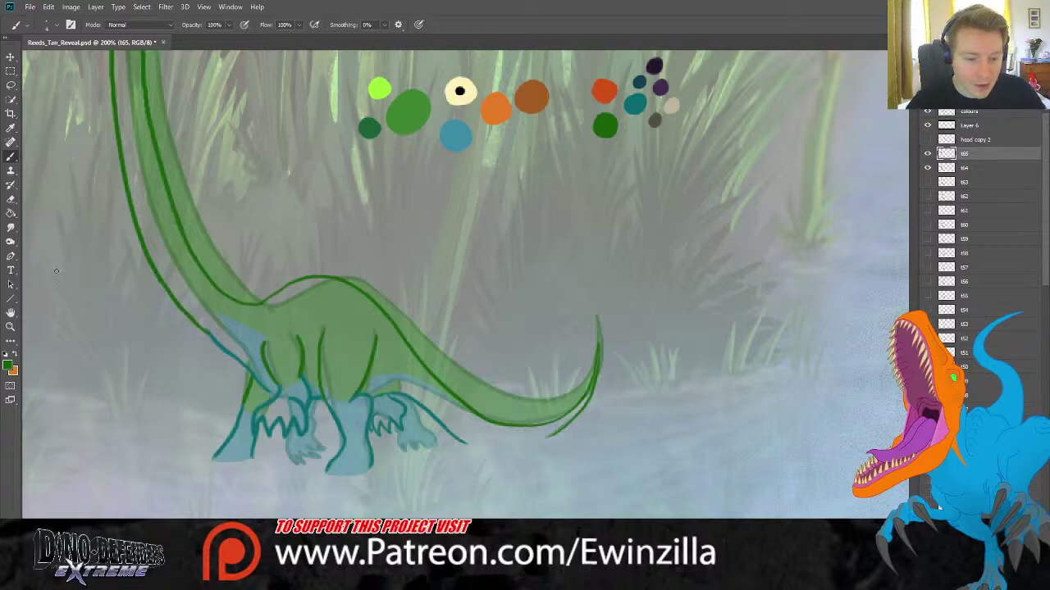
Try several smudges on the lower outer neck outline, undoing them to compare.
{"action": "left_click", "coordinate": [10, 227]}
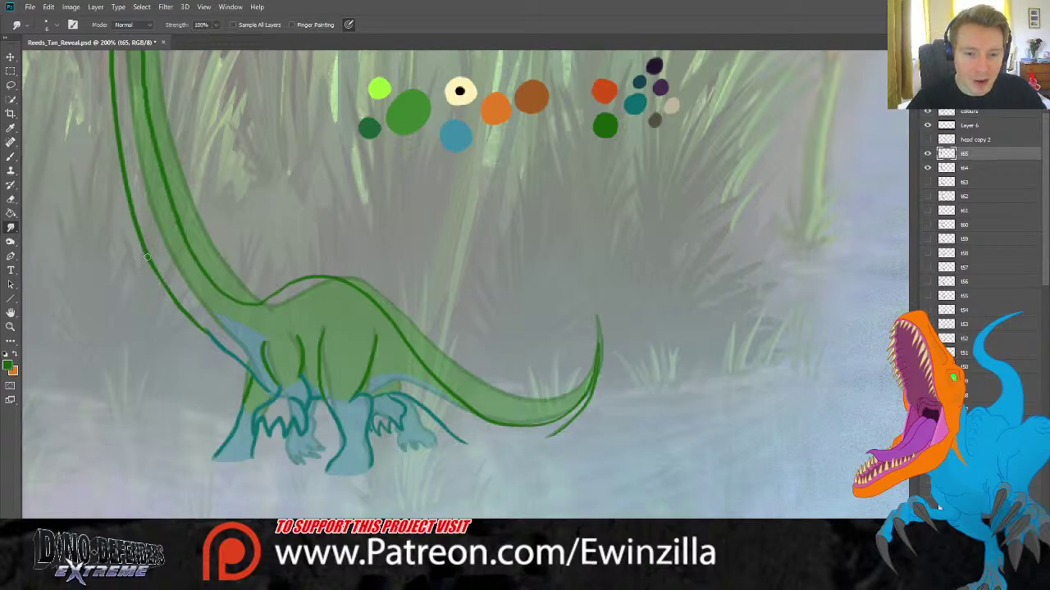
{"action": "left_click_drag", "start_coordinate": [147, 257], "coordinate": [202, 335]}
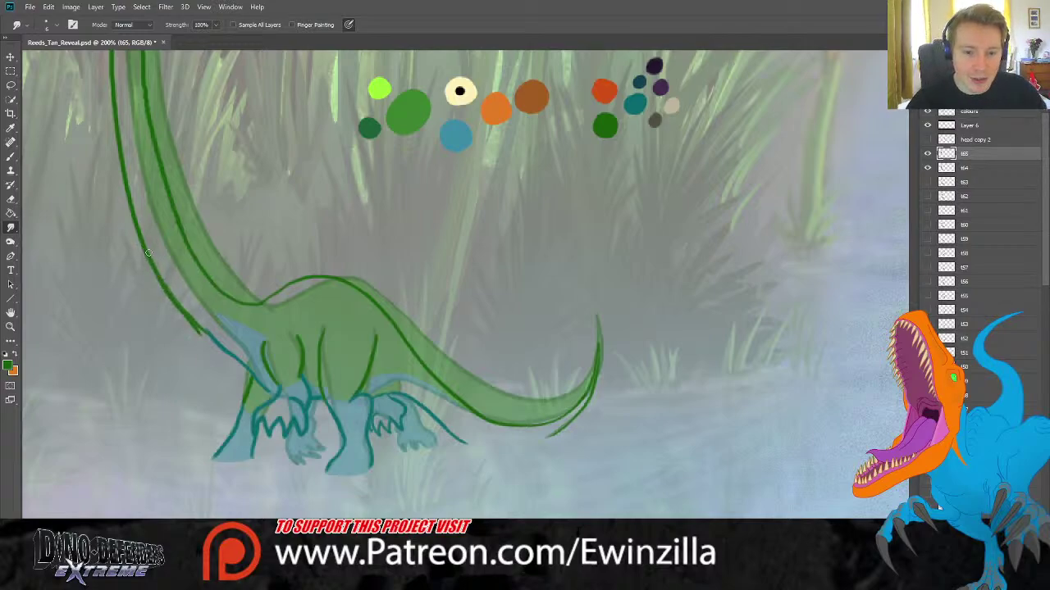
{"action": "key", "text": "ctrl+z"}
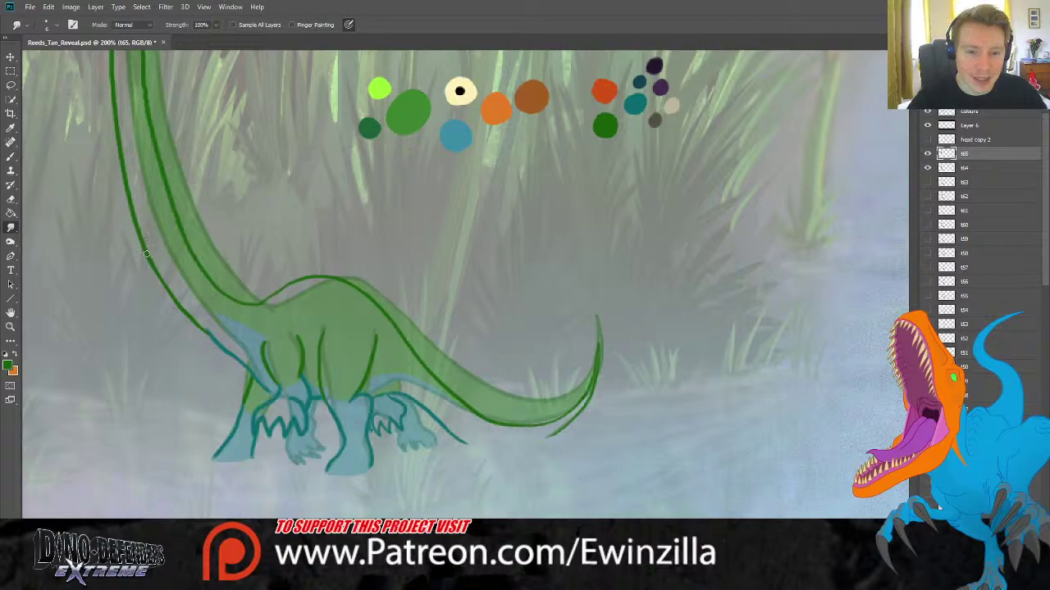
{"action": "left_click_drag", "start_coordinate": [146, 254], "coordinate": [200, 332]}
{"action": "left_click_drag", "start_coordinate": [148, 256], "coordinate": [197, 328]}
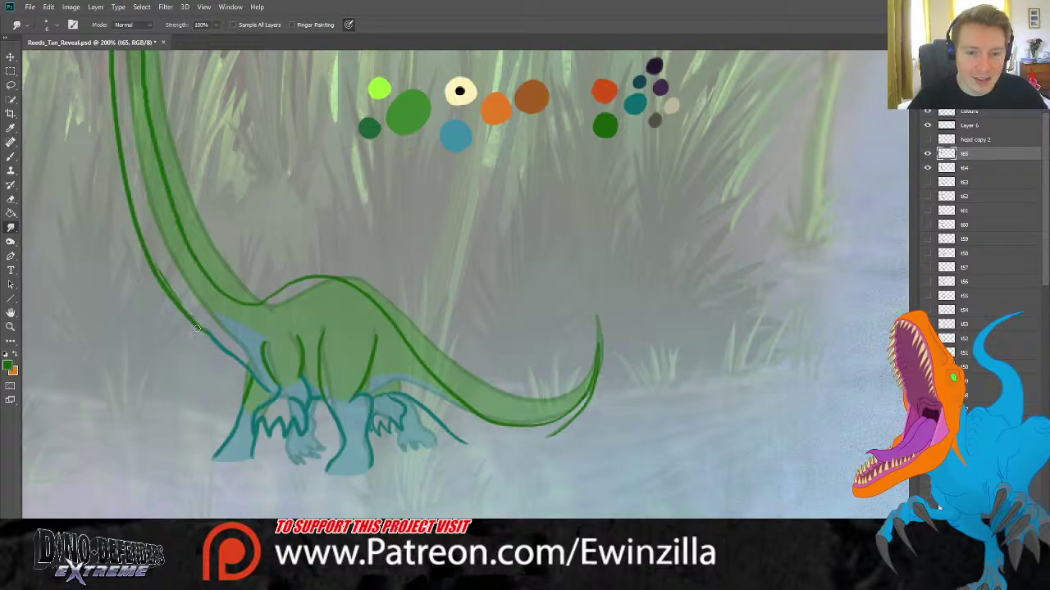
{"action": "key", "text": "ctrl+z"}
{"action": "key", "text": "ctrl+z"}
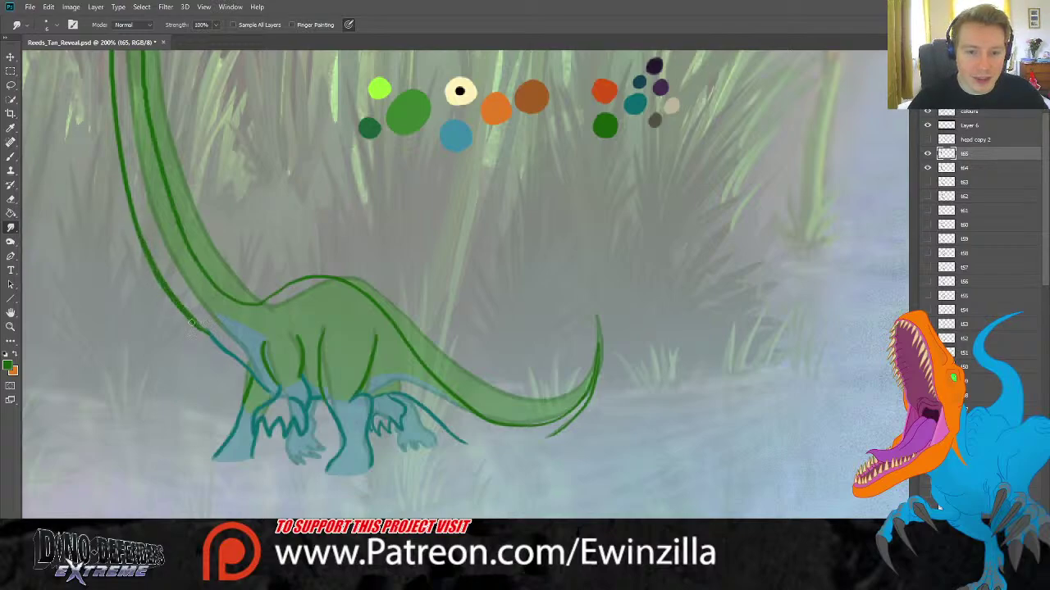
{"action": "left_click_drag", "start_coordinate": [128, 228], "coordinate": [184, 323]}
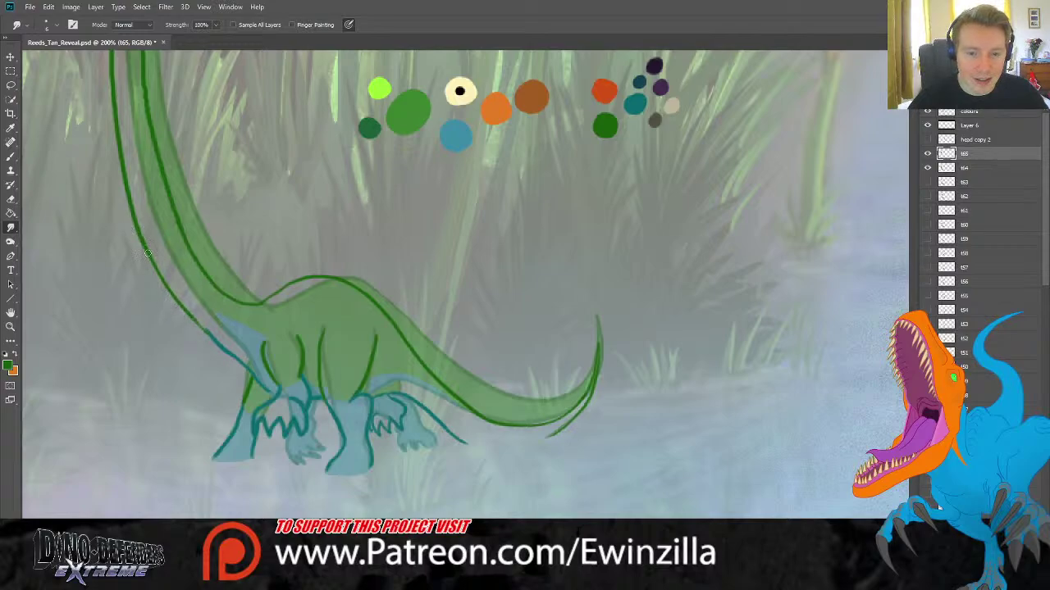
{"action": "key", "text": "ctrl+z"}
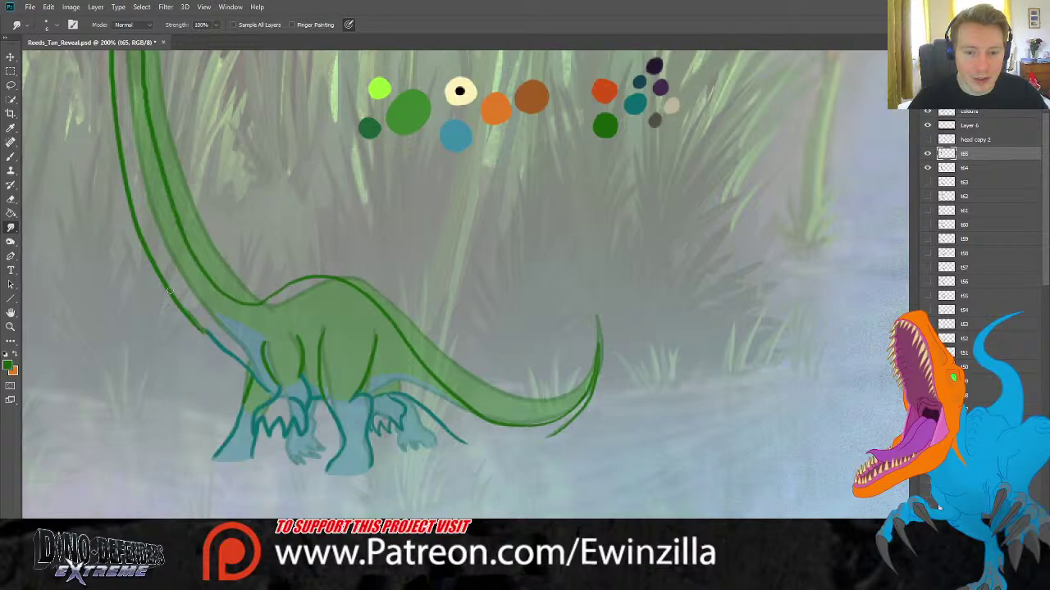
{"action": "left_click_drag", "start_coordinate": [152, 264], "coordinate": [170, 318]}
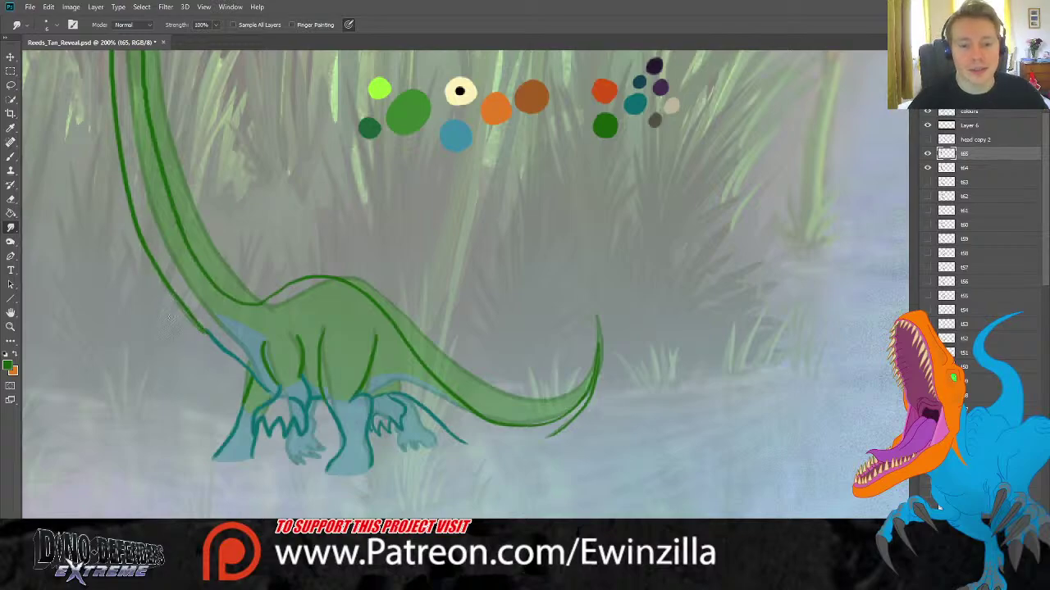
{"action": "key", "text": "ctrl+z"}
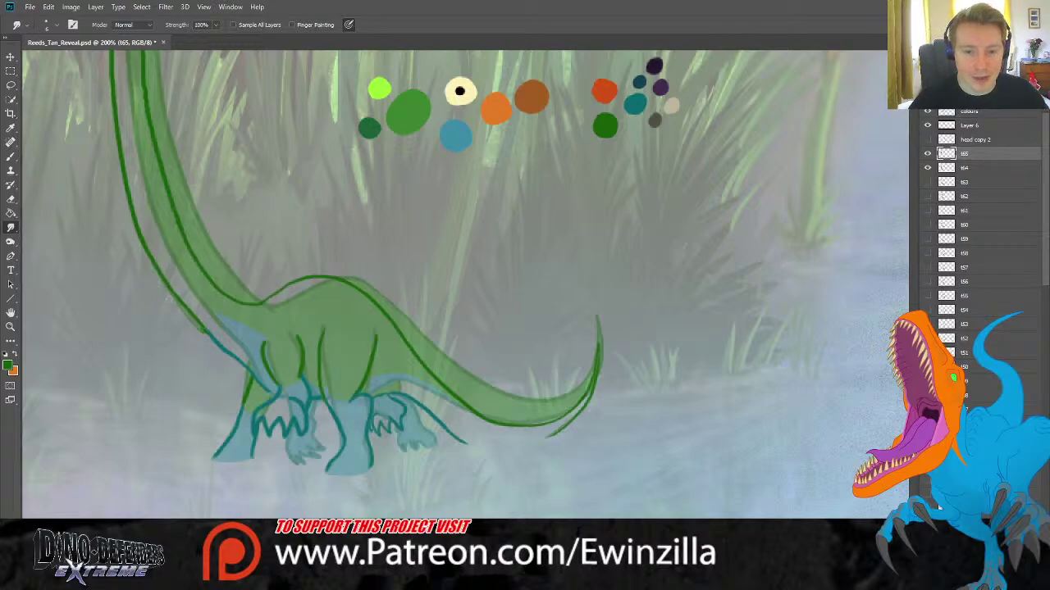
{"action": "key", "text": "ctrl+z"}
{"action": "key", "text": "ctrl+z"}
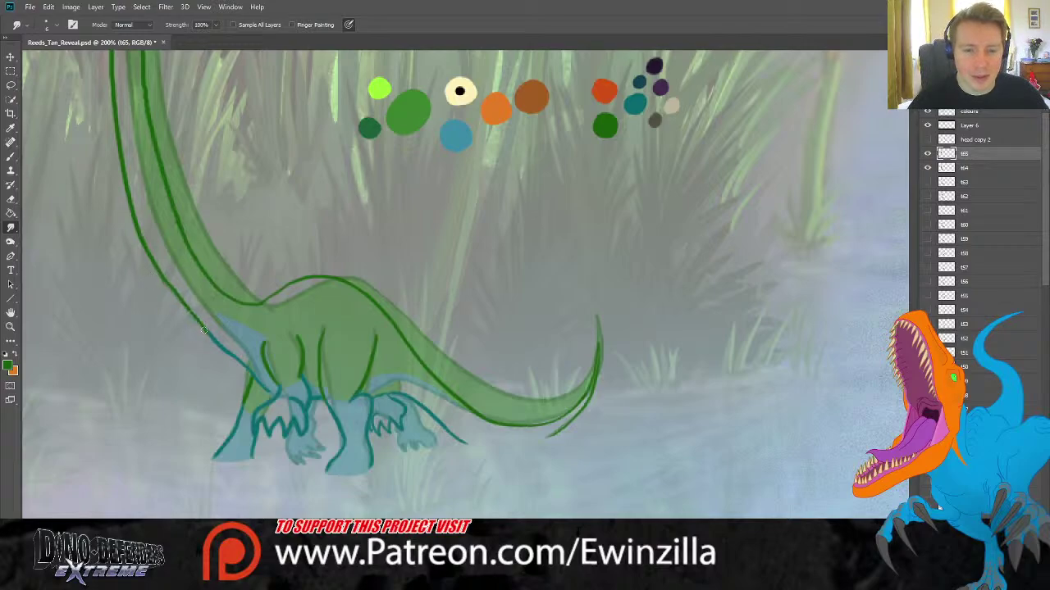
{"action": "key", "text": "ctrl+z"}
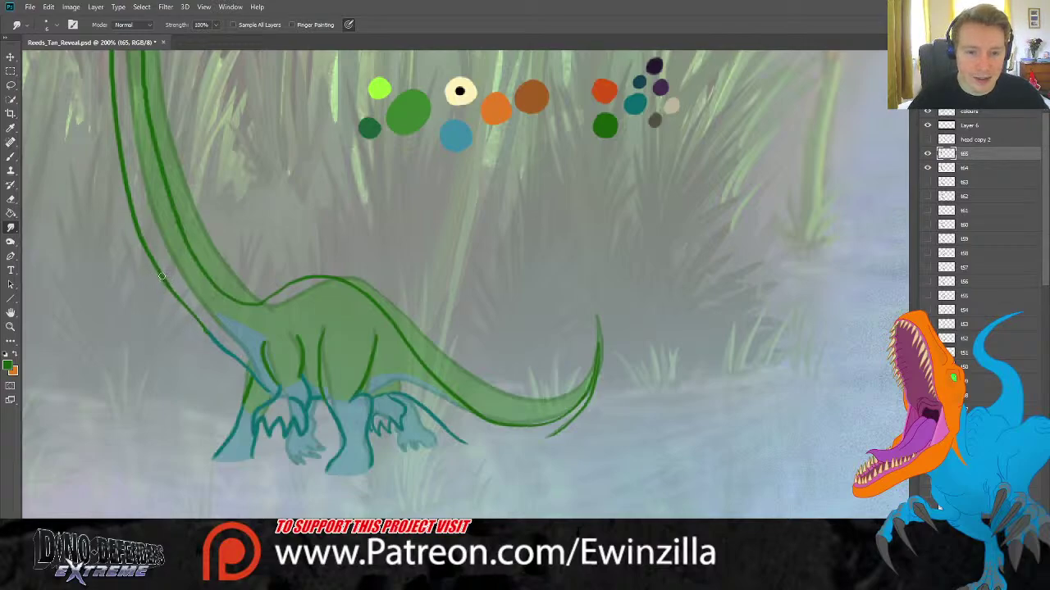
{"action": "key", "text": "ctrl+z"}
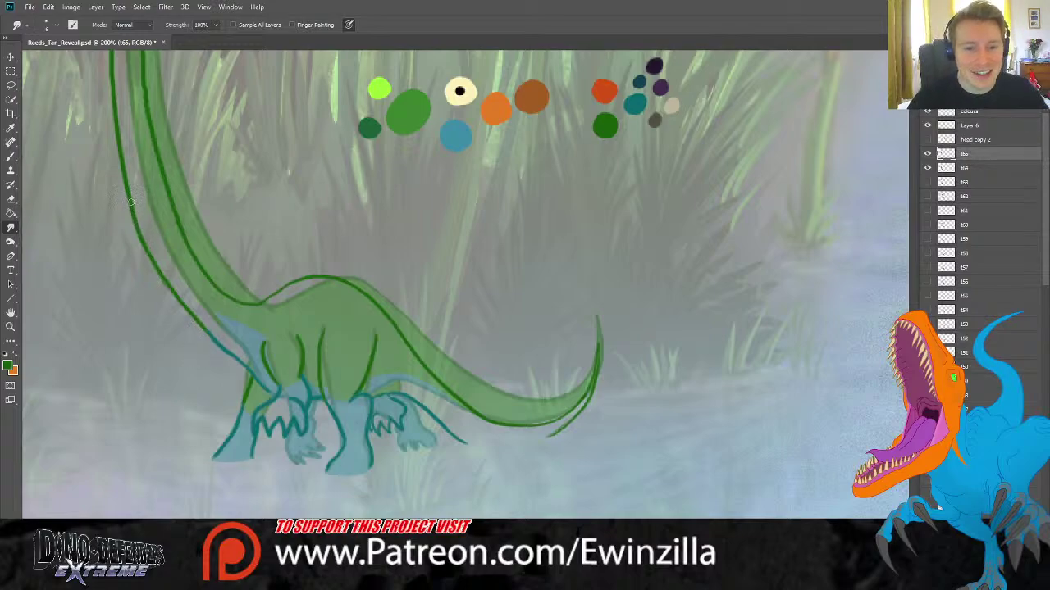
Smudge the upper outer neck outline down toward the body and along the inner neck line.
{"action": "left_click_drag", "start_coordinate": [132, 201], "coordinate": [174, 289]}
{"action": "left_click_drag", "start_coordinate": [134, 215], "coordinate": [175, 294]}
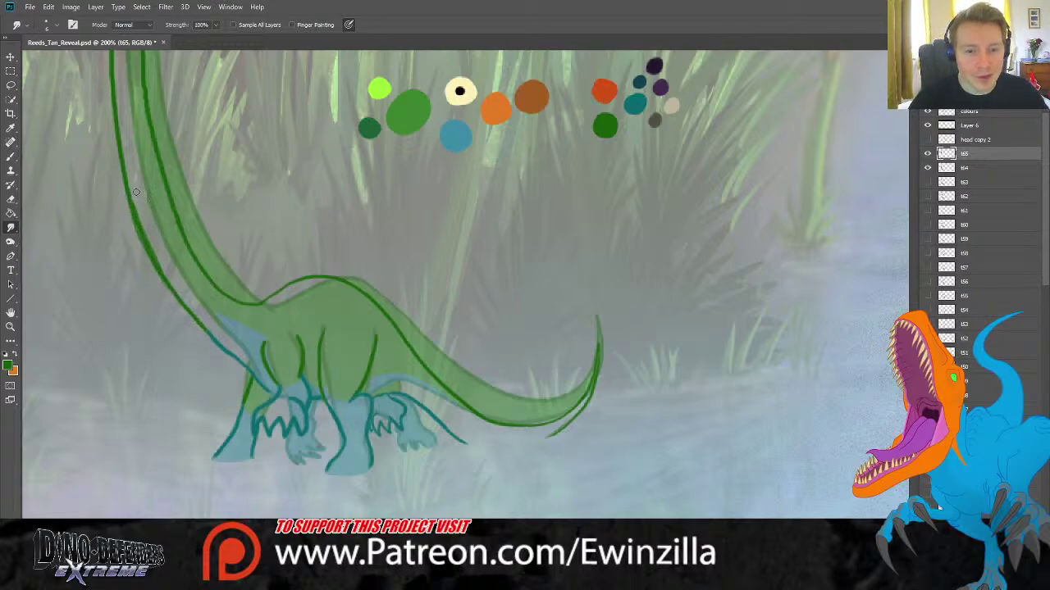
{"action": "left_click_drag", "start_coordinate": [136, 192], "coordinate": [187, 302]}
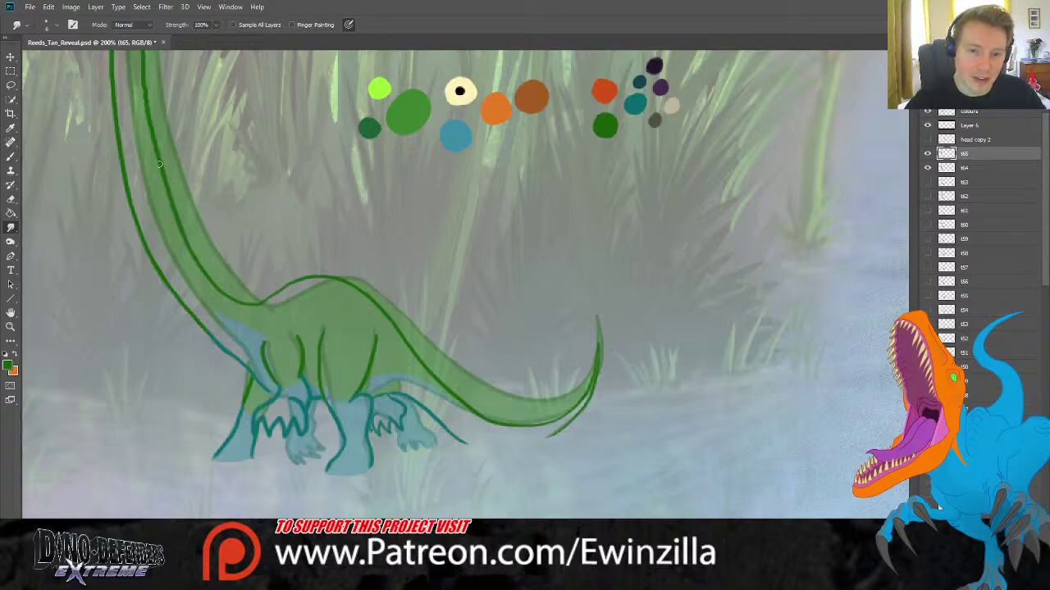
{"action": "left_click_drag", "start_coordinate": [145, 97], "coordinate": [197, 261]}
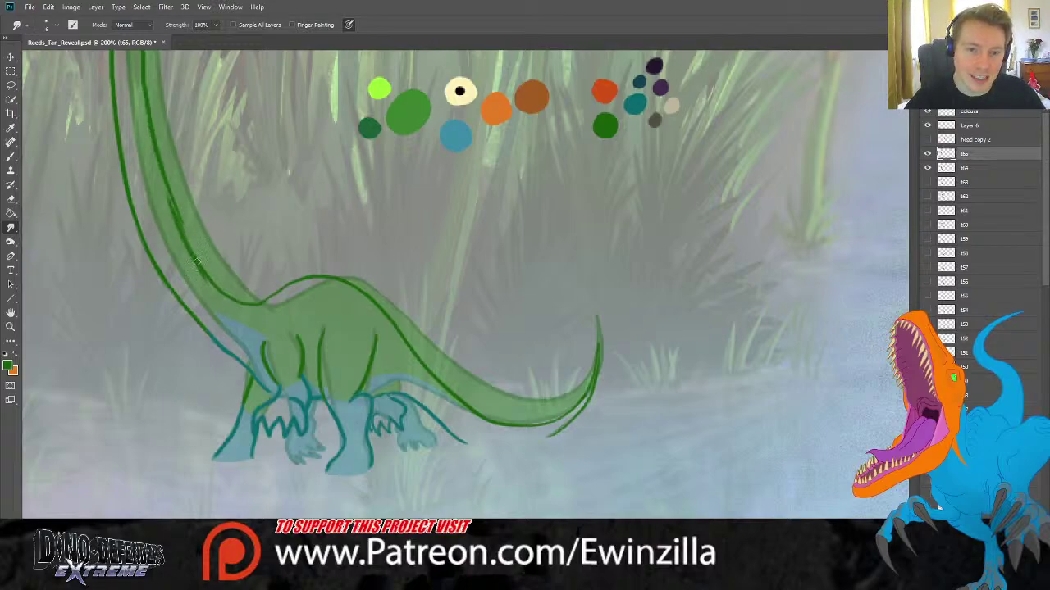
{"action": "key", "text": "z"}
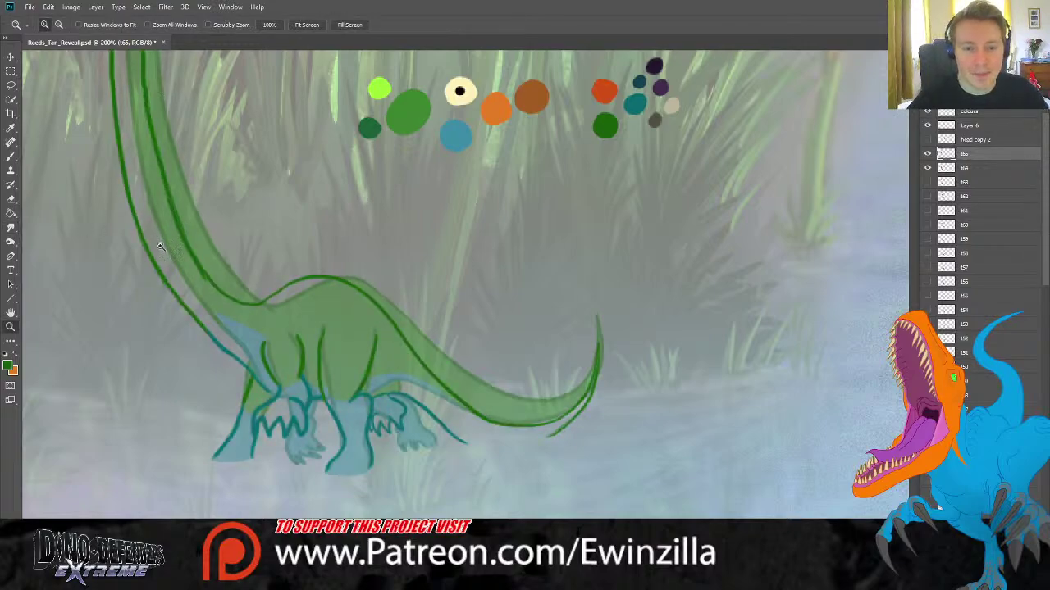
Compare with the previous pose, erase the stray lower-left neck outline at 100%, and lasso the head and neck.
{"action": "key", "text": "ctrl+0"}
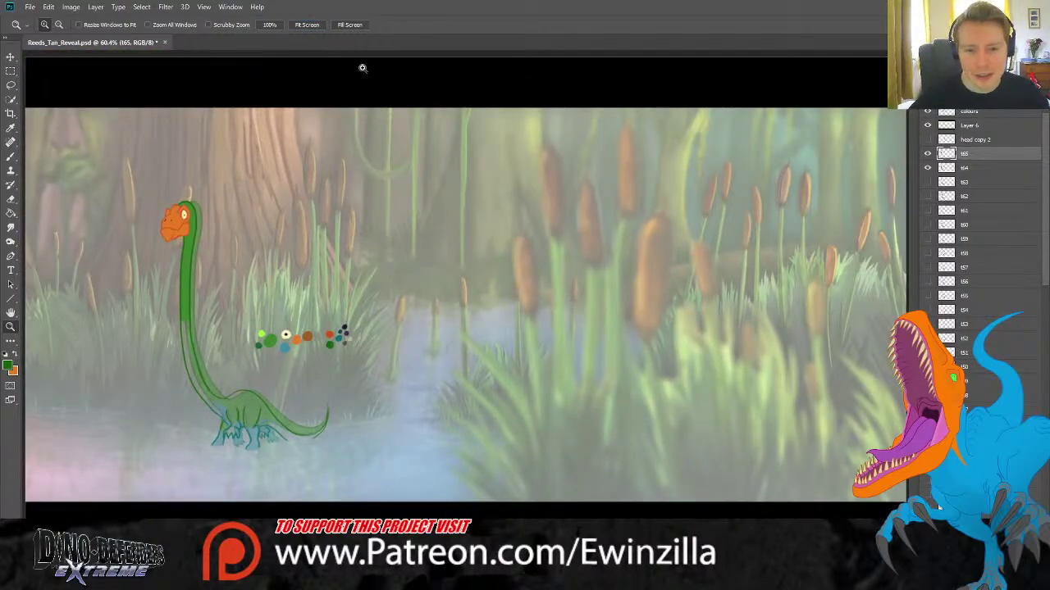
{"action": "left_click", "coordinate": [928, 154]}
{"action": "left_click", "coordinate": [928, 154]}
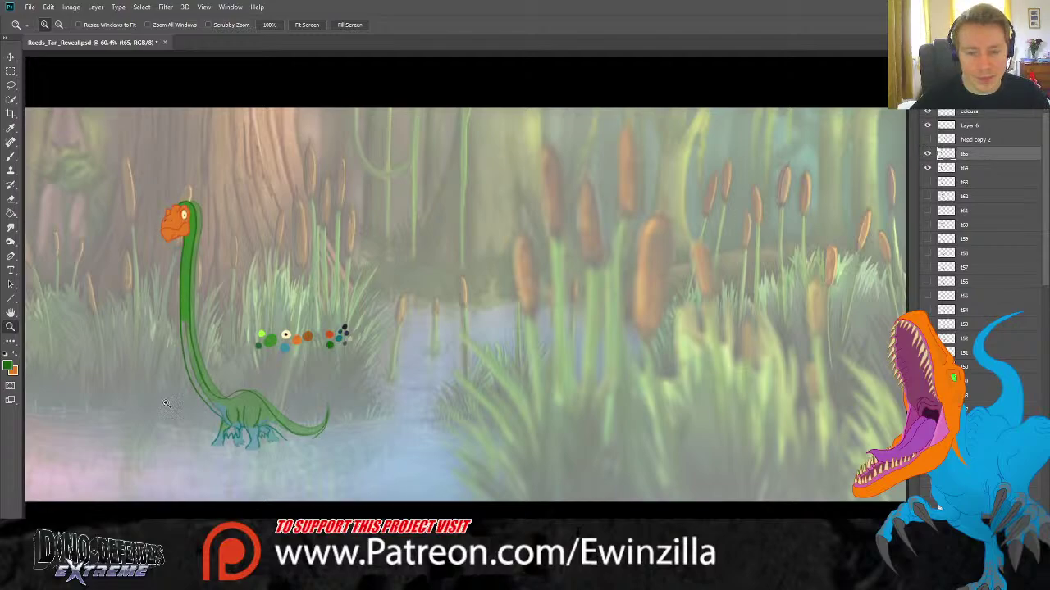
{"action": "key", "text": "ctrl+1"}
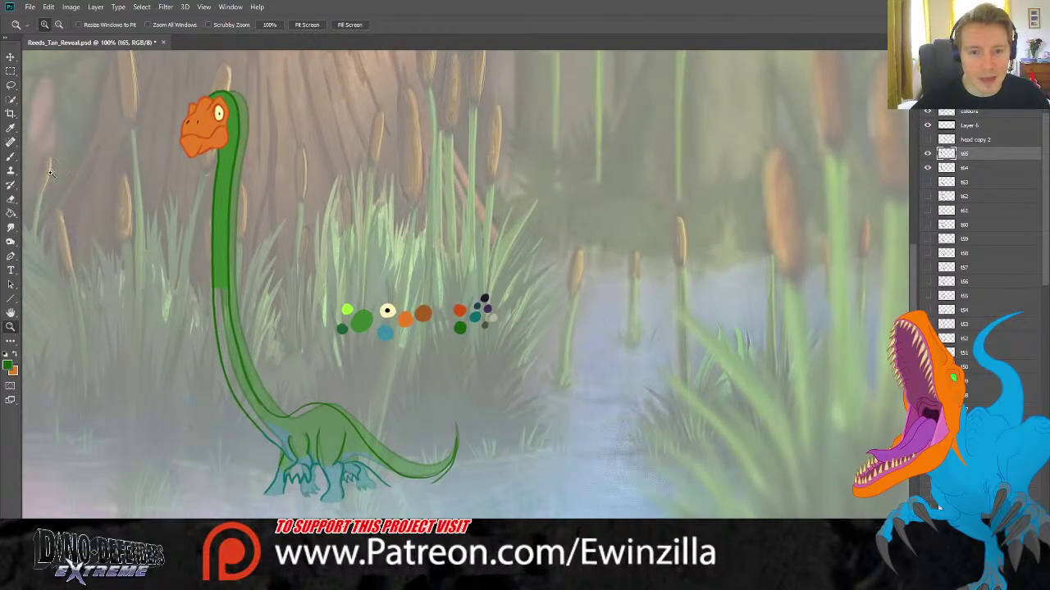
{"action": "left_click", "coordinate": [10, 85]}
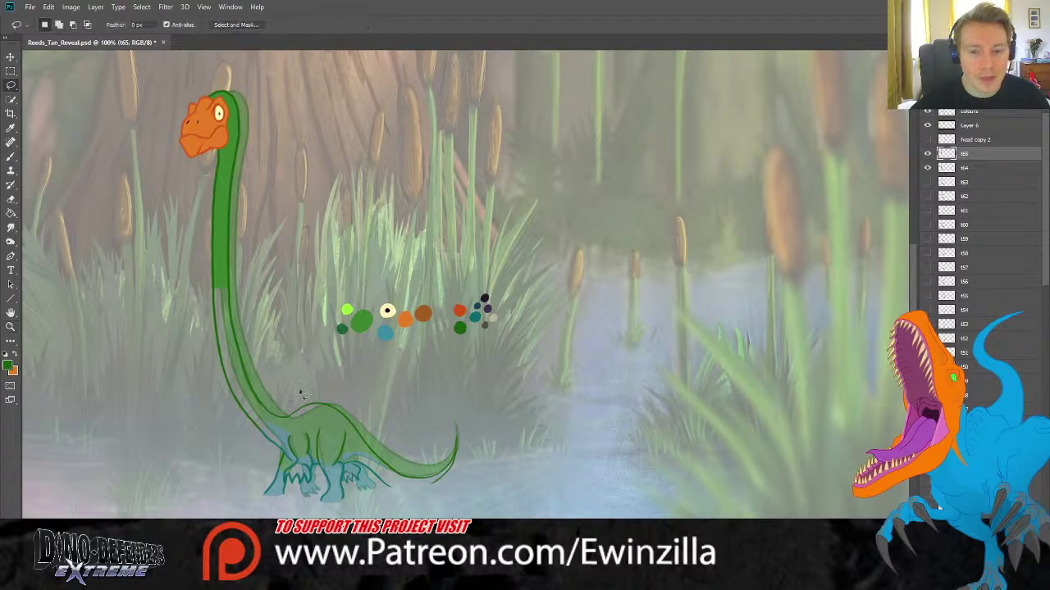
{"action": "left_click", "coordinate": [11, 214]}
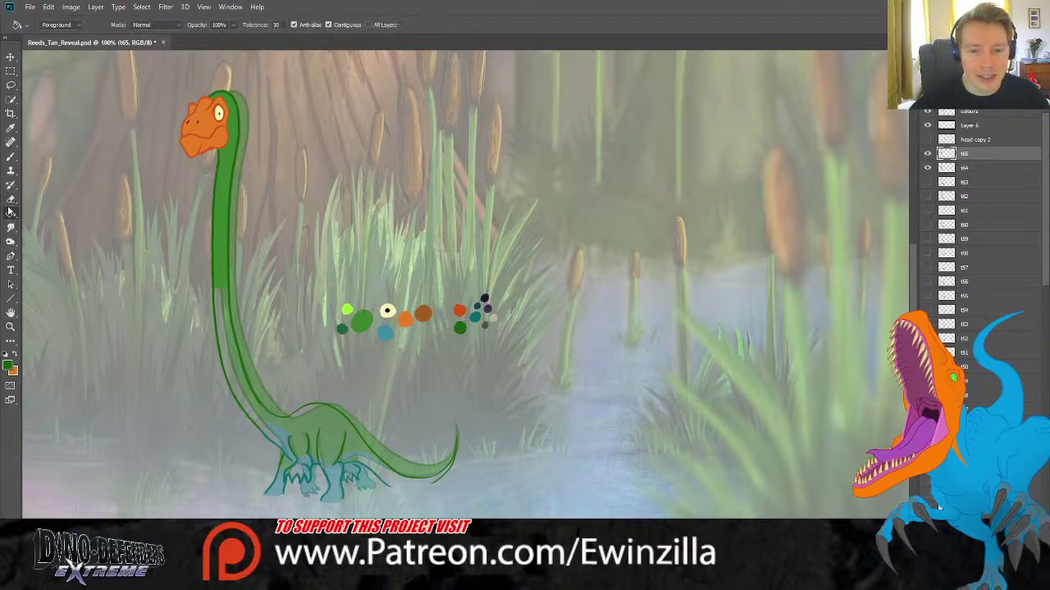
{"action": "left_click", "coordinate": [11, 199]}
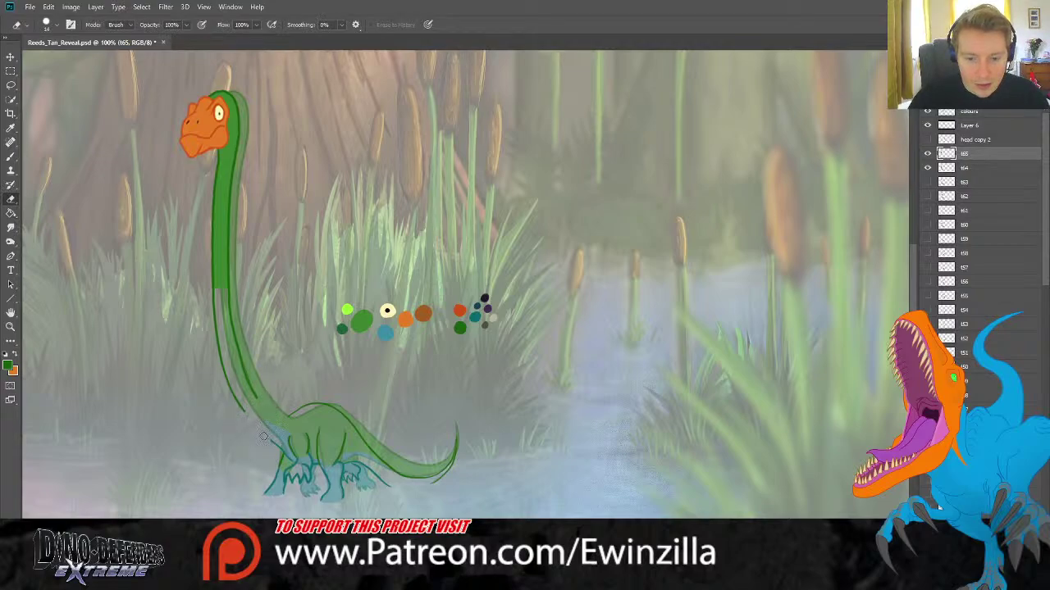
{"action": "mouse_move", "coordinate": [271, 377]}
{"action": "left_mouse_down"}
{"action": "mouse_move", "coordinate": [237, 413]}
{"action": "mouse_move", "coordinate": [255, 371]}
{"action": "mouse_move", "coordinate": [220, 384]}
{"action": "mouse_move", "coordinate": [246, 348]}
{"action": "left_mouse_up"}
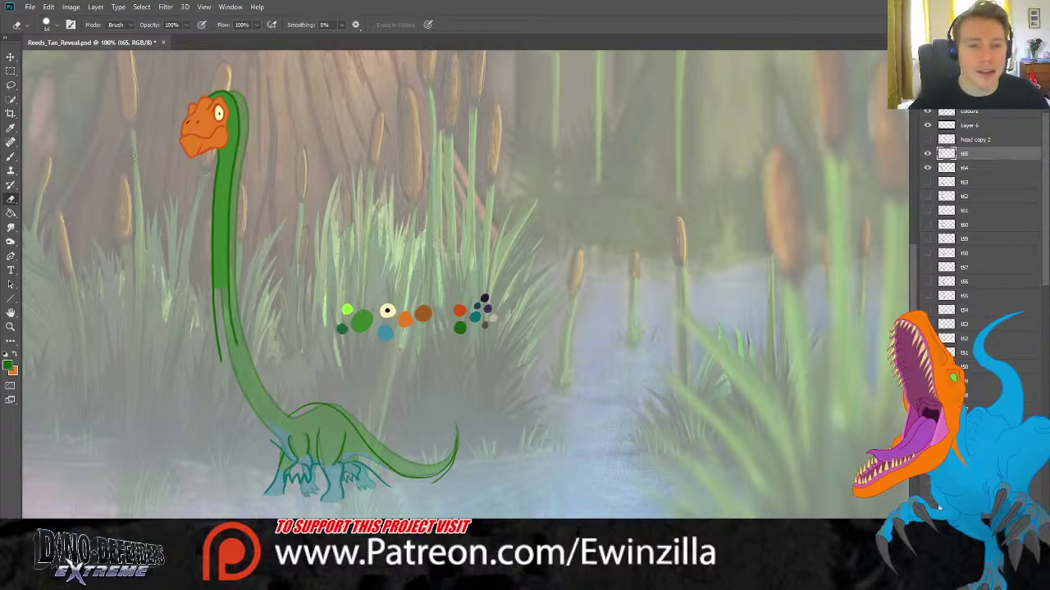
{"action": "left_click", "coordinate": [11, 84]}
{"action": "mouse_move", "coordinate": [150, 71]}
{"action": "left_mouse_down"}
{"action": "mouse_move", "coordinate": [158, 230]}
{"action": "mouse_move", "coordinate": [186, 385]}
{"action": "mouse_move", "coordinate": [251, 377]}
{"action": "mouse_move", "coordinate": [282, 232]}
{"action": "mouse_move", "coordinate": [274, 117]}
{"action": "mouse_move", "coordinate": [222, 68]}
{"action": "left_mouse_up"}
Move the selected head and neck slightly right, deselect, and compare against the previous frame.
{"action": "left_click", "coordinate": [11, 57]}
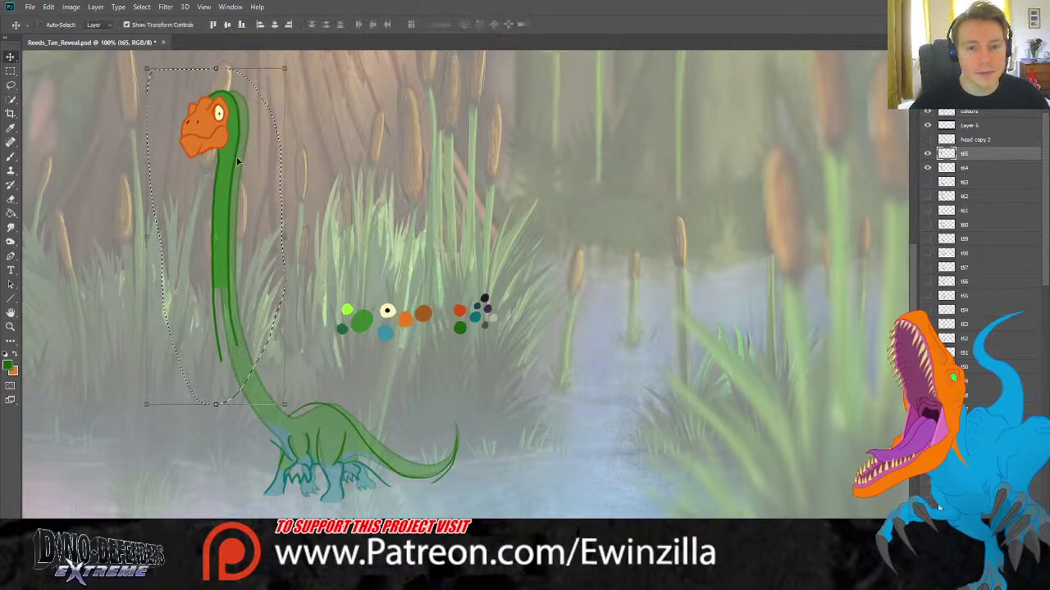
{"action": "mouse_move", "coordinate": [237, 164]}
{"action": "left_mouse_down"}
{"action": "mouse_move", "coordinate": [263, 160]}
{"action": "mouse_move", "coordinate": [248, 161]}
{"action": "left_mouse_up"}
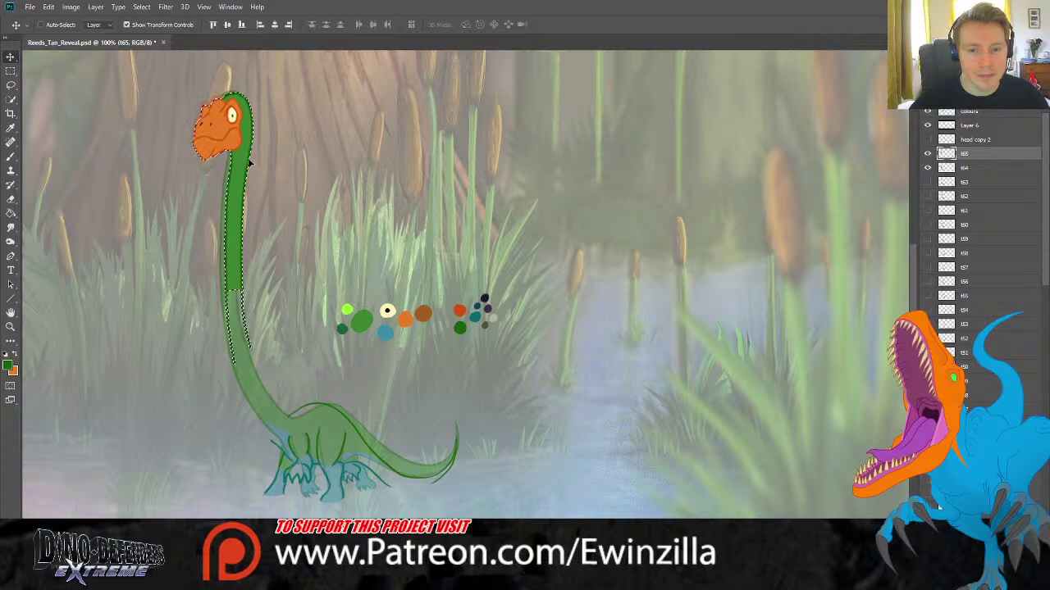
{"action": "key", "text": "m"}
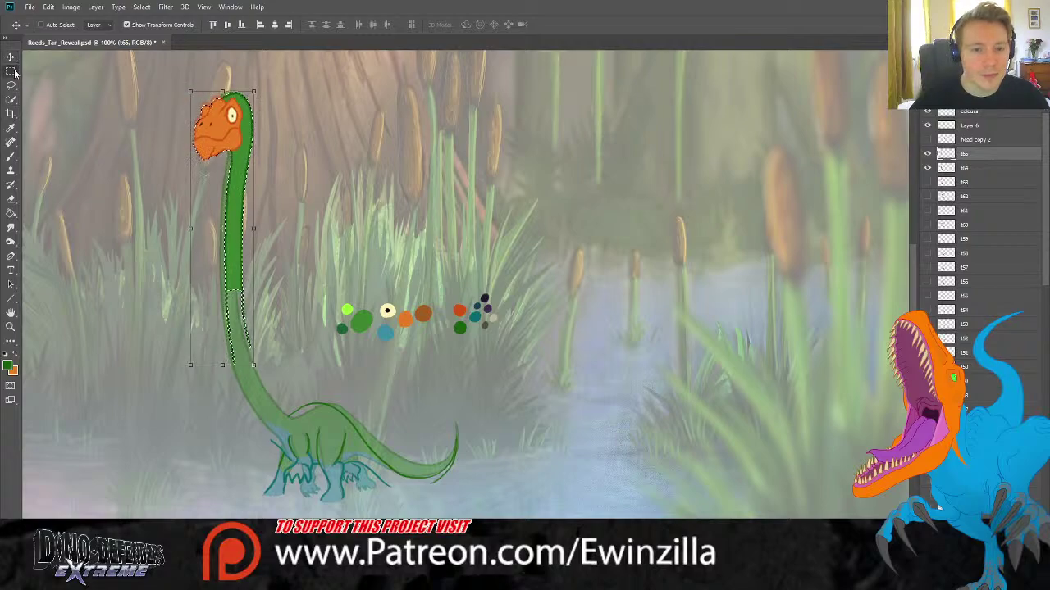
{"action": "key", "text": "ctrl+d"}
{"action": "left_click", "coordinate": [928, 154]}
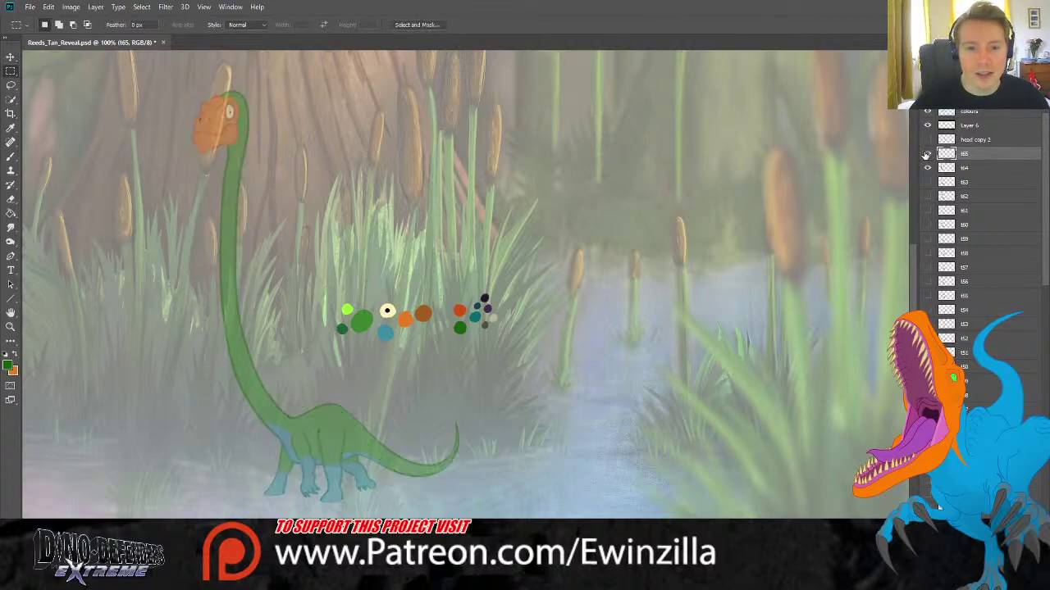
{"action": "left_click", "coordinate": [928, 154]}
{"action": "left_click", "coordinate": [926, 154]}
{"action": "left_click", "coordinate": [927, 154]}
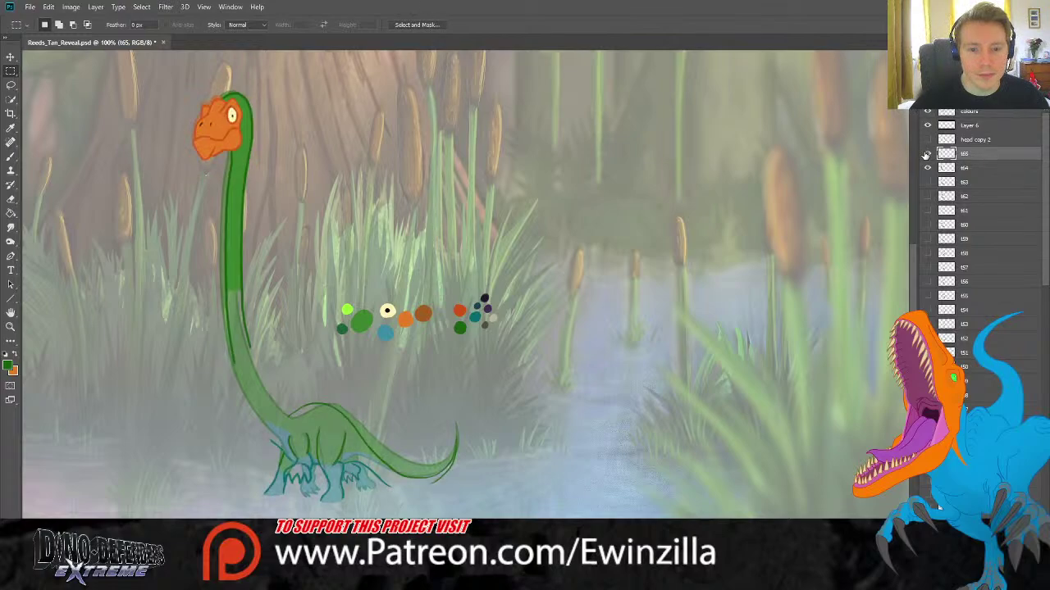
{"action": "left_click", "coordinate": [927, 154]}
{"action": "left_click", "coordinate": [927, 154]}
Lasso the head and neck again, scale them to about 98%, and compare with the previous frame.
{"action": "left_click", "coordinate": [10, 85]}
{"action": "mouse_move", "coordinate": [190, 61]}
{"action": "left_mouse_down"}
{"action": "mouse_move", "coordinate": [191, 369]}
{"action": "mouse_move", "coordinate": [320, 236]}
{"action": "mouse_move", "coordinate": [246, 57]}
{"action": "left_mouse_up"}
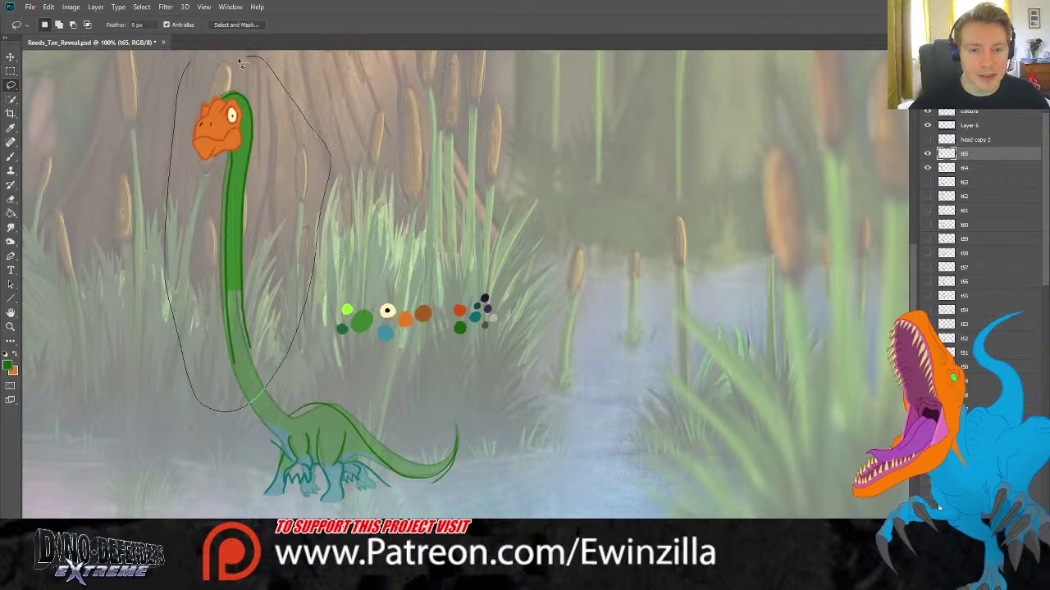
{"action": "key", "text": "v"}
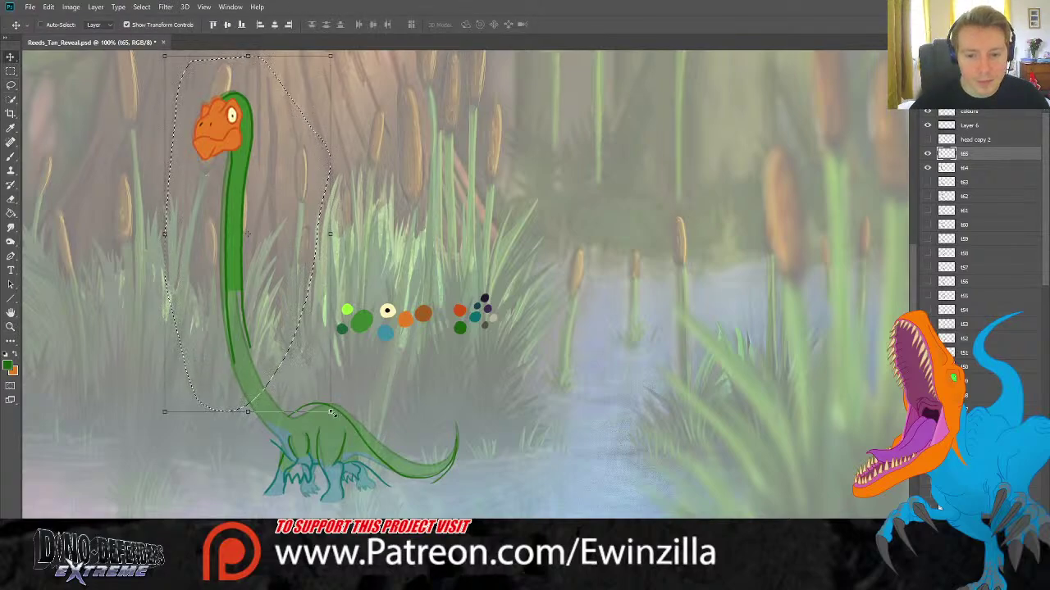
{"action": "left_click_drag", "start_coordinate": [334, 414], "coordinate": [328, 404]}
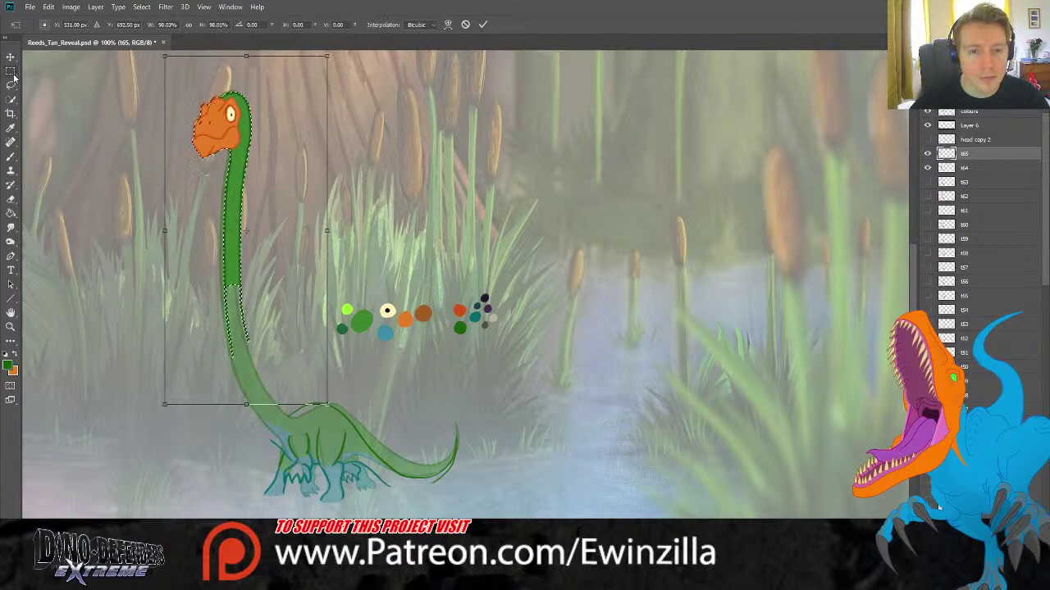
{"action": "key", "text": "Return"}
{"action": "key", "text": "m"}
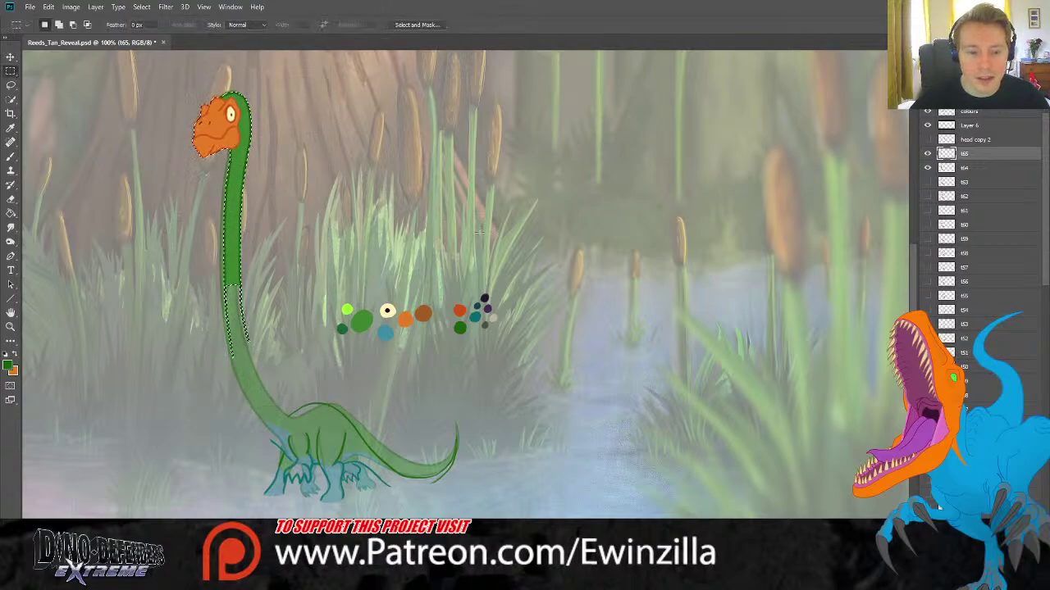
{"action": "left_click", "coordinate": [620, 304]}
{"action": "left_click", "coordinate": [927, 155]}
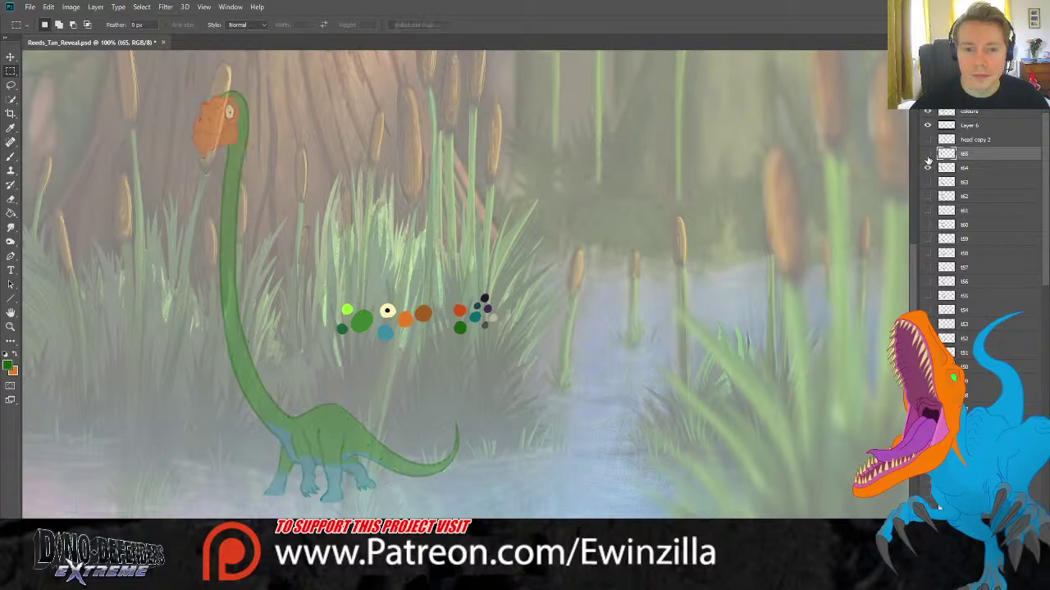
{"action": "left_click", "coordinate": [928, 155]}
{"action": "left_click", "coordinate": [928, 155]}
{"action": "left_click", "coordinate": [928, 155]}
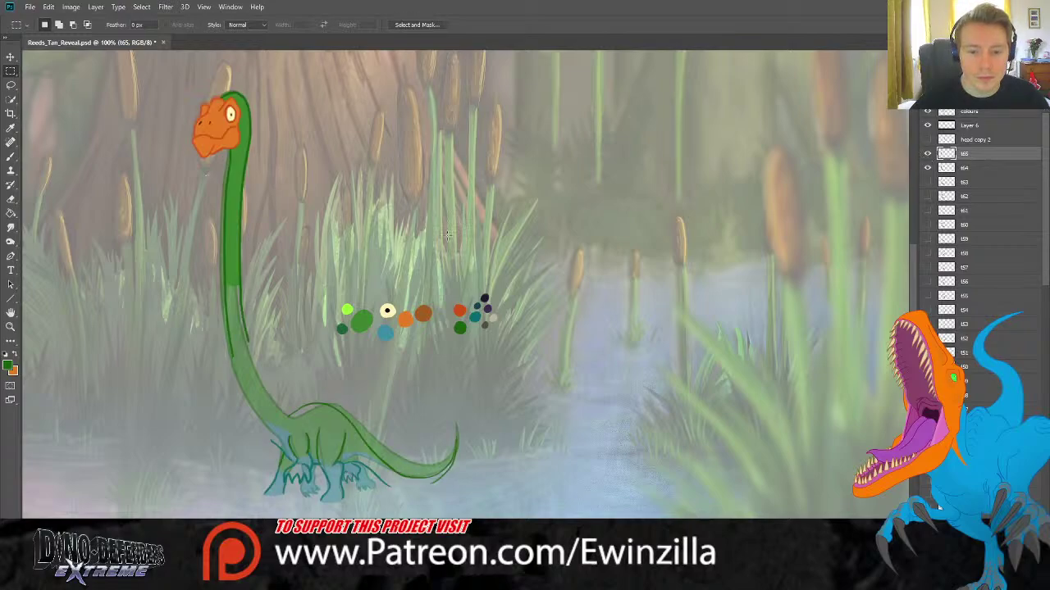
{"action": "left_click", "coordinate": [11, 326]}
{"action": "left_click", "coordinate": [236, 462]}
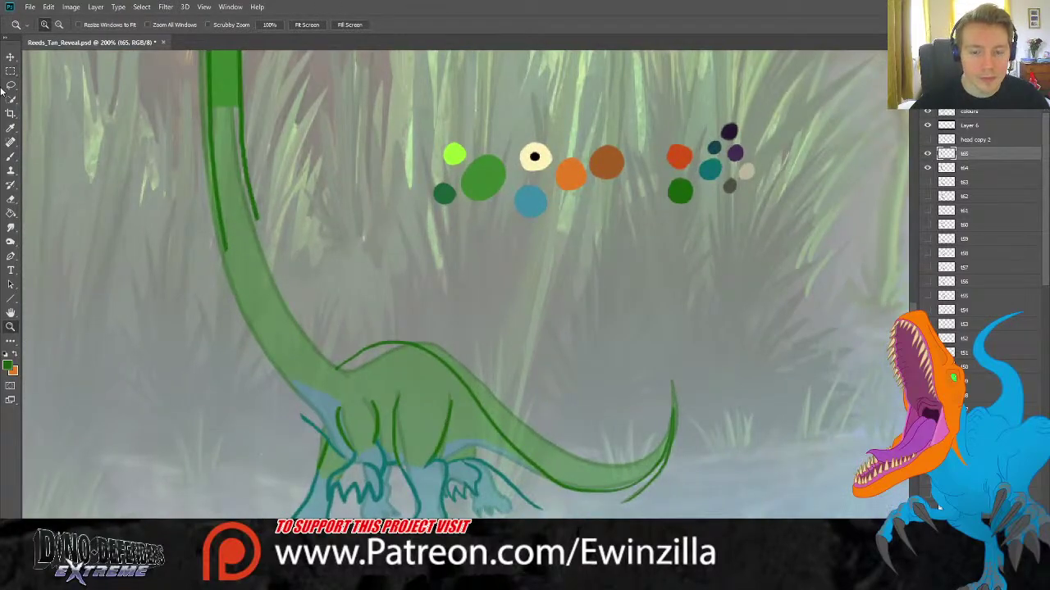
Smudge away the thin neck line and paint new dark green outlines down the neck's right and left edges.
{"action": "left_click", "coordinate": [11, 128]}
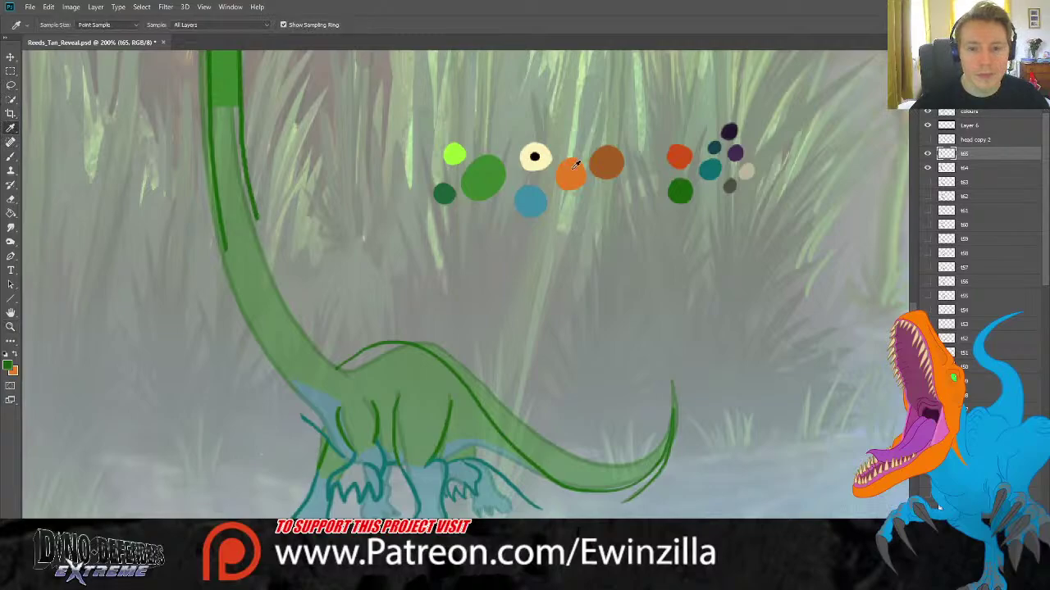
{"action": "left_click", "coordinate": [11, 156]}
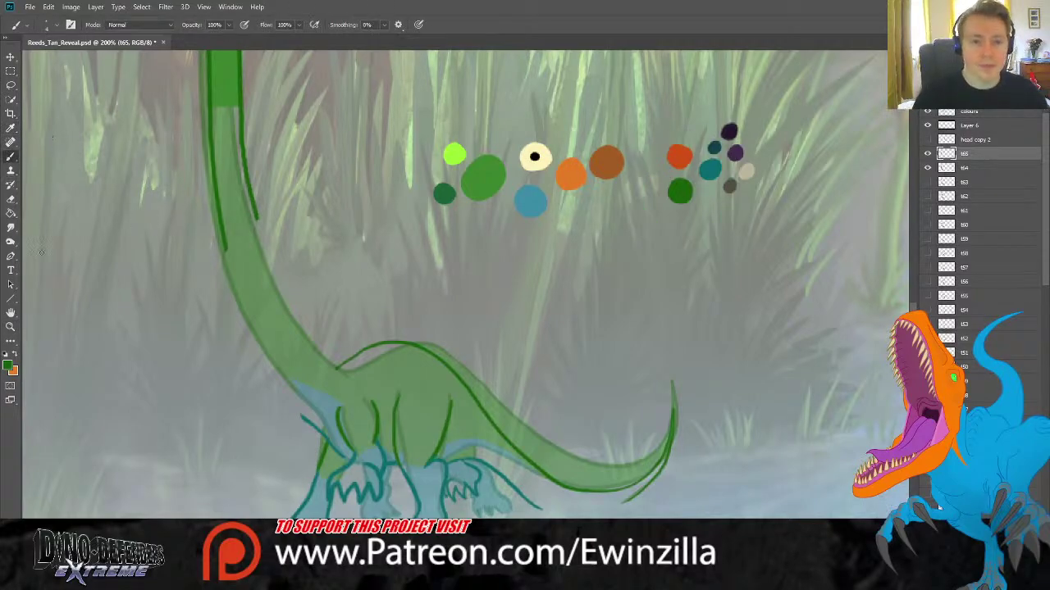
{"action": "left_click", "coordinate": [10, 227]}
{"action": "mouse_move", "coordinate": [262, 182]}
{"action": "left_mouse_down"}
{"action": "mouse_move", "coordinate": [255, 213]}
{"action": "mouse_move", "coordinate": [248, 108]}
{"action": "left_mouse_up"}
{"action": "left_click", "coordinate": [10, 155]}
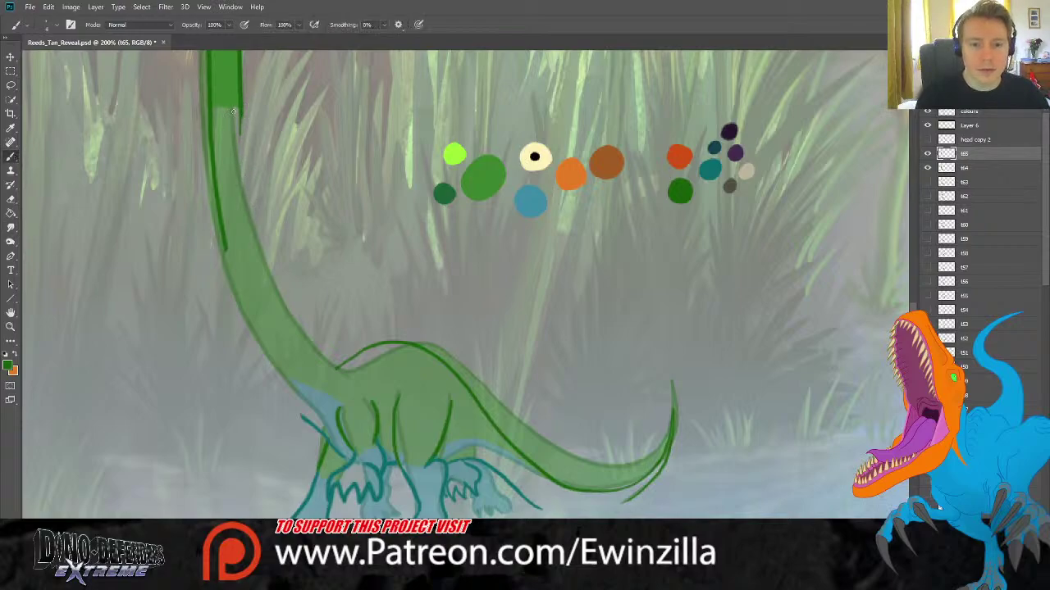
{"action": "mouse_move", "coordinate": [239, 129]}
{"action": "left_mouse_down"}
{"action": "mouse_move", "coordinate": [265, 276]}
{"action": "mouse_move", "coordinate": [328, 371]}
{"action": "left_mouse_up"}
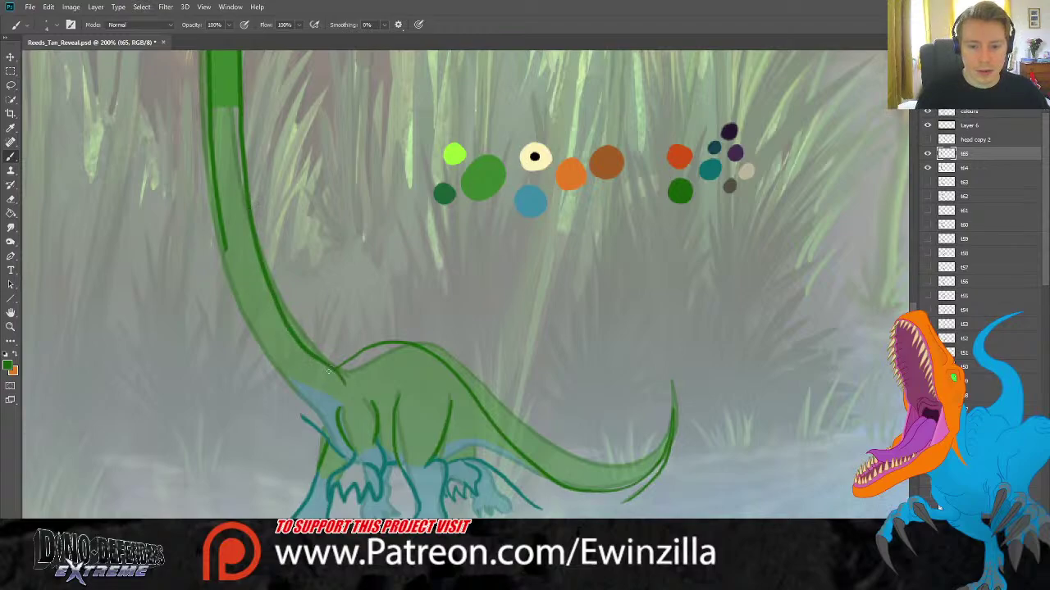
{"action": "mouse_move", "coordinate": [226, 243]}
{"action": "left_mouse_down"}
{"action": "mouse_move", "coordinate": [260, 347]}
{"action": "mouse_move", "coordinate": [316, 422]}
{"action": "left_mouse_up"}
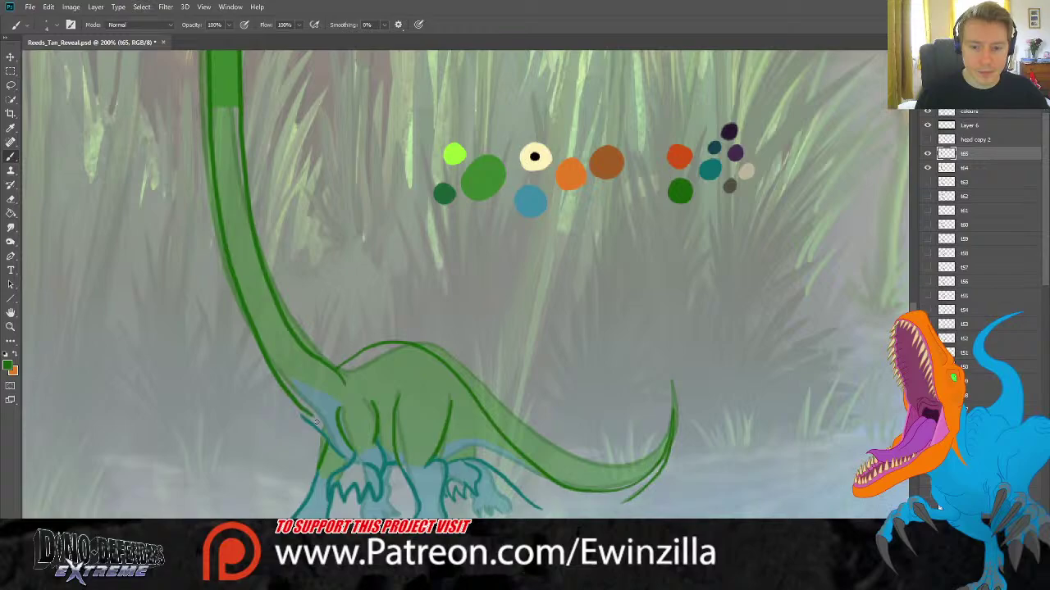
{"action": "key", "text": "r"}
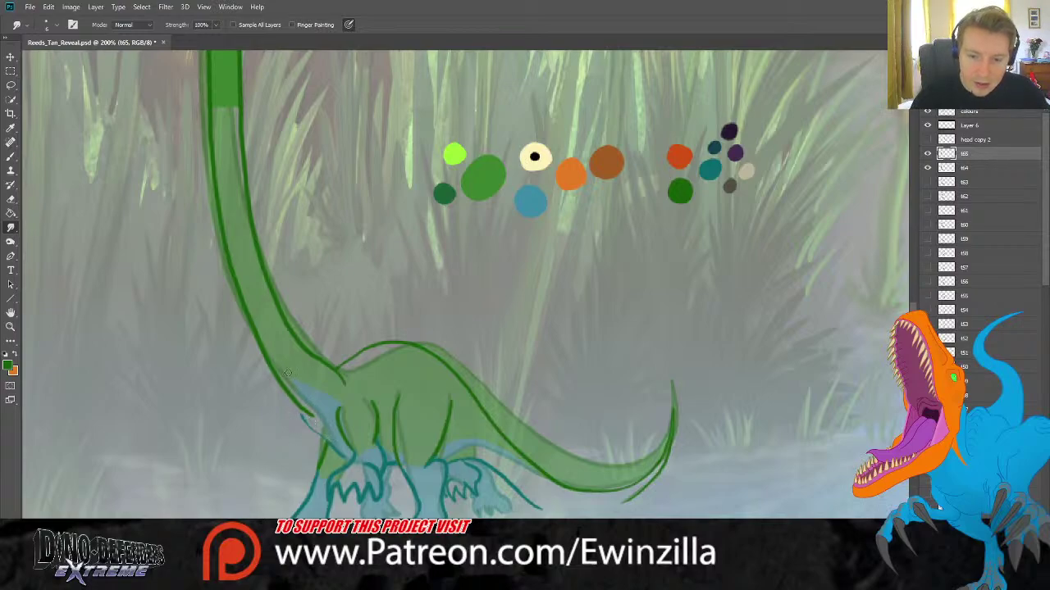
Sample the teal swatch and paint a short stroke extending the left neck outline into the chest.
{"action": "left_click", "coordinate": [11, 128]}
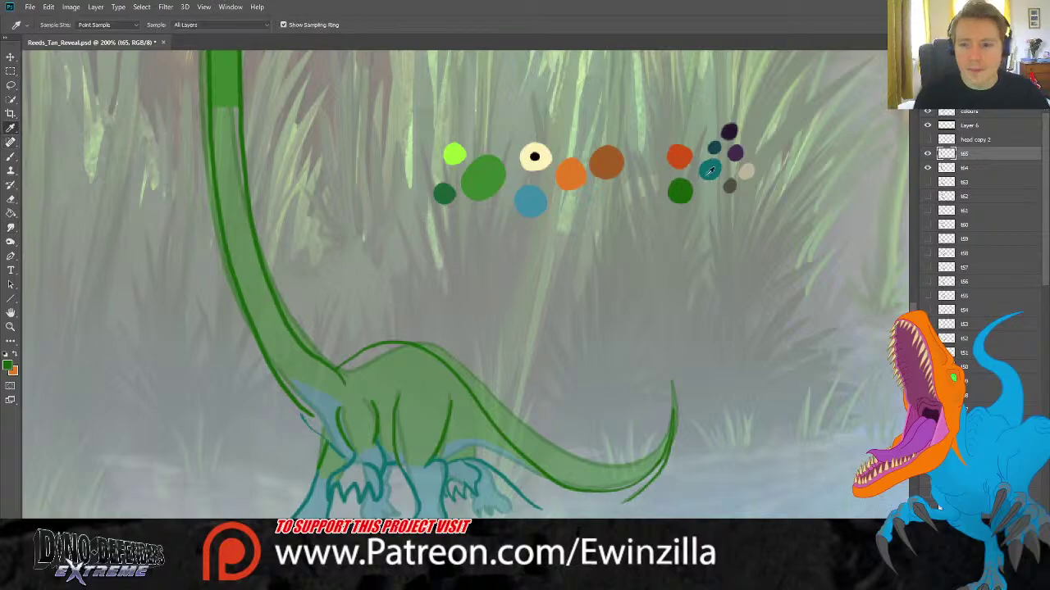
{"action": "left_click", "coordinate": [710, 168]}
{"action": "key", "text": "b"}
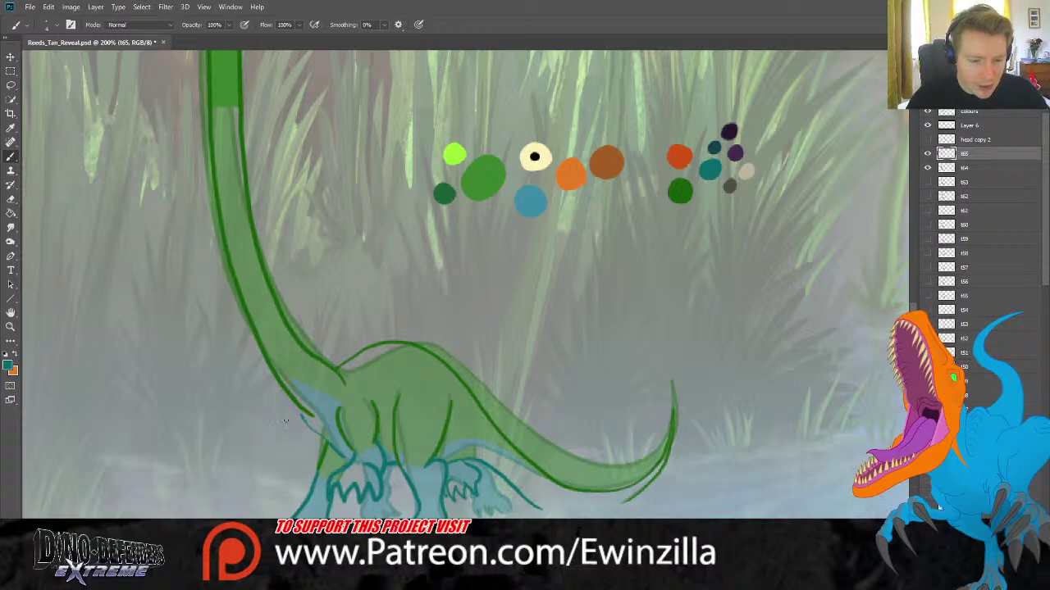
{"action": "left_click_drag", "start_coordinate": [299, 409], "coordinate": [314, 433]}
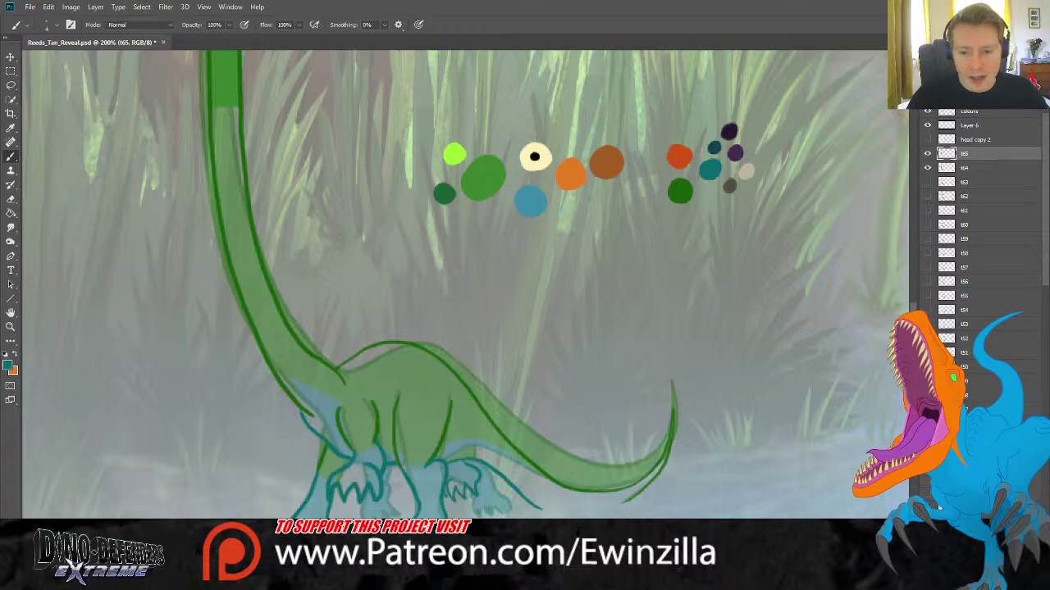
{"action": "left_click", "coordinate": [11, 227]}
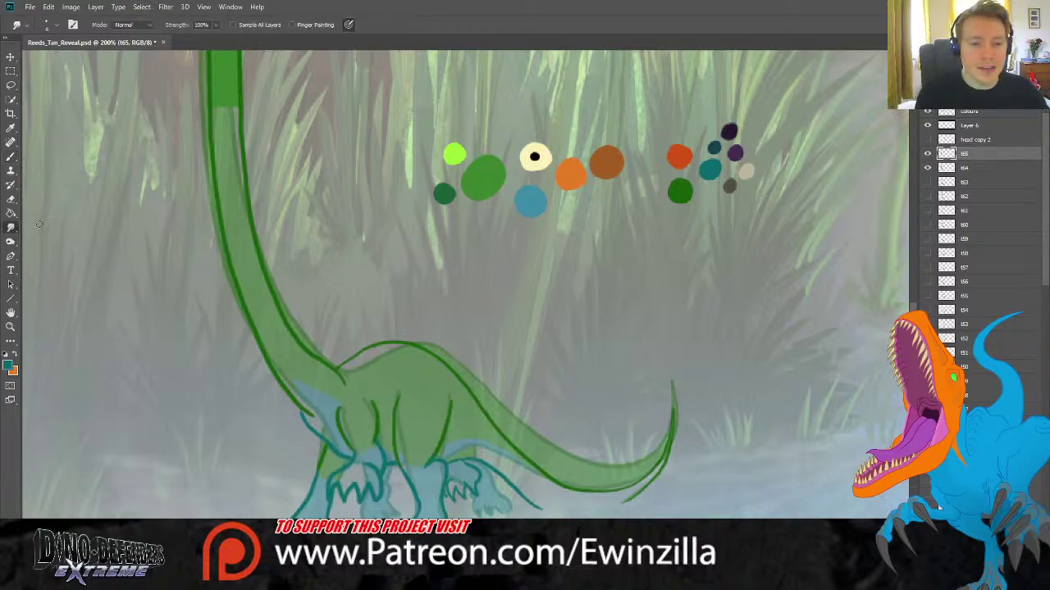
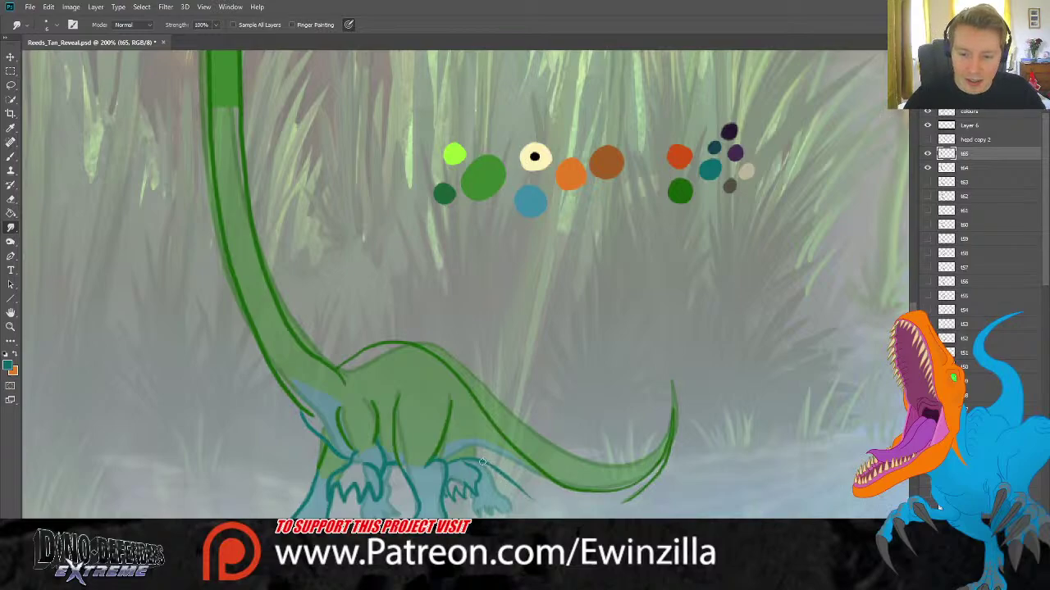
Smudge the blue claw stroke smooth and smear the green along the tail tip.
{"action": "left_click_drag", "start_coordinate": [482, 461], "coordinate": [549, 506]}
{"action": "mouse_move", "coordinate": [472, 451]}
{"action": "left_mouse_down"}
{"action": "mouse_move", "coordinate": [556, 514]}
{"action": "mouse_move", "coordinate": [517, 494]}
{"action": "mouse_move", "coordinate": [563, 516]}
{"action": "mouse_move", "coordinate": [521, 499]}
{"action": "mouse_move", "coordinate": [557, 512]}
{"action": "mouse_move", "coordinate": [497, 448]}
{"action": "left_mouse_up"}
{"action": "mouse_move", "coordinate": [654, 438]}
{"action": "left_mouse_down"}
{"action": "mouse_move", "coordinate": [674, 412]}
{"action": "mouse_move", "coordinate": [666, 470]}
{"action": "left_mouse_up"}
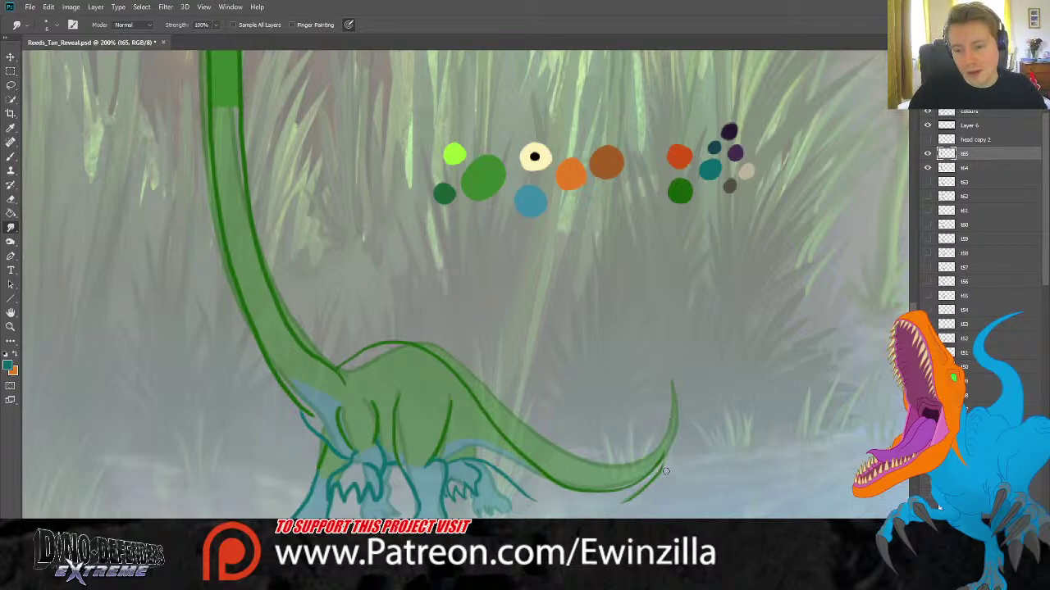
Sample the green swatch and brush it over the tail outline to darken it.
{"action": "left_click", "coordinate": [11, 127]}
{"action": "left_click", "coordinate": [679, 191]}
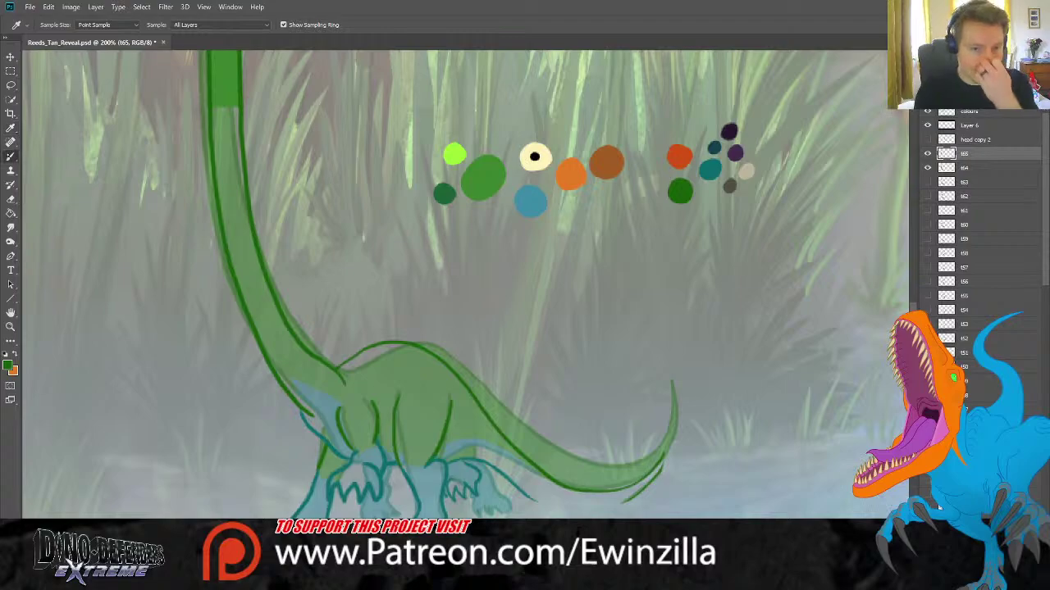
{"action": "left_click", "coordinate": [10, 142]}
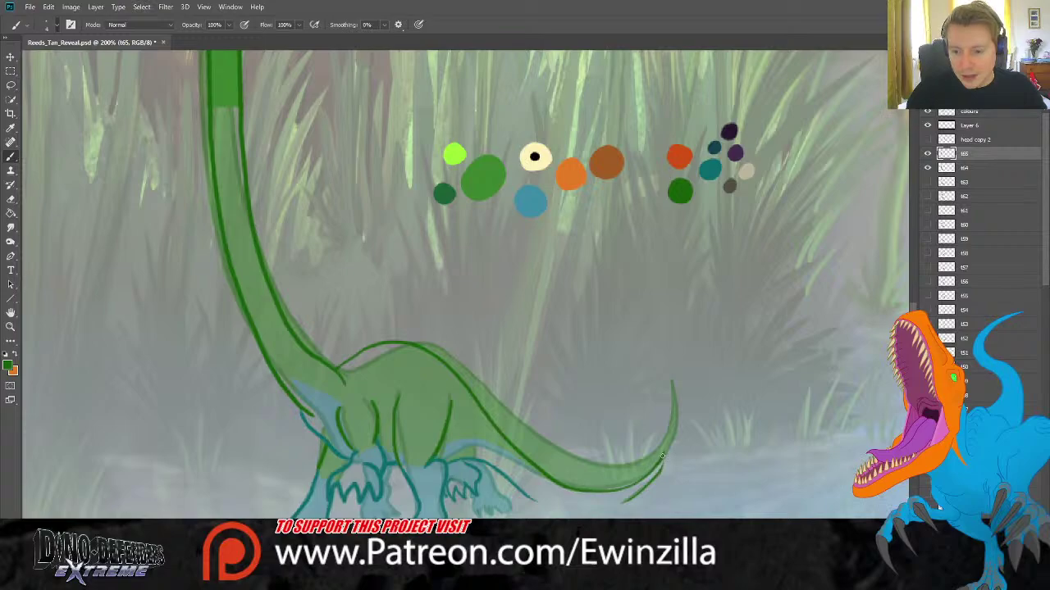
{"action": "mouse_move", "coordinate": [675, 401]}
{"action": "left_mouse_down"}
{"action": "mouse_move", "coordinate": [672, 455]}
{"action": "mouse_move", "coordinate": [653, 480]}
{"action": "left_mouse_up"}
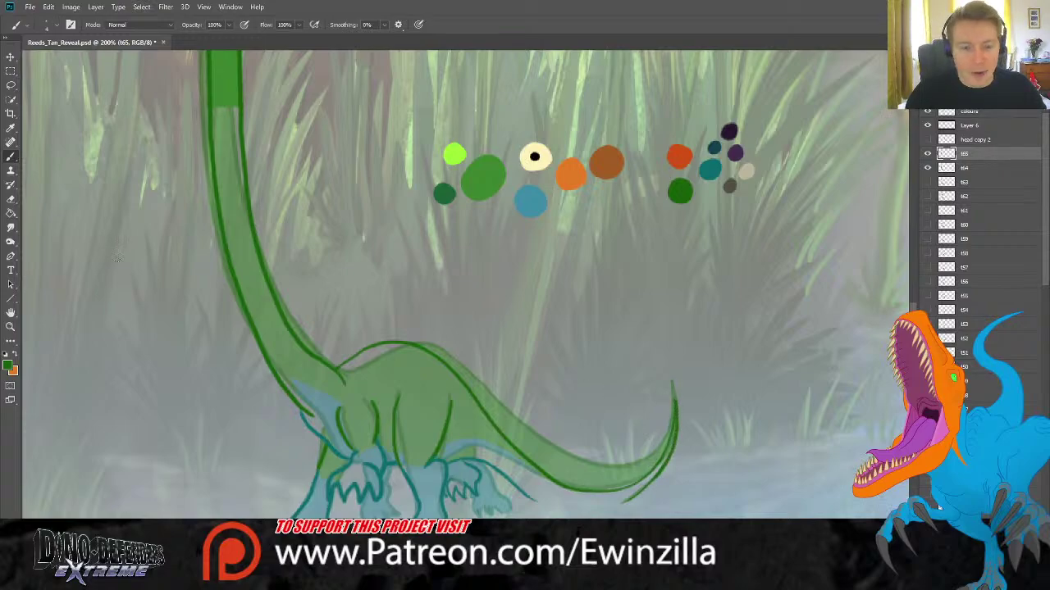
{"action": "key", "text": "r"}
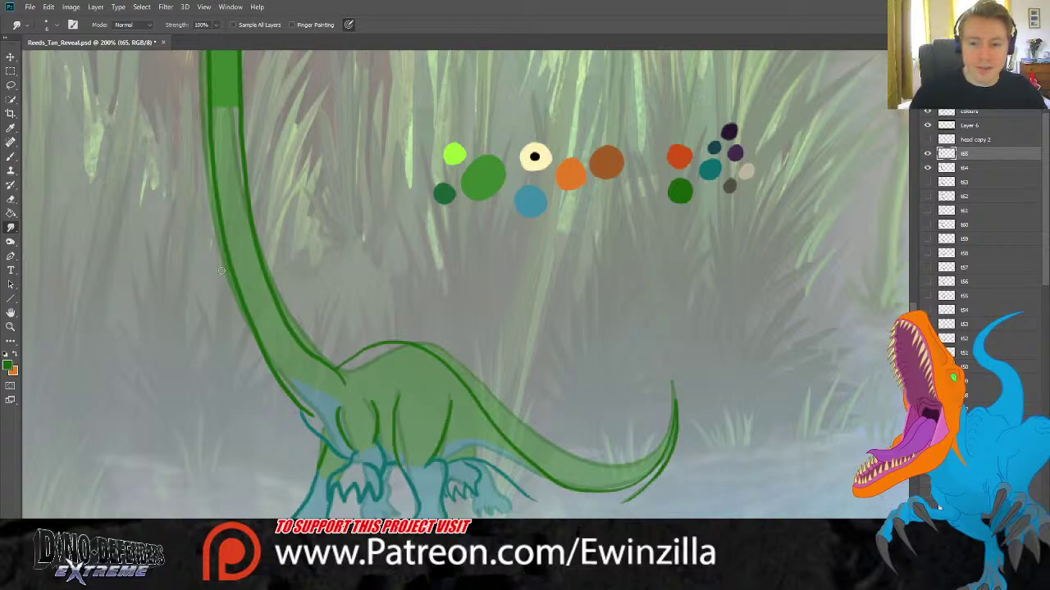
Zoom out to the whole scene and flip frame t65 off and on to compare poses.
{"action": "key", "text": "z"}
{"action": "left_click", "coordinate": [307, 25]}
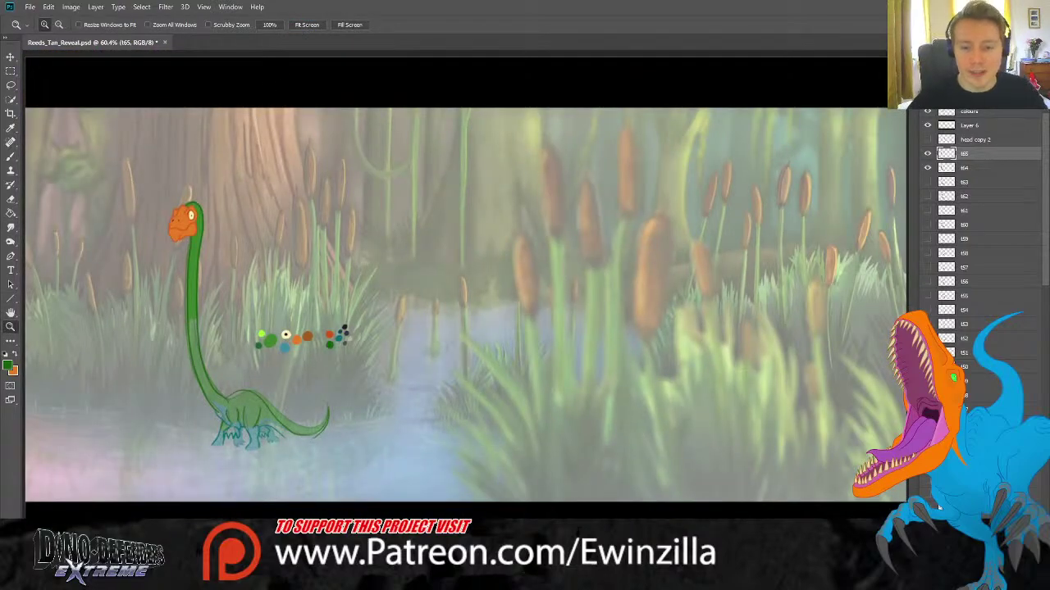
{"action": "left_click", "coordinate": [927, 153]}
{"action": "left_click", "coordinate": [926, 154]}
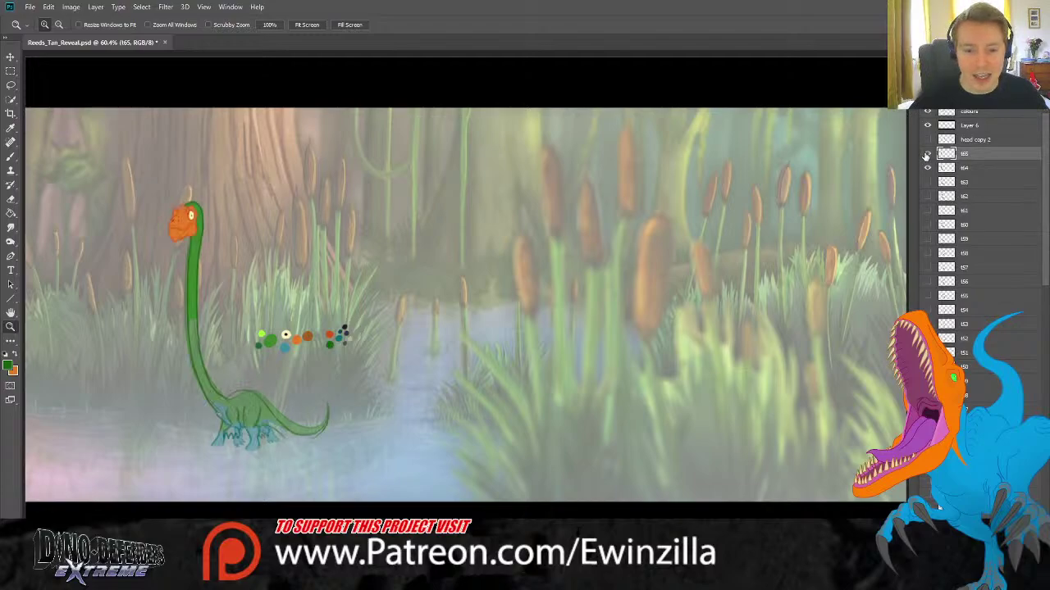
{"action": "left_click", "coordinate": [927, 153]}
{"action": "left_click", "coordinate": [926, 153]}
{"action": "left_click", "coordinate": [926, 154]}
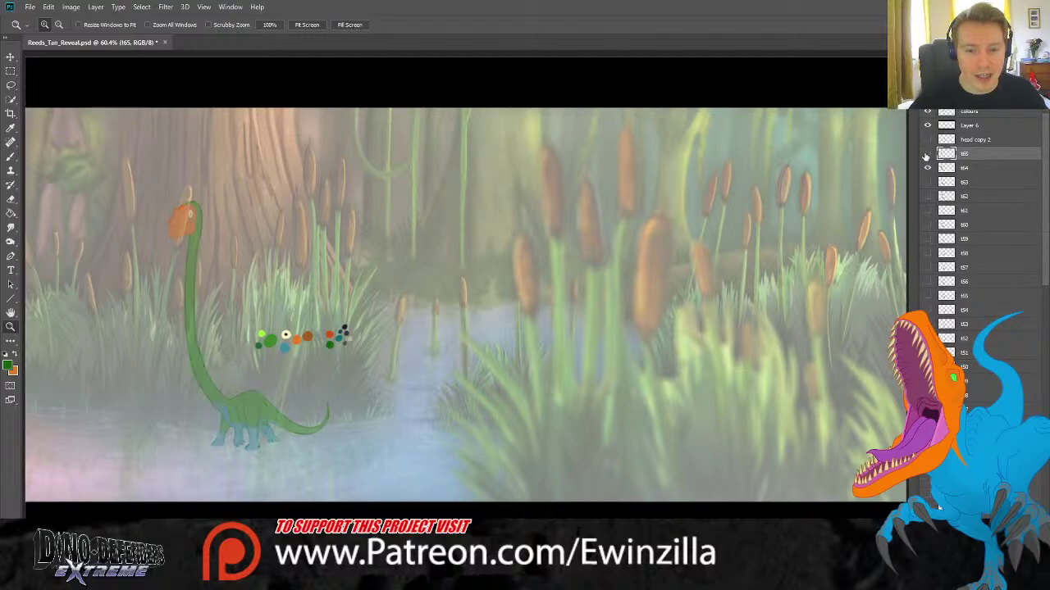
{"action": "left_click", "coordinate": [926, 153]}
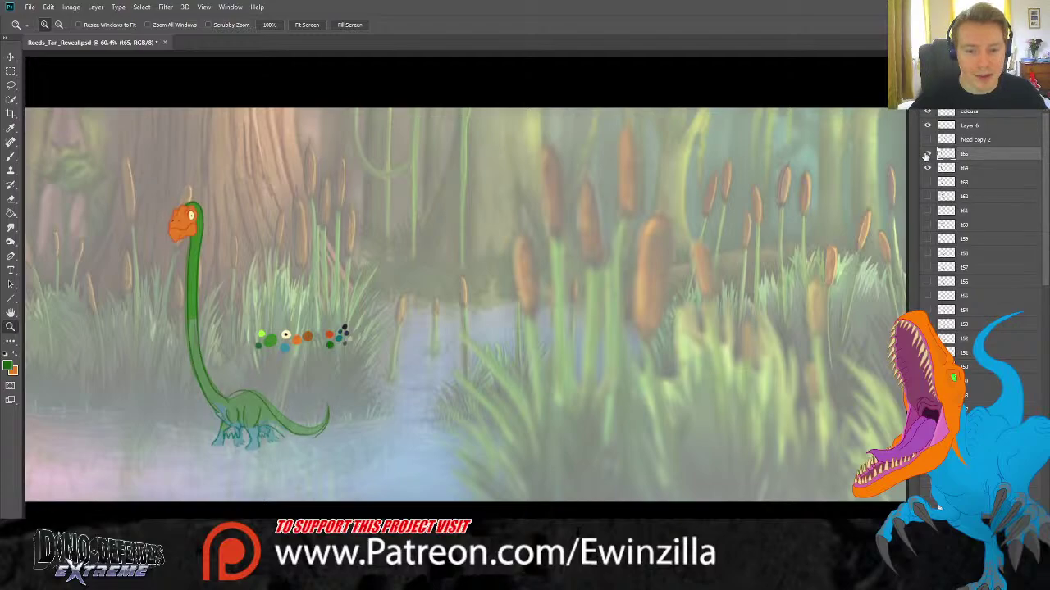
Hide frame t64 and add a new empty Layer 22 just below t65.
{"action": "left_click", "coordinate": [976, 172]}
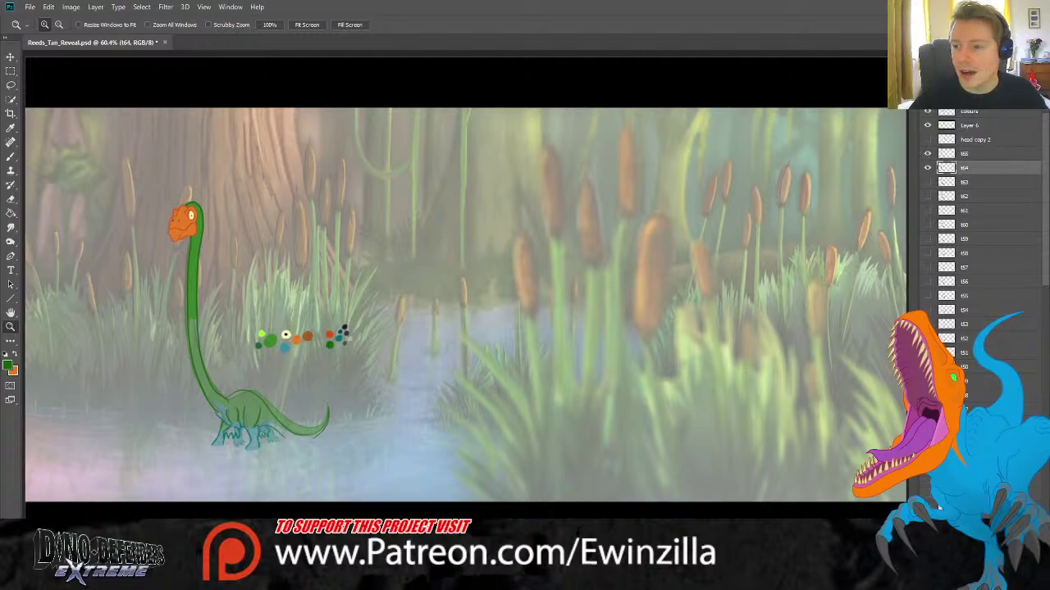
{"action": "left_click", "coordinate": [927, 167]}
{"action": "left_click", "coordinate": [960, 155]}
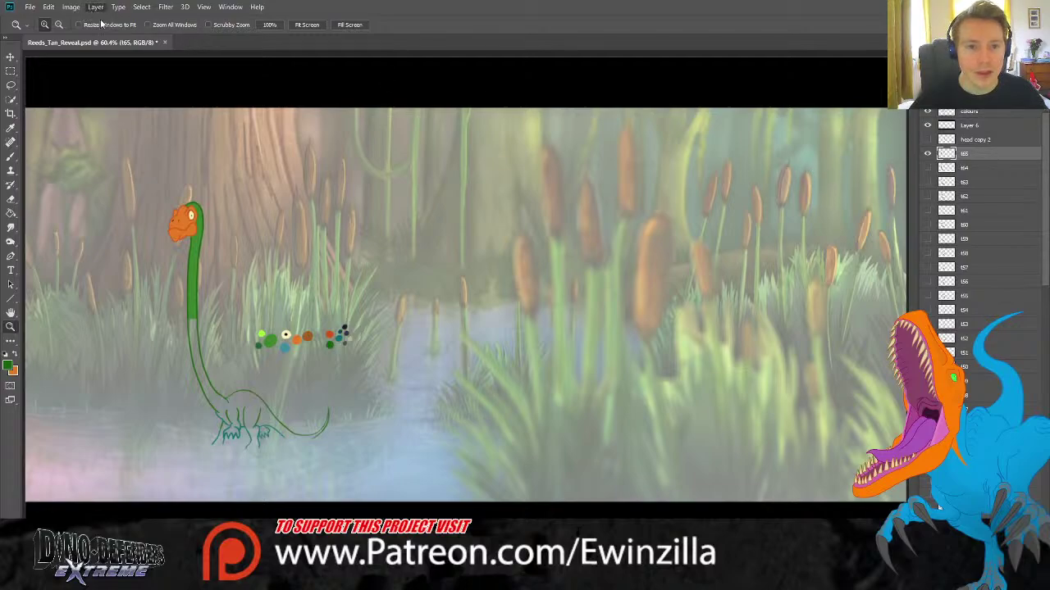
{"action": "key", "text": "ctrl+shift+alt+n"}
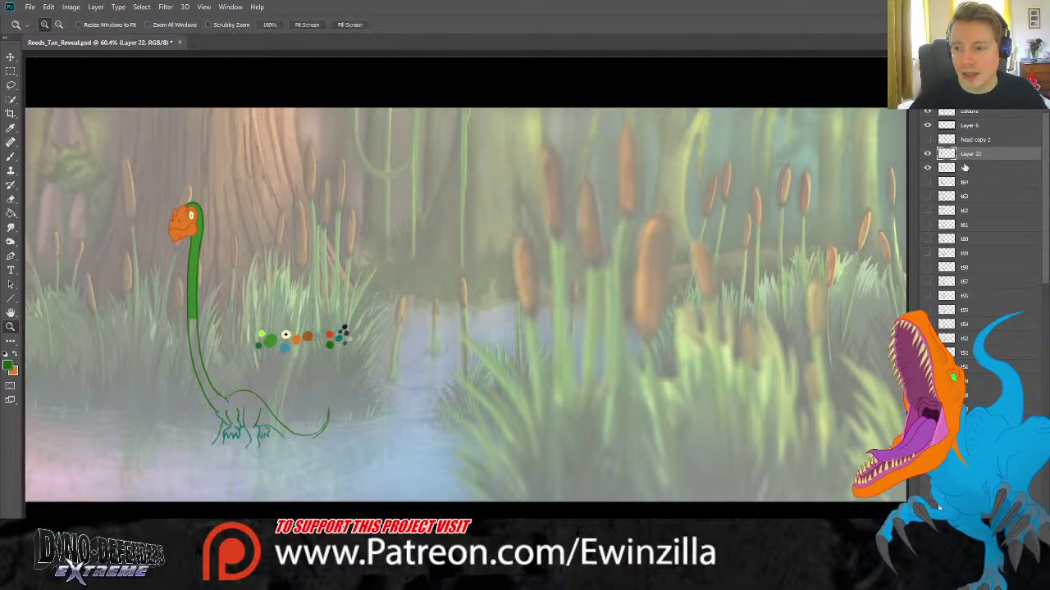
{"action": "left_click_drag", "start_coordinate": [965, 156], "coordinate": [966, 174]}
Zoom in on the dinosaur, sample the green dot and paint the neck green.
{"action": "left_click", "coordinate": [189, 424]}
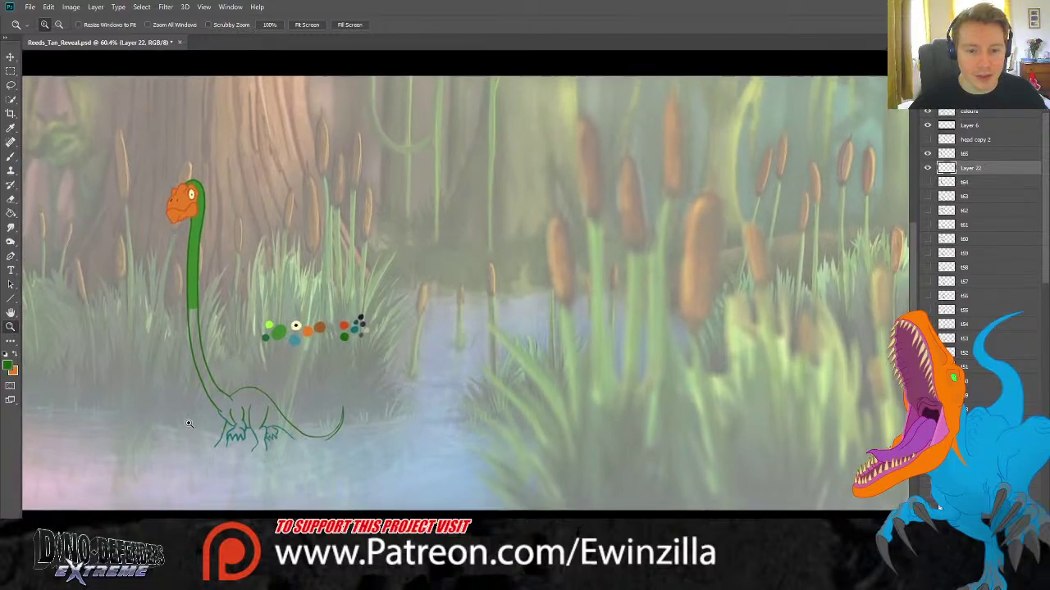
{"action": "left_click", "coordinate": [188, 424]}
{"action": "left_click", "coordinate": [189, 424]}
{"action": "key", "text": "i"}
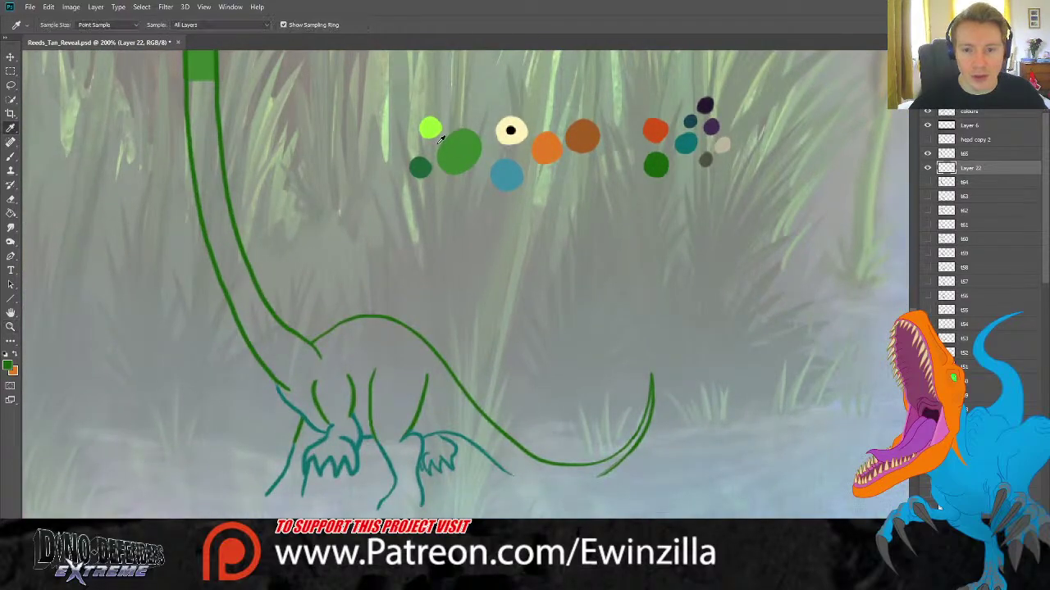
{"action": "left_click", "coordinate": [440, 138]}
{"action": "key", "text": "b"}
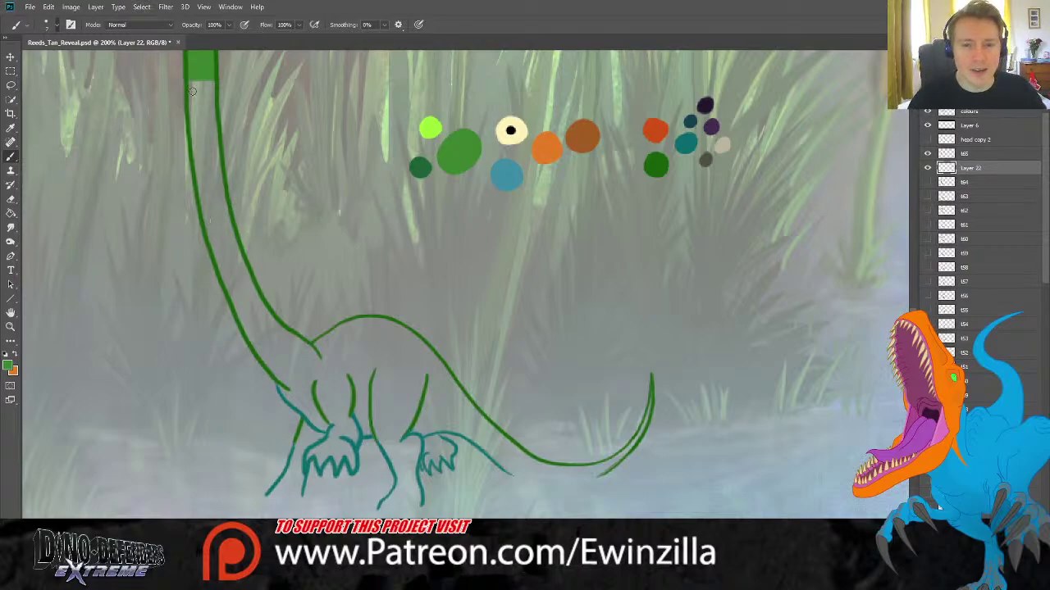
{"action": "mouse_move", "coordinate": [194, 82]}
{"action": "left_mouse_down"}
{"action": "mouse_move", "coordinate": [222, 193]}
{"action": "mouse_move", "coordinate": [222, 205]}
{"action": "mouse_move", "coordinate": [203, 190]}
{"action": "mouse_move", "coordinate": [212, 229]}
{"action": "mouse_move", "coordinate": [231, 275]}
{"action": "mouse_move", "coordinate": [307, 351]}
{"action": "left_mouse_up"}
{"action": "left_click_drag", "start_coordinate": [227, 261], "coordinate": [282, 382]}
Smudge the green down into the neck base, over the body outline and across the back.
{"action": "left_click", "coordinate": [10, 228]}
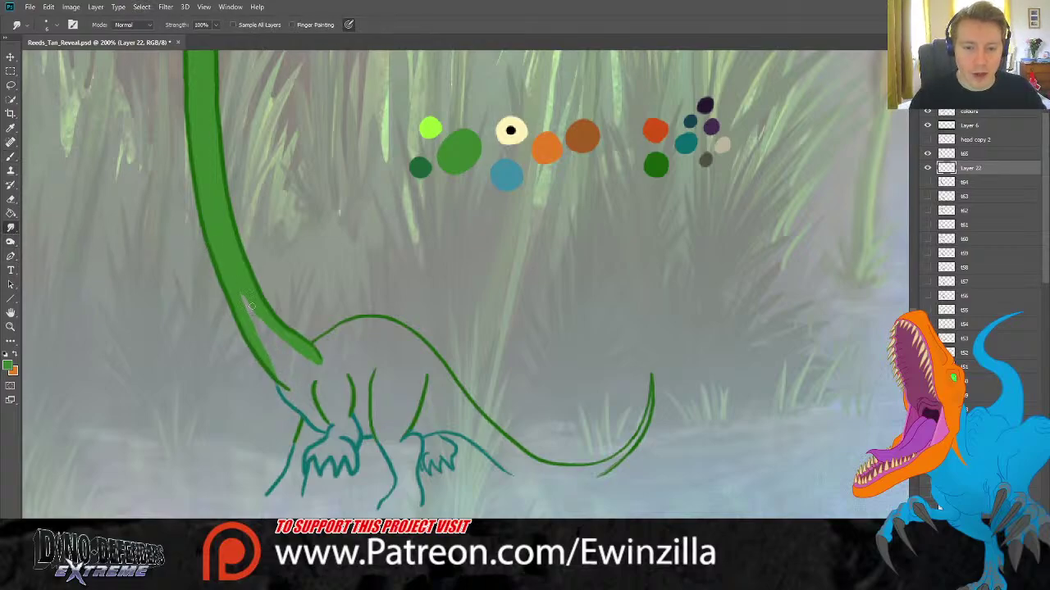
{"action": "mouse_move", "coordinate": [251, 306]}
{"action": "left_mouse_down"}
{"action": "mouse_move", "coordinate": [317, 376]}
{"action": "mouse_move", "coordinate": [278, 358]}
{"action": "mouse_move", "coordinate": [310, 375]}
{"action": "mouse_move", "coordinate": [310, 389]}
{"action": "mouse_move", "coordinate": [269, 328]}
{"action": "mouse_move", "coordinate": [322, 379]}
{"action": "mouse_move", "coordinate": [283, 341]}
{"action": "mouse_move", "coordinate": [307, 341]}
{"action": "mouse_move", "coordinate": [333, 398]}
{"action": "mouse_move", "coordinate": [320, 375]}
{"action": "mouse_move", "coordinate": [319, 394]}
{"action": "mouse_move", "coordinate": [332, 403]}
{"action": "mouse_move", "coordinate": [326, 357]}
{"action": "mouse_move", "coordinate": [329, 397]}
{"action": "left_mouse_up"}
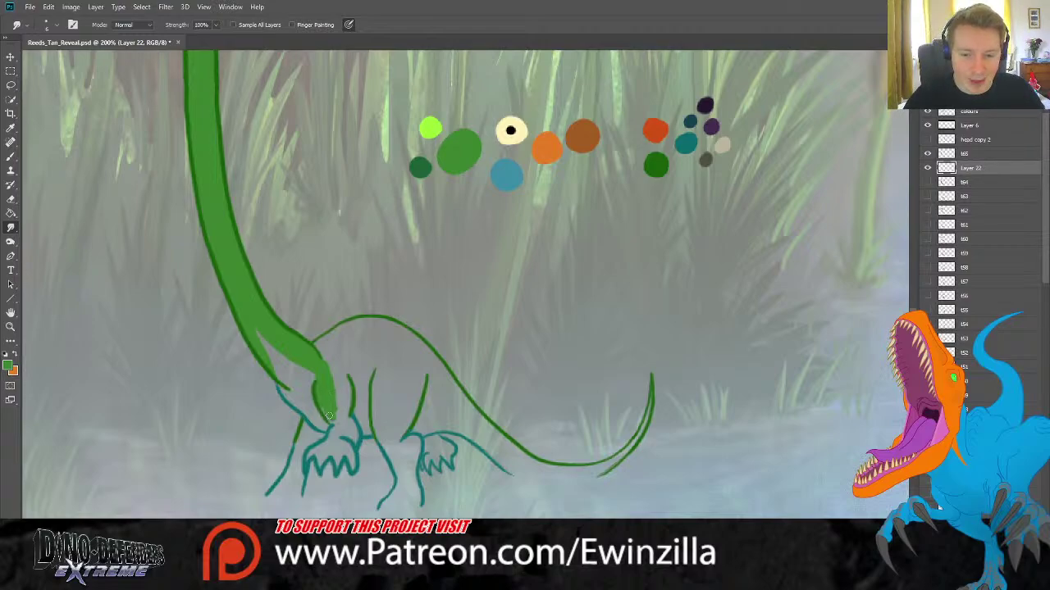
{"action": "mouse_move", "coordinate": [330, 420]}
{"action": "left_mouse_down"}
{"action": "mouse_move", "coordinate": [374, 426]}
{"action": "mouse_move", "coordinate": [325, 410]}
{"action": "mouse_move", "coordinate": [349, 375]}
{"action": "mouse_move", "coordinate": [355, 409]}
{"action": "mouse_move", "coordinate": [369, 401]}
{"action": "mouse_move", "coordinate": [377, 434]}
{"action": "mouse_move", "coordinate": [405, 428]}
{"action": "mouse_move", "coordinate": [392, 429]}
{"action": "mouse_move", "coordinate": [401, 408]}
{"action": "mouse_move", "coordinate": [374, 419]}
{"action": "mouse_move", "coordinate": [394, 388]}
{"action": "mouse_move", "coordinate": [356, 401]}
{"action": "mouse_move", "coordinate": [378, 365]}
{"action": "mouse_move", "coordinate": [323, 377]}
{"action": "mouse_move", "coordinate": [356, 345]}
{"action": "mouse_move", "coordinate": [307, 354]}
{"action": "mouse_move", "coordinate": [332, 334]}
{"action": "left_mouse_up"}
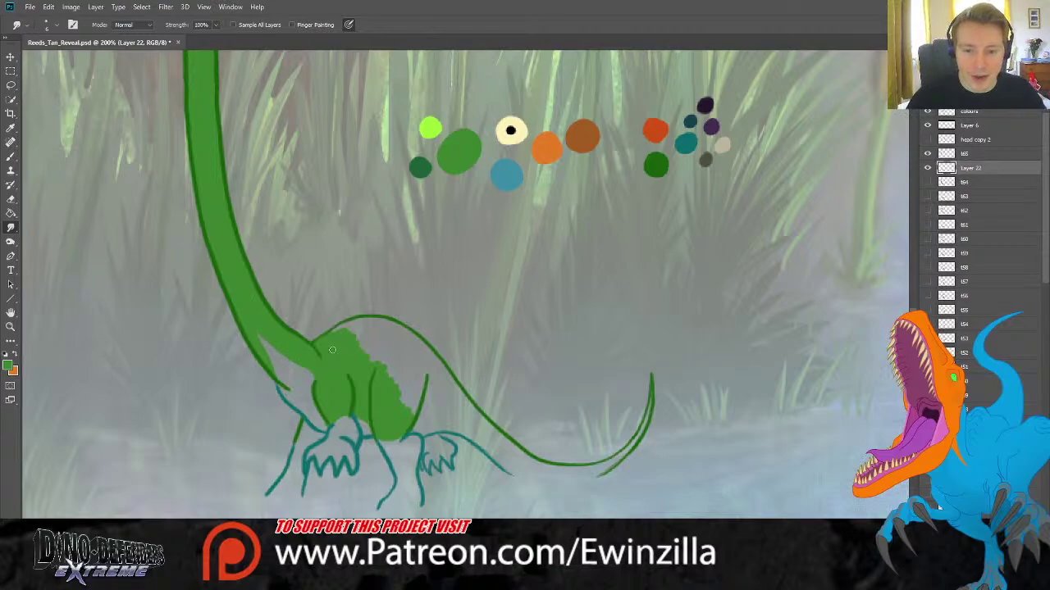
{"action": "mouse_move", "coordinate": [332, 350]}
{"action": "left_mouse_down"}
{"action": "mouse_move", "coordinate": [361, 325]}
{"action": "mouse_move", "coordinate": [398, 328]}
{"action": "mouse_move", "coordinate": [478, 416]}
{"action": "mouse_move", "coordinate": [459, 402]}
{"action": "mouse_move", "coordinate": [472, 427]}
{"action": "mouse_move", "coordinate": [400, 414]}
{"action": "mouse_move", "coordinate": [492, 426]}
{"action": "mouse_move", "coordinate": [431, 379]}
{"action": "mouse_move", "coordinate": [415, 348]}
{"action": "mouse_move", "coordinate": [365, 385]}
{"action": "mouse_move", "coordinate": [411, 411]}
{"action": "mouse_move", "coordinate": [369, 345]}
{"action": "left_mouse_up"}
Paint green over the belly patch, tail base, tail tip and front shoulder.
{"action": "left_click", "coordinate": [10, 156]}
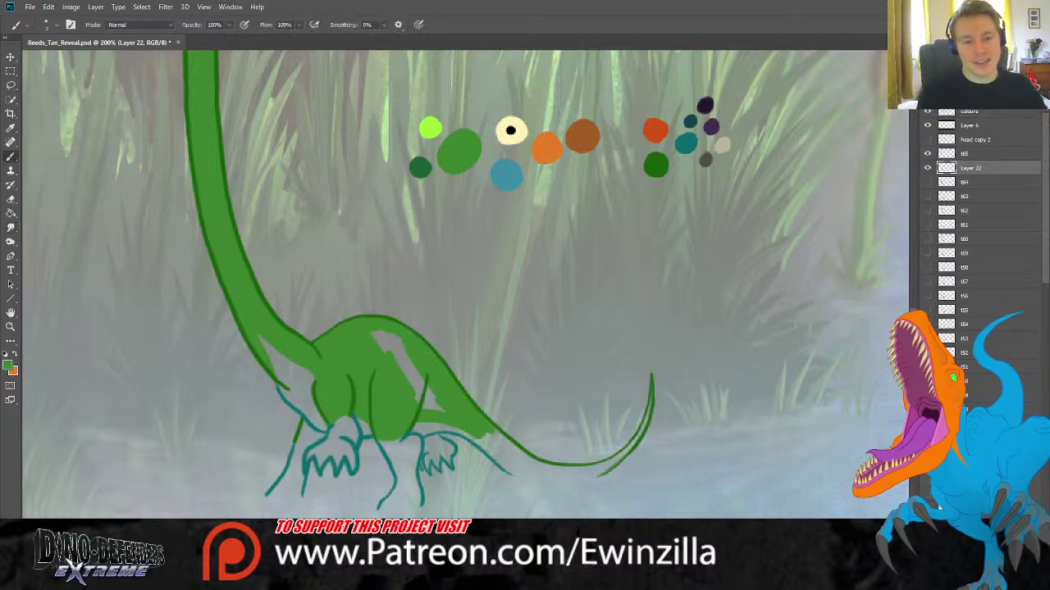
{"action": "mouse_move", "coordinate": [458, 415]}
{"action": "left_mouse_down"}
{"action": "mouse_move", "coordinate": [423, 410]}
{"action": "mouse_move", "coordinate": [447, 395]}
{"action": "mouse_move", "coordinate": [417, 387]}
{"action": "mouse_move", "coordinate": [400, 350]}
{"action": "mouse_move", "coordinate": [406, 376]}
{"action": "mouse_move", "coordinate": [377, 339]}
{"action": "mouse_move", "coordinate": [400, 374]}
{"action": "left_mouse_up"}
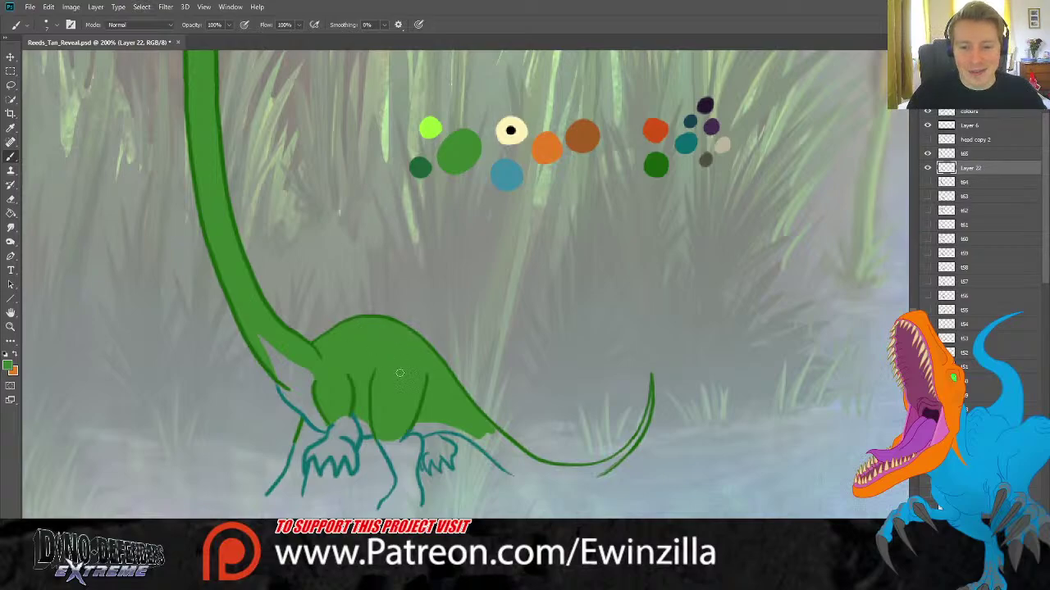
{"action": "mouse_move", "coordinate": [489, 425]}
{"action": "left_mouse_down"}
{"action": "mouse_move", "coordinate": [510, 442]}
{"action": "mouse_move", "coordinate": [477, 419]}
{"action": "mouse_move", "coordinate": [492, 447]}
{"action": "mouse_move", "coordinate": [476, 433]}
{"action": "left_mouse_up"}
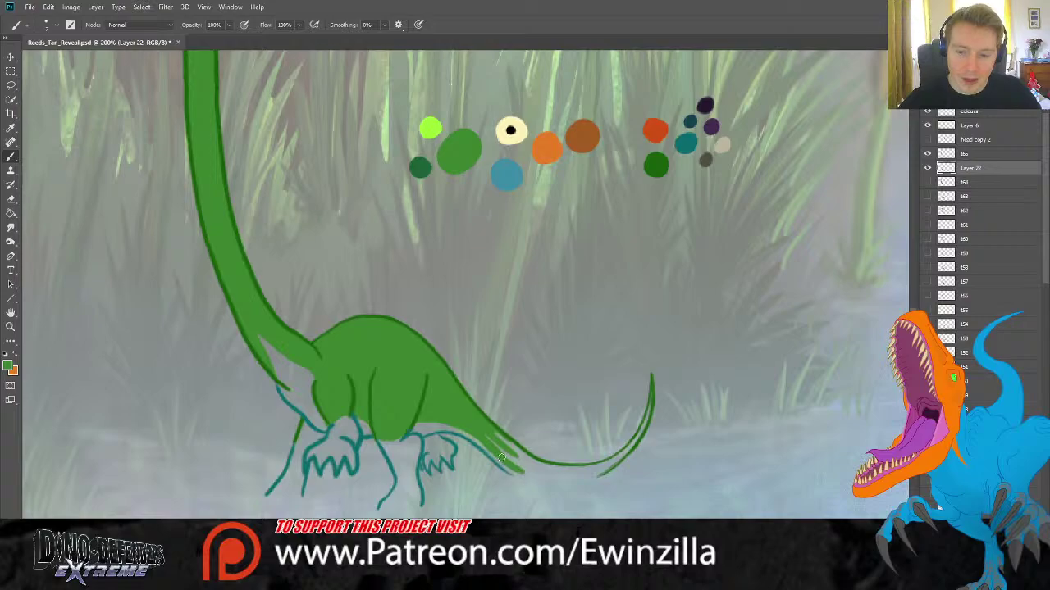
{"action": "mouse_move", "coordinate": [508, 465]}
{"action": "left_mouse_down"}
{"action": "mouse_move", "coordinate": [477, 427]}
{"action": "mouse_move", "coordinate": [540, 466]}
{"action": "mouse_move", "coordinate": [469, 400]}
{"action": "mouse_move", "coordinate": [548, 434]}
{"action": "mouse_move", "coordinate": [542, 470]}
{"action": "mouse_move", "coordinate": [528, 463]}
{"action": "mouse_move", "coordinate": [567, 478]}
{"action": "mouse_move", "coordinate": [529, 471]}
{"action": "mouse_move", "coordinate": [603, 468]}
{"action": "mouse_move", "coordinate": [594, 473]}
{"action": "mouse_move", "coordinate": [565, 474]}
{"action": "mouse_move", "coordinate": [634, 449]}
{"action": "mouse_move", "coordinate": [609, 468]}
{"action": "mouse_move", "coordinate": [644, 407]}
{"action": "left_mouse_up"}
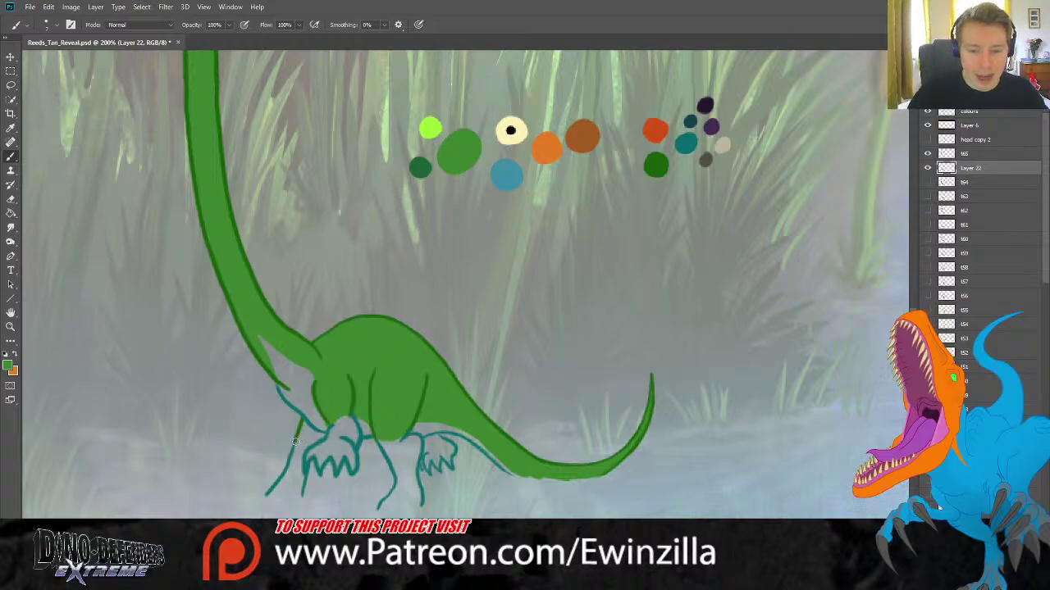
{"action": "mouse_move", "coordinate": [295, 442]}
{"action": "left_mouse_down"}
{"action": "mouse_move", "coordinate": [302, 425]}
{"action": "mouse_move", "coordinate": [323, 436]}
{"action": "mouse_move", "coordinate": [296, 442]}
{"action": "left_mouse_up"}
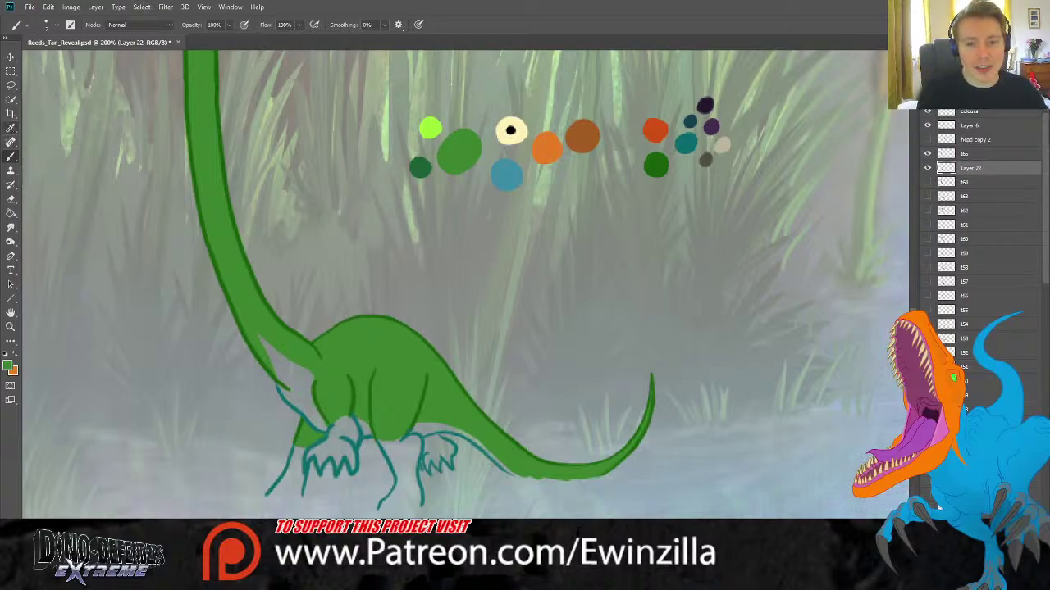
Smooth the green along the tail's underside and sample the blue underside colour.
{"action": "left_click", "coordinate": [11, 228]}
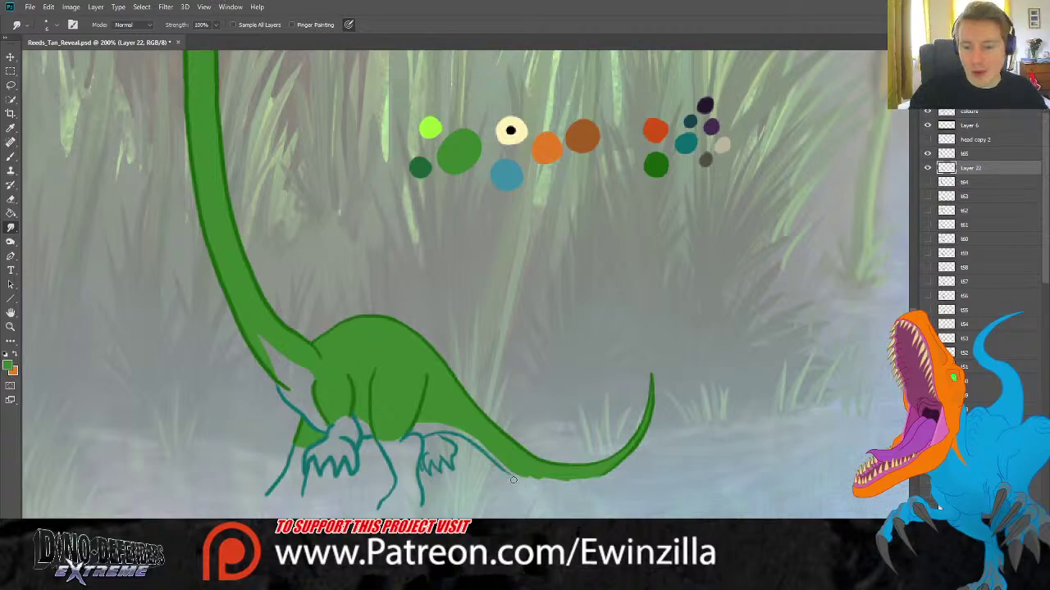
{"action": "mouse_move", "coordinate": [530, 478]}
{"action": "left_mouse_down"}
{"action": "mouse_move", "coordinate": [602, 472]}
{"action": "mouse_move", "coordinate": [516, 483]}
{"action": "mouse_move", "coordinate": [611, 479]}
{"action": "mouse_move", "coordinate": [547, 482]}
{"action": "left_mouse_up"}
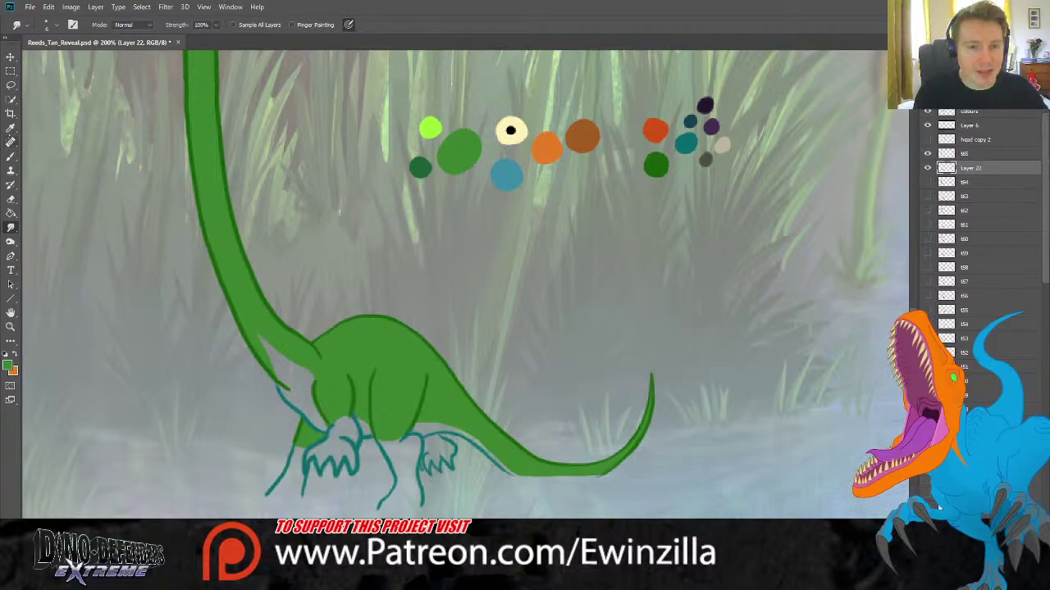
{"action": "left_click", "coordinate": [10, 128]}
{"action": "left_click", "coordinate": [503, 169]}
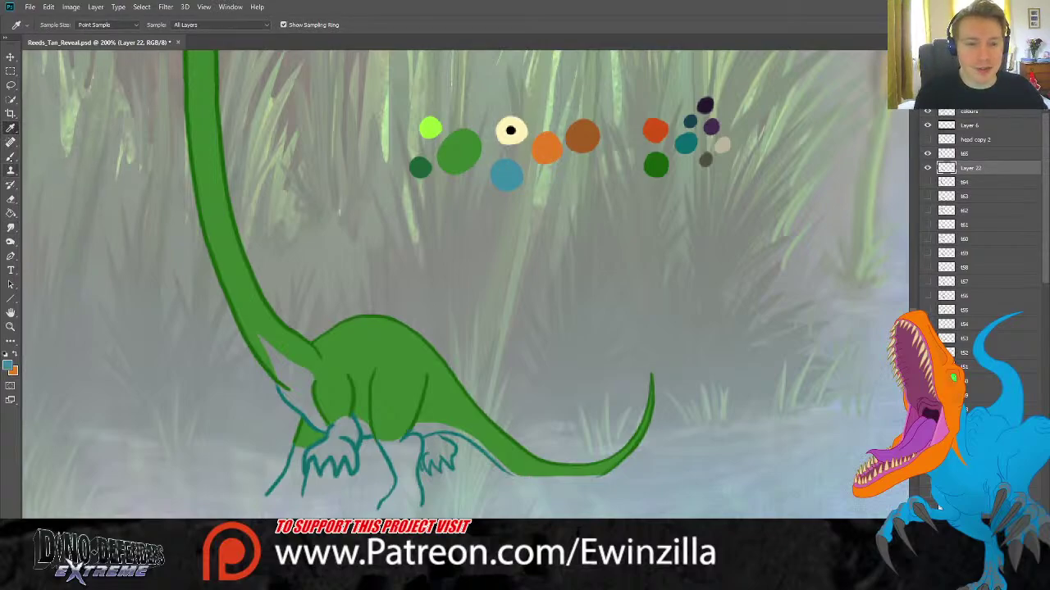
Paint the front leg, neck underside and belly between the legs blue.
{"action": "key", "text": "b"}
{"action": "mouse_move", "coordinate": [294, 447]}
{"action": "left_mouse_down"}
{"action": "mouse_move", "coordinate": [269, 496]}
{"action": "mouse_move", "coordinate": [301, 493]}
{"action": "mouse_move", "coordinate": [306, 454]}
{"action": "mouse_move", "coordinate": [296, 449]}
{"action": "mouse_move", "coordinate": [279, 487]}
{"action": "mouse_move", "coordinate": [300, 469]}
{"action": "mouse_move", "coordinate": [295, 485]}
{"action": "mouse_move", "coordinate": [347, 417]}
{"action": "mouse_move", "coordinate": [351, 469]}
{"action": "mouse_move", "coordinate": [344, 447]}
{"action": "mouse_move", "coordinate": [336, 463]}
{"action": "mouse_move", "coordinate": [348, 455]}
{"action": "mouse_move", "coordinate": [315, 455]}
{"action": "mouse_move", "coordinate": [338, 433]}
{"action": "left_mouse_up"}
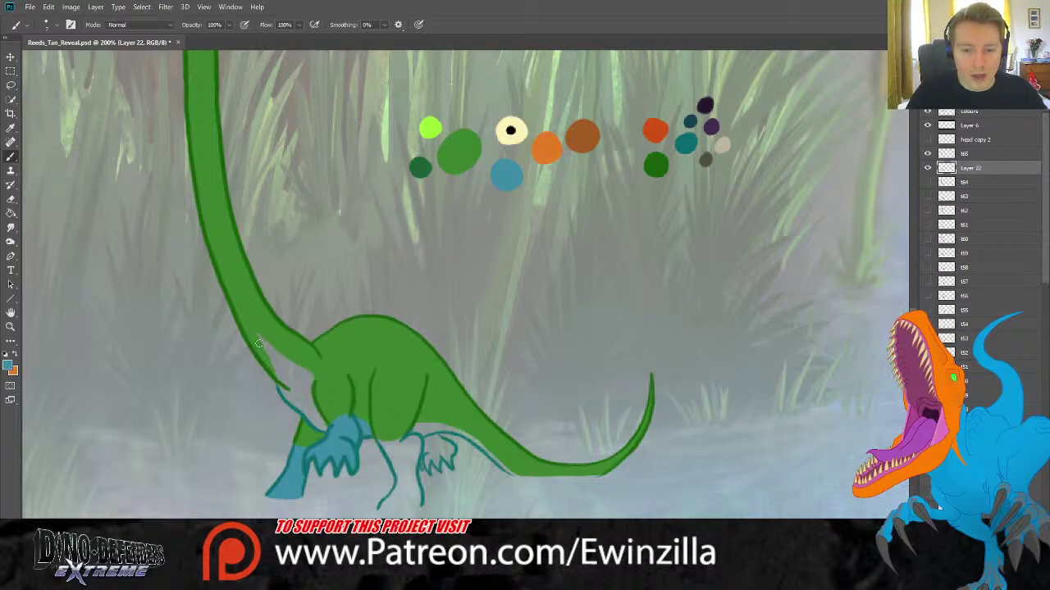
{"action": "mouse_move", "coordinate": [259, 337]}
{"action": "left_mouse_down"}
{"action": "mouse_move", "coordinate": [308, 373]}
{"action": "mouse_move", "coordinate": [323, 427]}
{"action": "mouse_move", "coordinate": [286, 393]}
{"action": "mouse_move", "coordinate": [261, 338]}
{"action": "mouse_move", "coordinate": [313, 417]}
{"action": "mouse_move", "coordinate": [293, 370]}
{"action": "mouse_move", "coordinate": [308, 379]}
{"action": "mouse_move", "coordinate": [305, 336]}
{"action": "left_mouse_up"}
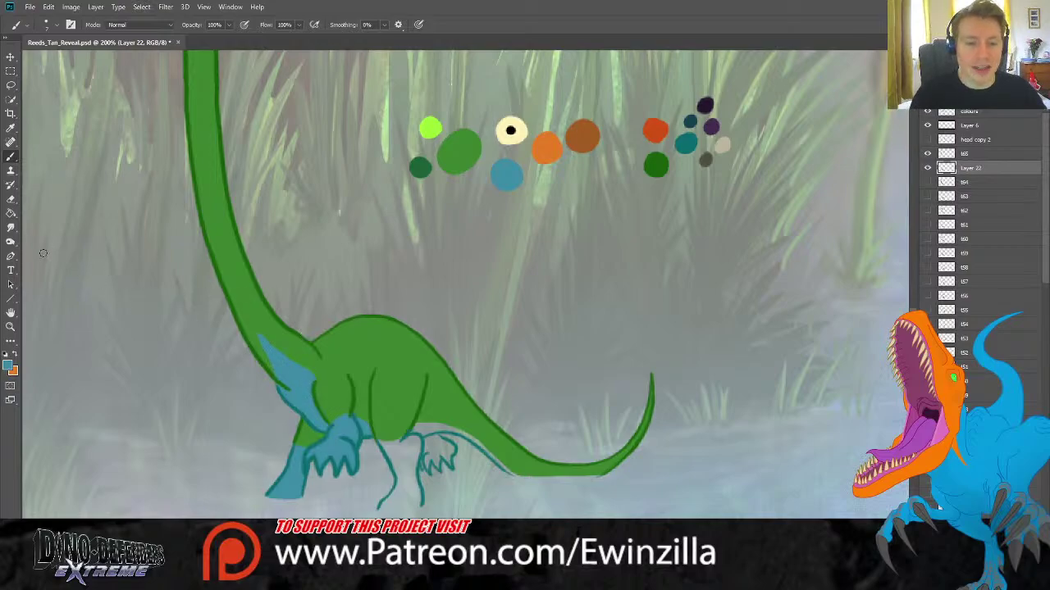
{"action": "left_click", "coordinate": [11, 228]}
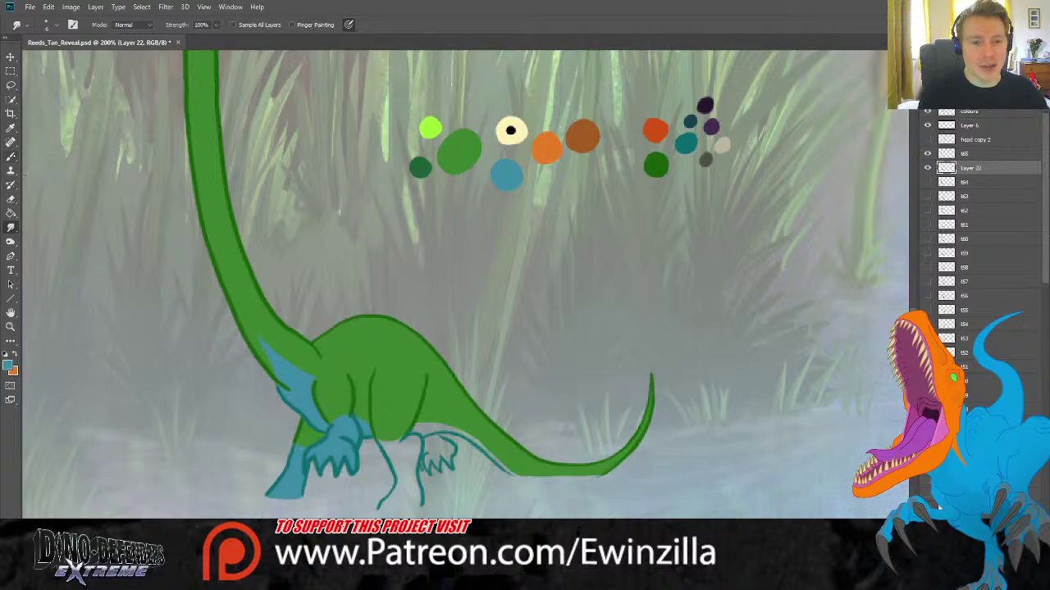
{"action": "left_click", "coordinate": [11, 155]}
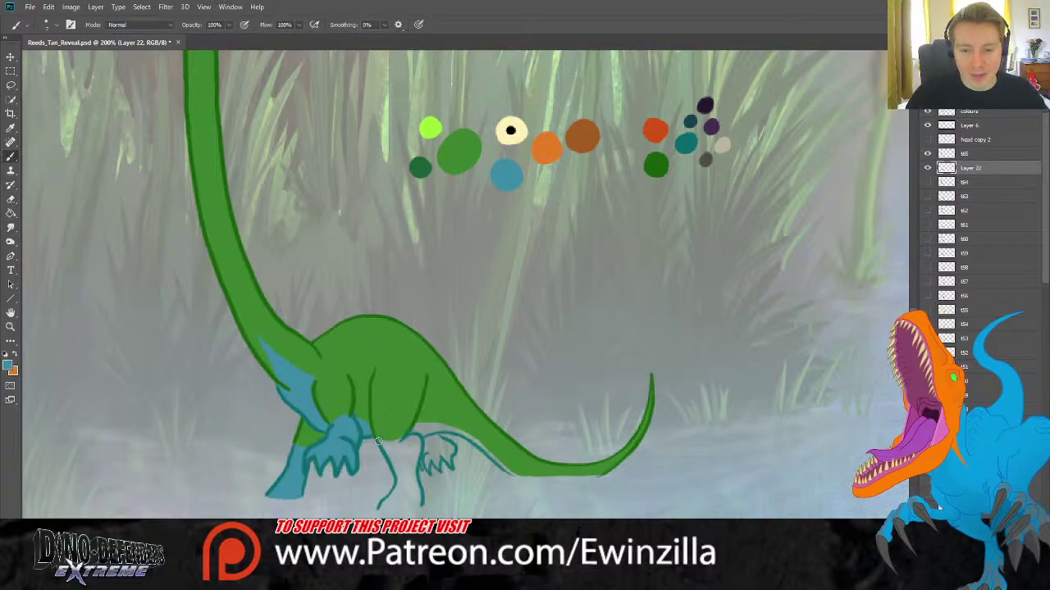
{"action": "mouse_move", "coordinate": [378, 441]}
{"action": "left_mouse_down"}
{"action": "mouse_move", "coordinate": [416, 442]}
{"action": "mouse_move", "coordinate": [396, 459]}
{"action": "mouse_move", "coordinate": [389, 451]}
{"action": "mouse_move", "coordinate": [400, 481]}
{"action": "mouse_move", "coordinate": [382, 507]}
{"action": "mouse_move", "coordinate": [418, 503]}
{"action": "mouse_move", "coordinate": [403, 490]}
{"action": "mouse_move", "coordinate": [392, 499]}
{"action": "mouse_move", "coordinate": [410, 459]}
{"action": "left_mouse_up"}
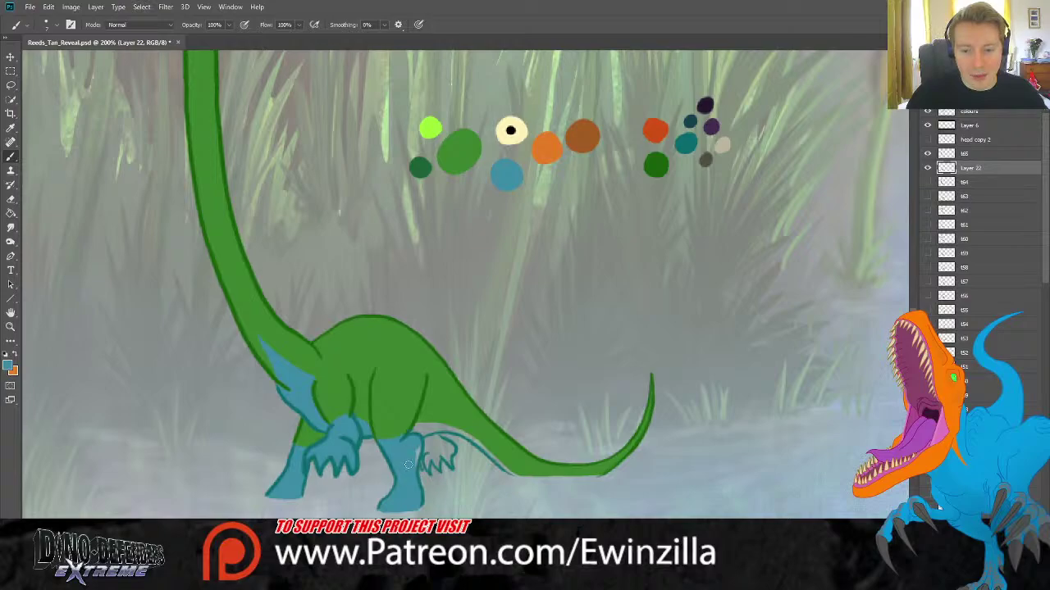
Soften the back foot's edge, paint teal along the belly bottom and blend the green–teal edge.
{"action": "left_click", "coordinate": [11, 227]}
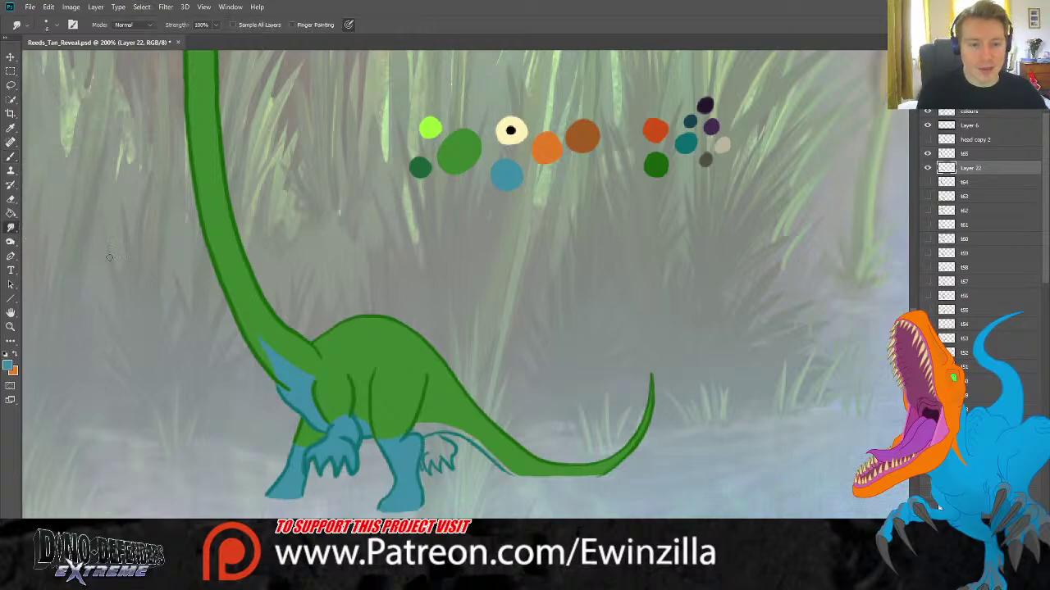
{"action": "mouse_move", "coordinate": [375, 510]}
{"action": "left_mouse_down"}
{"action": "mouse_move", "coordinate": [426, 506]}
{"action": "mouse_move", "coordinate": [415, 503]}
{"action": "left_mouse_up"}
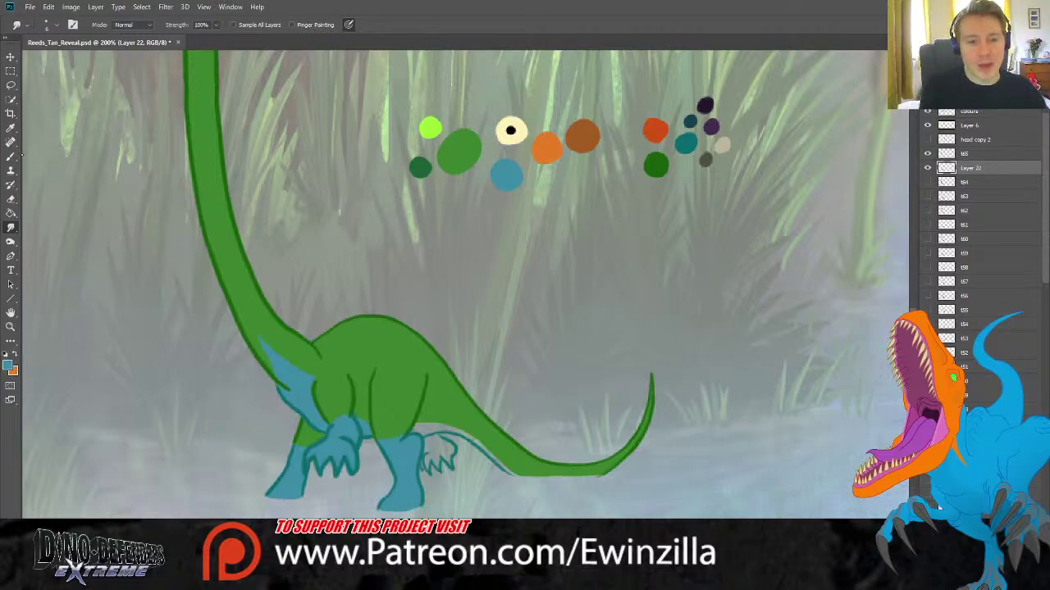
{"action": "left_click", "coordinate": [10, 155]}
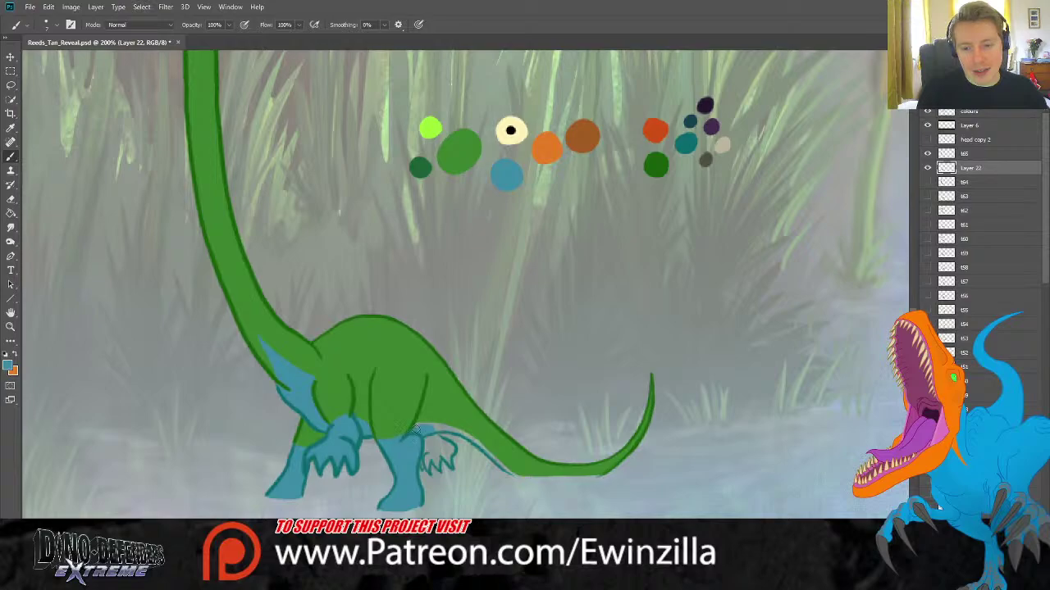
{"action": "mouse_move", "coordinate": [418, 427]}
{"action": "left_mouse_down"}
{"action": "mouse_move", "coordinate": [468, 432]}
{"action": "mouse_move", "coordinate": [425, 381]}
{"action": "mouse_move", "coordinate": [458, 411]}
{"action": "mouse_move", "coordinate": [438, 425]}
{"action": "mouse_move", "coordinate": [517, 474]}
{"action": "left_mouse_up"}
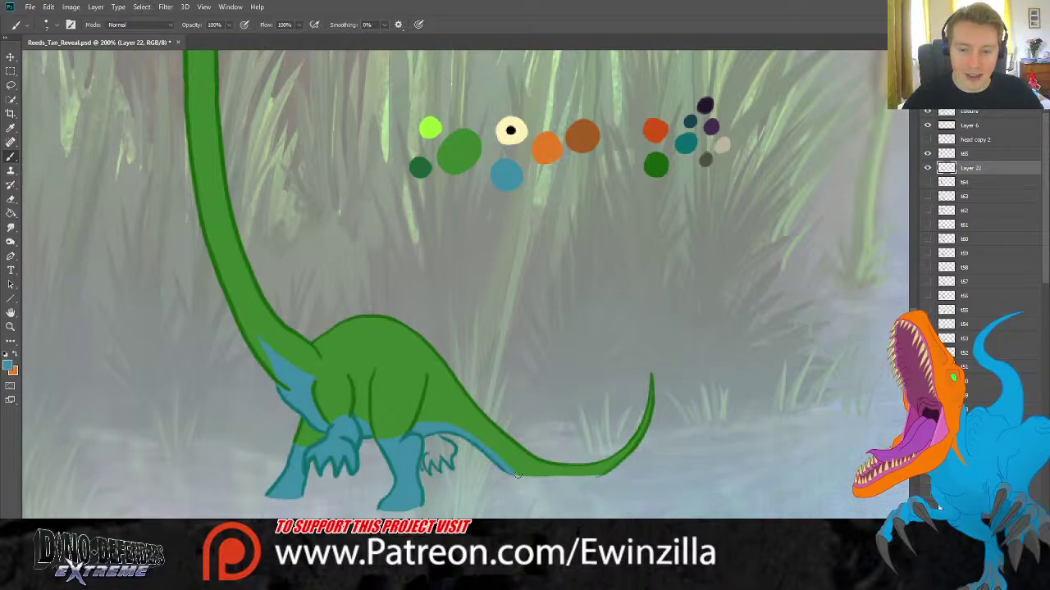
{"action": "left_click", "coordinate": [10, 227]}
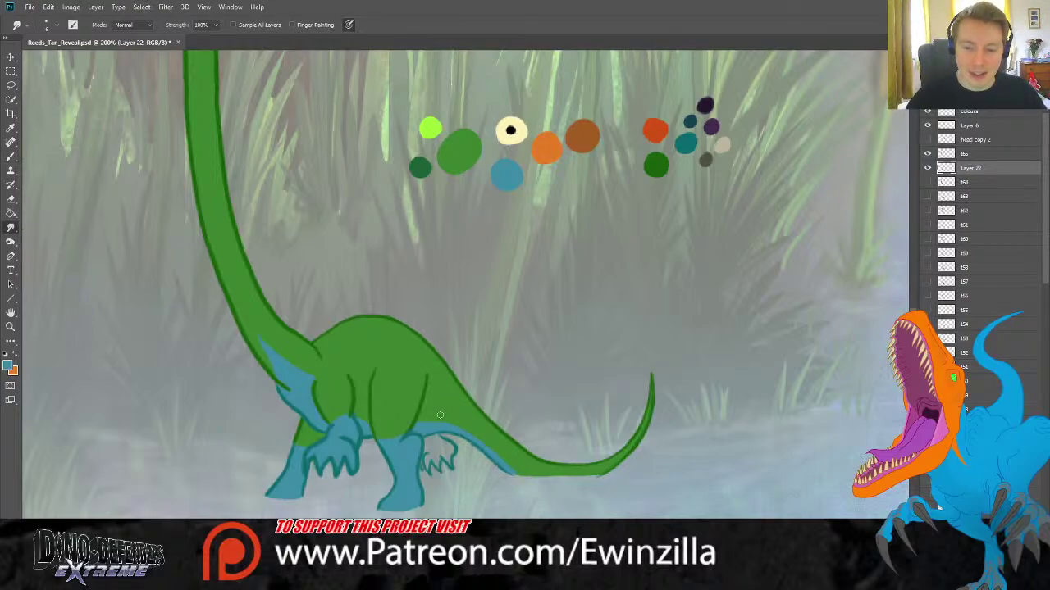
{"action": "left_click_drag", "start_coordinate": [440, 416], "coordinate": [496, 452]}
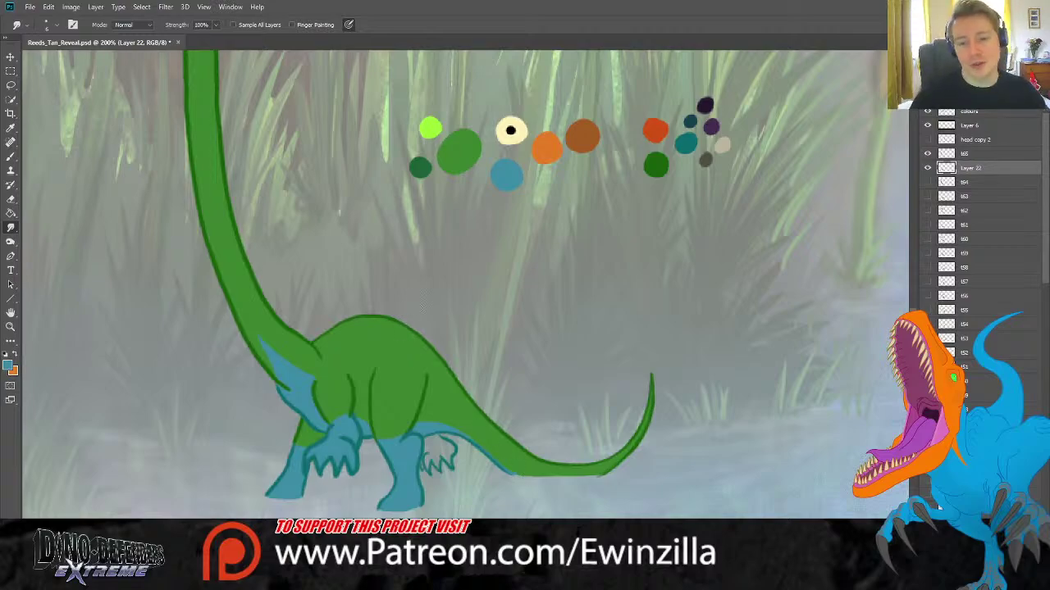
Paint the hind foot's claws teal and sample the dark teal colour.
{"action": "left_click", "coordinate": [10, 156]}
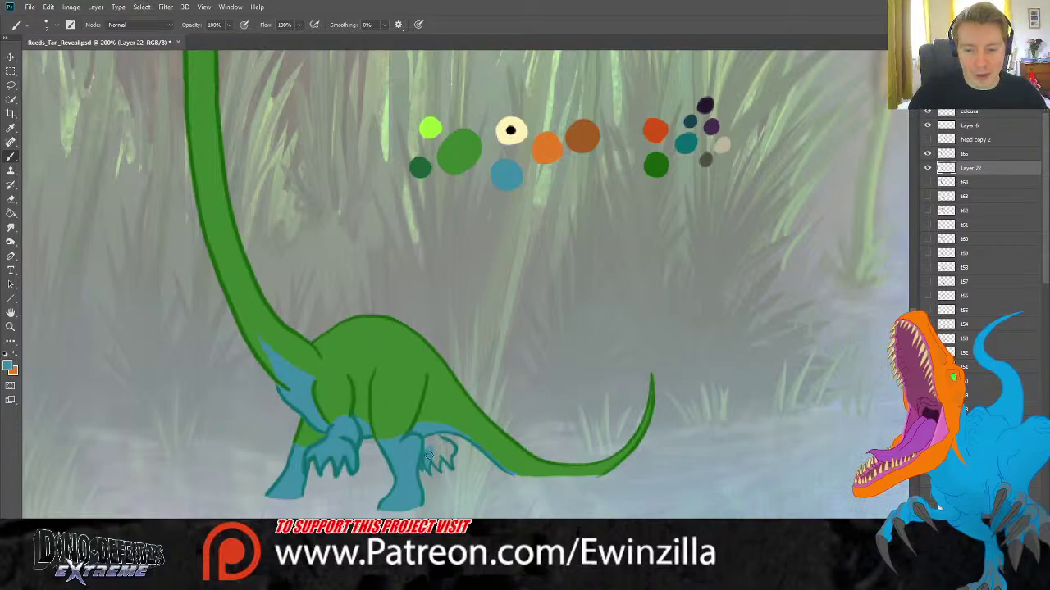
{"action": "mouse_move", "coordinate": [428, 457]}
{"action": "left_mouse_down"}
{"action": "mouse_move", "coordinate": [449, 449]}
{"action": "mouse_move", "coordinate": [430, 440]}
{"action": "mouse_move", "coordinate": [439, 454]}
{"action": "left_mouse_up"}
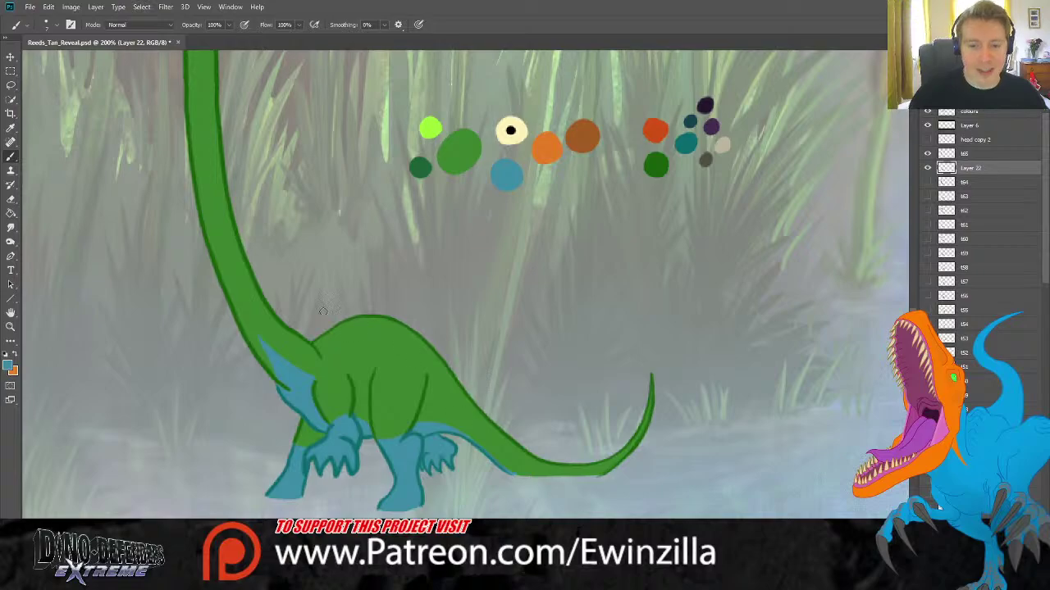
{"action": "key", "text": "i"}
{"action": "left_click", "coordinate": [690, 121]}
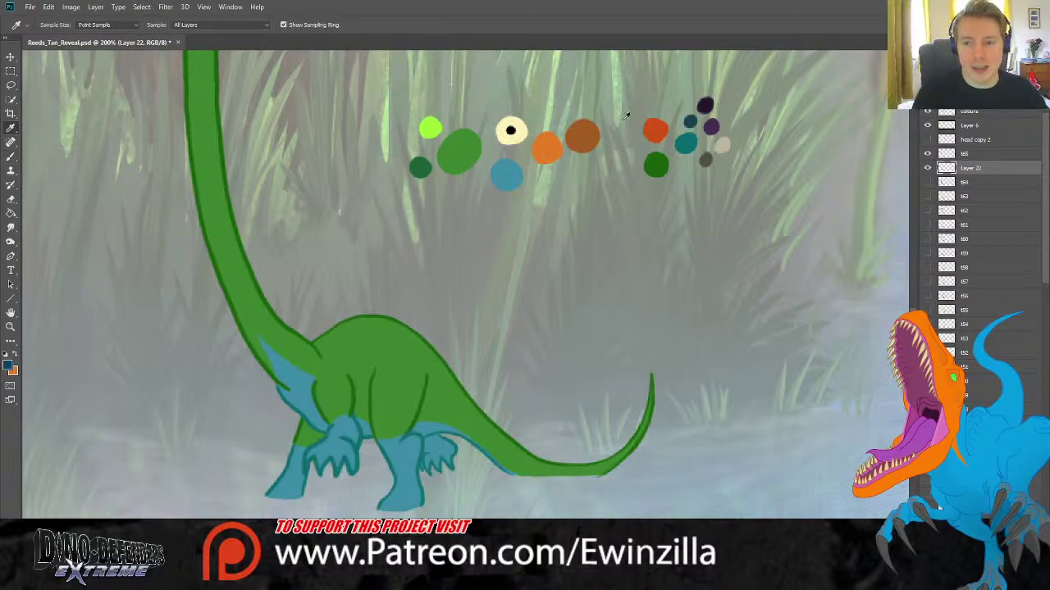
{"action": "key", "text": "b"}
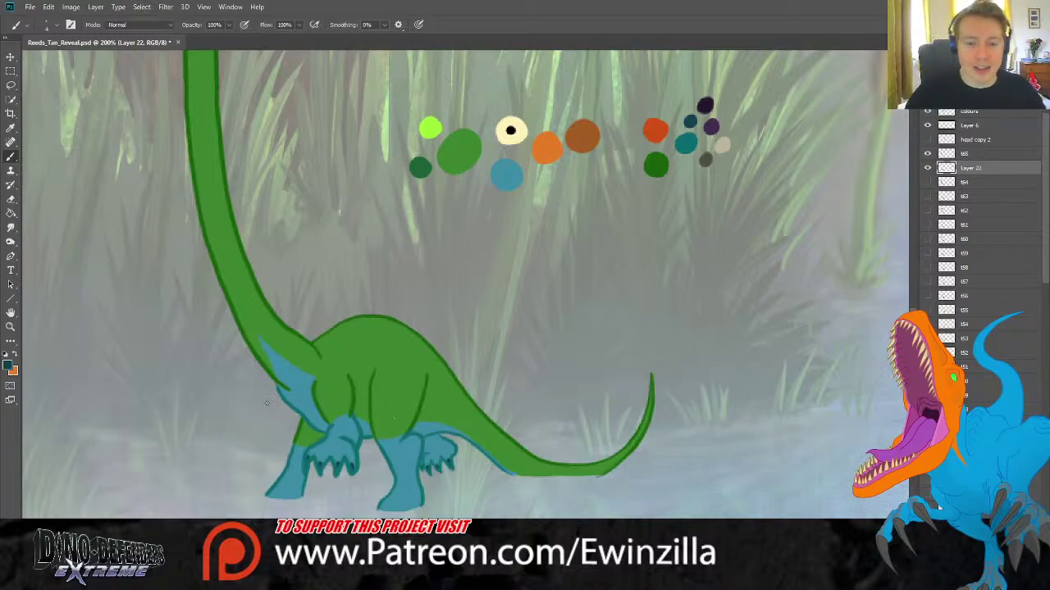
{"action": "key", "text": "z"}
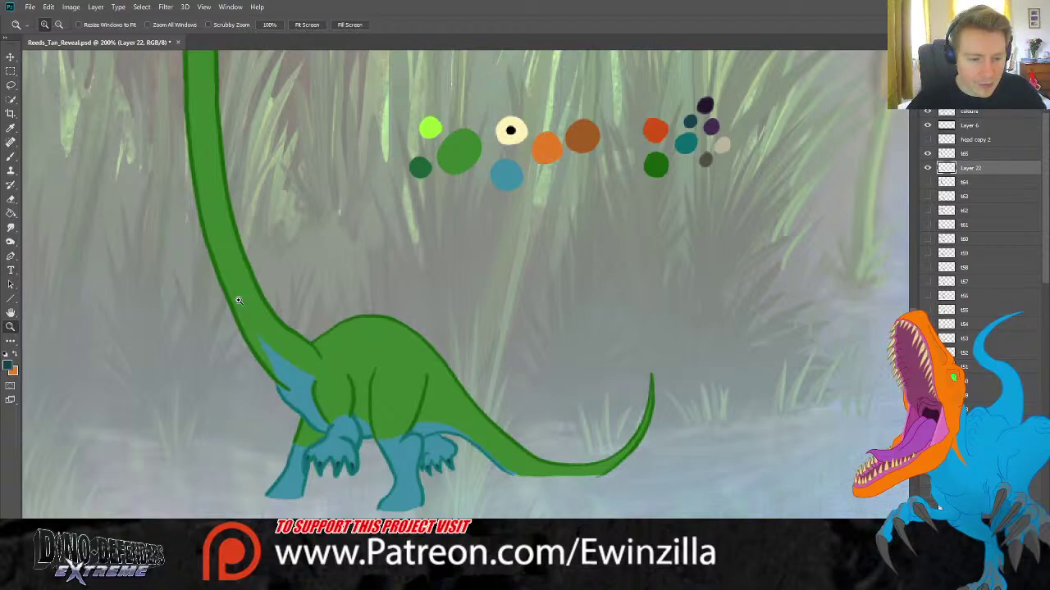
Fit the scene on screen and merge Layer 22 into frame t65 with Ctrl+E.
{"action": "left_click", "coordinate": [307, 25]}
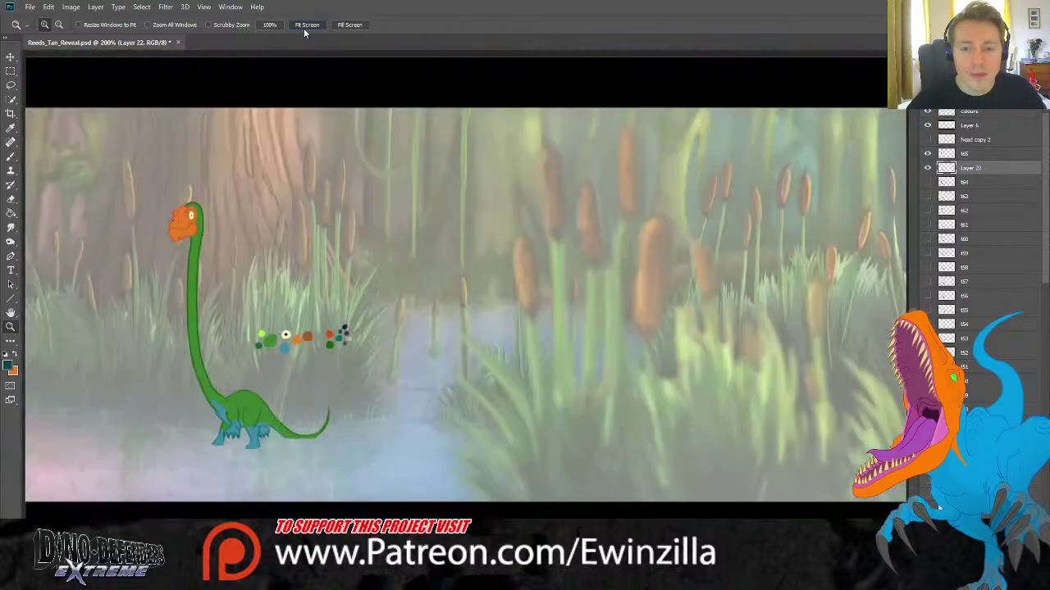
{"action": "left_click", "coordinate": [973, 155], "text": "ctrl"}
{"action": "key", "text": "ctrl+e"}
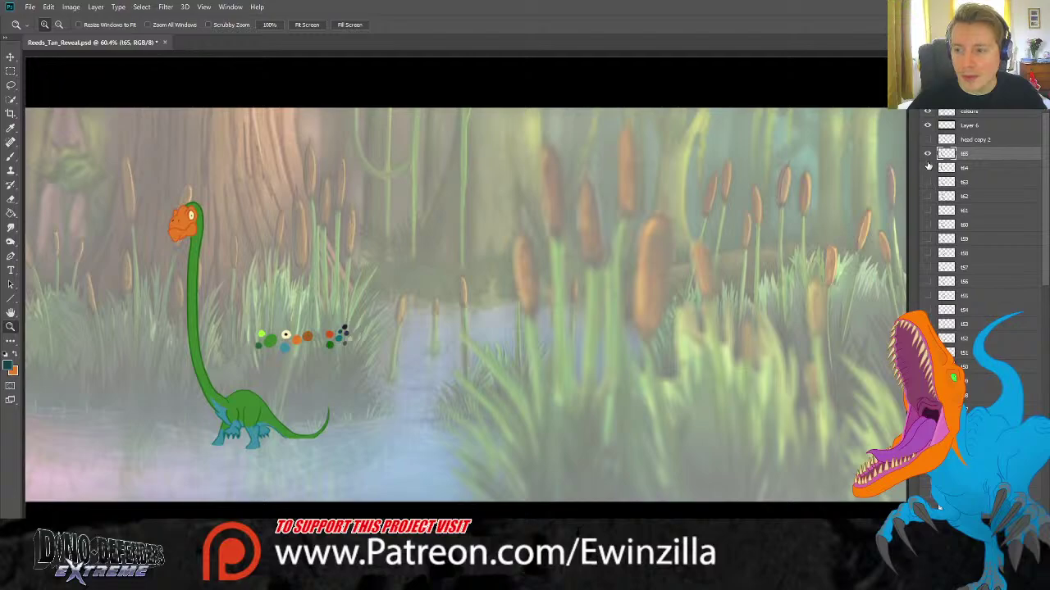
Show frame t64 and flip t65 off and on repeatedly to compare the poses.
{"action": "left_click", "coordinate": [927, 154]}
{"action": "left_click", "coordinate": [928, 154]}
{"action": "left_click", "coordinate": [928, 168]}
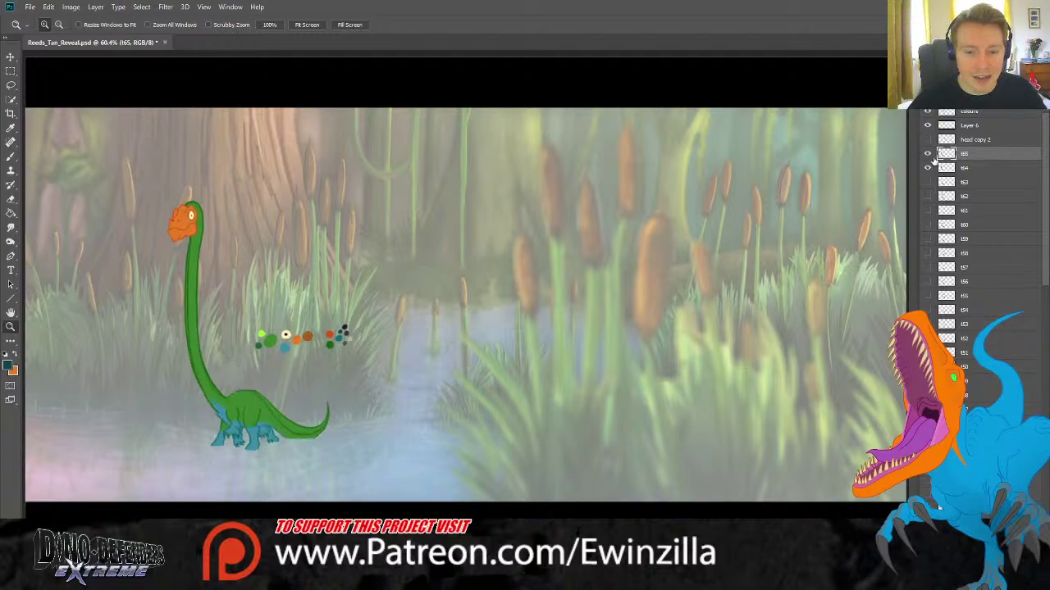
{"action": "left_click", "coordinate": [929, 155]}
{"action": "left_click", "coordinate": [929, 155]}
{"action": "left_click", "coordinate": [928, 154]}
{"action": "left_click", "coordinate": [929, 155]}
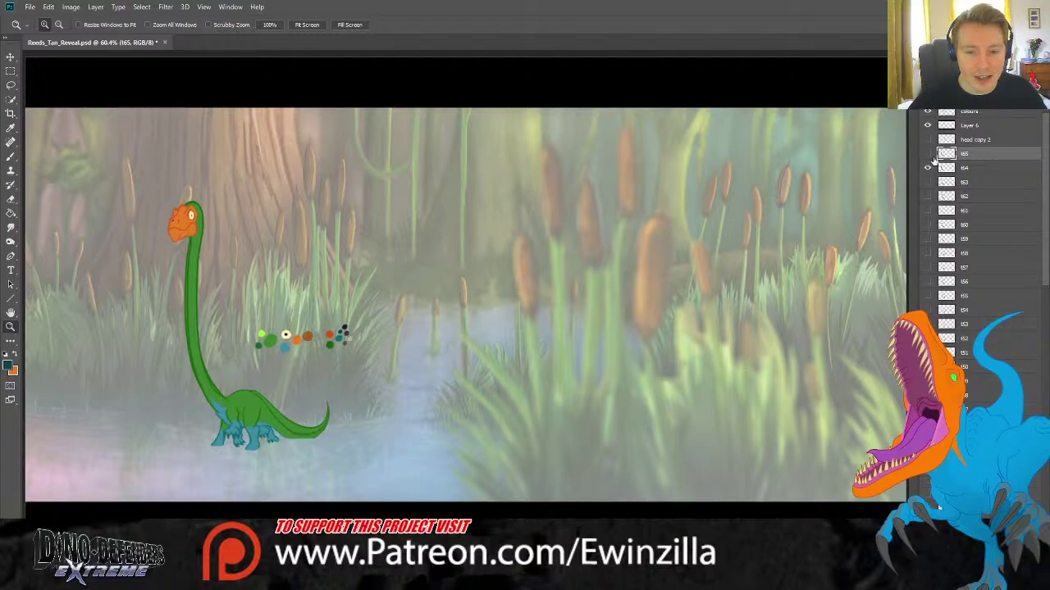
{"action": "left_click", "coordinate": [929, 155]}
{"action": "left_click", "coordinate": [929, 155]}
{"action": "left_click", "coordinate": [929, 155]}
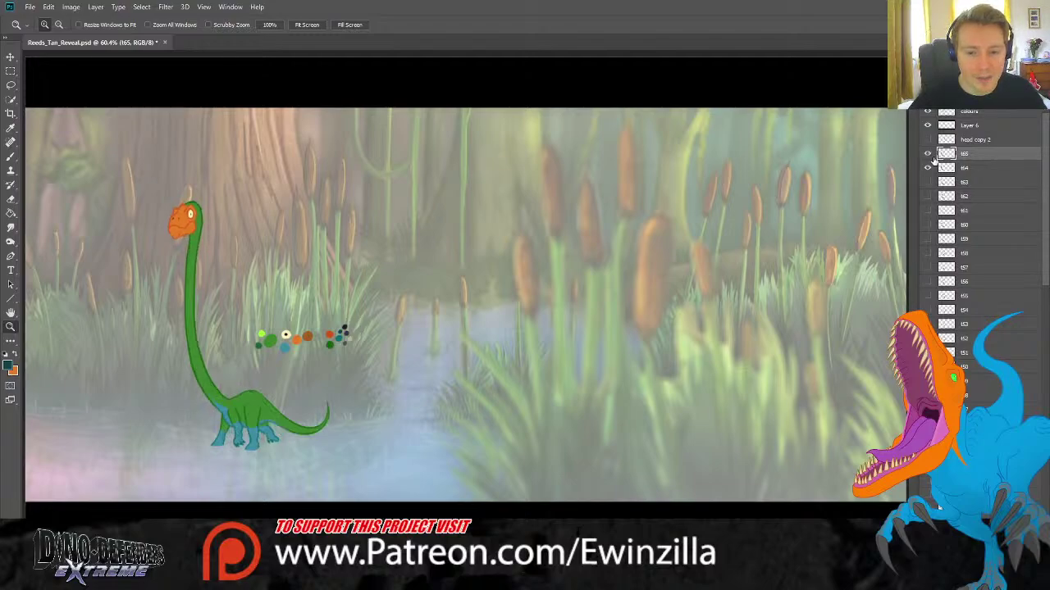
{"action": "left_click", "coordinate": [929, 155]}
{"action": "left_click", "coordinate": [929, 155]}
{"action": "left_click", "coordinate": [930, 155]}
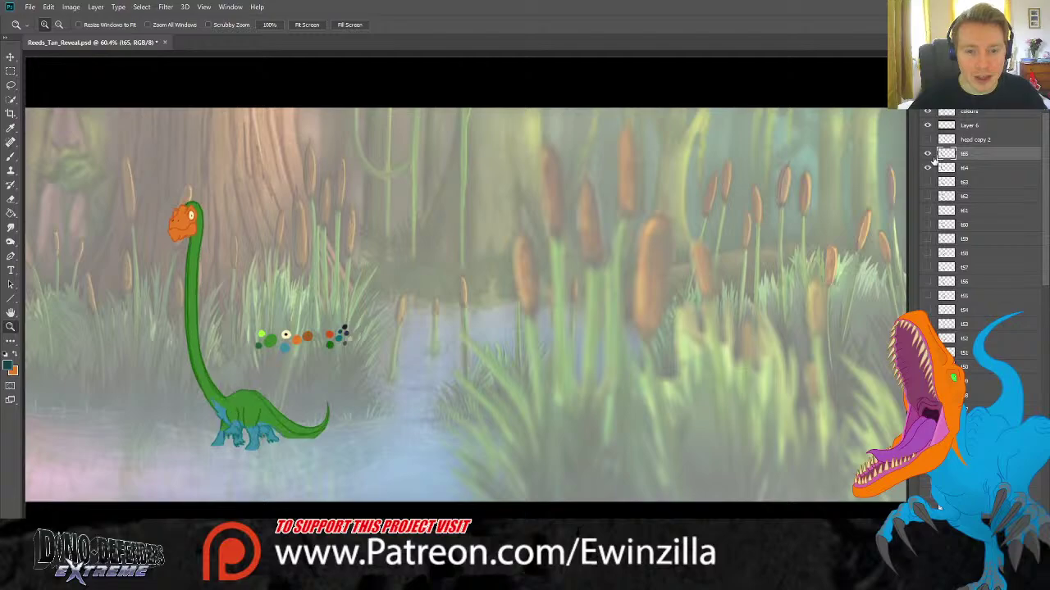
Hide frame t64 and zoom in close on the dinosaur's head.
{"action": "left_click", "coordinate": [928, 167]}
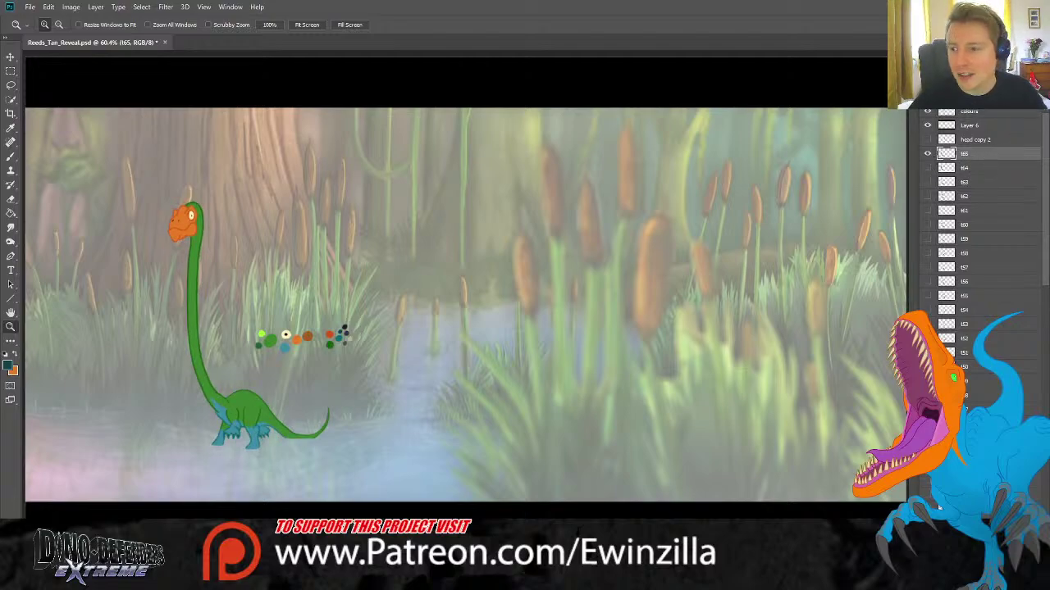
{"action": "left_click", "coordinate": [929, 155]}
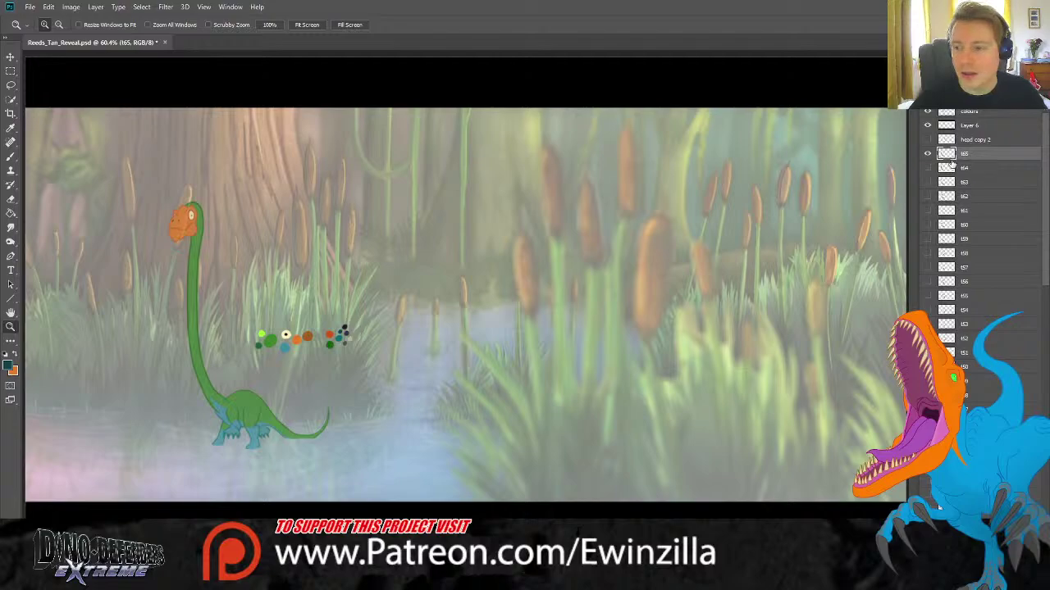
{"action": "left_click", "coordinate": [170, 218]}
{"action": "left_click", "coordinate": [173, 226]}
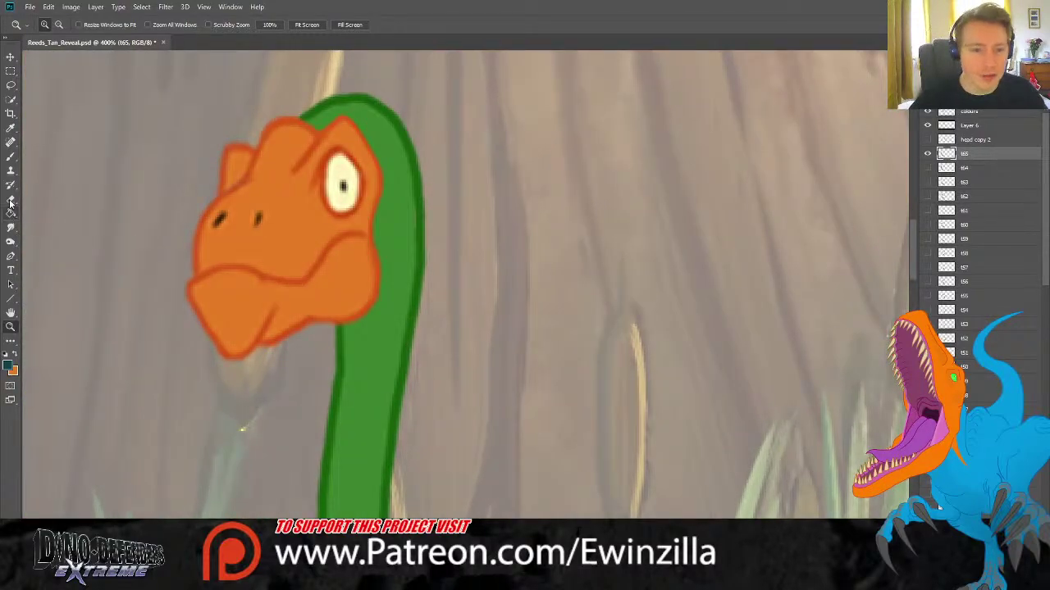
Lasso the eye's pupil, nudge it slightly left and deselect.
{"action": "left_click", "coordinate": [11, 85]}
{"action": "mouse_move", "coordinate": [350, 180]}
{"action": "left_mouse_down"}
{"action": "mouse_move", "coordinate": [340, 197]}
{"action": "mouse_move", "coordinate": [353, 201]}
{"action": "mouse_move", "coordinate": [344, 182]}
{"action": "left_mouse_up"}
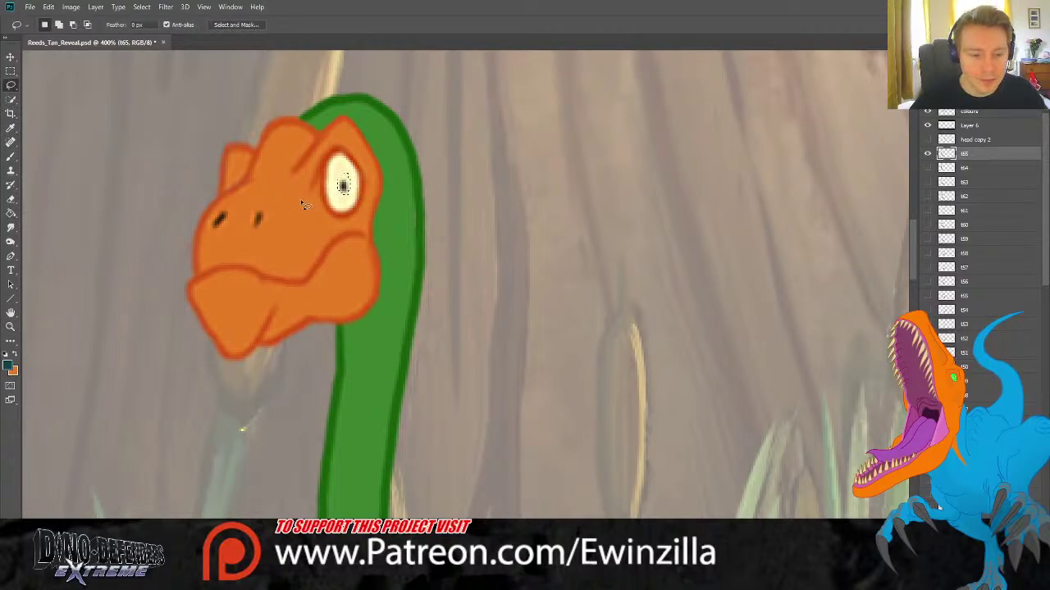
{"action": "left_click", "coordinate": [11, 57]}
{"action": "left_click_drag", "start_coordinate": [349, 186], "coordinate": [344, 184]}
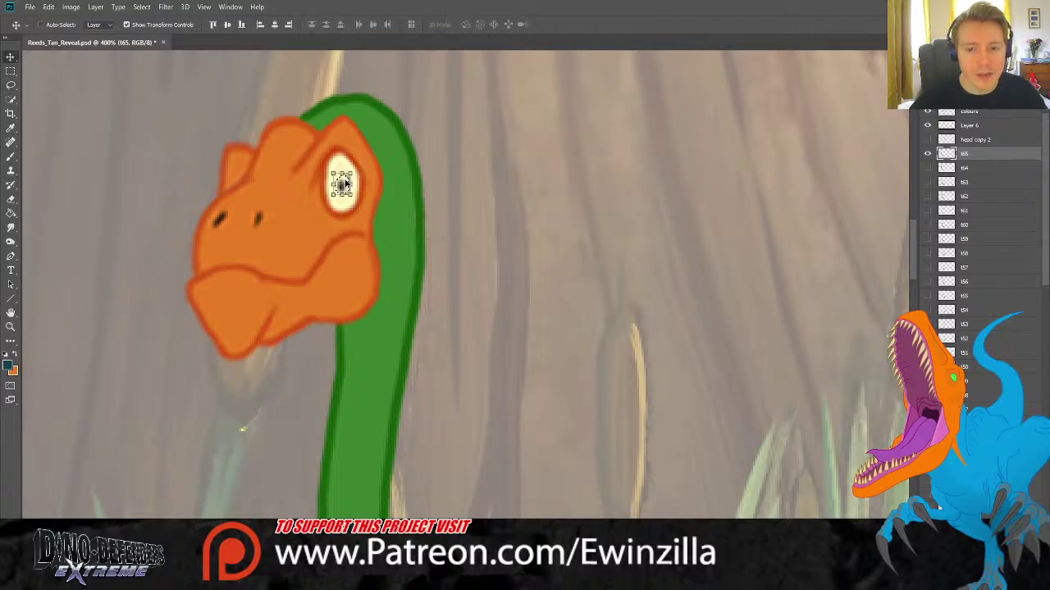
{"action": "key", "text": "ctrl+d"}
{"action": "left_click", "coordinate": [11, 71]}
Smudge the right nostril mark shorter, then fit the whole scene on screen.
{"action": "left_click", "coordinate": [11, 229]}
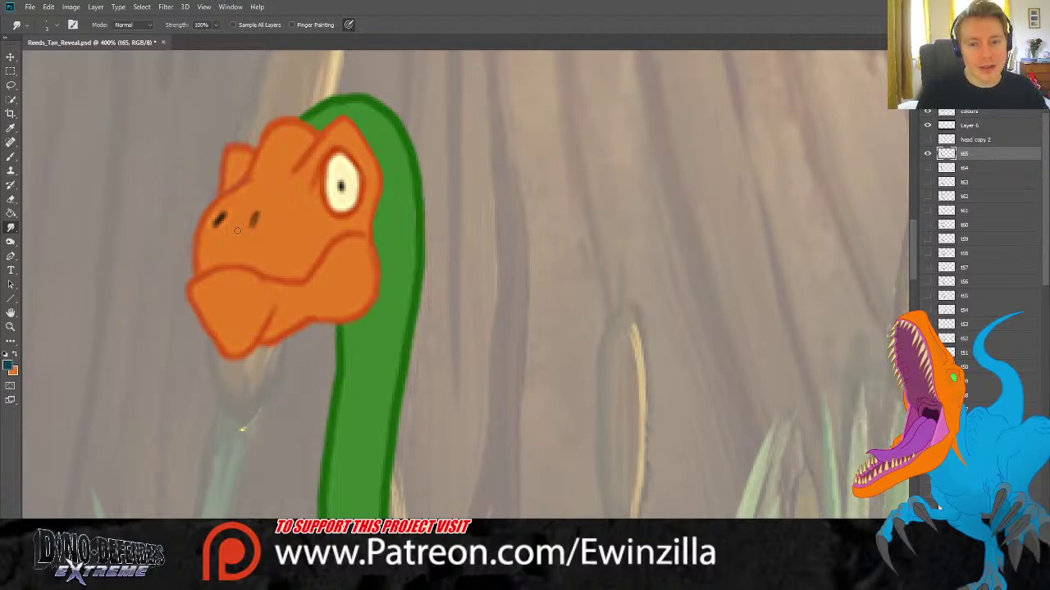
{"action": "left_click", "coordinate": [11, 128]}
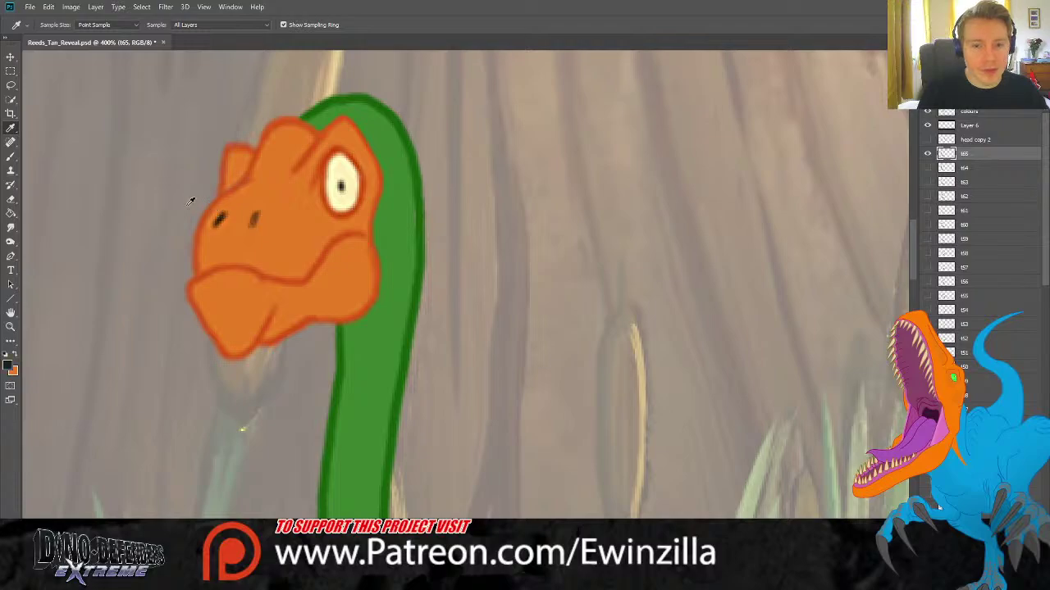
{"action": "key", "text": "b"}
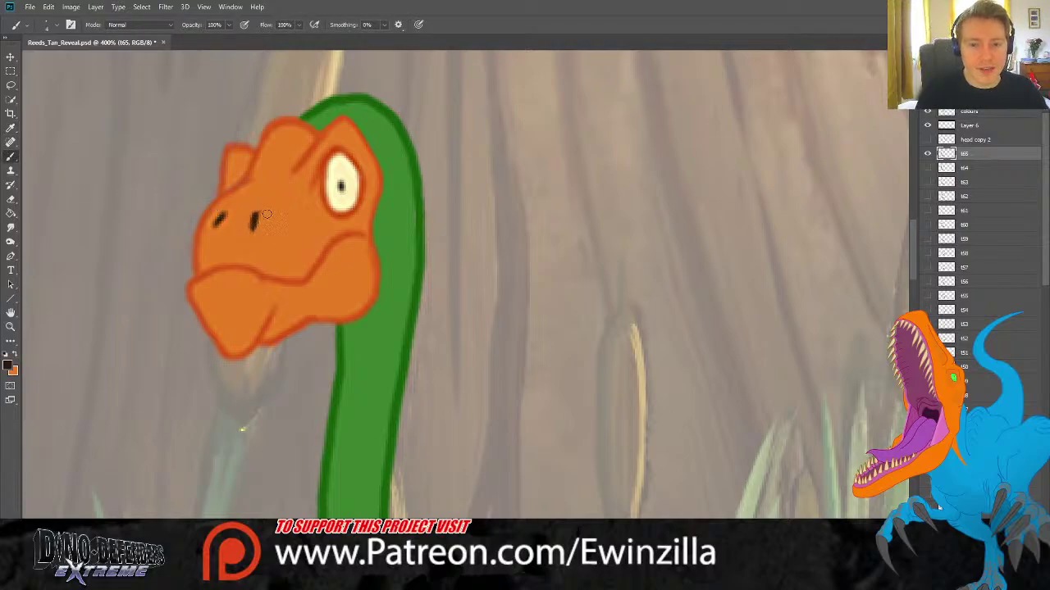
{"action": "left_click", "coordinate": [11, 227]}
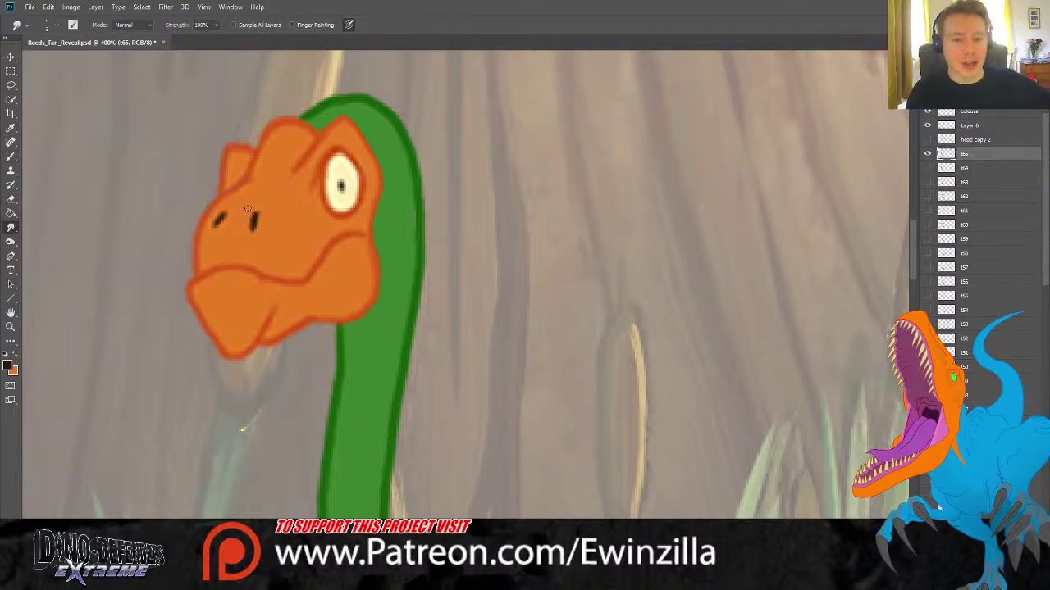
{"action": "left_click_drag", "start_coordinate": [247, 208], "coordinate": [257, 220]}
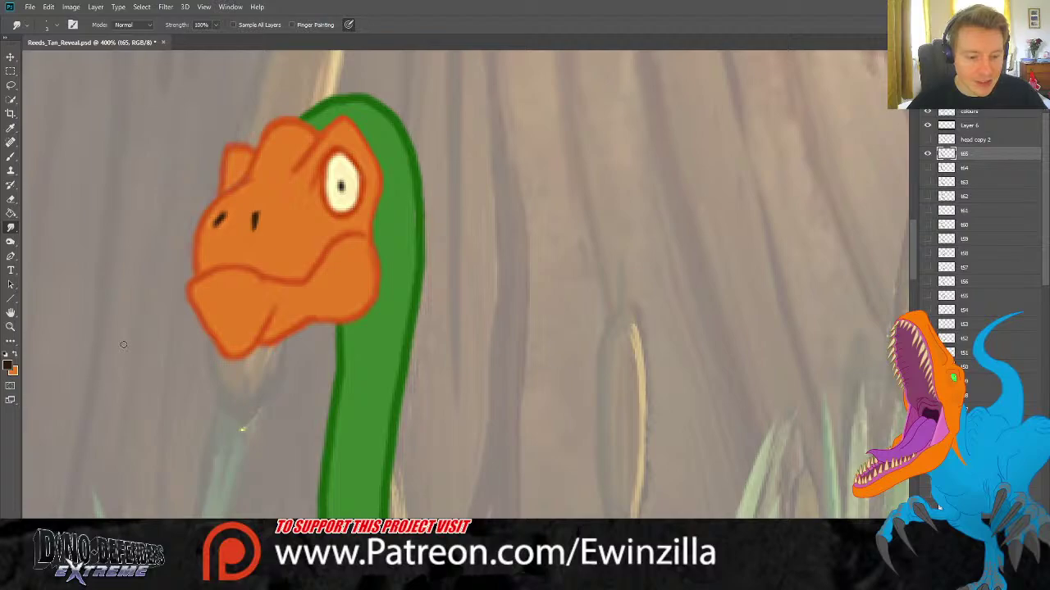
{"action": "left_click", "coordinate": [11, 326]}
{"action": "left_click", "coordinate": [309, 26]}
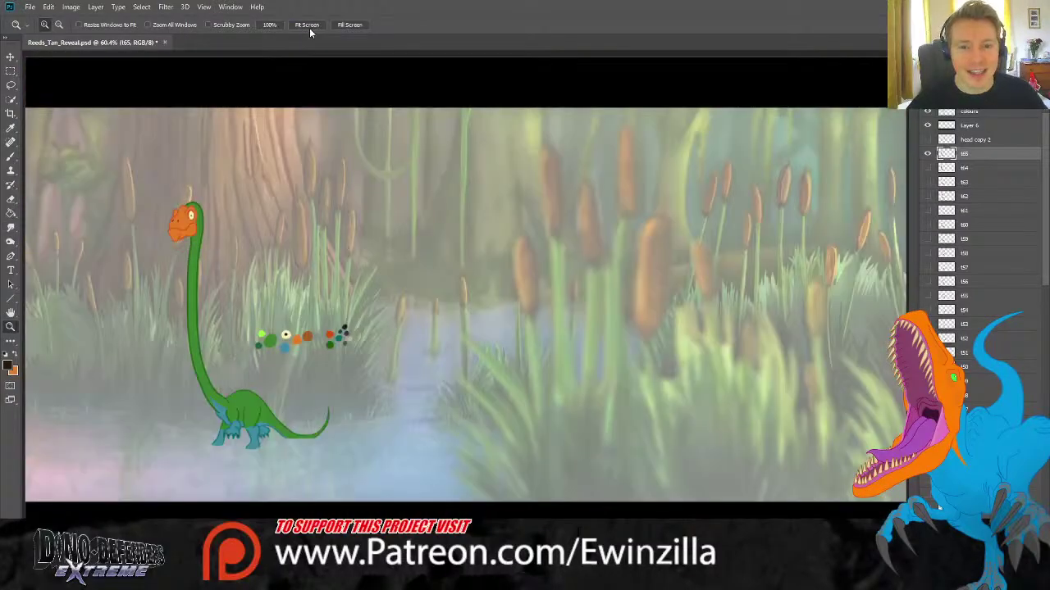
Flip frames t65 and t64 on and off to compare the animation, ending with t64 hidden.
{"action": "left_click", "coordinate": [927, 167]}
{"action": "left_click", "coordinate": [928, 153]}
{"action": "left_click", "coordinate": [928, 154]}
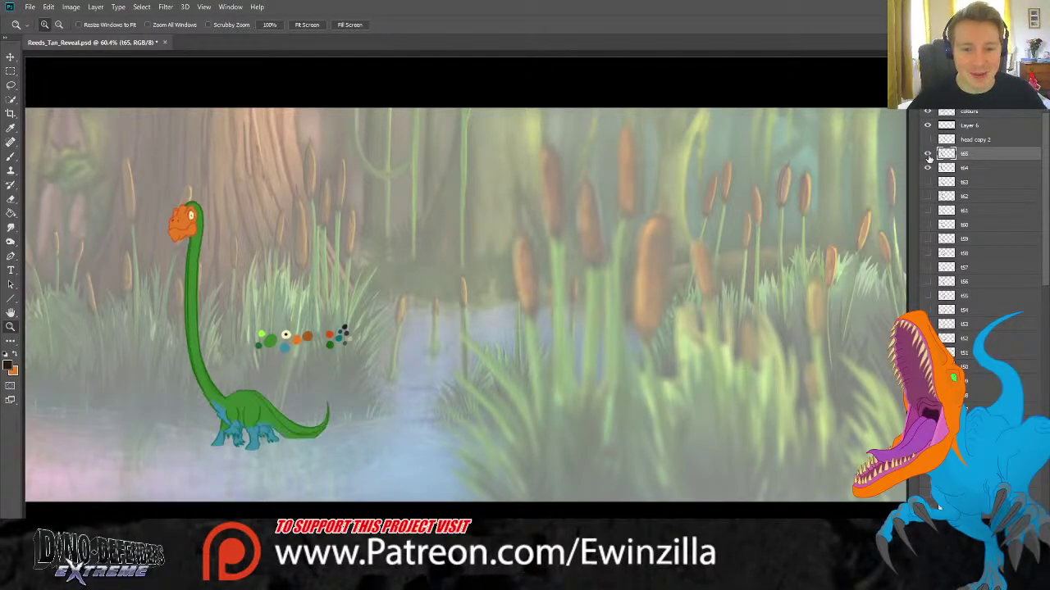
{"action": "left_click", "coordinate": [928, 167]}
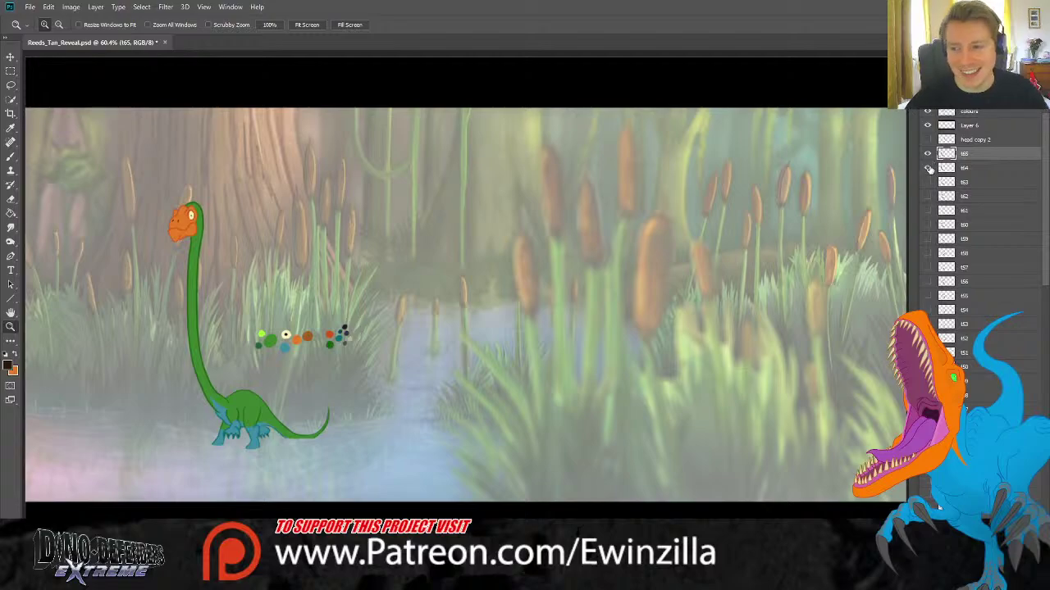
{"action": "left_click", "coordinate": [927, 167]}
{"action": "left_click", "coordinate": [928, 154]}
{"action": "left_click", "coordinate": [928, 154]}
{"action": "left_click", "coordinate": [928, 154]}
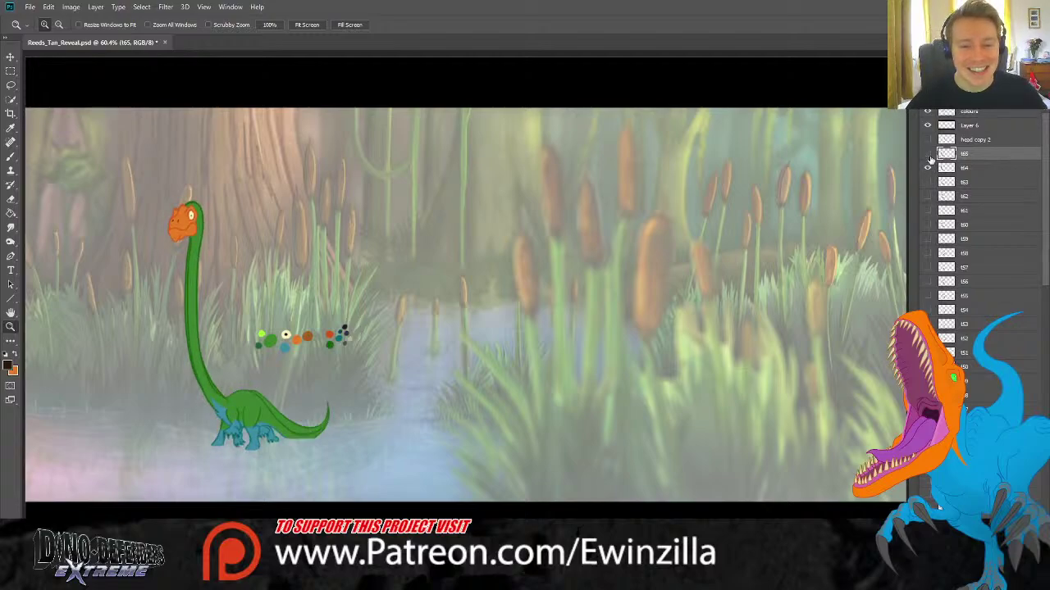
{"action": "left_click", "coordinate": [927, 155]}
{"action": "left_click", "coordinate": [927, 168]}
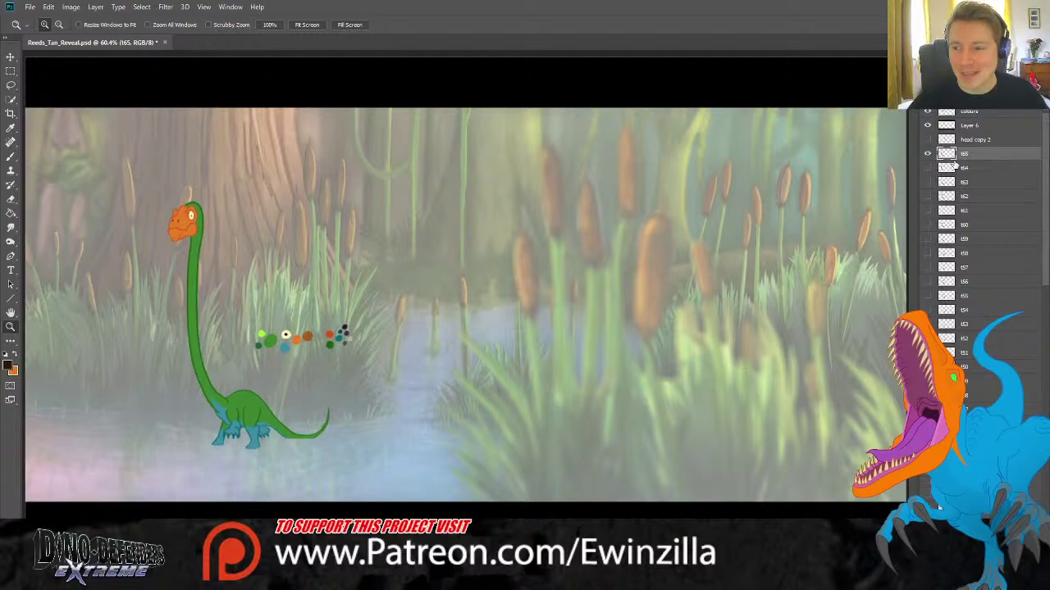
Check the feet up close, then fit the scene and fade the coloured frame to 50% opacity.
{"action": "left_click", "coordinate": [220, 431]}
{"action": "left_click", "coordinate": [220, 431]}
{"action": "left_click", "coordinate": [10, 229]}
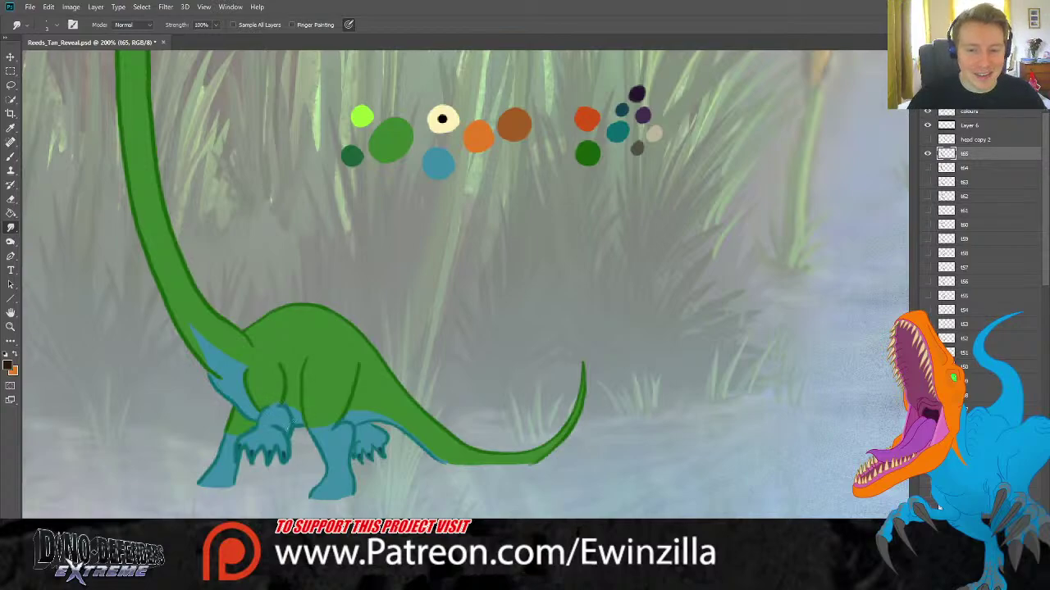
{"action": "left_click", "coordinate": [11, 326]}
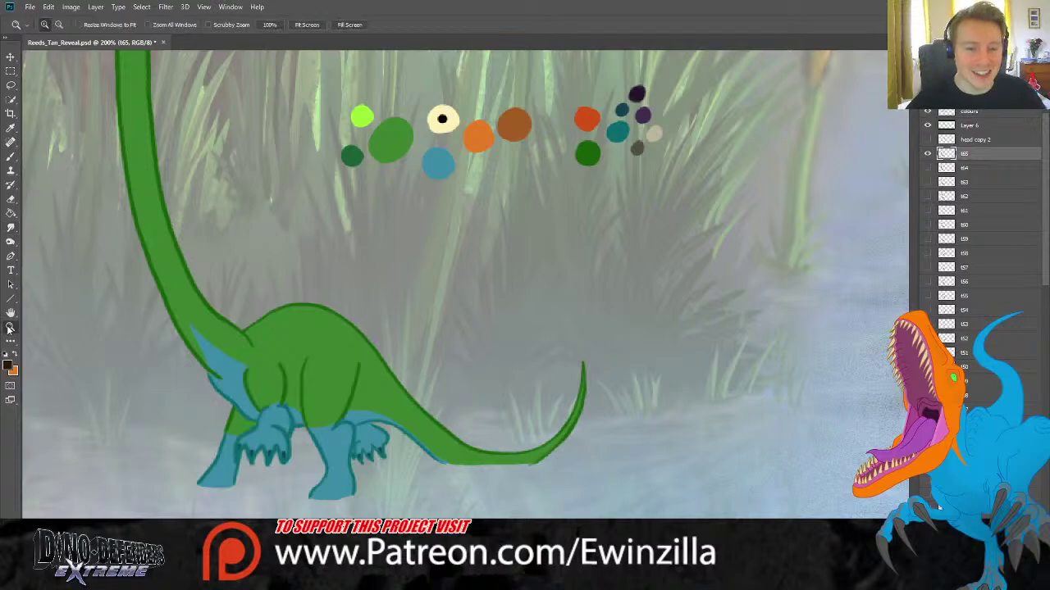
{"action": "left_click", "coordinate": [306, 25]}
{"action": "left_click", "coordinate": [928, 154]}
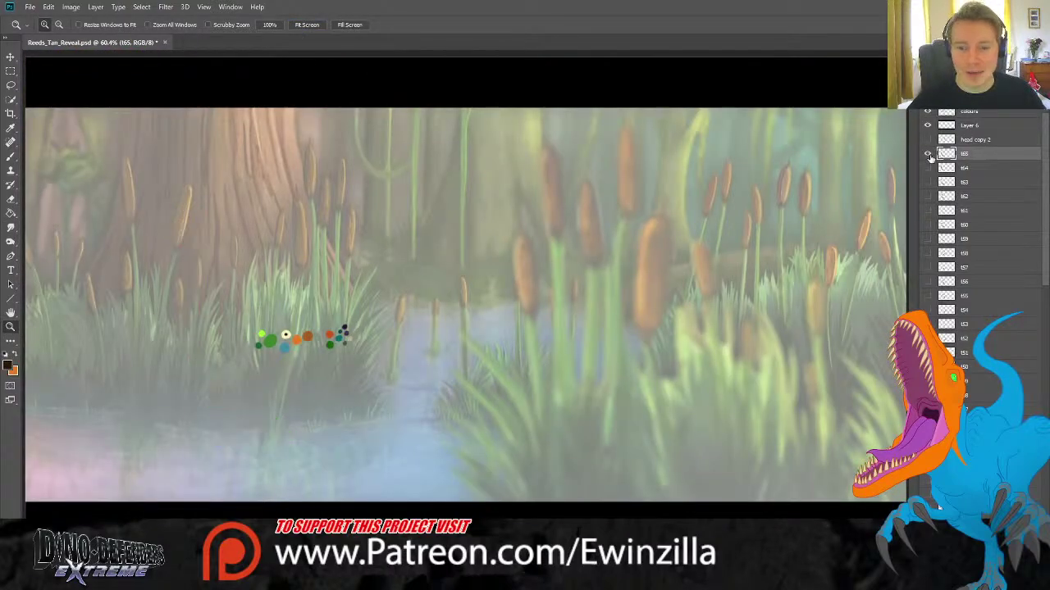
{"action": "left_click", "coordinate": [928, 154]}
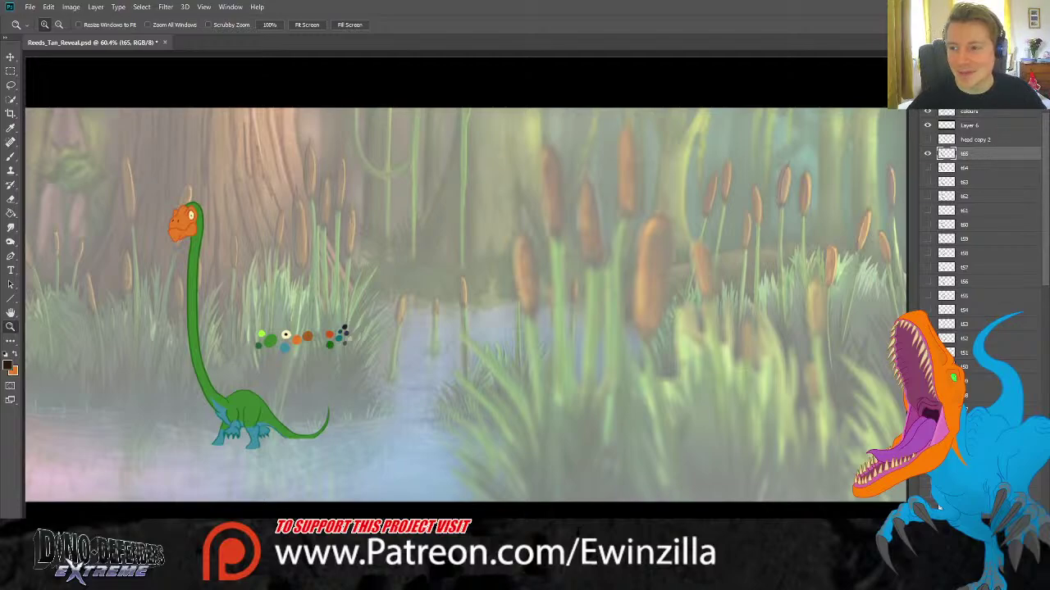
{"action": "key", "text": "5"}
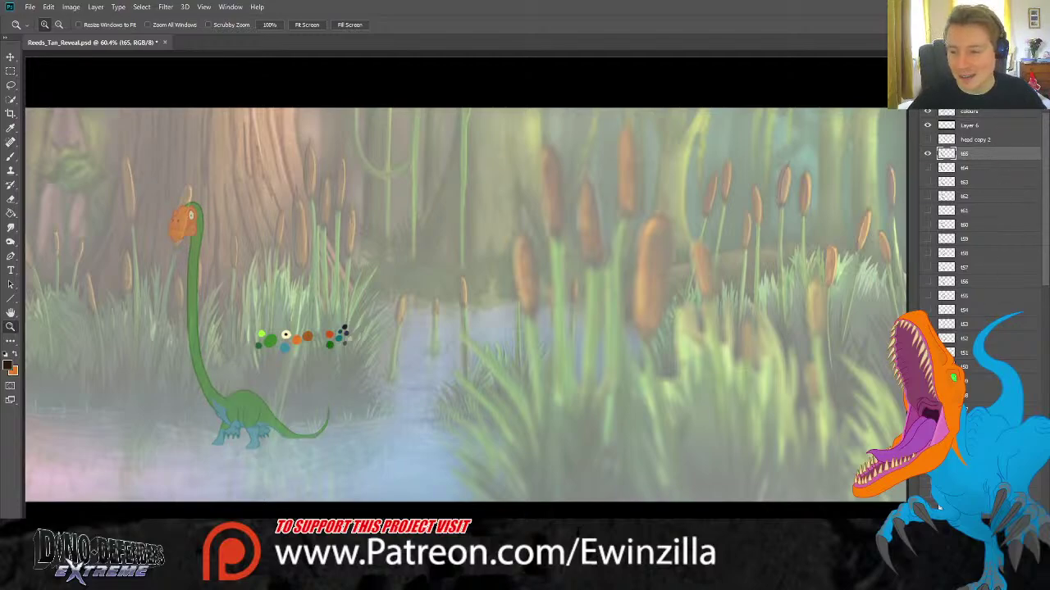
{"action": "scroll", "coordinate": [939, 507], "scroll_direction": "down", "scroll_amount": 5}
{"action": "scroll", "coordinate": [939, 507], "scroll_direction": "down", "scroll_amount": 2}
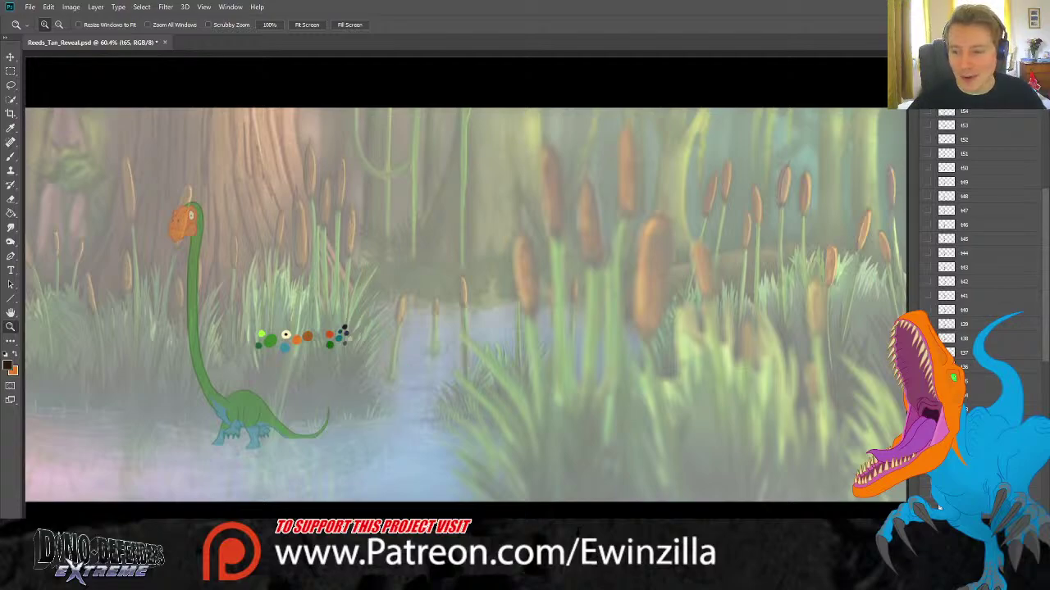
Toggle the later frames' visibility one by one to preview their dinosaur poses.
{"action": "left_click", "coordinate": [927, 303]}
{"action": "left_click", "coordinate": [927, 304]}
{"action": "left_click", "coordinate": [928, 297]}
{"action": "left_click", "coordinate": [927, 297]}
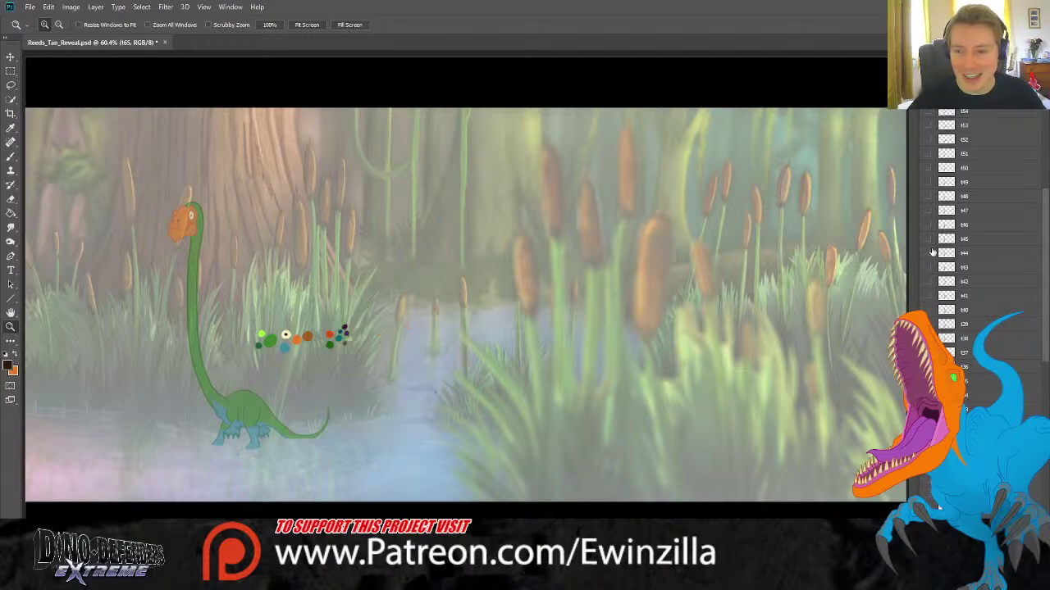
{"action": "left_click", "coordinate": [927, 246]}
{"action": "left_click", "coordinate": [927, 203]}
{"action": "left_click", "coordinate": [928, 197]}
{"action": "left_click", "coordinate": [928, 197]}
{"action": "scroll", "coordinate": [948, 269], "scroll_direction": "up", "scroll_amount": 2}
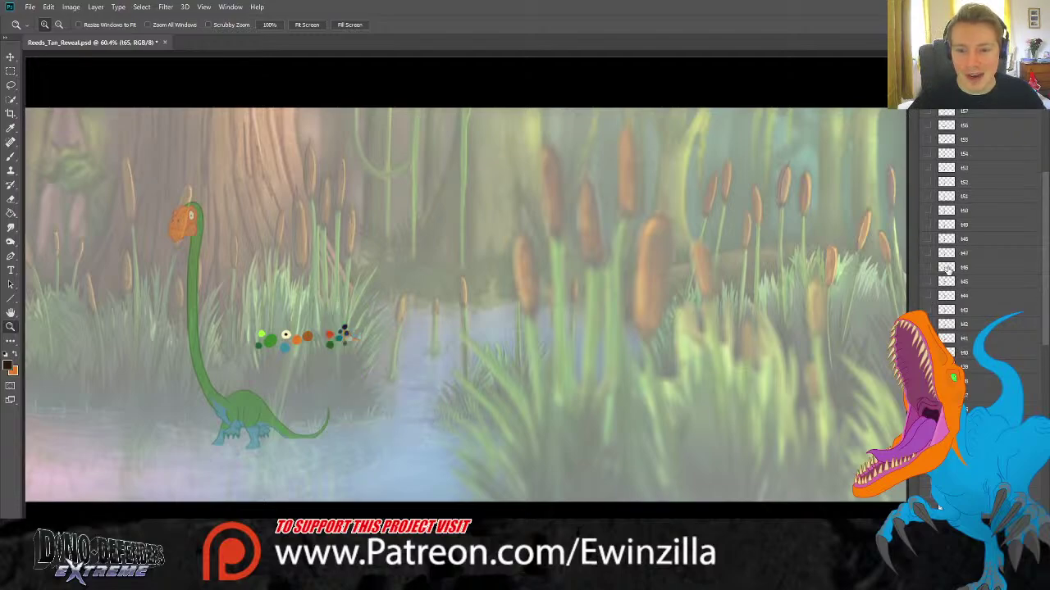
{"action": "left_click", "coordinate": [927, 237]}
{"action": "left_click", "coordinate": [928, 237]}
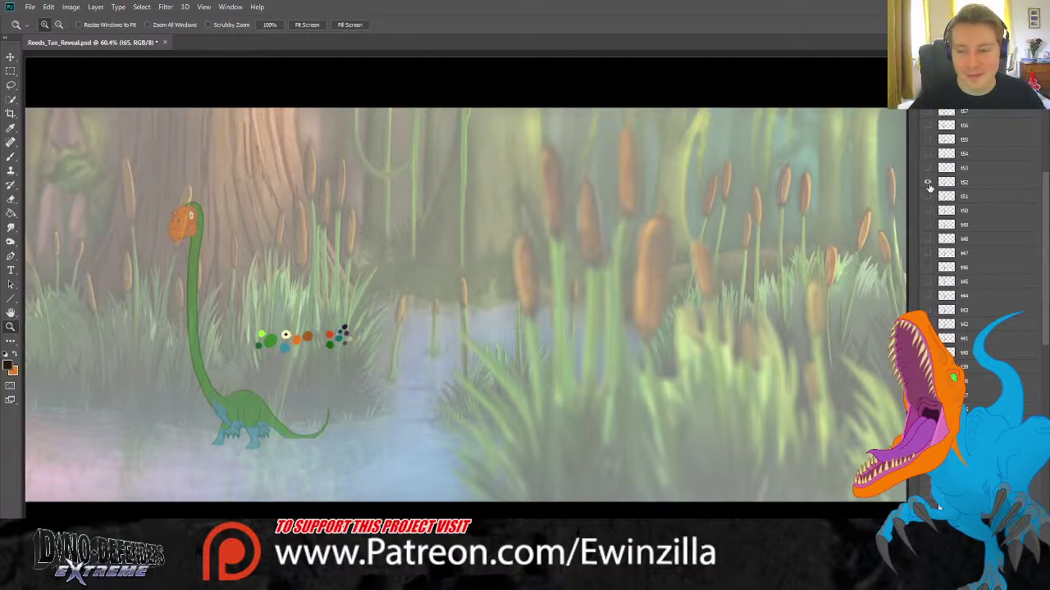
Compare the second dinosaur's poses and select the curled-neck frame t54 for editing.
{"action": "left_click", "coordinate": [928, 184]}
{"action": "left_click", "coordinate": [928, 197]}
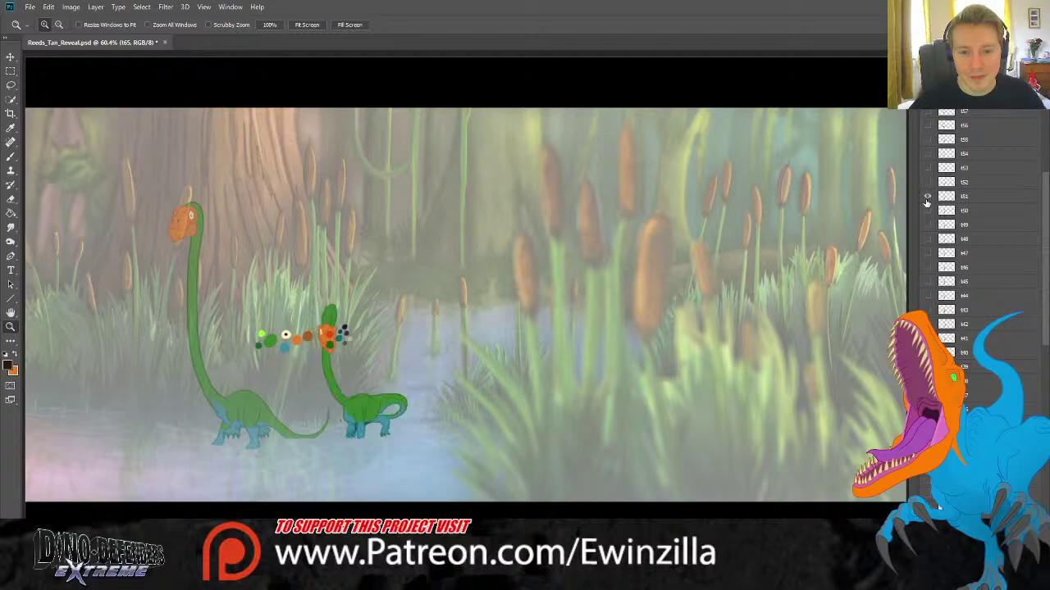
{"action": "left_click", "coordinate": [927, 203]}
{"action": "left_click", "coordinate": [928, 167]}
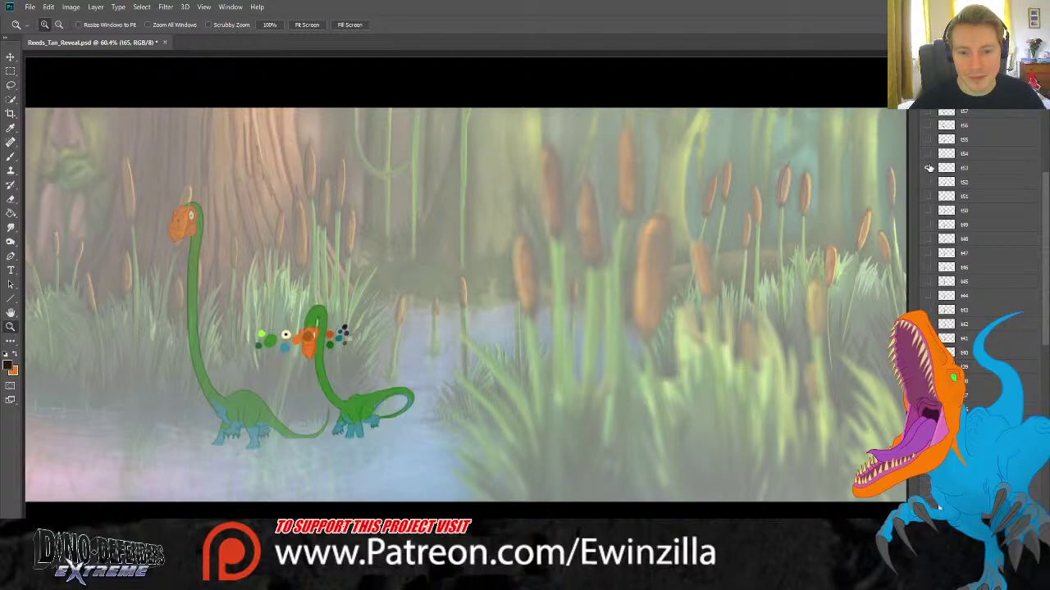
{"action": "left_click", "coordinate": [929, 167]}
{"action": "left_click", "coordinate": [928, 154]}
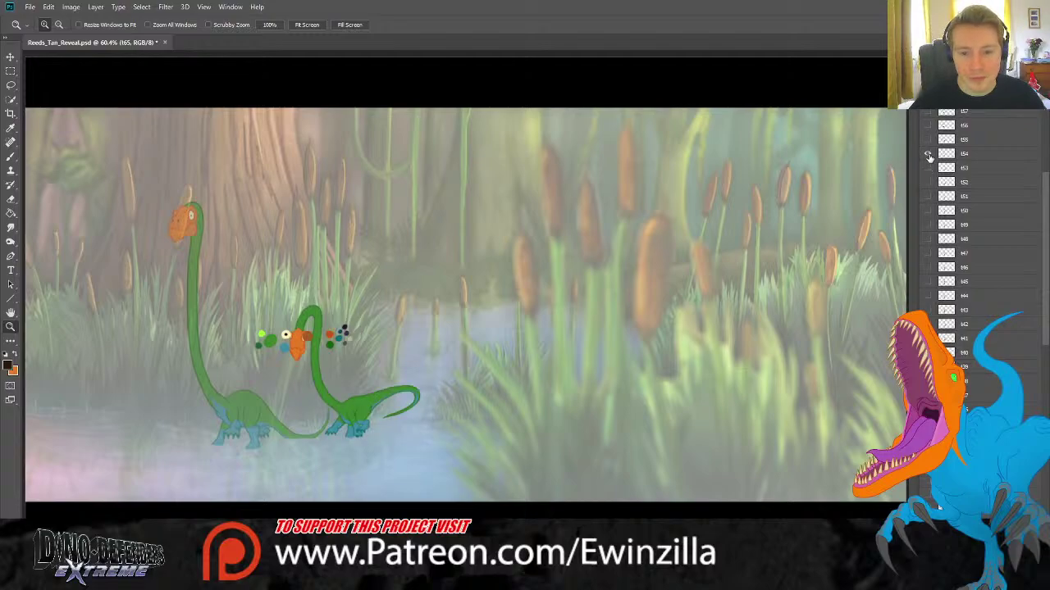
{"action": "left_click", "coordinate": [929, 154]}
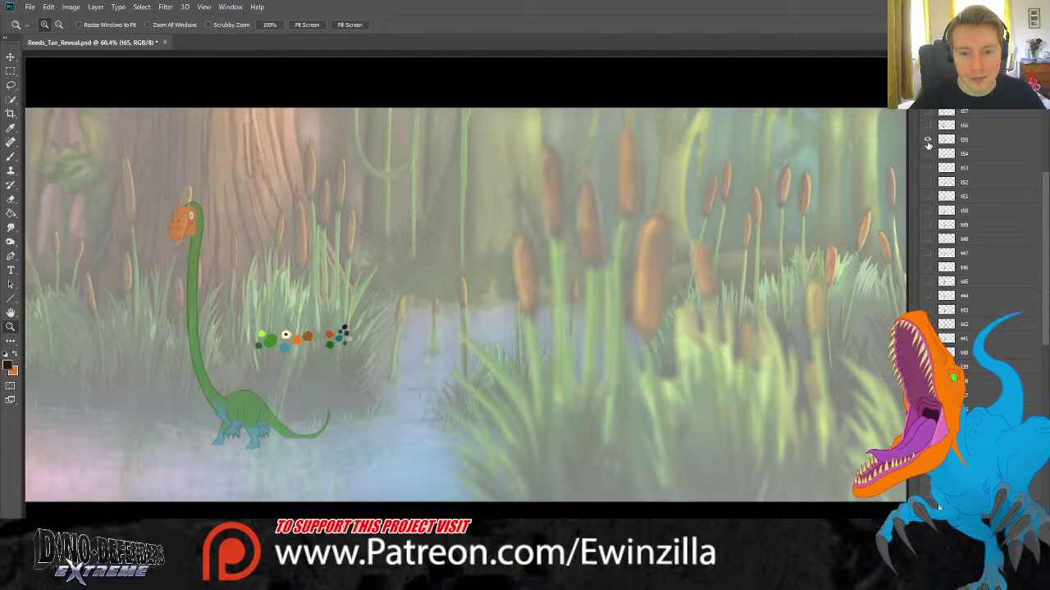
{"action": "left_click", "coordinate": [928, 140]}
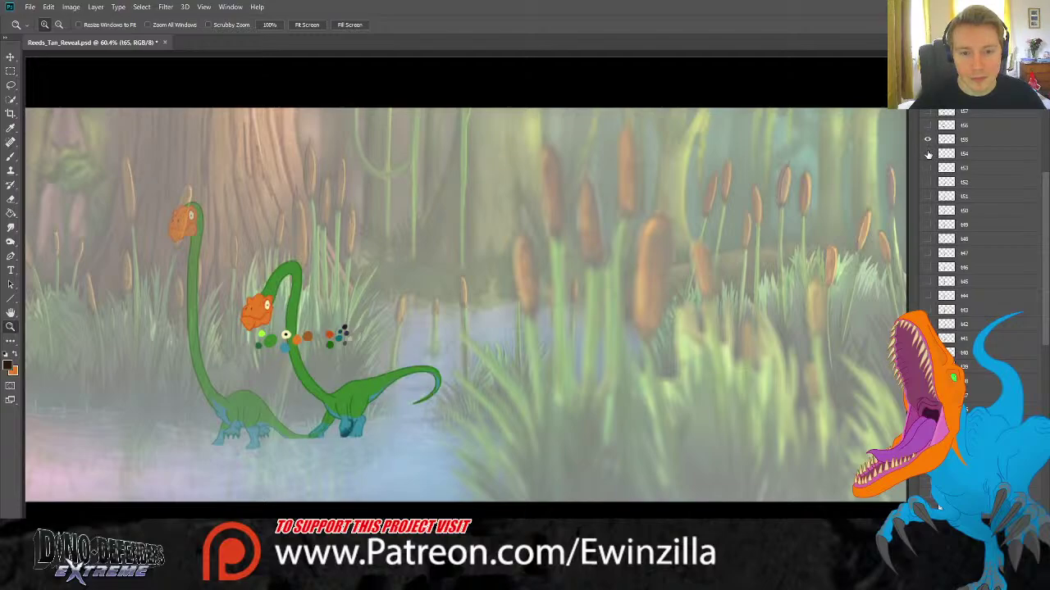
{"action": "left_click", "coordinate": [928, 154]}
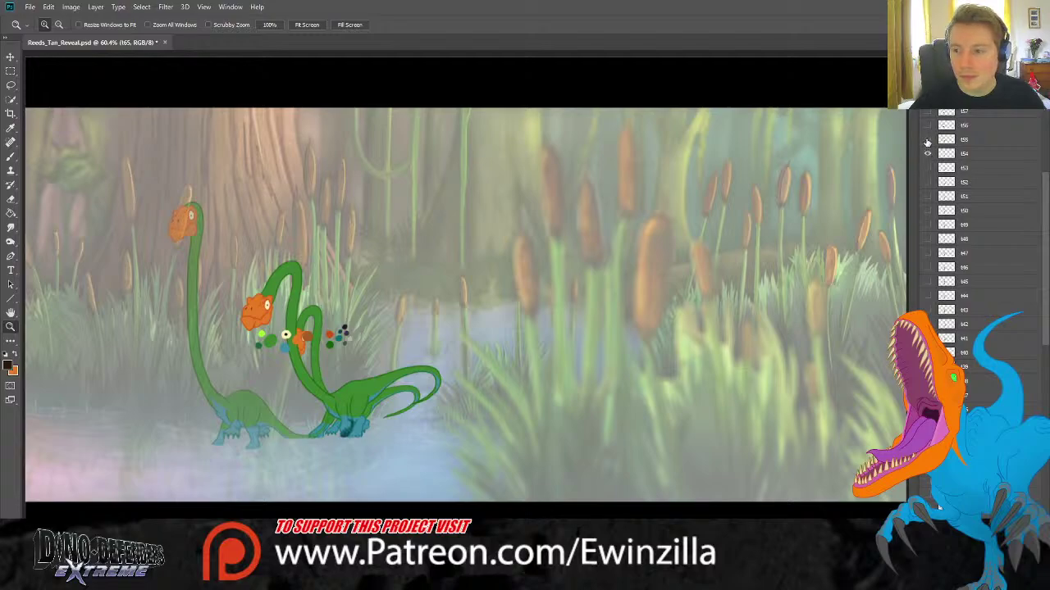
{"action": "left_click", "coordinate": [928, 141]}
{"action": "left_click", "coordinate": [968, 154]}
Lasso the second dinosaur's orange head and copy it onto a new layer.
{"action": "left_click", "coordinate": [10, 84]}
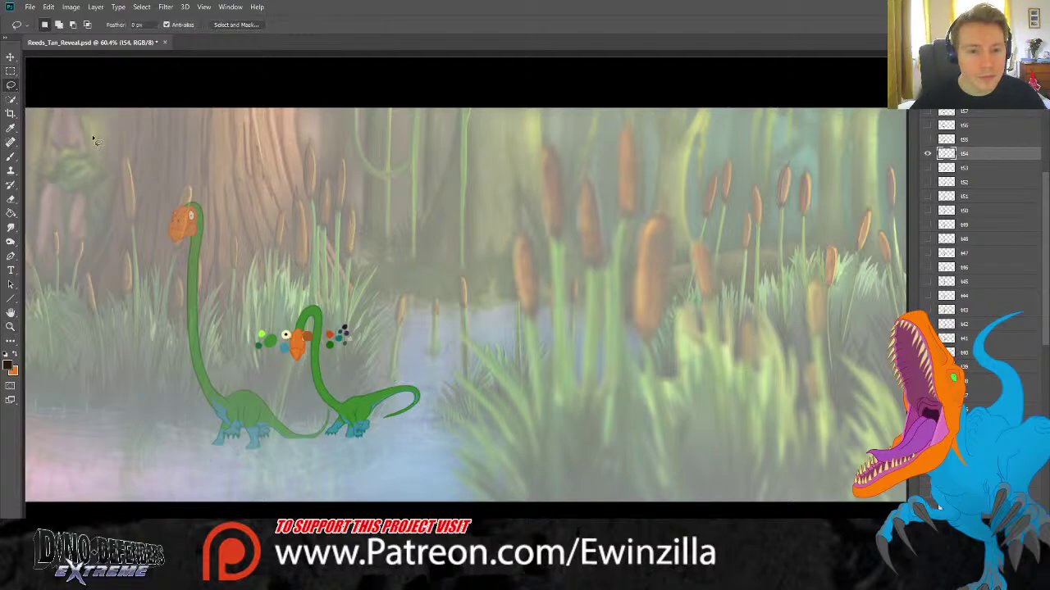
{"action": "mouse_move", "coordinate": [283, 320]}
{"action": "left_mouse_down"}
{"action": "mouse_move", "coordinate": [319, 336]}
{"action": "mouse_move", "coordinate": [314, 366]}
{"action": "mouse_move", "coordinate": [280, 369]}
{"action": "mouse_move", "coordinate": [282, 321]}
{"action": "left_mouse_up"}
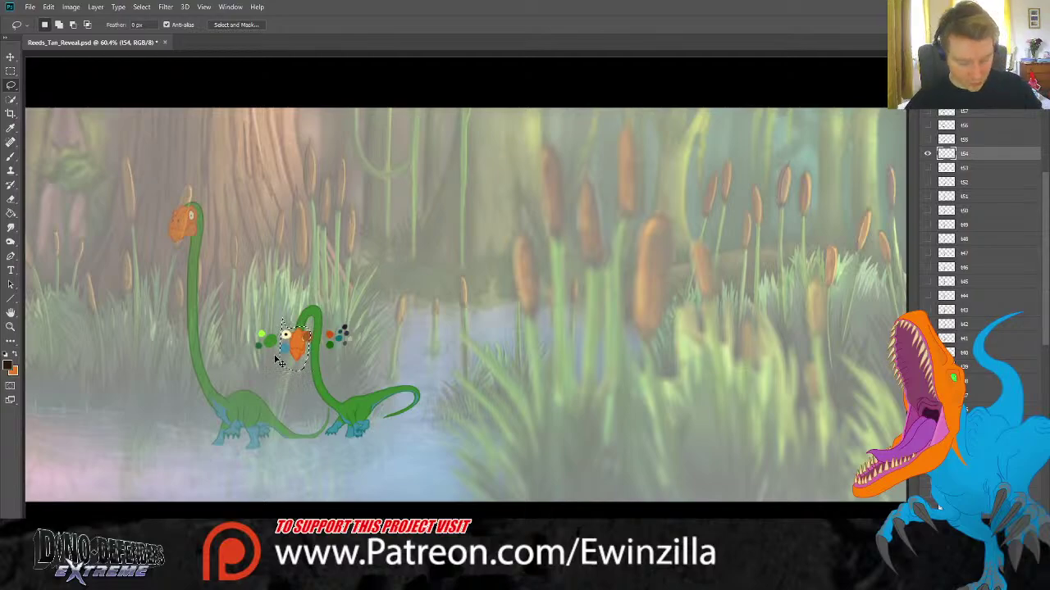
{"action": "key", "text": "ctrl+j"}
Move the head-copy layer above t65 and position it over the tall dinosaur's head.
{"action": "scroll", "coordinate": [968, 161], "scroll_direction": "up", "scroll_amount": 7}
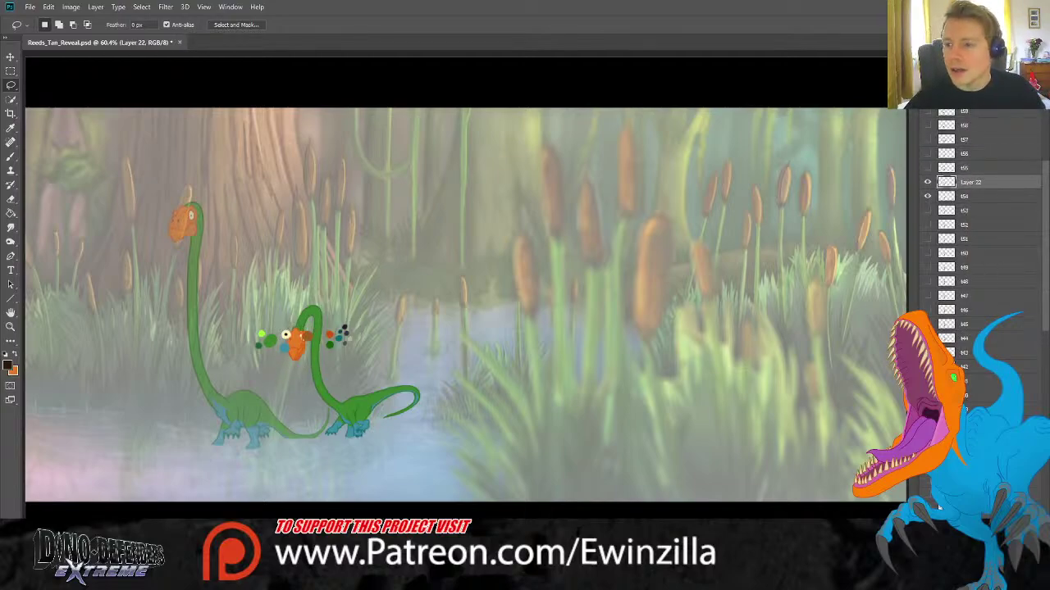
{"action": "scroll", "coordinate": [975, 246], "scroll_direction": "up", "scroll_amount": 4}
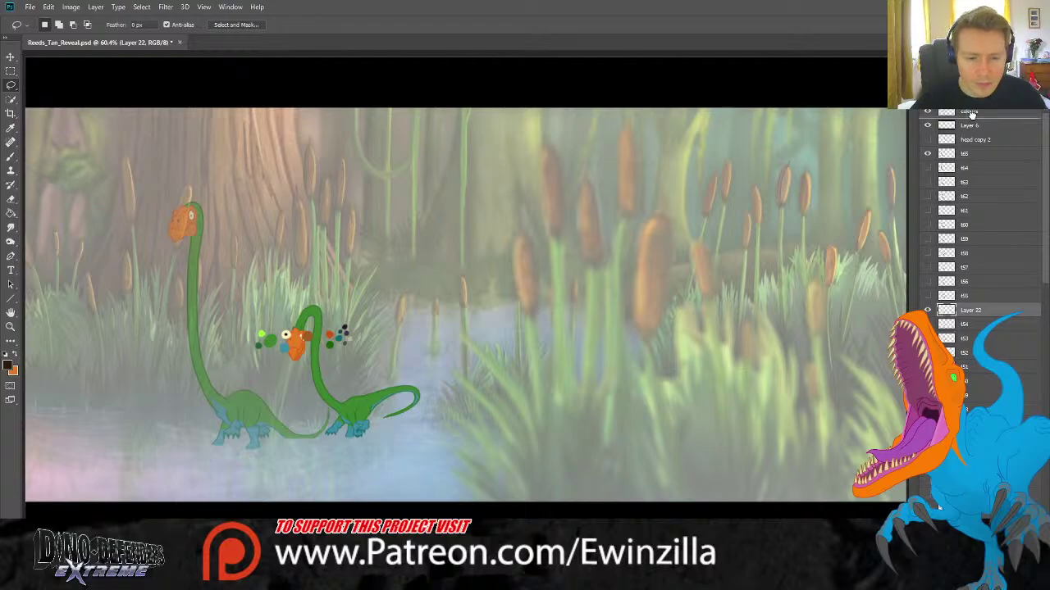
{"action": "left_click_drag", "start_coordinate": [979, 151], "coordinate": [979, 154]}
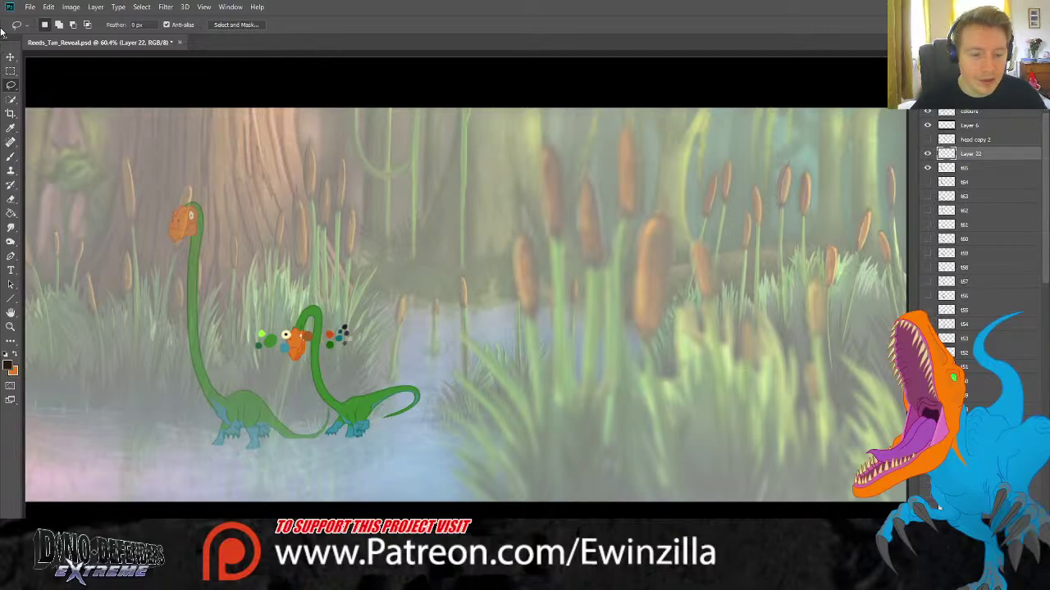
{"action": "left_click", "coordinate": [11, 56]}
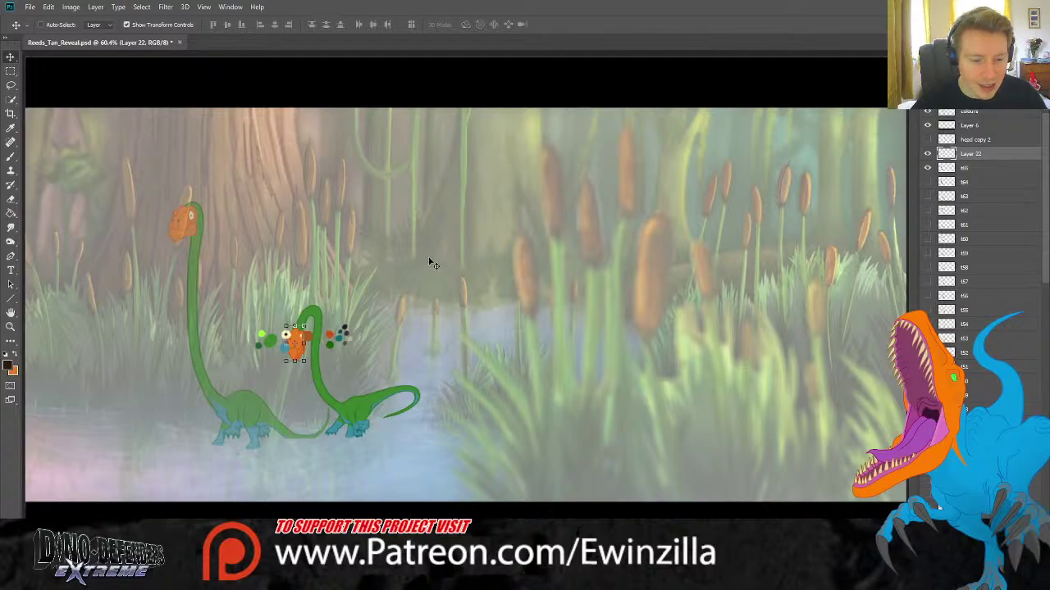
{"action": "key", "text": "shift+Left"}
{"action": "key", "text": "shift+Left"}
{"action": "key", "text": "shift+Left"}
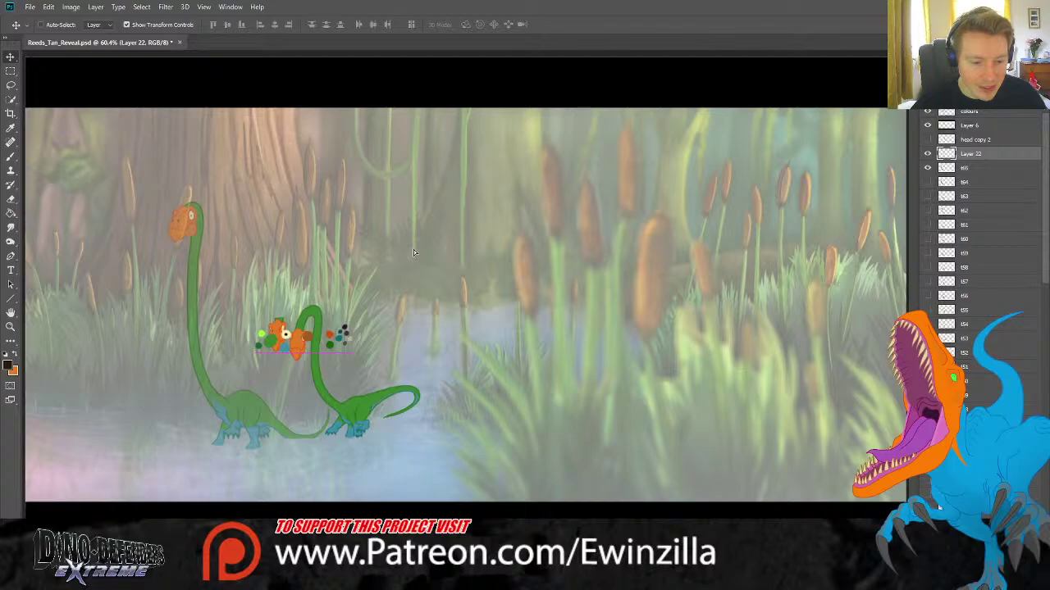
{"action": "key", "text": "shift+Left"}
{"action": "key", "text": "shift+Left"}
{"action": "key", "text": "shift+Left"}
{"action": "left_click_drag", "start_coordinate": [397, 247], "coordinate": [321, 144]}
Zoom in on the tall dinosaur's head and smudge away the green patch.
{"action": "left_click", "coordinate": [11, 326]}
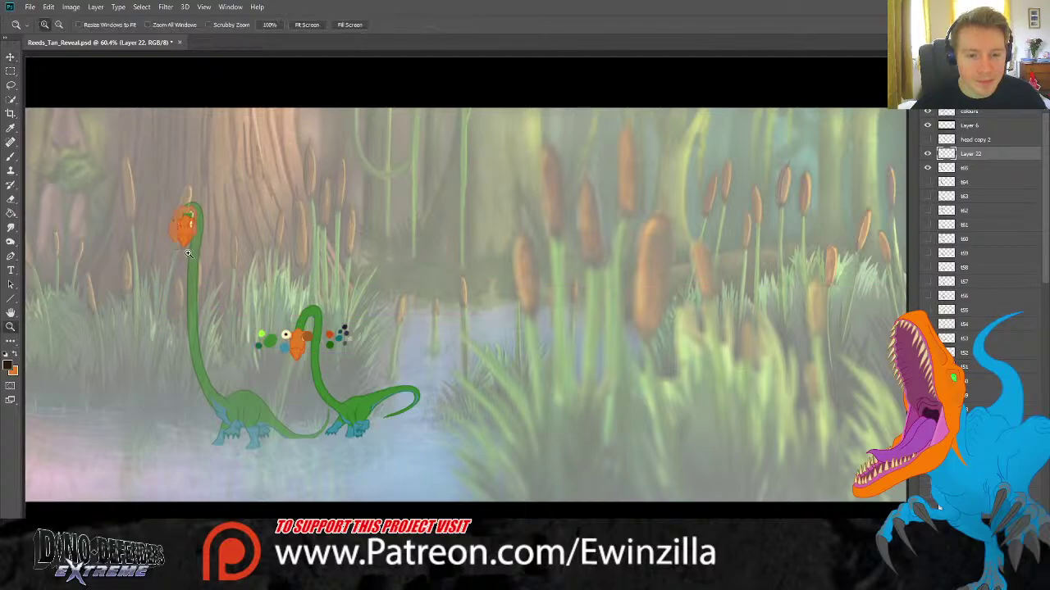
{"action": "left_click", "coordinate": [173, 254]}
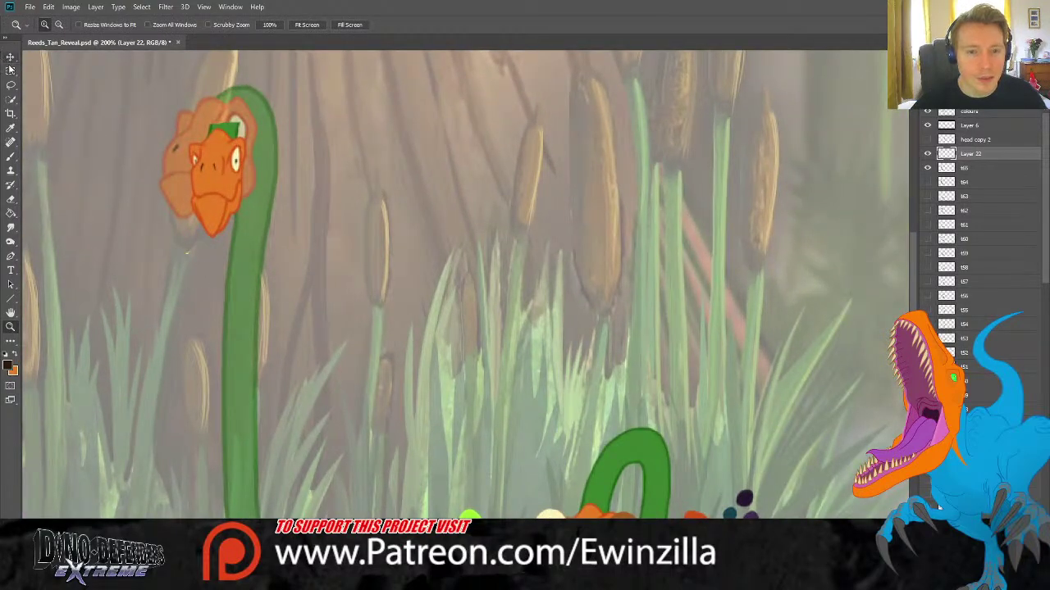
{"action": "left_click", "coordinate": [10, 213]}
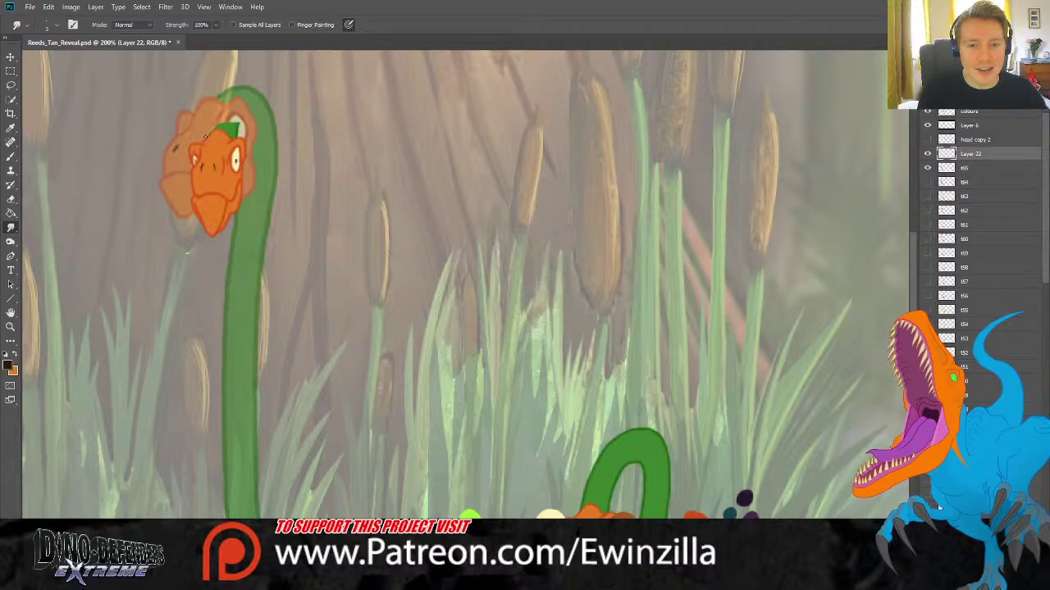
{"action": "mouse_move", "coordinate": [206, 138]}
{"action": "left_mouse_down"}
{"action": "mouse_move", "coordinate": [233, 125]}
{"action": "mouse_move", "coordinate": [237, 135]}
{"action": "mouse_move", "coordinate": [220, 126]}
{"action": "mouse_move", "coordinate": [232, 136]}
{"action": "left_mouse_up"}
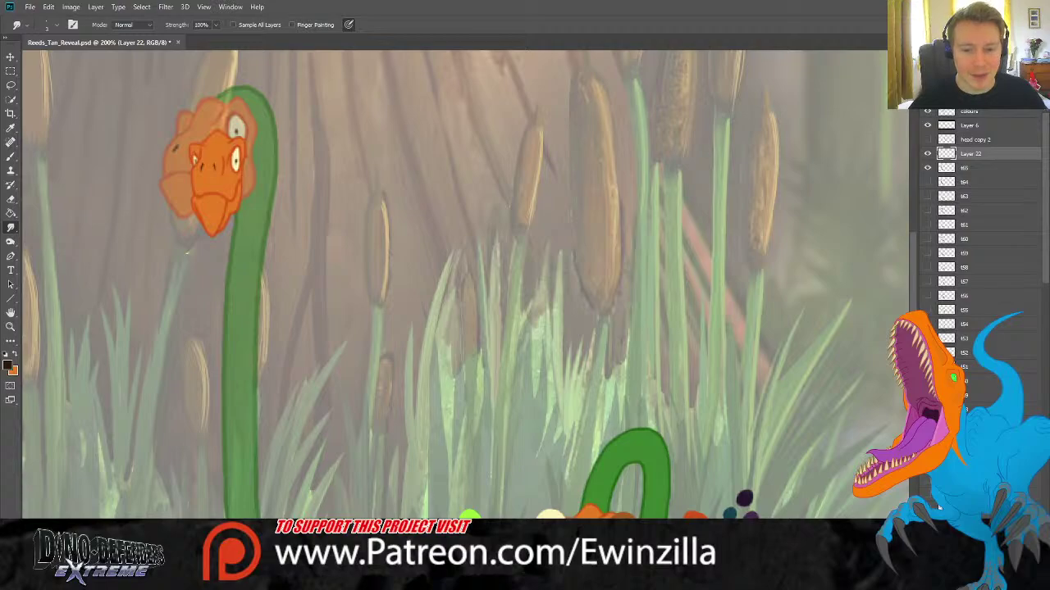
Enlarge the pasted orange head, shift it onto the neck, commit, then view at 100%.
{"action": "left_click", "coordinate": [10, 57]}
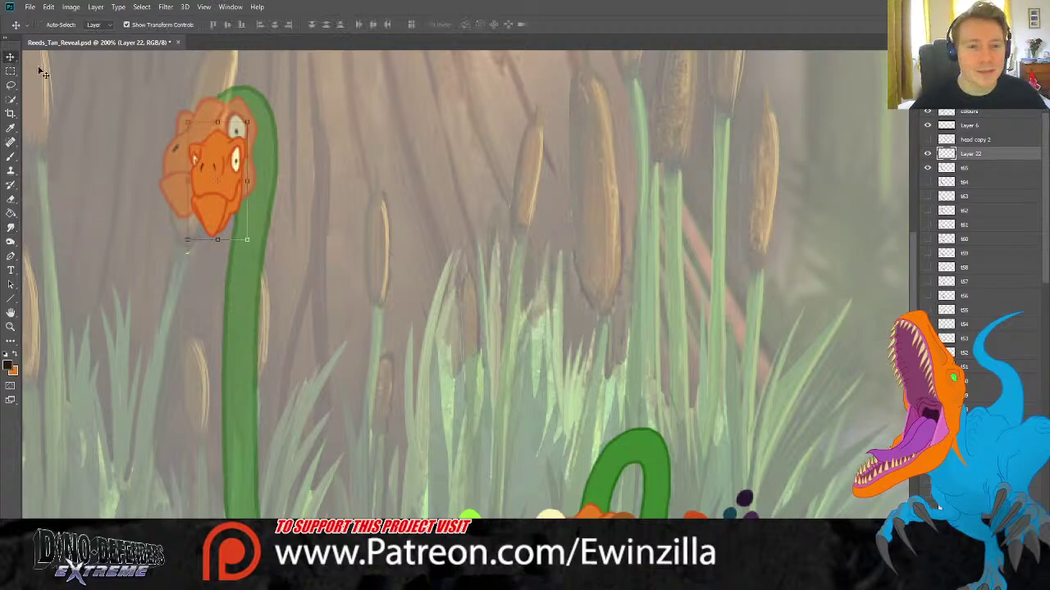
{"action": "left_click_drag", "start_coordinate": [248, 122], "coordinate": [286, 82]}
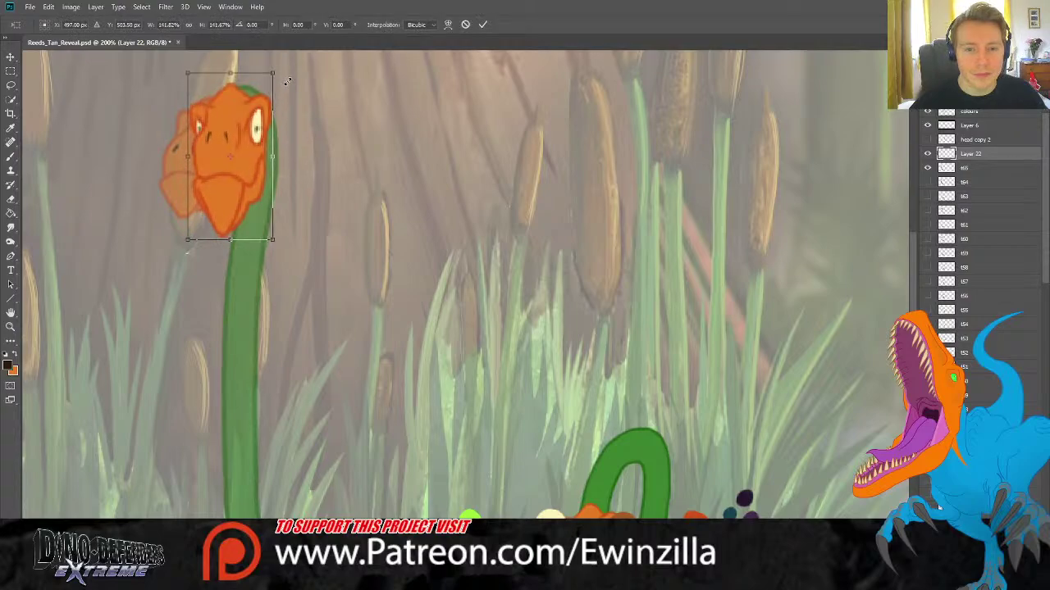
{"action": "mouse_move", "coordinate": [242, 117]}
{"action": "left_mouse_down"}
{"action": "mouse_move", "coordinate": [329, 125]}
{"action": "mouse_move", "coordinate": [247, 117]}
{"action": "left_mouse_up"}
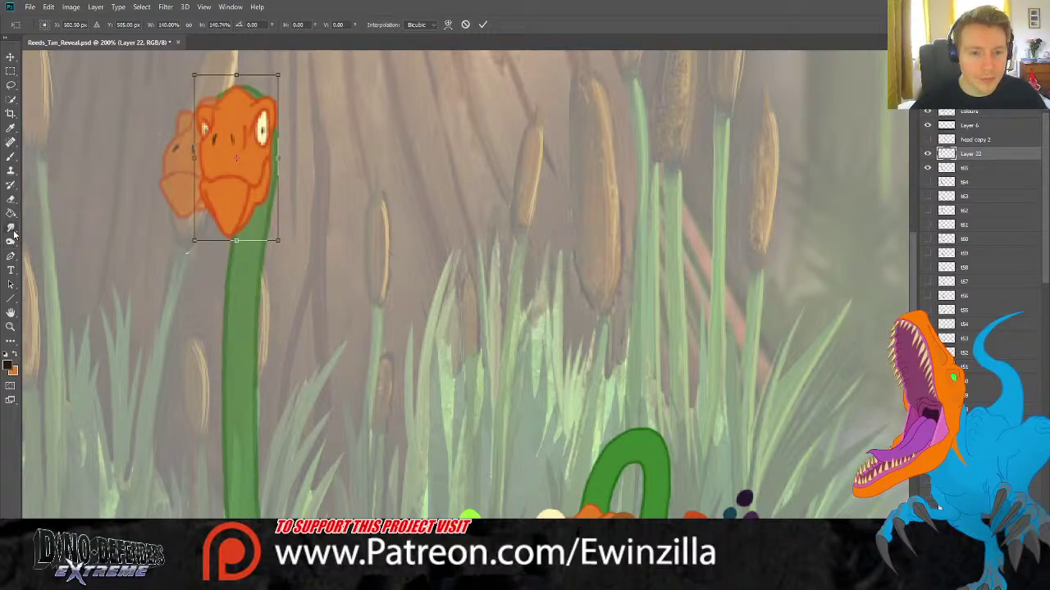
{"action": "key", "text": "r"}
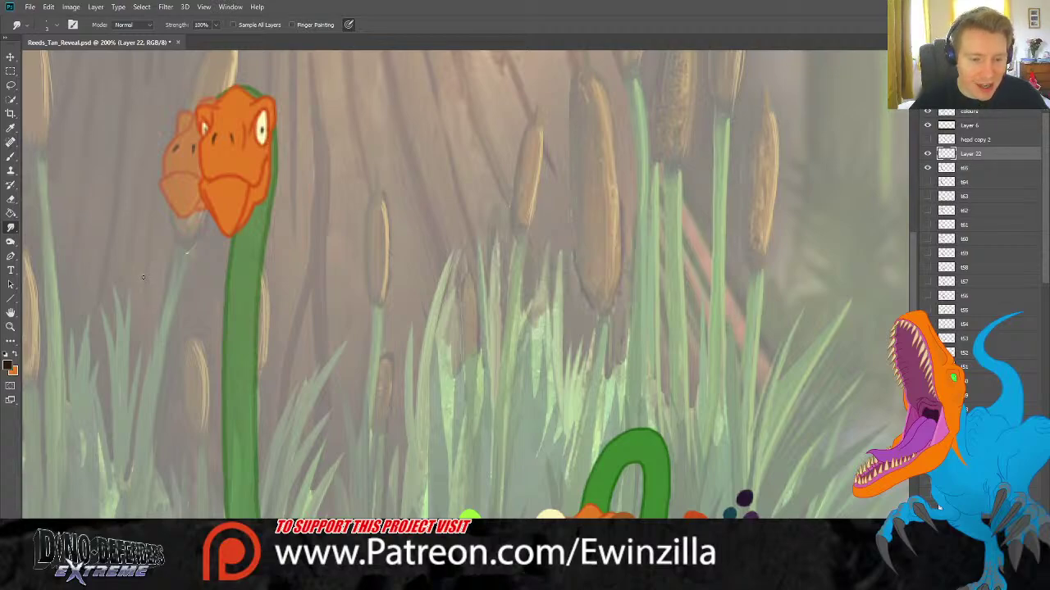
{"action": "left_click", "coordinate": [11, 327]}
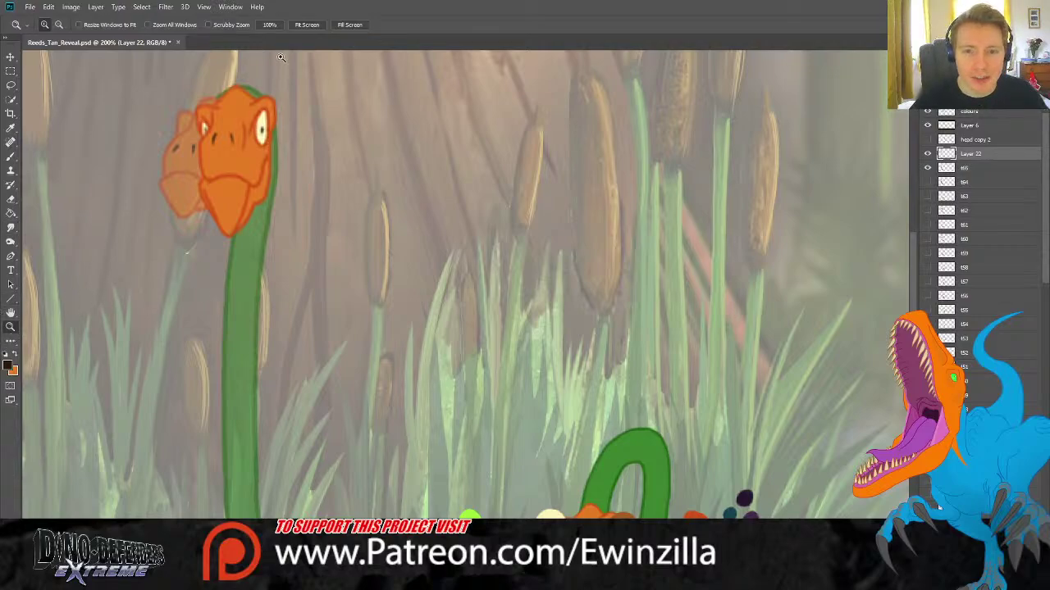
{"action": "left_click", "coordinate": [301, 27]}
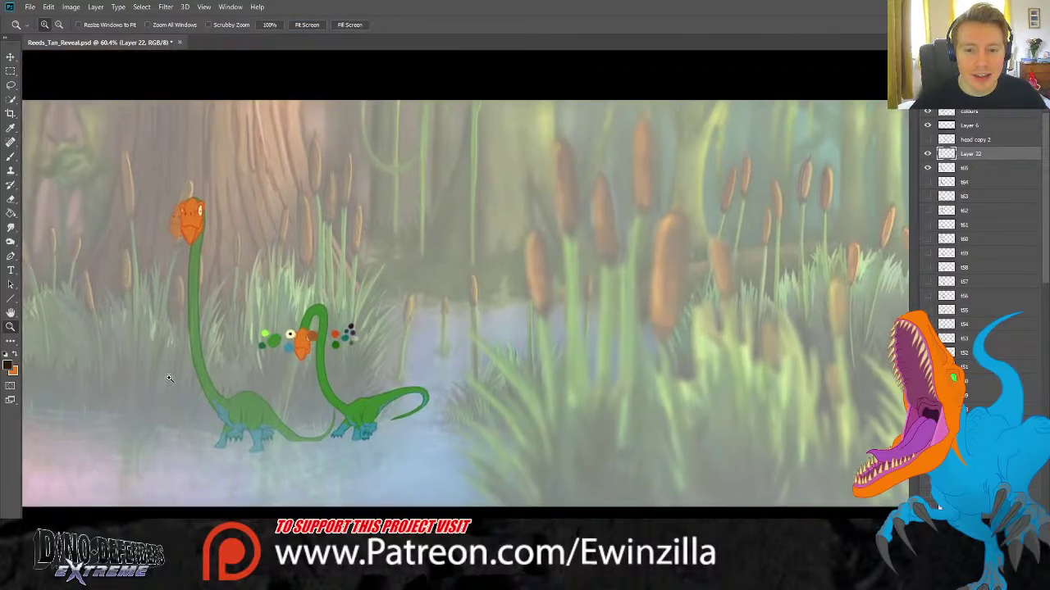
{"action": "left_click", "coordinate": [169, 378]}
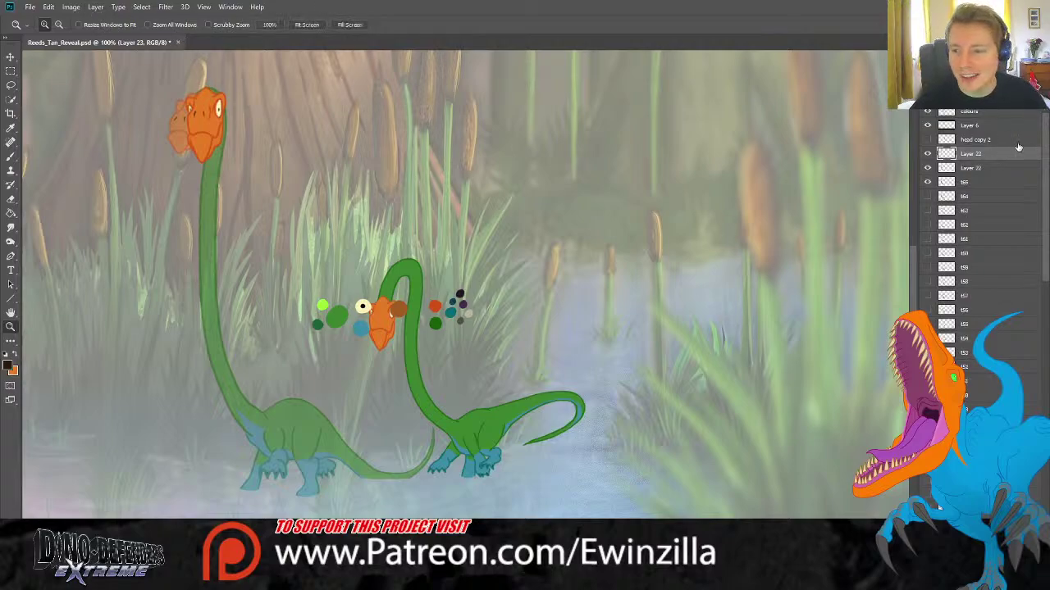
Add a new empty layer and rename Layer 22 to t66.
{"action": "key", "text": "ctrl+shift+alt+n"}
{"action": "double_click", "coordinate": [970, 154]}
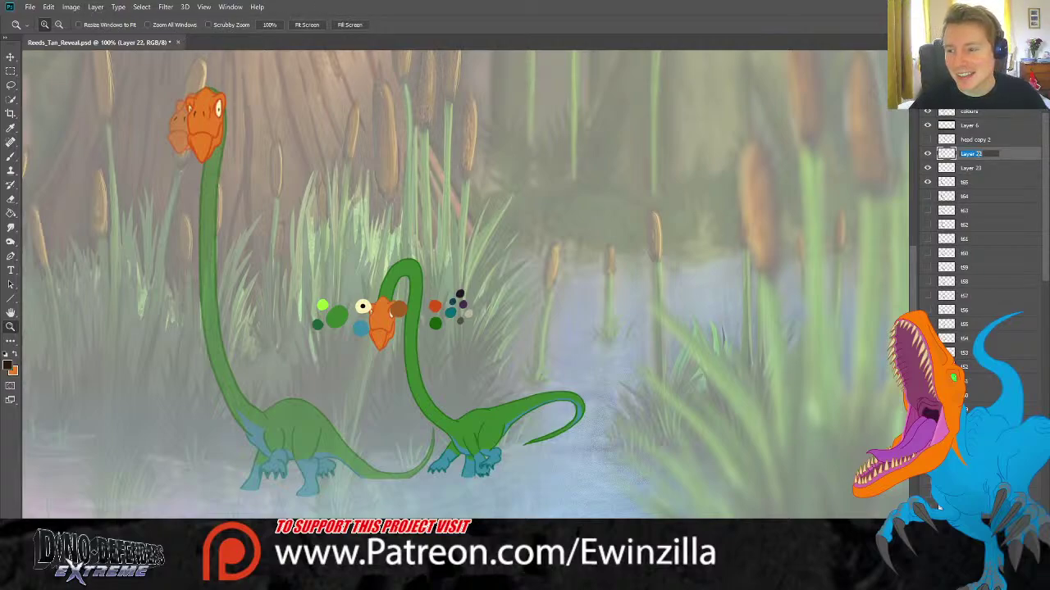
{"action": "key", "text": "BackSpace"}
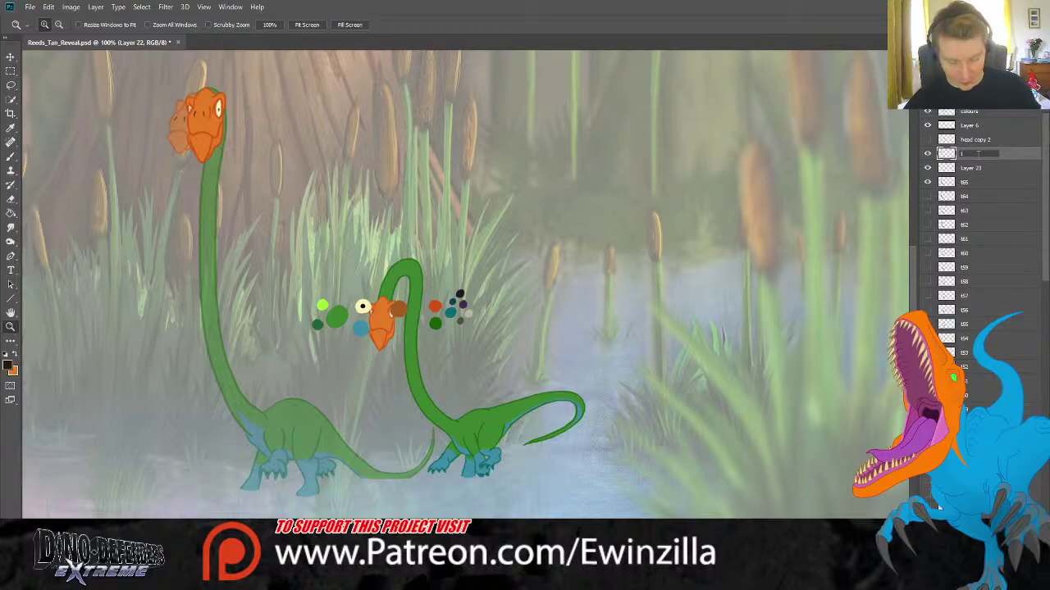
{"action": "key", "text": "Return"}
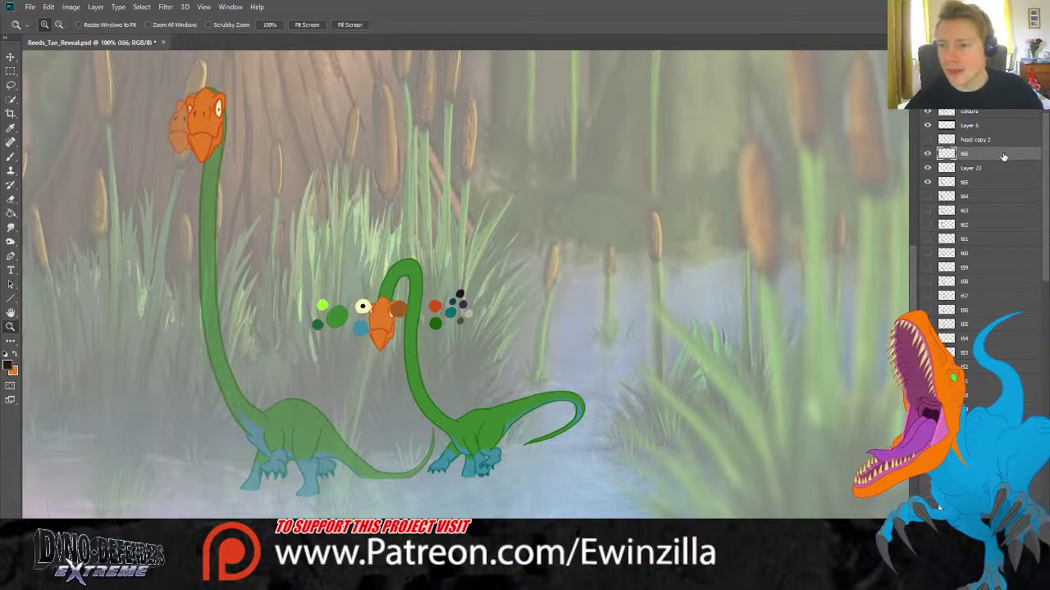
Sample the neck's green and set up the Brush on Layer 23.
{"action": "left_click", "coordinate": [12, 129]}
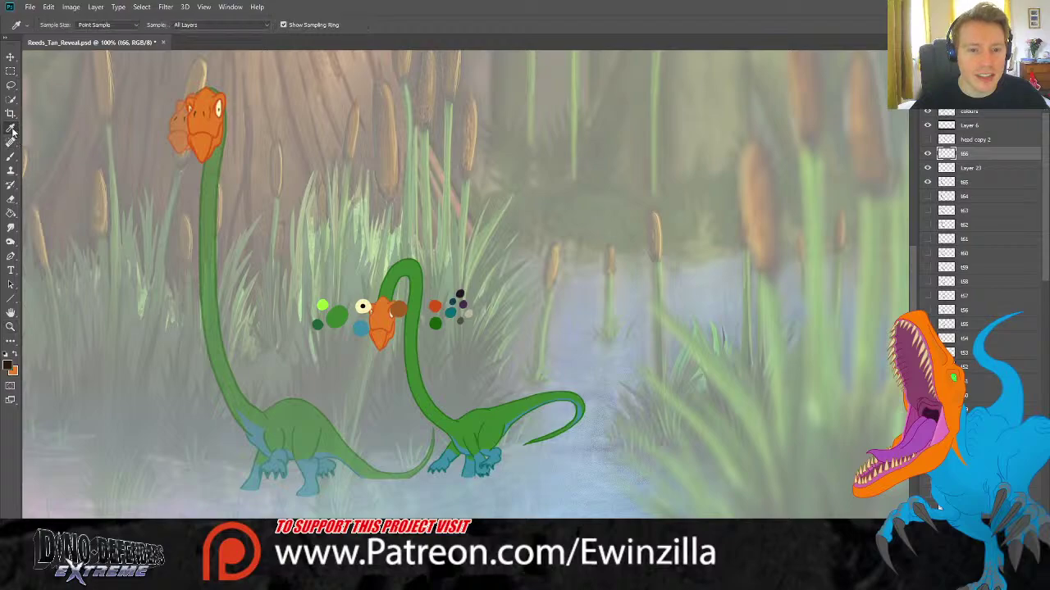
{"action": "left_click", "coordinate": [435, 322]}
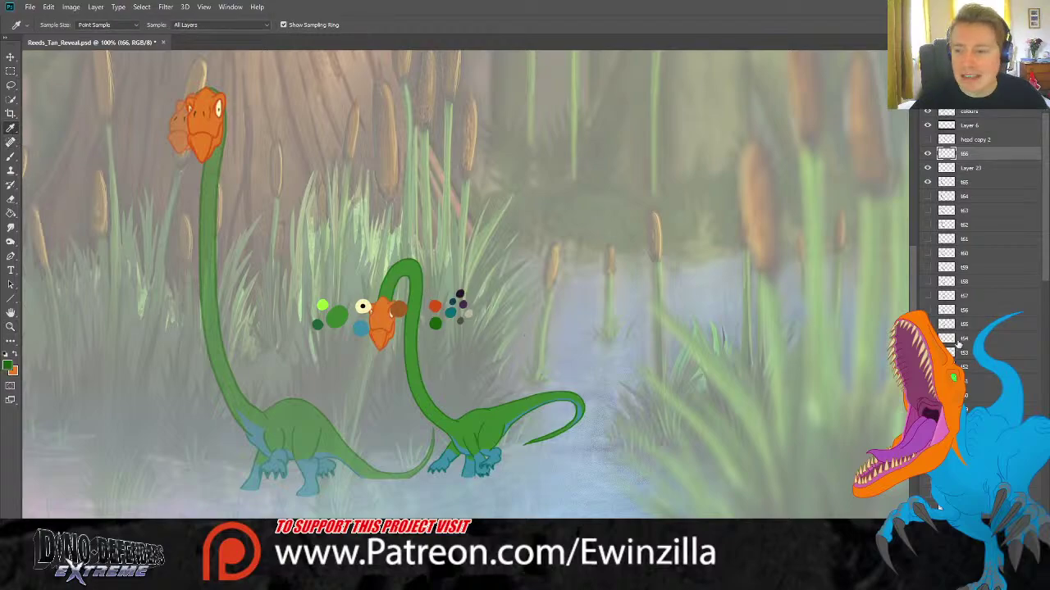
{"action": "key", "text": "Delete"}
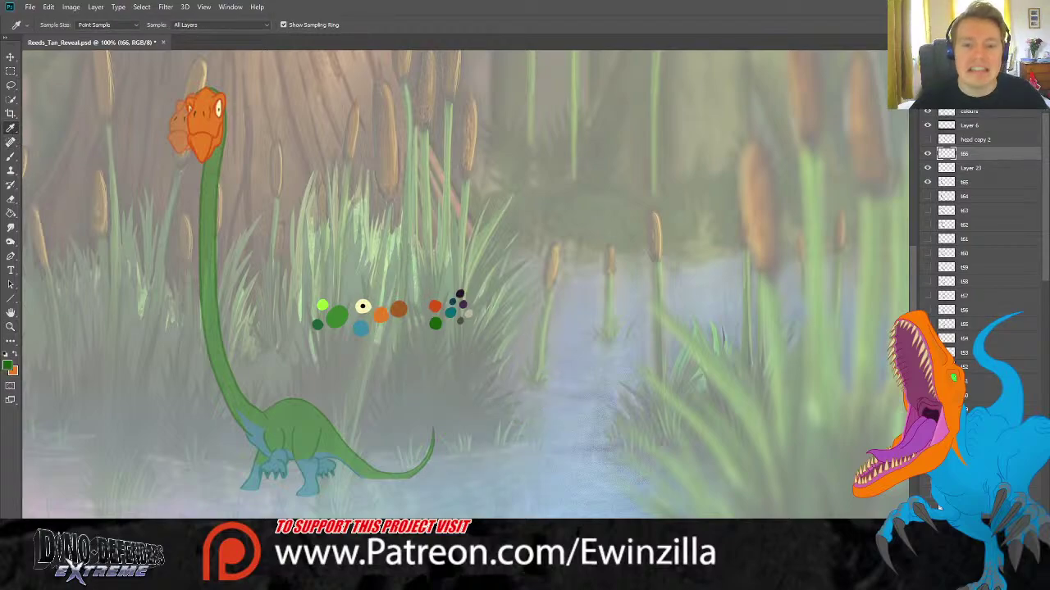
{"action": "left_click", "coordinate": [971, 168]}
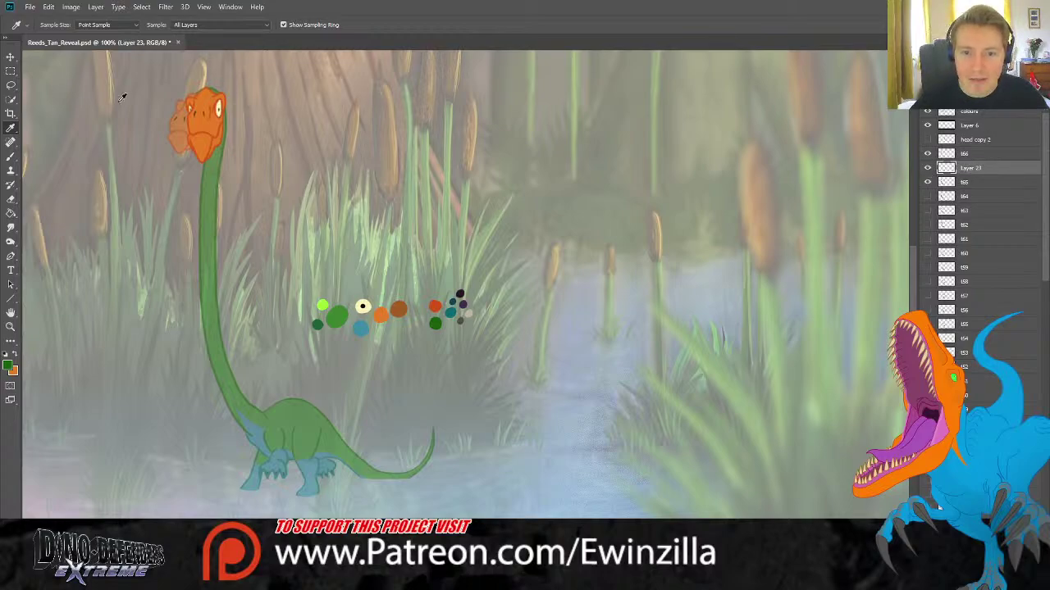
{"action": "left_click", "coordinate": [10, 156]}
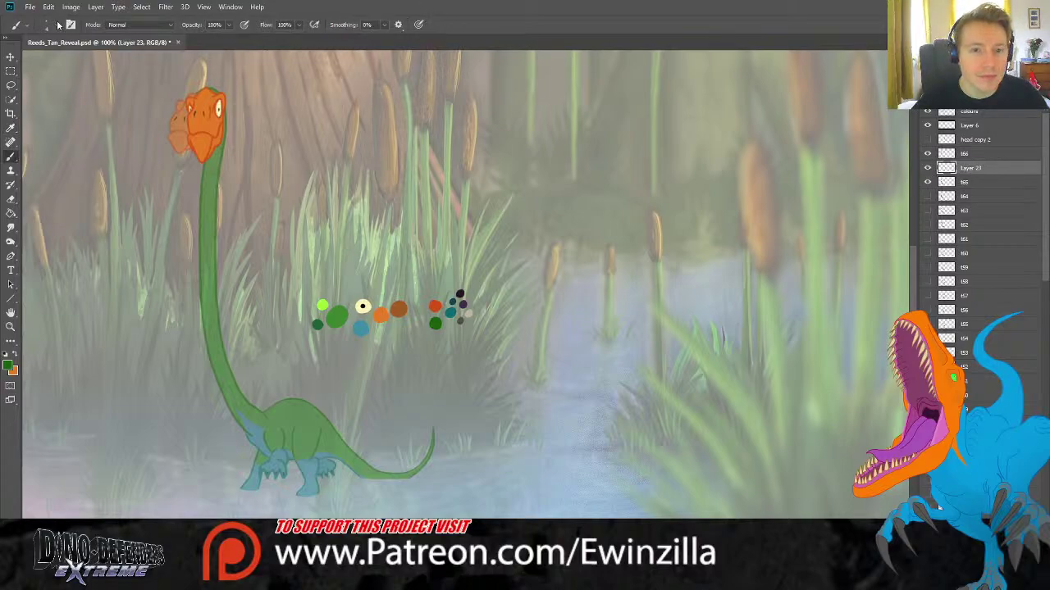
{"action": "left_click", "coordinate": [8, 229]}
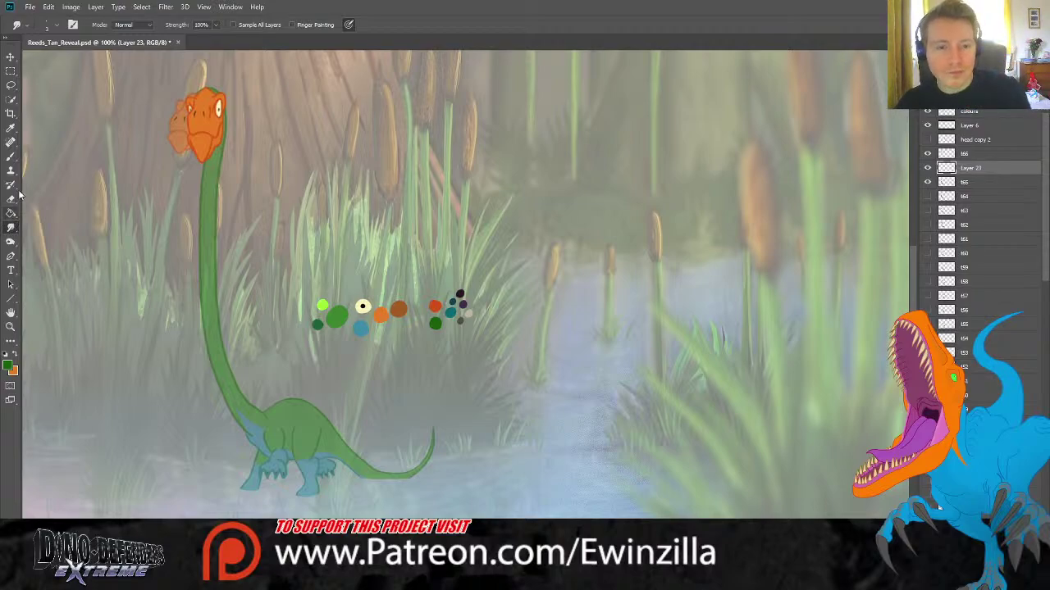
{"action": "key", "text": "b"}
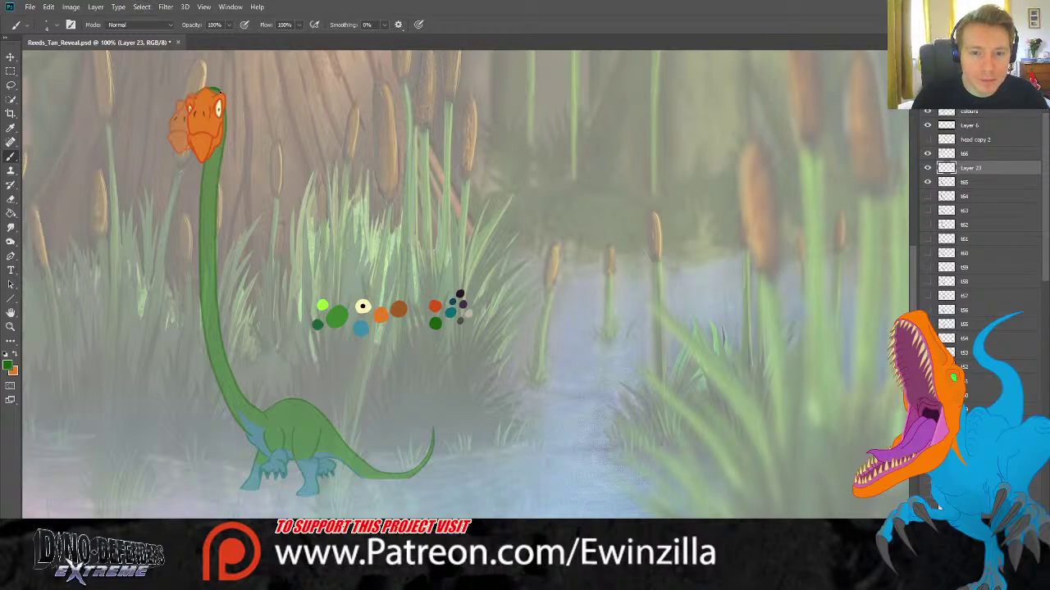
Stroke dark green outlines down both neck edges, then merge Layer 23 into t66.
{"action": "mouse_move", "coordinate": [227, 117]}
{"action": "left_mouse_down"}
{"action": "mouse_move", "coordinate": [219, 312]}
{"action": "mouse_move", "coordinate": [260, 438]}
{"action": "left_mouse_up"}
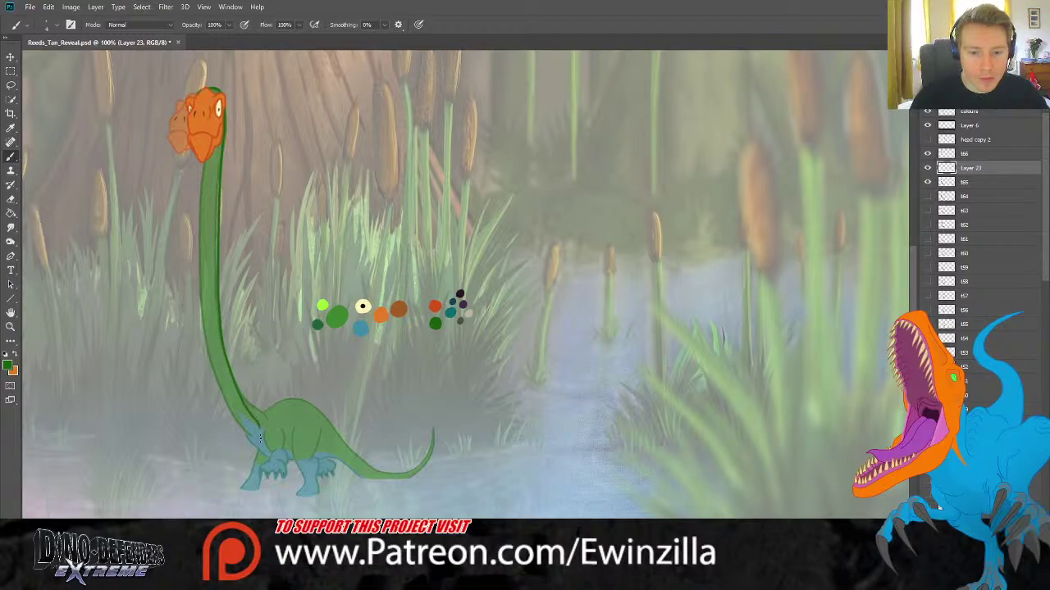
{"action": "key", "text": "ctrl+z"}
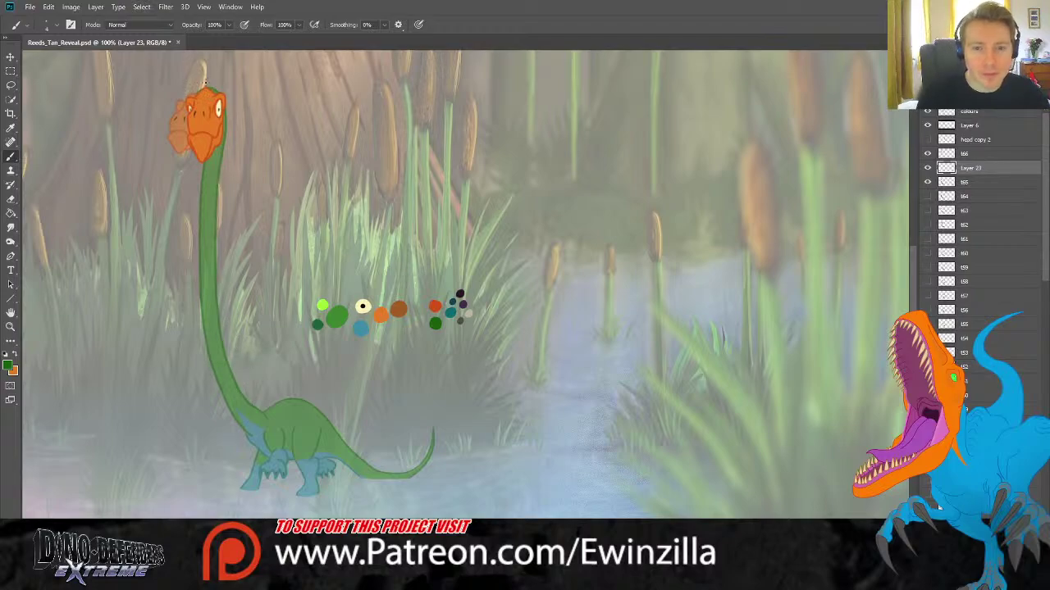
{"action": "mouse_move", "coordinate": [225, 129]}
{"action": "left_mouse_down"}
{"action": "mouse_move", "coordinate": [218, 286]}
{"action": "mouse_move", "coordinate": [239, 409]}
{"action": "left_mouse_up"}
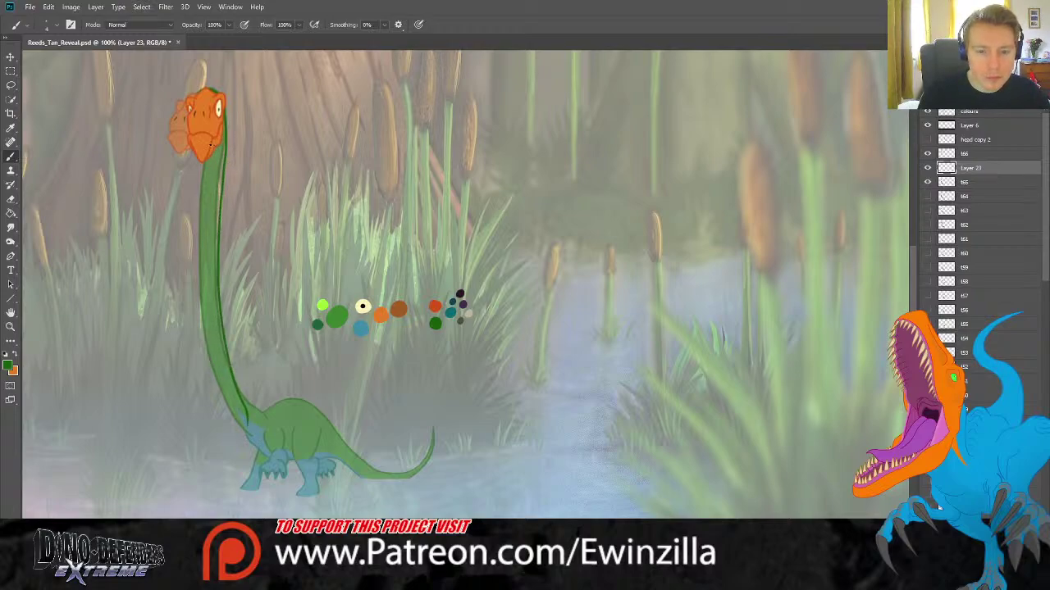
{"action": "mouse_move", "coordinate": [211, 146]}
{"action": "left_mouse_down"}
{"action": "mouse_move", "coordinate": [197, 274]}
{"action": "mouse_move", "coordinate": [228, 423]}
{"action": "left_mouse_up"}
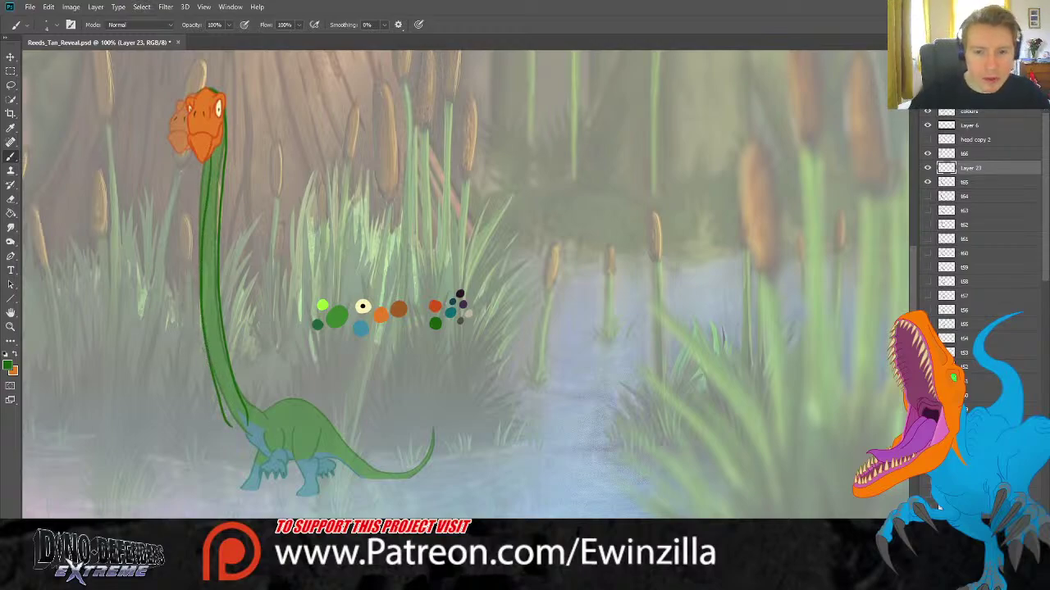
{"action": "left_click", "coordinate": [974, 158], "text": "shift"}
{"action": "key", "text": "ctrl+e"}
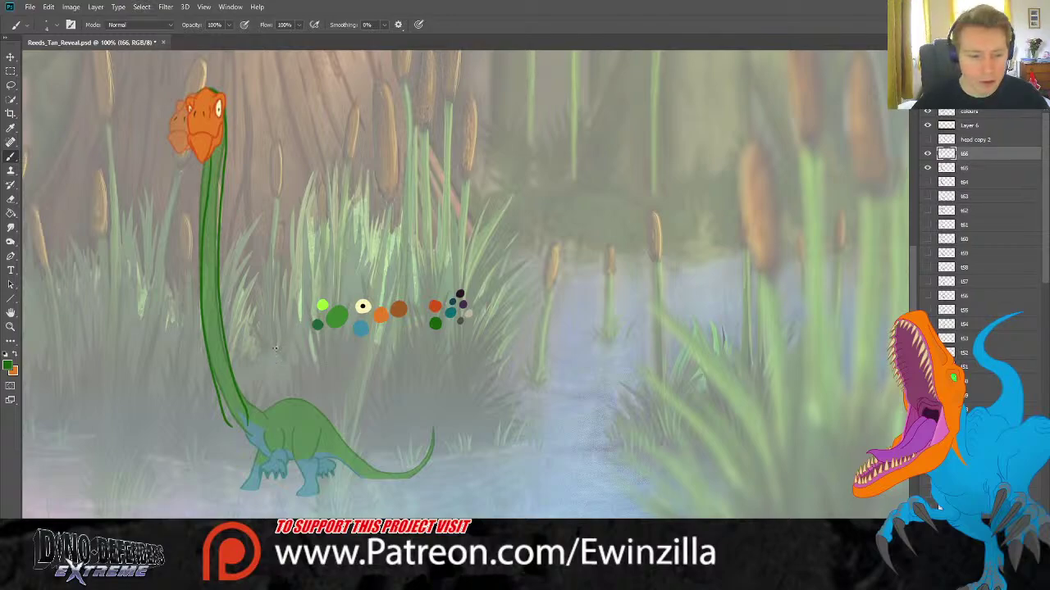
Nudge t66's neck and head into place, using frame t65 for comparison.
{"action": "left_click", "coordinate": [11, 327]}
{"action": "left_click", "coordinate": [203, 403]}
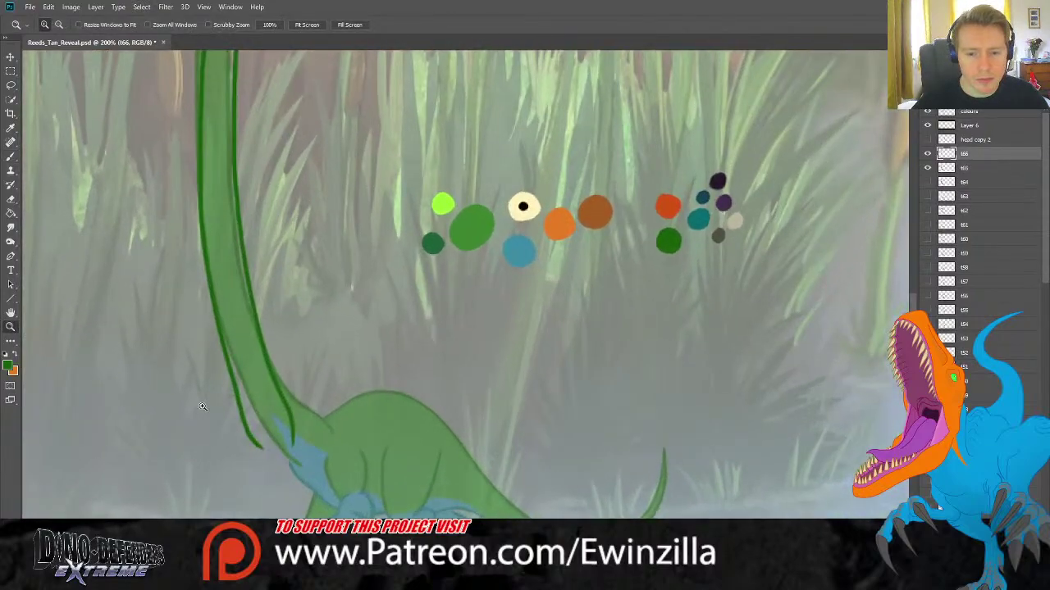
{"action": "scroll", "coordinate": [202, 398], "scroll_direction": "down", "scroll_amount": 3}
{"action": "scroll", "coordinate": [203, 334], "scroll_direction": "up", "scroll_amount": 3}
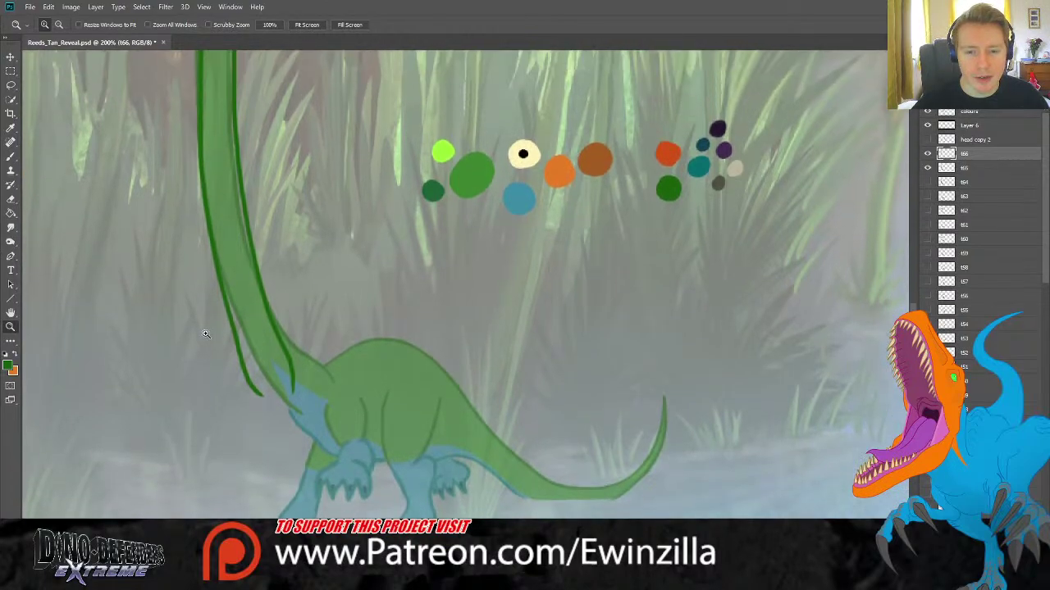
{"action": "left_click", "coordinate": [307, 24]}
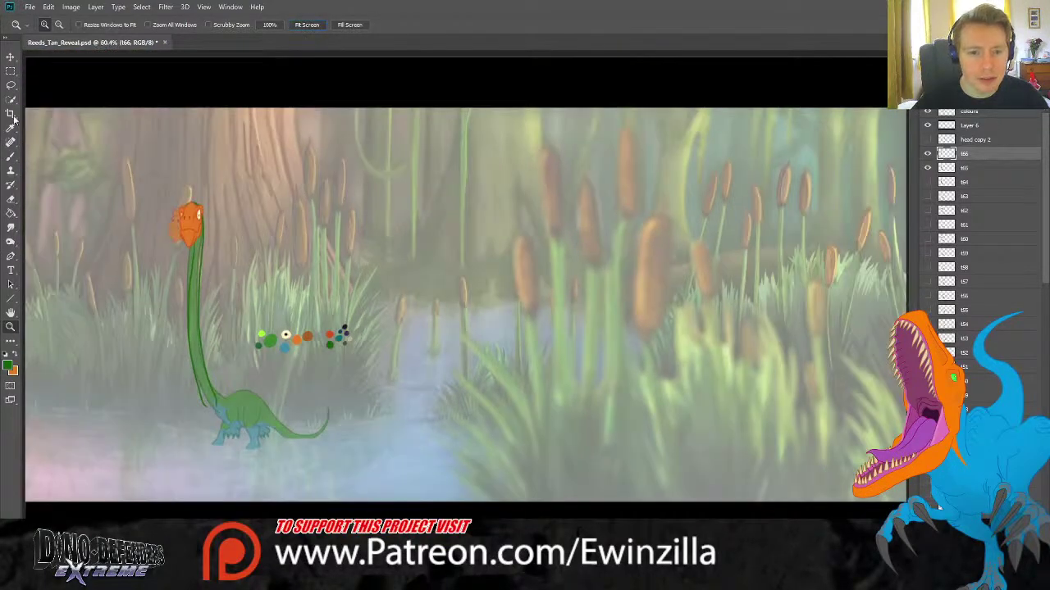
{"action": "left_click", "coordinate": [11, 56]}
{"action": "mouse_move", "coordinate": [202, 229]}
{"action": "left_mouse_down"}
{"action": "mouse_move", "coordinate": [214, 229]}
{"action": "mouse_move", "coordinate": [205, 227]}
{"action": "left_mouse_up"}
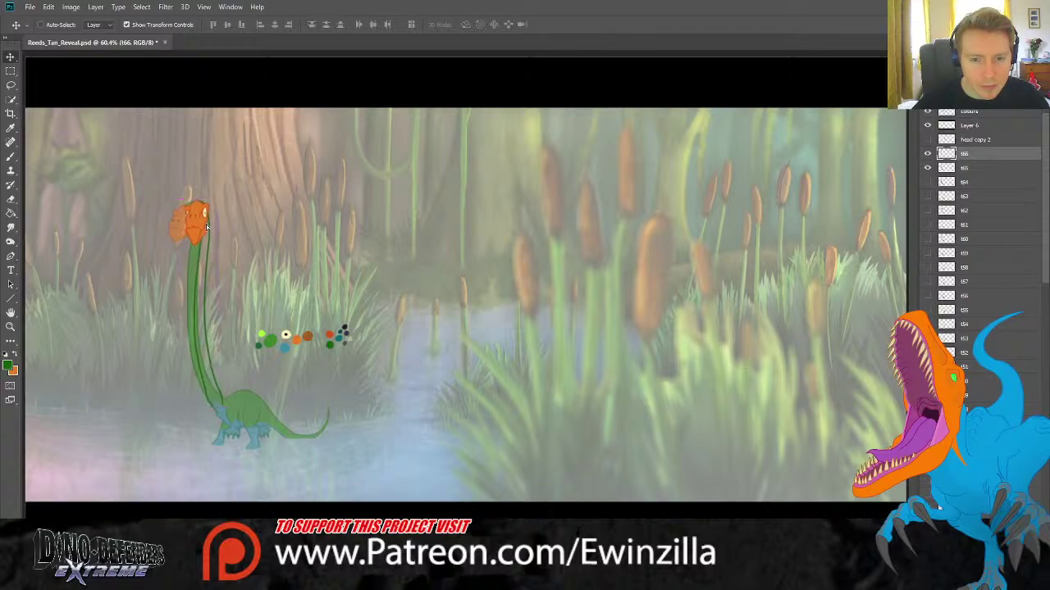
{"action": "left_click", "coordinate": [206, 227]}
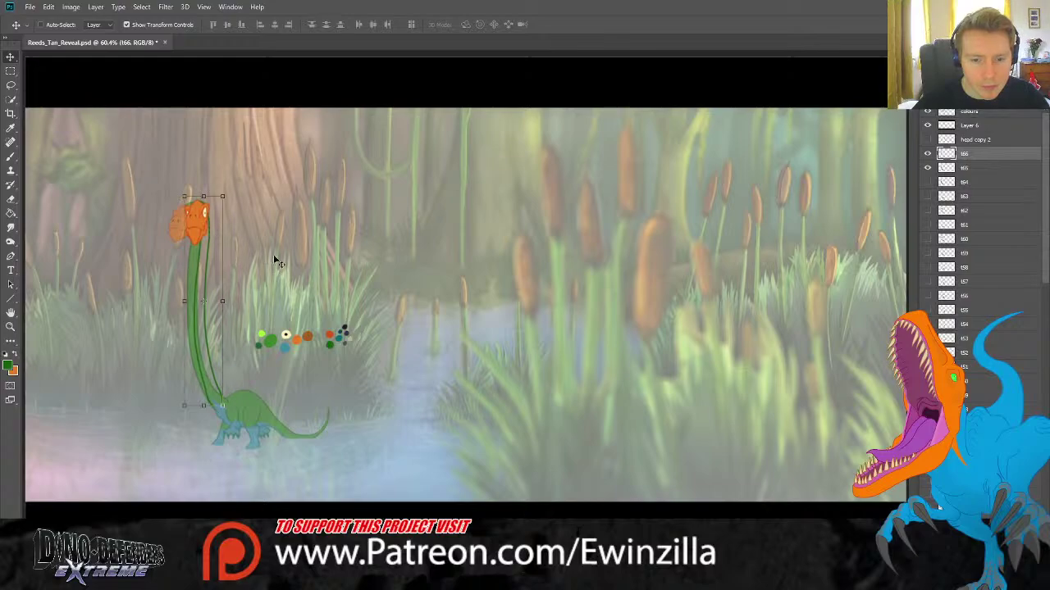
{"action": "left_click", "coordinate": [927, 167]}
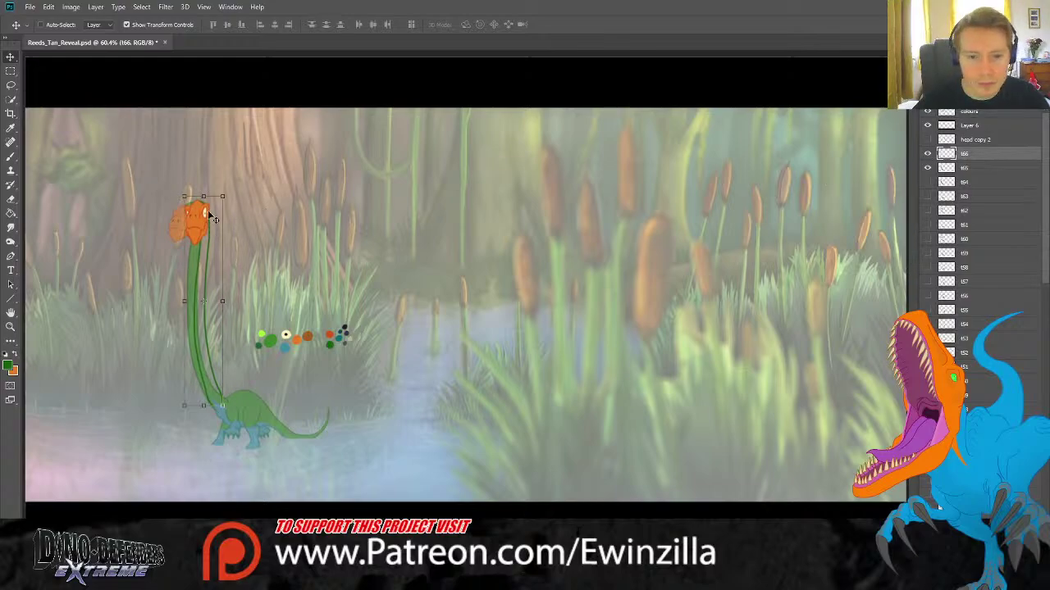
{"action": "left_click_drag", "start_coordinate": [211, 219], "coordinate": [185, 199]}
Free Transform t66's neck and head slightly larger, compare poses, and zoom to 100%.
{"action": "key", "text": "ctrl+t"}
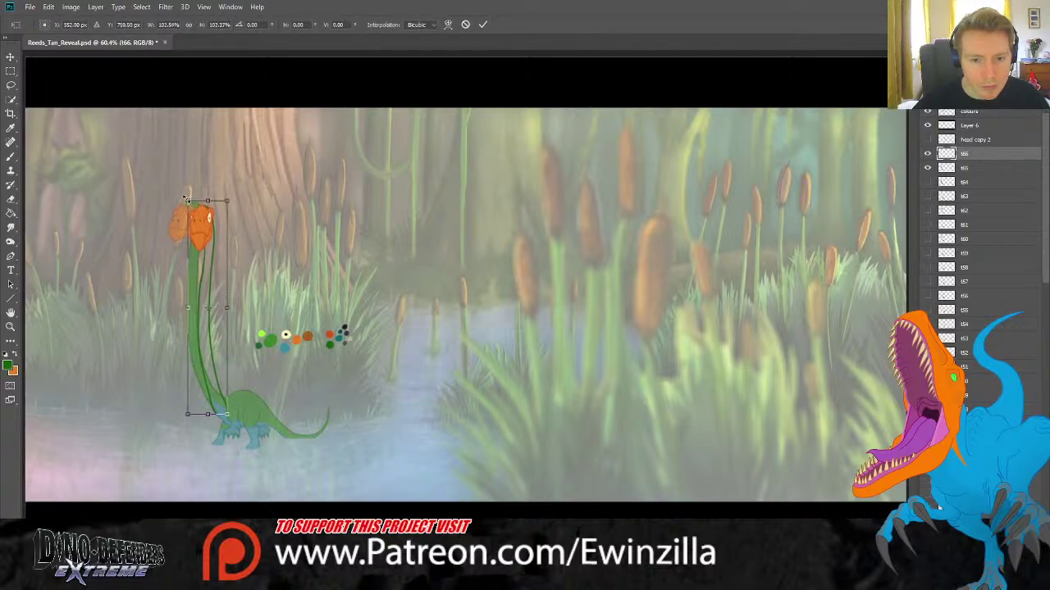
{"action": "key", "text": "l"}
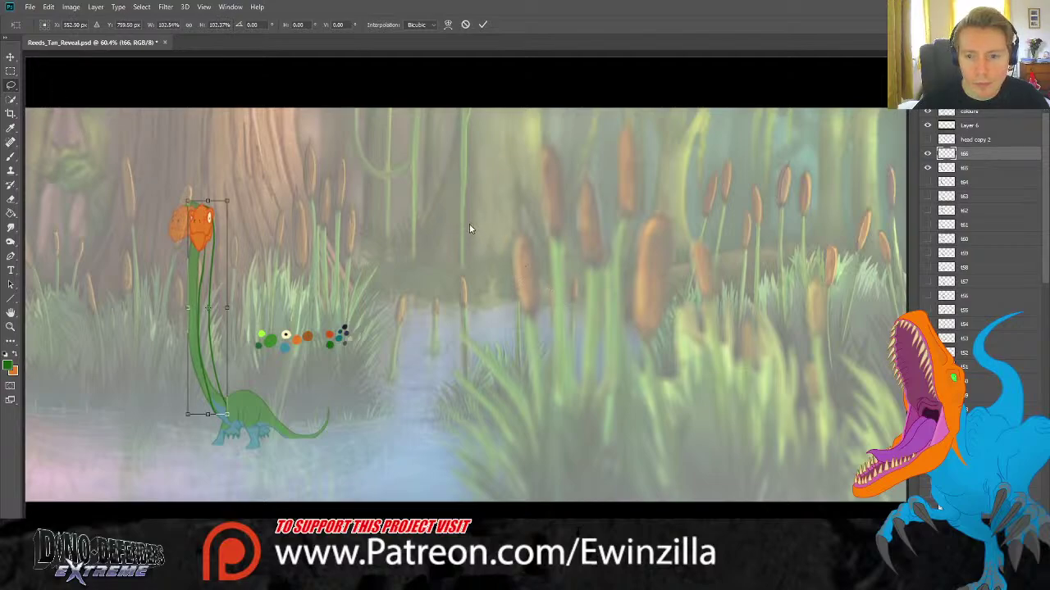
{"action": "left_click", "coordinate": [928, 154]}
{"action": "left_click", "coordinate": [928, 154]}
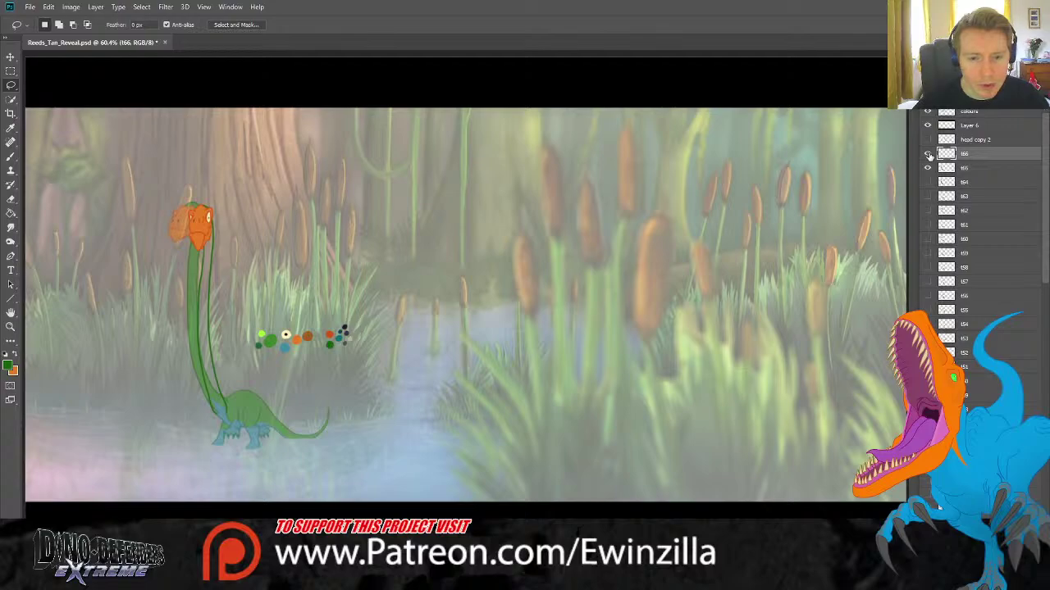
{"action": "key", "text": "5"}
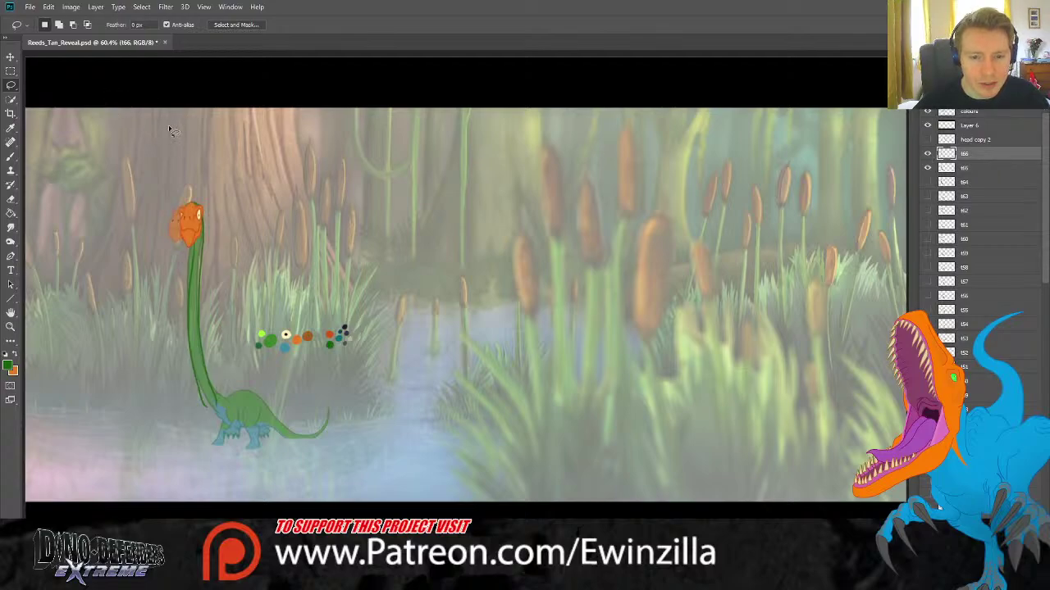
{"action": "left_click", "coordinate": [927, 154]}
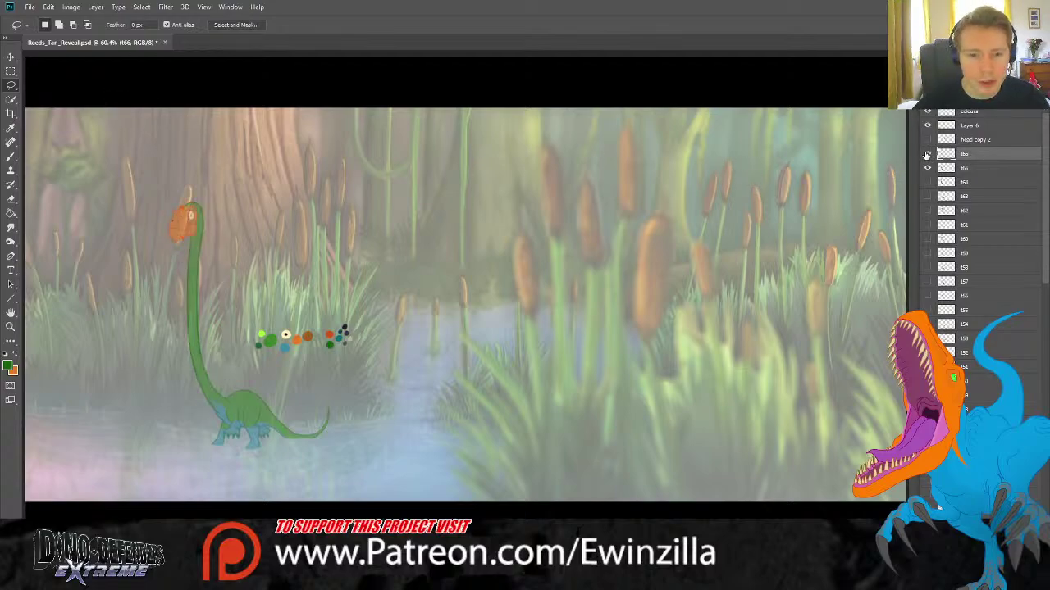
{"action": "left_click", "coordinate": [927, 154]}
{"action": "left_click", "coordinate": [927, 154]}
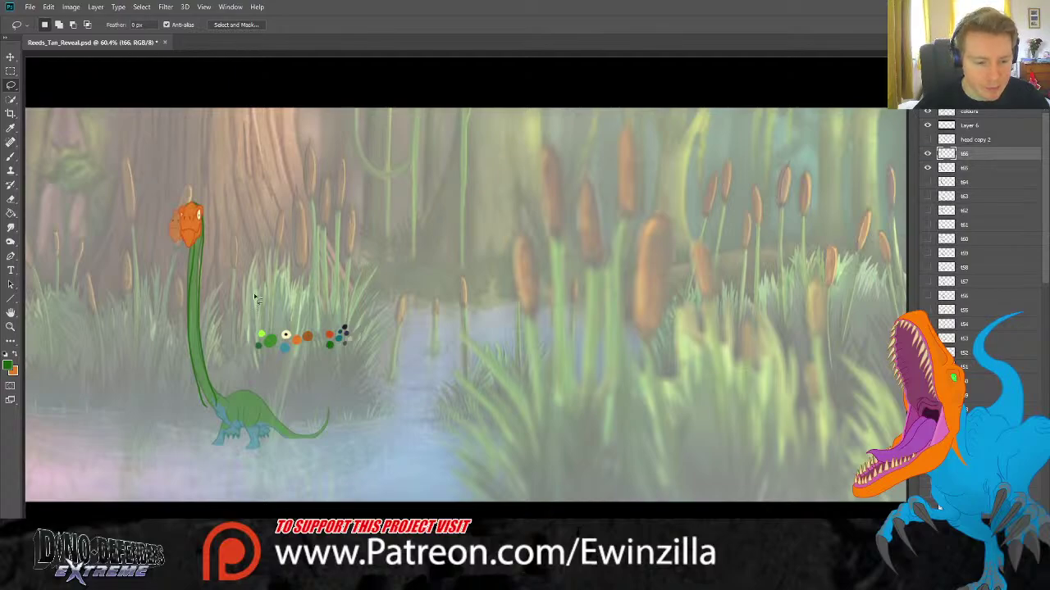
{"action": "left_click", "coordinate": [10, 326]}
{"action": "left_click", "coordinate": [87, 429]}
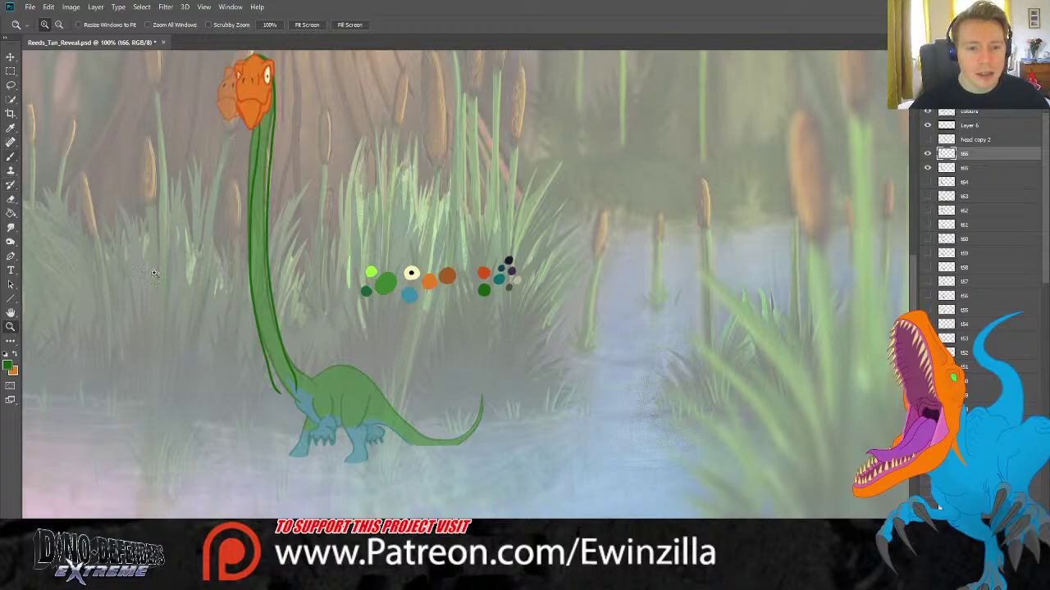
Draw dark green outlines down the chest, along the back to the tail, and over the belly.
{"action": "left_click", "coordinate": [271, 461]}
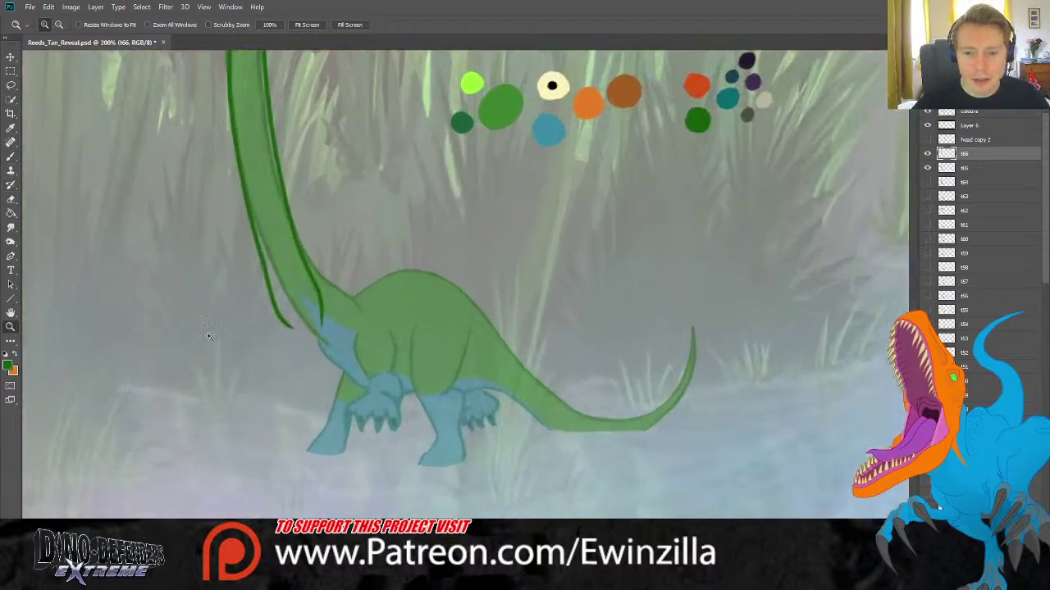
{"action": "left_click", "coordinate": [10, 157]}
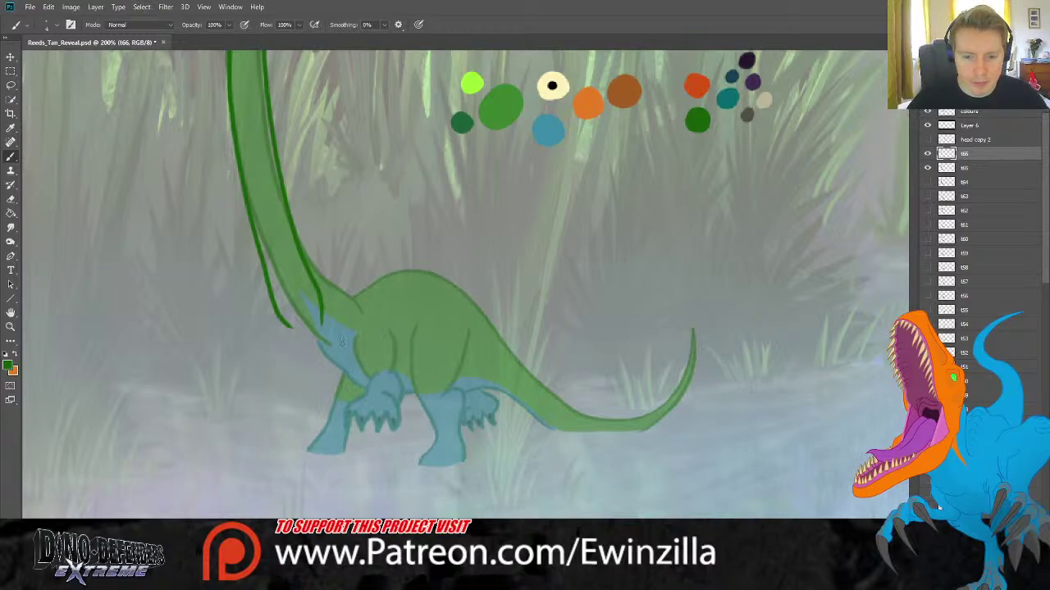
{"action": "left_click_drag", "start_coordinate": [342, 339], "coordinate": [348, 396]}
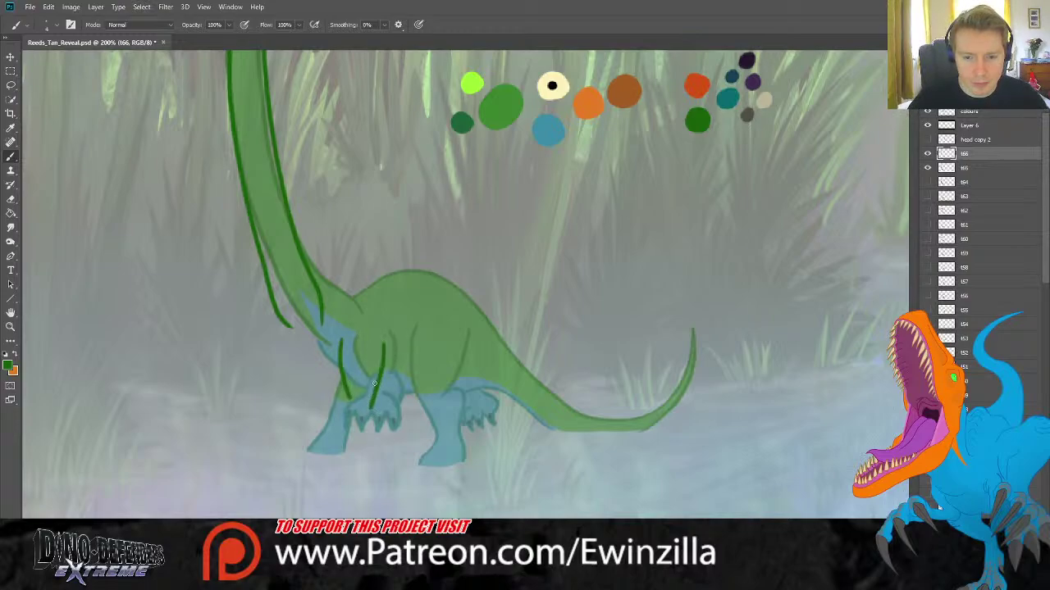
{"action": "left_click_drag", "start_coordinate": [382, 343], "coordinate": [373, 399]}
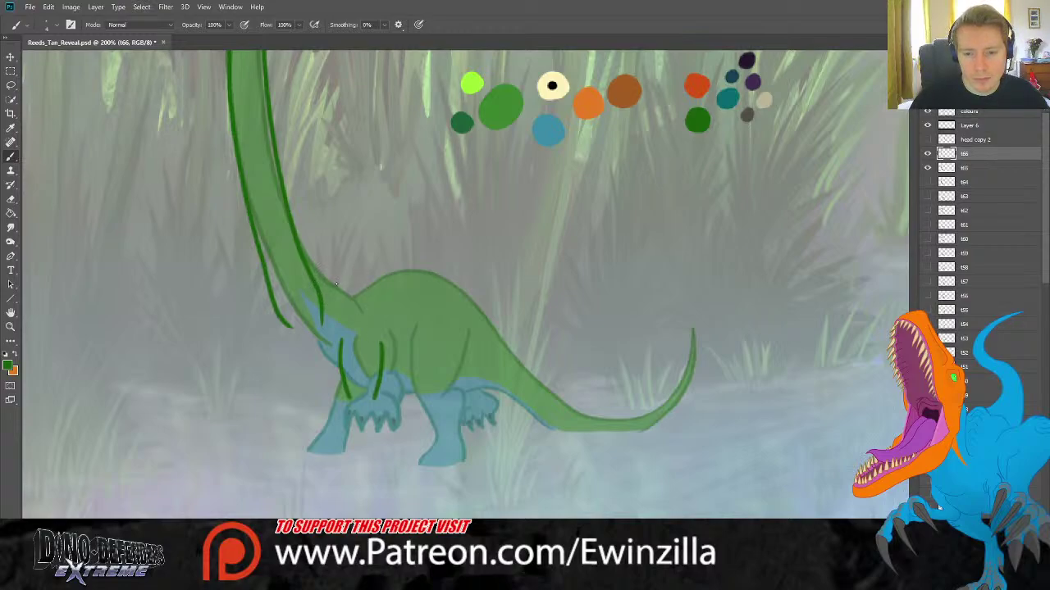
{"action": "mouse_move", "coordinate": [318, 287]}
{"action": "left_mouse_down"}
{"action": "mouse_move", "coordinate": [385, 262]}
{"action": "mouse_move", "coordinate": [433, 271]}
{"action": "mouse_move", "coordinate": [538, 398]}
{"action": "mouse_move", "coordinate": [577, 426]}
{"action": "mouse_move", "coordinate": [652, 428]}
{"action": "mouse_move", "coordinate": [674, 412]}
{"action": "mouse_move", "coordinate": [691, 365]}
{"action": "mouse_move", "coordinate": [671, 424]}
{"action": "left_mouse_up"}
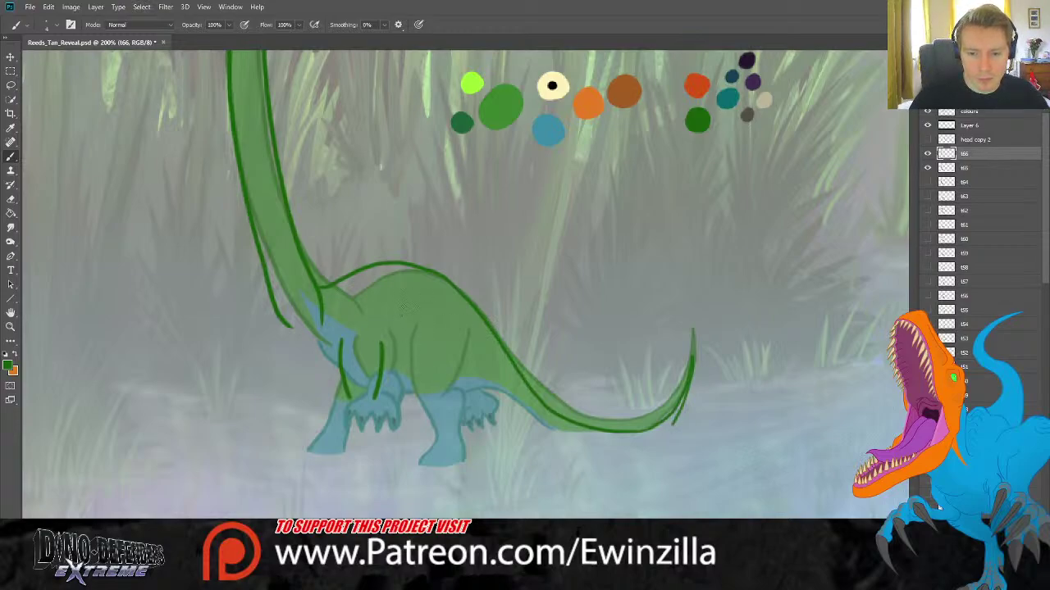
{"action": "mouse_move", "coordinate": [402, 308]}
{"action": "left_mouse_down"}
{"action": "mouse_move", "coordinate": [412, 390]}
{"action": "mouse_move", "coordinate": [448, 366]}
{"action": "mouse_move", "coordinate": [457, 337]}
{"action": "mouse_move", "coordinate": [449, 301]}
{"action": "left_mouse_up"}
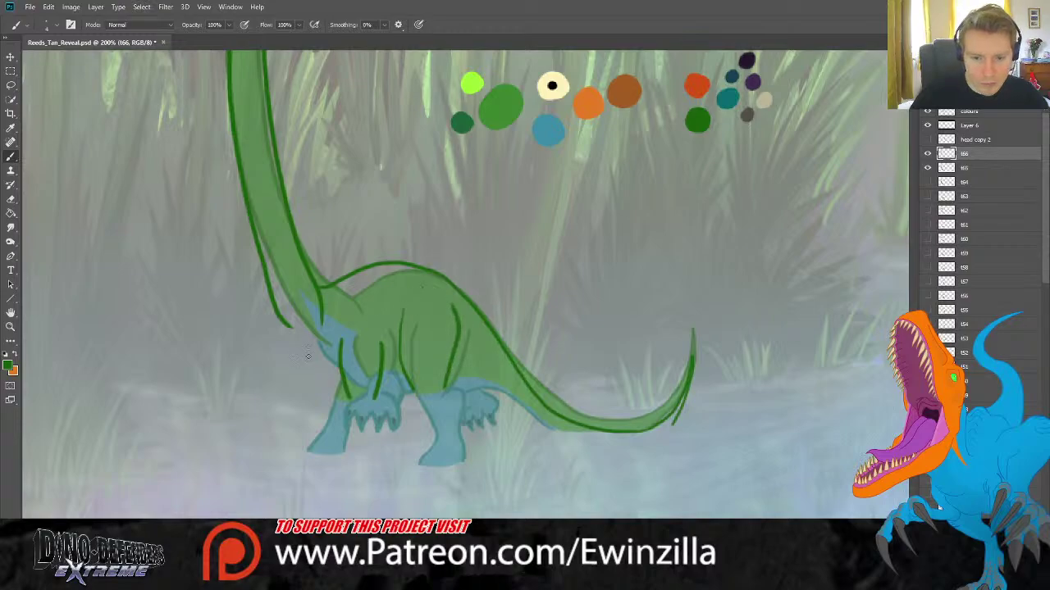
Outline the front leg, belly, thigh and underside in teal, redoing stray strokes.
{"action": "key", "text": "i"}
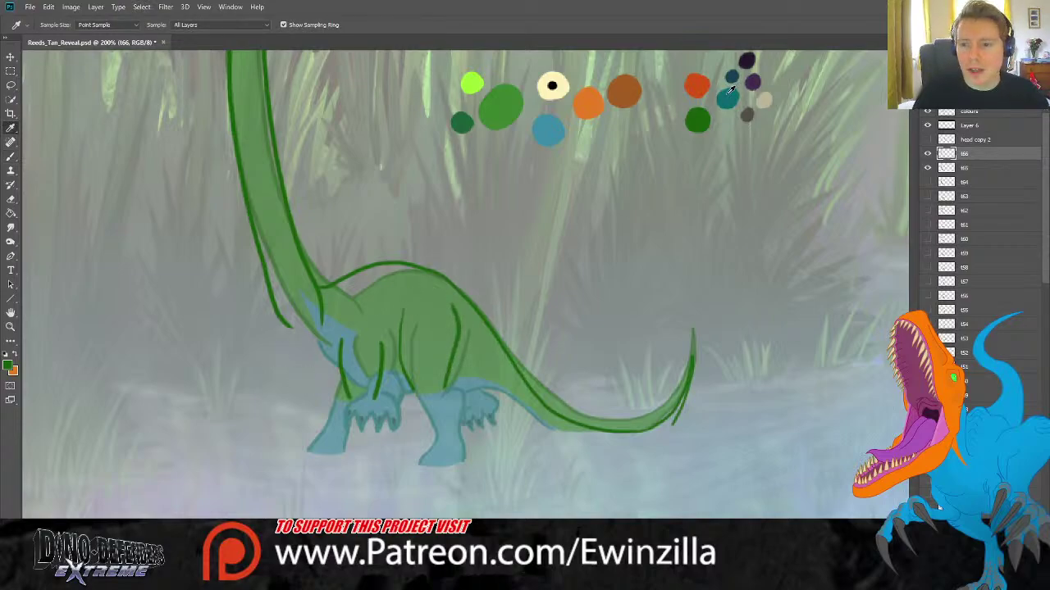
{"action": "key", "text": "b"}
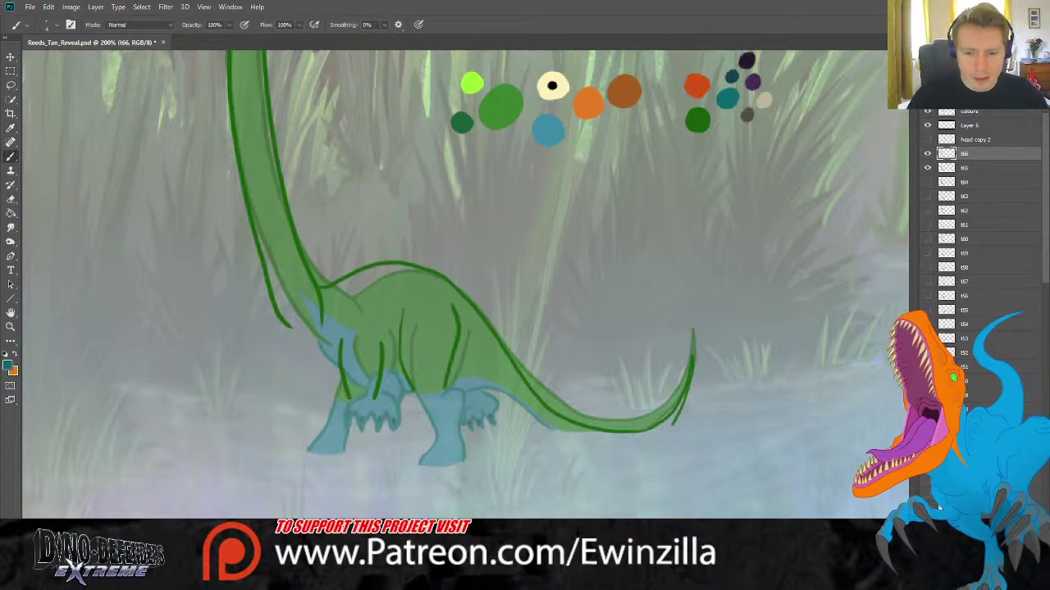
{"action": "mouse_move", "coordinate": [346, 391]}
{"action": "left_mouse_down"}
{"action": "mouse_move", "coordinate": [325, 452]}
{"action": "mouse_move", "coordinate": [391, 439]}
{"action": "mouse_move", "coordinate": [364, 417]}
{"action": "mouse_move", "coordinate": [380, 359]}
{"action": "mouse_move", "coordinate": [434, 438]}
{"action": "mouse_move", "coordinate": [426, 450]}
{"action": "mouse_move", "coordinate": [456, 437]}
{"action": "mouse_move", "coordinate": [449, 380]}
{"action": "left_mouse_up"}
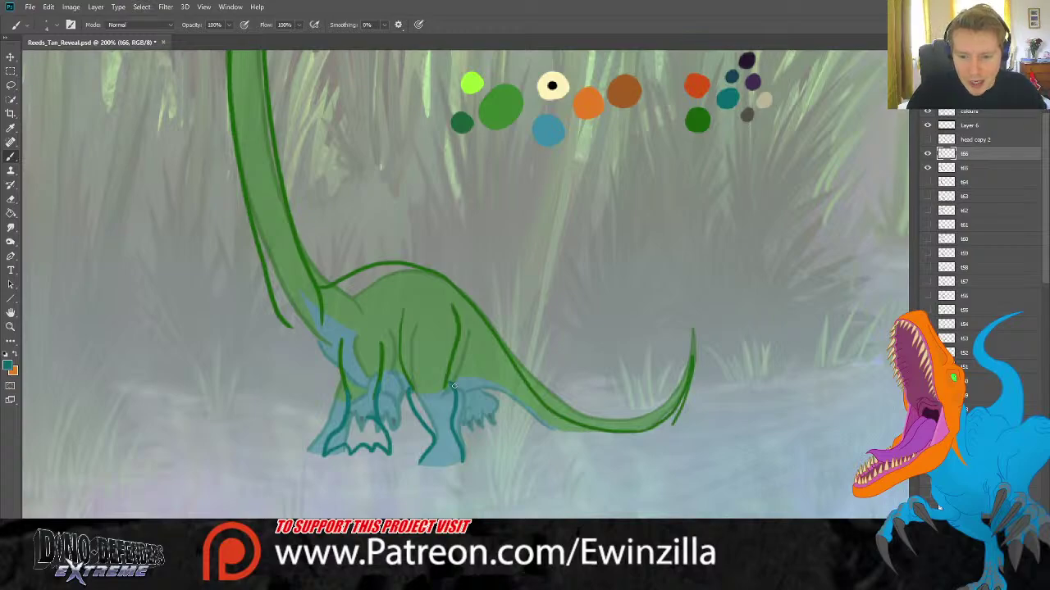
{"action": "left_click_drag", "start_coordinate": [454, 391], "coordinate": [527, 422]}
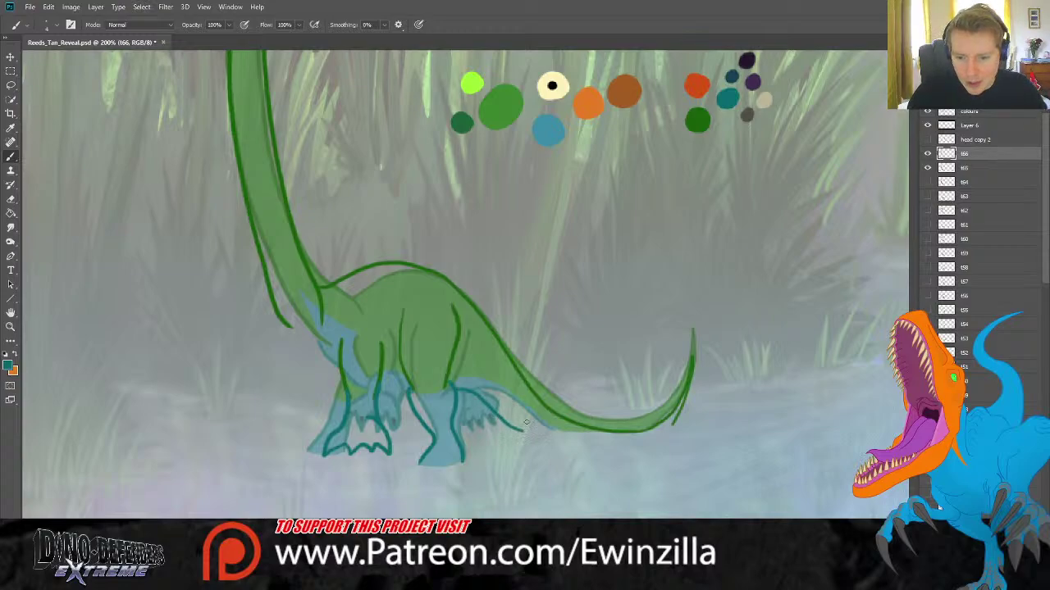
{"action": "key", "text": "ctrl+z"}
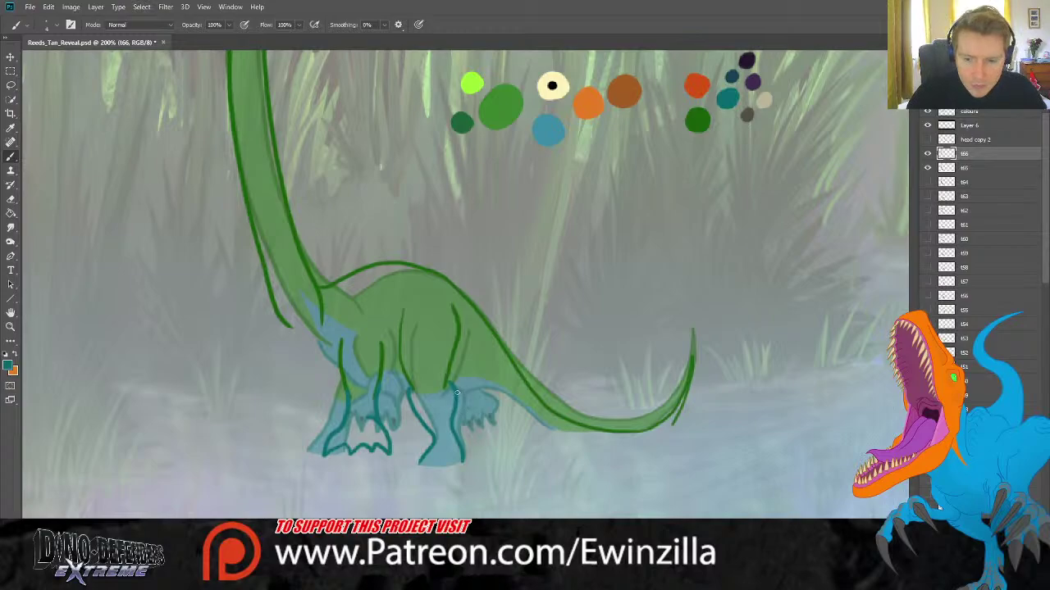
{"action": "left_click_drag", "start_coordinate": [455, 391], "coordinate": [549, 435]}
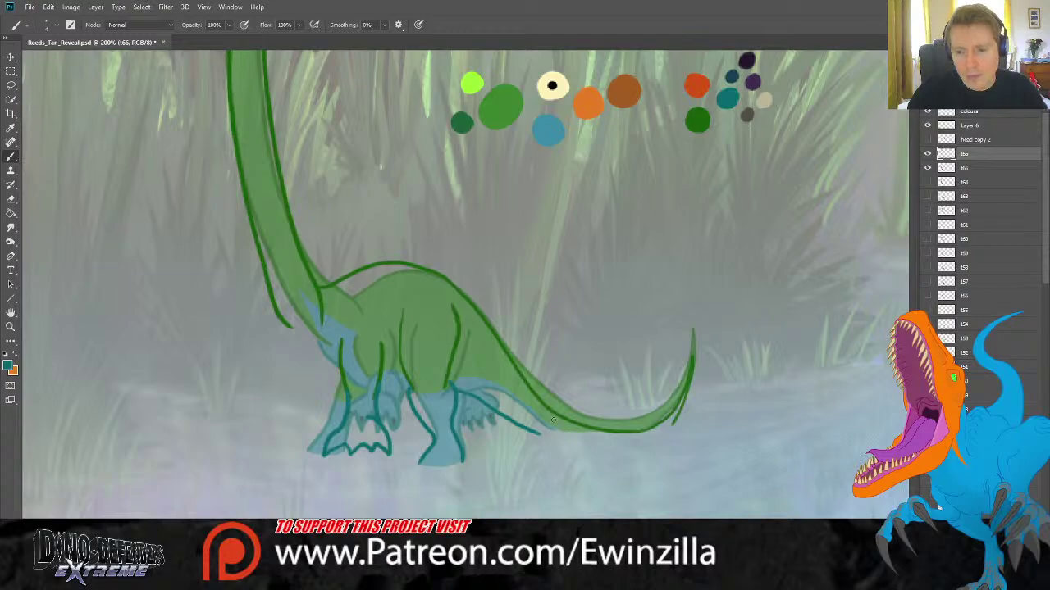
{"action": "key", "text": "ctrl+z"}
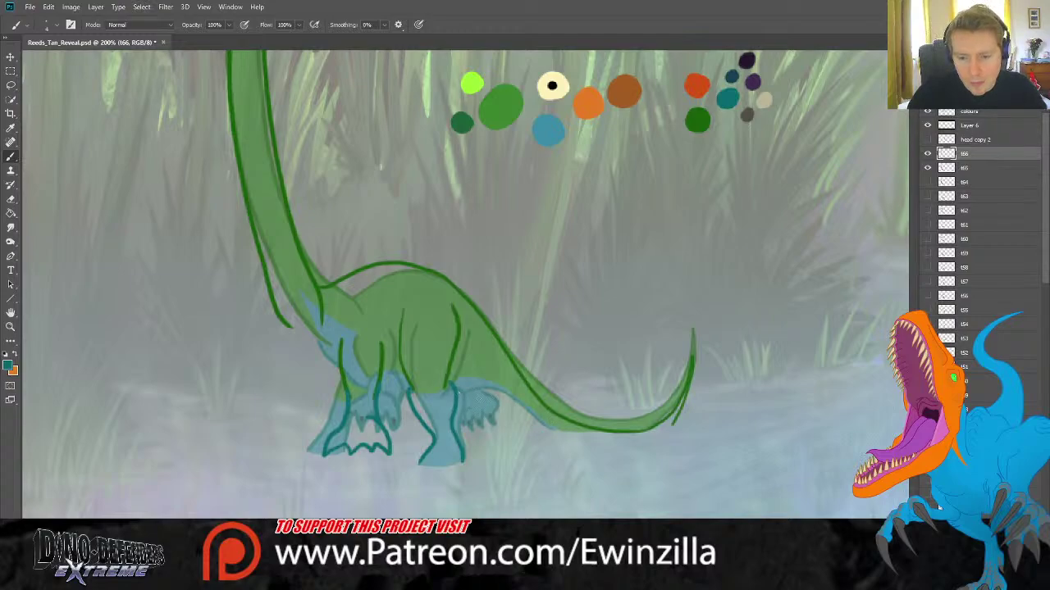
{"action": "left_click_drag", "start_coordinate": [458, 392], "coordinate": [553, 436]}
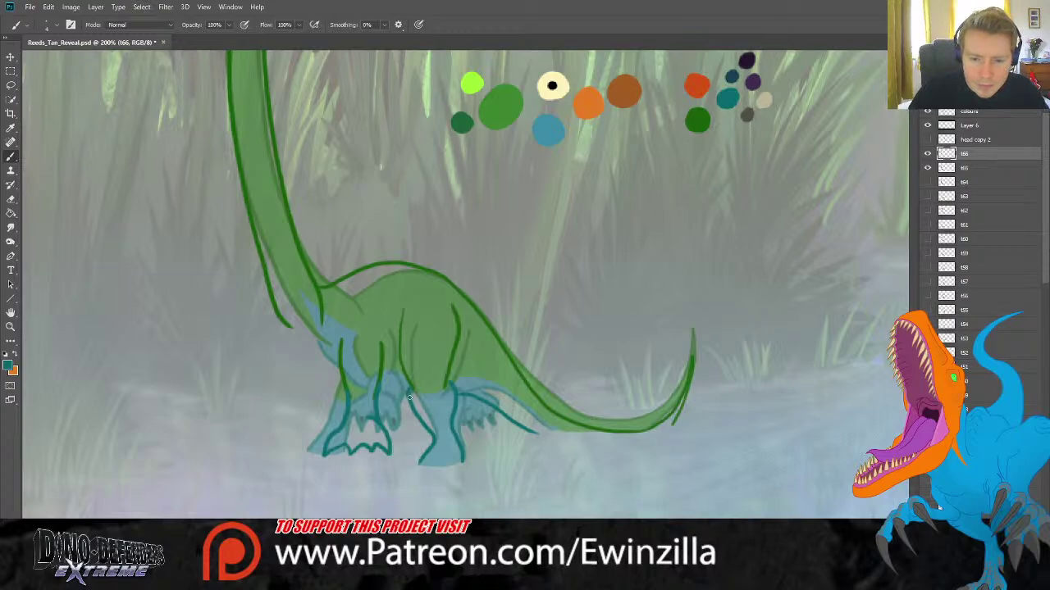
{"action": "left_click_drag", "start_coordinate": [409, 397], "coordinate": [381, 403]}
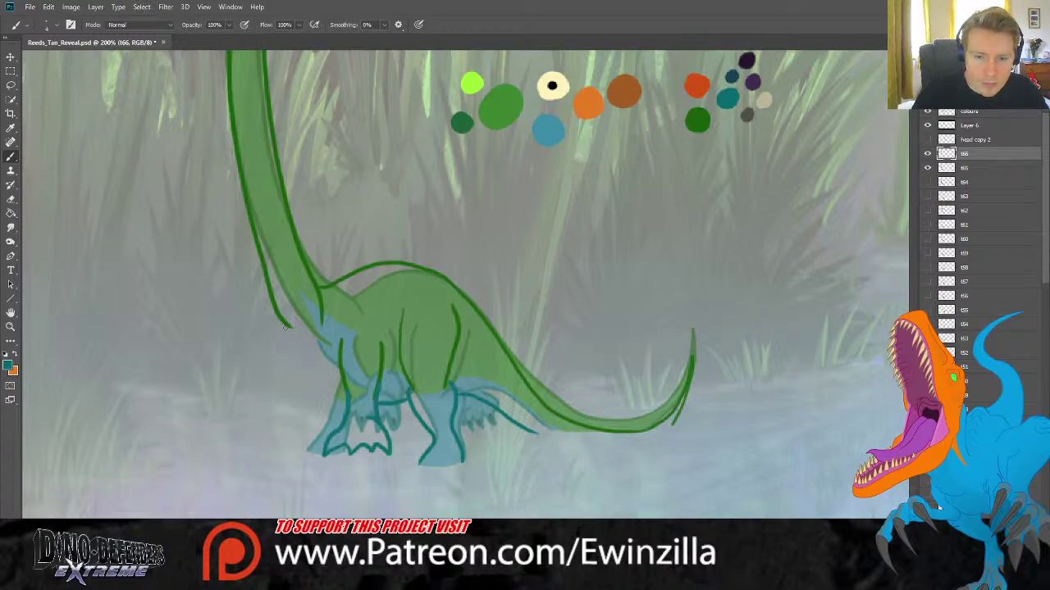
{"action": "mouse_move", "coordinate": [276, 311]}
{"action": "left_mouse_down"}
{"action": "mouse_move", "coordinate": [292, 351]}
{"action": "mouse_move", "coordinate": [346, 401]}
{"action": "left_mouse_up"}
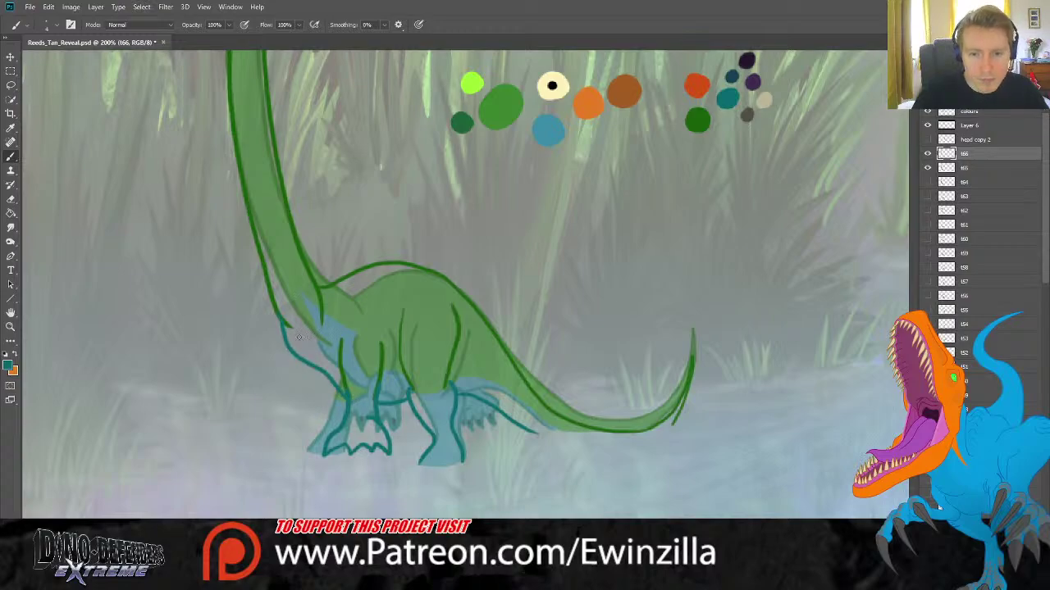
{"action": "left_click_drag", "start_coordinate": [325, 397], "coordinate": [307, 456]}
Sample the palette green and draw a dark green line at the neck-back join.
{"action": "key", "text": "i"}
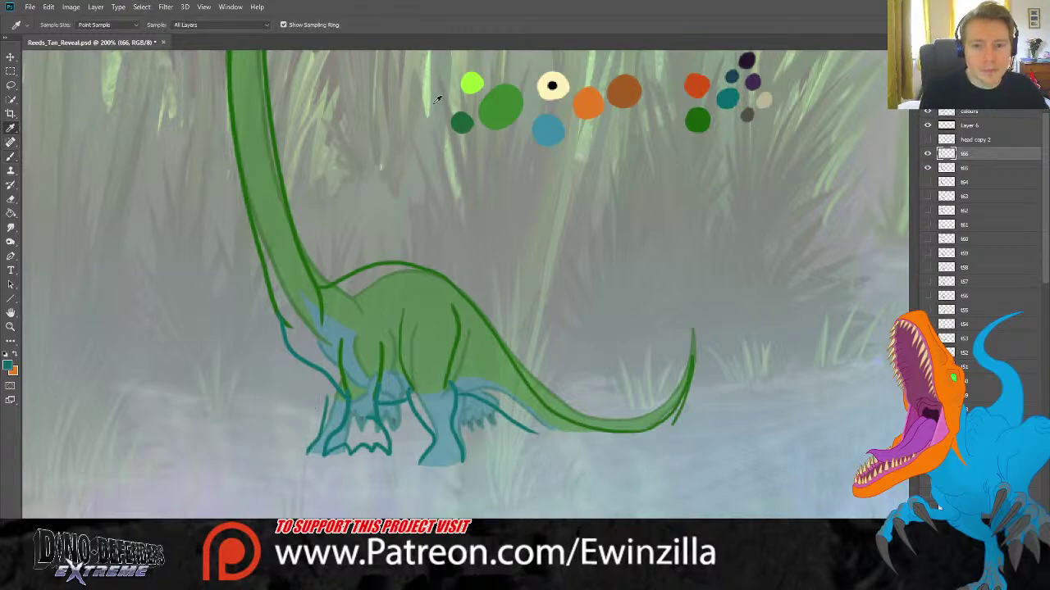
{"action": "left_click", "coordinate": [697, 120]}
{"action": "key", "text": "b"}
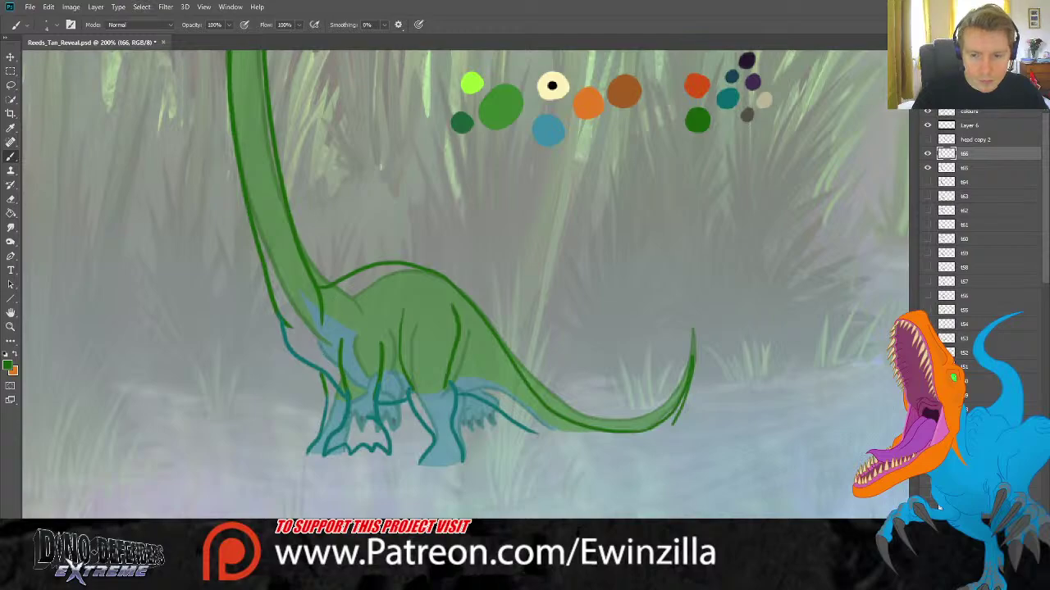
{"action": "mouse_move", "coordinate": [370, 265]}
{"action": "left_mouse_down"}
{"action": "mouse_move", "coordinate": [333, 274]}
{"action": "mouse_move", "coordinate": [320, 292]}
{"action": "left_mouse_up"}
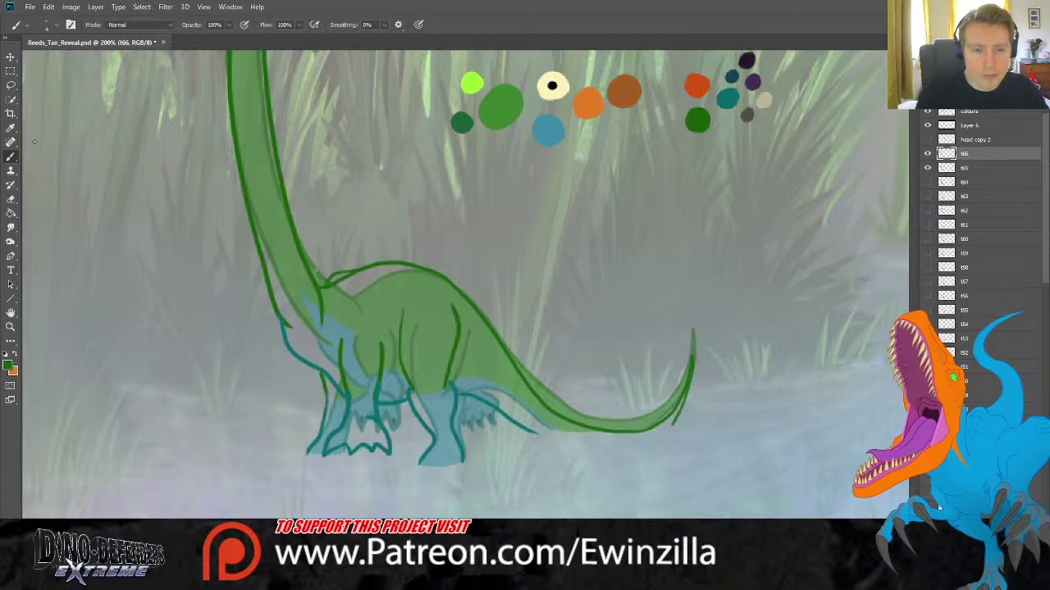
Add teal lines over the front leg, compare against the earlier frame, and fit the scene.
{"action": "key", "text": "i"}
{"action": "left_click", "coordinate": [730, 101]}
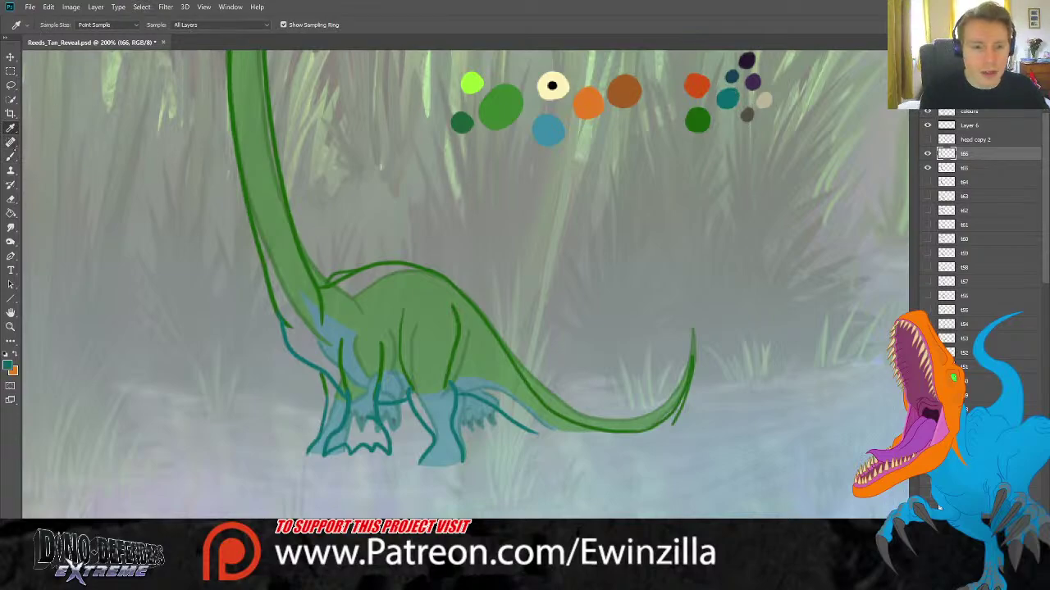
{"action": "left_click", "coordinate": [11, 155]}
{"action": "mouse_move", "coordinate": [383, 405]}
{"action": "left_mouse_down"}
{"action": "mouse_move", "coordinate": [396, 413]}
{"action": "mouse_move", "coordinate": [410, 397]}
{"action": "left_mouse_up"}
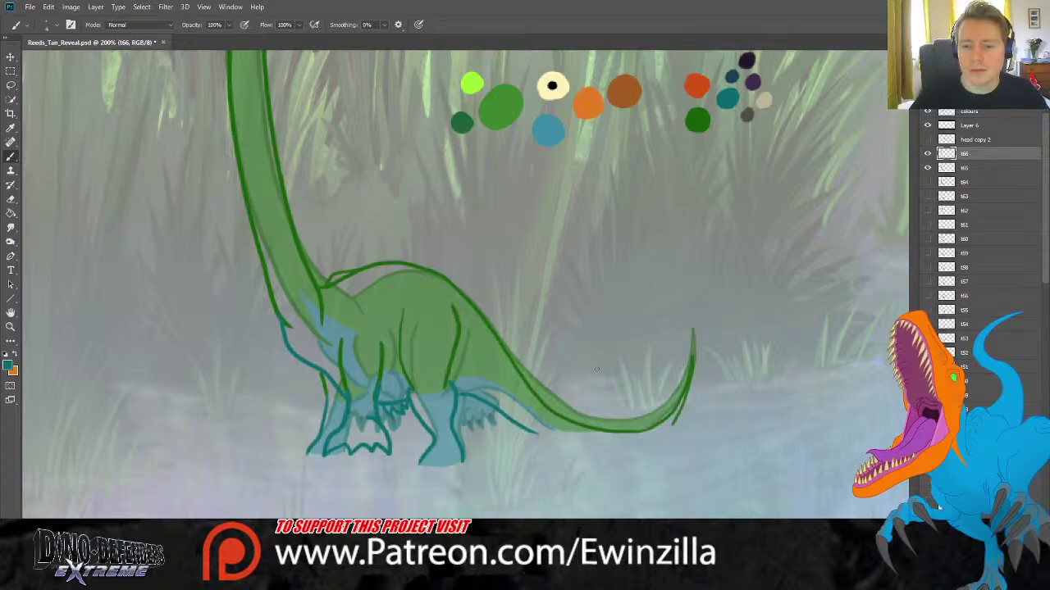
{"action": "left_click", "coordinate": [926, 156]}
{"action": "left_click", "coordinate": [926, 157]}
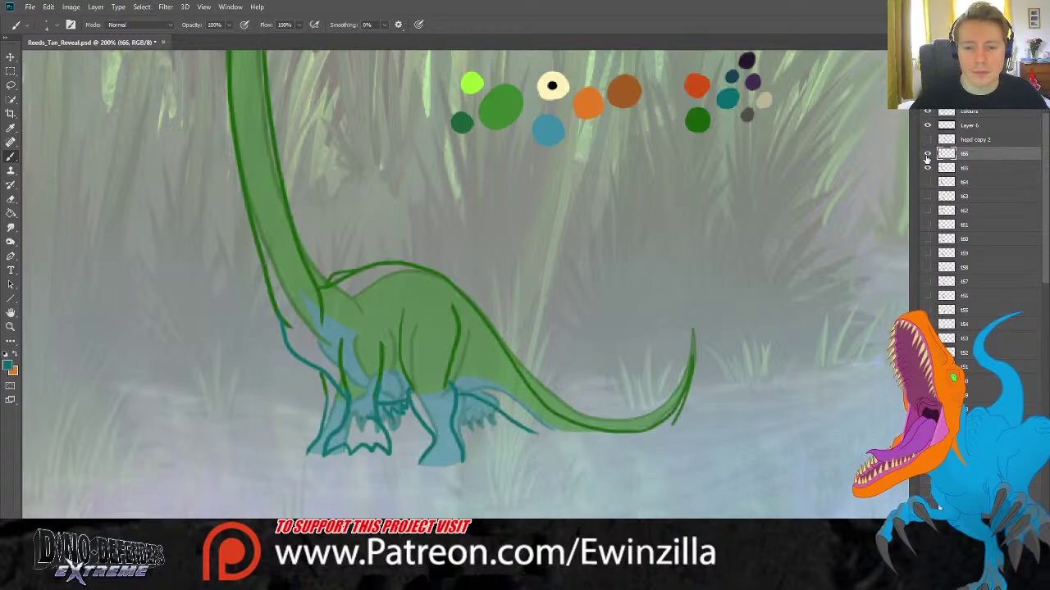
{"action": "left_click", "coordinate": [927, 156]}
{"action": "left_click", "coordinate": [927, 156]}
{"action": "left_click", "coordinate": [927, 155]}
{"action": "left_click", "coordinate": [927, 156]}
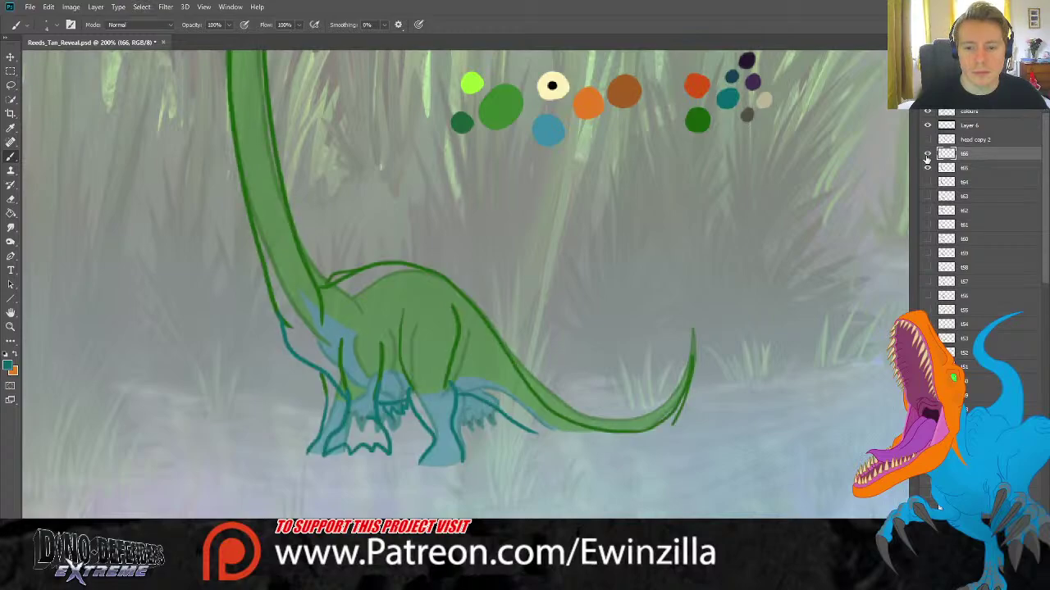
{"action": "left_click", "coordinate": [10, 325]}
{"action": "left_click", "coordinate": [310, 26]}
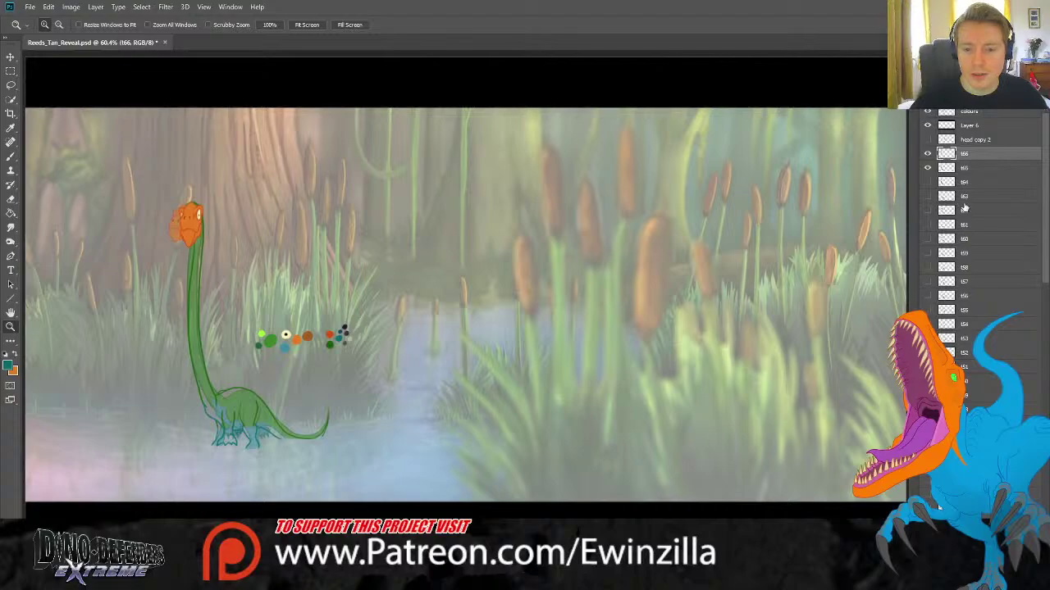
Compare t66 against the earlier frame, then hide frame t65.
{"action": "left_click", "coordinate": [926, 156]}
{"action": "left_click", "coordinate": [927, 156]}
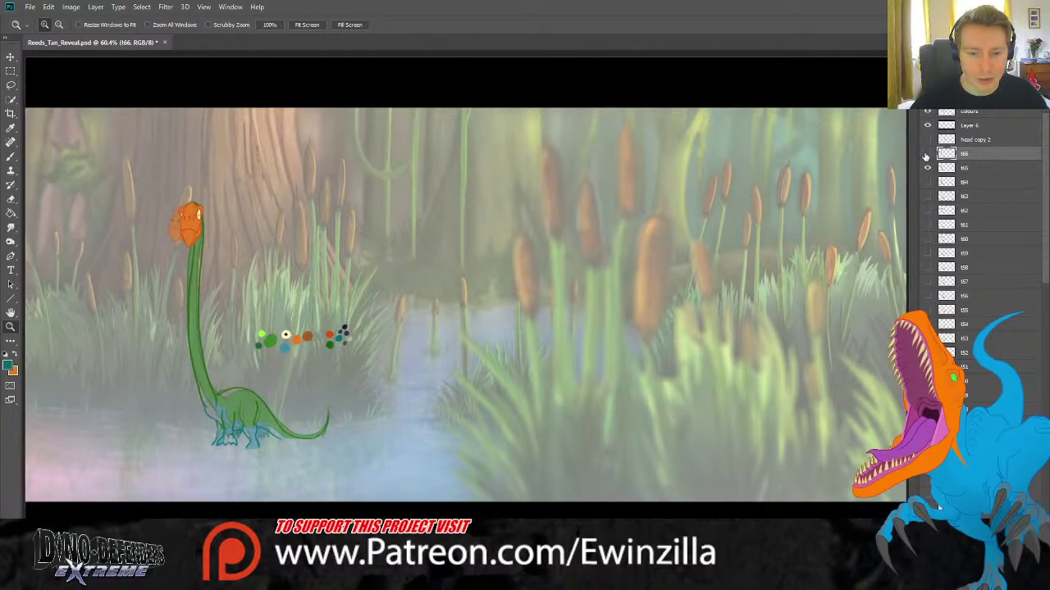
{"action": "left_click", "coordinate": [926, 156]}
{"action": "left_click", "coordinate": [927, 156]}
{"action": "left_click", "coordinate": [926, 156]}
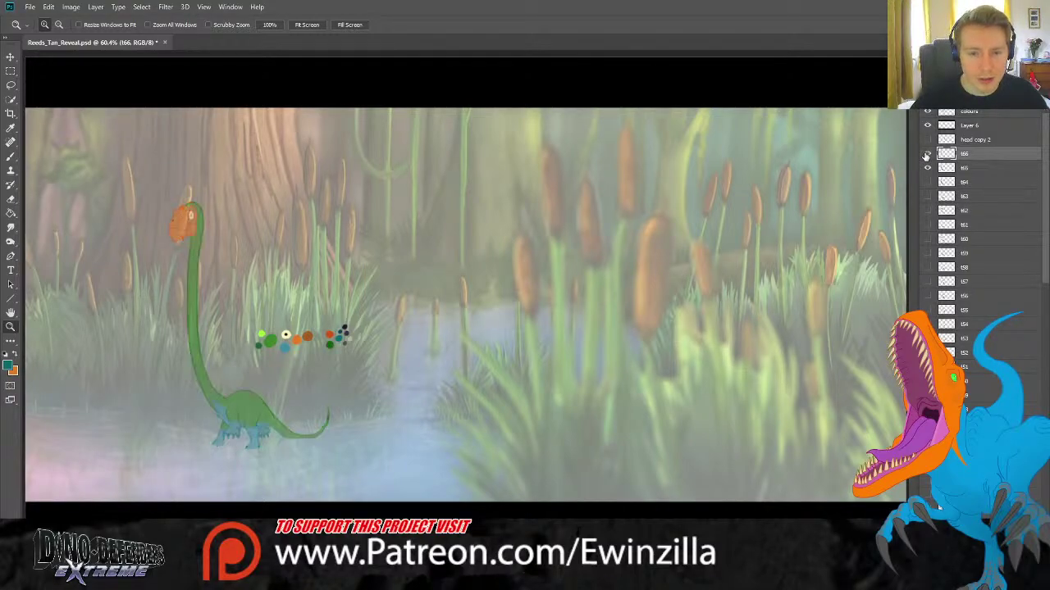
{"action": "left_click", "coordinate": [927, 156]}
{"action": "left_click", "coordinate": [927, 156]}
{"action": "left_click", "coordinate": [927, 156]}
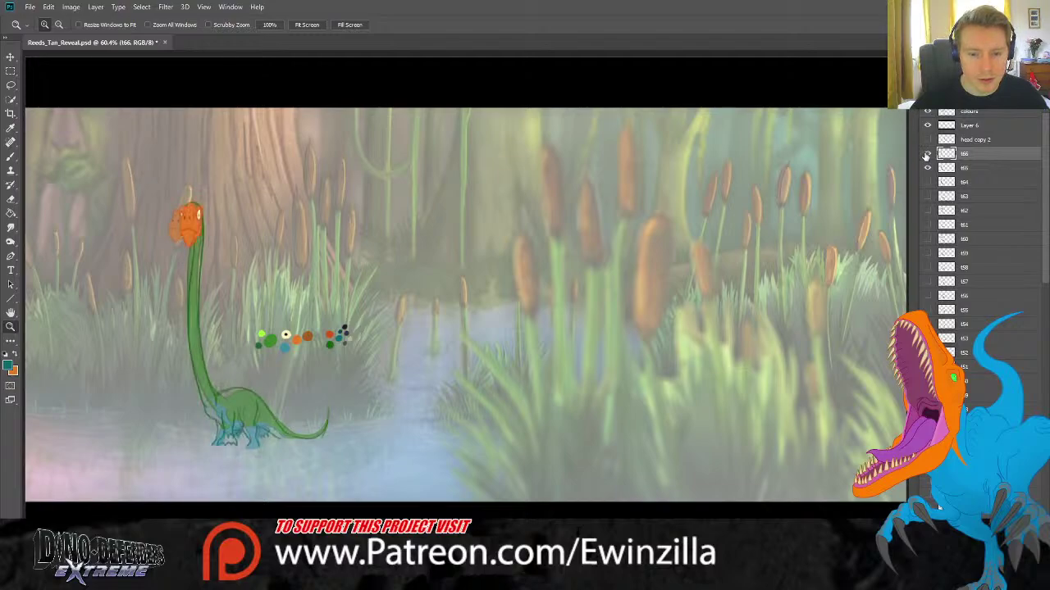
{"action": "left_click", "coordinate": [927, 156]}
{"action": "left_click", "coordinate": [975, 168]}
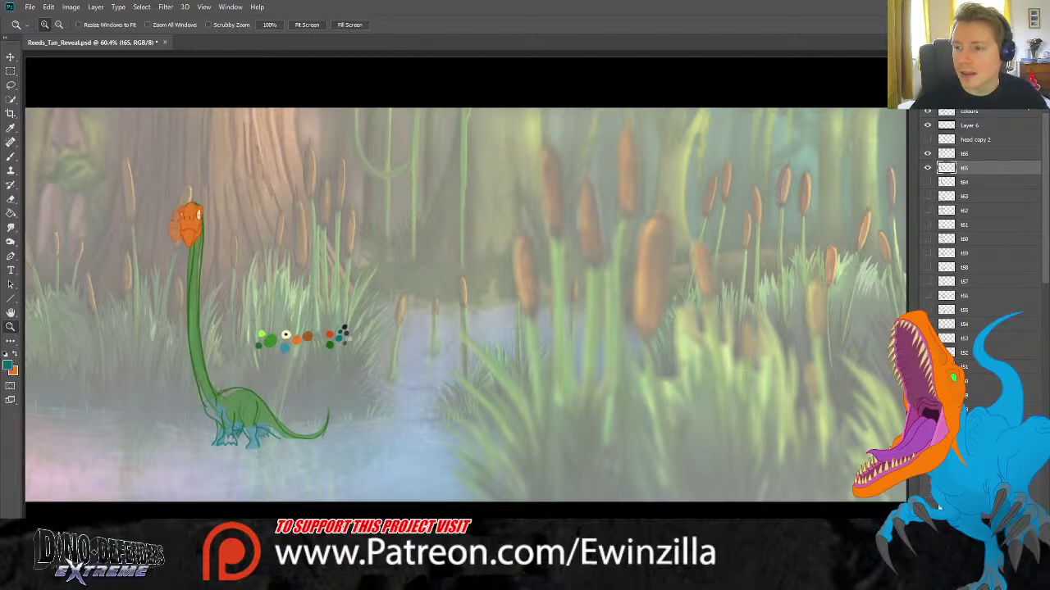
{"action": "left_click", "coordinate": [927, 168]}
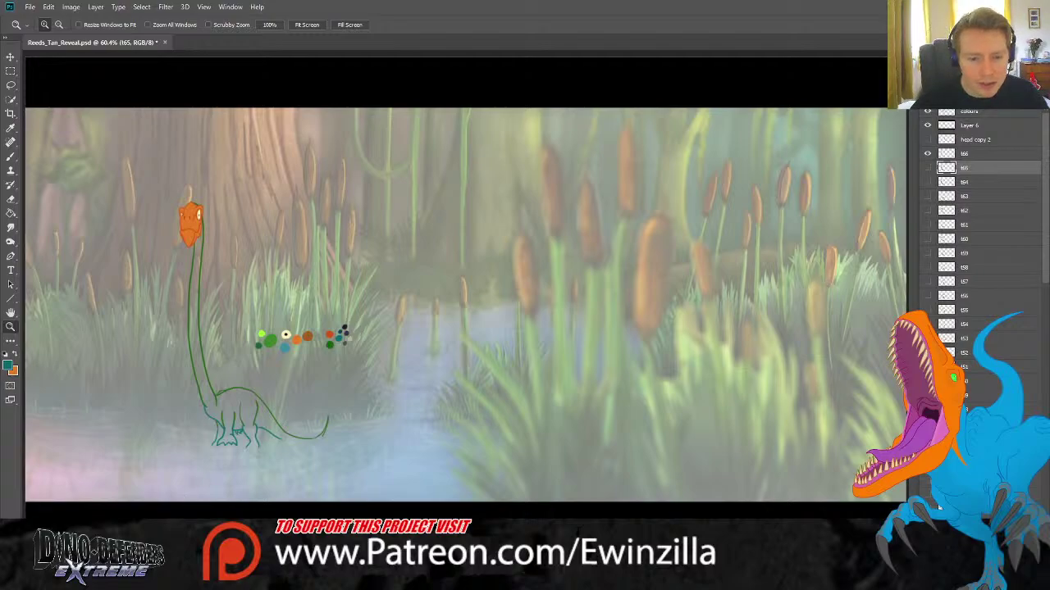
Create a new empty Layer 22 directly beneath frame t66.
{"action": "left_click", "coordinate": [970, 156]}
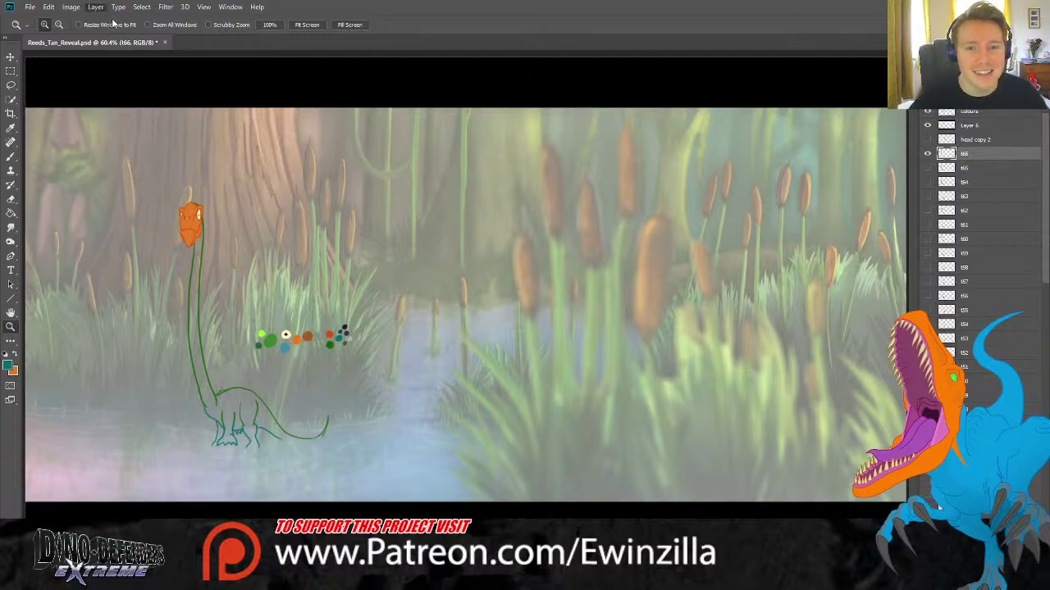
{"action": "key", "text": "ctrl+shift+alt+n"}
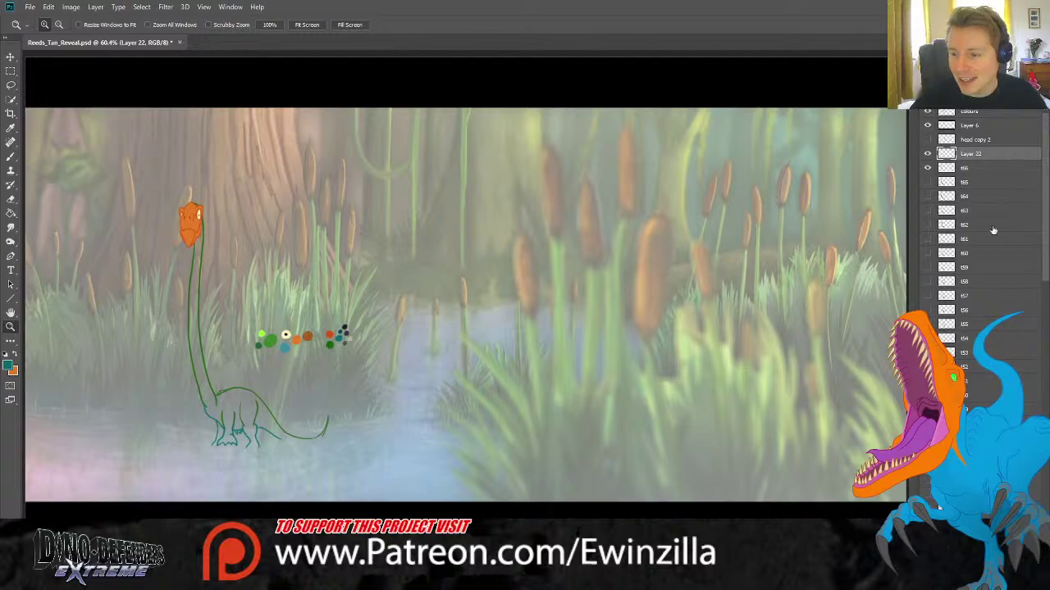
{"action": "left_click_drag", "start_coordinate": [975, 159], "coordinate": [987, 176]}
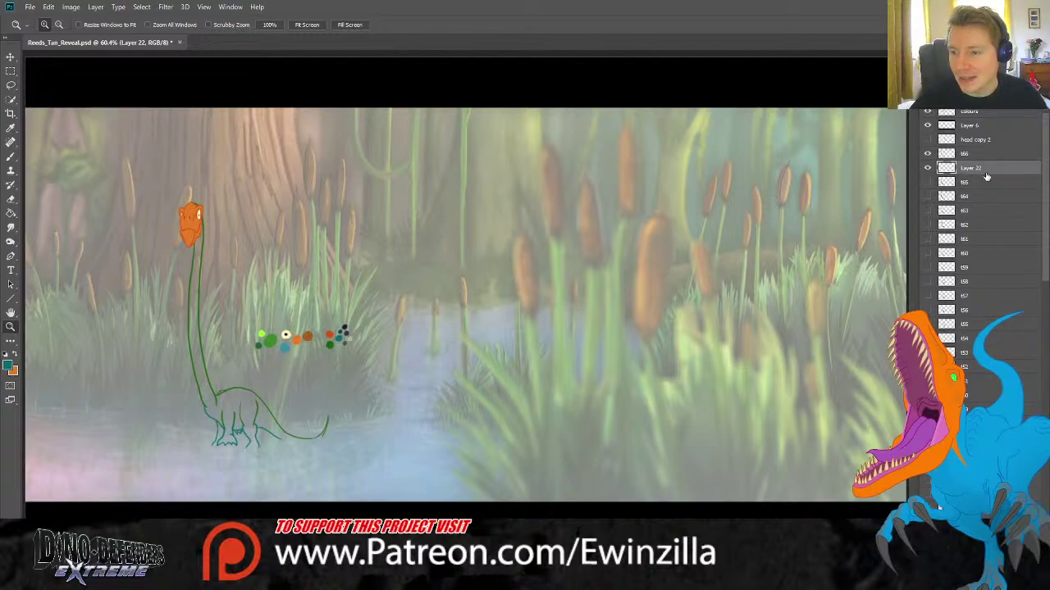
Sample the dinosaur's green and paint it down the neck on Layer 22.
{"action": "left_click", "coordinate": [174, 393]}
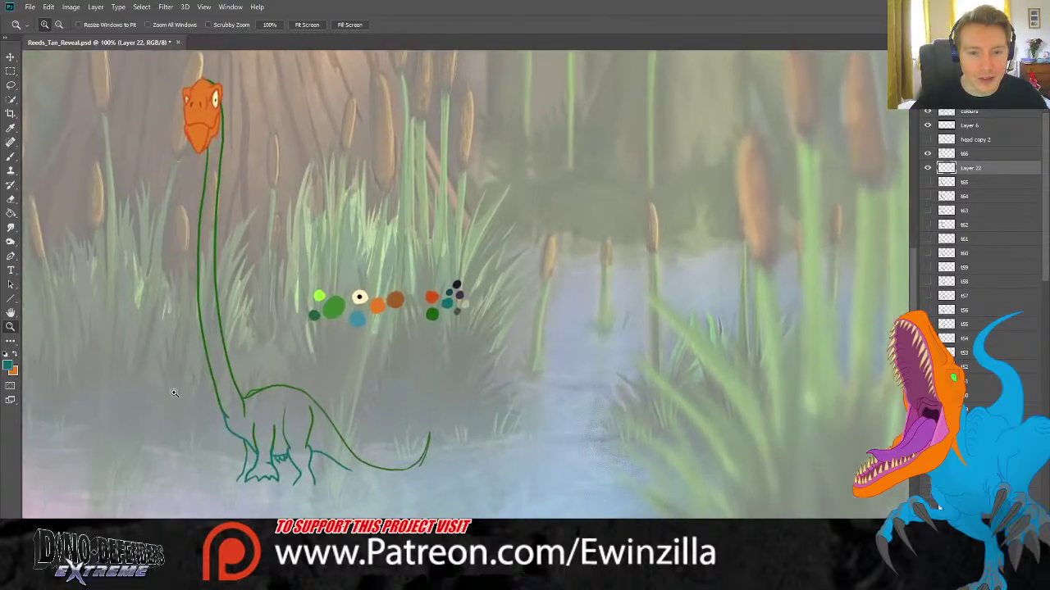
{"action": "left_click", "coordinate": [11, 129]}
{"action": "left_click", "coordinate": [333, 306]}
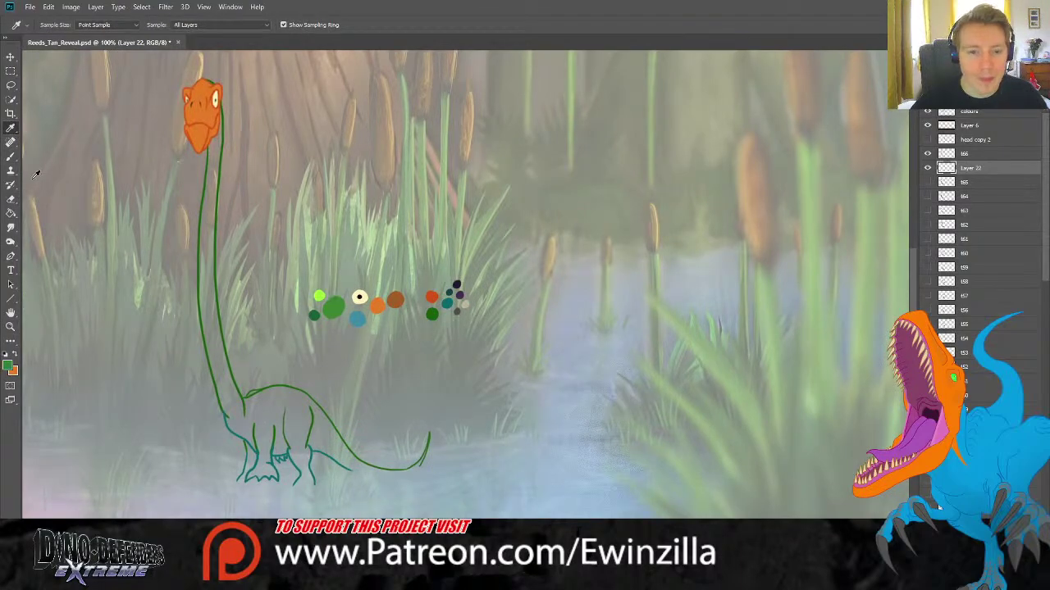
{"action": "left_click", "coordinate": [11, 157]}
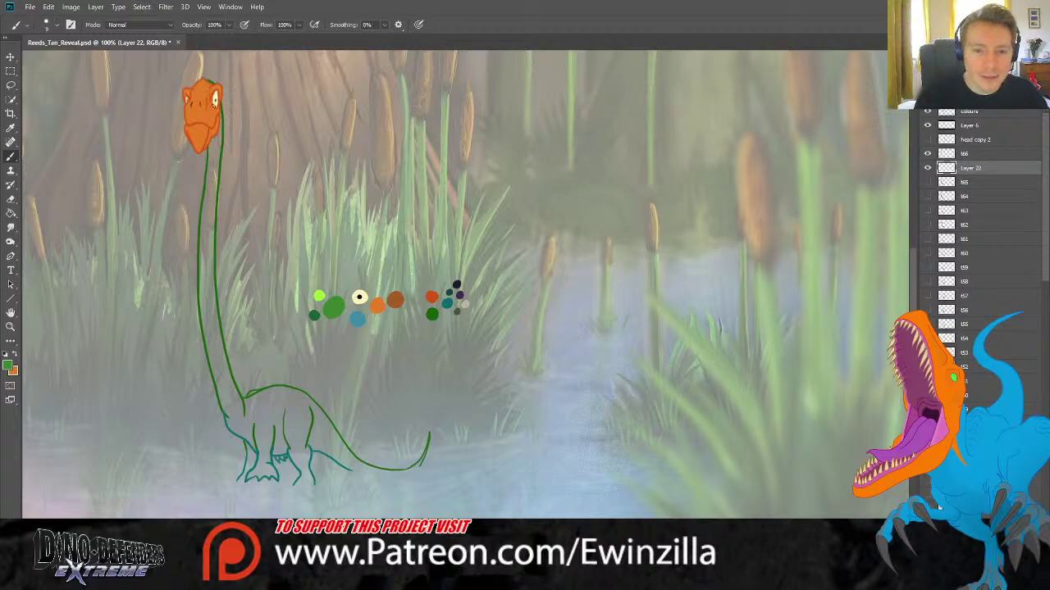
{"action": "mouse_move", "coordinate": [216, 121]}
{"action": "left_mouse_down"}
{"action": "mouse_move", "coordinate": [206, 238]}
{"action": "mouse_move", "coordinate": [205, 203]}
{"action": "mouse_move", "coordinate": [209, 308]}
{"action": "left_mouse_up"}
{"action": "left_click_drag", "start_coordinate": [214, 326], "coordinate": [201, 270]}
{"action": "mouse_move", "coordinate": [212, 347]}
{"action": "left_mouse_down"}
{"action": "mouse_move", "coordinate": [218, 375]}
{"action": "mouse_move", "coordinate": [215, 315]}
{"action": "mouse_move", "coordinate": [232, 387]}
{"action": "mouse_move", "coordinate": [222, 368]}
{"action": "mouse_move", "coordinate": [223, 379]}
{"action": "mouse_move", "coordinate": [252, 424]}
{"action": "left_mouse_up"}
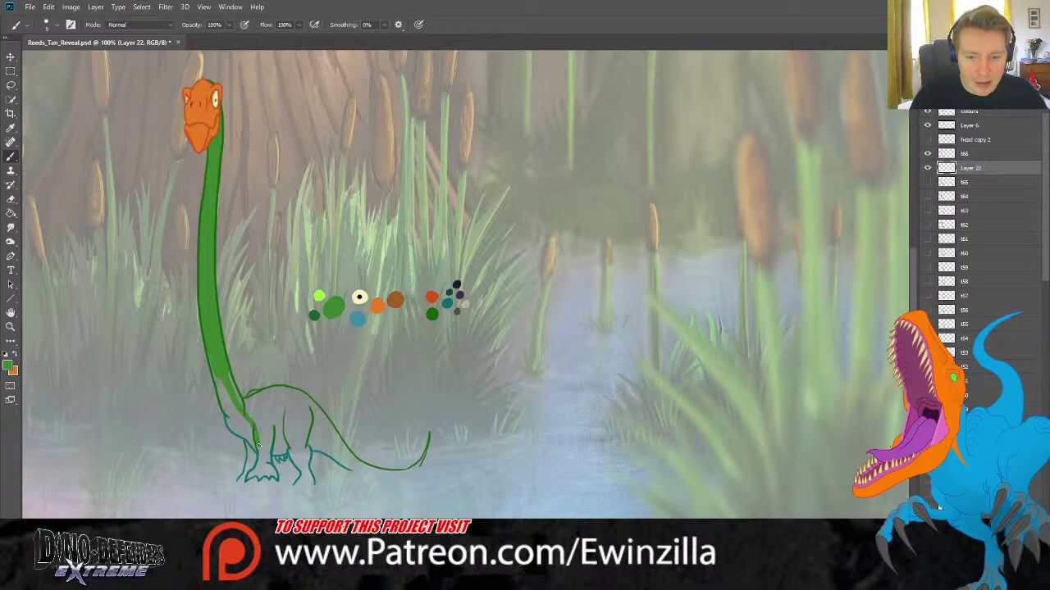
Fill the chest and front legs with flat green, smudging briefly.
{"action": "mouse_move", "coordinate": [259, 447]}
{"action": "left_mouse_down"}
{"action": "mouse_move", "coordinate": [262, 421]}
{"action": "mouse_move", "coordinate": [268, 434]}
{"action": "left_mouse_up"}
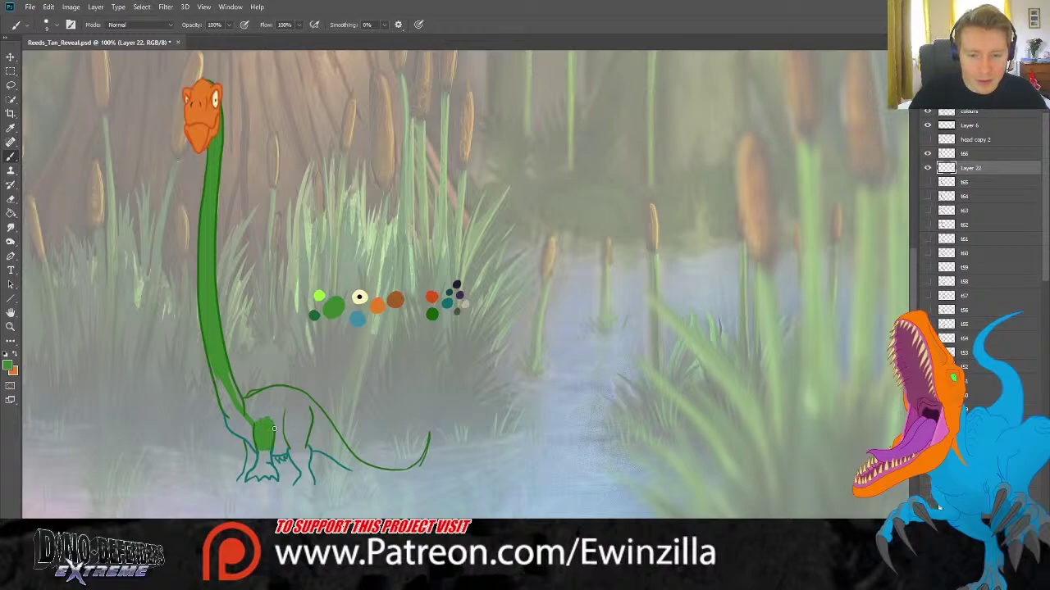
{"action": "key", "text": "shift+r"}
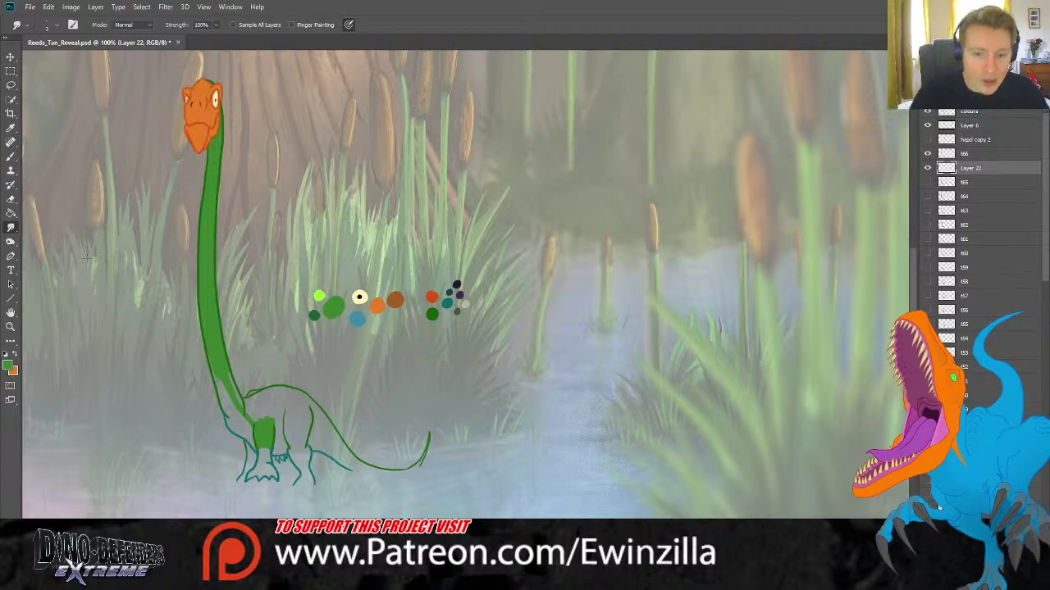
{"action": "key", "text": "b"}
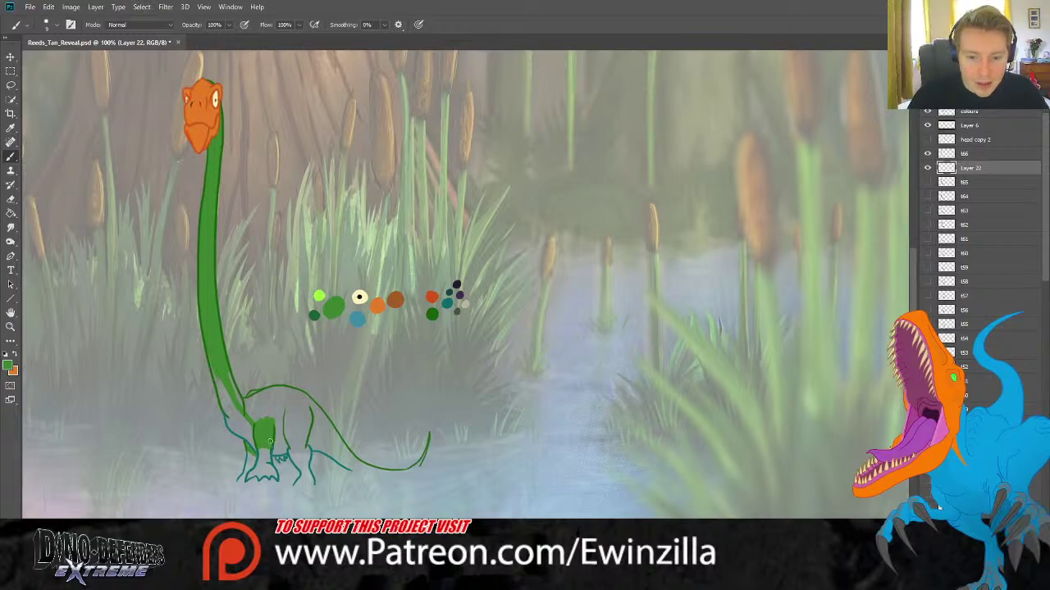
{"action": "left_click_drag", "start_coordinate": [267, 440], "coordinate": [290, 443]}
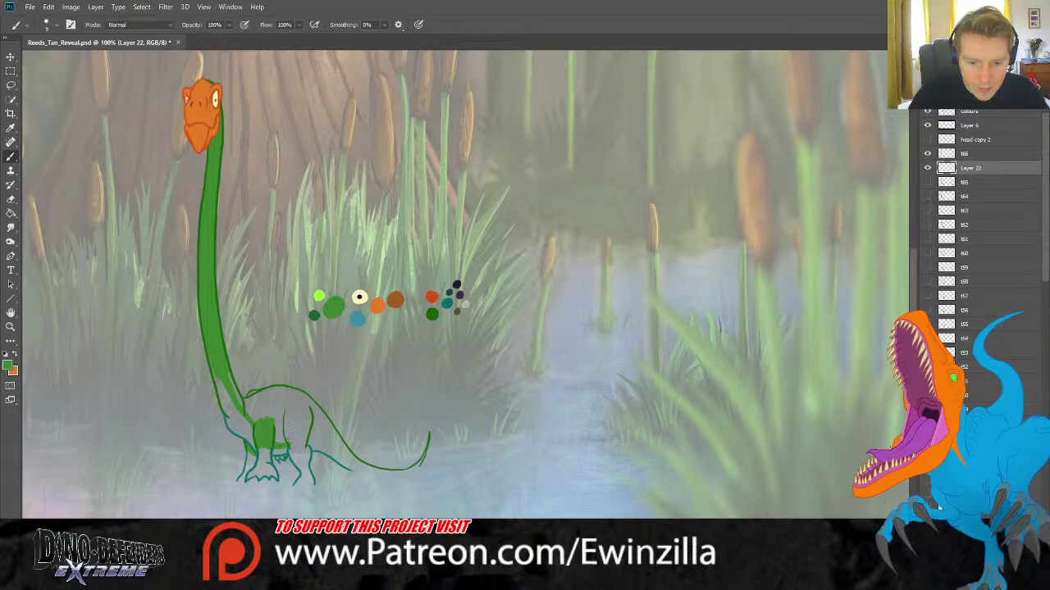
{"action": "mouse_move", "coordinate": [267, 443]}
{"action": "left_mouse_down"}
{"action": "mouse_move", "coordinate": [306, 438]}
{"action": "mouse_move", "coordinate": [301, 425]}
{"action": "mouse_move", "coordinate": [287, 435]}
{"action": "mouse_move", "coordinate": [300, 410]}
{"action": "mouse_move", "coordinate": [305, 437]}
{"action": "mouse_move", "coordinate": [311, 423]}
{"action": "mouse_move", "coordinate": [303, 440]}
{"action": "mouse_move", "coordinate": [350, 468]}
{"action": "left_mouse_up"}
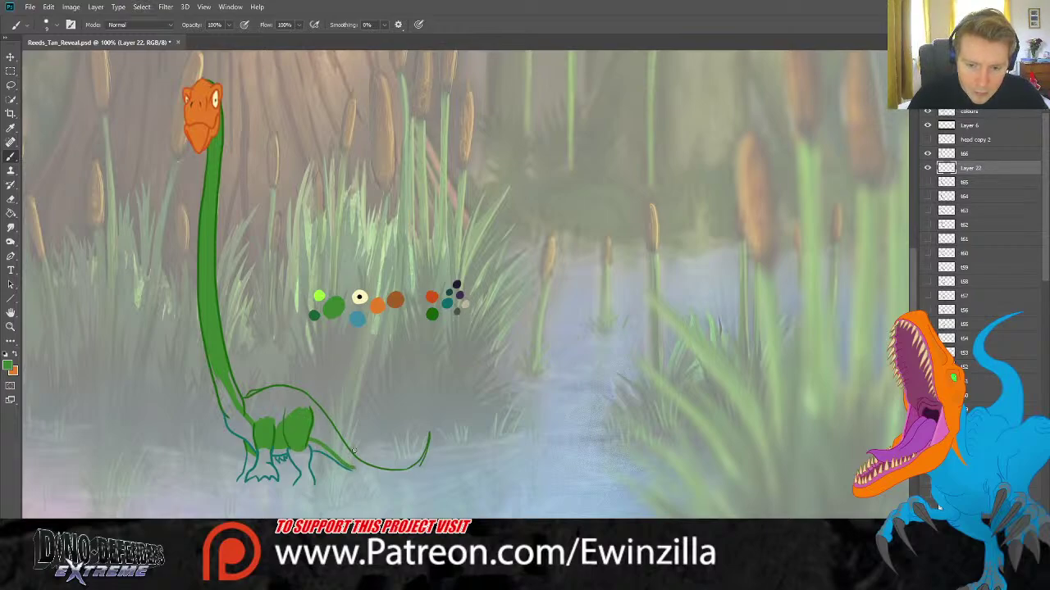
Paint green over the tail's underside and rear body, checking against frame t65.
{"action": "left_click", "coordinate": [928, 183]}
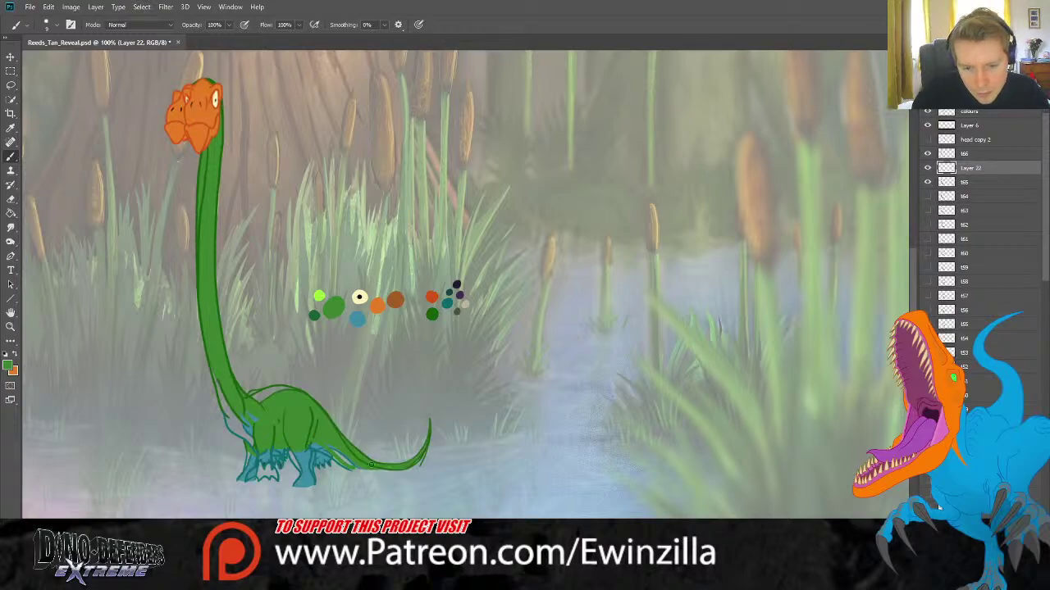
{"action": "left_click_drag", "start_coordinate": [353, 468], "coordinate": [404, 468]}
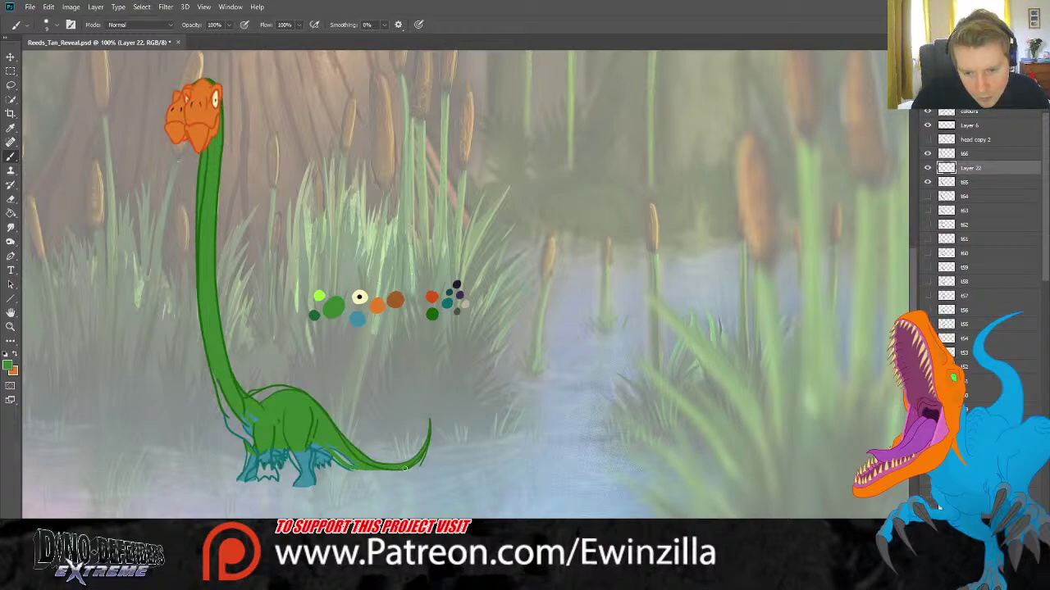
{"action": "left_click", "coordinate": [928, 182]}
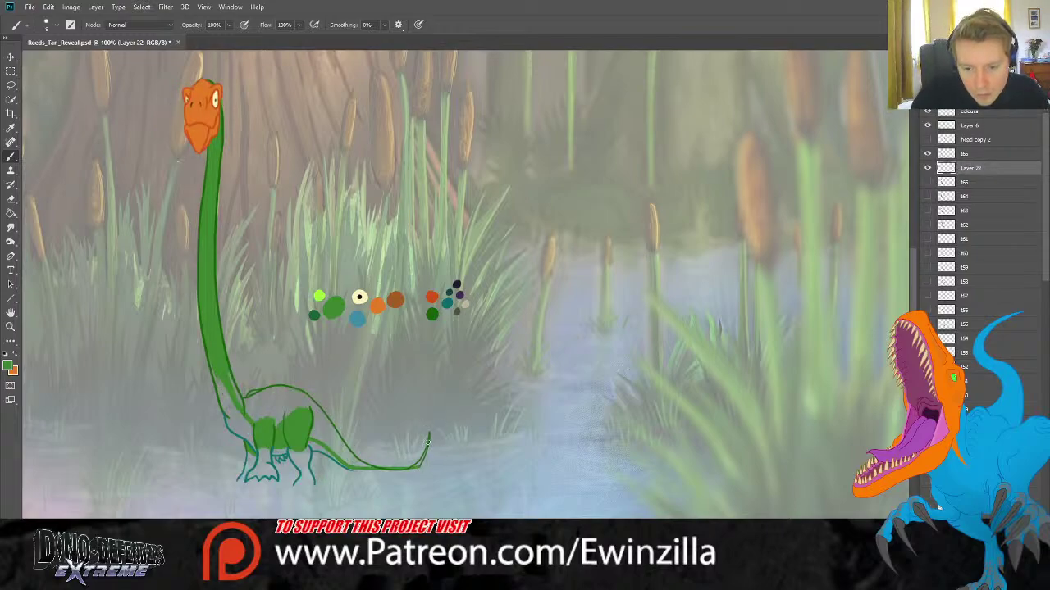
{"action": "mouse_move", "coordinate": [303, 442]}
{"action": "left_mouse_down"}
{"action": "mouse_move", "coordinate": [323, 433]}
{"action": "mouse_move", "coordinate": [303, 430]}
{"action": "mouse_move", "coordinate": [371, 466]}
{"action": "mouse_move", "coordinate": [324, 432]}
{"action": "mouse_move", "coordinate": [330, 441]}
{"action": "mouse_move", "coordinate": [312, 409]}
{"action": "mouse_move", "coordinate": [321, 419]}
{"action": "left_mouse_up"}
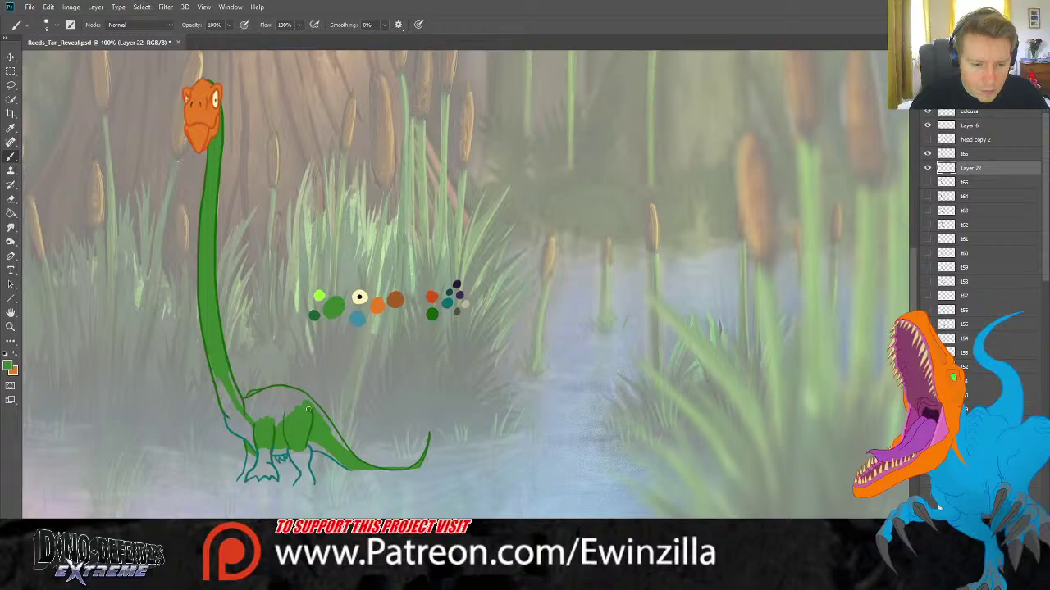
{"action": "left_click_drag", "start_coordinate": [312, 408], "coordinate": [331, 428]}
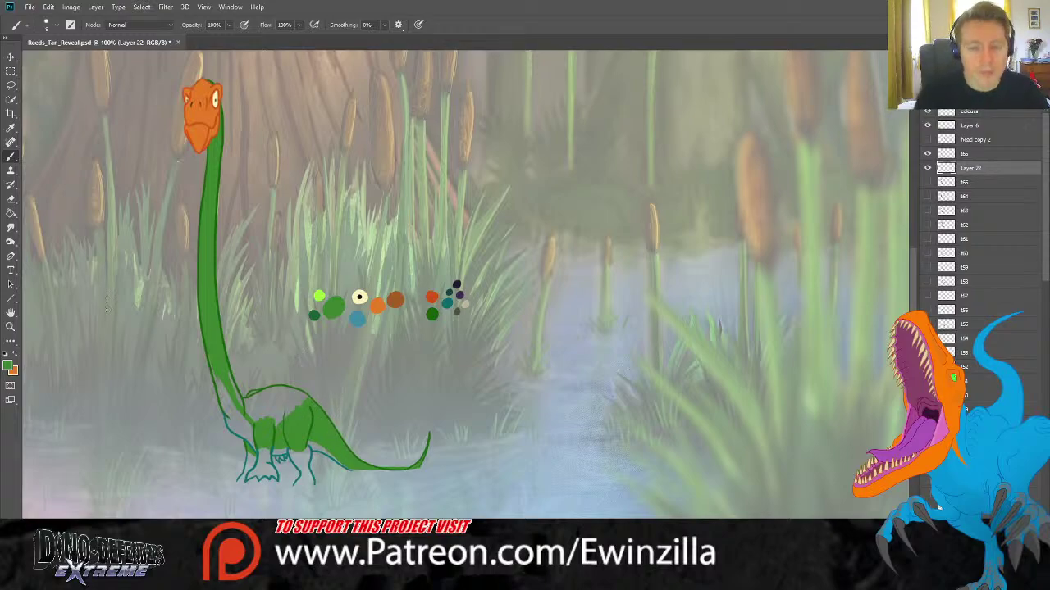
Zoom in and fill the gaps along the neck's lower left and right edges with green.
{"action": "key", "text": "z"}
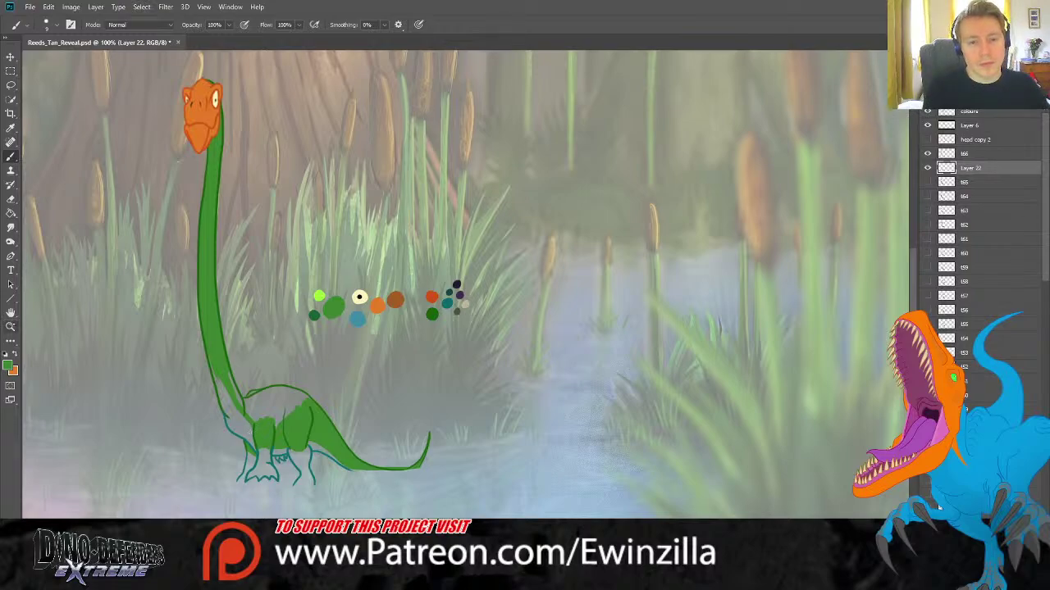
{"action": "left_click", "coordinate": [212, 463]}
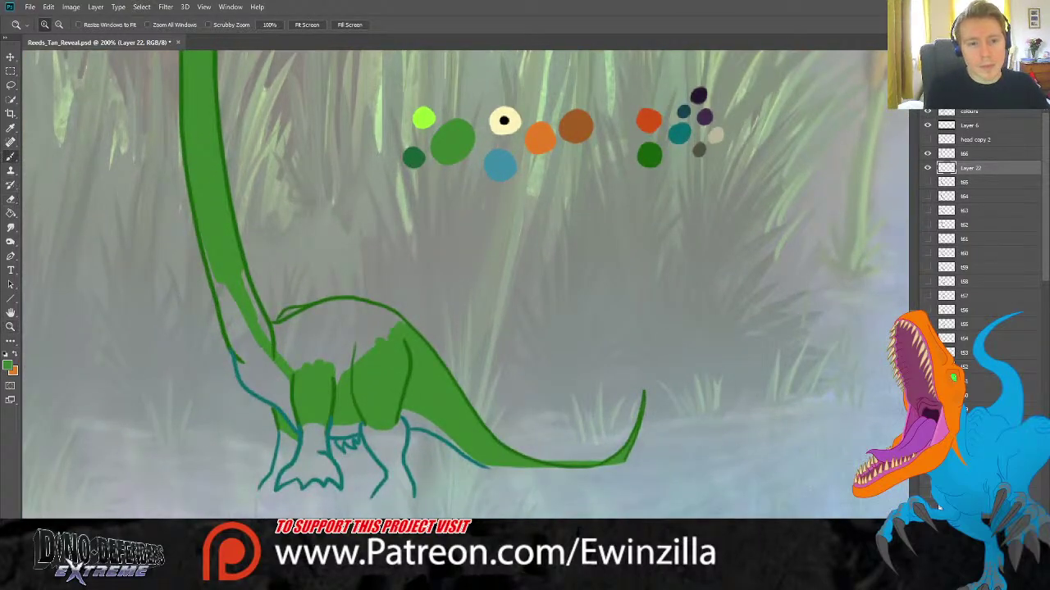
{"action": "key", "text": "b"}
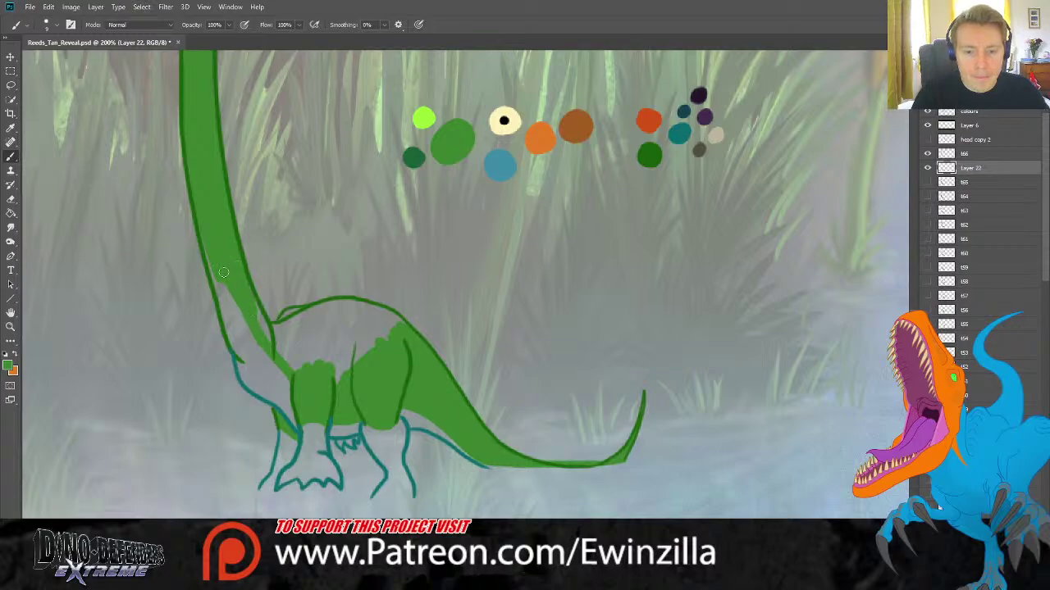
{"action": "left_click_drag", "start_coordinate": [215, 277], "coordinate": [237, 356]}
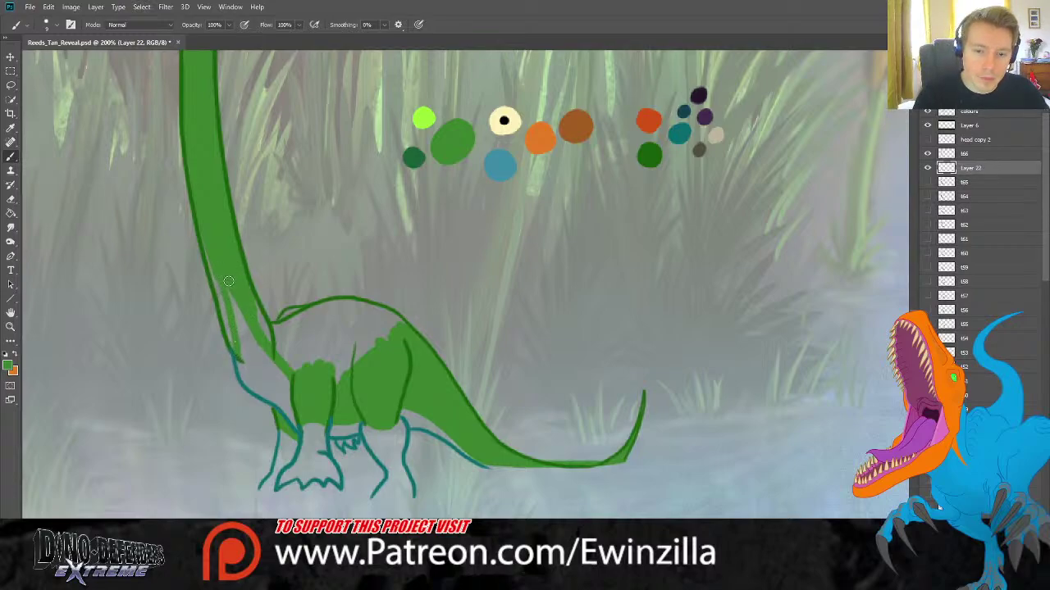
{"action": "left_click_drag", "start_coordinate": [229, 281], "coordinate": [232, 317]}
{"action": "left_click_drag", "start_coordinate": [217, 263], "coordinate": [229, 343]}
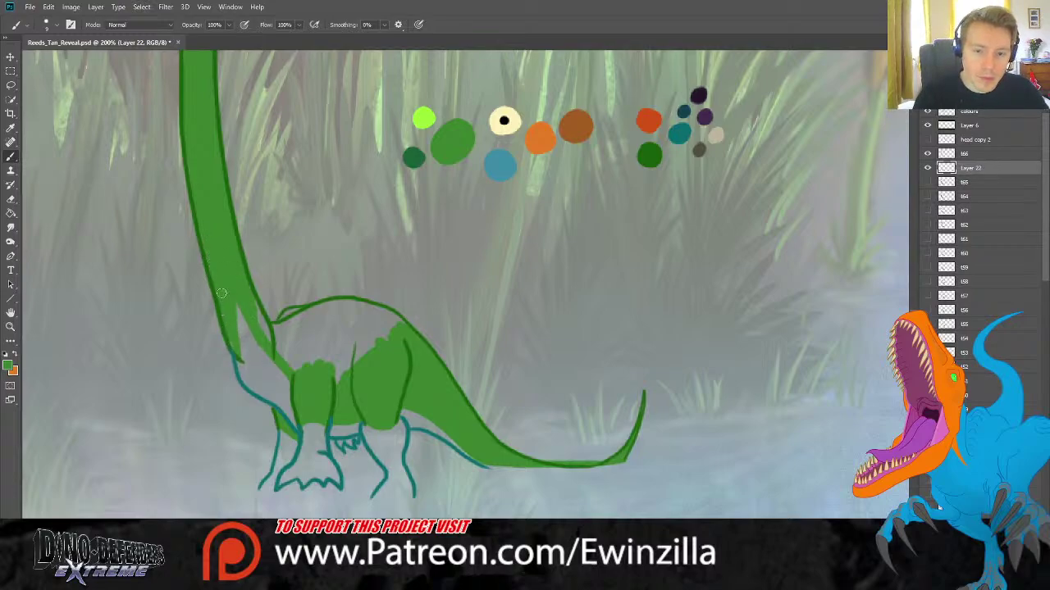
{"action": "mouse_move", "coordinate": [248, 290]}
{"action": "left_mouse_down"}
{"action": "mouse_move", "coordinate": [266, 340]}
{"action": "mouse_move", "coordinate": [228, 335]}
{"action": "mouse_move", "coordinate": [235, 353]}
{"action": "mouse_move", "coordinate": [243, 309]}
{"action": "mouse_move", "coordinate": [298, 332]}
{"action": "mouse_move", "coordinate": [280, 334]}
{"action": "mouse_move", "coordinate": [265, 327]}
{"action": "mouse_move", "coordinate": [348, 304]}
{"action": "mouse_move", "coordinate": [402, 328]}
{"action": "mouse_move", "coordinate": [333, 372]}
{"action": "mouse_move", "coordinate": [343, 375]}
{"action": "mouse_move", "coordinate": [273, 345]}
{"action": "mouse_move", "coordinate": [343, 306]}
{"action": "mouse_move", "coordinate": [295, 349]}
{"action": "mouse_move", "coordinate": [388, 324]}
{"action": "mouse_move", "coordinate": [348, 361]}
{"action": "left_mouse_up"}
Sample the teal palette dot and paint it down the neck front and chest.
{"action": "key", "text": "i"}
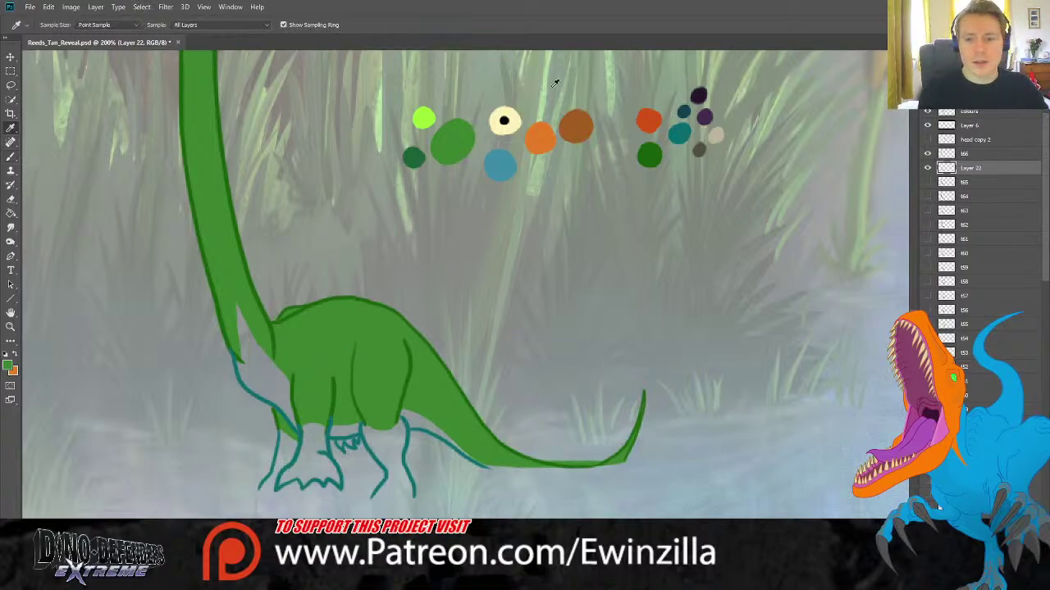
{"action": "left_click", "coordinate": [504, 162]}
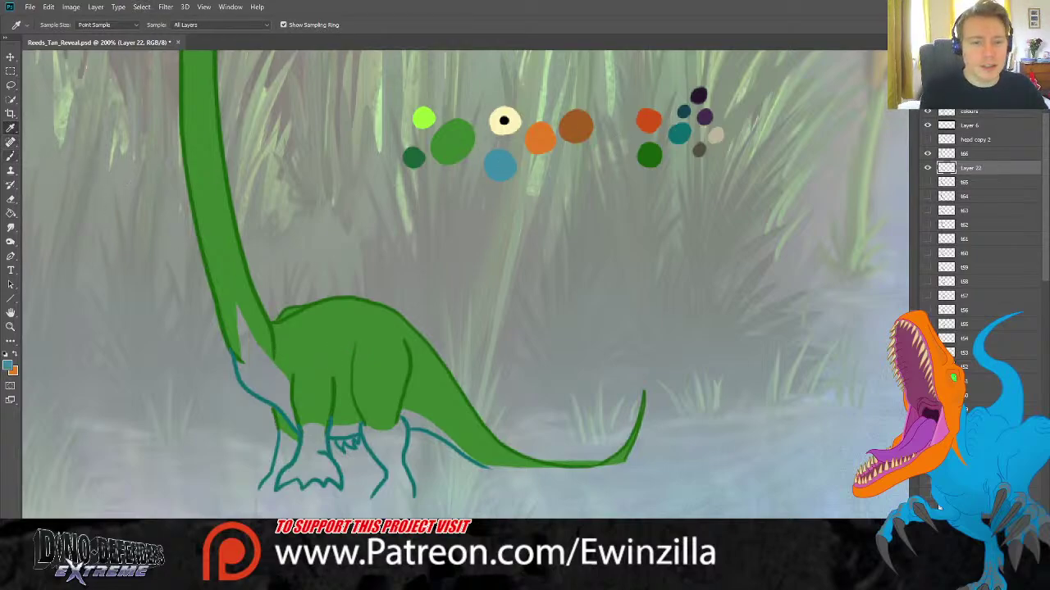
{"action": "left_click", "coordinate": [12, 155]}
{"action": "mouse_move", "coordinate": [236, 307]}
{"action": "left_mouse_down"}
{"action": "mouse_move", "coordinate": [285, 379]}
{"action": "mouse_move", "coordinate": [298, 427]}
{"action": "mouse_move", "coordinate": [242, 370]}
{"action": "mouse_move", "coordinate": [235, 306]}
{"action": "mouse_move", "coordinate": [244, 356]}
{"action": "mouse_move", "coordinate": [284, 385]}
{"action": "left_mouse_up"}
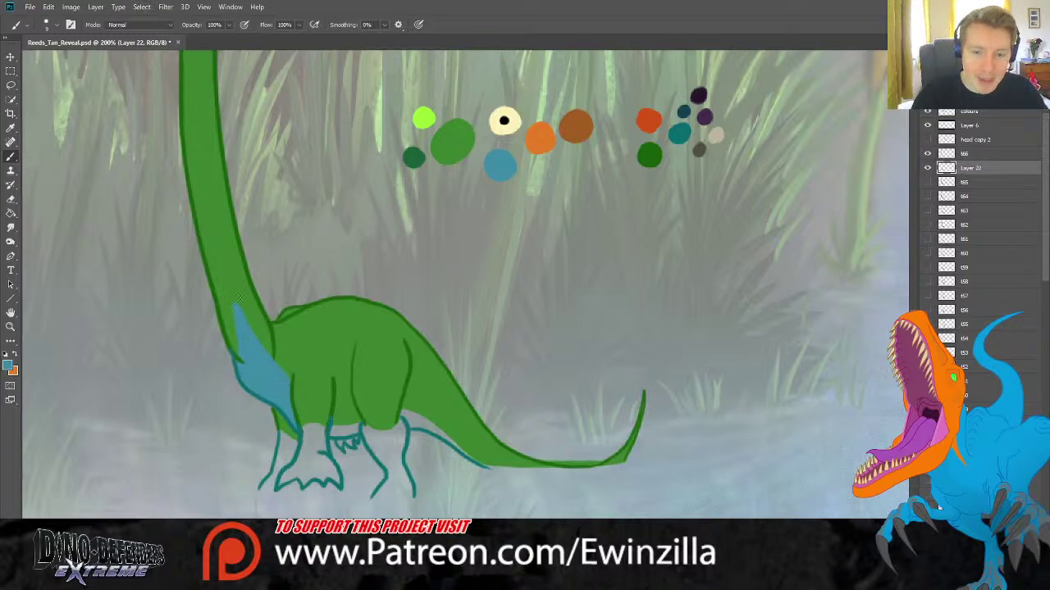
{"action": "key", "text": "r"}
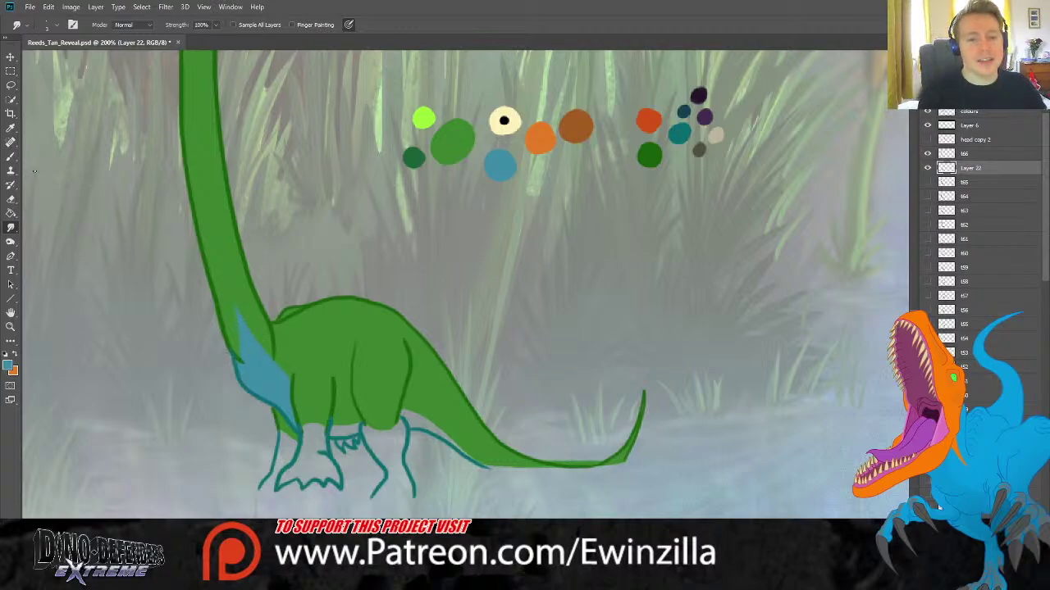
{"action": "key", "text": "b"}
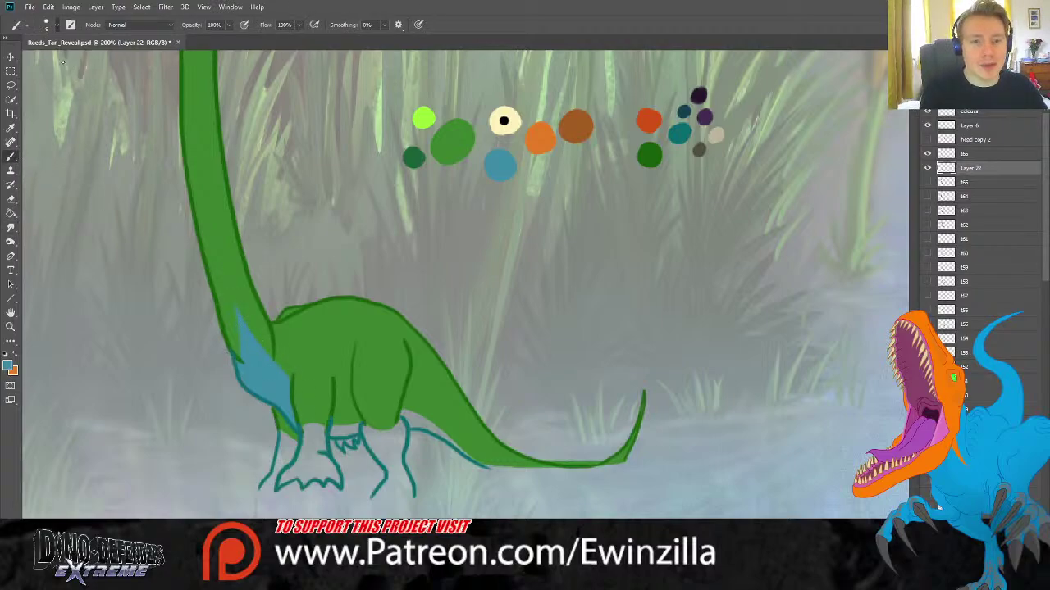
Paint teal over the front legs and along the belly toward the tail.
{"action": "mouse_move", "coordinate": [304, 432]}
{"action": "left_mouse_down"}
{"action": "mouse_move", "coordinate": [280, 483]}
{"action": "mouse_move", "coordinate": [290, 478]}
{"action": "mouse_move", "coordinate": [262, 488]}
{"action": "mouse_move", "coordinate": [274, 483]}
{"action": "mouse_move", "coordinate": [279, 431]}
{"action": "mouse_move", "coordinate": [295, 442]}
{"action": "mouse_move", "coordinate": [293, 478]}
{"action": "mouse_move", "coordinate": [307, 466]}
{"action": "mouse_move", "coordinate": [303, 484]}
{"action": "mouse_move", "coordinate": [332, 472]}
{"action": "mouse_move", "coordinate": [338, 482]}
{"action": "mouse_move", "coordinate": [324, 428]}
{"action": "mouse_move", "coordinate": [307, 425]}
{"action": "mouse_move", "coordinate": [323, 428]}
{"action": "mouse_move", "coordinate": [304, 435]}
{"action": "mouse_move", "coordinate": [315, 426]}
{"action": "mouse_move", "coordinate": [300, 460]}
{"action": "mouse_move", "coordinate": [323, 441]}
{"action": "mouse_move", "coordinate": [314, 469]}
{"action": "left_mouse_up"}
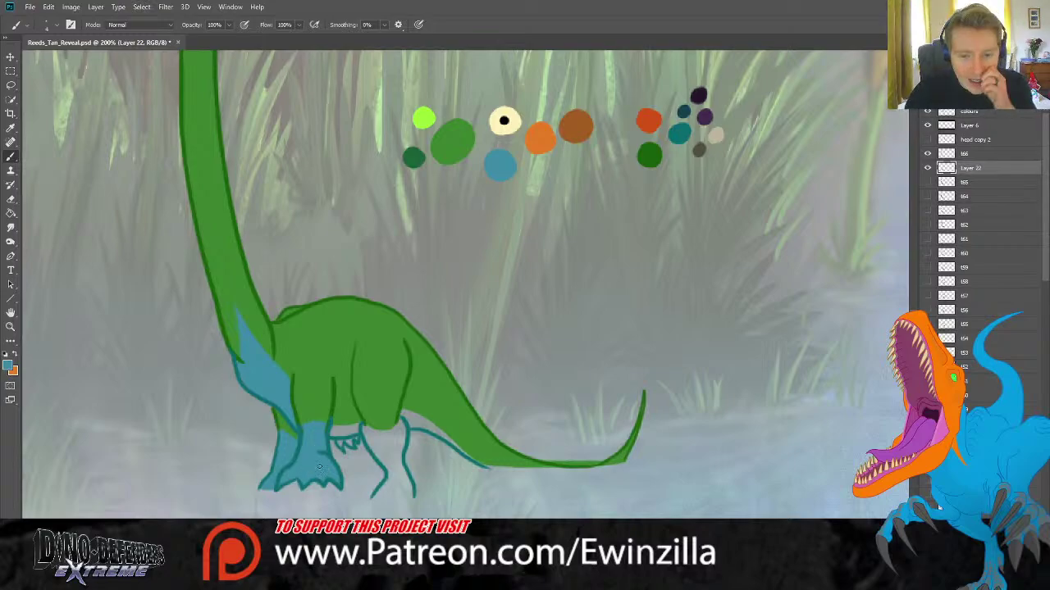
{"action": "key", "text": "r"}
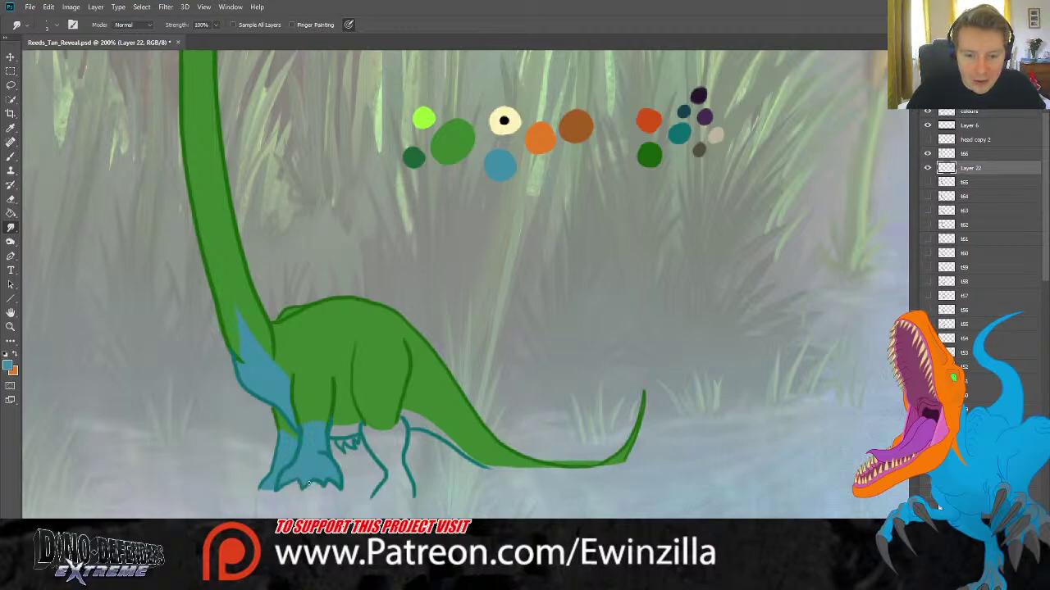
{"action": "left_click", "coordinate": [11, 155]}
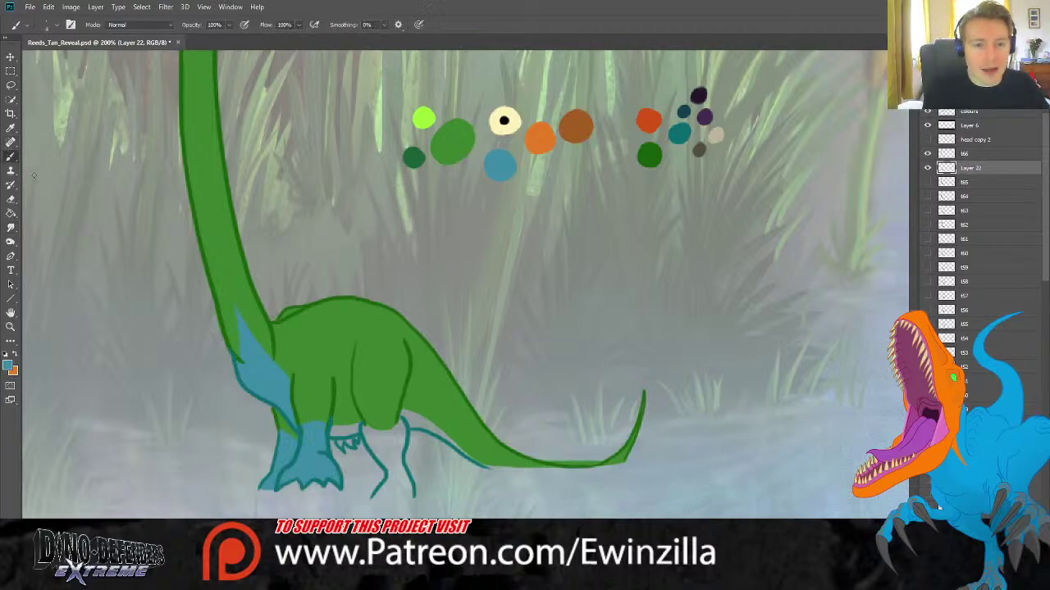
{"action": "mouse_move", "coordinate": [336, 433]}
{"action": "left_mouse_down"}
{"action": "mouse_move", "coordinate": [354, 425]}
{"action": "mouse_move", "coordinate": [334, 433]}
{"action": "left_mouse_up"}
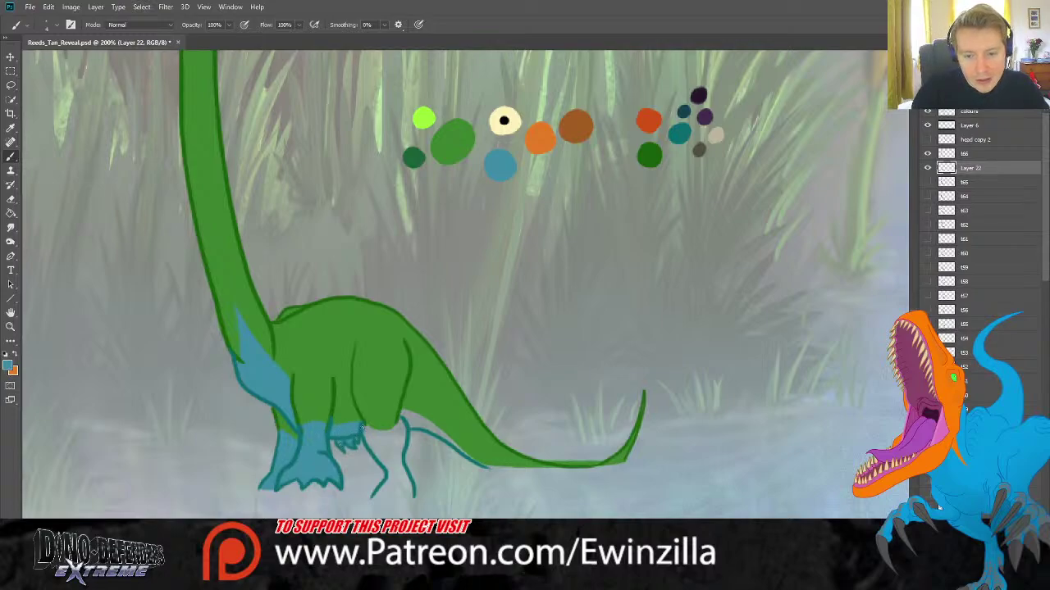
{"action": "mouse_move", "coordinate": [364, 427]}
{"action": "left_mouse_down"}
{"action": "mouse_move", "coordinate": [390, 473]}
{"action": "mouse_move", "coordinate": [400, 454]}
{"action": "mouse_move", "coordinate": [405, 473]}
{"action": "mouse_move", "coordinate": [391, 473]}
{"action": "mouse_move", "coordinate": [373, 497]}
{"action": "mouse_move", "coordinate": [413, 497]}
{"action": "mouse_move", "coordinate": [374, 497]}
{"action": "mouse_move", "coordinate": [398, 479]}
{"action": "mouse_move", "coordinate": [395, 490]}
{"action": "mouse_move", "coordinate": [412, 493]}
{"action": "mouse_move", "coordinate": [389, 491]}
{"action": "mouse_move", "coordinate": [391, 452]}
{"action": "mouse_move", "coordinate": [405, 480]}
{"action": "mouse_move", "coordinate": [404, 428]}
{"action": "mouse_move", "coordinate": [397, 456]}
{"action": "mouse_move", "coordinate": [400, 431]}
{"action": "mouse_move", "coordinate": [381, 454]}
{"action": "mouse_move", "coordinate": [389, 435]}
{"action": "mouse_move", "coordinate": [375, 435]}
{"action": "mouse_move", "coordinate": [391, 430]}
{"action": "mouse_move", "coordinate": [423, 369]}
{"action": "mouse_move", "coordinate": [401, 437]}
{"action": "mouse_move", "coordinate": [403, 412]}
{"action": "mouse_move", "coordinate": [435, 431]}
{"action": "mouse_move", "coordinate": [391, 424]}
{"action": "mouse_move", "coordinate": [430, 439]}
{"action": "mouse_move", "coordinate": [428, 424]}
{"action": "mouse_move", "coordinate": [465, 455]}
{"action": "left_mouse_up"}
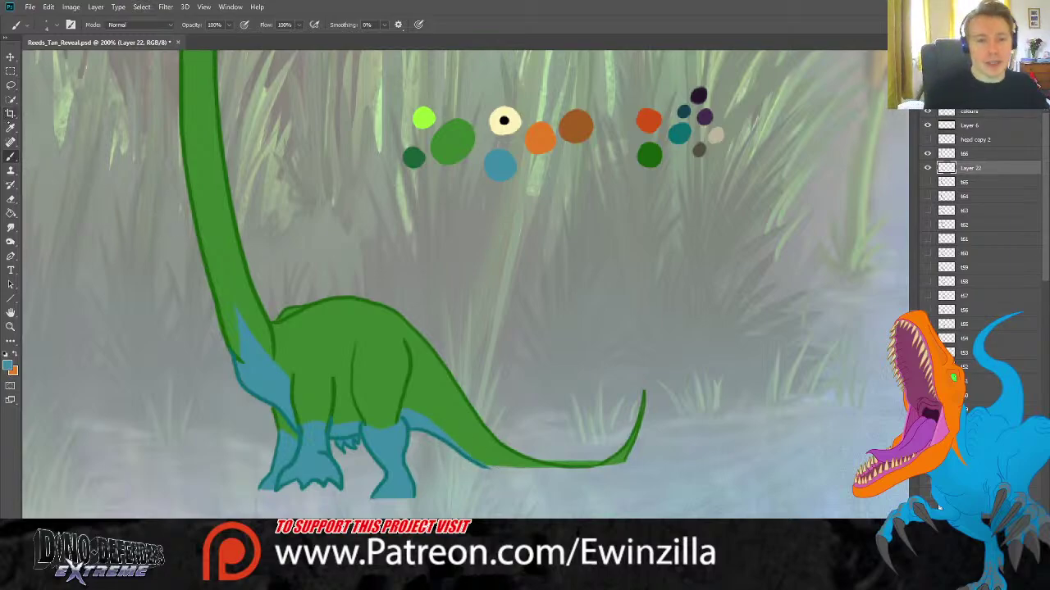
Paint a dark teal detail on the front foot using the dark teal palette dot.
{"action": "key", "text": "i"}
{"action": "left_click", "coordinate": [684, 108]}
{"action": "left_click", "coordinate": [10, 156]}
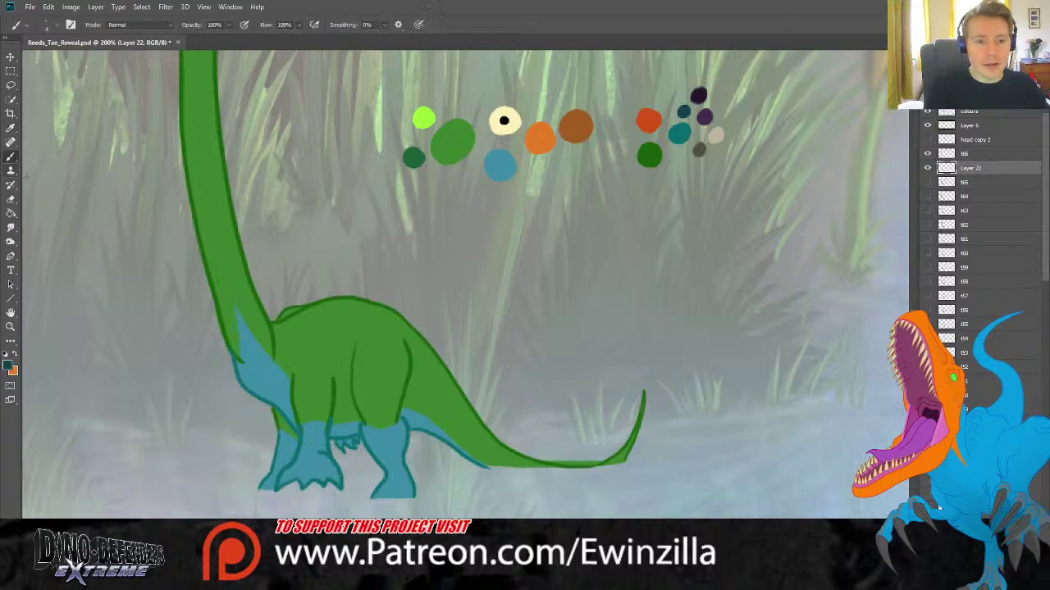
{"action": "left_click_drag", "start_coordinate": [285, 482], "coordinate": [278, 490]}
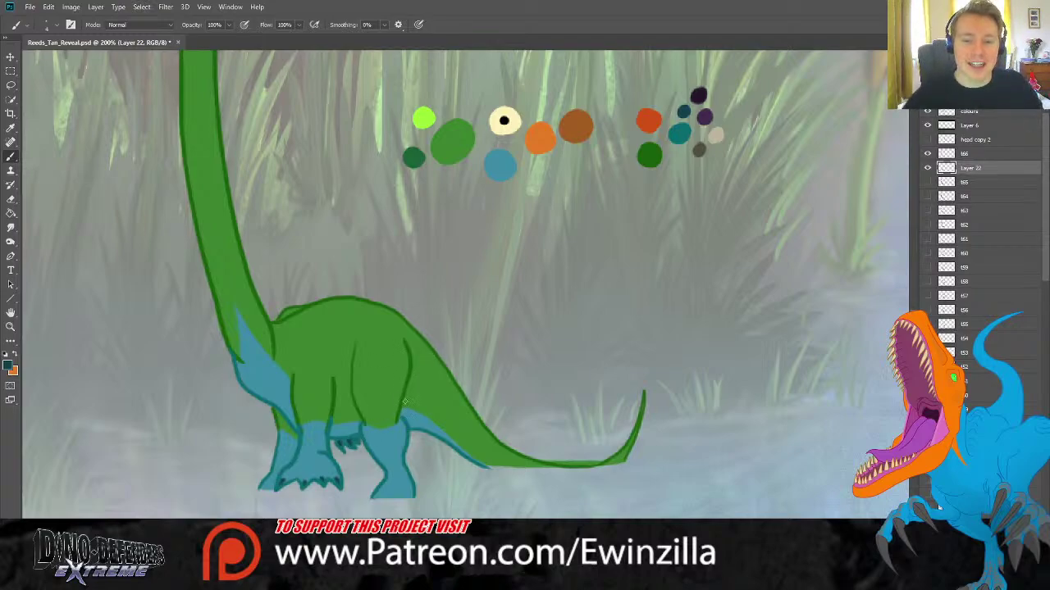
{"action": "left_click", "coordinate": [10, 128]}
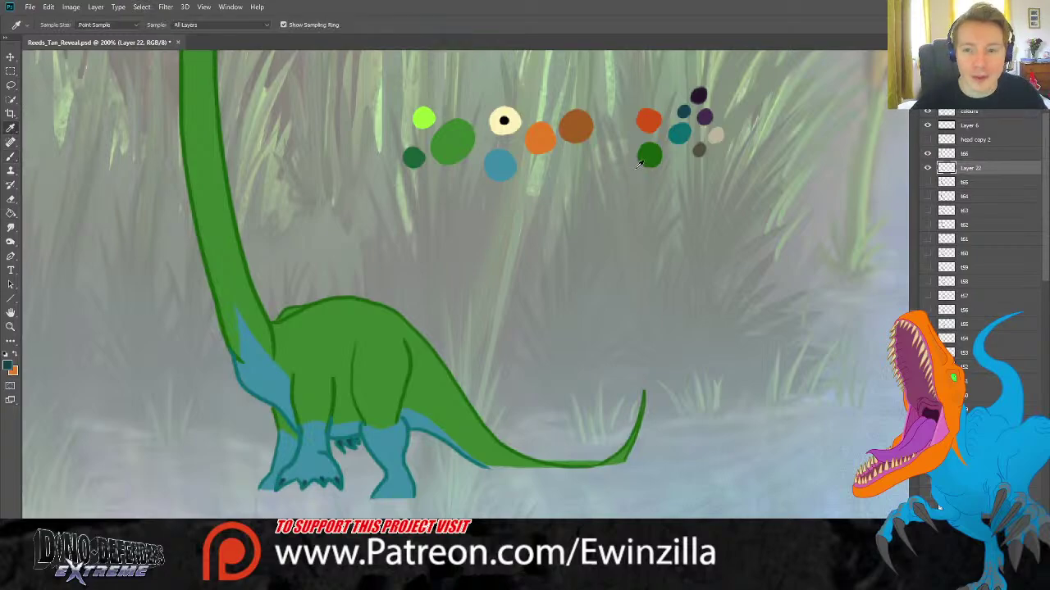
Try a dark green stroke along the lower belly, undo it, then fit the whole marsh scene.
{"action": "left_click", "coordinate": [666, 155]}
{"action": "left_click", "coordinate": [661, 155]}
{"action": "left_click", "coordinate": [11, 158]}
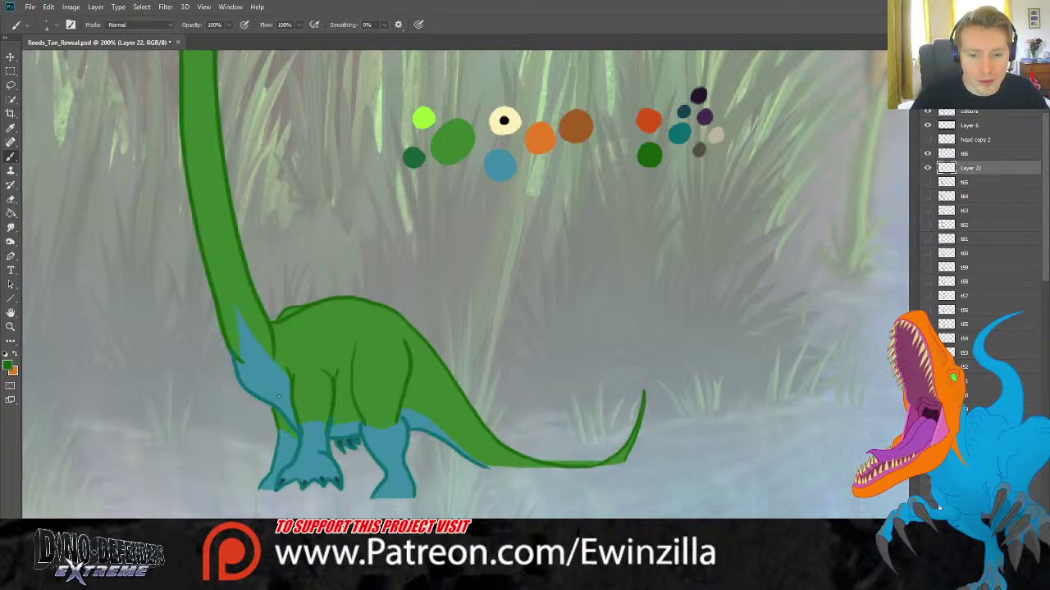
{"action": "left_click_drag", "start_coordinate": [244, 388], "coordinate": [285, 405]}
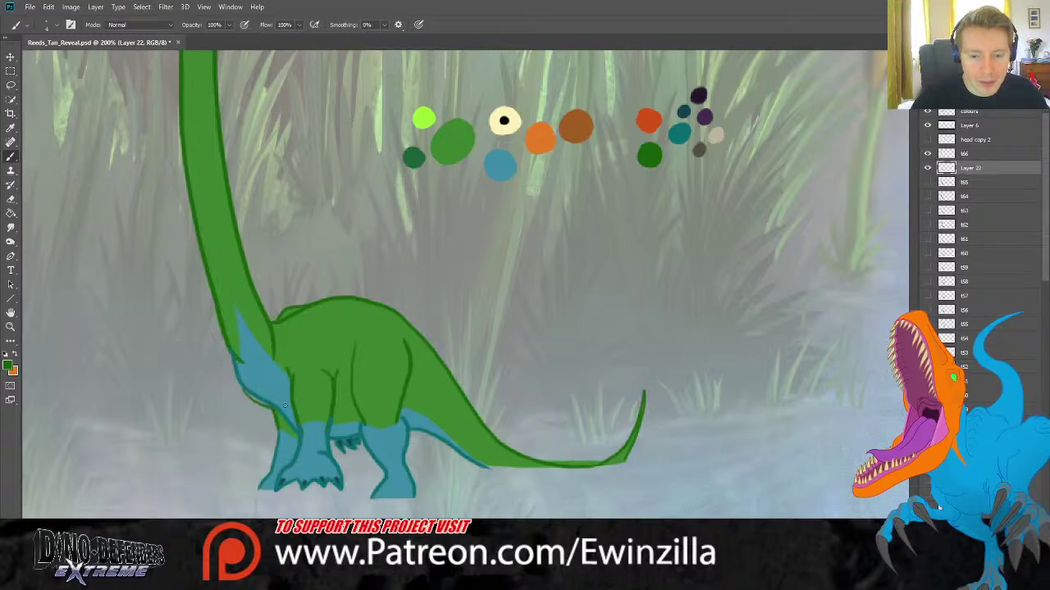
{"action": "key", "text": "ctrl+z"}
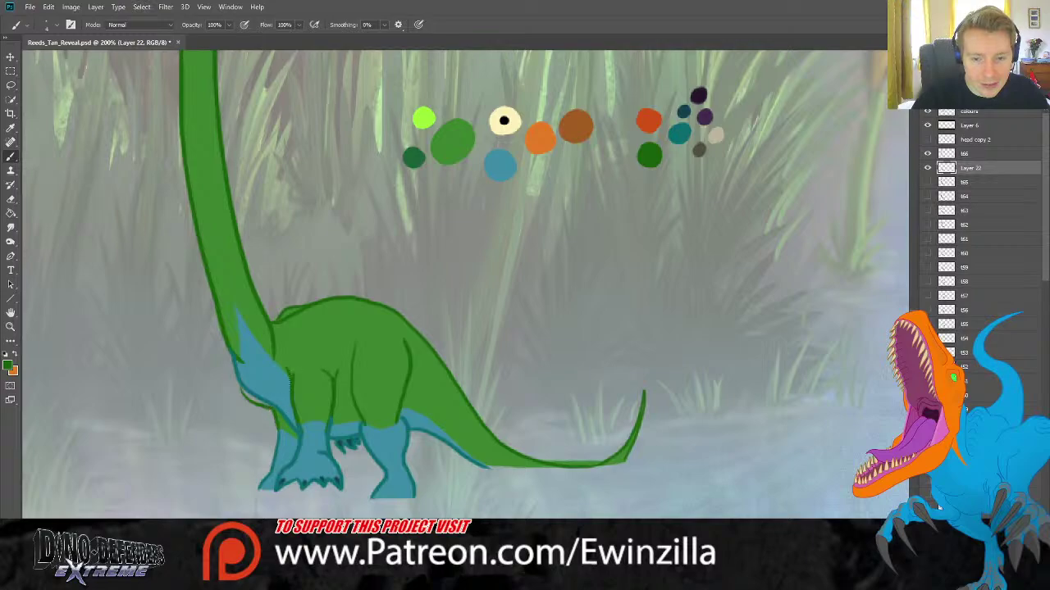
{"action": "key", "text": "i"}
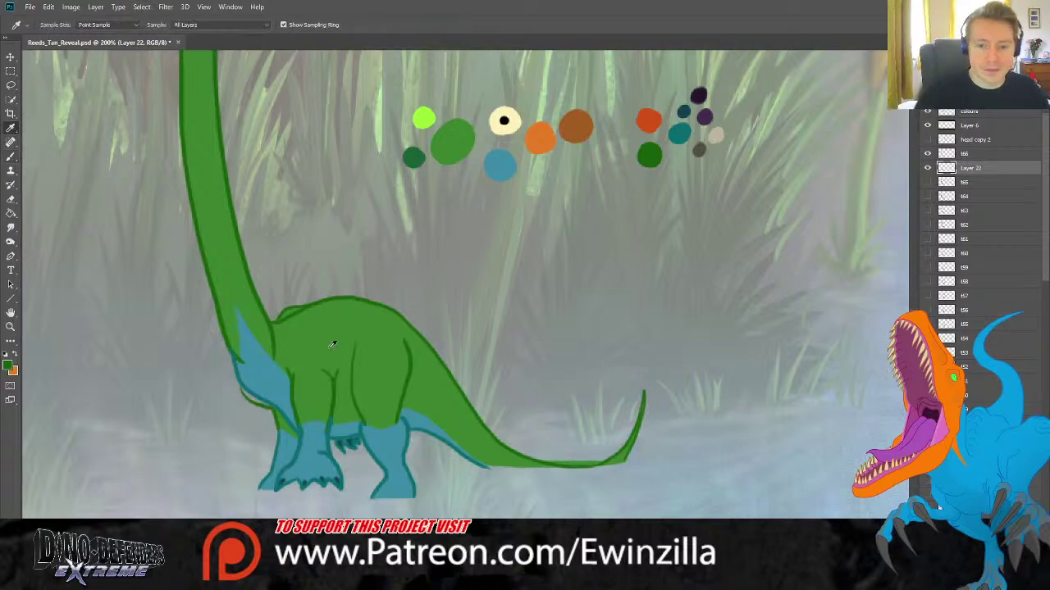
{"action": "key", "text": "b"}
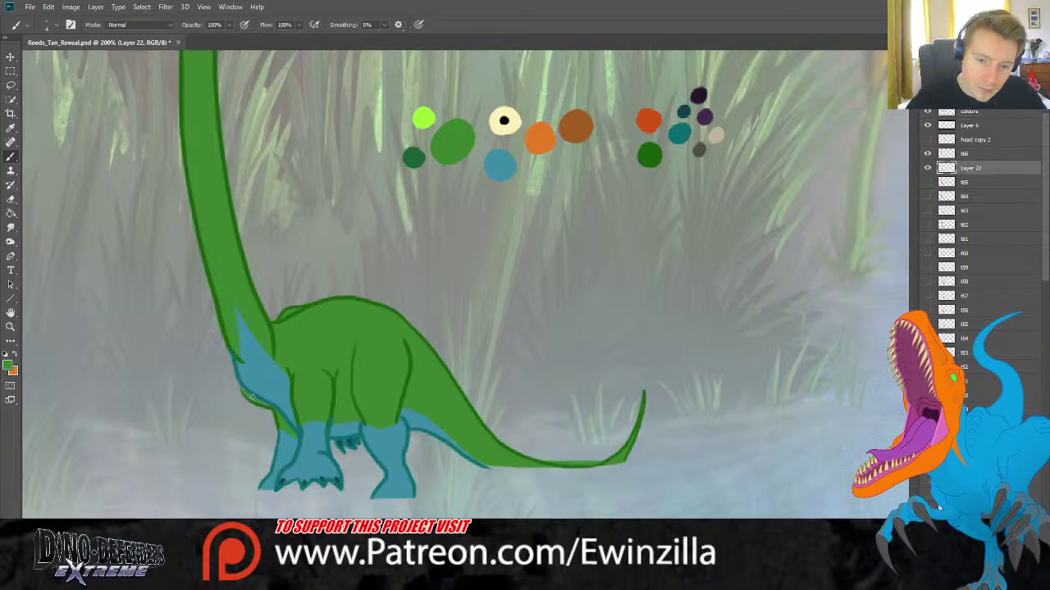
{"action": "left_click", "coordinate": [11, 326]}
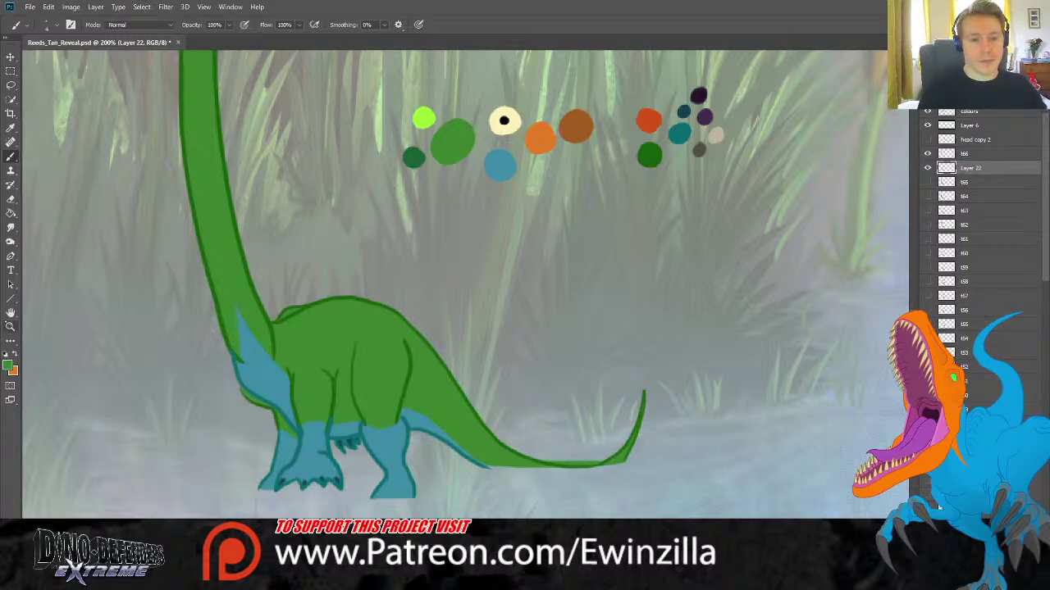
{"action": "left_click", "coordinate": [308, 24]}
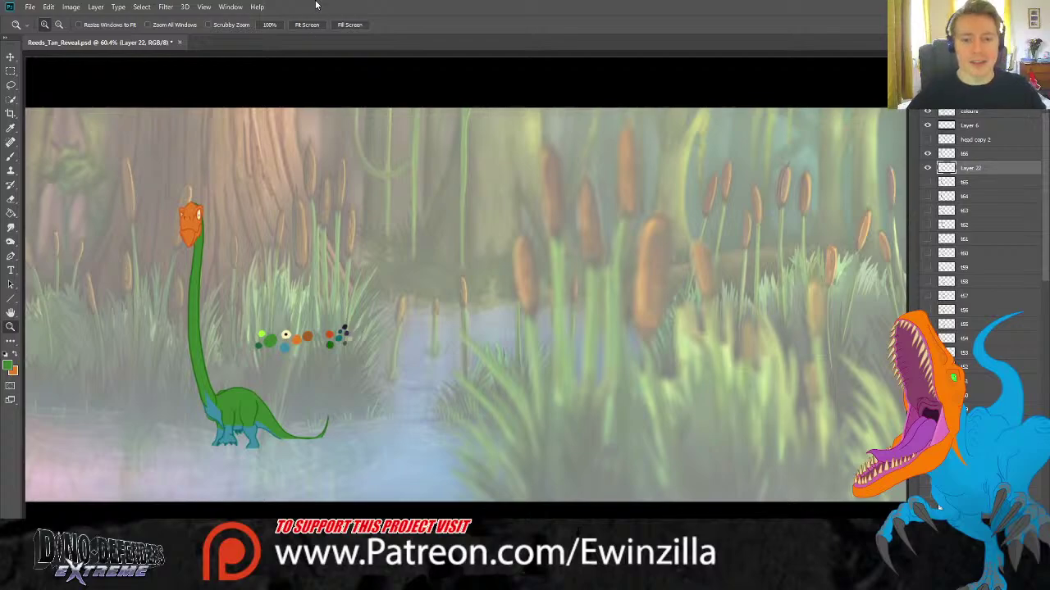
Merge Layer 22 into frame t66 and toggle t66 and t65 visibility to compare poses.
{"action": "left_click", "coordinate": [973, 156], "text": "ctrl"}
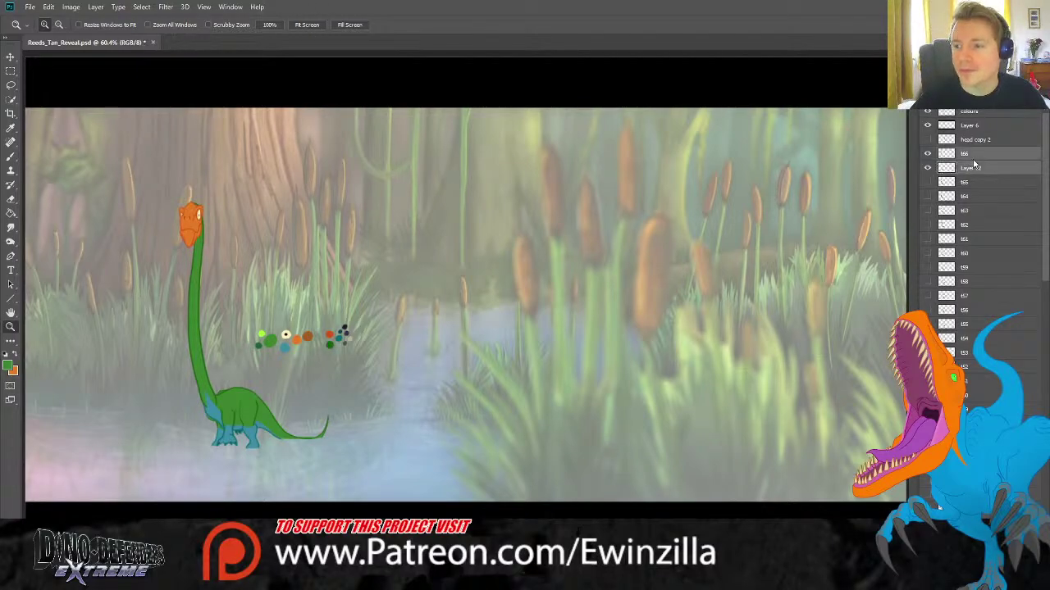
{"action": "key", "text": "ctrl+e"}
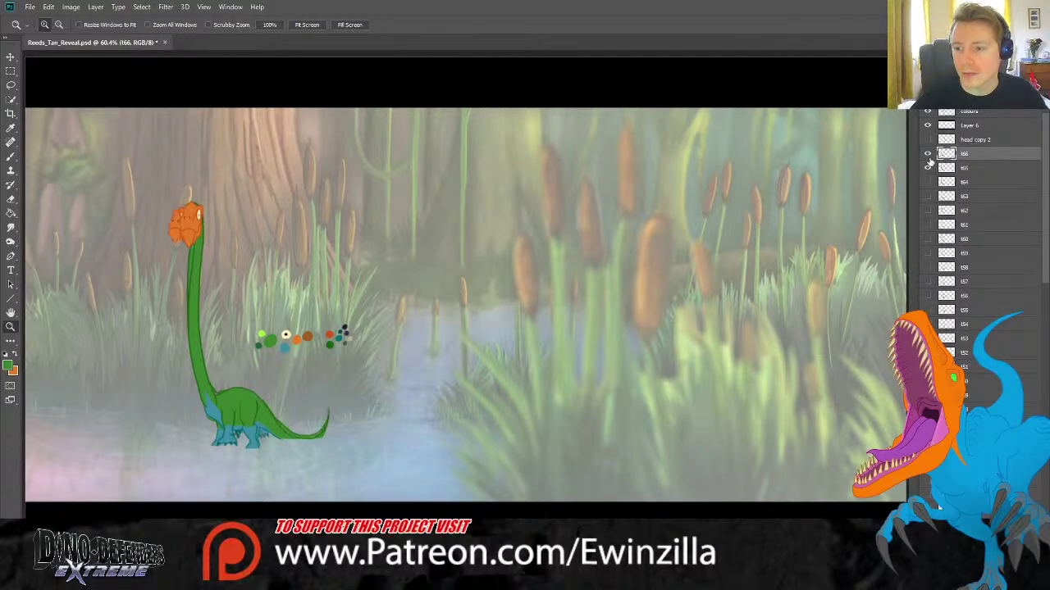
{"action": "left_click", "coordinate": [928, 155]}
{"action": "left_click", "coordinate": [928, 156]}
{"action": "left_click", "coordinate": [927, 155]}
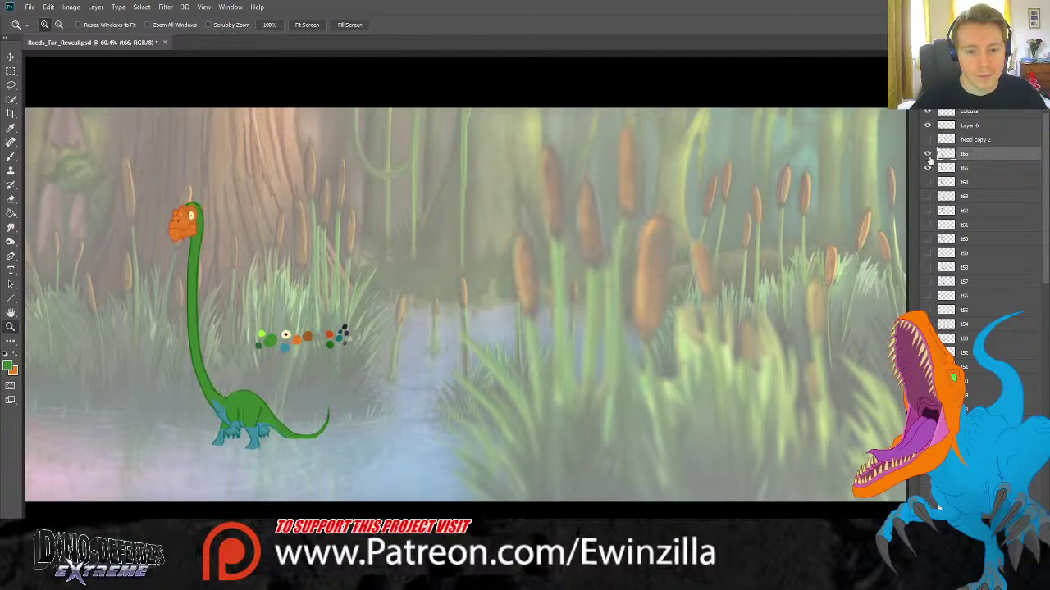
{"action": "left_click", "coordinate": [928, 156]}
{"action": "left_click", "coordinate": [928, 156]}
{"action": "left_click", "coordinate": [928, 156]}
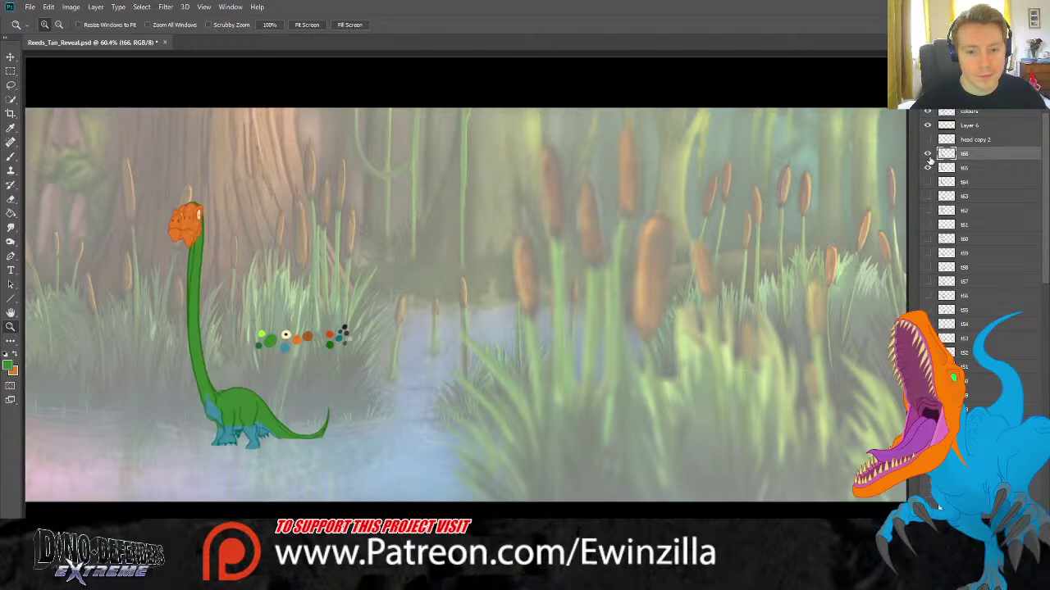
{"action": "left_click", "coordinate": [928, 156]}
{"action": "left_click", "coordinate": [928, 155]}
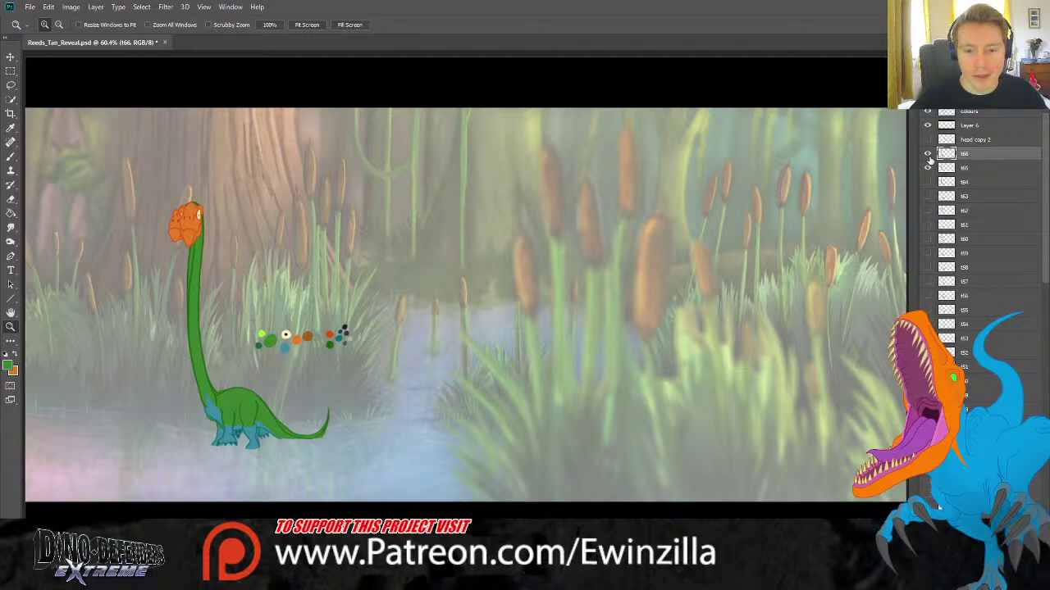
{"action": "left_click", "coordinate": [928, 167]}
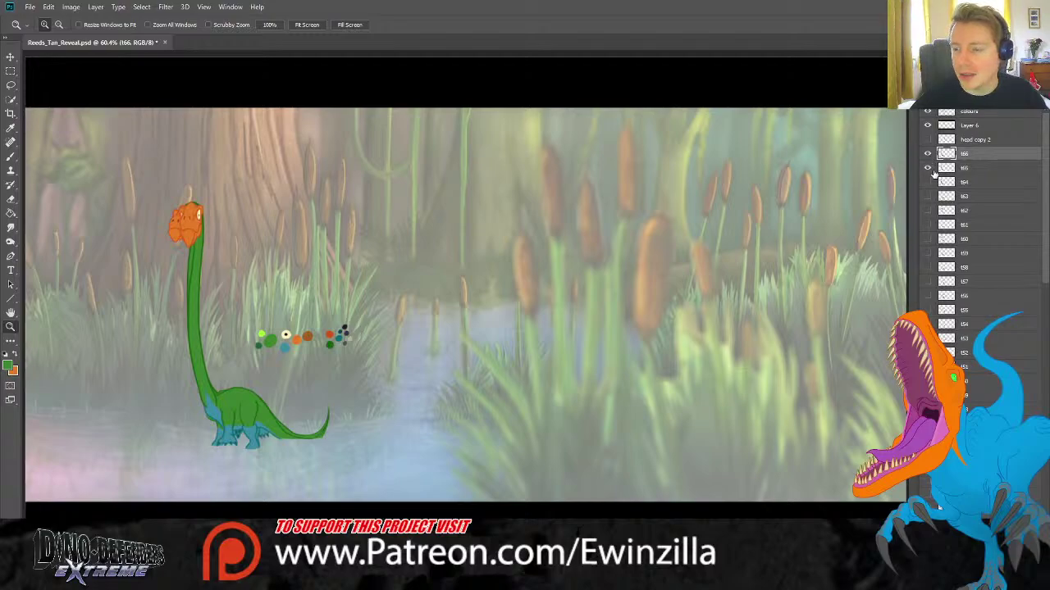
{"action": "left_click", "coordinate": [928, 168]}
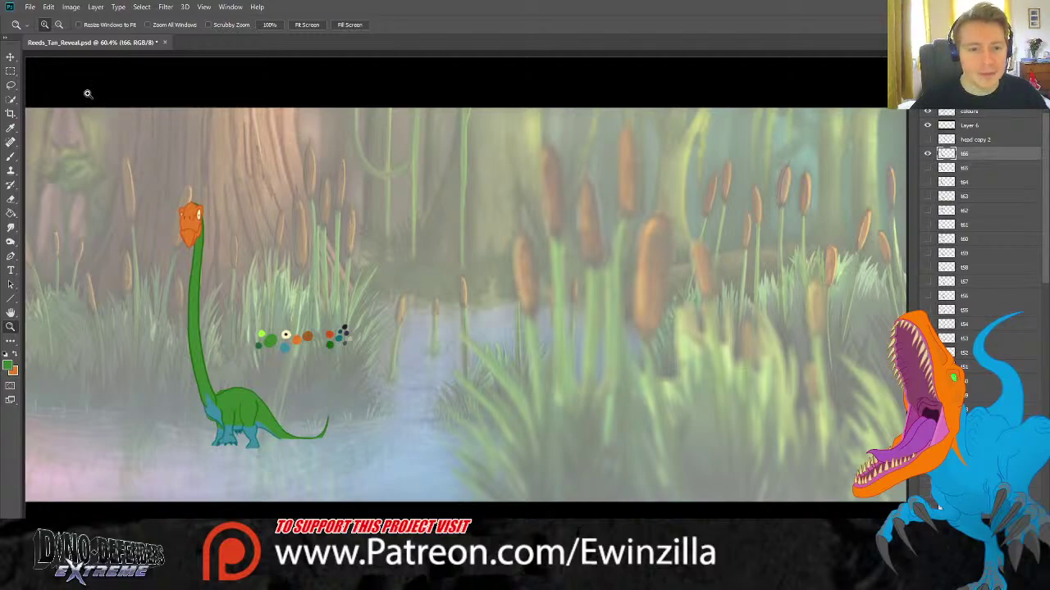
Lasso the dinosaur's orange head, copy it to a new layer, and zoom in on it.
{"action": "left_click", "coordinate": [10, 85]}
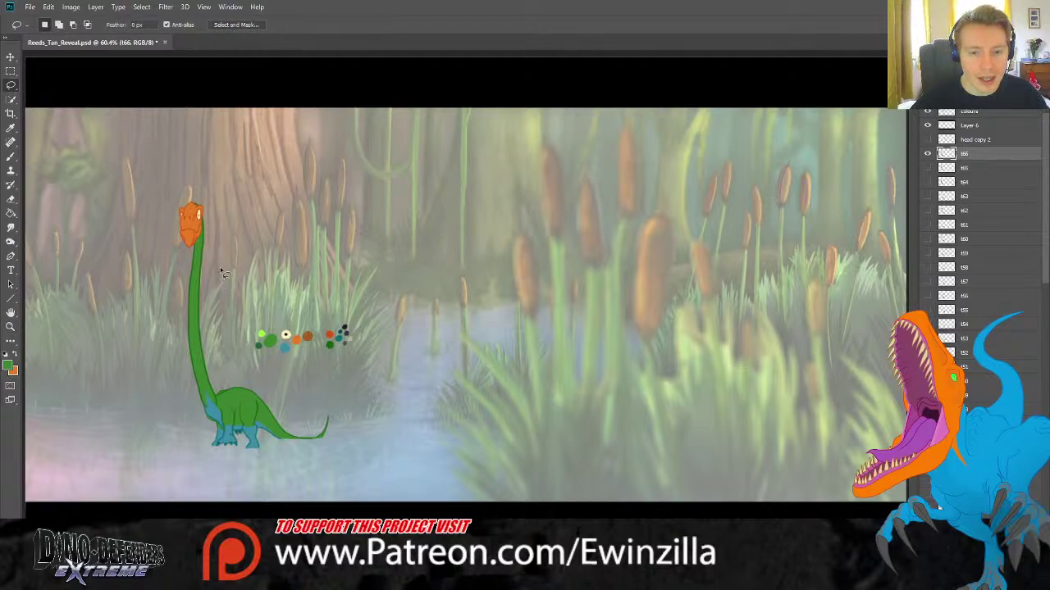
{"action": "mouse_move", "coordinate": [217, 254]}
{"action": "left_mouse_down"}
{"action": "mouse_move", "coordinate": [167, 243]}
{"action": "mouse_move", "coordinate": [175, 190]}
{"action": "mouse_move", "coordinate": [211, 193]}
{"action": "mouse_move", "coordinate": [218, 250]}
{"action": "left_mouse_up"}
{"action": "key", "text": "ctrl+shift+alt+n"}
{"action": "key", "text": "ctrl+d"}
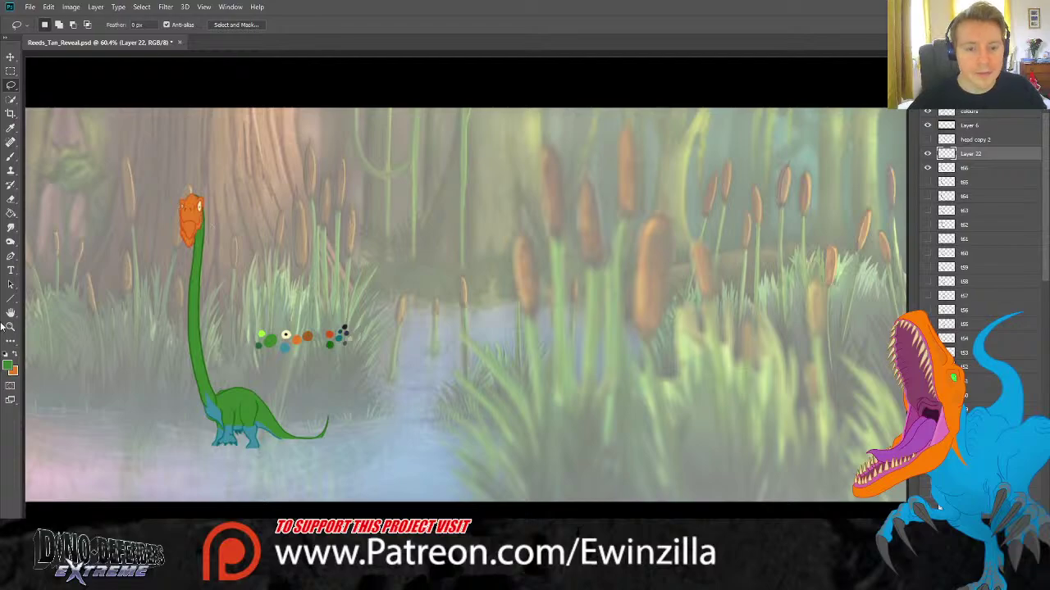
{"action": "key", "text": "z"}
{"action": "left_click", "coordinate": [152, 265]}
{"action": "left_click", "coordinate": [152, 265]}
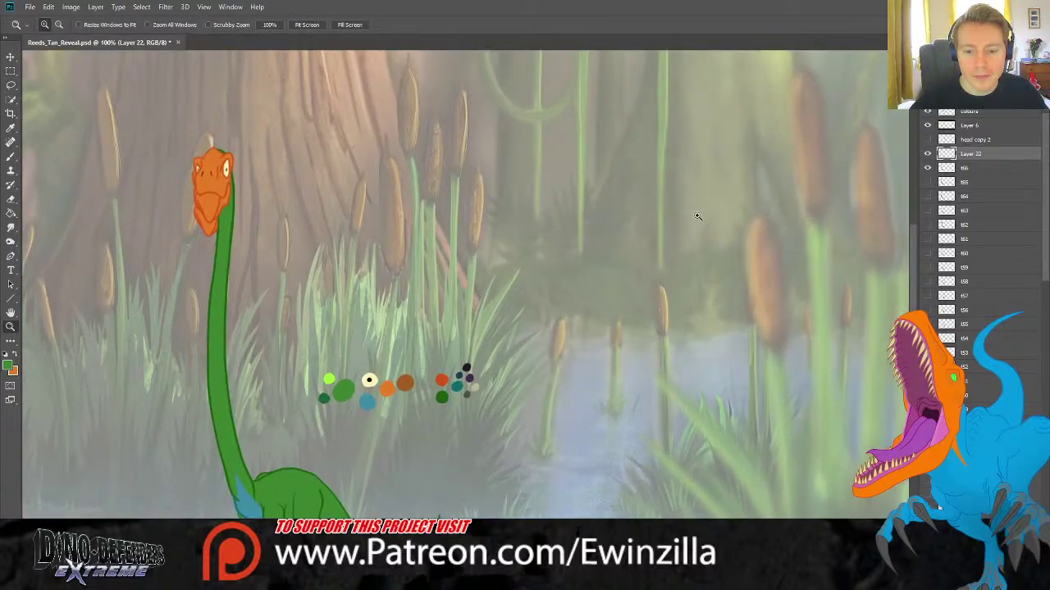
{"action": "left_click", "coordinate": [964, 170]}
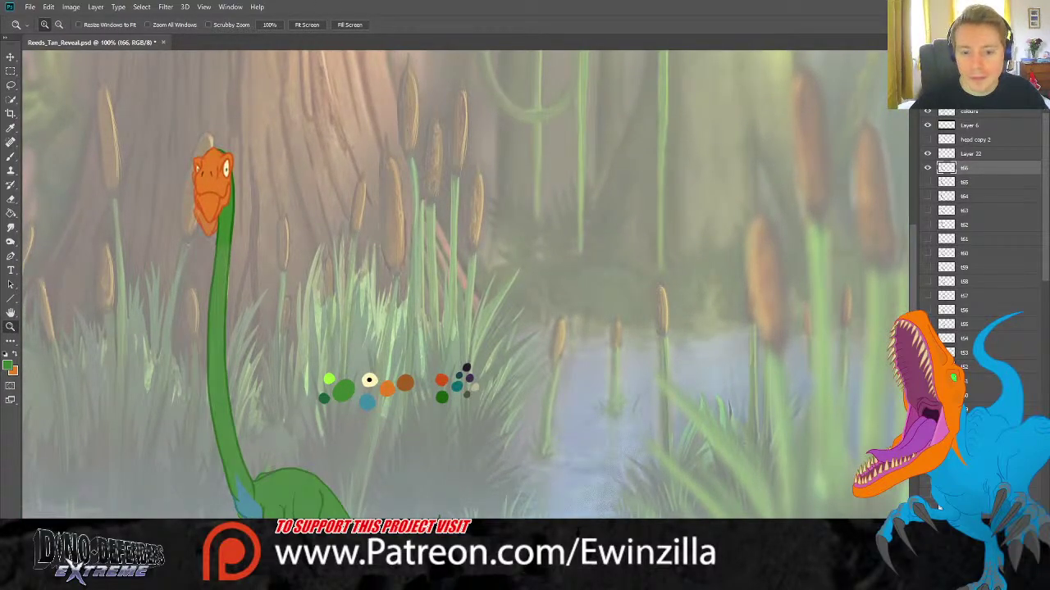
{"action": "left_click", "coordinate": [977, 155]}
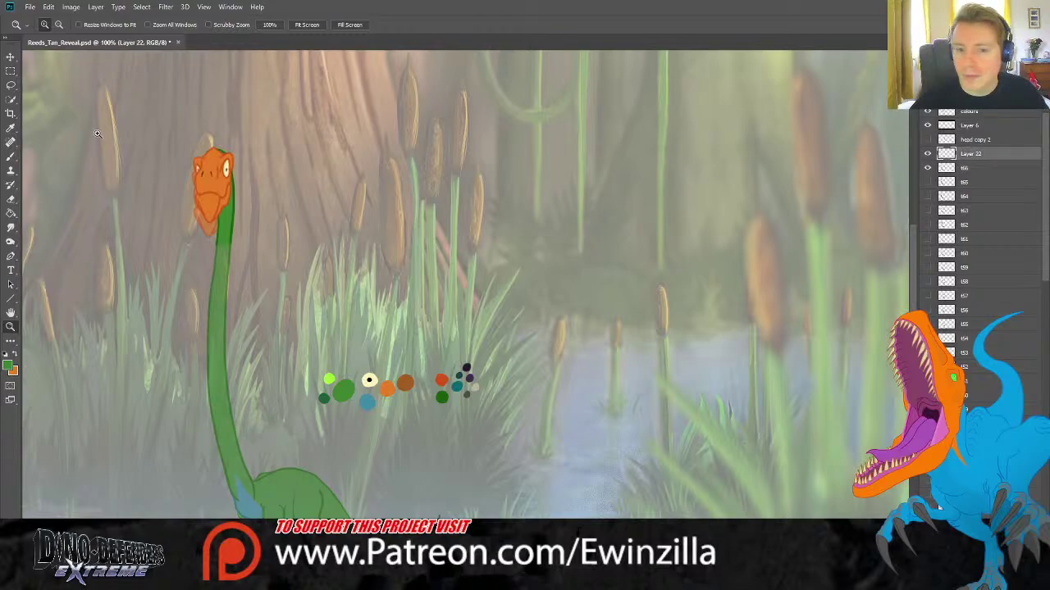
{"action": "left_click", "coordinate": [11, 56]}
Nudge the copied head into place and scale it up to about 102%.
{"action": "left_click_drag", "start_coordinate": [219, 166], "coordinate": [224, 185]}
{"action": "key", "text": "ctrl+t"}
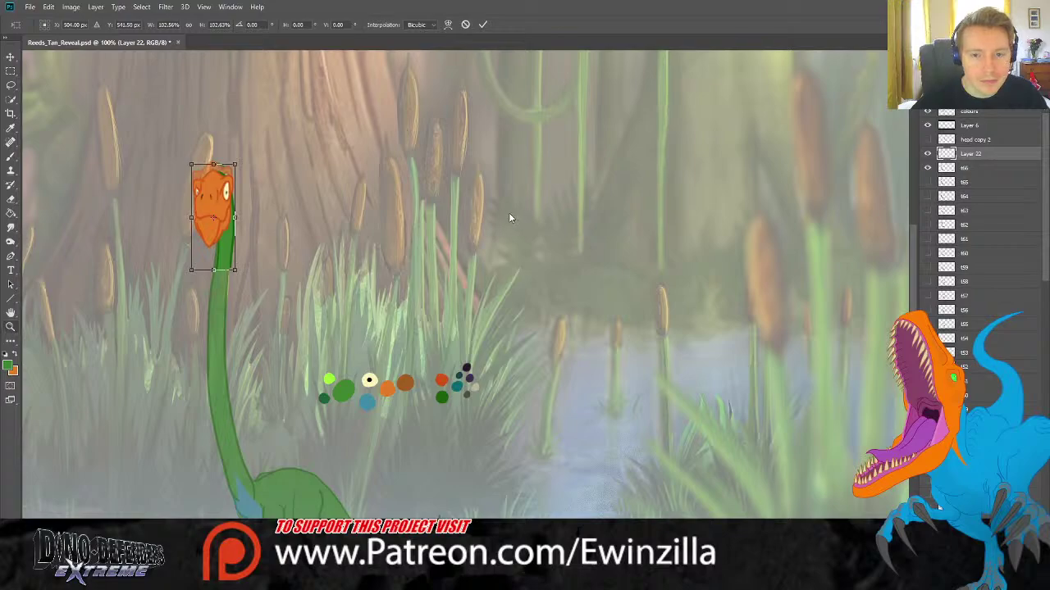
{"action": "key", "text": "Return"}
Smudge the head's edges at 400% zoom, then fit the scene to the screen.
{"action": "key", "text": "z"}
{"action": "left_click", "coordinate": [193, 209]}
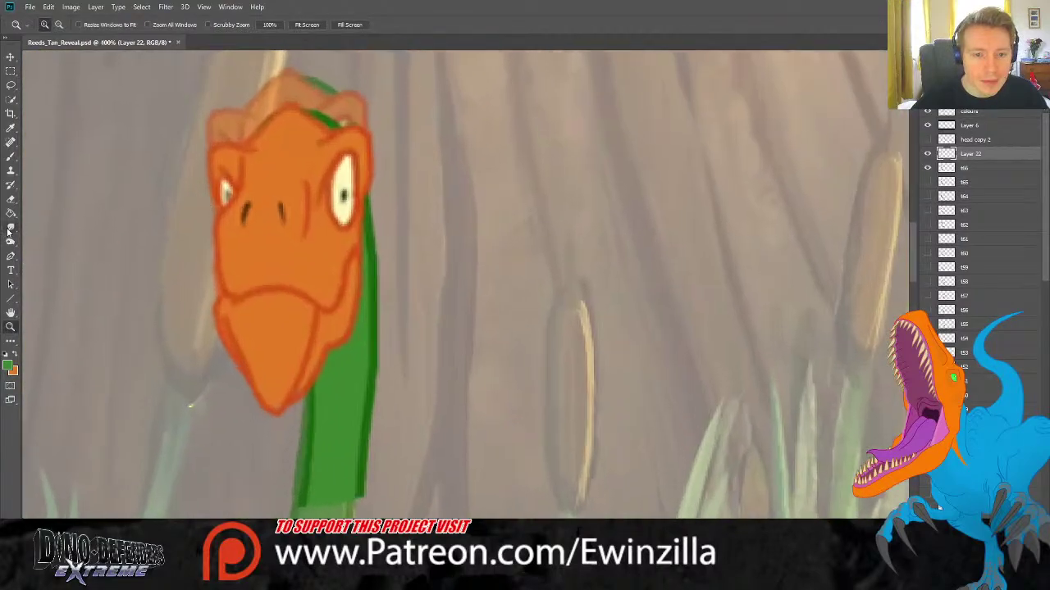
{"action": "left_click", "coordinate": [10, 230]}
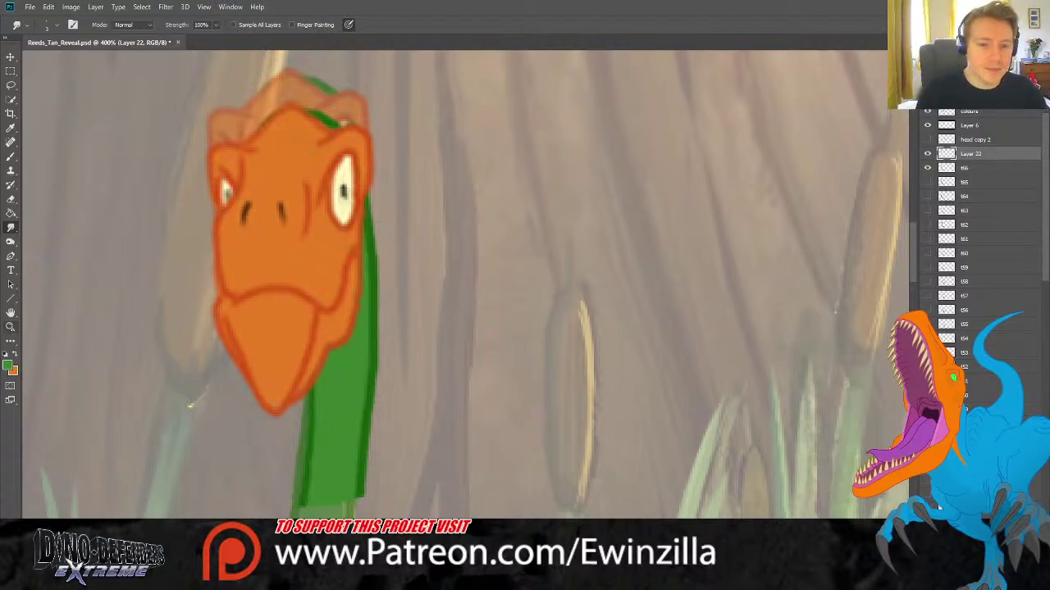
{"action": "left_click", "coordinate": [11, 327]}
{"action": "key", "text": "ctrl+0"}
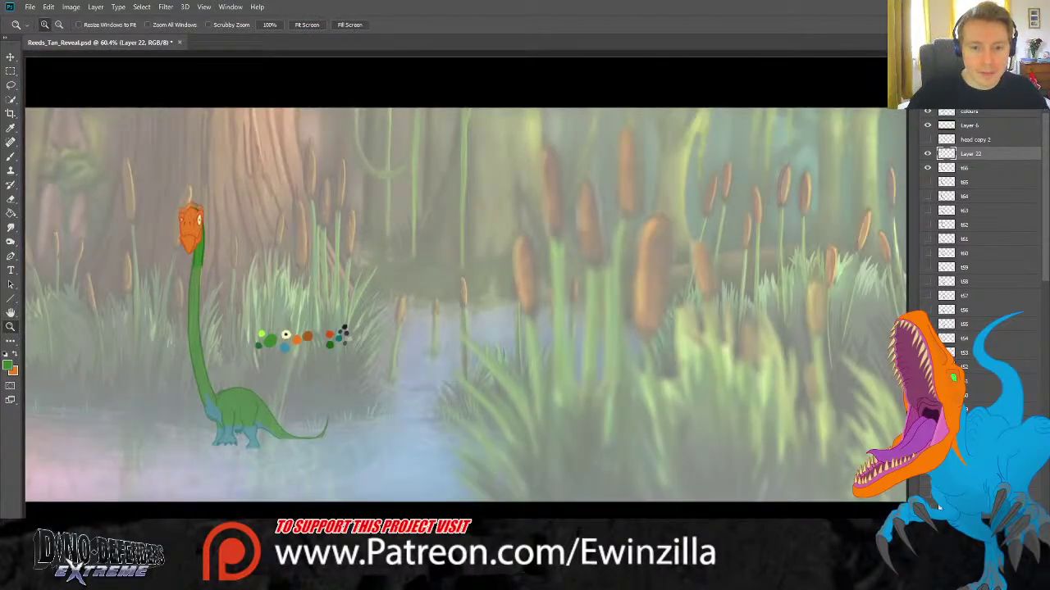
Rename the copied head layer to 't67'.
{"action": "left_click", "coordinate": [188, 470]}
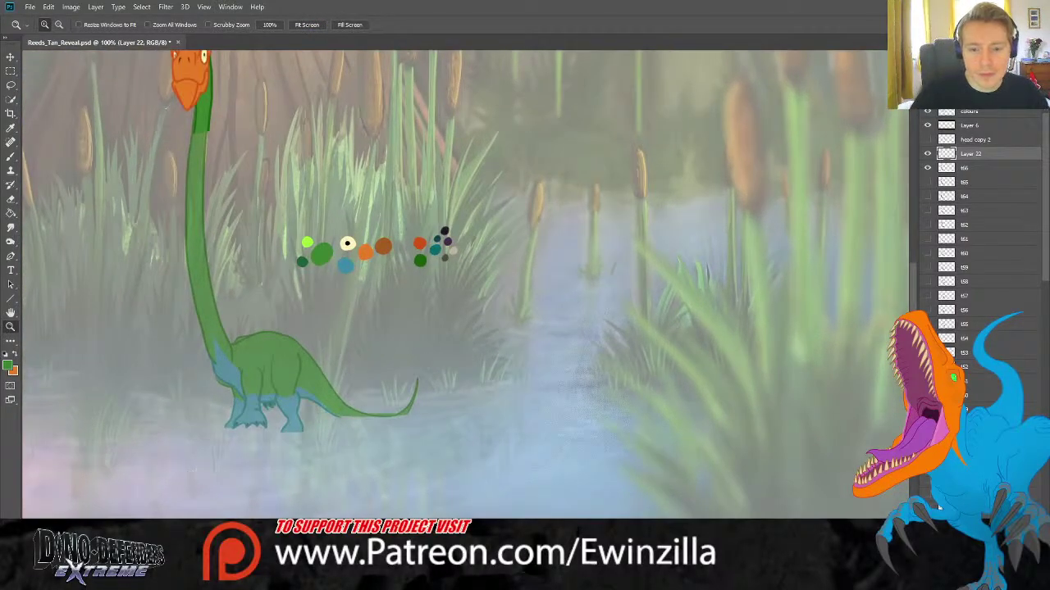
{"action": "double_click", "coordinate": [971, 153]}
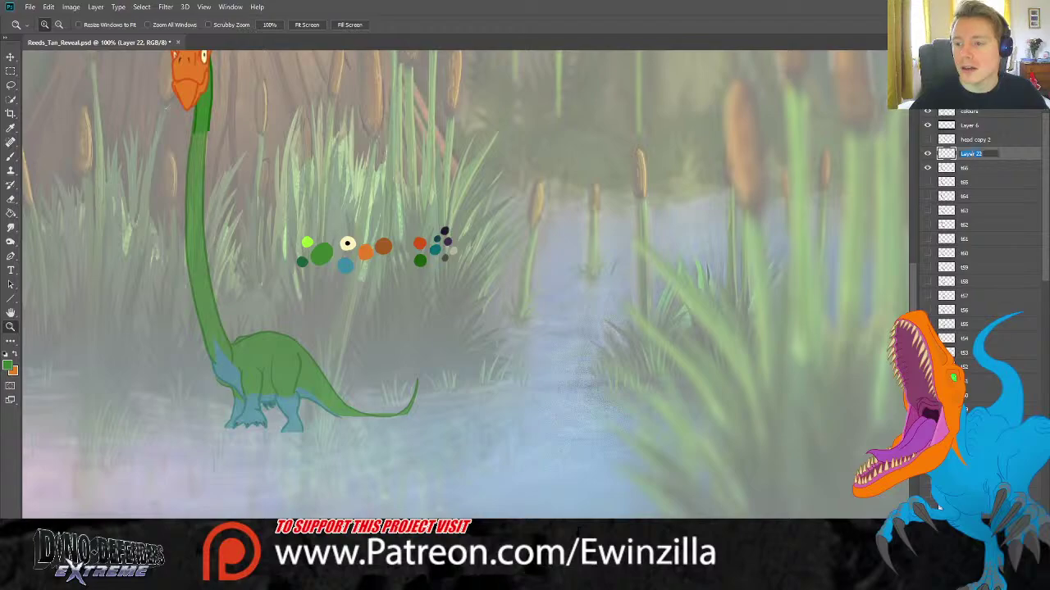
{"action": "type", "text": "t"}
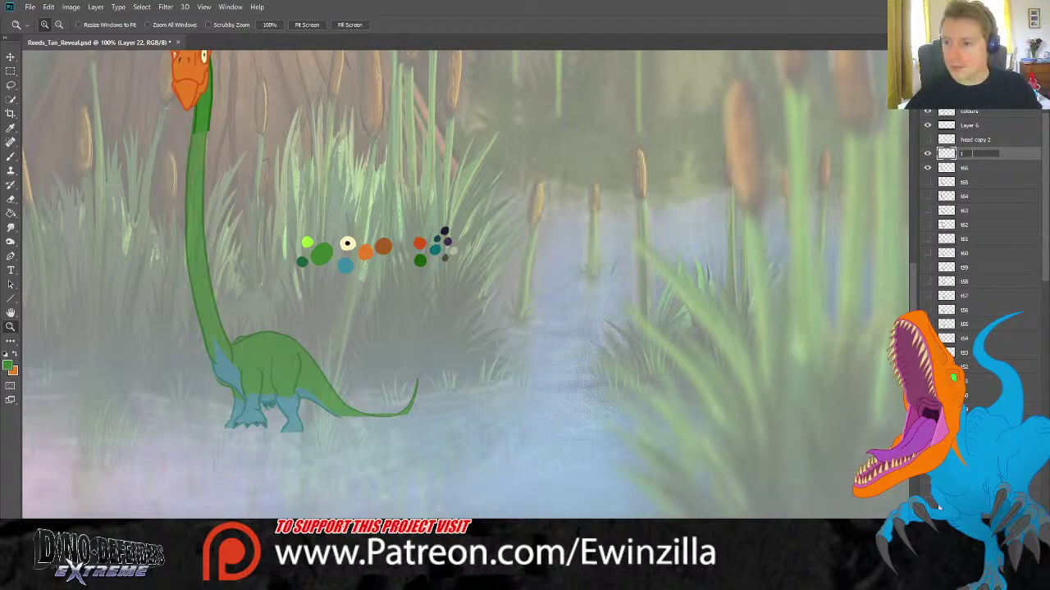
{"action": "type", "text": "67"}
{"action": "key", "text": "Return"}
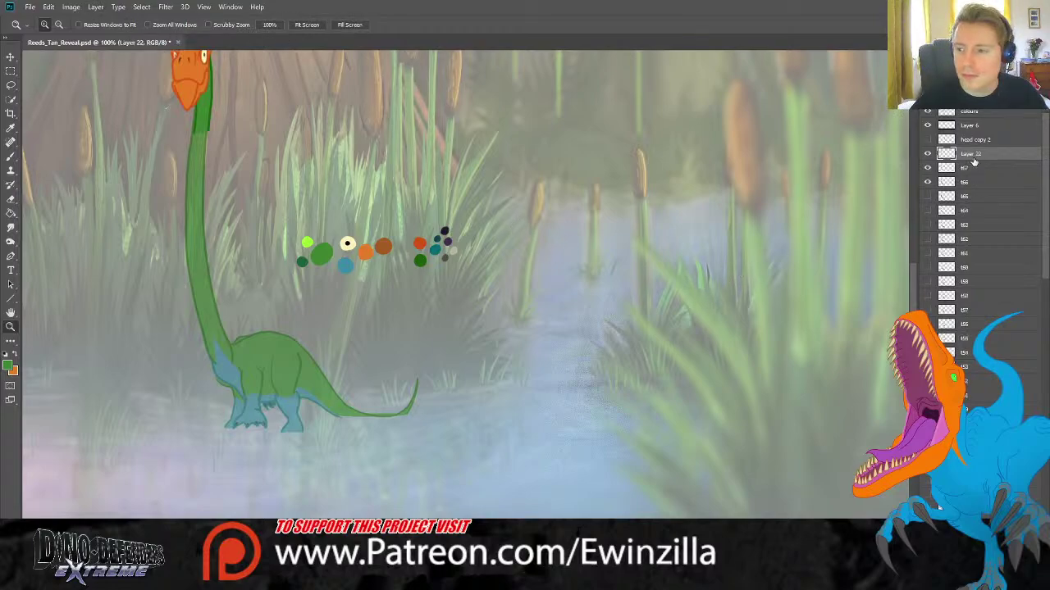
Add a new empty layer directly above frame t66 for colouring.
{"action": "left_click", "coordinate": [973, 169]}
{"action": "key", "text": "ctrl+shift+alt+n"}
{"action": "left_click", "coordinate": [10, 129]}
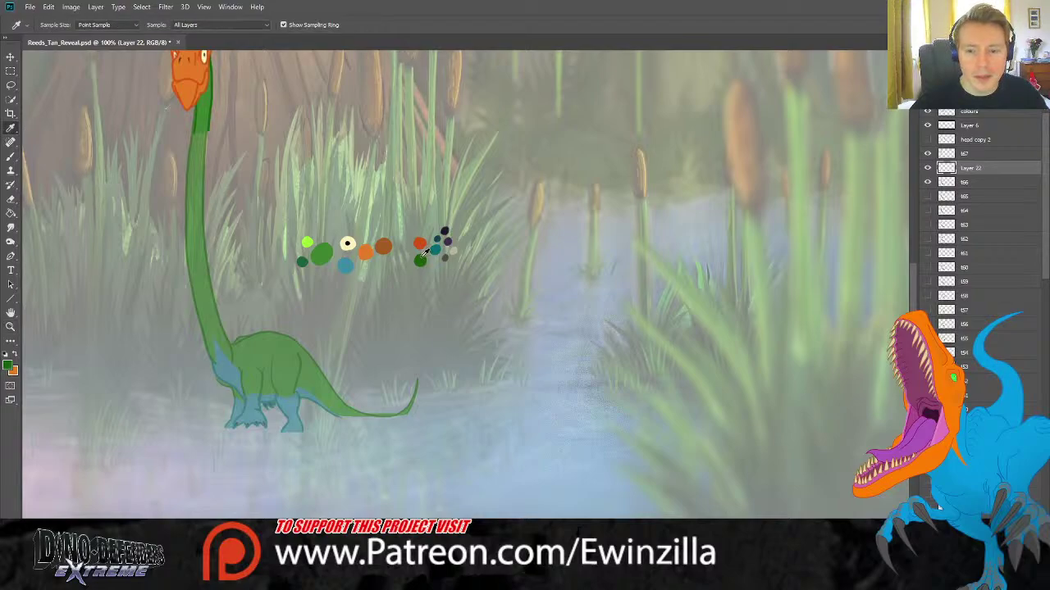
{"action": "left_click", "coordinate": [12, 329]}
Draw two dark green lines down the chest, redrawing them until they sit right.
{"action": "left_click", "coordinate": [229, 428]}
{"action": "left_click", "coordinate": [229, 427]}
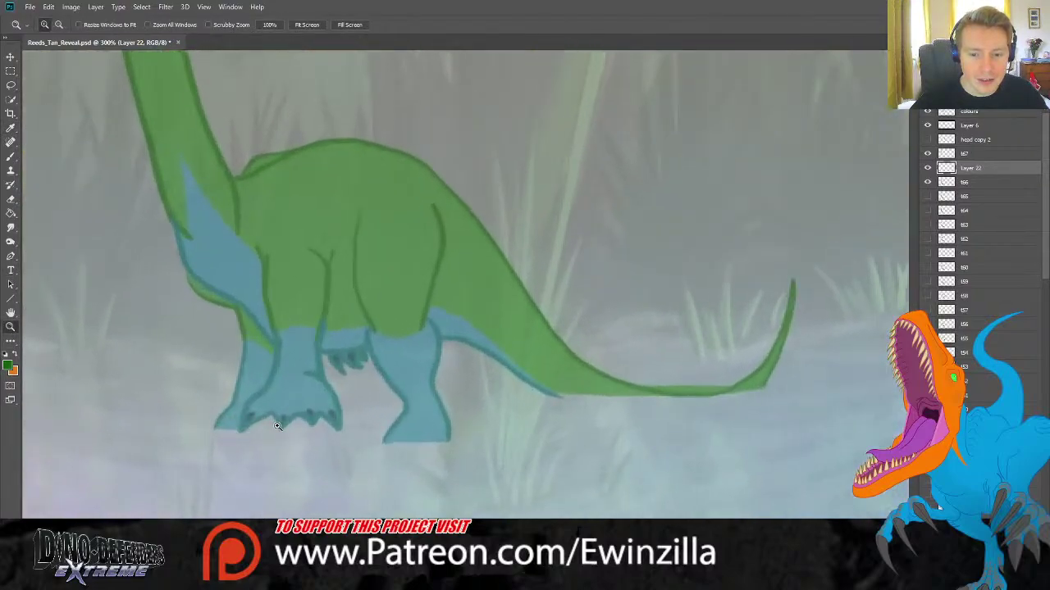
{"action": "left_click", "coordinate": [10, 160]}
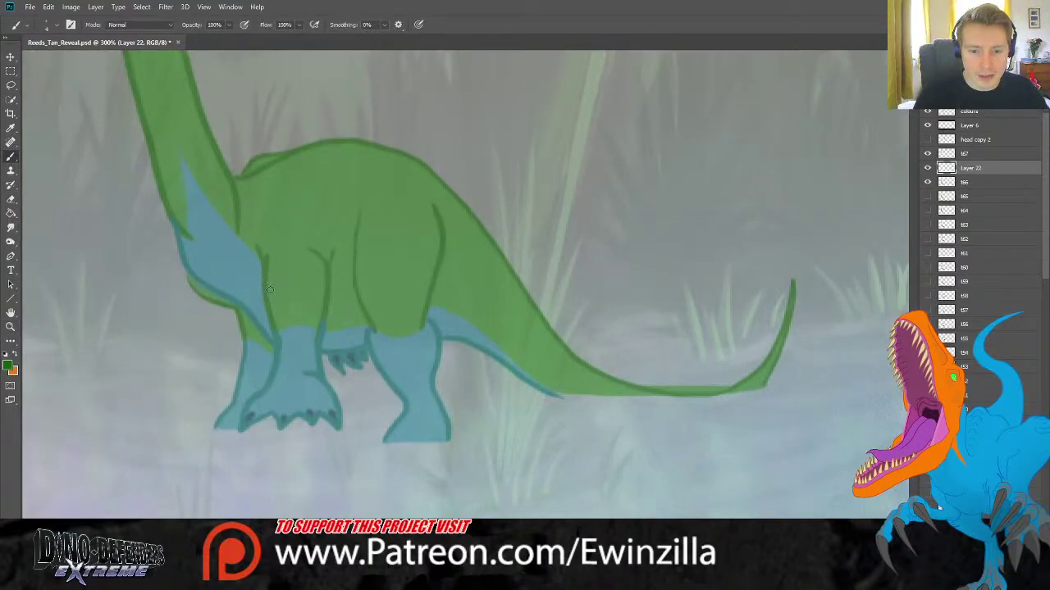
{"action": "left_click_drag", "start_coordinate": [271, 265], "coordinate": [271, 349]}
{"action": "left_click_drag", "start_coordinate": [307, 272], "coordinate": [316, 368]}
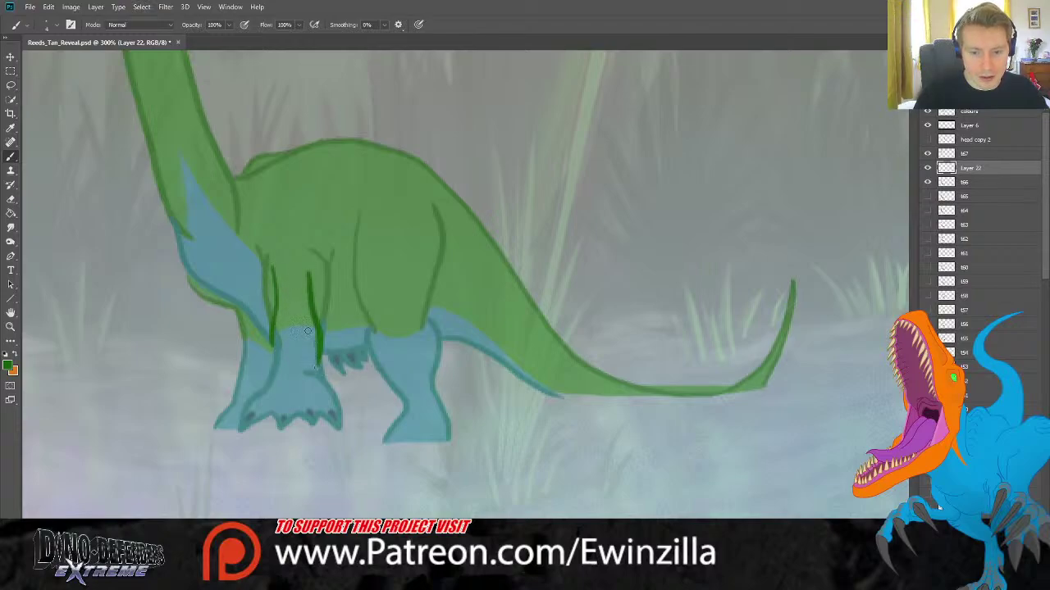
{"action": "key", "text": "ctrl+z"}
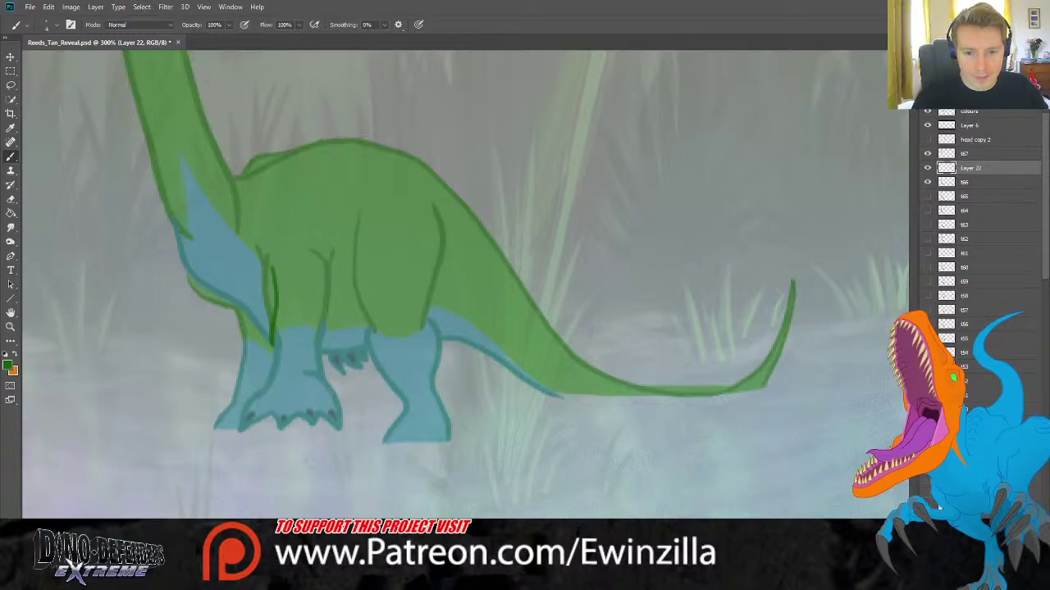
{"action": "key", "text": "ctrl+z"}
{"action": "left_click_drag", "start_coordinate": [274, 266], "coordinate": [276, 353]}
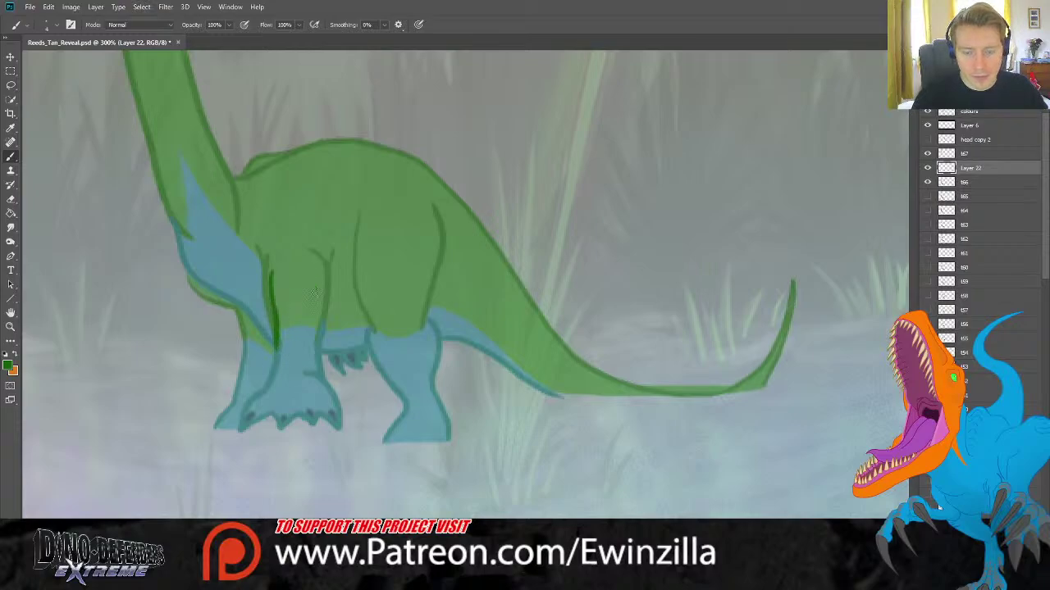
{"action": "left_click_drag", "start_coordinate": [312, 274], "coordinate": [315, 349]}
{"action": "key", "text": "ctrl+z"}
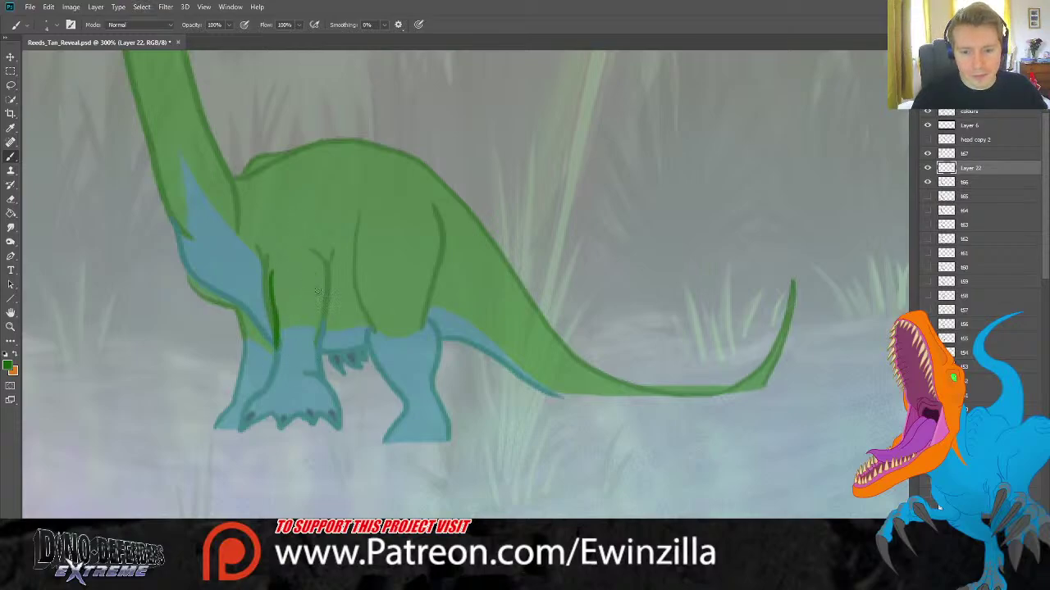
{"action": "left_click_drag", "start_coordinate": [315, 280], "coordinate": [317, 357]}
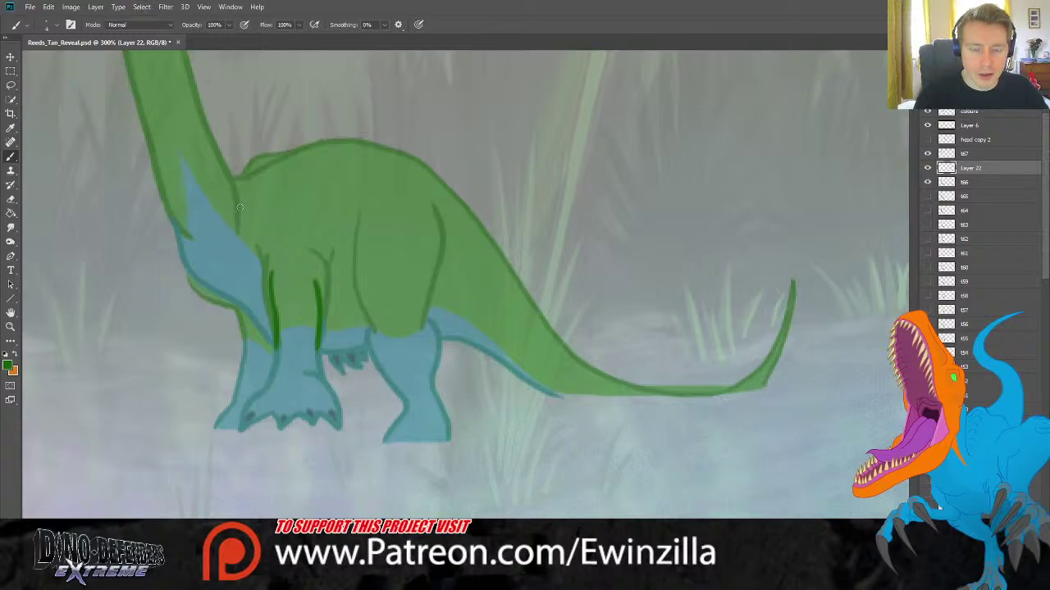
Add dark green lines over the back, tail tip, belly and hip, plus a short leg stroke.
{"action": "mouse_move", "coordinate": [239, 207]}
{"action": "left_mouse_down"}
{"action": "mouse_move", "coordinate": [304, 162]}
{"action": "mouse_move", "coordinate": [350, 148]}
{"action": "mouse_move", "coordinate": [388, 154]}
{"action": "mouse_move", "coordinate": [452, 195]}
{"action": "mouse_move", "coordinate": [535, 339]}
{"action": "mouse_move", "coordinate": [569, 376]}
{"action": "mouse_move", "coordinate": [614, 396]}
{"action": "left_mouse_up"}
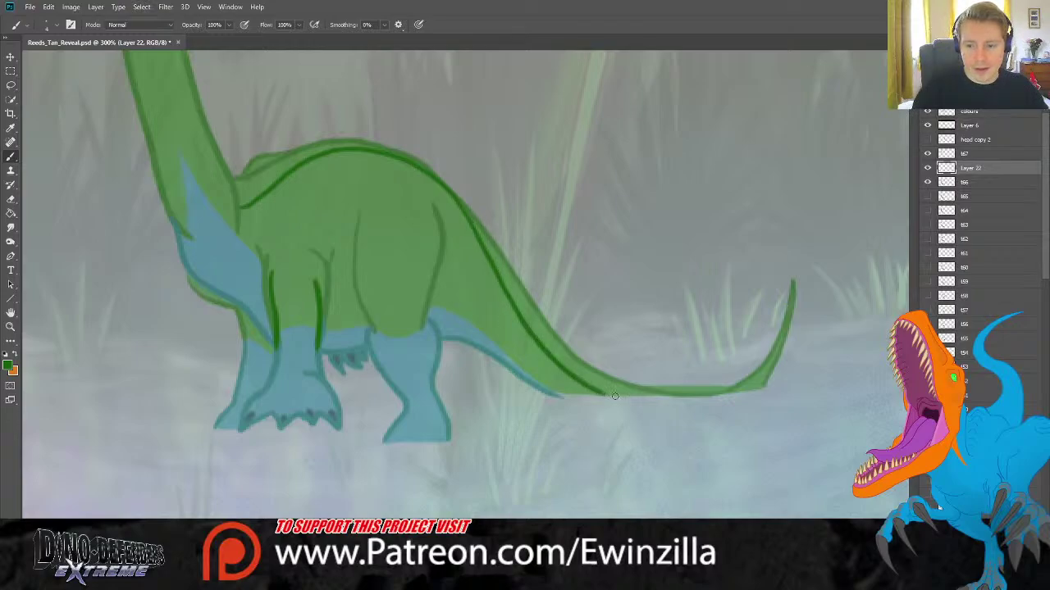
{"action": "mouse_move", "coordinate": [747, 385]}
{"action": "left_mouse_down"}
{"action": "mouse_move", "coordinate": [788, 318]}
{"action": "mouse_move", "coordinate": [759, 388]}
{"action": "left_mouse_up"}
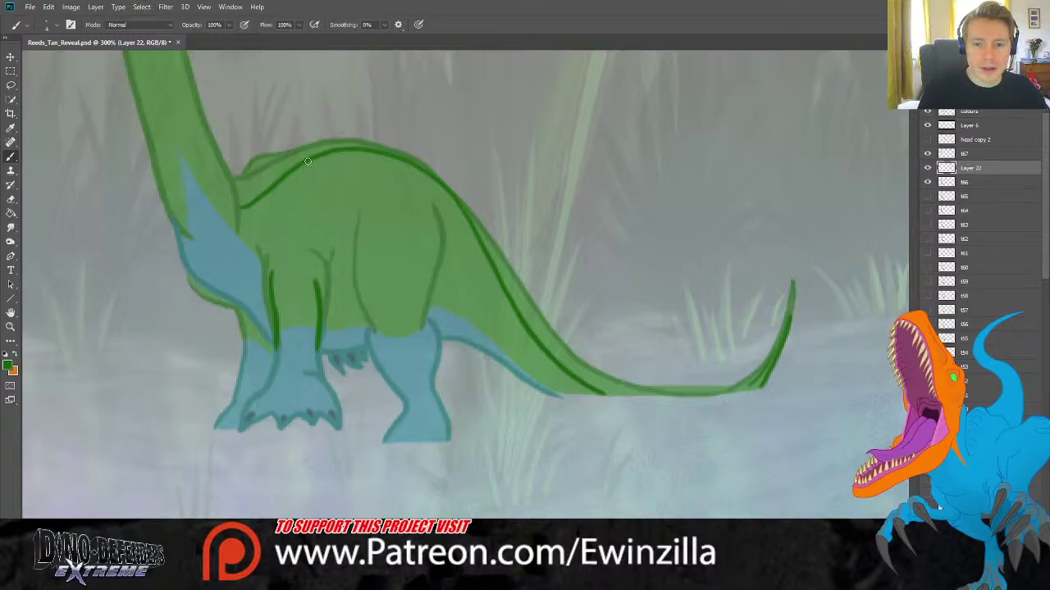
{"action": "mouse_move", "coordinate": [305, 160]}
{"action": "left_mouse_down"}
{"action": "mouse_move", "coordinate": [249, 177]}
{"action": "mouse_move", "coordinate": [236, 195]}
{"action": "left_mouse_up"}
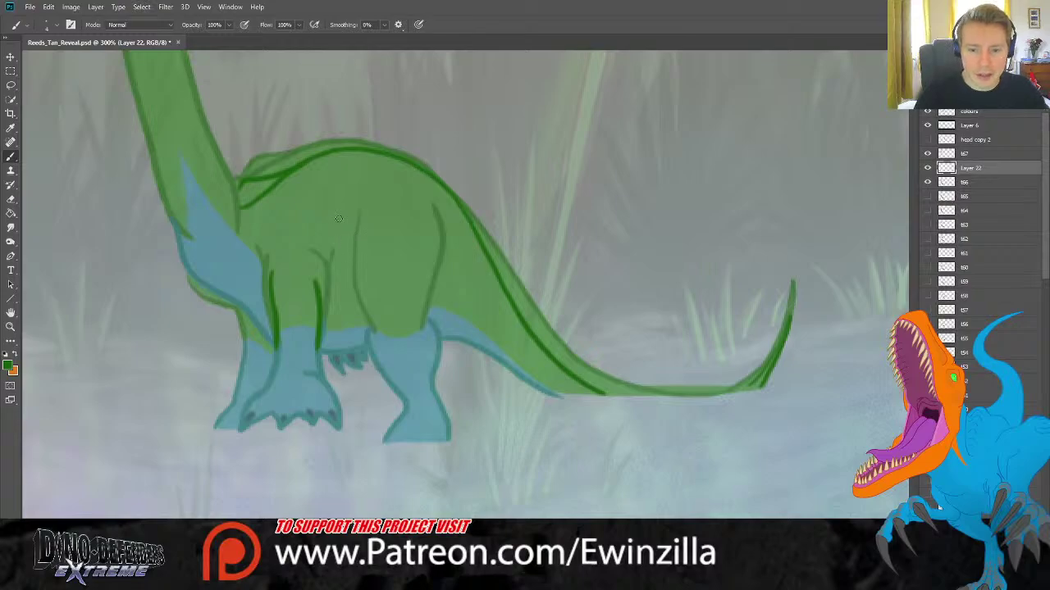
{"action": "mouse_move", "coordinate": [337, 218]}
{"action": "left_mouse_down"}
{"action": "mouse_move", "coordinate": [355, 304]}
{"action": "mouse_move", "coordinate": [376, 339]}
{"action": "mouse_move", "coordinate": [424, 294]}
{"action": "mouse_move", "coordinate": [439, 205]}
{"action": "left_mouse_up"}
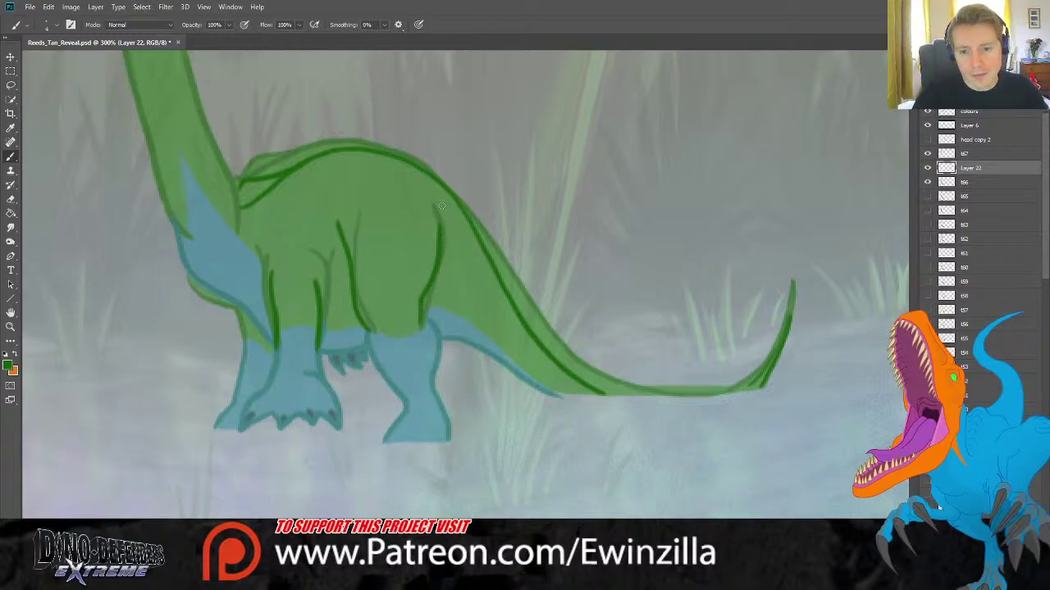
{"action": "key", "text": "ctrl+z"}
{"action": "mouse_move", "coordinate": [451, 218]}
{"action": "left_mouse_down"}
{"action": "mouse_move", "coordinate": [429, 278]}
{"action": "mouse_move", "coordinate": [424, 331]}
{"action": "left_mouse_up"}
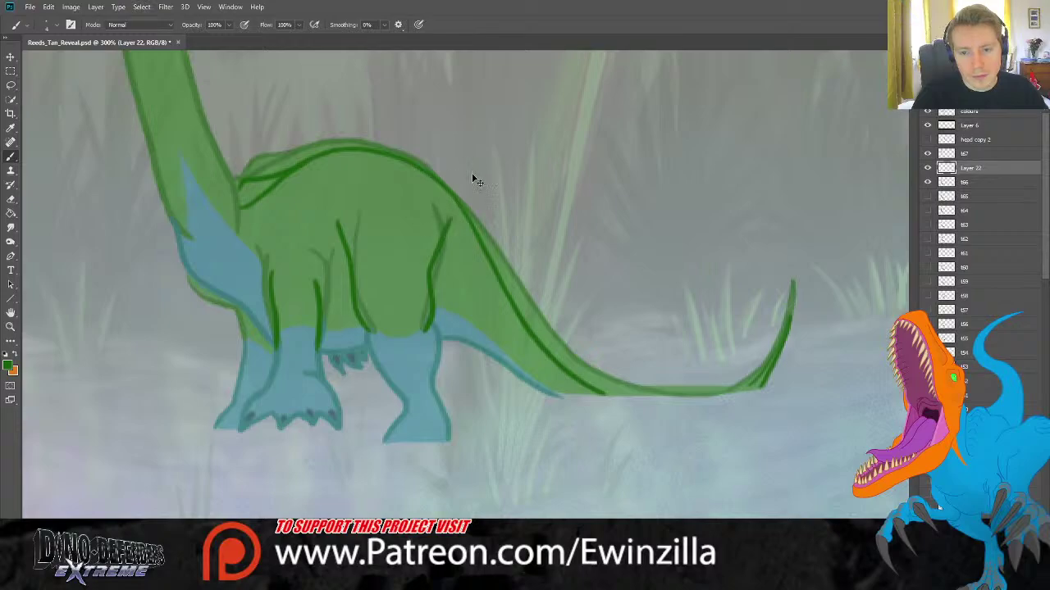
{"action": "key", "text": "ctrl+z"}
{"action": "key", "text": "ctrl+z"}
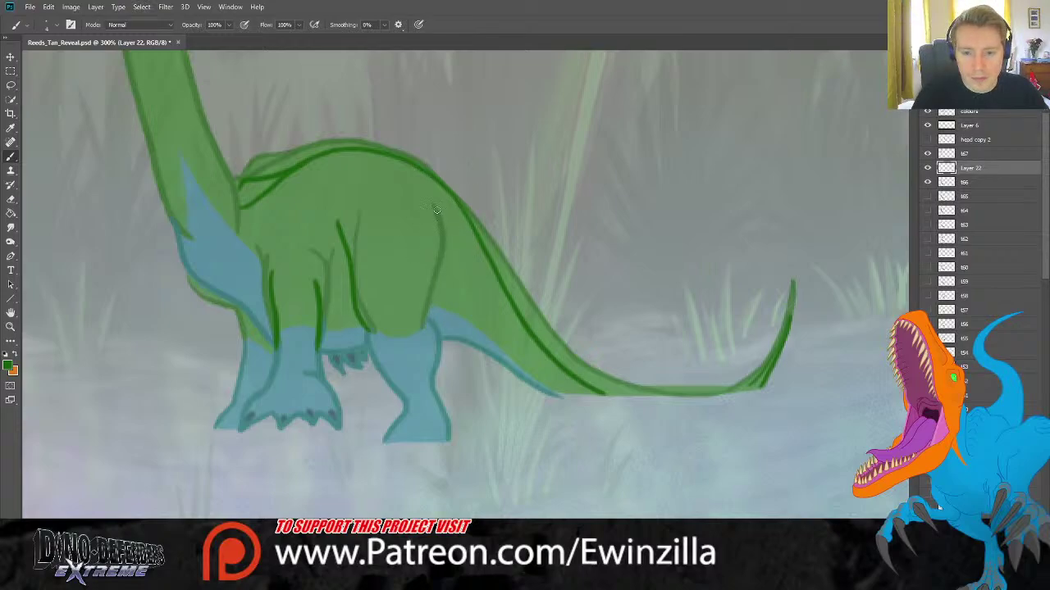
{"action": "mouse_move", "coordinate": [436, 210]}
{"action": "left_mouse_down"}
{"action": "mouse_move", "coordinate": [440, 254]}
{"action": "mouse_move", "coordinate": [426, 328]}
{"action": "left_mouse_up"}
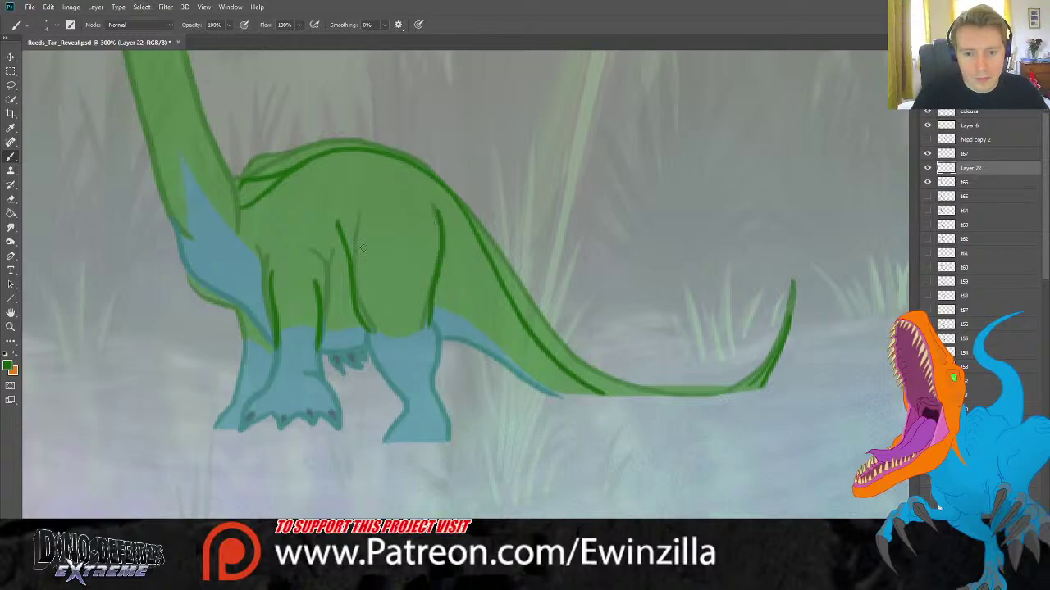
{"action": "left_click_drag", "start_coordinate": [322, 268], "coordinate": [319, 300]}
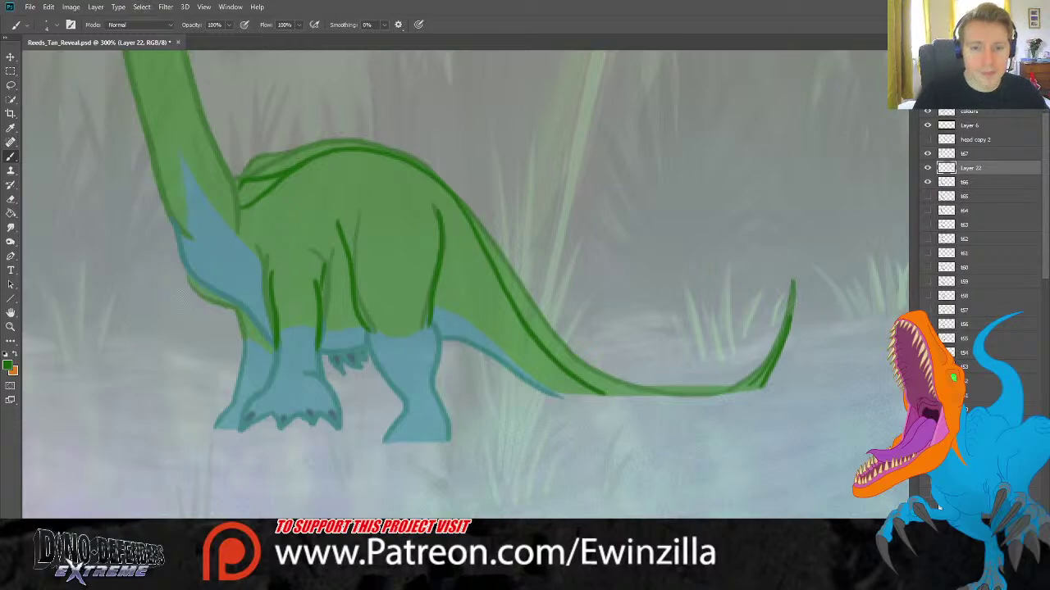
Sample dark teal and draw teal lines down the back and front of the hind leg.
{"action": "scroll", "coordinate": [171, 165], "scroll_direction": "up", "scroll_amount": 5}
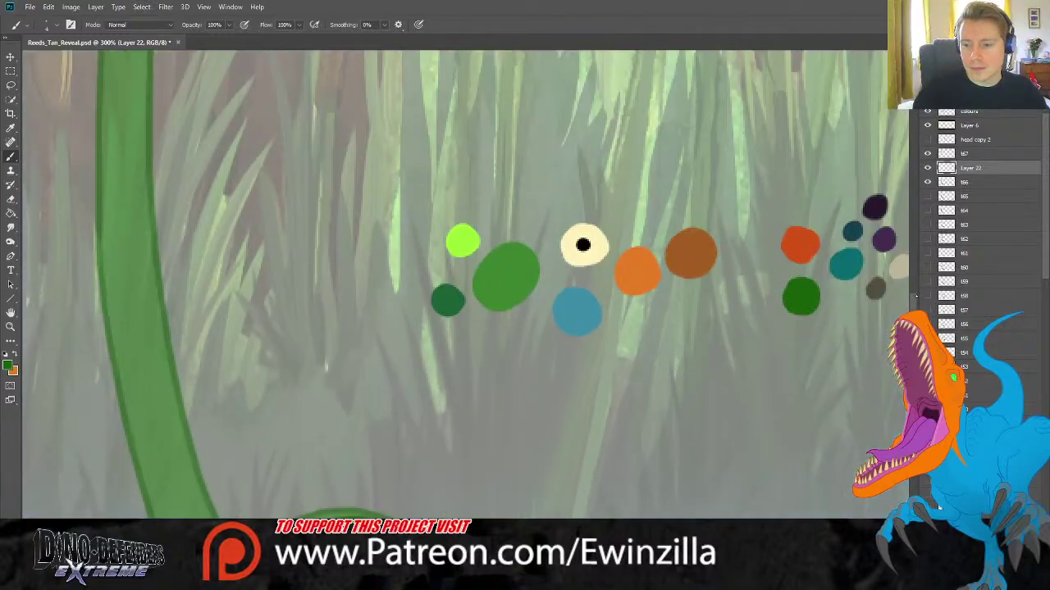
{"action": "scroll", "coordinate": [171, 165], "scroll_direction": "down", "scroll_amount": 1}
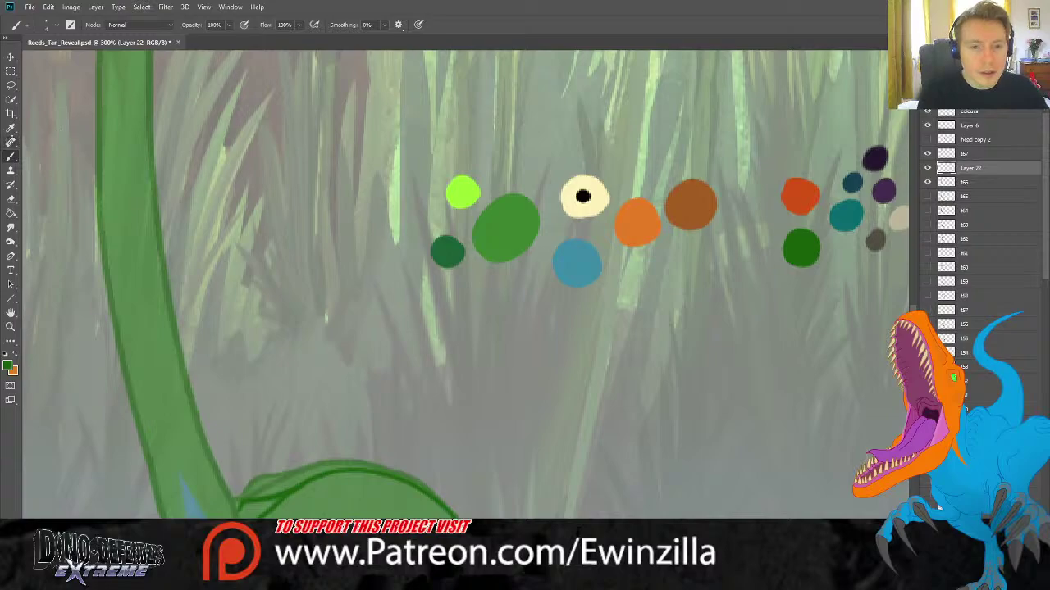
{"action": "left_click", "coordinate": [10, 130]}
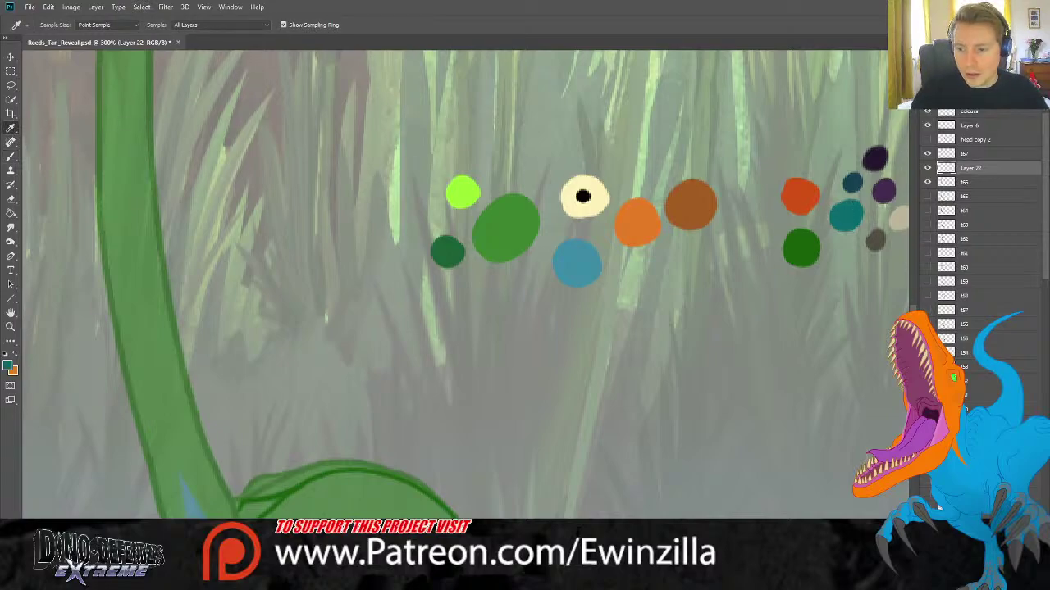
{"action": "scroll", "coordinate": [730, 326], "scroll_direction": "down", "scroll_amount": 4}
{"action": "key", "text": "b"}
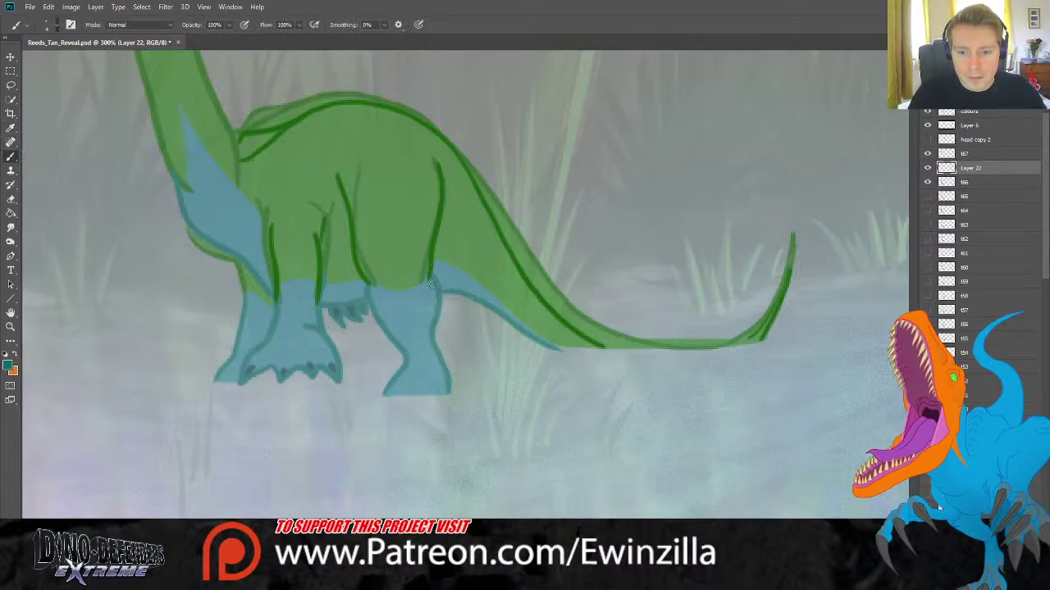
{"action": "mouse_move", "coordinate": [434, 259]}
{"action": "left_mouse_down"}
{"action": "mouse_move", "coordinate": [446, 281]}
{"action": "mouse_move", "coordinate": [435, 334]}
{"action": "mouse_move", "coordinate": [449, 392]}
{"action": "left_mouse_up"}
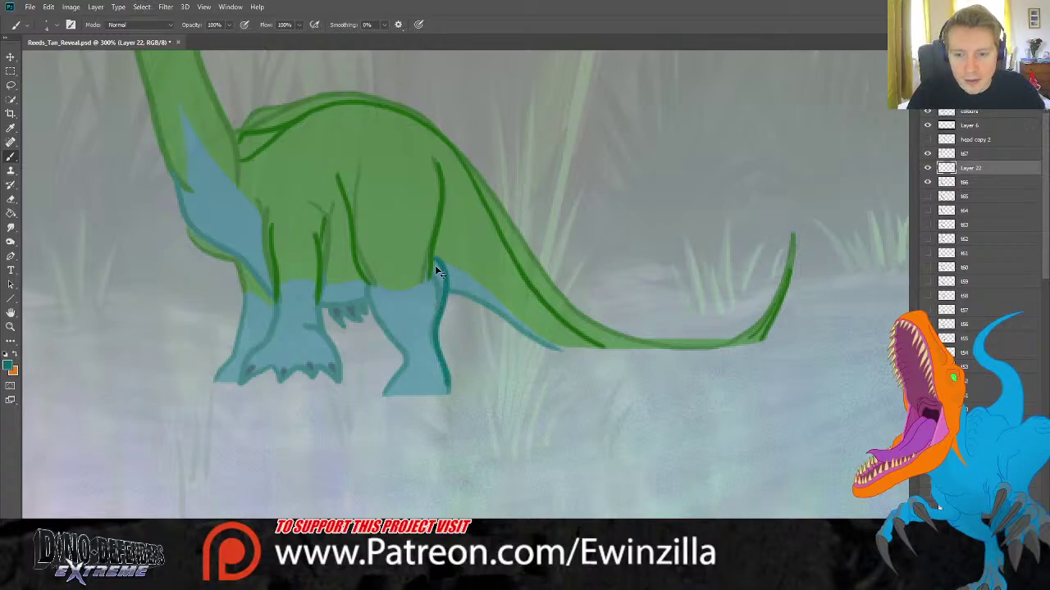
{"action": "key", "text": "ctrl+z"}
{"action": "mouse_move", "coordinate": [434, 256]}
{"action": "left_mouse_down"}
{"action": "mouse_move", "coordinate": [448, 281]}
{"action": "mouse_move", "coordinate": [443, 394]}
{"action": "left_mouse_up"}
{"action": "mouse_move", "coordinate": [358, 272]}
{"action": "left_mouse_down"}
{"action": "mouse_move", "coordinate": [364, 315]}
{"action": "mouse_move", "coordinate": [397, 366]}
{"action": "mouse_move", "coordinate": [392, 392]}
{"action": "left_mouse_up"}
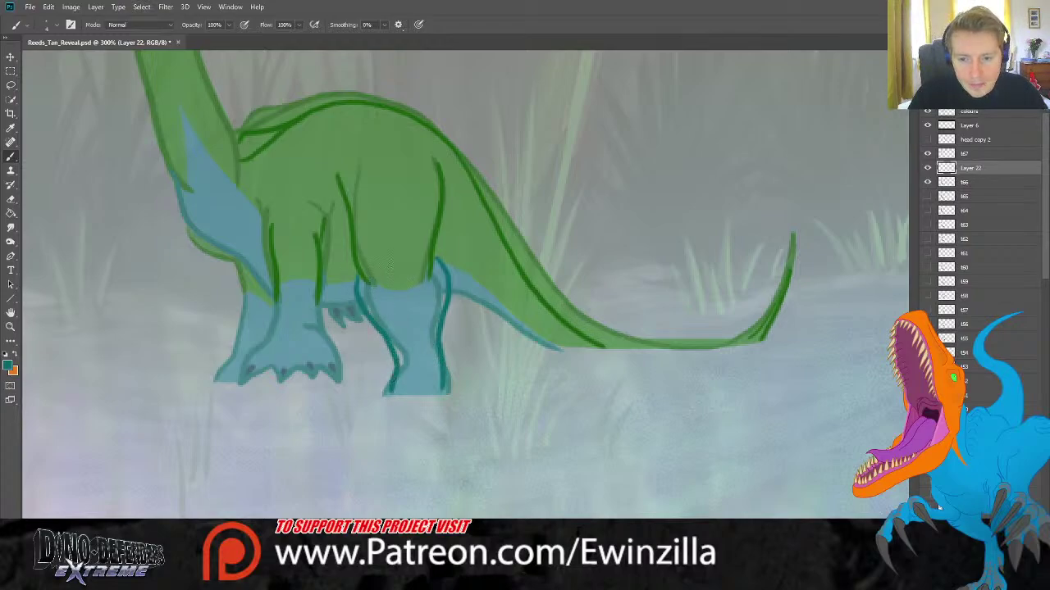
{"action": "key", "text": "ctrl+z"}
{"action": "key", "text": "ctrl+z"}
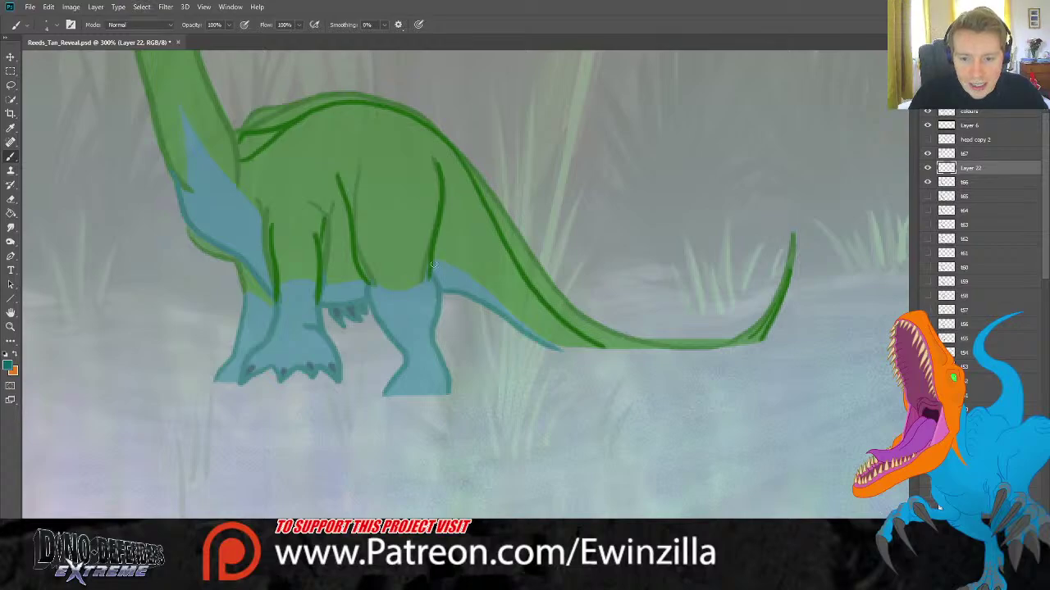
{"action": "mouse_move", "coordinate": [433, 263]}
{"action": "left_mouse_down"}
{"action": "mouse_move", "coordinate": [442, 300]}
{"action": "mouse_move", "coordinate": [434, 347]}
{"action": "mouse_move", "coordinate": [449, 392]}
{"action": "left_mouse_up"}
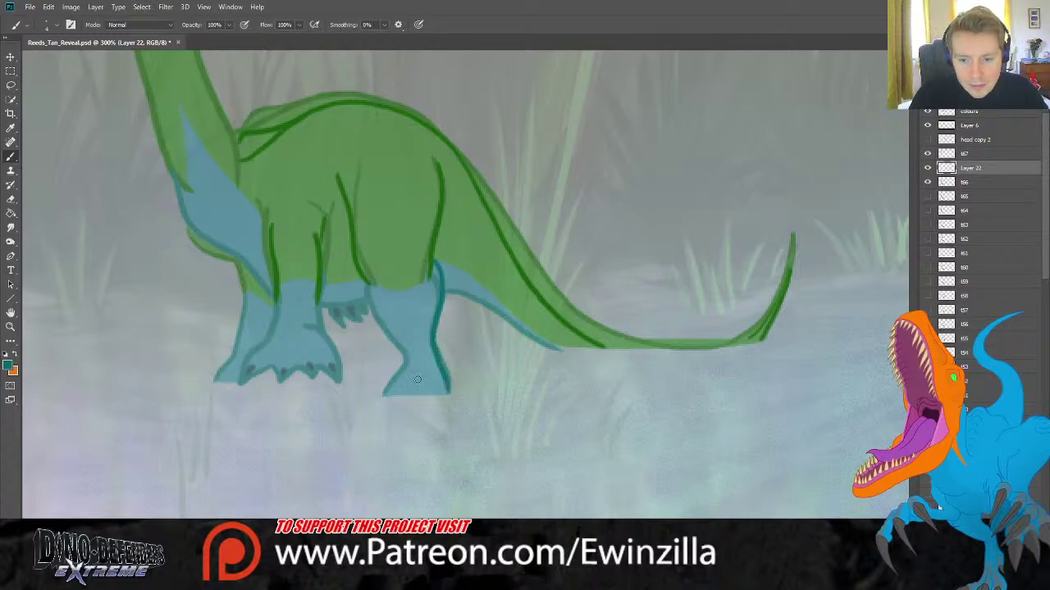
{"action": "mouse_move", "coordinate": [385, 392]}
{"action": "left_mouse_down"}
{"action": "mouse_move", "coordinate": [396, 358]}
{"action": "mouse_move", "coordinate": [355, 268]}
{"action": "left_mouse_up"}
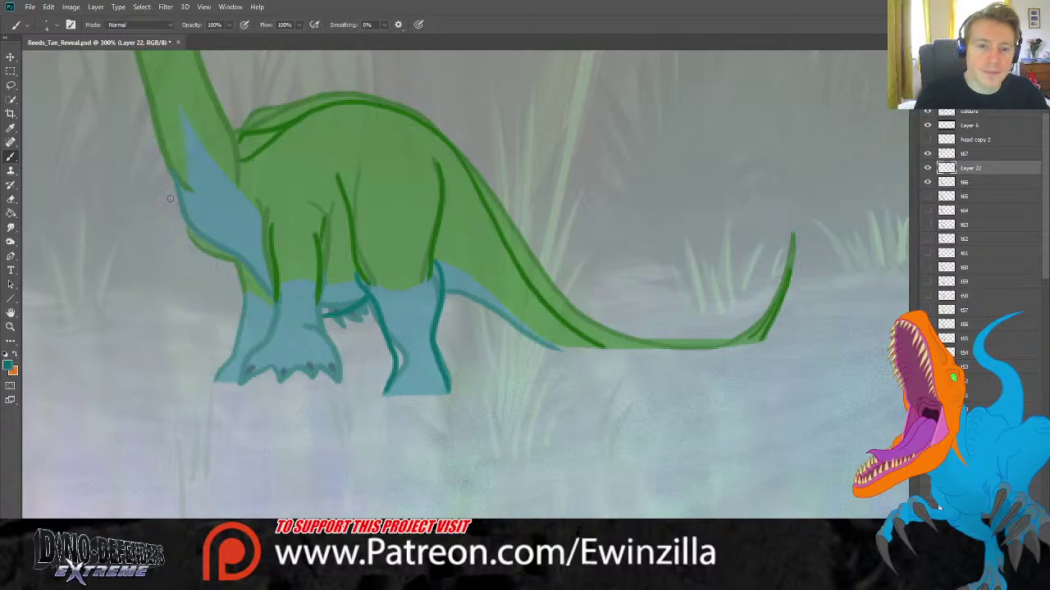
Outline the neck and chest underside and both sides of the front leg in teal.
{"action": "mouse_move", "coordinate": [171, 191]}
{"action": "left_mouse_down"}
{"action": "mouse_move", "coordinate": [182, 230]}
{"action": "mouse_move", "coordinate": [276, 304]}
{"action": "left_mouse_up"}
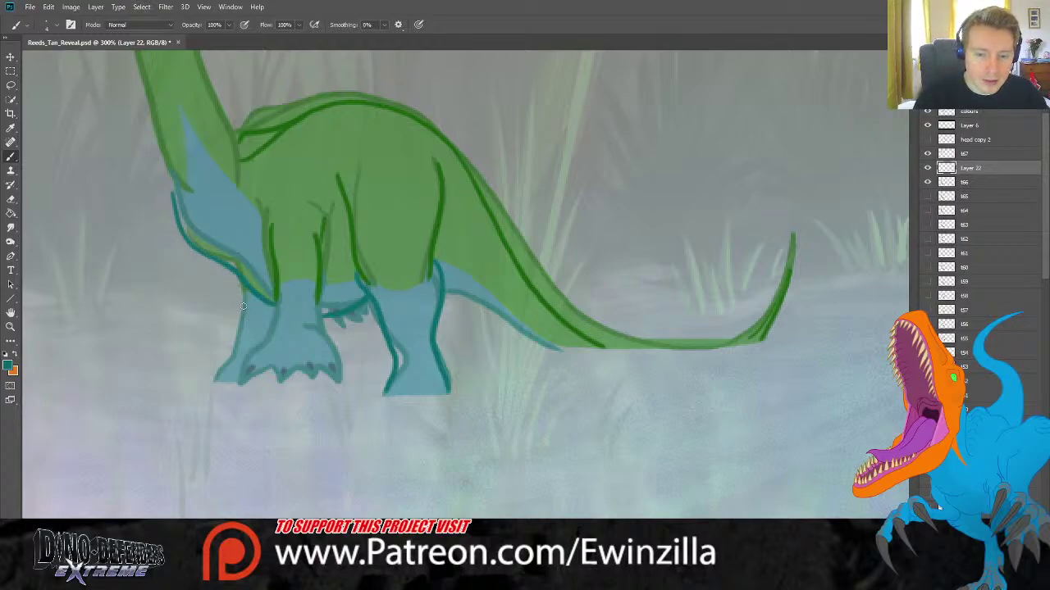
{"action": "left_click_drag", "start_coordinate": [242, 307], "coordinate": [220, 373]}
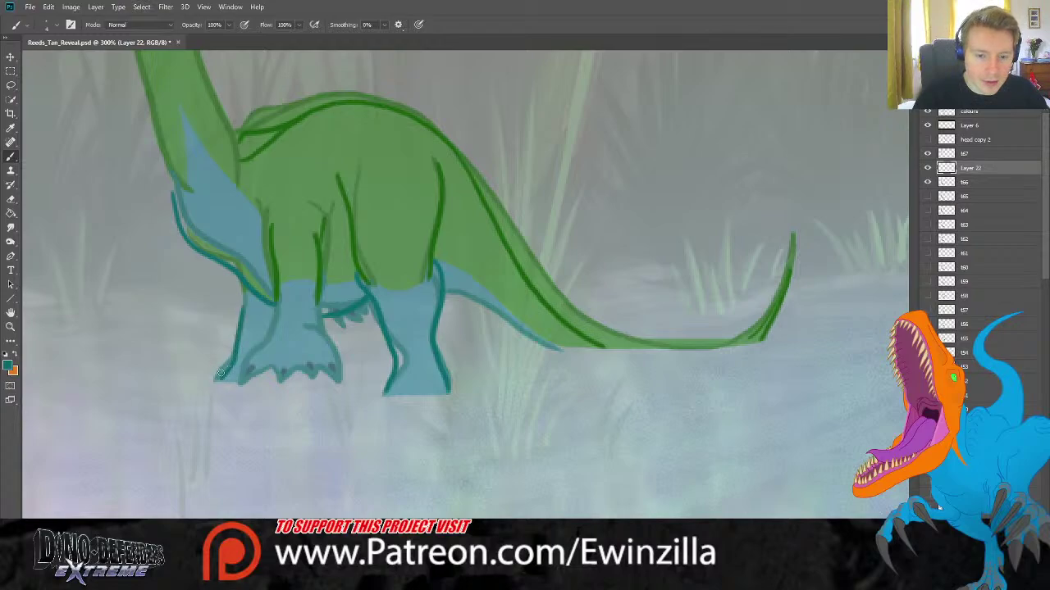
{"action": "mouse_move", "coordinate": [274, 303]}
{"action": "left_mouse_down"}
{"action": "mouse_move", "coordinate": [270, 341]}
{"action": "mouse_move", "coordinate": [243, 393]}
{"action": "left_mouse_up"}
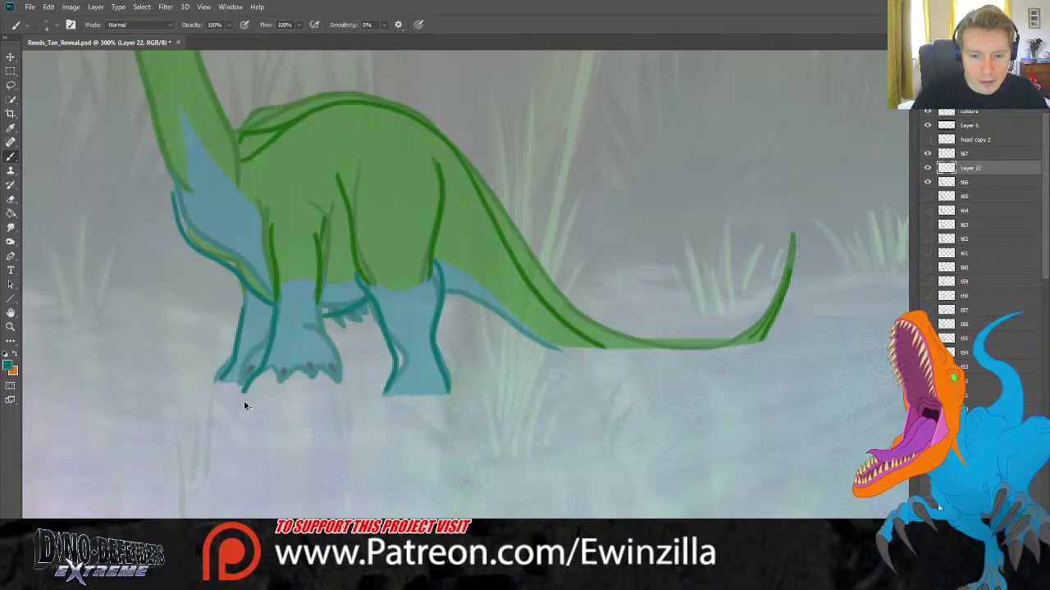
{"action": "key", "text": "ctrl+z"}
{"action": "mouse_move", "coordinate": [243, 403]}
{"action": "left_mouse_down"}
{"action": "mouse_move", "coordinate": [276, 304]}
{"action": "mouse_move", "coordinate": [313, 333]}
{"action": "mouse_move", "coordinate": [336, 403]}
{"action": "left_mouse_up"}
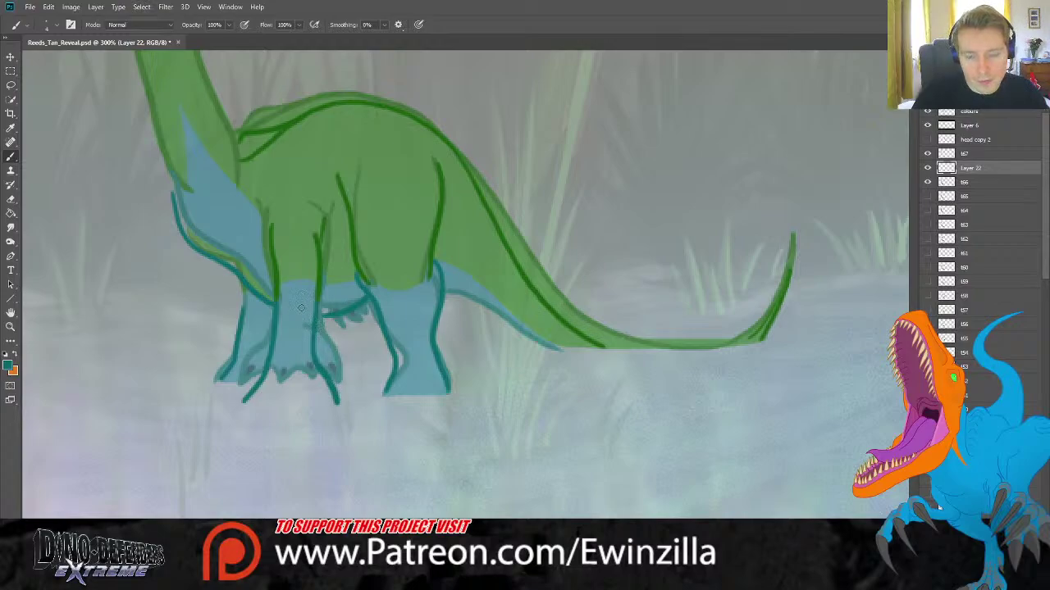
{"action": "left_click_drag", "start_coordinate": [248, 395], "coordinate": [257, 358]}
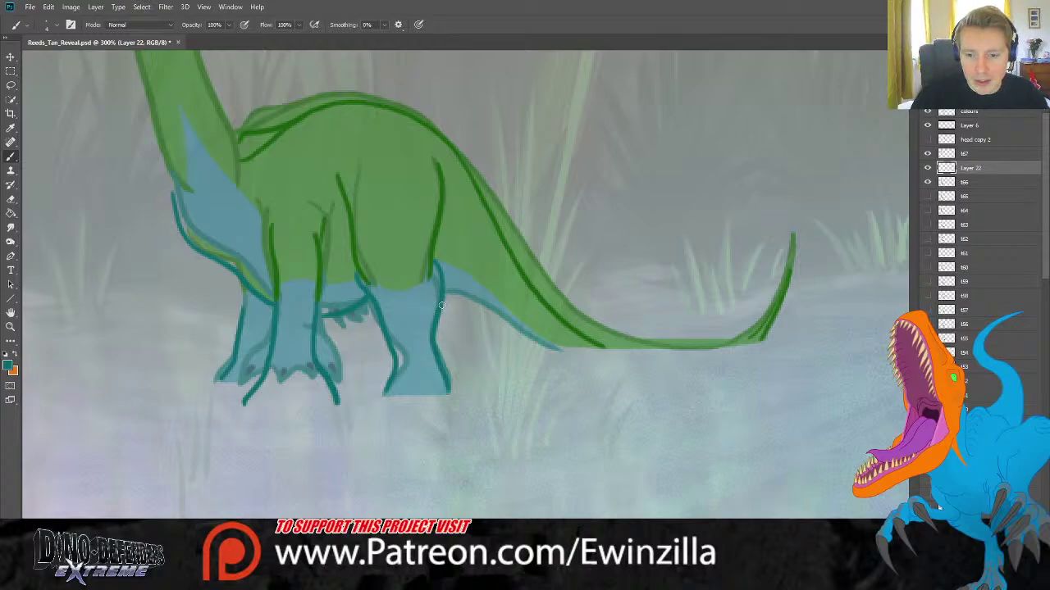
Draw the teal edge line along the belly-to-tail underside, redrawing it twice.
{"action": "left_click_drag", "start_coordinate": [441, 305], "coordinate": [503, 343]}
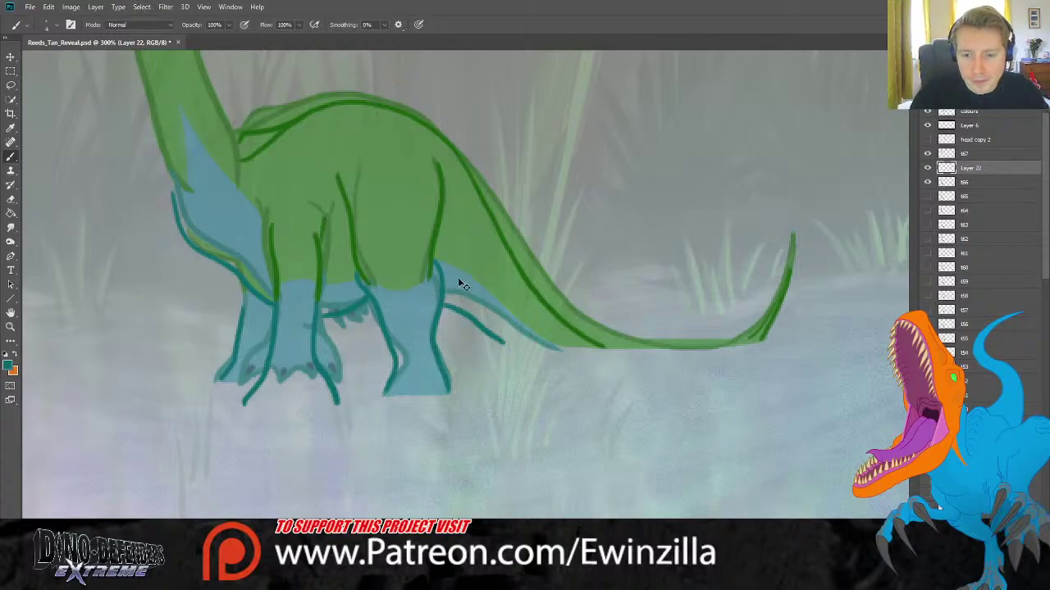
{"action": "key", "text": "ctrl+z"}
{"action": "mouse_move", "coordinate": [445, 292]}
{"action": "left_mouse_down"}
{"action": "mouse_move", "coordinate": [476, 297]}
{"action": "mouse_move", "coordinate": [544, 350]}
{"action": "left_mouse_up"}
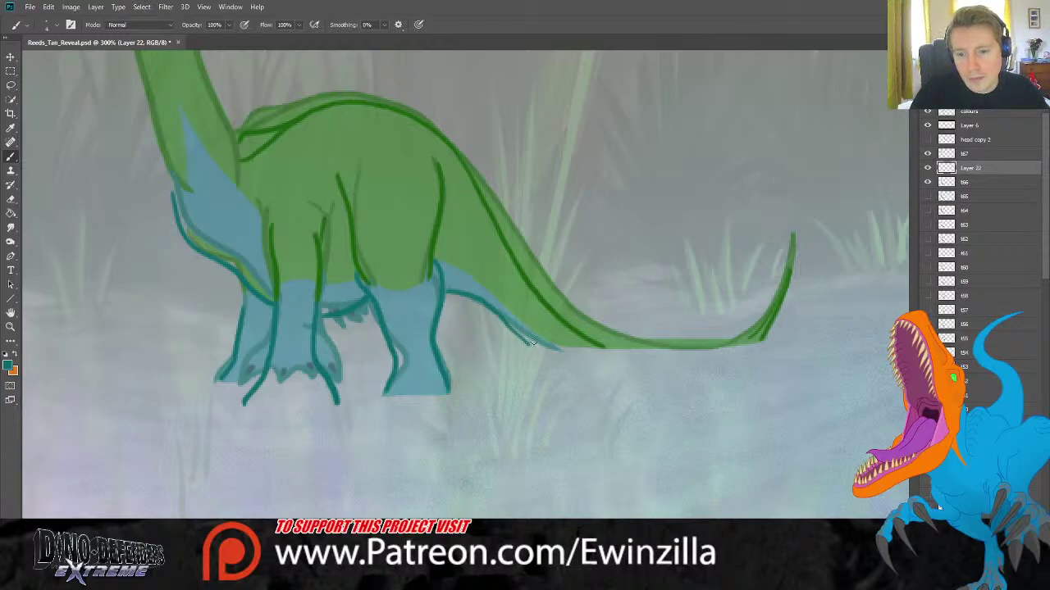
{"action": "key", "text": "ctrl+z"}
{"action": "left_click_drag", "start_coordinate": [478, 307], "coordinate": [557, 350]}
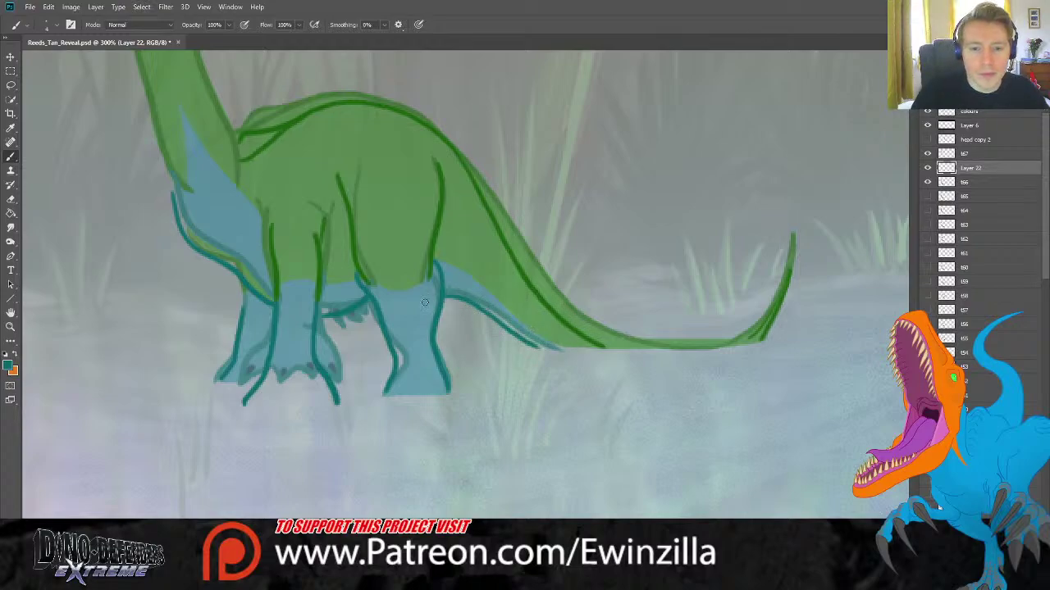
Sample the back's green and add dark green lines on the front leg and chest.
{"action": "key", "text": "i"}
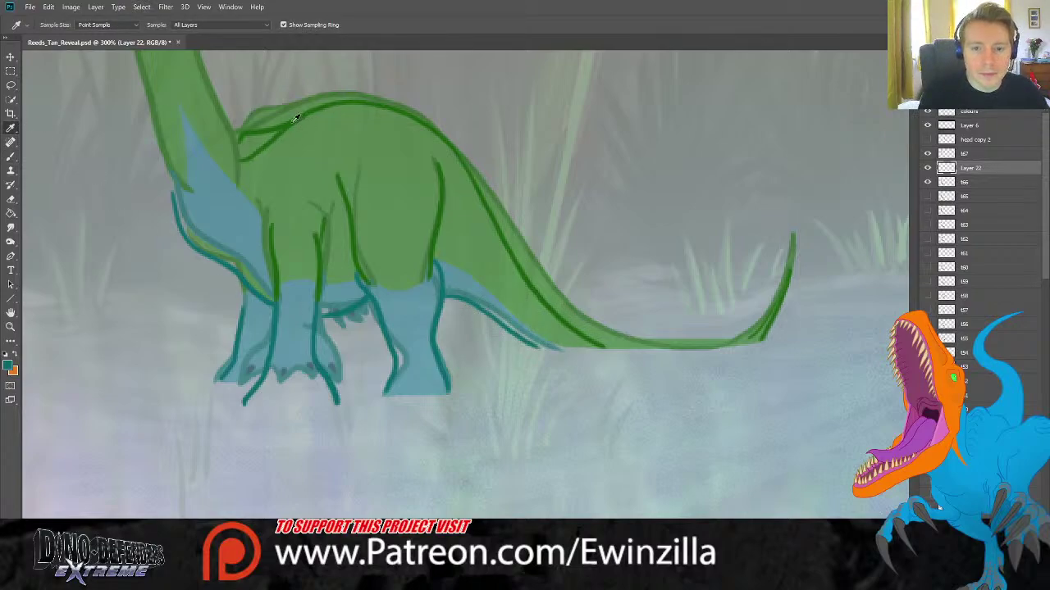
{"action": "left_click", "coordinate": [298, 121]}
{"action": "key", "text": "b"}
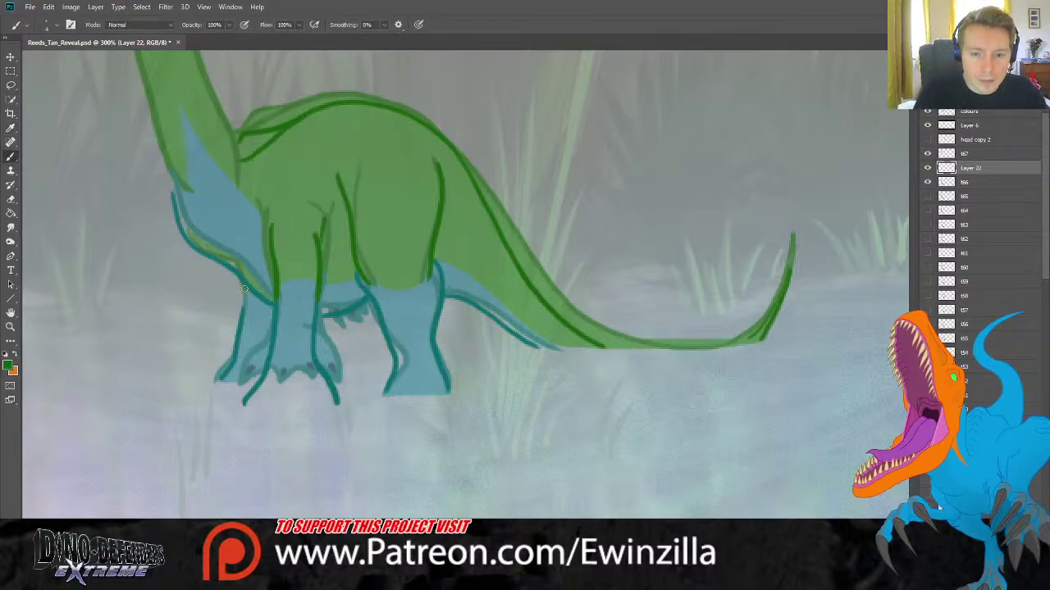
{"action": "left_click_drag", "start_coordinate": [242, 287], "coordinate": [244, 312]}
{"action": "left_click_drag", "start_coordinate": [187, 244], "coordinate": [242, 288]}
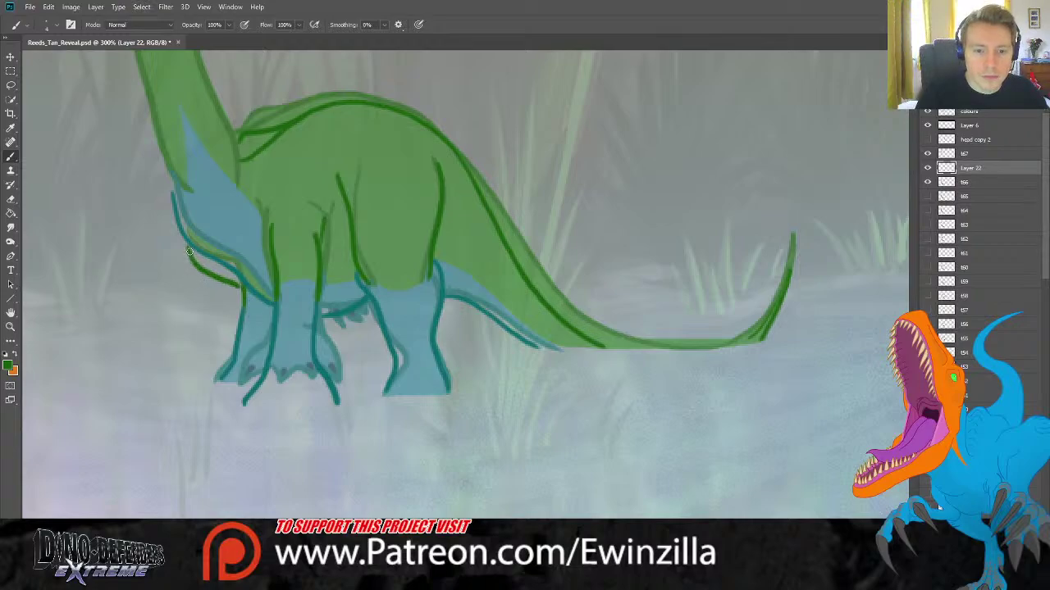
Zoom out to the scene, then nudge the t67 head slightly right and down.
{"action": "key", "text": "z"}
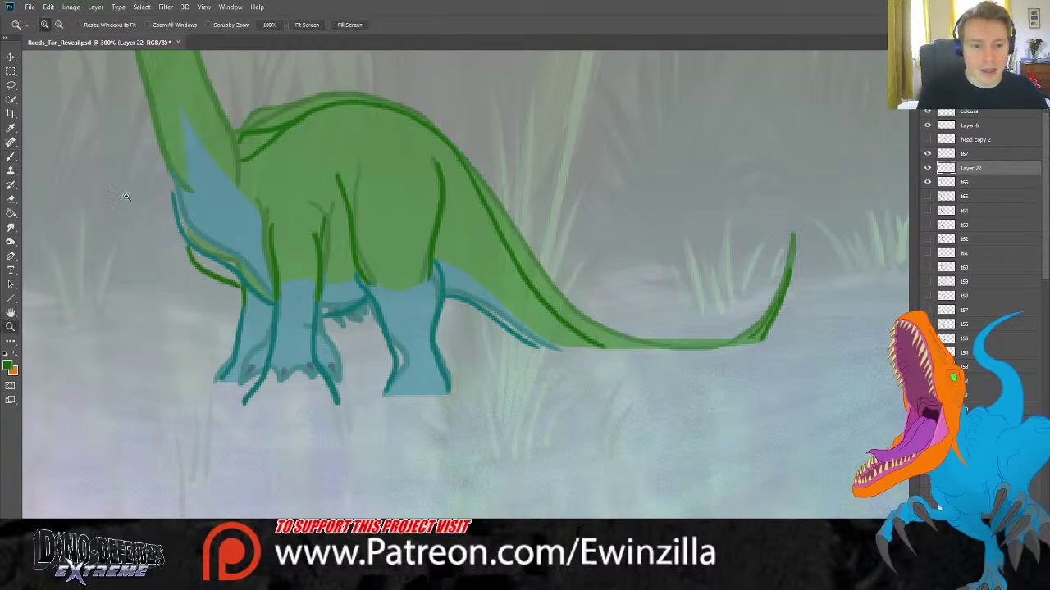
{"action": "key", "text": "ctrl+0"}
{"action": "left_click", "coordinate": [155, 377]}
{"action": "left_click", "coordinate": [162, 389]}
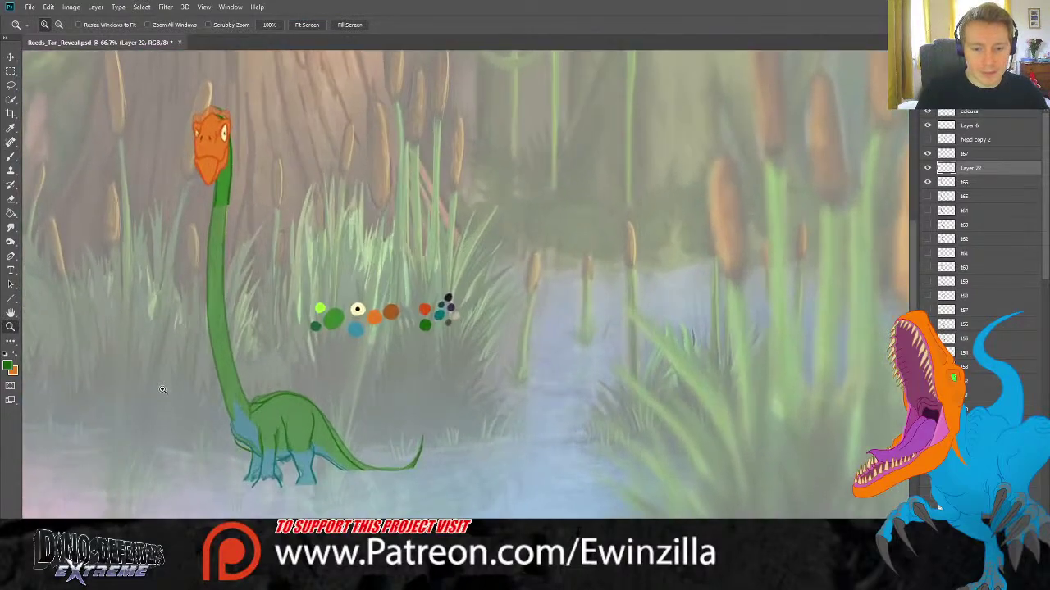
{"action": "key", "text": "b"}
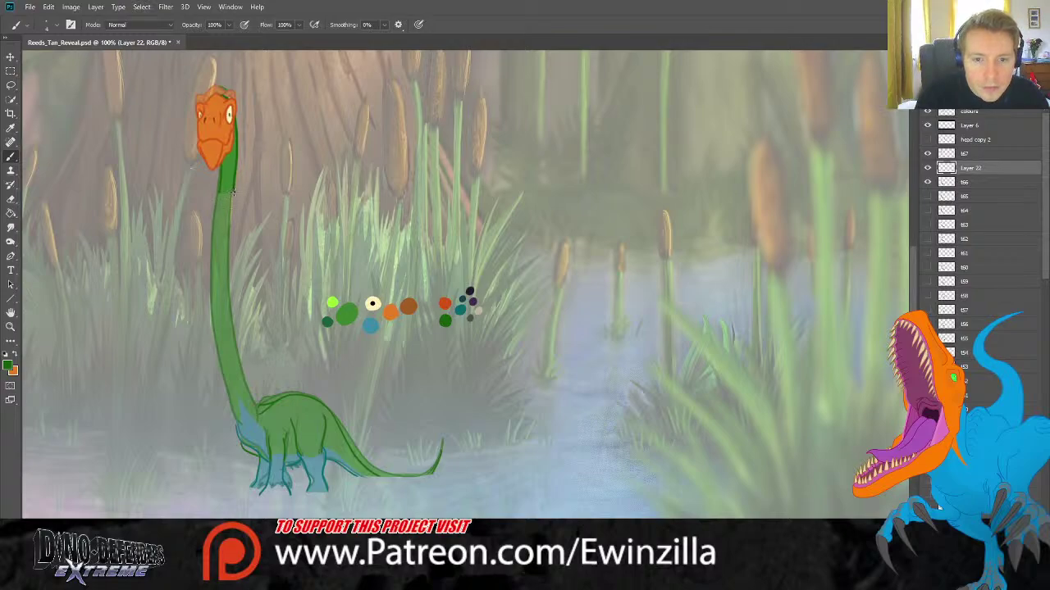
{"action": "left_click", "coordinate": [958, 156]}
{"action": "key", "text": "v"}
{"action": "left_click_drag", "start_coordinate": [213, 104], "coordinate": [220, 110]}
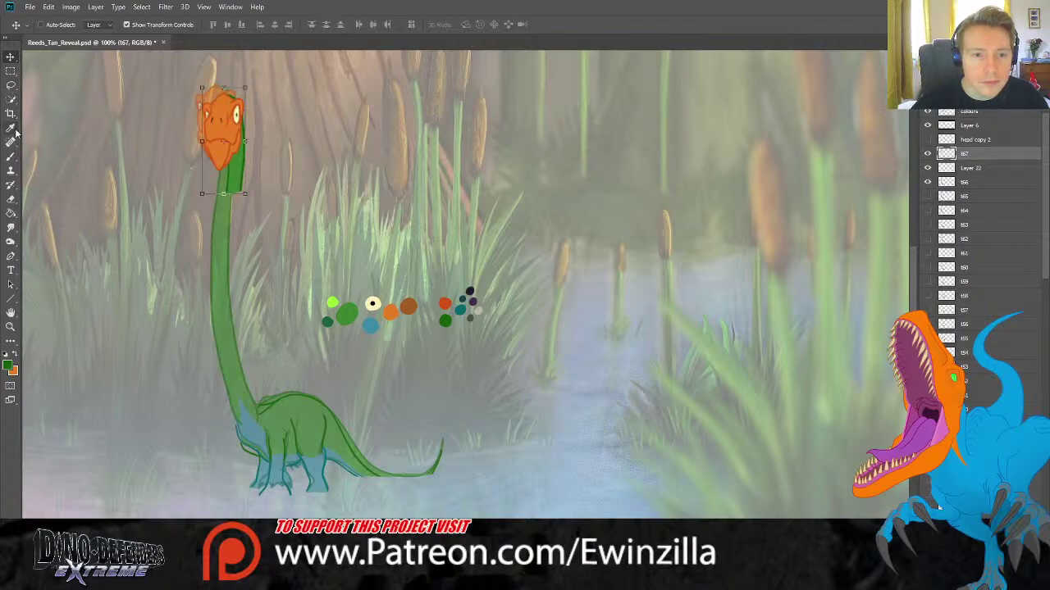
Compare layer t67 on and off, then shift the head left and align it with the neck.
{"action": "left_click", "coordinate": [11, 156]}
{"action": "left_click", "coordinate": [928, 154]}
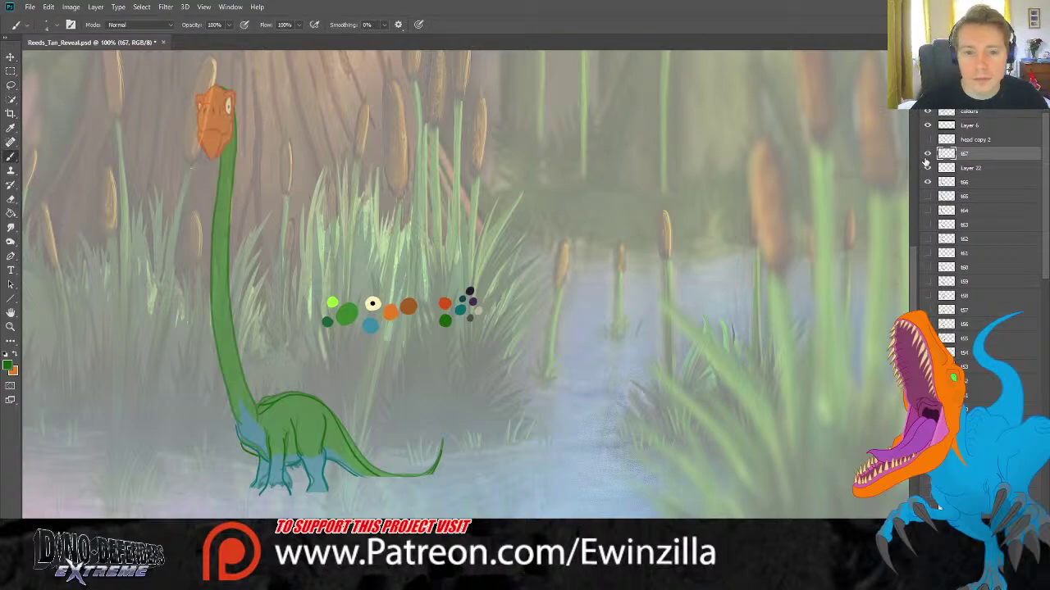
{"action": "left_click", "coordinate": [928, 153]}
{"action": "left_click", "coordinate": [11, 56]}
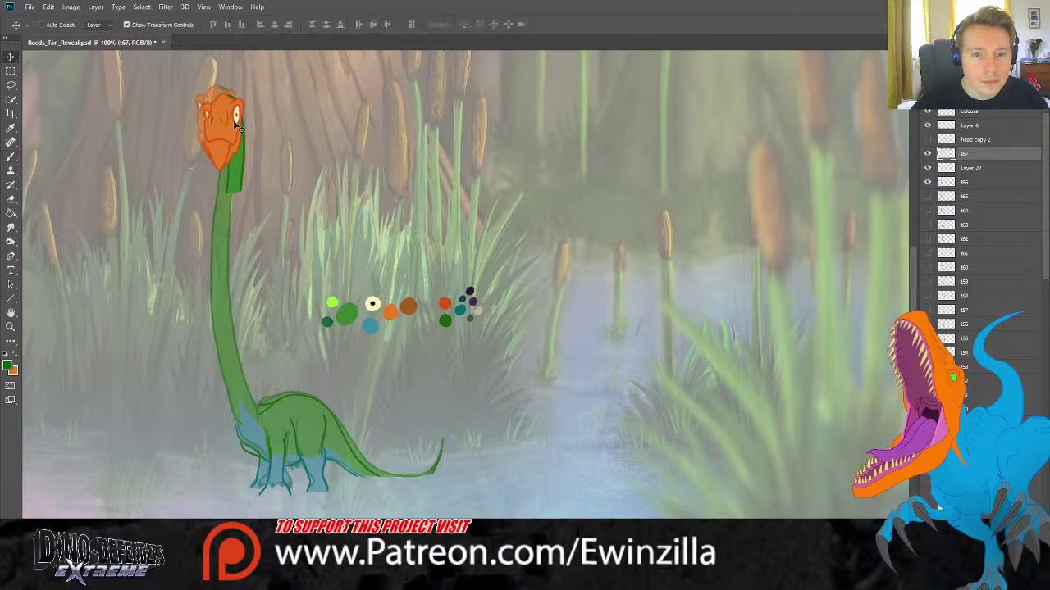
{"action": "left_click_drag", "start_coordinate": [238, 123], "coordinate": [232, 123]}
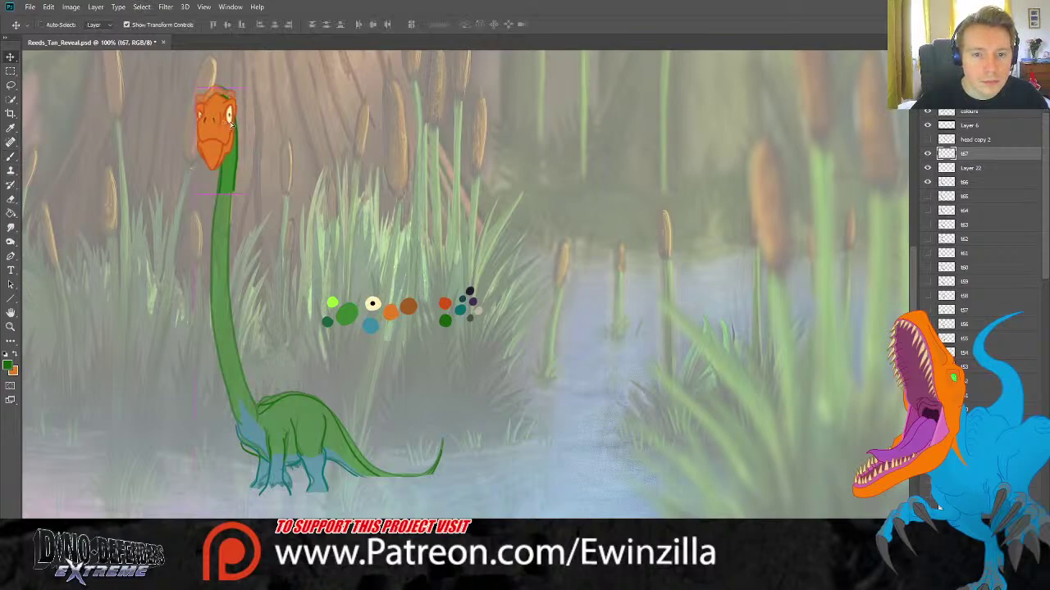
{"action": "left_click", "coordinate": [11, 326]}
{"action": "left_click", "coordinate": [182, 95]}
{"action": "left_click", "coordinate": [182, 95]}
{"action": "key", "text": "v"}
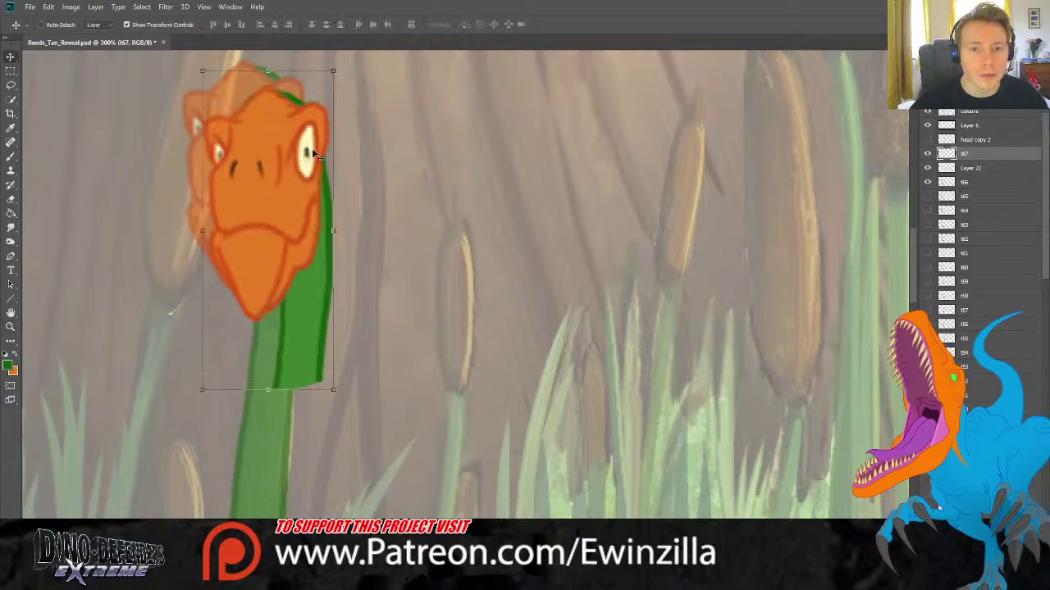
{"action": "left_click_drag", "start_coordinate": [302, 151], "coordinate": [300, 150]}
Zoom to 200% on the neck and make Layer 22 active for brushing.
{"action": "key", "text": "z"}
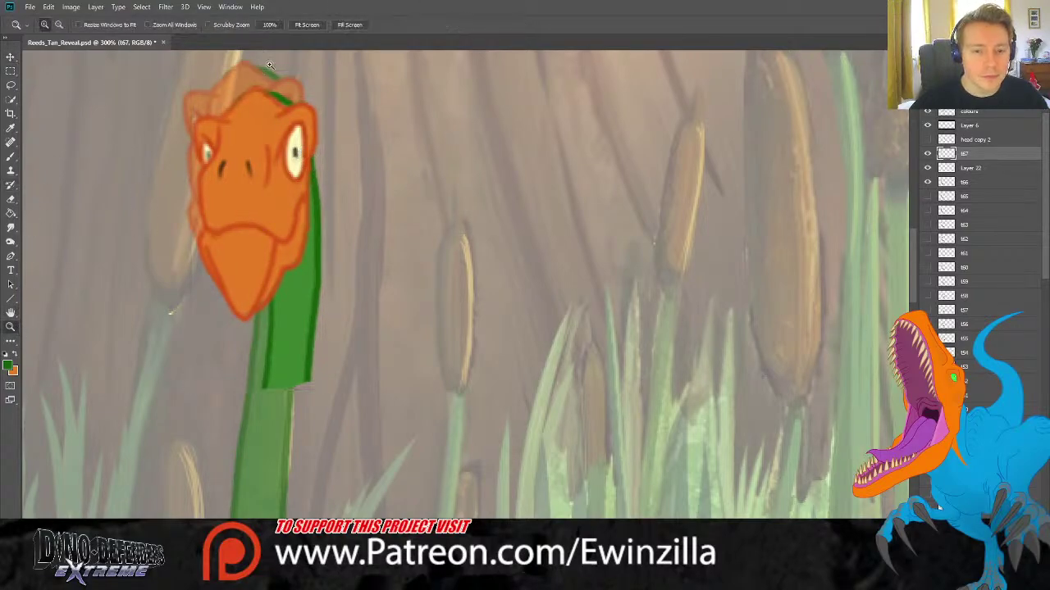
{"action": "left_click", "coordinate": [307, 24]}
{"action": "left_click", "coordinate": [164, 380]}
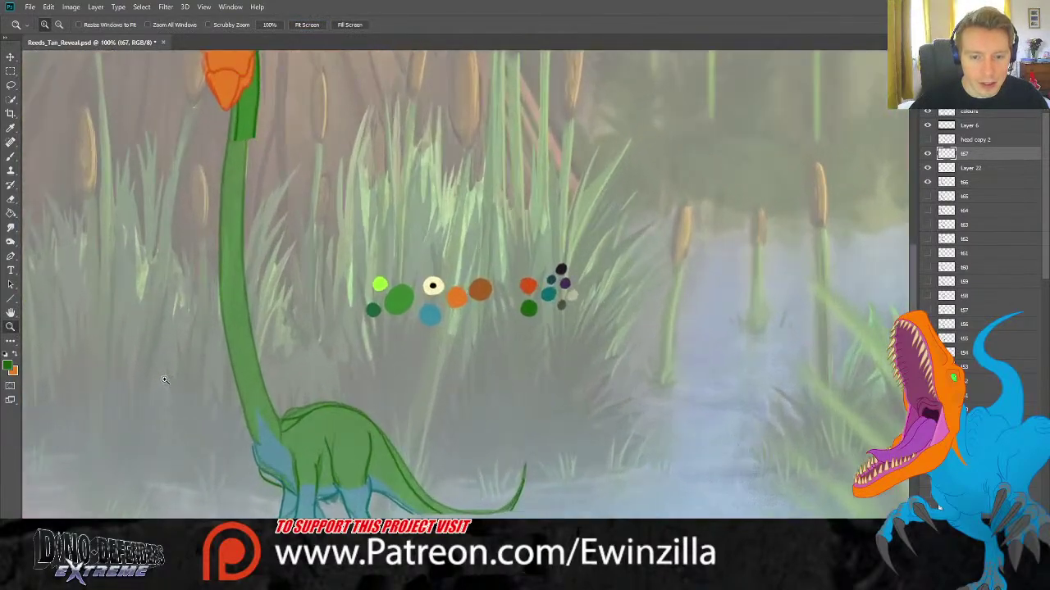
{"action": "left_click", "coordinate": [164, 380]}
{"action": "scroll", "coordinate": [467, 285], "scroll_direction": "up", "scroll_amount": 2}
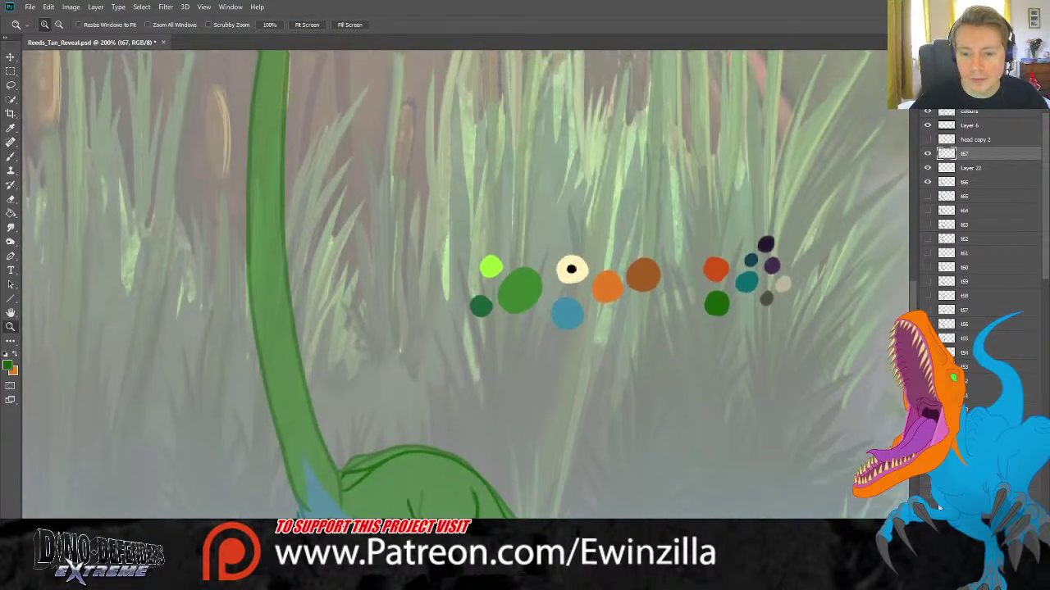
{"action": "scroll", "coordinate": [467, 285], "scroll_direction": "up", "scroll_amount": 1}
{"action": "left_click", "coordinate": [976, 170]}
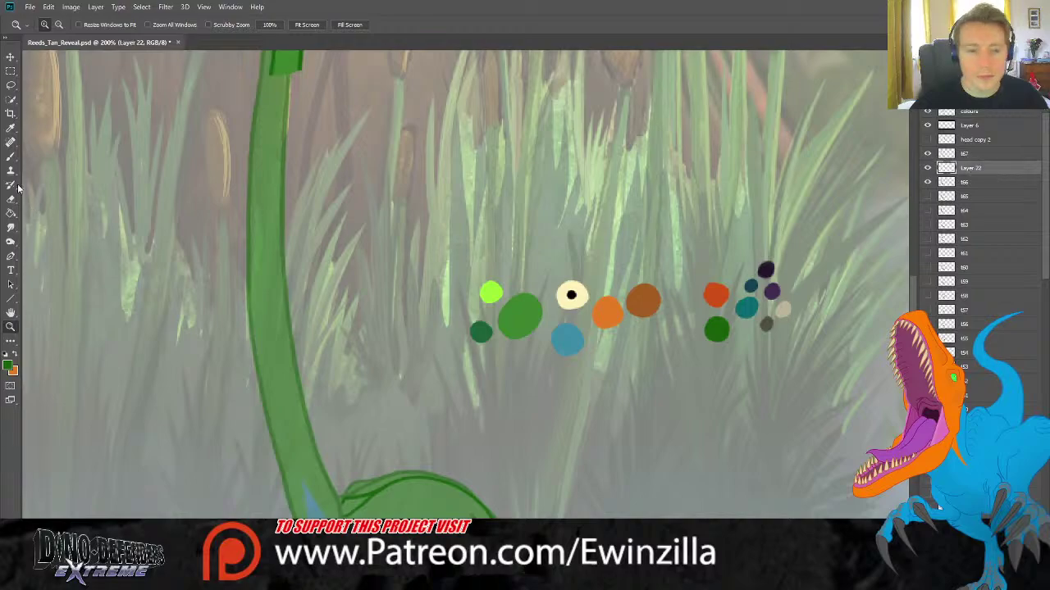
{"action": "left_click", "coordinate": [12, 158]}
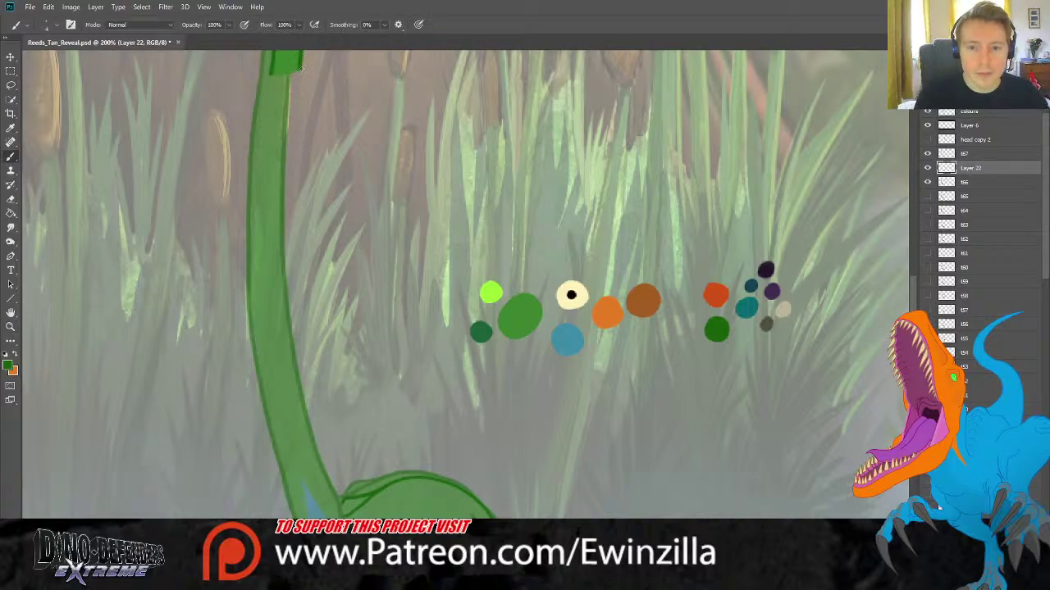
Draw dark green lines down the neck's inner and left edges, then fit the scene.
{"action": "mouse_move", "coordinate": [300, 63]}
{"action": "left_mouse_down"}
{"action": "mouse_move", "coordinate": [299, 365]}
{"action": "mouse_move", "coordinate": [337, 518]}
{"action": "left_mouse_up"}
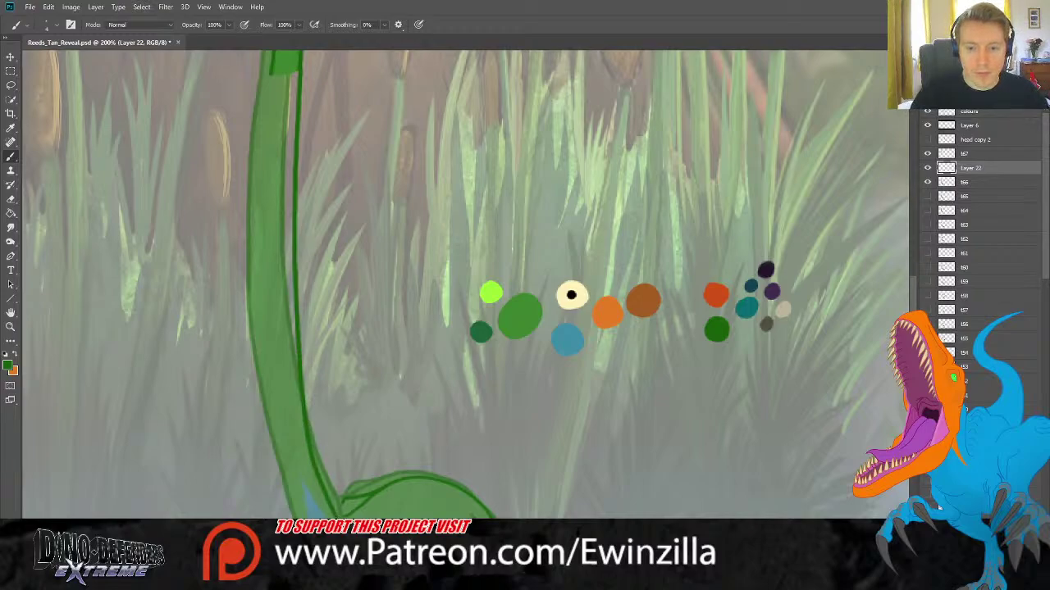
{"action": "key", "text": "ctrl+z"}
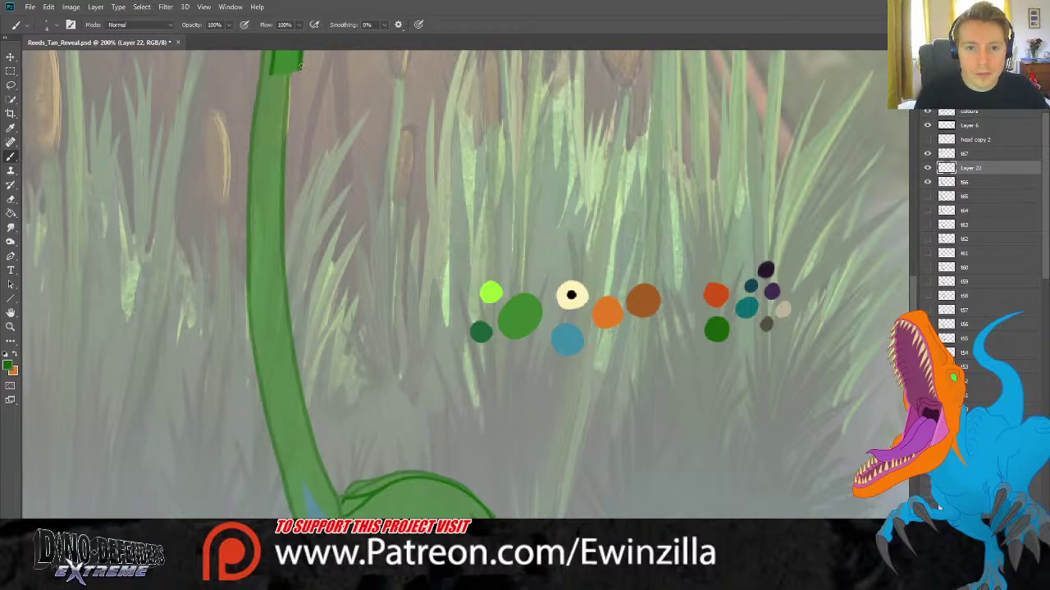
{"action": "mouse_move", "coordinate": [300, 63]}
{"action": "left_mouse_down"}
{"action": "mouse_move", "coordinate": [297, 316]}
{"action": "mouse_move", "coordinate": [342, 517]}
{"action": "left_mouse_up"}
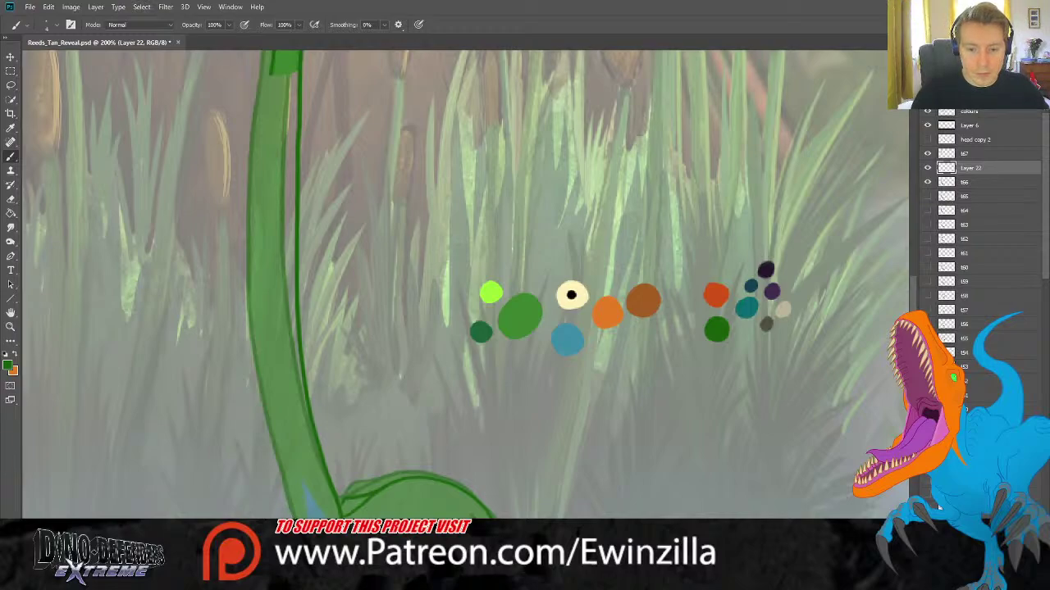
{"action": "left_click_drag", "start_coordinate": [294, 515], "coordinate": [270, 423]}
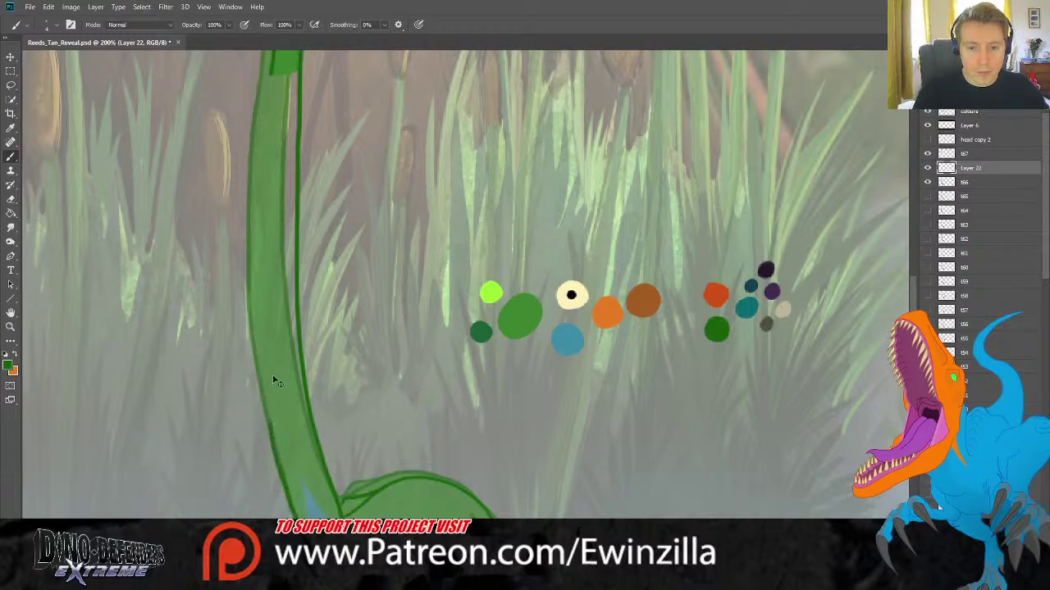
{"action": "key", "text": "ctrl+z"}
{"action": "mouse_move", "coordinate": [271, 65]}
{"action": "left_mouse_down"}
{"action": "mouse_move", "coordinate": [267, 331]}
{"action": "mouse_move", "coordinate": [294, 516]}
{"action": "left_mouse_up"}
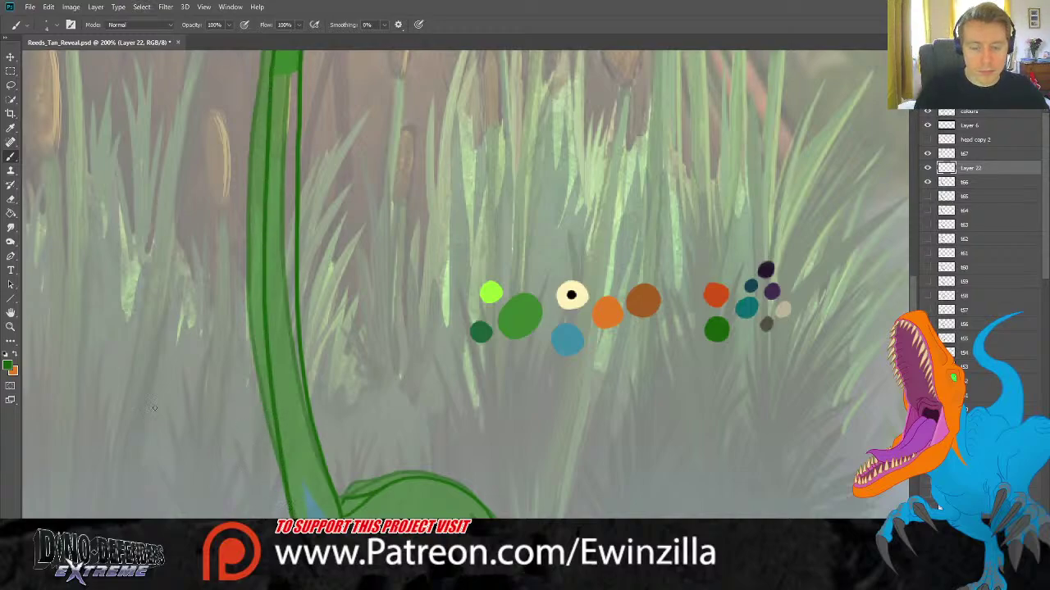
{"action": "left_click", "coordinate": [11, 325]}
{"action": "left_click", "coordinate": [306, 25]}
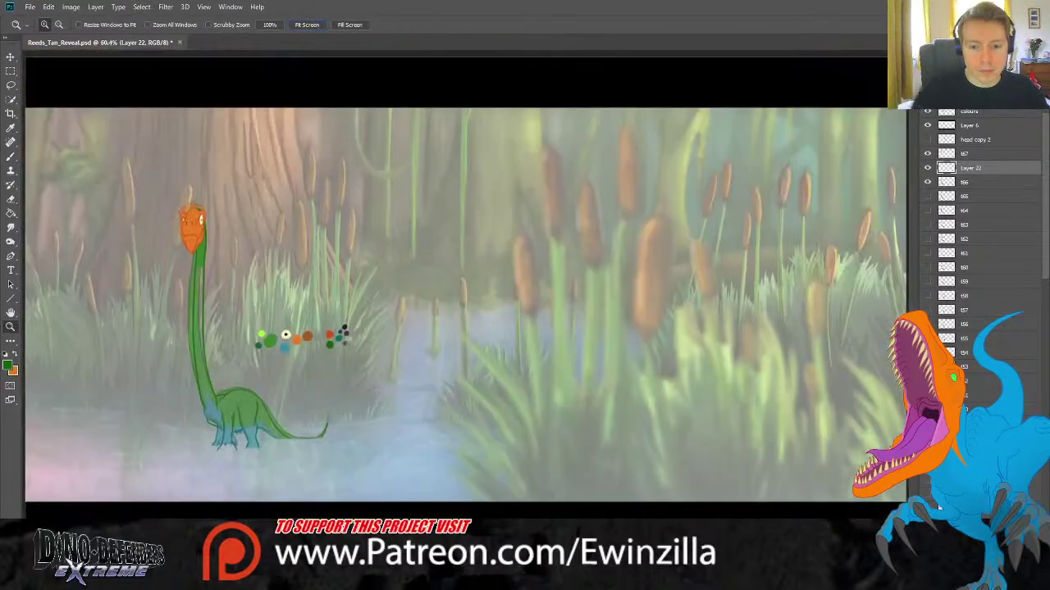
Zoom to 100% near the dinosaur, pick the canvas colour sampler, and add new empty Layer 23.
{"action": "left_click", "coordinate": [196, 436]}
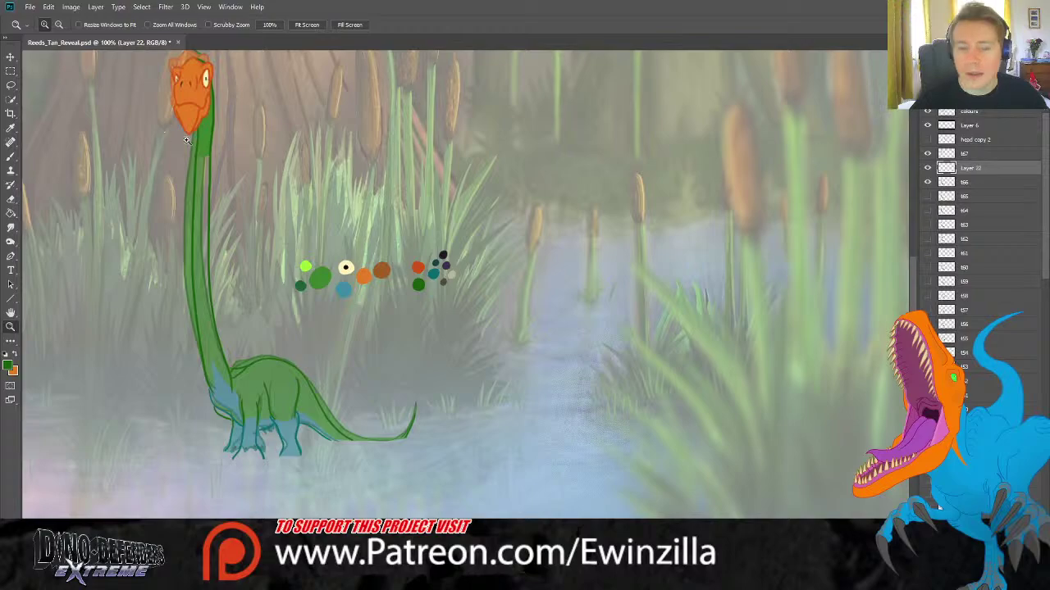
{"action": "left_click", "coordinate": [11, 129]}
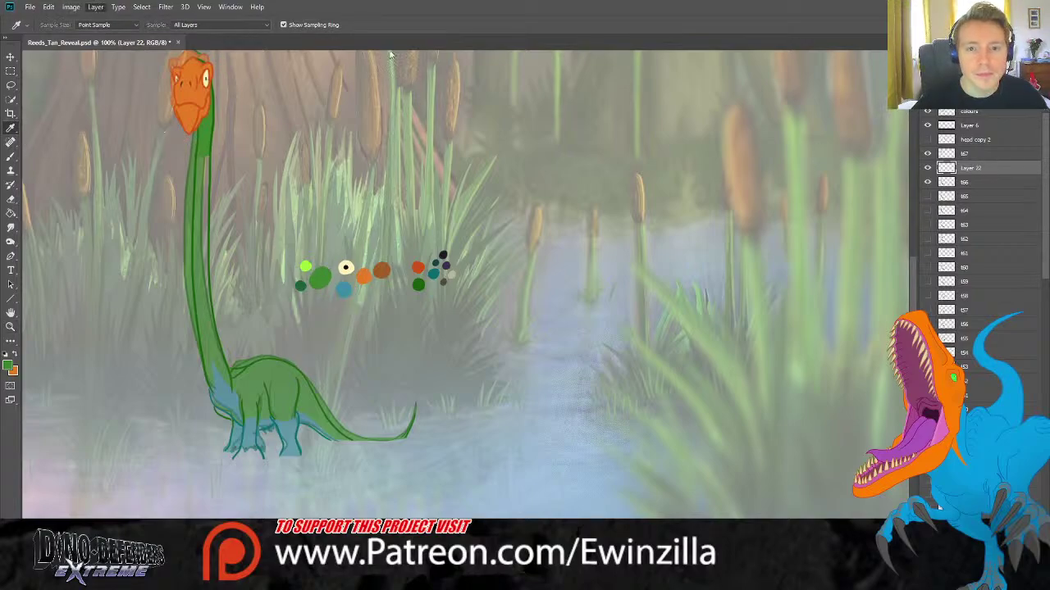
{"action": "key", "text": "ctrl+shift+alt+n"}
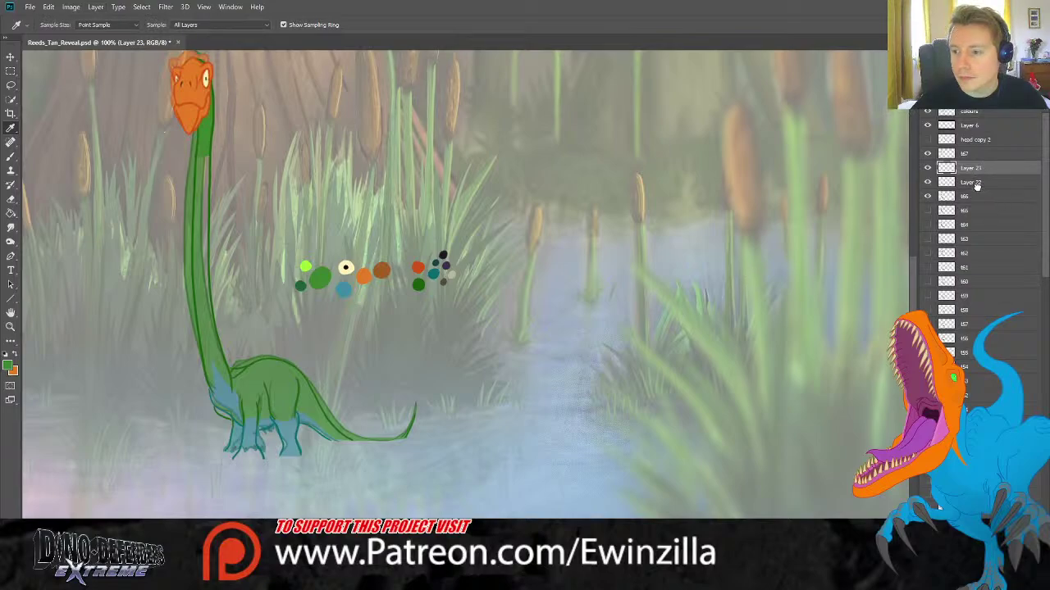
Check frames t64–t66, hide the t66 coloured frame, and make Layer 23 active.
{"action": "left_click", "coordinate": [942, 199]}
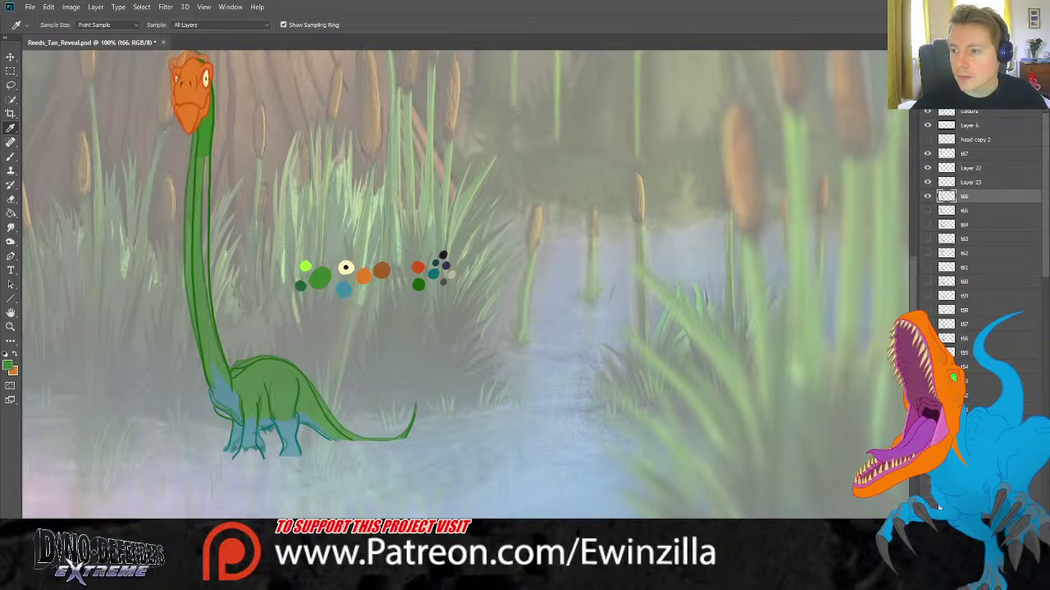
{"action": "key", "text": "alt+BackSpace"}
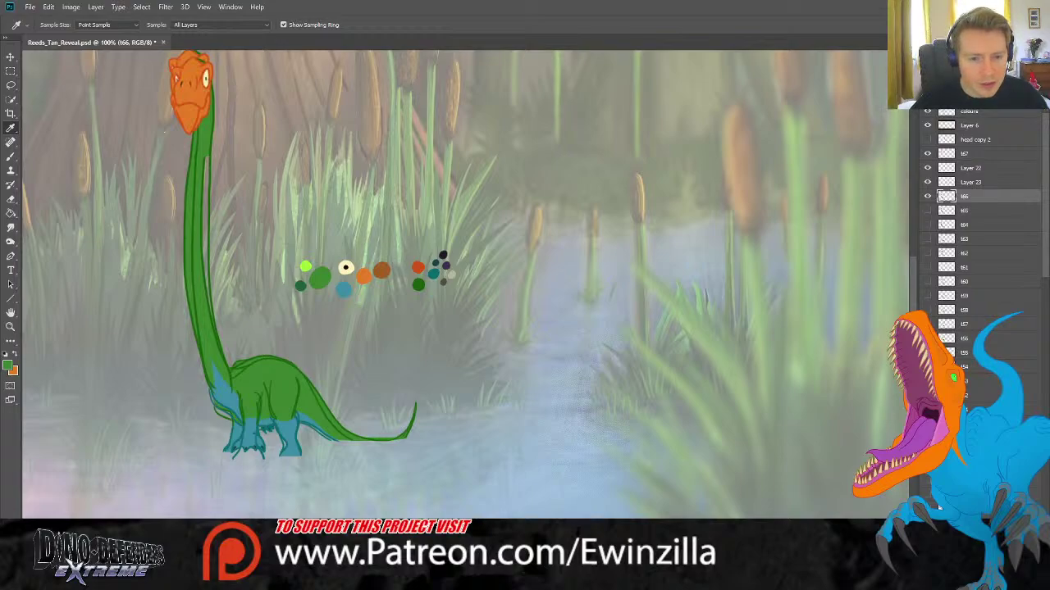
{"action": "left_click", "coordinate": [930, 212]}
{"action": "left_click", "coordinate": [930, 212]}
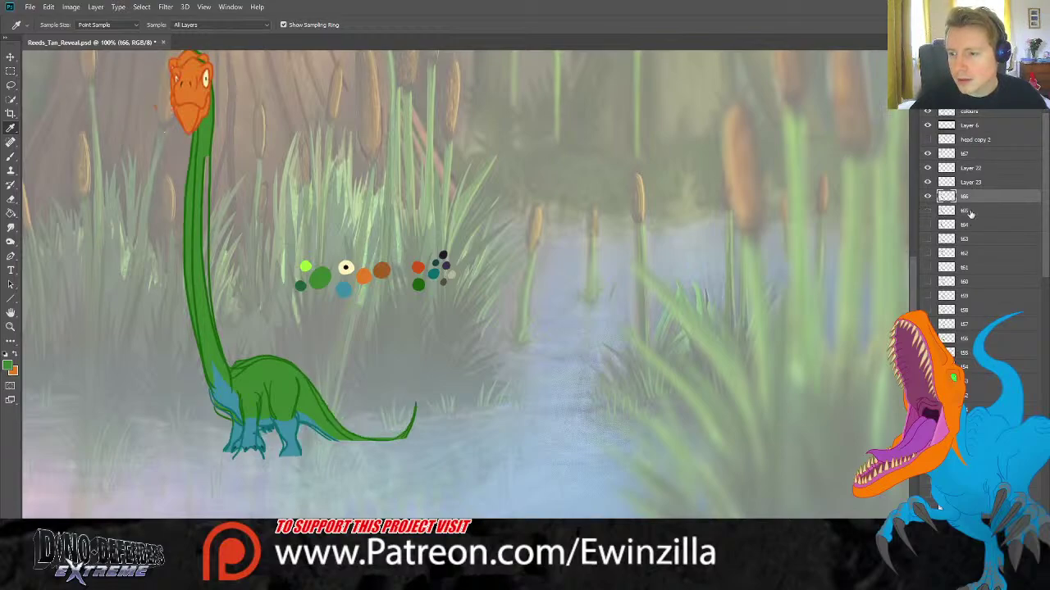
{"action": "left_click", "coordinate": [978, 230]}
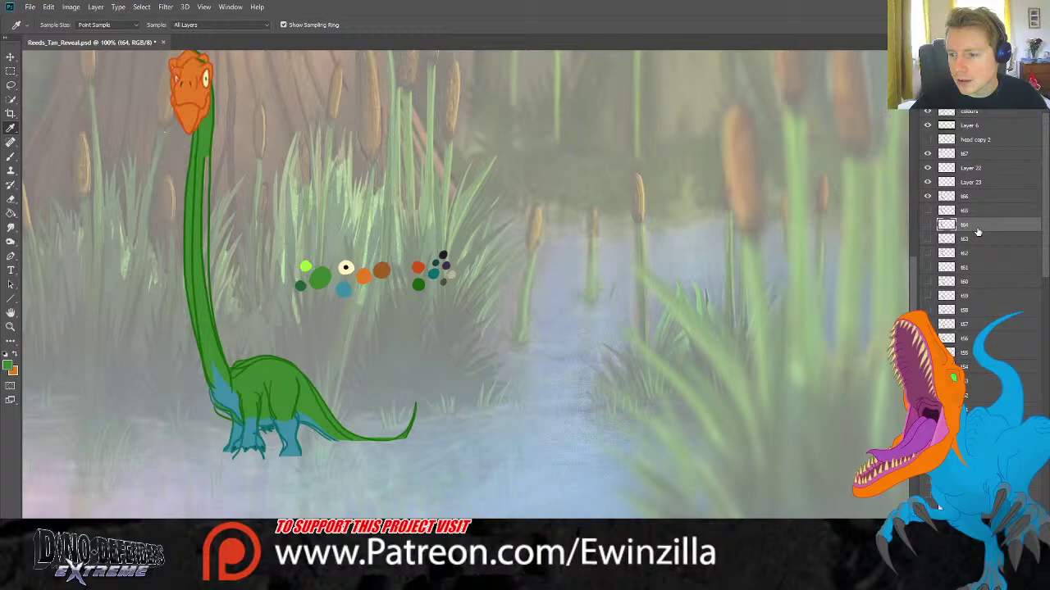
{"action": "left_click", "coordinate": [966, 212]}
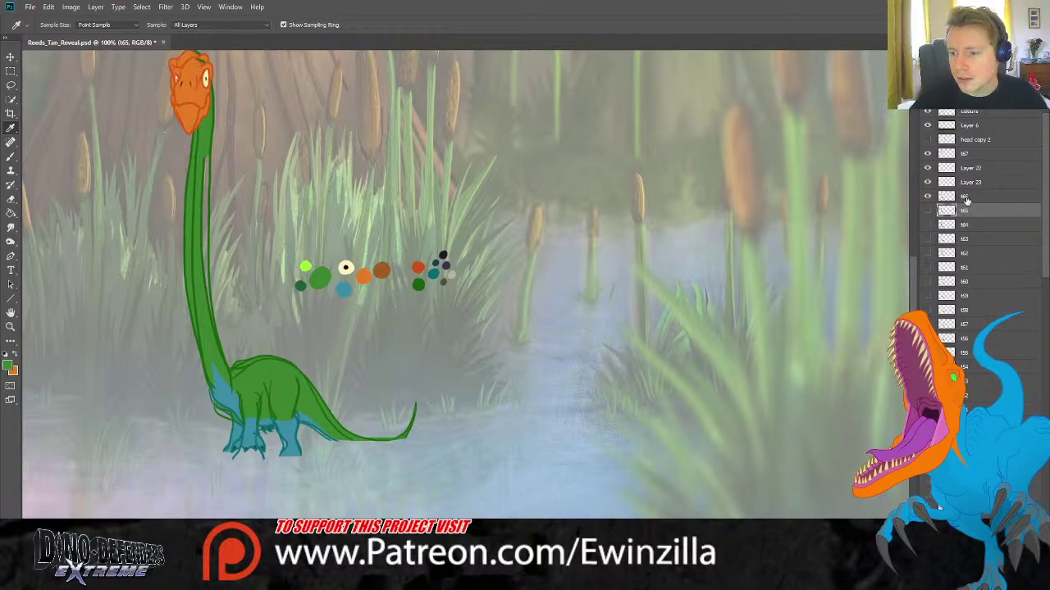
{"action": "left_click", "coordinate": [966, 198]}
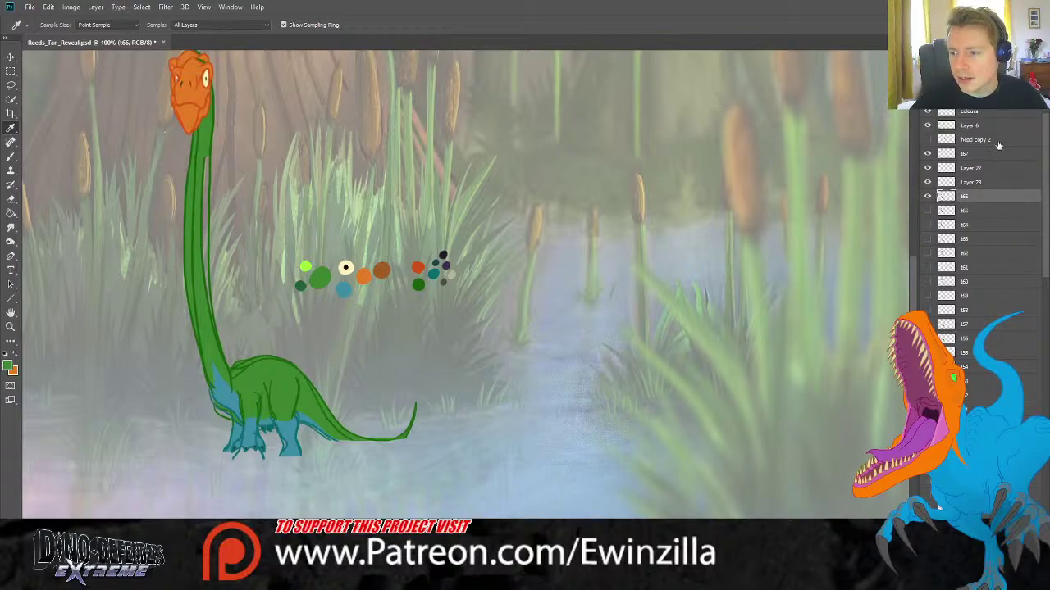
{"action": "left_click", "coordinate": [928, 197]}
{"action": "left_click", "coordinate": [972, 182]}
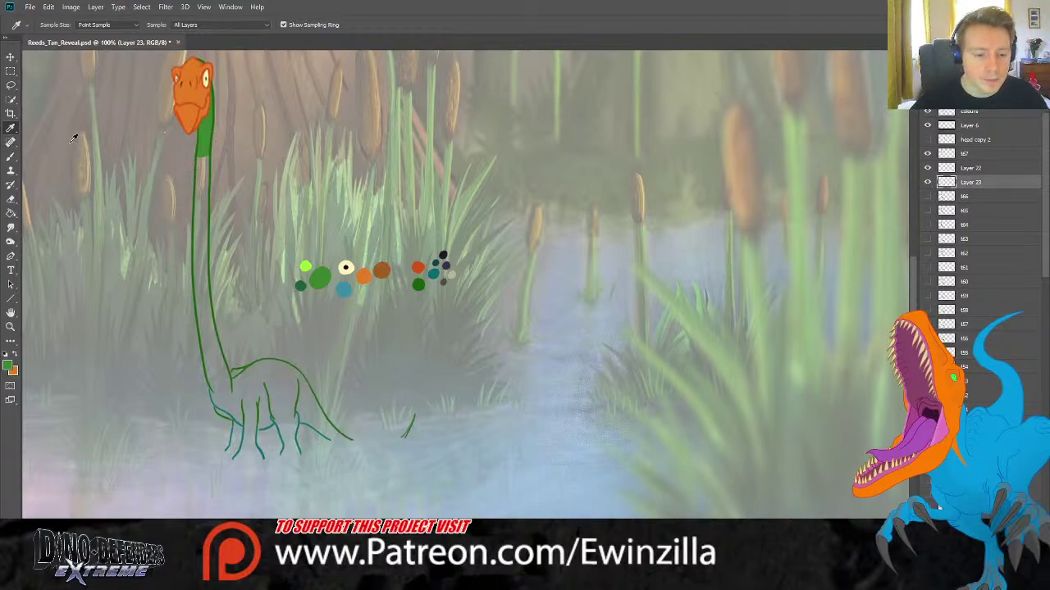
Paint flat green over the upper neck, smoothing it briefly with Smudge.
{"action": "left_click", "coordinate": [10, 156]}
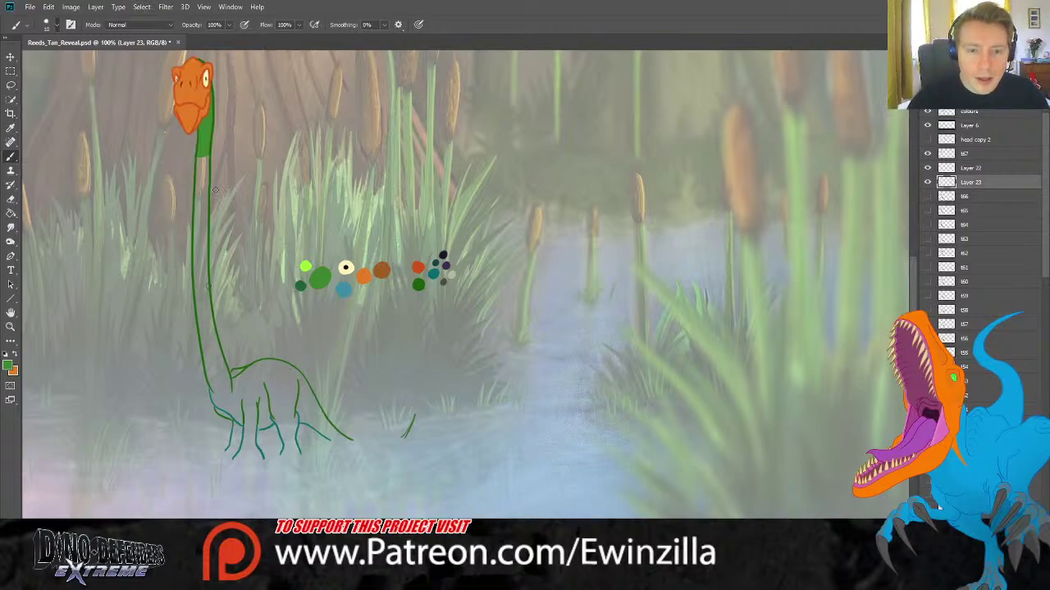
{"action": "mouse_move", "coordinate": [202, 156]}
{"action": "left_mouse_down"}
{"action": "mouse_move", "coordinate": [201, 197]}
{"action": "mouse_move", "coordinate": [204, 152]}
{"action": "mouse_move", "coordinate": [196, 272]}
{"action": "mouse_move", "coordinate": [202, 230]}
{"action": "mouse_move", "coordinate": [209, 365]}
{"action": "mouse_move", "coordinate": [201, 329]}
{"action": "mouse_move", "coordinate": [218, 369]}
{"action": "mouse_move", "coordinate": [206, 359]}
{"action": "mouse_move", "coordinate": [210, 381]}
{"action": "mouse_move", "coordinate": [213, 349]}
{"action": "mouse_move", "coordinate": [230, 384]}
{"action": "left_mouse_up"}
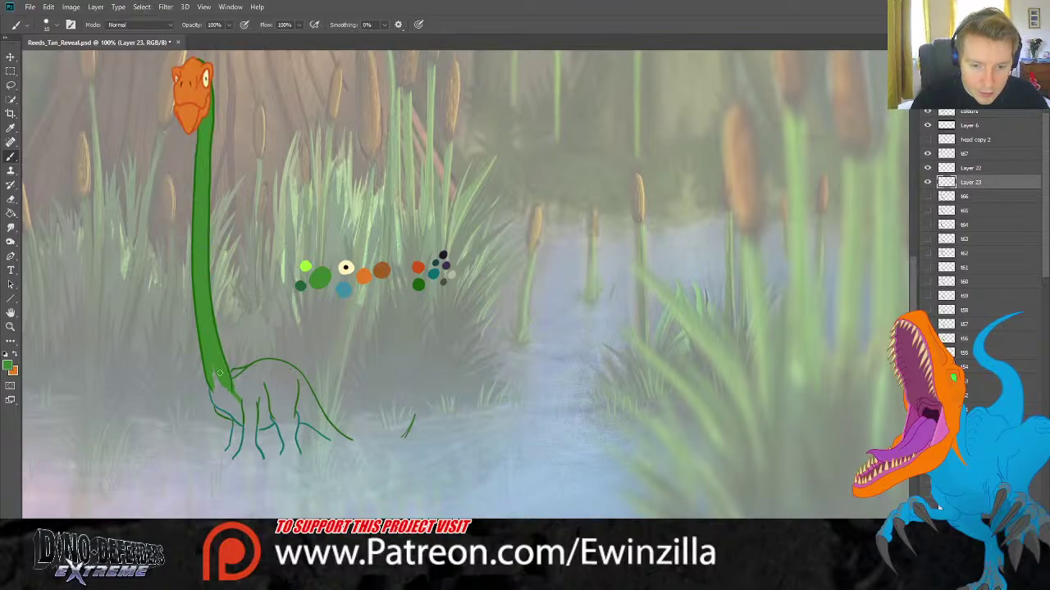
{"action": "key", "text": "r"}
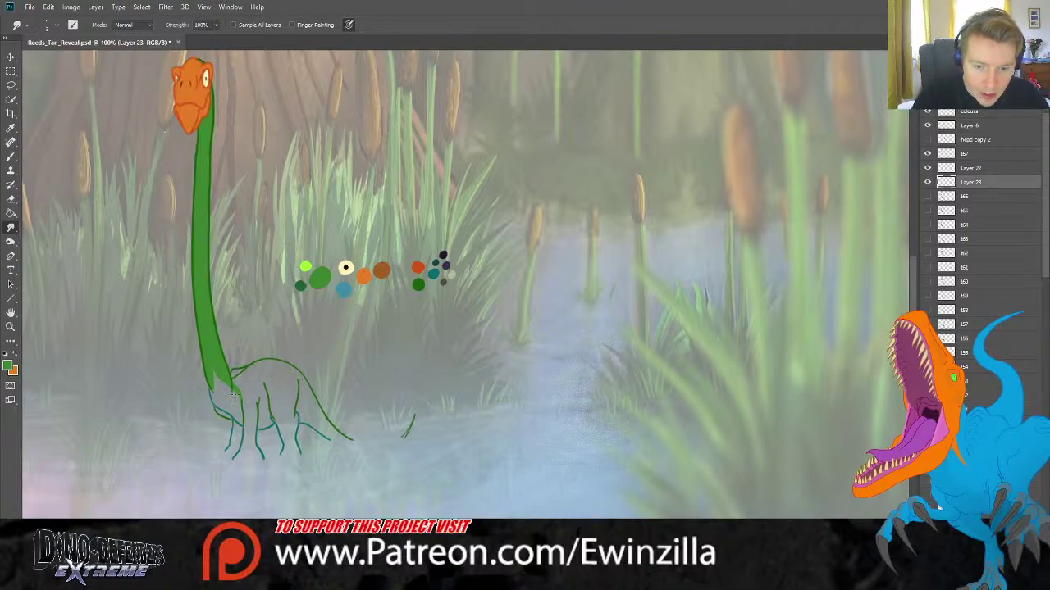
{"action": "left_click", "coordinate": [10, 155]}
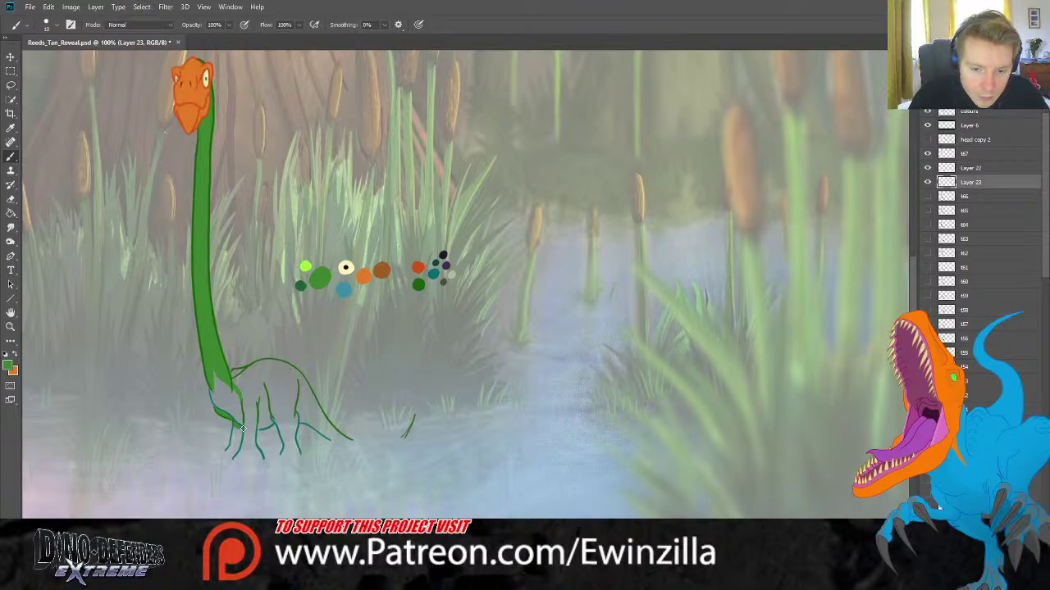
Fill the neck base, front leg top, body and tail green, then zoom to 200%.
{"action": "mouse_move", "coordinate": [254, 418]}
{"action": "left_mouse_down"}
{"action": "mouse_move", "coordinate": [232, 375]}
{"action": "mouse_move", "coordinate": [249, 375]}
{"action": "mouse_move", "coordinate": [255, 399]}
{"action": "mouse_move", "coordinate": [259, 391]}
{"action": "mouse_move", "coordinate": [274, 408]}
{"action": "mouse_move", "coordinate": [256, 420]}
{"action": "mouse_move", "coordinate": [272, 419]}
{"action": "mouse_move", "coordinate": [259, 397]}
{"action": "mouse_move", "coordinate": [269, 416]}
{"action": "mouse_move", "coordinate": [256, 421]}
{"action": "mouse_move", "coordinate": [294, 408]}
{"action": "mouse_move", "coordinate": [285, 396]}
{"action": "mouse_move", "coordinate": [266, 407]}
{"action": "mouse_move", "coordinate": [278, 382]}
{"action": "mouse_move", "coordinate": [261, 390]}
{"action": "mouse_move", "coordinate": [264, 375]}
{"action": "mouse_move", "coordinate": [244, 376]}
{"action": "mouse_move", "coordinate": [264, 365]}
{"action": "mouse_move", "coordinate": [289, 371]}
{"action": "mouse_move", "coordinate": [273, 372]}
{"action": "mouse_move", "coordinate": [294, 395]}
{"action": "left_mouse_up"}
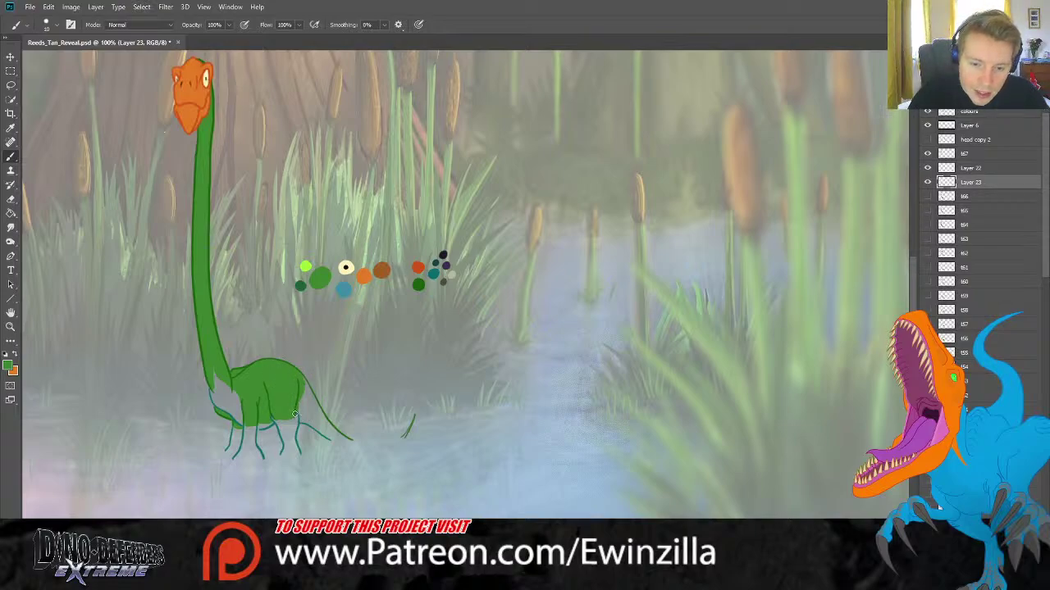
{"action": "mouse_move", "coordinate": [292, 408]}
{"action": "left_mouse_down"}
{"action": "mouse_move", "coordinate": [350, 440]}
{"action": "mouse_move", "coordinate": [300, 405]}
{"action": "mouse_move", "coordinate": [317, 419]}
{"action": "mouse_move", "coordinate": [305, 392]}
{"action": "mouse_move", "coordinate": [314, 403]}
{"action": "left_mouse_up"}
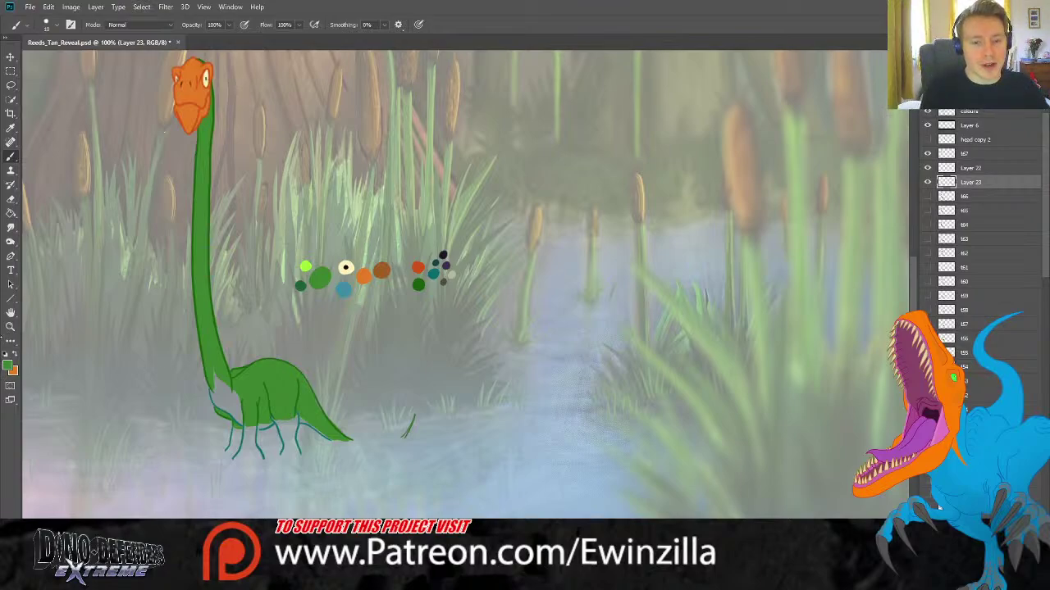
{"action": "key", "text": "z"}
{"action": "left_click", "coordinate": [330, 457]}
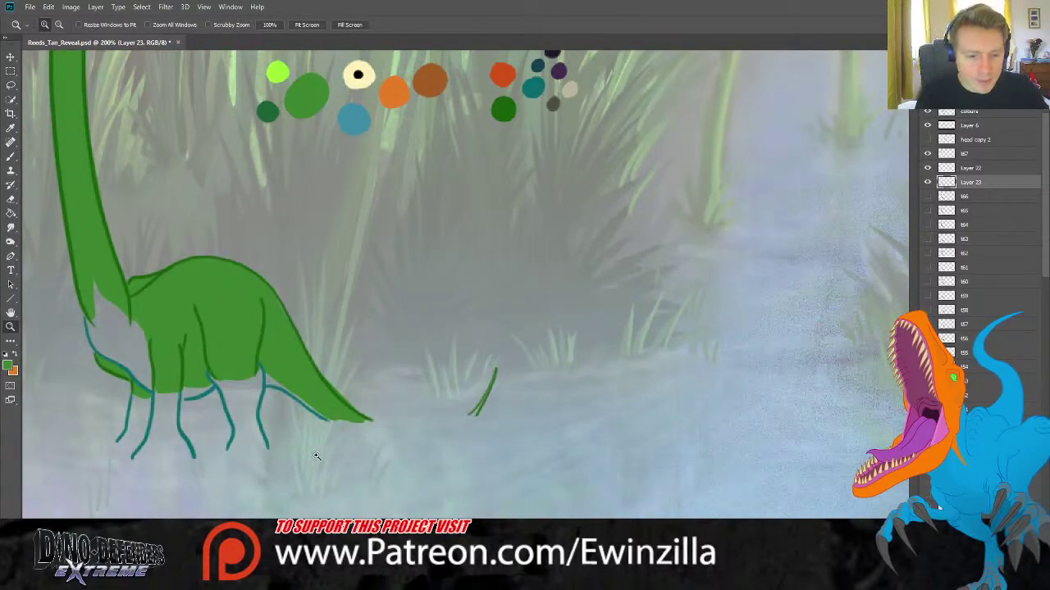
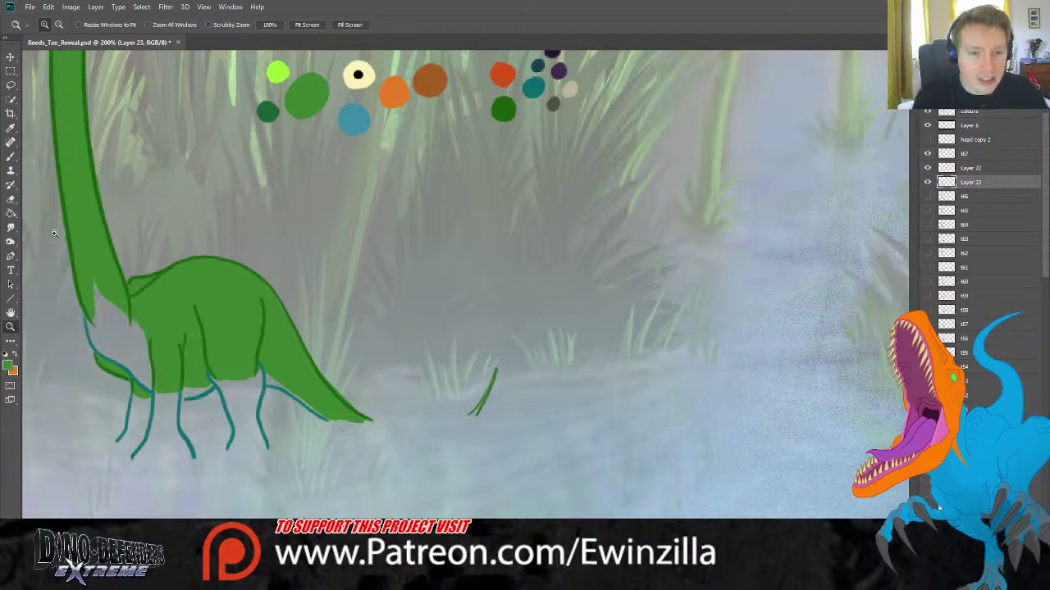
Paint the blue swatch colour down the front of the neck and chest, then smudge its edges soft.
{"action": "left_click", "coordinate": [11, 155]}
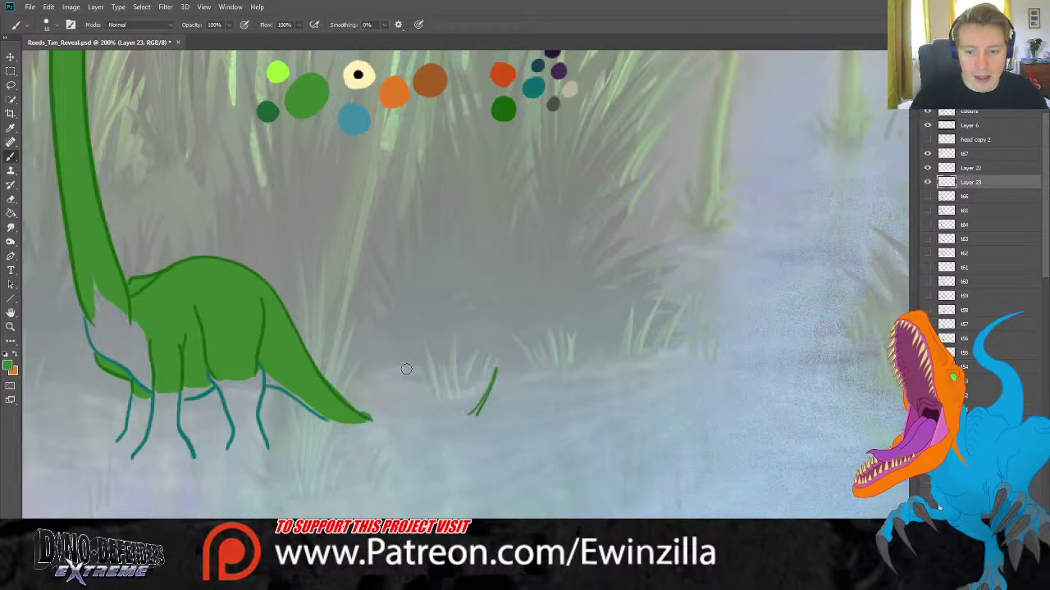
{"action": "left_click", "coordinate": [10, 227]}
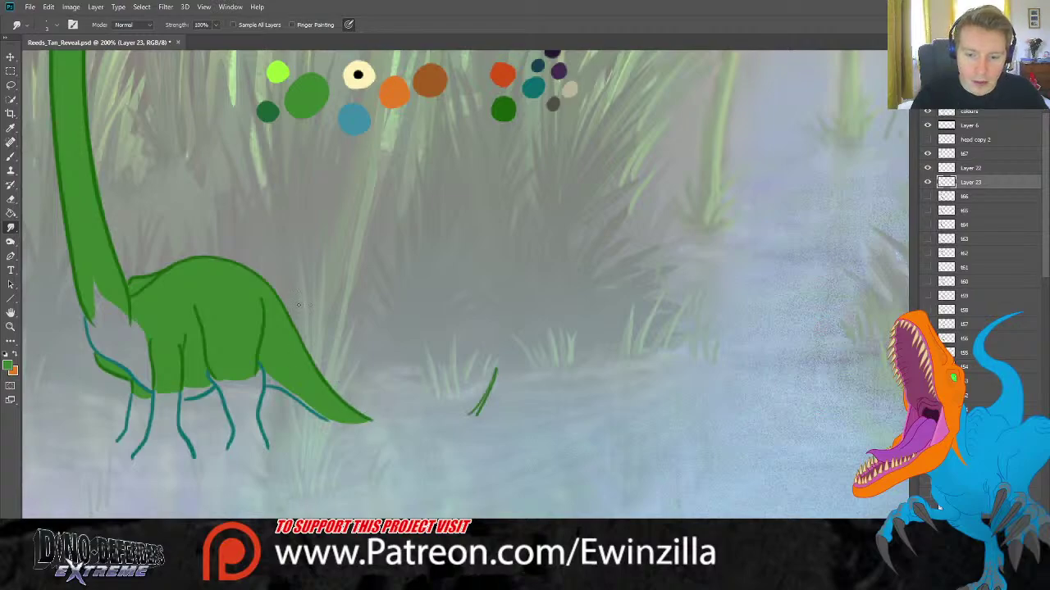
{"action": "key", "text": "b"}
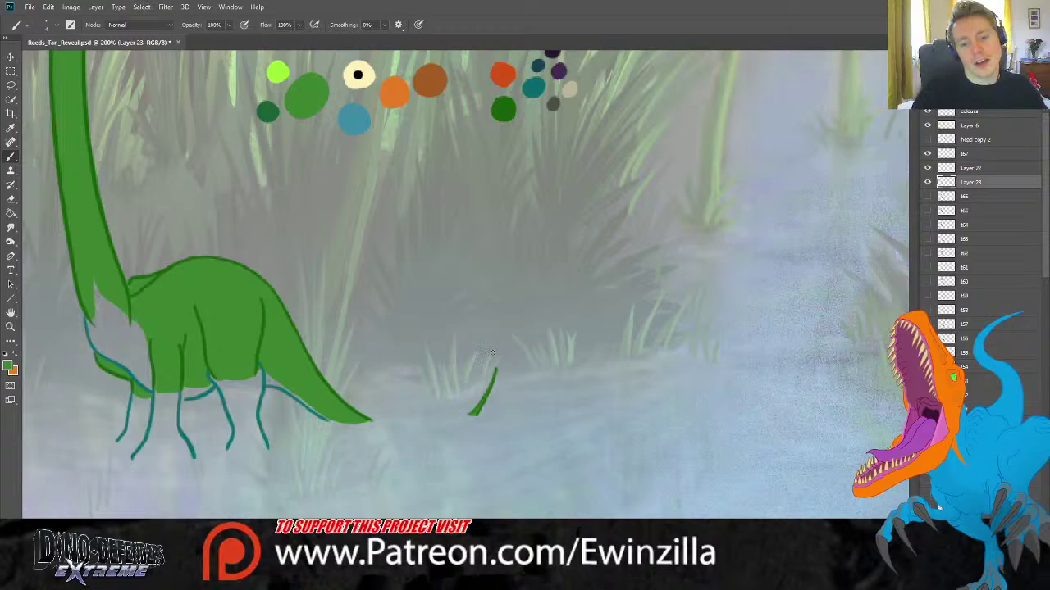
{"action": "key", "text": "i"}
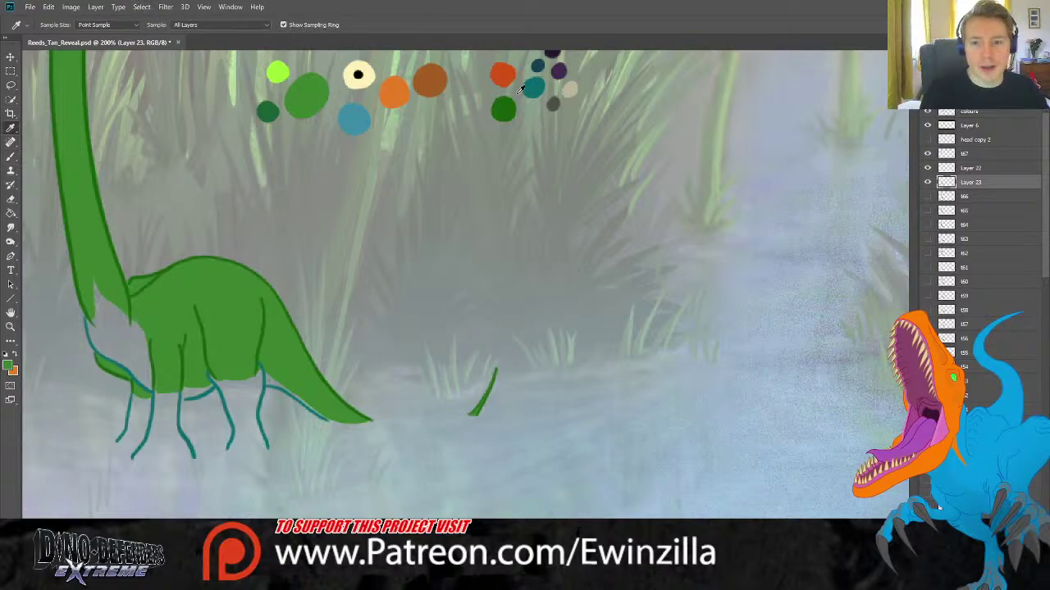
{"action": "left_click", "coordinate": [355, 114]}
{"action": "key", "text": "b"}
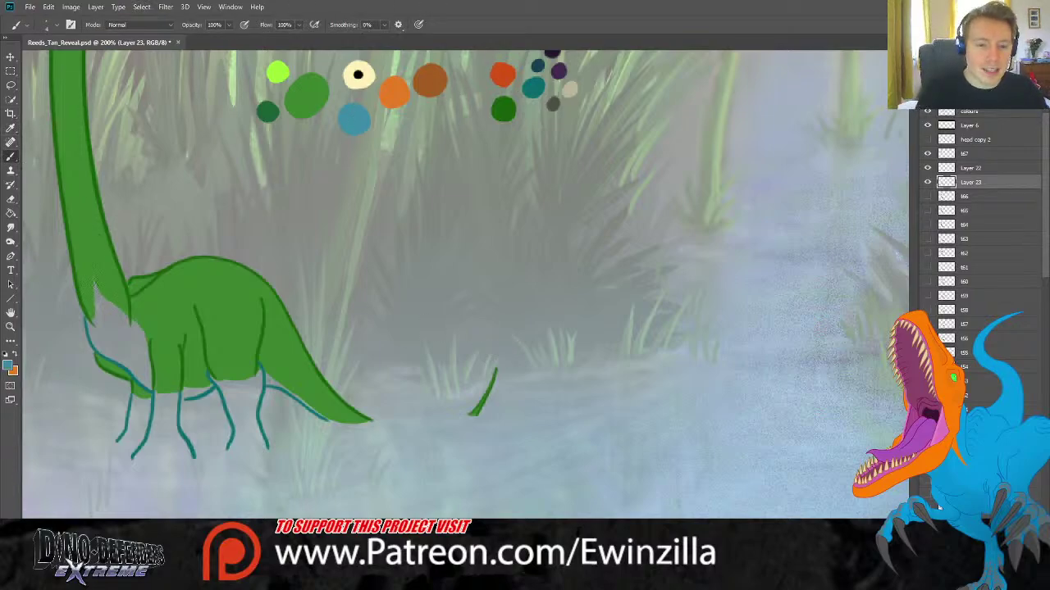
{"action": "mouse_move", "coordinate": [94, 275]}
{"action": "left_mouse_down"}
{"action": "mouse_move", "coordinate": [97, 346]}
{"action": "mouse_move", "coordinate": [150, 388]}
{"action": "mouse_move", "coordinate": [143, 331]}
{"action": "mouse_move", "coordinate": [94, 279]}
{"action": "mouse_move", "coordinate": [98, 336]}
{"action": "mouse_move", "coordinate": [101, 319]}
{"action": "mouse_move", "coordinate": [127, 362]}
{"action": "mouse_move", "coordinate": [125, 325]}
{"action": "mouse_move", "coordinate": [142, 369]}
{"action": "mouse_move", "coordinate": [139, 331]}
{"action": "left_mouse_up"}
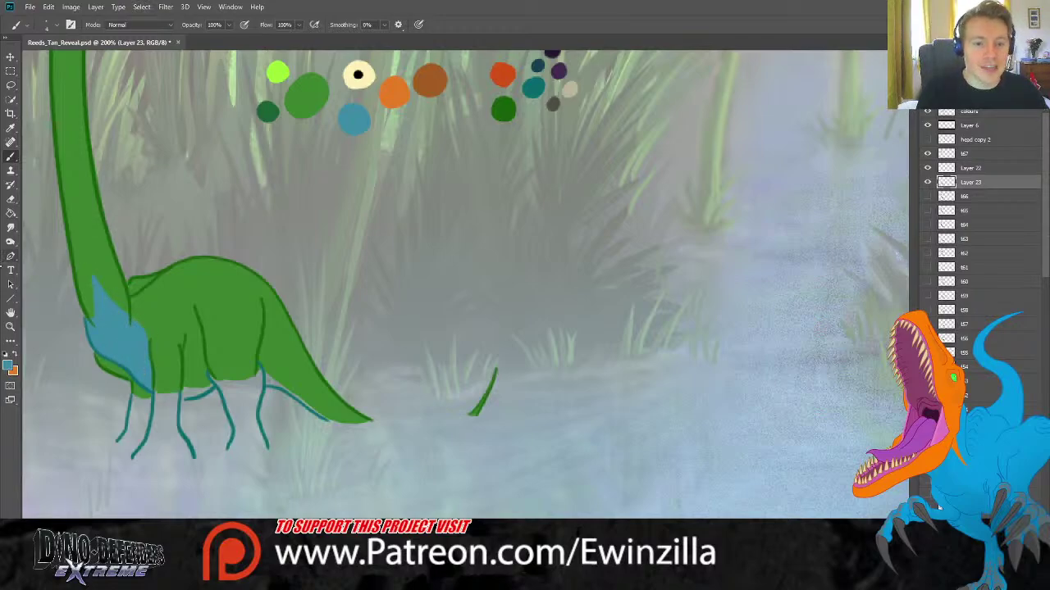
{"action": "left_click", "coordinate": [11, 228]}
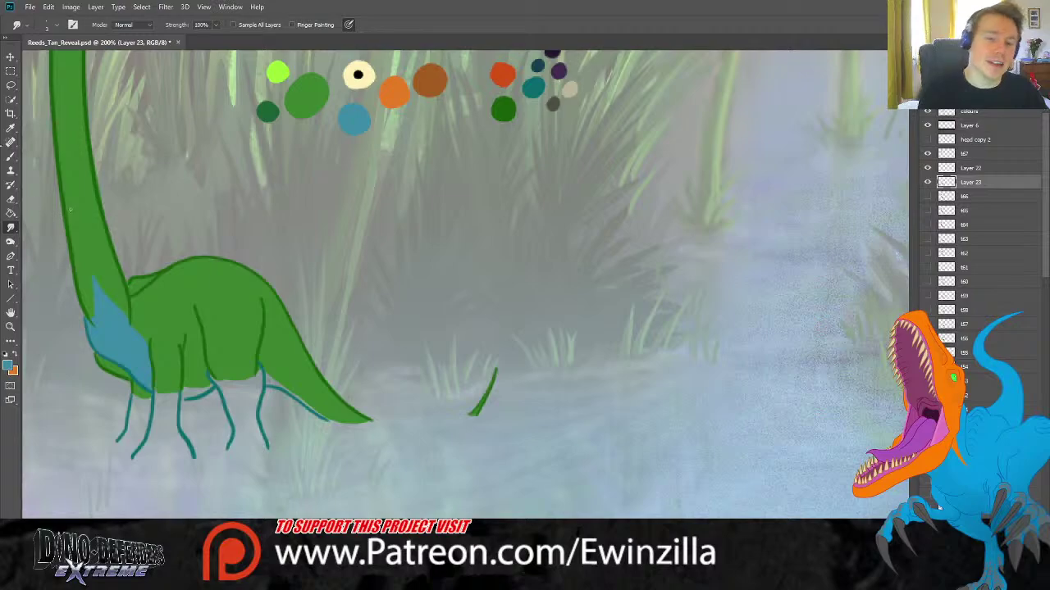
{"action": "key", "text": "b"}
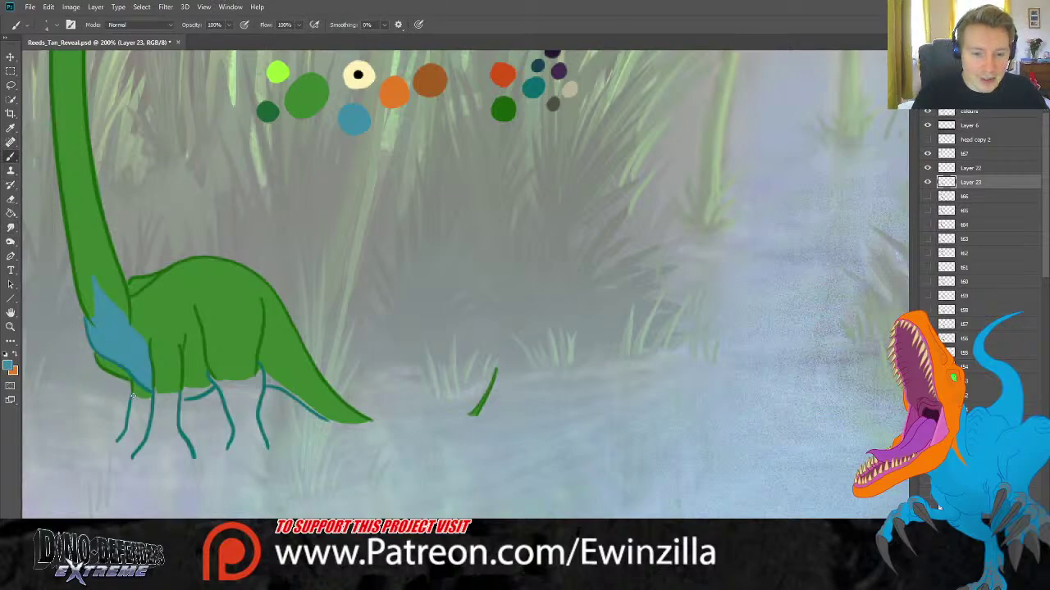
Paint blue along the belly, back leg and tail underside, then smudge the tail blue toward the tip.
{"action": "mouse_move", "coordinate": [132, 397]}
{"action": "left_mouse_down"}
{"action": "mouse_move", "coordinate": [120, 441]}
{"action": "mouse_move", "coordinate": [142, 442]}
{"action": "mouse_move", "coordinate": [125, 440]}
{"action": "mouse_move", "coordinate": [144, 433]}
{"action": "mouse_move", "coordinate": [141, 404]}
{"action": "mouse_move", "coordinate": [131, 430]}
{"action": "mouse_move", "coordinate": [147, 428]}
{"action": "mouse_move", "coordinate": [127, 434]}
{"action": "mouse_move", "coordinate": [148, 430]}
{"action": "mouse_move", "coordinate": [119, 440]}
{"action": "mouse_move", "coordinate": [143, 435]}
{"action": "mouse_move", "coordinate": [122, 438]}
{"action": "mouse_move", "coordinate": [146, 429]}
{"action": "mouse_move", "coordinate": [129, 433]}
{"action": "mouse_move", "coordinate": [141, 403]}
{"action": "mouse_move", "coordinate": [149, 421]}
{"action": "mouse_move", "coordinate": [152, 398]}
{"action": "mouse_move", "coordinate": [164, 406]}
{"action": "mouse_move", "coordinate": [155, 391]}
{"action": "mouse_move", "coordinate": [175, 395]}
{"action": "mouse_move", "coordinate": [156, 393]}
{"action": "mouse_move", "coordinate": [133, 458]}
{"action": "mouse_move", "coordinate": [194, 455]}
{"action": "mouse_move", "coordinate": [137, 455]}
{"action": "mouse_move", "coordinate": [160, 444]}
{"action": "mouse_move", "coordinate": [188, 452]}
{"action": "mouse_move", "coordinate": [180, 437]}
{"action": "mouse_move", "coordinate": [153, 447]}
{"action": "mouse_move", "coordinate": [165, 416]}
{"action": "mouse_move", "coordinate": [167, 439]}
{"action": "mouse_move", "coordinate": [175, 430]}
{"action": "mouse_move", "coordinate": [172, 402]}
{"action": "mouse_move", "coordinate": [160, 409]}
{"action": "mouse_move", "coordinate": [158, 397]}
{"action": "mouse_move", "coordinate": [207, 389]}
{"action": "left_mouse_up"}
{"action": "key", "text": "ctrl+z"}
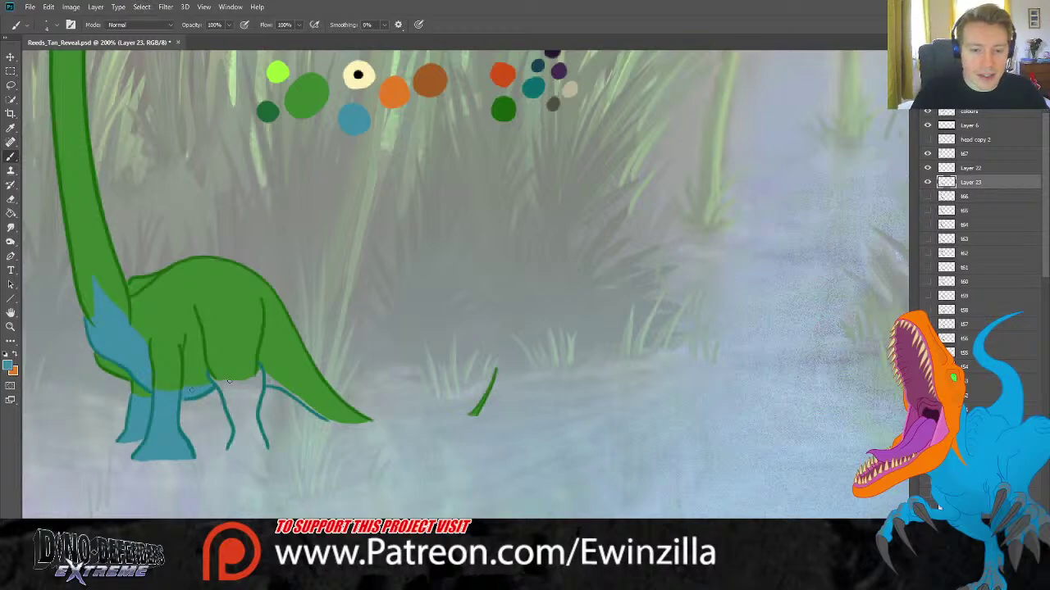
{"action": "mouse_move", "coordinate": [229, 380]}
{"action": "left_mouse_down"}
{"action": "mouse_move", "coordinate": [257, 370]}
{"action": "mouse_move", "coordinate": [214, 380]}
{"action": "mouse_move", "coordinate": [237, 432]}
{"action": "mouse_move", "coordinate": [230, 450]}
{"action": "mouse_move", "coordinate": [264, 447]}
{"action": "mouse_move", "coordinate": [232, 446]}
{"action": "mouse_move", "coordinate": [261, 436]}
{"action": "mouse_move", "coordinate": [239, 438]}
{"action": "mouse_move", "coordinate": [257, 440]}
{"action": "mouse_move", "coordinate": [260, 378]}
{"action": "mouse_move", "coordinate": [244, 418]}
{"action": "mouse_move", "coordinate": [243, 371]}
{"action": "mouse_move", "coordinate": [242, 441]}
{"action": "left_mouse_up"}
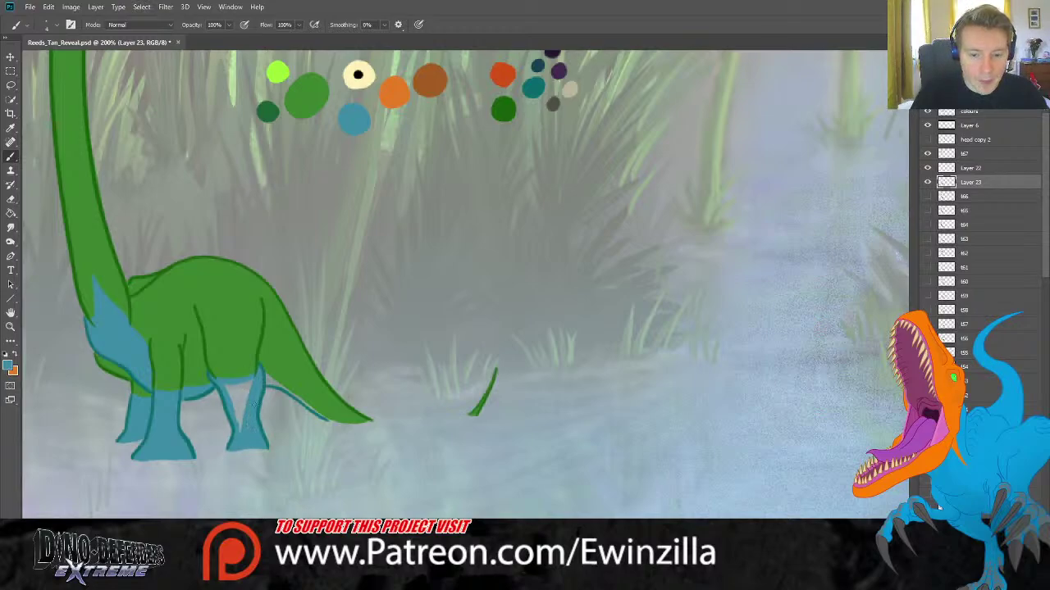
{"action": "mouse_move", "coordinate": [253, 402]}
{"action": "left_mouse_down"}
{"action": "mouse_move", "coordinate": [246, 418]}
{"action": "mouse_move", "coordinate": [240, 384]}
{"action": "mouse_move", "coordinate": [225, 385]}
{"action": "left_mouse_up"}
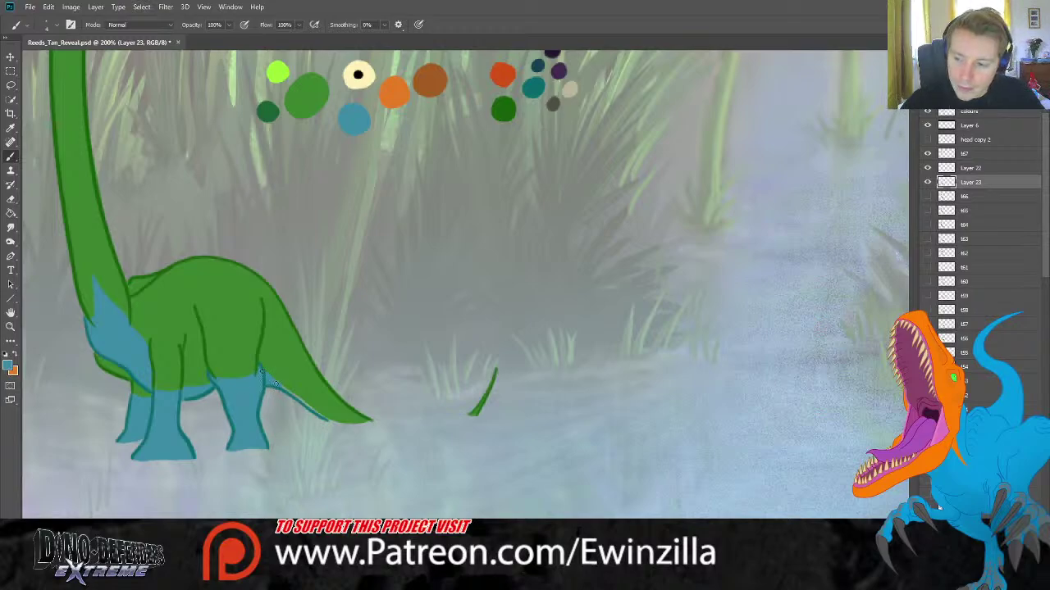
{"action": "left_click_drag", "start_coordinate": [262, 371], "coordinate": [313, 408]}
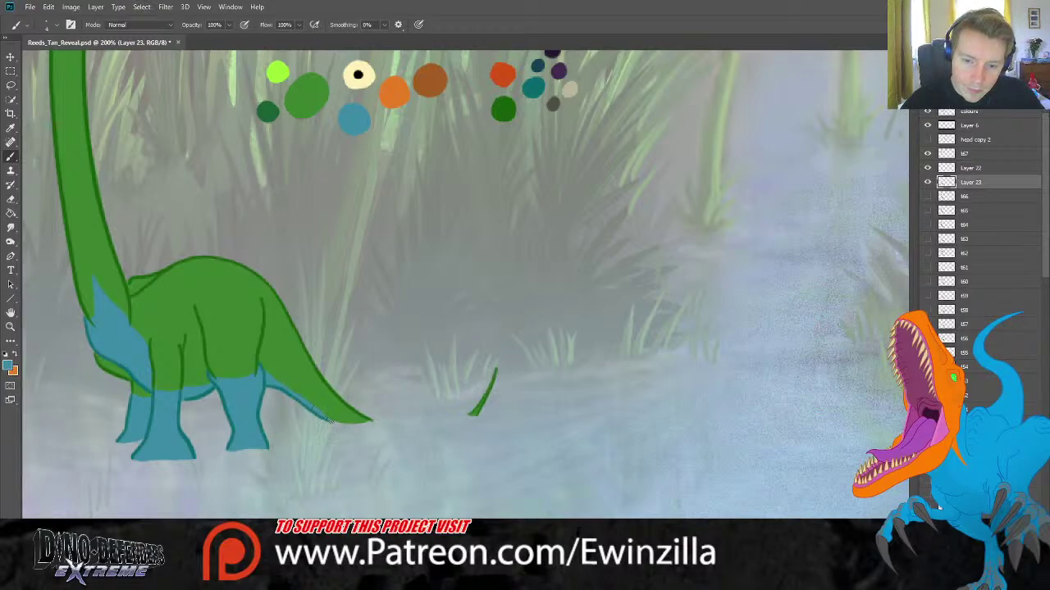
{"action": "left_click", "coordinate": [11, 228]}
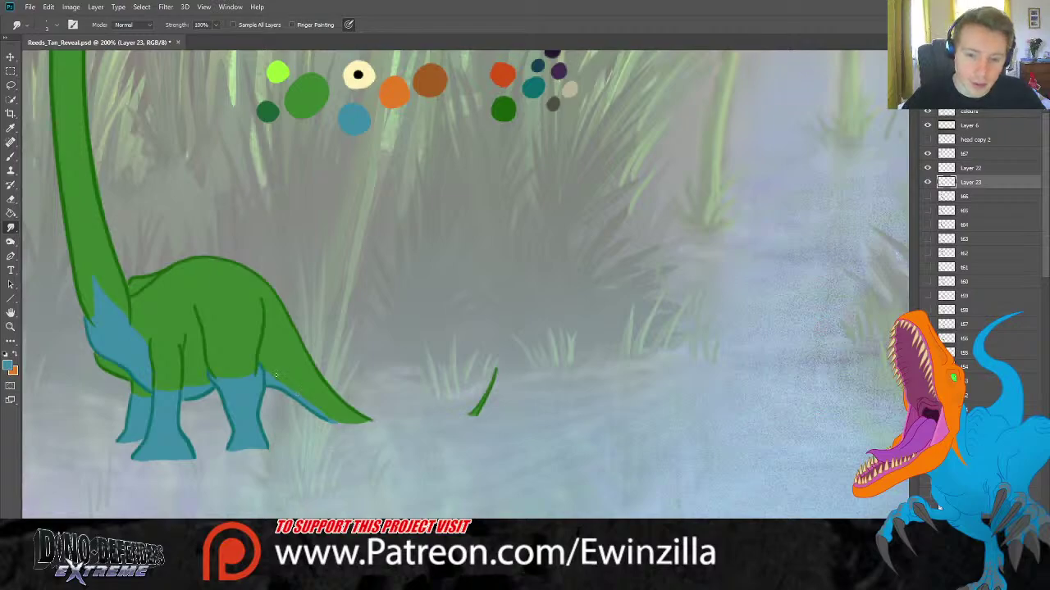
{"action": "left_click_drag", "start_coordinate": [326, 423], "coordinate": [377, 421]}
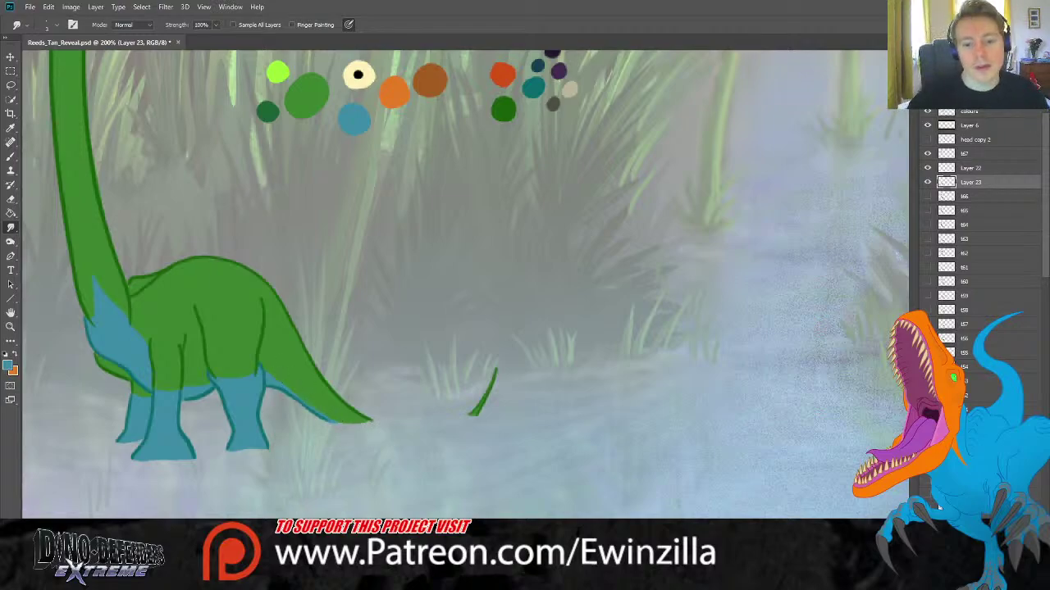
Merge Layer 22 and Layer 23 into the t67 layer.
{"action": "left_click", "coordinate": [974, 169], "text": "shift"}
{"action": "left_click", "coordinate": [972, 155], "text": "shift"}
{"action": "key", "text": "ctrl+e"}
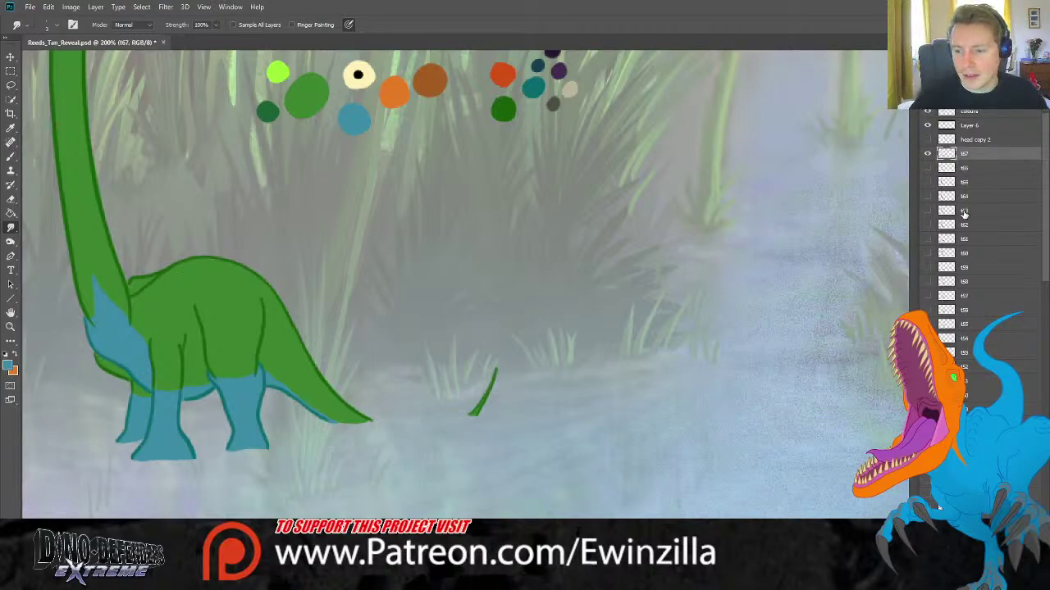
Toggle t67's visibility repeatedly to compare it with the previous frame, leaving it shown.
{"action": "left_click", "coordinate": [927, 169]}
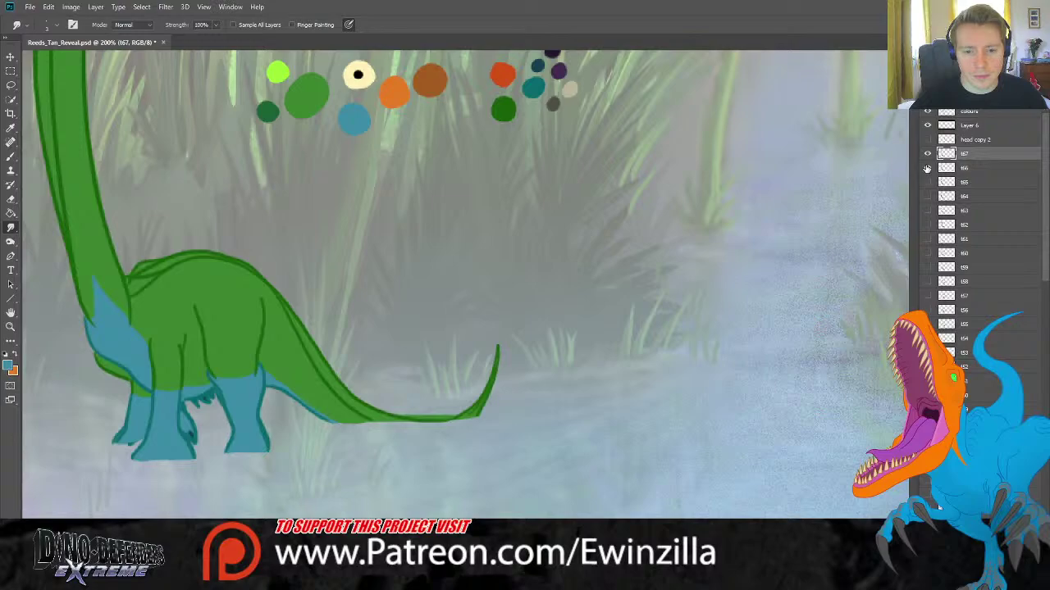
{"action": "left_click", "coordinate": [927, 154]}
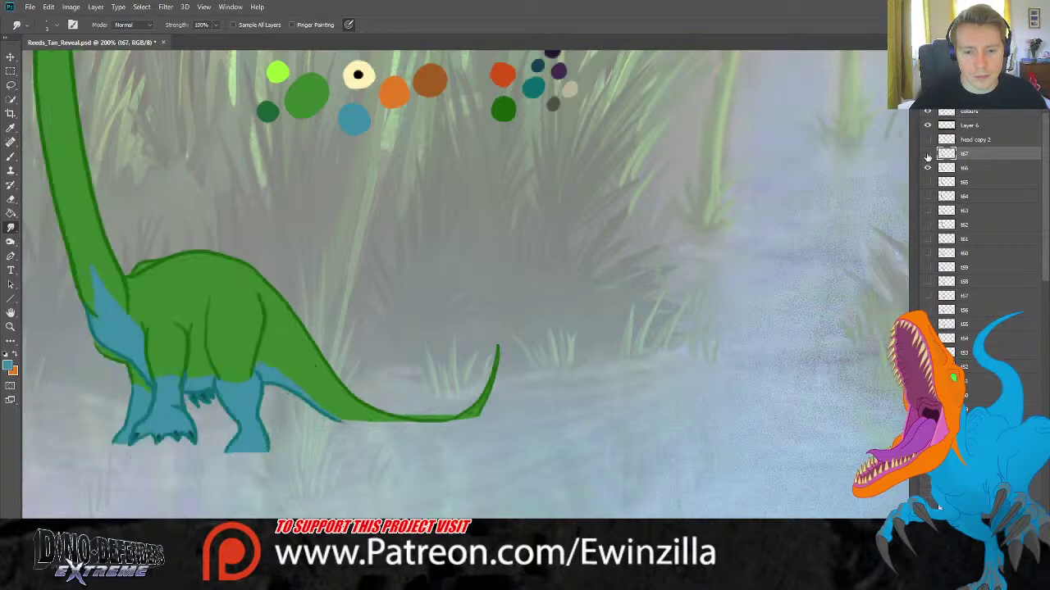
{"action": "left_click", "coordinate": [927, 155]}
{"action": "left_click", "coordinate": [927, 154]}
{"action": "left_click", "coordinate": [927, 154]}
{"action": "left_click", "coordinate": [927, 155]}
{"action": "left_click", "coordinate": [927, 155]}
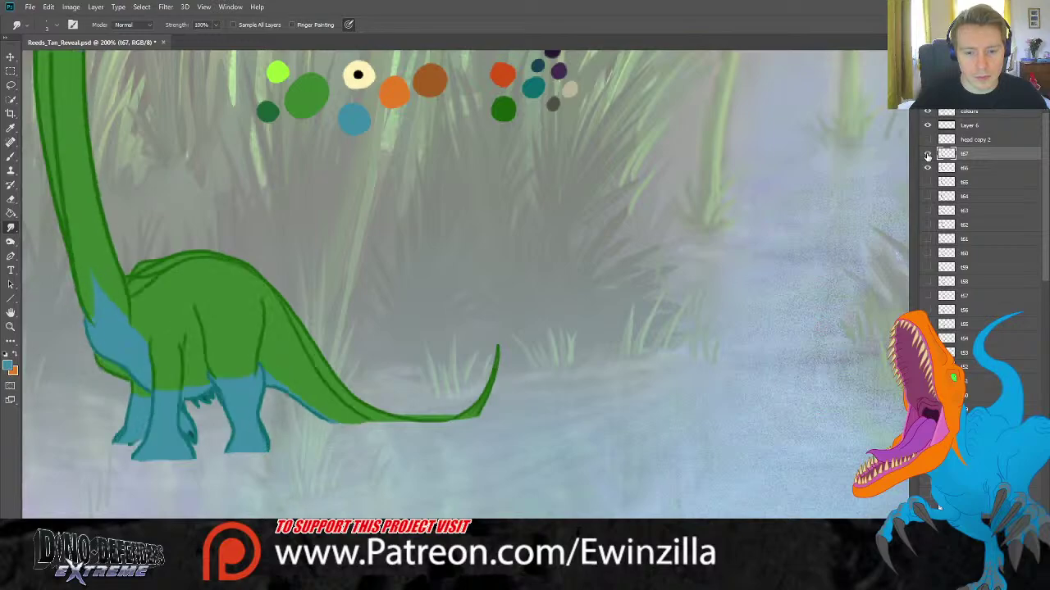
{"action": "left_click", "coordinate": [927, 155]}
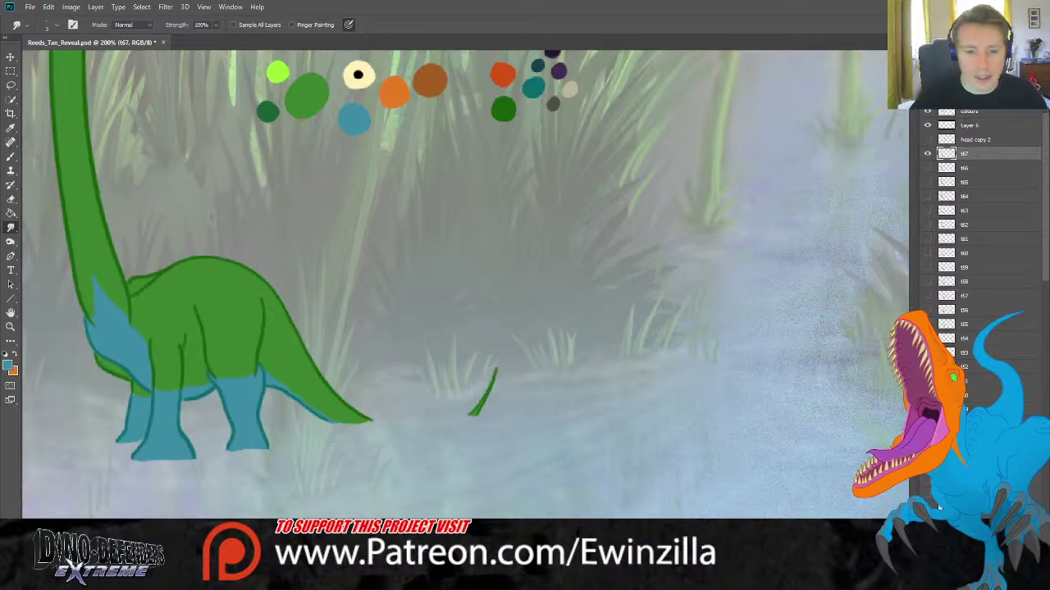
{"action": "left_click", "coordinate": [11, 85]}
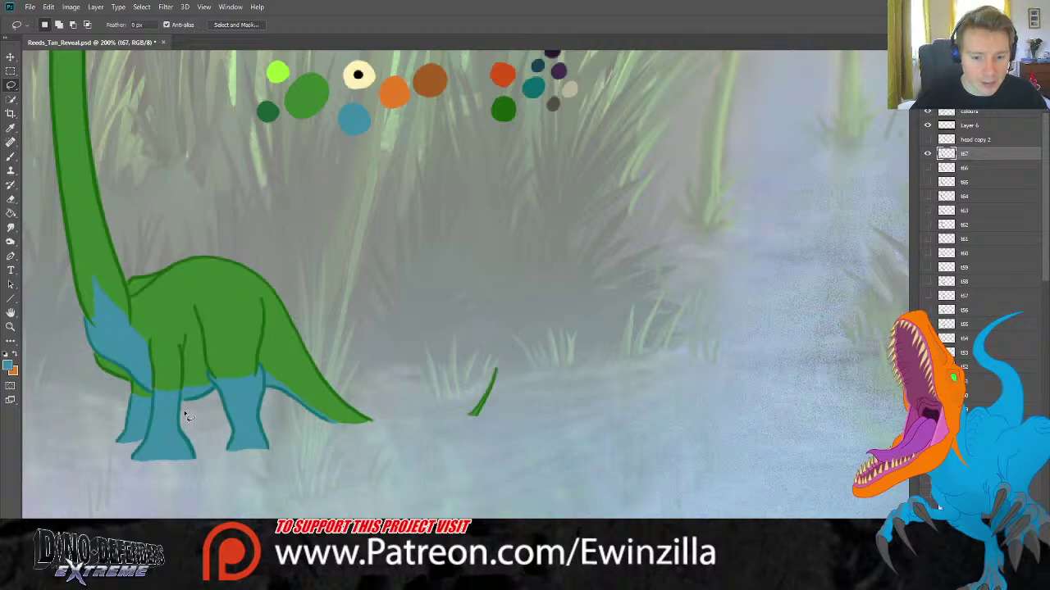
Lasso the front leg and stretch it to 118.67% height with a -0.88° tilt.
{"action": "mouse_move", "coordinate": [185, 395]}
{"action": "left_mouse_down"}
{"action": "mouse_move", "coordinate": [186, 367]}
{"action": "mouse_move", "coordinate": [151, 362]}
{"action": "mouse_move", "coordinate": [146, 425]}
{"action": "mouse_move", "coordinate": [125, 471]}
{"action": "mouse_move", "coordinate": [200, 485]}
{"action": "mouse_move", "coordinate": [202, 417]}
{"action": "left_mouse_up"}
{"action": "key", "text": "ctrl+t"}
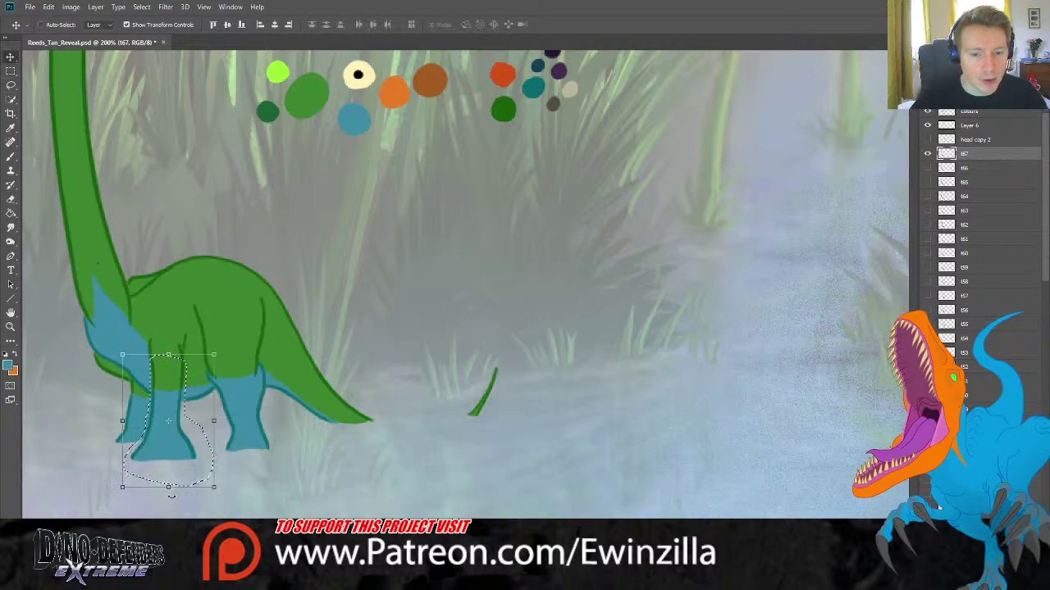
{"action": "left_click_drag", "start_coordinate": [170, 497], "coordinate": [169, 516]}
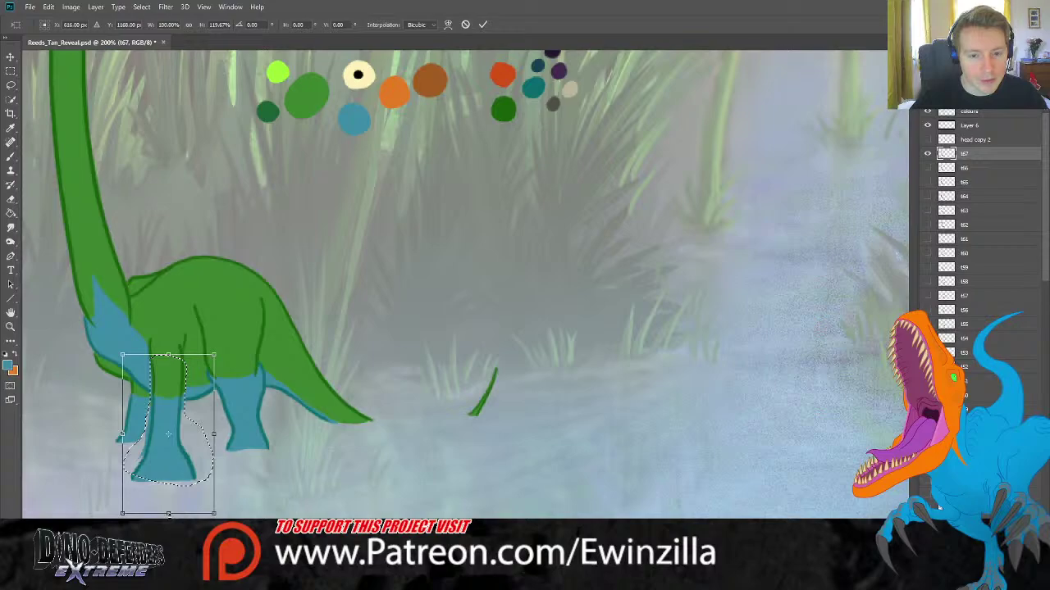
{"action": "left_click_drag", "start_coordinate": [66, 216], "coordinate": [62, 219]}
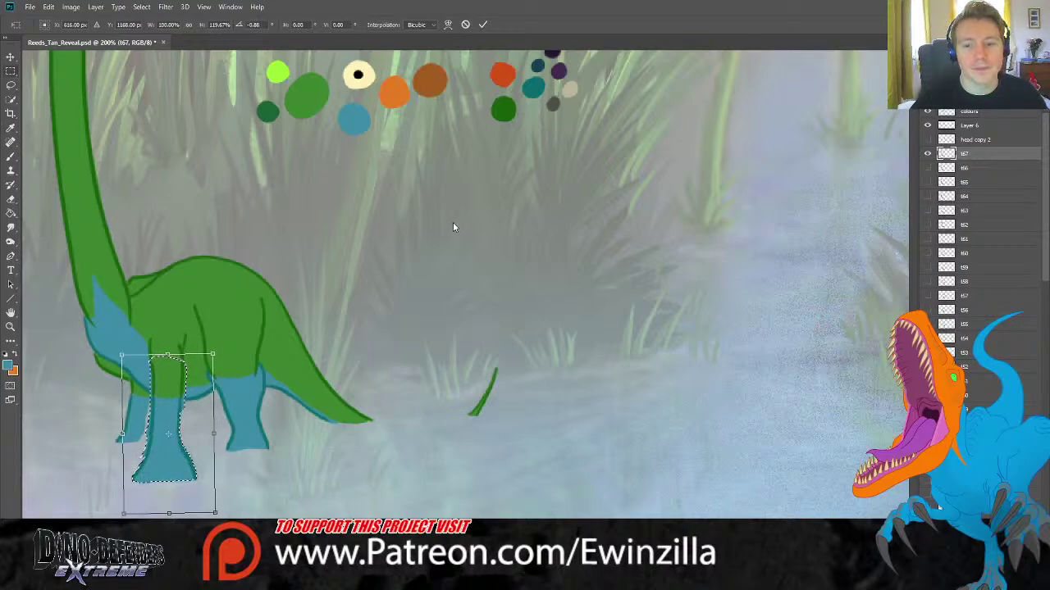
{"action": "key", "text": "Return"}
{"action": "key", "text": "ctrl+d"}
Smudge the front foot and the leg's blue and green edges smooth.
{"action": "left_click", "coordinate": [12, 233]}
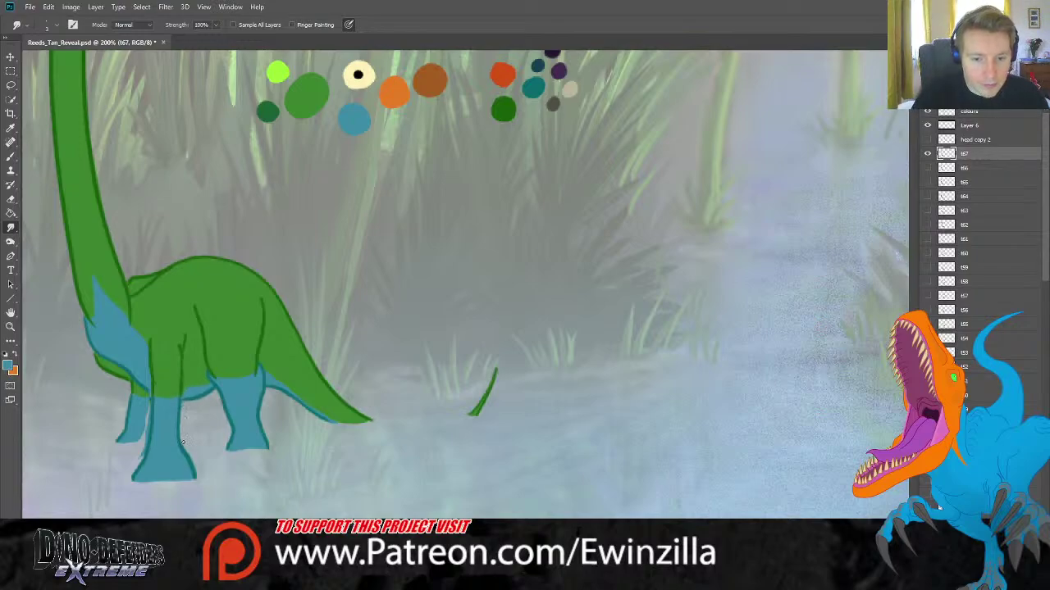
{"action": "mouse_move", "coordinate": [179, 446]}
{"action": "left_mouse_down"}
{"action": "mouse_move", "coordinate": [190, 479]}
{"action": "mouse_move", "coordinate": [189, 448]}
{"action": "left_mouse_up"}
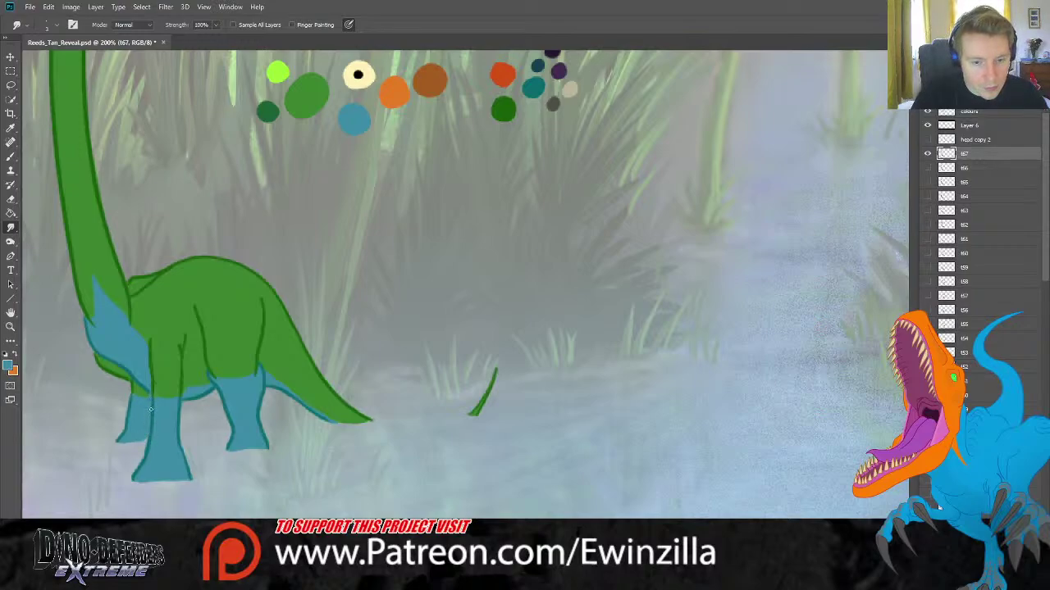
{"action": "left_click_drag", "start_coordinate": [153, 374], "coordinate": [152, 394]}
{"action": "mouse_move", "coordinate": [182, 353]}
{"action": "left_mouse_down"}
{"action": "mouse_move", "coordinate": [179, 395]}
{"action": "mouse_move", "coordinate": [181, 356]}
{"action": "mouse_move", "coordinate": [181, 377]}
{"action": "left_mouse_up"}
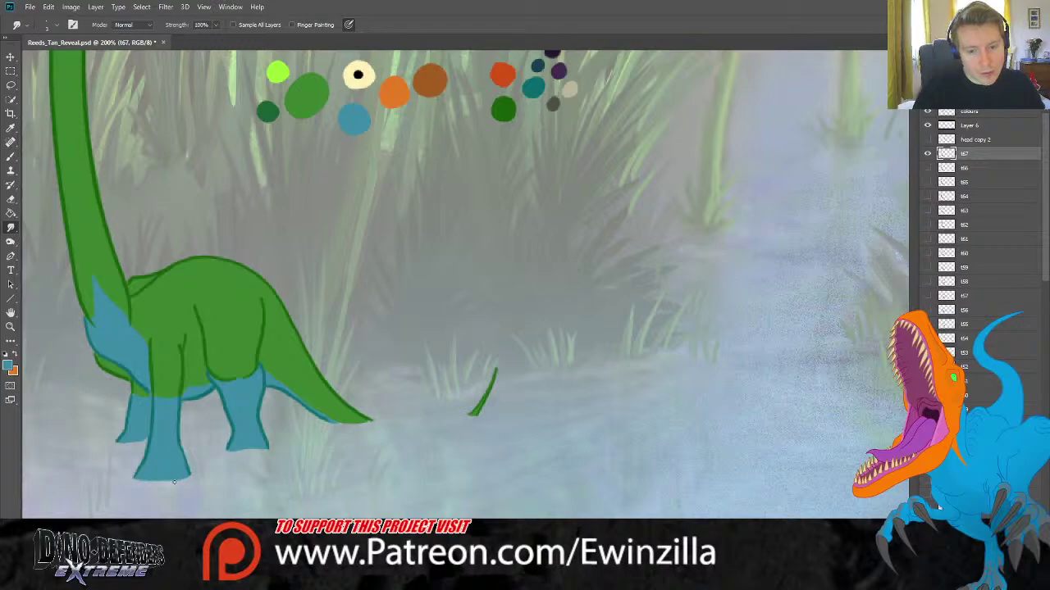
Fit the scene on screen and flip frame 167 on and off to compare poses.
{"action": "key", "text": "z"}
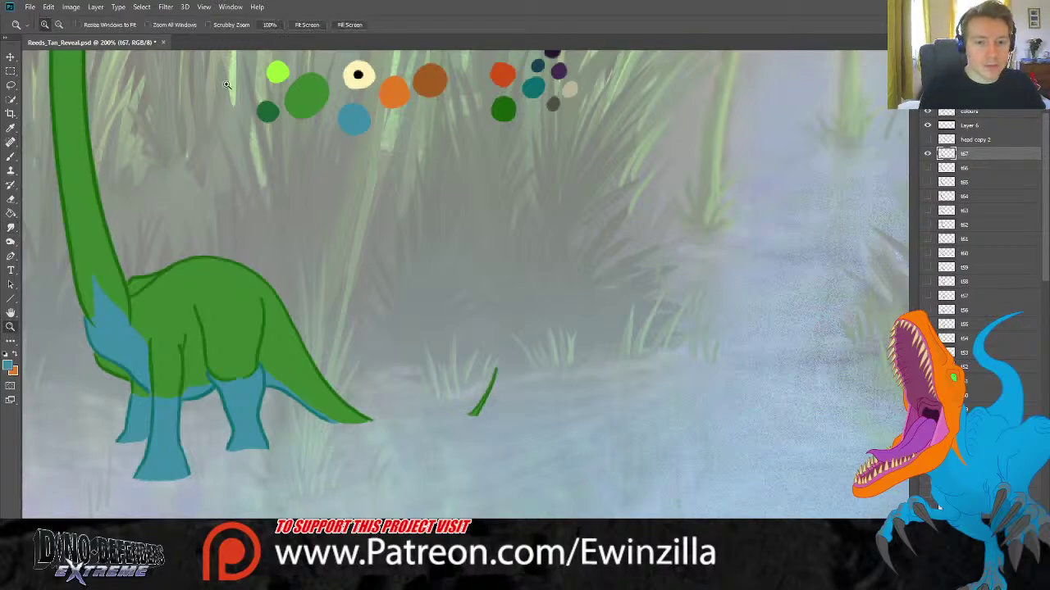
{"action": "key", "text": "ctrl+0"}
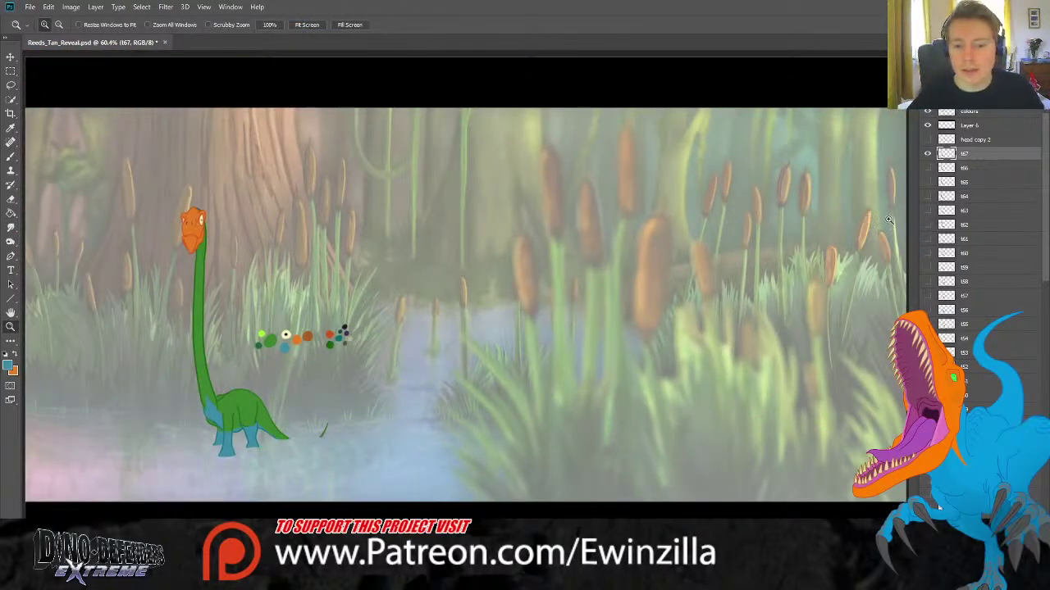
{"action": "left_click", "coordinate": [927, 155]}
{"action": "left_click", "coordinate": [927, 155]}
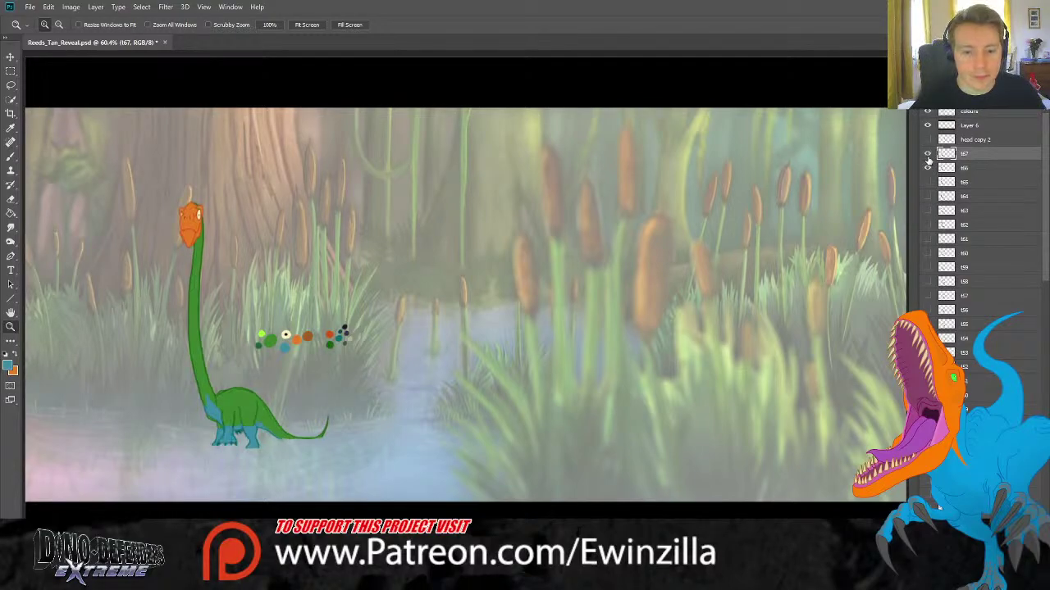
{"action": "left_click", "coordinate": [927, 155]}
{"action": "left_click", "coordinate": [928, 155]}
{"action": "left_click", "coordinate": [927, 155]}
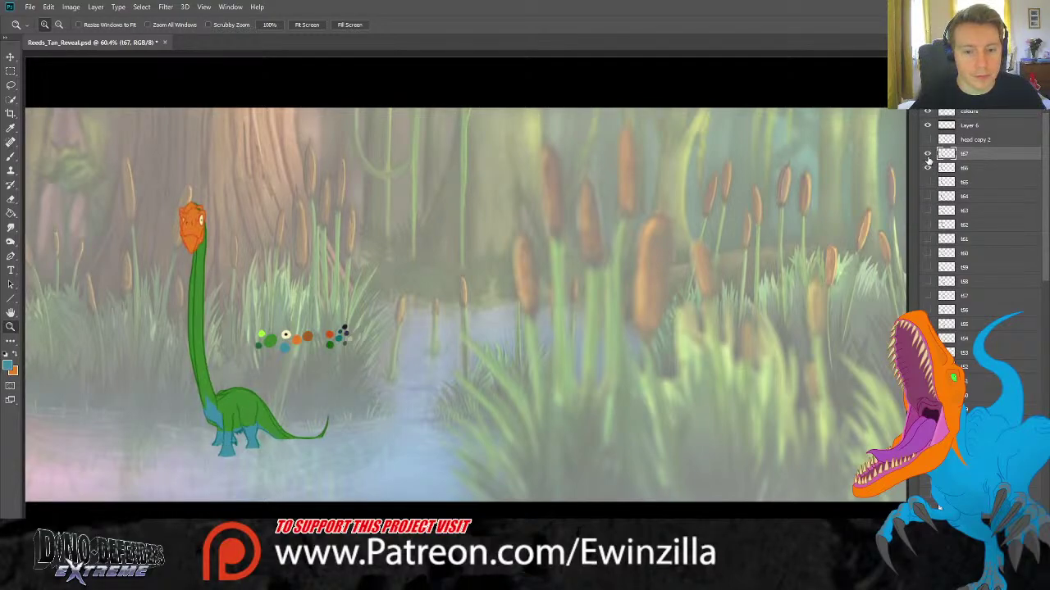
{"action": "left_click", "coordinate": [927, 155]}
{"action": "left_click", "coordinate": [927, 155]}
{"action": "left_click", "coordinate": [927, 155]}
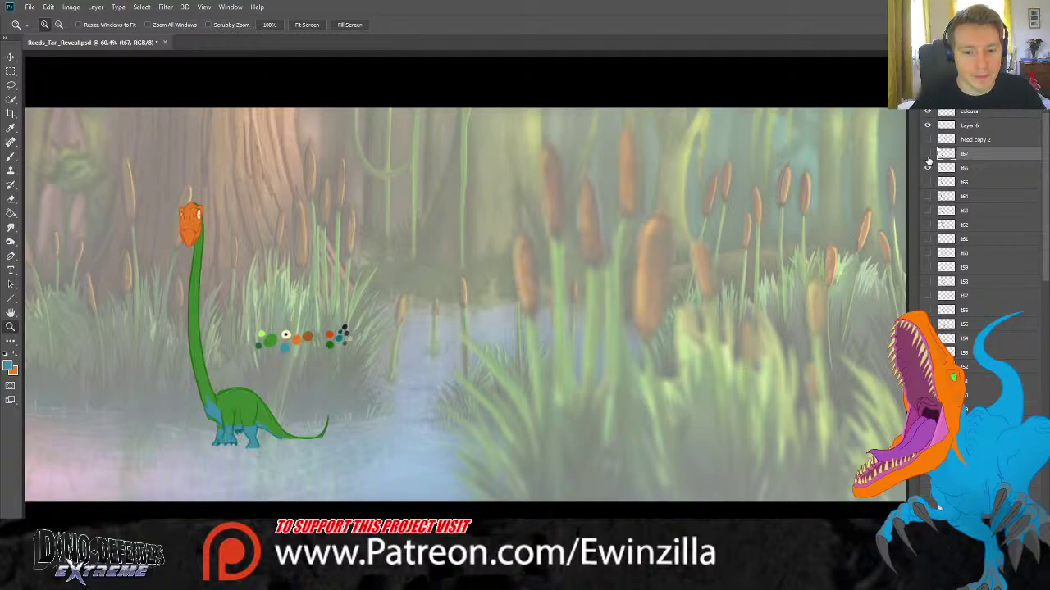
{"action": "left_click", "coordinate": [928, 155]}
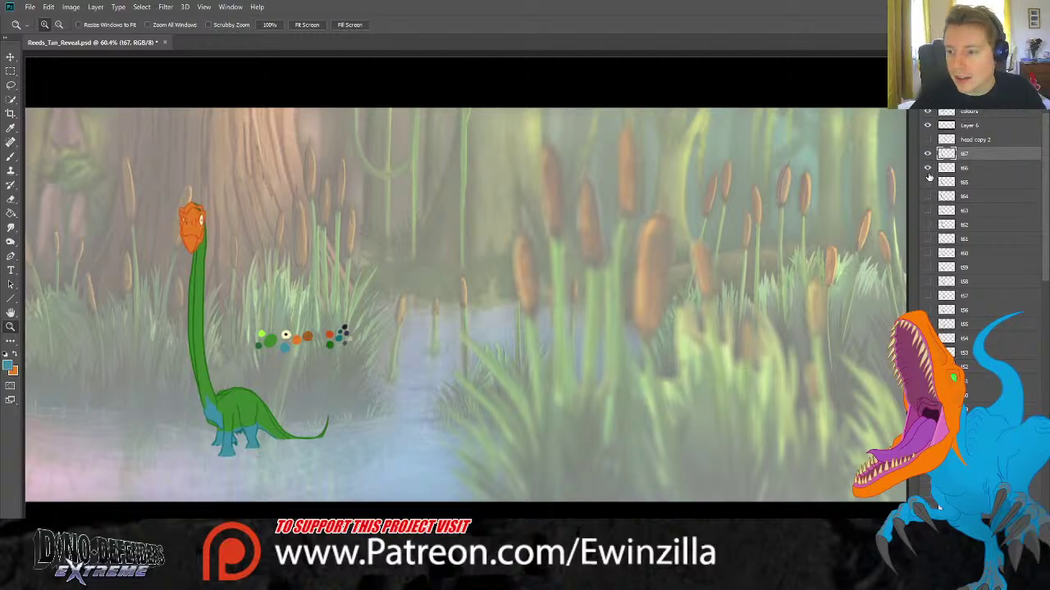
Show frame 165 and isolate the visible dinosaur frames from the background layers.
{"action": "left_click", "coordinate": [928, 181]}
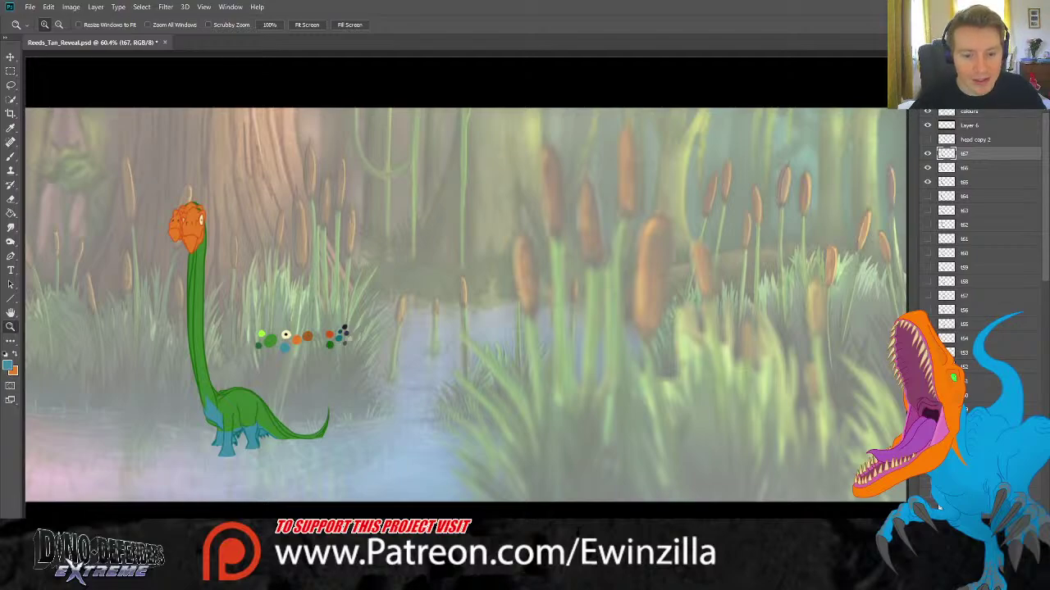
{"action": "left_click", "coordinate": [972, 113]}
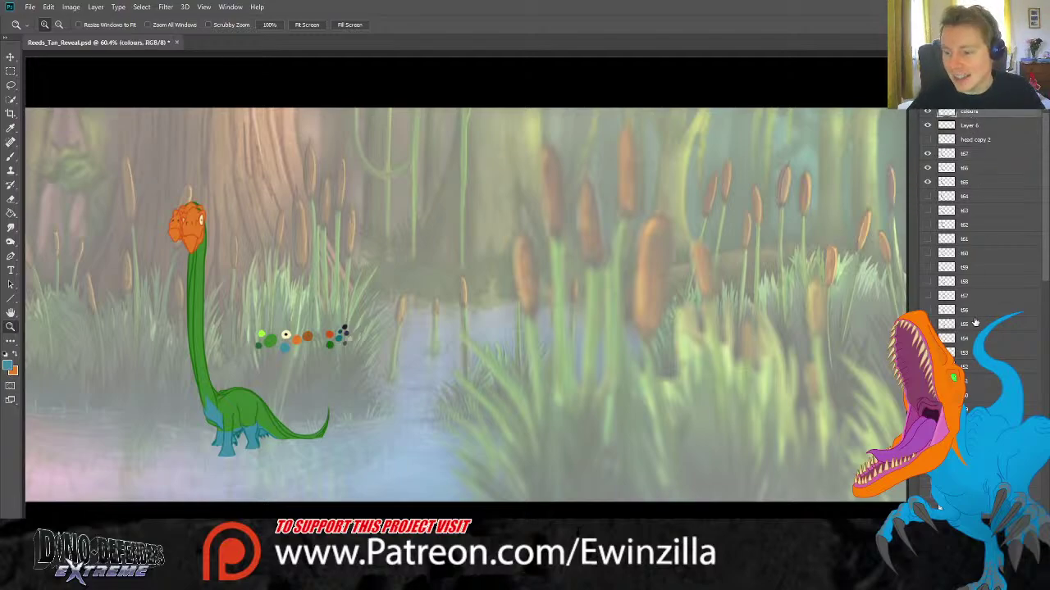
{"action": "scroll", "coordinate": [976, 246], "scroll_direction": "down", "scroll_amount": 10}
{"action": "scroll", "coordinate": [927, 495], "scroll_direction": "down", "scroll_amount": 3}
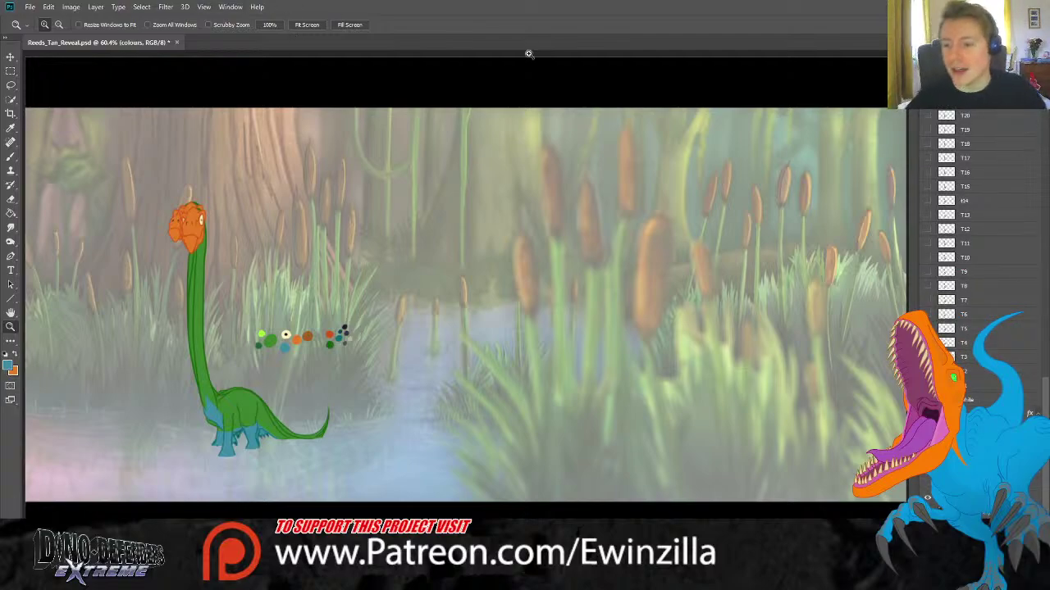
{"action": "left_click", "coordinate": [927, 496]}
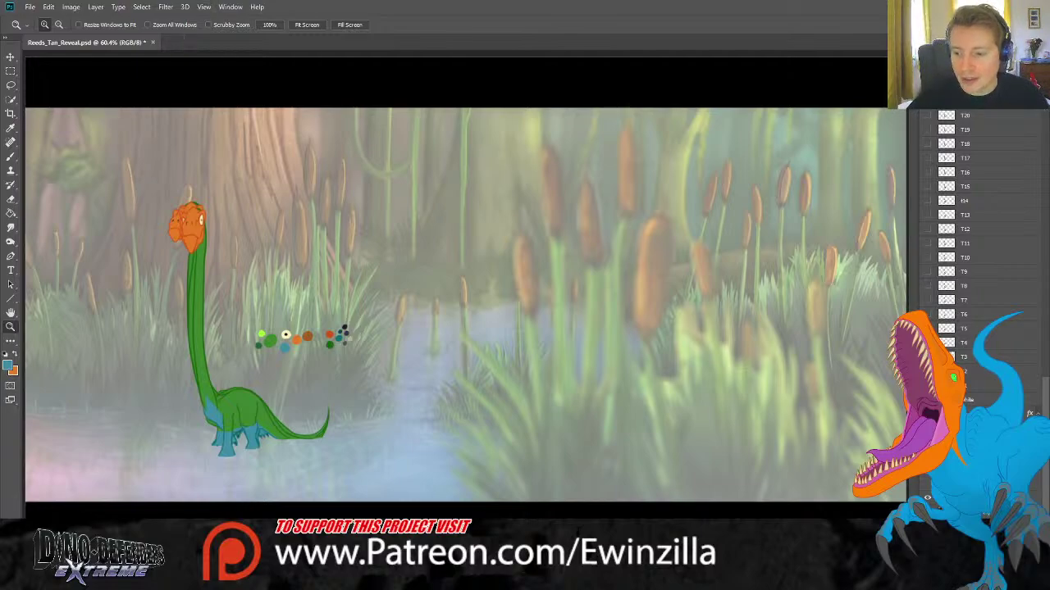
{"action": "scroll", "coordinate": [935, 500], "scroll_direction": "up", "scroll_amount": 4}
{"action": "scroll", "coordinate": [935, 501], "scroll_direction": "up", "scroll_amount": 6}
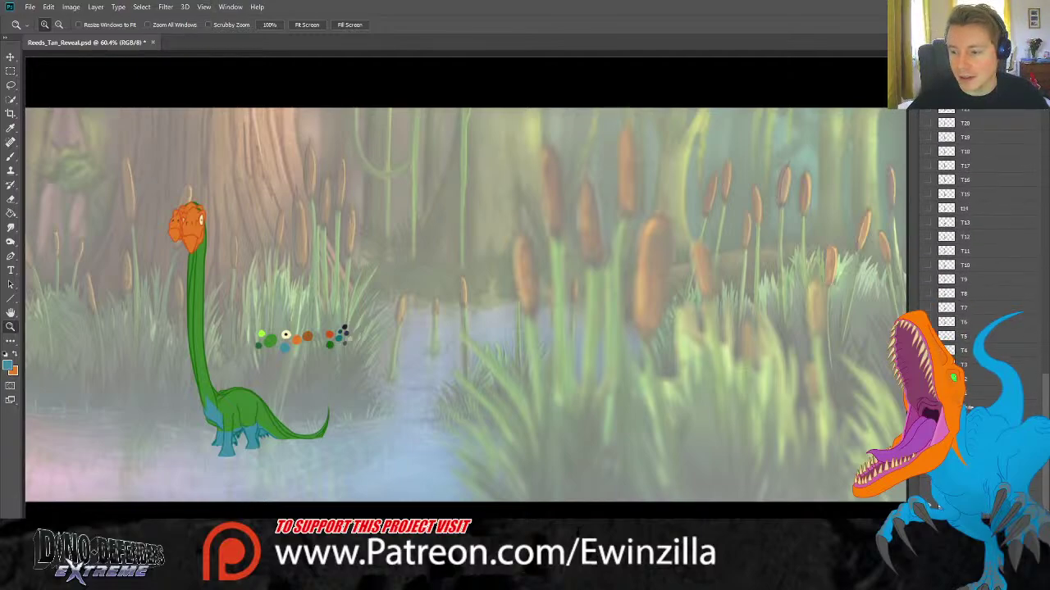
{"action": "left_click", "coordinate": [934, 500]}
{"action": "scroll", "coordinate": [935, 500], "scroll_direction": "up", "scroll_amount": 4}
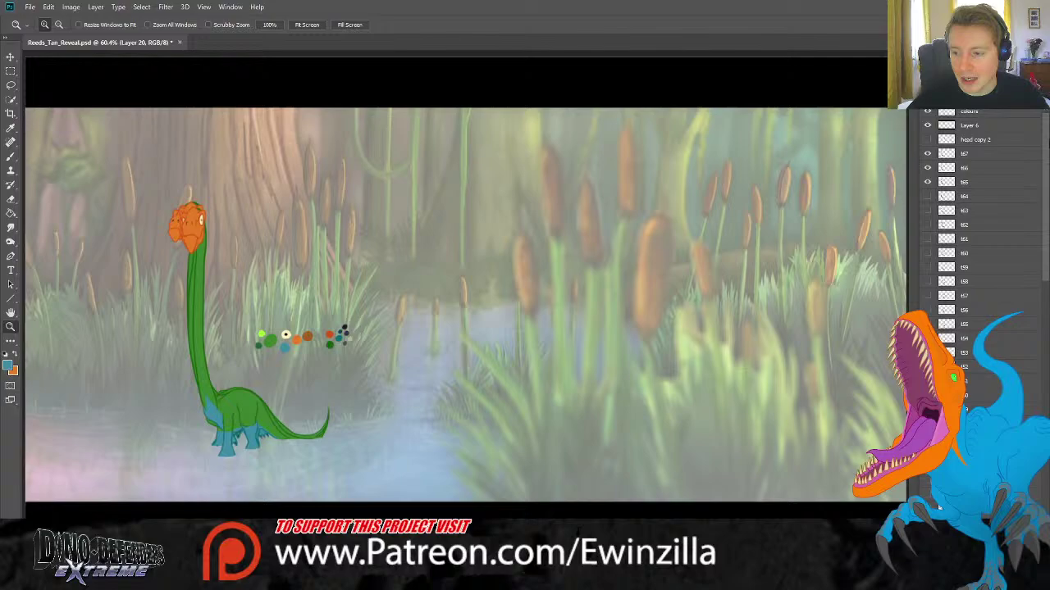
{"action": "left_click", "coordinate": [974, 154]}
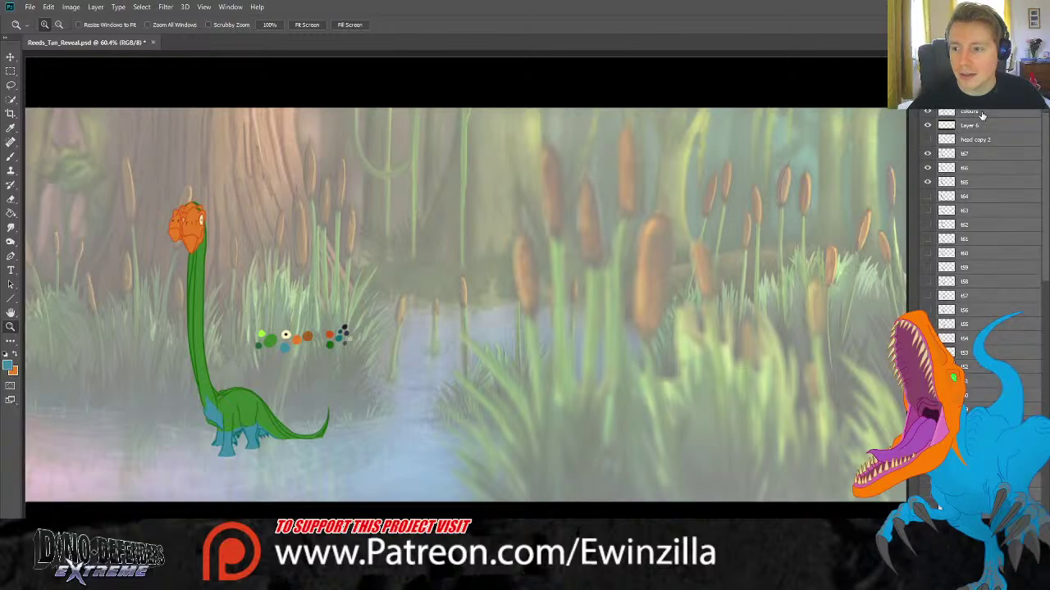
{"action": "left_click", "coordinate": [979, 207]}
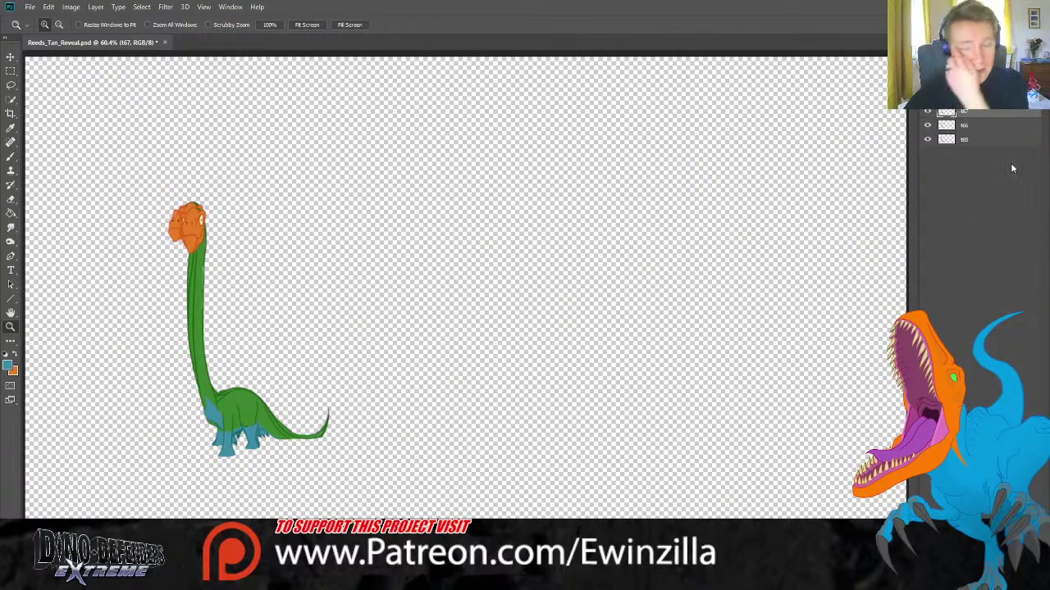
Isolate frame 165 and step through the other dinosaur frame overlays, returning to a single frame.
{"action": "left_click", "coordinate": [988, 139]}
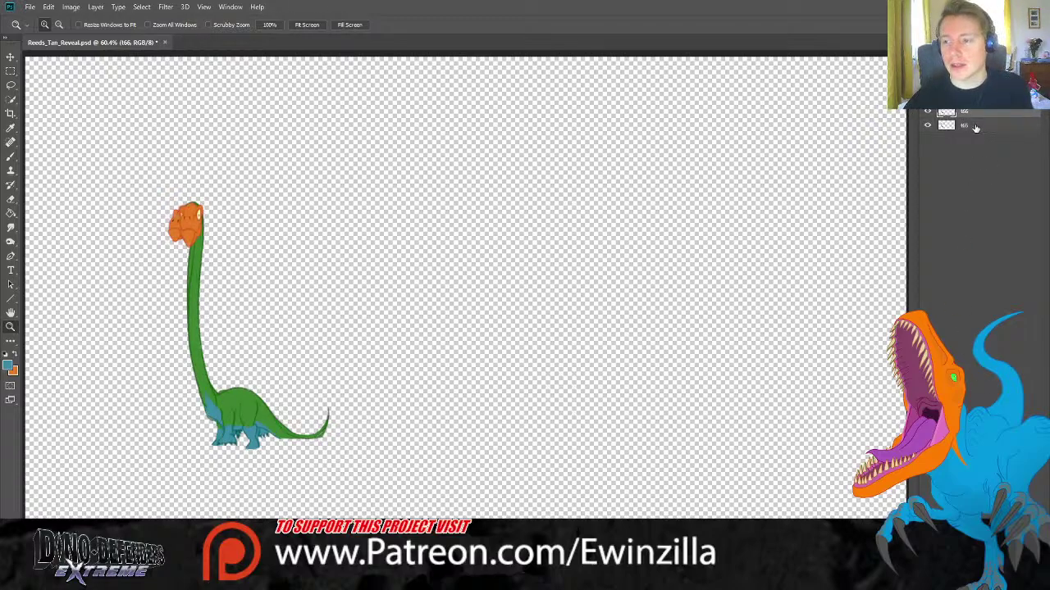
{"action": "key", "text": "ctrl+z"}
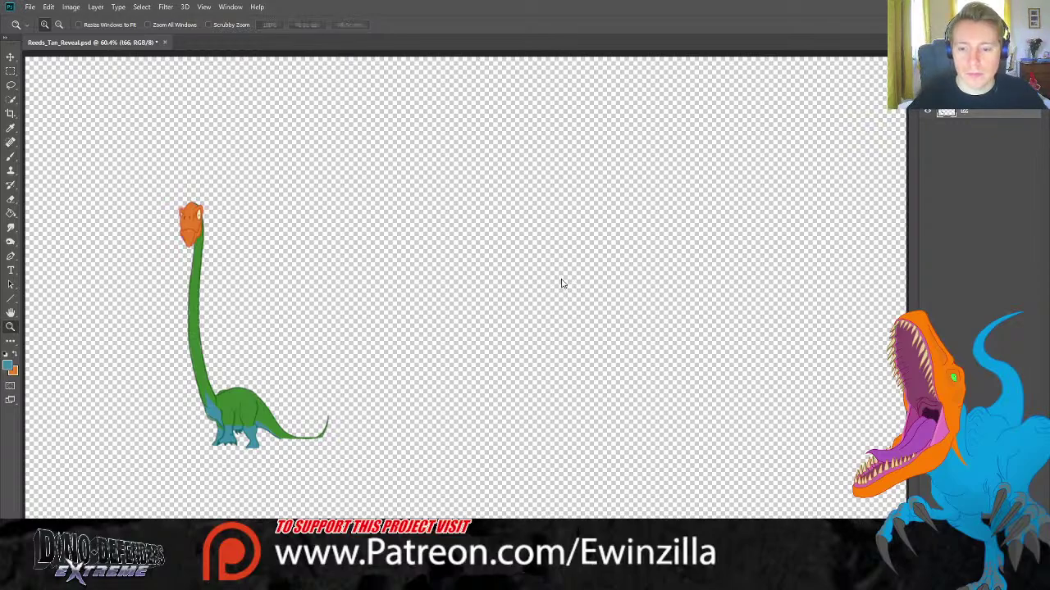
{"action": "key", "text": "ctrl+v"}
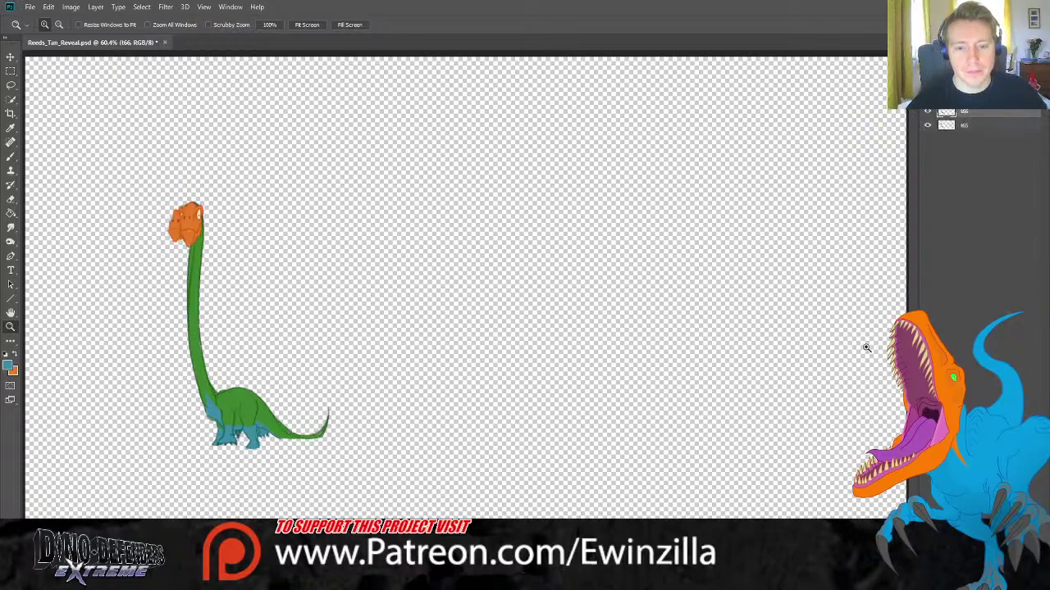
{"action": "key", "text": "ctrl+v"}
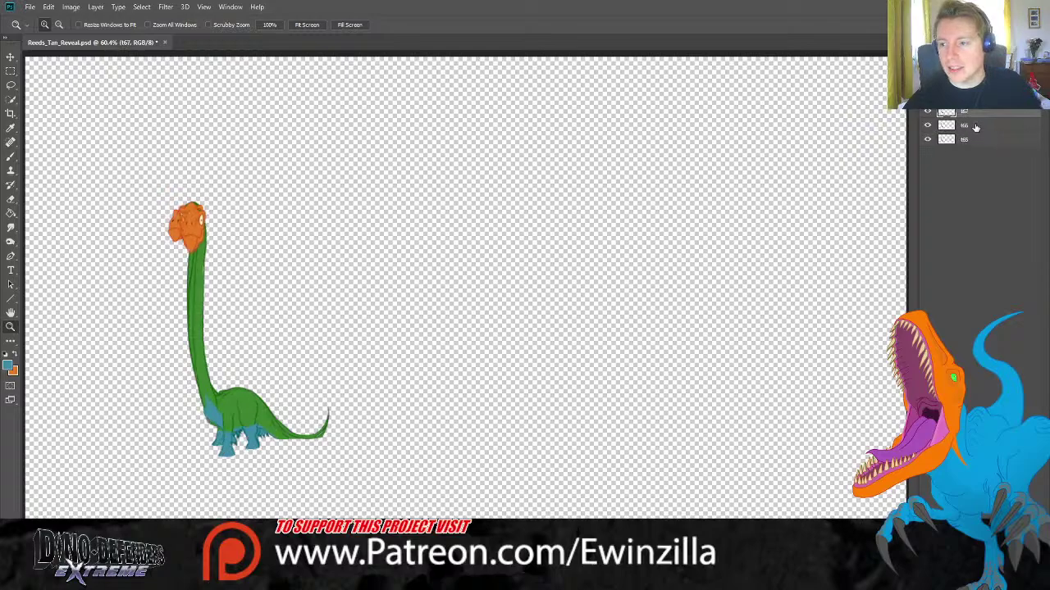
{"action": "key", "text": "Delete"}
{"action": "key", "text": "Delete"}
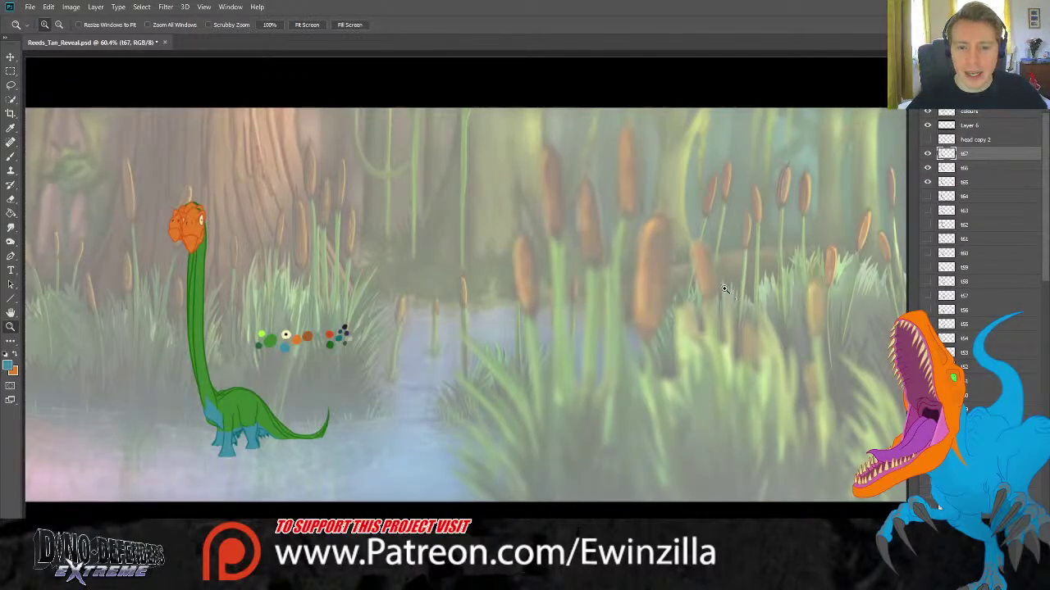
Hide frame 165 and the pale haze layer at the bottom of the Layers panel.
{"action": "left_click", "coordinate": [928, 182]}
{"action": "scroll", "coordinate": [943, 301], "scroll_direction": "down", "scroll_amount": 5}
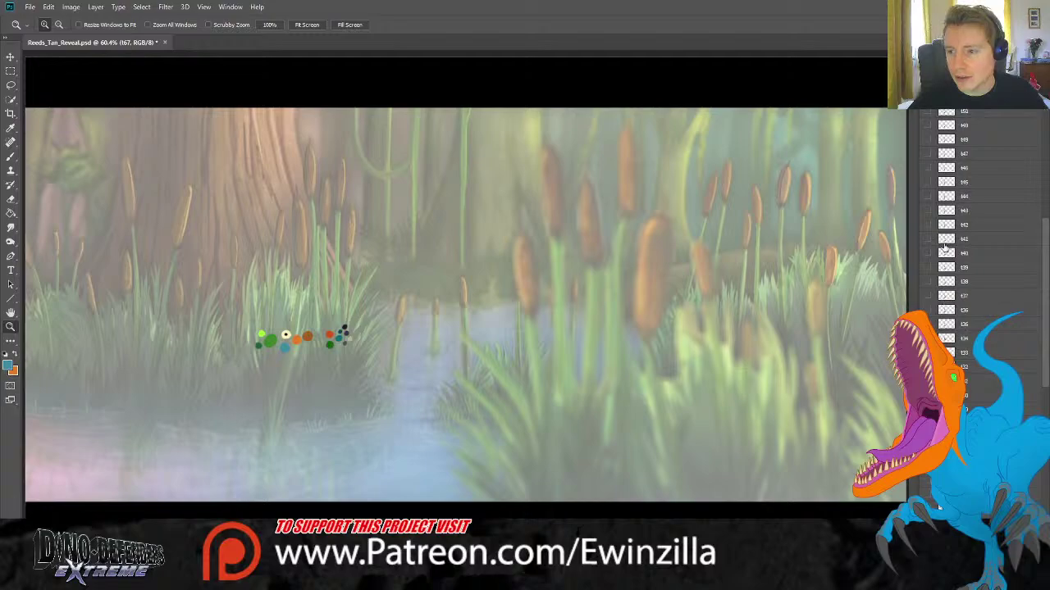
{"action": "scroll", "coordinate": [947, 246], "scroll_direction": "up", "scroll_amount": 5}
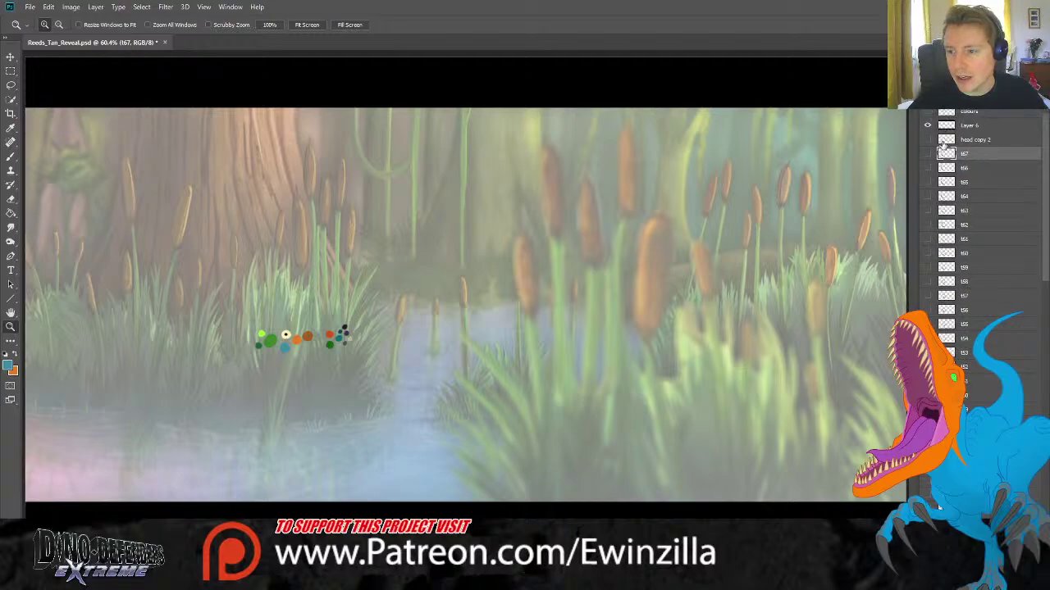
{"action": "scroll", "coordinate": [944, 145], "scroll_direction": "down", "scroll_amount": 20}
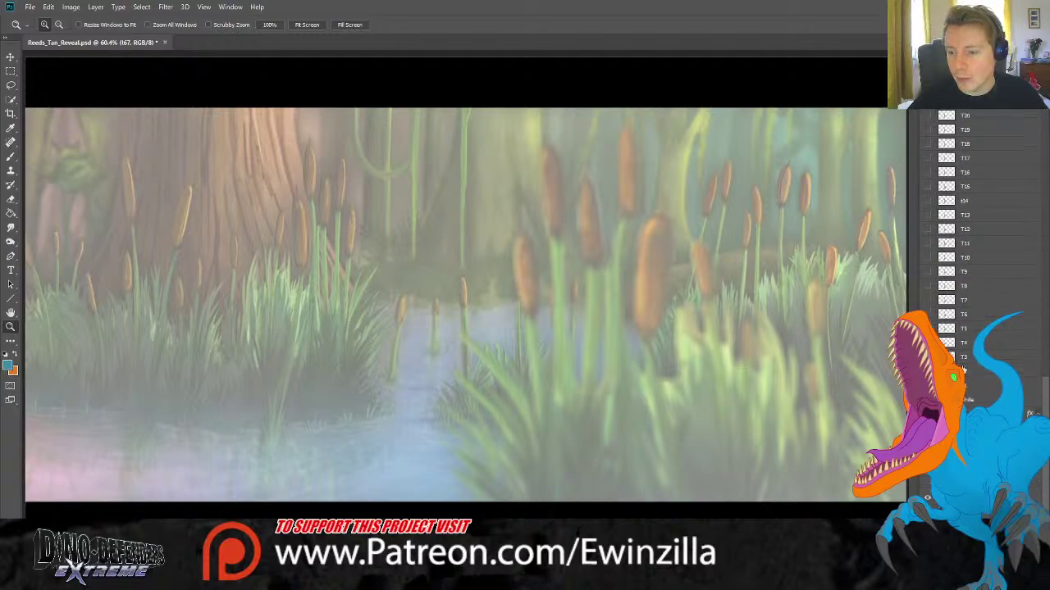
{"action": "left_click", "coordinate": [928, 497]}
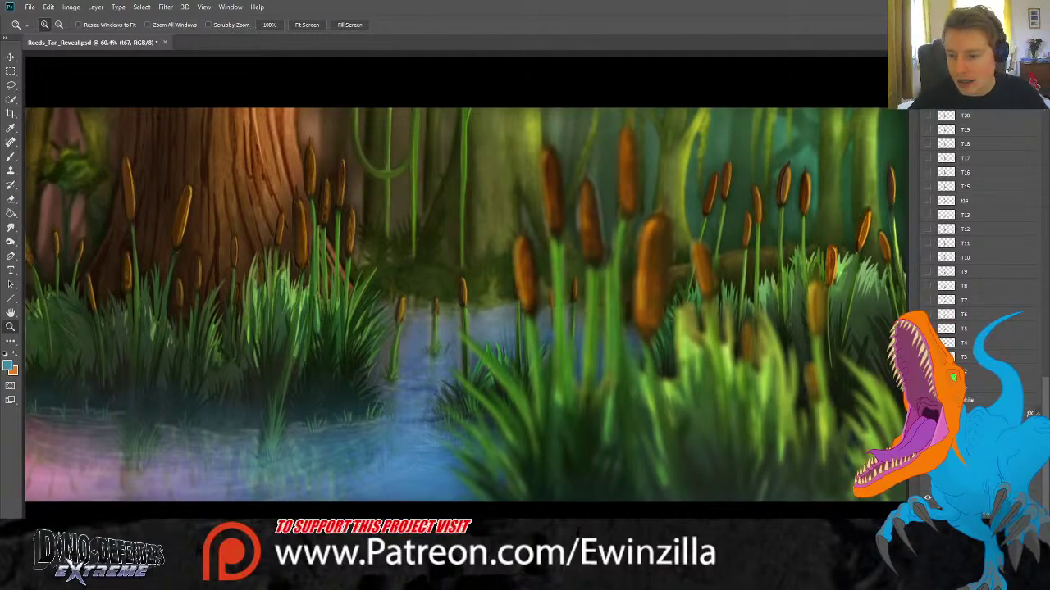
Make Layer 21 copy 3 active and zoom in on the reeds at the water's edge.
{"action": "left_click", "coordinate": [938, 506]}
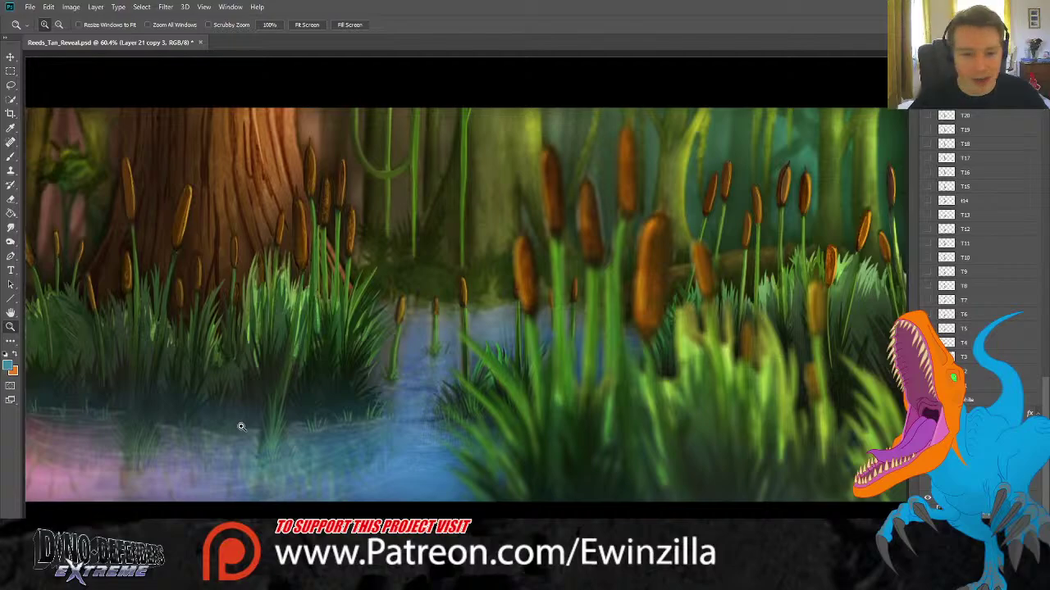
{"action": "left_click_drag", "start_coordinate": [241, 427], "coordinate": [244, 423]}
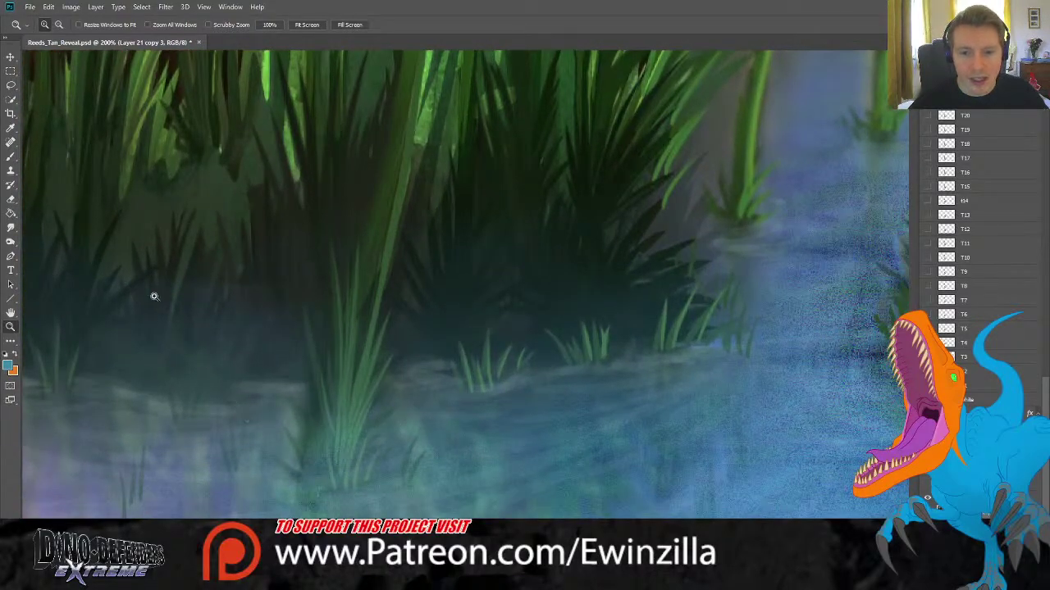
{"action": "left_click", "coordinate": [11, 86]}
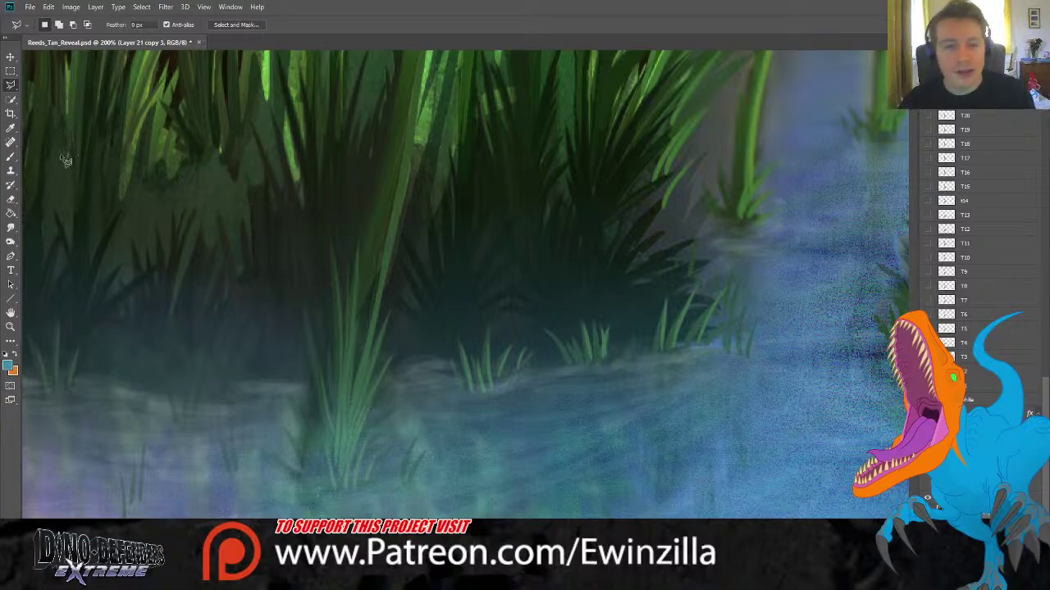
{"action": "key", "text": "shift+l"}
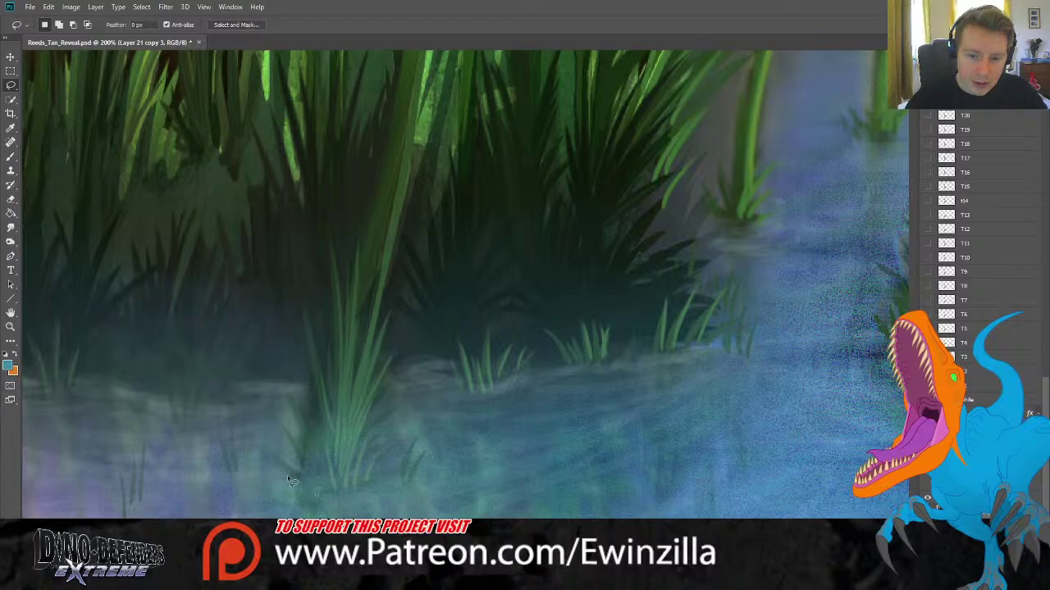
{"action": "key", "text": "m"}
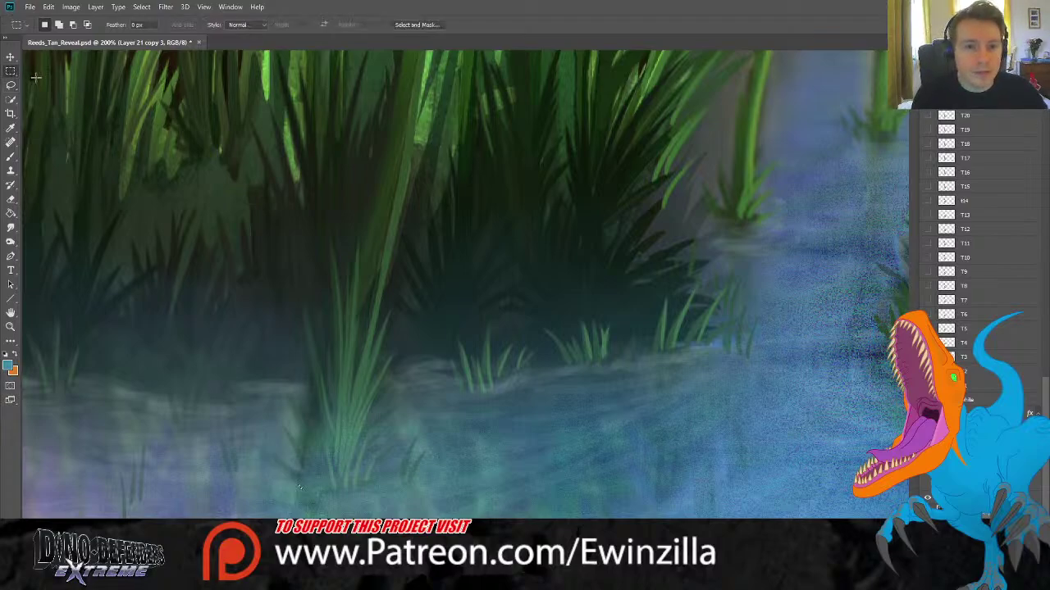
{"action": "scroll", "coordinate": [299, 487], "scroll_direction": "left", "scroll_amount": 1}
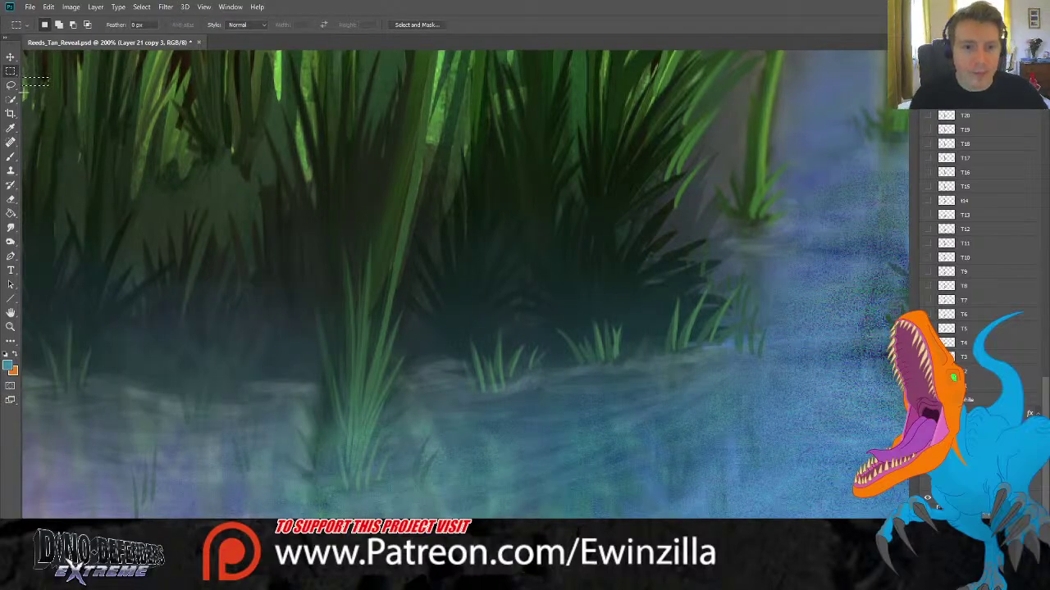
Lasso around the base and tall blades of the foreground reed clump, closing the selection.
{"action": "left_click", "coordinate": [11, 84]}
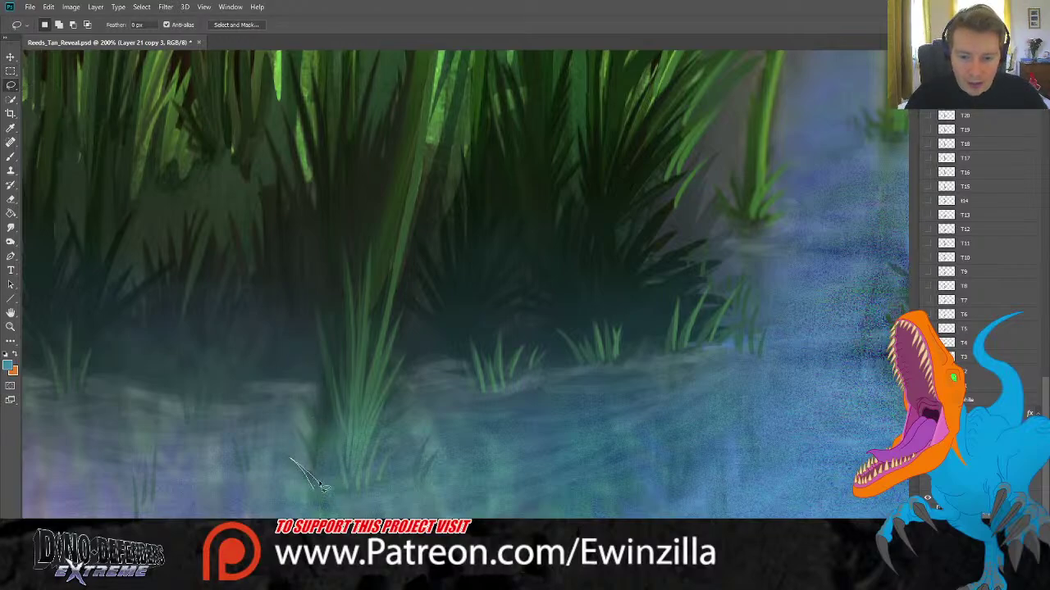
{"action": "mouse_move", "coordinate": [330, 487]}
{"action": "left_mouse_down"}
{"action": "mouse_move", "coordinate": [340, 490]}
{"action": "mouse_move", "coordinate": [336, 442]}
{"action": "left_mouse_up"}
{"action": "mouse_move", "coordinate": [351, 491]}
{"action": "left_mouse_down"}
{"action": "mouse_move", "coordinate": [317, 308]}
{"action": "mouse_move", "coordinate": [347, 427]}
{"action": "mouse_move", "coordinate": [344, 239]}
{"action": "mouse_move", "coordinate": [358, 387]}
{"action": "mouse_move", "coordinate": [369, 245]}
{"action": "mouse_move", "coordinate": [367, 396]}
{"action": "mouse_move", "coordinate": [421, 155]}
{"action": "mouse_move", "coordinate": [379, 364]}
{"action": "mouse_move", "coordinate": [408, 309]}
{"action": "mouse_move", "coordinate": [377, 405]}
{"action": "mouse_move", "coordinate": [407, 360]}
{"action": "mouse_move", "coordinate": [368, 451]}
{"action": "mouse_move", "coordinate": [366, 469]}
{"action": "mouse_move", "coordinate": [382, 432]}
{"action": "mouse_move", "coordinate": [374, 489]}
{"action": "mouse_move", "coordinate": [389, 459]}
{"action": "mouse_move", "coordinate": [391, 487]}
{"action": "mouse_move", "coordinate": [412, 480]}
{"action": "mouse_move", "coordinate": [429, 442]}
{"action": "left_mouse_up"}
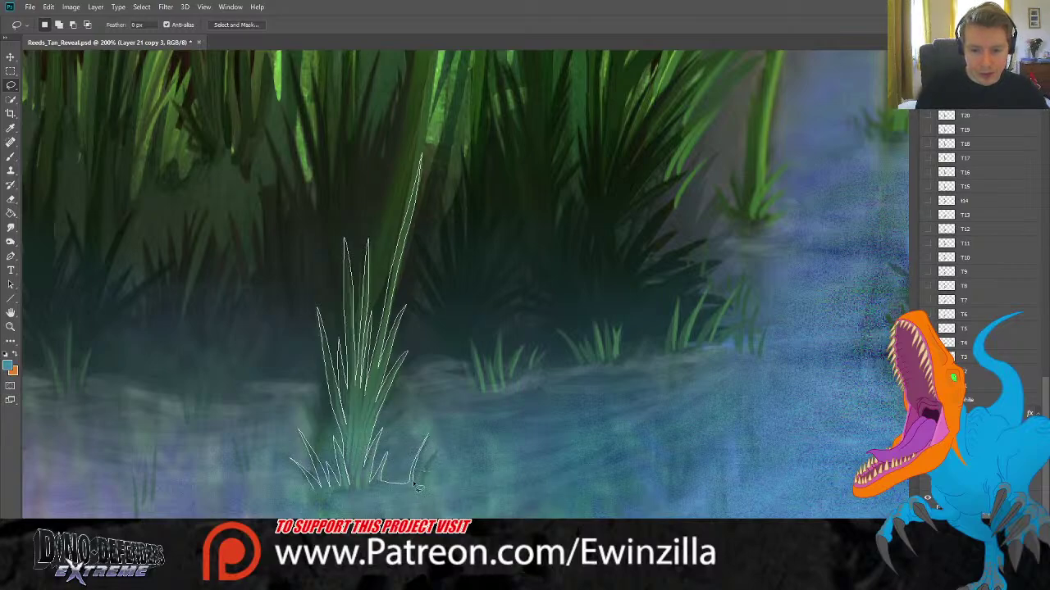
{"action": "mouse_move", "coordinate": [416, 487]}
{"action": "left_mouse_down"}
{"action": "mouse_move", "coordinate": [431, 456]}
{"action": "mouse_move", "coordinate": [425, 490]}
{"action": "left_mouse_up"}
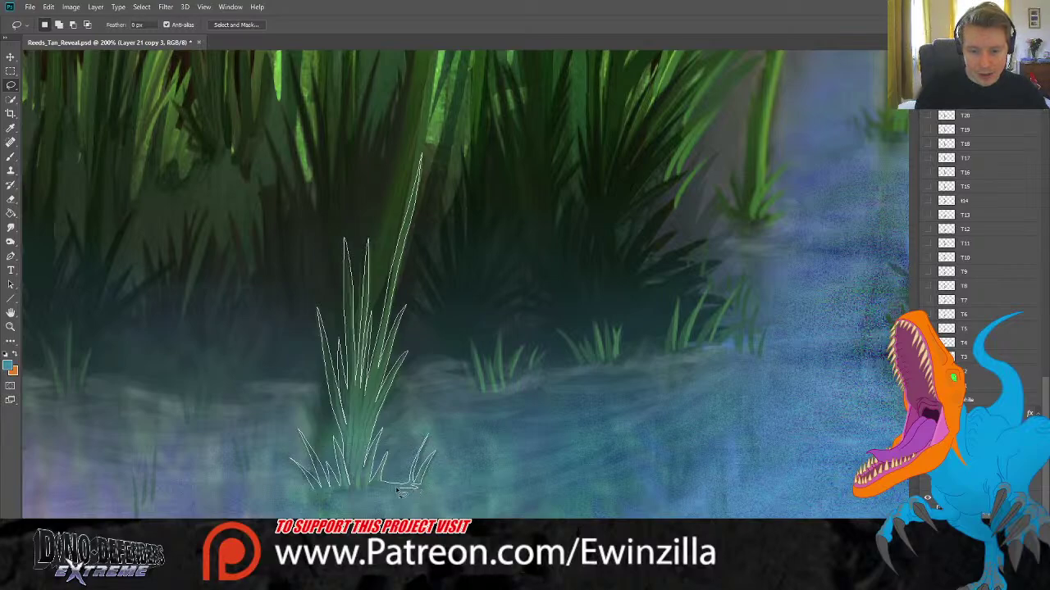
{"action": "left_click_drag", "start_coordinate": [357, 495], "coordinate": [353, 494]}
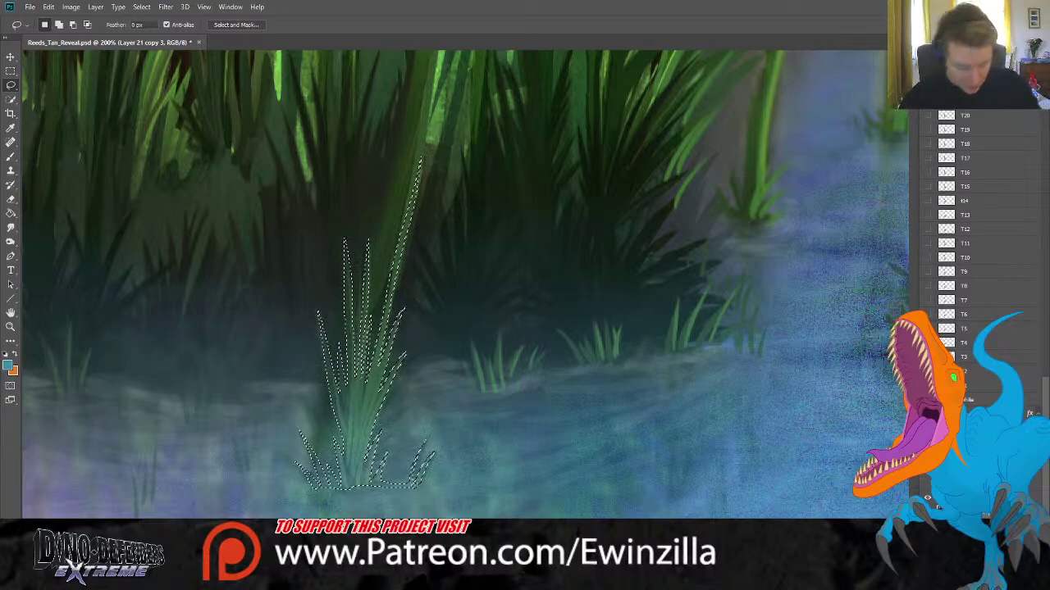
On Layer 22, undo back and forth to compare the fog over the reeds, reverting the brighter fog.
{"action": "key", "text": "ctrl+j"}
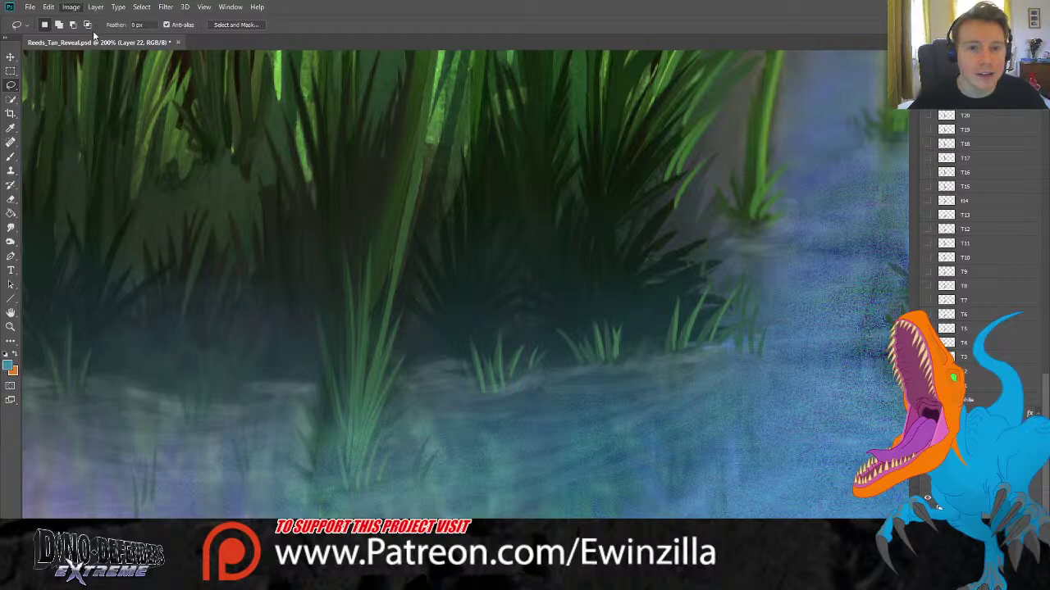
{"action": "key", "text": "i"}
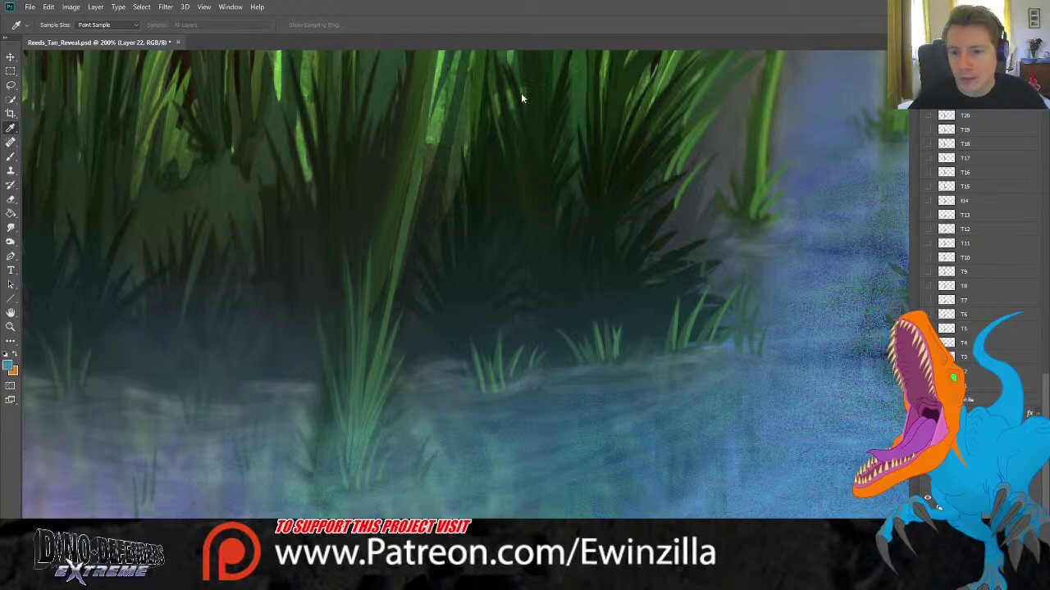
{"action": "key", "text": "l"}
{"action": "key", "text": "ctrl+z"}
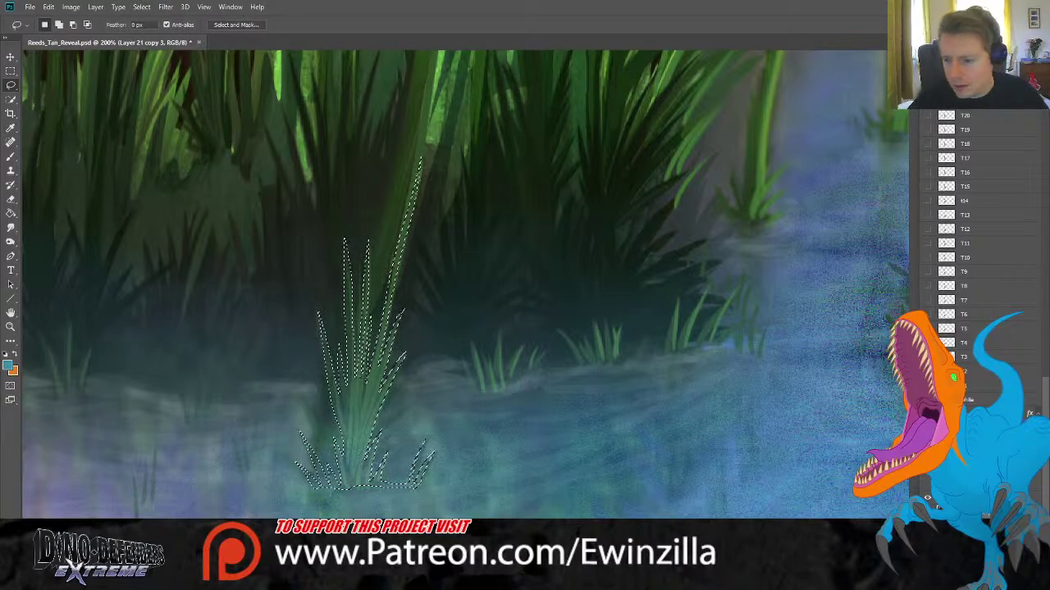
{"action": "key", "text": "ctrl+z"}
{"action": "key", "text": "ctrl+z"}
{"action": "key", "text": "ctrl+z"}
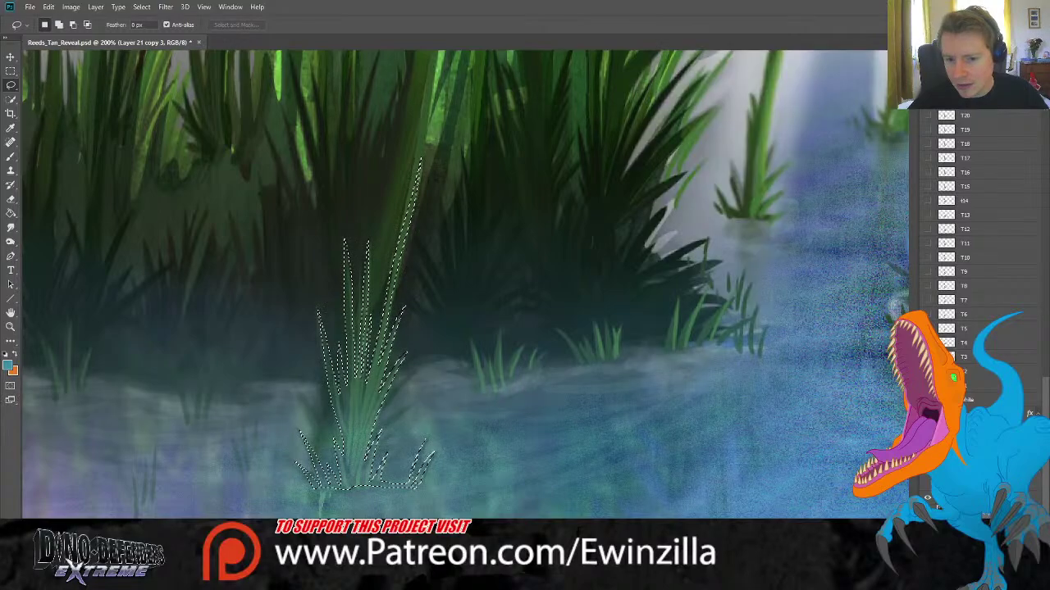
{"action": "key", "text": "ctrl+z"}
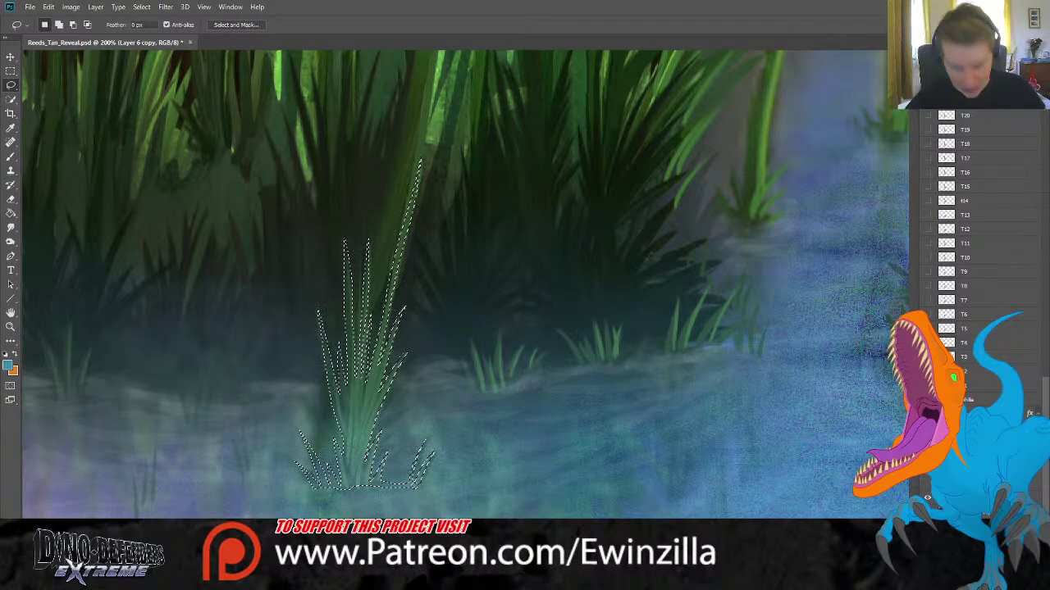
{"action": "key", "text": "ctrl+z"}
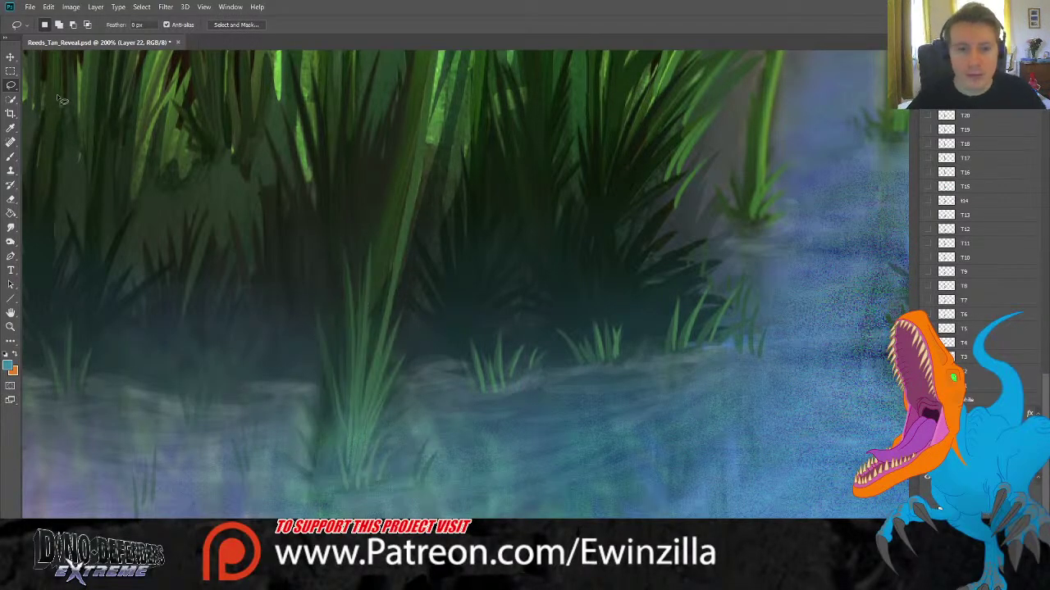
Compare the tall reed's darker and brighter versions with undo/redo, keeping the bright green.
{"action": "key", "text": "i"}
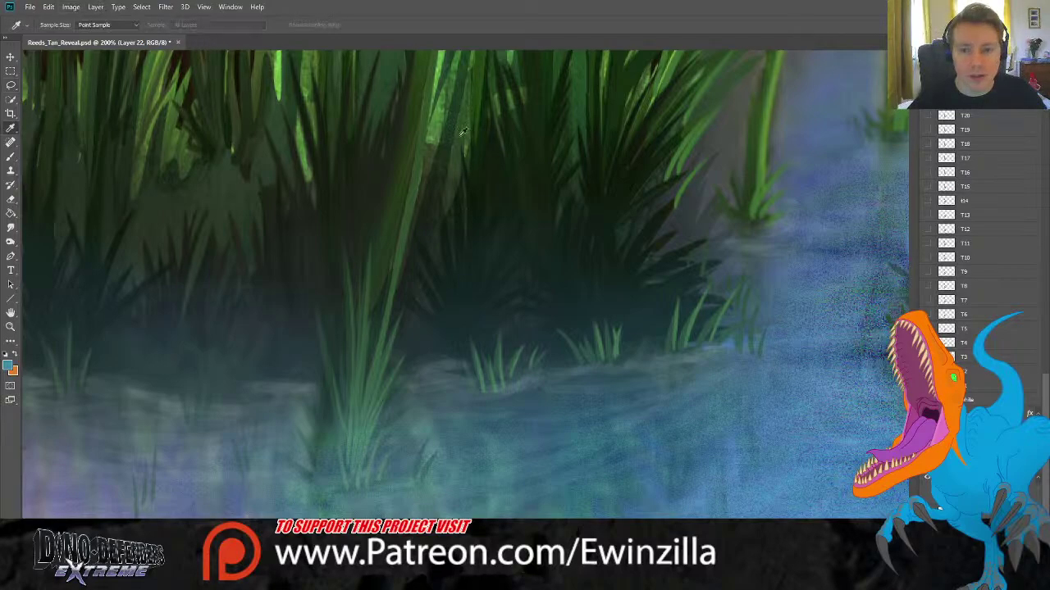
{"action": "key", "text": "ctrl+z"}
{"action": "key", "text": "ctrl+shift+z"}
{"action": "key", "text": "ctrl+shift+z"}
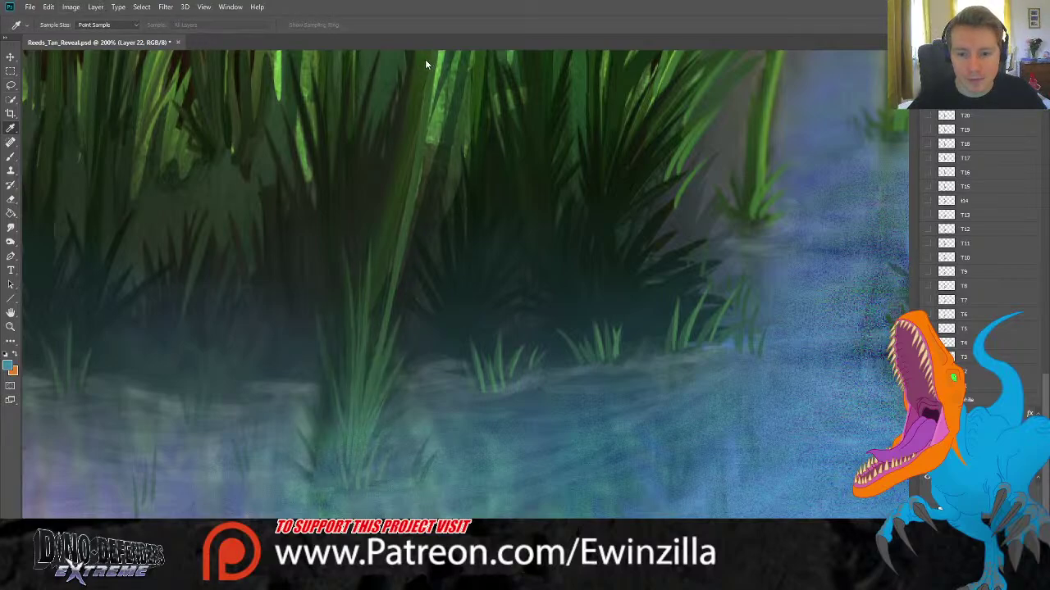
{"action": "key", "text": "ctrl+shift+z"}
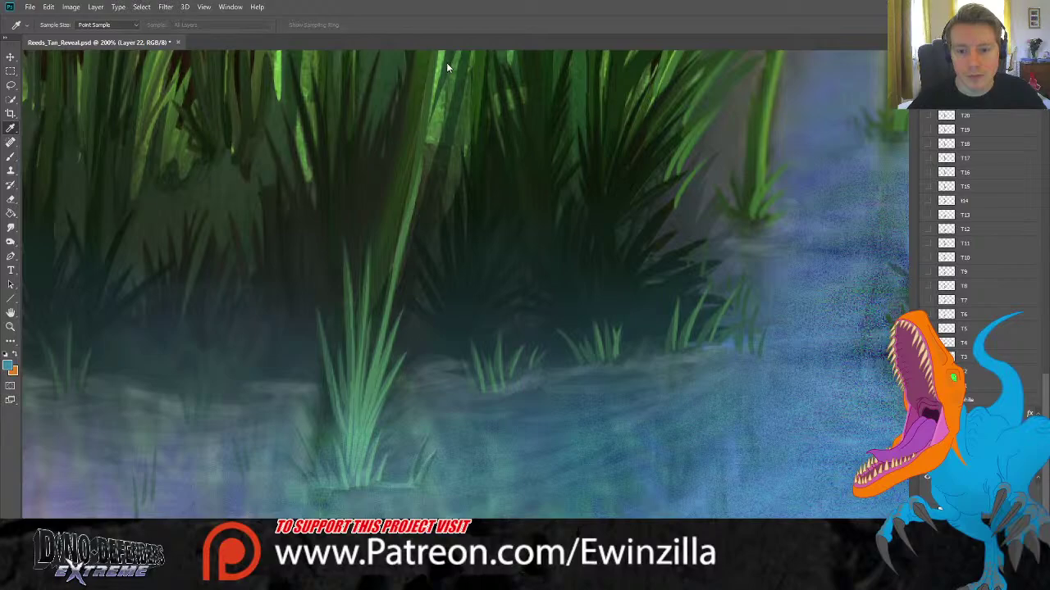
{"action": "key", "text": "ctrl+z"}
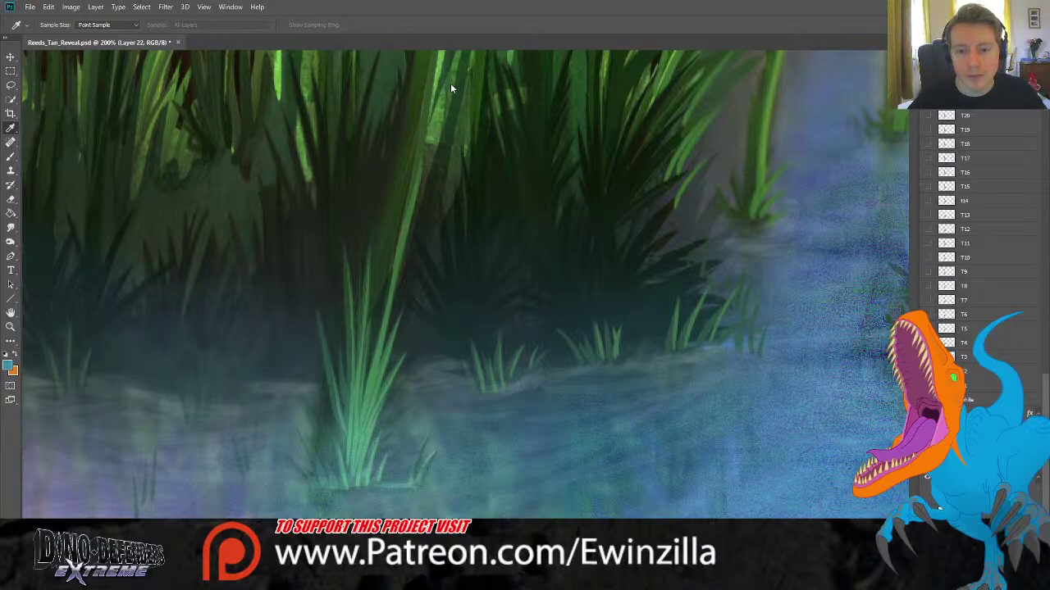
{"action": "key", "text": "l"}
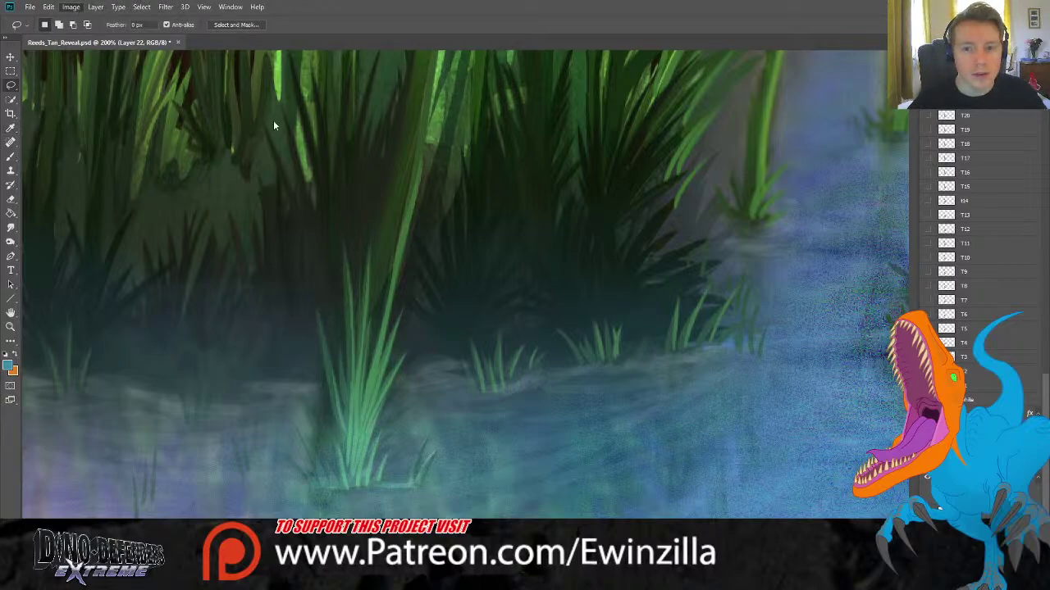
{"action": "key", "text": "i"}
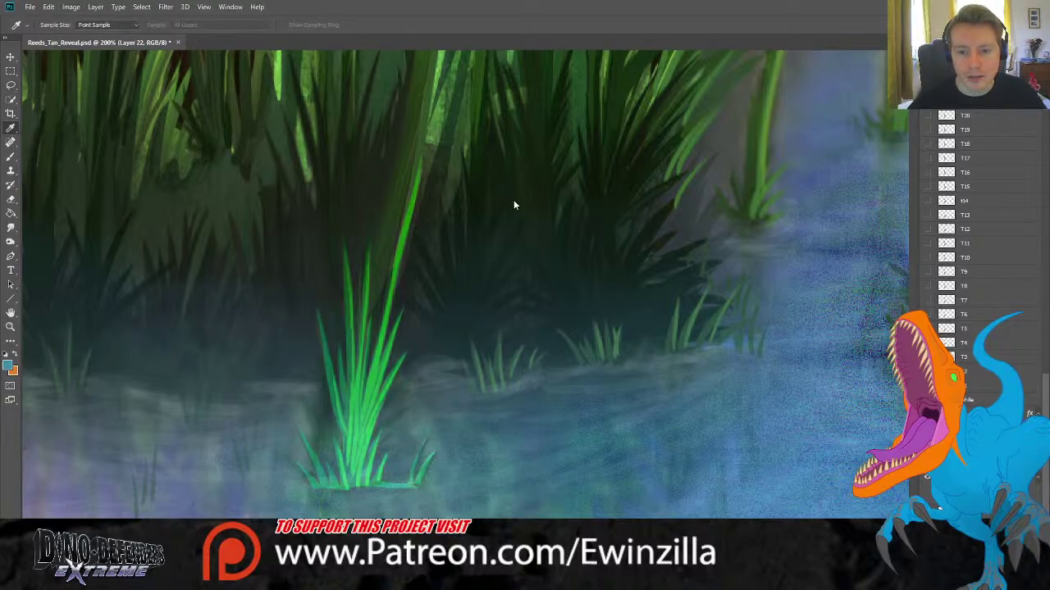
{"action": "key", "text": "l"}
{"action": "scroll", "coordinate": [566, 342], "scroll_direction": "down", "scroll_amount": 5}
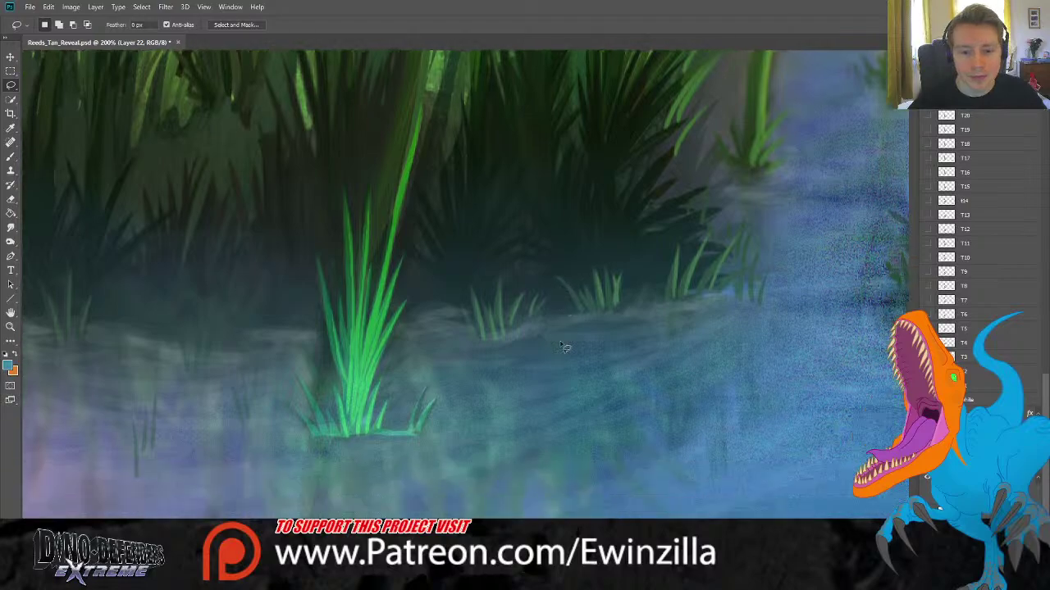
Set the brush opacity to 30%.
{"action": "left_click", "coordinate": [11, 129]}
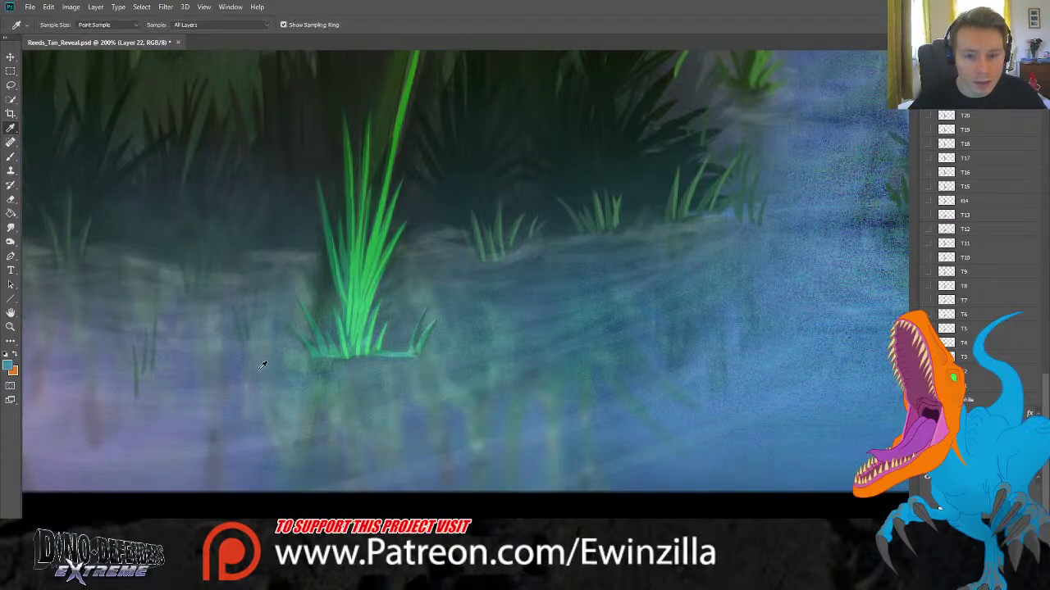
{"action": "key", "text": "b"}
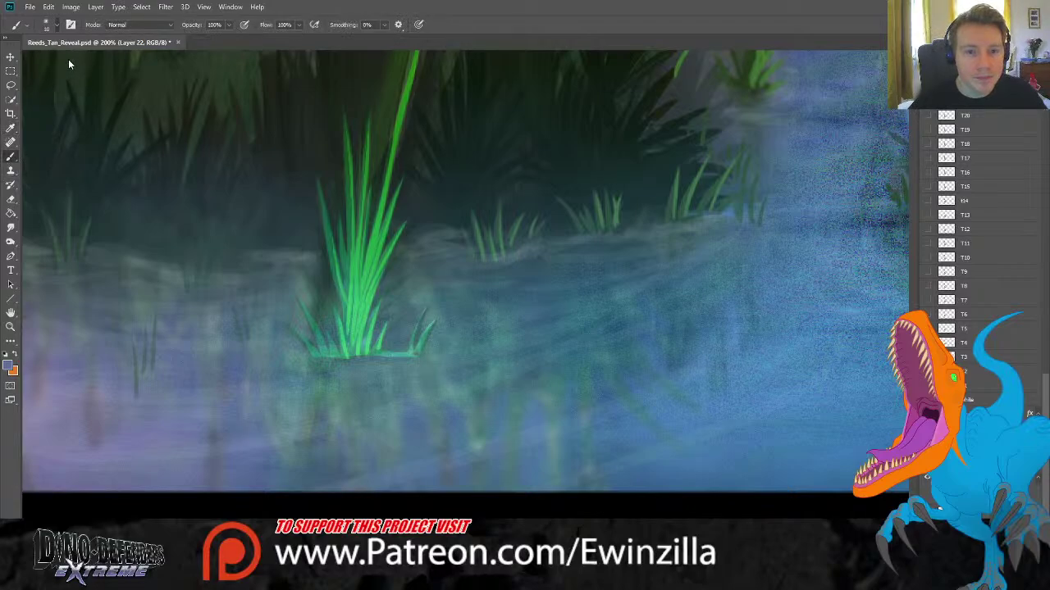
{"action": "left_click", "coordinate": [223, 25]}
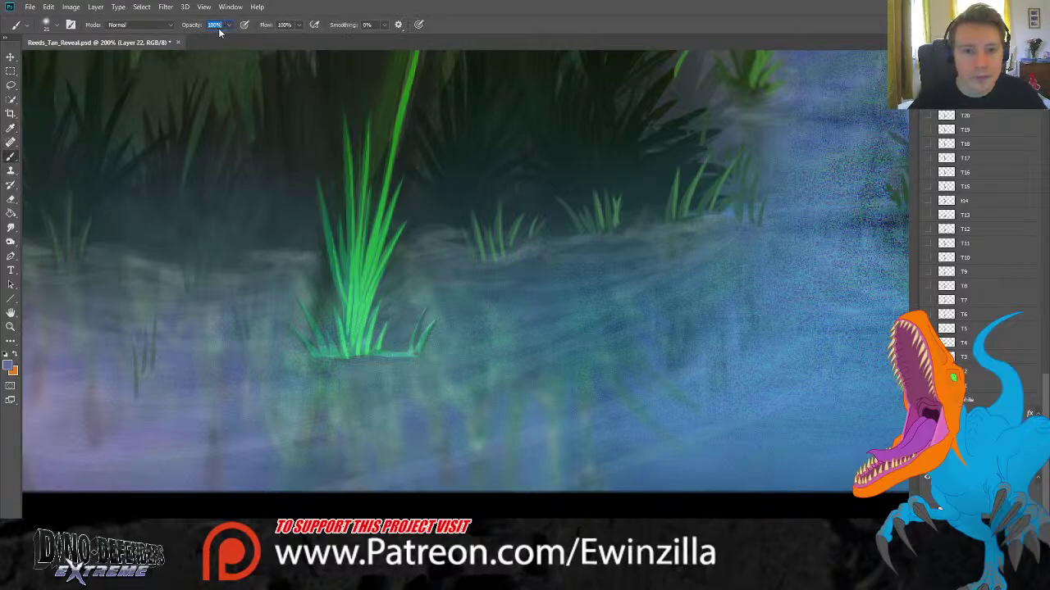
{"action": "key", "text": "Return"}
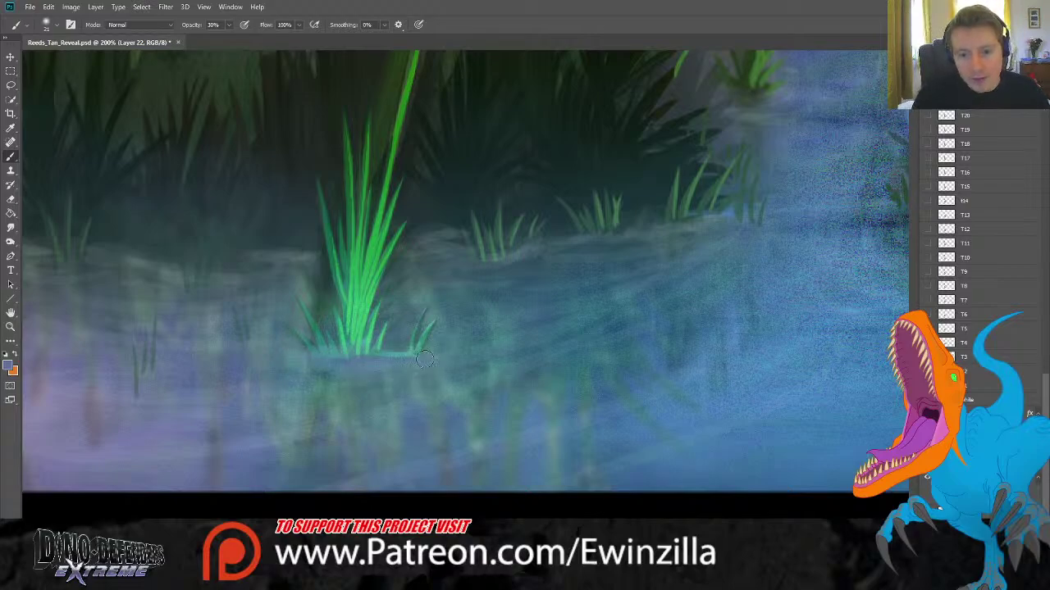
Paint a faint water-coloured waterline along the reed base, then duplicate the grass clump layer.
{"action": "key", "text": "i"}
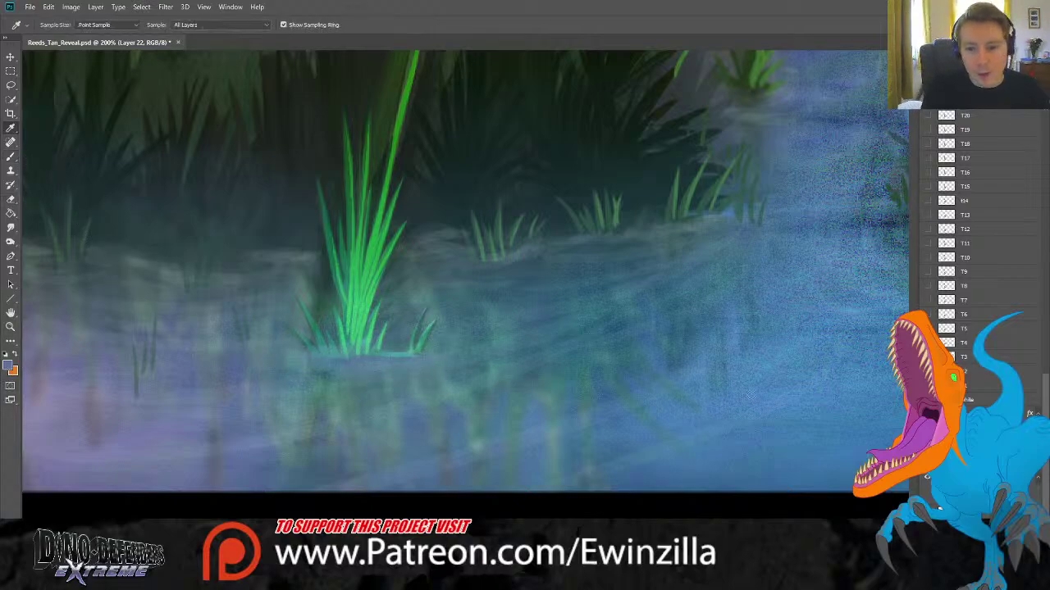
{"action": "key", "text": "b"}
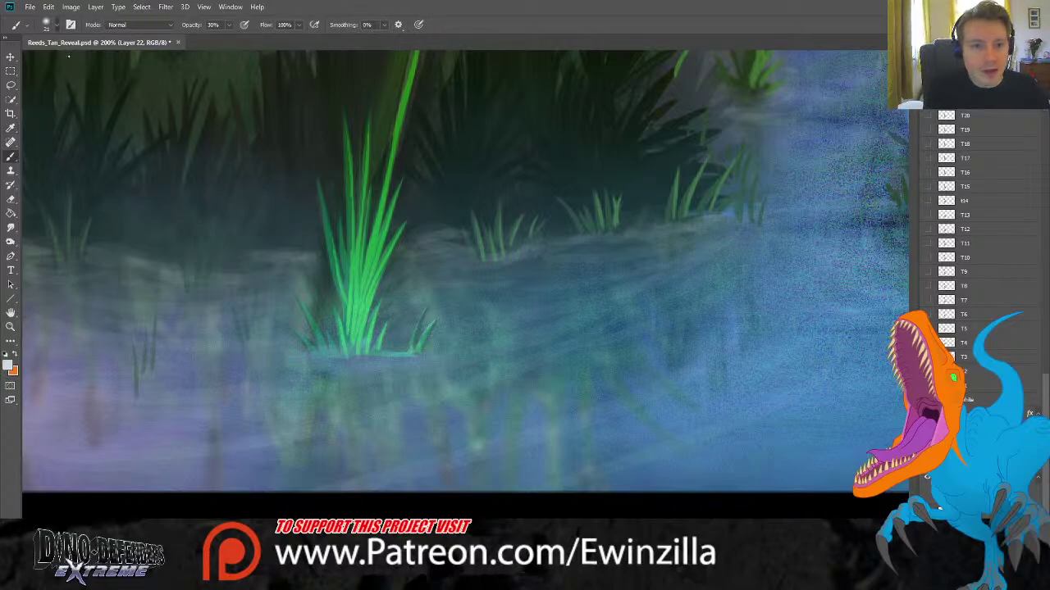
{"action": "left_click_drag", "start_coordinate": [315, 359], "coordinate": [343, 356]}
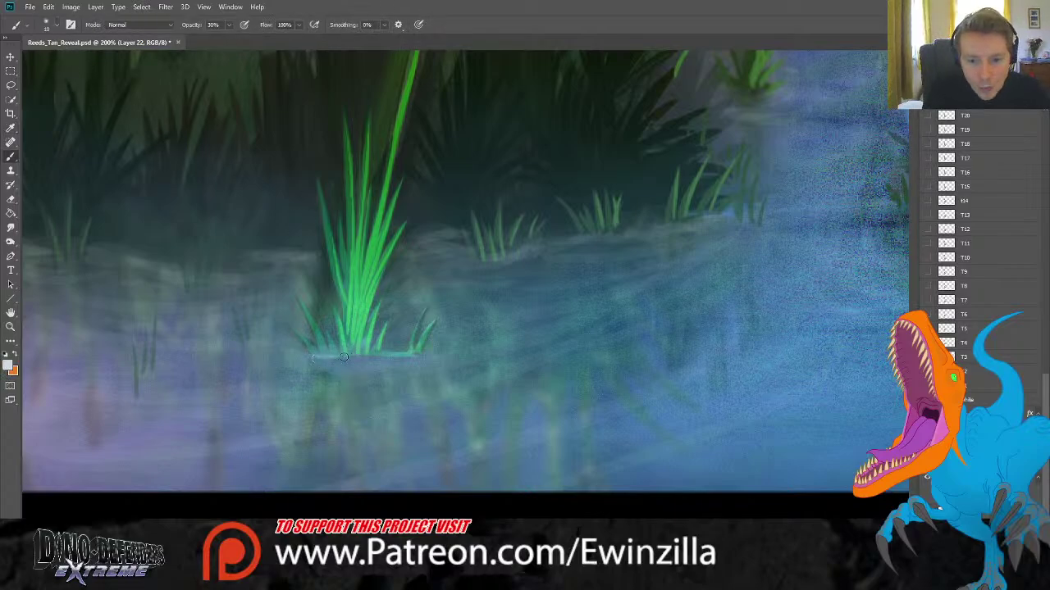
{"action": "left_click_drag", "start_coordinate": [409, 356], "coordinate": [430, 354]}
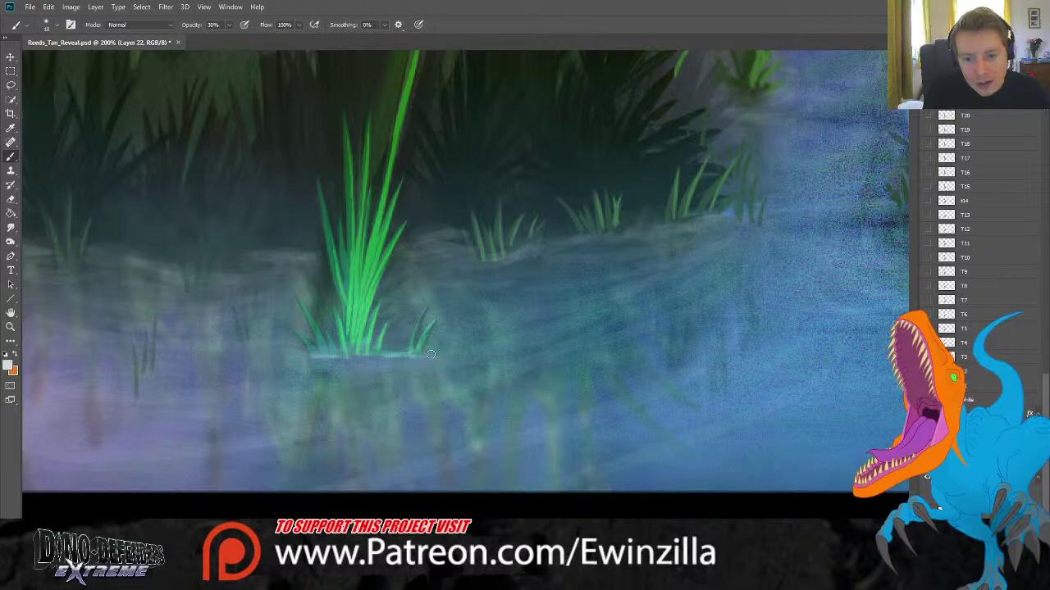
{"action": "mouse_move", "coordinate": [312, 358]}
{"action": "left_mouse_down"}
{"action": "mouse_move", "coordinate": [297, 357]}
{"action": "mouse_move", "coordinate": [381, 355]}
{"action": "left_mouse_up"}
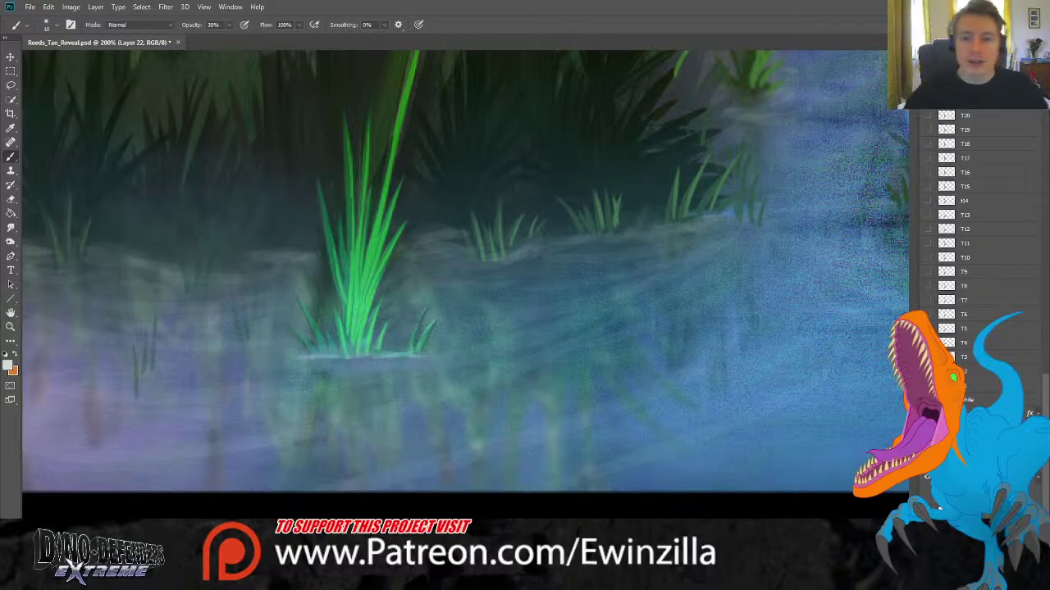
{"action": "scroll", "coordinate": [656, 456], "scroll_direction": "up", "scroll_amount": 3}
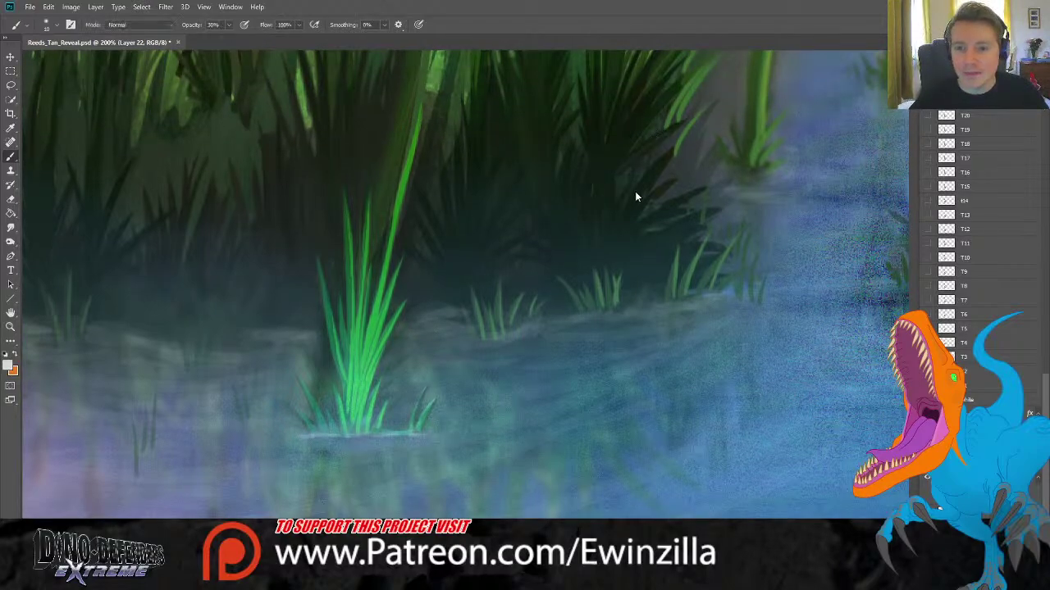
{"action": "key", "text": "ctrl+j"}
Flip the copy to -25% height and place it beneath the clump as a reflection.
{"action": "key", "text": "ctrl+t"}
{"action": "left_click_drag", "start_coordinate": [364, 93], "coordinate": [364, 547]}
{"action": "scroll", "coordinate": [363, 503], "scroll_direction": "down", "scroll_amount": 1}
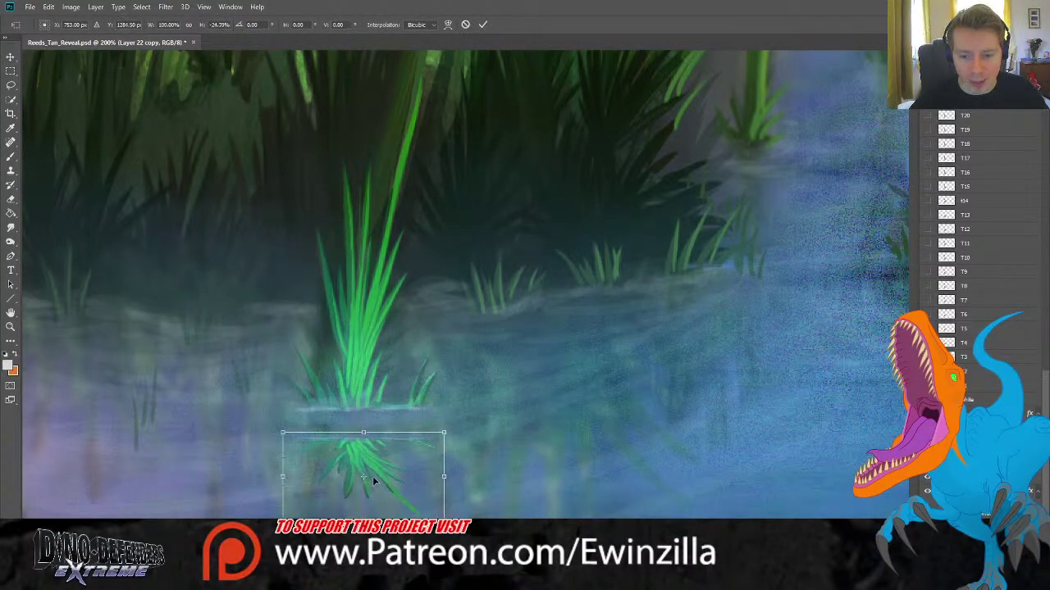
{"action": "left_click_drag", "start_coordinate": [373, 486], "coordinate": [374, 458]}
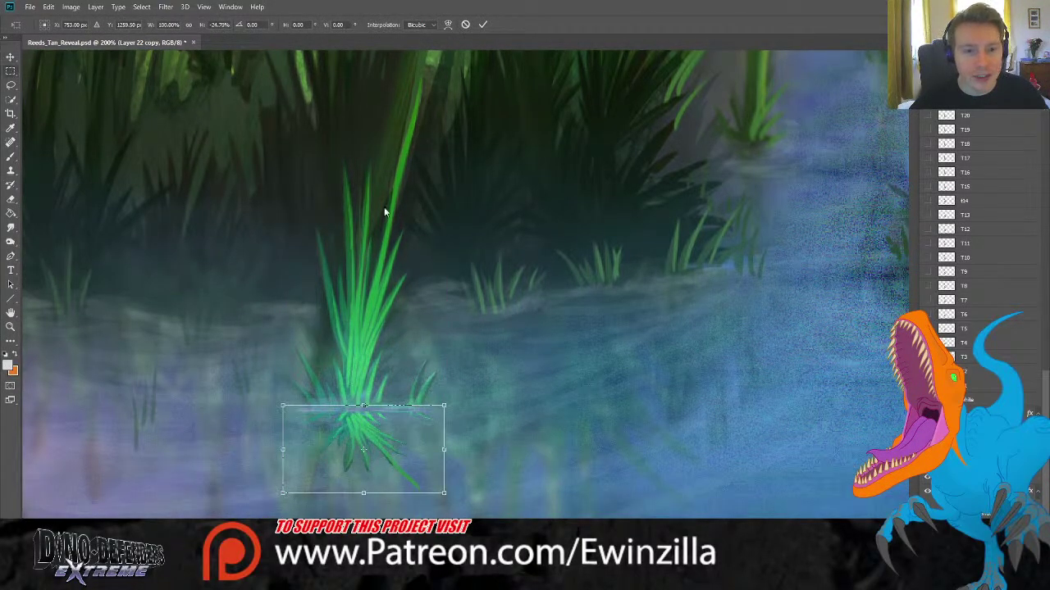
{"action": "key", "text": "Return"}
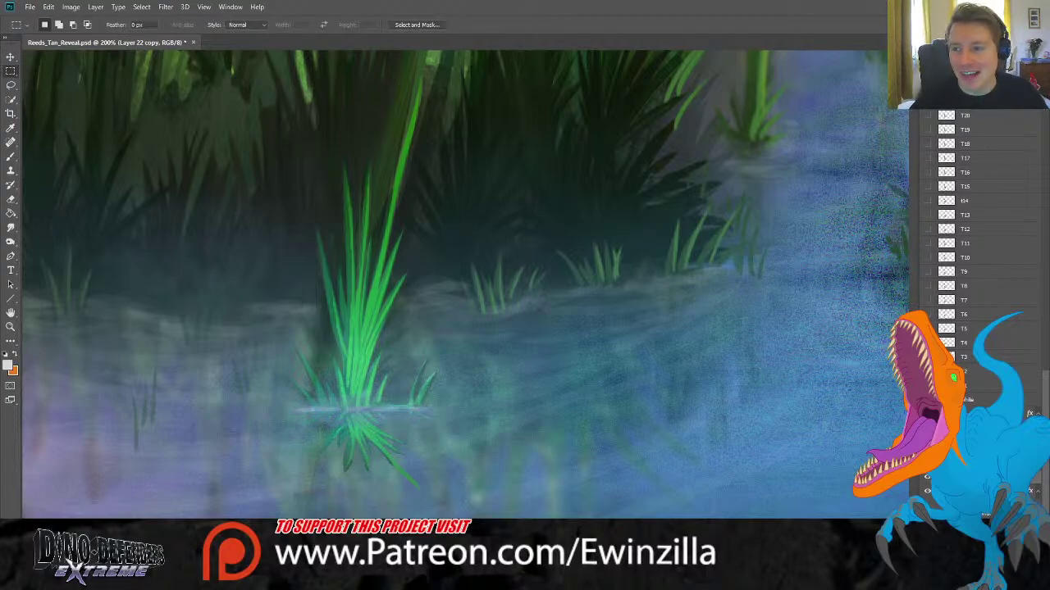
Show the swamp layers again and smudge the grass reflection to soften it.
{"action": "left_click", "coordinate": [11, 228]}
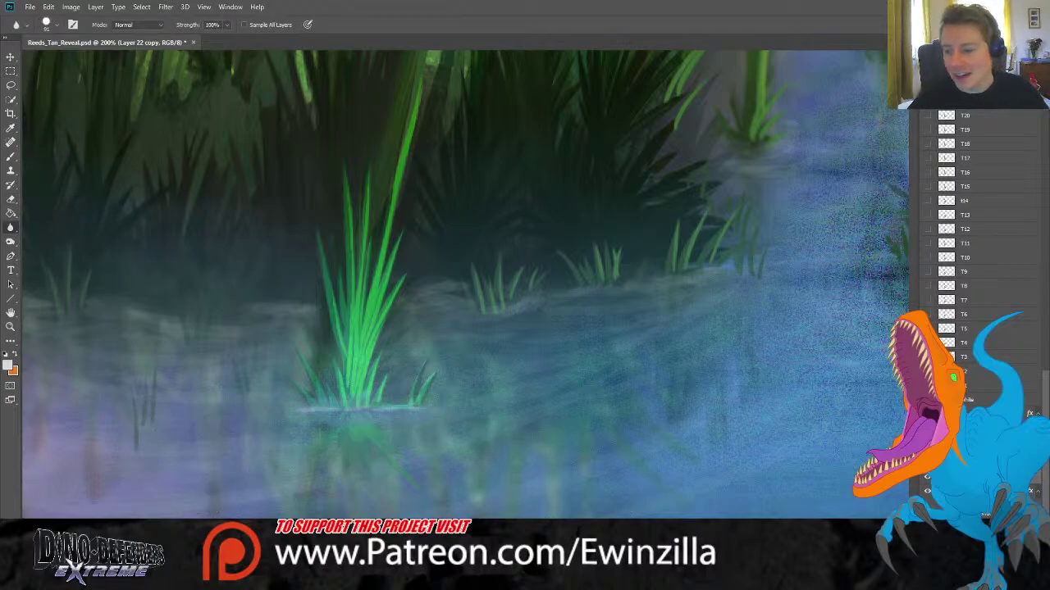
{"action": "left_click", "coordinate": [1031, 481]}
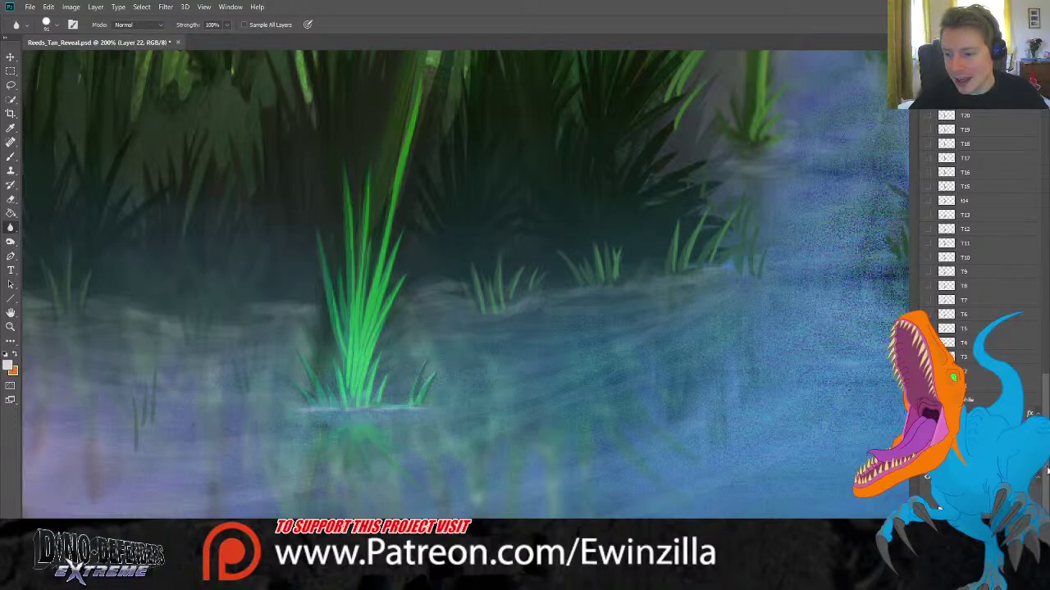
{"action": "scroll", "coordinate": [1046, 469], "scroll_direction": "down", "scroll_amount": 1}
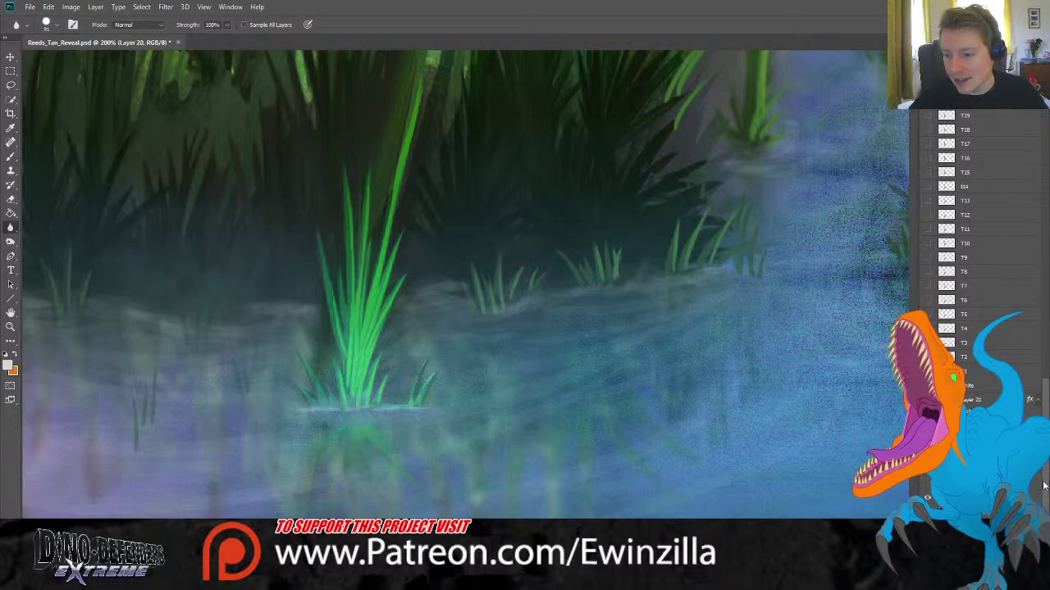
{"action": "scroll", "coordinate": [984, 246], "scroll_direction": "up", "scroll_amount": 15}
{"action": "left_click", "coordinate": [939, 506]}
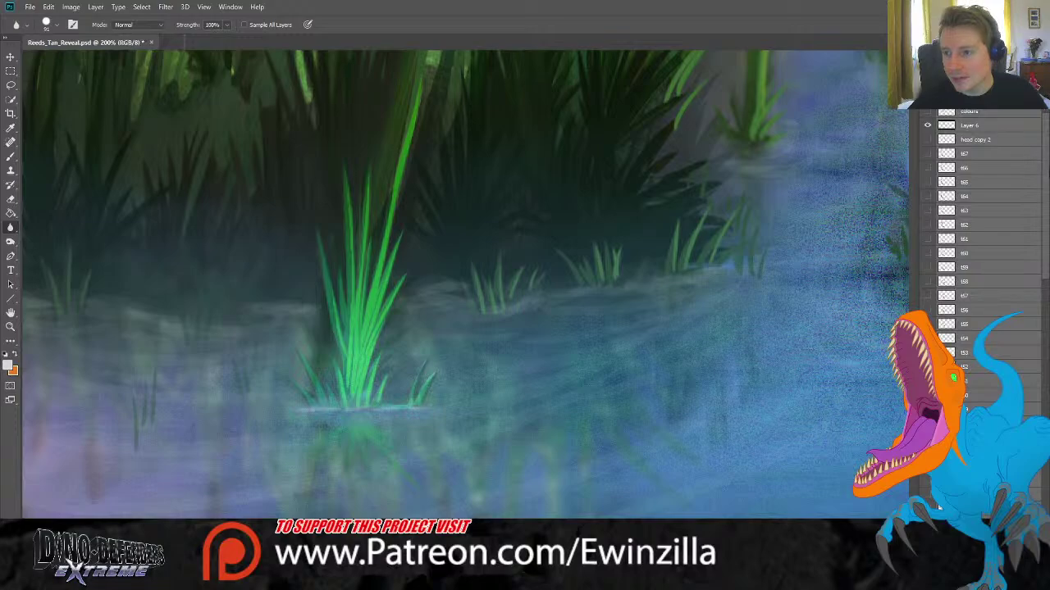
{"action": "scroll", "coordinate": [934, 502], "scroll_direction": "down", "scroll_amount": 15}
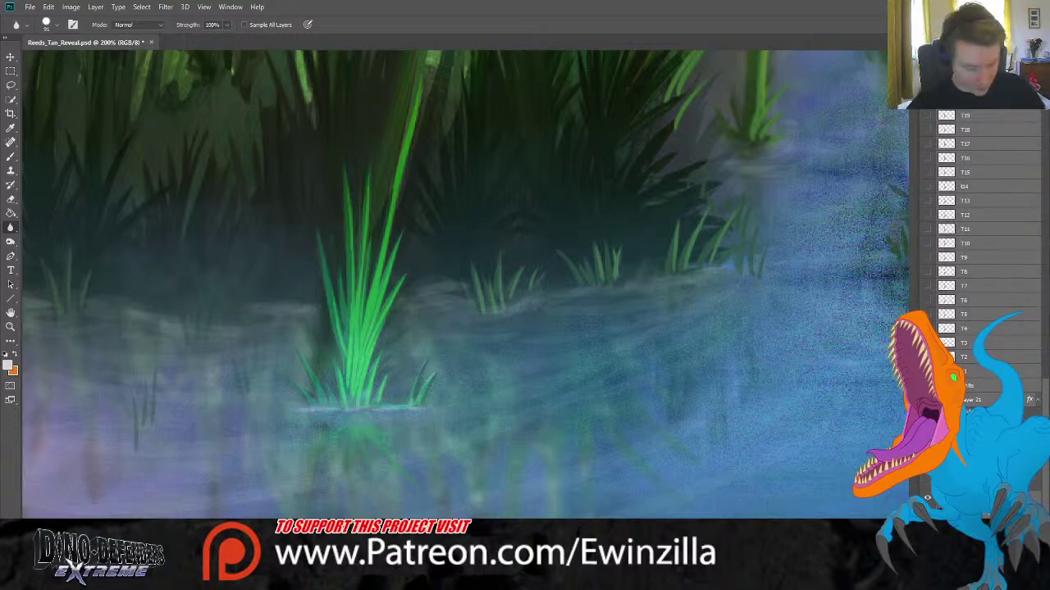
{"action": "left_click", "coordinate": [926, 498], "text": "alt"}
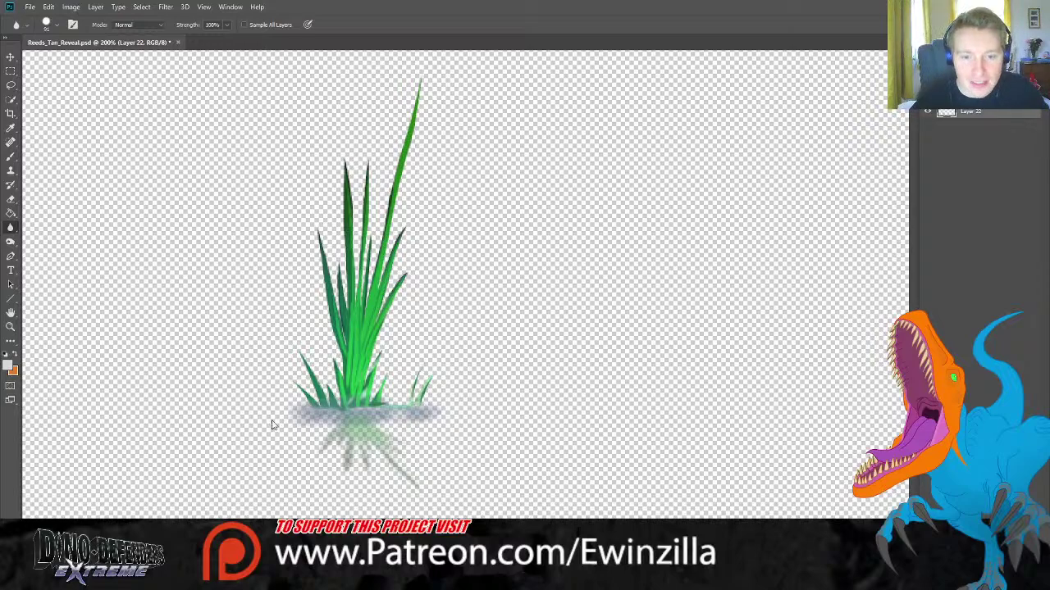
{"action": "left_click_drag", "start_coordinate": [534, 406], "coordinate": [547, 296]}
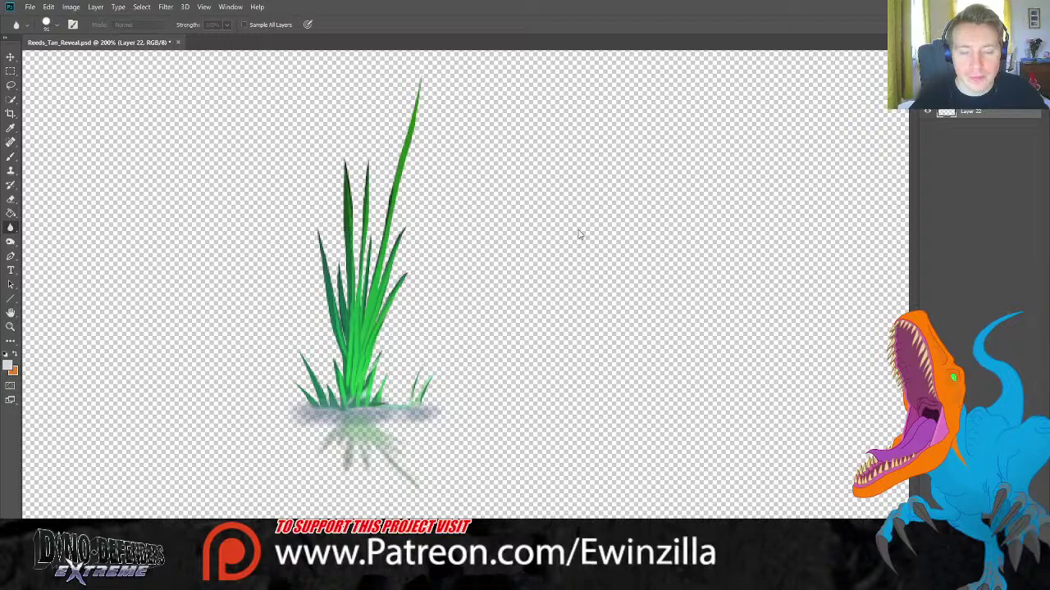
{"action": "left_click_drag", "start_coordinate": [578, 235], "coordinate": [589, 188]}
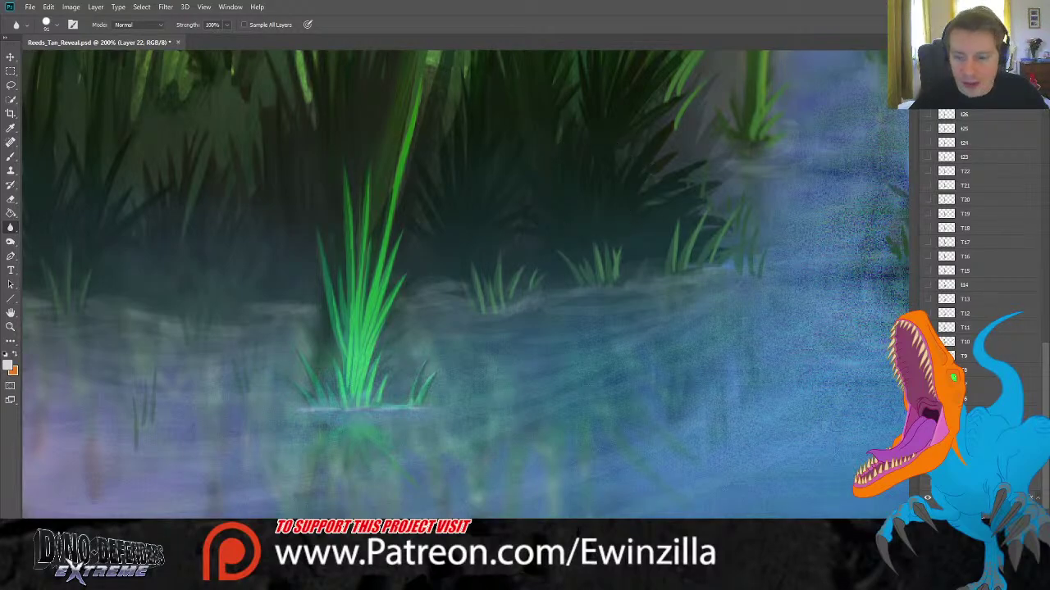
Fit the swamp painting on screen and show the green dinosaur and whitish haze layers.
{"action": "left_click", "coordinate": [11, 326]}
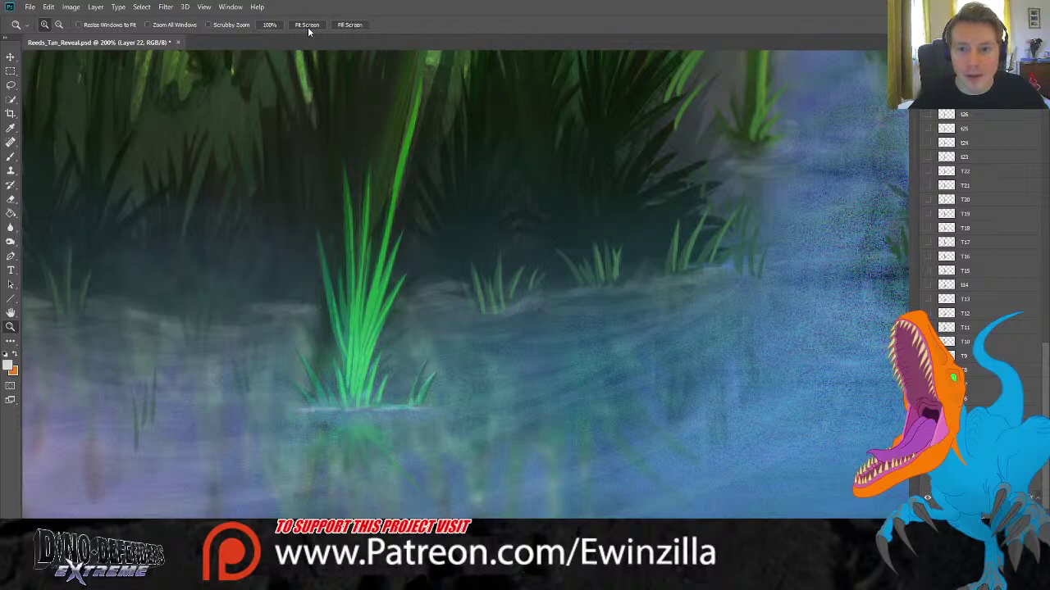
{"action": "left_click", "coordinate": [307, 25]}
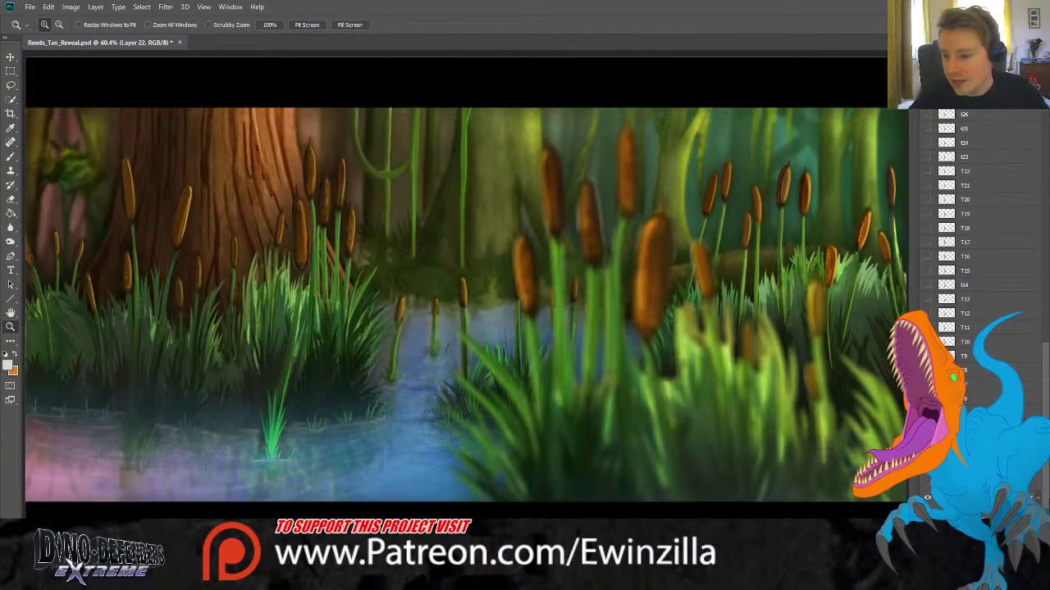
{"action": "scroll", "coordinate": [976, 246], "scroll_direction": "up", "scroll_amount": 10}
{"action": "left_click", "coordinate": [927, 153]}
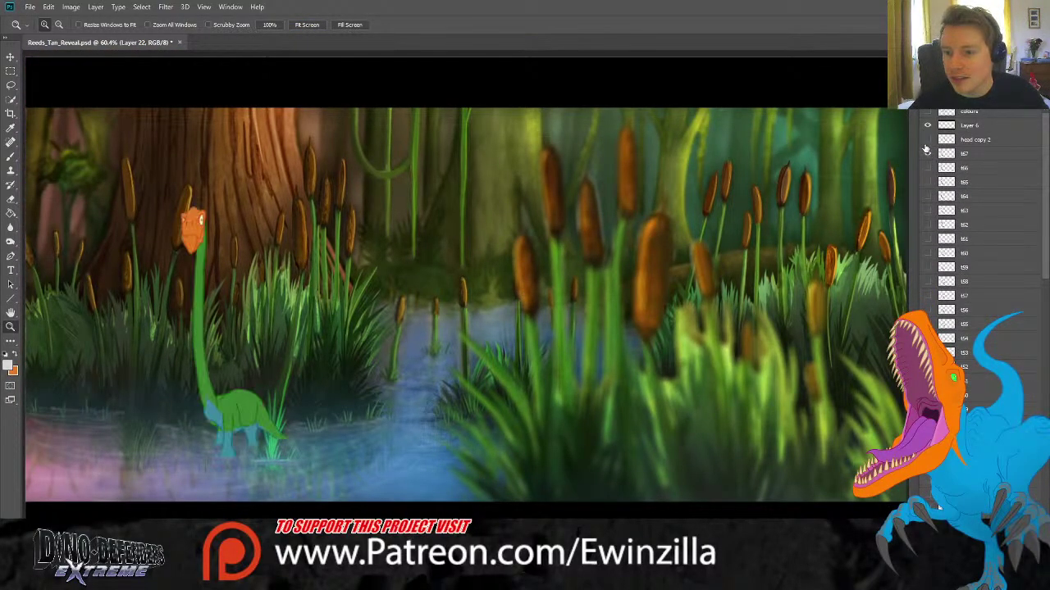
{"action": "left_click", "coordinate": [927, 143]}
{"action": "left_click", "coordinate": [925, 150]}
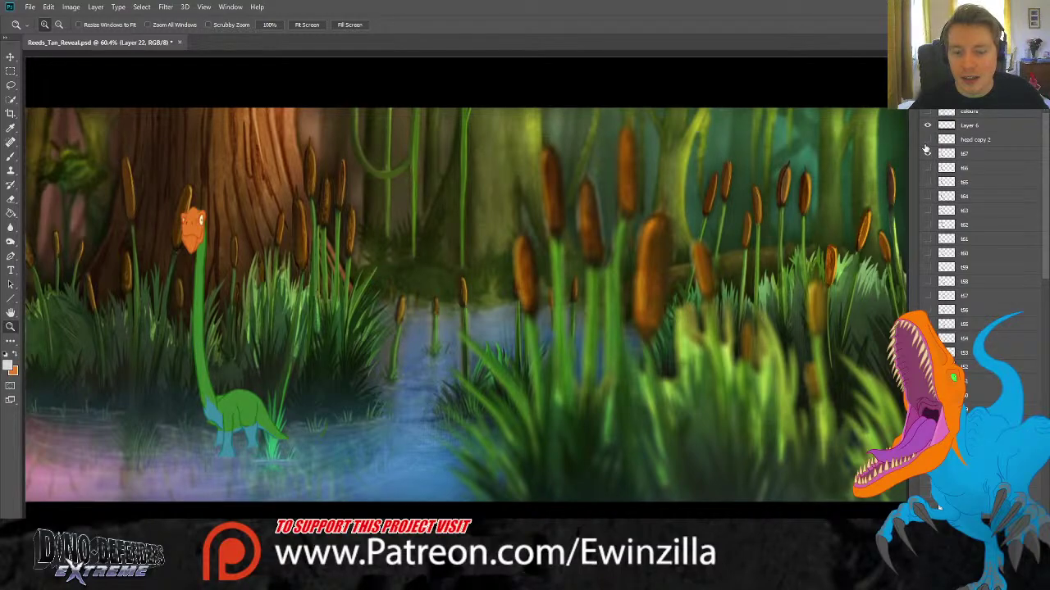
{"action": "scroll", "coordinate": [1043, 281], "scroll_direction": "down", "scroll_amount": 10}
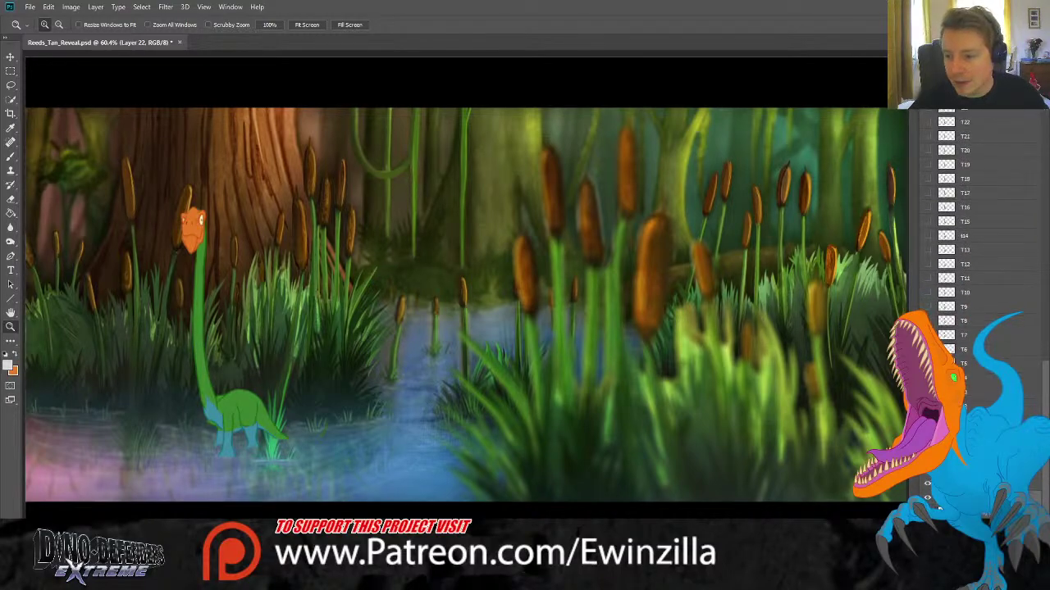
{"action": "left_click", "coordinate": [928, 378]}
{"action": "scroll", "coordinate": [985, 246], "scroll_direction": "up", "scroll_amount": 10}
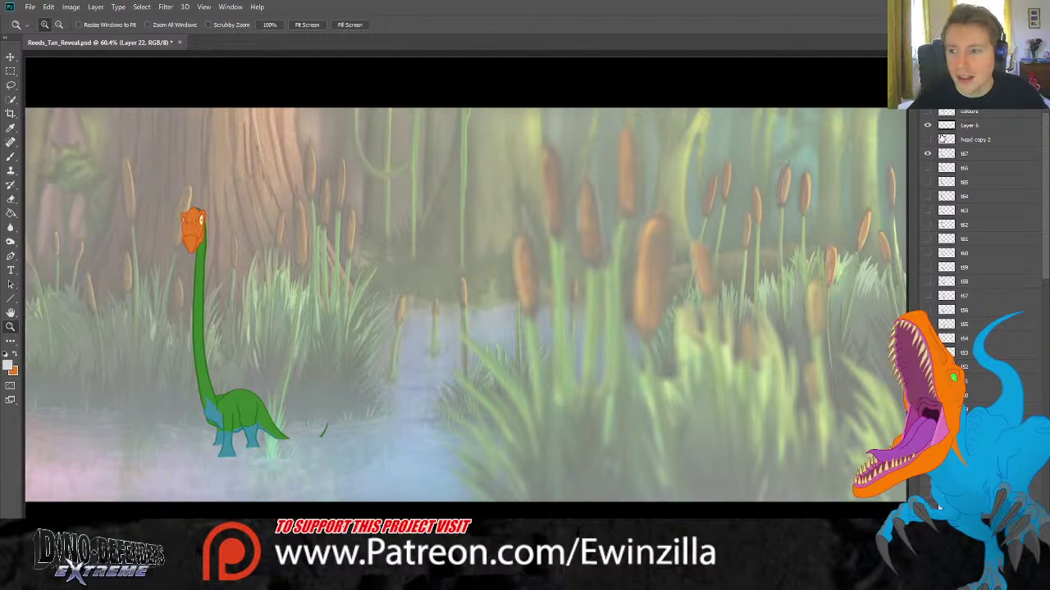
Show the colour swatch dots, move them down-left beside the neck, and save the painting.
{"action": "left_click", "coordinate": [925, 113]}
{"action": "left_click", "coordinate": [968, 113]}
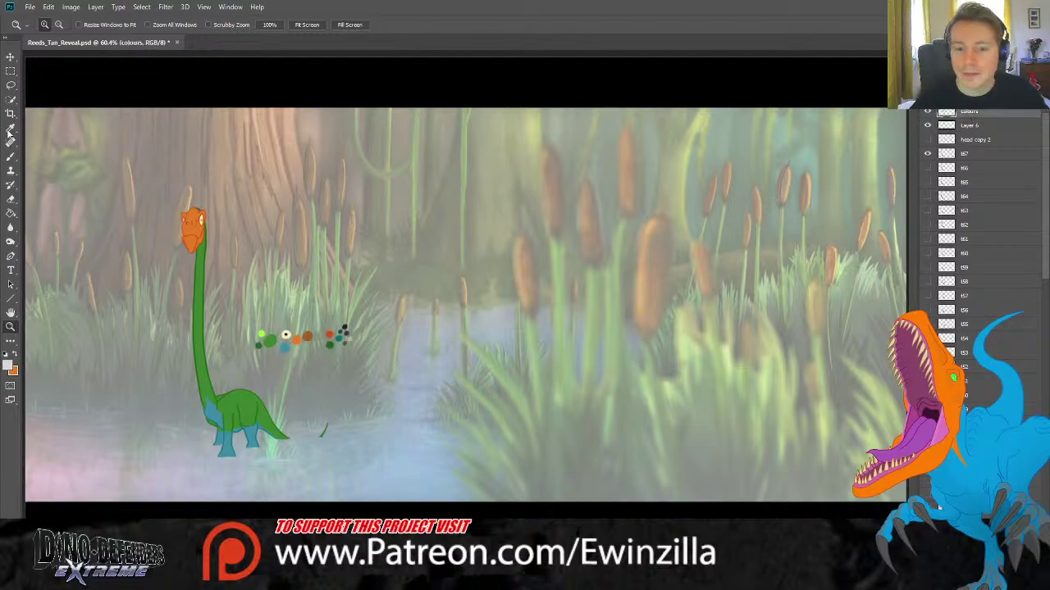
{"action": "key", "text": "ctrl+t"}
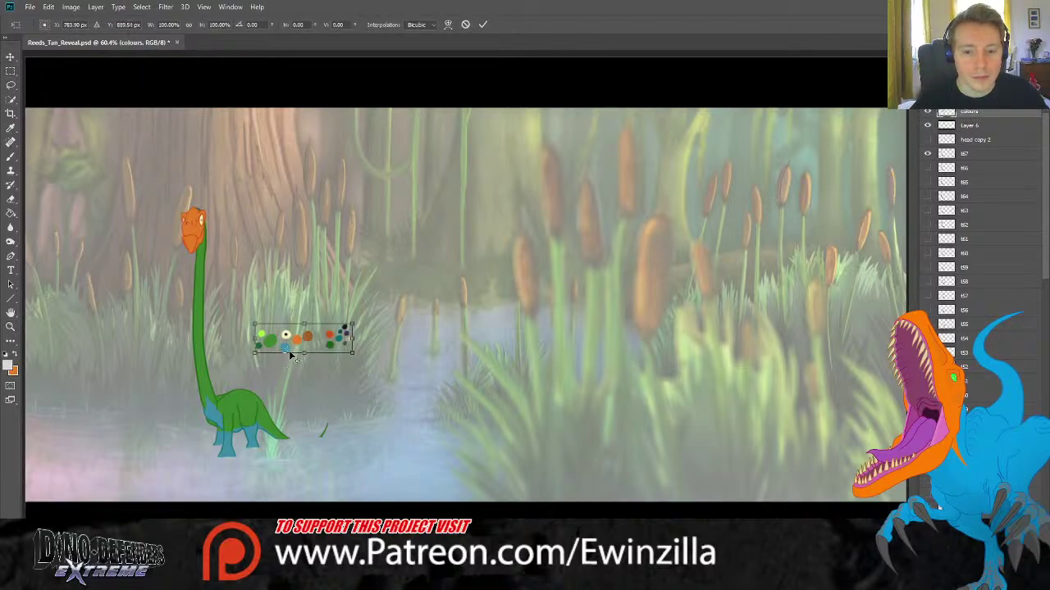
{"action": "left_click_drag", "start_coordinate": [328, 342], "coordinate": [293, 359]}
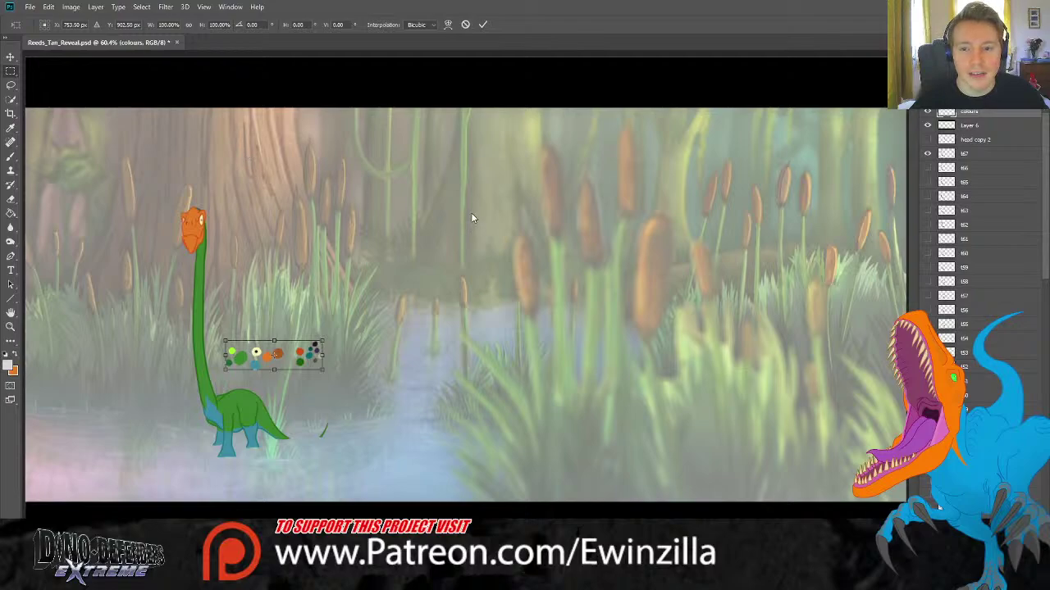
{"action": "key", "text": "Return"}
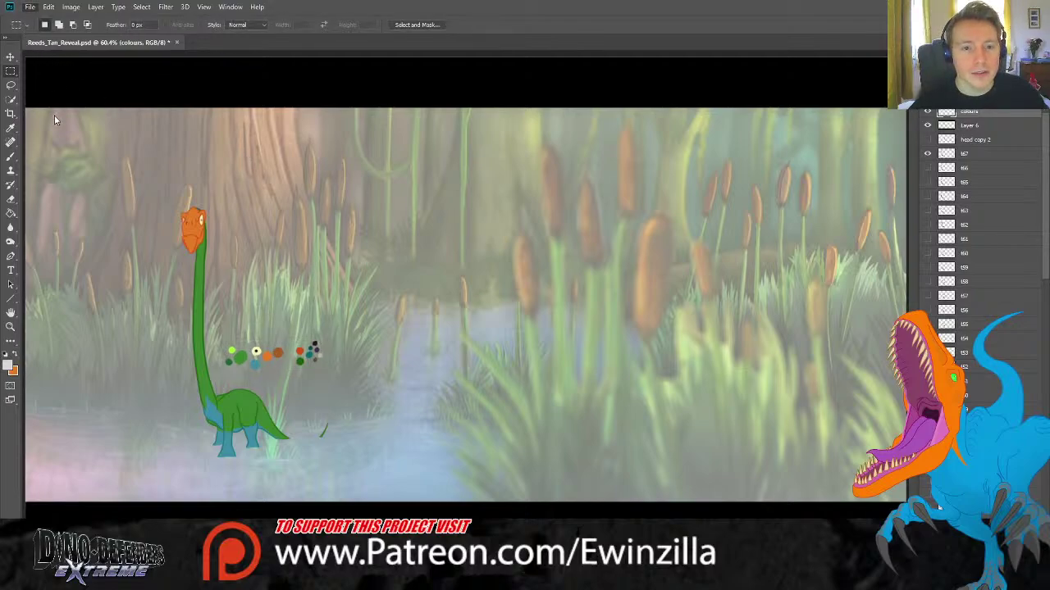
{"action": "key", "text": "ctrl+s"}
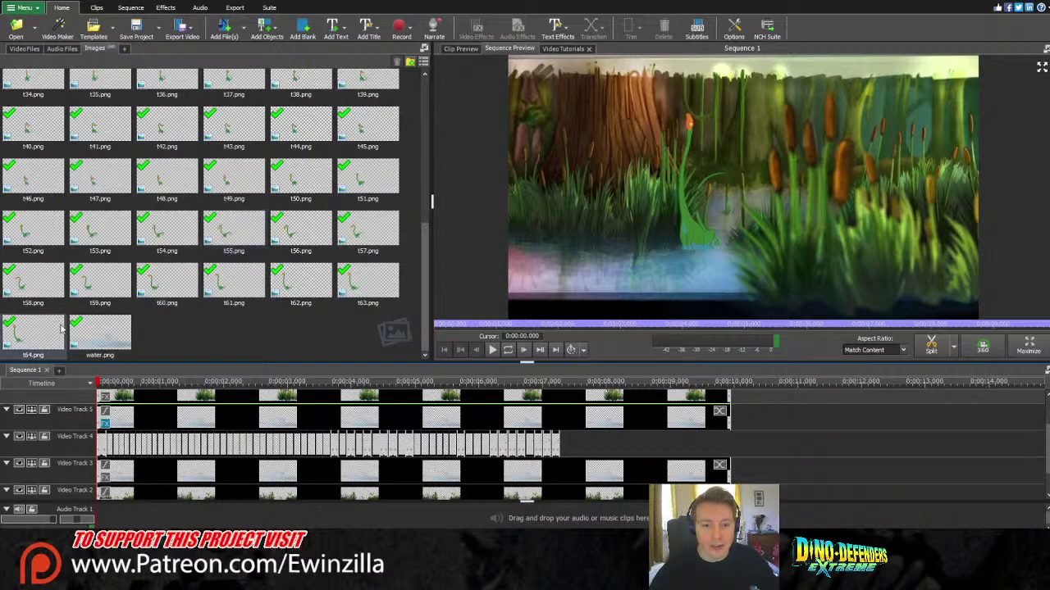
Import frames t65–t67.png and append t65 and t66 to the dinosaur animation track.
{"action": "left_click", "coordinate": [233, 31]}
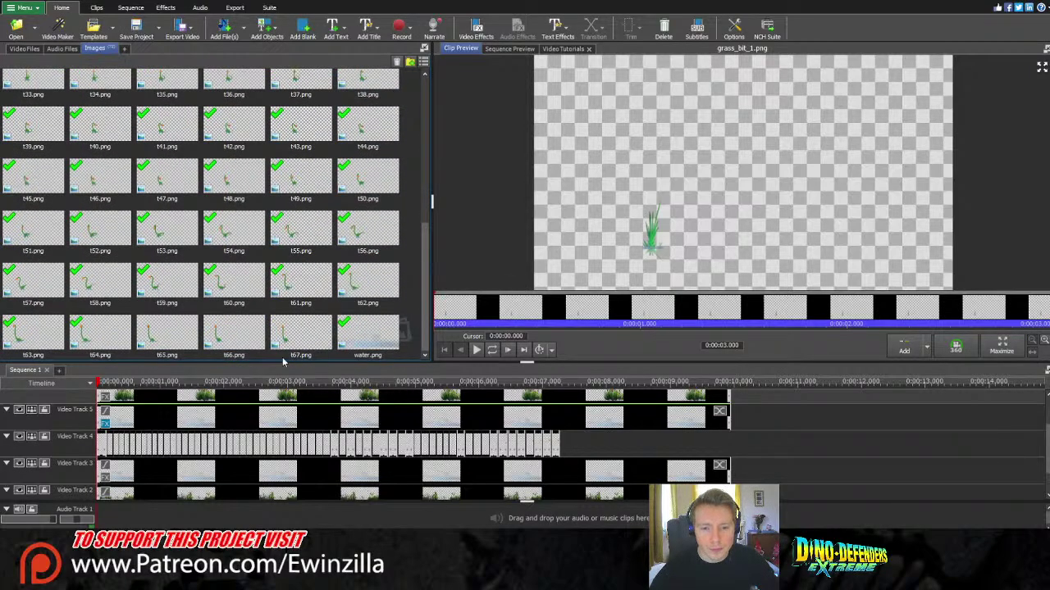
{"action": "left_click", "coordinate": [164, 348]}
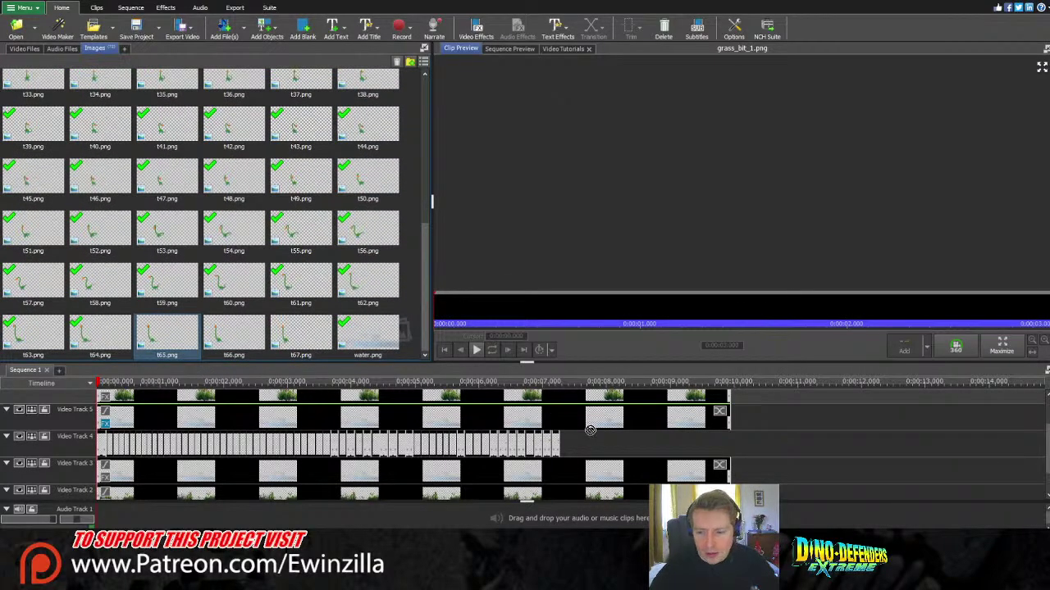
{"action": "left_click", "coordinate": [634, 449]}
{"action": "left_click_drag", "start_coordinate": [634, 449], "coordinate": [565, 491]}
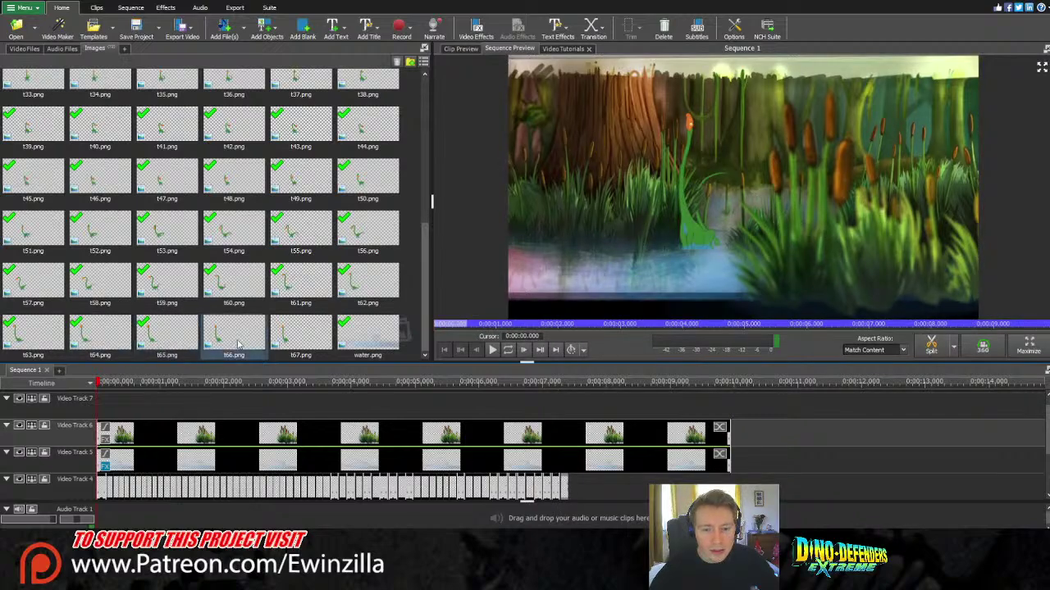
{"action": "left_click_drag", "start_coordinate": [235, 337], "coordinate": [615, 492]}
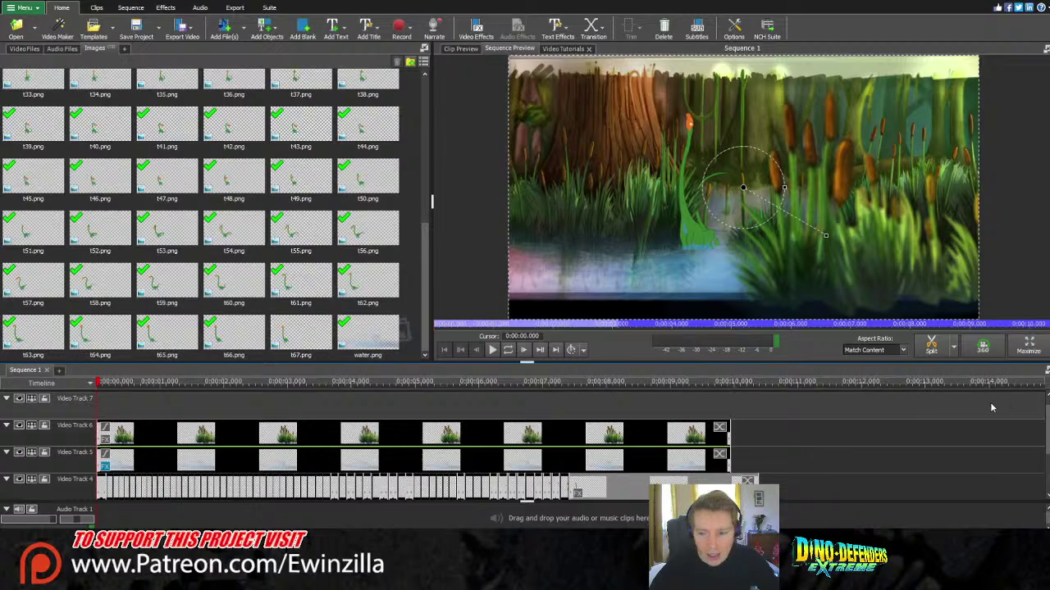
Replace the final Video Track 4 dinosaur frame with t67.png at the track's end.
{"action": "left_click", "coordinate": [760, 408]}
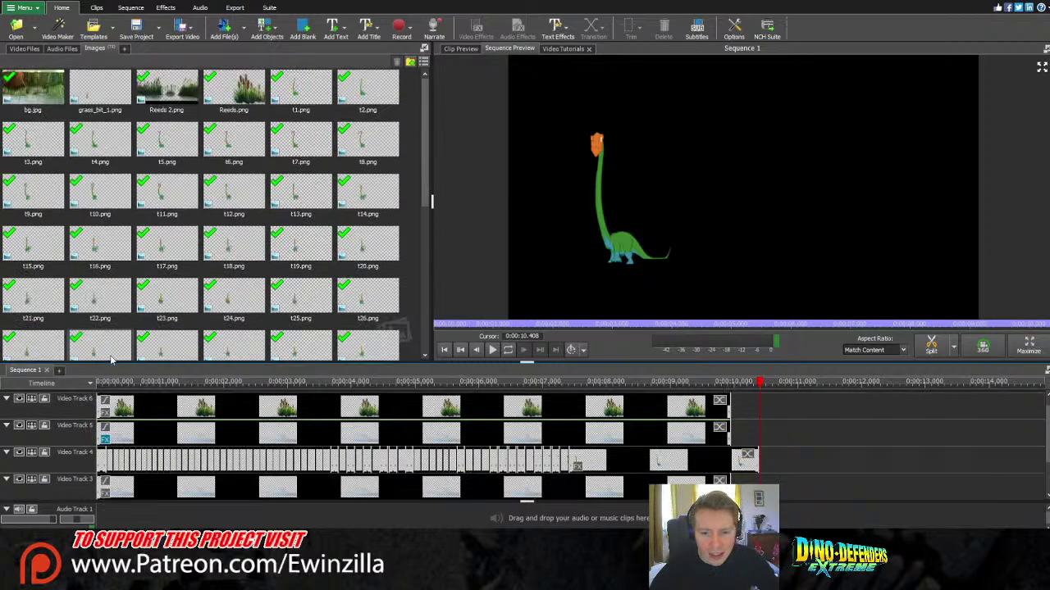
{"action": "left_click", "coordinate": [699, 381]}
{"action": "left_click", "coordinate": [718, 467]}
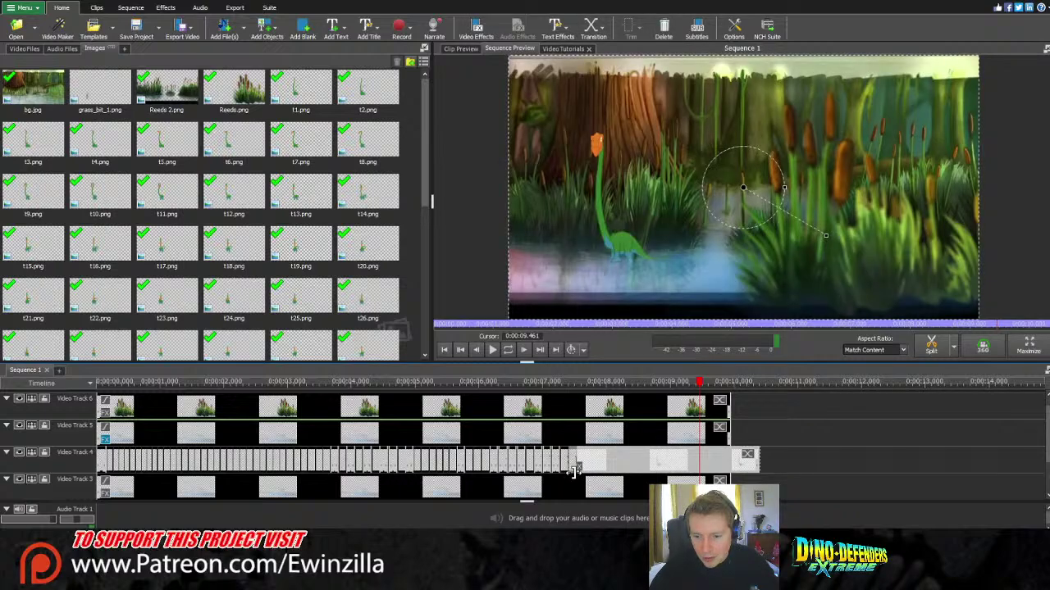
{"action": "key", "text": "Delete"}
{"action": "scroll", "coordinate": [319, 322], "scroll_direction": "down", "scroll_amount": 5}
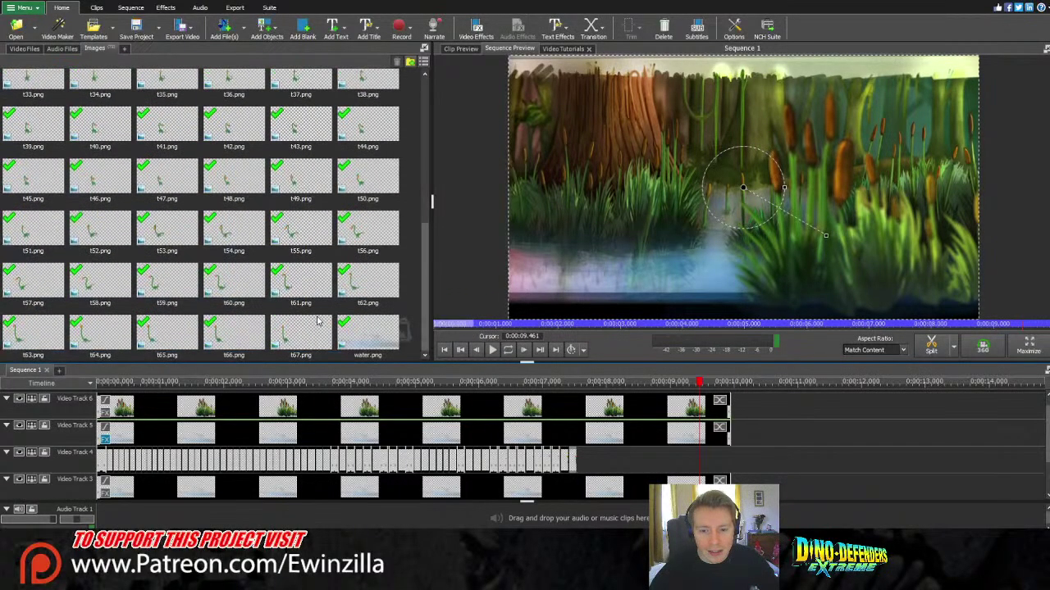
{"action": "left_click_drag", "start_coordinate": [312, 336], "coordinate": [664, 470]}
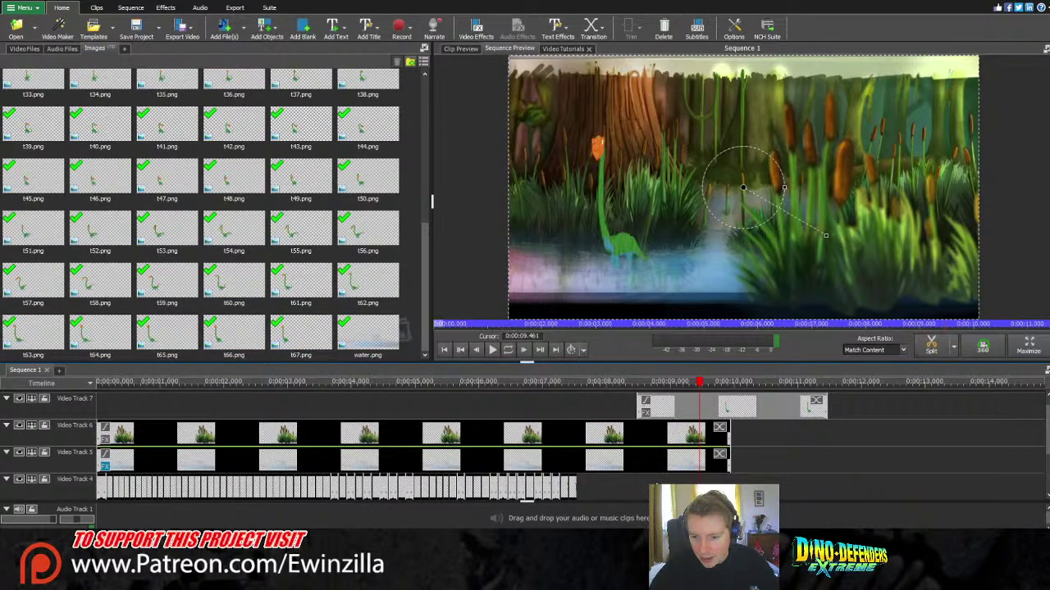
{"action": "left_click_drag", "start_coordinate": [675, 411], "coordinate": [616, 488]}
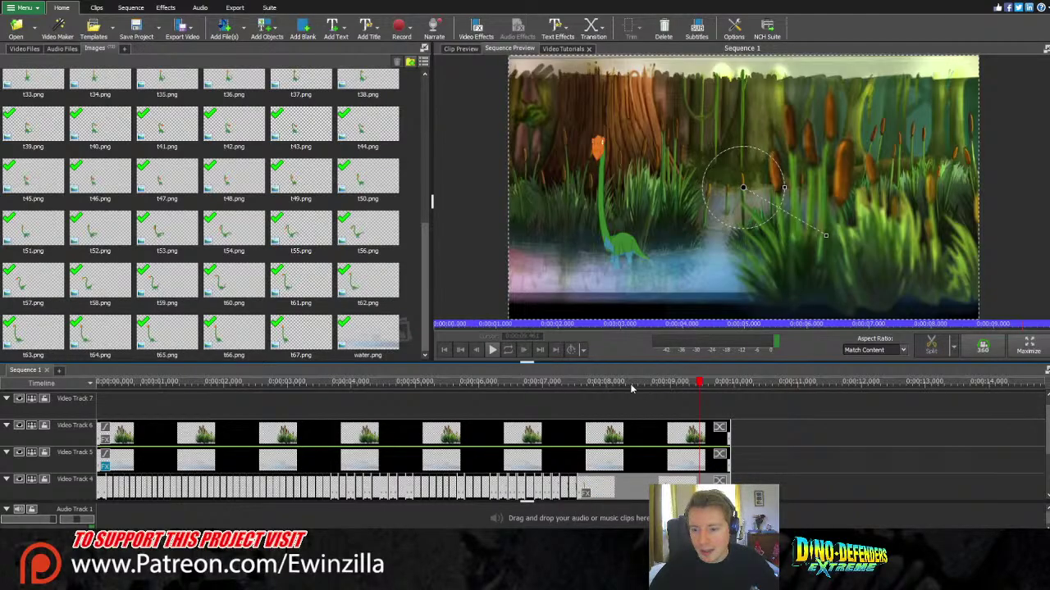
Move all the reed clips from Video Track 6 up to Video Track 7.
{"action": "left_click_drag", "start_coordinate": [632, 389], "coordinate": [39, 405]}
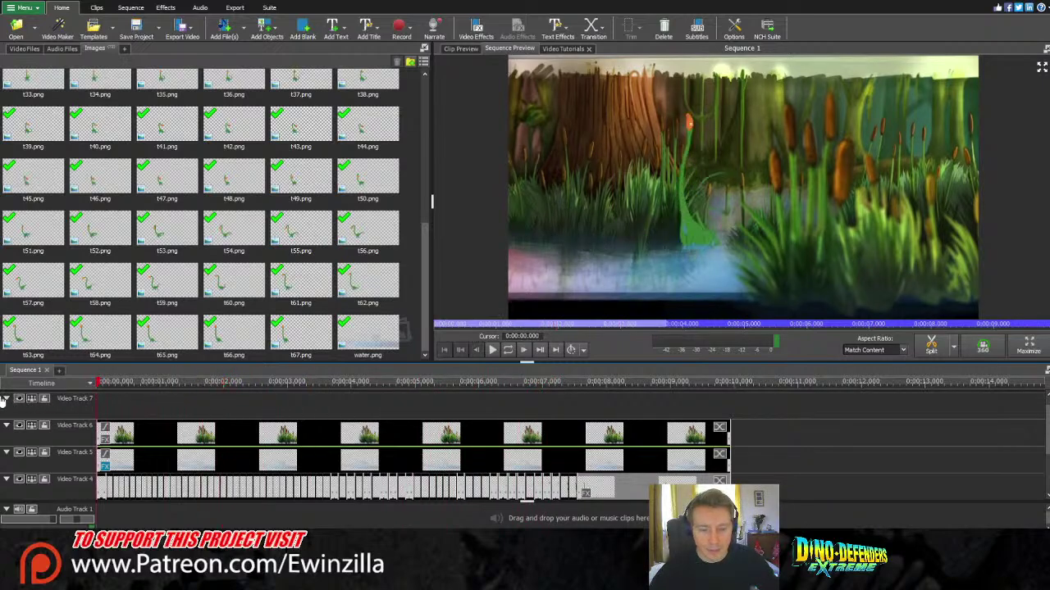
{"action": "left_click", "coordinate": [298, 438]}
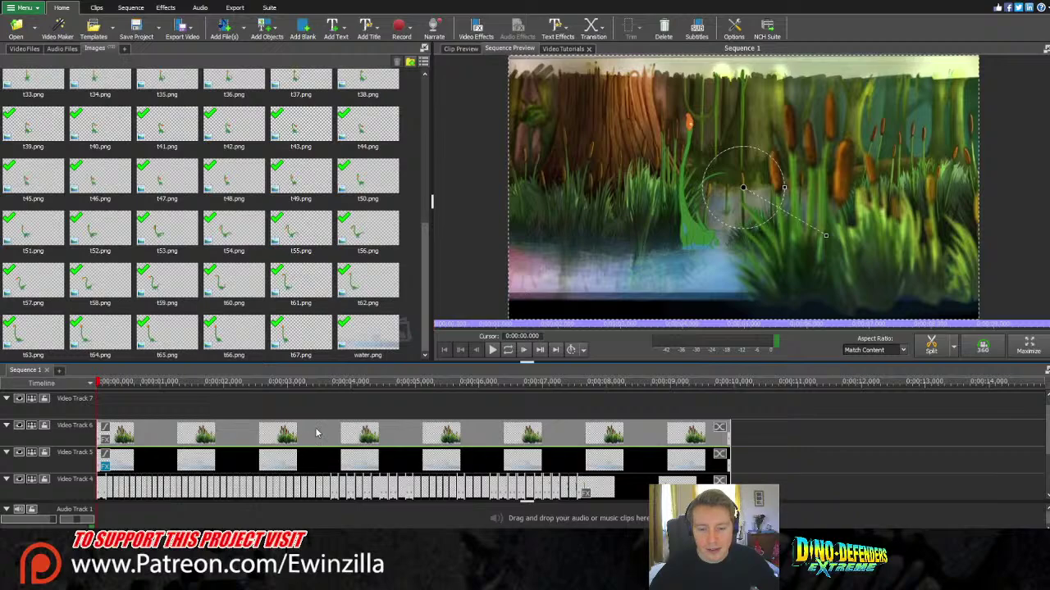
{"action": "left_click_drag", "start_coordinate": [308, 433], "coordinate": [310, 414]}
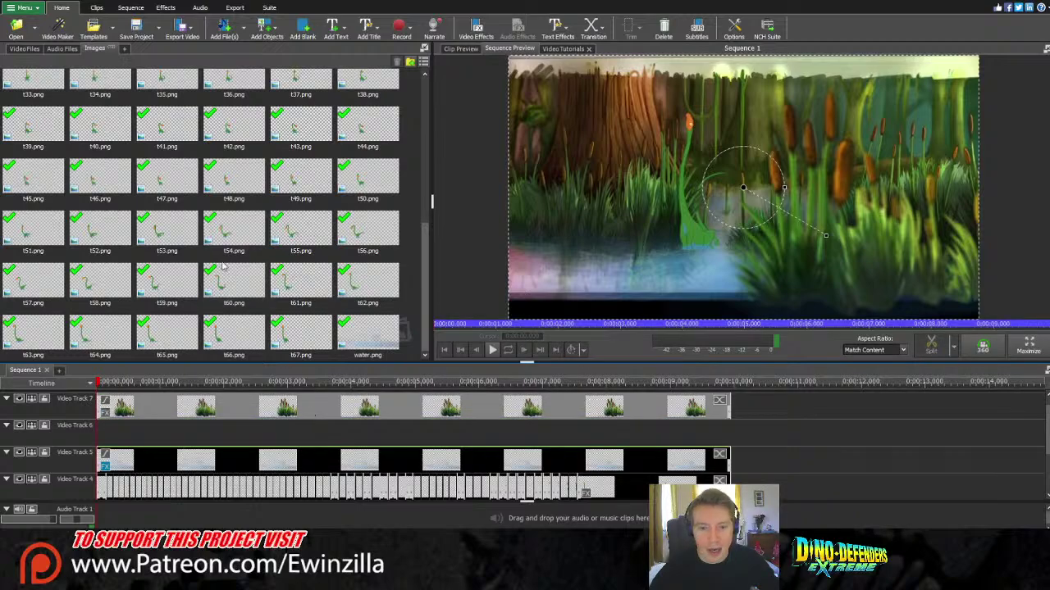
{"action": "scroll", "coordinate": [221, 266], "scroll_direction": "up", "scroll_amount": 8}
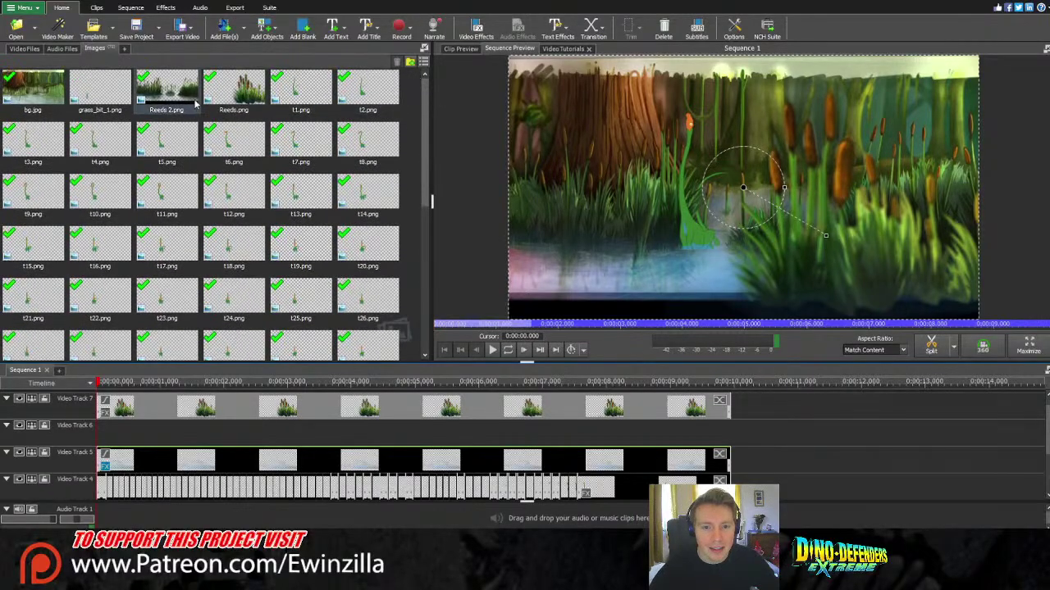
Place grass_bit_1.png on Video Track 6 and stretch it across the whole sequence.
{"action": "left_click_drag", "start_coordinate": [99, 91], "coordinate": [337, 437]}
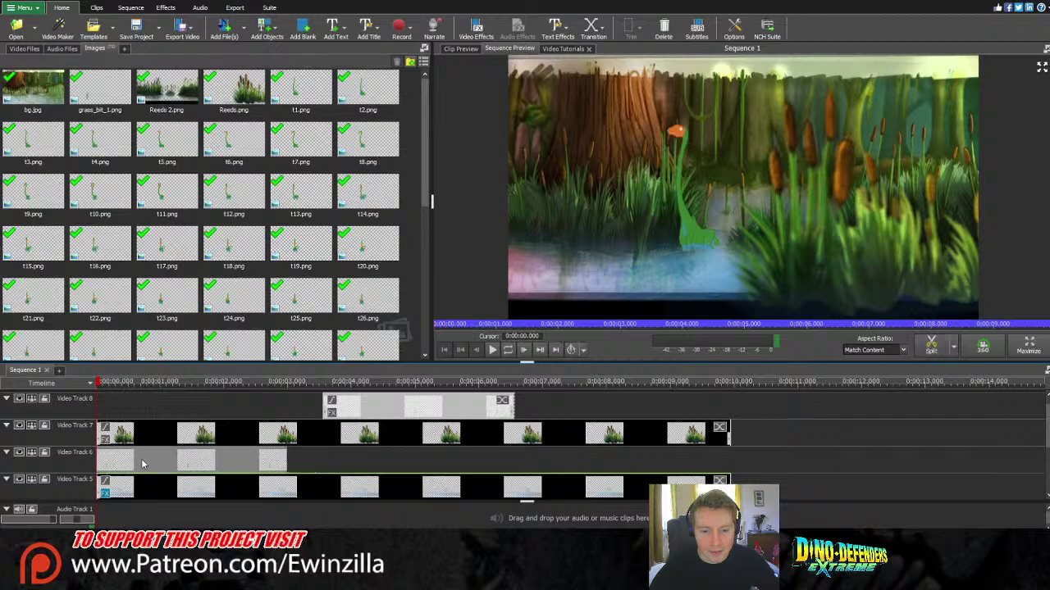
{"action": "key", "text": "Delete"}
{"action": "left_click", "coordinate": [184, 467]}
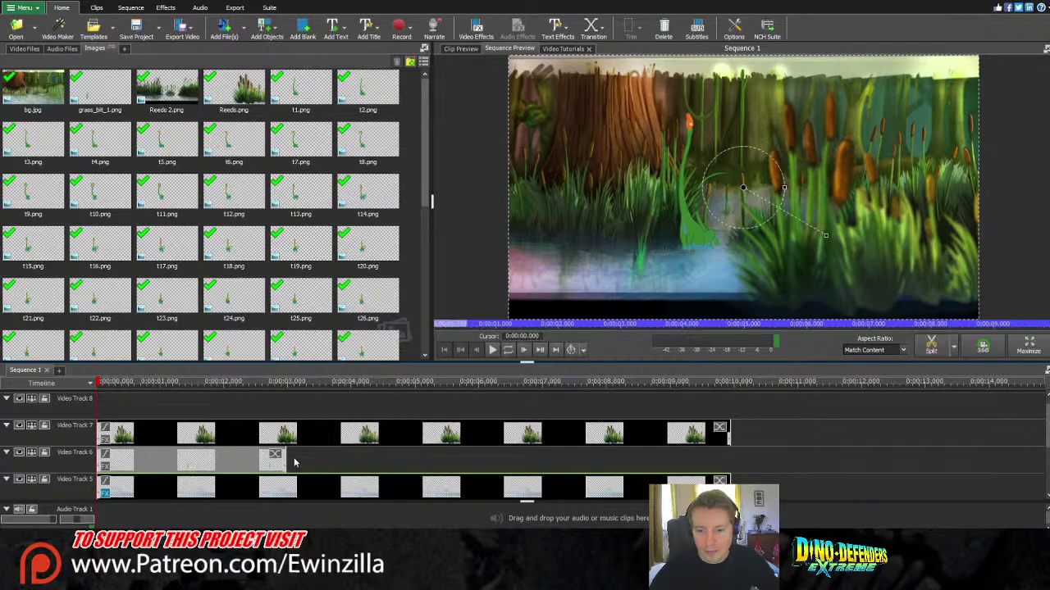
{"action": "left_click_drag", "start_coordinate": [287, 456], "coordinate": [701, 456]}
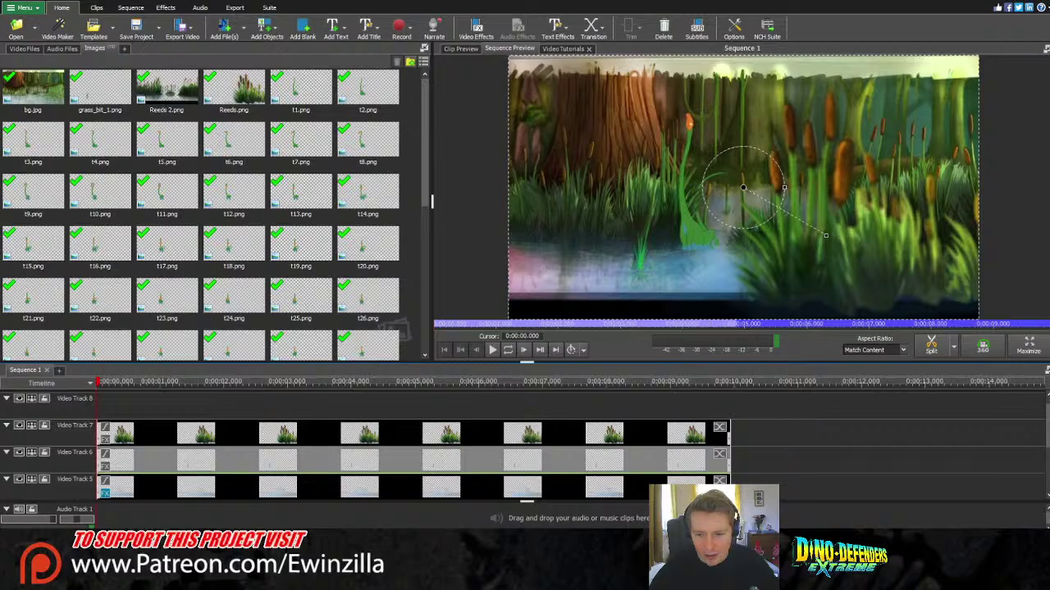
{"action": "key", "text": "alt+Tab"}
{"action": "key", "text": "alt+Tab"}
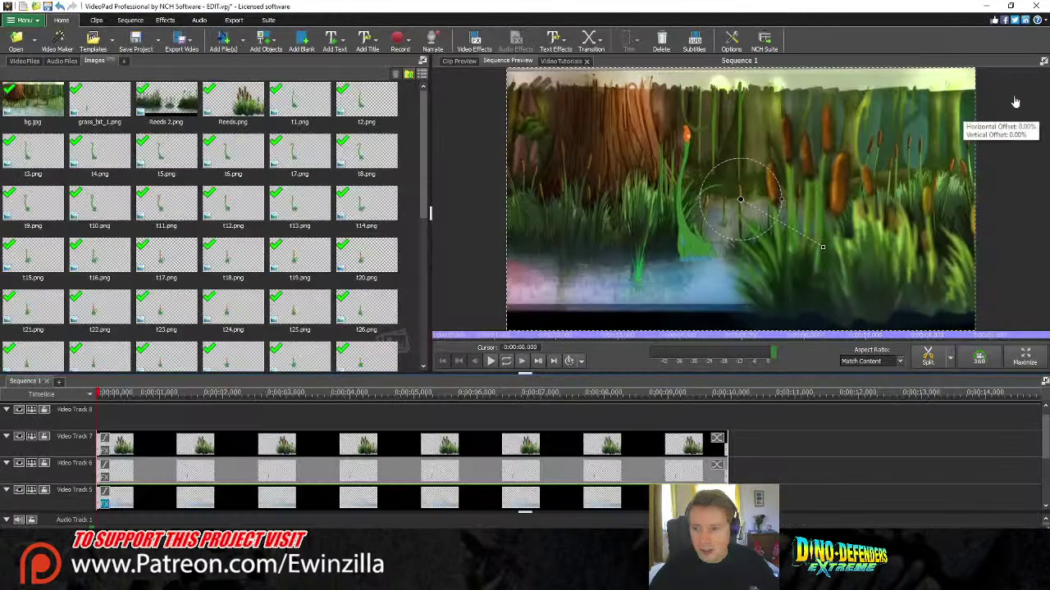
Undock the Sequence Preview into an enlarged floating window and play the composite, pausing at 8.44 seconds.
{"action": "left_click", "coordinate": [1043, 61]}
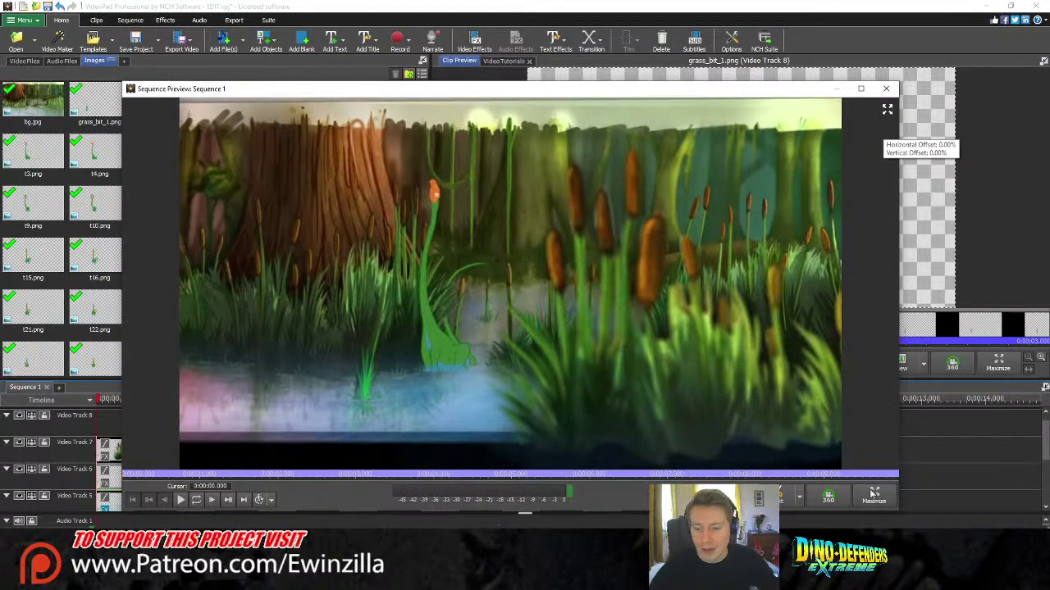
{"action": "left_click_drag", "start_coordinate": [899, 513], "coordinate": [921, 526]}
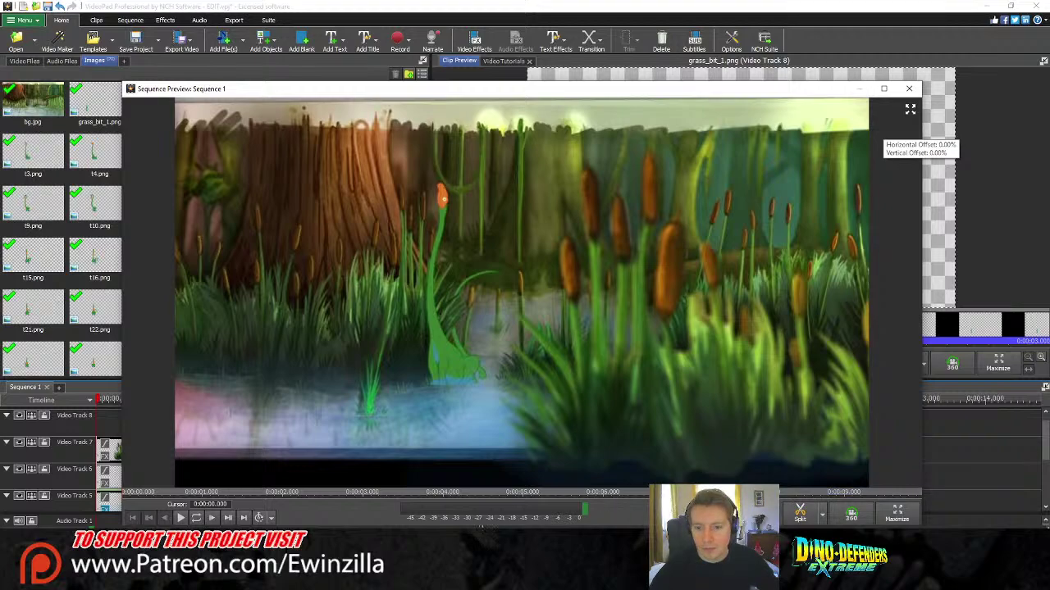
{"action": "left_click", "coordinate": [181, 518]}
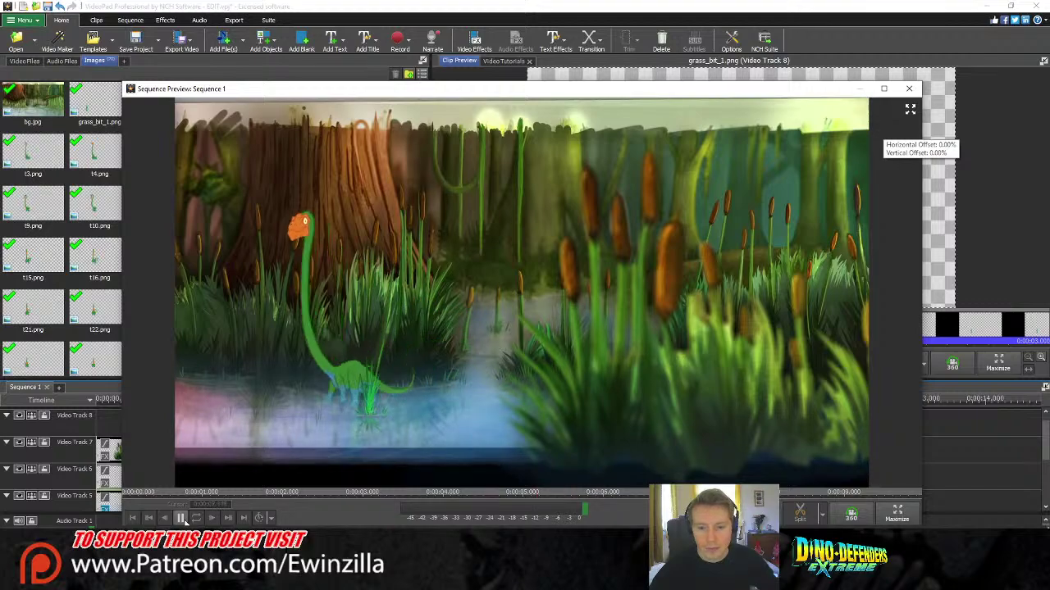
{"action": "left_click", "coordinate": [182, 518]}
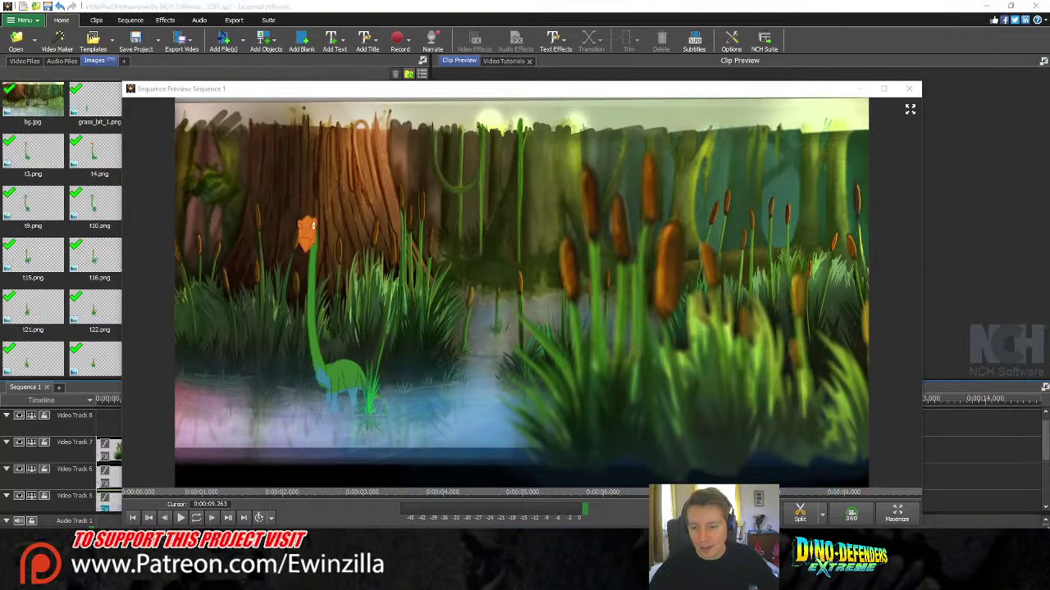
{"action": "left_click_drag", "start_coordinate": [490, 92], "coordinate": [418, 34]}
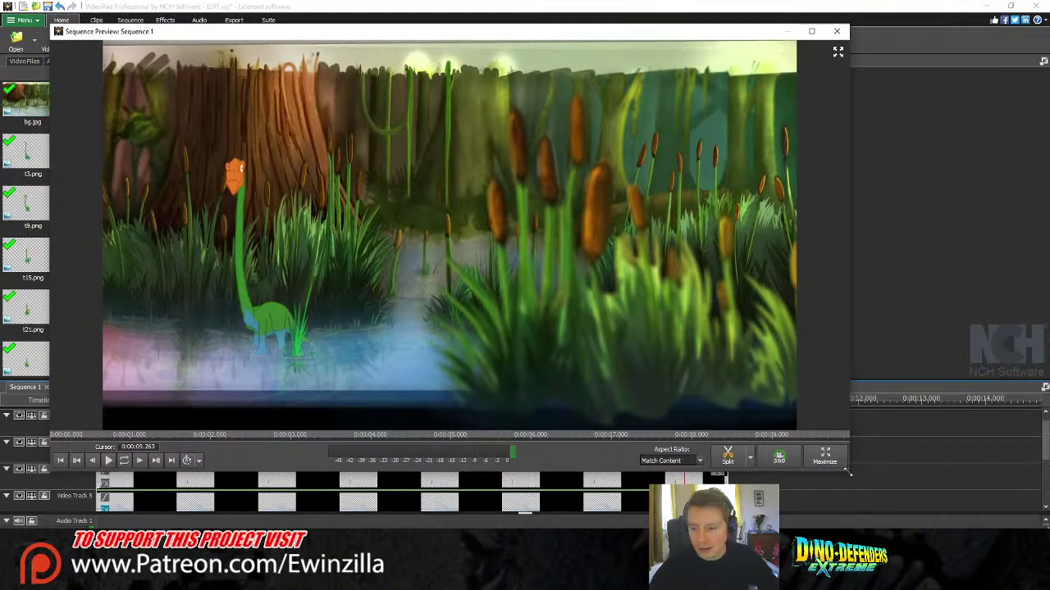
Enlarge the floating preview further, replay the animation from the start, and scrub from about 5.7 seconds.
{"action": "left_click_drag", "start_coordinate": [848, 474], "coordinate": [984, 529]}
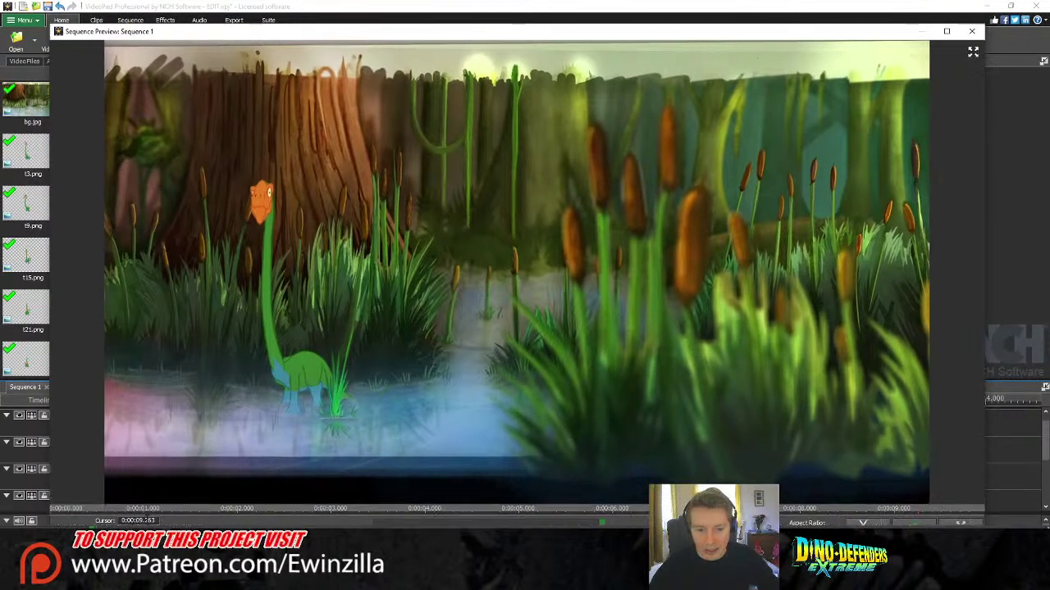
{"action": "key", "text": "Home"}
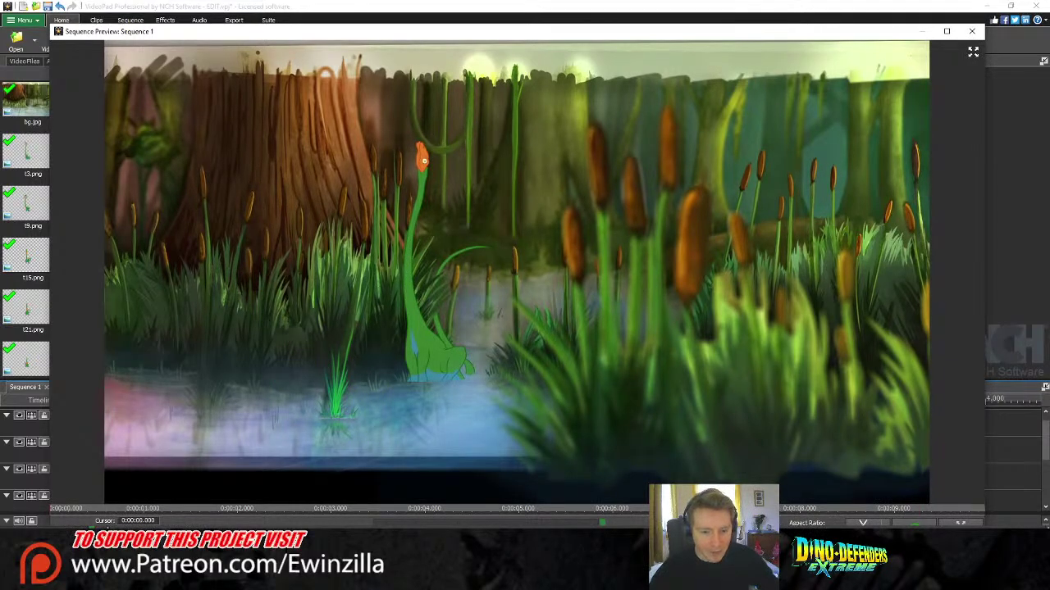
{"action": "key", "text": "space"}
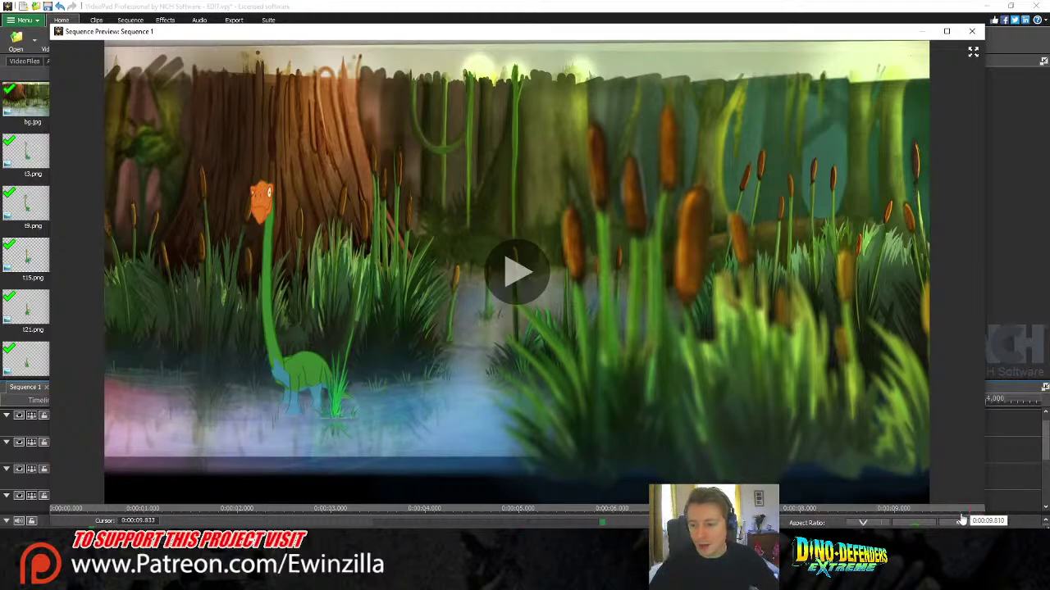
{"action": "left_click", "coordinate": [579, 523]}
{"action": "left_click_drag", "start_coordinate": [579, 523], "coordinate": [786, 522]}
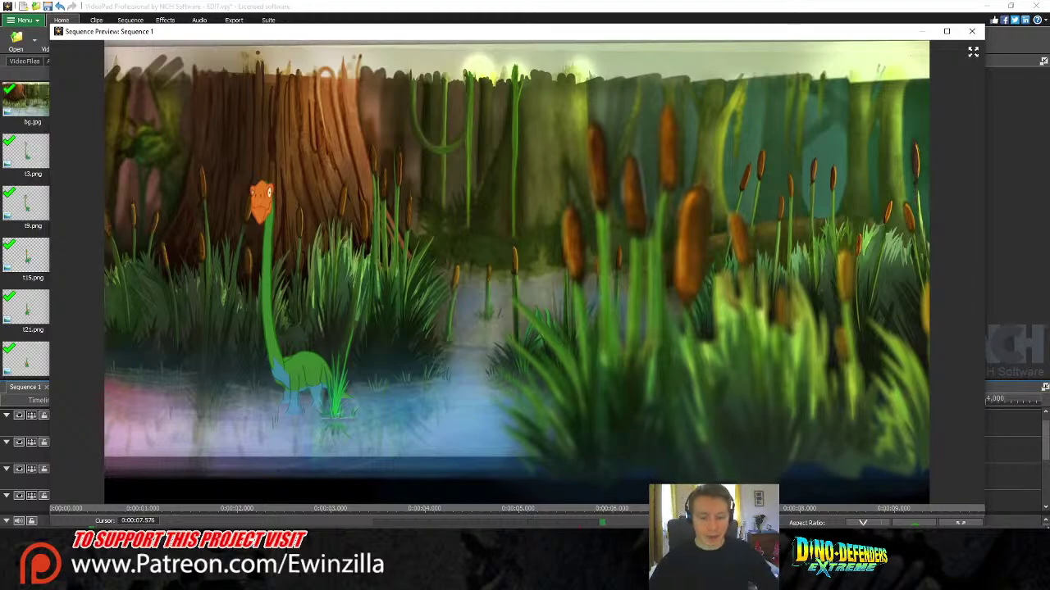
{"action": "key", "text": "alt+Tab"}
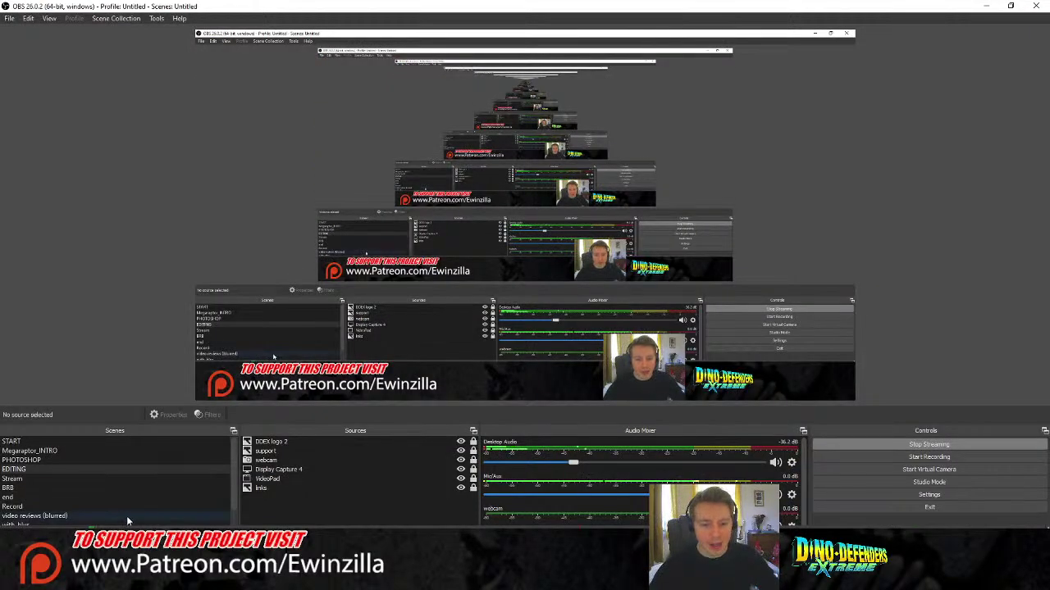
Return from OBS Studio to VideoPad's main editor with the image bin and timeline.
{"action": "key", "text": "alt+Tab"}
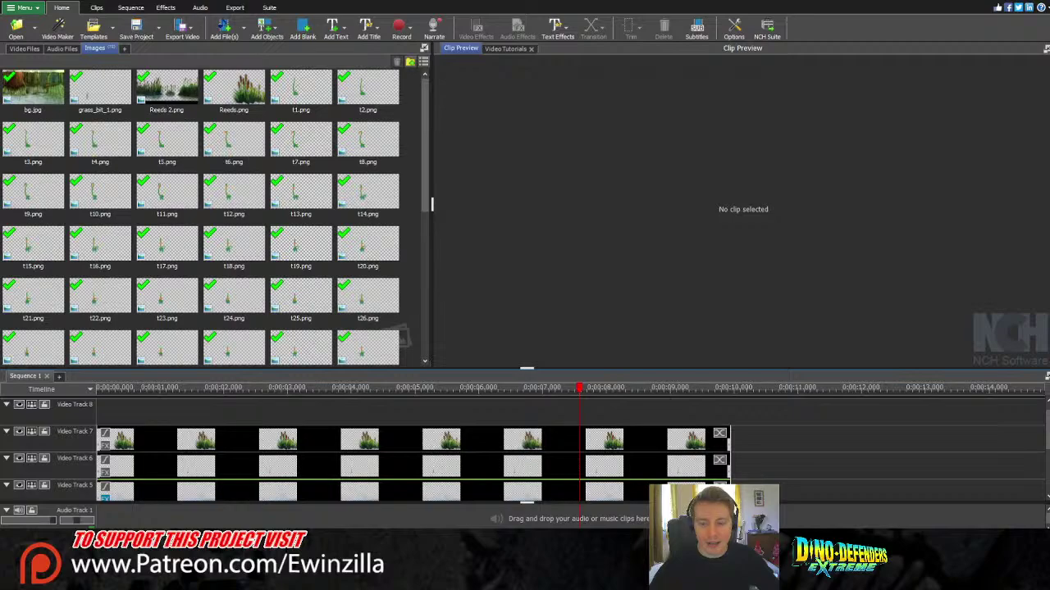
{"action": "key", "text": "alt+Tab"}
{"action": "key", "text": "alt+Tab"}
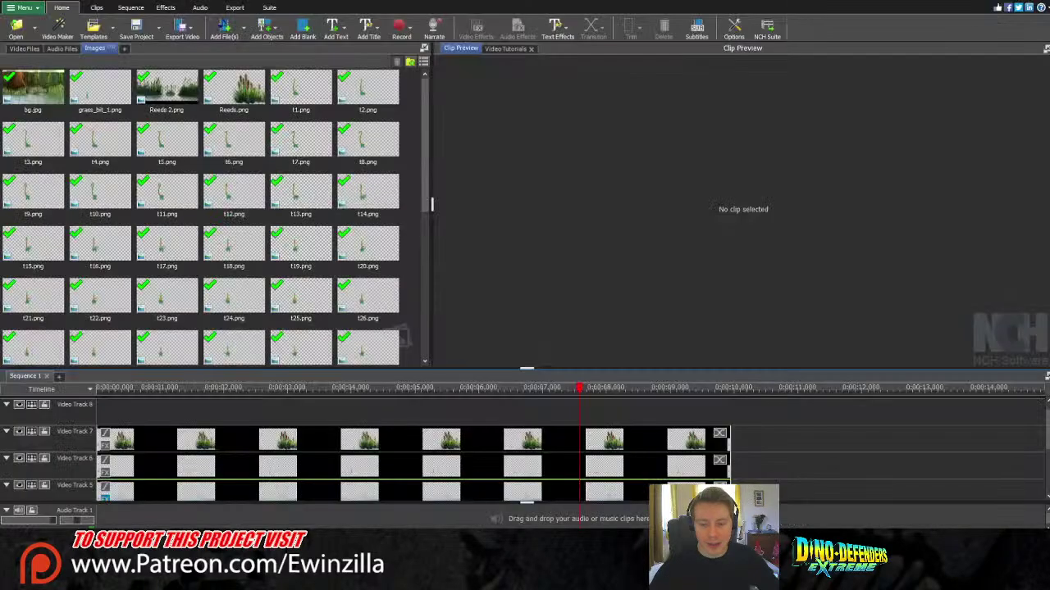